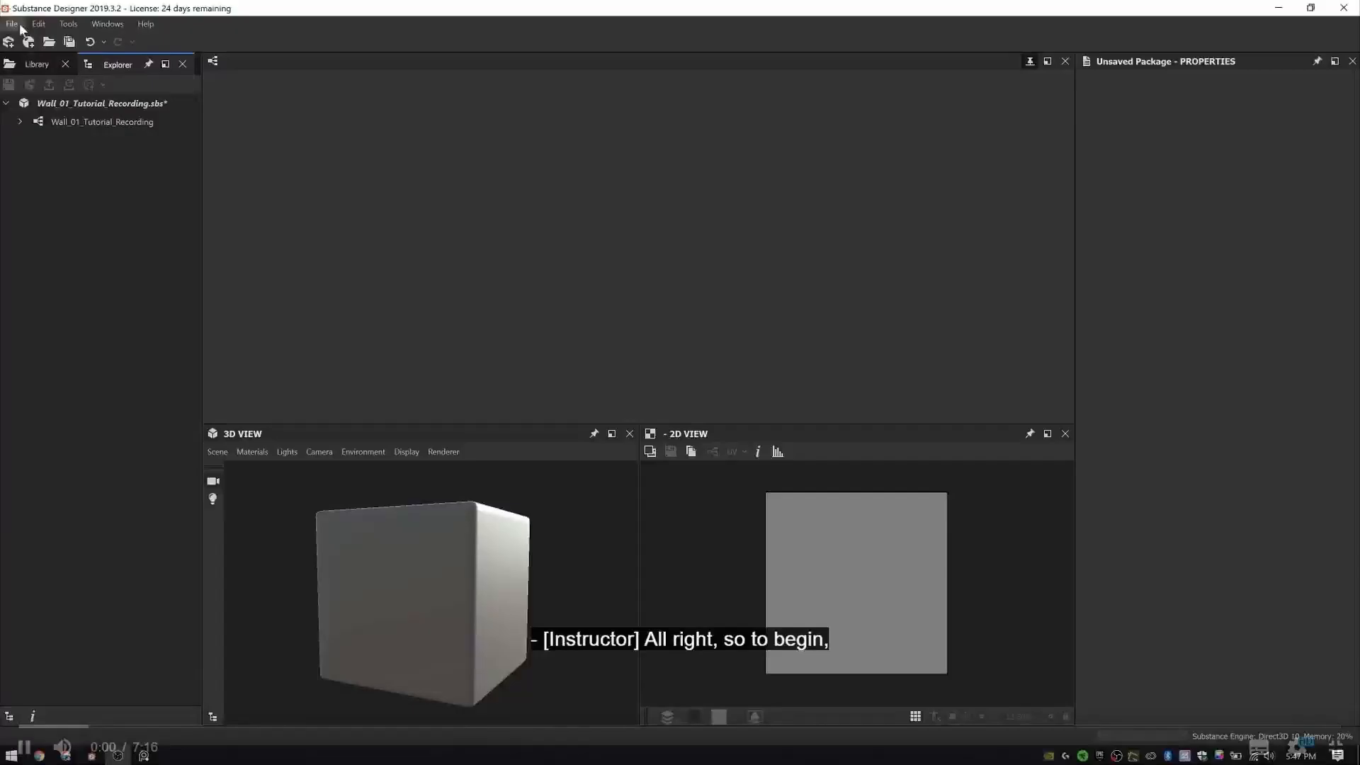
# - Create a new substance graph named Wall_01
pyautogui.hotkey('ctrl', 'n')
pyautogui.moveTo(643, 157); pyautogui.dragTo(411, 155)
pyautogui.write('Wall_01')
pyautogui.press('Return')
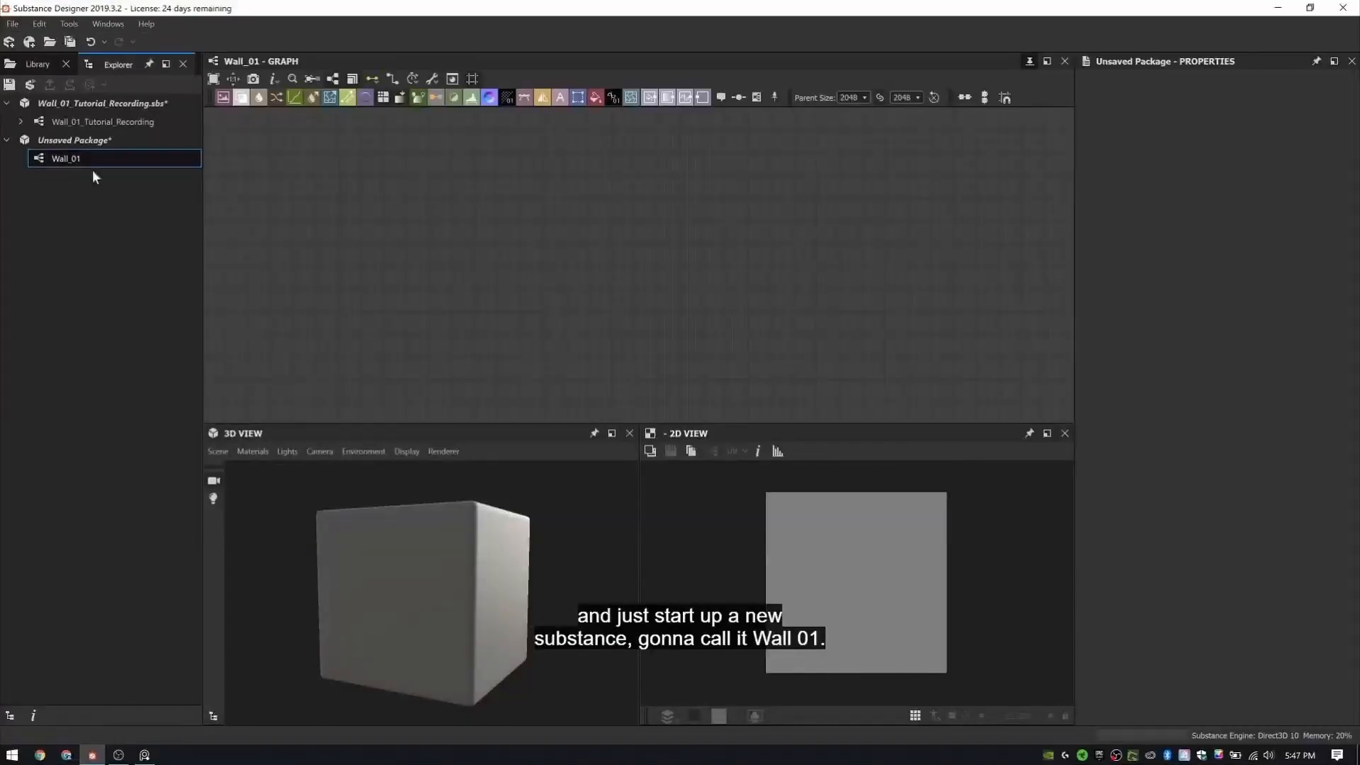
# - Add a PBR Base Material node and create the output nodes for all its channels
pyautogui.press('space')
pyautogui.write('base')
pyautogui.click(582, 346)
pyautogui.rightClick(570, 240)
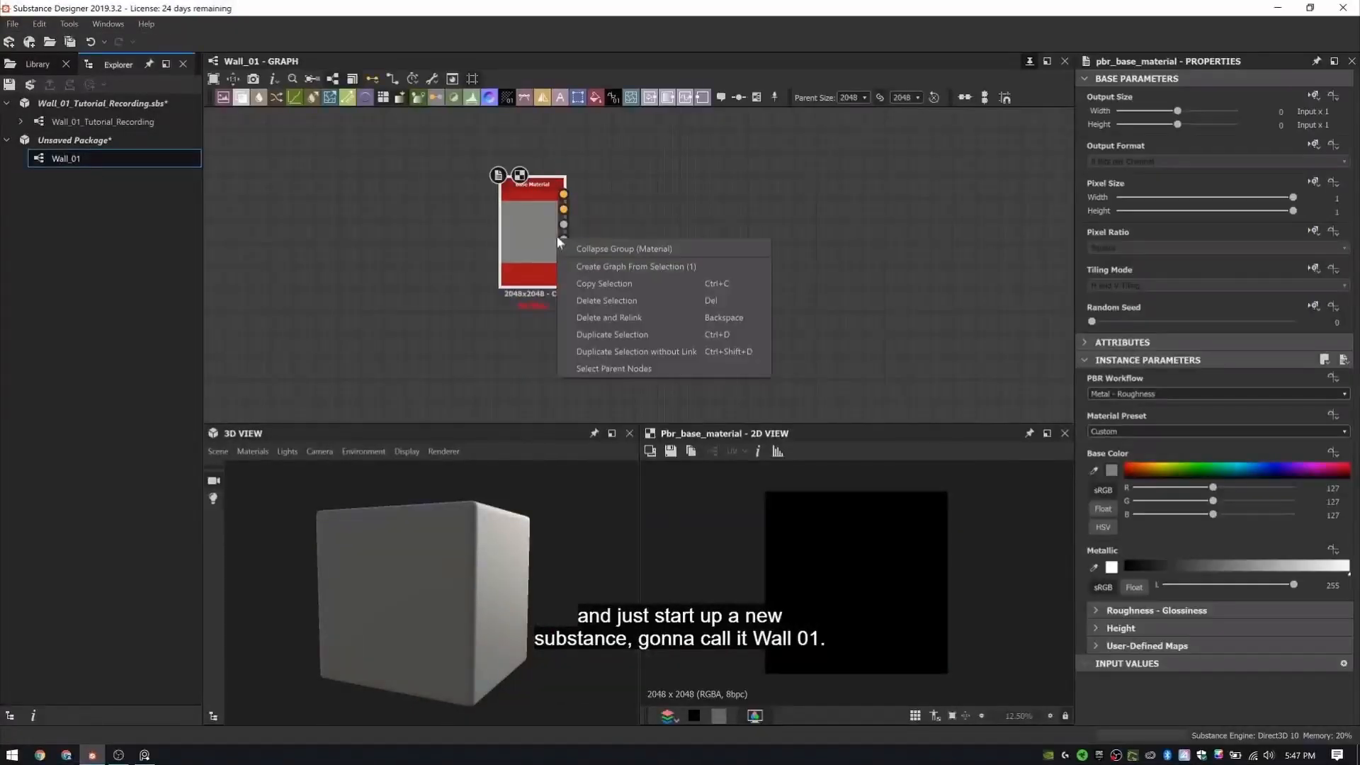
pyautogui.rightClick(511, 221)
pyautogui.click(814, 401)
pyautogui.click(641, 392)
# - Delete the base material node and the diffuse, specular and glossiness outputs
pyautogui.scroll(-5, 638, 212)
pyautogui.moveTo(543, 176); pyautogui.dragTo(630, 301)
pyautogui.press('Delete')
pyautogui.scroll(5, 655, 205)
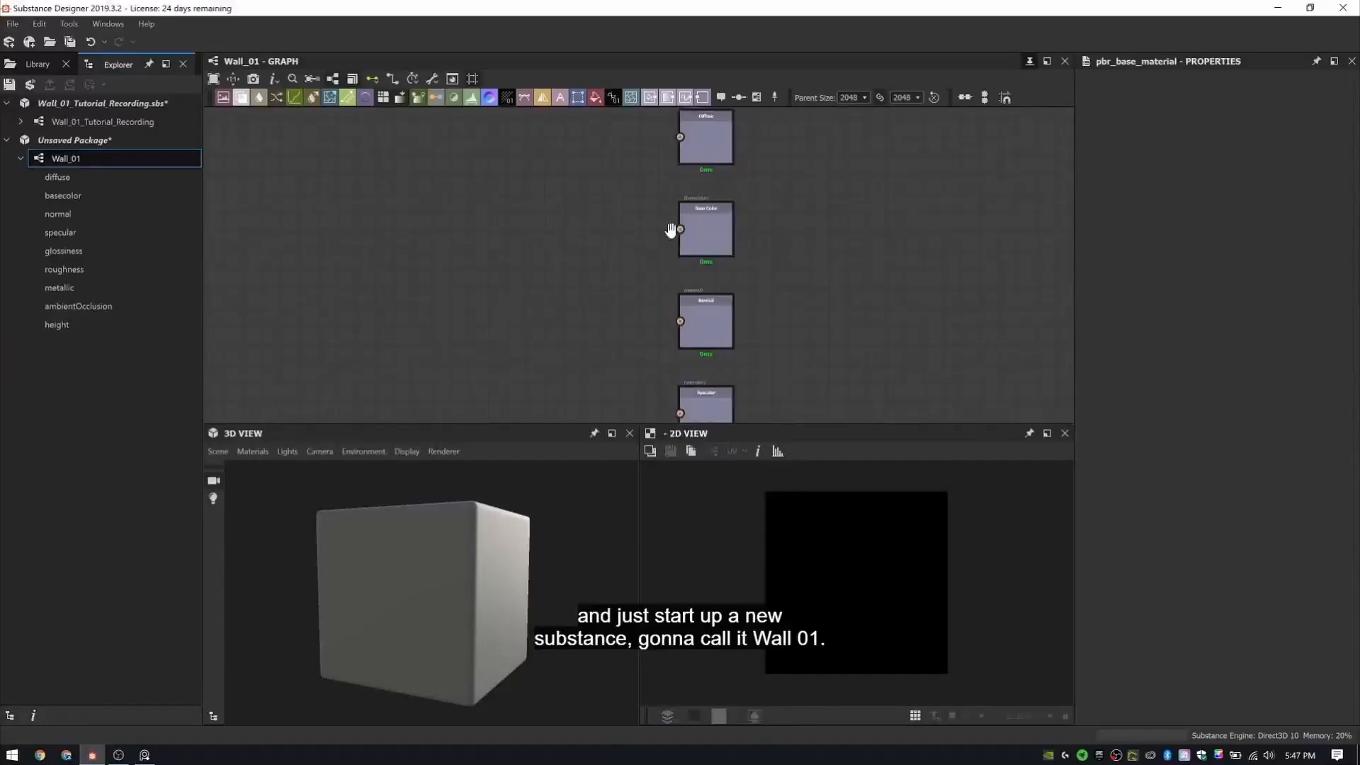
pyautogui.click(666, 162)
pyautogui.press('Delete')
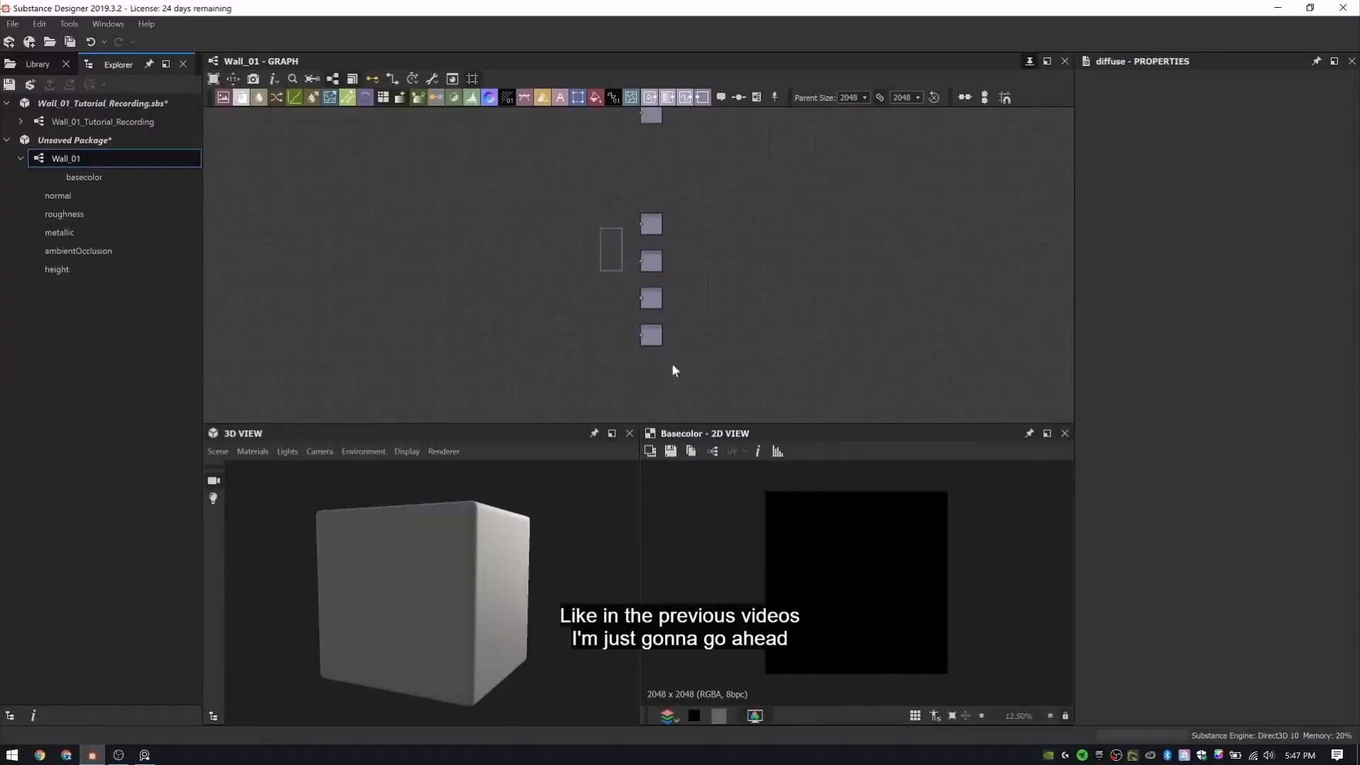
# - Add a grayscale Uniform Color node with a mid-grey value of about 109 and connect it to the Base Color output
pyautogui.moveTo(650, 148); pyautogui.dragTo(630, 354, button='middle')
pyautogui.scroll(5, 588, 287)
pyautogui.press('space')
pyautogui.write('uni')
pyautogui.press('Return')
pyautogui.click(1275, 377)
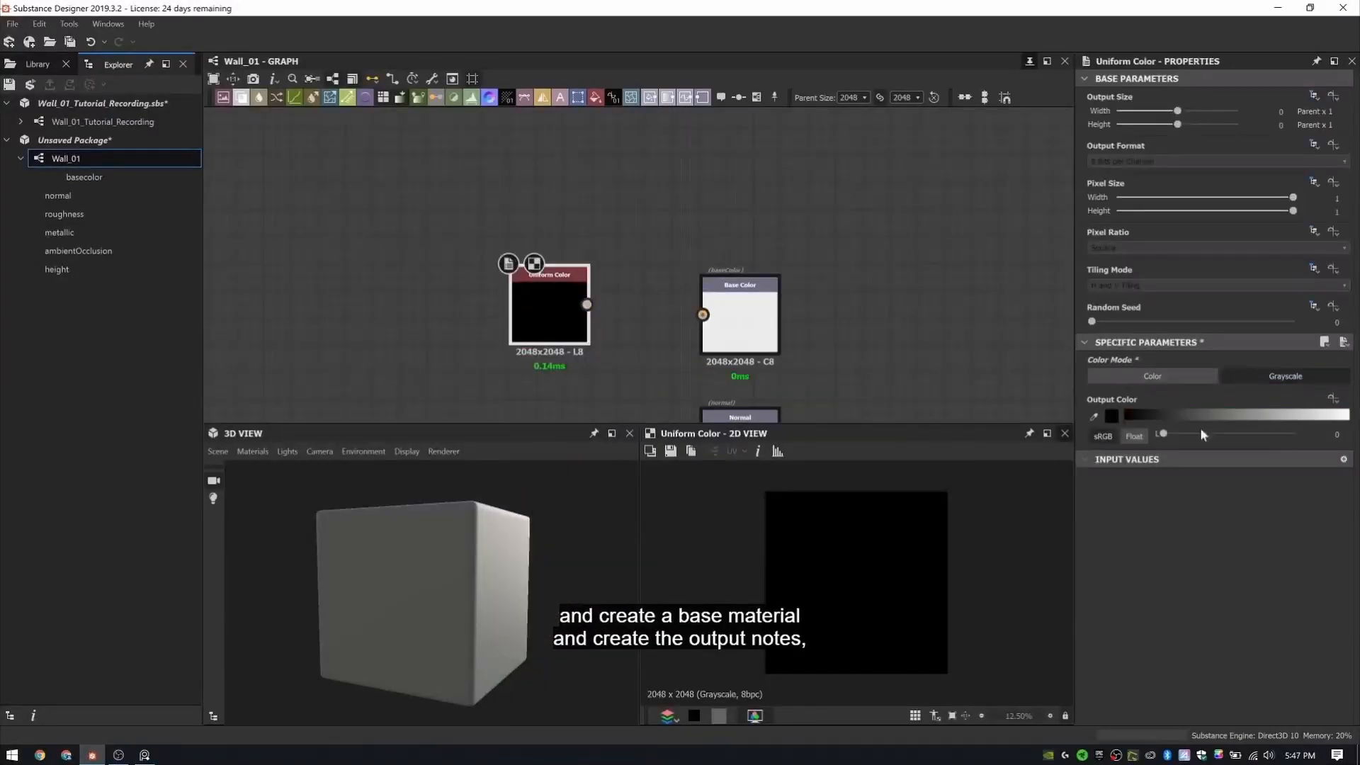
pyautogui.moveTo(1163, 434); pyautogui.dragTo(1223, 435)
pyautogui.moveTo(587, 304); pyautogui.dragTo(703, 314)
# - Add a Normal node with intensity 10 and connect it to the Normal output
pyautogui.moveTo(602, 397); pyautogui.dragTo(603, 302, button='middle')
pyautogui.press('space')
pyautogui.write('normal')
pyautogui.press('Return')
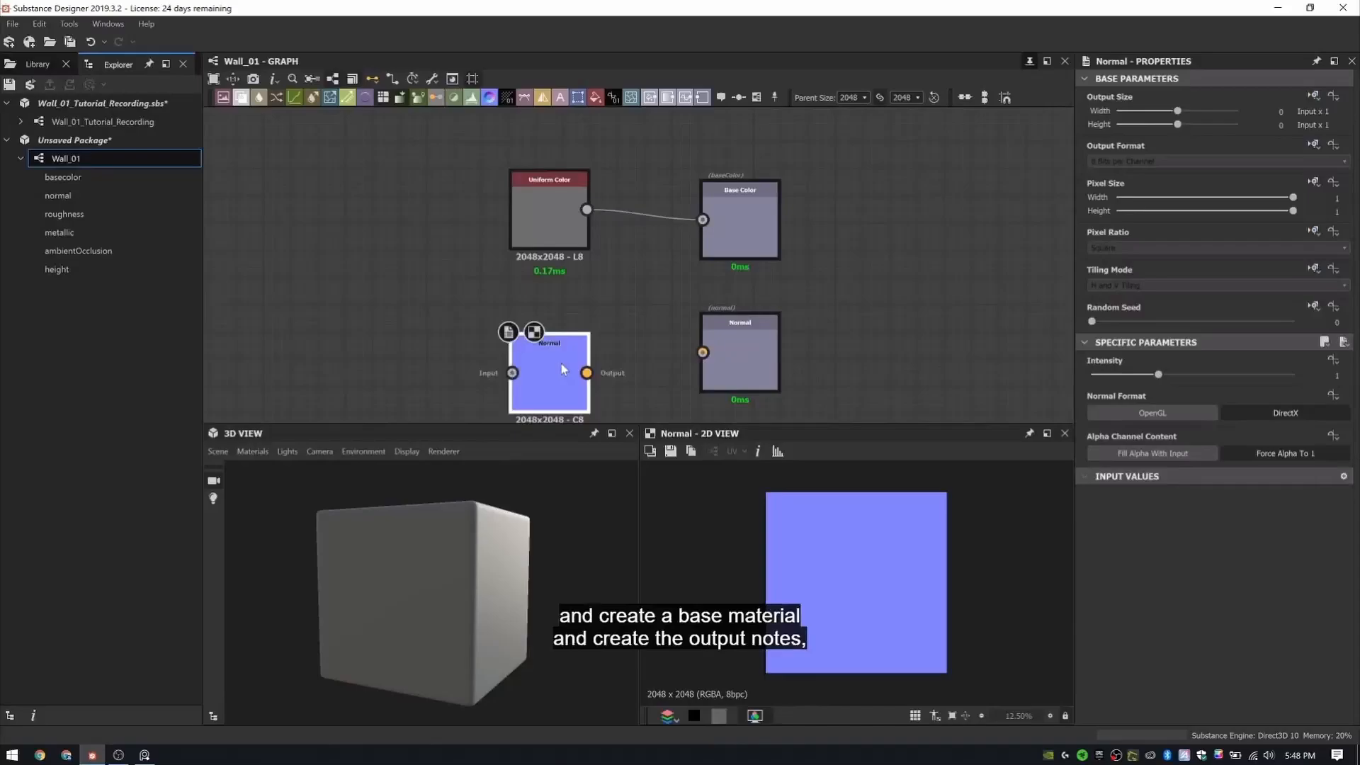
pyautogui.write('10')
pyautogui.press('Return')
# - Duplicate the grey Uniform Color node and feed the copy into the Normal node and the Roughness output
pyautogui.scroll(-3, 682, 263)
pyautogui.moveTo(686, 260); pyautogui.dragTo(706, 238, button='middle')
pyautogui.click(607, 211)
pyautogui.hotkey('ctrl', 'c')
pyautogui.hotkey('ctrl', 'v')
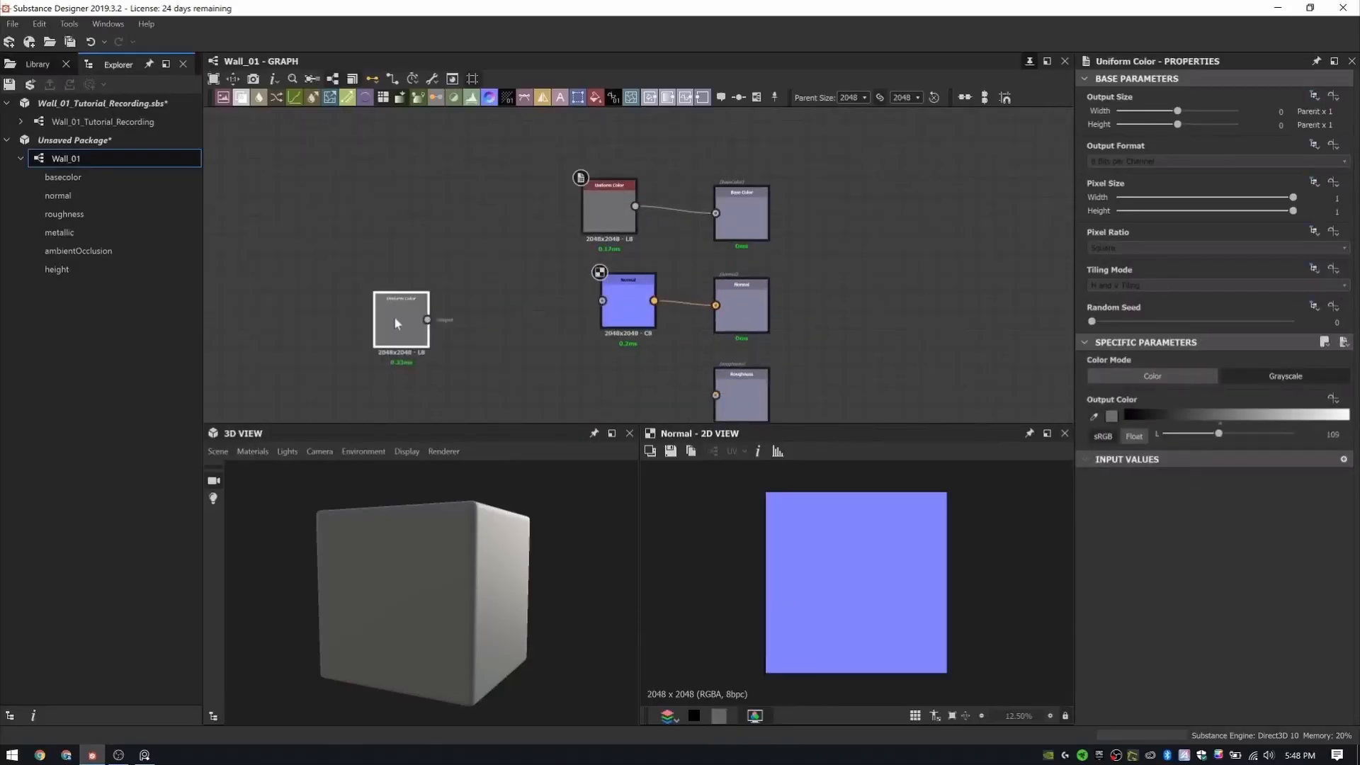
pyautogui.moveTo(428, 321); pyautogui.dragTo(599, 298)
# - Add a black Uniform Color node and connect it to the Metallic output
pyautogui.moveTo(590, 375); pyautogui.dragTo(612, 289, button='middle')
pyautogui.press('space')
pyautogui.write('uni')
pyautogui.press('Return')
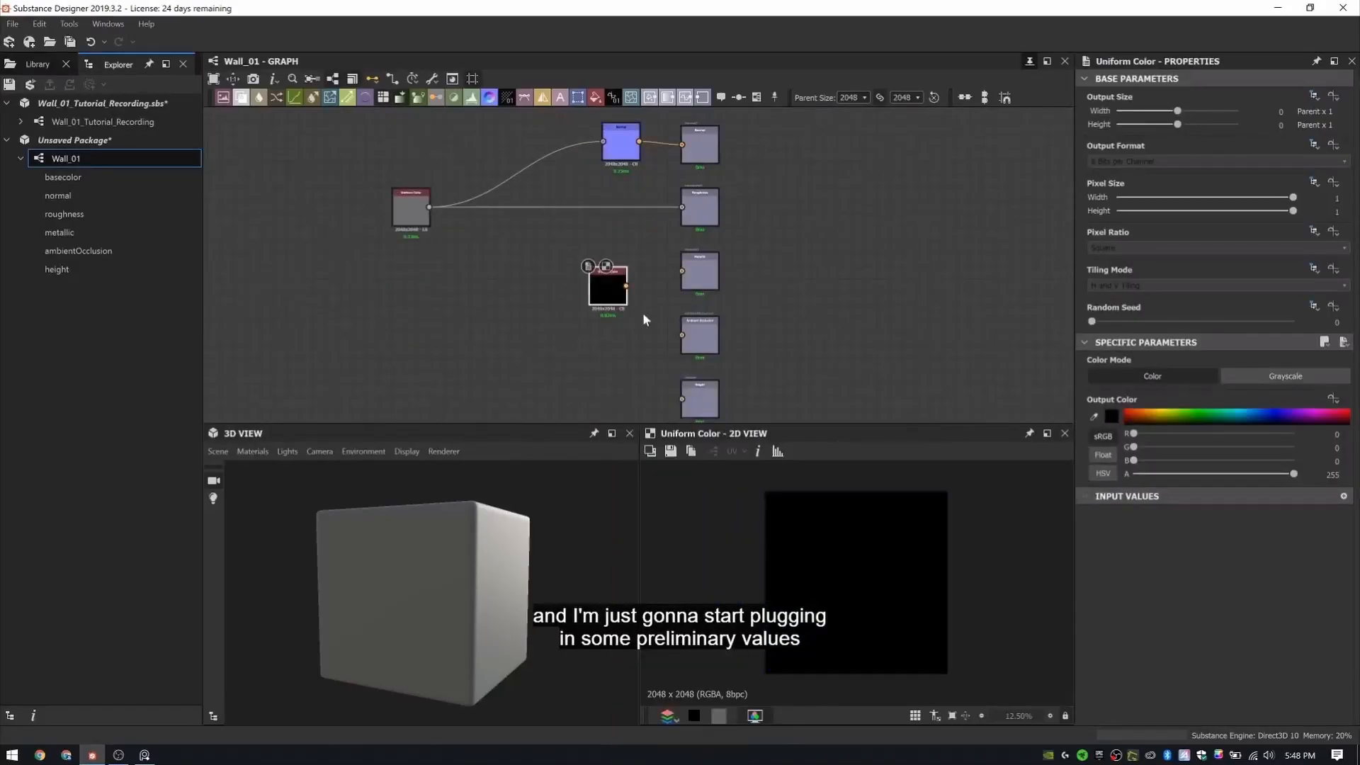
pyautogui.moveTo(627, 284)
pyautogui.mouseDown()
pyautogui.moveTo(695, 277)
pyautogui.moveTo(644, 268)
pyautogui.mouseUp()
# - Add an Ambient Occlusion (HBAO) node fed by the grey Uniform Color and connect it to the Ambient Occlusion output
pyautogui.press('space')
pyautogui.press('Return')
pyautogui.moveTo(614, 338); pyautogui.dragTo(682, 335)
pyautogui.moveTo(429, 207); pyautogui.dragTo(578, 340)
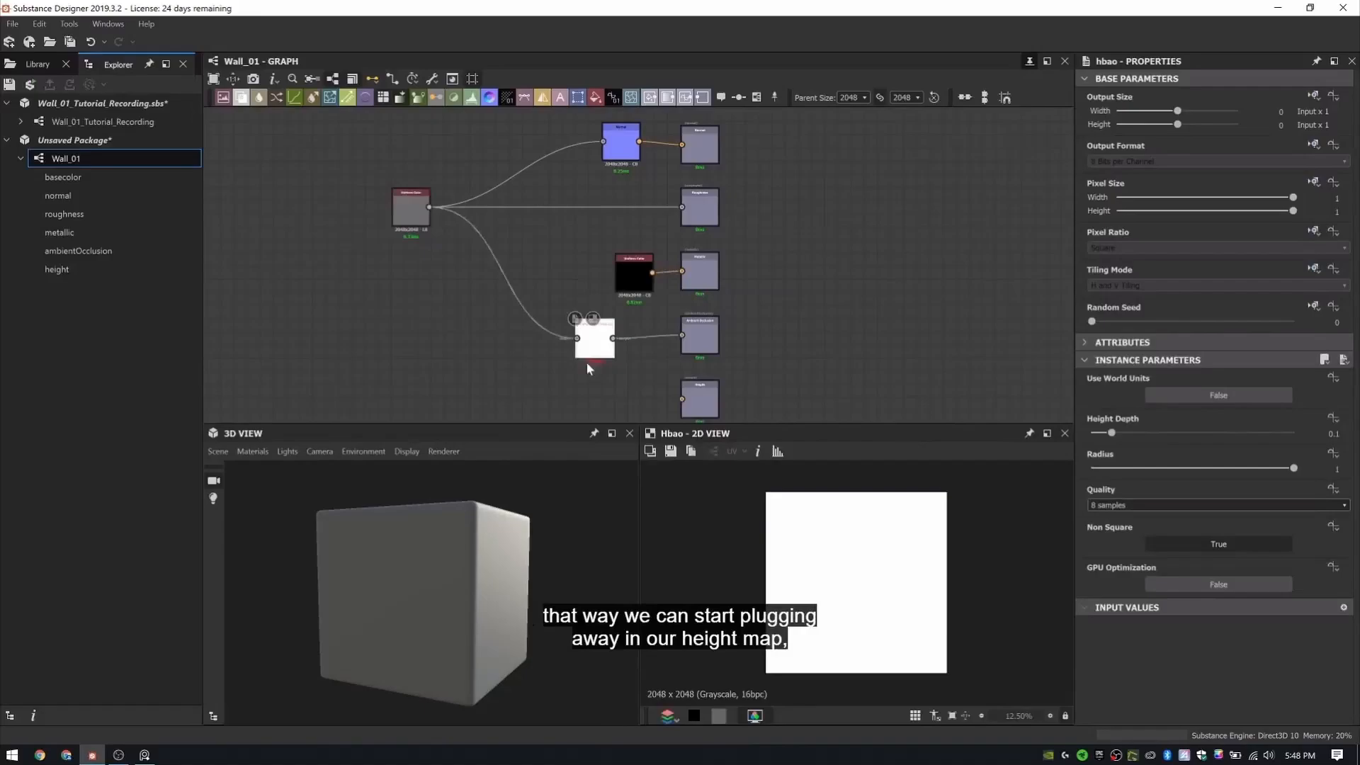
# - Route the shared grey Uniform Color through a Dot node into the Height output and preview the Ambient Occlusion node
pyautogui.click(411, 209)
pyautogui.moveTo(428, 284); pyautogui.dragTo(471, 202, button='middle')
pyautogui.moveTo(566, 320); pyautogui.dragTo(725, 317)
pyautogui.moveTo(671, 257); pyautogui.dragTo(662, 304, button='middle')
pyautogui.moveTo(631, 305); pyautogui.dragTo(670, 304)
pyautogui.scroll(5, 670, 303)
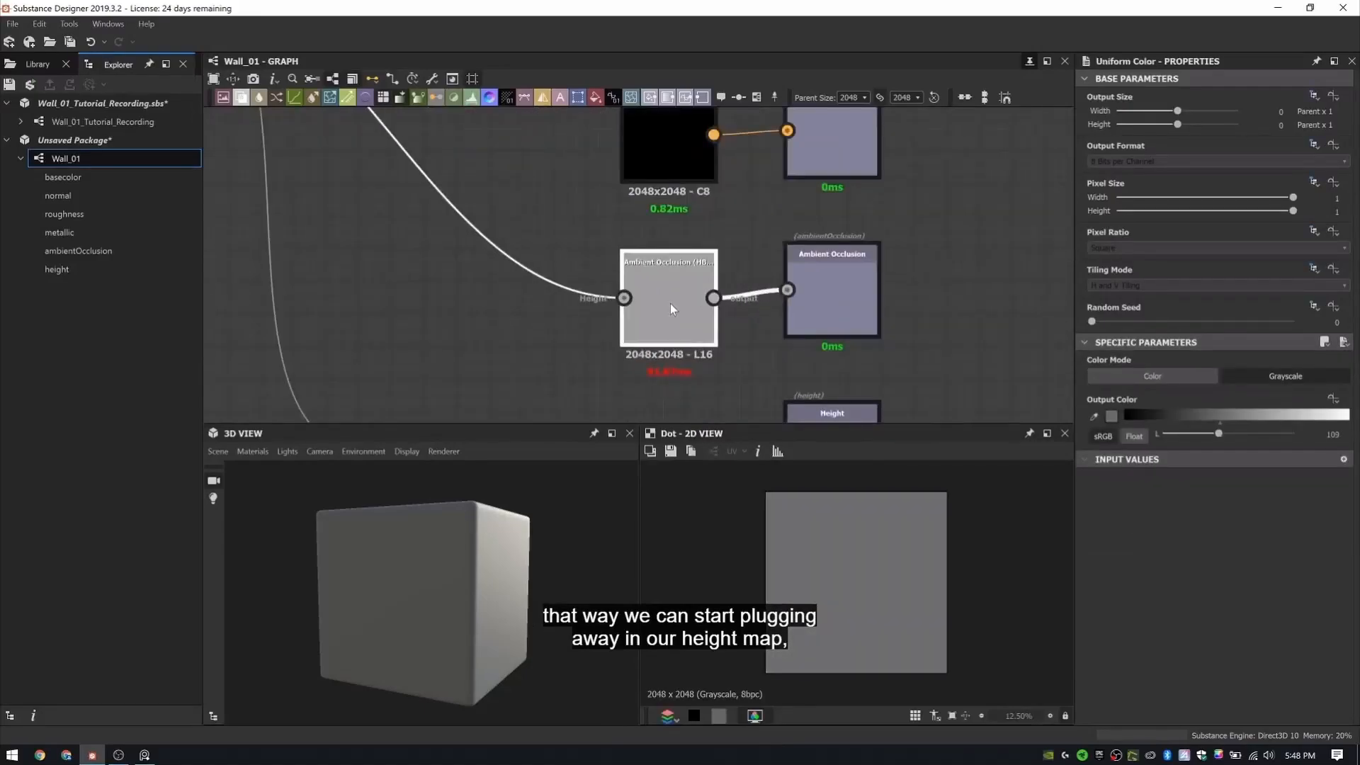
pyautogui.doubleClick(670, 303)
# - Duplicate the black Uniform Color node onto the Roughness output and set it to grayscale white, value 255
pyautogui.scroll(-5, 669, 303)
pyautogui.scroll(3, 638, 213)
pyautogui.moveTo(554, 153)
pyautogui.mouseDown(button='middle')
pyautogui.moveTo(559, 286)
pyautogui.moveTo(564, 154)
pyautogui.mouseUp(button='middle')
pyautogui.click(640, 325)
pyautogui.hotkey('ctrl', 'd')
pyautogui.moveTo(640, 325); pyautogui.dragTo(621, 205)
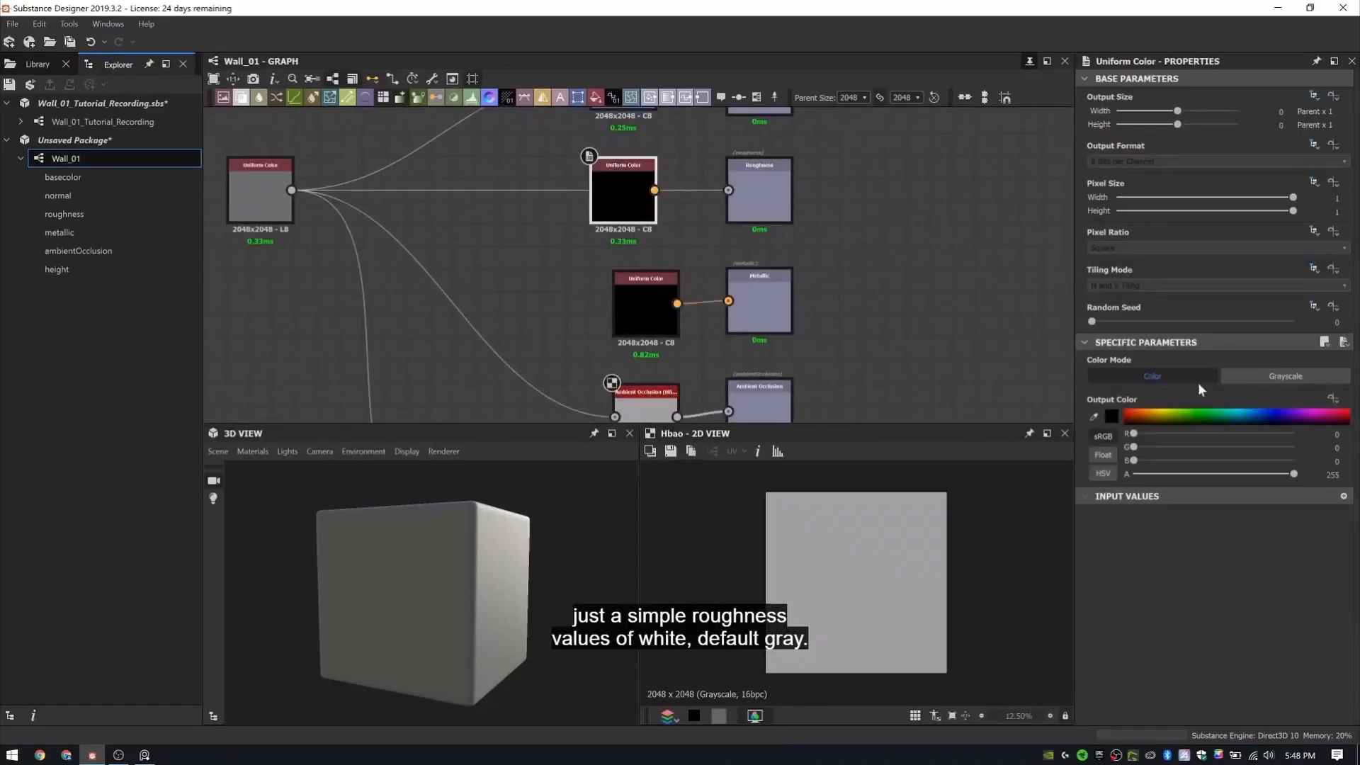
pyautogui.doubleClick(624, 198)
pyautogui.moveTo(1268, 433); pyautogui.dragTo(1298, 434)
pyautogui.scroll(-5, 671, 196)
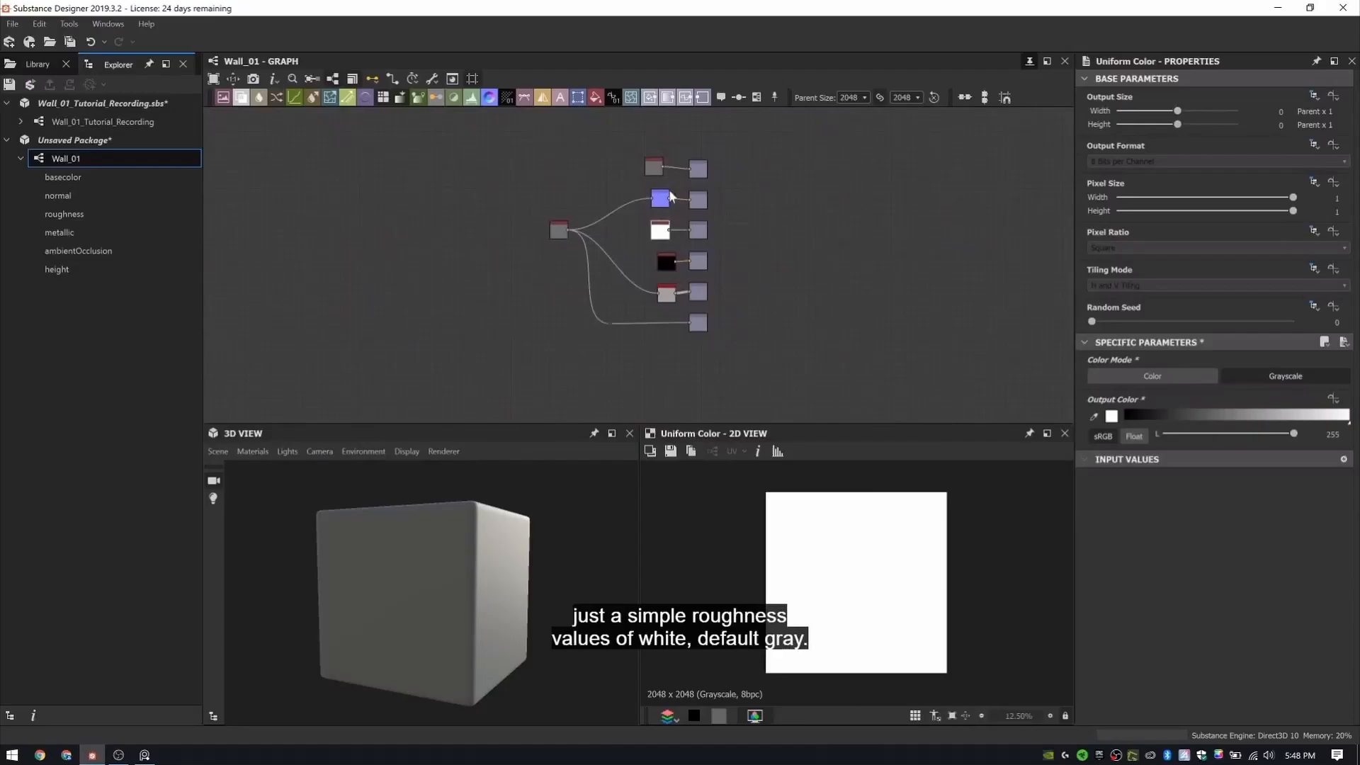
# - Add a Gradient Linear 1 node in the empty area before the output network
pyautogui.press('space')
pyautogui.write('grad')
pyautogui.press('Down')
pyautogui.press('Down')
pyautogui.press('Down')
pyautogui.press('Down')
pyautogui.press('Down')
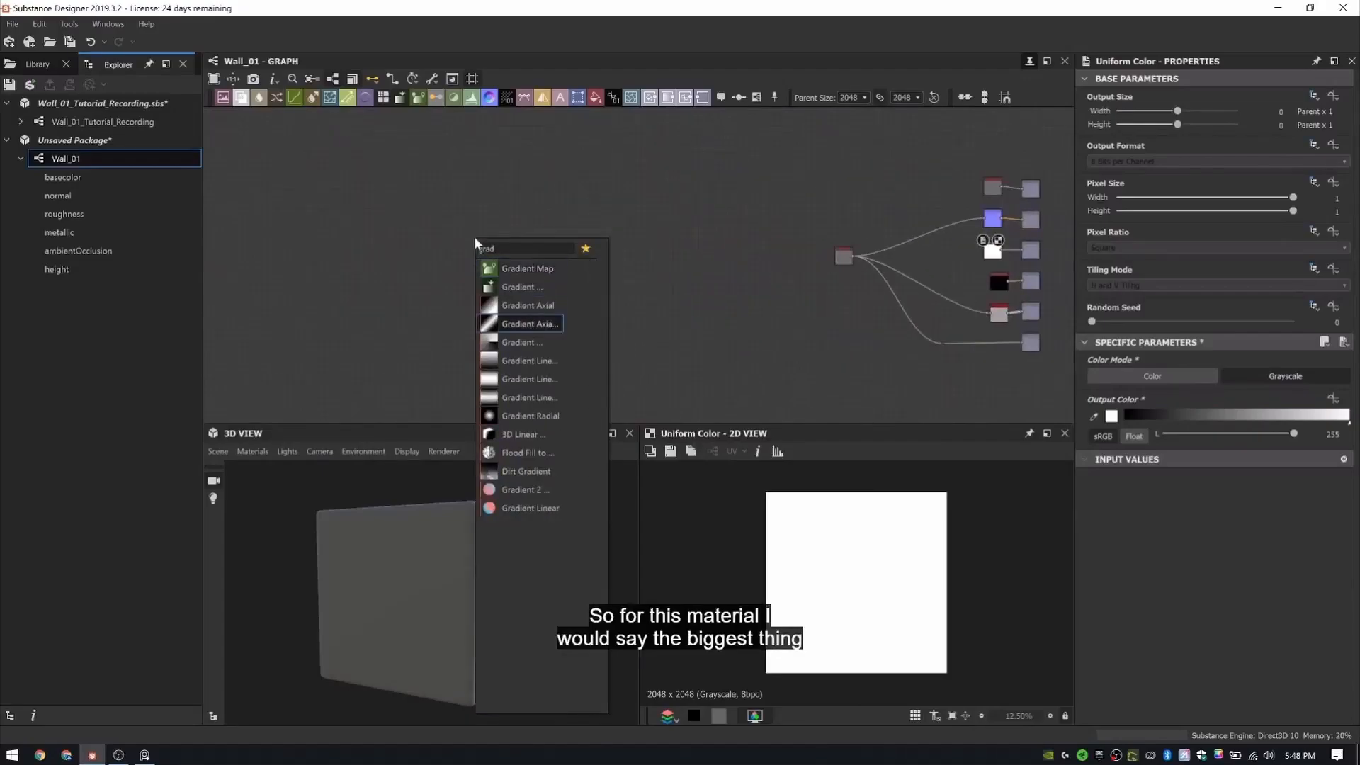
pyautogui.press('Return')
pyautogui.scroll(10, 474, 236)
# - Add a Curve node after the gradient and shape its curve into a flat dark middle with bright ends
pyautogui.press('space')
pyautogui.write('curve')
pyautogui.press('Return')
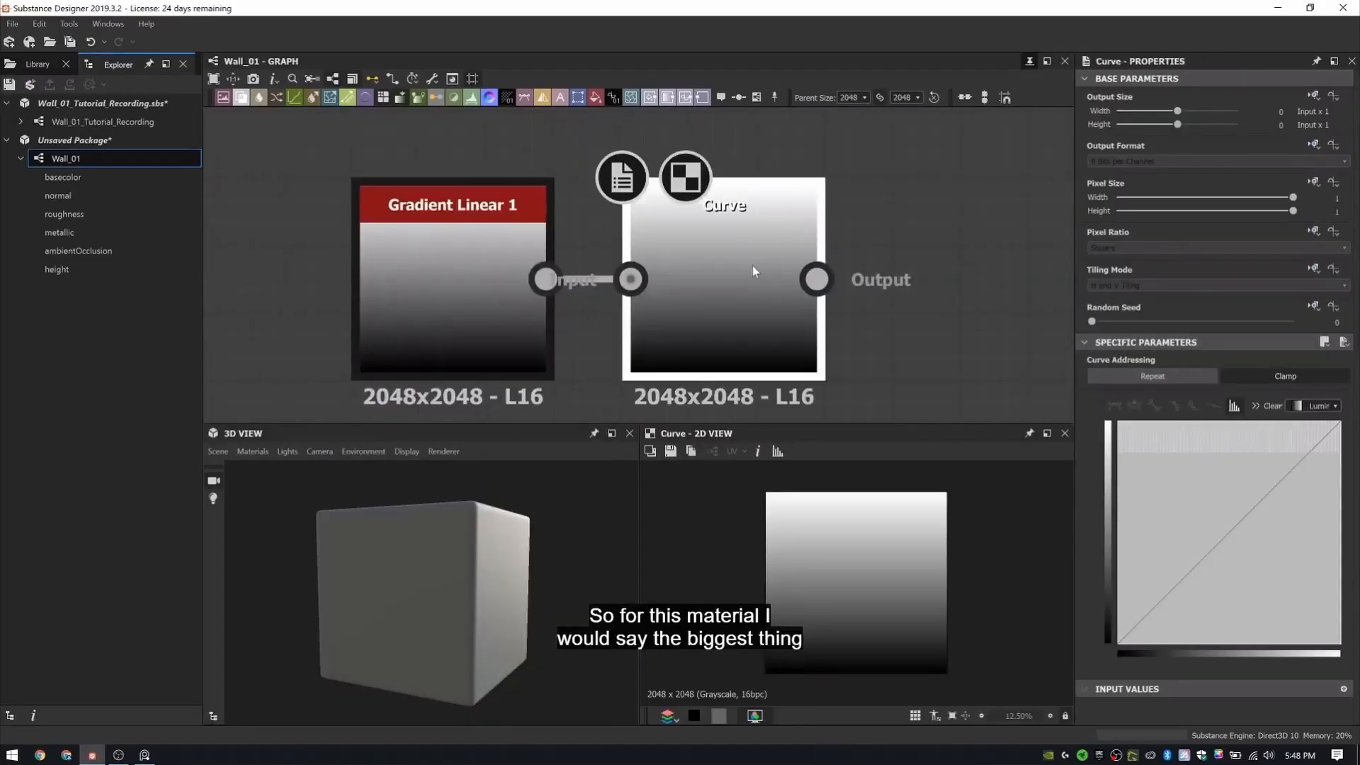
pyautogui.click(1203, 555)
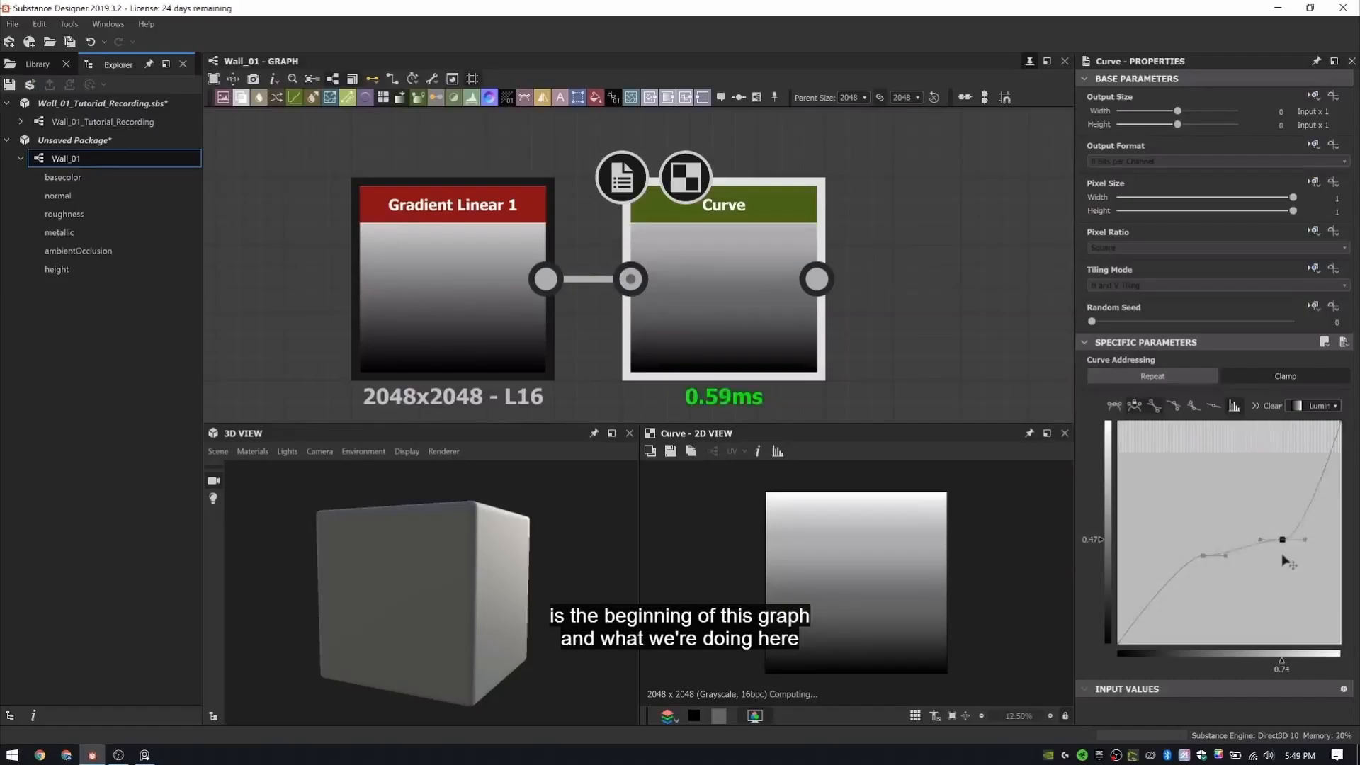
pyautogui.moveTo(1286, 562); pyautogui.dragTo(1282, 574)
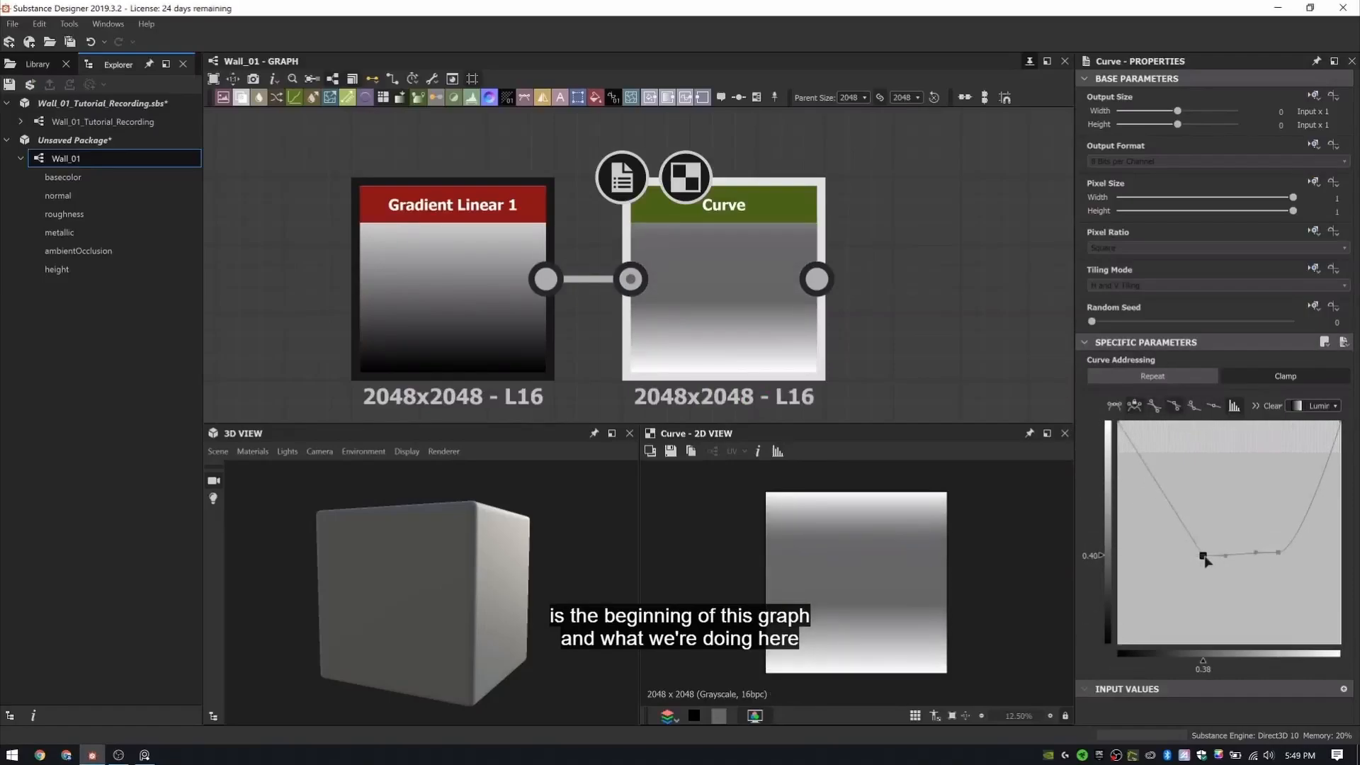
pyautogui.moveTo(1204, 556); pyautogui.dragTo(1162, 575)
pyautogui.moveTo(1279, 553); pyautogui.dragTo(1281, 575)
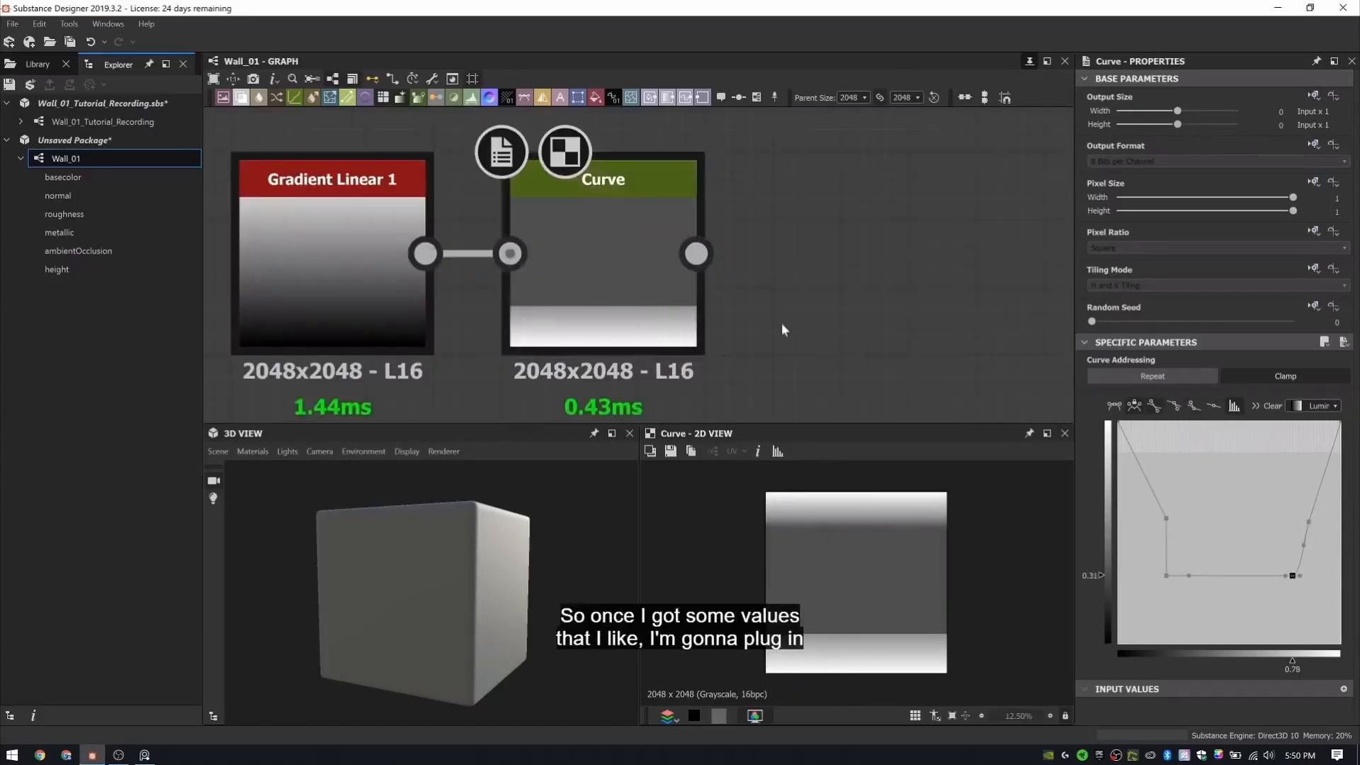
# - Add a Blur HQ Grayscale node after the Curve with intensity 2.17 and quality 1
pyautogui.press('space')
pyautogui.write('blur')
pyautogui.click(911, 310)
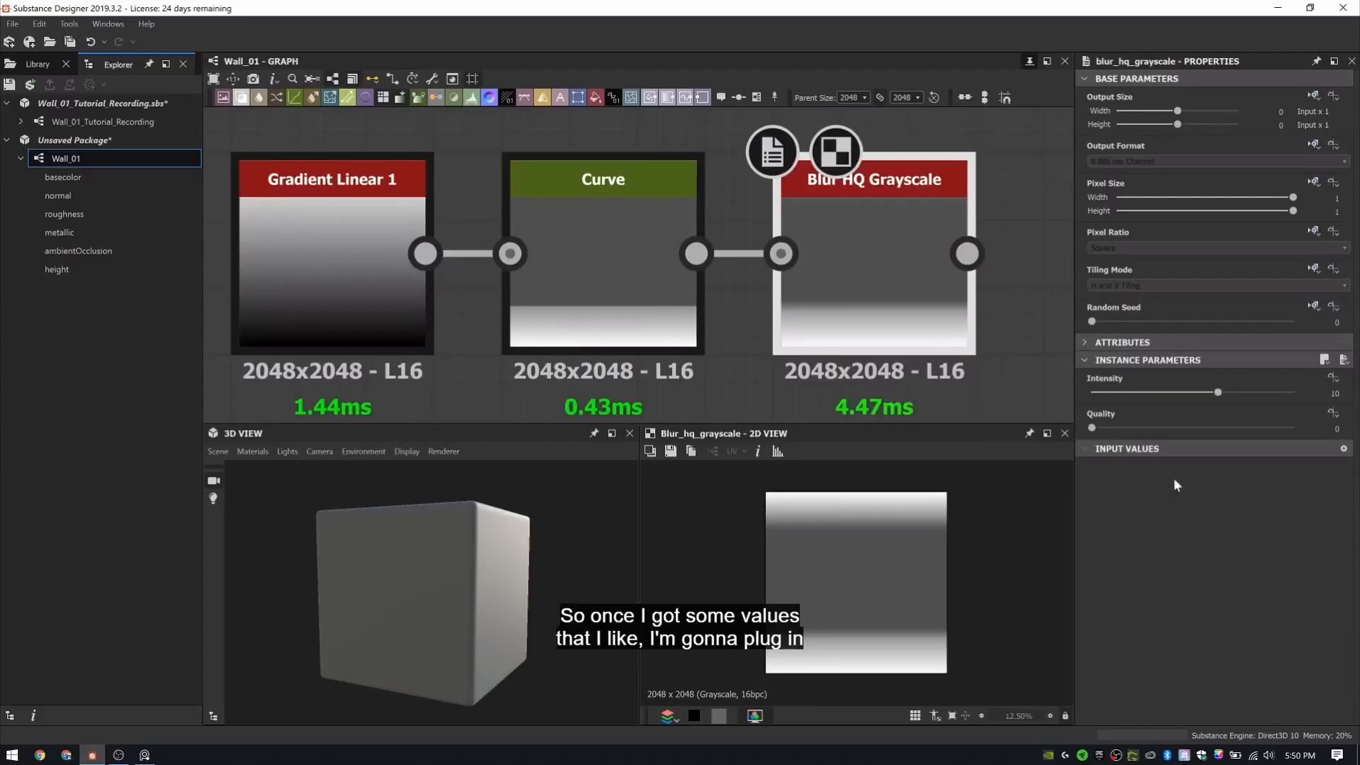
# - Transfer the shared grey Uniform Color's links to the Blur HQ Grayscale output and delete that Uniform Color node
pyautogui.scroll(-6, 751, 272)
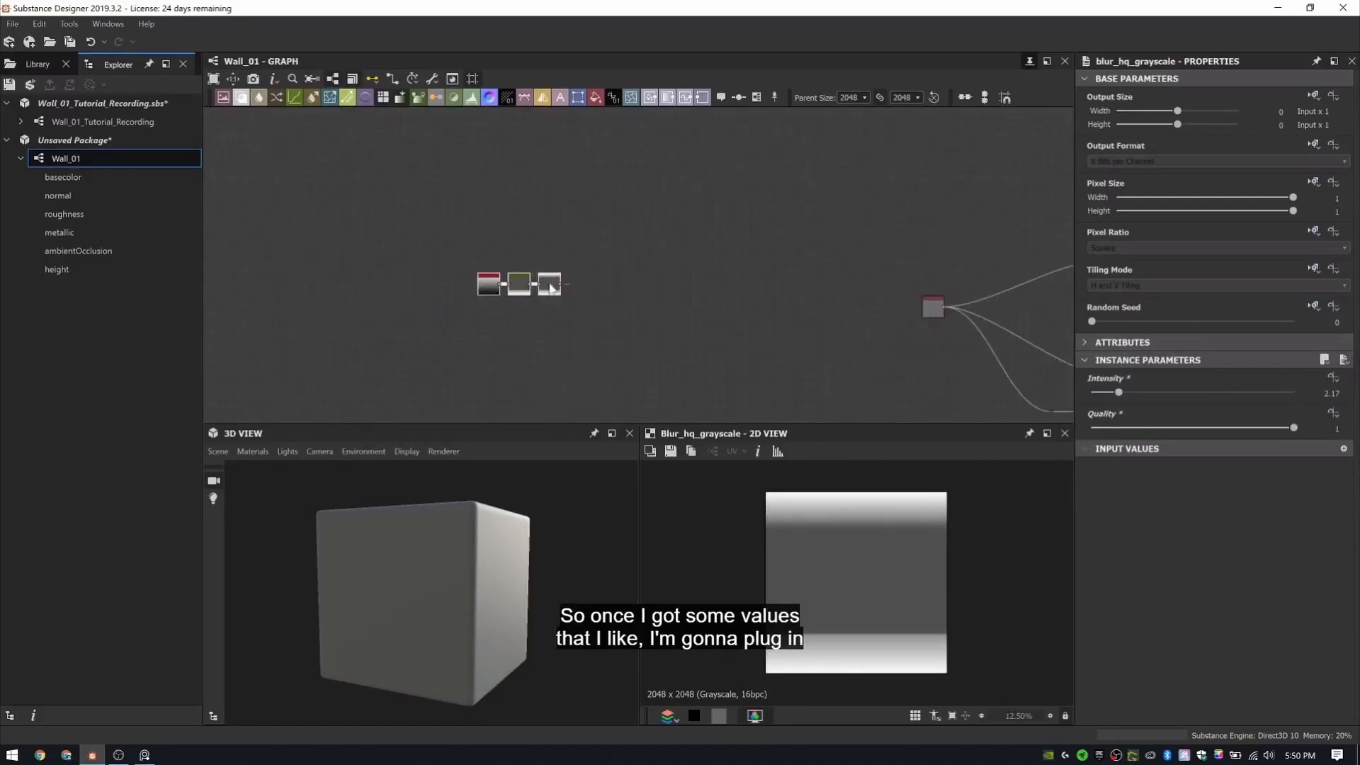
pyautogui.moveTo(550, 284); pyautogui.dragTo(902, 315)
pyautogui.scroll(6, 975, 319)
pyautogui.keyDown('shift'); pyautogui.moveTo(780, 241); pyautogui.dragTo(590, 288); pyautogui.keyUp('shift')
pyautogui.click(724, 236)
pyautogui.press('Delete')
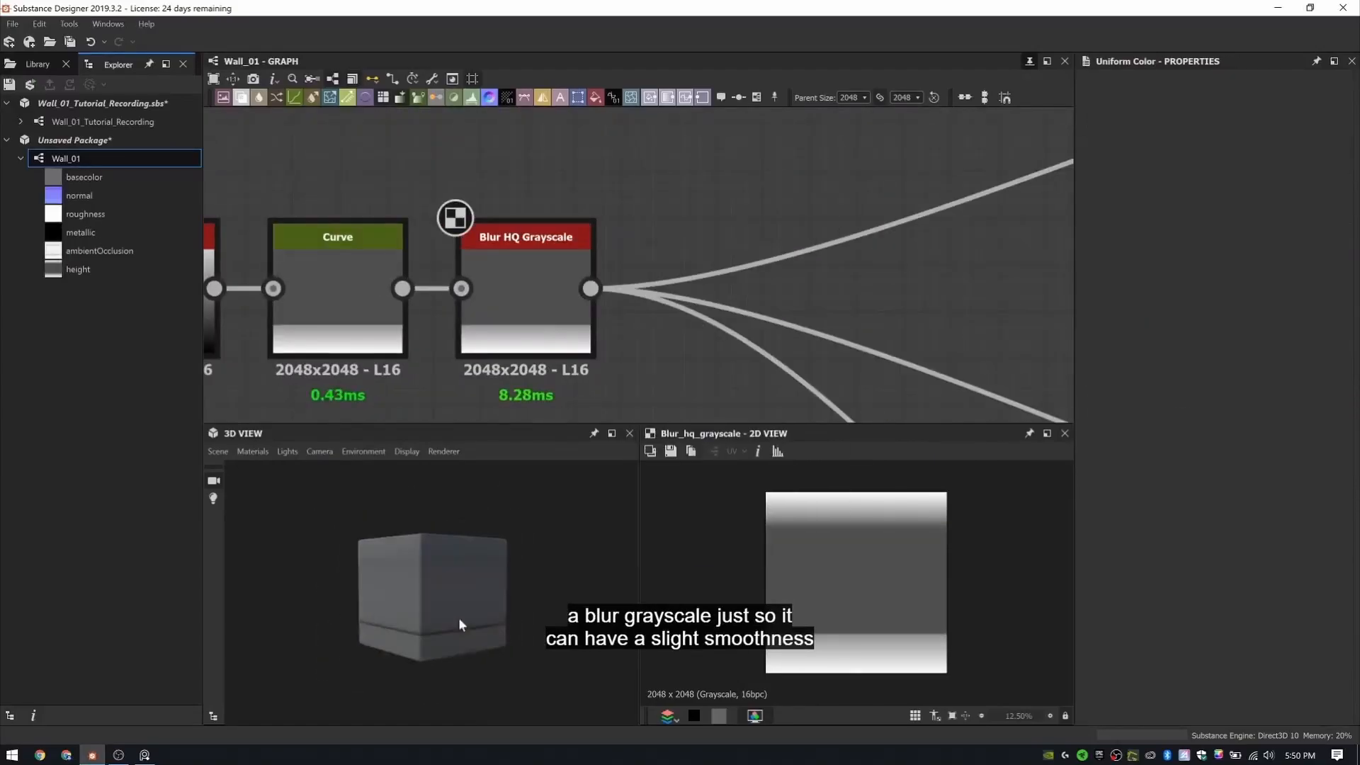
# - Turn off DirectX Normal for the 3D view material and switch it to the tessellation shader with a tessellation factor of 16
pyautogui.click(248, 454)
pyautogui.click(597, 559)
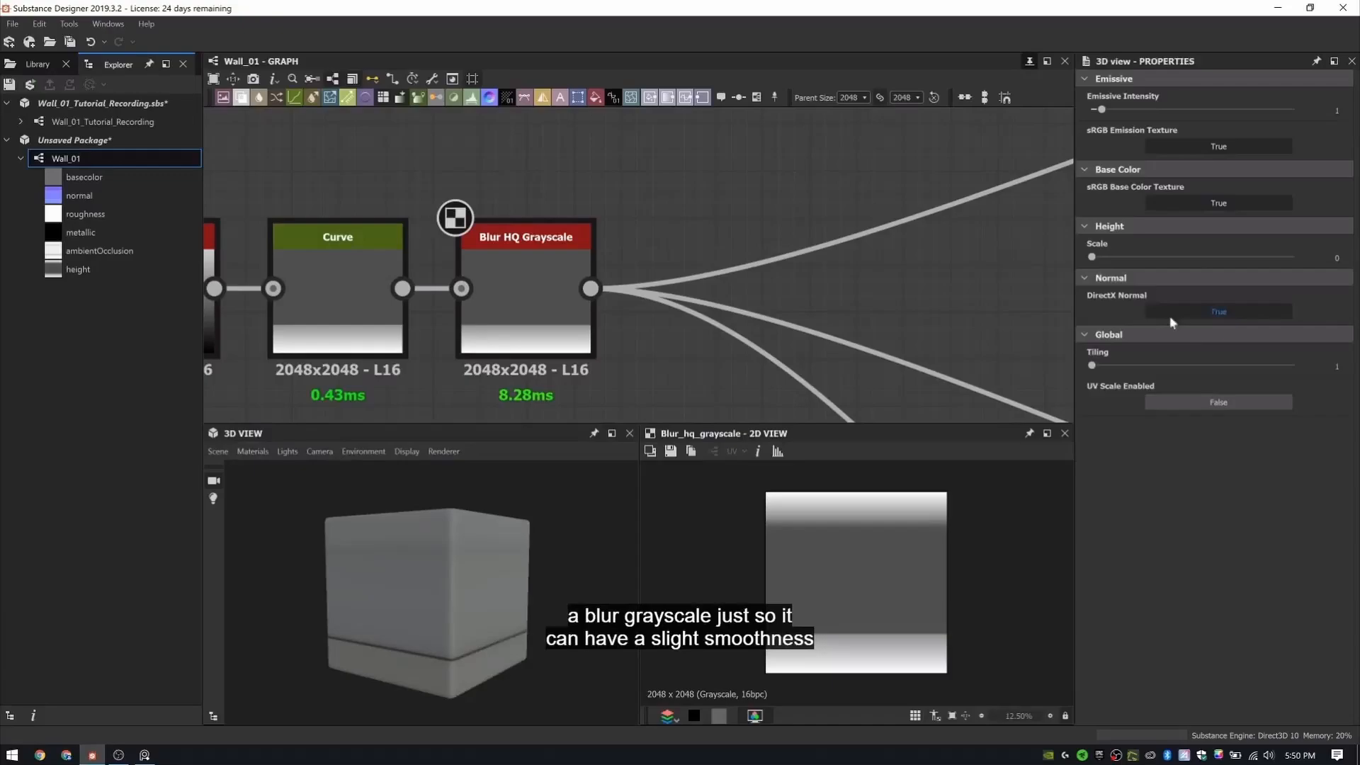
pyautogui.moveTo(265, 473)
pyautogui.moveTo(394, 489)
pyautogui.moveTo(514, 543)
pyautogui.click(669, 558)
pyautogui.moveTo(1132, 109); pyautogui.dragTo(1256, 112)
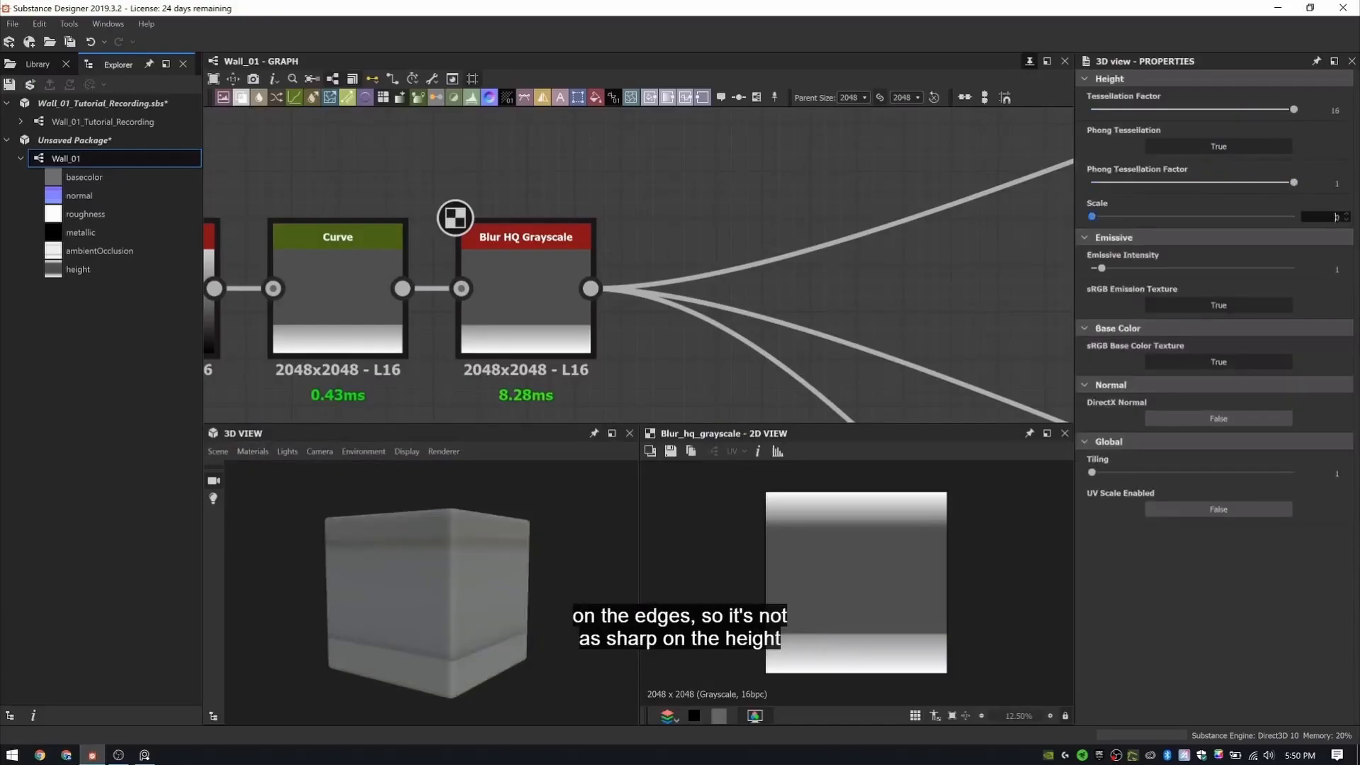
# - Show the material on a plane in the 3D view and examine its height profile
pyautogui.moveTo(410, 583); pyautogui.dragTo(244, 456)
pyautogui.click(218, 451)
pyautogui.click(242, 549)
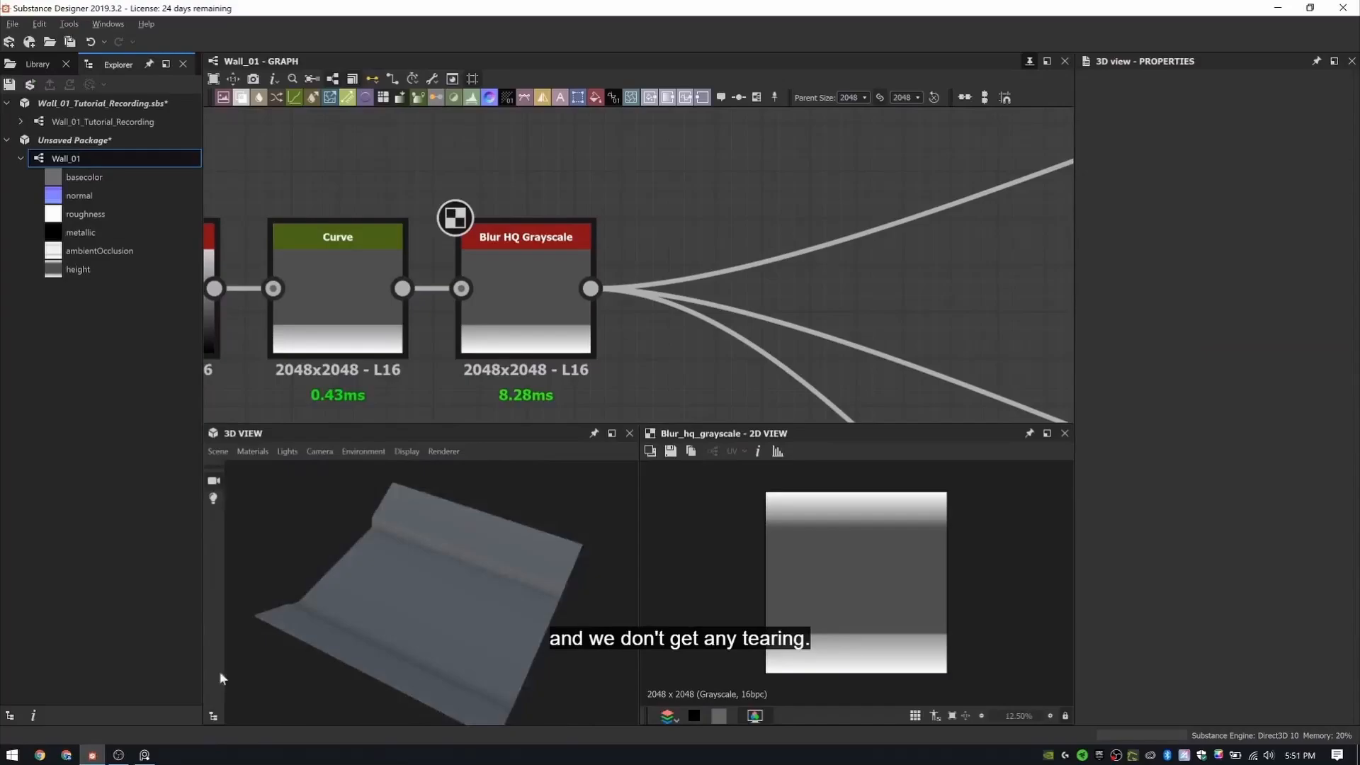
pyautogui.moveTo(219, 670); pyautogui.dragTo(637, 716)
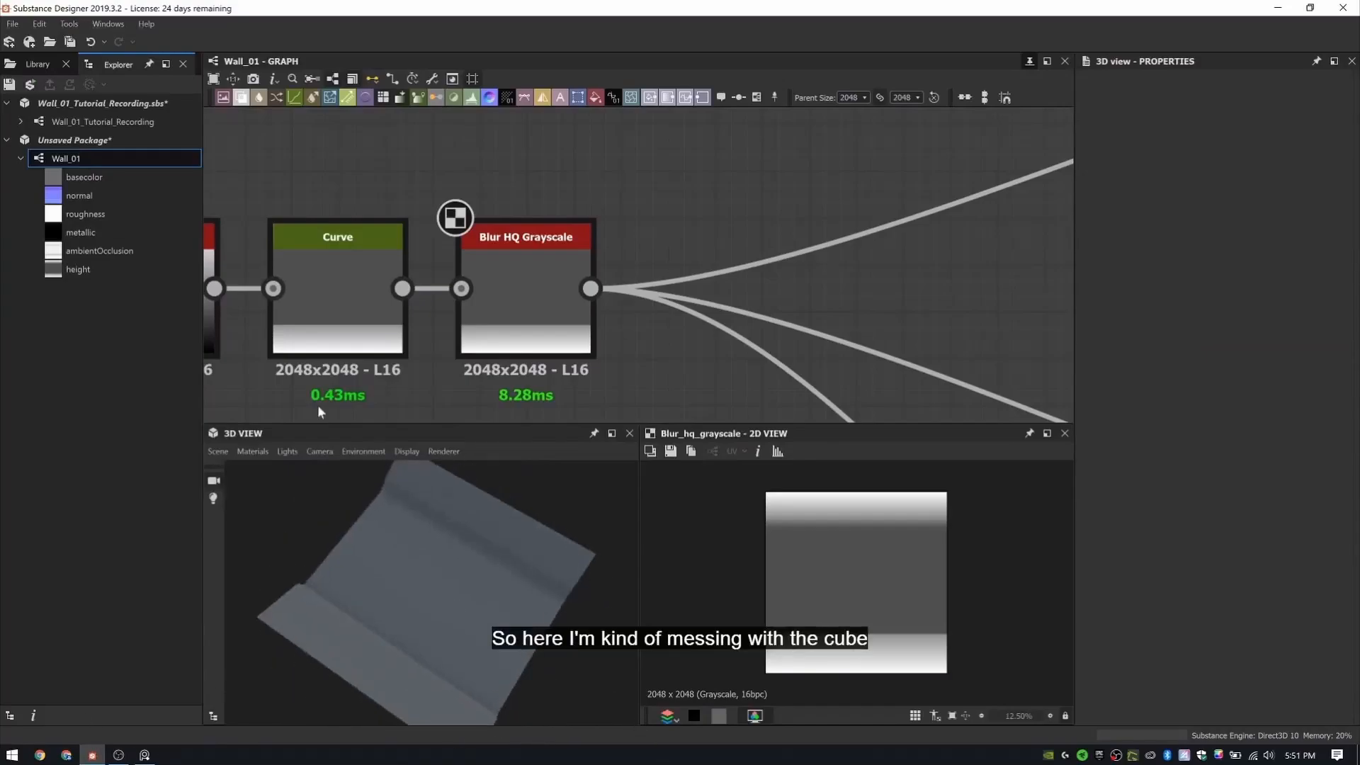
# - Switch the 3D preview back to the cube and examine the displaced silhouette
pyautogui.click(218, 451)
pyautogui.click(293, 284)
pyautogui.scroll(-4, 432, 588)
pyautogui.moveTo(433, 588); pyautogui.dragTo(499, 595)
pyautogui.scroll(4, 437, 602)
# - Frame the Gradient Linear 1, Curve and Blur HQ Grayscale nodes with the title "Sillouette"
pyautogui.scroll(-6, 564, 216)
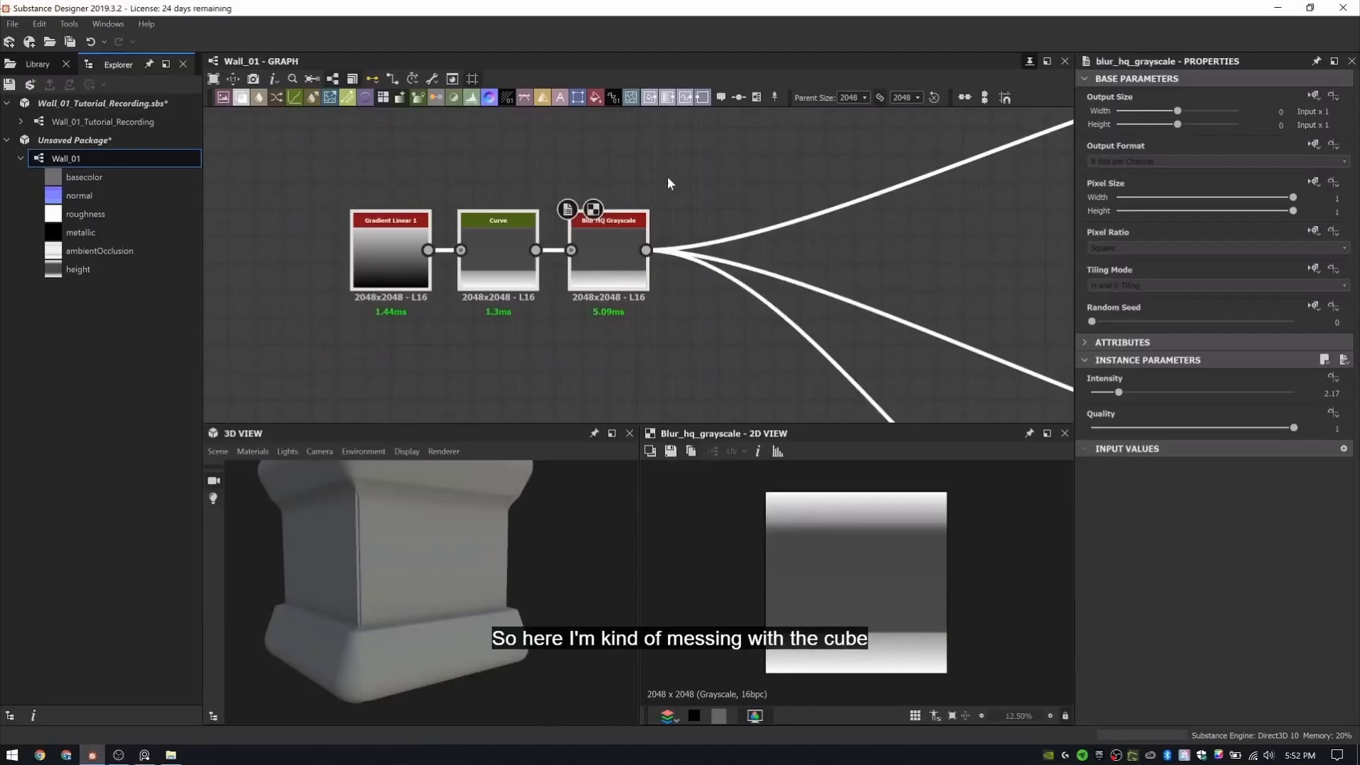
pyautogui.rightClick(668, 176)
pyautogui.click(709, 185)
pyautogui.write('Sillouette')
# - Move the Sillouette frame farther away from the output nodes
pyautogui.scroll(-4, 737, 115)
pyautogui.moveTo(602, 125); pyautogui.dragTo(368, 160, button='middle')
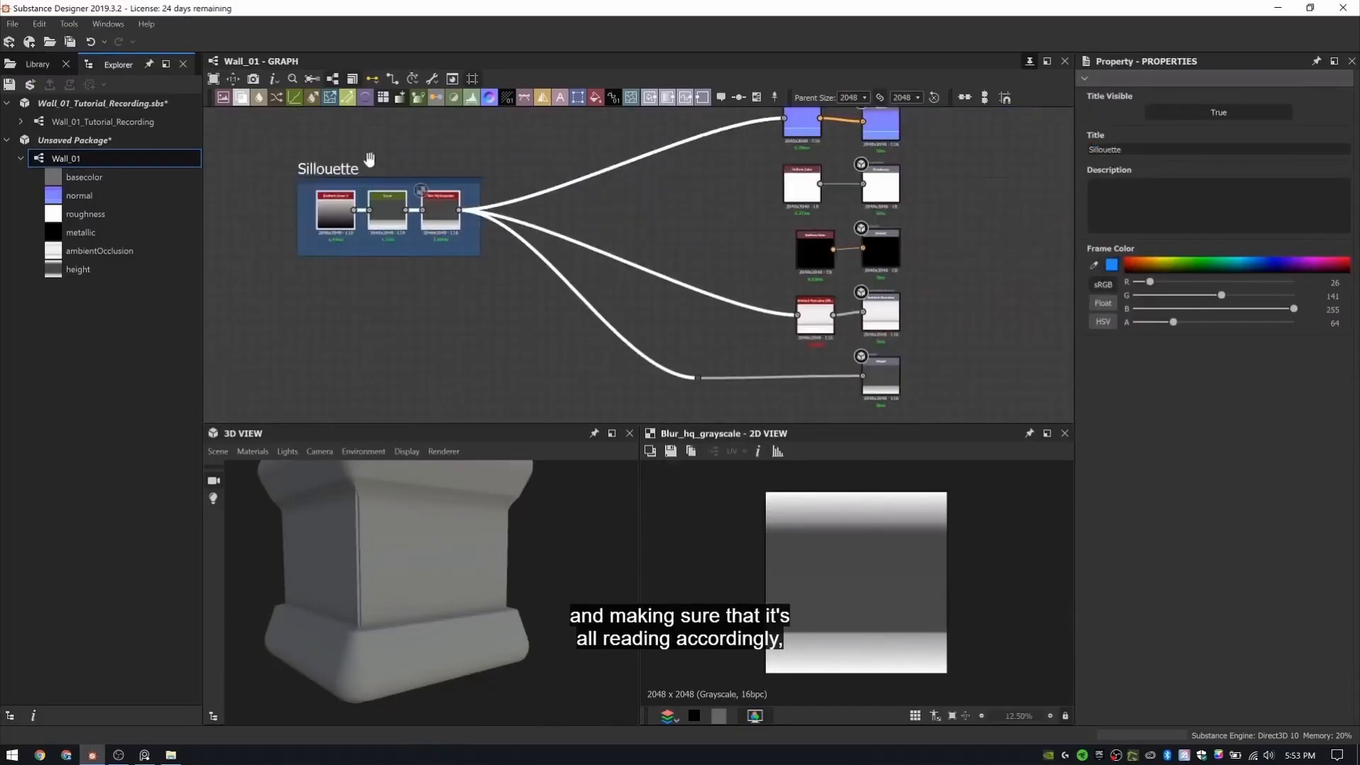
pyautogui.moveTo(425, 184); pyautogui.dragTo(308, 181)
pyautogui.moveTo(309, 177); pyautogui.dragTo(463, 205, button='middle')
pyautogui.moveTo(462, 212); pyautogui.dragTo(350, 212)
# - Add a Shape node above the Sillouette frame and reduce its square pattern to a wide horizontal rectangle
pyautogui.moveTo(483, 122); pyautogui.dragTo(537, 184, button='middle')
pyautogui.press('space')
pyautogui.write('shape')
pyautogui.press('Return')
pyautogui.doubleClick(538, 187)
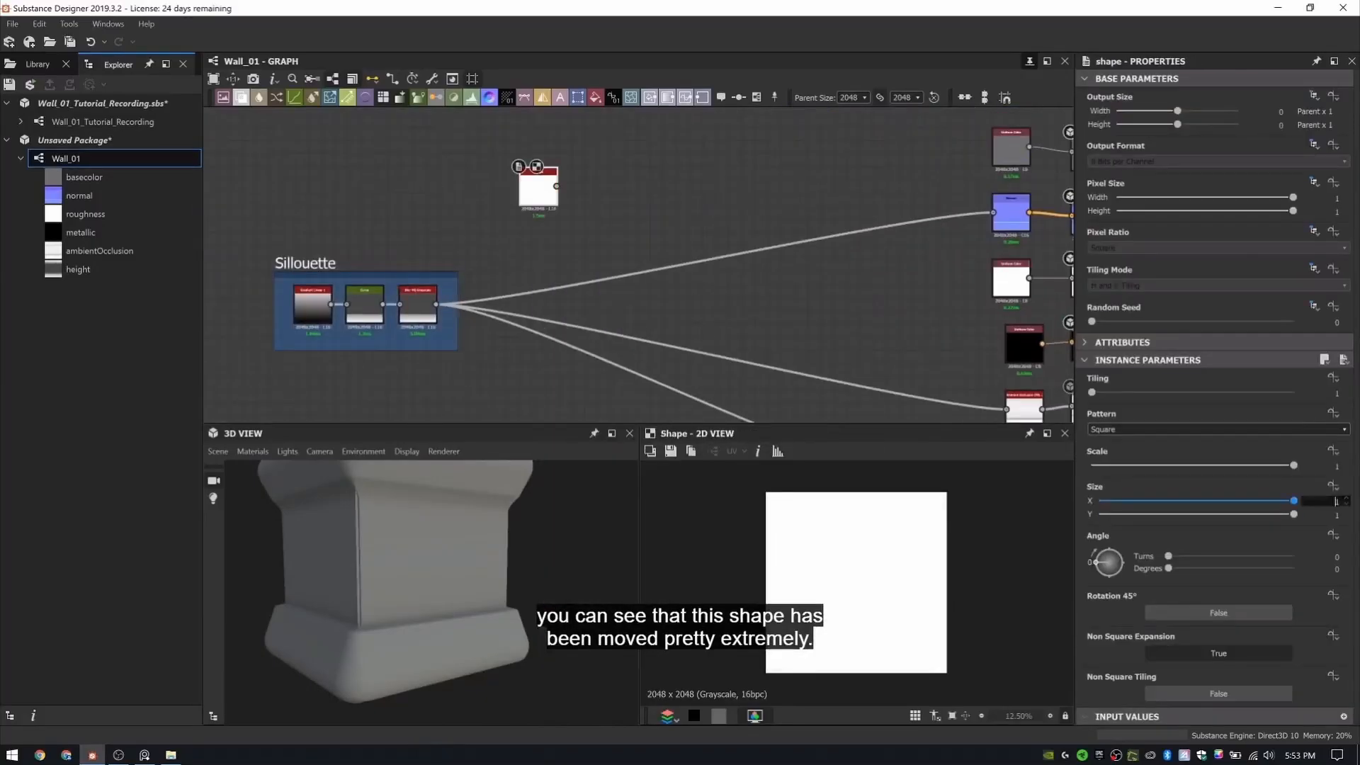
pyautogui.scroll(2, 533, 204)
pyautogui.moveTo(536, 195); pyautogui.dragTo(518, 212)
# - Add a Transformation 2D node after the Shape and set its Y offset to -0.1536
pyautogui.press('space')
pyautogui.write('trans')
pyautogui.press('Return')
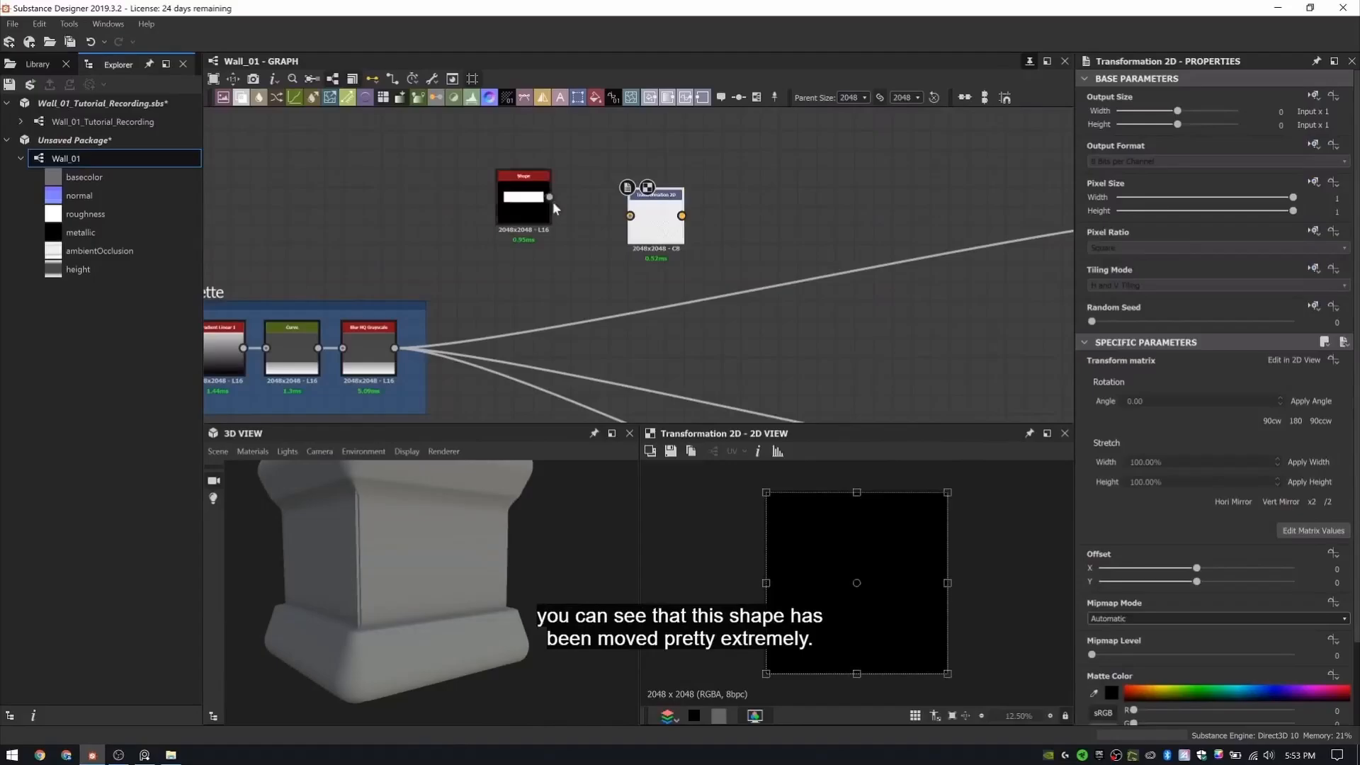
pyautogui.moveTo(1181, 584); pyautogui.dragTo(1175, 584)
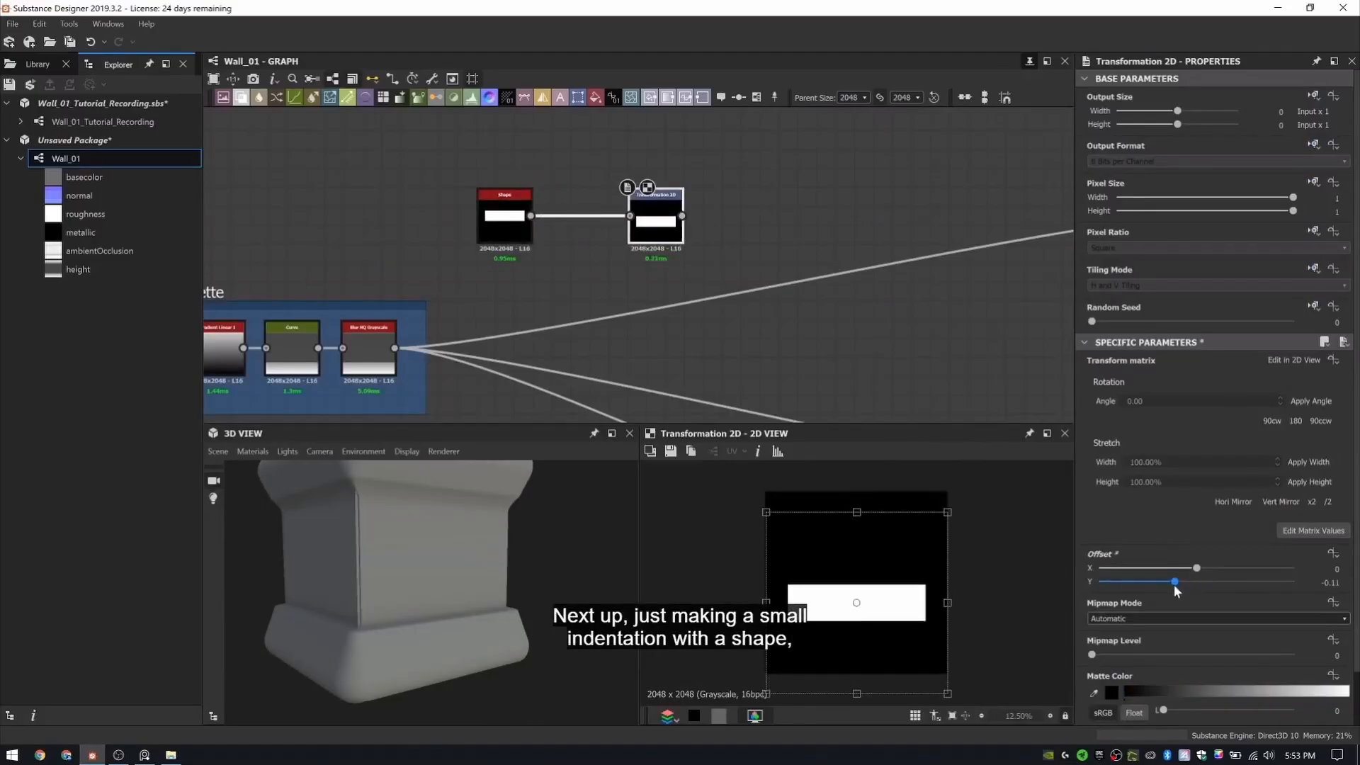
pyautogui.moveTo(1319, 583); pyautogui.dragTo(1354, 584)
pyautogui.write('-0.1536')
# - Add a Blur HQ Grayscale node after the Transformation 2D with intensity 0.91 and quality 1
pyautogui.moveTo(665, 210); pyautogui.dragTo(588, 211)
pyautogui.press('space')
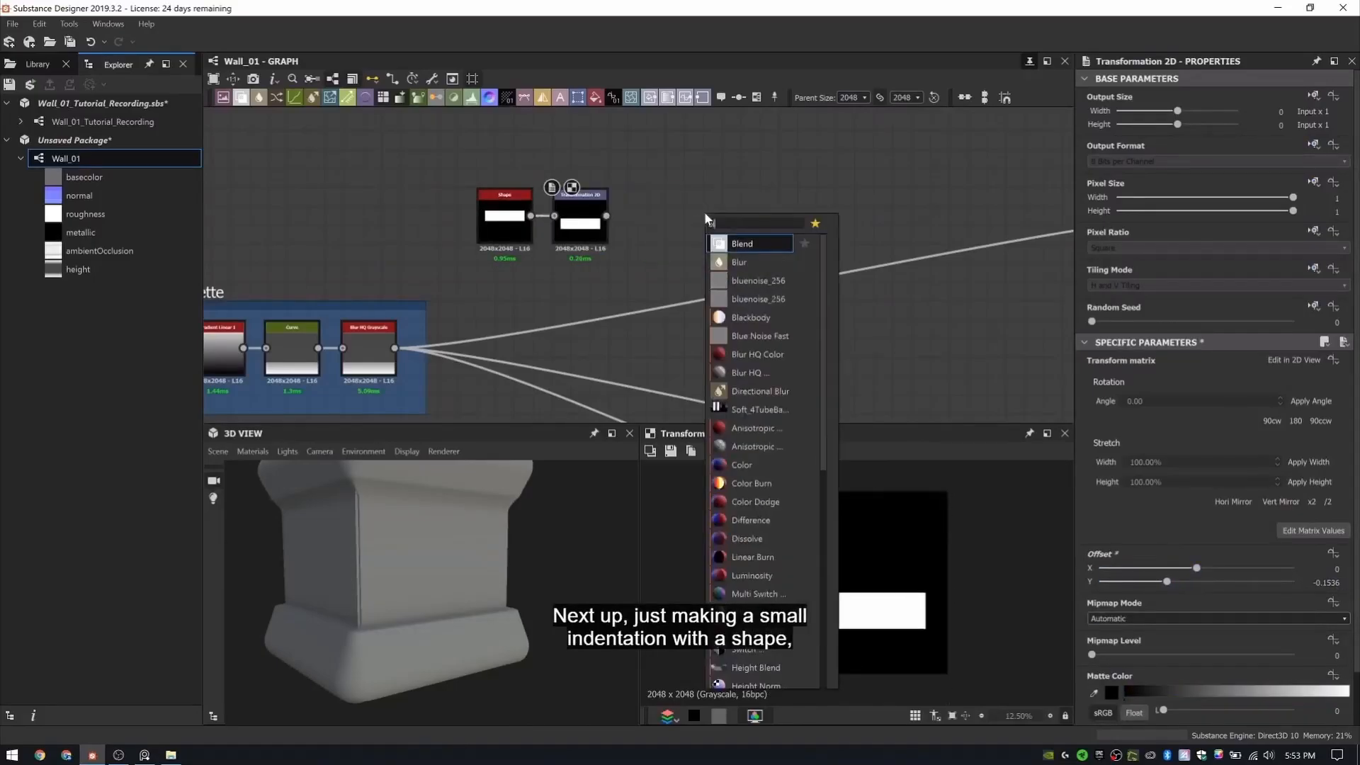
pyautogui.write('blur hq')
pyautogui.press('Return')
pyautogui.scroll(3, 650, 221)
pyautogui.moveTo(1093, 427); pyautogui.dragTo(1297, 428)
pyautogui.moveTo(1322, 394); pyautogui.dragTo(1356, 397)
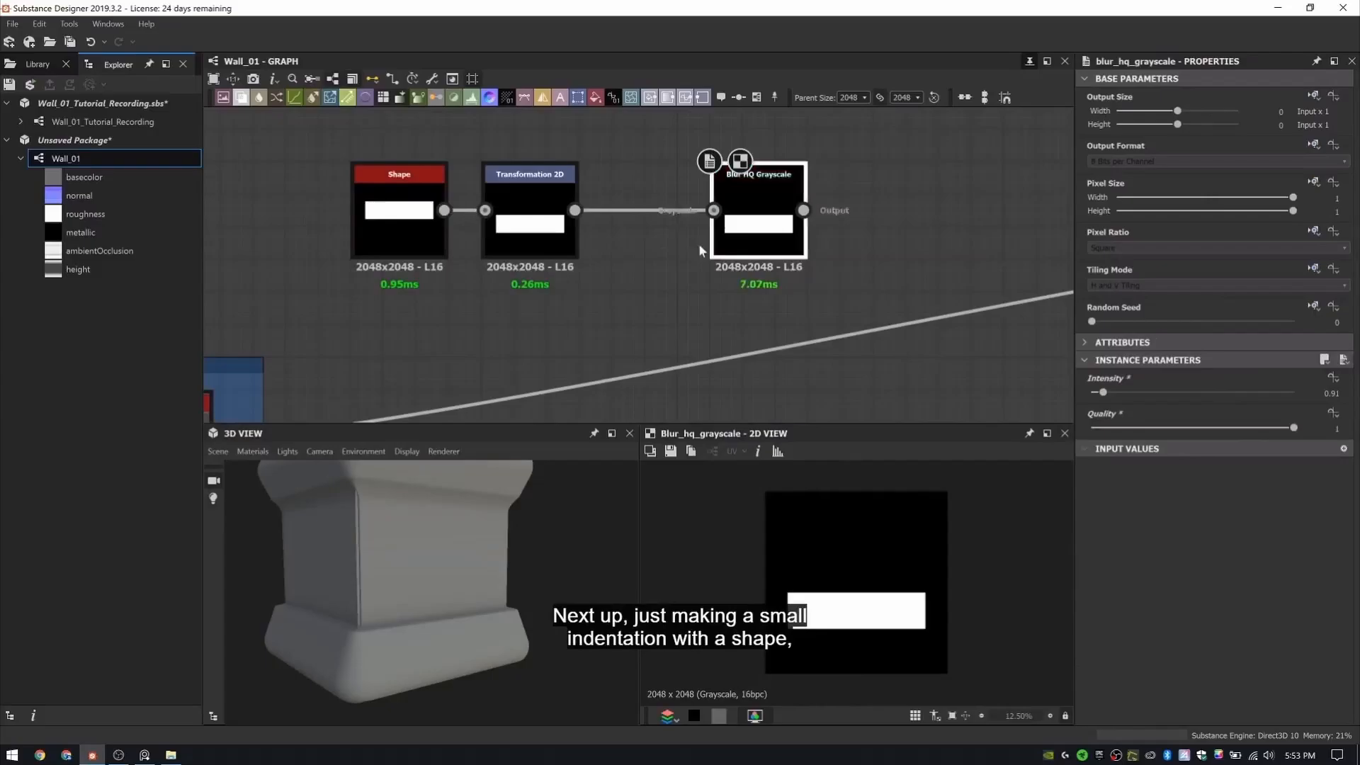
# - Add a Bevel node after the rectangle's blur and set its distance to -0.02
pyautogui.scroll(3, 698, 244)
pyautogui.scroll(-6, 697, 222)
pyautogui.press('space')
pyautogui.write('bevel')
pyautogui.press('Return')
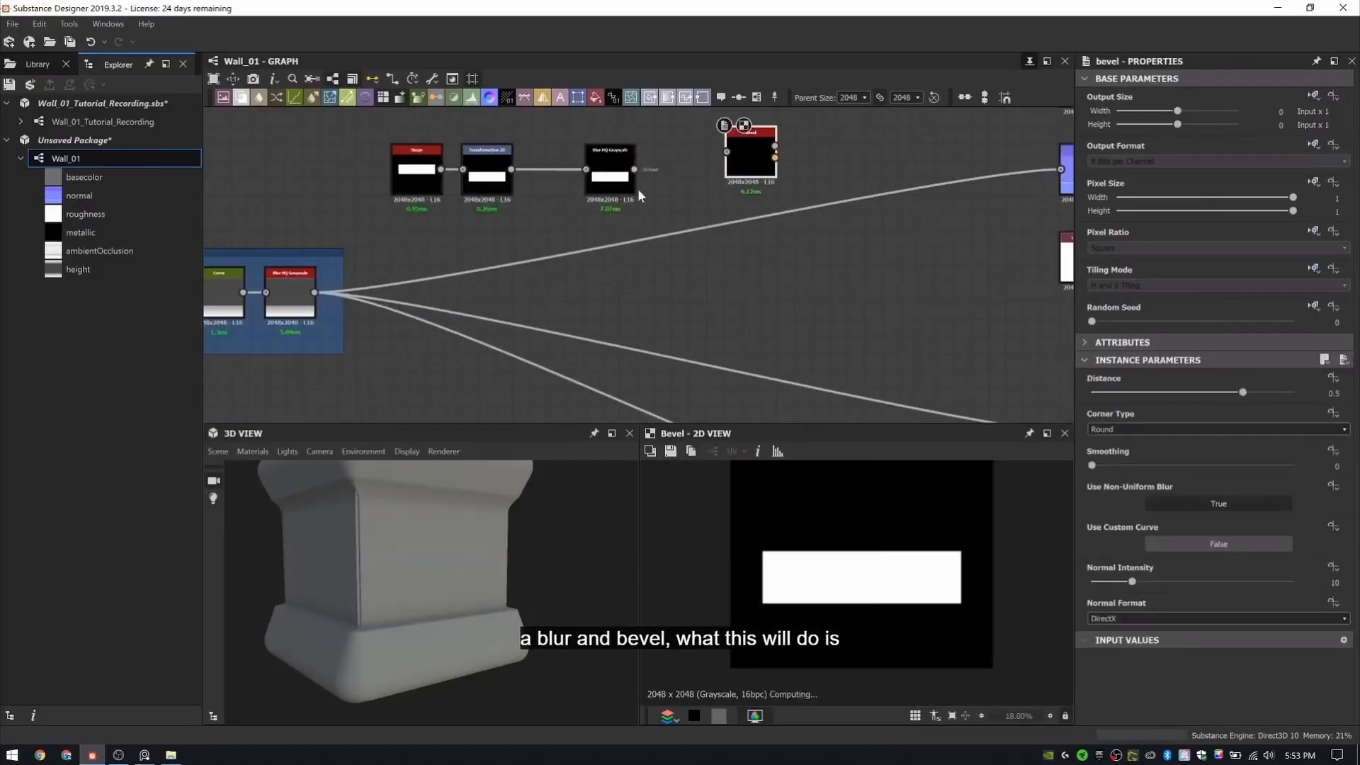
pyautogui.moveTo(750, 167); pyautogui.dragTo(715, 186)
pyautogui.press('Return')
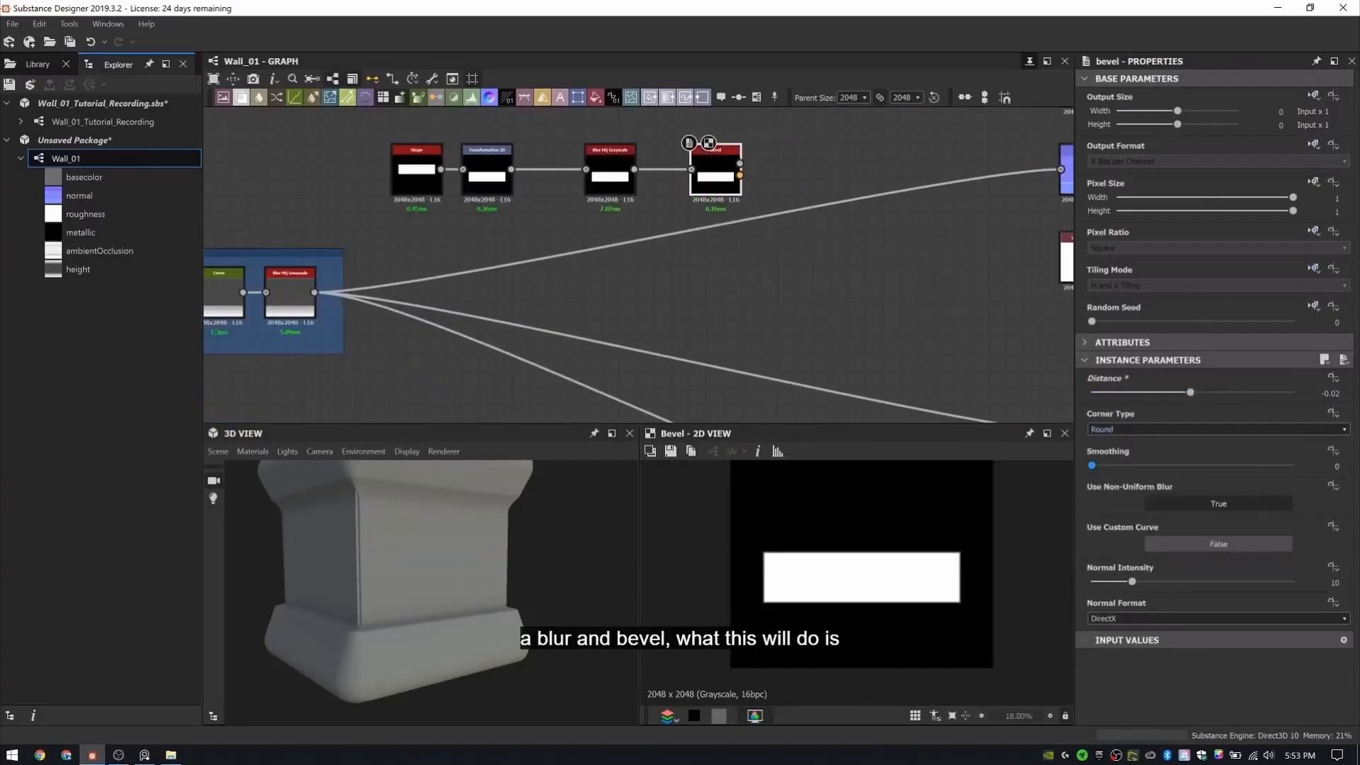
pyautogui.press('Return')
# - Add a Blend node subtracting the bevelled rectangle from the Sillouette profile at 0.21 opacity, and route its result to the outputs
pyautogui.click(776, 310)
pyautogui.press('space')
pyautogui.press('Return')
pyautogui.moveTo(315, 292); pyautogui.dragTo(704, 323)
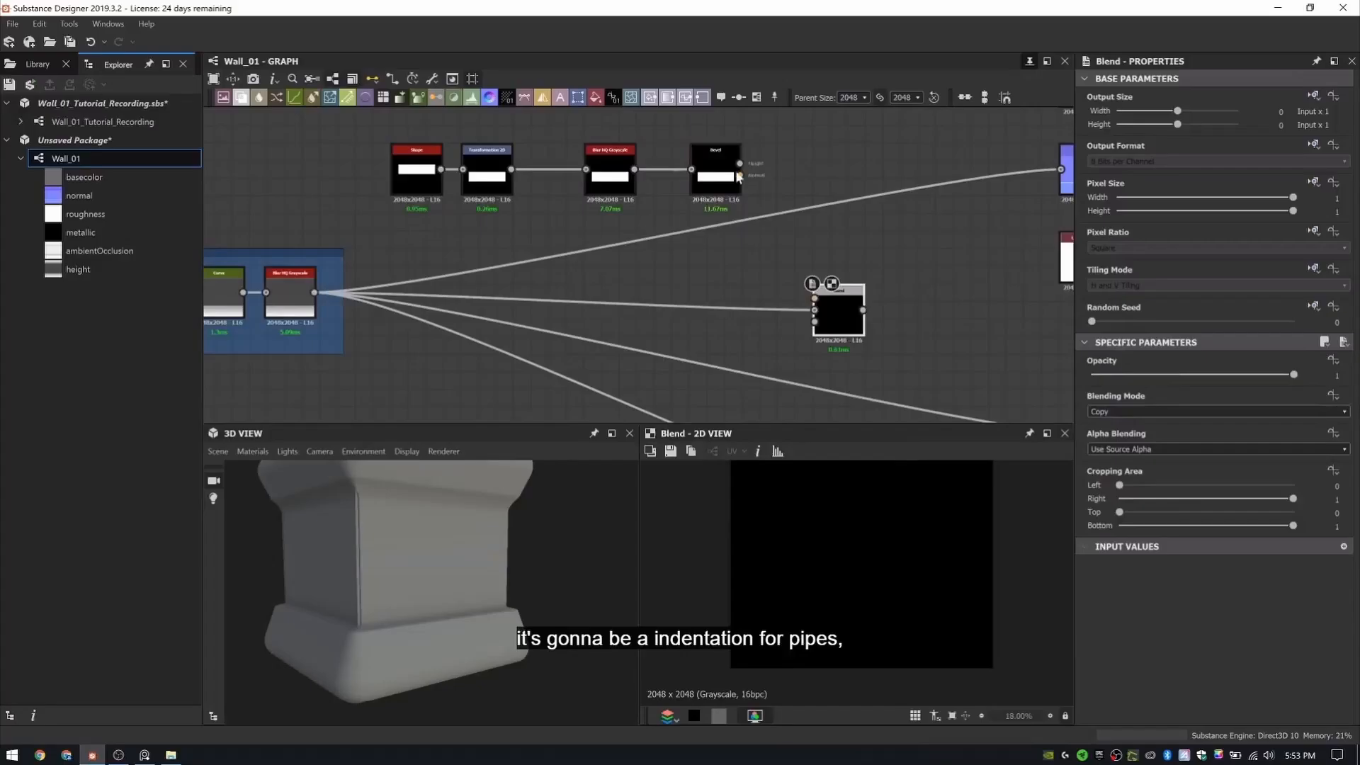
pyautogui.click(1161, 418)
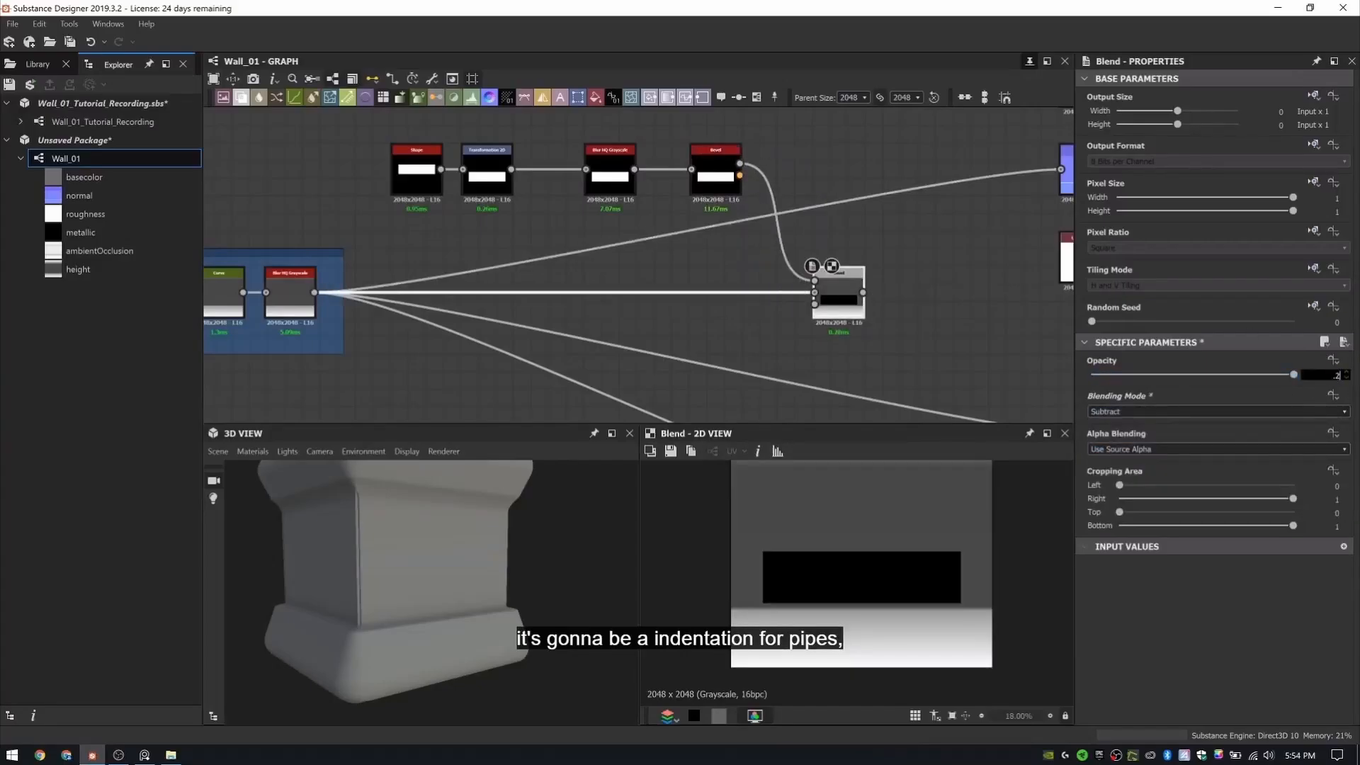
pyautogui.scroll(3, 356, 615)
pyautogui.moveTo(418, 585); pyautogui.dragTo(486, 606)
pyautogui.scroll(-5, 356, 615)
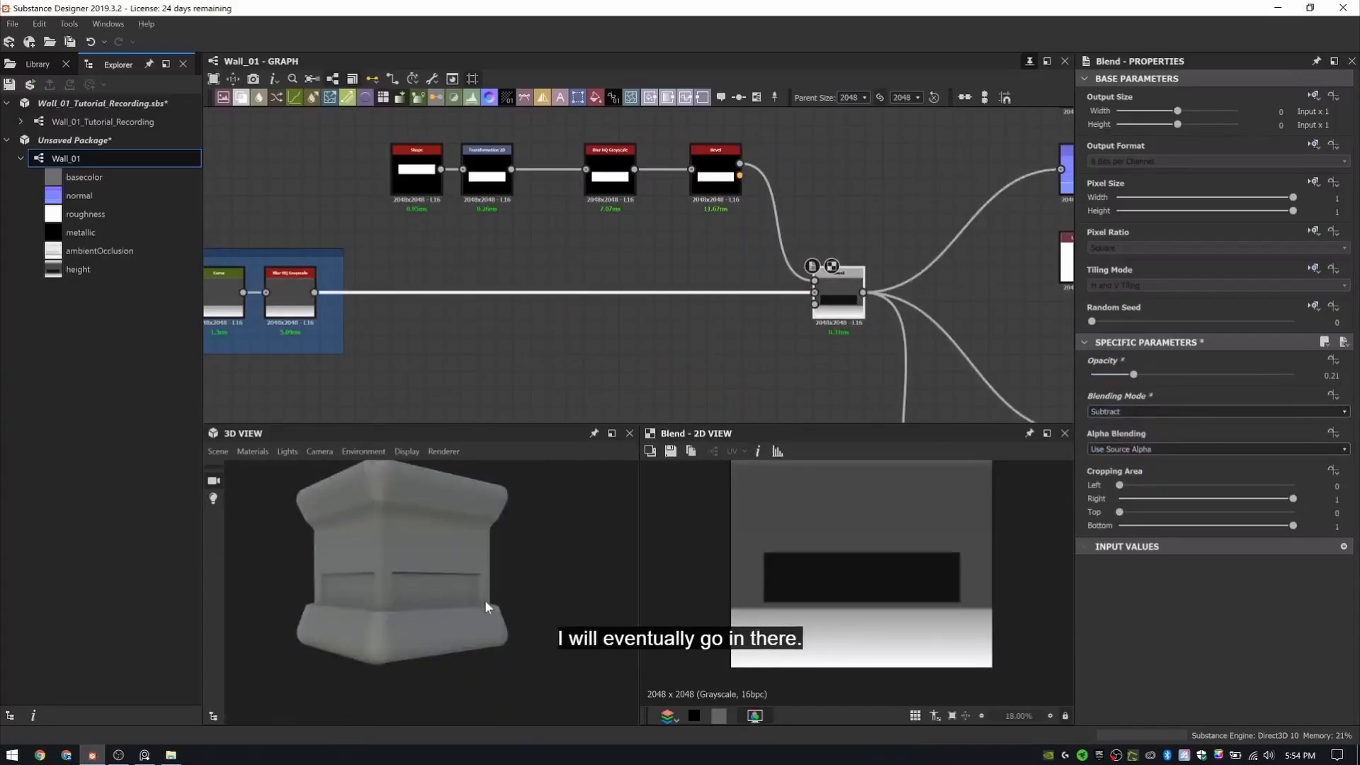
# - Frame the rectangle and Blend nodes beside the Sillouette frame and title the frame Pipe Indentation
pyautogui.scroll(-5, 559, 261)
pyautogui.moveTo(312, 185); pyautogui.dragTo(713, 355)
pyautogui.moveTo(480, 215); pyautogui.dragTo(321, 227)
pyautogui.moveTo(321, 227); pyautogui.dragTo(463, 210, button='middle')
pyautogui.moveTo(452, 176); pyautogui.dragTo(709, 305)
pyautogui.rightClick(717, 176)
pyautogui.click(756, 221)
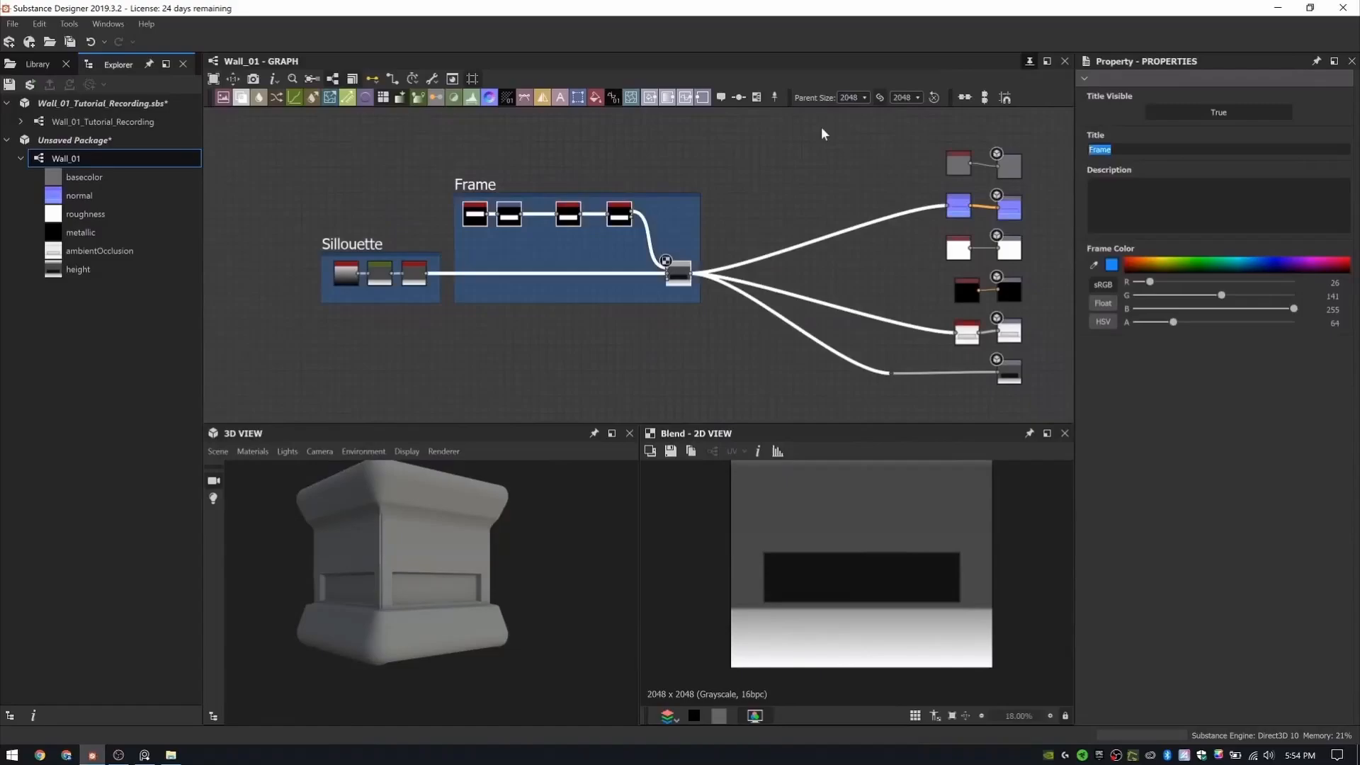
pyautogui.moveTo(631, 354); pyautogui.dragTo(678, 359, button='middle')
pyautogui.moveTo(347, 170); pyautogui.dragTo(449, 283)
# - Add a Gradient Linear 2 node with tiling 11 beside the Pipe Indentation frame, followed by a Transformation 2D node
pyautogui.scroll(5, 456, 232)
pyautogui.click(585, 191)
pyautogui.press('space')
pyautogui.write('gradient')
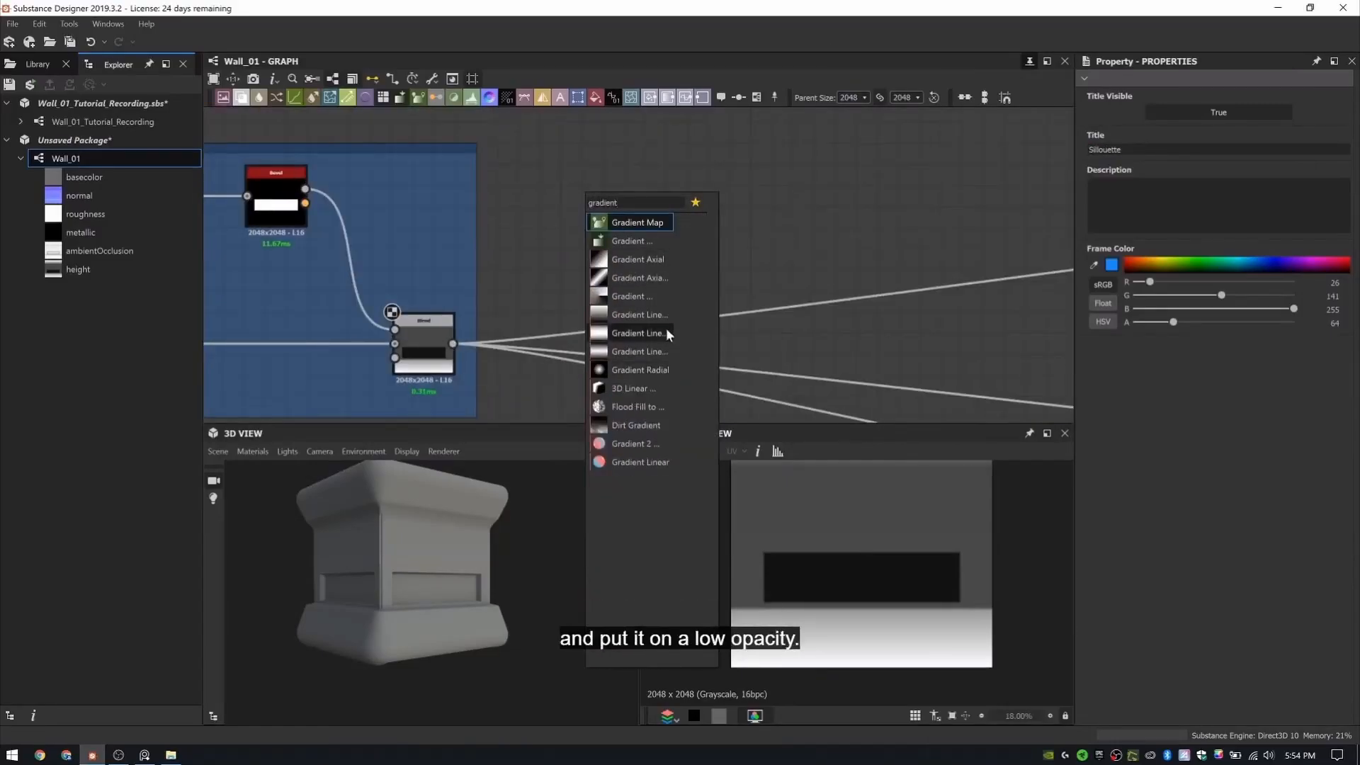
pyautogui.click(638, 333)
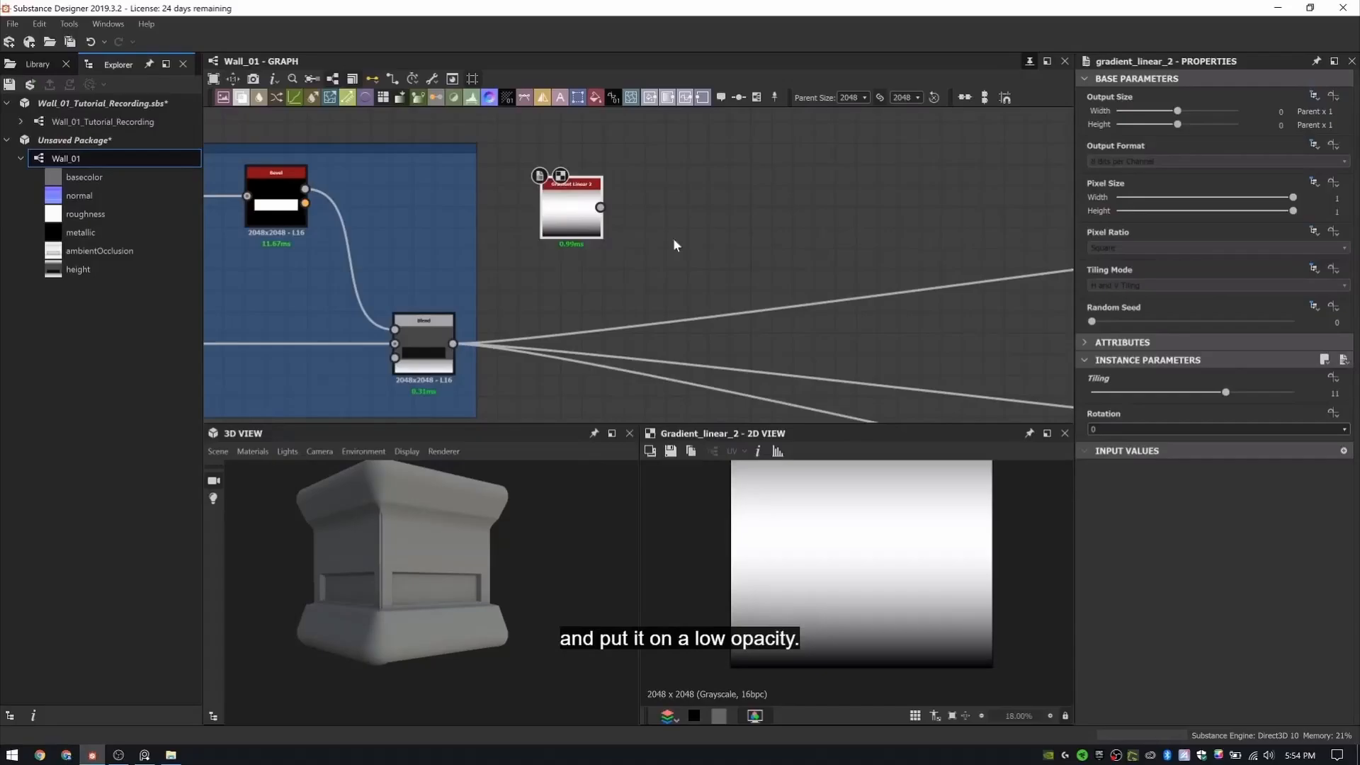
pyautogui.press('space')
pyautogui.write('tr')
pyautogui.press('Return')
# - Add a Levels node after the stripes' Transformation 2D and brighten its midtones
pyautogui.scroll(-3, 853, 623)
pyautogui.moveTo(799, 214); pyautogui.dragTo(695, 225, button='middle')
pyautogui.press('space')
pyautogui.write('lev')
pyautogui.press('Return')
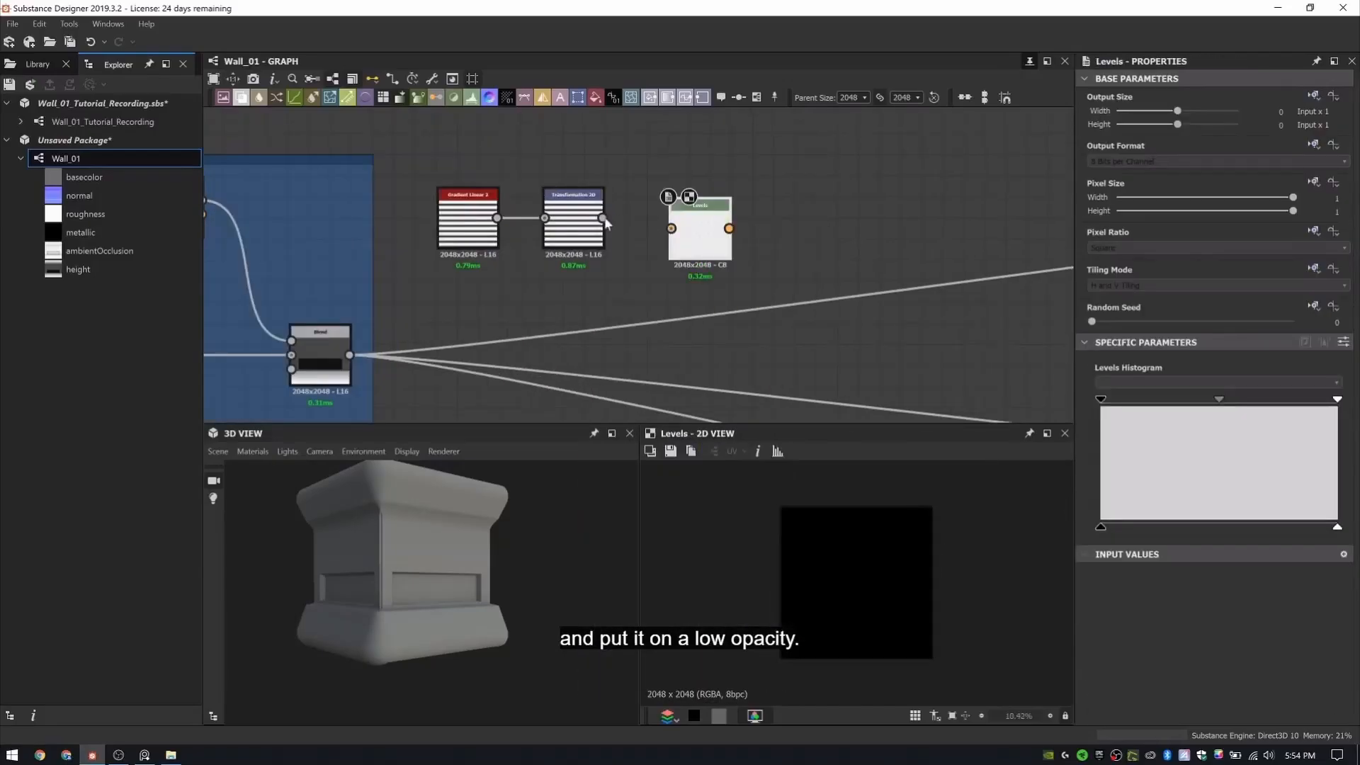
pyautogui.moveTo(604, 218); pyautogui.dragTo(698, 209)
pyautogui.moveTo(1337, 528); pyautogui.dragTo(1335, 530)
pyautogui.moveTo(1337, 399); pyautogui.dragTo(1298, 401)
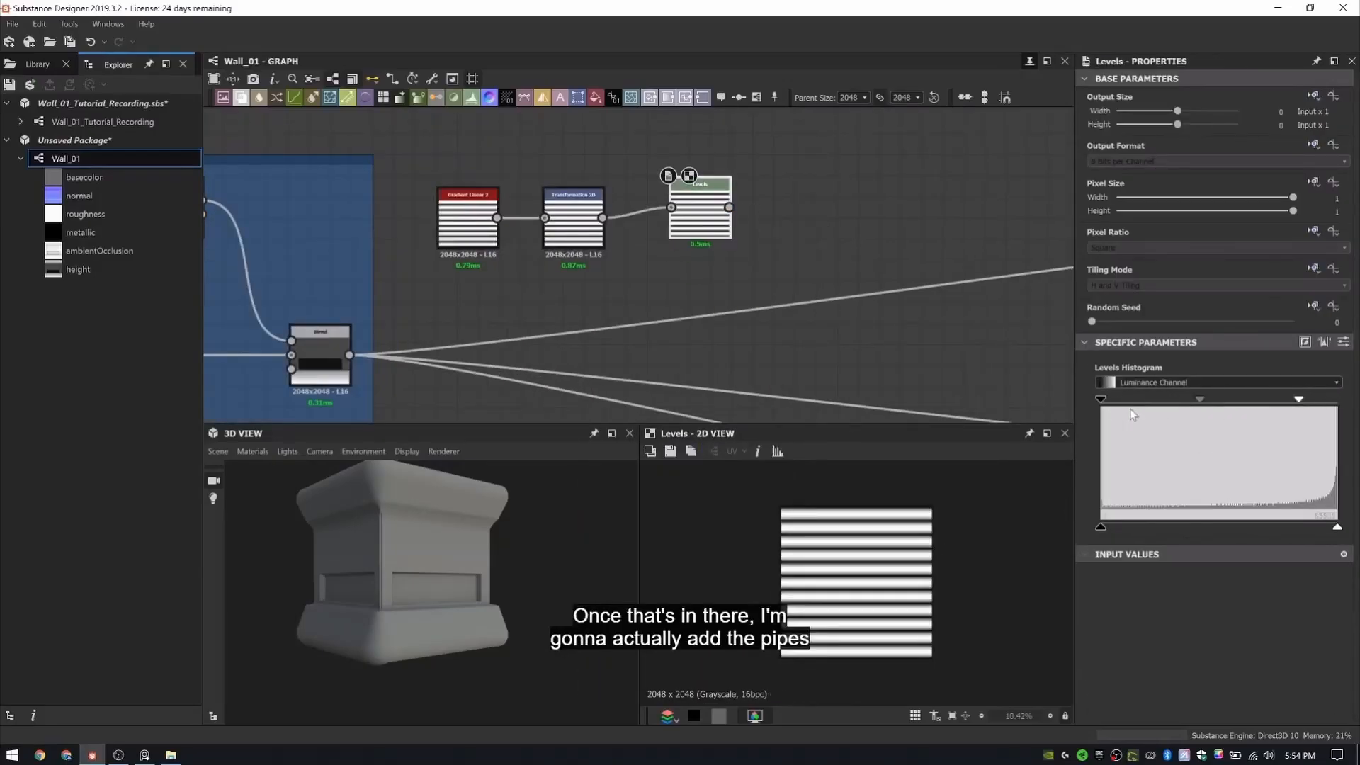
pyautogui.moveTo(1153, 413); pyautogui.dragTo(1185, 427)
# - Add a Height Blend node combining the striped Levels result with the Pipe Indentation output
pyautogui.moveTo(822, 251); pyautogui.dragTo(779, 209, button='middle')
pyautogui.press('space')
pyautogui.write('height')
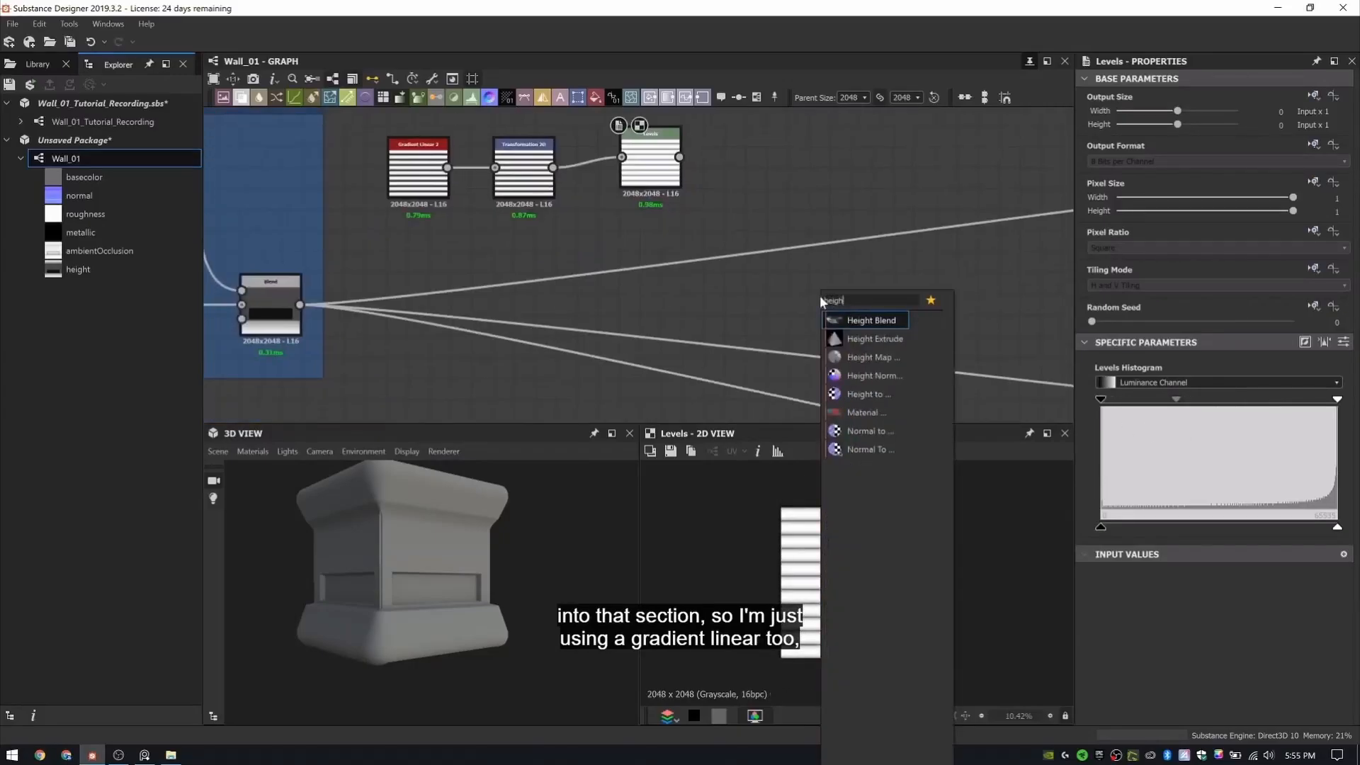
pyautogui.press('Return')
pyautogui.scroll(-2, 638, 229)
pyautogui.moveTo(689, 297); pyautogui.dragTo(641, 279, button='middle')
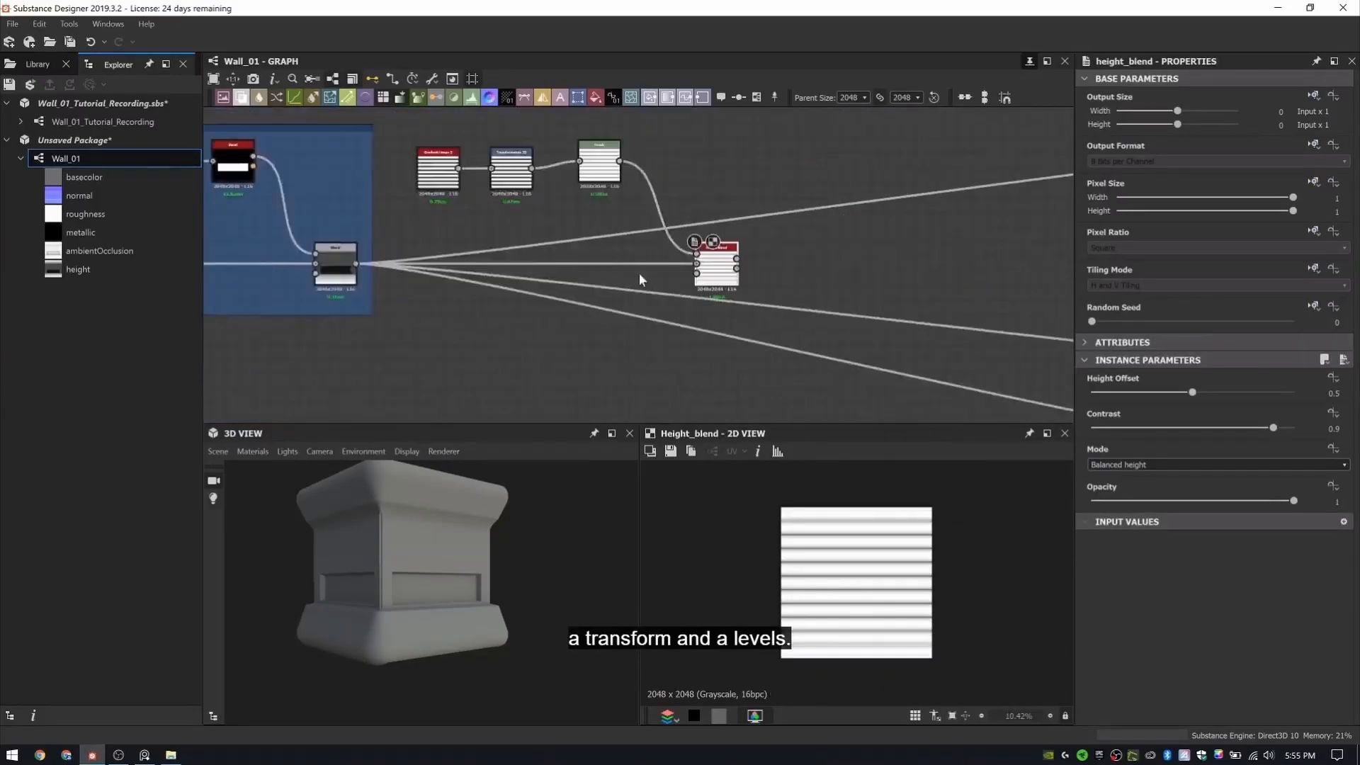
pyautogui.scroll(1, 708, 248)
pyautogui.moveTo(772, 222); pyautogui.dragTo(753, 188, button='middle')
# - Add a Histogram Scan node fed by the indentation's blur, with position 1 and contrast 1
pyautogui.scroll(-3, 753, 189)
pyautogui.moveTo(304, 347); pyautogui.dragTo(497, 330, button='middle')
pyautogui.press('space')
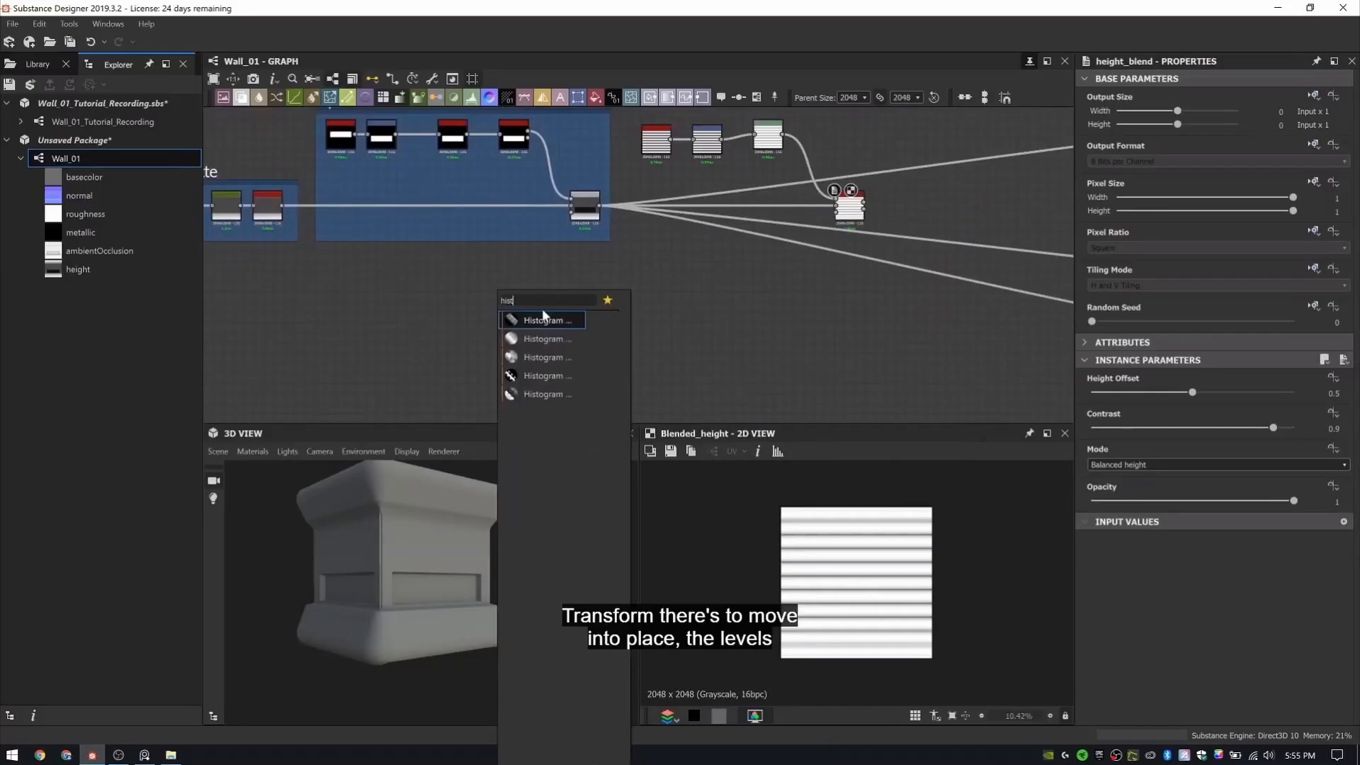
pyautogui.write('hist')
pyautogui.click(543, 321)
pyautogui.scroll(-1, 538, 318)
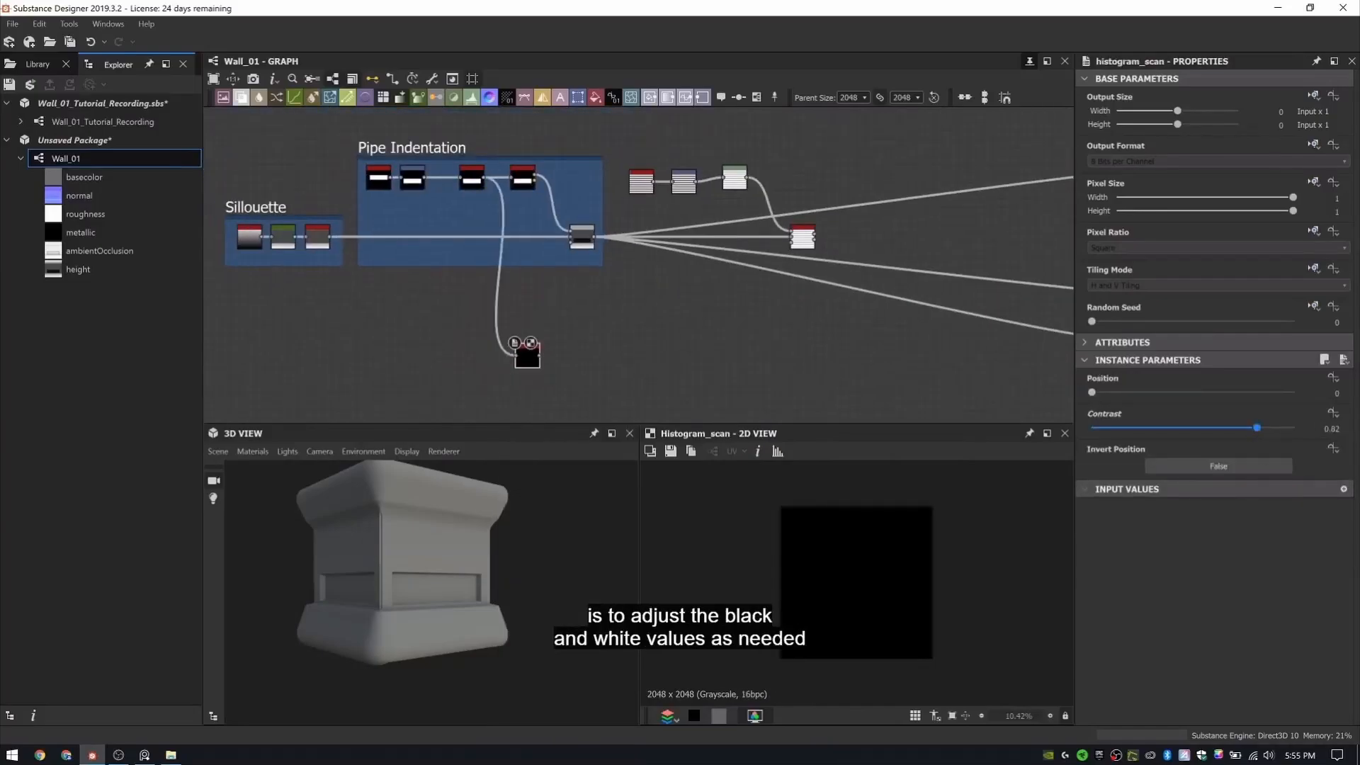
pyautogui.scroll(6, 850, 605)
pyautogui.scroll(9, 539, 365)
pyautogui.scroll(-4, 464, 300)
pyautogui.click(500, 302)
pyautogui.scroll(-4, 1049, 333)
# - Route the Histogram Scan output through a dot node into the Height Blend's mask input
pyautogui.moveTo(1049, 333); pyautogui.dragTo(608, 340, button='middle')
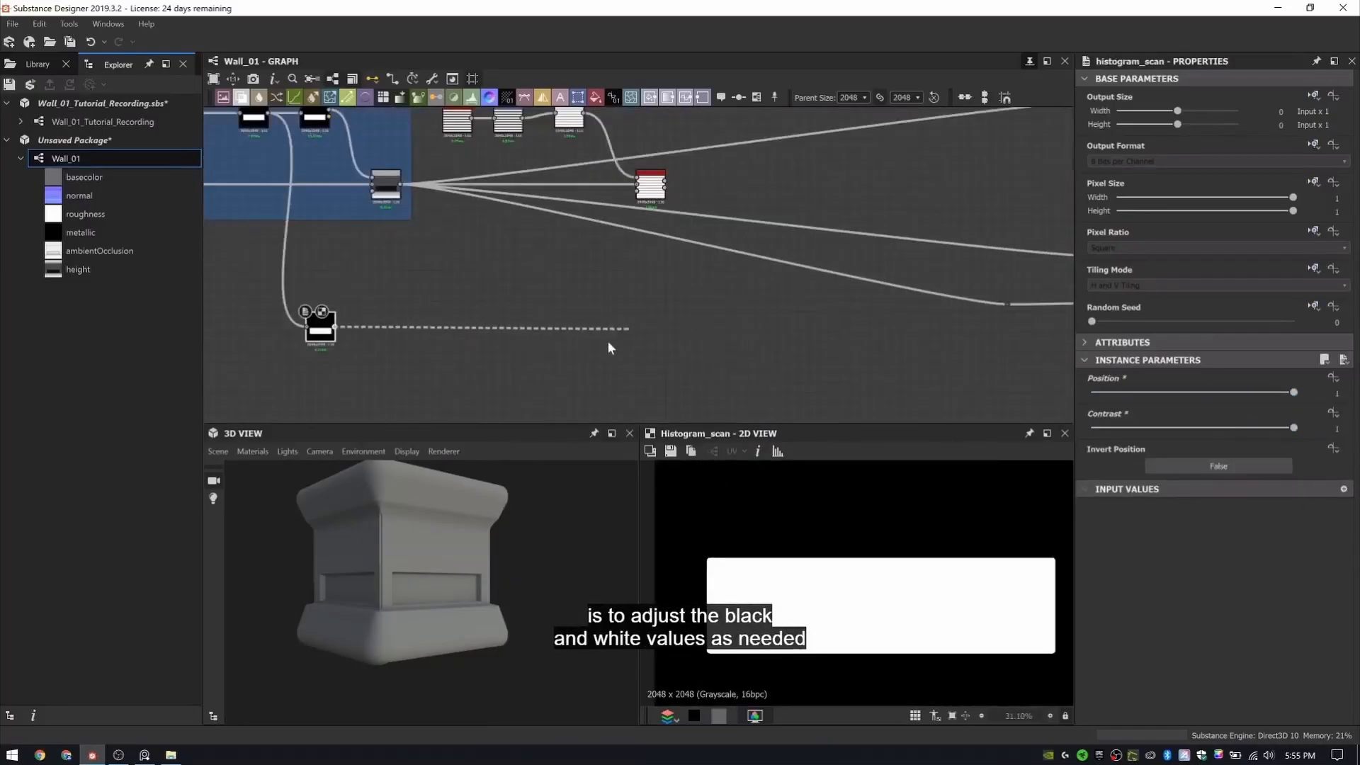
pyautogui.keyDown('alt'); pyautogui.click(608, 335); pyautogui.keyUp('alt')
pyautogui.scroll(2, 623, 192)
pyautogui.click(642, 193)
pyautogui.doubleClick(662, 185)
# - Set the pipe stripes' Transformation 2D Y offset to -0.0171 to align two pipes within the indentation
pyautogui.scroll(-3, 841, 519)
pyautogui.moveTo(453, 124); pyautogui.dragTo(458, 237, button='middle')
pyautogui.scroll(3, 458, 237)
pyautogui.scroll(2, 931, 599)
pyautogui.click(462, 182)
pyautogui.moveTo(870, 557); pyautogui.dragTo(870, 563)
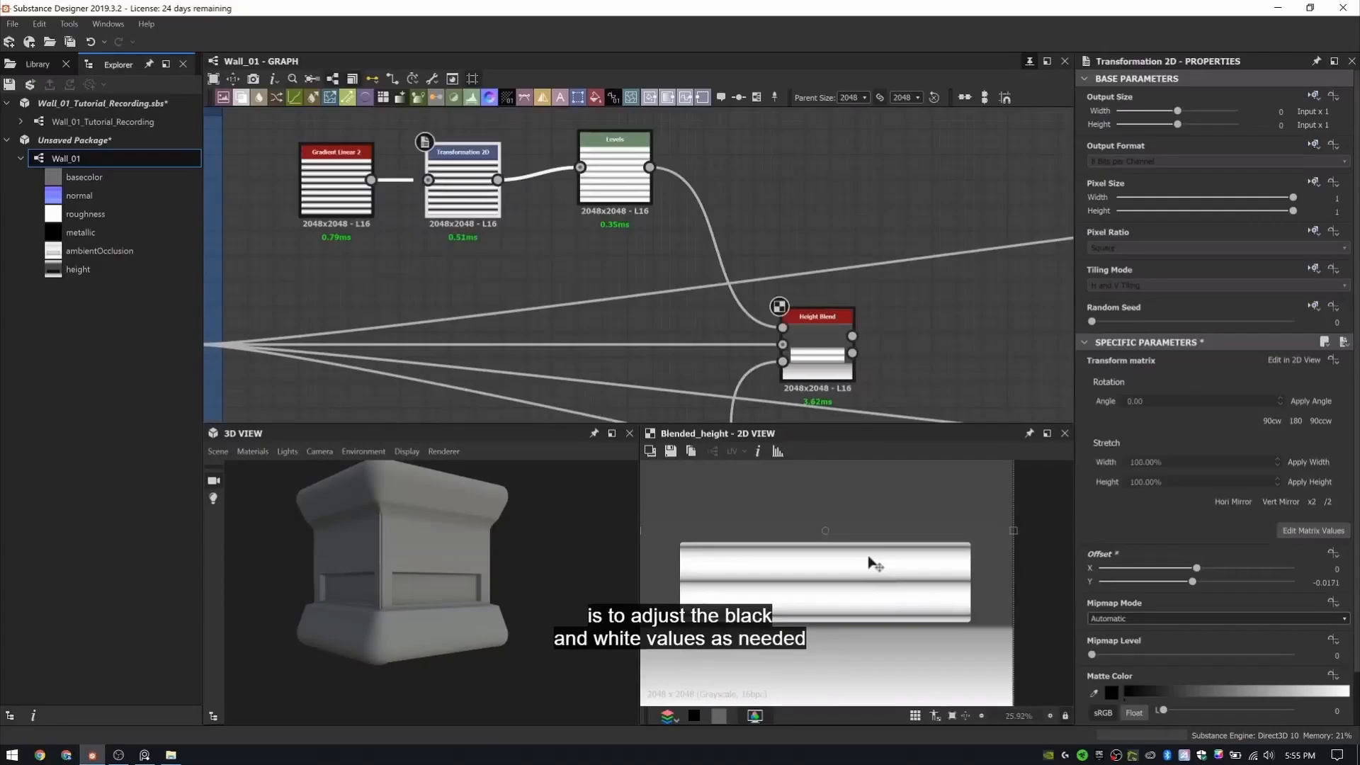
# - Lower the Height Blend's height offset and set the Histogram Scan's position to 0.63
pyautogui.click(818, 333)
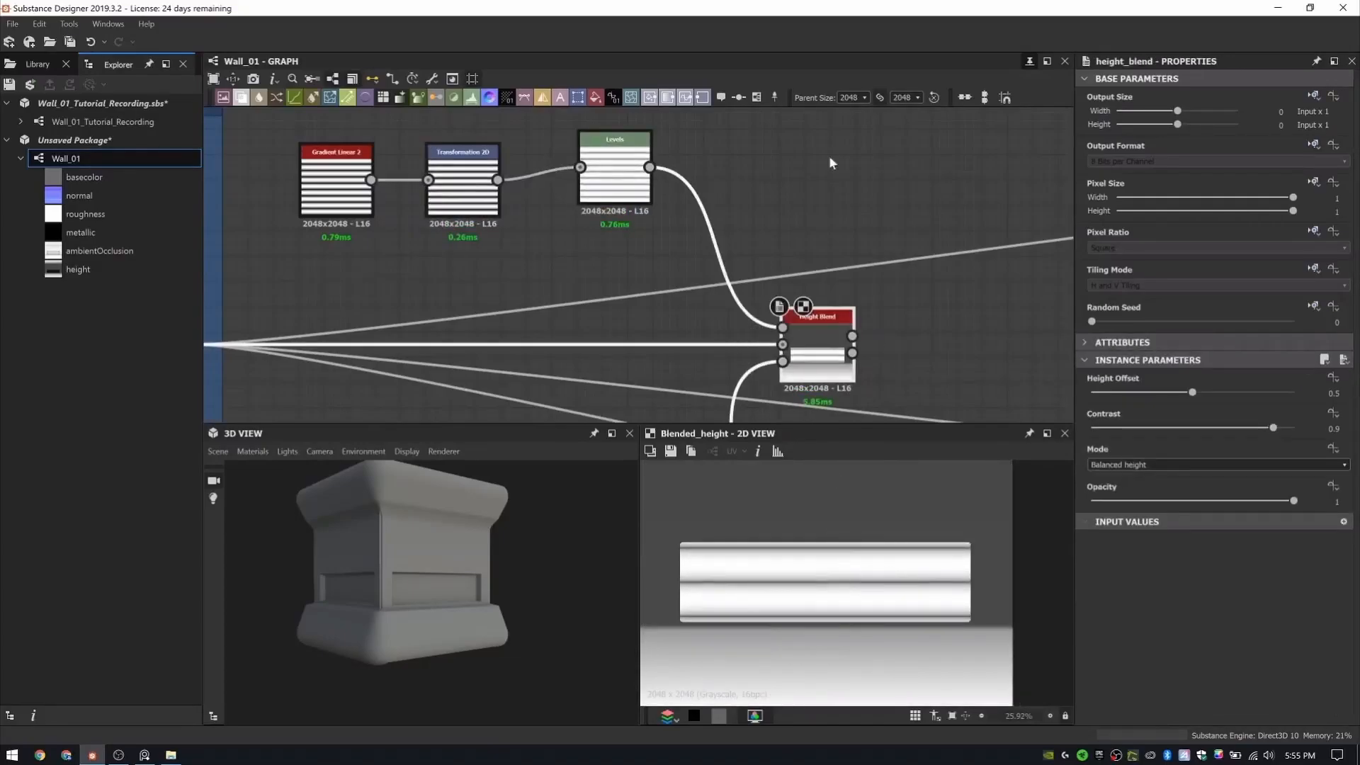
pyautogui.moveTo(1192, 392); pyautogui.dragTo(1114, 393)
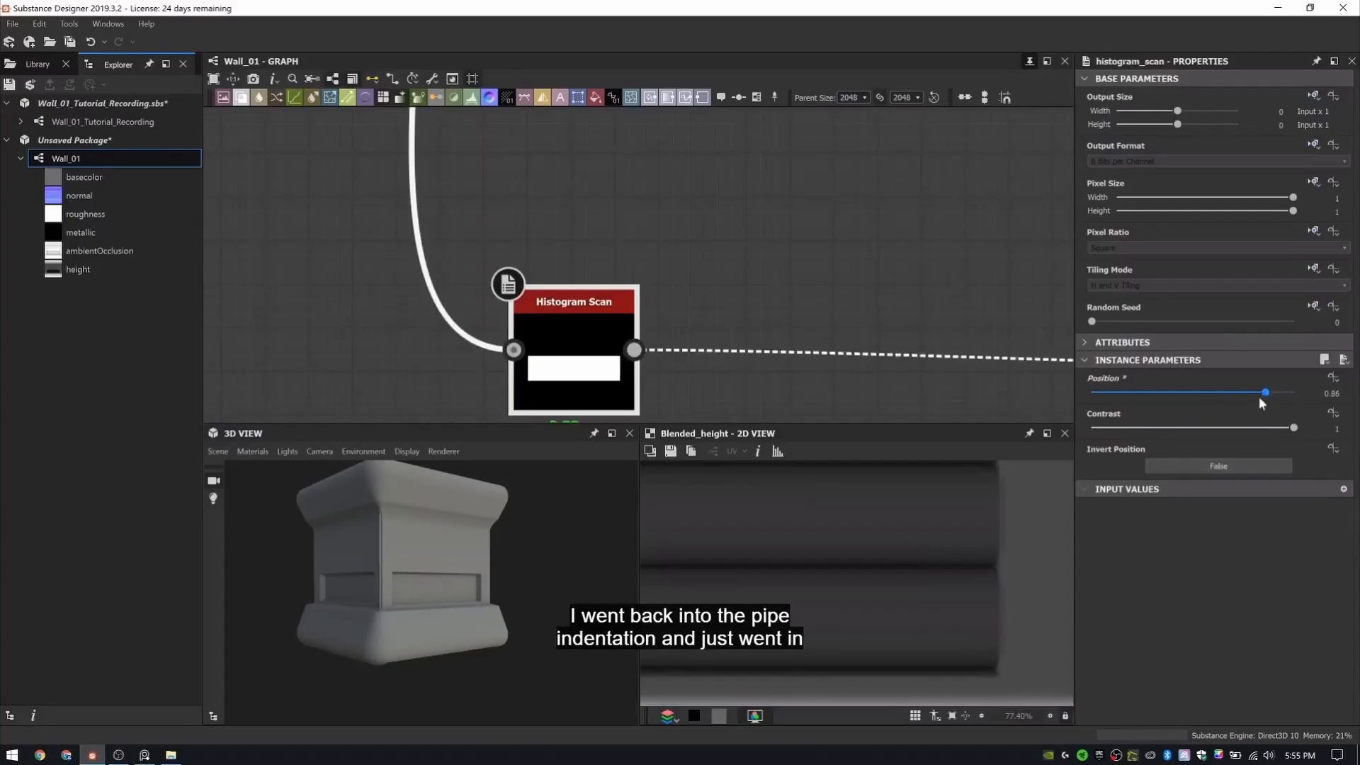
pyautogui.moveTo(1265, 392); pyautogui.dragTo(1218, 392)
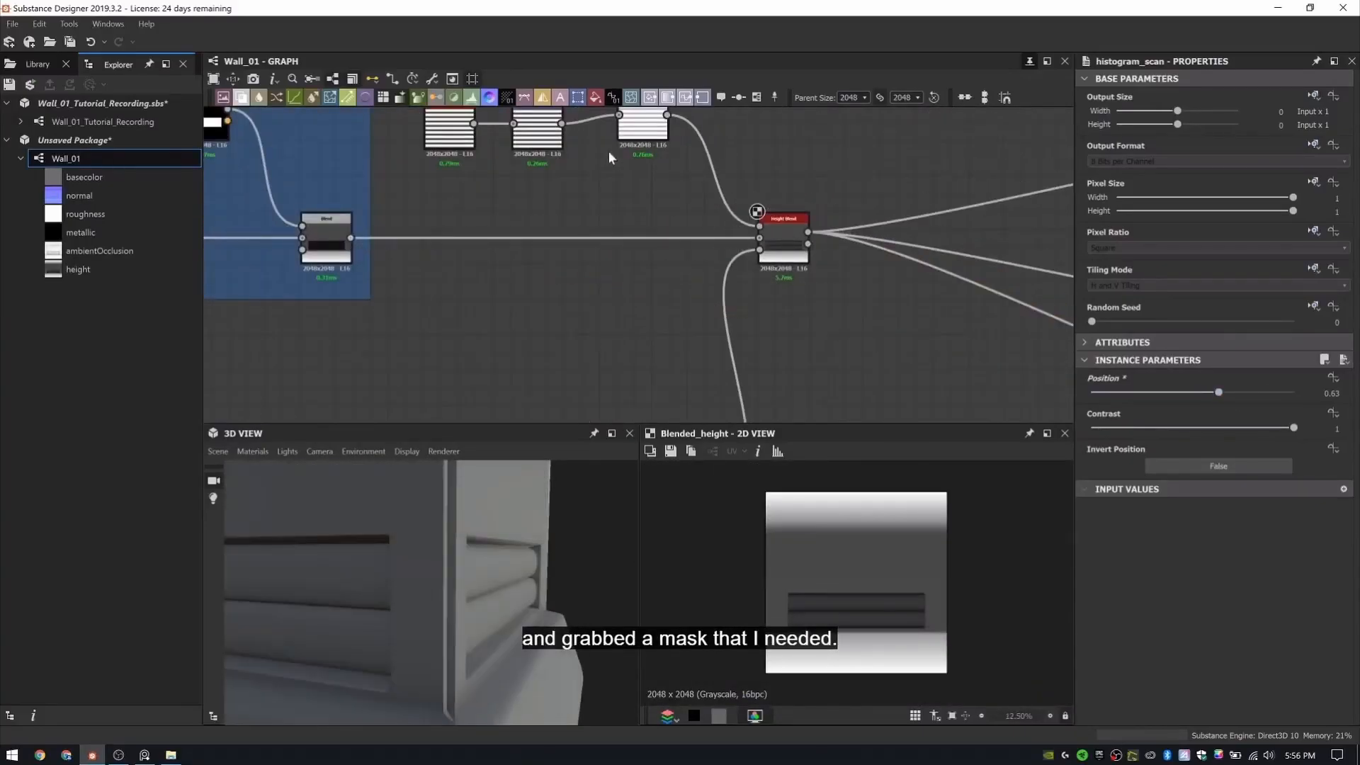
# - Frame the pipe nodes as Adding Pipes and the Histogram Scan as Pipe Indentation Mask
pyautogui.scroll(-2, 738, 287)
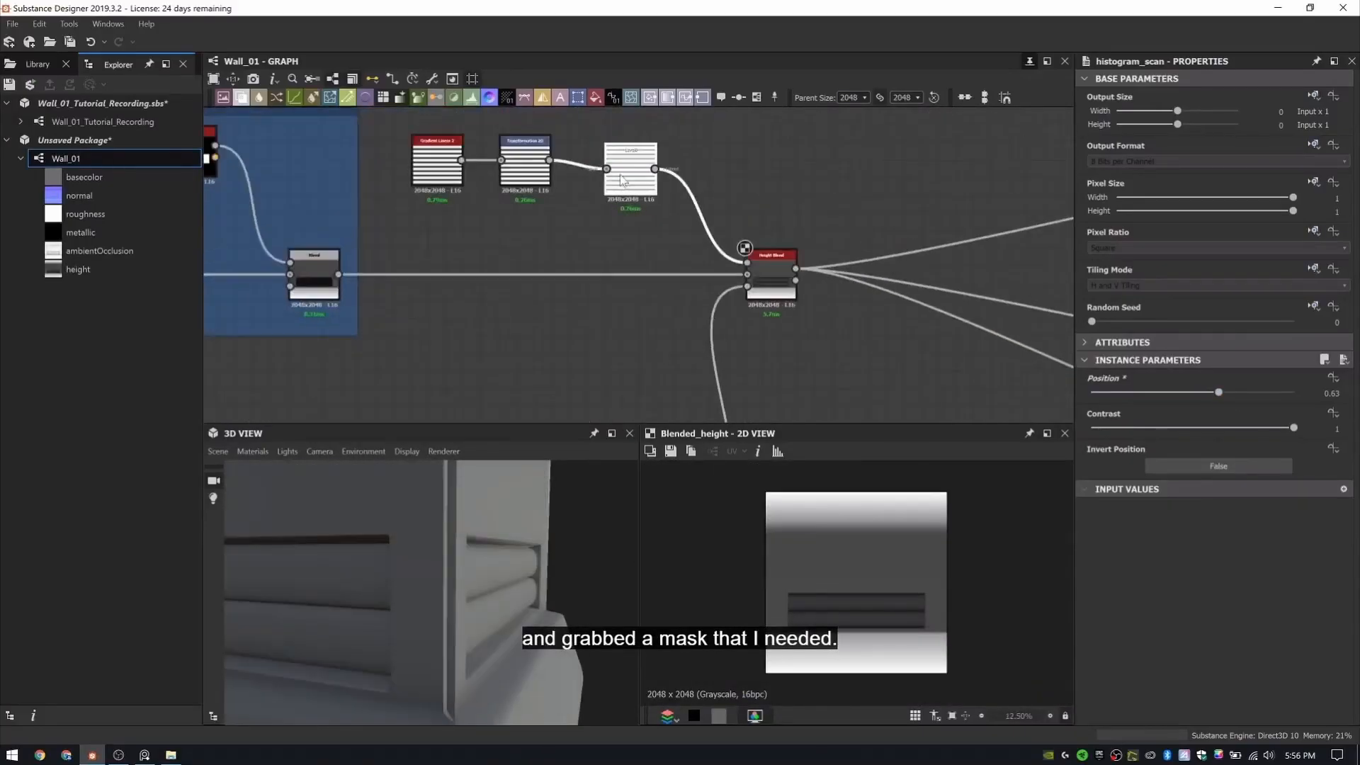
pyautogui.hotkey('ctrl', 'f')
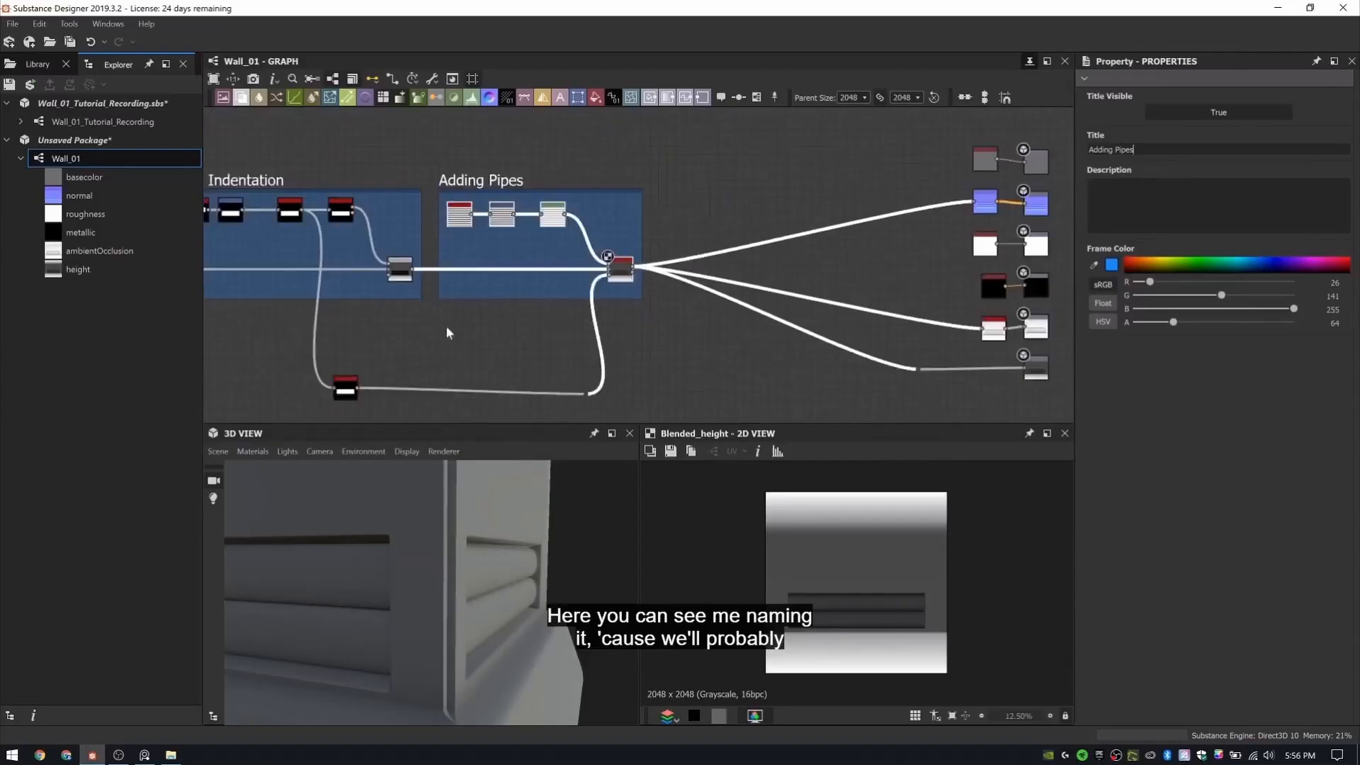
pyautogui.scroll(3, 537, 201)
pyautogui.hotkey('ctrl', 'f')
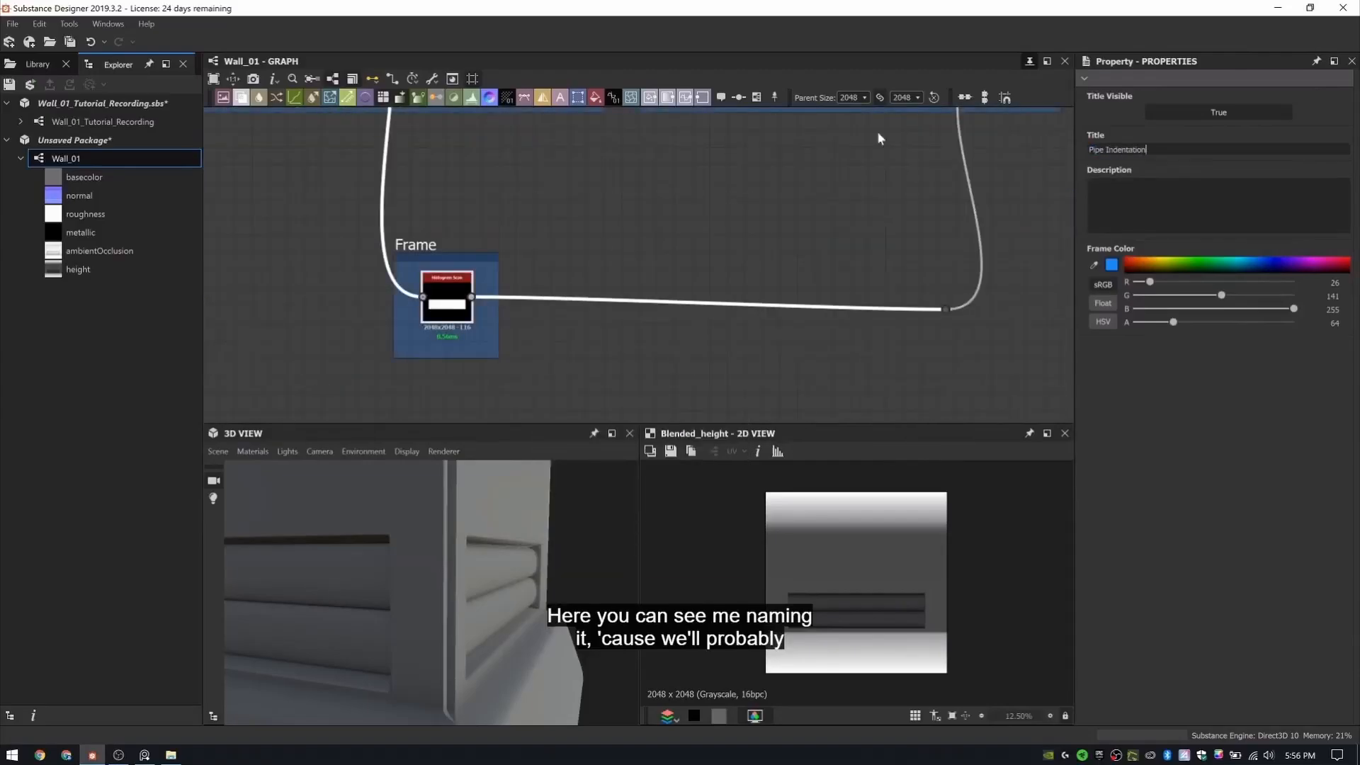
pyautogui.write('Mask')
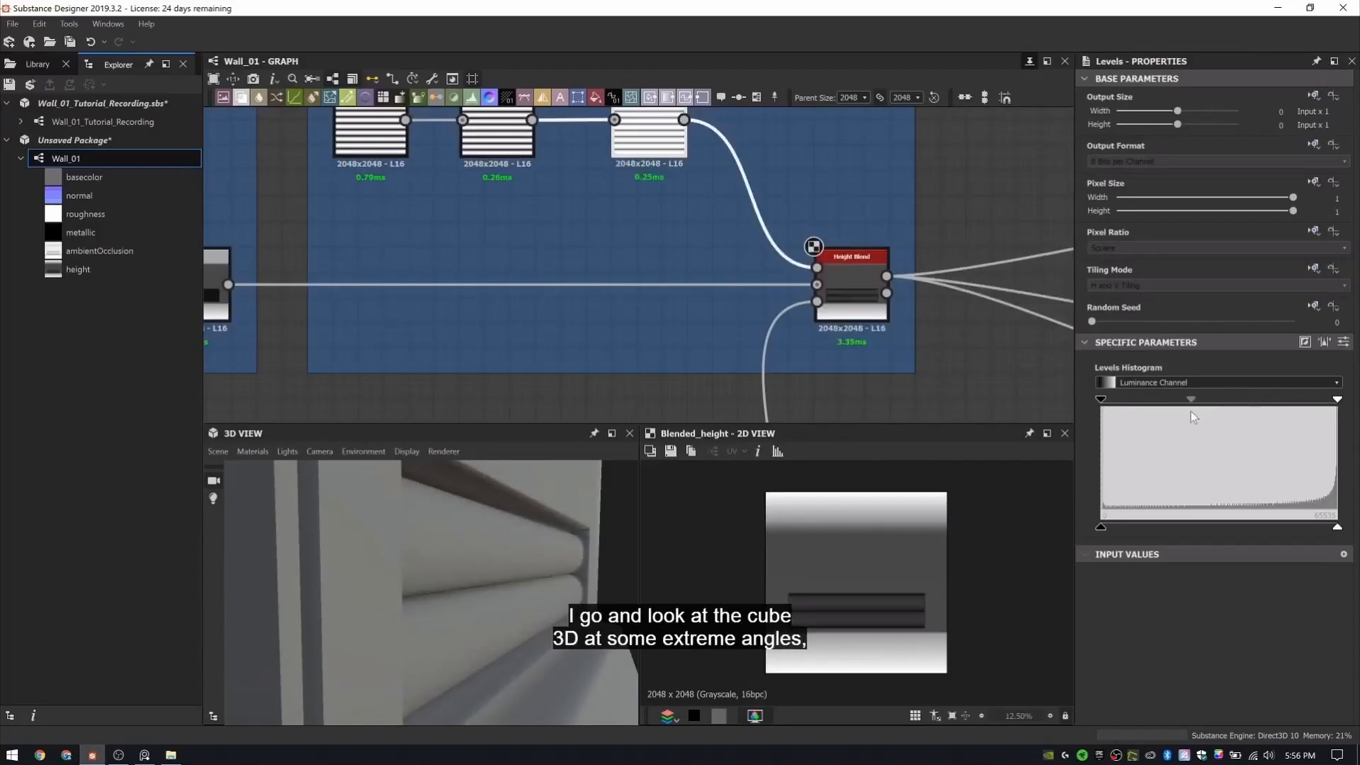
# - Set the Height Blend's height offset to 0.13 and contrast to 0.89, checking the pipes on the 3D model
pyautogui.moveTo(304, 567); pyautogui.dragTo(539, 581)
pyautogui.moveTo(1119, 394); pyautogui.dragTo(1118, 394)
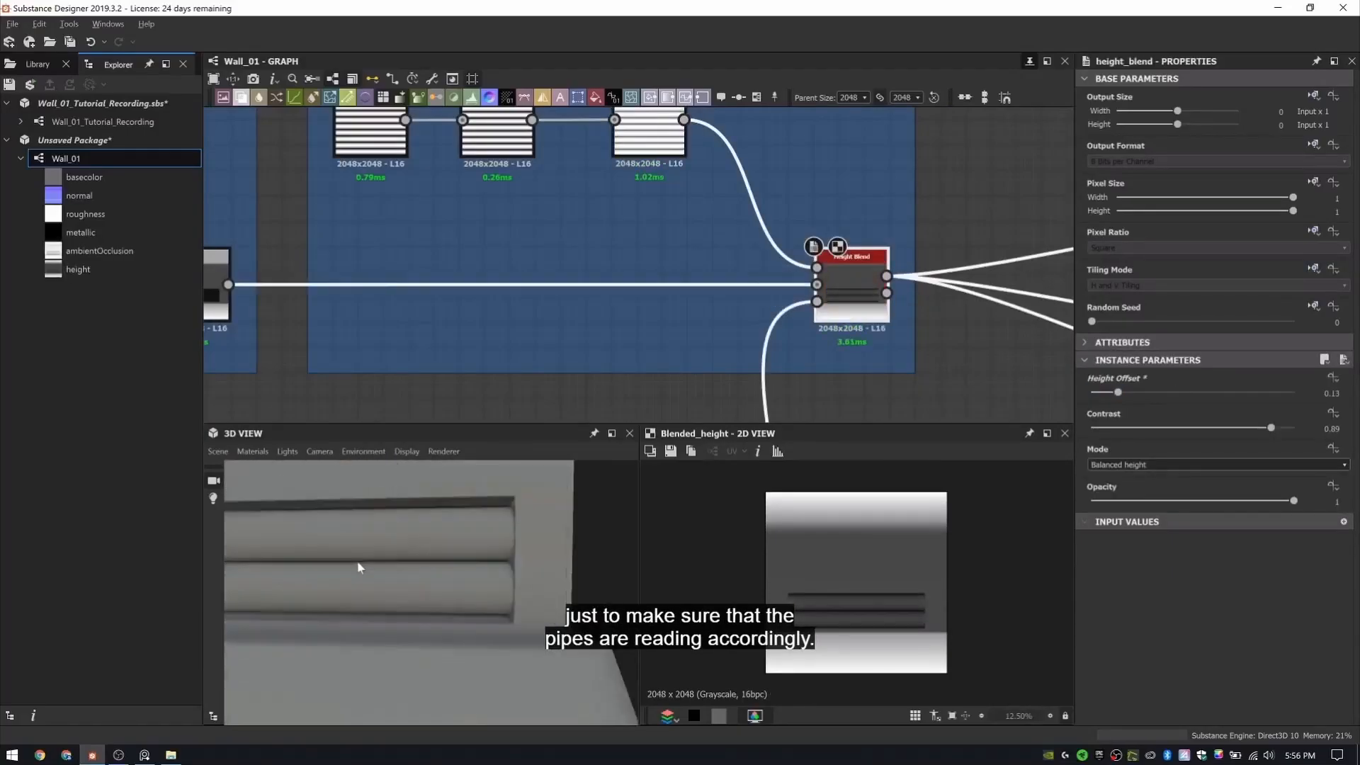
pyautogui.scroll(-5, 359, 567)
pyautogui.moveTo(358, 567); pyautogui.dragTo(401, 577)
pyautogui.scroll(-5, 765, 231)
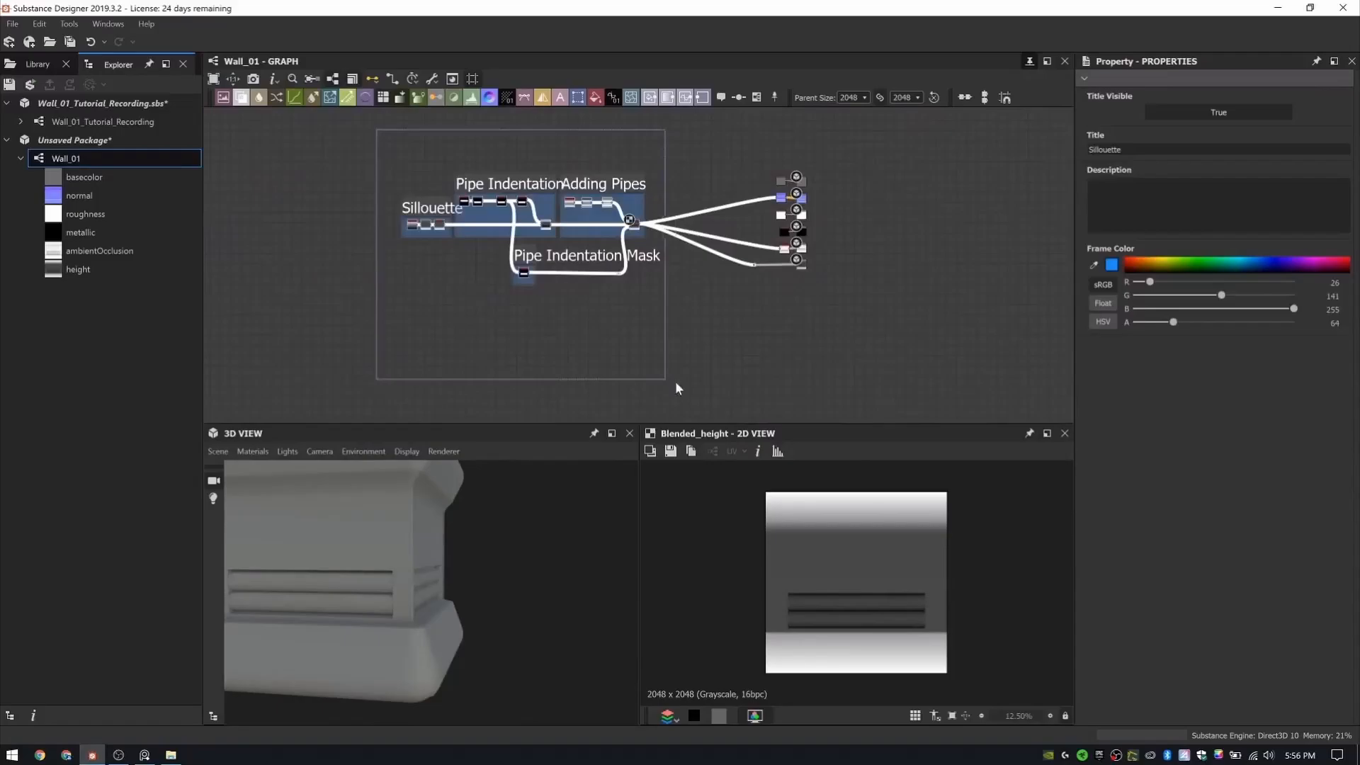
# - Add a Shape node beside the Adding Pipes frame with Y size 0.01, followed by a Bevel with distance -0.59
pyautogui.scroll(6, 507, 187)
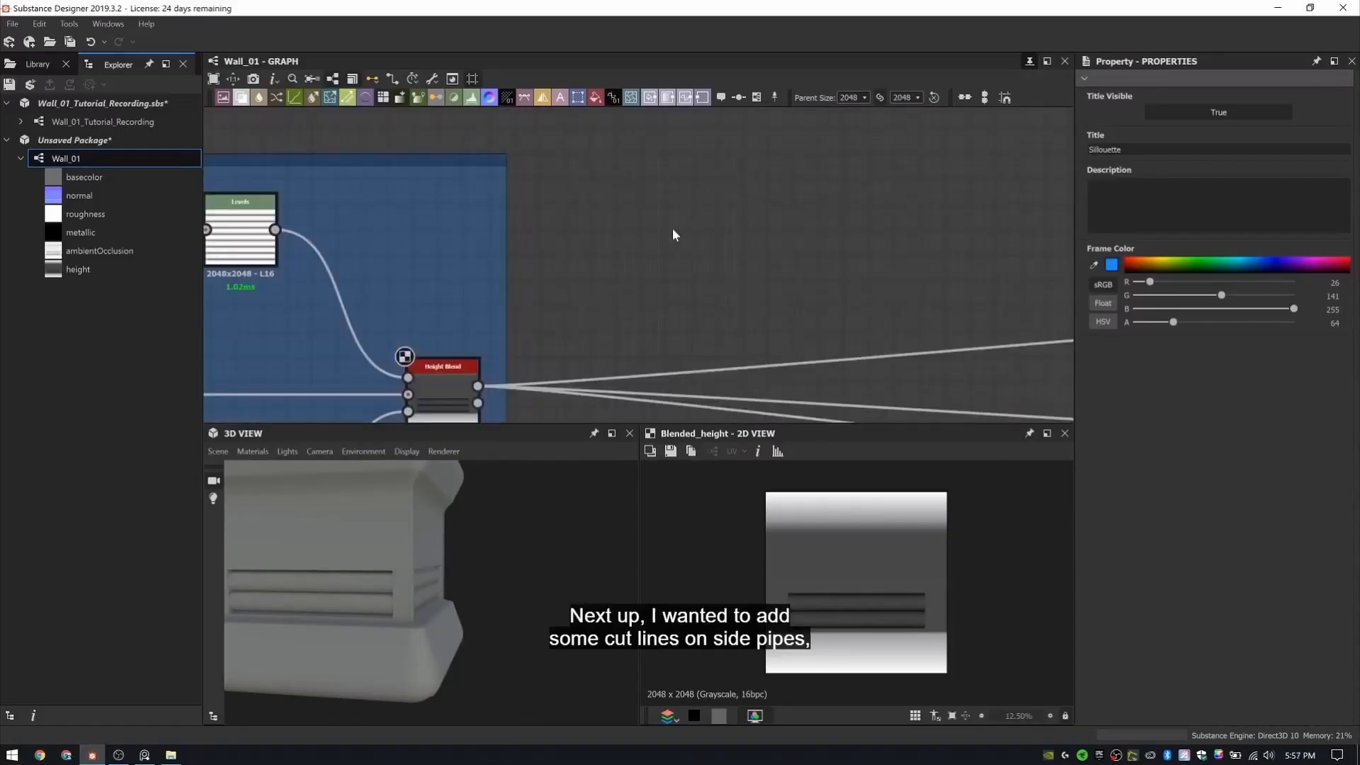
pyautogui.press('space')
pyautogui.write('shape')
pyautogui.press('Return')
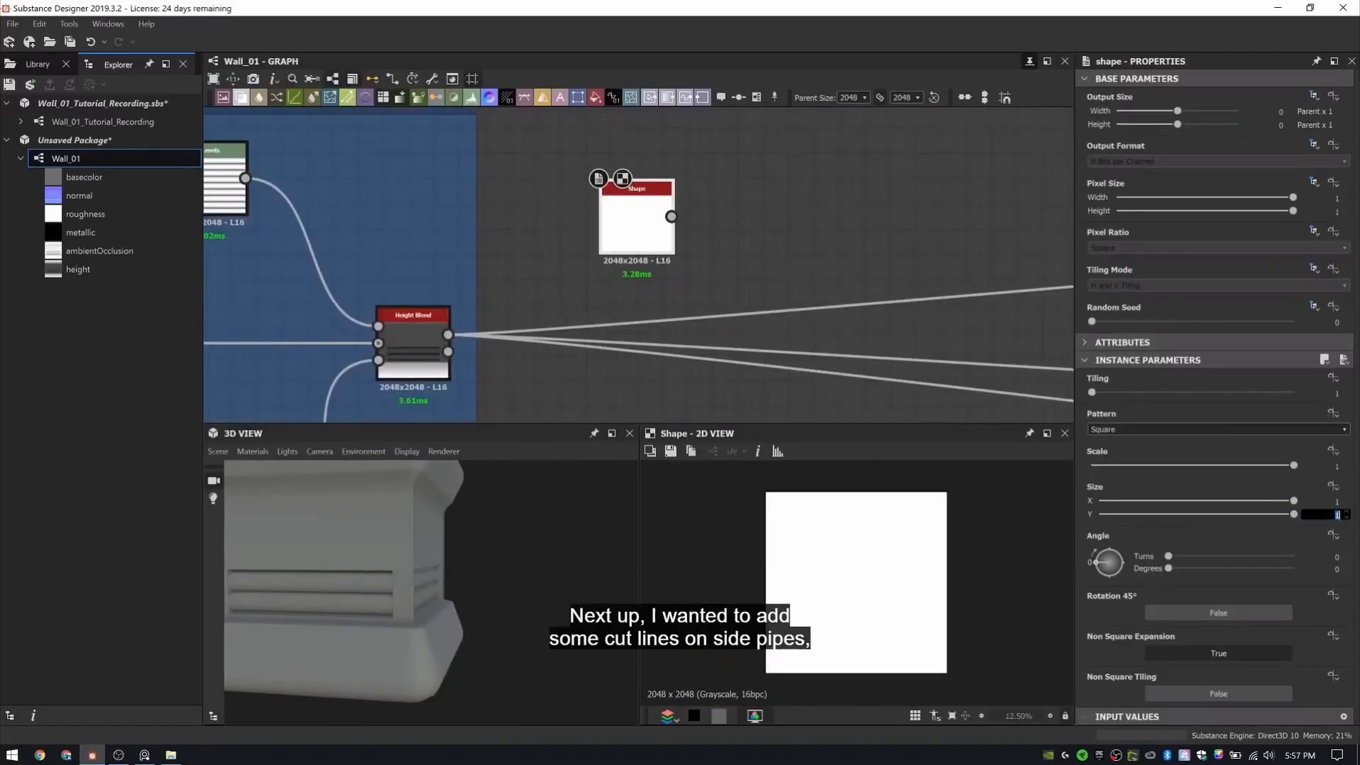
pyautogui.write('0.01')
pyautogui.press('Return')
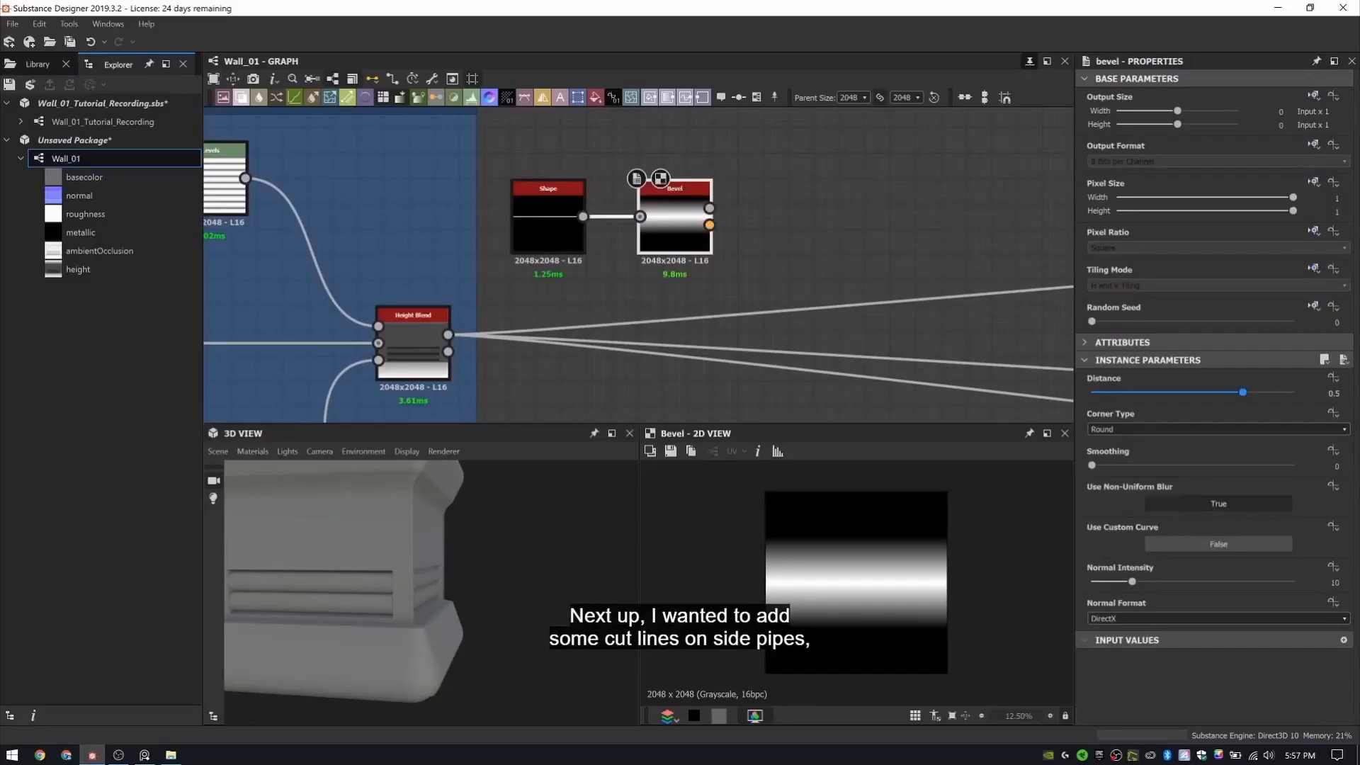
pyautogui.moveTo(861, 178); pyautogui.dragTo(724, 219, button='middle')
# - Branch the Bevel into two Transformation 2D nodes and shift each cut line with its own negative Y offset
pyautogui.press('space')
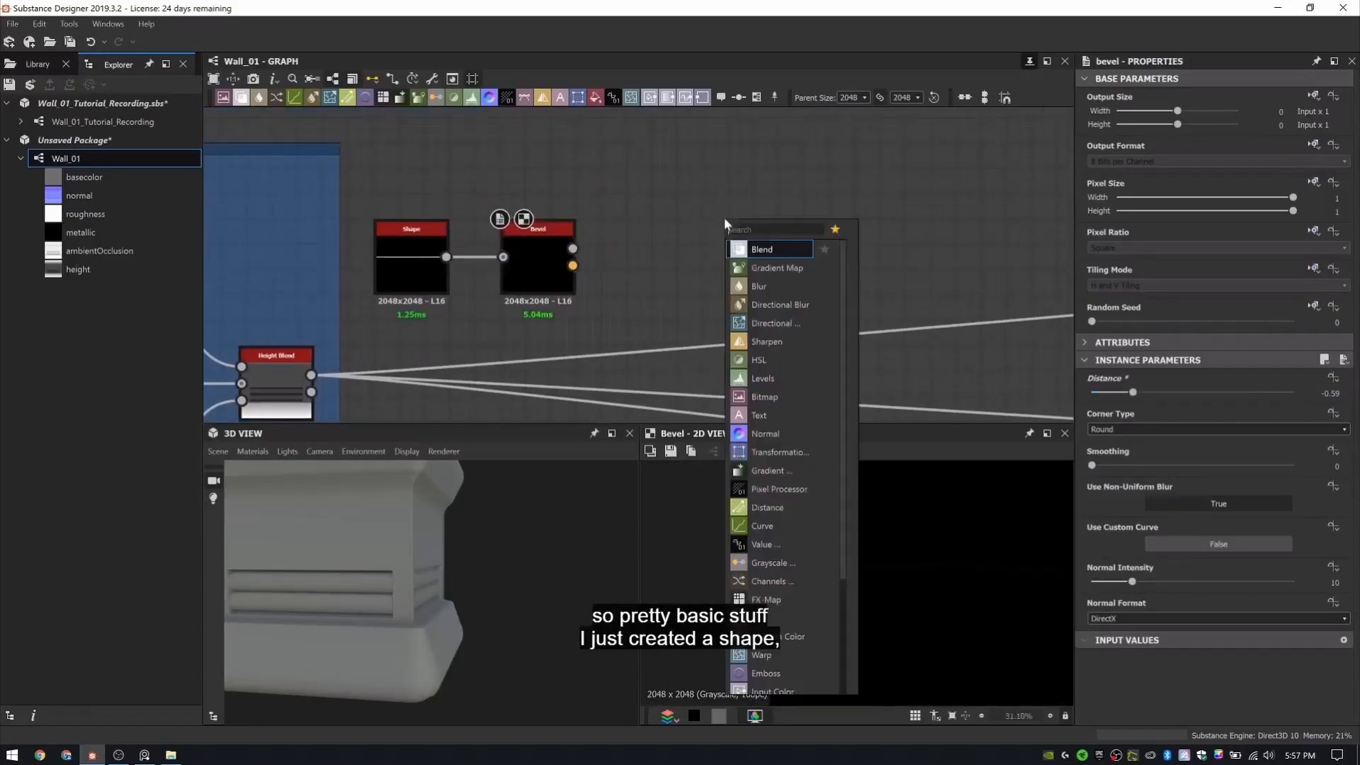
pyautogui.write('tr')
pyautogui.press('Return')
pyautogui.press('space')
pyautogui.moveTo(573, 249); pyautogui.dragTo(690, 299)
pyautogui.press('Return')
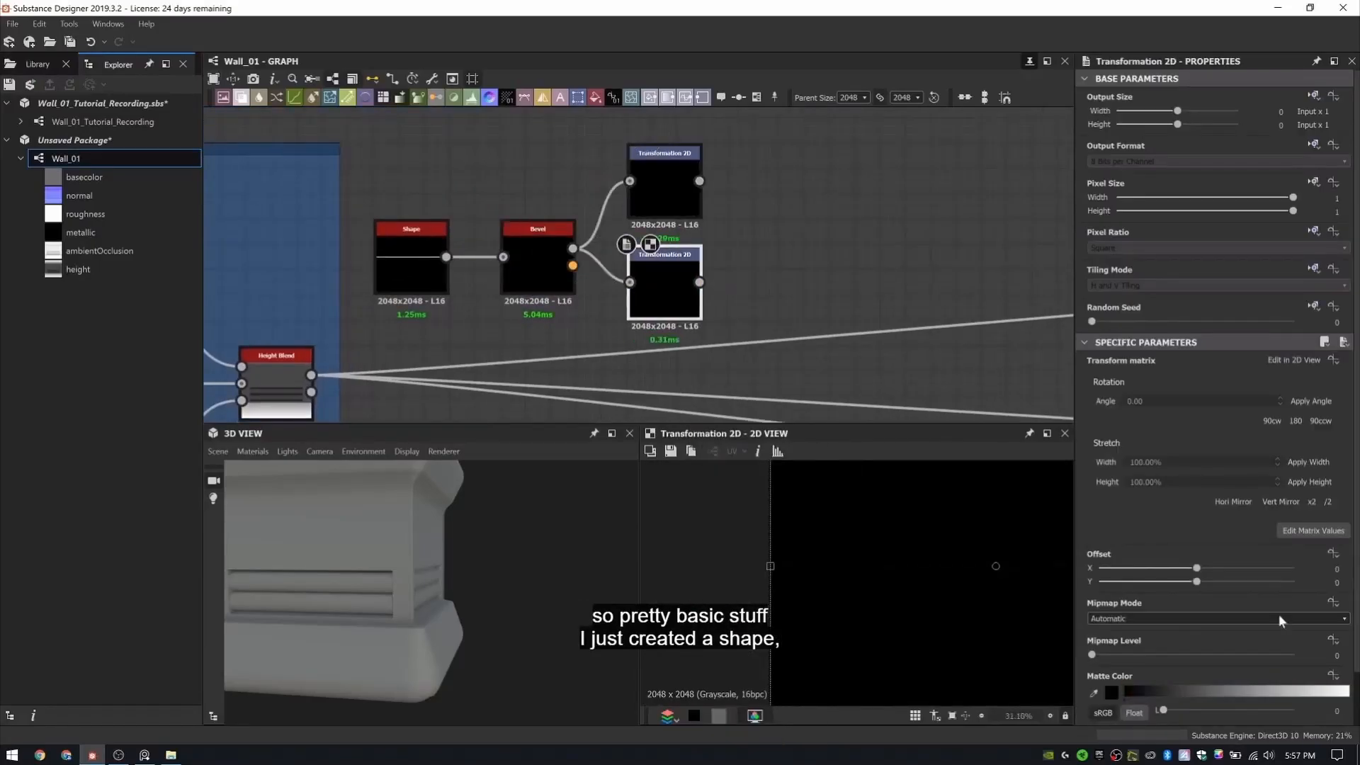
pyautogui.moveTo(894, 539); pyautogui.dragTo(894, 544)
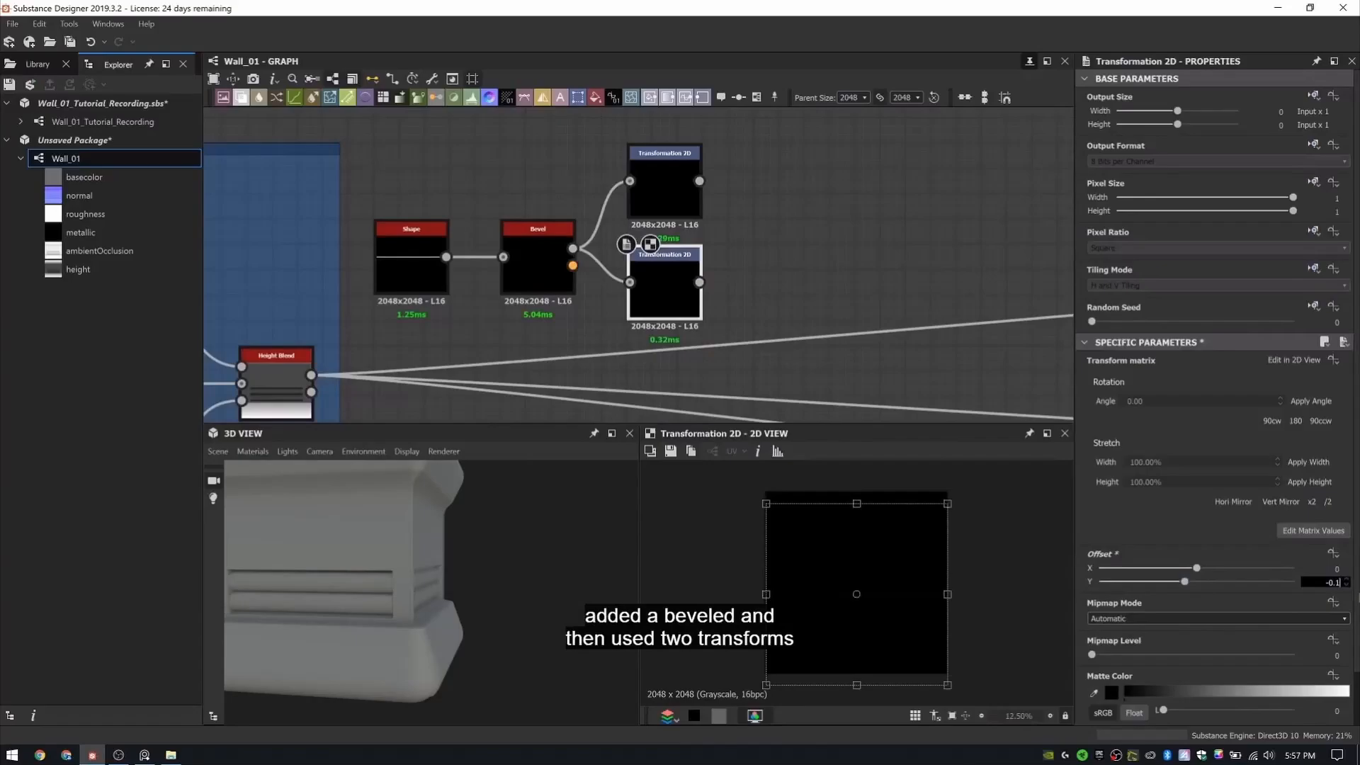
pyautogui.click(666, 206)
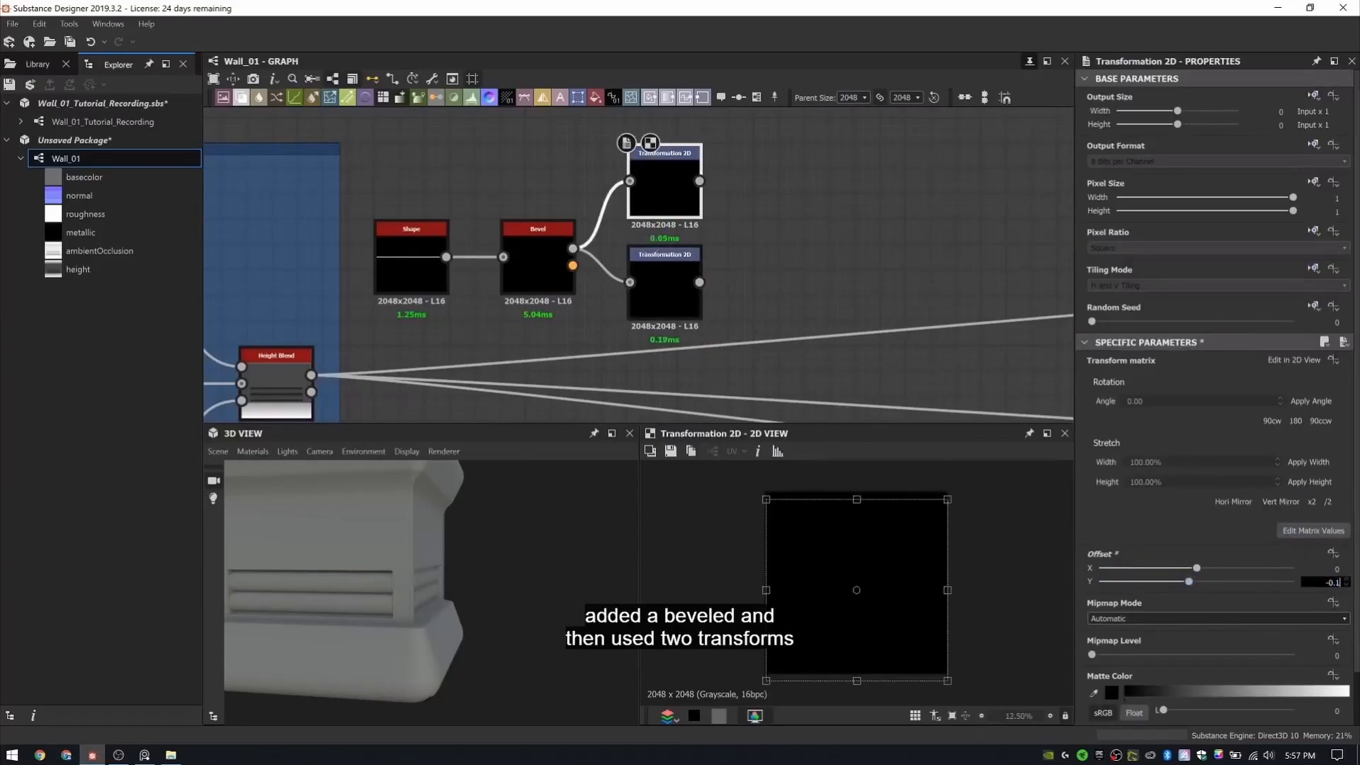
# - Combine the two Transformation 2D results in a Blend node using the Add mode
pyautogui.press('space')
pyautogui.click(839, 268)
pyautogui.moveTo(700, 281); pyautogui.dragTo(756, 231)
pyautogui.moveTo(700, 181)
pyautogui.mouseDown()
pyautogui.moveTo(756, 215)
pyautogui.moveTo(771, 254)
pyautogui.mouseUp()
pyautogui.click(1136, 413)
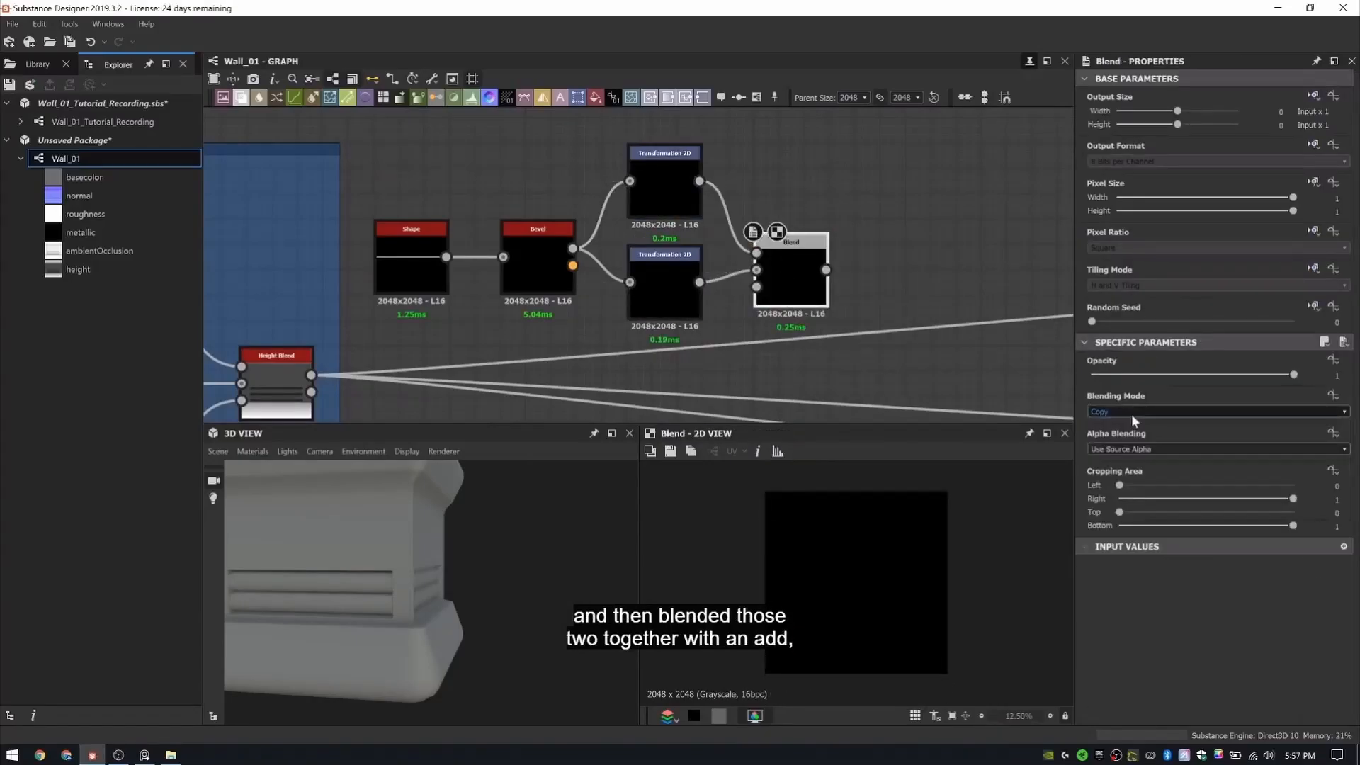
pyautogui.click(1135, 423)
# - Add another Blend node after the combined cut lines and set its blending mode to Subtract
pyautogui.moveTo(1014, 233); pyautogui.dragTo(765, 232, button='middle')
pyautogui.press('space')
pyautogui.click(816, 267)
pyautogui.moveTo(577, 270); pyautogui.dragTo(769, 357)
pyautogui.scroll(-3, 708, 305)
pyautogui.moveTo(473, 397); pyautogui.dragTo(550, 306, button='middle')
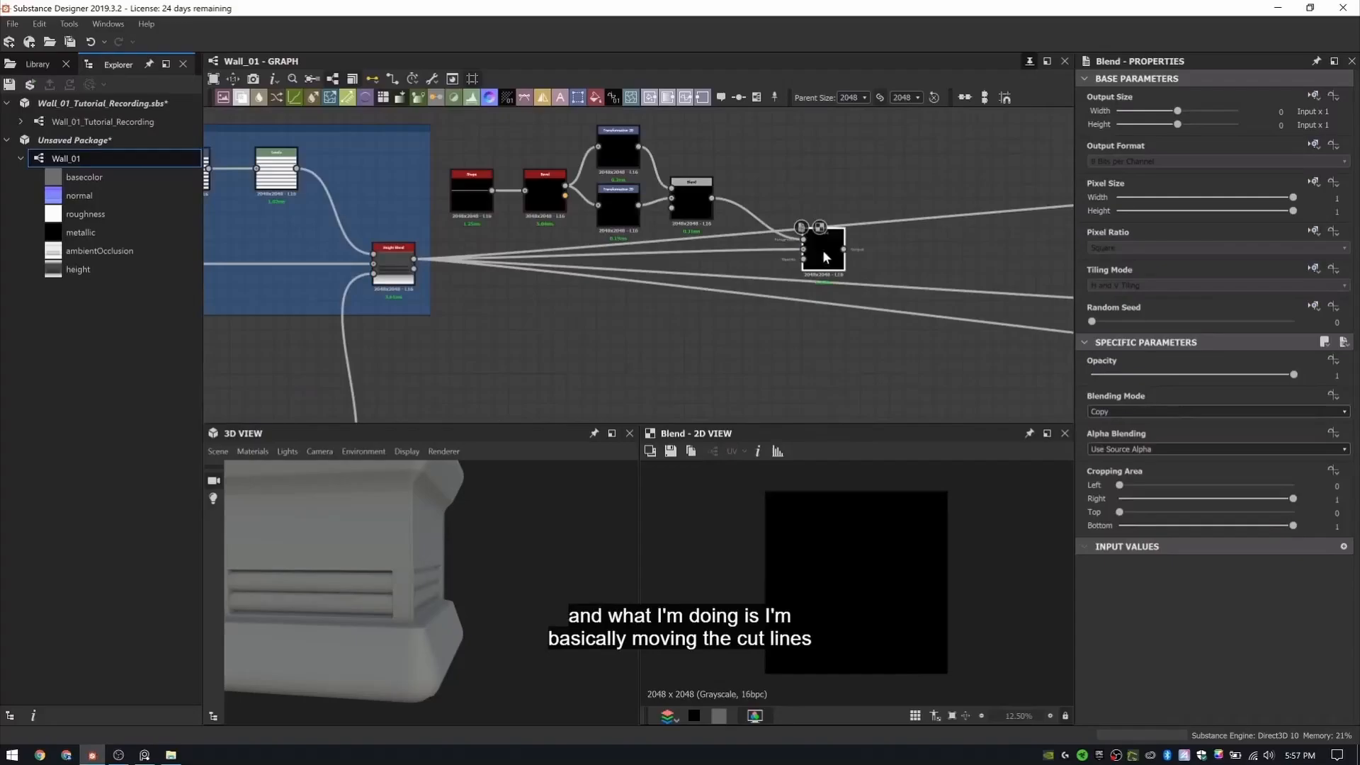
pyautogui.scroll(5, 854, 602)
pyautogui.click(1184, 415)
pyautogui.click(1179, 430)
# - Insert the Subtract Blend between the Height Blend and the material outputs, using the Height Blend as its background
pyautogui.scroll(4, 847, 635)
pyautogui.scroll(-1, 678, 240)
pyautogui.keyDown('shift'); pyautogui.moveTo(458, 256); pyautogui.dragTo(816, 248); pyautogui.keyUp('shift')
pyautogui.moveTo(458, 256); pyautogui.dragTo(782, 248)
pyautogui.moveTo(799, 249); pyautogui.dragTo(799, 268)
# - Restore the Subtract Blend's bottom crop to 1 and set its left crop to 0.122 to trim the cut lines
pyautogui.scroll(3, 416, 567)
pyautogui.moveTo(312, 563); pyautogui.dragTo(425, 556)
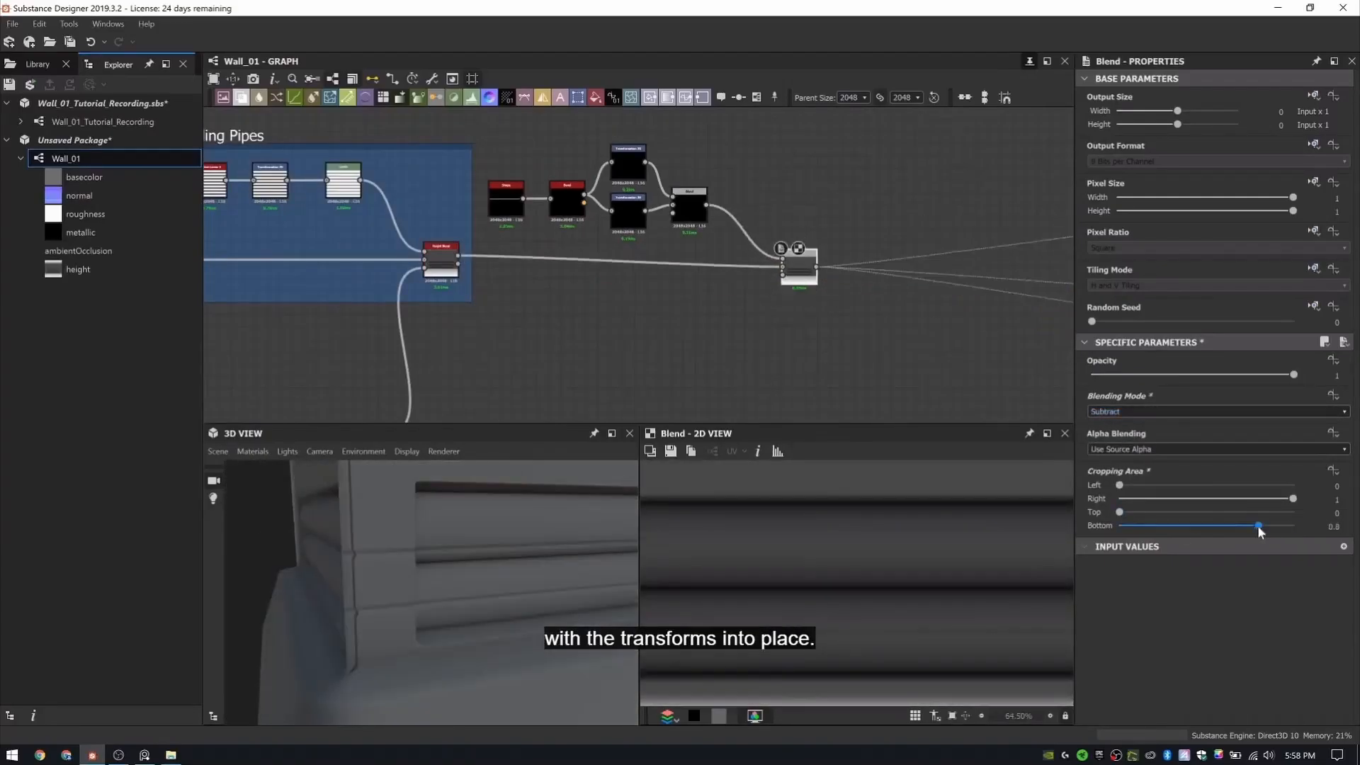
pyautogui.moveTo(1259, 531); pyautogui.dragTo(1293, 526)
pyautogui.moveTo(1158, 487); pyautogui.dragTo(1146, 486)
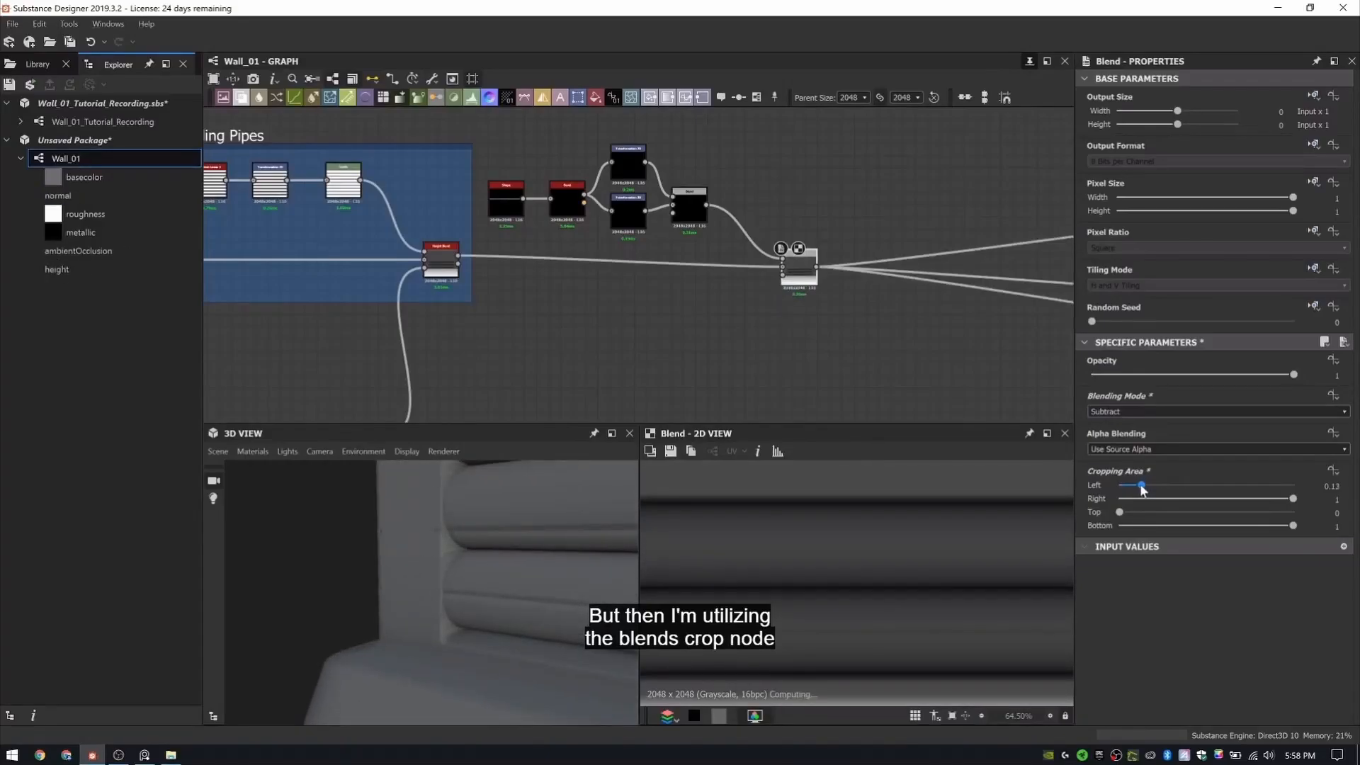
pyautogui.moveTo(1142, 489); pyautogui.dragTo(1144, 489)
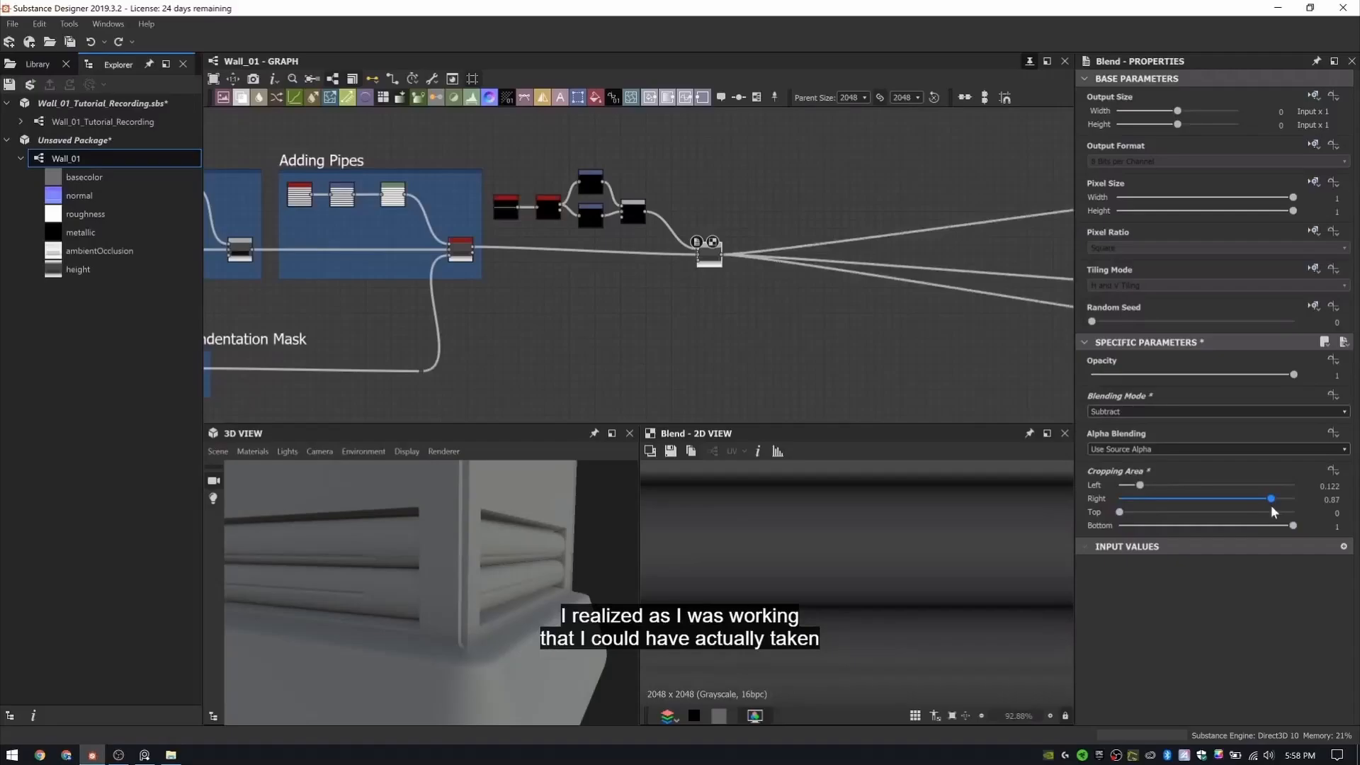
# - Set the Subtract Blend's right crop to 0.88 and connect the Pipe Indentation Mask to its opacity input
pyautogui.moveTo(1293, 499); pyautogui.dragTo(1275, 499)
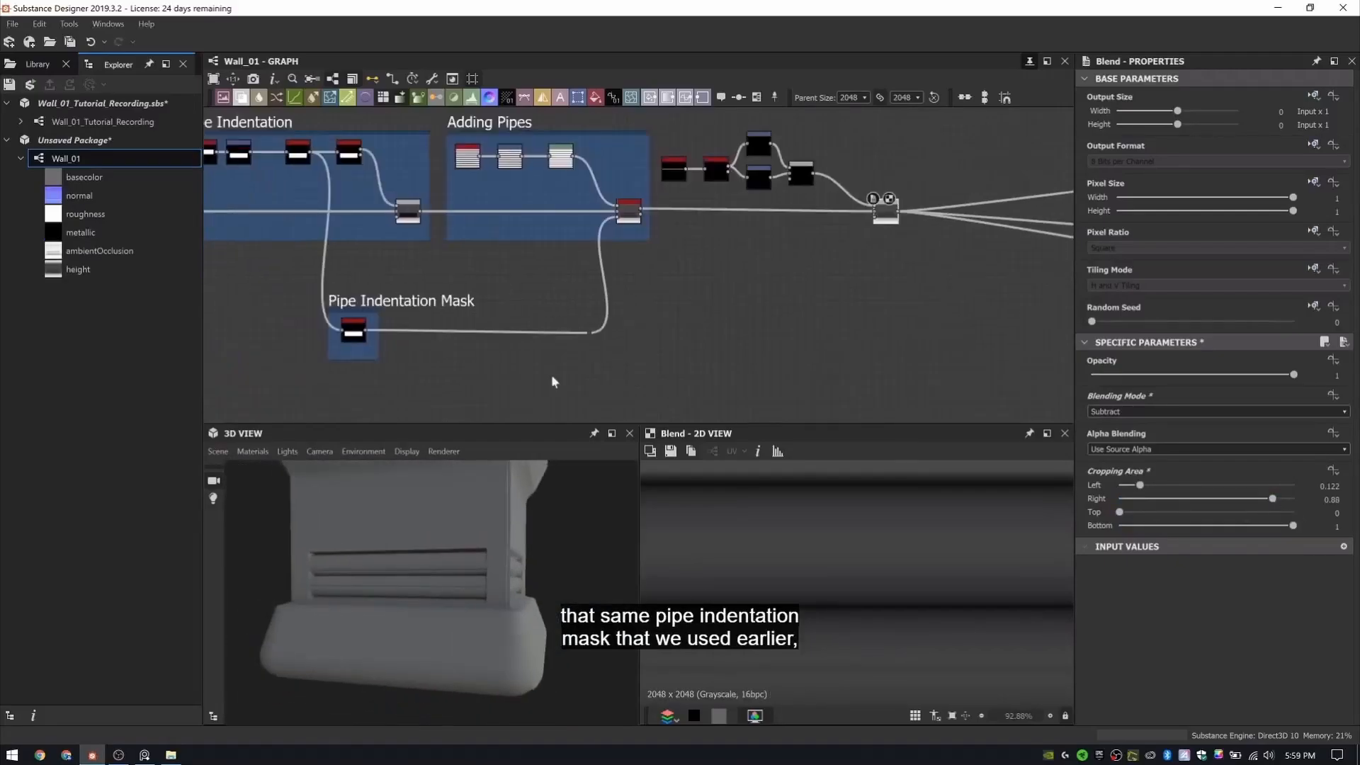
pyautogui.moveTo(367, 330); pyautogui.dragTo(876, 218)
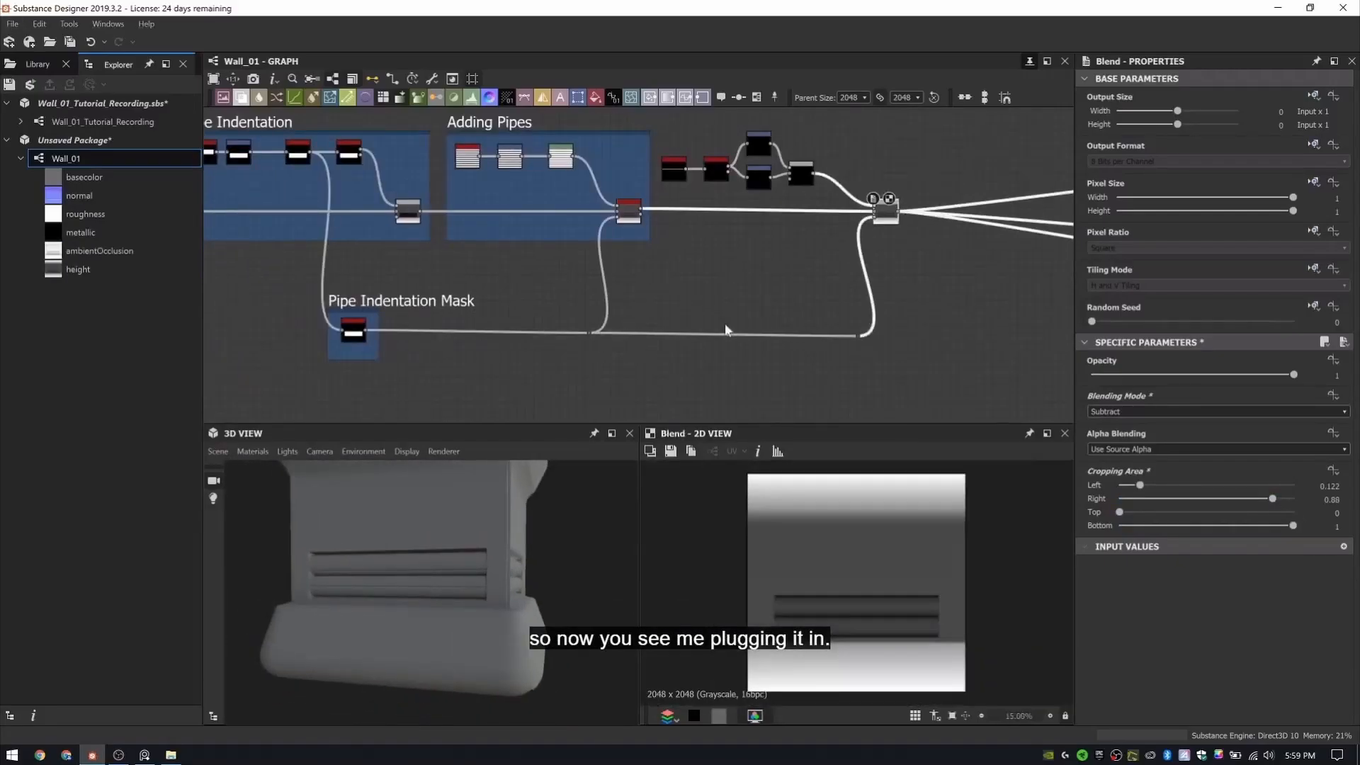
# - Frame the pipe cut line nodes together with their Subtract Blend and title the frame "Horizontal Pipe Cutlines"
pyautogui.scroll(2, 861, 334)
pyautogui.moveTo(801, 248); pyautogui.dragTo(760, 370, button='middle')
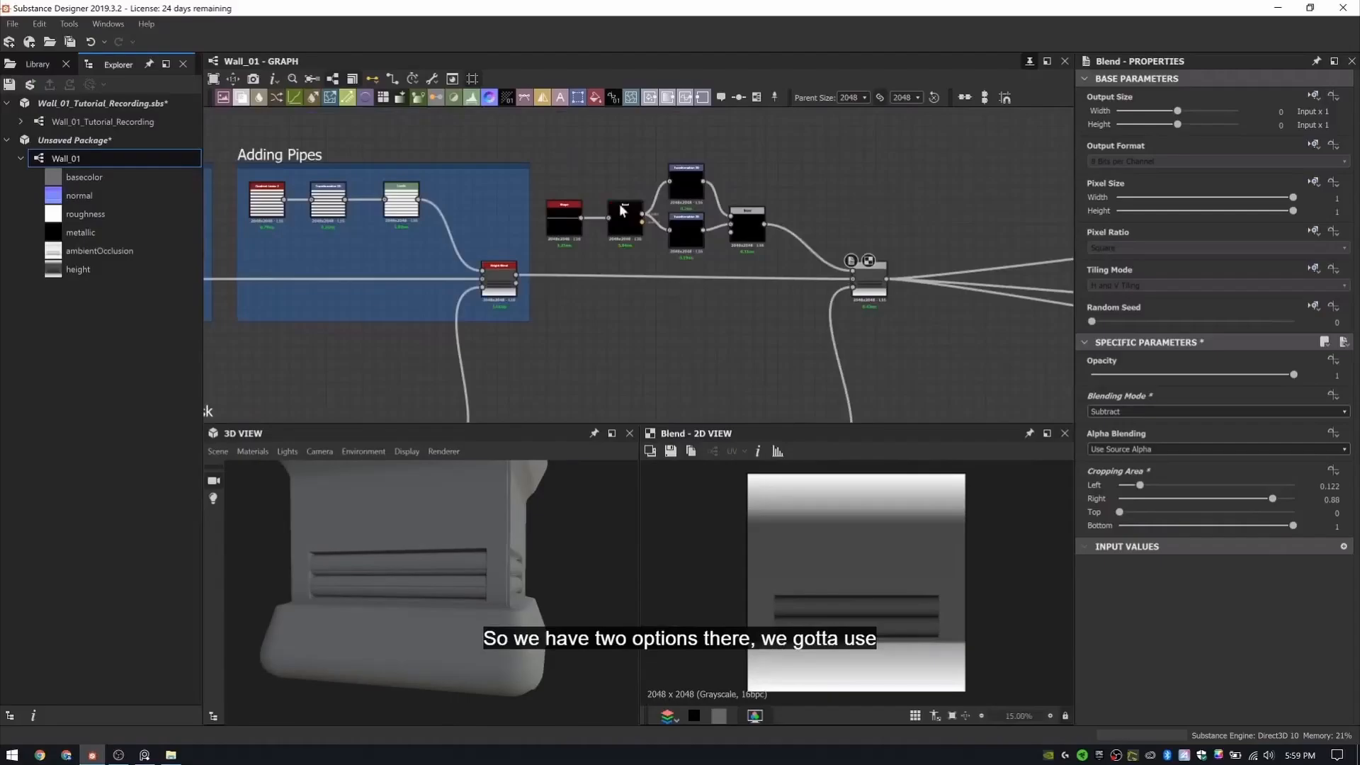
pyautogui.moveTo(541, 134); pyautogui.dragTo(956, 306)
pyautogui.hotkey('ctrl', 'f')
pyautogui.write('Horizontal')
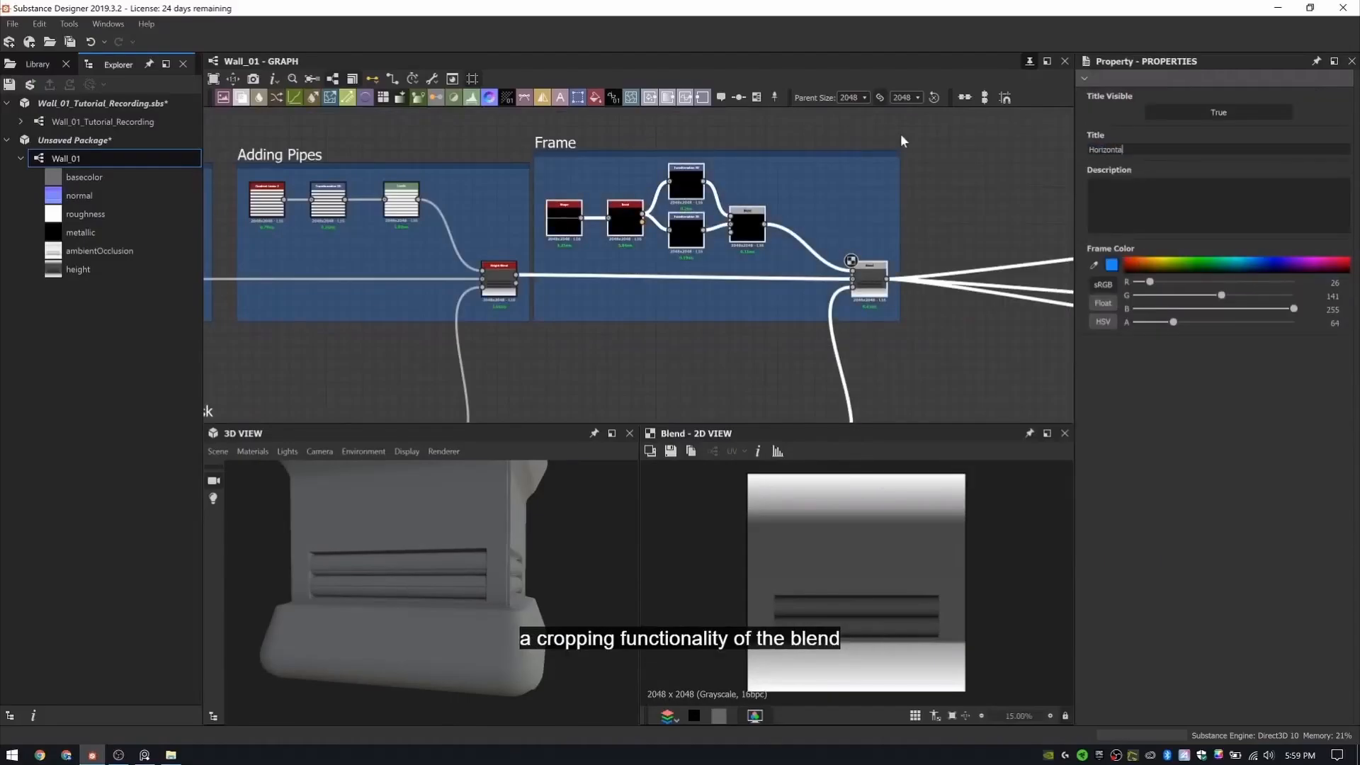
pyautogui.write(' Pipe Cutlines')
pyautogui.press('Return')
# - Add a Tile Generator node beyond the Horizontal Pipe Cutlines frame
pyautogui.scroll(-3, 796, 219)
pyautogui.moveTo(660, 351); pyautogui.dragTo(592, 249, button='middle')
pyautogui.scroll(5, 785, 146)
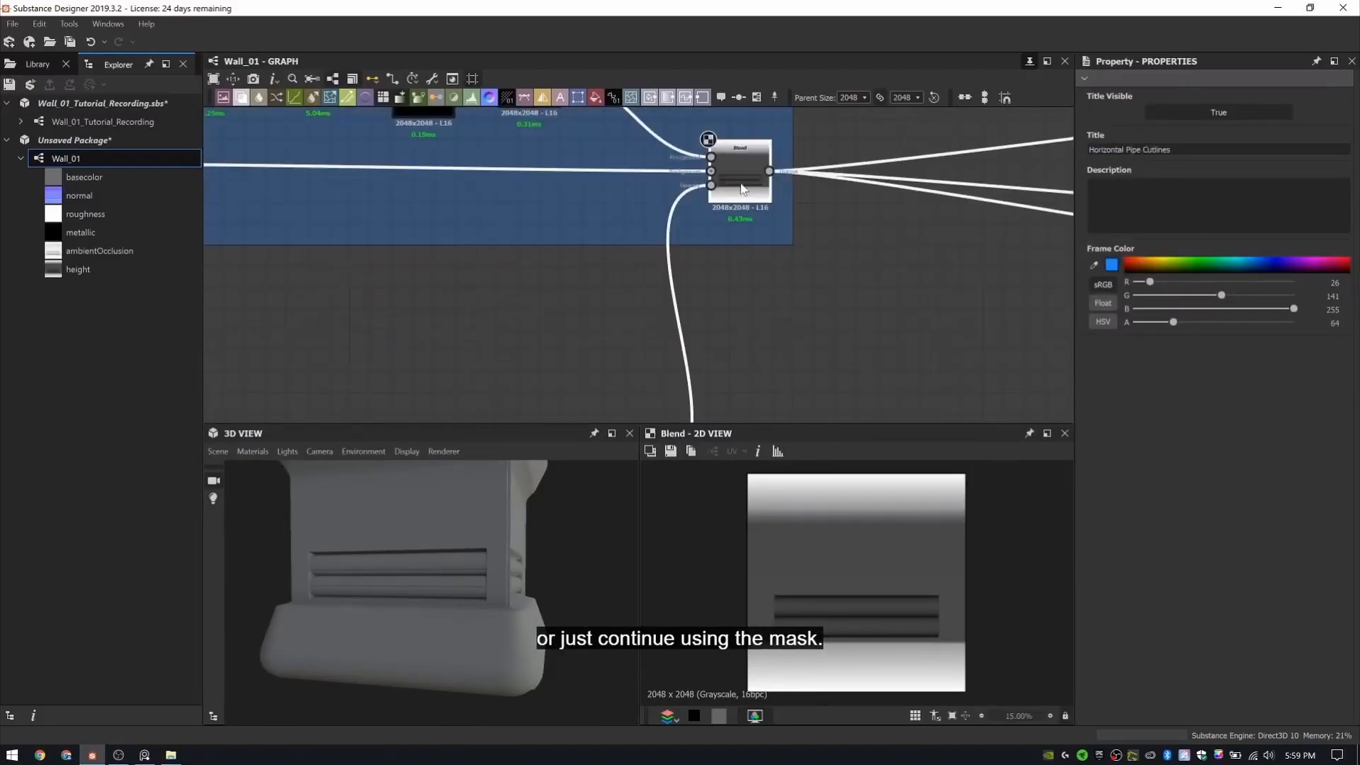
pyautogui.click(741, 185)
pyautogui.scroll(-5, 617, 314)
pyautogui.scroll(4, 355, 623)
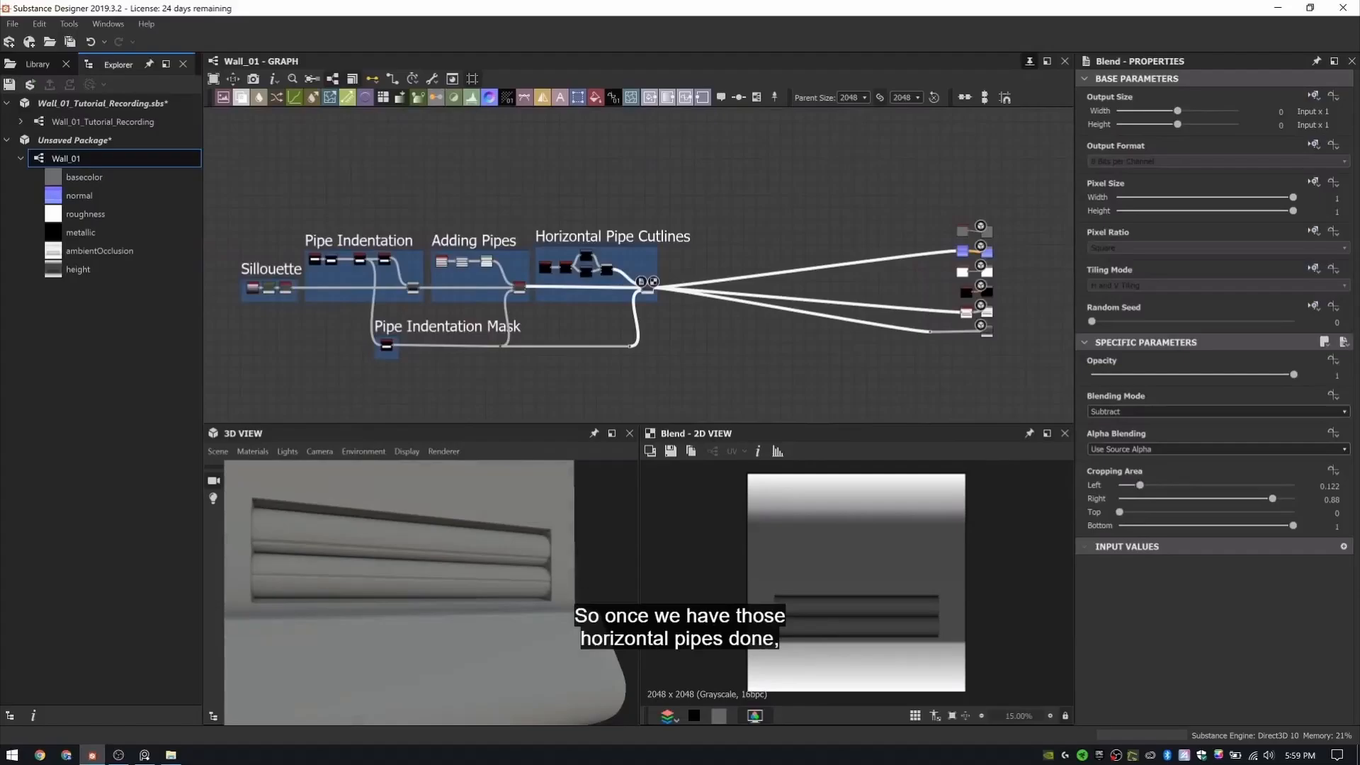
pyautogui.scroll(4, 772, 237)
pyautogui.press('space')
pyautogui.write('tile')
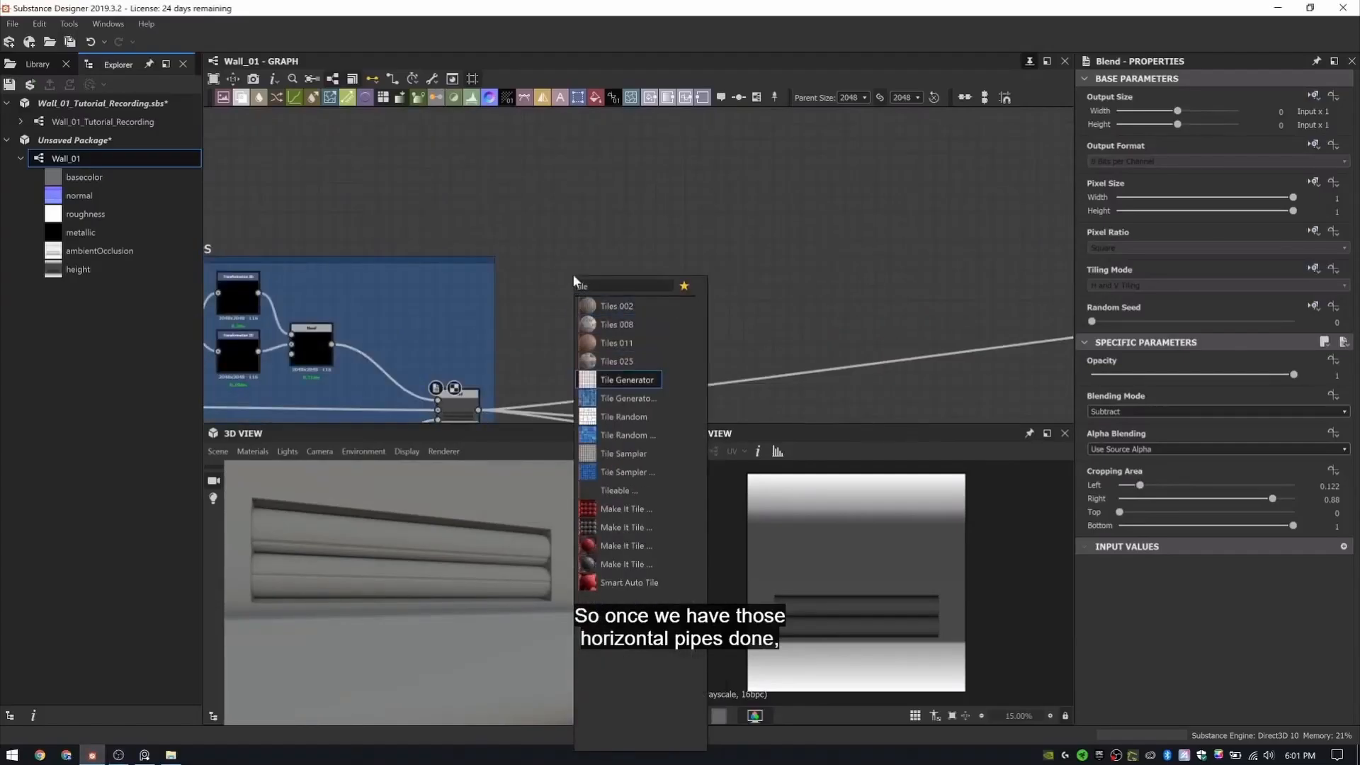
pyautogui.press('Return')
pyautogui.moveTo(572, 273); pyautogui.dragTo(595, 313)
# - Set the Tile Generator's X Amount to 5 and its Y Amount to 1
pyautogui.click(1333, 394)
pyautogui.write('5')
pyautogui.press('Tab')
pyautogui.write('1')
pyautogui.press('Return')
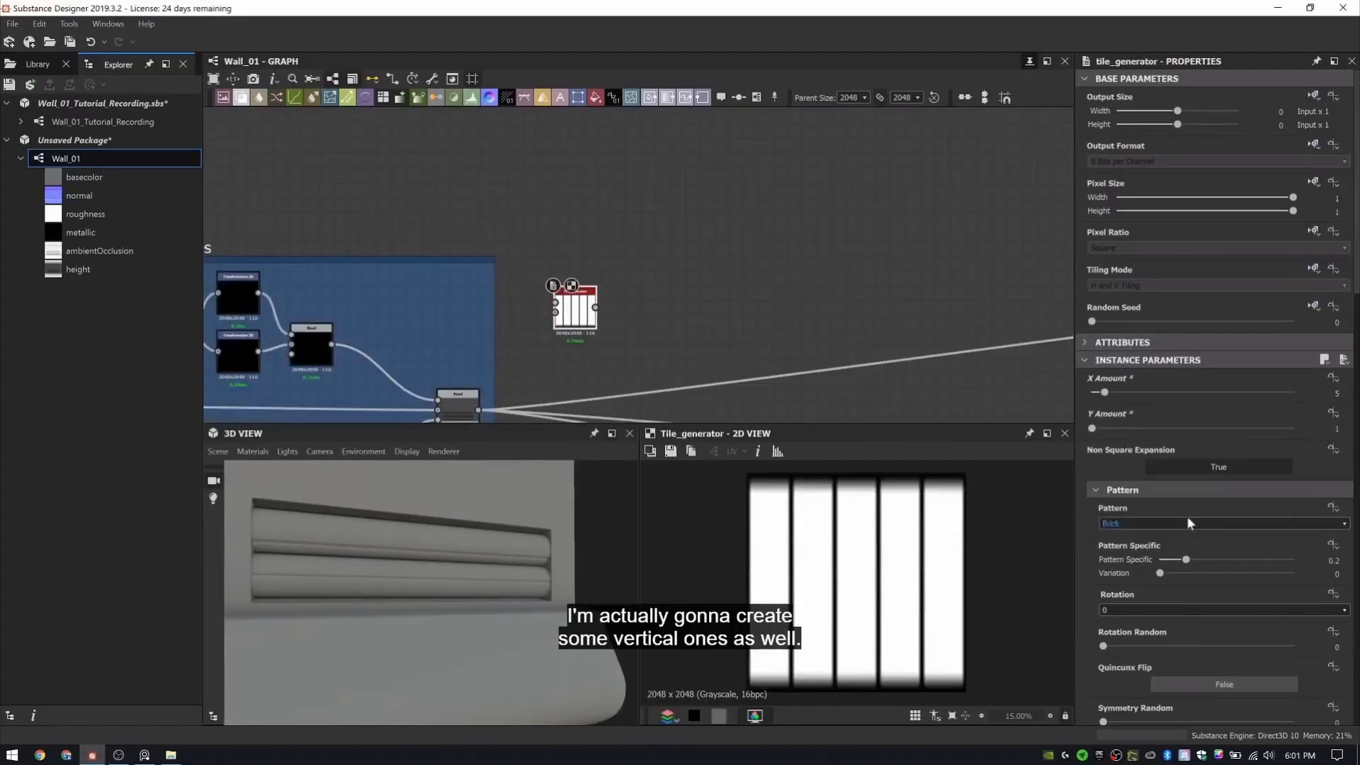
# - Give the Tile Generator a Square pattern with Interstice X 0.97 and enable its Vertical Mask to leave thin vertical lines
pyautogui.click(1187, 521)
pyautogui.click(1169, 552)
pyautogui.scroll(-5, 1136, 388)
pyautogui.moveTo(1204, 600); pyautogui.dragTo(1288, 600)
pyautogui.scroll(-10, 1193, 483)
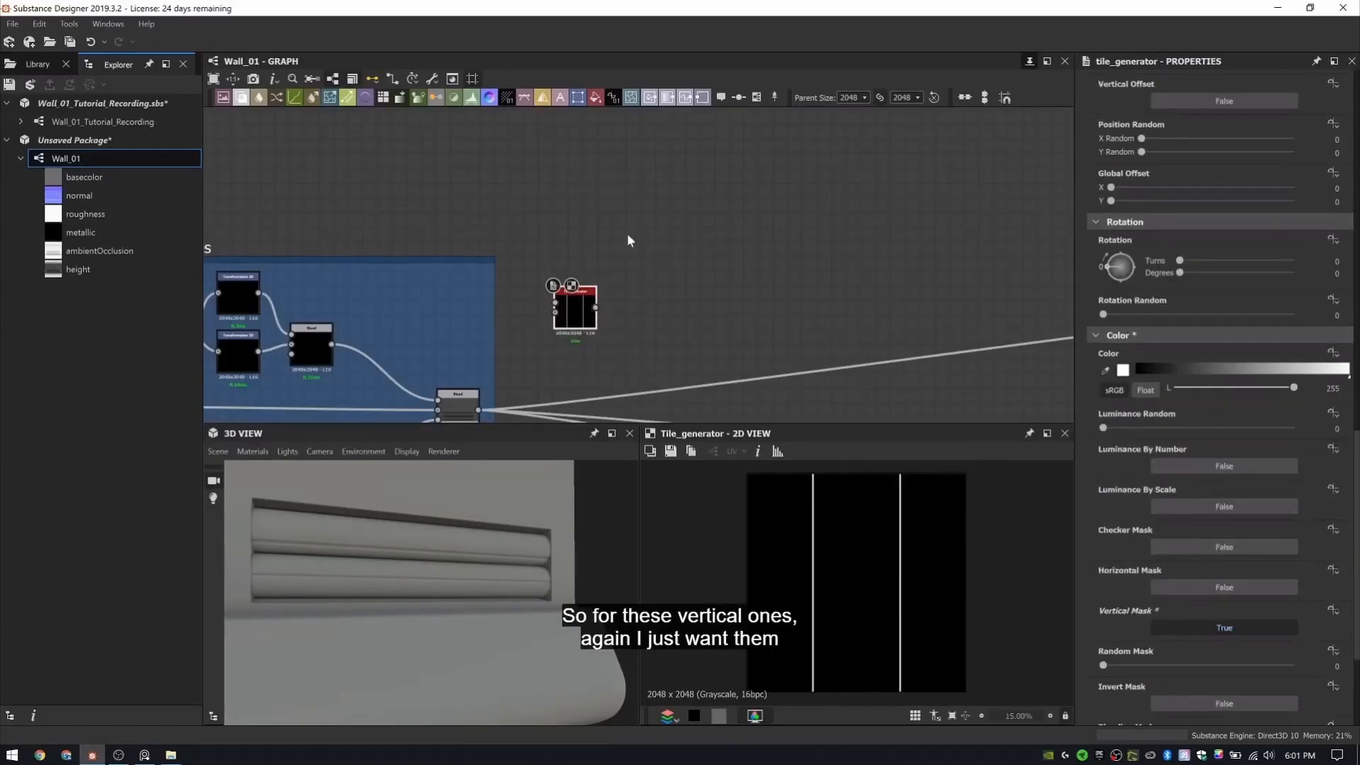
# - Add a Bevel node fed by the Tile Generator and set its distance to -0.01
pyautogui.moveTo(697, 292)
pyautogui.mouseDown(button='middle')
pyautogui.moveTo(695, 349)
pyautogui.moveTo(696, 299)
pyautogui.mouseUp(button='middle')
pyautogui.scroll(3, 572, 329)
pyautogui.moveTo(586, 329); pyautogui.dragTo(531, 366)
pyautogui.moveTo(532, 365); pyautogui.dragTo(670, 187, button='middle')
pyautogui.scroll(10, 1287, 389)
pyautogui.scroll(-1, 581, 309)
pyautogui.moveTo(674, 170); pyautogui.dragTo(780, 208)
pyautogui.scroll(4, 719, 192)
pyautogui.press('space')
pyautogui.write('bevel')
pyautogui.click(805, 224)
pyautogui.write('-0.01')
pyautogui.press('Return')
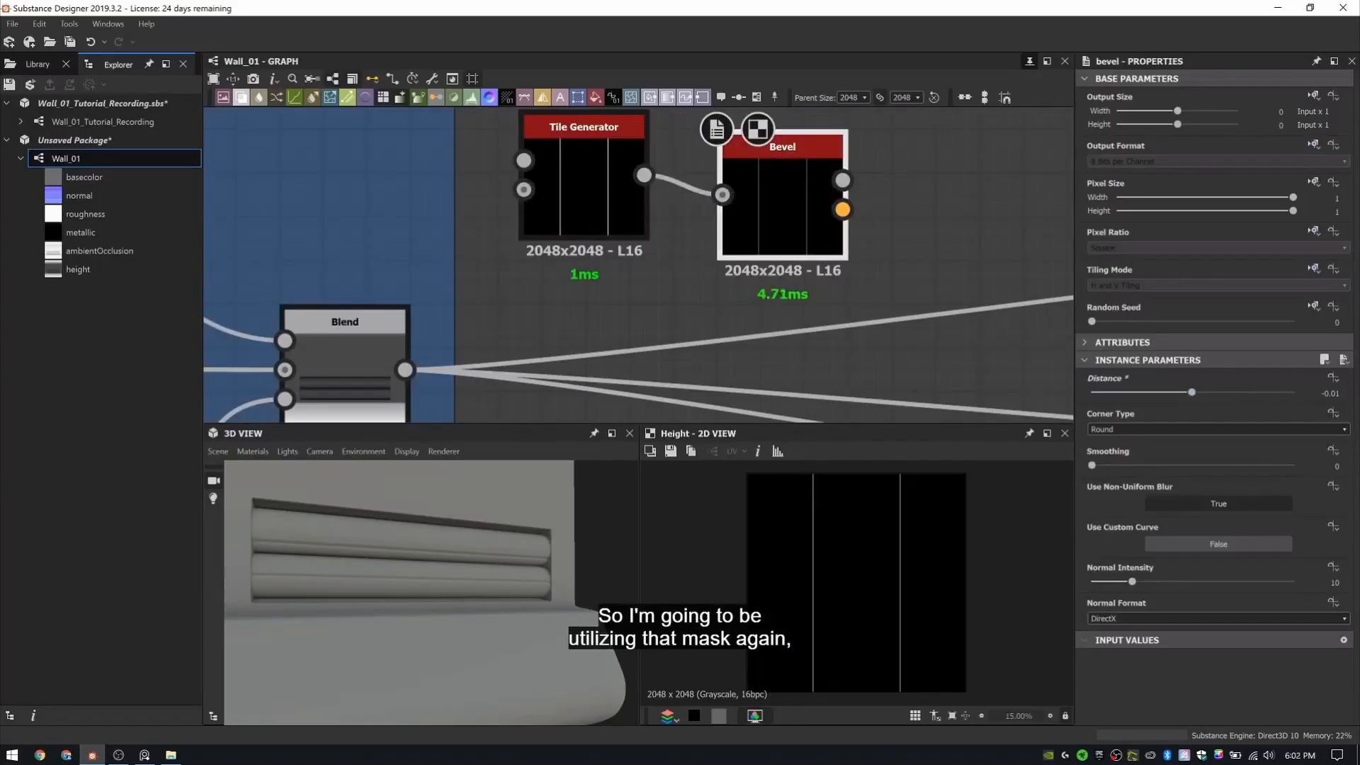
# - Line up the Tile Generator and Bevel nodes above the Horizontal Pipe Cutlines output connections
pyautogui.moveTo(613, 211); pyautogui.dragTo(592, 231)
pyautogui.scroll(-3, 594, 231)
pyautogui.scroll(1, 624, 205)
pyautogui.moveTo(661, 178); pyautogui.dragTo(614, 173, button='middle')
pyautogui.click(613, 173)
pyautogui.moveTo(666, 244); pyautogui.dragTo(648, 244)
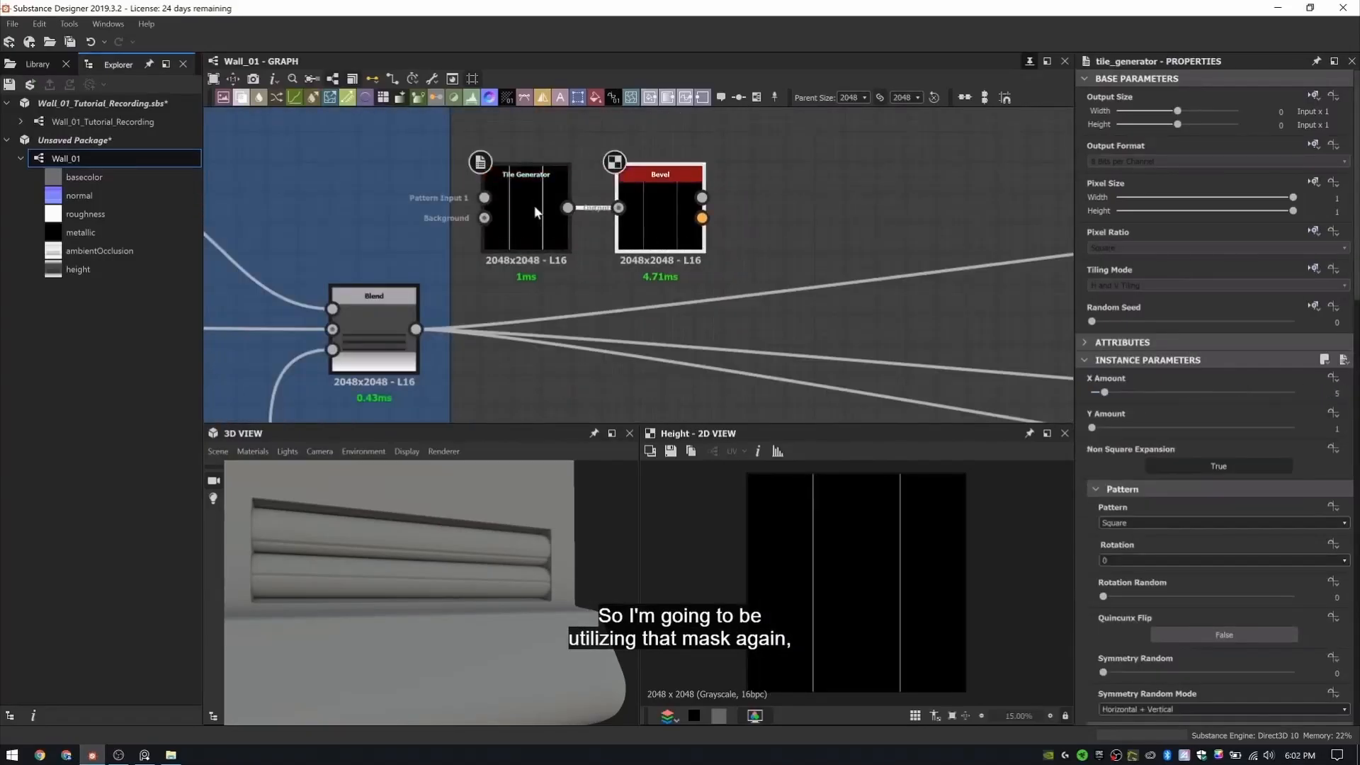
# - Try an Offset of 0.6 on the Tile Generator's vertical lines
pyautogui.doubleClick(534, 205)
pyautogui.scroll(-5, 1225, 488)
pyautogui.moveTo(1123, 631); pyautogui.dragTo(1215, 632)
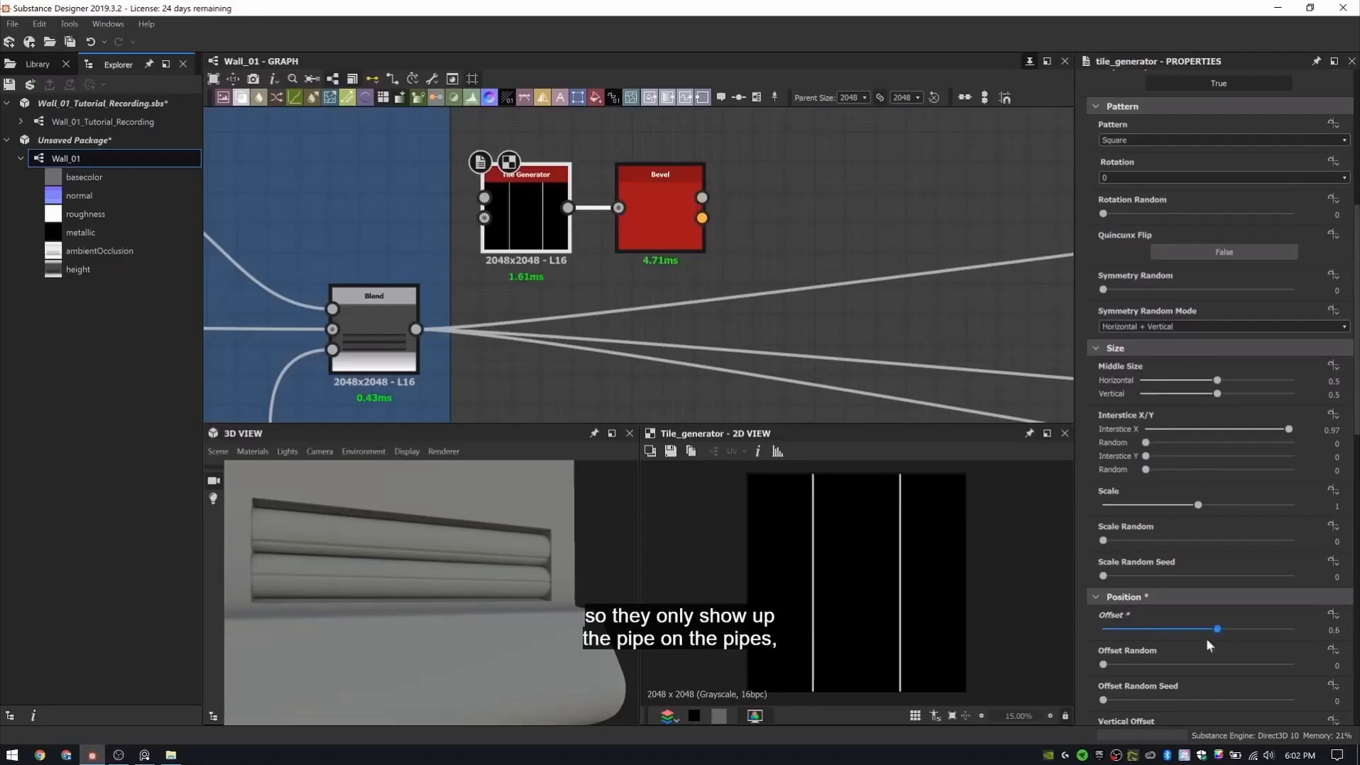
pyautogui.hotkey('ctrl', 'z')
pyautogui.scroll(-1, 1206, 639)
# - Add a Blend node after the Bevel, using the Horizontal Pipe Cutlines Blend as its background
pyautogui.doubleClick(660, 216)
pyautogui.press('space')
pyautogui.write('blend')
pyautogui.press('Return')
pyautogui.moveTo(416, 330); pyautogui.dragTo(819, 239)
pyautogui.moveTo(853, 244); pyautogui.dragTo(854, 290)
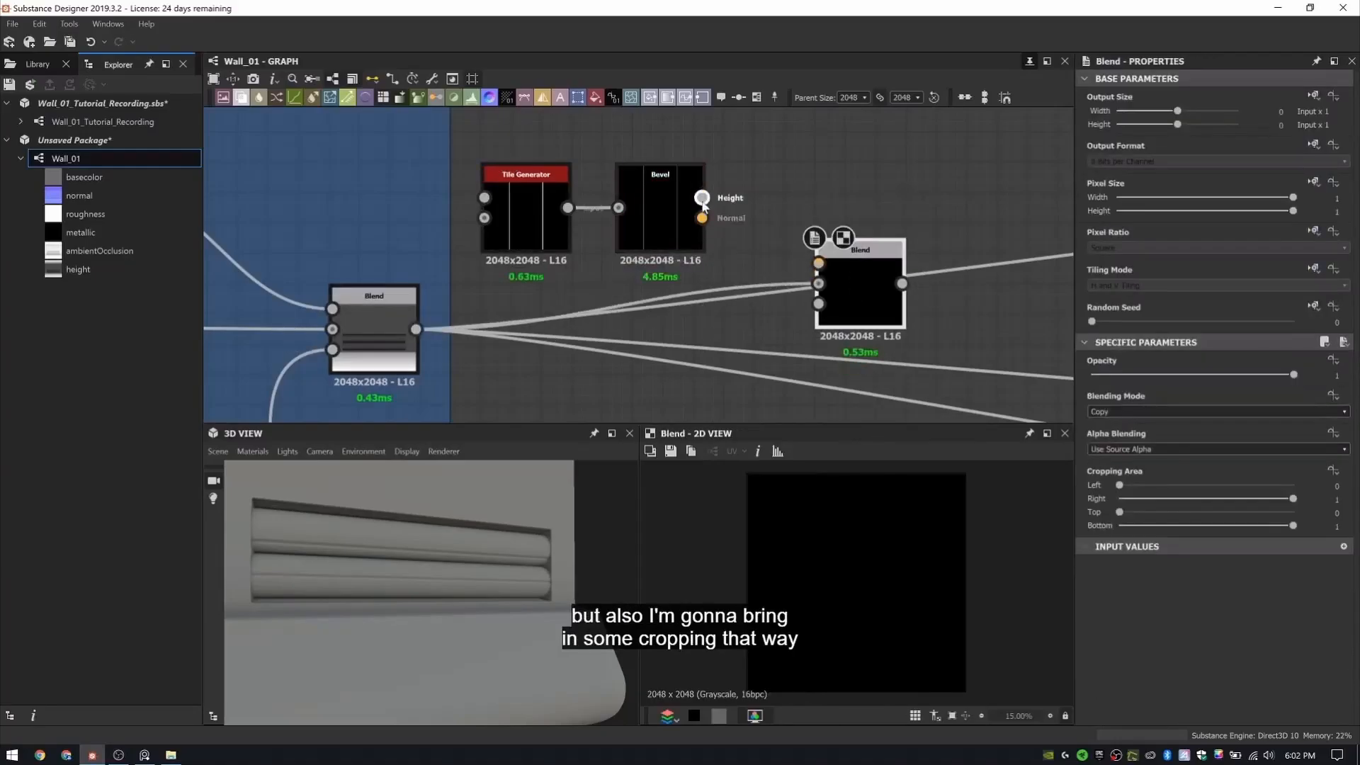
# - Feed the Bevel height into the new Blend's foreground, using Subtract mode at opacity 0.08
pyautogui.click(1151, 413)
pyautogui.click(1095, 440)
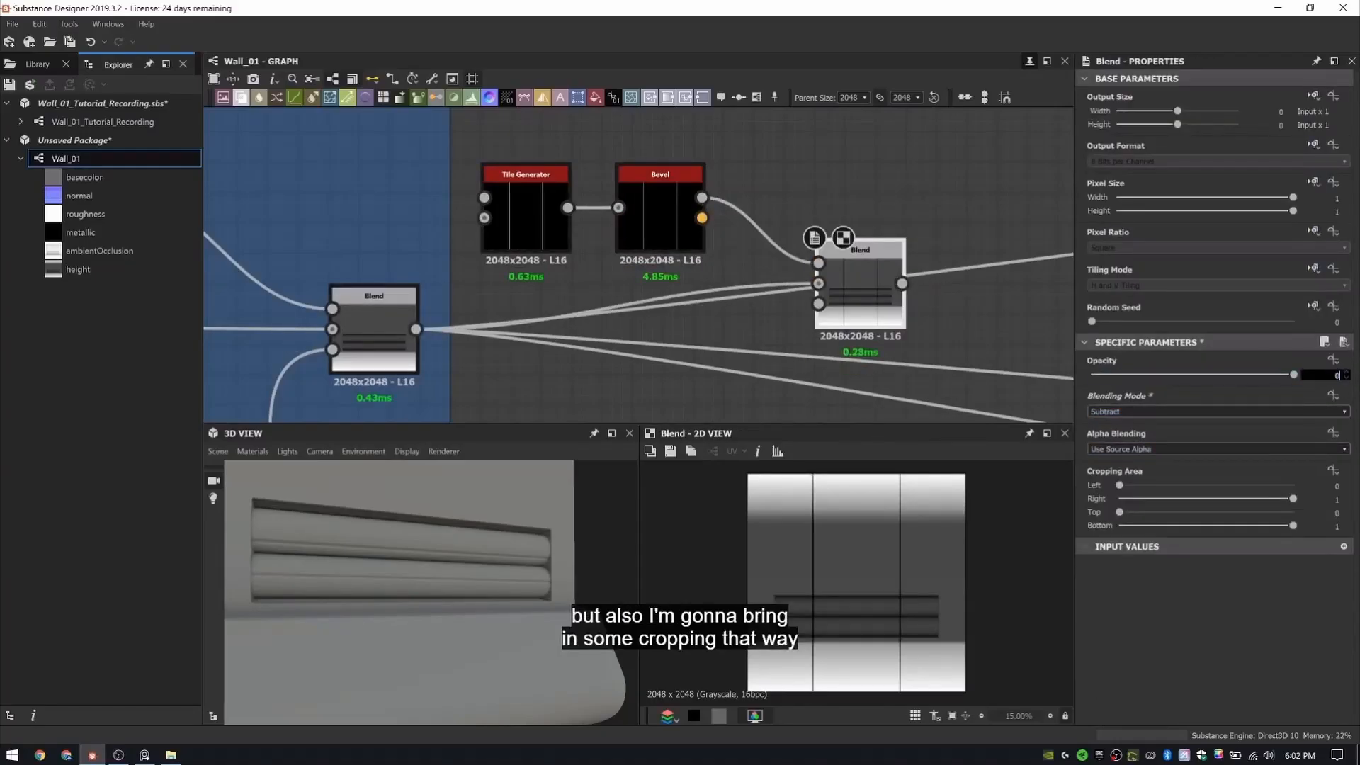
pyautogui.scroll(3, 758, 505)
pyautogui.scroll(-2, 883, 406)
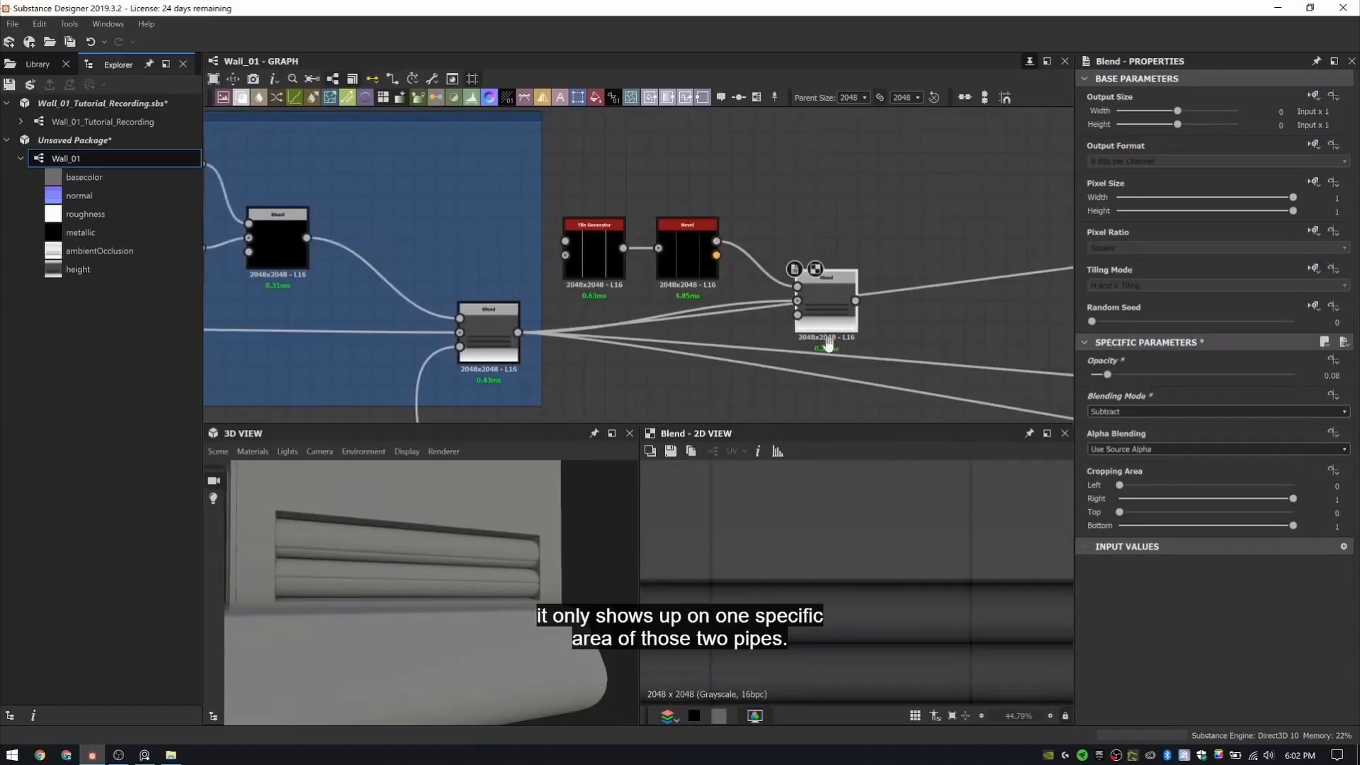
# - Connect the Pipe Indentation Mask to the new Subtract Blend's opacity input
pyautogui.moveTo(832, 228); pyautogui.dragTo(882, 248)
pyautogui.scroll(-6, 894, 193)
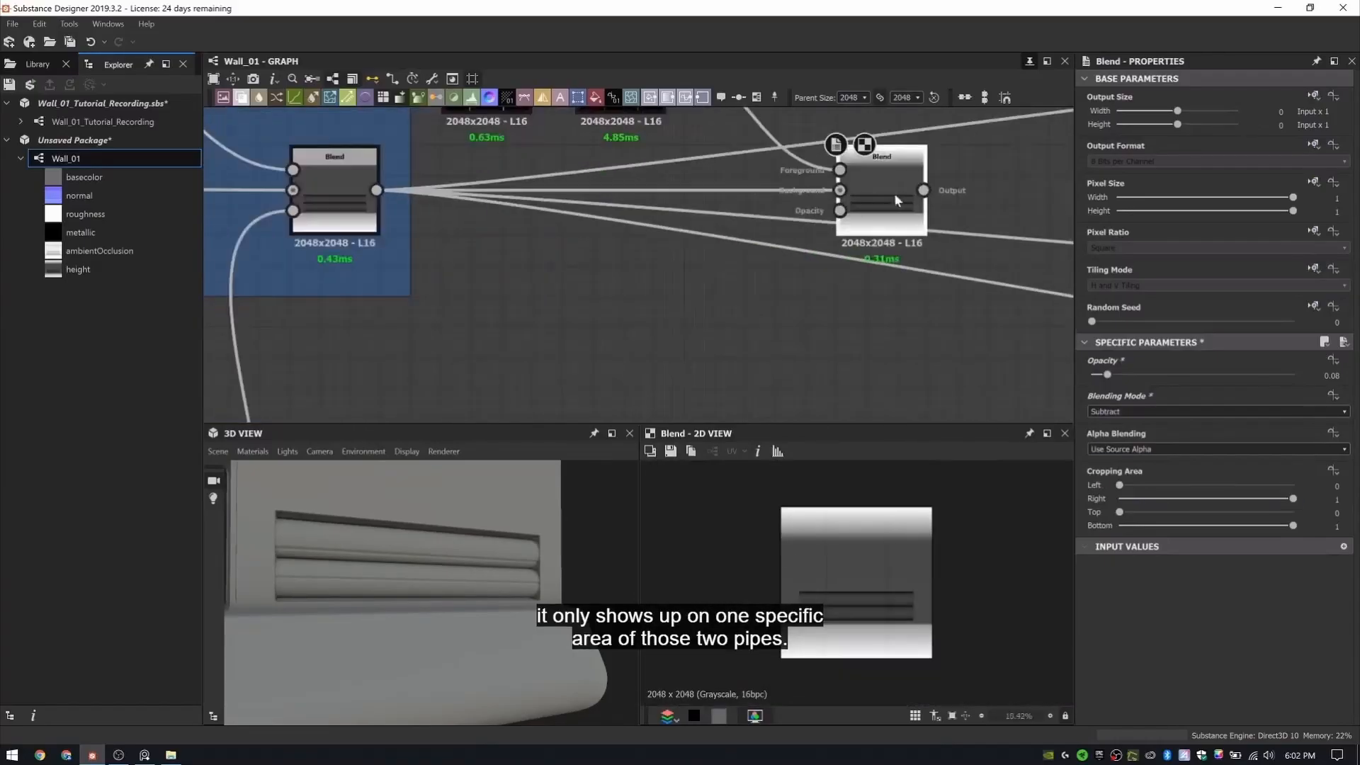
pyautogui.doubleClick(799, 282)
pyautogui.scroll(5, 808, 170)
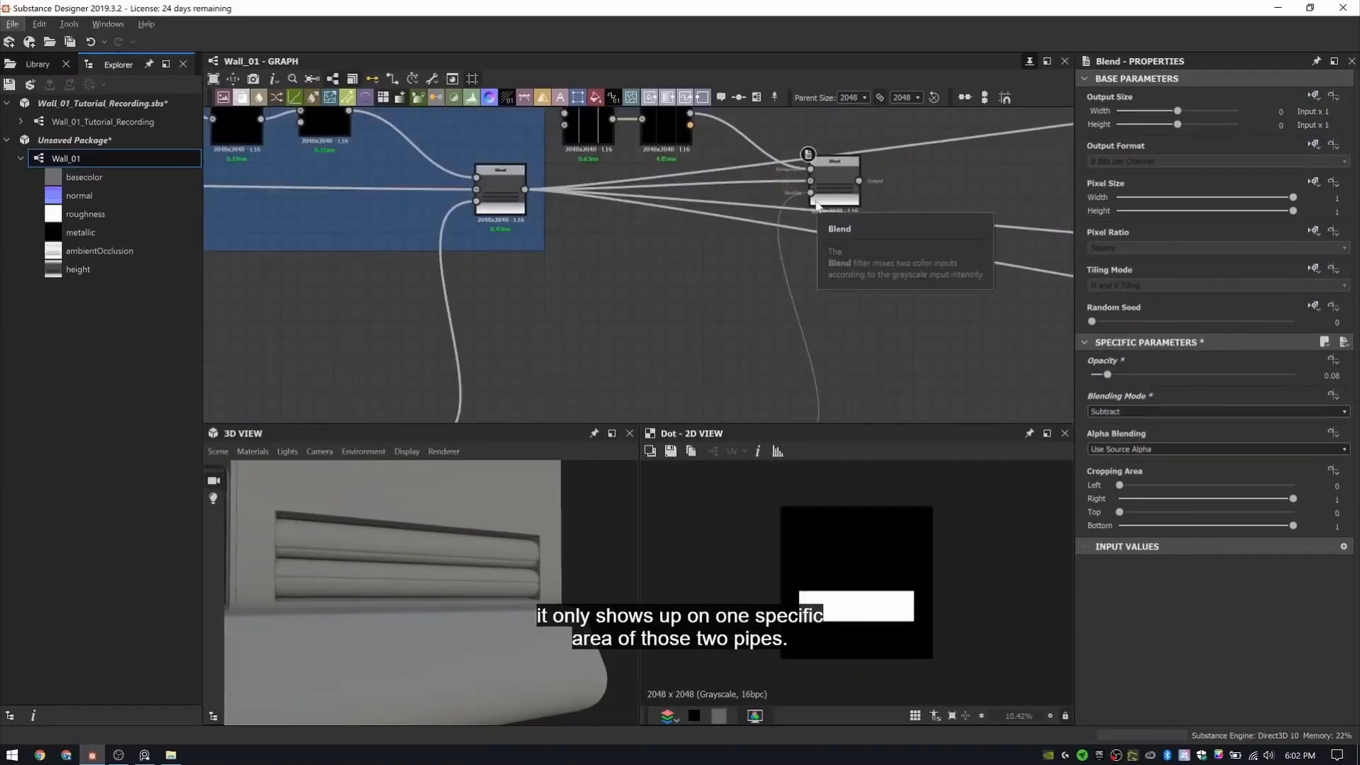
pyautogui.doubleClick(836, 190)
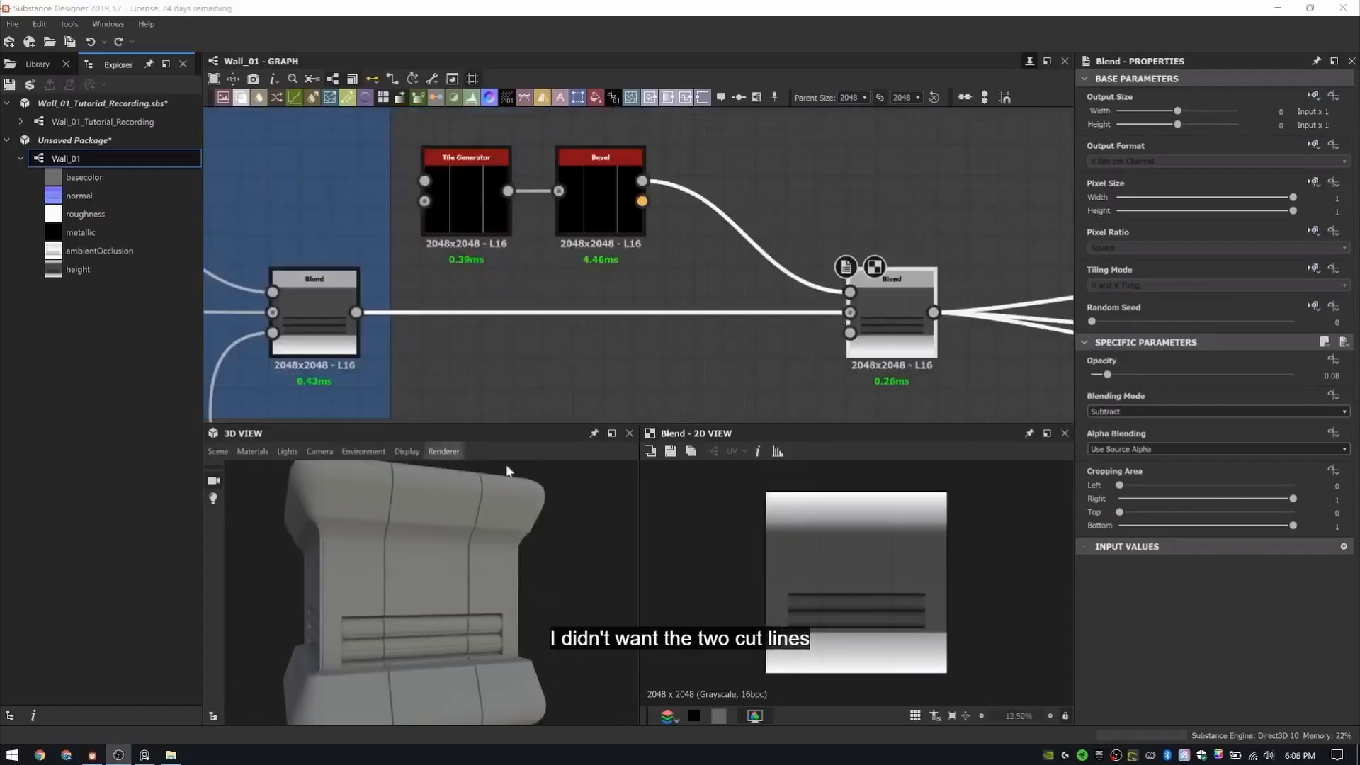
# - Set the Tile Generator's Global Offset X to 0.5 to shift the vertical lines, and preview the beveled result
pyautogui.click(466, 191)
pyautogui.scroll(-5, 1225, 475)
pyautogui.scroll(-1, 1157, 400)
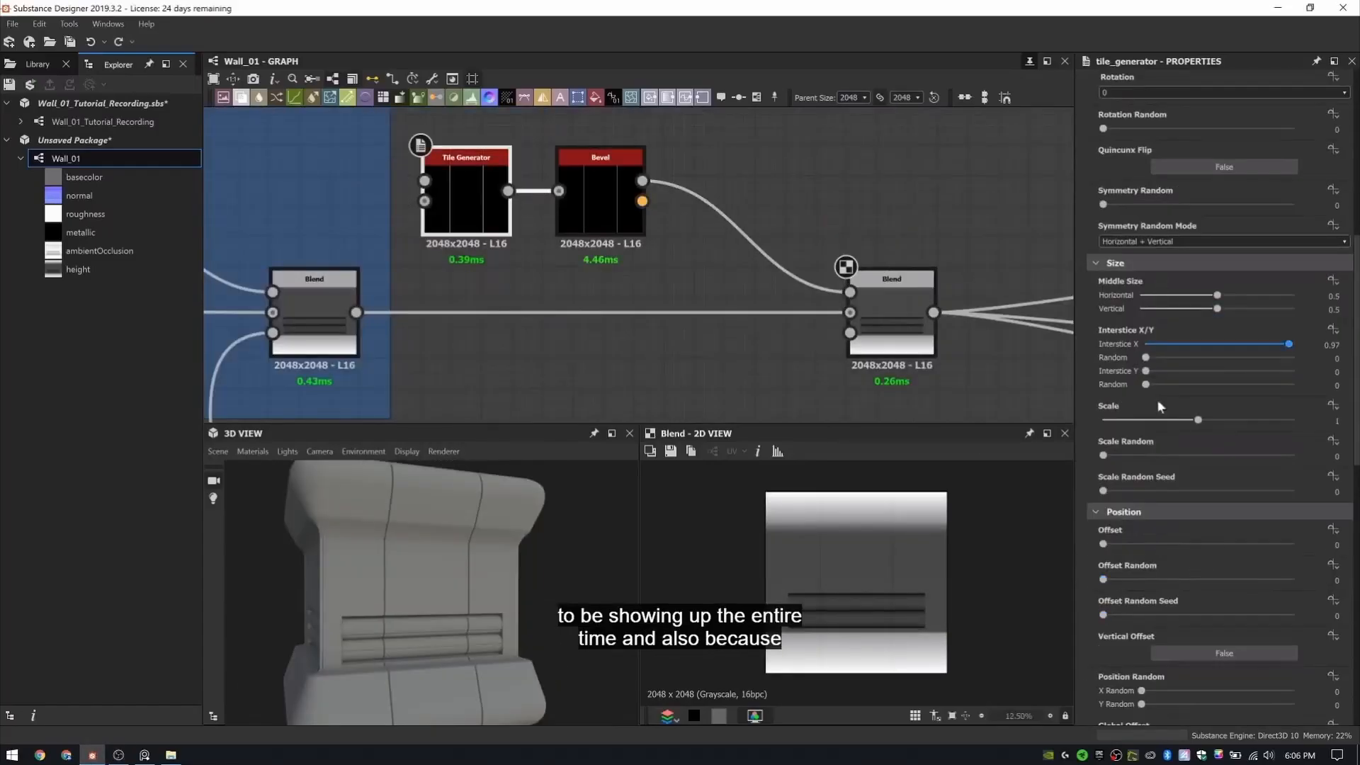
pyautogui.scroll(-3, 1141, 419)
pyautogui.click(1338, 614)
pyautogui.write('0.5')
pyautogui.press('Return')
pyautogui.doubleClick(467, 198)
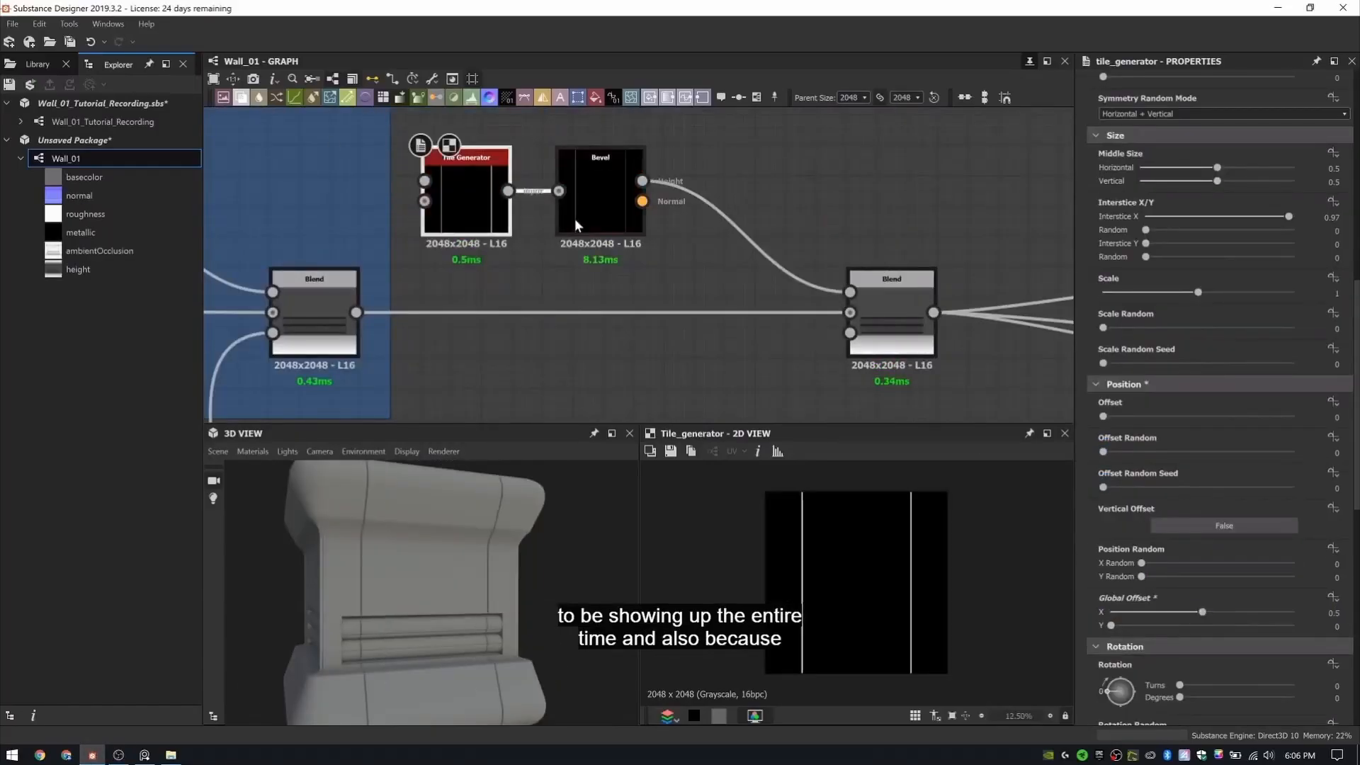
pyautogui.doubleClick(581, 216)
# - Route the Pipe Indentation Mask into the vertical lines' Blend opacity and inspect the cuts on the pipes in 3D
pyautogui.click(901, 329)
pyautogui.doubleClick(904, 331)
pyautogui.scroll(-4, 538, 287)
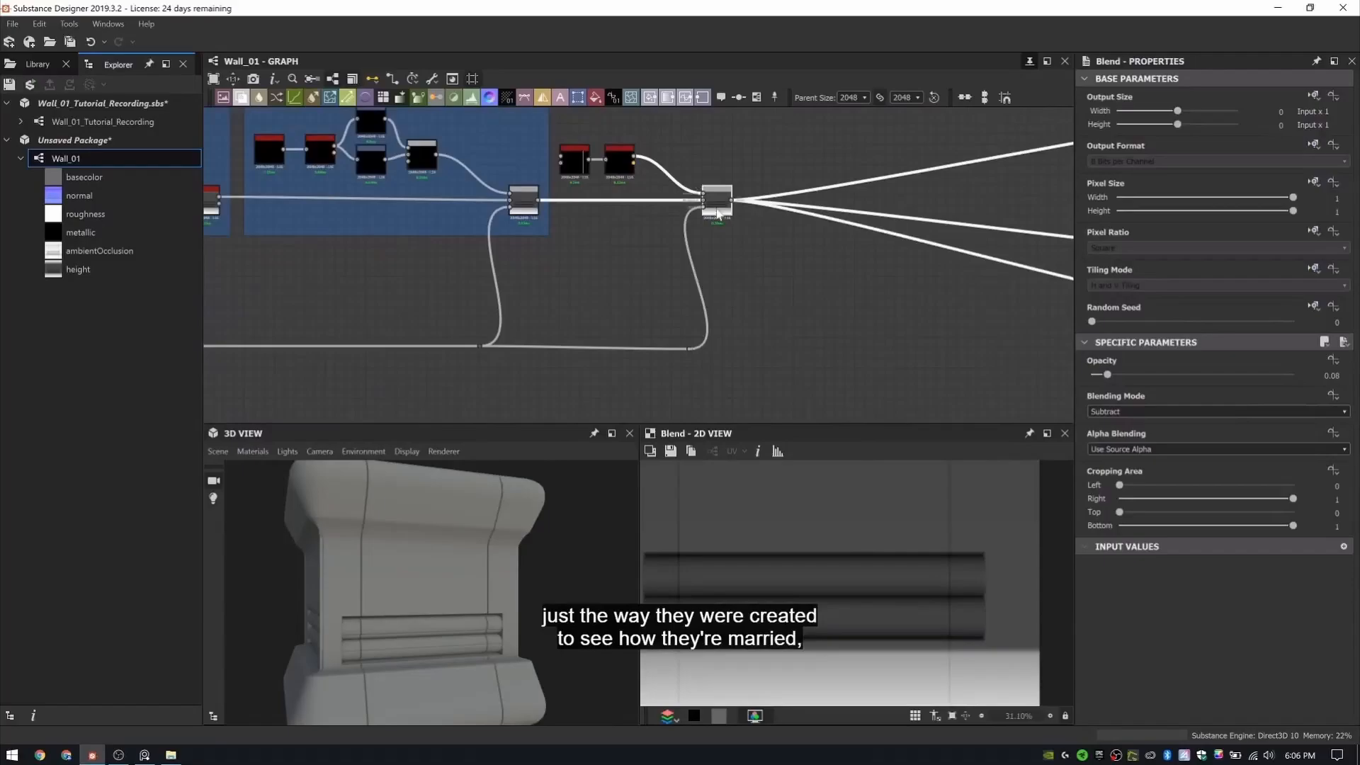
pyautogui.moveTo(489, 566); pyautogui.dragTo(465, 592)
pyautogui.scroll(4, 465, 592)
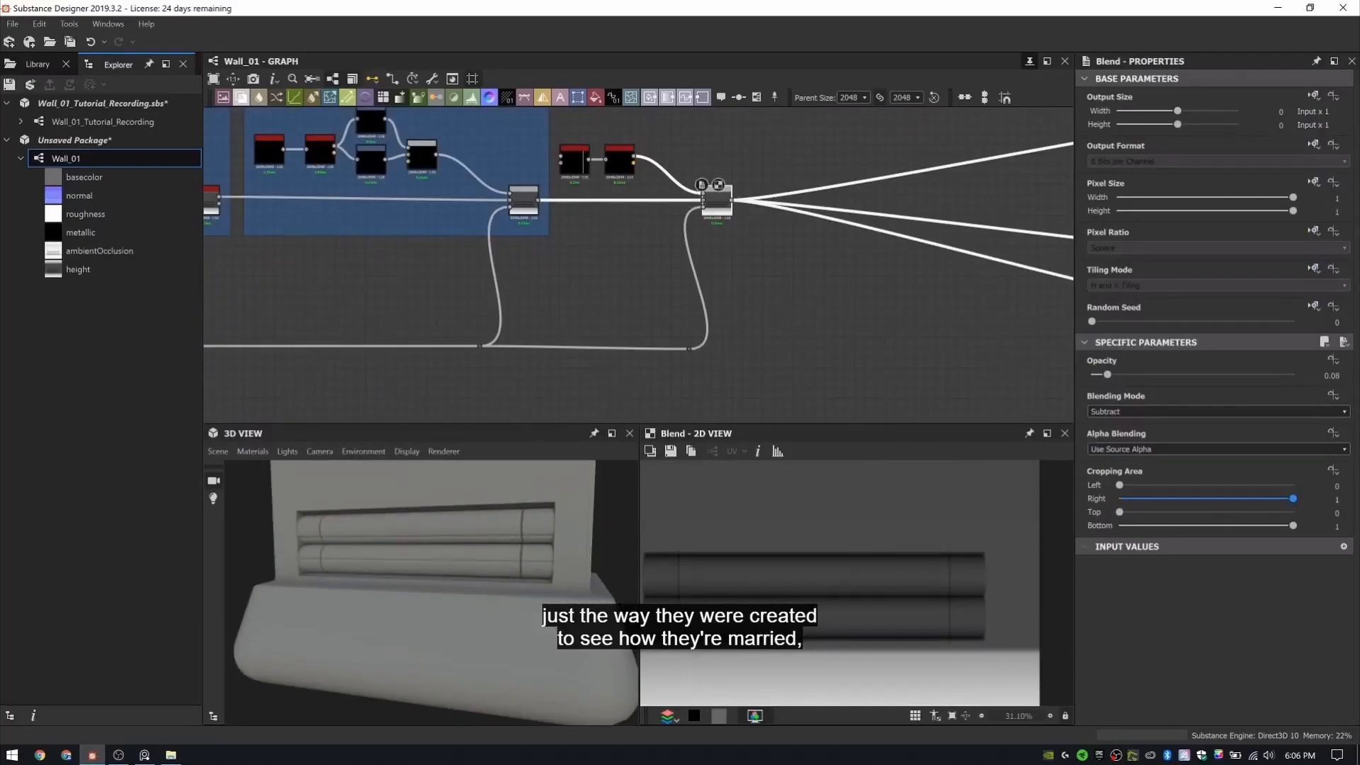
# - Crop the vertical lines' Blend with left 0.3 and bottom 0.655 so a single pipe keeps one cut
pyautogui.moveTo(1118, 486); pyautogui.dragTo(1174, 486)
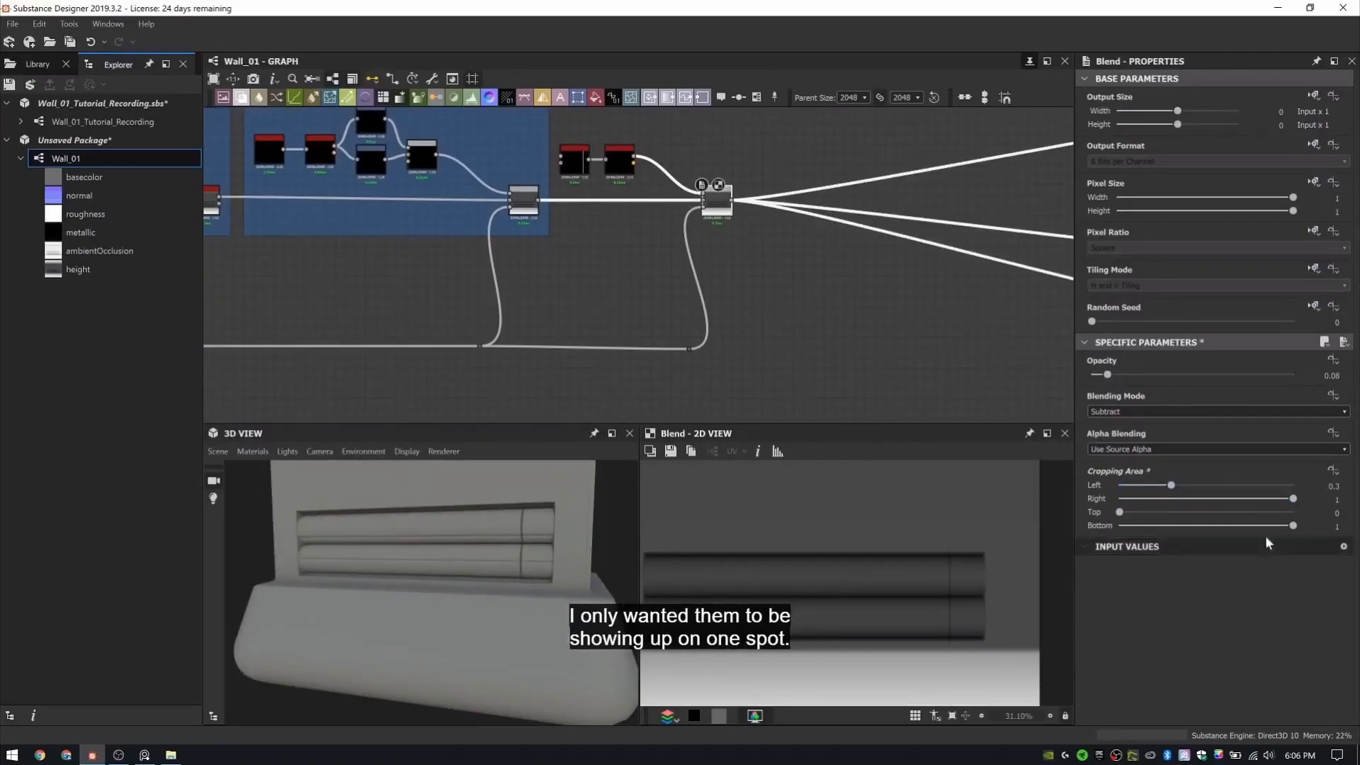
pyautogui.moveTo(1293, 528); pyautogui.dragTo(1232, 534)
pyautogui.click(1342, 526)
pyautogui.click(1339, 527)
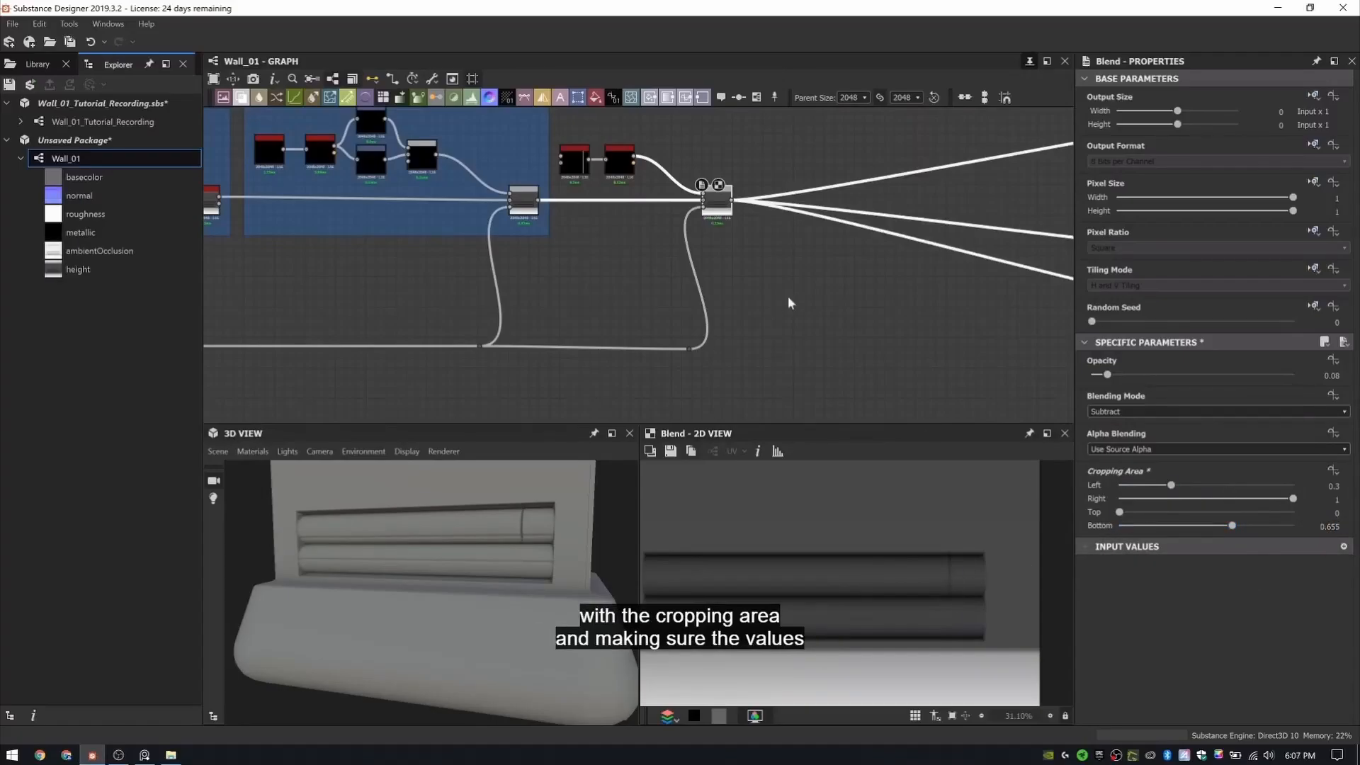
# - Frame the Tile Generator, Bevel and their Subtract Blend, and title the frame "Vertical Cutlines"
pyautogui.scroll(-3, 789, 297)
pyautogui.moveTo(697, 129); pyautogui.dragTo(757, 192, button='middle')
pyautogui.scroll(4, 741, 419)
pyautogui.moveTo(498, 170); pyautogui.dragTo(688, 298)
pyautogui.click(756, 98)
pyautogui.click(1164, 150)
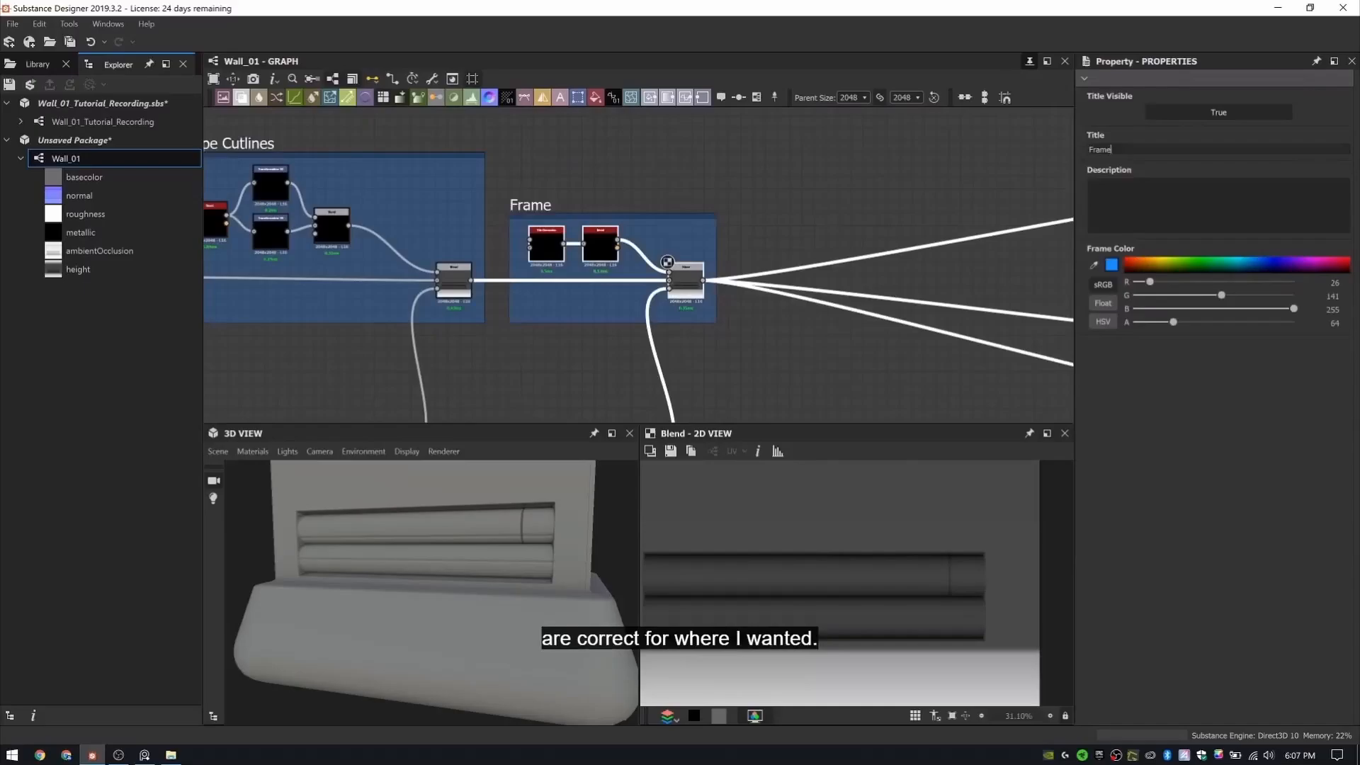
pyautogui.write('Vertical Cutlines')
pyautogui.press('Return')
# - Select all the framed node groups and move them farther from the material outputs
pyautogui.moveTo(556, 220); pyautogui.dragTo(788, 204, button='middle')
pyautogui.scroll(-5, 788, 205)
pyautogui.moveTo(428, 142); pyautogui.dragTo(869, 359)
pyautogui.moveTo(461, 165); pyautogui.dragTo(850, 305)
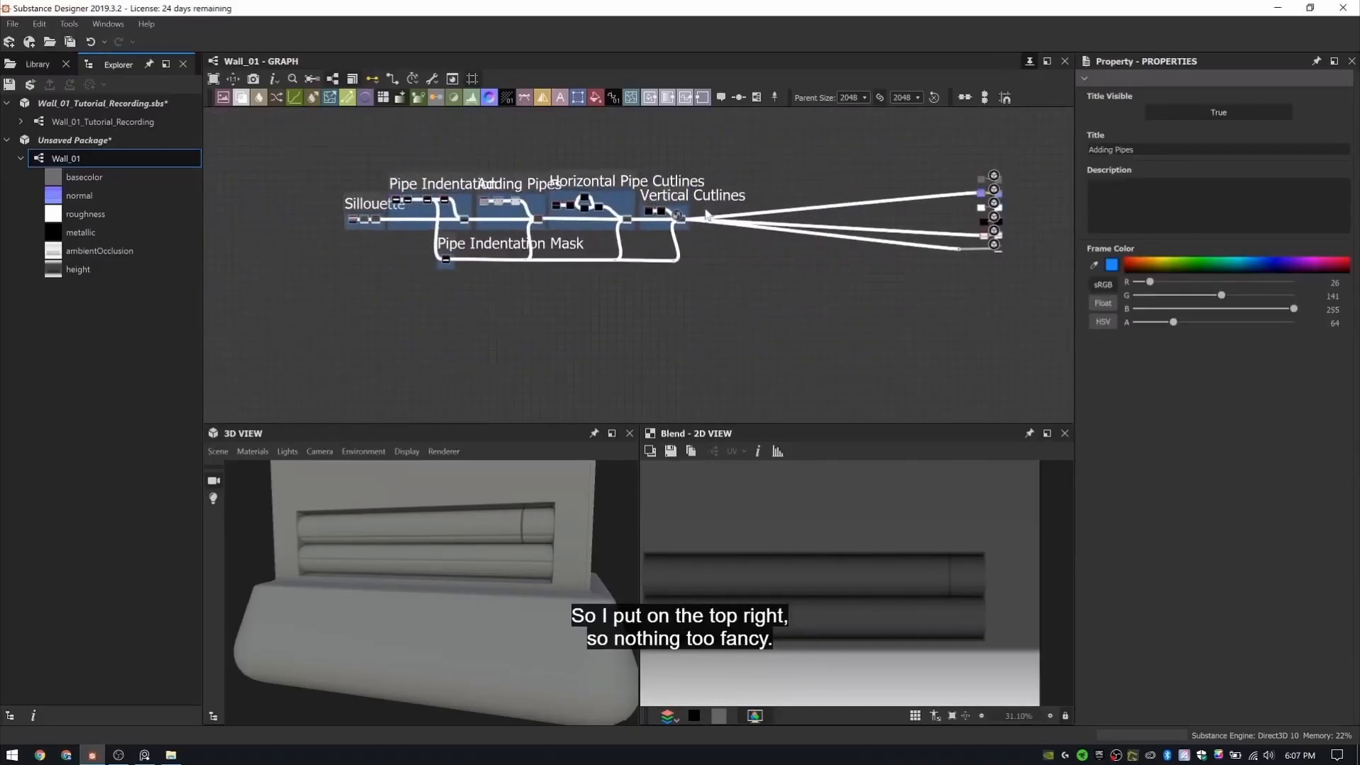
# - Add a Blend node after the Vertical Cutlines frame, with that frame's Blend as its background
pyautogui.scroll(6, 812, 210)
pyautogui.press('space')
pyautogui.click(775, 197)
pyautogui.moveTo(481, 294); pyautogui.dragTo(770, 234)
pyautogui.moveTo(581, 262); pyautogui.dragTo(621, 280, button='middle')
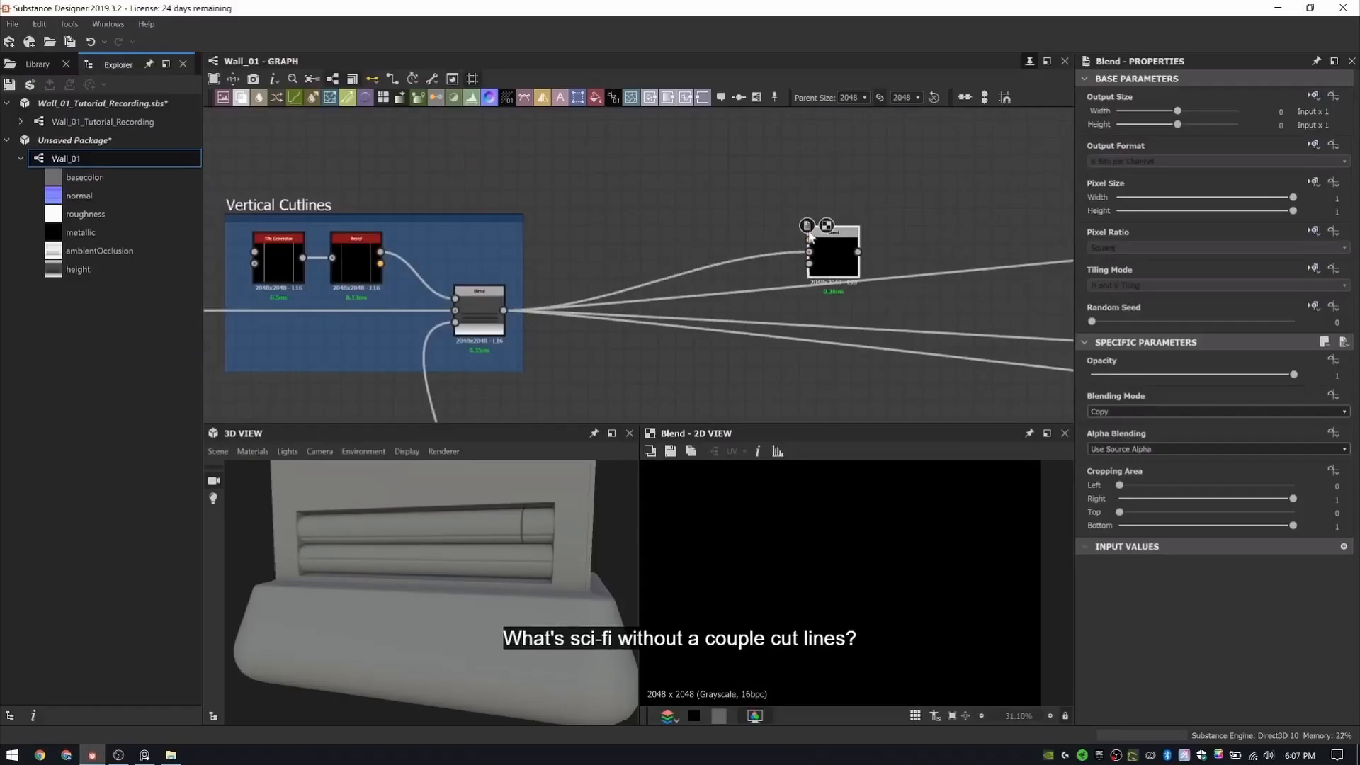
# - Route the Levels output from Adding Pipes above the frames into the new Blend's foreground and preview the result
pyautogui.scroll(-3, 621, 281)
pyautogui.moveTo(355, 283); pyautogui.dragTo(524, 284, button='middle')
pyautogui.click(634, 224)
pyautogui.moveTo(742, 147); pyautogui.dragTo(498, 279, button='middle')
pyautogui.scroll(-5, 497, 279)
pyautogui.click(868, 204)
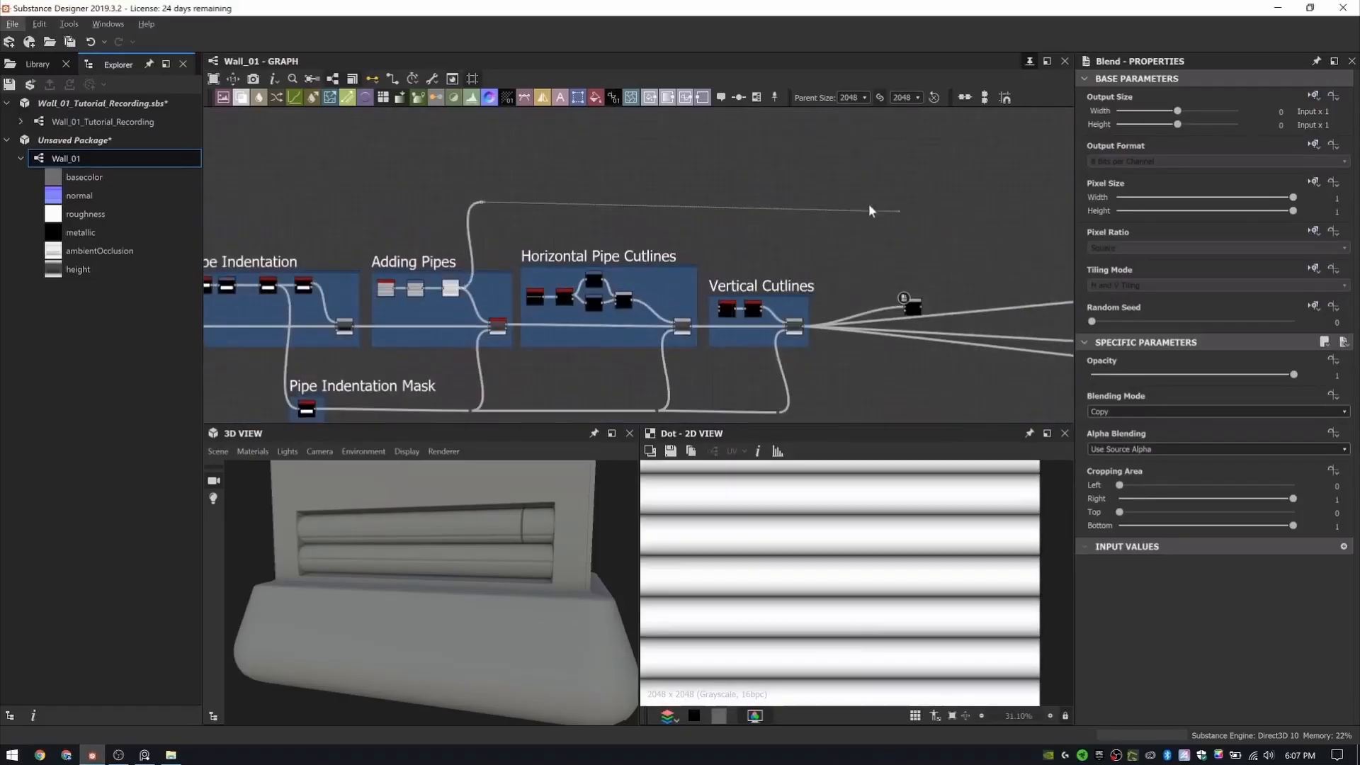
pyautogui.scroll(4, 897, 292)
pyautogui.click(842, 122)
pyautogui.scroll(1, 878, 212)
pyautogui.click(901, 233)
pyautogui.doubleClick(920, 243)
# - Add a Uniform Color node in the empty area below the new Blend
pyautogui.moveTo(746, 201); pyautogui.dragTo(591, 177, button='middle')
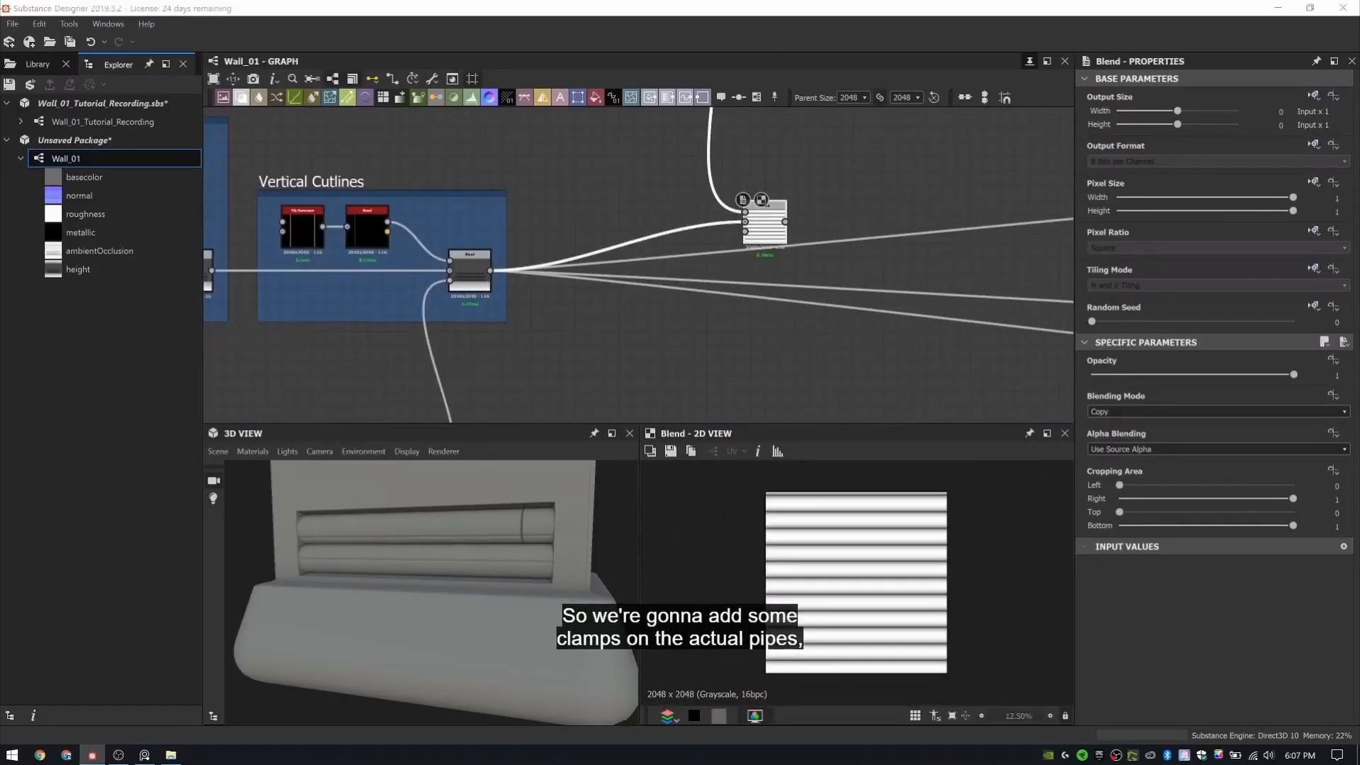
pyautogui.scroll(-5, 592, 177)
pyautogui.moveTo(636, 283); pyautogui.dragTo(684, 289, button='middle')
pyautogui.press('space')
pyautogui.write('uni')
pyautogui.press('Return')
pyautogui.moveTo(683, 290); pyautogui.dragTo(642, 295)
pyautogui.scroll(4, 689, 275)
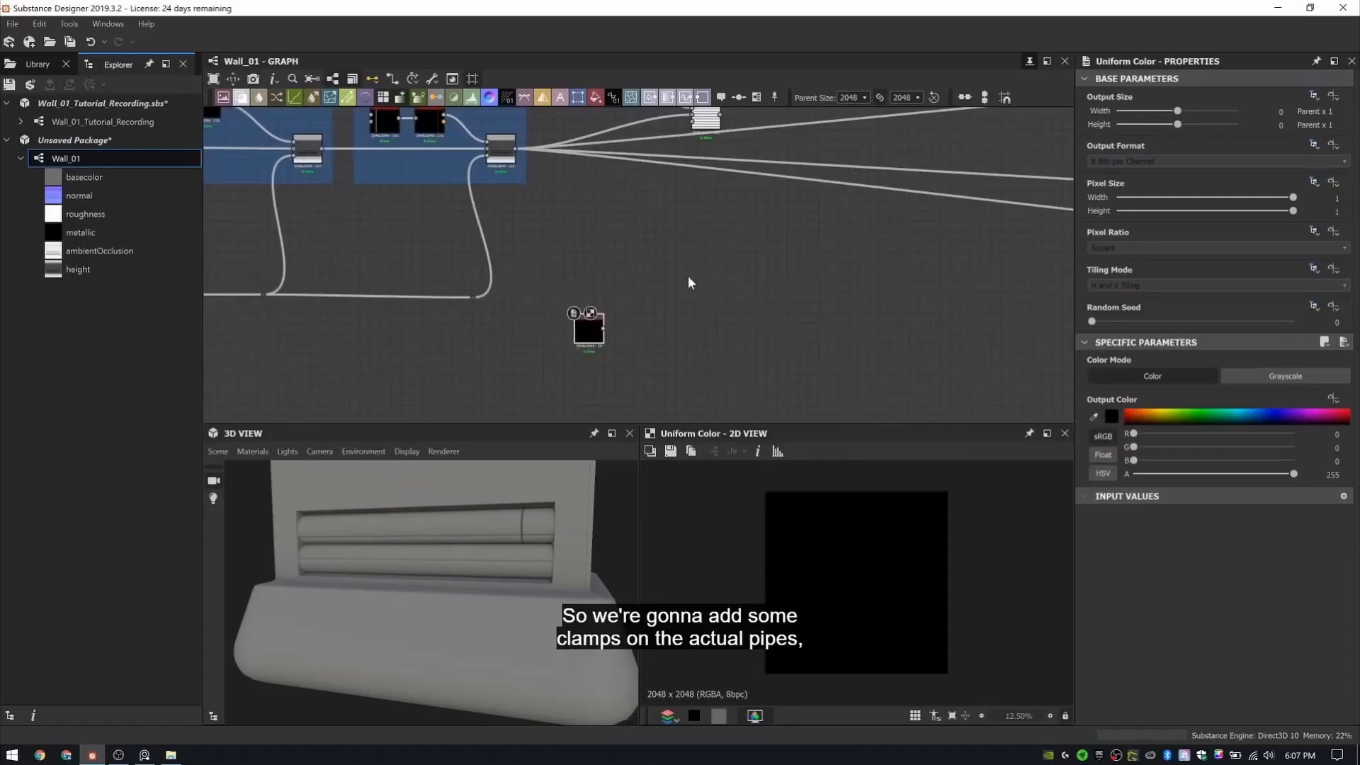
pyautogui.moveTo(580, 337); pyautogui.dragTo(559, 350)
# - Add two Blend nodes, one above the other, beside the Uniform Color node
pyautogui.press('space')
pyautogui.write('b')
pyautogui.click(667, 247)
pyautogui.press('space')
pyautogui.click(702, 323)
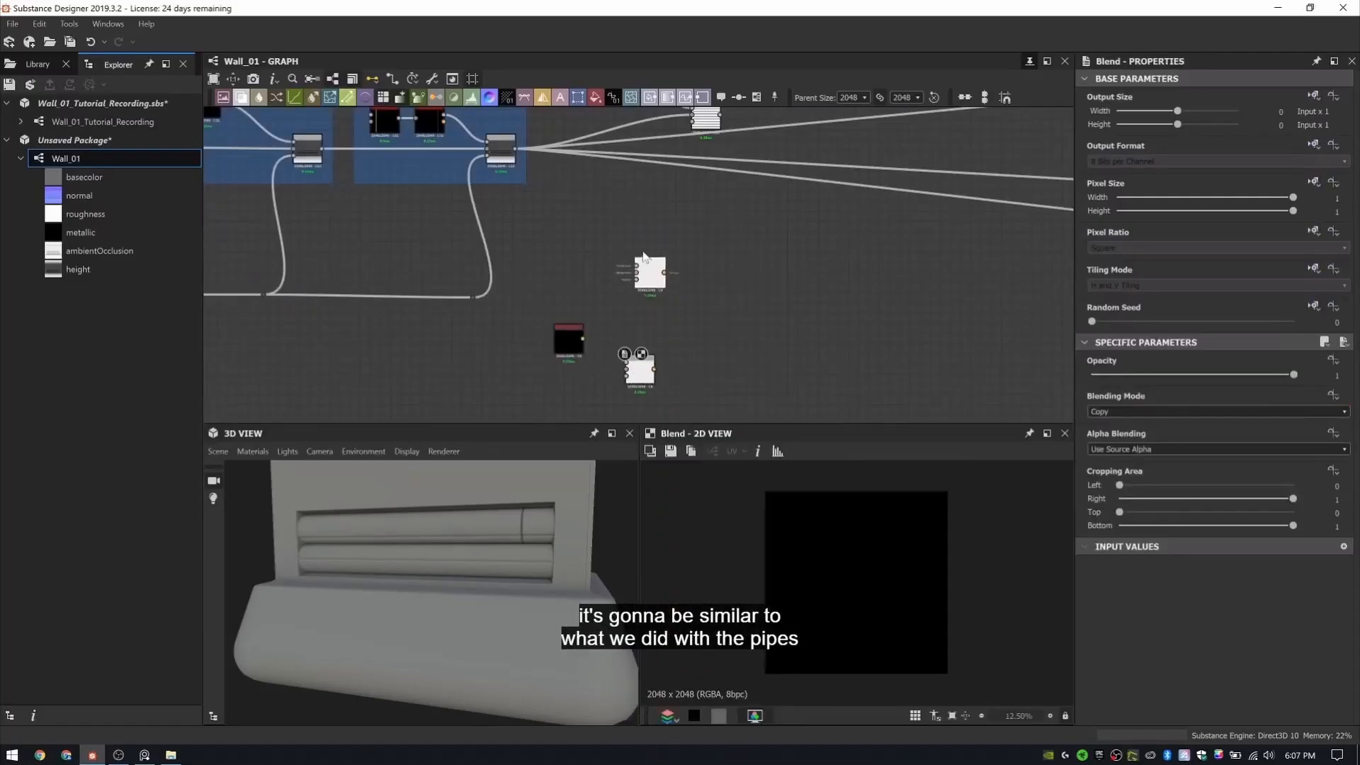
# - Connect the pipe gradient from the Levels node to the foreground inputs of both new Blend nodes
pyautogui.scroll(-4, 671, 147)
pyautogui.moveTo(676, 162); pyautogui.dragTo(693, 299, button='middle')
pyautogui.scroll(3, 693, 300)
pyautogui.click(629, 123)
pyautogui.moveTo(641, 408); pyautogui.dragTo(623, 296, button='middle')
pyautogui.scroll(3, 638, 299)
pyautogui.click(633, 255)
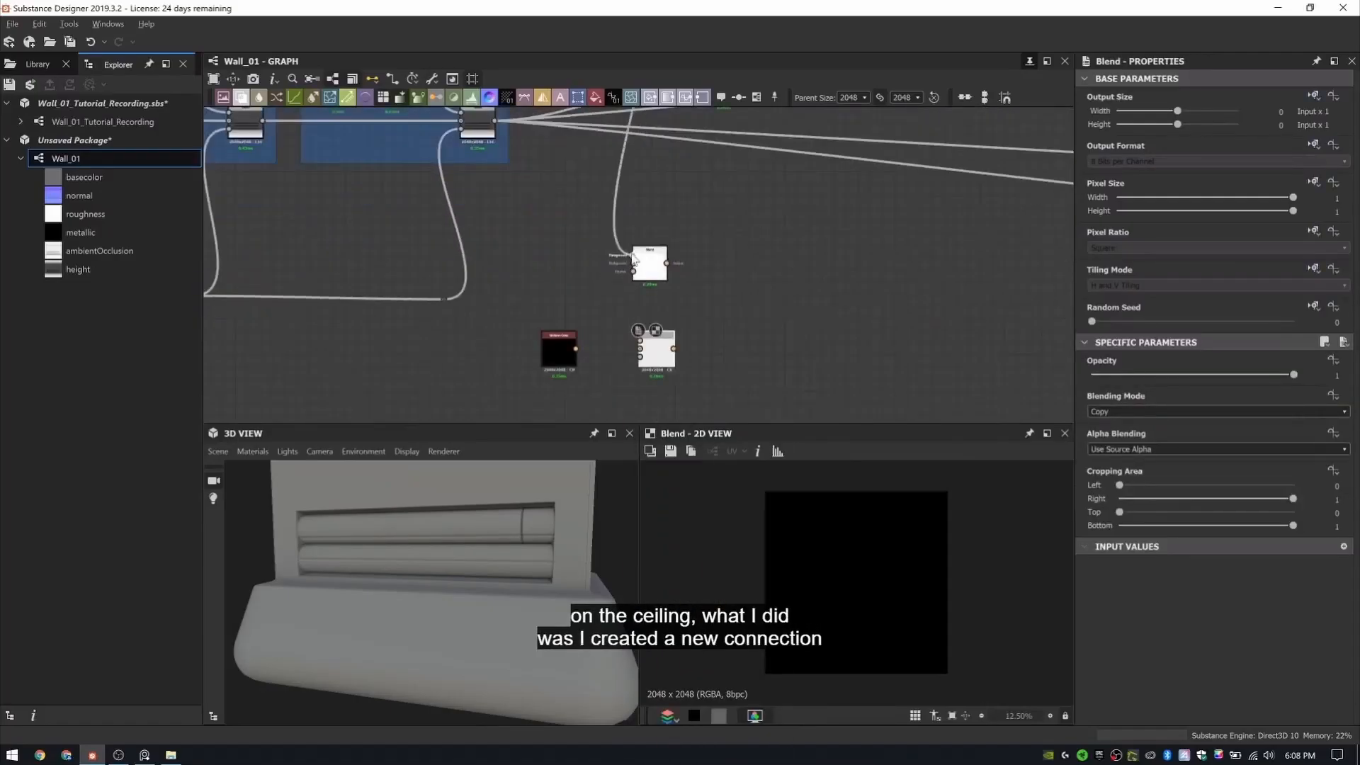
pyautogui.click(632, 256)
pyautogui.click(641, 341)
# - Connect the Uniform Color to the backgrounds of both Blends and switch its color mode to Grayscale
pyautogui.click(576, 348)
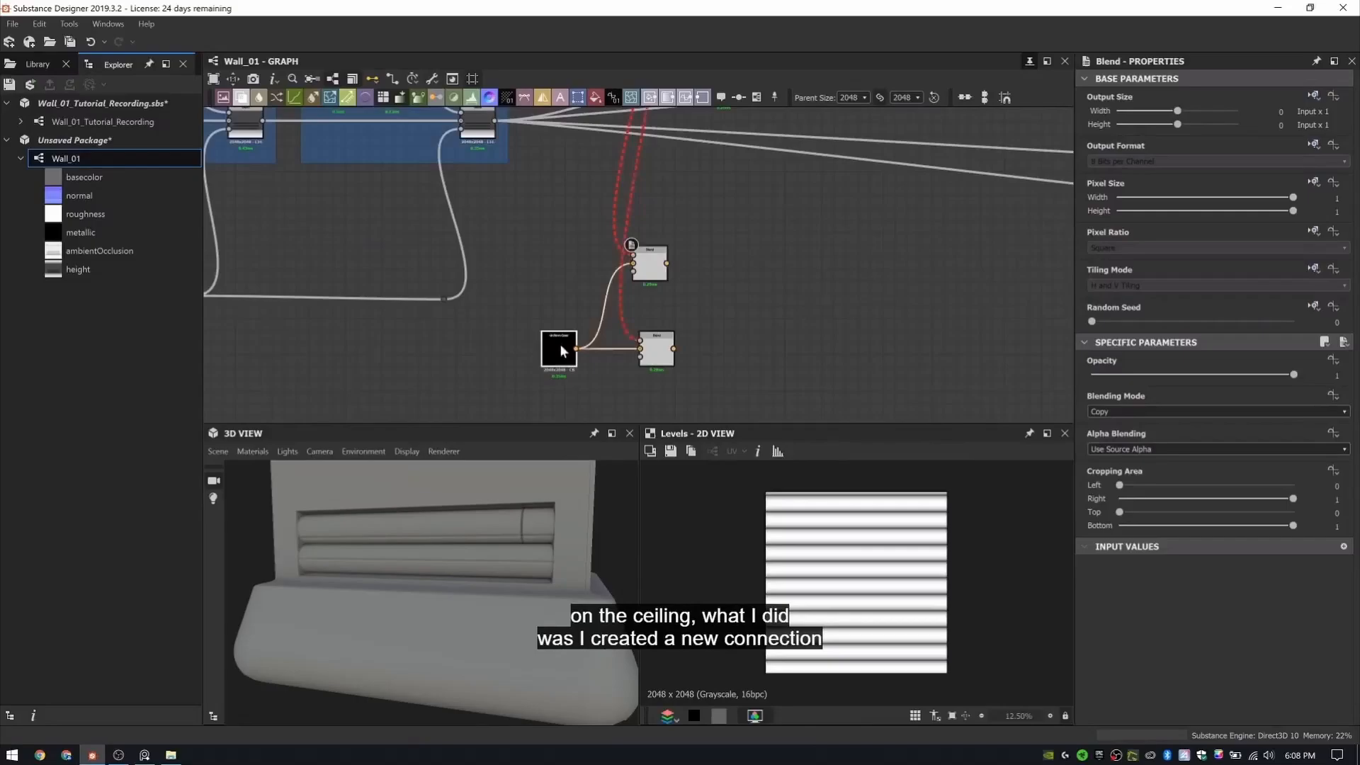
pyautogui.doubleClick(559, 349)
# - Crop the upper Blend to a narrow vertical strip with left 0.6 and right 0.62
pyautogui.doubleClick(657, 265)
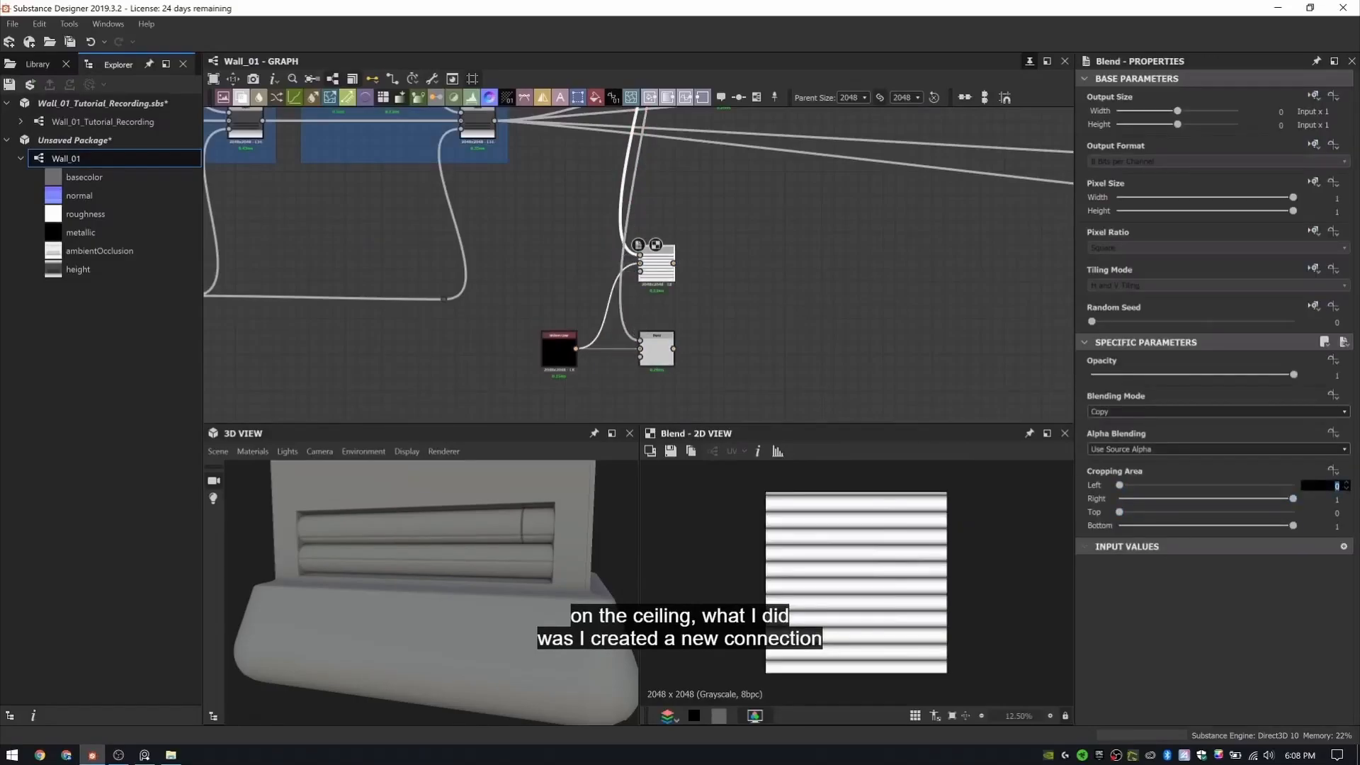
pyautogui.write('0.6')
pyautogui.press('Tab')
pyautogui.write('0.62')
pyautogui.press('Return')
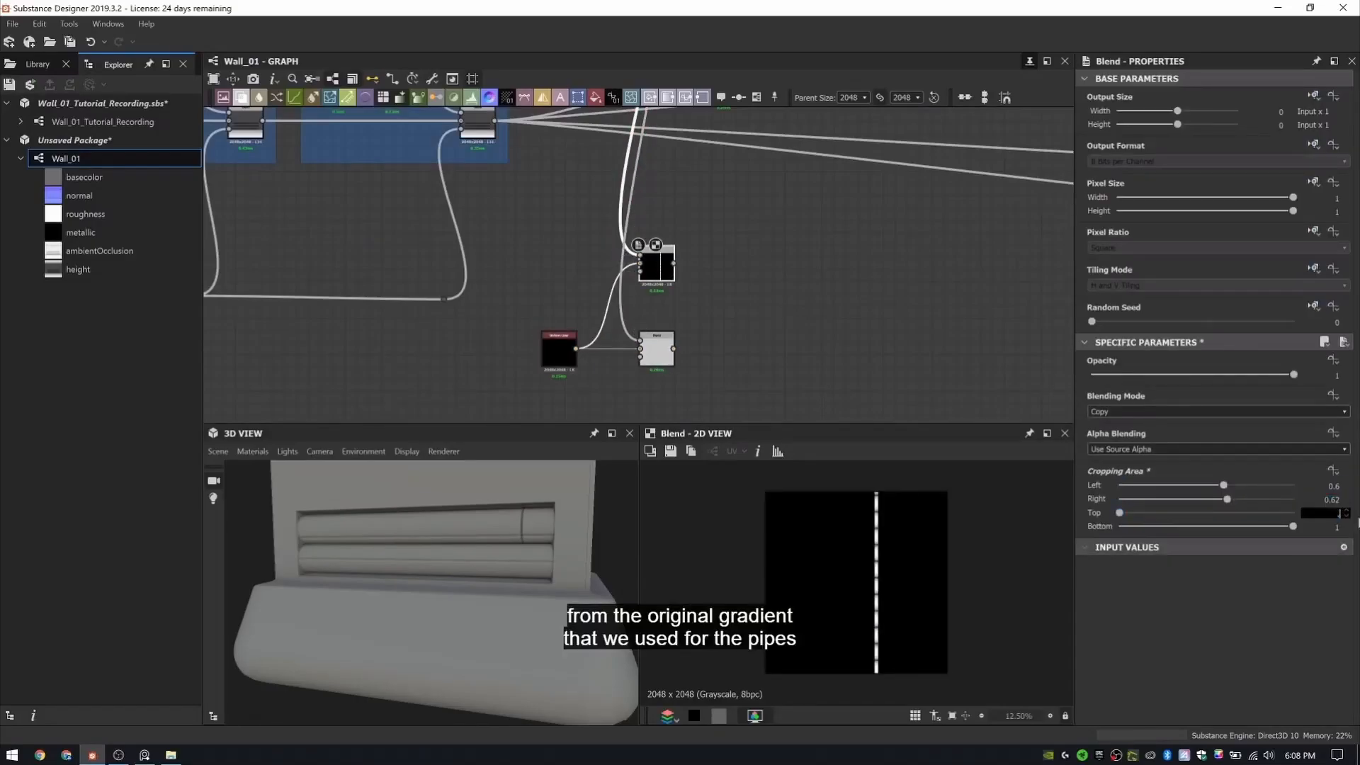
# - Limit the upper Blend's cropped strip vertically with top 0.57 and bottom 0.66
pyautogui.write('0.66')
pyautogui.press('Return')
pyautogui.scroll(3, 709, 370)
# - Crop the lower Blend horizontally with left 0.26 and right 0.34
pyautogui.doubleClick(619, 337)
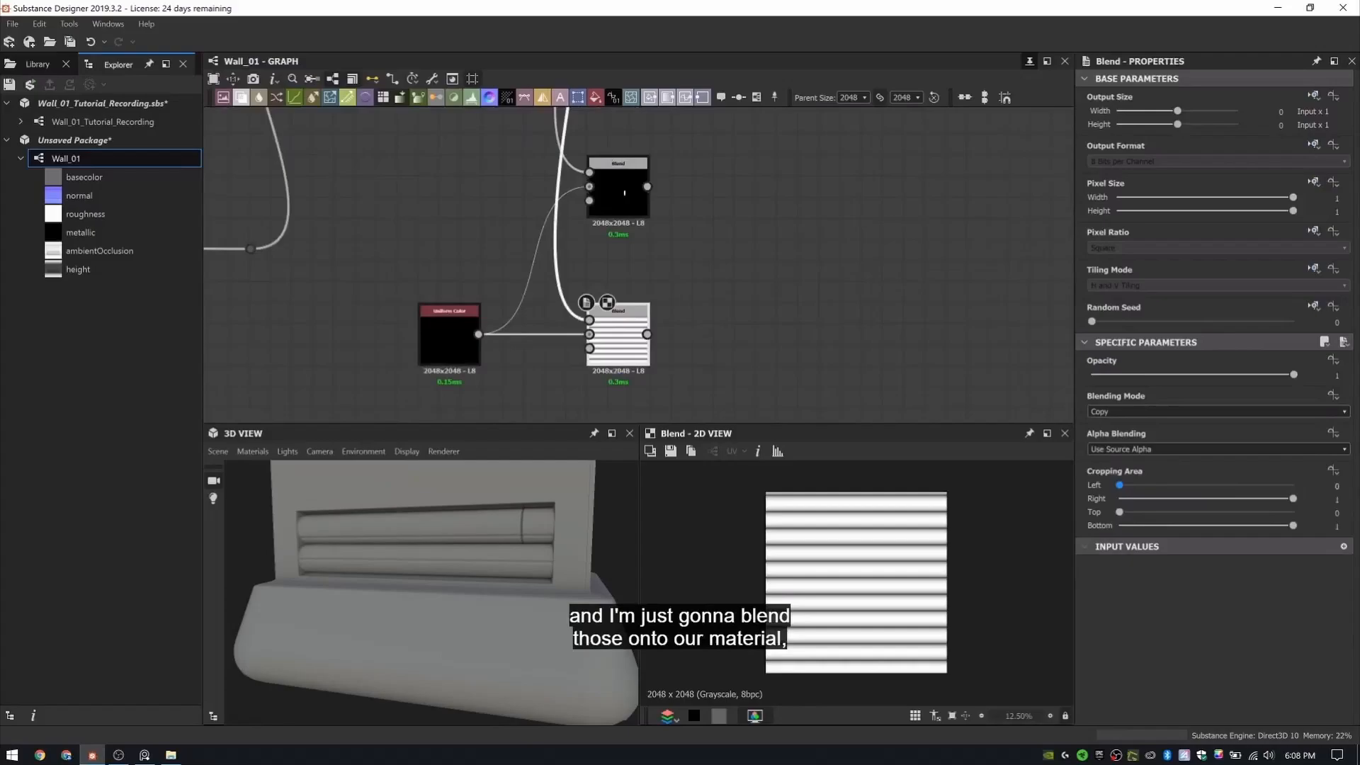
pyautogui.press('Tab')
pyautogui.write('.33')
pyautogui.press('Return')
pyautogui.write('.66')
pyautogui.press('Tab')
pyautogui.write('.75')
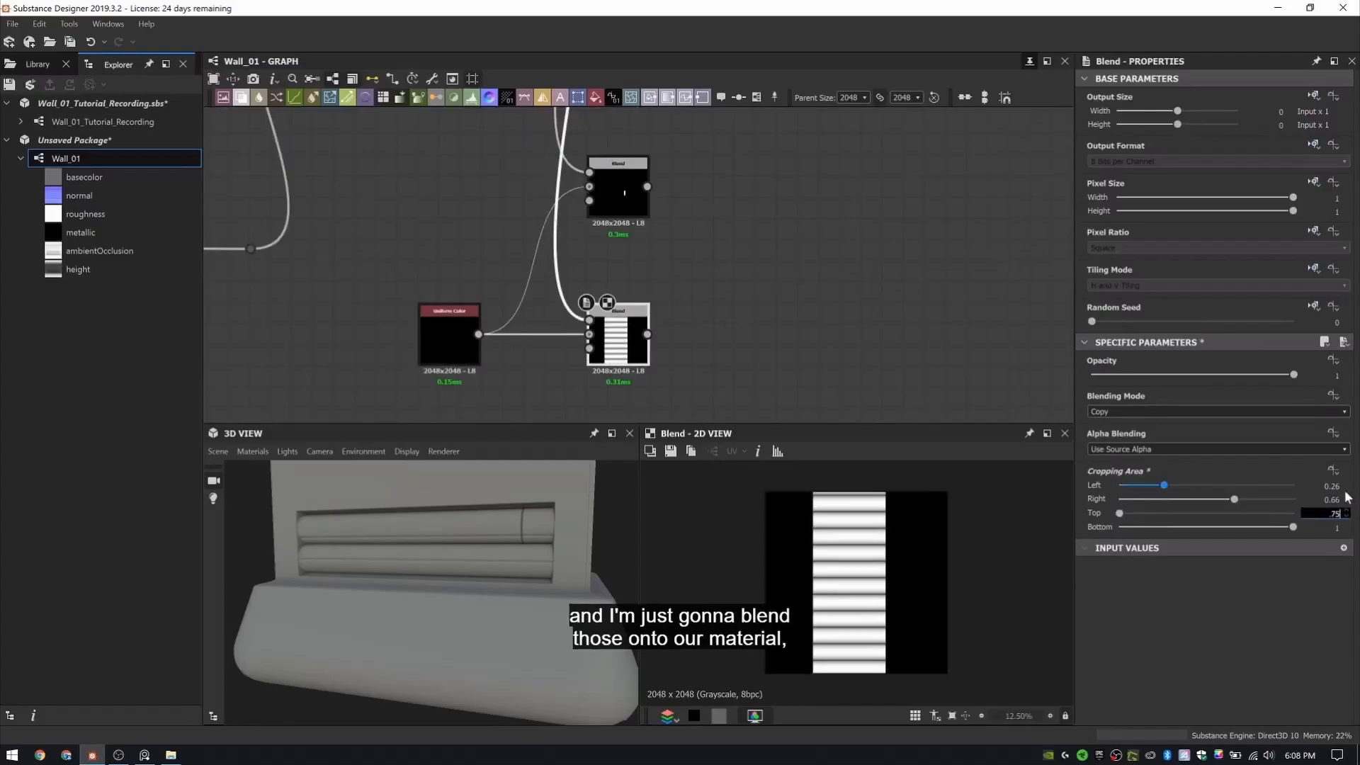
pyautogui.press('Return')
pyautogui.write('.34')
pyautogui.press('Return')
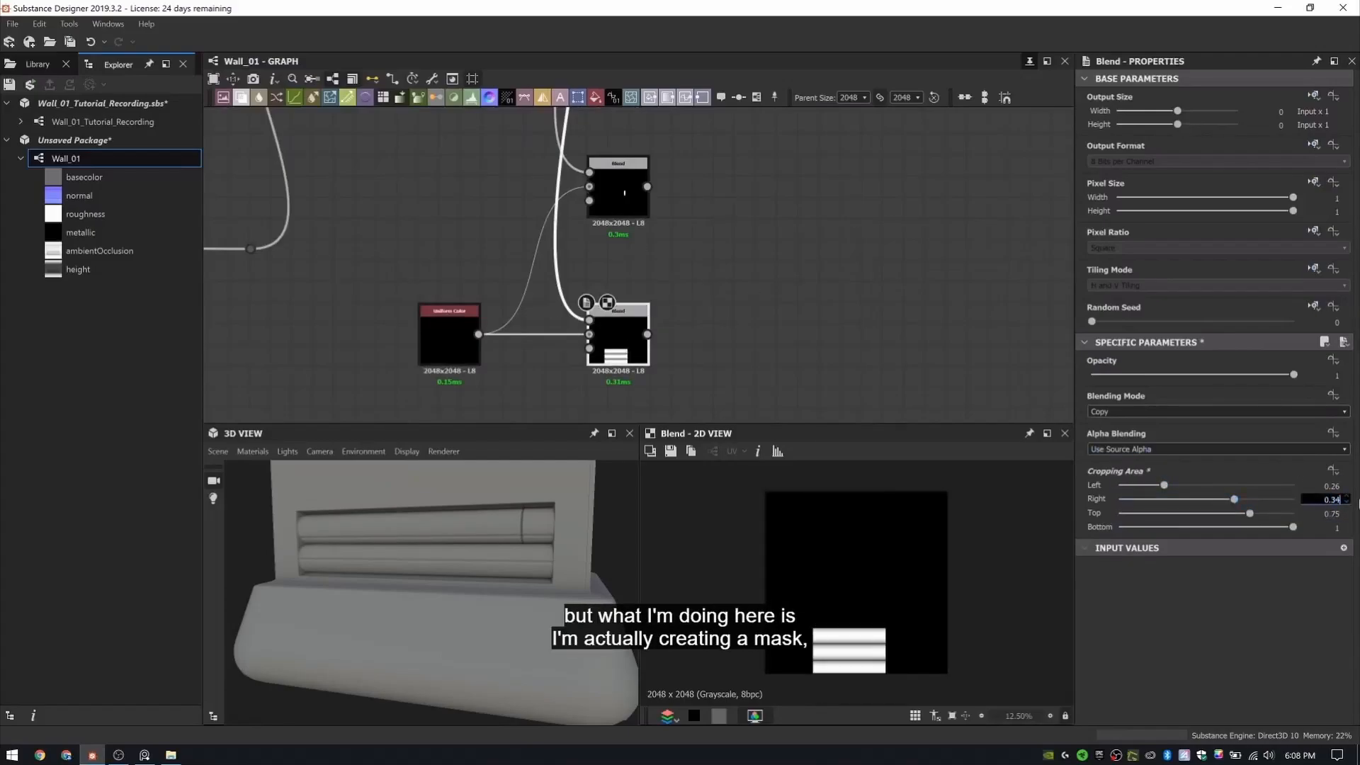
# - Limit the lower Blend's crop vertically with top 0.66 and bottom 0.75
pyautogui.press('Tab')
pyautogui.write('.66')
pyautogui.press('Return')
pyautogui.write('.75')
pyautogui.press('Return')
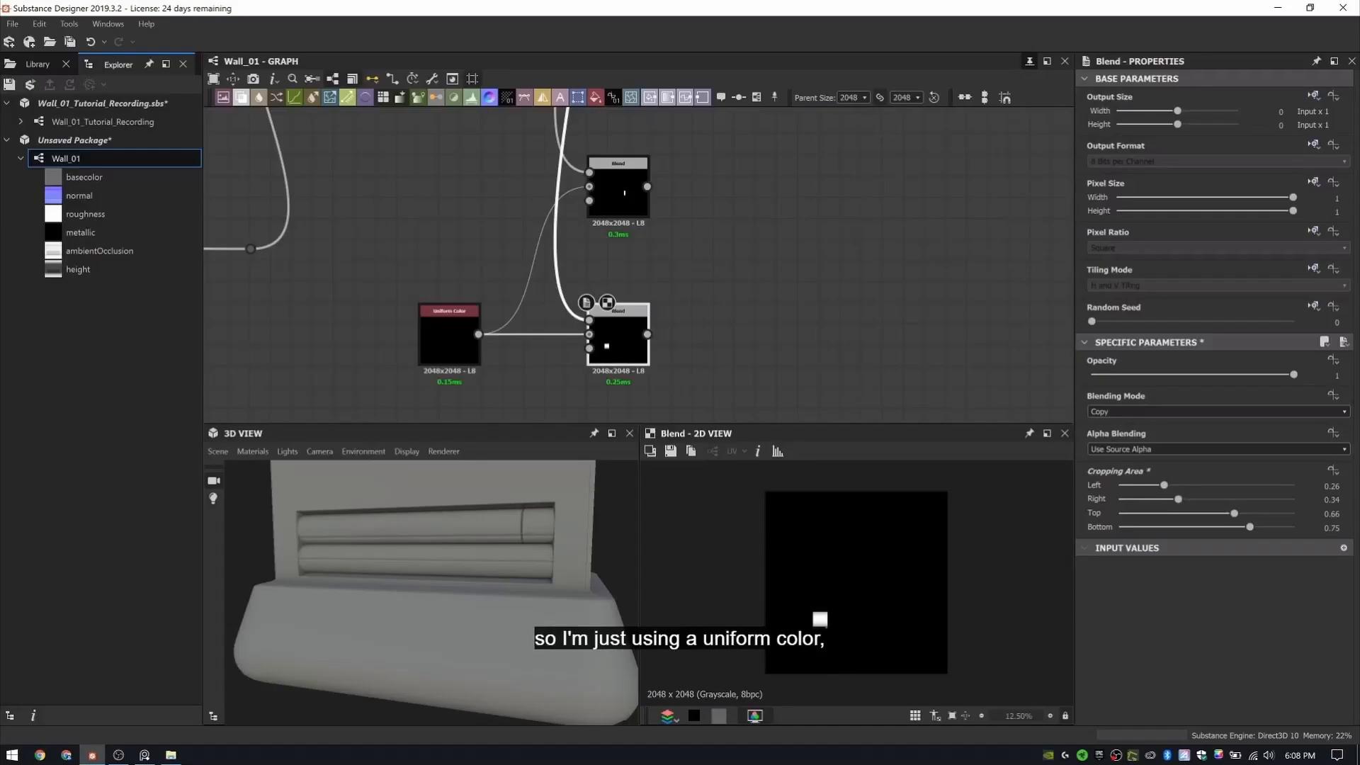
pyautogui.scroll(-2, 626, 325)
pyautogui.click(603, 232)
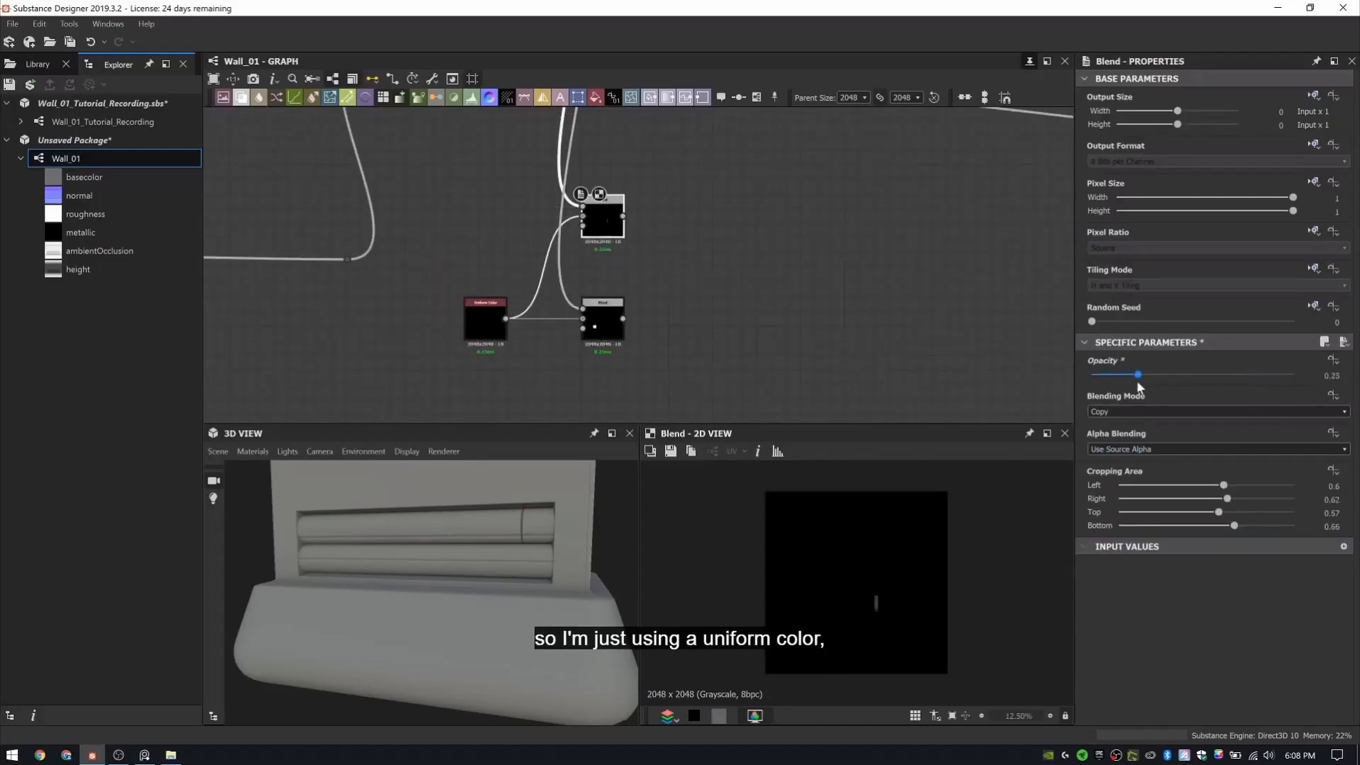
pyautogui.doubleClick(603, 322)
pyautogui.hotkey('ctrl', 'z')
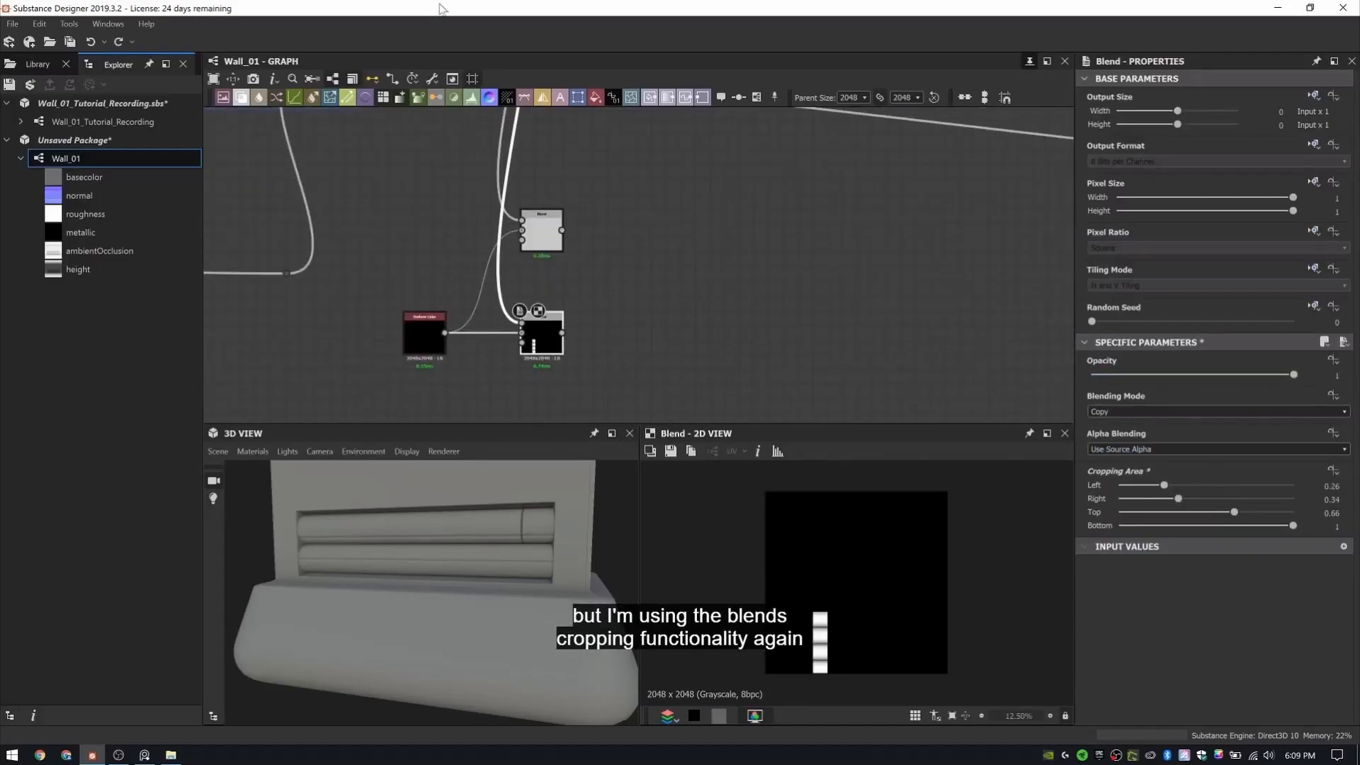
# - Add a Histogram Scan node beside the upper Blend and set its position and contrast to 1
pyautogui.scroll(3, 615, 262)
pyautogui.click(663, 223)
pyautogui.press('space')
pyautogui.write('hist')
pyautogui.press('Return')
pyautogui.moveTo(1091, 393); pyautogui.dragTo(1295, 394)
pyautogui.moveTo(1092, 428); pyautogui.dragTo(1295, 433)
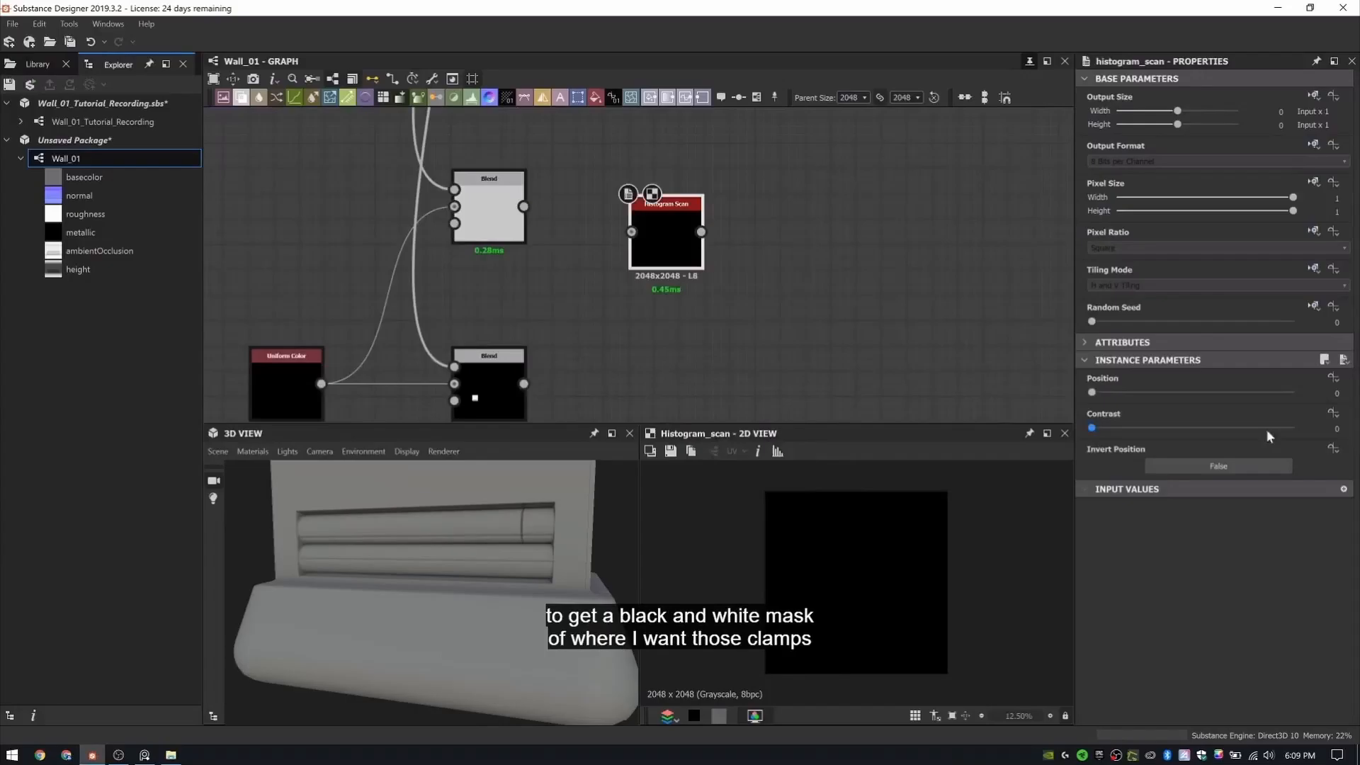
# - Feed the upper Blend into the Histogram Scan, then duplicate the scan node and feed the lower Blend into the copy
pyautogui.moveTo(524, 207); pyautogui.dragTo(668, 233)
pyautogui.hotkey('ctrl', 'c')
pyautogui.hotkey('ctrl', 'v')
pyautogui.moveTo(690, 384); pyautogui.dragTo(647, 279, button='middle')
pyautogui.moveTo(482, 280); pyautogui.dragTo(619, 283)
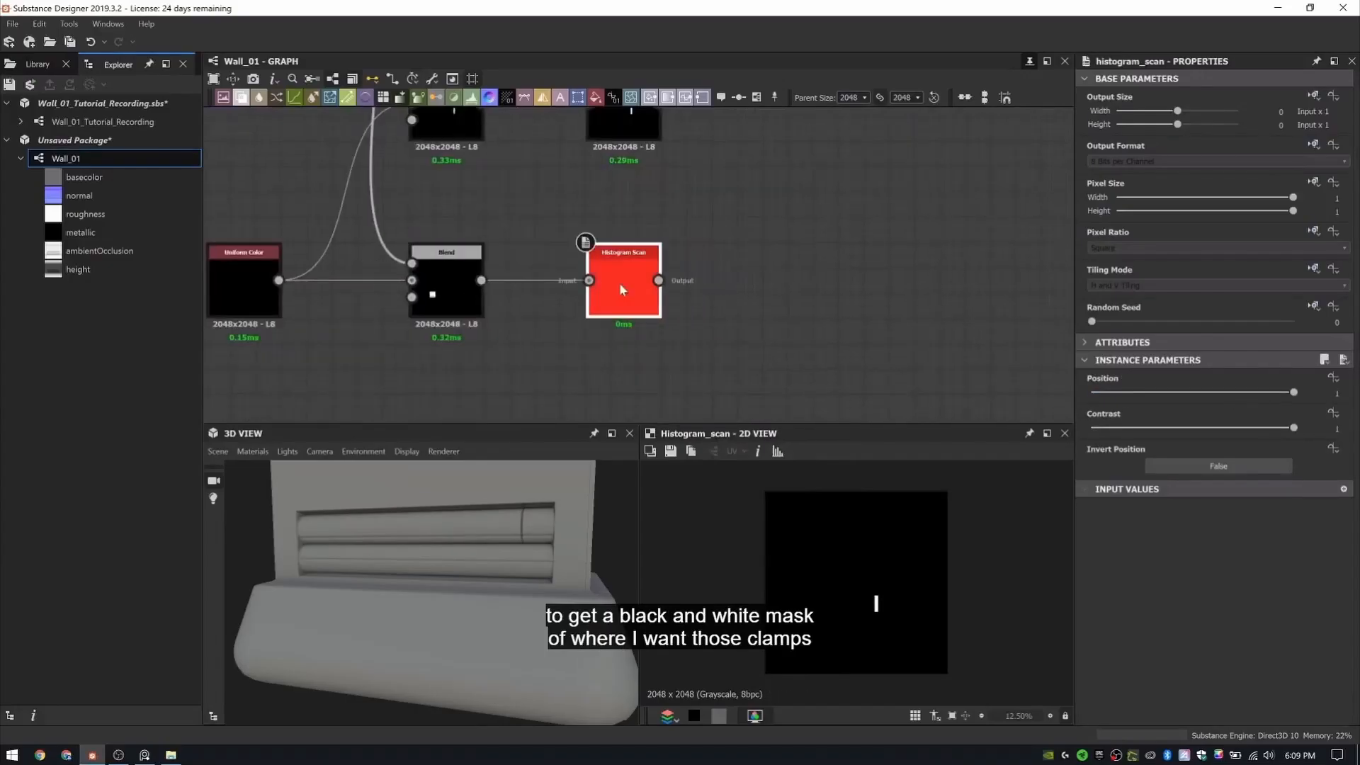
pyautogui.doubleClick(619, 282)
# - Merge both Histogram Scan masks in a Blend node and use the result to mask the pipe gradient over the Vertical Cutlines output
pyautogui.scroll(-3, 694, 266)
pyautogui.moveTo(800, 254); pyautogui.dragTo(714, 269, button='middle')
pyautogui.press('space')
pyautogui.write('blend')
pyautogui.press('Return')
pyautogui.moveTo(550, 236)
pyautogui.mouseDown()
pyautogui.moveTo(612, 330)
pyautogui.moveTo(526, 201)
pyautogui.mouseUp()
pyautogui.click(1203, 413)
pyautogui.click(1203, 422)
pyautogui.moveTo(567, 177); pyautogui.dragTo(608, 349, button='middle')
pyautogui.moveTo(540, 197); pyautogui.dragTo(769, 232)
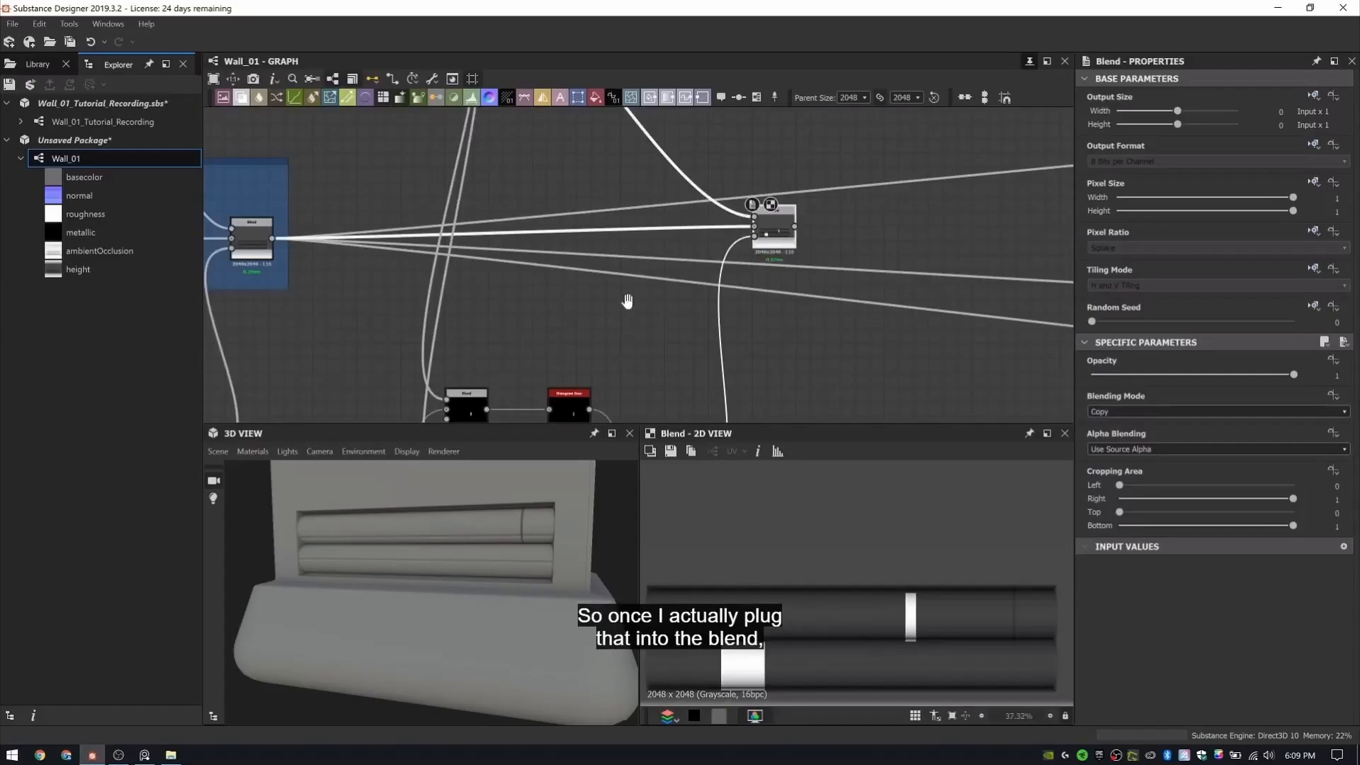
# - Fine-tune the lower clamp Blend's crop to top 0.655 and bottom 0.75
pyautogui.press('f')
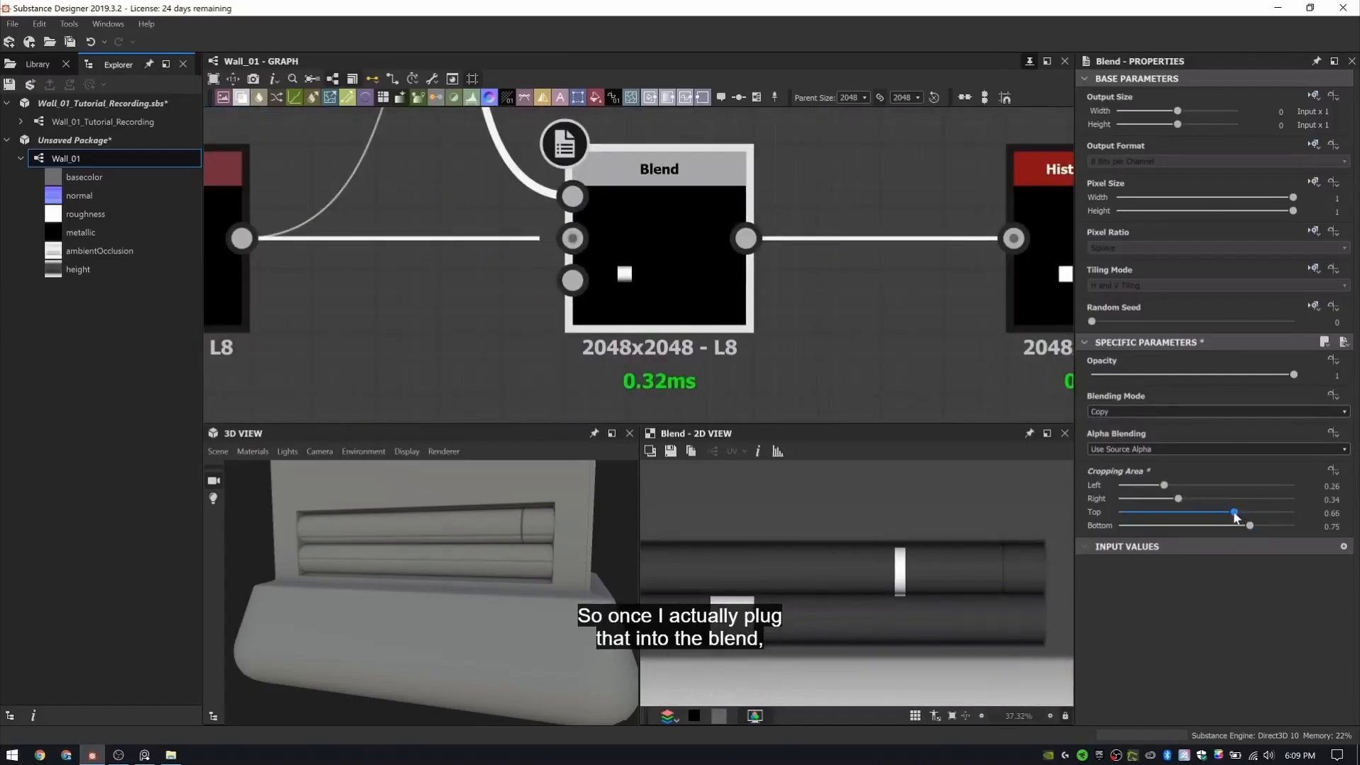
pyautogui.write('55')
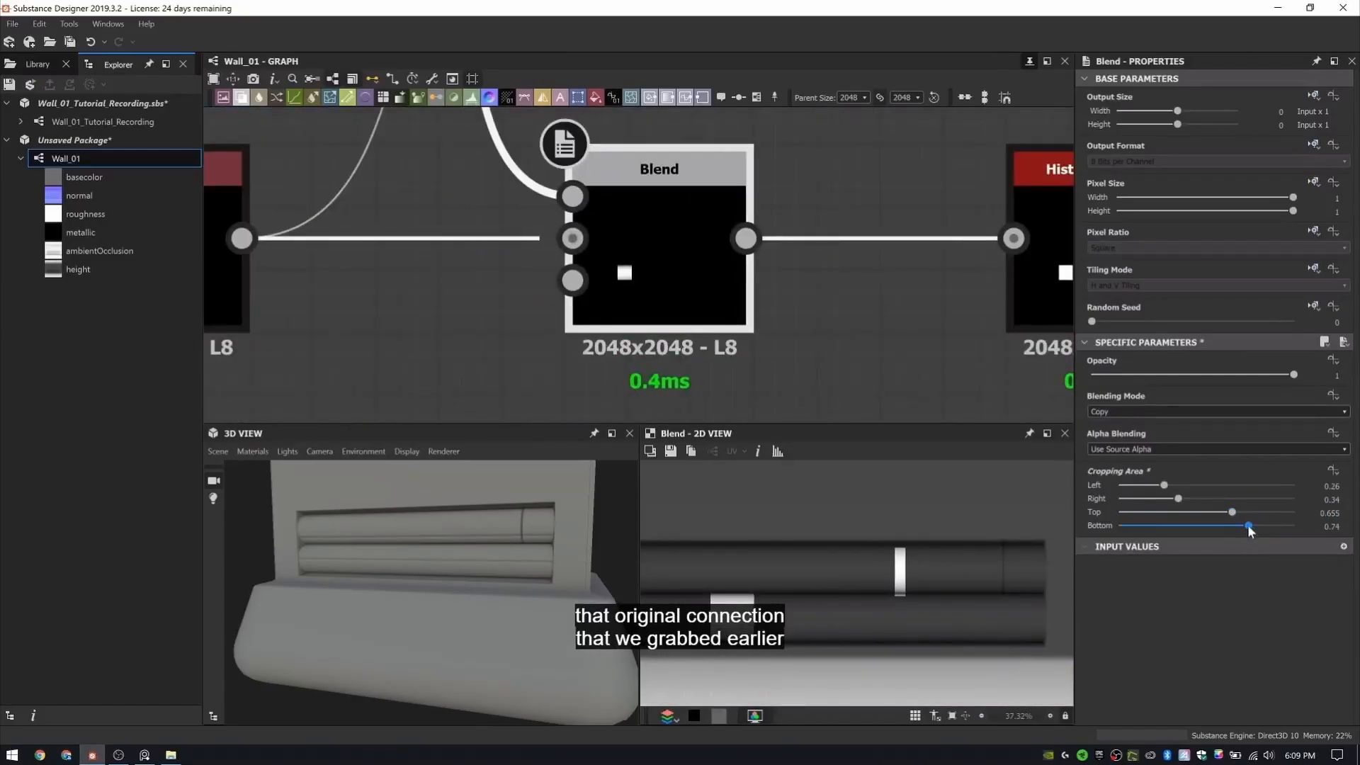
pyautogui.moveTo(1249, 526); pyautogui.dragTo(1347, 532)
pyautogui.write('76')
pyautogui.press('Return')
pyautogui.hotkey('ctrl', 'z')
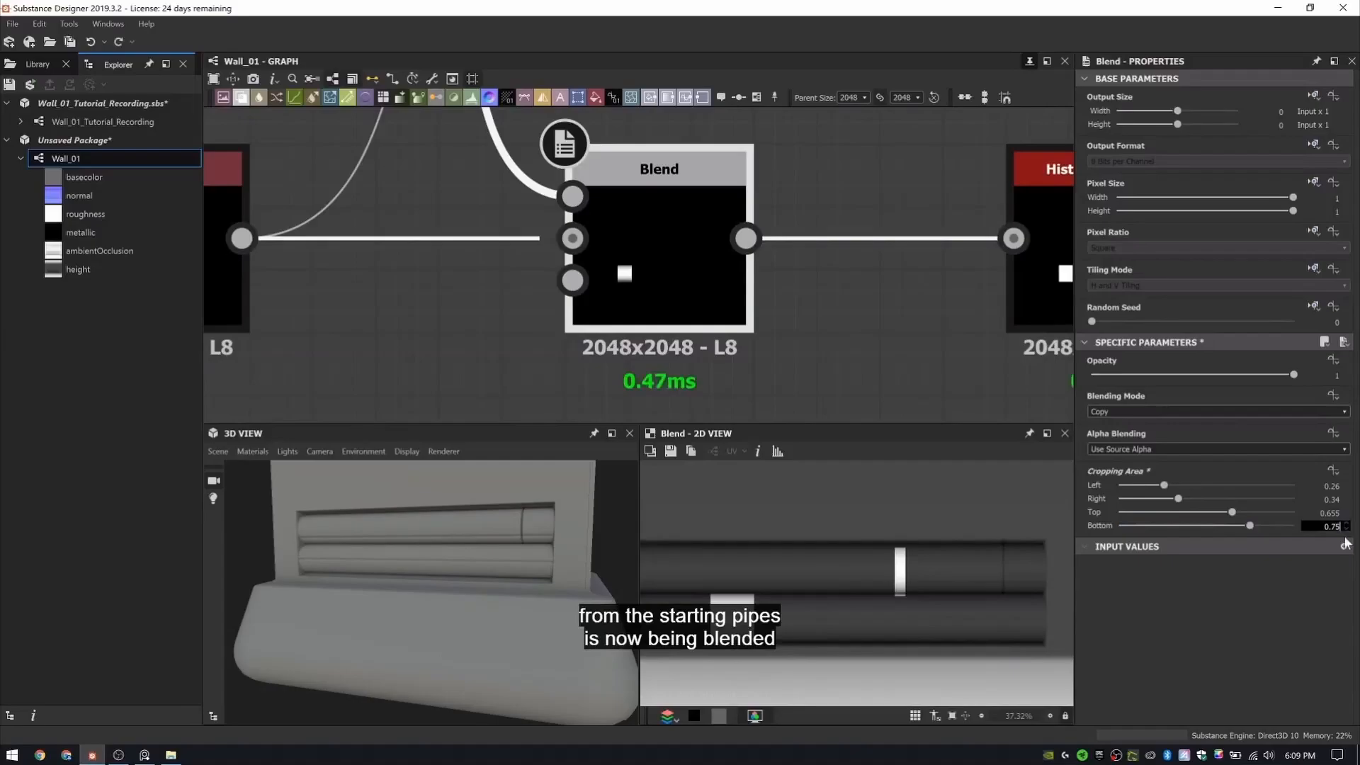
# - Fine-tune the upper clamp Blend's crop to top 0.565 and bottom 0.655 so the clamp fits the upper pipe
pyautogui.scroll(-3, 785, 171)
pyautogui.moveTo(784, 170); pyautogui.dragTo(789, 401, button='middle')
pyautogui.doubleClick(713, 142)
pyautogui.scroll(3, 899, 573)
pyautogui.scroll(-7, 770, 337)
pyautogui.doubleClick(779, 226)
pyautogui.scroll(2, 688, 265)
pyautogui.scroll(6, 677, 247)
pyautogui.click(608, 192)
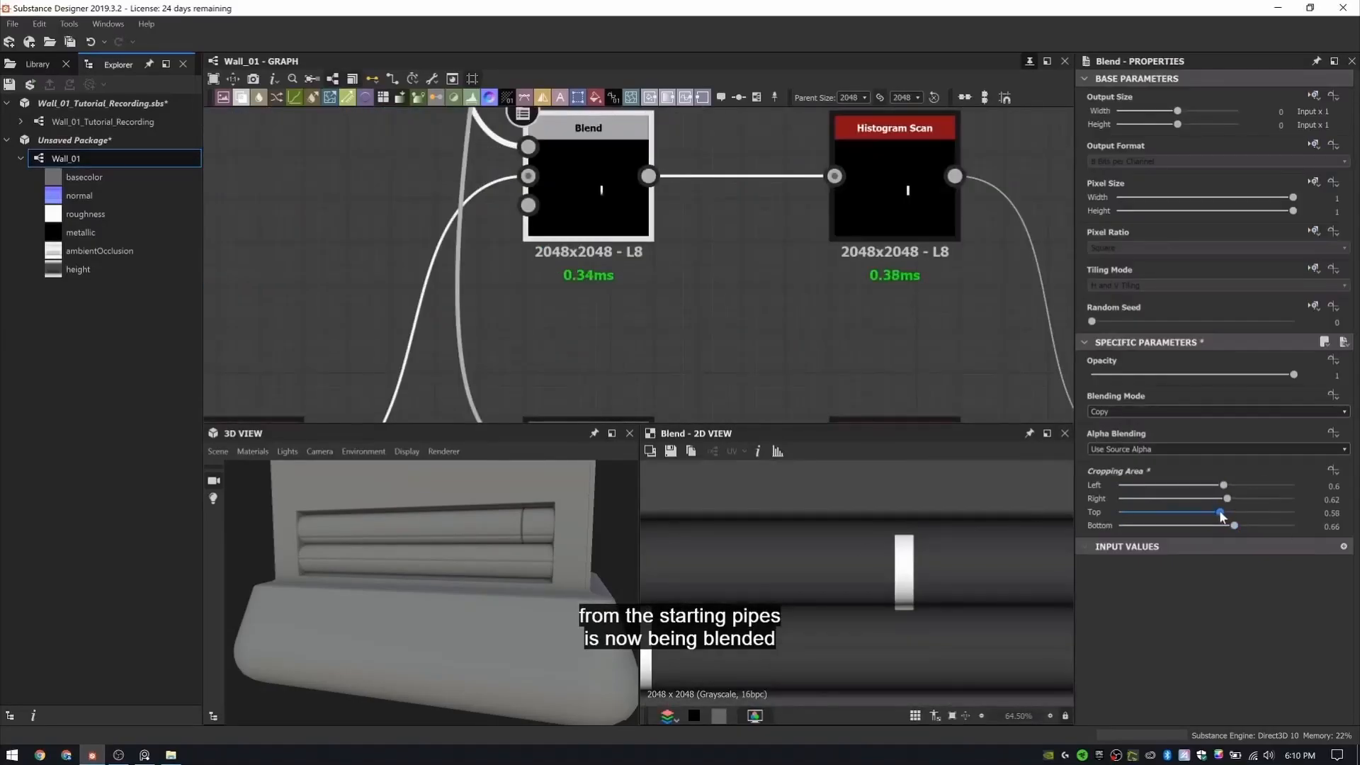
pyautogui.moveTo(1220, 513); pyautogui.dragTo(1216, 512)
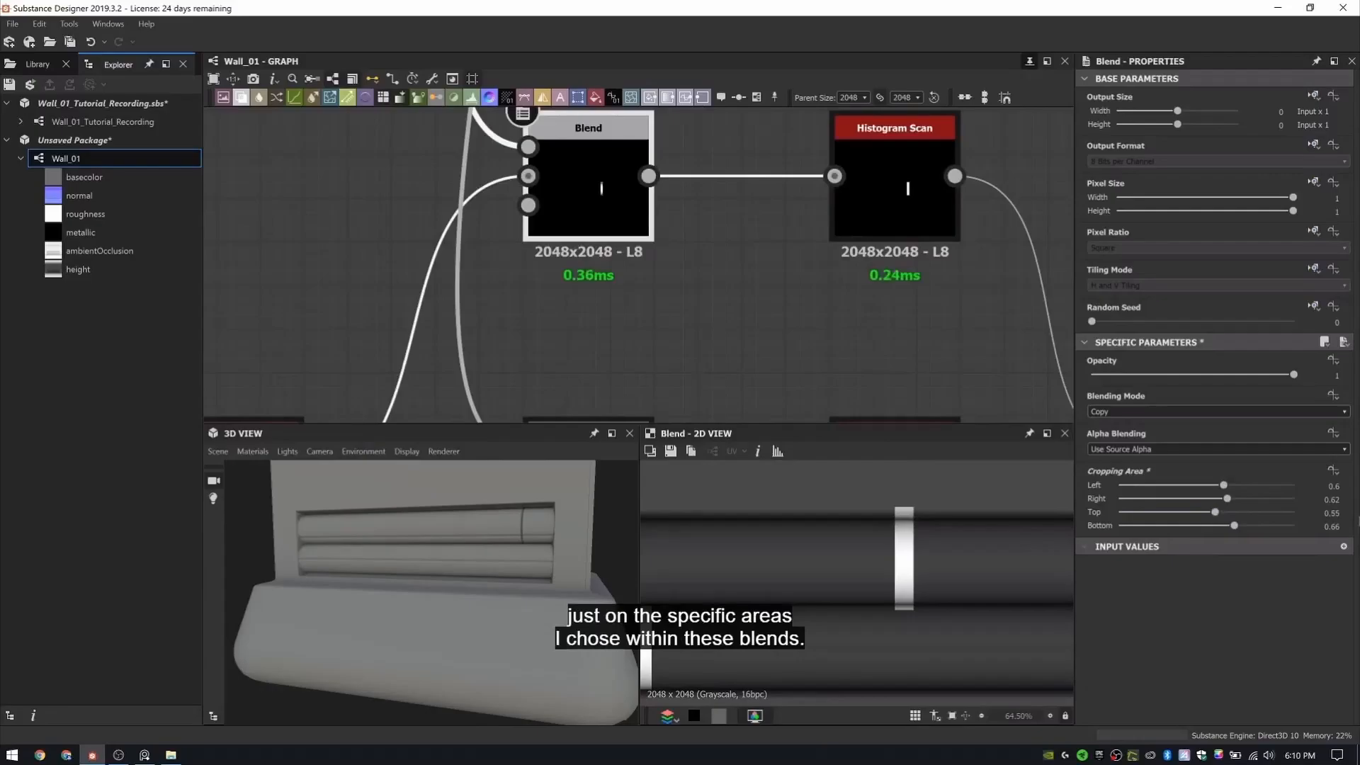
pyautogui.write('57')
pyautogui.press('Return')
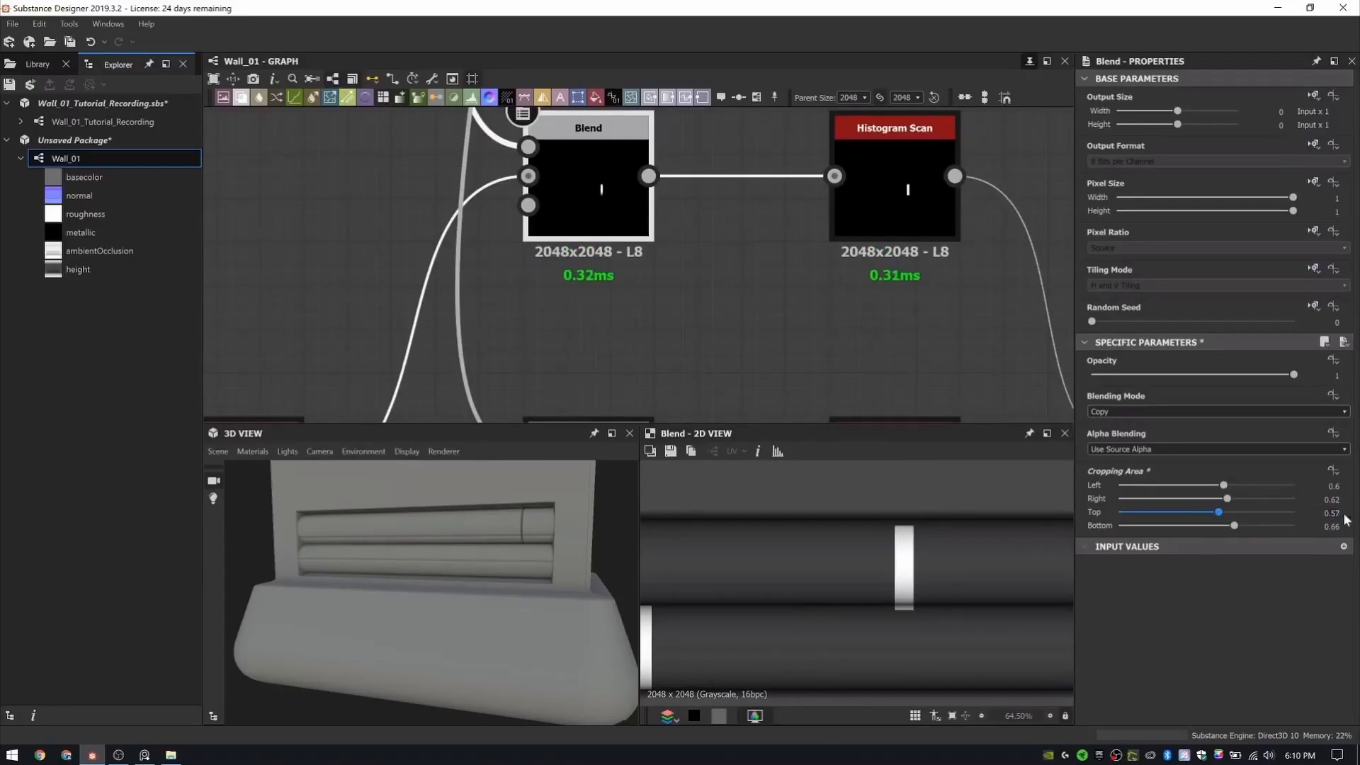
pyautogui.click(1348, 520)
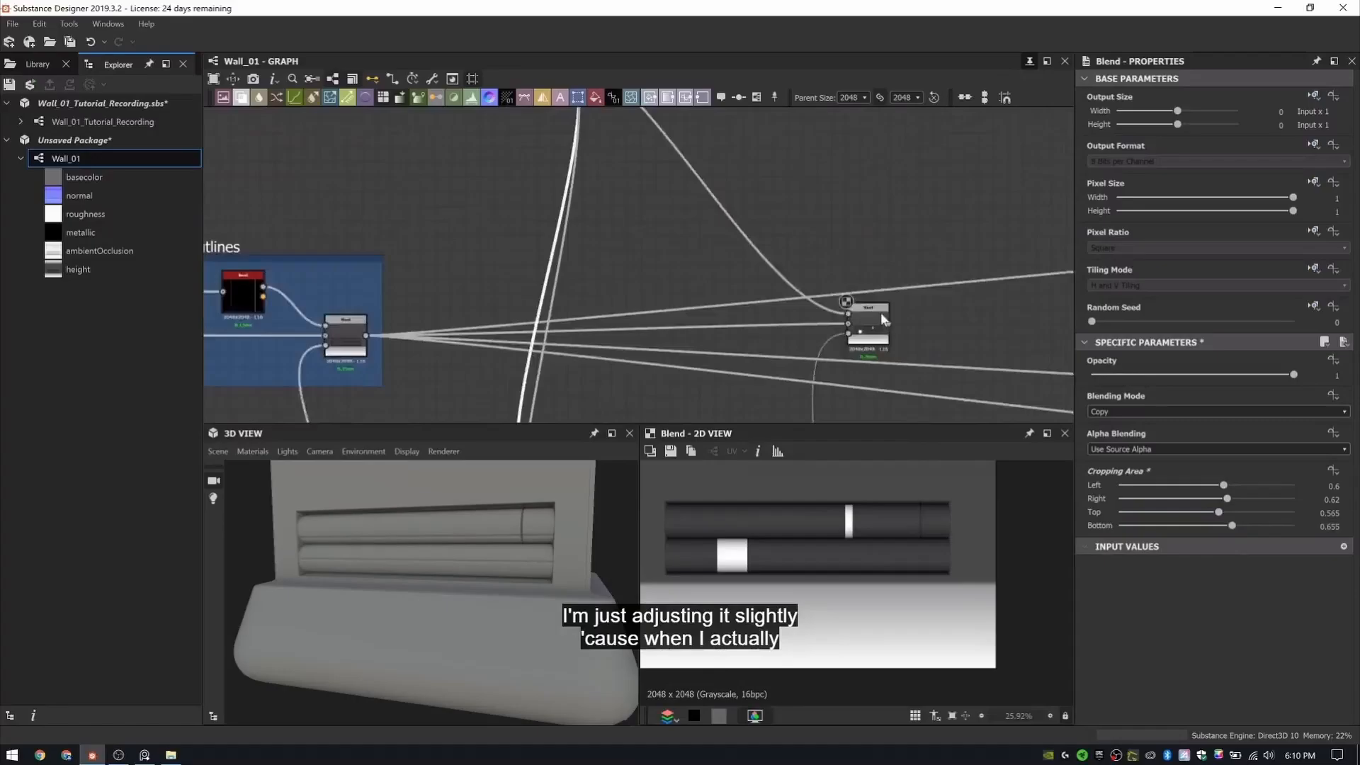
# - Set the opacity of the Blend that adds the clamps to the wall height to 0.06
pyautogui.moveTo(882, 313); pyautogui.dragTo(879, 340, button='middle')
pyautogui.click(871, 368)
pyautogui.moveTo(1293, 374); pyautogui.dragTo(1134, 380)
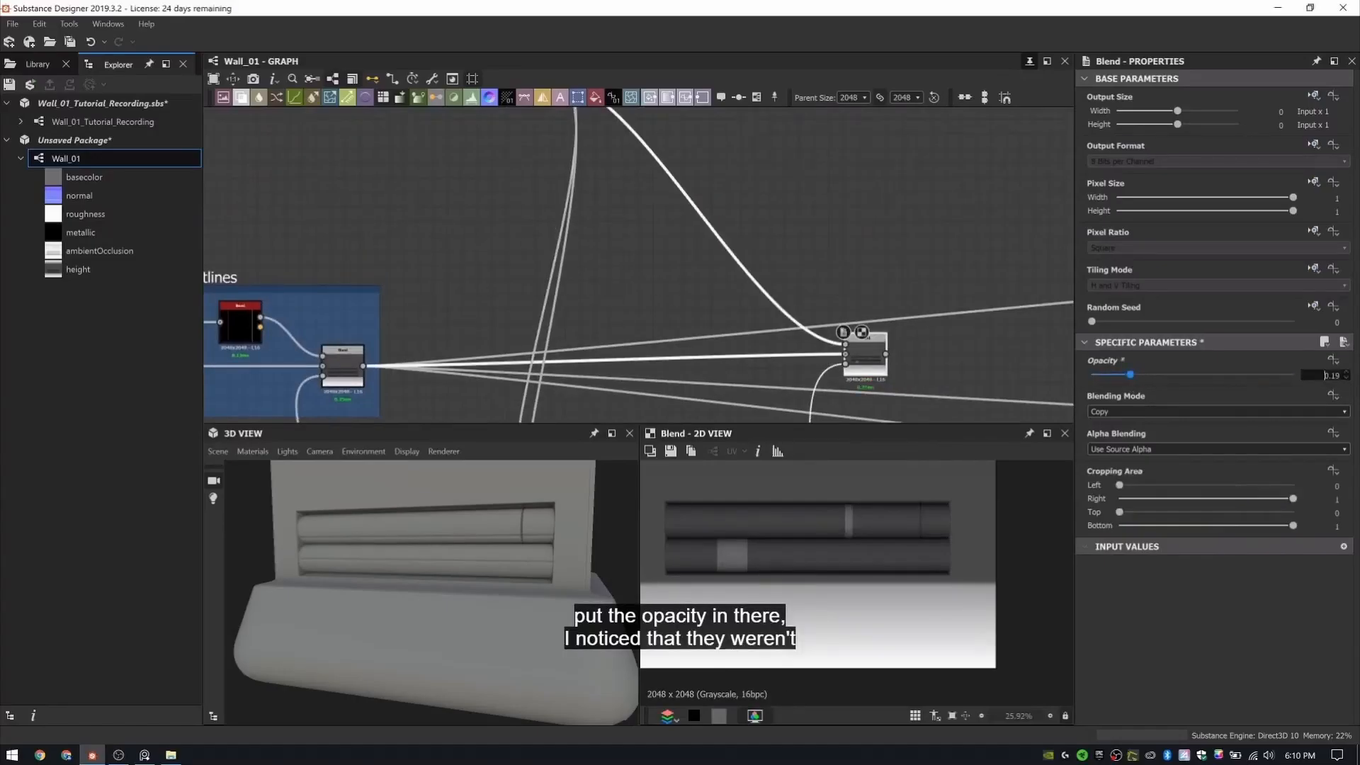
pyautogui.write('0.06')
pyautogui.press('Return')
# - Move the outgoing connections of the Vertical Cutlines Blend to the clamp Blend's output and inspect the clamps on the 3D model
pyautogui.scroll(-2, 823, 303)
pyautogui.moveTo(505, 348)
pyautogui.keyDown('shift'); pyautogui.mouseDown()
pyautogui.moveTo(868, 339)
pyautogui.moveTo(505, 347)
pyautogui.mouseUp(); pyautogui.keyUp('shift')
pyautogui.scroll(5, 441, 564)
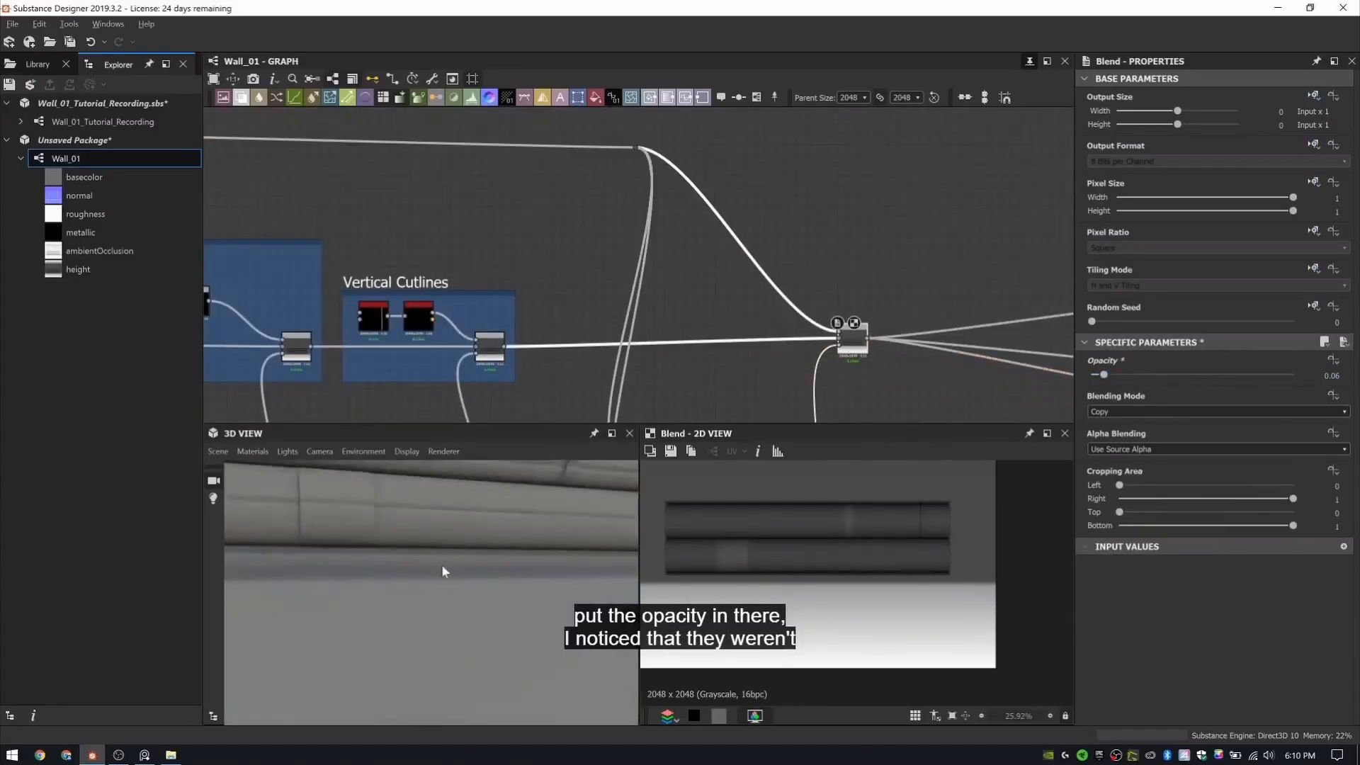
pyautogui.scroll(-3, 412, 569)
pyautogui.moveTo(411, 568); pyautogui.dragTo(529, 549)
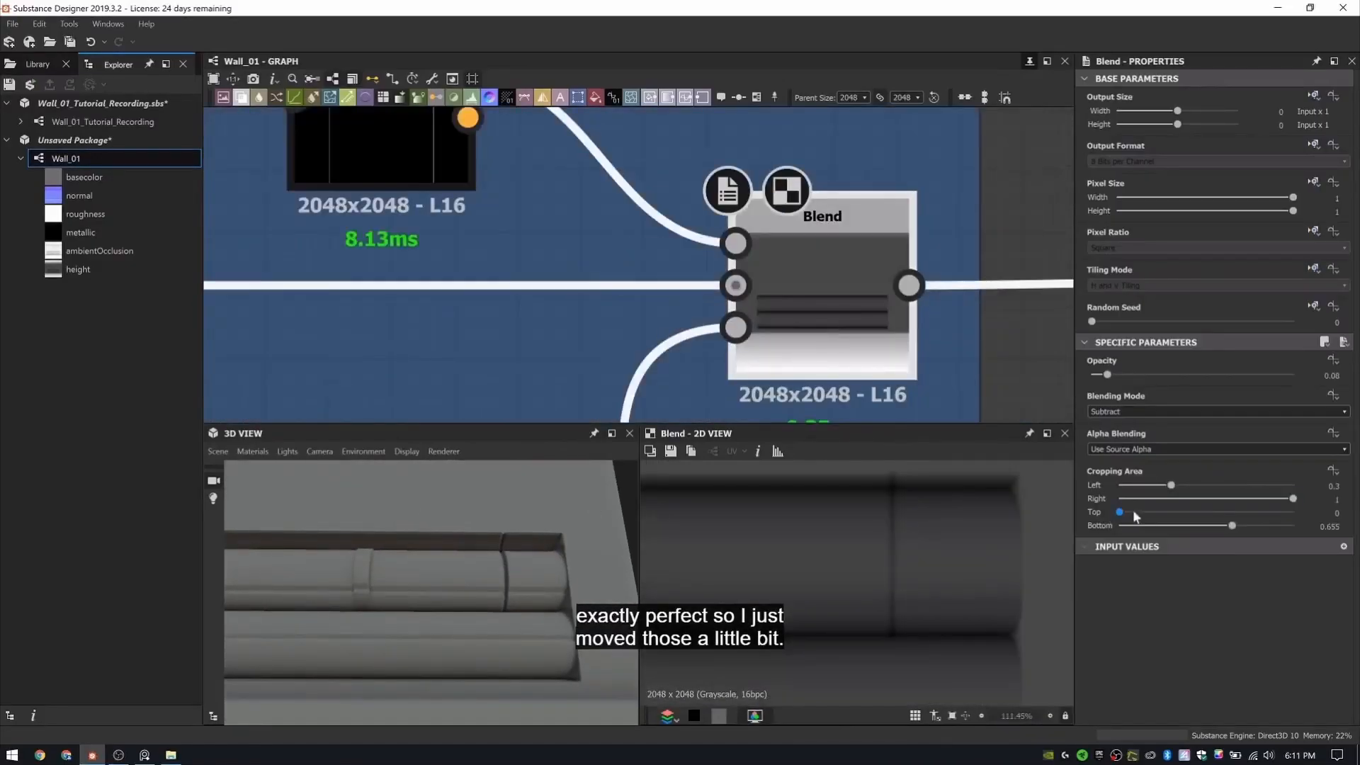
# - Set the top crop of the Vertical Cutlines Blend to 0.563 and check the cut line on the 3D model
pyautogui.moveTo(1133, 512); pyautogui.dragTo(1219, 522)
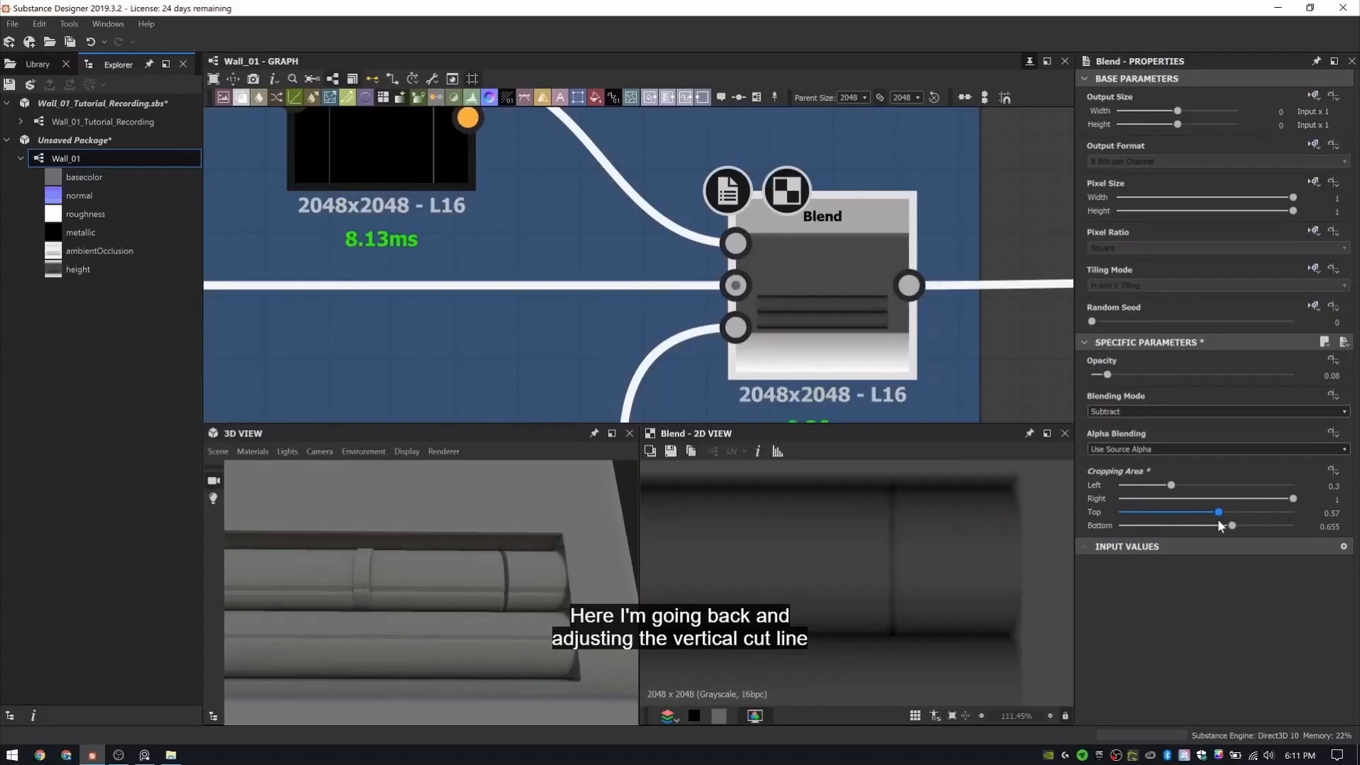
pyautogui.click(1333, 514)
pyautogui.press('BackSpace')
pyautogui.write('65')
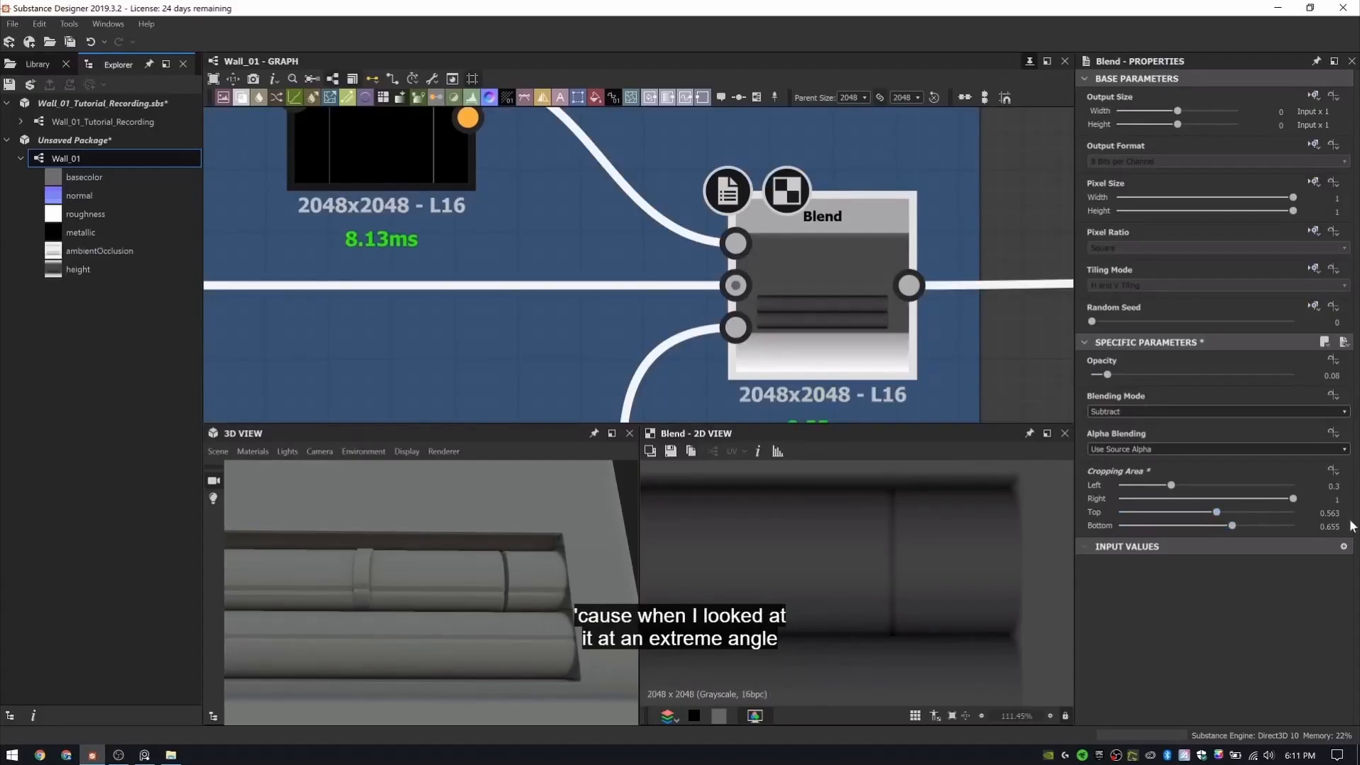
pyautogui.moveTo(430, 592); pyautogui.dragTo(404, 588)
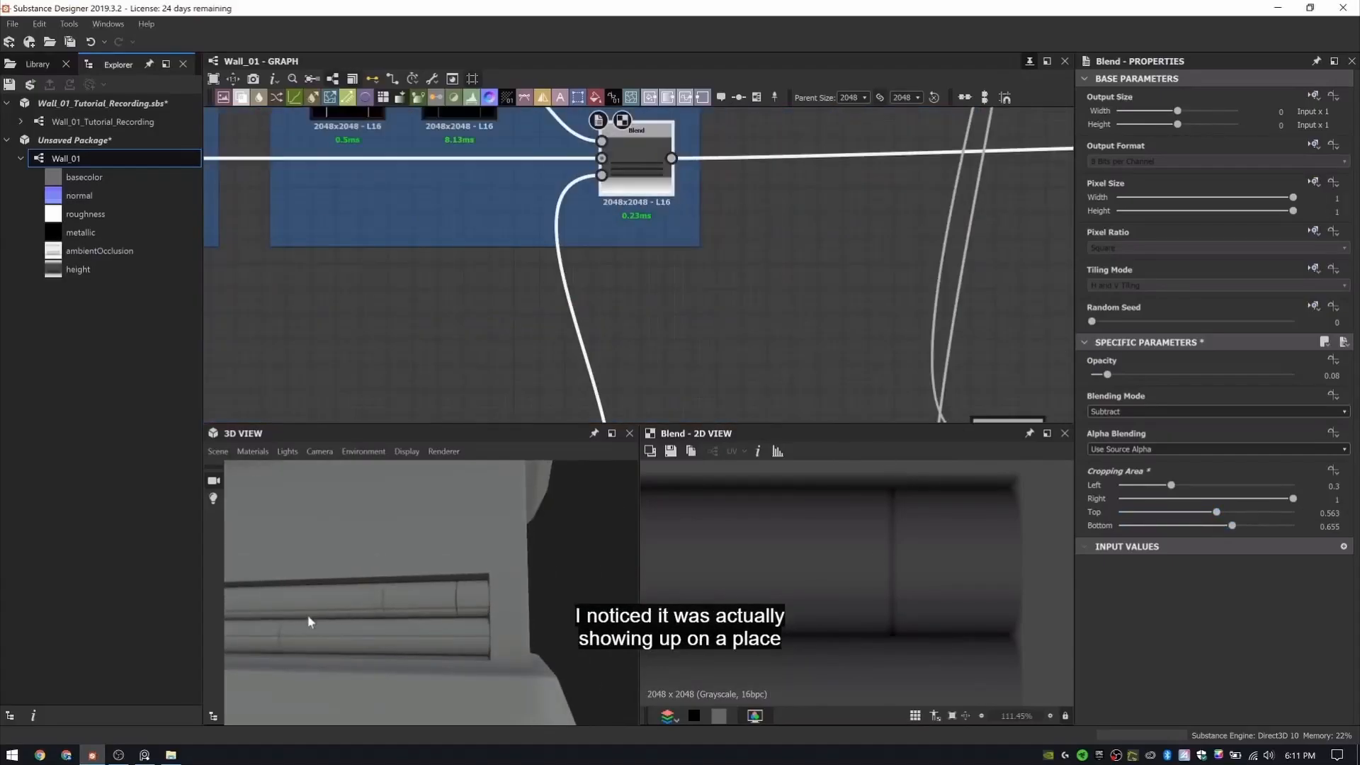
pyautogui.moveTo(304, 622); pyautogui.dragTo(468, 624)
# - Frame the clamp mask nodes and title the frame Pipe Clamp Mask
pyautogui.moveTo(886, 214); pyautogui.dragTo(887, 226)
pyautogui.scroll(-4, 750, 198)
pyautogui.scroll(2, 722, 245)
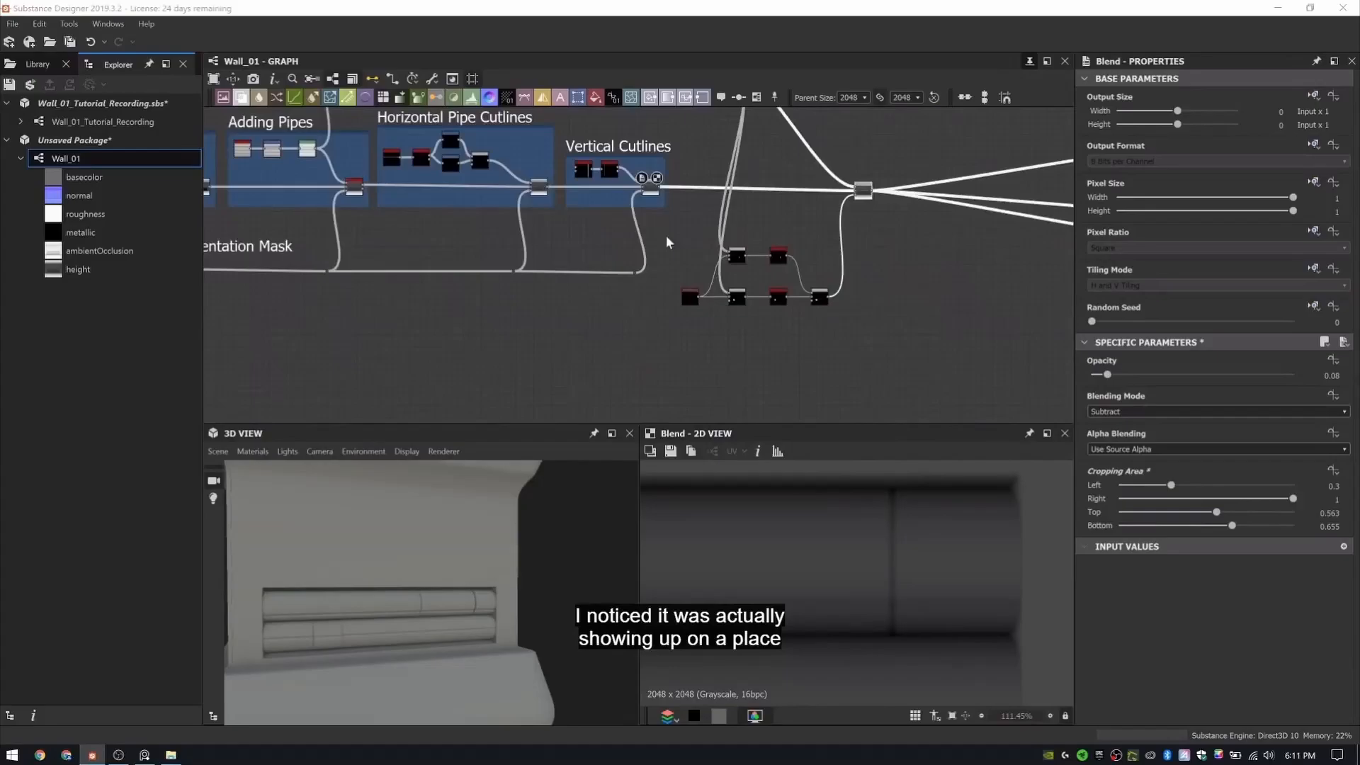
pyautogui.moveTo(668, 238); pyautogui.dragTo(850, 320)
pyautogui.click(757, 97)
pyautogui.write('Pipe Clamp Ma')
pyautogui.press('BackSpace')
pyautogui.write('Mask')
pyautogui.press('Return')
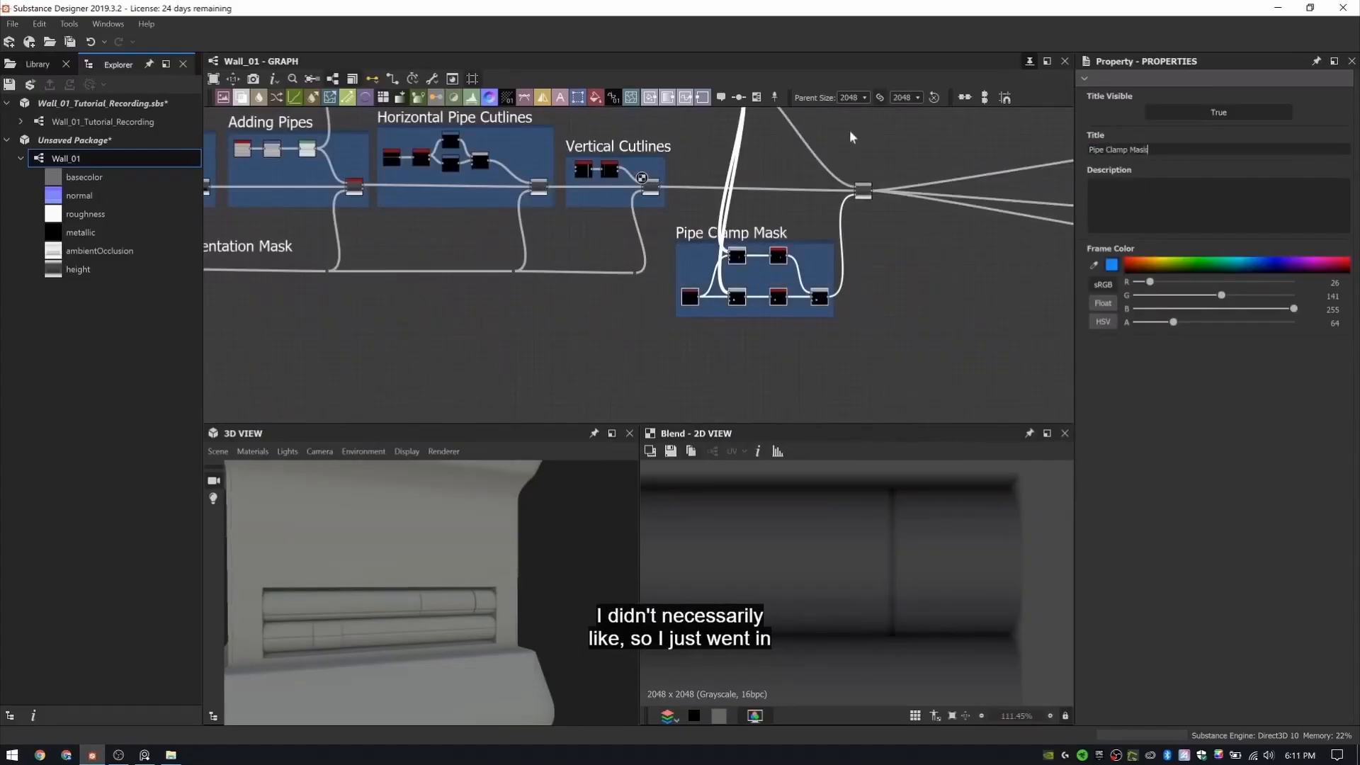
# - Frame the Blend that applies the clamps and title the frame Adding Pipe Clamps
pyautogui.moveTo(856, 141); pyautogui.dragTo(843, 173, button='middle')
pyautogui.scroll(2, 843, 173)
pyautogui.moveTo(848, 252); pyautogui.dragTo(608, 231)
pyautogui.rightClick(889, 222)
pyautogui.click(933, 264)
pyautogui.moveTo(1164, 151); pyautogui.dragTo(935, 152)
pyautogui.write('Adding Pipe Clamps')
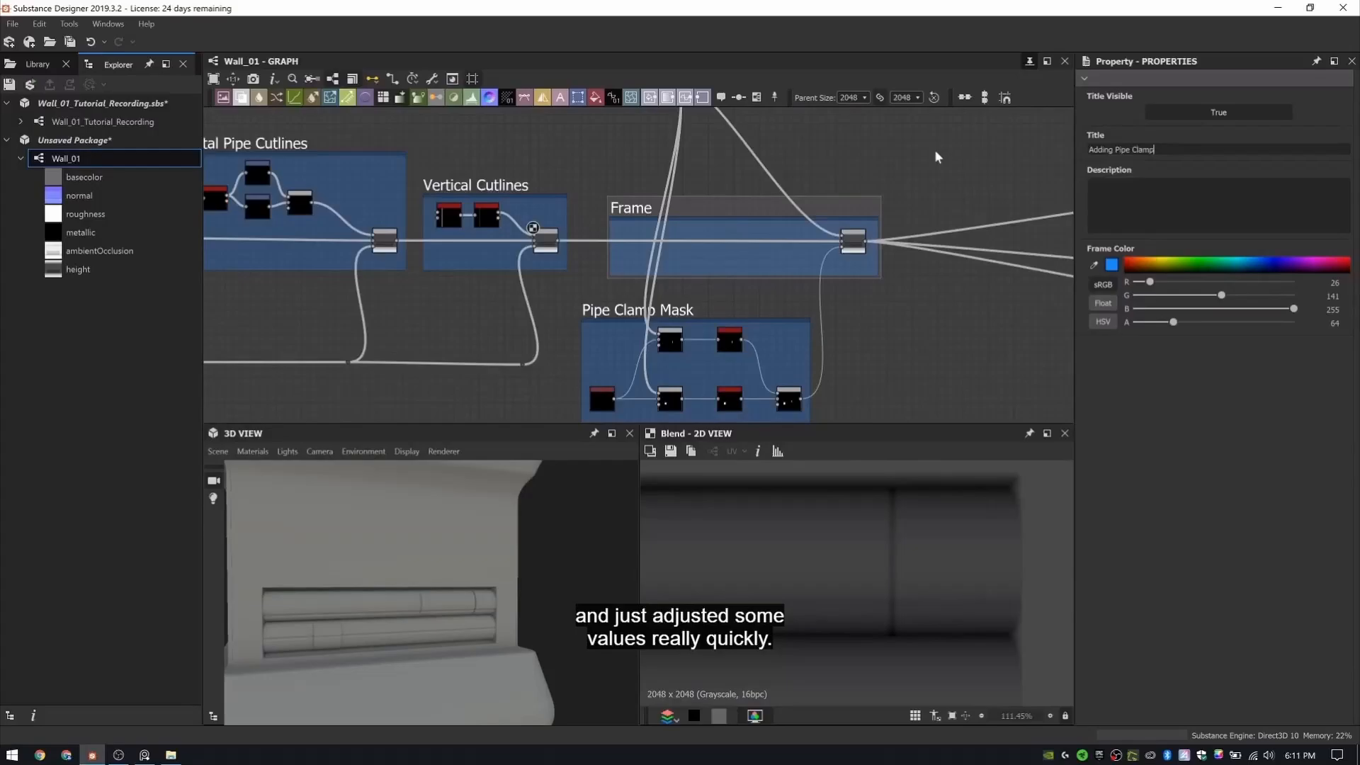
pyautogui.press('Return')
# - Examine the pipe clamps on the 3D model and in the clamp Blend's 2D preview
pyautogui.moveTo(665, 113); pyautogui.dragTo(599, 194, button='middle')
pyautogui.scroll(-2, 638, 198)
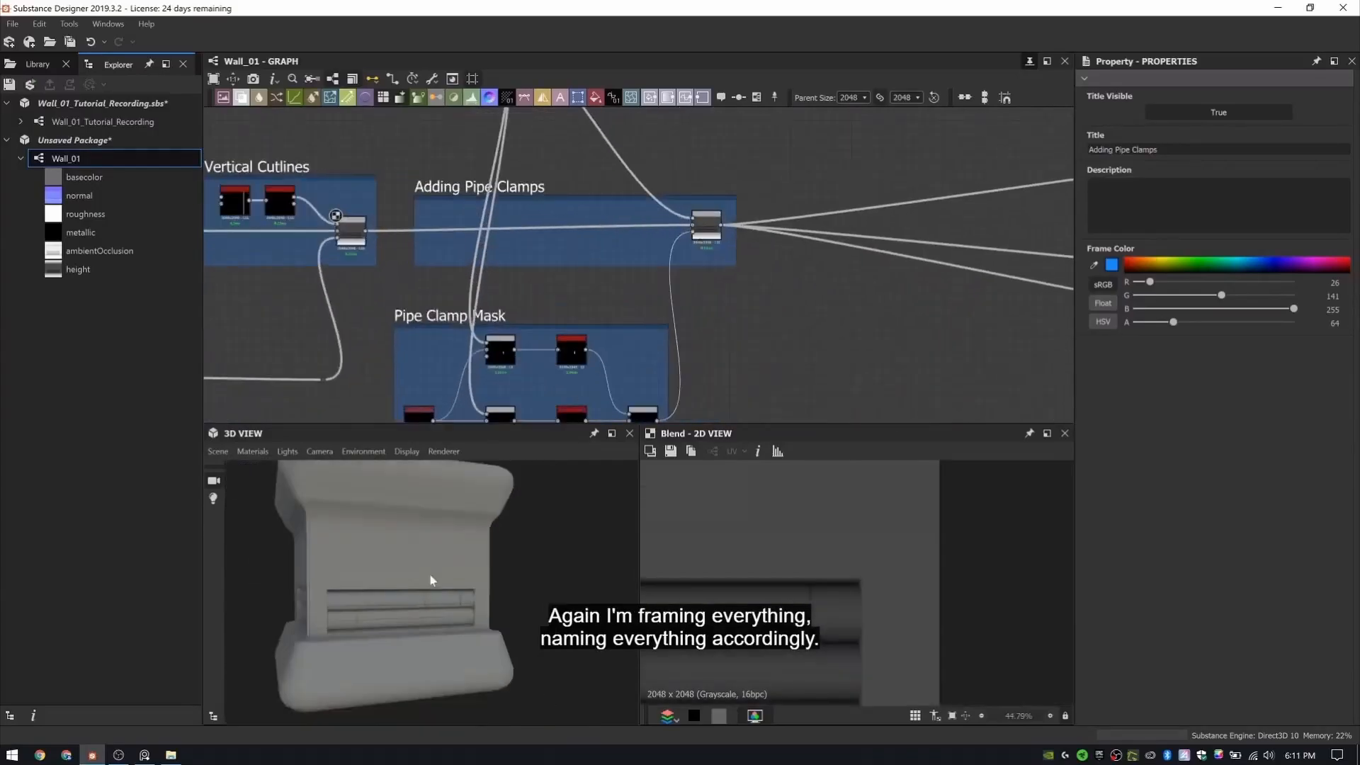
pyautogui.moveTo(433, 576); pyautogui.dragTo(513, 588)
pyautogui.scroll(-5, 816, 607)
pyautogui.press('f')
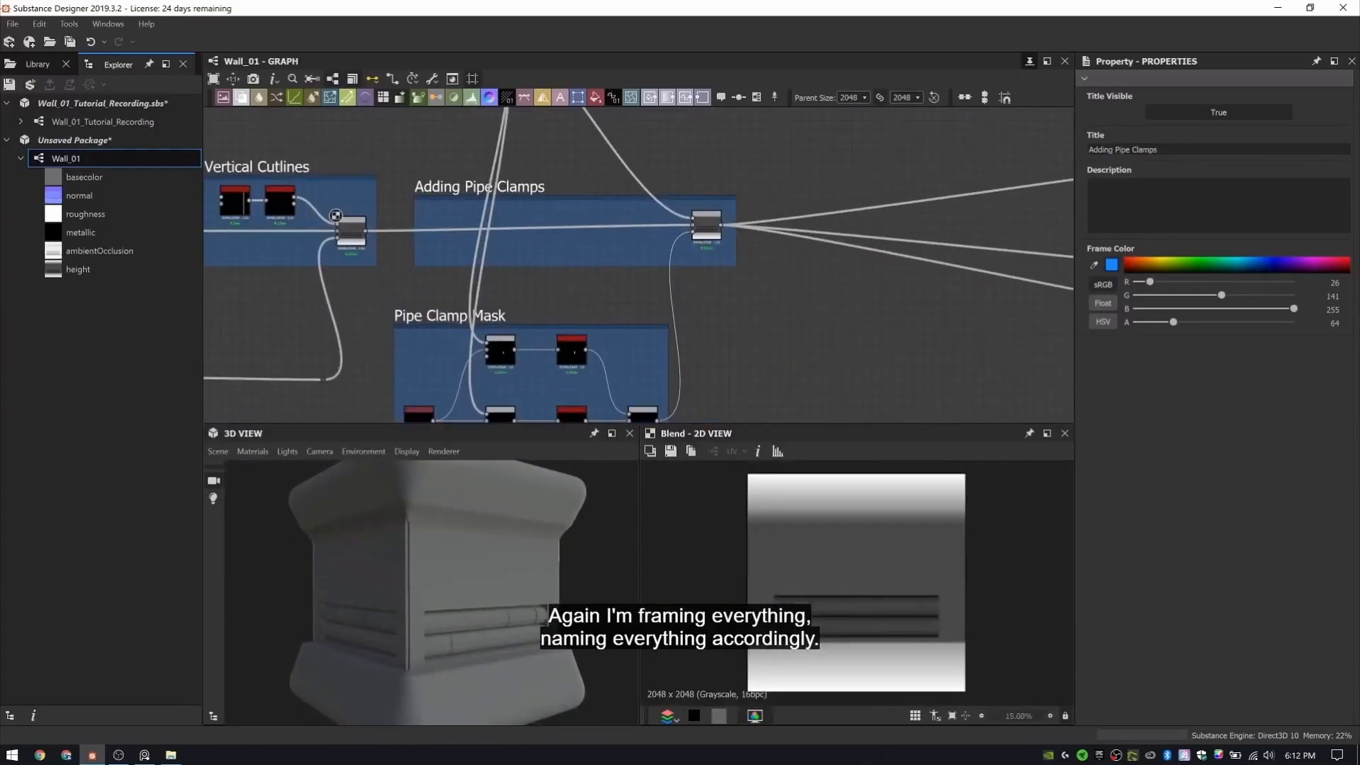
pyautogui.doubleClick(707, 225)
pyautogui.moveTo(707, 226); pyautogui.dragTo(715, 229)
pyautogui.scroll(10, 850, 610)
# - Size a square Shape node 0.94 by 0.31 and rotate it diagonally by -0.09 turns with a Safe Transform Grayscale node
pyautogui.moveTo(854, 119); pyautogui.dragTo(642, 189, button='middle')
pyautogui.click(1337, 501)
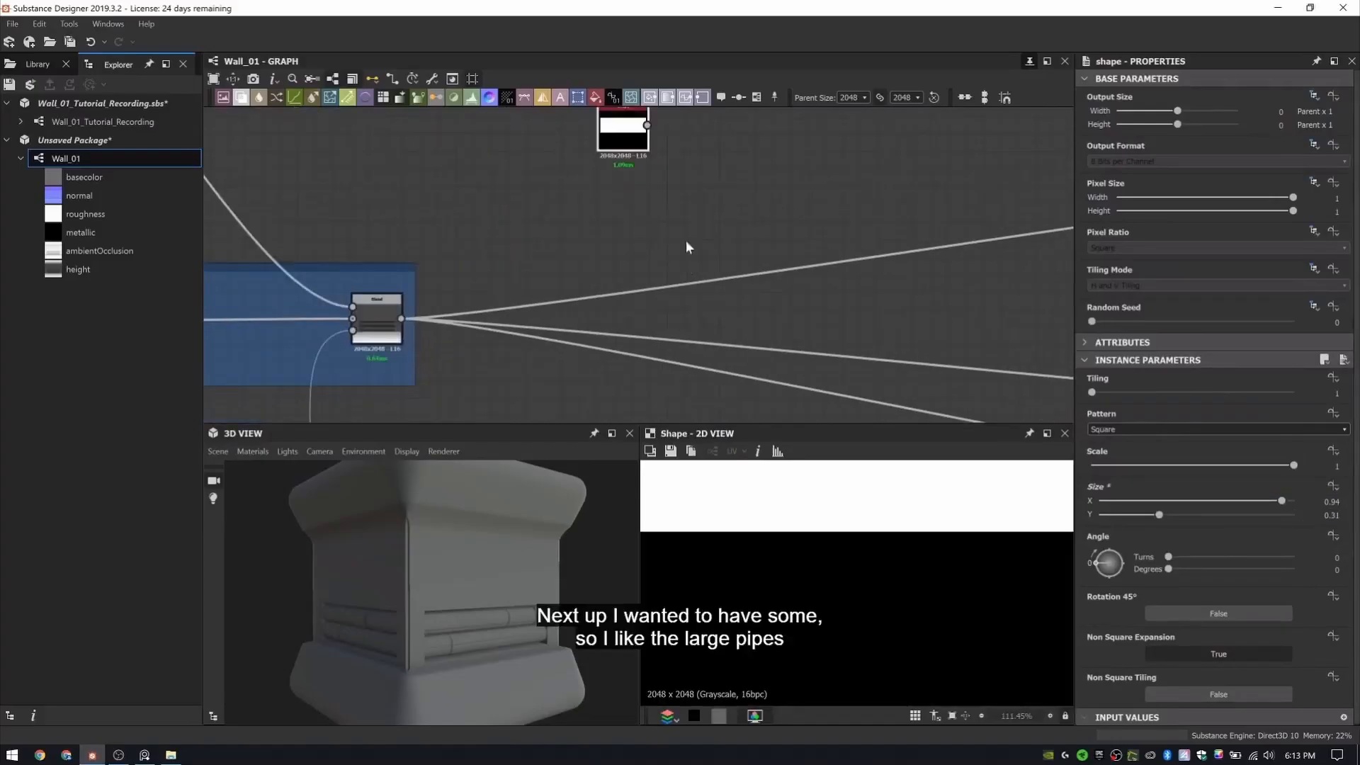
pyautogui.moveTo(624, 132); pyautogui.dragTo(517, 195)
pyautogui.moveTo(543, 195); pyautogui.dragTo(564, 227)
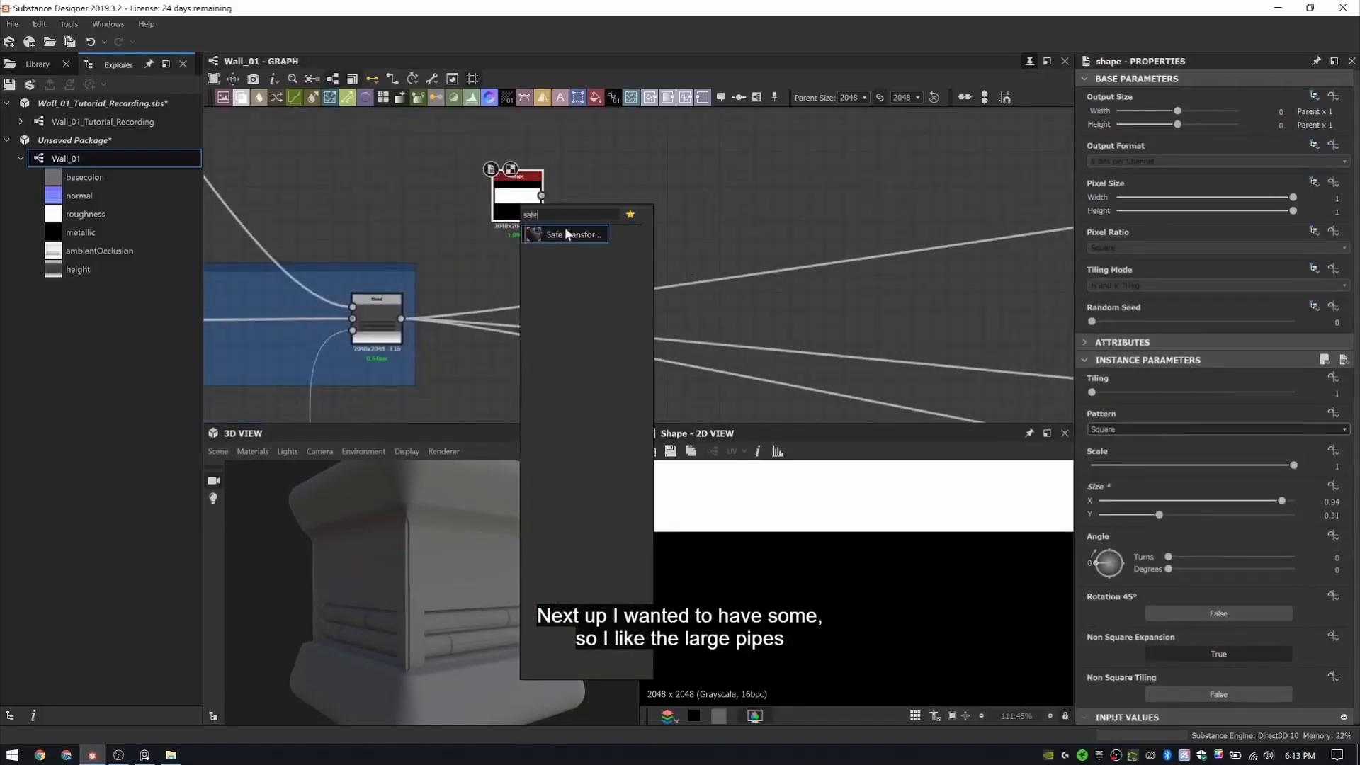
pyautogui.click(588, 245)
pyautogui.moveTo(1097, 521); pyautogui.dragTo(1095, 536)
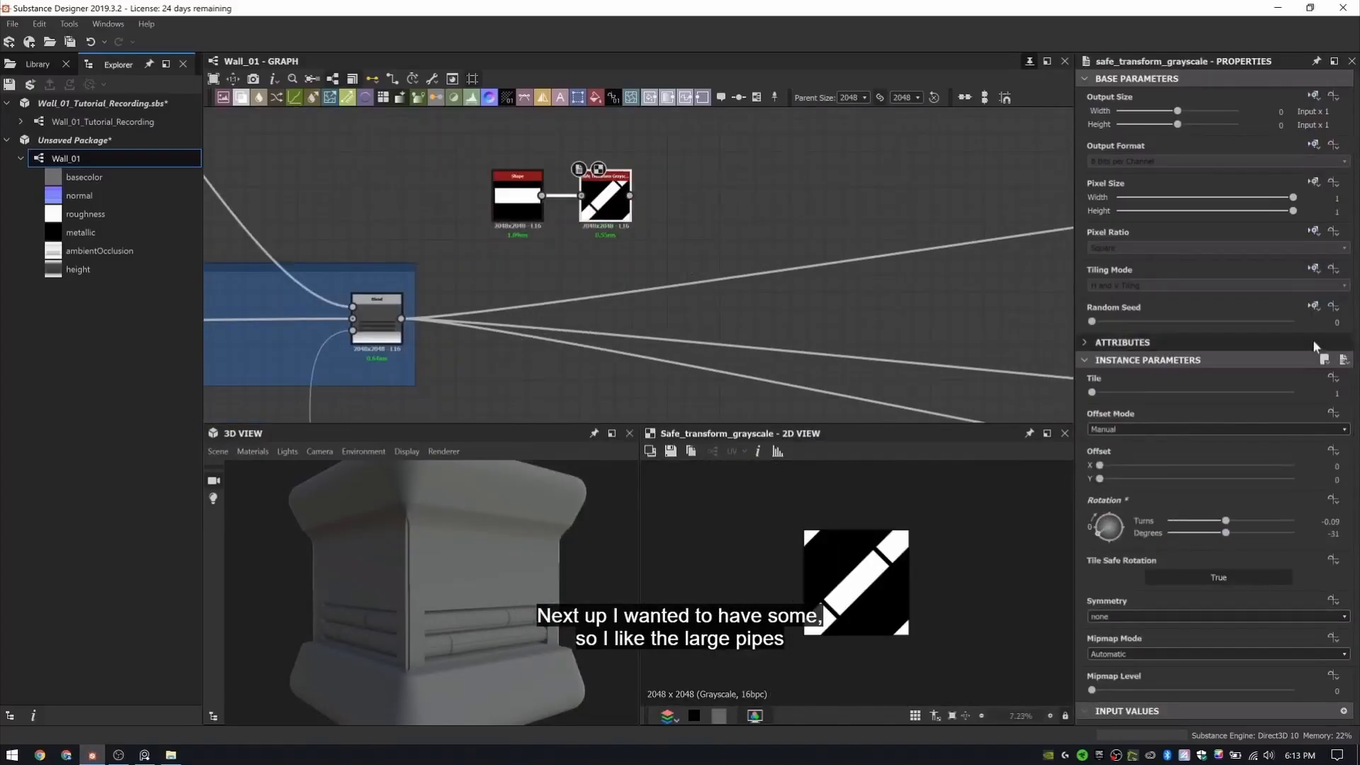
# - Override the Safe Transform's inherited tiling mode and turn tiling off
pyautogui.click(1314, 269)
pyautogui.click(1286, 322)
pyautogui.click(1123, 286)
pyautogui.click(1117, 298)
# - Add a Transformation 2D node after the Safe Transform and shift the diagonal bar rightward with an X offset of about -0.49
pyautogui.scroll(5, 491, 190)
pyautogui.press('space')
pyautogui.write('tr')
pyautogui.click(854, 263)
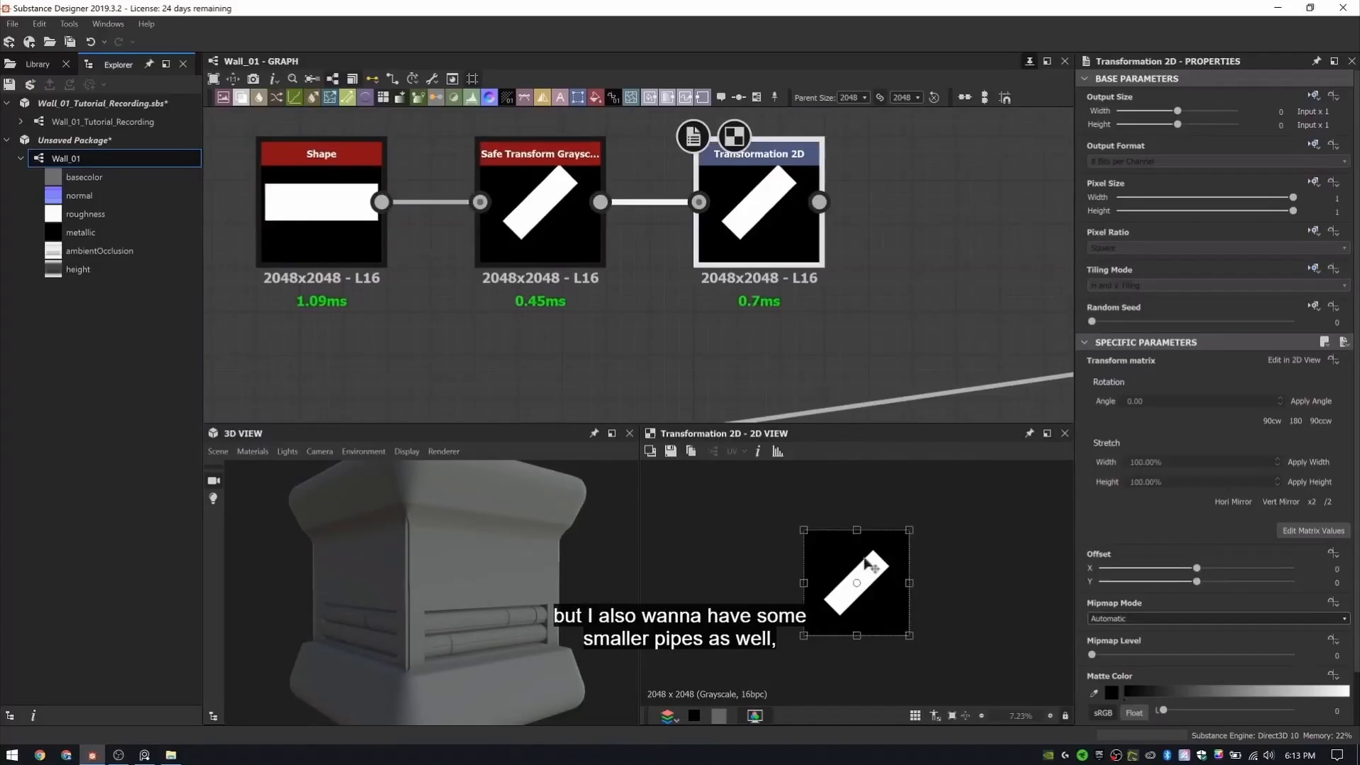
pyautogui.moveTo(871, 566); pyautogui.dragTo(914, 566)
pyautogui.moveTo(1326, 569); pyautogui.dragTo(1322, 568)
pyautogui.write('5')
pyautogui.press('Return')
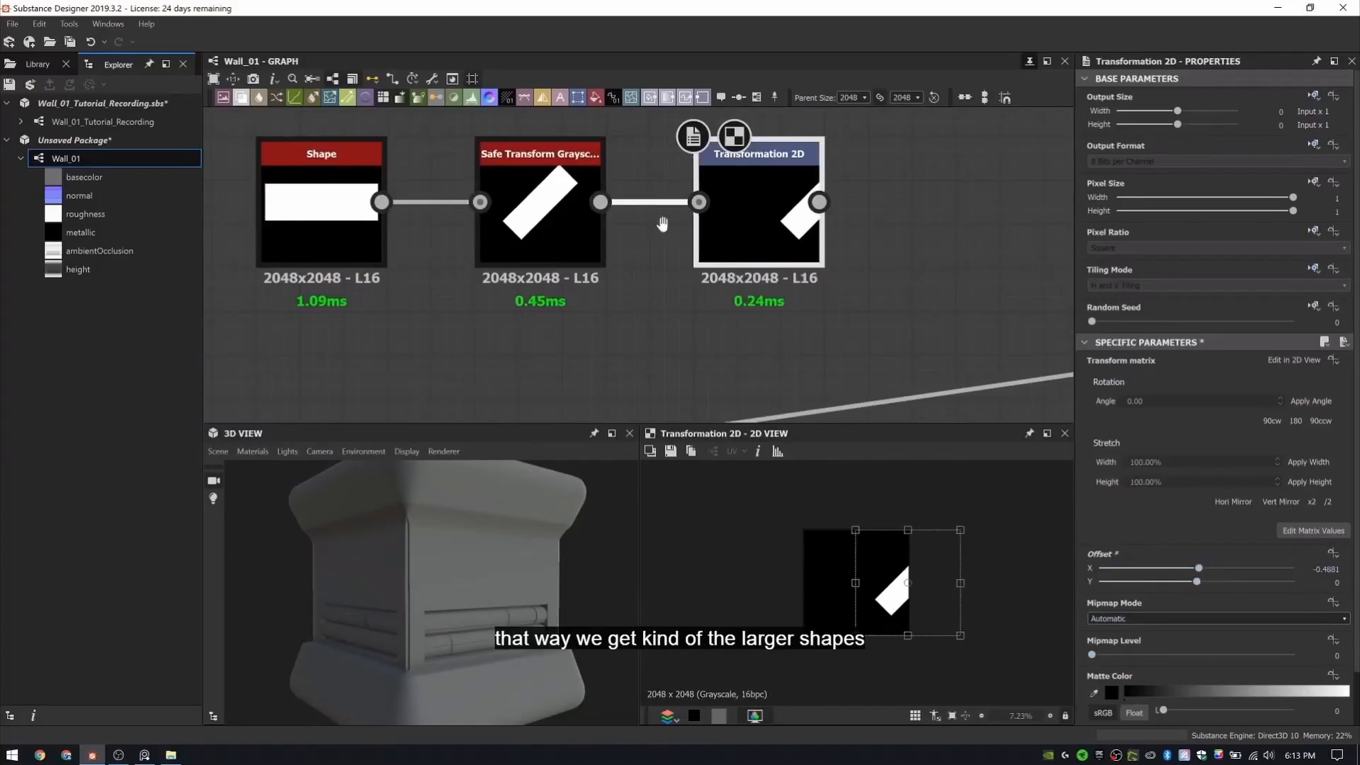
# - Add a second Shape node below the first and set its size to 0.94 by 0.05
pyautogui.scroll(-3, 662, 224)
pyautogui.moveTo(513, 319); pyautogui.dragTo(492, 237, button='middle')
pyautogui.press('space')
pyautogui.write('shape')
pyautogui.press('Return')
pyautogui.moveTo(492, 236); pyautogui.dragTo(432, 256)
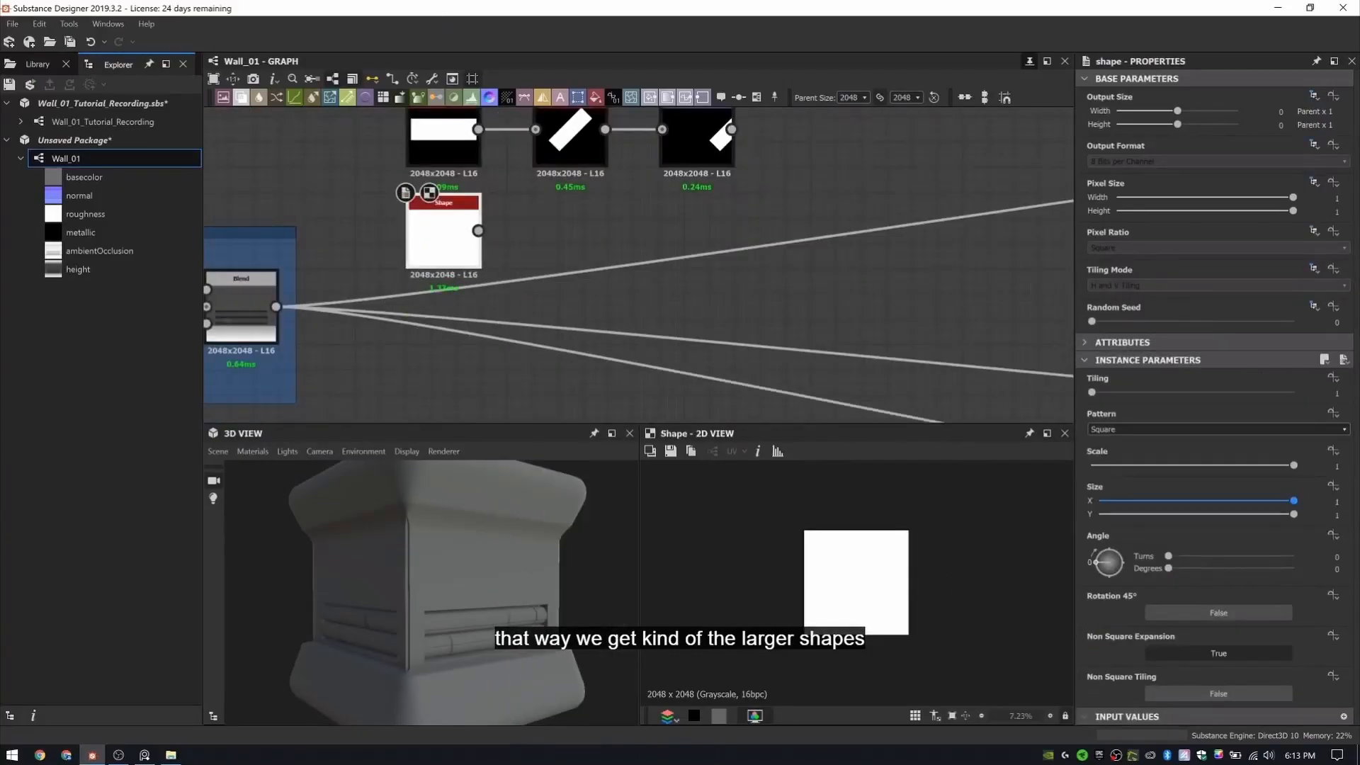
pyautogui.write('.94')
pyautogui.press('Tab')
pyautogui.write('.05')
pyautogui.press('Return')
# - Add a Blend node with the transformed diagonal bar as foreground and the thin Shape as background
pyautogui.moveTo(847, 176); pyautogui.dragTo(782, 177, button='middle')
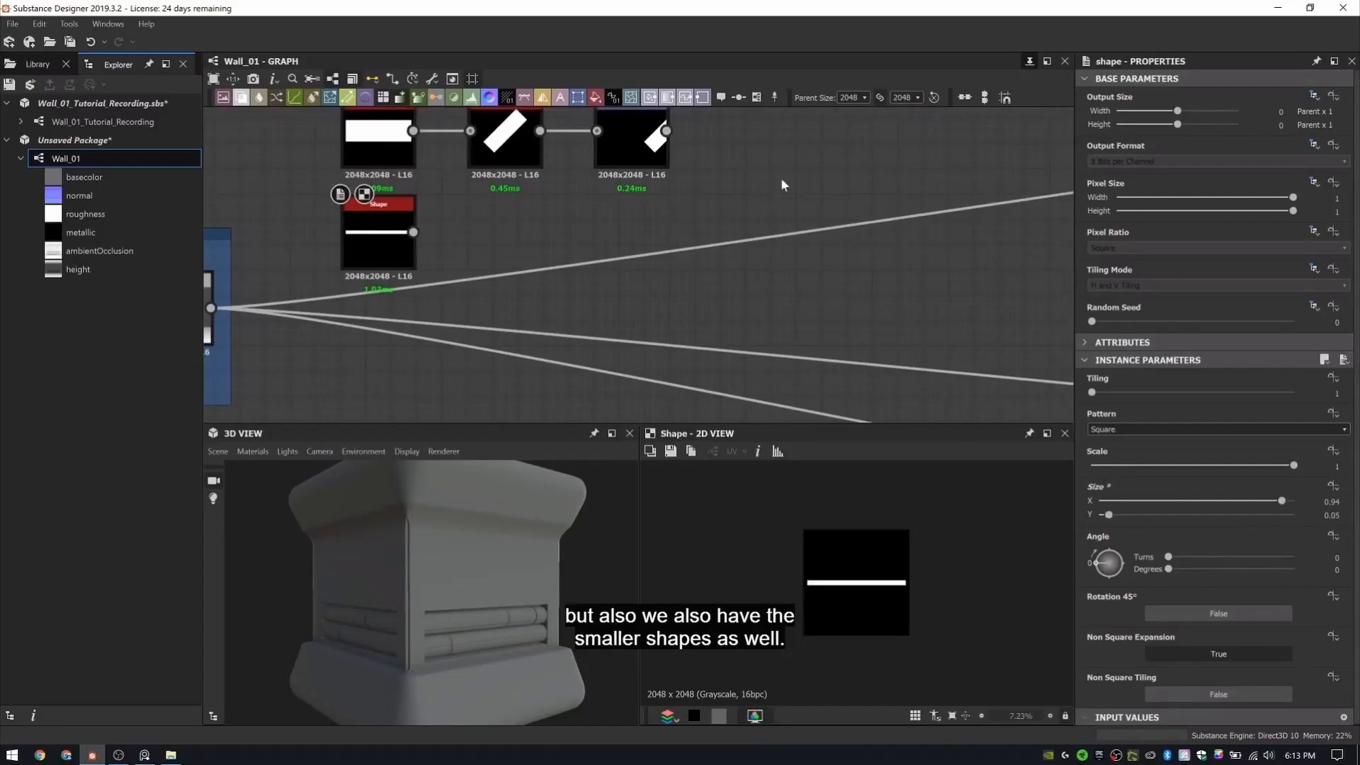
pyautogui.press('space')
pyautogui.write('b')
pyautogui.click(818, 210)
pyautogui.moveTo(413, 231); pyautogui.dragTo(749, 182)
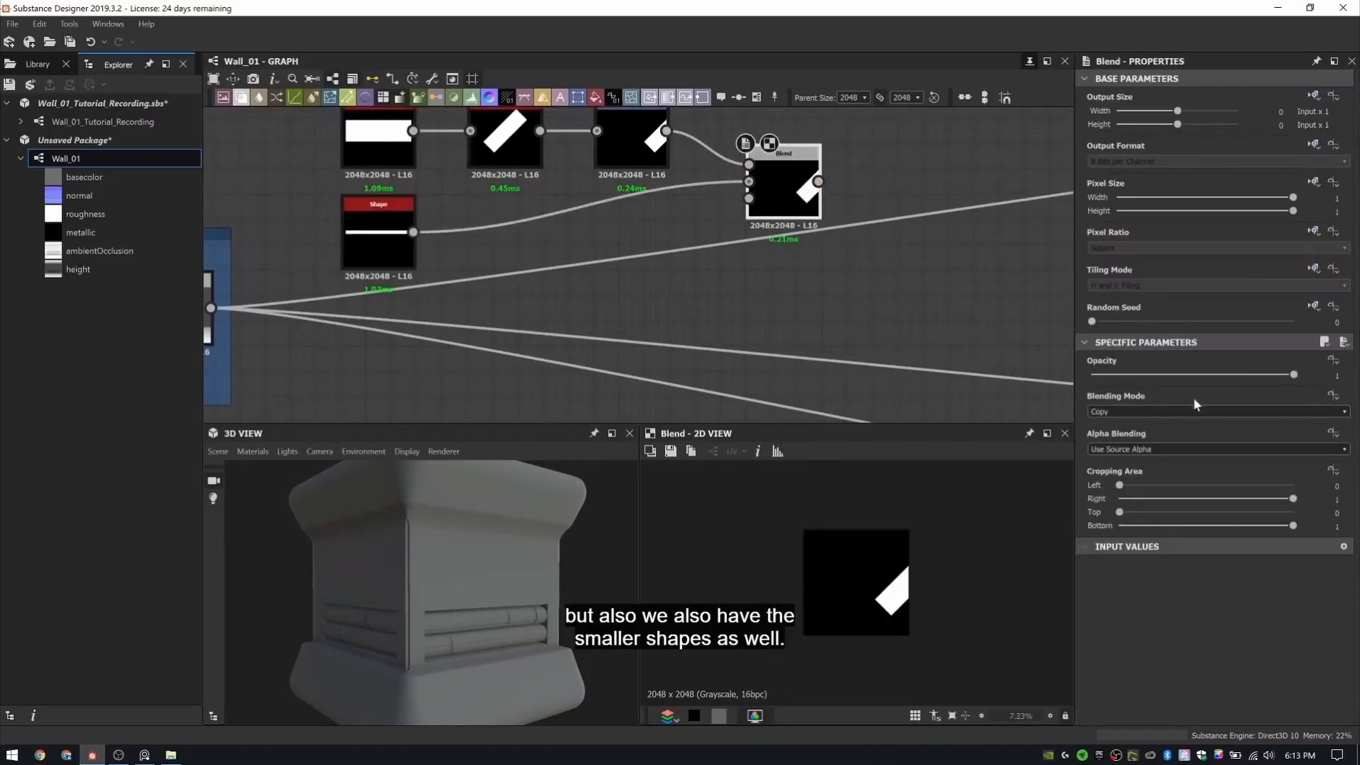
# - Set the Blend combining the diagonal bar and thin Shape to Subtract, and add a Transformation 2D node after it
pyautogui.scroll(-2, 1197, 409)
pyautogui.scroll(-2, 563, 252)
pyautogui.moveTo(867, 262); pyautogui.dragTo(744, 255, button='middle')
pyautogui.press('space')
pyautogui.write('tr')
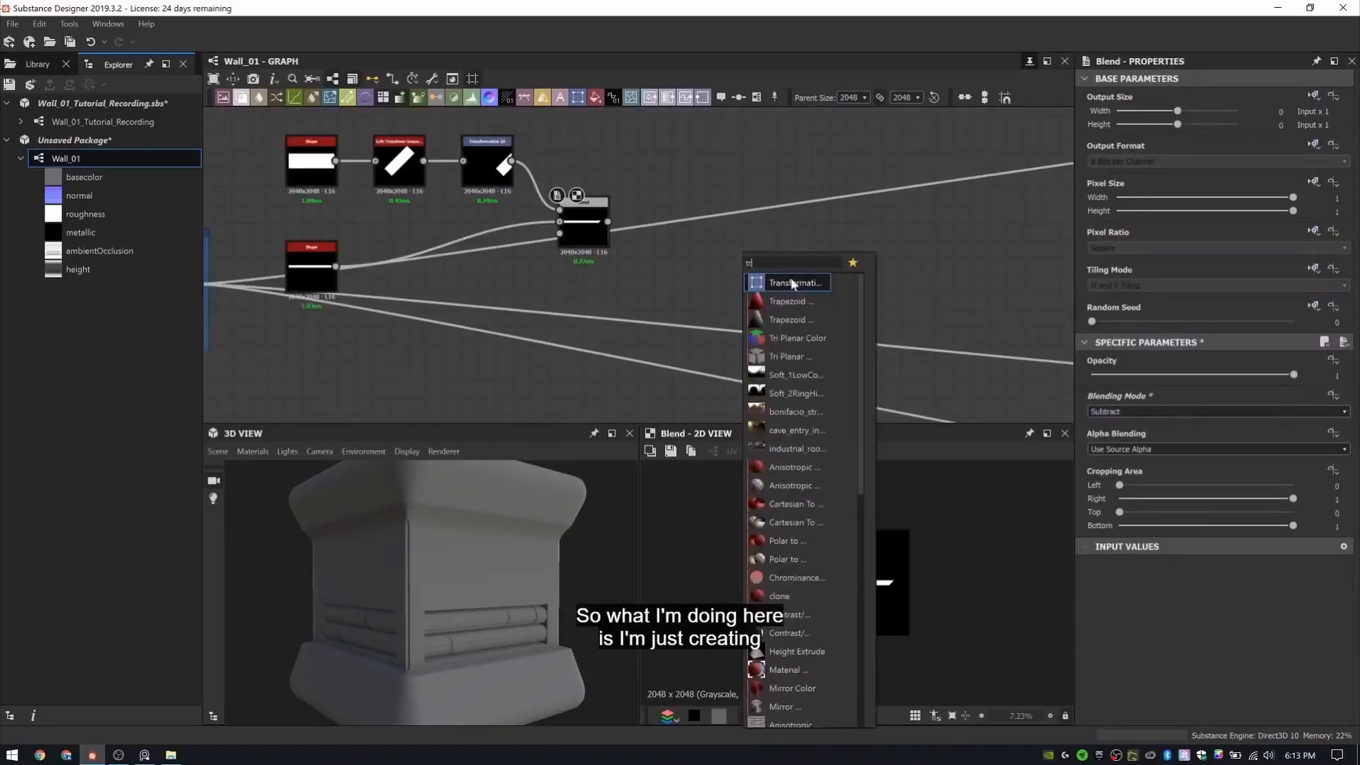
pyautogui.click(796, 284)
# - Add a second Blend node with the transformed cut bar as foreground and the thin Shape as background
pyautogui.press('space')
pyautogui.write('b')
pyautogui.click(924, 309)
pyautogui.moveTo(336, 266); pyautogui.dragTo(859, 286)
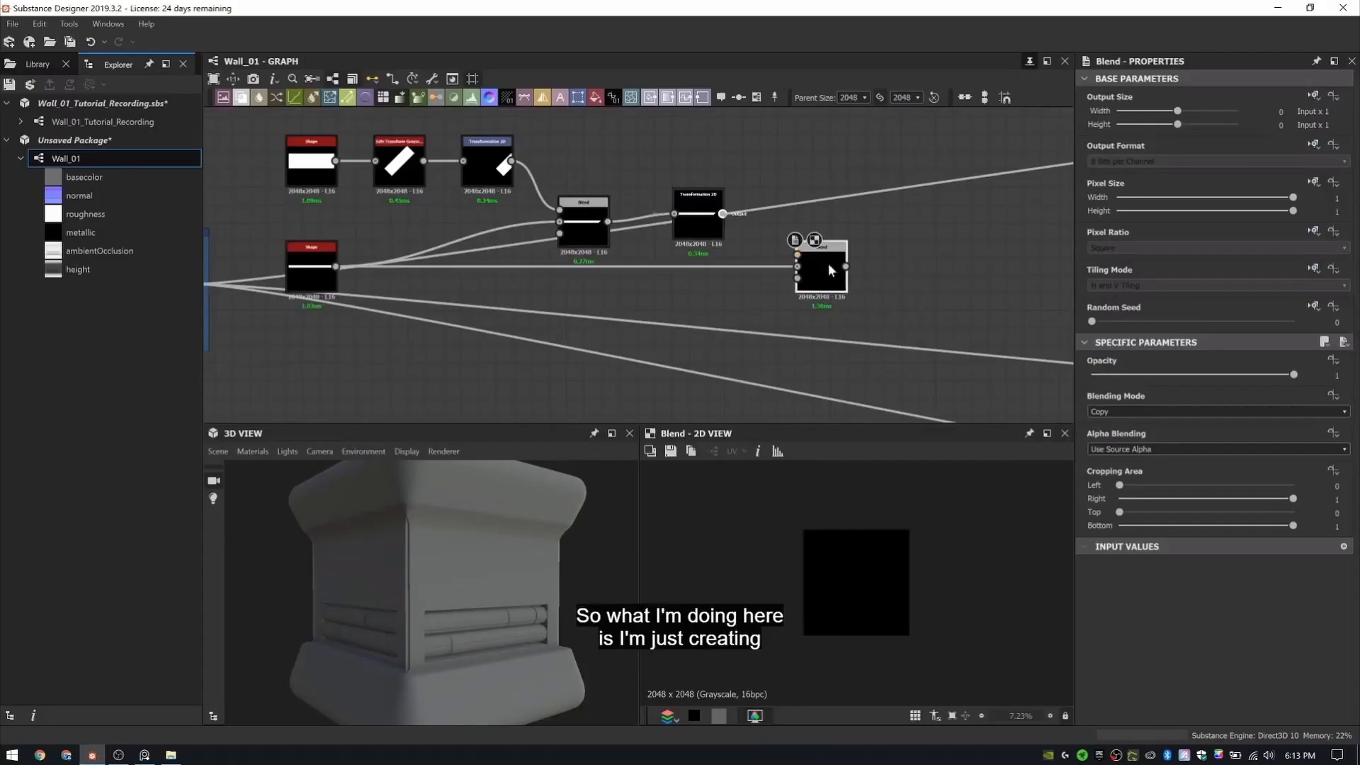
pyautogui.moveTo(722, 213); pyautogui.dragTo(851, 272)
# - Shift the cut bar with a Y offset of -0.02 and set the second Blend to Add (Linear Dodge)
pyautogui.scroll(2, 687, 224)
pyautogui.click(691, 226)
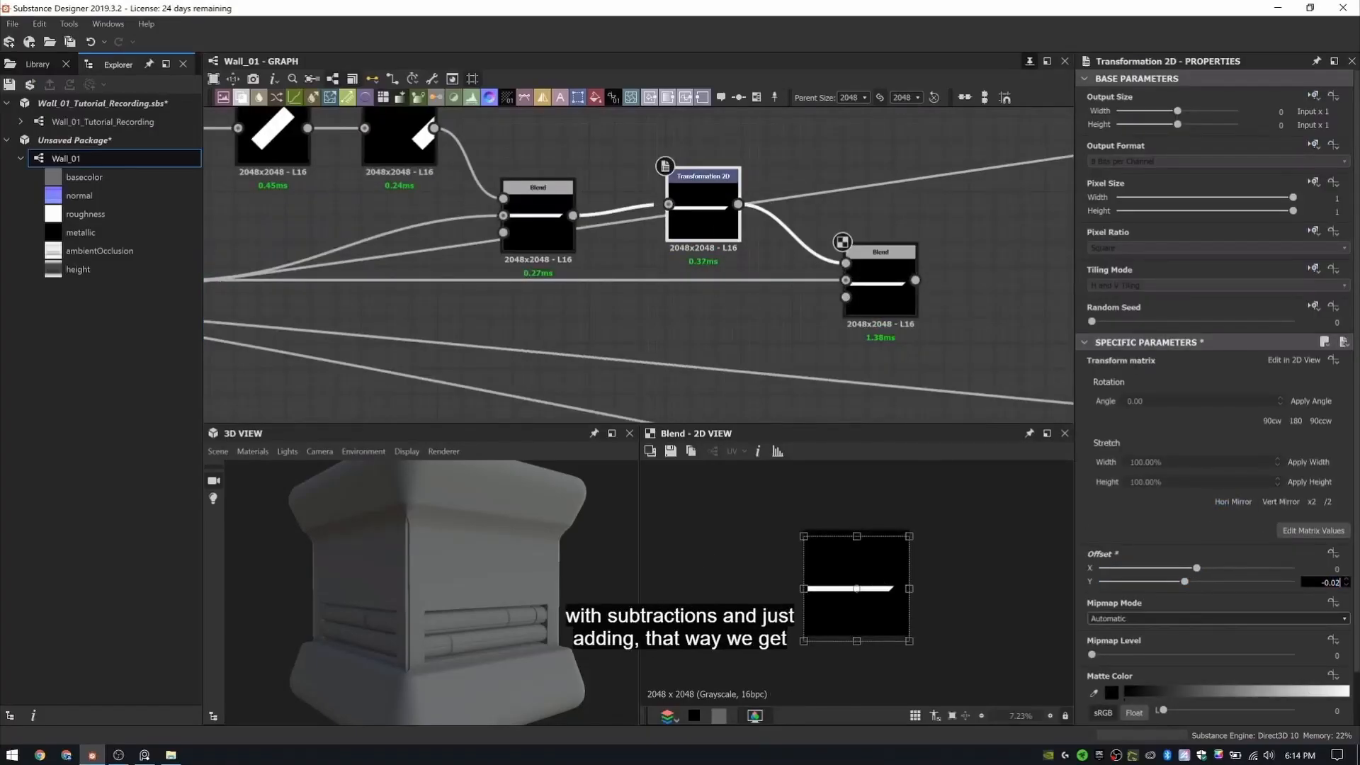
pyautogui.click(880, 299)
pyautogui.click(1147, 412)
pyautogui.click(1149, 431)
pyautogui.scroll(6, 864, 585)
pyautogui.scroll(-6, 873, 253)
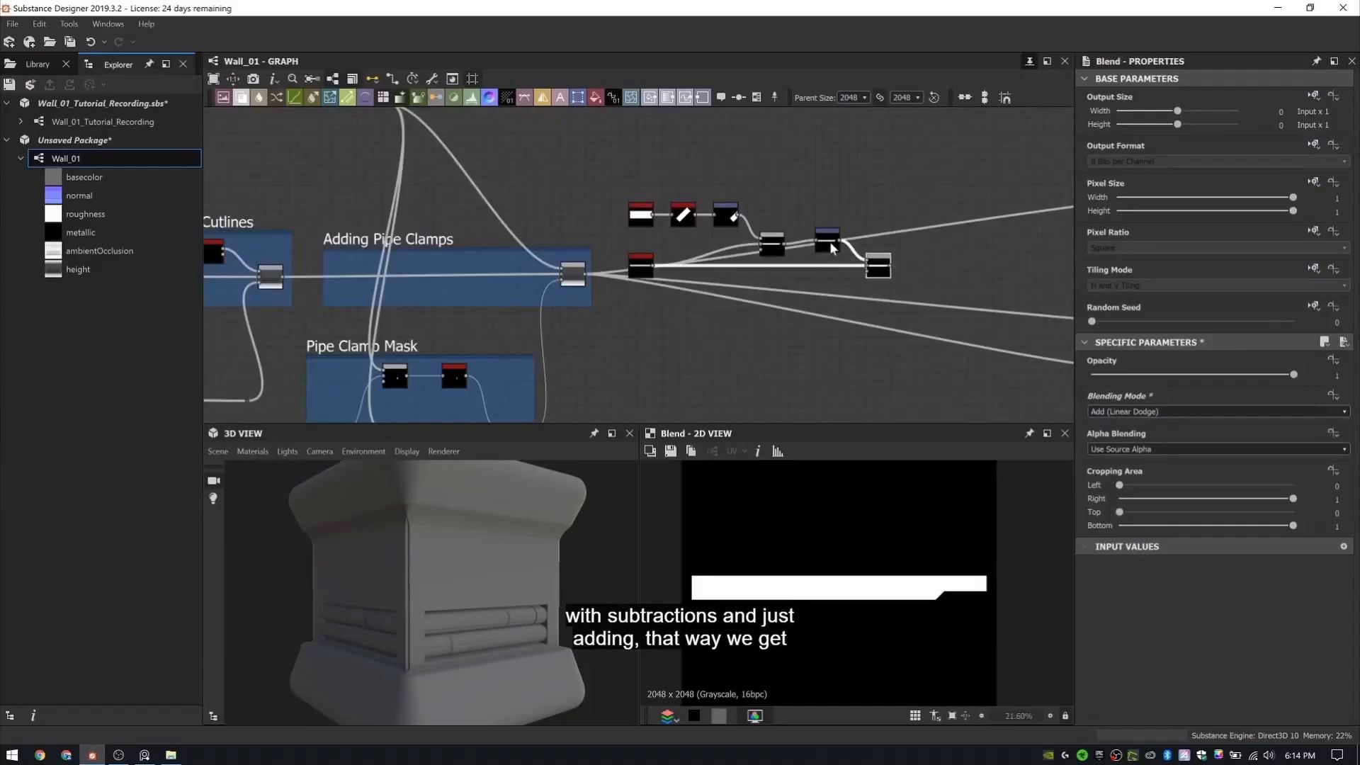
# - Move the bar shape nodes up clear of the main graph and add a Bevel with a small negative distance after the last Blend
pyautogui.moveTo(599, 171); pyautogui.dragTo(895, 269)
pyautogui.moveTo(878, 274); pyautogui.dragTo(871, 200)
pyautogui.scroll(5, 871, 203)
pyautogui.press('space')
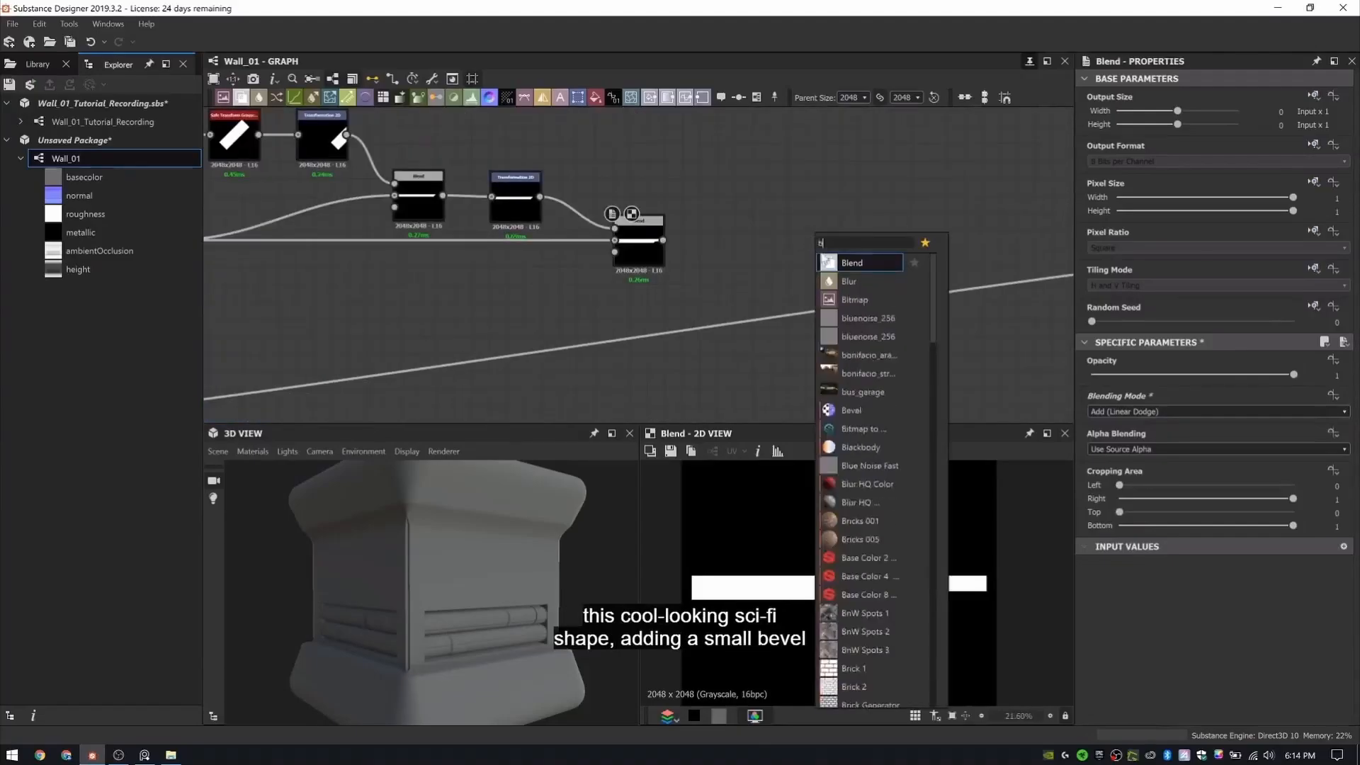
pyautogui.write('bevel')
pyautogui.press('Return')
pyautogui.moveTo(799, 243); pyautogui.dragTo(738, 261)
pyautogui.moveTo(1243, 392); pyautogui.dragTo(1190, 392)
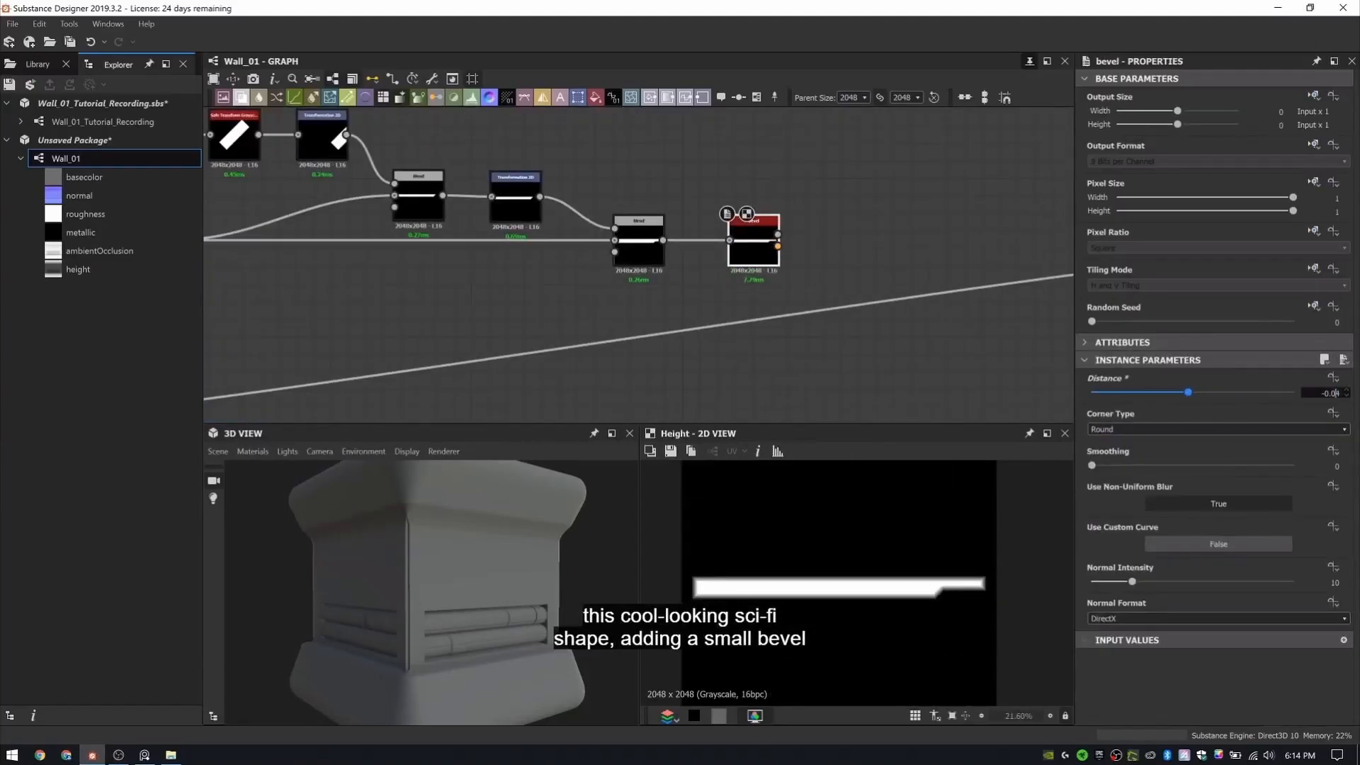
# - Add a Transformation 2D node after the Bevel's height output
pyautogui.press('space')
pyautogui.write('tr')
pyautogui.press('Return')
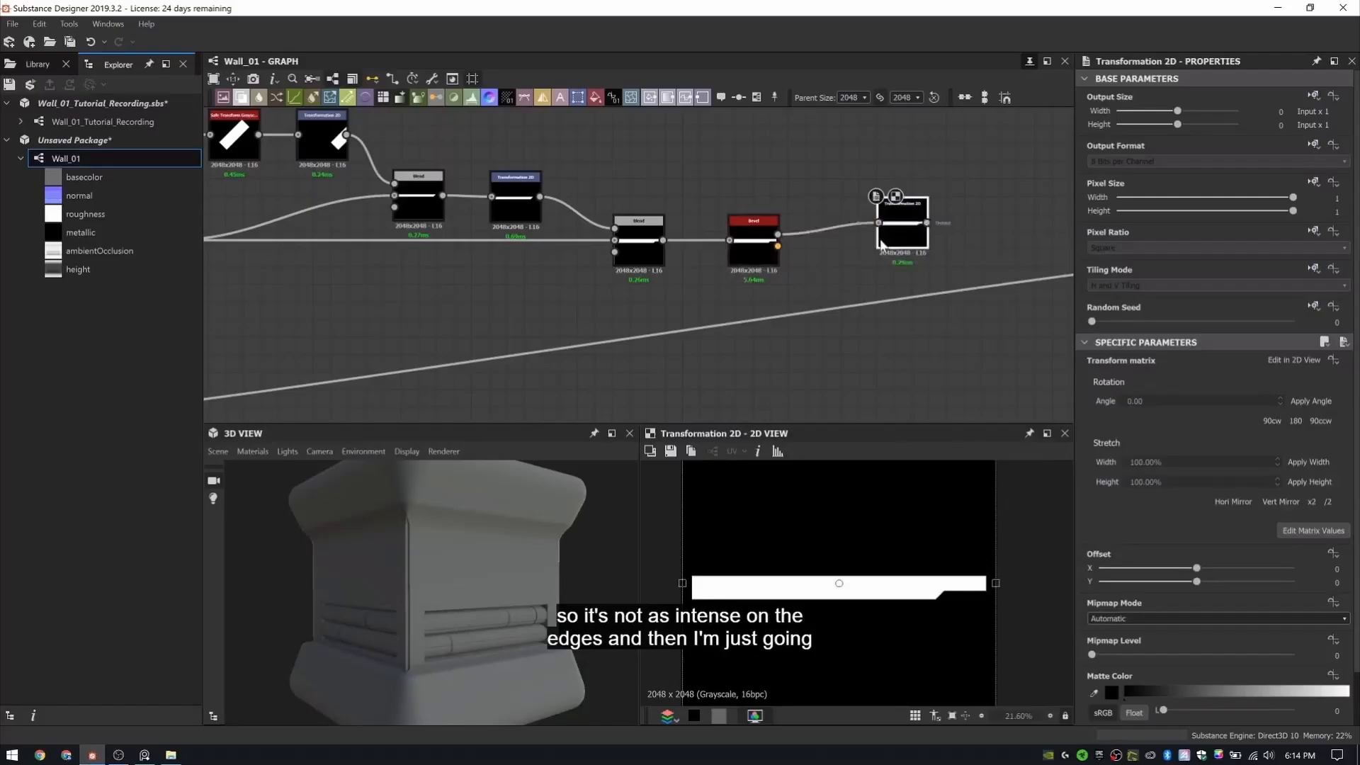
# - Add a Blend set to Subtract, with the transformed beveled shape as foreground and the pipe clamp result as background
pyautogui.scroll(-3, 886, 318)
pyautogui.moveTo(887, 373); pyautogui.dragTo(800, 258, button='middle')
pyautogui.press('space')
pyautogui.press('Return')
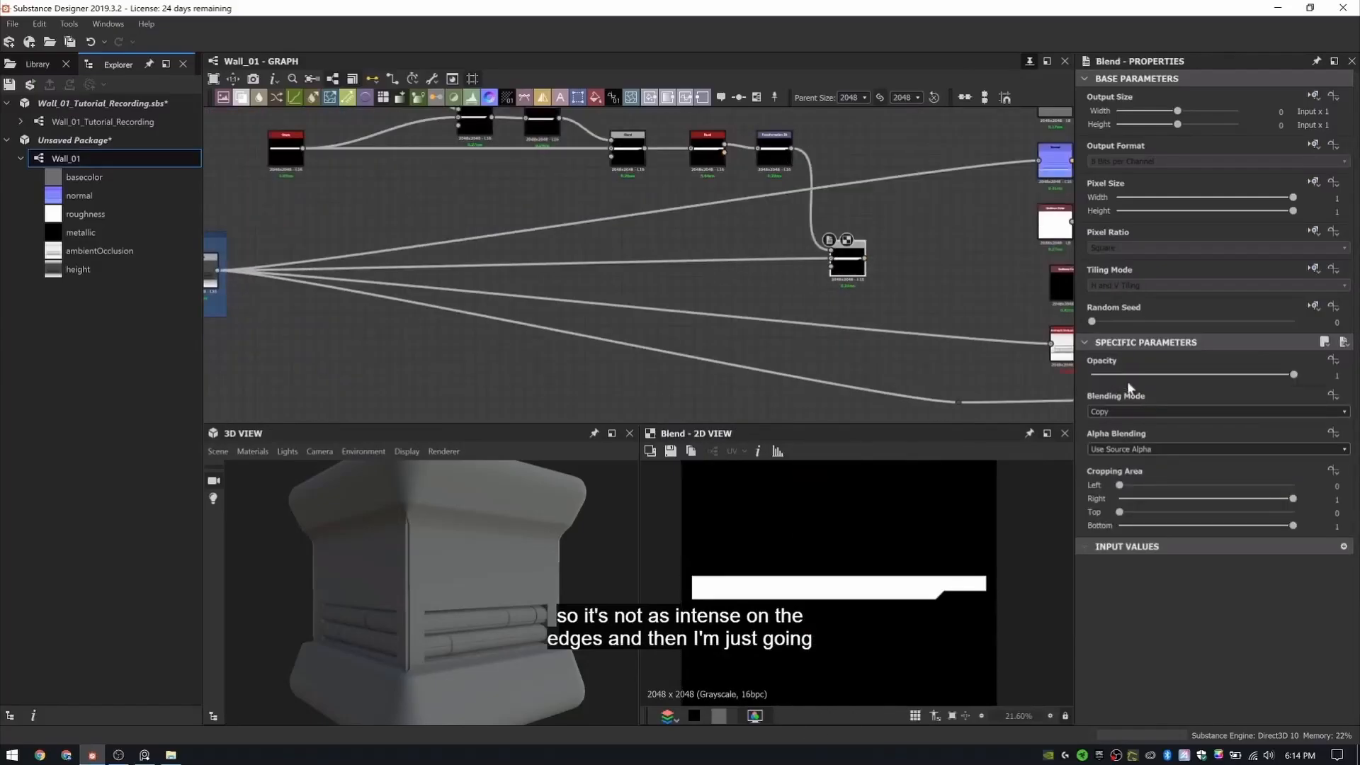
pyautogui.click(1133, 411)
pyautogui.click(1124, 439)
# - Move the beveled shape down onto the wall's base with a Y offset of about -0.38
pyautogui.click(775, 149)
pyautogui.moveTo(908, 570); pyautogui.dragTo(907, 634)
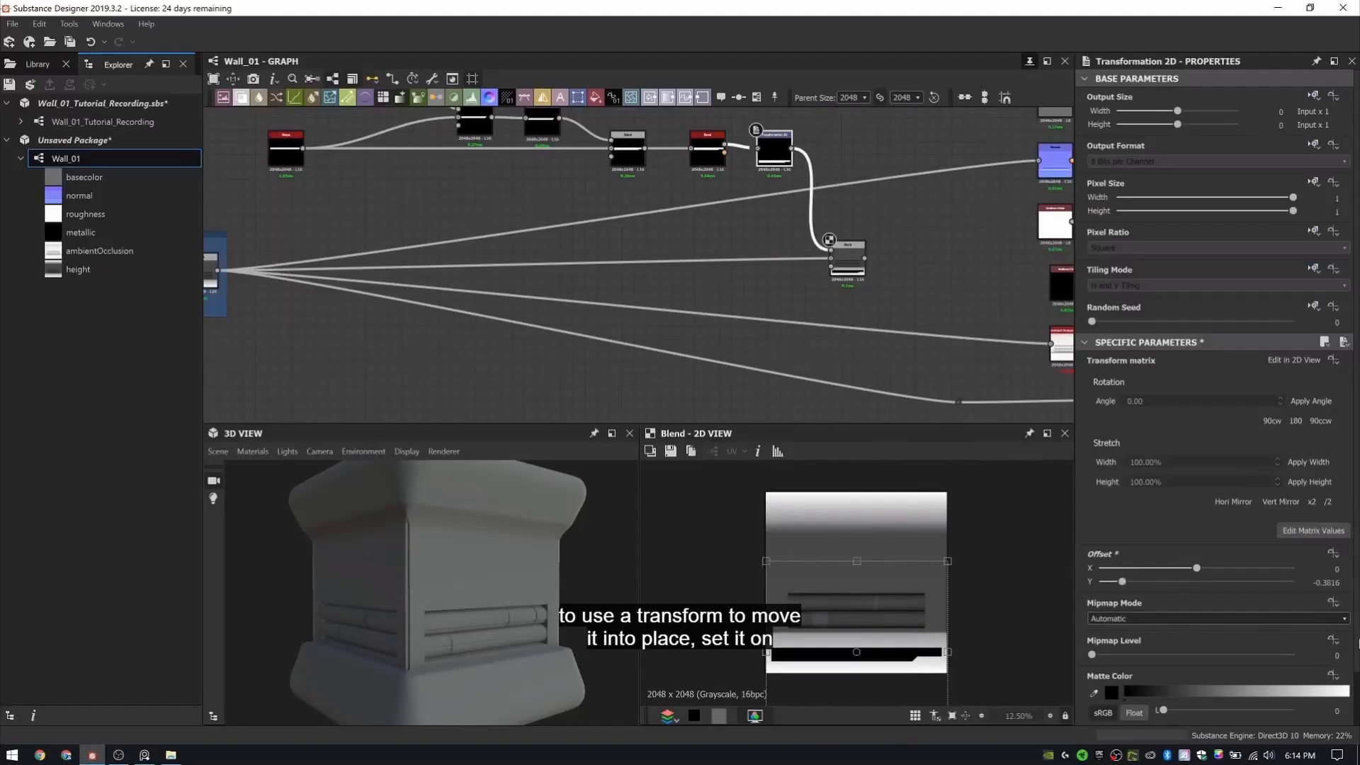
pyautogui.scroll(2, 756, 285)
# - Reroute the output connections from the pipe clamp Blend to the new Subtract Blend
pyautogui.click(907, 255)
pyautogui.scroll(-4, 564, 276)
pyautogui.keyDown('shift'); pyautogui.moveTo(280, 272); pyautogui.dragTo(730, 264); pyautogui.keyUp('shift')
# - Lower the Subtract Blend's opacity to make the indentation in the wall's base shallow
pyautogui.moveTo(426, 559); pyautogui.dragTo(432, 467, button='middle')
pyautogui.moveTo(418, 567); pyautogui.dragTo(447, 598)
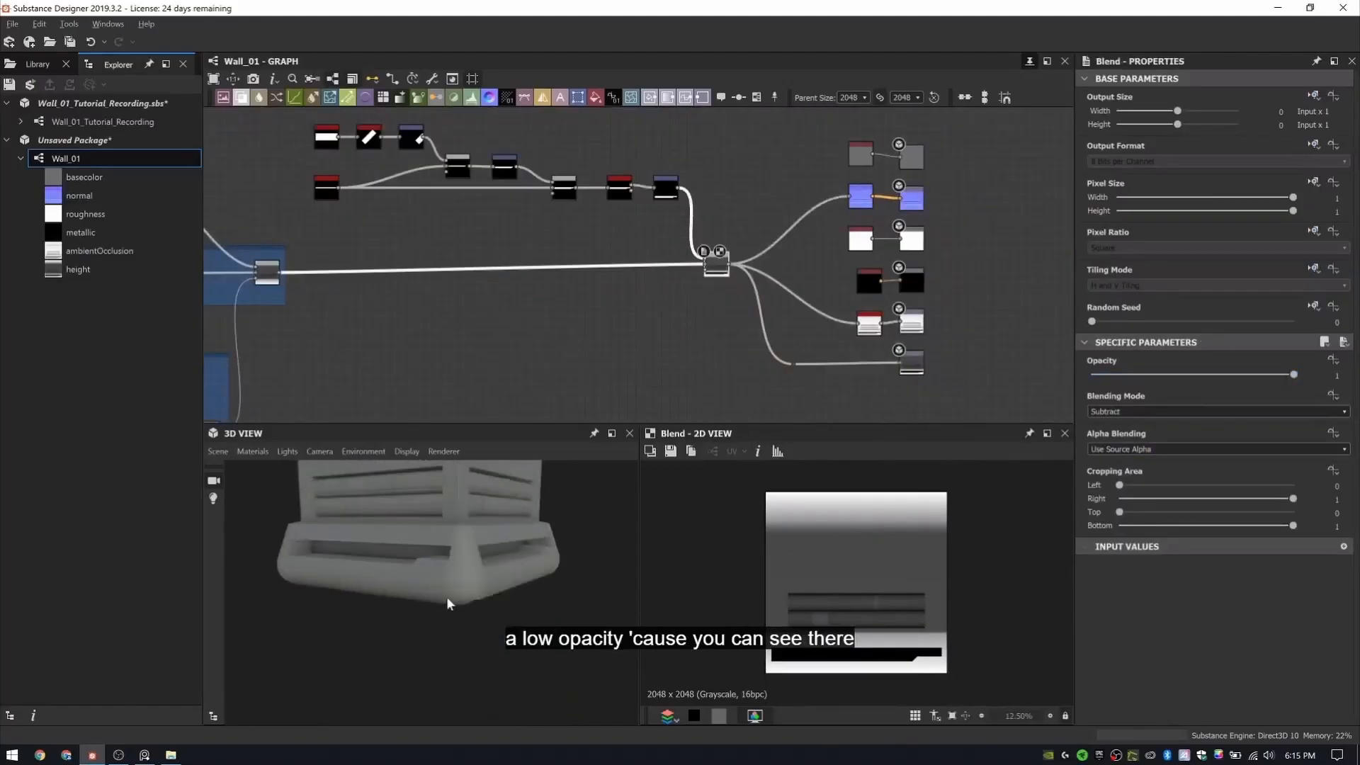
pyautogui.scroll(3, 720, 209)
pyautogui.moveTo(1294, 374); pyautogui.dragTo(1114, 374)
pyautogui.moveTo(486, 598); pyautogui.dragTo(423, 601)
pyautogui.scroll(-5, 617, 273)
# - Frame the base indentation nodes and title the frame "Bottom Pipe Indentation"
pyautogui.moveTo(624, 270); pyautogui.dragTo(709, 284, button='middle')
pyautogui.moveTo(450, 186); pyautogui.dragTo(756, 363)
pyautogui.rightClick(763, 187)
pyautogui.click(820, 228)
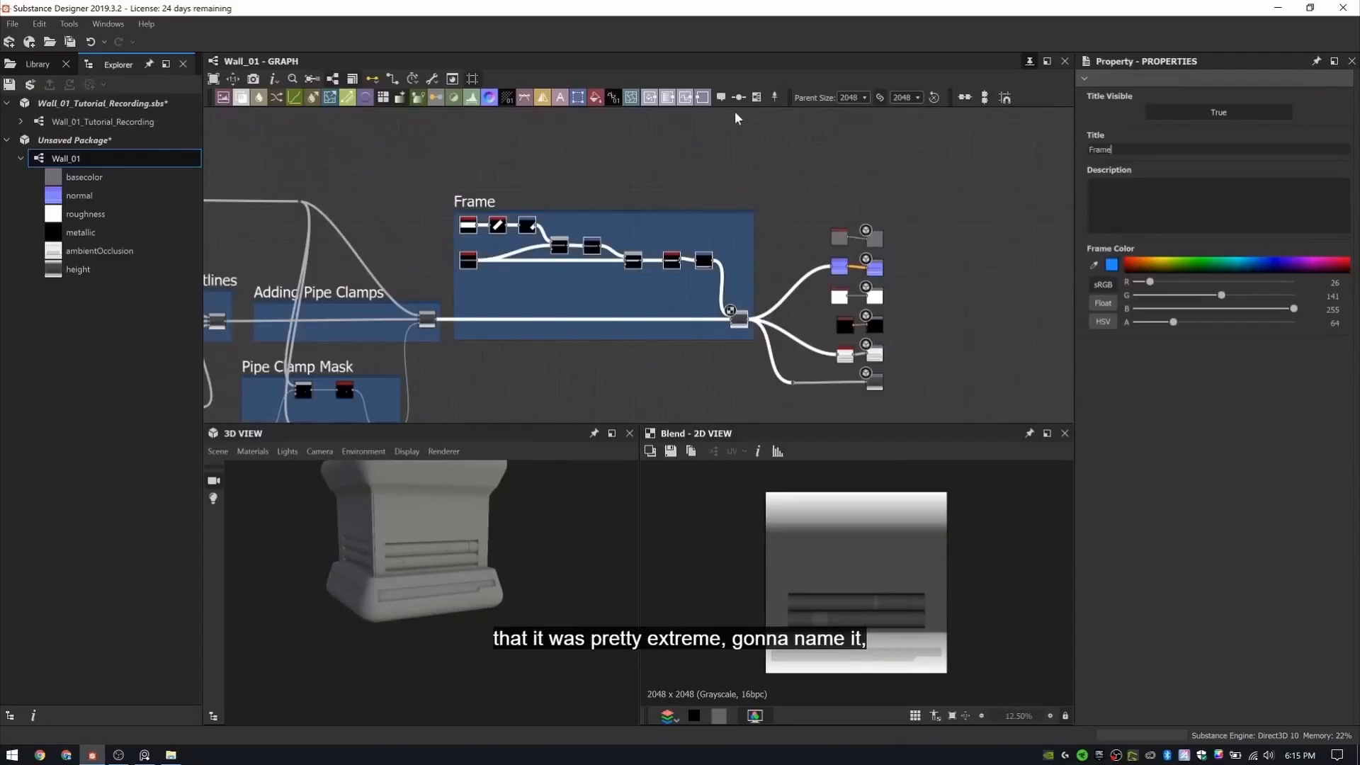
pyautogui.write('Bottom Pupe Indentation')
pyautogui.press('Return')
pyautogui.click(1126, 150)
pyautogui.press('BackSpace')
pyautogui.write('i')
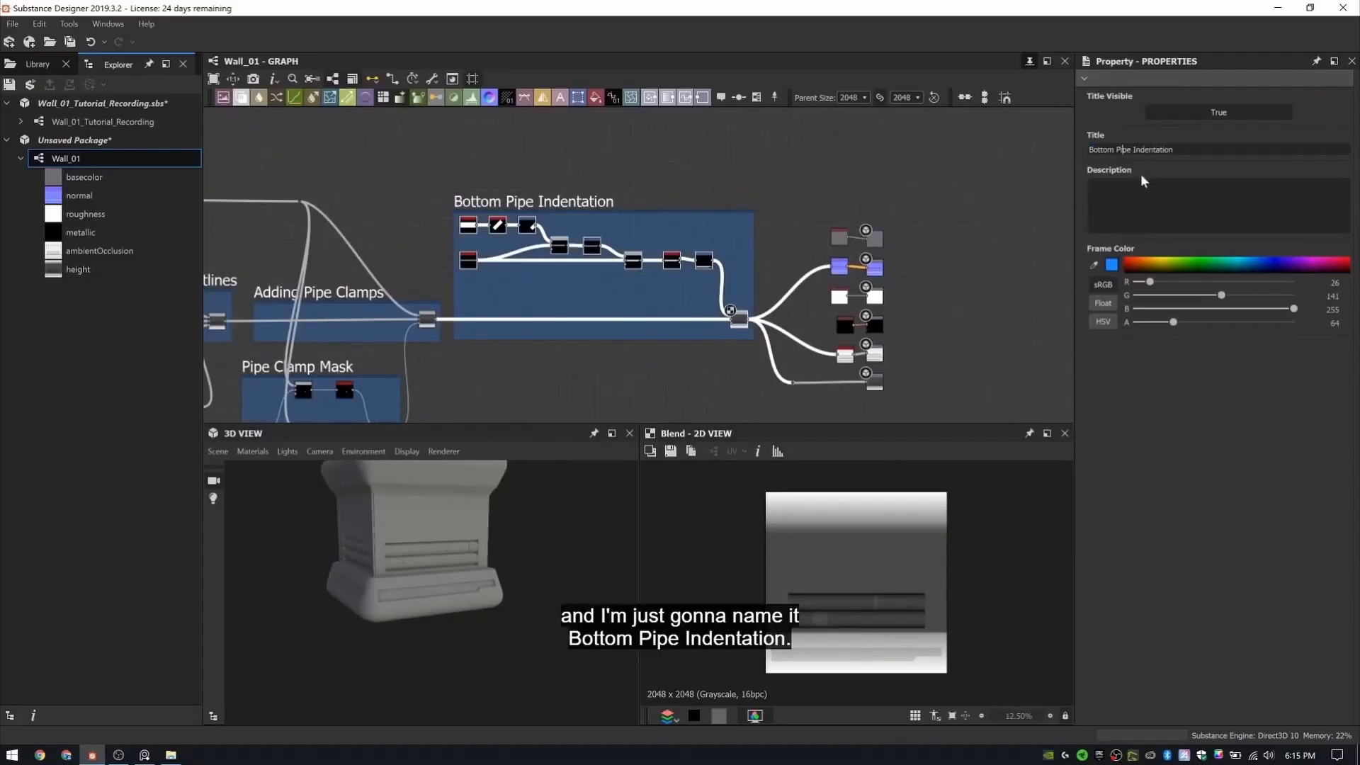
# - Move the framed node network left, away from the output nodes, to make room for more nodes
pyautogui.scroll(-5, 941, 245)
pyautogui.moveTo(315, 180); pyautogui.dragTo(870, 398)
pyautogui.moveTo(843, 262); pyautogui.dragTo(595, 263)
pyautogui.scroll(5, 598, 243)
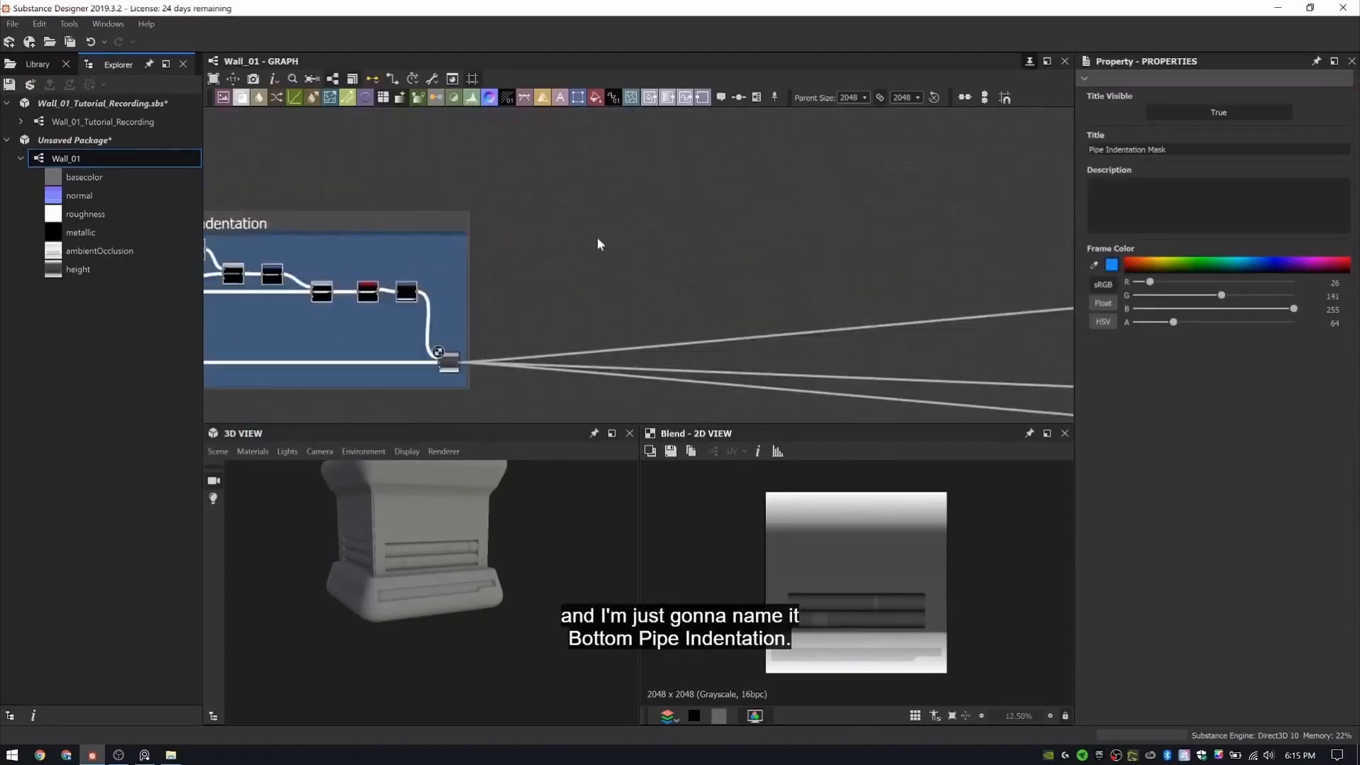
pyautogui.moveTo(492, 594)
pyautogui.mouseDown()
pyautogui.moveTo(454, 598)
pyautogui.moveTo(534, 598)
pyautogui.moveTo(511, 594)
pyautogui.mouseUp()
pyautogui.click(591, 221)
pyautogui.press('space')
pyautogui.write('grad')
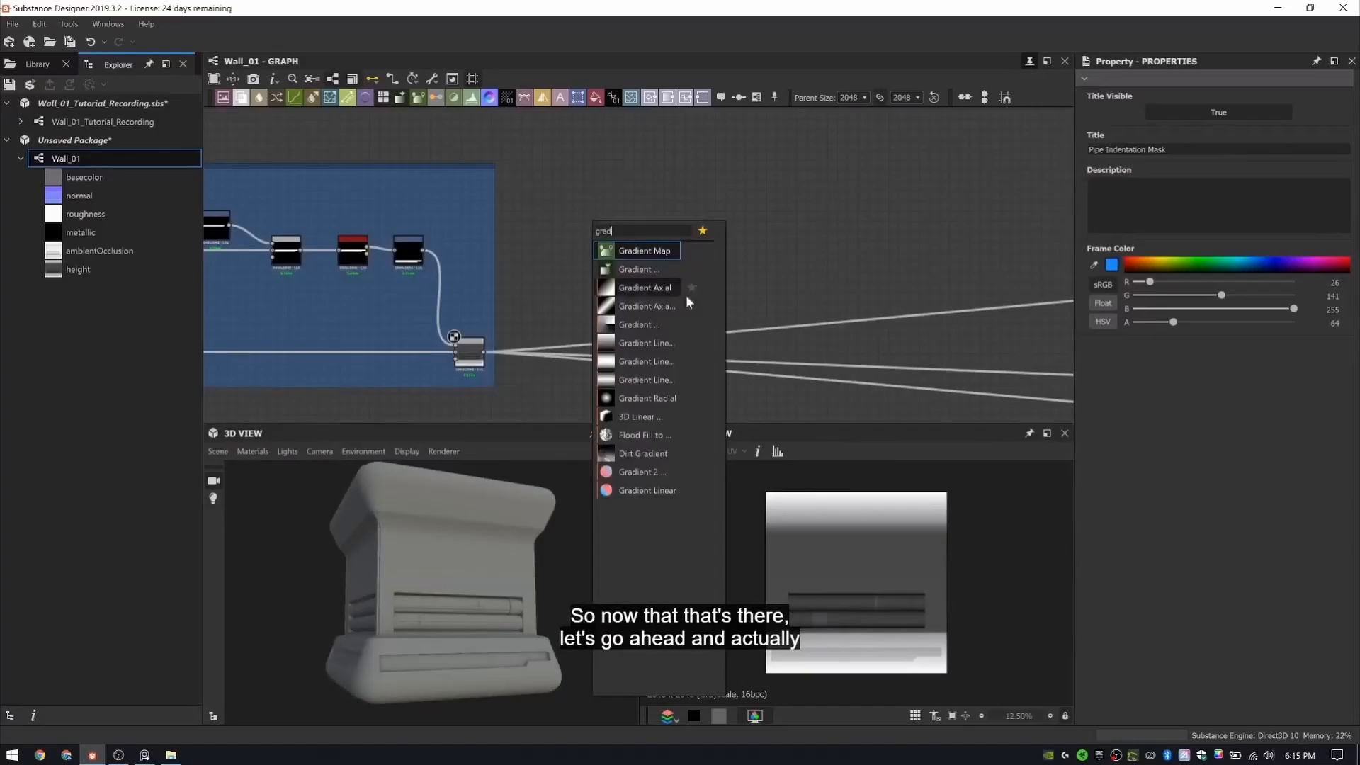
pyautogui.click(673, 289)
pyautogui.scroll(4, 571, 260)
# - Build a chain of Gradient Linear 2, Transformation 2D and Levels nodes that produces dense horizontal stripes
pyautogui.press('space')
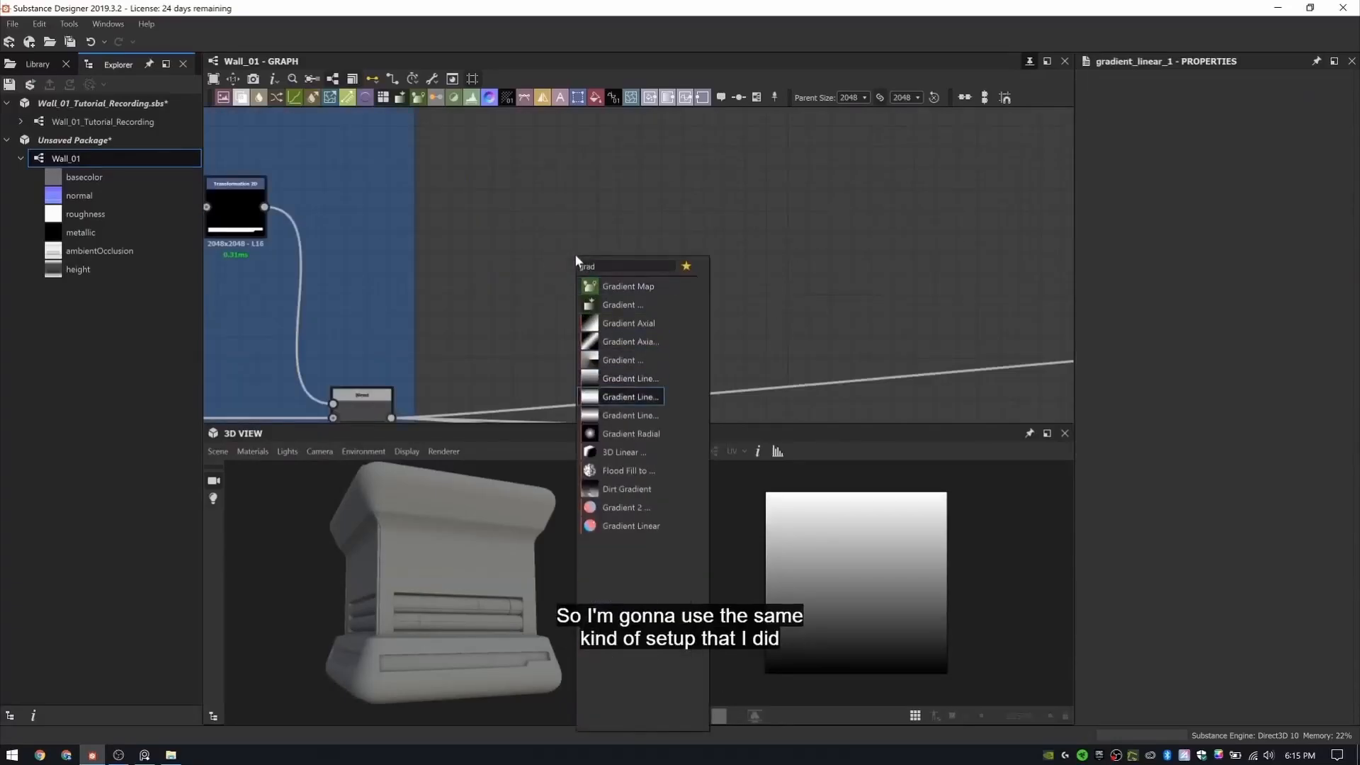
pyautogui.click(623, 394)
pyautogui.press('space')
pyautogui.write('trans')
pyautogui.press('Return')
pyautogui.press('space')
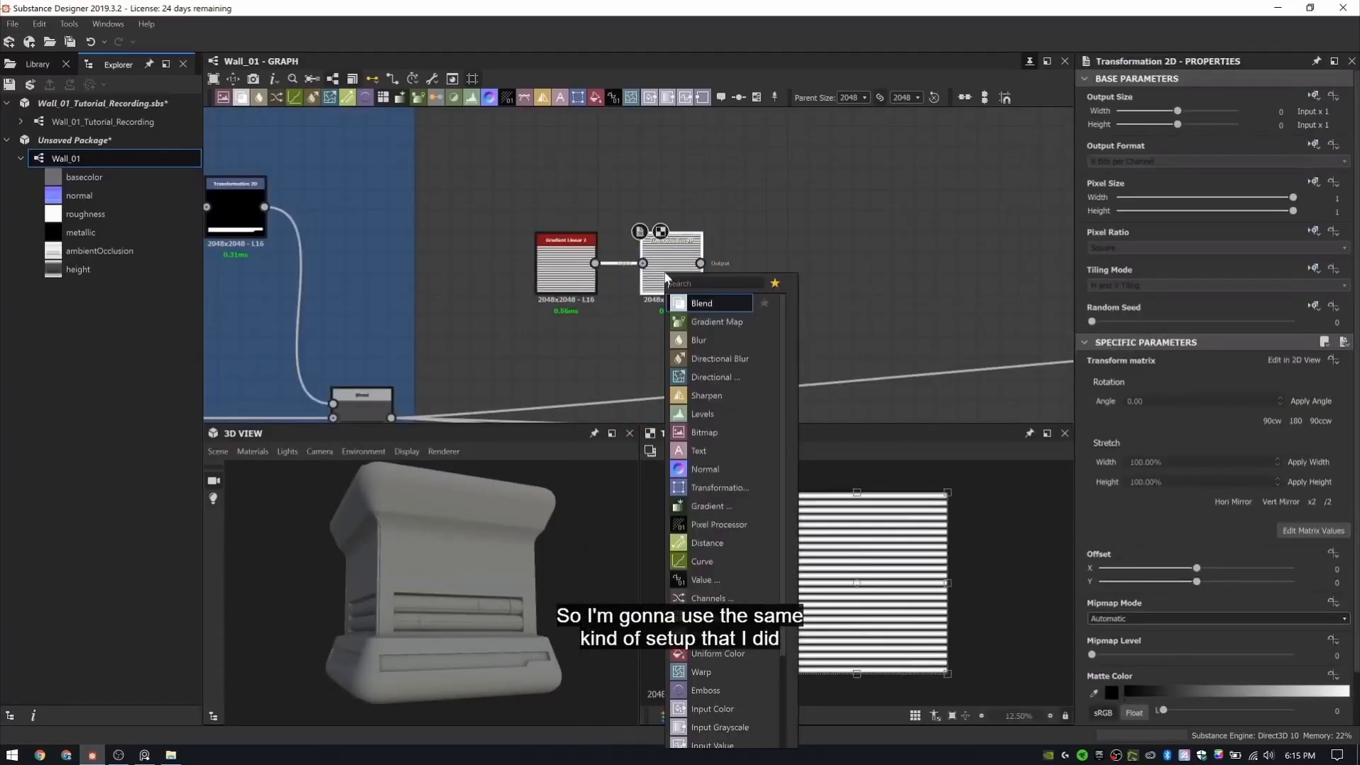
pyautogui.write('lev')
pyautogui.press('Return')
# - Add a Blend node with the Levels stripes as foreground and the bottom indentation result as background
pyautogui.scroll(-2, 1013, 291)
pyautogui.moveTo(1013, 291); pyautogui.dragTo(811, 249, button='middle')
pyautogui.click(824, 235)
pyautogui.press('space')
pyautogui.write('blend')
pyautogui.press('Return')
pyautogui.moveTo(378, 338); pyautogui.dragTo(802, 229)
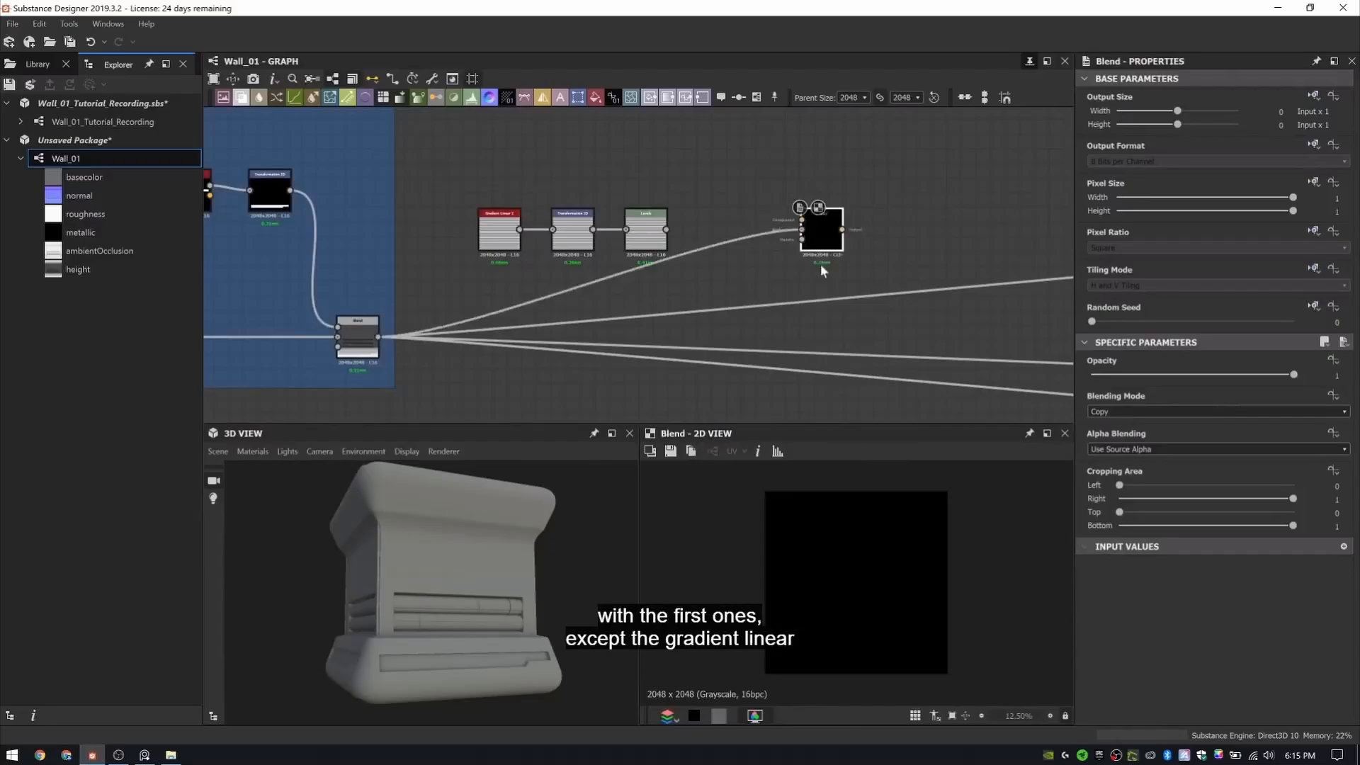
# - Add a Histogram Scan of the transformed indentation shape, with position and contrast at 1, and route it through a dot node into the stripe Blend's mask
pyautogui.scroll(-5, 598, 214)
pyautogui.scroll(3, 471, 284)
pyautogui.moveTo(472, 284); pyautogui.dragTo(615, 322, button='middle')
pyautogui.click(663, 393)
pyautogui.press('space')
pyautogui.write('hist')
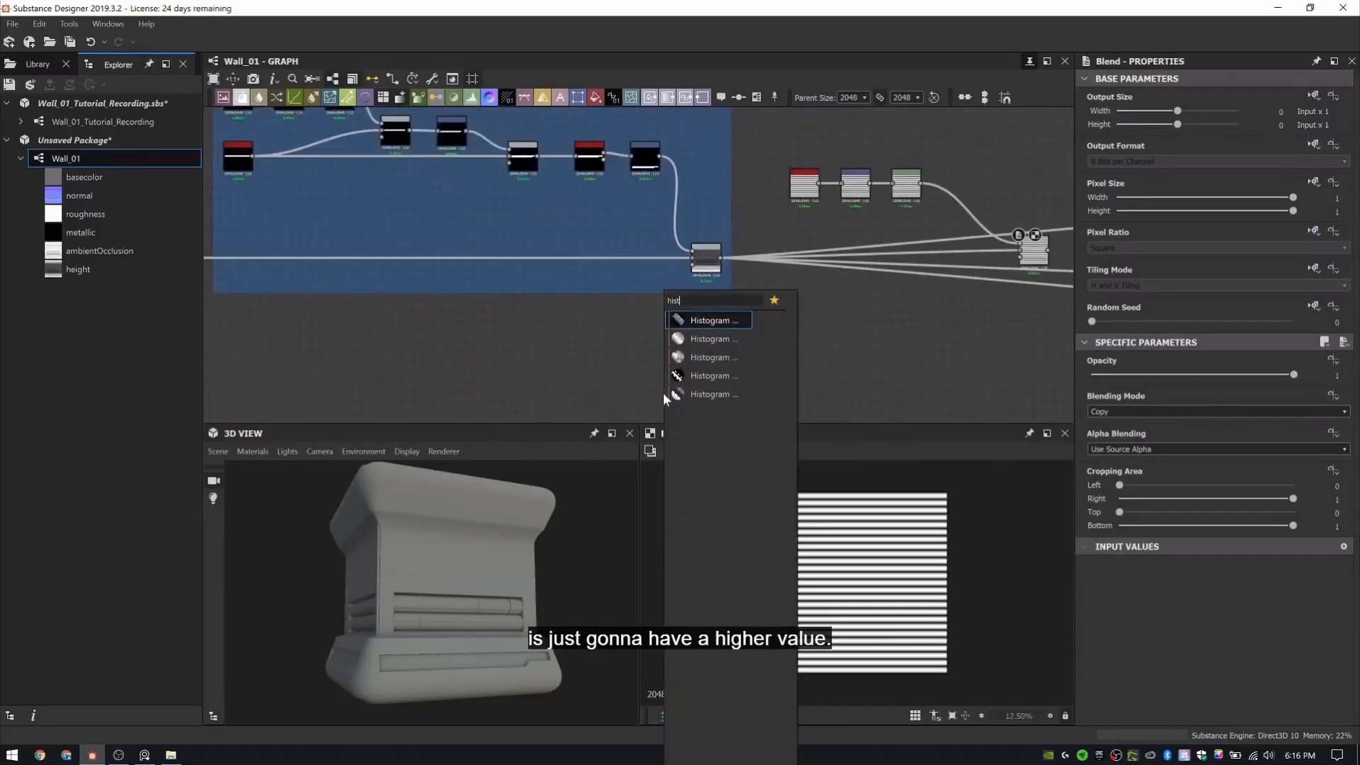
pyautogui.press('Down')
pyautogui.press('Return')
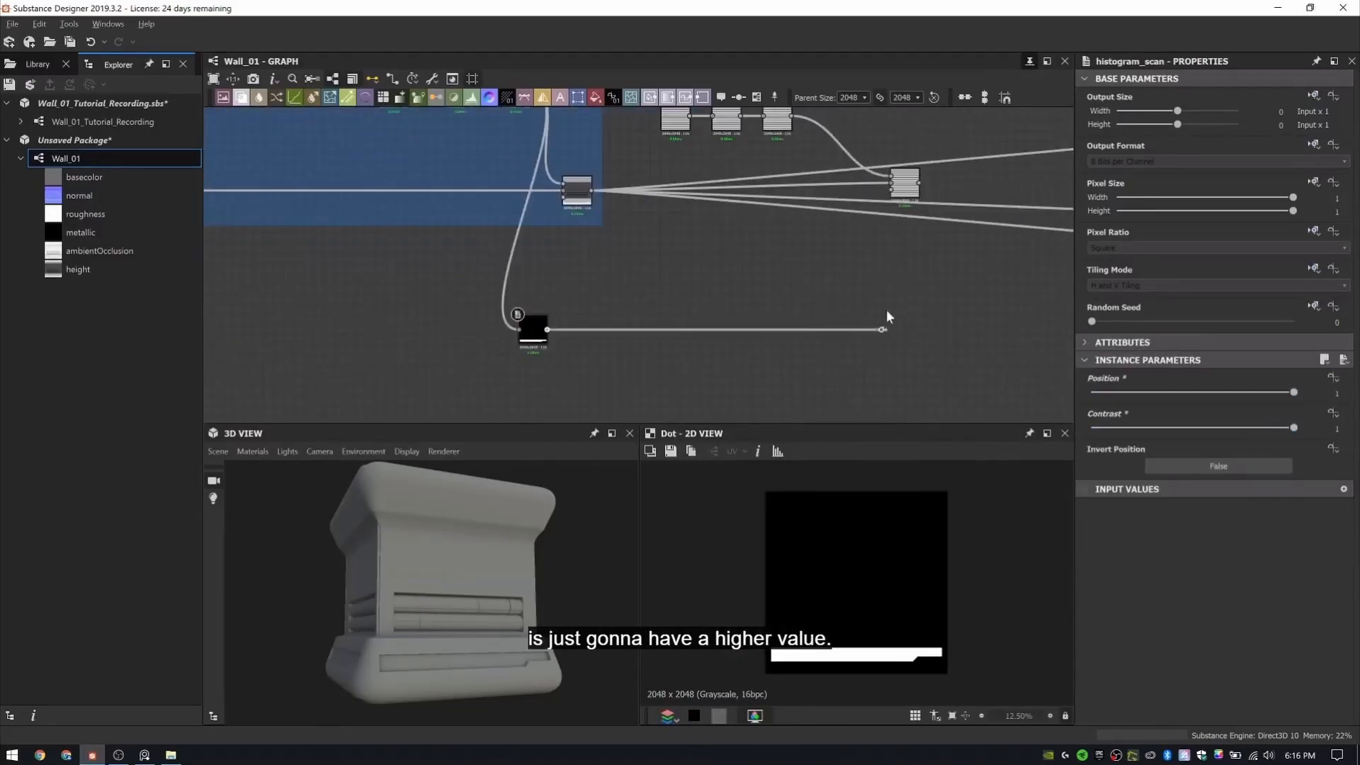
pyautogui.moveTo(888, 315); pyautogui.dragTo(892, 191)
pyautogui.doubleClick(905, 183)
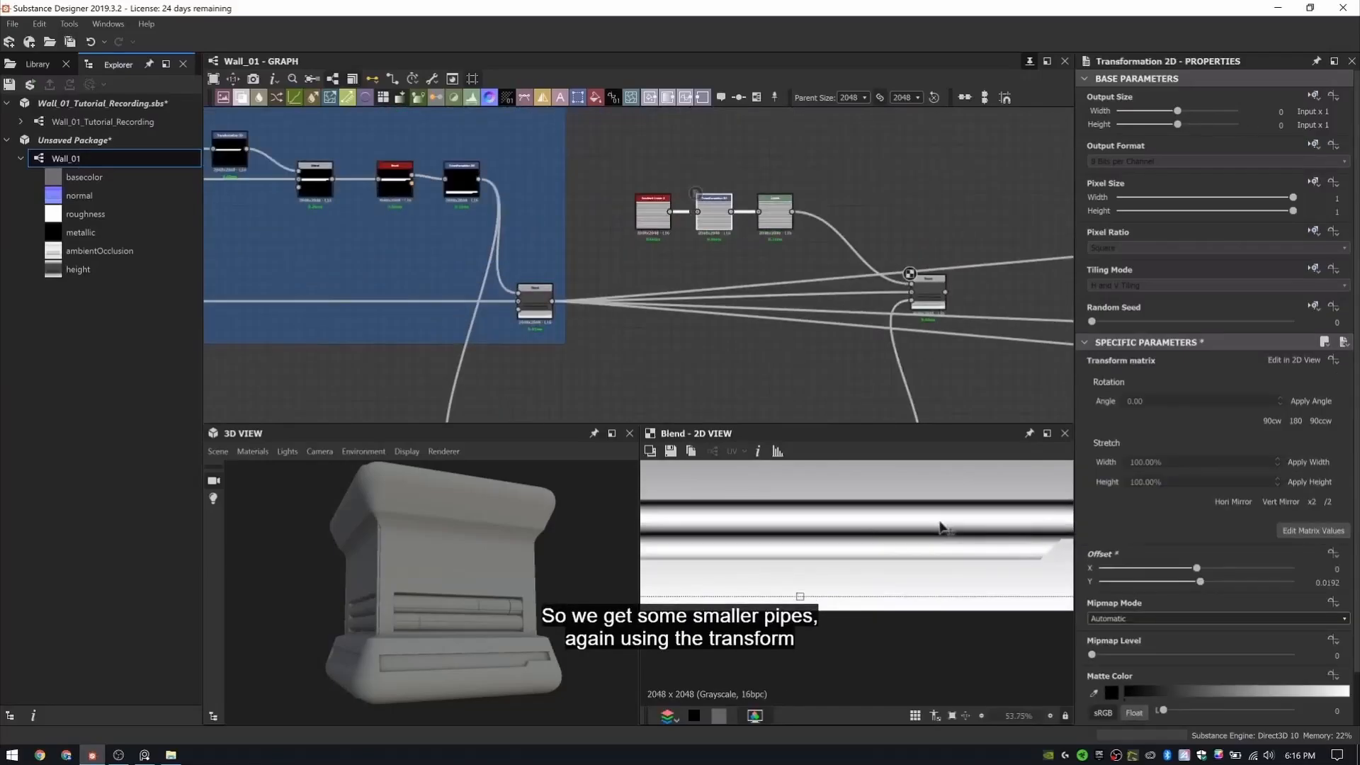
# - Offset the stripes' Transformation 2D vertically so two small pipes line up inside the bottom indentation
pyautogui.moveTo(942, 528)
pyautogui.mouseDown()
pyautogui.moveTo(917, 517)
pyautogui.moveTo(932, 534)
pyautogui.mouseUp()
pyautogui.write('2')
pyautogui.press('Return')
# - Set the small-pipe Blend's opacity to 0.32
pyautogui.scroll(2, 826, 253)
pyautogui.click(974, 312)
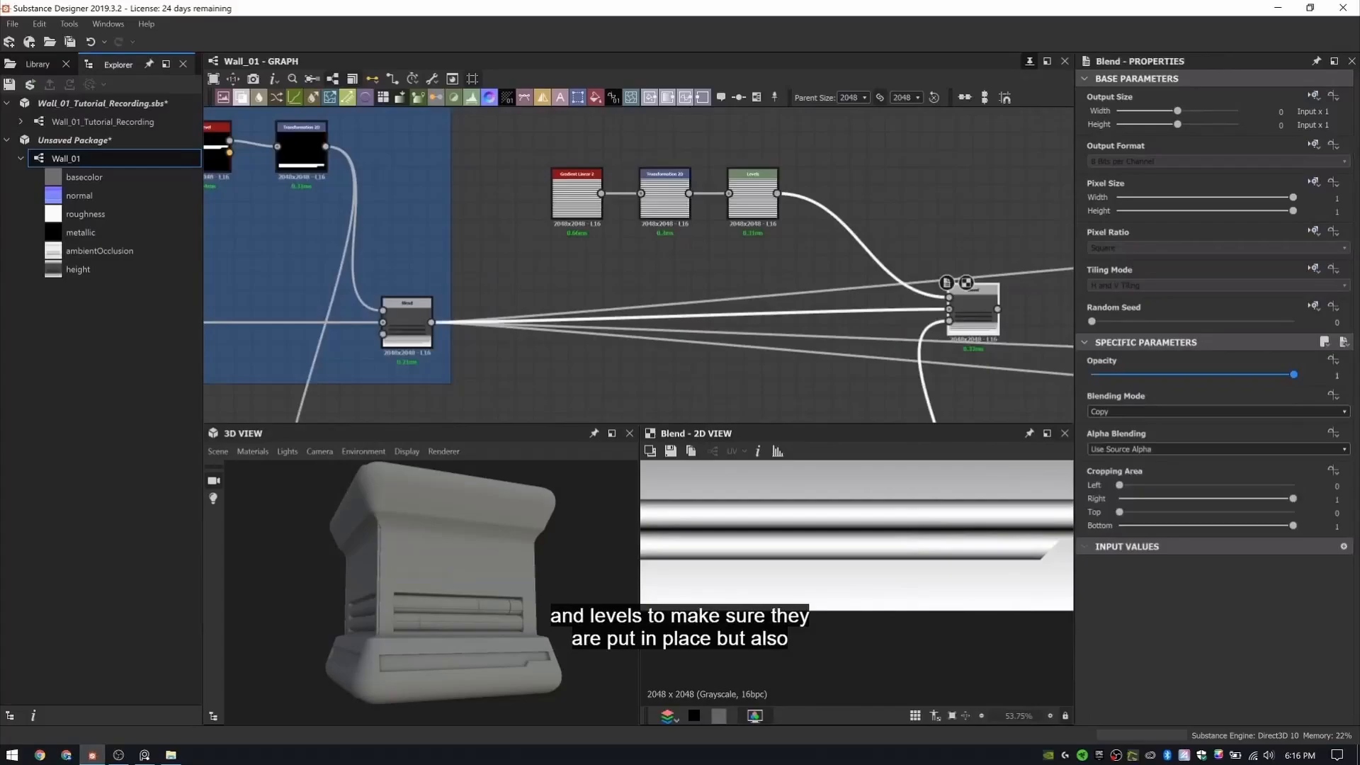
pyautogui.write('.32')
pyautogui.press('Return')
pyautogui.scroll(-6, 841, 567)
pyautogui.scroll(4, 841, 567)
pyautogui.scroll(-4, 853, 280)
# - Reroute the output connections from the bottom indentation Blend to the small-pipe Blend and check the pipes on the 3D model
pyautogui.moveTo(753, 179); pyautogui.dragTo(623, 115, button='middle')
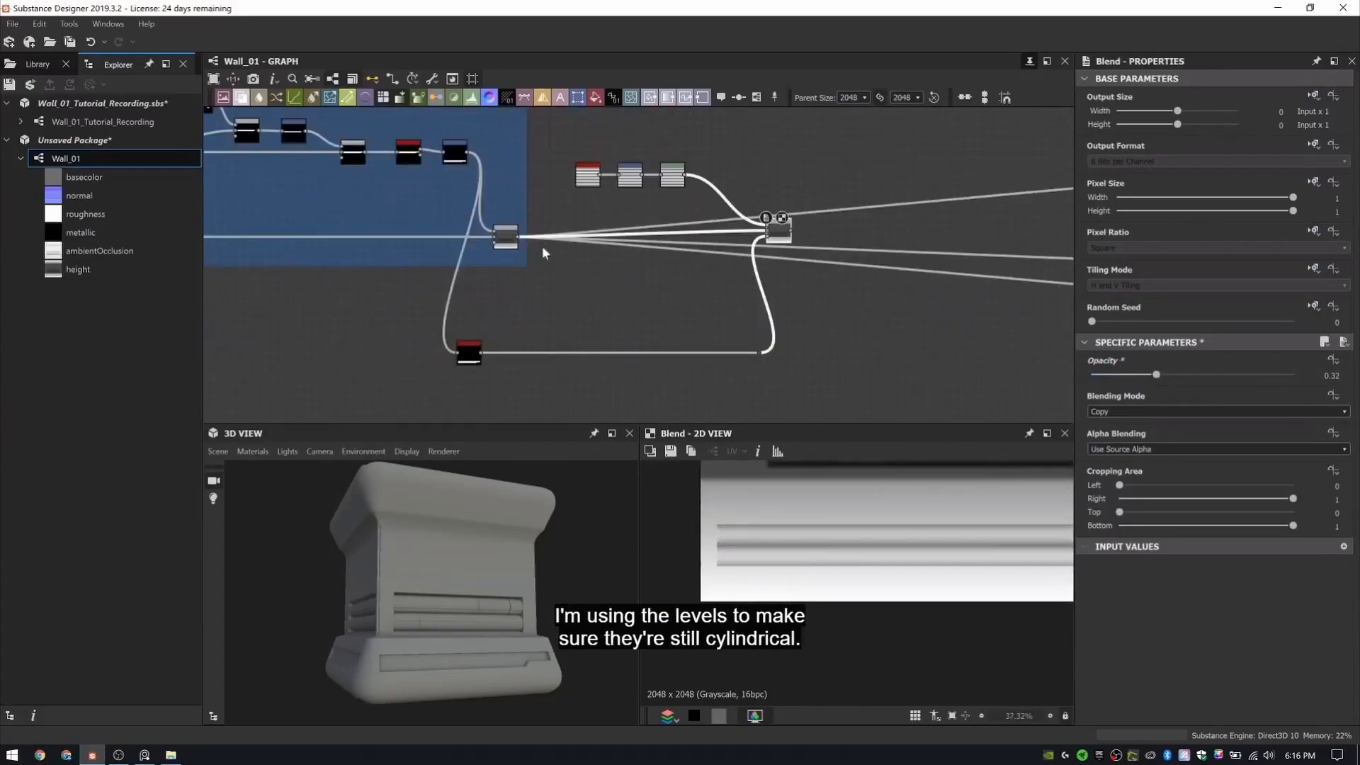
pyautogui.keyDown('shift'); pyautogui.moveTo(518, 237); pyautogui.dragTo(792, 230); pyautogui.keyUp('shift')
pyautogui.scroll(5, 525, 602)
pyautogui.moveTo(524, 601); pyautogui.dragTo(439, 581)
pyautogui.scroll(4, 711, 176)
pyautogui.scroll(4, 622, 154)
# - Shift the midtone of the stripes' Levels node toward the shadows to round out the small pipes
pyautogui.click(625, 159)
pyautogui.scroll(-3, 843, 560)
pyautogui.moveTo(843, 545); pyautogui.dragTo(810, 653, button='middle')
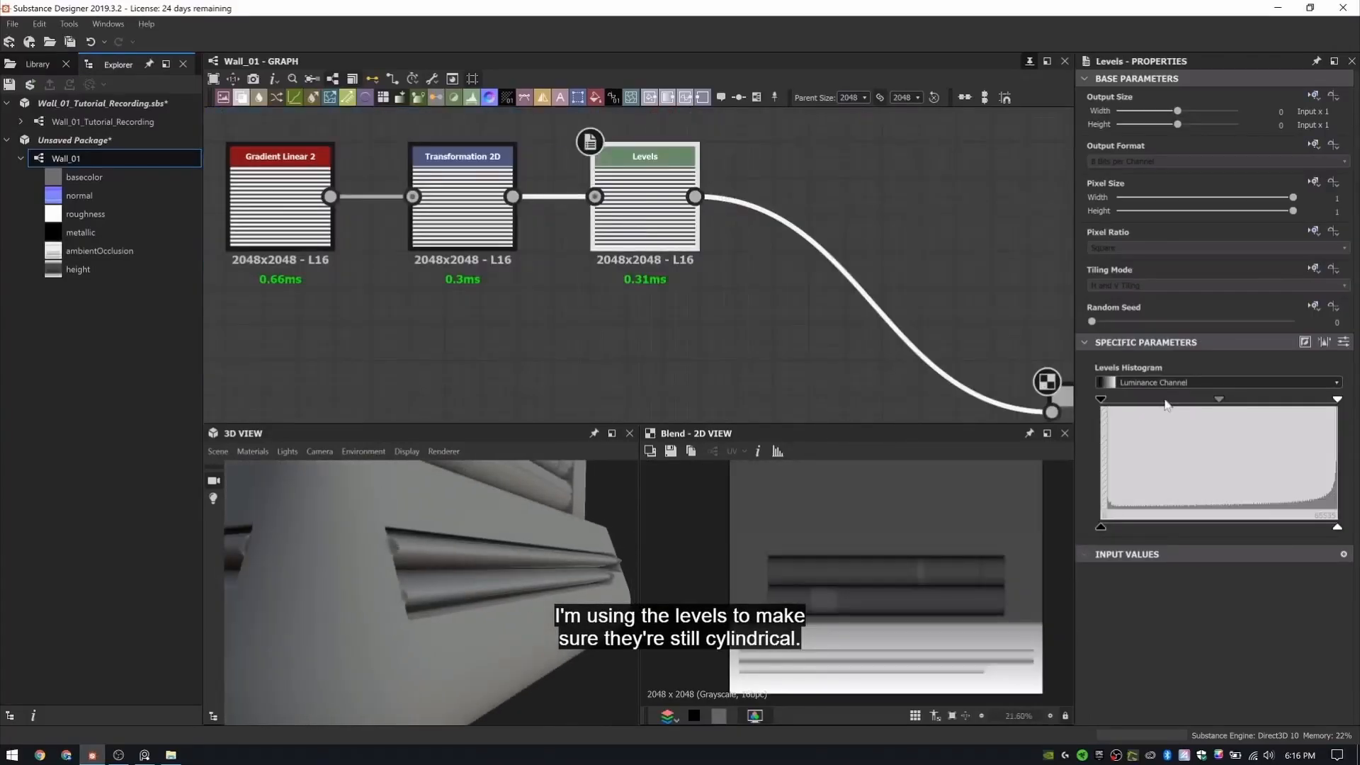
pyautogui.moveTo(1219, 401); pyautogui.dragTo(1159, 404)
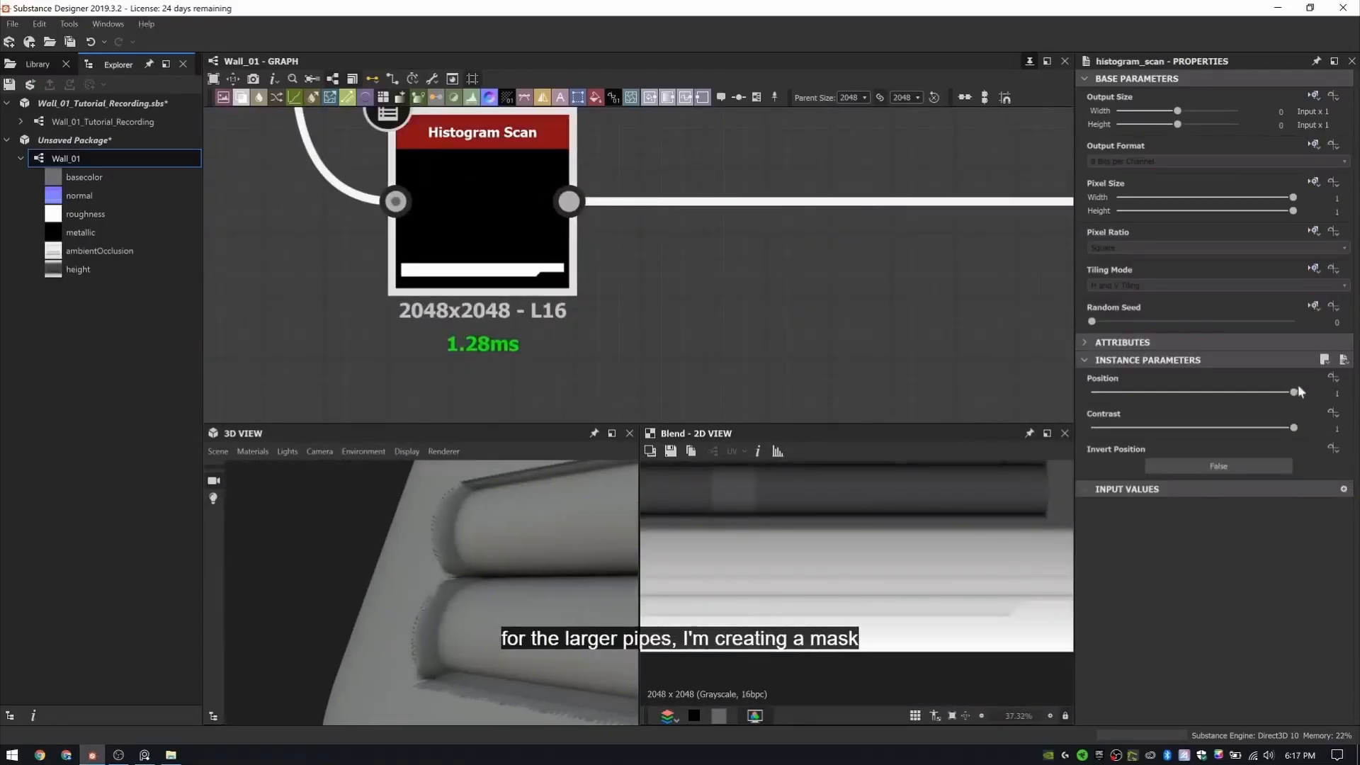
# - Soften the Histogram Scan mask by setting its contrast to 0.58 and its position to 0.52
pyautogui.moveTo(1298, 392); pyautogui.dragTo(1124, 407)
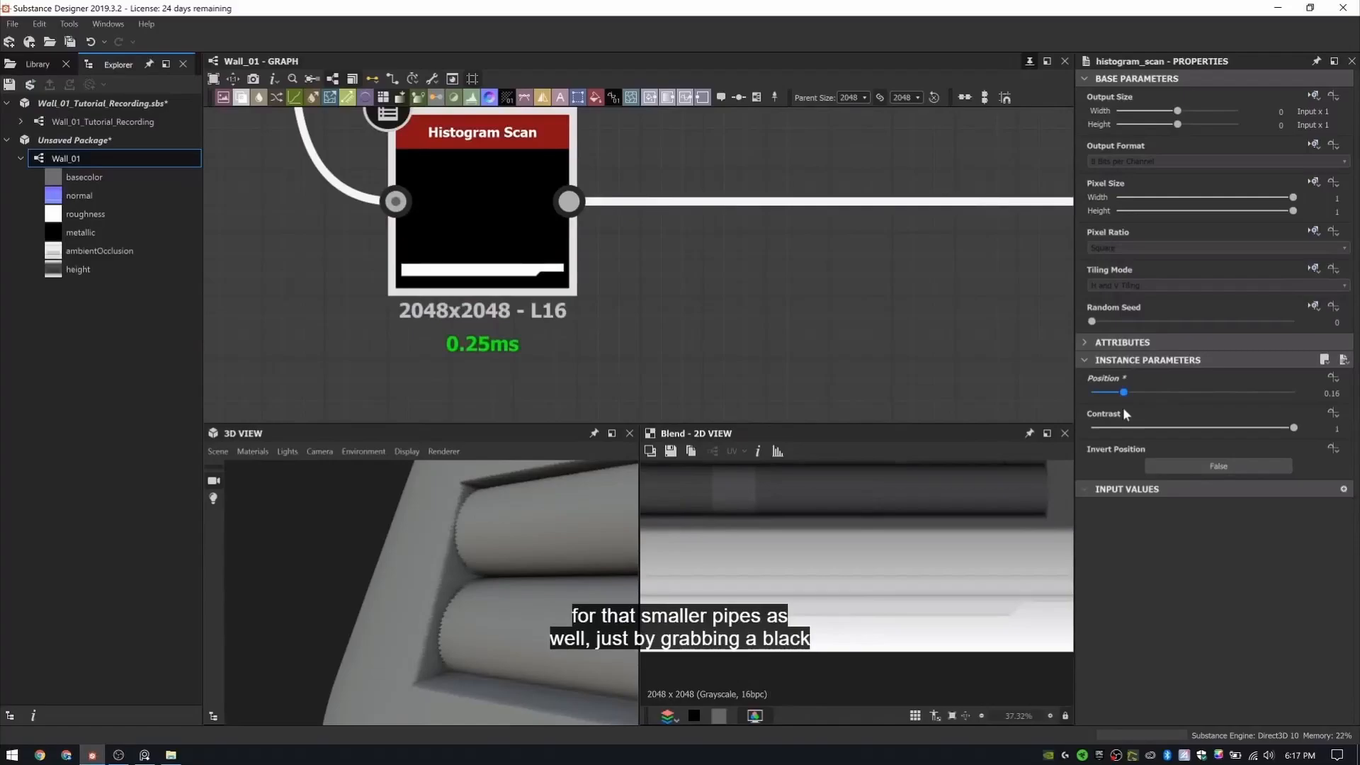
pyautogui.moveTo(526, 590); pyautogui.dragTo(312, 552, button='middle')
pyautogui.moveTo(1294, 428); pyautogui.dragTo(1235, 437)
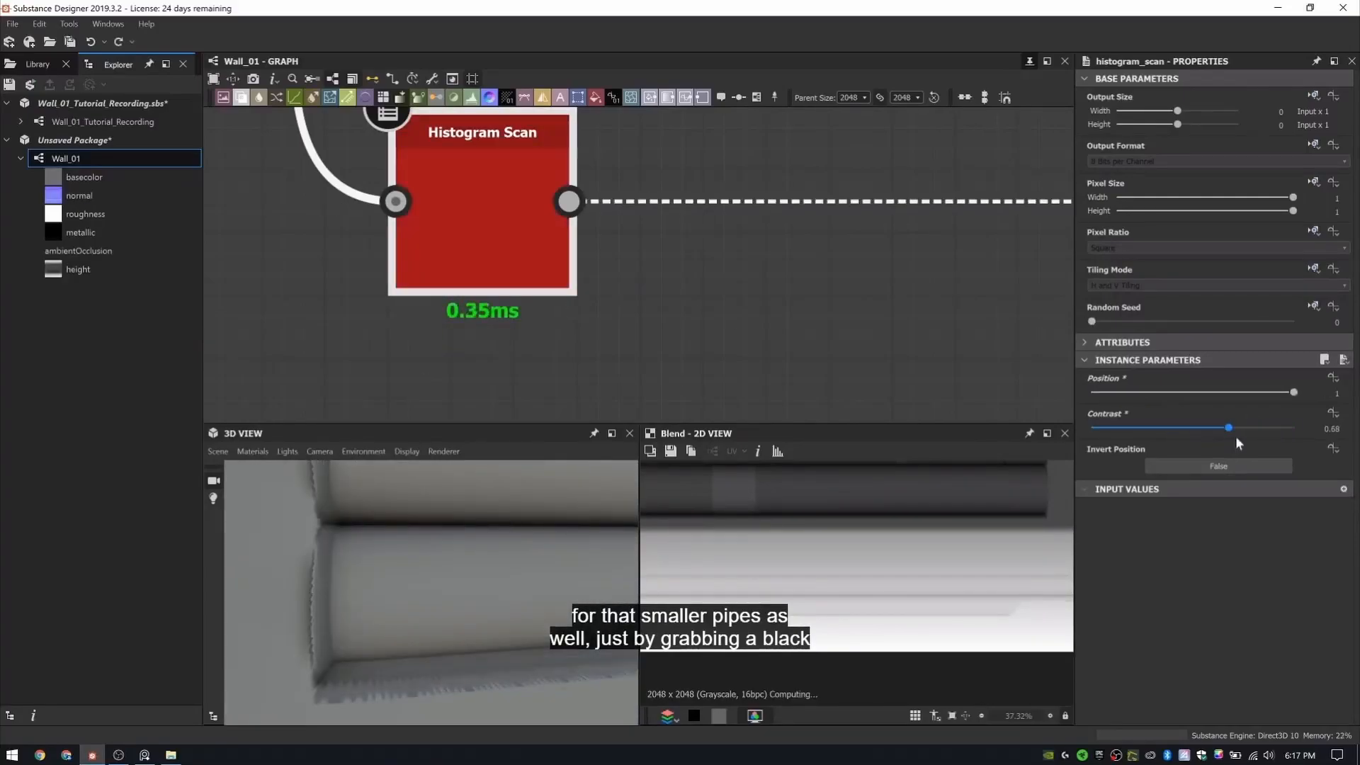
pyautogui.moveTo(1235, 437); pyautogui.dragTo(1208, 437)
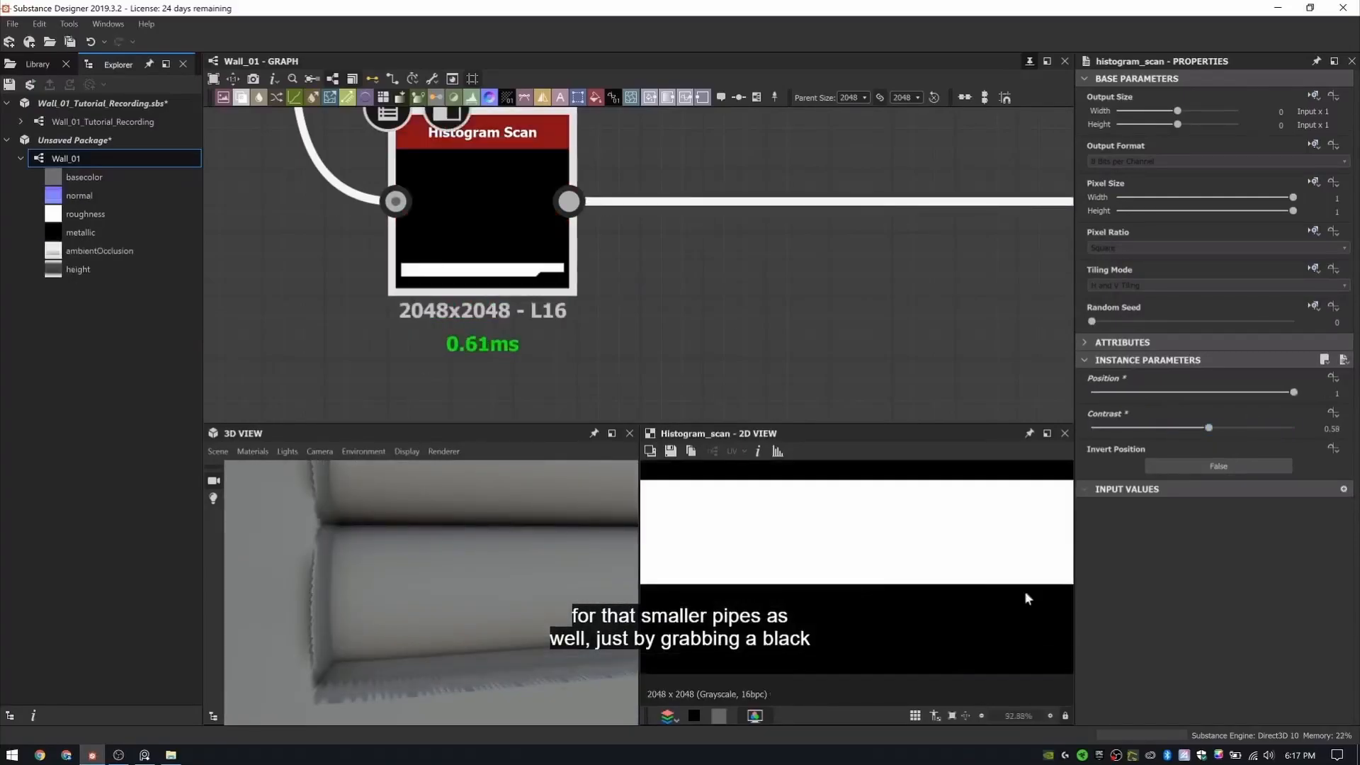
pyautogui.moveTo(1294, 392); pyautogui.dragTo(1174, 397)
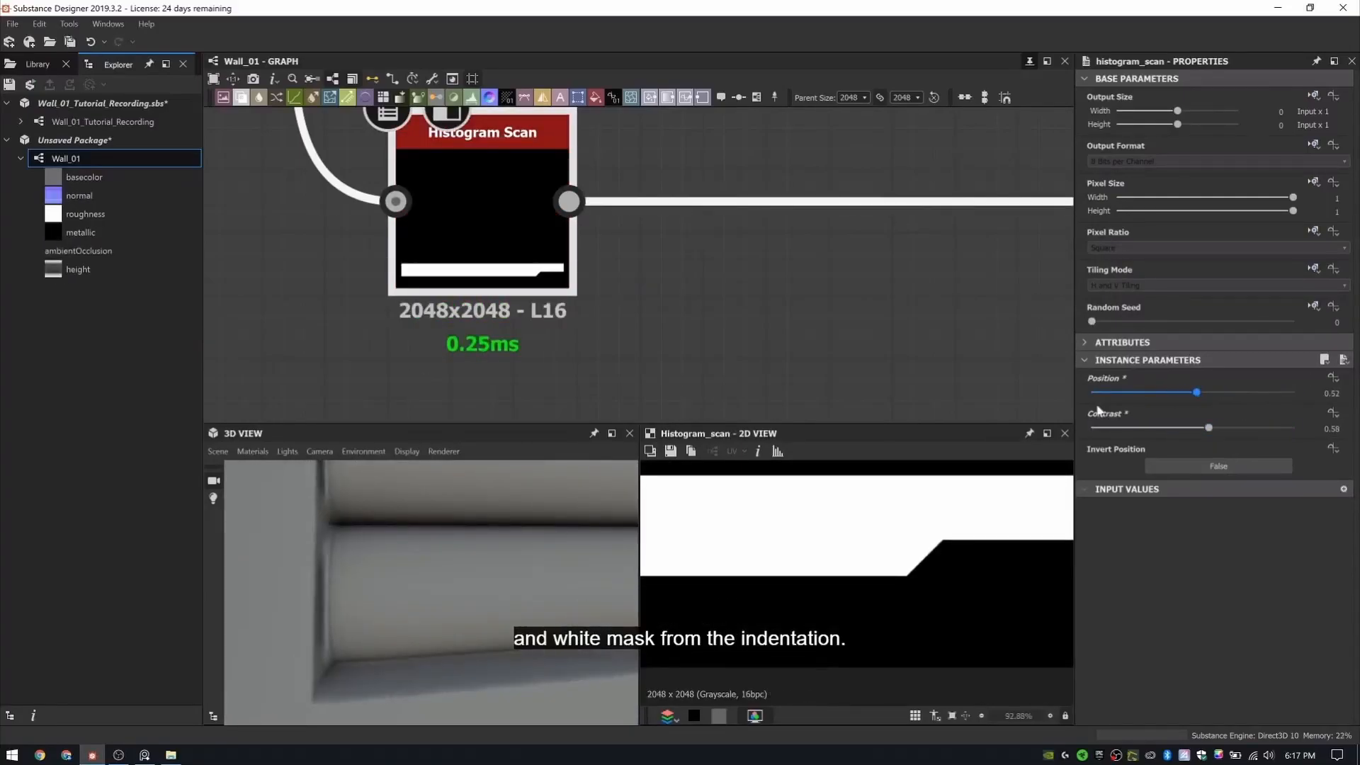
# - Inspect the pipe edges in 3D and lower the Histogram Scan's position further
pyautogui.scroll(-5, 425, 540)
pyautogui.moveTo(425, 540); pyautogui.dragTo(504, 549)
pyautogui.scroll(3, 504, 550)
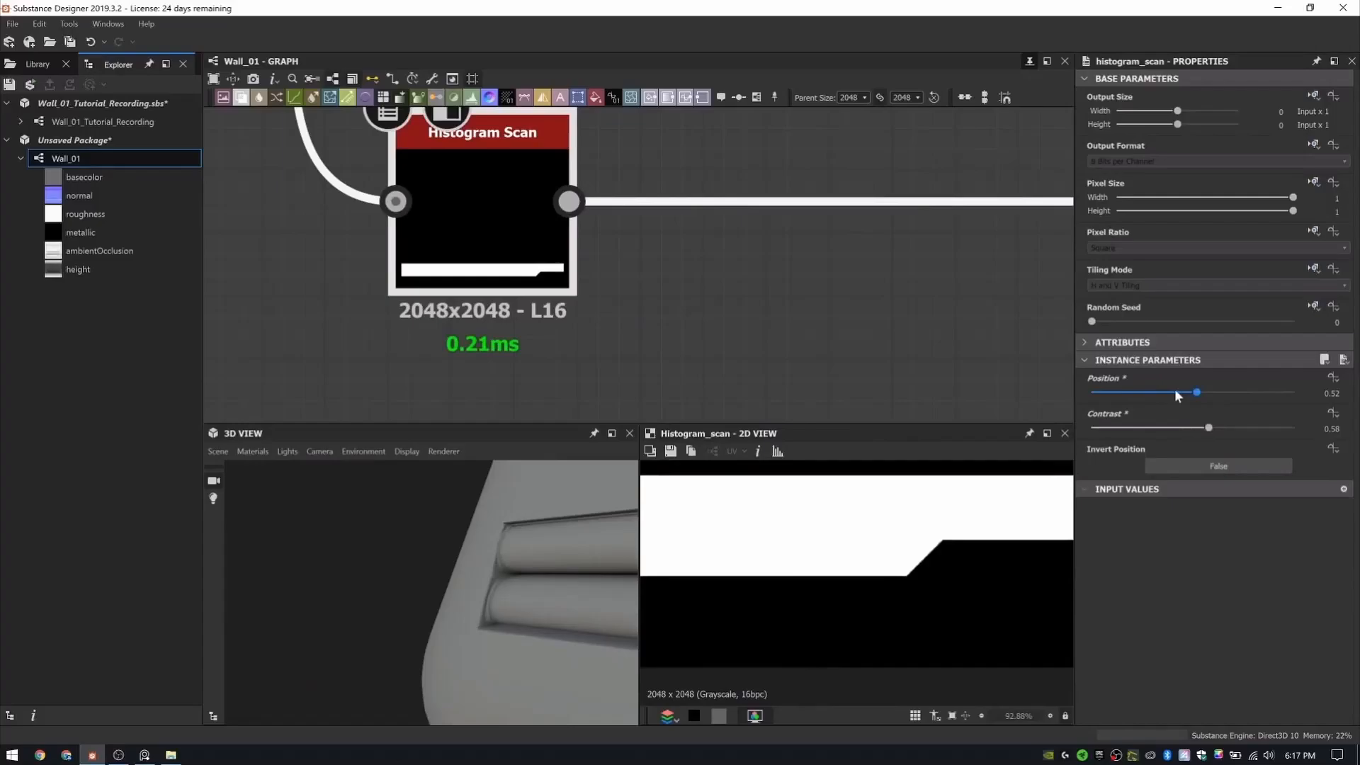
pyautogui.moveTo(1178, 396); pyautogui.dragTo(1154, 392)
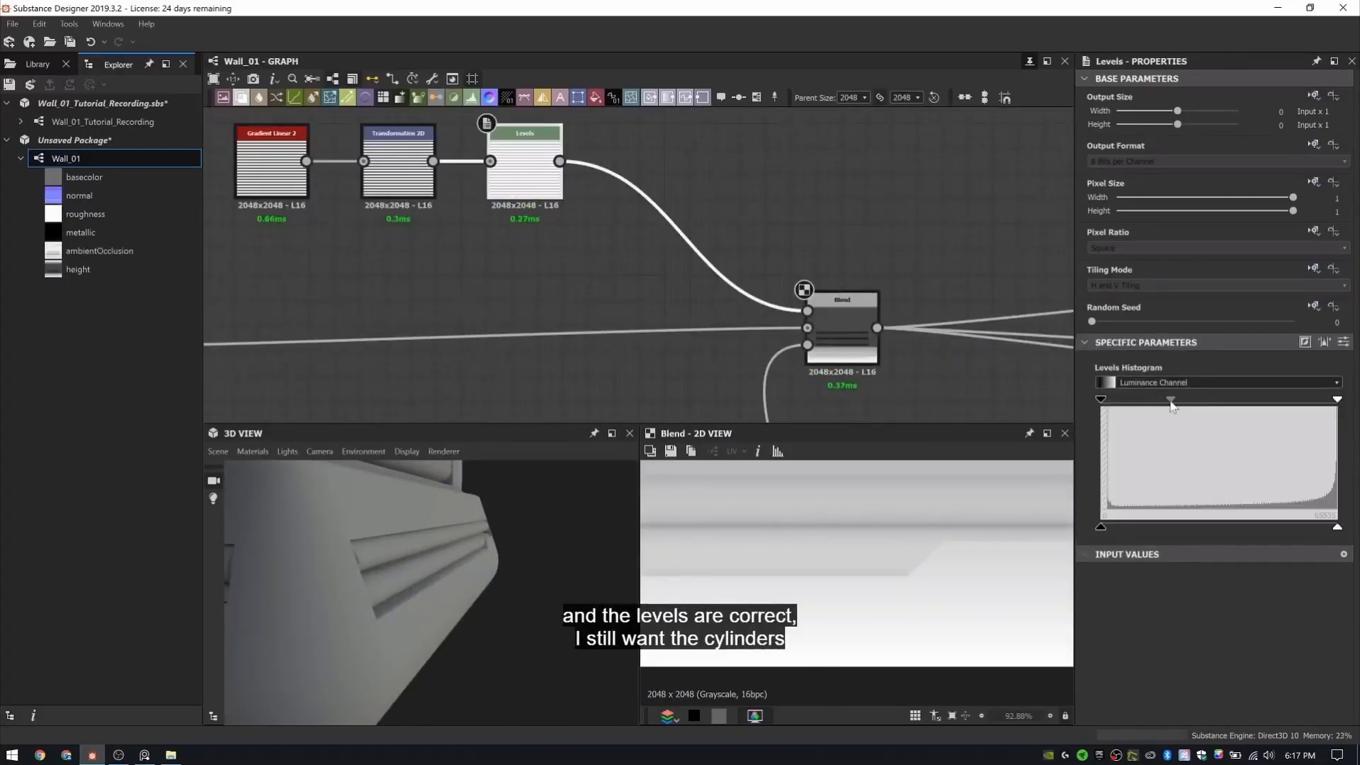
# - Move the Levels midtone back toward the center and set the small-pipe Blend's opacity to 0.28
pyautogui.moveTo(1170, 401); pyautogui.dragTo(1201, 403)
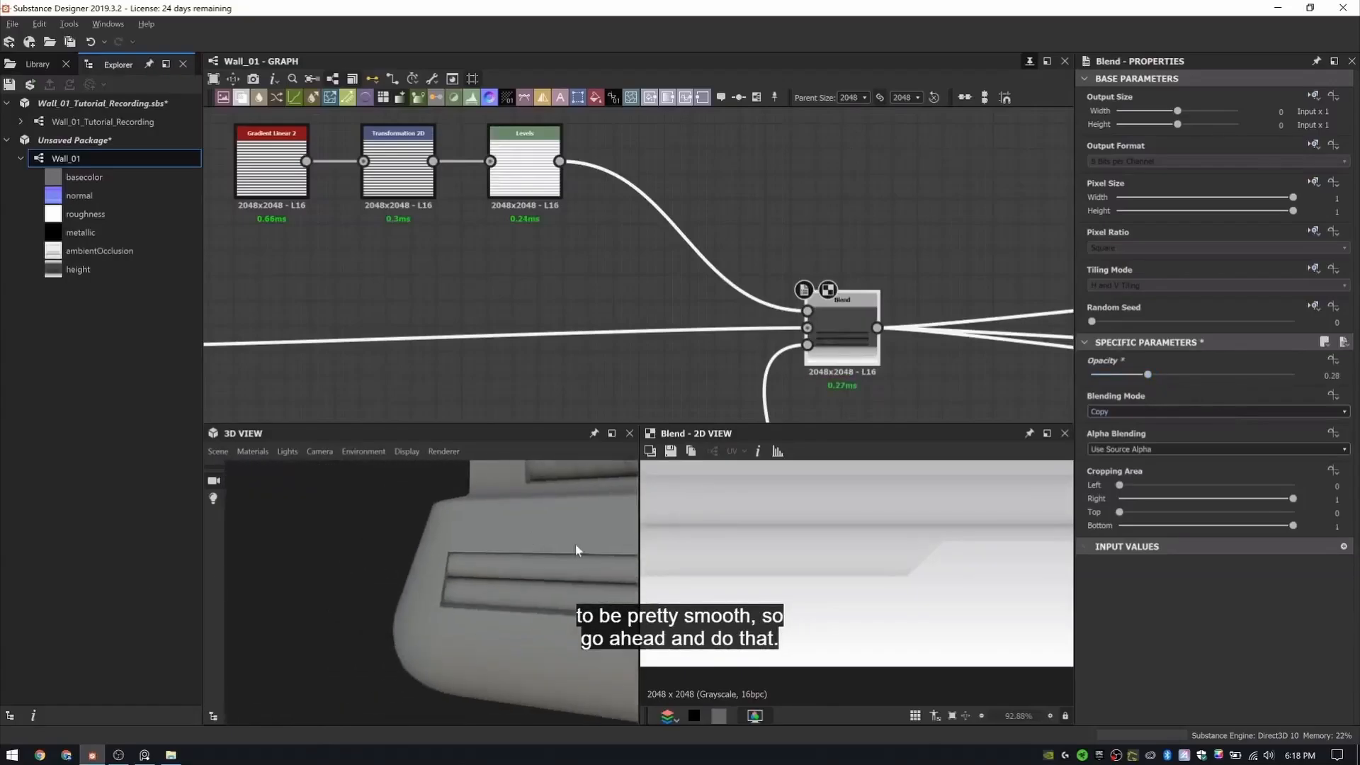
pyautogui.scroll(-6, 560, 544)
pyautogui.moveTo(554, 545); pyautogui.dragTo(346, 610)
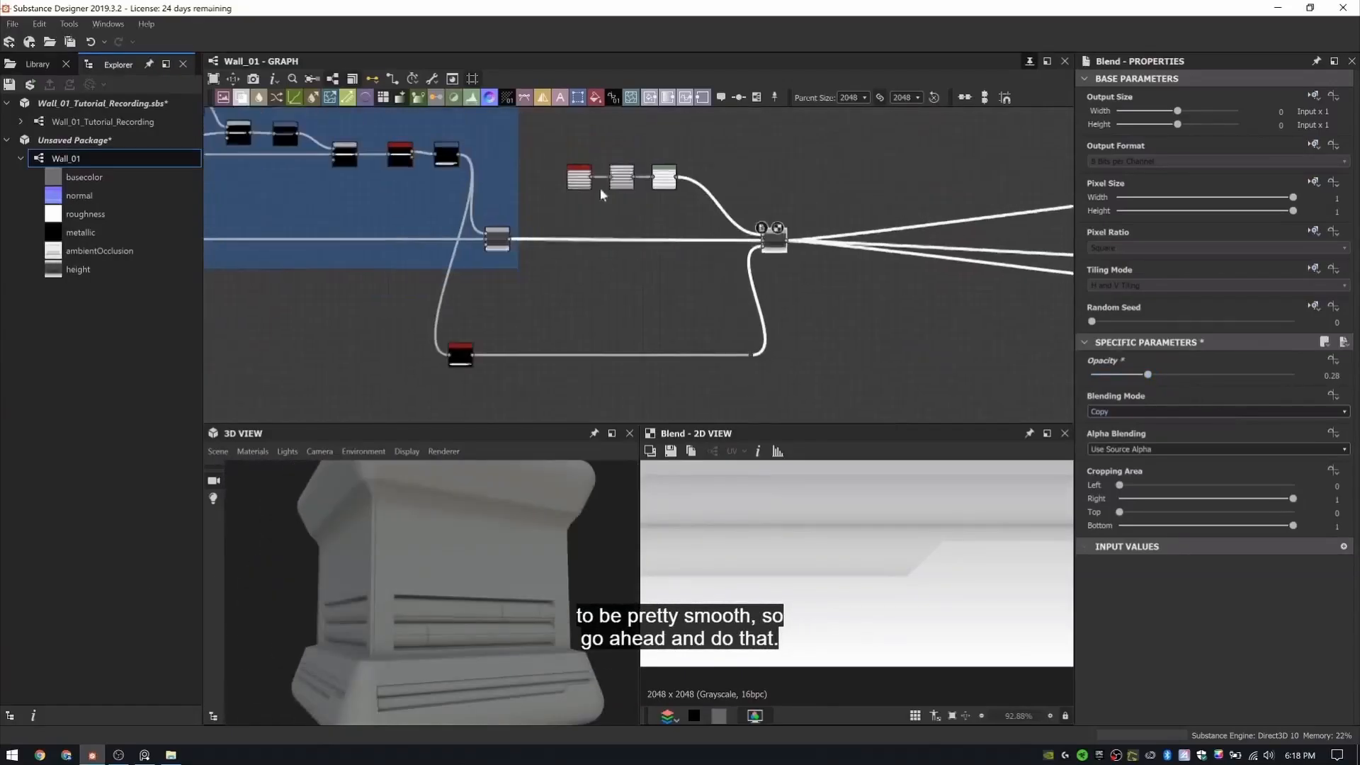
# - Frame the stripe nodes and their Blend, and title the frame "Adding Small Pipes"
pyautogui.rightClick(808, 170)
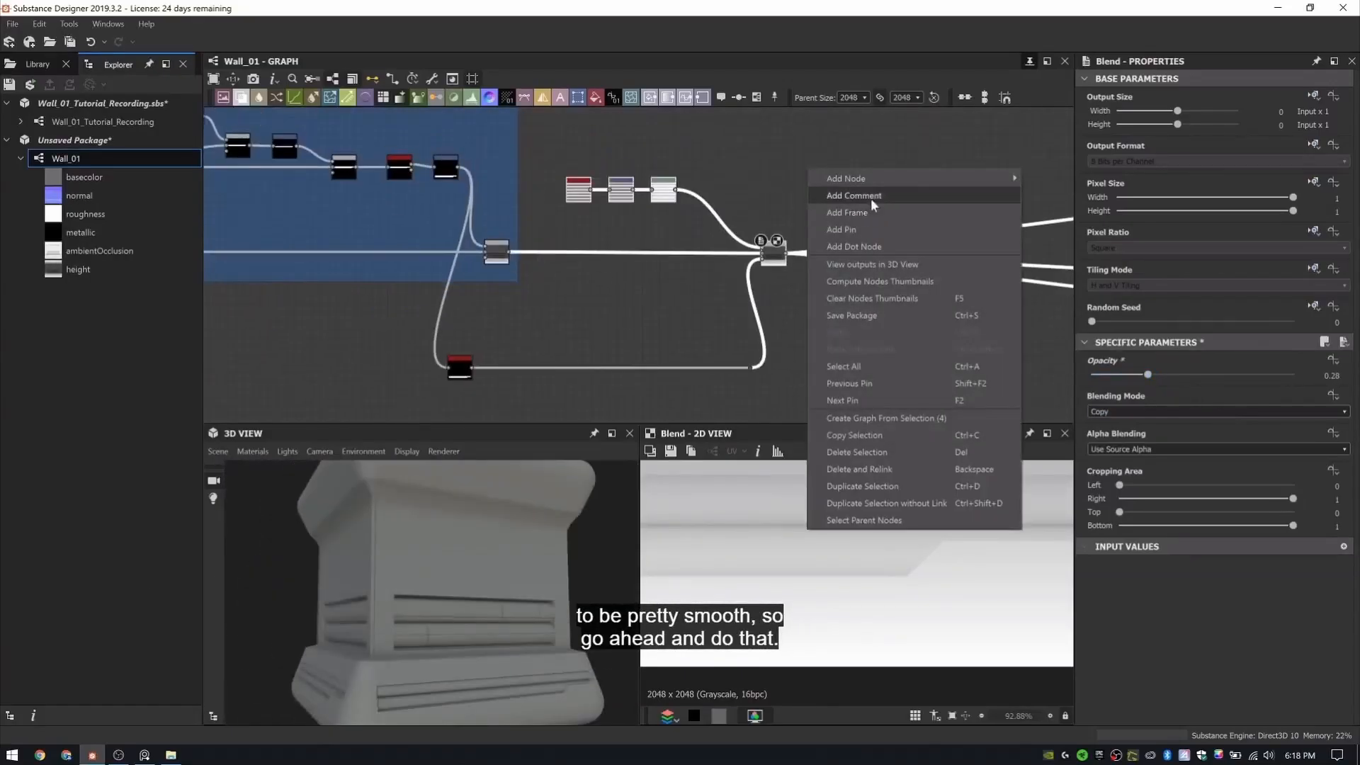
pyautogui.click(843, 202)
pyautogui.write('Adding Small Pi')
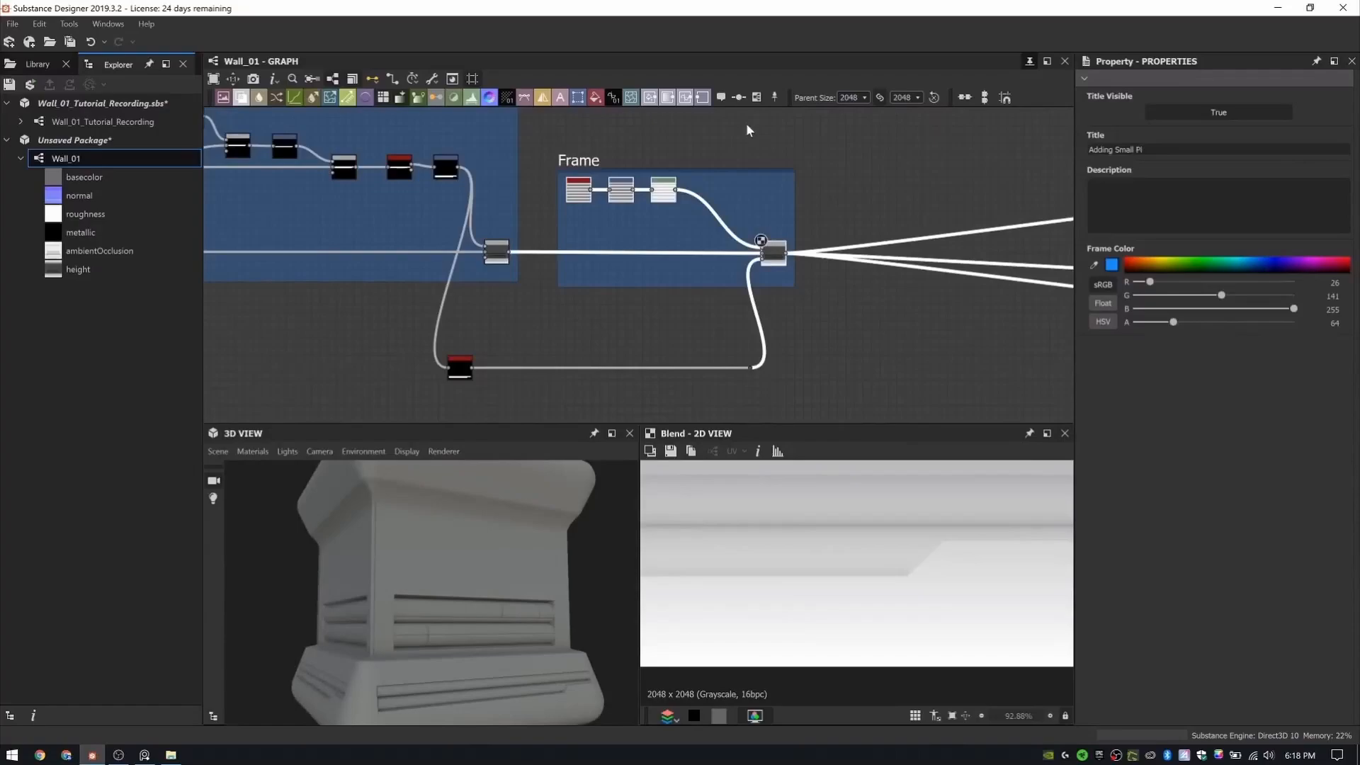
pyautogui.write('pes')
pyautogui.press('Return')
# - Frame the red mask node below the small pipes and title the frame "Bottom Pipe Indentation Mask"
pyautogui.moveTo(469, 280); pyautogui.dragTo(469, 196, button='middle')
pyautogui.moveTo(425, 319); pyautogui.dragTo(531, 205)
pyautogui.rightClick(532, 205)
pyautogui.click(546, 229)
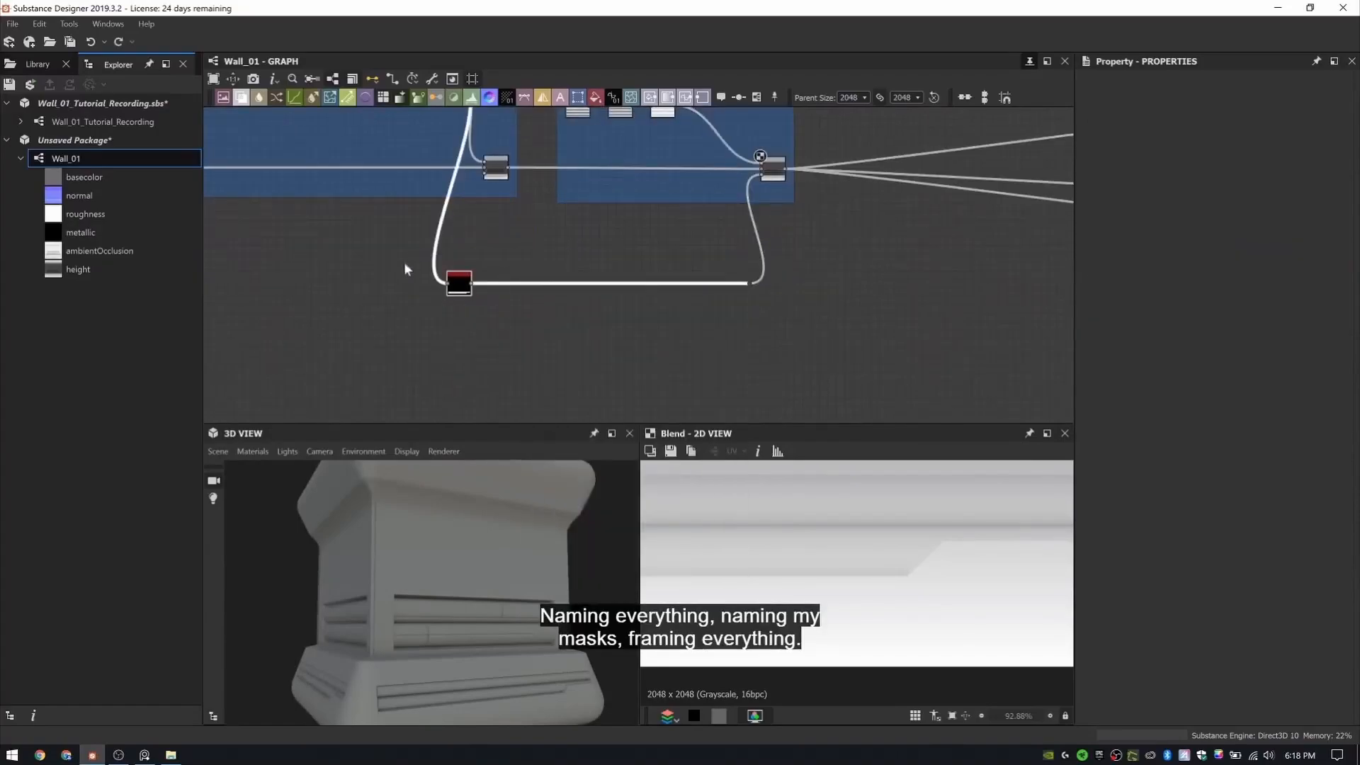
pyautogui.rightClick(508, 236)
pyautogui.click(532, 270)
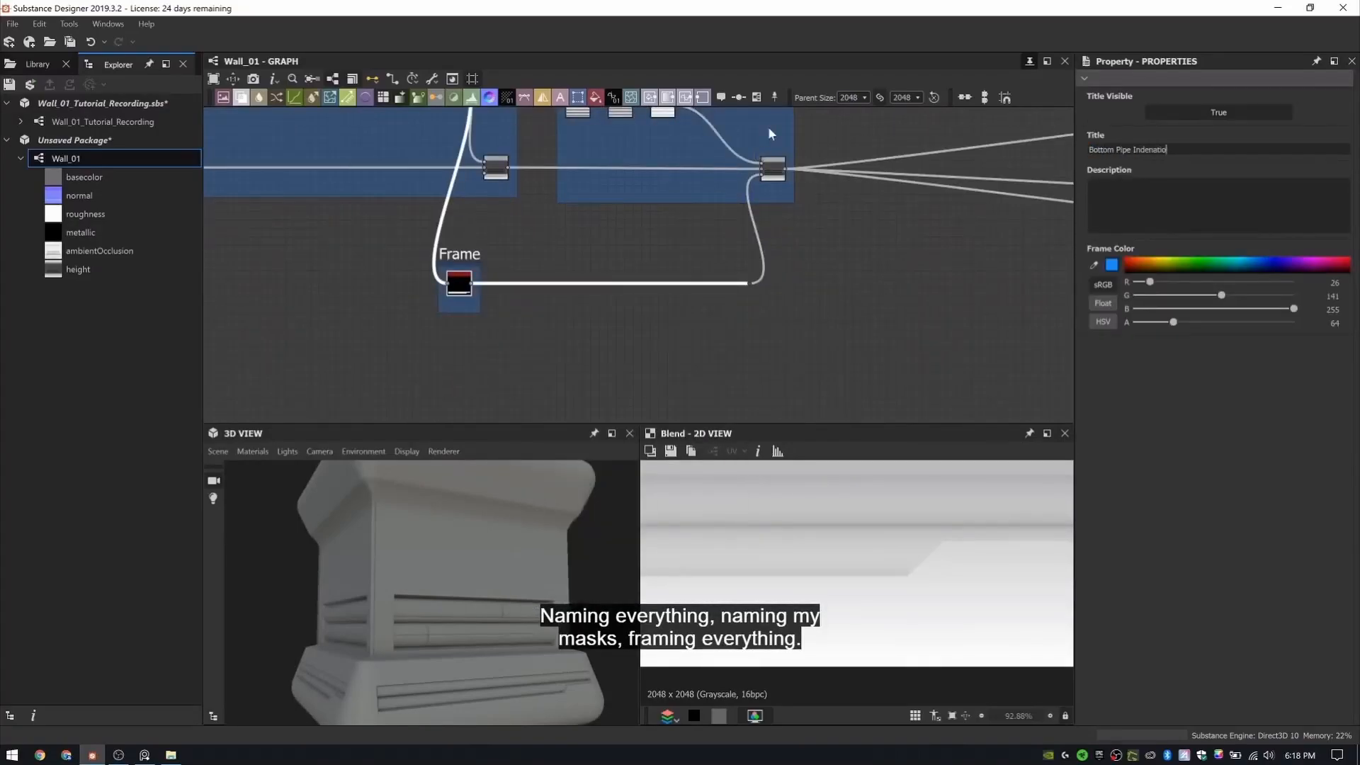
pyautogui.write('Bottom Pipe Indention Mask')
pyautogui.press('Return')
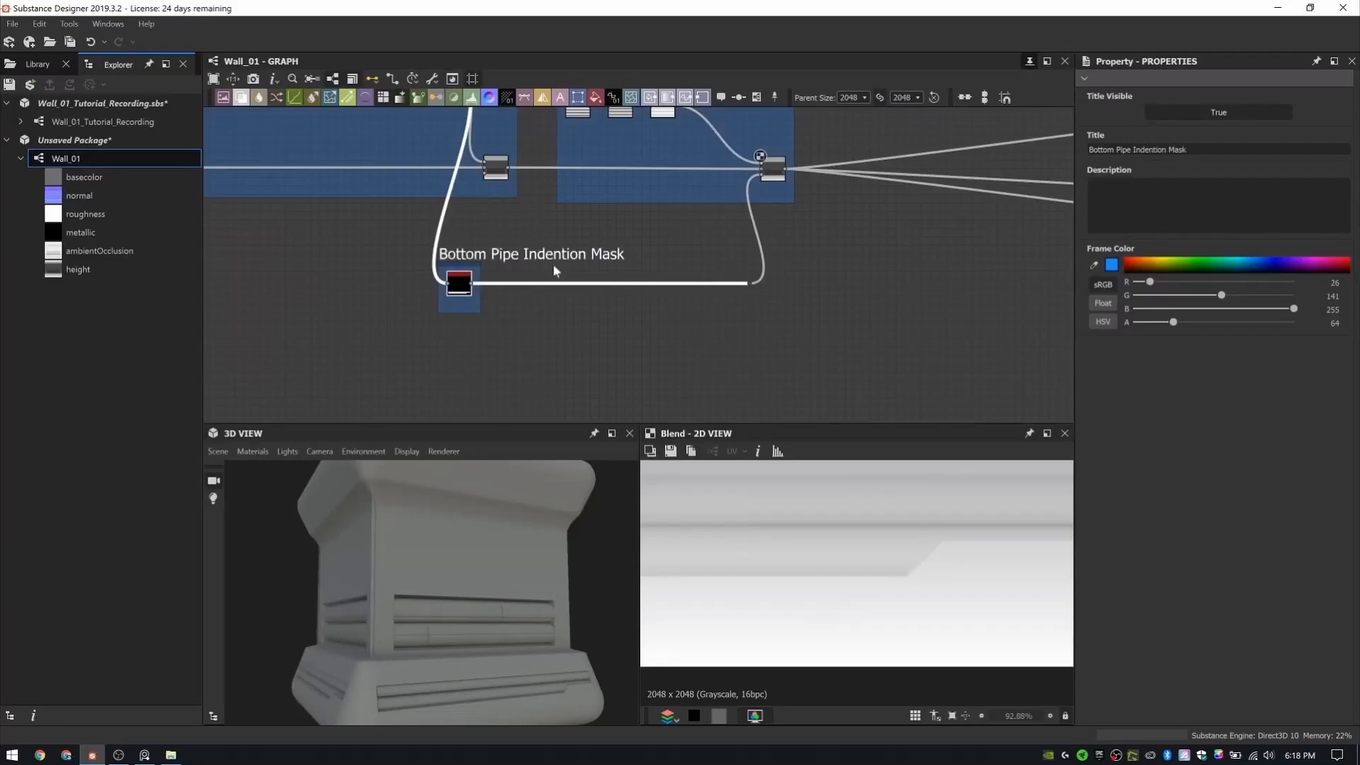
pyautogui.moveTo(821, 364); pyautogui.dragTo(634, 397, button='middle')
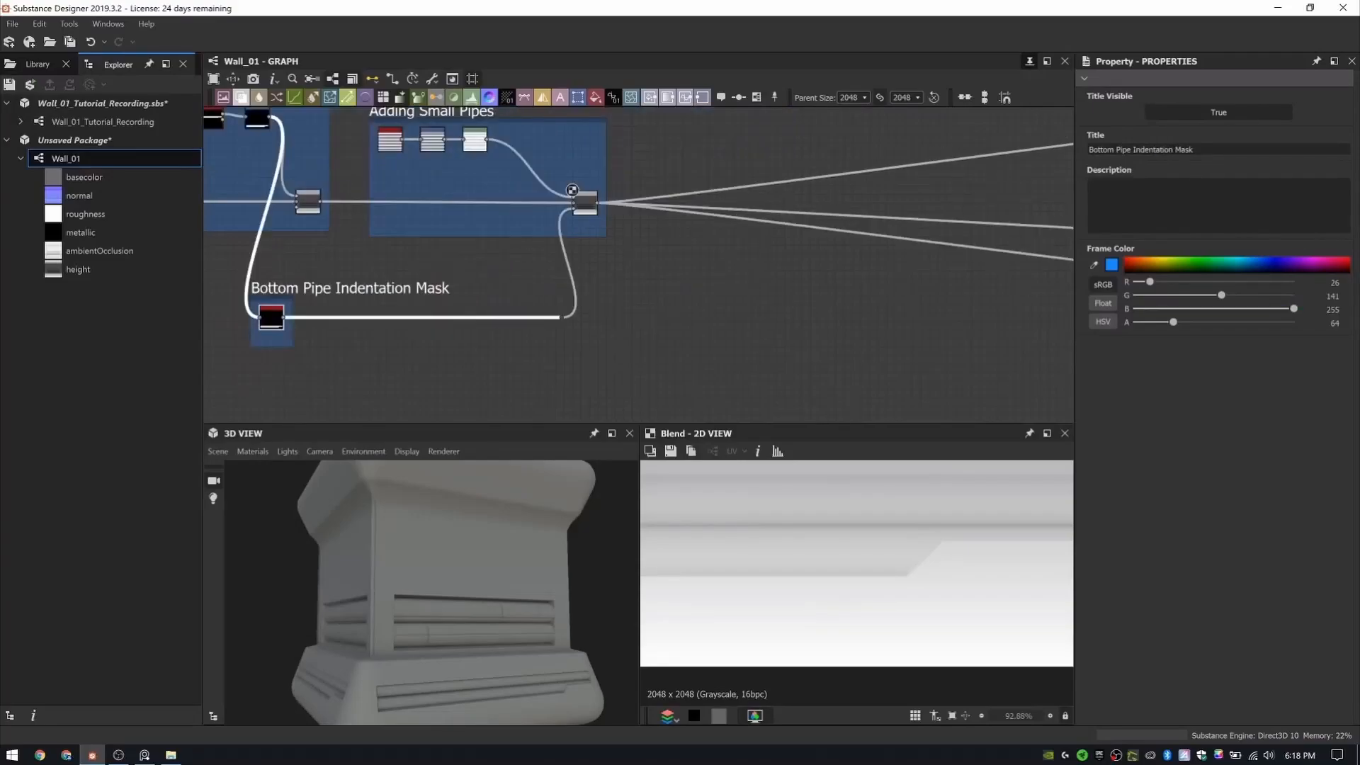
# - Add a Tile Generator with two thin vertical lines after the small pipes and feed it into a Bevel with distance -0.01
pyautogui.scroll(-2, 709, 223)
pyautogui.moveTo(708, 224); pyautogui.dragTo(689, 309, button='middle')
pyautogui.scroll(-6, 644, 180)
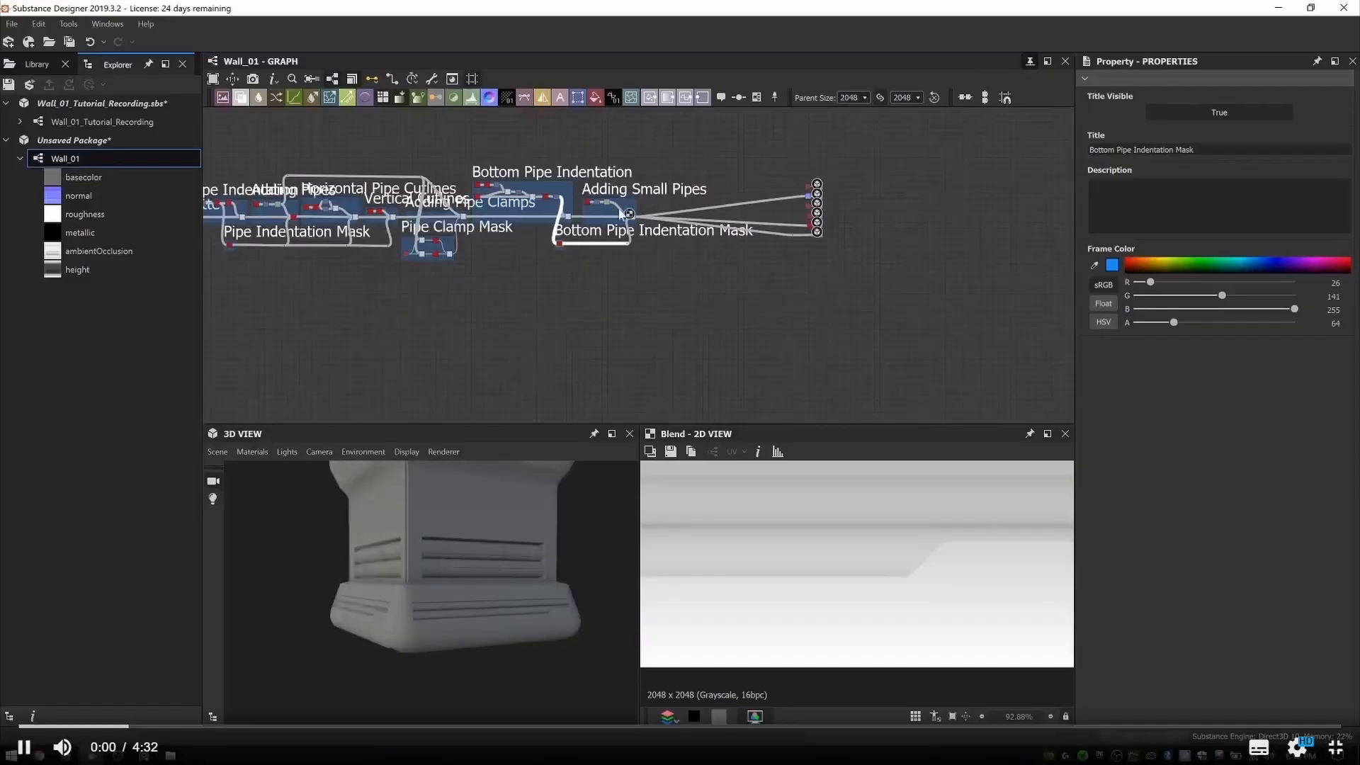
pyautogui.scroll(6, 595, 213)
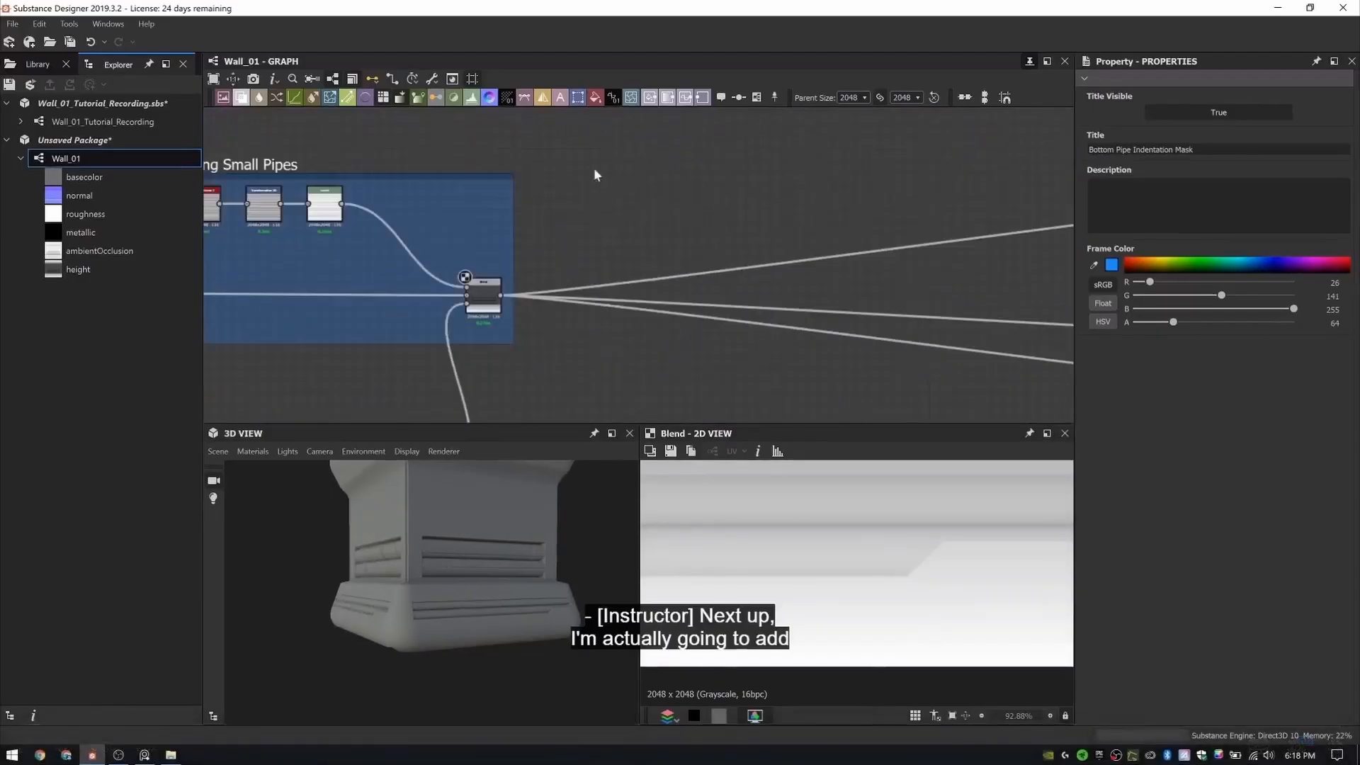
pyautogui.press('space')
pyautogui.write('tile')
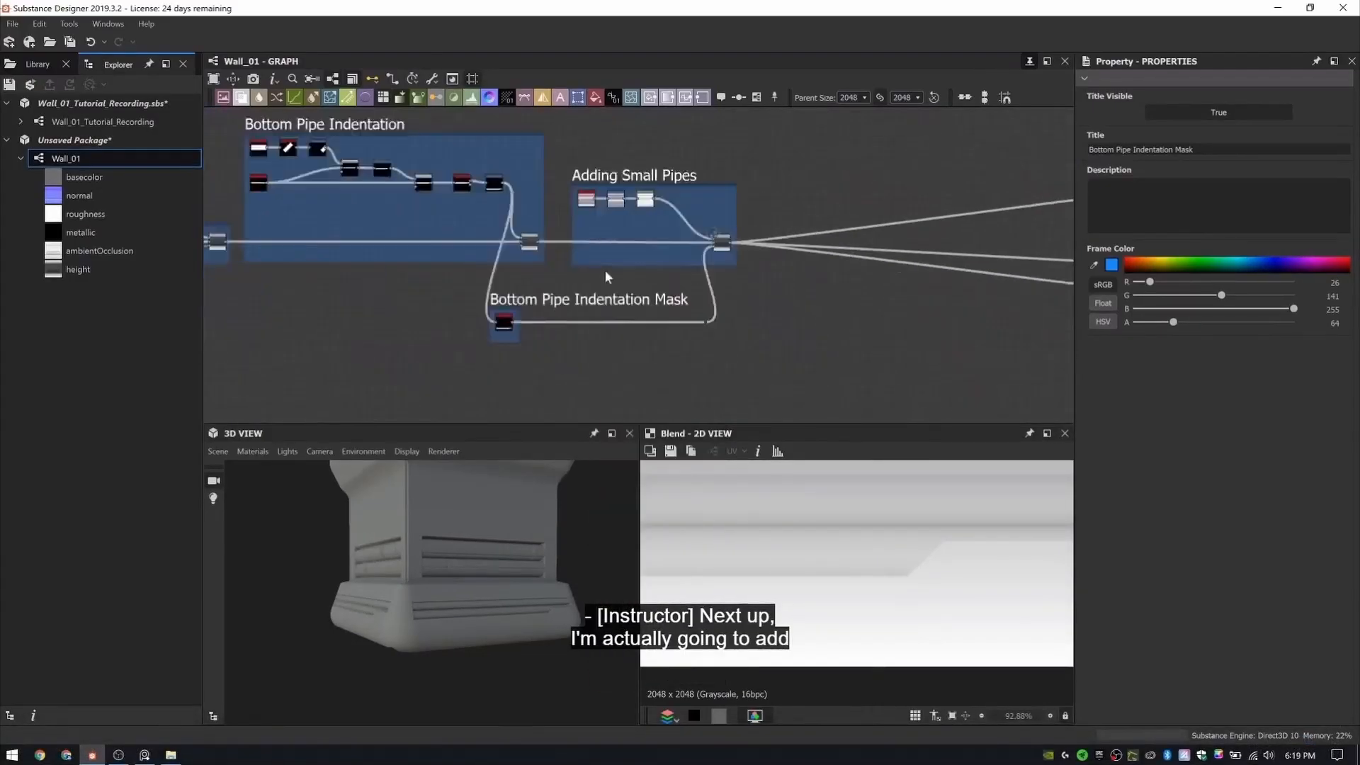
pyautogui.scroll(4, 478, 273)
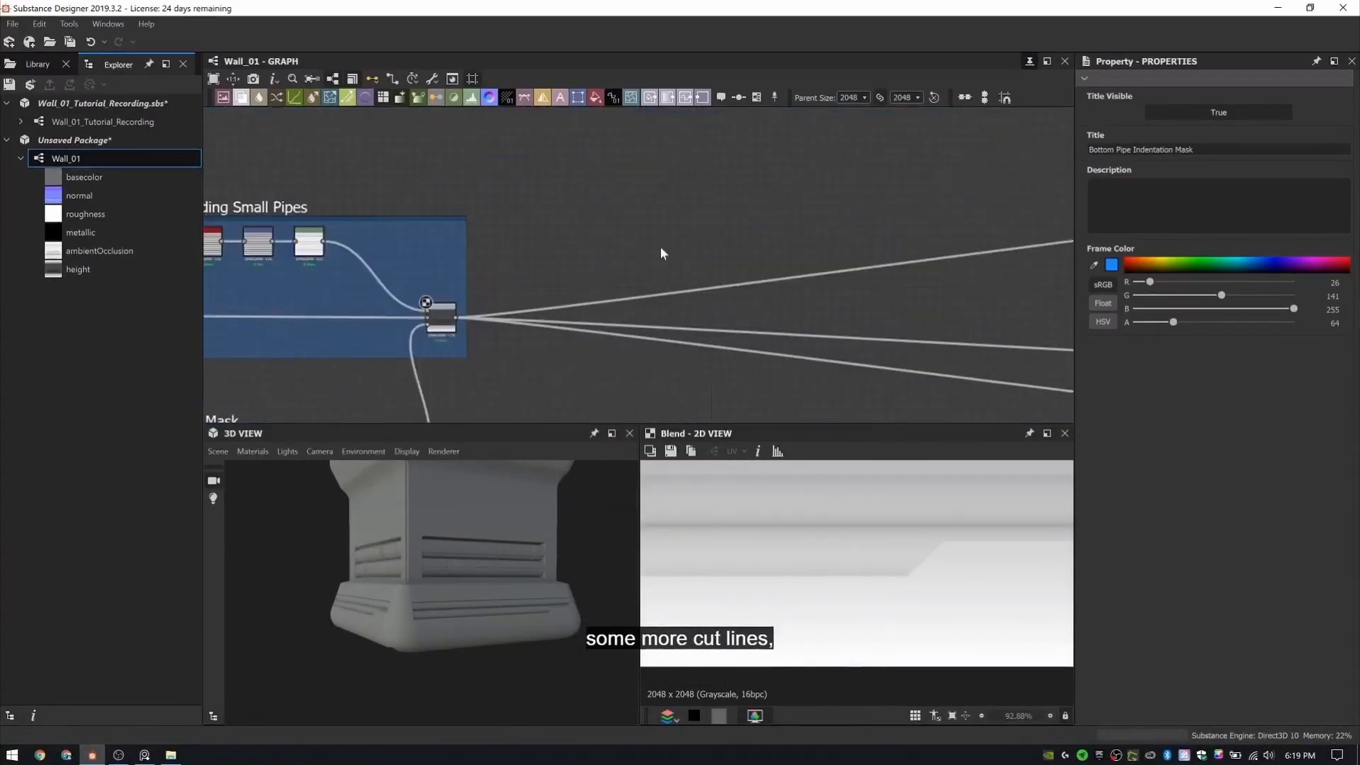
pyautogui.doubleClick(562, 259)
pyautogui.scroll(3, 538, 255)
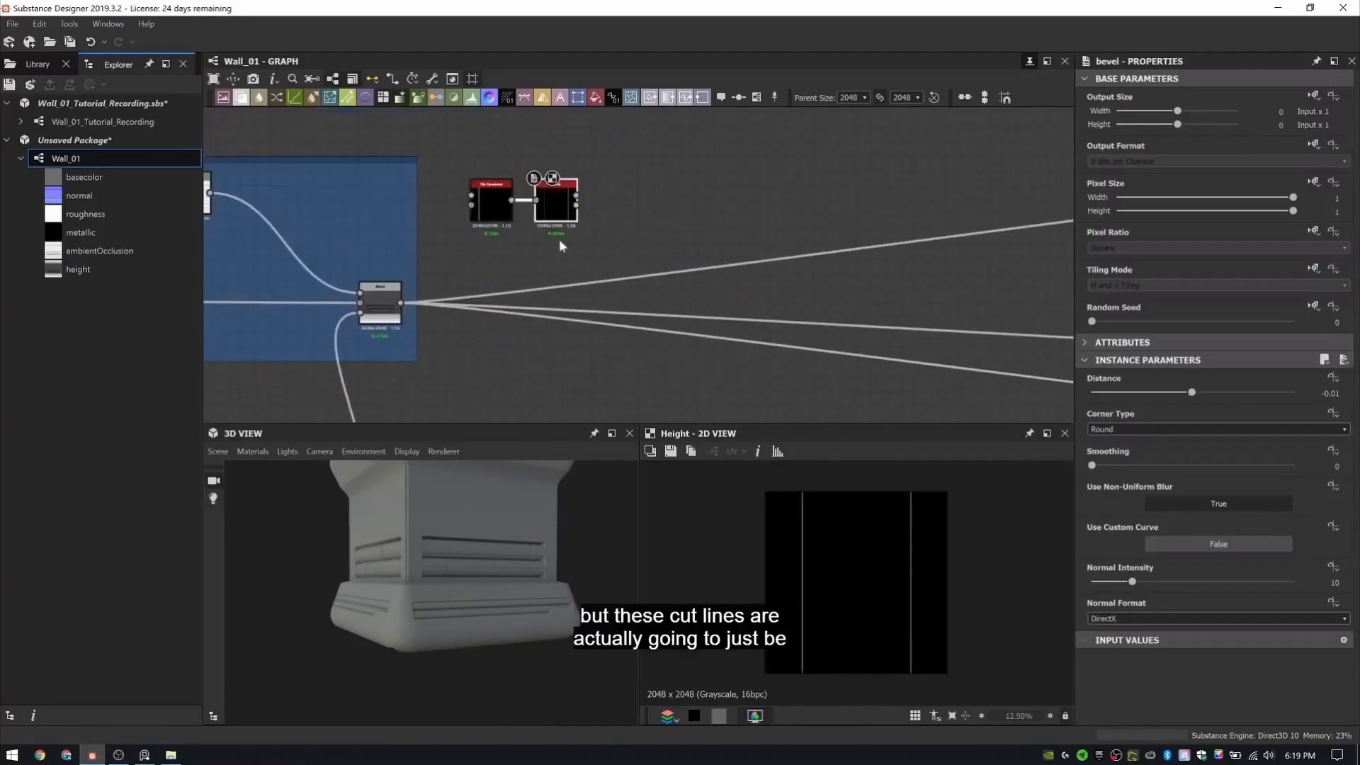
# - Add a Blend combining the beveled lines with the small-pipe height and set its blending mode to Subtract
pyautogui.scroll(3, 539, 255)
pyautogui.press('space')
pyautogui.write('b')
pyautogui.press('Return')
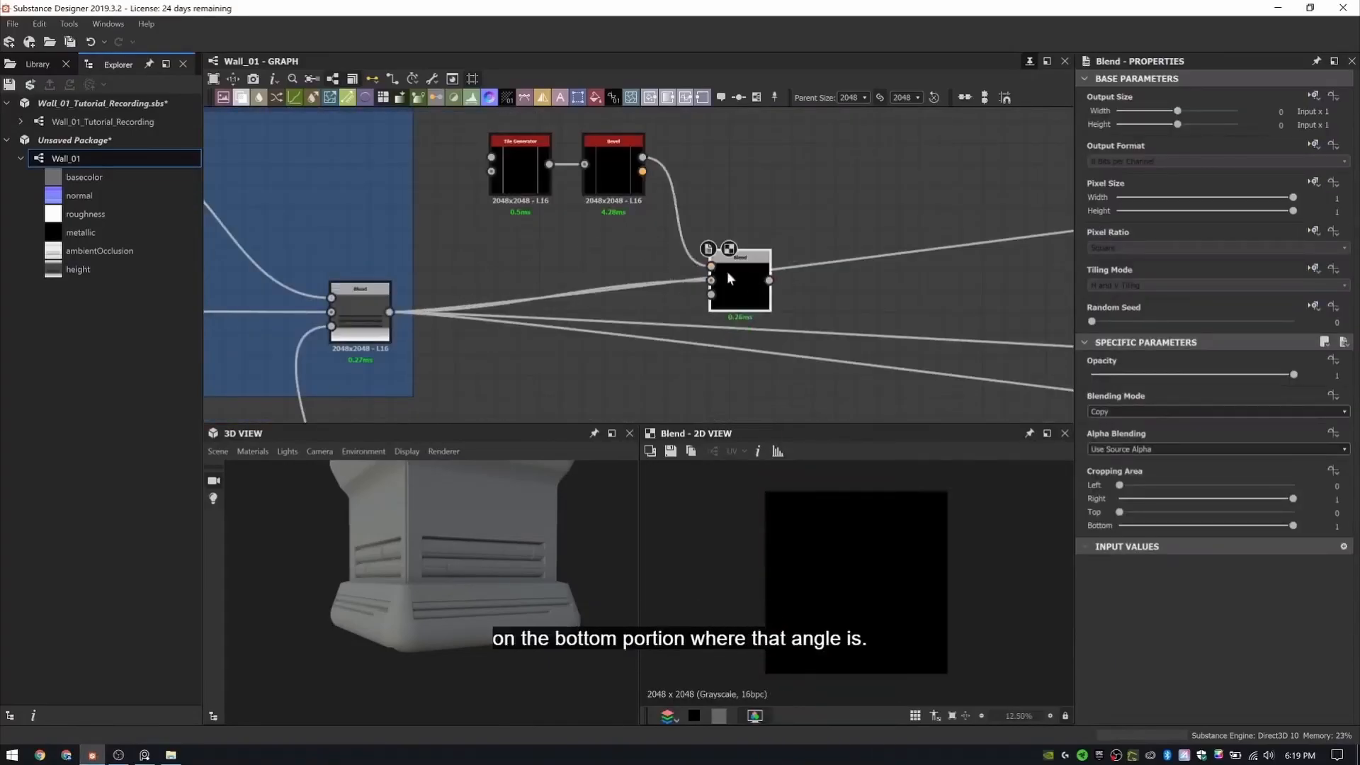
pyautogui.click(1125, 412)
pyautogui.click(1125, 443)
# - Add an Invert Grayscale to the bottom pipe indentation mask and connect it as the new Blend's mask
pyautogui.scroll(-4, 687, 255)
pyautogui.moveTo(631, 262); pyautogui.dragTo(668, 179, button='middle')
pyautogui.scroll(3, 600, 338)
pyautogui.press('space')
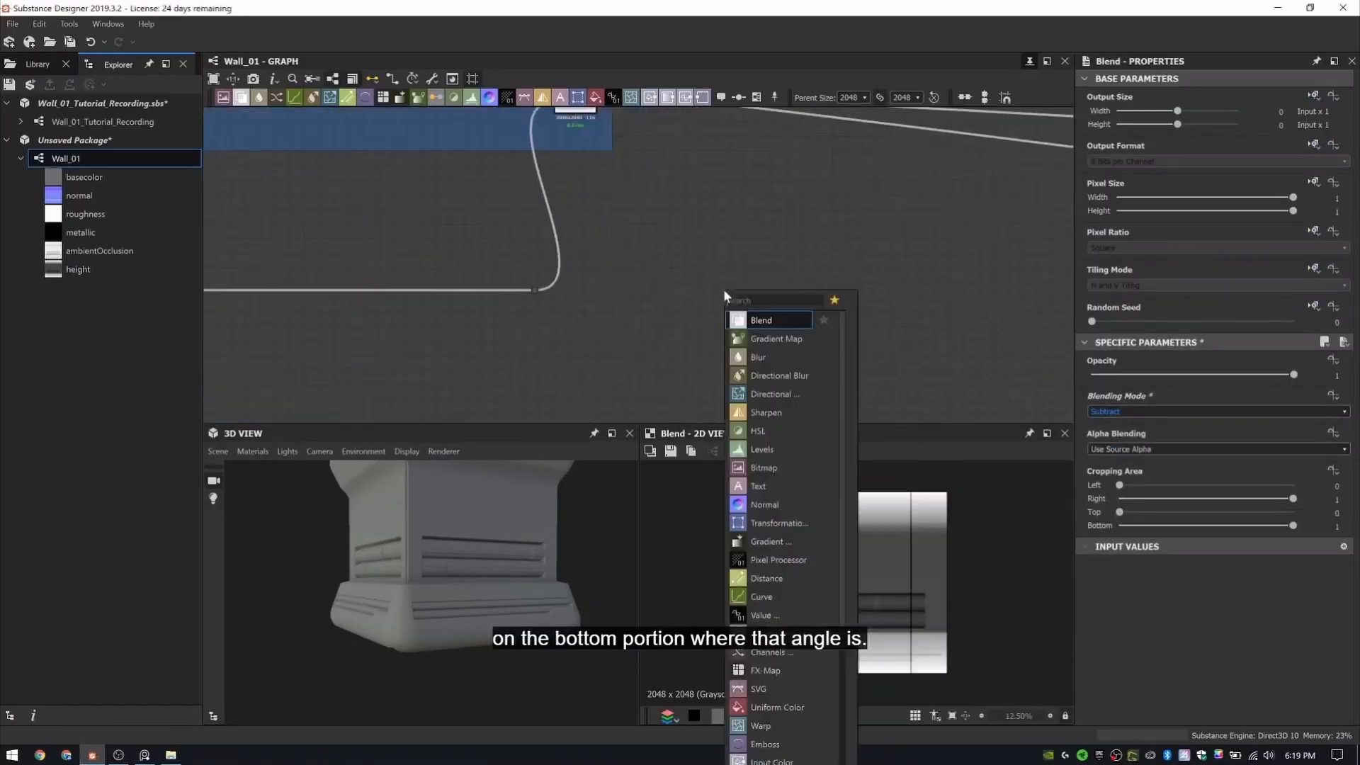
pyautogui.write('inv')
pyautogui.press('Down')
pyautogui.press('Return')
pyautogui.moveTo(536, 290); pyautogui.dragTo(702, 291)
pyautogui.moveTo(744, 291); pyautogui.dragTo(725, 230)
pyautogui.moveTo(784, 114); pyautogui.dragTo(725, 229, button='middle')
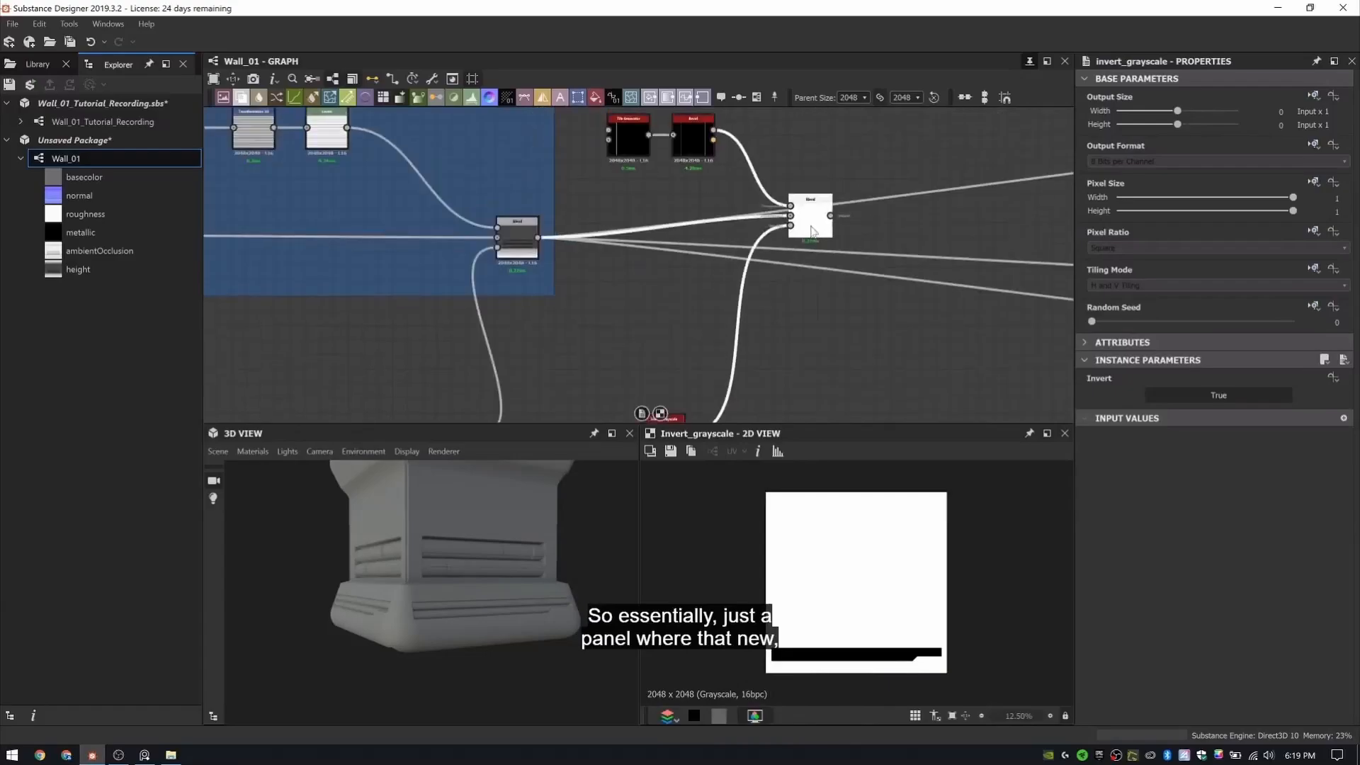
# - Set the cut-line Blend's top crop to 0.77 and opacity to 0.26, and reroute the material output links to it
pyautogui.doubleClick(813, 232)
pyautogui.scroll(1, 799, 266)
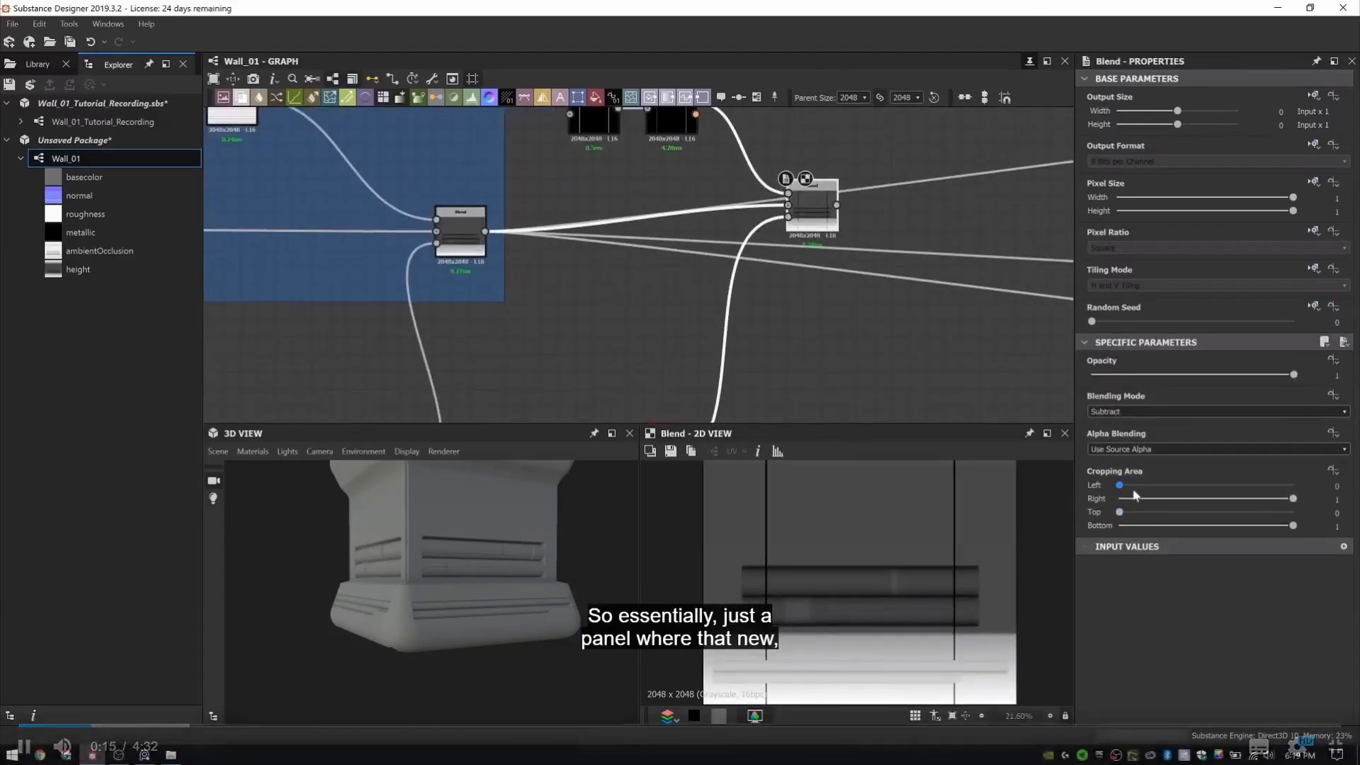
pyautogui.moveTo(1120, 512); pyautogui.dragTo(1201, 512)
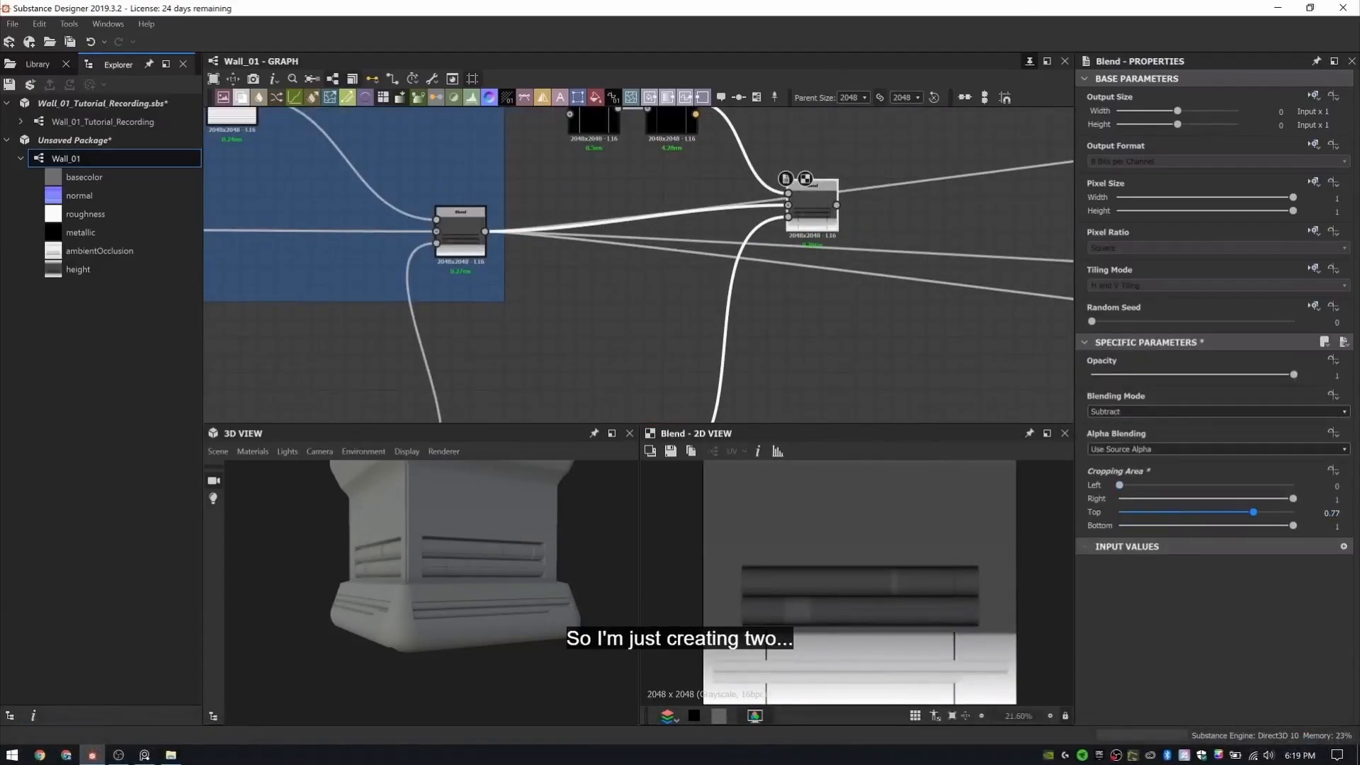
pyautogui.moveTo(831, 240); pyautogui.dragTo(820, 242)
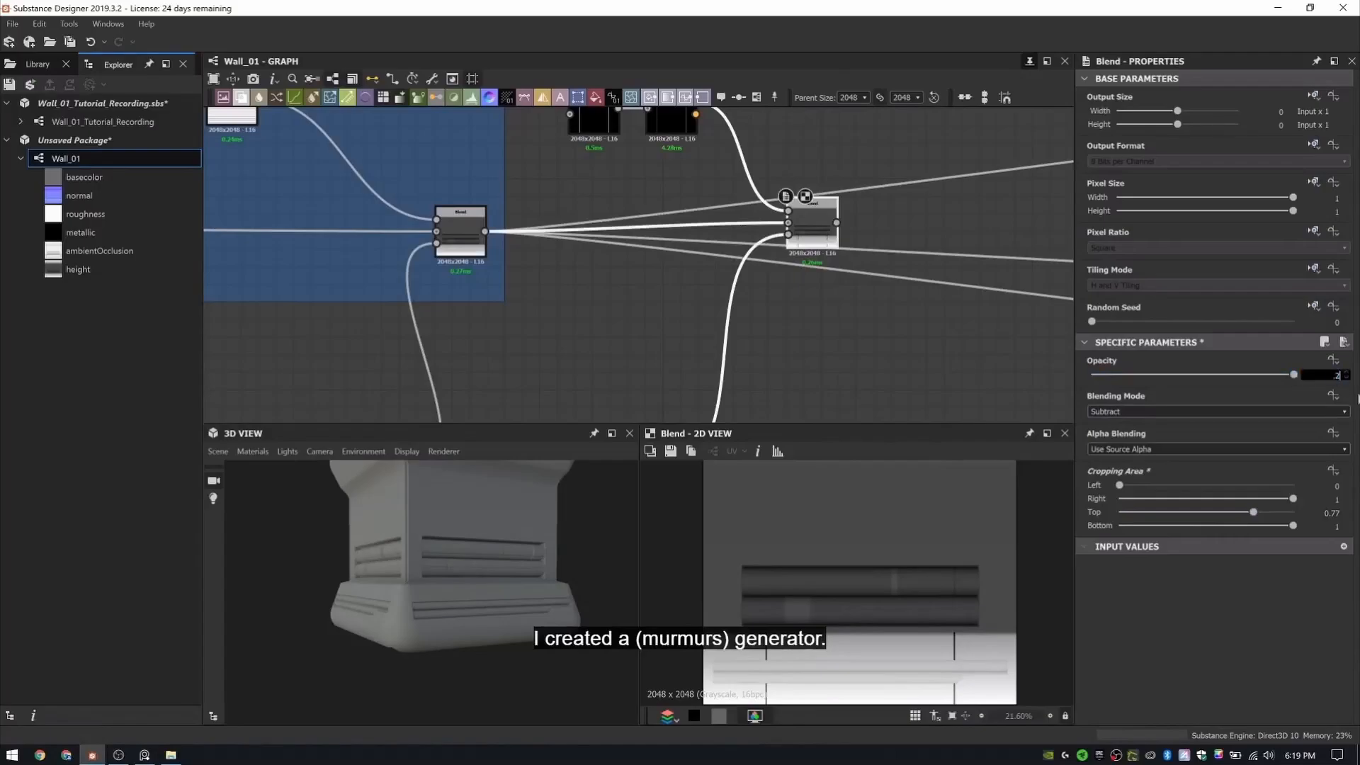
pyautogui.keyDown('shift'); pyautogui.moveTo(485, 232); pyautogui.dragTo(810, 250); pyautogui.keyUp('shift')
# - Open the Bevel's distance value and inspect the bottom cut lines in 3D
pyautogui.moveTo(687, 119); pyautogui.dragTo(670, 248, button='middle')
pyautogui.scroll(6, 669, 248)
pyautogui.doubleClick(631, 238)
pyautogui.click(1337, 393)
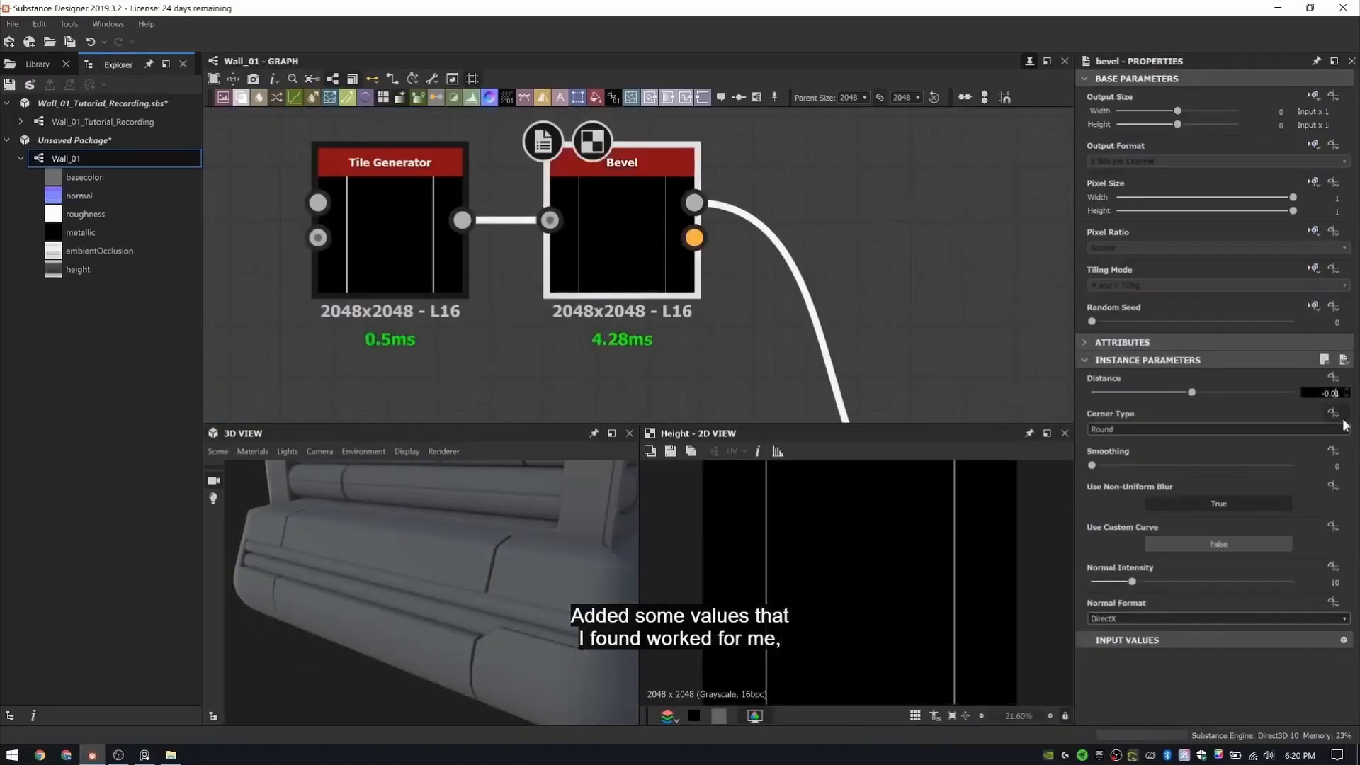
pyautogui.scroll(-5, 441, 585)
pyautogui.moveTo(441, 585); pyautogui.dragTo(436, 616)
pyautogui.moveTo(808, 361); pyautogui.dragTo(696, 191, button='middle')
pyautogui.scroll(-6, 696, 191)
# - Frame the Tile Generator, Bevel and cut-line Blend, and title the frame "Bottom Section Cutlines"
pyautogui.doubleClick(761, 255)
pyautogui.moveTo(733, 300); pyautogui.dragTo(689, 309, button='middle')
pyautogui.moveTo(494, 128); pyautogui.dragTo(765, 312)
pyautogui.rightClick(790, 194)
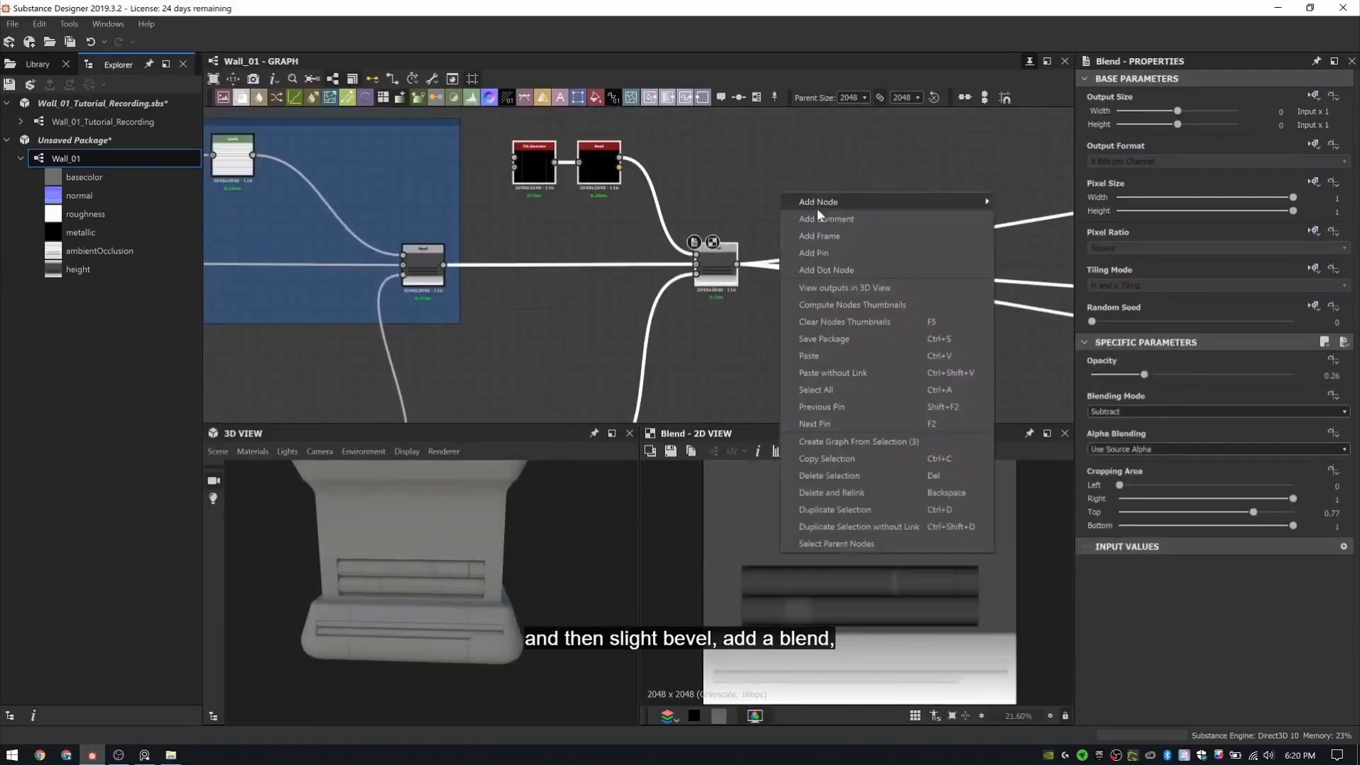
pyautogui.click(829, 237)
pyautogui.write('tlines')
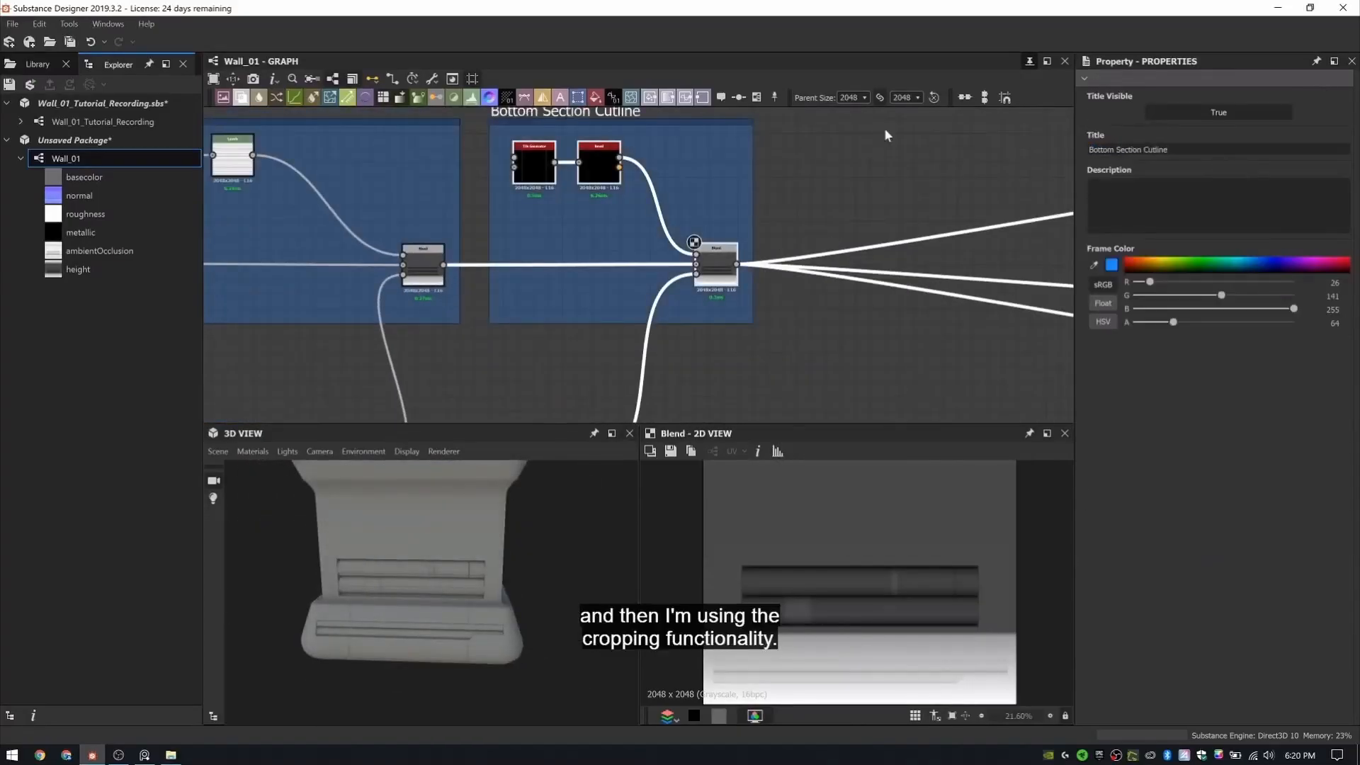
pyautogui.press('Return')
# - Add another Blend after the Bottom Section Cutlines frame and connect that frame's result as its background
pyautogui.scroll(4, 729, 197)
pyautogui.click(775, 232)
pyautogui.press('space')
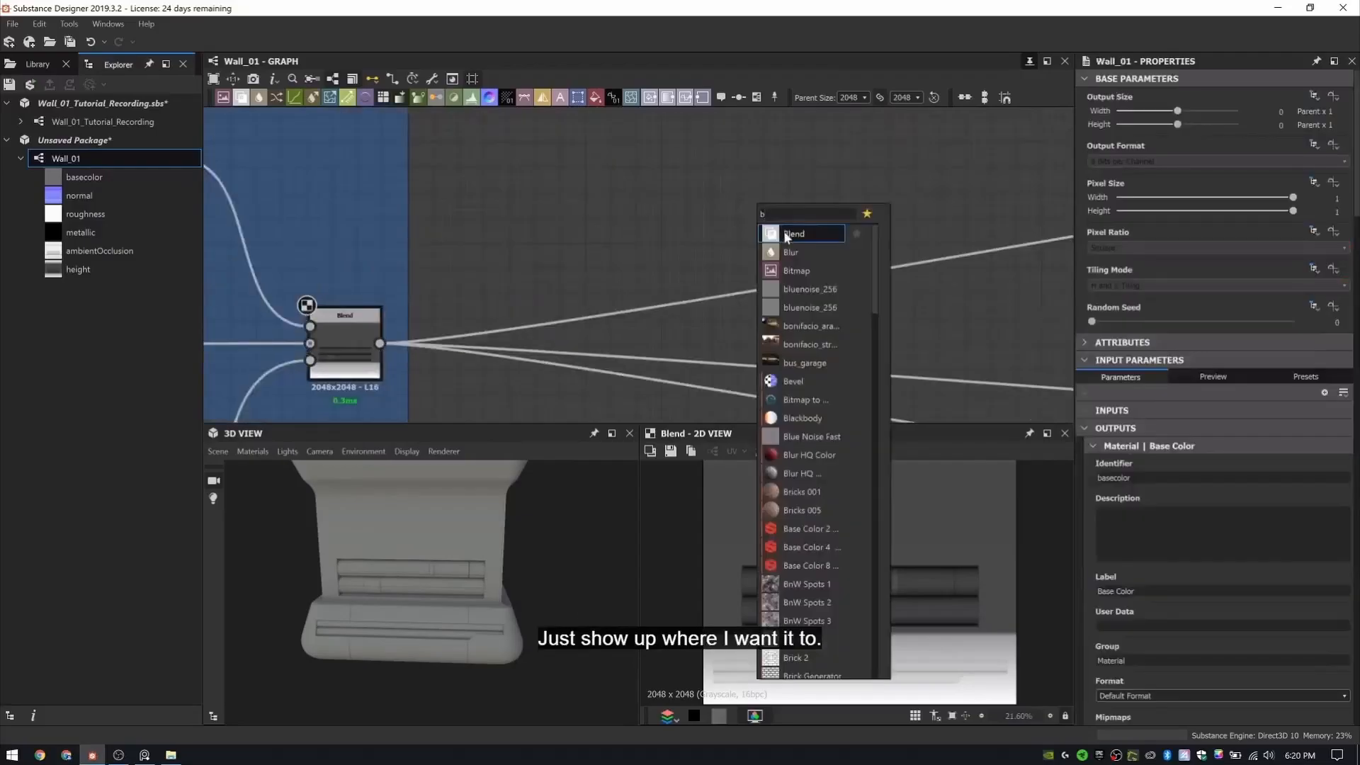
pyautogui.click(787, 234)
pyautogui.moveTo(848, 313); pyautogui.dragTo(887, 243, button='middle')
pyautogui.moveTo(886, 243); pyautogui.dragTo(917, 268)
pyautogui.moveTo(418, 273); pyautogui.dragTo(881, 269)
pyautogui.scroll(-3, 634, 172)
# - Add a Transformation 2D fed by the cut-line Bevel, shift its X offset to -0.0307, and connect it to the new Blend's foreground
pyautogui.press('space')
pyautogui.write('tra')
pyautogui.press('Return')
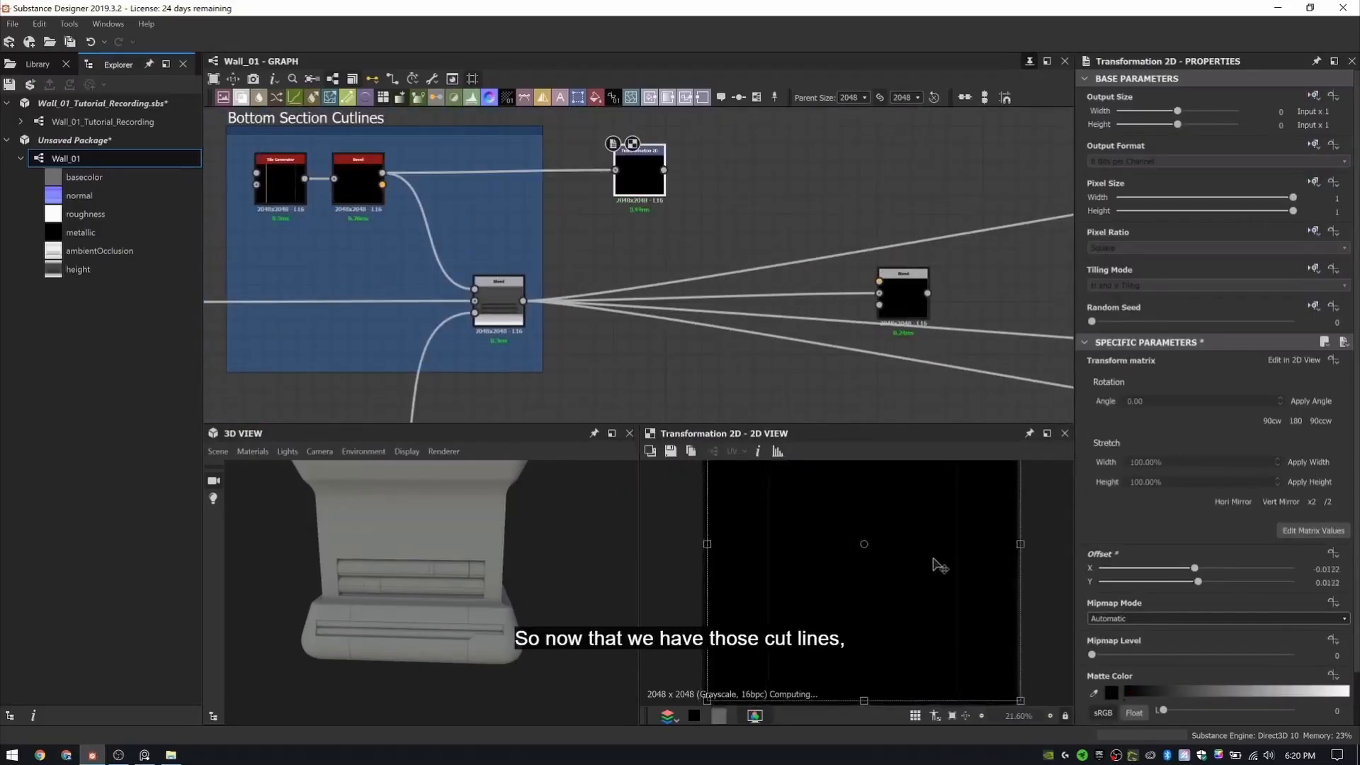
pyautogui.moveTo(934, 559); pyautogui.dragTo(941, 562)
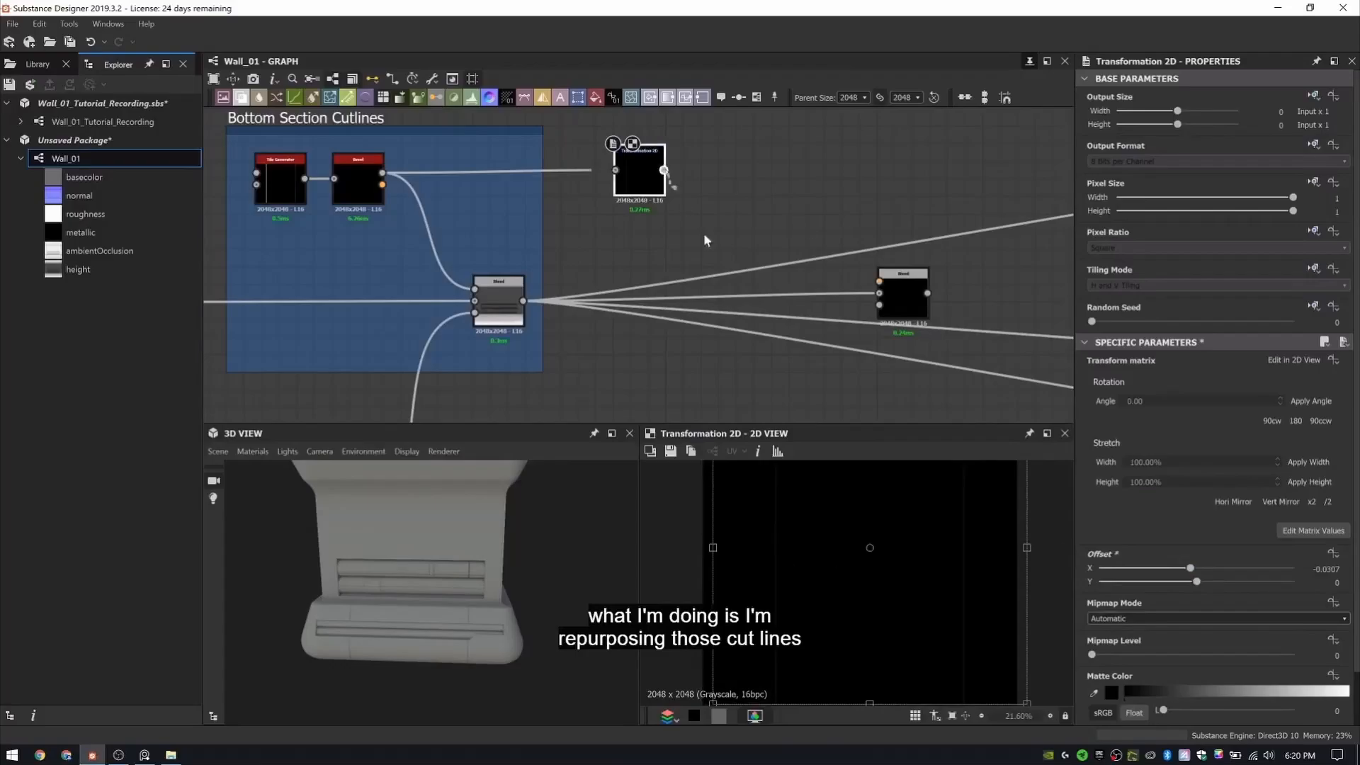
pyautogui.moveTo(703, 232); pyautogui.dragTo(879, 282)
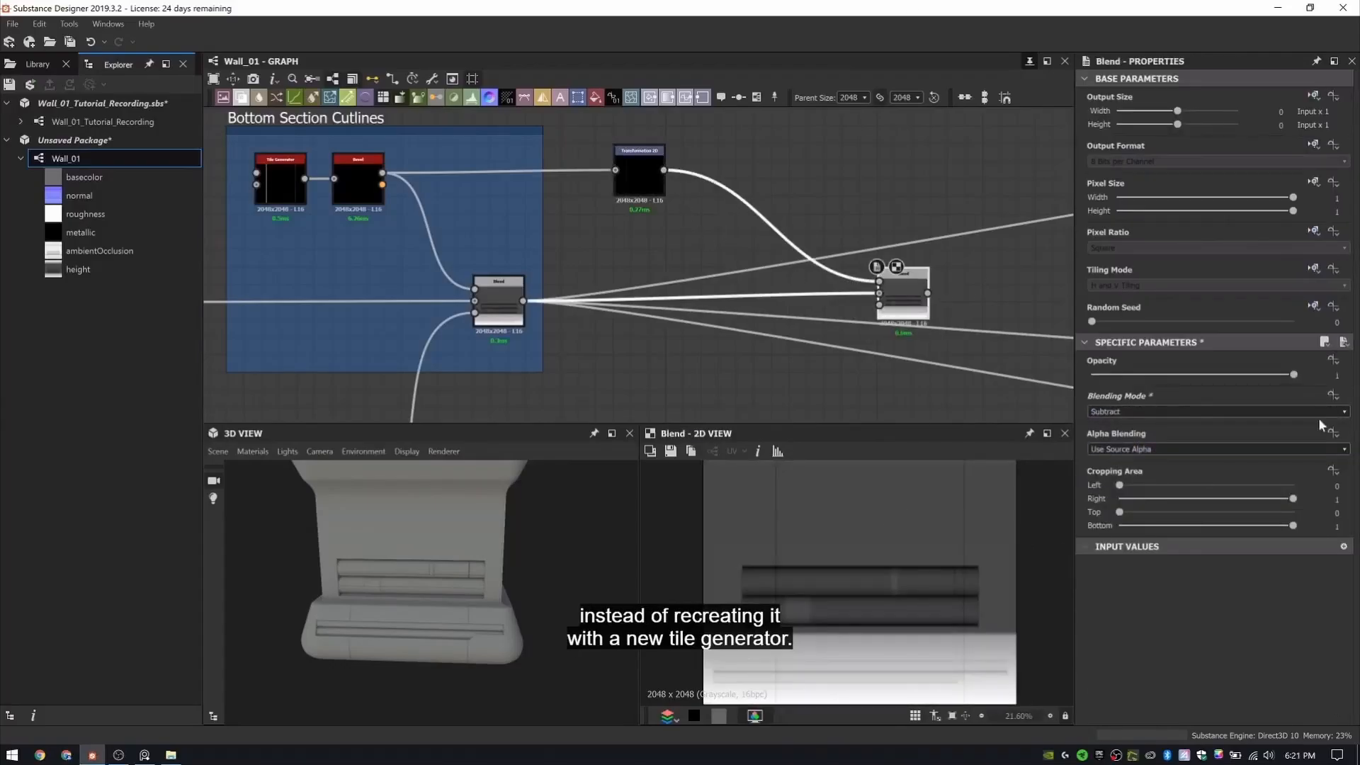
# - Set the new Blend to Subtract with opacity 0.26 and bottom crop 0.55, and reroute the material output links to it
pyautogui.click(1336, 375)
pyautogui.write('.69')
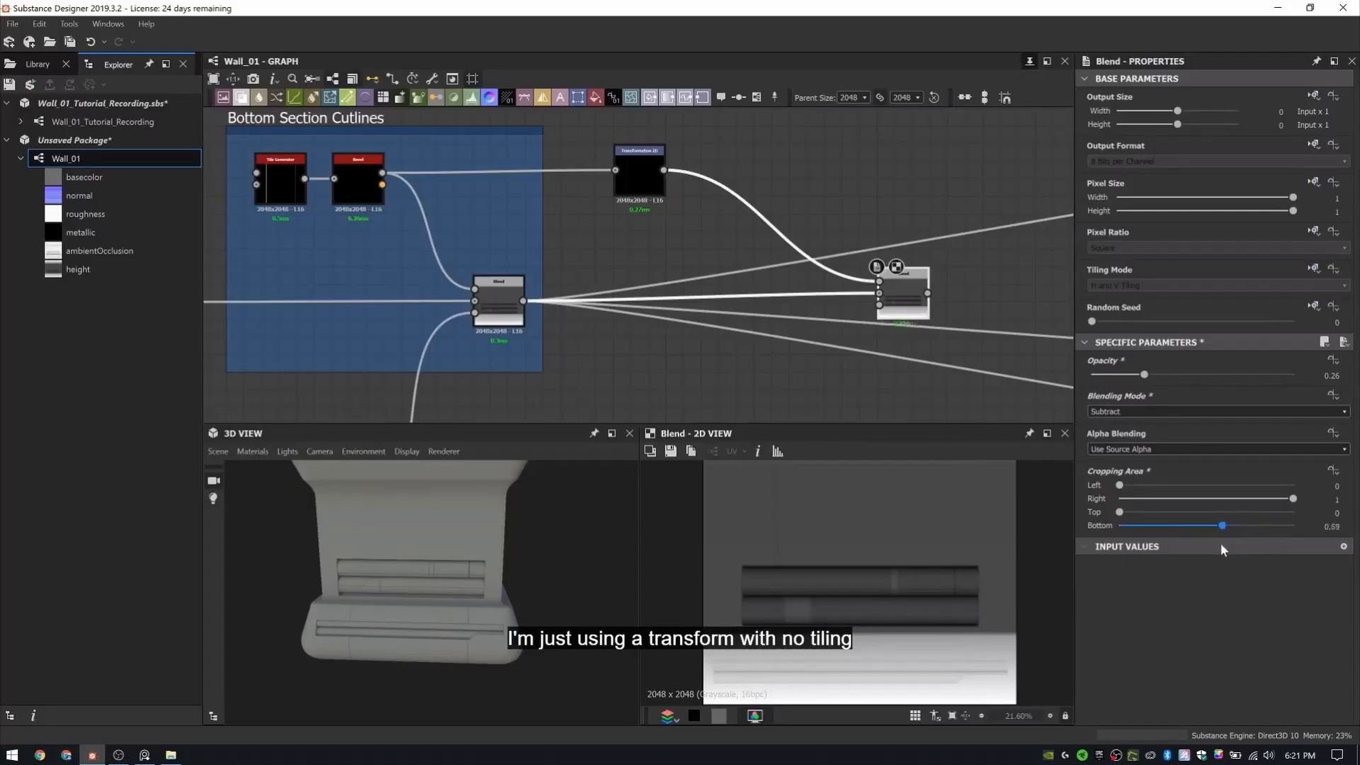
pyautogui.moveTo(1221, 544); pyautogui.dragTo(1214, 544)
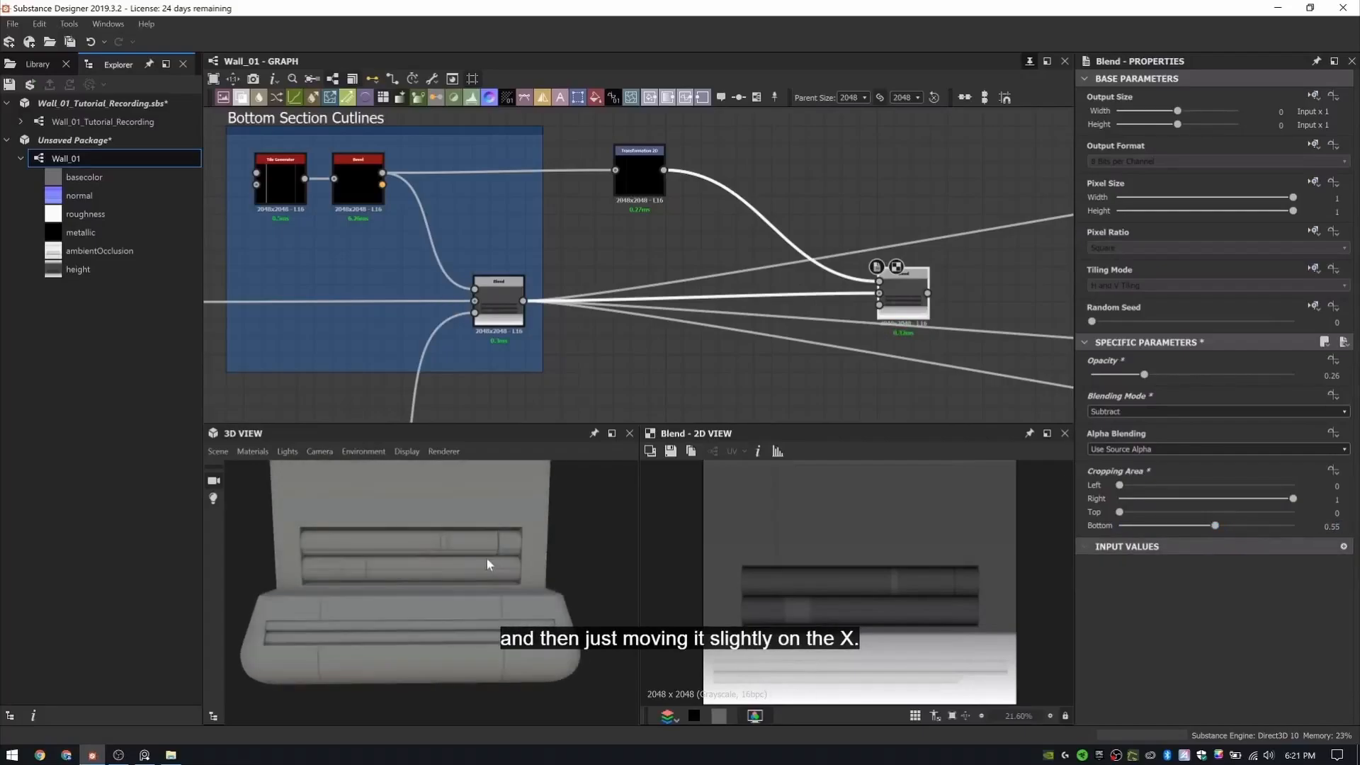
pyautogui.scroll(-2, 585, 357)
pyautogui.moveTo(585, 356); pyautogui.dragTo(486, 273, button='middle')
pyautogui.keyDown('shift'); pyautogui.moveTo(444, 234); pyautogui.dragTo(721, 229); pyautogui.keyUp('shift')
pyautogui.scroll(-2, 449, 542)
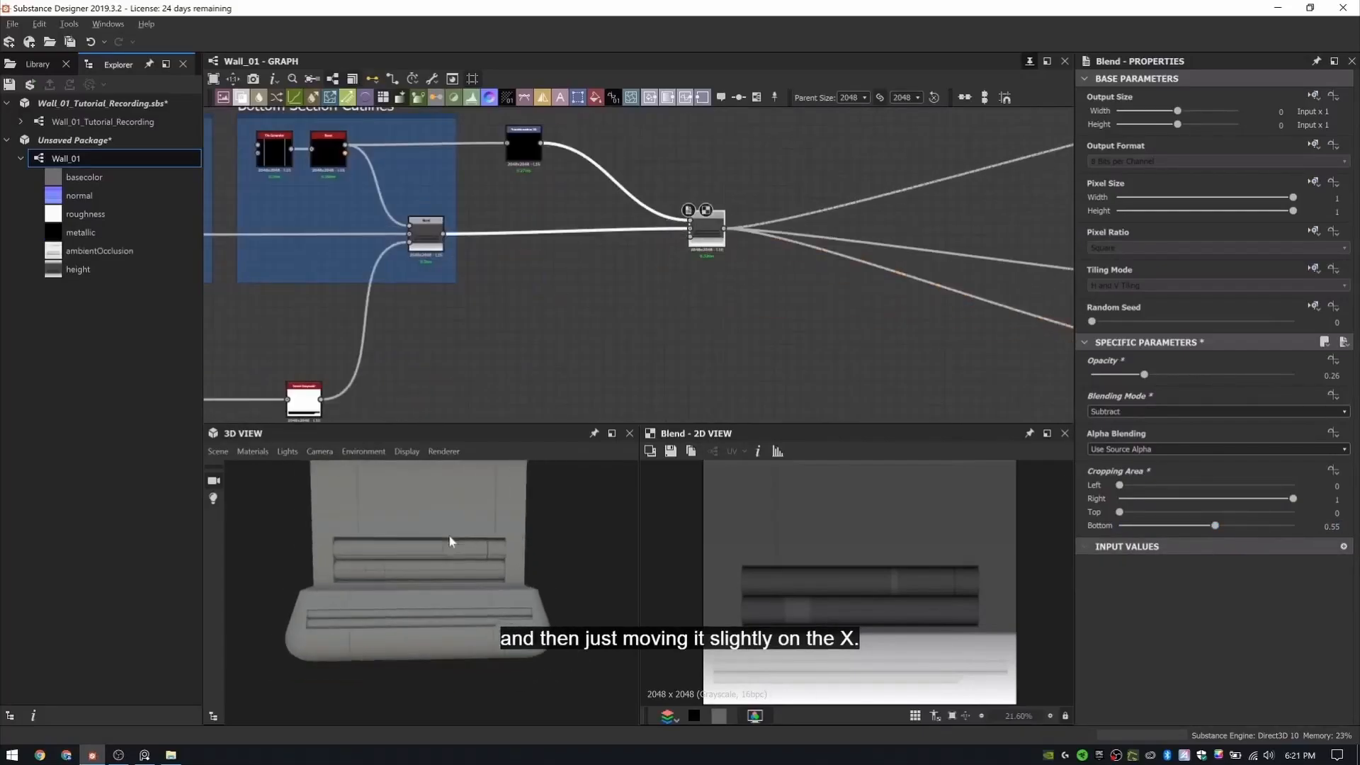
# - Try small X offsets on the Transformation 2D, check the lines in 3D, and reset the offset to 0
pyautogui.scroll(4, 688, 184)
pyautogui.moveTo(728, 291); pyautogui.dragTo(728, 304)
pyautogui.moveTo(538, 212); pyautogui.dragTo(671, 288, button='middle')
pyautogui.doubleClick(483, 192)
pyautogui.scroll(-1, 911, 551)
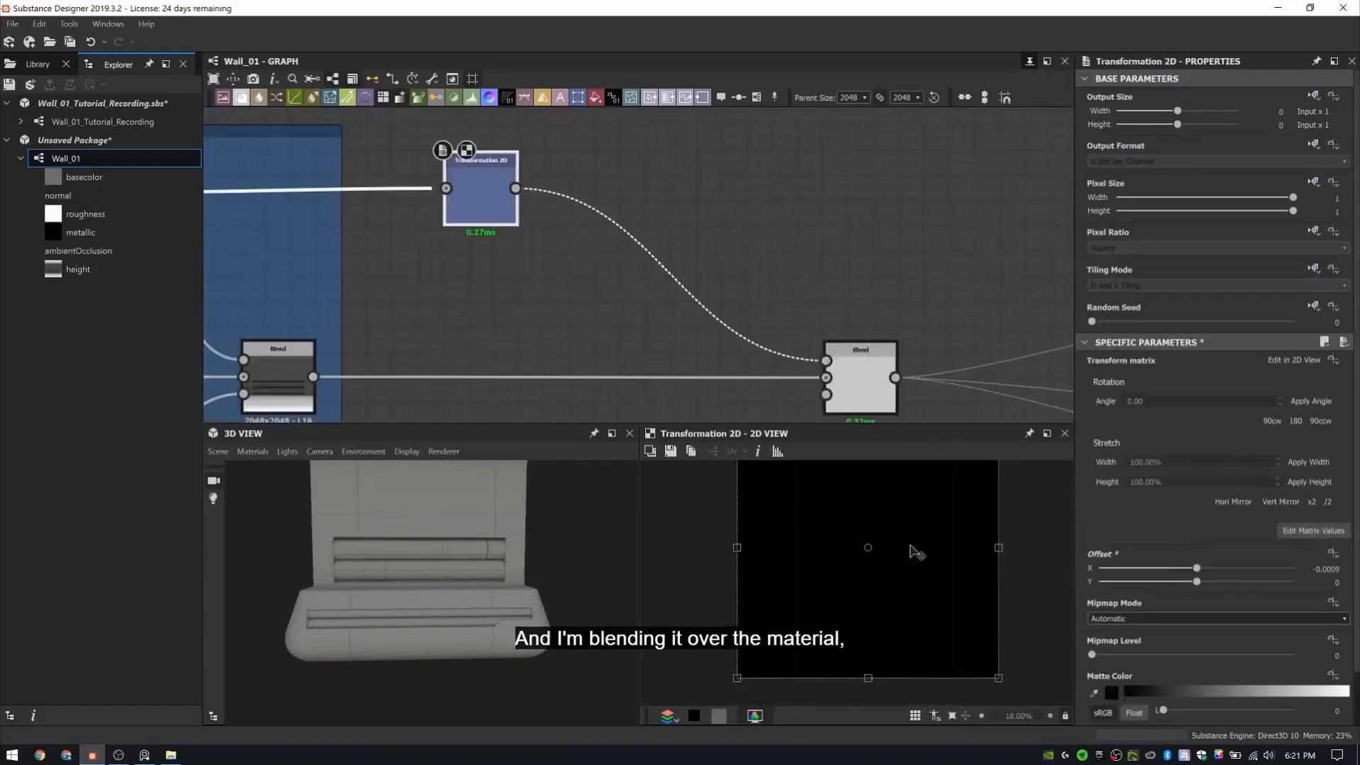
pyautogui.moveTo(1192, 568); pyautogui.dragTo(1195, 568)
pyautogui.scroll(-1, 772, 309)
pyautogui.moveTo(468, 602)
pyautogui.mouseDown()
pyautogui.moveTo(457, 713)
pyautogui.moveTo(448, 609)
pyautogui.mouseUp()
pyautogui.scroll(-2, 681, 245)
pyautogui.moveTo(681, 245); pyautogui.dragTo(699, 196, button='middle')
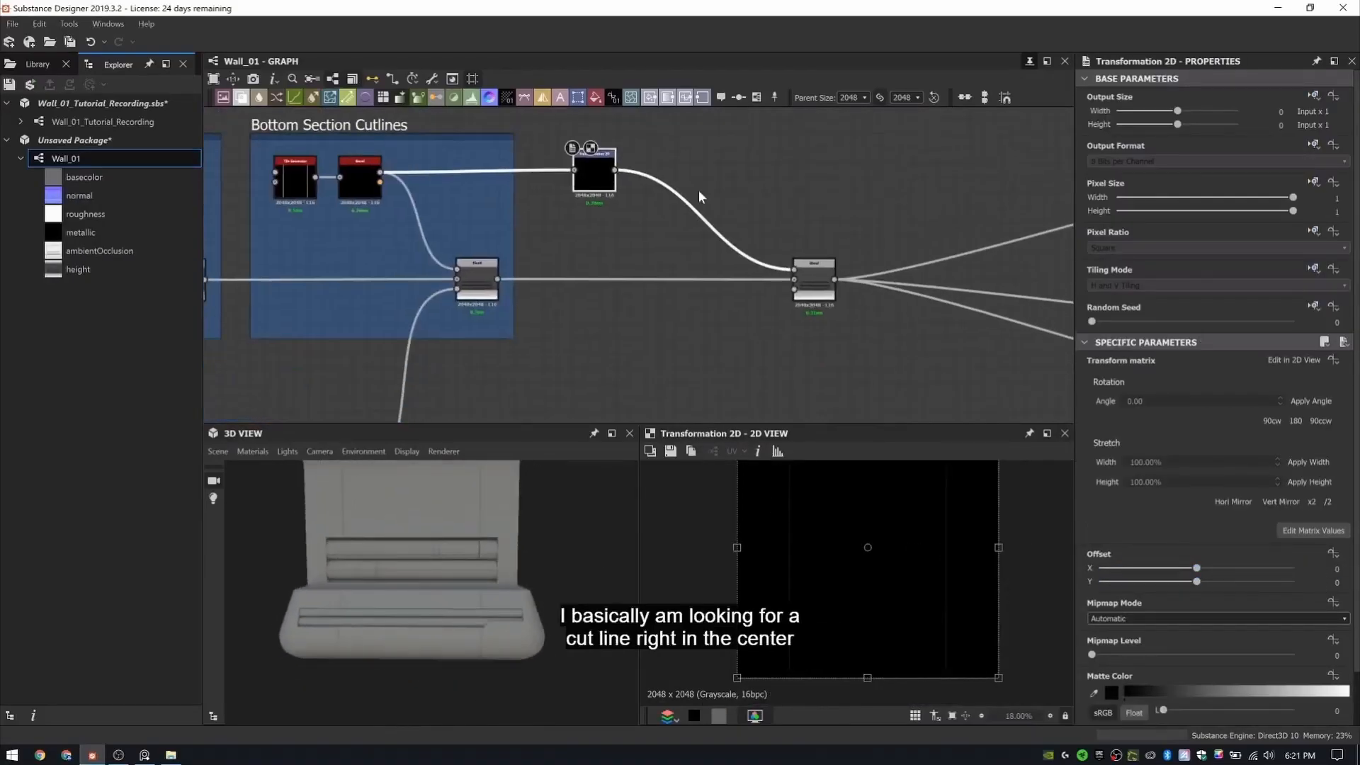
# - Preview the Blend and set the Transformation 2D's X offset to -0.307 to place a cut line at the wall's center
pyautogui.doubleClick(814, 280)
pyautogui.click(595, 173)
pyautogui.moveTo(860, 508); pyautogui.dragTo(880, 507)
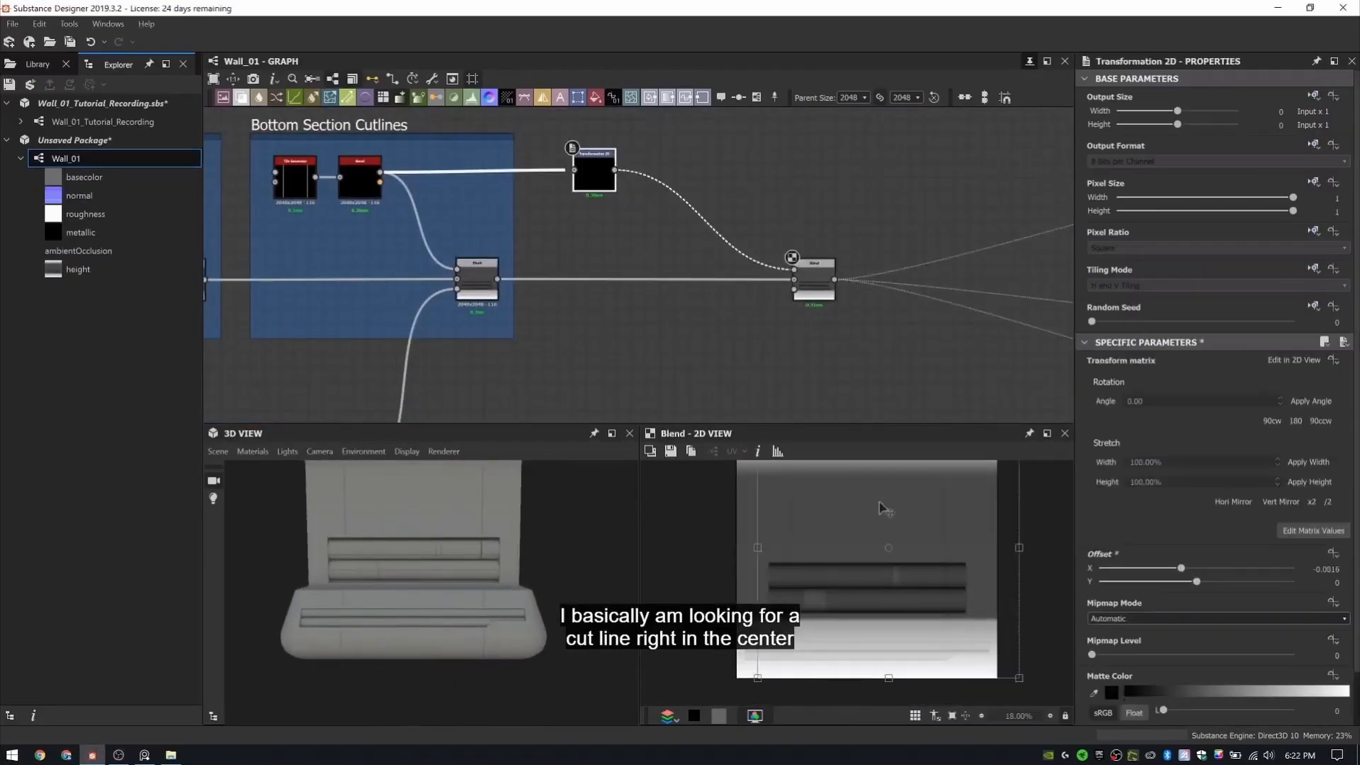
pyautogui.moveTo(1340, 569); pyautogui.dragTo(1336, 569)
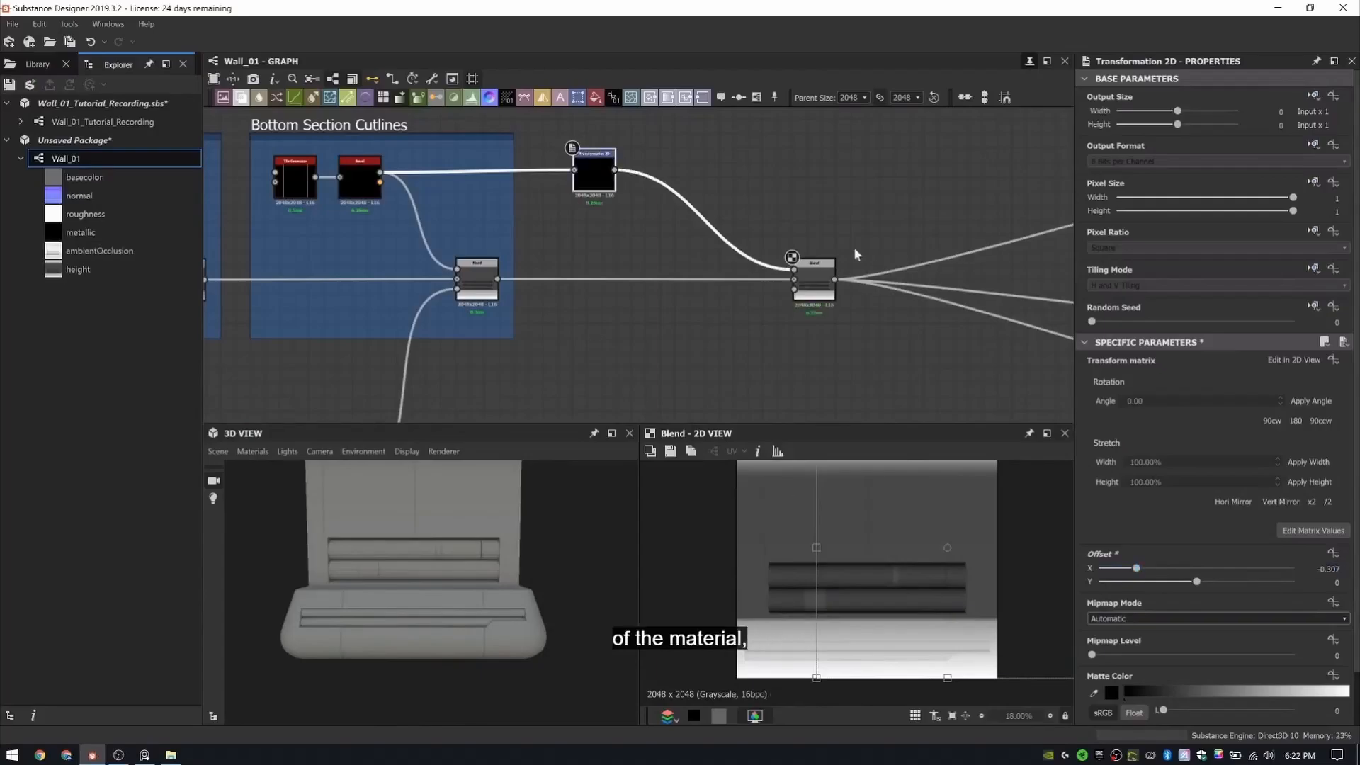
# - Override the Transformation 2D's inherited tiling mode with no tiling and preview the resulting Blend
pyautogui.click(814, 279)
pyautogui.doubleClick(584, 182)
pyautogui.click(1315, 269)
pyautogui.click(1299, 287)
pyautogui.click(1137, 286)
pyautogui.click(1136, 299)
pyautogui.doubleClick(814, 280)
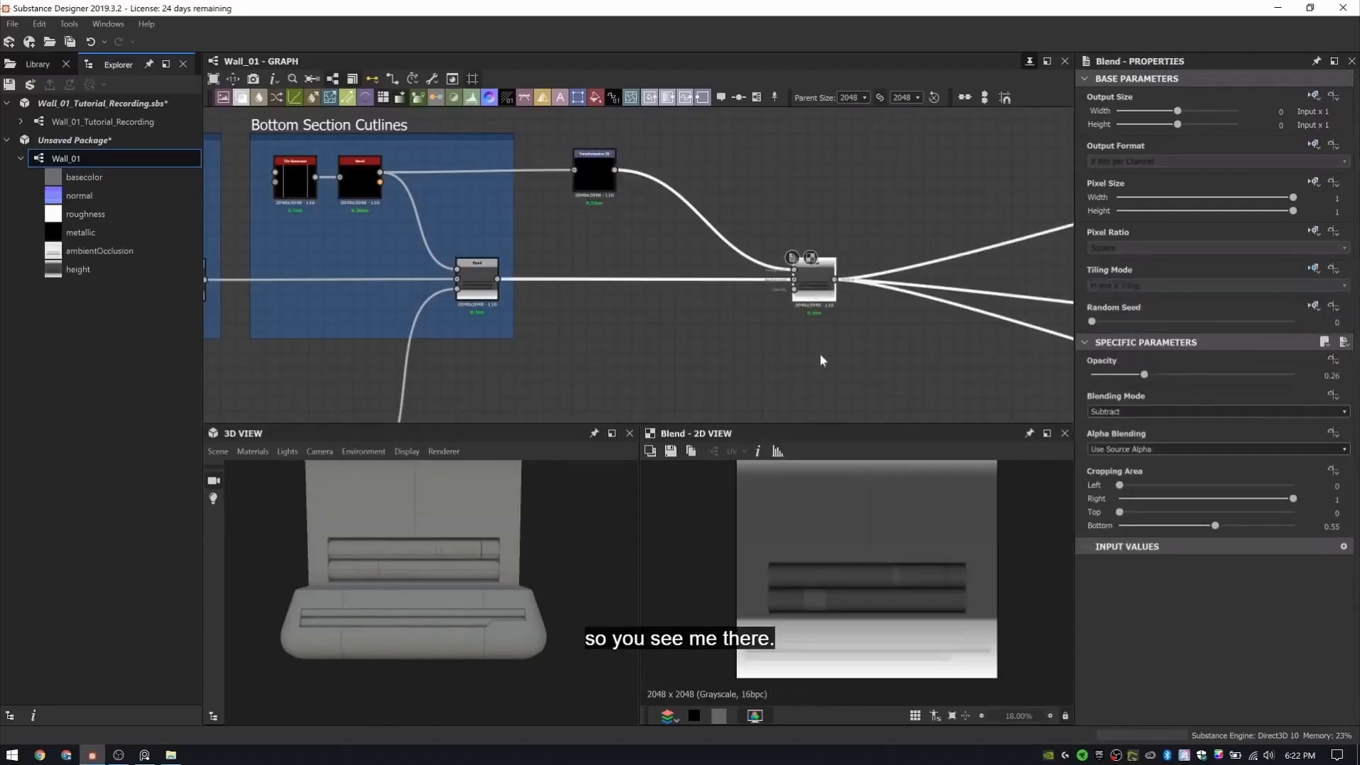
# - Set the upper cut-line Blend's bottom crop to 0.565 so the line ends at the pipe indentation
pyautogui.scroll(3, 814, 285)
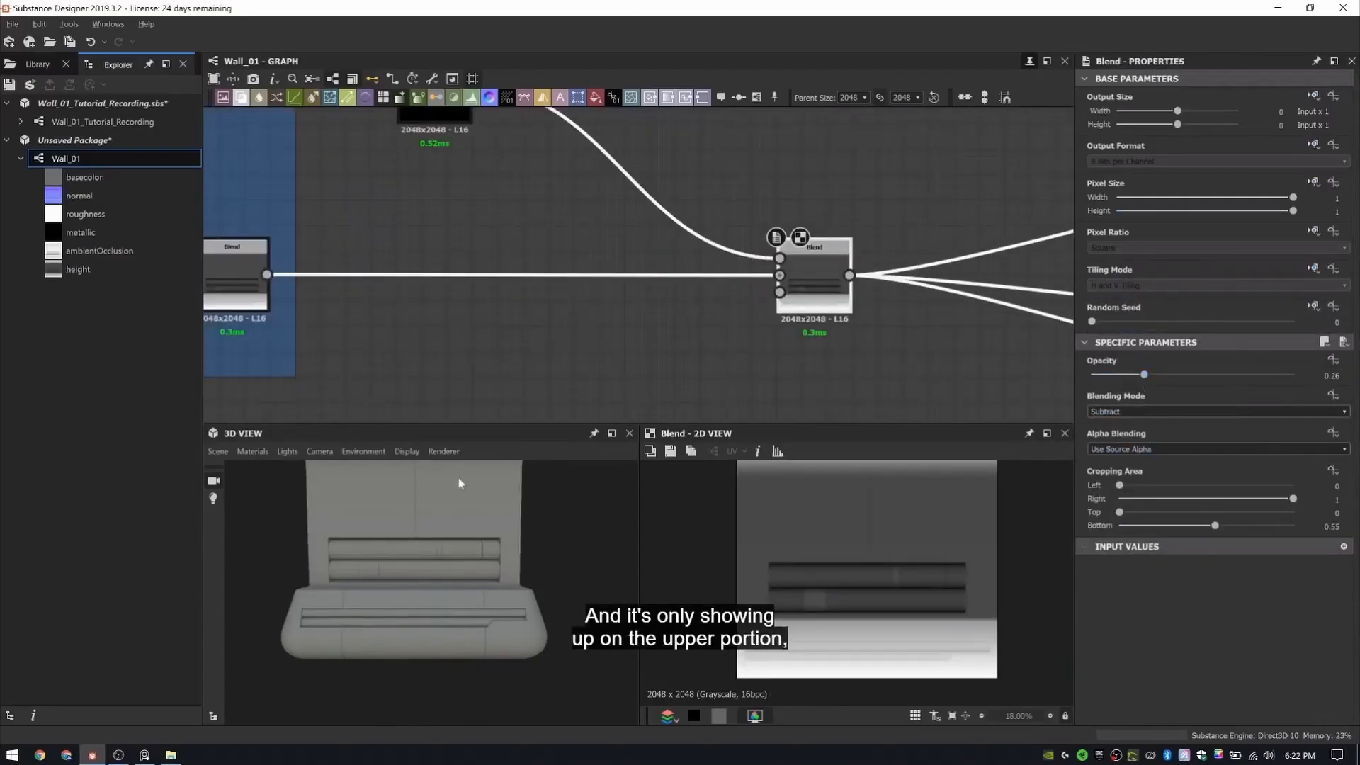
pyautogui.scroll(6, 461, 483)
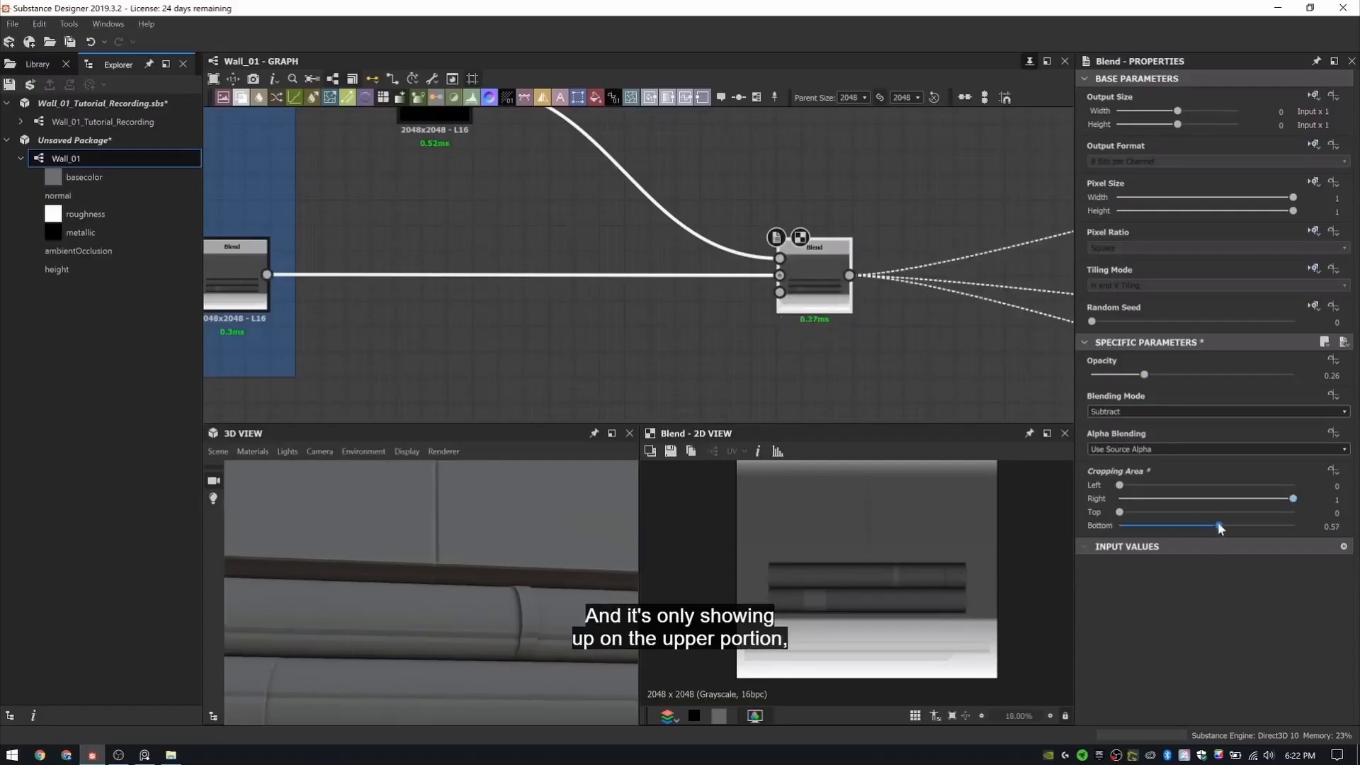
pyautogui.moveTo(1220, 527); pyautogui.dragTo(1218, 525)
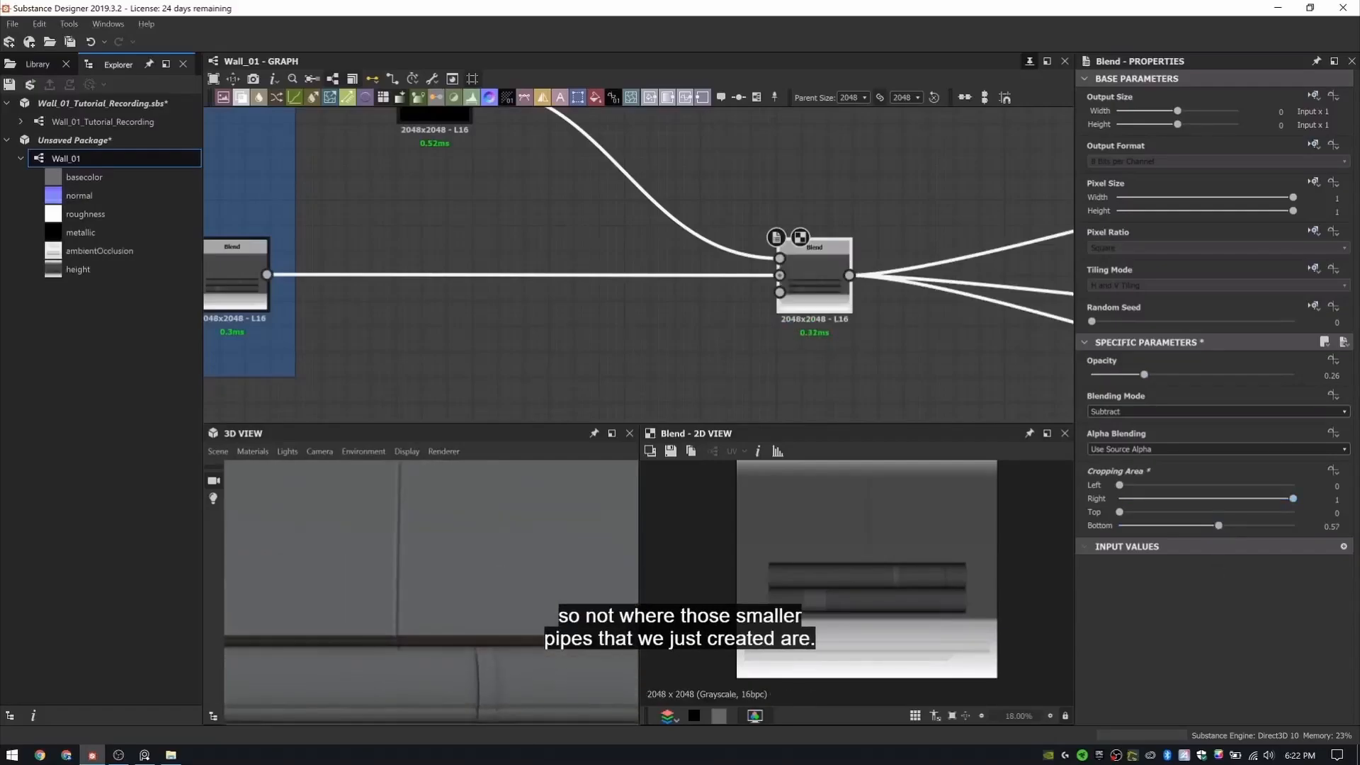
pyautogui.moveTo(1341, 527); pyautogui.dragTo(1335, 527)
pyautogui.press('Return')
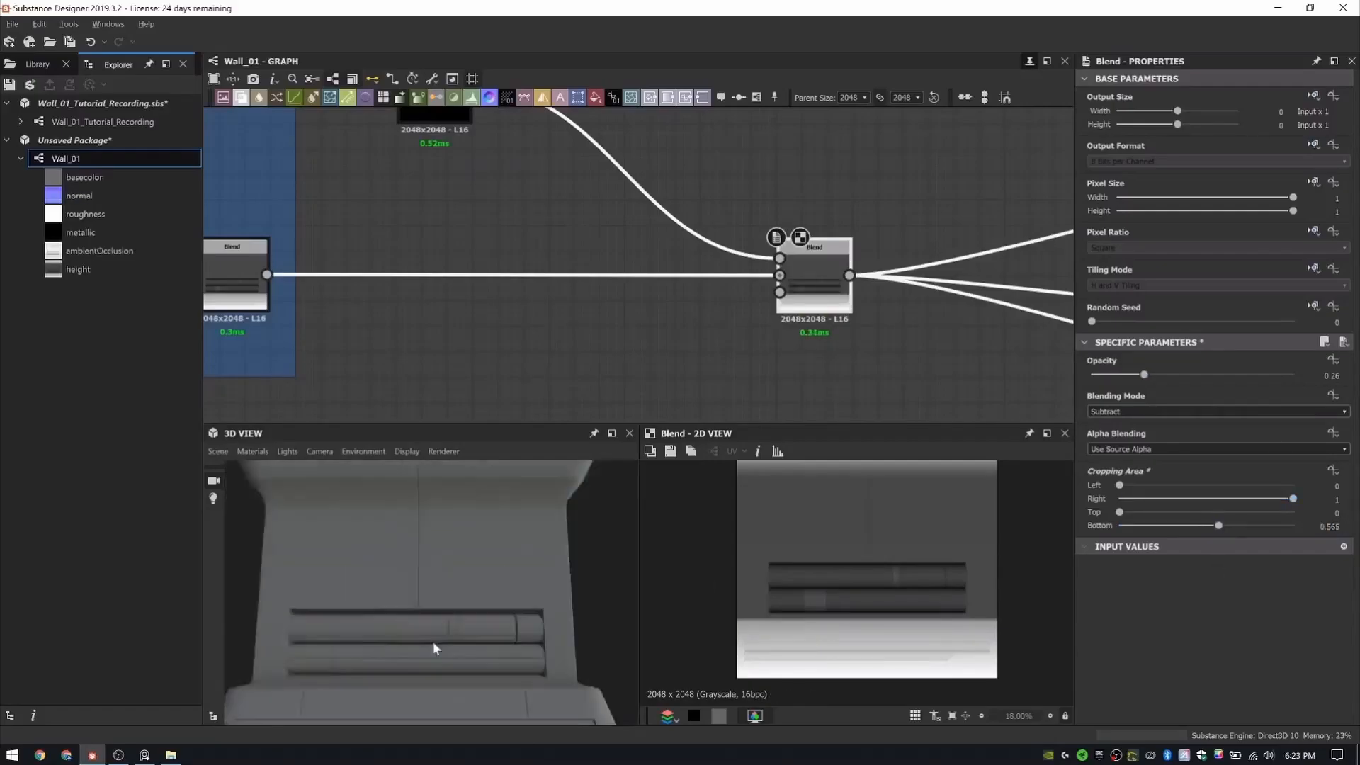
# - Frame the upper cut-line Transformation 2D and Blend nodes and title the frame Middle Cutlines
pyautogui.scroll(-4, 425, 644)
pyautogui.scroll(-5, 765, 299)
pyautogui.hotkey('ctrl', 'f')
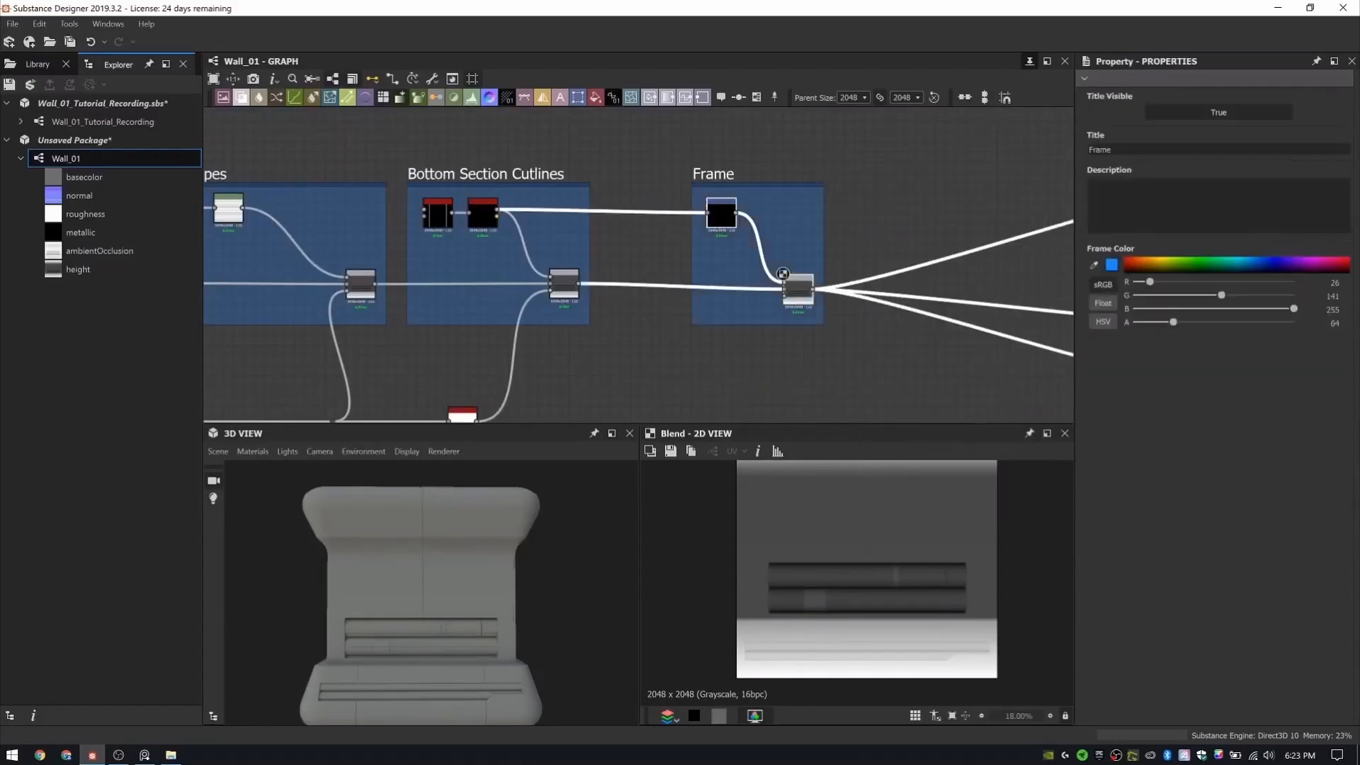
pyautogui.scroll(2, 884, 220)
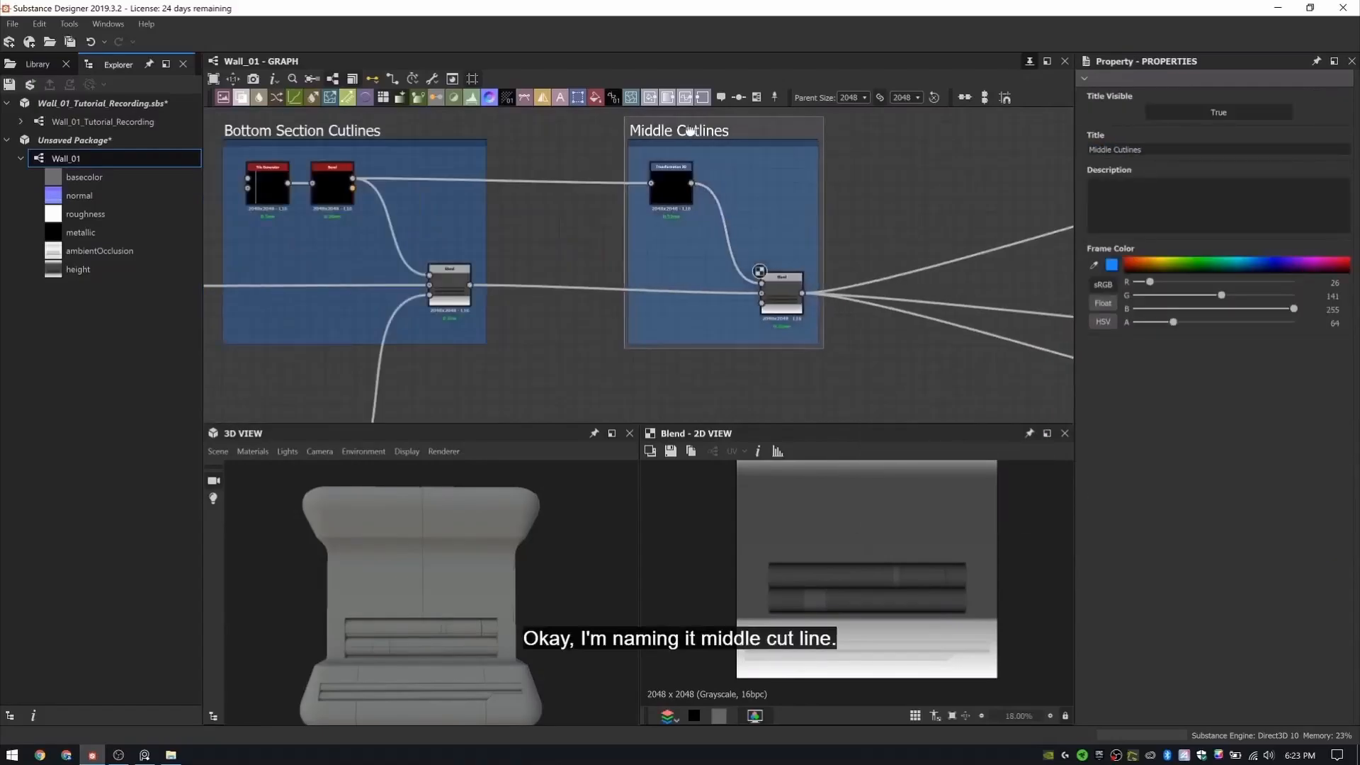
# - Add a square Shape node beyond the Middle Cutlines frame with its size set to X 0.69 and Y 0.3
pyautogui.moveTo(884, 235); pyautogui.dragTo(561, 269, button='middle')
pyautogui.press('space')
pyautogui.write('shape')
pyautogui.press('Return')
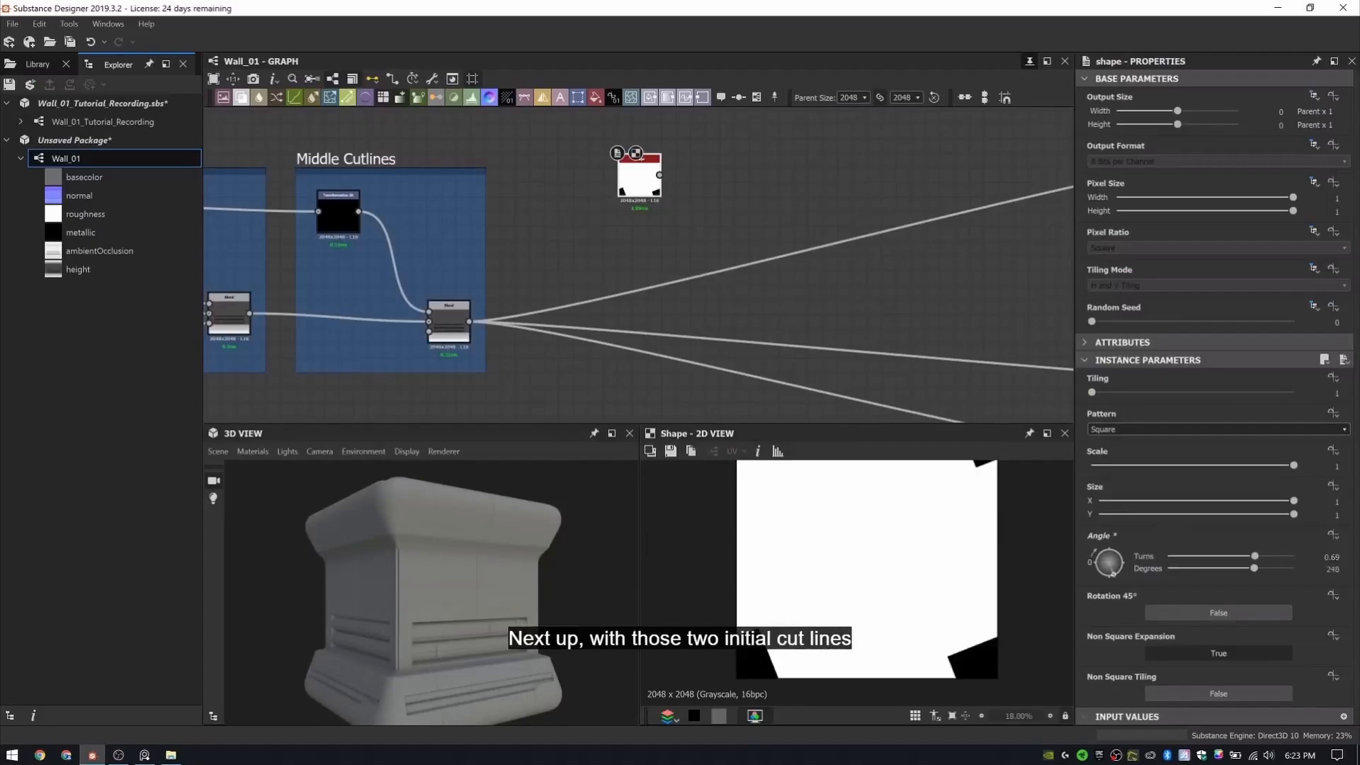
pyautogui.scroll(2, 627, 185)
pyautogui.write('.7')
pyautogui.press('Tab')
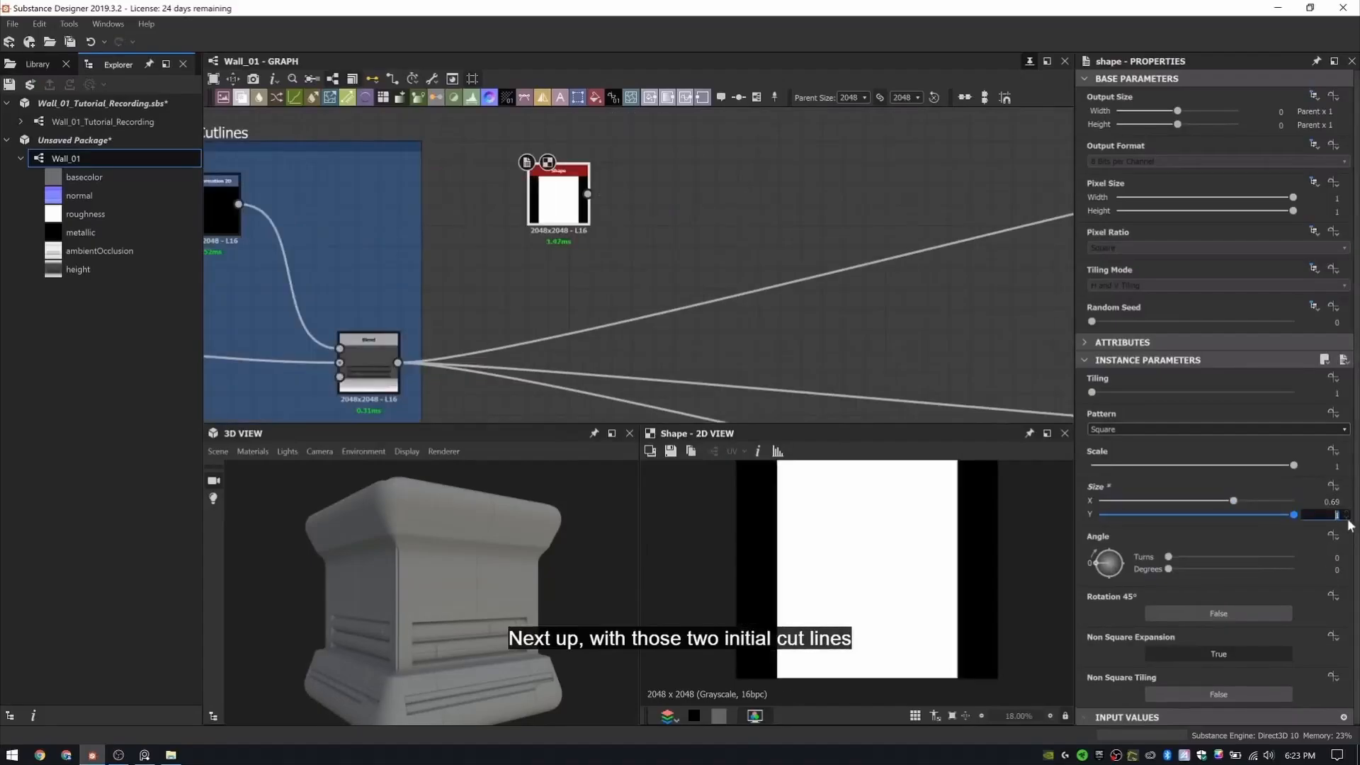
pyautogui.write('.3')
pyautogui.press('Return')
# - Add a Bevel node to the rectangle Shape and set its distance to -0.07
pyautogui.press('space')
pyautogui.write('bevel')
pyautogui.press('Return')
pyautogui.click(1334, 394)
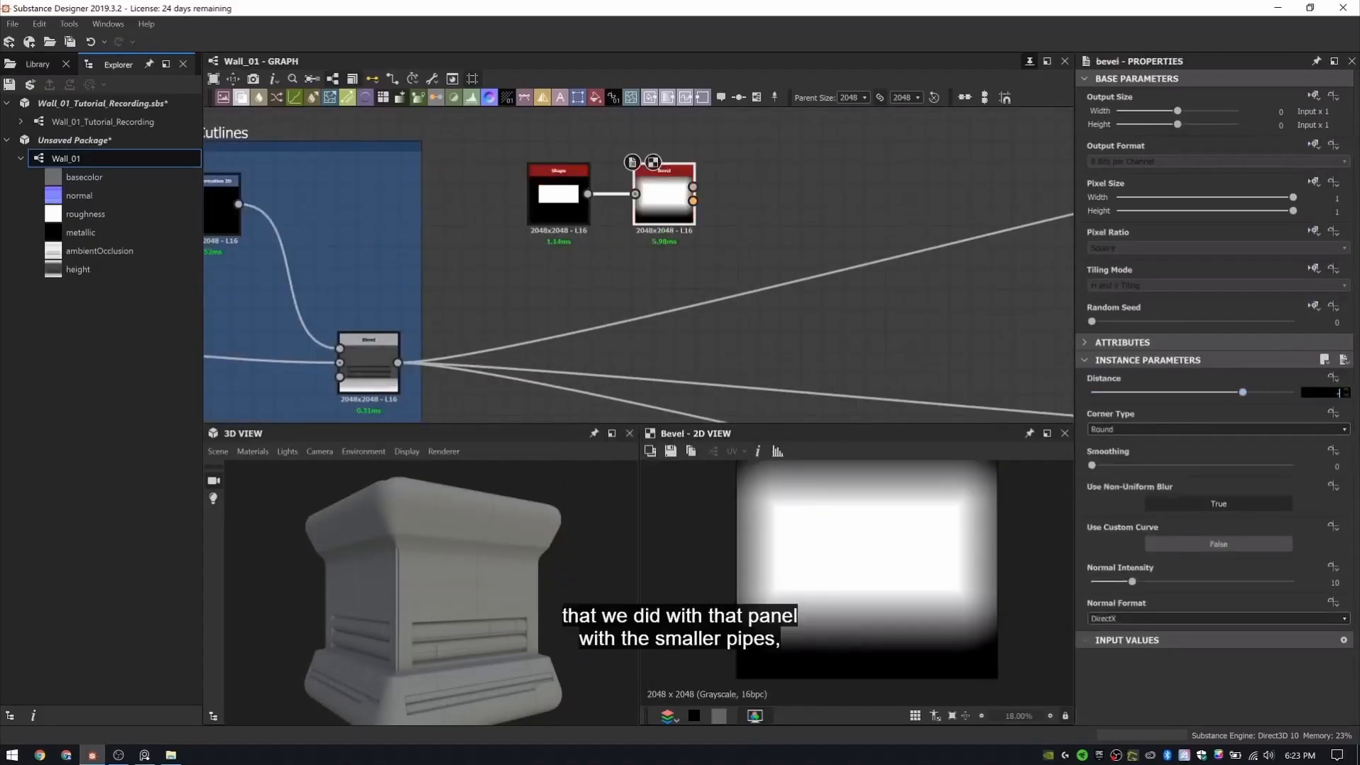
pyautogui.press('Return')
# - Add a Transformation 2D after the Bevel, rotate the rectangle 90° clockwise, and override the tiling mode with No Tiling
pyautogui.press('space')
pyautogui.write('trans')
pyautogui.press('Return')
pyautogui.doubleClick(761, 191)
pyautogui.scroll(3, 762, 191)
pyautogui.click(1271, 421)
pyautogui.scroll(-5, 850, 606)
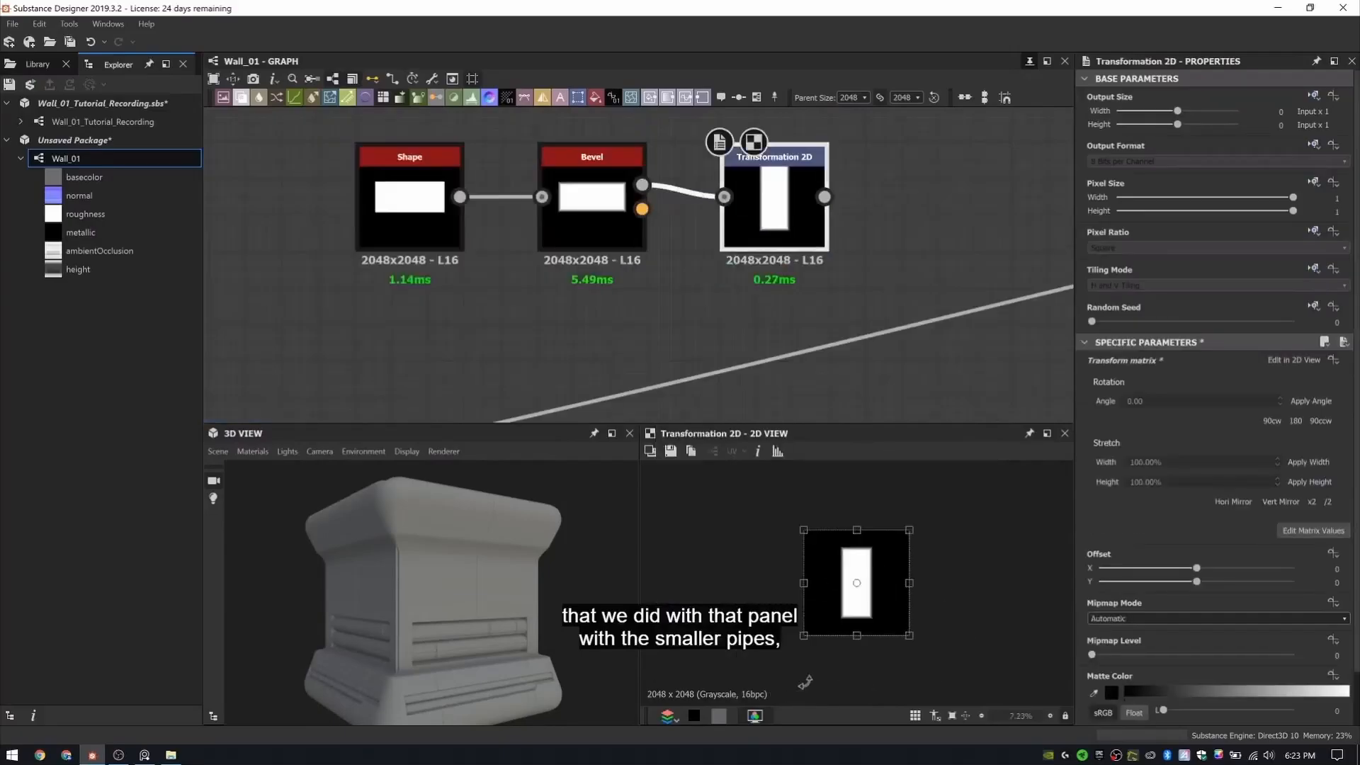
pyautogui.click(1268, 324)
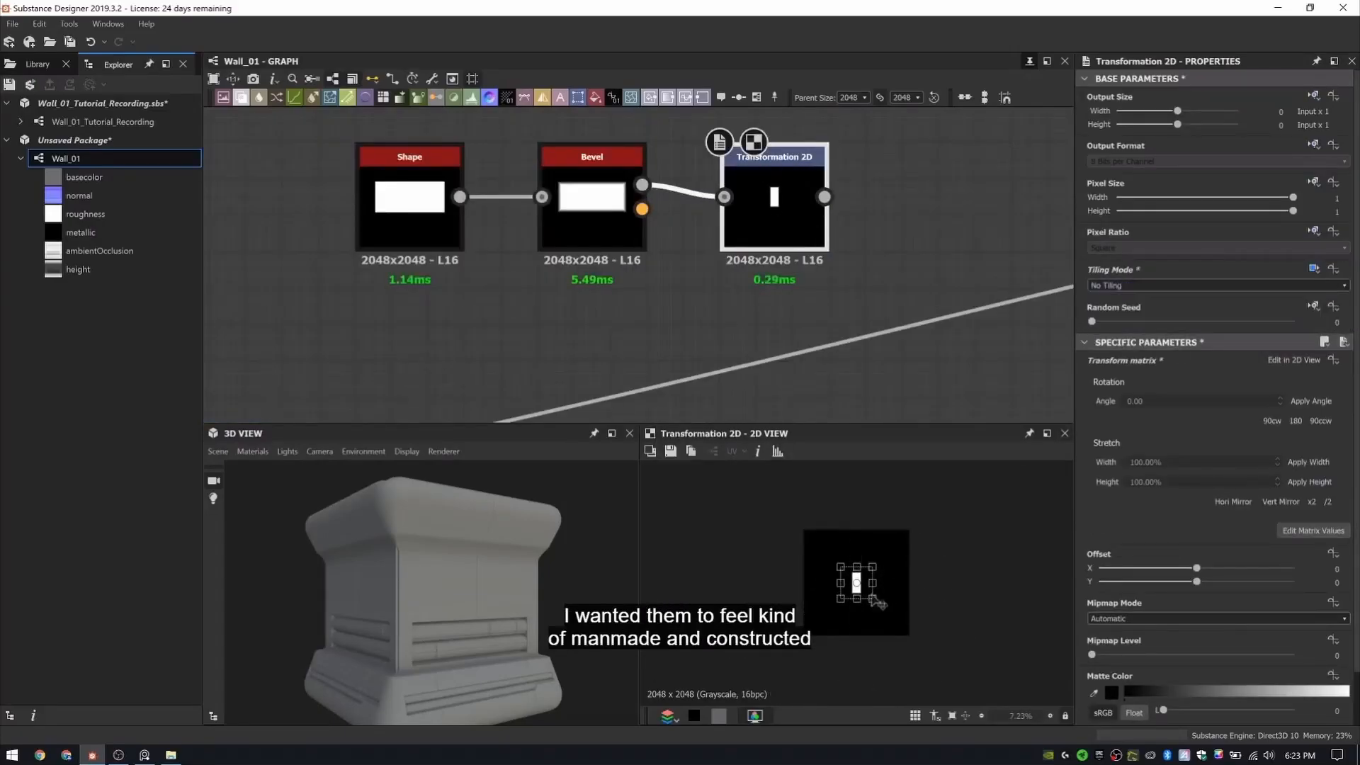
# - Scale the upright rectangle down further and move it to the lower left part of the texture
pyautogui.moveTo(843, 621); pyautogui.dragTo(847, 616)
pyautogui.scroll(7, 847, 616)
pyautogui.moveTo(833, 681); pyautogui.dragTo(890, 499, button='middle')
pyautogui.scroll(-2, 889, 499)
pyautogui.keyDown('ctrl'); pyautogui.keyDown('shift'); pyautogui.moveTo(878, 495); pyautogui.dragTo(862, 518); pyautogui.keyUp('shift'); pyautogui.keyUp('ctrl')
pyautogui.moveTo(843, 537); pyautogui.dragTo(817, 548)
# - Add a Mirror Grayscale node and feed the Transformation 2D into it to duplicate the rectangle across the X axis
pyautogui.moveTo(997, 183); pyautogui.dragTo(842, 217, button='middle')
pyautogui.click(841, 216)
pyautogui.press('space')
pyautogui.write('mirror')
pyautogui.press('Return')
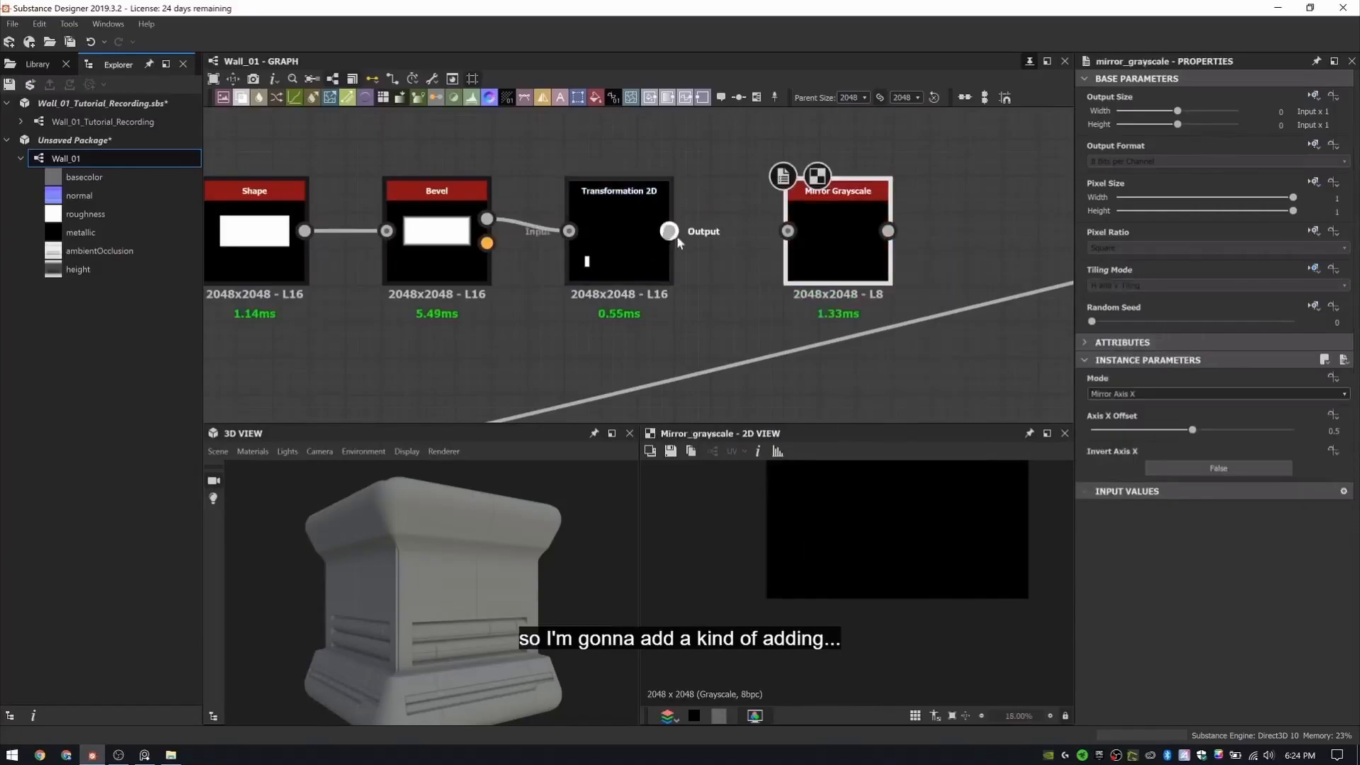
pyautogui.moveTo(675, 235); pyautogui.dragTo(788, 232)
# - Blend the mirrored rectangles over the Middle Cutlines result using Subtract mode at 0.07 opacity
pyautogui.scroll(-4, 729, 261)
pyautogui.moveTo(702, 168); pyautogui.dragTo(653, 61, button='middle')
pyautogui.press('space')
pyautogui.write('blend')
pyautogui.press('Return')
pyautogui.moveTo(334, 283); pyautogui.dragTo(812, 275)
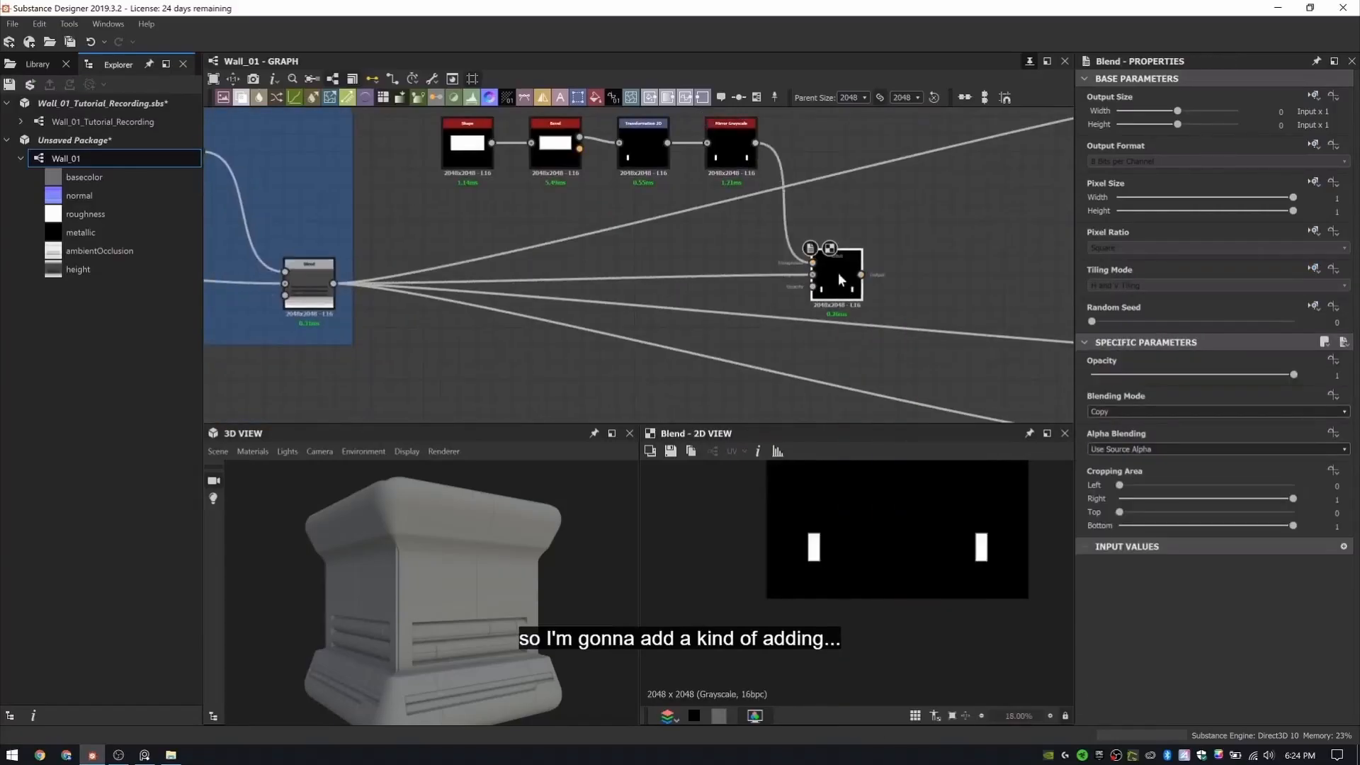
pyautogui.click(1143, 412)
pyautogui.click(1142, 445)
pyautogui.click(1336, 375)
pyautogui.write('0.07')
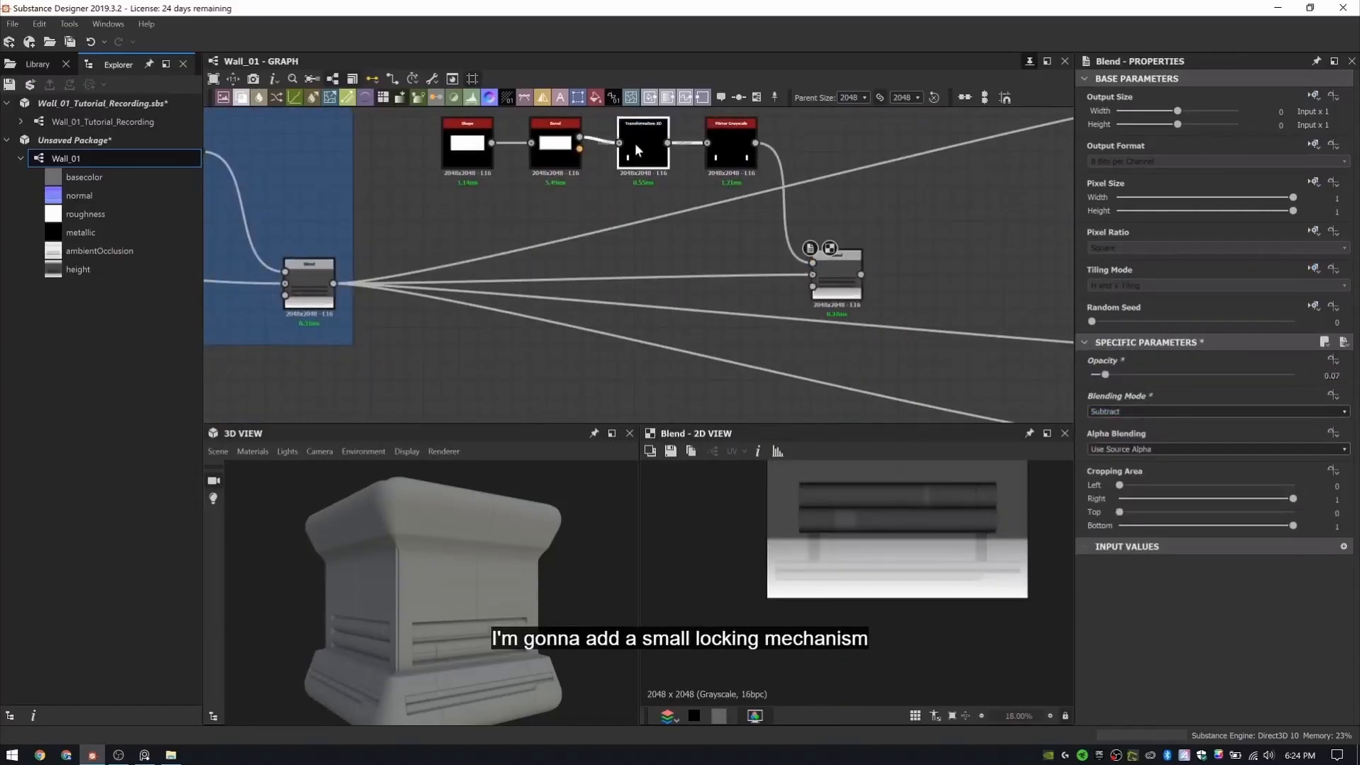
# - Reroute the Middle Cutlines Blend's links to the output nodes so they come from the new Blend
pyautogui.click(635, 143)
pyautogui.moveTo(635, 143); pyautogui.dragTo(676, 109, button='middle')
pyautogui.keyDown('shift'); pyautogui.moveTo(375, 250); pyautogui.dragTo(903, 242); pyautogui.keyUp('shift')
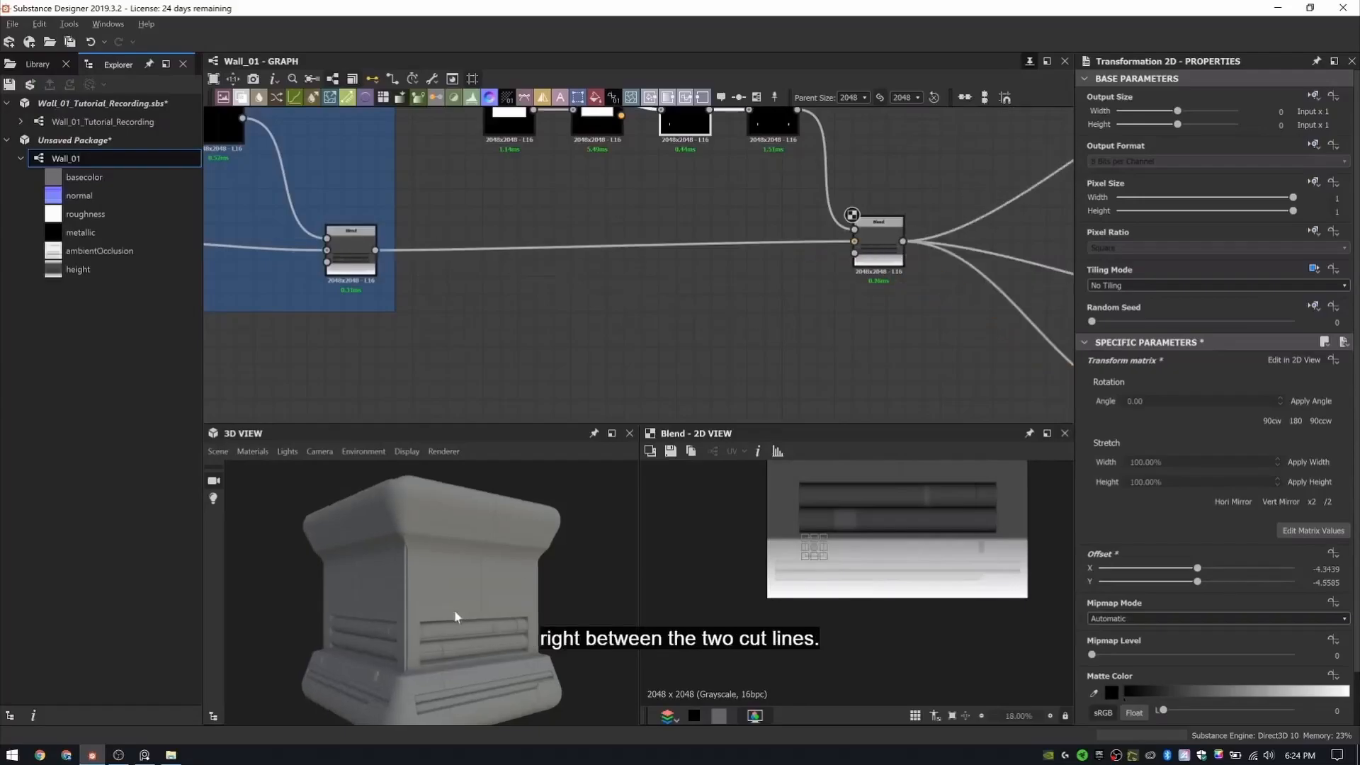
# - Move the small rectangle toward the bottom section's vertical cut line, at about X -5.5677 and Y -5.2738, checking it in 3D
pyautogui.scroll(5, 488, 555)
pyautogui.moveTo(455, 616); pyautogui.dragTo(455, 559)
pyautogui.moveTo(709, 284); pyautogui.dragTo(708, 325, button='middle')
pyautogui.moveTo(879, 284); pyautogui.dragTo(879, 292)
pyautogui.scroll(2, 819, 552)
pyautogui.scroll(6, 815, 551)
pyautogui.keyDown('shift'); pyautogui.moveTo(855, 548); pyautogui.dragTo(864, 488); pyautogui.keyUp('shift')
pyautogui.scroll(3, 539, 559)
pyautogui.scroll(-2, 850, 509)
pyautogui.scroll(-1, 853, 517)
pyautogui.scroll(2, 853, 513)
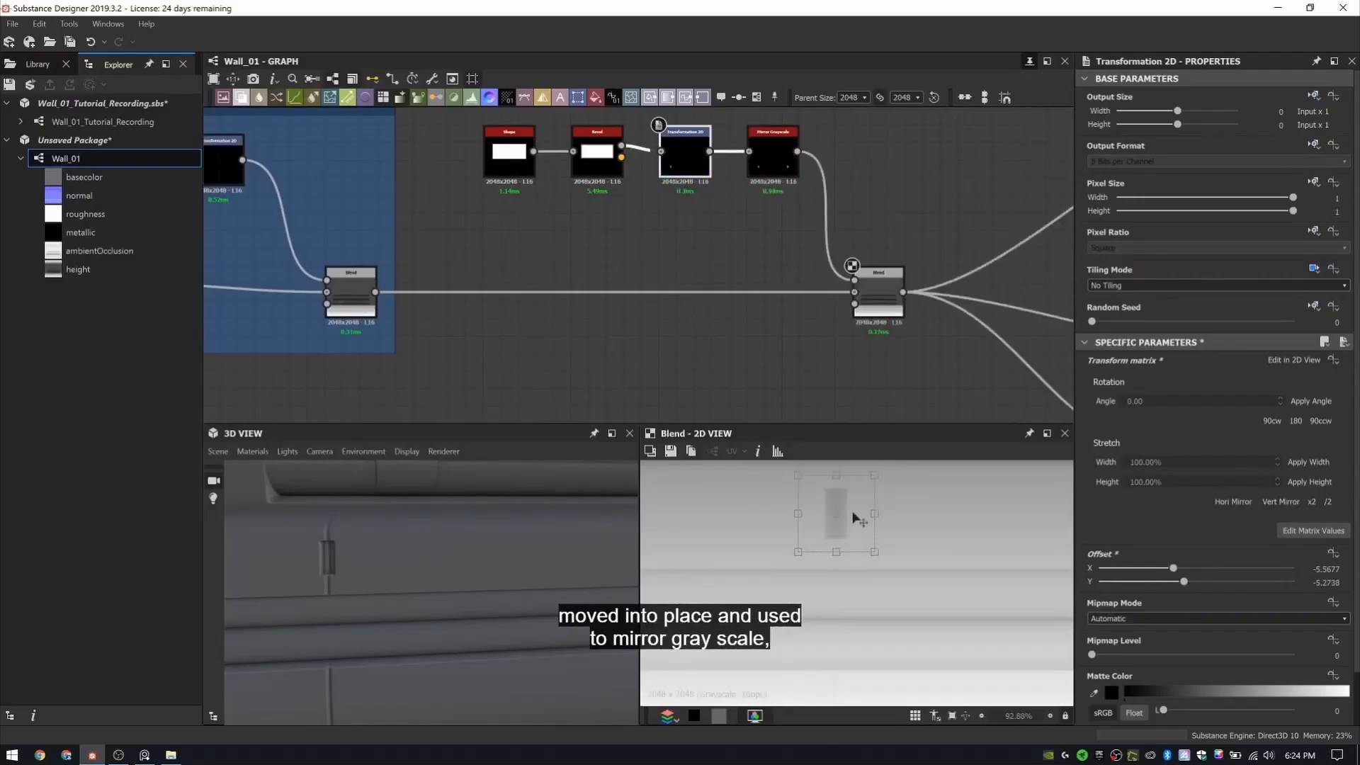
# - Adjust the rectangle's height and reposition it over the cut line at offset X -5.2192, Y -5.2923
pyautogui.scroll(-5, 446, 609)
pyautogui.moveTo(450, 613)
pyautogui.keyDown('alt'); pyautogui.mouseDown()
pyautogui.moveTo(435, 600)
pyautogui.moveTo(426, 614)
pyautogui.moveTo(512, 619)
pyautogui.moveTo(489, 634)
pyautogui.mouseUp(); pyautogui.keyUp('alt')
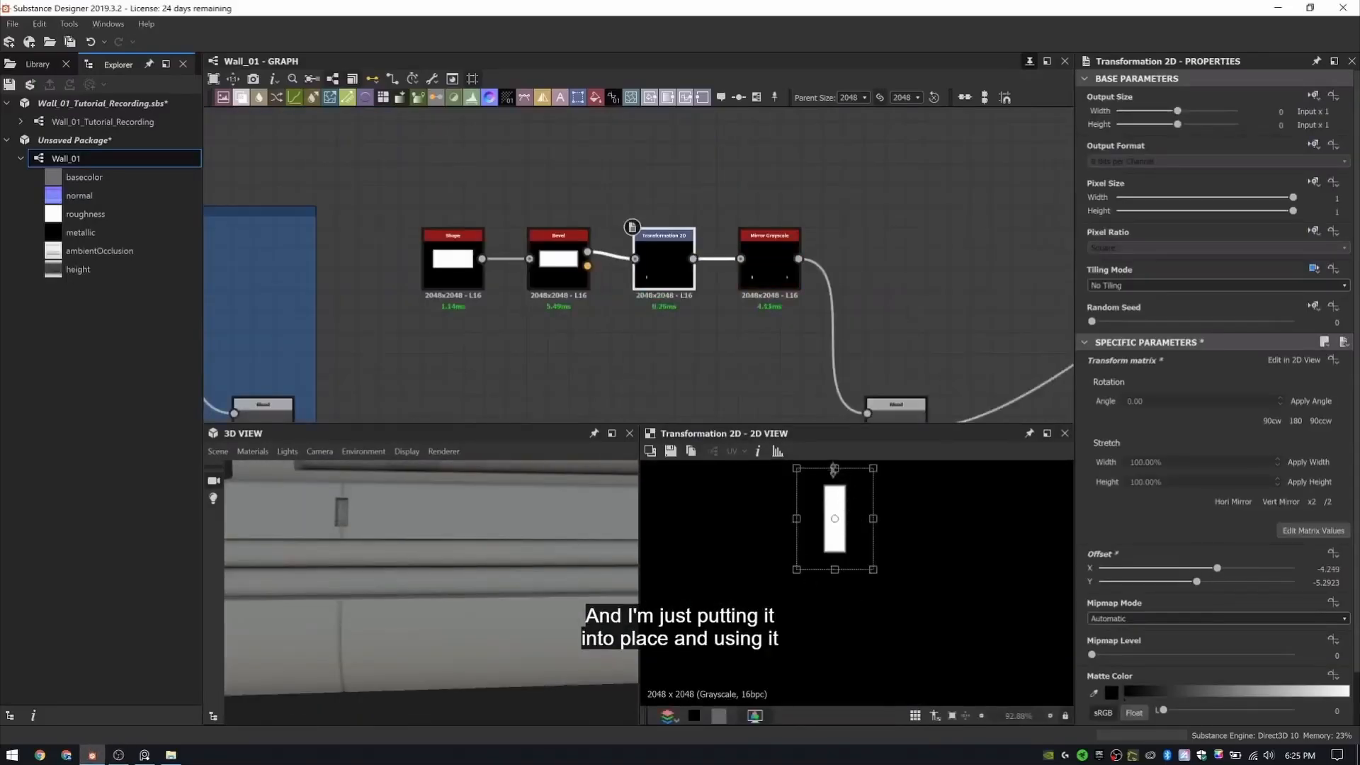
pyautogui.moveTo(855, 512); pyautogui.dragTo(855, 518)
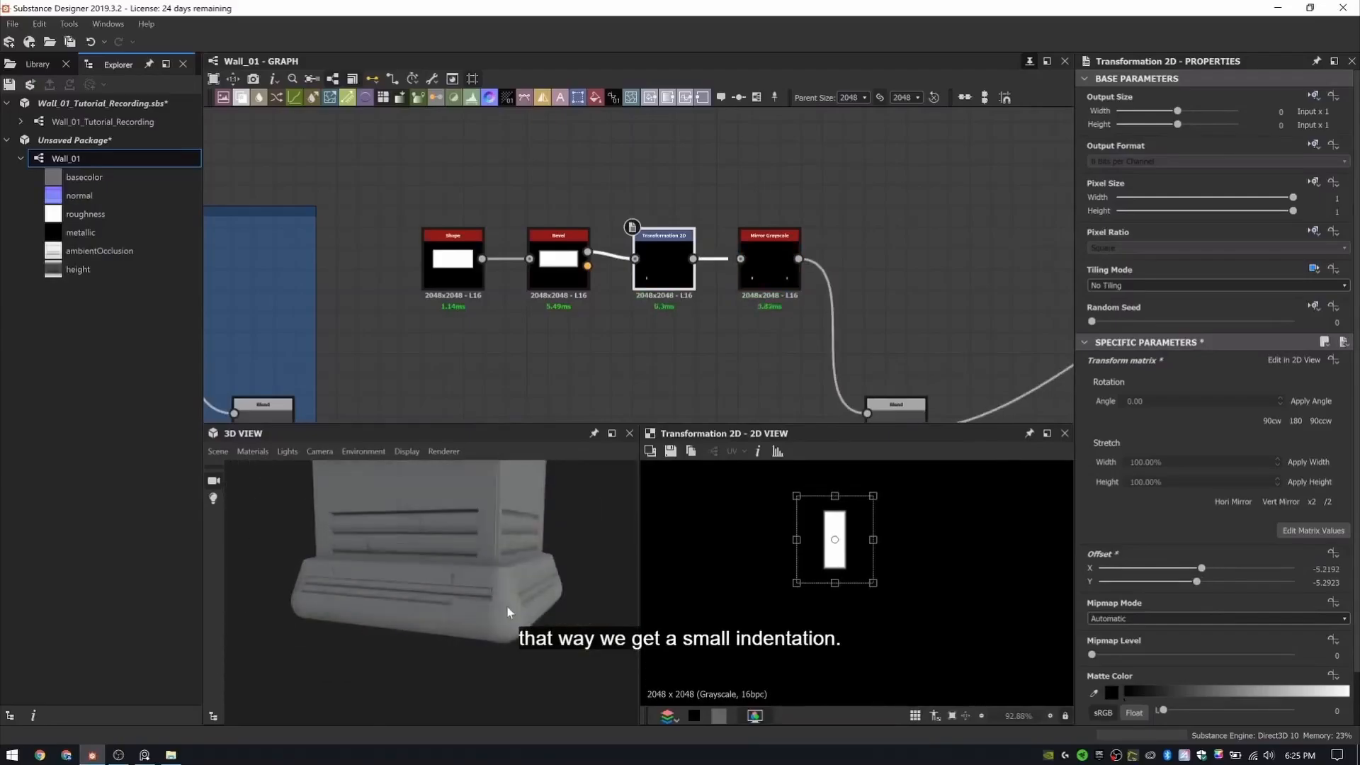
# - Frame the rectangle nodes and their Blend and title the frame Clip Indentation
pyautogui.scroll(-5, 720, 163)
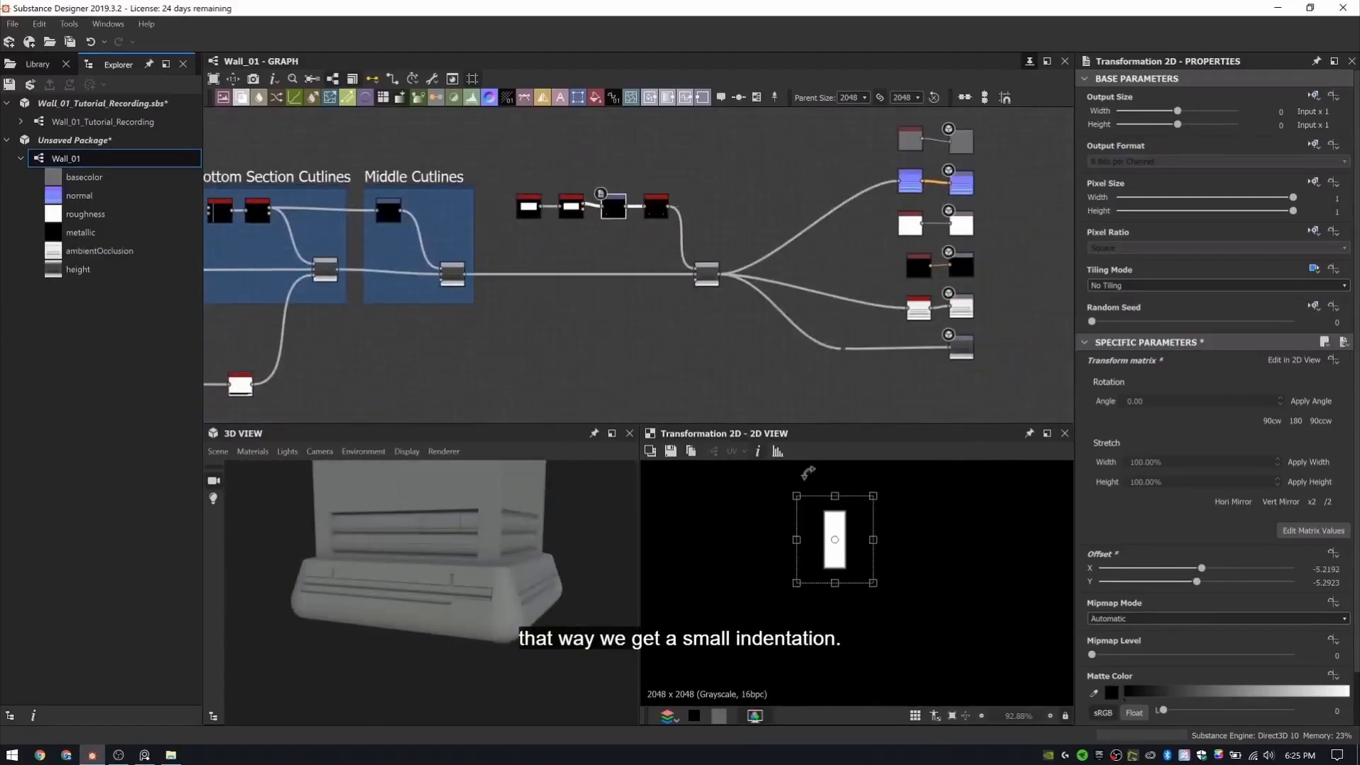
pyautogui.rightClick(721, 158)
pyautogui.click(754, 202)
pyautogui.write('Clip Indentation')
pyautogui.press('Return')
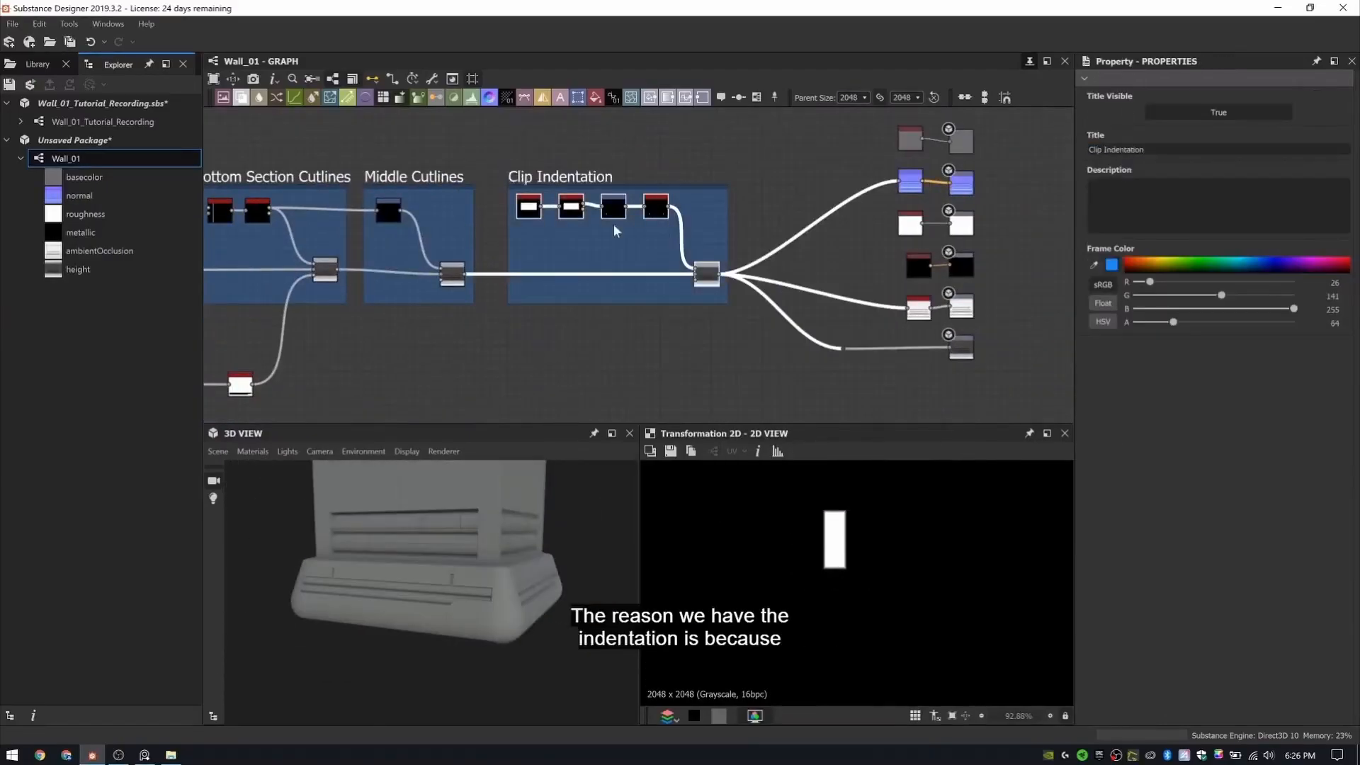
# - Preview the Clip Indentation Blend and move the output nodes farther along the graph to make room
pyautogui.scroll(3, 661, 228)
pyautogui.doubleClick(734, 296)
pyautogui.scroll(-8, 712, 245)
pyautogui.scroll(2, 744, 261)
pyautogui.moveTo(808, 287); pyautogui.dragTo(734, 142)
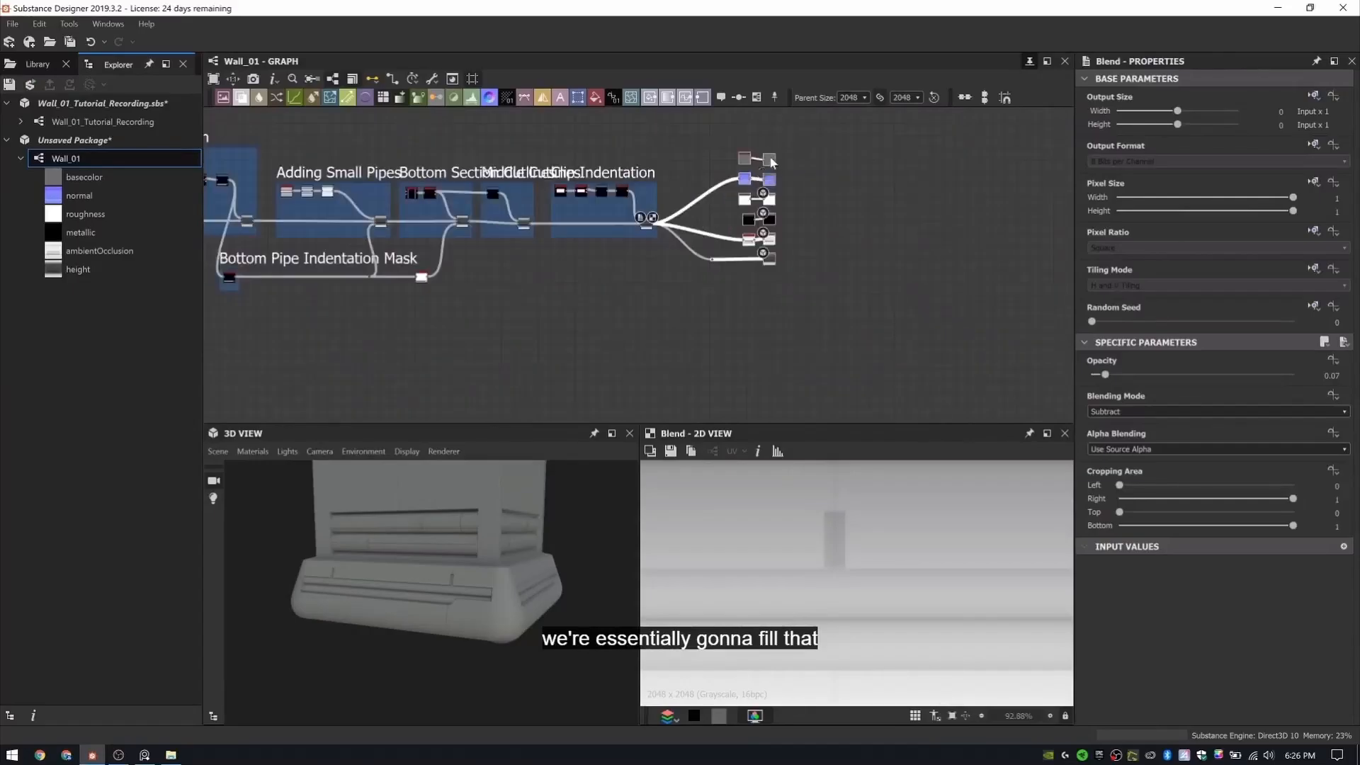
pyautogui.moveTo(768, 212); pyautogui.dragTo(970, 223)
pyautogui.moveTo(753, 301); pyautogui.dragTo(382, 301, button='middle')
pyautogui.scroll(3, 381, 300)
pyautogui.moveTo(314, 231); pyautogui.dragTo(885, 262)
pyautogui.moveTo(885, 265); pyautogui.dragTo(1006, 301, button='middle')
# - Save the unsaved package as Wall_01_Tutorial in the Wall_01 folder
pyautogui.rightClick(82, 136)
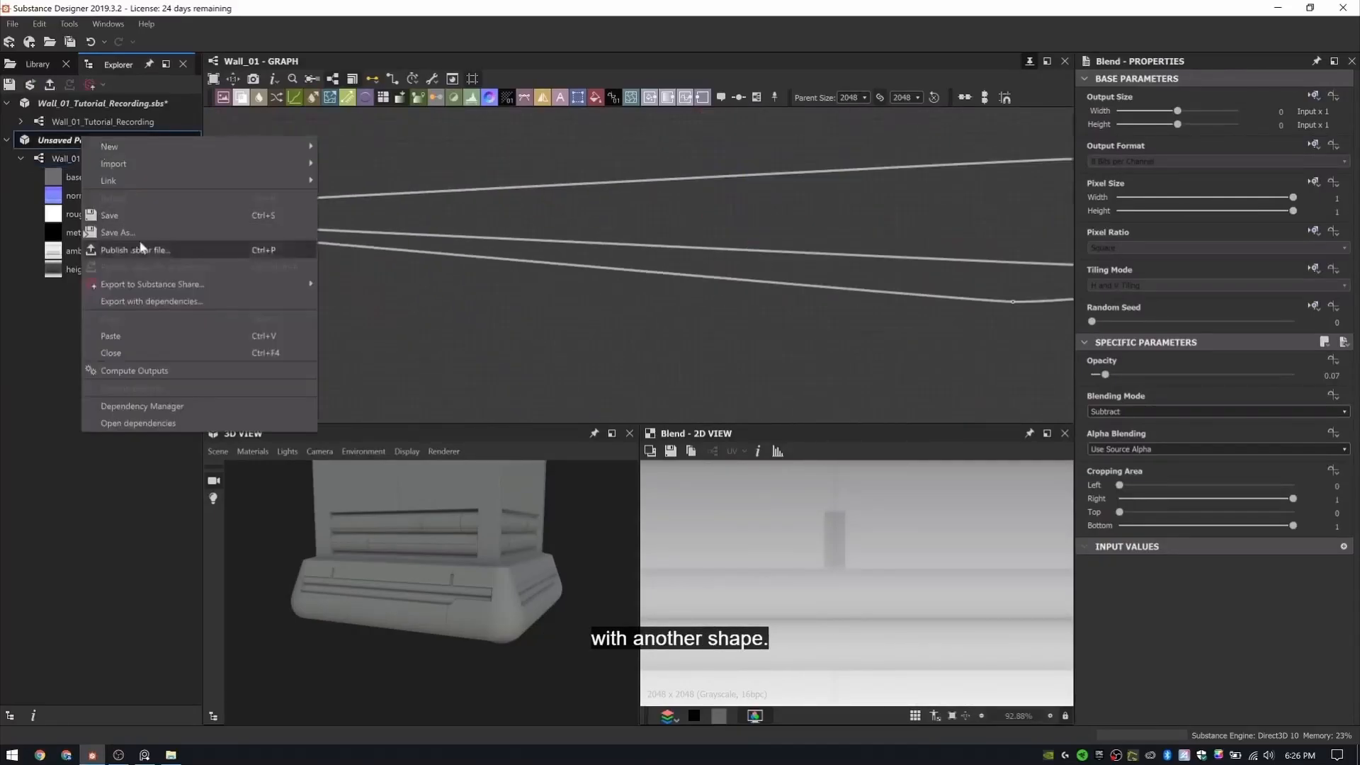
pyautogui.click(113, 216)
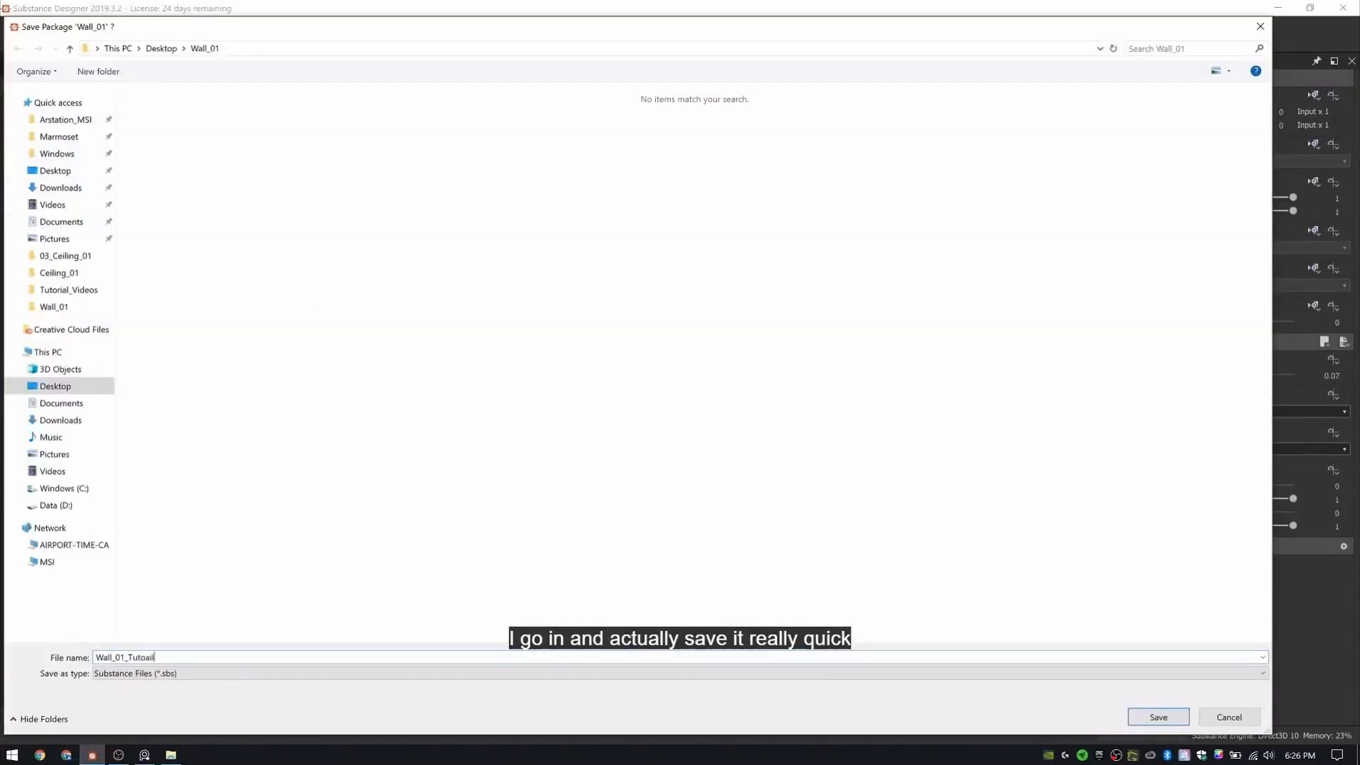
pyautogui.press('Return')
# - Add a Shape node after the Clip Indentation frame for a thin vertical strip, with scale 0.6 and size X 0.06, Y 0.51
pyautogui.scroll(5, 980, 215)
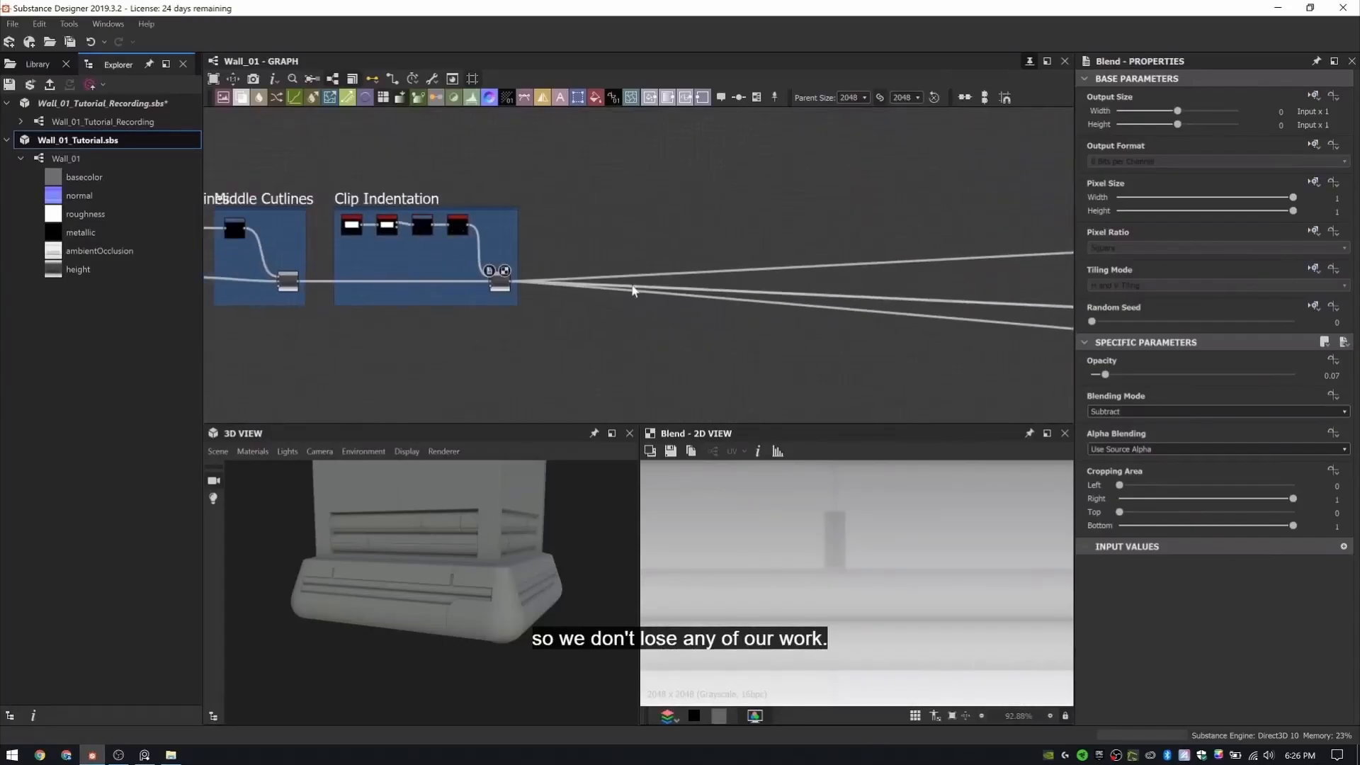
pyautogui.scroll(3, 598, 223)
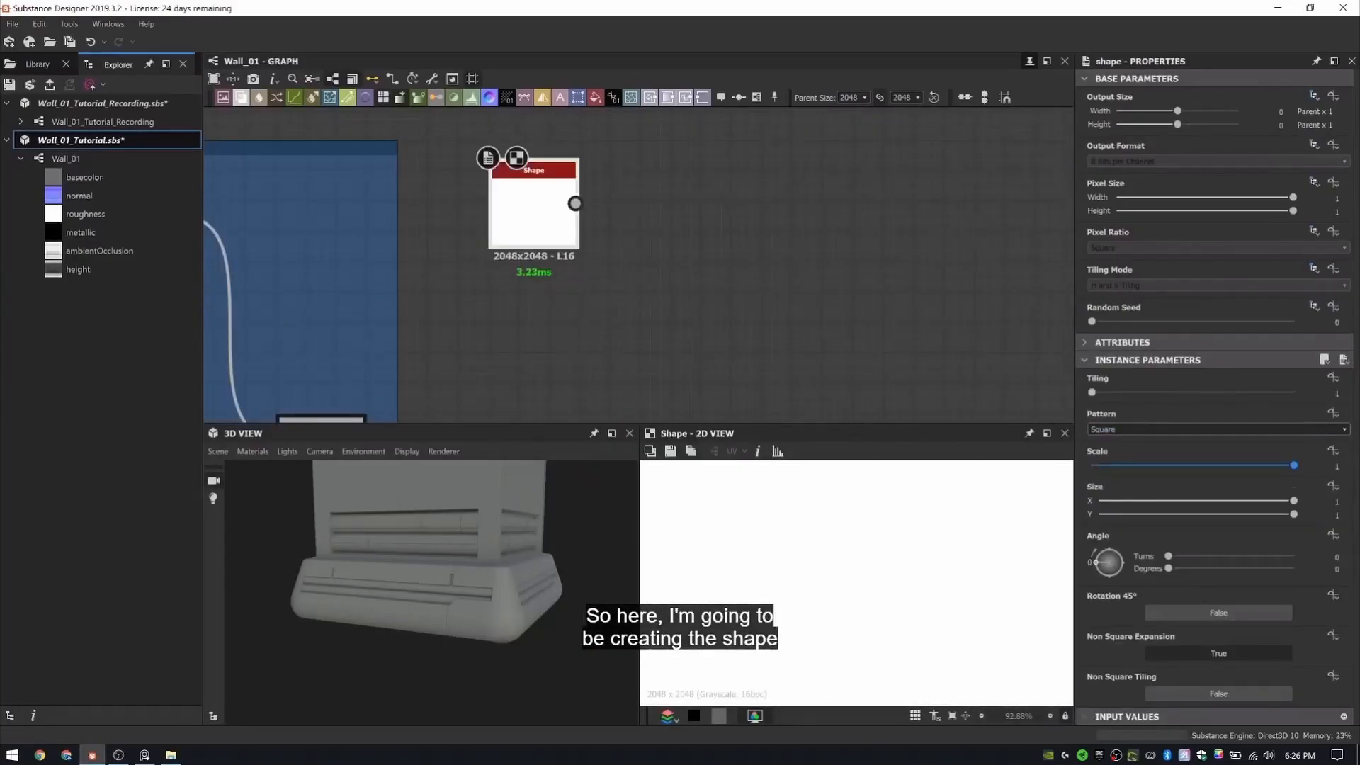
pyautogui.write('0.06')
pyautogui.press('Return')
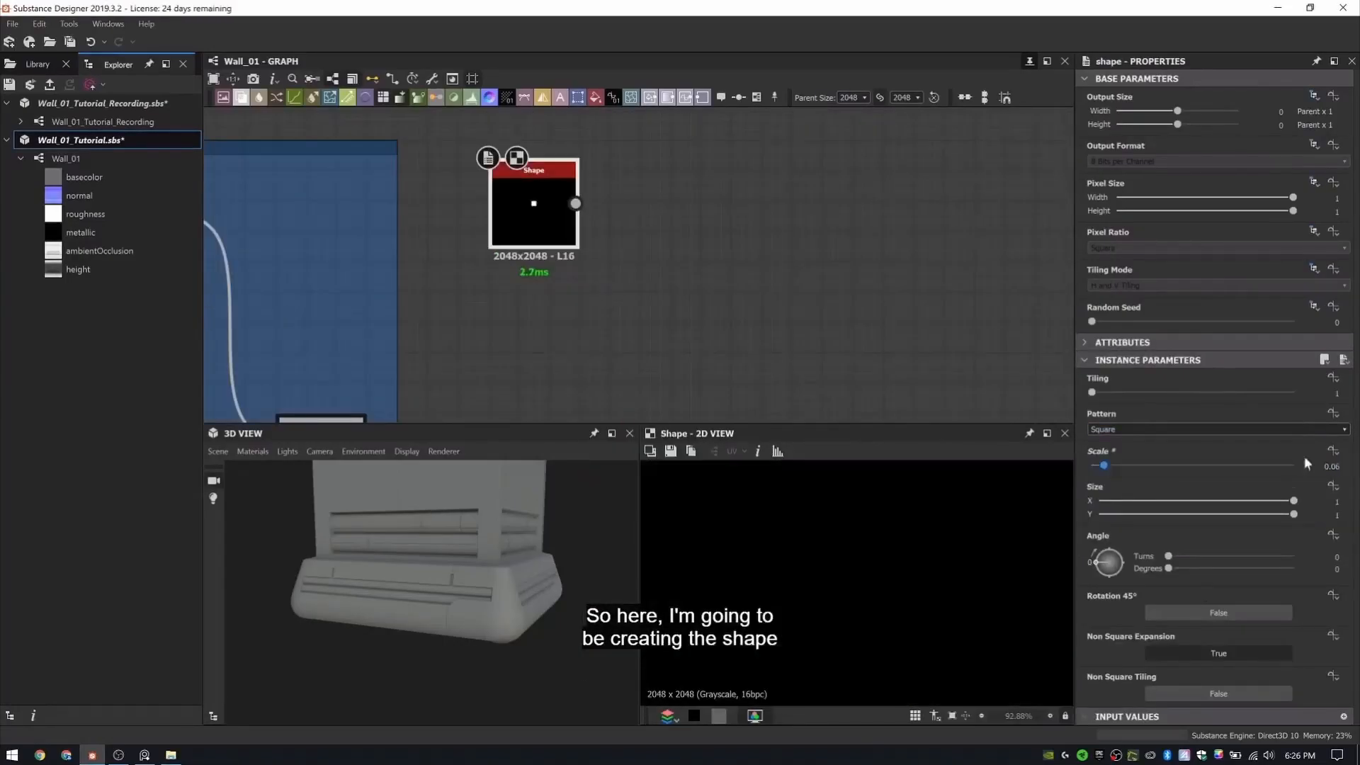
pyautogui.moveTo(1204, 510); pyautogui.dragTo(1168, 524)
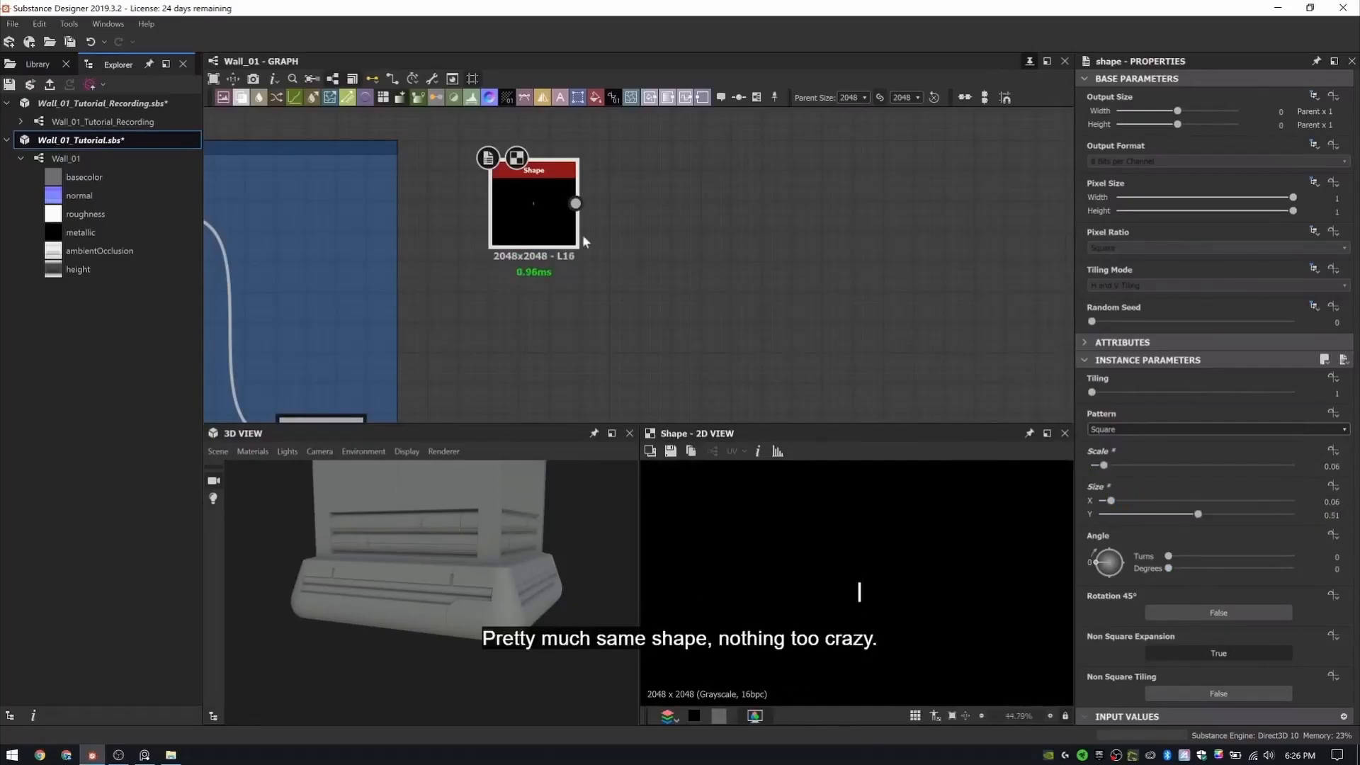
pyautogui.moveTo(726, 415); pyautogui.dragTo(683, 325, button='middle')
pyautogui.scroll(-3, 843, 584)
pyautogui.scroll(2, 861, 592)
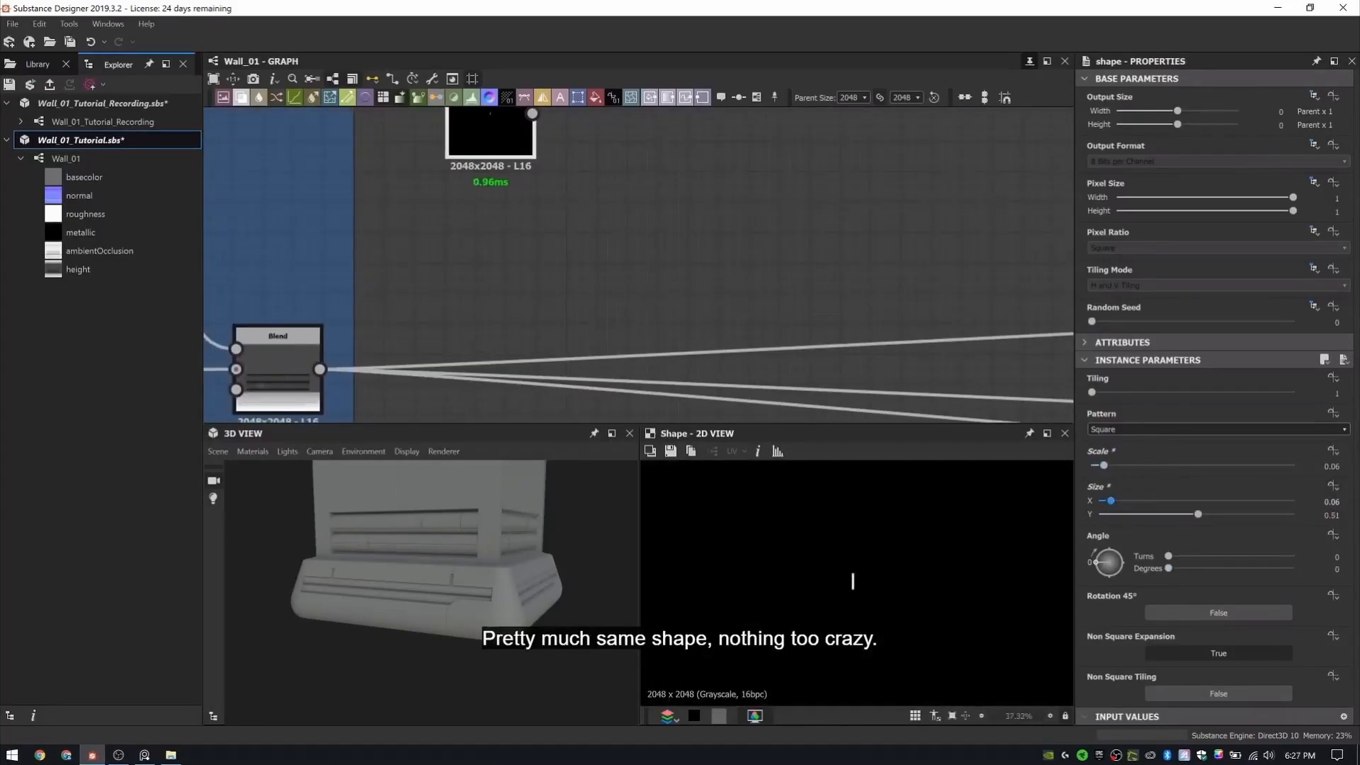
pyautogui.scroll(-7, 833, 618)
pyautogui.moveTo(658, 158); pyautogui.dragTo(673, 222, button='middle')
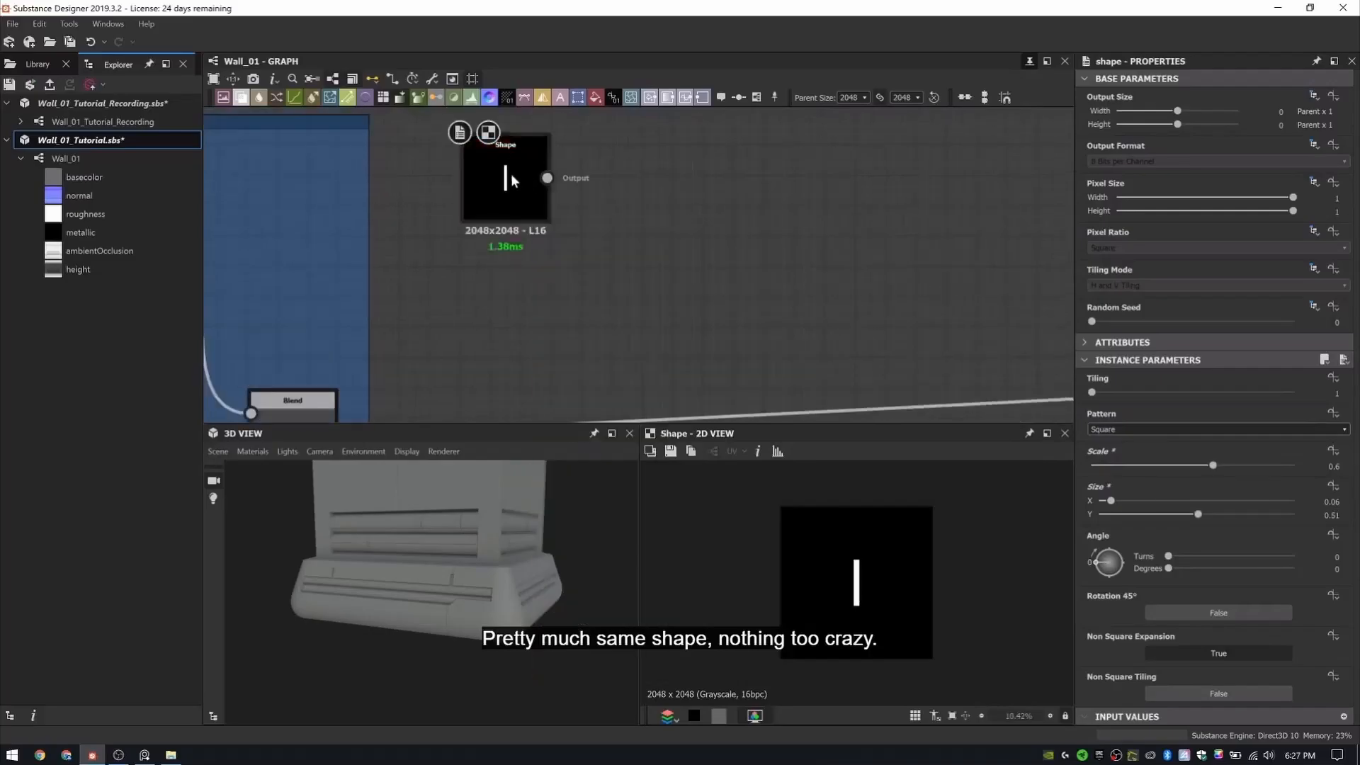
# - Add a Bevel node to the thin strip Shape and tighten its distance
pyautogui.press('space')
pyautogui.write('bevel')
pyautogui.press('Return')
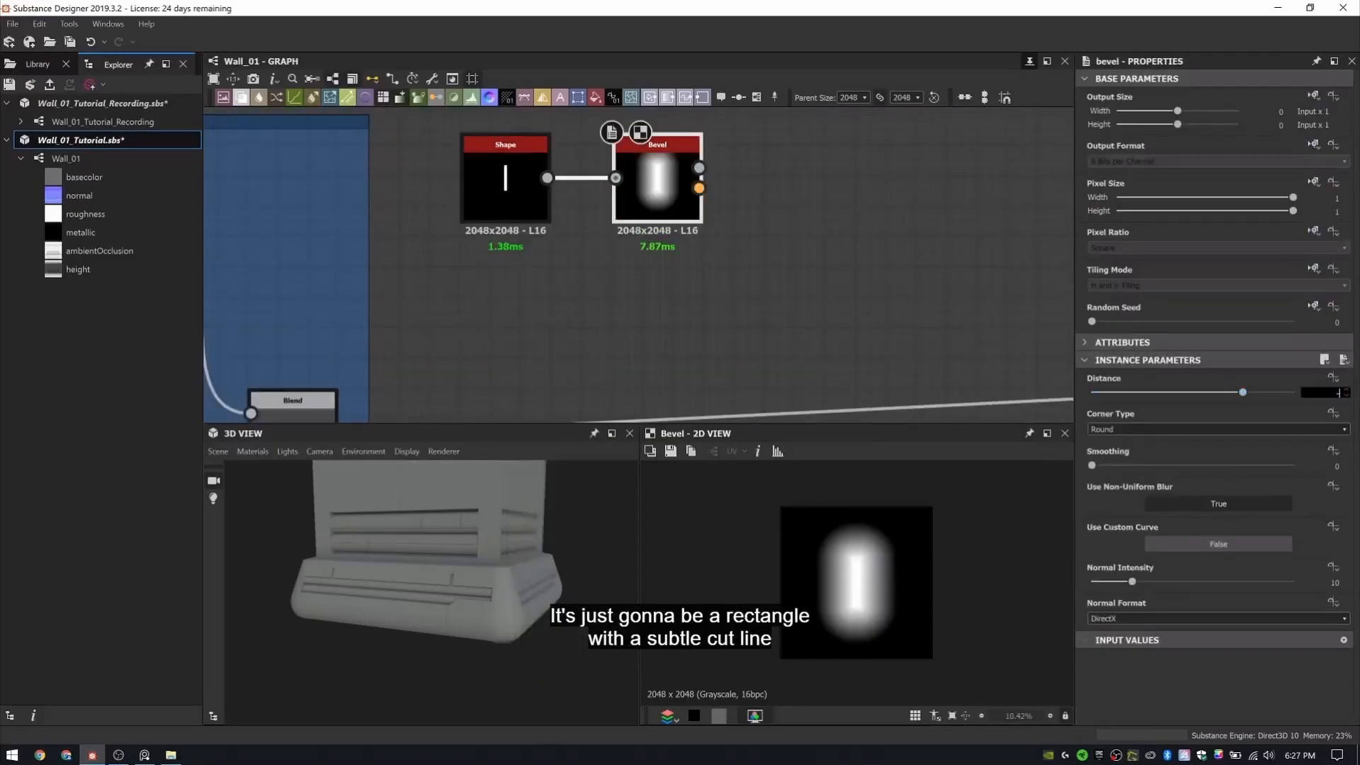
pyautogui.press('Return')
# - Add a Transformation 2D after the strip's Bevel, offset it 0.0899 in X, and tidy the node layout
pyautogui.moveTo(721, 237); pyautogui.dragTo(694, 245, button='middle')
pyautogui.press('space')
pyautogui.write('transform')
pyautogui.press('Return')
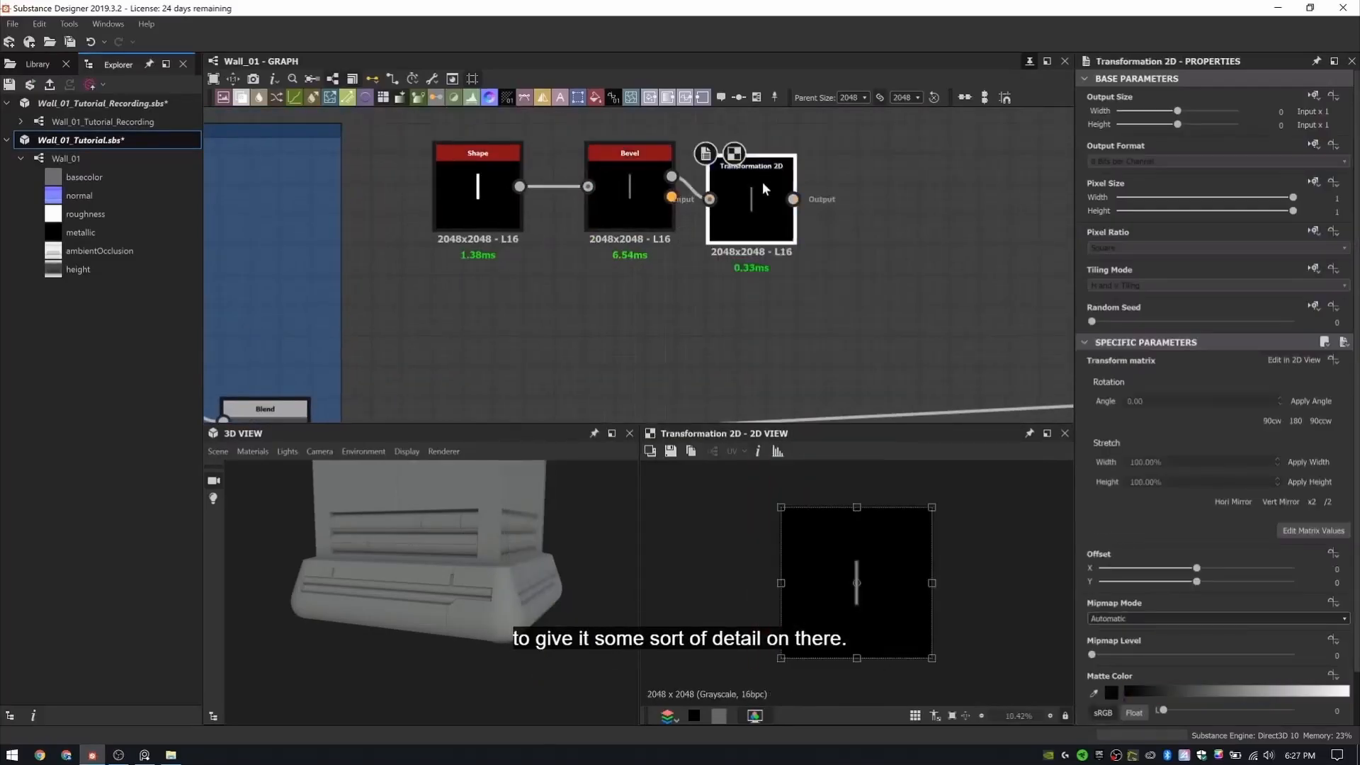
pyautogui.moveTo(764, 188); pyautogui.dragTo(777, 158)
pyautogui.moveTo(894, 577); pyautogui.dragTo(884, 577)
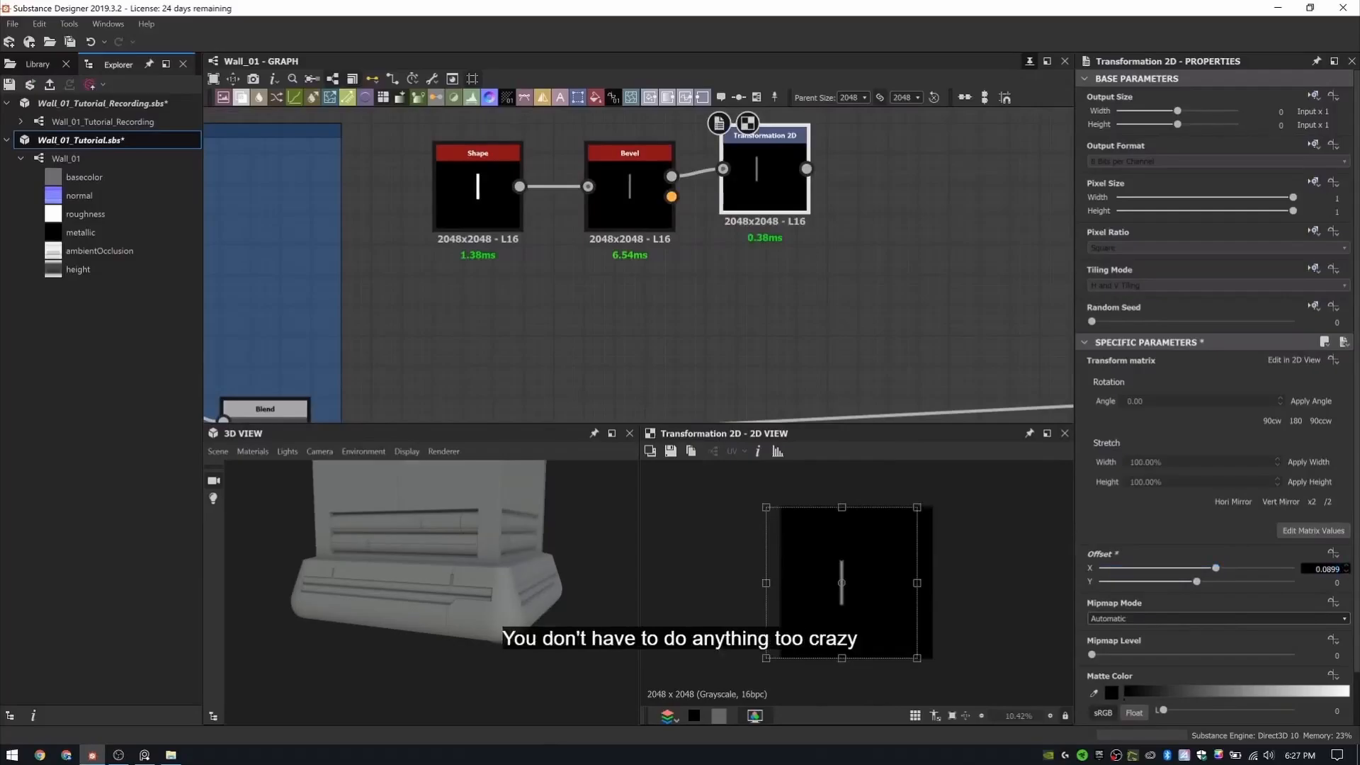
pyautogui.moveTo(774, 201); pyautogui.dragTo(845, 101, button='middle')
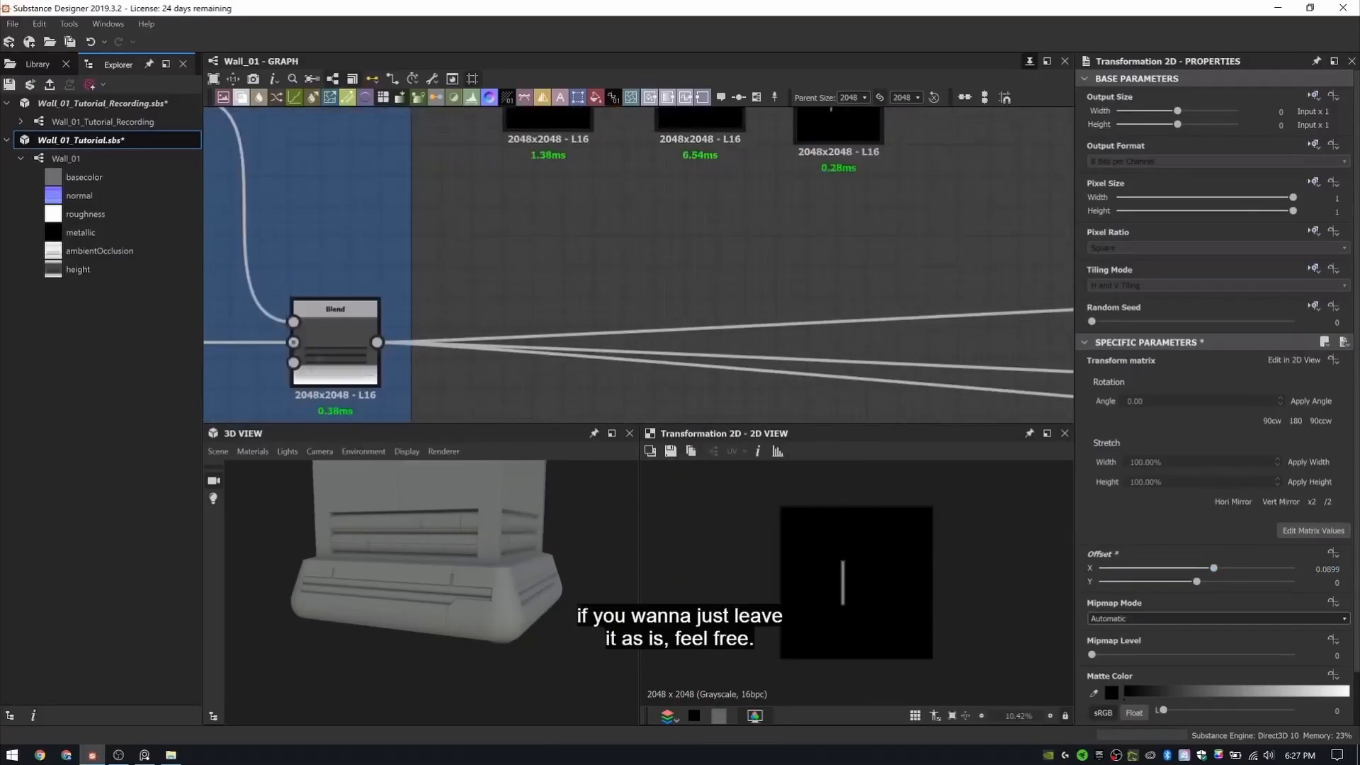
pyautogui.moveTo(594, 261); pyautogui.dragTo(556, 341, button='middle')
pyautogui.moveTo(669, 189); pyautogui.dragTo(637, 190)
pyautogui.moveTo(801, 182); pyautogui.dragTo(782, 164)
# - Duplicate the Shape and Bevel nodes from the Clip Indentation frame, place the copies below the strip nodes, and preview the Bevel
pyautogui.scroll(-4, 680, 205)
pyautogui.moveTo(327, 238); pyautogui.dragTo(473, 217, button='middle')
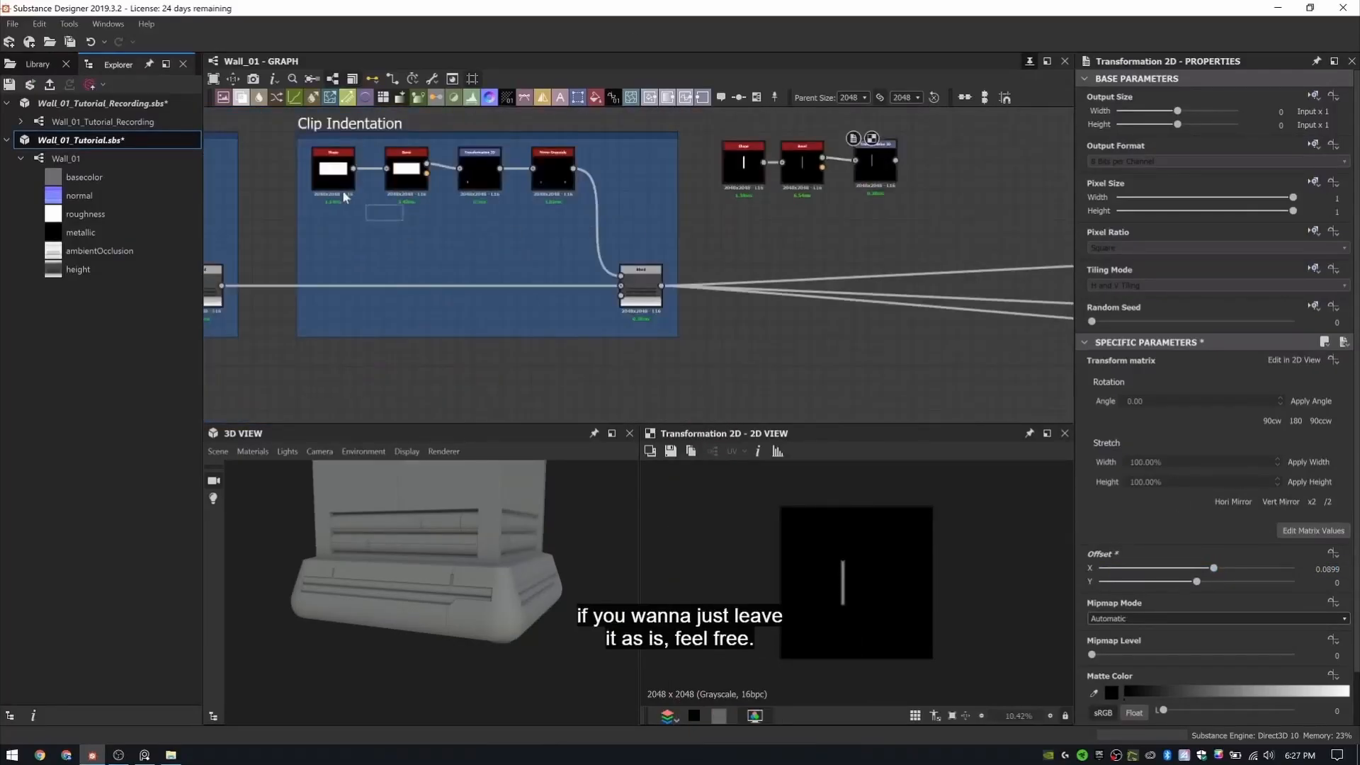
pyautogui.moveTo(345, 197); pyautogui.dragTo(344, 196)
pyautogui.hotkey('ctrl', 'c')
pyautogui.hotkey('ctrl', 'v')
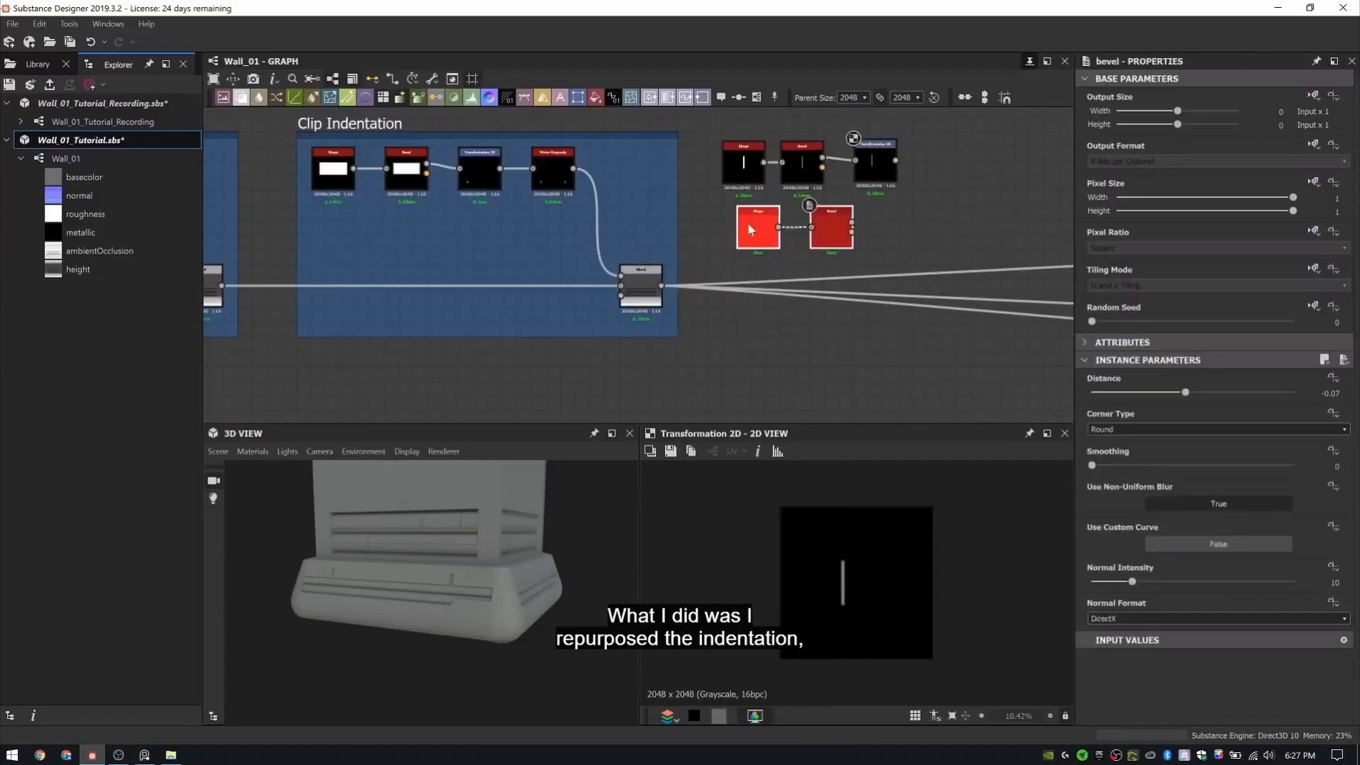
pyautogui.doubleClick(832, 230)
pyautogui.scroll(4, 832, 230)
pyautogui.moveTo(779, 236); pyautogui.dragTo(610, 264, button='middle')
pyautogui.scroll(-1, 610, 264)
pyautogui.moveTo(588, 322); pyautogui.dragTo(488, 244)
pyautogui.moveTo(610, 248); pyautogui.dragTo(586, 248)
# - Add a Blend in Subtract mode that cuts the offset strip out of the copied beveled rectangle
pyautogui.click(785, 251)
pyautogui.press('space')
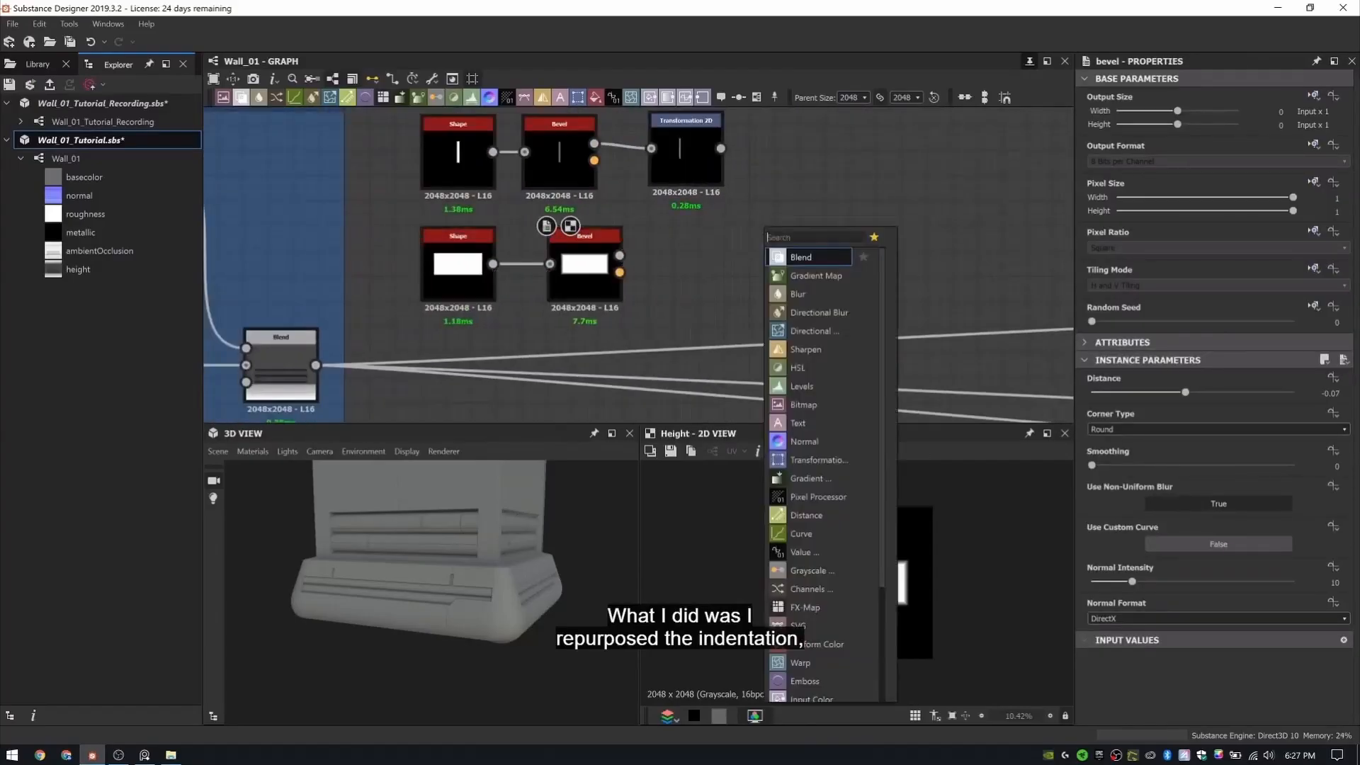
pyautogui.write('blend')
pyautogui.press('Return')
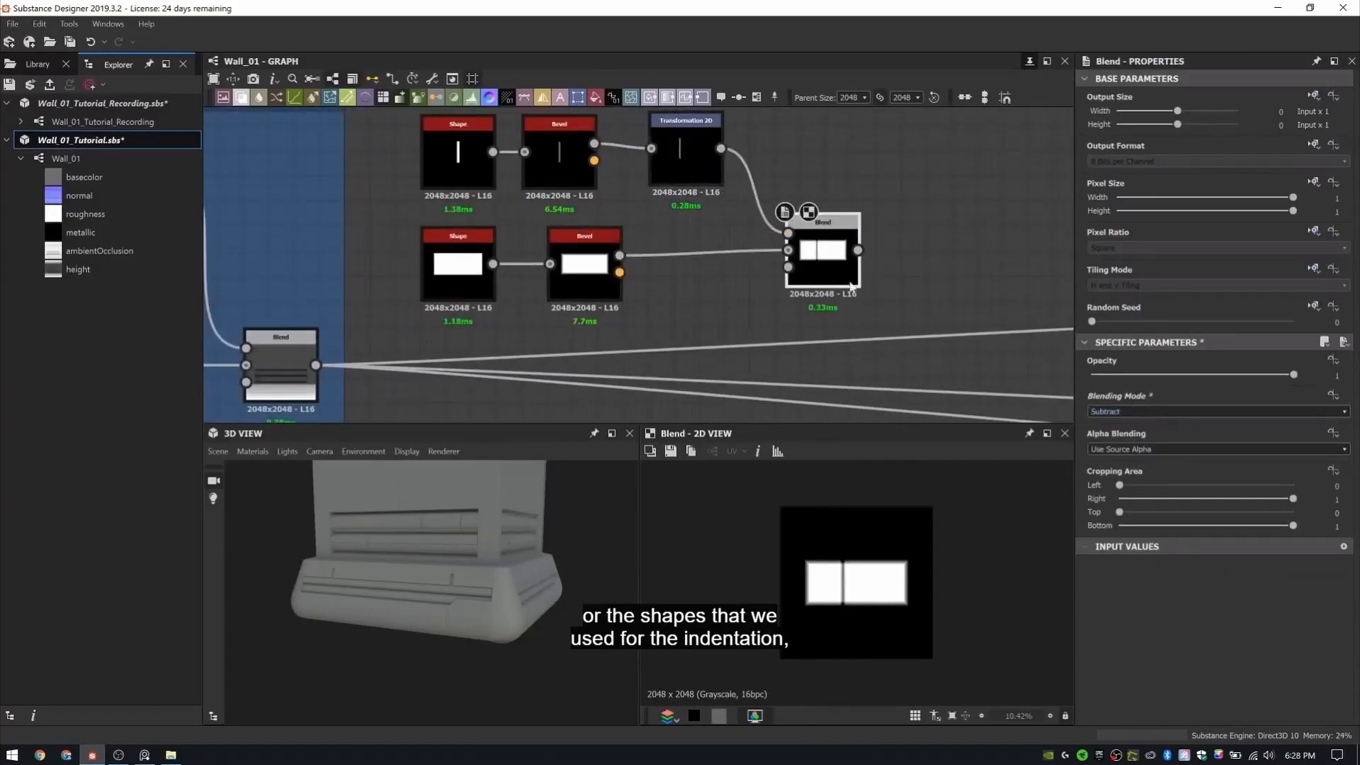
# - Add a Blur HQ Grayscale node after the clip's Blend with intensity 2.18 and quality 1
pyautogui.moveTo(852, 287); pyautogui.dragTo(678, 277, button='middle')
pyautogui.press('space')
pyautogui.write('blur hq')
pyautogui.press('Return')
pyautogui.moveTo(684, 241); pyautogui.dragTo(704, 252)
pyautogui.moveTo(734, 262); pyautogui.dragTo(761, 240)
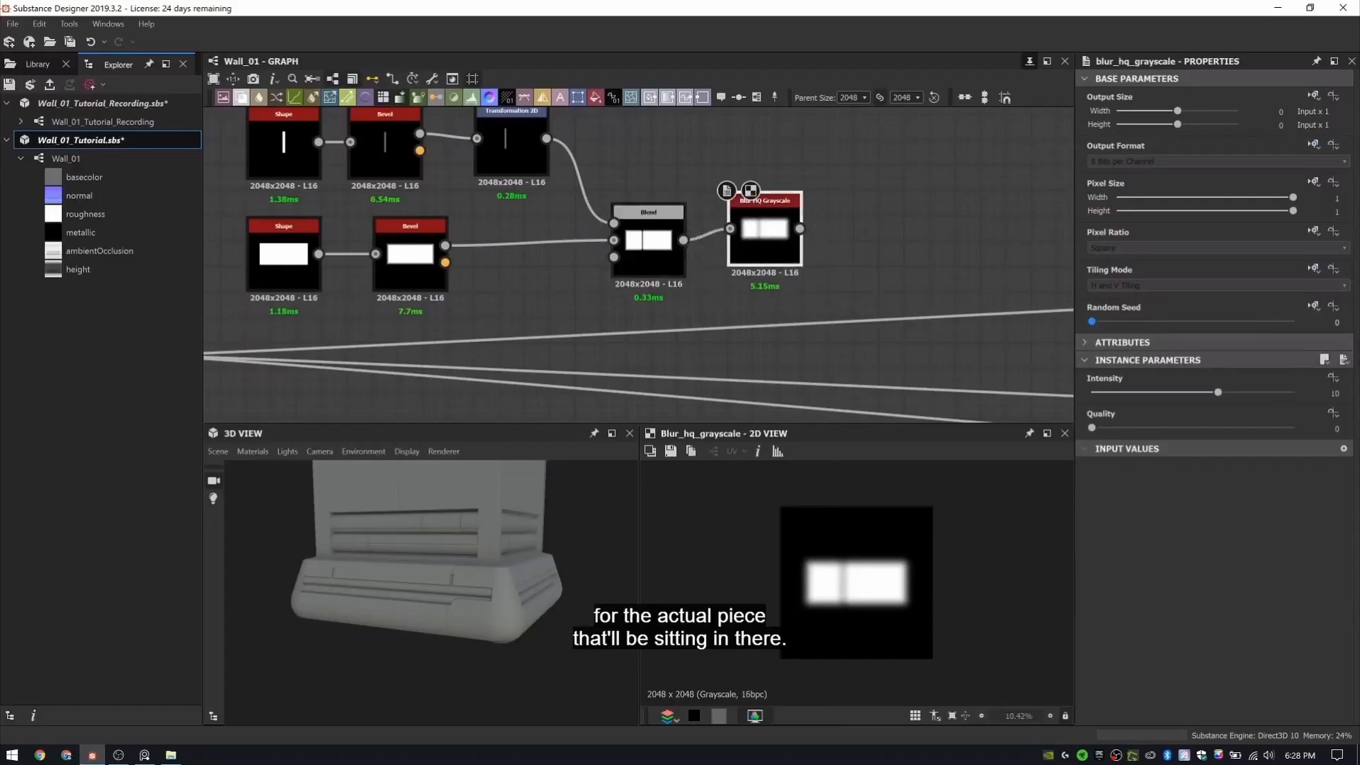
# - Add a Transformation 2D node and a Mirror Grayscale node in sequence after the clip's Blur HQ Grayscale
pyautogui.press('space')
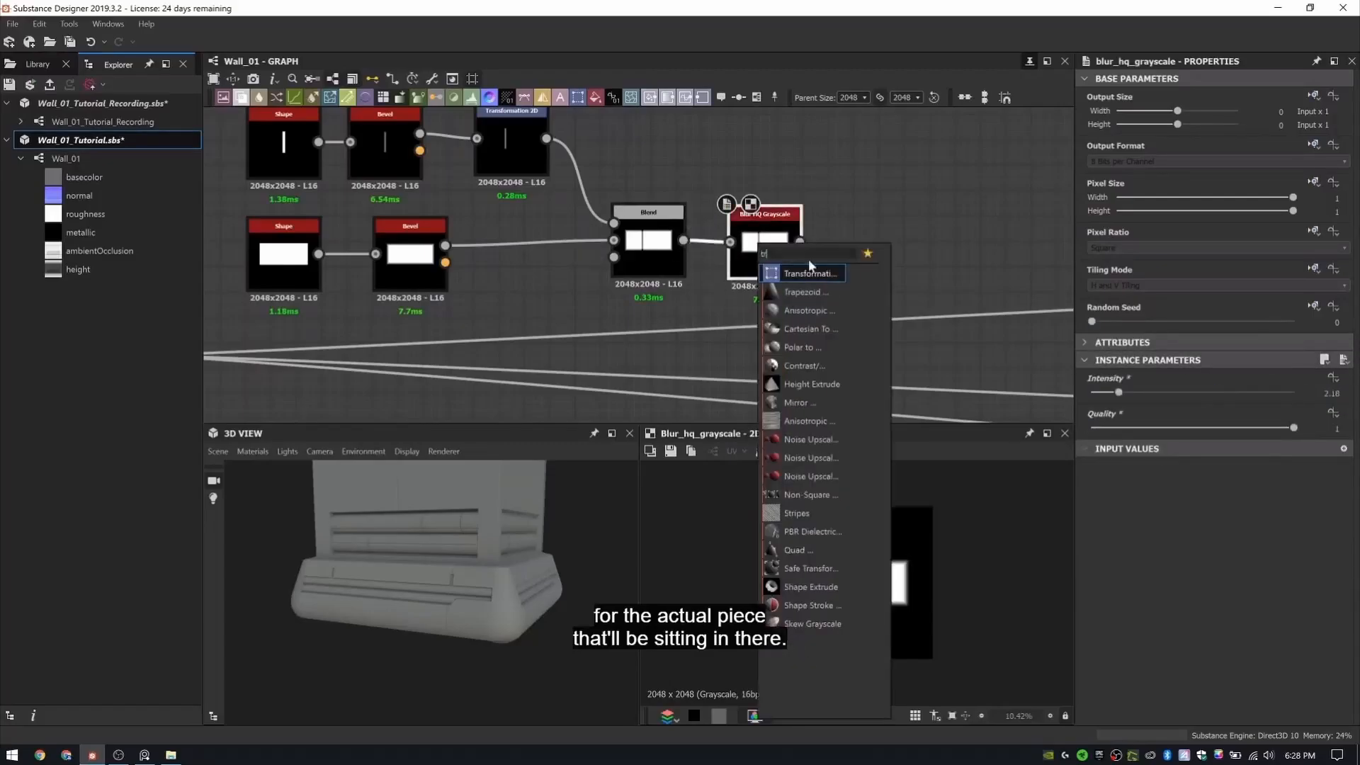
pyautogui.click(809, 268)
pyautogui.scroll(-1, 622, 248)
pyautogui.moveTo(953, 225); pyautogui.dragTo(768, 185, button='middle')
pyautogui.scroll(-2, 768, 185)
pyautogui.press('space')
pyautogui.write('mir')
pyautogui.click(850, 231)
pyautogui.press('Delete')
pyautogui.press('space')
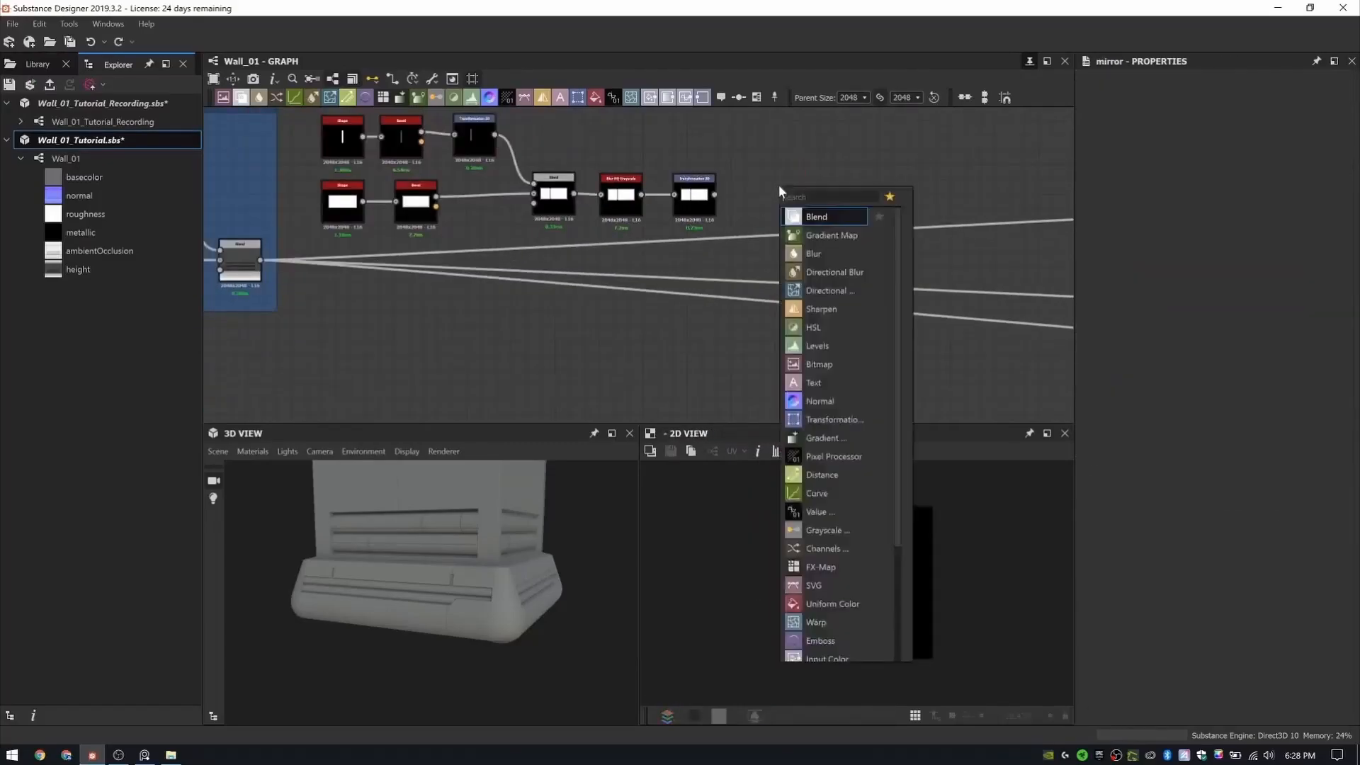
pyautogui.write('mir')
pyautogui.click(822, 234)
pyautogui.scroll(3, 779, 184)
pyautogui.moveTo(650, 207); pyautogui.dragTo(749, 190)
# - In the Transformation 2D, turn the clip upright, scale it down, and set the tiling mode to No Tiling
pyautogui.click(607, 218)
pyautogui.scroll(-2, 799, 389)
pyautogui.keyDown('ctrl'); pyautogui.keyDown('shift'); pyautogui.moveTo(857, 519); pyautogui.dragTo(858, 561); pyautogui.keyUp('shift'); pyautogui.keyUp('ctrl')
pyautogui.click(1315, 269)
pyautogui.click(1280, 324)
pyautogui.click(1127, 286)
pyautogui.click(1112, 297)
pyautogui.scroll(3, 857, 560)
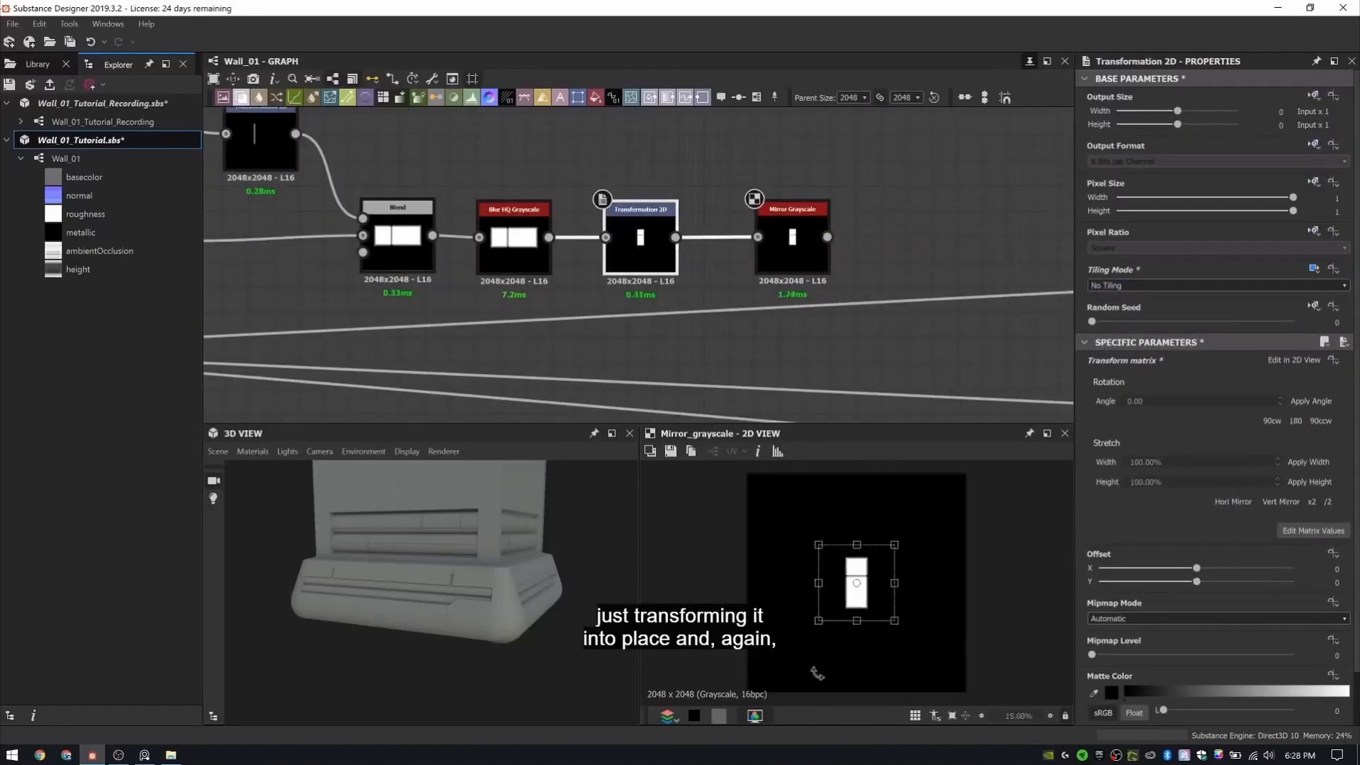
# - Add a Blend node in Add (Linear Dodge) mode that combines the mirrored clips with the main wall height
pyautogui.scroll(-3, 968, 350)
pyautogui.moveTo(968, 350); pyautogui.dragTo(926, 255, button='middle')
pyautogui.press('space')
pyautogui.click(971, 283)
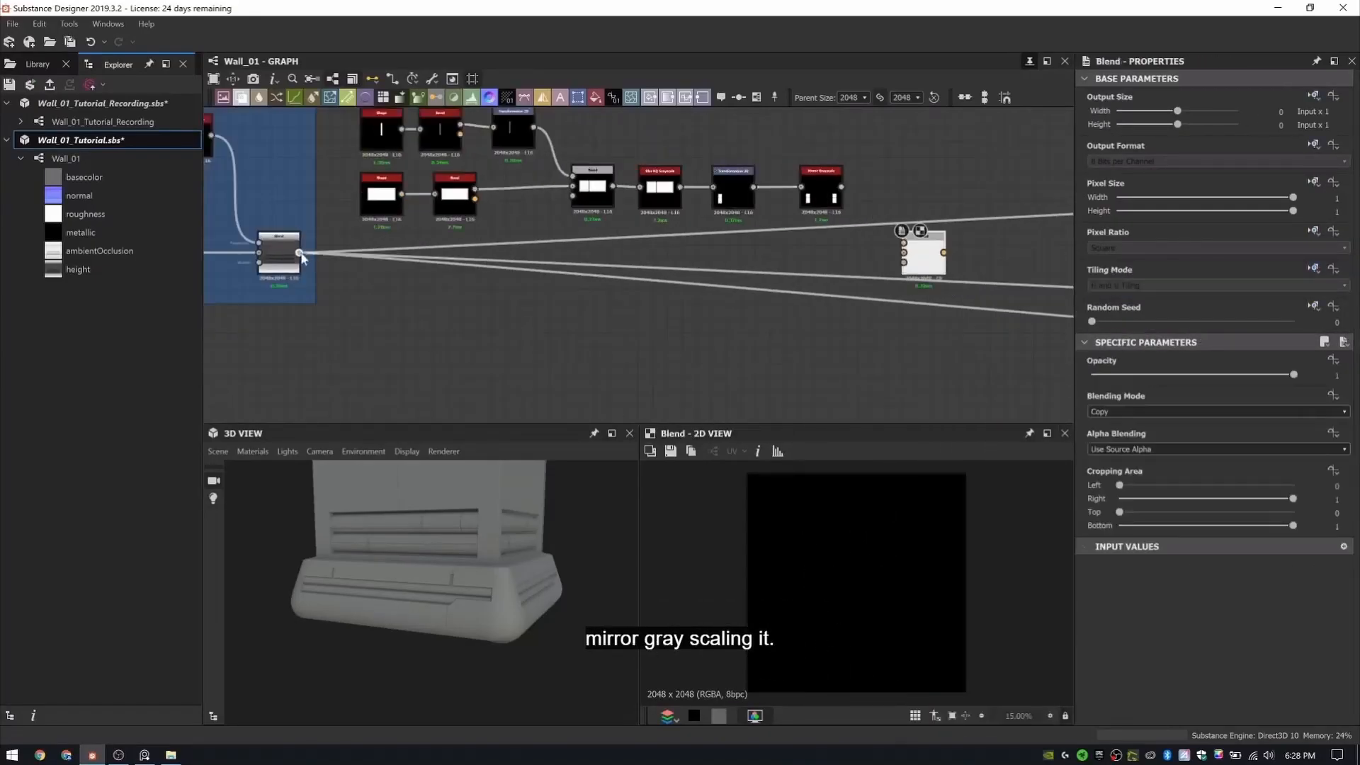
pyautogui.moveTo(841, 187); pyautogui.dragTo(905, 243)
pyautogui.click(1115, 412)
pyautogui.click(1115, 423)
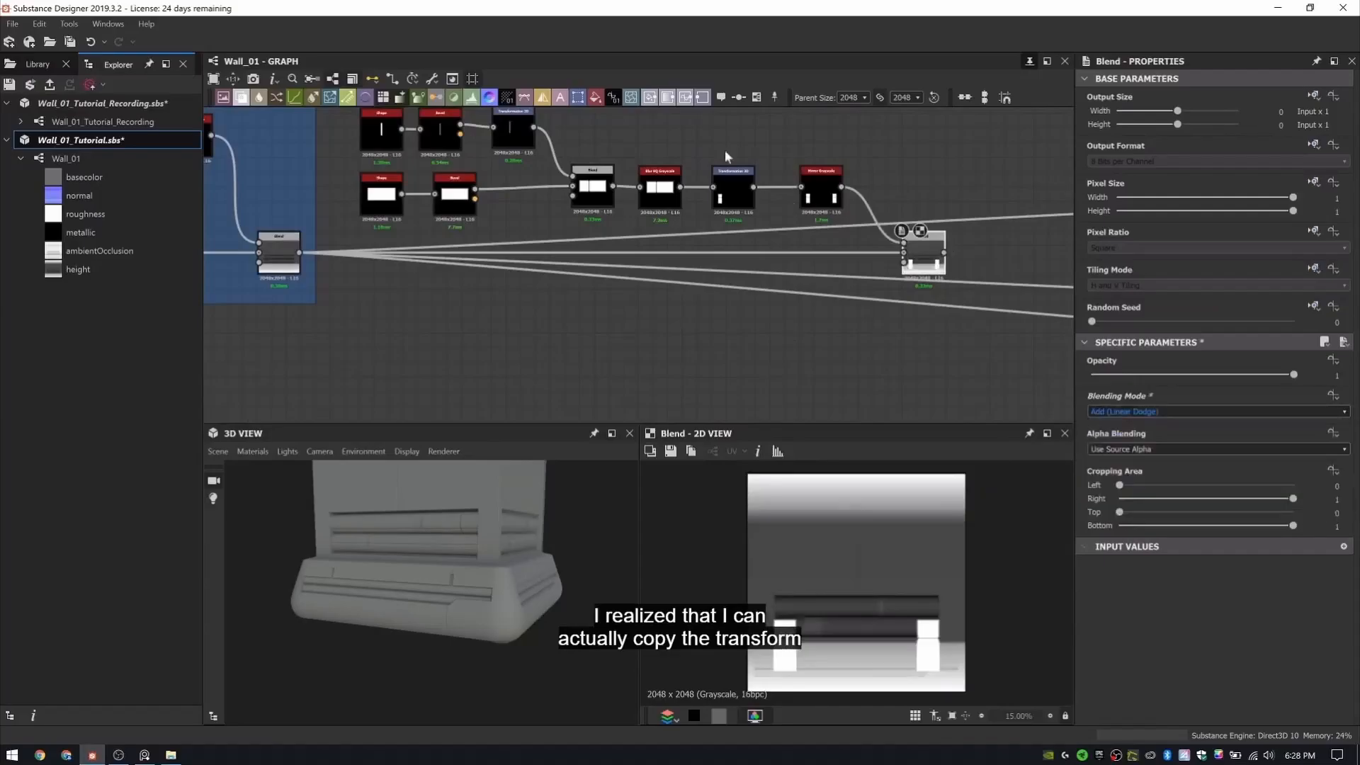
# - Replace the clip's Transformation 2D and Mirror Grayscale with copies of the clip indentation's pair, wired between the blur and the Blend
pyautogui.scroll(-1, 637, 178)
pyautogui.moveTo(454, 170); pyautogui.dragTo(737, 198, button='middle')
pyautogui.moveTo(554, 197); pyautogui.dragTo(493, 179)
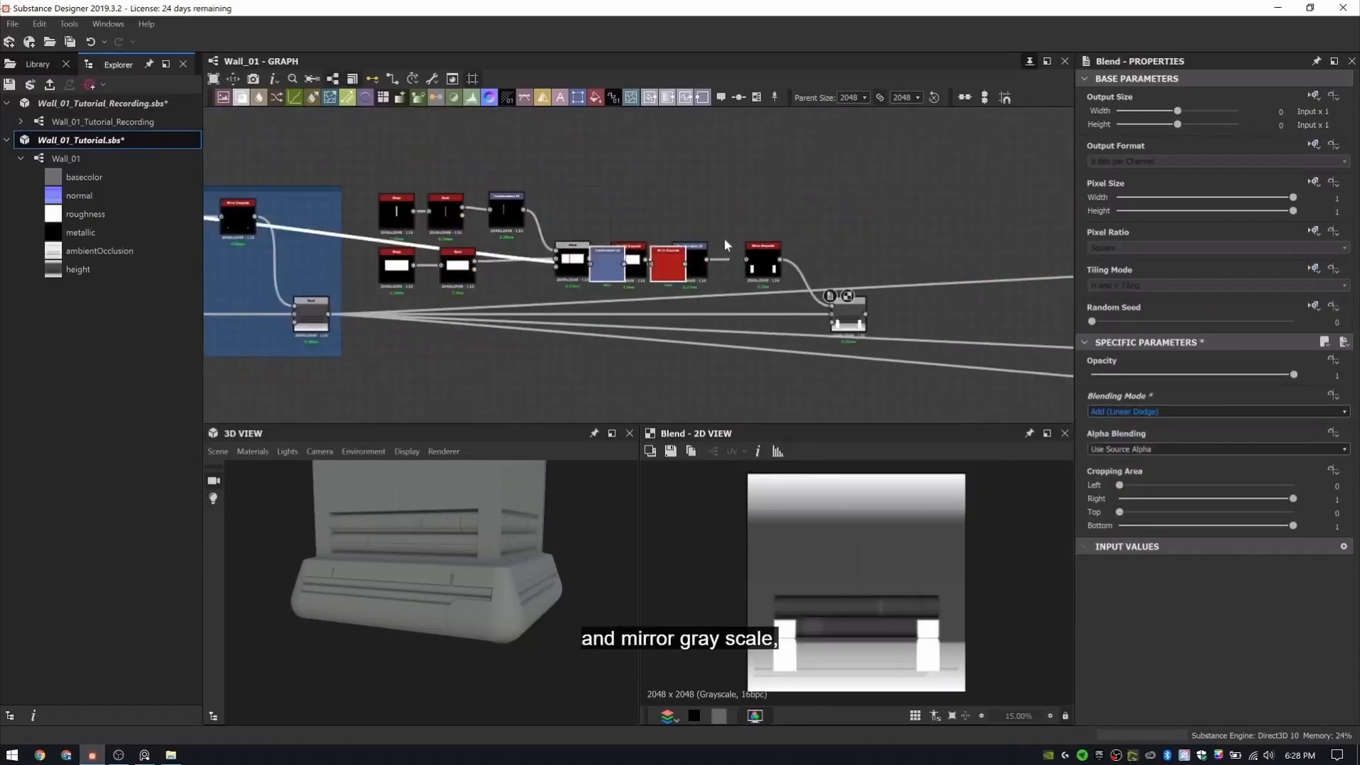
pyautogui.scroll(3, 410, 334)
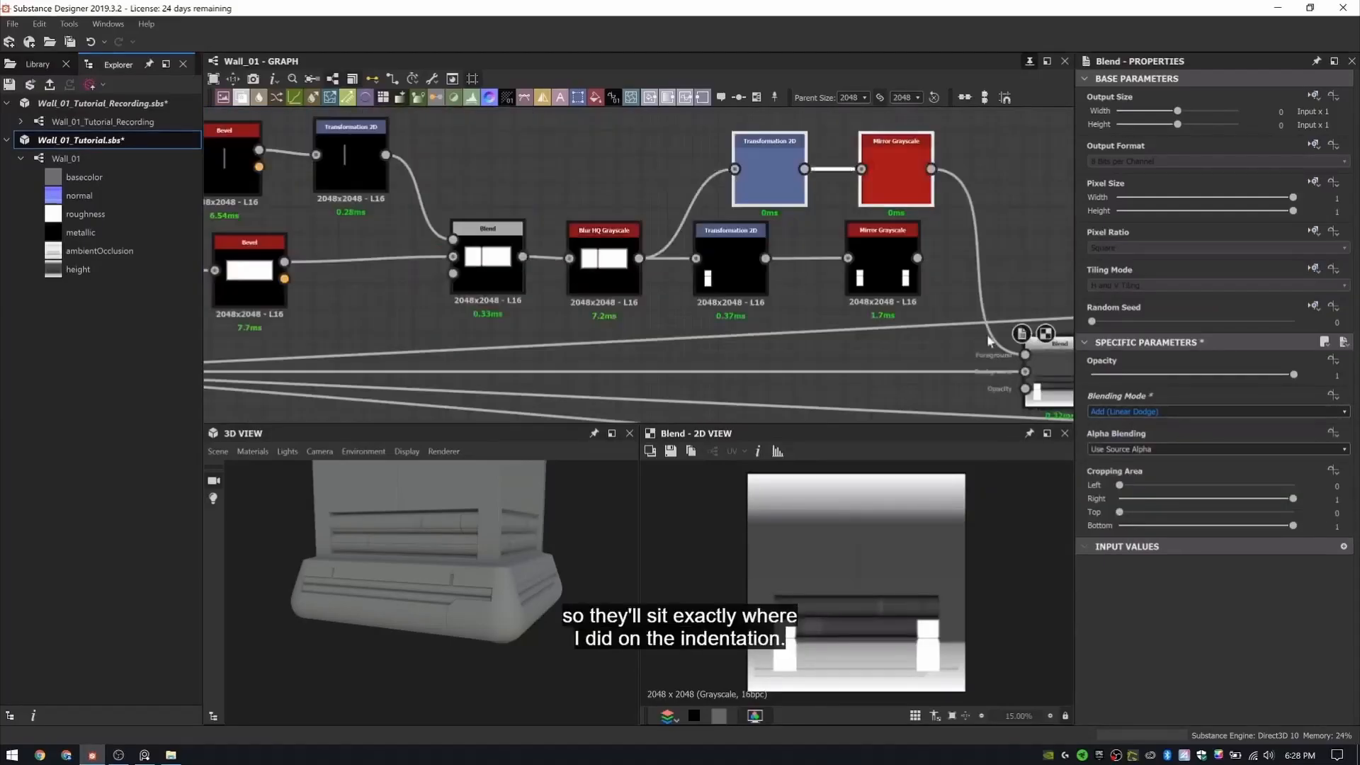
pyautogui.click(895, 251)
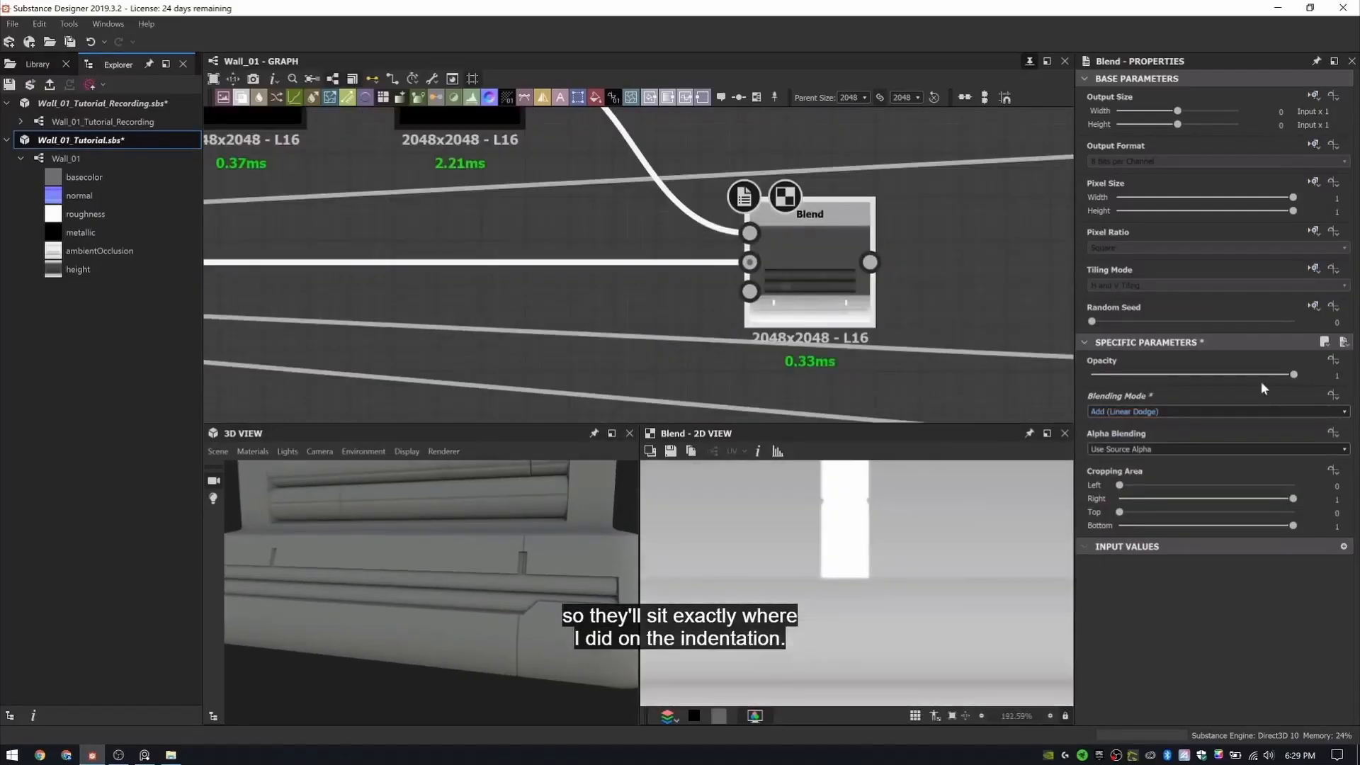
# - Set the clip Blend's opacity to 0.09 and check the clip's height on the 3D model
pyautogui.click(1256, 375)
pyautogui.click(1101, 375)
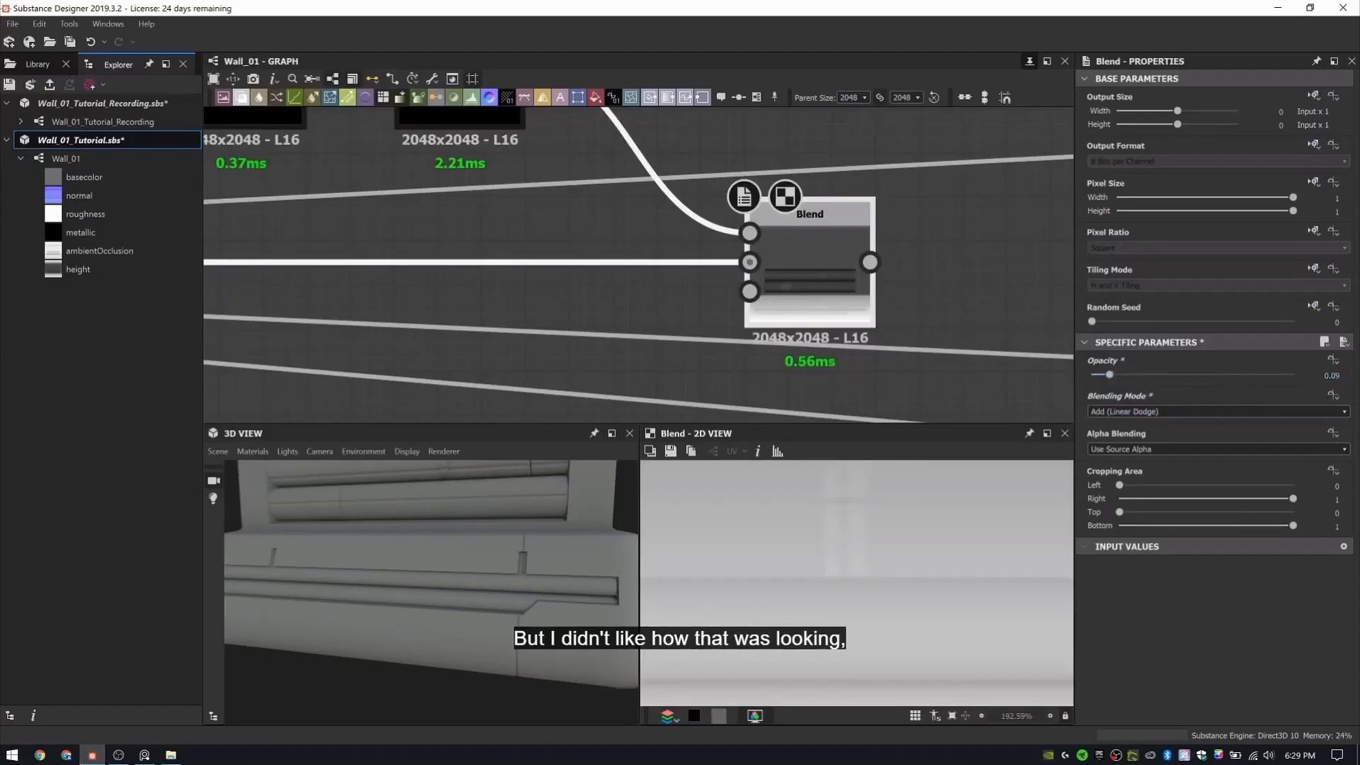
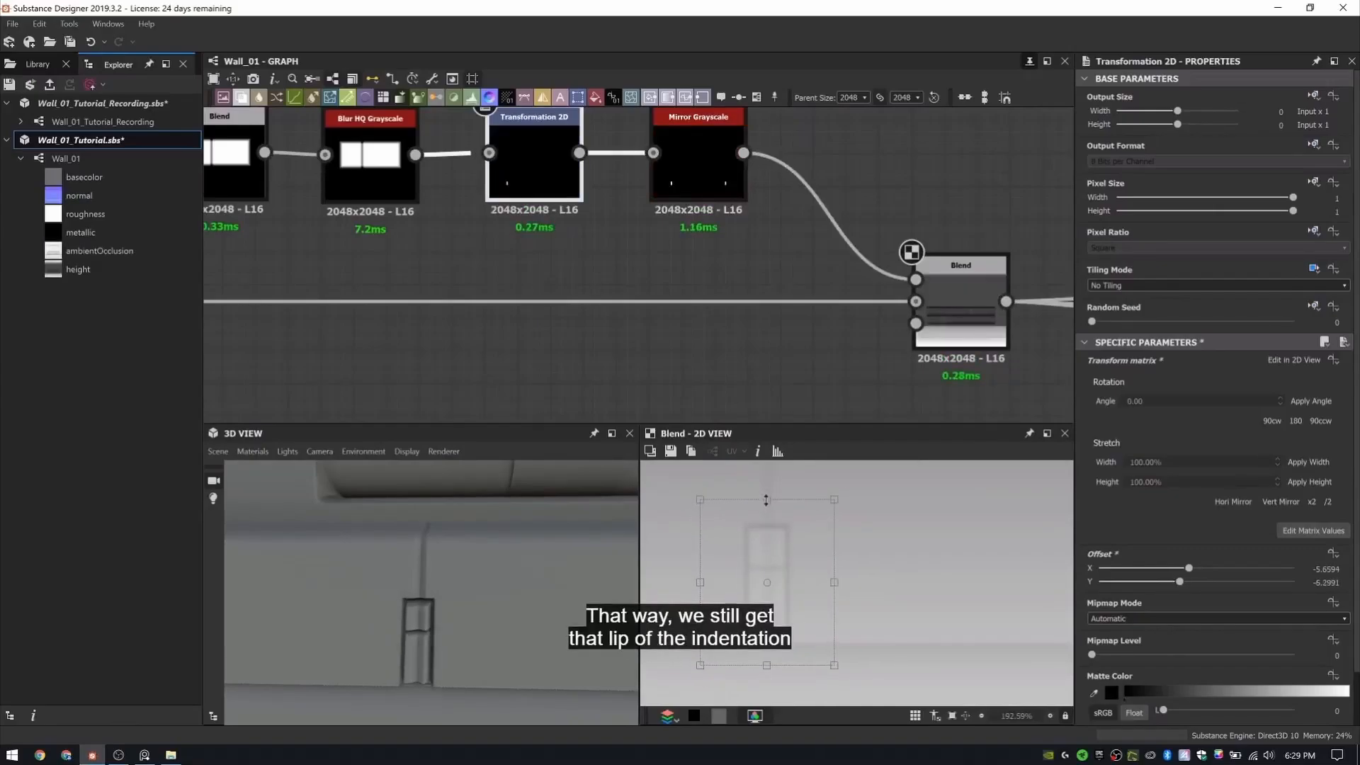
pyautogui.scroll(-8, 456, 583)
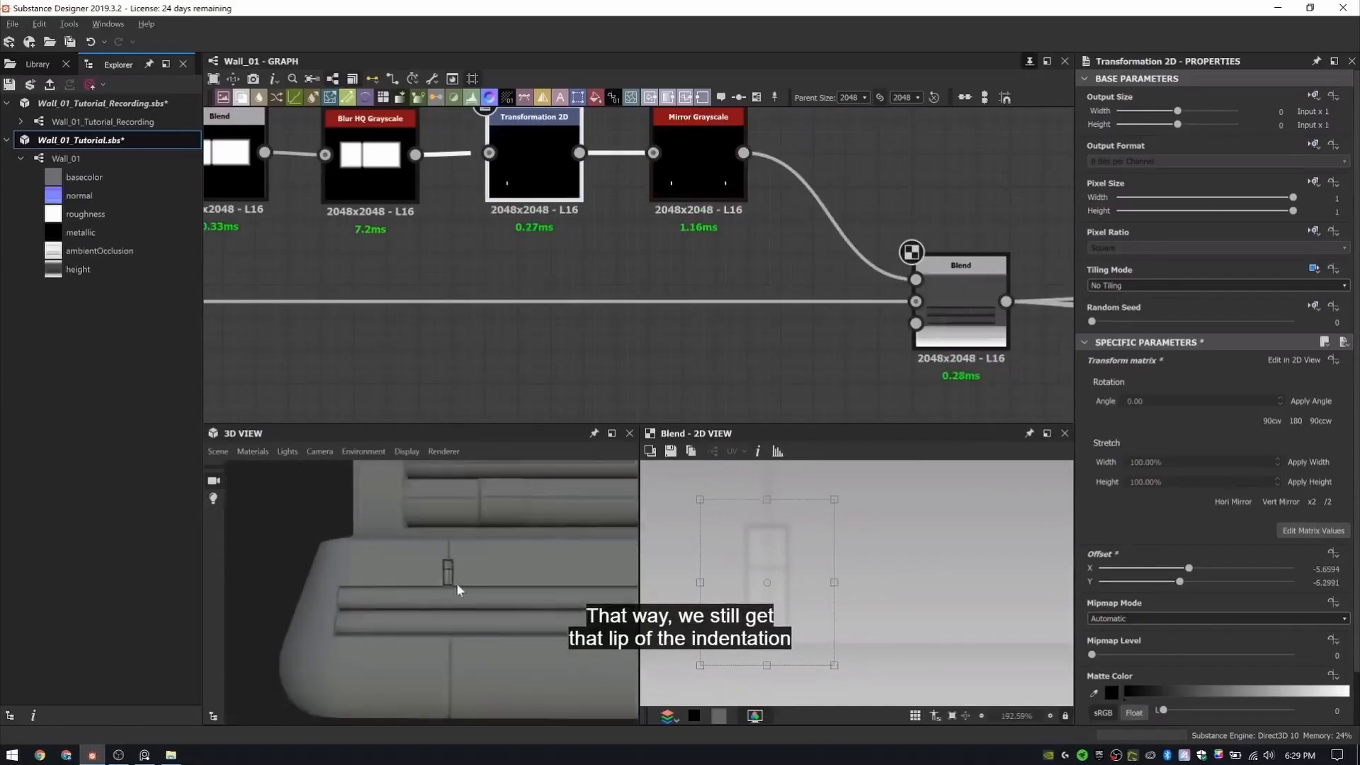
pyautogui.moveTo(456, 584); pyautogui.dragTo(397, 567)
pyautogui.click(953, 318)
pyautogui.moveTo(319, 623); pyautogui.dragTo(333, 659)
# - Try a Height Blend in place of the clip's Blend, with contrast 1, Balanced height mode and opacity 0.25
pyautogui.scroll(-1, 934, 309)
pyautogui.moveTo(891, 308); pyautogui.dragTo(782, 308, button='middle')
pyautogui.press('space')
pyautogui.write('height')
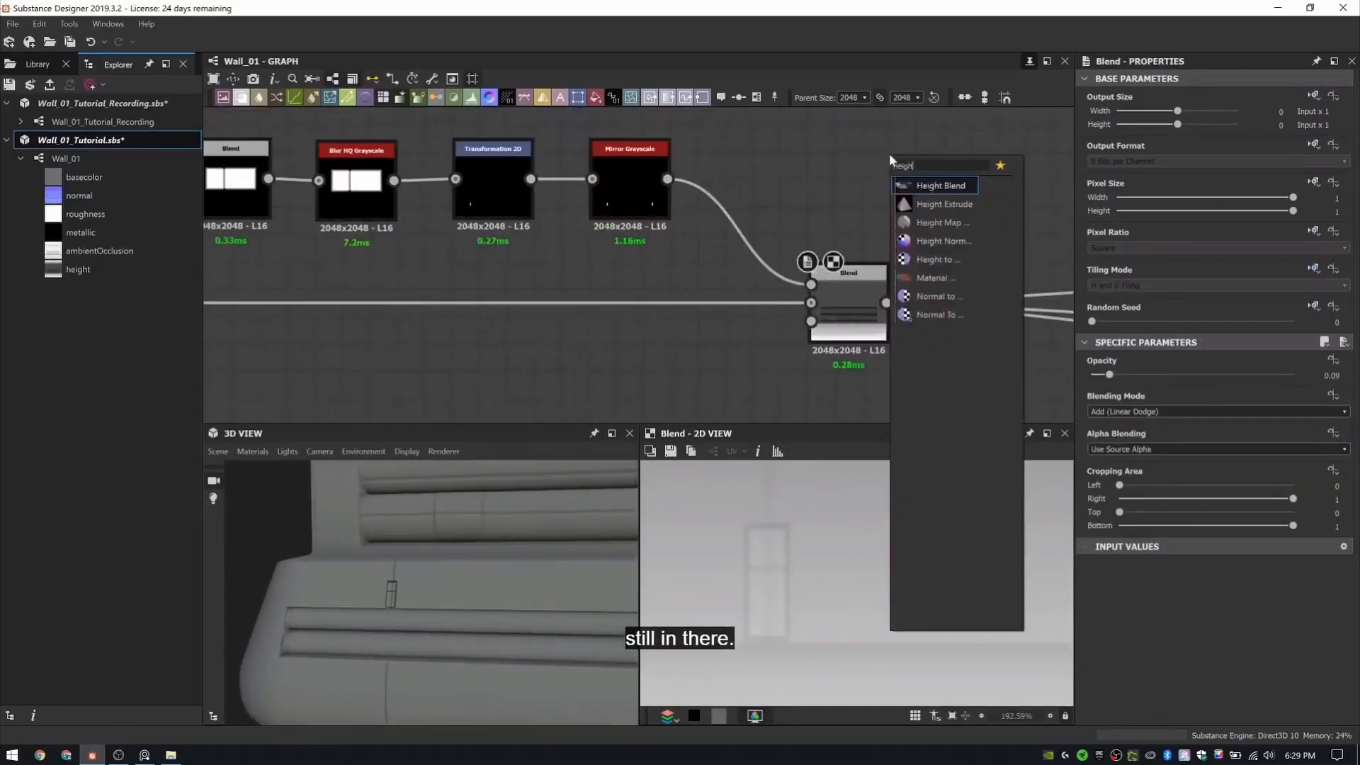
pyautogui.press('Return')
pyautogui.moveTo(667, 179); pyautogui.dragTo(866, 148)
pyautogui.keyDown('ctrl'); pyautogui.moveTo(811, 303); pyautogui.dragTo(827, 227); pyautogui.keyUp('ctrl')
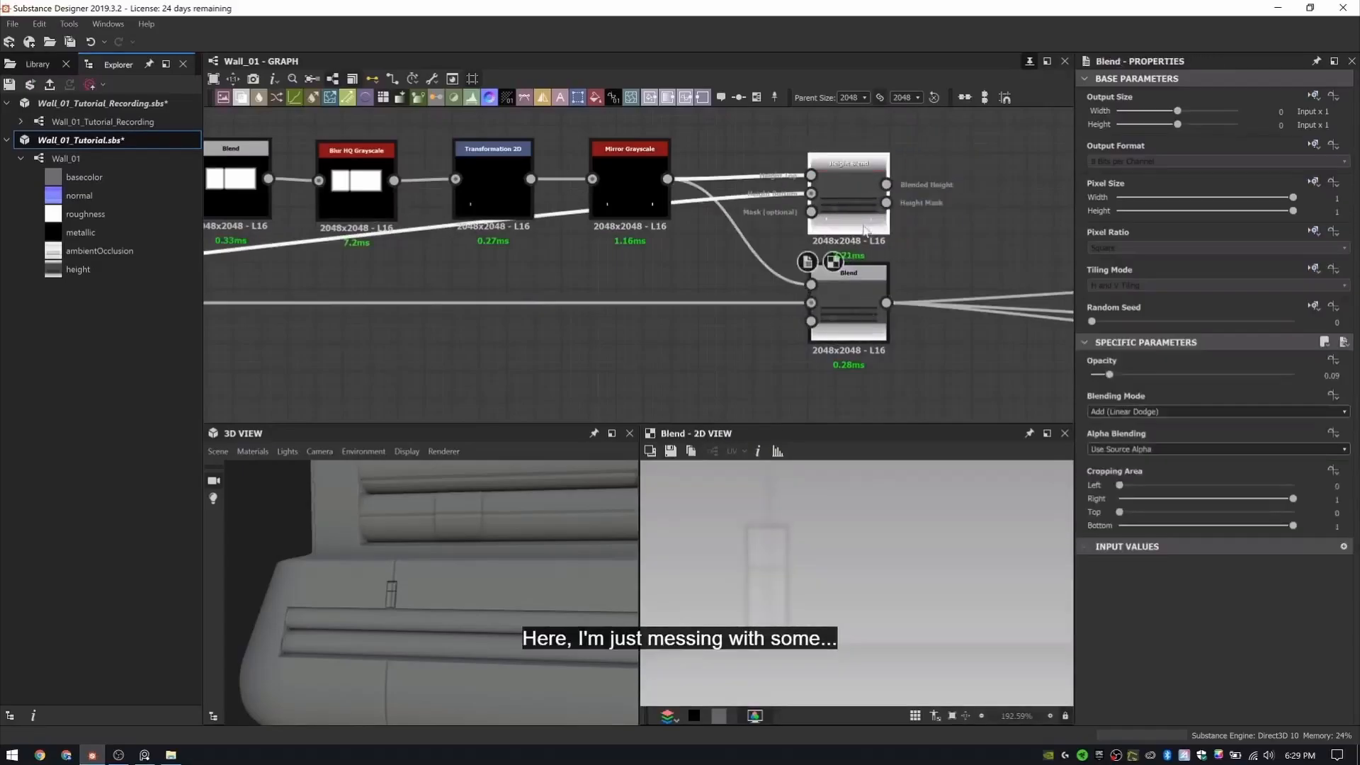
pyautogui.moveTo(1187, 394); pyautogui.dragTo(1160, 405)
pyautogui.moveTo(1273, 428)
pyautogui.mouseDown()
pyautogui.moveTo(1139, 431)
pyautogui.moveTo(1295, 431)
pyautogui.mouseUp()
pyautogui.keyDown('shift'); pyautogui.moveTo(886, 303); pyautogui.dragTo(886, 184); pyautogui.keyUp('shift')
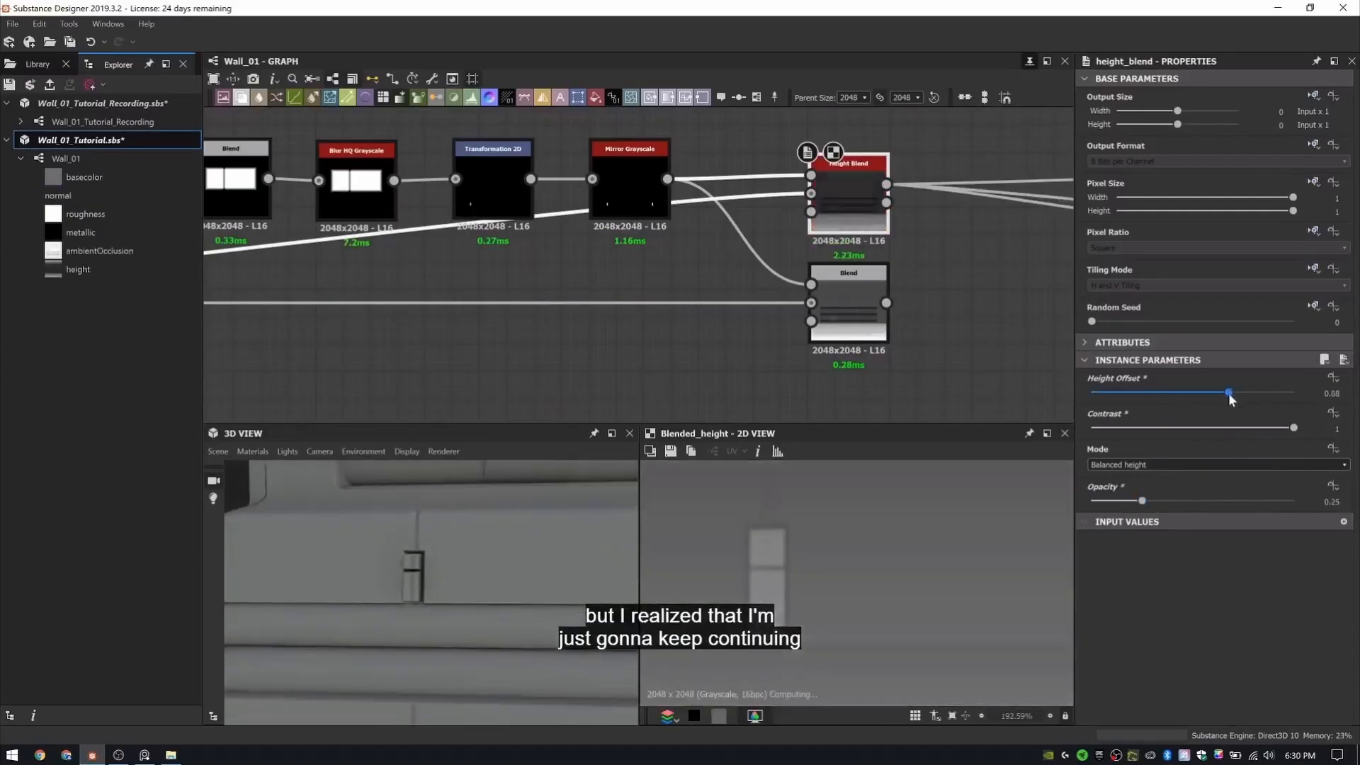
pyautogui.press('Delete')
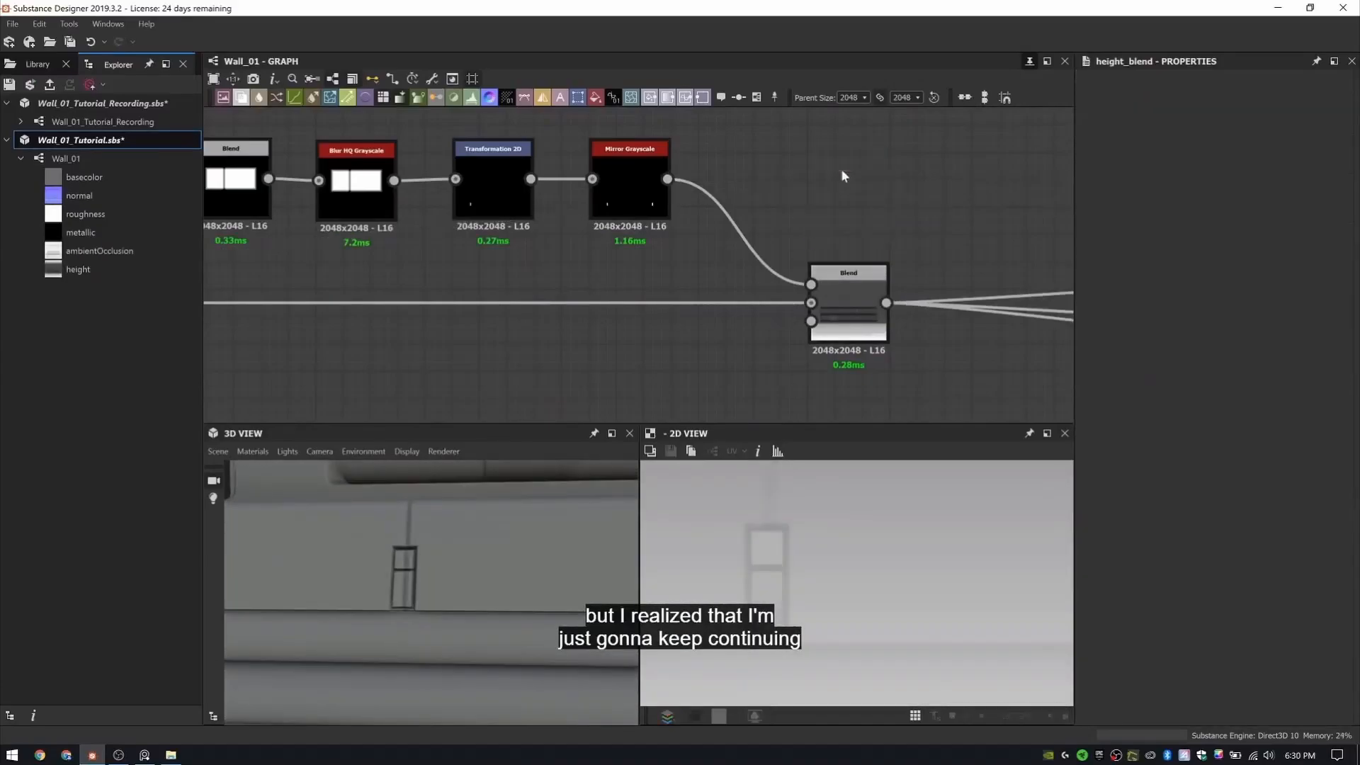
# - Preview the clip's Blend up close and set the distance of the clip rectangle's Bevel to -0.03
pyautogui.moveTo(467, 588)
pyautogui.mouseDown()
pyautogui.moveTo(419, 614)
pyautogui.moveTo(547, 571)
pyautogui.moveTo(567, 606)
pyautogui.moveTo(453, 592)
pyautogui.mouseUp()
pyautogui.doubleClick(848, 305)
pyautogui.scroll(3, 334, 576)
pyautogui.moveTo(334, 576); pyautogui.dragTo(410, 571, button='middle')
pyautogui.scroll(8, 409, 571)
pyautogui.moveTo(409, 572); pyautogui.dragTo(394, 571)
pyautogui.scroll(4, 609, 214)
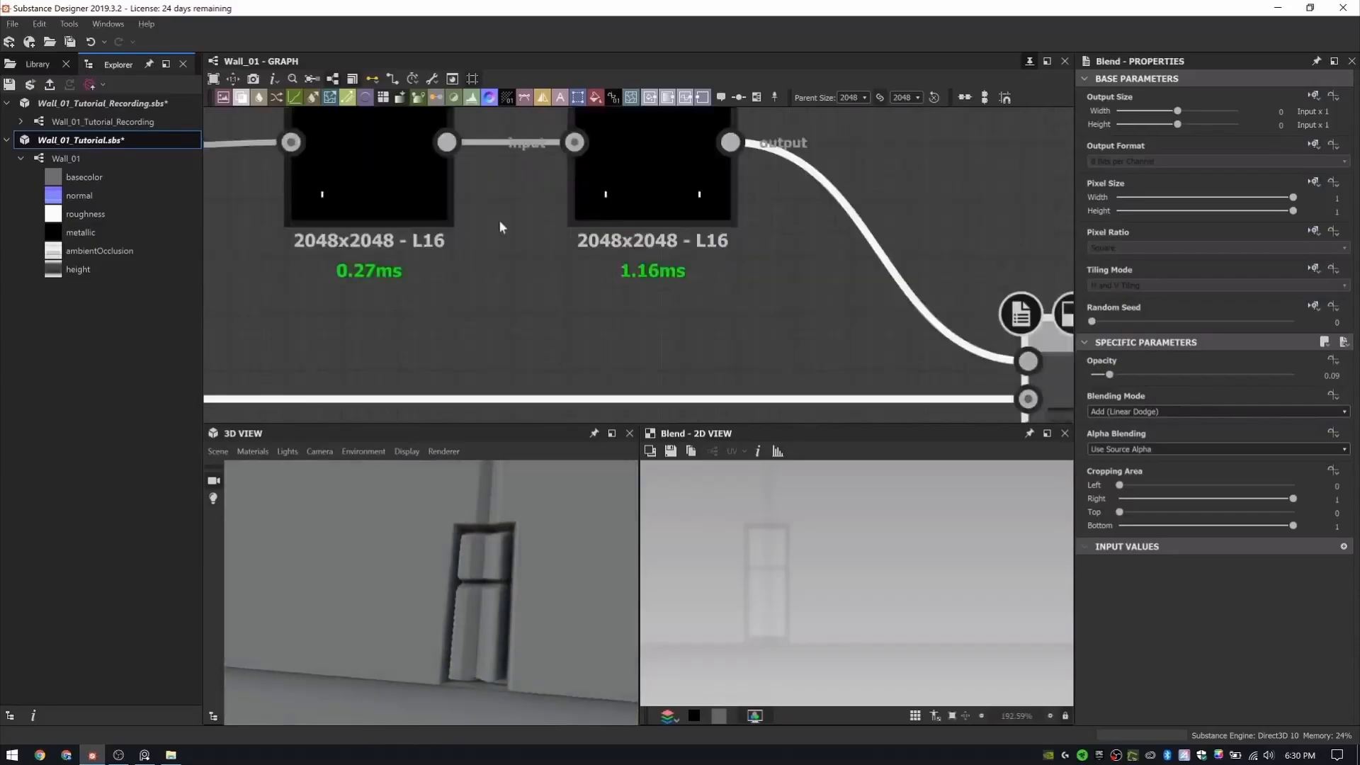
pyautogui.moveTo(501, 225); pyautogui.dragTo(921, 247, button='middle')
pyautogui.click(629, 294)
pyautogui.moveTo(1174, 390); pyautogui.dragTo(1188, 389)
pyautogui.moveTo(496, 588); pyautogui.dragTo(443, 616)
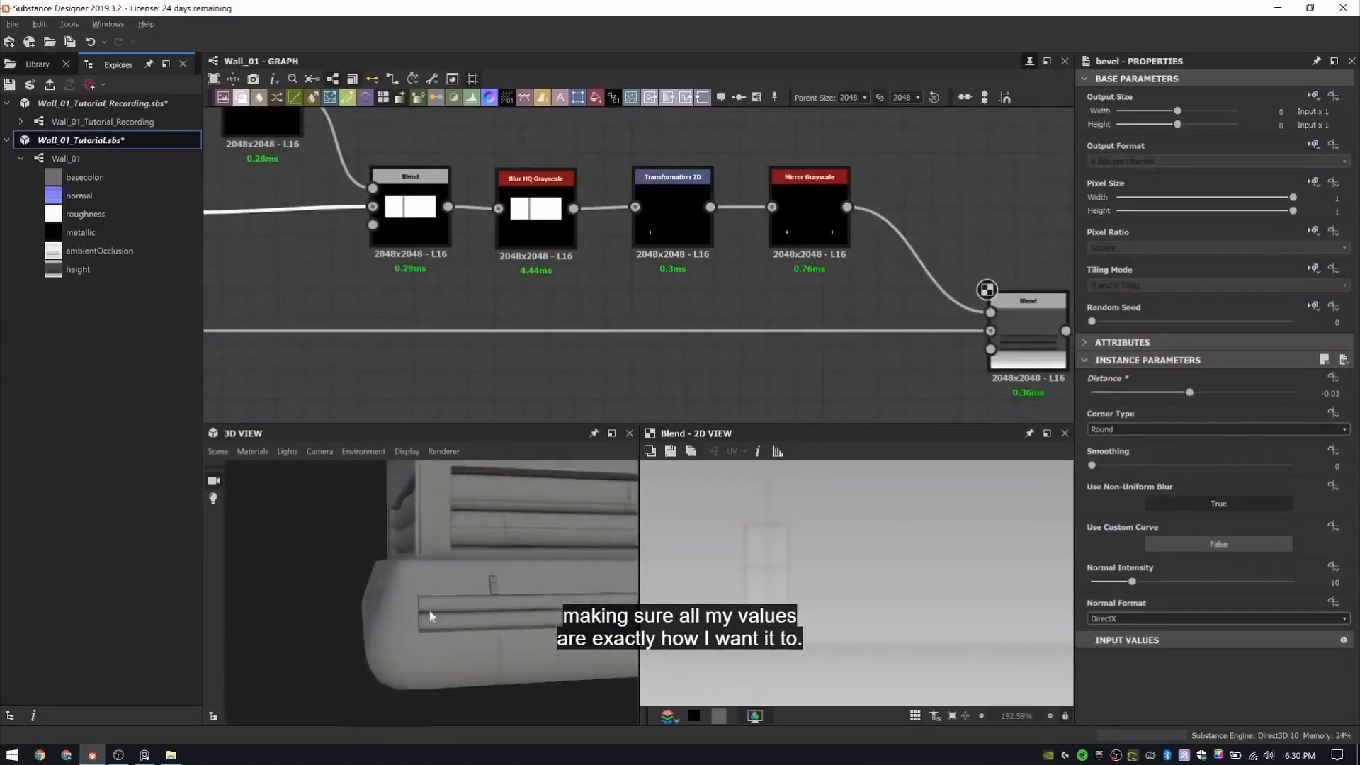
# - Lower the clip Blend's opacity to 0.07 while checking the clip from a steep angle
pyautogui.moveTo(447, 612); pyautogui.dragTo(613, 528)
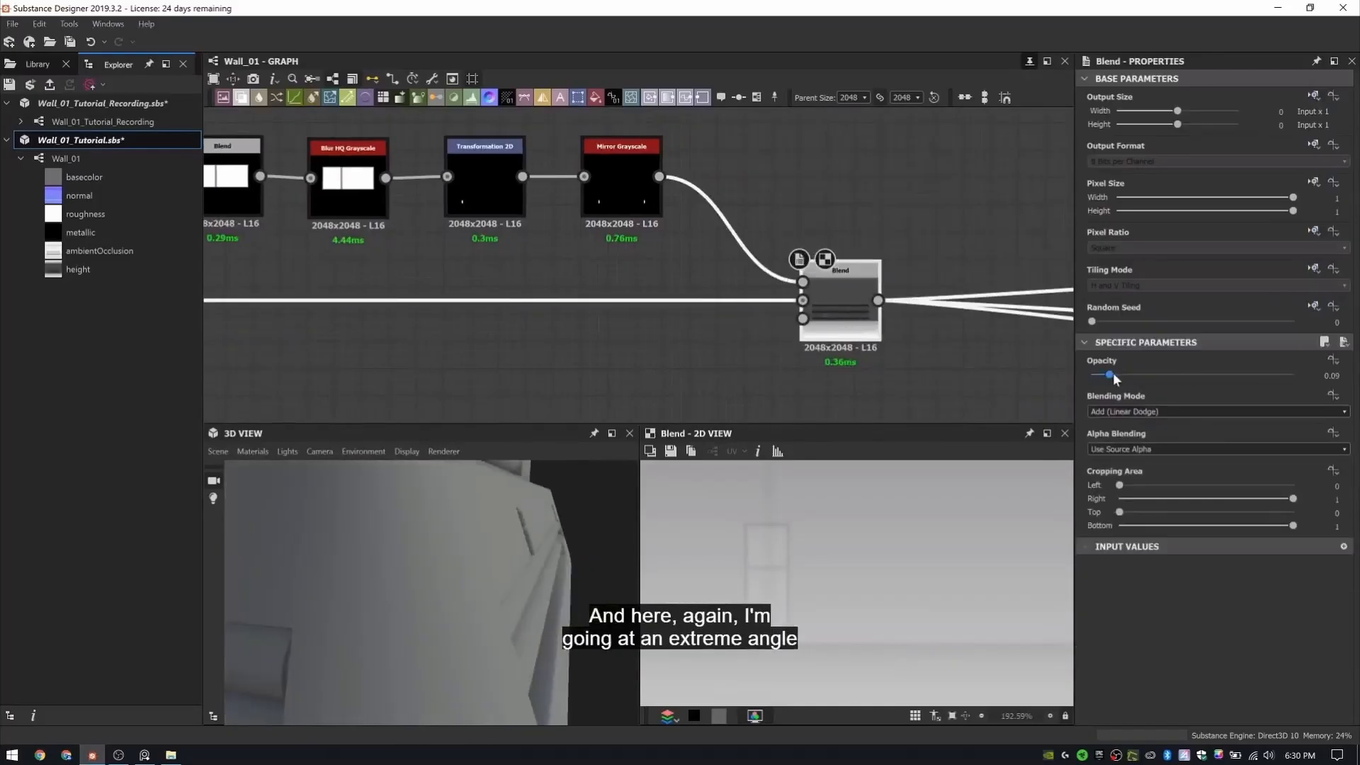
pyautogui.moveTo(1109, 375); pyautogui.dragTo(1105, 376)
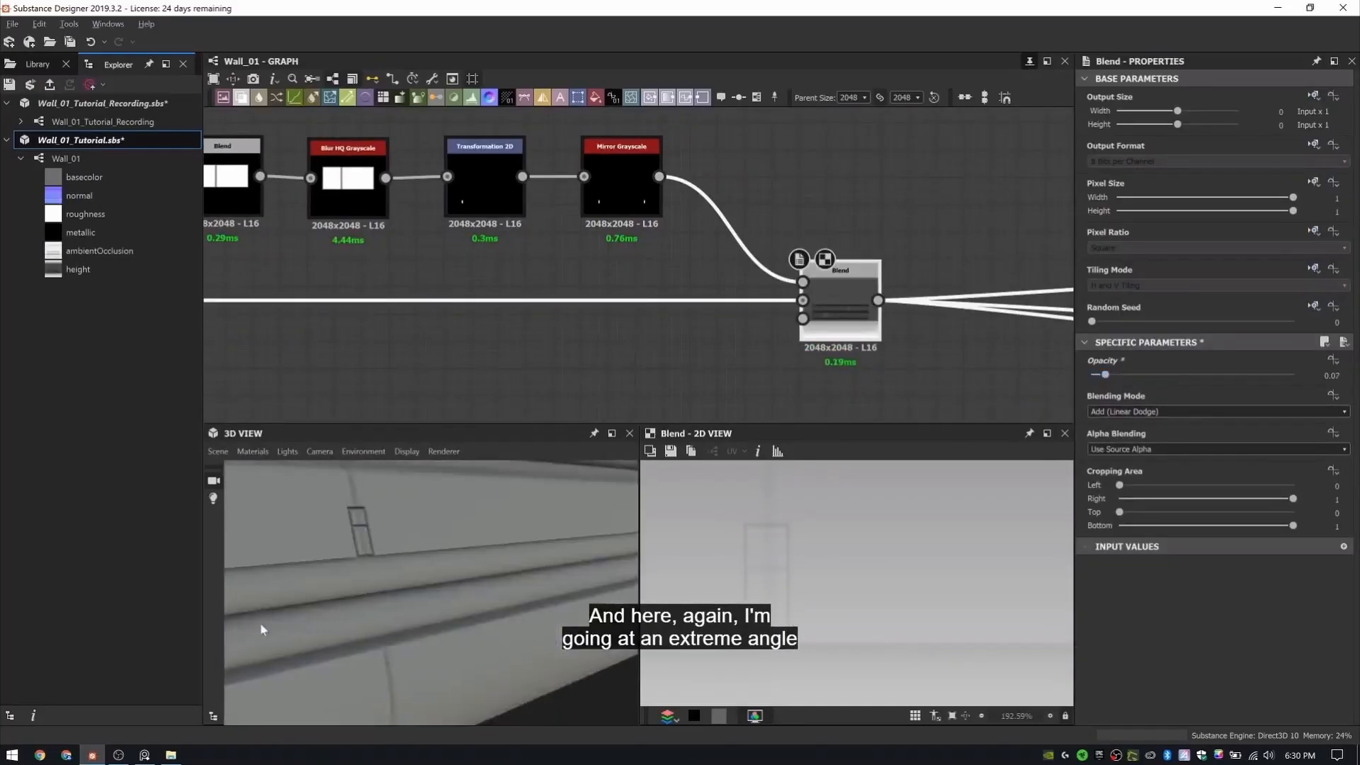
pyautogui.moveTo(265, 628); pyautogui.dragTo(496, 545)
# - Group the clip nodes and their Blend in a frame titled Adding Clips
pyautogui.scroll(-5, 561, 149)
pyautogui.moveTo(562, 149); pyautogui.dragTo(661, 153, button='middle')
pyautogui.moveTo(441, 130); pyautogui.dragTo(950, 330)
pyautogui.rightClick(951, 332)
pyautogui.click(992, 368)
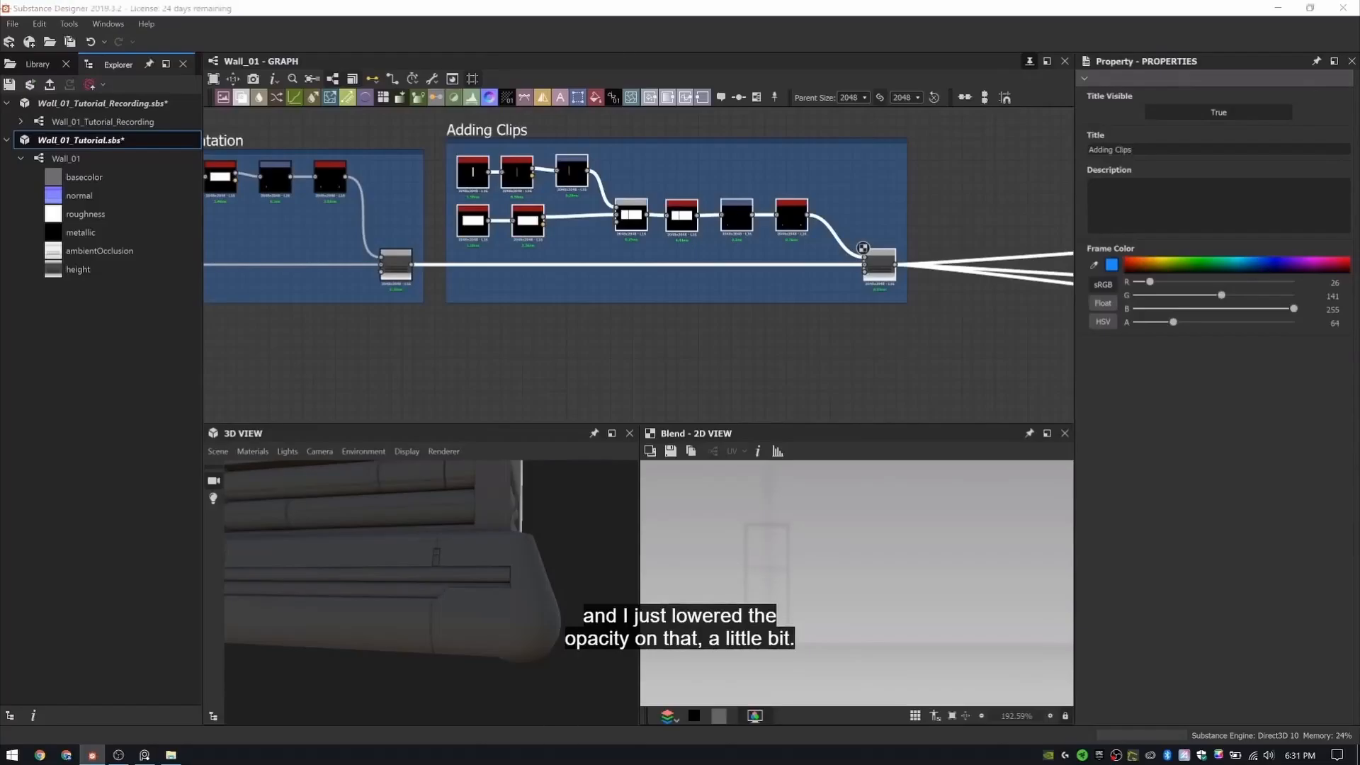
# - Add a Shape node beyond the Adding Clips frame and make it a wide rectangle with size X 0.69
pyautogui.moveTo(1063, 221); pyautogui.dragTo(695, 267, button='middle')
pyautogui.press('space')
pyautogui.write('shape')
pyautogui.press('Return')
pyautogui.scroll(6, 599, 186)
pyautogui.moveTo(601, 191); pyautogui.dragTo(476, 256)
pyautogui.moveTo(476, 255); pyautogui.dragTo(530, 144, button='middle')
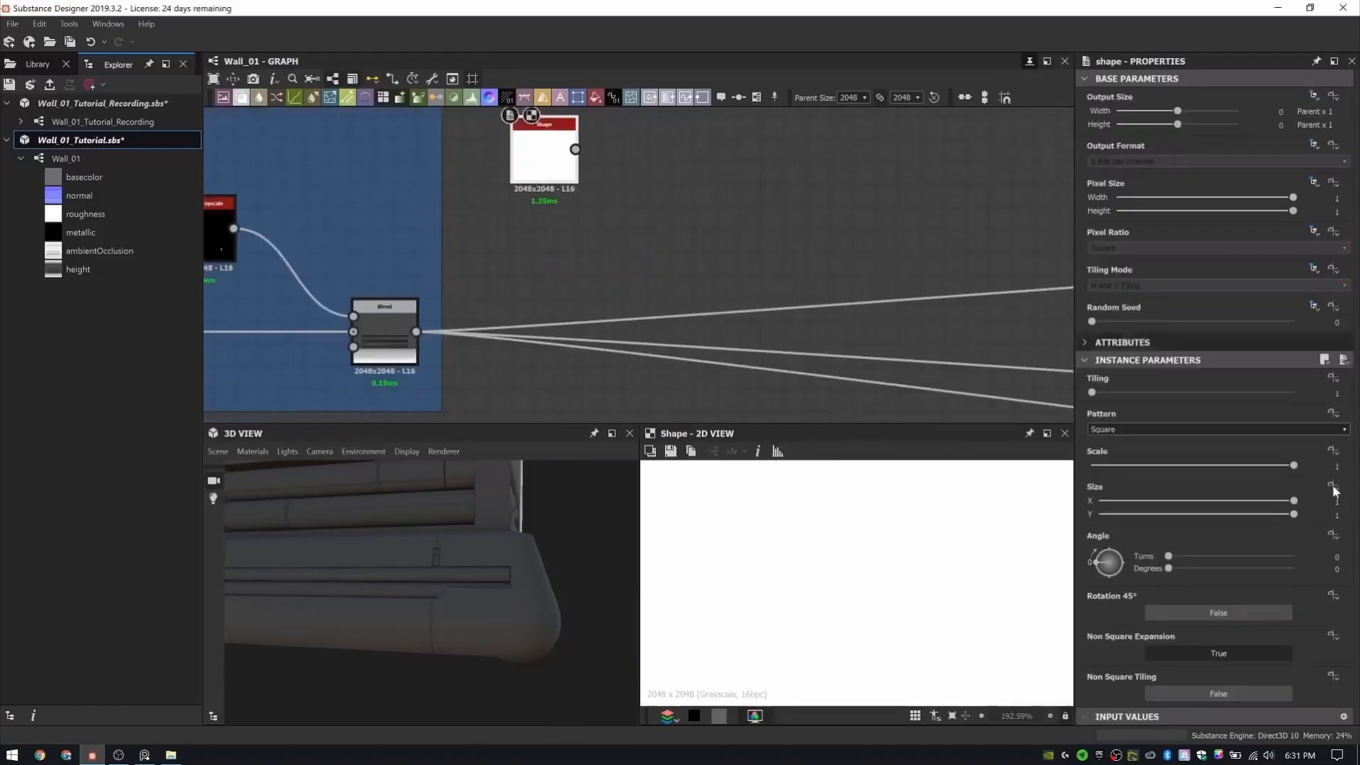
pyautogui.scroll(-10, 856, 574)
pyautogui.write('0.69')
pyautogui.press('Tab')
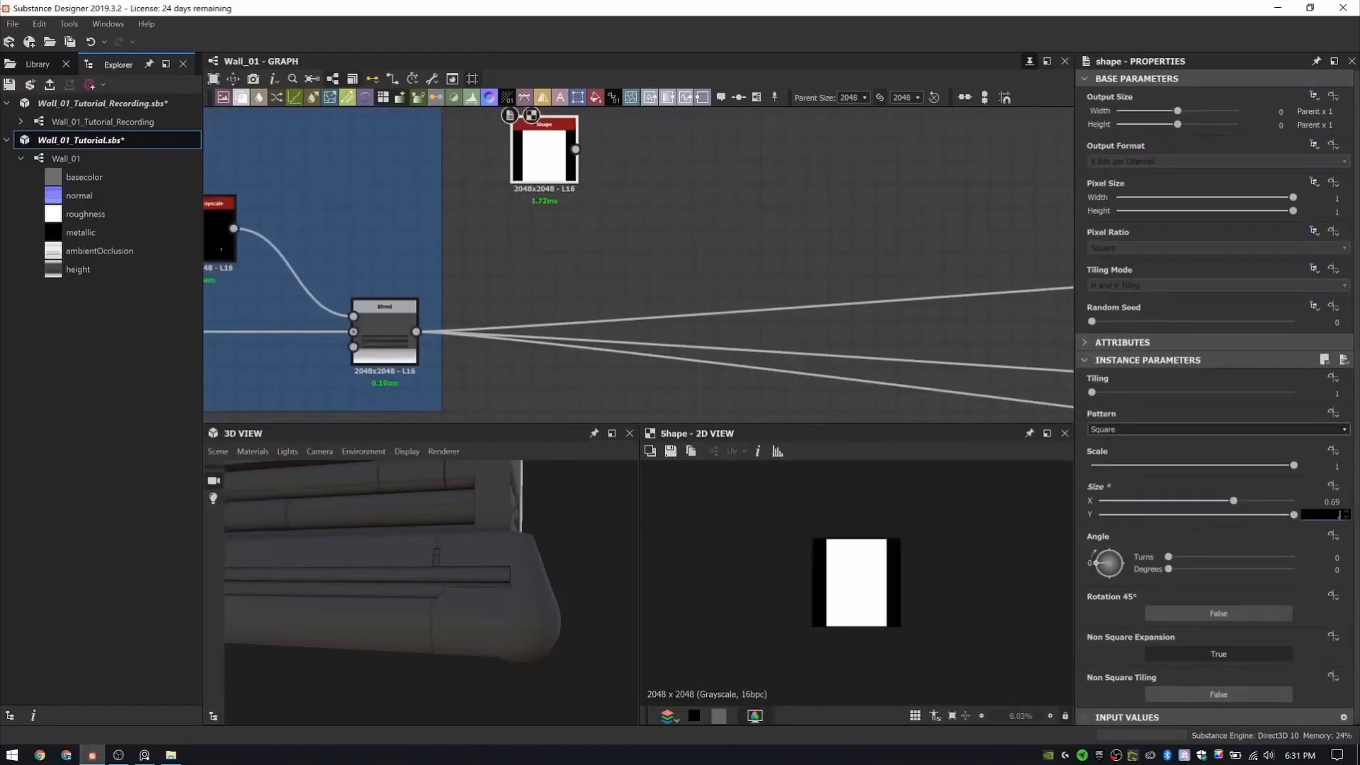
# - Add a Blur HQ Grayscale node after the new rectangle Shape
pyautogui.click(536, 147)
pyautogui.press('space')
pyautogui.write('blur')
pyautogui.click(559, 202)
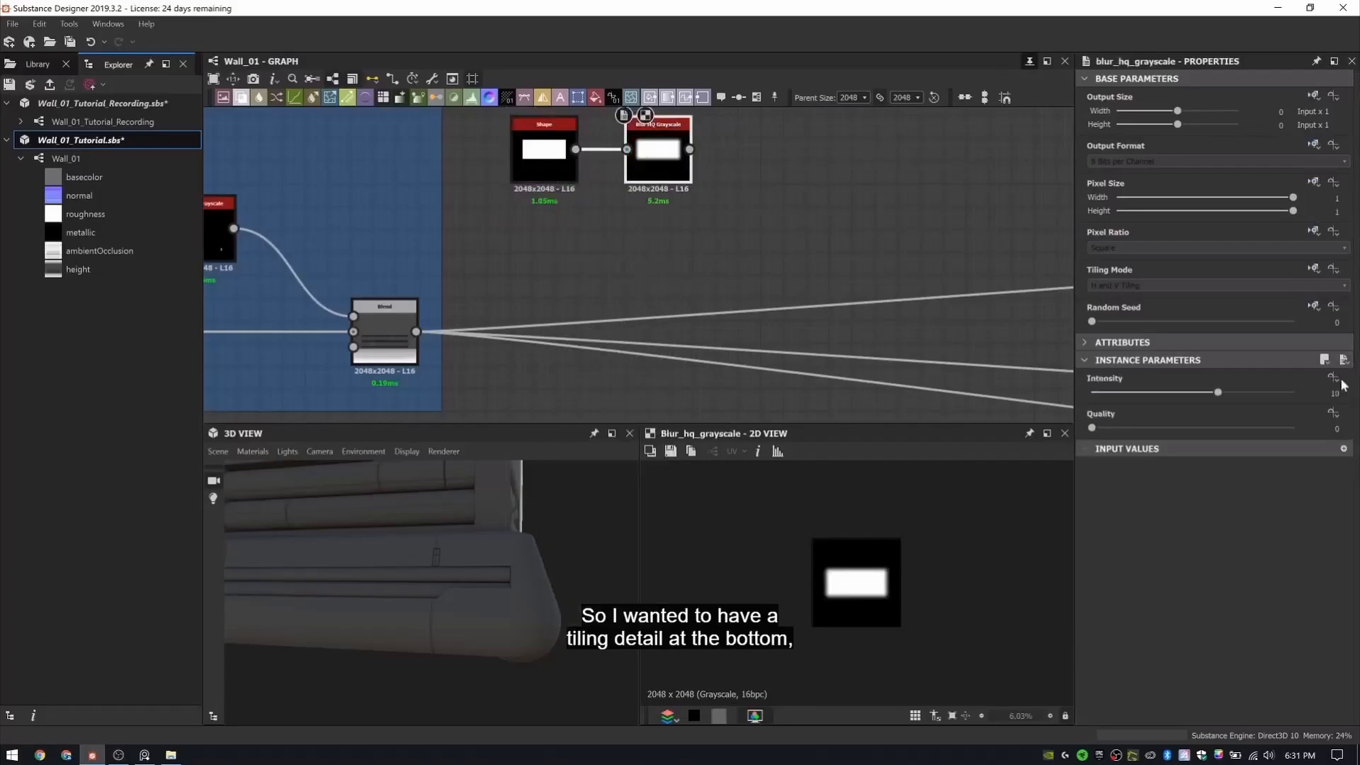
# - Add a Tile Generator and connect the blurred rectangle to its pattern input
pyautogui.moveTo(663, 197); pyautogui.dragTo(503, 186, button='middle')
pyautogui.press('space')
pyautogui.write('tile')
pyautogui.click(569, 269)
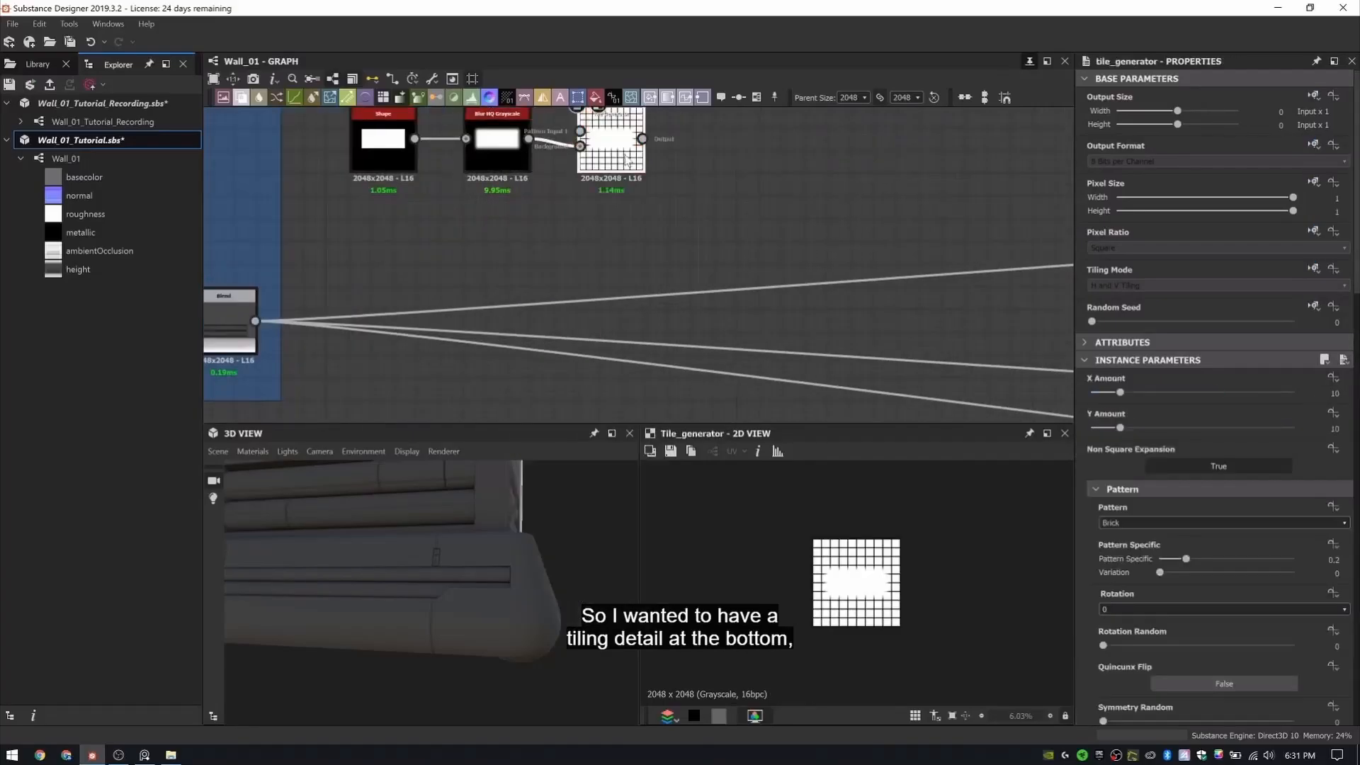
pyautogui.moveTo(627, 220); pyautogui.dragTo(626, 272, button='middle')
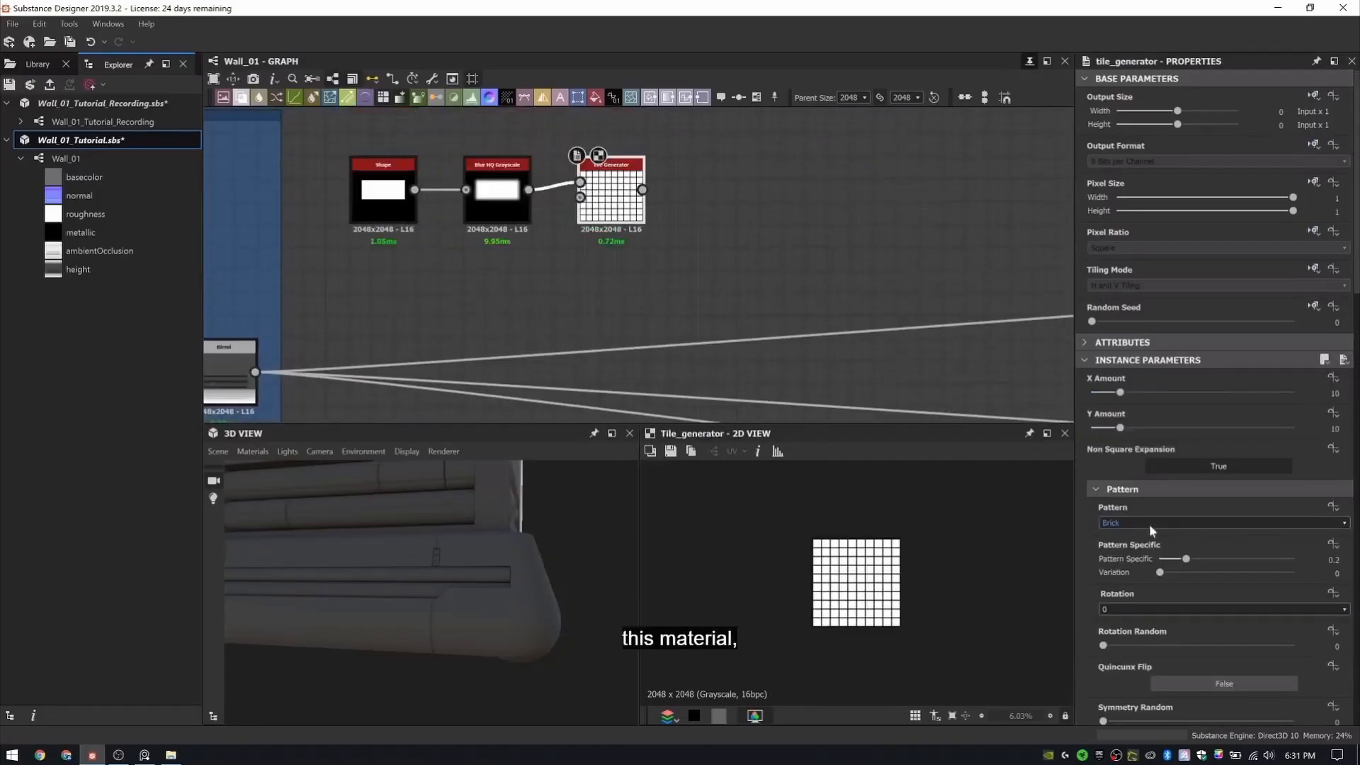
# - Set the Tile Generator's pattern to Disc, its scale to 0.59, and its global X offset to 0.05
pyautogui.click(1149, 524)
pyautogui.click(1153, 547)
pyautogui.scroll(-2, 1176, 525)
pyautogui.scroll(-9, 1302, 511)
pyautogui.doubleClick(1337, 505)
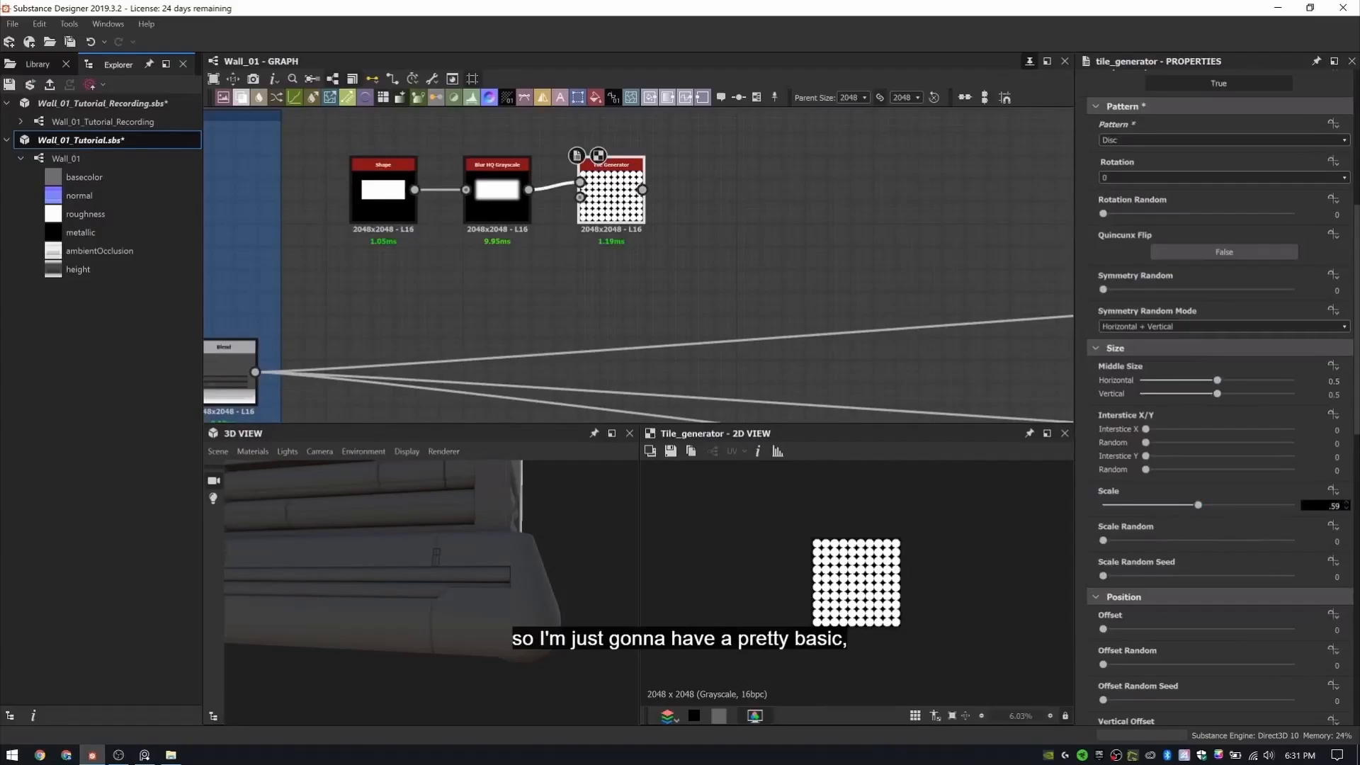
pyautogui.press('Return')
pyautogui.scroll(-4, 1180, 513)
pyautogui.press('Return')
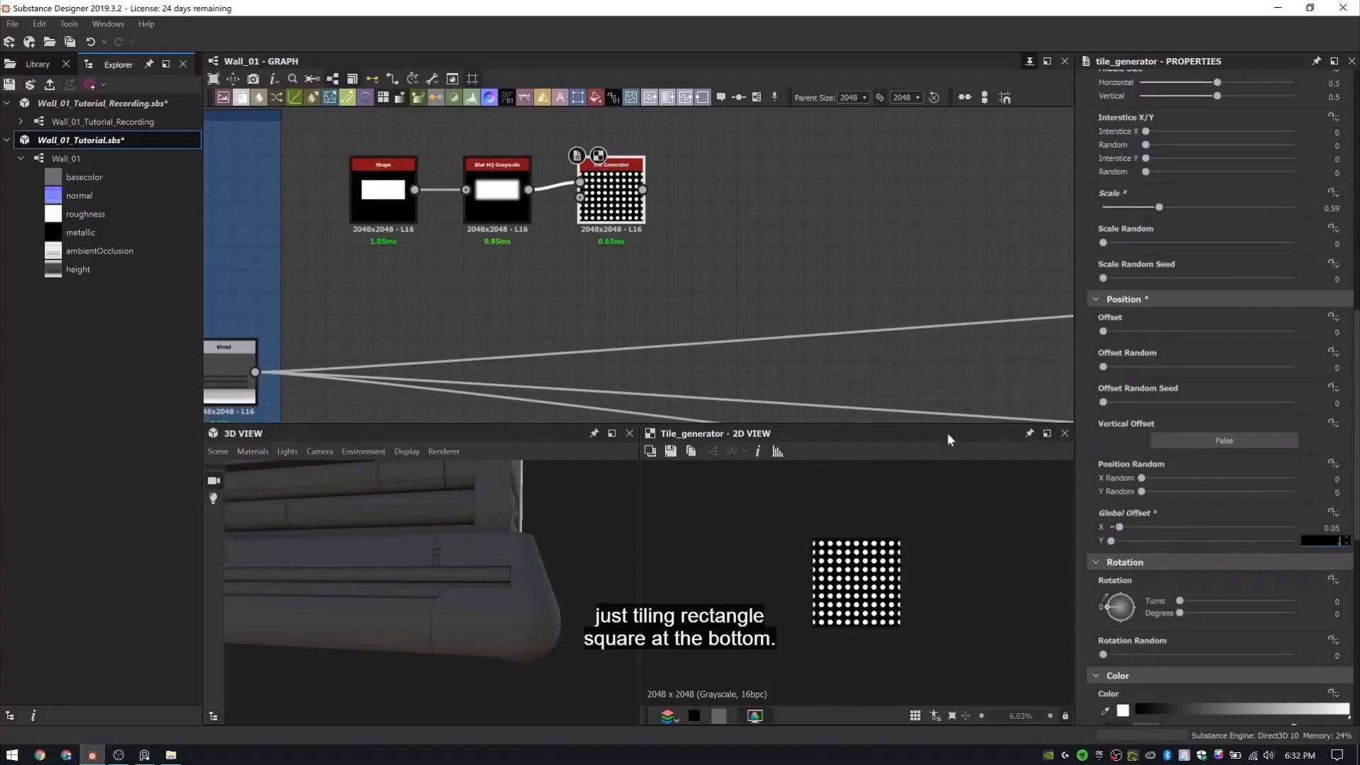
# - Switch the Tile Generator's pattern to Image Input and turn on its horizontal and vertical masks
pyautogui.scroll(6, 1146, 305)
pyautogui.click(1126, 283)
pyautogui.scroll(6, 860, 602)
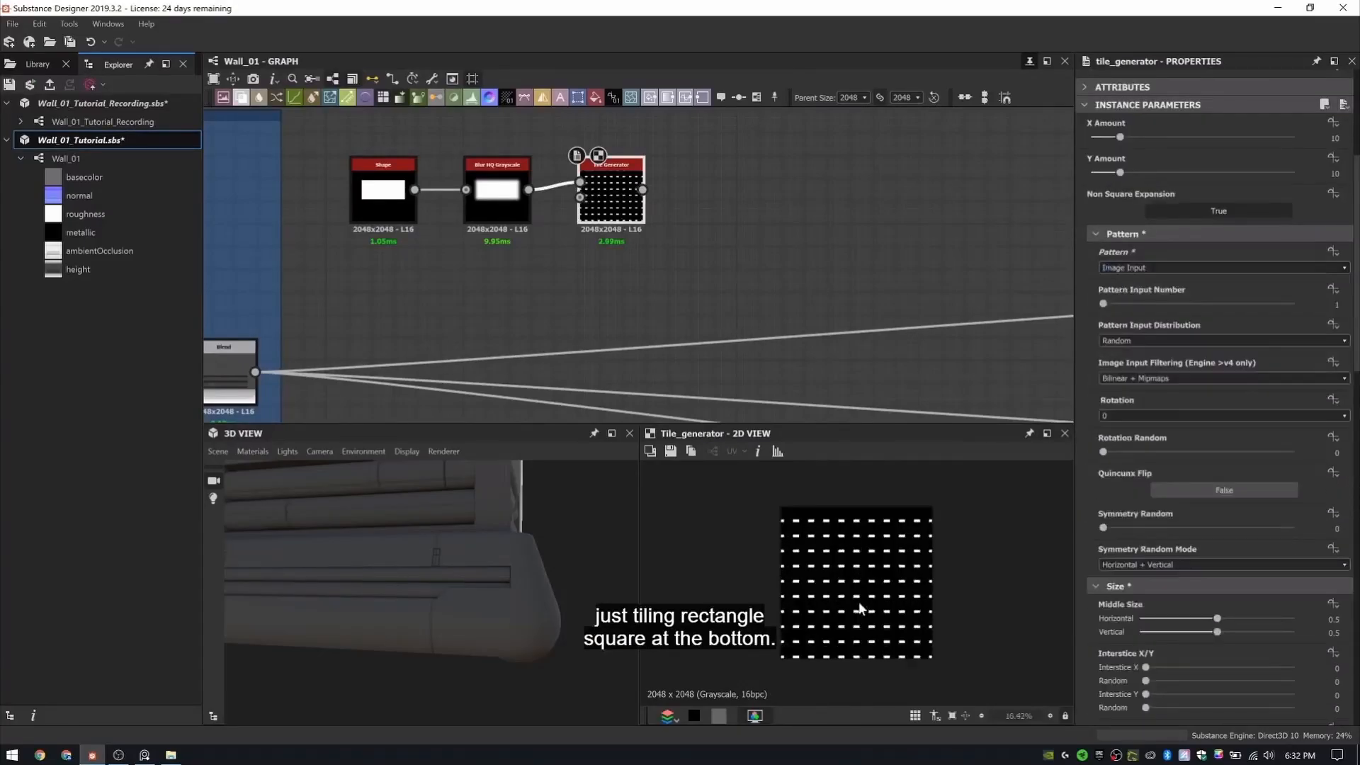
pyautogui.scroll(-4, 1235, 538)
pyautogui.scroll(3, 1251, 402)
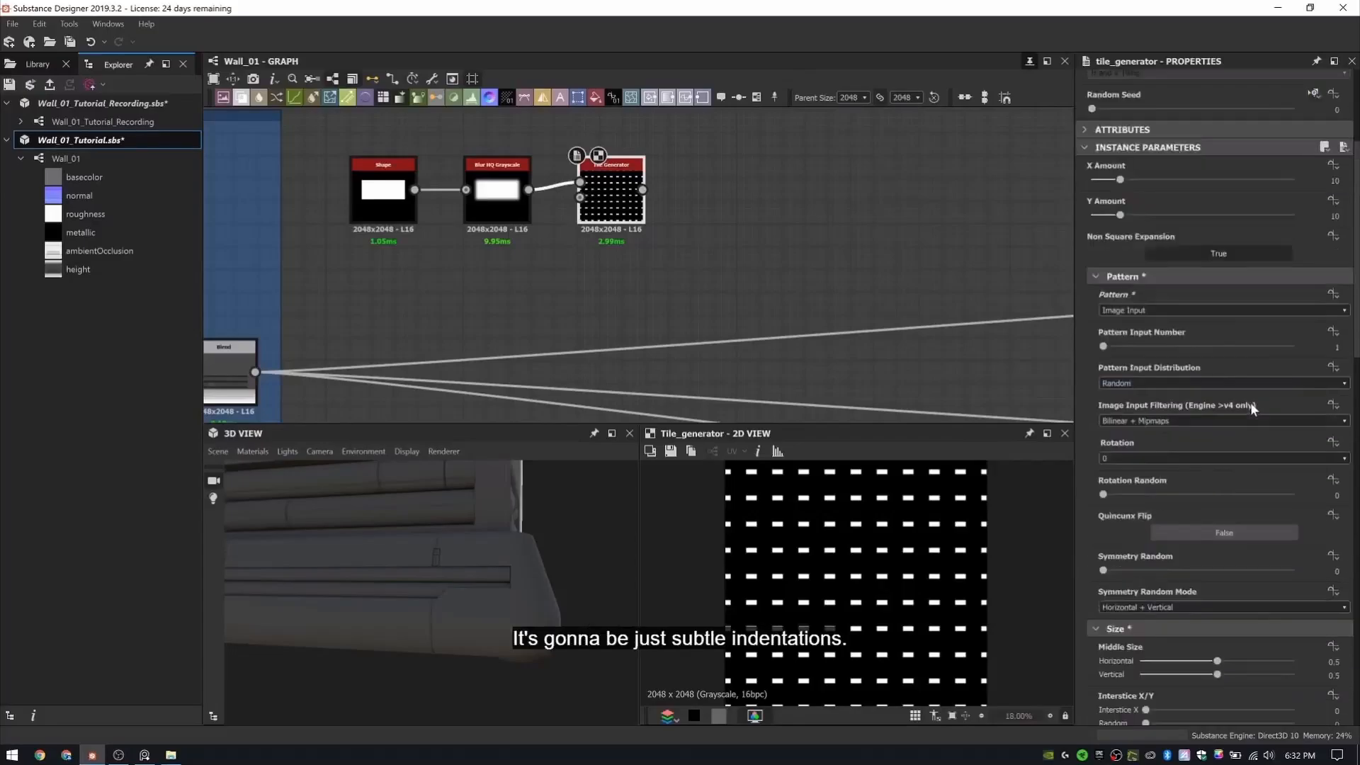
pyautogui.scroll(-5, 1222, 508)
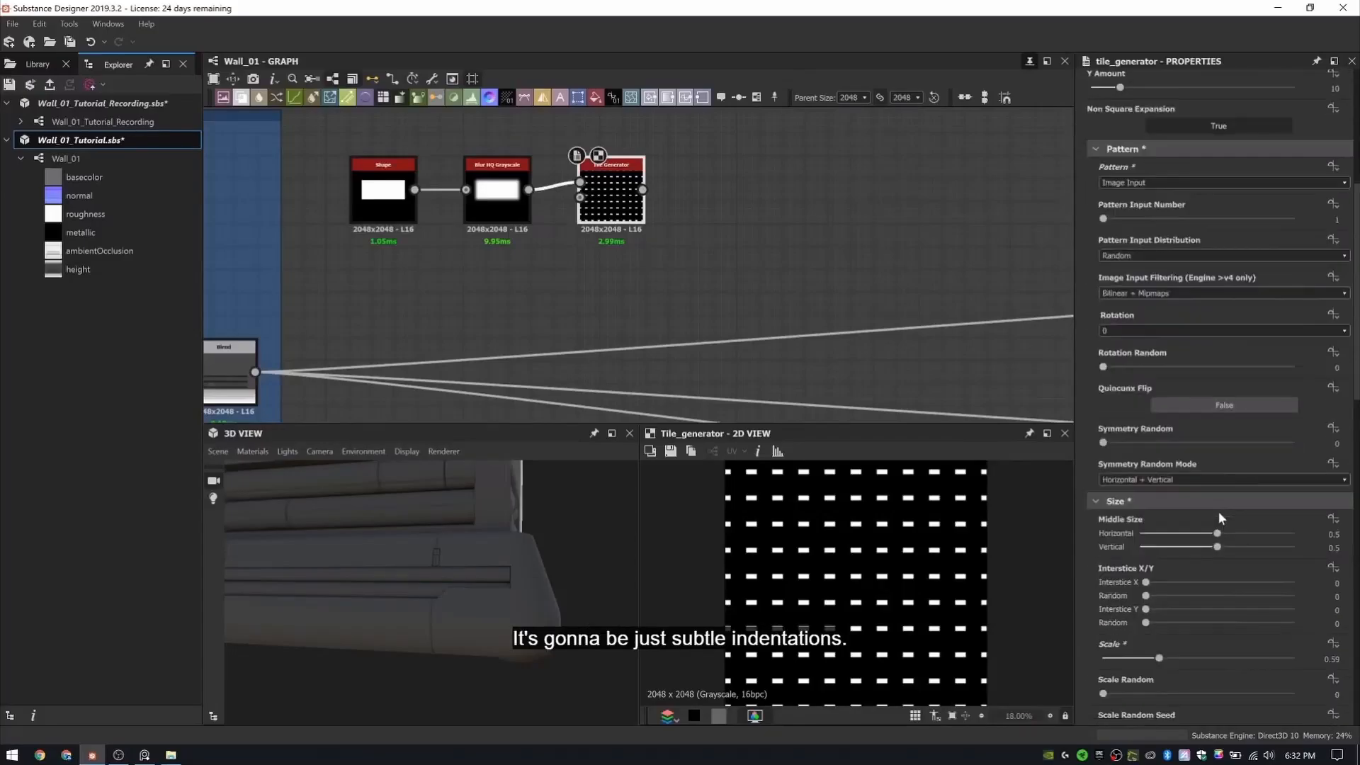
pyautogui.click(1197, 442)
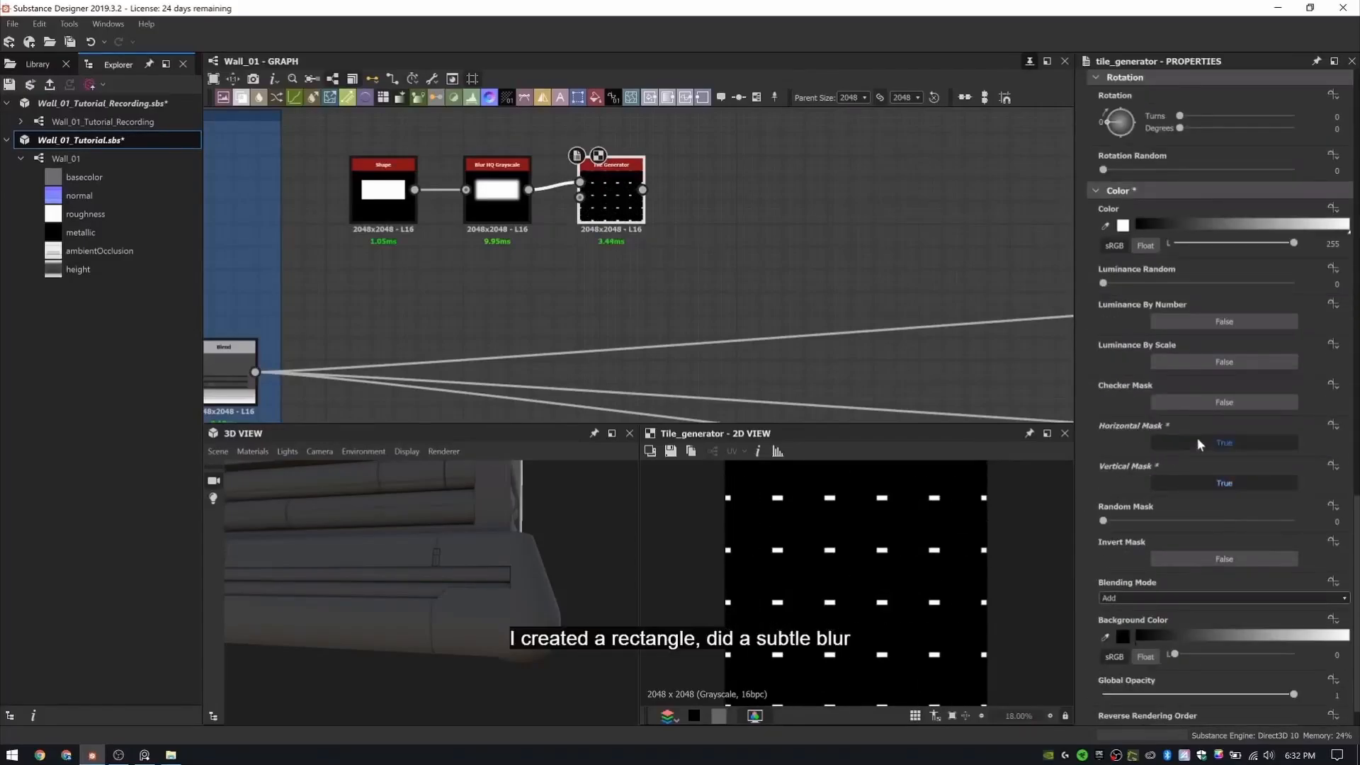
pyautogui.click(1209, 482)
# - Add a Blend that subtracts the tiled rectangles from the main wall height at opacity 0.05
pyautogui.moveTo(620, 232); pyautogui.dragTo(666, 254, button='middle')
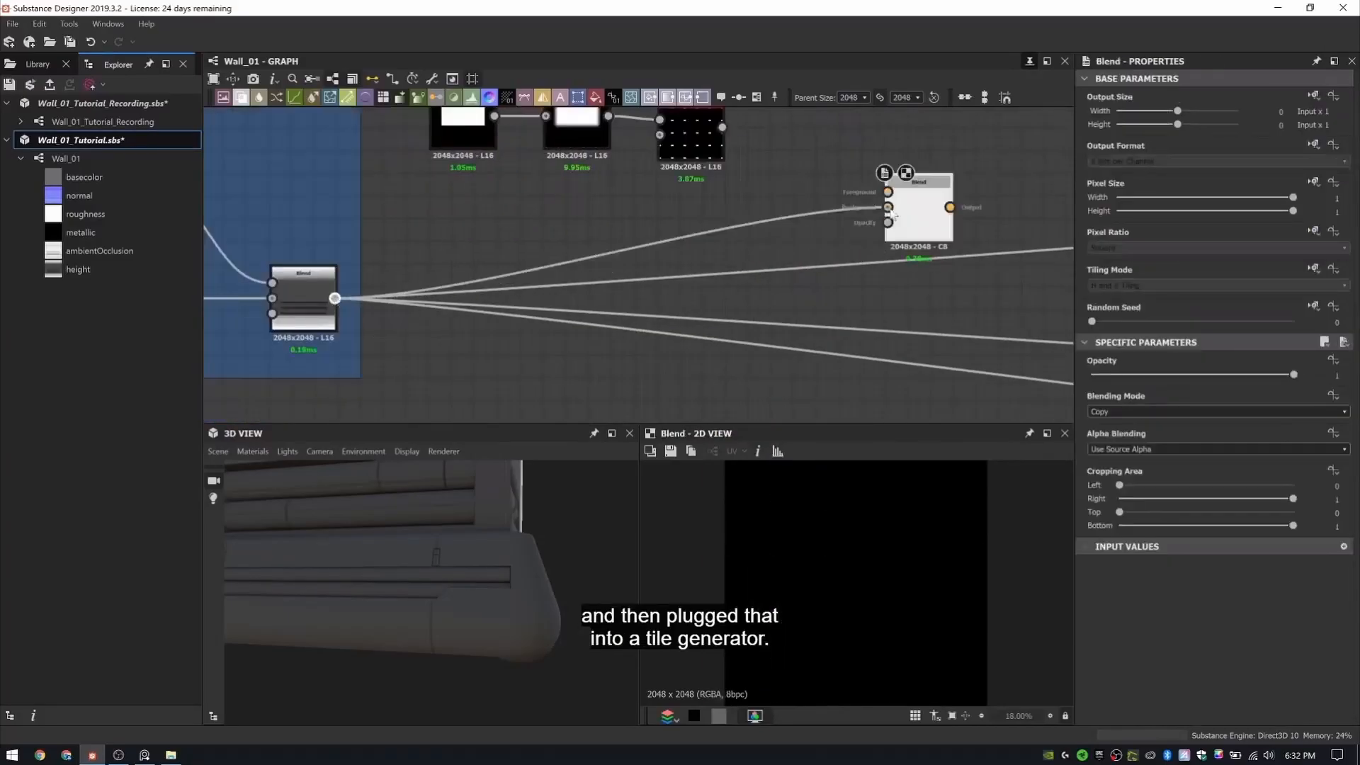
pyautogui.moveTo(908, 192); pyautogui.dragTo(911, 198)
pyautogui.moveTo(915, 206); pyautogui.dragTo(938, 285)
pyautogui.click(1175, 413)
pyautogui.click(1173, 430)
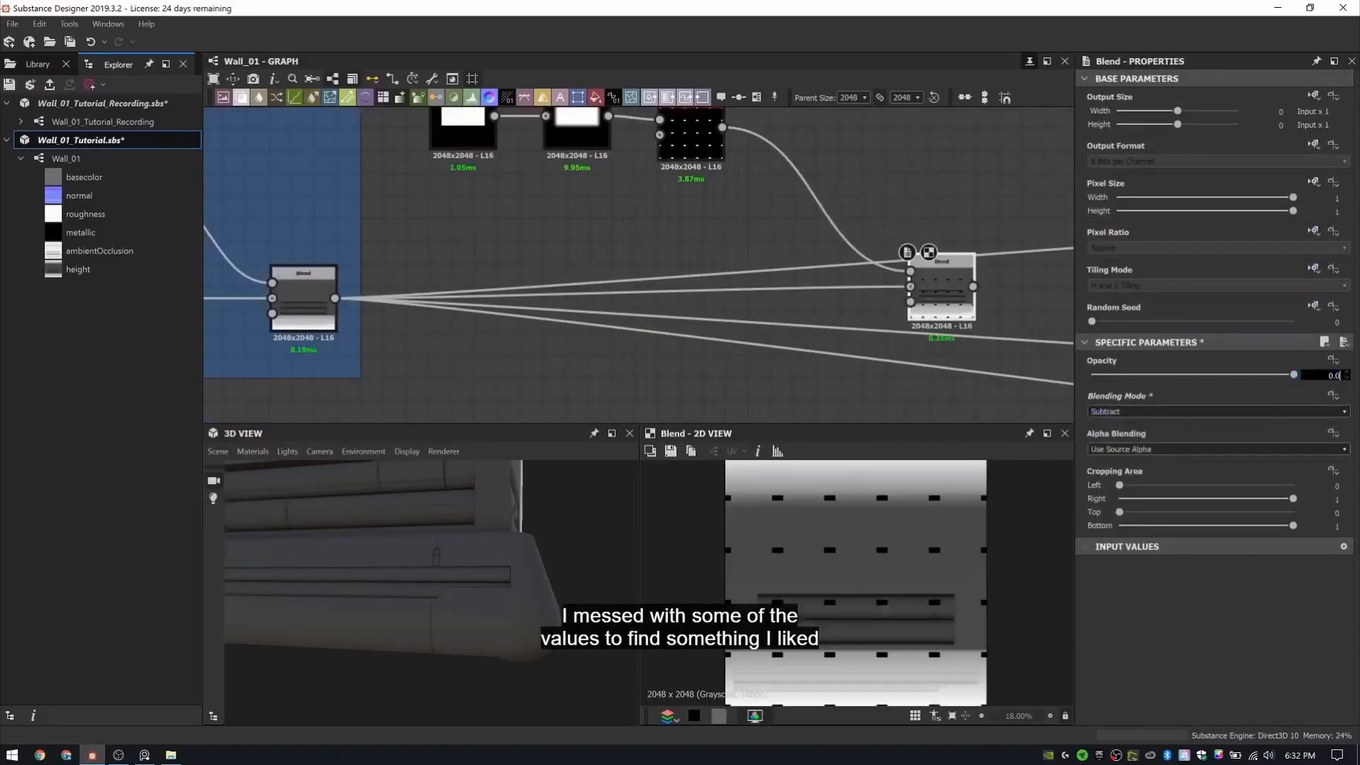
pyautogui.write('5')
pyautogui.press('Return')
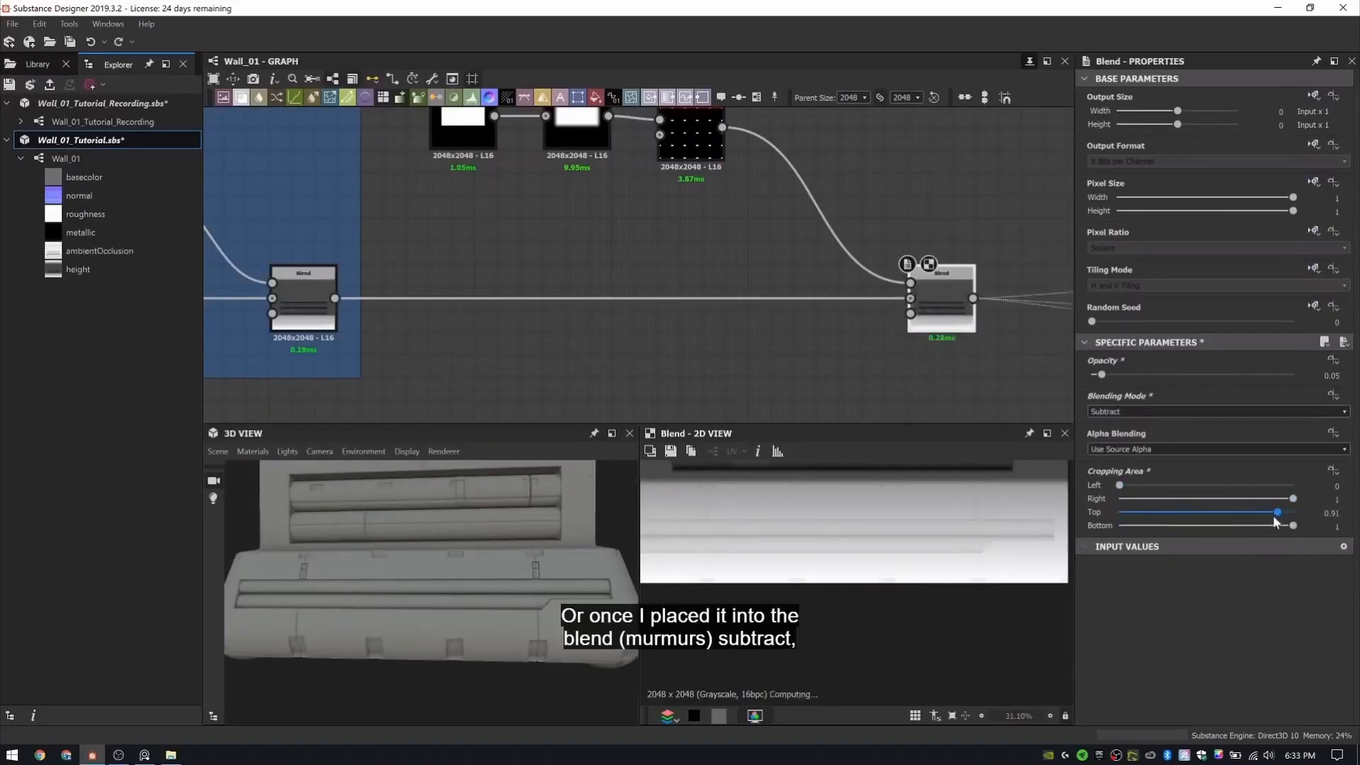
# - Set the Top value of the subtracting Blend's cropping area to 0.83
pyautogui.moveTo(1274, 517); pyautogui.dragTo(1268, 516)
pyautogui.moveTo(689, 221); pyautogui.dragTo(693, 267, button='middle')
pyautogui.moveTo(600, 184); pyautogui.dragTo(599, 207)
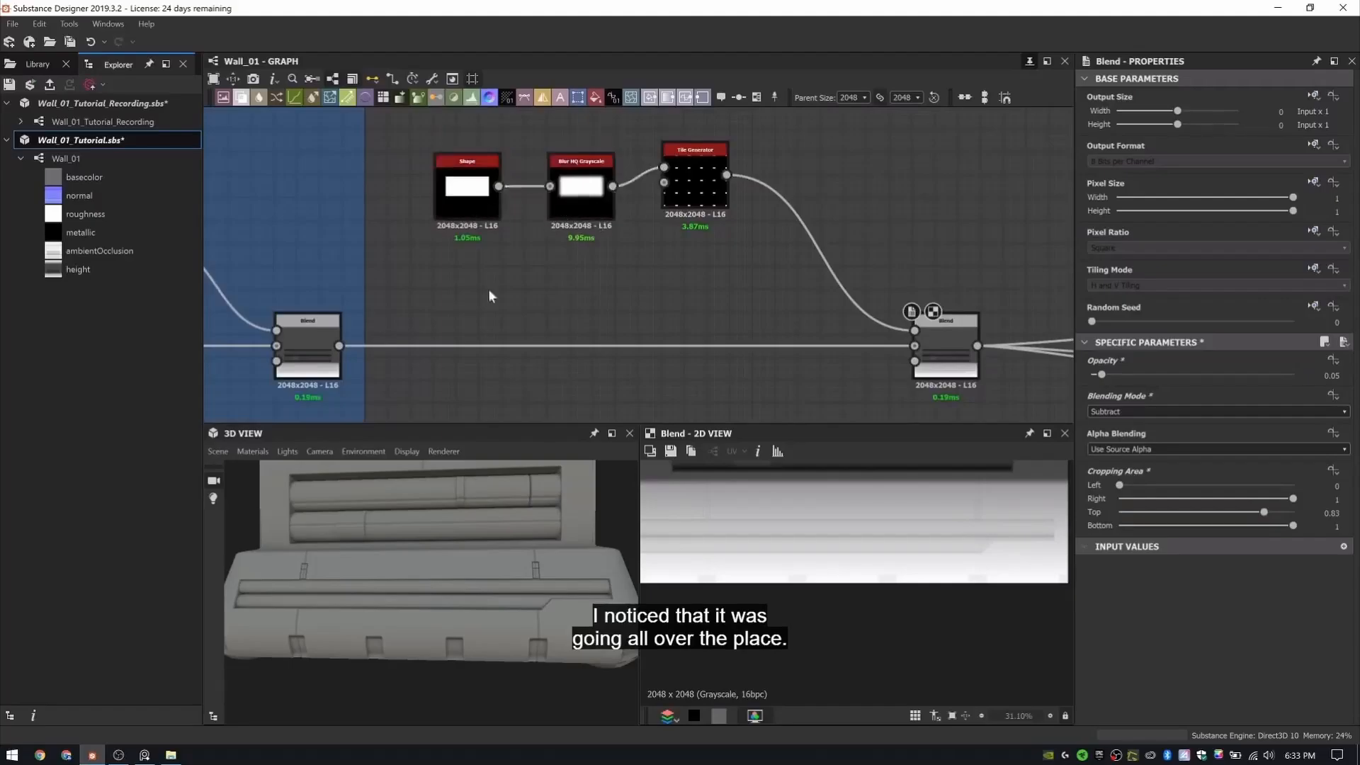
# - Set the rectangle Shape's scale to 0.6 and X size to 0.69, and check the subtracted indentations on the cube
pyautogui.doubleClick(474, 193)
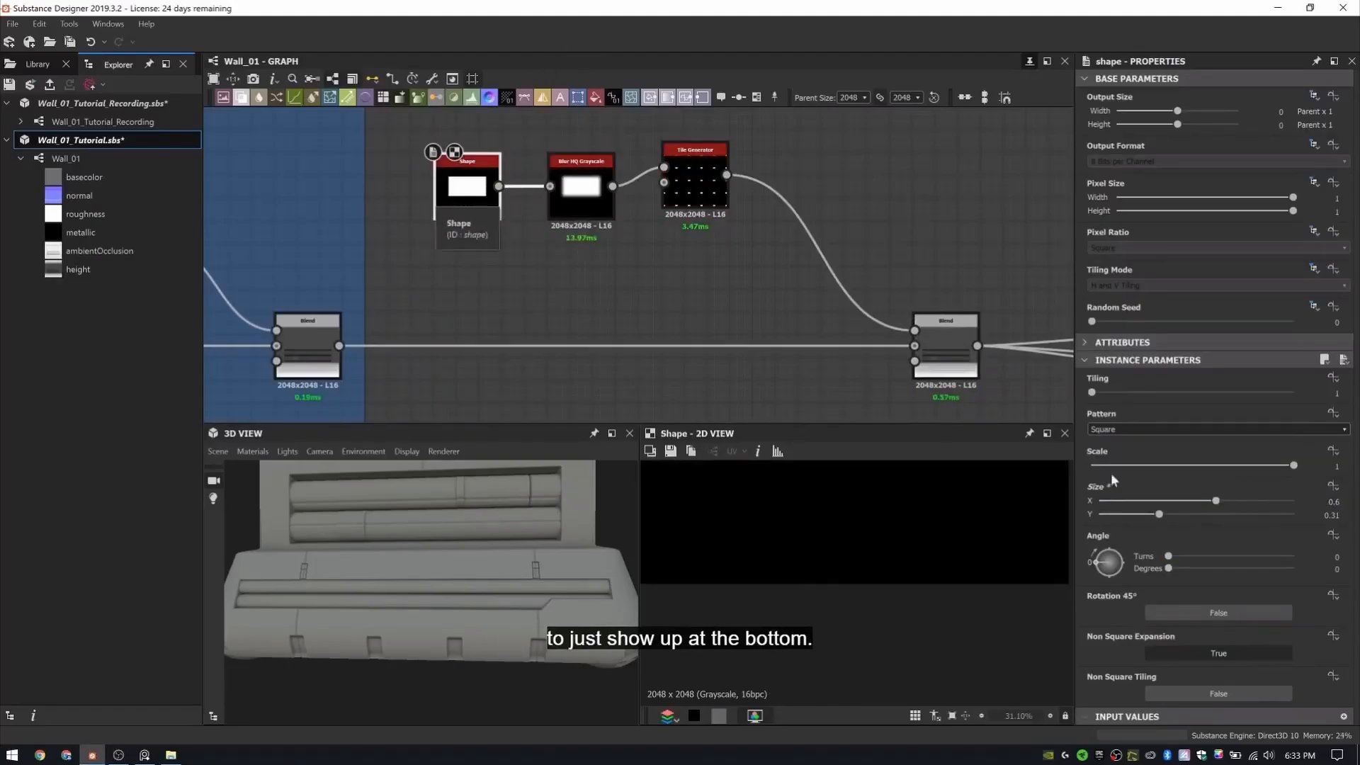
pyautogui.hotkey('ctrl', 'z')
pyautogui.moveTo(820, 282); pyautogui.dragTo(769, 256, button='middle')
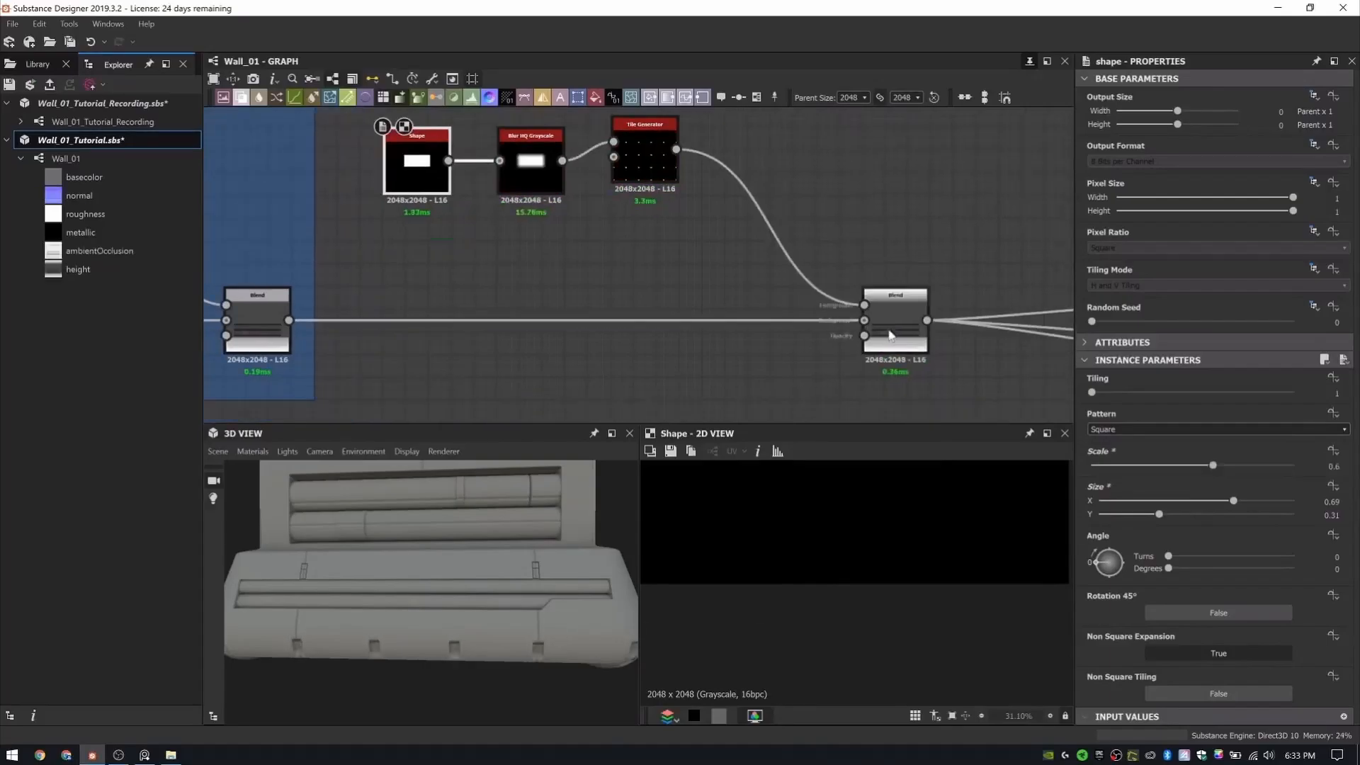
pyautogui.doubleClick(894, 325)
pyautogui.scroll(4, 936, 593)
pyautogui.moveTo(602, 638); pyautogui.dragTo(619, 598)
pyautogui.scroll(2, 872, 584)
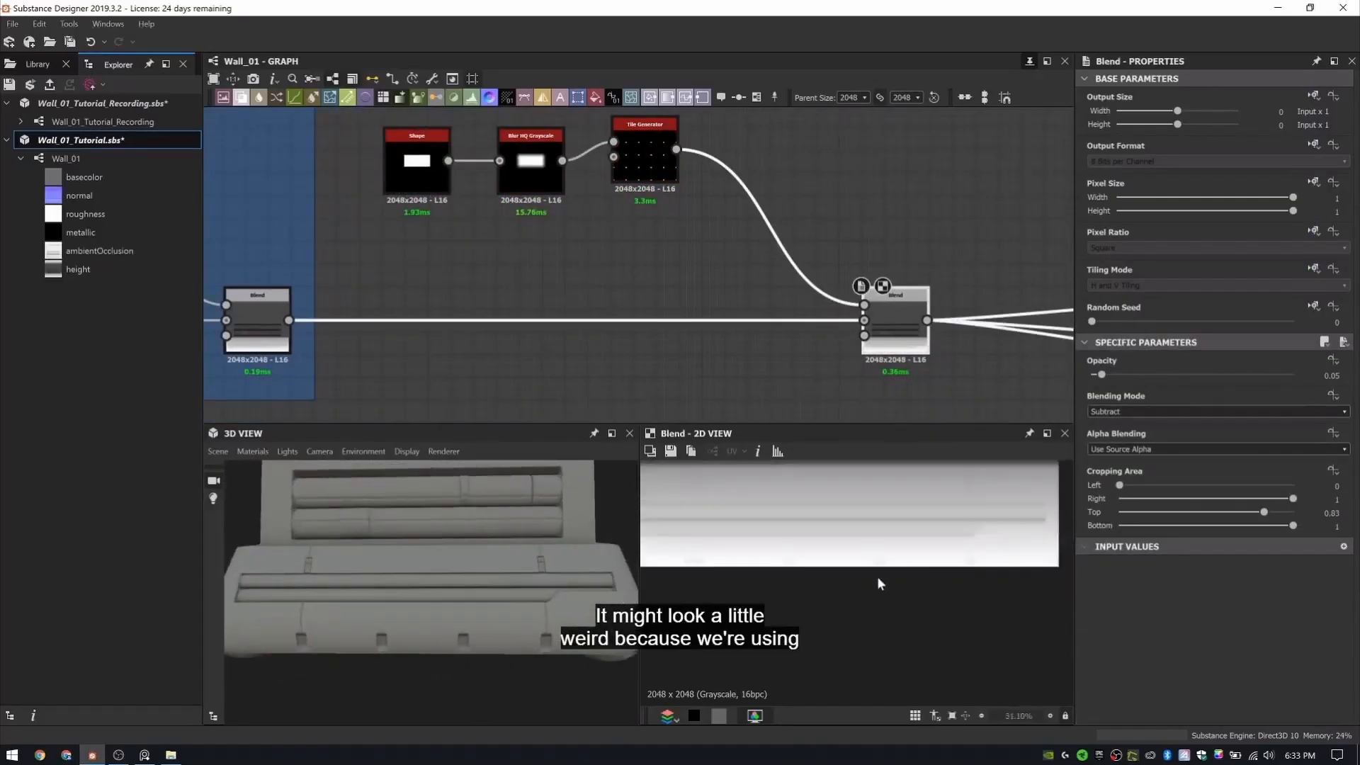
pyautogui.scroll(-3, 442, 680)
pyautogui.moveTo(443, 680); pyautogui.dragTo(520, 648)
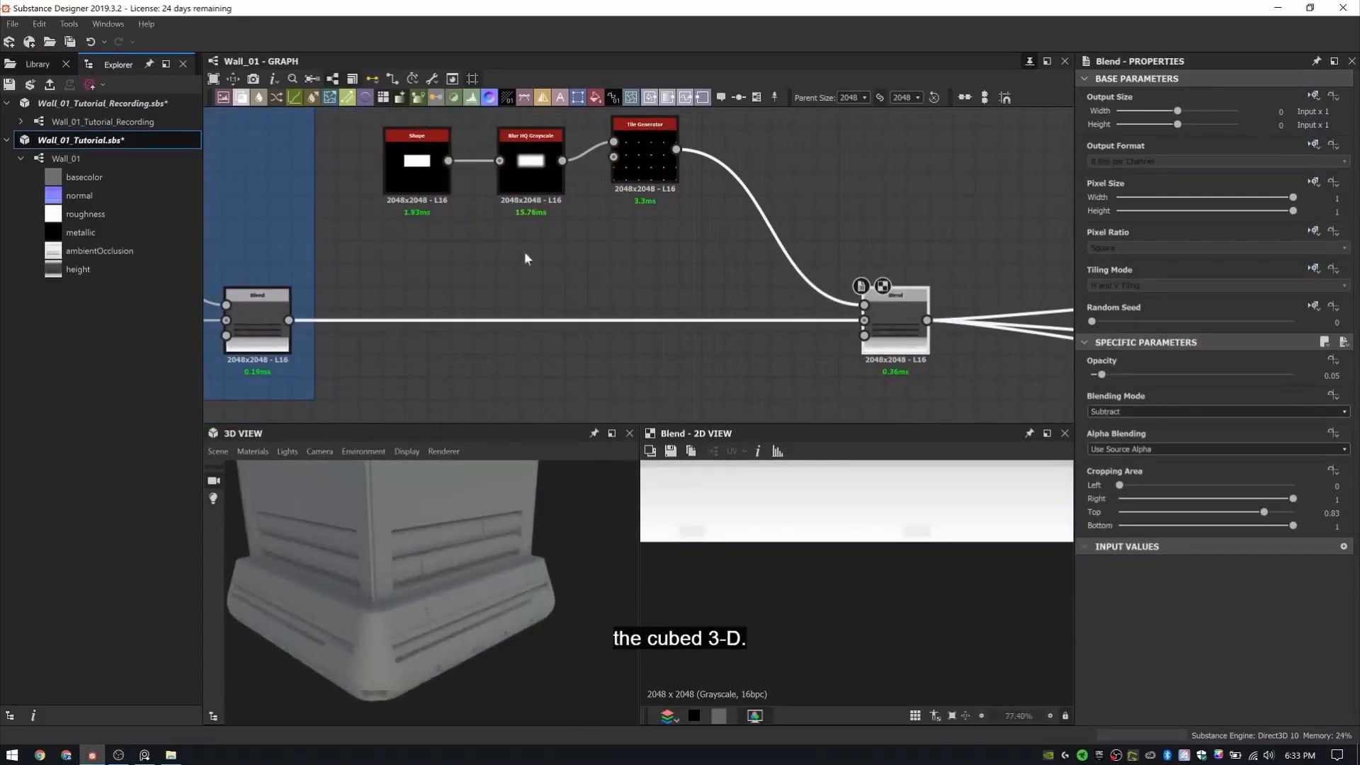
# - Turn on the Tile Generator's checker mask with the horizontal mask on and the vertical mask off, and check the blended wall
pyautogui.doubleClick(532, 170)
pyautogui.doubleClick(668, 186)
pyautogui.press('f')
pyautogui.scroll(-1, 841, 639)
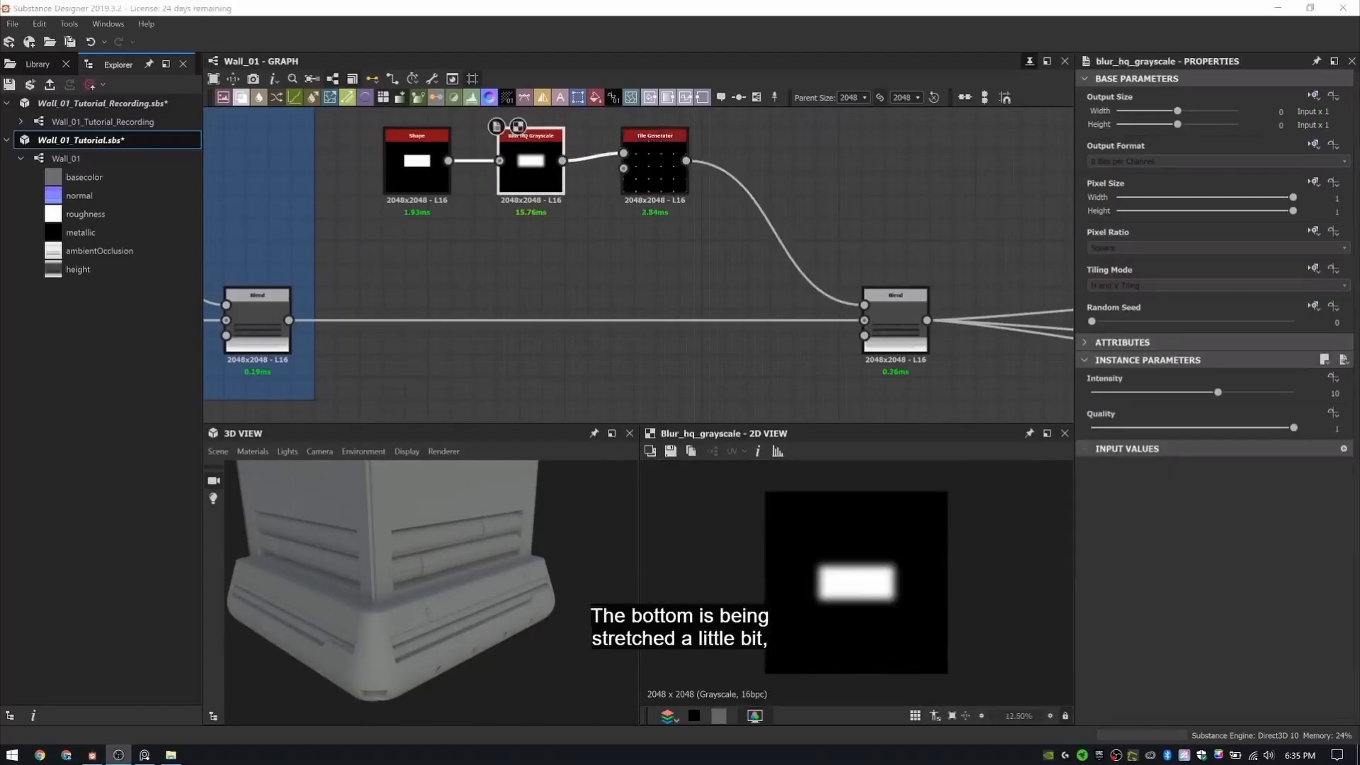
pyautogui.doubleClick(674, 167)
pyautogui.scroll(-14, 1263, 473)
pyautogui.click(1228, 407)
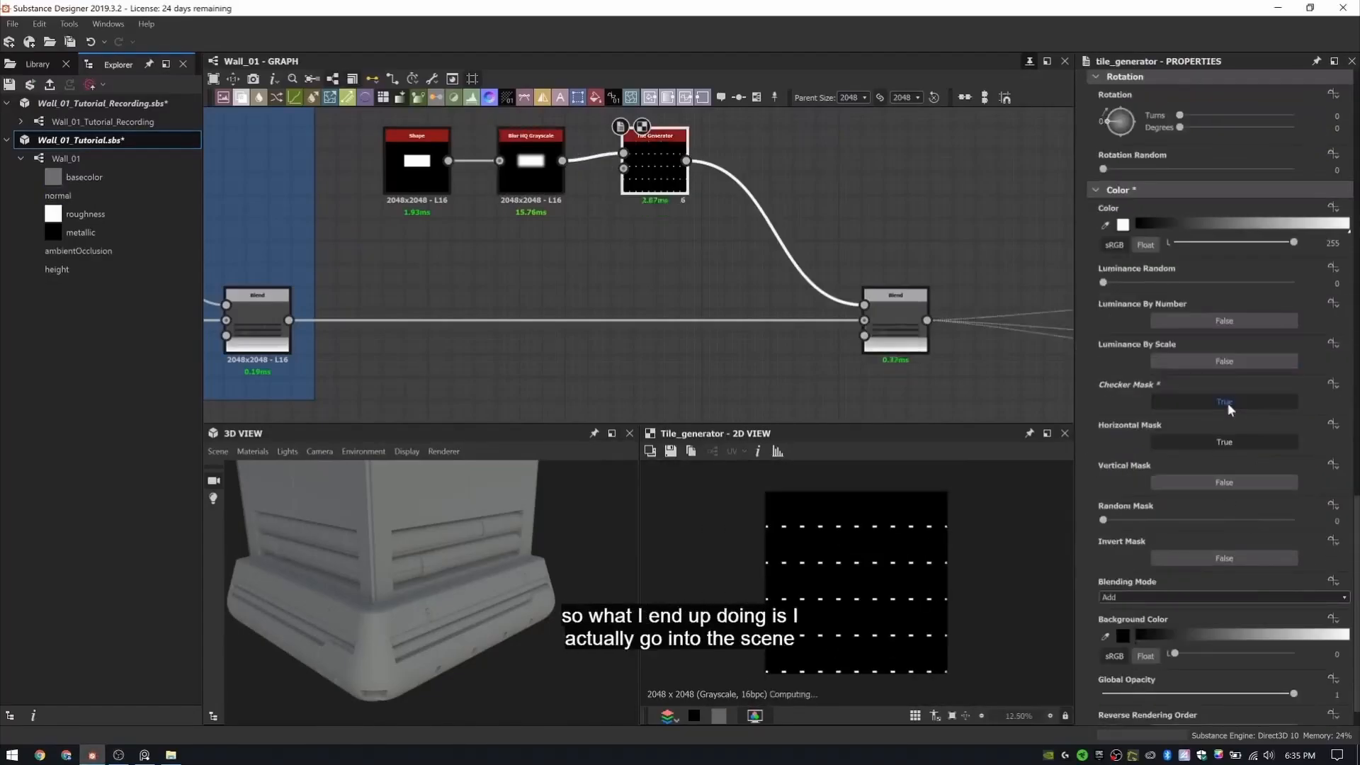
pyautogui.doubleClick(894, 327)
pyautogui.moveTo(523, 653); pyautogui.dragTo(421, 636)
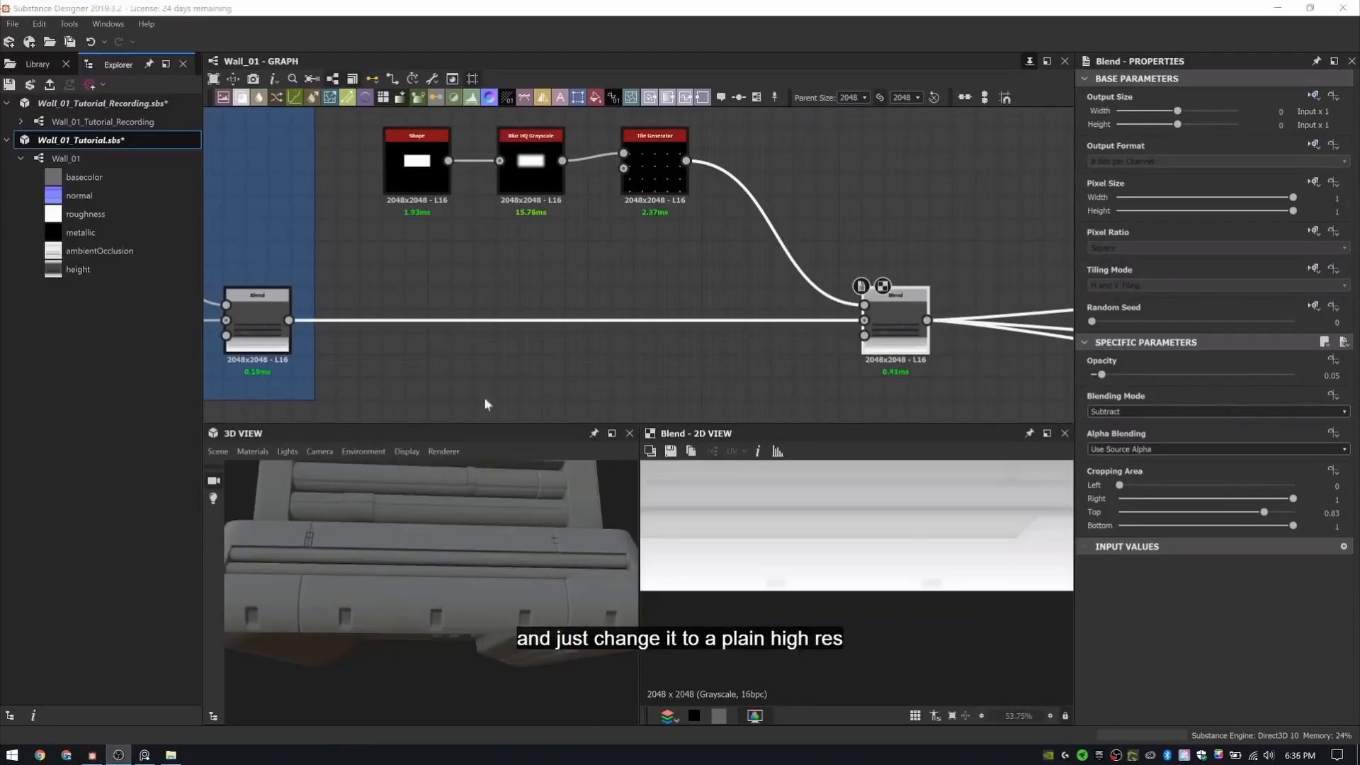
# - Frame the tiled rectangle nodes and their Blend, and title the frame "Bottom Edge Indentation"
pyautogui.scroll(-3, 638, 250)
pyautogui.moveTo(985, 248)
pyautogui.mouseDown(button='middle')
pyautogui.moveTo(733, 246)
pyautogui.moveTo(988, 239)
pyautogui.mouseUp(button='middle')
pyautogui.moveTo(468, 340); pyautogui.dragTo(806, 139)
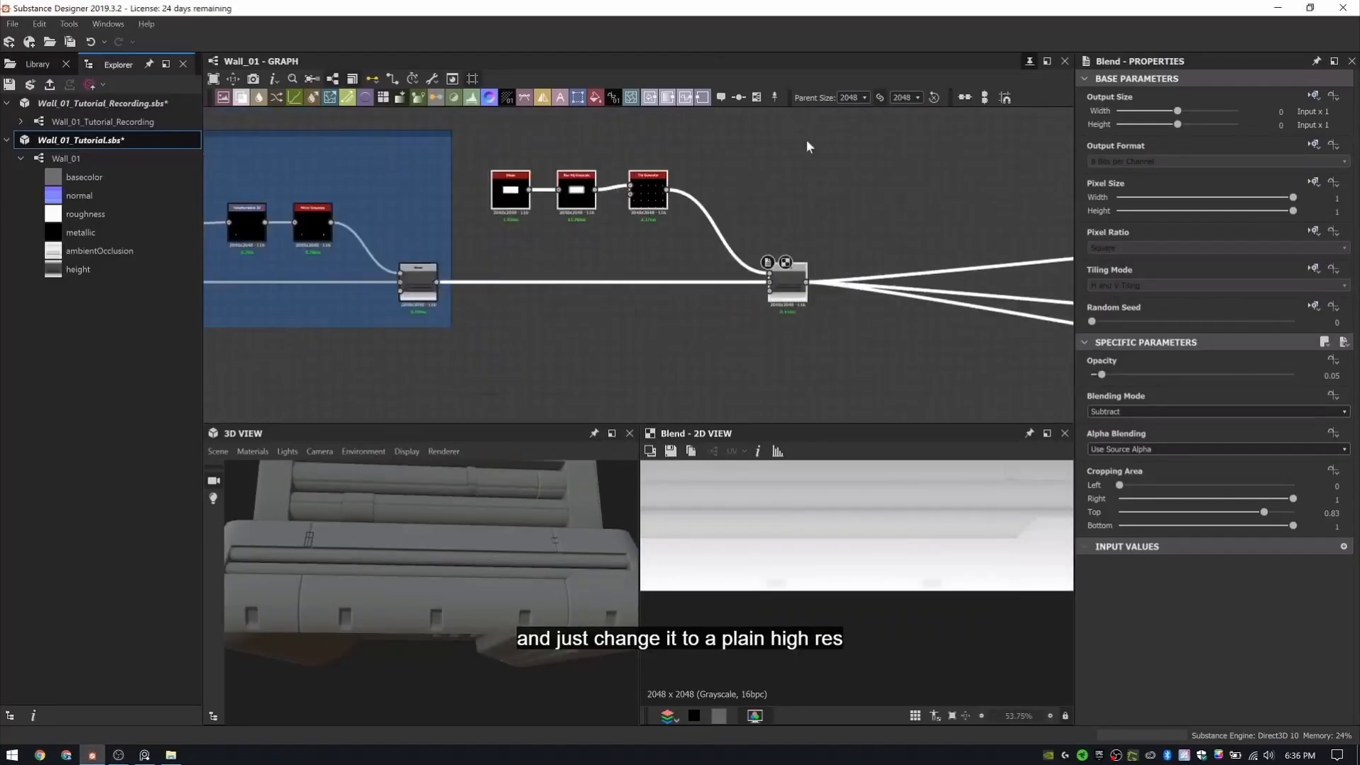
pyautogui.rightClick(806, 140)
pyautogui.click(843, 186)
pyautogui.write('Bottom Edge Indentation')
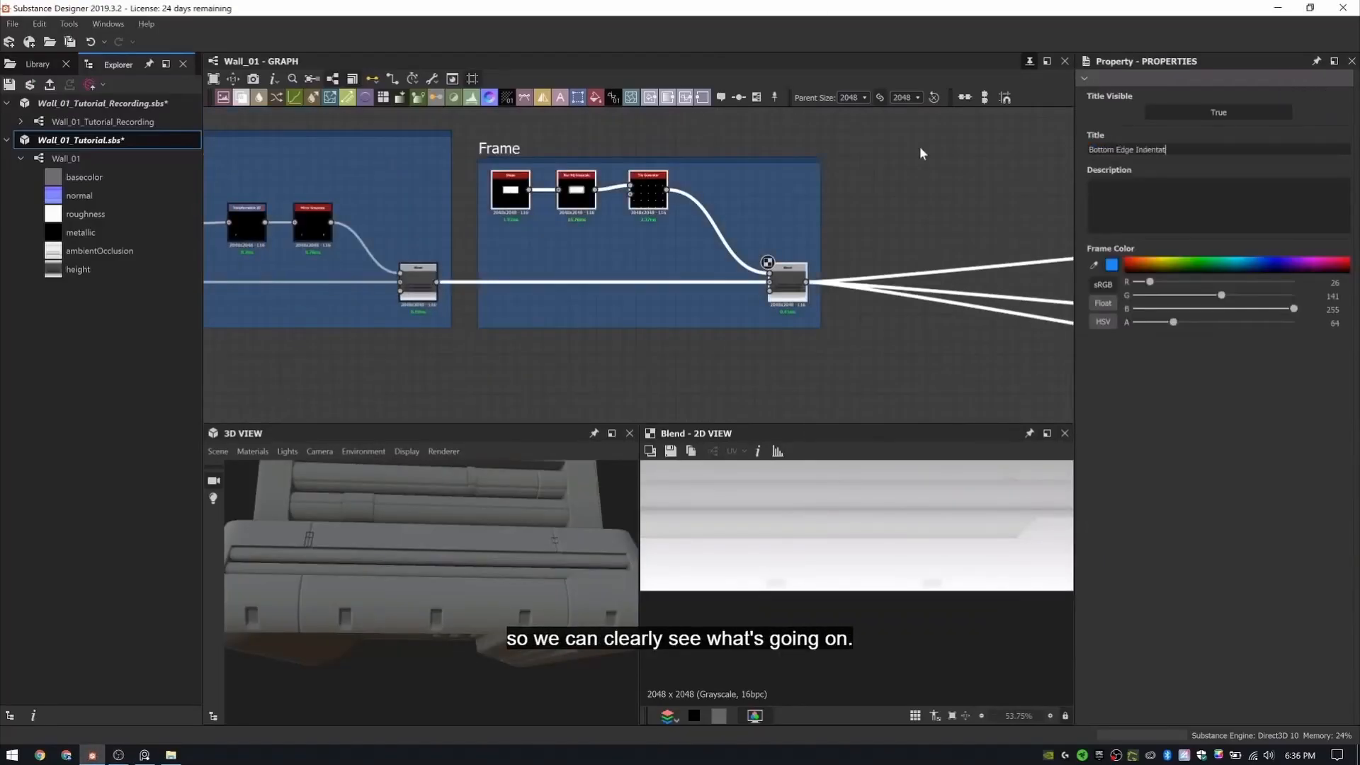
pyautogui.press('Return')
pyautogui.moveTo(856, 197); pyautogui.dragTo(699, 215, button='middle')
pyautogui.scroll(-3, 694, 292)
pyautogui.scroll(-4, 434, 623)
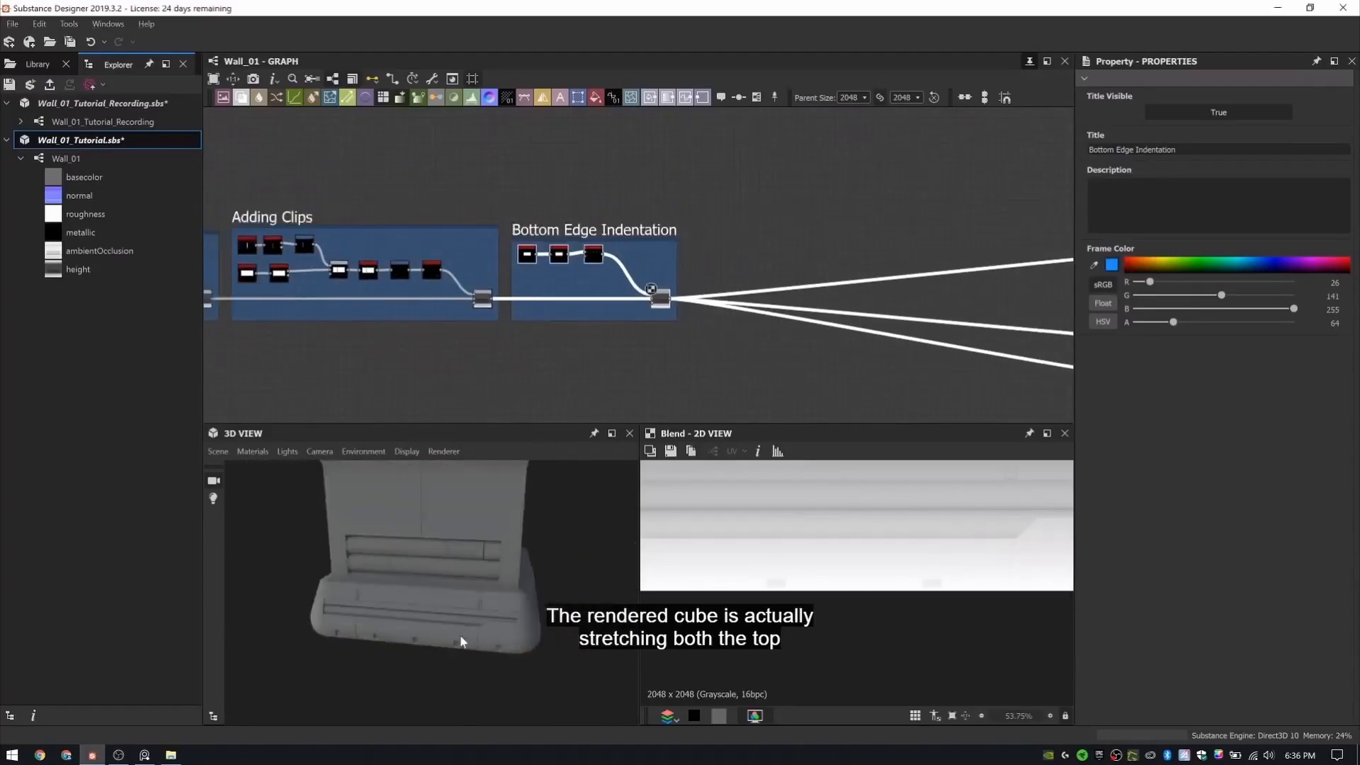
# - Compare the bottom indentations in the 2D and 3D views, displaying the material on the Plane (hi-res) mesh
pyautogui.moveTo(461, 640); pyautogui.dragTo(571, 624)
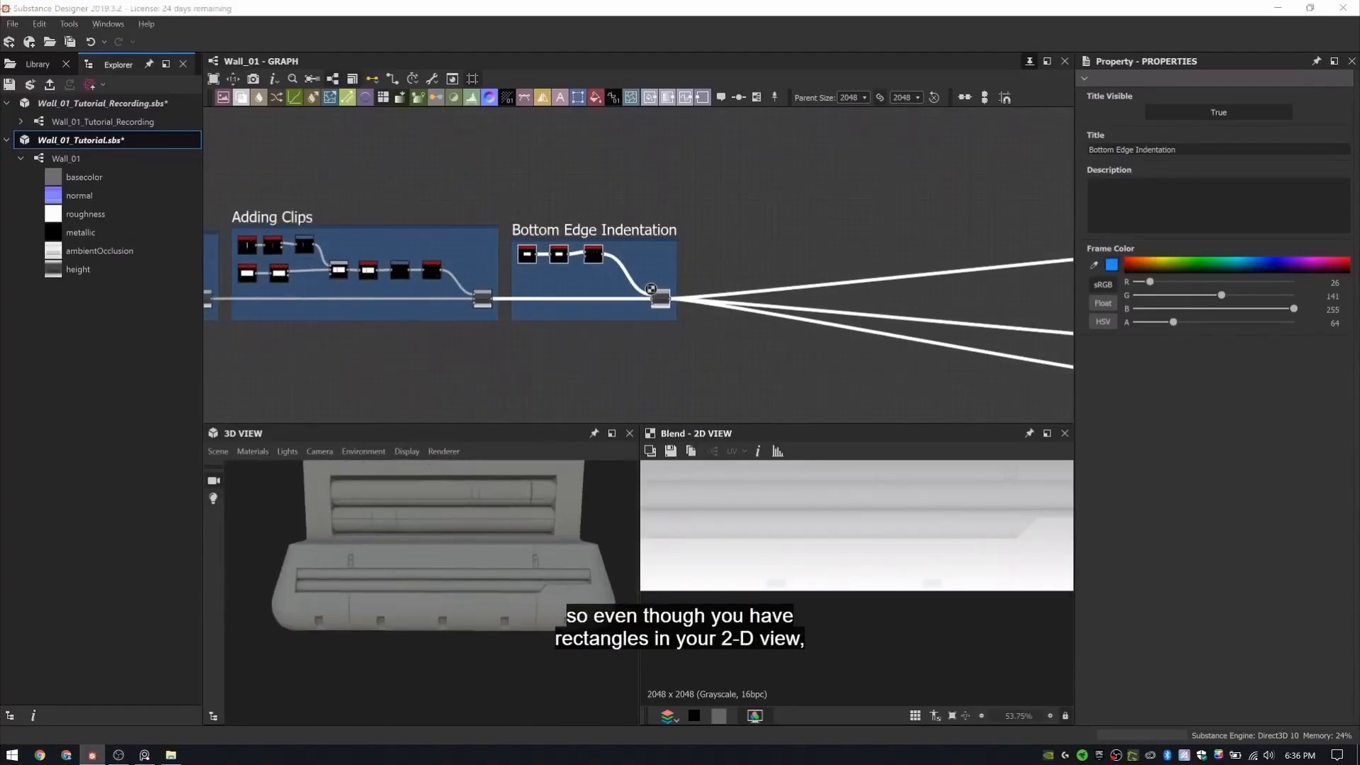
pyautogui.scroll(10, 658, 305)
pyautogui.click(719, 213)
pyautogui.scroll(-6, 923, 572)
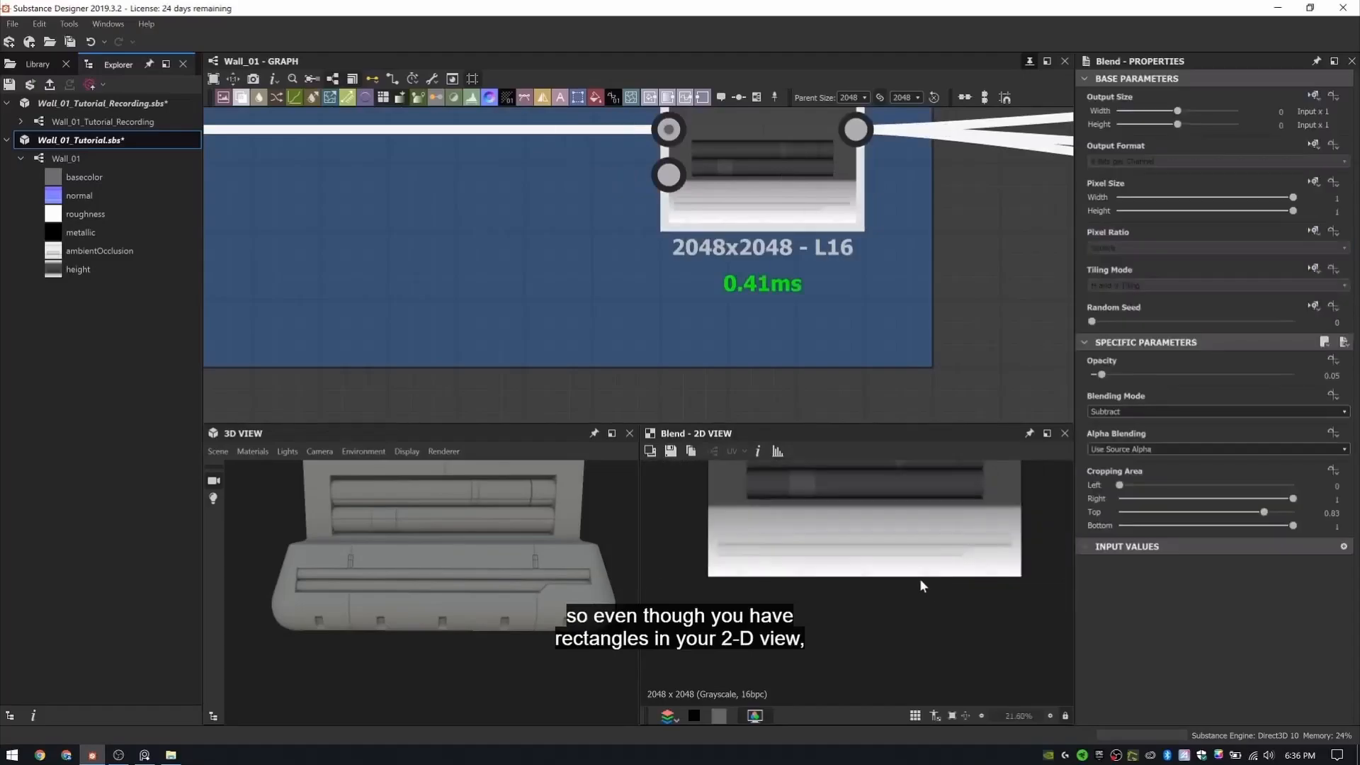
pyautogui.scroll(2, 766, 226)
pyautogui.moveTo(547, 595); pyautogui.dragTo(368, 528)
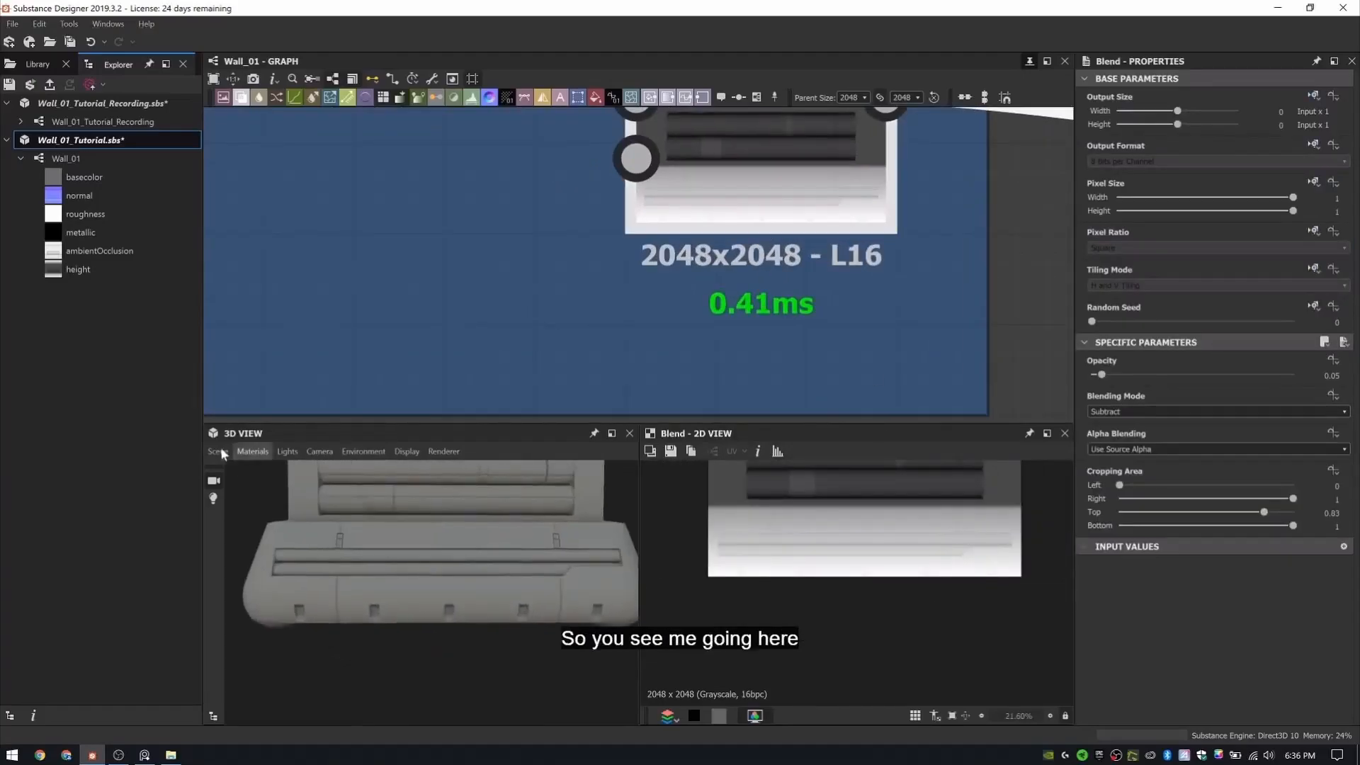
pyautogui.click(217, 452)
pyautogui.click(267, 191)
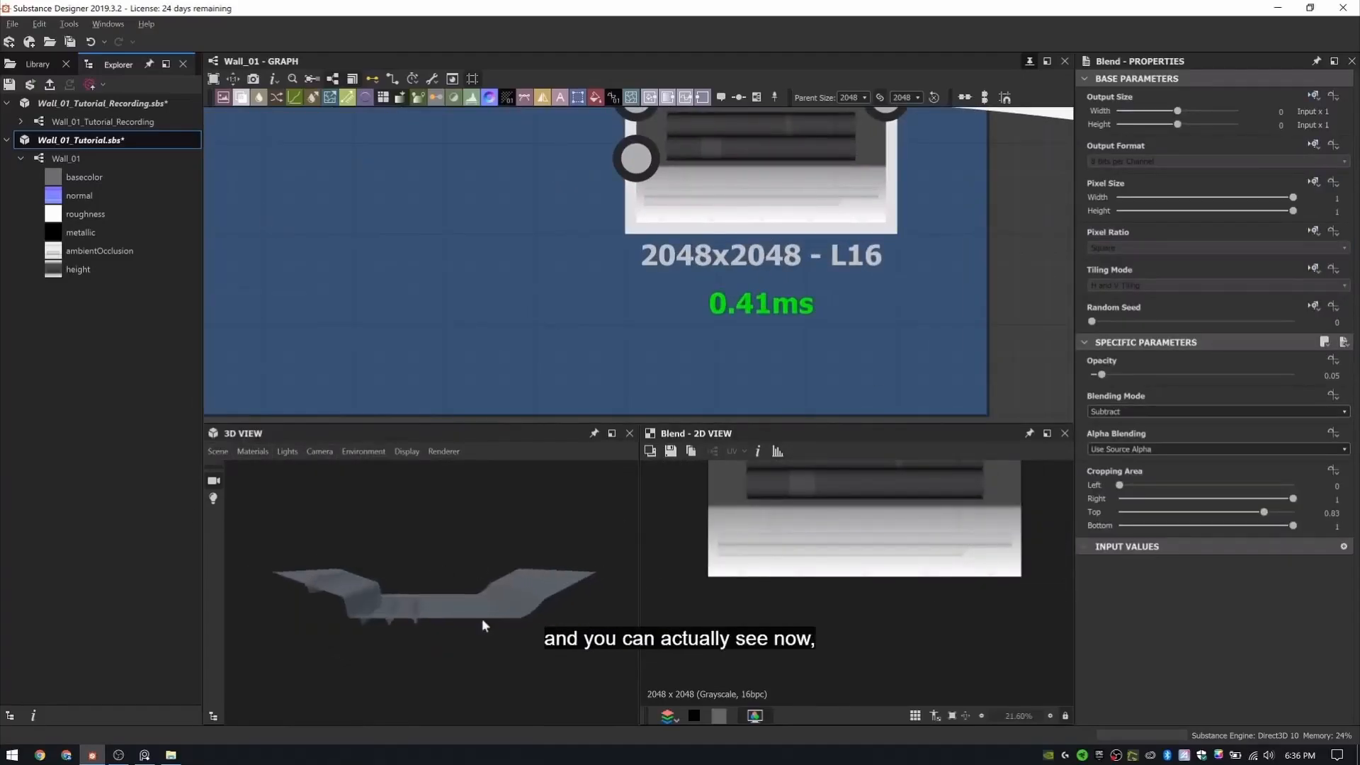
pyautogui.moveTo(482, 618); pyautogui.dragTo(612, 439)
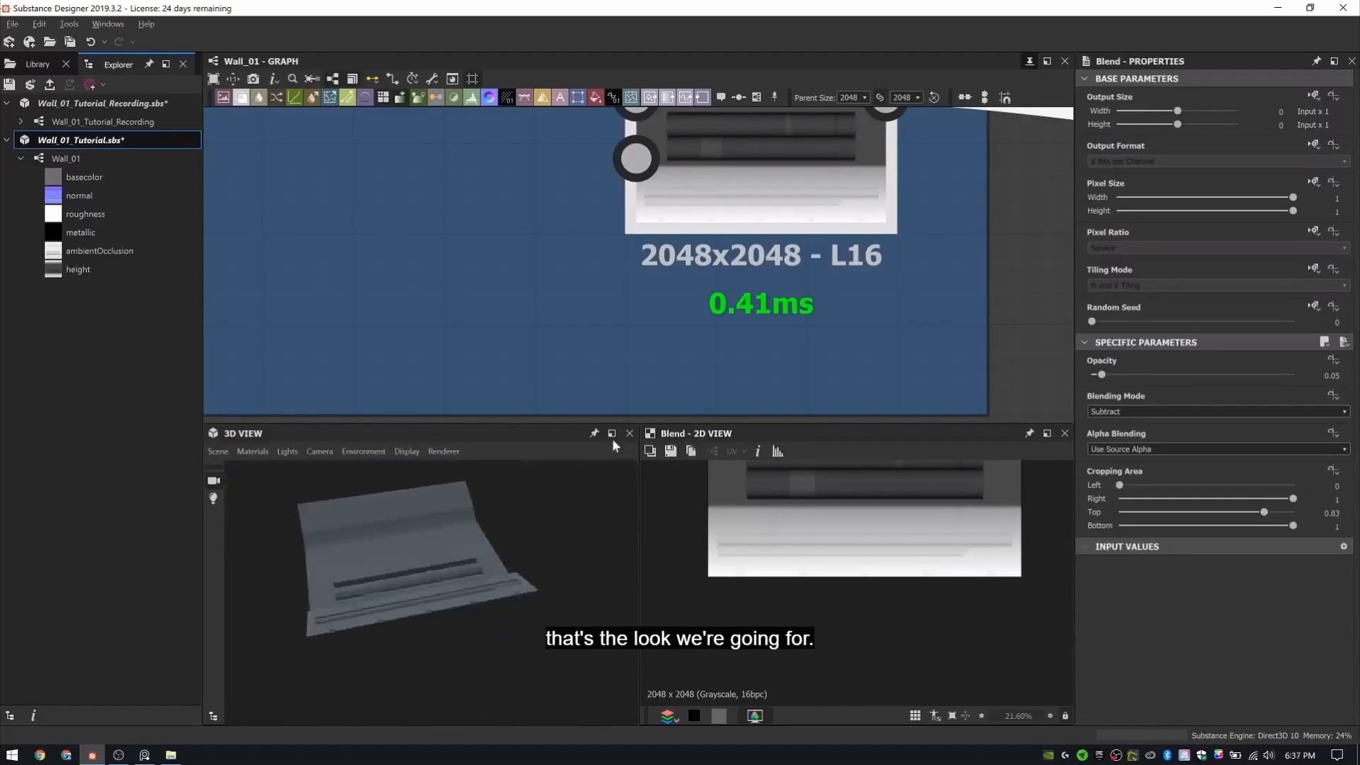
# - Try the Cube, Plane and Rounded Cylinder preview meshes and return the 3D preview to Rounded Cube
pyautogui.click(215, 452)
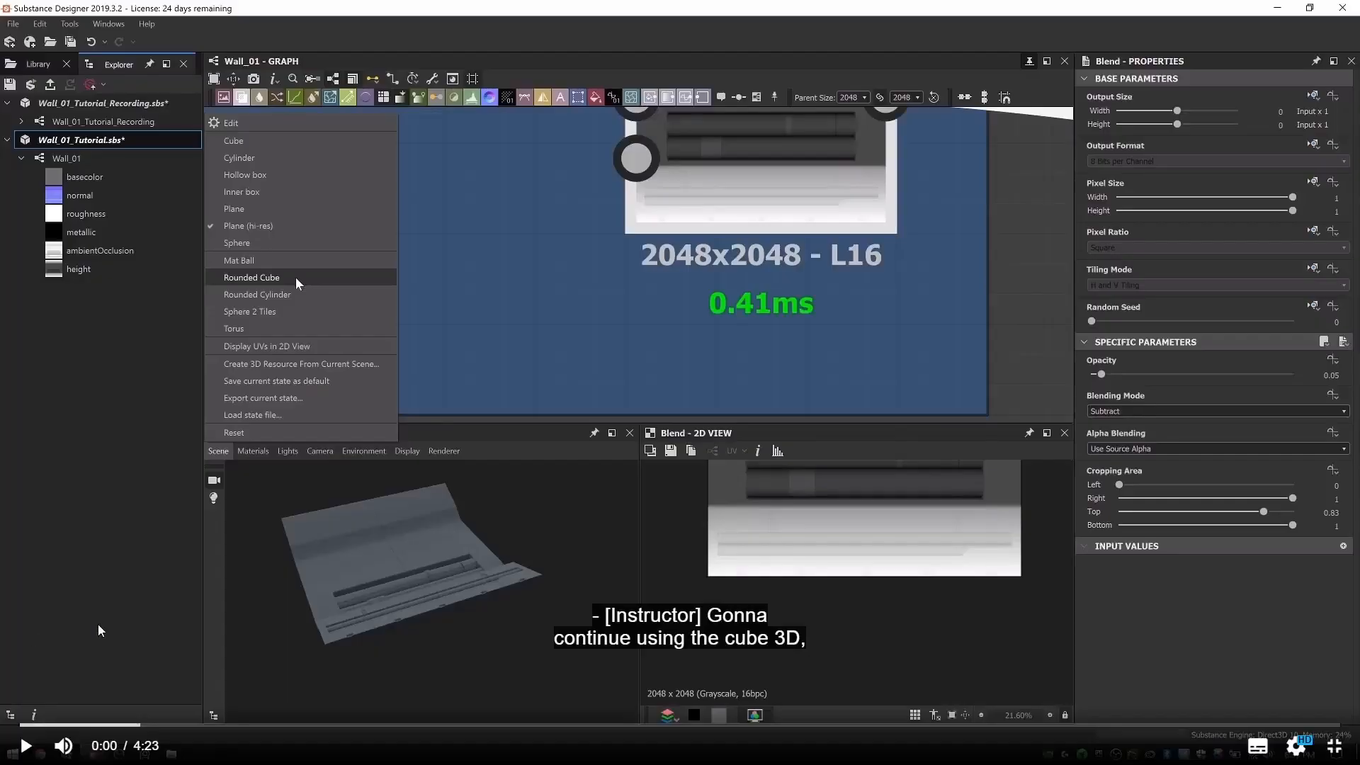
pyautogui.click(275, 142)
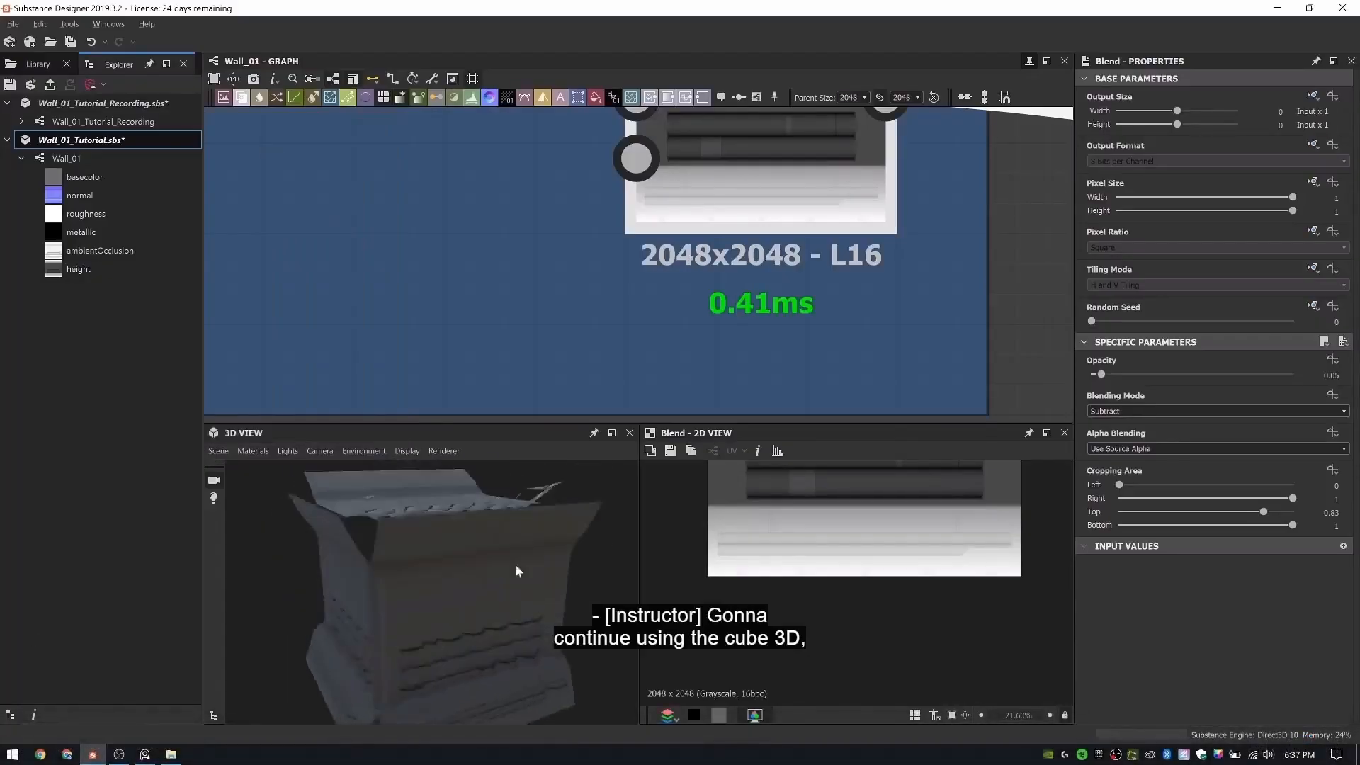
pyautogui.moveTo(516, 564); pyautogui.dragTo(481, 553)
pyautogui.click(220, 451)
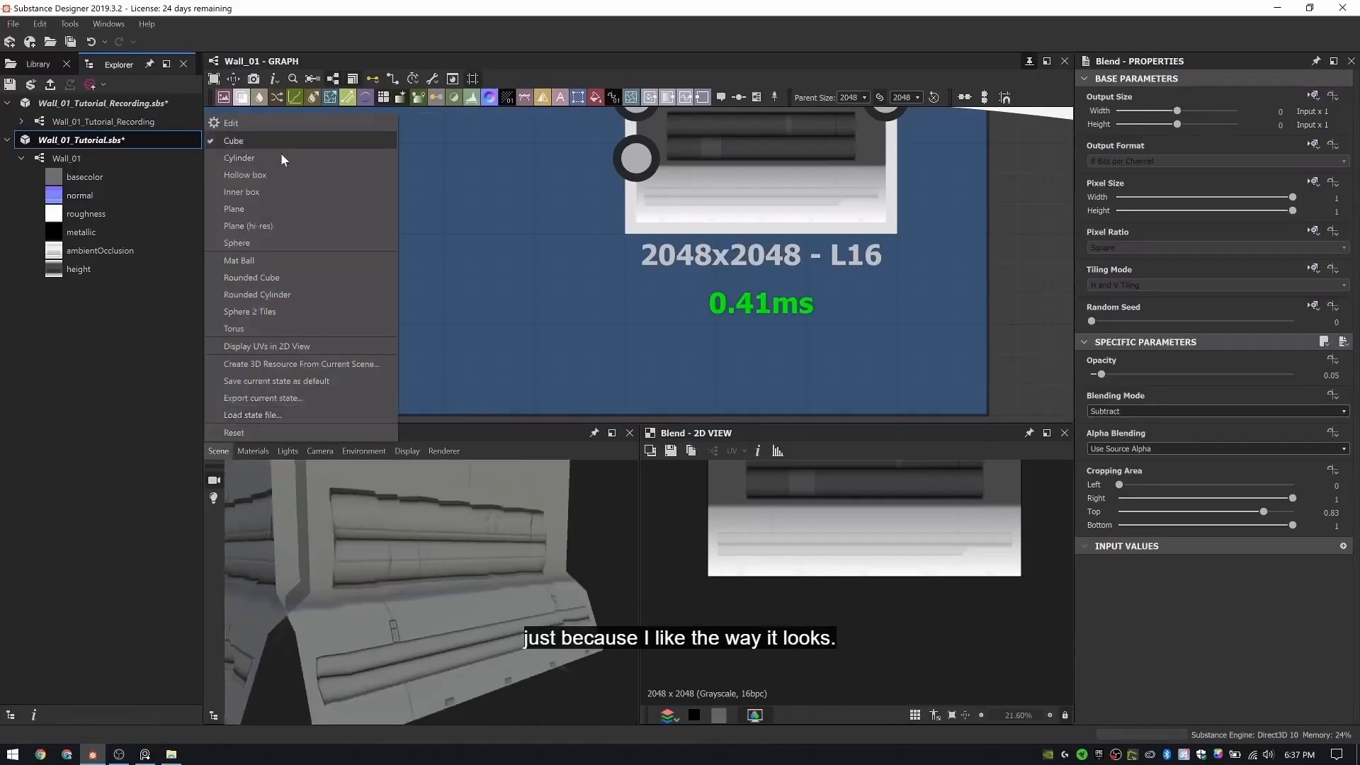
pyautogui.click(279, 207)
pyautogui.click(216, 451)
pyautogui.click(252, 277)
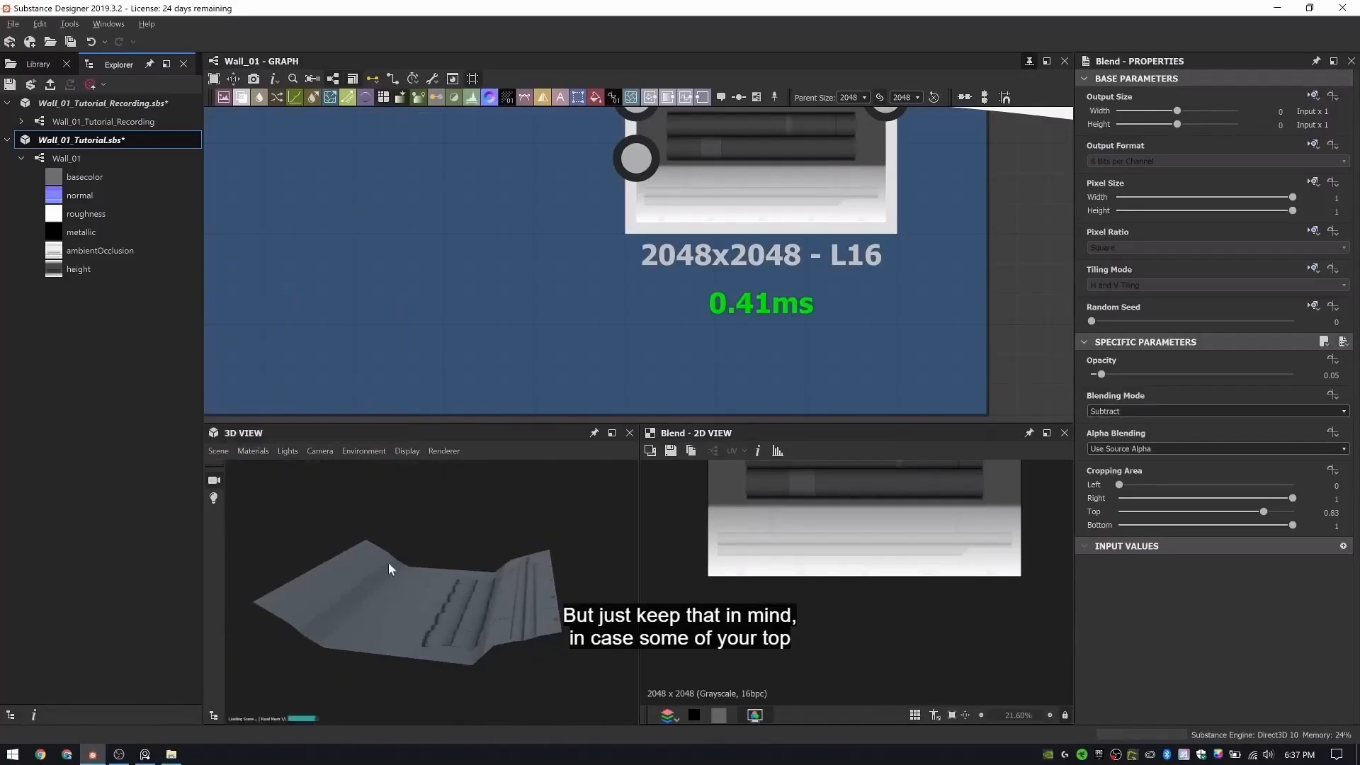
pyautogui.click(220, 452)
pyautogui.click(267, 317)
pyautogui.moveTo(442, 537); pyautogui.dragTo(444, 578)
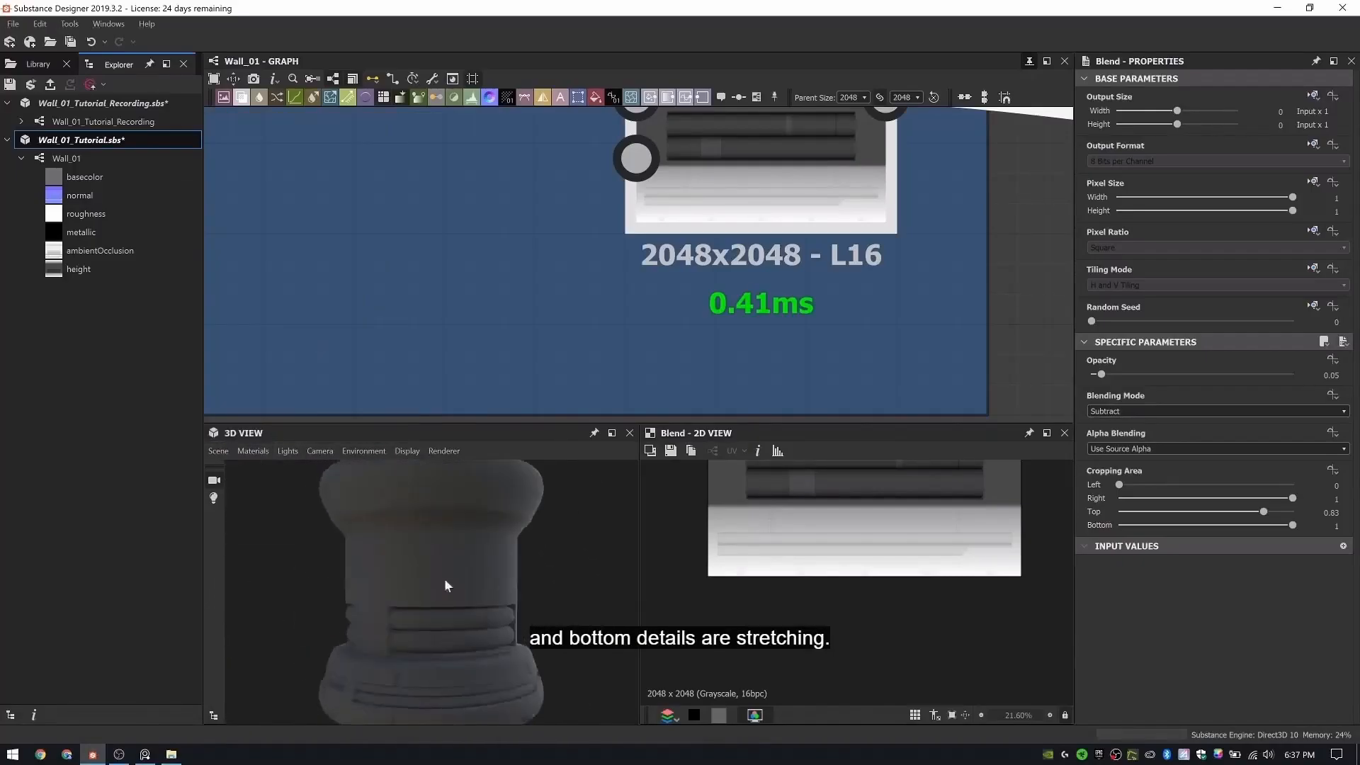
pyautogui.click(219, 451)
pyautogui.click(252, 278)
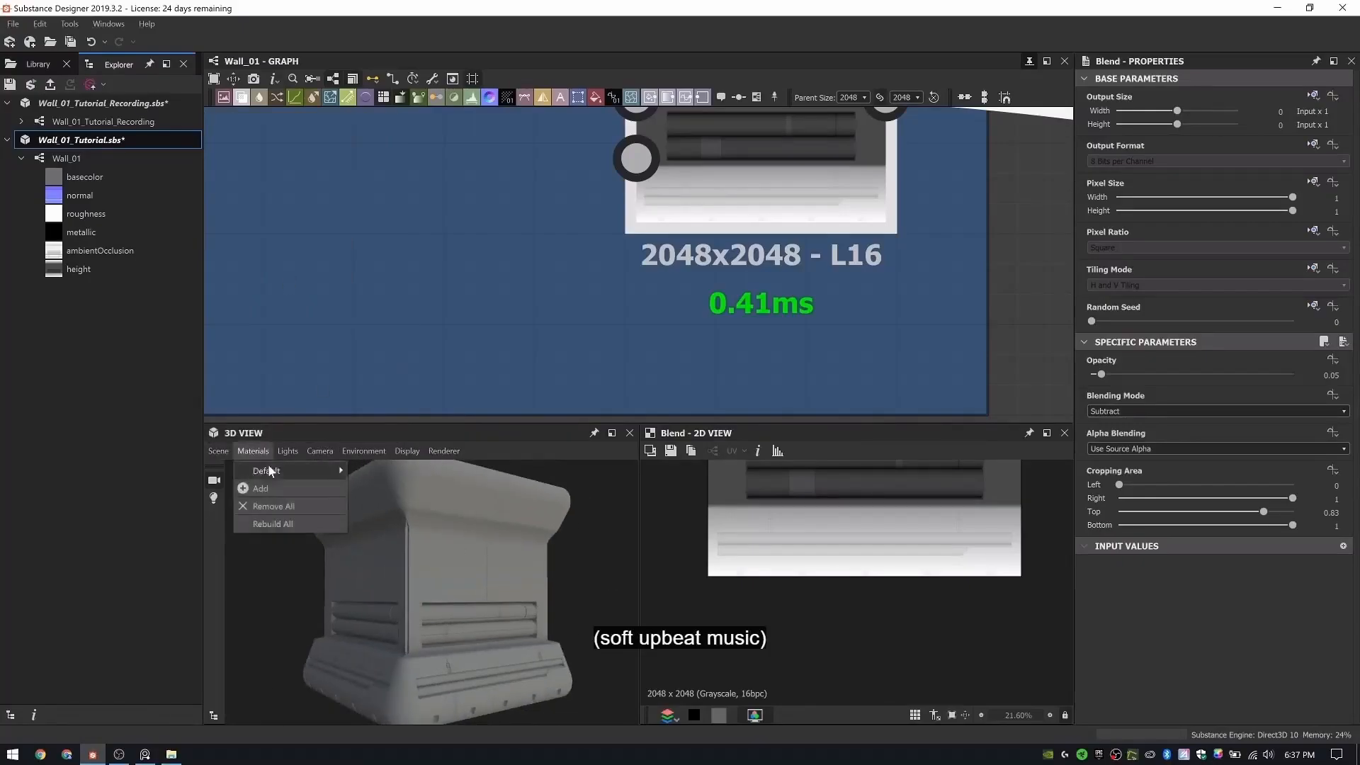
# - Set the default preview material's height scale to 20.42 and check the displacement on the rounded cube
pyautogui.click(270, 471)
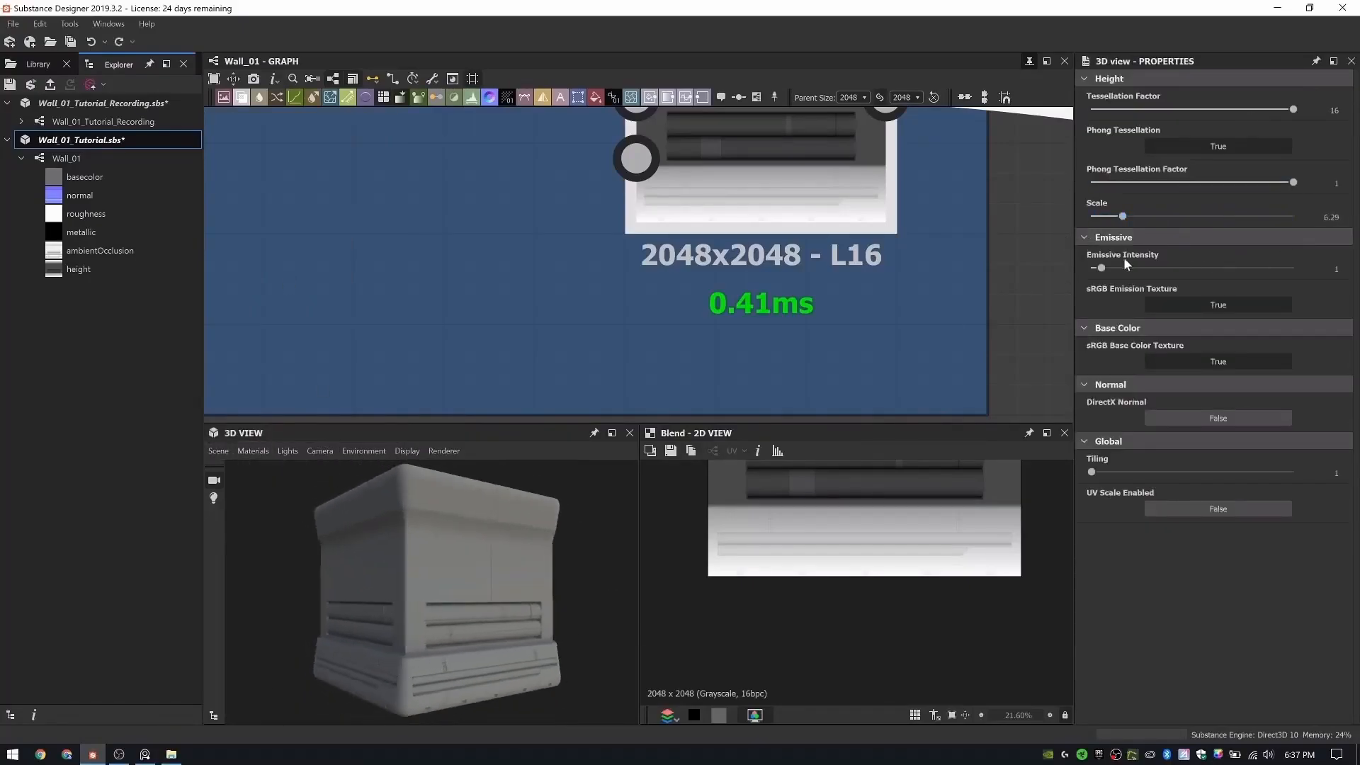
pyautogui.moveTo(1122, 216); pyautogui.dragTo(1191, 217)
pyautogui.moveTo(506, 559); pyautogui.dragTo(410, 592)
pyautogui.scroll(-5, 797, 190)
# - Add a square Shape node with scale 0.51 beyond the Bottom Edge Indentation frame
pyautogui.moveTo(961, 190); pyautogui.dragTo(690, 253, button='middle')
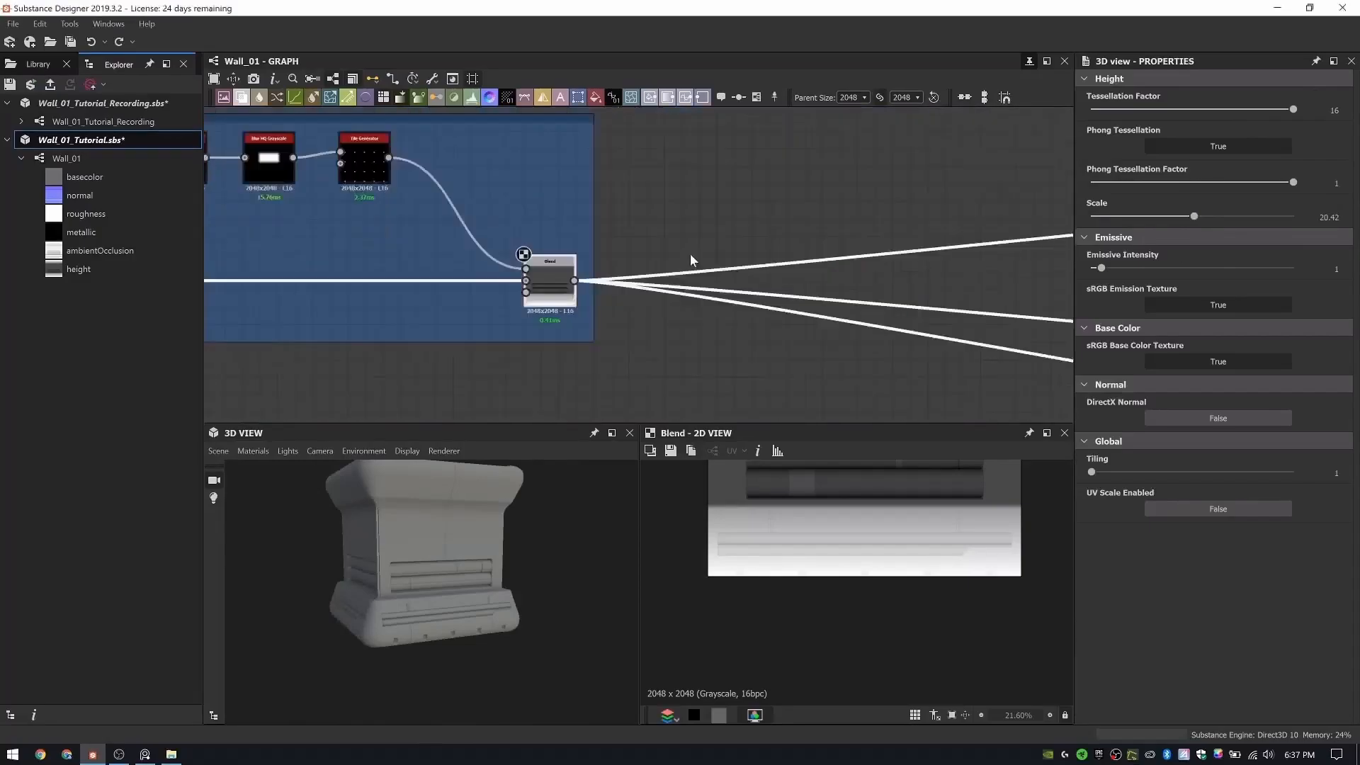
pyautogui.scroll(-5, 690, 253)
pyautogui.scroll(6, 677, 206)
pyautogui.click(632, 190)
pyautogui.press('space')
pyautogui.write('shape')
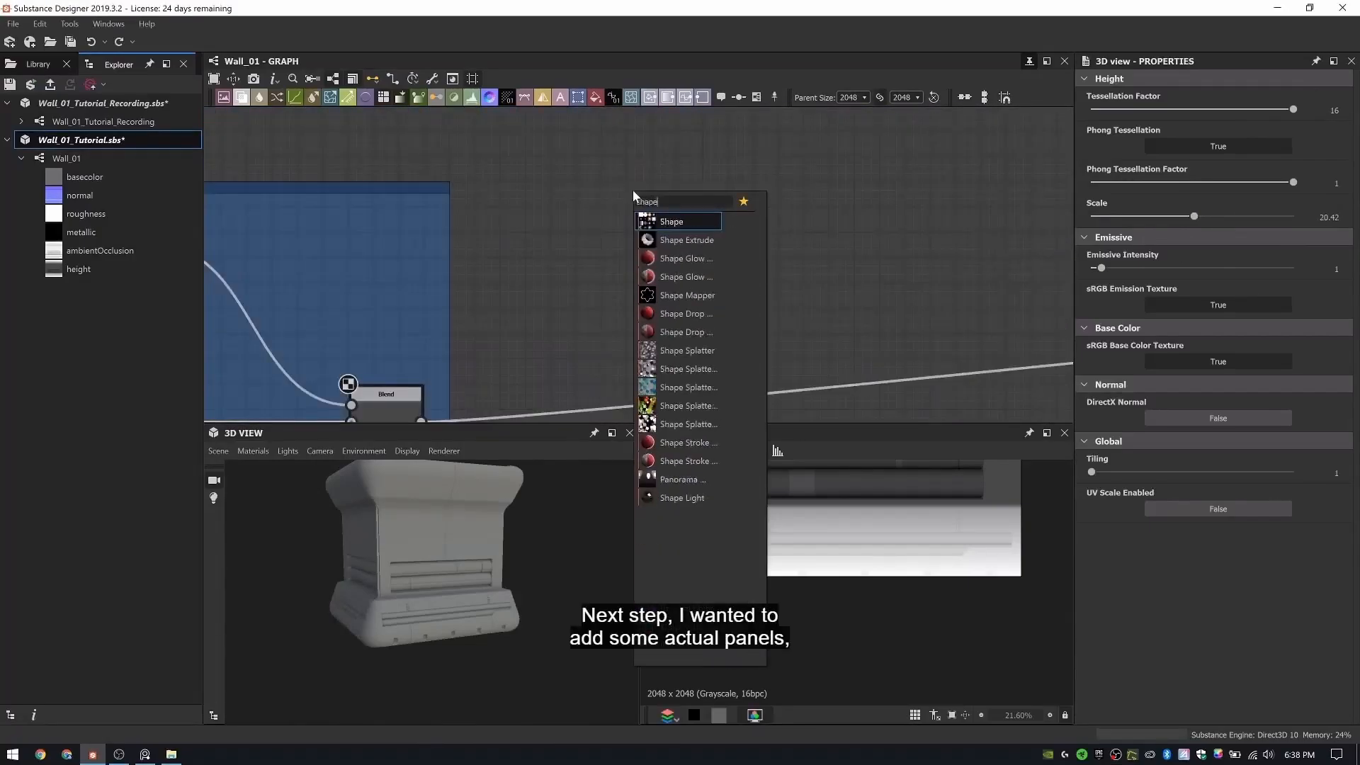
pyautogui.press('Return')
pyautogui.scroll(-3, 698, 266)
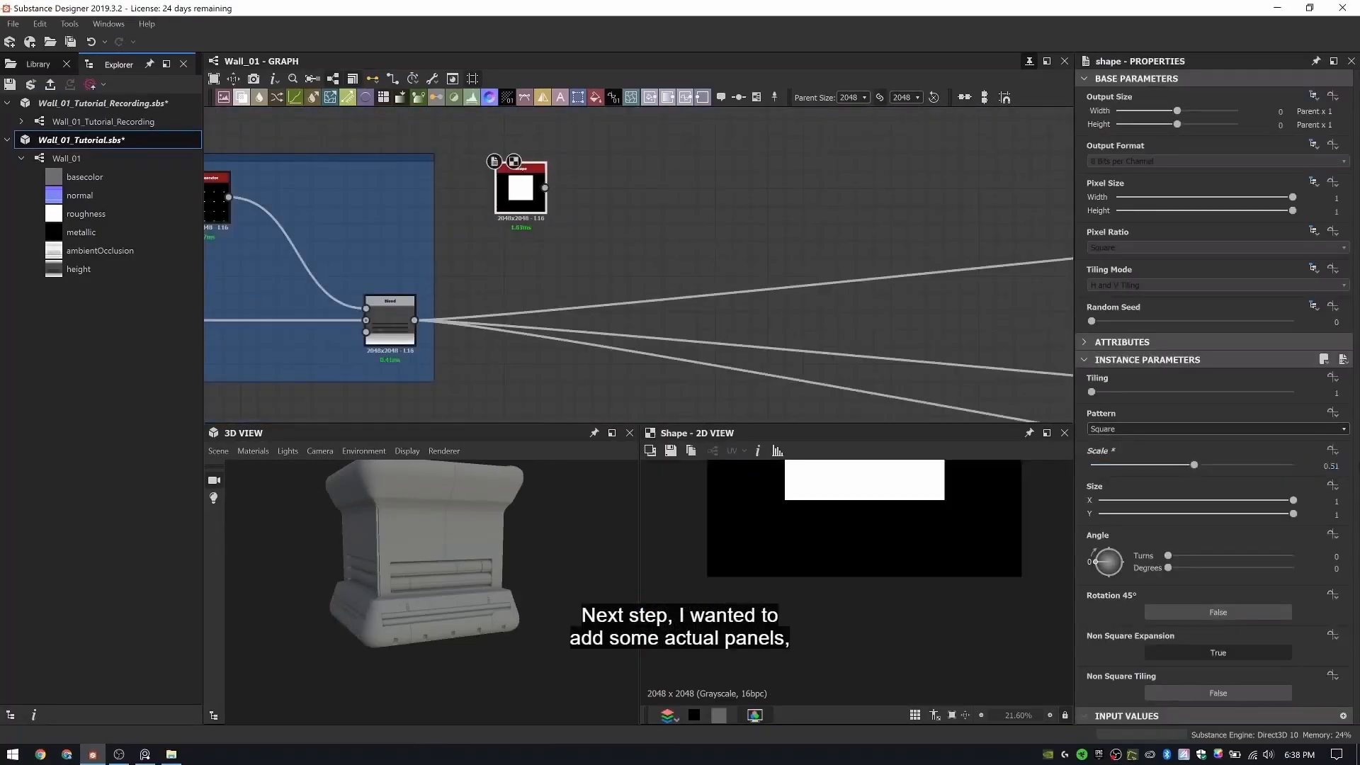
# - Connect a Transformation 2D to the square Shape and shift the square upward with a Y offset of 0.1705
pyautogui.moveTo(544, 188); pyautogui.dragTo(553, 200)
pyautogui.click(597, 215)
pyautogui.moveTo(864, 558); pyautogui.dragTo(864, 555)
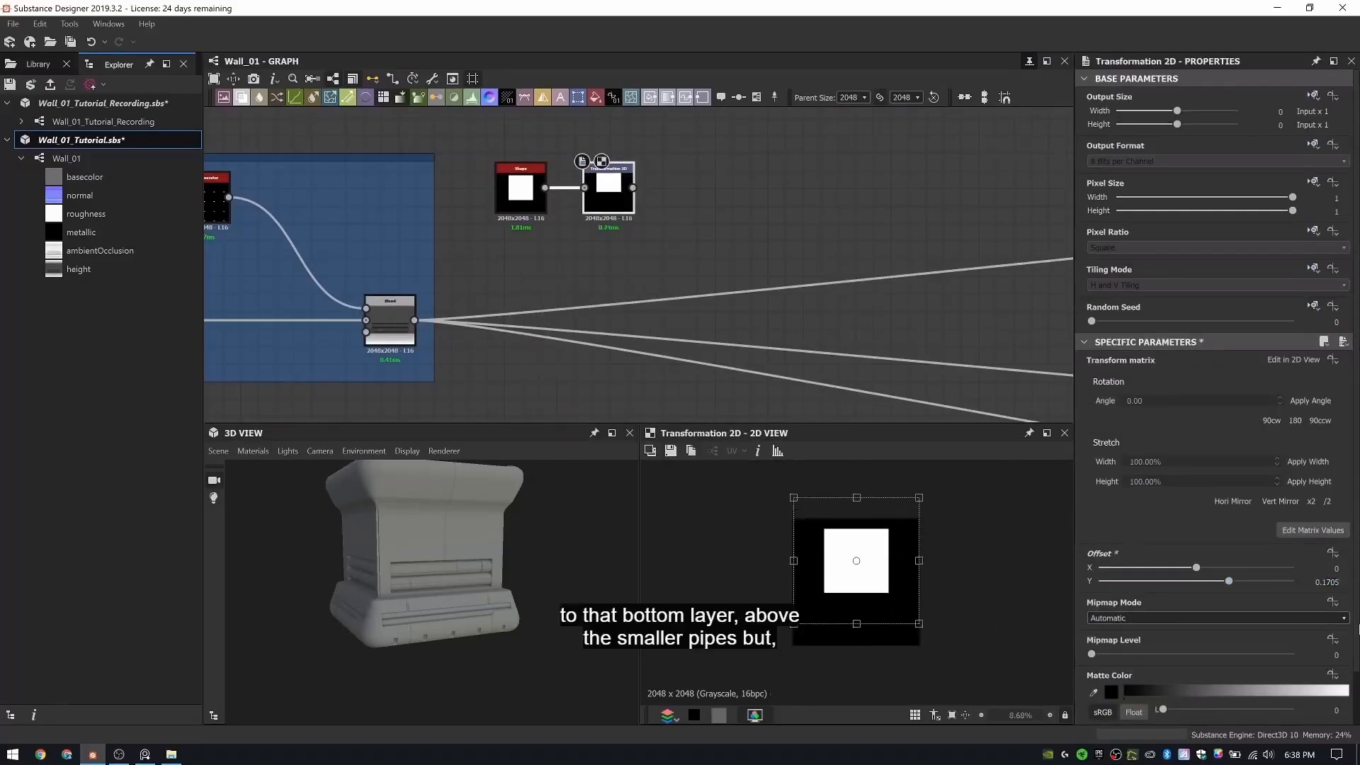
# - Duplicate the square Shape and its Transformation 2D below the originals
pyautogui.scroll(4, 549, 212)
pyautogui.moveTo(546, 206); pyautogui.dragTo(541, 183, button='middle')
pyautogui.moveTo(411, 138); pyautogui.dragTo(646, 251)
pyautogui.hotkey('ctrl', 'c')
pyautogui.hotkey('ctrl', 'v')
# - Set the duplicated Shape's pattern to Disc and its Transformation 2D's Y offset to 0.005
pyautogui.click(446, 319)
pyautogui.moveTo(450, 334); pyautogui.dragTo(436, 261, button='middle')
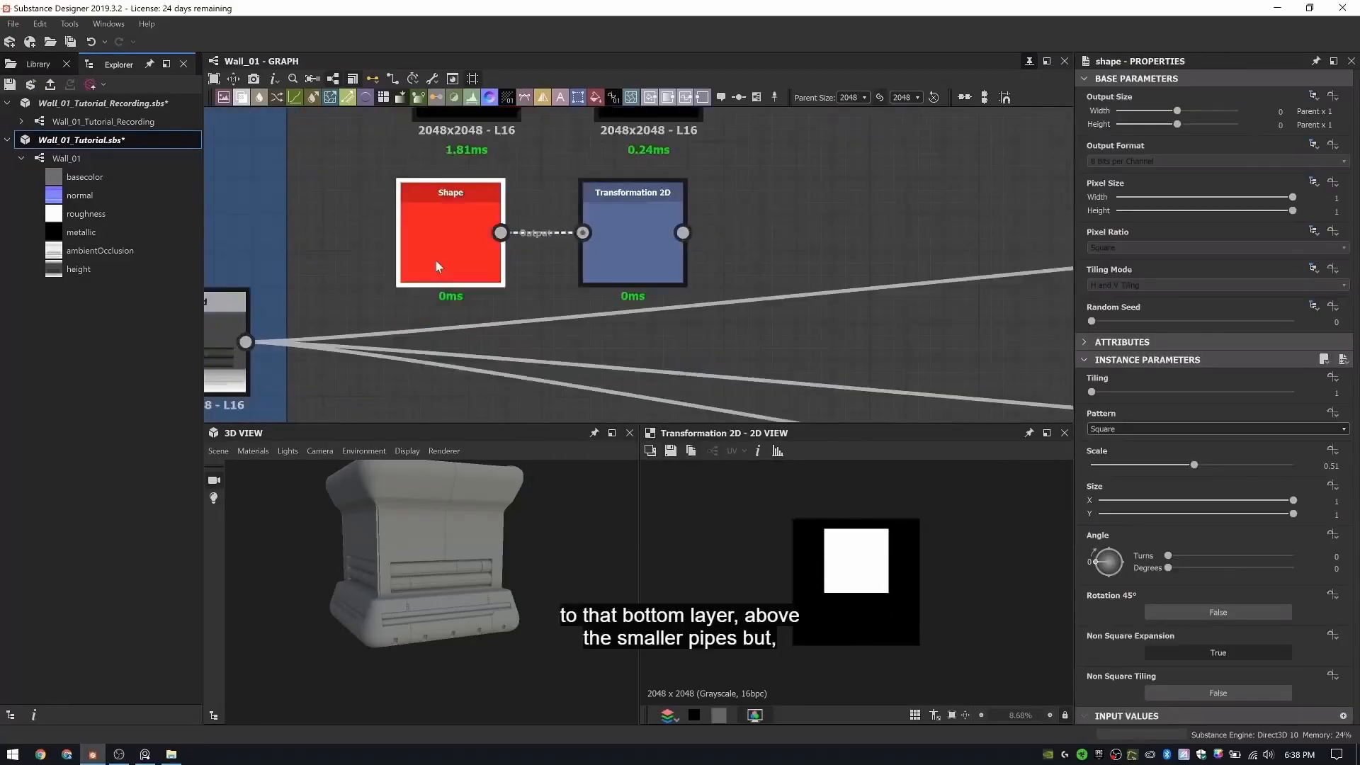
pyautogui.moveTo(631, 235); pyautogui.dragTo(633, 273, button='middle')
pyautogui.click(611, 254)
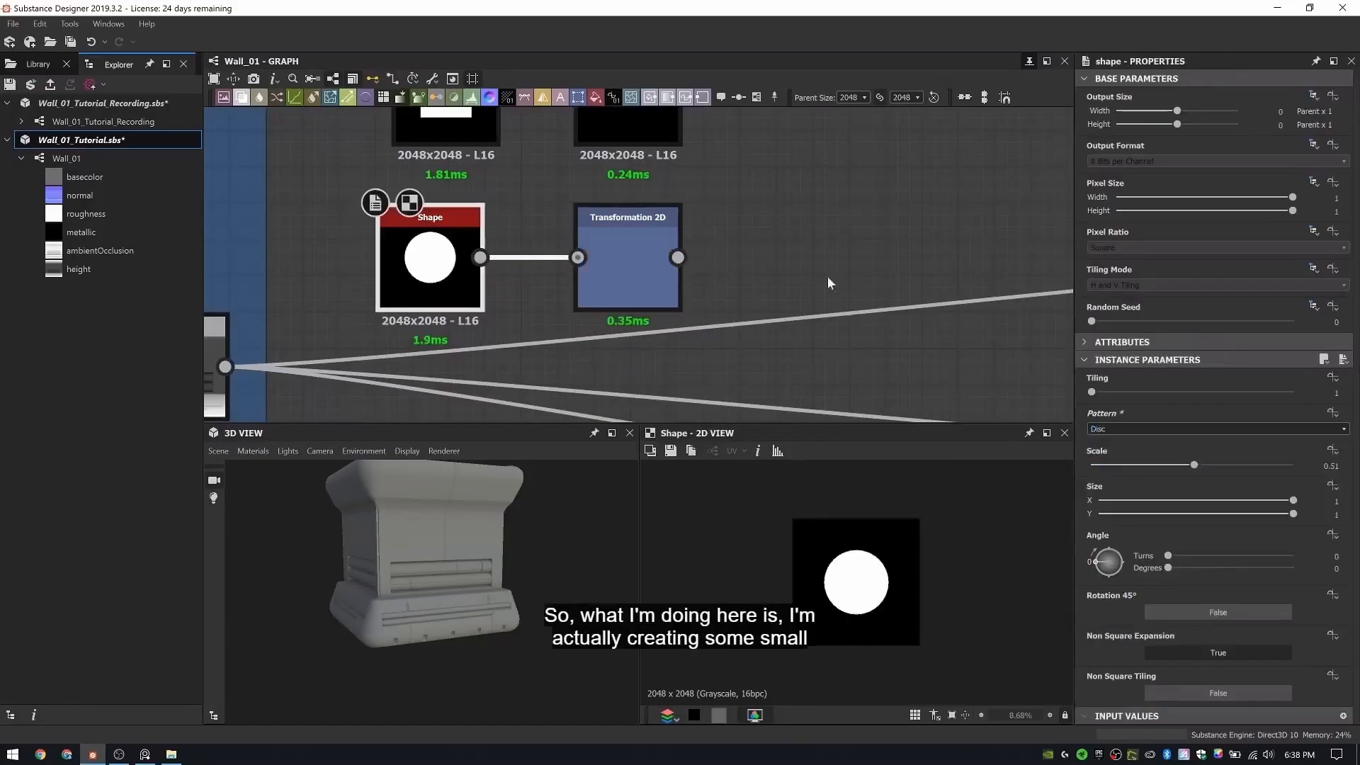
pyautogui.click(628, 284)
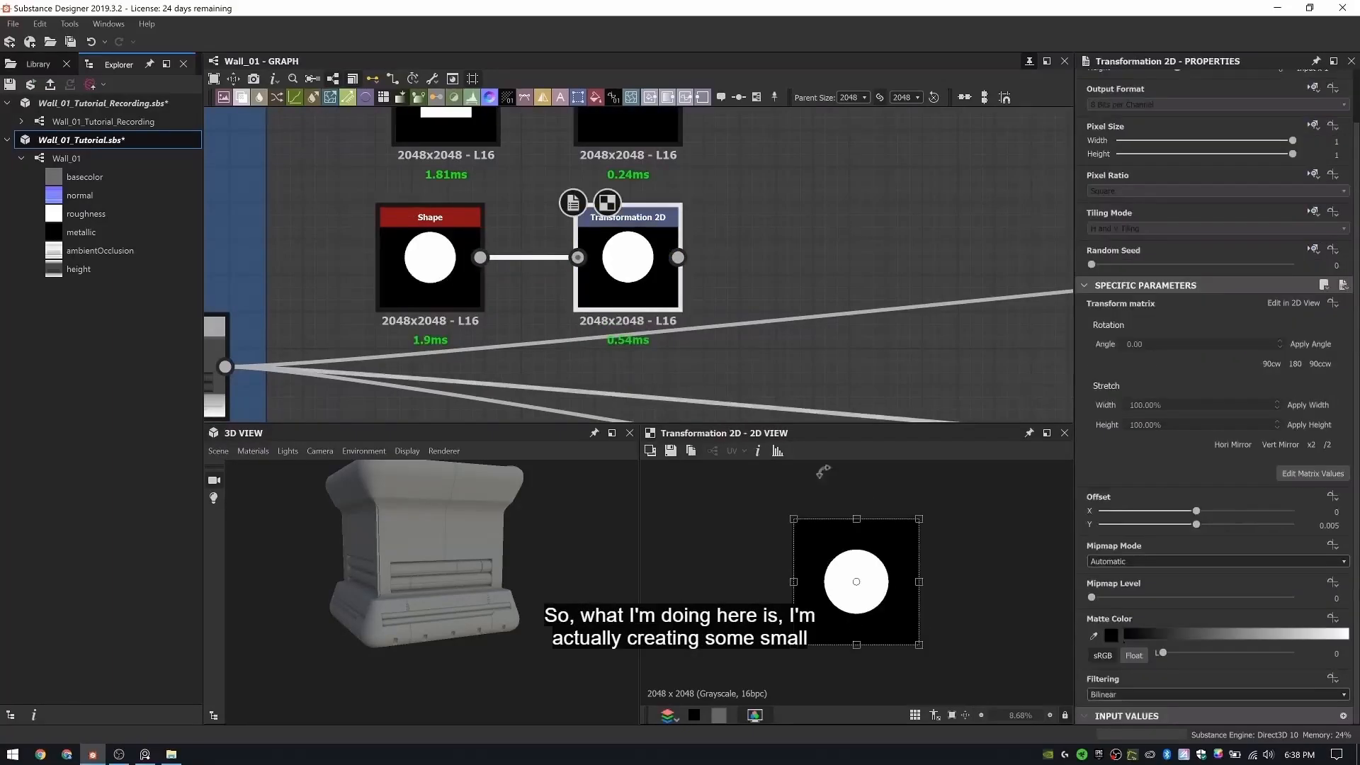
# - Add a Blend with the disc as background and the square as foreground, and change its blending mode to merge them
pyautogui.click(698, 198)
pyautogui.moveTo(860, 185); pyautogui.dragTo(790, 241, button='middle')
pyautogui.press('b')
pyautogui.moveTo(609, 313); pyautogui.dragTo(800, 313)
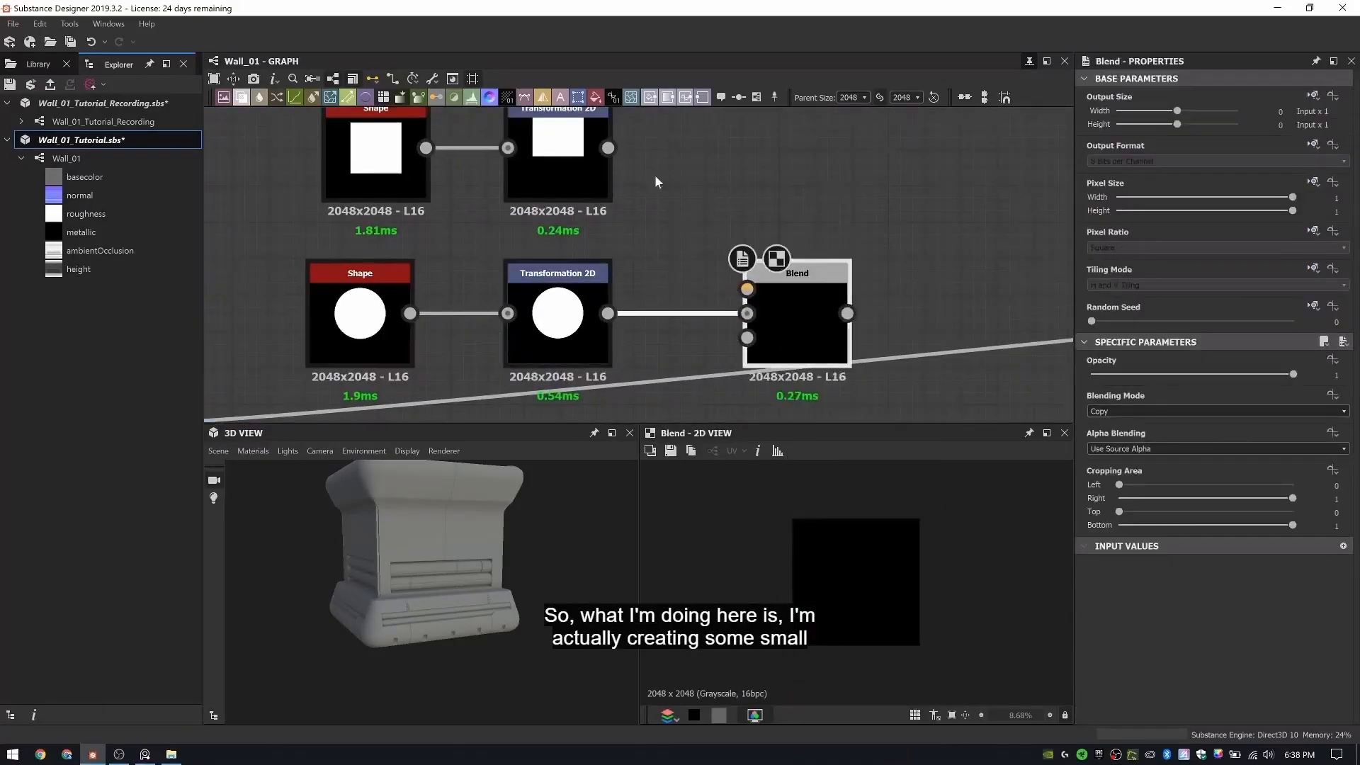
pyautogui.moveTo(609, 148); pyautogui.dragTo(748, 288)
pyautogui.moveTo(801, 312); pyautogui.dragTo(801, 277)
pyautogui.moveTo(723, 198); pyautogui.dragTo(719, 87, button='middle')
pyautogui.moveTo(786, 131); pyautogui.dragTo(786, 168)
pyautogui.click(1229, 411)
pyautogui.click(1145, 435)
# - Shift the disc down to a Y offset of -0.0696 so it rounds off the square's lower edge
pyautogui.click(558, 192)
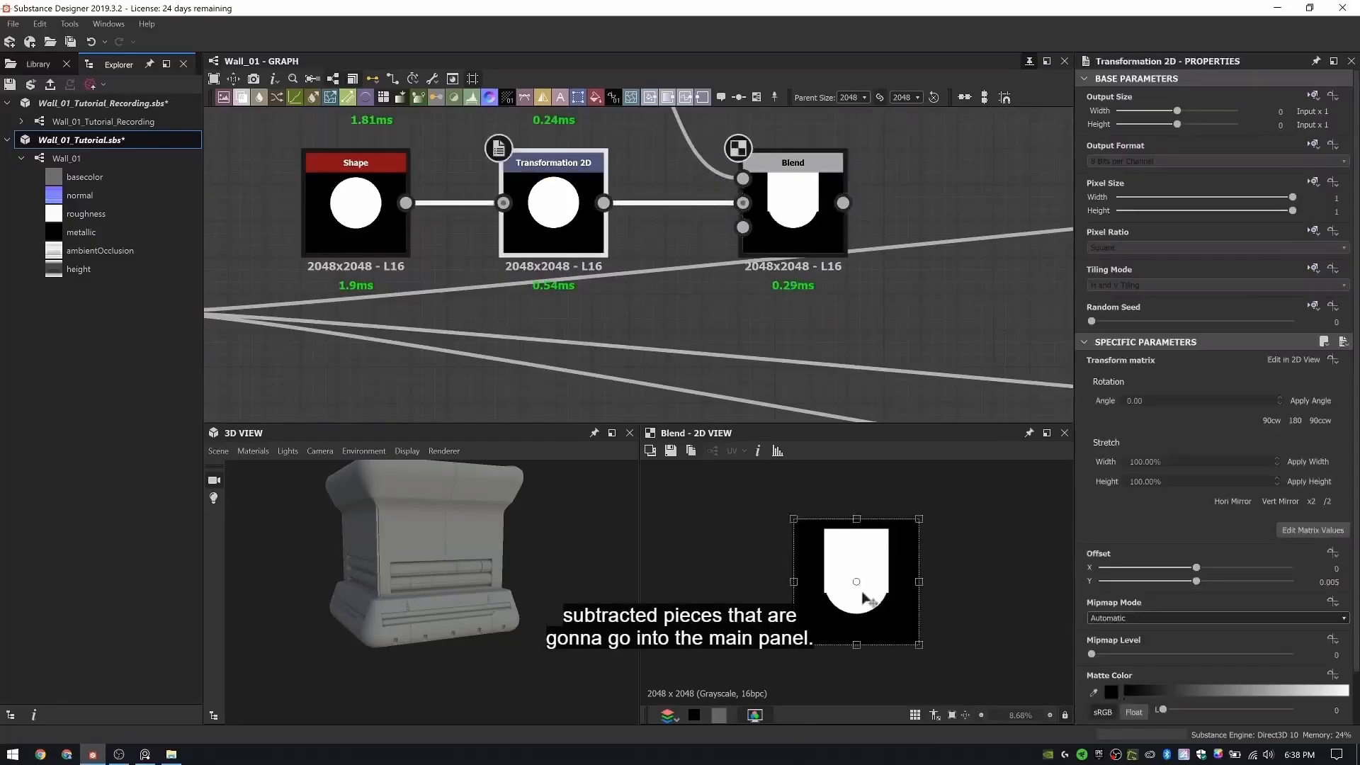
pyautogui.scroll(4, 862, 597)
pyautogui.moveTo(885, 548); pyautogui.dragTo(885, 562)
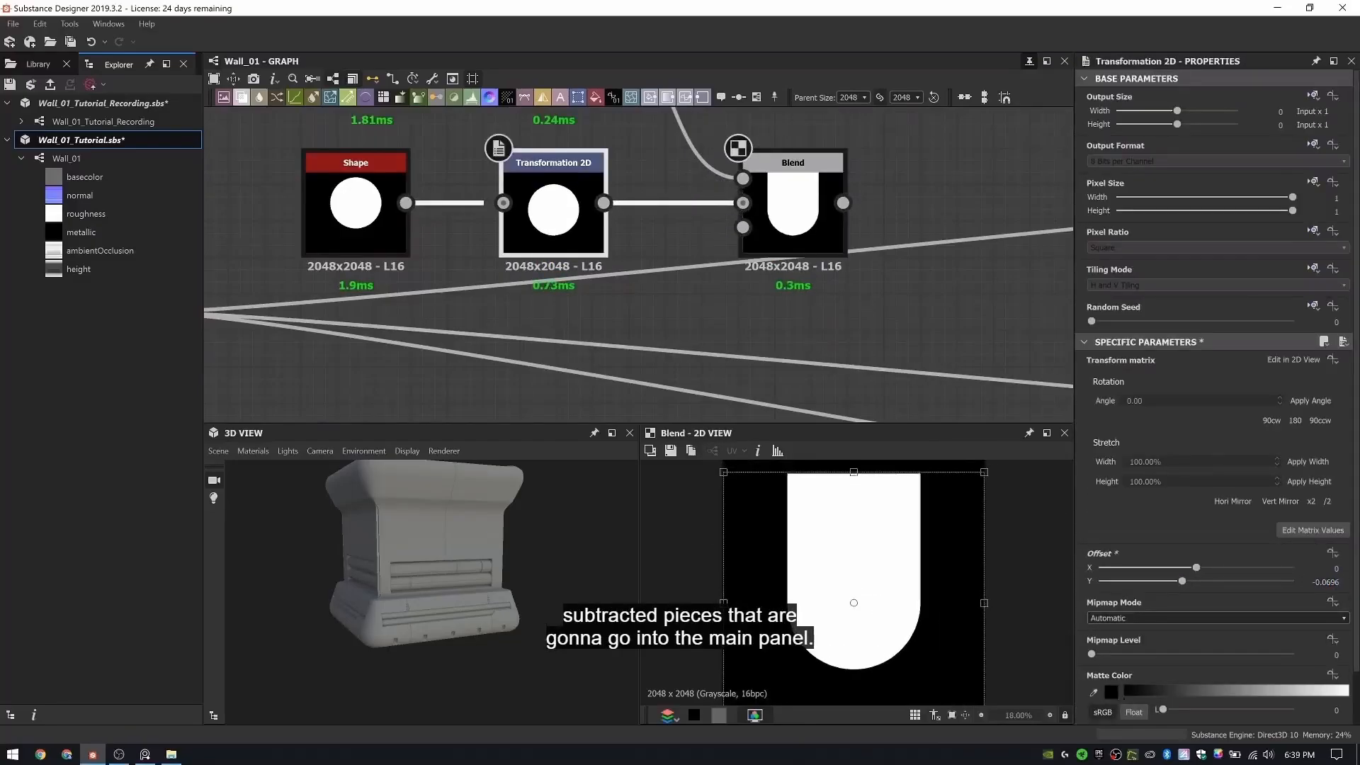
# - Add a Transformation 2D after the Blend that merges the square and disc
pyautogui.moveTo(931, 169); pyautogui.dragTo(814, 182, button='middle')
pyautogui.click(893, 180)
pyautogui.press('t')
pyautogui.moveTo(725, 218); pyautogui.dragTo(844, 180)
pyautogui.scroll(-1, 930, 232)
pyautogui.moveTo(929, 232); pyautogui.dragTo(737, 163, button='middle')
pyautogui.moveTo(729, 157); pyautogui.dragTo(730, 187)
pyautogui.scroll(-1, 775, 198)
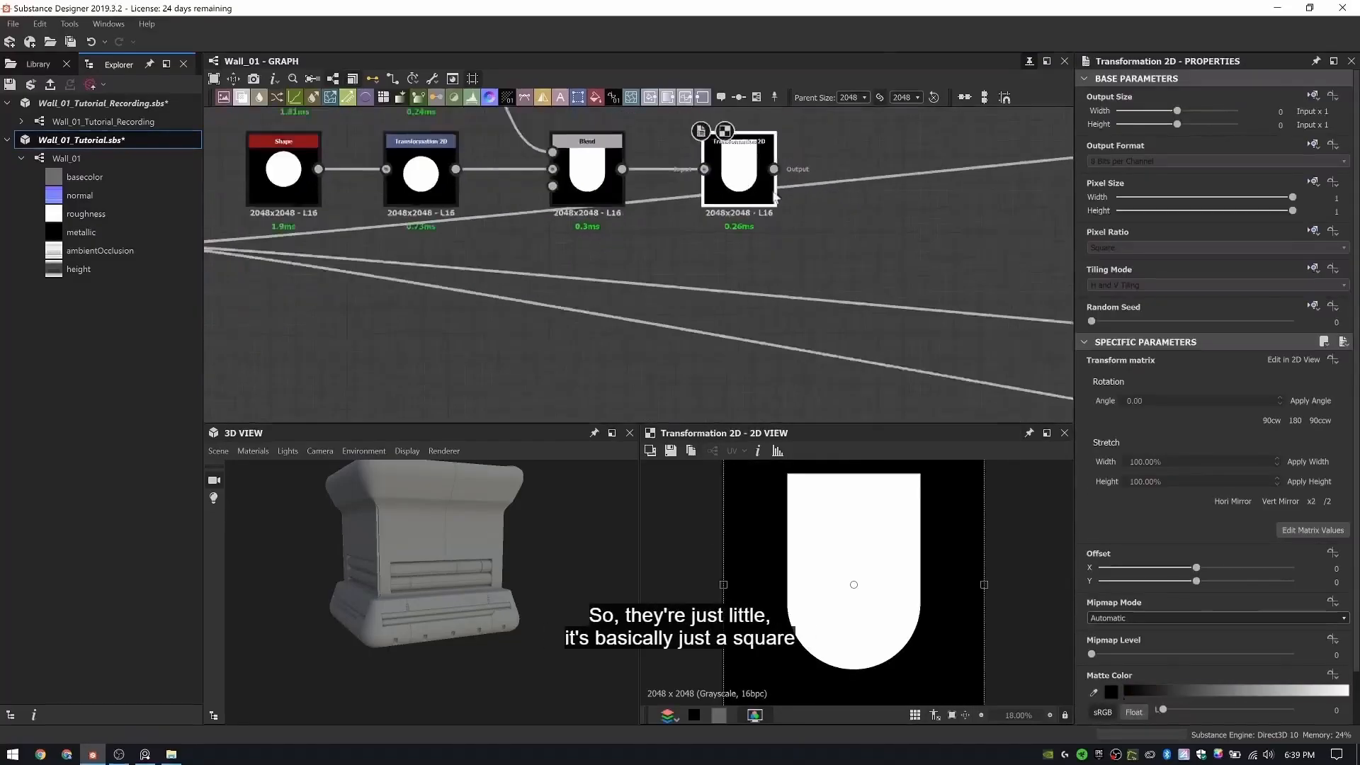
# - Shrink the rounded tab shape in the new Transformation 2D and set its tiling mode to No Tiling
pyautogui.scroll(-2, 775, 197)
pyautogui.scroll(-4, 921, 526)
pyautogui.scroll(3, 976, 464)
pyautogui.click(1133, 286)
pyautogui.click(1127, 299)
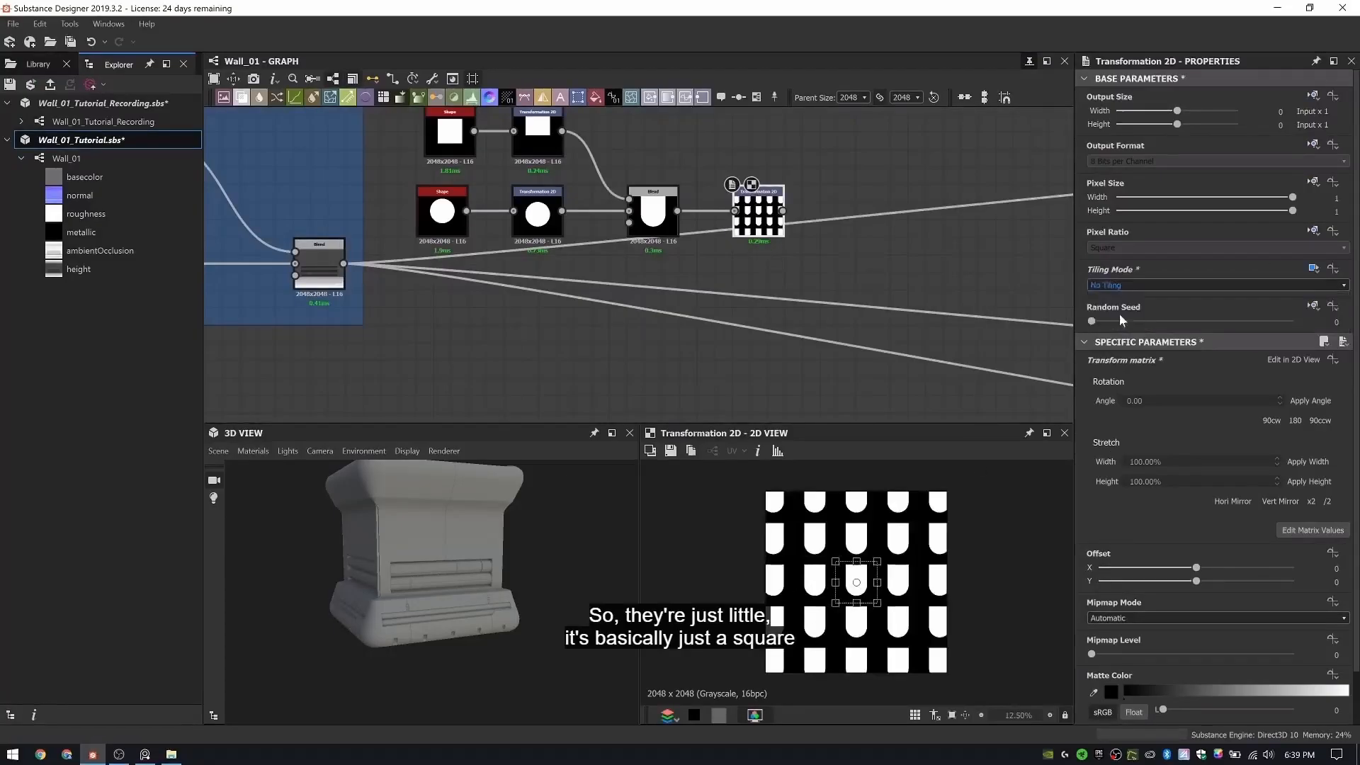
# - Shrink the tab shape and shift it to a Transformation 2D offset of X 4.3919, Y 1.8478
pyautogui.scroll(5, 831, 567)
pyautogui.moveTo(945, 554); pyautogui.dragTo(831, 587)
pyautogui.scroll(-4, 920, 581)
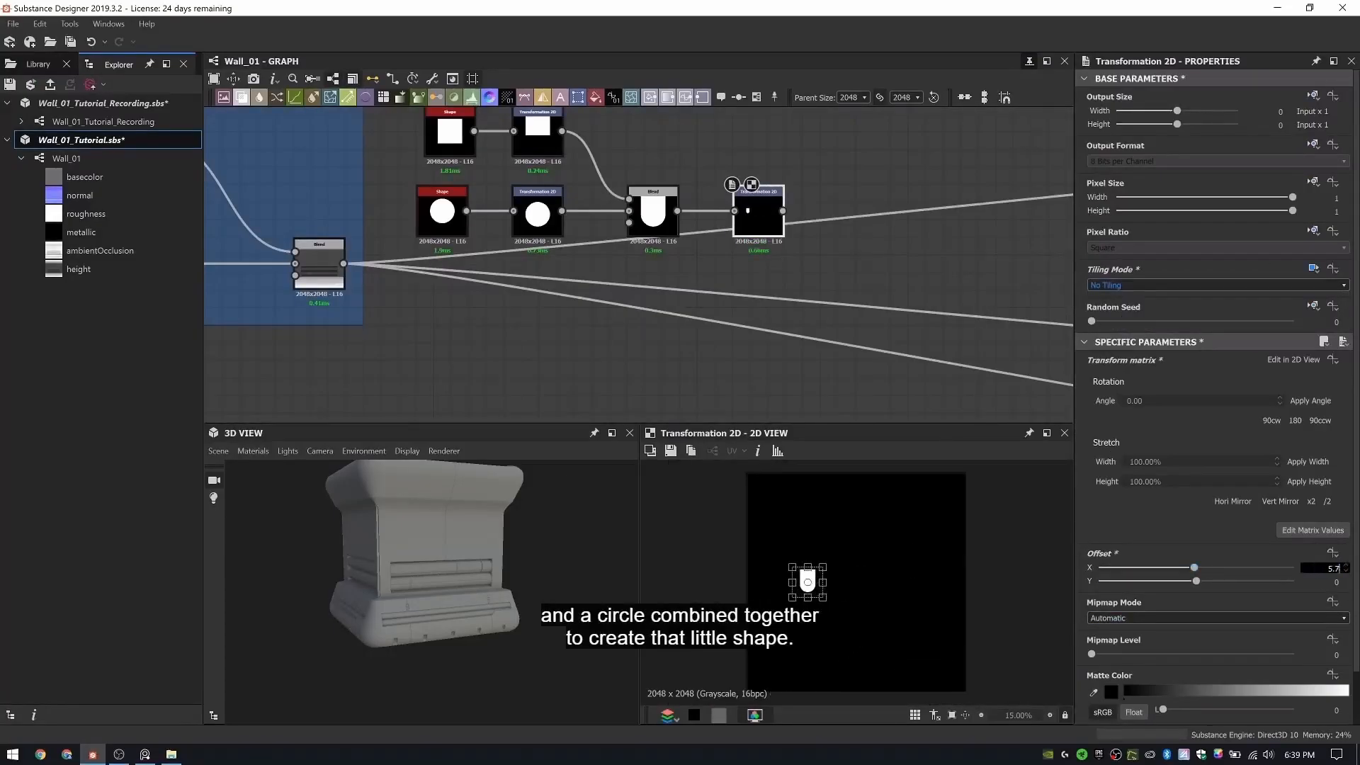
pyautogui.moveTo(804, 580); pyautogui.dragTo(814, 579)
pyautogui.scroll(-2, 814, 579)
pyautogui.click(1336, 582)
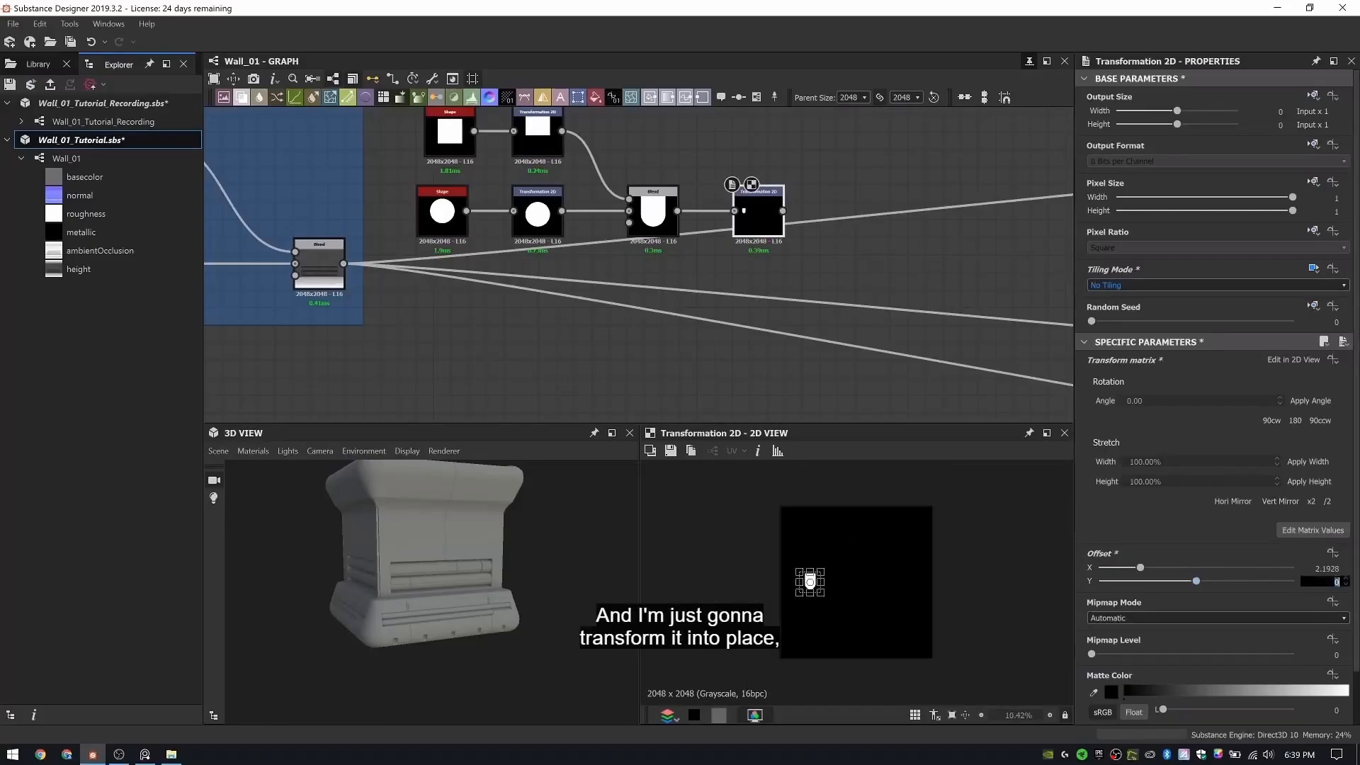
pyautogui.scroll(5, 811, 579)
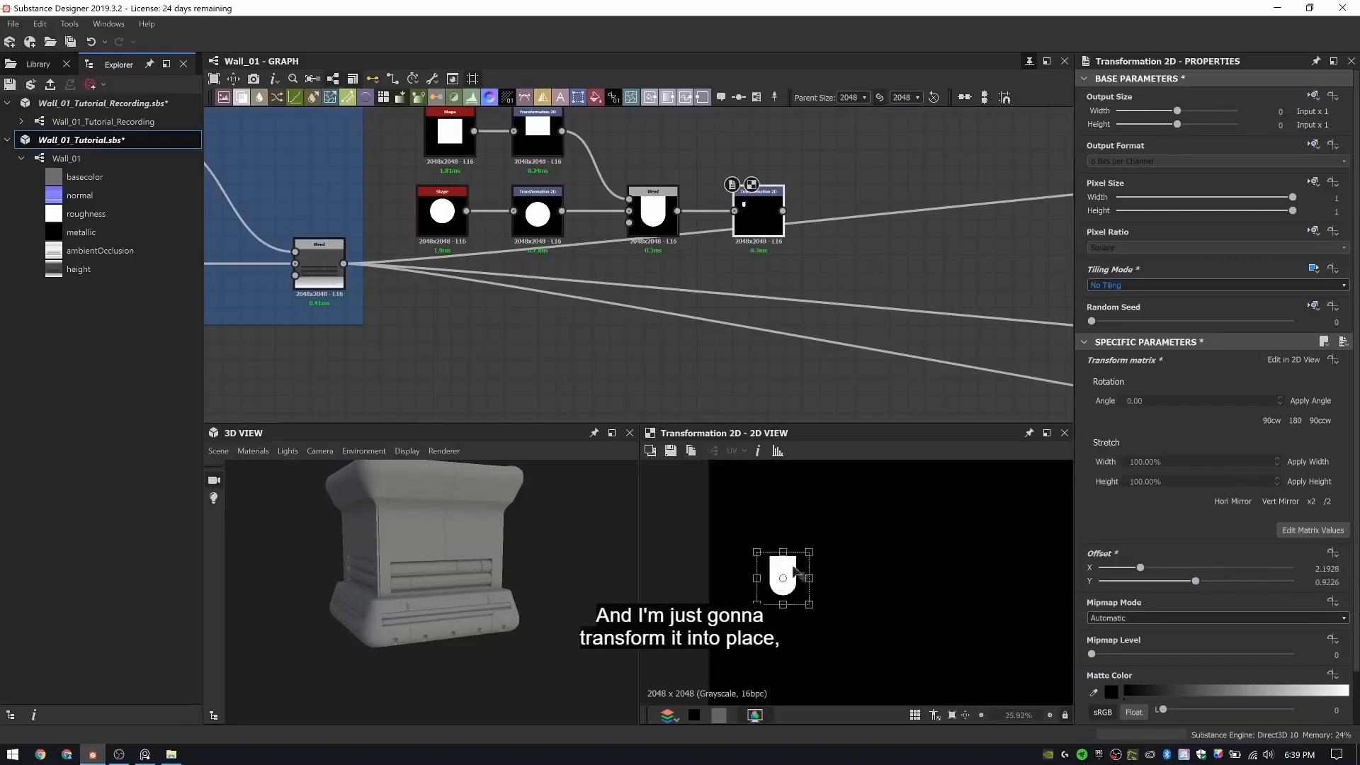
pyautogui.moveTo(799, 559); pyautogui.dragTo(793, 565)
# - Add a Mirror Grayscale after the tab's Transformation 2D and move the tab nodes up to make room beneath them
pyautogui.press('space')
pyautogui.write('mirror')
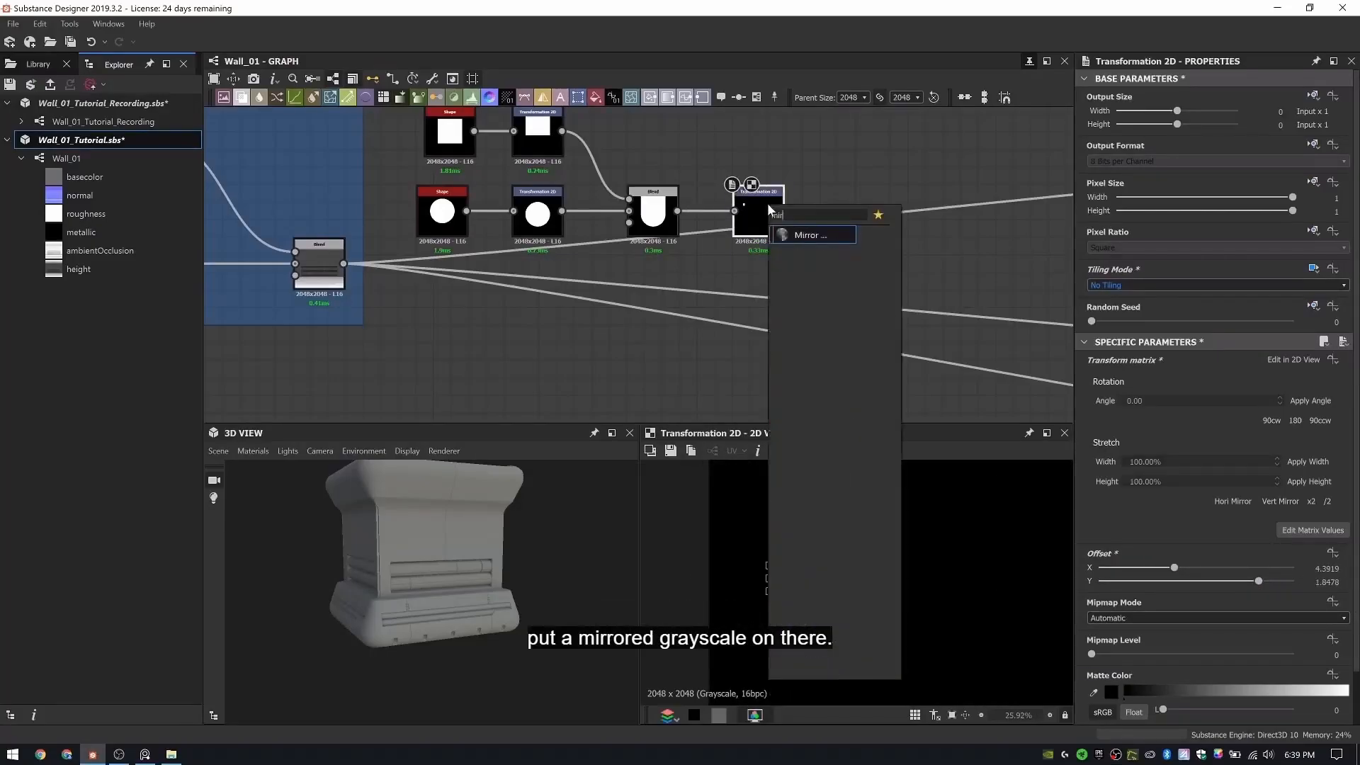
pyautogui.press('Return')
pyautogui.scroll(-1, 736, 341)
pyautogui.scroll(-5, 829, 552)
pyautogui.moveTo(447, 139); pyautogui.dragTo(860, 264)
pyautogui.moveTo(831, 241); pyautogui.dragTo(825, 123)
# - Add a Shape node below the tab nodes as a wide rectangle with a size of X 0.79, Y 0.08
pyautogui.press('space')
pyautogui.write('shape')
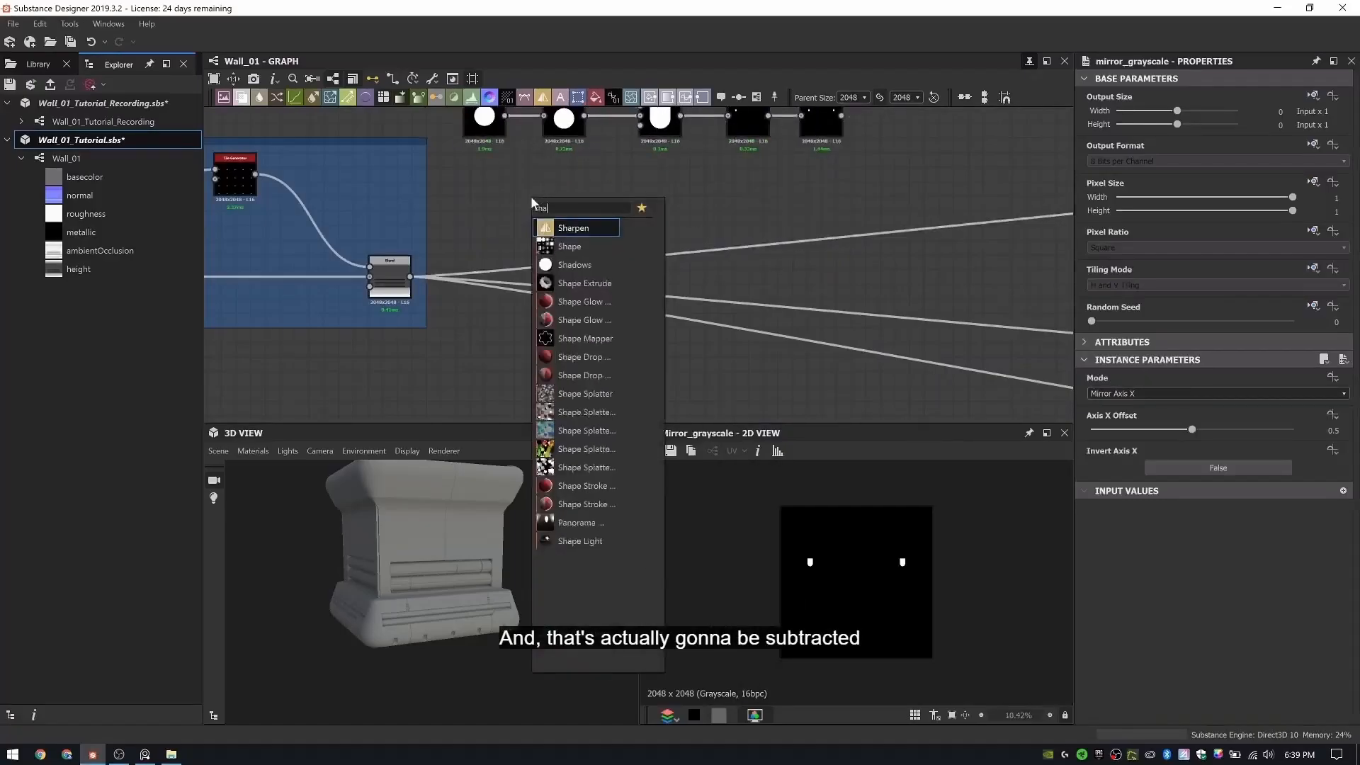
pyautogui.press('Return')
pyautogui.scroll(3, 532, 195)
pyautogui.doubleClick(537, 215)
pyautogui.write('.79')
pyautogui.press('Tab')
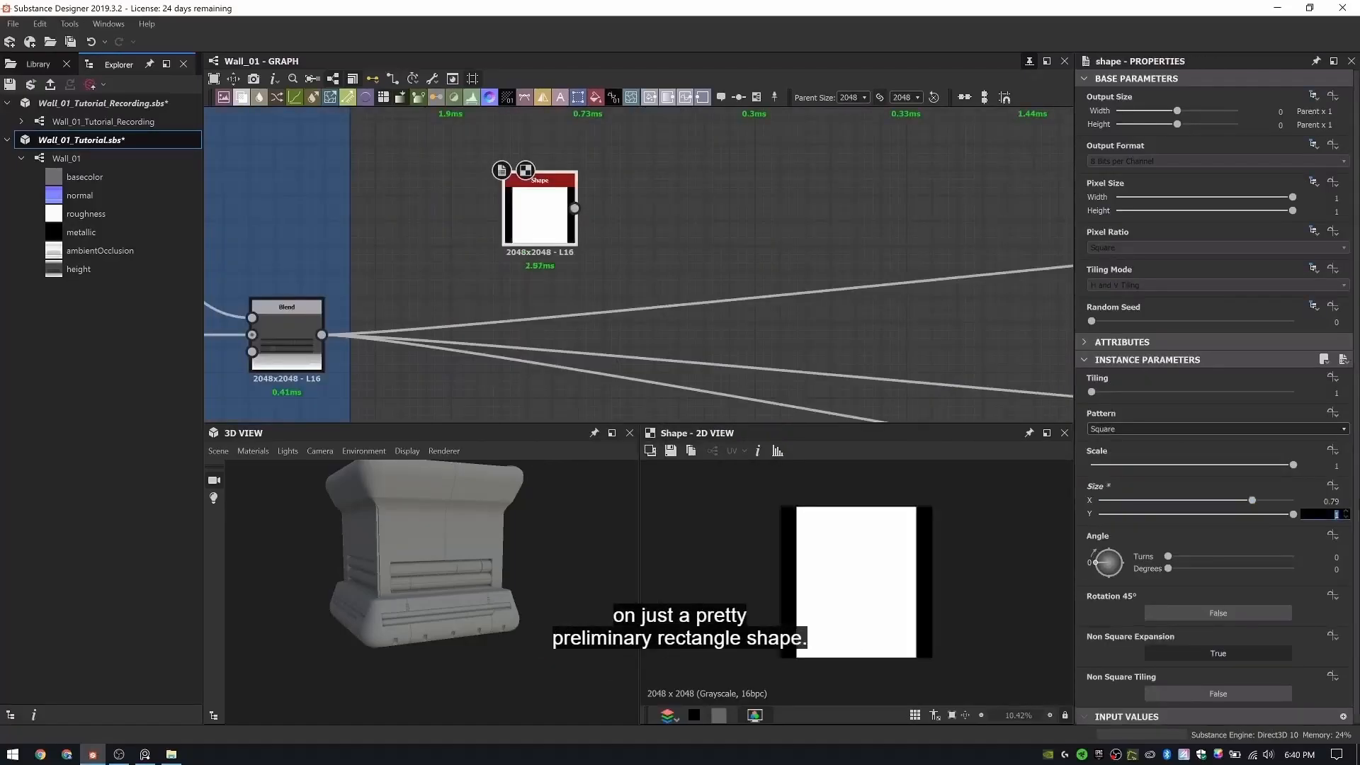
pyautogui.write('.08')
pyautogui.press('Return')
pyautogui.moveTo(602, 207); pyautogui.dragTo(581, 274, button='middle')
pyautogui.scroll(-2, 531, 273)
pyautogui.moveTo(489, 265); pyautogui.dragTo(665, 275)
pyautogui.press('space')
pyautogui.write('blur')
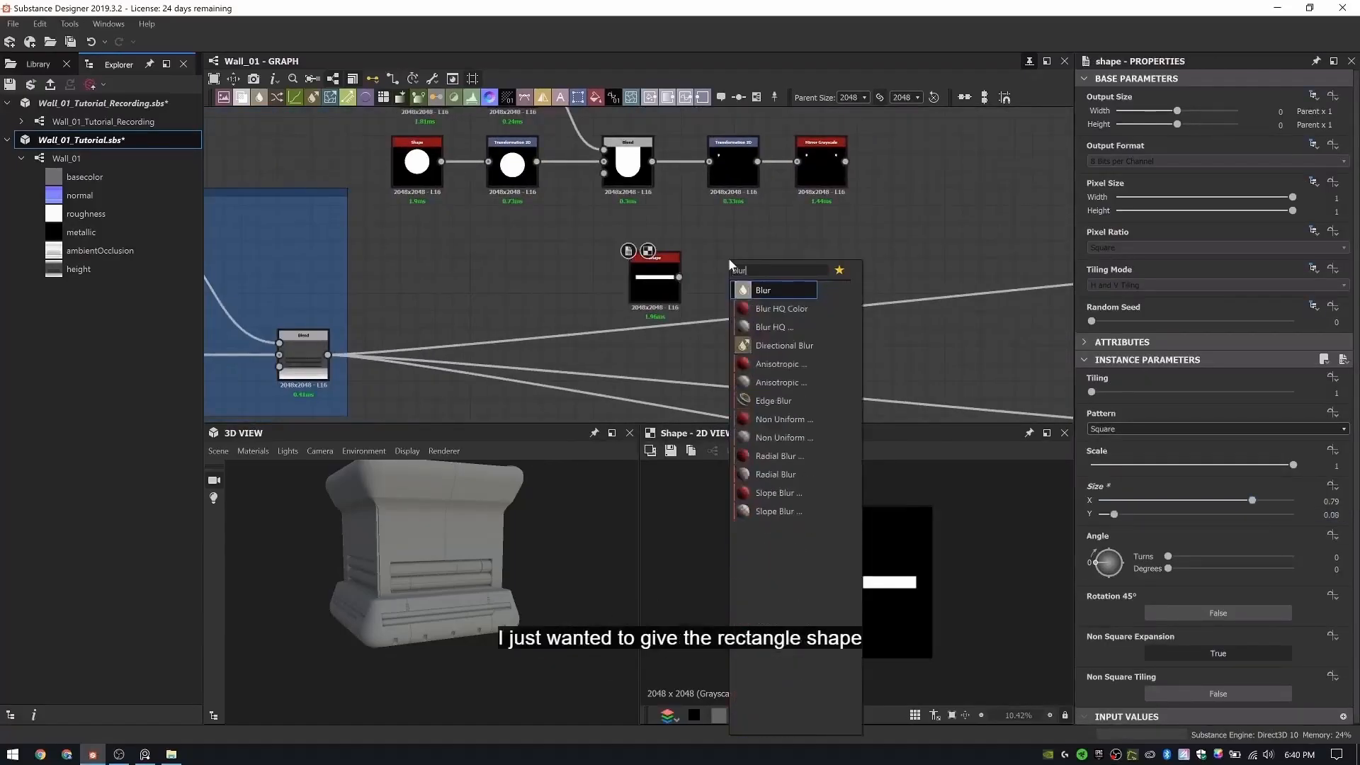
pyautogui.press('Return')
pyautogui.hotkey('ctrl', 'z')
pyautogui.press('space')
pyautogui.doubleClick(659, 263)
# - Add a Blur HQ Grayscale after the rectangle with Quality 1 and Intensity 4.35
pyautogui.press('space')
pyautogui.write('blur')
pyautogui.press('Up')
pyautogui.press('Return')
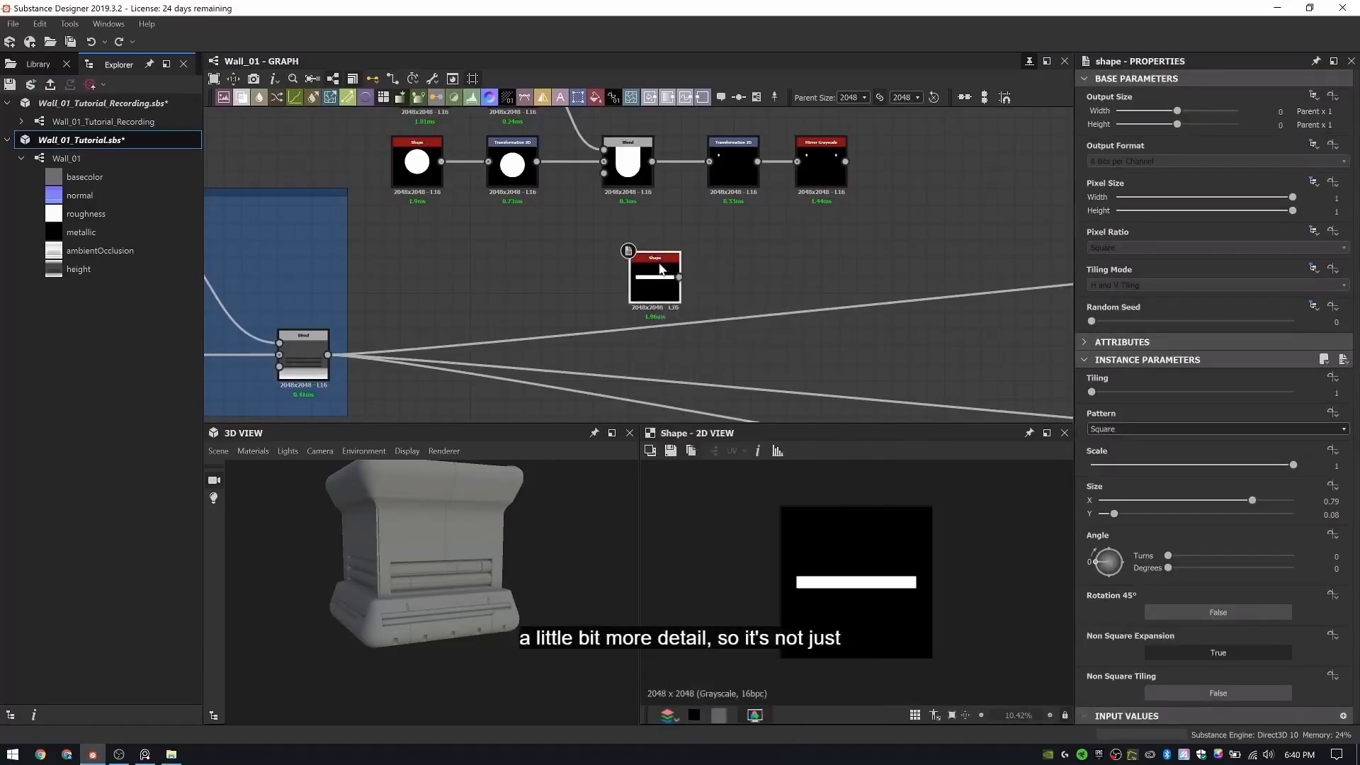
pyautogui.scroll(3, 660, 264)
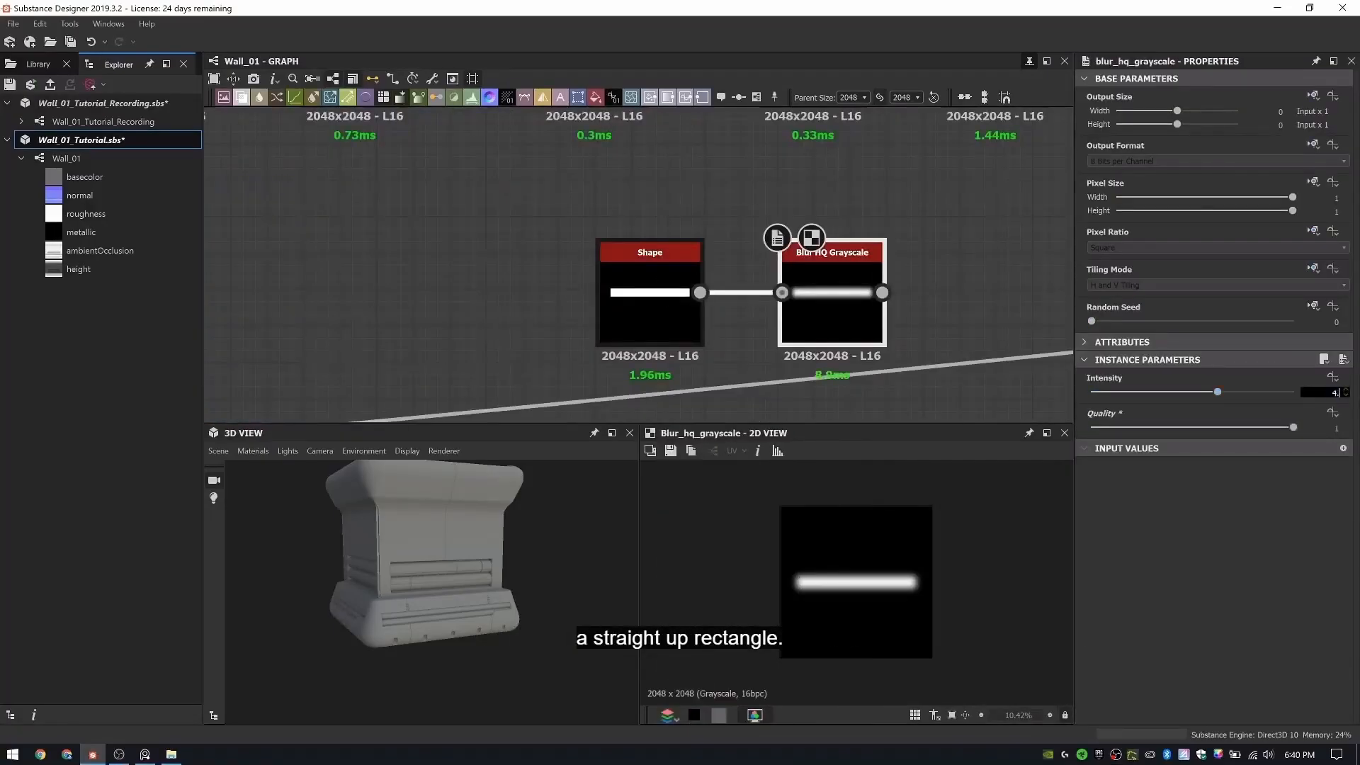
pyautogui.press('Return')
# - Add a Levels after the blur and raise its input black point to tighten the rectangle into a shape with slightly curved edges
pyautogui.scroll(-4, 943, 173)
pyautogui.moveTo(977, 201); pyautogui.dragTo(725, 247, button='middle')
pyautogui.press('space')
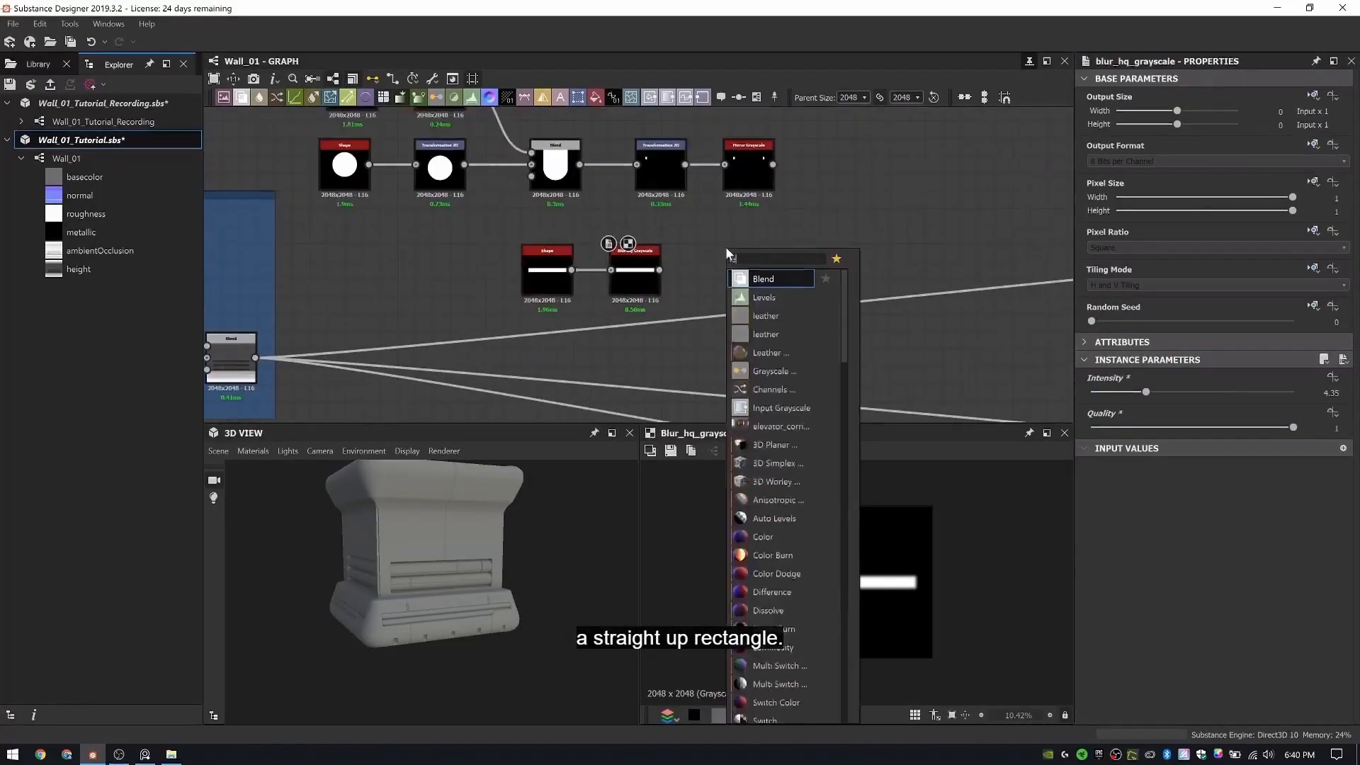
pyautogui.write('lev')
pyautogui.press('Return')
pyautogui.scroll(3, 715, 263)
pyautogui.moveTo(1219, 400); pyautogui.dragTo(1219, 401)
pyautogui.moveTo(1101, 400); pyautogui.dragTo(1212, 401)
pyautogui.moveTo(987, 326); pyautogui.dragTo(855, 310, button='middle')
pyautogui.moveTo(676, 228); pyautogui.dragTo(647, 228)
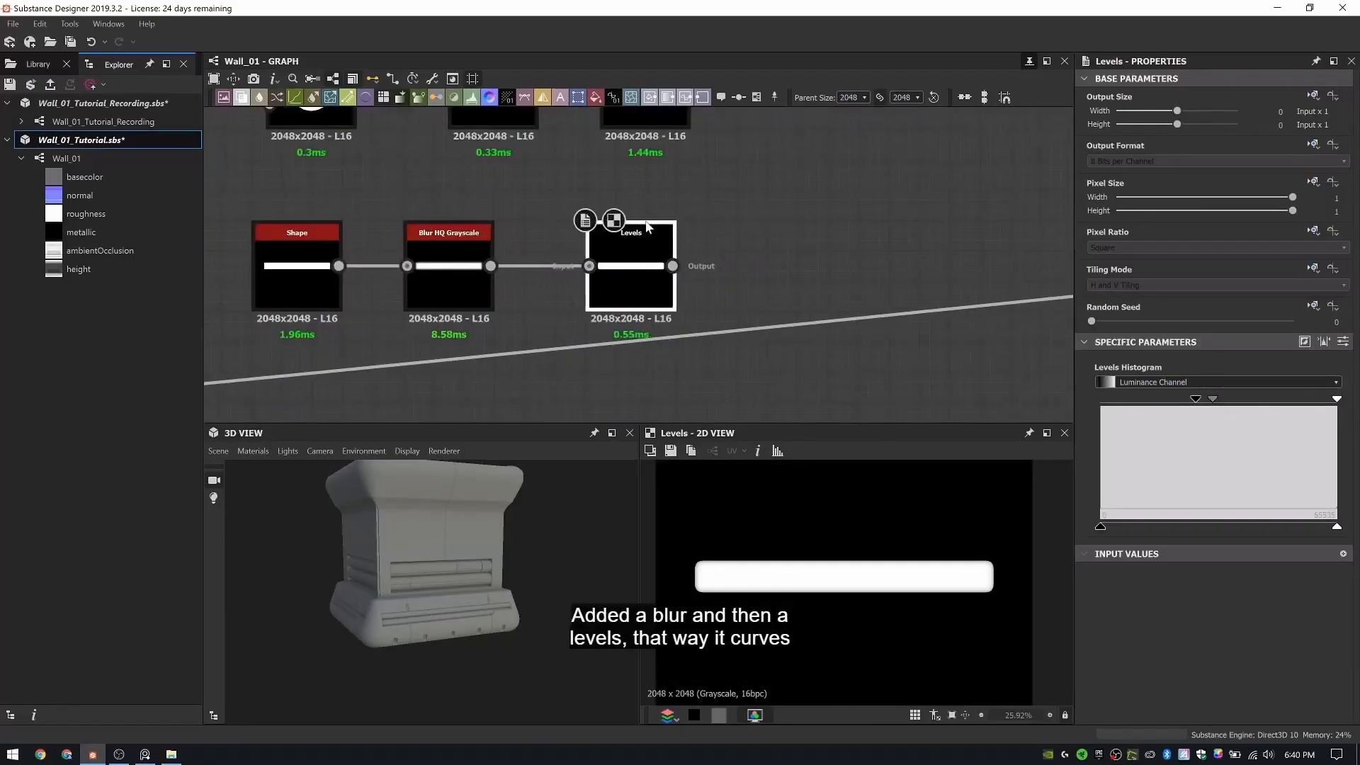
# - Add a Blend that subtracts the mirrored tabs in the foreground from the rounded rectangle in the background
pyautogui.scroll(-1, 731, 235)
pyautogui.moveTo(731, 234); pyautogui.dragTo(763, 267, button='middle')
pyautogui.press('space')
pyautogui.click(841, 290)
pyautogui.moveTo(725, 140); pyautogui.dragTo(771, 250)
pyautogui.moveTo(805, 249); pyautogui.dragTo(856, 275)
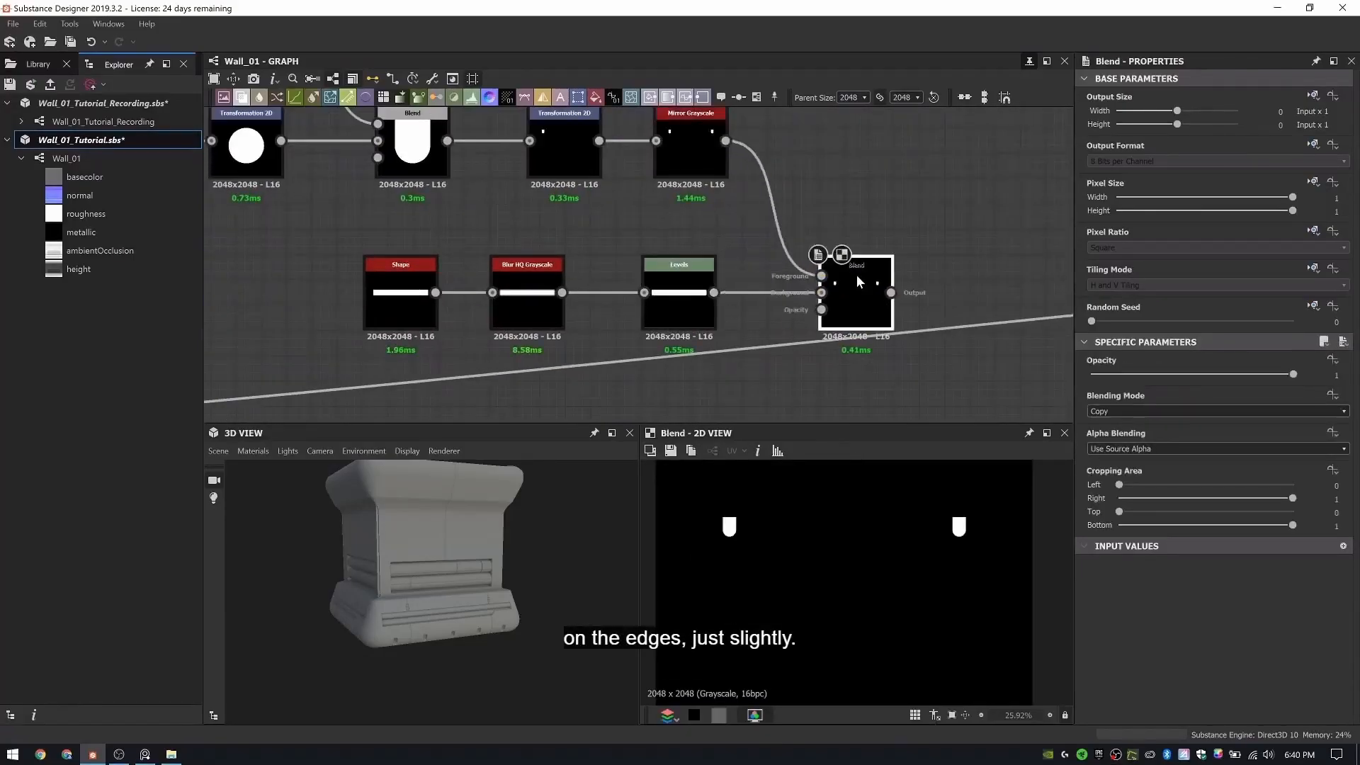
# - Shrink the tab cut-out and fit it to the rectangle's upper edge at an offset of X 7.5931, Y 0.7393
pyautogui.scroll(-2, 1159, 412)
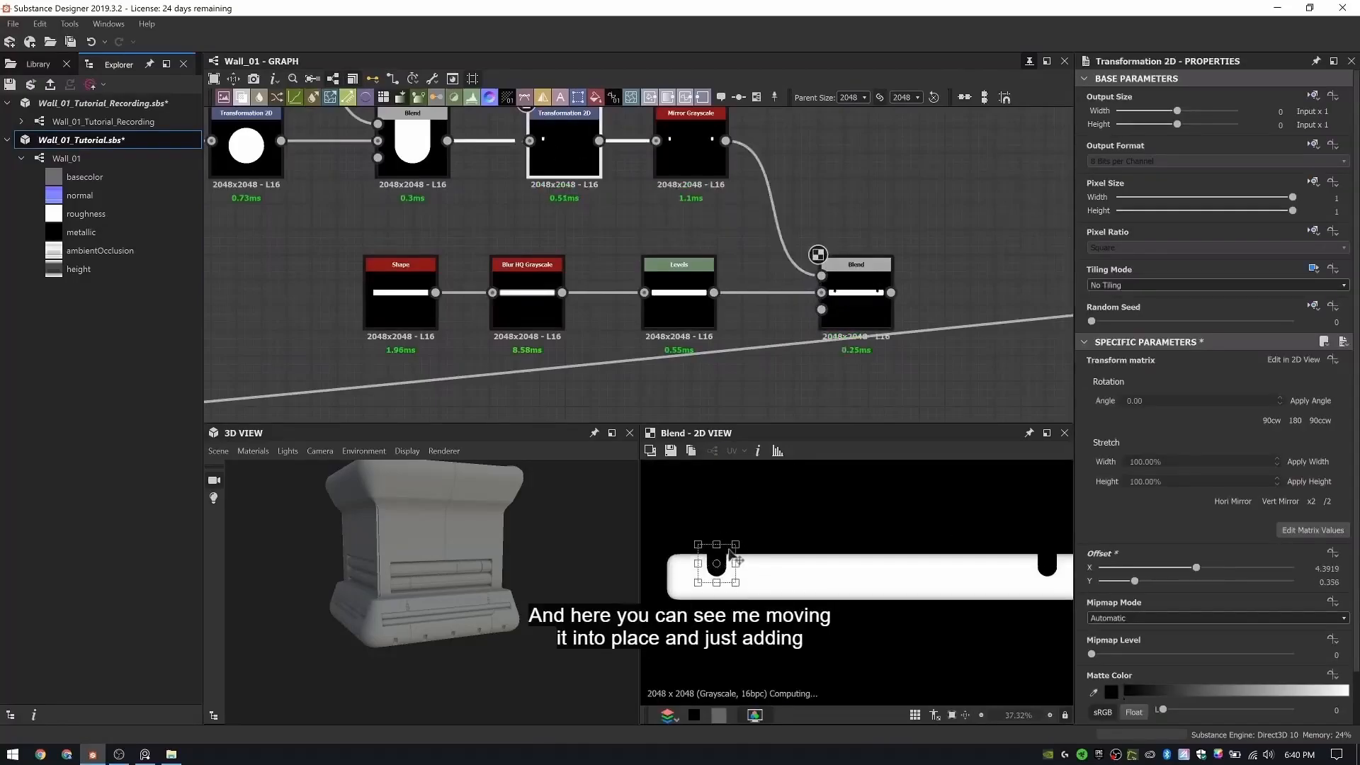
pyautogui.moveTo(733, 548); pyautogui.dragTo(728, 550)
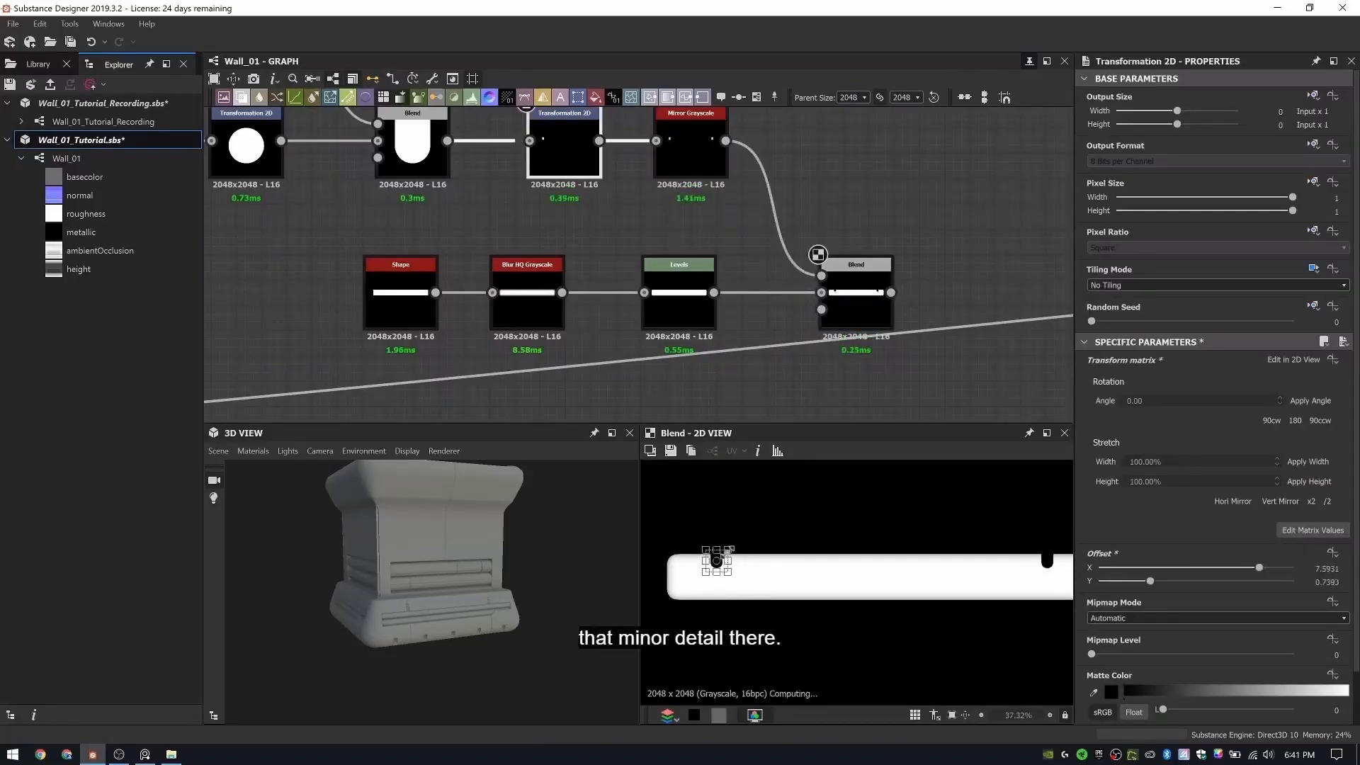
pyautogui.scroll(-3, 1011, 391)
# - Add a Transformation 2D after the tab-cut Blend and move the panel shape down to a Y offset of -0.3088
pyautogui.moveTo(1011, 391); pyautogui.dragTo(801, 261, button='middle')
pyautogui.press('space')
pyautogui.click(861, 575)
pyautogui.moveTo(733, 204); pyautogui.dragTo(809, 277)
pyautogui.moveTo(527, 284); pyautogui.dragTo(648, 284, button='middle')
pyautogui.scroll(-5, 899, 557)
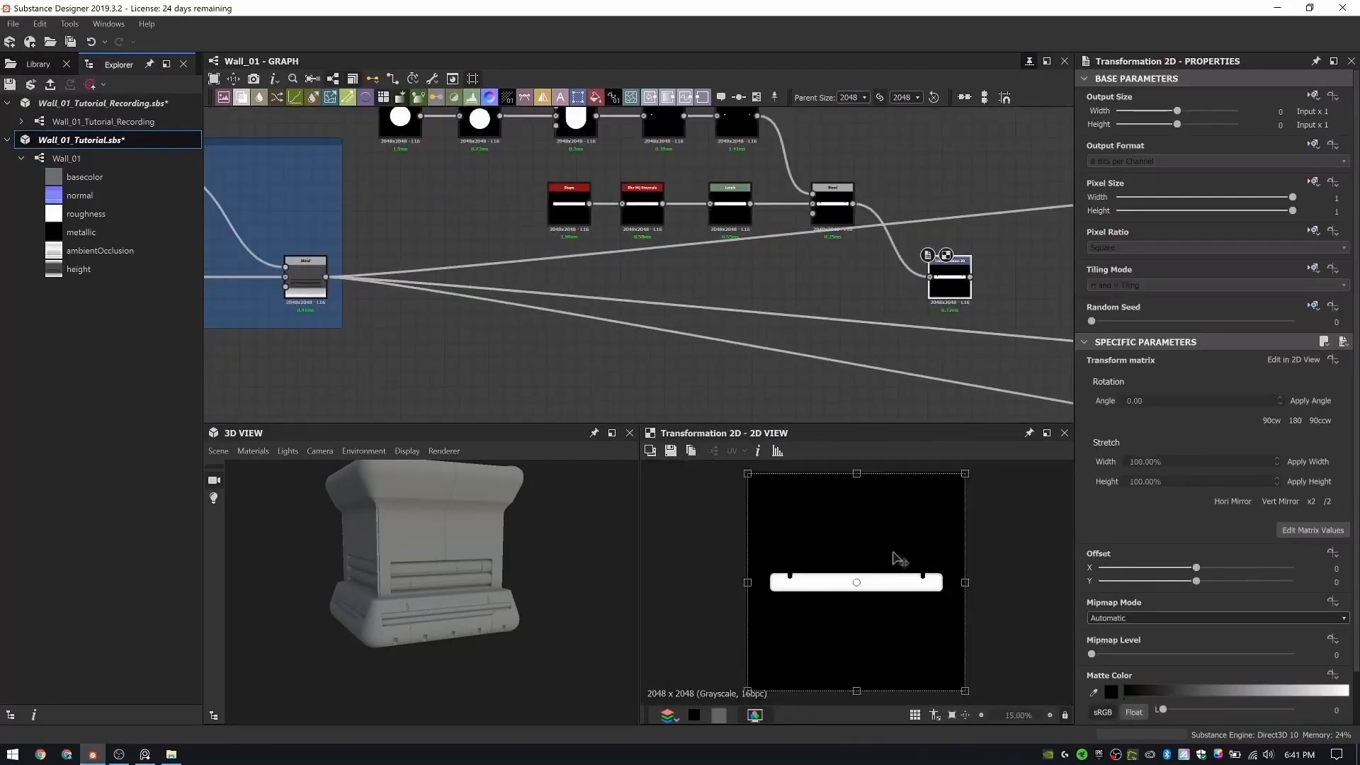
pyautogui.keyDown('shift'); pyautogui.moveTo(895, 554); pyautogui.dragTo(913, 621); pyautogui.keyUp('shift')
pyautogui.moveTo(947, 277); pyautogui.dragTo(904, 213)
pyautogui.moveTo(1025, 278); pyautogui.dragTo(772, 222, button='middle')
# - Add a Blend with the main wall height as its background and set its blending mode to Subtract
pyautogui.press('space')
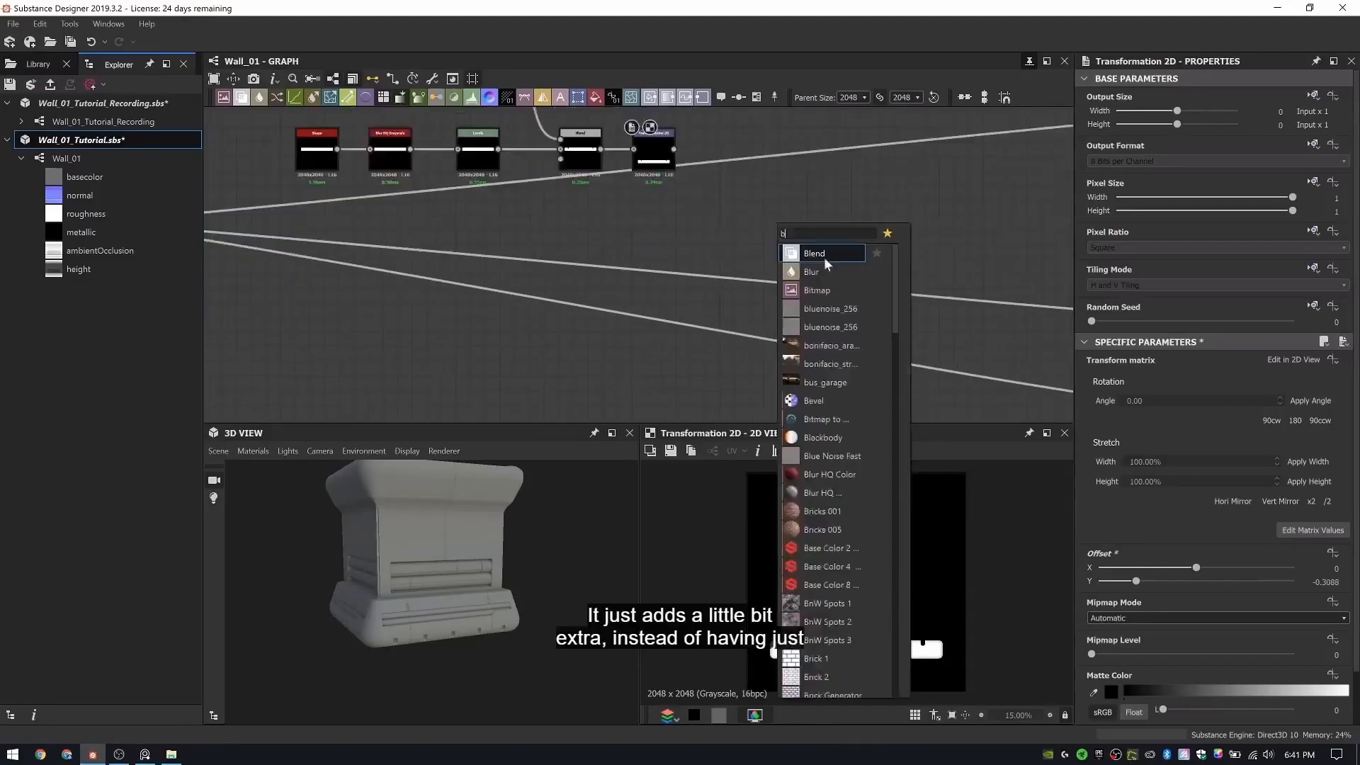
pyautogui.click(823, 257)
pyautogui.moveTo(440, 241); pyautogui.dragTo(645, 262, button='middle')
pyautogui.moveTo(279, 243); pyautogui.dragTo(956, 243)
pyautogui.moveTo(784, 227); pyautogui.dragTo(551, 219, button='middle')
pyautogui.click(1126, 411)
pyautogui.click(1122, 444)
pyautogui.scroll(4, 777, 193)
pyautogui.moveTo(691, 274); pyautogui.dragTo(706, 274)
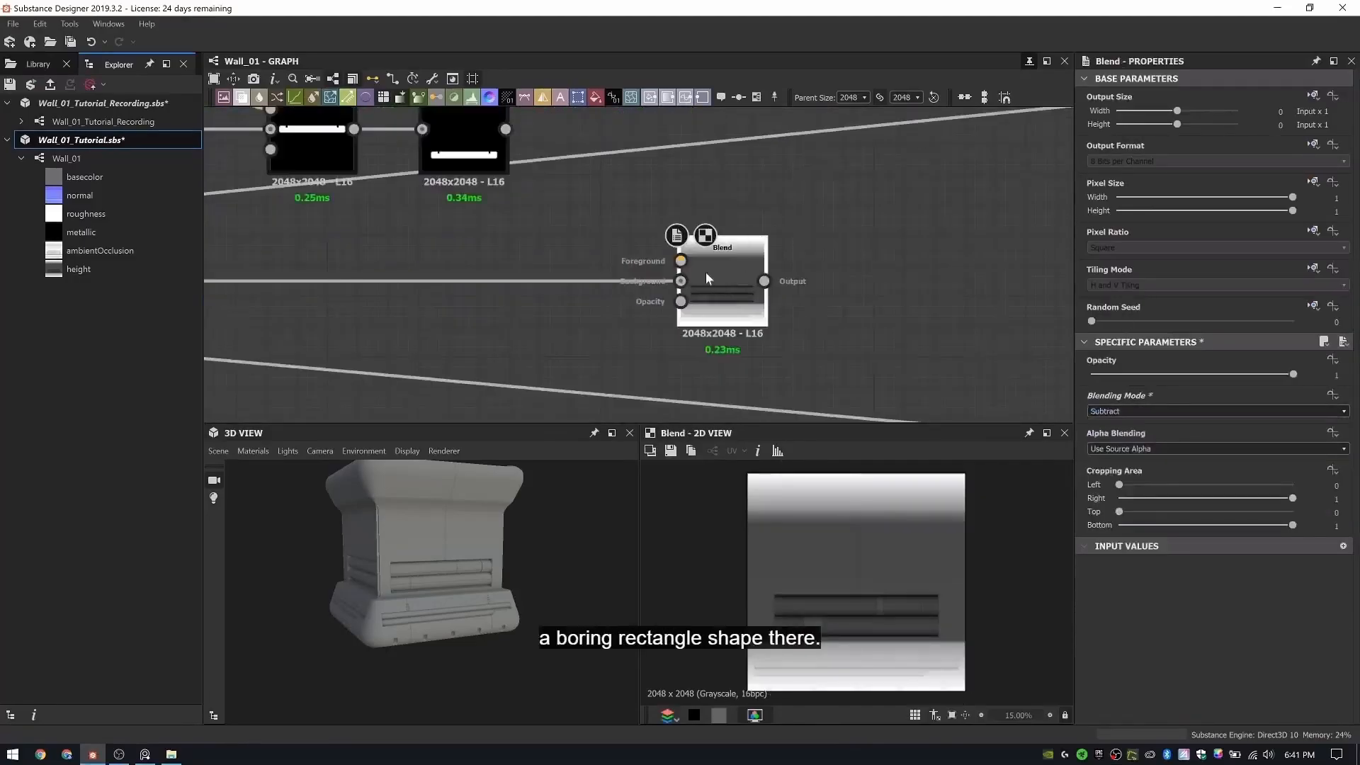
# - Scale the panel shape to about half size in its Transformation 2D, then try No Tiling and undo it
pyautogui.moveTo(706, 274); pyautogui.dragTo(801, 236, button='middle')
pyautogui.click(559, 121)
pyautogui.scroll(-4, 887, 608)
pyautogui.doubleClick(560, 122)
pyautogui.scroll(4, 895, 591)
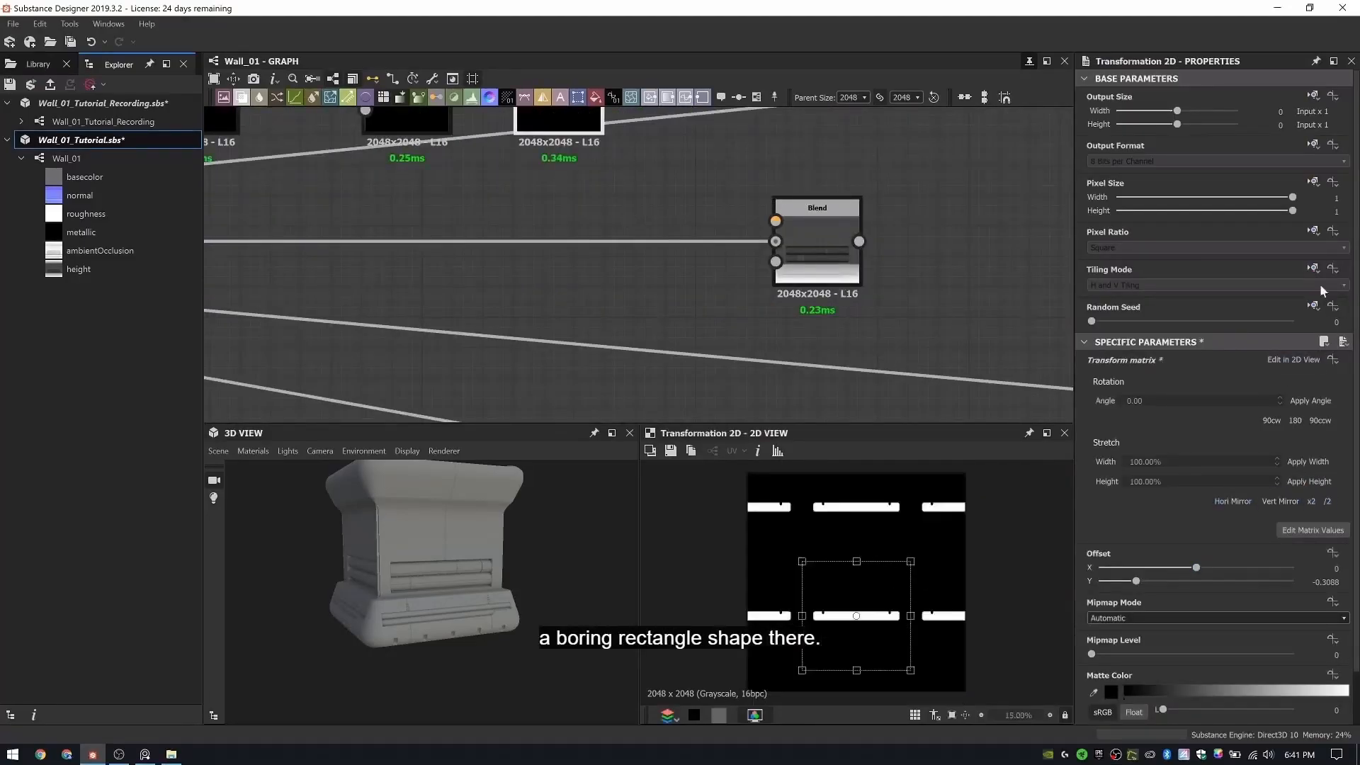
pyautogui.click(1118, 298)
pyautogui.hotkey('ctrl', 'z')
# - Connect the panel transform to the Subtract Blend's foreground and lower the panels to a Y offset of about -0.65
pyautogui.moveTo(749, 250); pyautogui.dragTo(775, 320, button='middle')
pyautogui.scroll(-1, 703, 147)
pyautogui.moveTo(779, 198); pyautogui.dragTo(892, 119, button='middle')
pyautogui.scroll(-1, 857, 583)
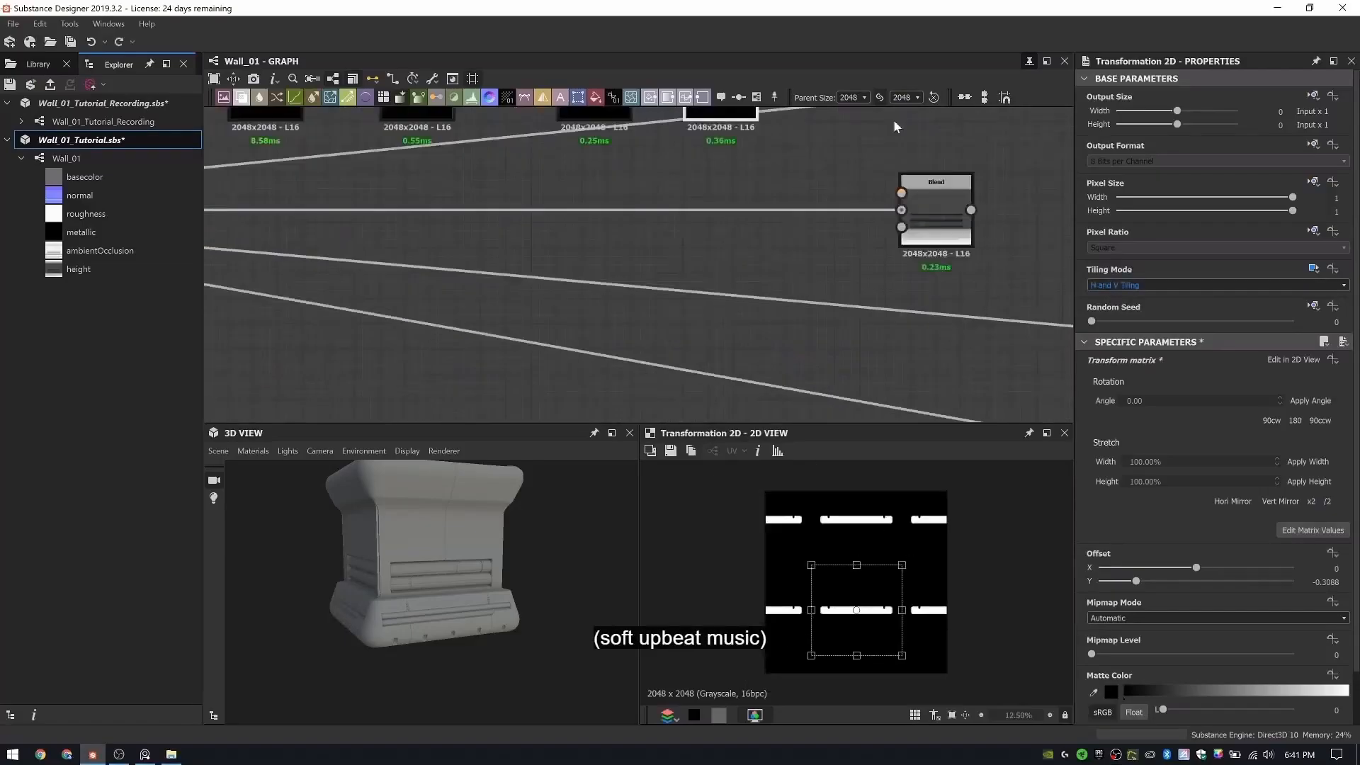
pyautogui.moveTo(779, 125); pyautogui.dragTo(715, 223, button='middle')
pyautogui.moveTo(692, 173); pyautogui.dragTo(838, 282)
pyautogui.doubleClick(872, 304)
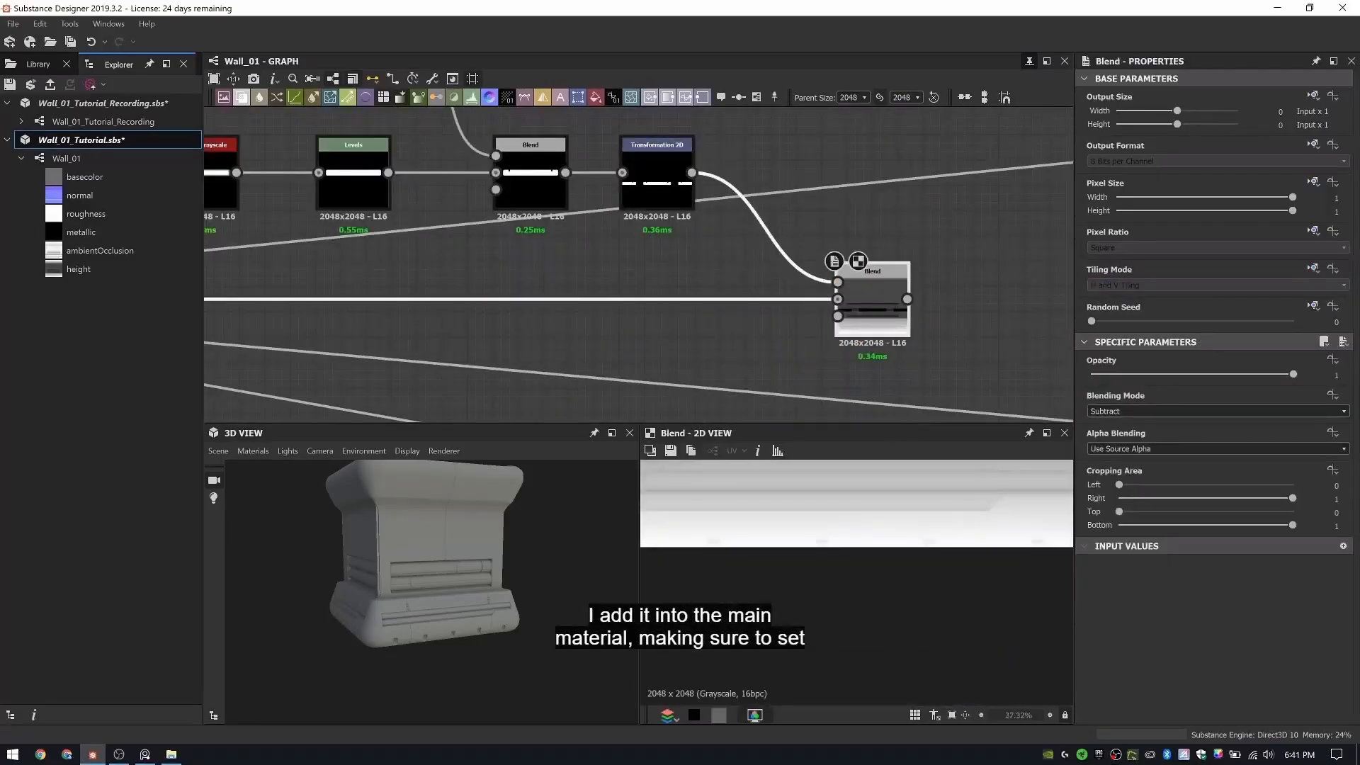
pyautogui.click(658, 159)
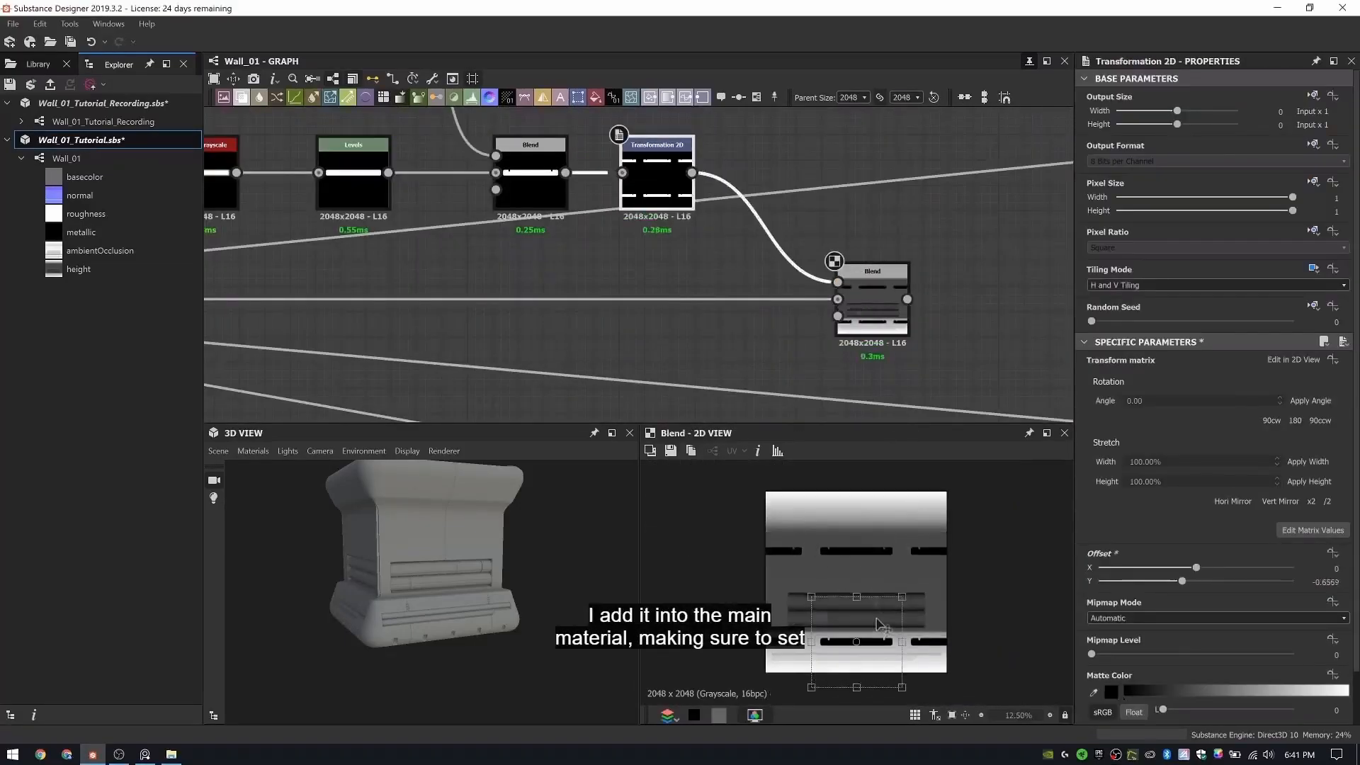
# - Reroute the material output links from the previous main Blend to the new Subtract Blend
pyautogui.scroll(-4, 584, 282)
pyautogui.moveTo(584, 281); pyautogui.dragTo(665, 261, button='middle')
pyautogui.keyDown('shift'); pyautogui.moveTo(302, 251); pyautogui.dragTo(805, 250); pyautogui.keyUp('shift')
# - Set the panel Subtract Blend's opacity to 0.02, judging the indentation depth on the 3D model
pyautogui.moveTo(476, 601); pyautogui.dragTo(477, 567)
pyautogui.scroll(4, 477, 568)
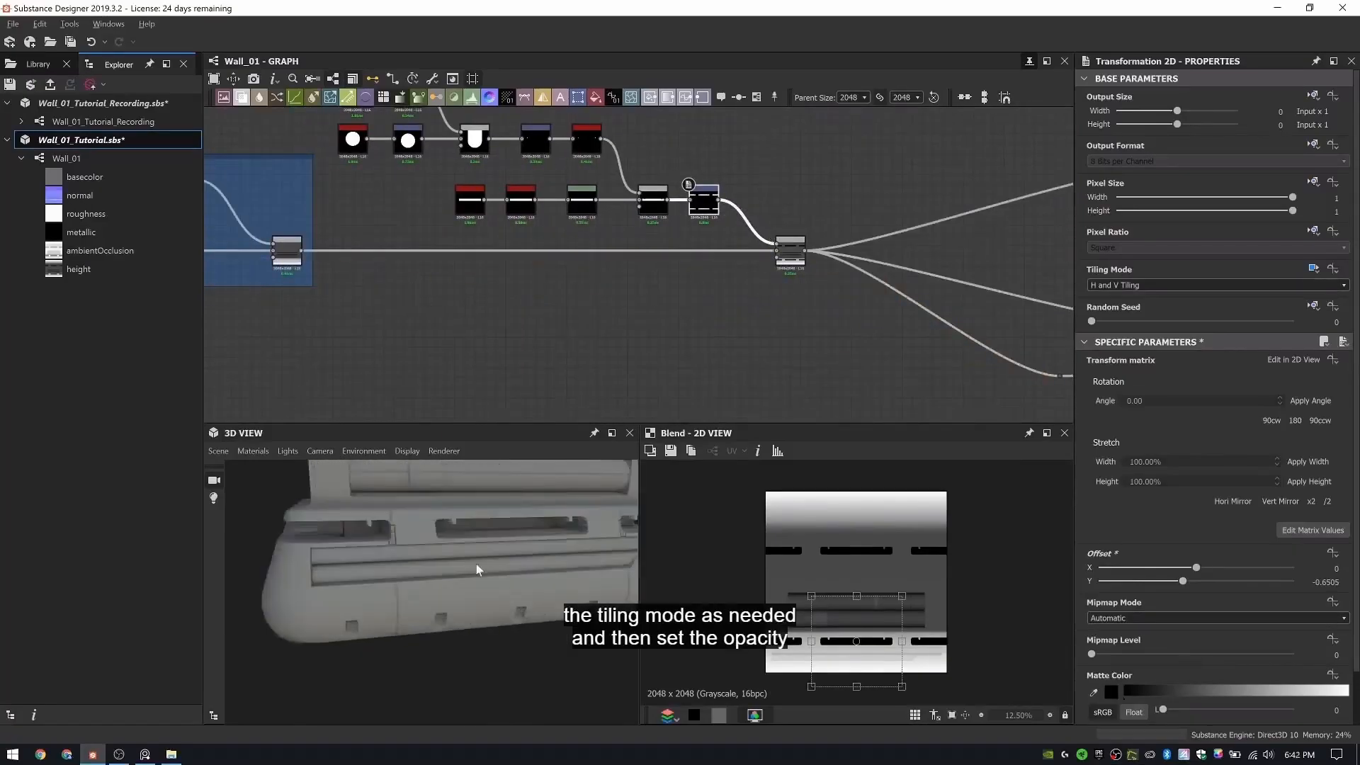
pyautogui.moveTo(476, 567); pyautogui.dragTo(477, 617, button='middle')
pyautogui.scroll(-3, 1169, 542)
pyautogui.click(791, 252)
pyautogui.click(1126, 374)
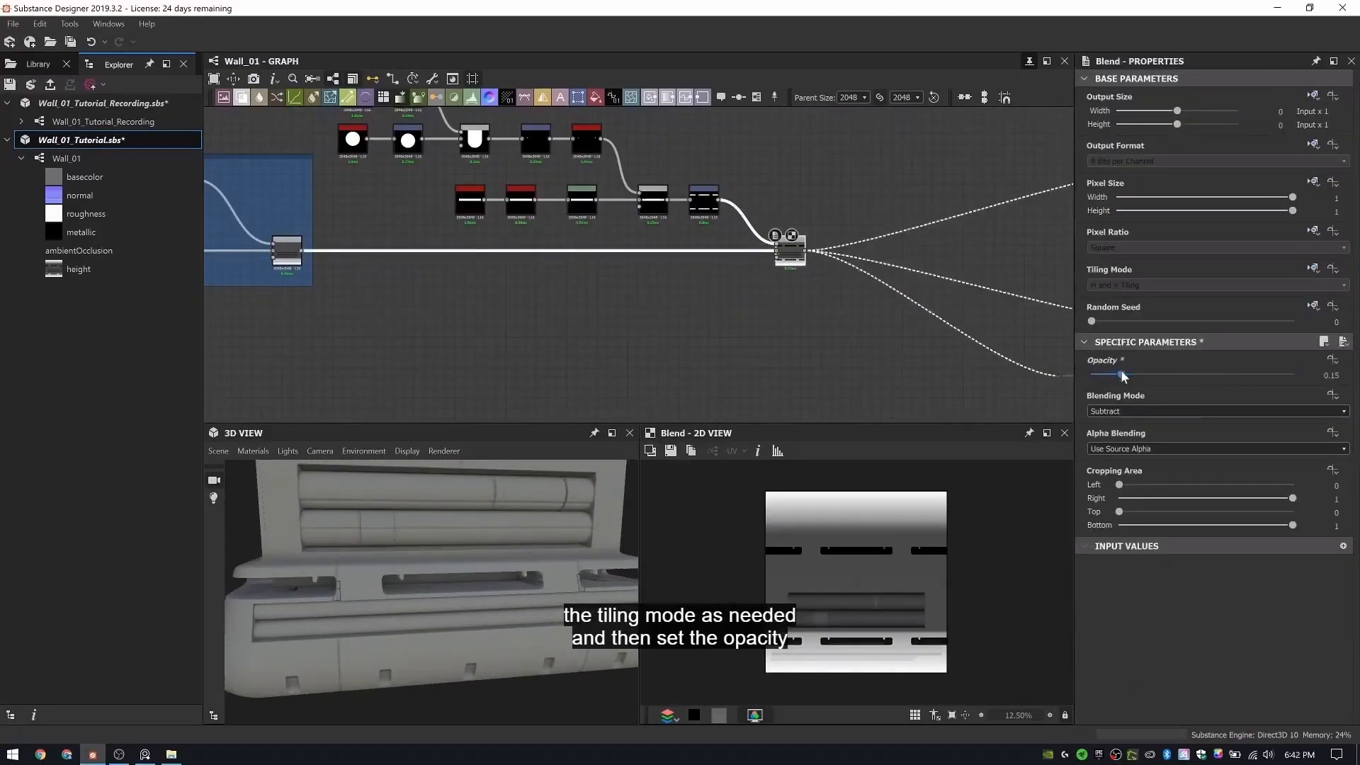
pyautogui.scroll(3, 471, 614)
pyautogui.scroll(2, 471, 616)
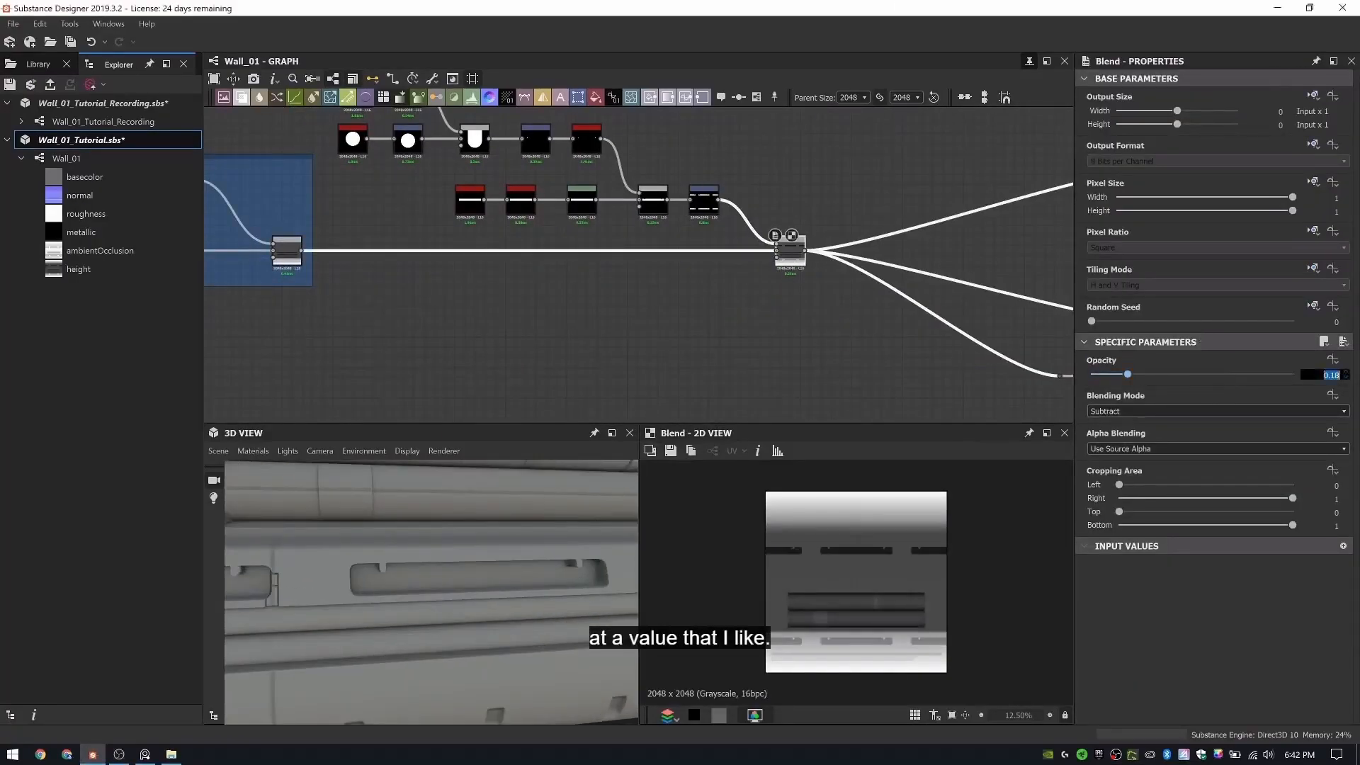
pyautogui.press('Return')
pyautogui.scroll(-5, 413, 587)
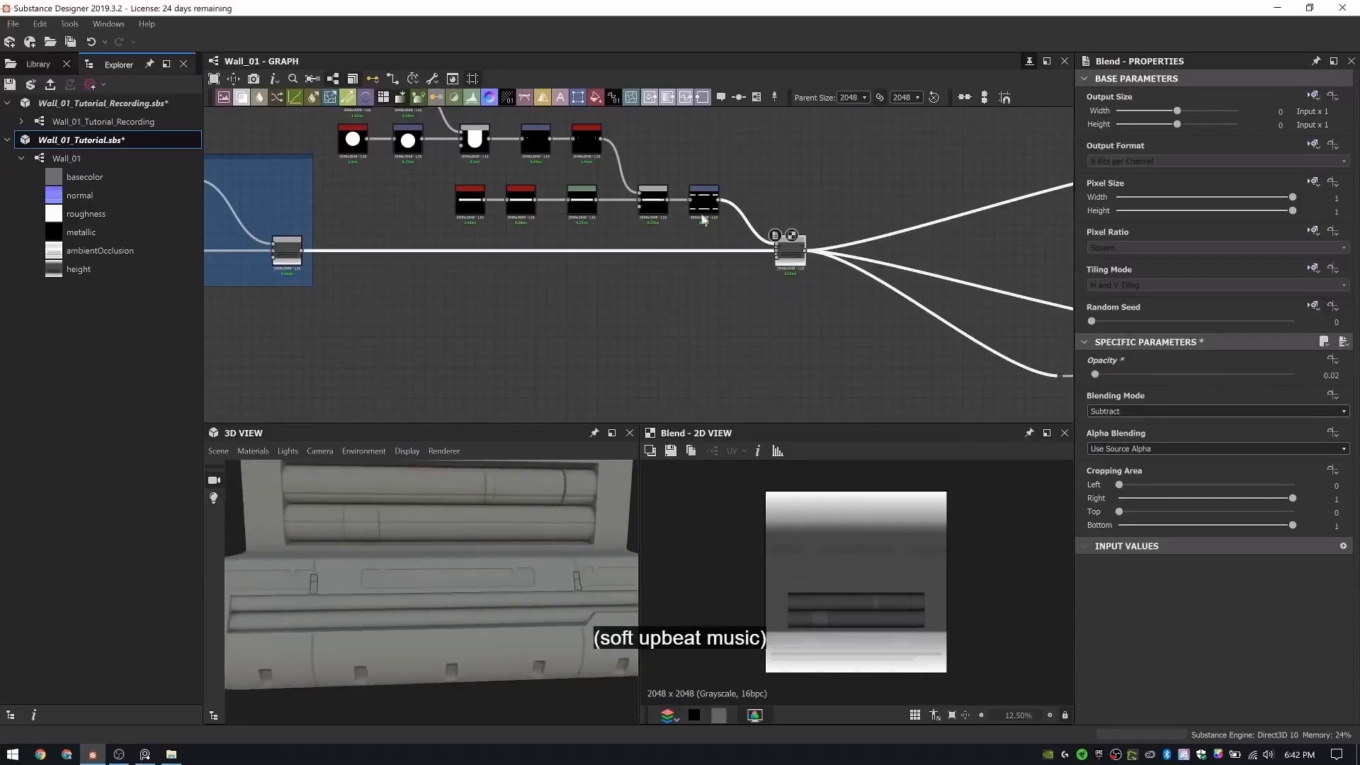
# - Inspect the panel indentations on the 3D model and compare the panel transform with the final Blend's output
pyautogui.scroll(3, 702, 214)
pyautogui.moveTo(514, 560); pyautogui.dragTo(553, 548)
pyautogui.click(618, 191)
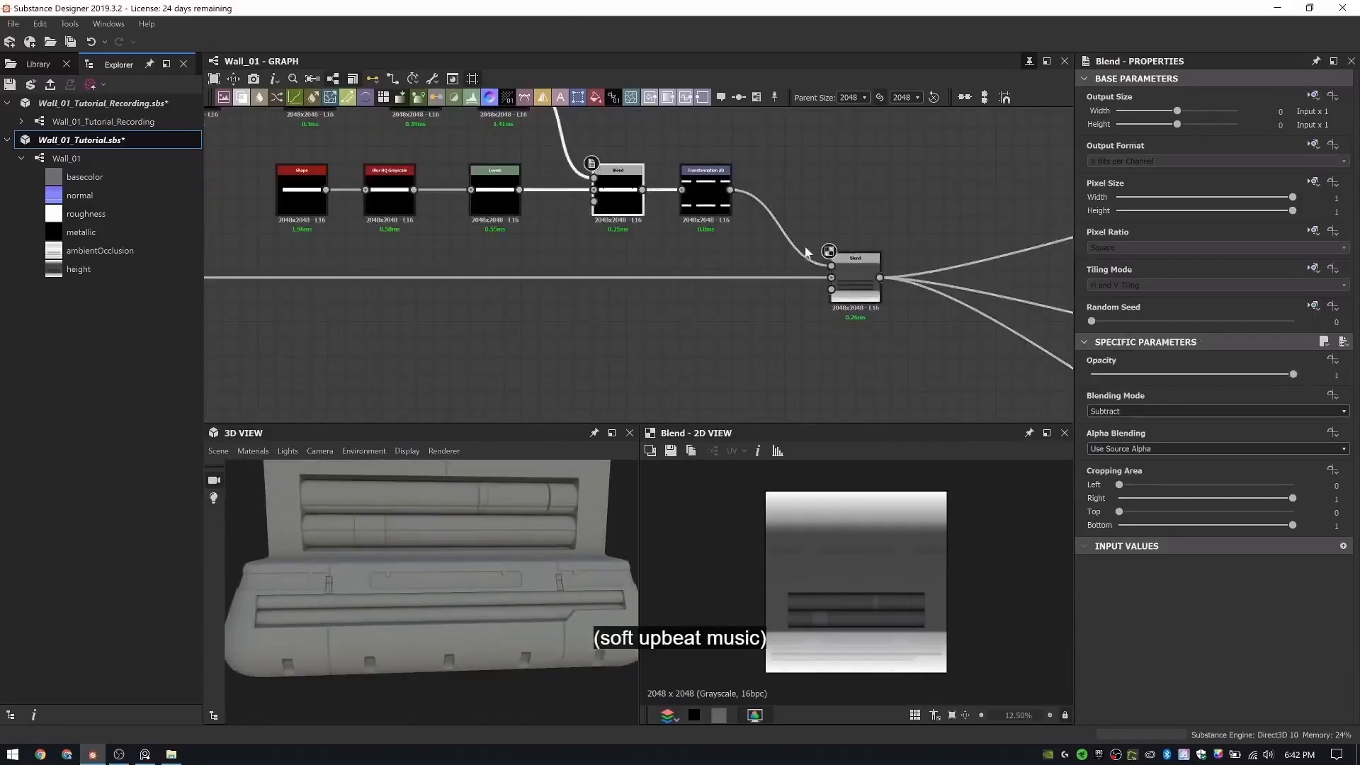
pyautogui.click(707, 192)
pyautogui.click(854, 279)
pyautogui.doubleClick(708, 197)
pyautogui.doubleClick(855, 279)
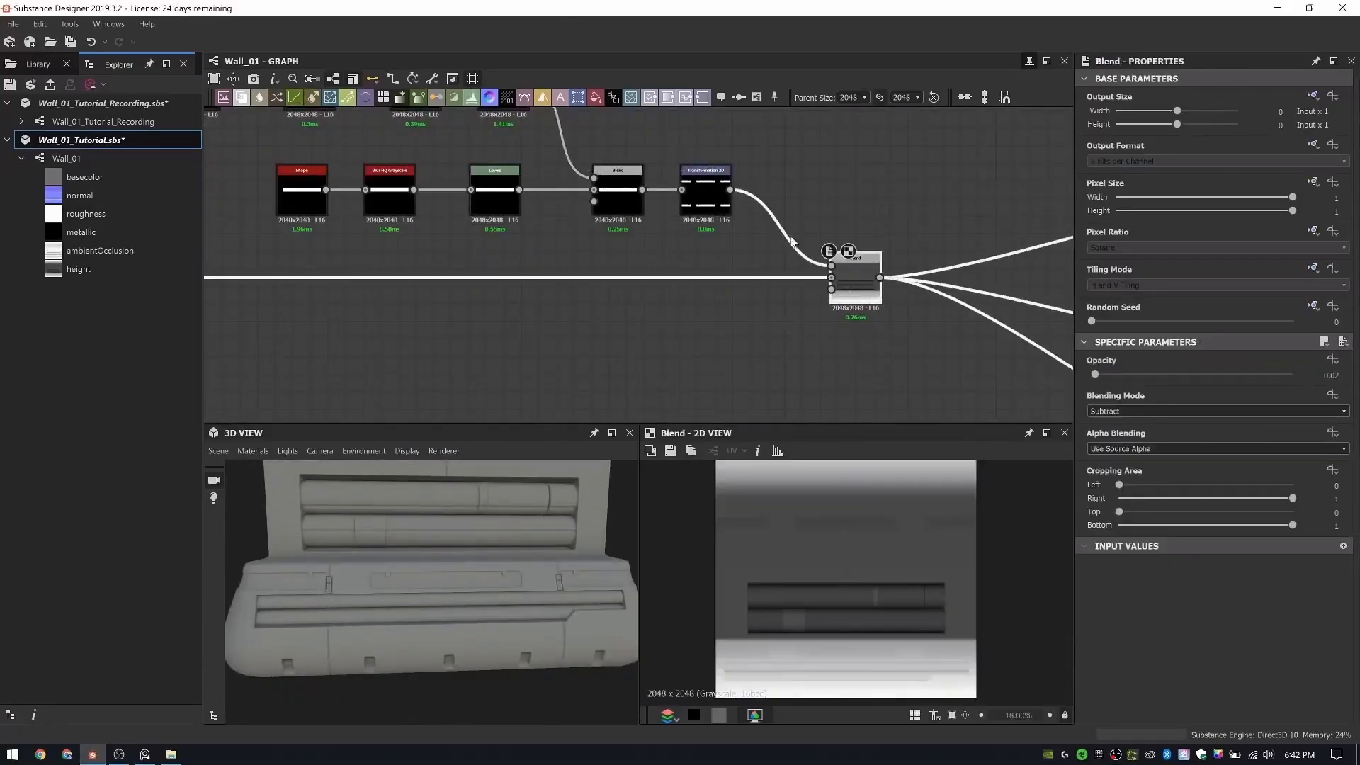
# - Narrow the panels slightly in the Transformation 2D and shift them to a Y offset of -0.6451
pyautogui.click(706, 192)
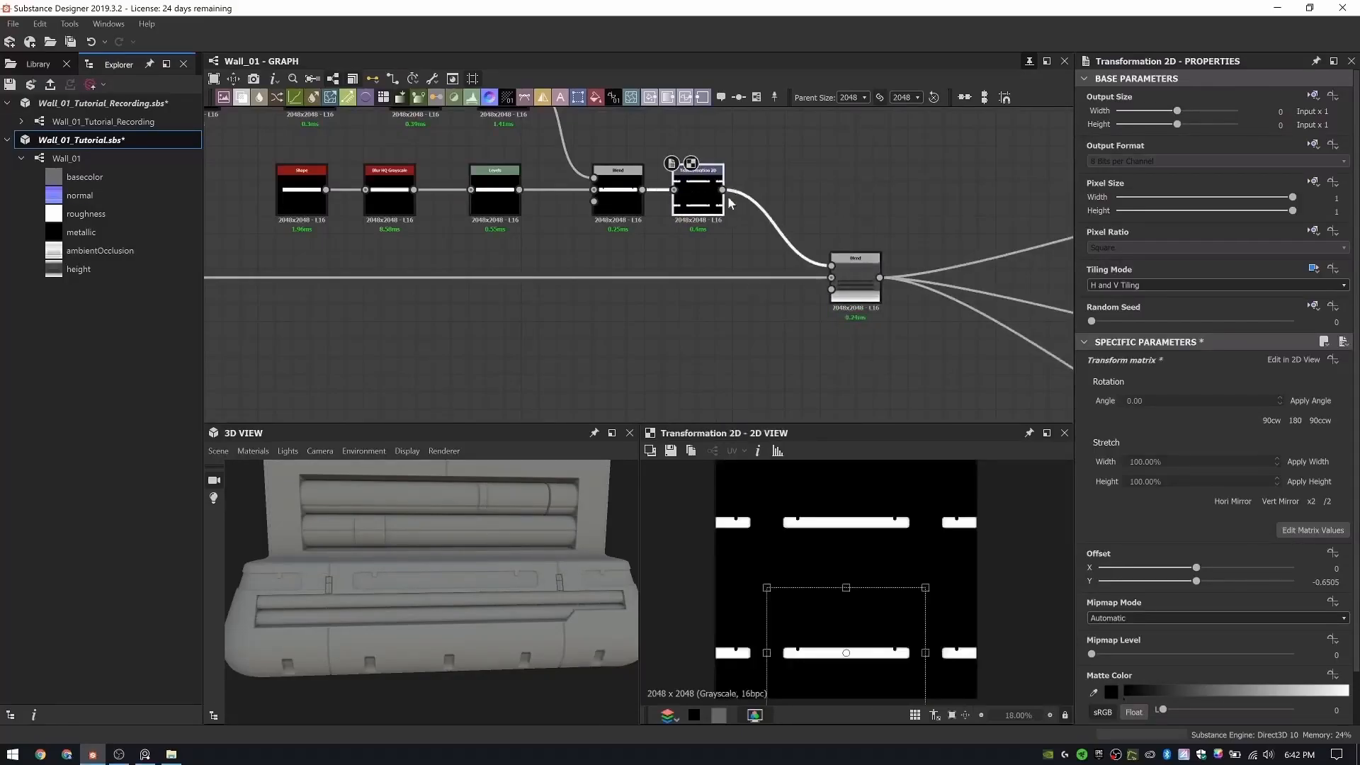
pyautogui.moveTo(508, 606); pyautogui.dragTo(453, 603)
pyautogui.moveTo(704, 199); pyautogui.dragTo(712, 199)
pyautogui.moveTo(875, 630); pyautogui.dragTo(838, 629)
pyautogui.scroll(3, 527, 574)
pyautogui.moveTo(923, 653); pyautogui.dragTo(922, 652)
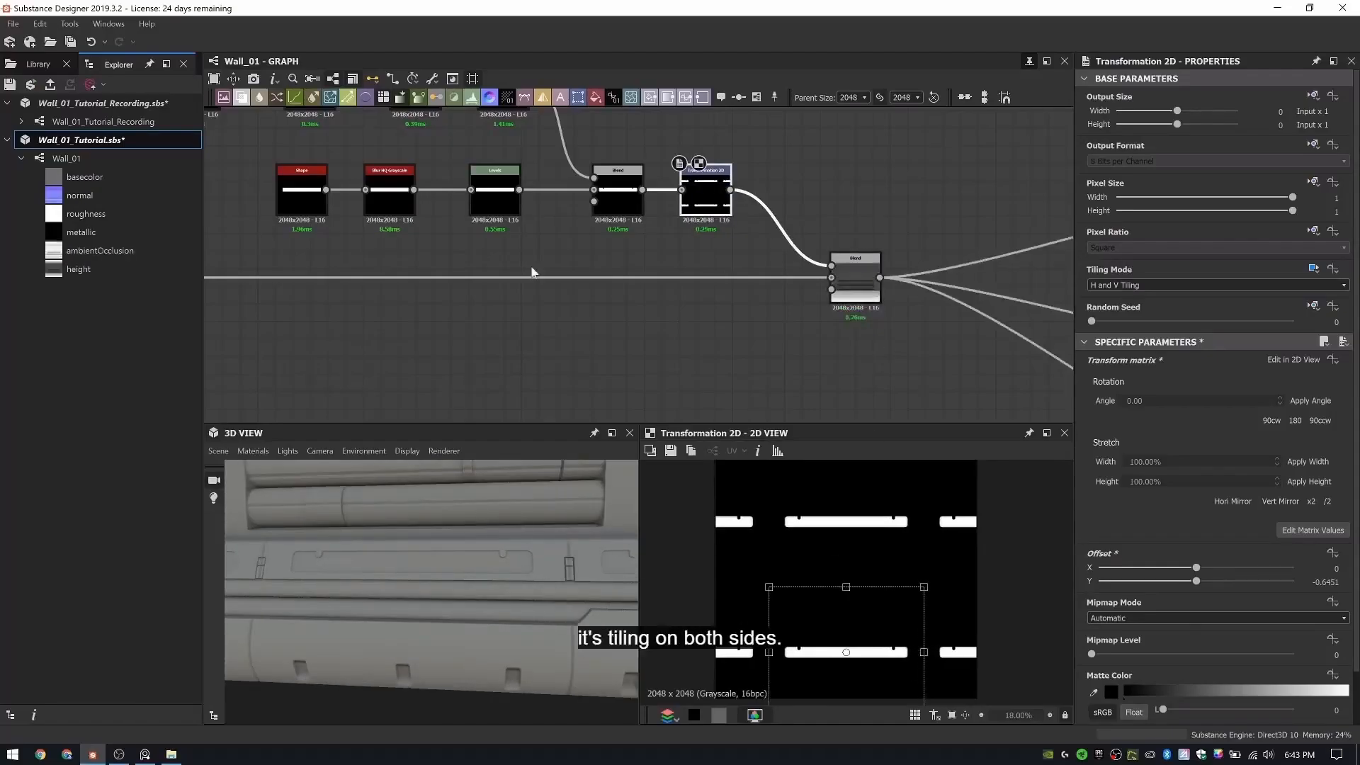
# - Try Vertical Tiling on the panel Transformation 2D, then set its tiling mode to Horizontal Tiling
pyautogui.click(1224, 286)
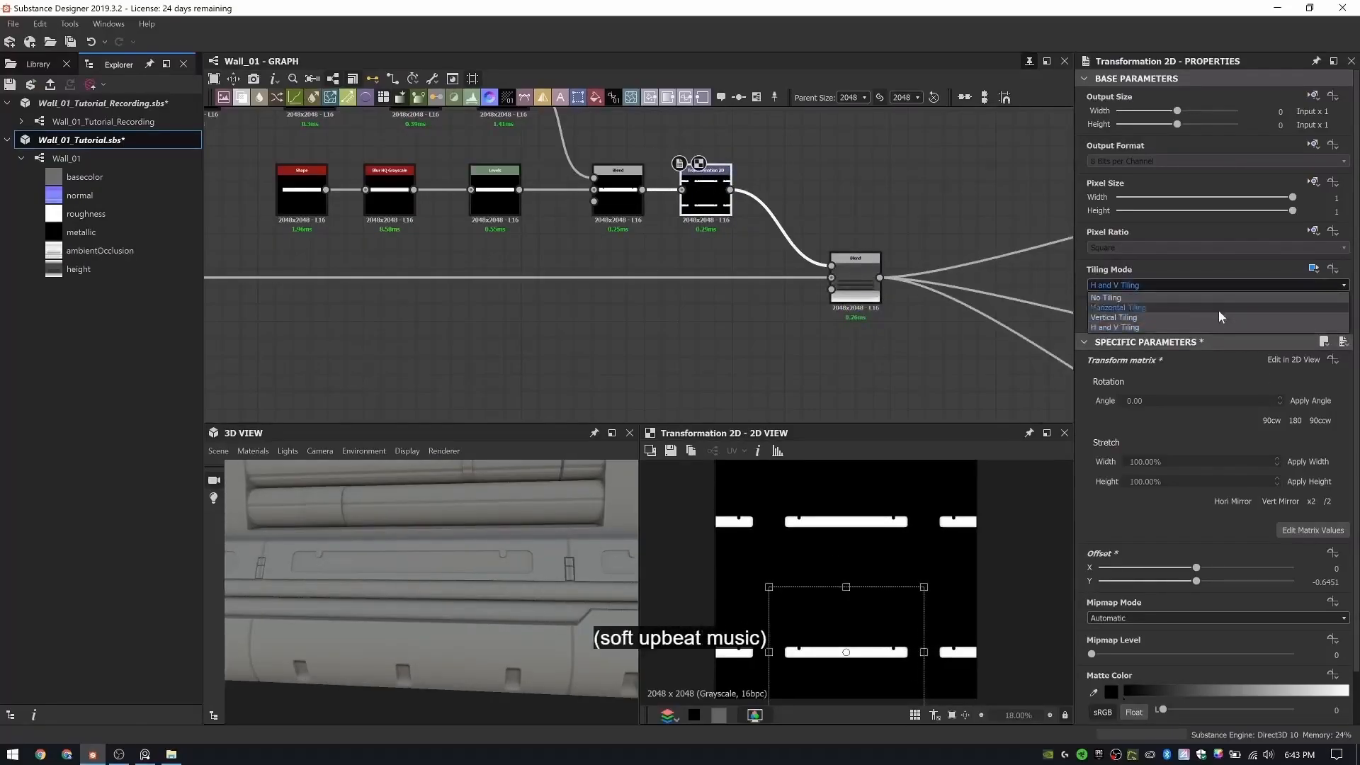
pyautogui.click(1219, 316)
pyautogui.click(1149, 285)
pyautogui.click(1141, 306)
pyautogui.scroll(-5, 539, 593)
pyautogui.moveTo(556, 591)
pyautogui.mouseDown()
pyautogui.moveTo(505, 594)
pyautogui.moveTo(571, 591)
pyautogui.mouseUp()
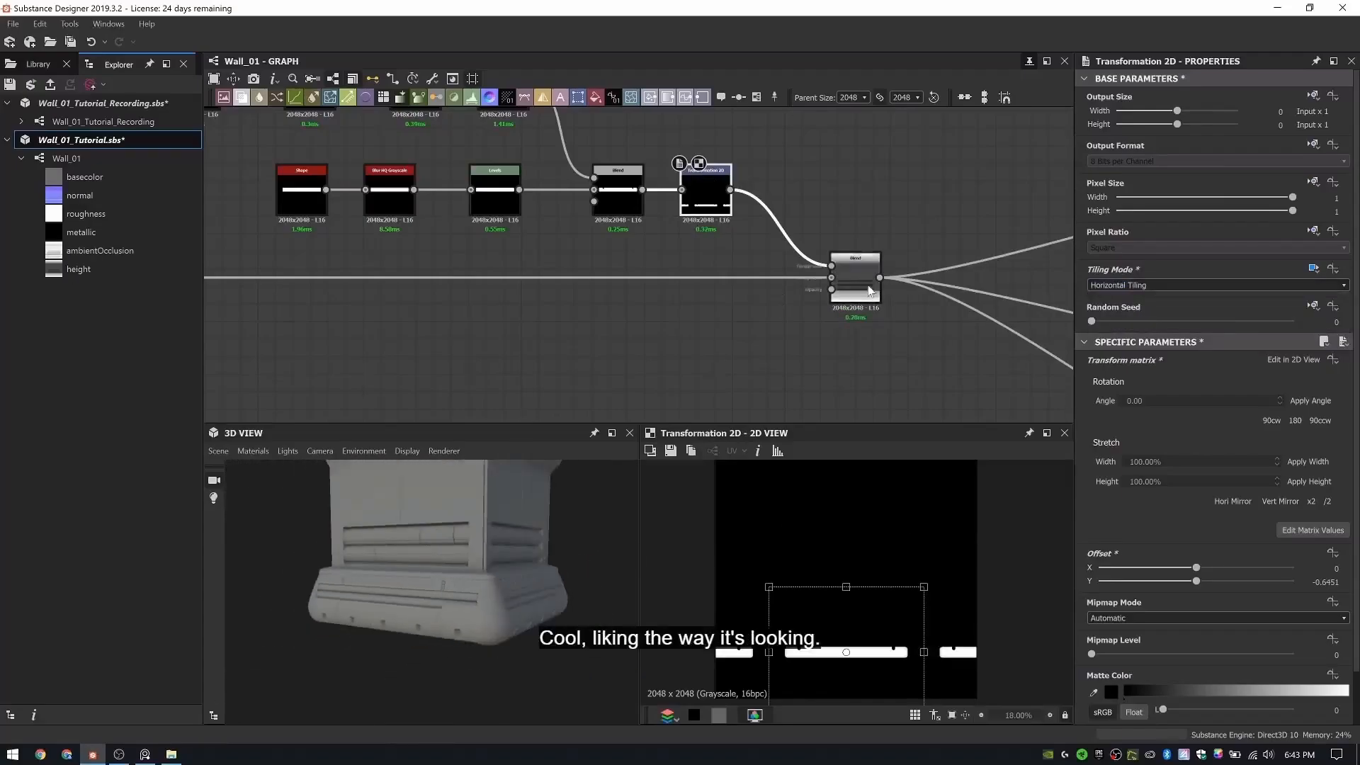
# - Frame the tab, rectangle and Subtract Blend nodes and title the frame "Bottom Panels"
pyautogui.doubleClick(855, 278)
pyautogui.scroll(-5, 588, 300)
pyautogui.moveTo(369, 150); pyautogui.dragTo(717, 287)
pyautogui.hotkey('ctrl', 'f')
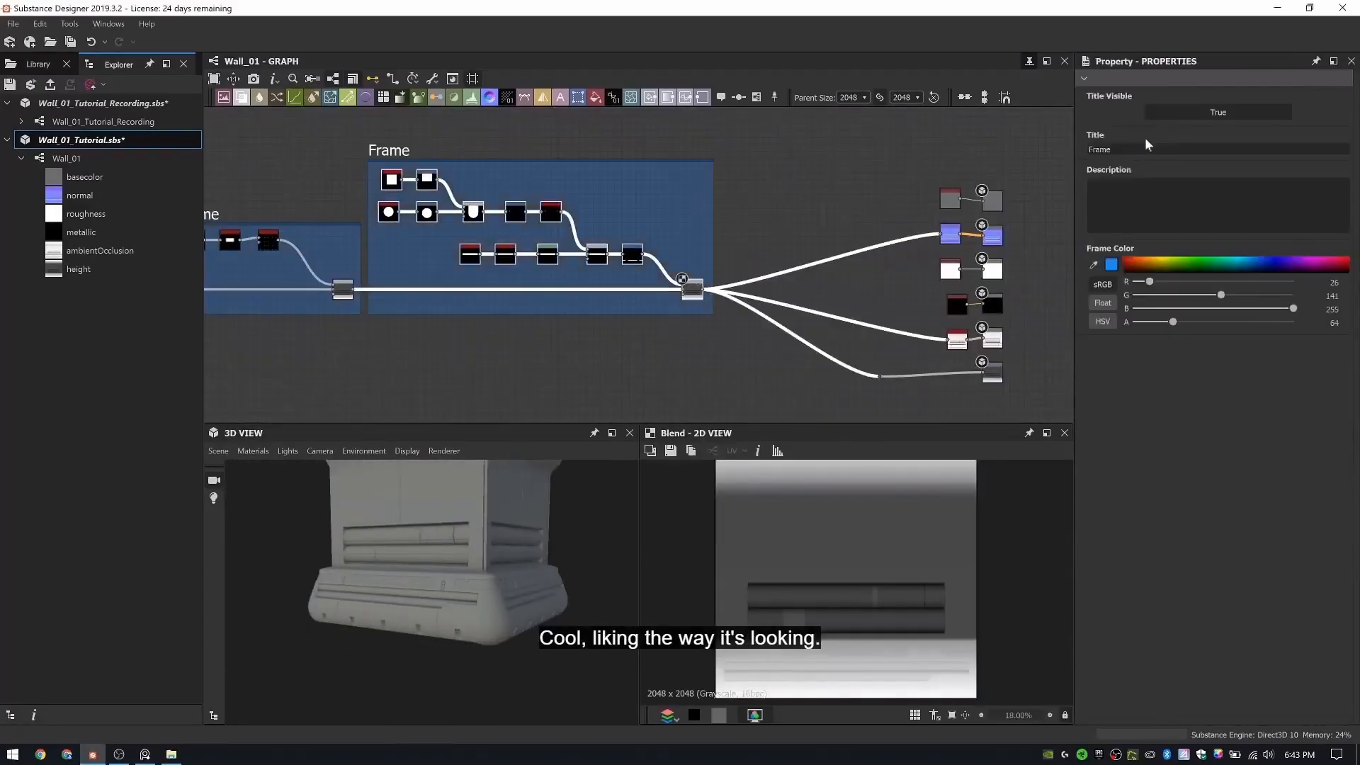
pyautogui.write('Bottom Panels')
pyautogui.press('Return')
# - Move the output nodes farther away from the Bottom Panels frame and delete the dot node on the height output's link
pyautogui.scroll(-8, 661, 186)
pyautogui.scroll(6, 666, 184)
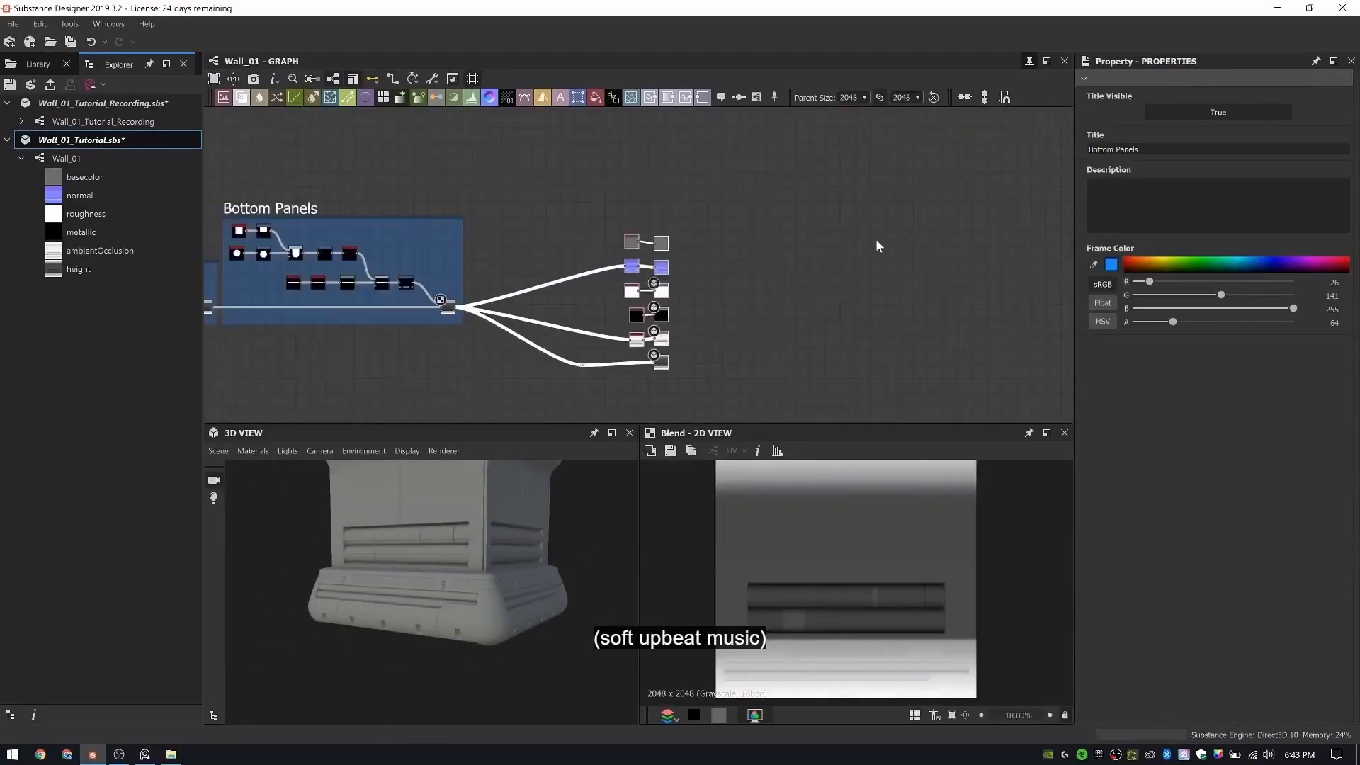
pyautogui.moveTo(875, 240); pyautogui.dragTo(624, 379)
pyautogui.moveTo(659, 304); pyautogui.dragTo(1052, 305)
pyautogui.moveTo(1003, 396); pyautogui.dragTo(649, 329, button='middle')
pyautogui.scroll(5, 612, 275)
pyautogui.click(595, 231)
pyautogui.press('BackSpace')
pyautogui.scroll(-5, 595, 231)
# - Add a square Shape node beyond the Bottom Panels frame, sized 0.26 in X and 0.67 in Y
pyautogui.moveTo(574, 231); pyautogui.dragTo(1255, 351, button='middle')
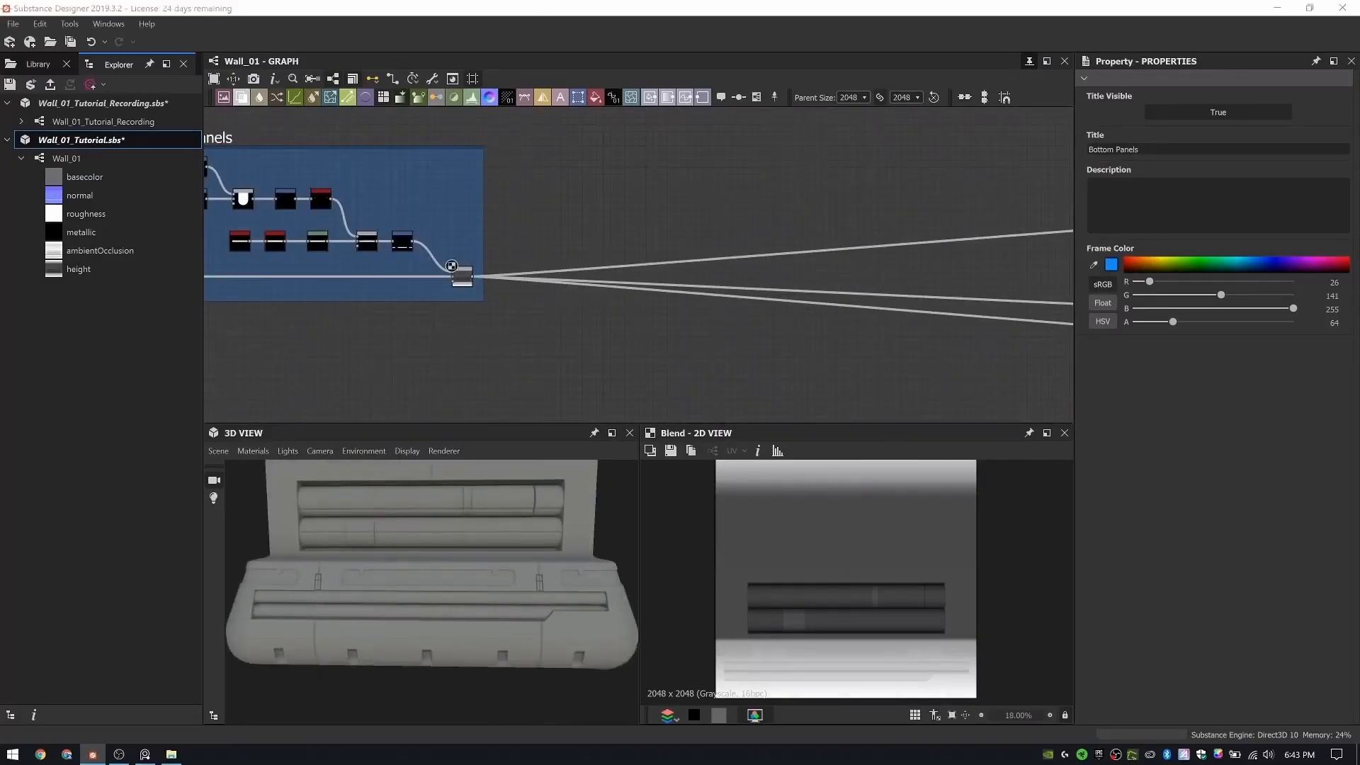
pyautogui.scroll(4, 542, 170)
pyautogui.press('space')
pyautogui.write('shape')
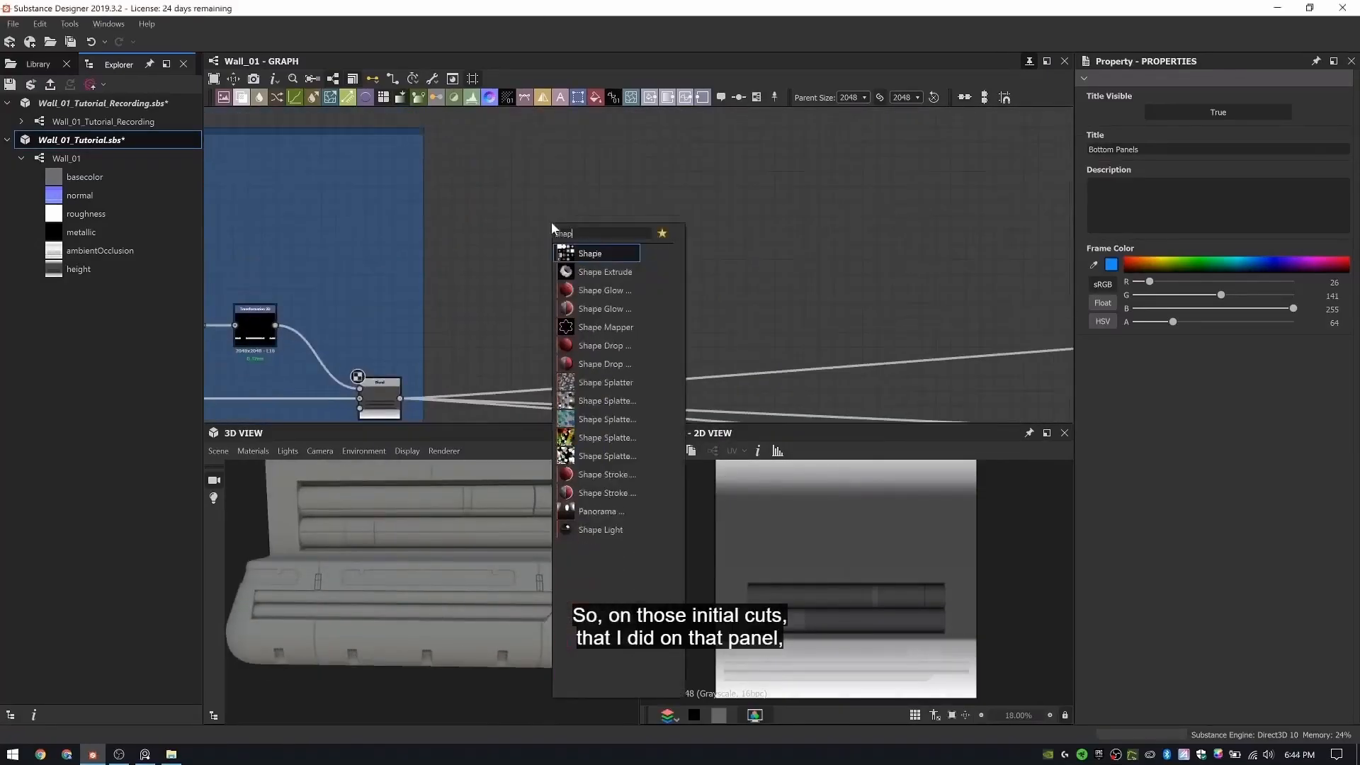
pyautogui.press('Return')
pyautogui.doubleClick(551, 222)
pyautogui.moveTo(551, 222); pyautogui.dragTo(521, 210)
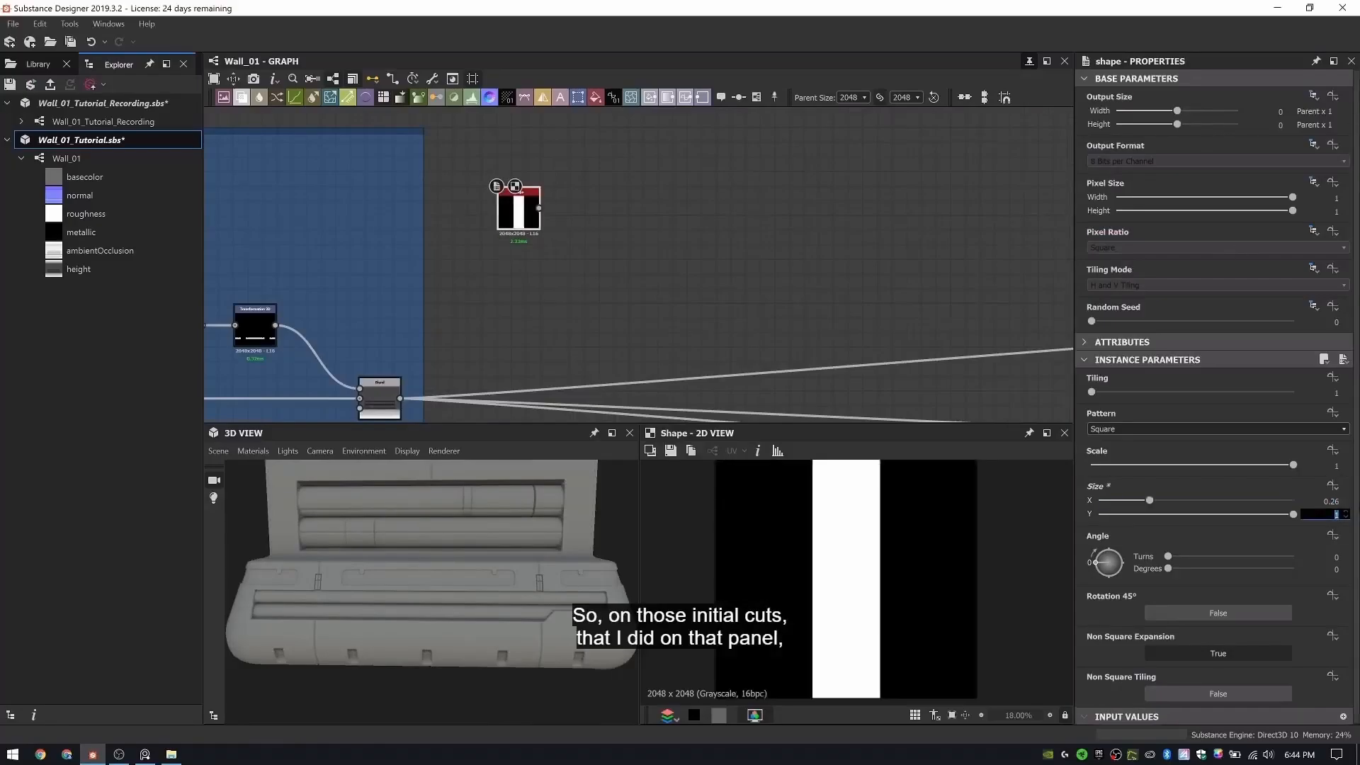
pyautogui.write('.67')
pyautogui.press('Return')
# - Blur the rectangle heavily with Blur HQ Grayscale and tighten the Levels input range into a soft-edged capsule
pyautogui.press('space')
pyautogui.write('blur hq')
pyautogui.press('Return')
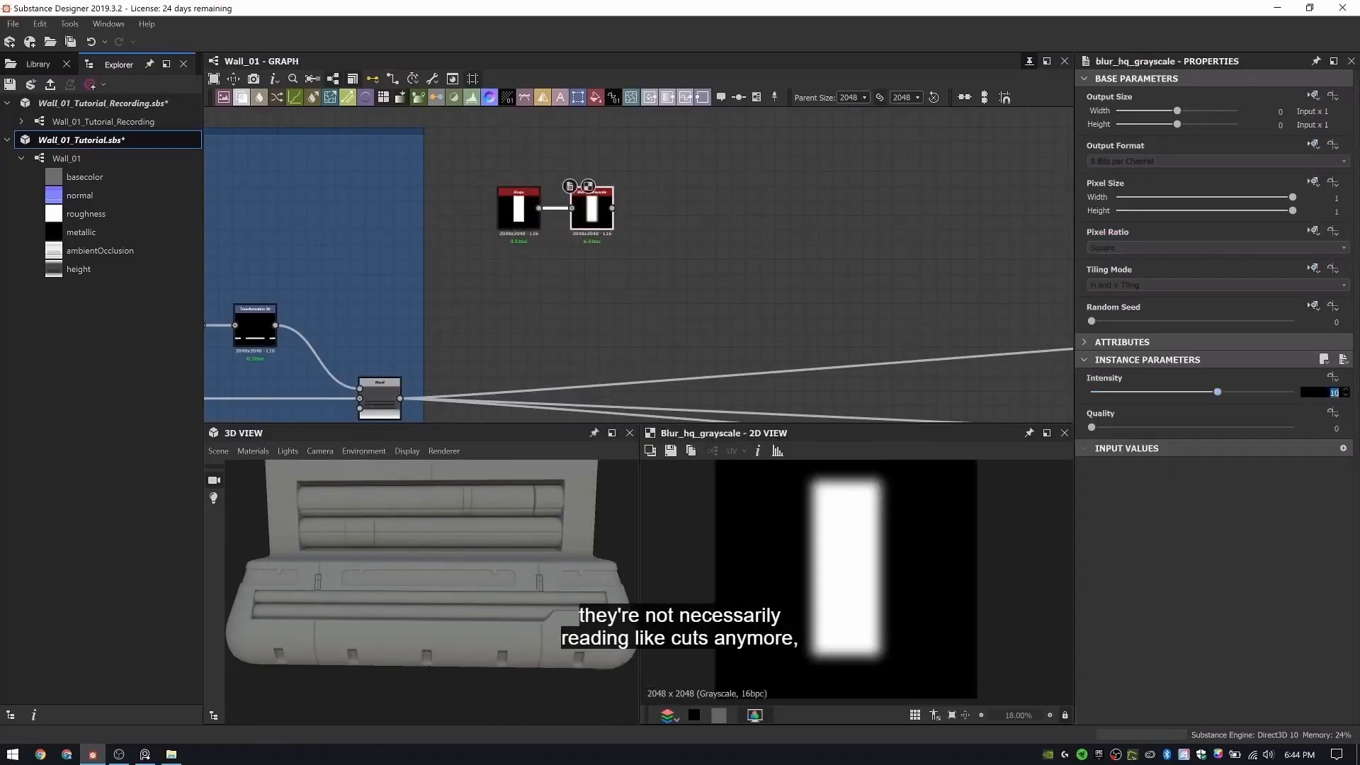
pyautogui.press('space')
pyautogui.write('levels')
pyautogui.press('Return')
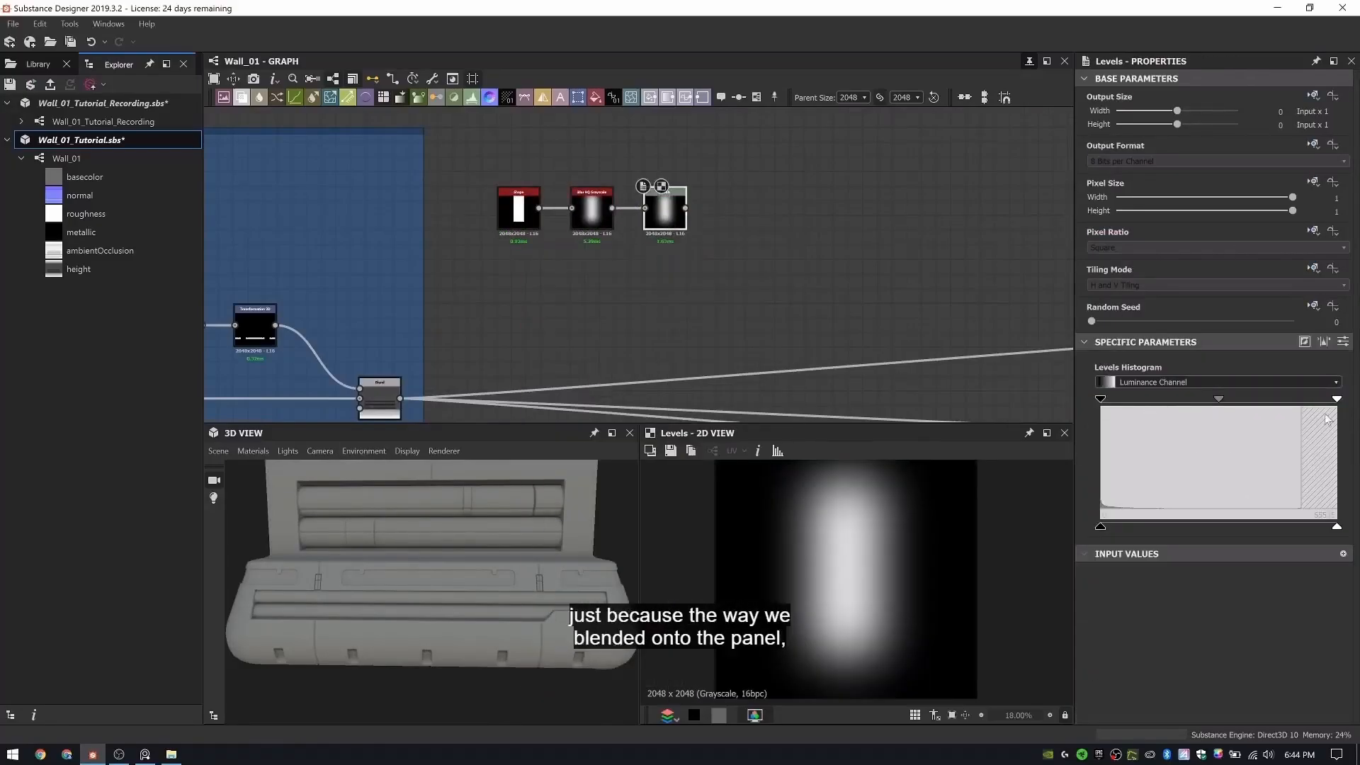
pyautogui.moveTo(1336, 398); pyautogui.dragTo(1266, 407)
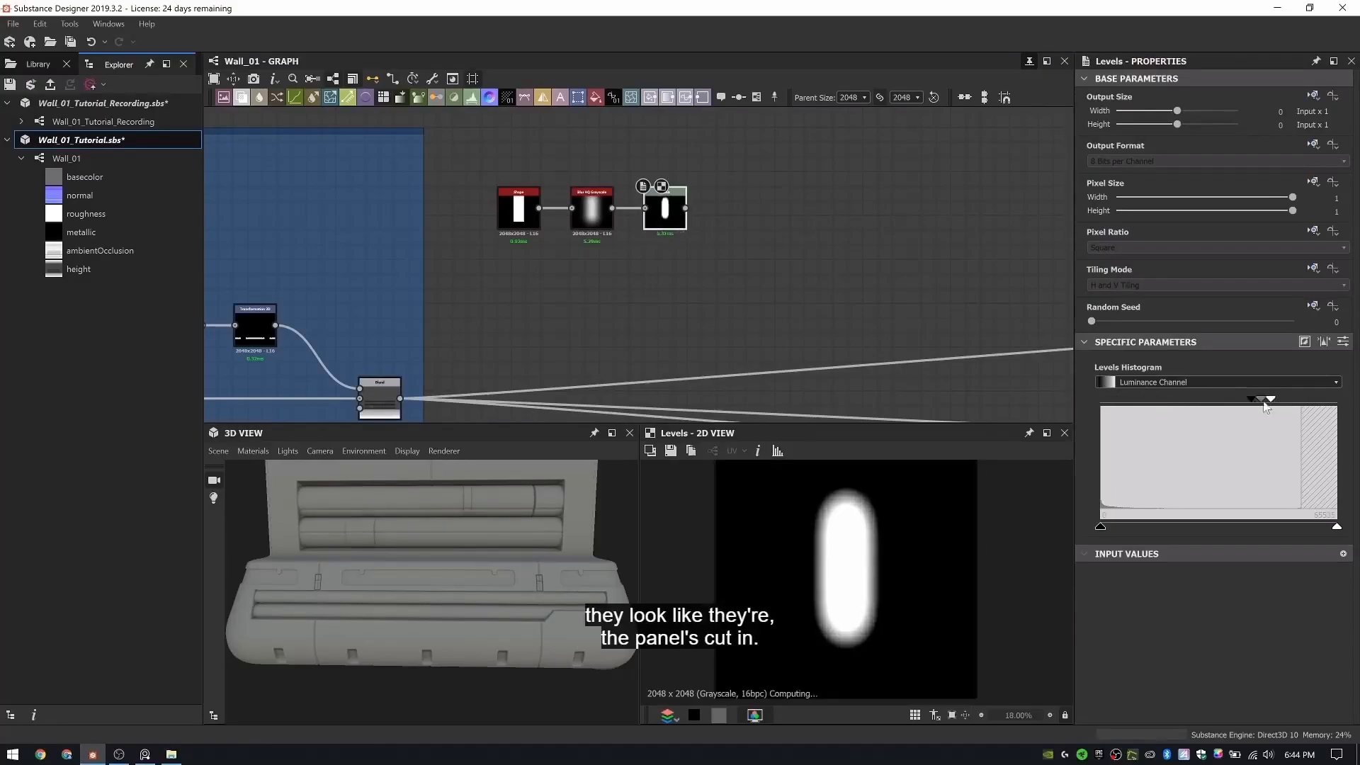
# - Append a Transformation 2D and a Mirror Grayscale node to the capsule's Levels node
pyautogui.scroll(-5, 836, 587)
pyautogui.scroll(6, 661, 225)
pyautogui.press('space')
pyautogui.write('trans')
pyautogui.press('Return')
pyautogui.moveTo(1038, 216); pyautogui.dragTo(800, 258, button='middle')
pyautogui.press('space')
pyautogui.write('m')
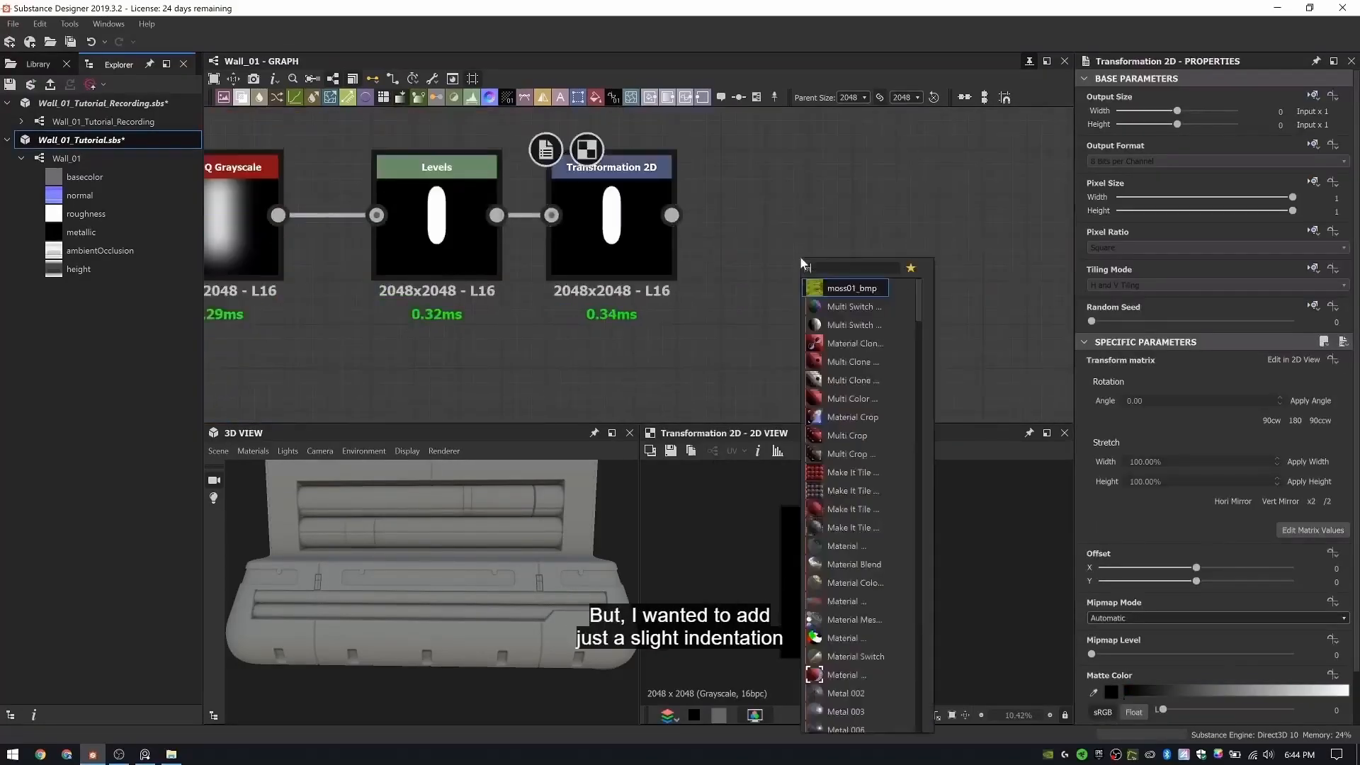
pyautogui.write('irror')
pyautogui.press('Return')
pyautogui.moveTo(671, 215); pyautogui.dragTo(813, 214)
# - Blend the mirrored capsule over the Bottom Panels height result in Subtract mode with 0.03 opacity
pyautogui.scroll(-6, 777, 275)
pyautogui.press('space')
pyautogui.write('blend')
pyautogui.press('Return')
pyautogui.moveTo(435, 332); pyautogui.dragTo(878, 277)
pyautogui.moveTo(794, 174); pyautogui.dragTo(866, 265)
pyautogui.click(1149, 411)
pyautogui.click(1146, 444)
pyautogui.click(1337, 375)
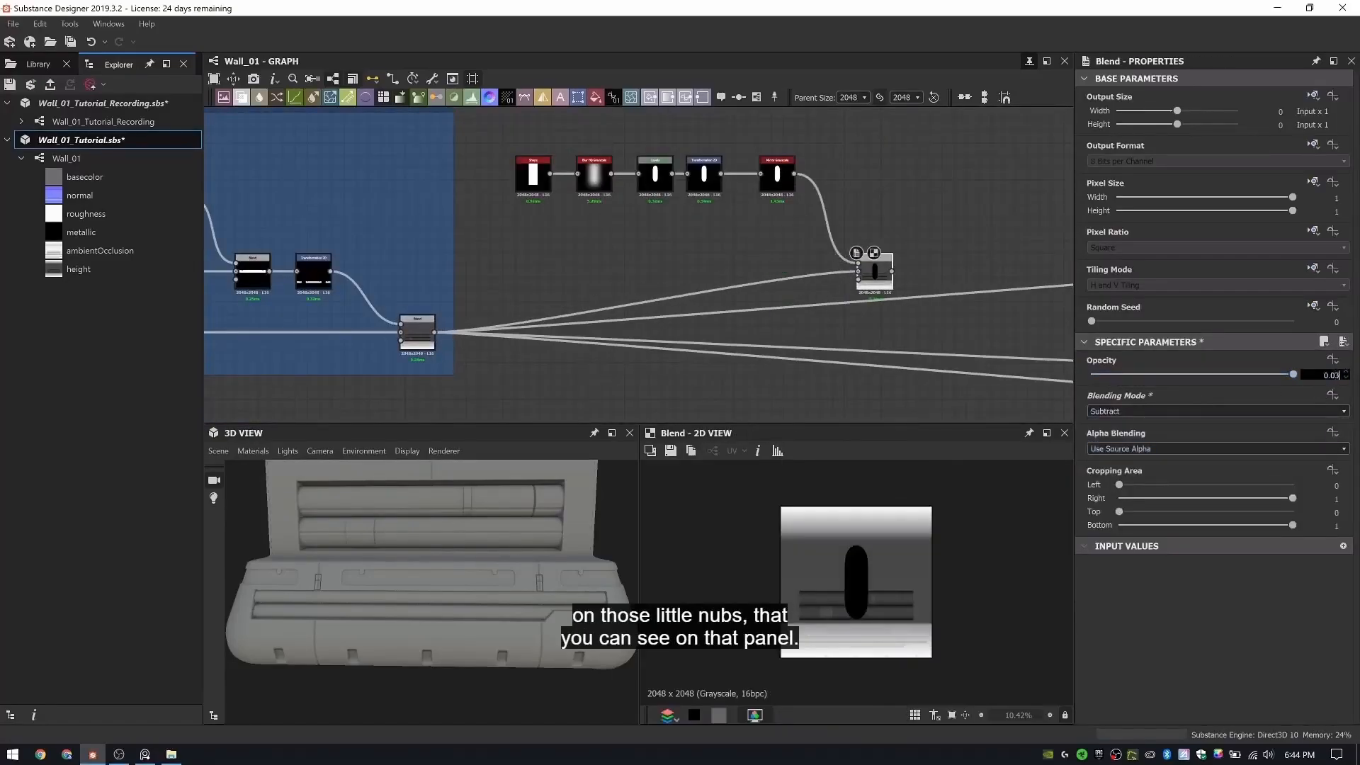
pyautogui.press('Return')
# - Scale down the capsule in its Transformation 2D and move it toward the lower left of the height map
pyautogui.click(704, 175)
pyautogui.scroll(3, 861, 608)
pyautogui.moveTo(878, 587); pyautogui.dragTo(794, 658)
pyautogui.moveTo(794, 659); pyautogui.dragTo(813, 595, button='middle')
pyautogui.scroll(-1, 814, 596)
pyautogui.moveTo(894, 535); pyautogui.dragTo(843, 576)
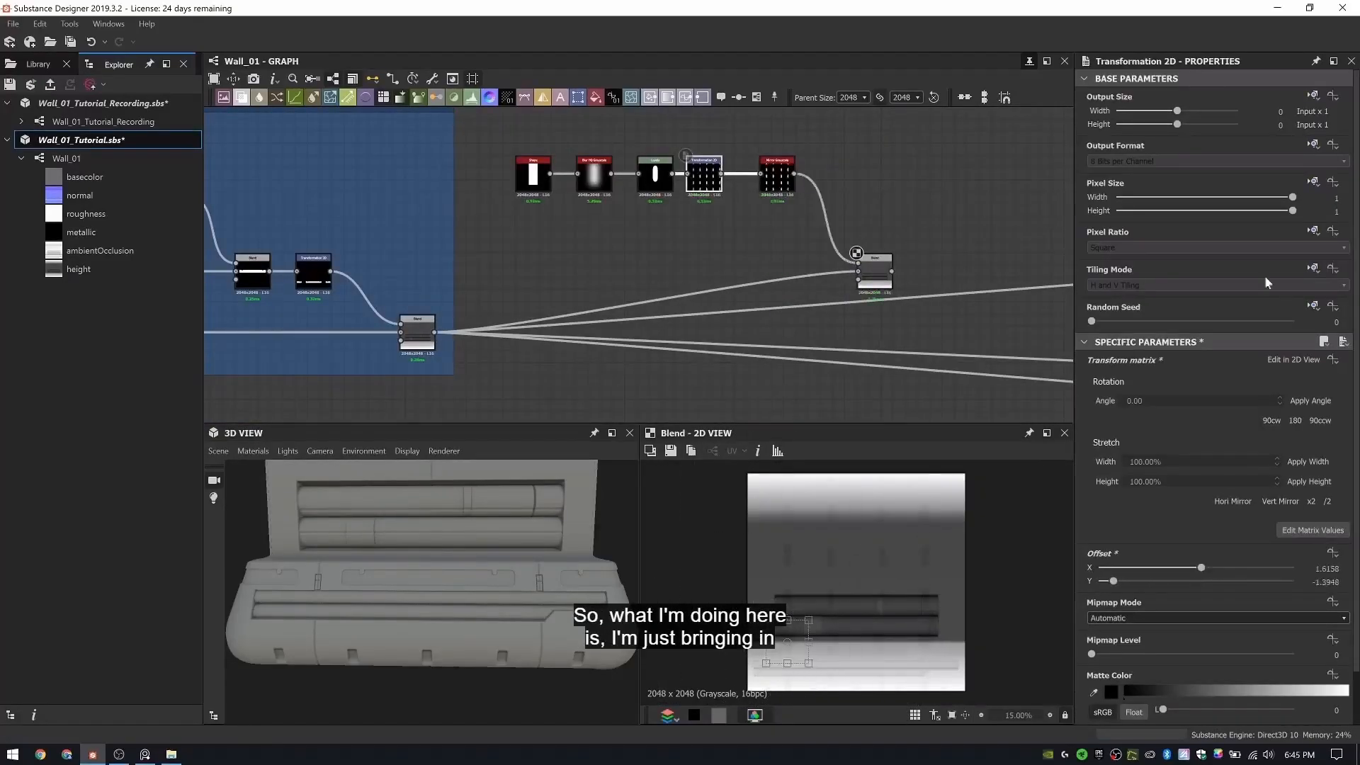
# - Try Horizontal Tiling on the capsule's Transformation 2D, then set its tiling mode to No Tiling
pyautogui.click(1313, 268)
pyautogui.click(1139, 310)
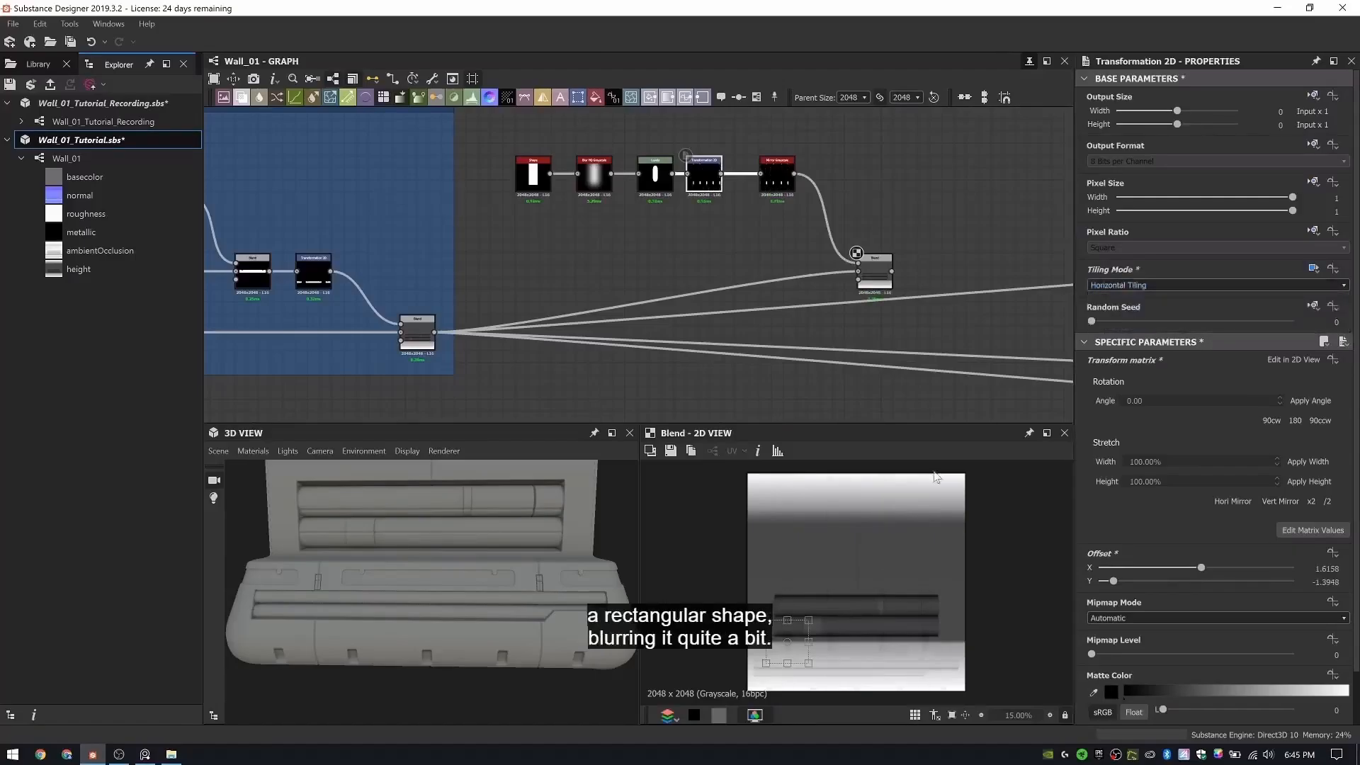
pyautogui.scroll(3, 788, 624)
pyautogui.scroll(5, 763, 188)
pyautogui.click(1217, 285)
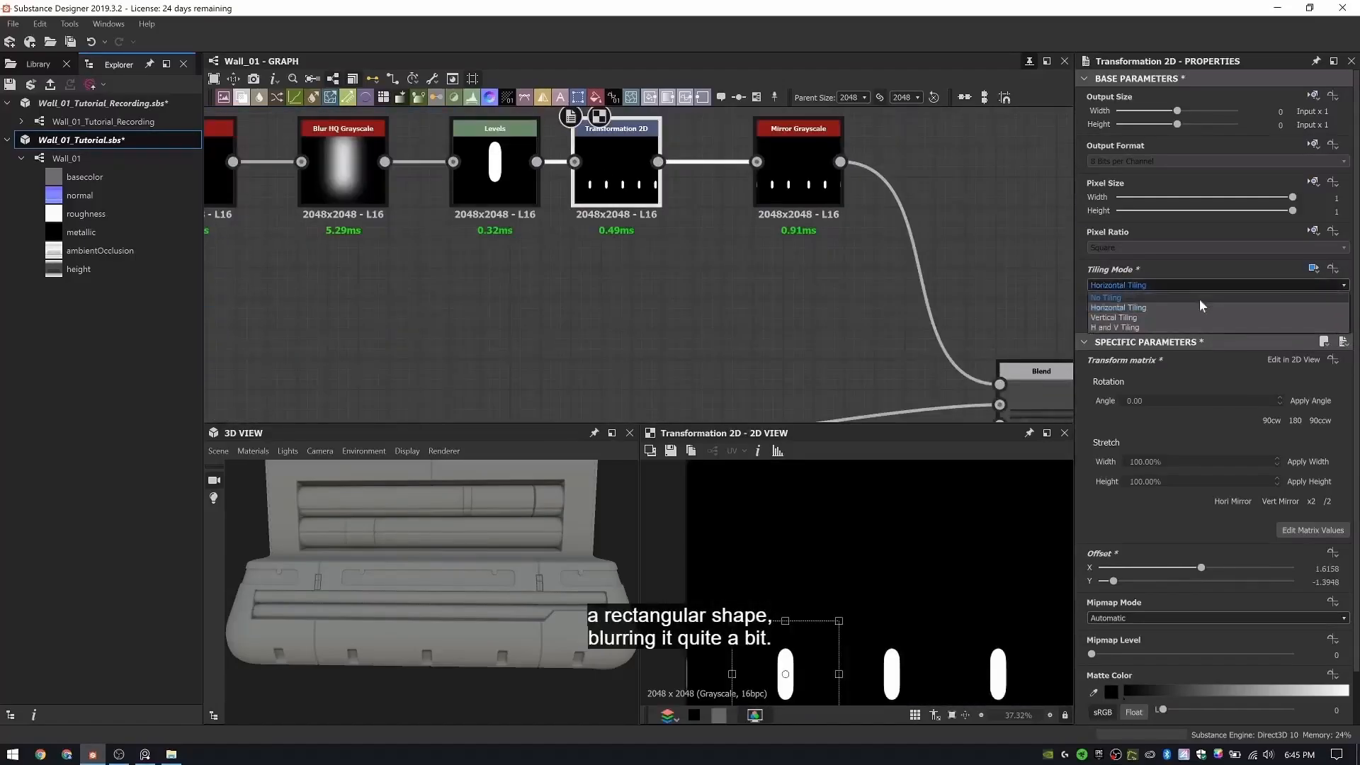
pyautogui.doubleClick(795, 152)
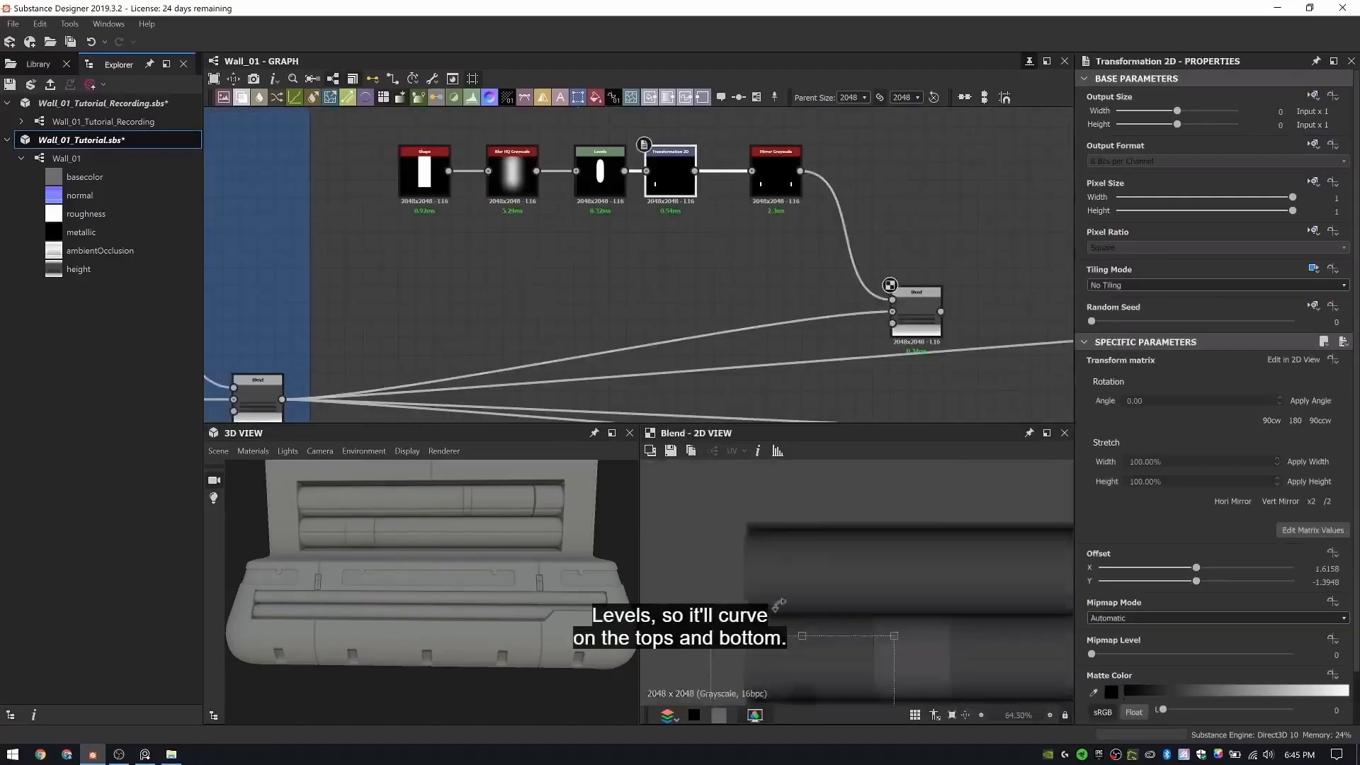
# - Shrink the capsule further and place it near the panel indentation's left end, at an offset of X 3.1004 and Y -6.4859
pyautogui.scroll(-1, 780, 605)
pyautogui.moveTo(876, 637); pyautogui.dragTo(885, 474, button='middle')
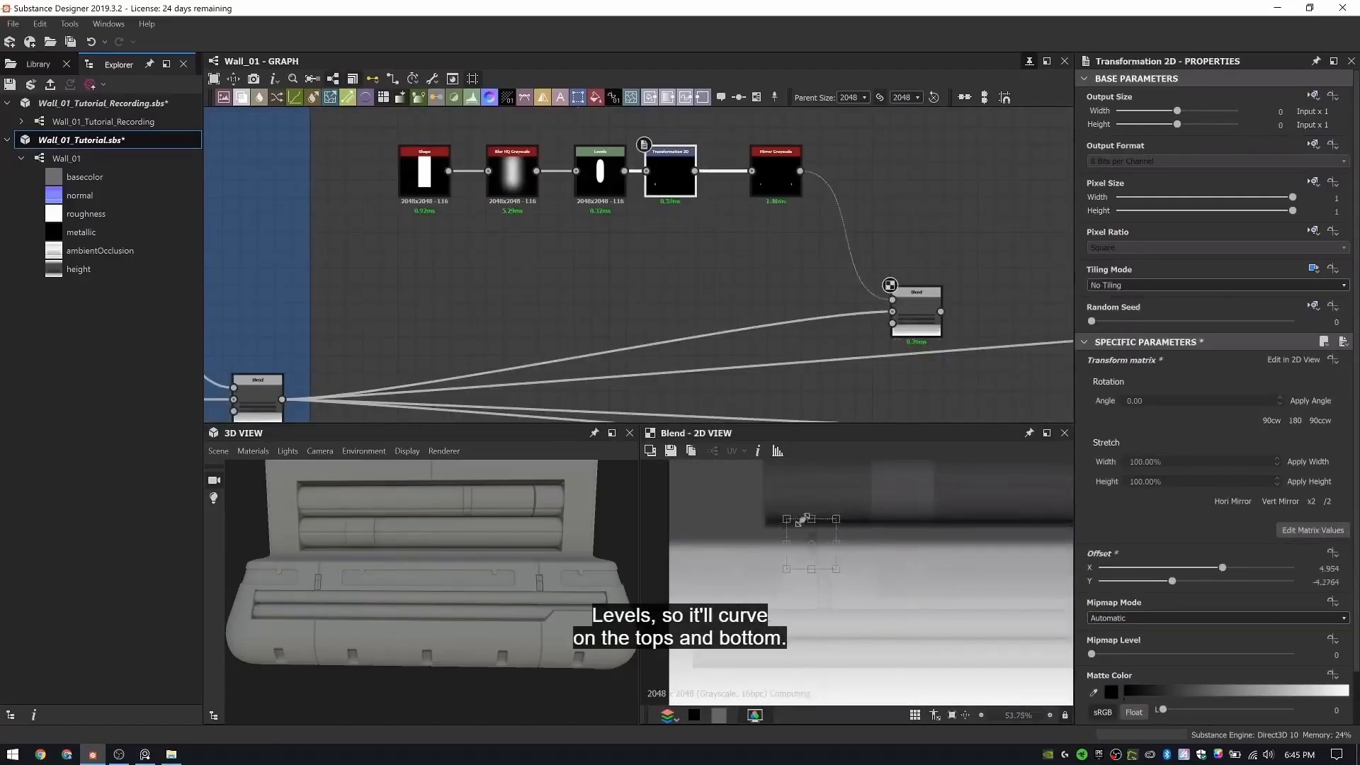
pyautogui.moveTo(803, 520); pyautogui.dragTo(832, 452)
pyautogui.scroll(3, 825, 476)
pyautogui.scroll(3, 843, 509)
pyautogui.moveTo(837, 516); pyautogui.dragTo(839, 517)
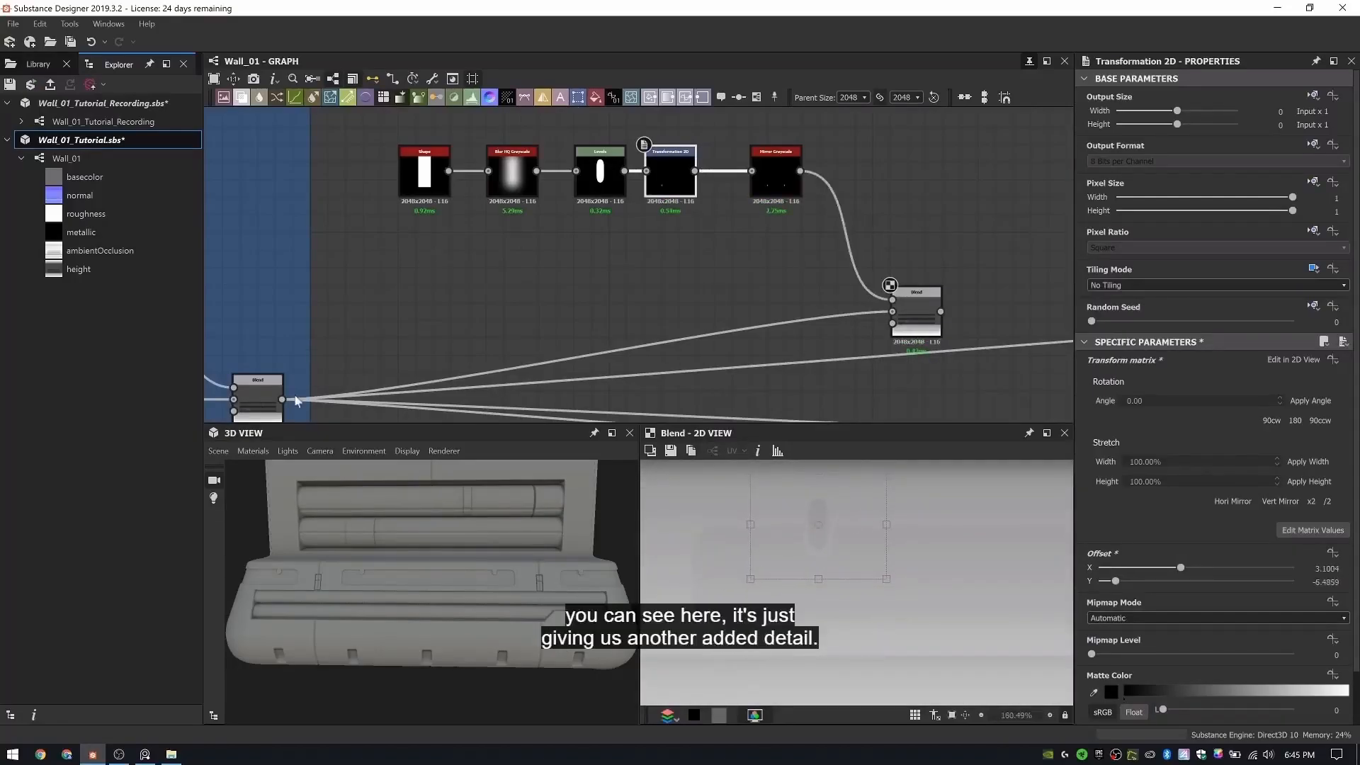
# - Reroute the output links to the new Subtract Blend, feed it the Bottom Panels result, and move it in line with the main chain
pyautogui.keyDown('shift'); pyautogui.moveTo(282, 399); pyautogui.dragTo(941, 311); pyautogui.keyUp('shift')
pyautogui.moveTo(282, 400); pyautogui.dragTo(892, 312)
pyautogui.keyDown('alt'); pyautogui.moveTo(519, 599); pyautogui.dragTo(674, 447, button='right'); pyautogui.keyUp('alt')
pyautogui.moveTo(916, 315); pyautogui.dragTo(908, 386)
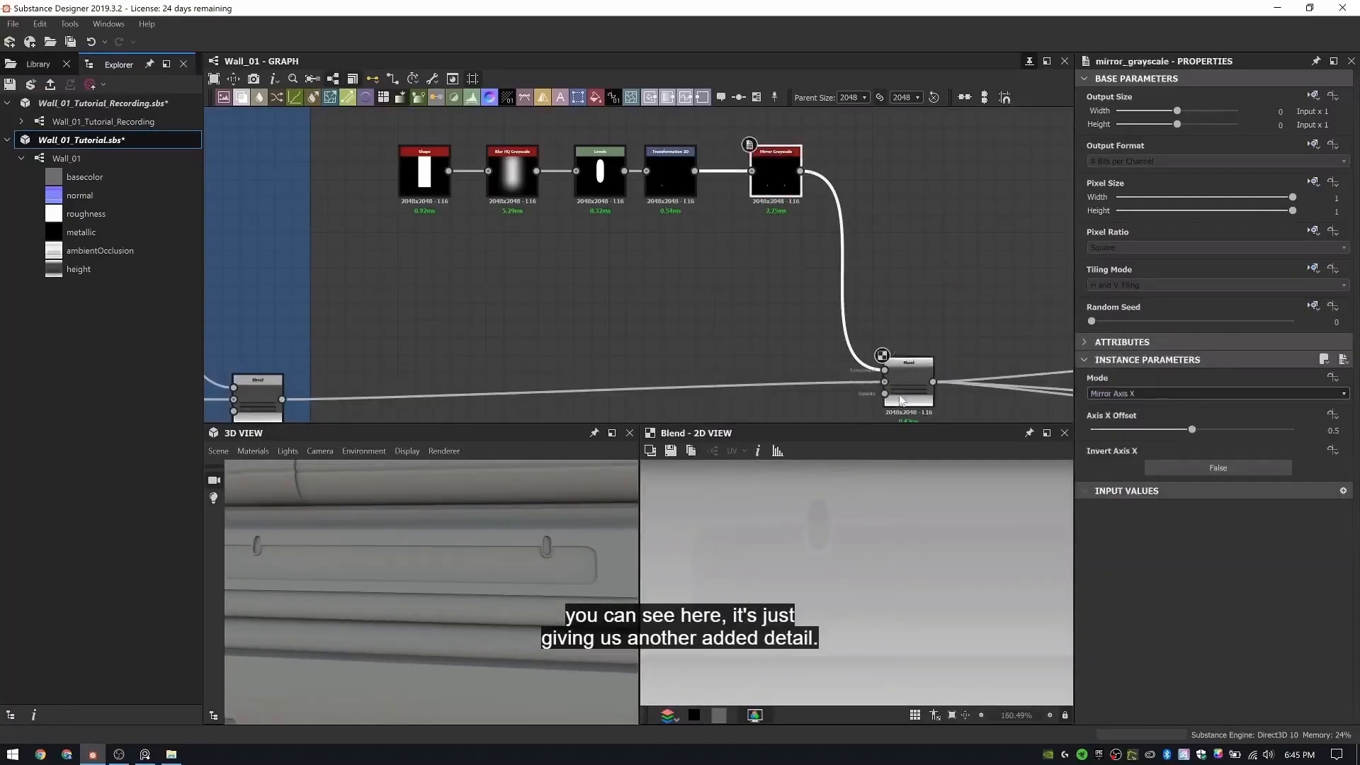
# - Tighten the input range in the capsule's Levels node to sharpen the indentation's edges
pyautogui.scroll(3, 643, 229)
pyautogui.click(609, 186)
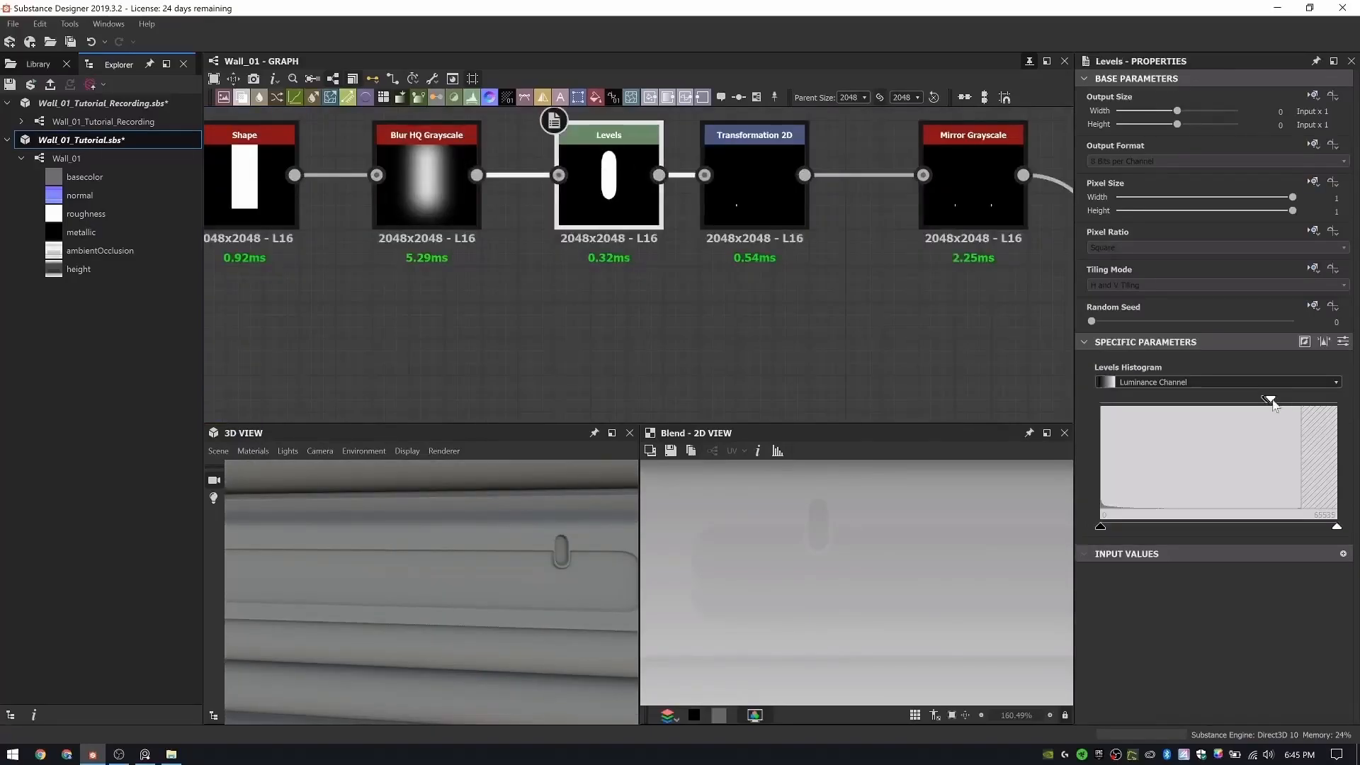
# - Examine the panel indents on the 3D wall from several distances with their Blend node's settings open
pyautogui.scroll(-3, 429, 568)
pyautogui.scroll(-3, 907, 216)
pyautogui.moveTo(901, 218); pyautogui.dragTo(488, 136, button='middle')
pyautogui.click(697, 365)
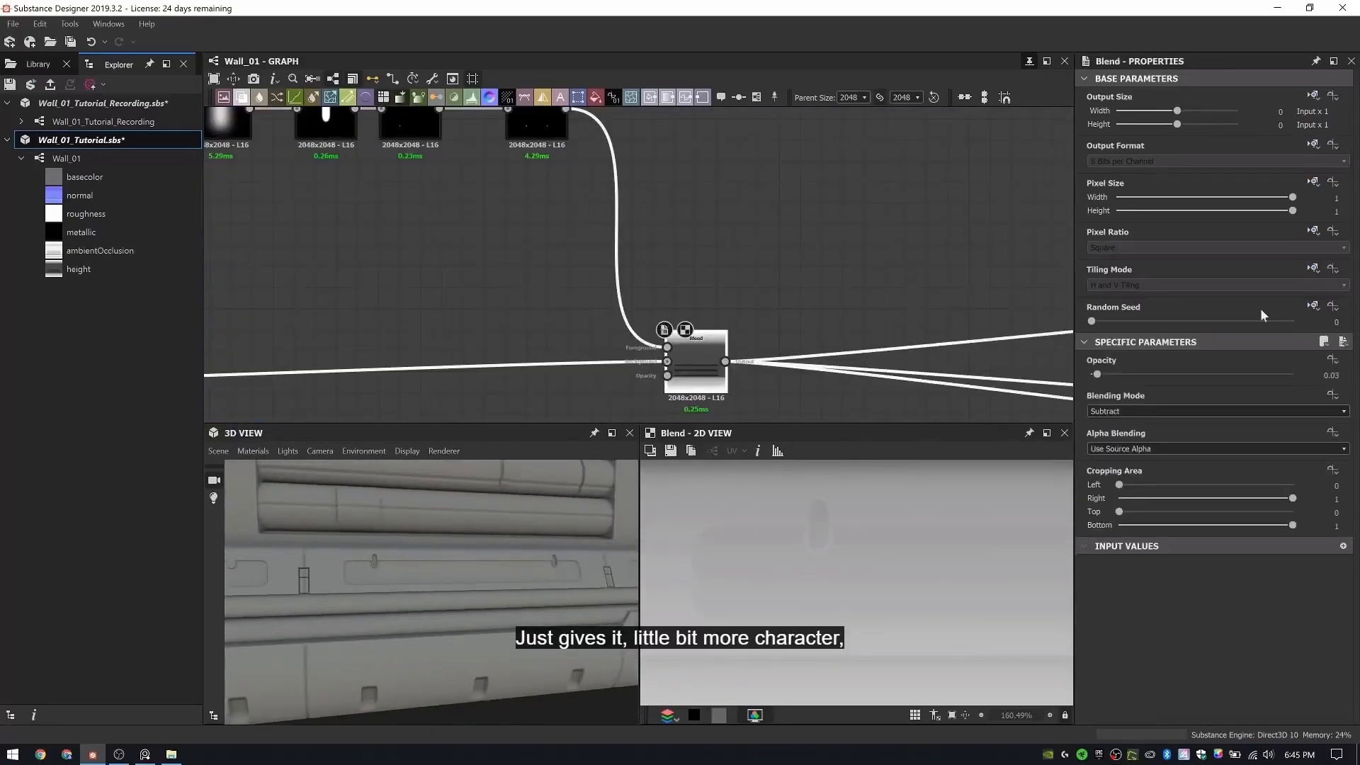
pyautogui.moveTo(386, 549); pyautogui.dragTo(334, 572)
pyautogui.scroll(-4, 397, 570)
pyautogui.scroll(6, 340, 572)
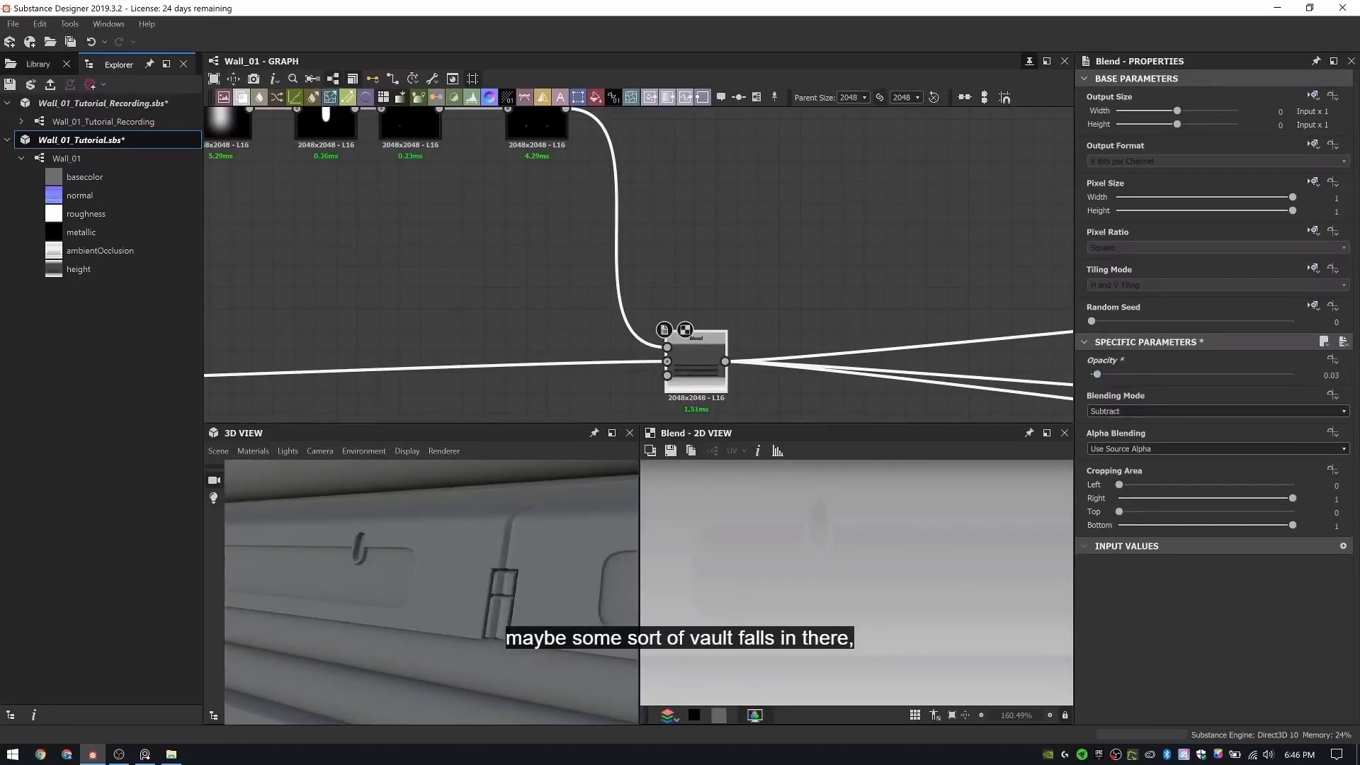
pyautogui.moveTo(438, 562); pyautogui.dragTo(492, 552)
pyautogui.scroll(-5, 491, 553)
# - Realign the indents' Blend node and shrink the indent slightly with Transformation 2D, at an offset of about 4.21, -8.82
pyautogui.moveTo(711, 383); pyautogui.dragTo(720, 394)
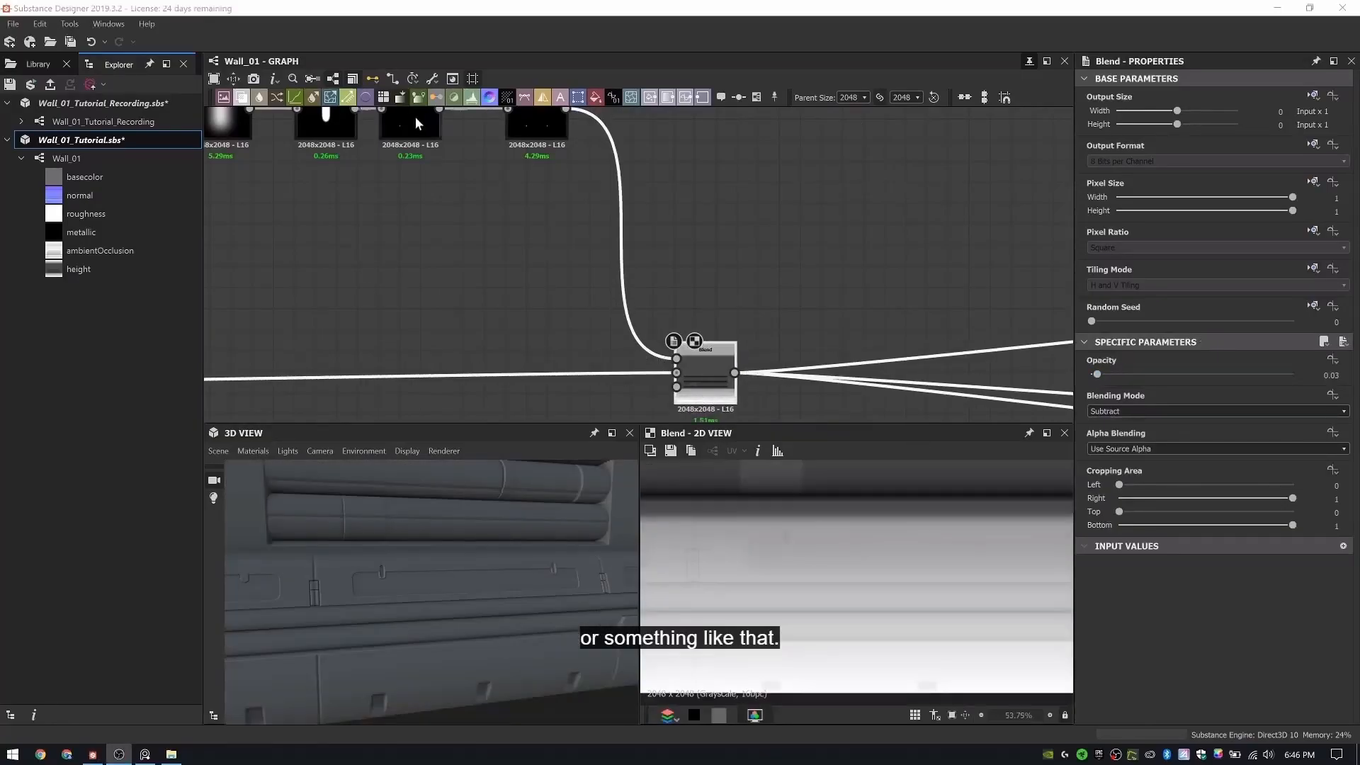
pyautogui.click(417, 124)
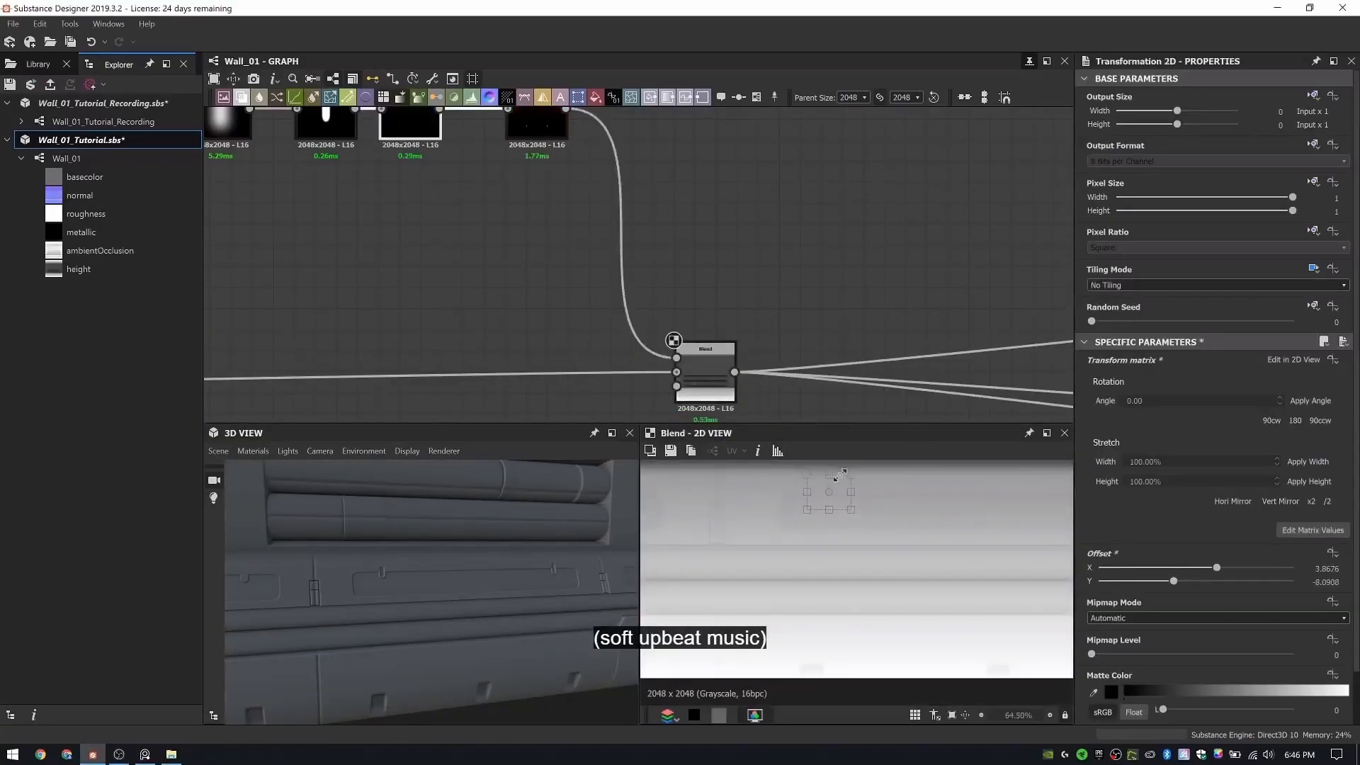
pyautogui.moveTo(840, 475); pyautogui.dragTo(836, 479)
pyautogui.scroll(8, 832, 485)
pyautogui.scroll(-5, 404, 604)
pyautogui.moveTo(404, 604); pyautogui.dragTo(283, 589)
pyautogui.scroll(-3, 822, 368)
pyautogui.moveTo(819, 376); pyautogui.dragTo(595, 318, button='middle')
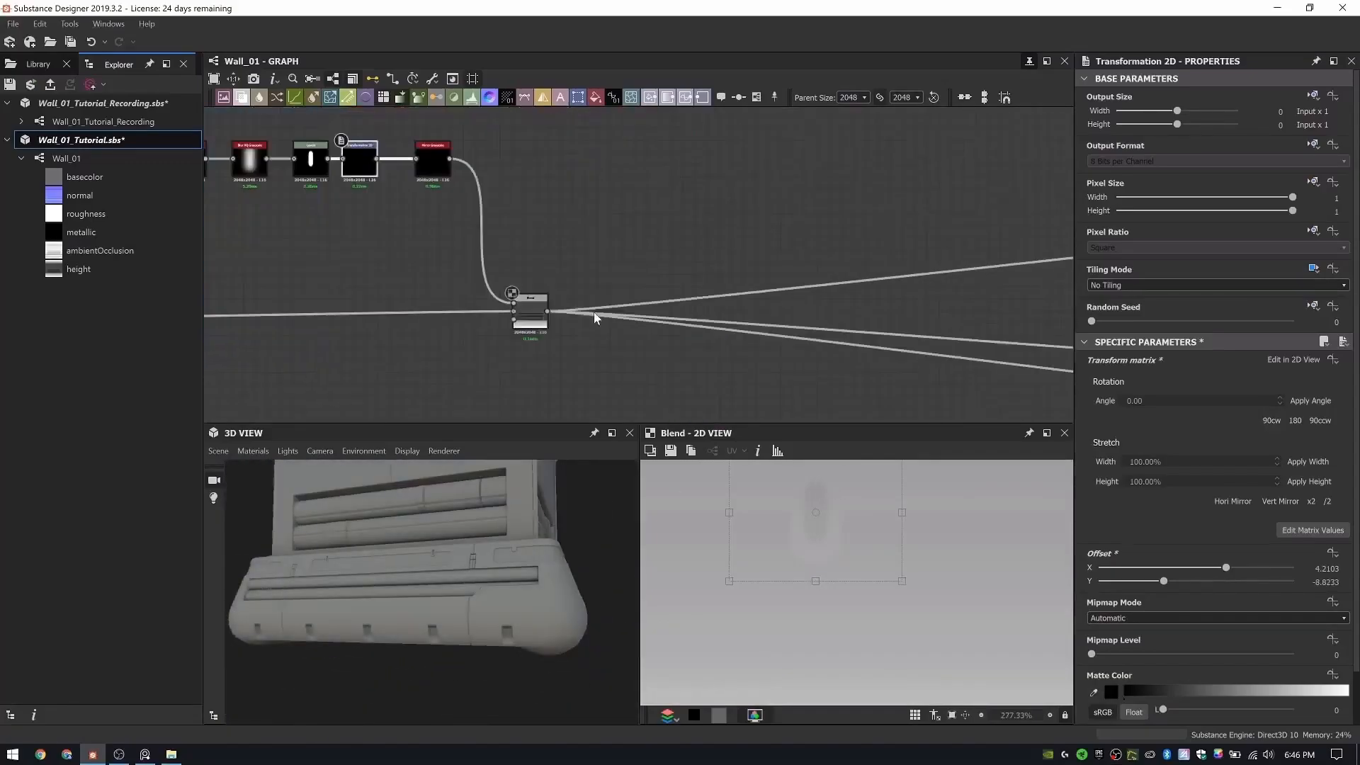
# - Frame the indent node chain together with its Blend node and title the frame "Panel Indents"
pyautogui.moveTo(532, 312); pyautogui.dragTo(532, 317)
pyautogui.scroll(-4, 538, 316)
pyautogui.moveTo(538, 316); pyautogui.dragTo(774, 268, button='middle')
pyautogui.moveTo(592, 173); pyautogui.dragTo(799, 296)
pyautogui.rightClick(812, 192)
pyautogui.click(884, 238)
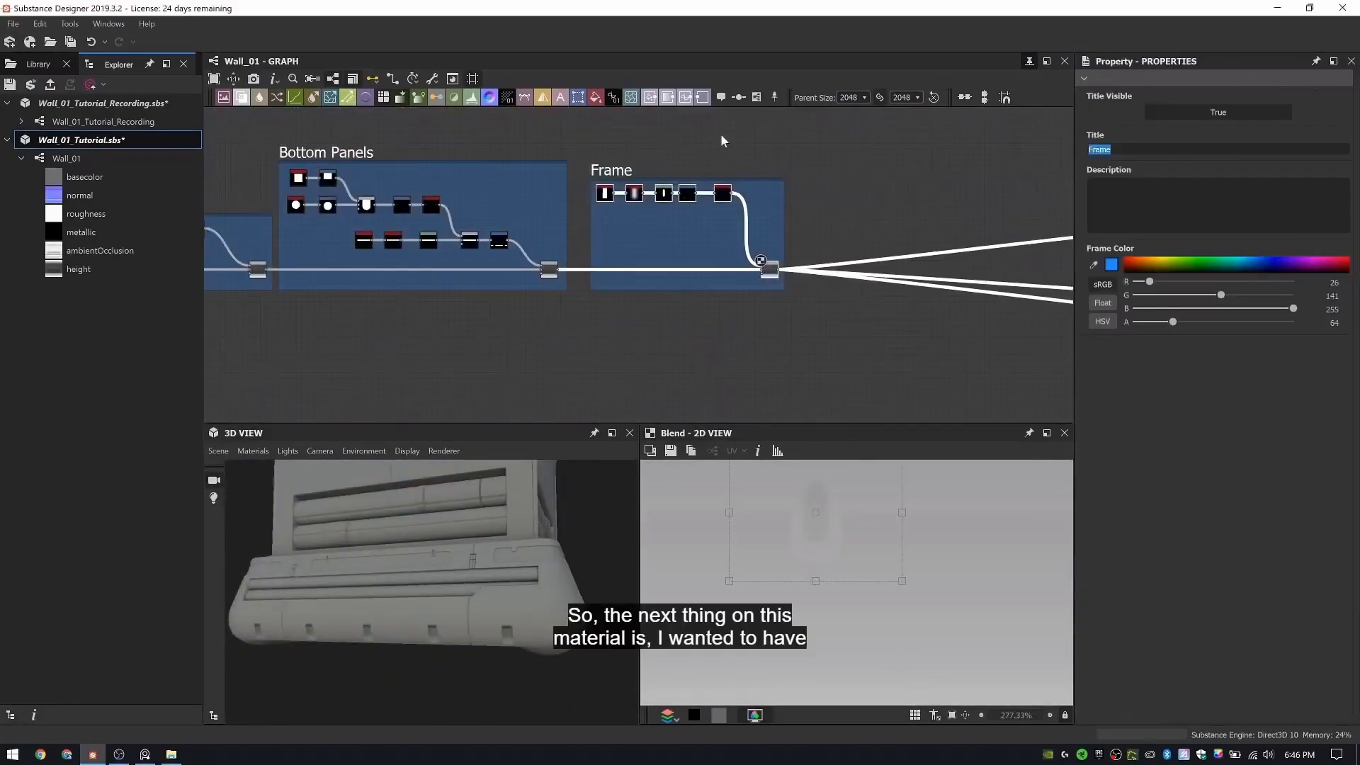
pyautogui.write('Panel Indents')
pyautogui.press('Return')
# - Add a Shape node to the graph just beyond the Panel Indents frame
pyautogui.moveTo(901, 146); pyautogui.dragTo(720, 147, button='middle')
pyautogui.click(720, 148)
pyautogui.press('space')
pyautogui.write('shape')
pyautogui.press('Return')
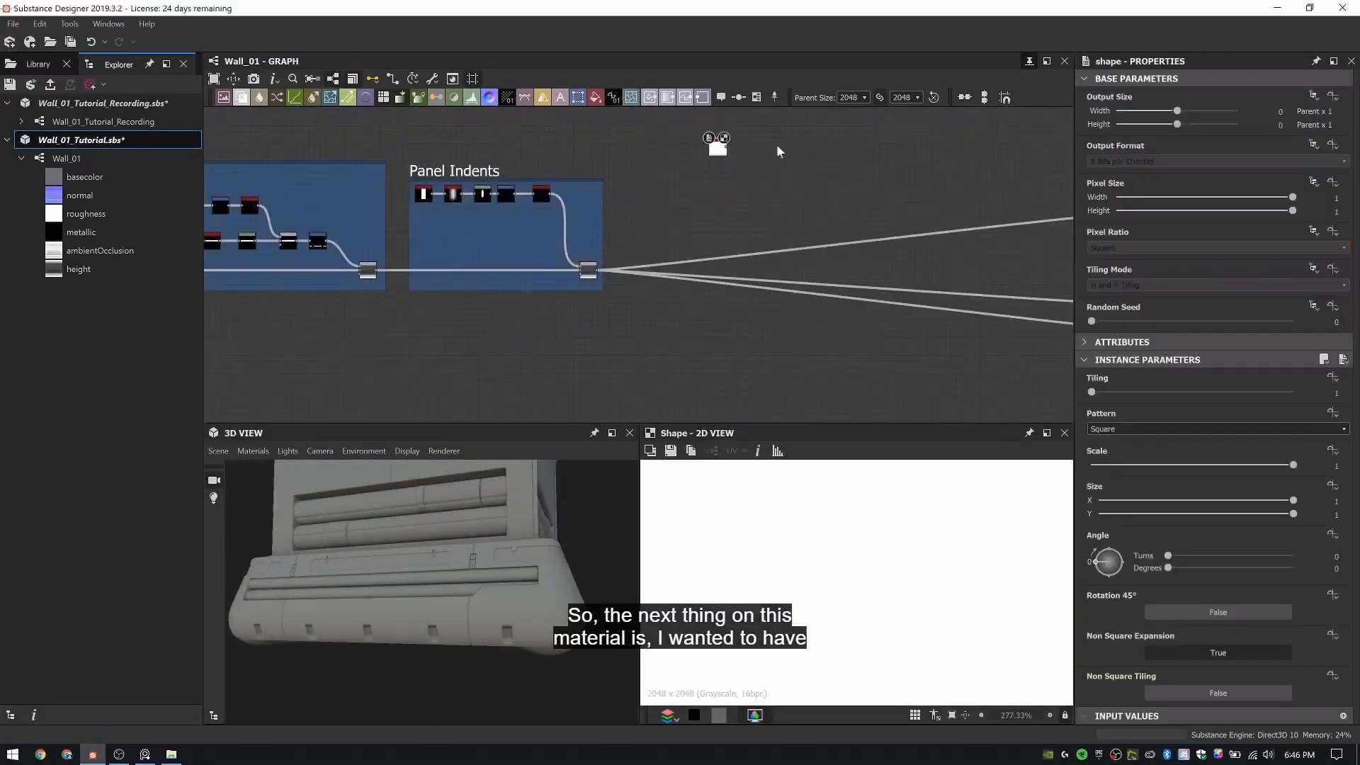
pyautogui.moveTo(718, 148); pyautogui.dragTo(647, 206)
# - Append a Transformation 2D node to the square shape and stretch it horizontally past the canvas sides
pyautogui.scroll(-8, 788, 562)
pyautogui.press('space')
pyautogui.click(695, 244)
pyautogui.scroll(-4, 836, 496)
pyautogui.moveTo(856, 519); pyautogui.dragTo(854, 504)
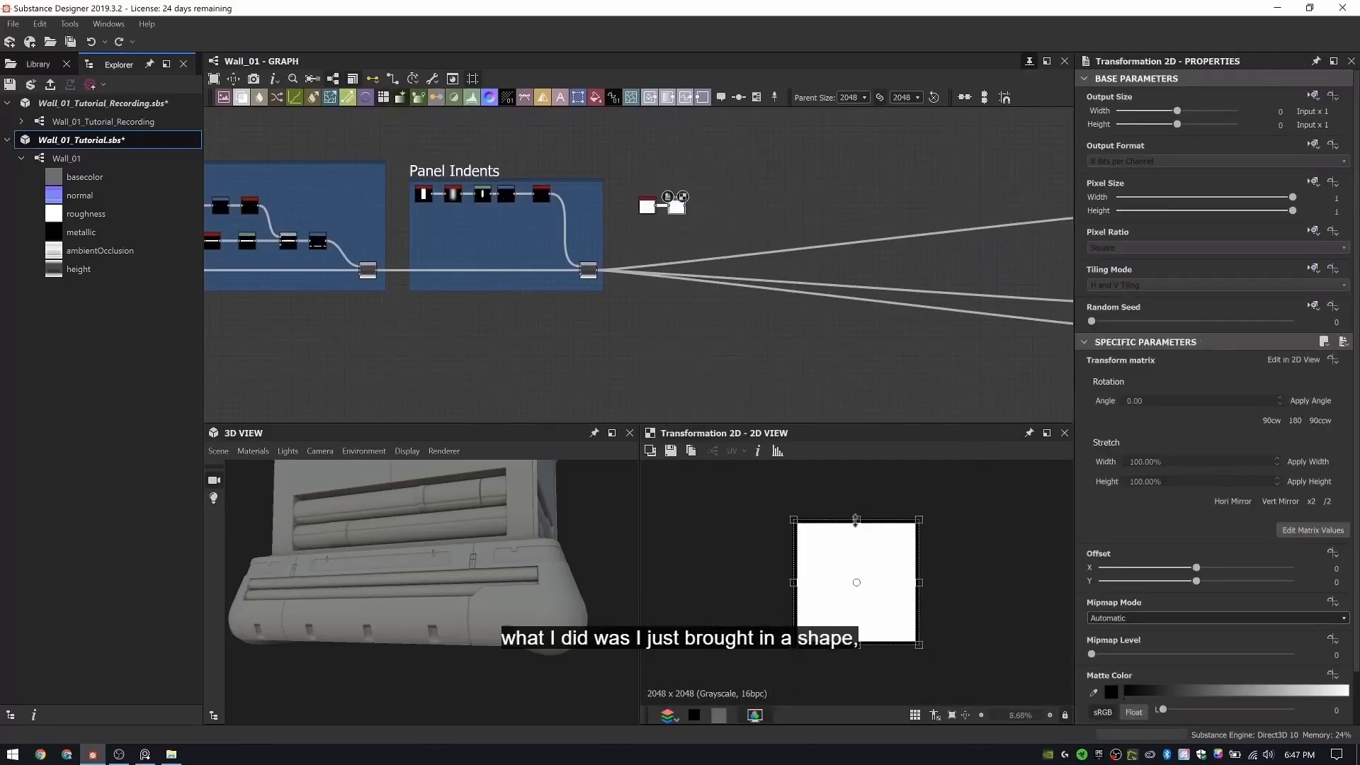
# - Append a Bevel node after the Transformation 2D node with Distance 0.23
pyautogui.scroll(5, 662, 205)
pyautogui.press('space')
pyautogui.write('bevel')
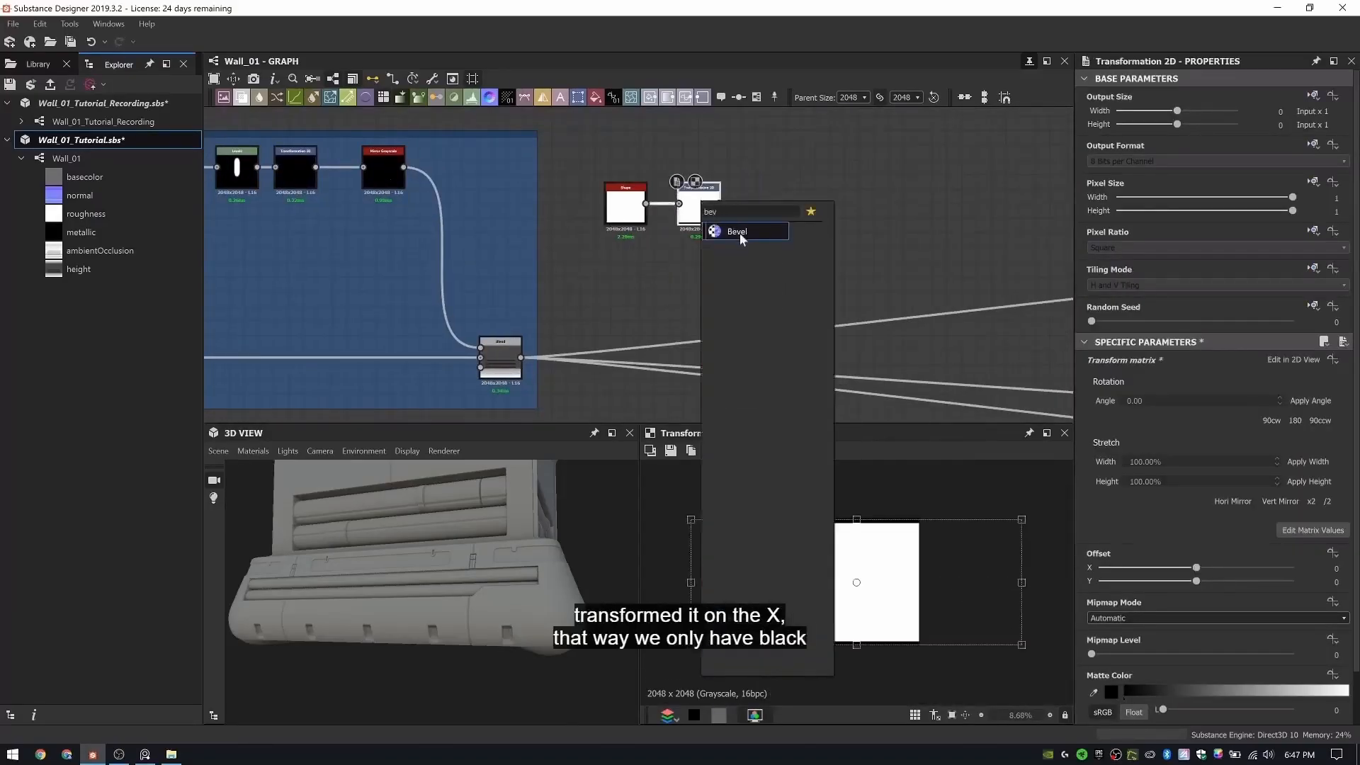
pyautogui.click(740, 232)
pyautogui.press('Return')
# - Add a Levels node, feed it the Bevel's height output and line it up with the chain
pyautogui.press('space')
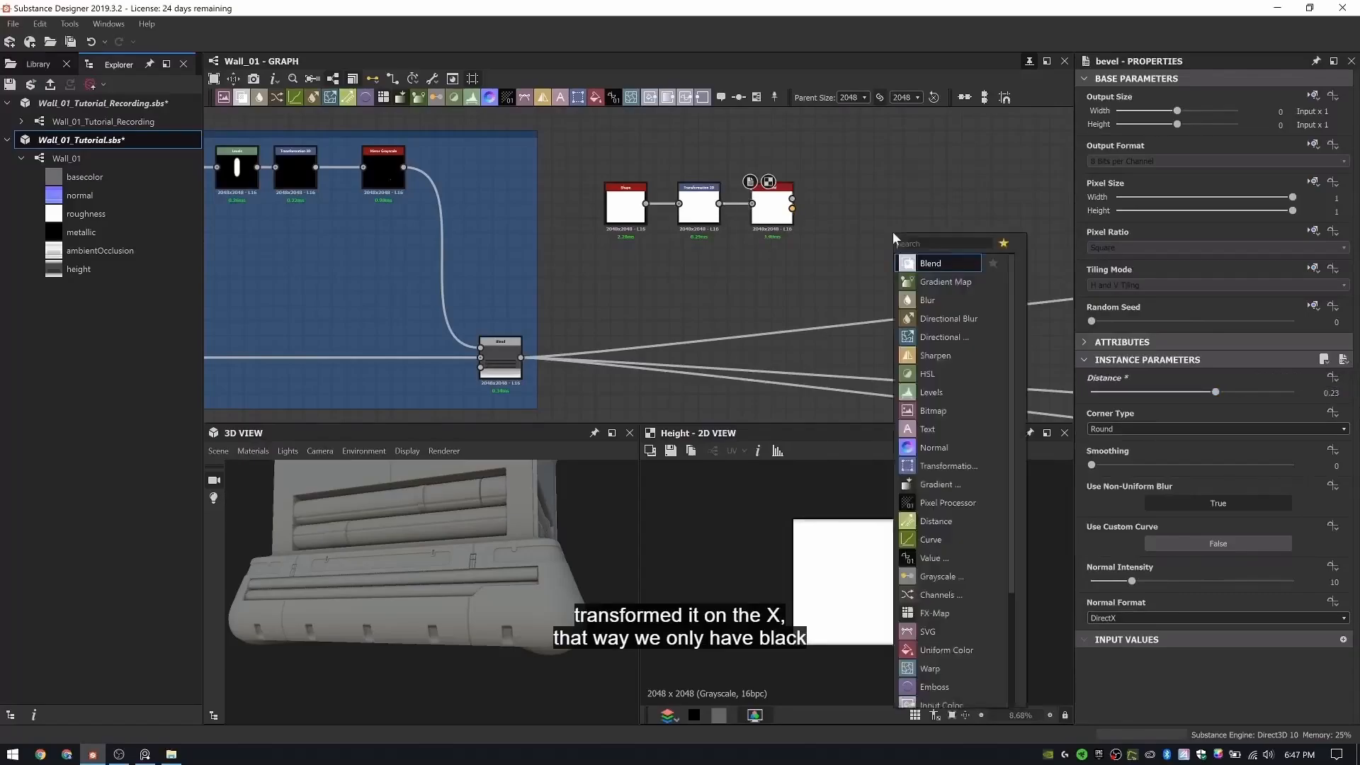
pyautogui.write('l')
pyautogui.click(924, 259)
pyautogui.moveTo(792, 199); pyautogui.dragTo(875, 224)
pyautogui.moveTo(903, 231); pyautogui.dragTo(866, 211)
# - Blend the levelled bevel over the wall height with a Blend node set to Min (Darken) at 0.16 opacity
pyautogui.press('space')
pyautogui.write('b')
pyautogui.click(962, 296)
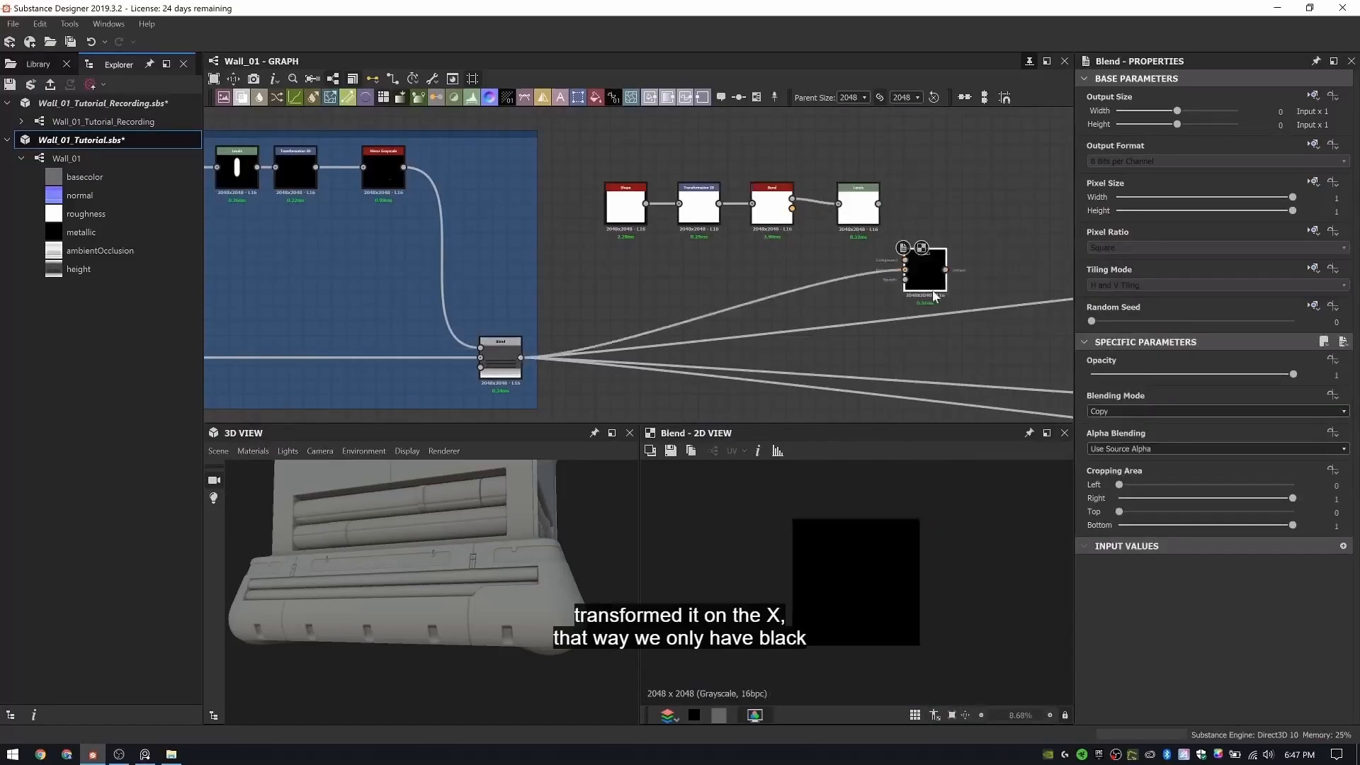
pyautogui.click(1217, 411)
pyautogui.click(1134, 489)
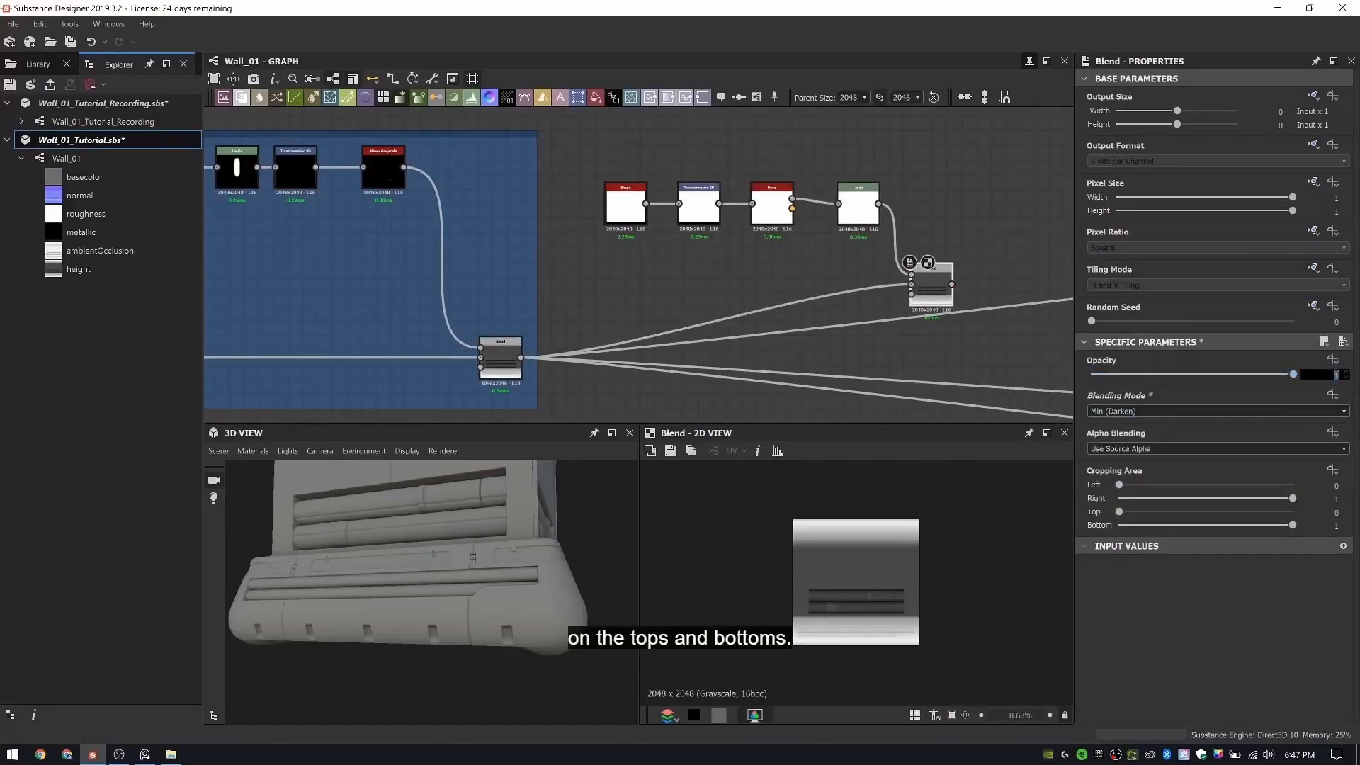
pyautogui.write('.16')
pyautogui.press('Return')
# - Move the previous Blend's outgoing connections to the new Blend and arrange the bevel nodes beside it
pyautogui.scroll(9, 822, 577)
pyautogui.moveTo(810, 543); pyautogui.dragTo(843, 191, button='middle')
pyautogui.keyDown('shift'); pyautogui.moveTo(522, 358); pyautogui.dragTo(952, 285); pyautogui.keyUp('shift')
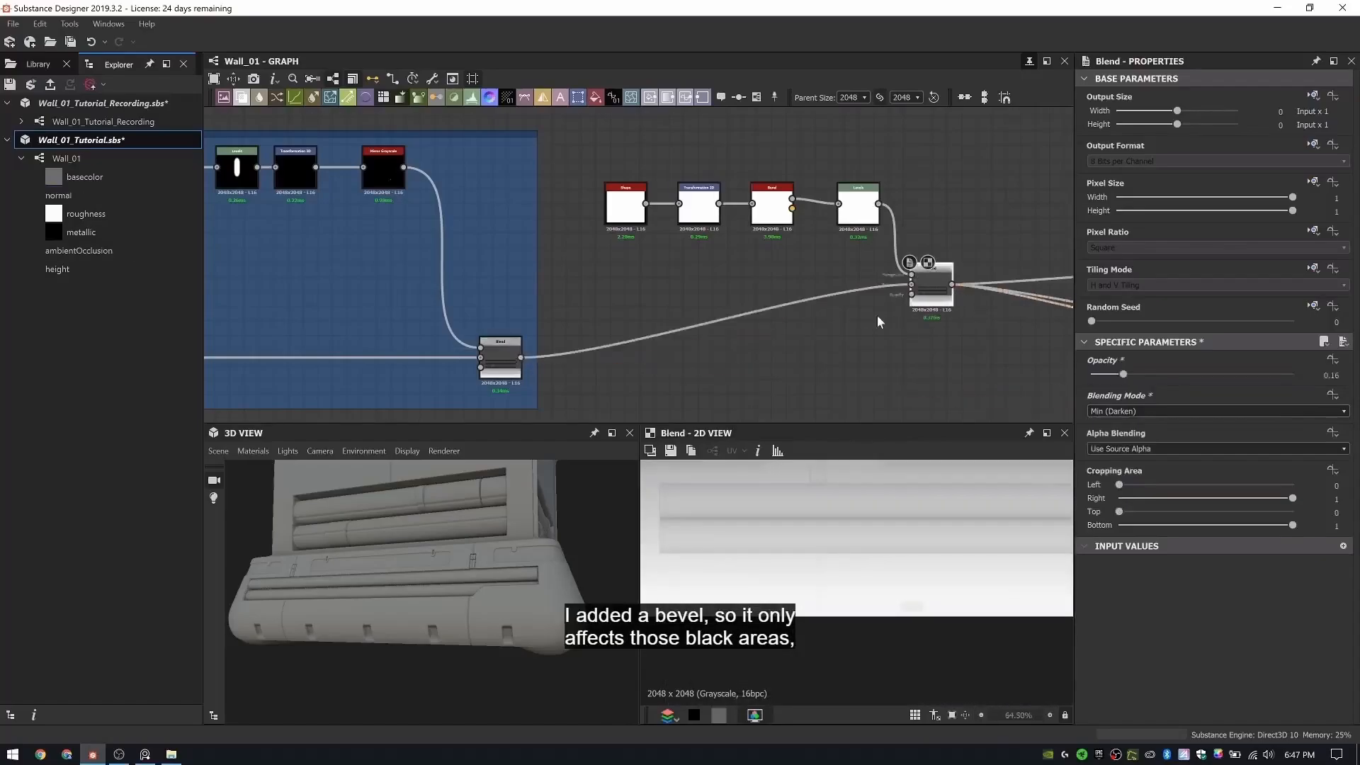
pyautogui.moveTo(453, 525); pyautogui.dragTo(398, 623, button='middle')
pyautogui.moveTo(936, 284); pyautogui.dragTo(959, 357)
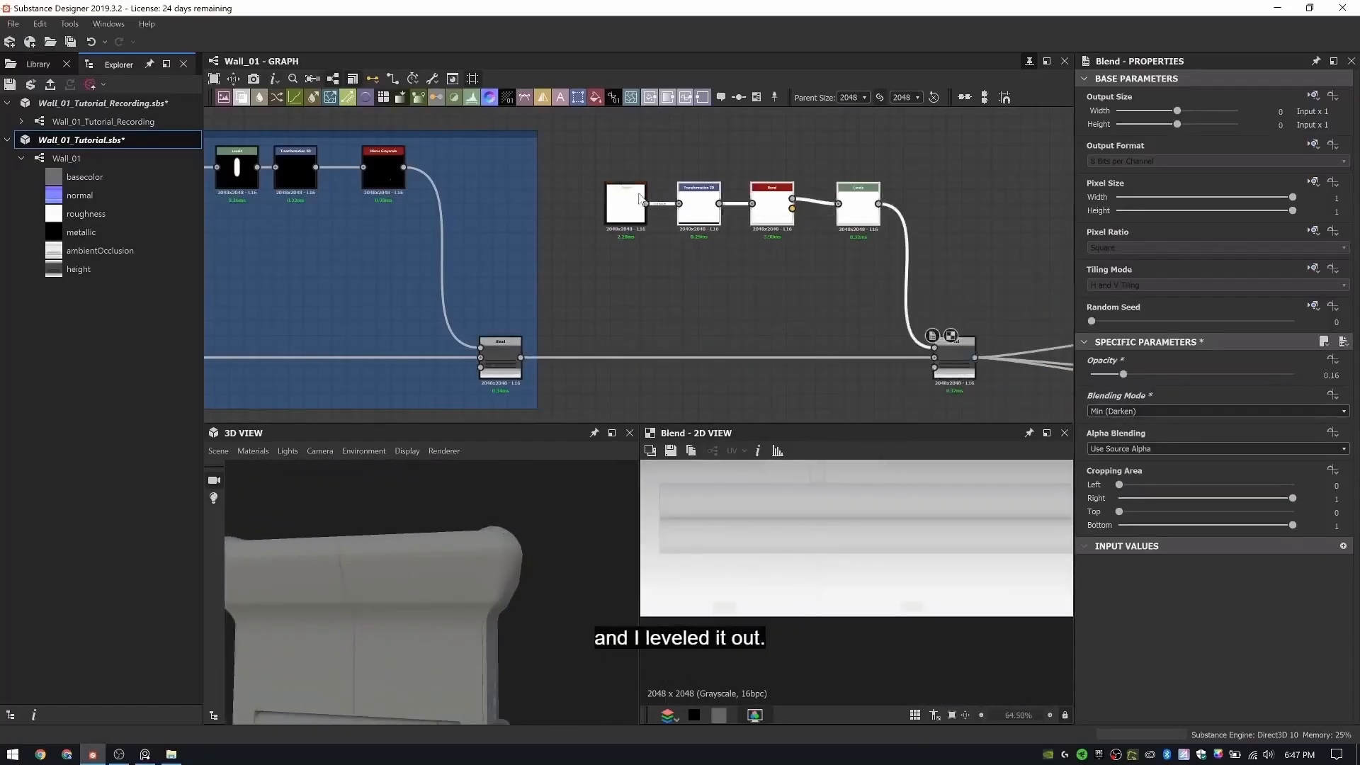
pyautogui.moveTo(640, 194); pyautogui.dragTo(632, 304)
# - Try a lower black input level on the bevel's Levels node
pyautogui.moveTo(815, 333); pyautogui.dragTo(810, 245, button='middle')
pyautogui.doubleClick(844, 226)
pyautogui.doubleClick(950, 271)
pyautogui.click(844, 225)
pyautogui.scroll(5, 879, 278)
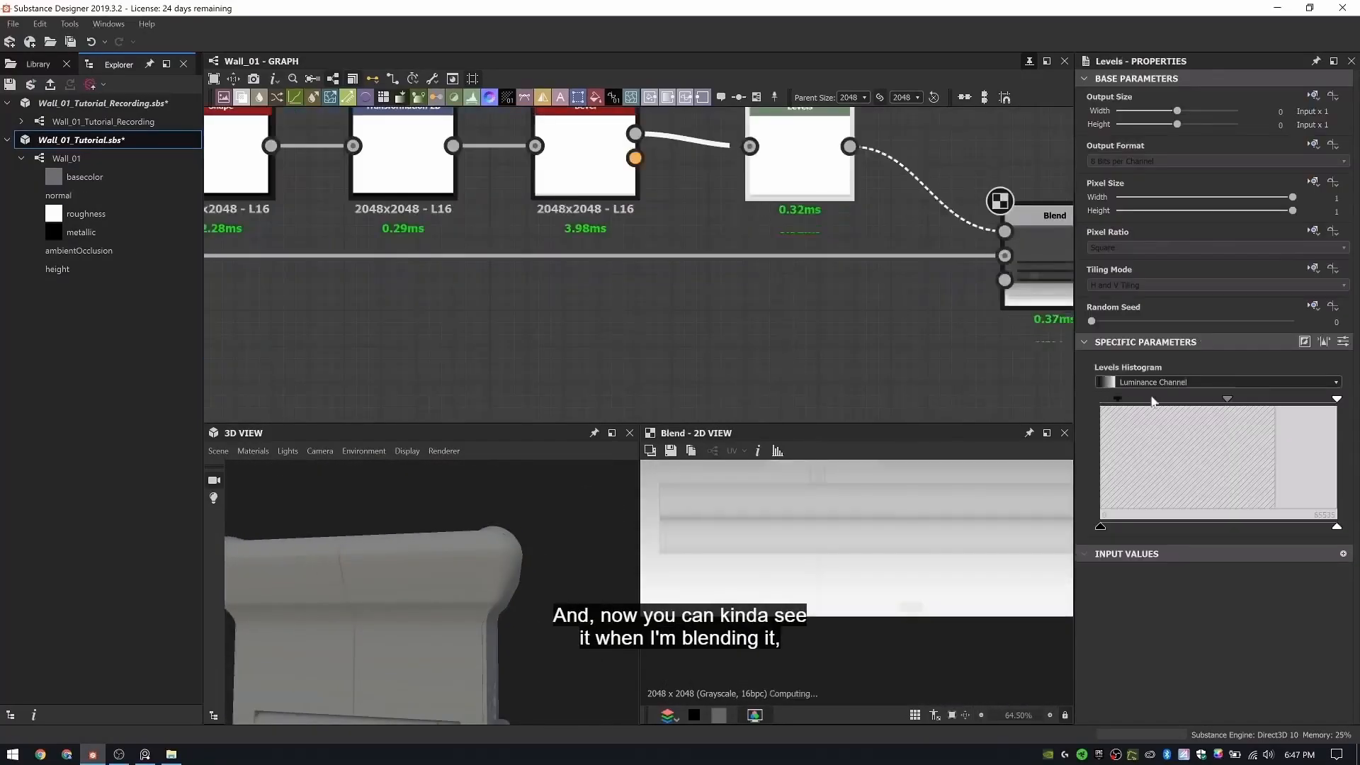
pyautogui.hotkey('ctrl', 'z')
# - Examine the top and bottom bevel on the whole 3D model and in the Levels and Blend outputs
pyautogui.scroll(-3, 453, 567)
pyautogui.moveTo(489, 665); pyautogui.dragTo(500, 559, button='middle')
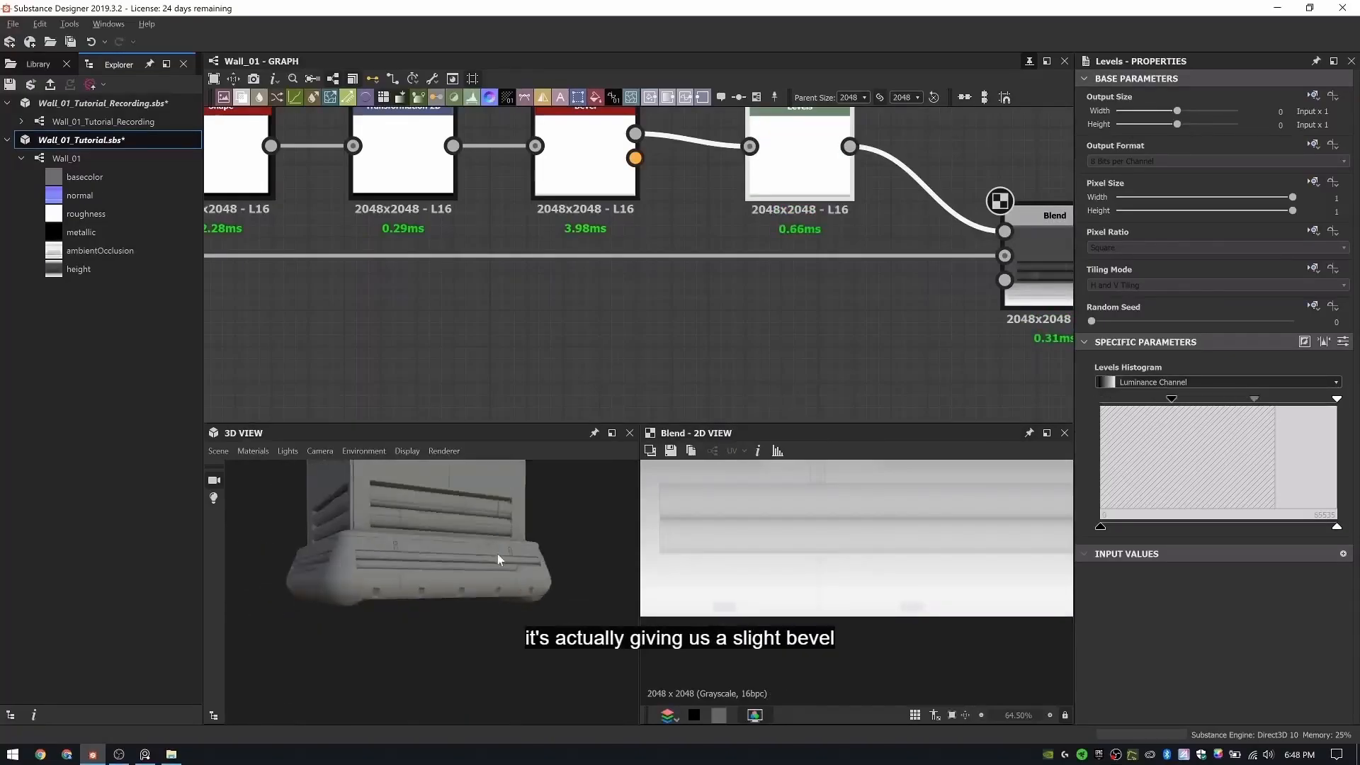
pyautogui.moveTo(501, 559); pyautogui.dragTo(258, 559)
pyautogui.scroll(-2, 355, 538)
pyautogui.moveTo(361, 528); pyautogui.dragTo(364, 580, button='middle')
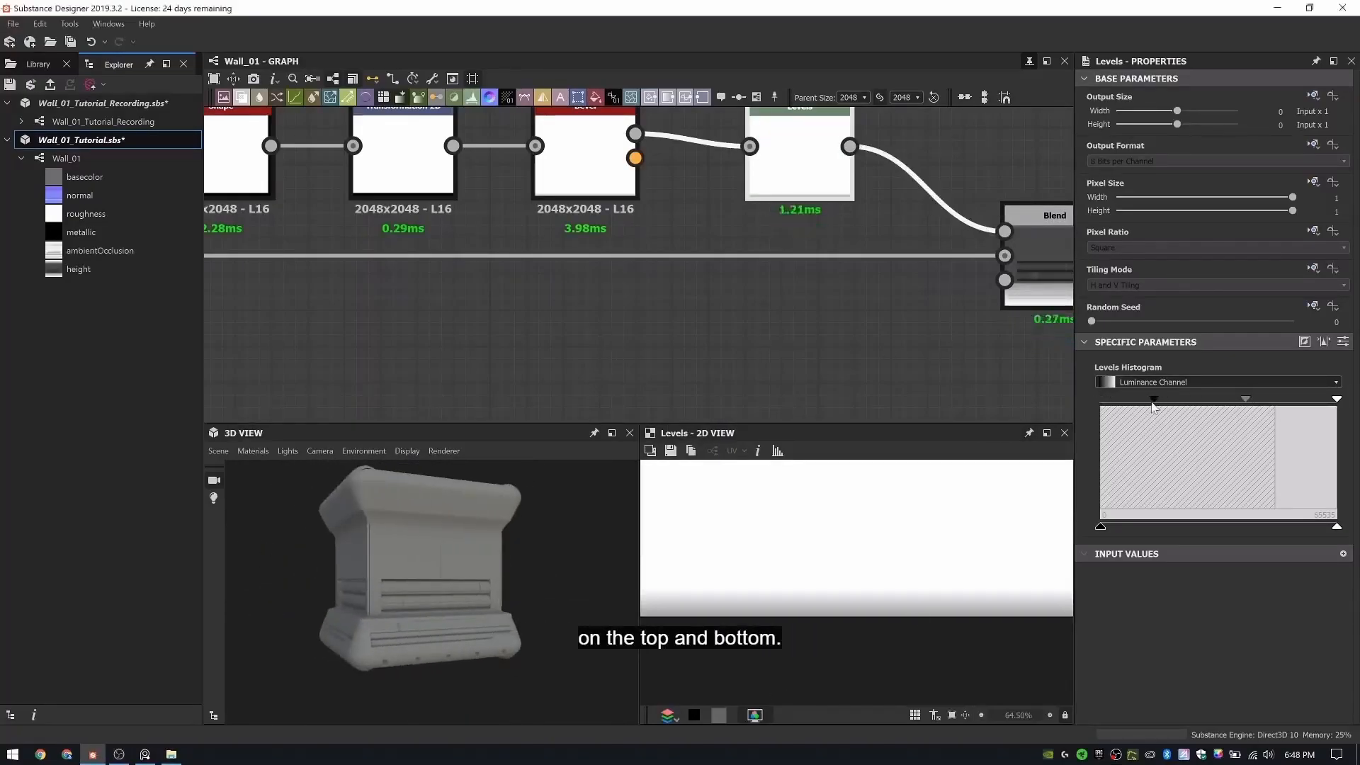
pyautogui.moveTo(746, 366); pyautogui.dragTo(504, 380, button='middle')
pyautogui.doubleClick(798, 310)
pyautogui.scroll(-2, 481, 615)
pyautogui.moveTo(481, 615); pyautogui.dragTo(415, 618, button='middle')
pyautogui.moveTo(415, 618); pyautogui.dragTo(439, 619)
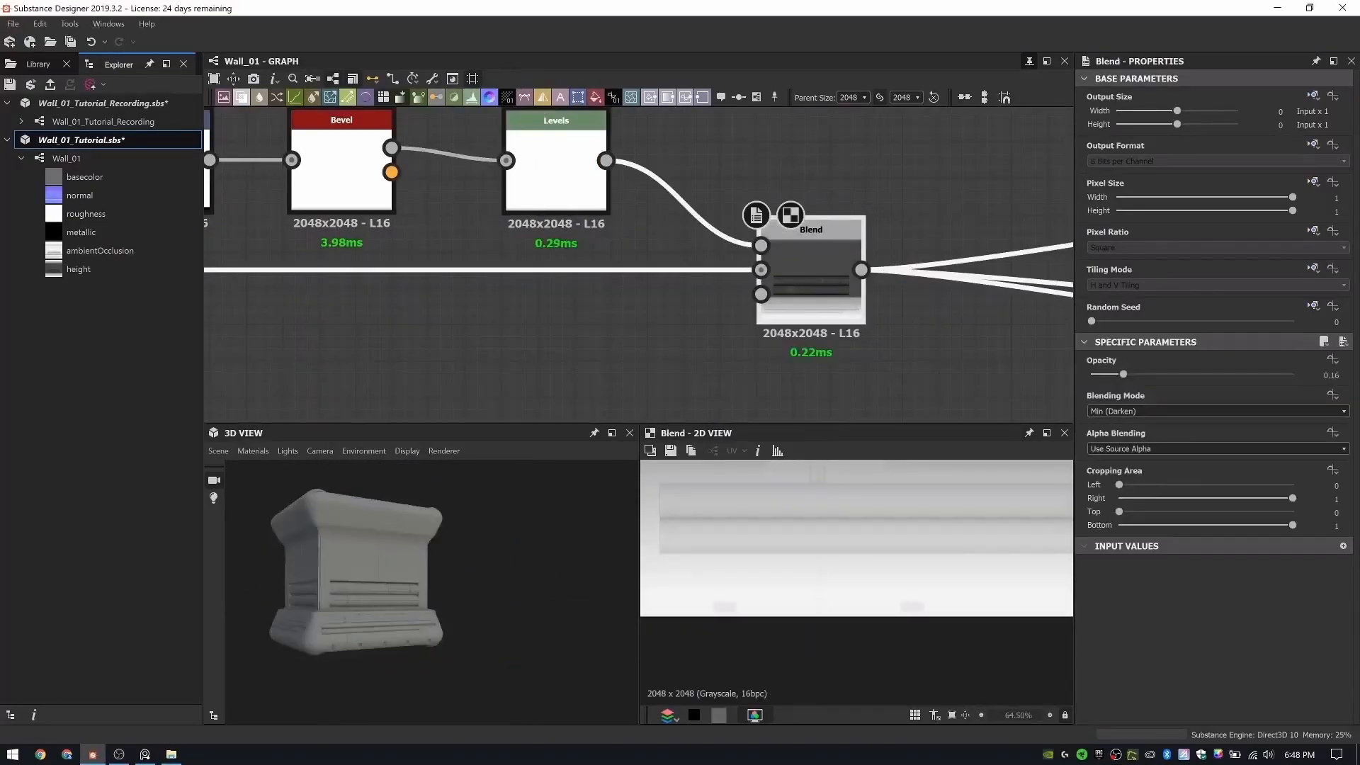
# - Frame the bevel nodes and their Blend node and title the frame "Top/Bottom Bevel"
pyautogui.scroll(-5, 674, 298)
pyautogui.rightClick(743, 153)
pyautogui.click(803, 210)
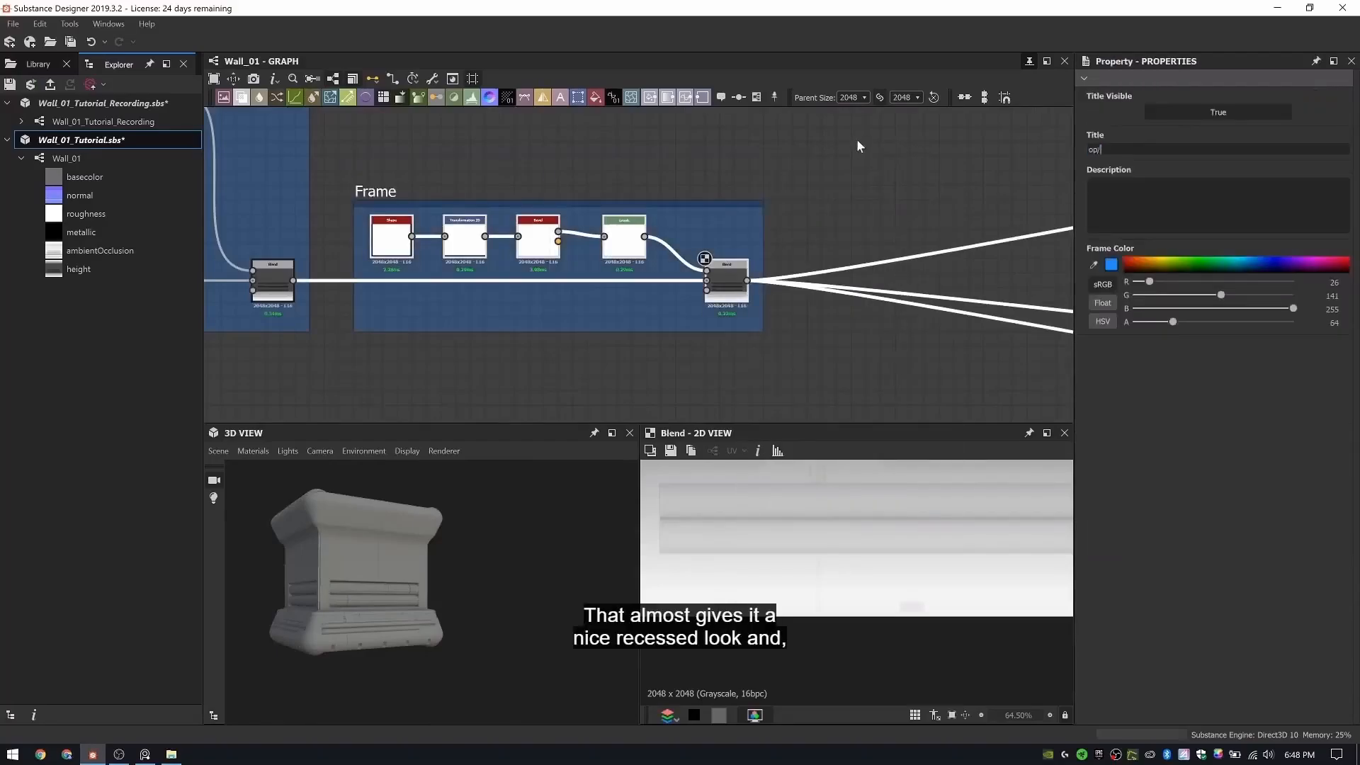
pyautogui.write('Top')
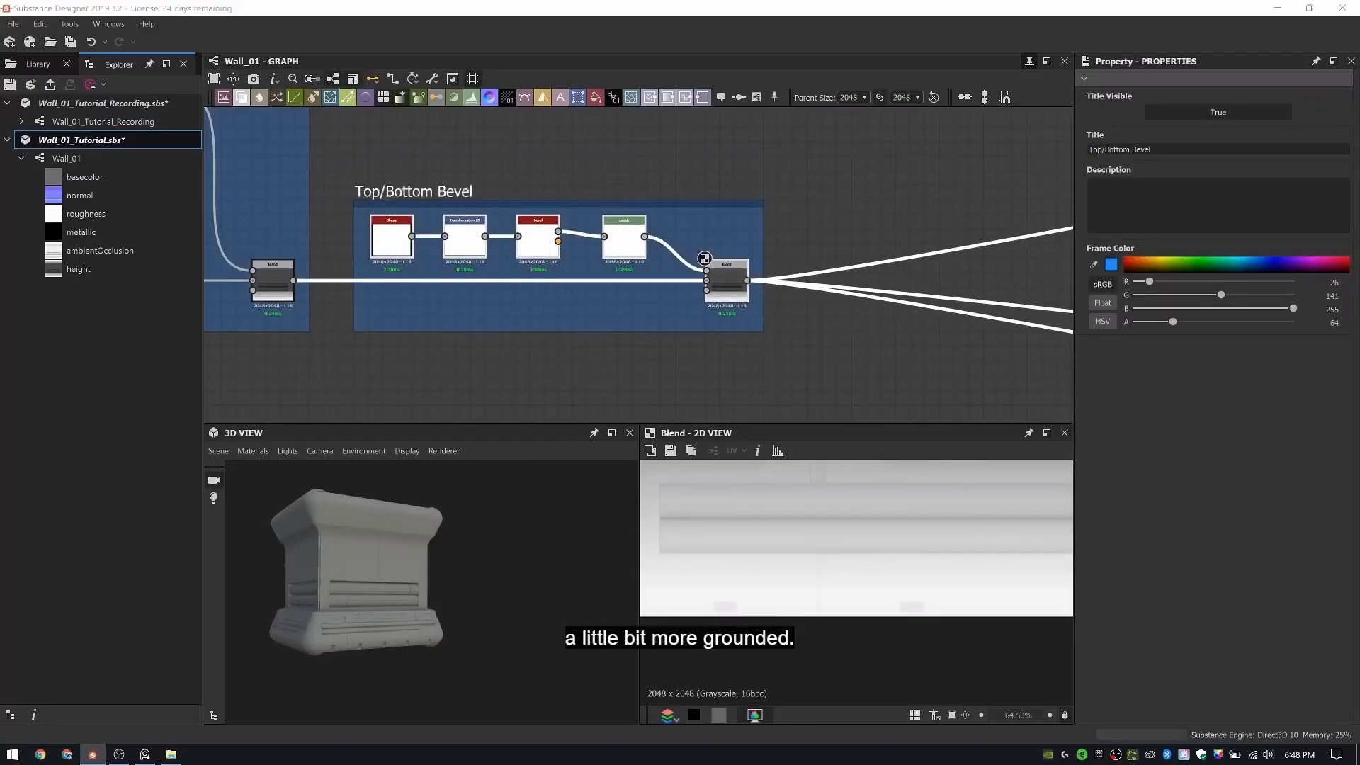
pyautogui.scroll(-3, 790, 328)
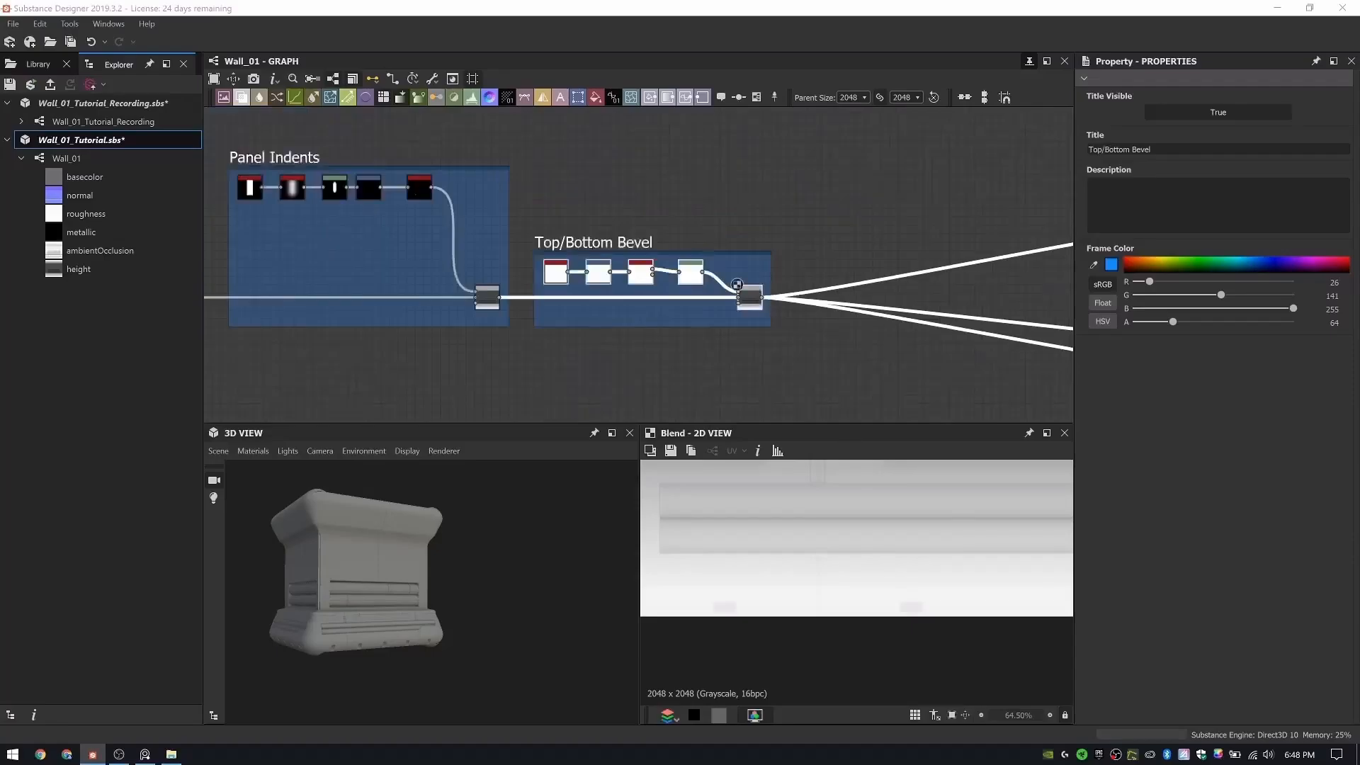
# - Add another Shape node and place it above the connections beyond the Top/Bottom Bevel frame
pyautogui.scroll(3, 992, 308)
pyautogui.click(730, 232)
pyautogui.moveTo(730, 232); pyautogui.dragTo(687, 223, button='middle')
pyautogui.press('space')
pyautogui.write('shape')
pyautogui.press('Return')
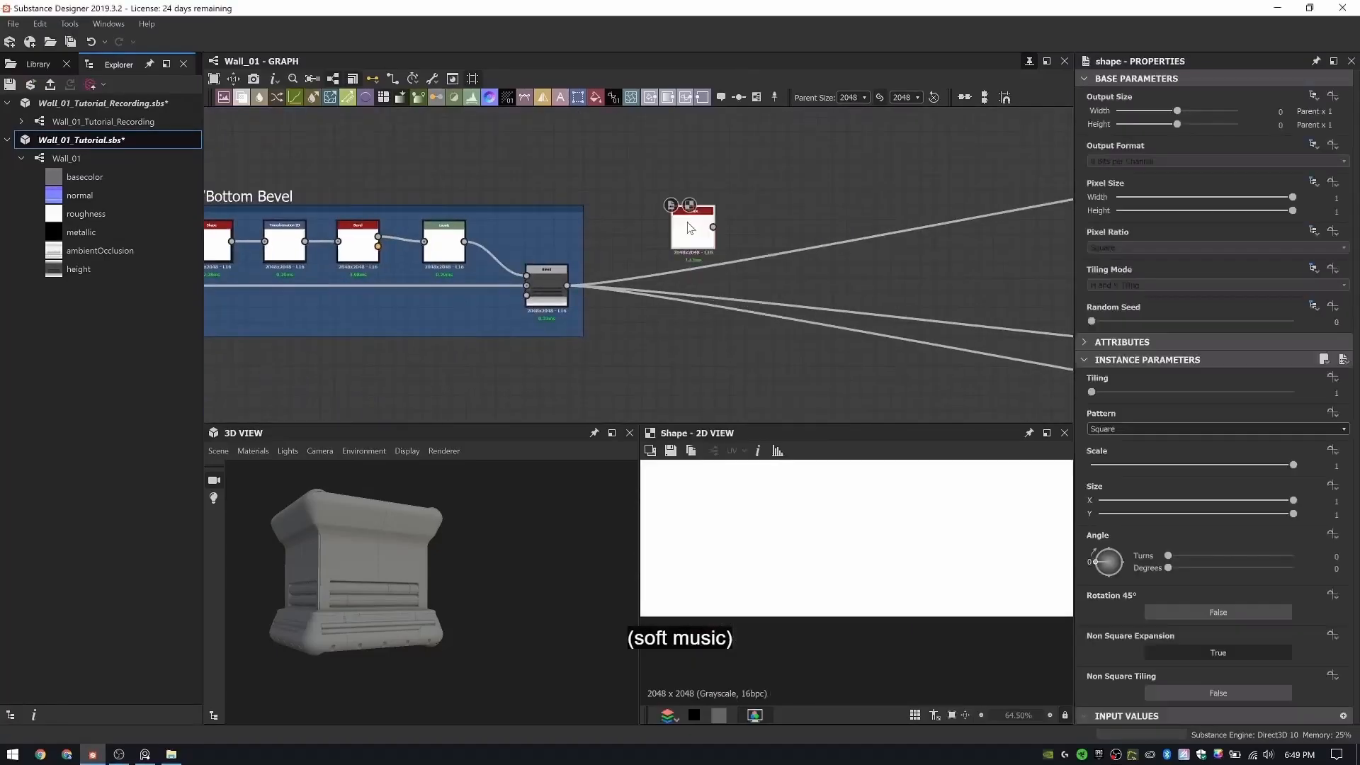
pyautogui.scroll(4, 688, 222)
pyautogui.moveTo(687, 222); pyautogui.dragTo(629, 191)
# - Set the new shape's size to 0.89 in X and 0.19 in Y
pyautogui.write('0.89')
pyautogui.press('Tab')
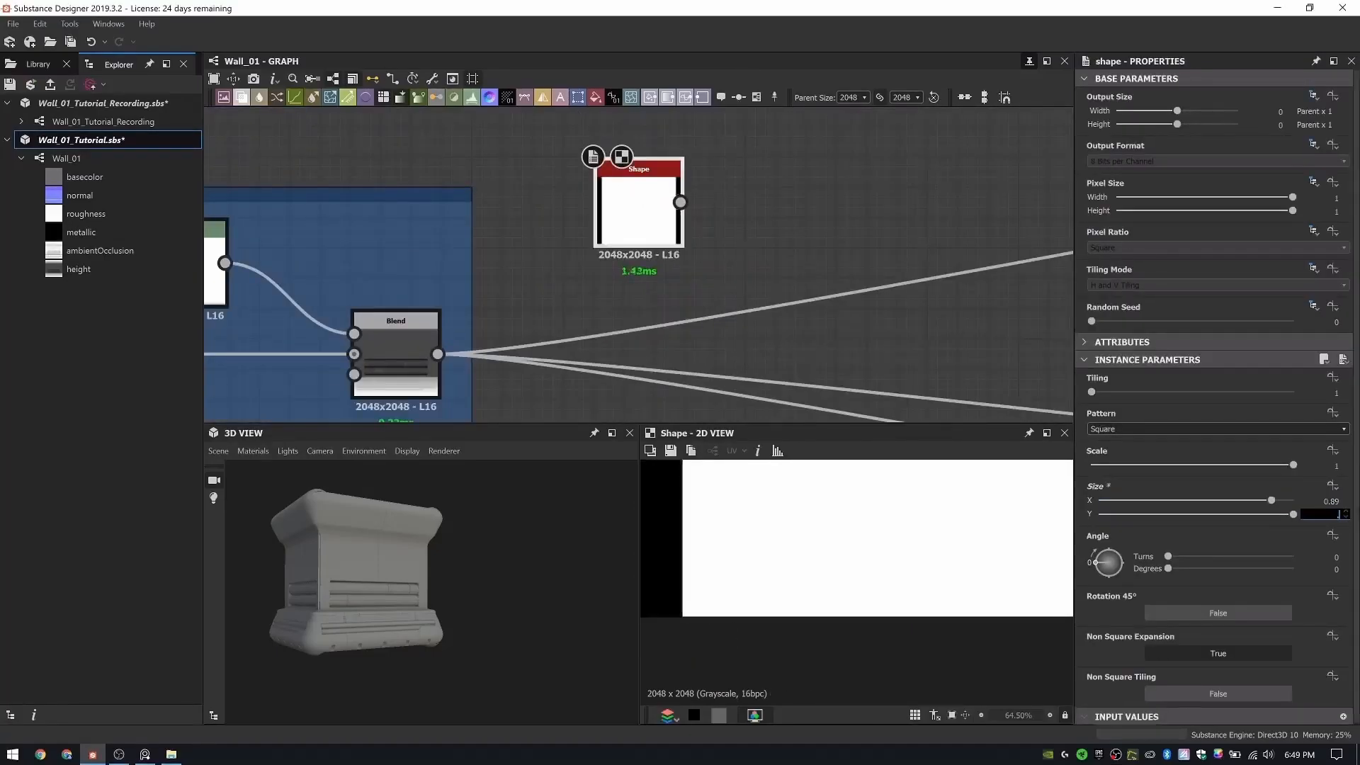
pyautogui.press('Return')
pyautogui.scroll(-12, 868, 555)
# - Append a Trapezoid Transform Grayscale node to the bar shape and set its Top Stretch to 0.74
pyautogui.press('space')
pyautogui.write('trap')
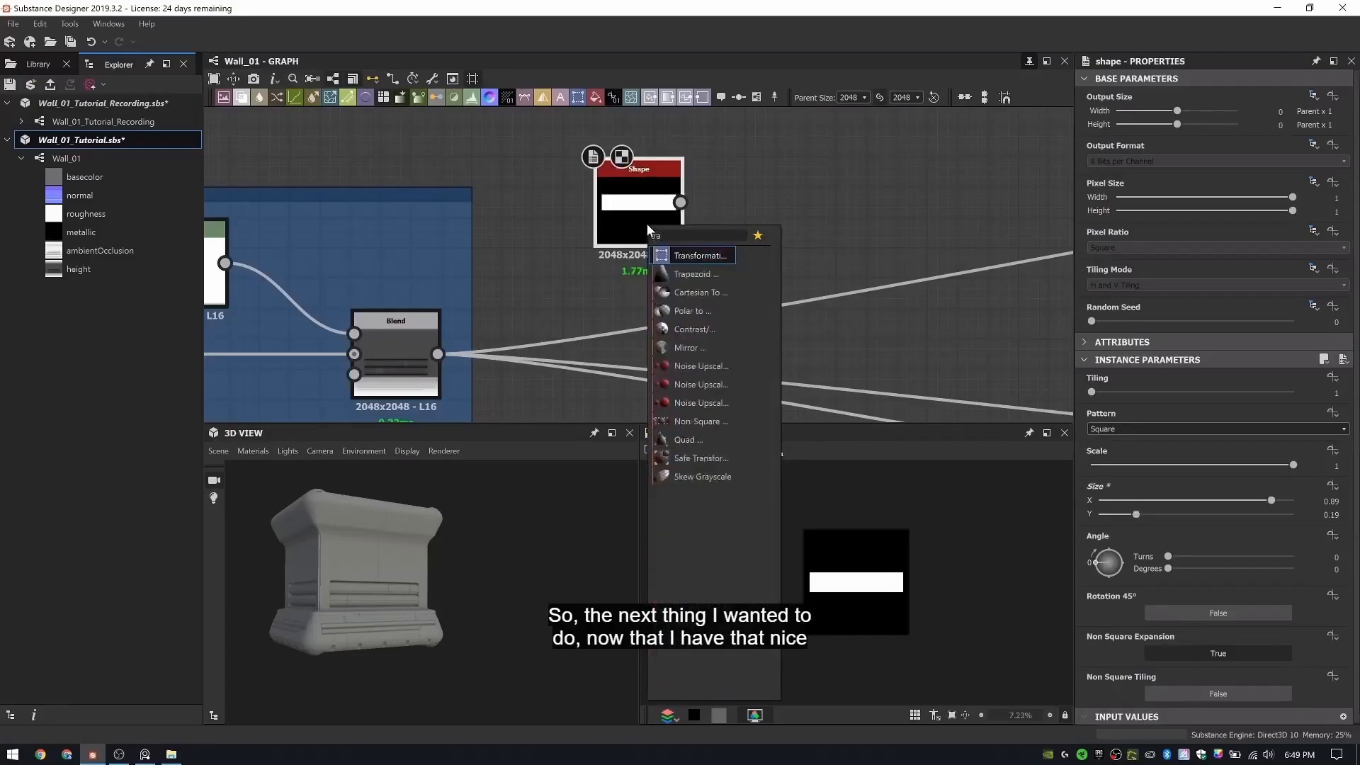
pyautogui.press('Return')
pyautogui.moveTo(1092, 391); pyautogui.dragTo(1233, 393)
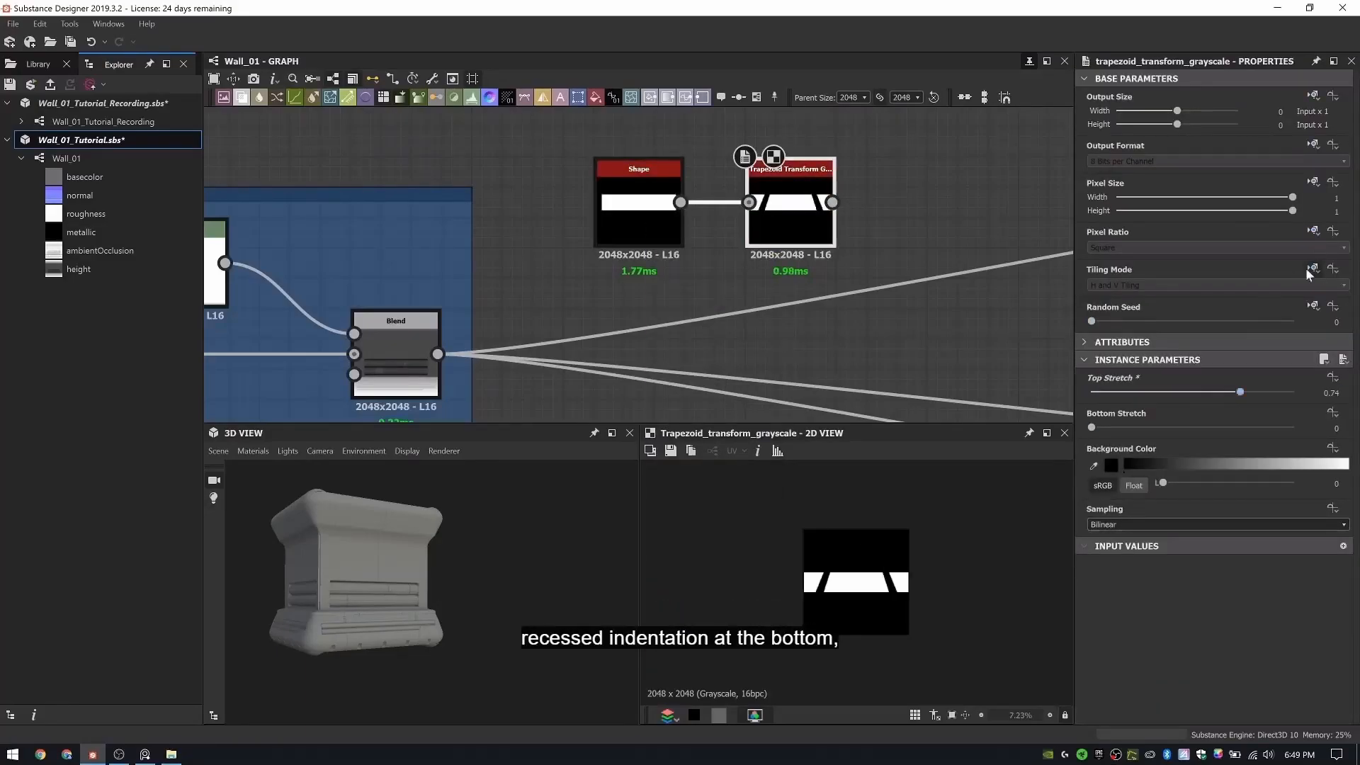
# - Append a Transformation 2D node after the trapezoid and widen the shape horizontally
pyautogui.press('space')
pyautogui.write('tr')
pyautogui.press('Return')
pyautogui.moveTo(843, 237); pyautogui.dragTo(642, 211, button='middle')
pyautogui.moveTo(909, 581); pyautogui.dragTo(928, 580)
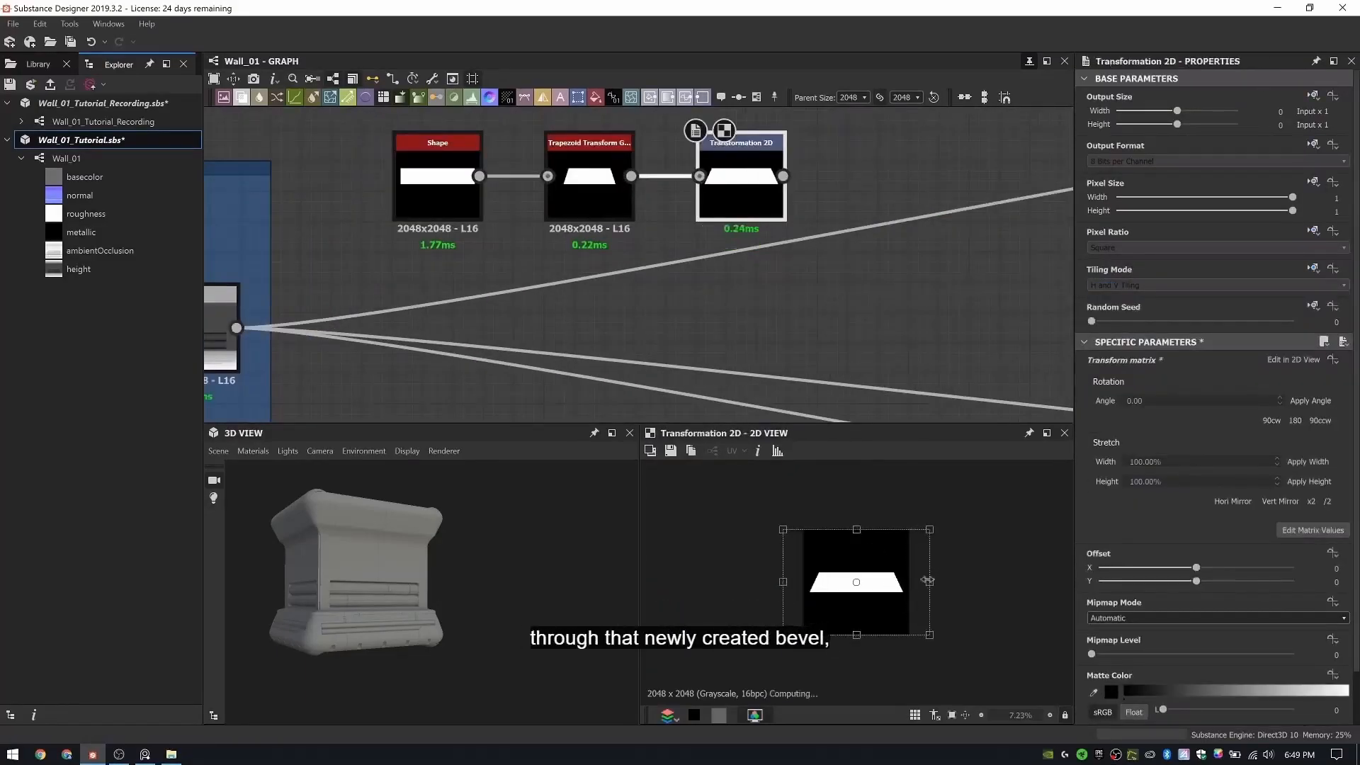
# - Append a Blur HQ Grayscale node to the widened trapezoid and set its Quality to 1
pyautogui.press('space')
pyautogui.write('blur')
pyautogui.press('Down')
pyautogui.press('Return')
pyautogui.moveTo(1091, 427); pyautogui.dragTo(1294, 427)
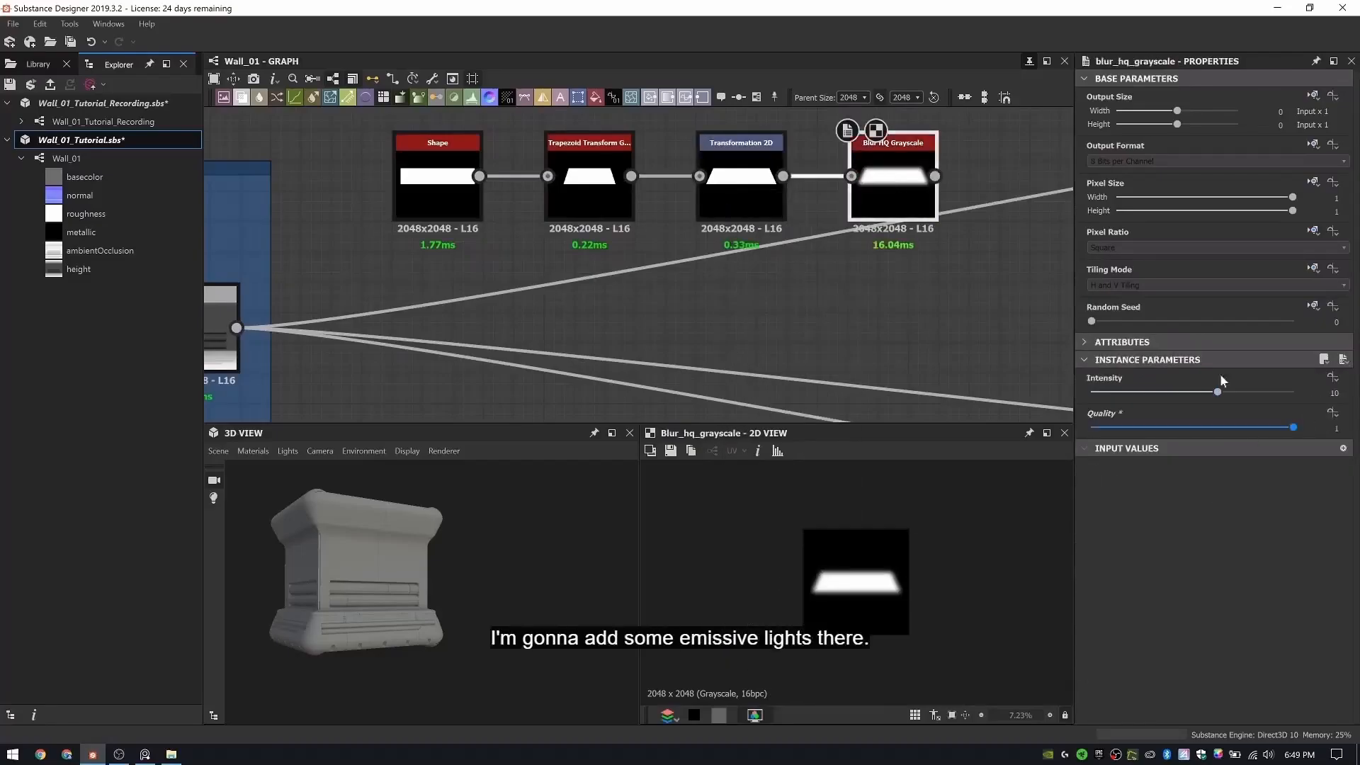
# - Append a second Transformation 2D node and a Mirror Grayscale node after the blurred trapezoid
pyautogui.moveTo(1056, 159); pyautogui.dragTo(778, 152, button='middle')
pyautogui.click(777, 153)
pyautogui.press('space')
pyautogui.write('tr')
pyautogui.click(818, 177)
pyautogui.press('space')
pyautogui.click(755, 171)
pyautogui.press('space')
pyautogui.write('mir')
pyautogui.click(772, 220)
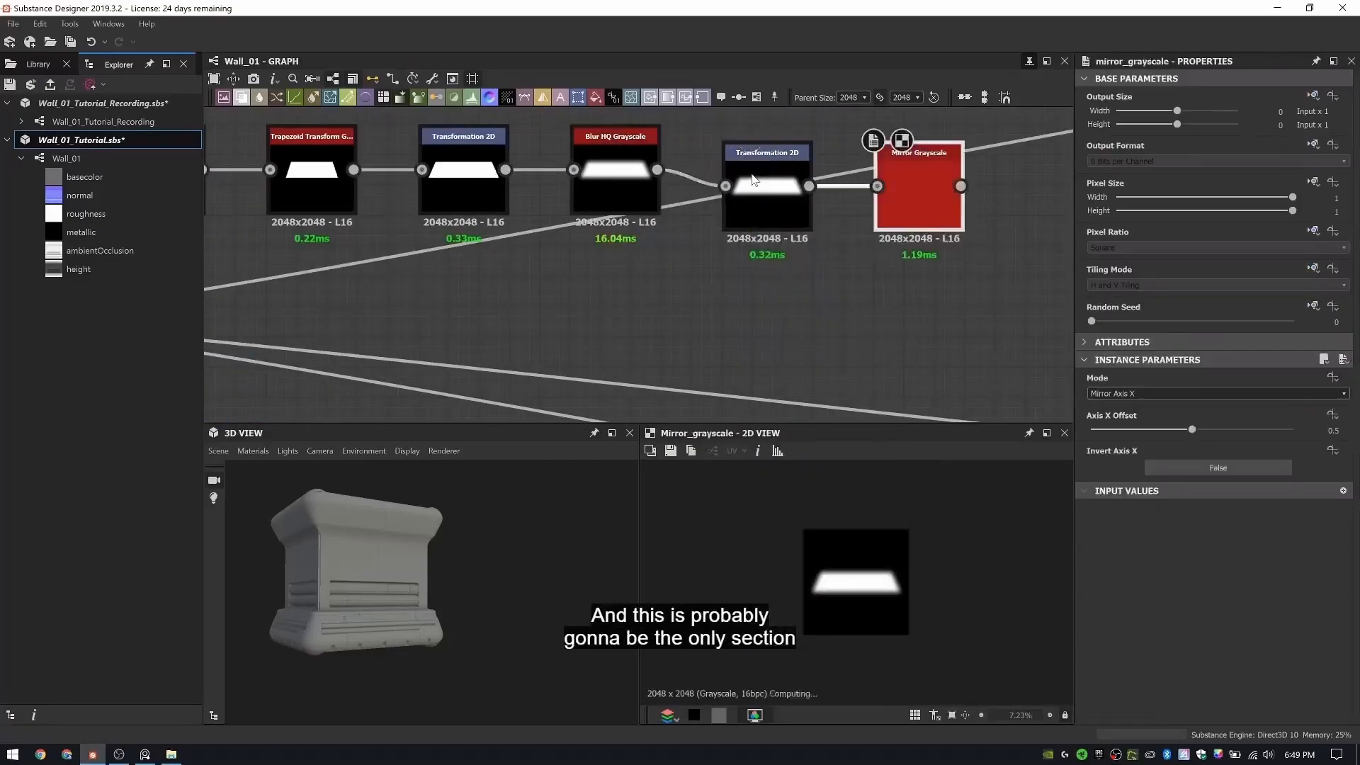
# - Align the appended nodes, add a Blend node and connect the top/bottom bevel's Blend output as its background
pyautogui.moveTo(753, 216); pyautogui.dragTo(641, 188, button='middle')
pyautogui.scroll(-3, 642, 187)
pyautogui.moveTo(643, 193); pyautogui.dragTo(643, 183)
pyautogui.click(829, 262)
pyautogui.press('space')
pyautogui.click(895, 292)
pyautogui.moveTo(496, 273); pyautogui.dragTo(664, 281, button='middle')
pyautogui.moveTo(351, 257); pyautogui.dragTo(971, 274)
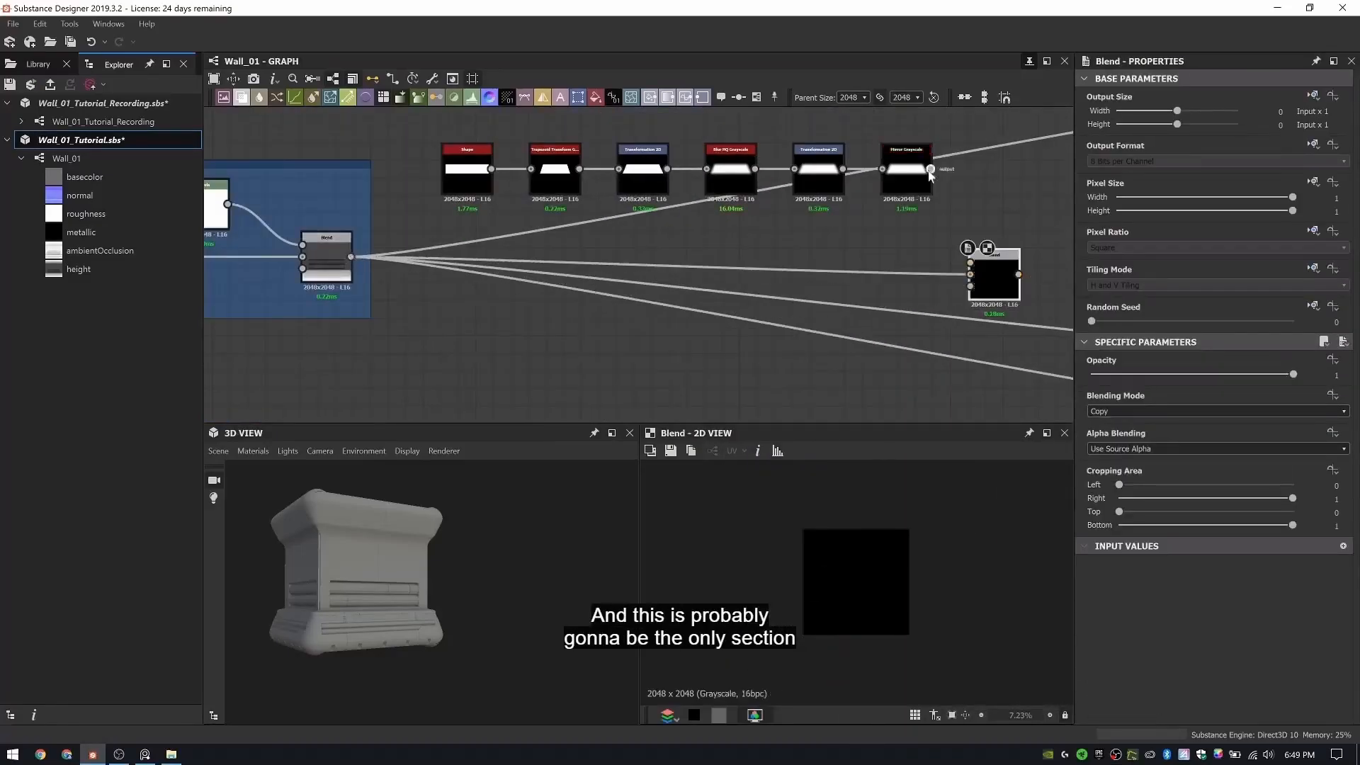
# - Connect the mirrored trapezoid as the Blend's foreground, with blending mode Subtract and opacity 0.02
pyautogui.click(1109, 449)
pyautogui.click(1336, 375)
pyautogui.write('0.02')
pyautogui.press('Return')
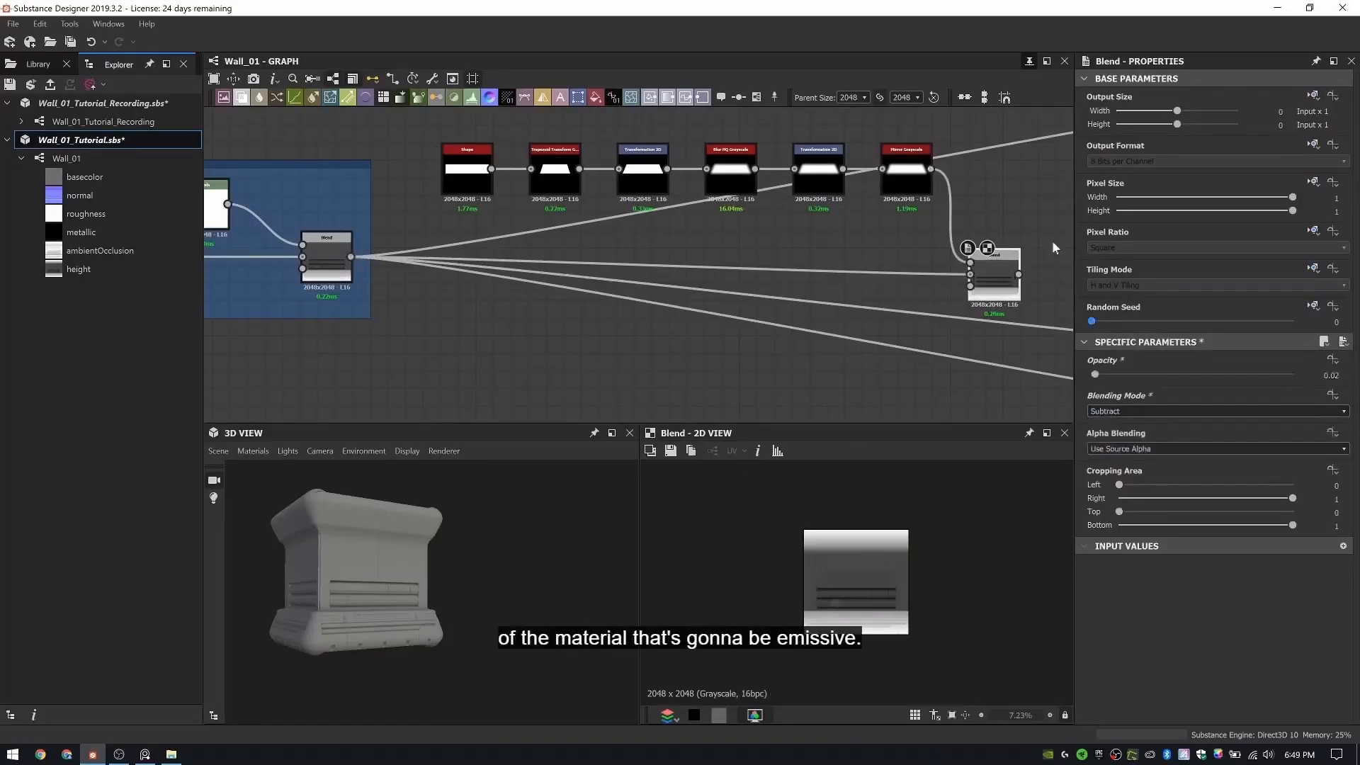
# - Scale down the trapezoid before the mirror, position it near the wall's bottom edge and raise the Blend's opacity
pyautogui.click(819, 172)
pyautogui.scroll(4, 949, 496)
pyautogui.moveTo(960, 488); pyautogui.dragTo(928, 588)
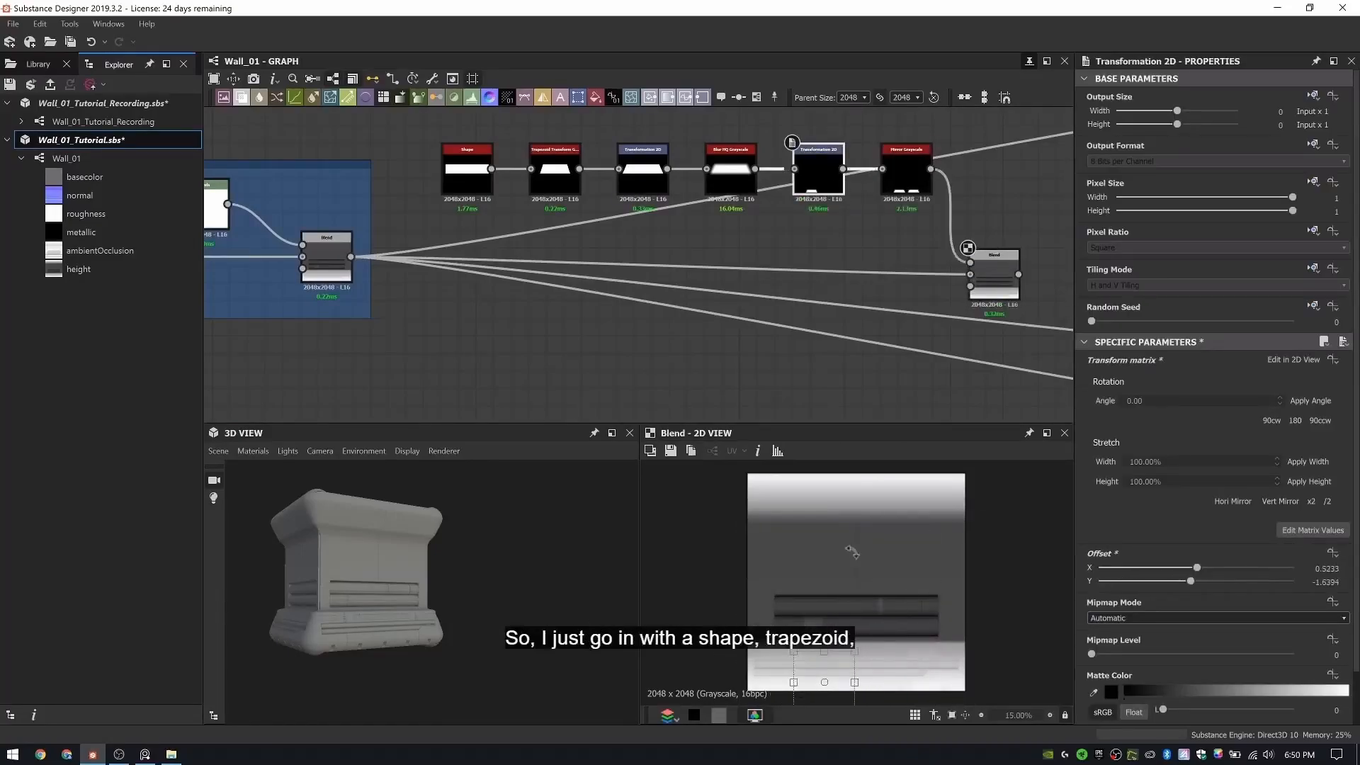
pyautogui.scroll(3, 886, 555)
pyautogui.click(992, 280)
pyautogui.moveTo(1095, 374); pyautogui.dragTo(1158, 375)
# - Shrink the trapezoid further and place it on the bottom edge at offset 2.0546, -3.3596, undoing the last sideways shift
pyautogui.click(819, 172)
pyautogui.scroll(1, 861, 552)
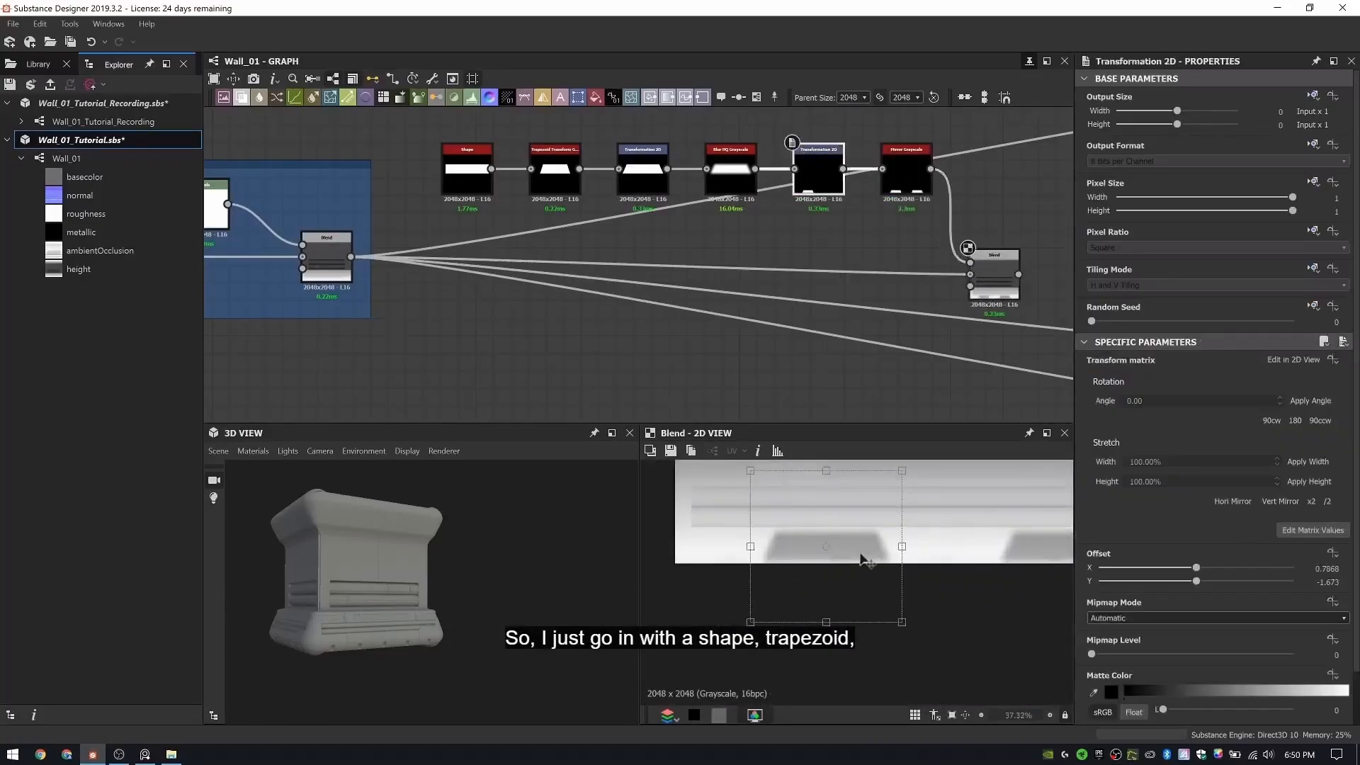
pyautogui.moveTo(893, 474); pyautogui.dragTo(789, 551)
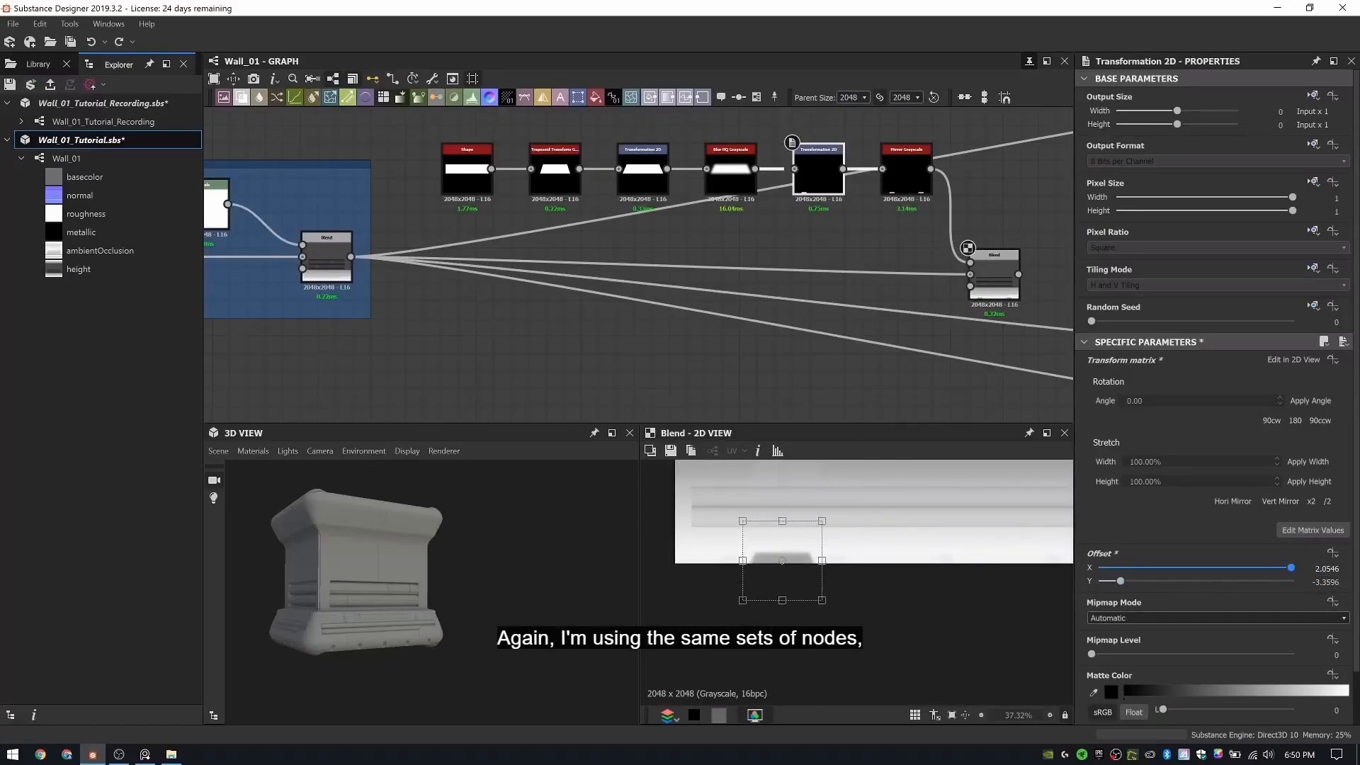
pyautogui.scroll(8, 836, 205)
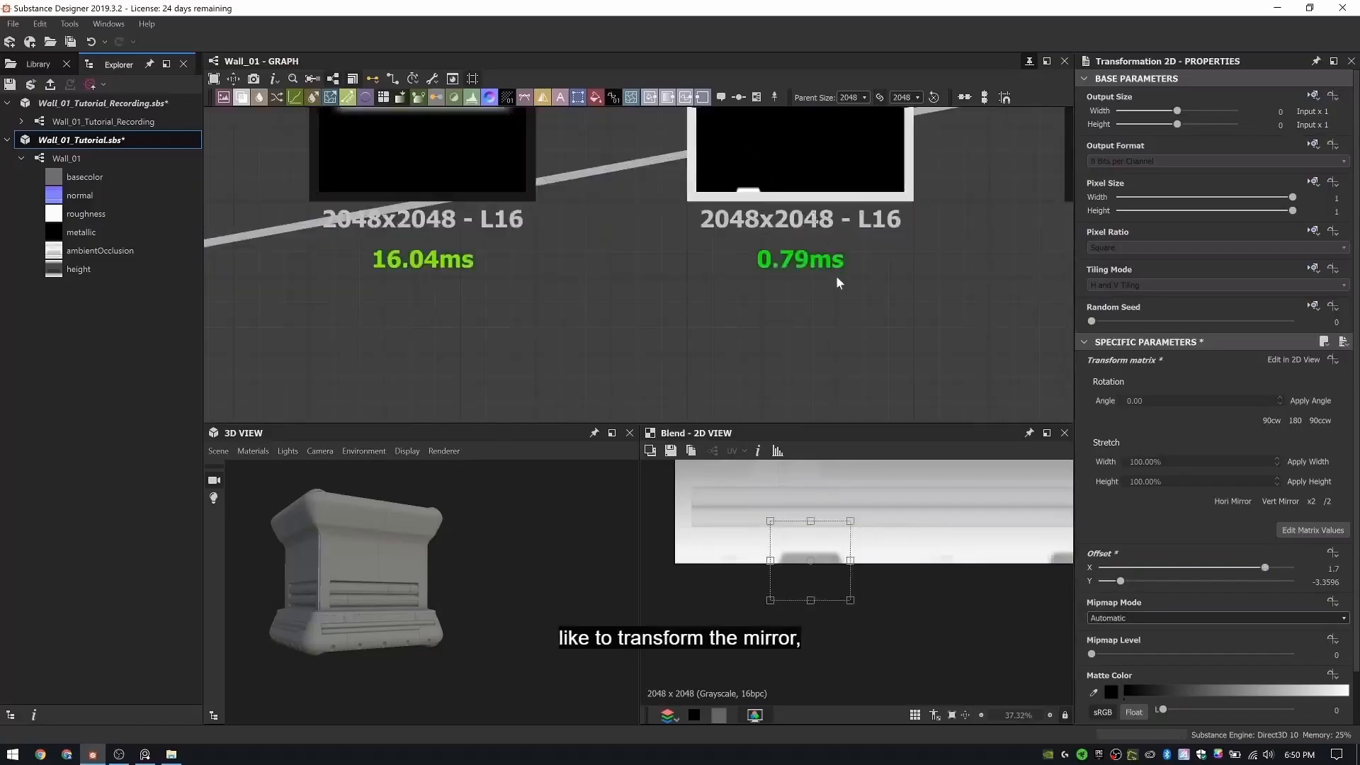
pyautogui.scroll(-1, 829, 315)
pyautogui.hotkey('ctrl', 'z')
pyautogui.scroll(-4, 836, 283)
# - Move the top/bottom bevel Blend's outgoing connections to the trapezoid Blend and align that node with the main line
pyautogui.click(980, 288)
pyautogui.scroll(-4, 844, 297)
pyautogui.keyDown('shift'); pyautogui.moveTo(376, 279); pyautogui.dragTo(933, 292); pyautogui.keyUp('shift')
pyautogui.moveTo(376, 616); pyautogui.dragTo(333, 595)
pyautogui.scroll(5, 328, 585)
pyautogui.moveTo(914, 297); pyautogui.dragTo(928, 282)
# - Set the opacity of the Subtract Blend for the trapezoid recesses to 0.02
pyautogui.write('0.')
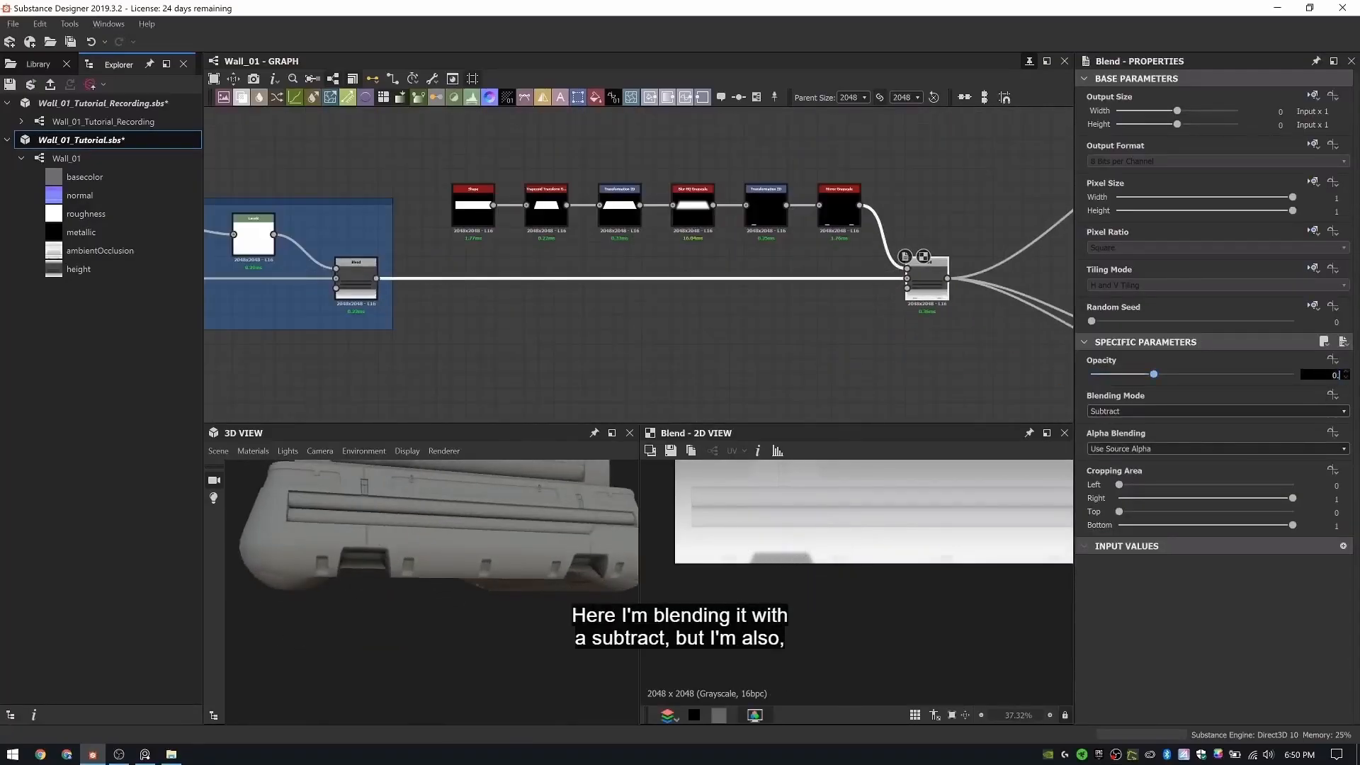
pyautogui.write('02')
pyautogui.press('Return')
pyautogui.moveTo(454, 585); pyautogui.dragTo(304, 566)
# - Switch the 3D preview mesh from the rounded cube to the high-resolution plane
pyautogui.click(218, 452)
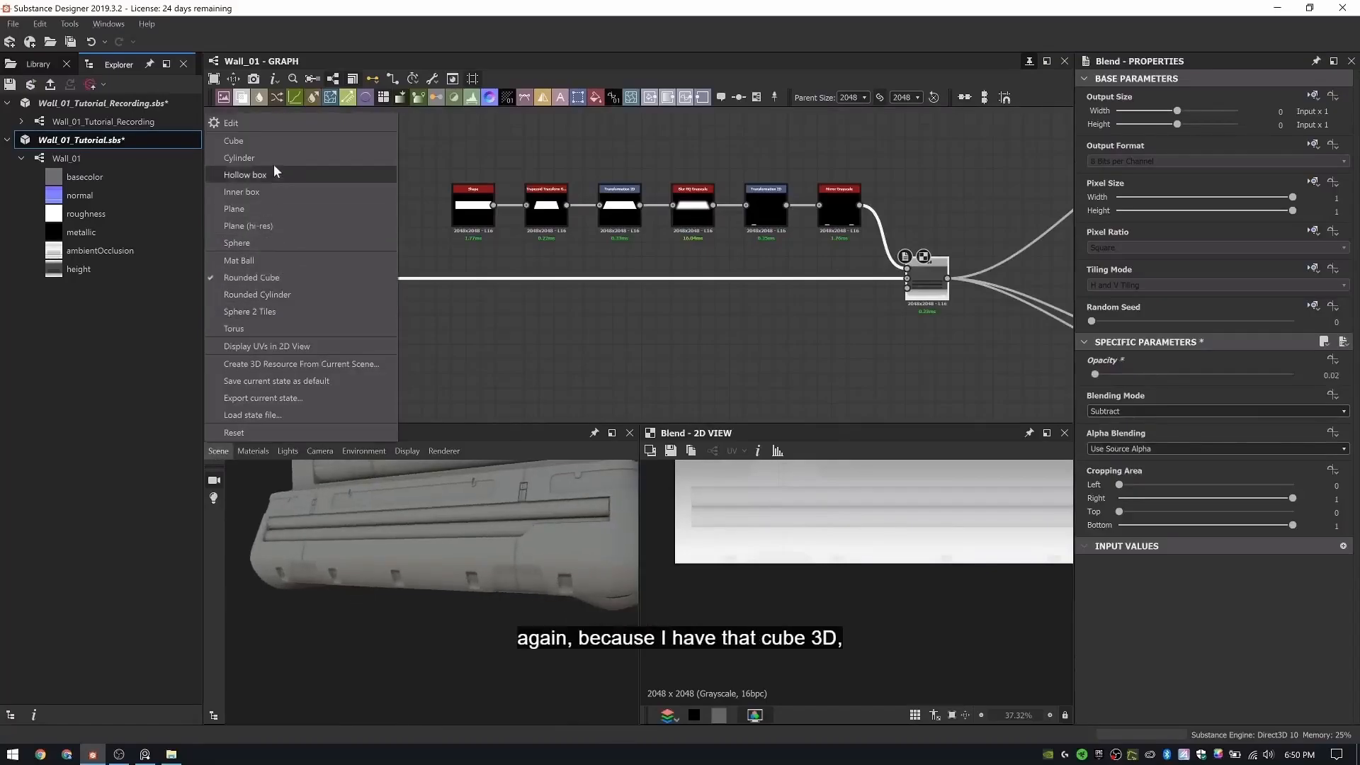
pyautogui.click(245, 175)
pyautogui.click(218, 451)
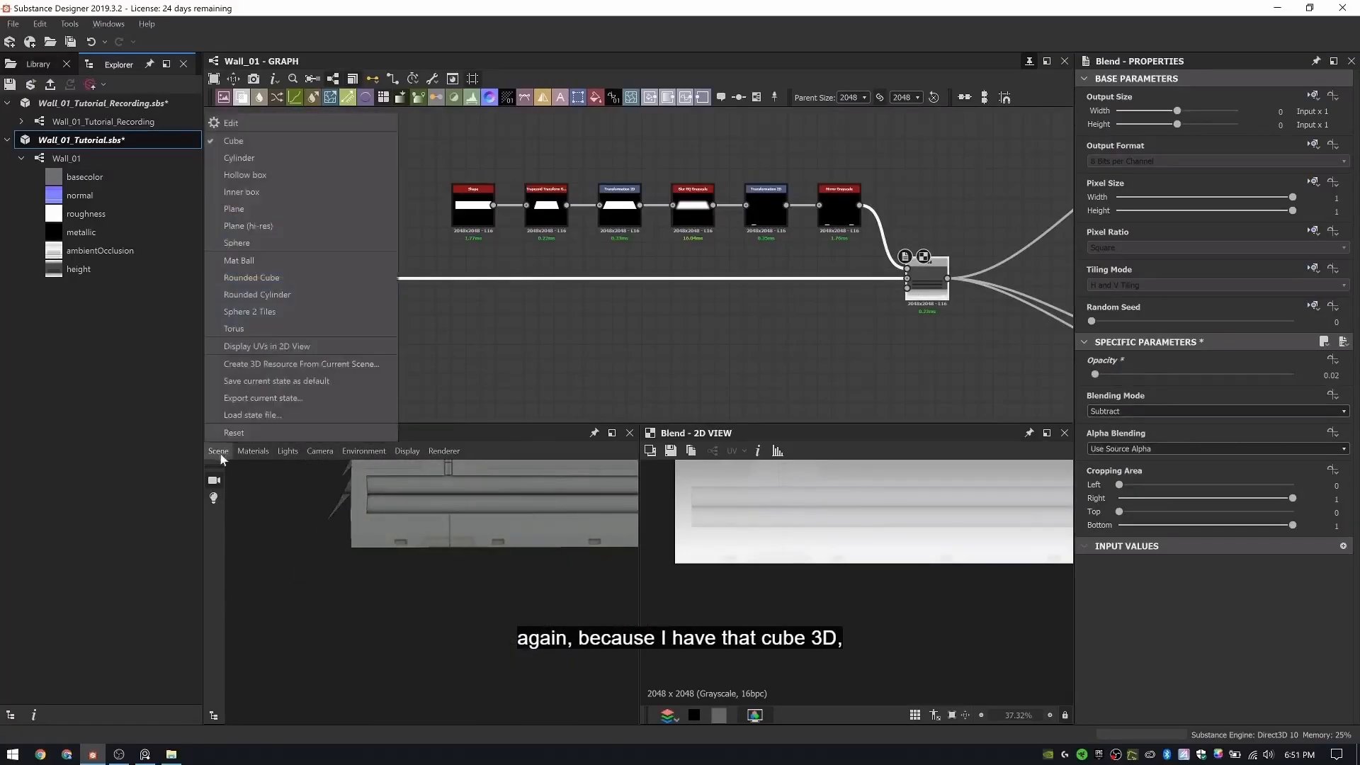
pyautogui.click(275, 182)
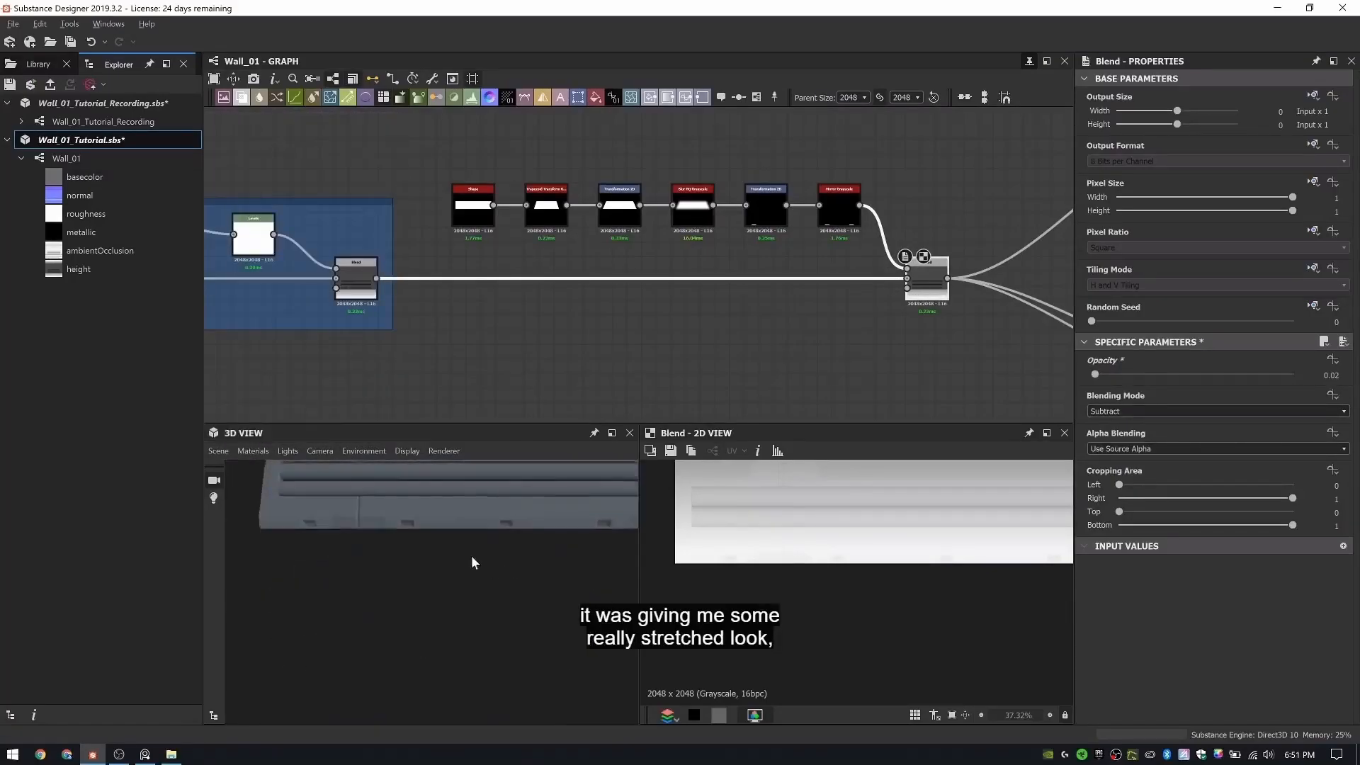
# - Set the intensity of the trapezoid's Blur HQ Grayscale to 10
pyautogui.scroll(5, 610, 264)
pyautogui.click(611, 264)
pyautogui.moveTo(1218, 392); pyautogui.dragTo(1177, 398)
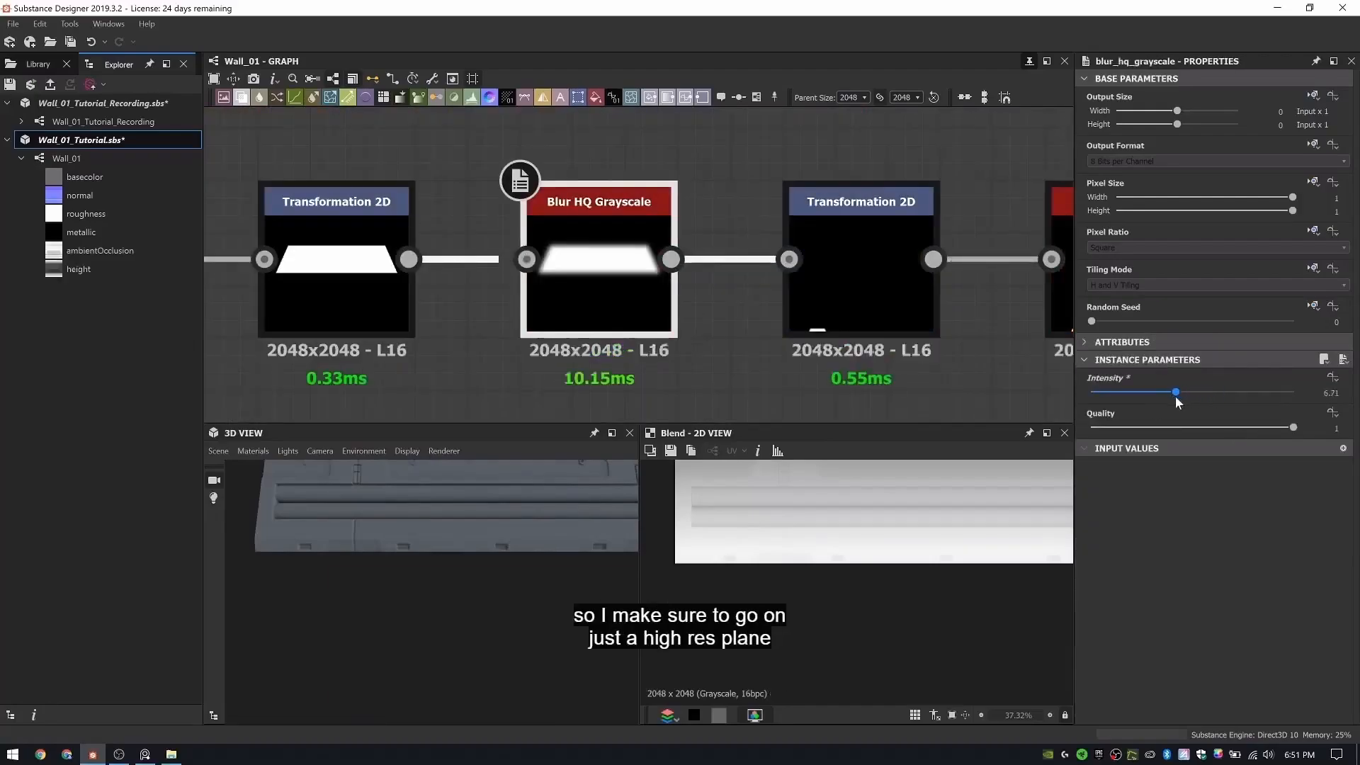
pyautogui.scroll(-5, 712, 209)
pyautogui.doubleClick(734, 258)
pyautogui.doubleClick(541, 181)
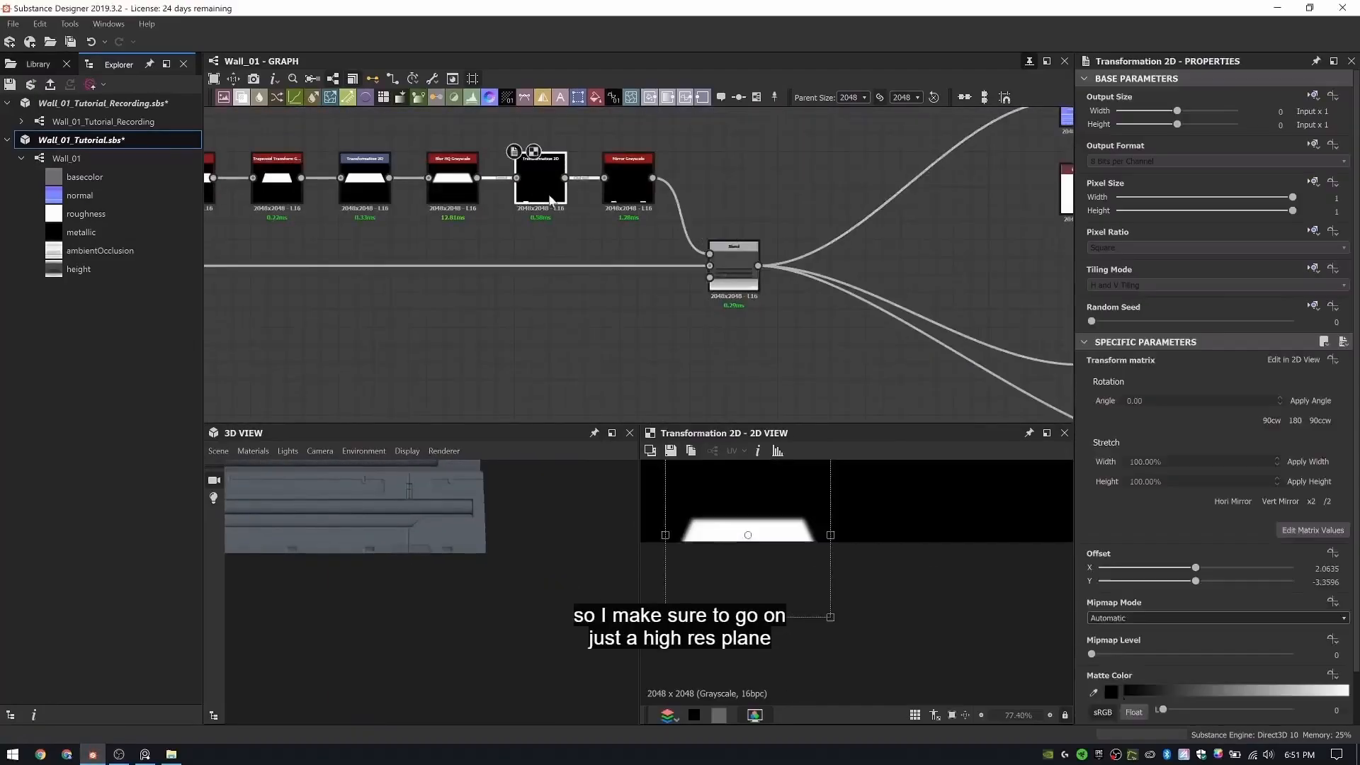
pyautogui.doubleClick(454, 181)
pyautogui.click(1331, 393)
pyautogui.write('10')
# - Insert a Levels node between the trapezoid's blur and its second Transformation 2D, align it, and raise its black input
pyautogui.moveTo(541, 181); pyautogui.dragTo(593, 182)
pyautogui.click(444, 190)
pyautogui.press('space')
pyautogui.write('levels')
pyautogui.press('Return')
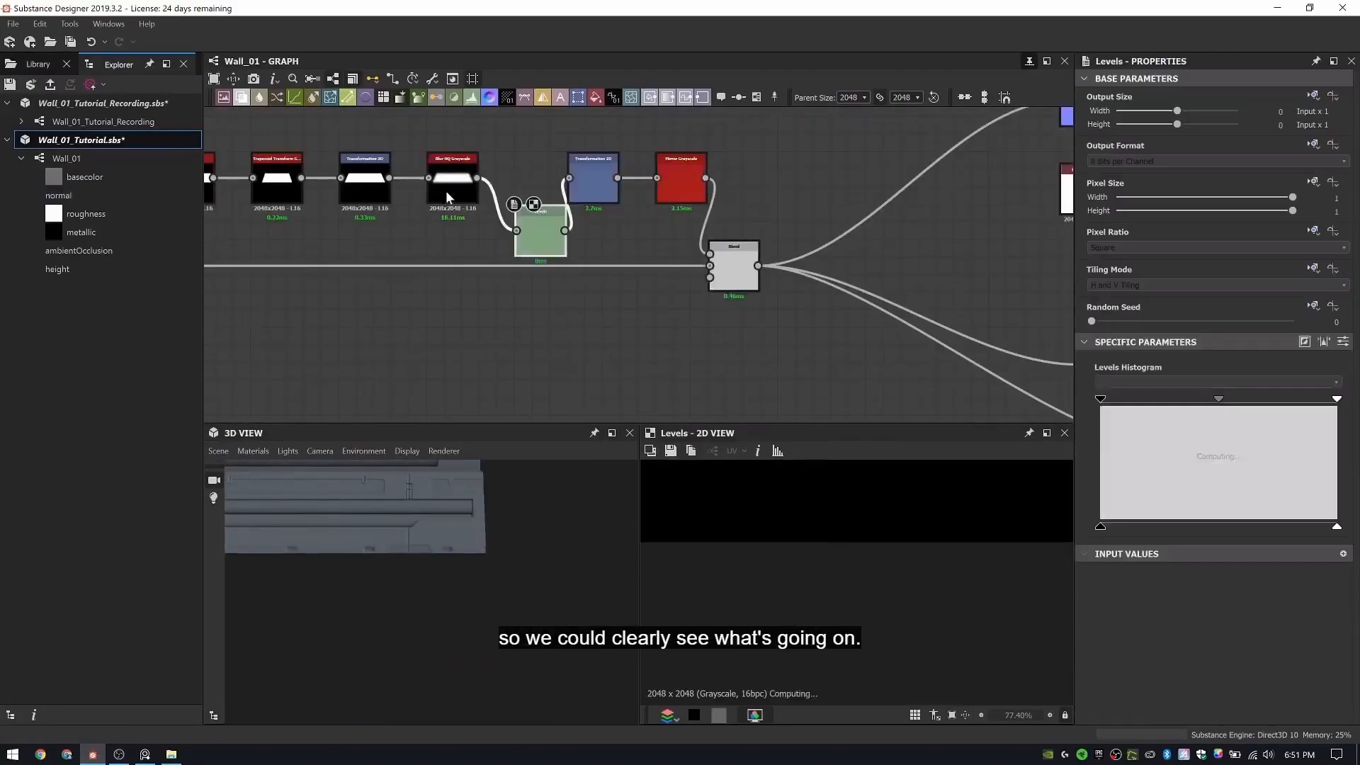
pyautogui.moveTo(537, 232); pyautogui.dragTo(523, 179)
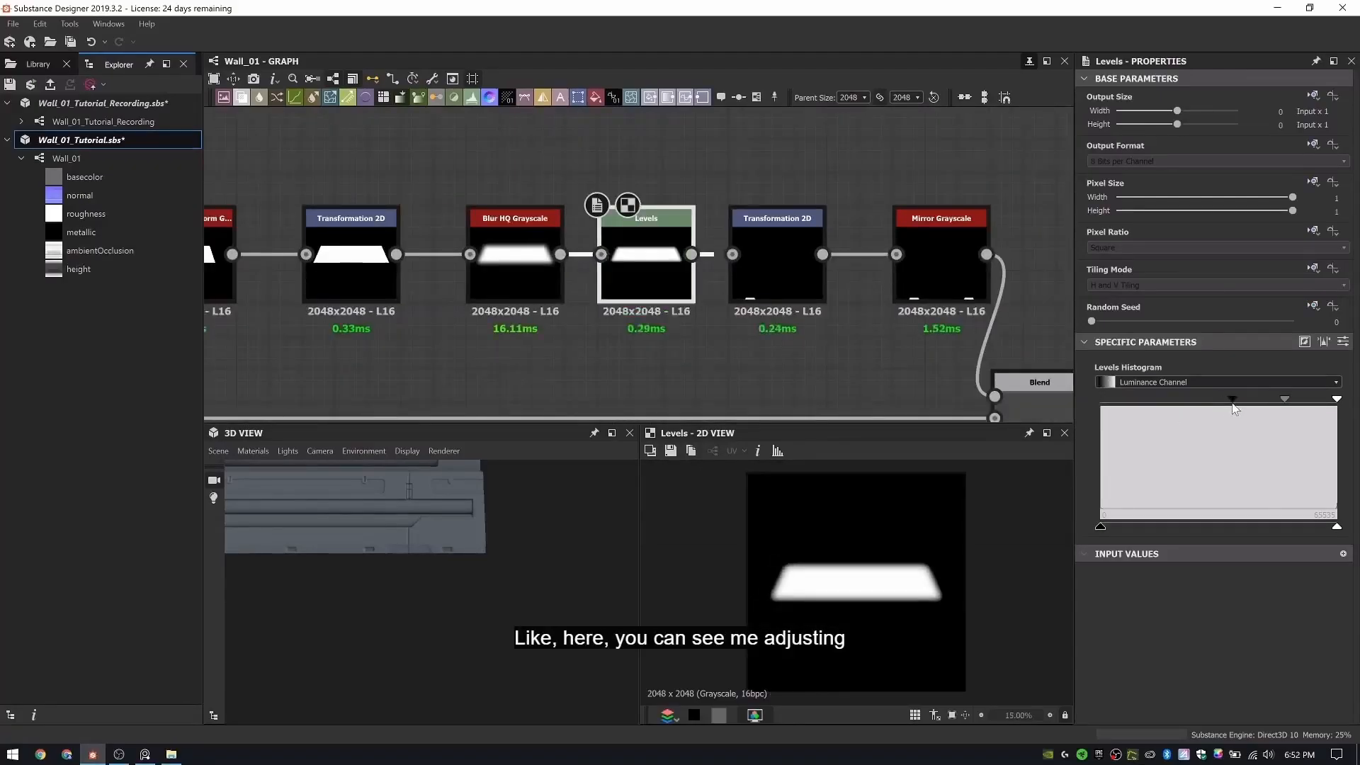
# - Reposition the trapezoid along the wall's bottom edge at offset 1.9745, -3.3905 in the Transformation 2D before the mirror
pyautogui.moveTo(999, 418); pyautogui.dragTo(758, 225, button='middle')
pyautogui.doubleClick(759, 231)
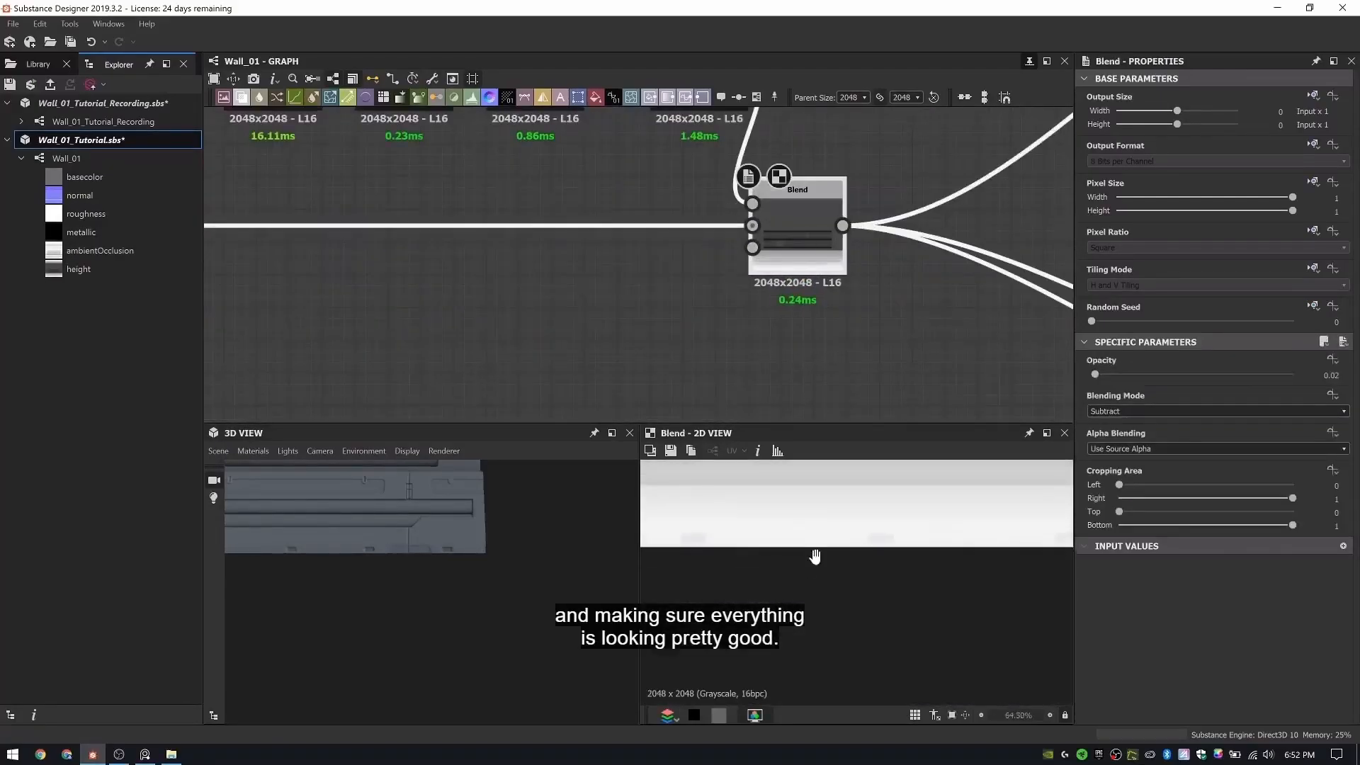
pyautogui.moveTo(425, 538); pyautogui.dragTo(401, 555)
pyautogui.scroll(-3, 581, 163)
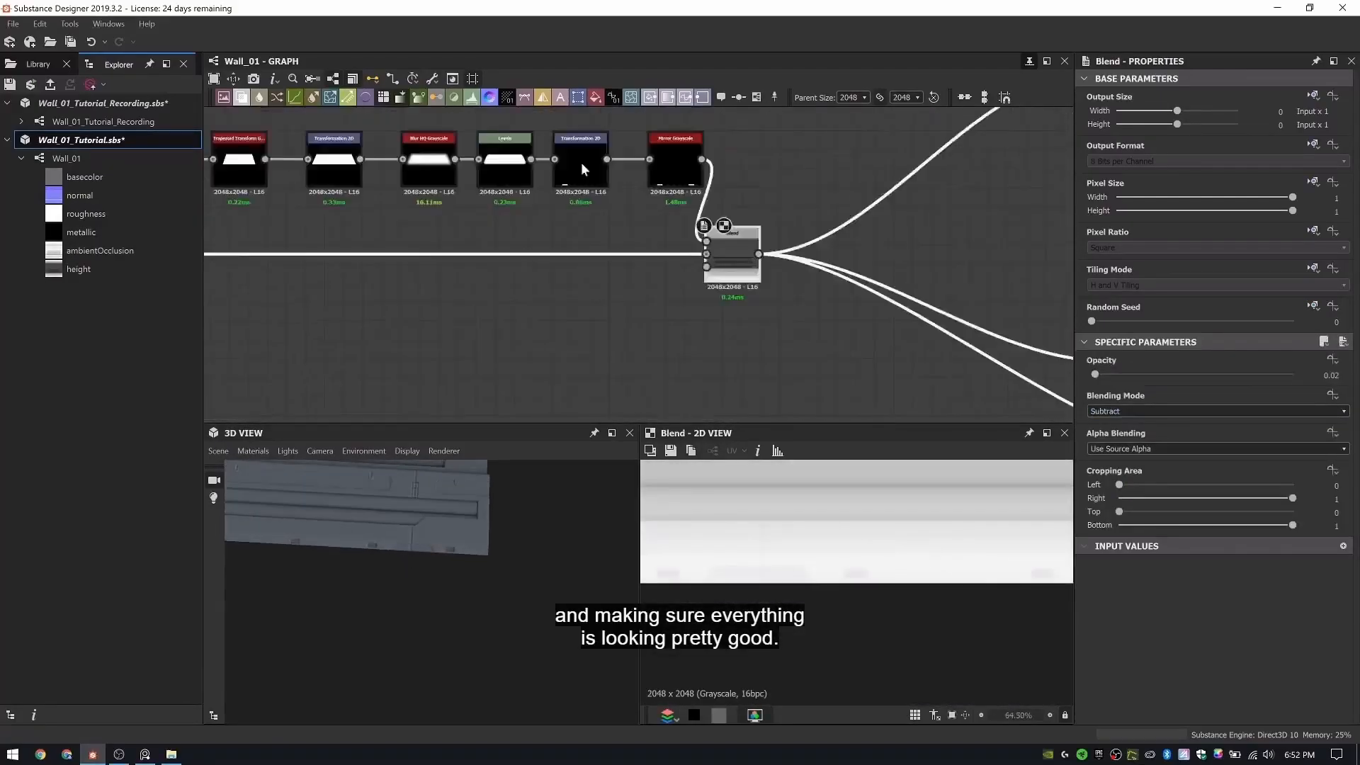
pyautogui.scroll(4, 581, 163)
pyautogui.doubleClick(712, 161)
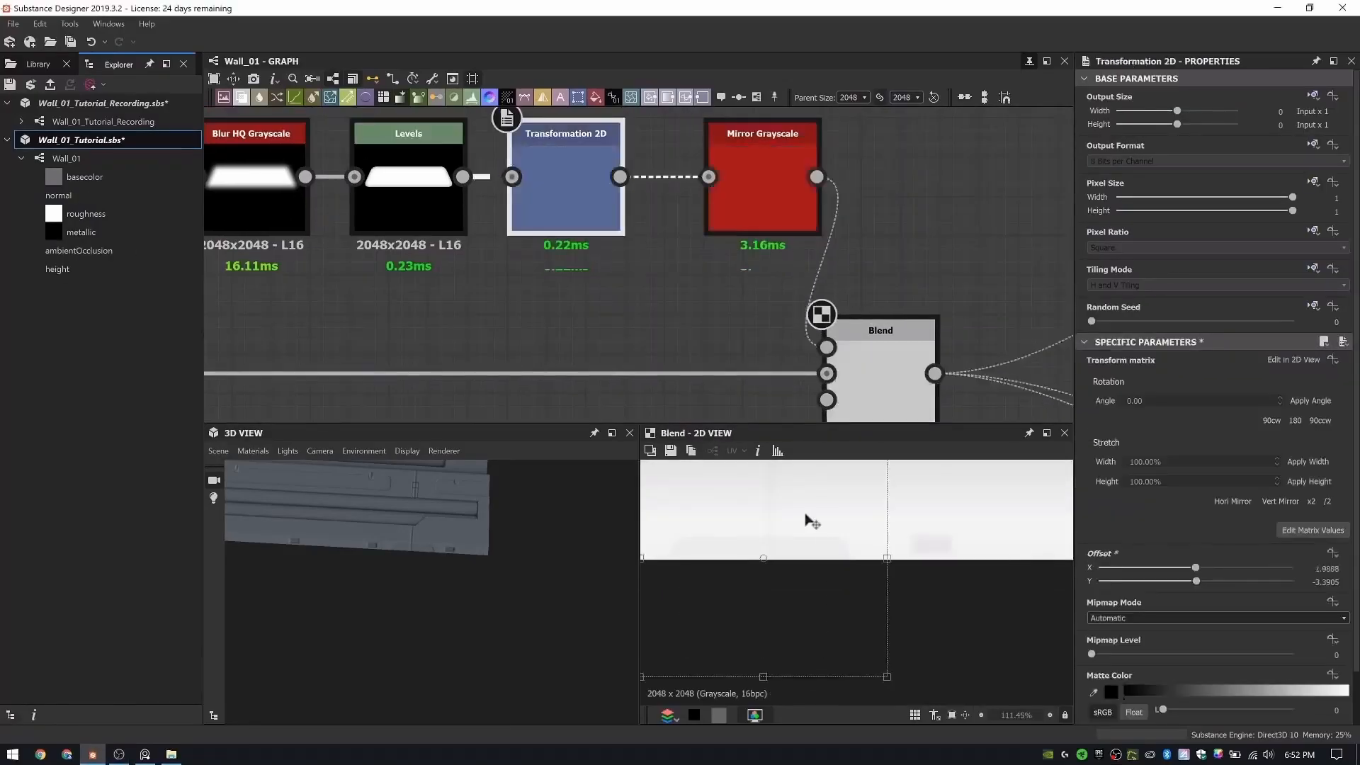
pyautogui.moveTo(482, 538); pyautogui.dragTo(482, 496)
pyautogui.scroll(-4, 305, 158)
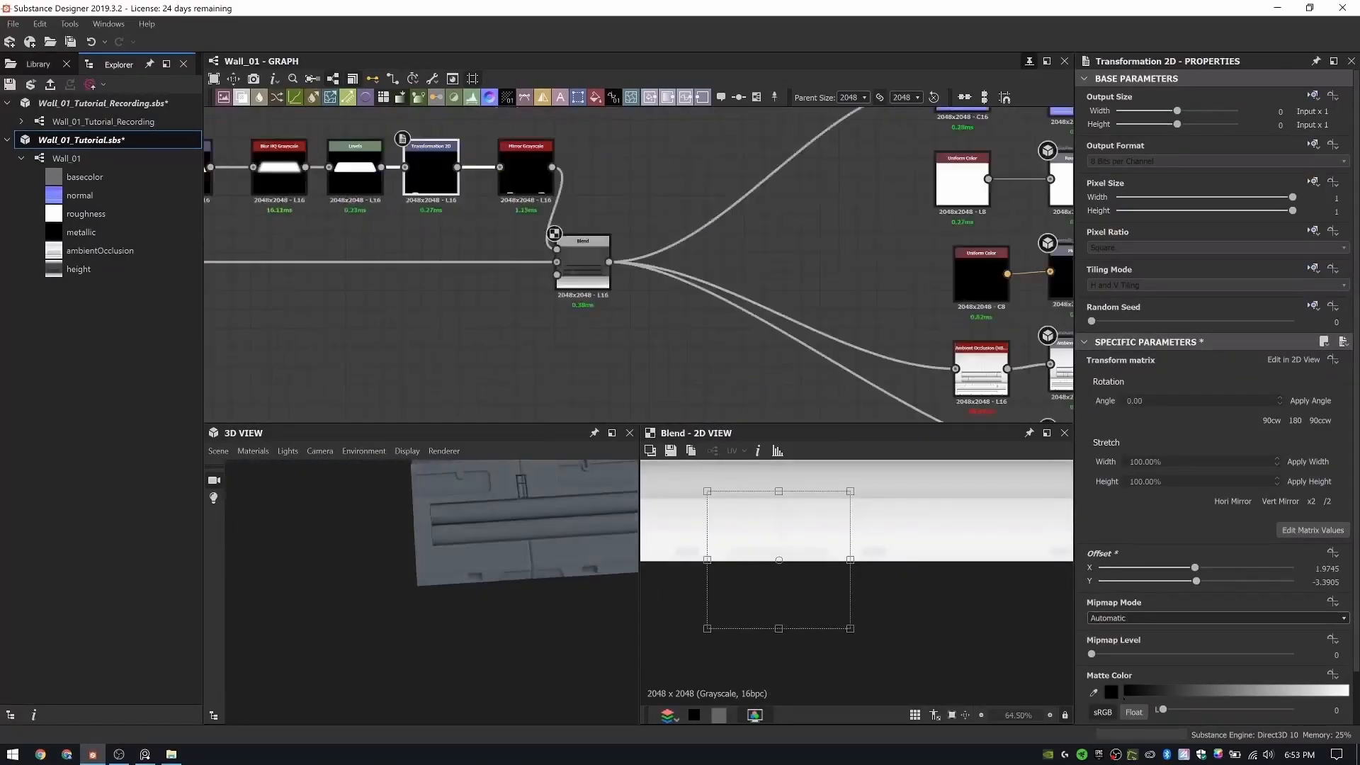
# - Frame the trapezoid node chain with the title Emissive Lights and move the output nodes farther away to free up space
pyautogui.scroll(-3, 502, 170)
pyautogui.moveTo(454, 219); pyautogui.dragTo(786, 319)
pyautogui.rightClick(785, 161)
pyautogui.click(846, 213)
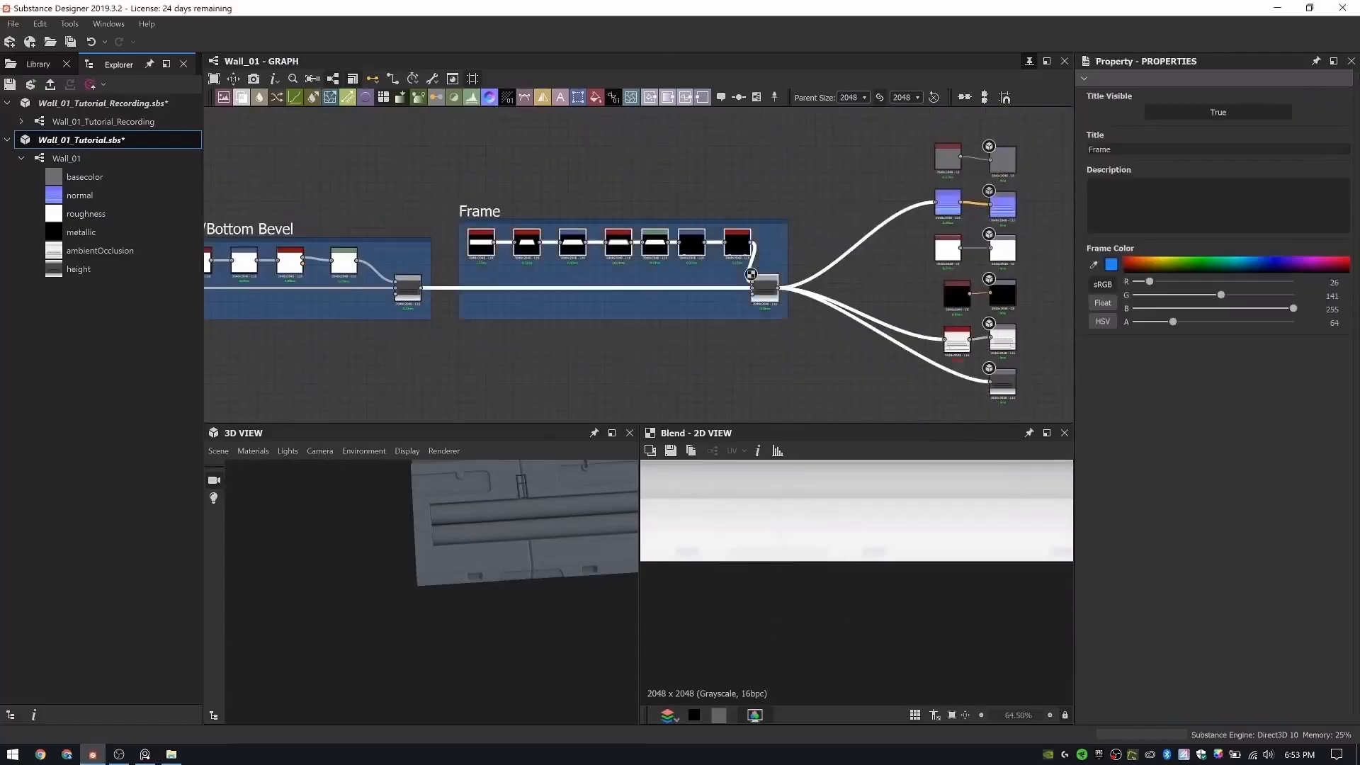
pyautogui.write('s')
pyautogui.press('Return')
pyautogui.scroll(-3, 836, 113)
pyautogui.moveTo(822, 224); pyautogui.dragTo(546, 224, button='middle')
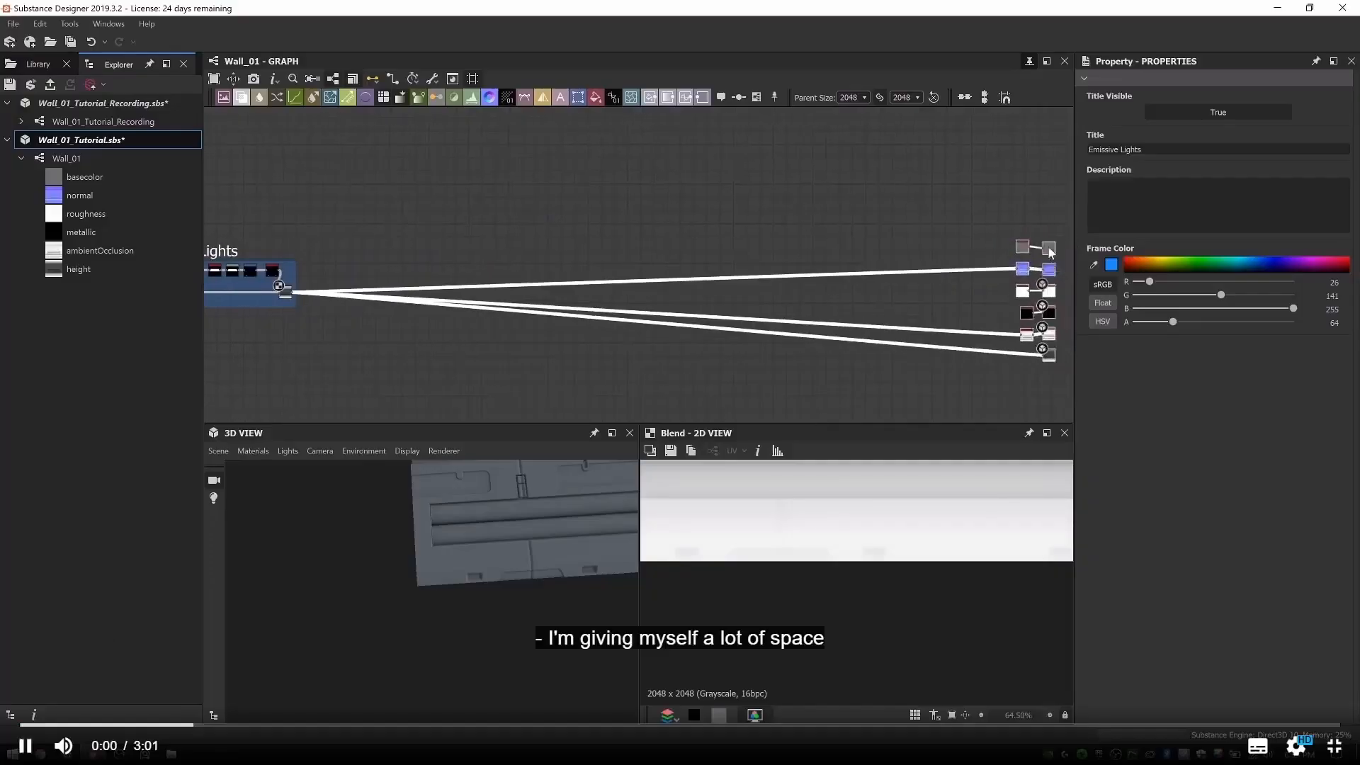
# - Add a square Shape node after the Emissive Lights frame with size X 0.89 and Y 0.59
pyautogui.press('space')
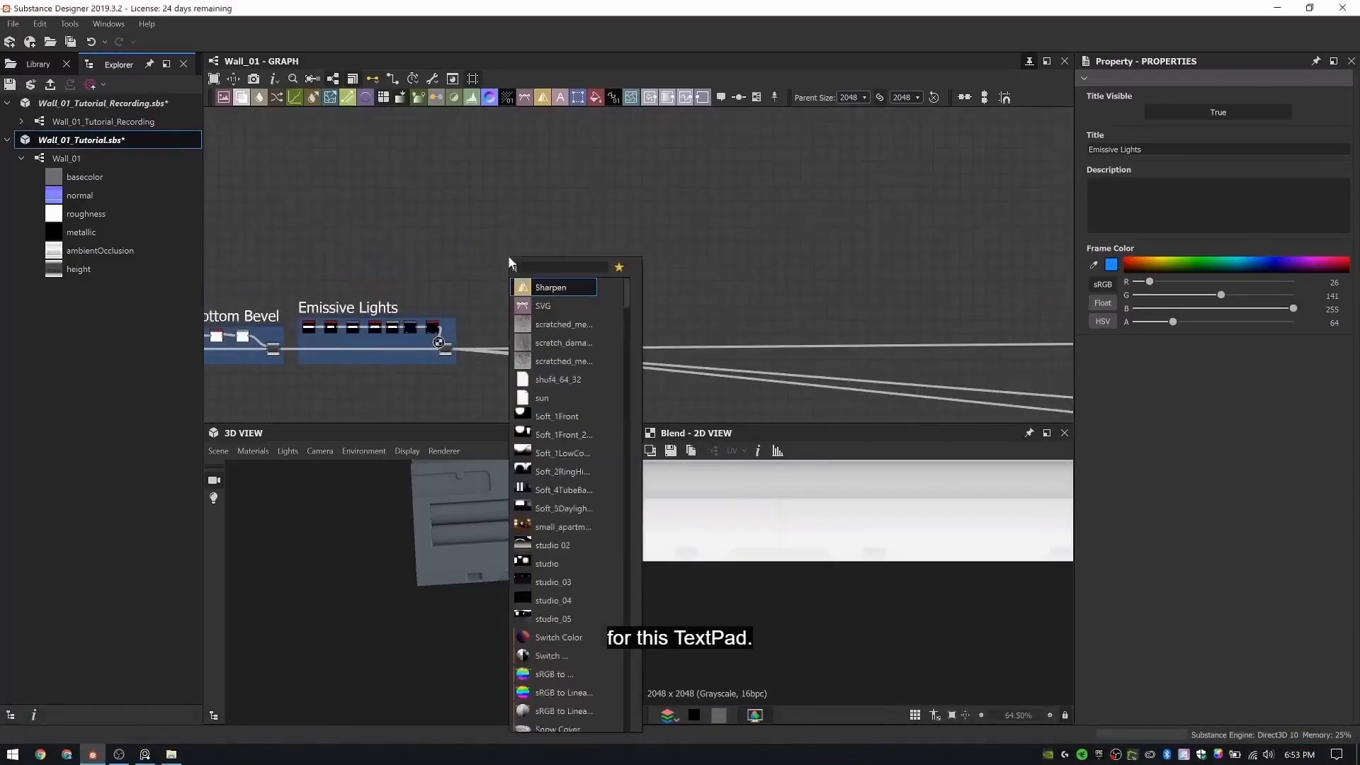
pyautogui.write('shape')
pyautogui.press('Return')
pyautogui.scroll(3, 528, 230)
pyautogui.write('0.89')
pyautogui.press('Tab')
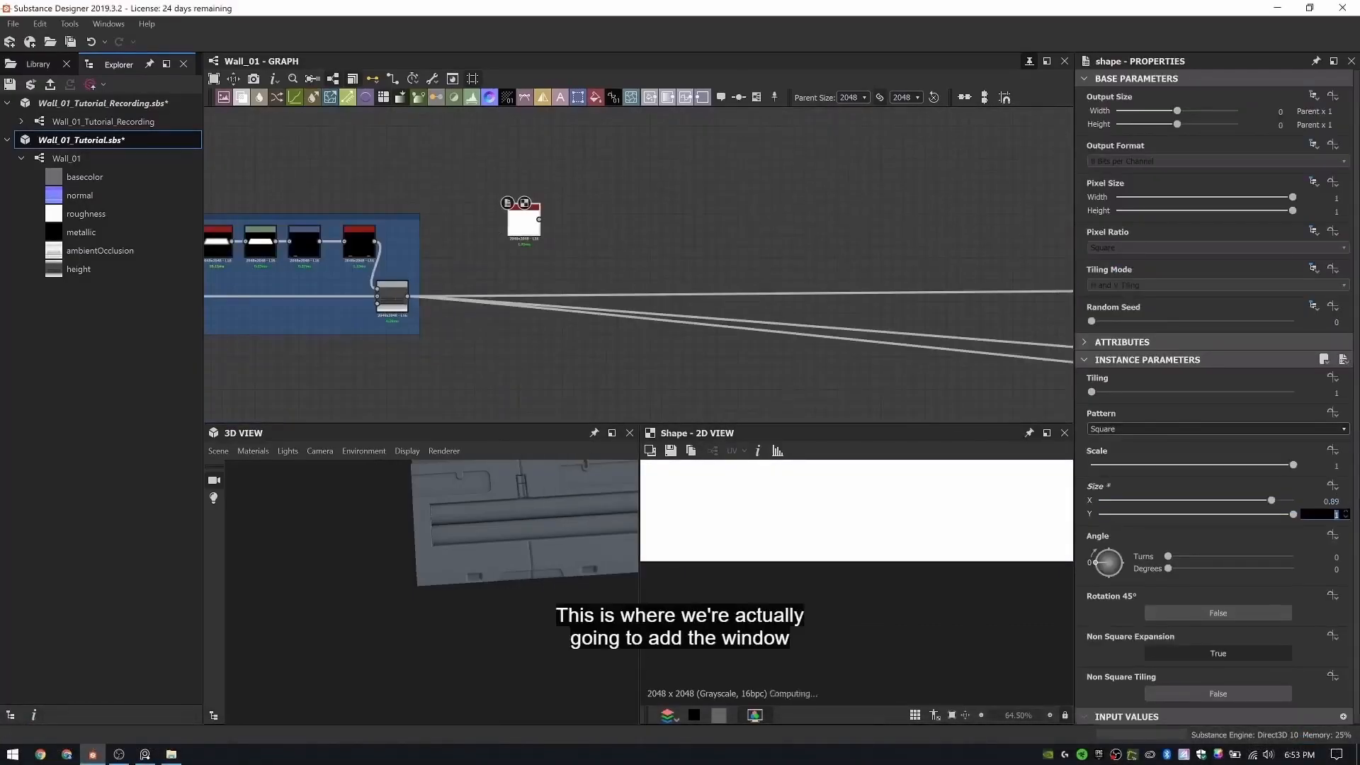
pyautogui.write('.59')
pyautogui.press('Return')
pyautogui.scroll(3, 559, 294)
pyautogui.moveTo(504, 175); pyautogui.dragTo(467, 193)
# - Add Blur HQ Grayscale and Levels nodes after the Shape and tighten the input levels to give the rectangle rounded corners
pyautogui.press('space')
pyautogui.write('blur')
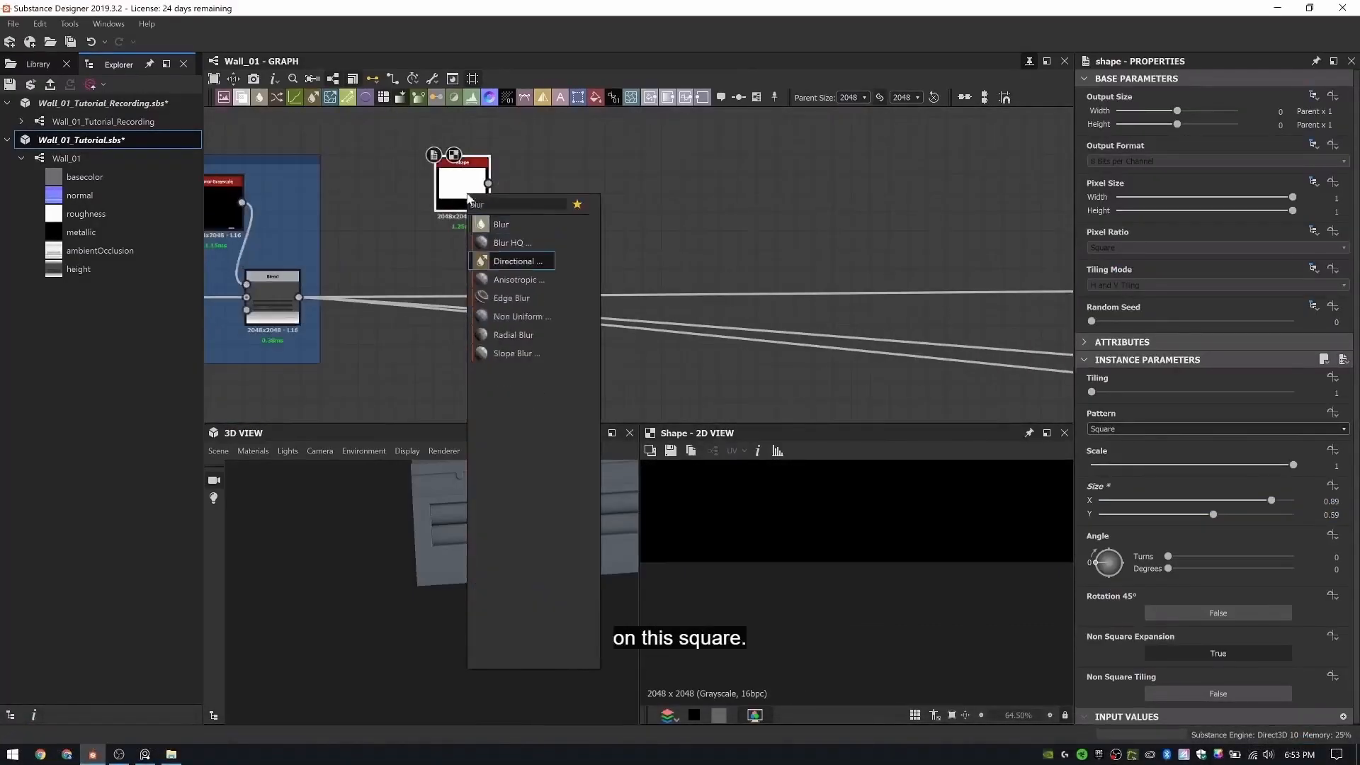
pyautogui.click(496, 243)
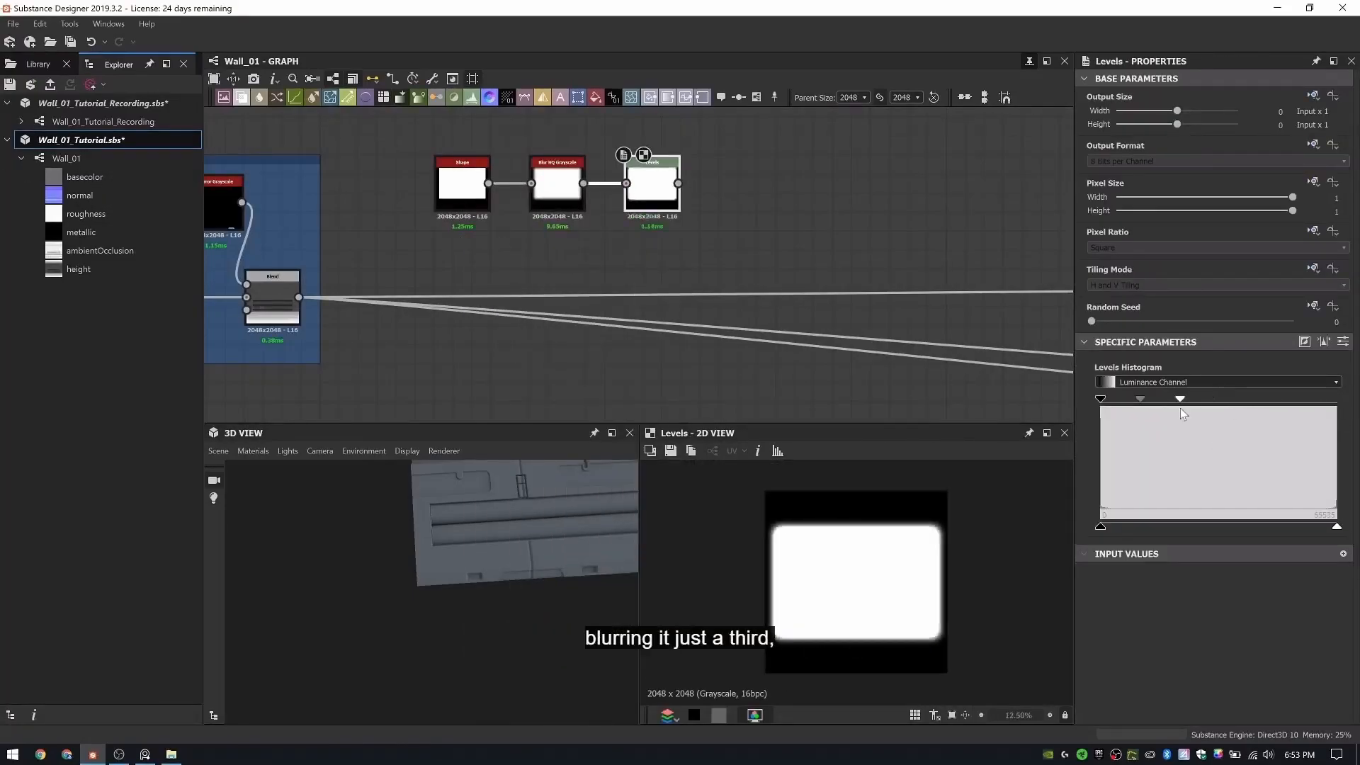
pyautogui.moveTo(1109, 400); pyautogui.dragTo(1167, 409)
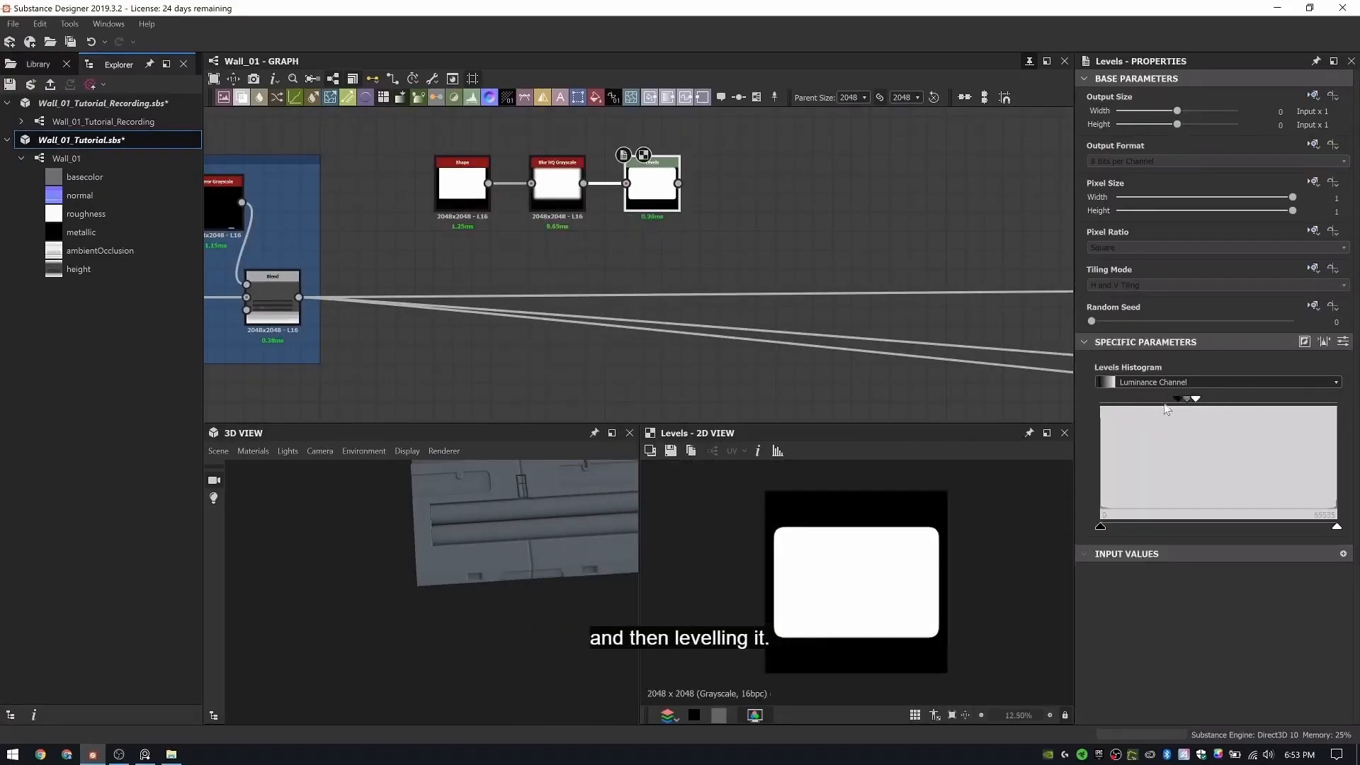
# - Add a Transformation 2D after the rounded rectangle's Levels and squash the shape vertically to roughly half its height
pyautogui.moveTo(763, 228); pyautogui.dragTo(629, 189, button='middle')
pyautogui.press('space')
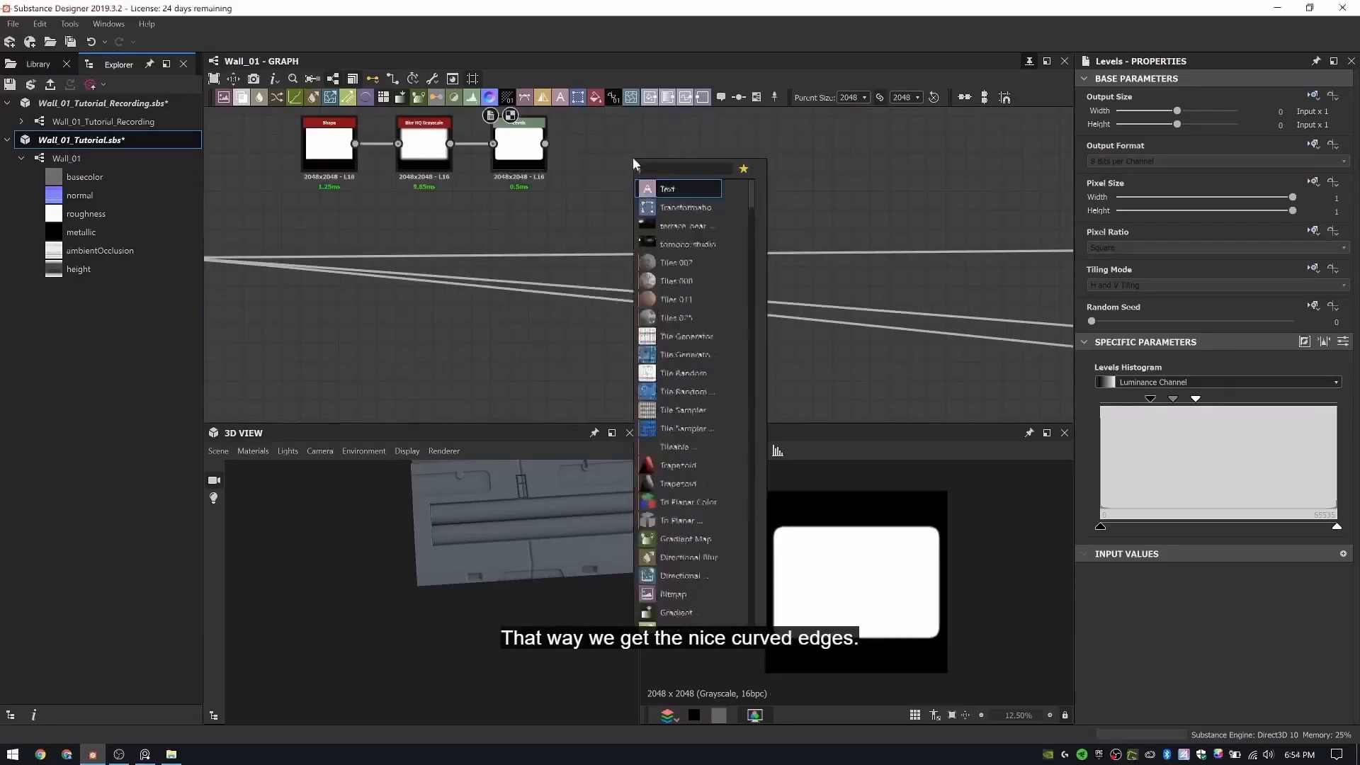
pyautogui.write('trans')
pyautogui.press('Return')
pyautogui.moveTo(636, 178); pyautogui.dragTo(636, 150)
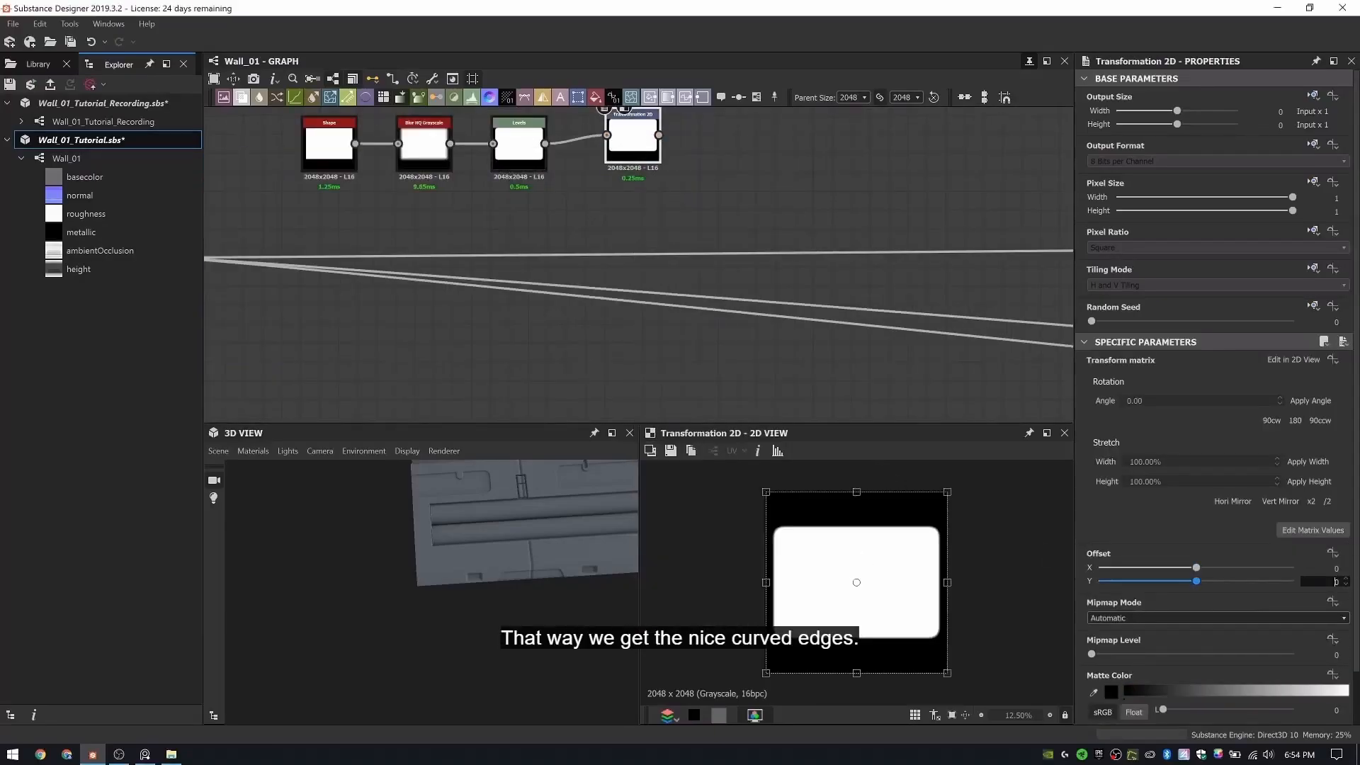
pyautogui.moveTo(856, 492); pyautogui.dragTo(856, 538)
# - Override the window shape's tiling mode with No Tiling and set its vertical offset to 0.29
pyautogui.click(1313, 269)
pyautogui.click(1302, 285)
pyautogui.click(1119, 285)
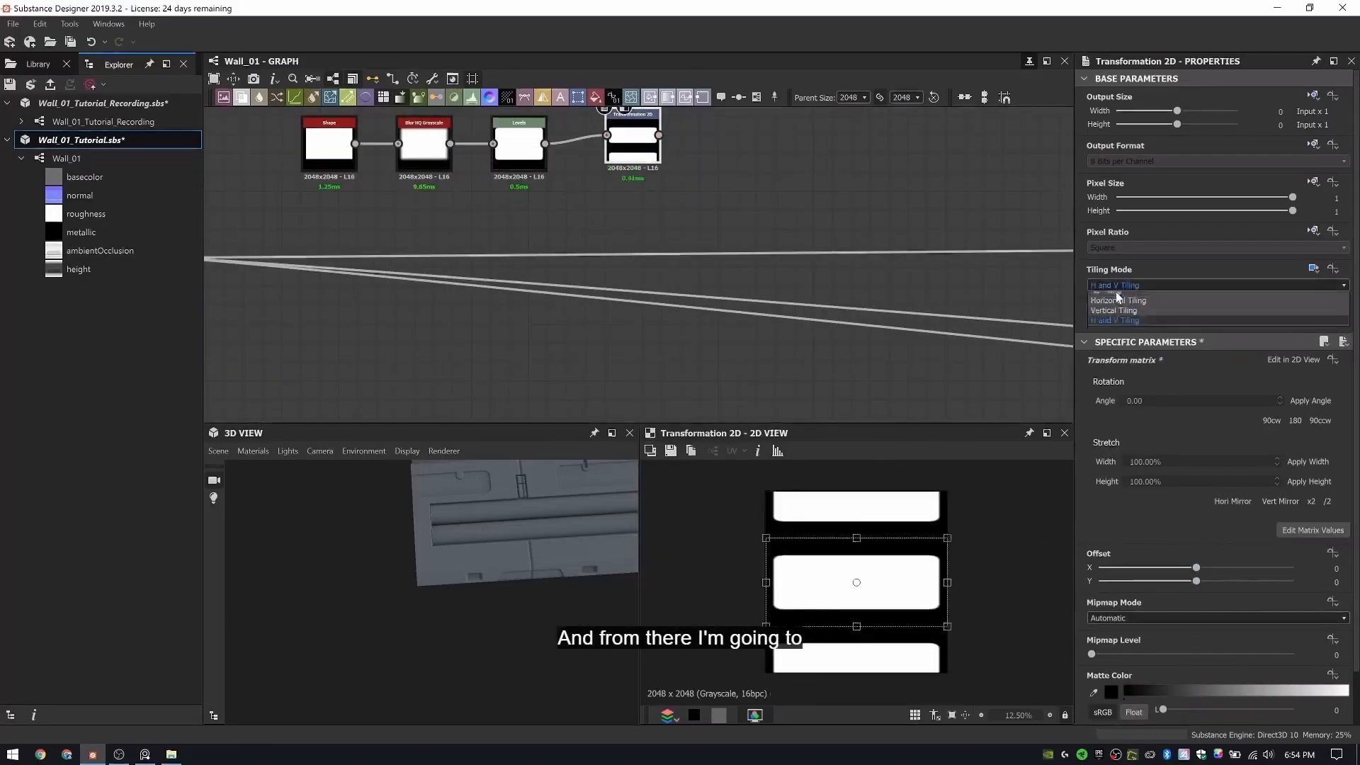
pyautogui.click(1117, 290)
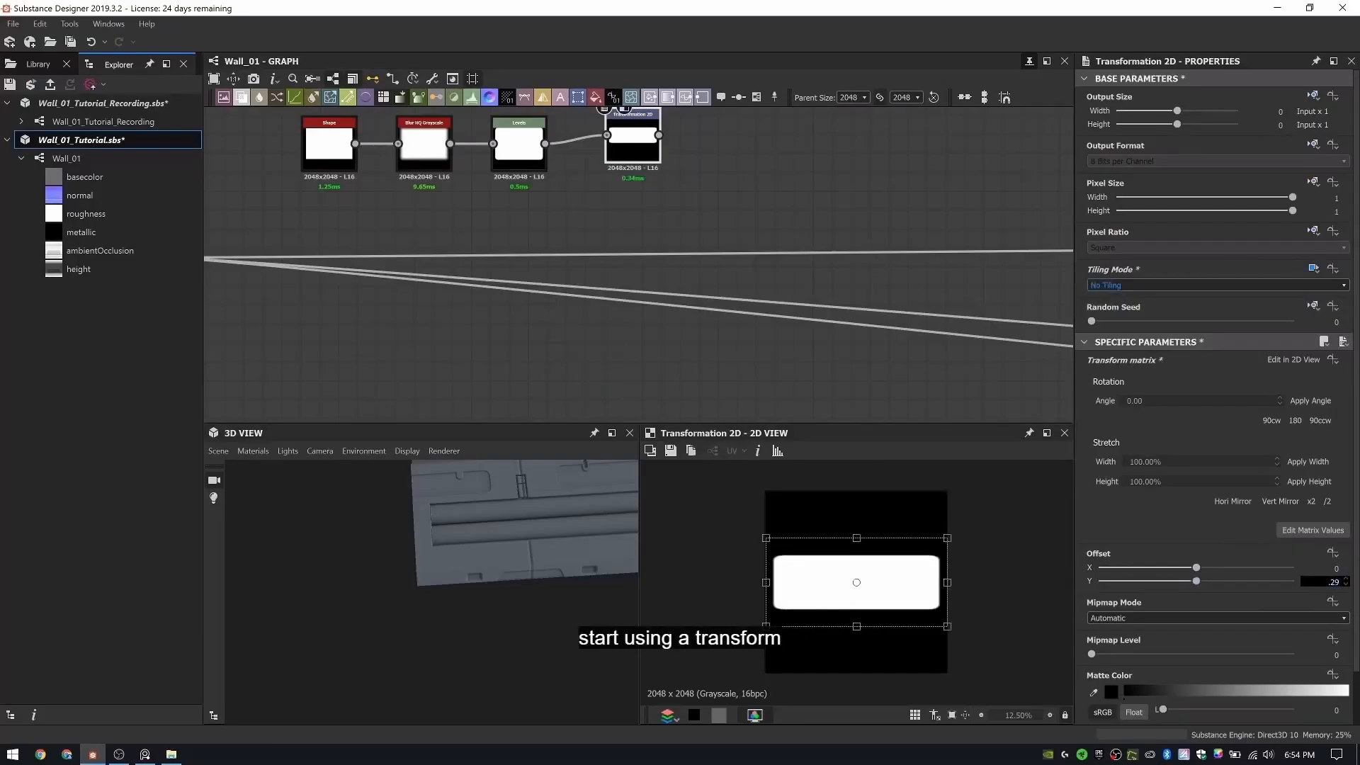
pyautogui.press('Return')
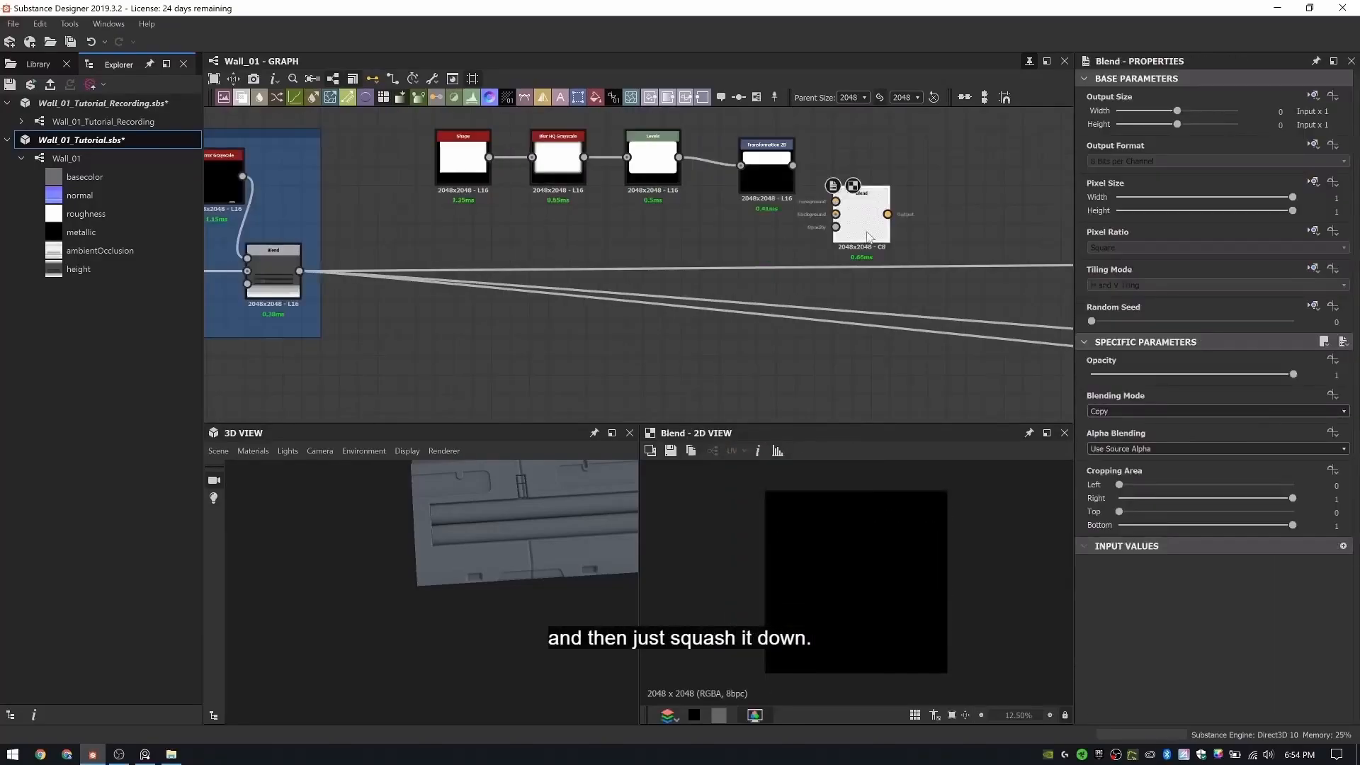
# - Add a Height Blend with the window shape on top of the Emissive Lights result and set its Height Offset to 0.15
pyautogui.press('space')
pyautogui.write('height')
pyautogui.press('Return')
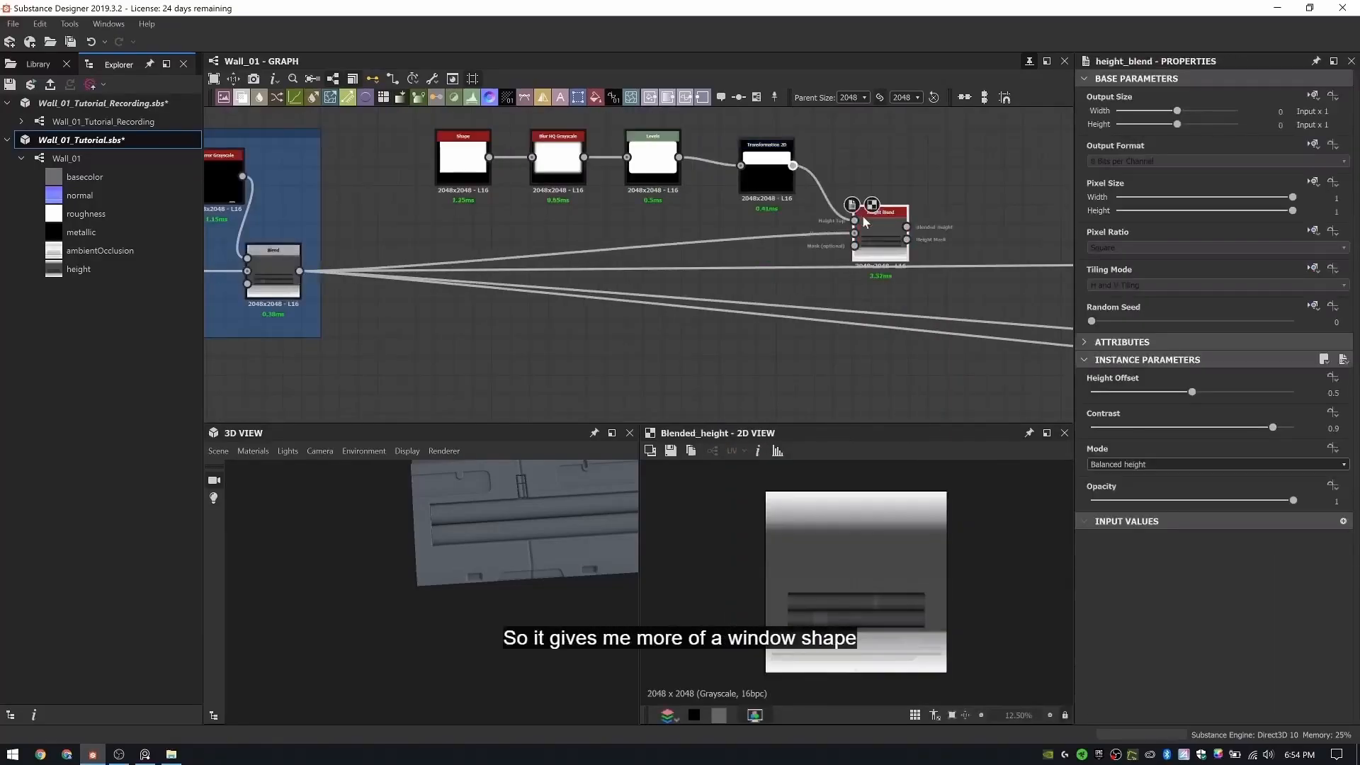
pyautogui.write('1')
pyautogui.press('Tab')
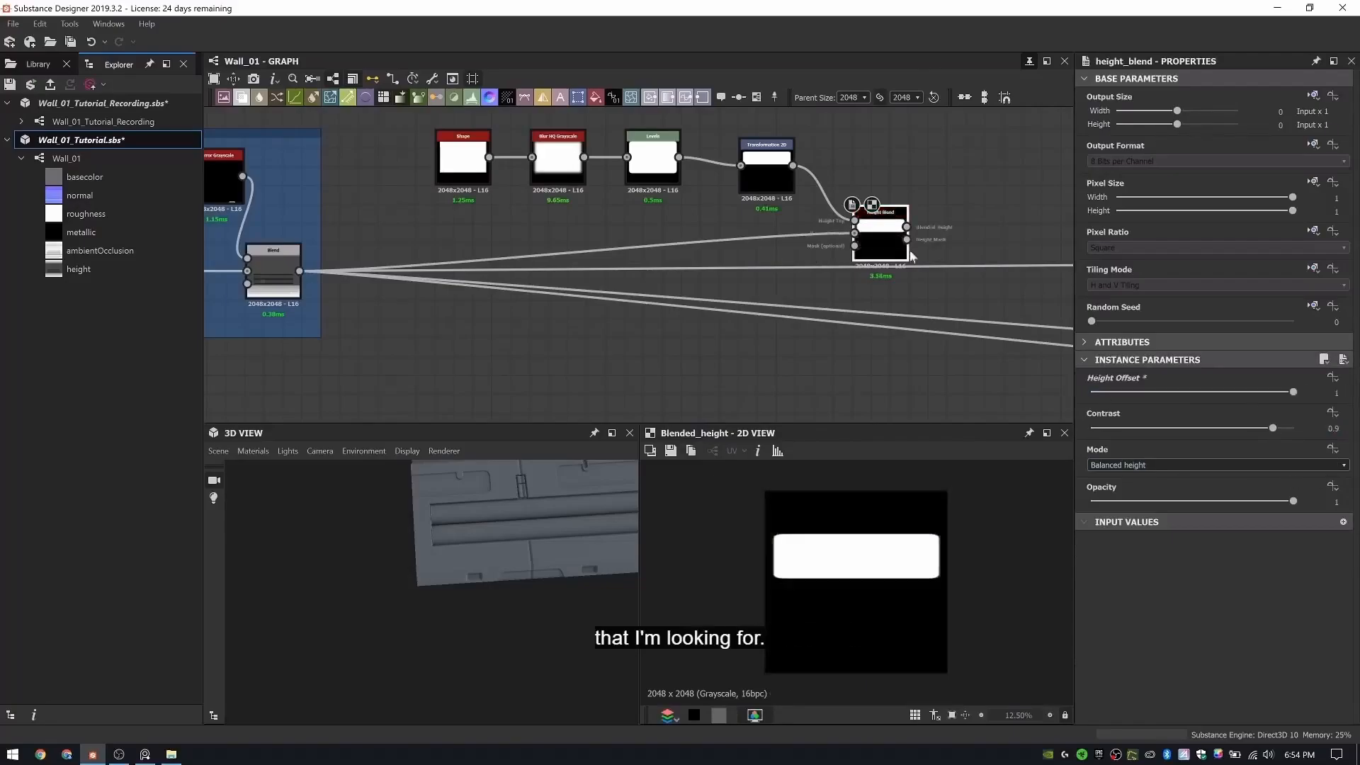
pyautogui.moveTo(891, 242); pyautogui.dragTo(891, 261)
pyautogui.click(1334, 393)
pyautogui.write('0.15')
pyautogui.press('Return')
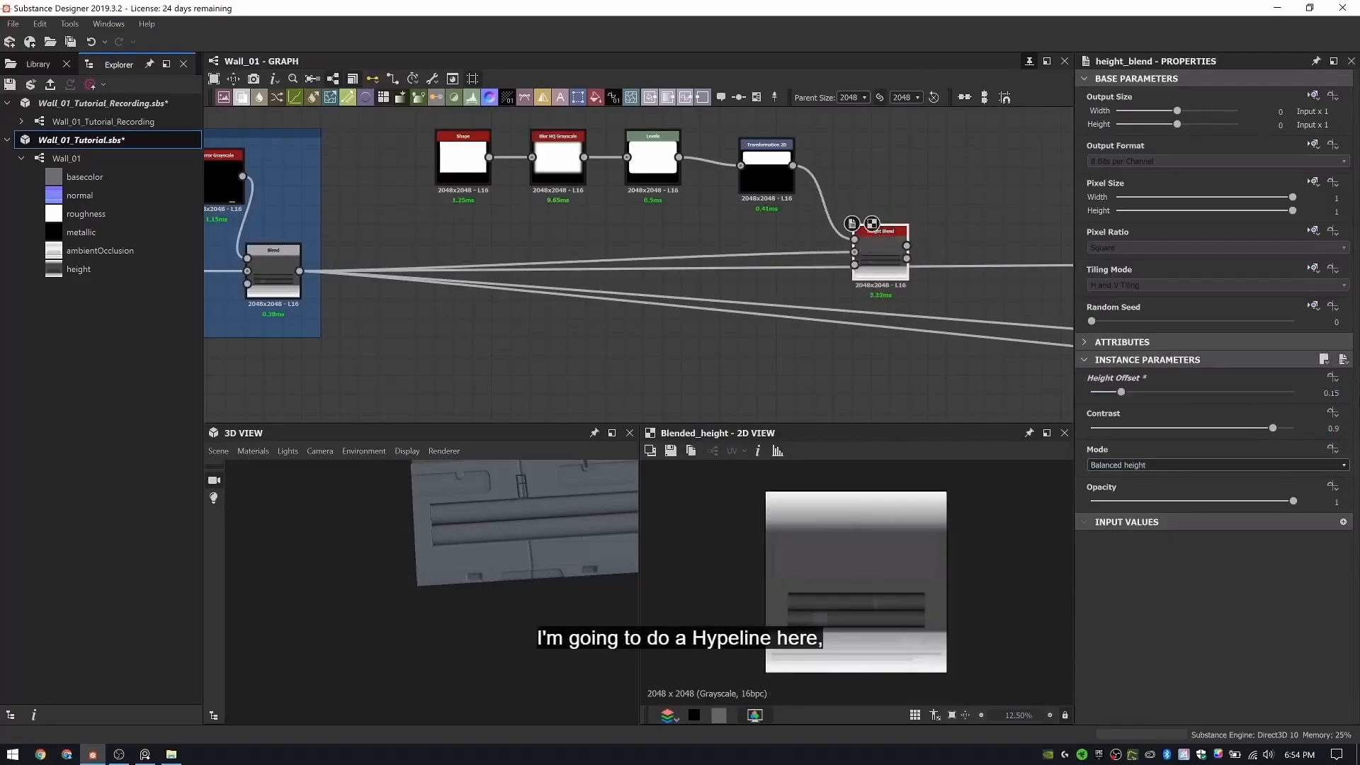
# - Move the Emissive Lights Blend's outgoing connections to the Height Blend and line up the window nodes with the main line
pyautogui.keyDown('shift'); pyautogui.moveTo(299, 271); pyautogui.dragTo(907, 246); pyautogui.keyUp('shift')
pyautogui.moveTo(495, 552); pyautogui.dragTo(500, 677, button='middle')
pyautogui.moveTo(501, 677); pyautogui.dragTo(498, 630)
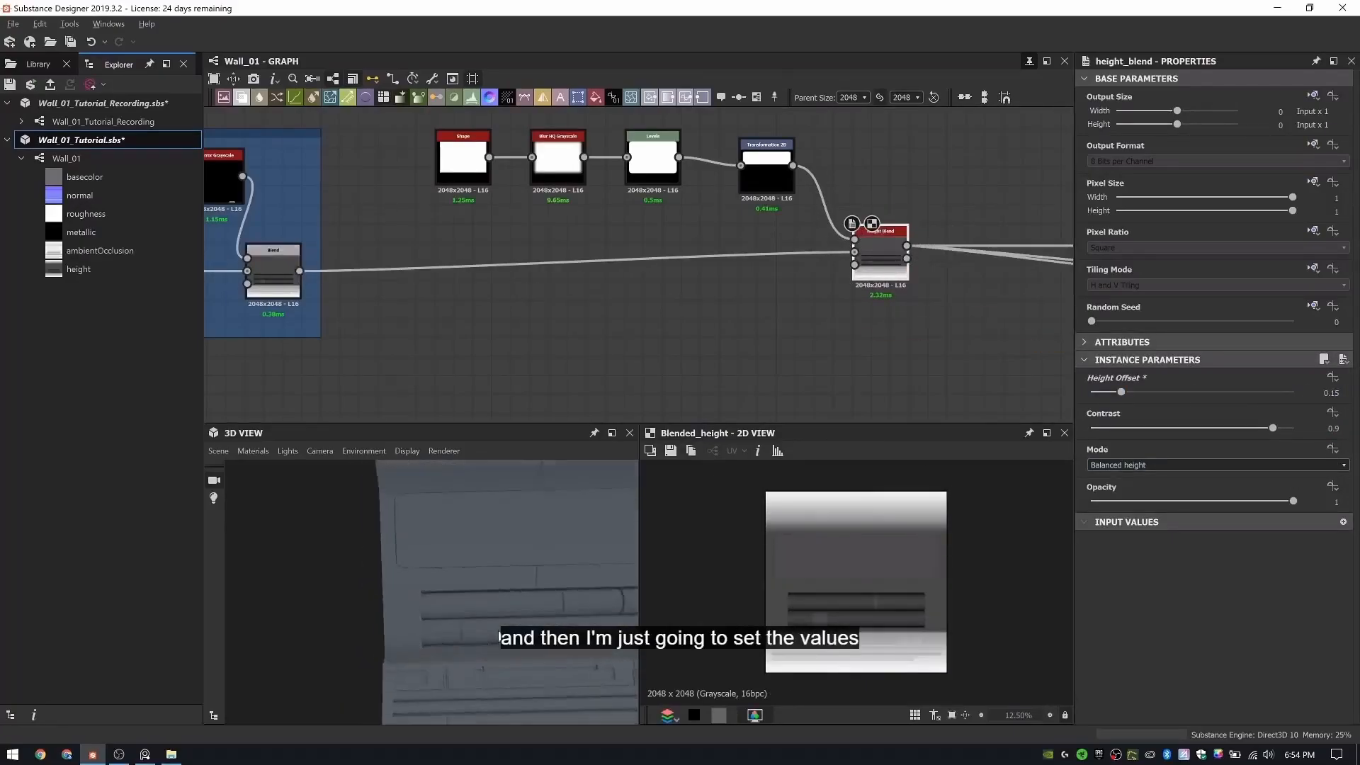
pyautogui.moveTo(560, 596); pyautogui.dragTo(507, 589, button='middle')
pyautogui.moveTo(711, 240); pyautogui.dragTo(453, 145)
pyautogui.moveTo(469, 161); pyautogui.dragTo(431, 188)
pyautogui.moveTo(877, 259); pyautogui.dragTo(877, 278)
pyautogui.moveTo(780, 171); pyautogui.dragTo(762, 201)
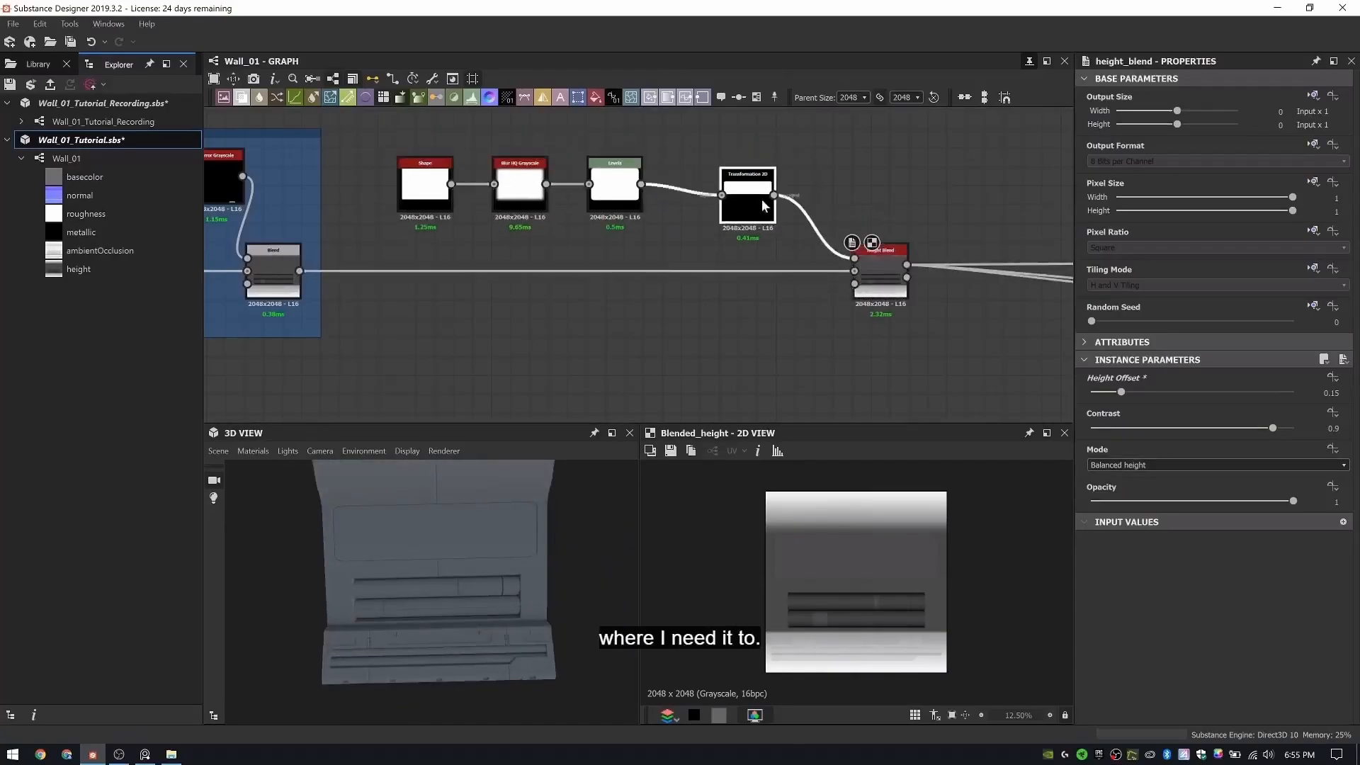
# - Readjust the input levels of the window shape's Levels node and check the Height Blend result
pyautogui.doubleClick(620, 203)
pyautogui.scroll(2, 883, 575)
pyautogui.moveTo(1174, 401); pyautogui.dragTo(1129, 405)
pyautogui.moveTo(496, 567)
pyautogui.mouseDown()
pyautogui.moveTo(401, 486)
pyautogui.moveTo(485, 559)
pyautogui.mouseUp()
pyautogui.doubleClick(880, 272)
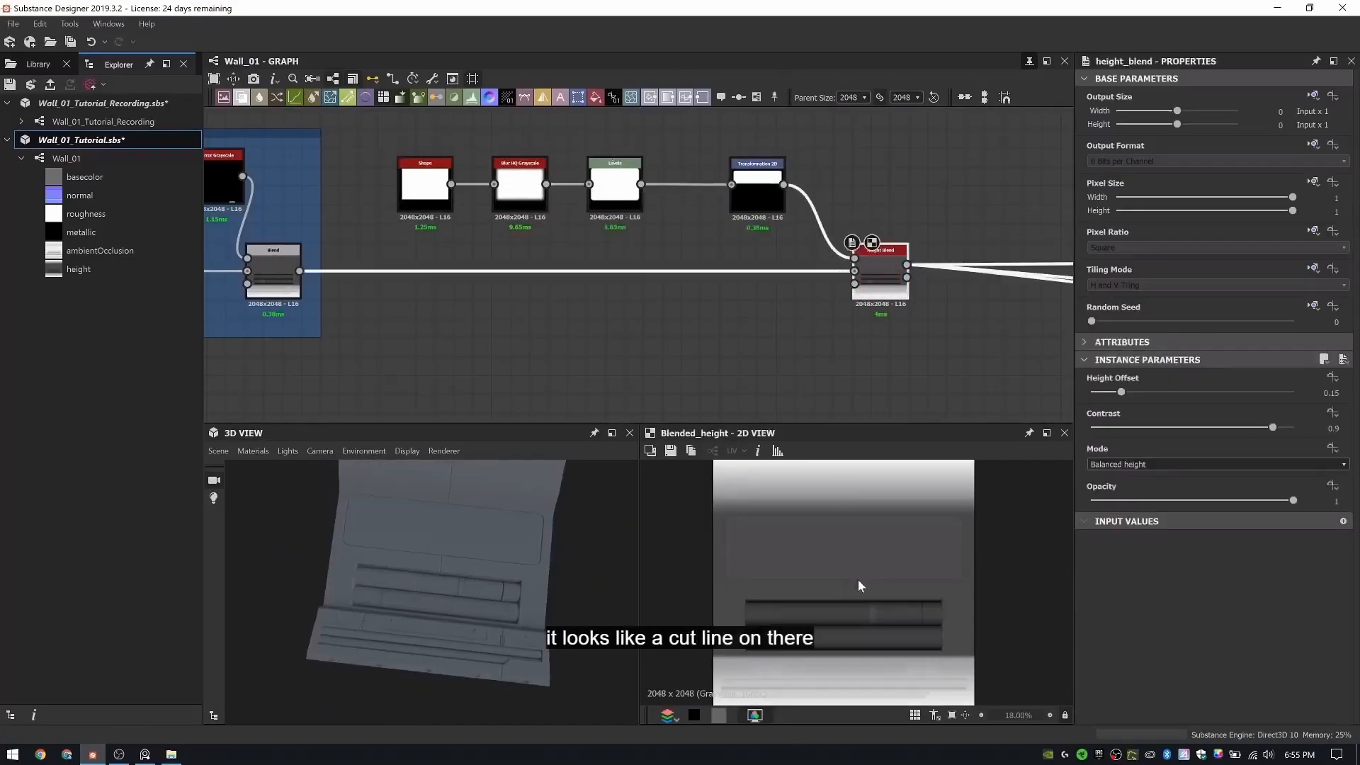
# - Reposition the window shape horizontally centred with a vertical offset of 0.3056
pyautogui.click(761, 190)
pyautogui.moveTo(890, 534); pyautogui.dragTo(866, 526)
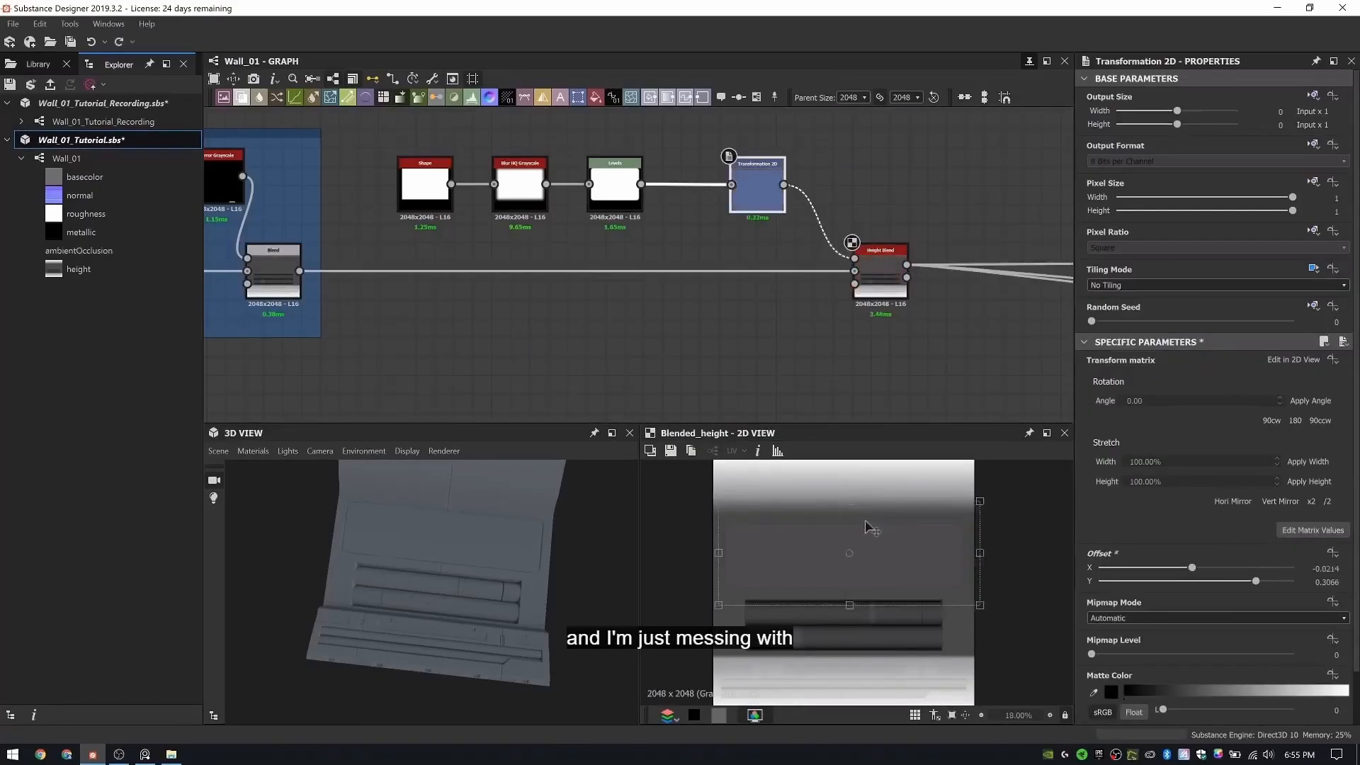
pyautogui.moveTo(439, 566); pyautogui.dragTo(505, 562)
pyautogui.scroll(-3, 505, 562)
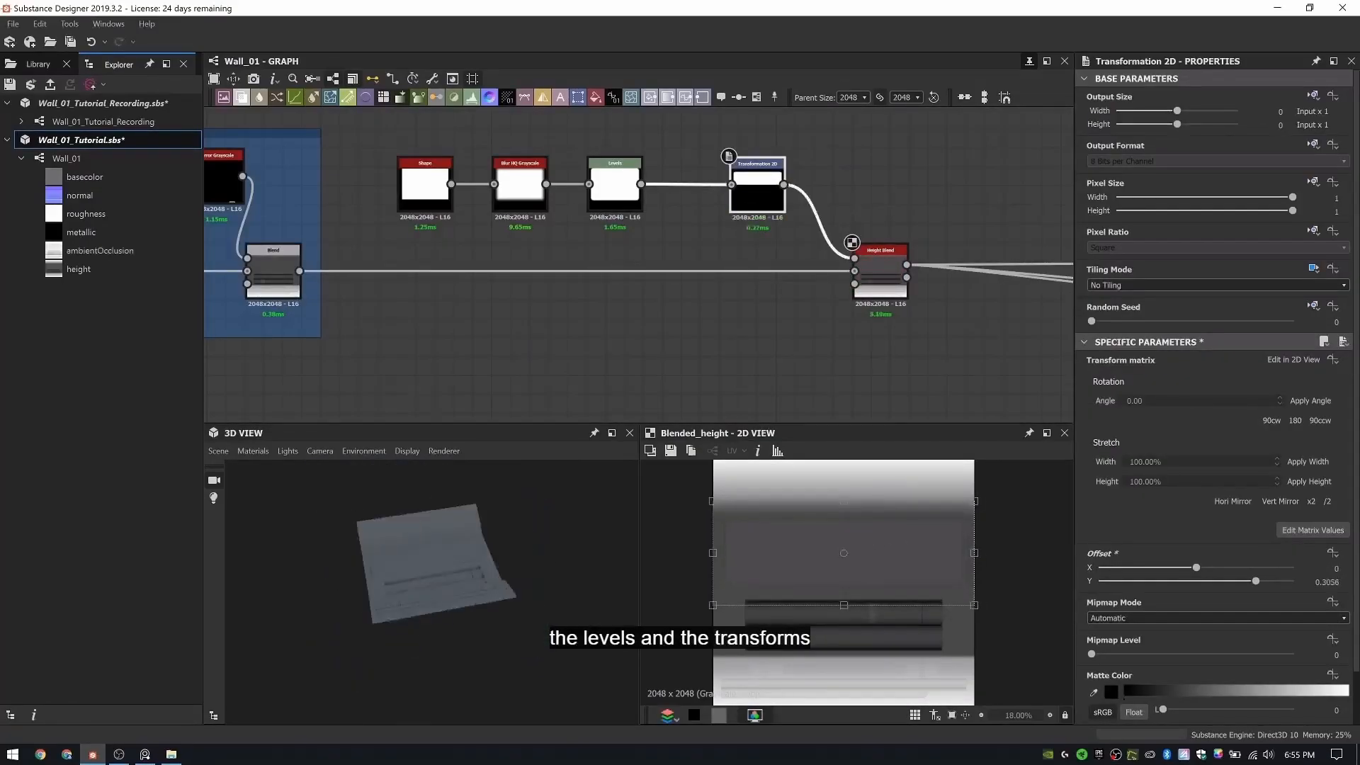
# - Add a Bevel to the transformed window shape and a Blend with the Bevel as foreground and the Height Blend as background
pyautogui.moveTo(997, 108); pyautogui.dragTo(729, 190, button='middle')
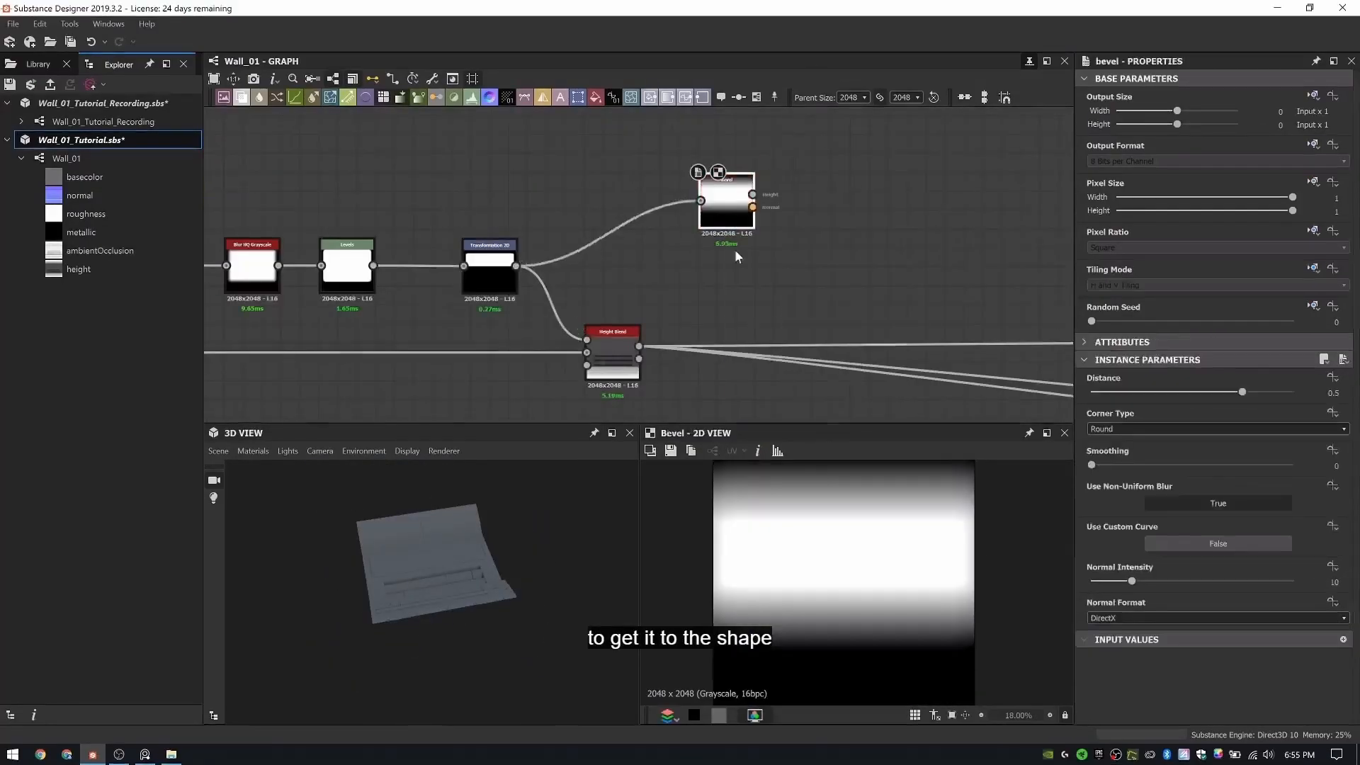
pyautogui.press('space')
pyautogui.write('b')
pyautogui.press('Return')
pyautogui.moveTo(639, 347); pyautogui.dragTo(879, 315)
pyautogui.moveTo(772, 232); pyautogui.dragTo(853, 302)
# - Set the window Blend to Subtract with opacity 0.15 and move the Height Blend's outgoing connections to it
pyautogui.click(1133, 411)
pyautogui.click(1119, 444)
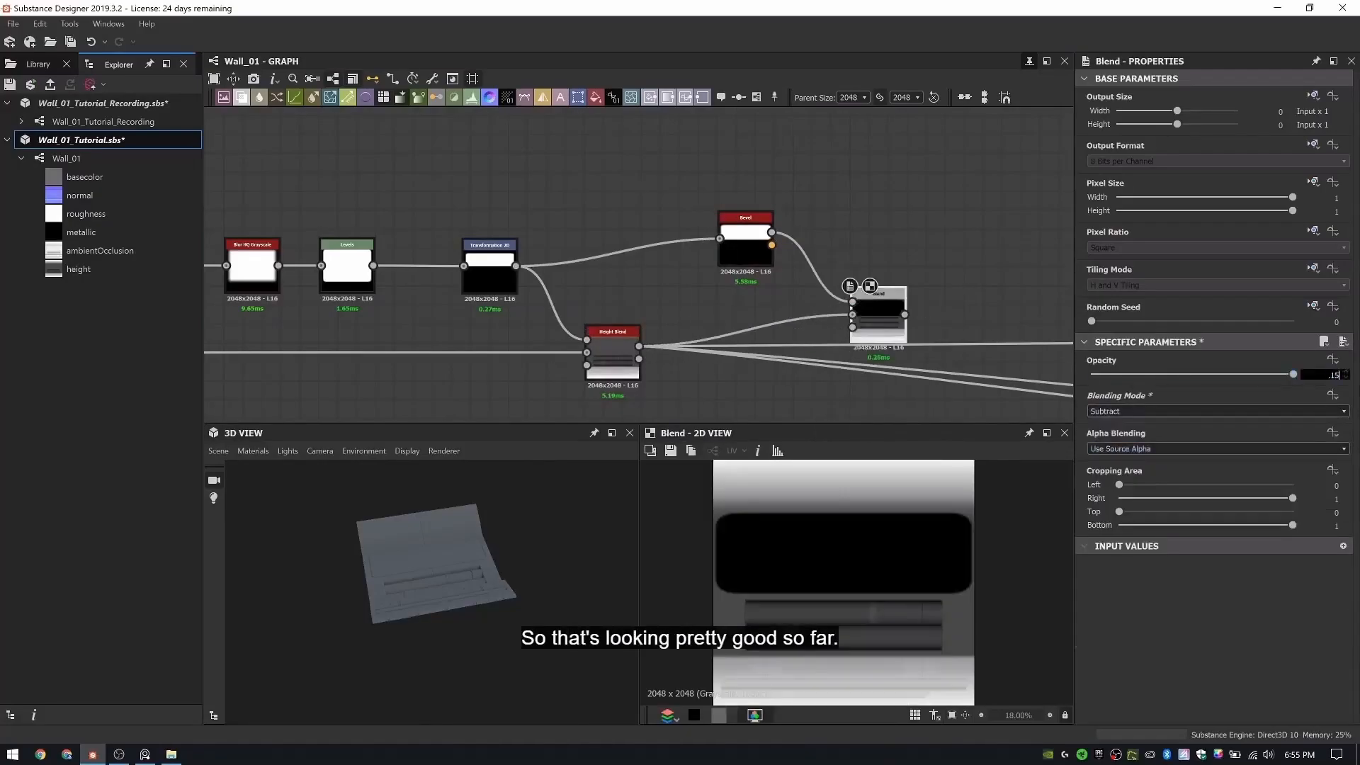
pyautogui.press('Return')
pyautogui.keyDown('shift'); pyautogui.moveTo(639, 347); pyautogui.dragTo(905, 315); pyautogui.keyUp('shift')
pyautogui.moveTo(494, 602); pyautogui.dragTo(452, 569)
pyautogui.scroll(4, 445, 585)
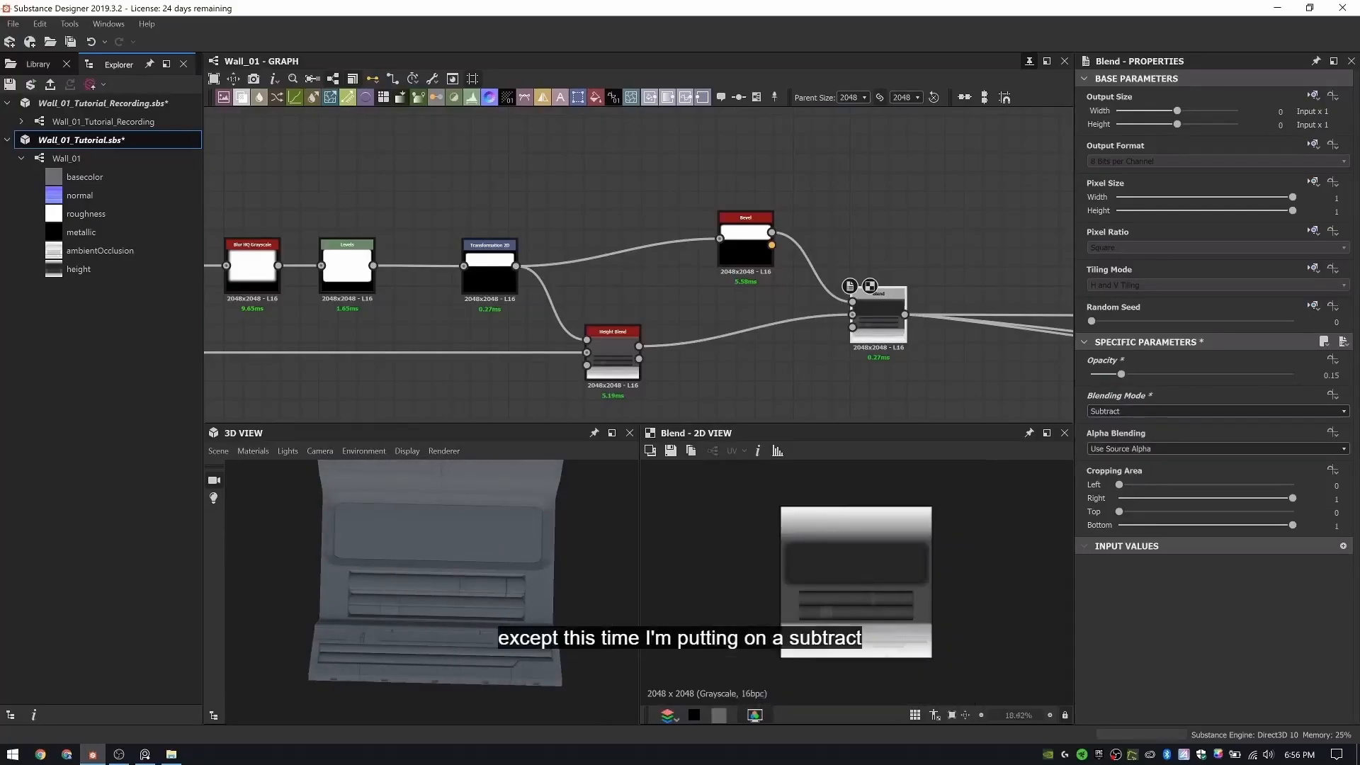
# - Frame the window shape nodes through to the Subtract Blend and title the frame Window Shape
pyautogui.scroll(1, 836, 567)
pyautogui.scroll(-3, 656, 213)
pyautogui.moveTo(350, 182); pyautogui.dragTo(836, 352)
pyautogui.hotkey('ctrl', 'f')
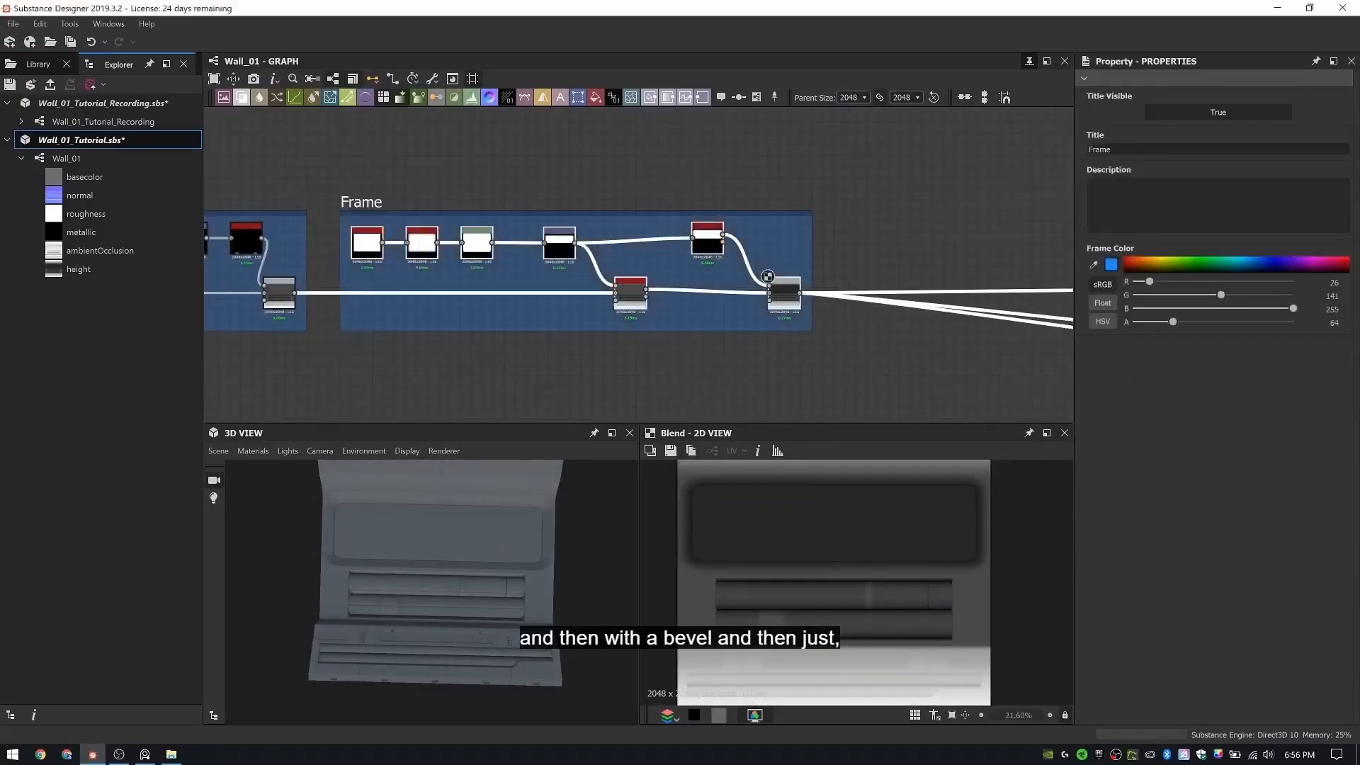
pyautogui.write('Window Shape')
pyautogui.press('Return')
pyautogui.moveTo(930, 146); pyautogui.dragTo(798, 170, button='middle')
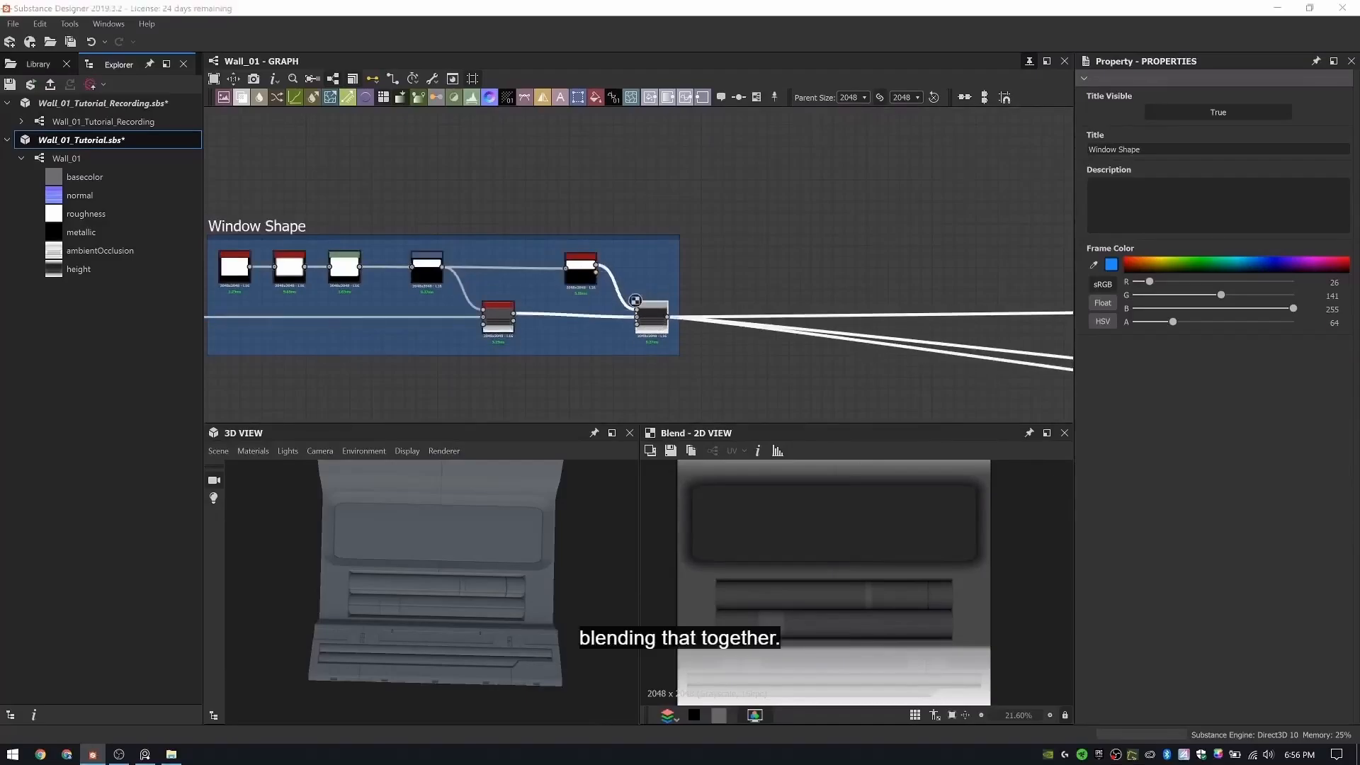
# - Add a Blend and a Transformation 2D past the Window Shape frame, feeding the Transformation 2D from the window Levels through a dot node
pyautogui.moveTo(984, 229); pyautogui.dragTo(798, 194, button='middle')
pyautogui.press('space')
pyautogui.press('Return')
pyautogui.moveTo(864, 279); pyautogui.dragTo(869, 285)
pyautogui.press('space')
pyautogui.moveTo(698, 181); pyautogui.dragTo(721, 202, button='middle')
pyautogui.write('tr')
pyautogui.press('Return')
pyautogui.moveTo(276, 284); pyautogui.dragTo(465, 274, button='middle')
pyautogui.moveTo(419, 218); pyautogui.dragTo(927, 136)
pyautogui.moveTo(927, 137); pyautogui.dragTo(708, 210, button='middle')
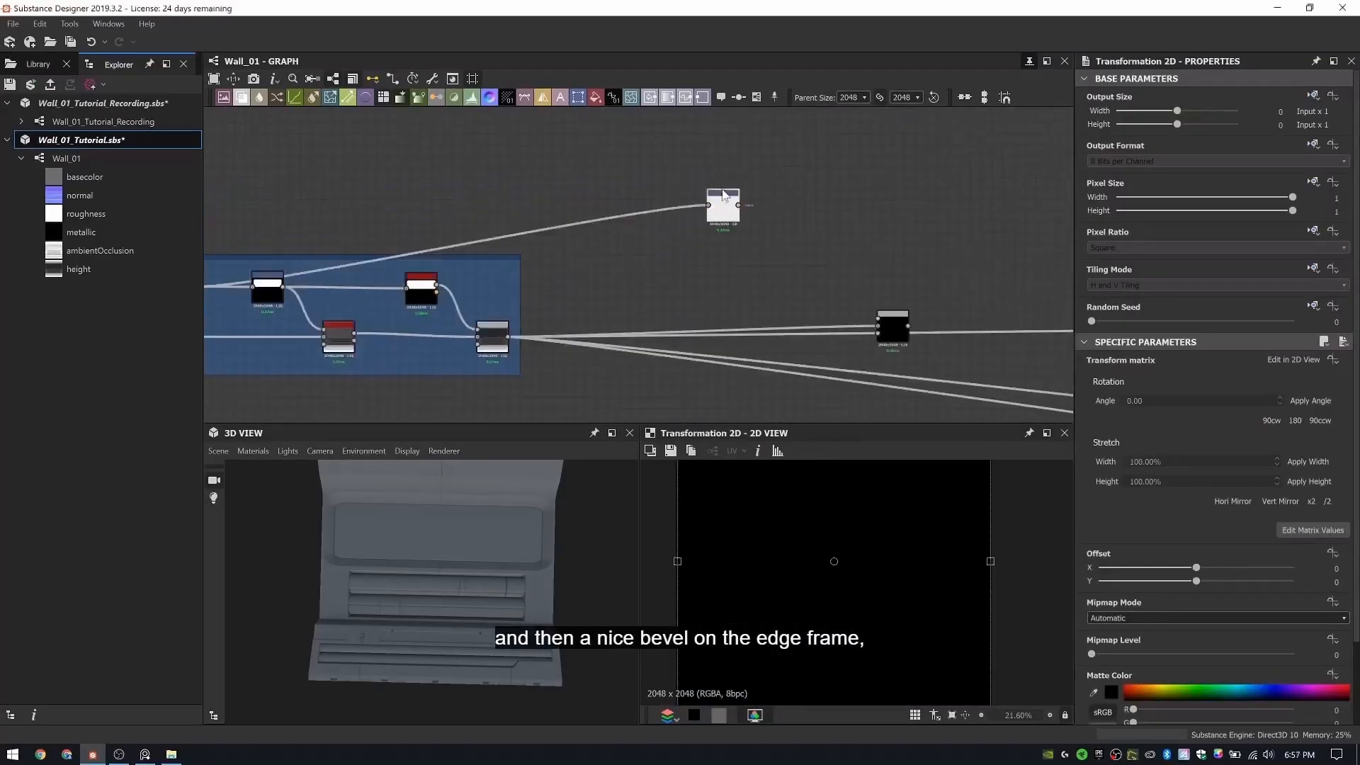
pyautogui.moveTo(457, 249); pyautogui.dragTo(678, 248, button='middle')
pyautogui.keyDown('alt'); pyautogui.moveTo(677, 249); pyautogui.dragTo(715, 242); pyautogui.keyUp('alt')
# - Connect the new Transformation 2D as the Blend's foreground and set the Blend to Subtract with opacity 0.05
pyautogui.moveTo(968, 210); pyautogui.dragTo(622, 170, button='middle')
pyautogui.scroll(3, 771, 319)
pyautogui.moveTo(613, 170); pyautogui.dragTo(732, 221)
pyautogui.doubleClick(733, 221)
pyautogui.click(1140, 412)
pyautogui.click(1140, 437)
pyautogui.write('0')
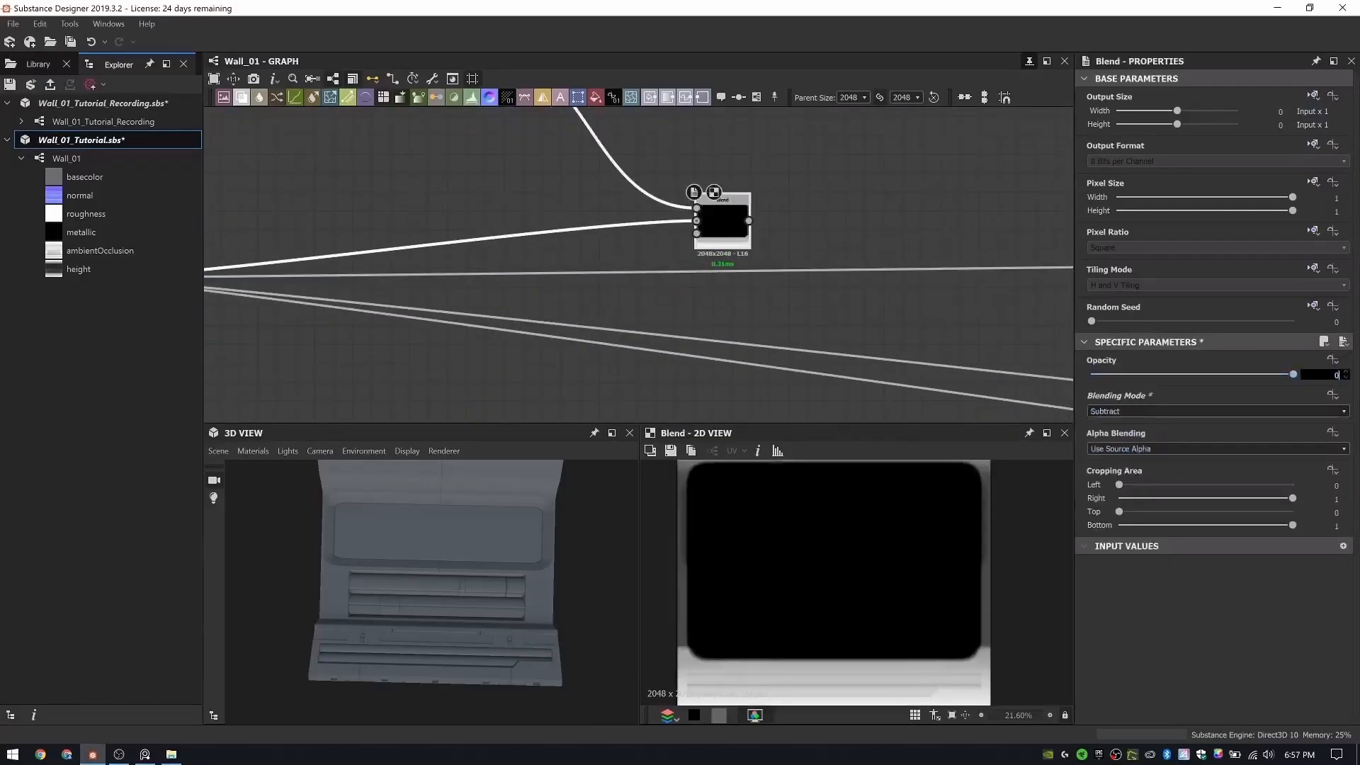
pyautogui.write('.05')
pyautogui.press('Return')
# - Squash the new Transformation 2D's shape vertically, set its vertical offset to 0.3568 and its tiling mode to No Tiling
pyautogui.moveTo(655, 203); pyautogui.dragTo(737, 354, button='middle')
pyautogui.click(542, 212)
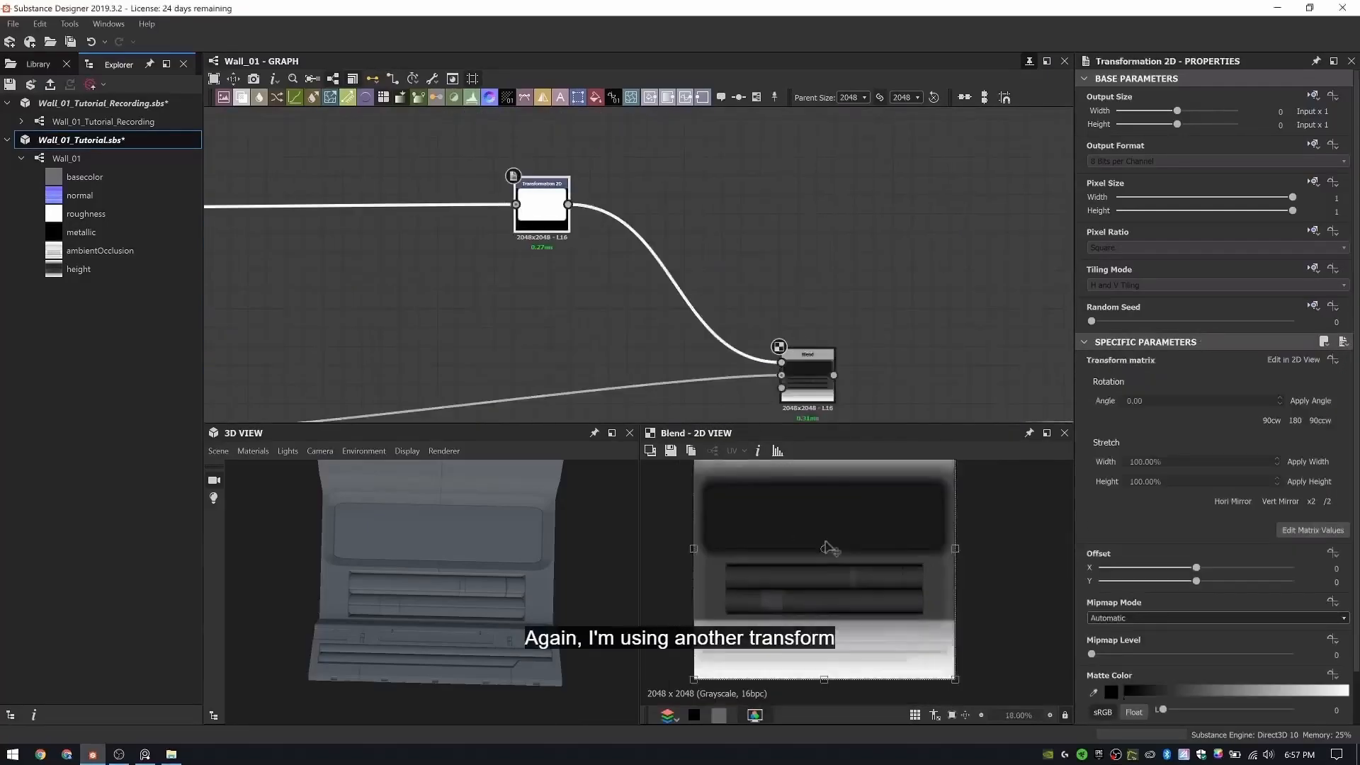
pyautogui.doubleClick(545, 223)
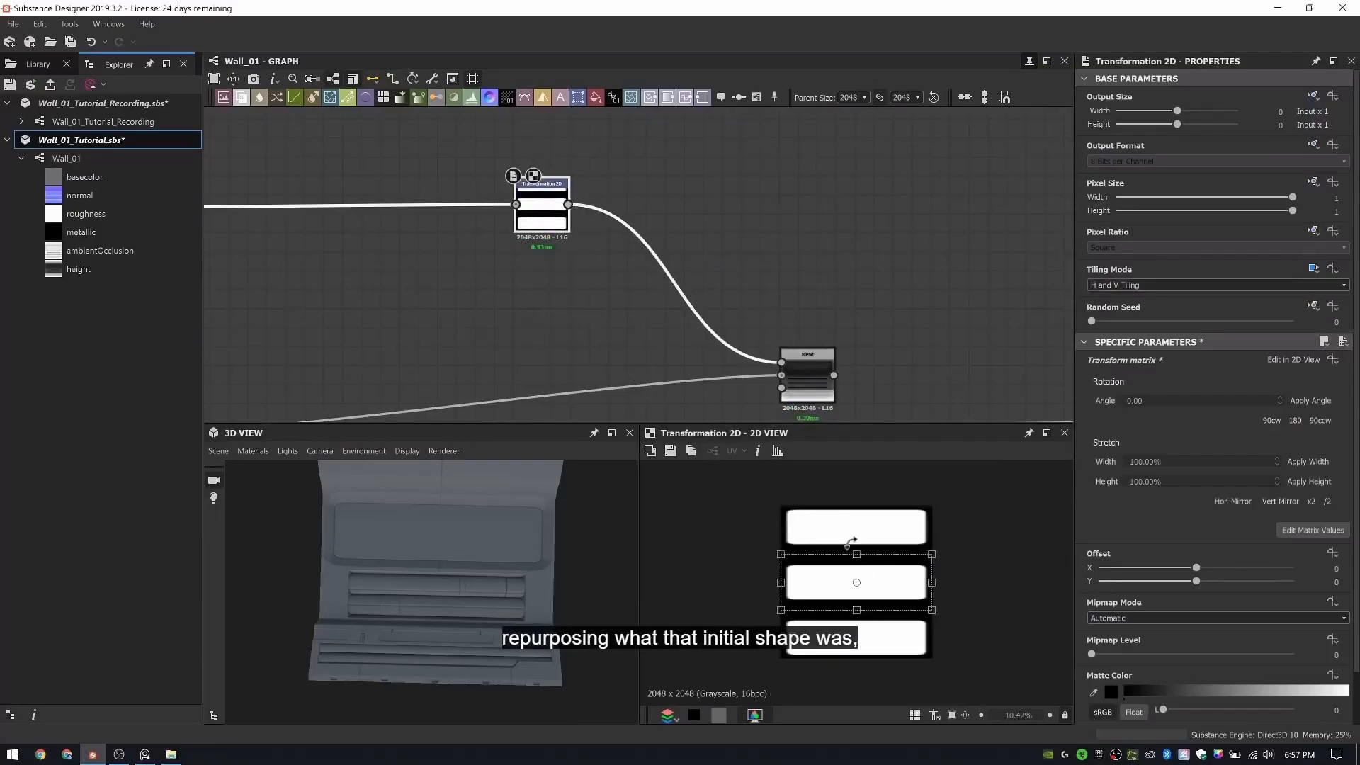
pyautogui.moveTo(857, 548); pyautogui.dragTo(857, 550)
pyautogui.write('0.3568')
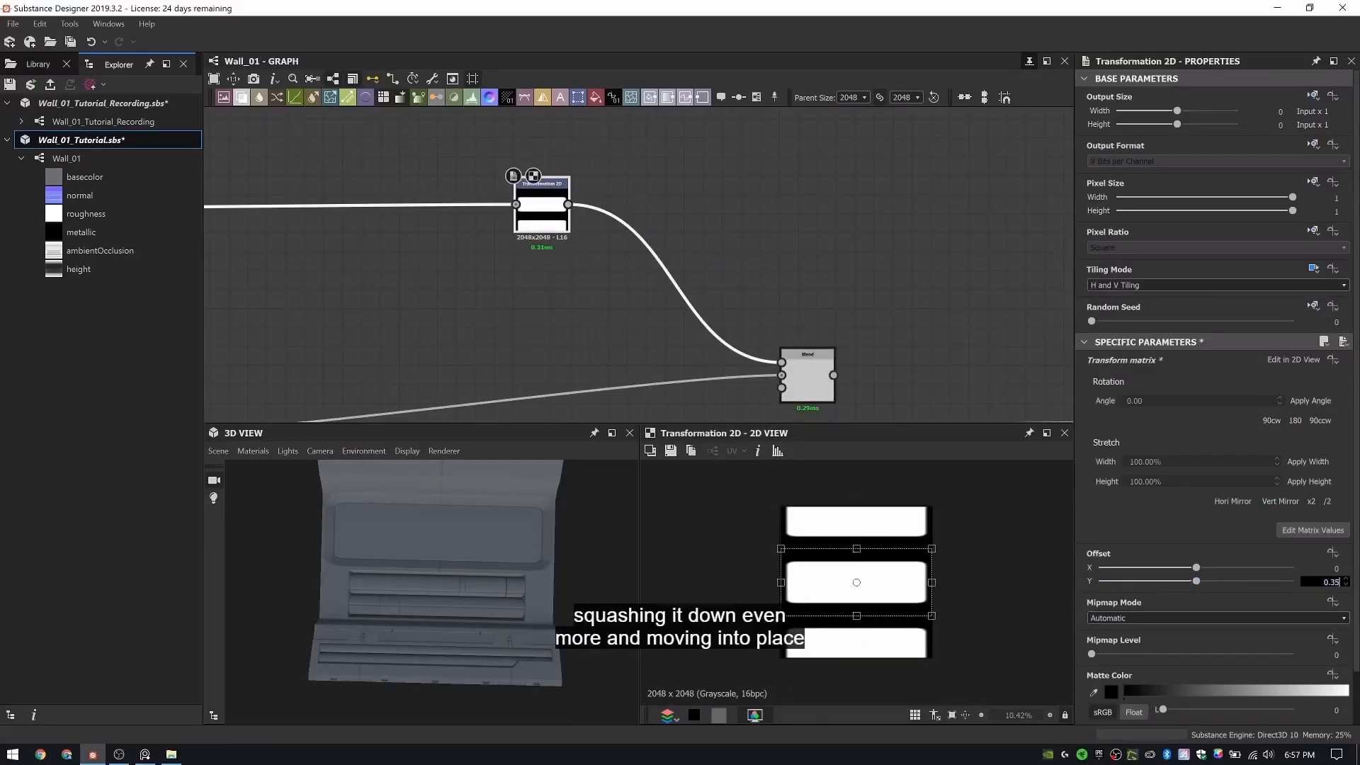
pyautogui.press('Return')
pyautogui.click(1268, 285)
pyautogui.click(1271, 298)
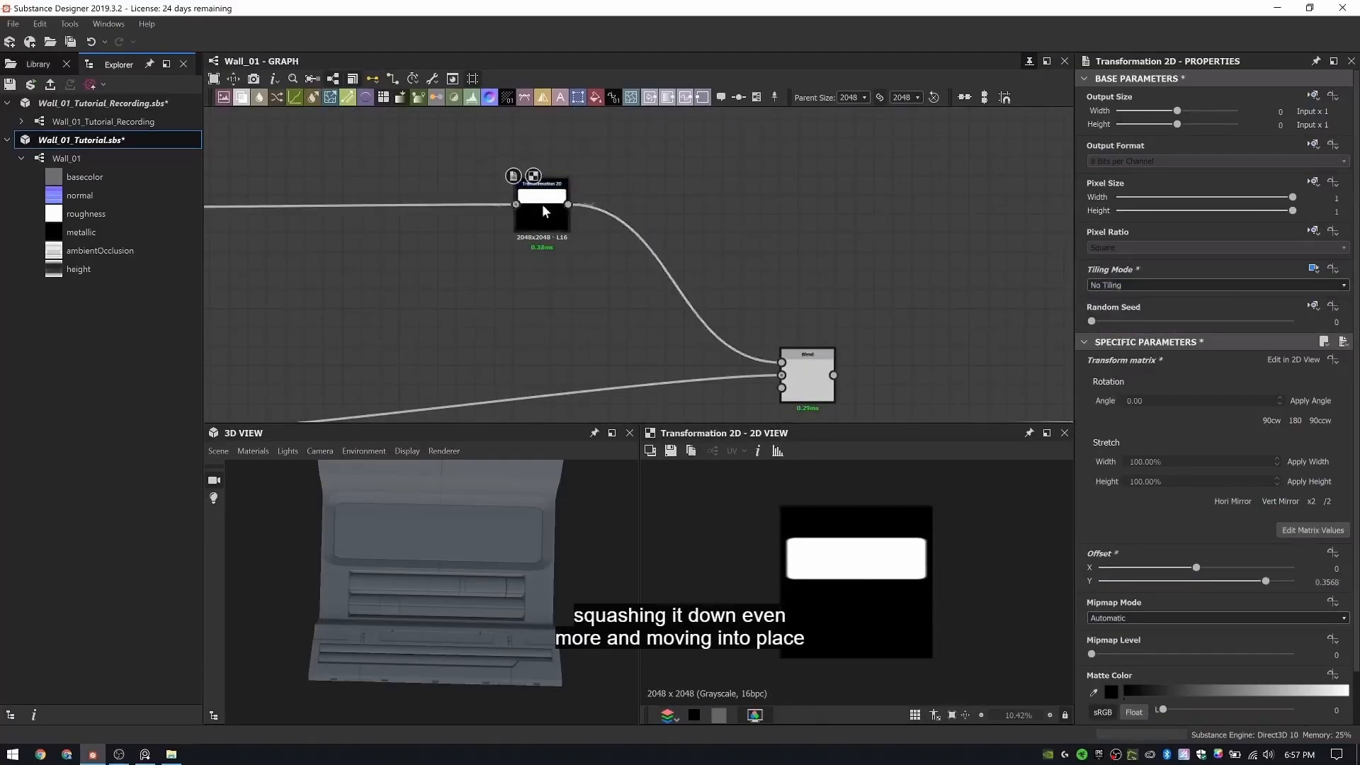
pyautogui.hotkey('ctrl', 'z')
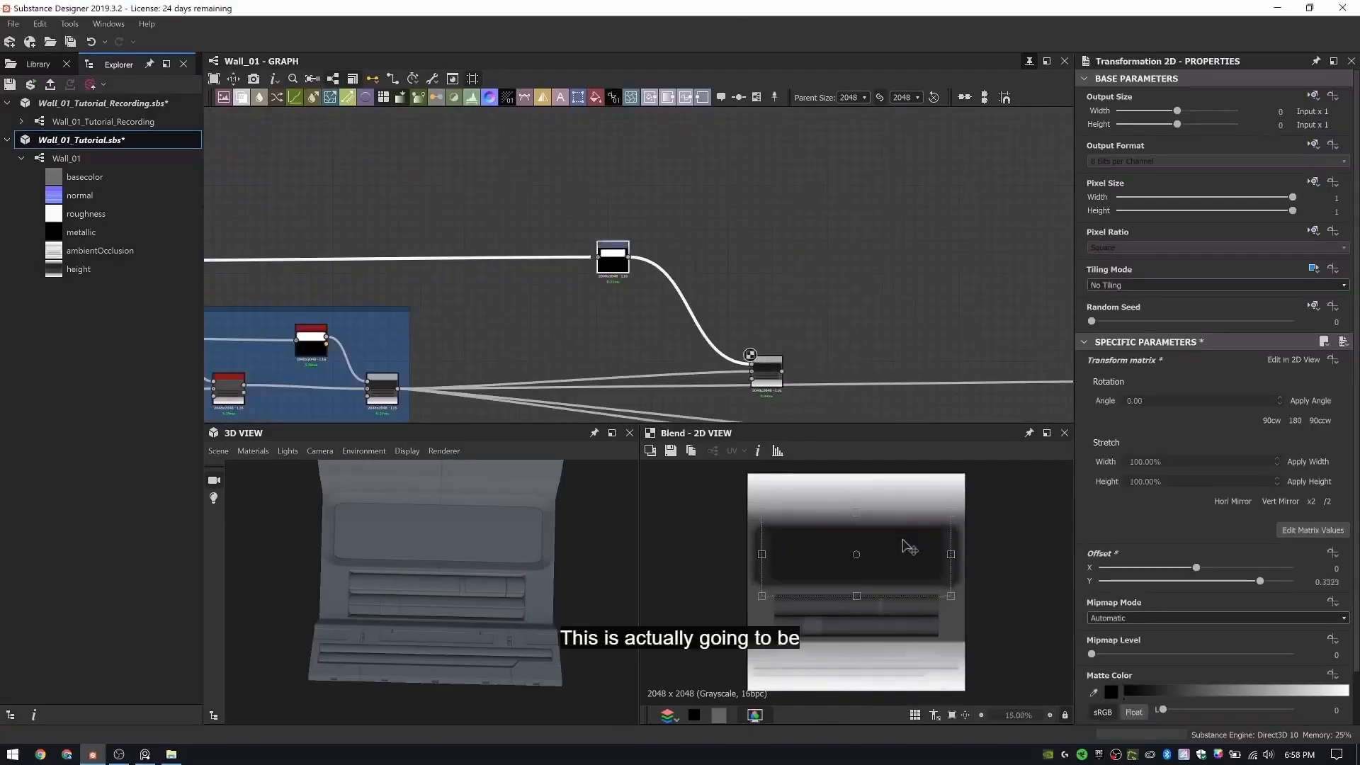
# - Align the new Subtract Blend, move the previous Blend's outgoing connections to it and check the window recess in 3D
pyautogui.scroll(1, 909, 548)
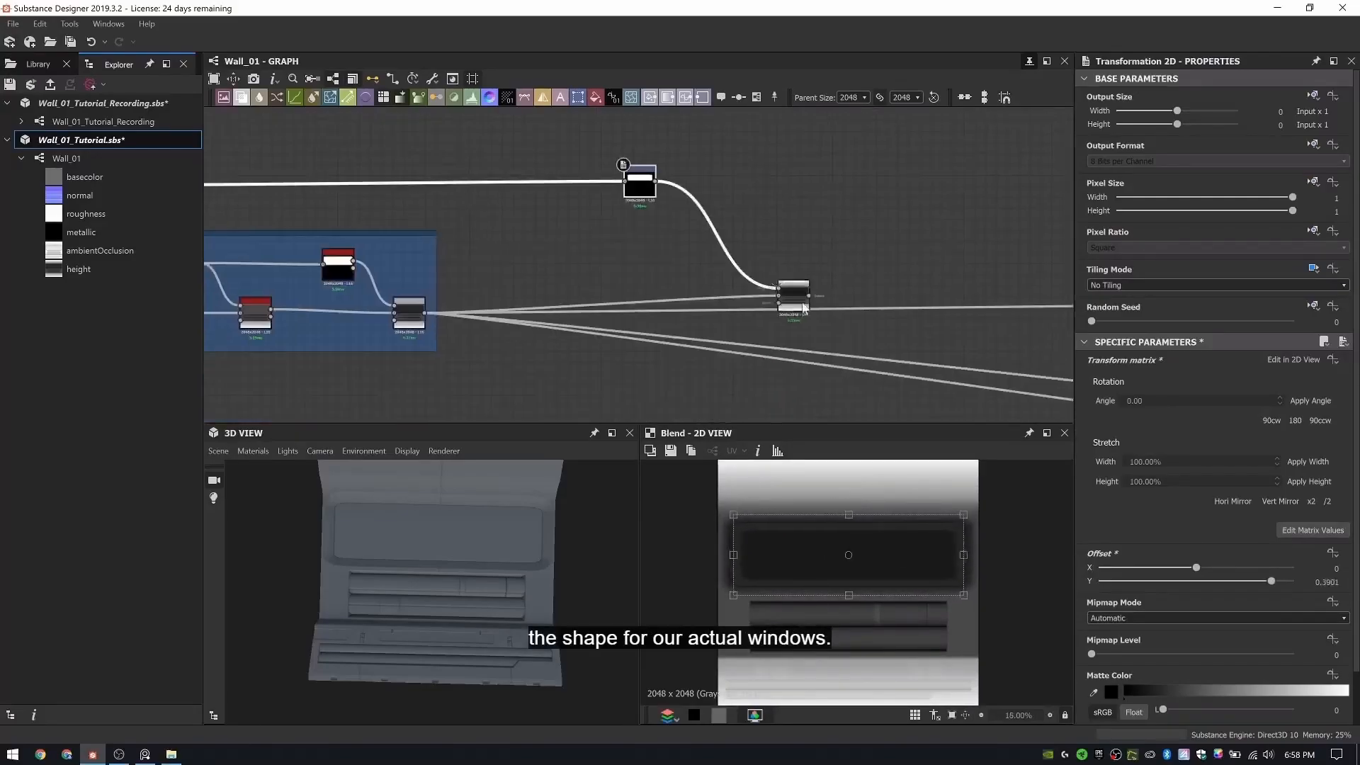
pyautogui.moveTo(788, 295); pyautogui.dragTo(787, 275)
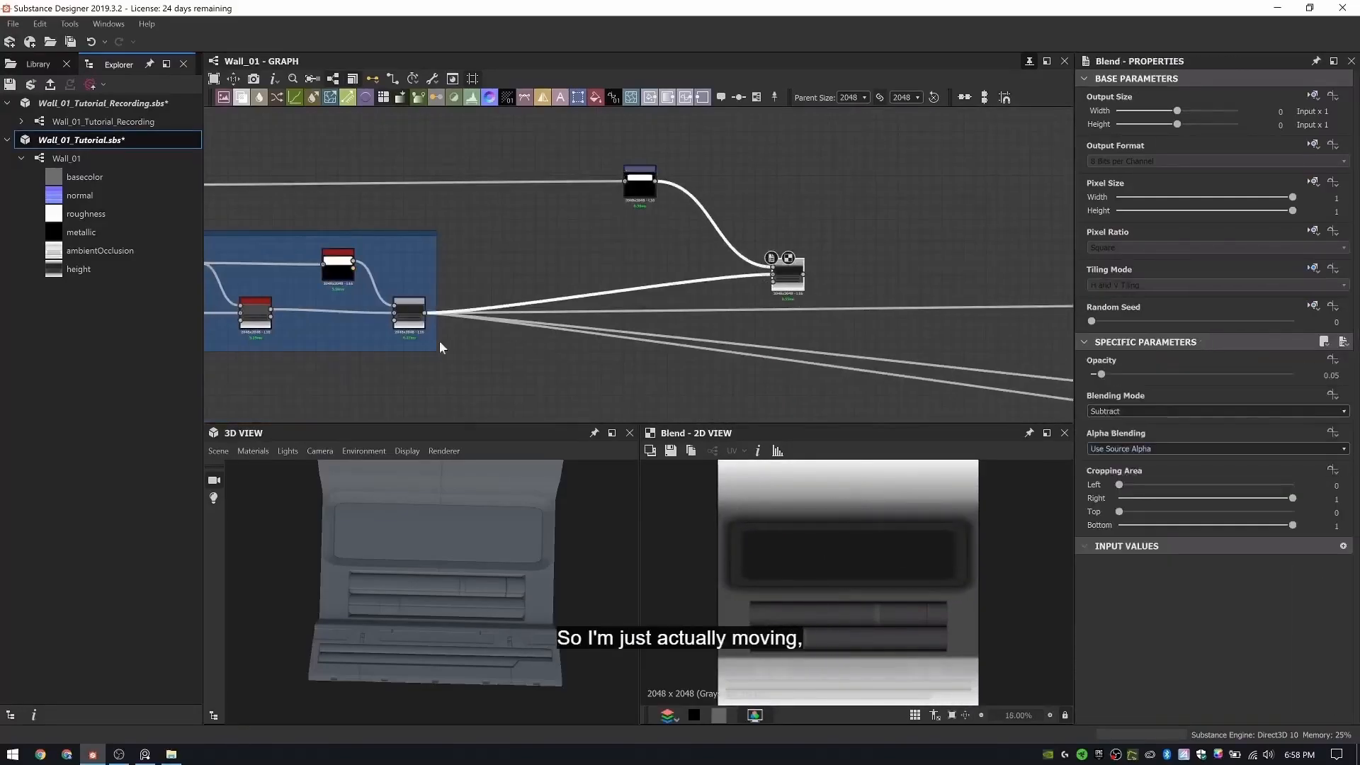
pyautogui.moveTo(478, 581); pyautogui.dragTo(445, 577)
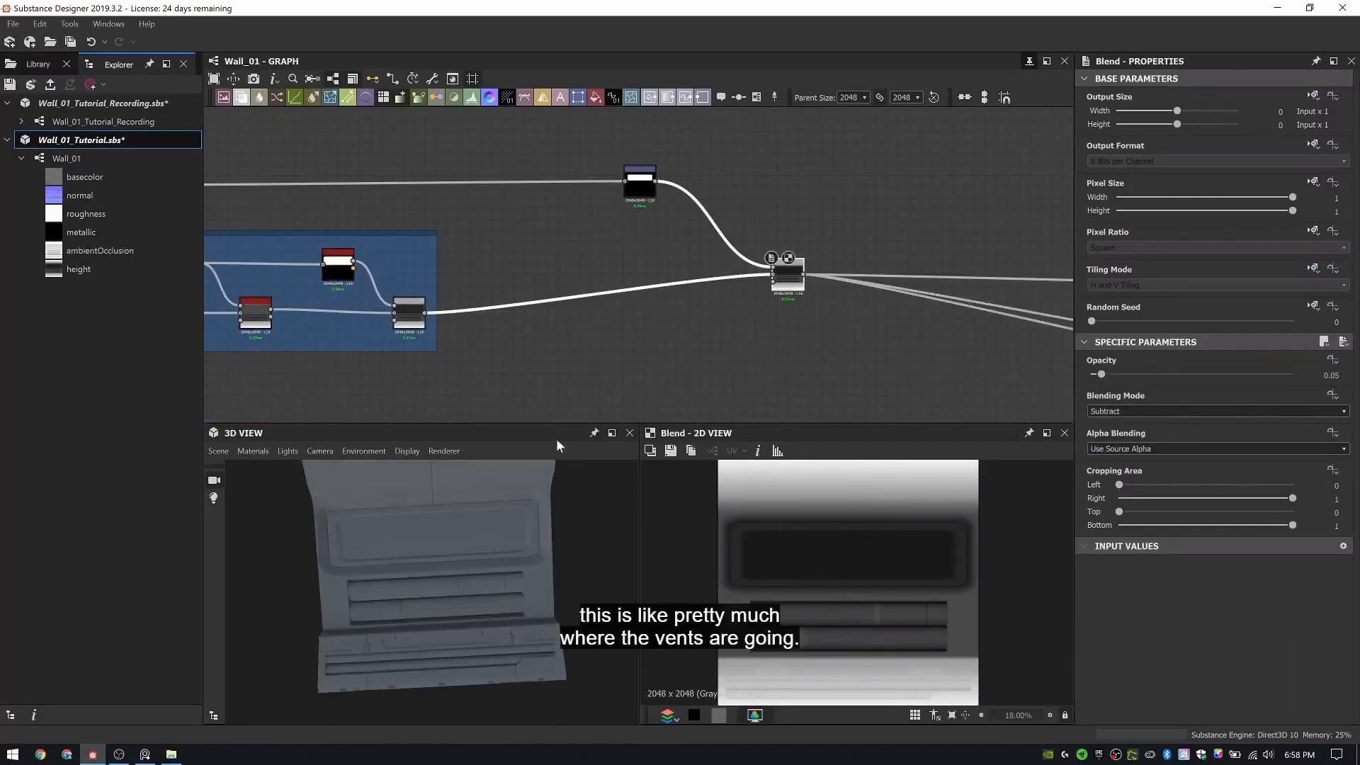
pyautogui.scroll(3, 483, 559)
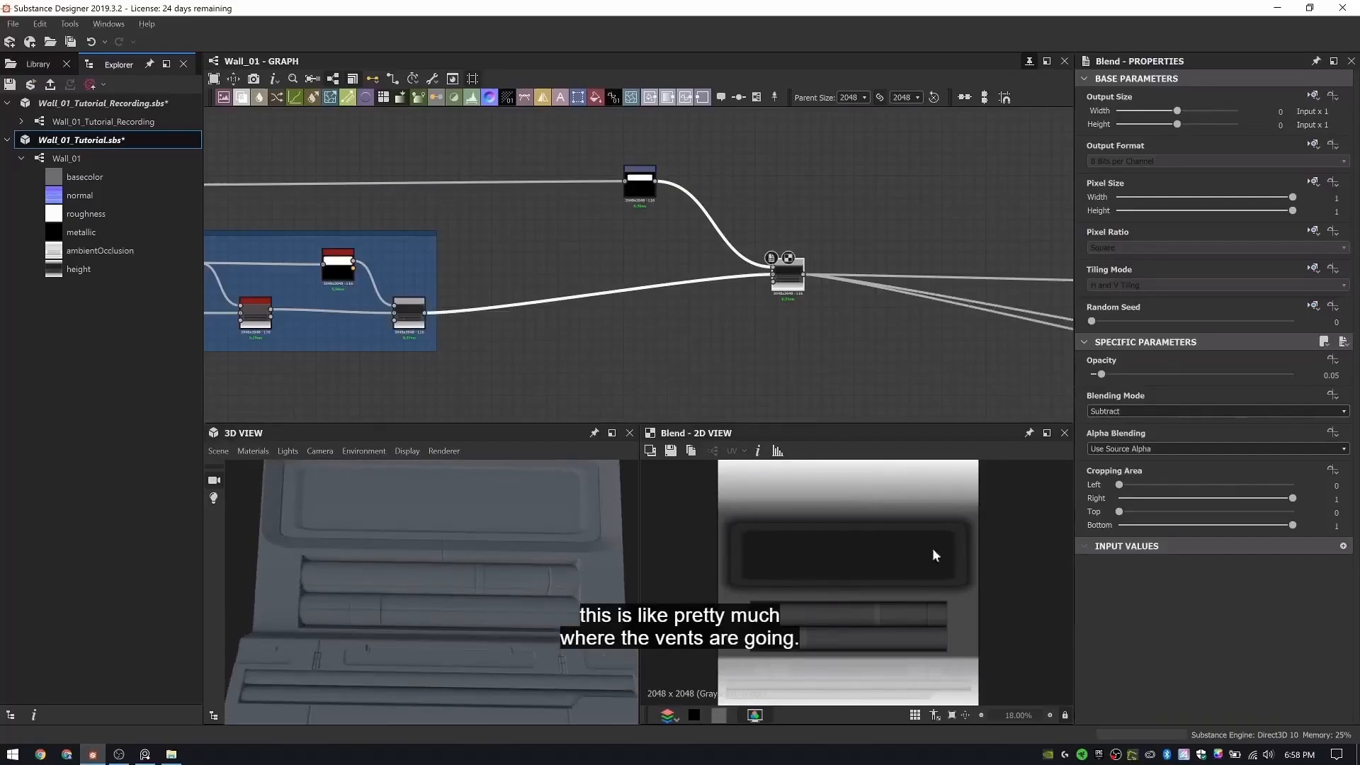
pyautogui.scroll(4, 941, 589)
pyautogui.moveTo(782, 285); pyautogui.dragTo(788, 325)
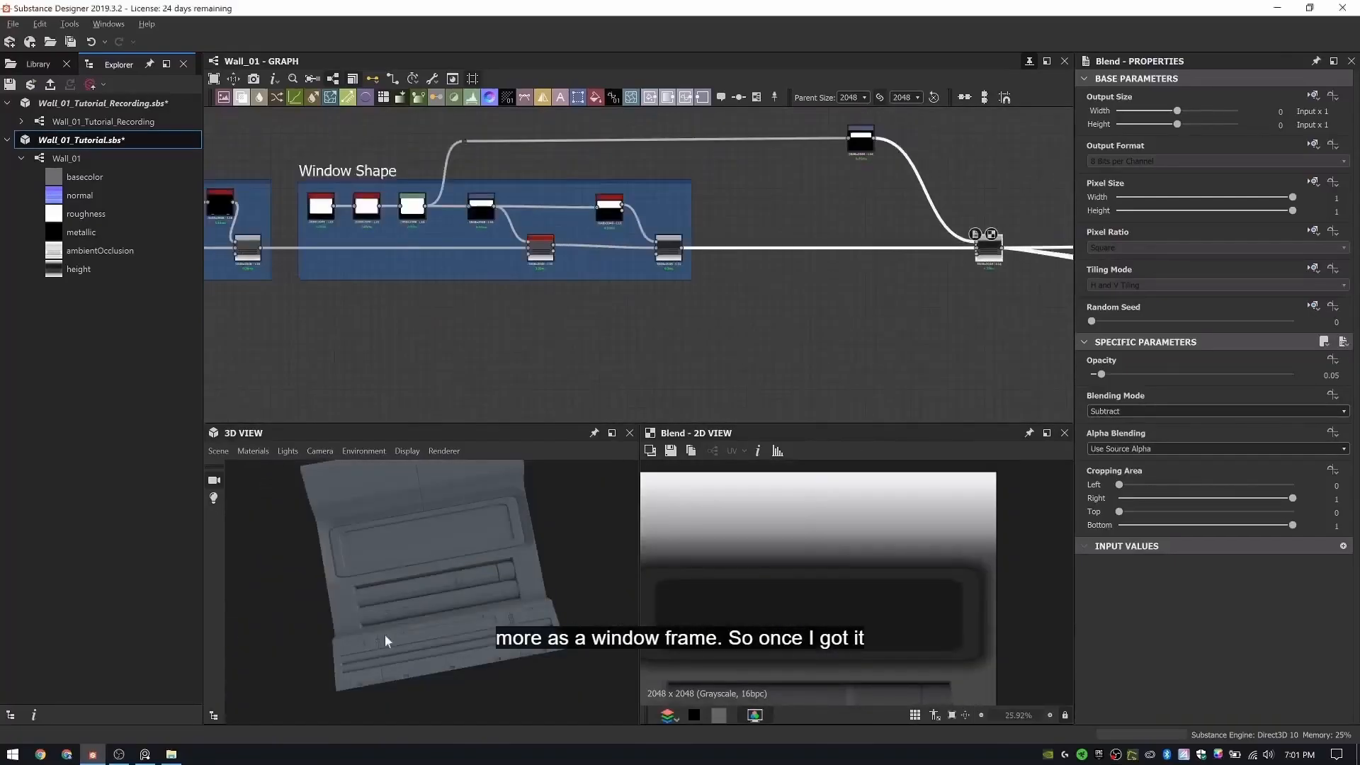
# - Preview the material on a rounded cube mesh with a height scale of 7.43
pyautogui.click(218, 451)
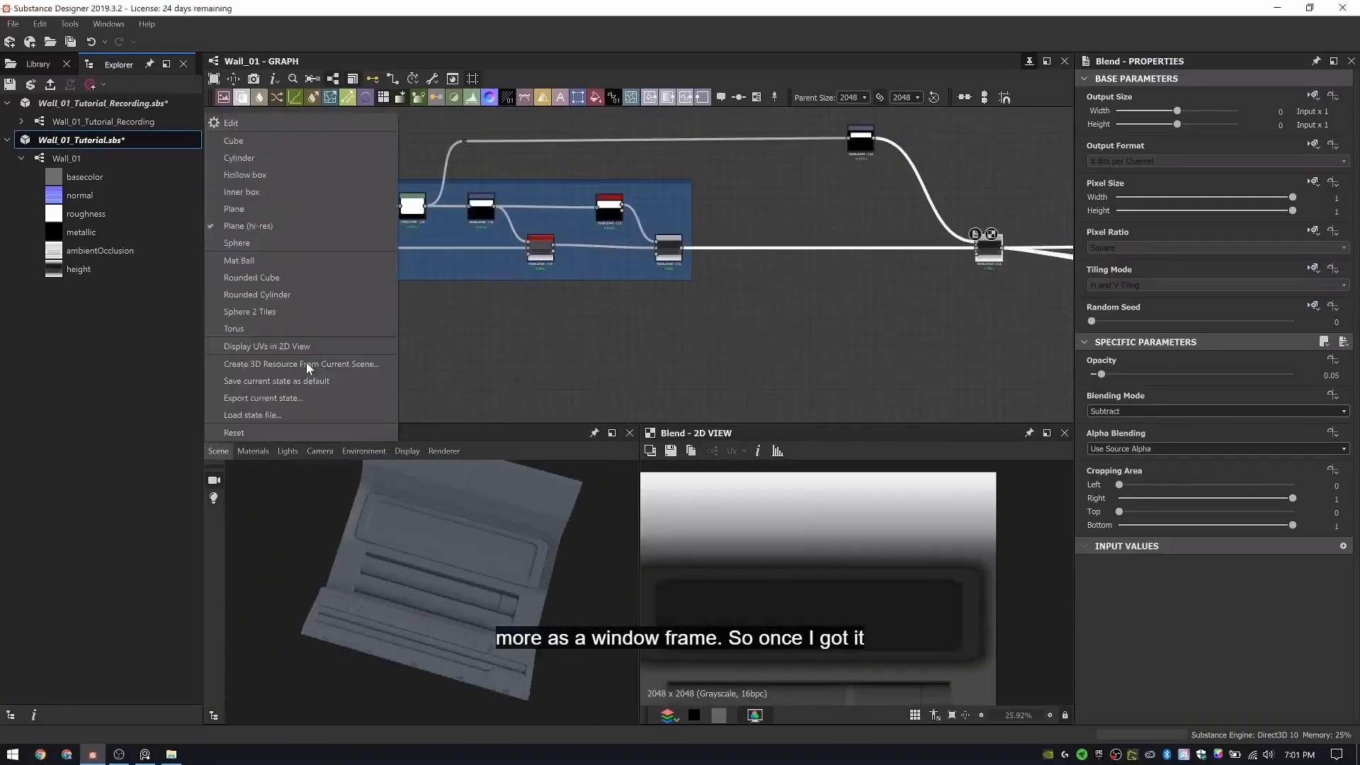
pyautogui.click(269, 294)
pyautogui.moveTo(466, 537); pyautogui.dragTo(249, 462)
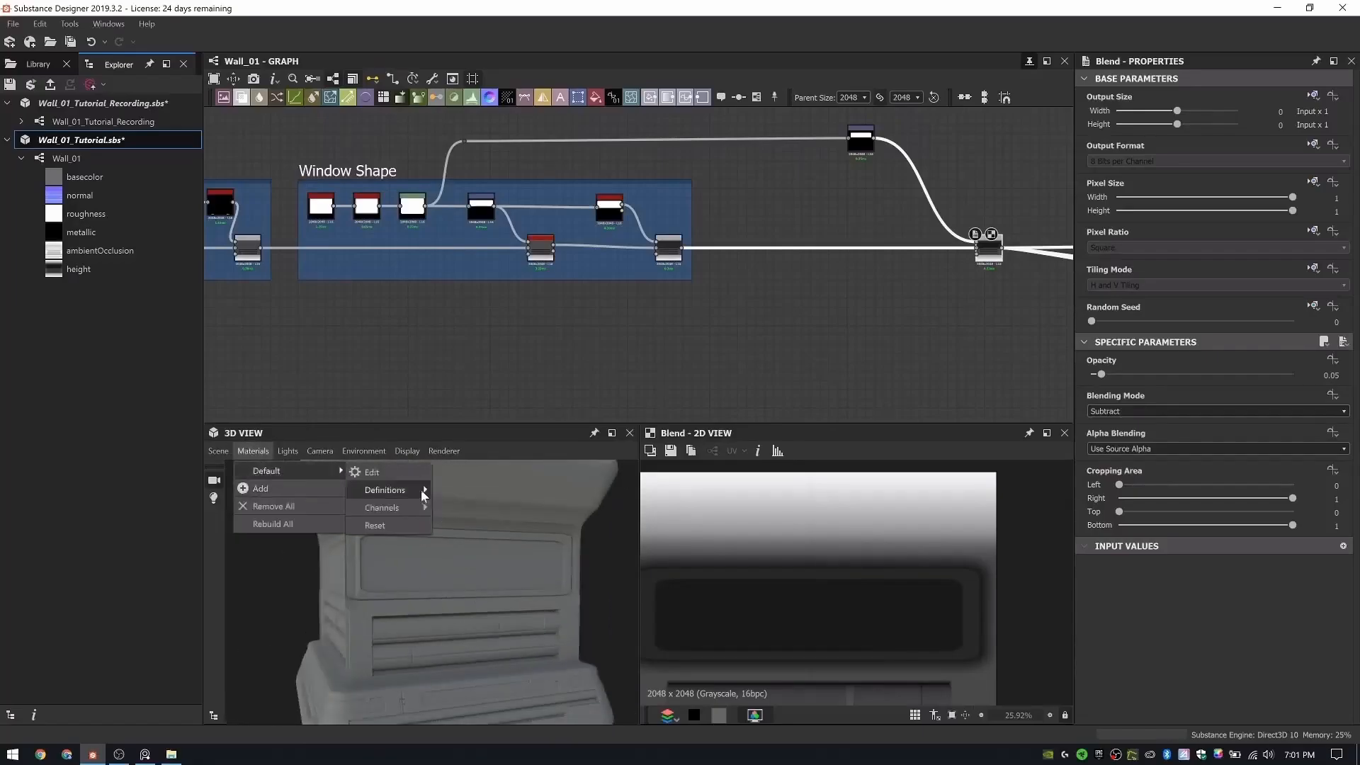
pyautogui.click(372, 471)
pyautogui.moveTo(486, 623); pyautogui.dragTo(571, 625)
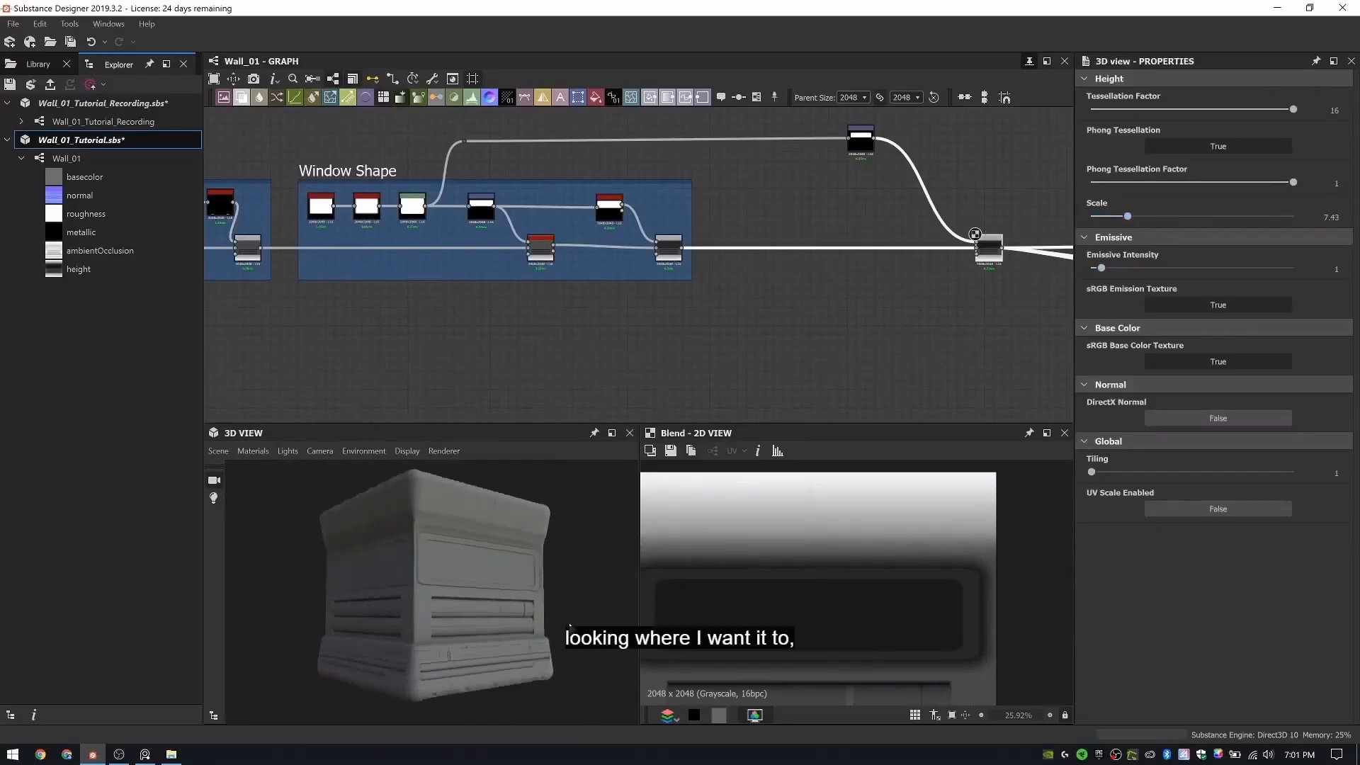
# - Switch the 3D preview back to Plane (hi-res) and set the material's height scale to 20
pyautogui.click(257, 451)
pyautogui.moveTo(212, 450)
pyautogui.click(245, 225)
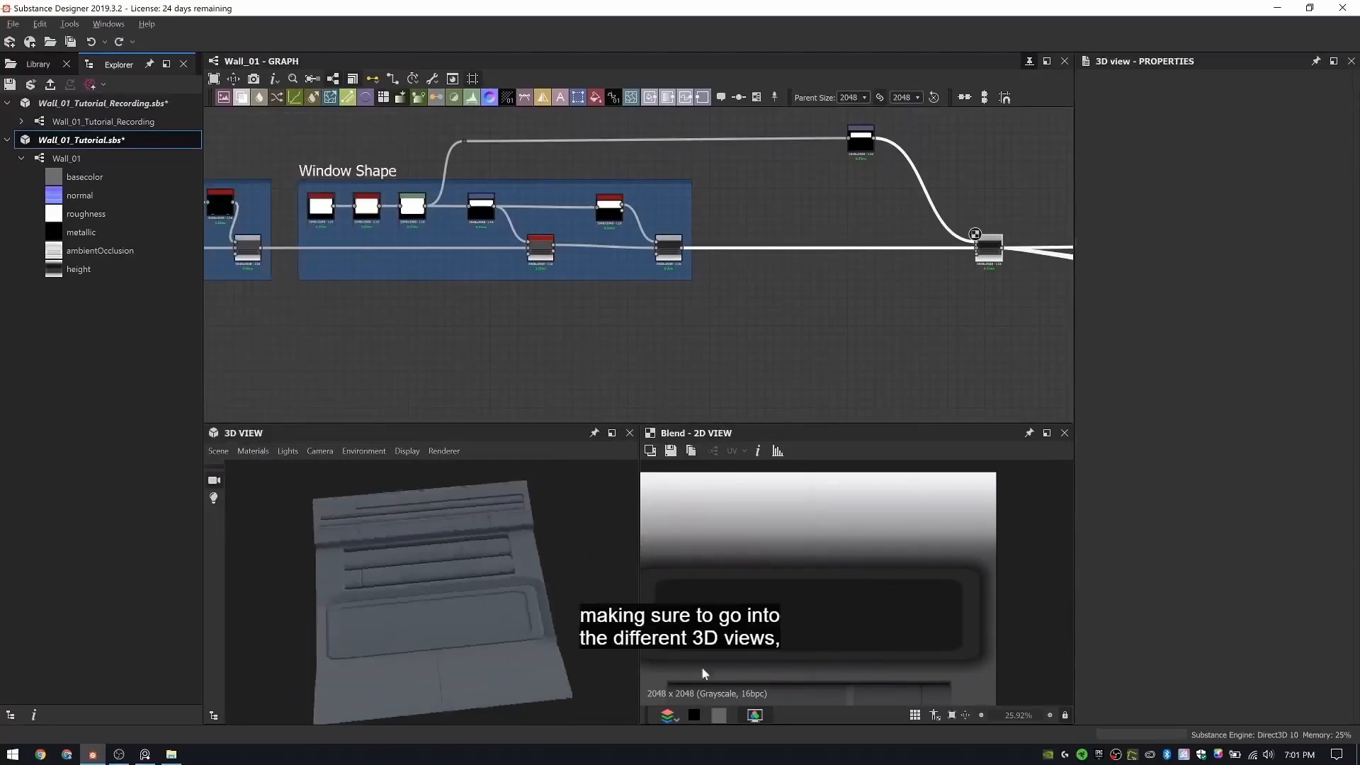
pyautogui.moveTo(701, 671); pyautogui.dragTo(453, 567)
pyautogui.click(254, 452)
pyautogui.click(372, 471)
pyautogui.write('20')
pyautogui.press('Return')
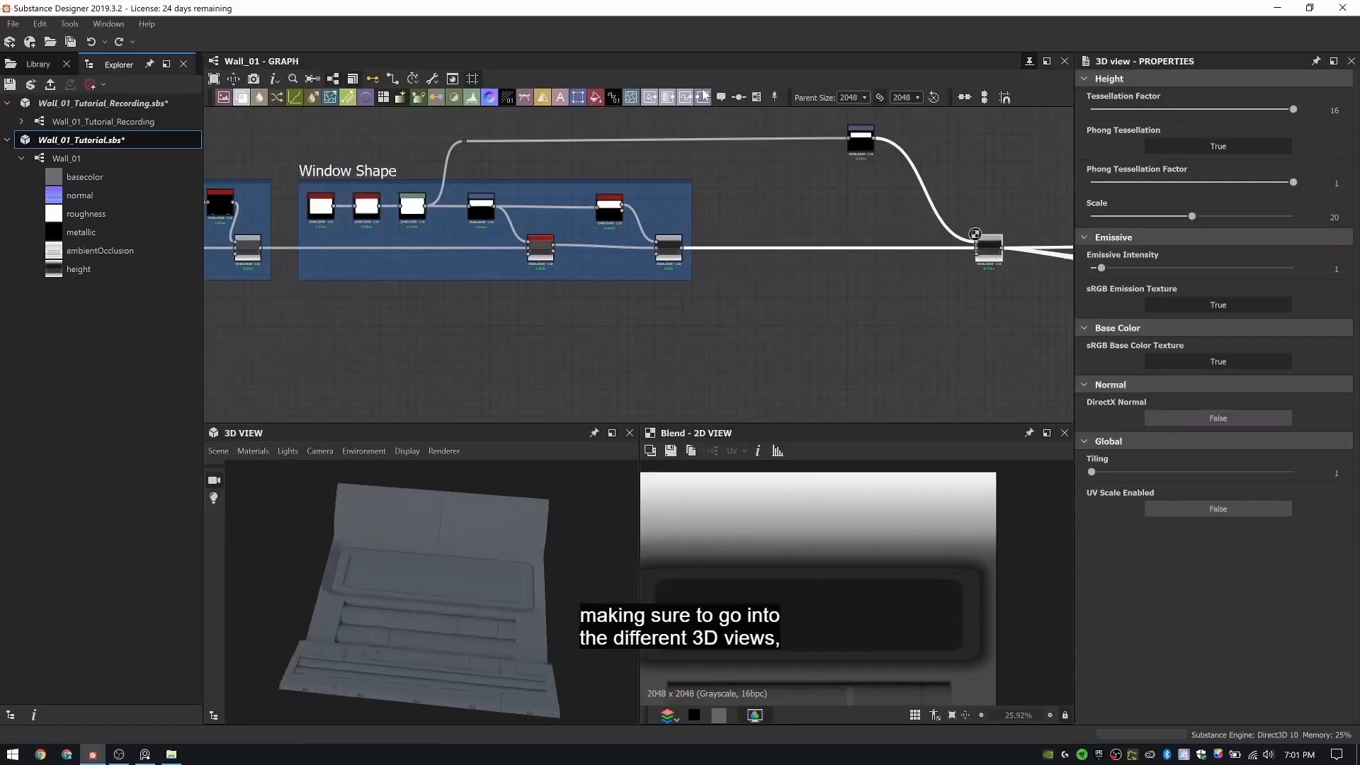
# - Frame the new Transformation 2D and Subtract Blend and title the frame Window Subtraction
pyautogui.moveTo(797, 126); pyautogui.dragTo(1020, 304)
pyautogui.hotkey('ctrl', 'f')
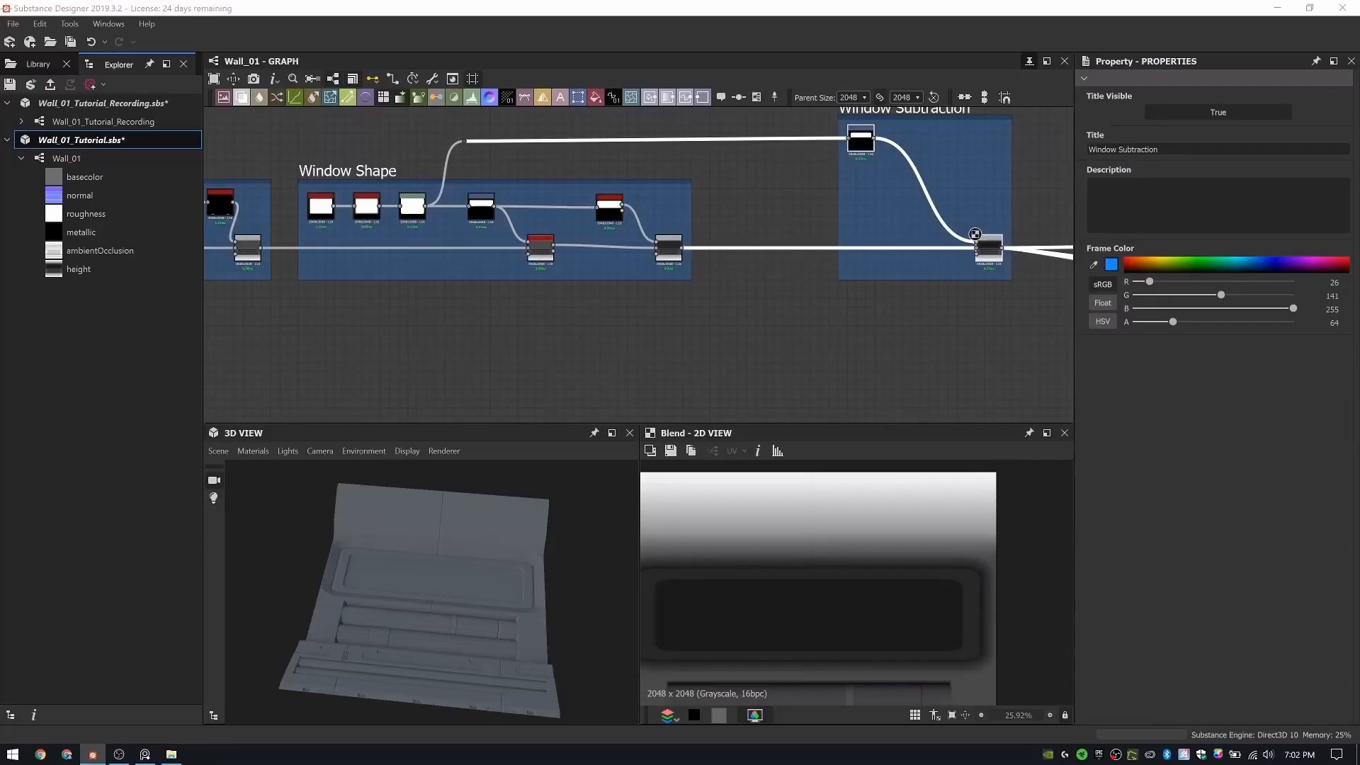
pyautogui.moveTo(975, 234); pyautogui.dragTo(538, 216, button='middle')
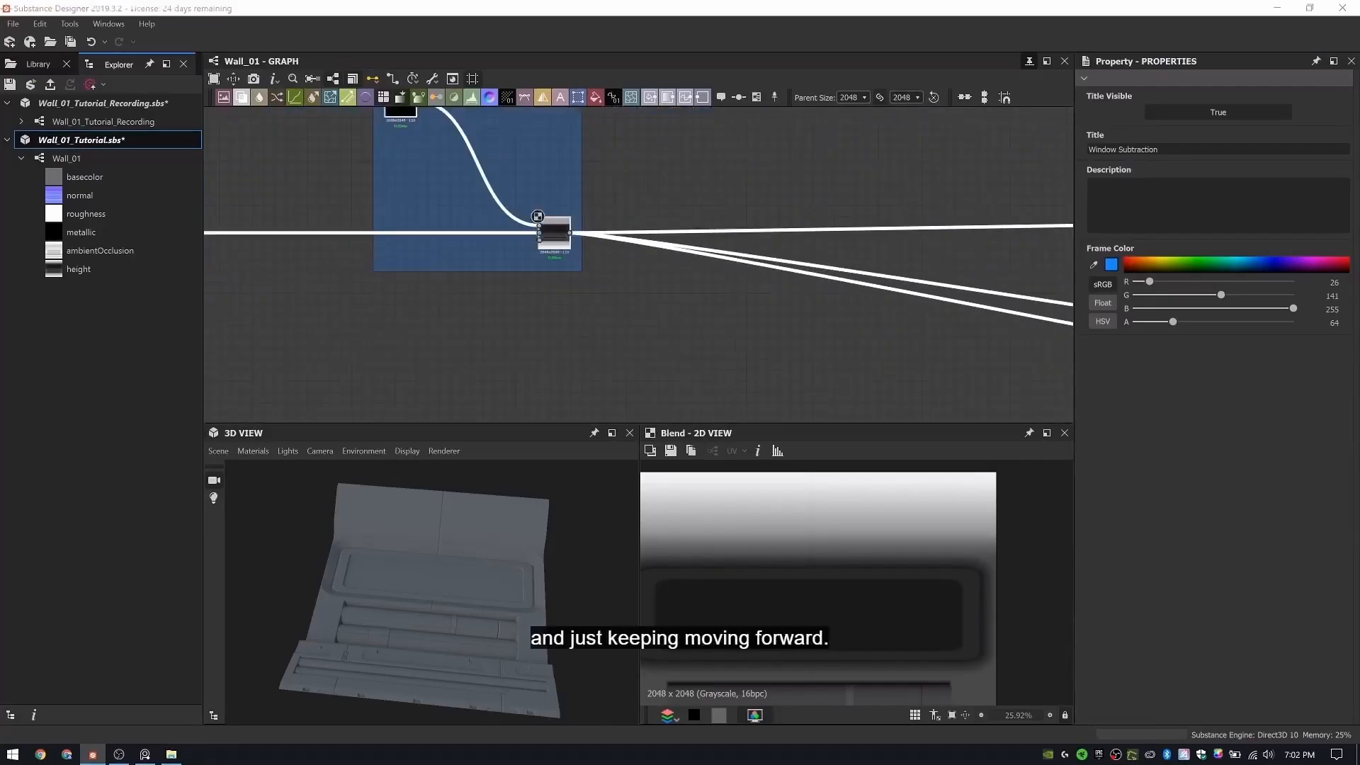
# - Add a Gradient Linear 1 node beside the Window Subtraction frame and set its tiling to 37
pyautogui.moveTo(660, 138); pyautogui.dragTo(446, 231, button='middle')
pyautogui.scroll(-5, 746, 199)
pyautogui.moveTo(744, 215); pyautogui.dragTo(586, 240, button='middle')
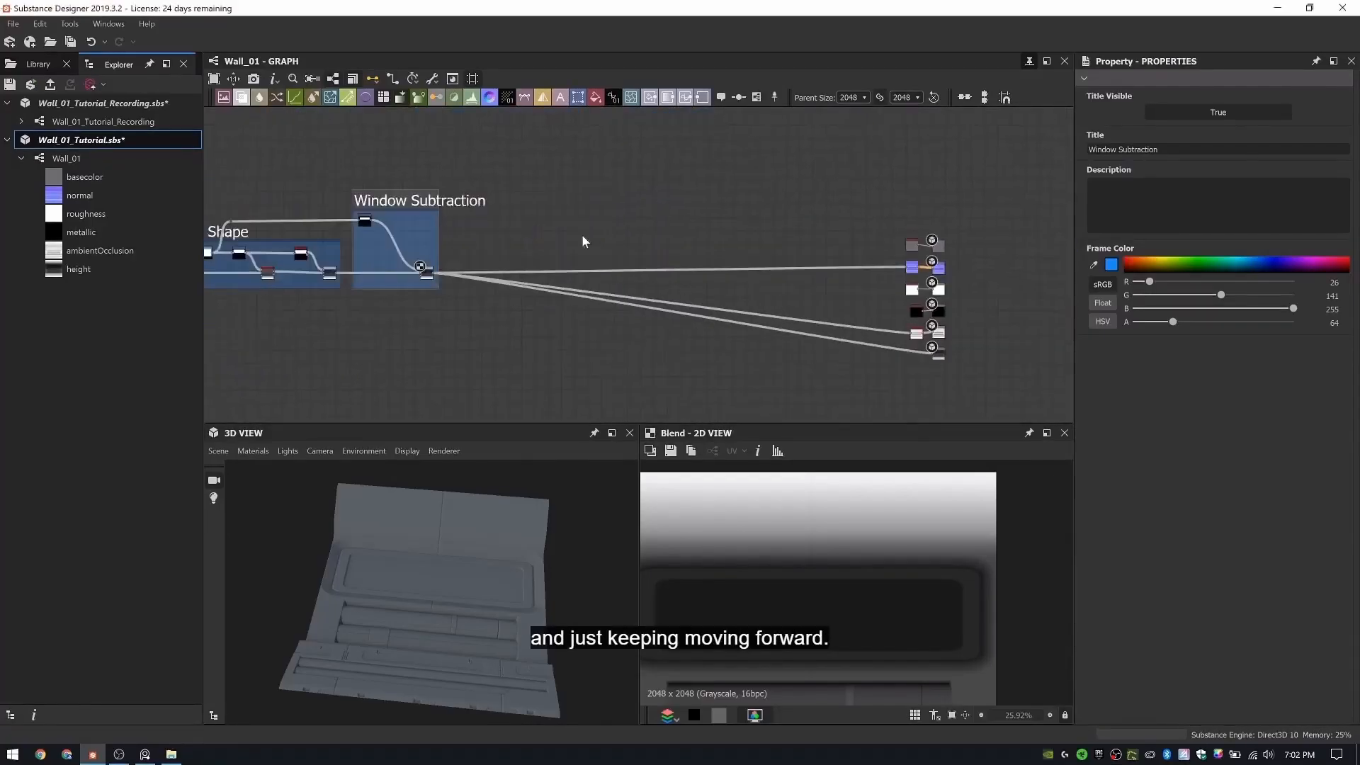
pyautogui.scroll(1, 466, 239)
pyautogui.scroll(3, 464, 240)
pyautogui.moveTo(463, 239); pyautogui.dragTo(541, 233, button='middle')
pyautogui.press('space')
pyautogui.write('grad')
pyautogui.click(629, 334)
pyautogui.scroll(3, 531, 236)
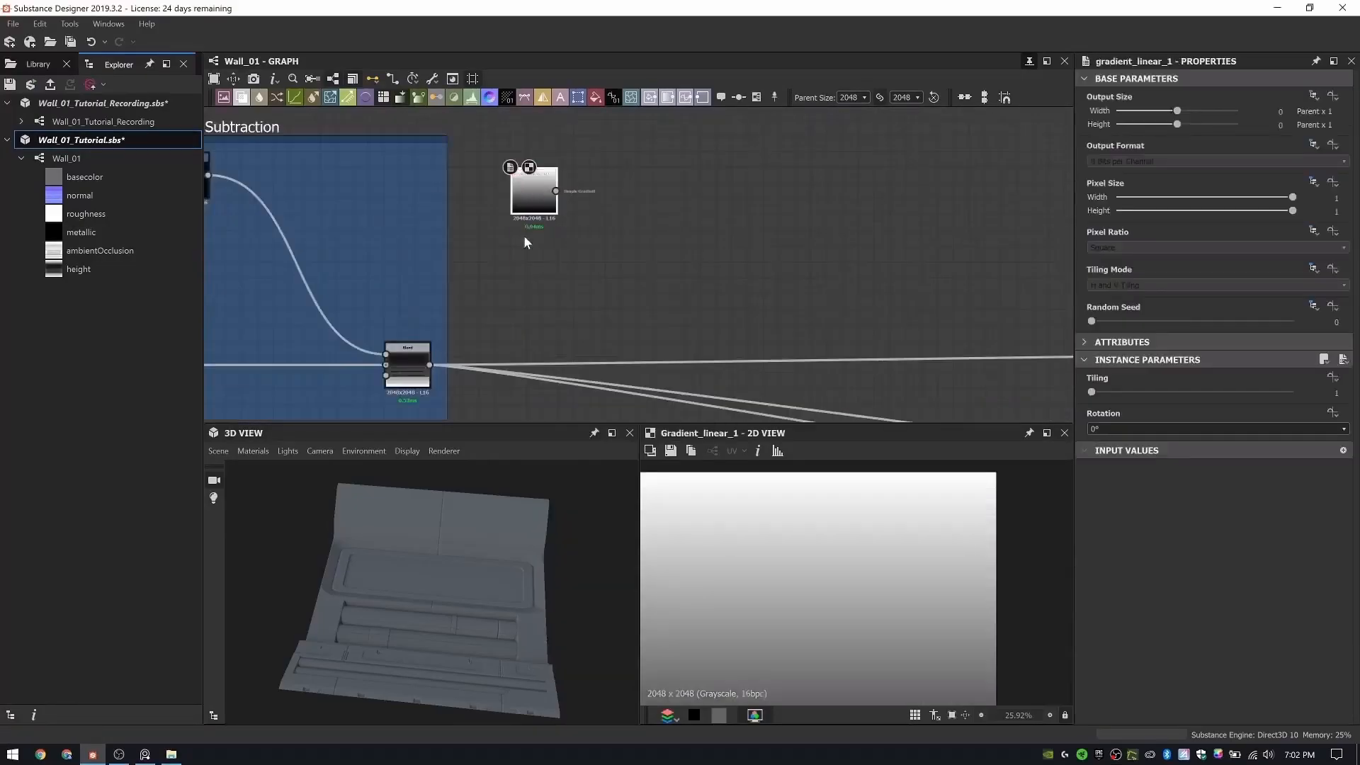
pyautogui.press('f')
pyautogui.press('Return')
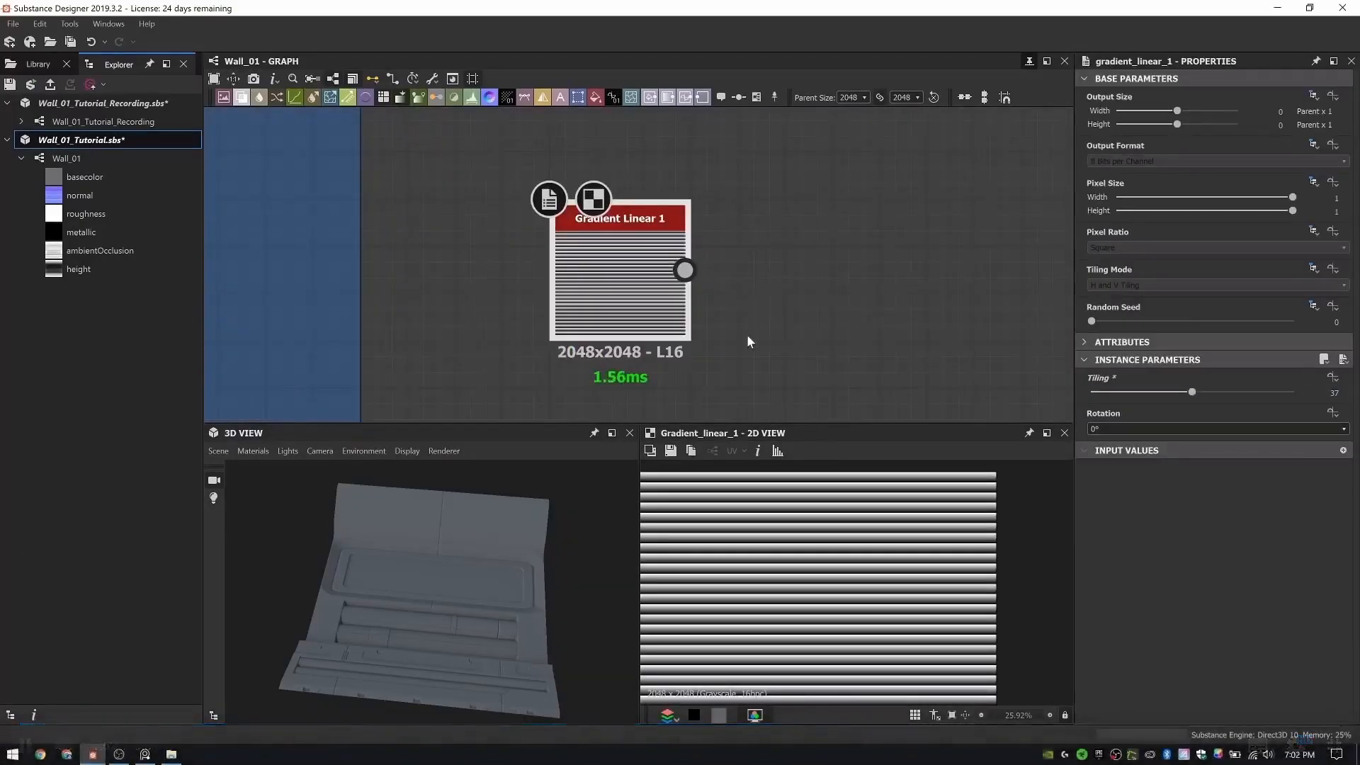
# - Add a Levels node after the gradient and raise its black input level
pyautogui.moveTo(746, 340); pyautogui.dragTo(628, 273, button='middle')
pyautogui.scroll(-4, 628, 273)
pyautogui.moveTo(577, 258); pyautogui.dragTo(532, 258)
pyautogui.press('l')
pyautogui.scroll(-3, 646, 296)
pyautogui.moveTo(646, 297); pyautogui.dragTo(603, 245, button='middle')
pyautogui.scroll(3, 603, 244)
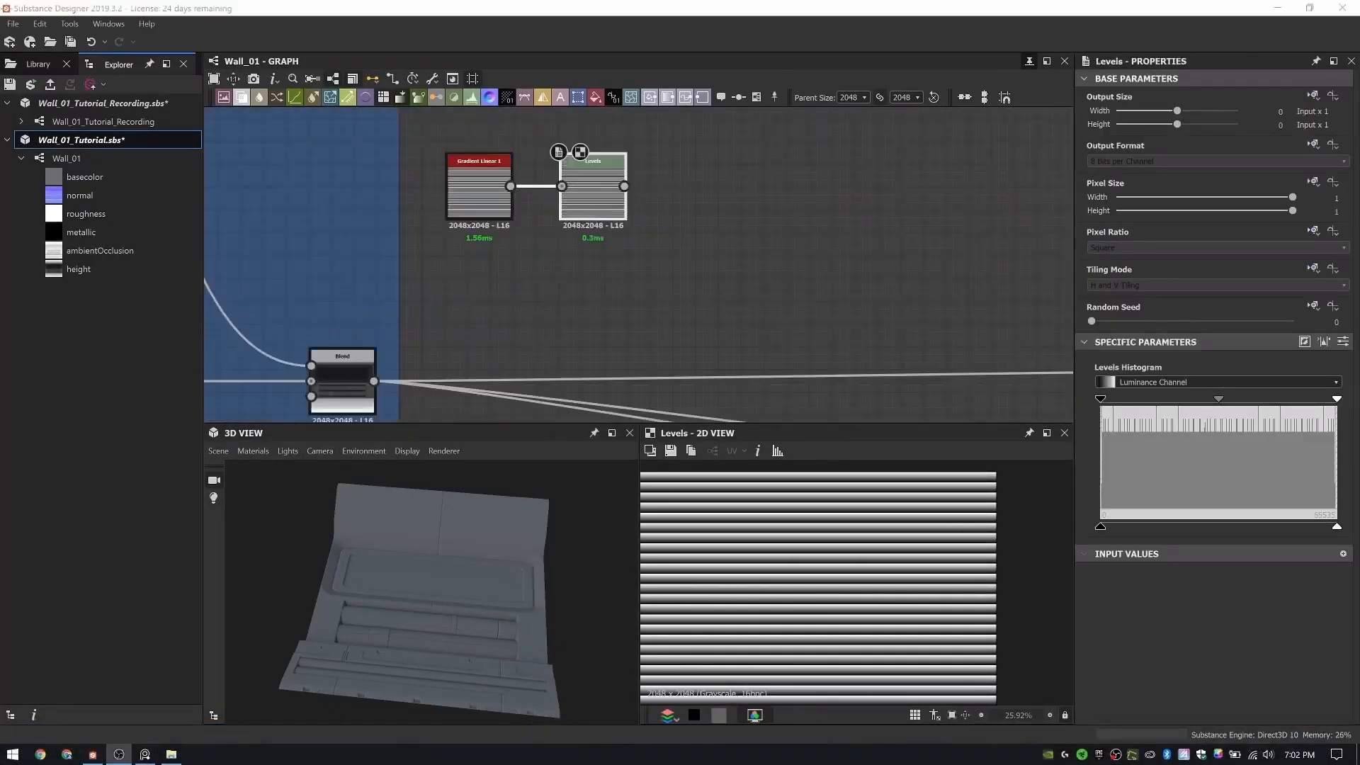
pyautogui.moveTo(1101, 400); pyautogui.dragTo(1185, 403)
# - Set the rotation of the linear gradient to 180°
pyautogui.doubleClick(489, 194)
pyautogui.click(1137, 430)
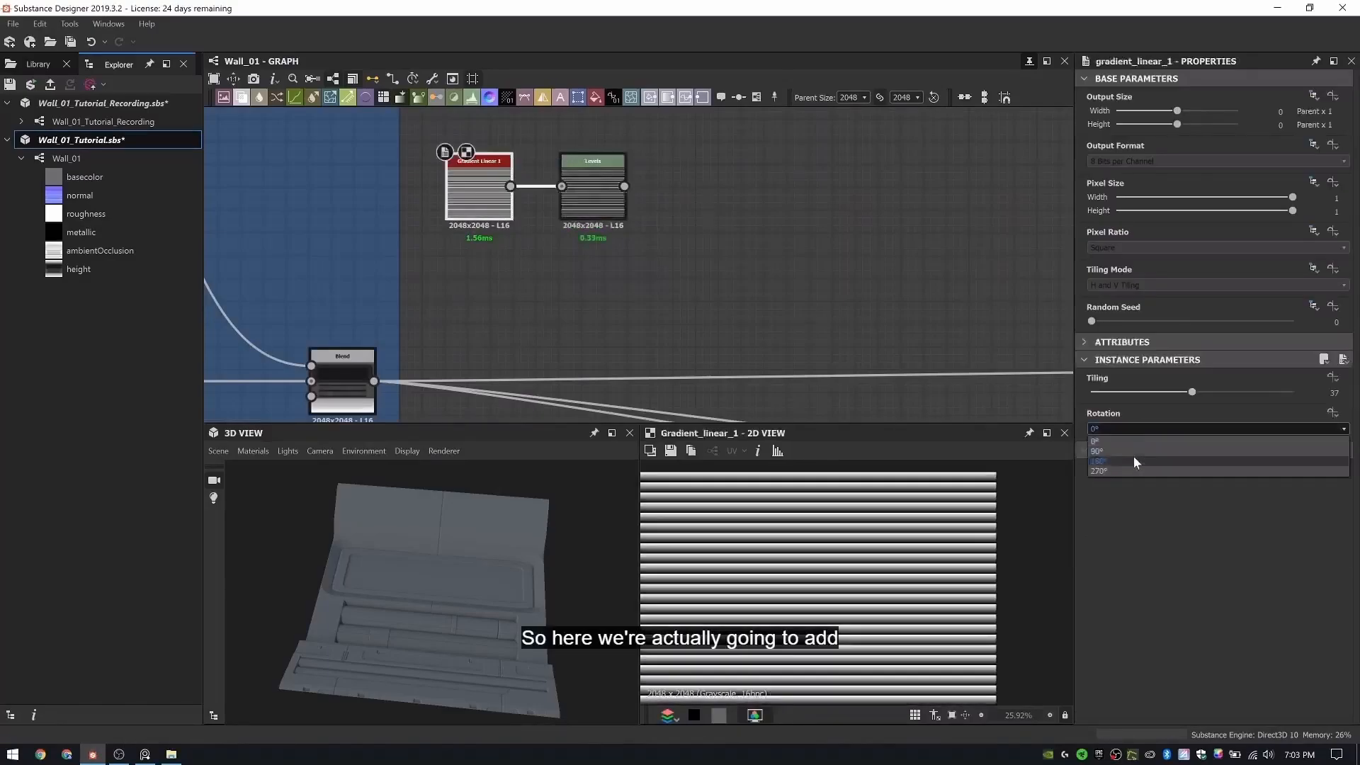
pyautogui.click(1134, 459)
# - Add a Blend after the Levels, route the window shape mask into its background and set it to Multiply
pyautogui.doubleClick(594, 191)
pyautogui.press('space')
pyautogui.write('bl')
pyautogui.press('Return')
pyautogui.moveTo(624, 186); pyautogui.dragTo(768, 201)
pyautogui.scroll(-3, 629, 117)
pyautogui.moveTo(373, 139); pyautogui.dragTo(463, 194, button='middle')
pyautogui.moveTo(491, 390); pyautogui.dragTo(769, 213)
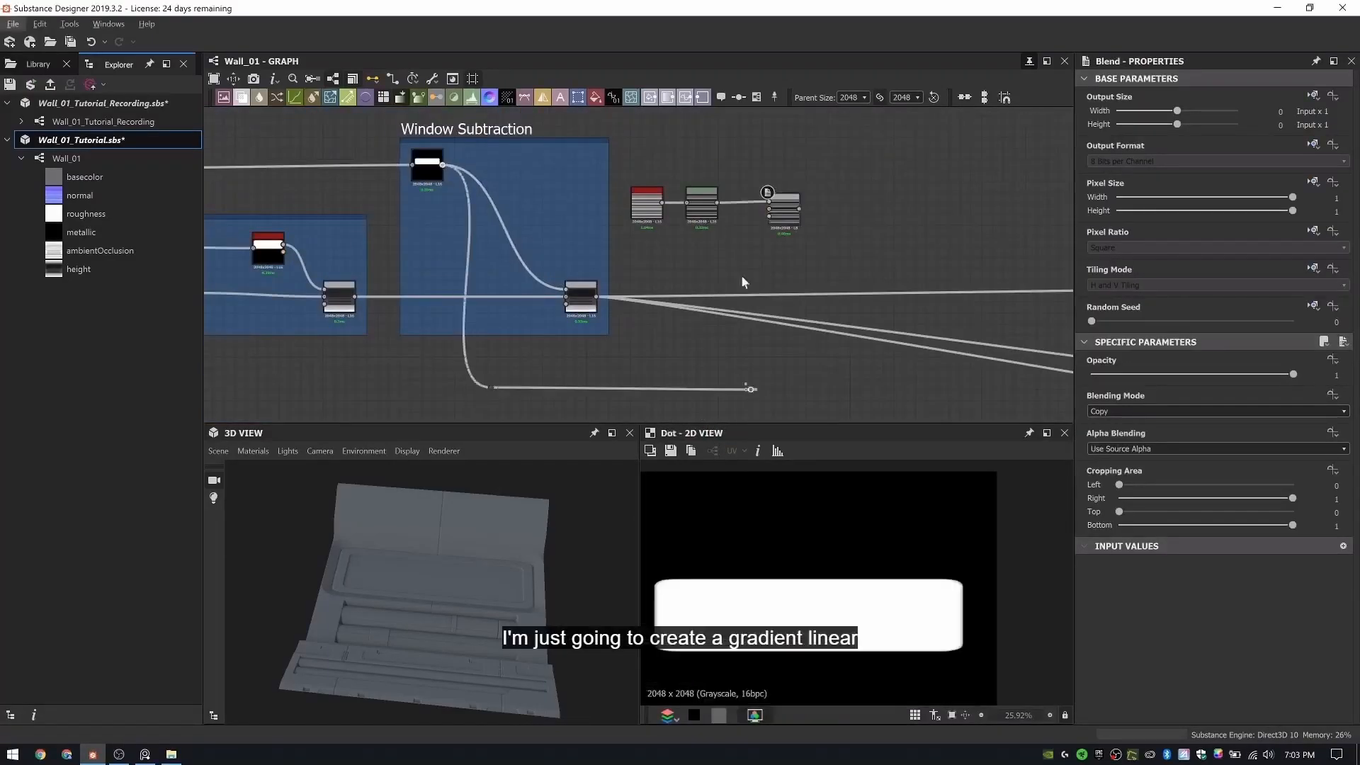
pyautogui.click(1217, 411)
pyautogui.click(1132, 448)
# - Add a Blend combining the masked stripes over the Window Subtraction result, with the window shape routed in as opacity mask
pyautogui.moveTo(832, 289); pyautogui.dragTo(767, 266, button='middle')
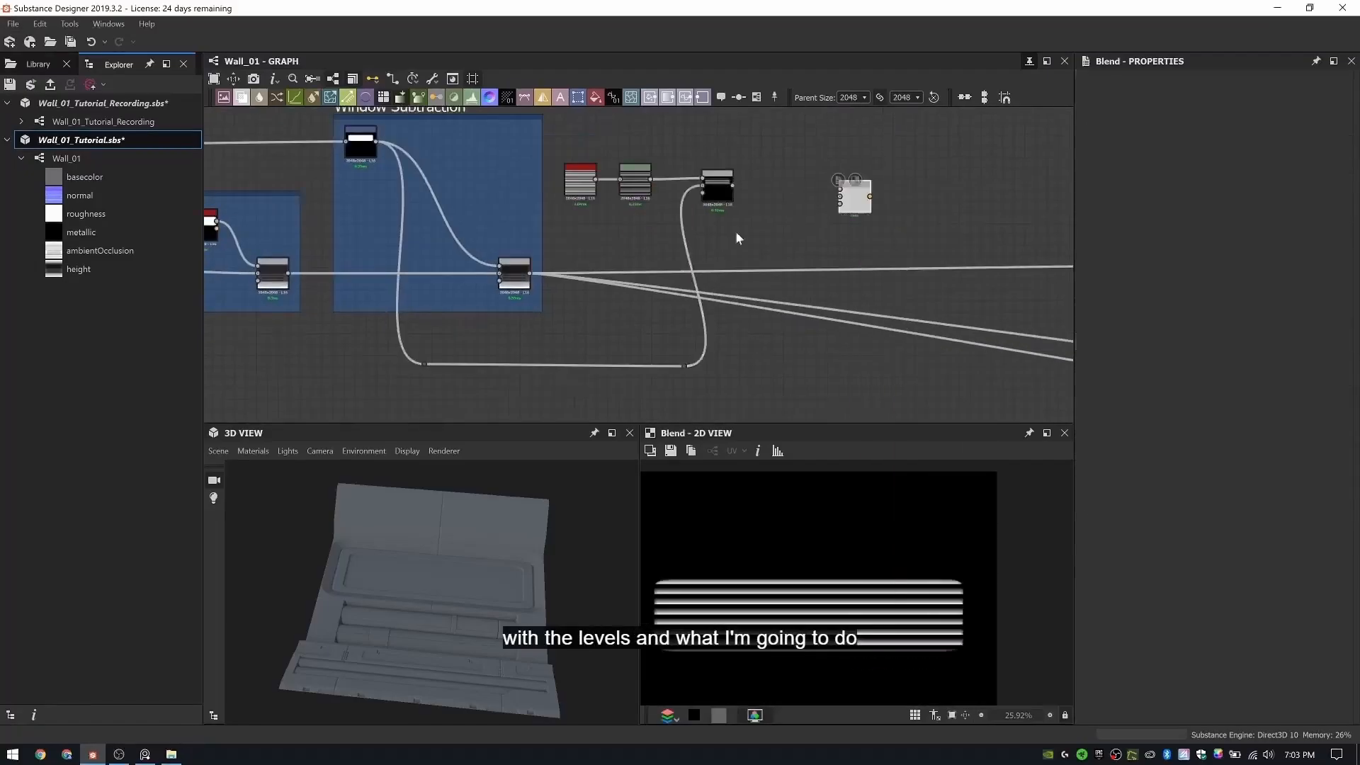
pyautogui.moveTo(871, 265); pyautogui.dragTo(863, 266)
pyautogui.keyDown('alt'); pyautogui.moveTo(686, 366); pyautogui.dragTo(852, 369); pyautogui.keyUp('alt')
pyautogui.moveTo(852, 369); pyautogui.dragTo(862, 281)
pyautogui.doubleClick(878, 275)
# - Set the vent Blend's opacity to 0.08, move the Window Subtraction Blend's outgoing connections to it and check the vents in 3D
pyautogui.moveTo(1100, 373); pyautogui.dragTo(1214, 375)
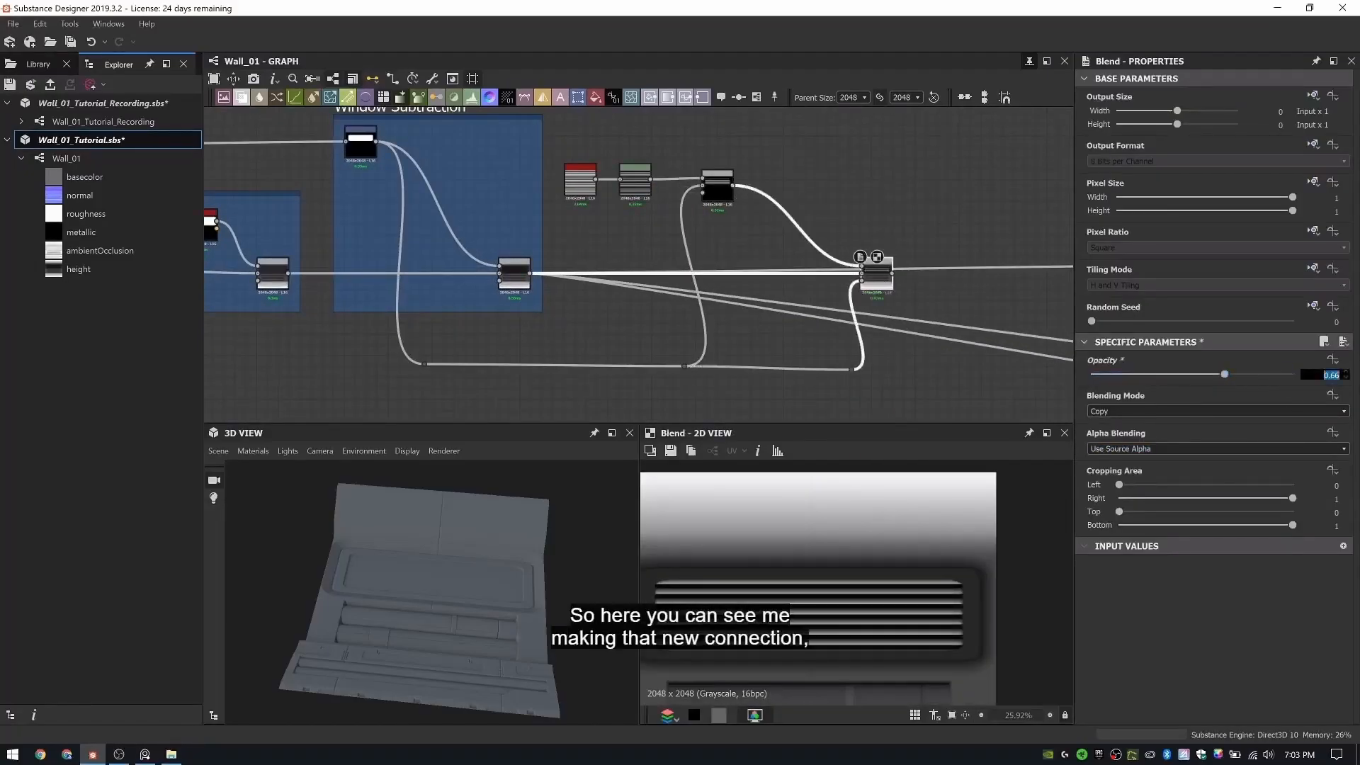
pyautogui.write('0.08')
pyautogui.press('Return')
pyautogui.keyDown('shift'); pyautogui.moveTo(531, 274); pyautogui.dragTo(892, 273); pyautogui.keyUp('shift')
pyautogui.moveTo(386, 549); pyautogui.dragTo(416, 601)
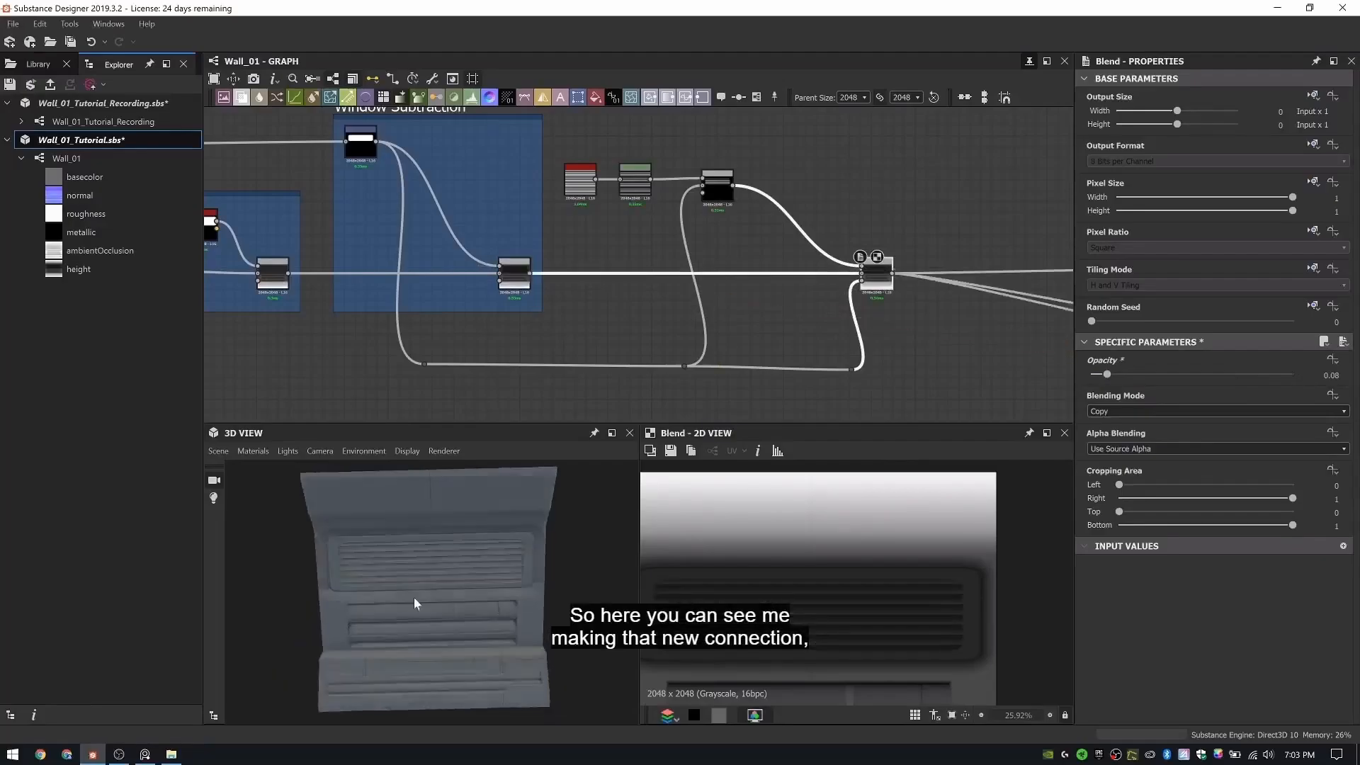
pyautogui.scroll(3, 870, 326)
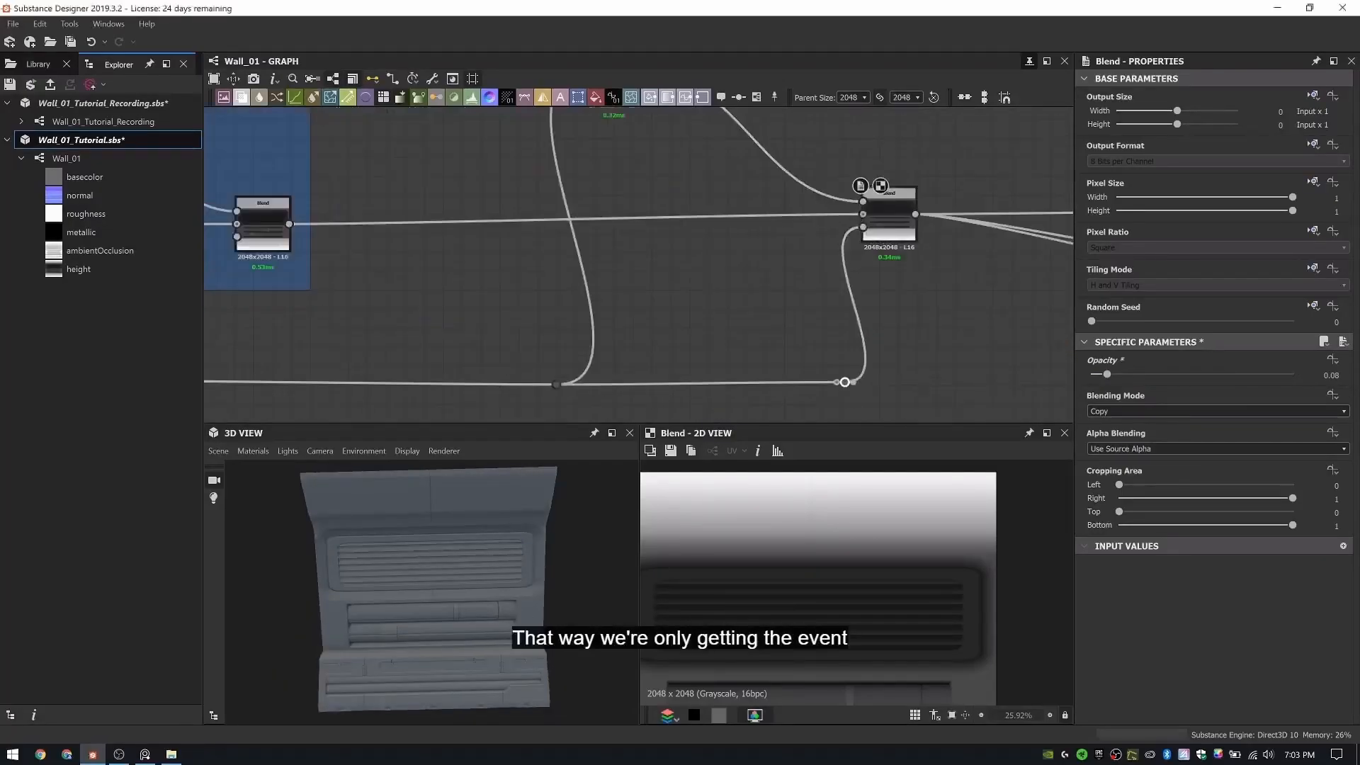
# - Frame the gradient, Levels and vent Blend nodes and title the frame Adding Window Vent
pyautogui.scroll(-4, 844, 383)
pyautogui.moveTo(844, 382); pyautogui.dragTo(662, 226, button='middle')
pyautogui.moveTo(680, 160); pyautogui.dragTo(688, 167)
pyautogui.scroll(-2, 683, 165)
pyautogui.moveTo(684, 164); pyautogui.dragTo(683, 248, button='middle')
pyautogui.moveTo(498, 146); pyautogui.dragTo(729, 327)
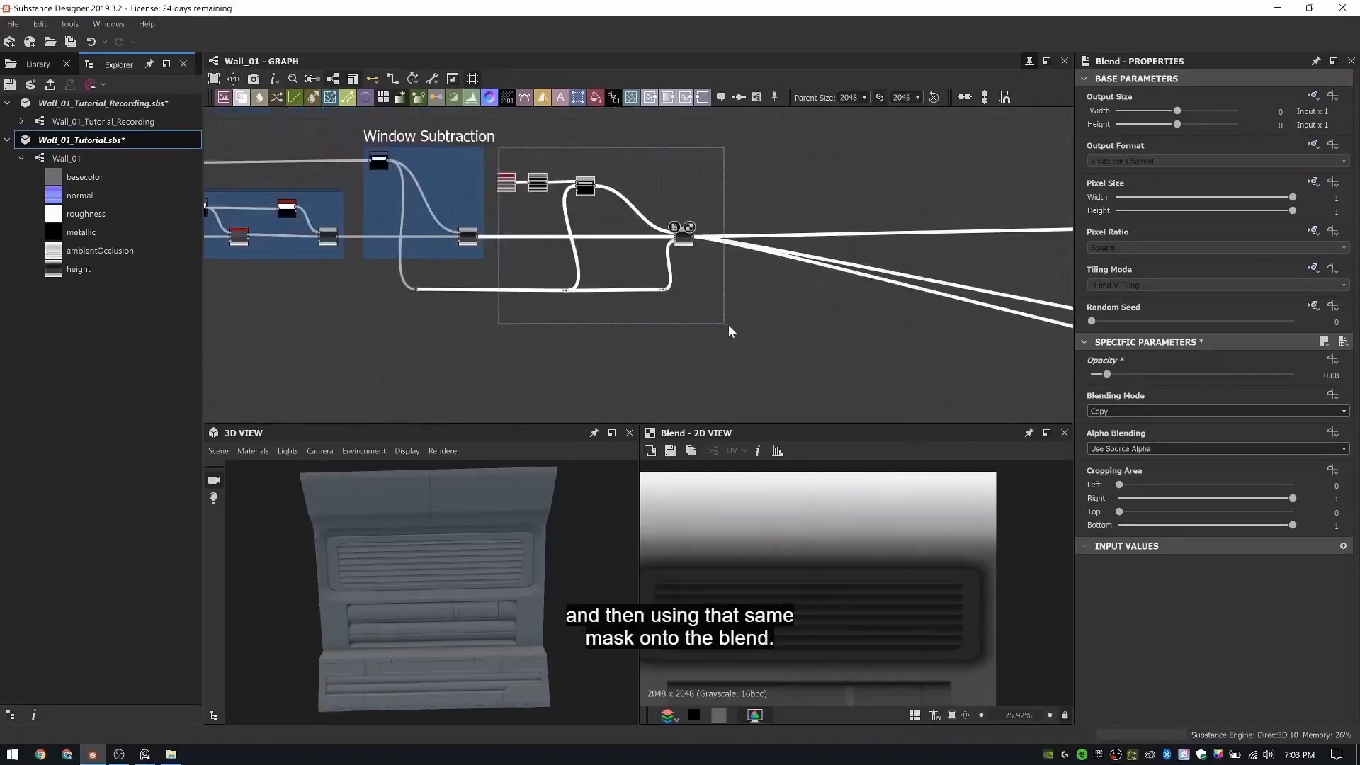
pyautogui.rightClick(732, 127)
pyautogui.click(822, 154)
pyautogui.write('Adding Window Vent')
pyautogui.press('Return')
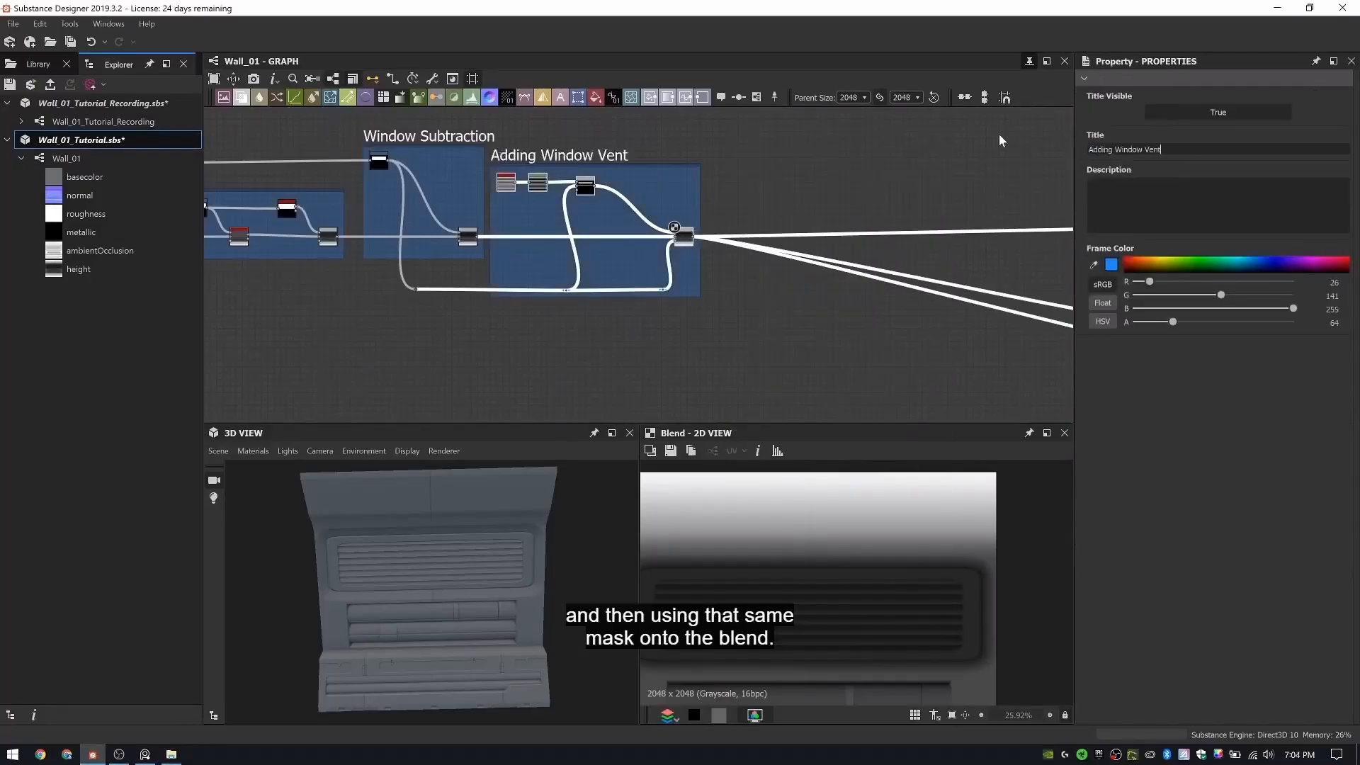
# - Add a Uniform Color node below the vent frame, switch it to Grayscale and set its output colour to white
pyautogui.scroll(3, 680, 273)
pyautogui.press('space')
pyautogui.write('uni')
pyautogui.press('Return')
pyautogui.scroll(3, 749, 301)
pyautogui.click(1285, 376)
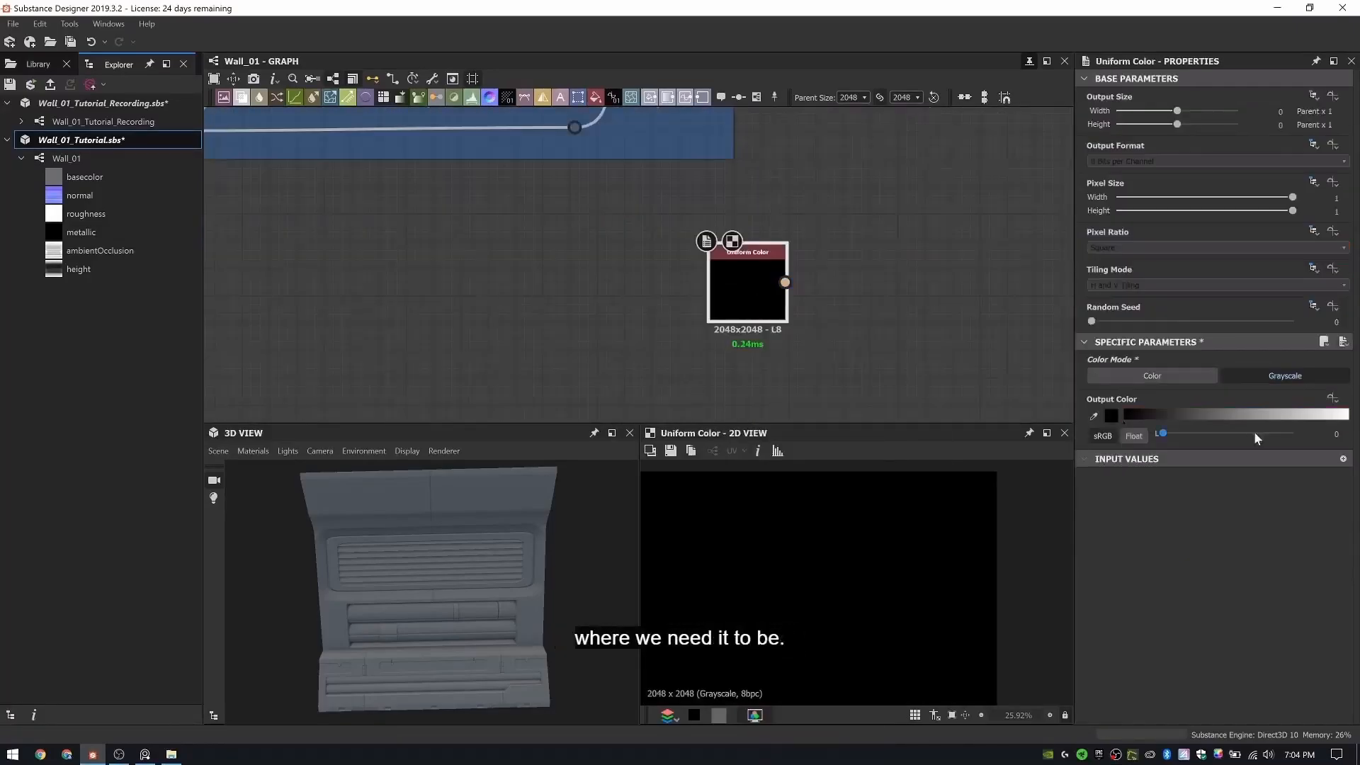
pyautogui.moveTo(1254, 433); pyautogui.dragTo(1299, 433)
# - Add a Histogram Scan node below the Uniform Color node
pyautogui.moveTo(682, 208); pyautogui.dragTo(641, 131, button='middle')
pyautogui.press('space')
pyautogui.write('histogram scan')
pyautogui.press('Return')
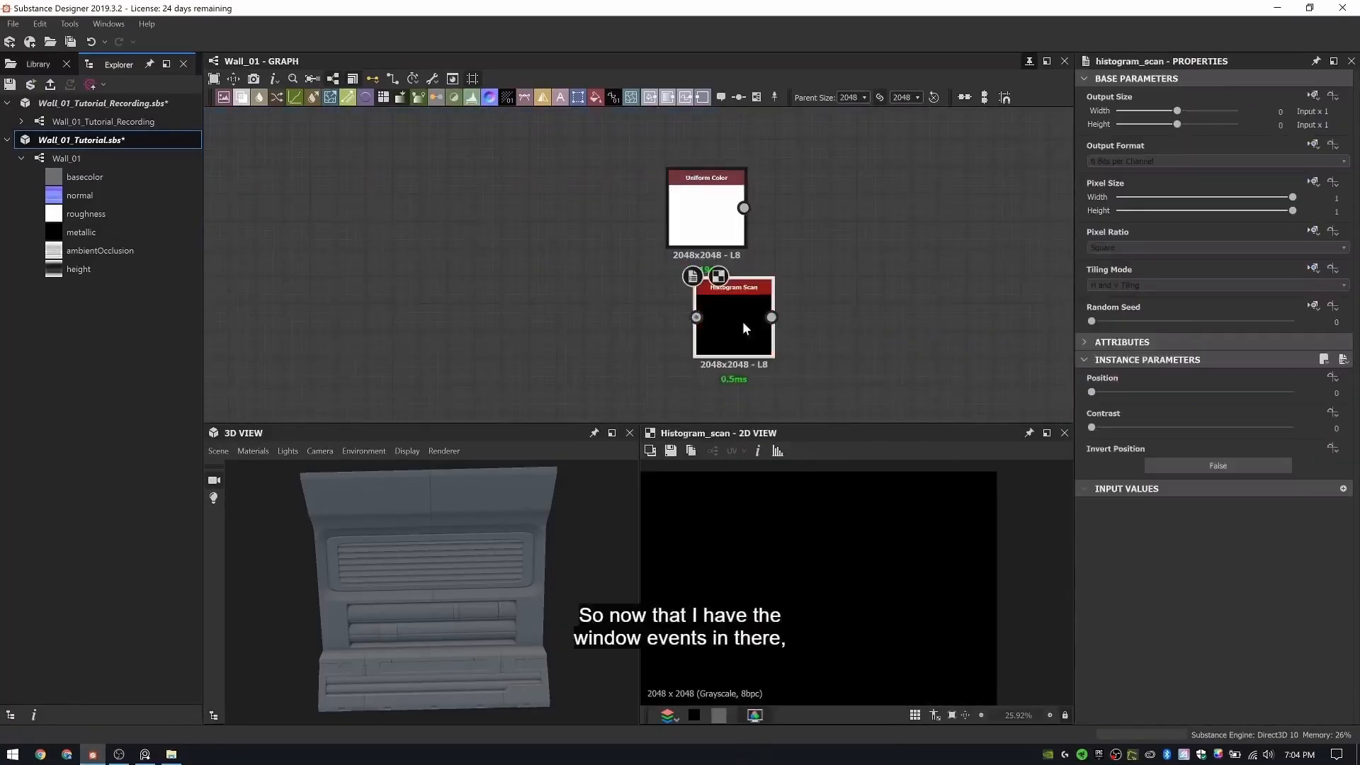
# - Feed the window shape mask into the Histogram Scan node and set its contrast to 1
pyautogui.moveTo(742, 321); pyautogui.dragTo(716, 337)
pyautogui.scroll(-4, 715, 337)
pyautogui.moveTo(716, 336); pyautogui.dragTo(715, 388, button='middle')
pyautogui.moveTo(645, 276); pyautogui.dragTo(699, 386)
pyautogui.scroll(-2, 890, 566)
pyautogui.scroll(-2, 890, 568)
pyautogui.moveTo(1092, 428); pyautogui.dragTo(1295, 428)
pyautogui.moveTo(1091, 392); pyautogui.dragTo(1295, 394)
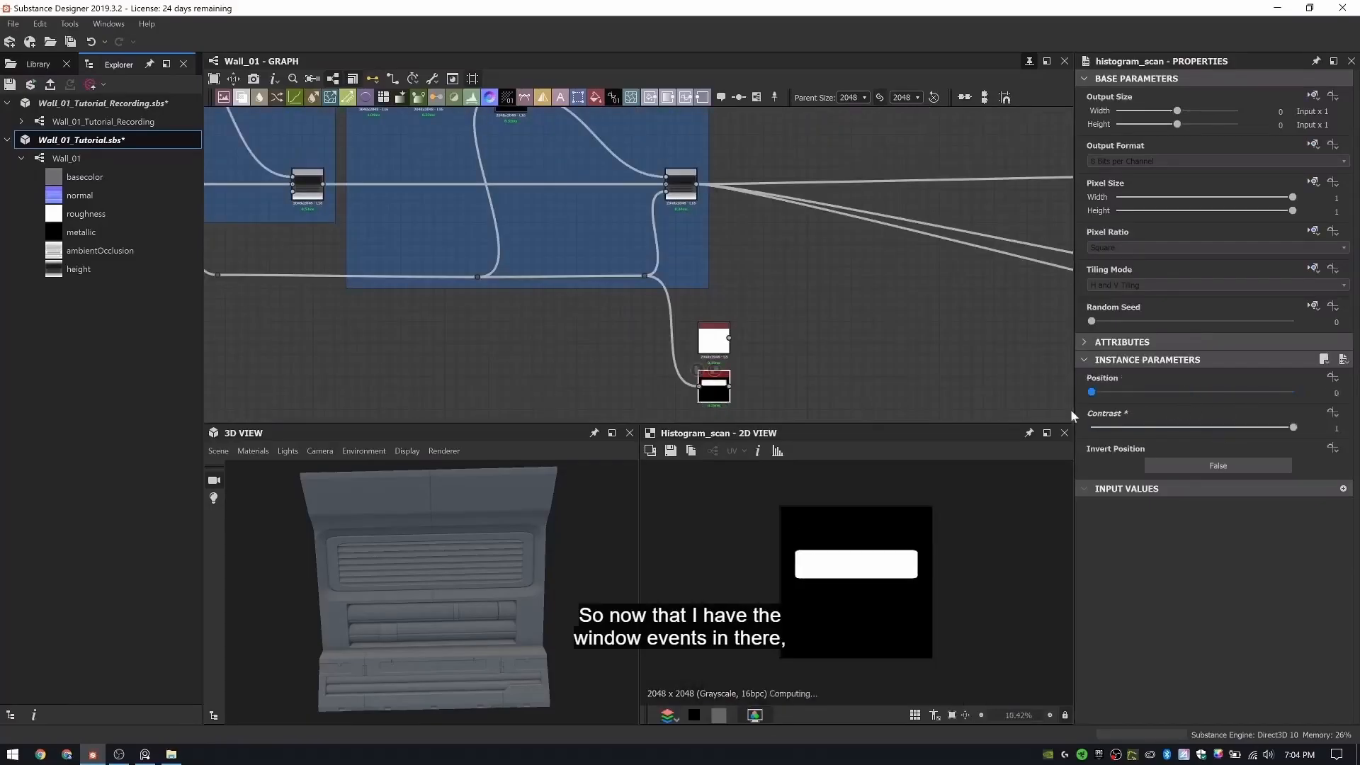
pyautogui.moveTo(1072, 416); pyautogui.dragTo(1096, 412)
# - Add a Blend node with the Histogram Scan as opacity mask, the white Uniform Color as background and the vent height as foreground
pyautogui.moveTo(793, 370); pyautogui.dragTo(670, 296, button='middle')
pyautogui.scroll(4, 656, 297)
pyautogui.press('space')
pyautogui.write('blend')
pyautogui.press('Return')
pyautogui.moveTo(543, 331); pyautogui.dragTo(660, 312)
pyautogui.moveTo(704, 305); pyautogui.dragTo(758, 331)
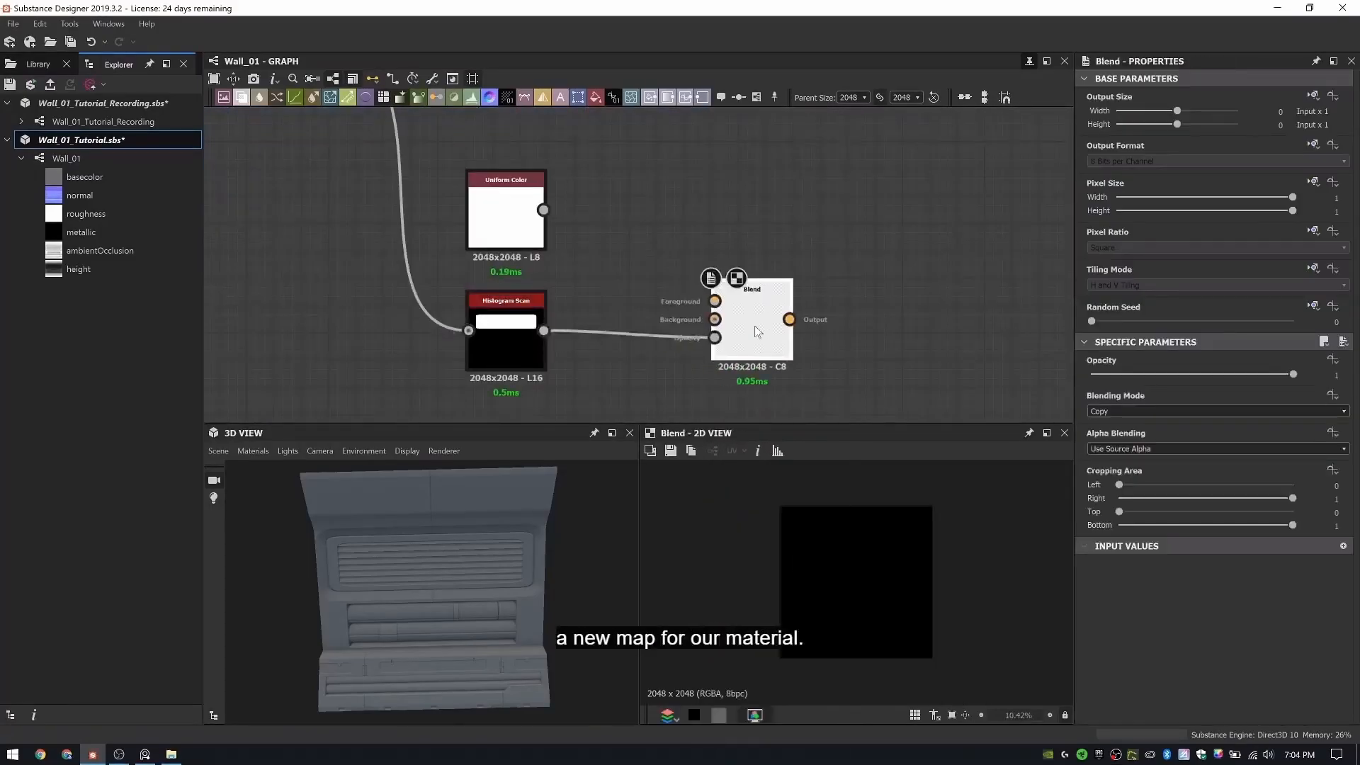
pyautogui.scroll(-4, 642, 307)
pyautogui.scroll(6, 858, 587)
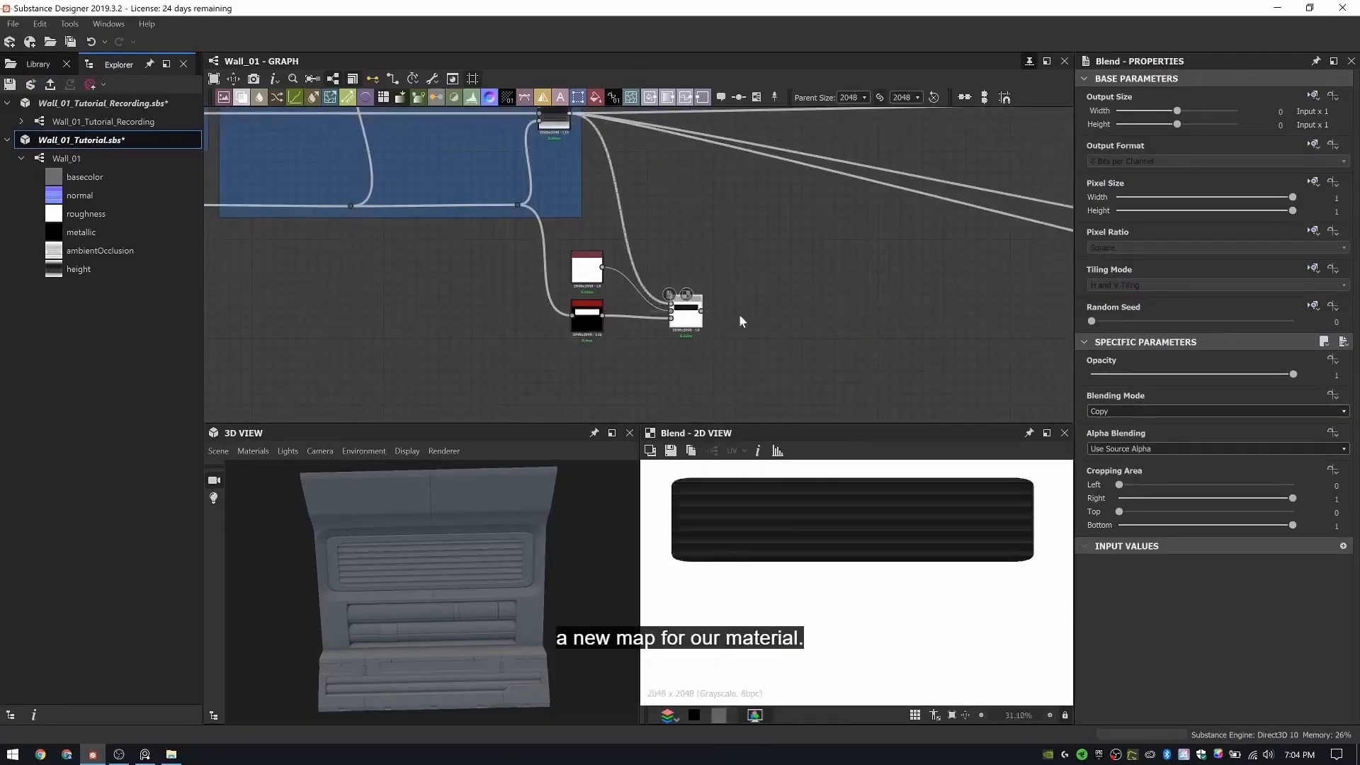
# - Add a Levels node after the opacity mask's Blend node
pyautogui.press('space')
pyautogui.write('levels')
pyautogui.press('Return')
pyautogui.scroll(4, 787, 305)
pyautogui.moveTo(608, 320); pyautogui.dragTo(794, 319)
pyautogui.moveTo(825, 326); pyautogui.dragTo(712, 326)
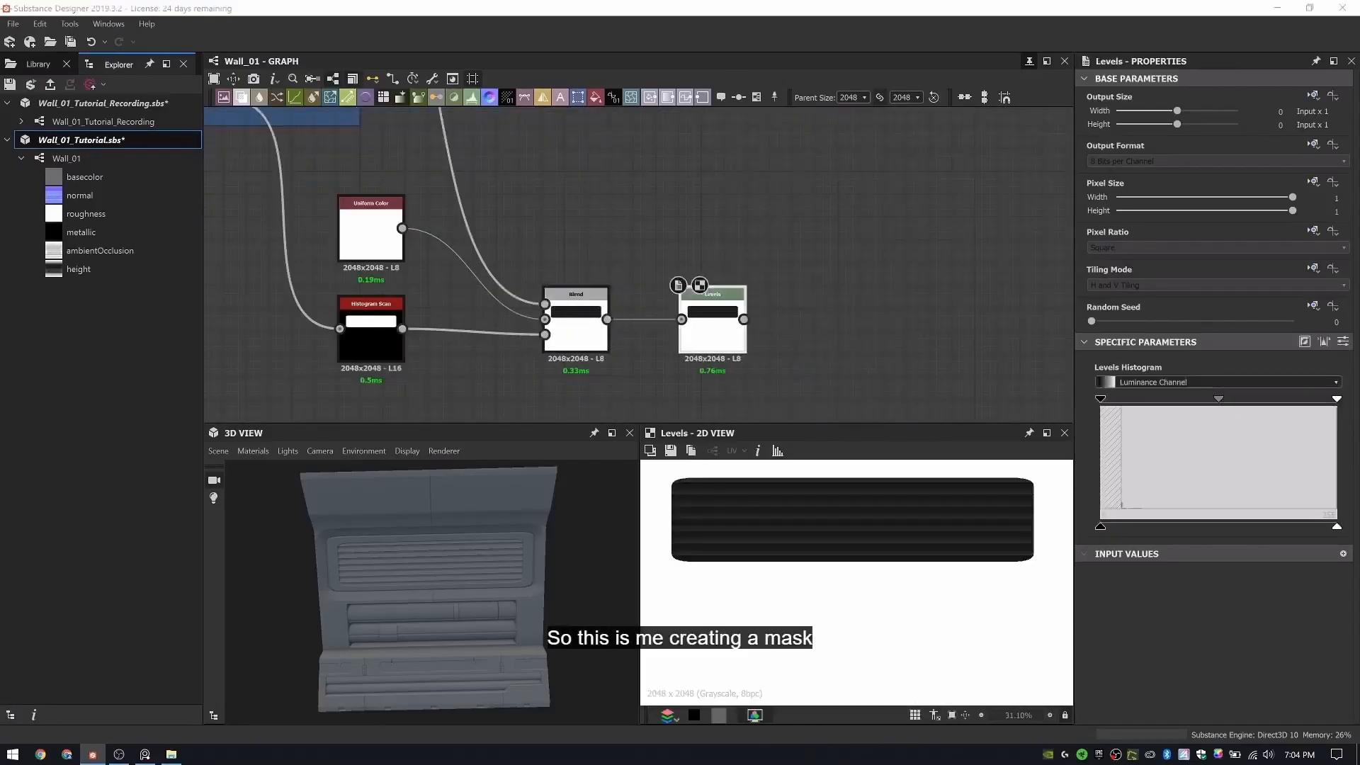
# - Add an Output node directly below the height output at the end of the graph
pyautogui.scroll(1, 851, 259)
pyautogui.moveTo(852, 259); pyautogui.dragTo(616, 247, button='middle')
pyautogui.scroll(-6, 617, 247)
pyautogui.moveTo(695, 271); pyautogui.dragTo(580, 250, button='middle')
pyautogui.moveTo(848, 325)
pyautogui.mouseDown(button='middle')
pyautogui.moveTo(835, 288)
pyautogui.moveTo(826, 330)
pyautogui.mouseUp(button='middle')
pyautogui.moveTo(865, 309); pyautogui.dragTo(738, 112)
pyautogui.moveTo(761, 122); pyautogui.dragTo(873, 125)
pyautogui.click(904, 309)
pyautogui.press('space')
pyautogui.write('out')
pyautogui.press('Return')
pyautogui.scroll(3, 894, 303)
pyautogui.moveTo(915, 312); pyautogui.dragTo(910, 260)
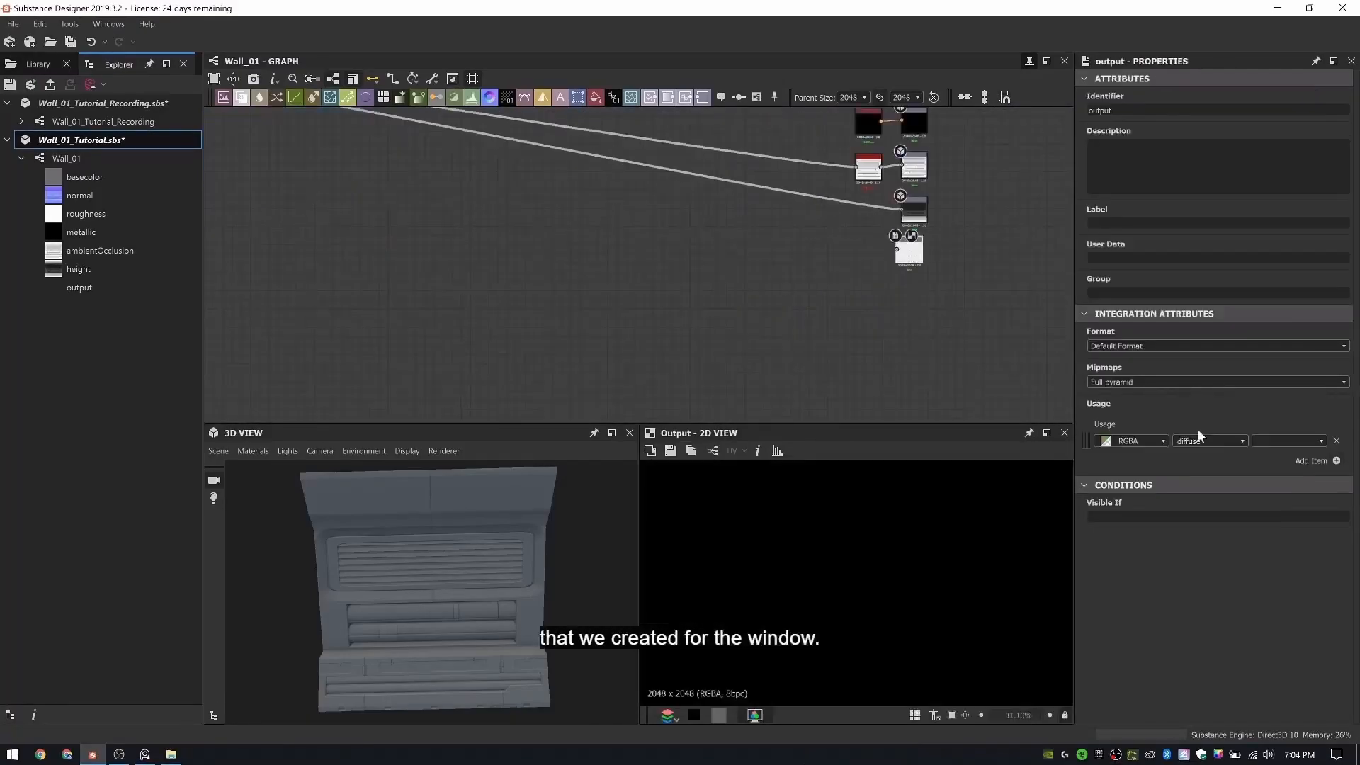
# - Connect the mask's Levels node to the new Output with opacity usage and show the graph's outputs in 3D
pyautogui.click(502, 237)
pyautogui.moveTo(396, 241); pyautogui.dragTo(368, 283, button='middle')
pyautogui.click(838, 329)
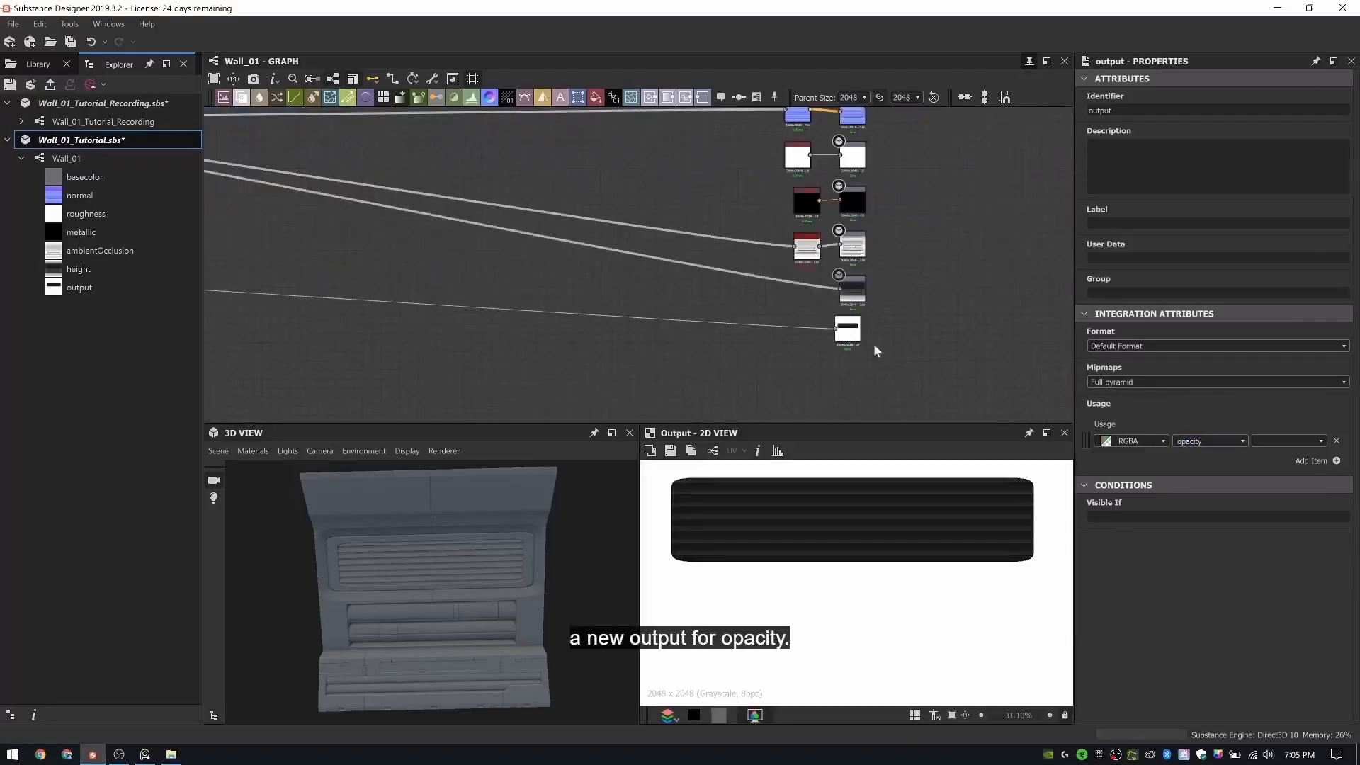
pyautogui.rightClick(937, 319)
pyautogui.click(970, 398)
pyautogui.moveTo(510, 538); pyautogui.dragTo(474, 563)
pyautogui.moveTo(758, 281); pyautogui.dragTo(713, 283, button='middle')
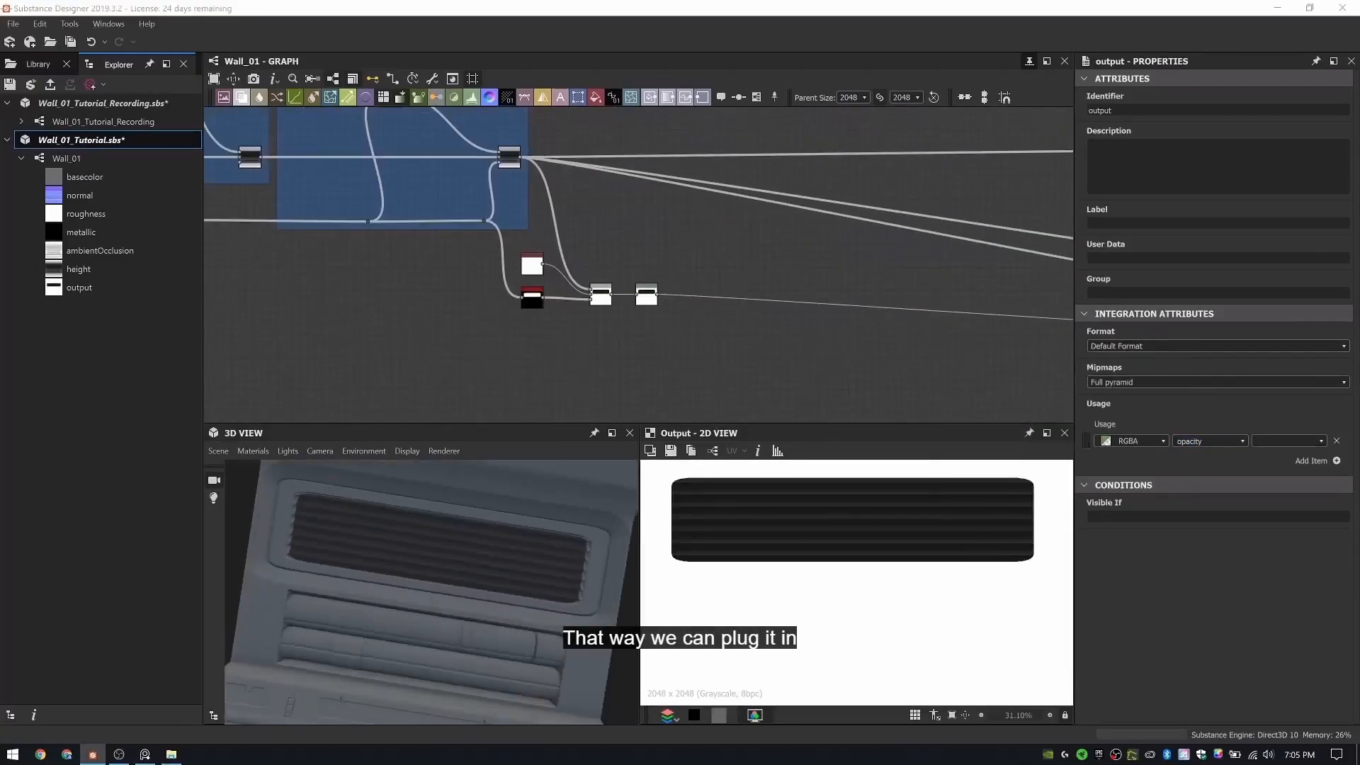
pyautogui.scroll(-2, 569, 221)
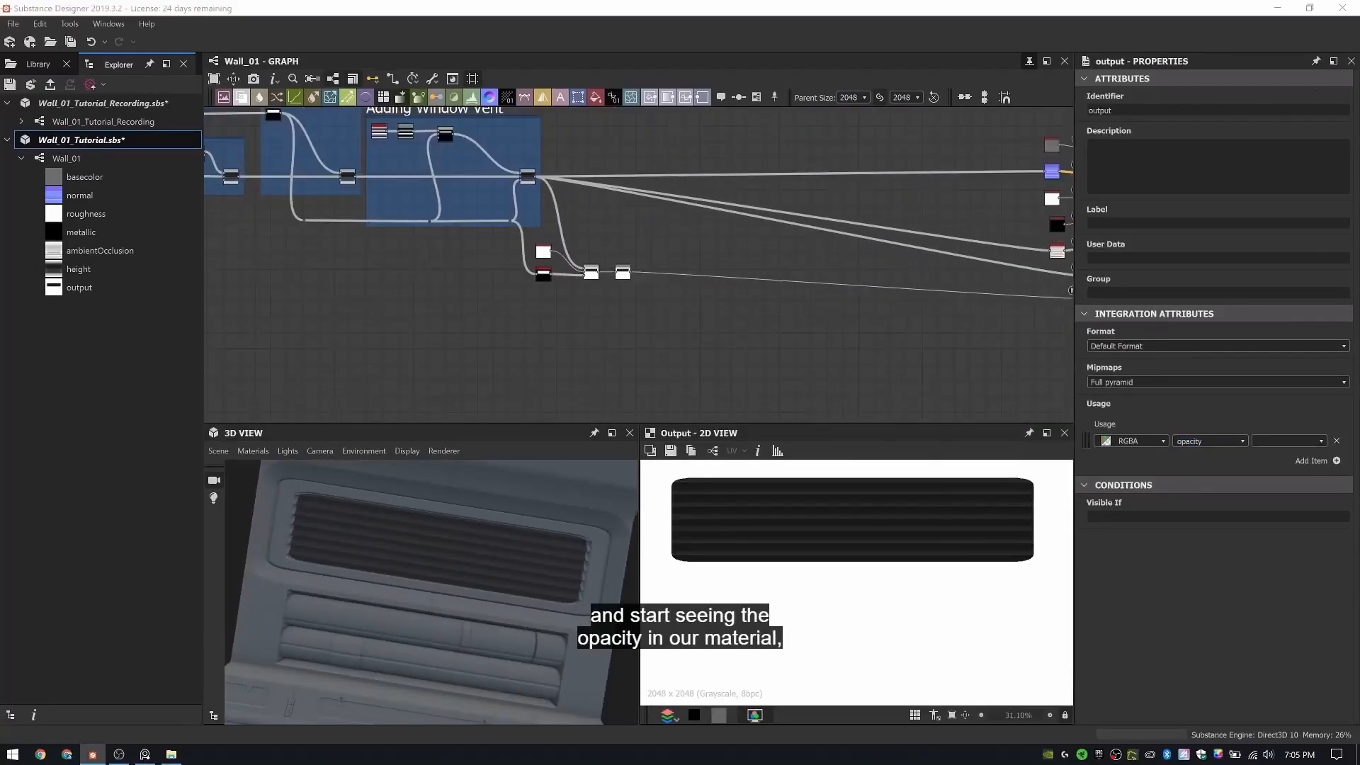
# - Narrow the Levels input range to turn the vents into hard black and white stripes, and set the Histogram Scan position to 1
pyautogui.moveTo(583, 307); pyautogui.dragTo(597, 330, button='middle')
pyautogui.scroll(5, 613, 277)
pyautogui.doubleClick(735, 394)
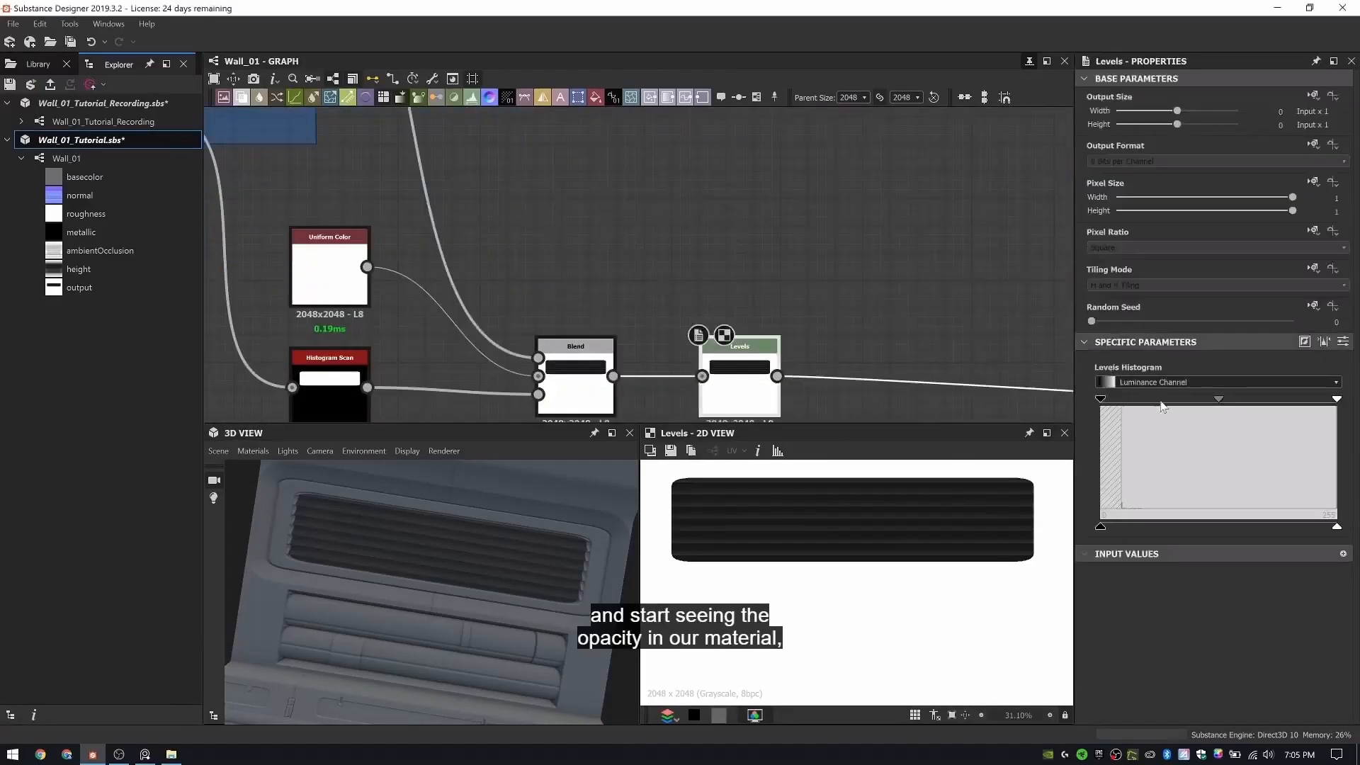
pyautogui.moveTo(1101, 401)
pyautogui.mouseDown()
pyautogui.moveTo(1223, 402)
pyautogui.moveTo(1101, 402)
pyautogui.mouseUp()
pyautogui.moveTo(1337, 400); pyautogui.dragTo(1222, 401)
pyautogui.moveTo(1101, 400); pyautogui.dragTo(1123, 402)
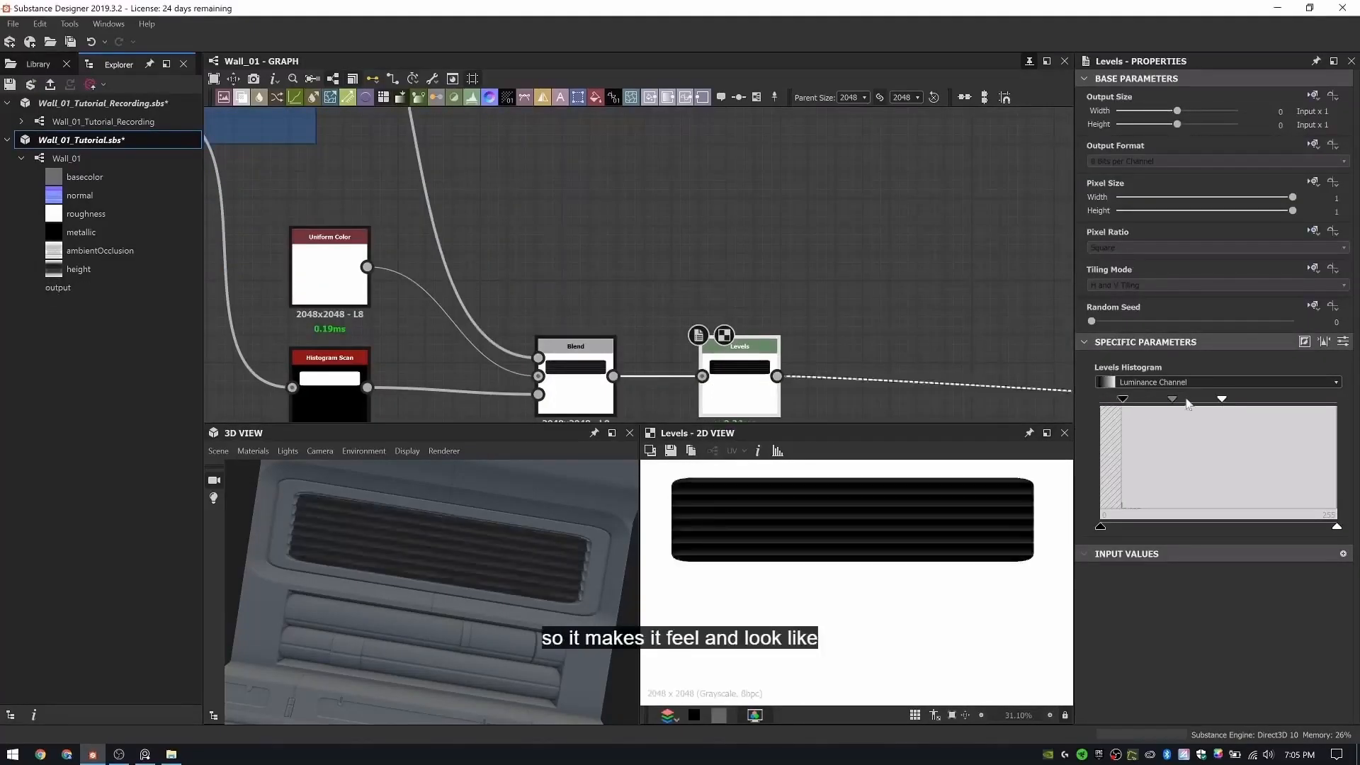
pyautogui.moveTo(1222, 401); pyautogui.dragTo(1123, 402)
pyautogui.moveTo(1123, 400)
pyautogui.mouseDown()
pyautogui.moveTo(1100, 402)
pyautogui.moveTo(1146, 403)
pyautogui.moveTo(1134, 403)
pyautogui.mouseUp()
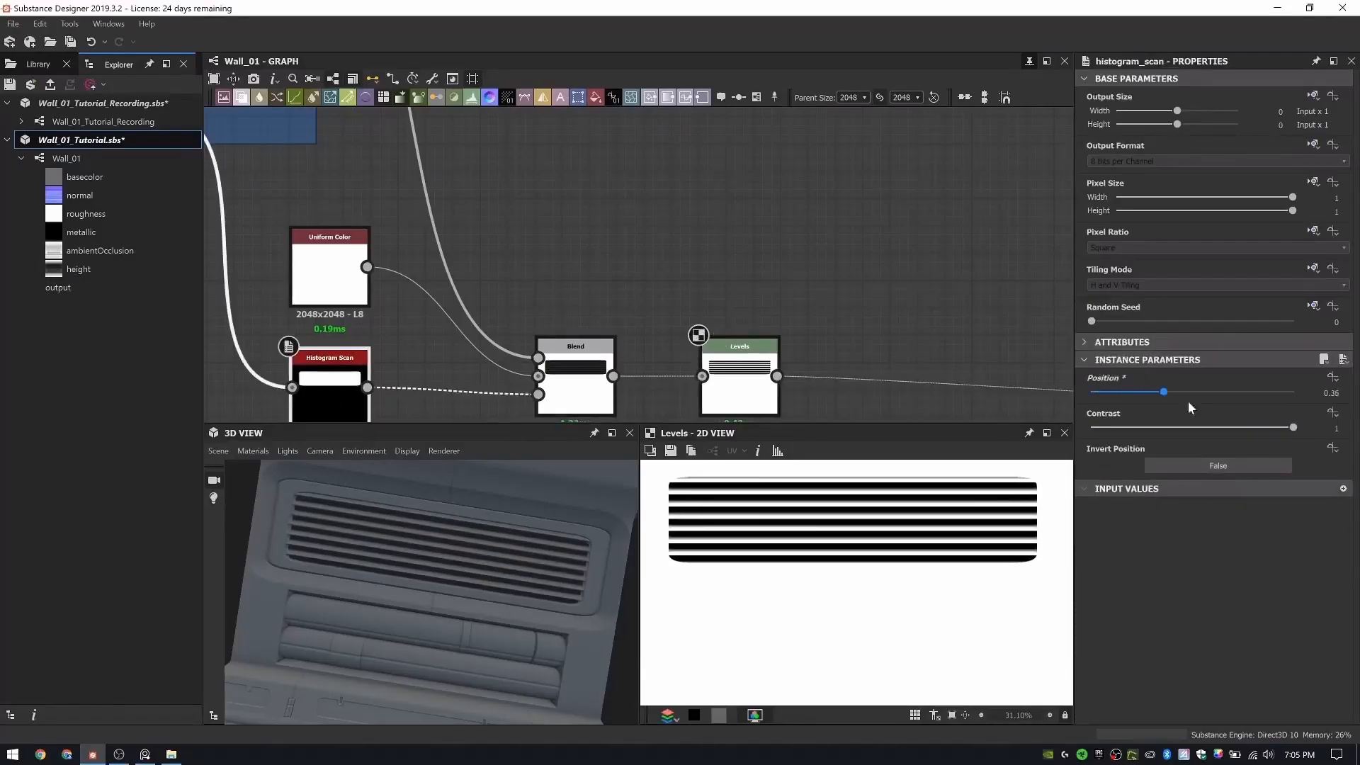
pyautogui.moveTo(1188, 401); pyautogui.dragTo(1304, 403)
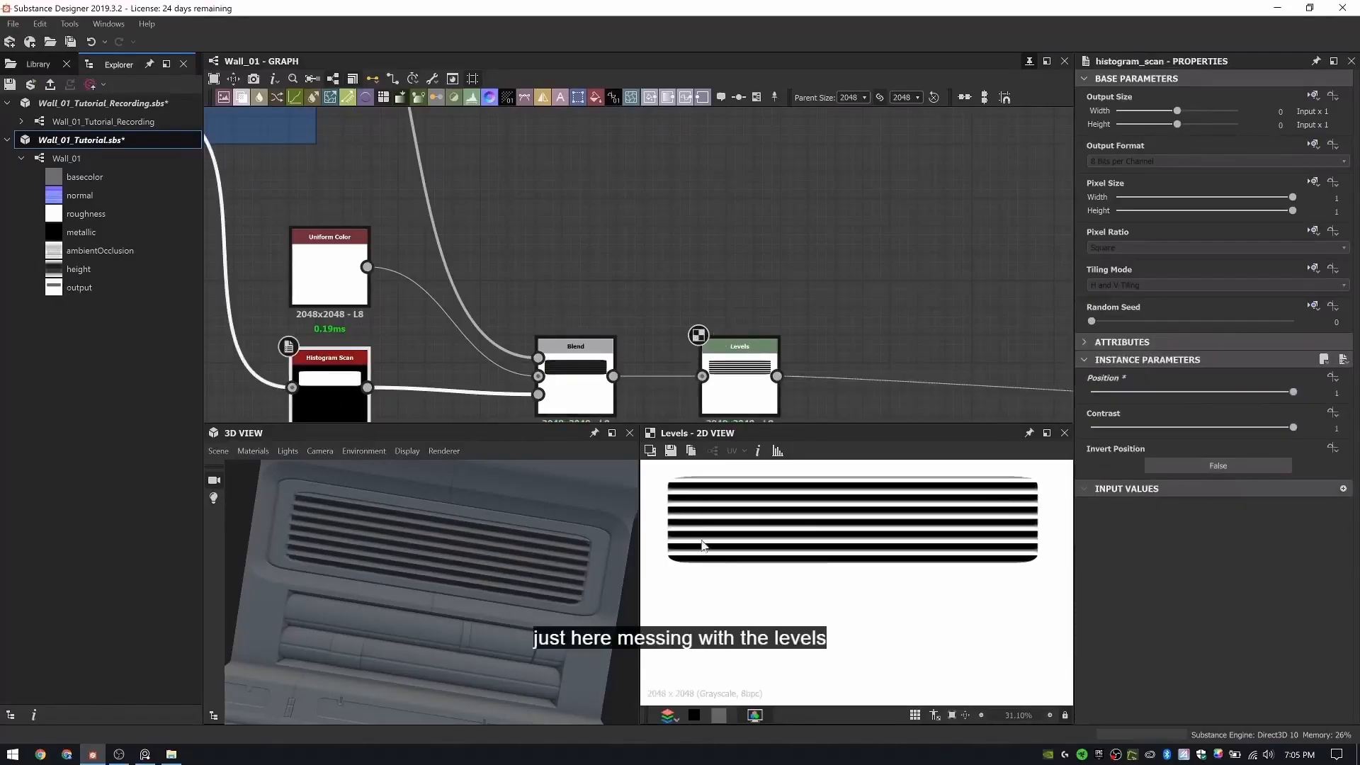
# - Frame the Uniform Color, Histogram Scan, Blend and Levels nodes and title the frame Opacity Mask
pyautogui.scroll(-4, 425, 581)
pyautogui.moveTo(397, 585); pyautogui.dragTo(481, 588)
pyautogui.scroll(-3, 702, 272)
pyautogui.scroll(-1, 601, 262)
pyautogui.moveTo(452, 228); pyautogui.dragTo(744, 365)
pyautogui.click(756, 97)
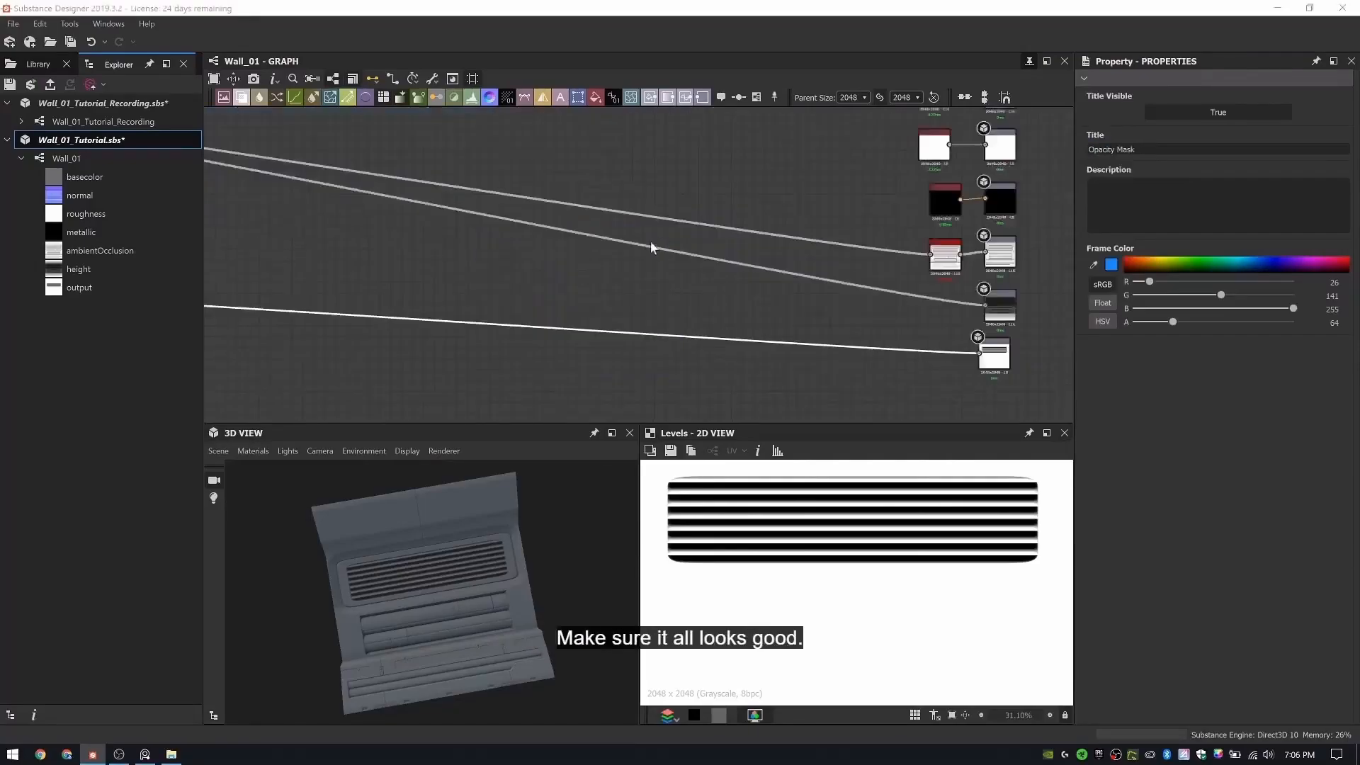
pyautogui.scroll(-5, 659, 254)
pyautogui.scroll(2, 788, 242)
pyautogui.moveTo(787, 243); pyautogui.dragTo(1067, 241)
pyautogui.scroll(1, 341, 234)
pyautogui.moveTo(342, 234); pyautogui.dragTo(546, 222, button='middle')
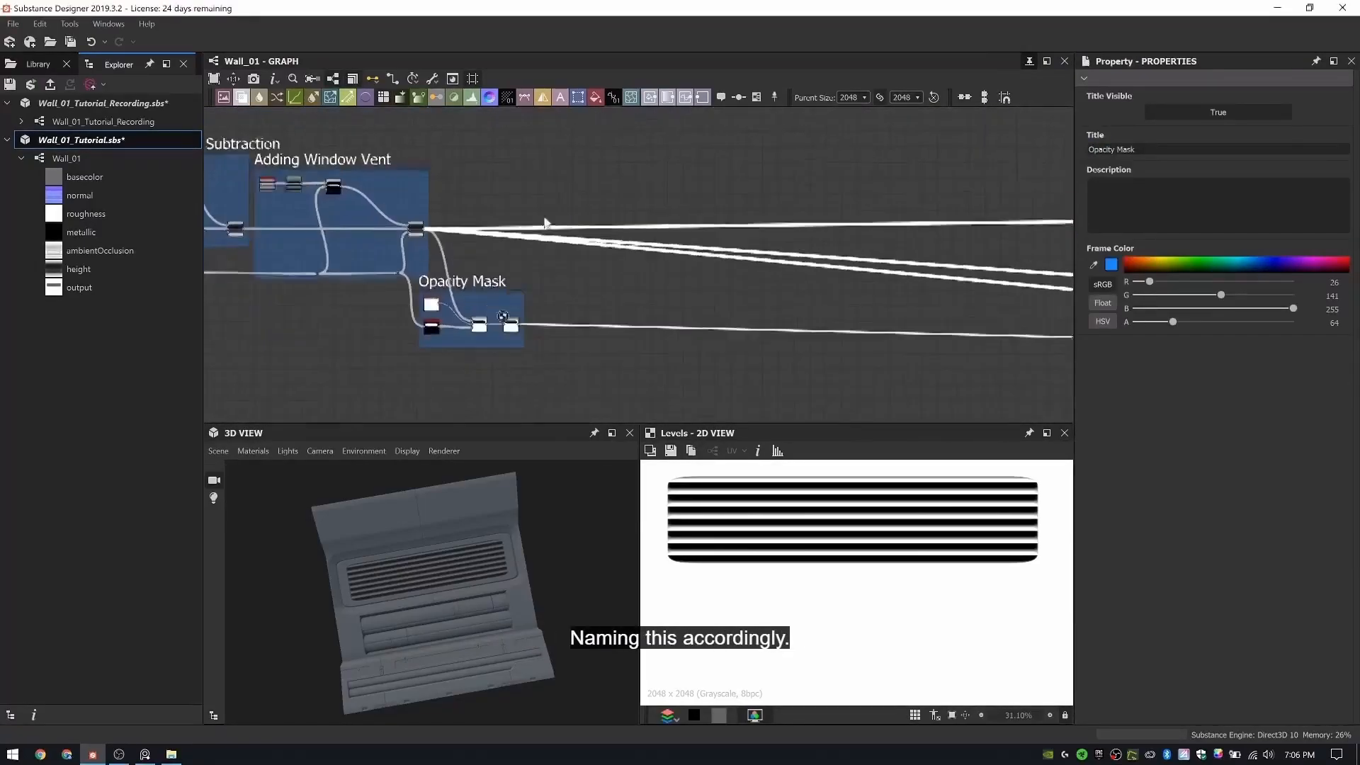
pyautogui.scroll(3, 399, 314)
pyautogui.moveTo(398, 314); pyautogui.dragTo(337, 397, button='middle')
pyautogui.click(337, 397)
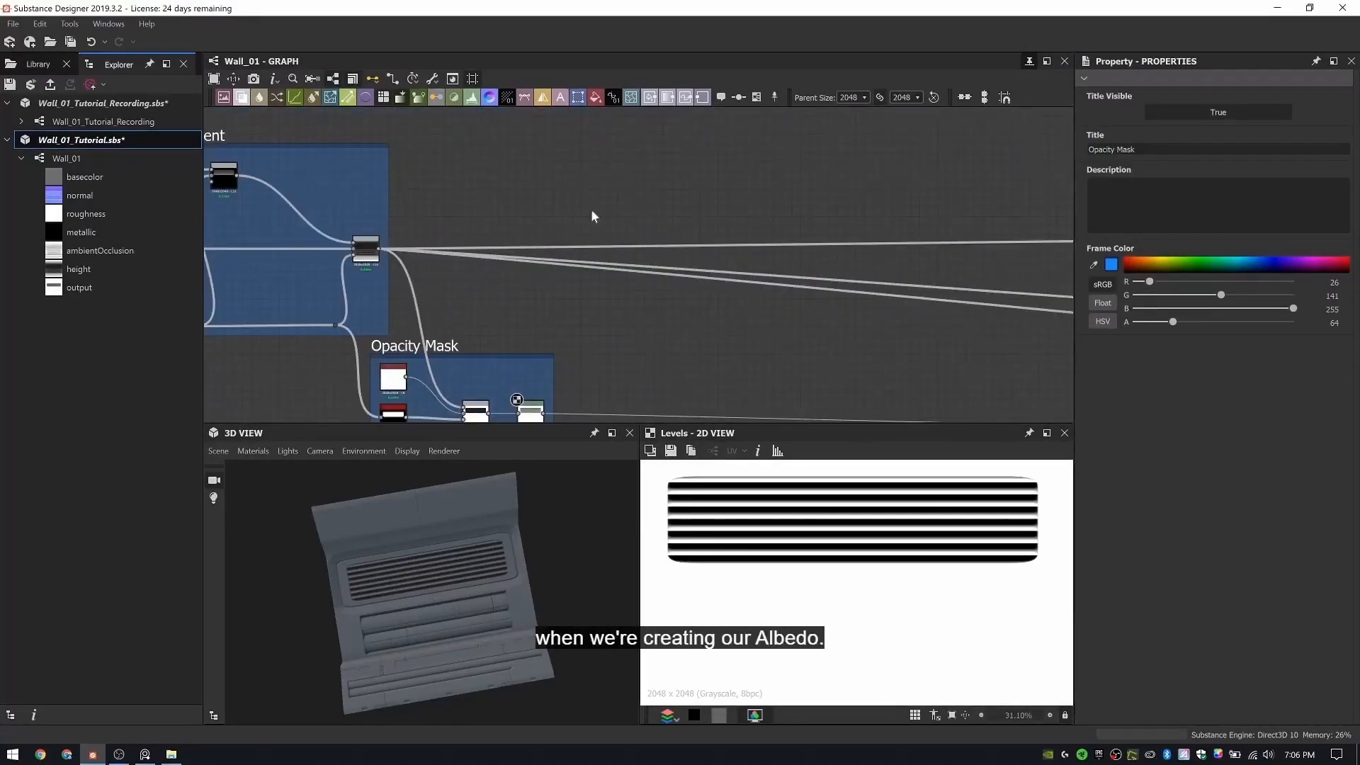
pyautogui.scroll(-6, 593, 216)
pyautogui.scroll(-2, 638, 262)
pyautogui.scroll(8, 605, 265)
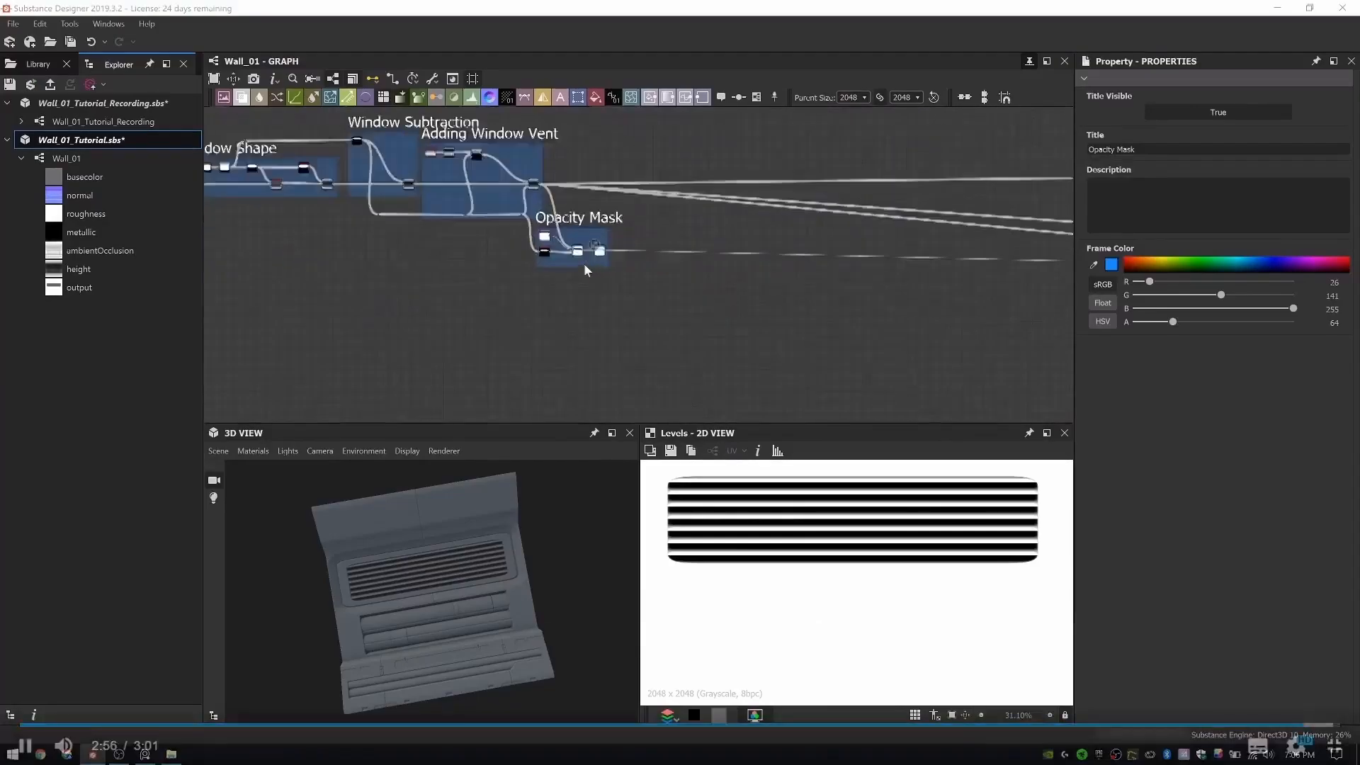
# - Save the Wall_01_Tutorial.sbs package
pyautogui.scroll(3, 491, 296)
pyautogui.moveTo(491, 296); pyautogui.dragTo(416, 372, button='middle')
pyautogui.rightClick(81, 138)
pyautogui.click(116, 230)
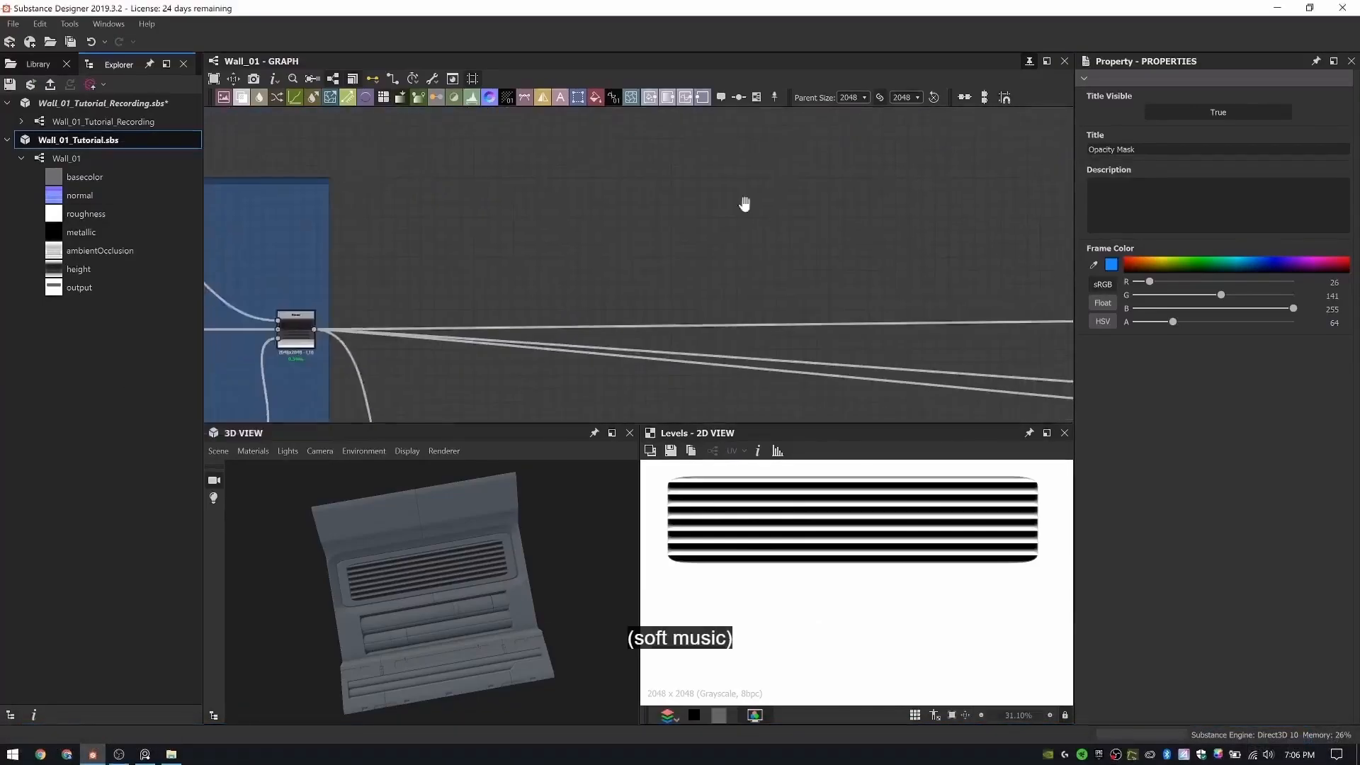
# - Add a Shape node above the outgoing height connections and set its X size to 0.28
pyautogui.moveTo(744, 203); pyautogui.dragTo(843, 162, button='middle')
pyautogui.press('space')
pyautogui.write('sha')
pyautogui.click(646, 250)
pyautogui.scroll(3, 646, 249)
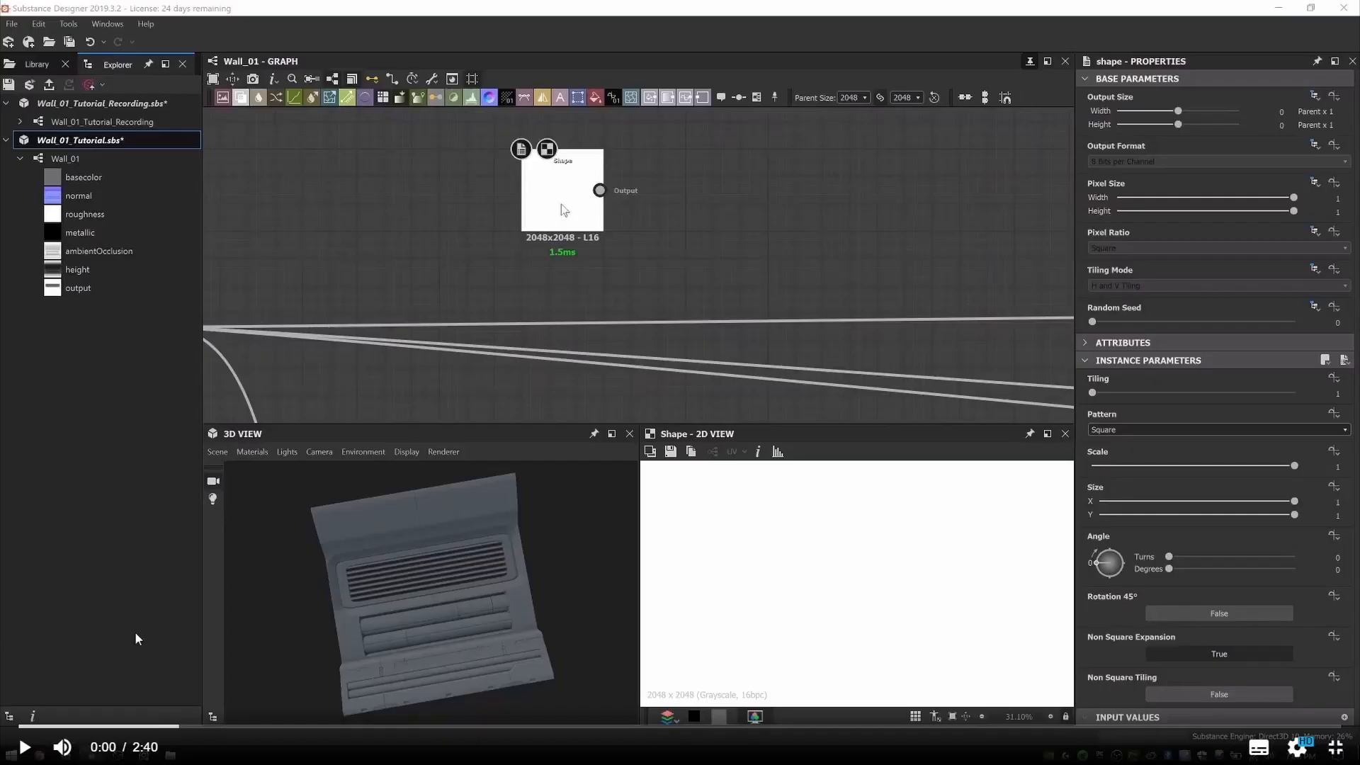
pyautogui.moveTo(561, 204); pyautogui.dragTo(533, 204)
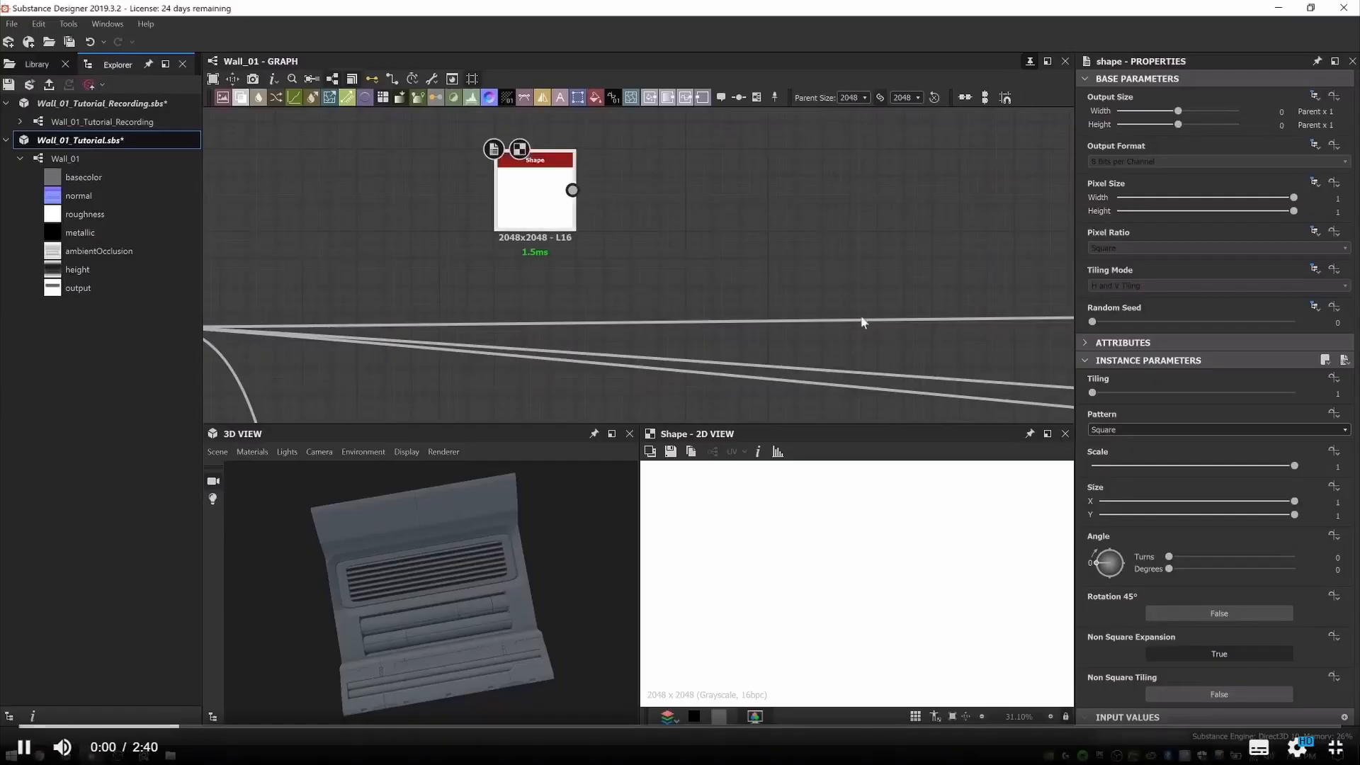
pyautogui.moveTo(1294, 501); pyautogui.dragTo(1153, 501)
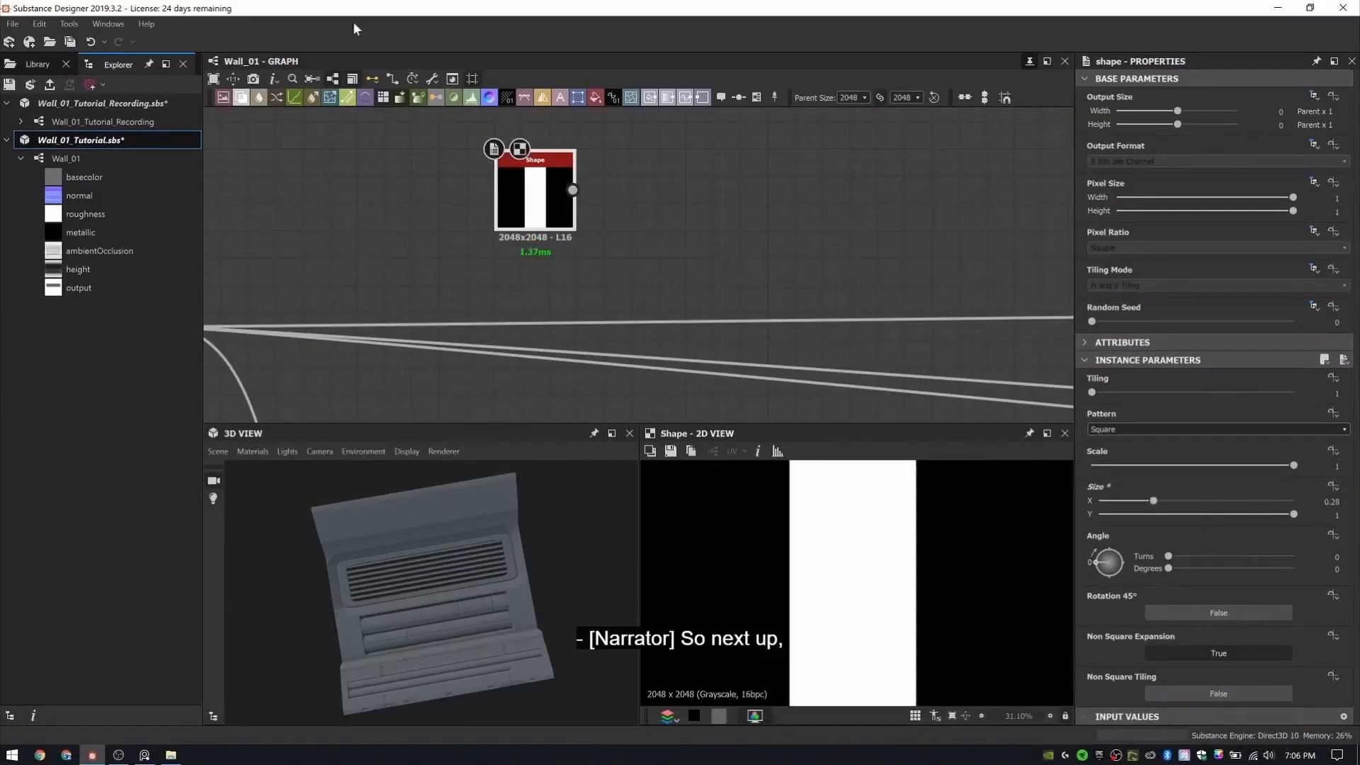
# - Add a Safe Transform Grayscale node after the Shape, rotated 54 degrees with its tiling mode set to No Tiling
pyautogui.press('space')
pyautogui.write('safe')
pyautogui.click(571, 228)
pyautogui.click(1313, 306)
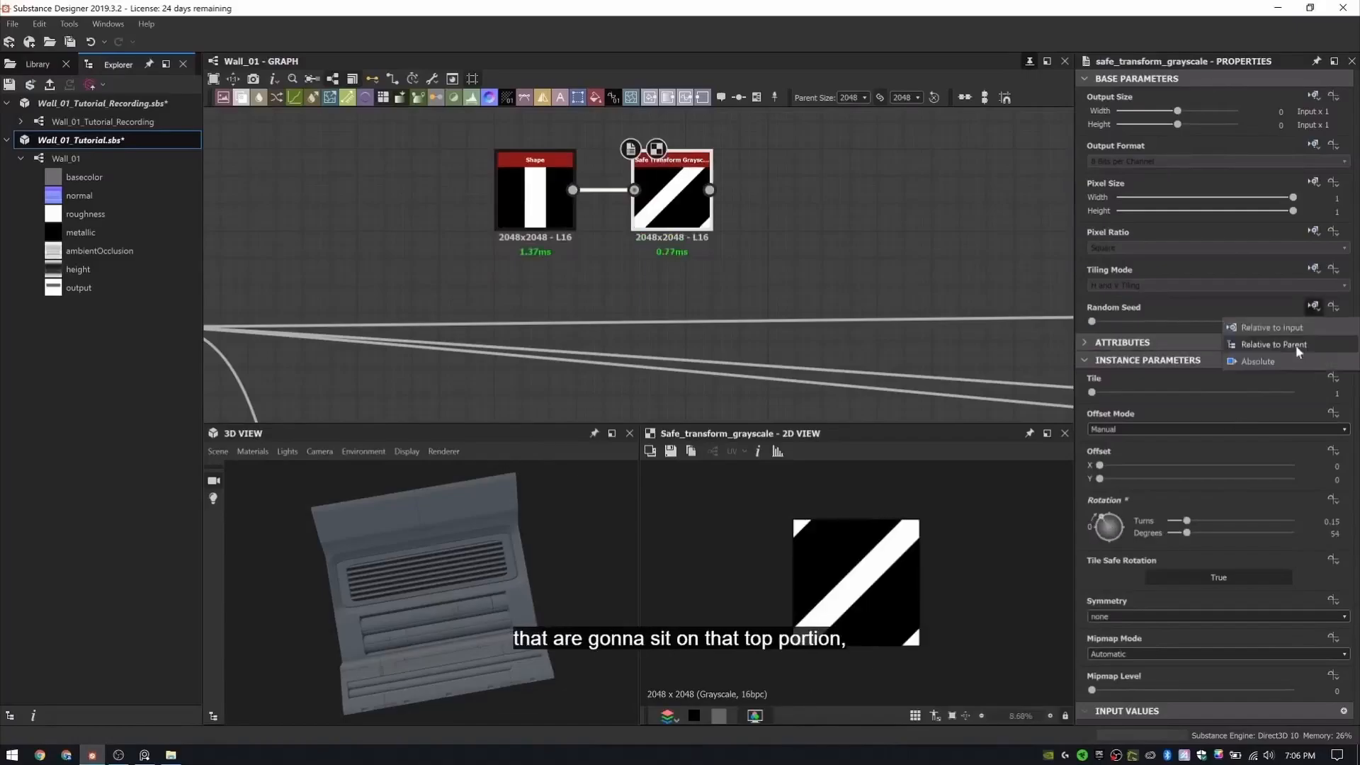
pyautogui.click(1106, 297)
pyautogui.moveTo(942, 259); pyautogui.dragTo(700, 233, button='middle')
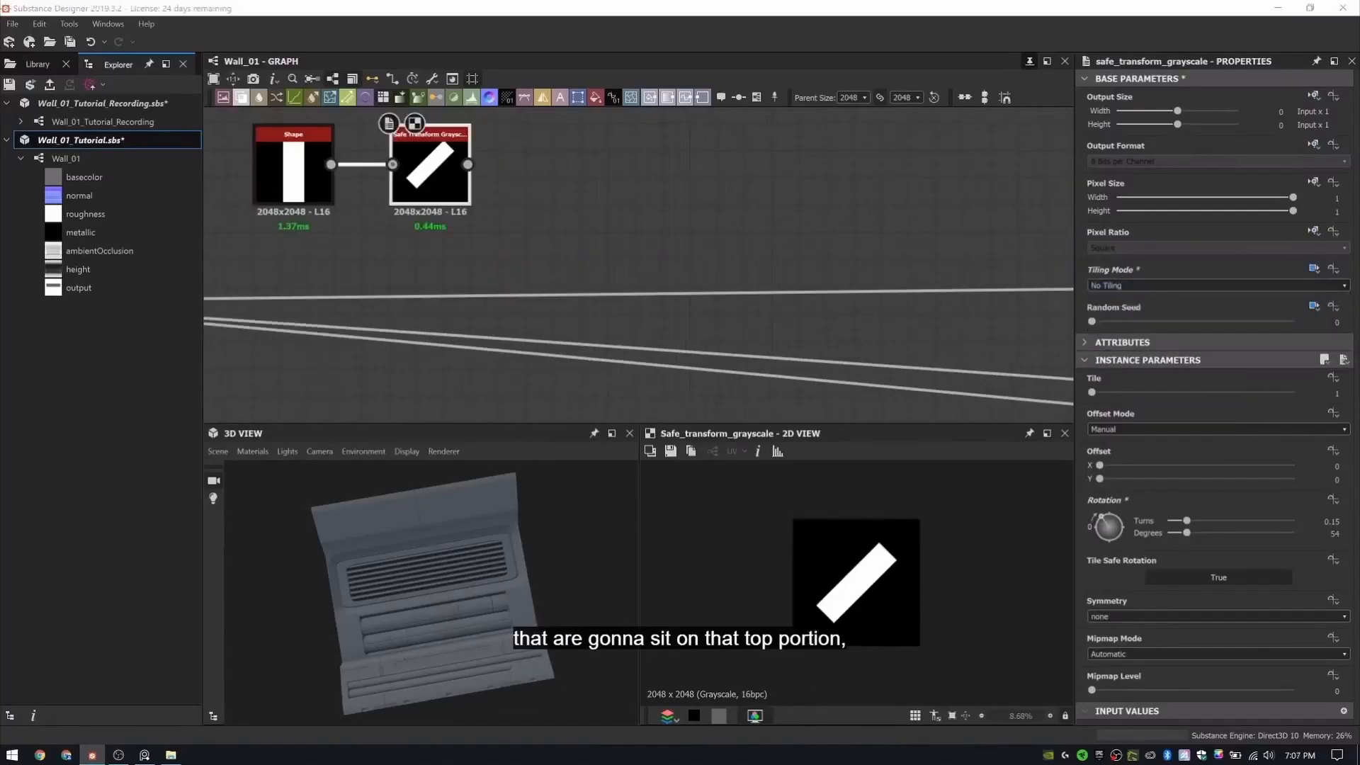
# - Add a Transformation 2D node after the Safe Transform and set its X offset to 0.6113
pyautogui.click(578, 97)
pyautogui.moveTo(1184, 568); pyautogui.dragTo(1278, 568)
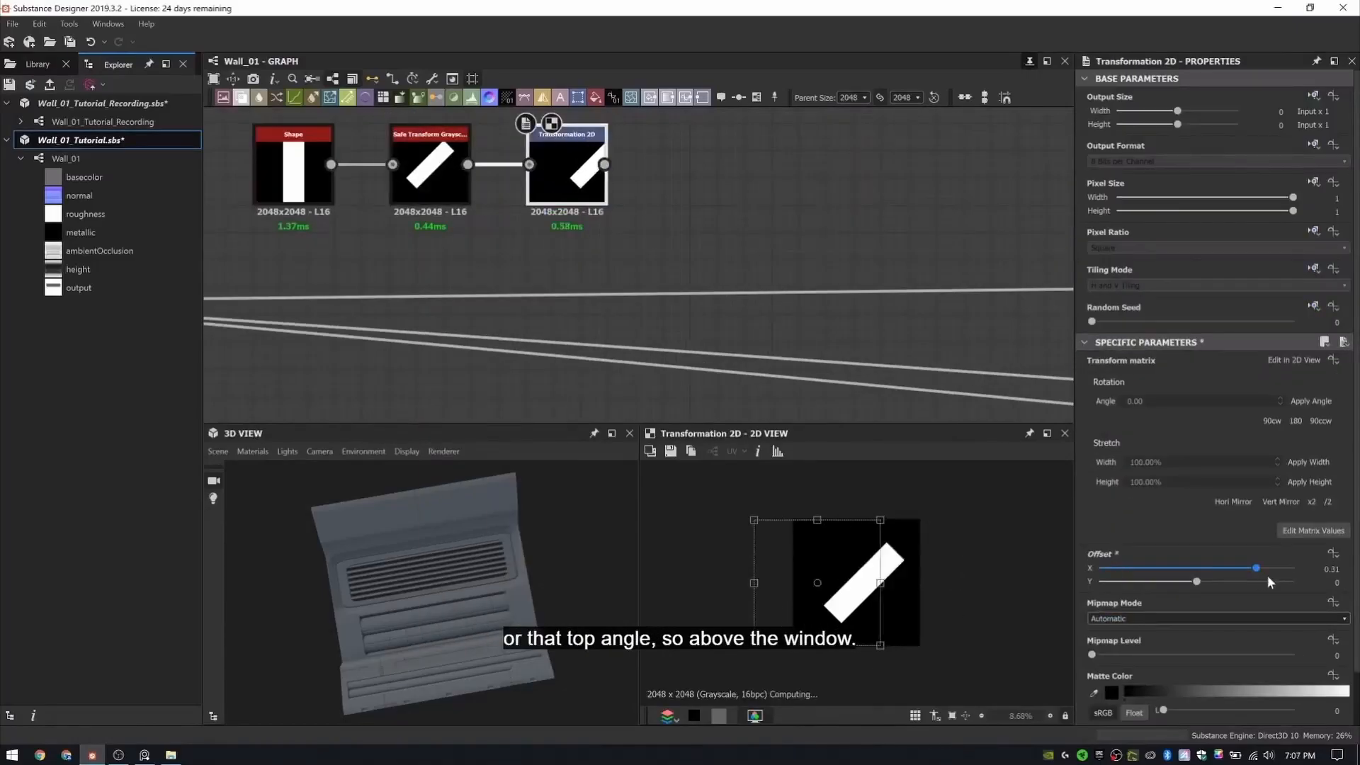
pyautogui.doubleClick(1331, 569)
pyautogui.write('0.6113')
pyautogui.press('Return')
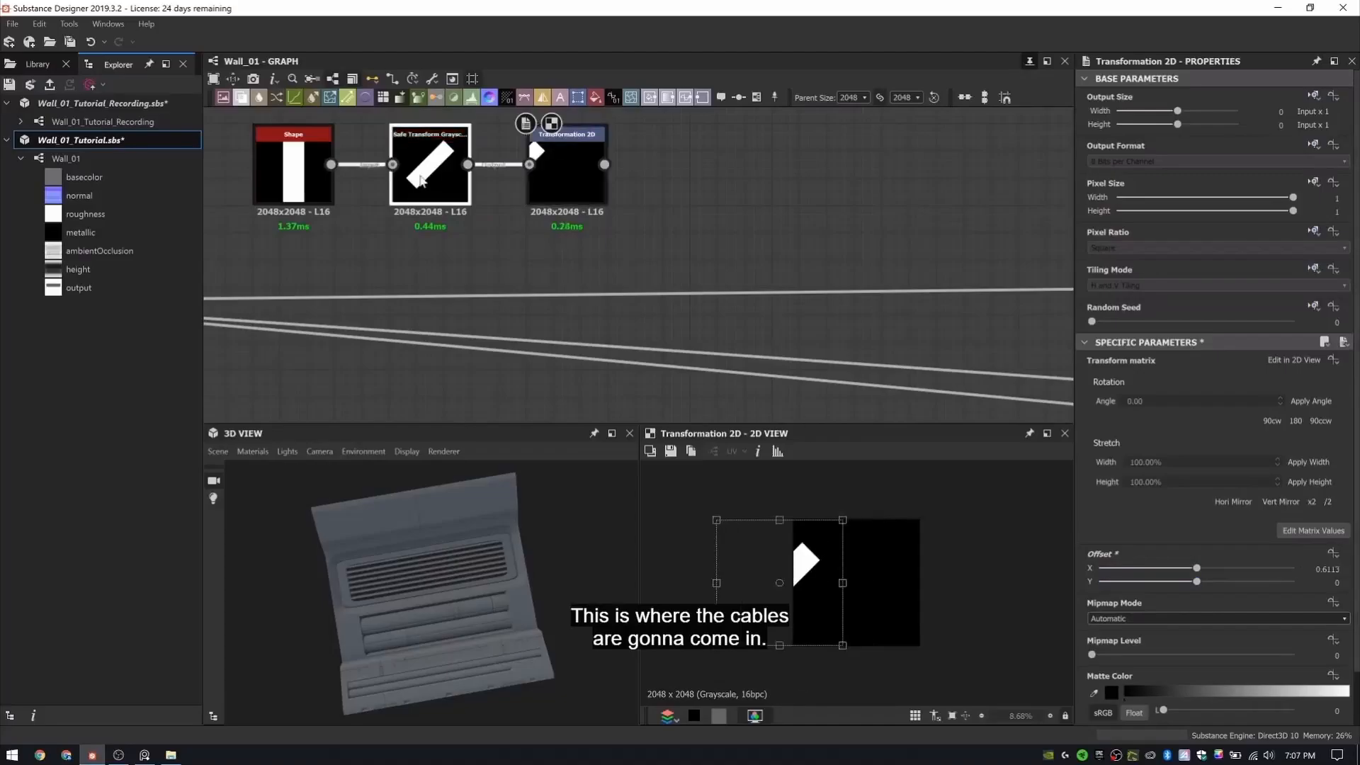
# - Try Vertical Tiling on the Safe Transform Grayscale node and return it to No Tiling
pyautogui.click(422, 181)
pyautogui.click(1216, 285)
pyautogui.click(1114, 317)
pyautogui.click(1216, 285)
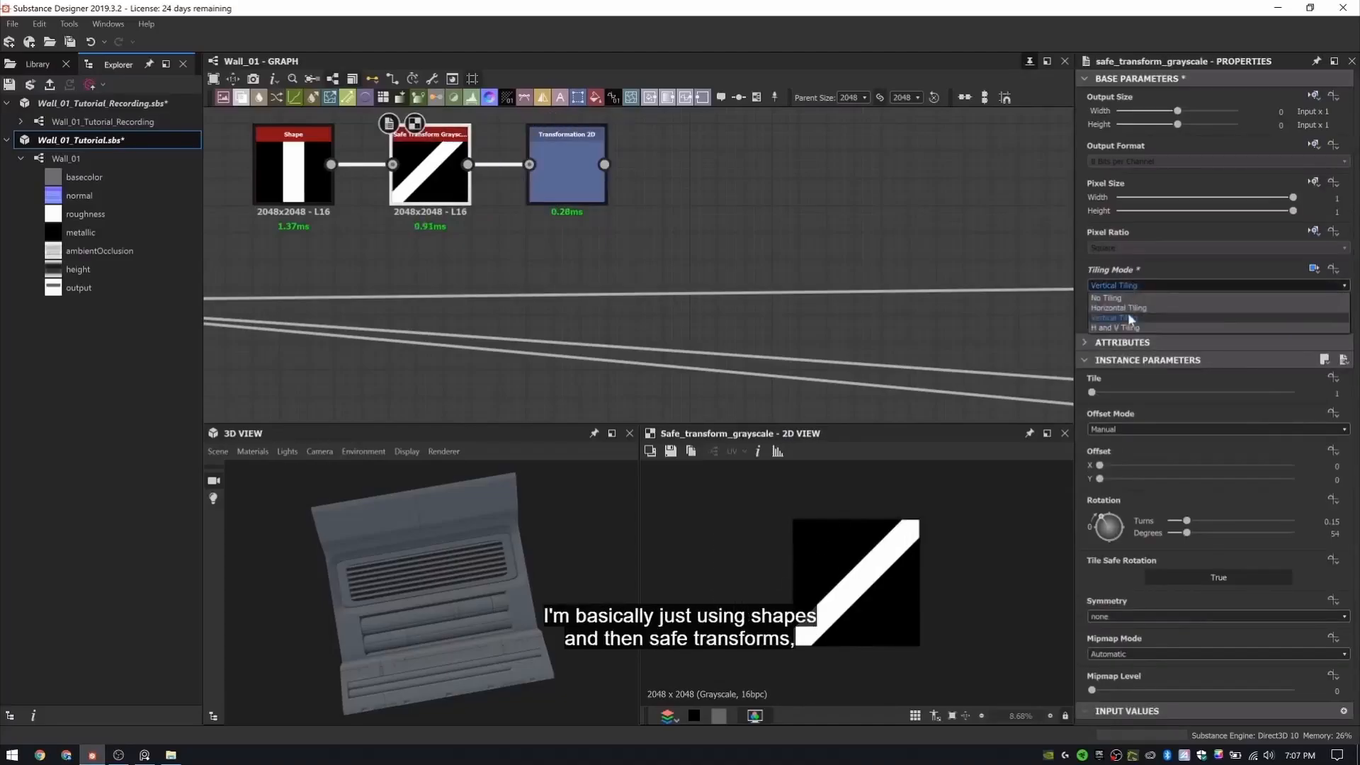
pyautogui.click(1130, 319)
pyautogui.click(1216, 285)
pyautogui.click(1107, 298)
pyautogui.click(571, 174)
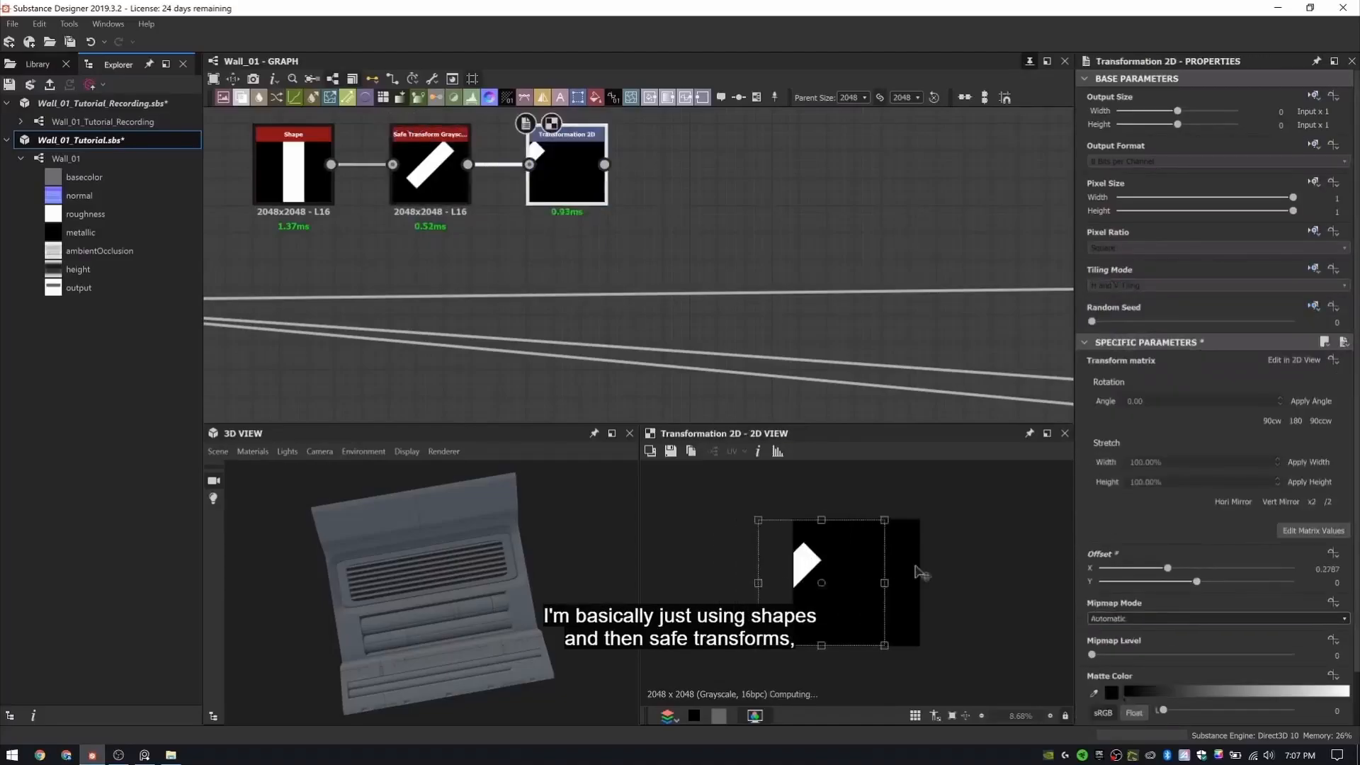
# - Try other tiling modes on both transform nodes, leaving Safe Transform on No Tiling and Transformation 2D on H and V Tiling
pyautogui.click(430, 170)
pyautogui.click(1304, 286)
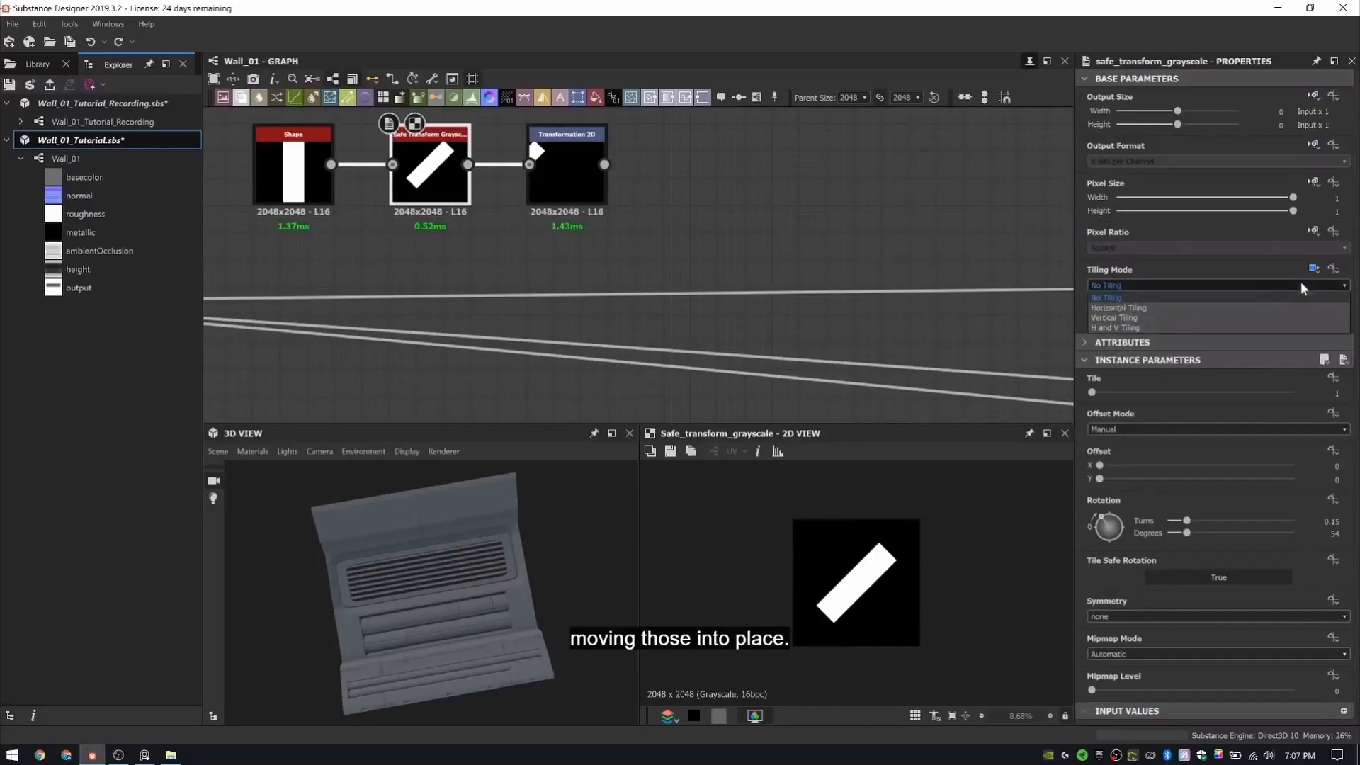
pyautogui.click(1259, 330)
pyautogui.click(554, 160)
pyautogui.click(1215, 284)
pyautogui.click(1115, 318)
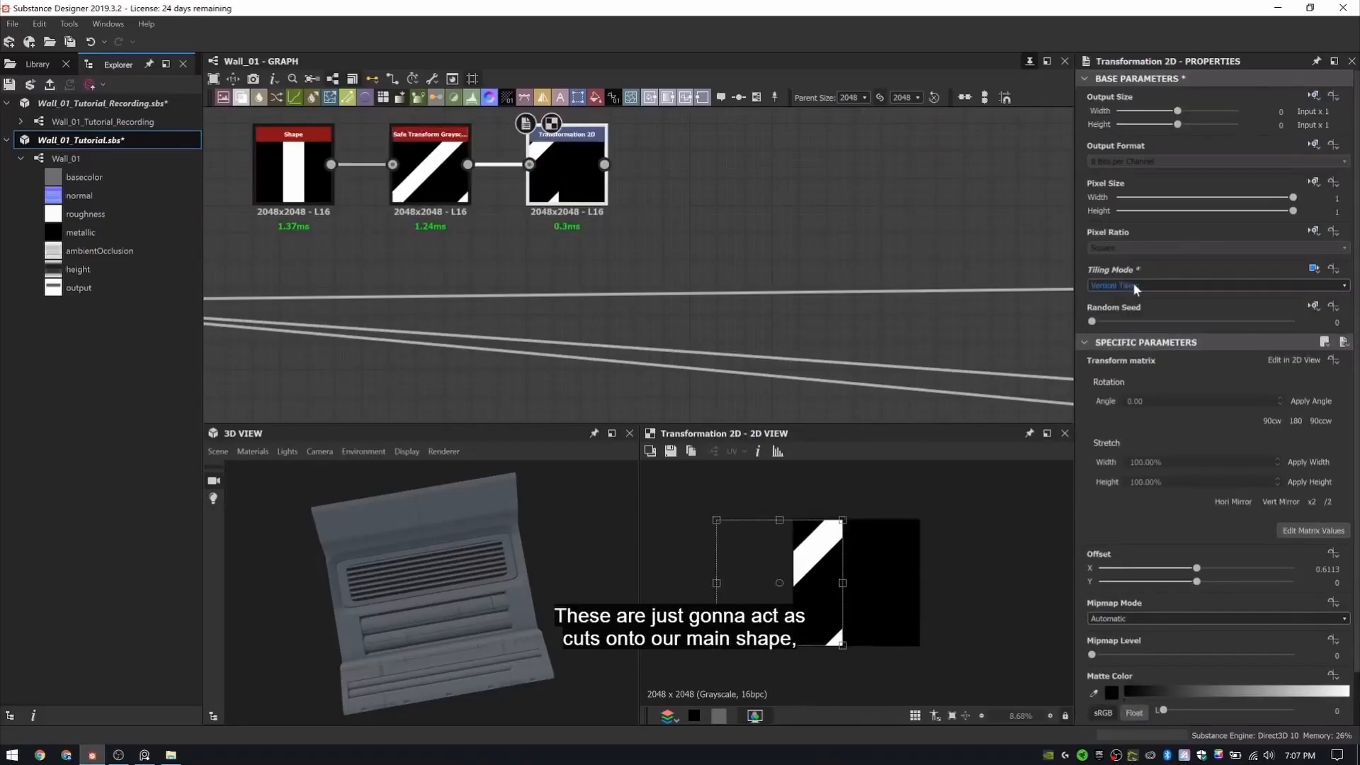
pyautogui.hotkey('ctrl', 'z')
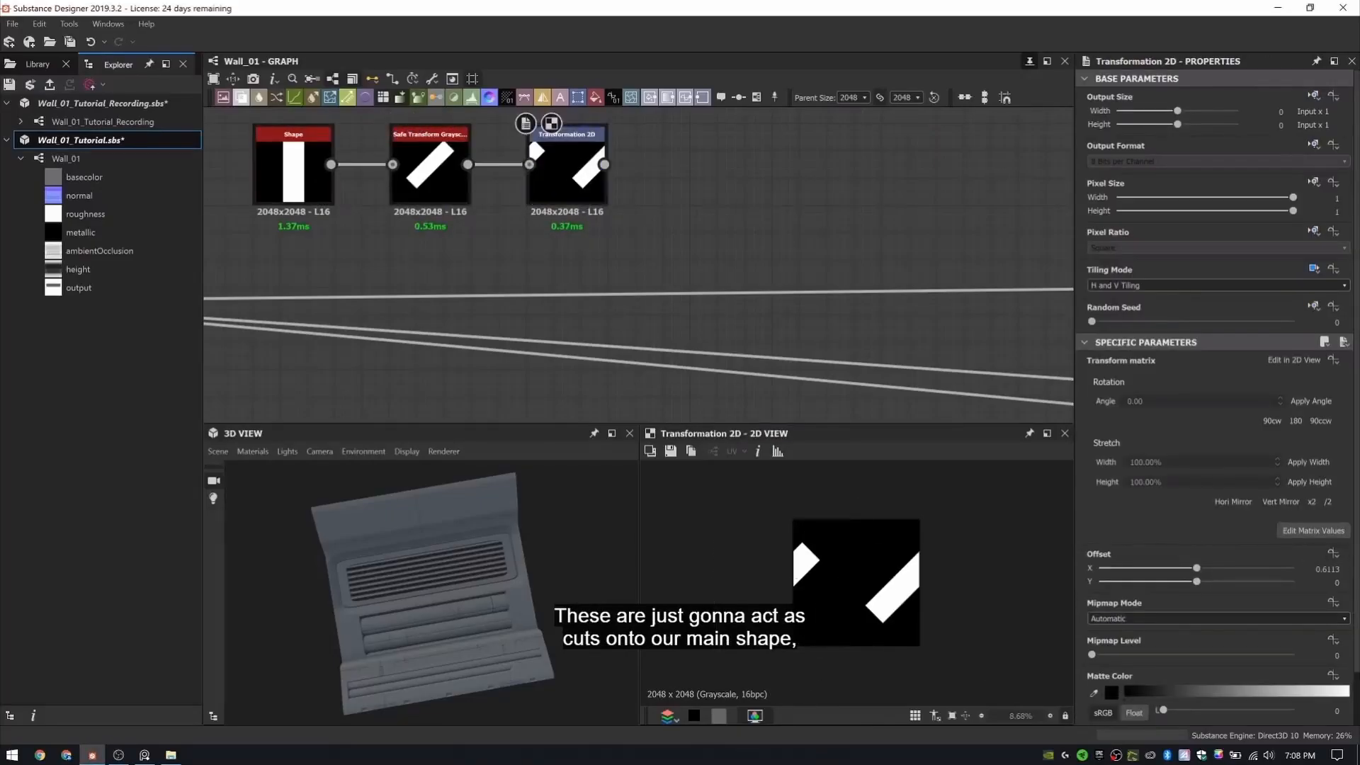
# - Add a second Shape node below Transformation 2D and make it a wide rectangle with an X size of 0.83
pyautogui.press('space')
pyautogui.write('shape')
pyautogui.press('Return')
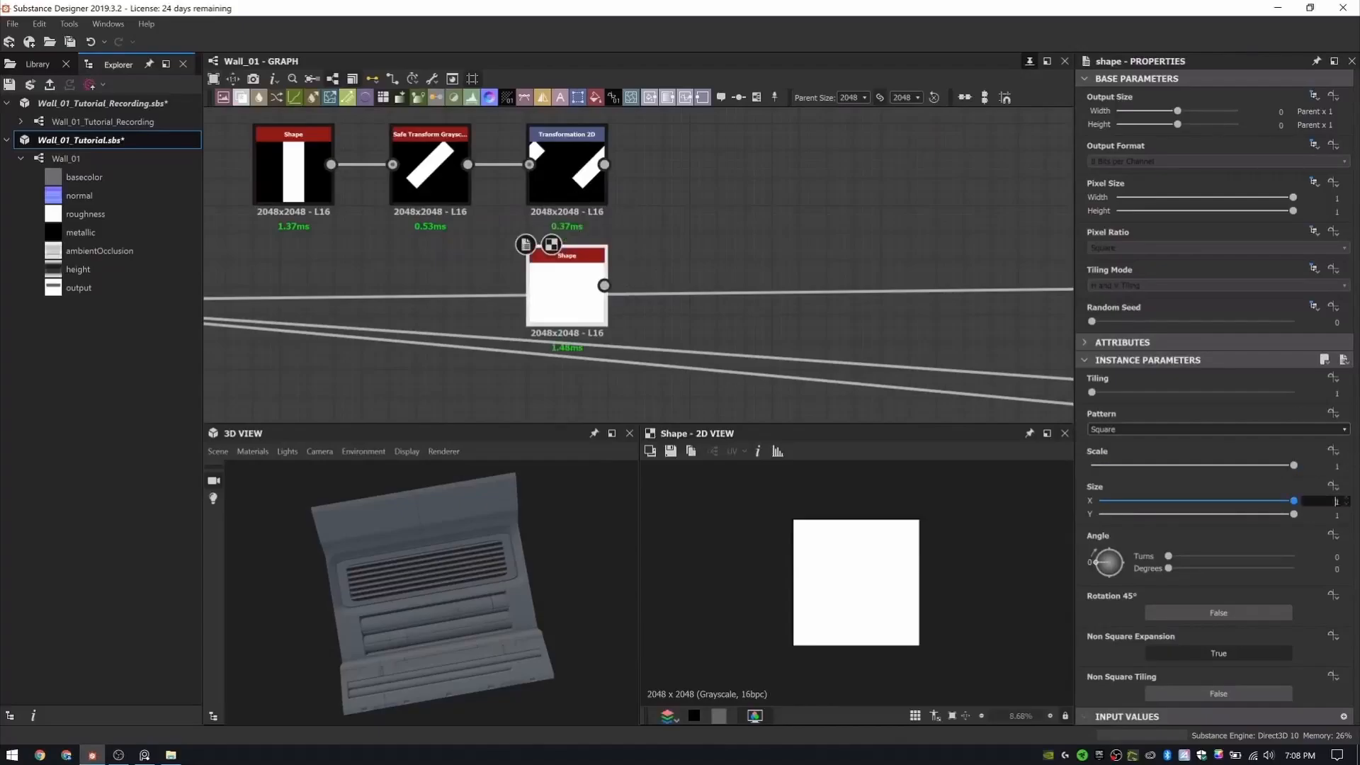
pyautogui.write('.83')
pyautogui.press('Return')
# - Add a Blend node with the rectangle as background and the Transformation 2D as foreground, using Subtract mode
pyautogui.press('space')
pyautogui.write('blend')
pyautogui.press('Return')
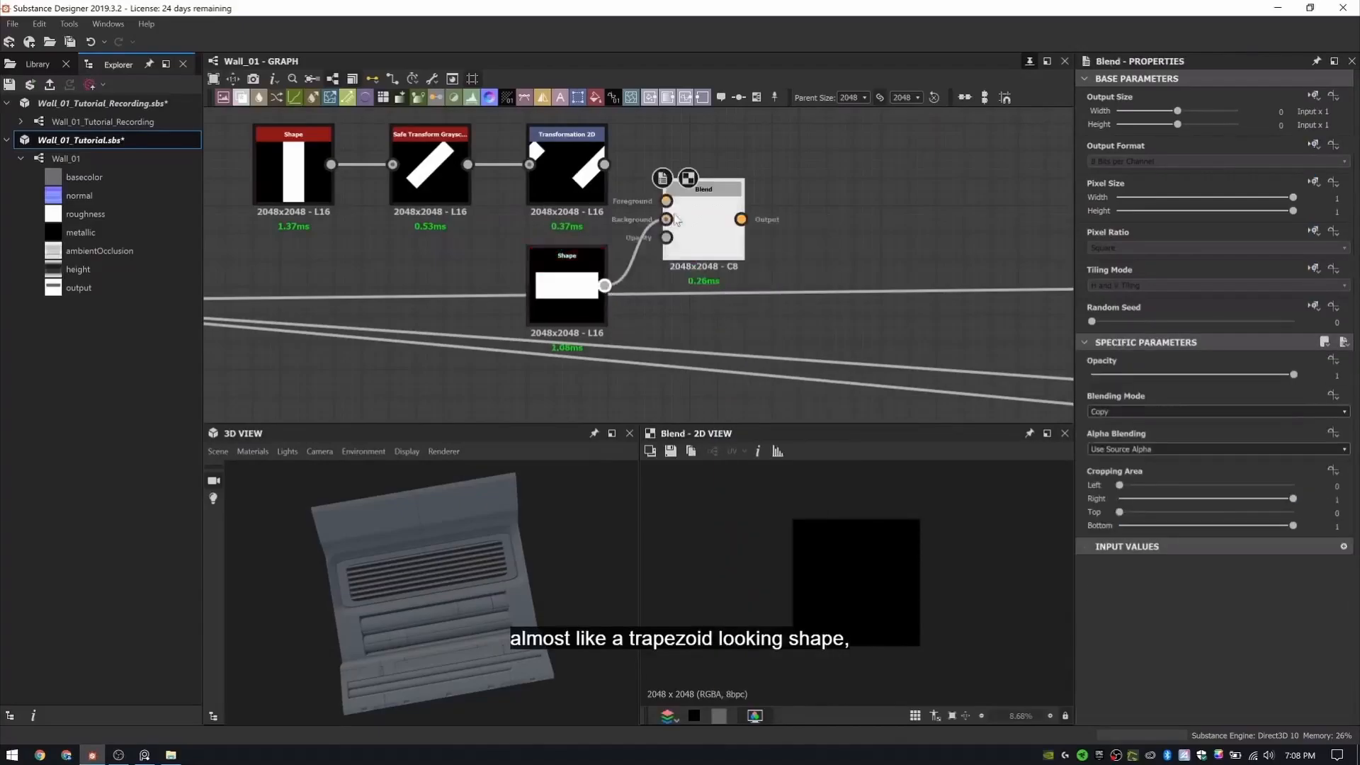
pyautogui.moveTo(604, 164); pyautogui.dragTo(730, 284)
pyautogui.click(1218, 411)
pyautogui.click(1108, 459)
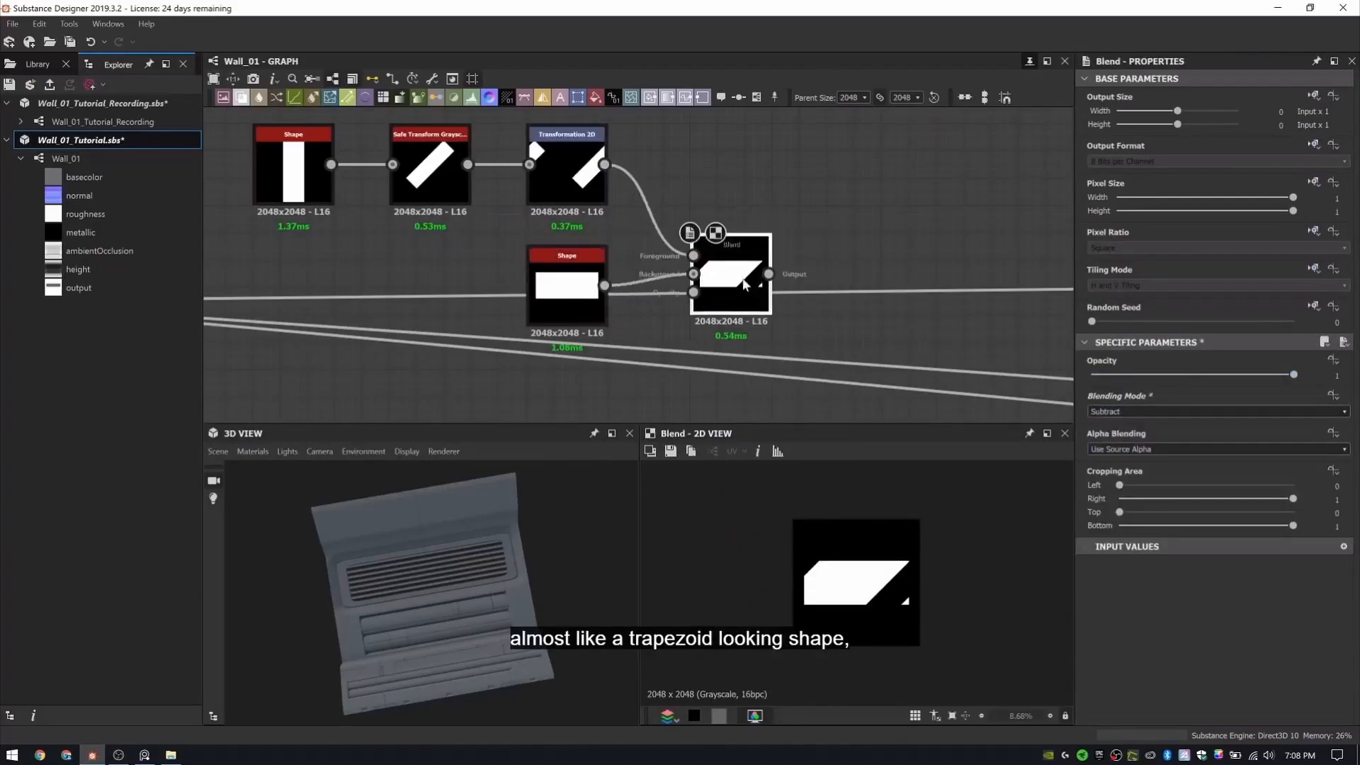
# - Add a Mirror Grayscale node after the Subtract Blend to cut both upper corners of the rectangle symmetrically
pyautogui.press('space')
pyautogui.write('mir')
pyautogui.press('Down')
pyautogui.press('Return')
pyautogui.moveTo(889, 152); pyautogui.dragTo(864, 297)
# - Add a Blur HQ Grayscale node after the Mirror Grayscale node
pyautogui.moveTo(891, 264); pyautogui.dragTo(650, 263, button='middle')
pyautogui.press('space')
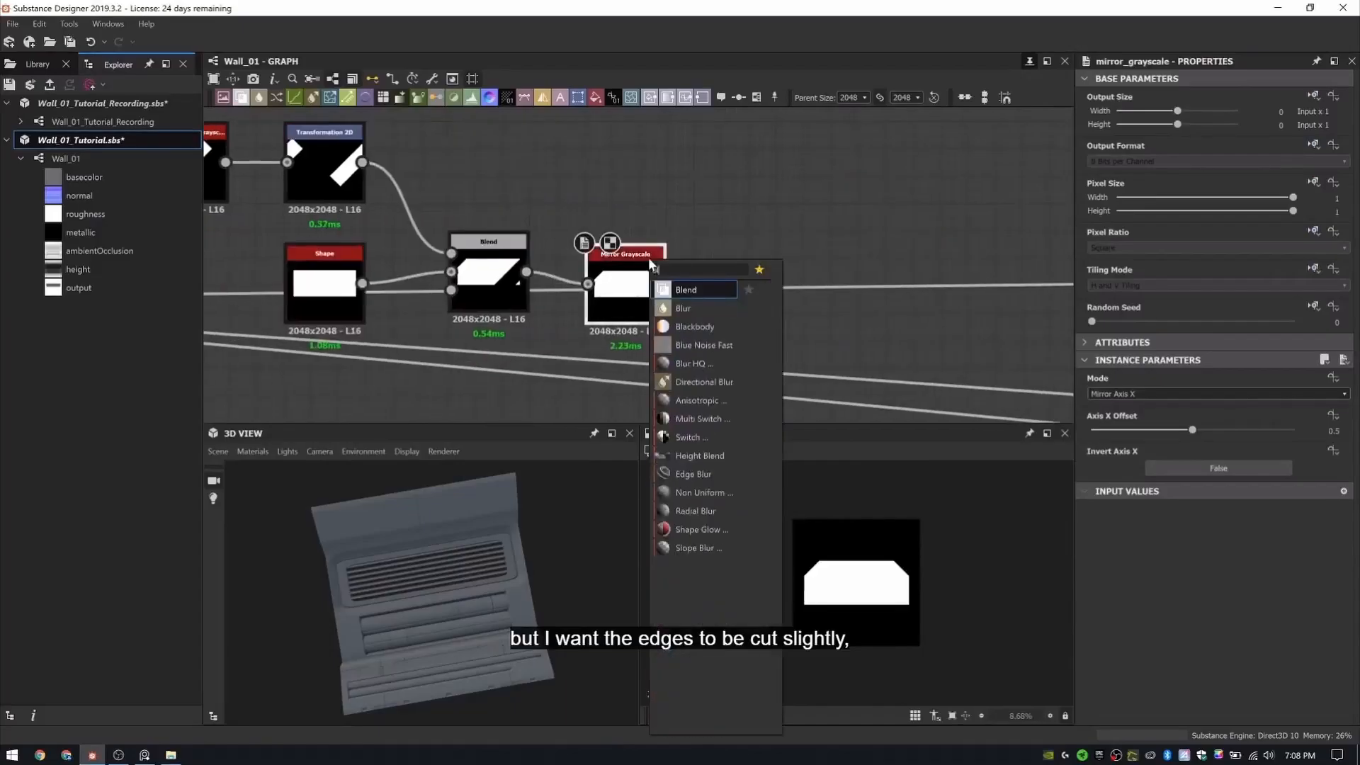
pyautogui.write('blur')
pyautogui.press('Down')
pyautogui.press('Return')
pyautogui.scroll(5, 613, 245)
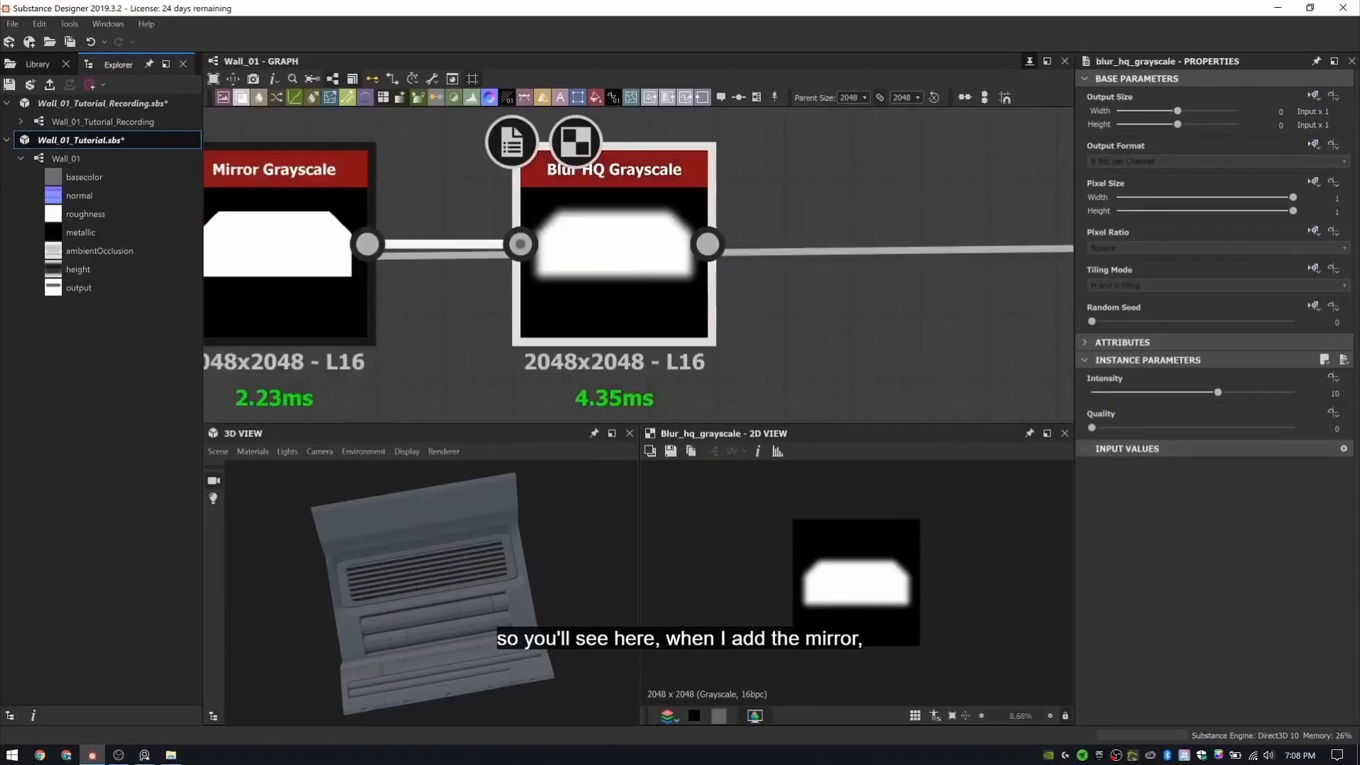
# - Add a Levels node after the Blur HQ Grayscale node
pyautogui.moveTo(614, 244); pyautogui.dragTo(434, 216, button='middle')
pyautogui.press('space')
pyautogui.write('lev')
pyautogui.press('Return')
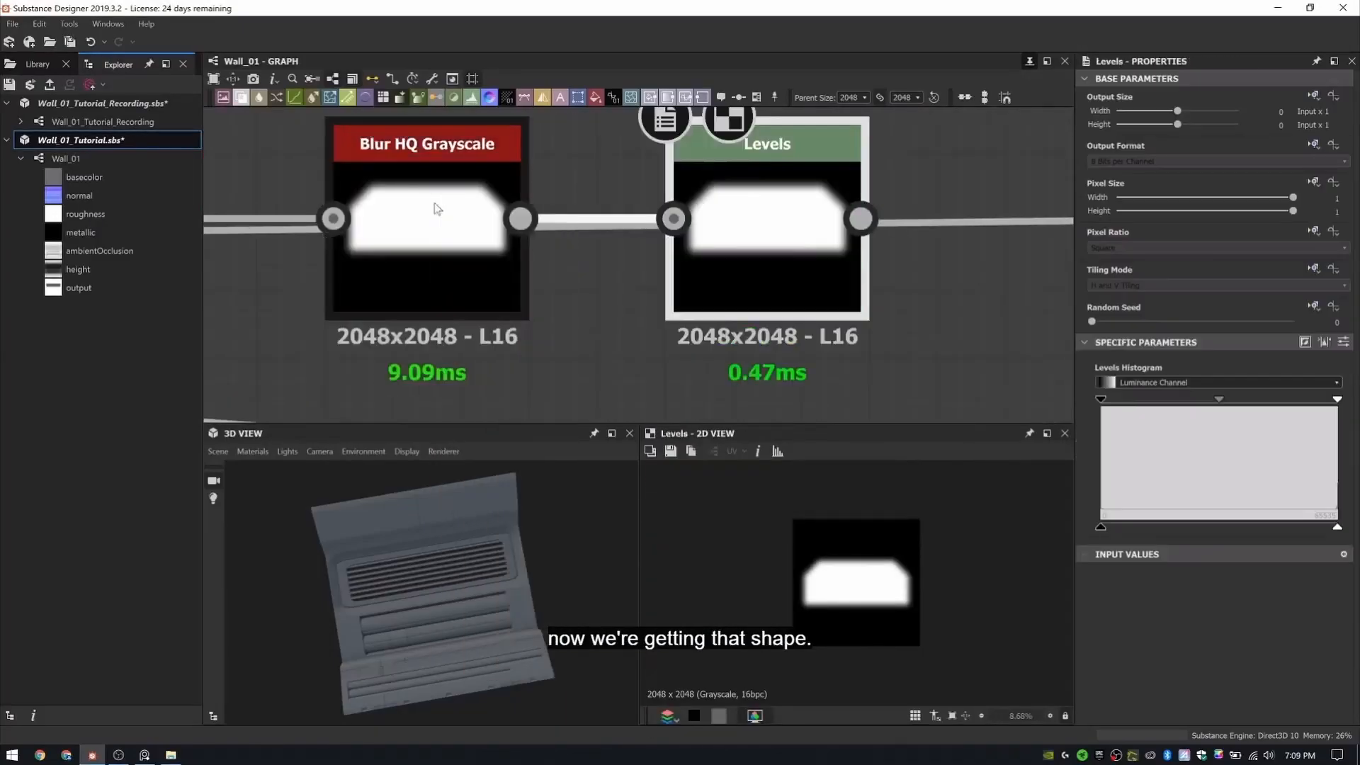
# - Tighten the Levels range to sharpen the shape and feed it into both inputs of a new Non Uniform Blur Grayscale node
pyautogui.moveTo(1101, 399)
pyautogui.mouseDown()
pyautogui.moveTo(1219, 414)
pyautogui.moveTo(1208, 420)
pyautogui.moveTo(1307, 409)
pyautogui.moveTo(1255, 414)
pyautogui.mouseUp()
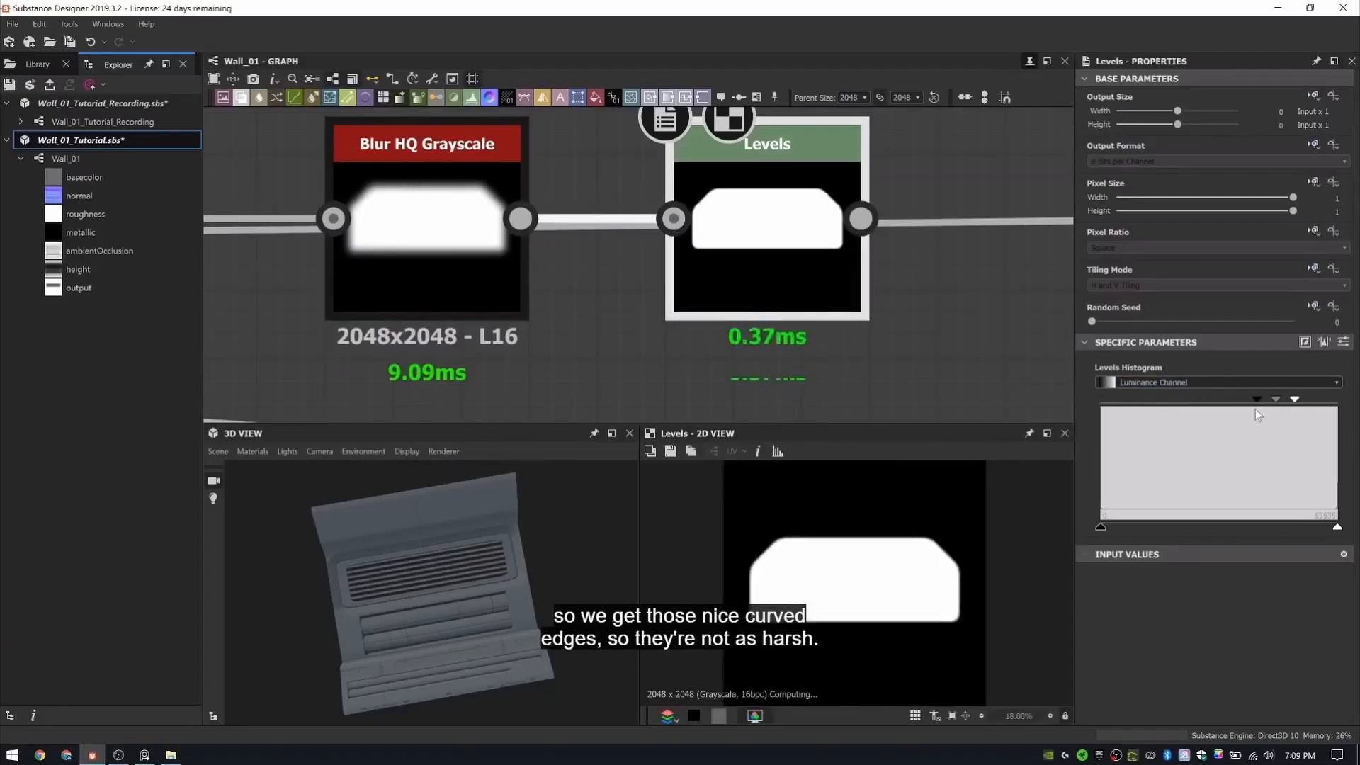
pyautogui.press('space')
pyautogui.write('non')
pyautogui.press('Return')
pyautogui.scroll(-4, 777, 243)
pyautogui.moveTo(777, 243); pyautogui.dragTo(609, 189, button='middle')
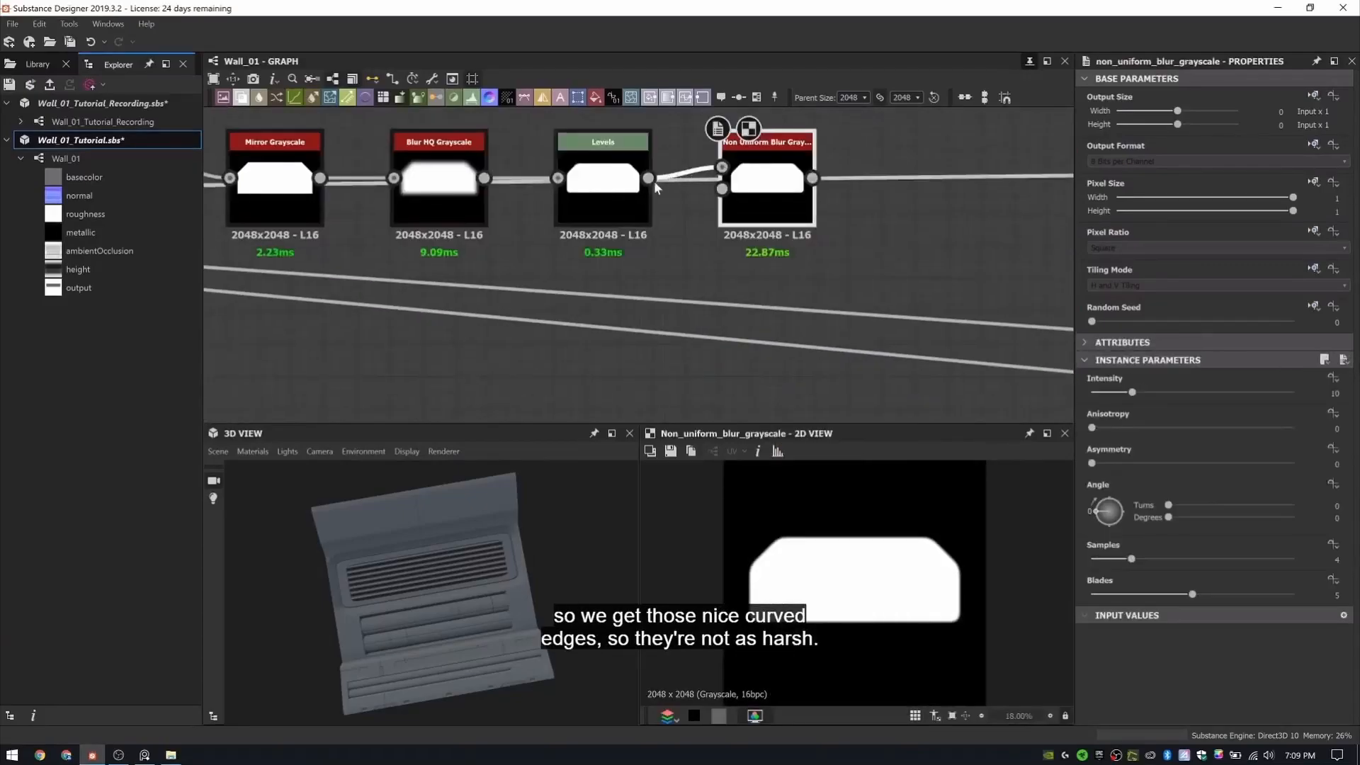
pyautogui.moveTo(650, 180); pyautogui.dragTo(721, 189)
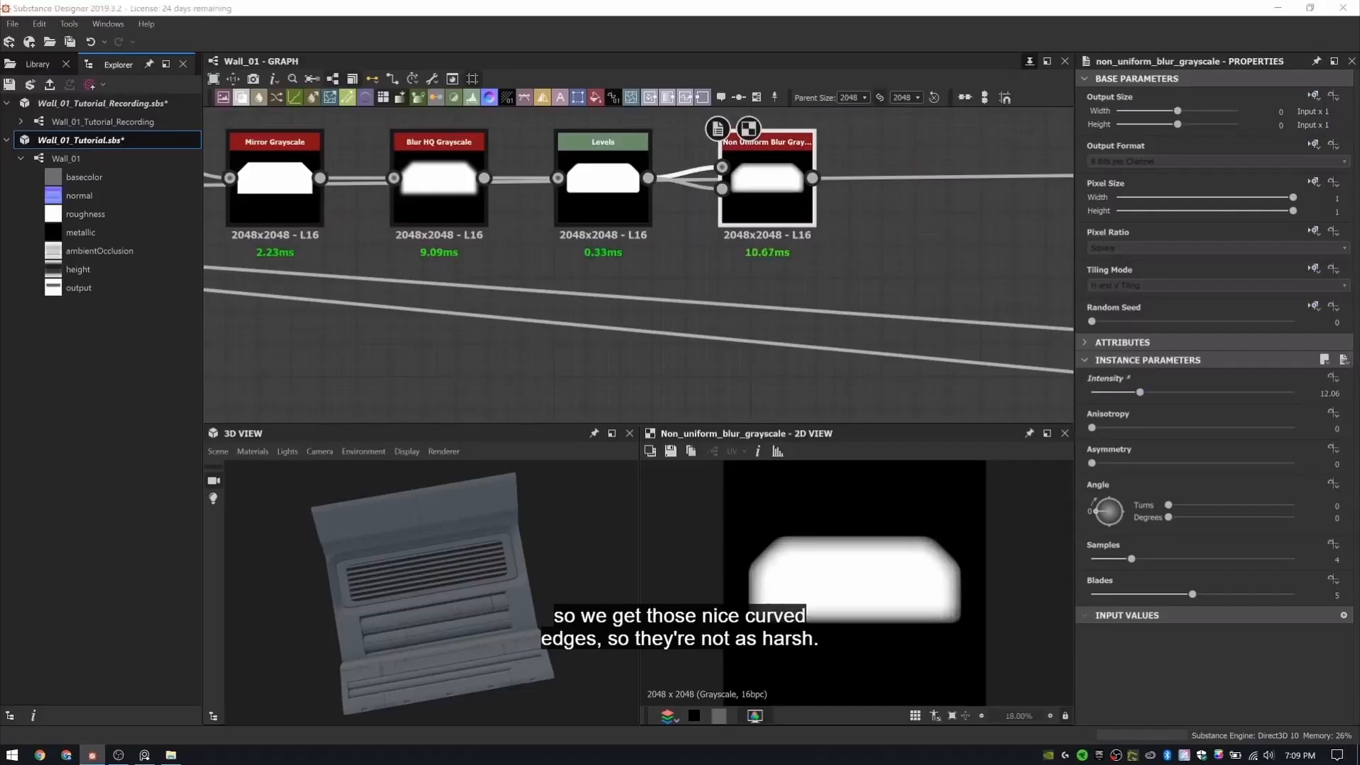
# - Add a Transformation 2D node after the Non Uniform Blur Grayscale and scale the shape down slightly
pyautogui.click(796, 188)
pyautogui.press('space')
pyautogui.write('trans')
pyautogui.press('Return')
pyautogui.scroll(-4, 858, 583)
pyautogui.keyDown('ctrl'); pyautogui.keyDown('shift'); pyautogui.moveTo(919, 520); pyautogui.dragTo(911, 529); pyautogui.keyUp('shift'); pyautogui.keyUp('ctrl')
# - Offset the shape across the tile's side edge in a second Transformation 2D node and add a Mirror Grayscale node after it
pyautogui.moveTo(874, 254); pyautogui.dragTo(683, 250, button='middle')
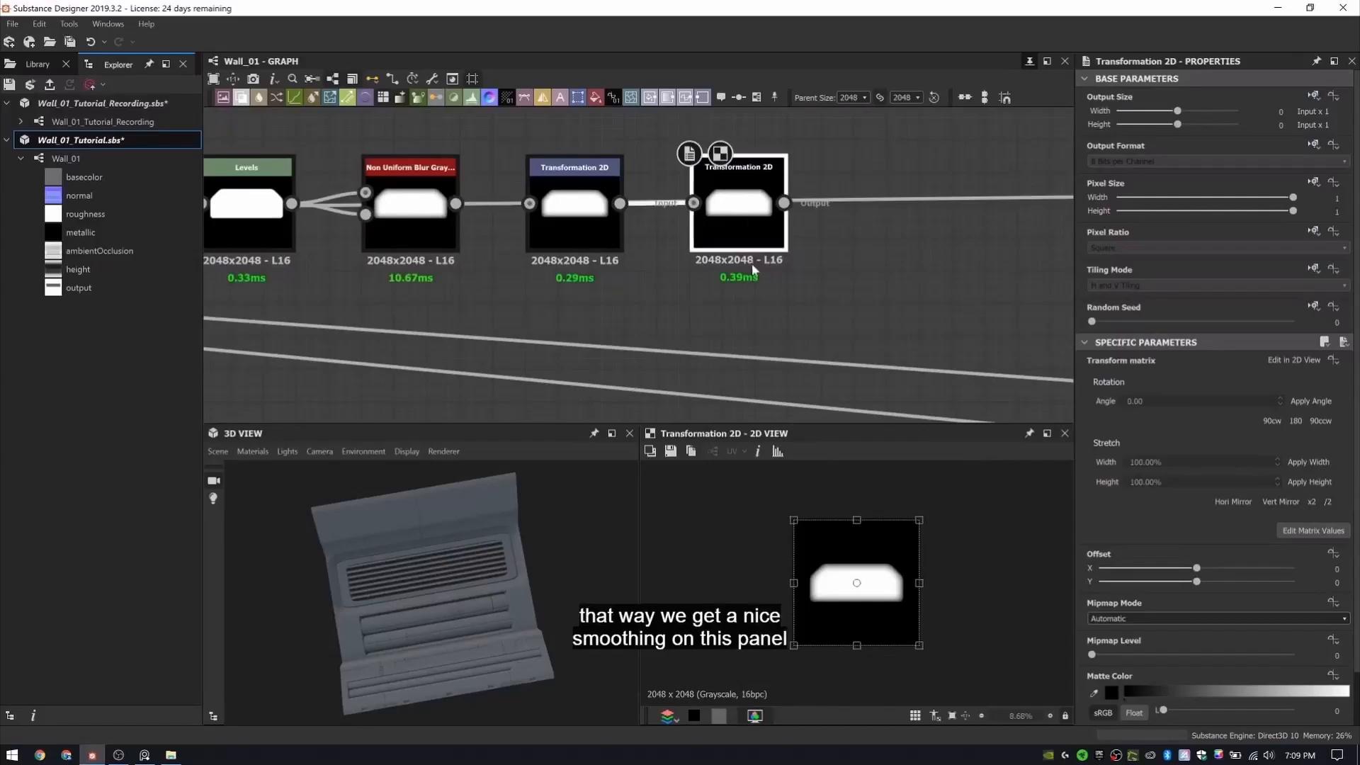
pyautogui.moveTo(900, 588); pyautogui.dragTo(868, 545)
pyautogui.moveTo(824, 489); pyautogui.dragTo(850, 545)
pyautogui.press('space')
pyautogui.write('mirror')
pyautogui.press('Return')
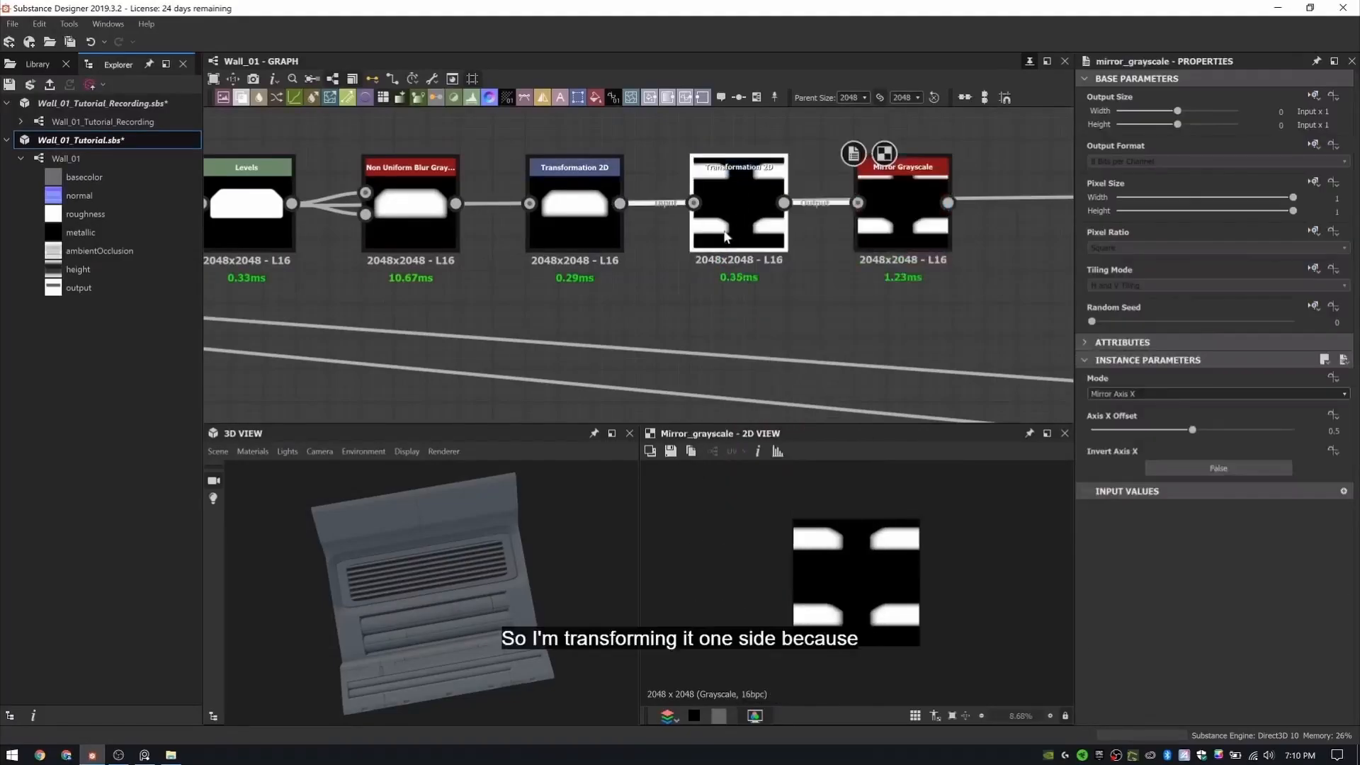
# - Set the second Transformation 2D's Tiling Mode to Horizontal Tiling and preview the Mirror Grayscale output
pyautogui.doubleClick(733, 225)
pyautogui.click(1261, 327)
pyautogui.click(1162, 285)
pyautogui.click(1126, 306)
pyautogui.doubleClick(911, 228)
pyautogui.scroll(-5, 911, 228)
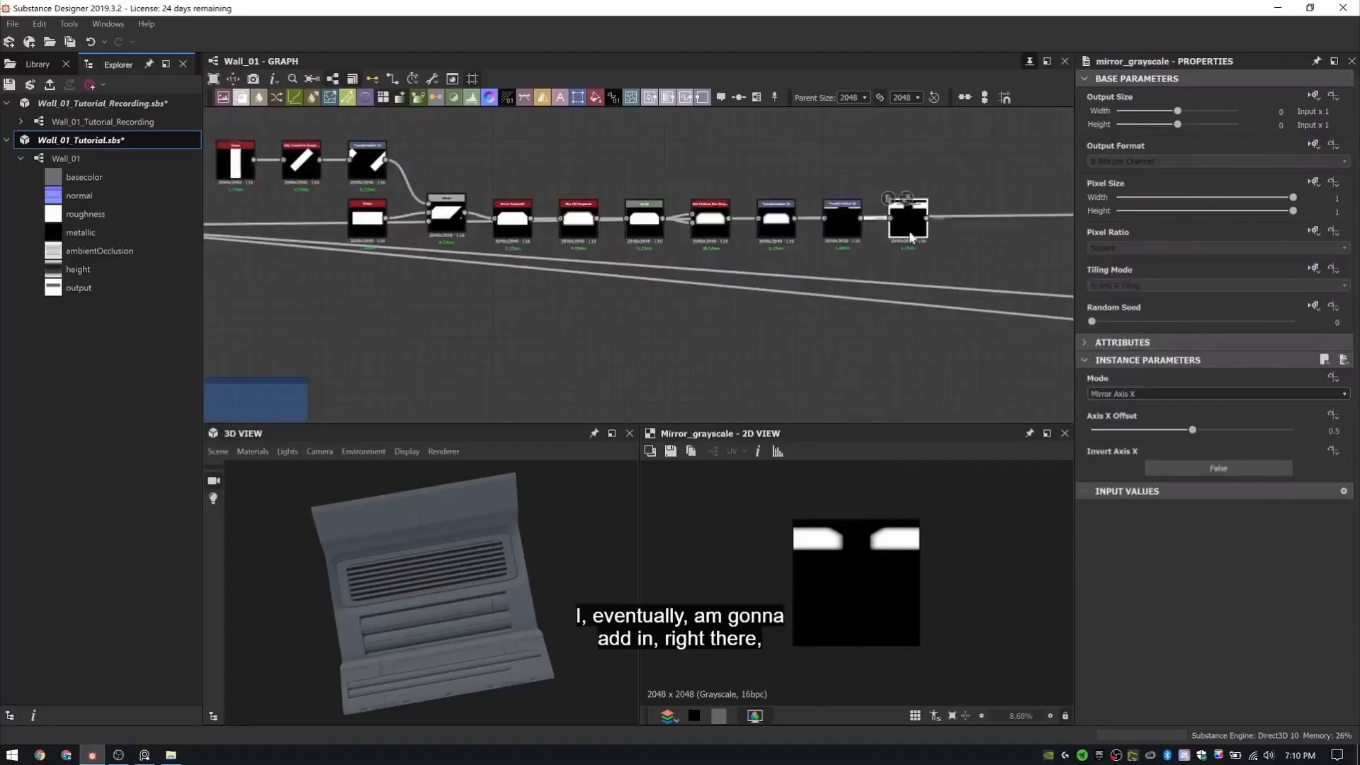
# - Add a Blend node beyond the trapezoid chain with the window vent's height output as its background
pyautogui.moveTo(911, 232); pyautogui.dragTo(704, 210, button='middle')
pyautogui.press('space')
pyautogui.write('b')
pyautogui.click(890, 270)
pyautogui.scroll(-3, 890, 266)
pyautogui.moveTo(890, 266); pyautogui.dragTo(991, 234, button='middle')
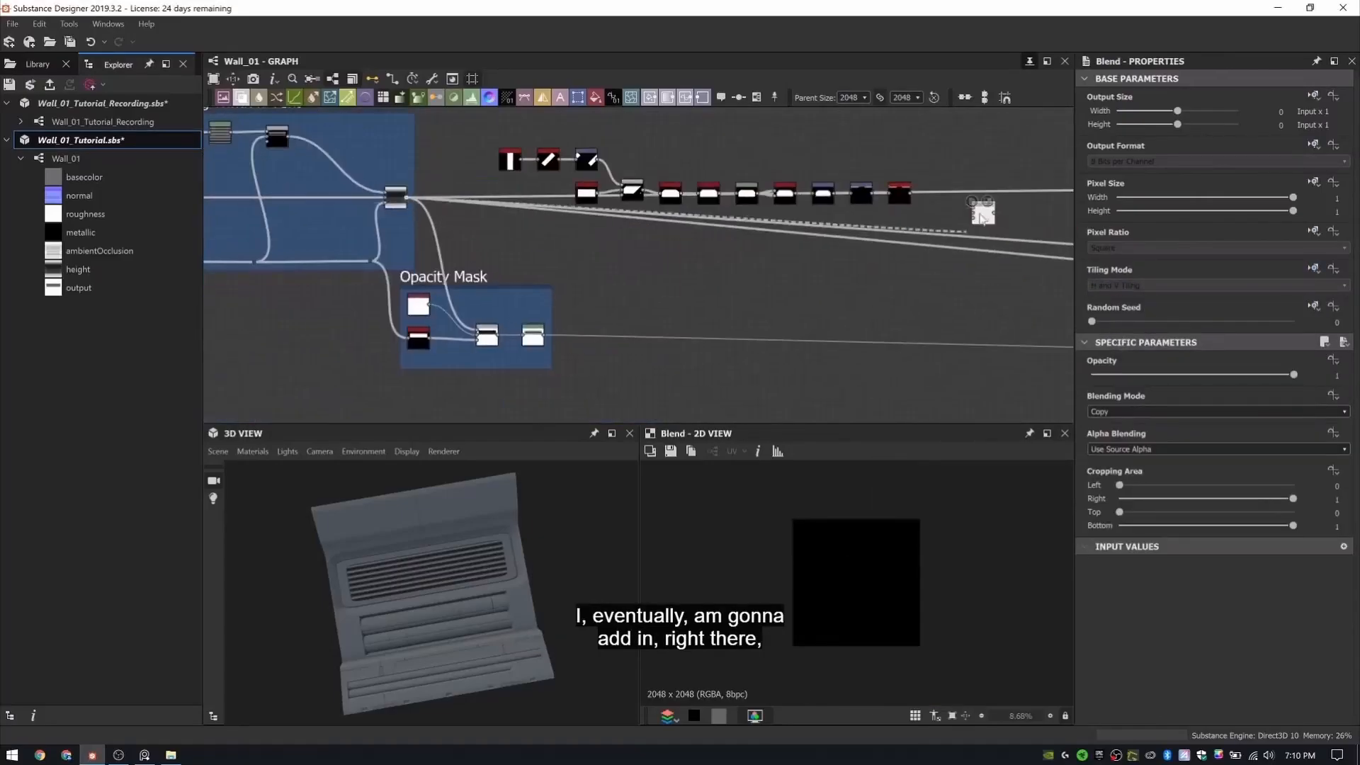
# - Move the trapezoid node chain above the main height line and connect its Mirror Grayscale output as the new Blend's foreground
pyautogui.moveTo(915, 215); pyautogui.dragTo(470, 108)
pyautogui.moveTo(887, 191); pyautogui.dragTo(850, 141)
pyautogui.scroll(3, 854, 140)
pyautogui.moveTo(855, 140); pyautogui.dragTo(680, 116, button='middle')
pyautogui.moveTo(680, 114); pyautogui.dragTo(861, 223)
pyautogui.click(881, 227)
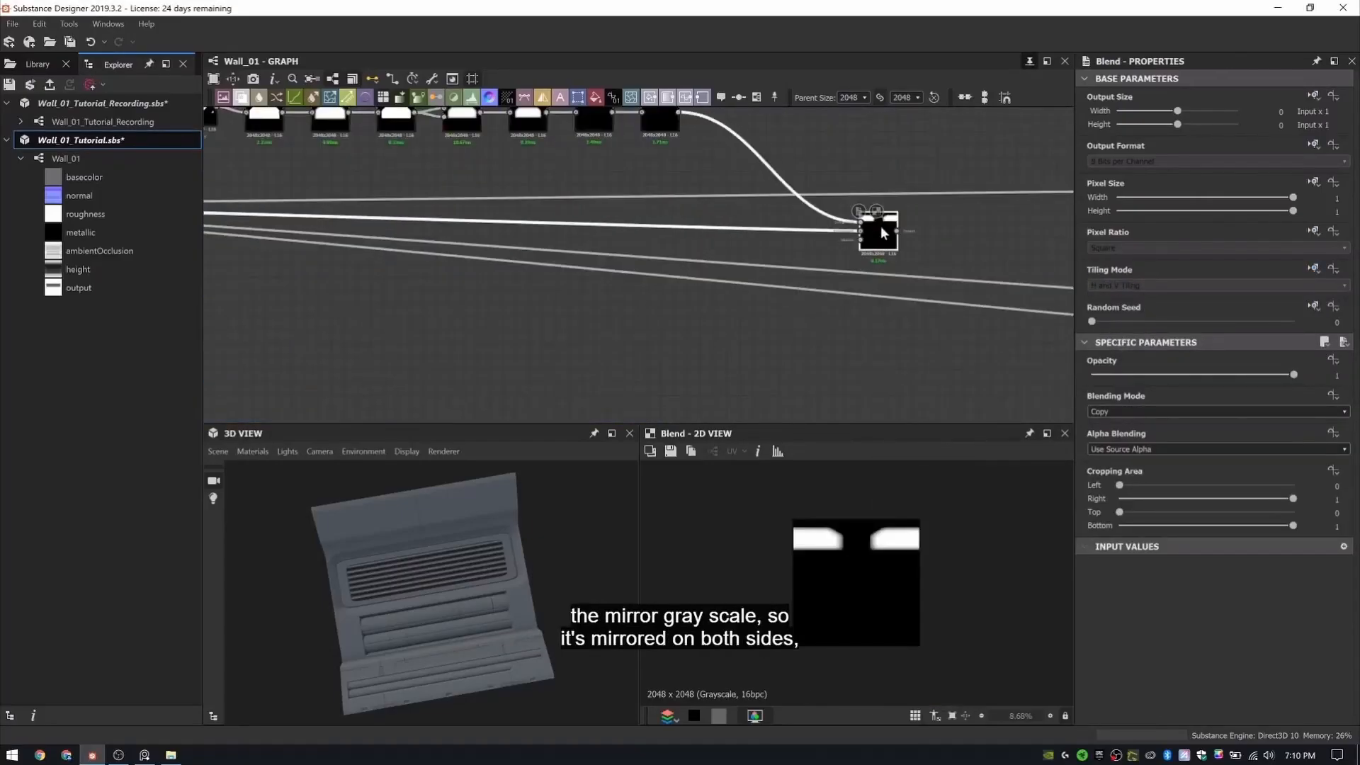
# - Set the new Blend to Subtract mode with an opacity of 0.06
pyautogui.click(1154, 413)
pyautogui.click(1135, 431)
pyautogui.click(1336, 377)
pyautogui.write('0.06')
pyautogui.press('Return')
pyautogui.scroll(5, 994, 260)
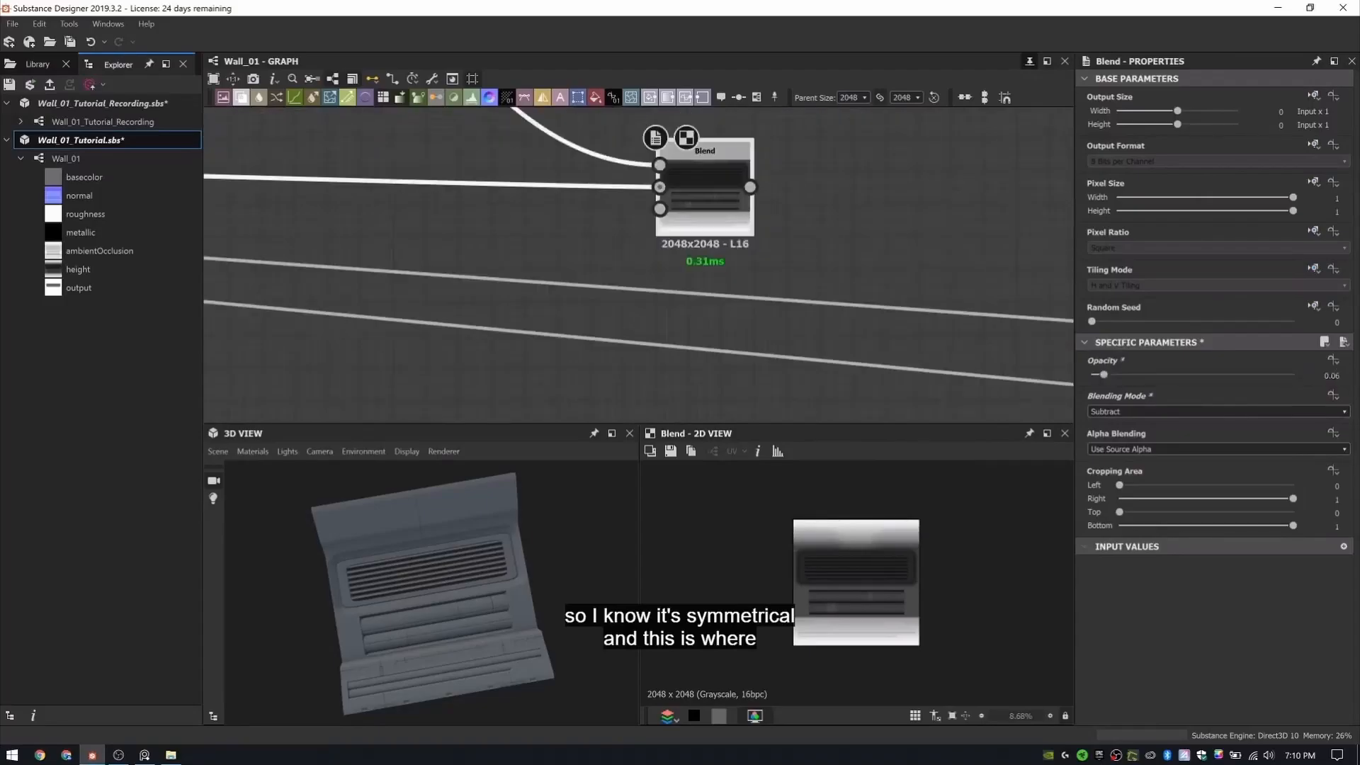
# - Move the trapezoid shape higher in the second Transformation 2D, to a Y offset of about 0.97, and preview the Blend
pyautogui.scroll(3, 856, 583)
pyautogui.scroll(-5, 748, 354)
pyautogui.moveTo(748, 354); pyautogui.dragTo(687, 346, button='middle')
pyautogui.scroll(-2, 687, 347)
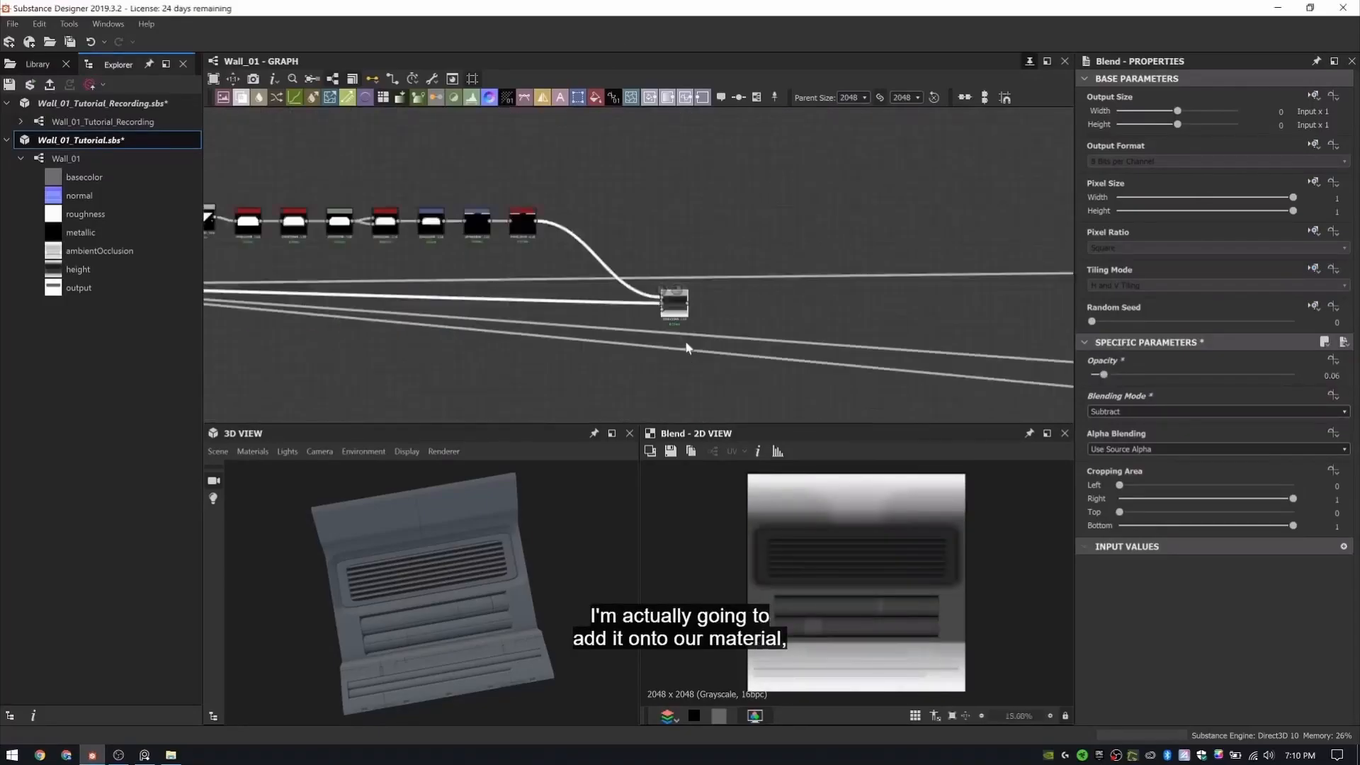
pyautogui.scroll(3, 686, 346)
pyautogui.doubleClick(338, 138)
pyautogui.scroll(-3, 800, 488)
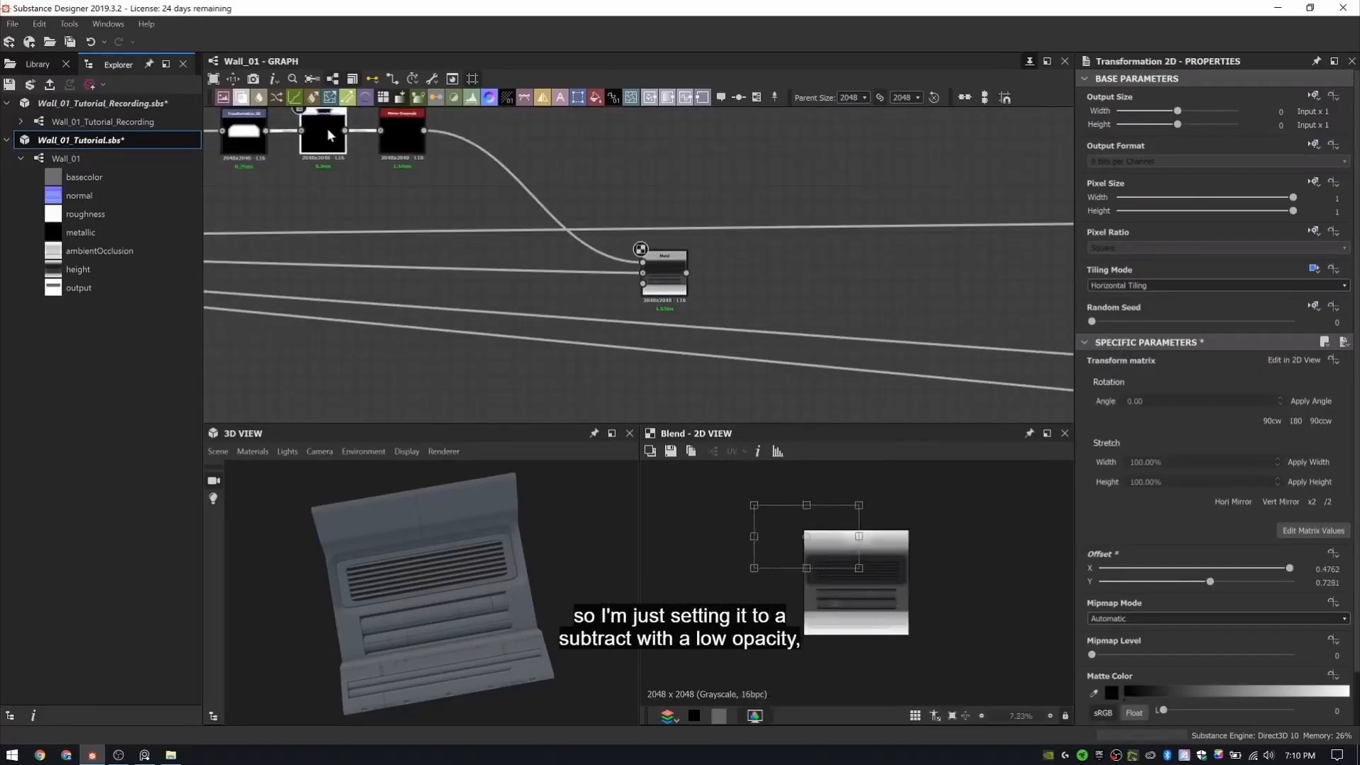
pyautogui.scroll(4, 811, 539)
pyautogui.moveTo(802, 525); pyautogui.dragTo(812, 484)
pyautogui.doubleClick(664, 270)
pyautogui.moveTo(802, 490); pyautogui.dragTo(819, 544, button='middle')
pyautogui.scroll(3, 819, 544)
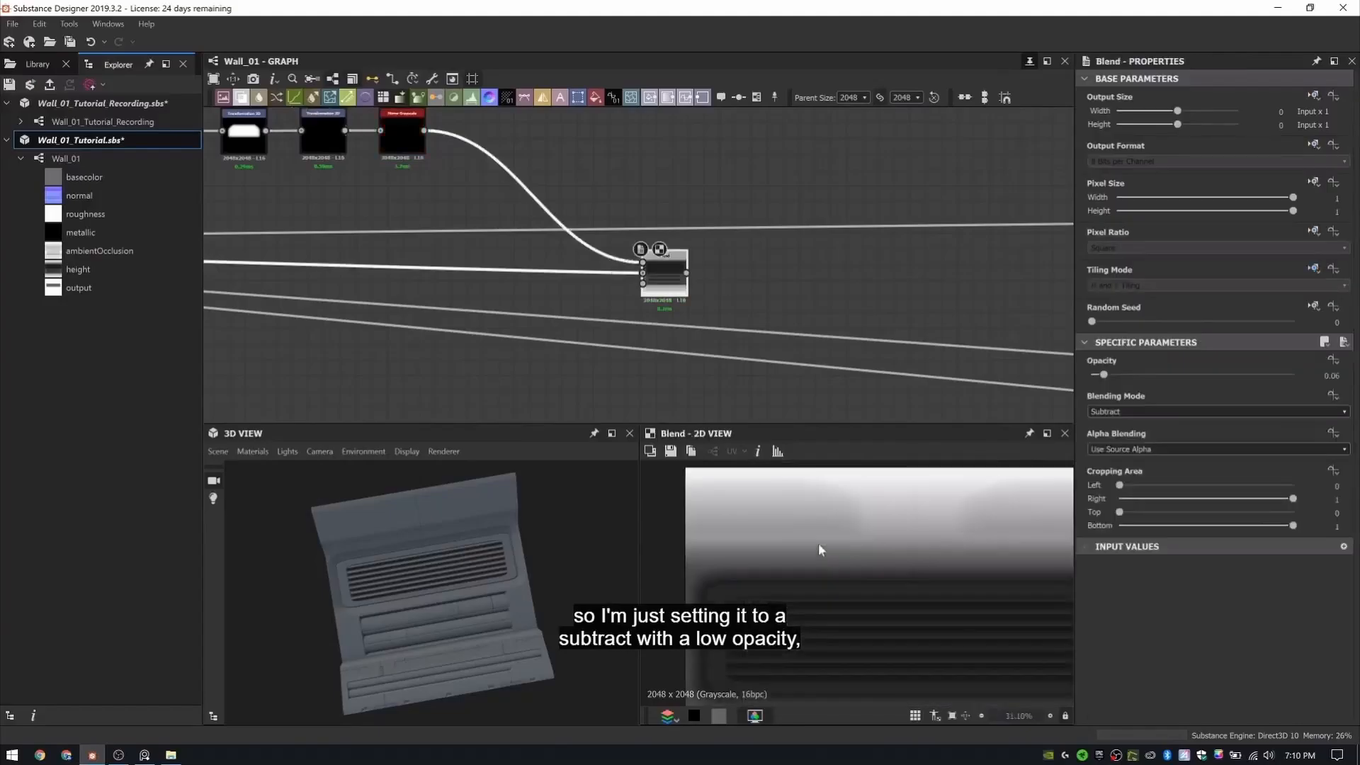
# - Reroute the downstream height connections to the new Subtract Blend's output, leaving the Opacity Mask fed by the window vent's Blend
pyautogui.doubleClick(327, 133)
pyautogui.scroll(-3, 870, 267)
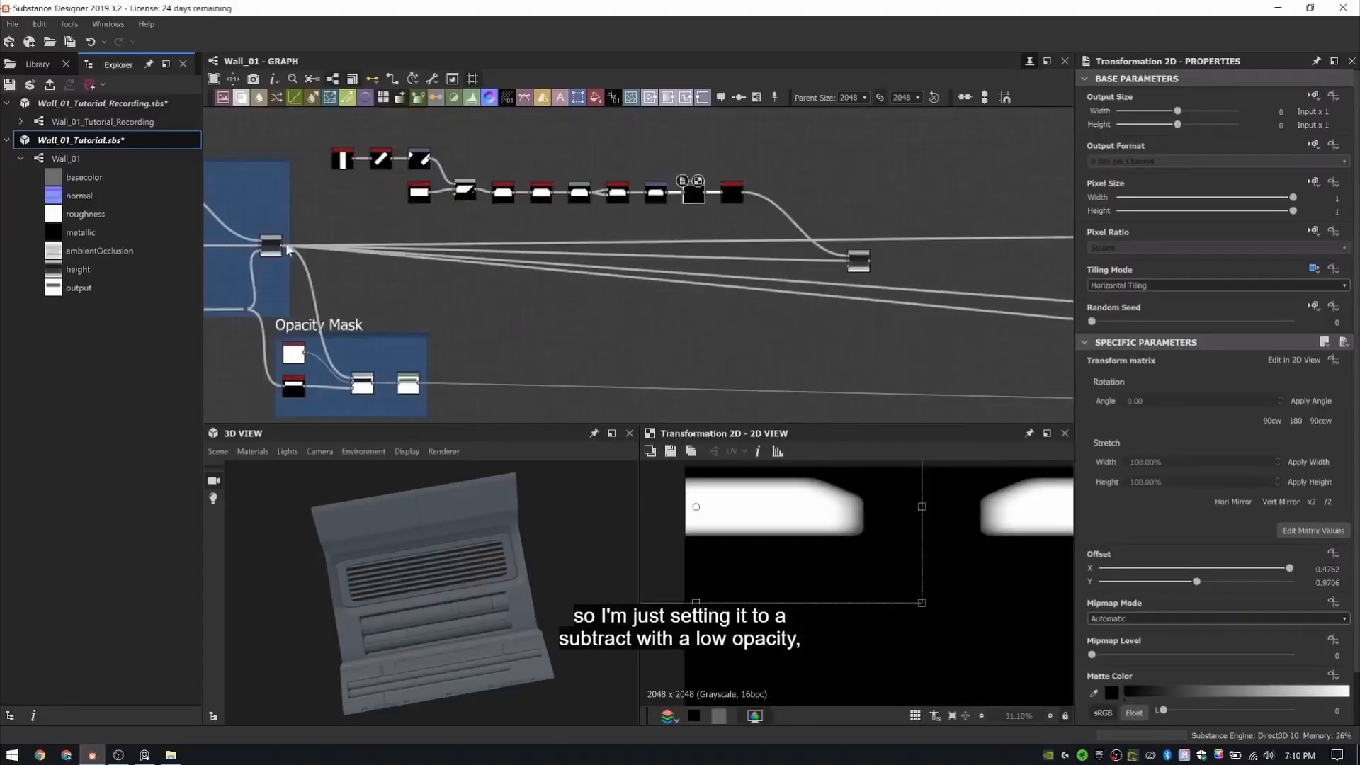
pyautogui.hotkey('ctrl', 'z')
pyautogui.hotkey('ctrl', 'y')
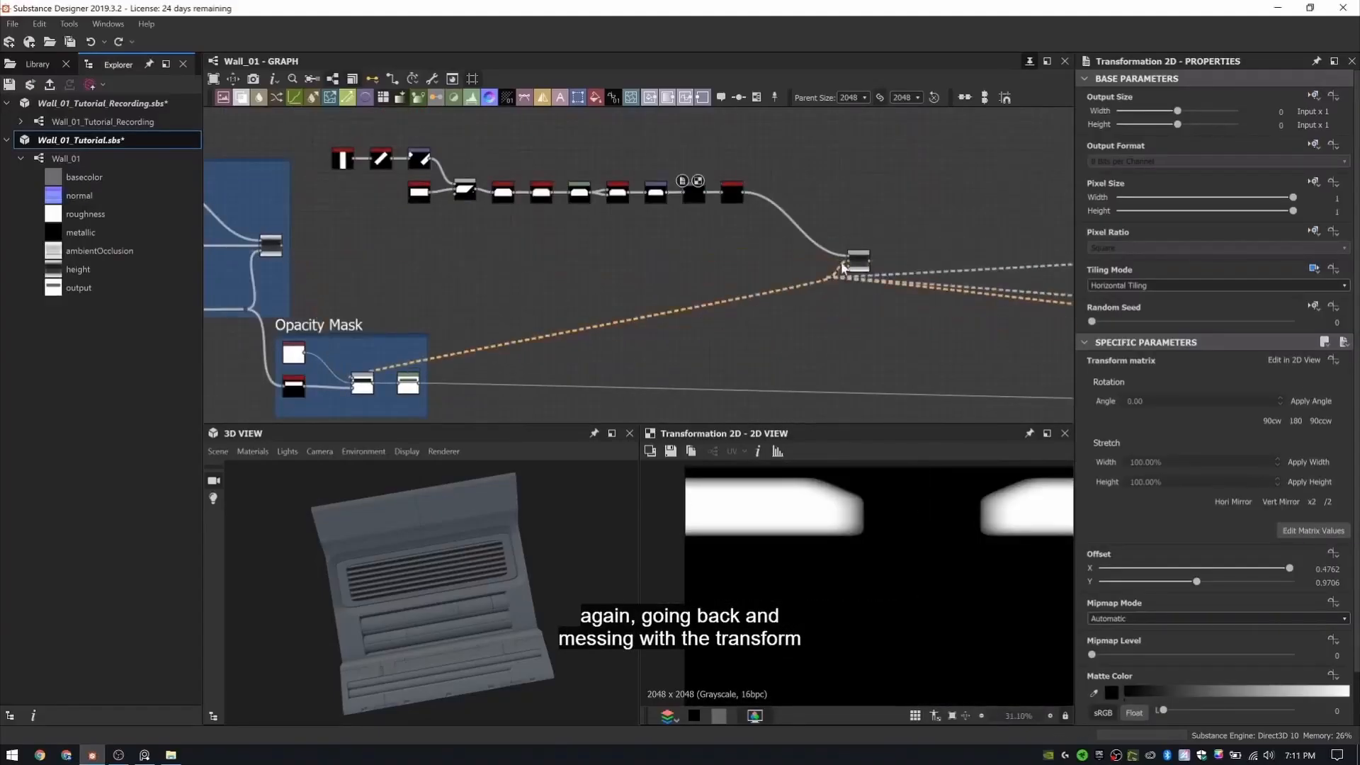
pyautogui.moveTo(282, 246); pyautogui.dragTo(352, 378)
pyautogui.doubleClick(858, 259)
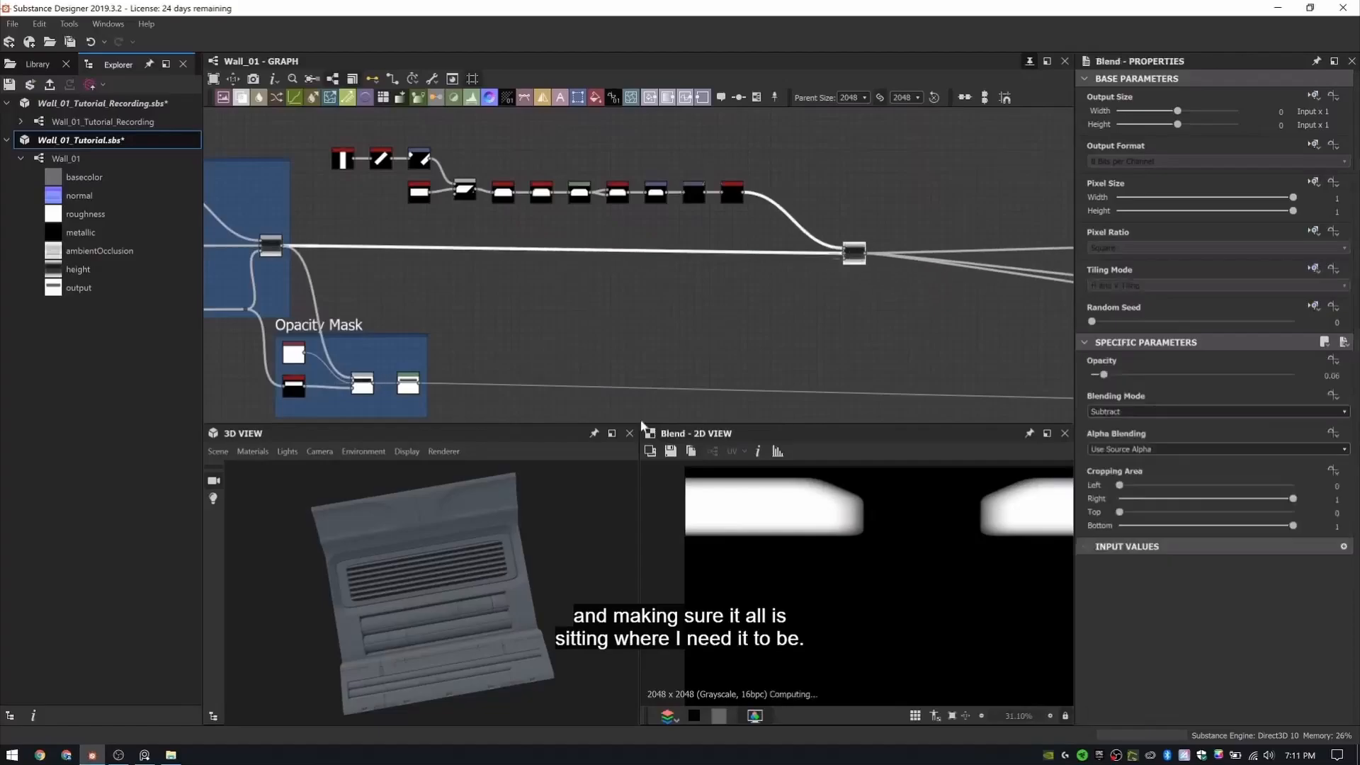
# - Reposition the shape in the second Transformation 2D to about X 0.42 and Y 1.11 while checking the 3D wall
pyautogui.click(695, 193)
pyautogui.moveTo(489, 581); pyautogui.dragTo(461, 577)
pyautogui.scroll(3, 460, 577)
pyautogui.scroll(-2, 792, 606)
pyautogui.moveTo(725, 471); pyautogui.dragTo(725, 481)
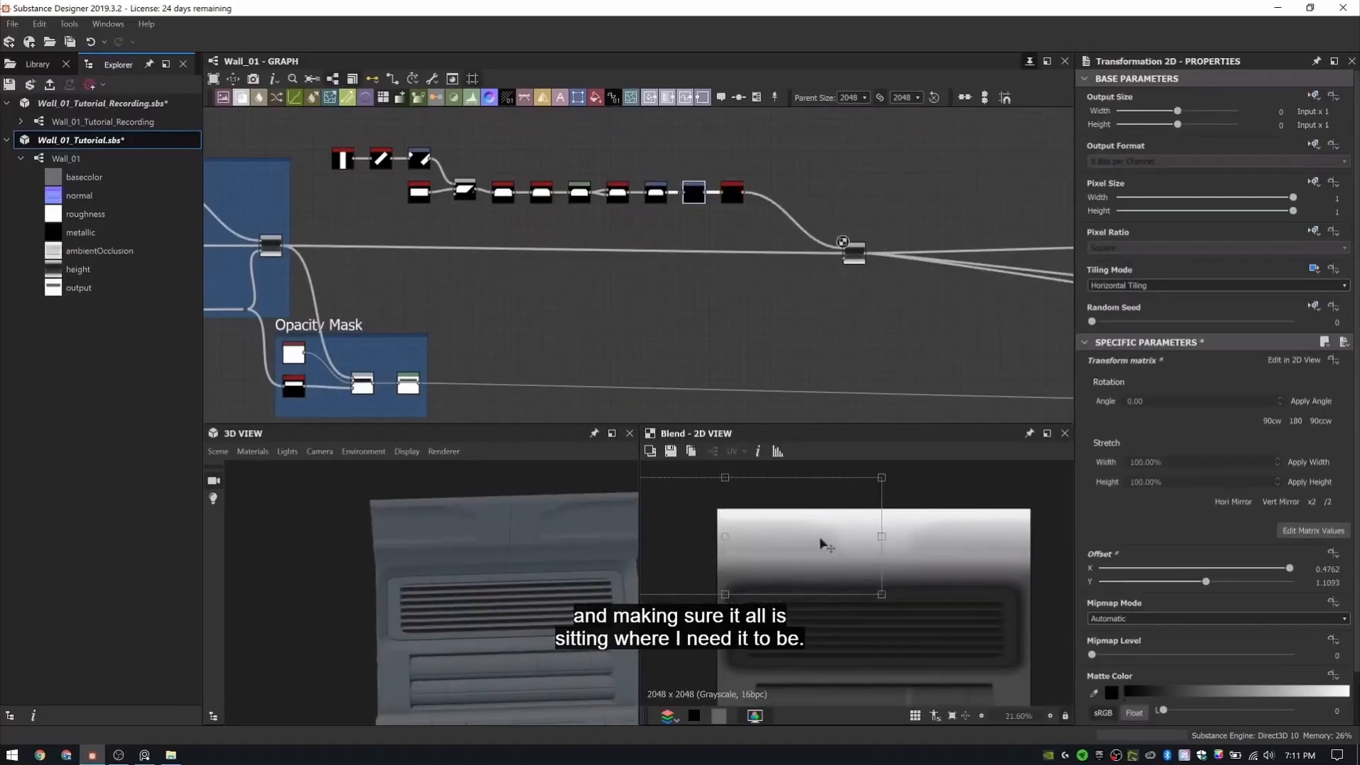
pyautogui.moveTo(822, 544); pyautogui.dragTo(840, 544)
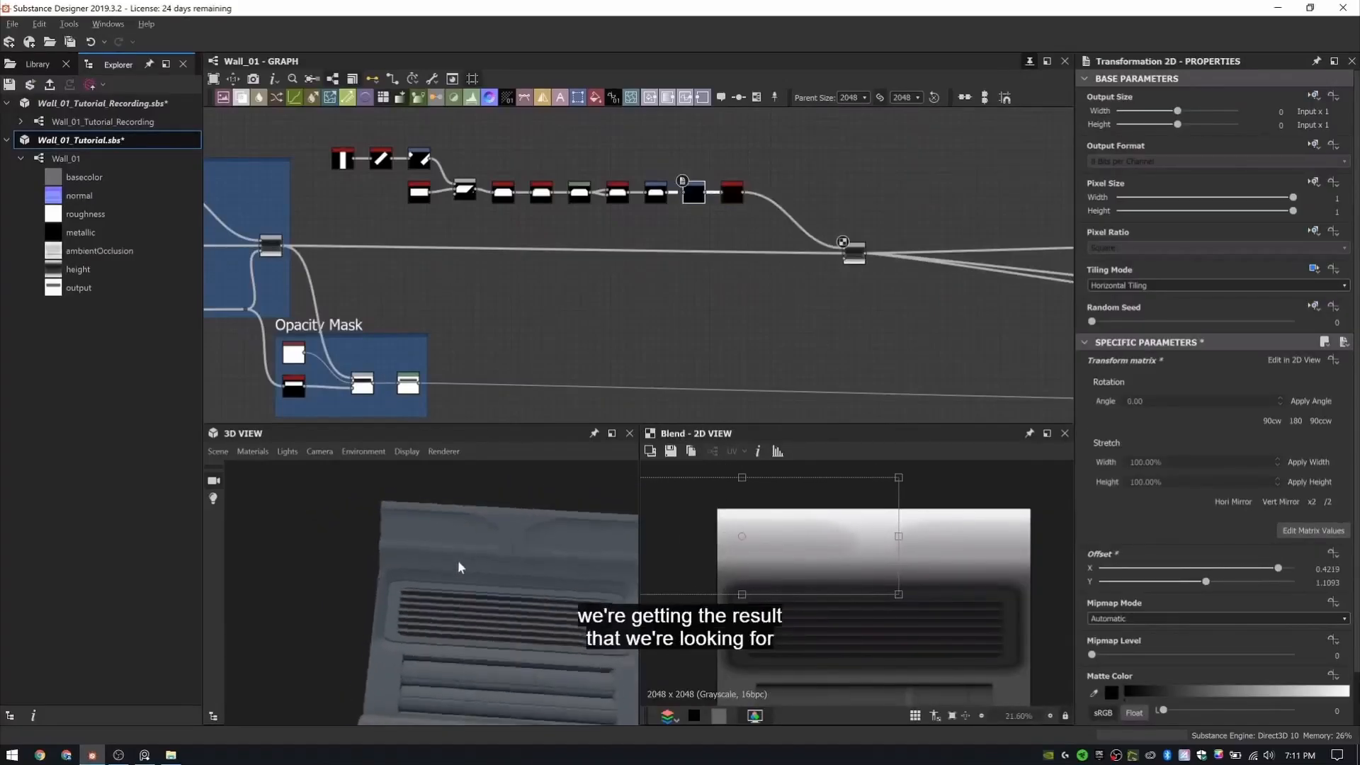
pyautogui.moveTo(458, 559); pyautogui.dragTo(420, 560, button='middle')
# - Compare the second Transformation 2D and Mirror Grayscale outputs, and line the Blend node up with its incoming height connection
pyautogui.scroll(5, 711, 174)
pyautogui.doubleClick(760, 226)
pyautogui.doubleClick(660, 228)
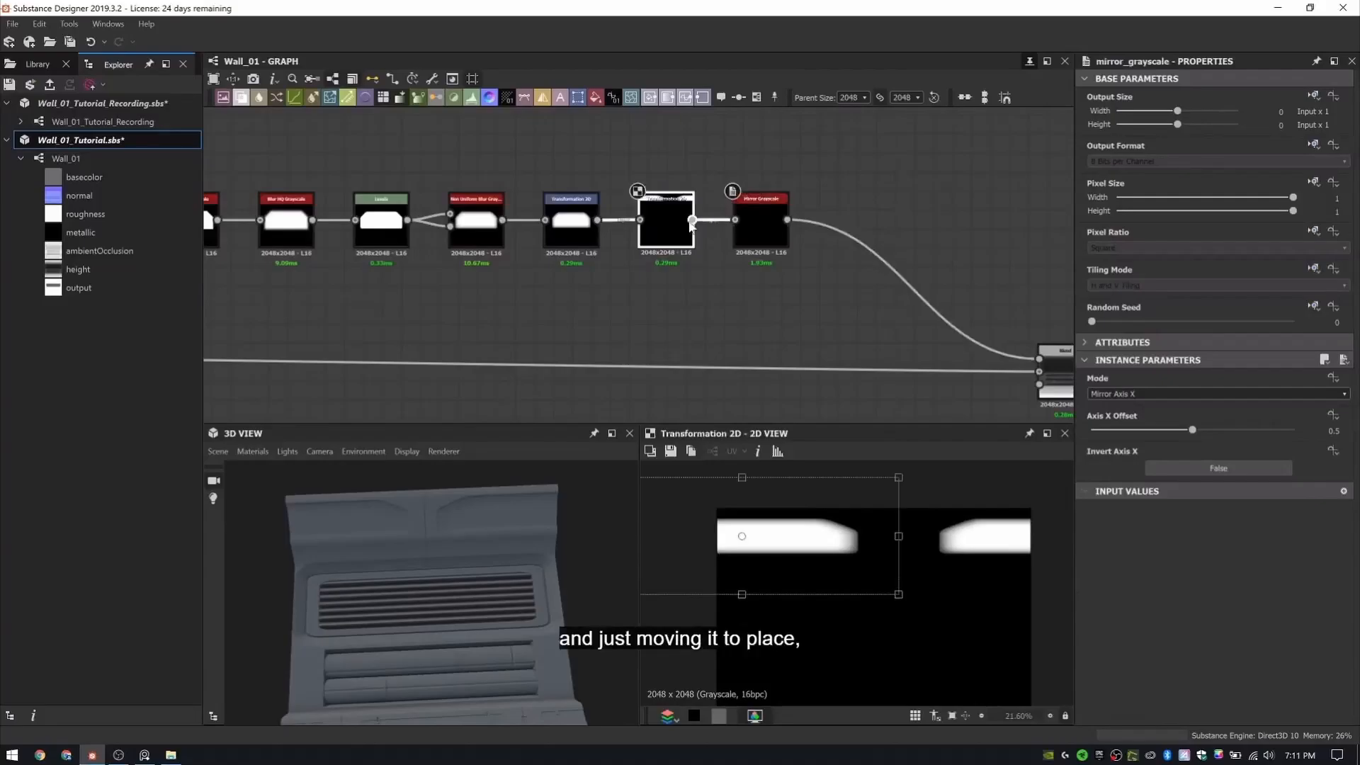
pyautogui.doubleClick(758, 226)
pyautogui.doubleClick(654, 231)
pyautogui.moveTo(1059, 402); pyautogui.dragTo(900, 350, button='middle')
pyautogui.moveTo(907, 327); pyautogui.dragTo(898, 308)
pyautogui.doubleClick(898, 308)
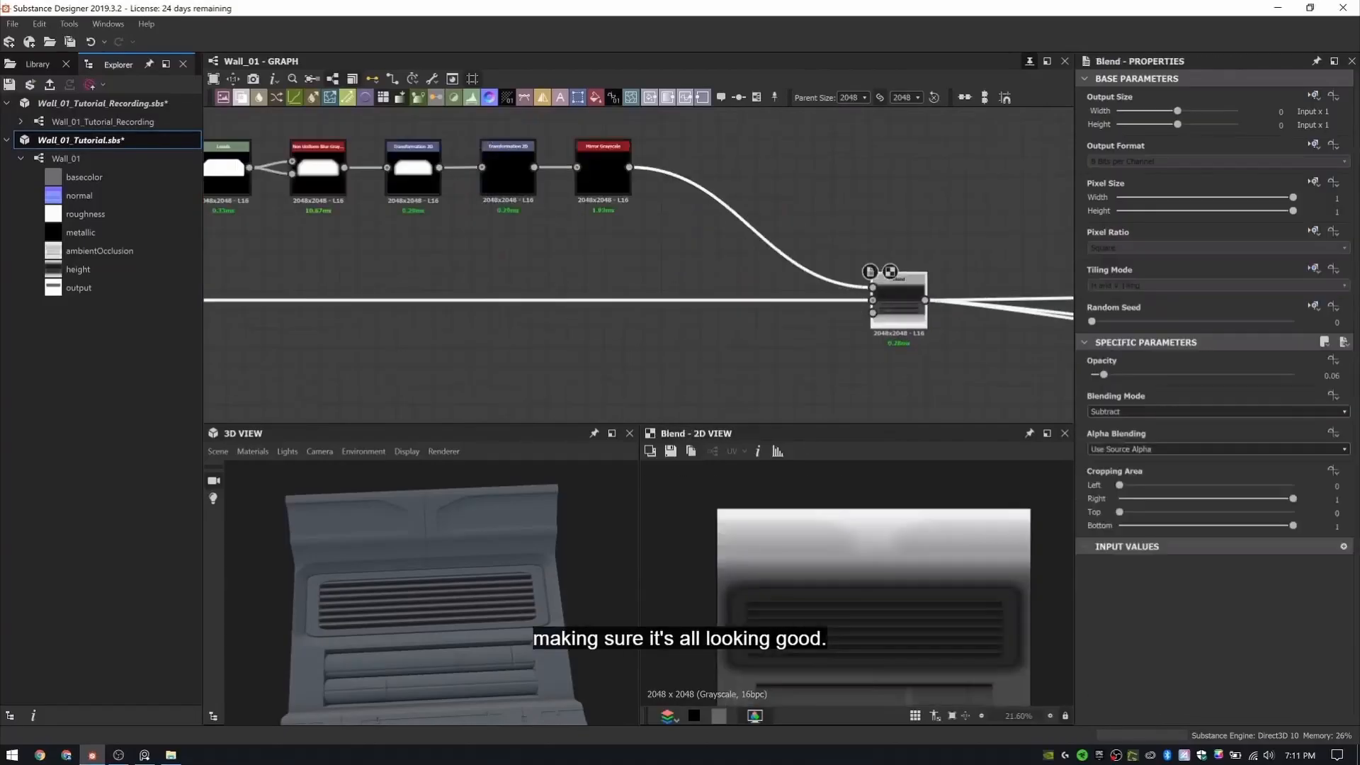
# - Set the second Transformation 2D's Y offset to about 1.17 while previewing the Mirror Grayscale output
pyautogui.scroll(4, 829, 533)
pyautogui.moveTo(828, 533); pyautogui.dragTo(636, 544, button='middle')
pyautogui.doubleClick(608, 171)
pyautogui.doubleClick(523, 190)
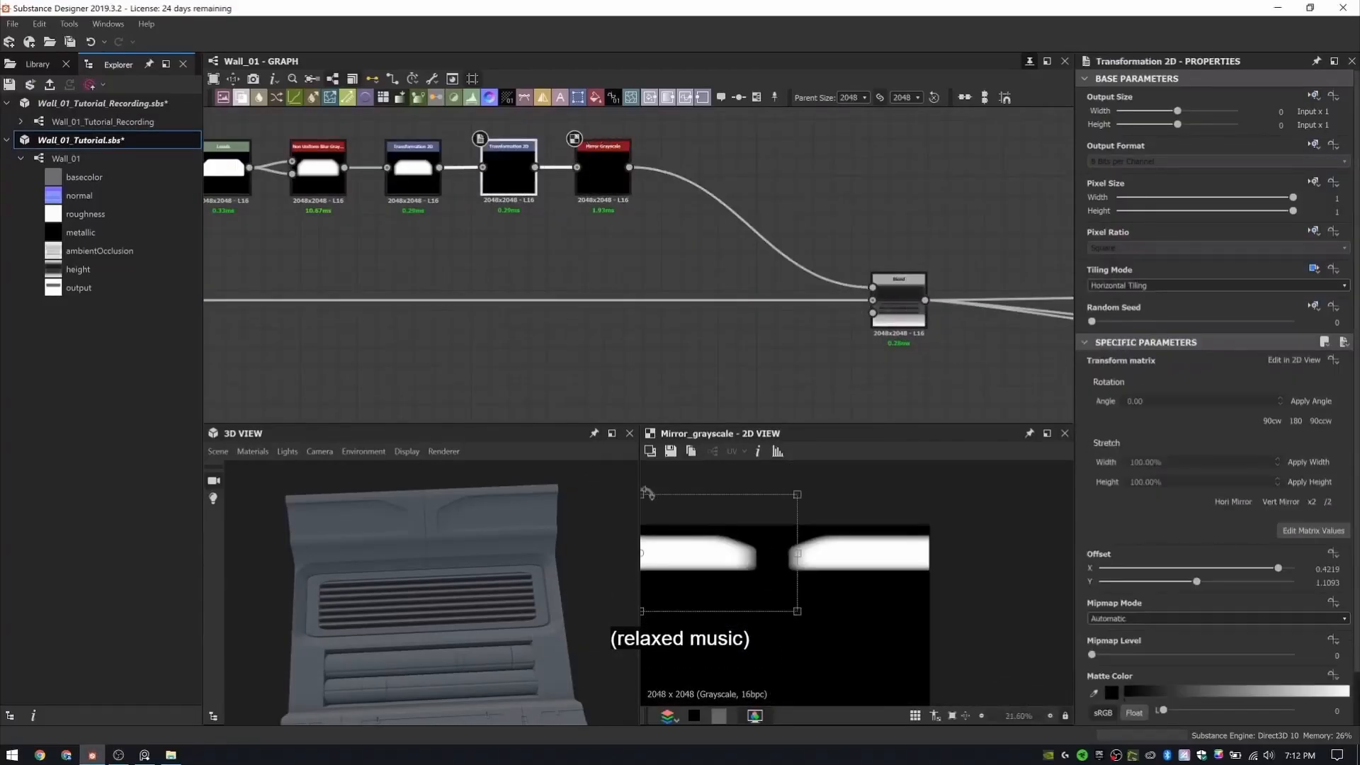
pyautogui.moveTo(411, 542); pyautogui.dragTo(496, 521)
# - Frame the trapezoid node chain and its Blend, titling the frame "Top Cable Panel"
pyautogui.scroll(-3, 496, 520)
pyautogui.scroll(-5, 669, 241)
pyautogui.moveTo(373, 168); pyautogui.dragTo(760, 276)
pyautogui.rightClick(760, 175)
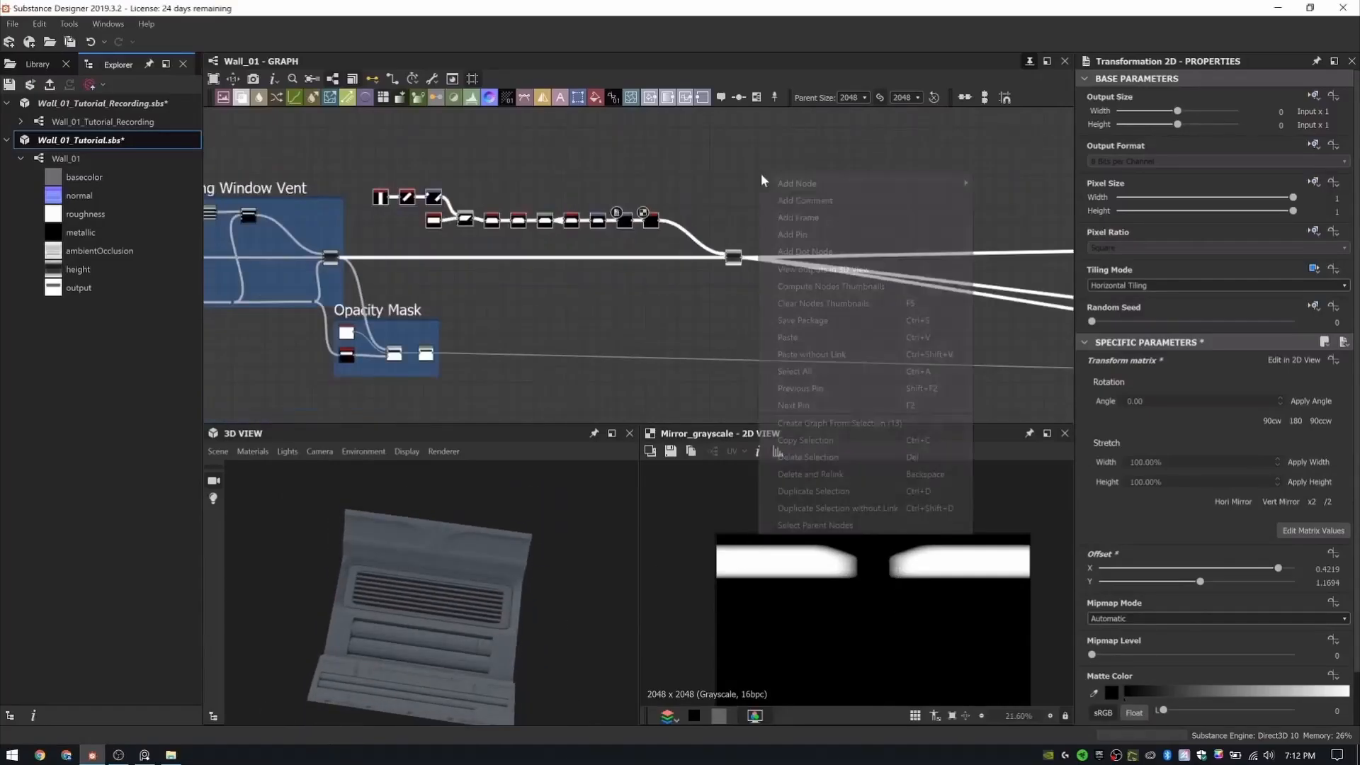
pyautogui.click(783, 218)
pyautogui.write('Top Cabile Panel')
pyautogui.press('Return')
# - Add a Histogram Scan node after the Top Cable Panel's Mirror Grayscale, with position and contrast both at 1
pyautogui.moveTo(887, 132); pyautogui.dragTo(643, 123, button='middle')
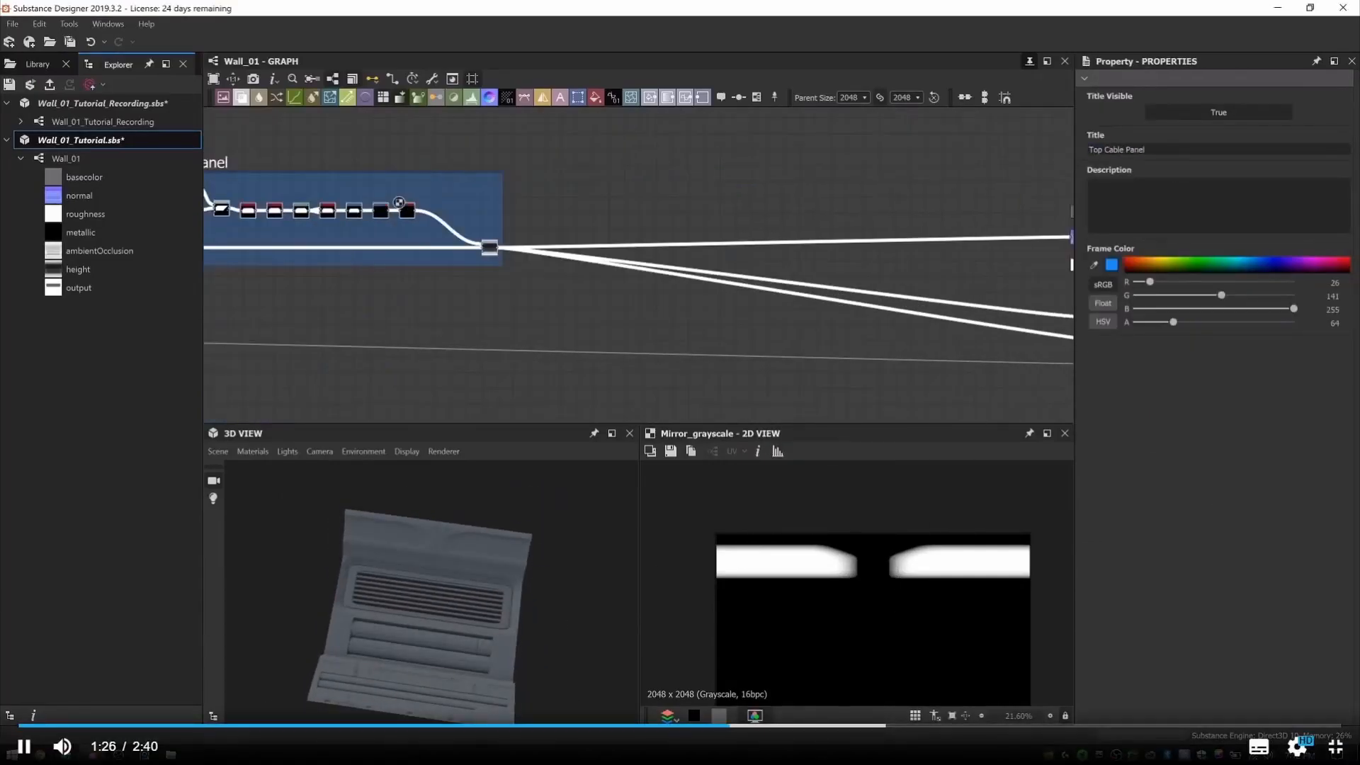
pyautogui.scroll(2, 384, 149)
pyautogui.press('space')
pyautogui.write('hist')
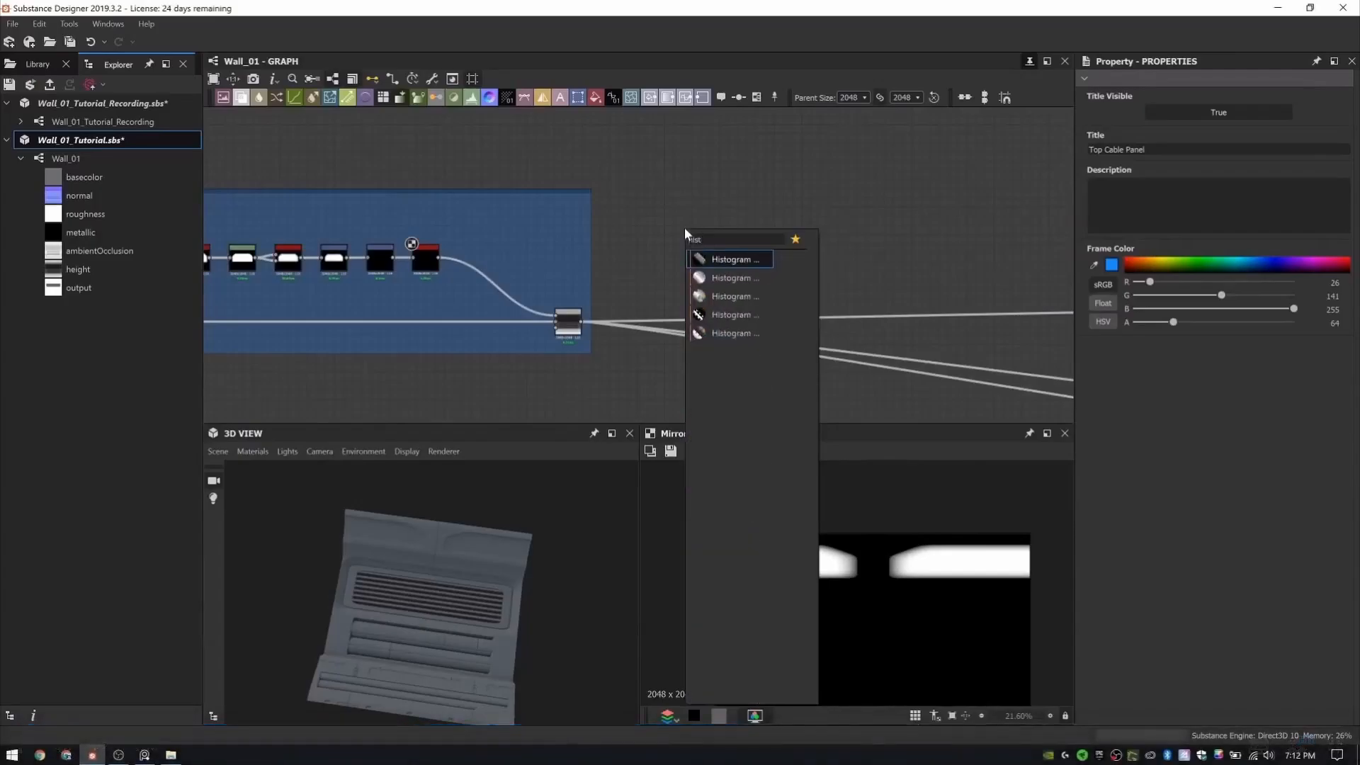
pyautogui.press('Return')
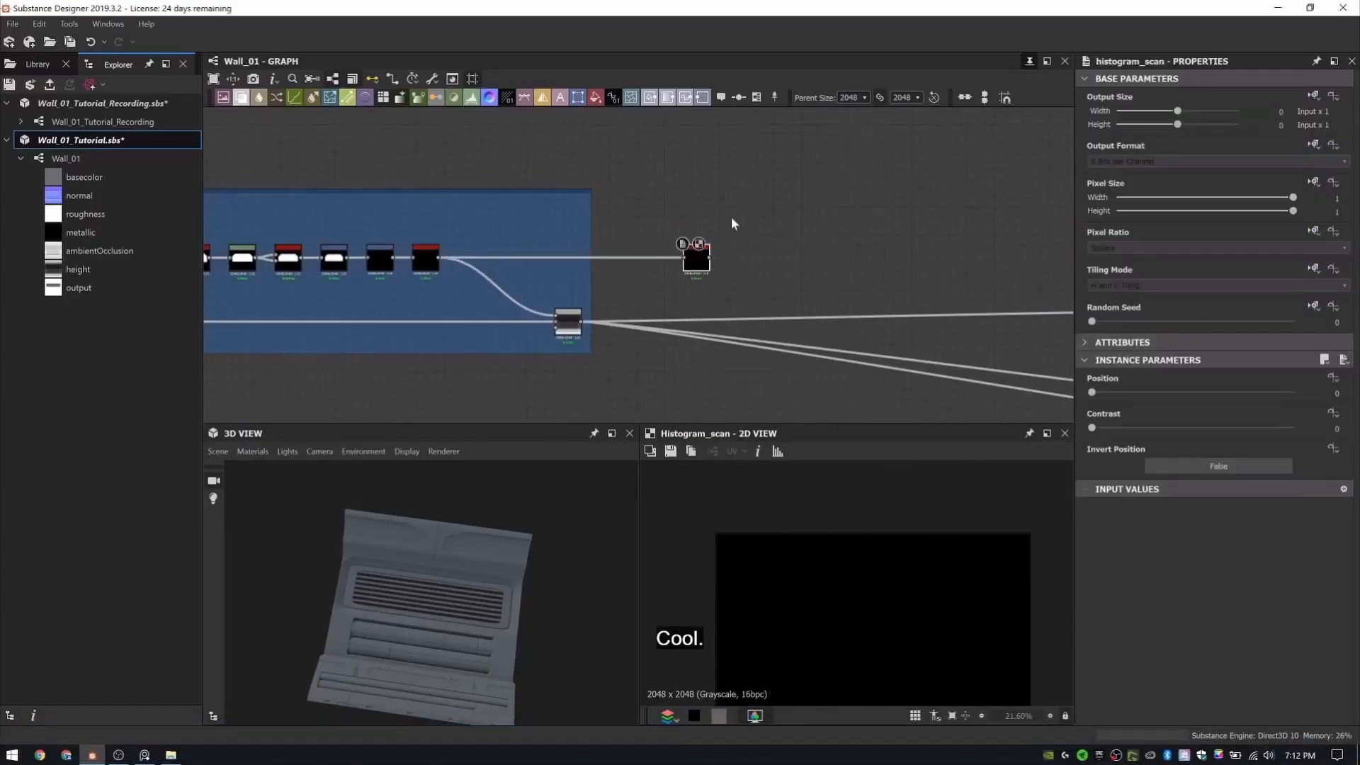
pyautogui.scroll(4, 839, 617)
pyautogui.click(1273, 428)
pyautogui.click(1264, 393)
pyautogui.doubleClick(426, 259)
pyautogui.doubleClick(696, 258)
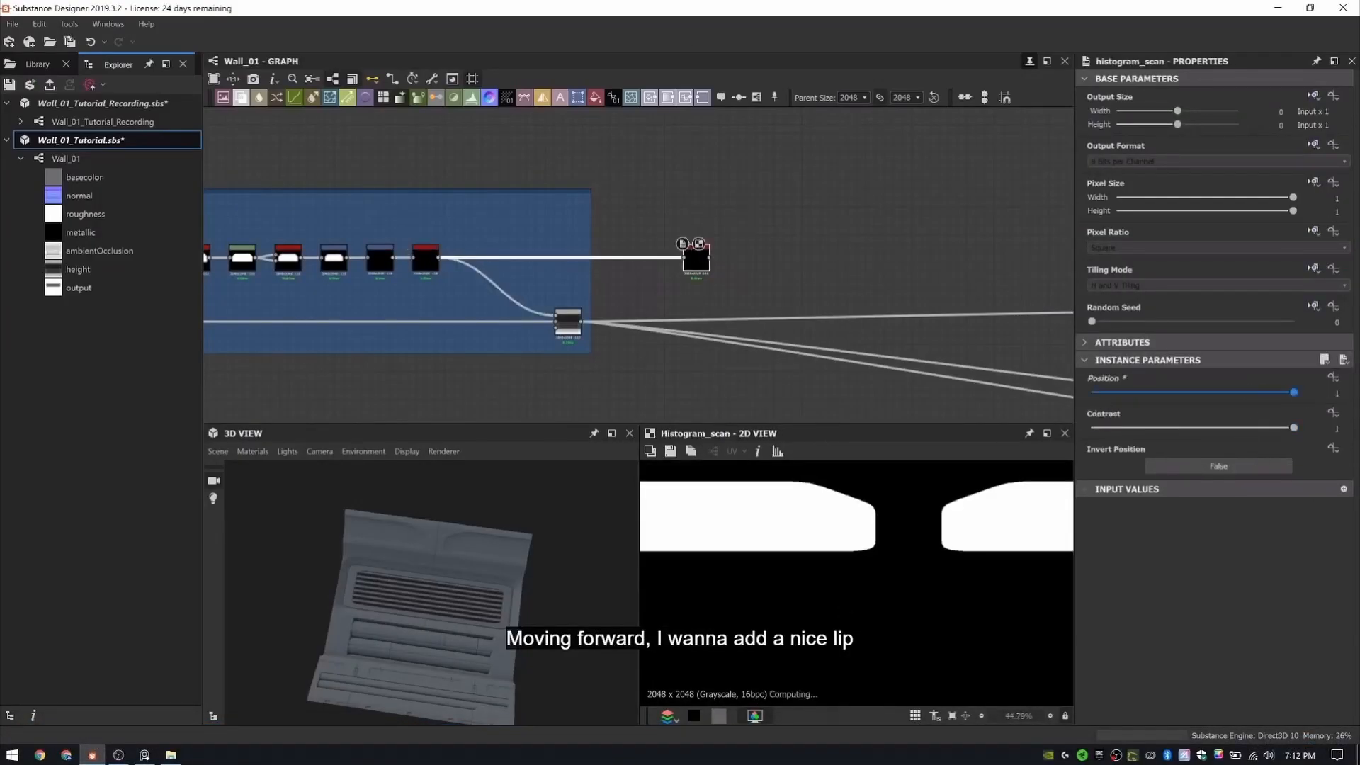
# - Add an Edge Detect node after the Histogram Scan
pyautogui.scroll(4, 744, 312)
pyautogui.press('space')
pyautogui.write('edge')
pyautogui.press('Return')
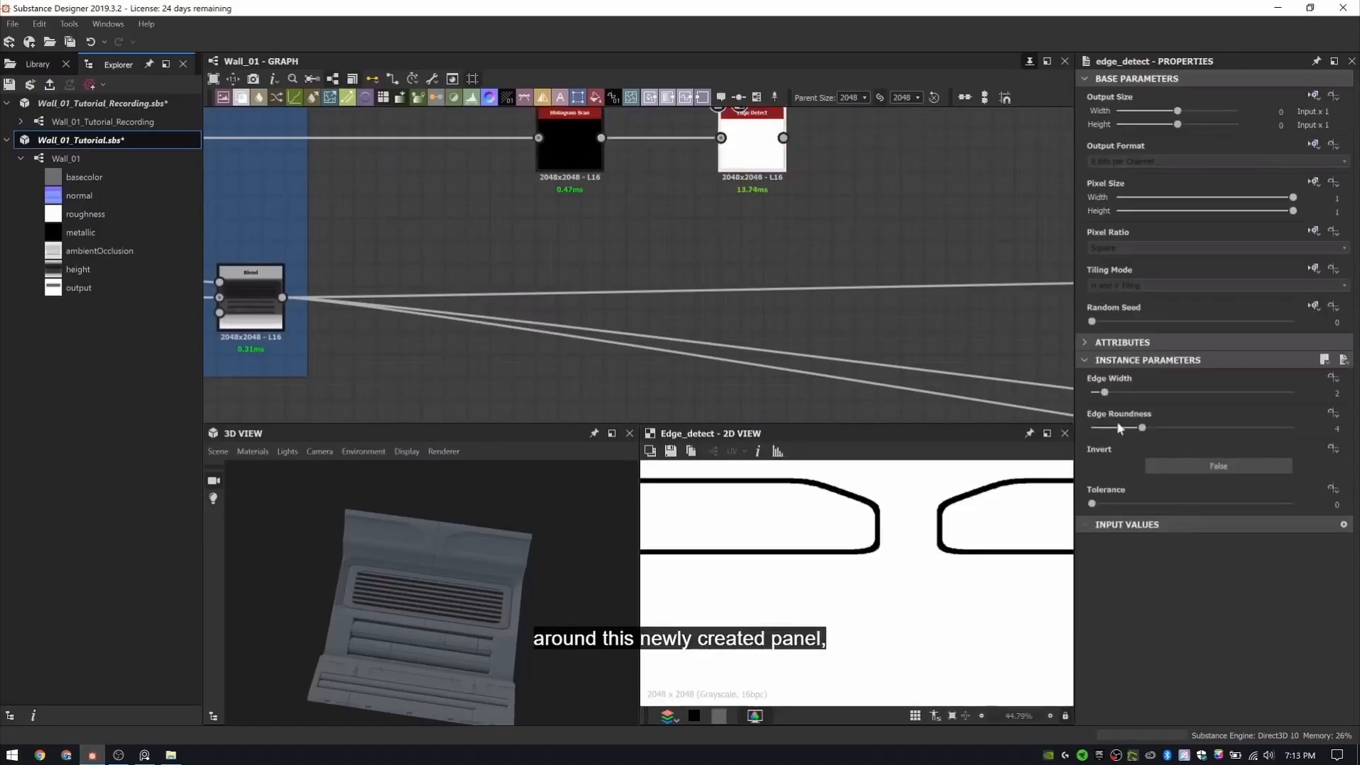
# - Add a Bevel node after the Edge Detect with a distance of -0.03
pyautogui.moveTo(783, 137); pyautogui.dragTo(753, 146)
pyautogui.click(796, 174)
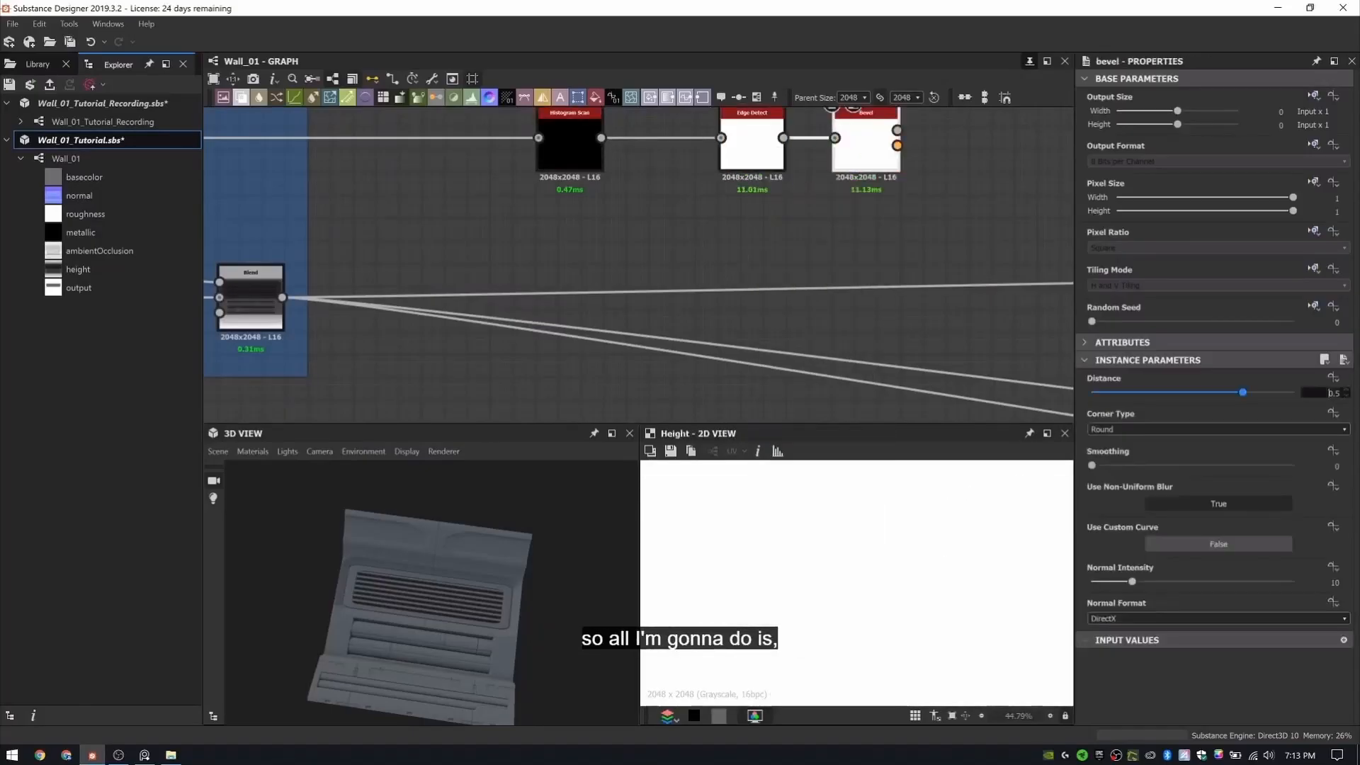
pyautogui.write('-.05')
pyautogui.press('Return')
# - Add a Blend node with the Top Cable Panel's height output as background and the Bevel height as foreground
pyautogui.press('space')
pyautogui.write('blend')
pyautogui.press('Return')
pyautogui.moveTo(416, 283); pyautogui.dragTo(458, 283, button='middle')
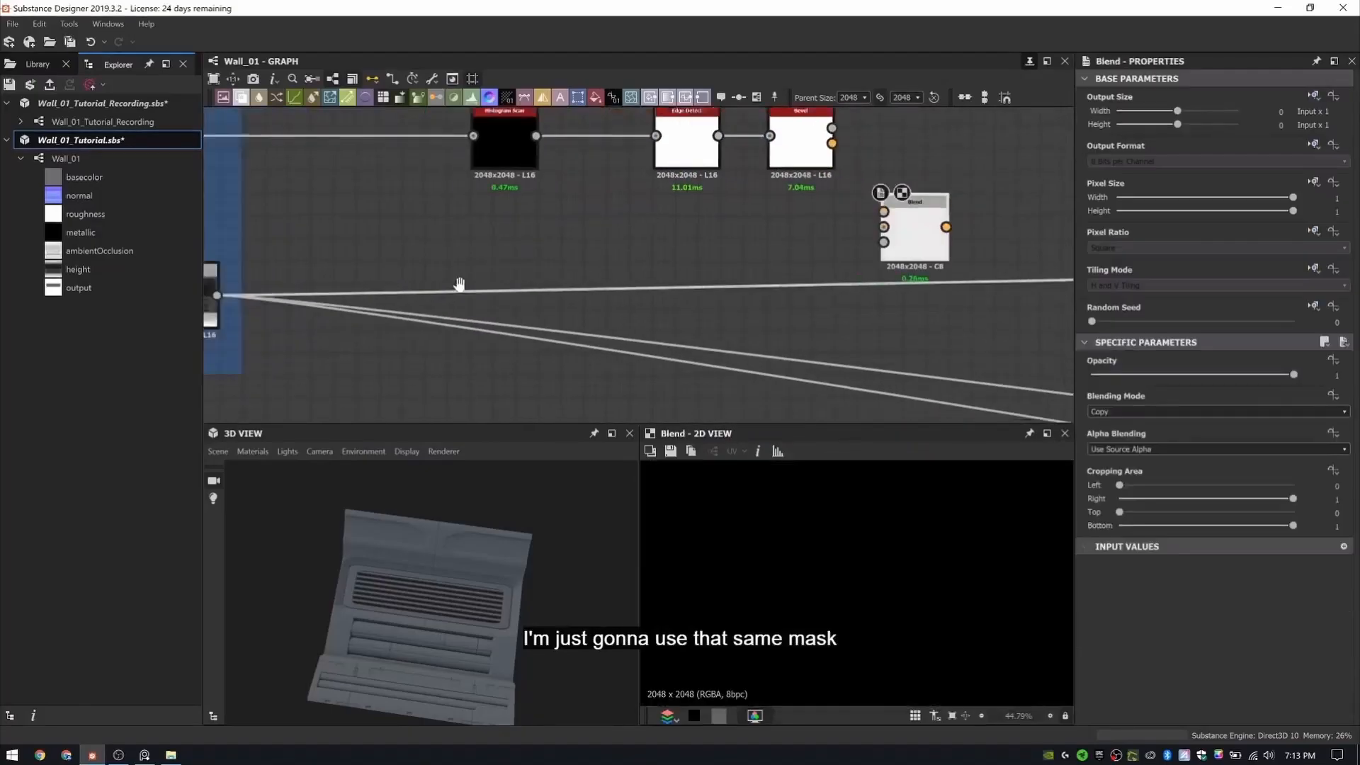
pyautogui.moveTo(354, 294); pyautogui.dragTo(1021, 242)
pyautogui.moveTo(782, 235); pyautogui.dragTo(806, 270)
pyautogui.moveTo(699, 127); pyautogui.dragTo(775, 245)
# - Set the Bevel's Blend to Subtract at 0.06 opacity and route the downstream height connections from its output
pyautogui.click(1227, 412)
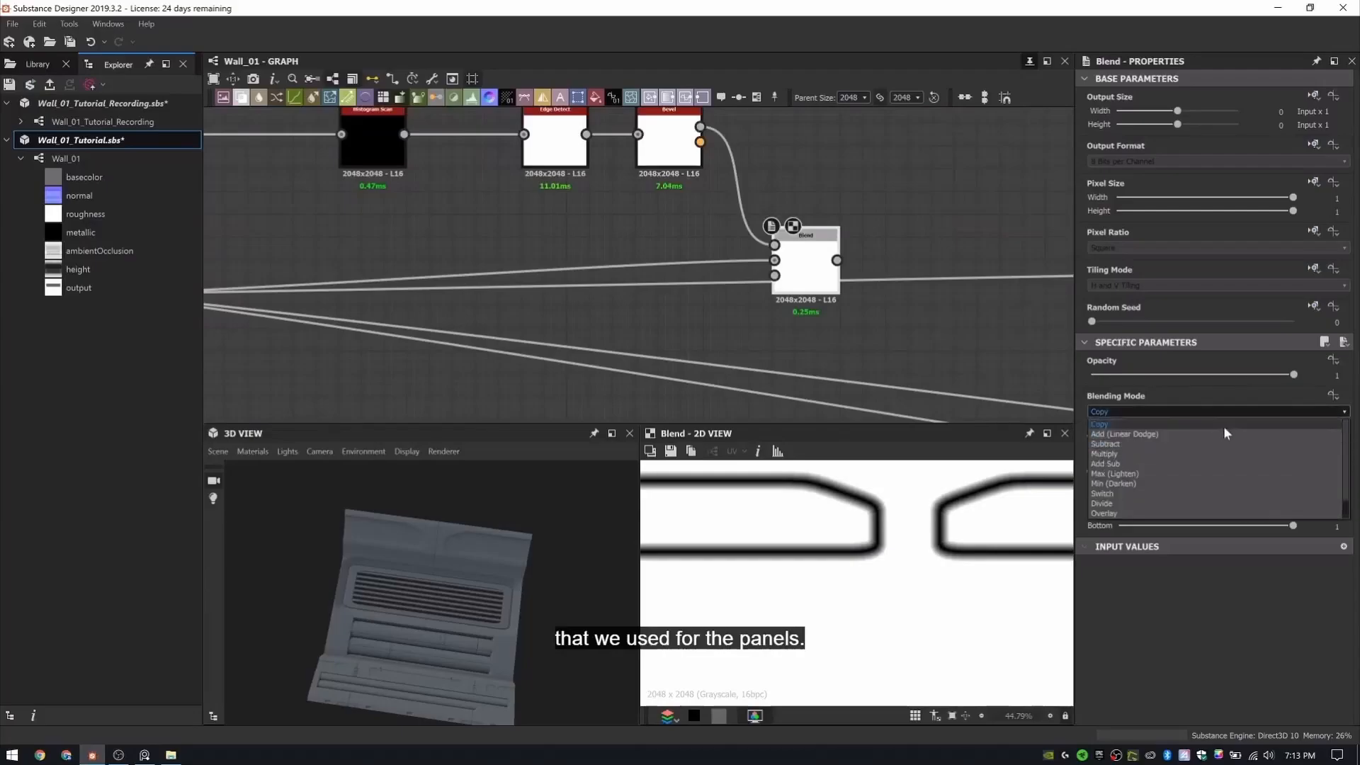
pyautogui.click(1225, 444)
pyautogui.press('Return')
pyautogui.scroll(-5, 741, 261)
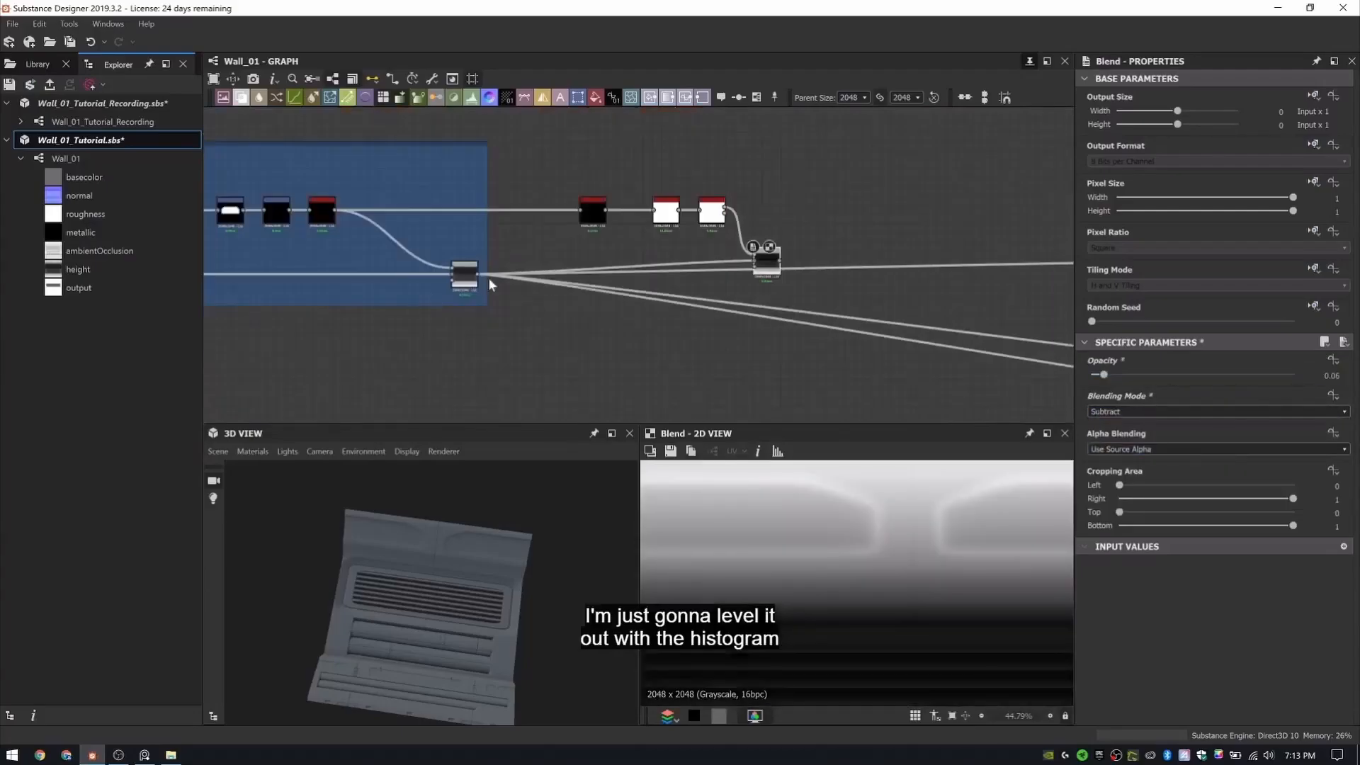
pyautogui.scroll(4, 751, 255)
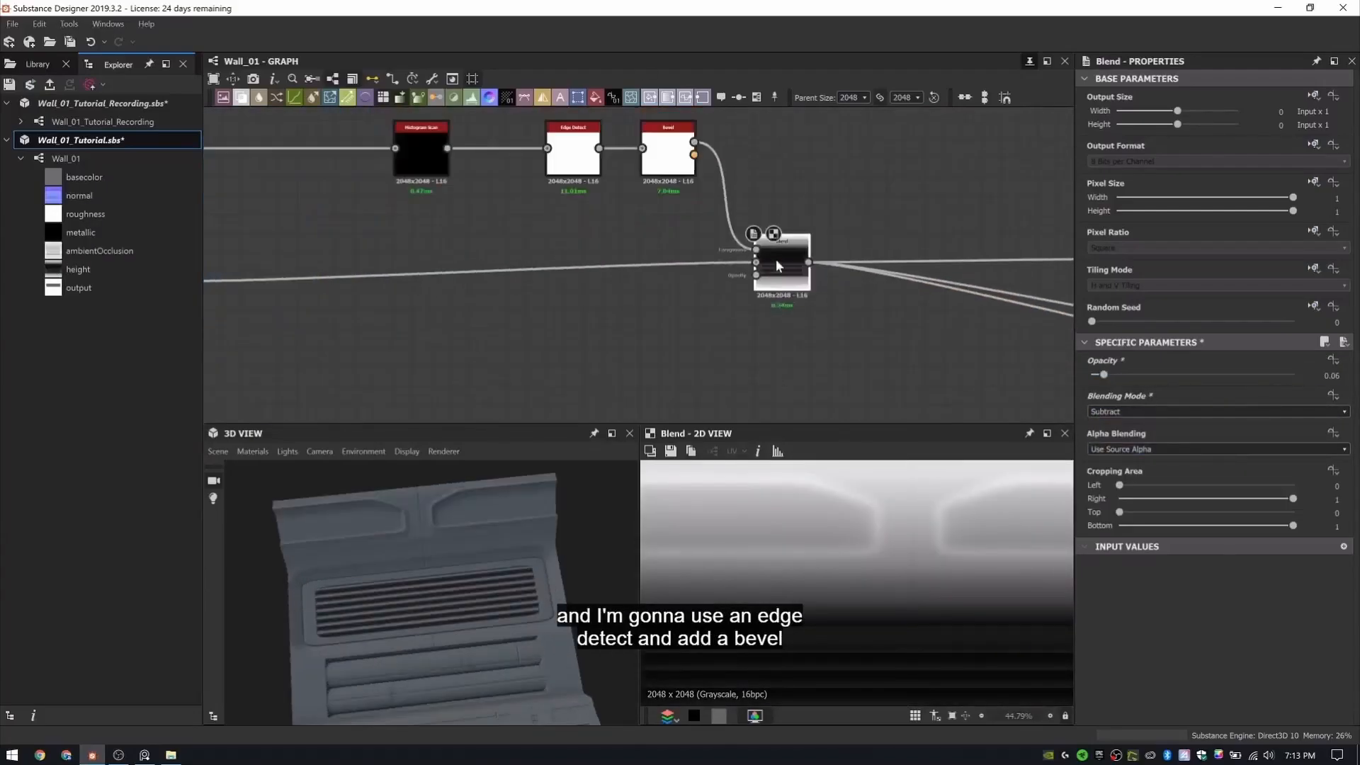
# - Invert the Edge Detect output and preview the resulting Bevel and Blend
pyautogui.doubleClick(671, 156)
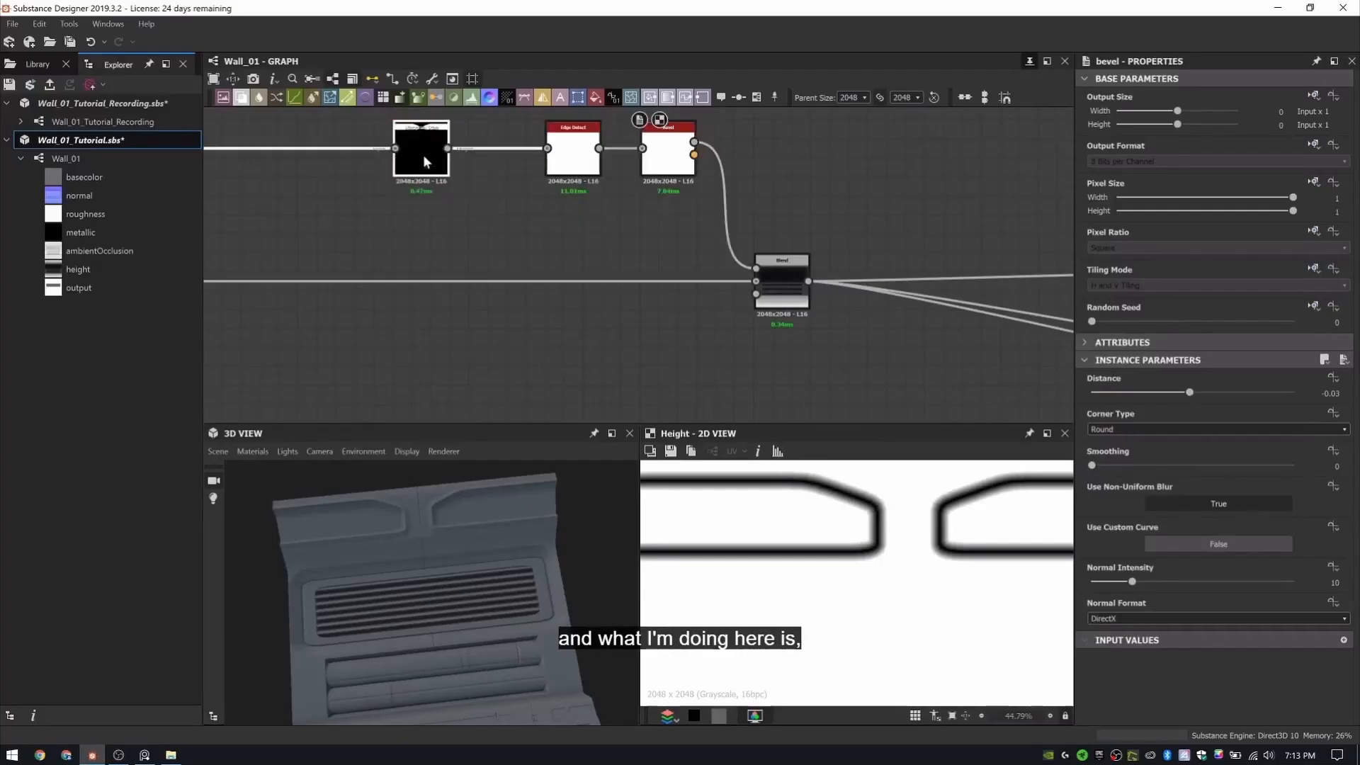
pyautogui.doubleClick(424, 156)
pyautogui.doubleClick(574, 153)
pyautogui.click(1190, 471)
pyautogui.doubleClick(669, 151)
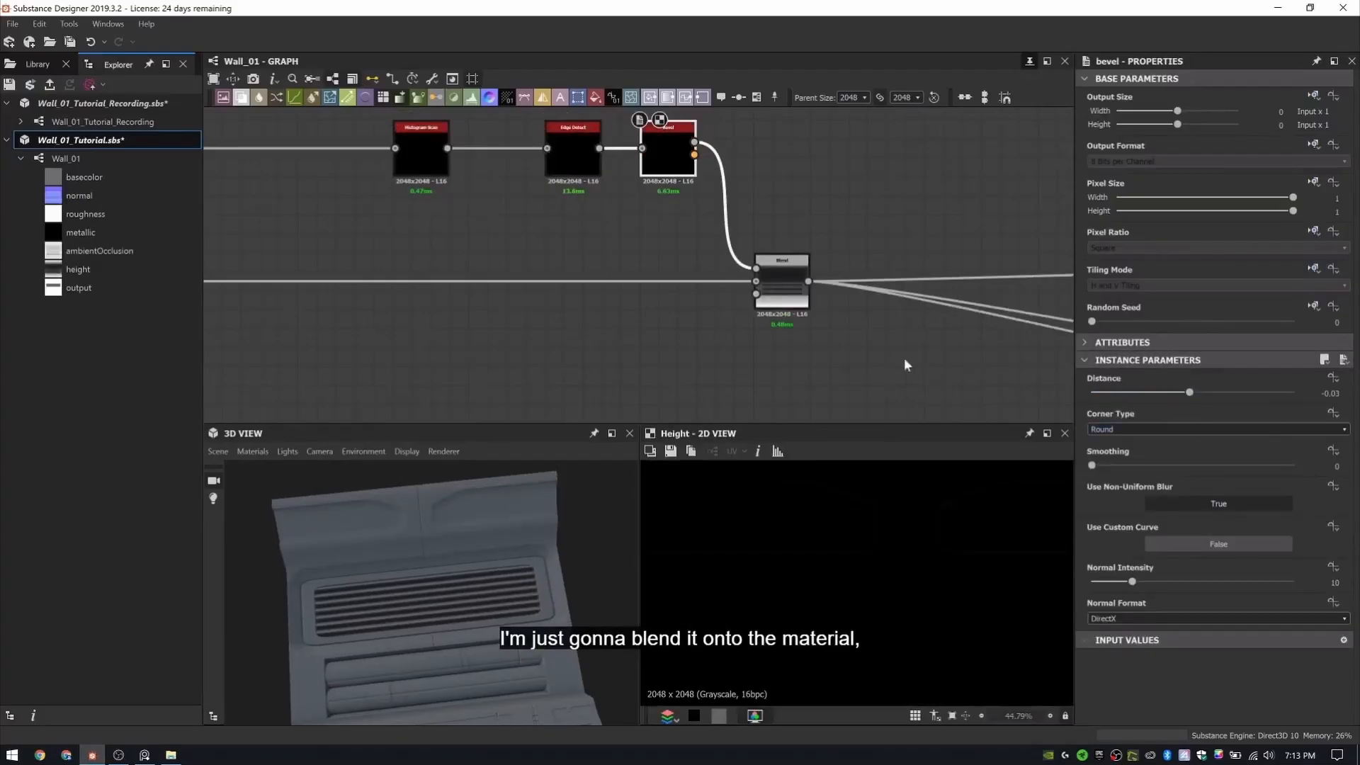
pyautogui.doubleClick(782, 280)
# - Inspect the Bevel and Histogram Scan outputs, and set the Edge Detect's roundness to minimum and its tolerance to maximum
pyautogui.scroll(6, 641, 160)
pyautogui.moveTo(641, 160); pyautogui.dragTo(608, 267, button='middle')
pyautogui.doubleClick(683, 262)
pyautogui.scroll(2, 905, 564)
pyautogui.moveTo(471, 384); pyautogui.dragTo(842, 401, button='middle')
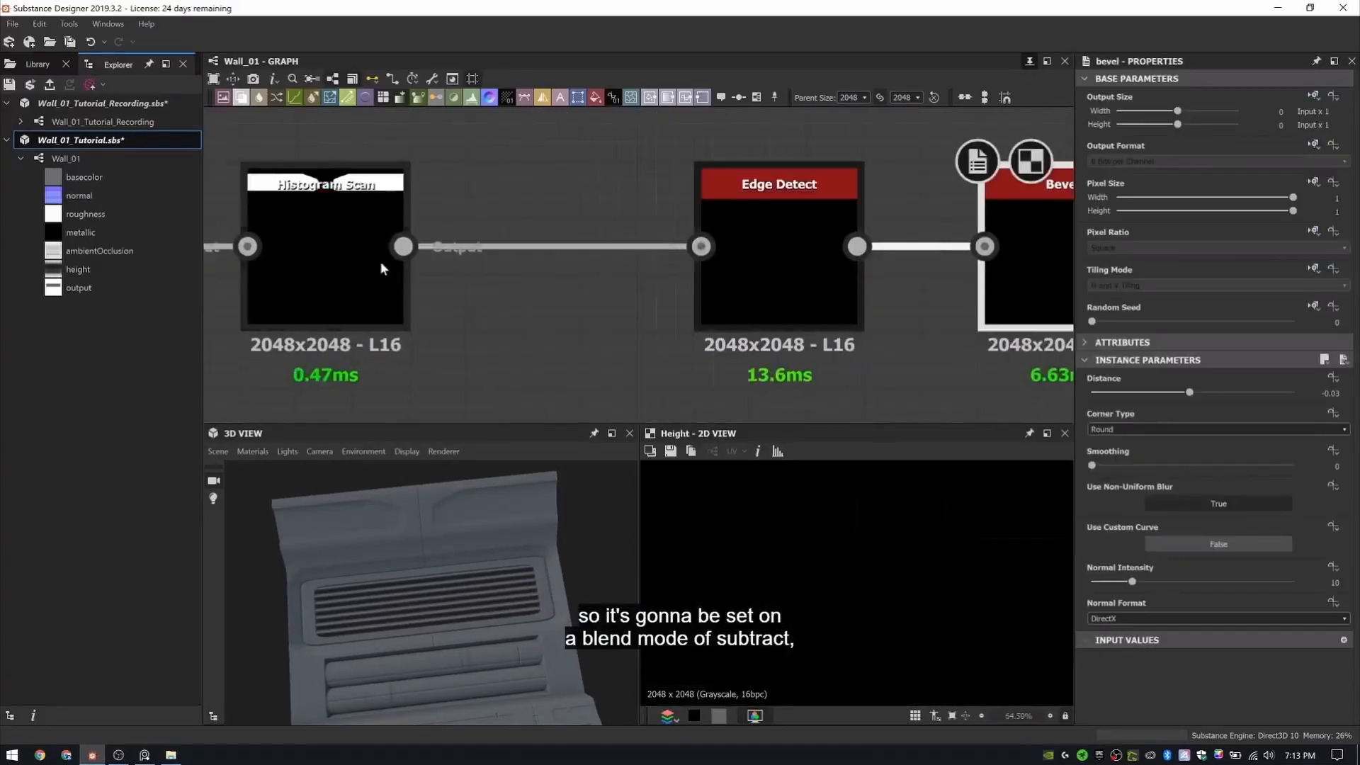
pyautogui.doubleClick(372, 266)
pyautogui.doubleClick(800, 277)
pyautogui.moveTo(836, 343); pyautogui.dragTo(644, 331, button='middle')
pyautogui.moveTo(1092, 428)
pyautogui.mouseDown()
pyautogui.moveTo(1338, 438)
pyautogui.moveTo(1092, 429)
pyautogui.mouseUp()
pyautogui.moveTo(1092, 504); pyautogui.dragTo(1295, 504)
# - Try different Distance values on the Bevel, previewing its height output, and return the Distance to -0.03
pyautogui.click(868, 276)
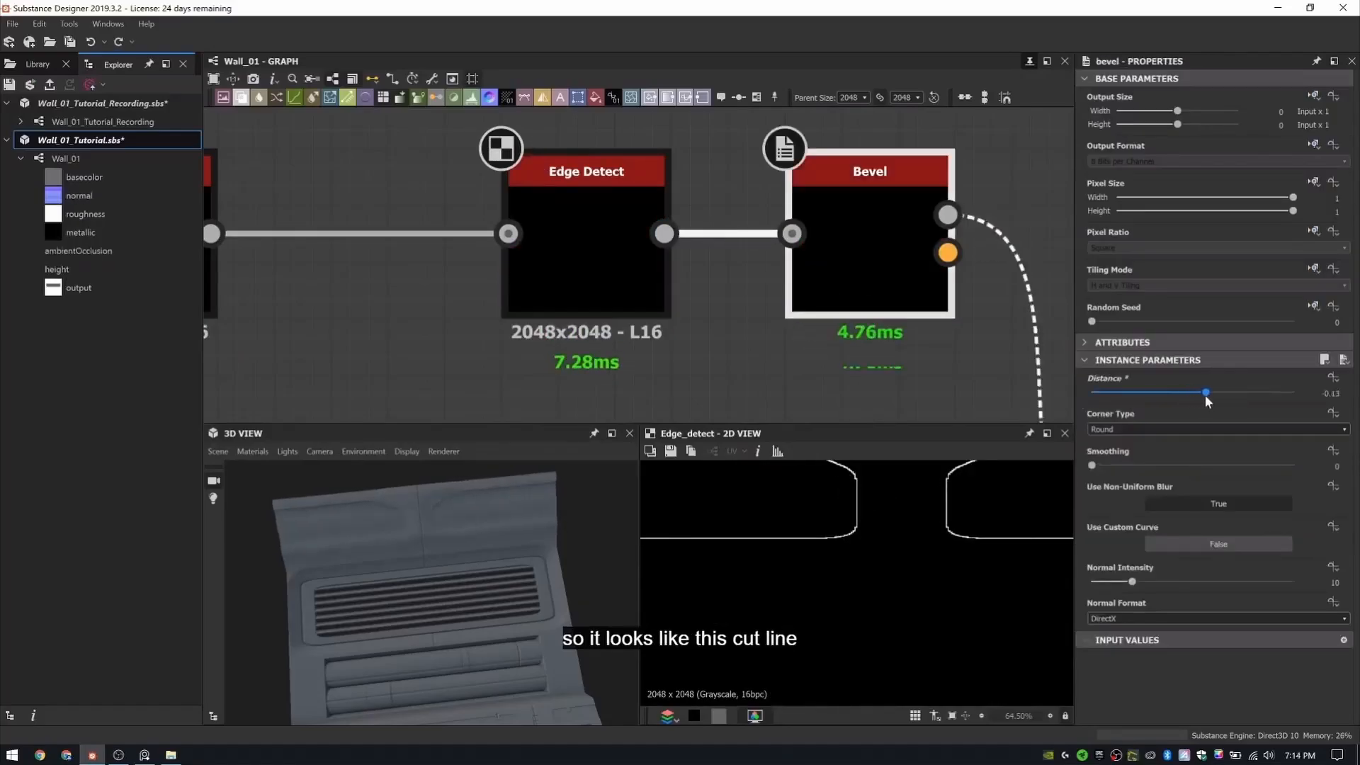
pyautogui.moveTo(1205, 394); pyautogui.dragTo(1192, 397)
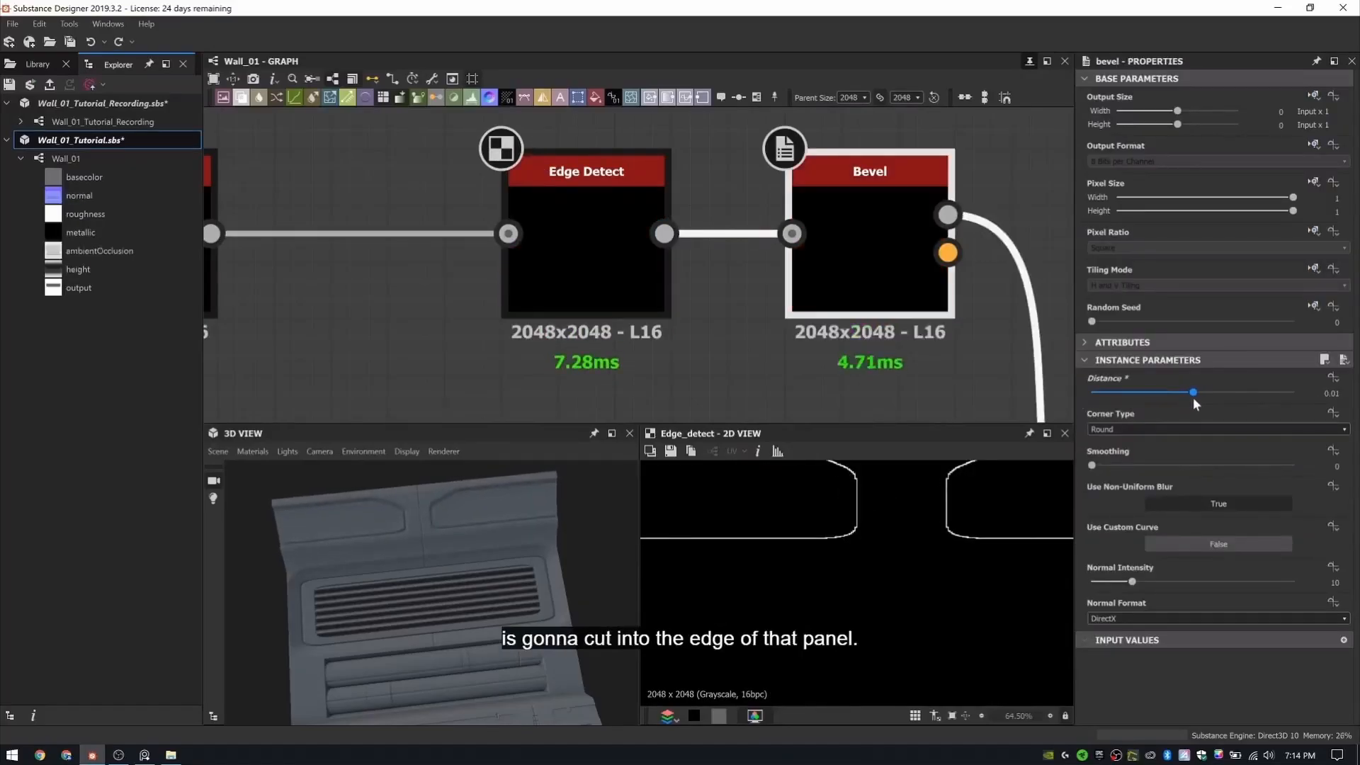
pyautogui.hotkey('ctrl', 'y')
pyautogui.scroll(-1, 870, 253)
pyautogui.moveTo(868, 254); pyautogui.dragTo(826, 210, button='middle')
pyautogui.doubleClick(826, 210)
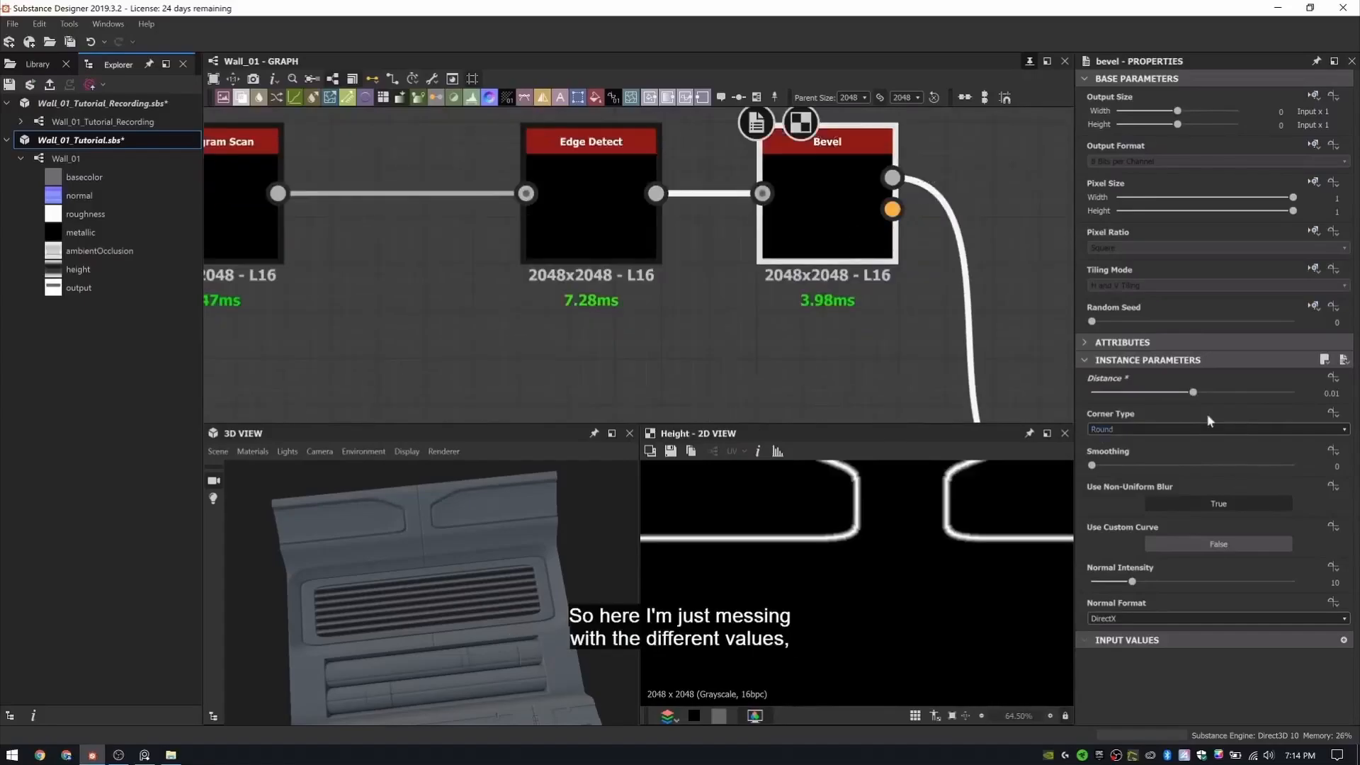
pyautogui.moveTo(1196, 393); pyautogui.dragTo(1190, 393)
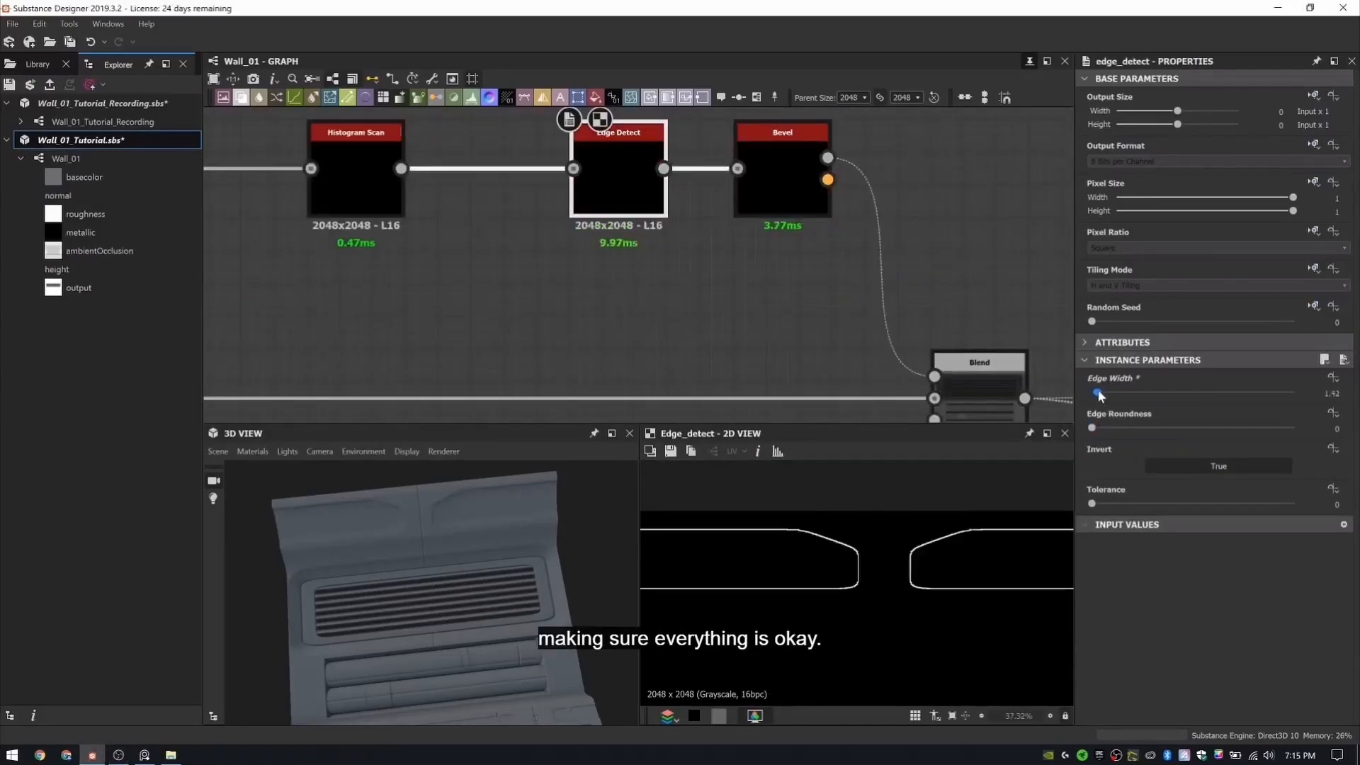
# - Slightly raise the Edge Detect's Edge Width and compare the Bevel output with the Blend result
pyautogui.moveTo(1099, 395); pyautogui.dragTo(1103, 394)
pyautogui.doubleClick(971, 377)
pyautogui.doubleClick(791, 185)
pyautogui.scroll(3, 940, 563)
pyautogui.click(971, 387)
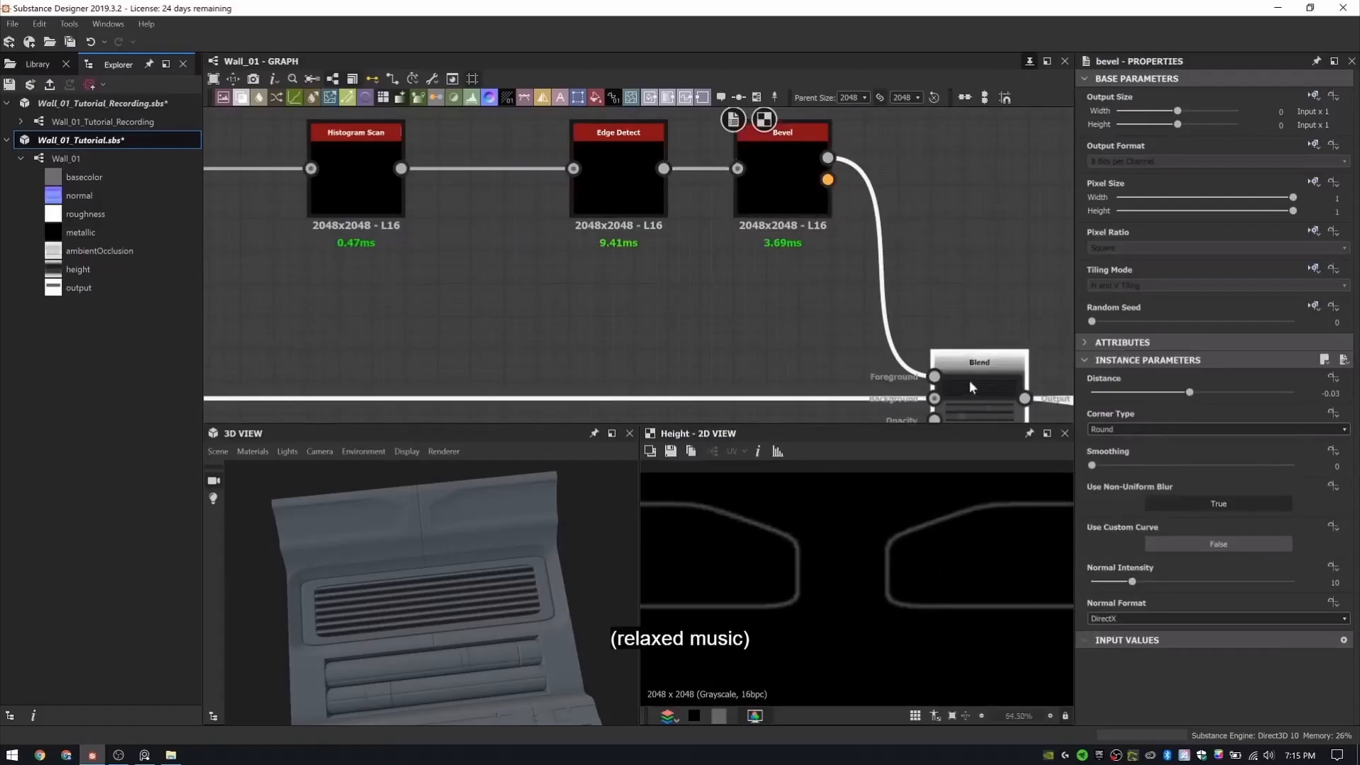
pyautogui.doubleClick(972, 387)
pyautogui.doubleClick(792, 159)
pyautogui.doubleClick(992, 391)
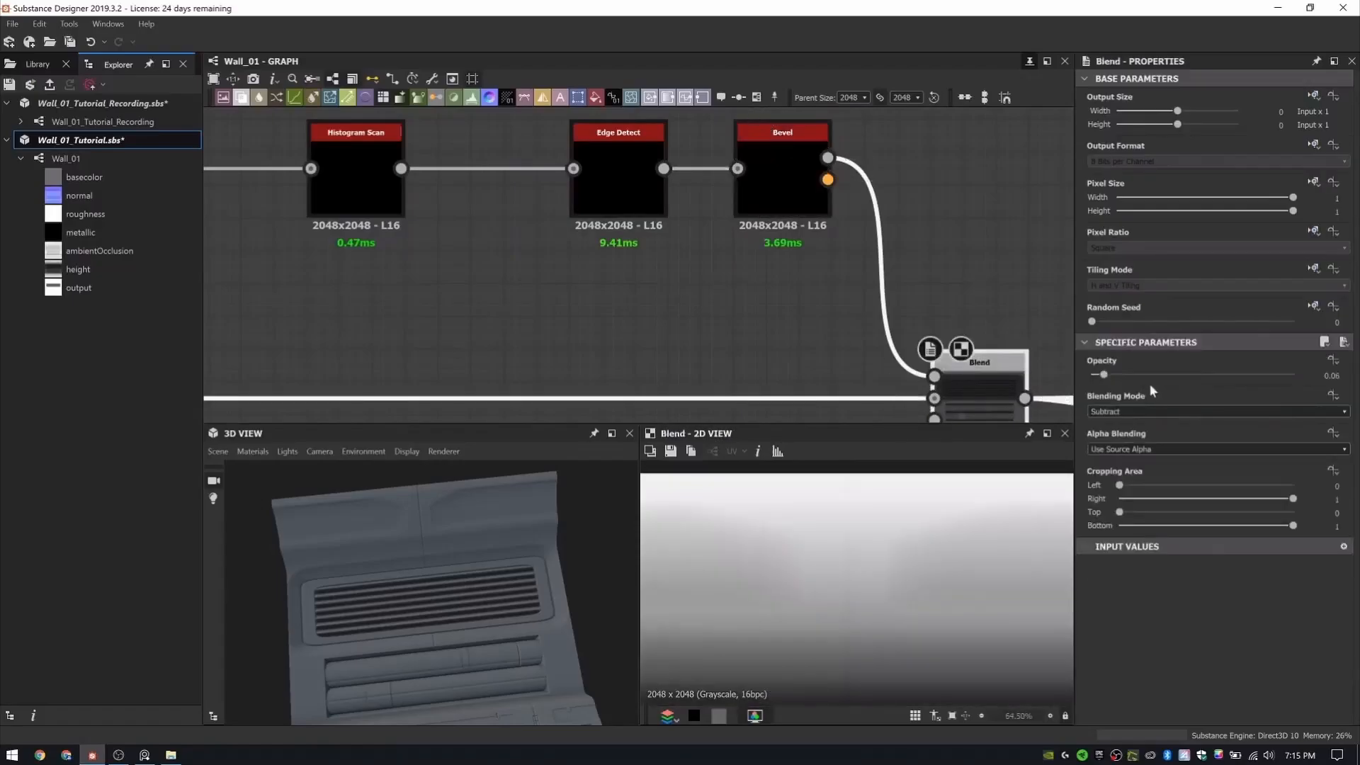
# - Try a Smoothing of 0.94 on the Bevel and check the softened cut line on the 3D wall
pyautogui.scroll(5, 473, 568)
pyautogui.moveTo(821, 180); pyautogui.dragTo(735, 266, button='middle')
pyautogui.doubleClick(708, 253)
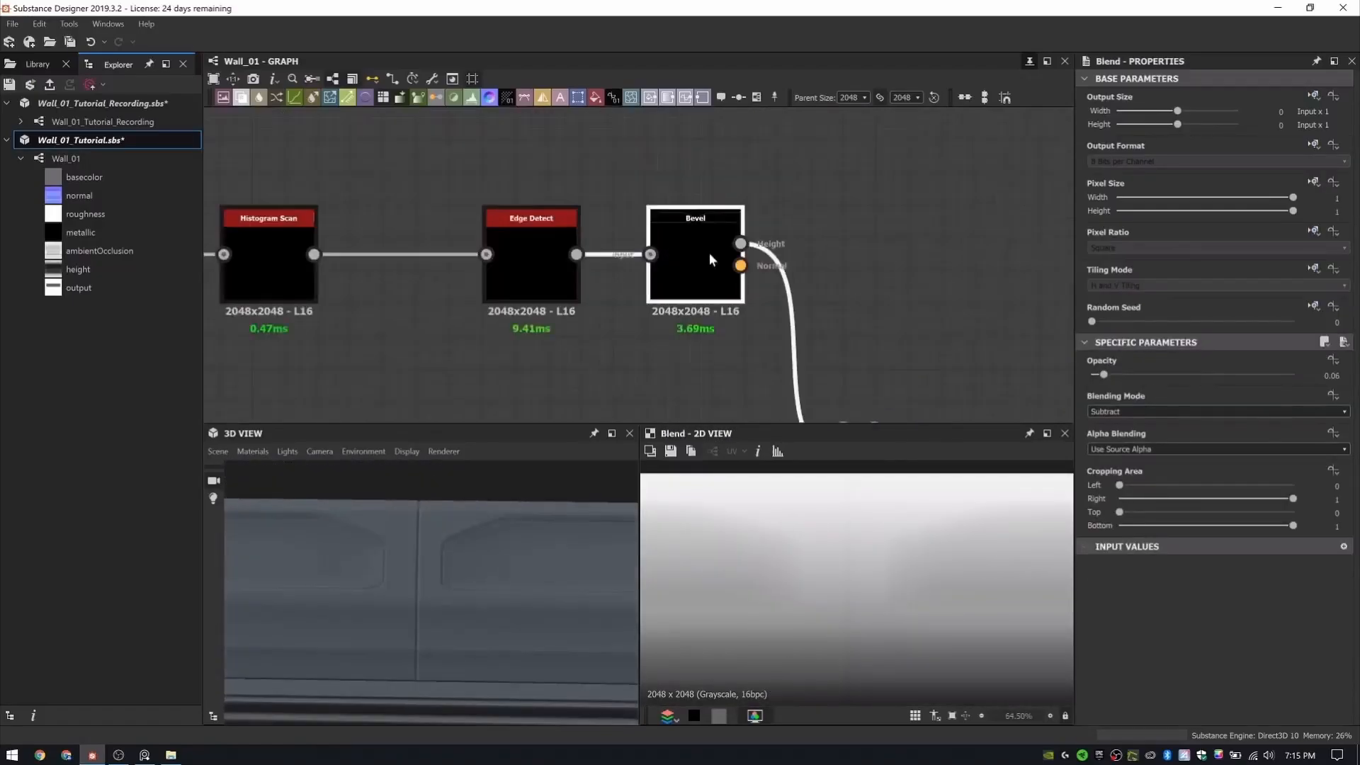
pyautogui.moveTo(595, 292); pyautogui.dragTo(532, 233, button='middle')
pyautogui.click(485, 209)
pyautogui.click(631, 196)
pyautogui.click(1204, 467)
pyautogui.moveTo(1204, 468); pyautogui.dragTo(1129, 467)
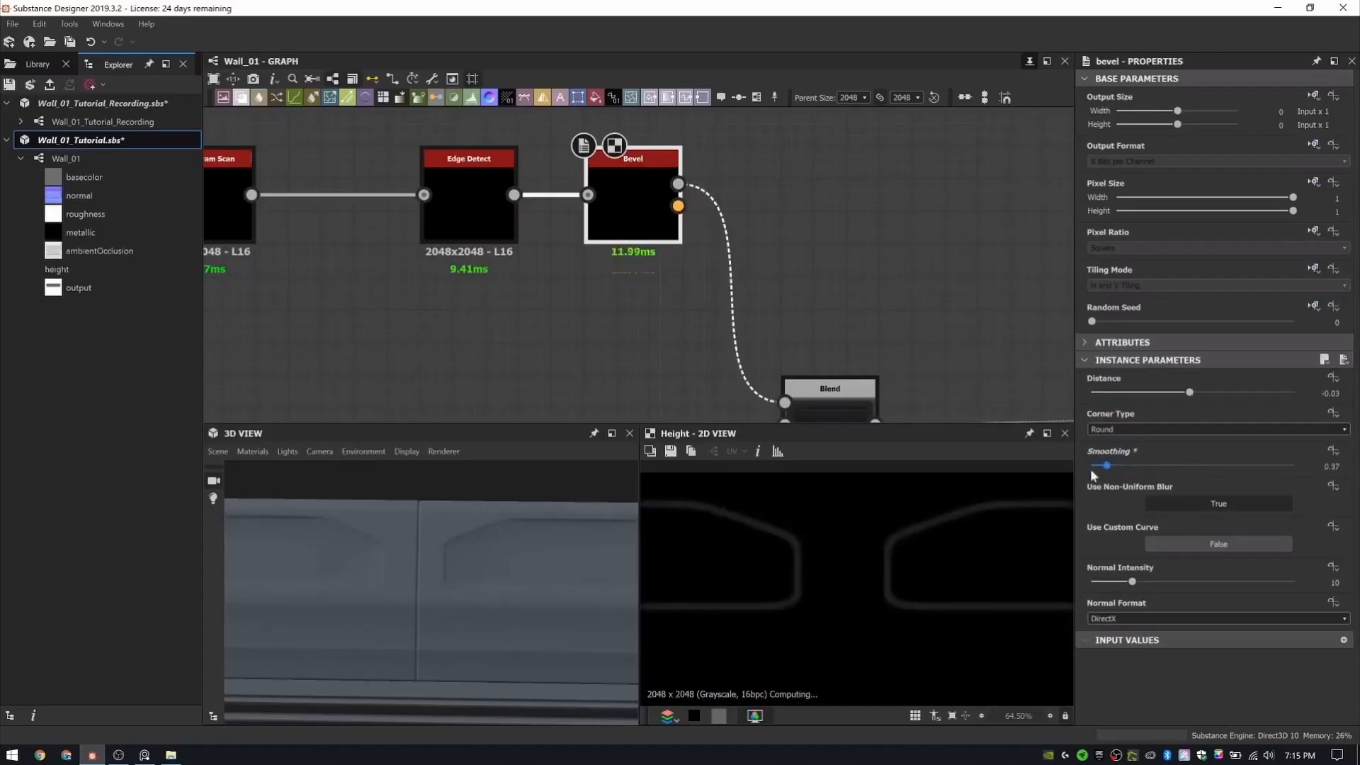
pyautogui.scroll(-5, 459, 496)
pyautogui.moveTo(425, 532); pyautogui.dragTo(228, 601)
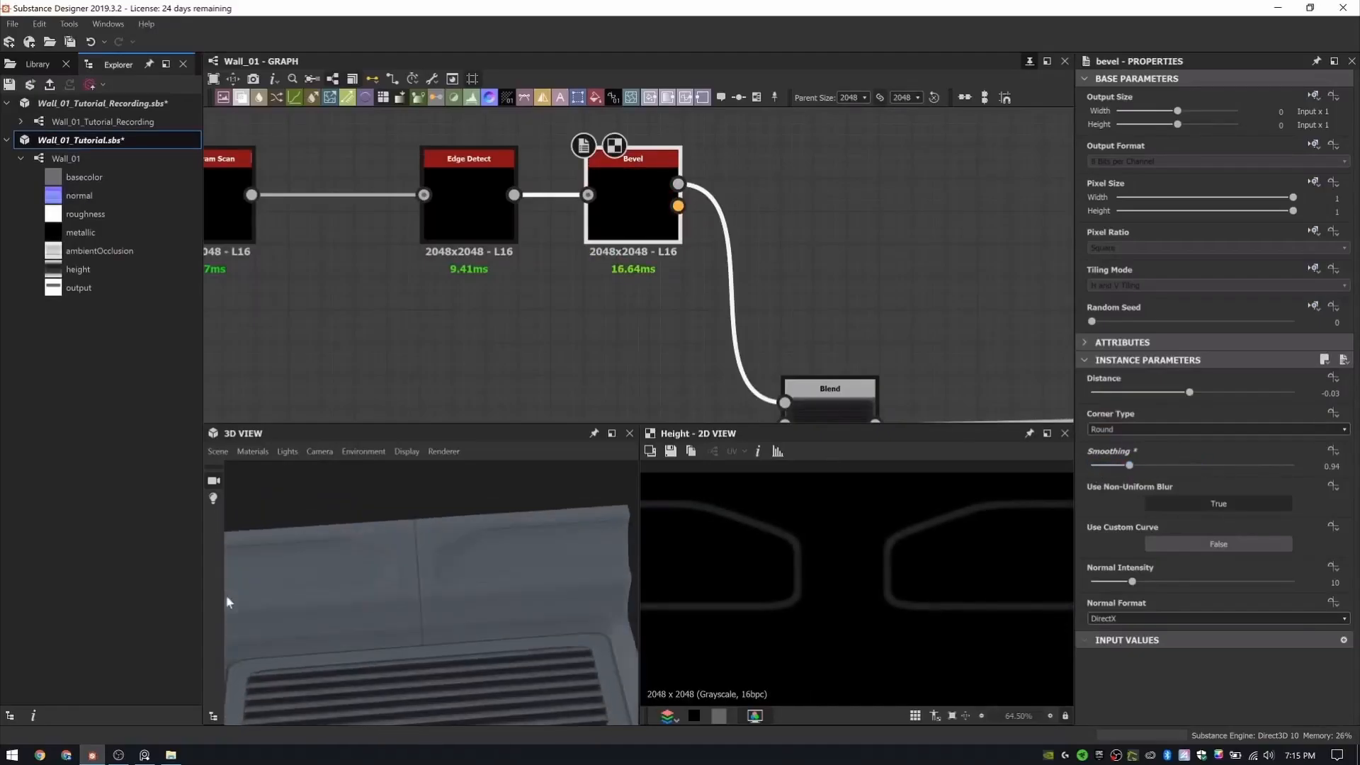
# - Try an opacity of 0.21 on the Subtract Blend and check the cut line depth on the 3D wall
pyautogui.doubleClick(785, 276)
pyautogui.moveTo(815, 404); pyautogui.dragTo(850, 427, button='middle')
pyautogui.scroll(-2, 937, 551)
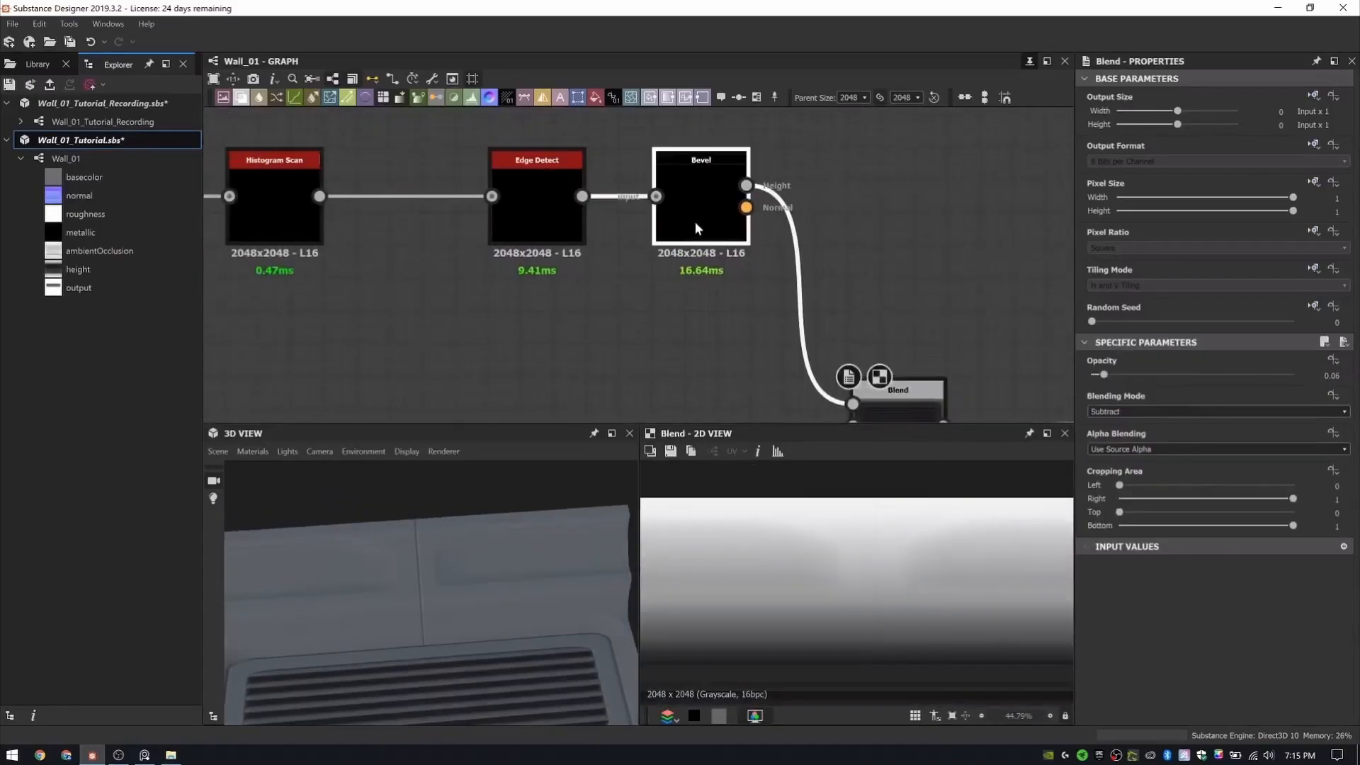
pyautogui.doubleClick(695, 221)
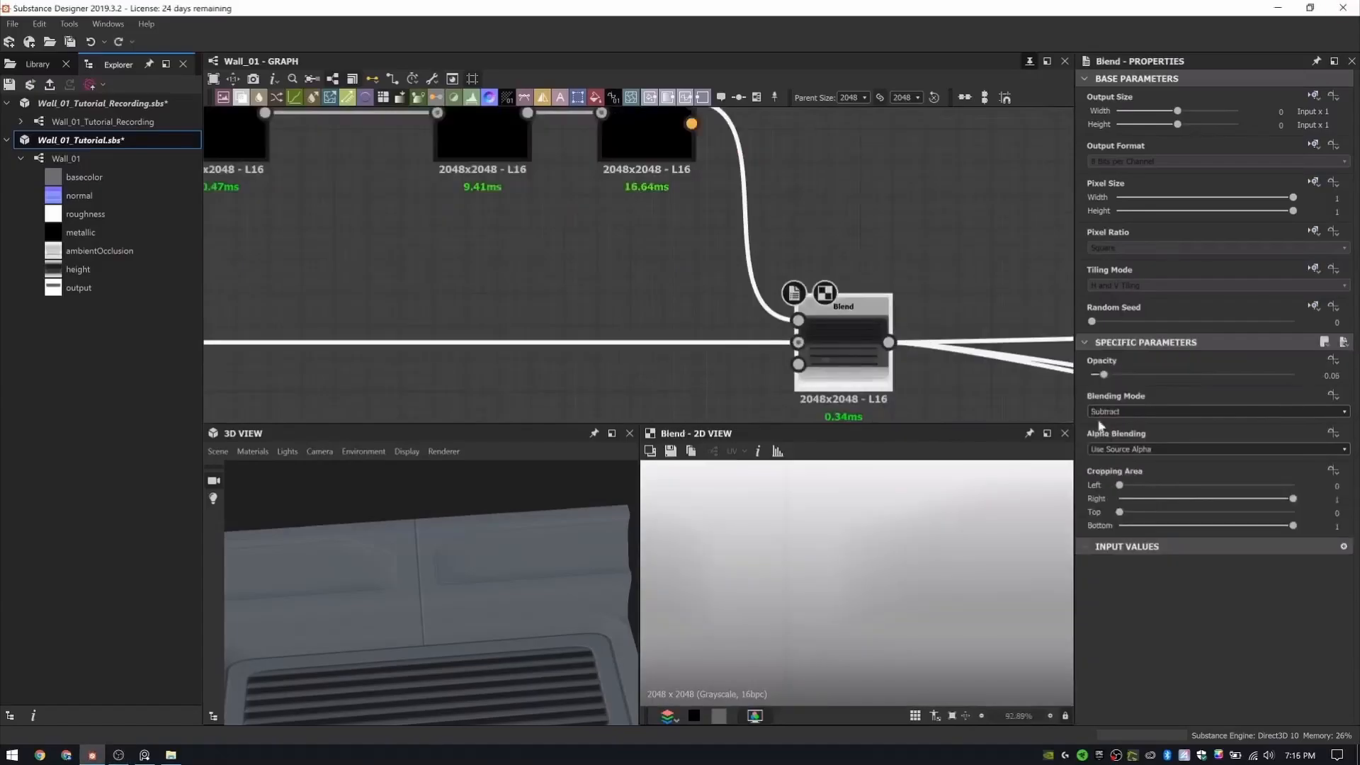
pyautogui.moveTo(1105, 374); pyautogui.dragTo(1133, 375)
pyautogui.scroll(-3, 515, 581)
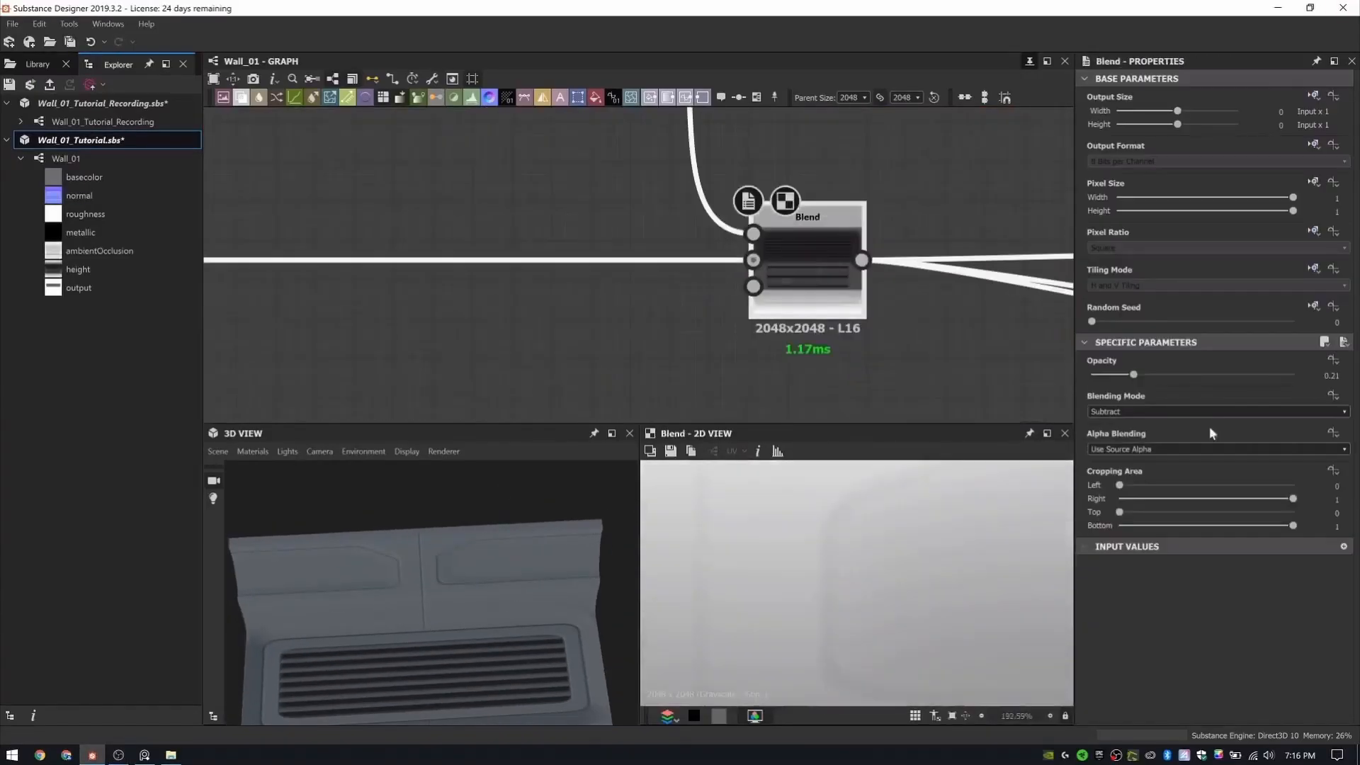
pyautogui.scroll(-3, 520, 564)
pyautogui.scroll(6, 508, 597)
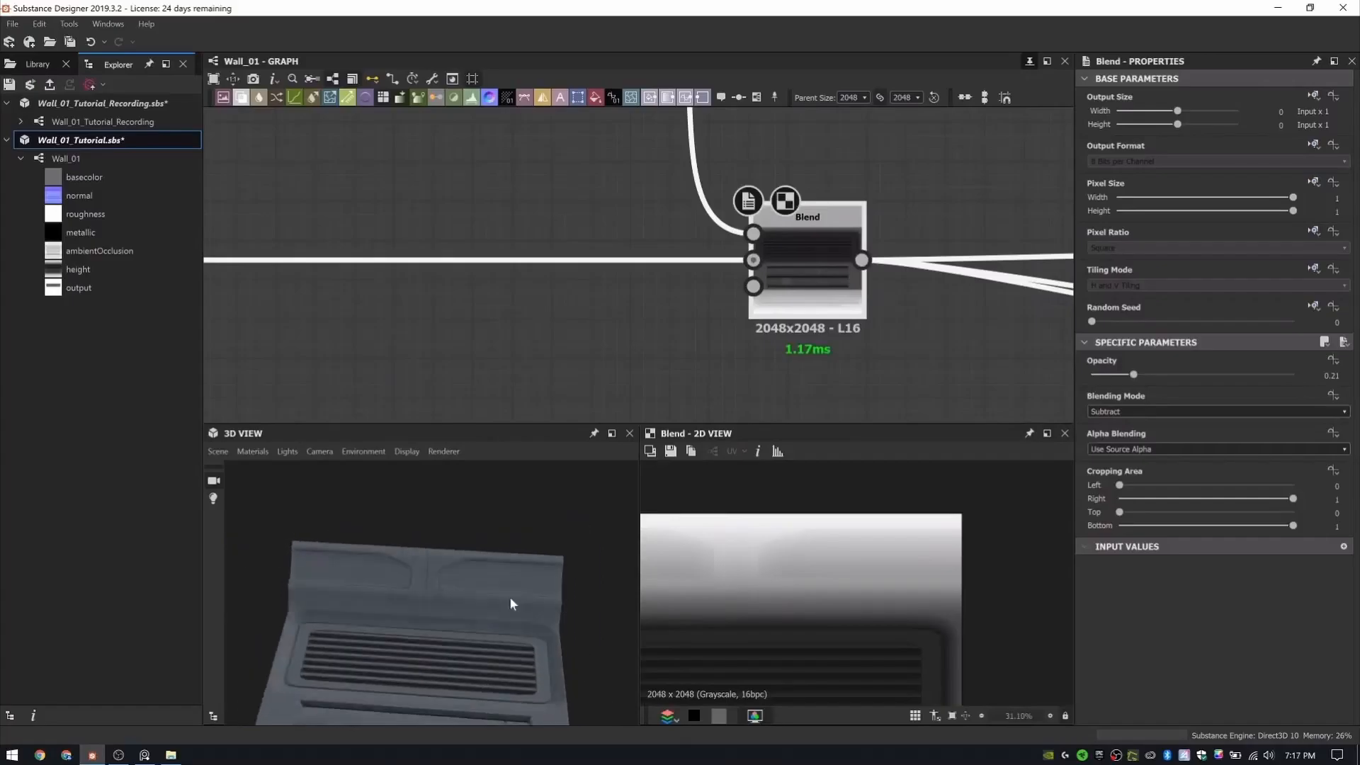
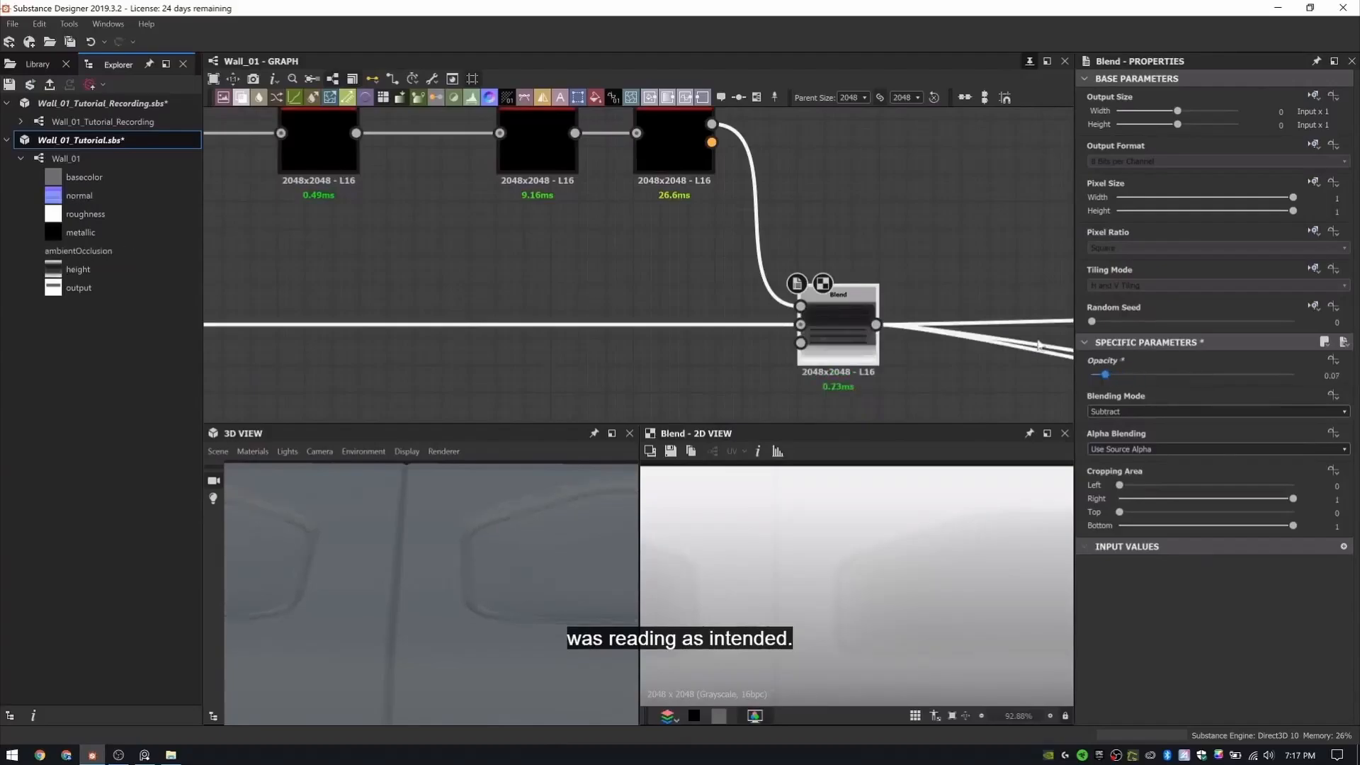
# - Inspect the Edge Detect output and return the Bevel's Smoothing to 0, checking the wall in 3D
pyautogui.doubleClick(535, 151)
pyautogui.doubleClick(673, 150)
pyautogui.scroll(-8, 422, 638)
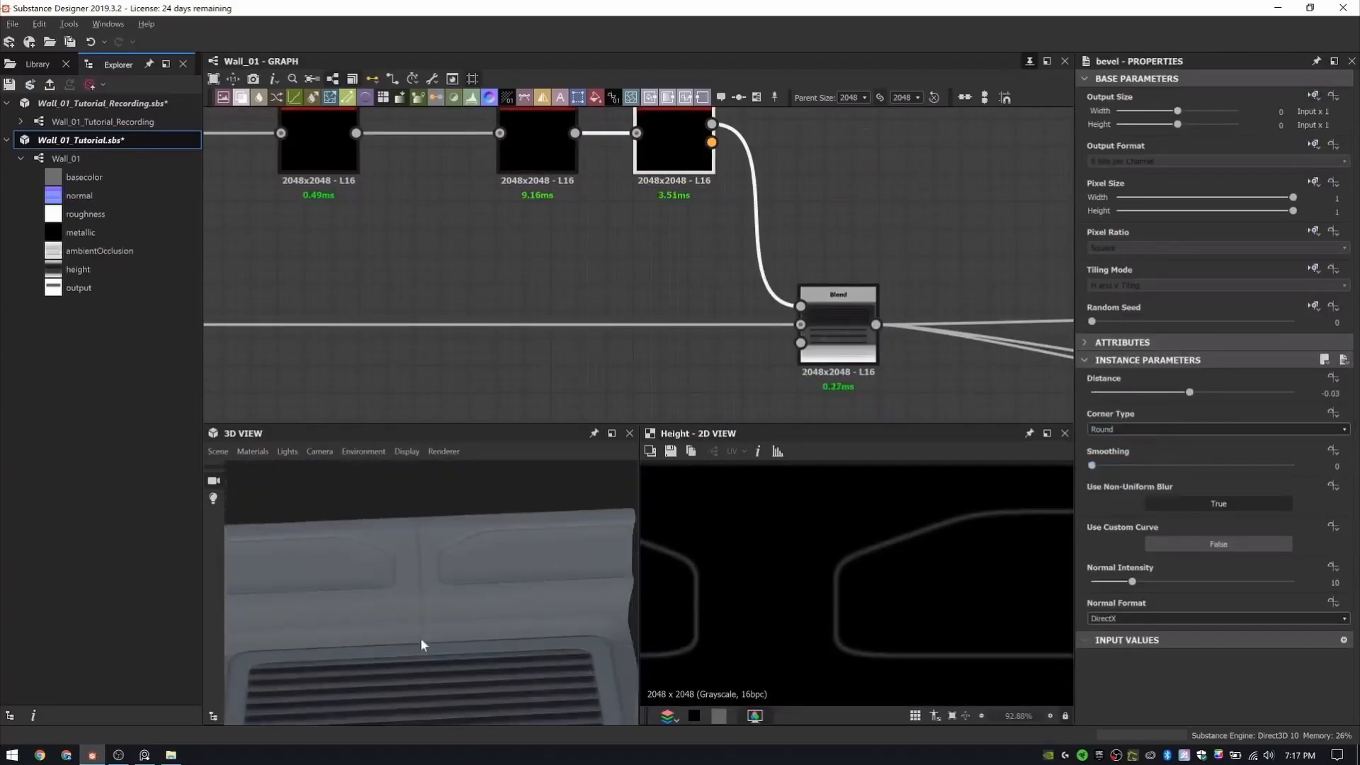
pyautogui.moveTo(422, 643); pyautogui.dragTo(470, 580)
# - Enclose the Histogram Scan, Edge Detect, Bevel and Blend nodes in a frame titled Top Cable Panel Cutline
pyautogui.scroll(-7, 656, 187)
pyautogui.moveTo(498, 143); pyautogui.dragTo(743, 292)
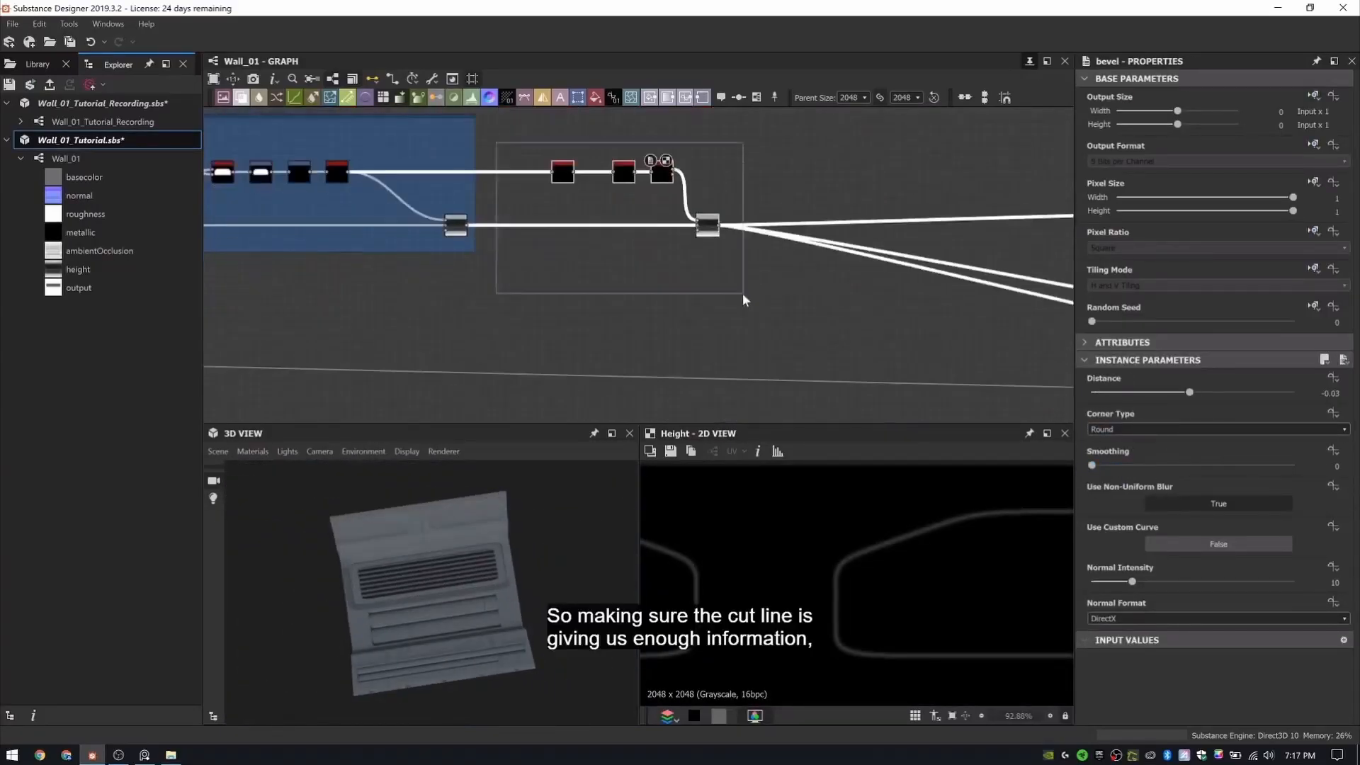
pyautogui.moveTo(743, 292); pyautogui.dragTo(873, 317, button='middle')
pyautogui.click(602, 174)
pyautogui.tripleClick(1134, 149)
pyautogui.moveTo(694, 191); pyautogui.dragTo(875, 287)
pyautogui.rightClick(972, 241)
pyautogui.click(1010, 272)
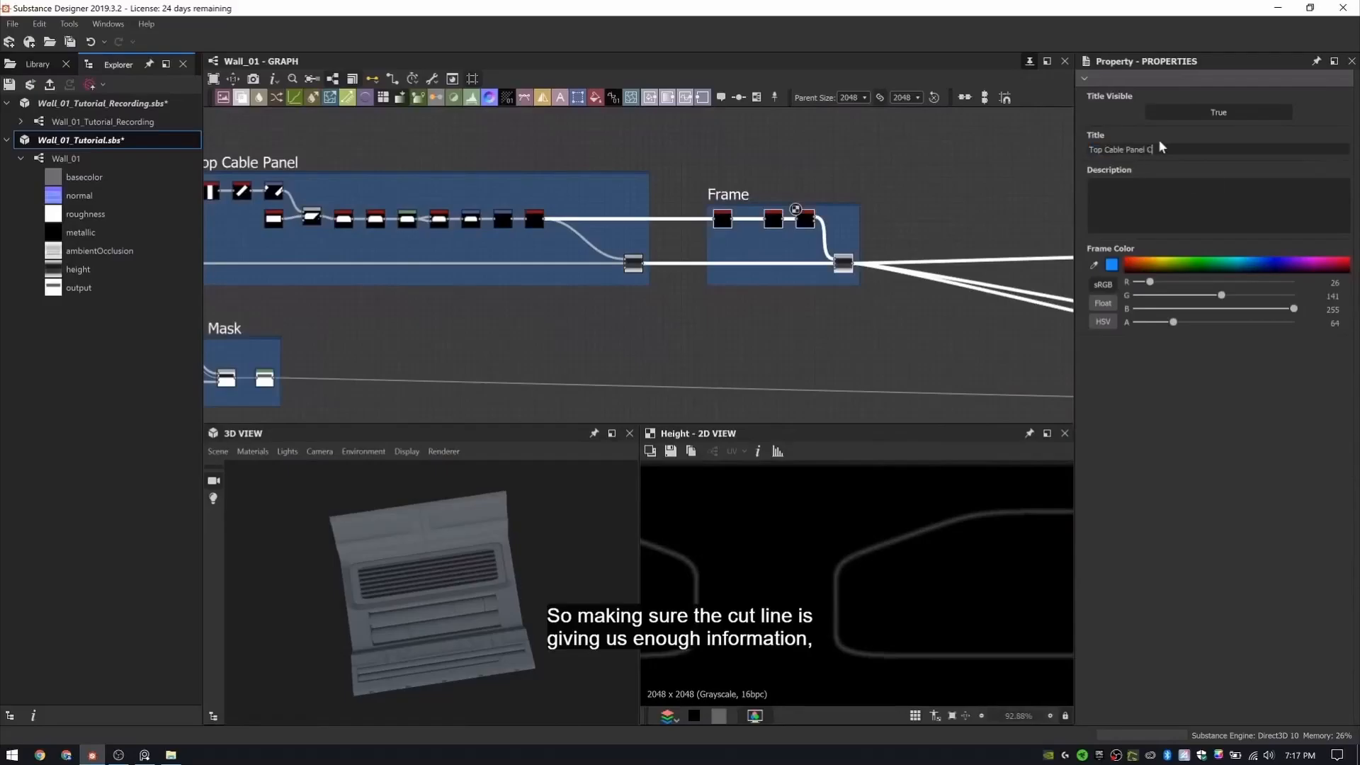
pyautogui.write('e')
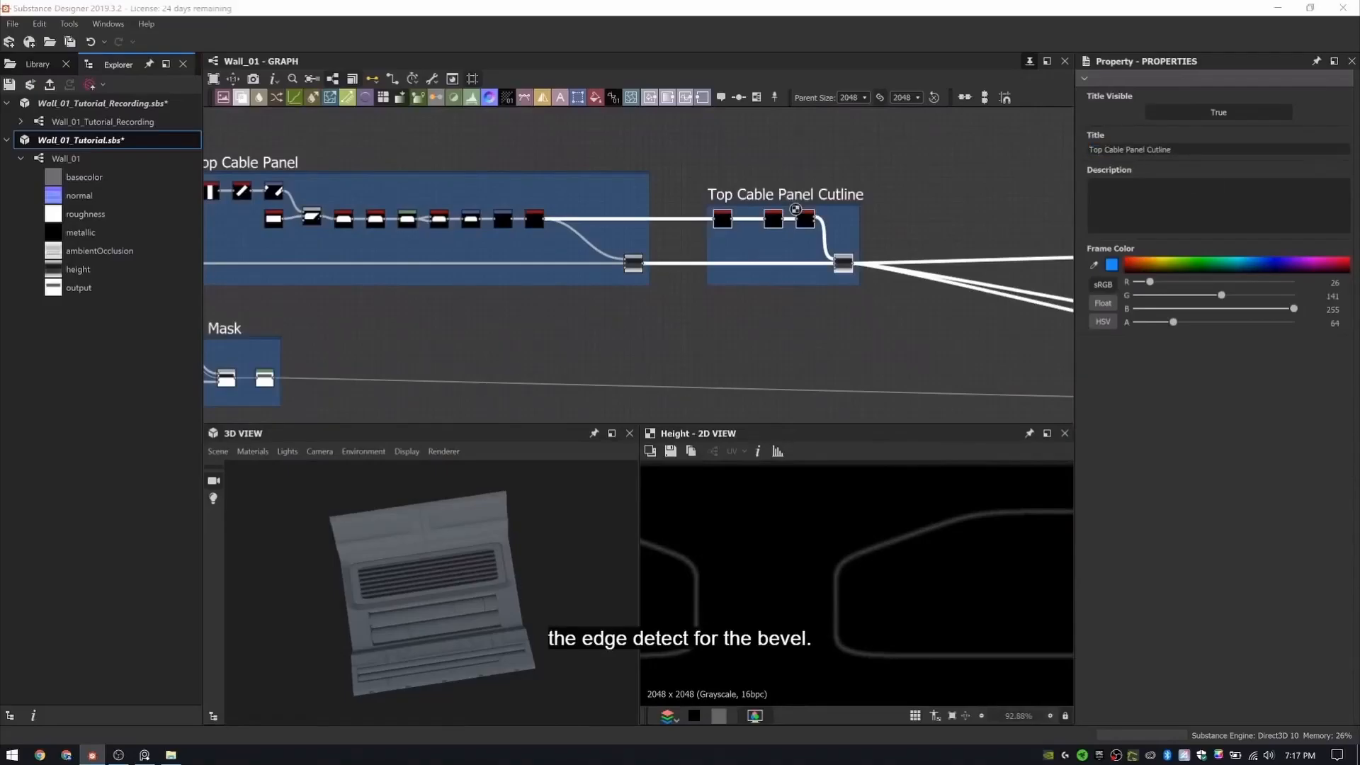
# - Add a Shape node beside the Top Cable Panel Cutline frame and set its Scale to 0.86
pyautogui.scroll(5, 824, 216)
pyautogui.click(856, 197)
pyautogui.moveTo(857, 197); pyautogui.dragTo(624, 166, button='middle')
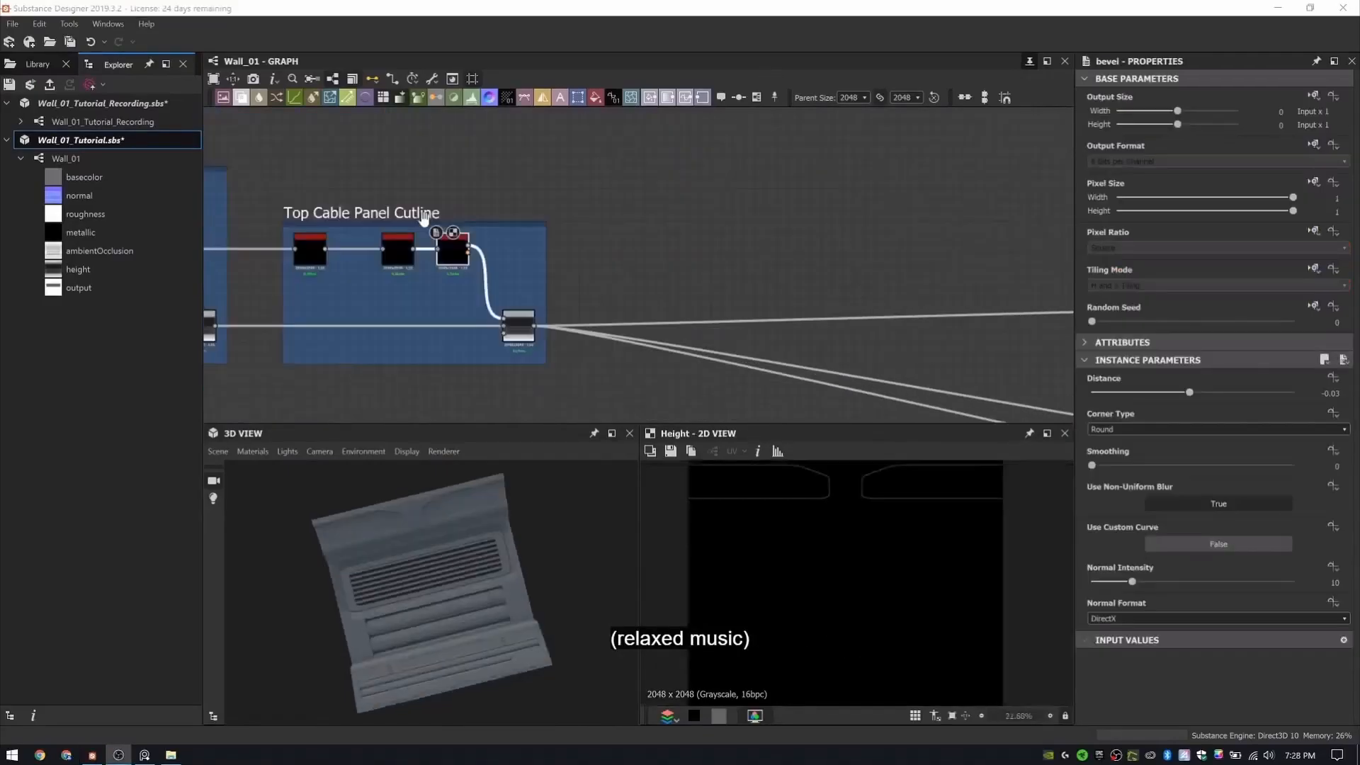
pyautogui.scroll(4, 586, 275)
pyautogui.press('space')
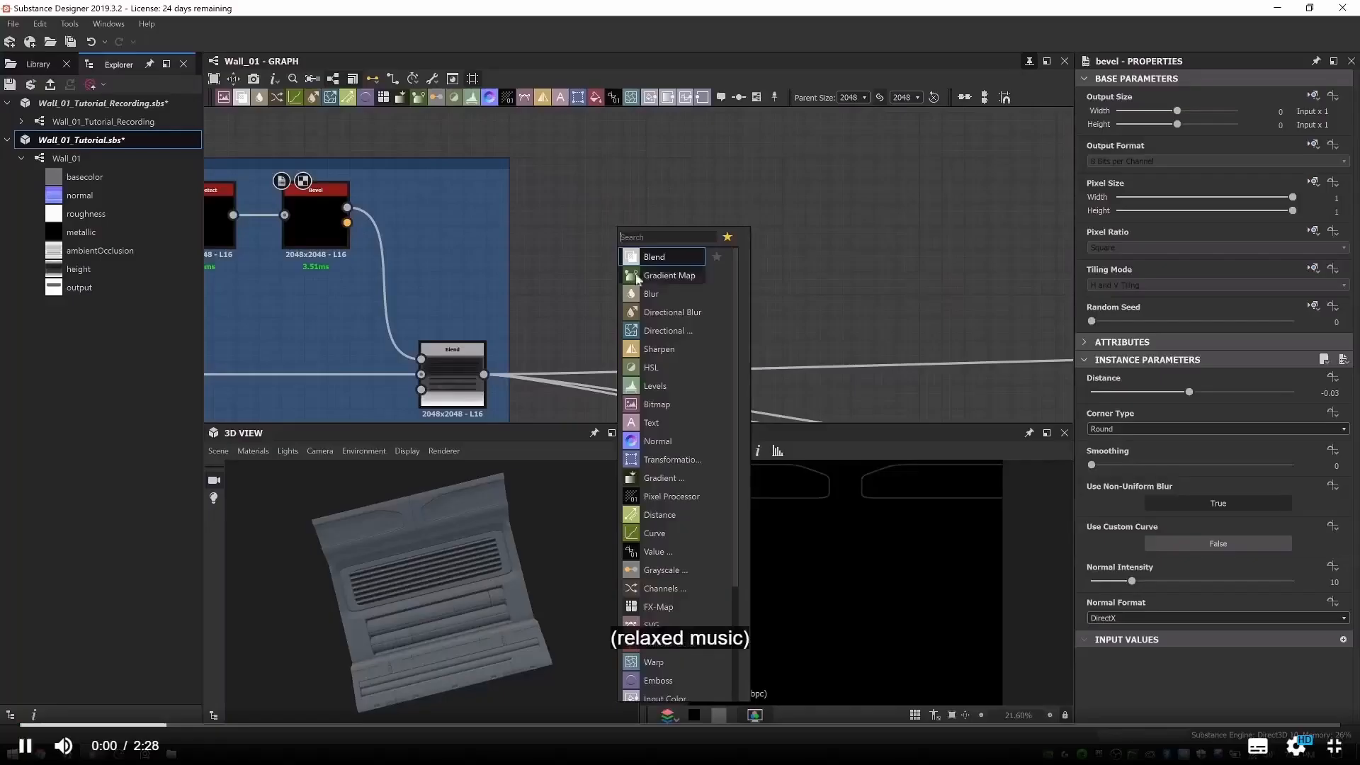
pyautogui.write('shape')
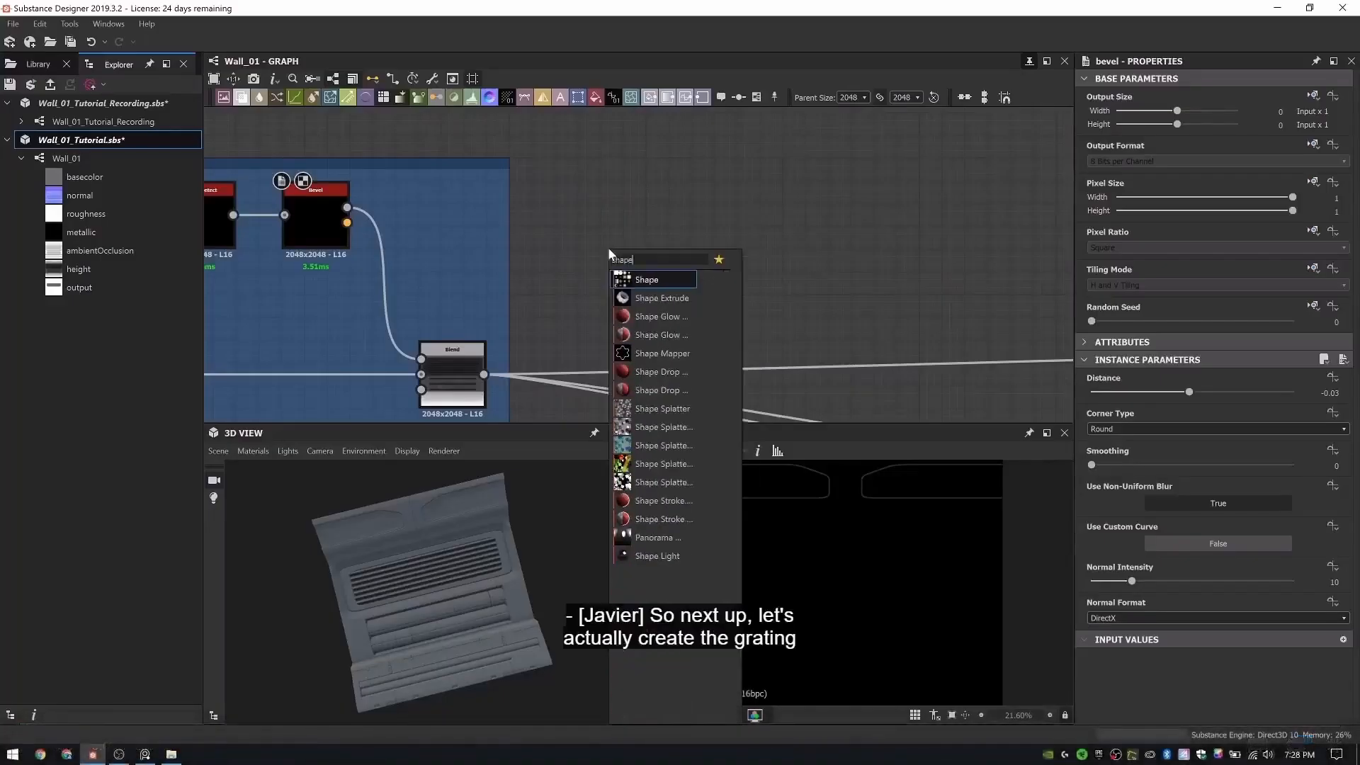
pyautogui.press('Return')
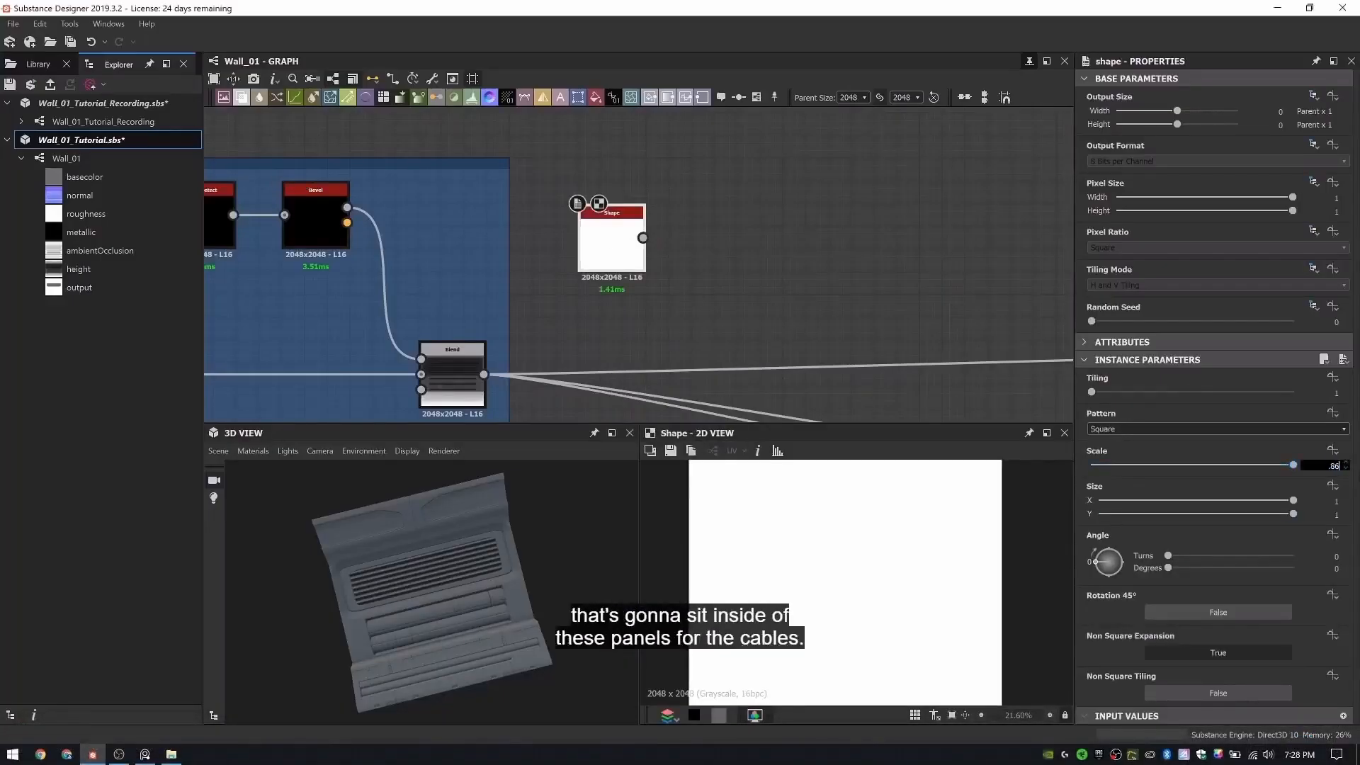
# - Connect a Transformation 2D node to the Shape and shift the square vertically with a Y offset of about -0.1476
pyautogui.moveTo(643, 237); pyautogui.dragTo(686, 269)
pyautogui.click(684, 282)
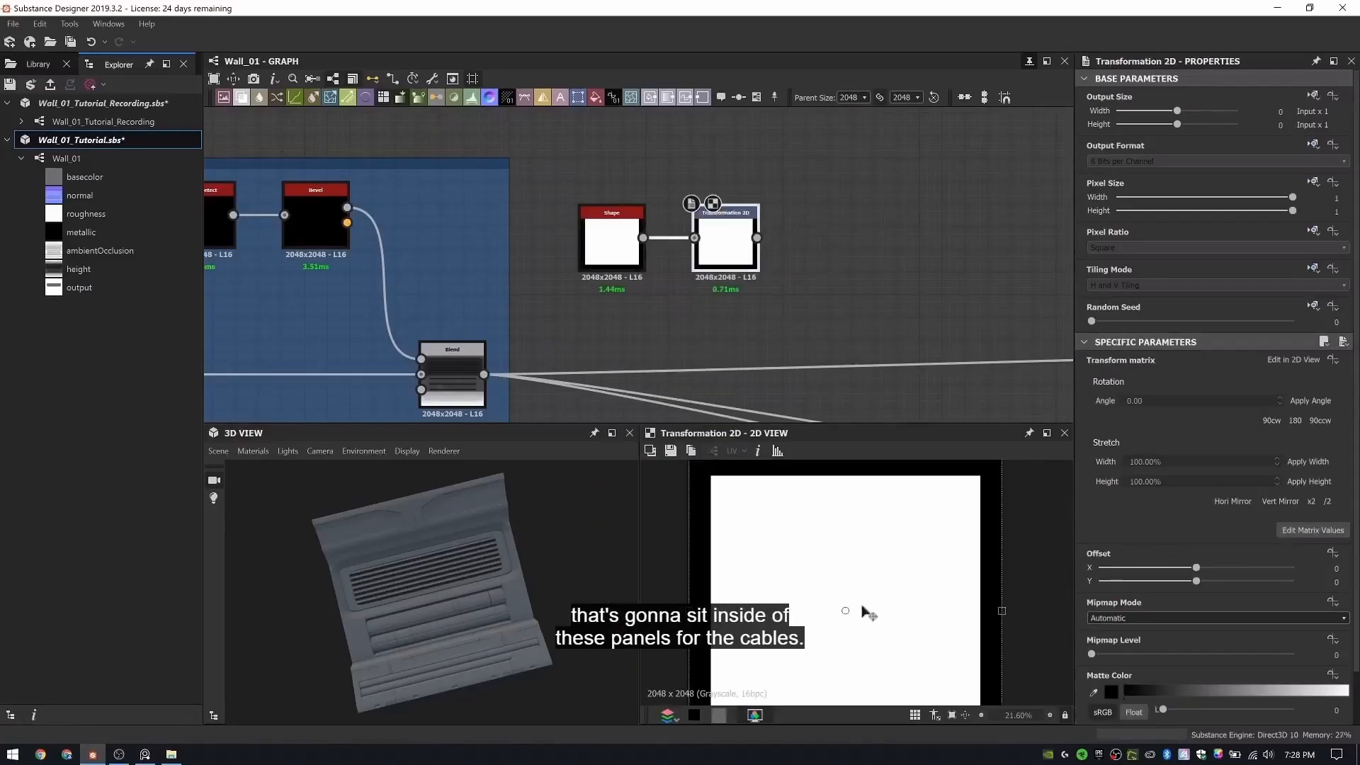
pyautogui.scroll(-5, 864, 581)
pyautogui.keyDown('shift'); pyautogui.moveTo(875, 579); pyautogui.dragTo(875, 596); pyautogui.keyUp('shift')
pyautogui.press('BackSpace')
pyautogui.press('Return')
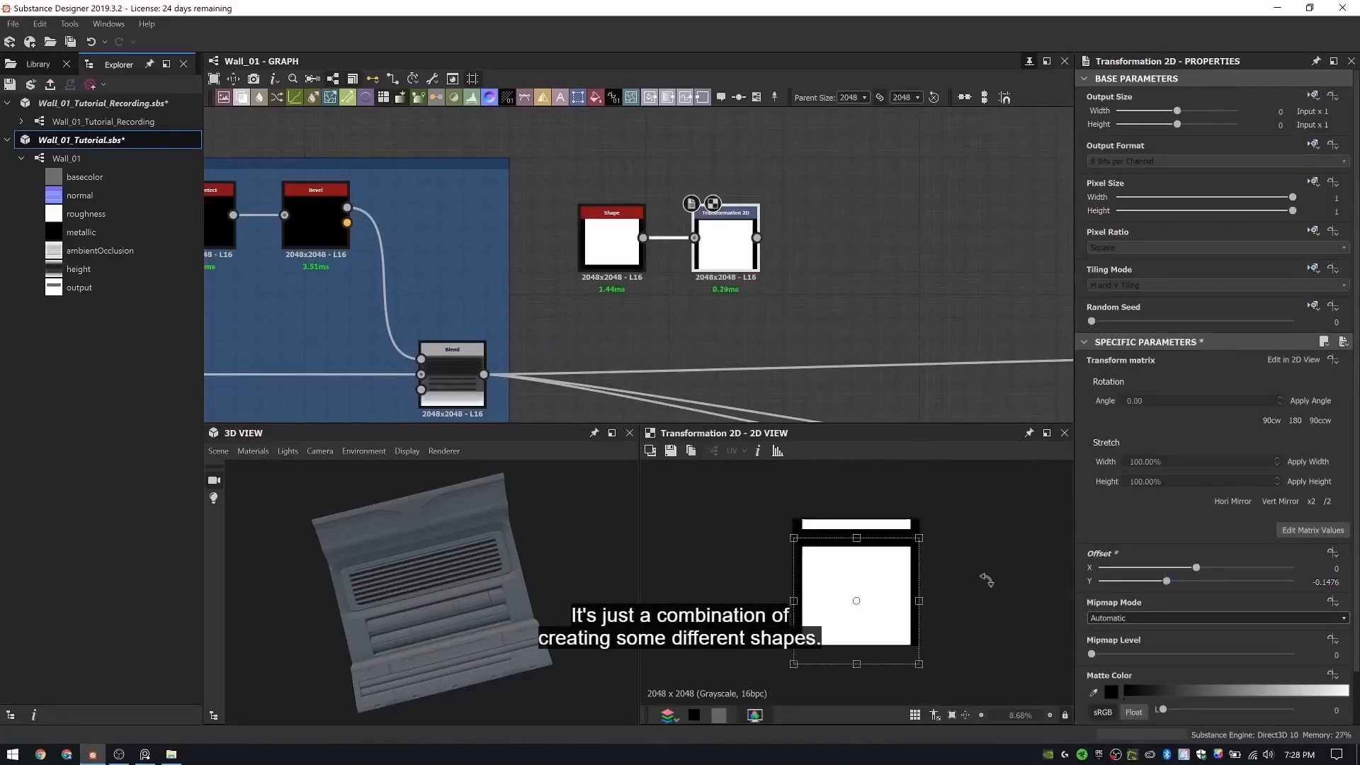
# - Add an Invert Grayscale node after the square's Transformation 2D
pyautogui.click(847, 210)
pyautogui.press('space')
pyautogui.write('invert')
pyautogui.press('Return')
pyautogui.scroll(2, 846, 213)
pyautogui.moveTo(716, 249); pyautogui.dragTo(792, 218)
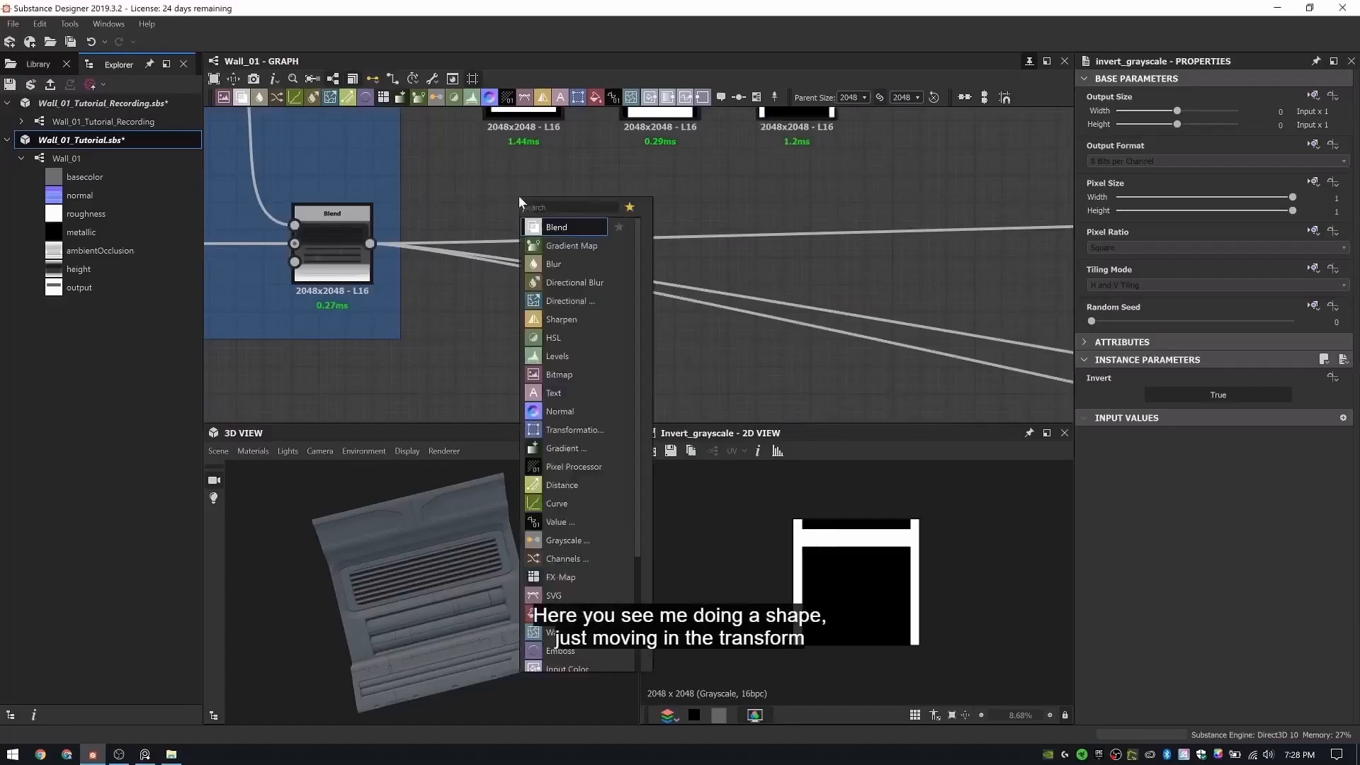
# - Add a Polygon 1 node with 3 sides and a Scale of 0.85, rotated so the triangle points straight up
pyautogui.write('polygon')
pyautogui.press('Return')
pyautogui.write('32')
pyautogui.press('Return')
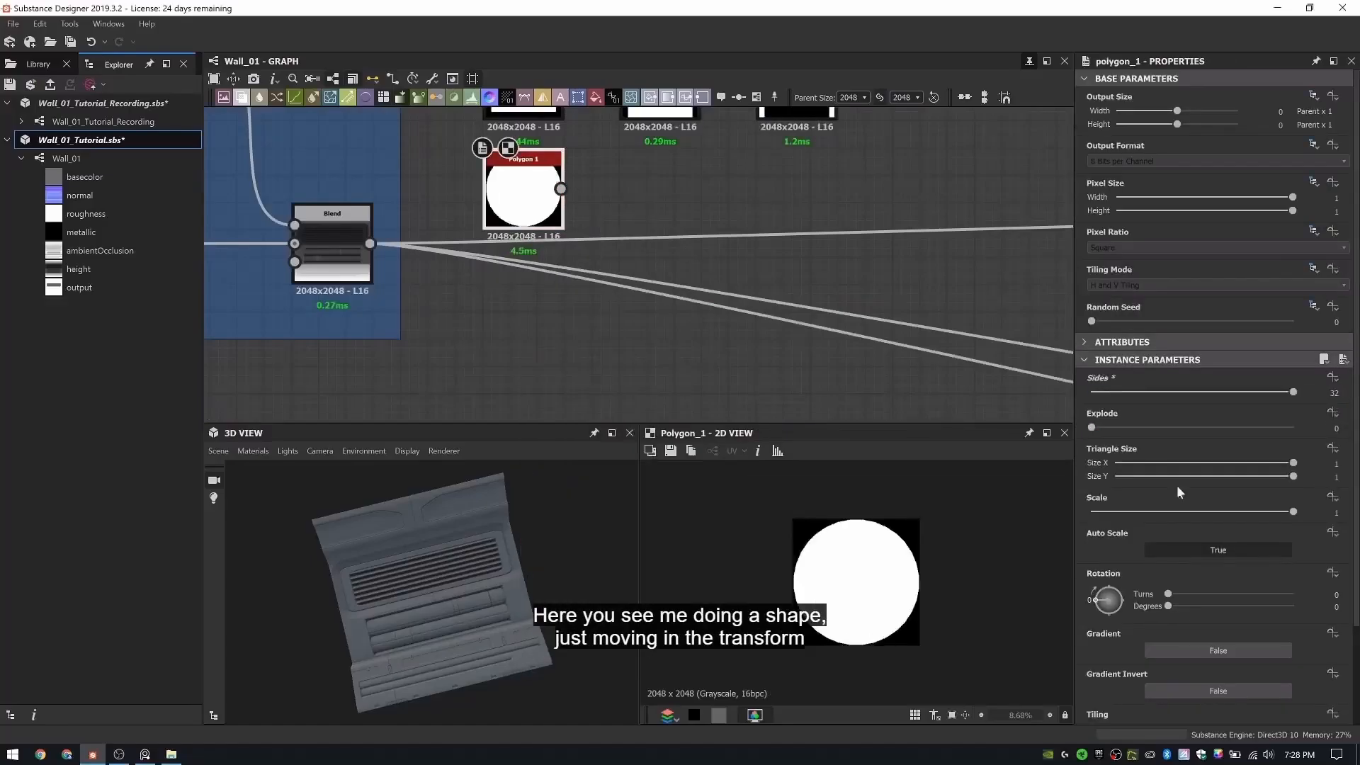
pyautogui.moveTo(1294, 392); pyautogui.dragTo(1092, 394)
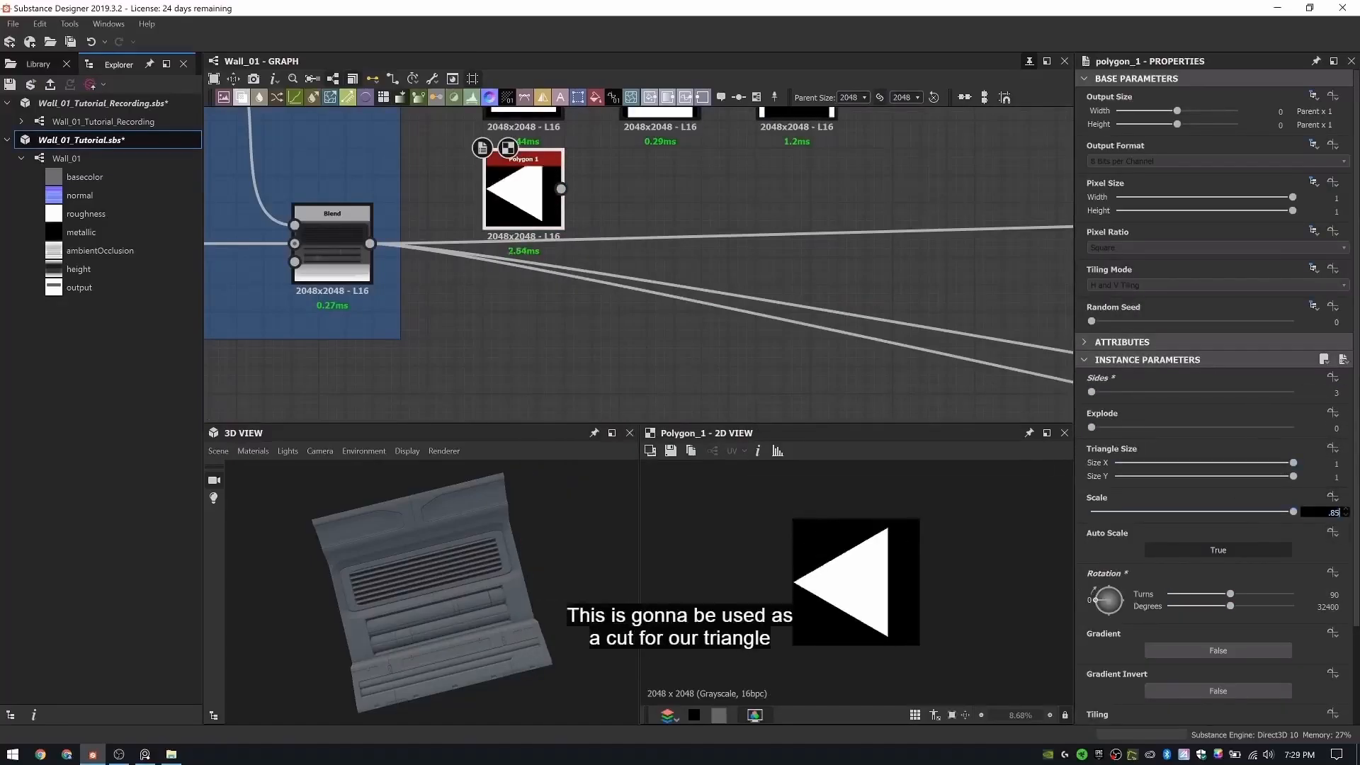
pyautogui.moveTo(1103, 603); pyautogui.dragTo(1104, 588)
pyautogui.moveTo(1230, 594)
pyautogui.mouseDown()
pyautogui.moveTo(1166, 595)
pyautogui.moveTo(1214, 612)
pyautogui.moveTo(1115, 613)
pyautogui.moveTo(1229, 603)
pyautogui.mouseUp()
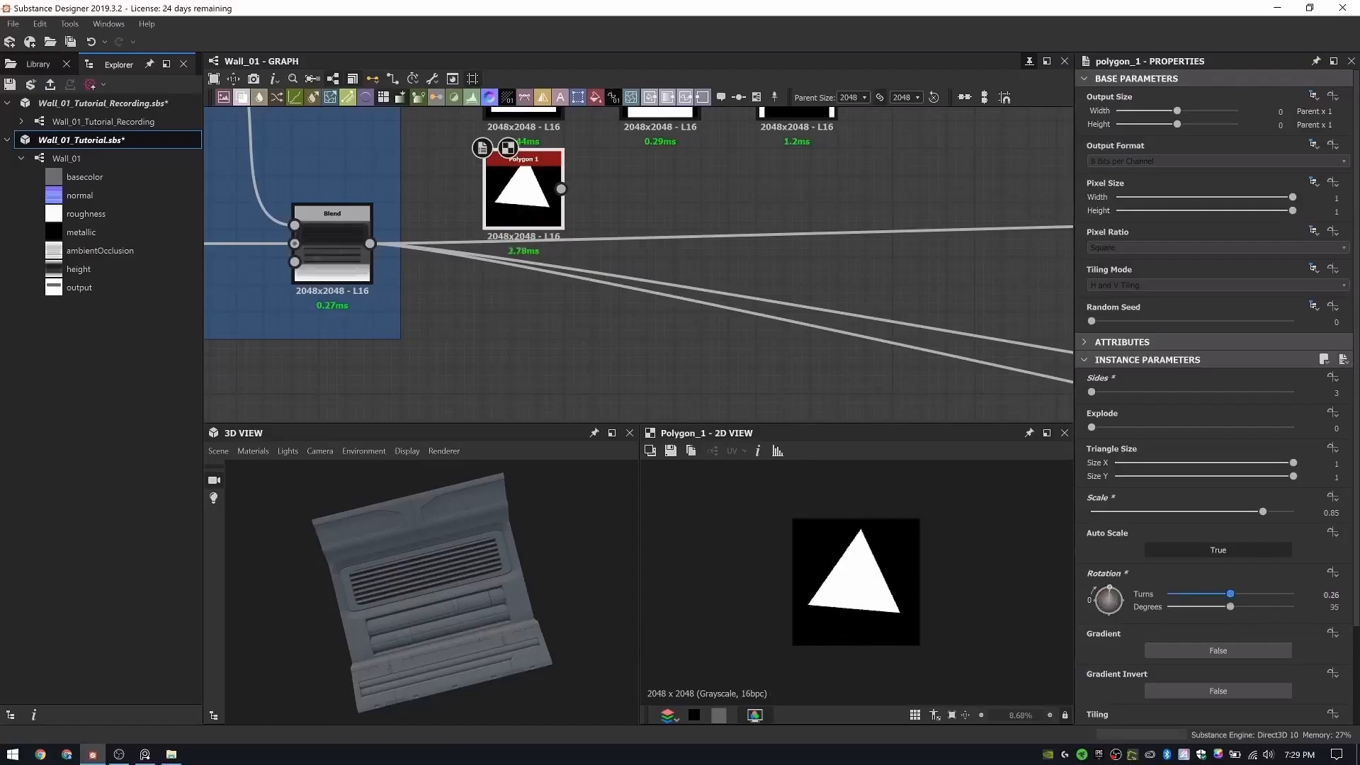
pyautogui.doubleClick(1332, 594)
# - Add a Transformation 2D node connected to the Polygon 1 output and place it beside the polygon
pyautogui.moveTo(649, 180); pyautogui.dragTo(648, 255, button='middle')
pyautogui.scroll(2, 648, 255)
pyautogui.press('space')
pyautogui.click(673, 278)
pyautogui.doubleClick(629, 272)
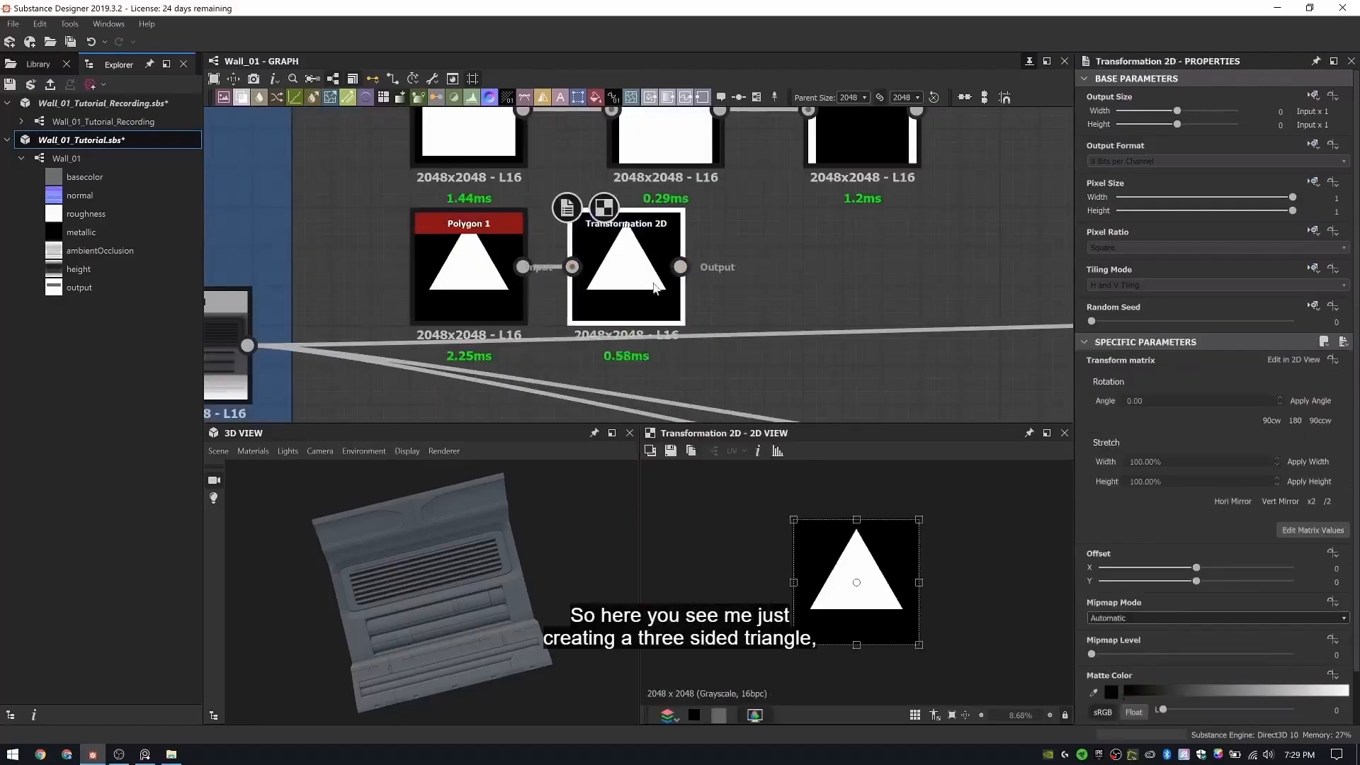
pyautogui.moveTo(629, 273); pyautogui.dragTo(670, 272)
# - Squash the triangle vertically and stretch it horizontally, and align the polygon nodes beneath the square's Transformation 2D and Invert Grayscale
pyautogui.moveTo(918, 584); pyautogui.dragTo(944, 592)
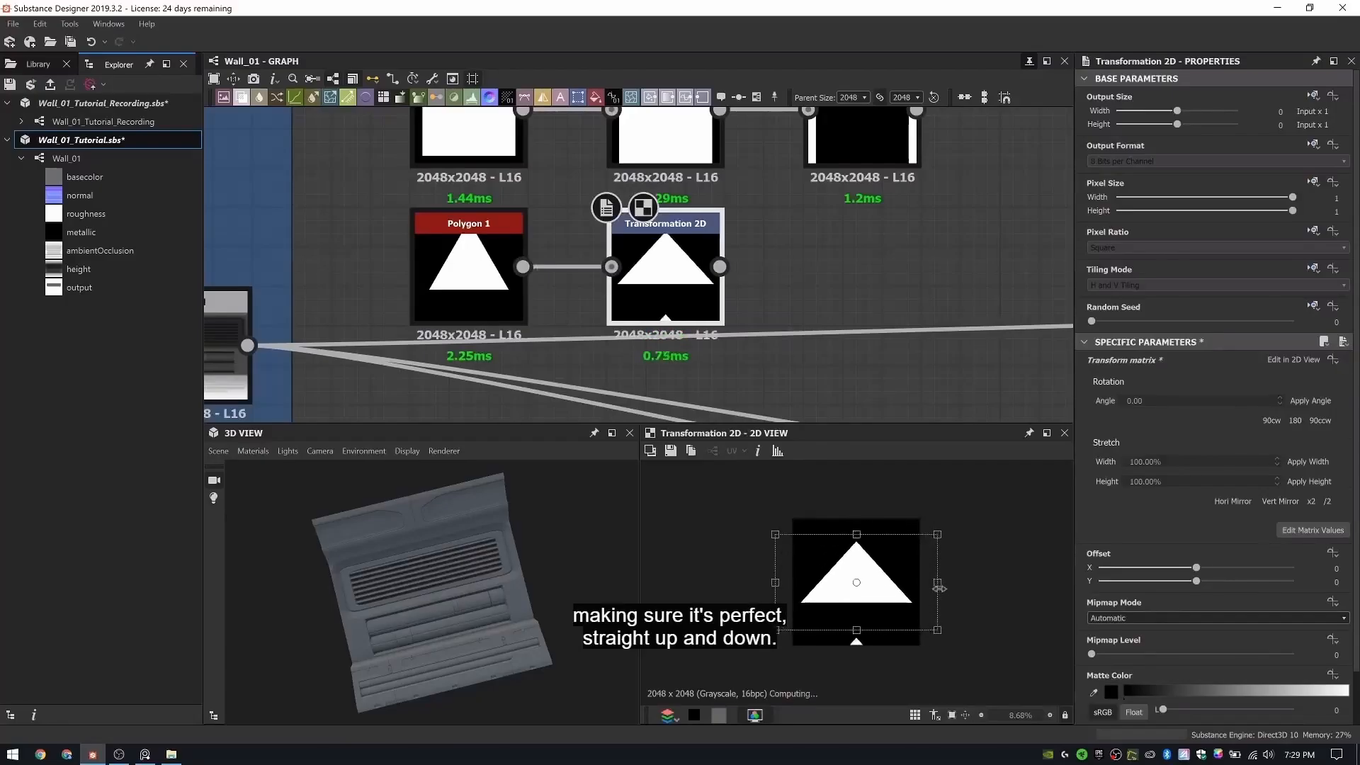
pyautogui.moveTo(939, 589); pyautogui.dragTo(941, 589)
pyautogui.moveTo(326, 317); pyautogui.dragTo(322, 316)
pyautogui.moveTo(326, 317); pyautogui.dragTo(523, 317)
# - Blend the inverted square as foreground over the transformed triangle as background, using the Subtract blending mode
pyautogui.moveTo(840, 180); pyautogui.dragTo(814, 240, button='middle')
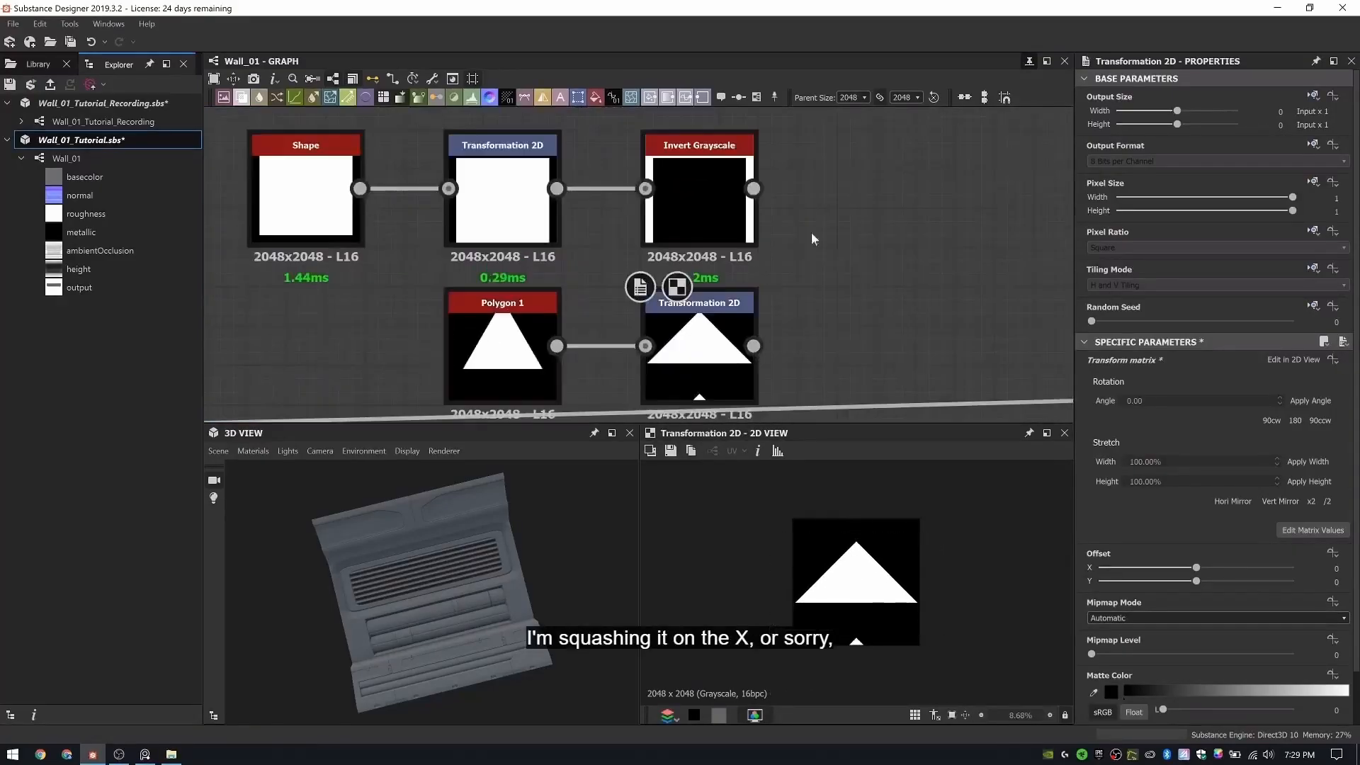
pyautogui.press('space')
pyautogui.click(896, 287)
pyautogui.moveTo(753, 346); pyautogui.dragTo(843, 267)
pyautogui.moveTo(753, 189); pyautogui.dragTo(842, 240)
pyautogui.scroll(-2, 1127, 414)
pyautogui.moveTo(910, 296); pyautogui.dragTo(734, 238, button='middle')
pyautogui.moveTo(734, 237); pyautogui.dragTo(773, 316)
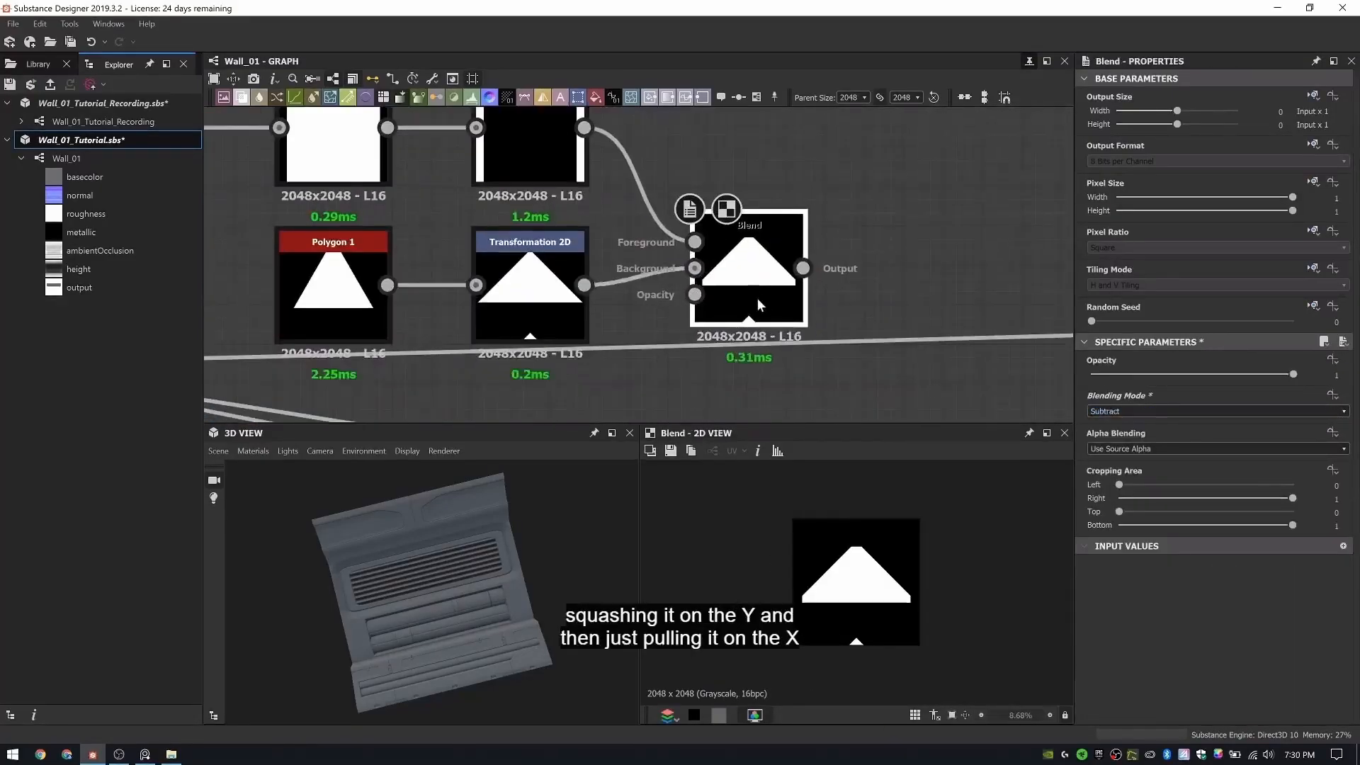
# - Add a Blur HQ Grayscale node after the triangle Blend, with Quality 1 and Intensity 3.96
pyautogui.moveTo(995, 211); pyautogui.dragTo(790, 211, button='middle')
pyautogui.press('space')
pyautogui.click(568, 287)
pyautogui.press('space')
pyautogui.write('blur')
pyautogui.click(610, 337)
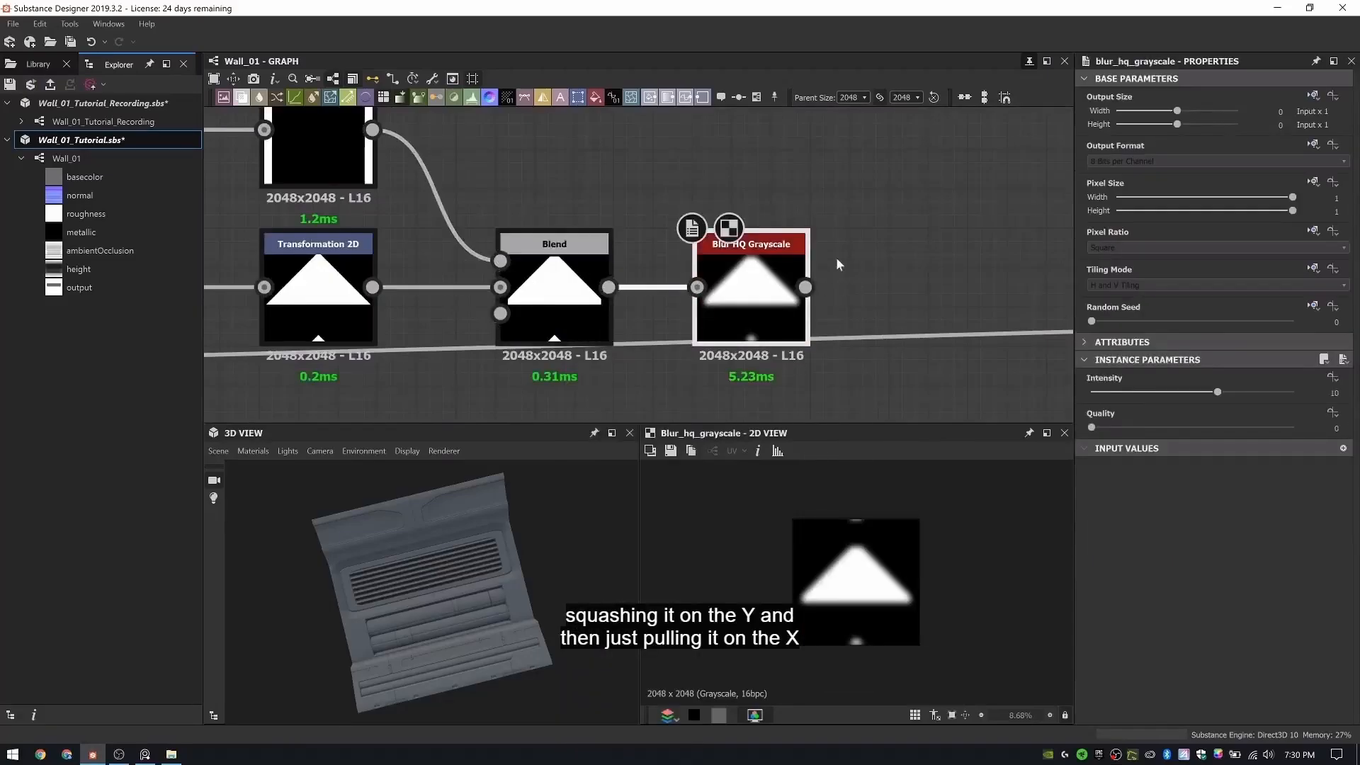
pyautogui.click(1294, 428)
pyautogui.moveTo(838, 264); pyautogui.dragTo(691, 195, button='middle')
pyautogui.click(1325, 393)
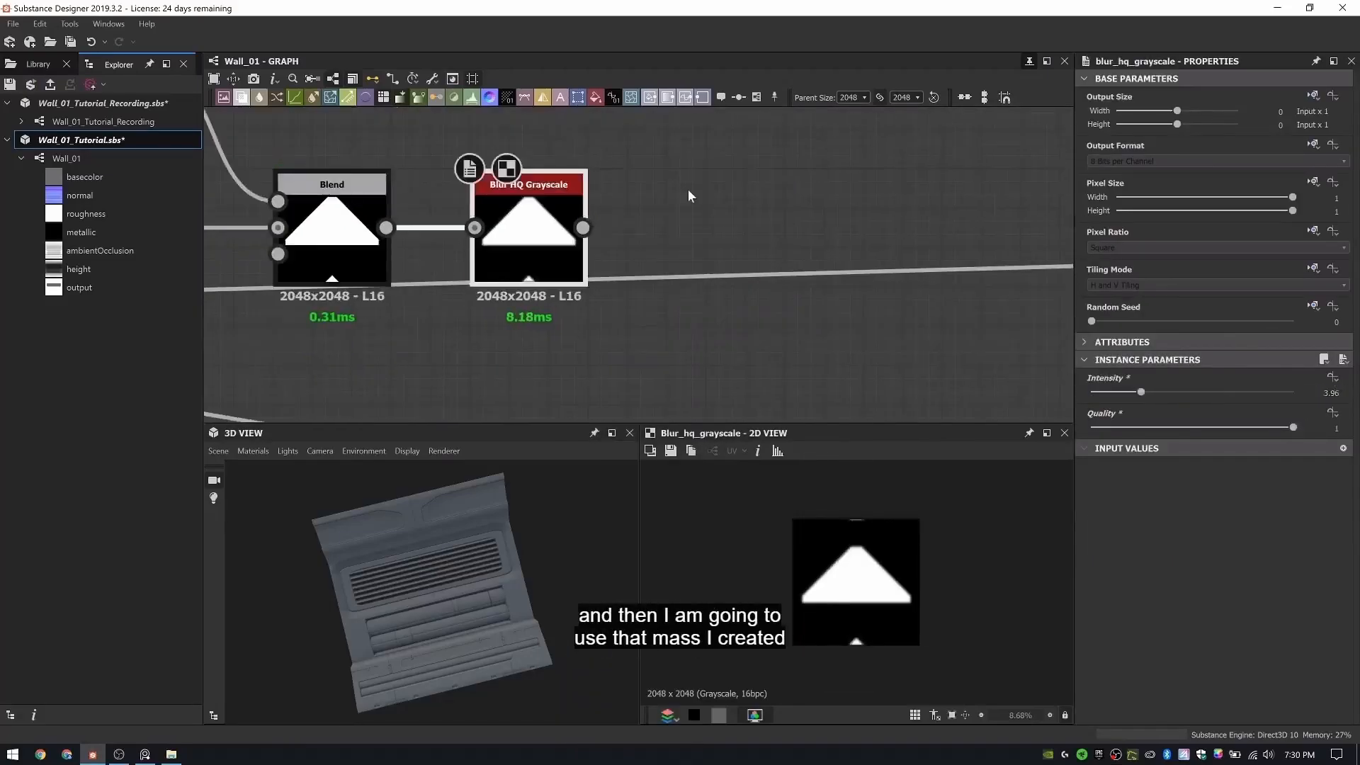
# - Add a Levels node after the Blur HQ Grayscale and narrow its input range to sharpen the triangle's rounded corners
pyautogui.press('l')
pyautogui.moveTo(1337, 400); pyautogui.dragTo(1248, 408)
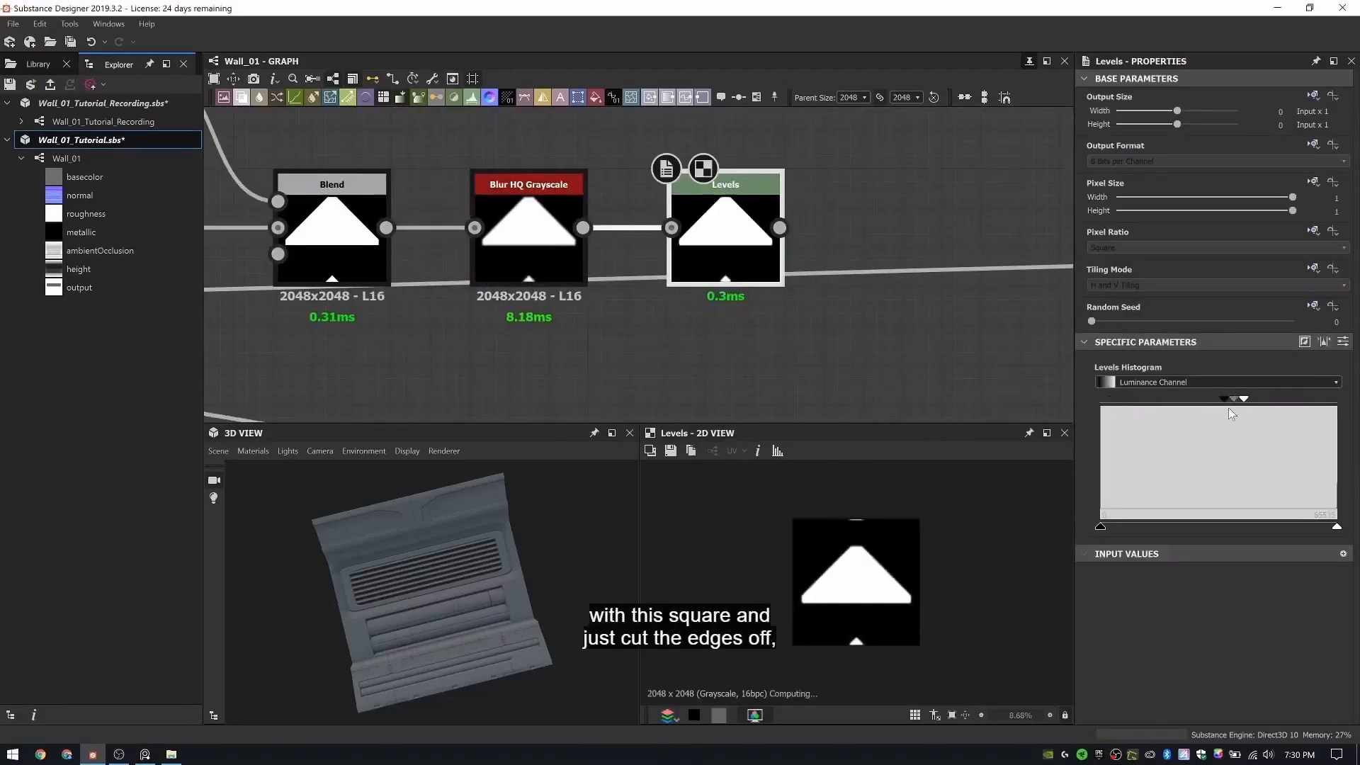
pyautogui.scroll(5, 758, 267)
pyautogui.scroll(9, 928, 640)
pyautogui.moveTo(928, 641); pyautogui.dragTo(693, 572, button='middle')
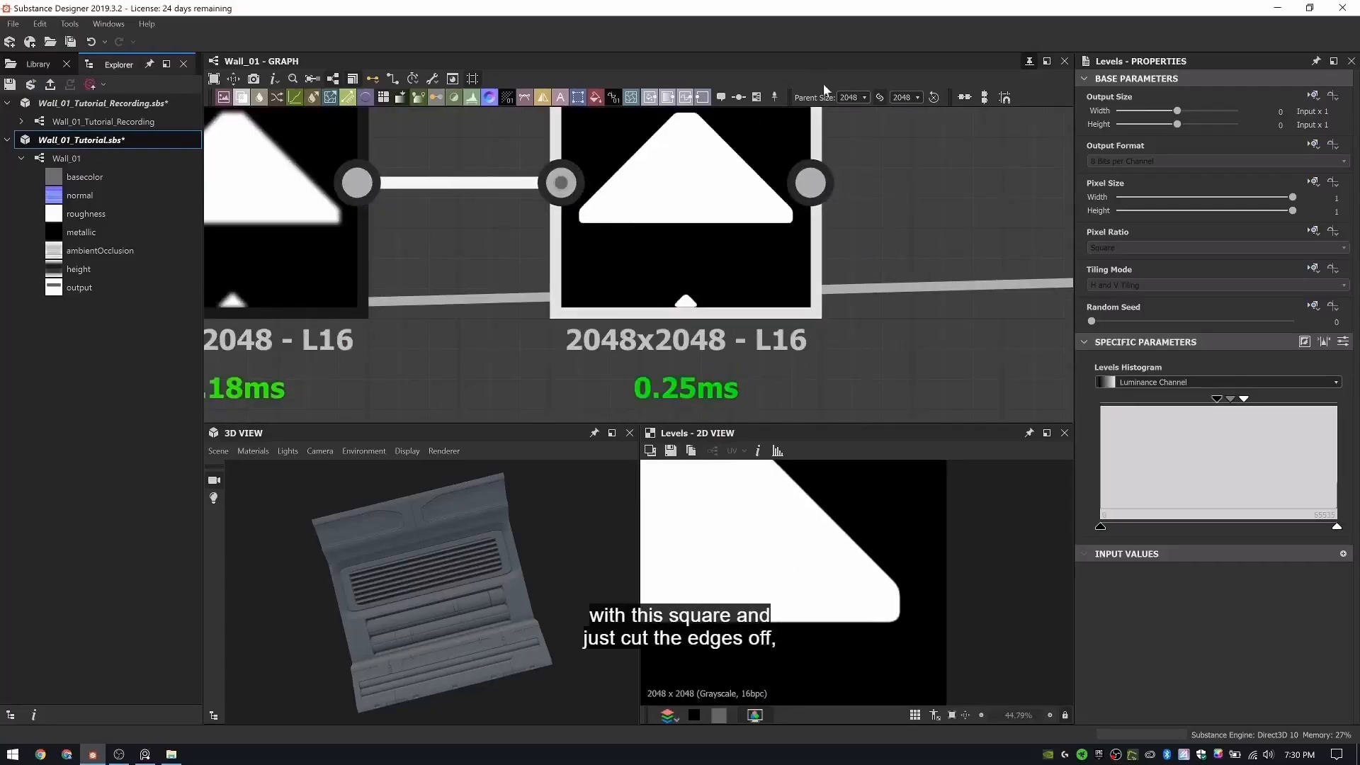
# - Add a Transformation 2D node after the Levels node and turn the triangle upside down at a slightly smaller size
pyautogui.scroll(-5, 754, 237)
pyautogui.moveTo(804, 224); pyautogui.dragTo(684, 237, button='middle')
pyautogui.press('space')
pyautogui.write('tr')
pyautogui.press('Return')
pyautogui.scroll(-8, 996, 627)
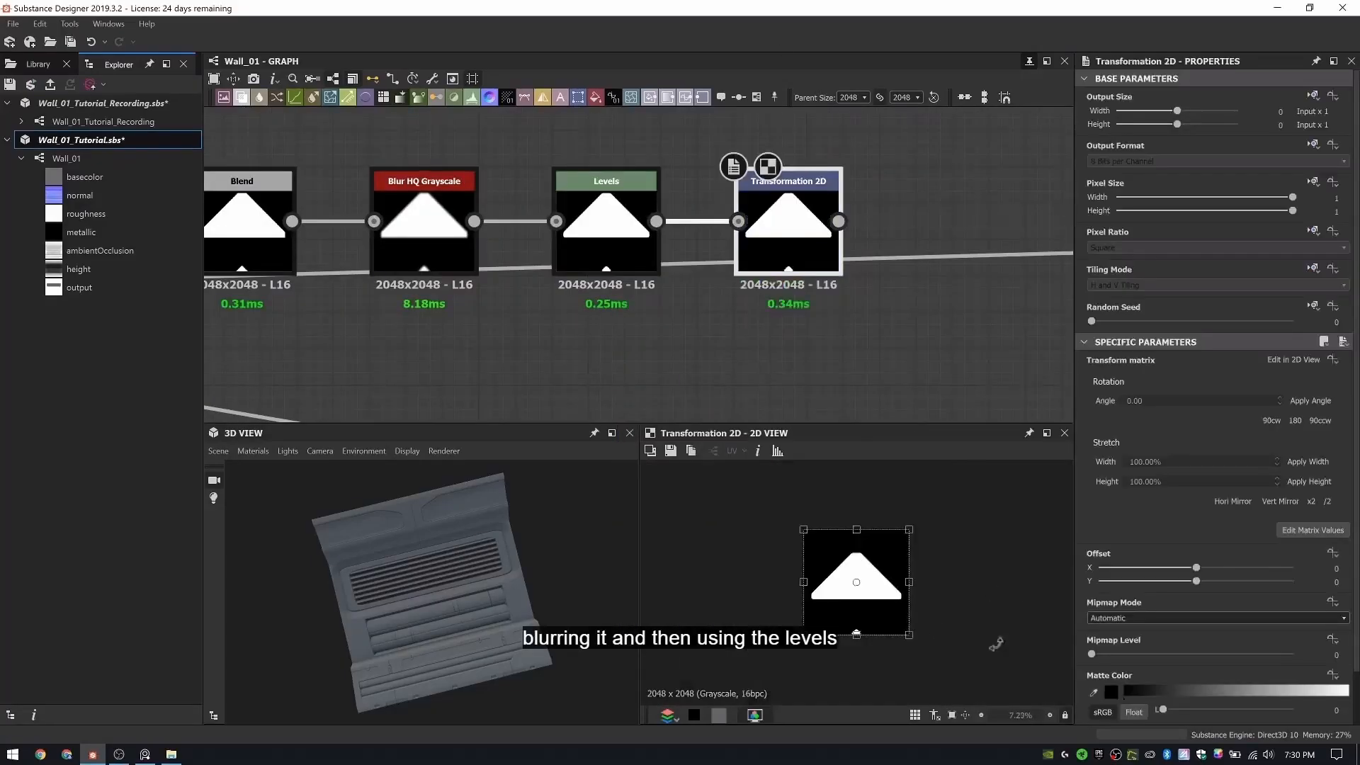
# - Set the new Transformation 2D's Tiling Mode to No Tiling and move the flipped triangle up to the image's upper edge
pyautogui.click(1325, 285)
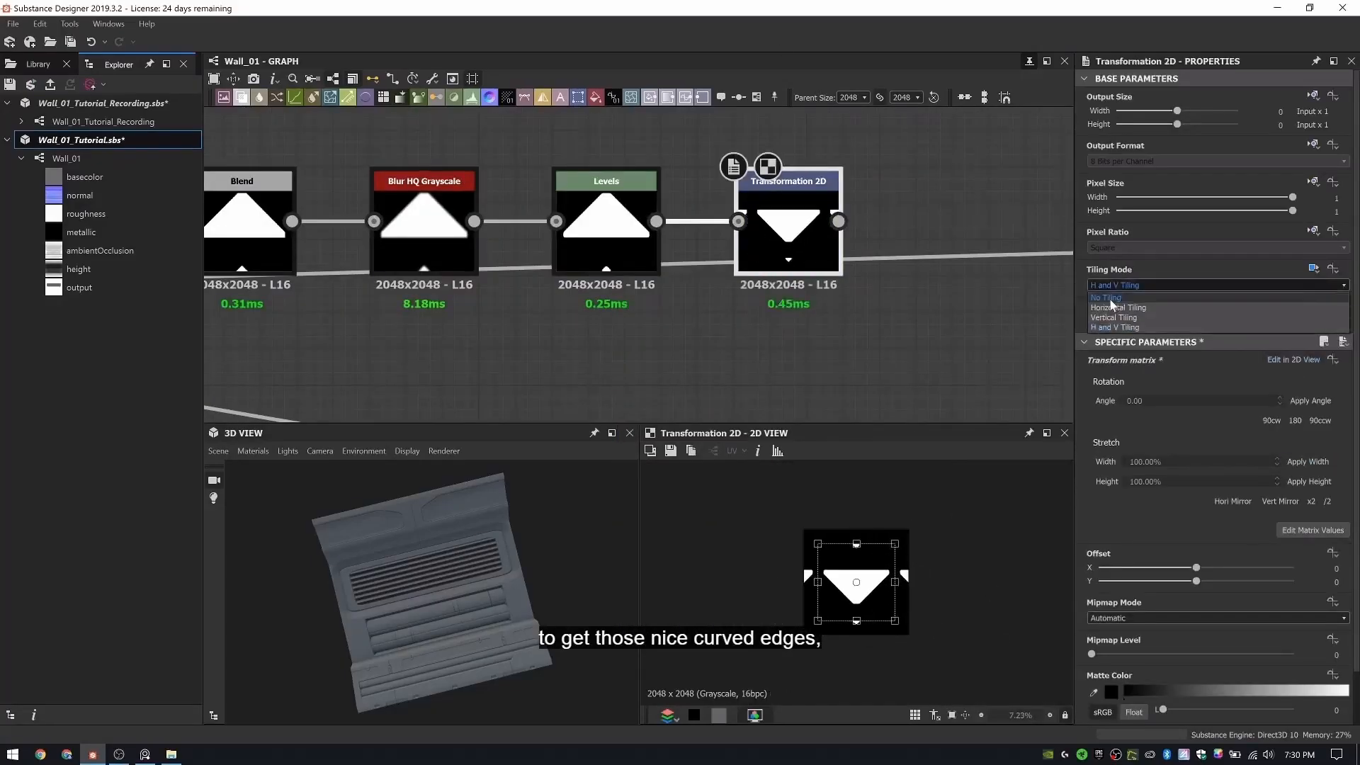
pyautogui.click(1112, 296)
pyautogui.scroll(1, 861, 573)
pyautogui.click(1324, 285)
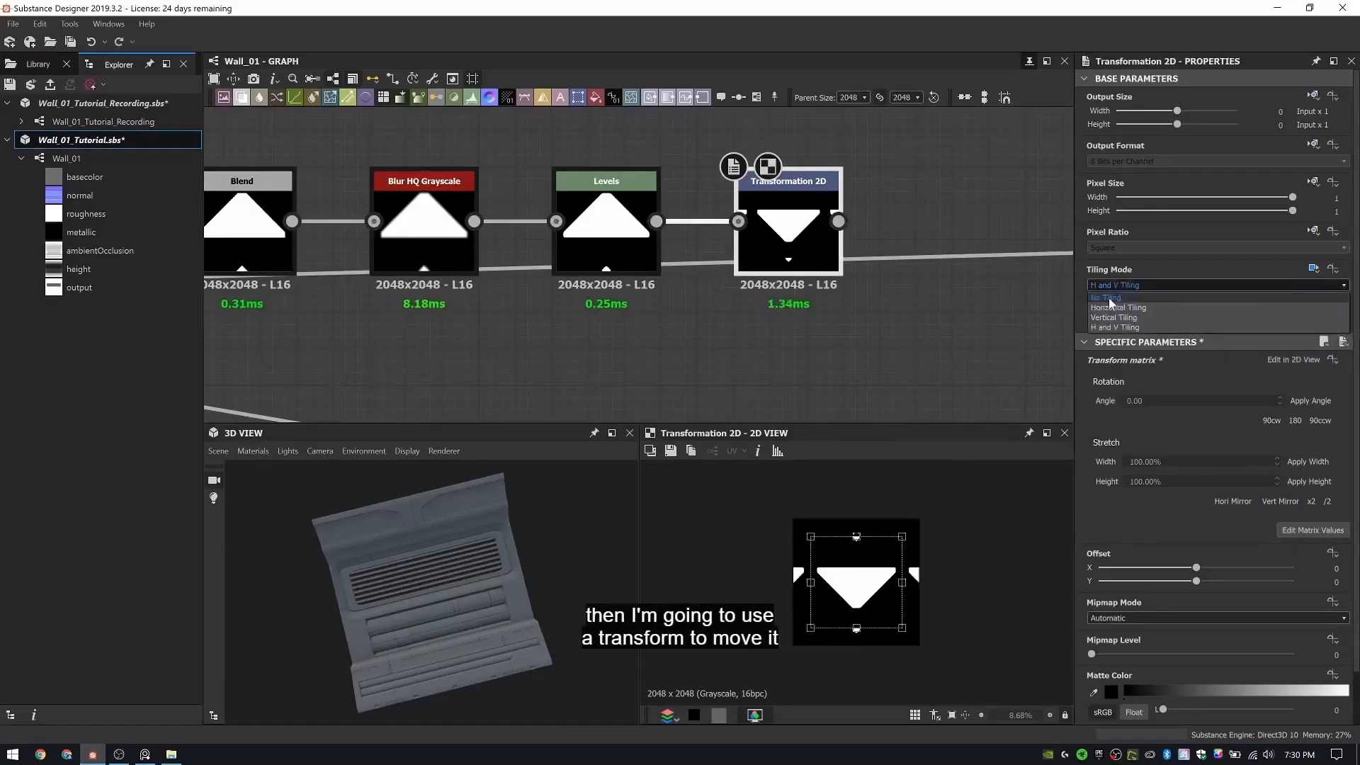
pyautogui.click(1112, 297)
pyautogui.moveTo(891, 571); pyautogui.dragTo(891, 530)
# - Add a Mirror Grayscale node after the Transformation 2D with its Mode set to Mirror Axis Y
pyautogui.press('space')
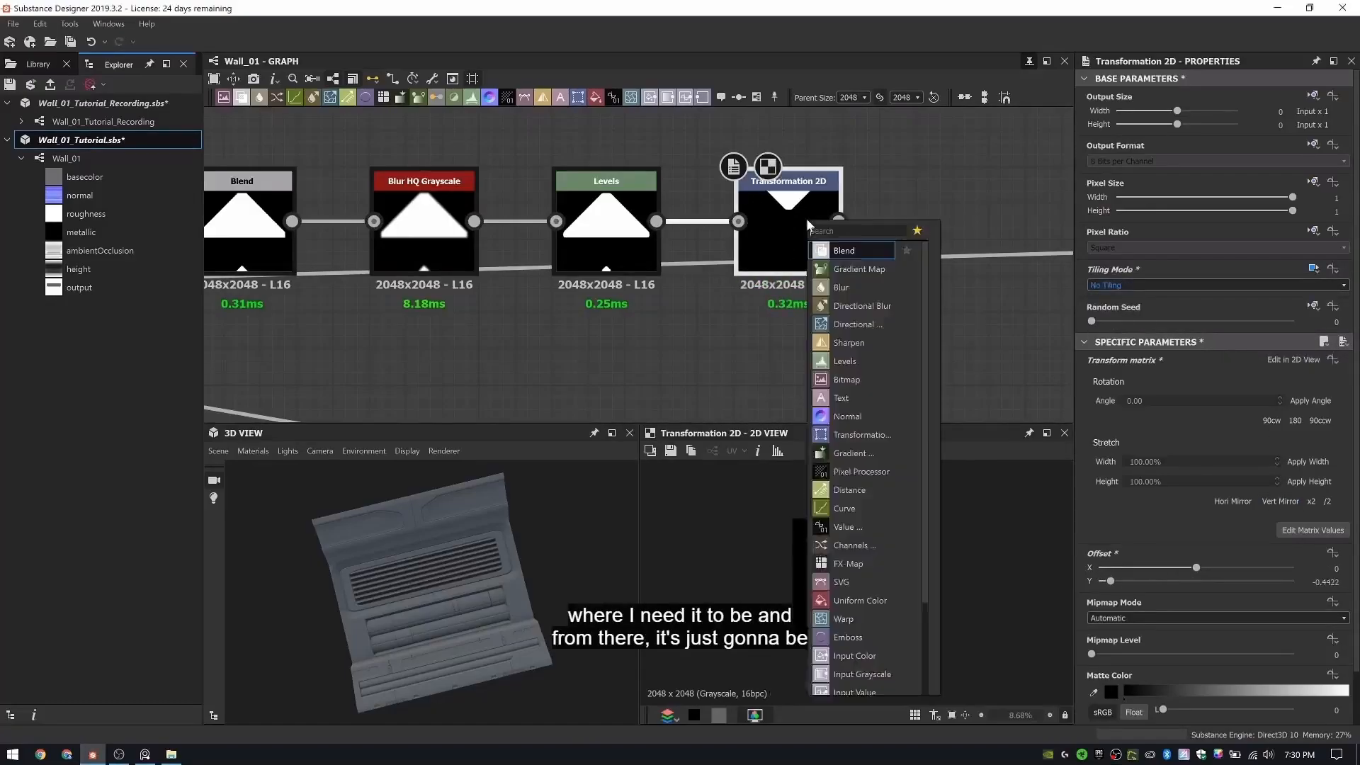
pyautogui.write('mirror')
pyautogui.press('Return')
pyautogui.scroll(2, 921, 318)
pyautogui.scroll(-1, 1195, 393)
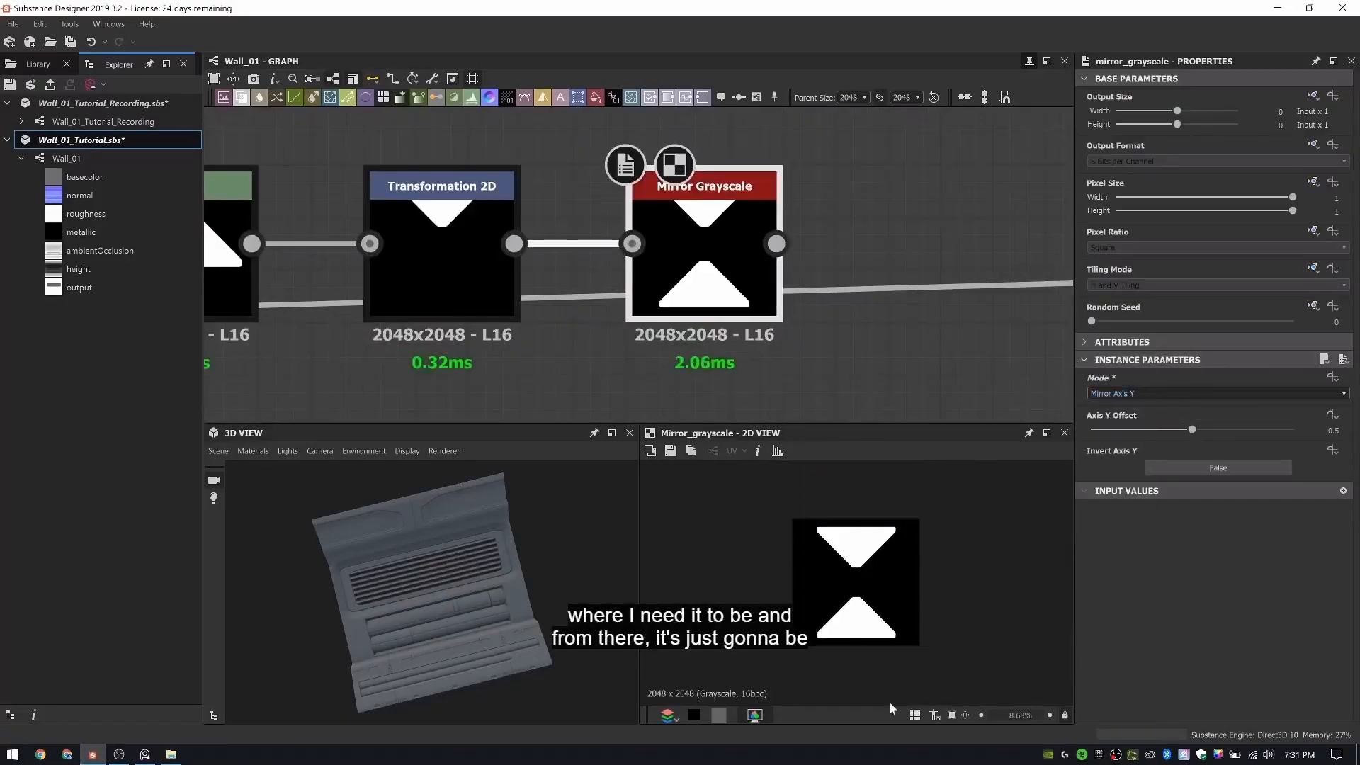
# - Branch a Transformation 2D node off the Mirror Grayscale, place it above the chain and rotate the triangles 90 degrees
pyautogui.moveTo(846, 222); pyautogui.dragTo(674, 280, button='middle')
pyautogui.press('space')
pyautogui.write('trans')
pyautogui.press('Return')
pyautogui.scroll(-2, 709, 184)
pyautogui.moveTo(765, 262); pyautogui.dragTo(728, 117)
pyautogui.moveTo(733, 262); pyautogui.dragTo(629, 322, button='middle')
pyautogui.moveTo(946, 549); pyautogui.dragTo(892, 678)
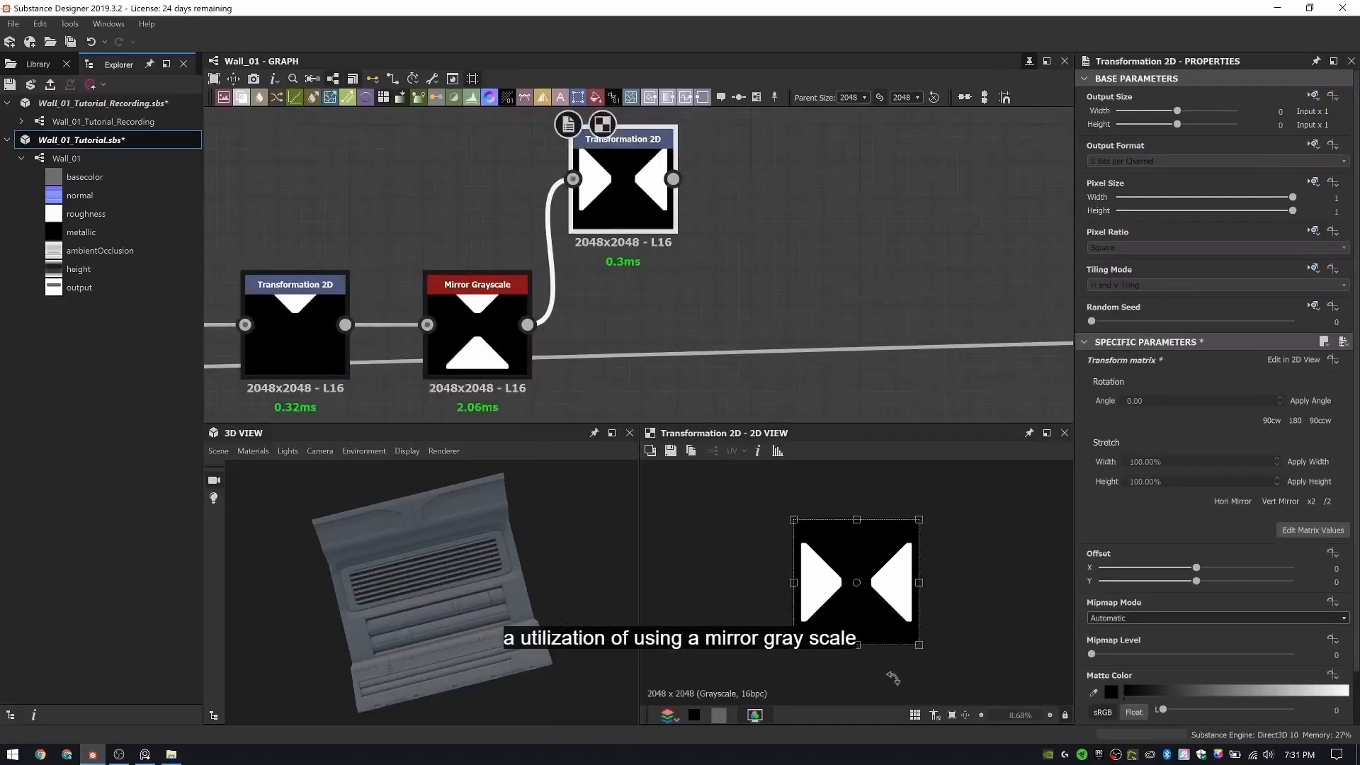
# - Blend the rotated triangles as foreground over the Mirror Grayscale as background, using the Add (Linear Dodge) mode
pyautogui.press('space')
pyautogui.write('blend')
pyautogui.press('Return')
pyautogui.moveTo(804, 290); pyautogui.dragTo(804, 325)
pyautogui.moveTo(528, 324); pyautogui.dragTo(755, 324)
pyautogui.moveTo(673, 179); pyautogui.dragTo(755, 299)
pyautogui.scroll(-1, 1127, 408)
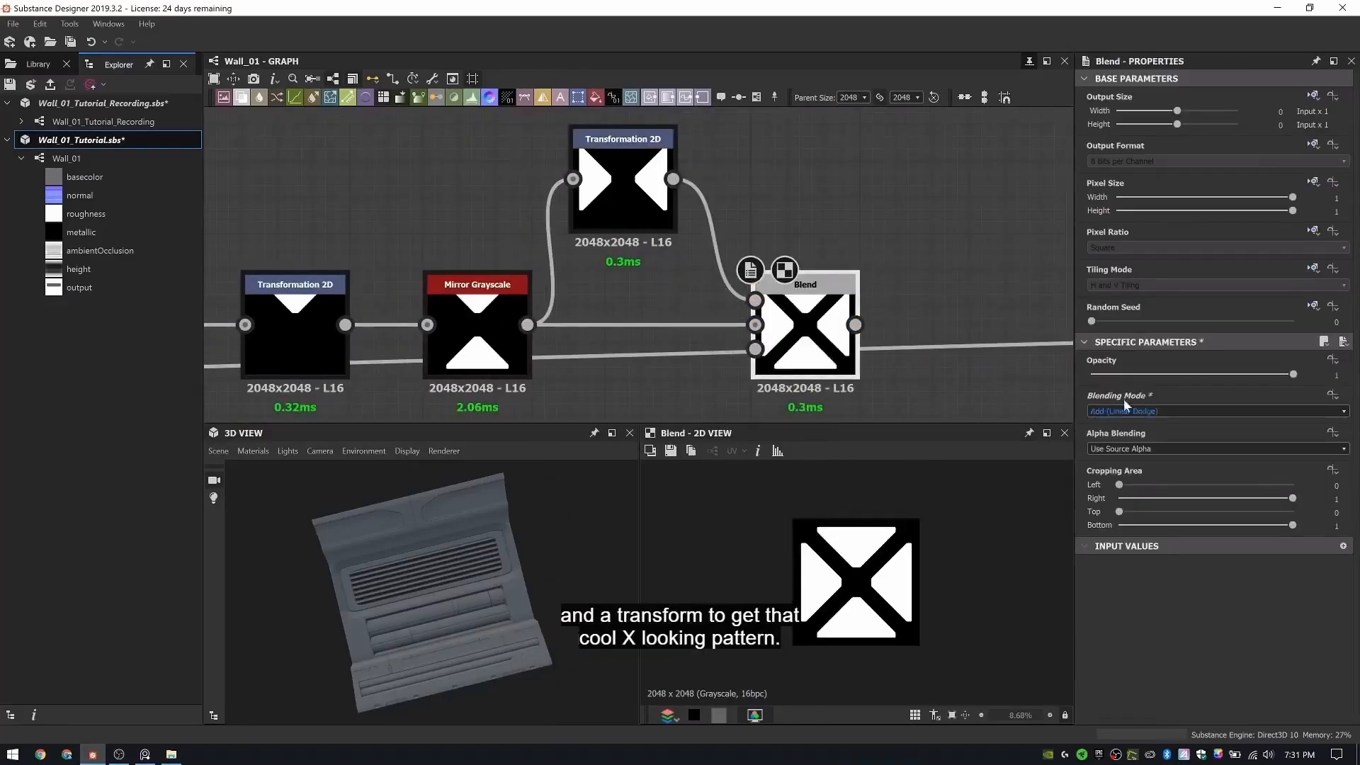
# - Add an Invert Grayscale node after the Blend of the four triangles to produce a white X pattern
pyautogui.scroll(-3, 762, 198)
pyautogui.press('space')
pyautogui.write('invert')
pyautogui.press('Return')
pyautogui.scroll(2, 844, 241)
pyautogui.moveTo(961, 314); pyautogui.dragTo(669, 264, button='middle')
# - Feed the inverted X into a Tile Generator with X Amount 4, Y Amount 4 and the Image Input pattern
pyautogui.press('space')
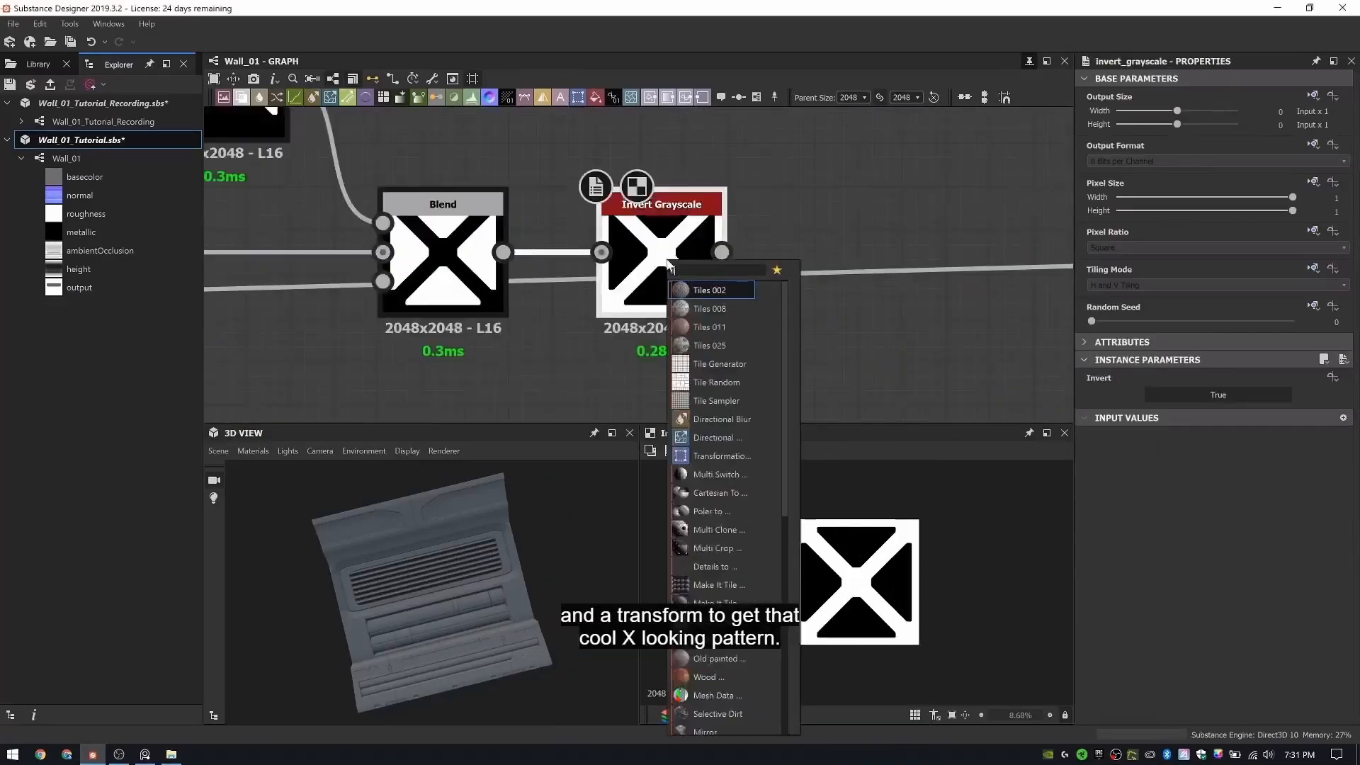
pyautogui.write('tile')
pyautogui.press('Return')
pyautogui.click(1335, 393)
pyautogui.write('4')
pyautogui.press('Tab')
pyautogui.write('4')
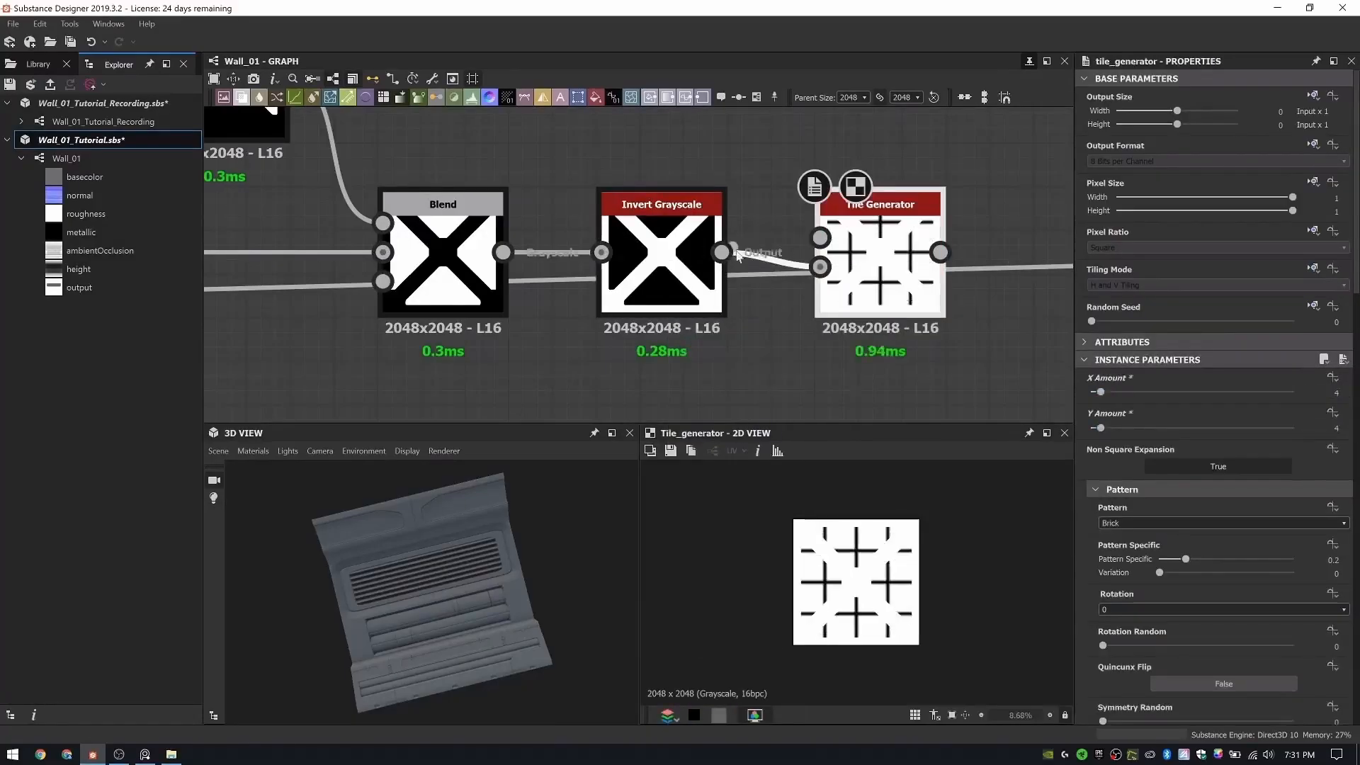
pyautogui.click(1222, 523)
pyautogui.click(1204, 602)
# - Add a Transformation 2D after the Tile Generator, set its X offset to 0.057 and nudge the pattern slightly along Y
pyautogui.moveTo(907, 242); pyautogui.dragTo(632, 198, button='middle')
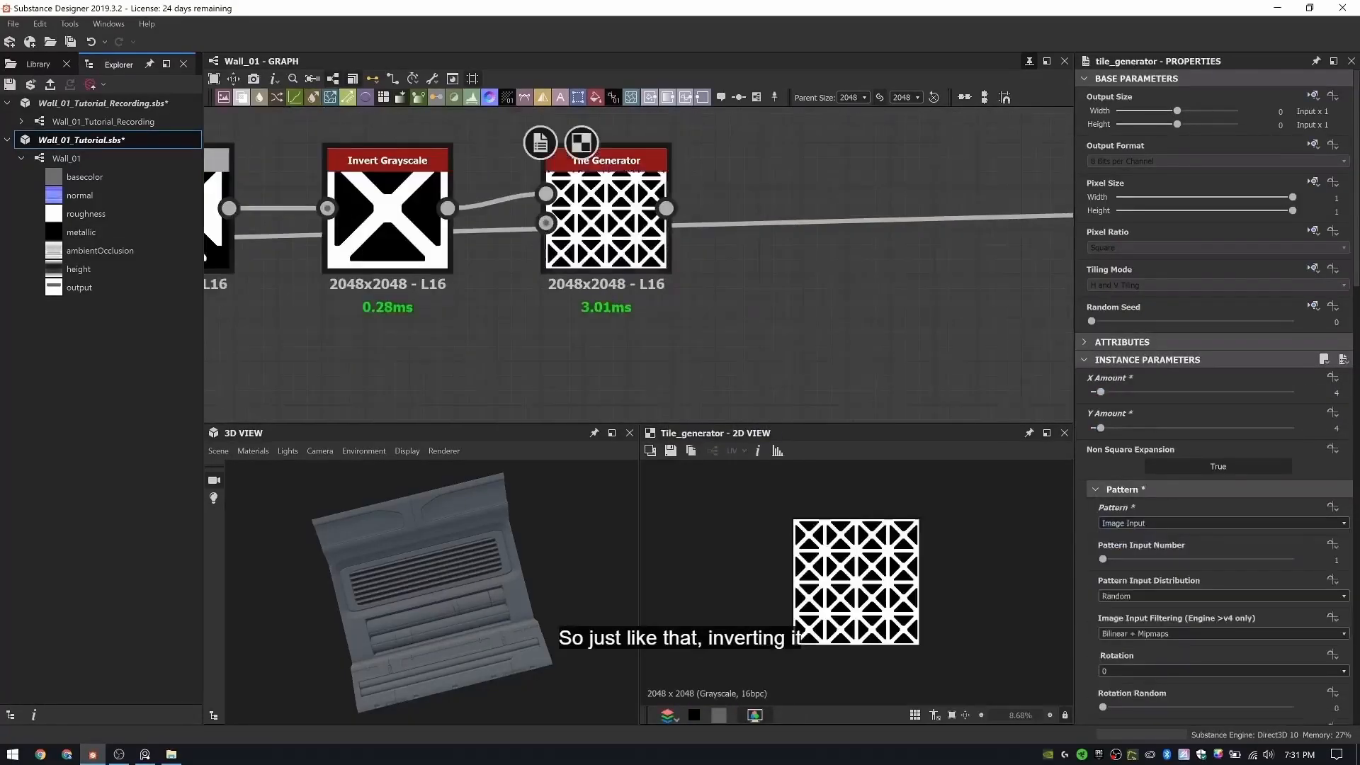
pyautogui.press('space')
pyautogui.write('tr')
pyautogui.press('Return')
pyautogui.moveTo(886, 340); pyautogui.dragTo(697, 327, button='middle')
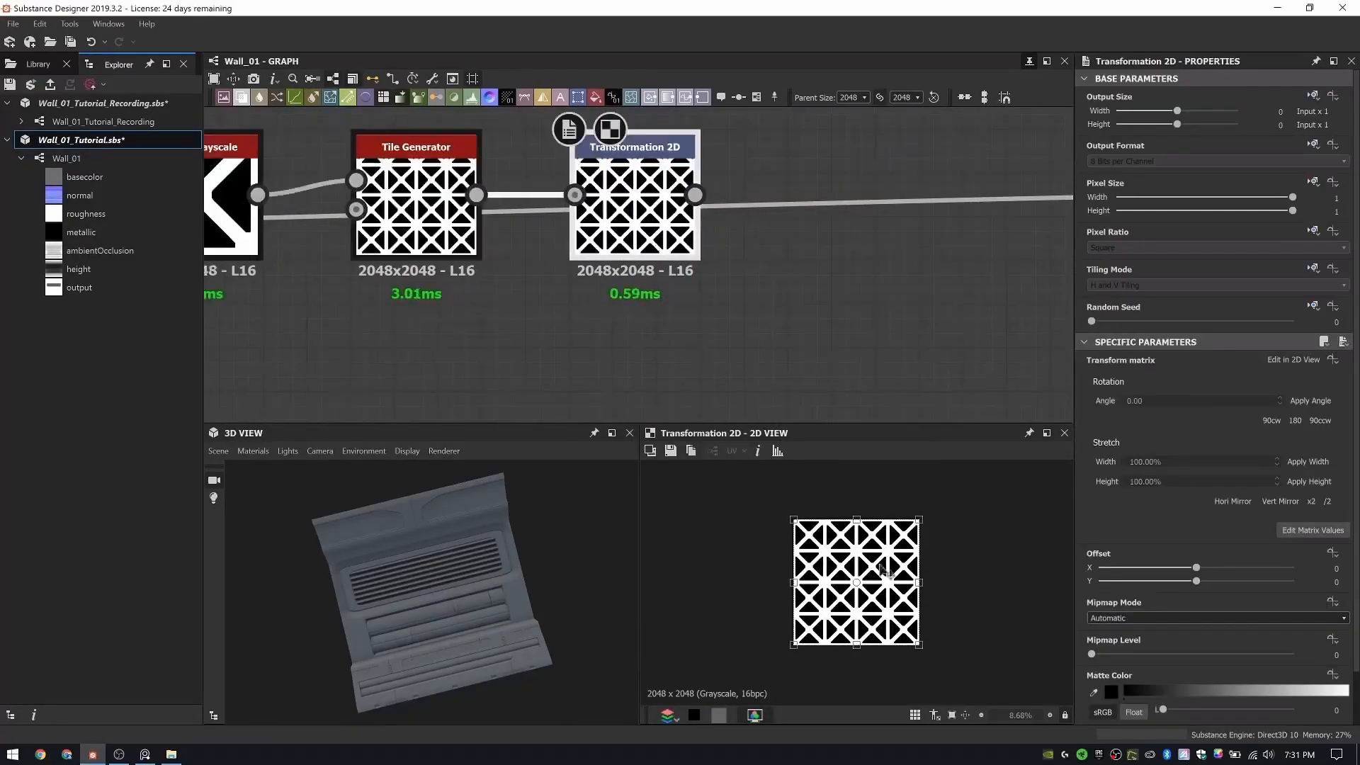
pyautogui.scroll(2, 894, 539)
pyautogui.moveTo(889, 537); pyautogui.dragTo(879, 537)
pyautogui.moveTo(1327, 568); pyautogui.dragTo(1341, 568)
pyautogui.write('57')
pyautogui.press('Return')
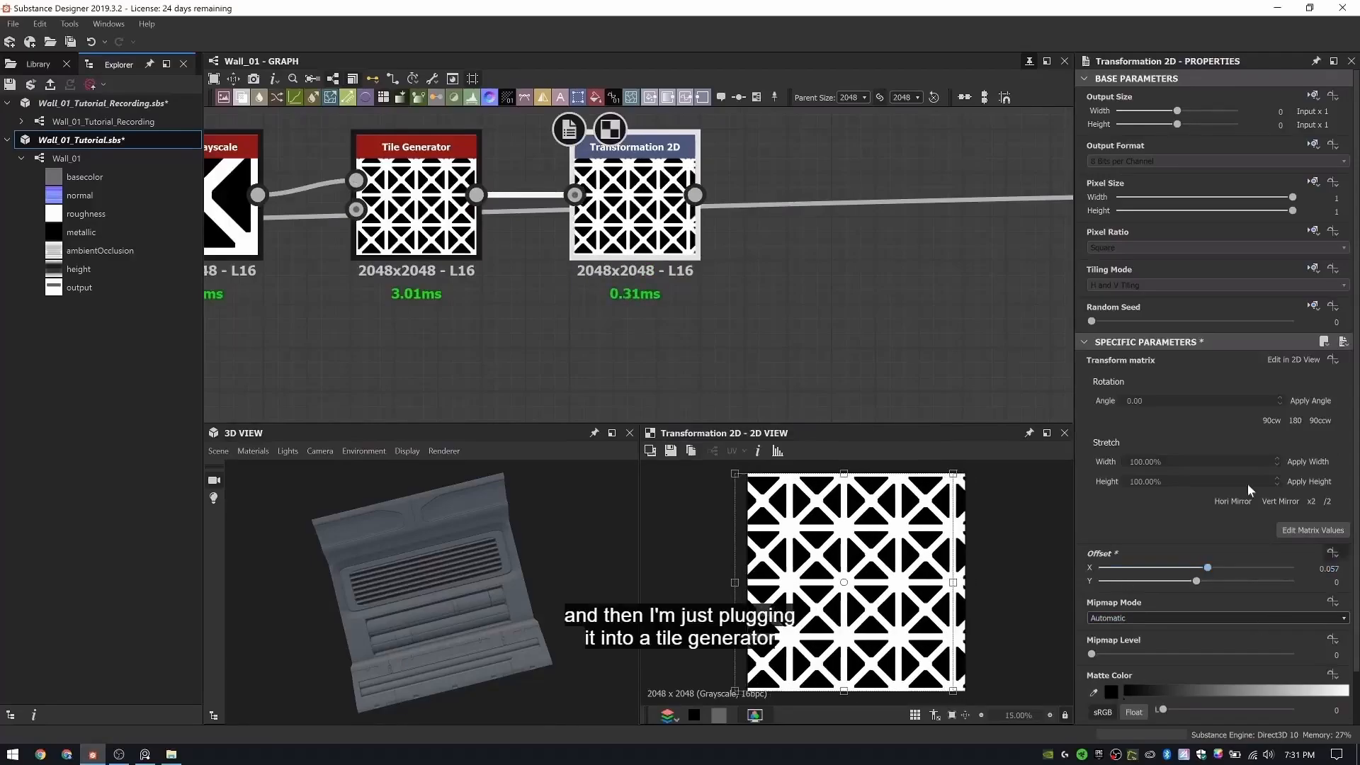
pyautogui.moveTo(871, 318); pyautogui.dragTo(880, 240, button='middle')
pyautogui.moveTo(863, 551); pyautogui.dragTo(863, 553)
pyautogui.moveTo(1326, 581); pyautogui.dragTo(1340, 581)
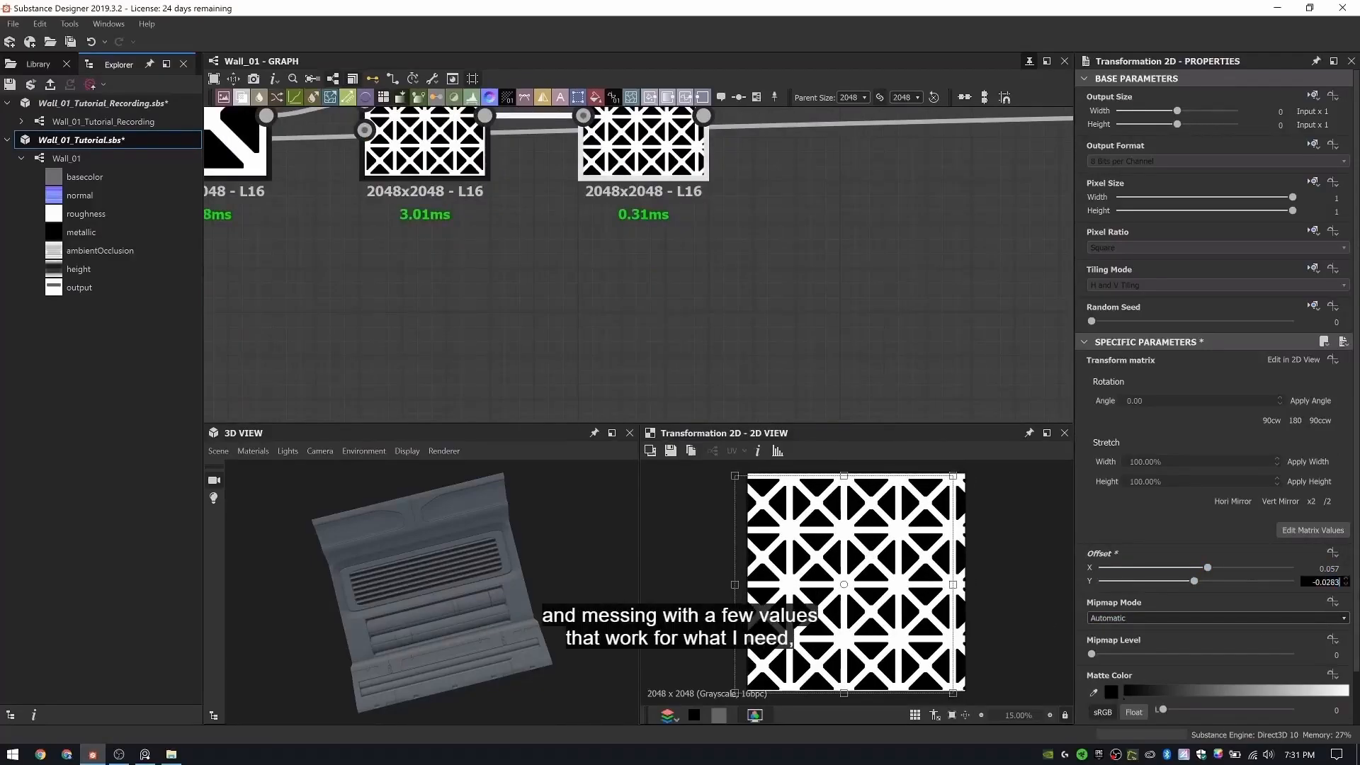
pyautogui.press('Return')
# - Add a Mirror Grayscale node using Mirror Axis X after the tiled pattern's Transformation 2D
pyautogui.moveTo(655, 131); pyautogui.dragTo(613, 283, button='middle')
pyautogui.press('space')
pyautogui.write('mirror')
pyautogui.press('Return')
pyautogui.moveTo(830, 250); pyautogui.dragTo(631, 278, button='middle')
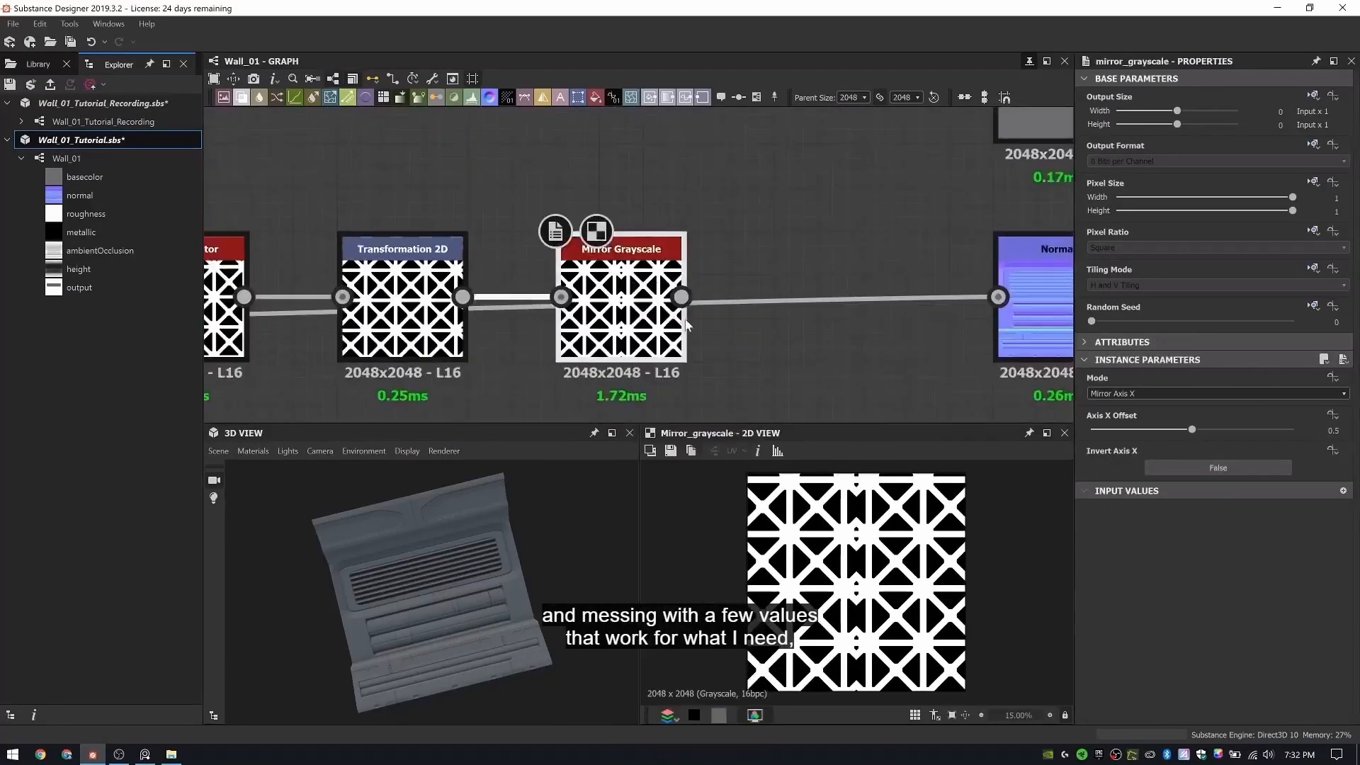
# - Add a Bevel node after the tiled pattern's Mirror Grayscale and set its Distance to 0.01
pyautogui.press('space')
pyautogui.write('bevel')
pyautogui.press('Return')
pyautogui.moveTo(1334, 393); pyautogui.dragTo(1343, 393)
pyautogui.write('01')
pyautogui.press('Return')
# - Select the material output nodes and move them farther along the graph to make room
pyautogui.scroll(-8, 886, 284)
pyautogui.moveTo(1013, 414); pyautogui.dragTo(682, 248, button='middle')
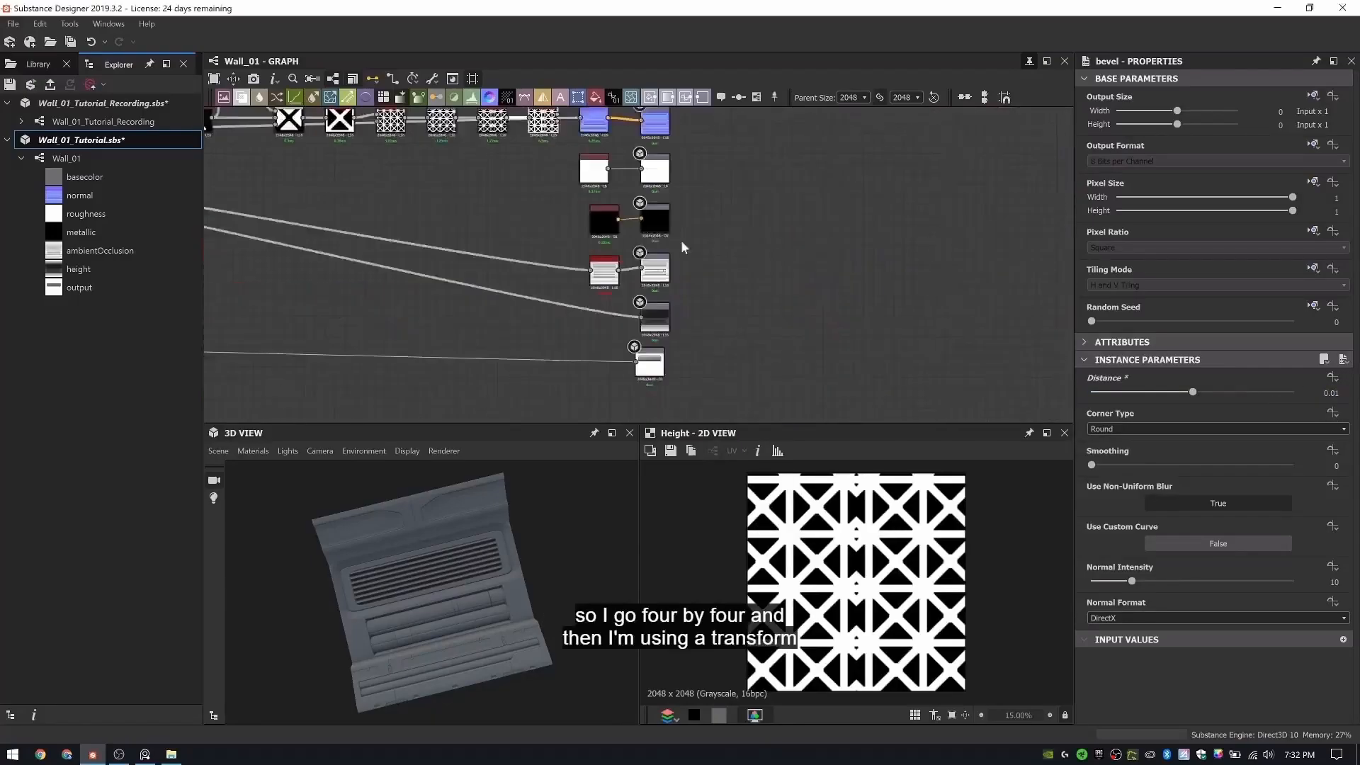
pyautogui.scroll(-5, 683, 212)
pyautogui.moveTo(709, 284); pyautogui.dragTo(634, 131)
pyautogui.moveTo(671, 146); pyautogui.dragTo(926, 142)
# - Select the triangle grating node chain and move it up, clear of the main height connections
pyautogui.moveTo(560, 188); pyautogui.dragTo(610, 191, button='middle')
pyautogui.scroll(3, 709, 269)
pyautogui.moveTo(463, 216); pyautogui.dragTo(939, 295)
pyautogui.moveTo(791, 282); pyautogui.dragTo(784, 231)
pyautogui.moveTo(756, 242); pyautogui.dragTo(605, 201, button='middle')
# - Add a Blend node after the Top Cable Panel outline frame, with the main height as its background
pyautogui.scroll(3, 886, 270)
pyautogui.press('space')
pyautogui.write('blend')
pyautogui.press('Return')
pyautogui.scroll(-2, 531, 252)
pyautogui.moveTo(531, 252); pyautogui.dragTo(689, 252, button='middle')
pyautogui.scroll(3, 926, 210)
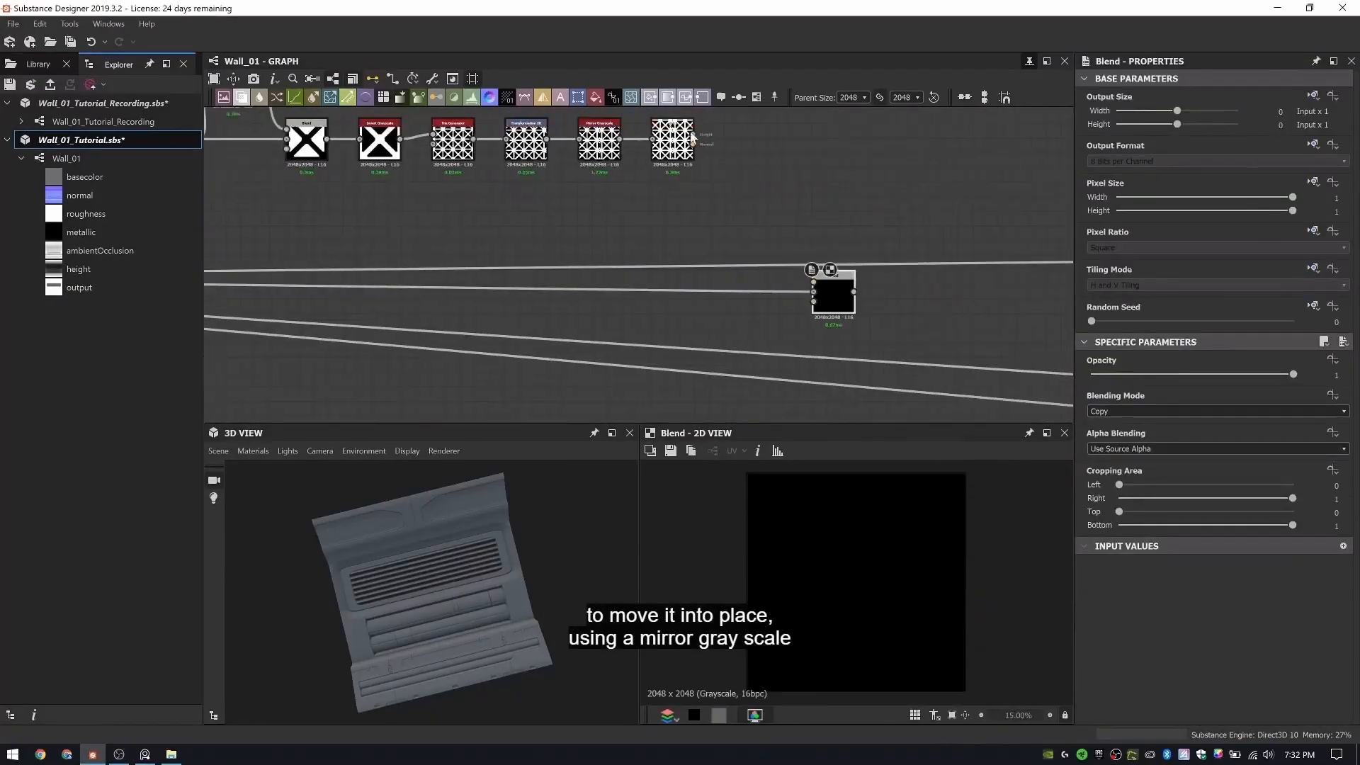
# - Connect the grating's Bevel as the new Blend's foreground, using the Multiply mode with Opacity 0.14
pyautogui.moveTo(693, 144); pyautogui.dragTo(812, 281)
pyautogui.click(1142, 416)
pyautogui.click(1135, 446)
pyautogui.click(1333, 375)
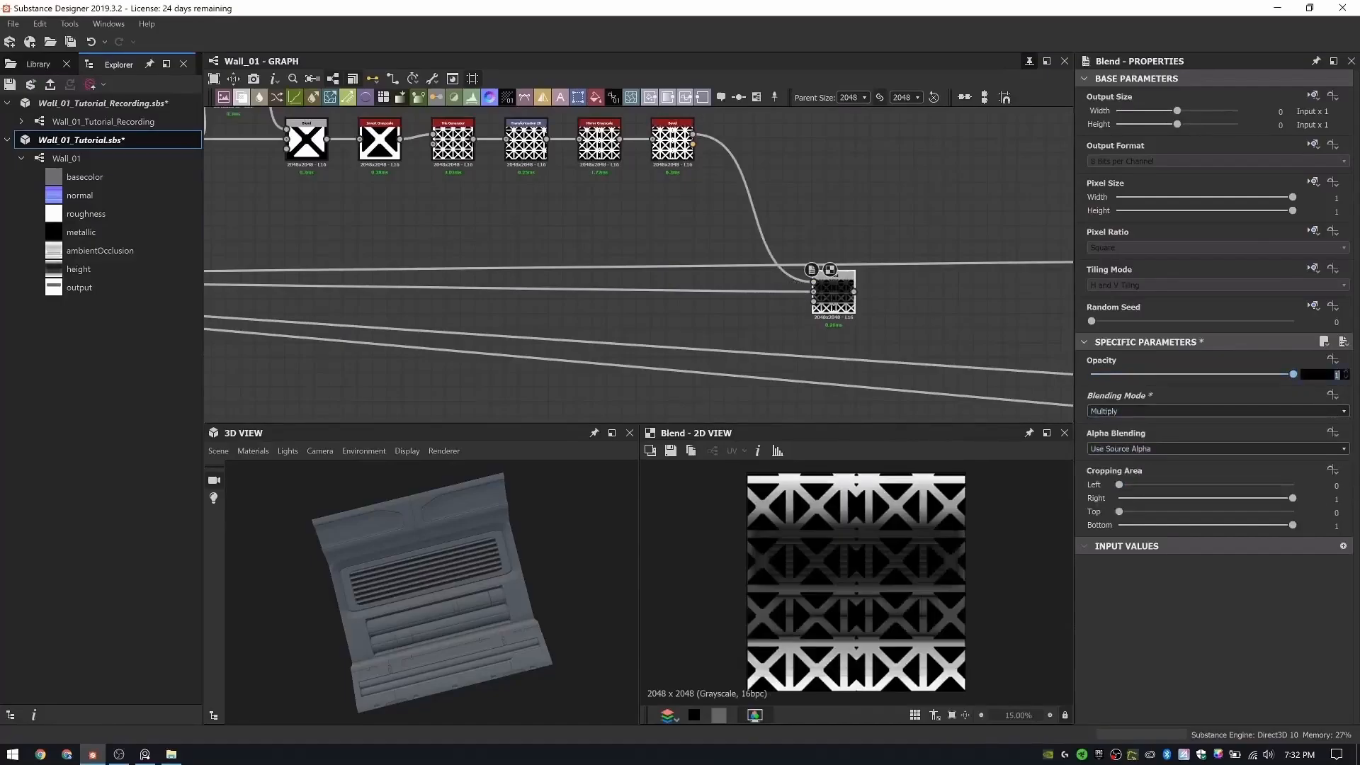
pyautogui.write('0.14')
pyautogui.press('Return')
# - Branch a Histogram Scan node off the top cable panel mask and set its Contrast to 1 and Position to 1
pyautogui.scroll(-1, 496, 283)
pyautogui.moveTo(496, 284); pyautogui.dragTo(914, 248, button='middle')
pyautogui.moveTo(383, 241); pyautogui.dragTo(963, 227, button='middle')
pyautogui.press('space')
pyautogui.write('histogram')
pyautogui.press('Return')
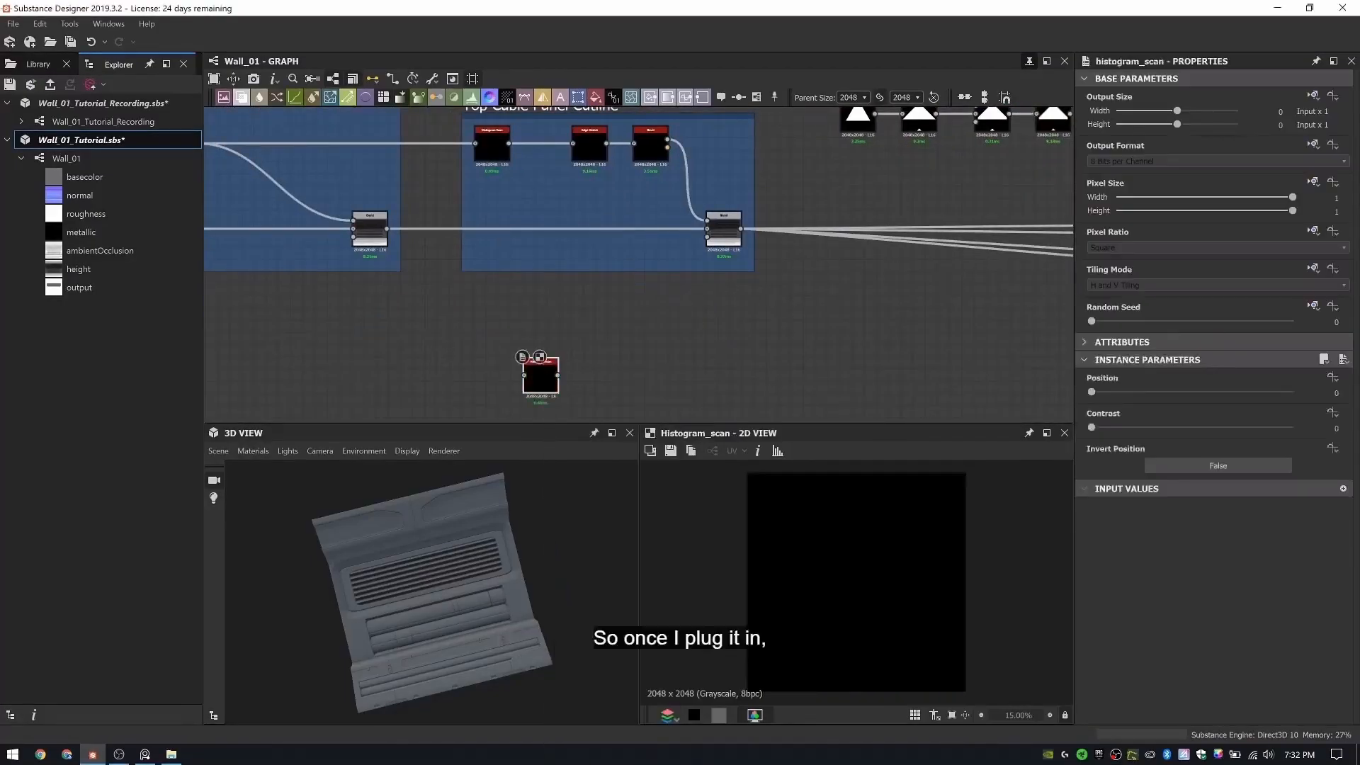
pyautogui.moveTo(1092, 427); pyautogui.dragTo(1295, 427)
pyautogui.moveTo(1092, 392); pyautogui.dragTo(1336, 395)
# - Connect the Histogram Scan to the grating Blend's opacity input and show that Blend in the 2D view
pyautogui.moveTo(708, 347); pyautogui.dragTo(253, 356, button='middle')
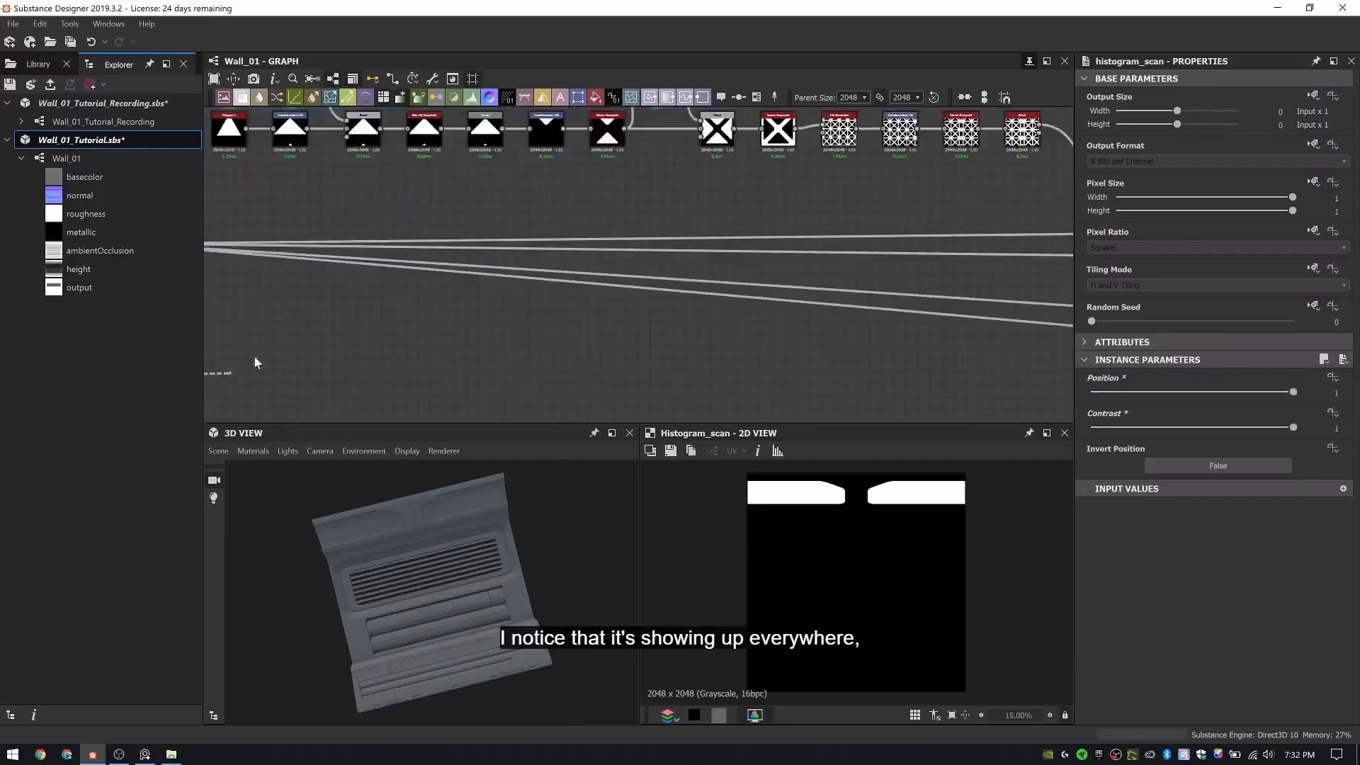
pyautogui.moveTo(921, 340); pyautogui.dragTo(495, 319, button='middle')
pyautogui.moveTo(788, 353); pyautogui.dragTo(810, 231)
pyautogui.doubleClick(826, 224)
pyautogui.scroll(4, 909, 502)
pyautogui.scroll(-2, 772, 238)
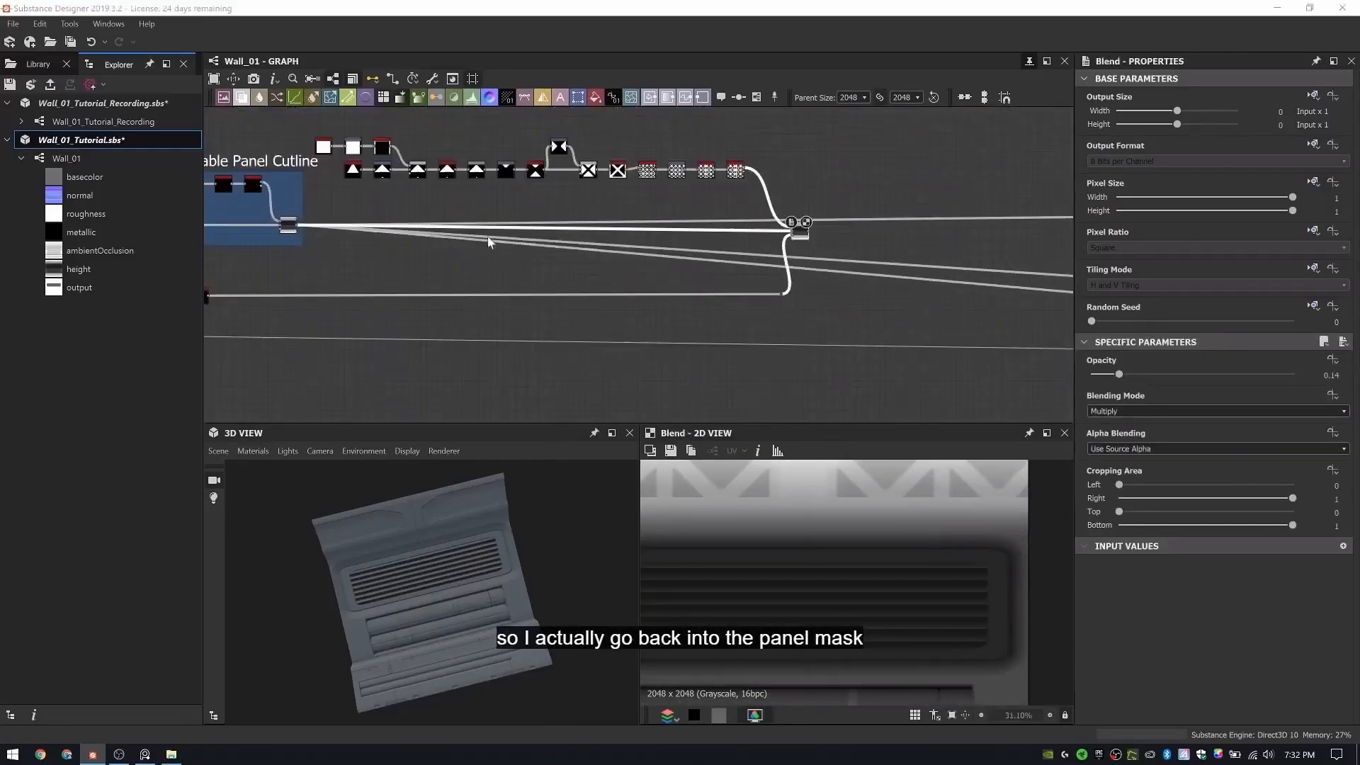
# - Set the panel mask Histogram Scan's Position to 0.02
pyautogui.scroll(2, 909, 564)
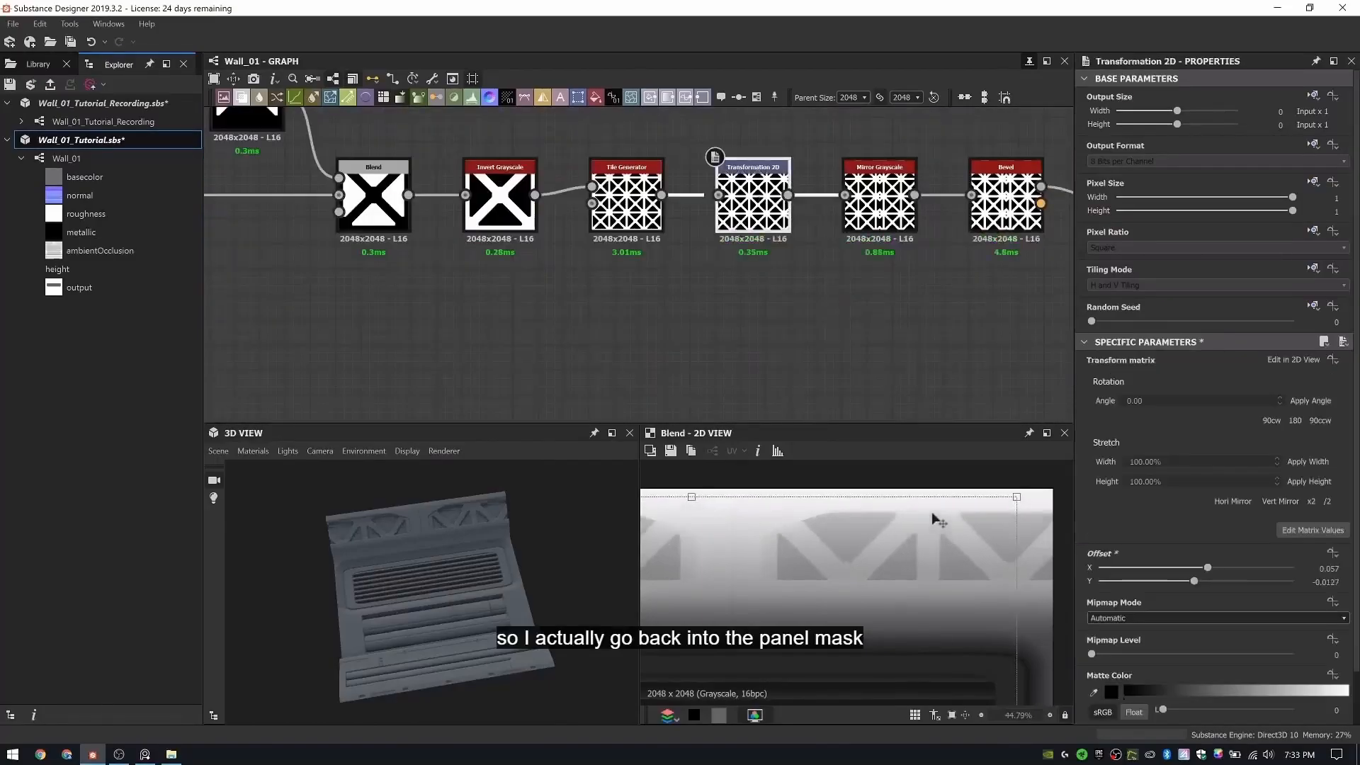
pyautogui.scroll(3, 464, 568)
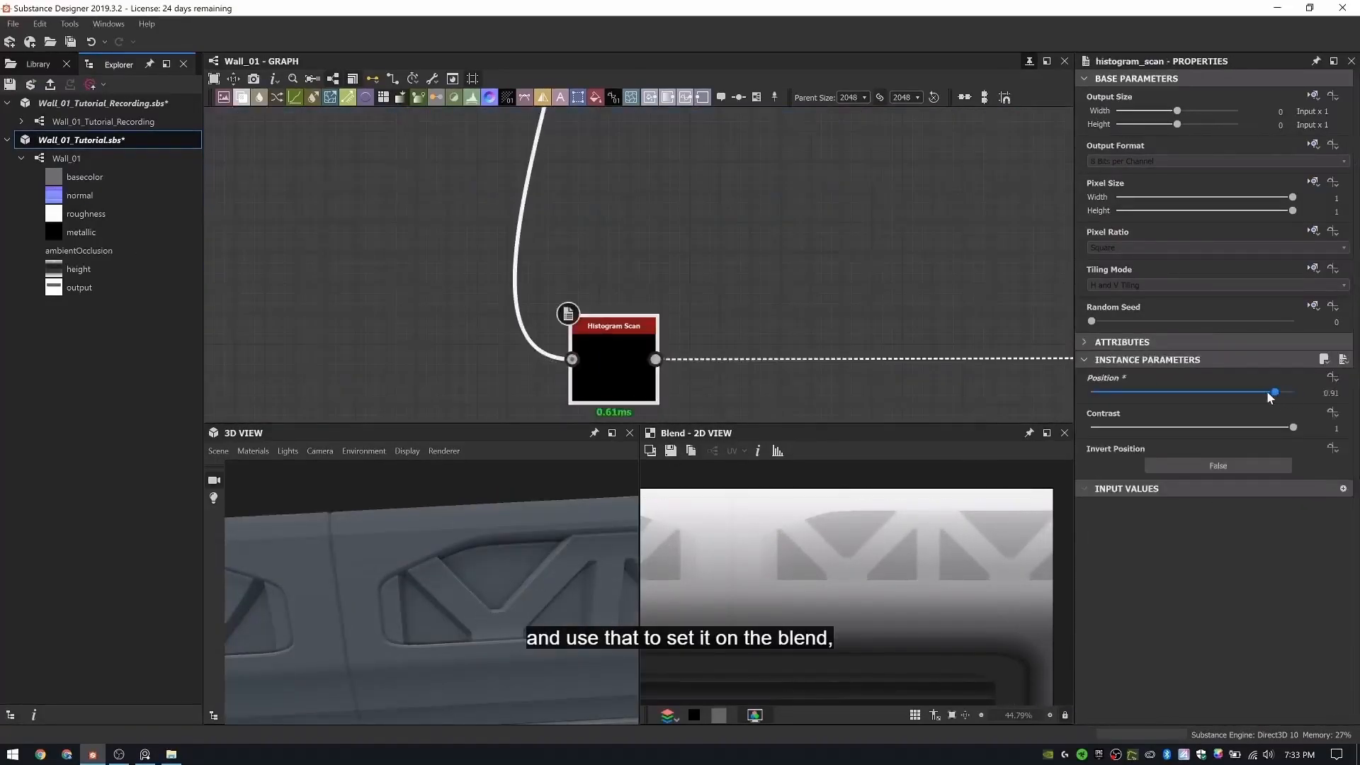
pyautogui.moveTo(1268, 393); pyautogui.dragTo(1295, 401)
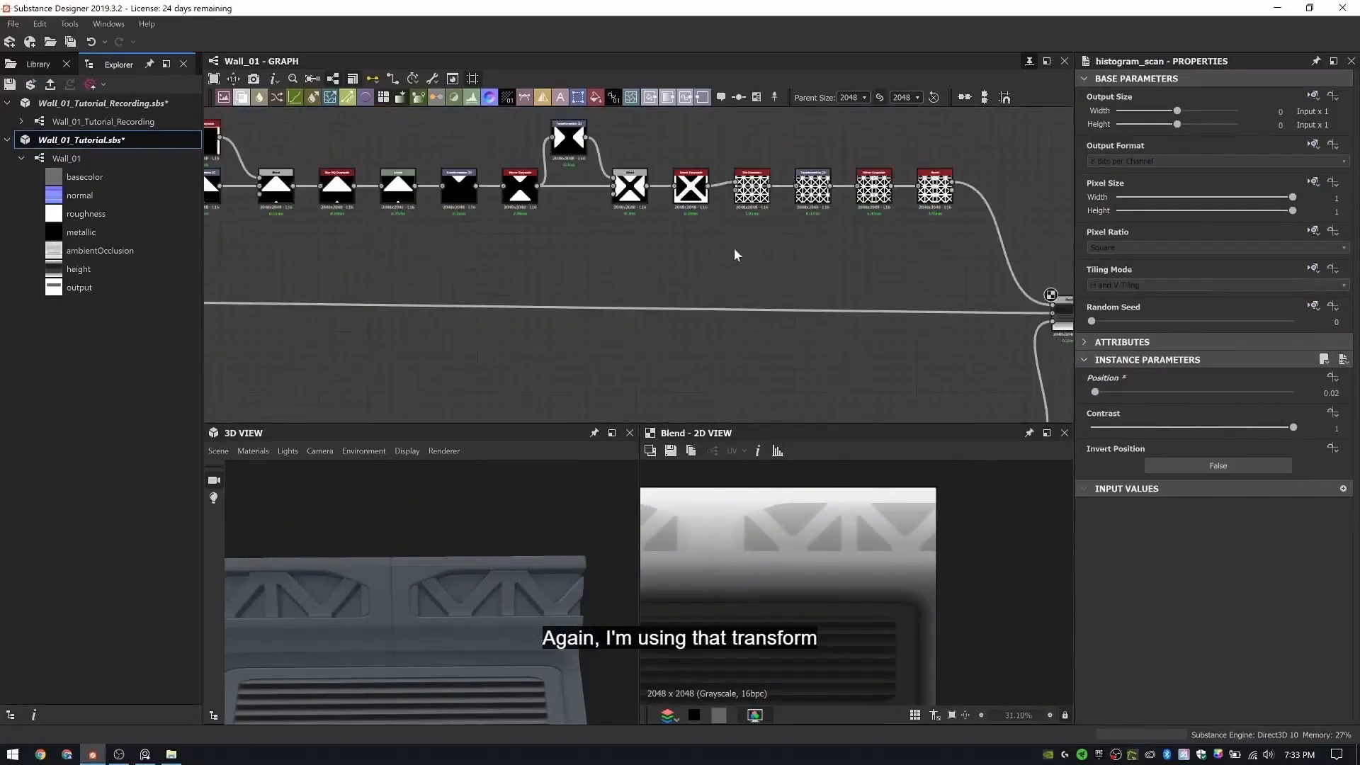
# - Shift the grating horizontally in the tiled pattern's Transformation 2D to an X offset of 0.0308
pyautogui.click(812, 188)
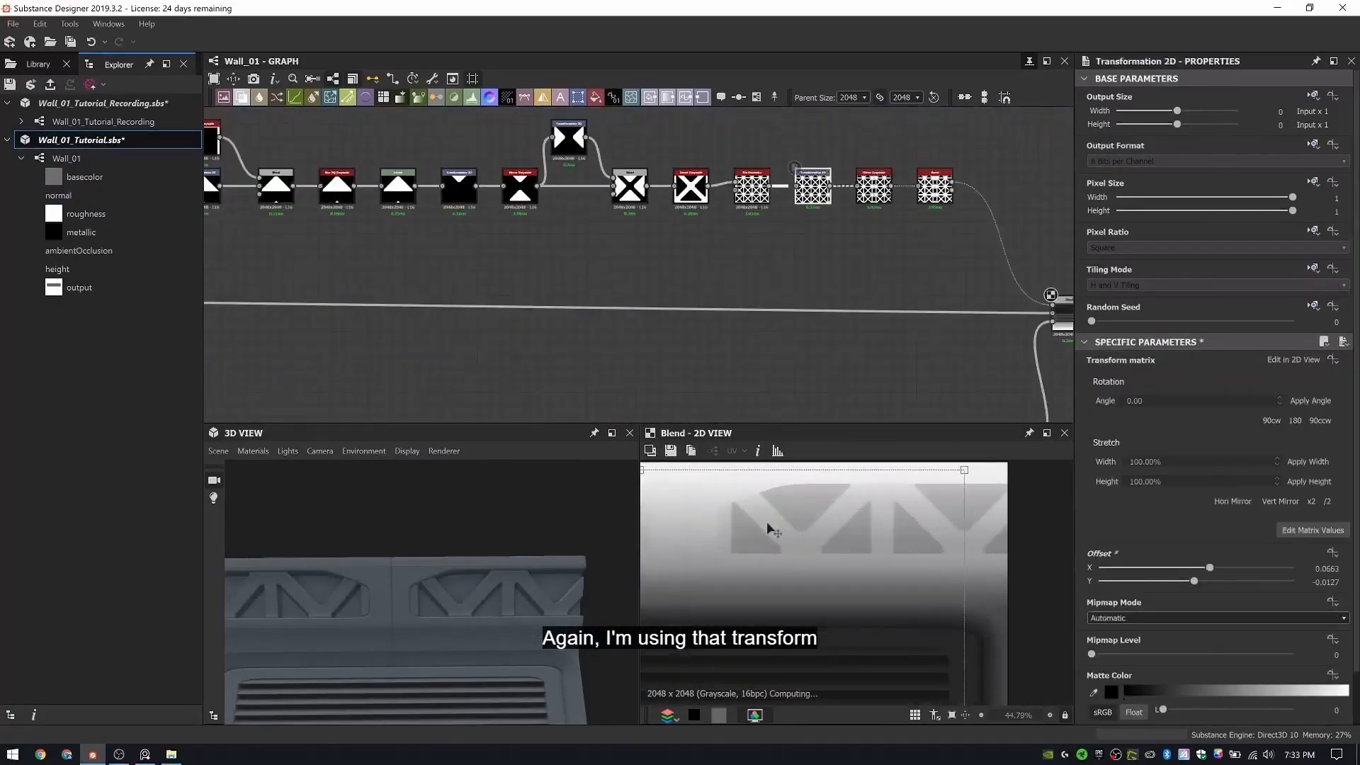
pyautogui.moveTo(767, 522); pyautogui.dragTo(791, 520)
pyautogui.moveTo(495, 580); pyautogui.dragTo(405, 562)
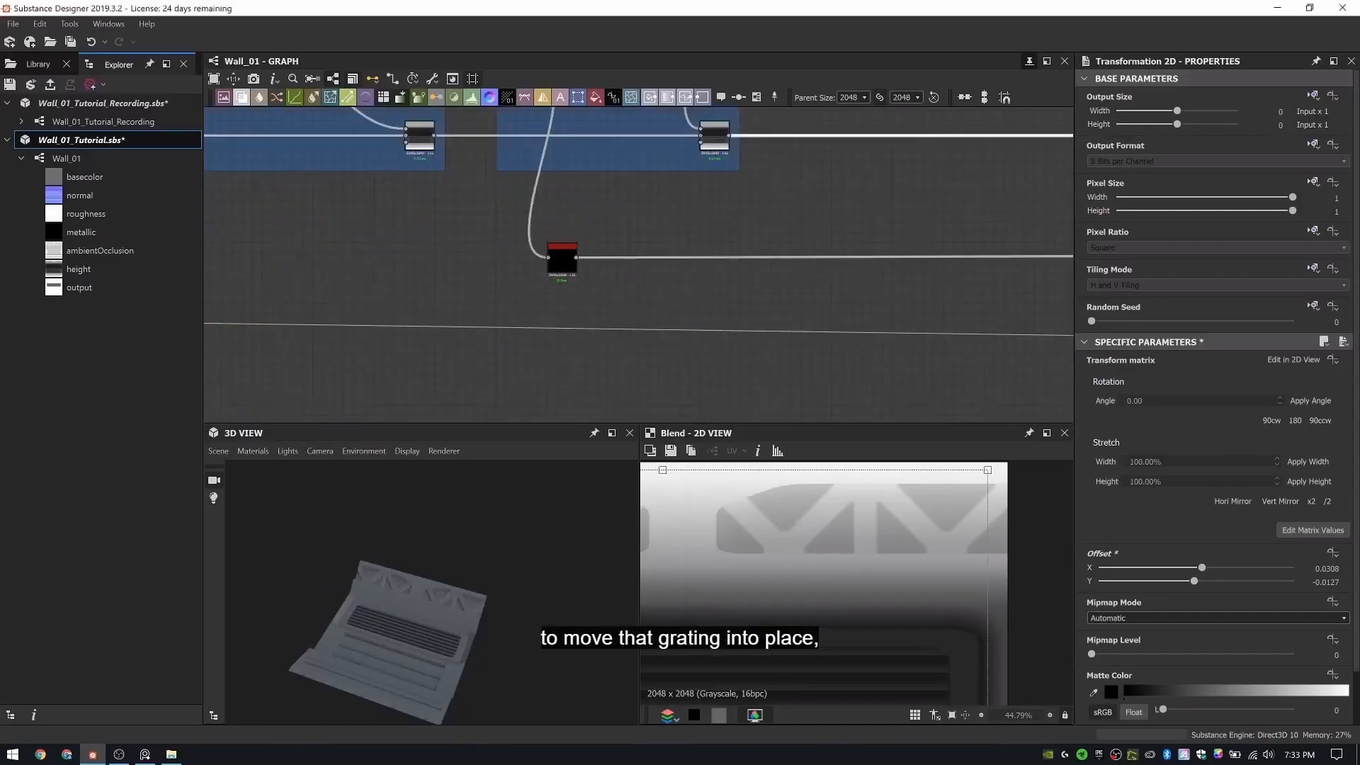
# - Frame the Histogram Scan under the title "Paenl Mask" and add another frame around the grating node chain
pyautogui.rightClick(633, 205)
pyautogui.click(689, 256)
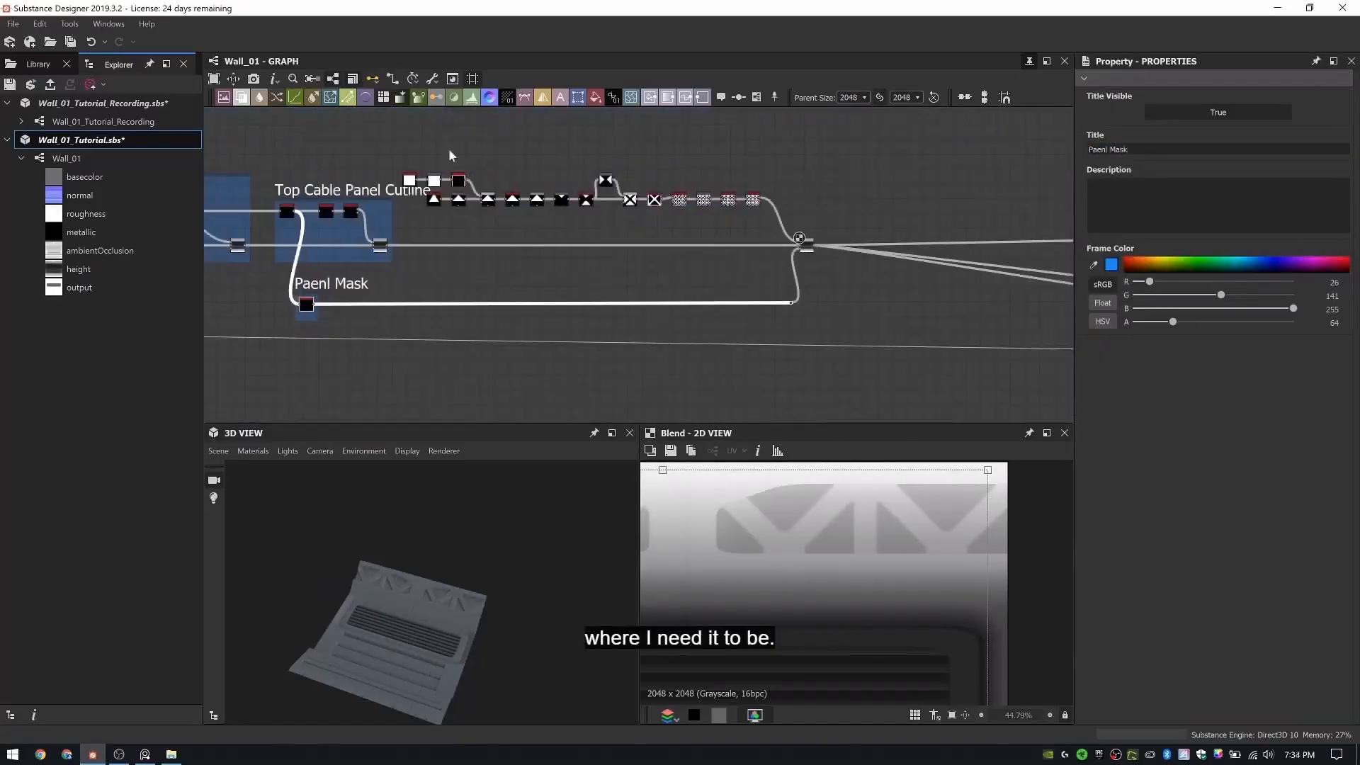
pyautogui.moveTo(456, 157); pyautogui.dragTo(844, 322)
pyautogui.hotkey('ctrl', 'f')
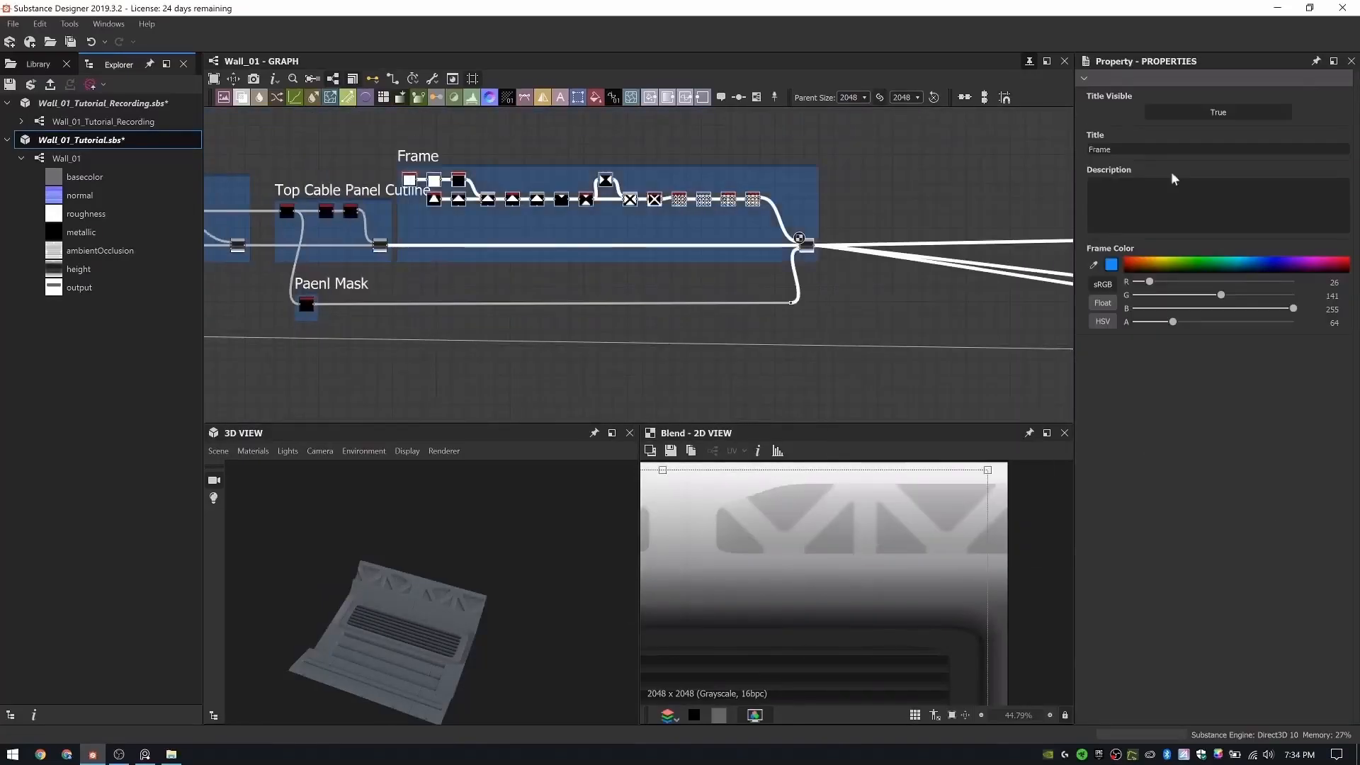
# - Add an Edge Detect node beyond the grating frame and connect the grating chain's output to it
pyautogui.scroll(2, 882, 162)
pyautogui.moveTo(883, 162); pyautogui.dragTo(637, 199, button='middle')
pyautogui.click(636, 199)
pyautogui.rightClick(636, 199)
pyautogui.click(635, 221)
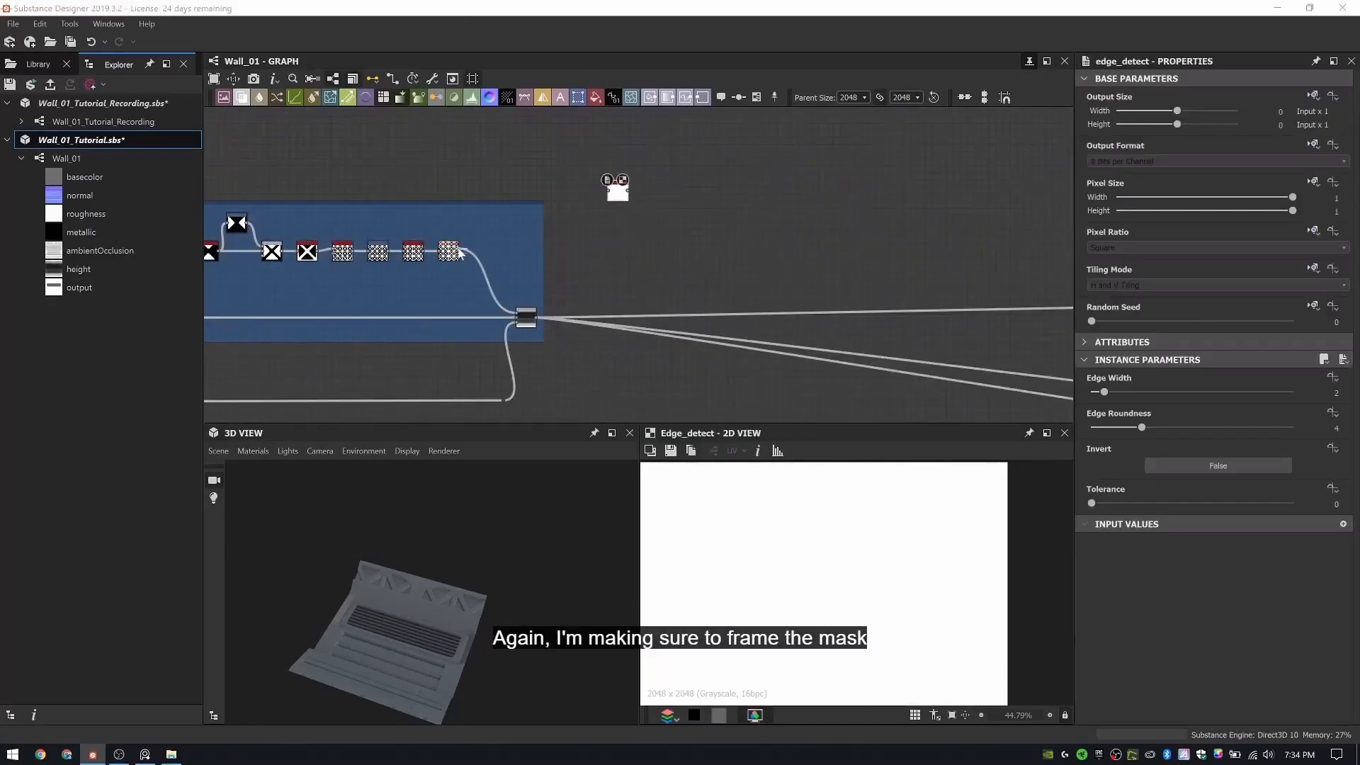
pyautogui.moveTo(461, 250); pyautogui.dragTo(596, 249)
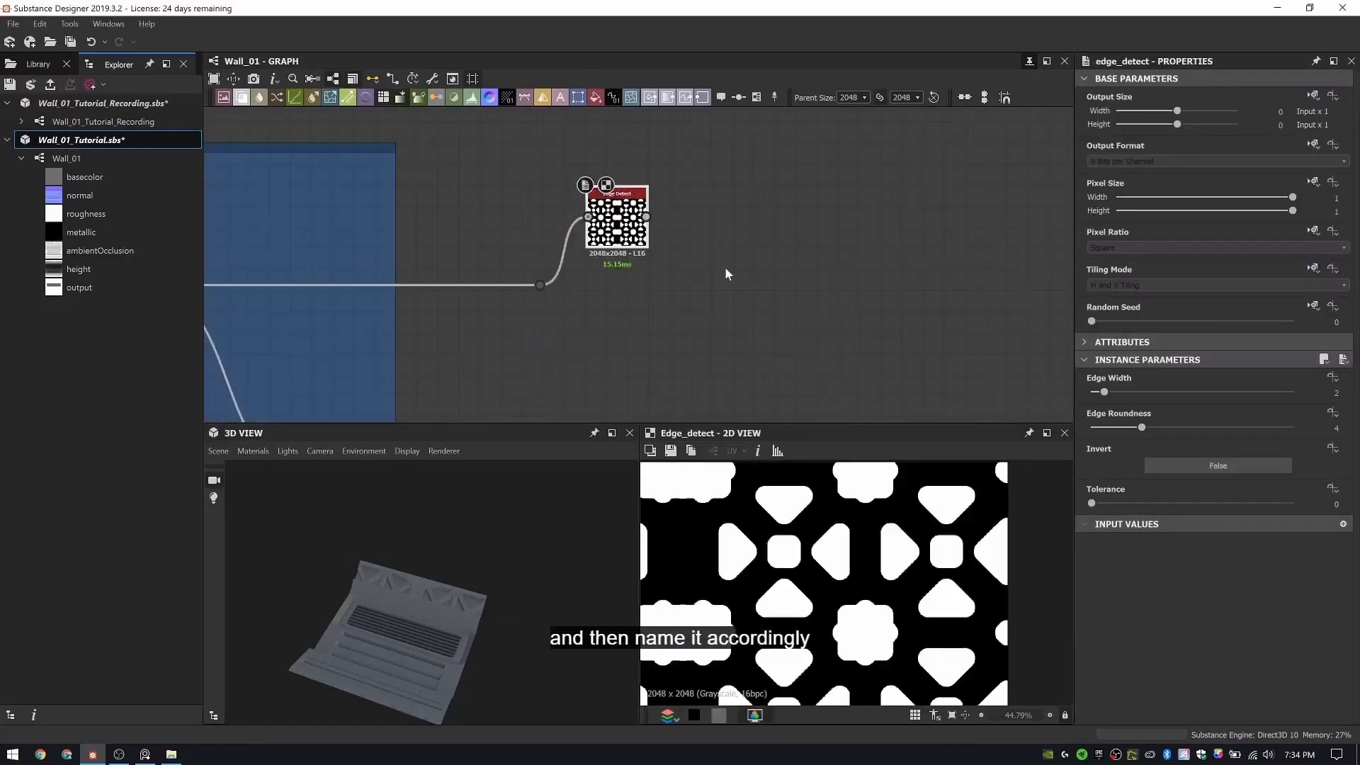
# - Blend the Edge Detect as foreground over the grating pattern as background, using the Multiply mode
pyautogui.press('space')
pyautogui.click(737, 283)
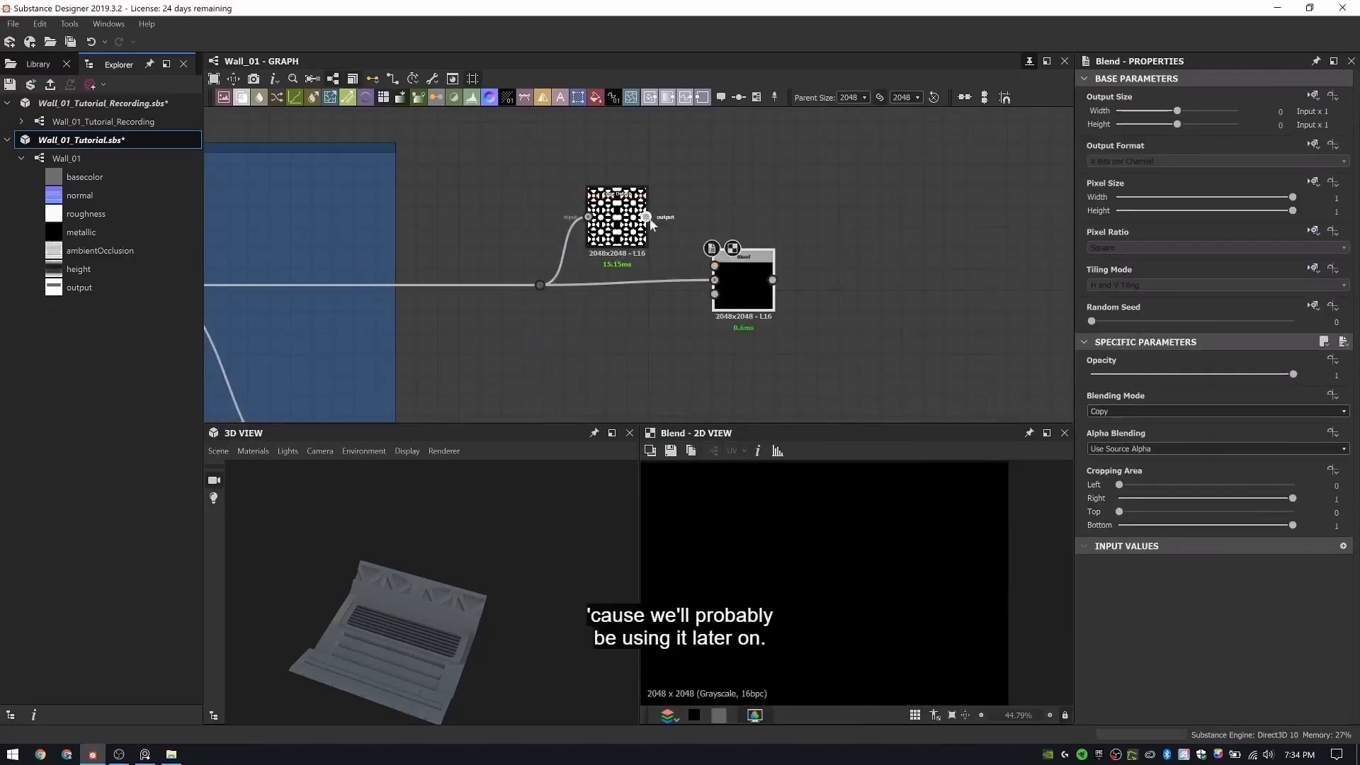
pyautogui.moveTo(646, 216); pyautogui.dragTo(714, 266)
pyautogui.click(1216, 411)
pyautogui.click(1125, 458)
pyautogui.scroll(3, 709, 266)
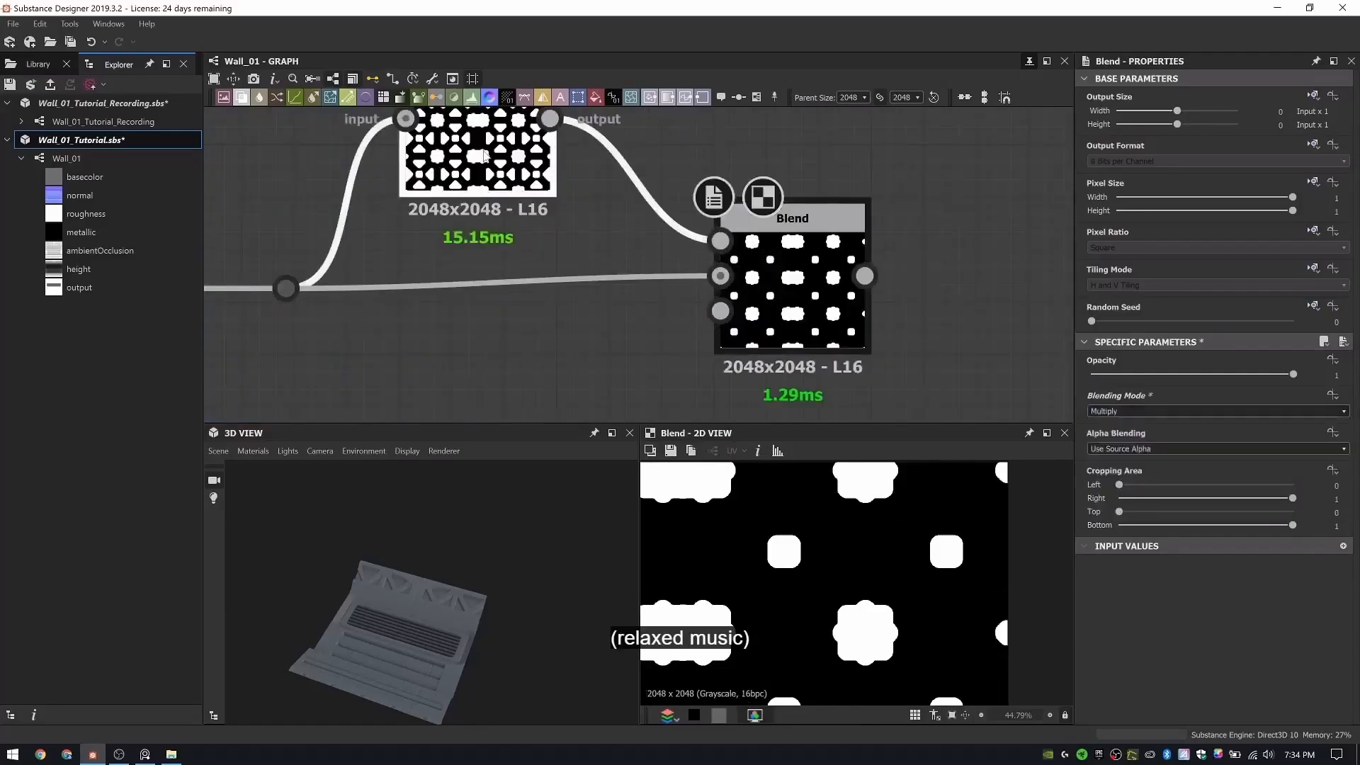
# - Set the Edge Detect's Edge Width to 5, lower its Edge Roundness, invert its result and view the Blend
pyautogui.click(485, 156)
pyautogui.write('5')
pyautogui.moveTo(1142, 427); pyautogui.dragTo(1124, 427)
pyautogui.click(1219, 466)
pyautogui.doubleClick(793, 290)
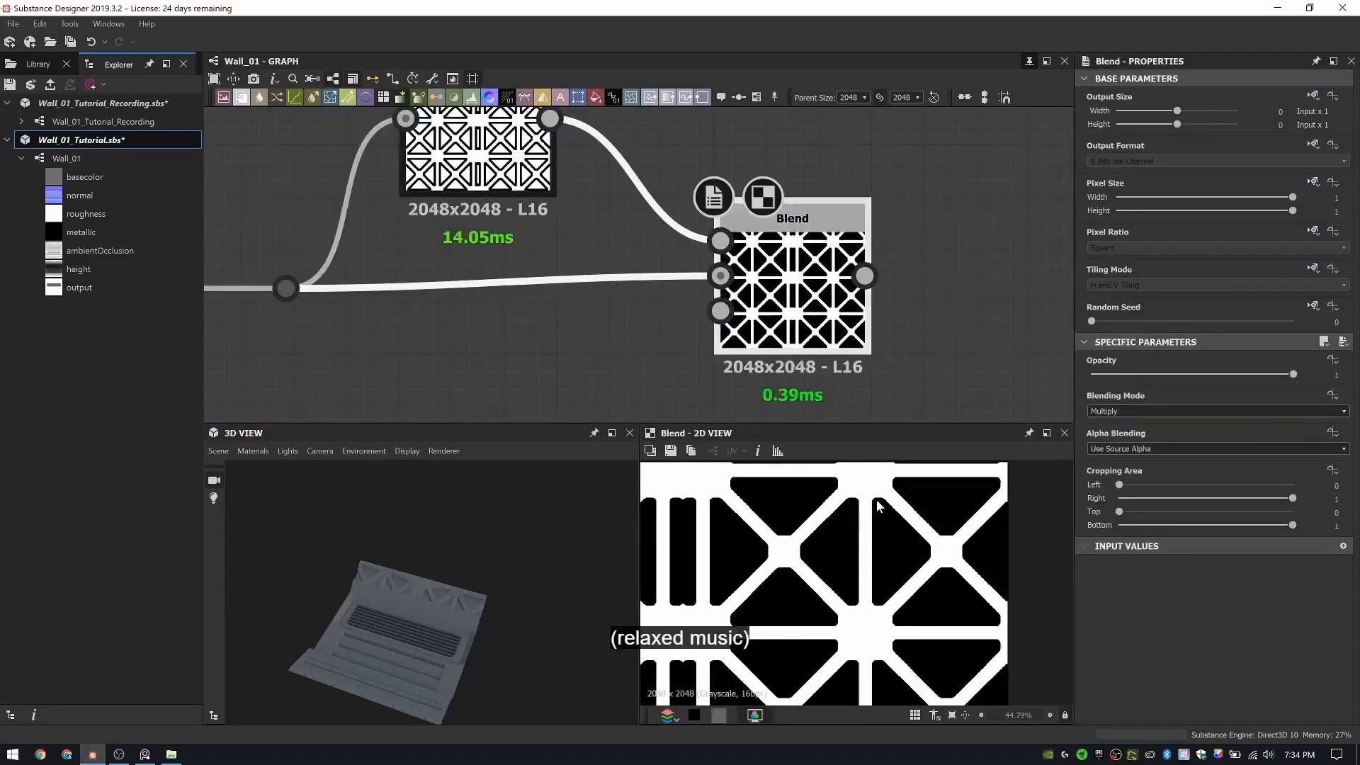
# - Add a Bevel node after the Blend that combines the Edge Detect with the grating
pyautogui.scroll(-3, 453, 234)
pyautogui.click(758, 262)
pyautogui.press('space')
pyautogui.write('bevel')
pyautogui.press('Return')
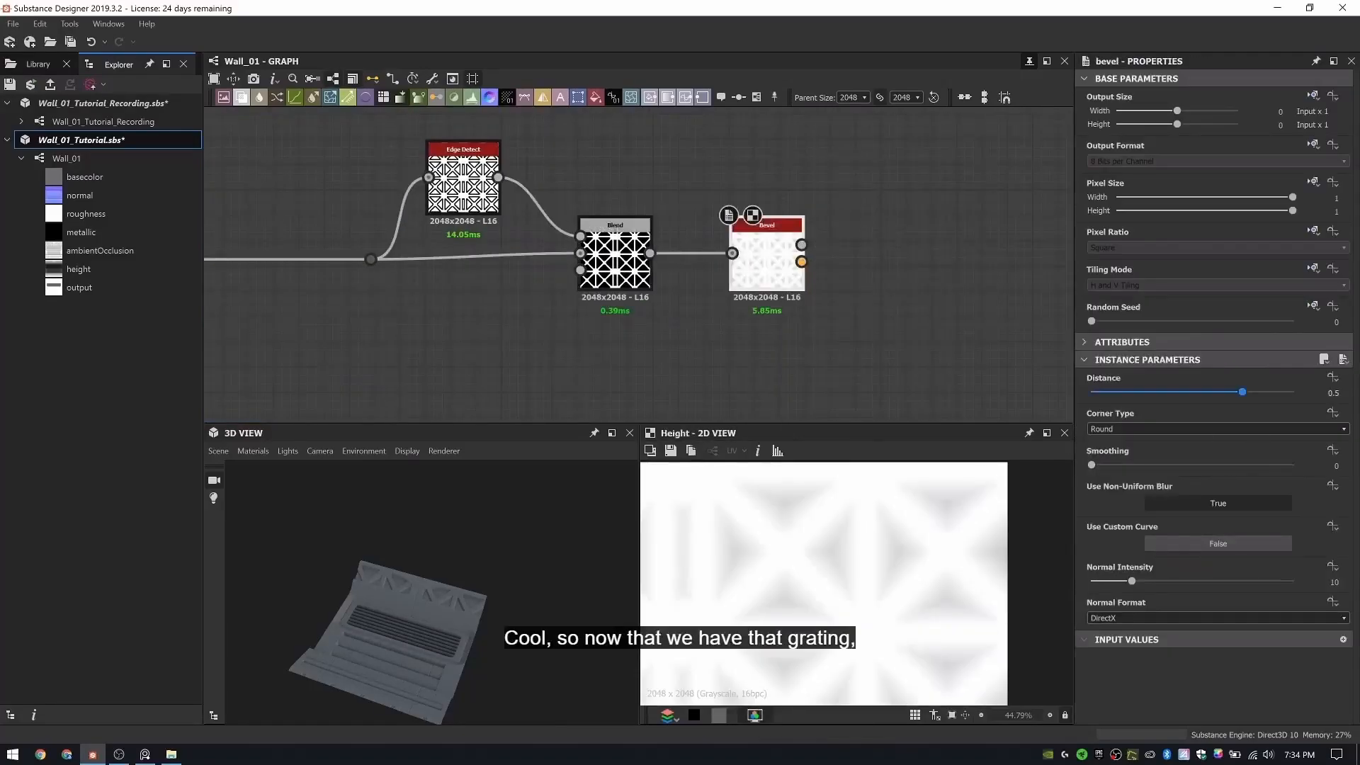
# - Set the Bevel's Distance to -0.005 and feed its result into a new Blend node near the main height line
pyautogui.write('-0')
pyautogui.press('Return')
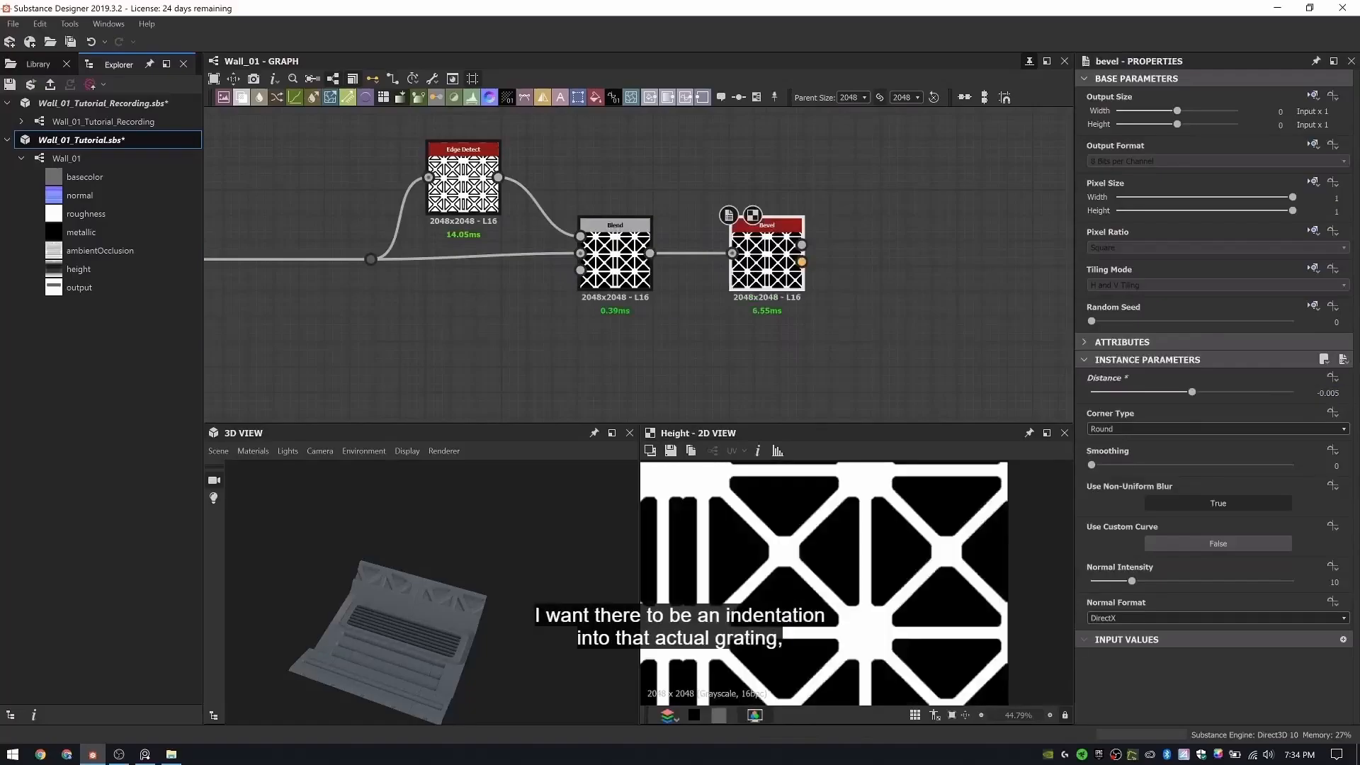
pyautogui.press('space')
pyautogui.write('bl')
pyautogui.press('Return')
pyautogui.moveTo(943, 329); pyautogui.dragTo(942, 379)
pyautogui.scroll(-4, 943, 379)
pyautogui.moveTo(943, 379); pyautogui.dragTo(904, 274, button='middle')
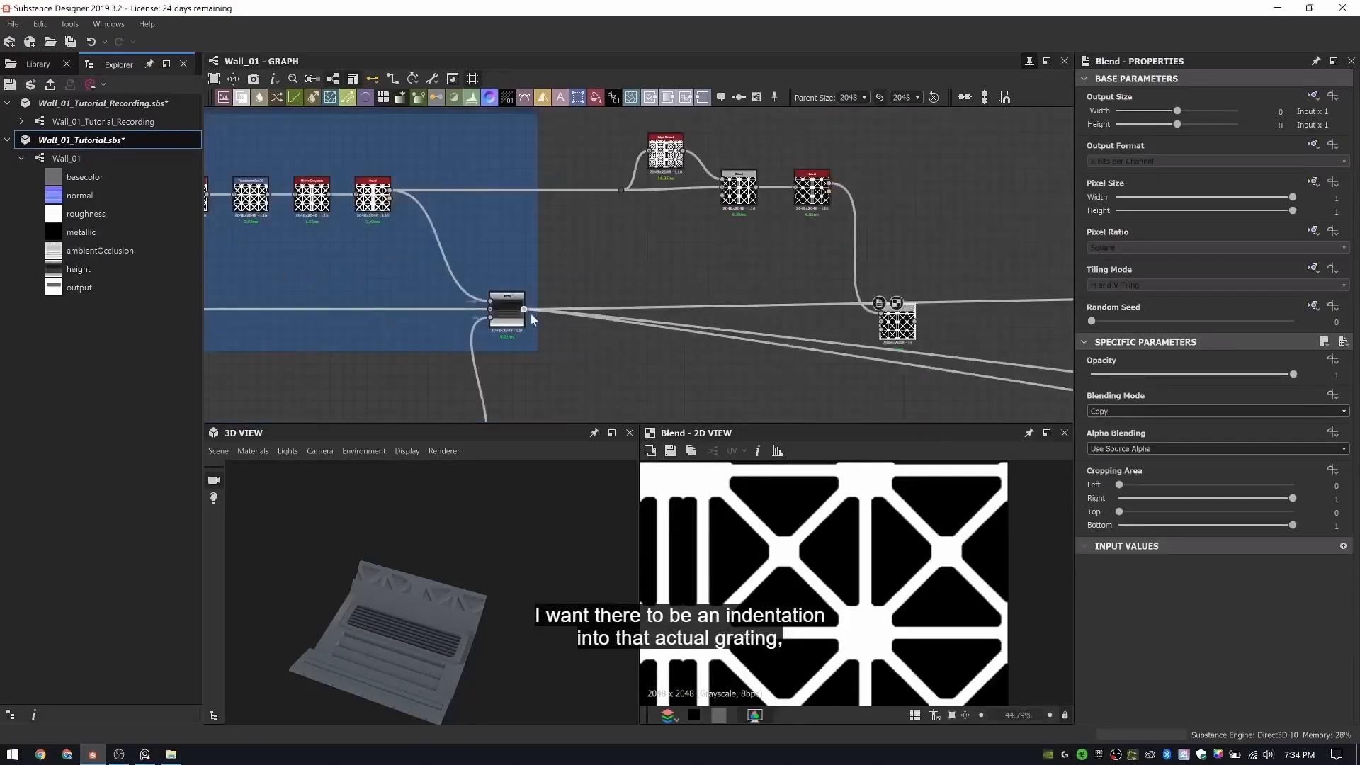
# - Connect the main height chain as the new Blend's background and bring the cable panel mask through a dot into its mask input
pyautogui.scroll(-3, 903, 322)
pyautogui.moveTo(903, 322); pyautogui.dragTo(846, 164, button='middle')
pyautogui.keyDown('alt'); pyautogui.moveTo(596, 239); pyautogui.dragTo(836, 166); pyautogui.keyUp('alt')
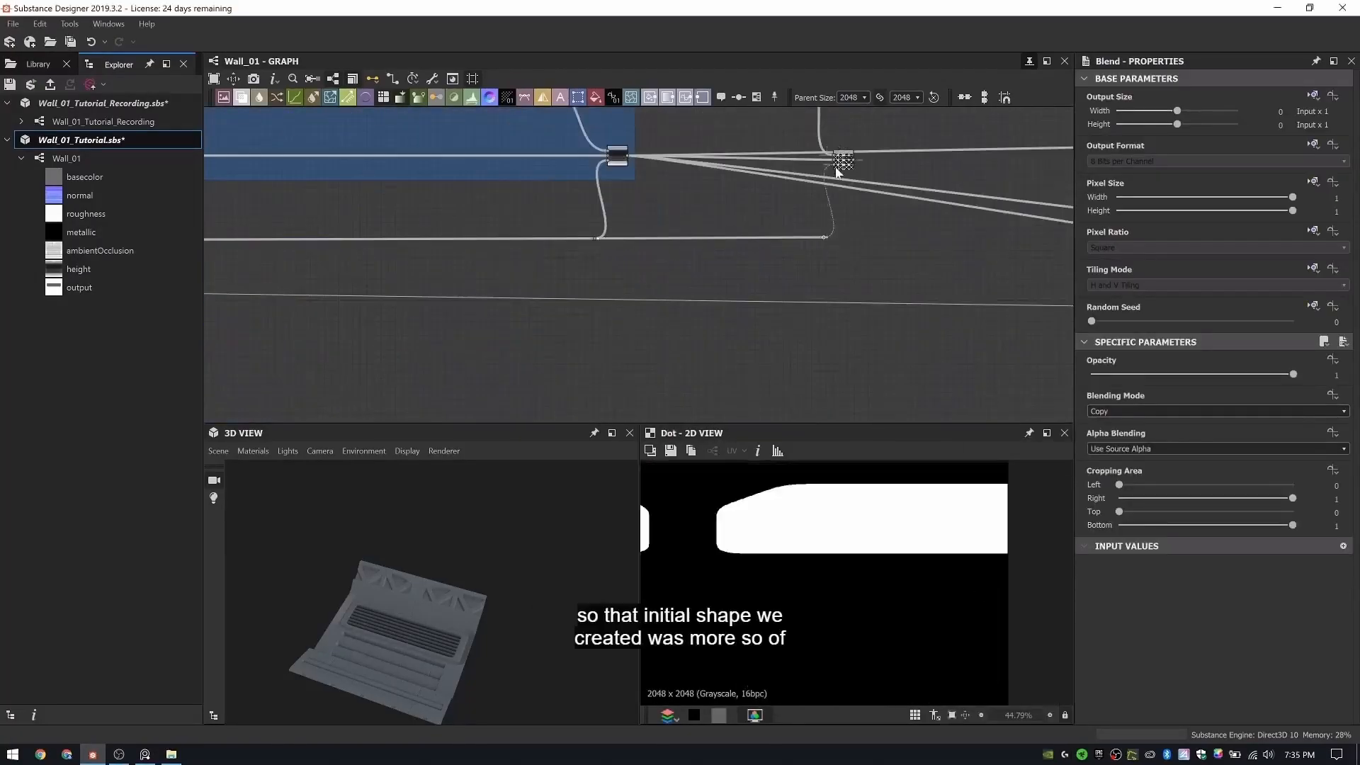
pyautogui.doubleClick(840, 164)
# - Set the Blend to Subtract with an Opacity of 0.01 and transfer the height chain's downstream output links to it
pyautogui.click(1176, 411)
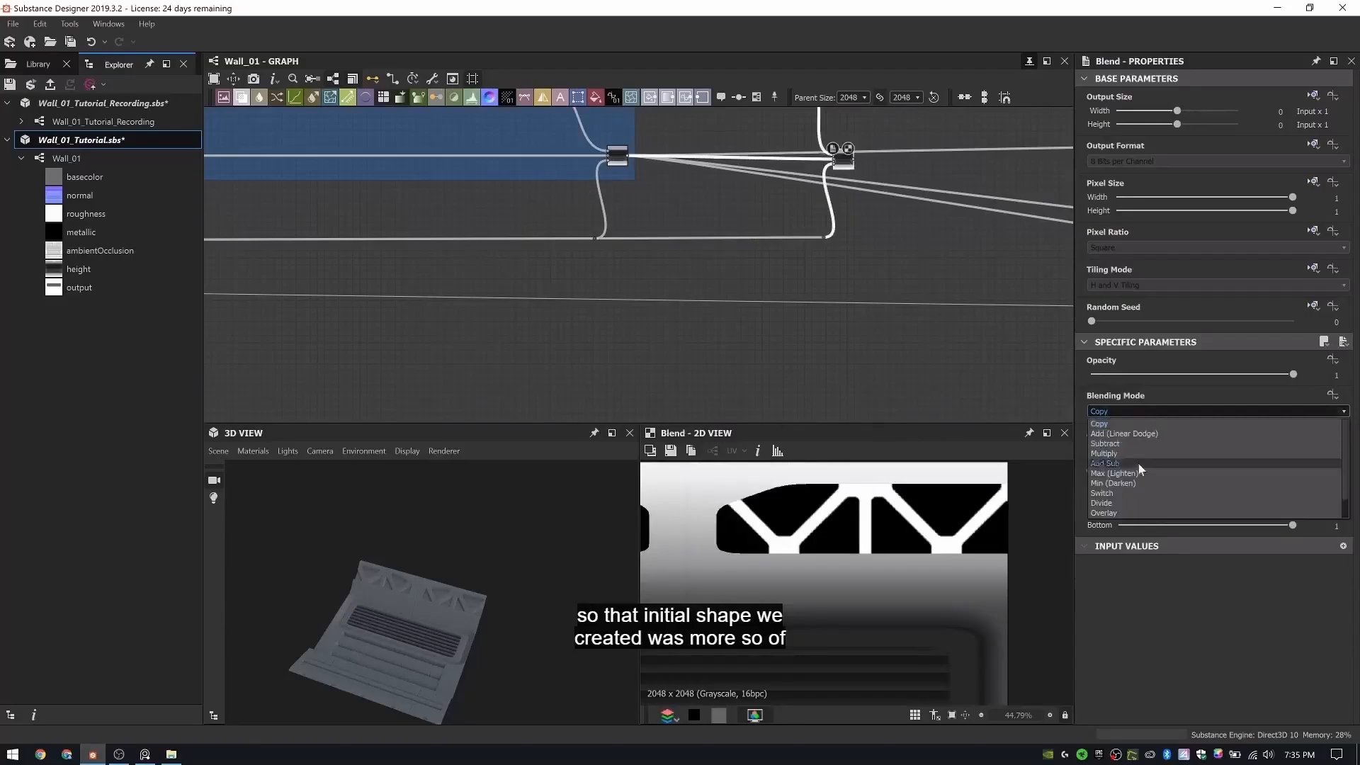
pyautogui.click(1190, 440)
pyautogui.write('0.01')
pyautogui.press('Return')
pyautogui.keyDown('shift'); pyautogui.moveTo(628, 155); pyautogui.dragTo(854, 159); pyautogui.keyUp('shift')
pyautogui.moveTo(425, 575); pyautogui.dragTo(460, 580)
pyautogui.scroll(8, 461, 581)
pyautogui.scroll(-8, 427, 621)
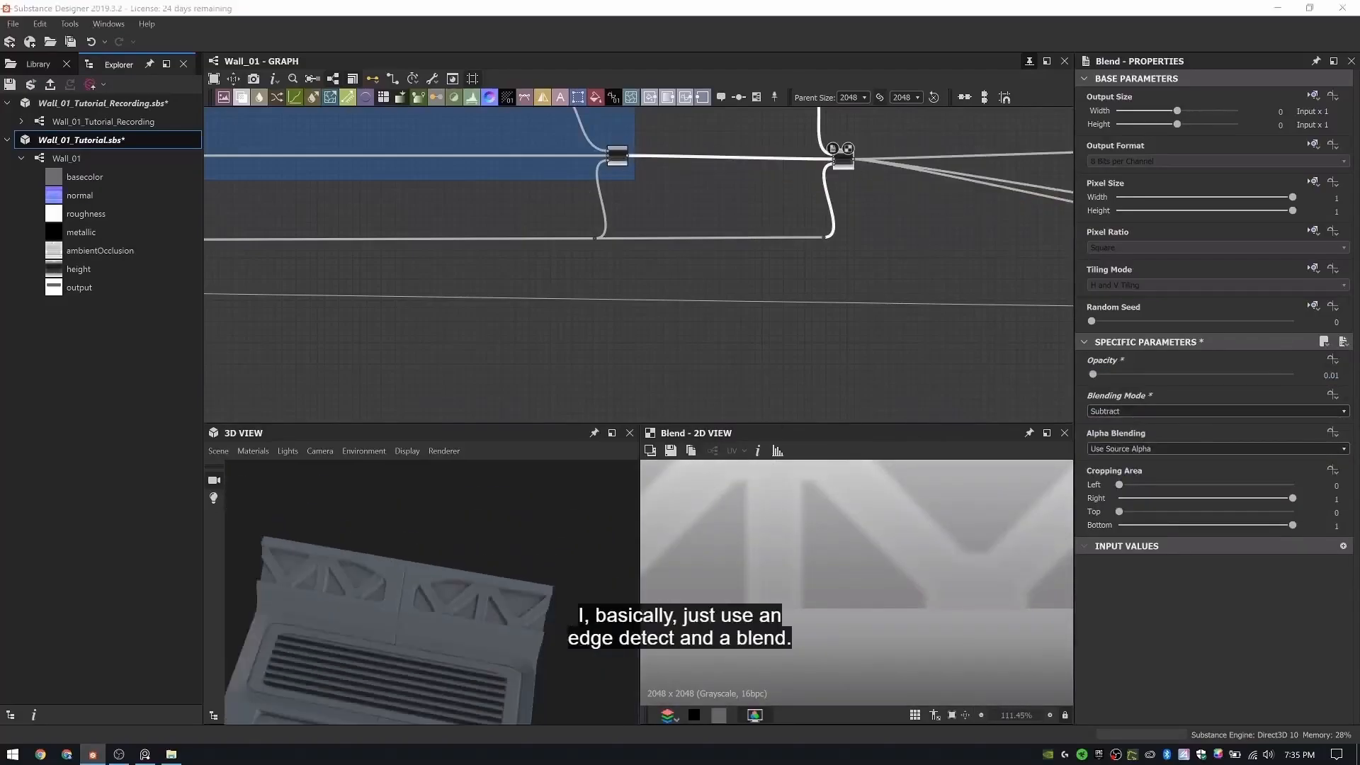
# - Enclose the Edge Detect, both Blends and the Bevel in a frame titled "Grating Indent"
pyautogui.moveTo(859, 201); pyautogui.dragTo(795, 390, button='middle')
pyautogui.scroll(3, 795, 389)
pyautogui.scroll(-4, 595, 304)
pyautogui.moveTo(533, 188); pyautogui.dragTo(650, 224)
pyautogui.moveTo(630, 284); pyautogui.dragTo(677, 192, button='middle')
pyautogui.moveTo(650, 225); pyautogui.dragTo(751, 304)
pyautogui.rightClick(778, 165)
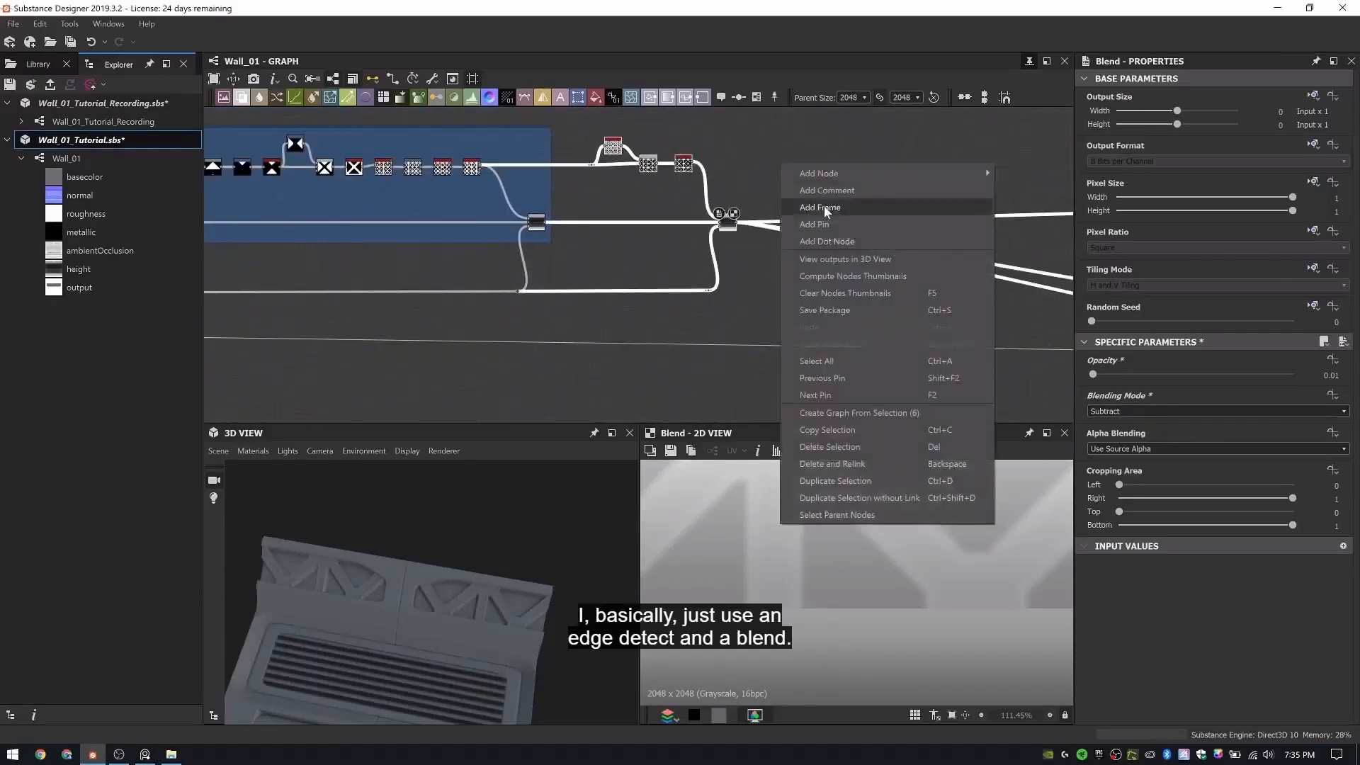
pyautogui.click(804, 207)
pyautogui.write('Grating Indent')
# - Move the output nodes farther along the graph and save the Wall_01_Tutorial package
pyautogui.moveTo(823, 189); pyautogui.dragTo(599, 202, button='middle')
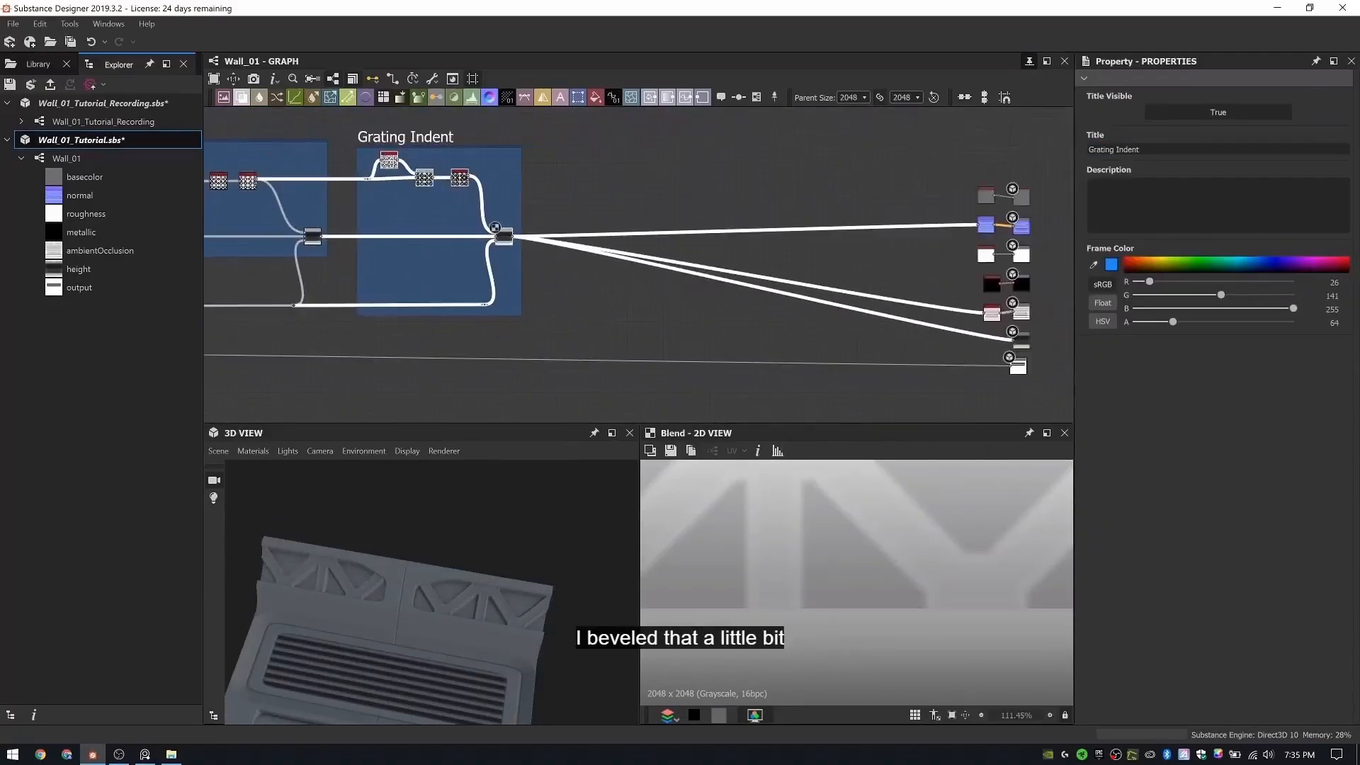
pyautogui.scroll(-4, 607, 176)
pyautogui.moveTo(768, 164); pyautogui.dragTo(832, 278)
pyautogui.moveTo(809, 210); pyautogui.dragTo(961, 210)
pyautogui.moveTo(843, 166); pyautogui.dragTo(485, 171, button='middle')
pyautogui.moveTo(604, 202); pyautogui.dragTo(861, 195)
pyautogui.moveTo(439, 232); pyautogui.dragTo(753, 222, button='middle')
pyautogui.scroll(-5, 753, 222)
pyautogui.moveTo(638, 222); pyautogui.dragTo(992, 244, button='middle')
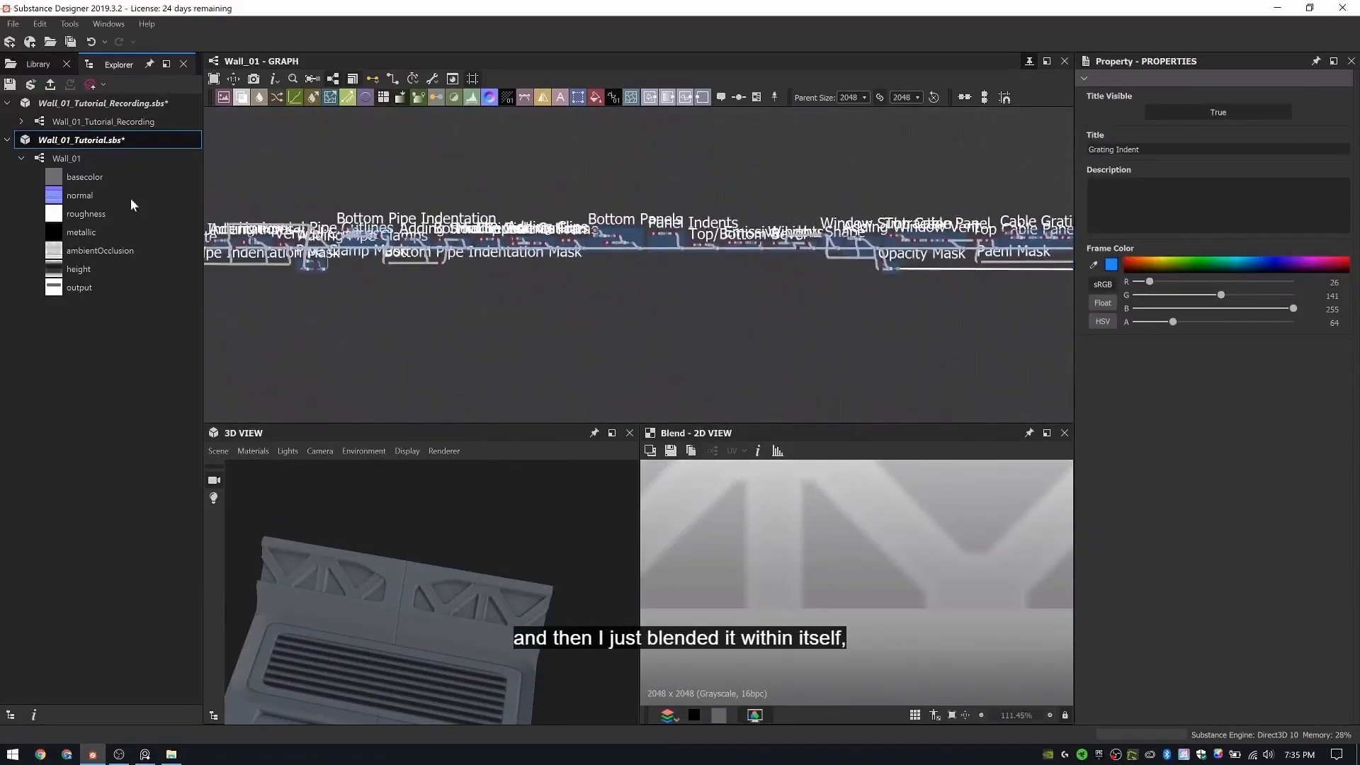
pyautogui.rightClick(106, 142)
pyautogui.click(135, 226)
# - Add a Shape node in the free space beyond the Grating Indent frame
pyautogui.moveTo(786, 279); pyautogui.dragTo(496, 276, button='middle')
pyautogui.scroll(5, 489, 220)
pyautogui.scroll(4, 485, 210)
pyautogui.moveTo(682, 222); pyautogui.dragTo(504, 235, button='middle')
pyautogui.scroll(1, 577, 170)
pyautogui.press('space')
pyautogui.write('shape')
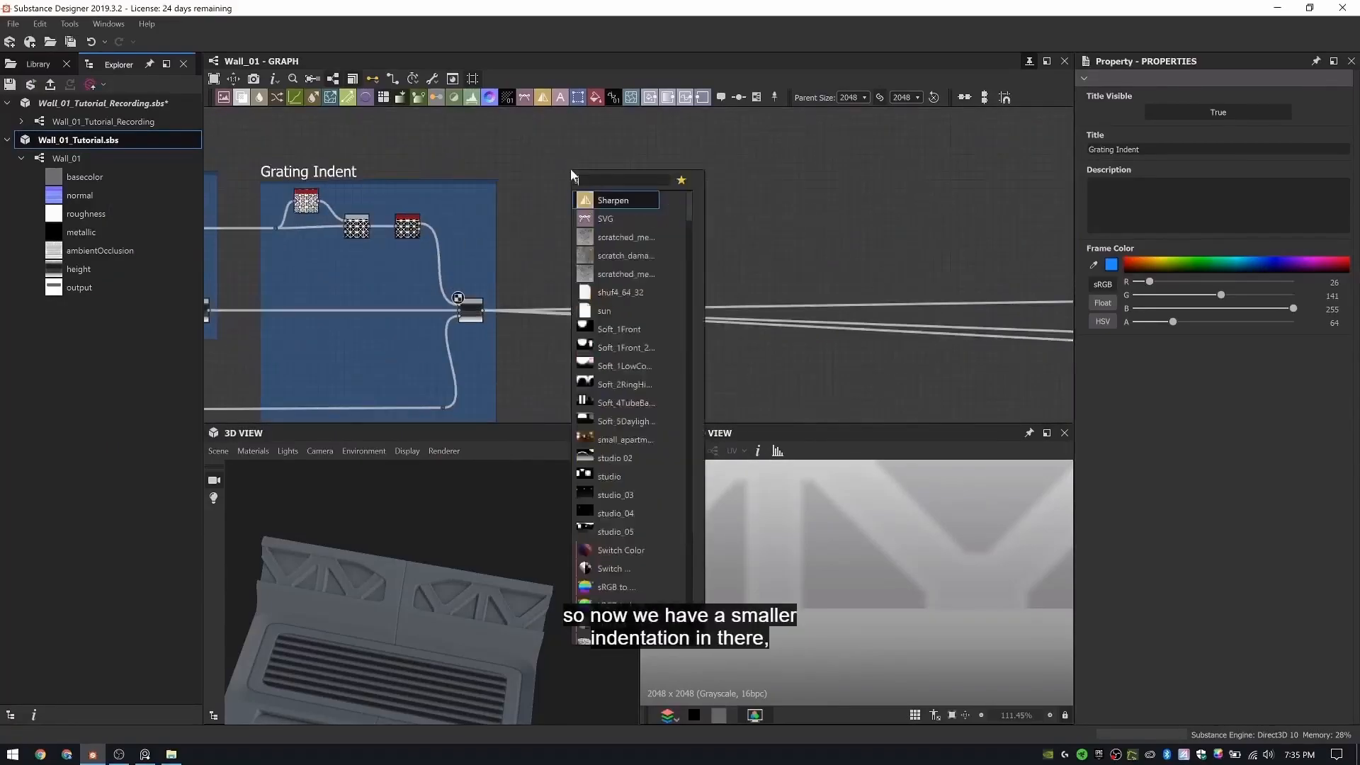
pyautogui.press('Return')
pyautogui.scroll(1, 567, 175)
pyautogui.moveTo(578, 145); pyautogui.dragTo(567, 195)
# - Narrow the Shape into a thin full-width strip with Size X 1 and Y 0.02
pyautogui.moveTo(1293, 501)
pyautogui.mouseDown()
pyautogui.moveTo(1172, 502)
pyautogui.moveTo(1297, 501)
pyautogui.mouseUp()
pyautogui.moveTo(1293, 514); pyautogui.dragTo(1145, 514)
pyautogui.scroll(-13, 874, 598)
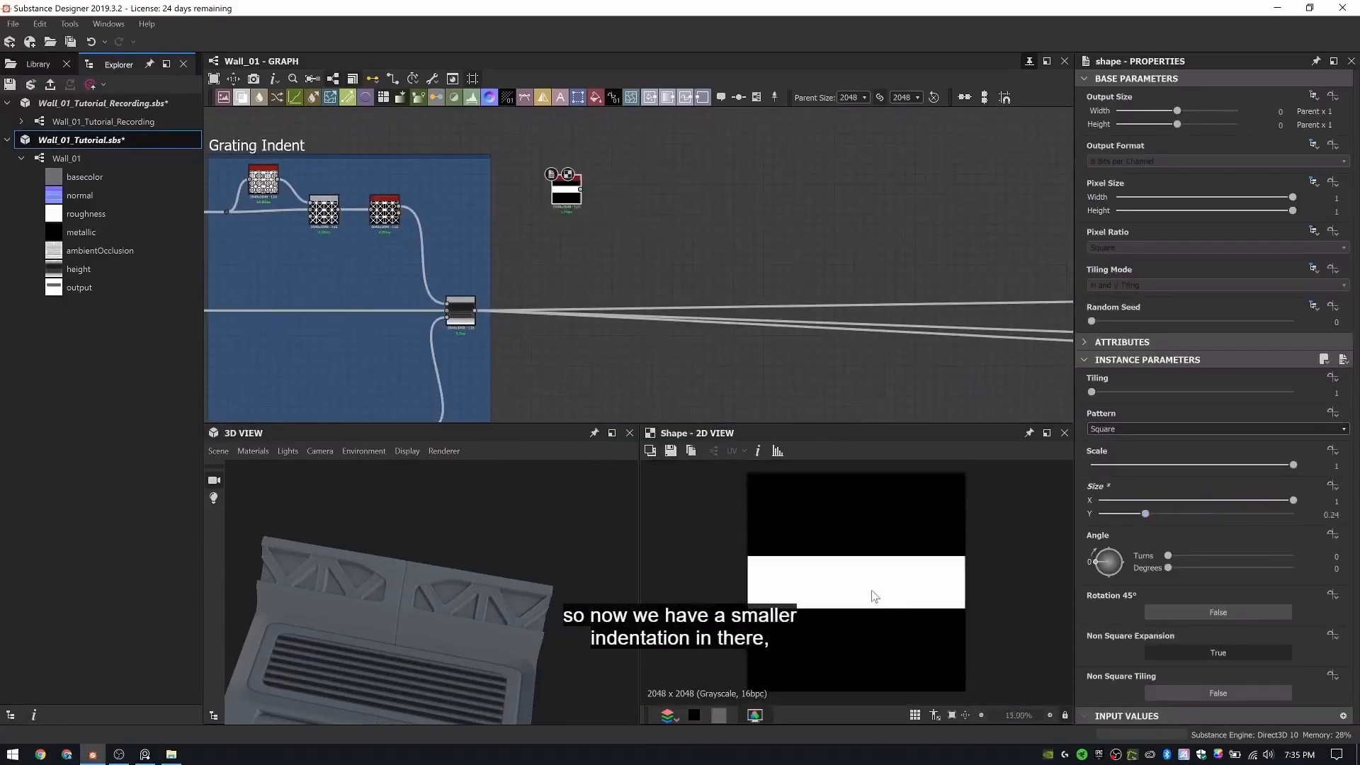
pyautogui.press('Return')
pyautogui.moveTo(566, 198); pyautogui.dragTo(555, 223)
# - Add a Perlin Noise node below the Shape and set its Scale to 3
pyautogui.press('space')
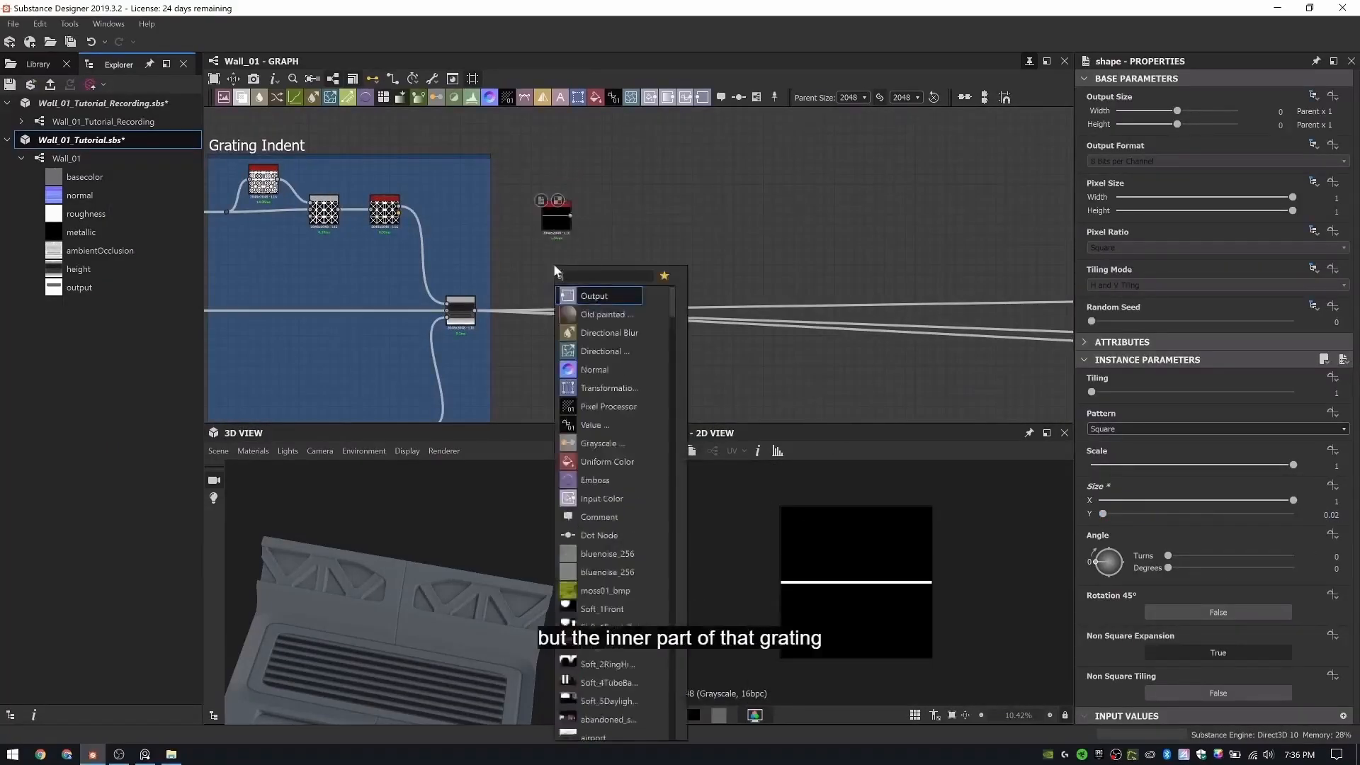
pyautogui.write('perlin')
pyautogui.press('Return')
pyautogui.moveTo(1191, 392); pyautogui.dragTo(1098, 392)
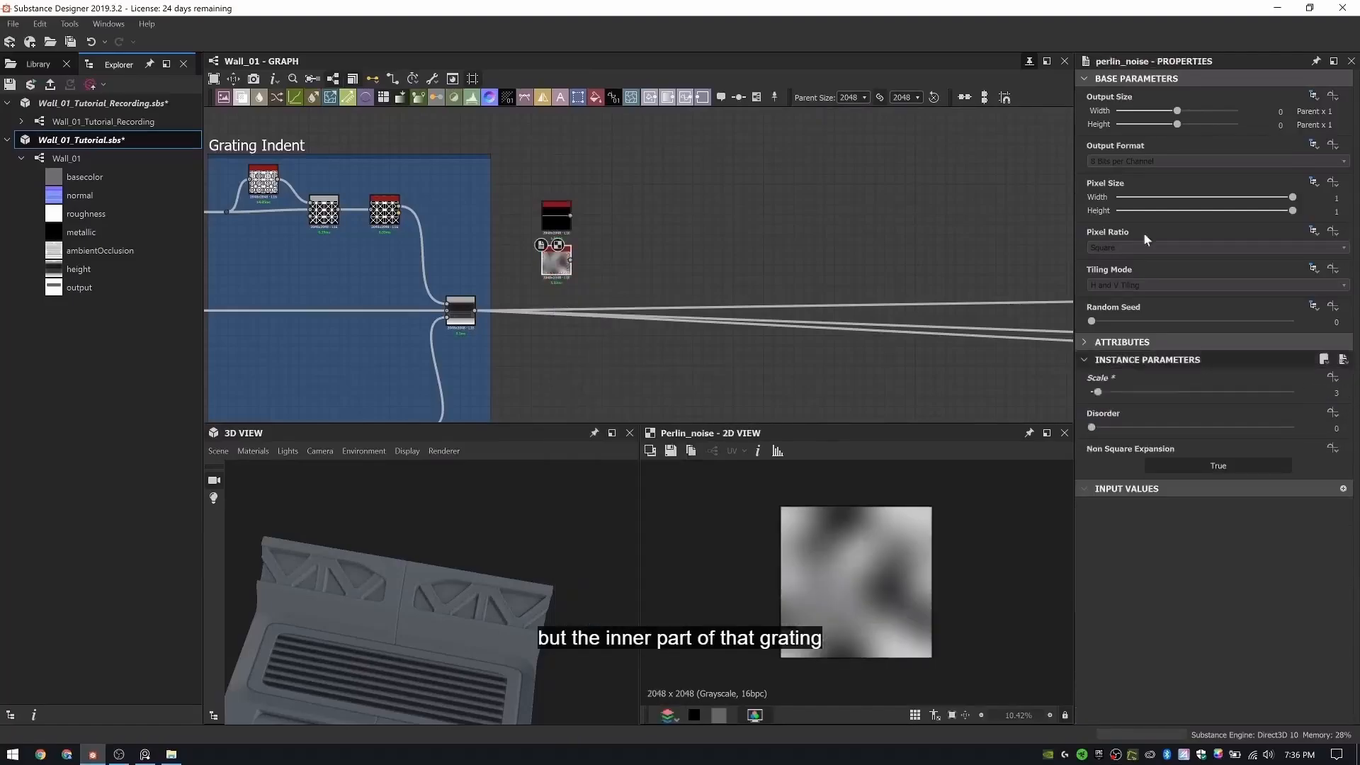
# - Warp the Shape with the Perlin Noise through a Directional Warp, using Intensity 42.69 and a Warp Angle of 109 degrees
pyautogui.scroll(3, 586, 238)
pyautogui.press('space')
pyautogui.write('dire')
pyautogui.press('Down')
pyautogui.press('Return')
pyautogui.moveTo(658, 249); pyautogui.dragTo(662, 283)
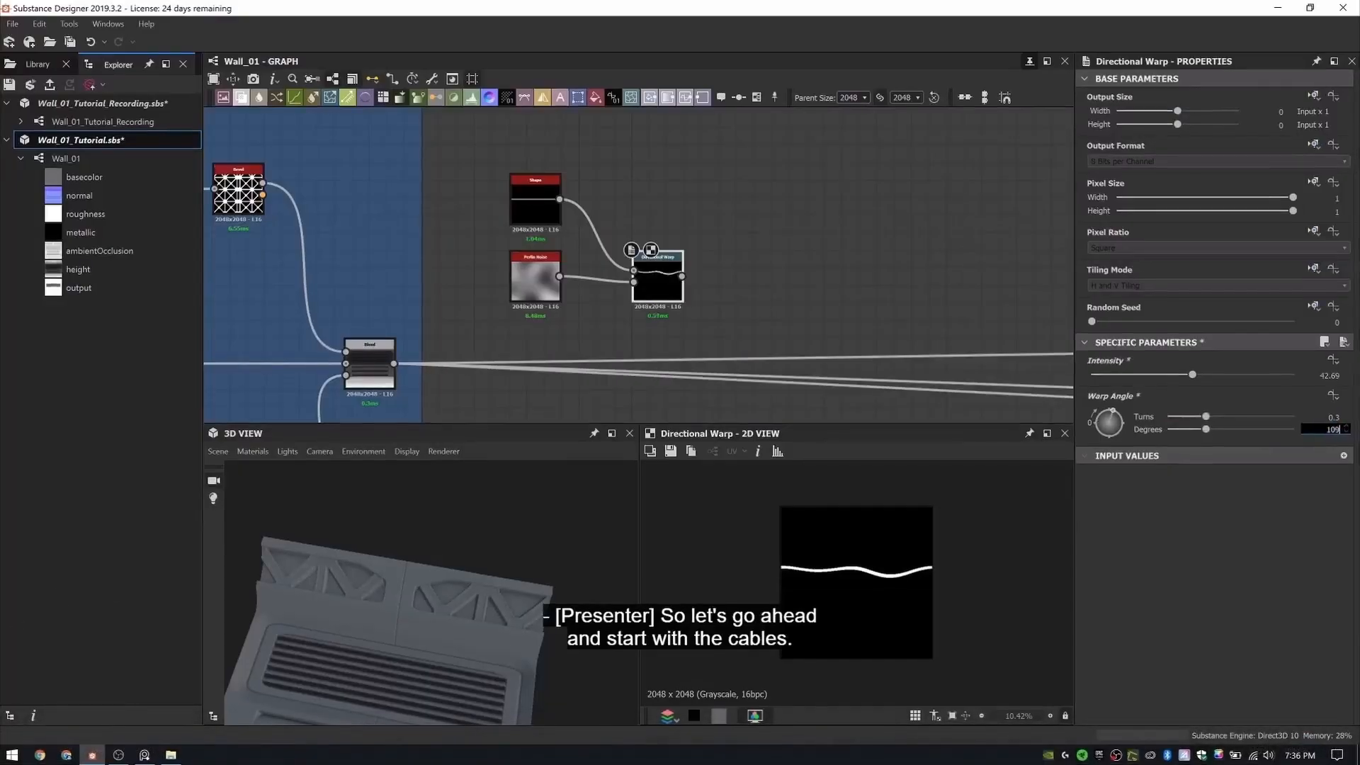
# - Offset the warped line about -0.25 in Y with a Transformation 2D and feed it into both inputs of a Non Uniform Blur Grayscale
pyautogui.scroll(5, 657, 282)
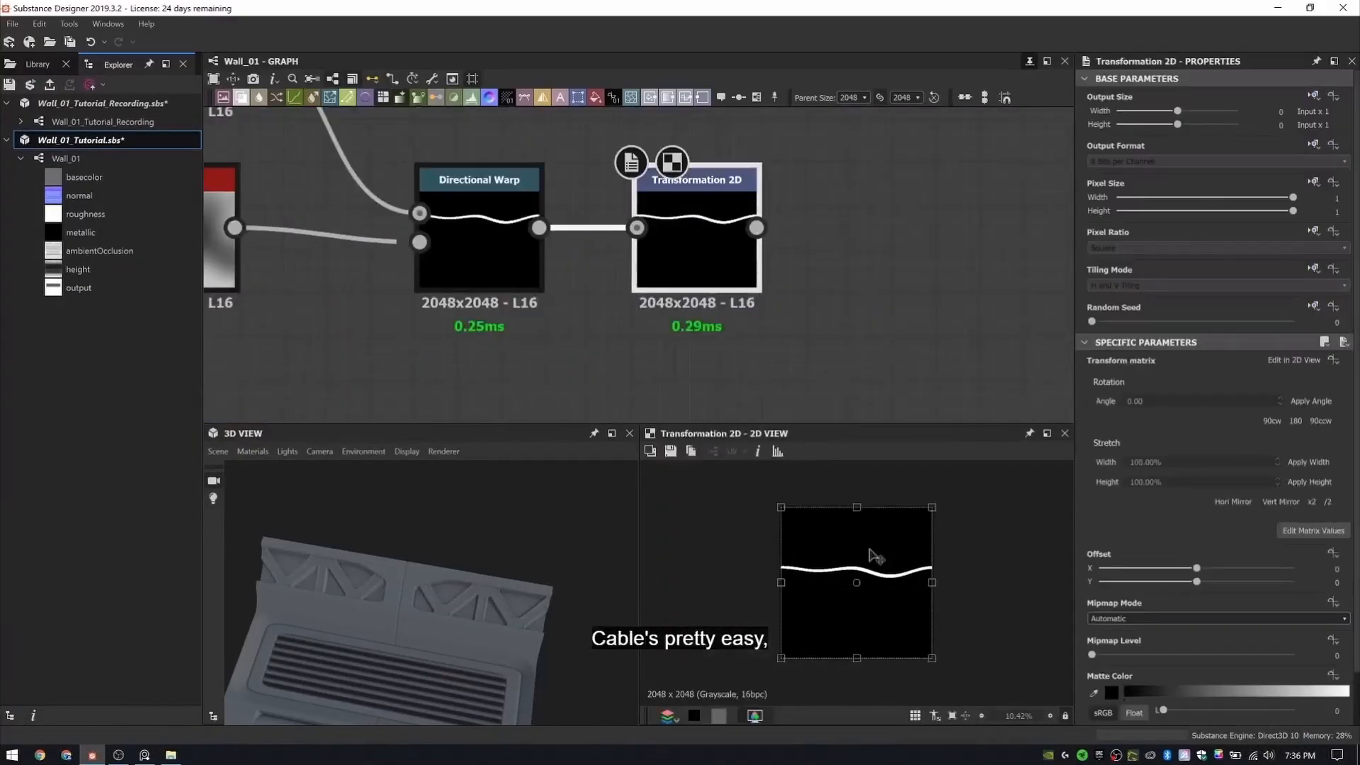
pyautogui.moveTo(873, 556); pyautogui.dragTo(873, 582)
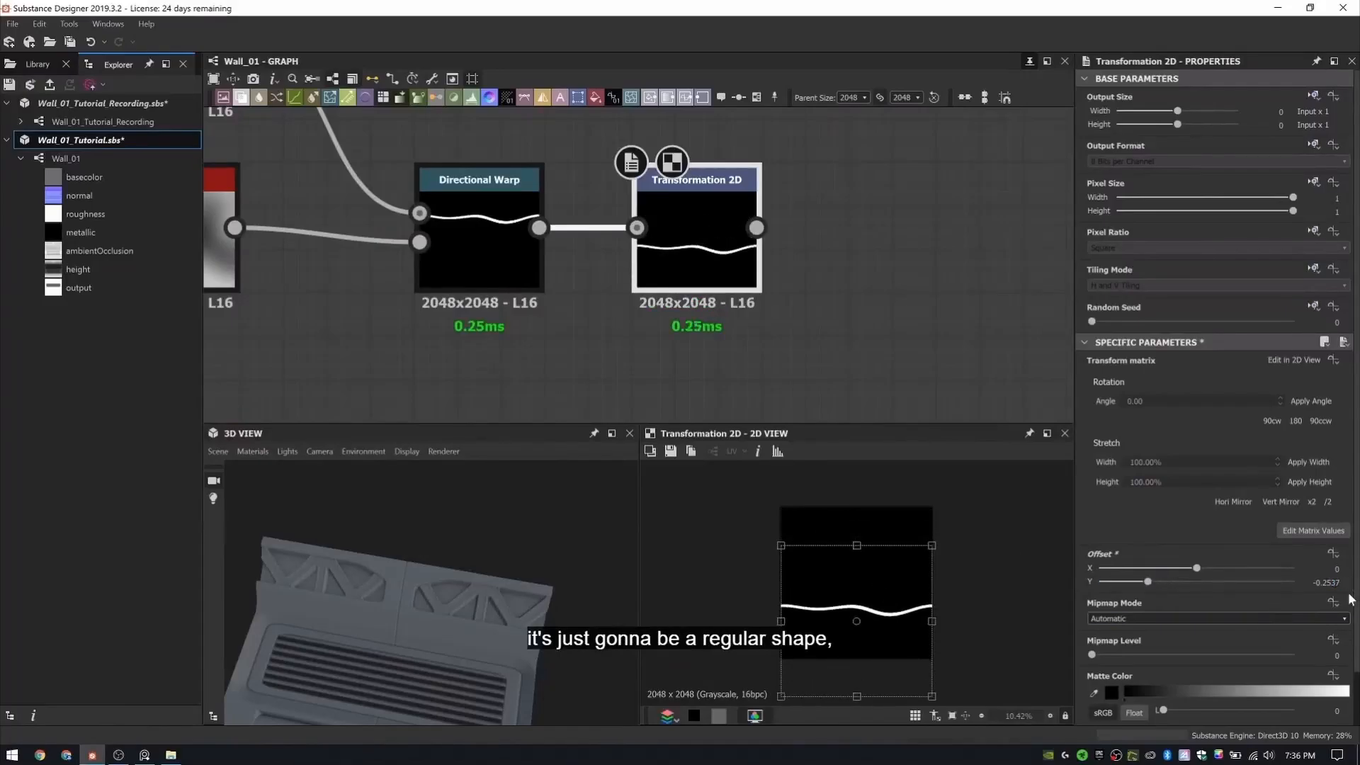
pyautogui.rightClick(709, 210)
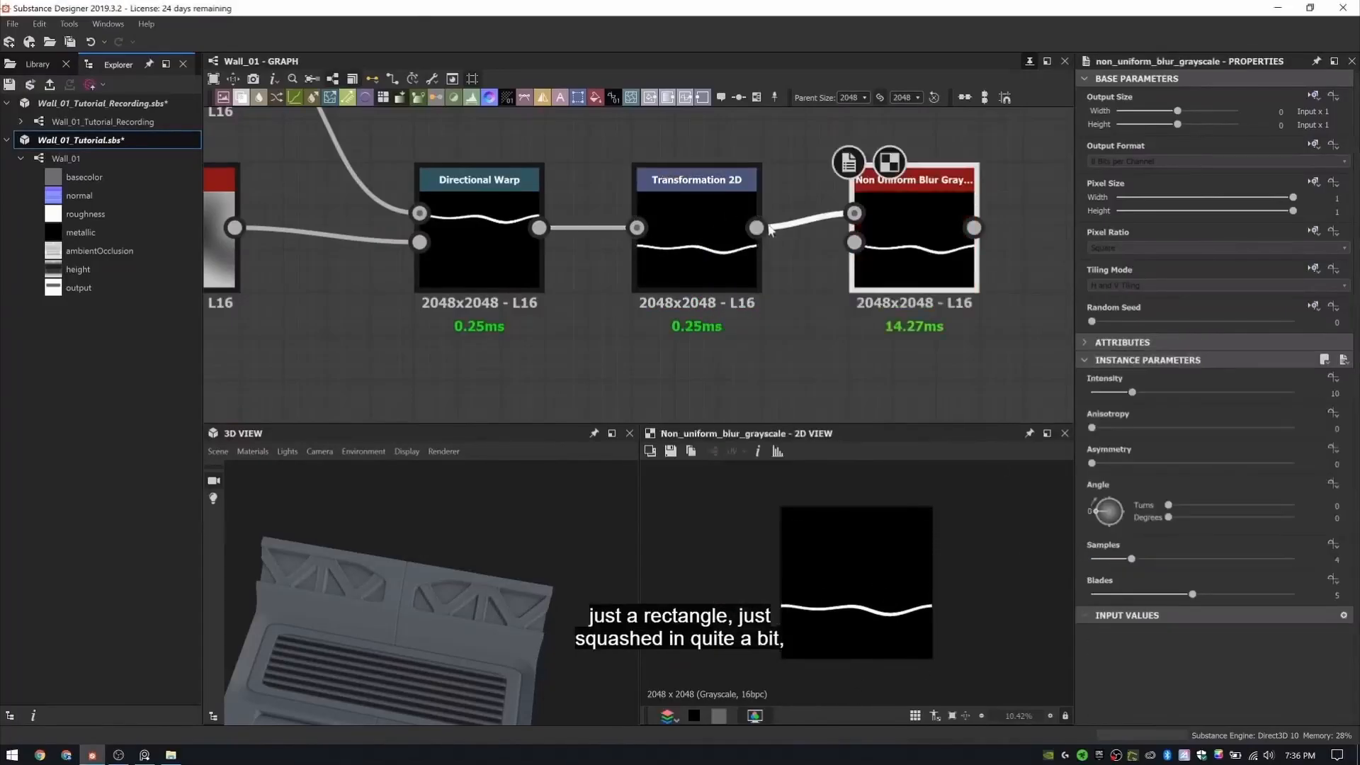
pyautogui.scroll(-5, 910, 243)
pyautogui.moveTo(911, 243); pyautogui.dragTo(660, 217, button='middle')
pyautogui.moveTo(383, 130); pyautogui.dragTo(637, 117)
pyautogui.click(650, 182)
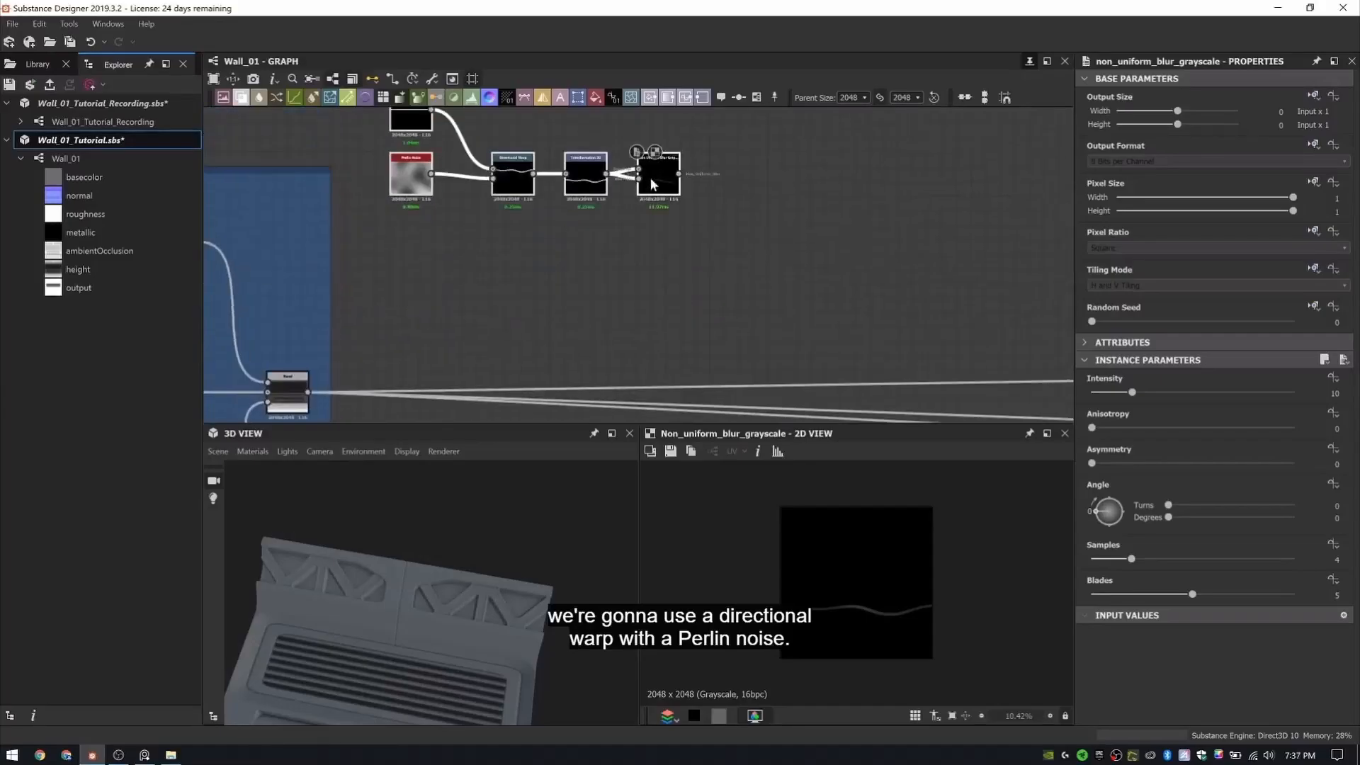
# - Feed the blurred cable into two Transformation 2D nodes below it and mirror the lower one vertically
pyautogui.press('space')
pyautogui.write('tr')
pyautogui.click(692, 193)
pyautogui.moveTo(709, 159); pyautogui.dragTo(642, 234)
pyautogui.hotkey('ctrl', 'd')
pyautogui.scroll(4, 634, 230)
pyautogui.click(619, 334)
pyautogui.click(1281, 501)
pyautogui.scroll(-3, 686, 232)
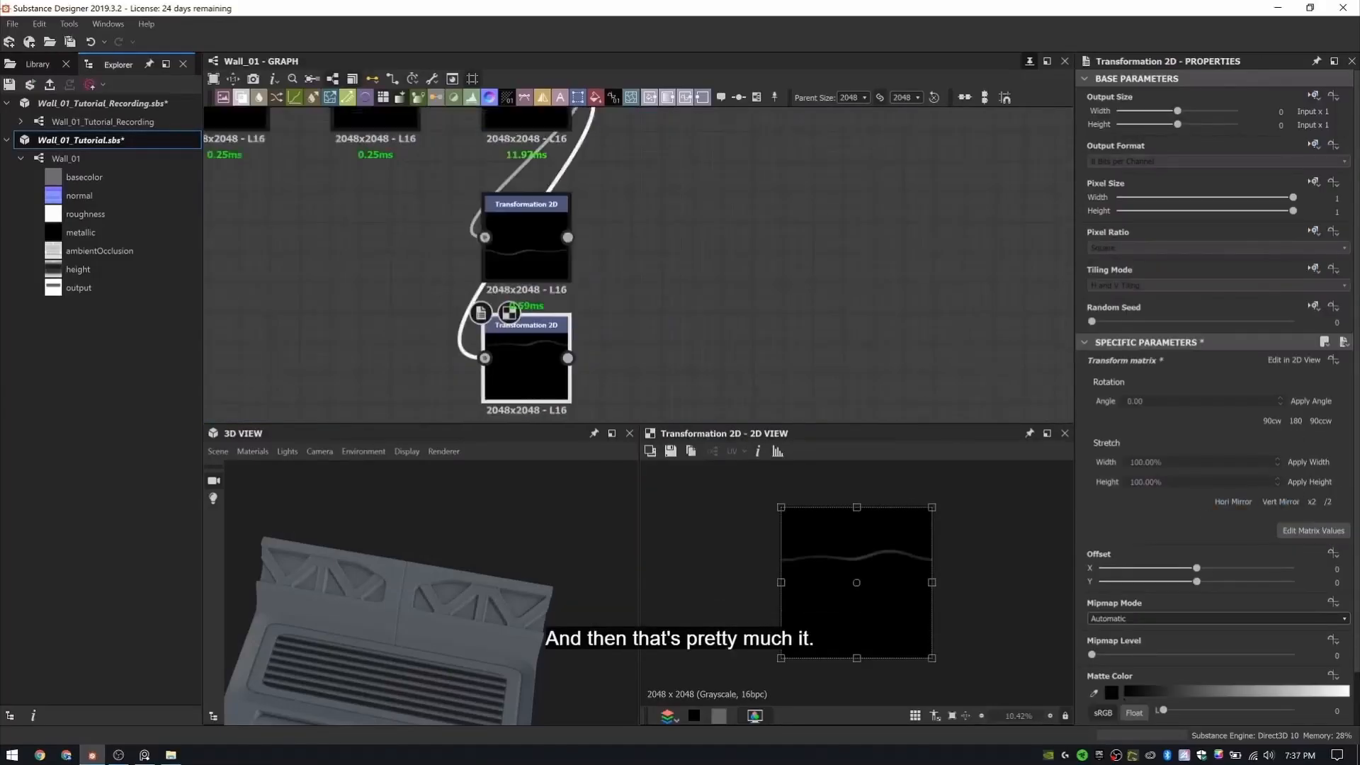
# - Add a Tile Sampler node beside the cable variations
pyautogui.press('space')
pyautogui.write('tile')
pyautogui.press('Down')
pyautogui.press('Down')
pyautogui.press('Down')
pyautogui.press('Down')
pyautogui.press('Down')
pyautogui.press('Down')
pyautogui.press('Down')
pyautogui.press('Down')
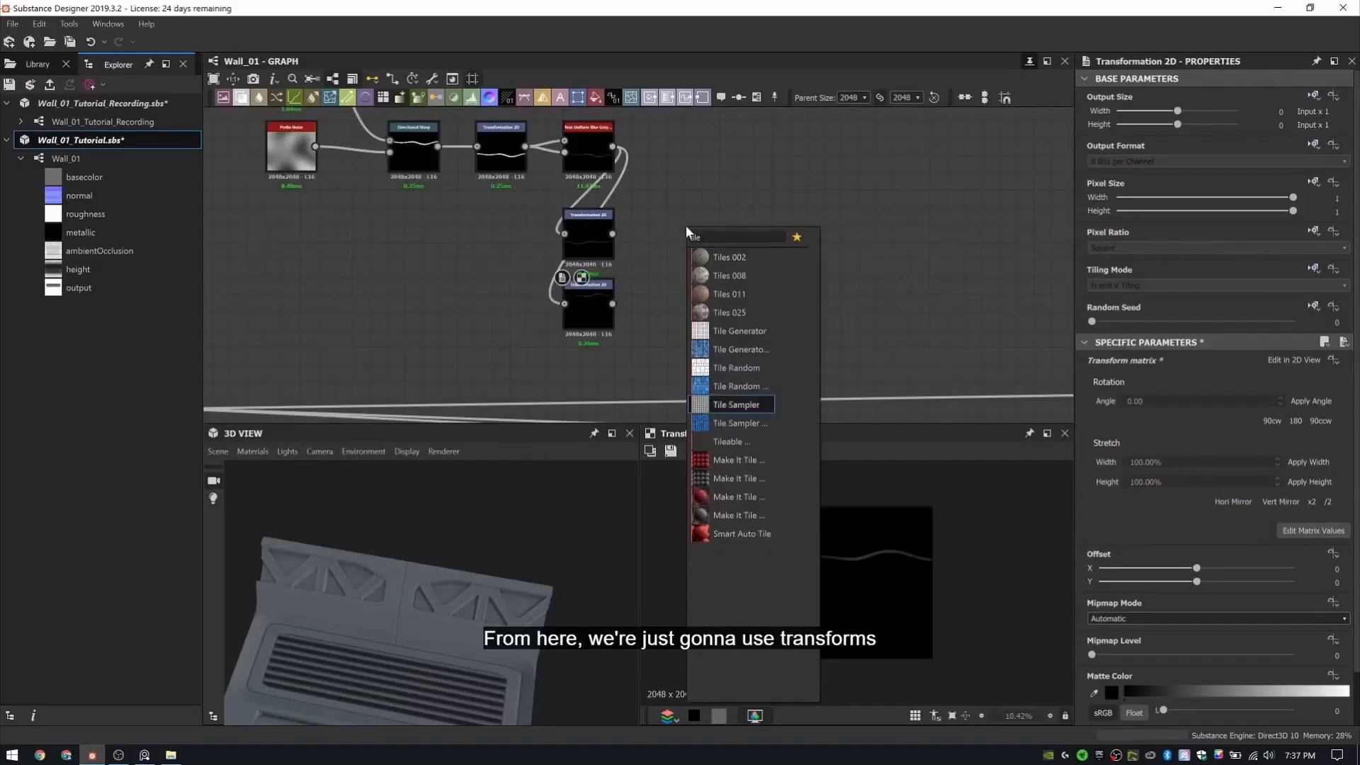
pyautogui.press('Return')
# - Set the Tile Sampler's Pattern to Pattern Input with a Pattern Input Number of 3
pyautogui.scroll(4, 686, 232)
pyautogui.click(1160, 522)
pyautogui.click(1140, 537)
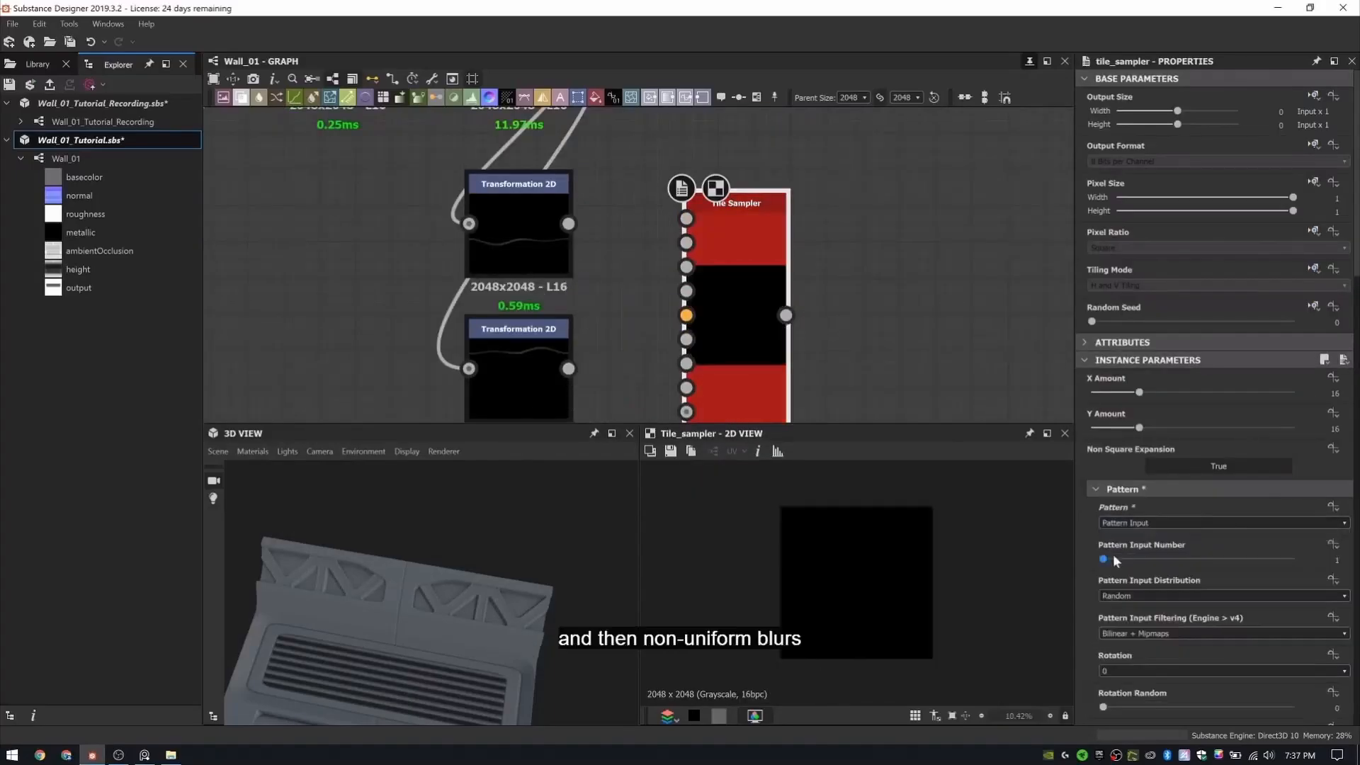
pyautogui.moveTo(1107, 559); pyautogui.dragTo(1179, 559)
# - Connect the Non Uniform Blur and both Transformation 2D nodes to the Tile Sampler's three pattern inputs
pyautogui.scroll(-2, 591, 244)
pyautogui.moveTo(591, 244); pyautogui.dragTo(576, 298, button='middle')
pyautogui.moveTo(566, 155); pyautogui.dragTo(649, 252)
pyautogui.moveTo(567, 274); pyautogui.dragTo(649, 270)
pyautogui.moveTo(567, 374); pyautogui.dragTo(650, 286)
pyautogui.scroll(-3, 680, 304)
pyautogui.moveTo(680, 305); pyautogui.dragTo(660, 244, button='middle')
pyautogui.moveTo(659, 244); pyautogui.dragTo(674, 222)
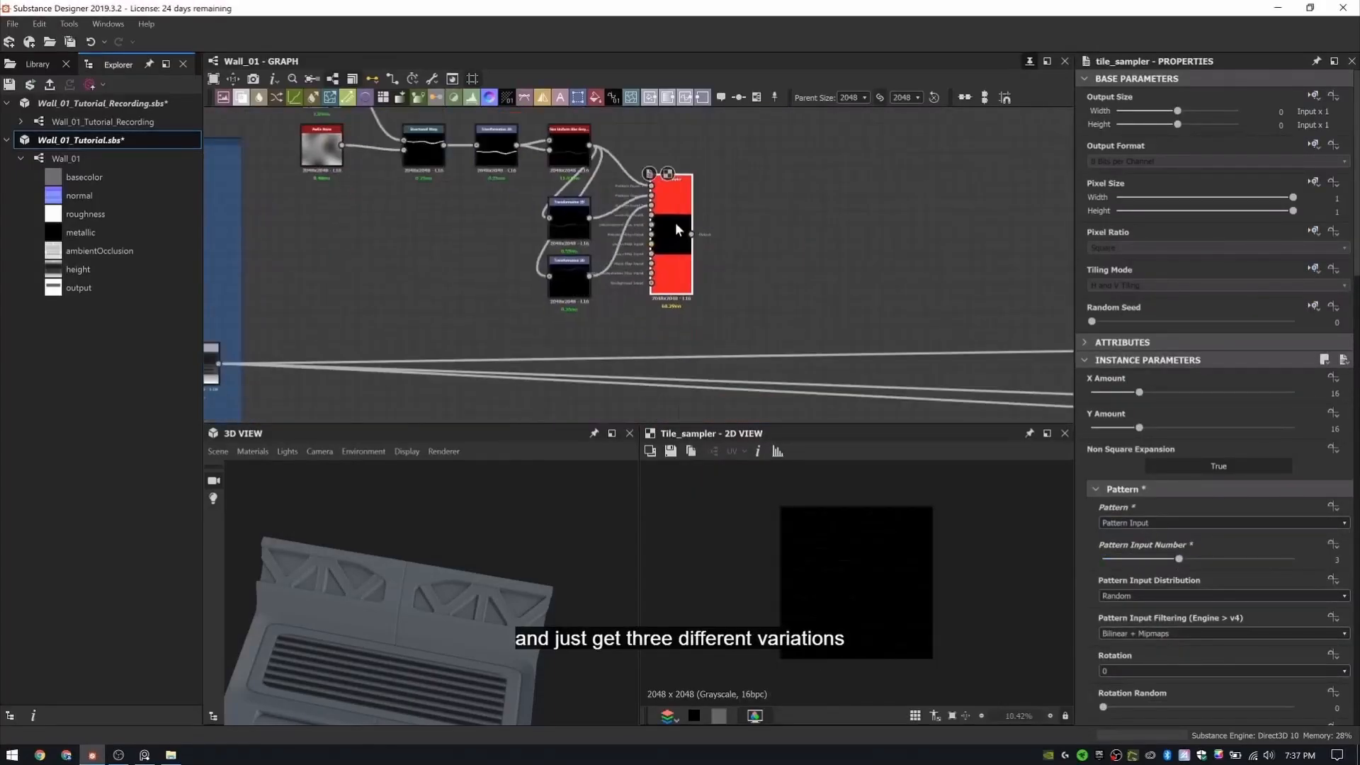
# - Set the Tile Sampler's X Amount to 6 and Y Amount to 1
pyautogui.scroll(4, 674, 222)
pyautogui.click(1334, 393)
pyautogui.write('6')
pyautogui.press('Tab')
pyautogui.write('1')
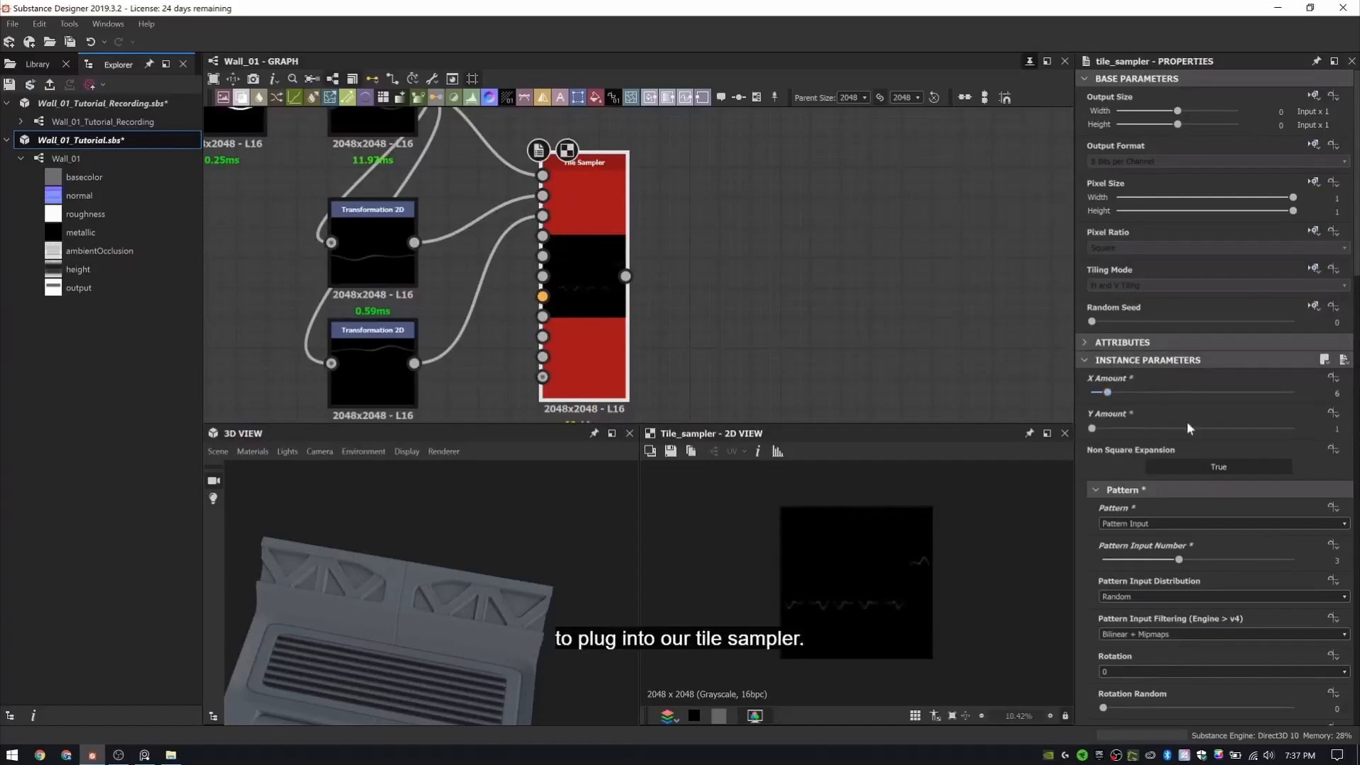
# - Set the Tile Sampler's Symmetry Random to 0.78 and its Size to X 5.08 and Y 0.21
pyautogui.scroll(-5, 1187, 421)
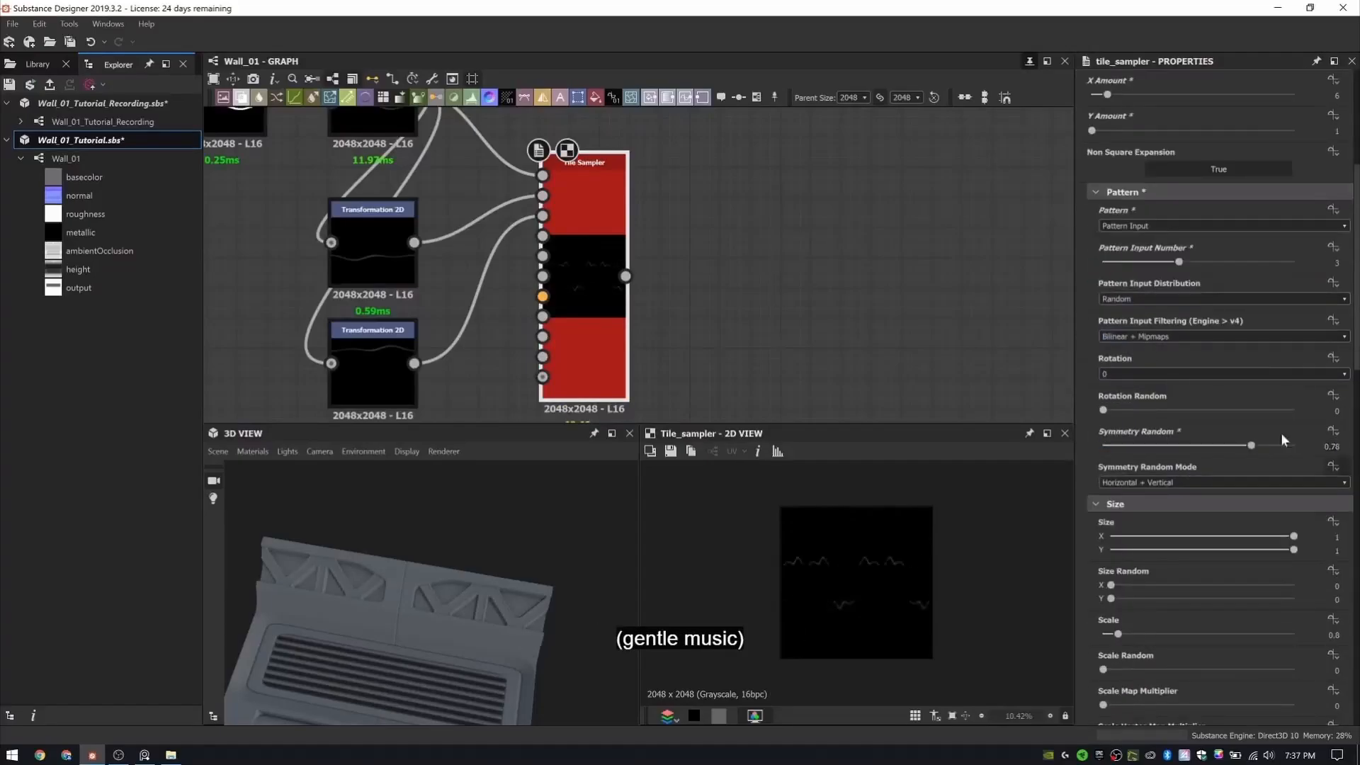
pyautogui.scroll(-8, 1173, 562)
pyautogui.scroll(2, 1204, 425)
pyautogui.click(1336, 196)
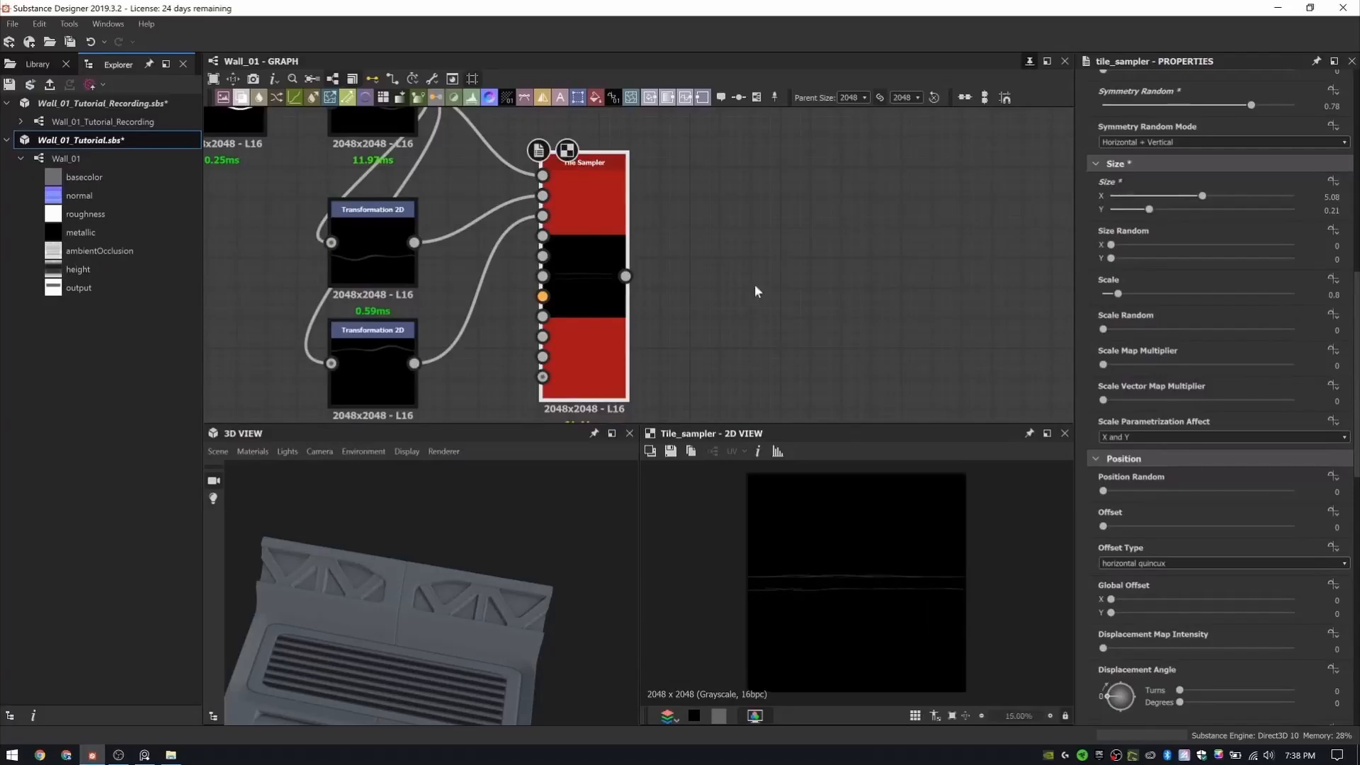
# - Set the Non Uniform Blur's Intensity to 5.9 and the Tile Sampler's Scale to 2.52
pyautogui.scroll(4, 1208, 278)
pyautogui.scroll(6, 909, 592)
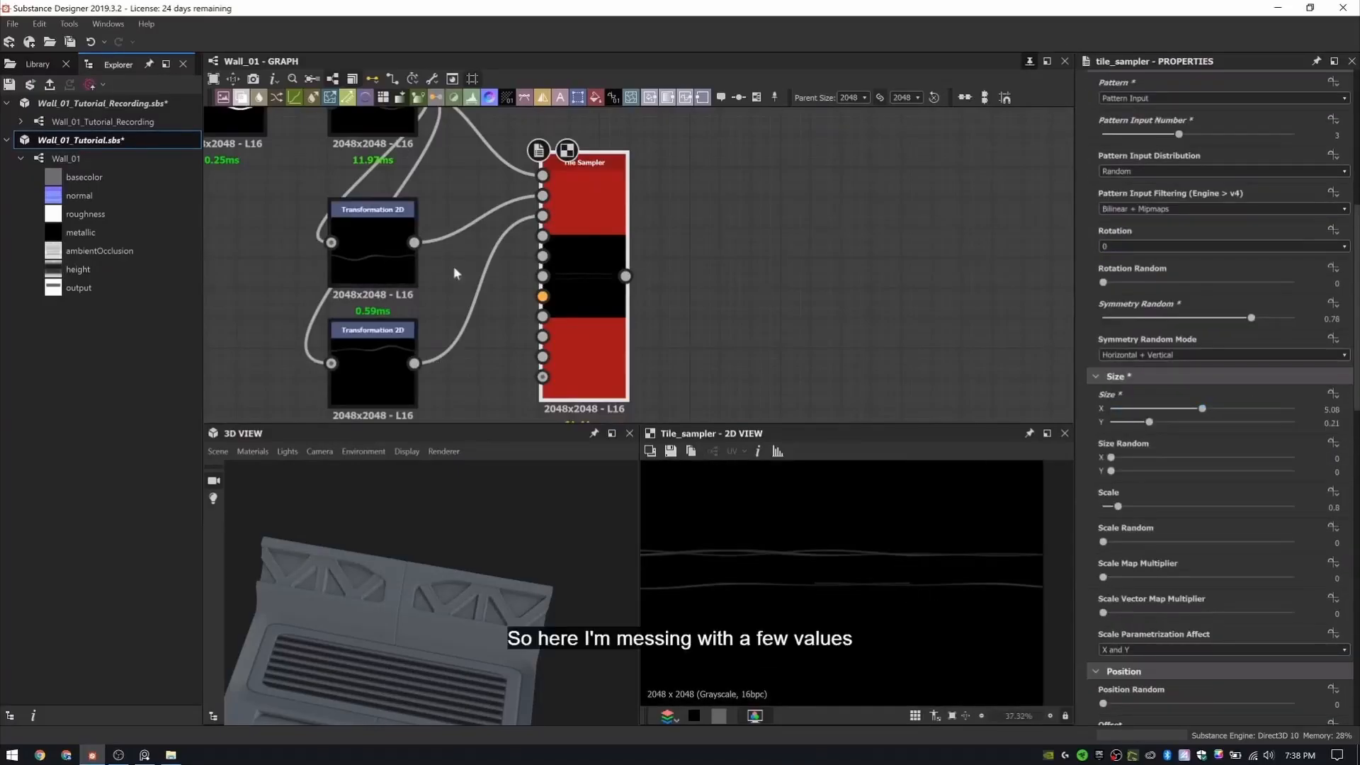
pyautogui.scroll(-2, 507, 237)
pyautogui.click(476, 158)
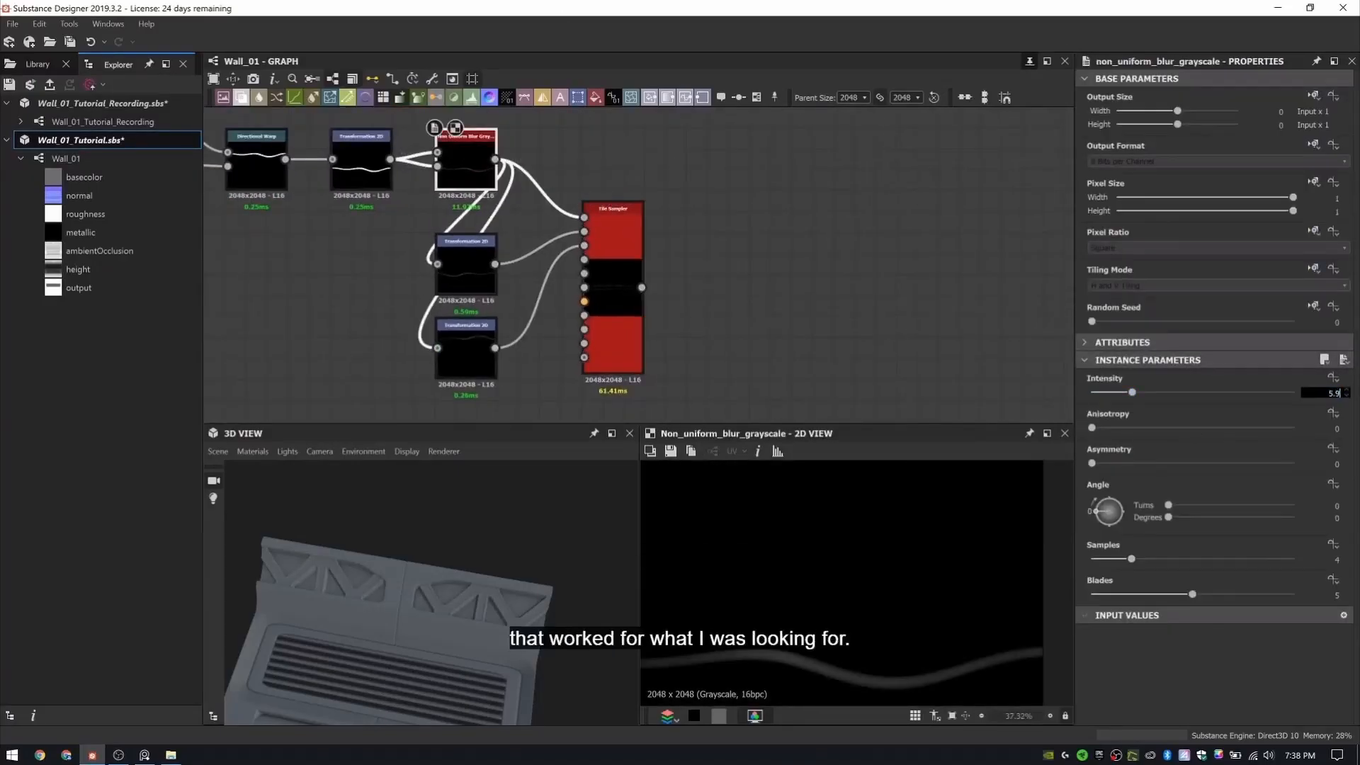
pyautogui.click(631, 308)
pyautogui.scroll(-5, 1241, 564)
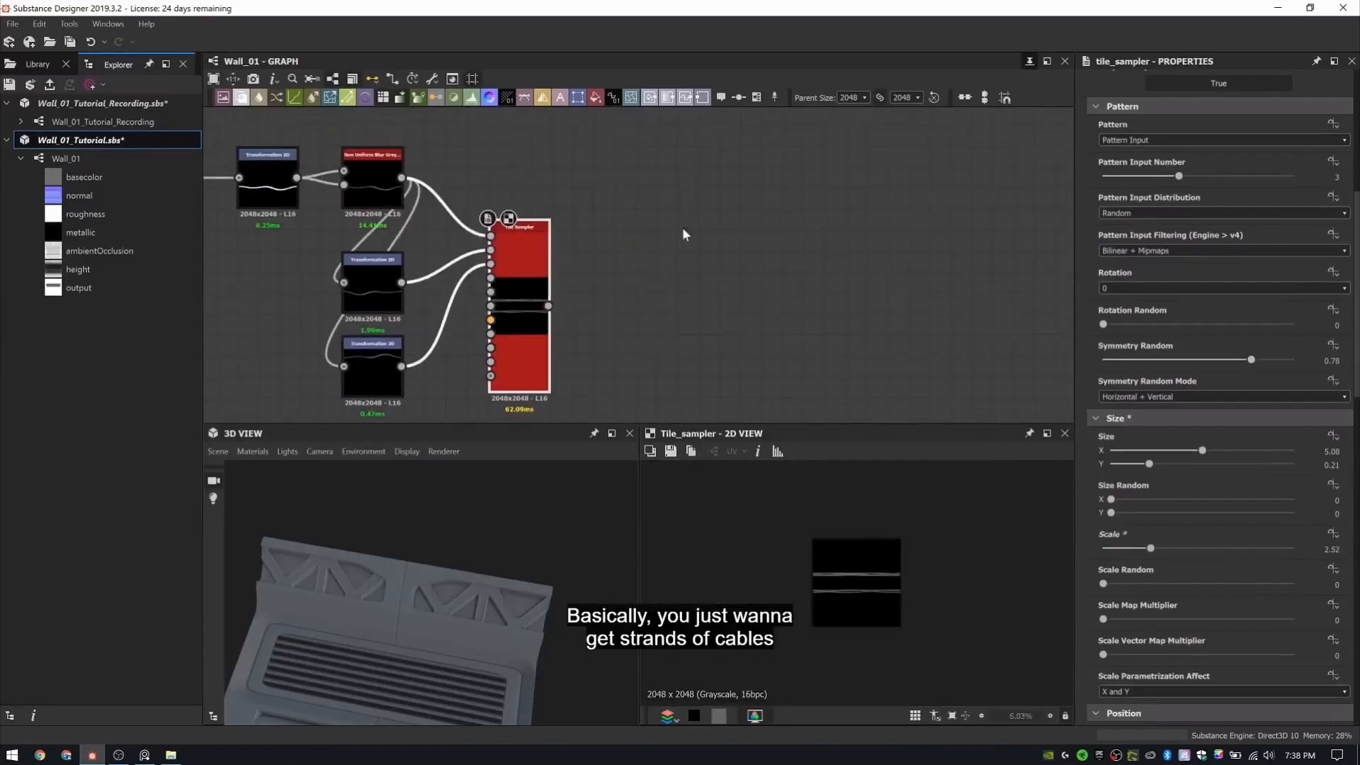
# - Feed the Tile Sampler into two Transformation 2D nodes and combine them in a Blend, with the upper one as foreground
pyautogui.click(682, 227)
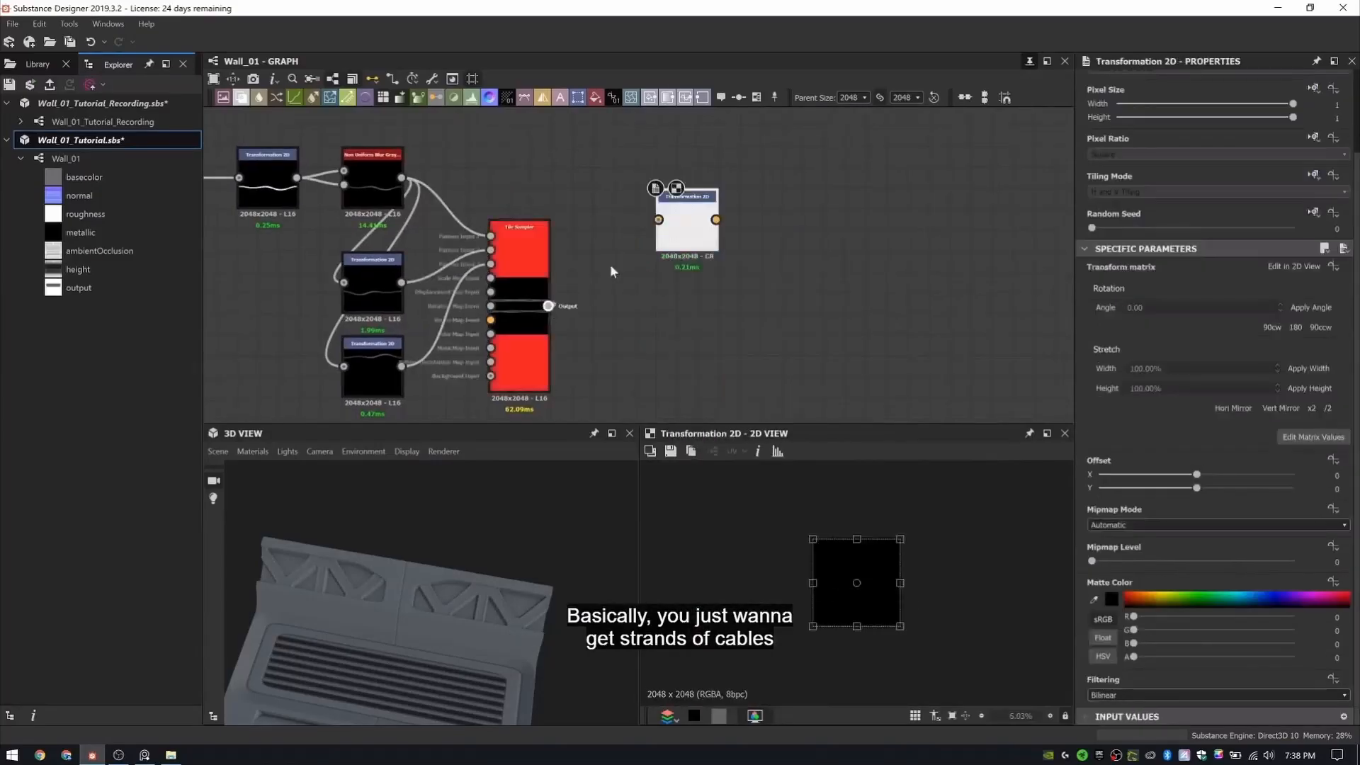
pyautogui.moveTo(659, 219); pyautogui.dragTo(549, 306)
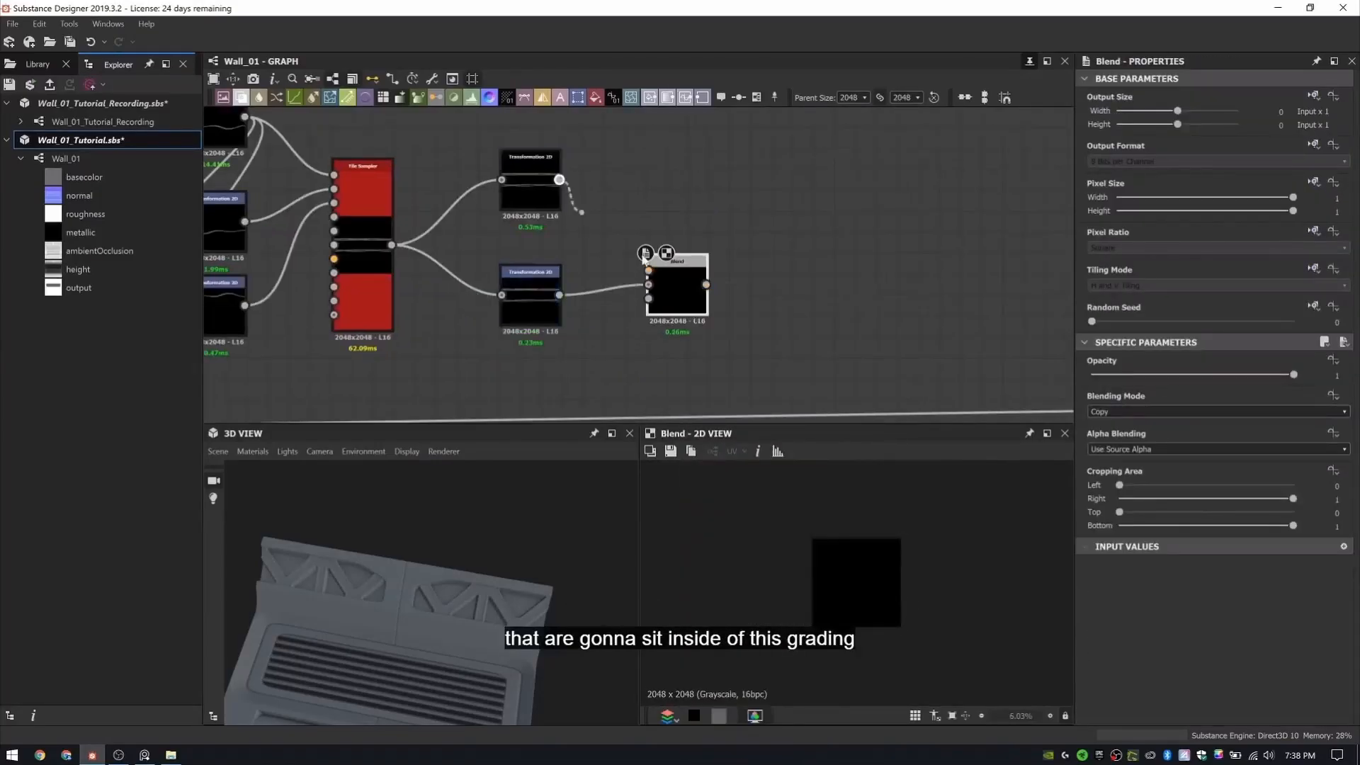
pyautogui.moveTo(644, 260); pyautogui.dragTo(648, 270)
pyautogui.moveTo(653, 260); pyautogui.dragTo(664, 272)
# - Shift the cables of the upper Transformation 2D vertically to a Y Offset of about -0.46
pyautogui.scroll(3, 546, 320)
pyautogui.doubleClick(521, 121)
pyautogui.scroll(3, 865, 589)
pyautogui.moveTo(848, 572); pyautogui.dragTo(848, 633)
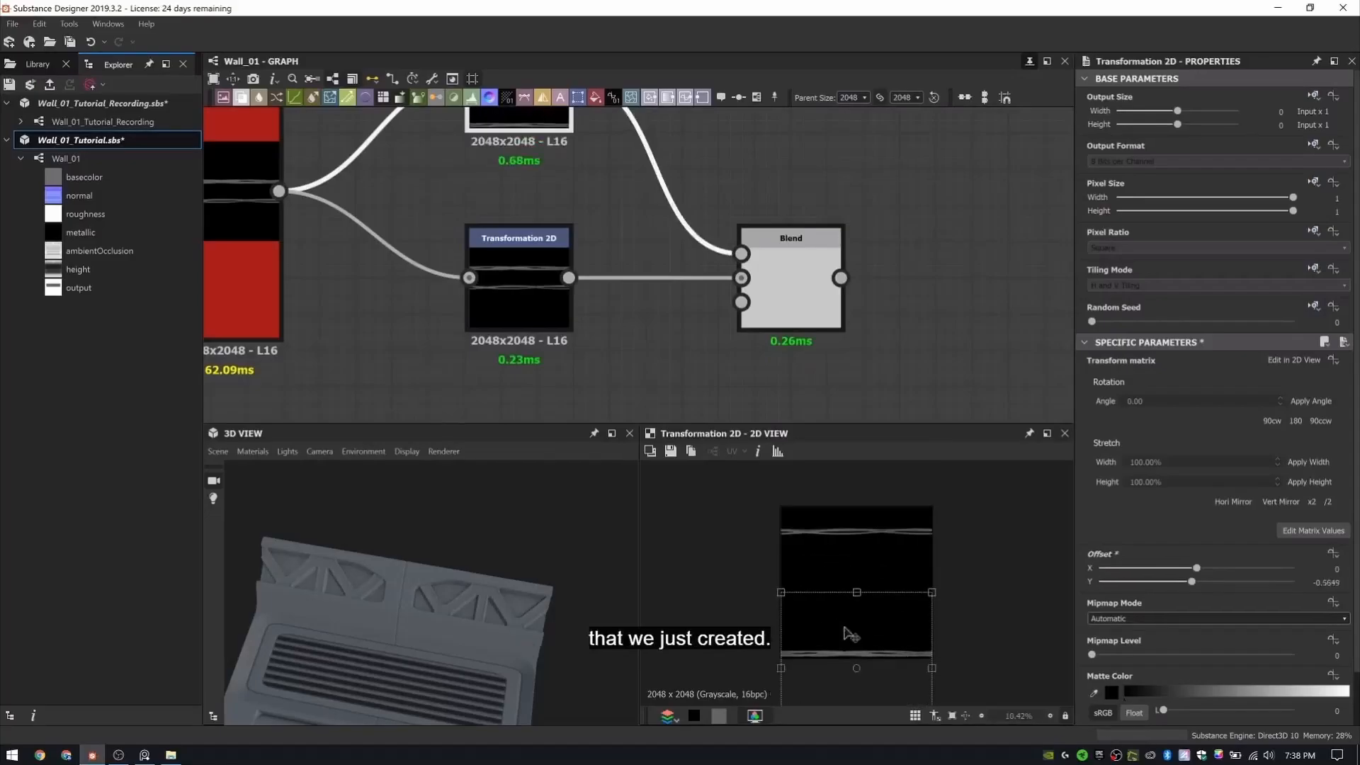
pyautogui.press('Return')
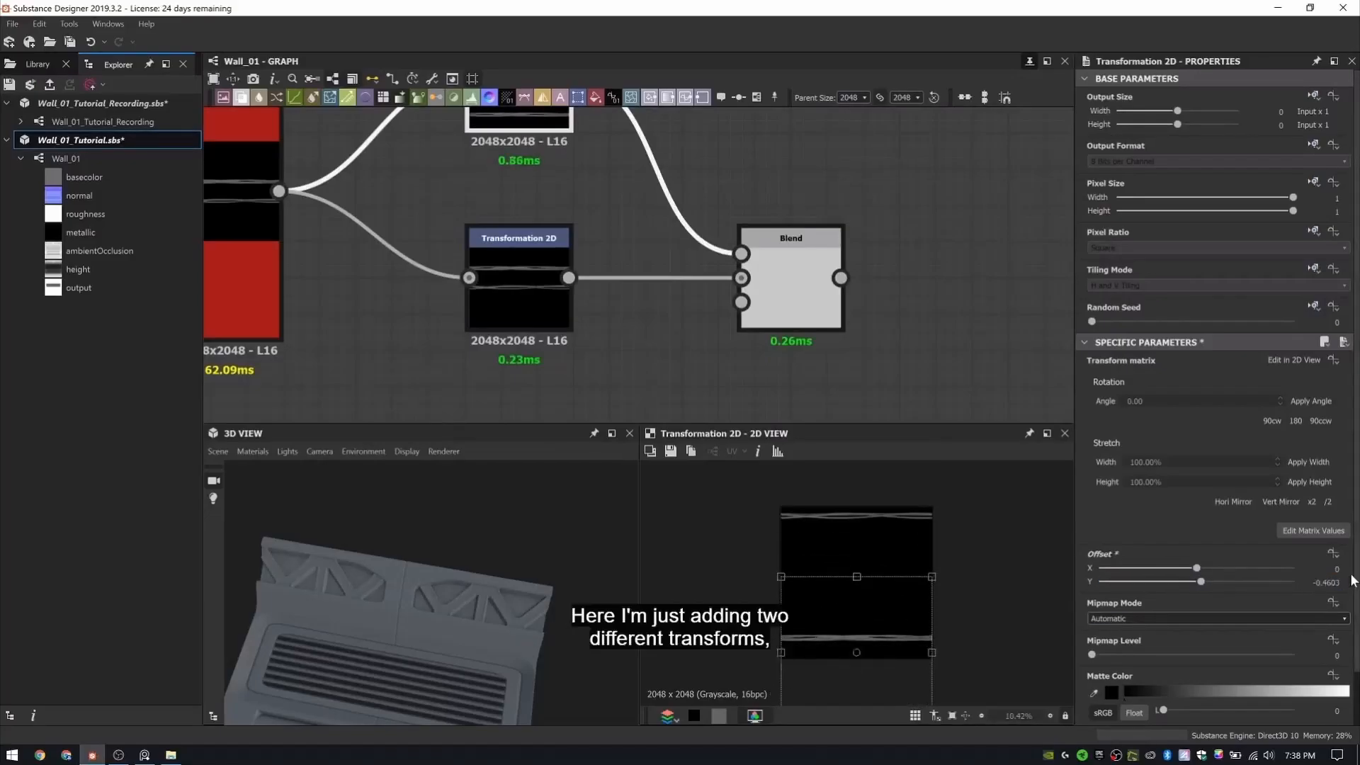
# - Shift the cables of the lower Transformation 2D to a Y Offset of about 0.2 and stretch them vertically
pyautogui.doubleClick(551, 309)
pyautogui.moveTo(576, 316); pyautogui.dragTo(563, 216, button='middle')
pyautogui.moveTo(868, 536); pyautogui.dragTo(841, 519)
pyautogui.hotkey('ctrl', 'z')
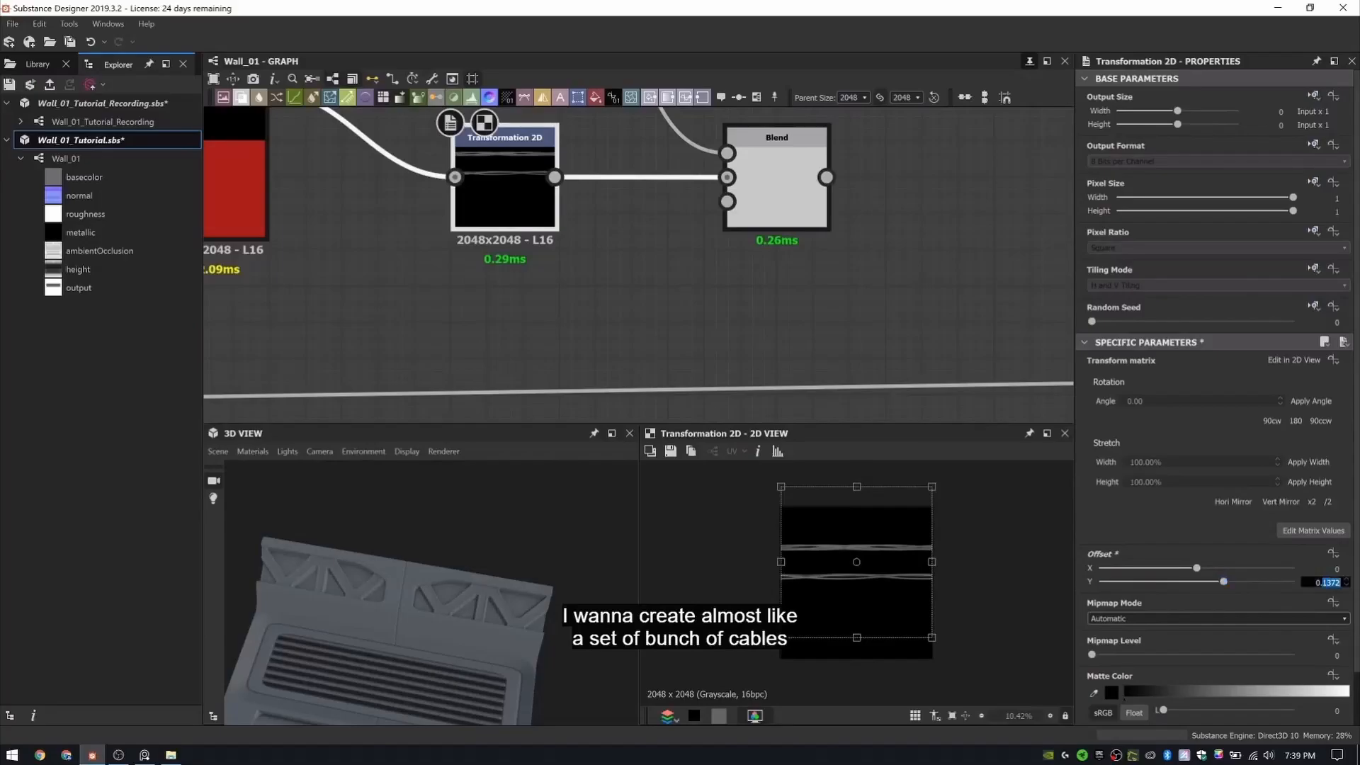
pyautogui.moveTo(1224, 581); pyautogui.dragTo(1244, 581)
pyautogui.moveTo(853, 471); pyautogui.dragTo(849, 447)
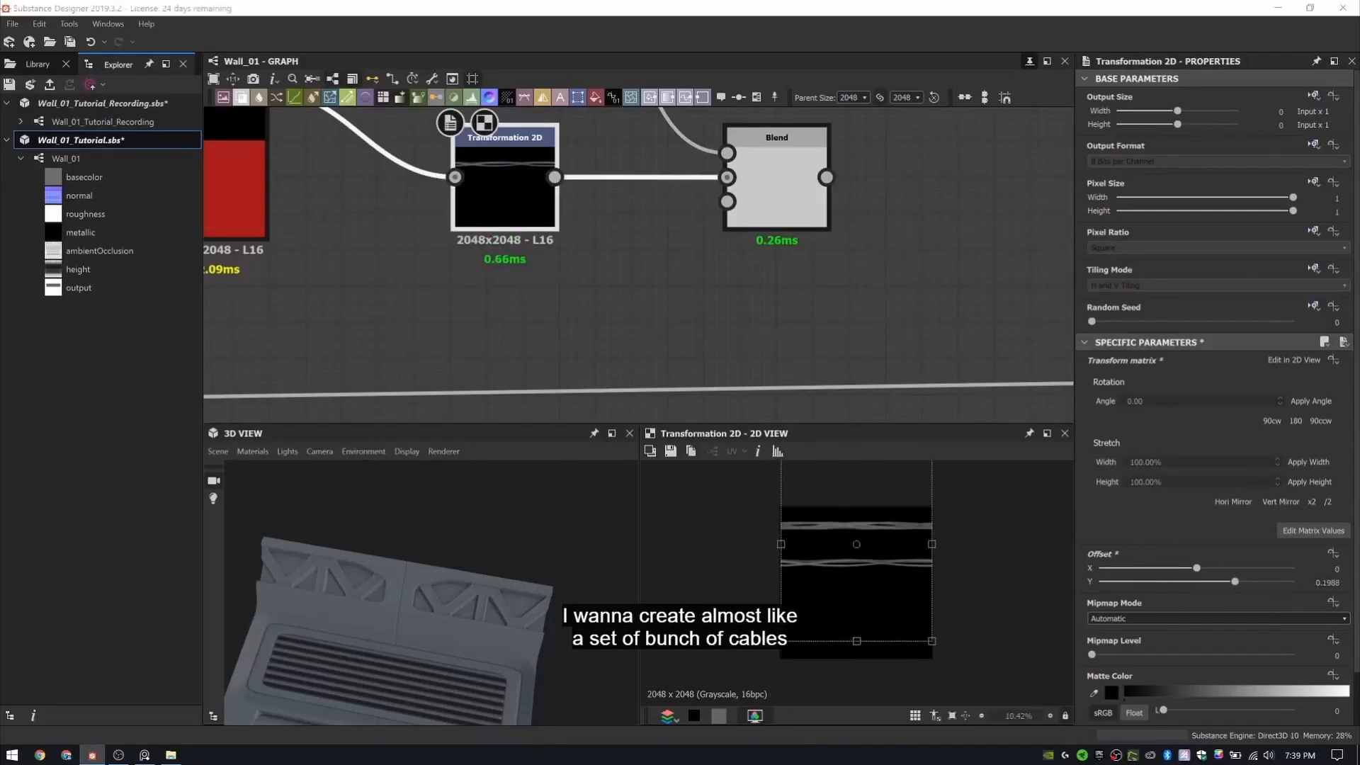
# - View the Blend while editing the lower Transformation 2D and resize its cables vertically, giving a Y Offset of about 0.16
pyautogui.scroll(-3, 627, 303)
pyautogui.click(713, 227)
pyautogui.click(557, 234)
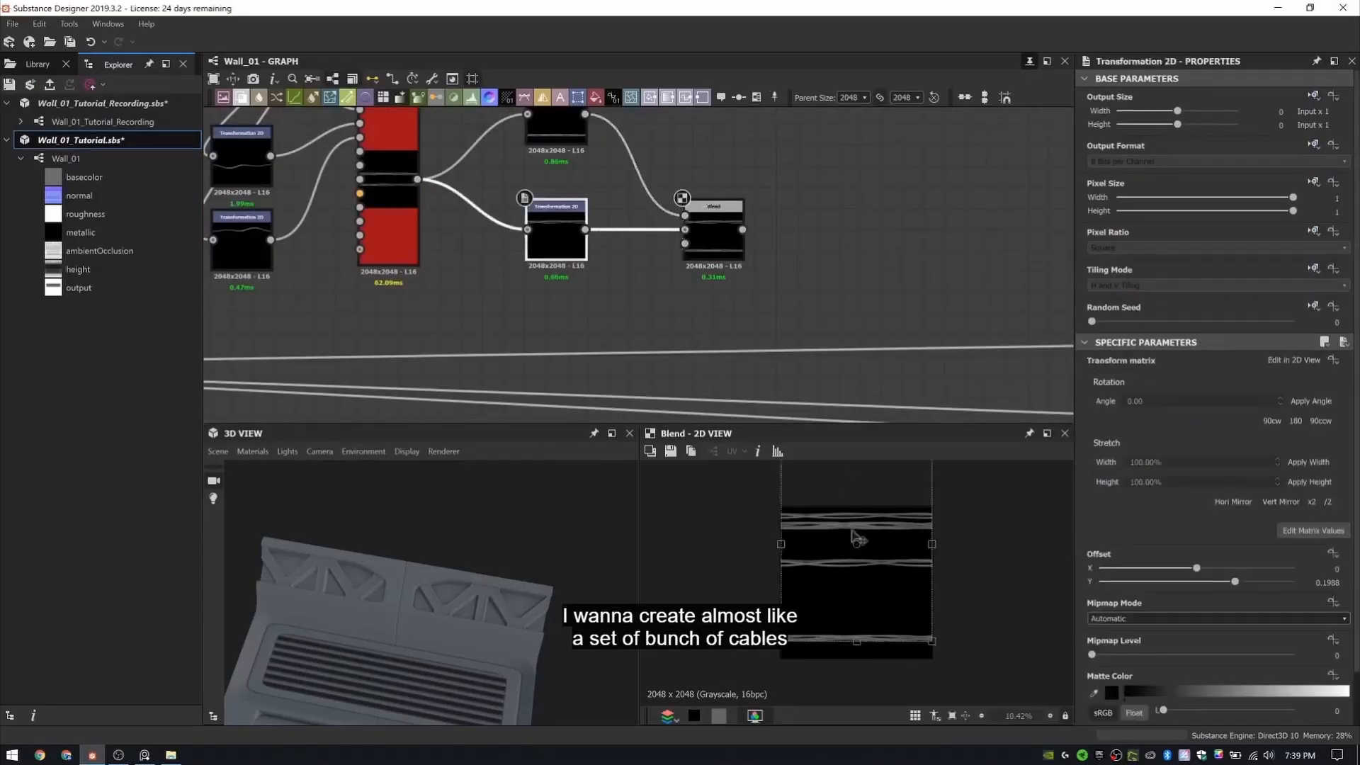
pyautogui.scroll(-4, 856, 537)
pyautogui.moveTo(857, 517); pyautogui.dragTo(857, 507)
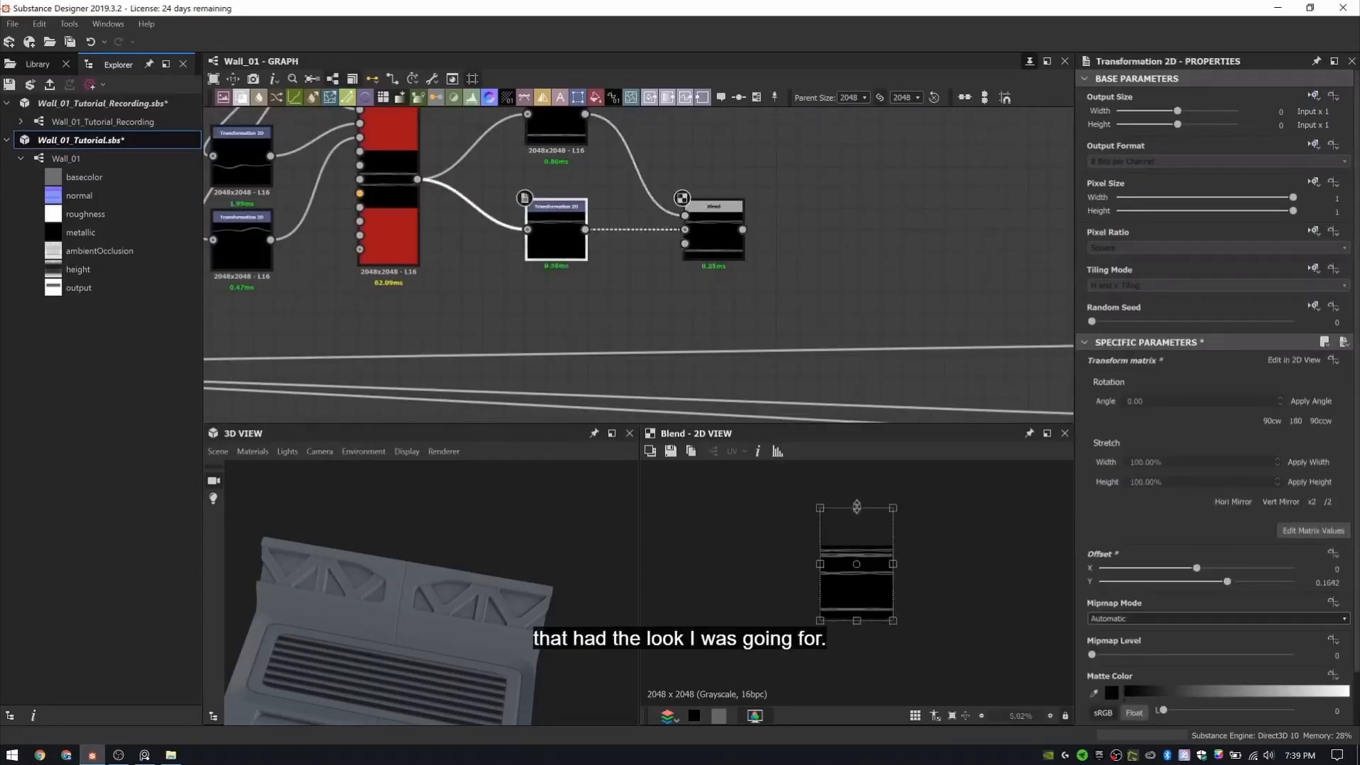
# - Add a Blend node on the wall's main height line and feed the combined cables into its foreground
pyautogui.click(737, 236)
pyautogui.press('space')
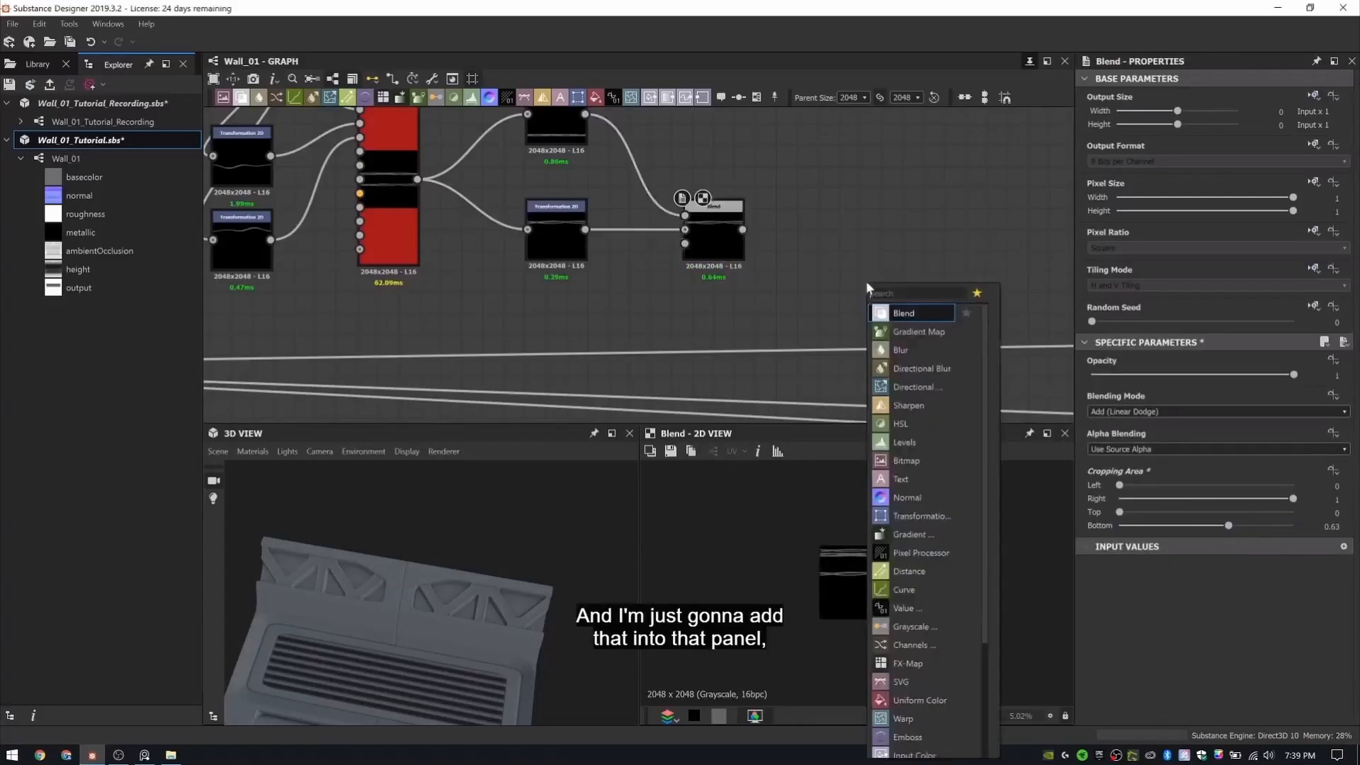
pyautogui.press('Return')
pyautogui.moveTo(742, 230); pyautogui.dragTo(842, 269)
pyautogui.scroll(-3, 814, 248)
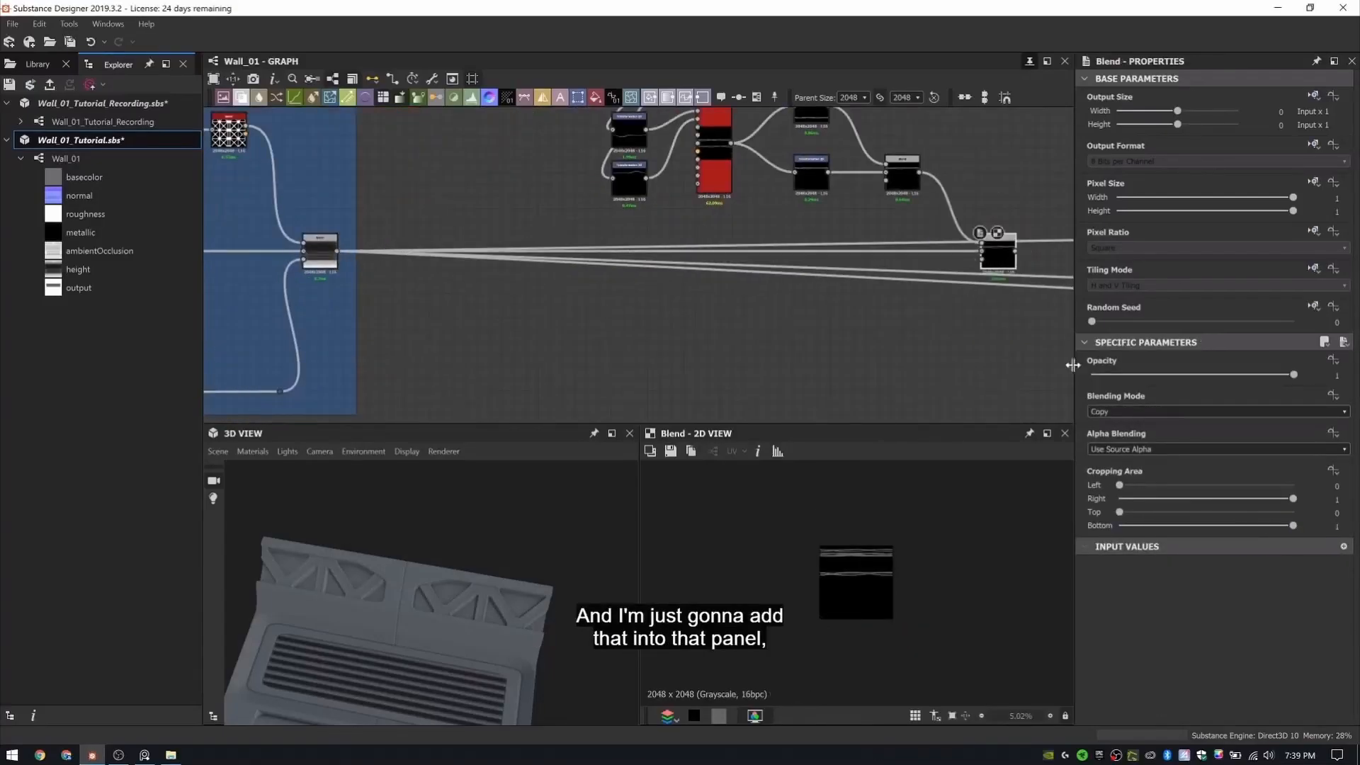
# - Set the new cable Blend to Add (Linear Dodge) with an opacity of 0.19 over the wall height
pyautogui.click(1126, 412)
pyautogui.click(1126, 423)
pyautogui.write('0.19')
pyautogui.press('Return')
pyautogui.scroll(5, 922, 606)
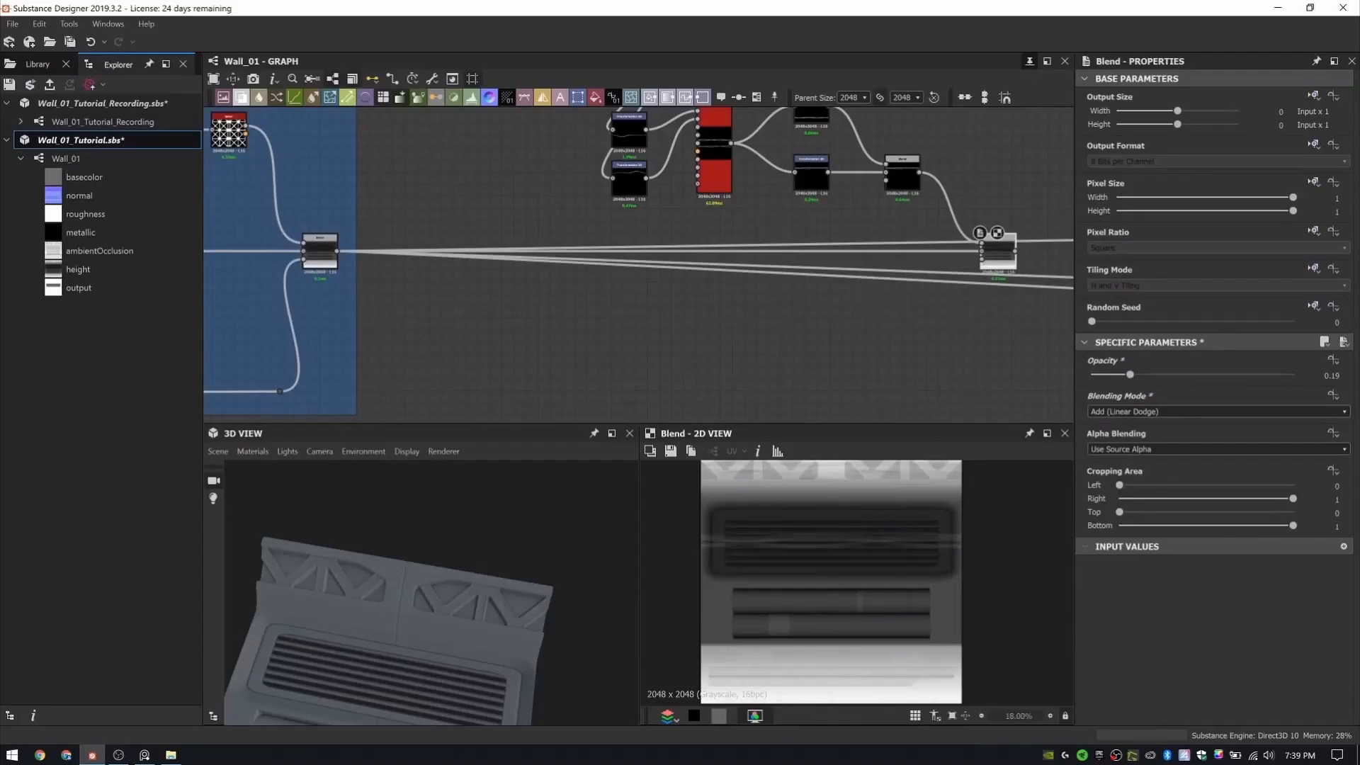
# - Add a Blend node below the cable Blend for a mask, and try feeding it into the cable Blend
pyautogui.scroll(-5, 596, 212)
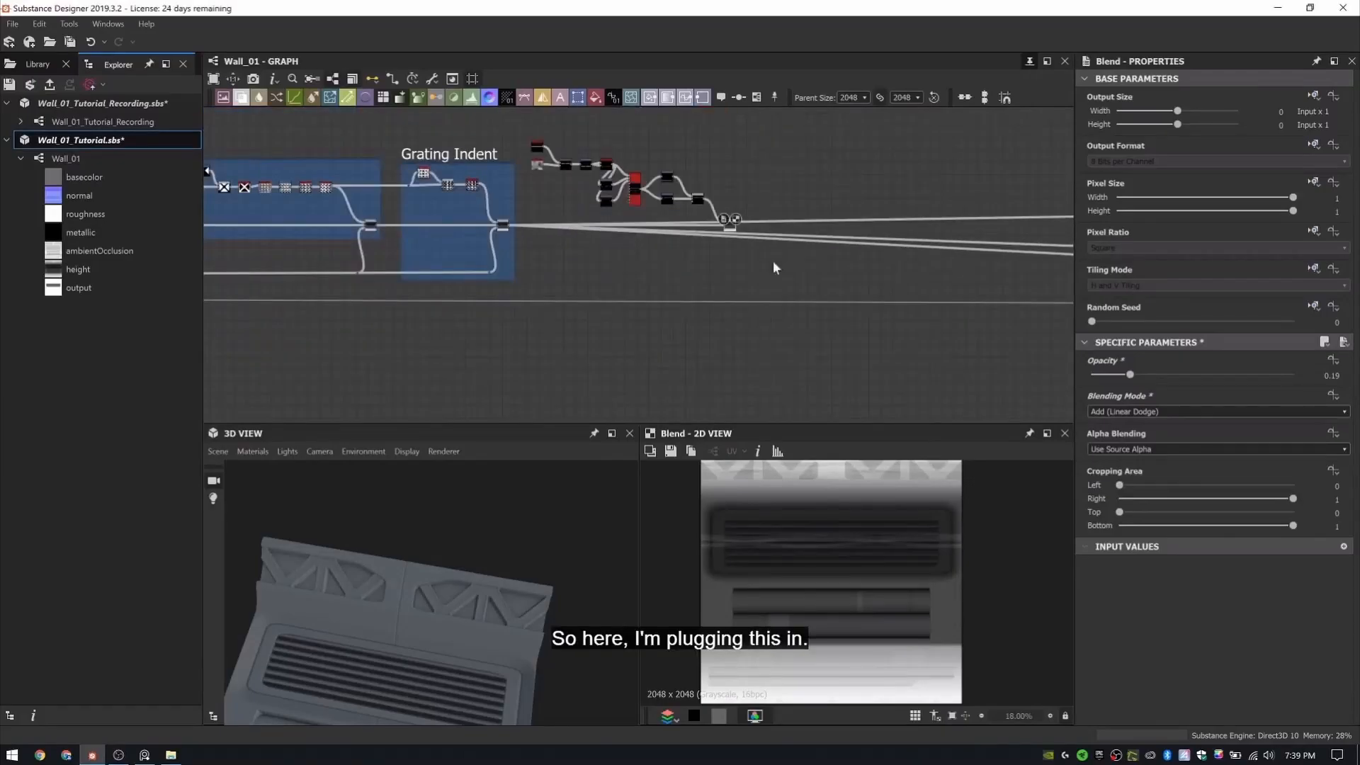
pyautogui.press('space')
pyautogui.write('bl')
pyautogui.press('Return')
pyautogui.scroll(3, 752, 237)
pyautogui.scroll(3, 678, 328)
pyautogui.moveTo(655, 312); pyautogui.dragTo(709, 137)
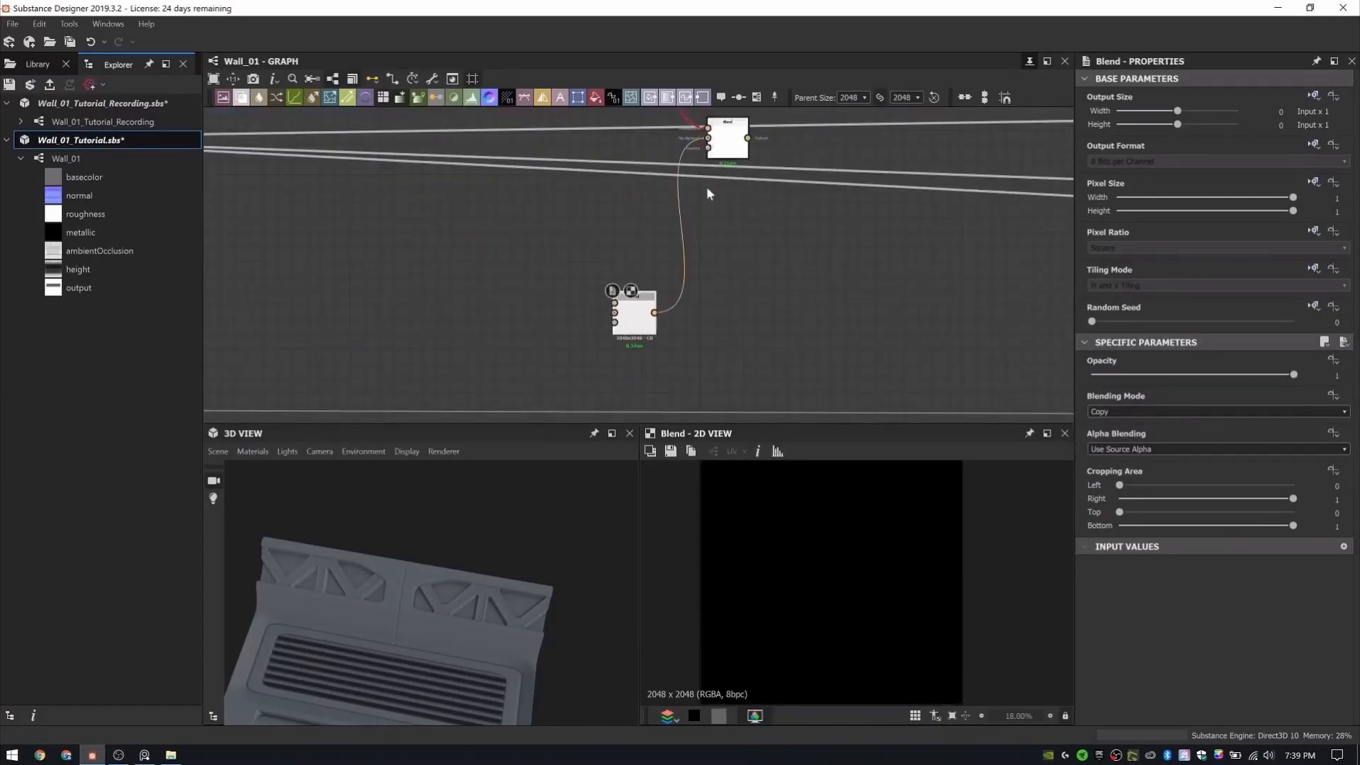
pyautogui.hotkey('ctrl', 'z')
# - Bring the triangular grating pattern from its earlier nodes into the mask Blend's foreground through a dot node
pyautogui.scroll(-1, 601, 240)
pyautogui.moveTo(601, 240); pyautogui.dragTo(1061, 251, button='middle')
pyautogui.scroll(-6, 619, 171)
pyautogui.moveTo(627, 199); pyautogui.dragTo(670, 259, button='middle')
pyautogui.scroll(3, 570, 171)
pyautogui.moveTo(356, 212); pyautogui.dragTo(937, 196)
pyautogui.scroll(4, 935, 196)
pyautogui.moveTo(935, 196); pyautogui.dragTo(668, 235, button='middle')
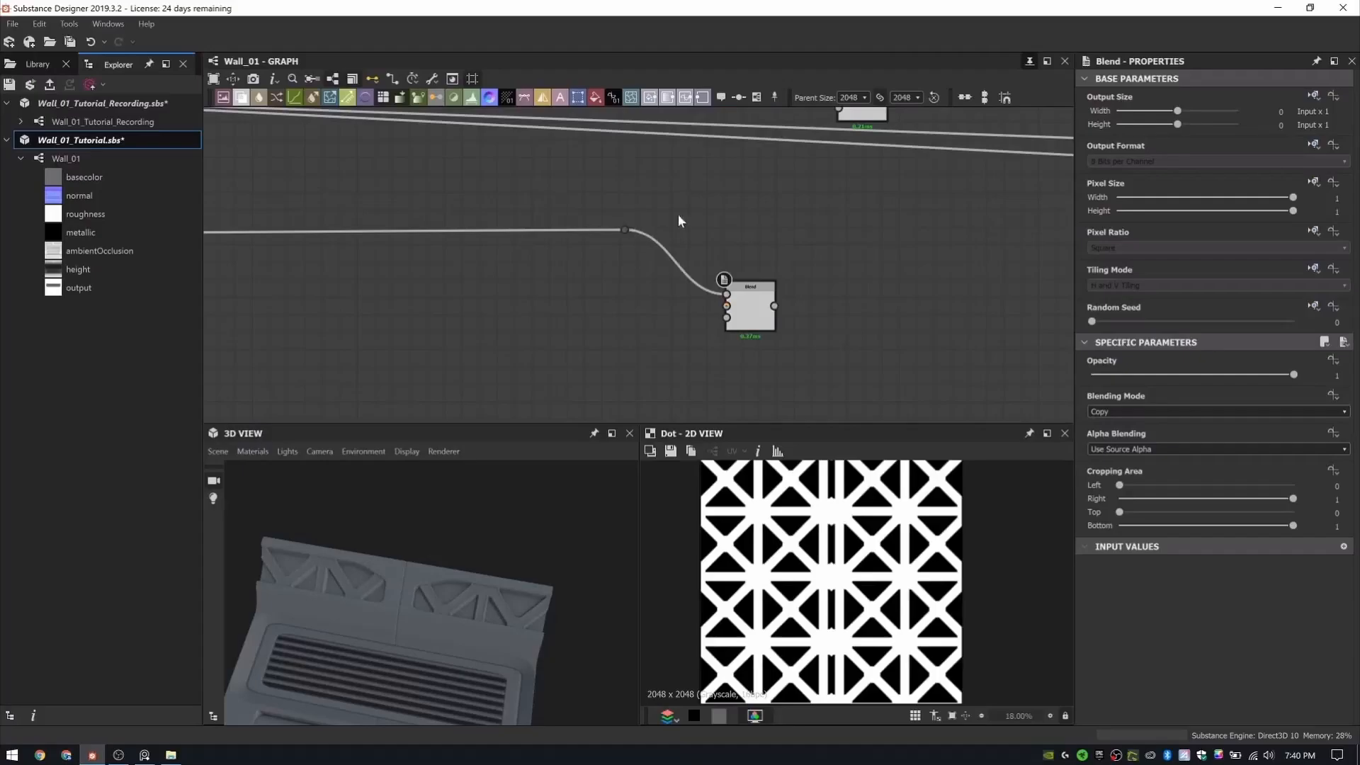
# - Invert the grating pattern with an Invert Grayscale node placed before the mask Blend
pyautogui.click(662, 242)
pyautogui.press('space')
pyautogui.write('inver')
pyautogui.press('Down')
pyautogui.press('Return')
pyautogui.moveTo(669, 279); pyautogui.dragTo(610, 231)
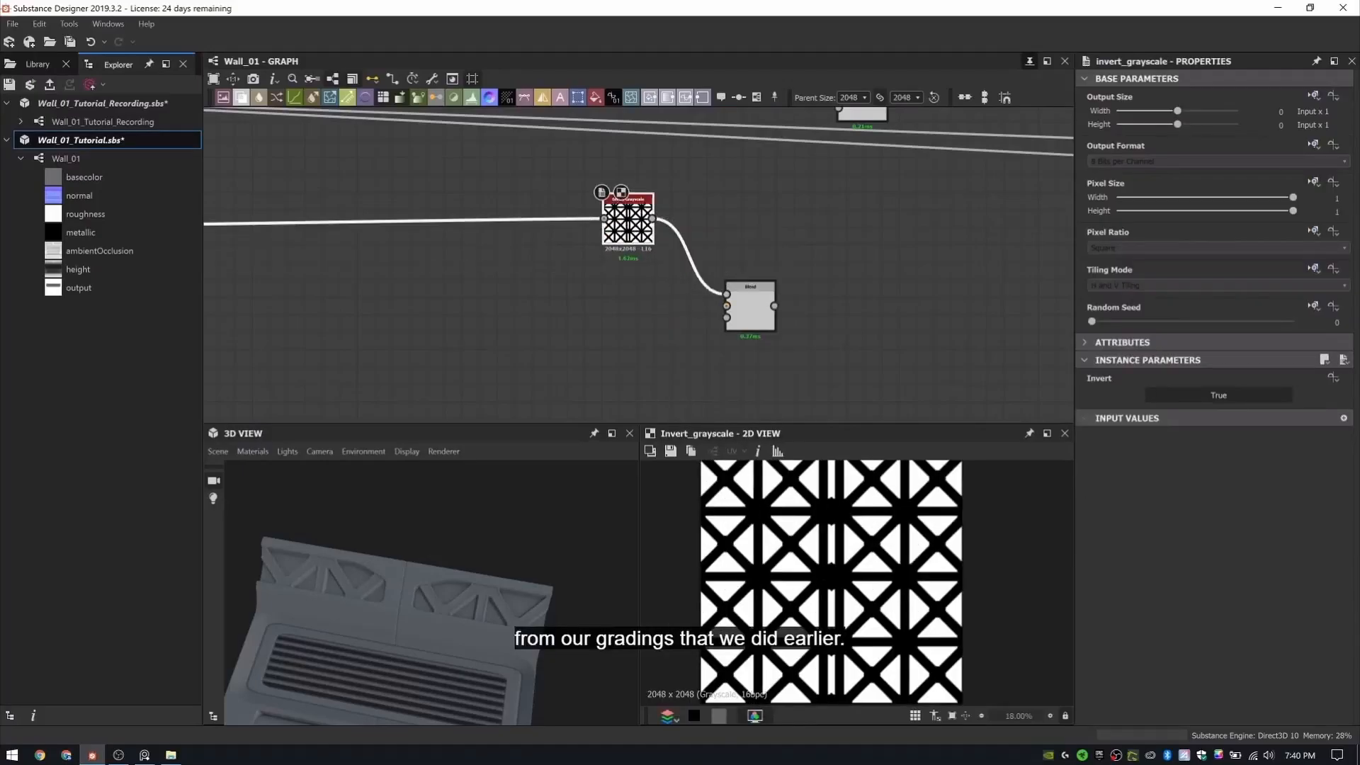
# - Multiply the inverted grating with the panel mask in the mask Blend and use the result as the cable Blend's opacity mask
pyautogui.moveTo(744, 315); pyautogui.dragTo(744, 298)
pyautogui.scroll(-3, 623, 315)
pyautogui.moveTo(631, 276); pyautogui.dragTo(888, 273, button='middle')
pyautogui.moveTo(426, 297); pyautogui.dragTo(936, 301)
pyautogui.moveTo(806, 243); pyautogui.dragTo(964, 319)
pyautogui.moveTo(953, 304); pyautogui.dragTo(739, 303, button='middle')
pyautogui.scroll(1, 738, 302)
pyautogui.click(741, 308)
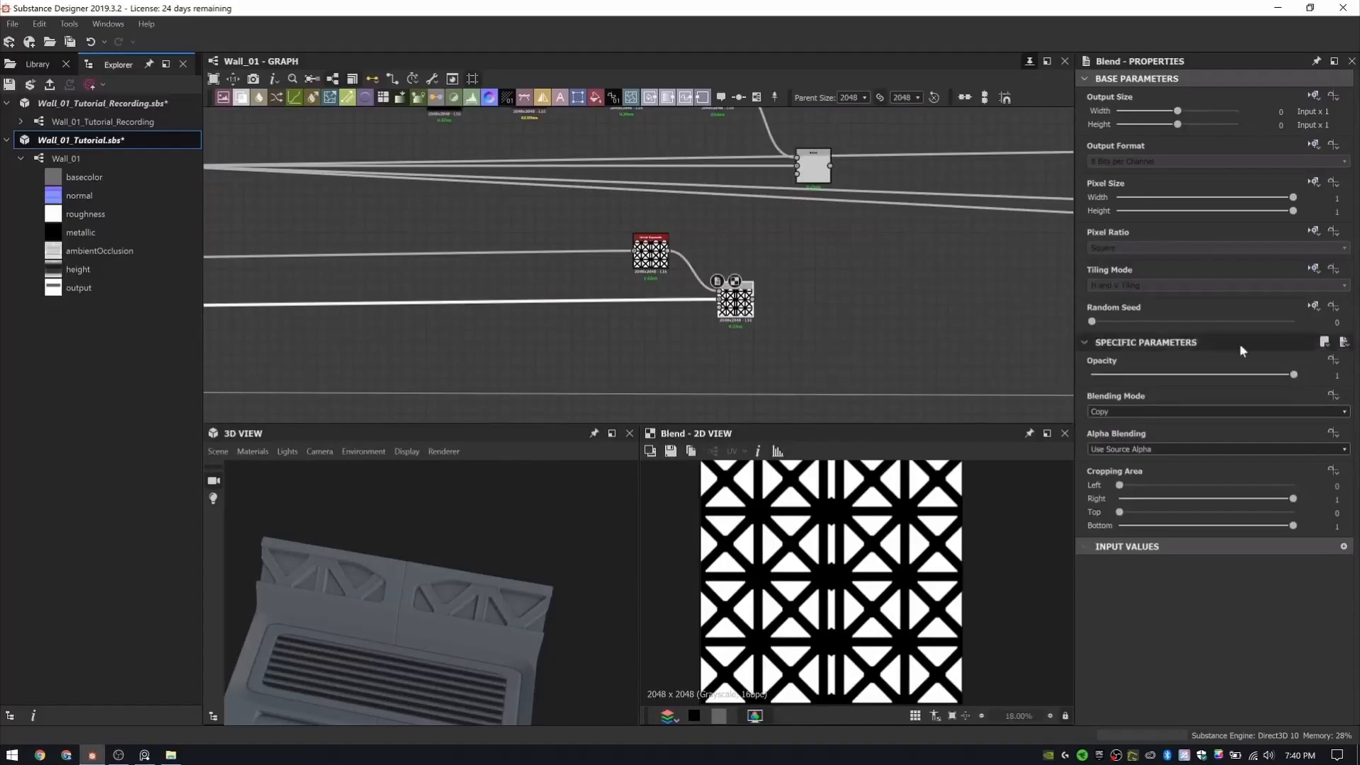
pyautogui.scroll(-1, 764, 287)
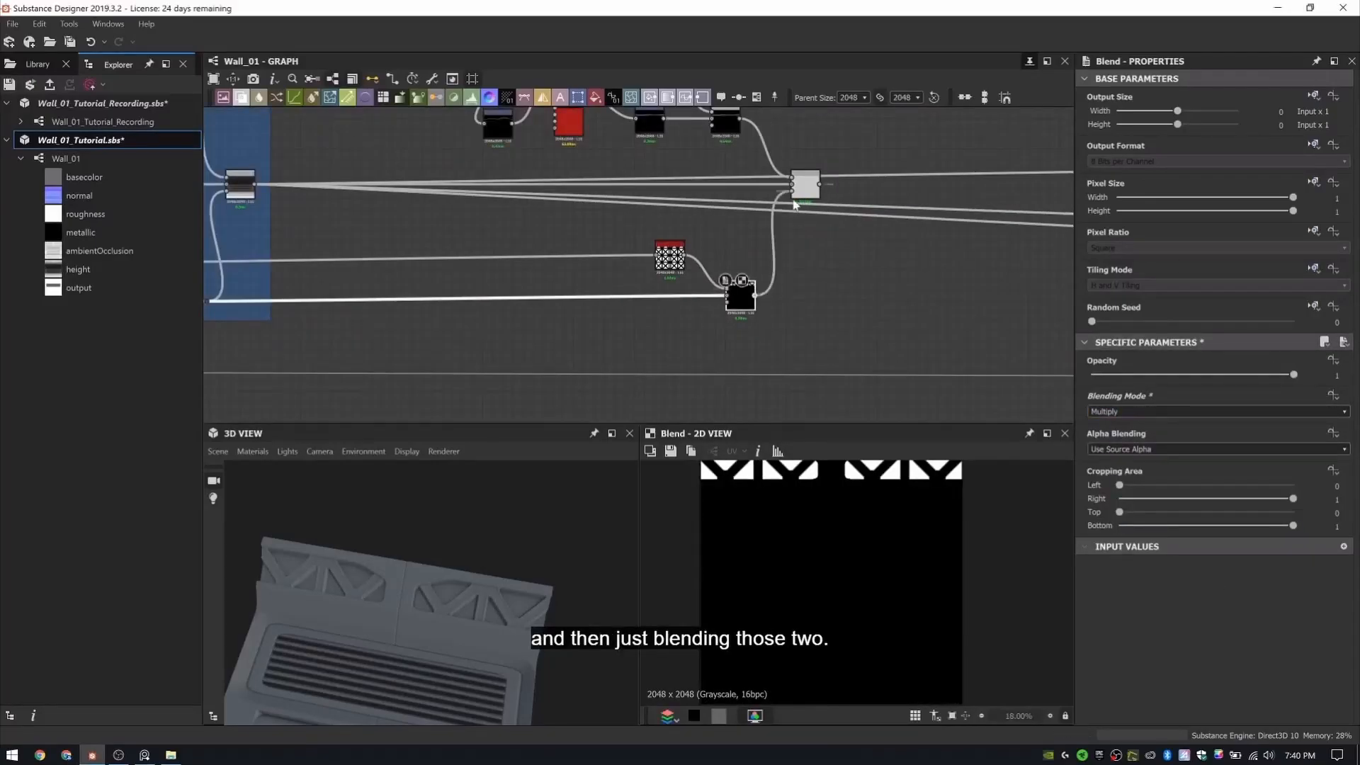
# - Reroute the downstream height connections through the masked cable Blend and inspect the cables behind the grating in 3D
pyautogui.click(803, 187)
pyautogui.moveTo(812, 188); pyautogui.dragTo(811, 187)
pyautogui.keyDown('alt'); pyautogui.moveTo(464, 641); pyautogui.dragTo(496, 654); pyautogui.keyUp('alt')
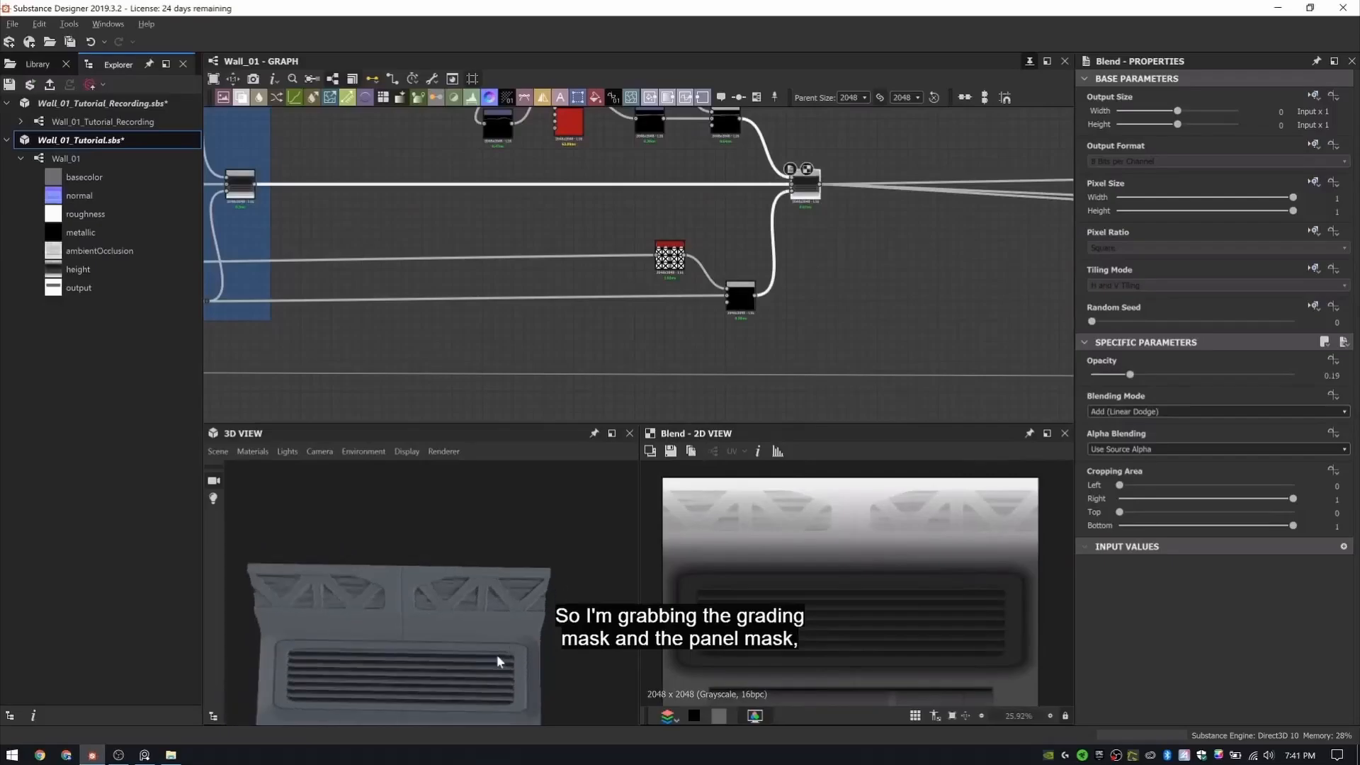
pyautogui.keyDown('alt'); pyautogui.moveTo(496, 655); pyautogui.dragTo(550, 630, button='right'); pyautogui.keyUp('alt')
pyautogui.keyDown('alt'); pyautogui.moveTo(507, 556); pyautogui.dragTo(440, 598); pyautogui.keyUp('alt')
pyautogui.scroll(3, 509, 610)
pyautogui.scroll(-2, 440, 597)
pyautogui.scroll(-4, 659, 265)
pyautogui.scroll(-2, 524, 567)
pyautogui.moveTo(524, 567); pyautogui.dragTo(476, 599)
pyautogui.scroll(3, 622, 134)
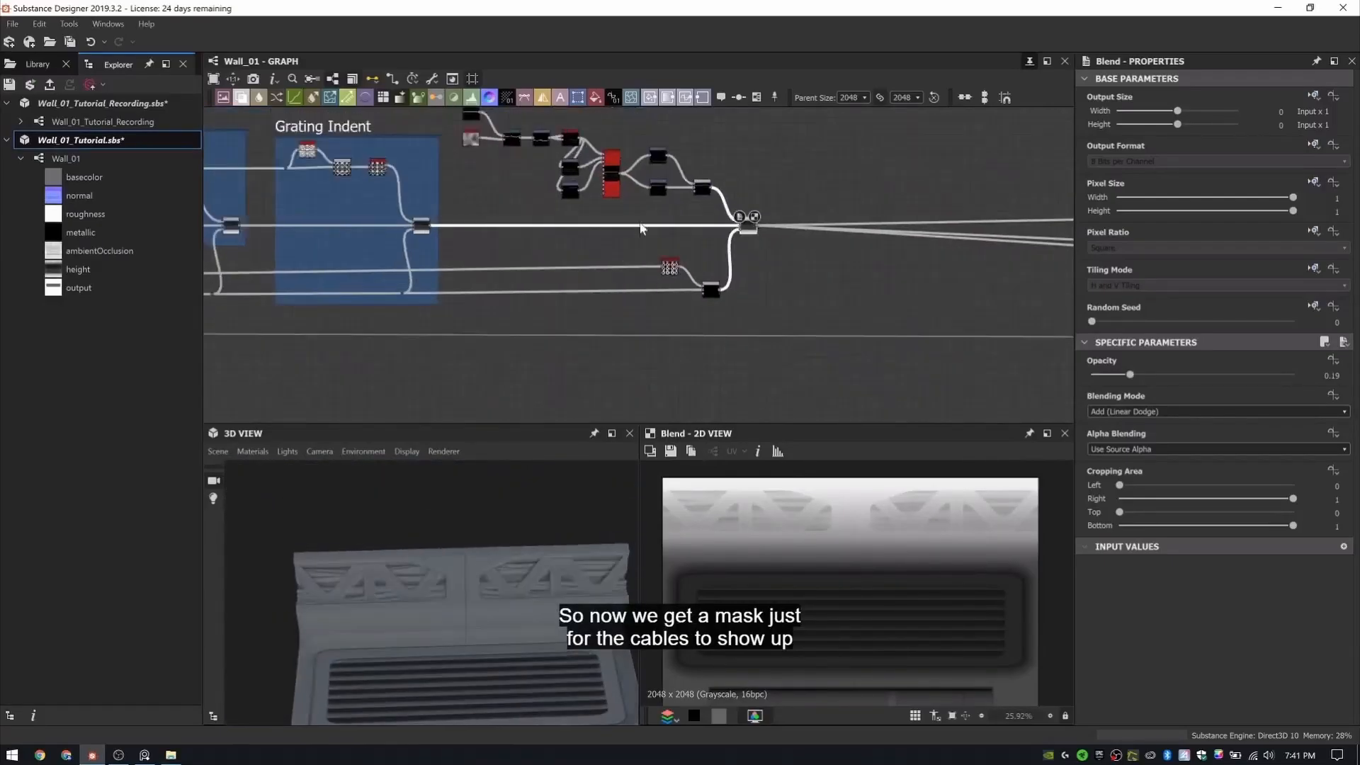
# - Raise the Color Random of the cables' Tile Sampler to vary the brightness of the strands
pyautogui.click(696, 353)
pyautogui.scroll(-5, 1164, 532)
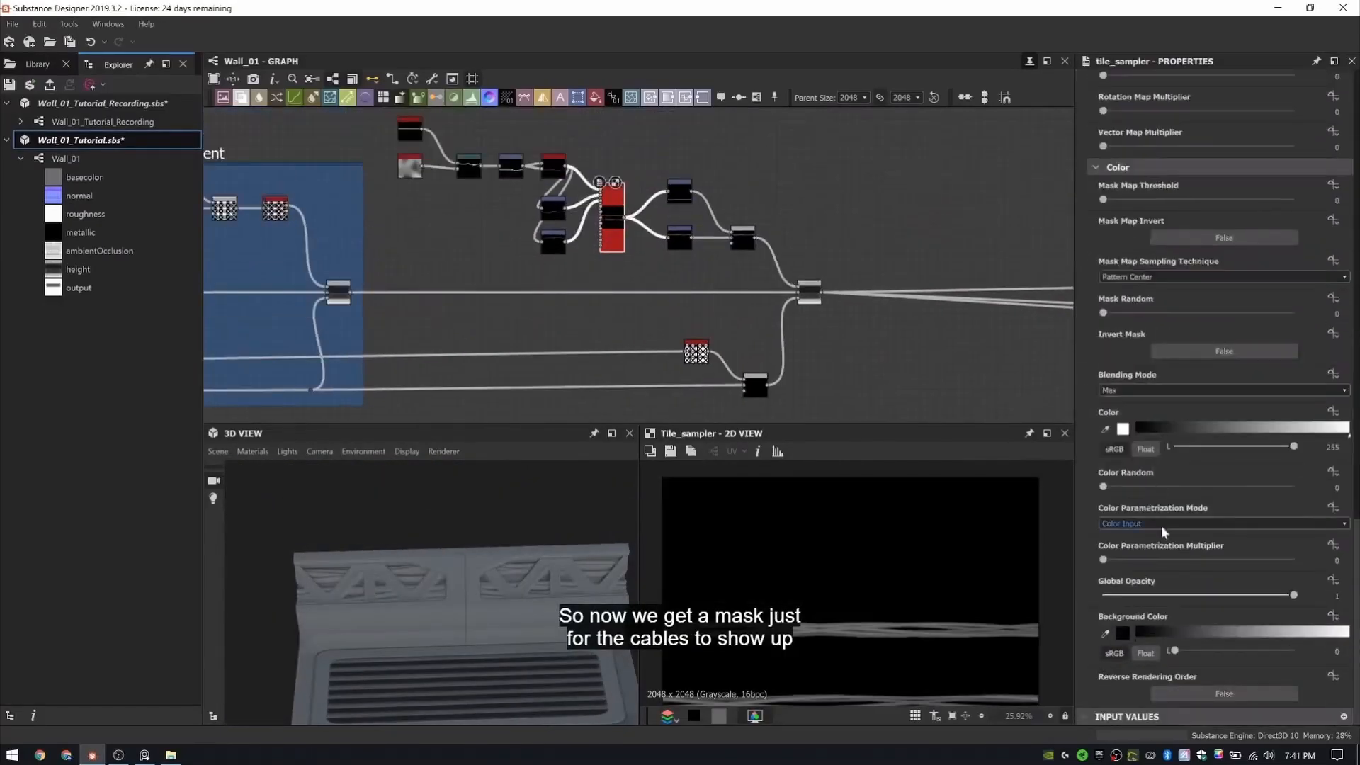
pyautogui.click(1177, 487)
# - Frame the cable nodes together with their Blend and title the frame "Adding Cables"
pyautogui.scroll(-4, 674, 248)
pyautogui.moveTo(656, 229); pyautogui.dragTo(746, 277)
pyautogui.click(757, 98)
pyautogui.write('Adding Cab')
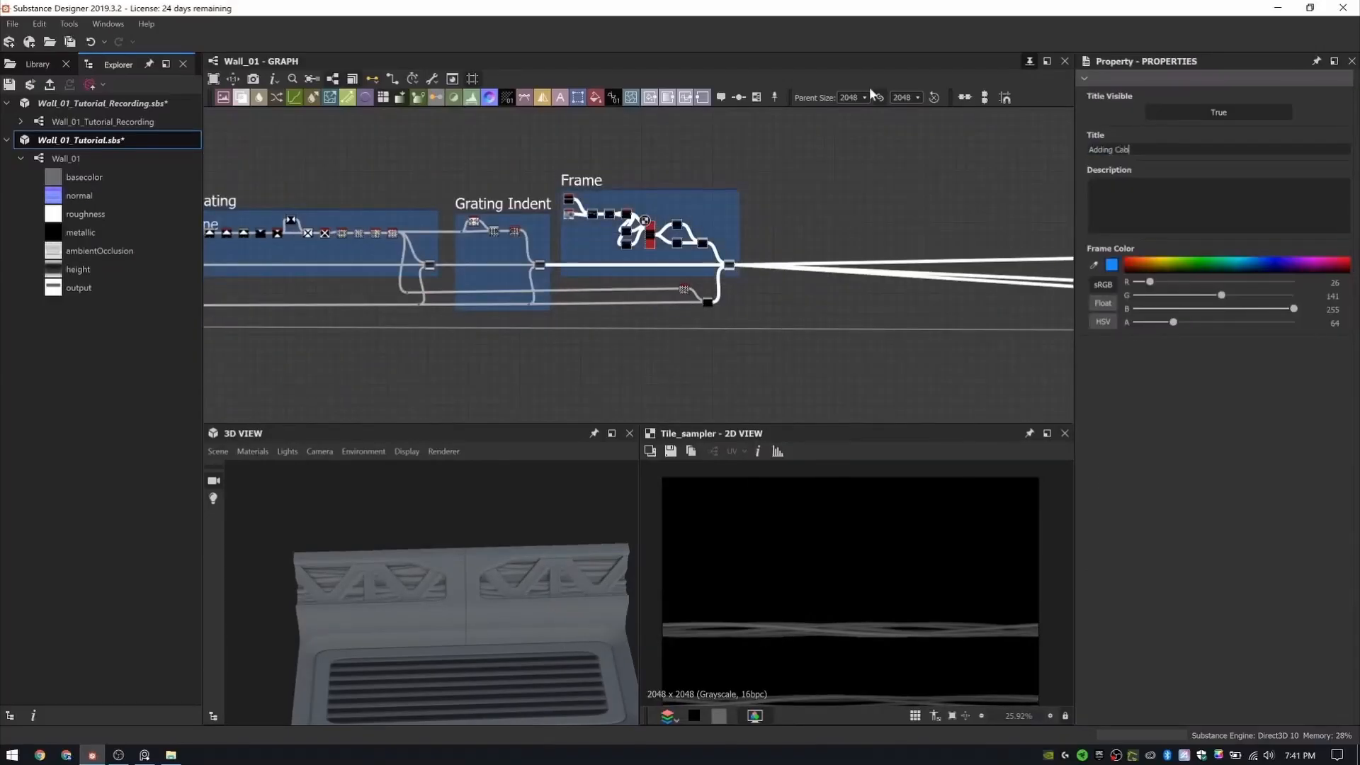
pyautogui.write('les')
# - Frame the Invert Grayscale and mask Blend nodes under the title "Cable Mask"
pyautogui.scroll(3, 711, 317)
pyautogui.click(669, 328)
pyautogui.moveTo(487, 226); pyautogui.dragTo(830, 368)
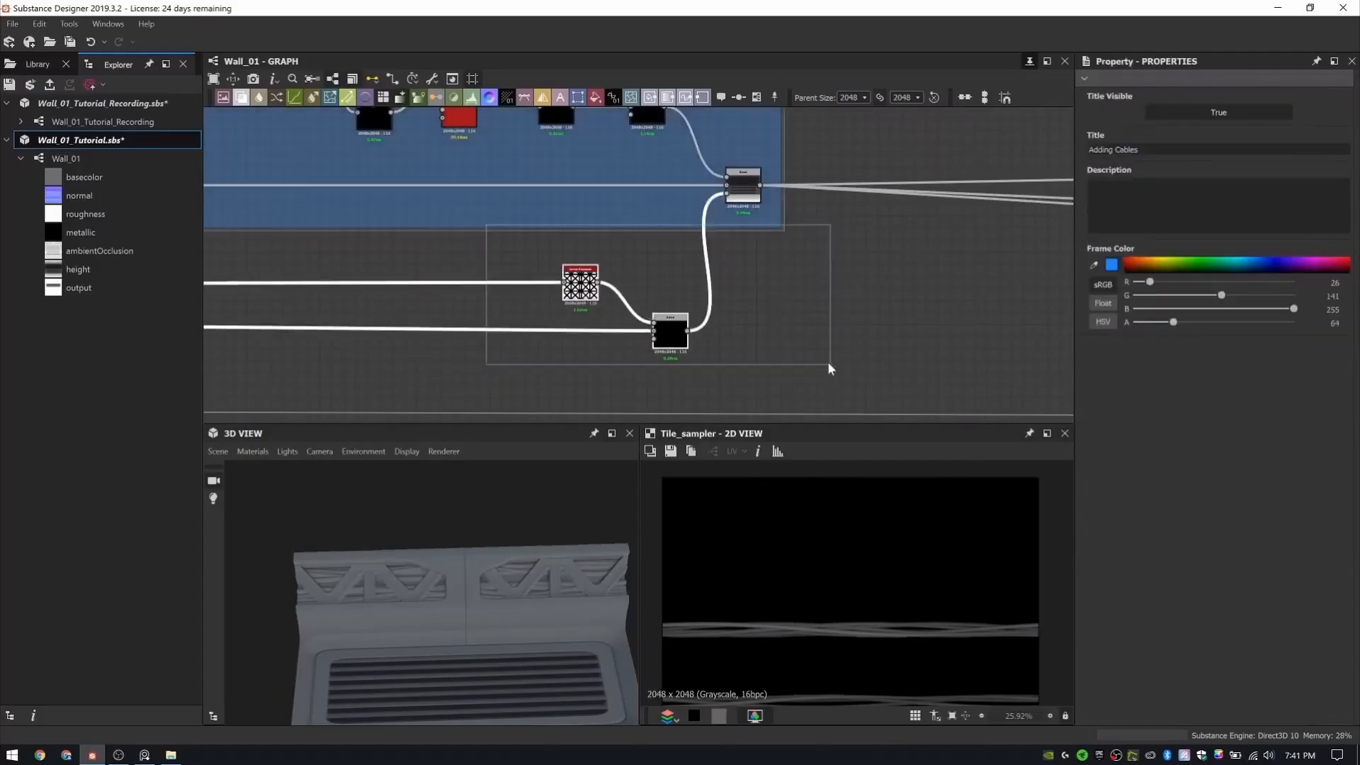
pyautogui.rightClick(794, 295)
pyautogui.click(822, 352)
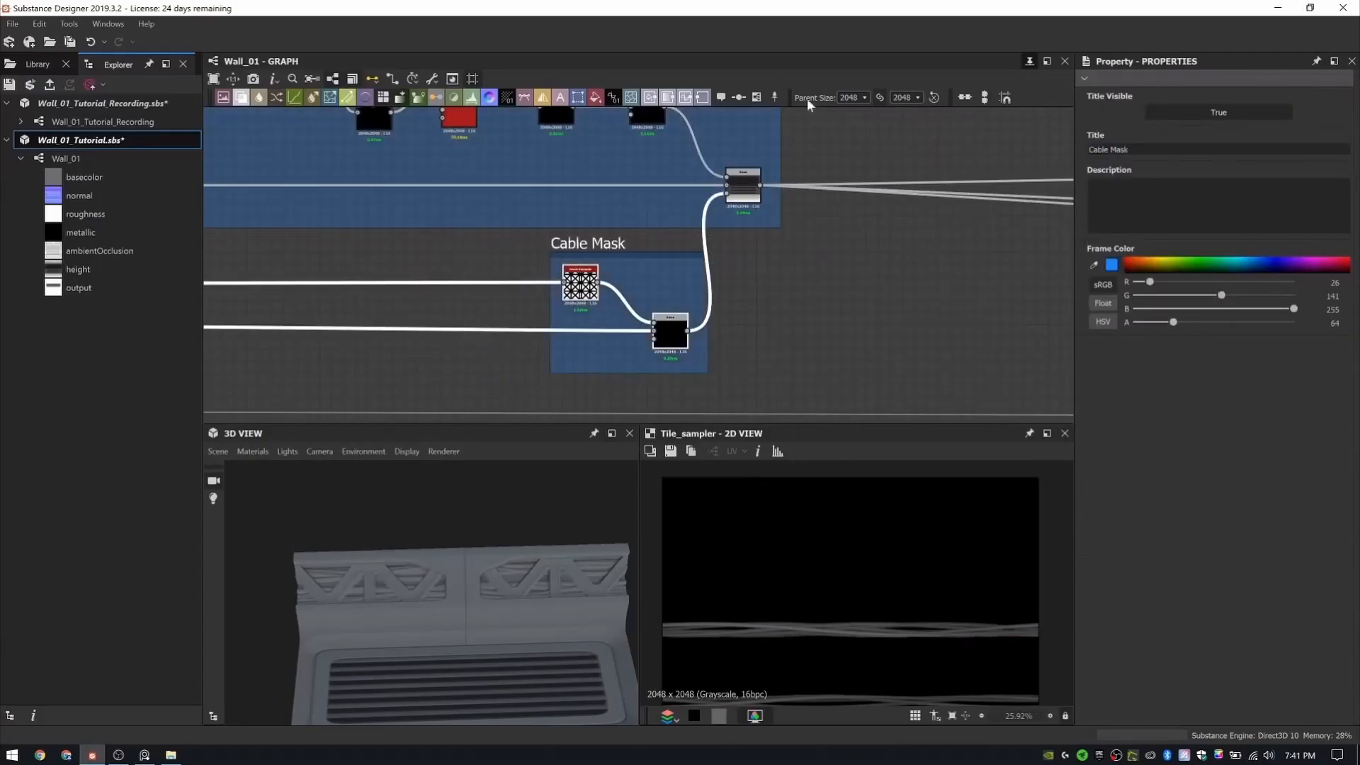
# - Add a square Shape node after the Adding Cables frame with Size X 0.89 and Y 0.59
pyautogui.moveTo(728, 288); pyautogui.dragTo(435, 327, button='middle')
pyautogui.scroll(-5, 528, 251)
pyautogui.moveTo(618, 163); pyautogui.dragTo(577, 211, button='middle')
pyautogui.scroll(3, 527, 209)
pyautogui.click(527, 210)
pyautogui.press('space')
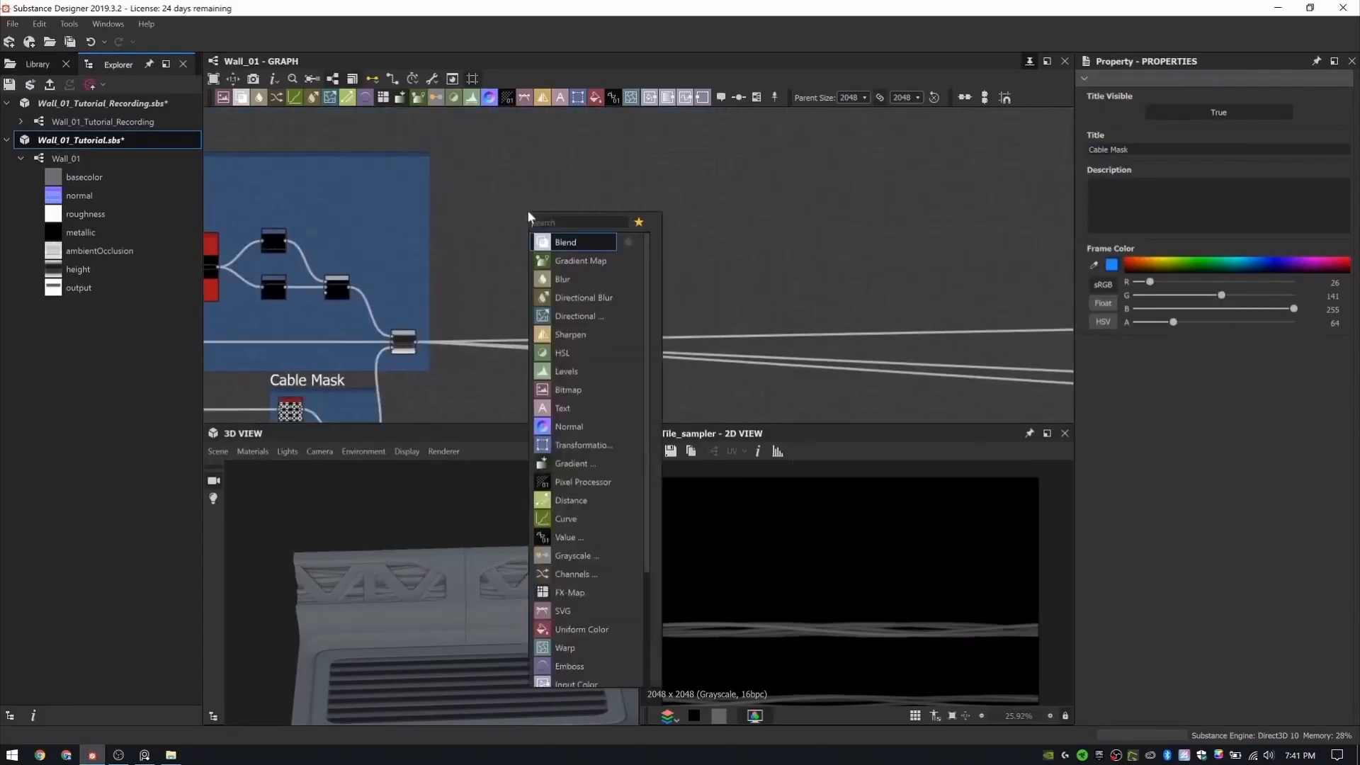
pyautogui.write('sha')
pyautogui.press('Return')
pyautogui.moveTo(527, 213); pyautogui.dragTo(486, 233)
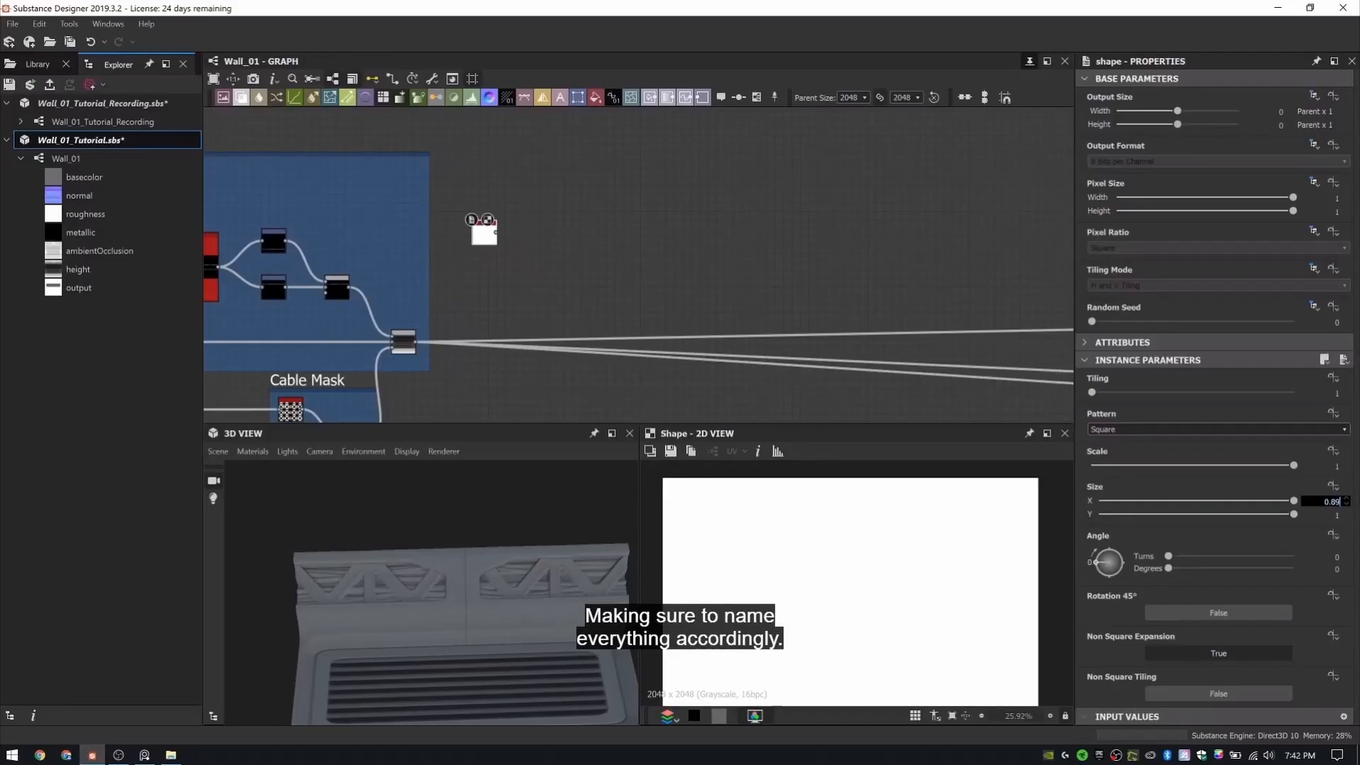
pyautogui.press('Tab')
pyautogui.press('Return')
# - Blur the rectangle with a Blur HQ Grayscale node at intensity 10.81 and quality 1
pyautogui.press('space')
pyautogui.write('blur')
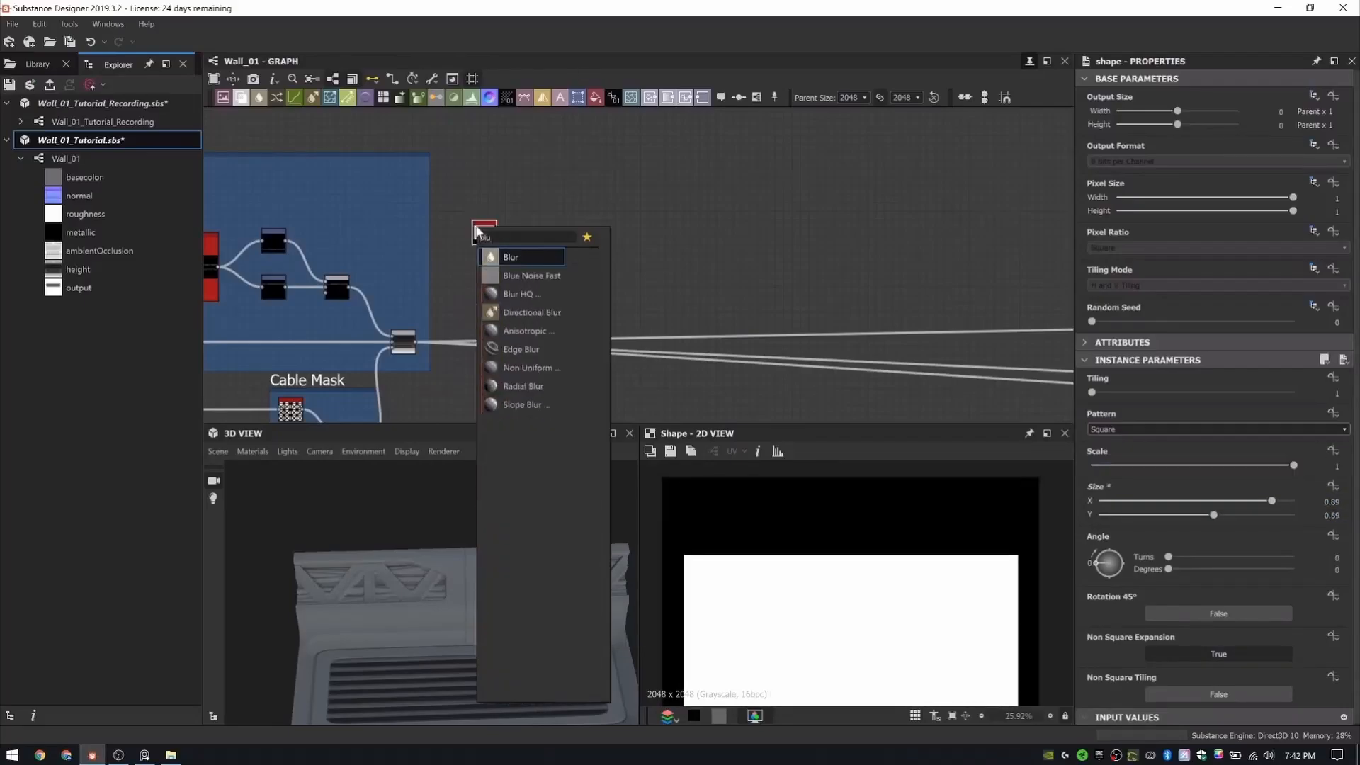
pyautogui.click(509, 276)
# - Add a Levels node after the blur and narrow its input range to turn the blurred rectangle into crisp rounded corners
pyautogui.press('space')
pyautogui.write('levels')
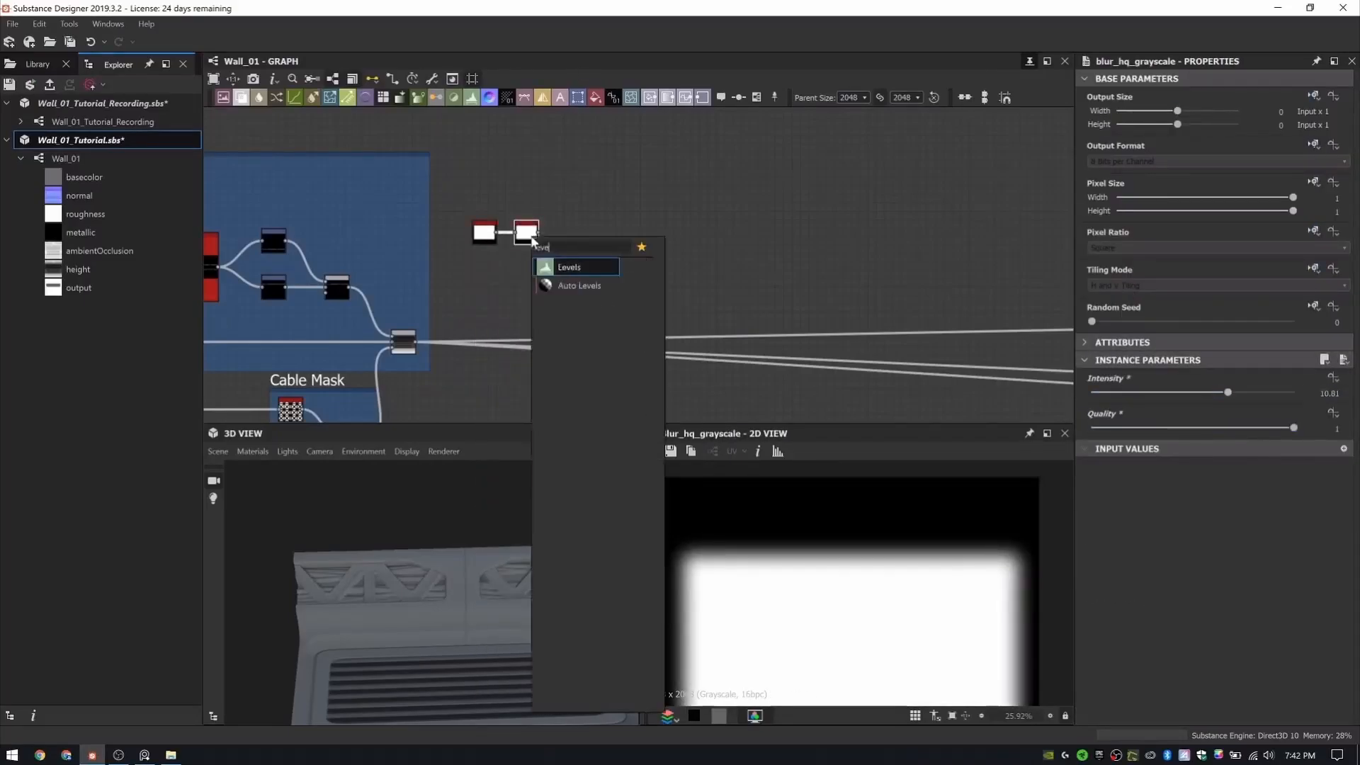
pyautogui.press('Return')
pyautogui.scroll(4, 529, 236)
pyautogui.moveTo(1178, 407); pyautogui.dragTo(1169, 401)
pyautogui.moveTo(1337, 399); pyautogui.dragTo(1243, 410)
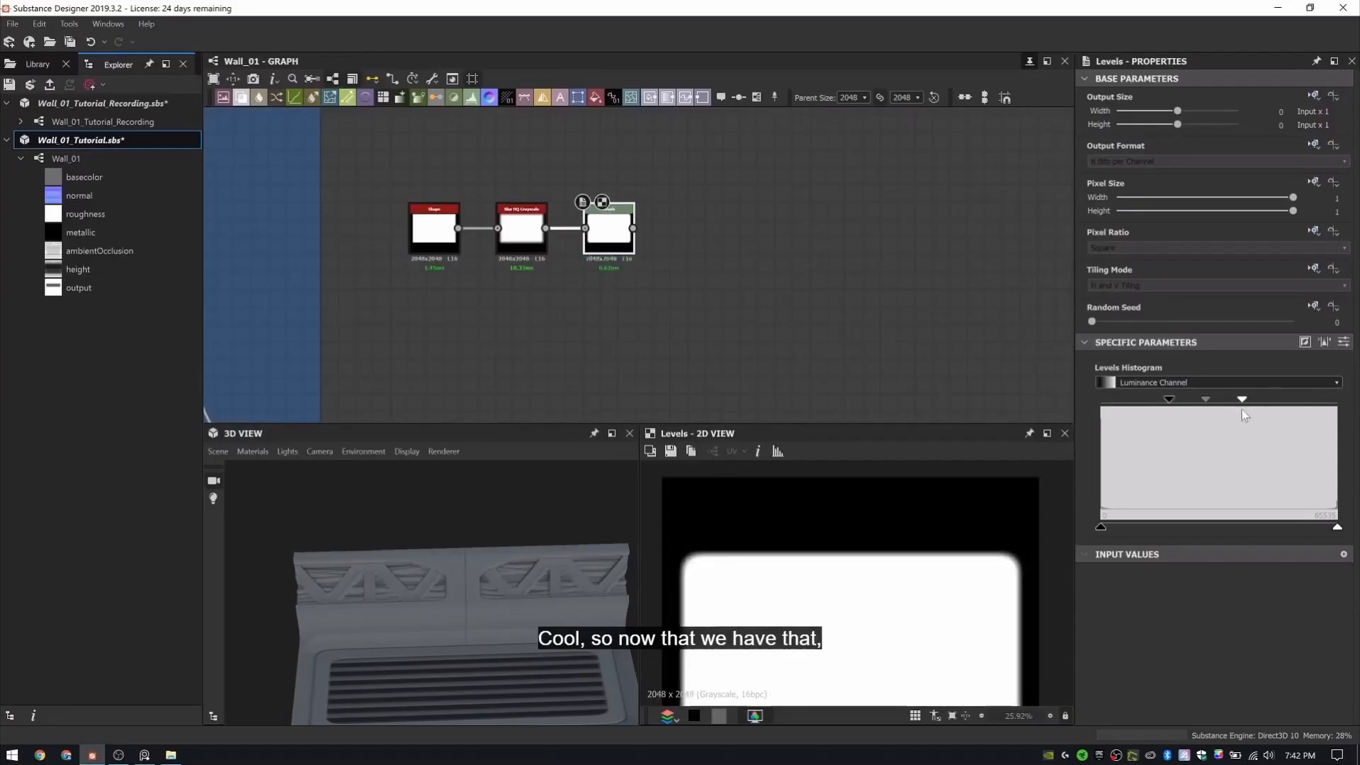
# - Shrink the rounded rectangle with a Transformation 2D set to No Tiling, and mirror it with Mirror Grayscale along axis X
pyautogui.press('space')
pyautogui.write('trans')
pyautogui.click(709, 269)
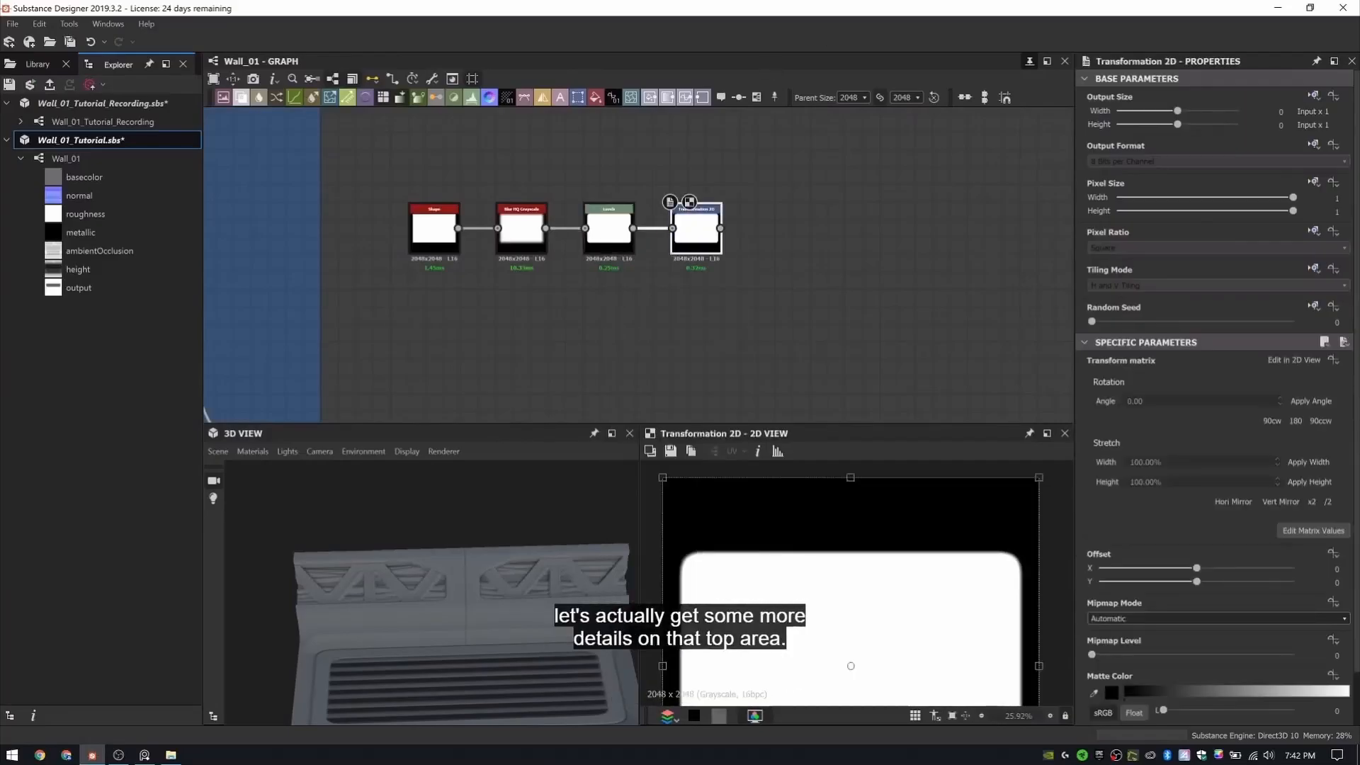
pyautogui.click(1296, 285)
pyautogui.moveTo(862, 557); pyautogui.dragTo(848, 526)
pyautogui.click(1297, 326)
# - Add a Blend that subtracts the mirrored rectangles from the wall height at an opacity of 0.061
pyautogui.scroll(1, 892, 594)
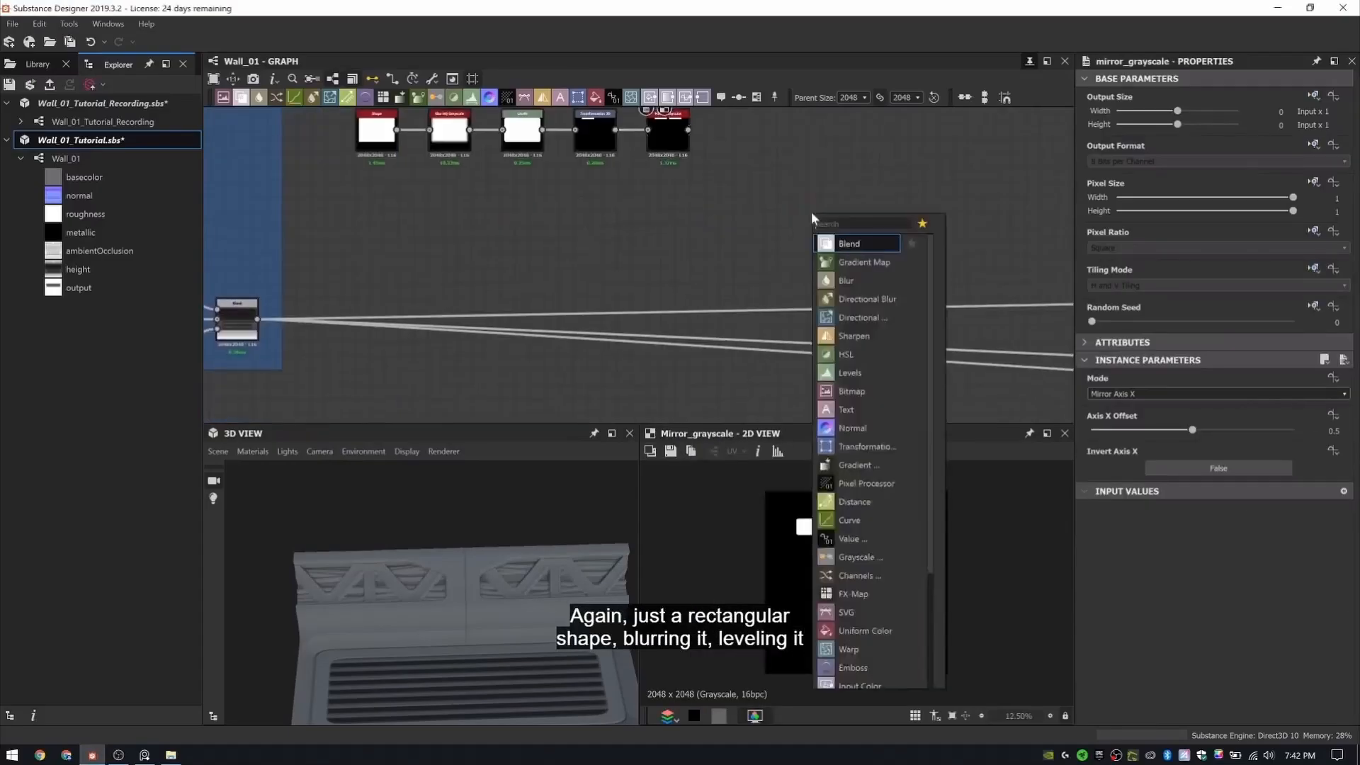
pyautogui.press('Return')
pyautogui.moveTo(257, 319); pyautogui.dragTo(807, 290)
pyautogui.click(1219, 412)
pyautogui.click(1133, 435)
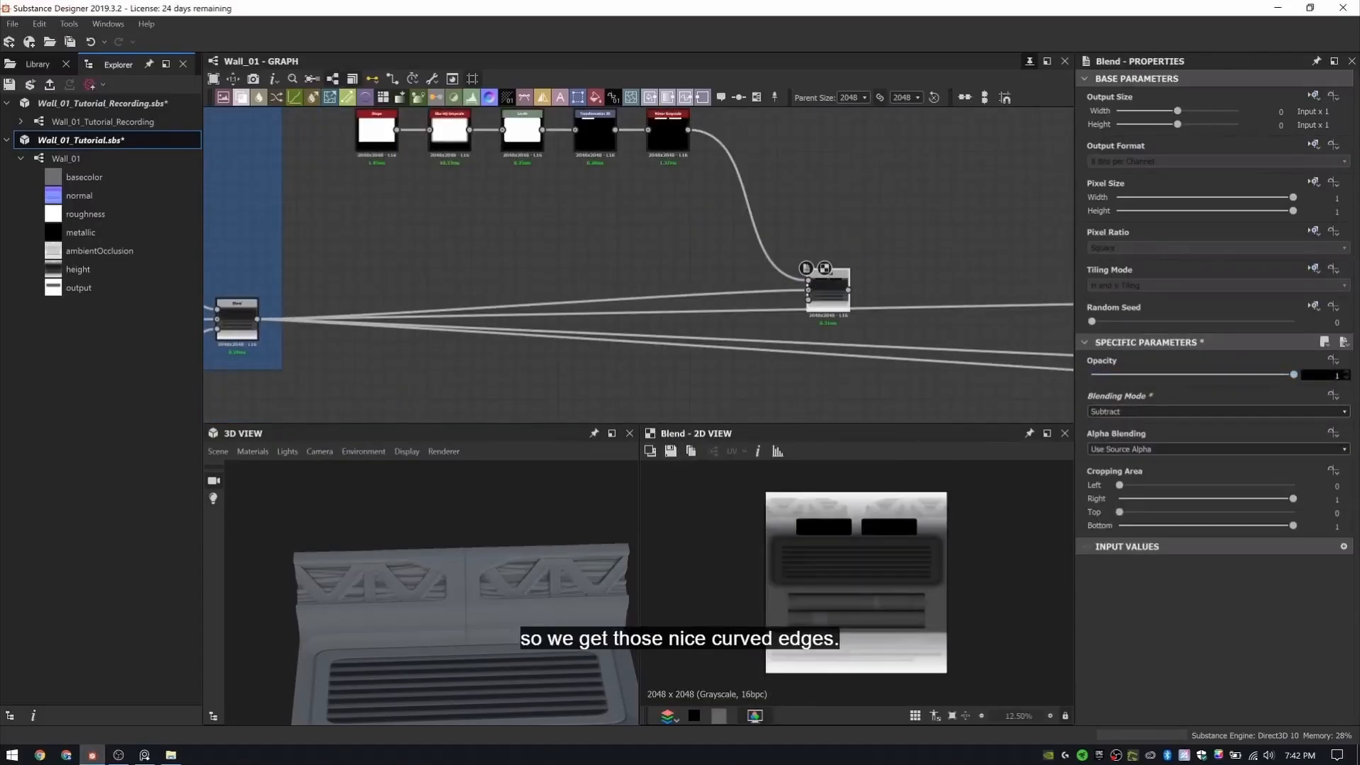
# - Move and resize the rectangle in the Transformation 2D to sit below the grating, at Offset X about 1.09 and Y about 4.68
pyautogui.click(599, 138)
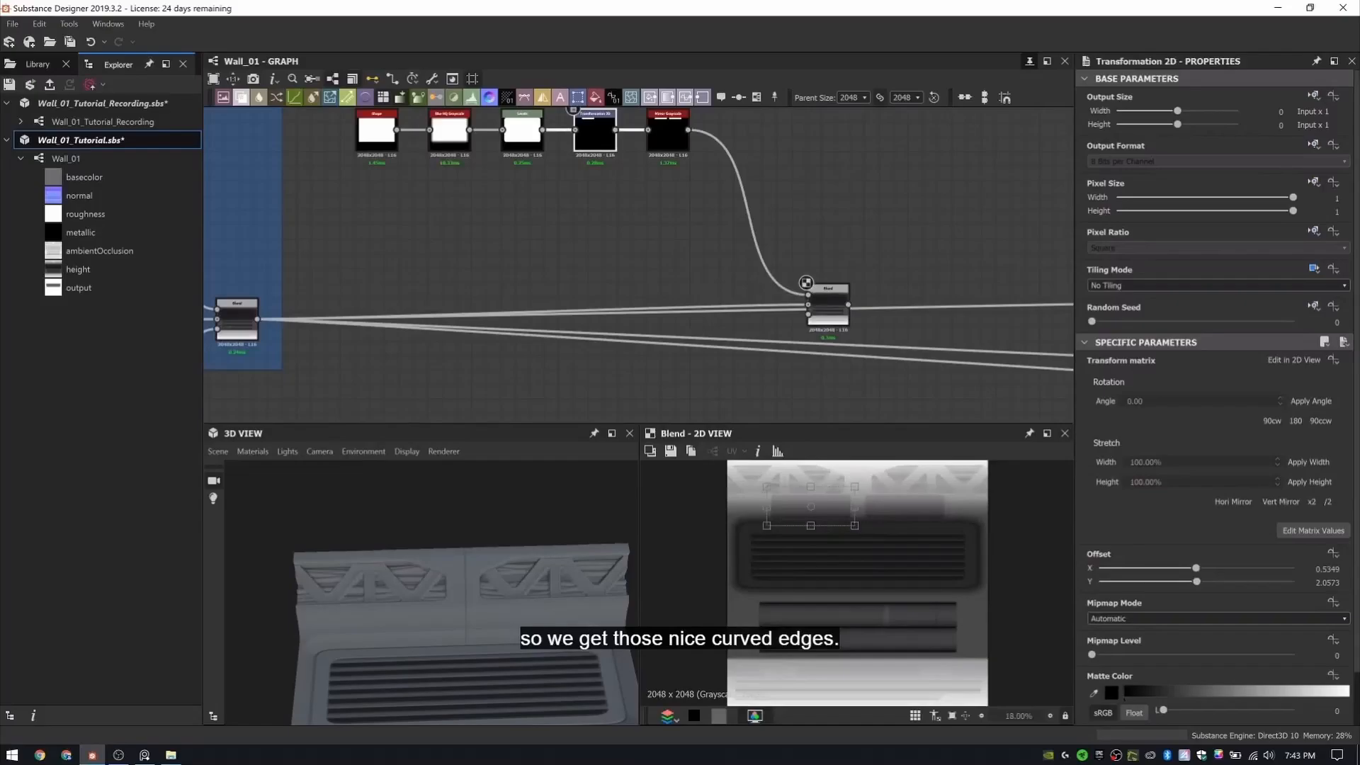
pyautogui.scroll(2, 725, 153)
pyautogui.moveTo(811, 507); pyautogui.dragTo(861, 554)
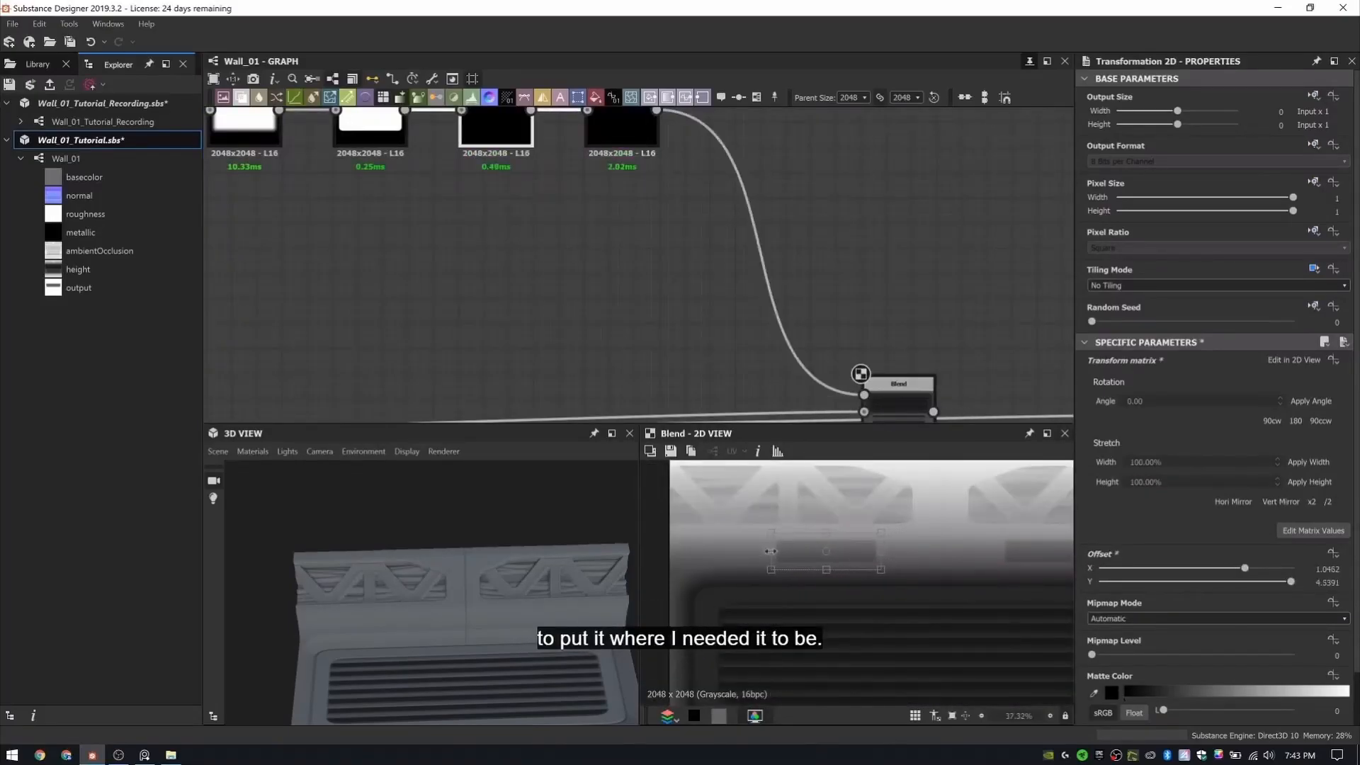
pyautogui.scroll(2, 850, 573)
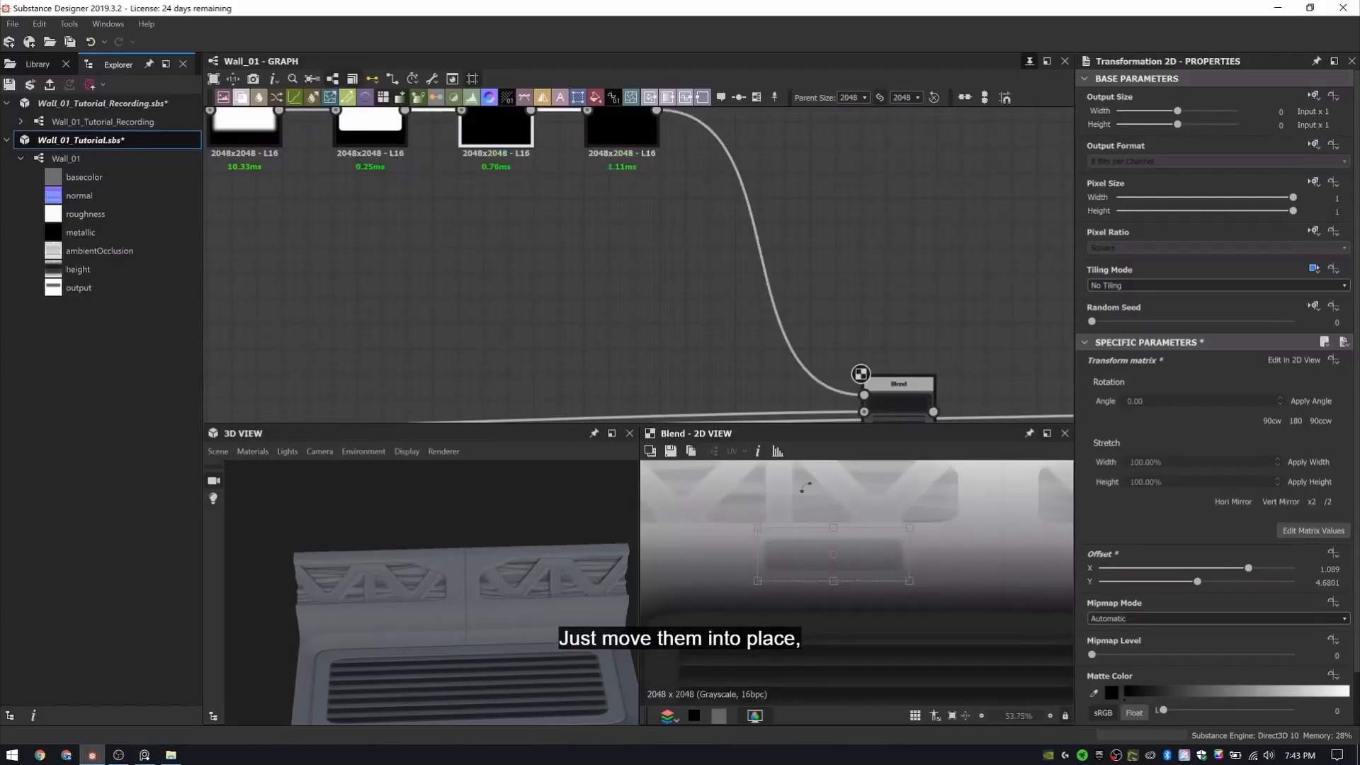
# - Shrink the rectangle slightly in height, giving a Y Offset of about 6.0, and inspect the indents in 3D
pyautogui.scroll(-4, 790, 319)
pyautogui.moveTo(790, 319); pyautogui.dragTo(790, 135, button='middle')
pyautogui.scroll(-3, 501, 602)
pyautogui.moveTo(501, 602); pyautogui.dragTo(496, 586)
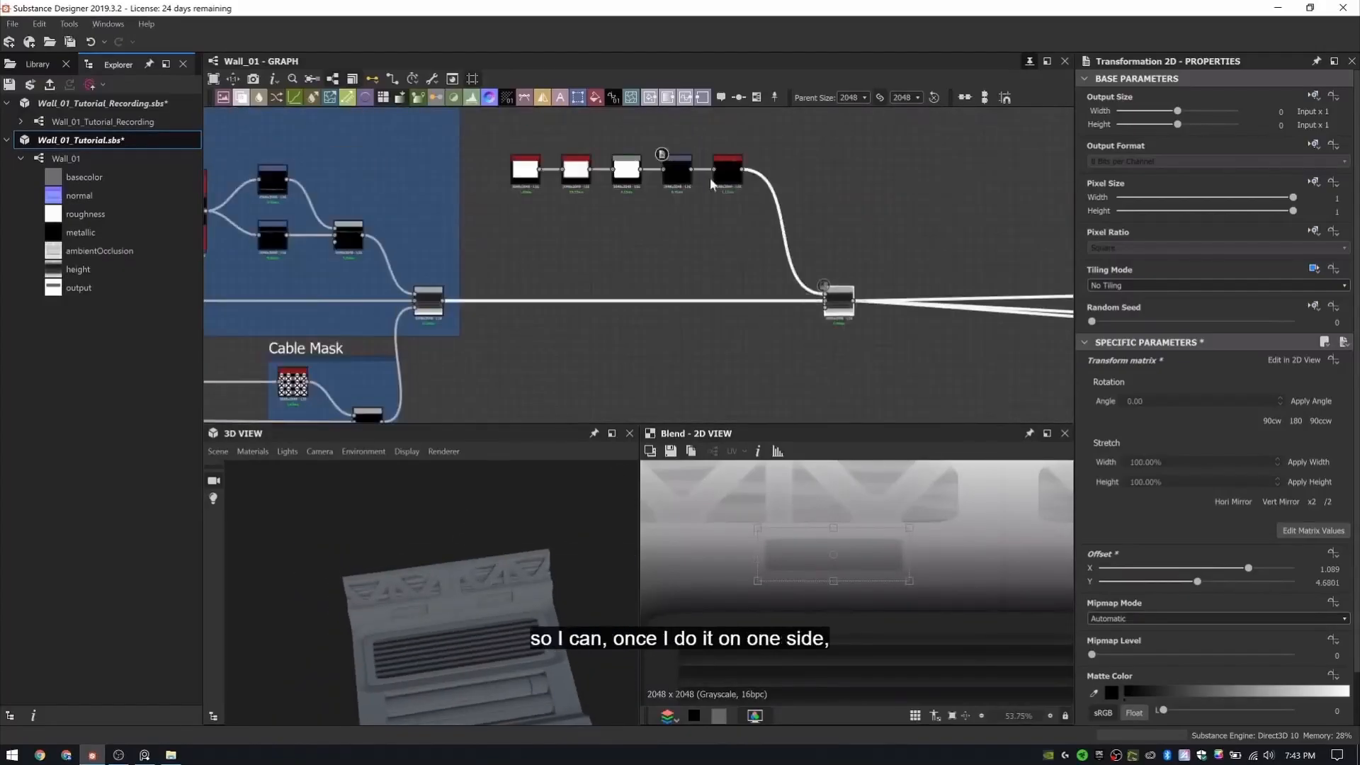
pyautogui.keyDown('ctrl'); pyautogui.moveTo(833, 527); pyautogui.dragTo(833, 534); pyautogui.keyUp('ctrl')
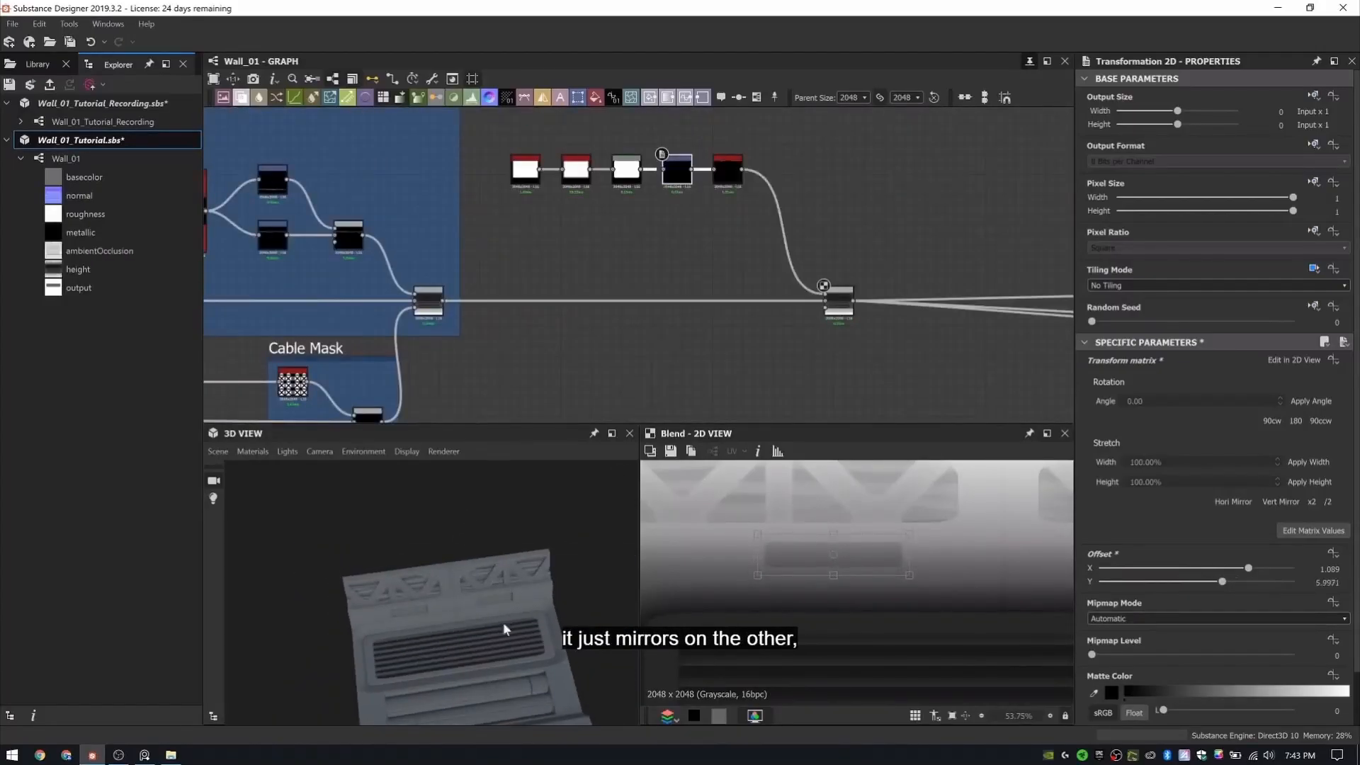
pyautogui.moveTo(505, 629); pyautogui.dragTo(495, 555)
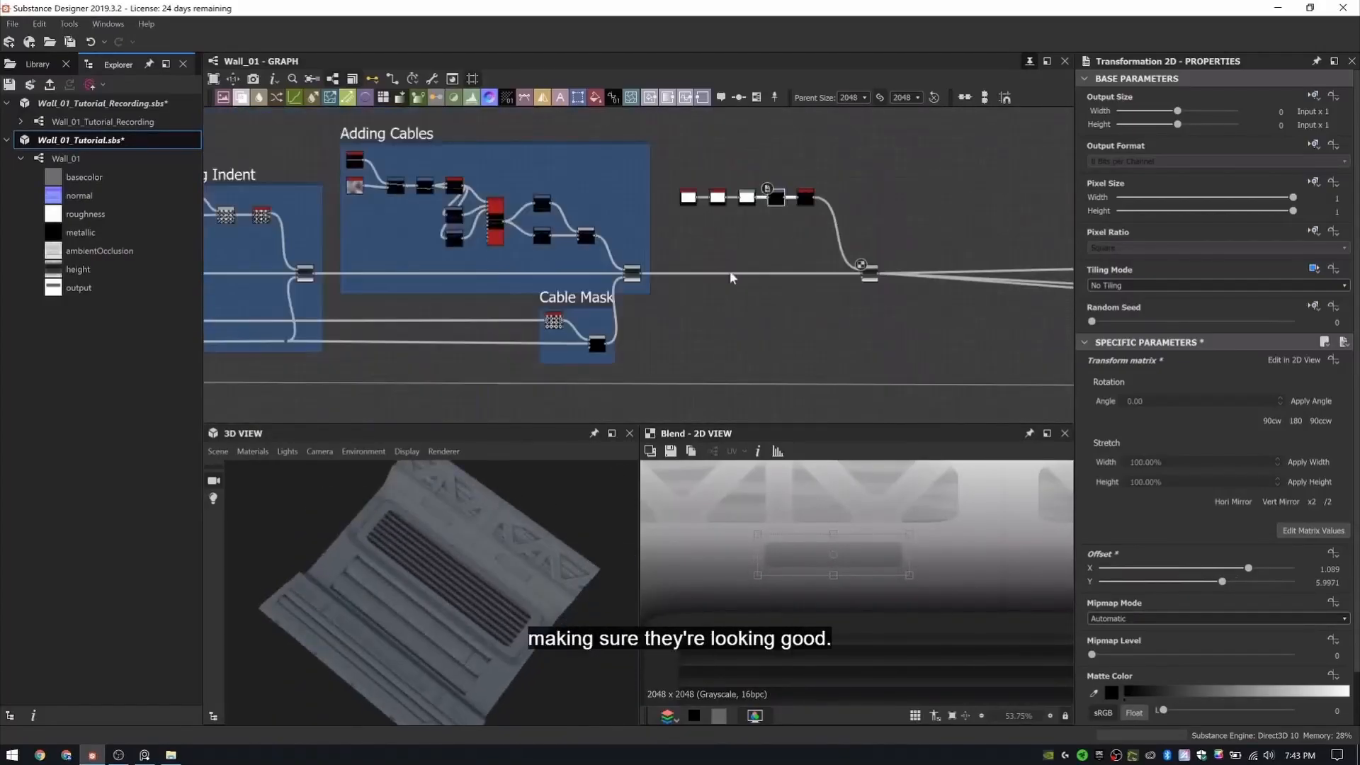
# - Frame the rounded rectangle nodes and their Blend under the title "Top Vent Indents"
pyautogui.rightClick(905, 175)
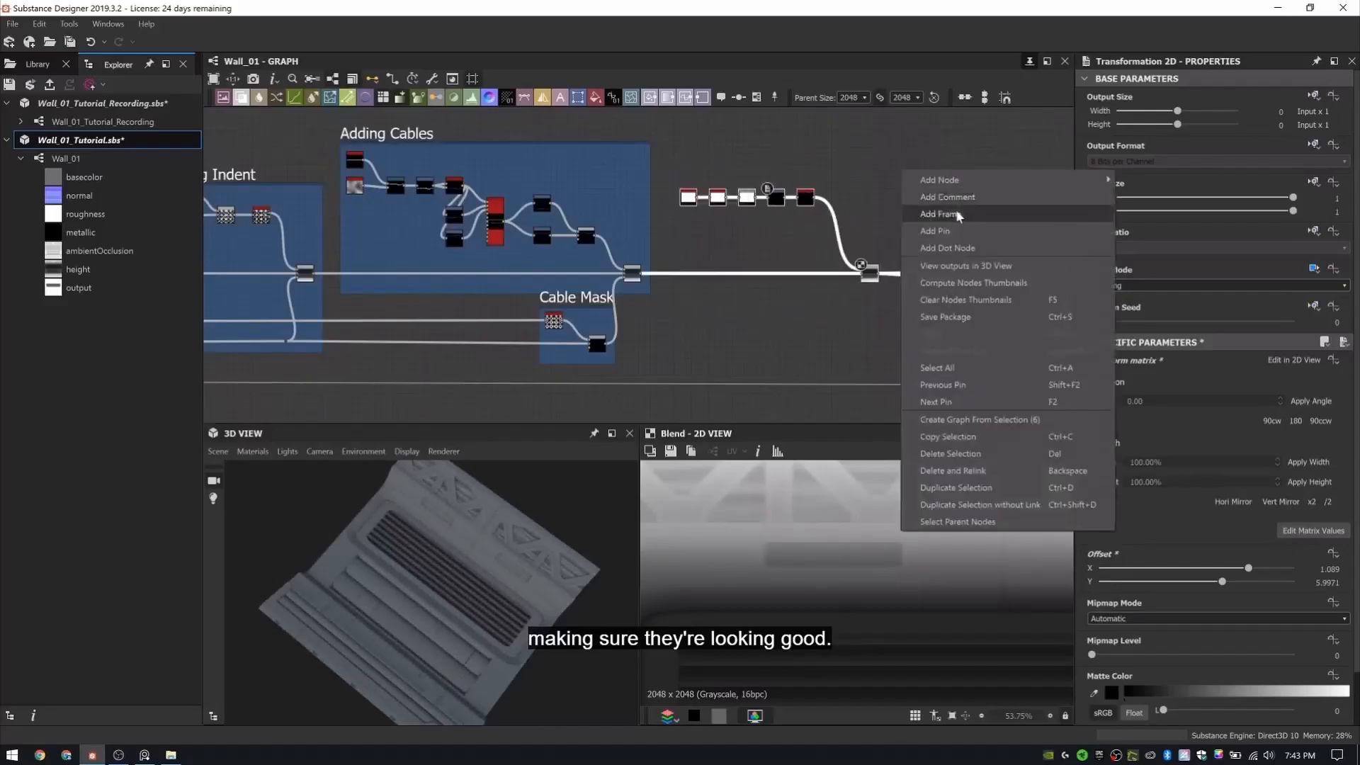
pyautogui.click(935, 213)
pyautogui.write('Top Vent Indents')
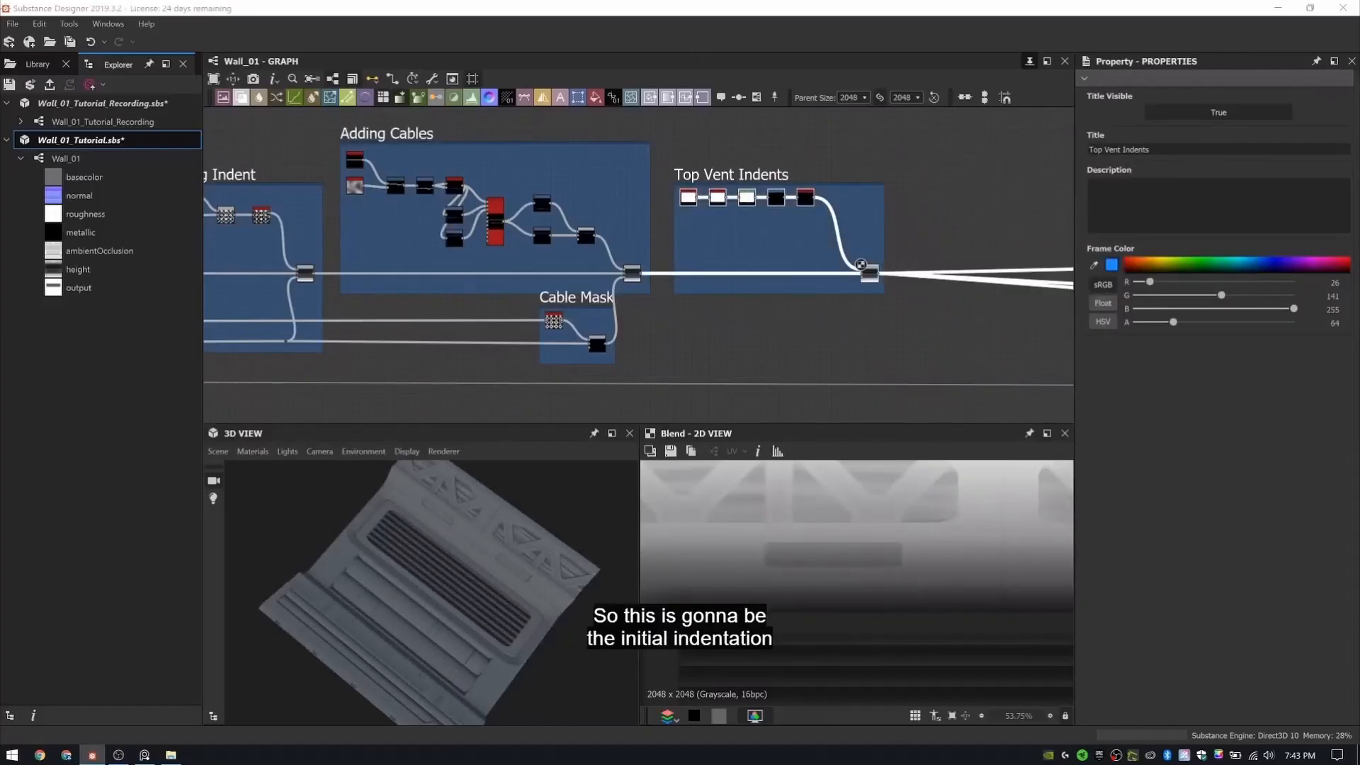
pyautogui.moveTo(860, 265); pyautogui.dragTo(695, 272, button='middle')
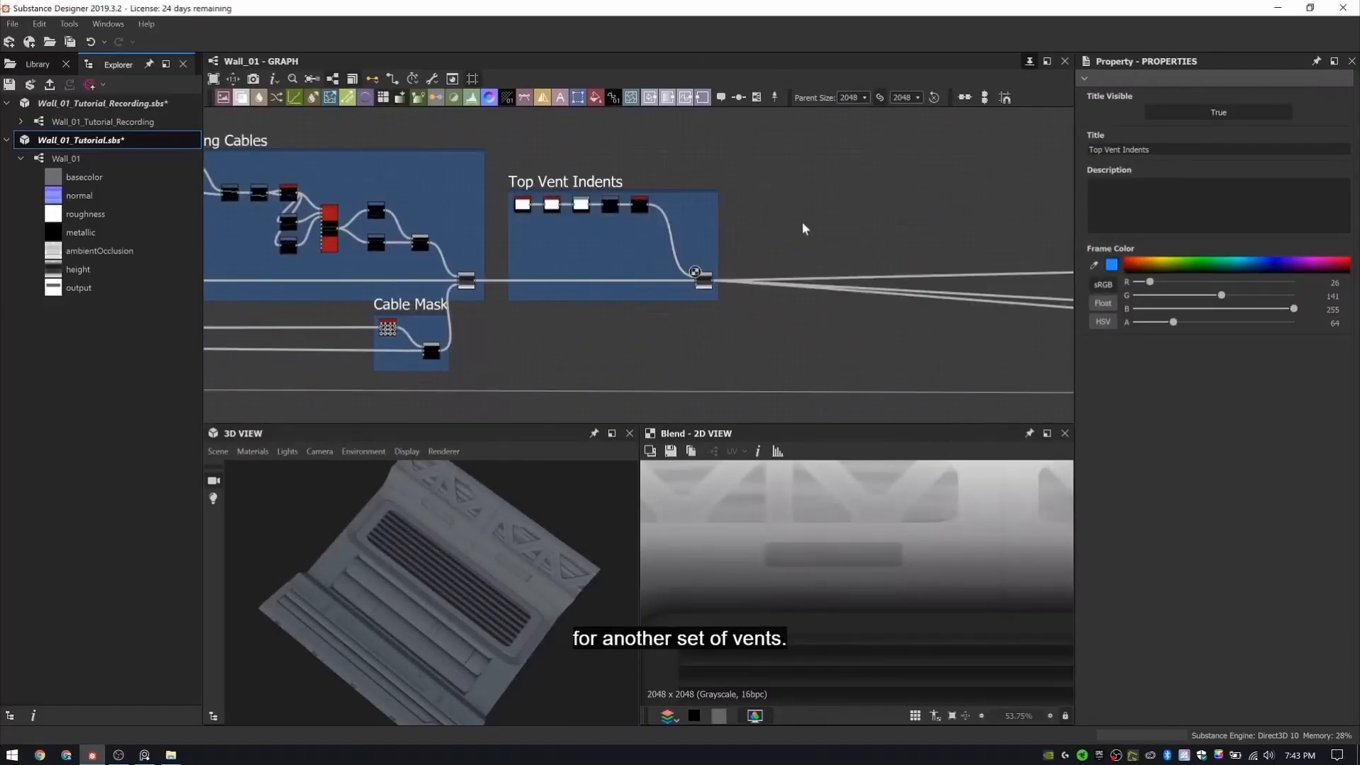
pyautogui.press('space')
pyautogui.write('grad')
pyautogui.click(861, 346)
pyautogui.scroll(4, 868, 246)
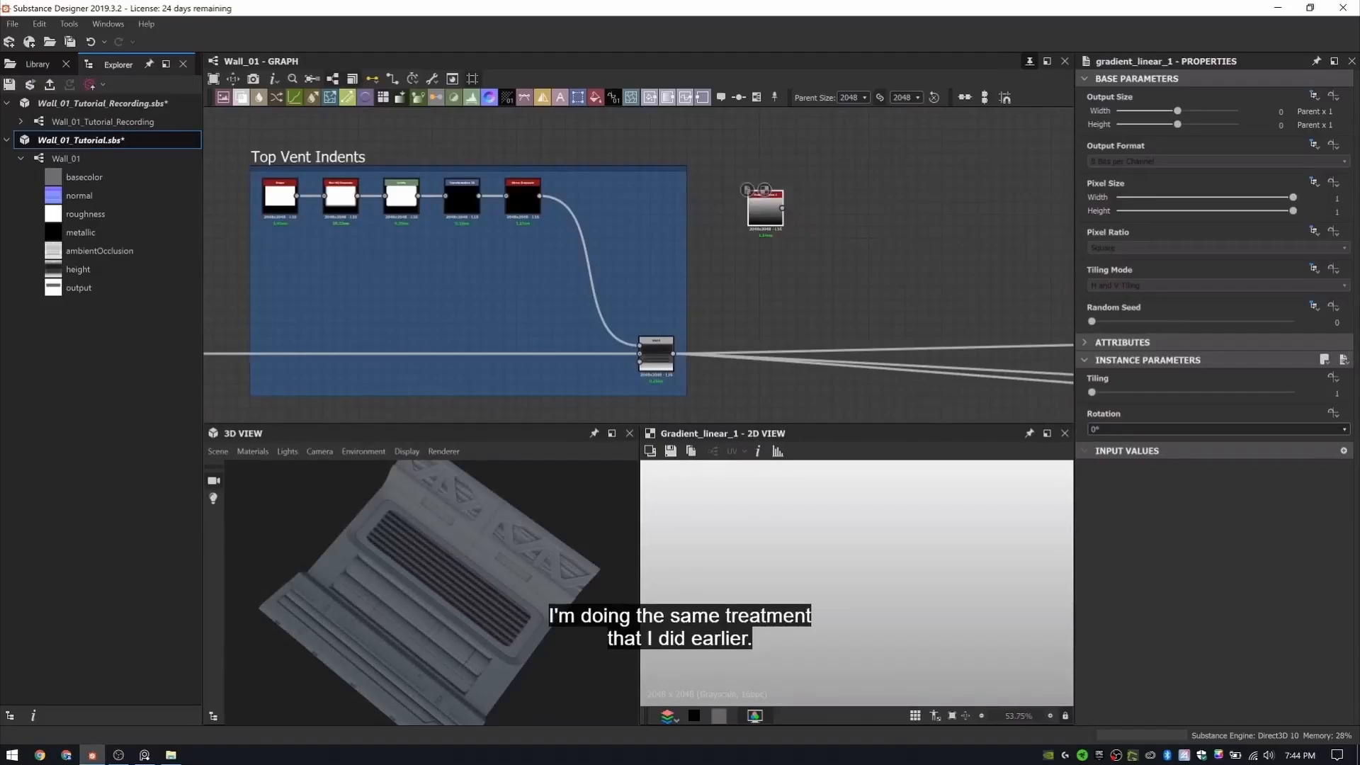
pyautogui.press('Delete')
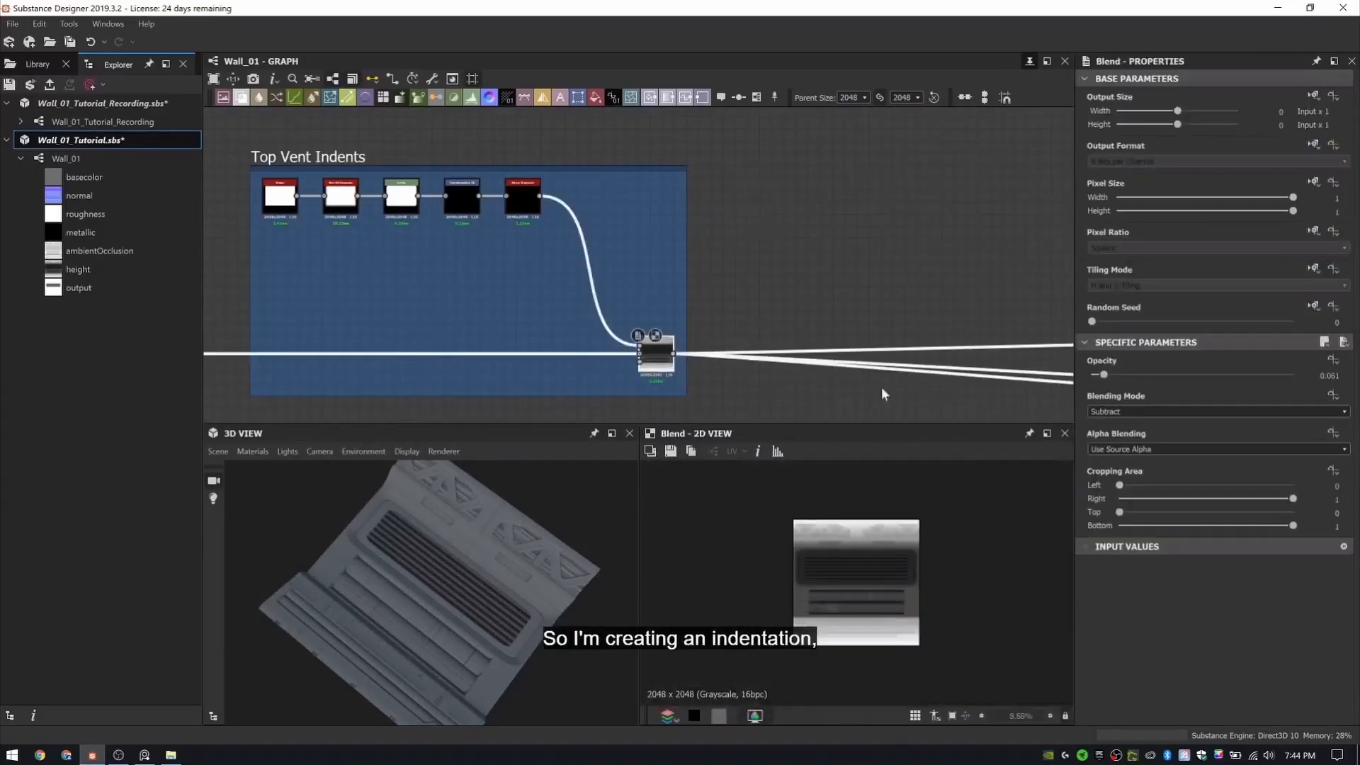
# - Add a Gradient Linear 1 node beside the Top Vent Indents frame, with a tiling of 73 and 90° rotation
pyautogui.moveTo(722, 222); pyautogui.dragTo(602, 225, button='middle')
pyautogui.press('space')
pyautogui.write('grad')
pyautogui.click(691, 303)
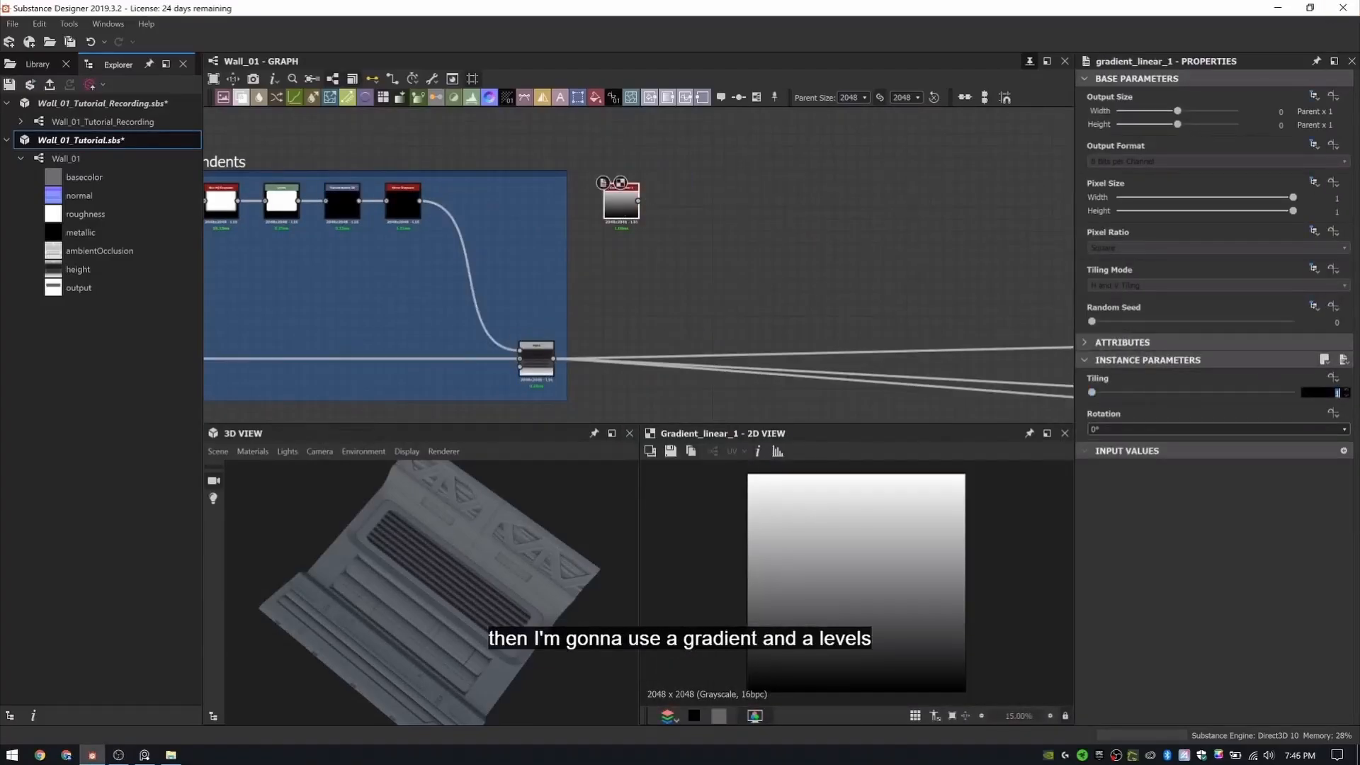
# - Add a Levels node after the gradient and raise its black input point to narrow the white stripes
pyautogui.press('space')
pyautogui.write('level')
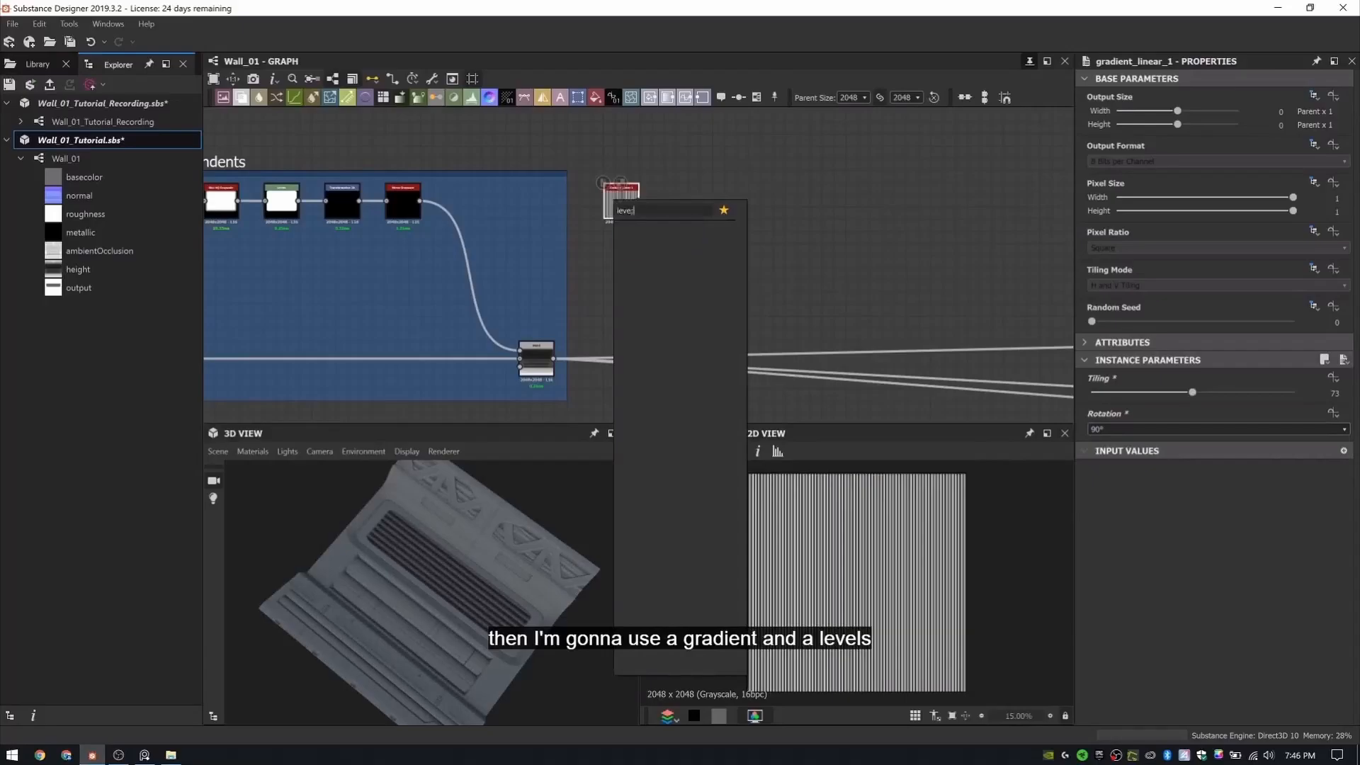
pyautogui.press('BackSpace')
pyautogui.write('l')
pyautogui.press('Return')
pyautogui.scroll(5, 645, 211)
pyautogui.moveTo(1101, 398); pyautogui.dragTo(1186, 399)
pyautogui.scroll(-3, 592, 218)
# - Add a Blend that puts the stripes over the wall height at an opacity of 0.1
pyautogui.press('space')
pyautogui.write('b')
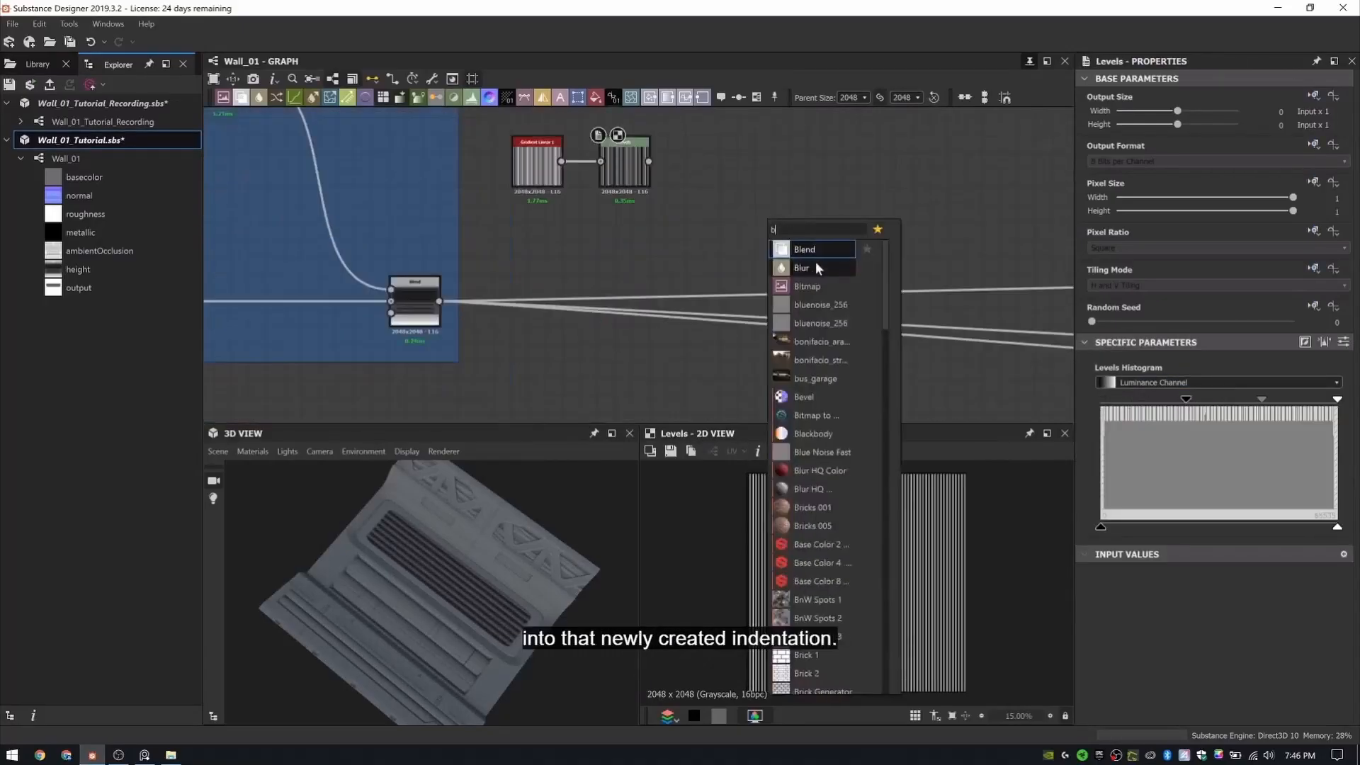
pyautogui.press('Return')
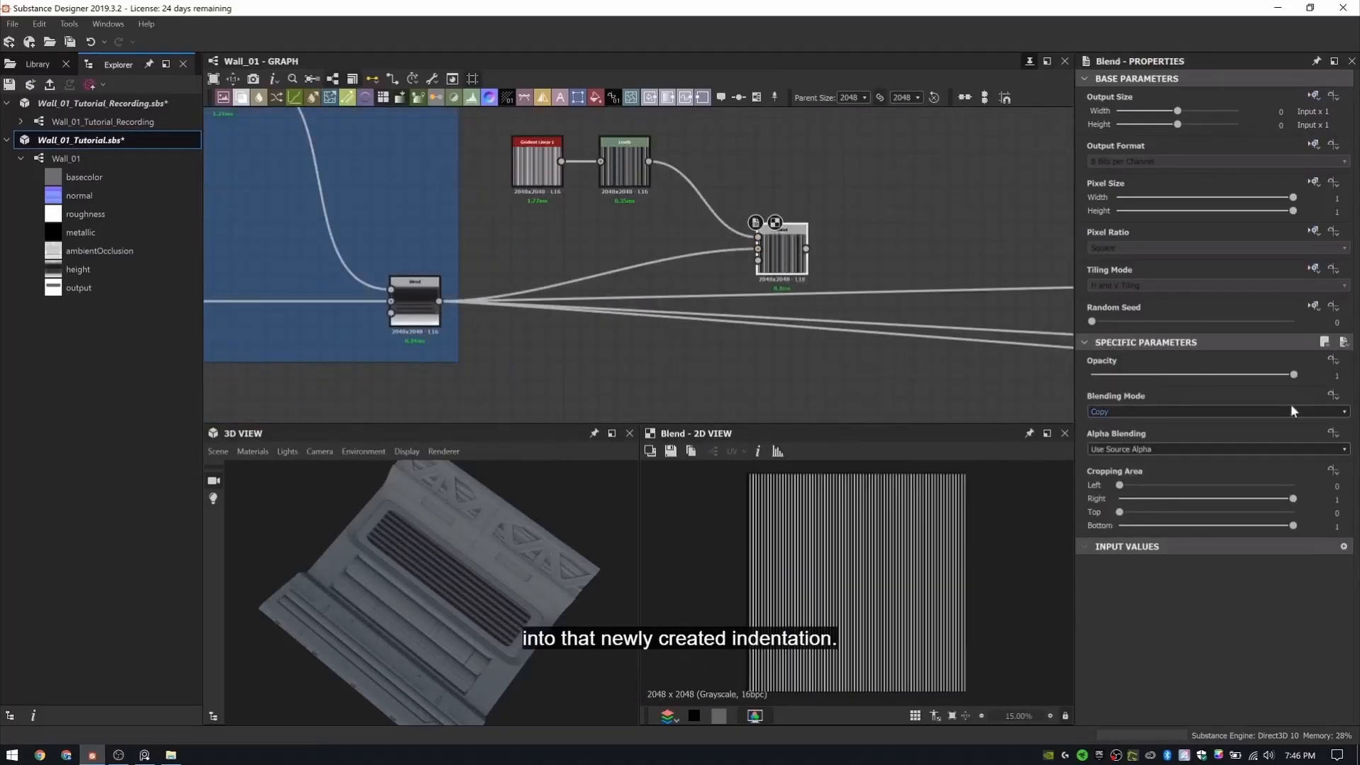
pyautogui.click(1336, 376)
pyautogui.write('0.1')
pyautogui.press('Return')
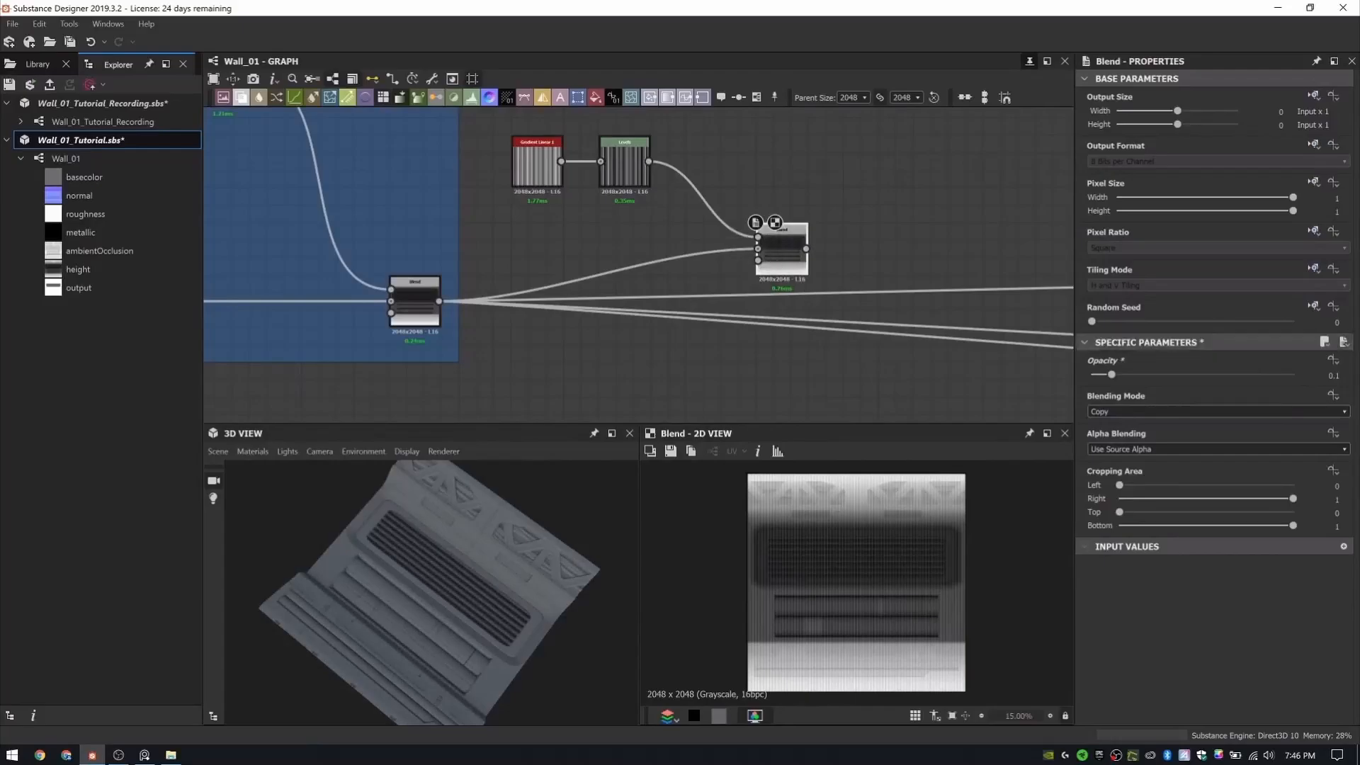
# - Route the mirrored rectangles through two dot nodes into the new Blend's opacity input as a mask
pyautogui.scroll(-2, 1013, 218)
pyautogui.keyDown('alt'); pyautogui.moveTo(486, 126); pyautogui.dragTo(525, 364); pyautogui.keyUp('alt')
pyautogui.moveTo(525, 364); pyautogui.dragTo(527, 312, button='middle')
pyautogui.keyDown('alt'); pyautogui.moveTo(529, 313); pyautogui.dragTo(837, 196); pyautogui.keyUp('alt')
pyautogui.doubleClick(853, 188)
pyautogui.scroll(4, 894, 526)
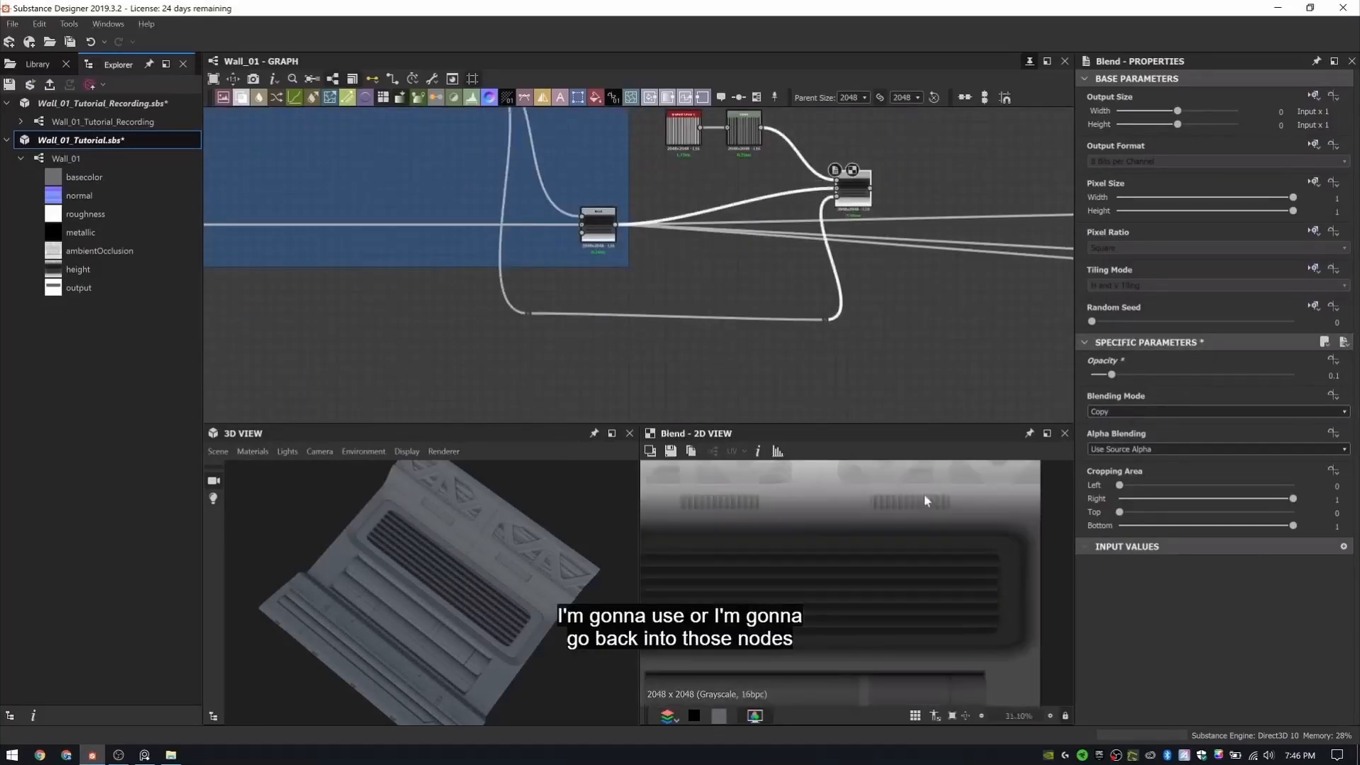
# - Move the outgoing height connections onto the stripe Blend and line that node up with the main chain
pyautogui.keyDown('shift'); pyautogui.moveTo(617, 225); pyautogui.dragTo(870, 188); pyautogui.keyUp('shift')
pyautogui.moveTo(411, 588); pyautogui.dragTo(496, 581)
pyautogui.scroll(3, 453, 581)
pyautogui.moveTo(857, 191); pyautogui.dragTo(868, 221)
# - Frame the two dot nodes under the title "Top Vent Mask"
pyautogui.click(752, 294)
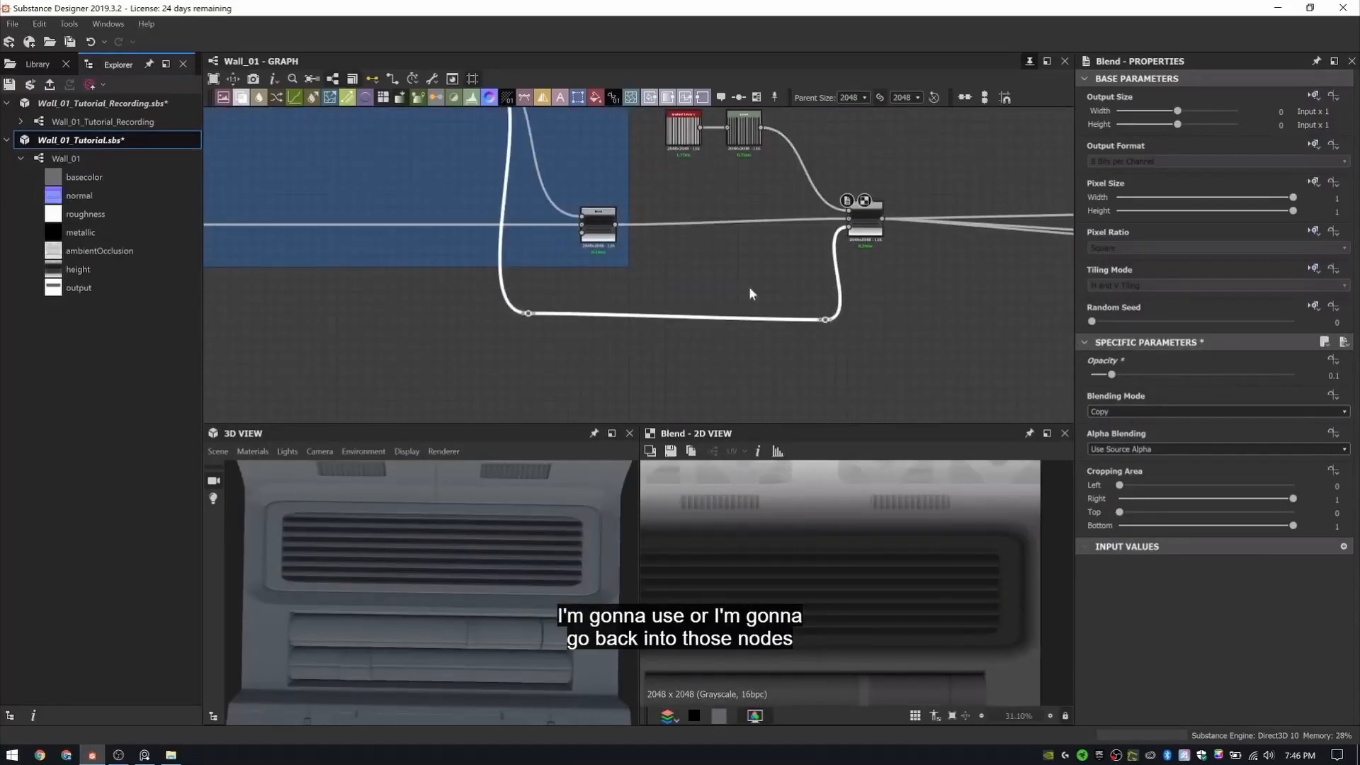
pyautogui.press('space')
pyautogui.write('frame')
pyautogui.press('Return')
pyautogui.write('Top Vent Mask')
pyautogui.press('Return')
pyautogui.moveTo(847, 202); pyautogui.dragTo(843, 241, button='middle')
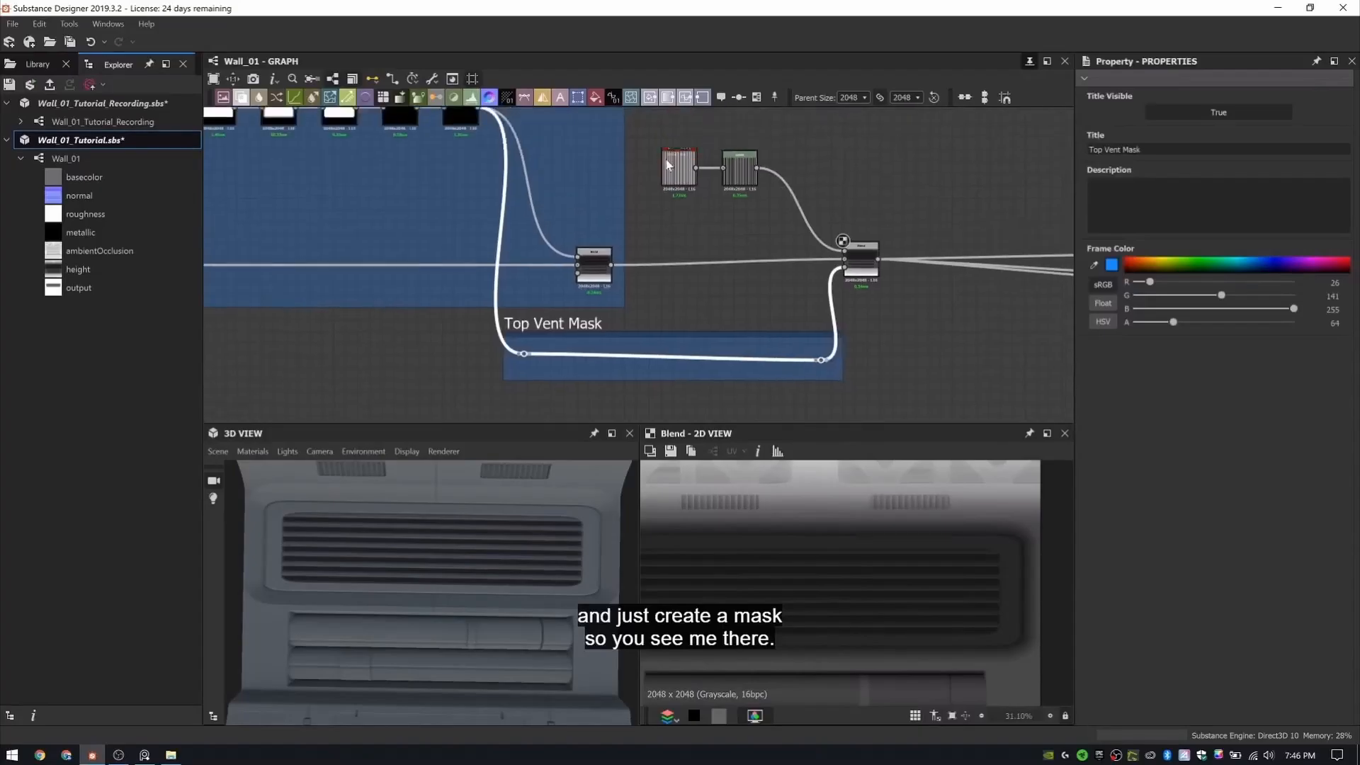
# - Frame the gradient, Levels and Blend nodes under the title "Adding Top Vents"
pyautogui.moveTo(649, 301); pyautogui.dragTo(910, 153)
pyautogui.rightClick(910, 181)
pyautogui.click(936, 229)
pyautogui.scroll(-3, 779, 205)
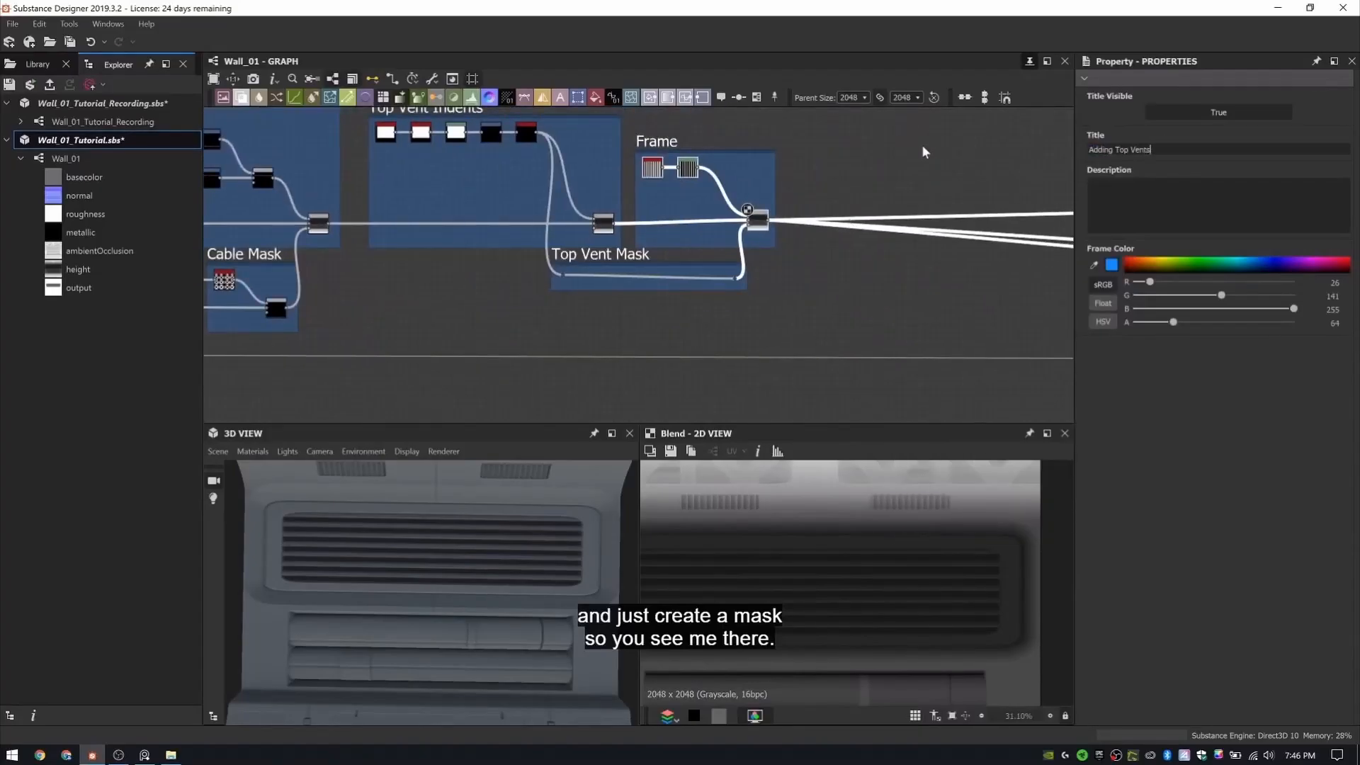
pyautogui.press('Return')
# - Add a Shape node beside the Adding Top Vents frame, with Size X 0.19 and Y 0.47
pyautogui.scroll(5, 741, 213)
pyautogui.scroll(-3, 680, 333)
pyautogui.click(701, 235)
pyautogui.scroll(-3, 488, 560)
pyautogui.keyDown('alt'); pyautogui.moveTo(490, 561); pyautogui.dragTo(502, 518); pyautogui.keyUp('alt')
pyautogui.scroll(-4, 725, 163)
pyautogui.scroll(4, 717, 201)
pyautogui.moveTo(717, 198); pyautogui.dragTo(629, 319, button='middle')
pyautogui.press('space')
pyautogui.write('shape')
pyautogui.press('Return')
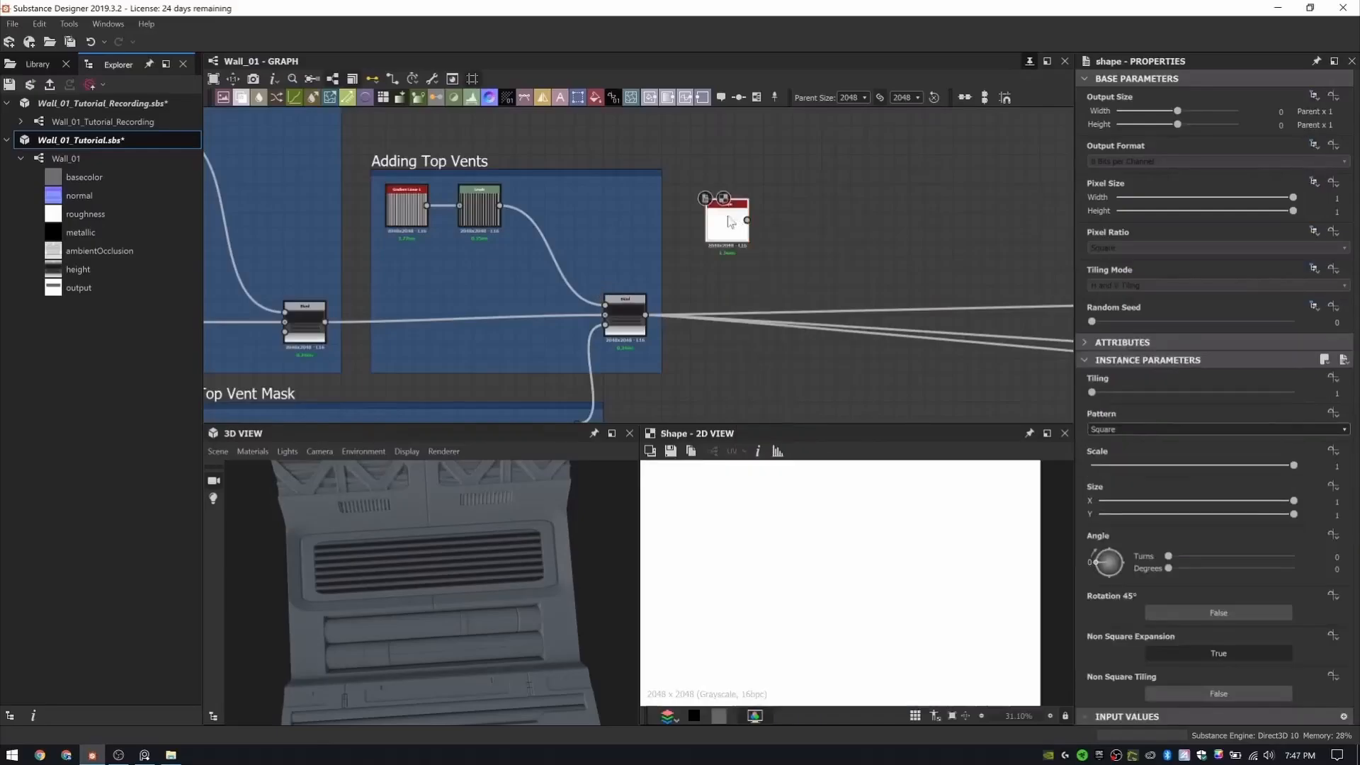
pyautogui.scroll(5, 730, 215)
pyautogui.write('0.47')
pyautogui.press('Return')
# - Add a Tile Sampler node after the narrow rectangle shape
pyautogui.press('space')
pyautogui.write('tile')
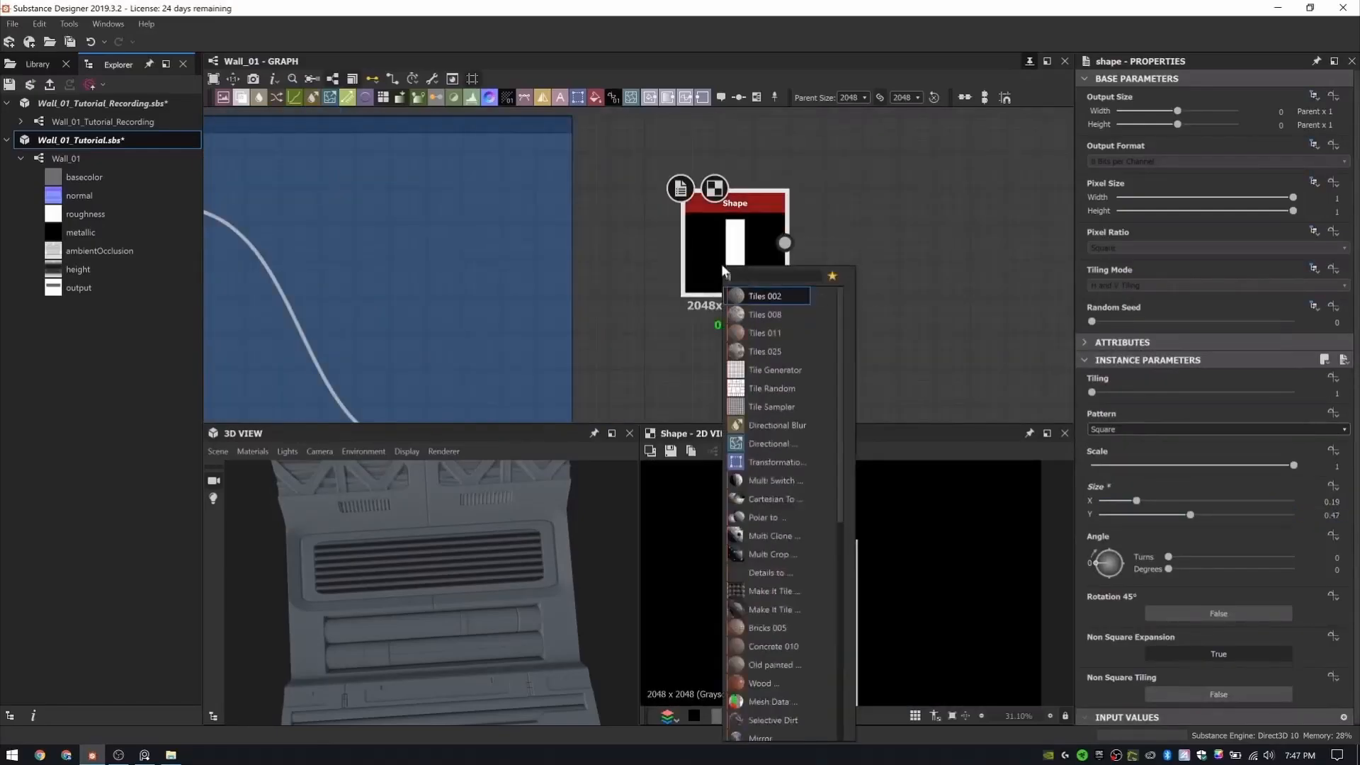
pyautogui.press('Down')
pyautogui.press('Down')
pyautogui.press('Down')
pyautogui.press('Down')
pyautogui.press('Down')
pyautogui.press('Down')
pyautogui.press('Return')
pyautogui.moveTo(822, 263); pyautogui.dragTo(629, 247, button='middle')
pyautogui.scroll(-2, 630, 248)
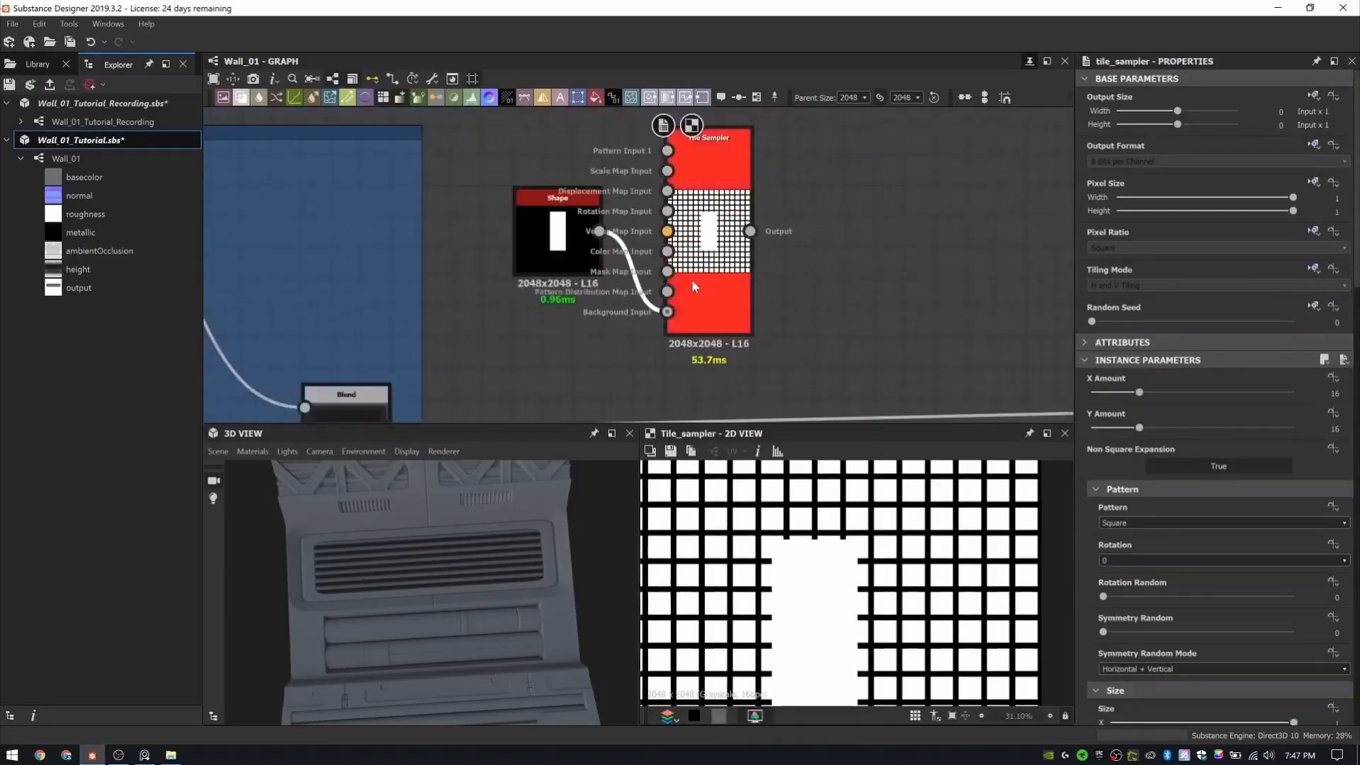
# - Disconnect the shape from the Tile Sampler's Background Input and connect it to the Mask Map Input
pyautogui.click(634, 274)
pyautogui.press('Delete')
pyautogui.moveTo(600, 231); pyautogui.dragTo(667, 272)
# - Set the Tile Sampler's pattern to Paraboloid and its Mask Map Threshold to 1
pyautogui.scroll(-3, 1286, 428)
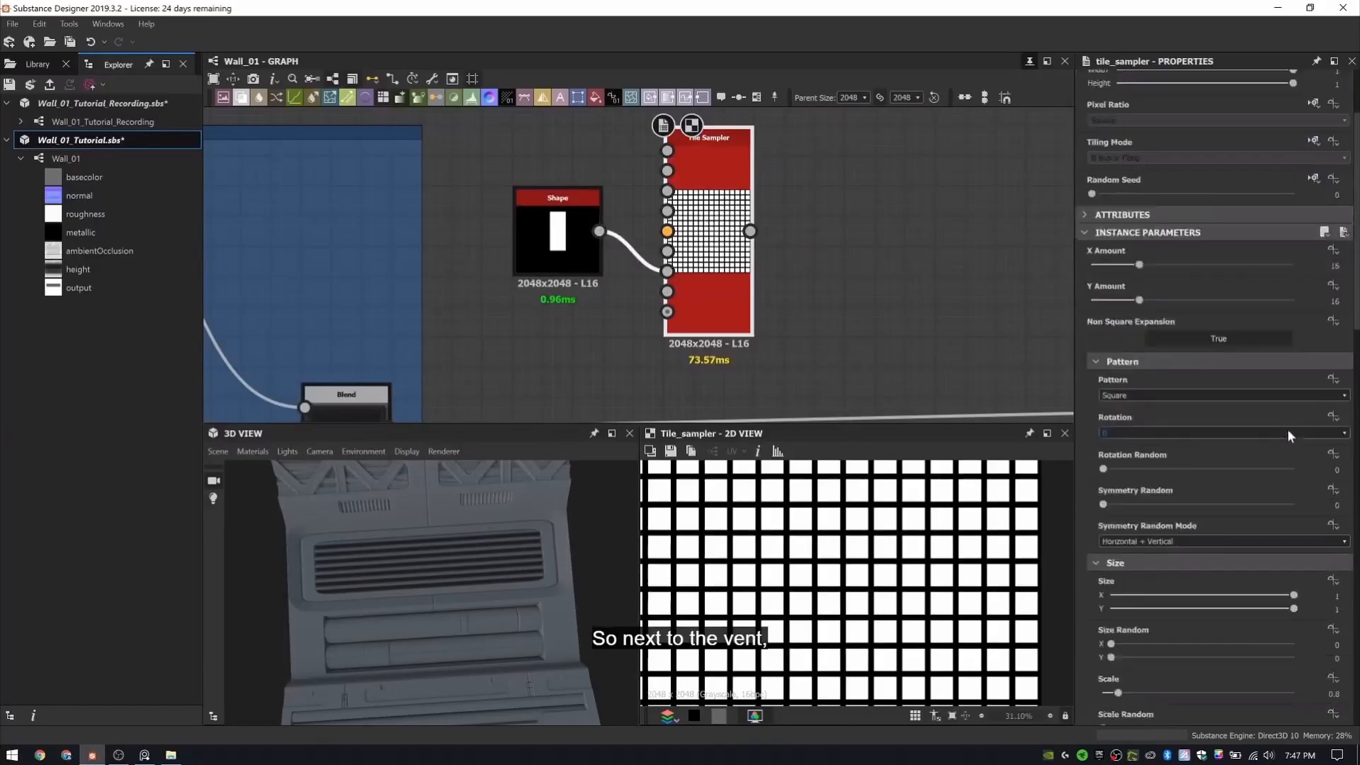
pyautogui.scroll(-3, 1149, 267)
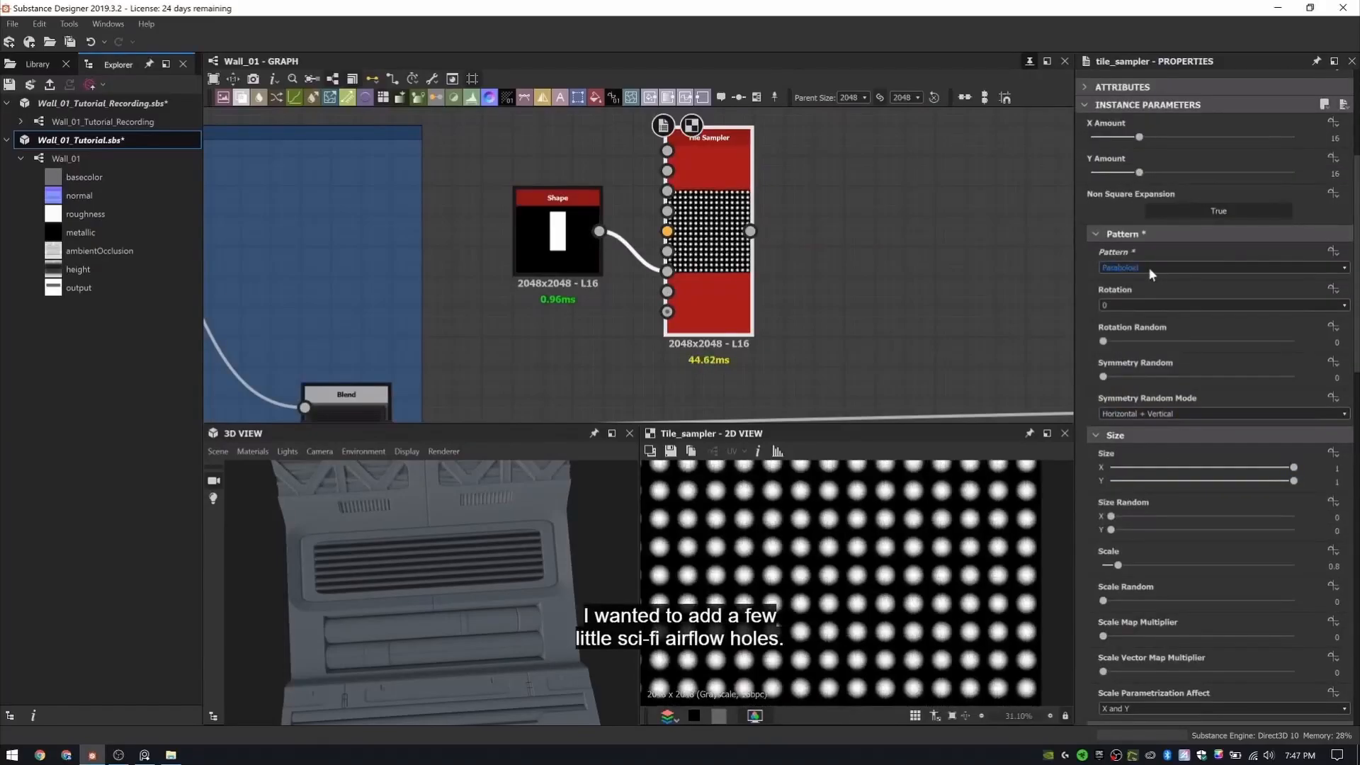
pyautogui.scroll(-3, 1215, 536)
pyautogui.scroll(-5, 1216, 539)
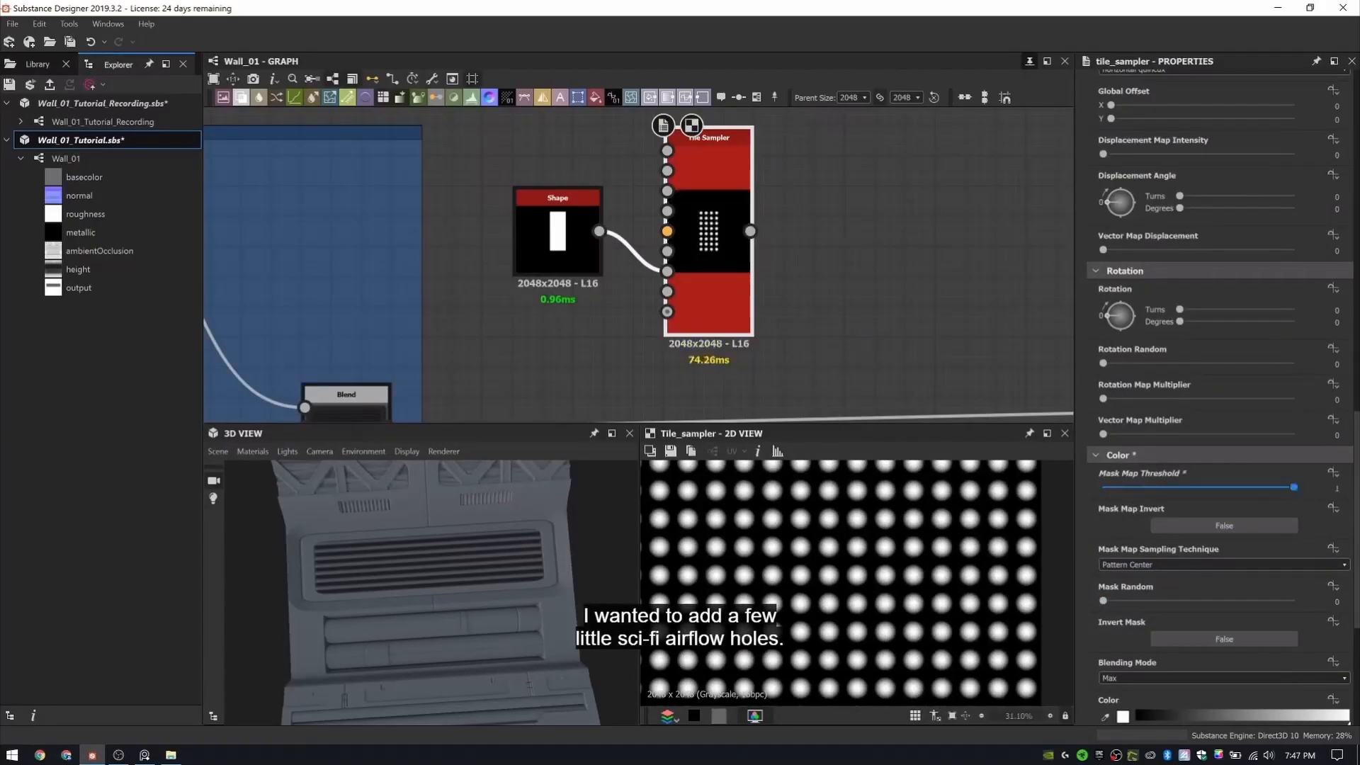
pyautogui.scroll(-4, 1161, 414)
pyautogui.scroll(6, 1177, 415)
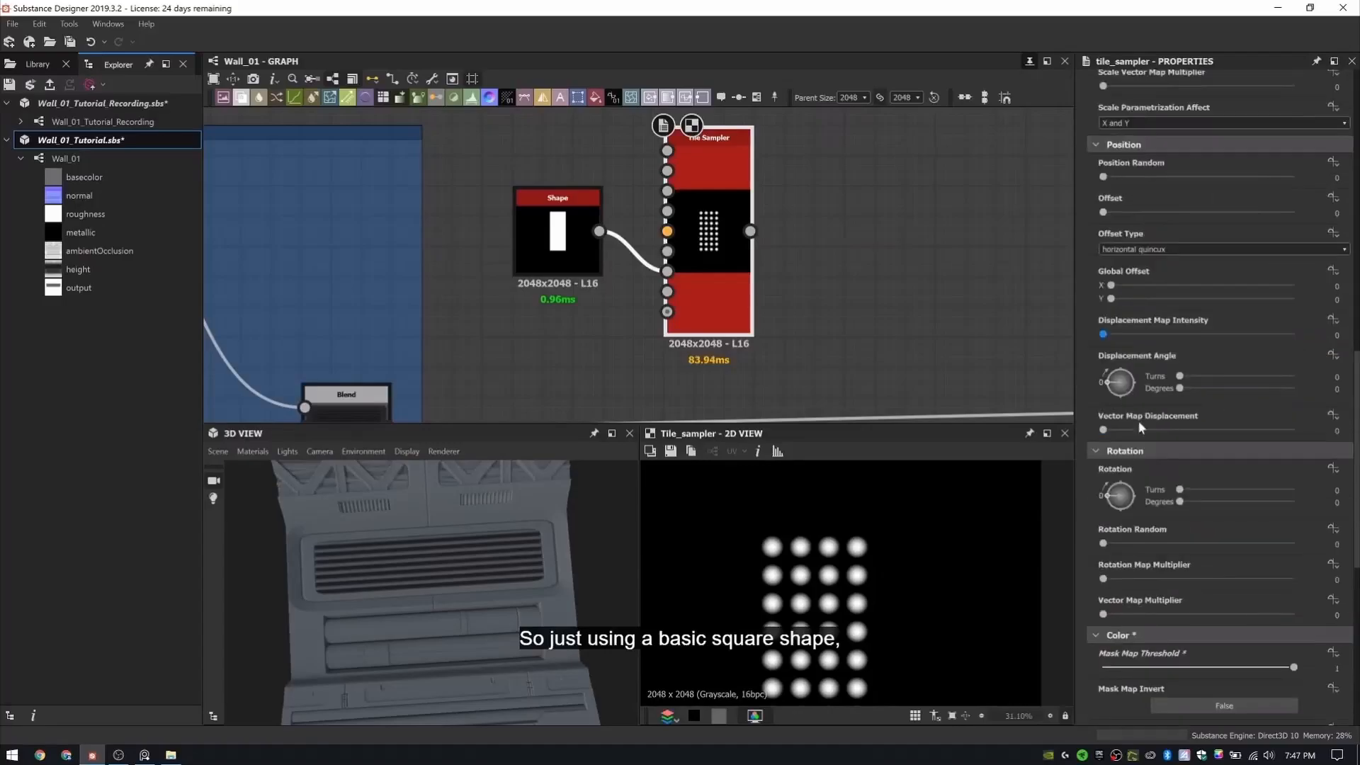
# - Stagger the rows of dots by setting the Tile Sampler's position Offset to 0.5, undoing unwanted trial changes
pyautogui.moveTo(1179, 286); pyautogui.dragTo(1177, 291)
pyautogui.hotkey('ctrl', 'z')
pyautogui.scroll(-4, 1173, 343)
pyautogui.scroll(5, 1173, 343)
pyautogui.moveTo(1104, 219); pyautogui.dragTo(1226, 275)
pyautogui.hotkey('ctrl', 'z')
pyautogui.hotkey('ctrl', 'z')
pyautogui.scroll(-5, 671, 205)
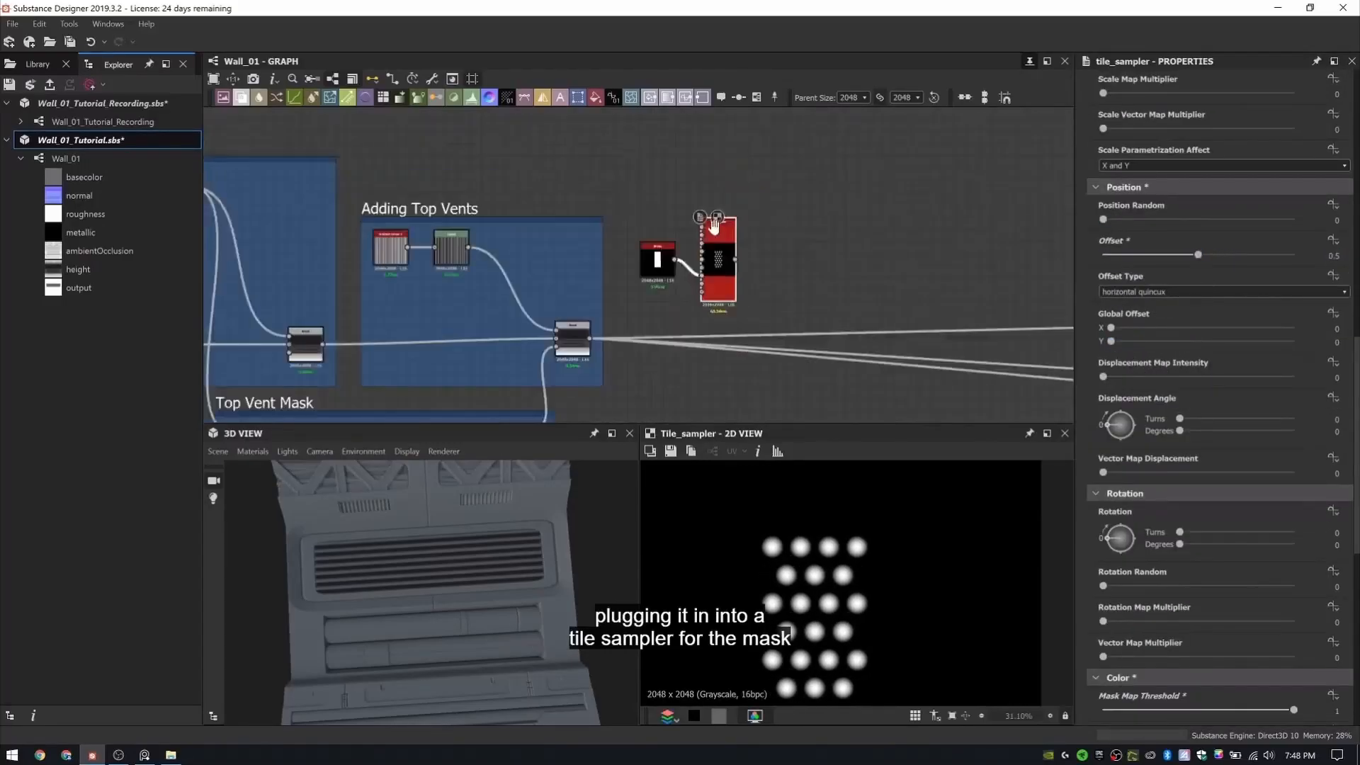
# - Add a Transformation 2D that turns the dot pattern horizontal and shrinks it, with tiling mode No Tiling
pyautogui.press('space')
pyautogui.write('tr')
pyautogui.click(723, 243)
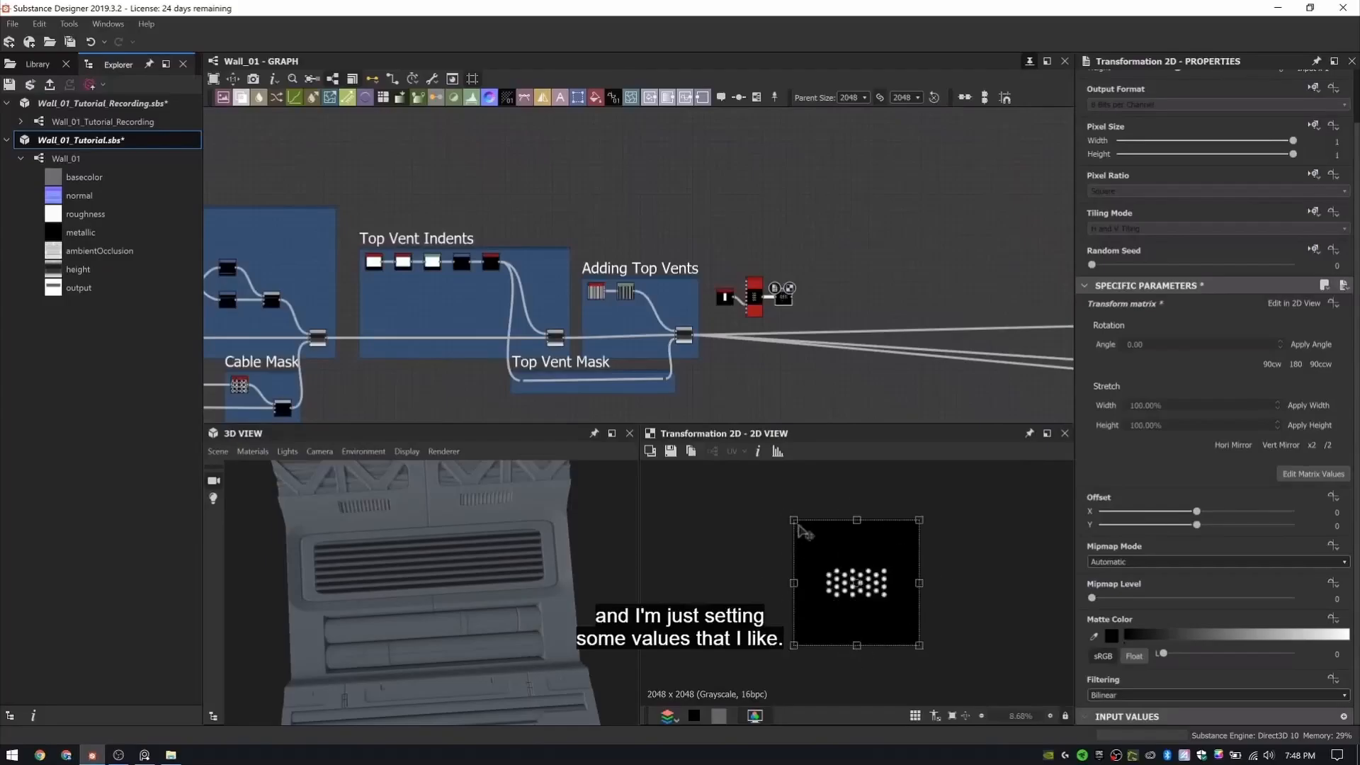
pyautogui.click(1218, 228)
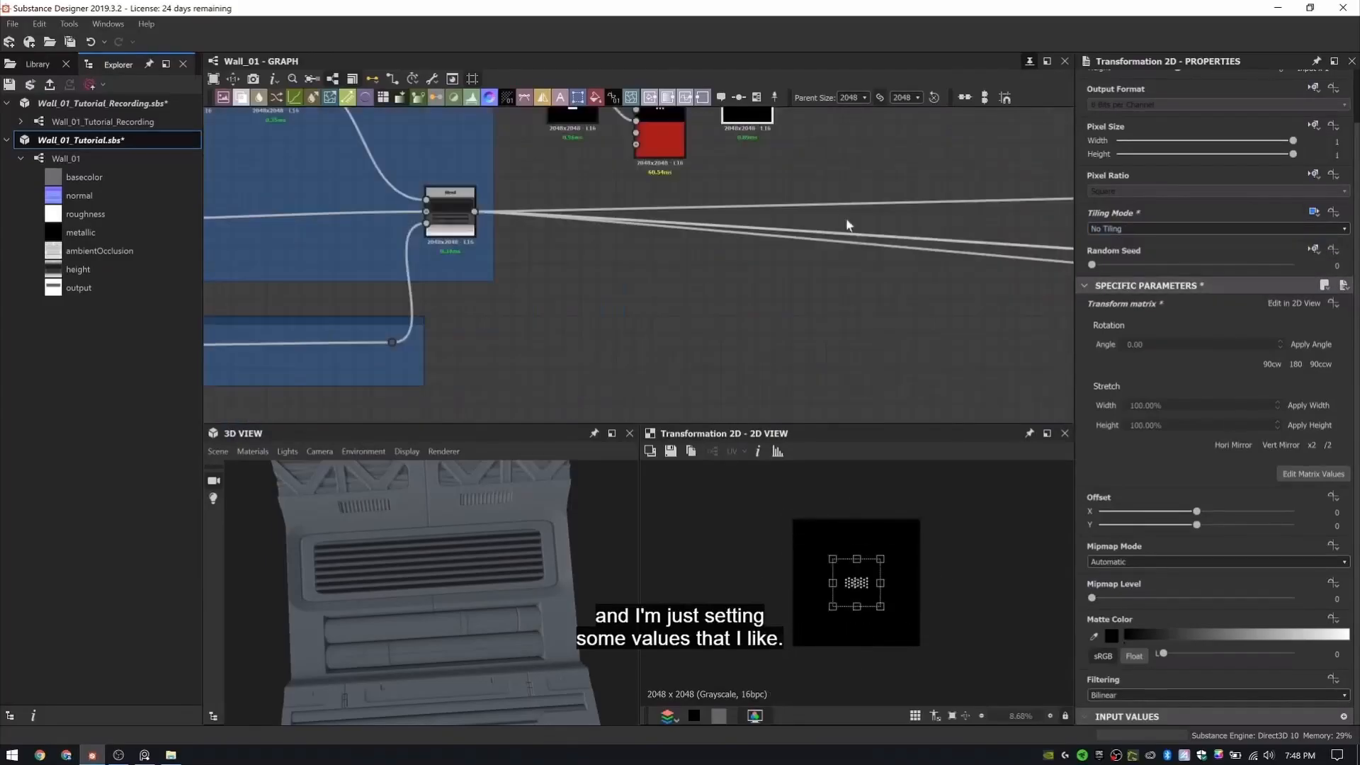
# - Add a Blend that subtracts the dot pattern from the wall height at an opacity of 0.21
pyautogui.click(473, 213)
pyautogui.moveTo(854, 174); pyautogui.dragTo(854, 207)
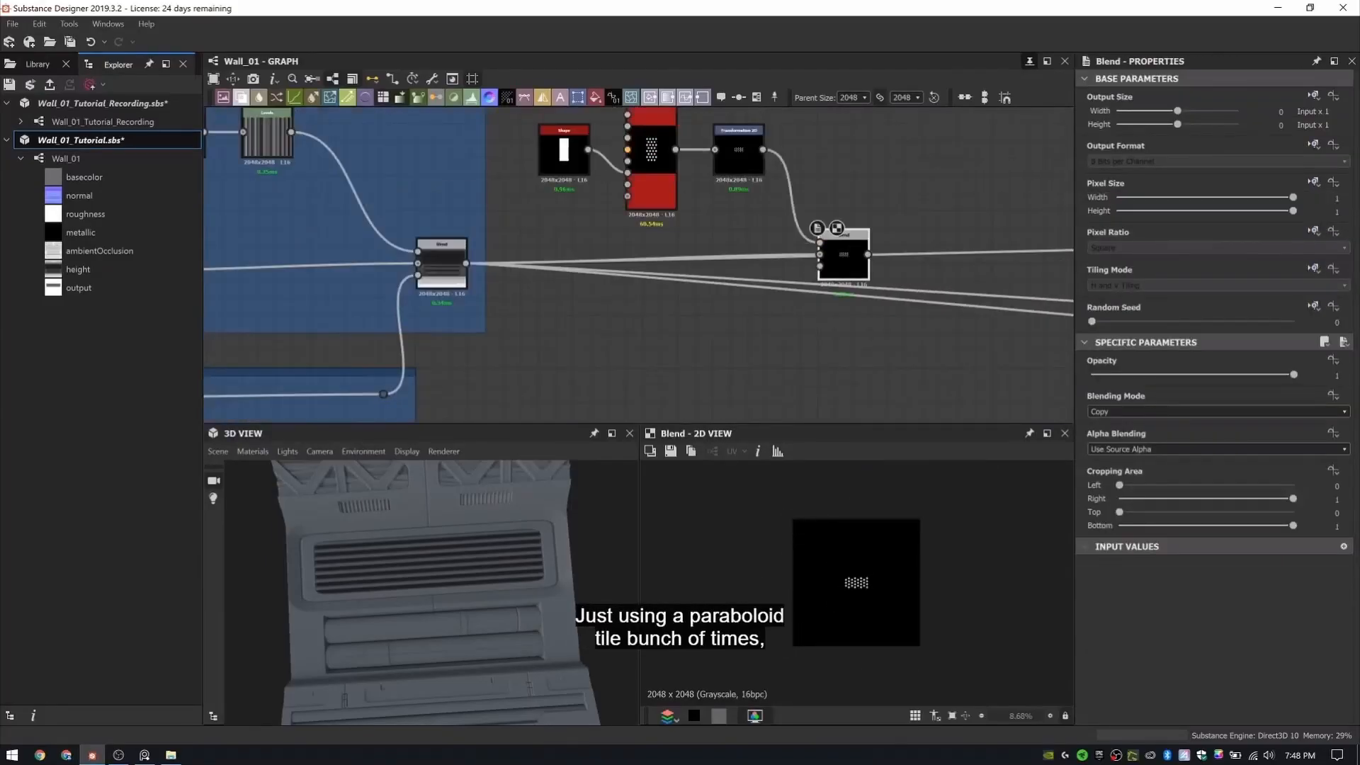
pyautogui.doubleClick(739, 150)
pyautogui.doubleClick(831, 258)
pyautogui.moveTo(847, 258); pyautogui.dragTo(813, 209, button='middle')
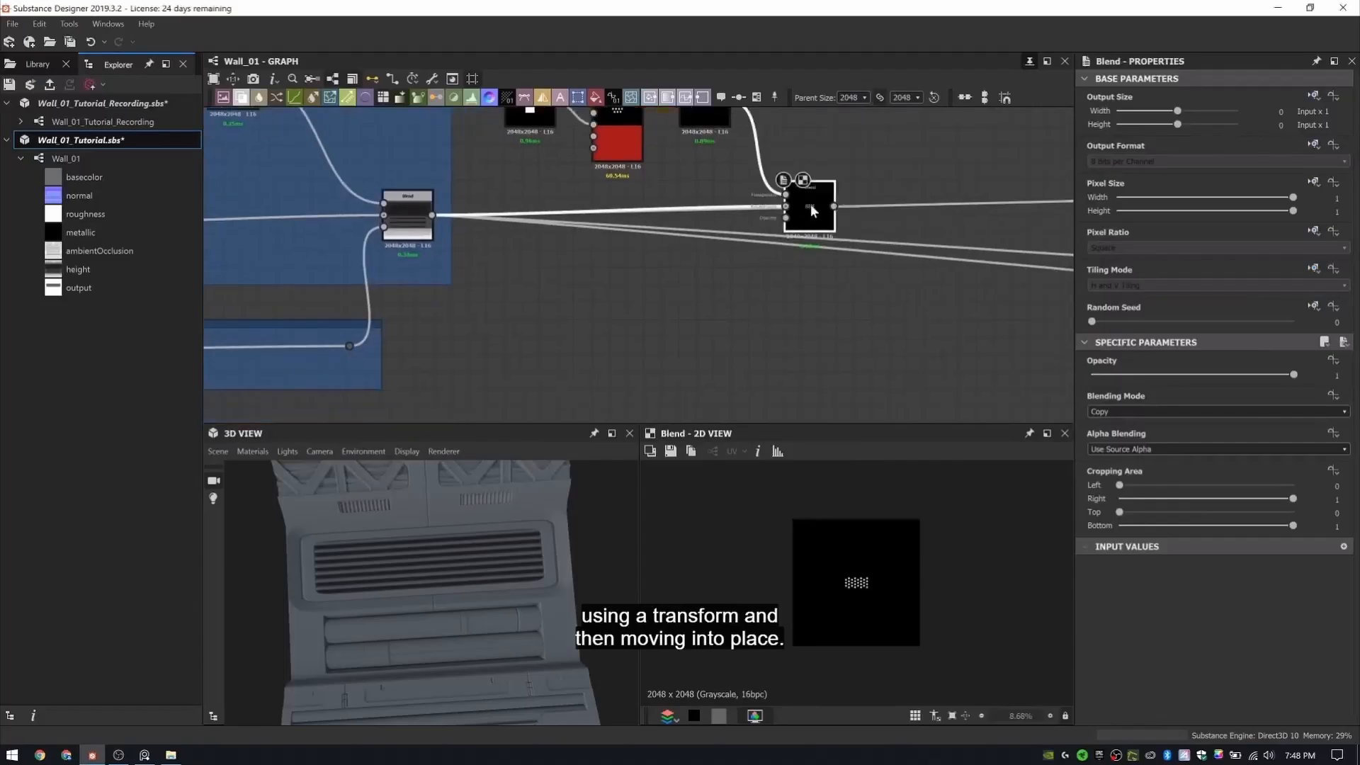
pyautogui.click(1176, 411)
pyautogui.click(1176, 440)
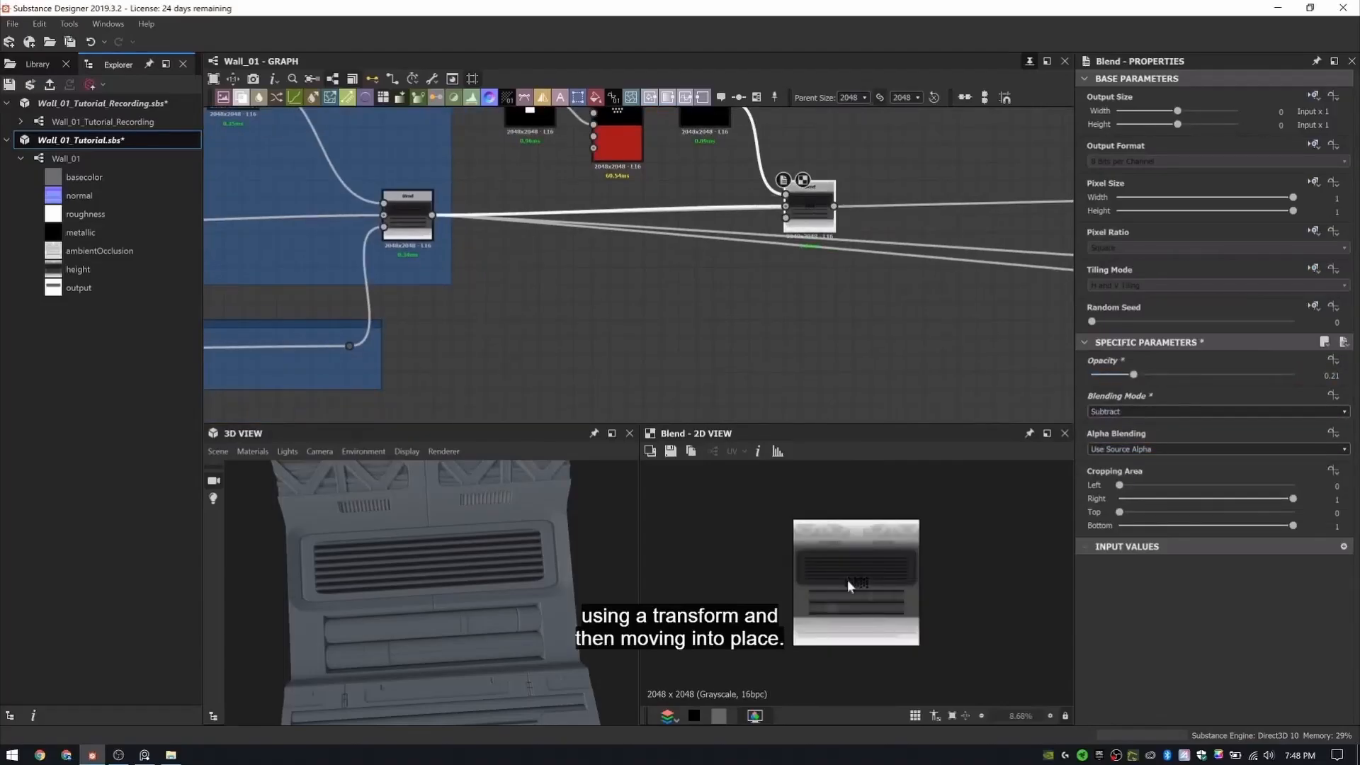
# - Move the dot pattern beside the small top vent, at Offset X about 1.98 and Y about 0.42
pyautogui.scroll(4, 847, 580)
pyautogui.click(705, 118)
pyautogui.moveTo(881, 541); pyautogui.dragTo(882, 524)
pyautogui.scroll(3, 884, 536)
pyautogui.moveTo(887, 534); pyautogui.dragTo(883, 591, button='middle')
pyautogui.moveTo(878, 581)
pyautogui.mouseDown()
pyautogui.moveTo(865, 537)
pyautogui.moveTo(900, 579)
pyautogui.mouseUp()
pyautogui.scroll(2, 865, 537)
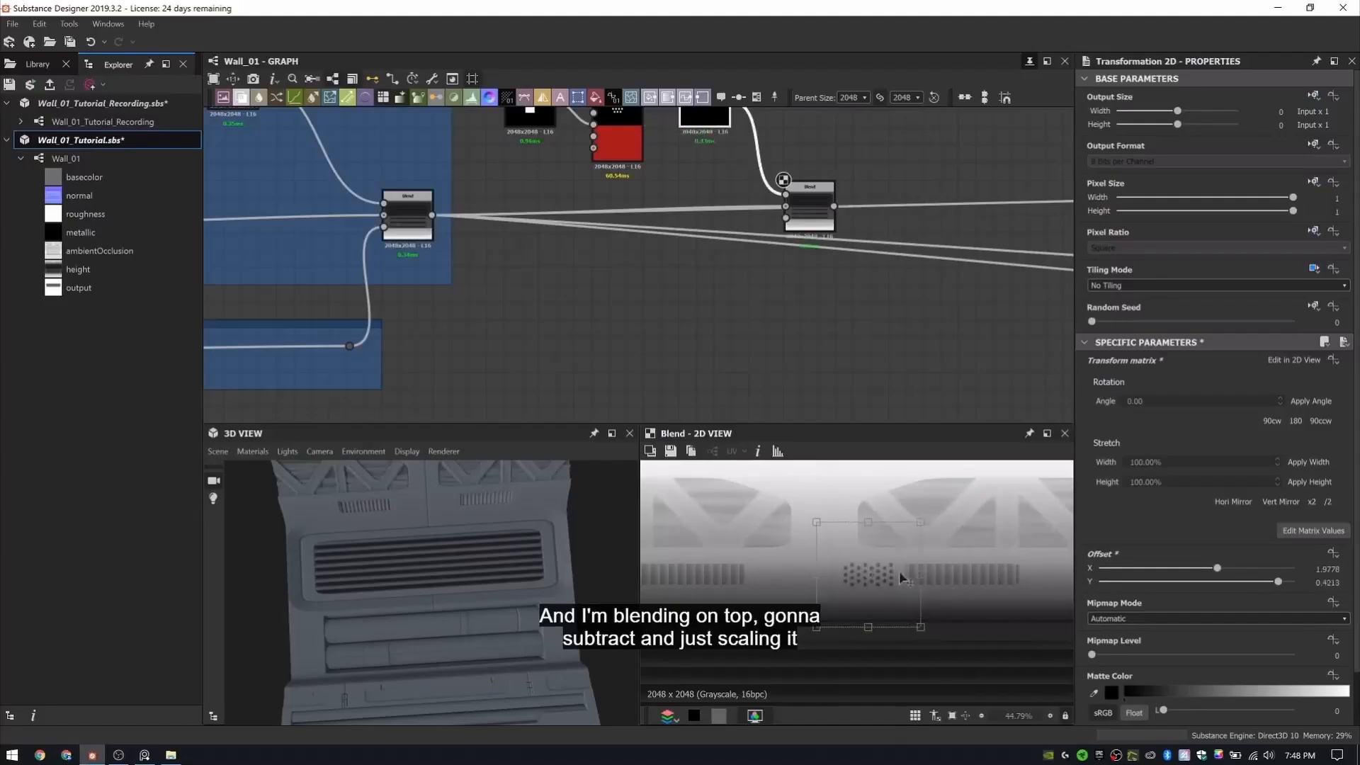
# - Move the outgoing height connections onto the dot pattern's Blend and inspect the holes in 3D
pyautogui.keyDown('shift'); pyautogui.moveTo(432, 215); pyautogui.dragTo(786, 206); pyautogui.keyUp('shift')
pyautogui.moveTo(432, 588); pyautogui.dragTo(441, 570)
pyautogui.scroll(3, 872, 579)
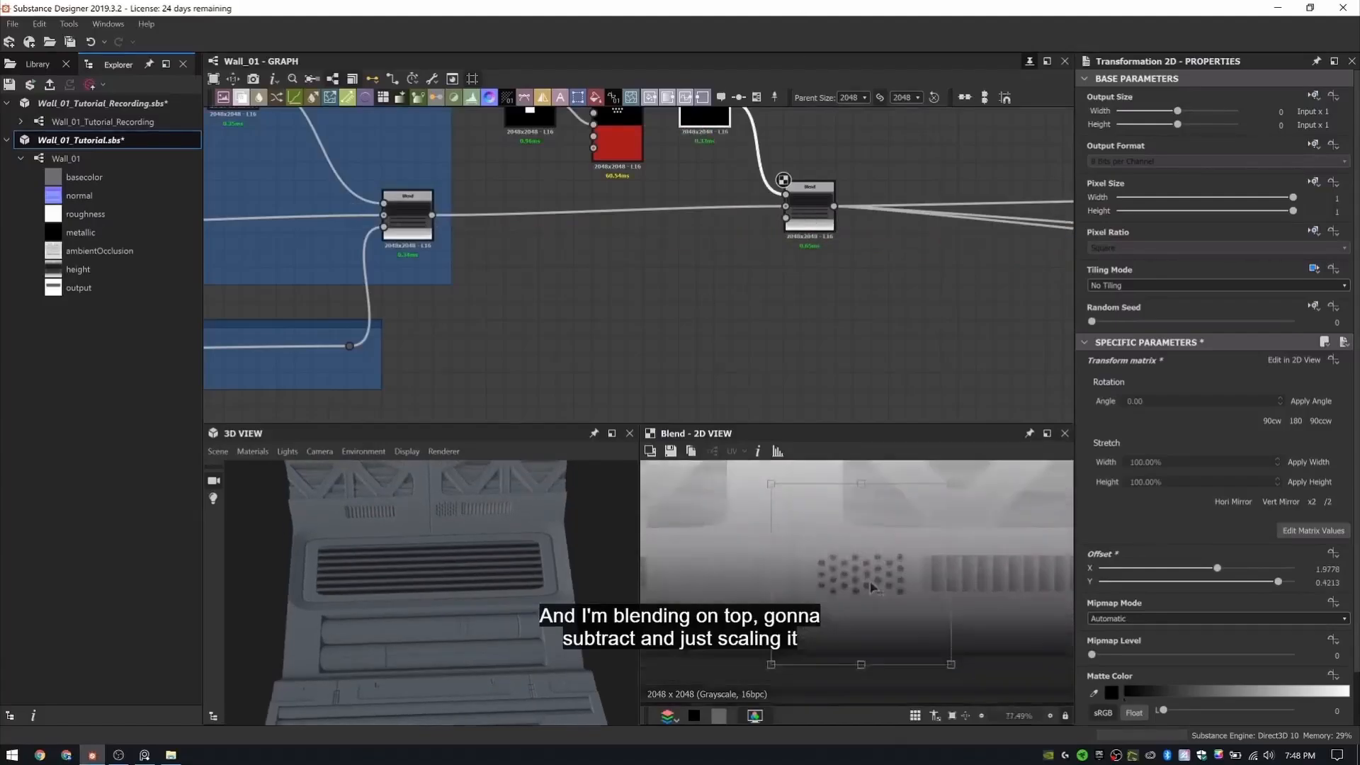
# - Enlarge the dot pattern slightly, reposition it to Offset Y about 0.37, and straighten its Blend in the chain
pyautogui.moveTo(955, 662); pyautogui.dragTo(966, 663)
pyautogui.moveTo(887, 558); pyautogui.dragTo(880, 556)
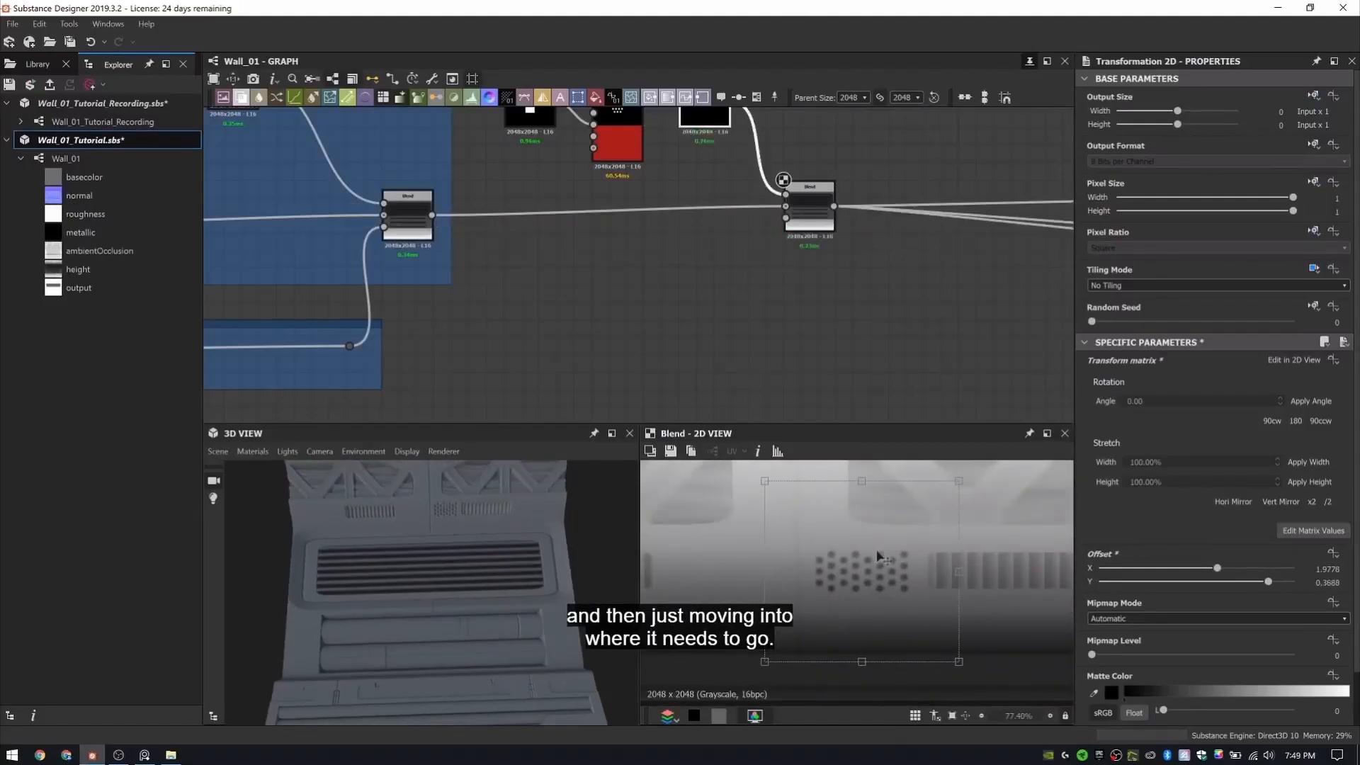
pyautogui.moveTo(816, 226); pyautogui.dragTo(816, 234)
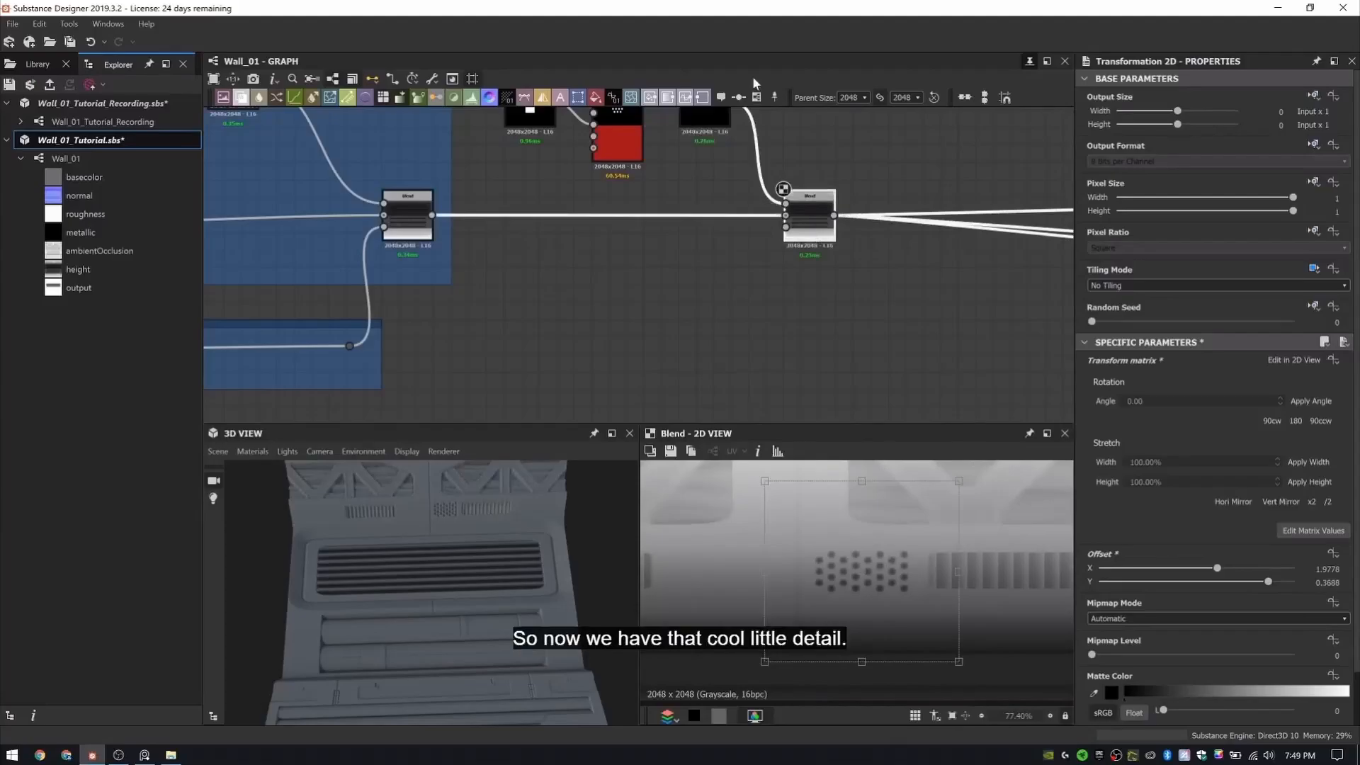
# - Frame the dot pattern nodes under the title "Airflow Holes" and shift the holes to Offset X about 1.93
pyautogui.moveTo(751, 117); pyautogui.dragTo(723, 233, button='middle')
pyautogui.moveTo(449, 383); pyautogui.dragTo(879, 164)
pyautogui.rightClick(880, 165)
pyautogui.click(935, 205)
pyautogui.moveTo(329, 519); pyautogui.dragTo(468, 539)
pyautogui.write('Airflow Holes')
pyautogui.click(676, 221)
pyautogui.scroll(1, 885, 563)
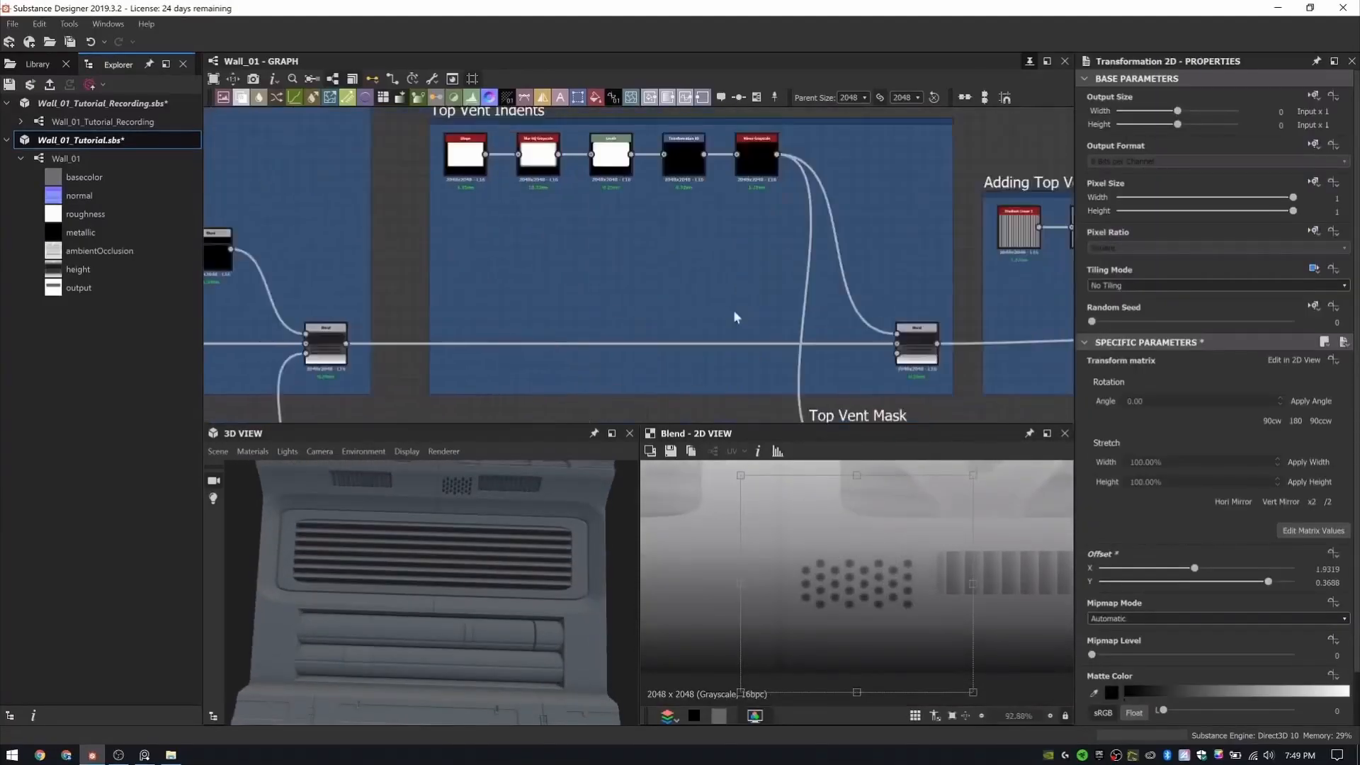
# - Move the top vent indents slightly lower in their Transformation 2D, to Offset Y about 5.83
pyautogui.scroll(3, 681, 153)
pyautogui.scroll(-3, 776, 605)
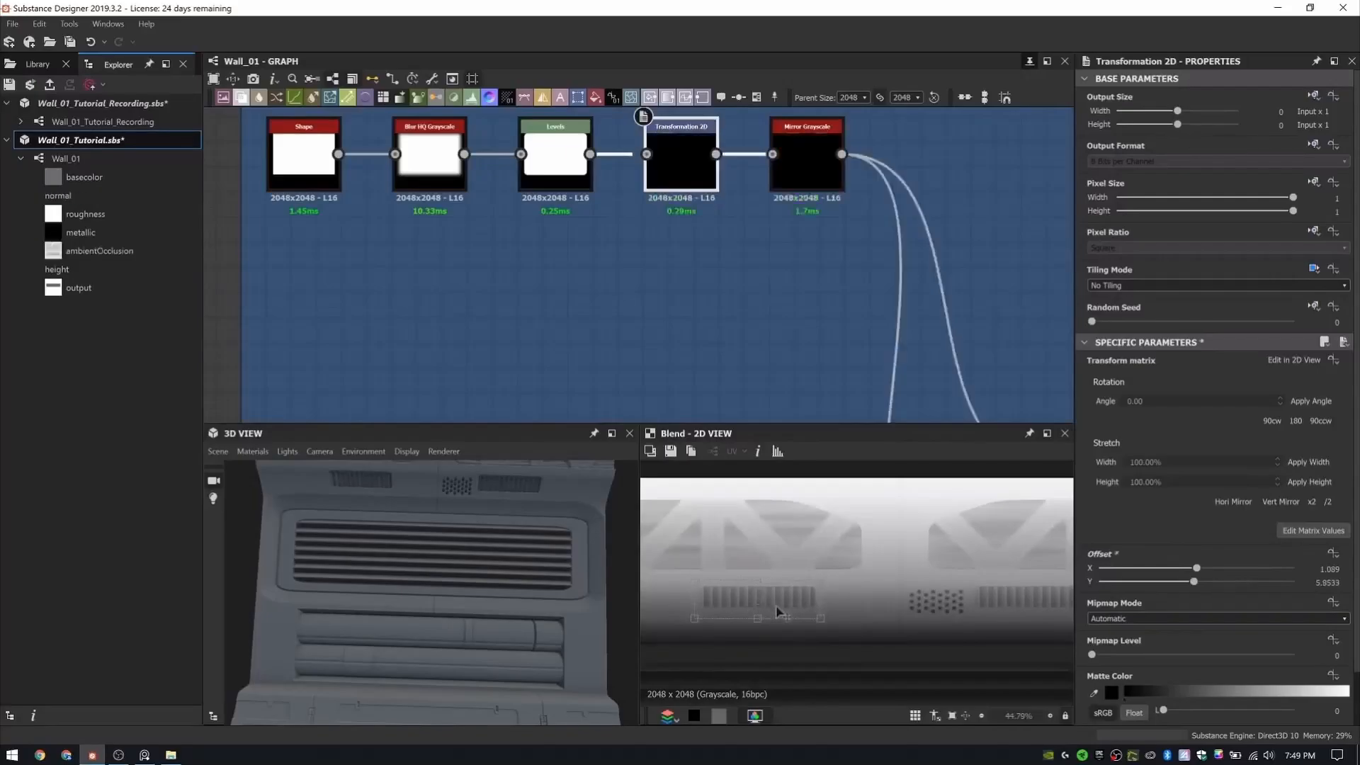
pyautogui.moveTo(583, 600); pyautogui.dragTo(344, 412)
pyautogui.press('f')
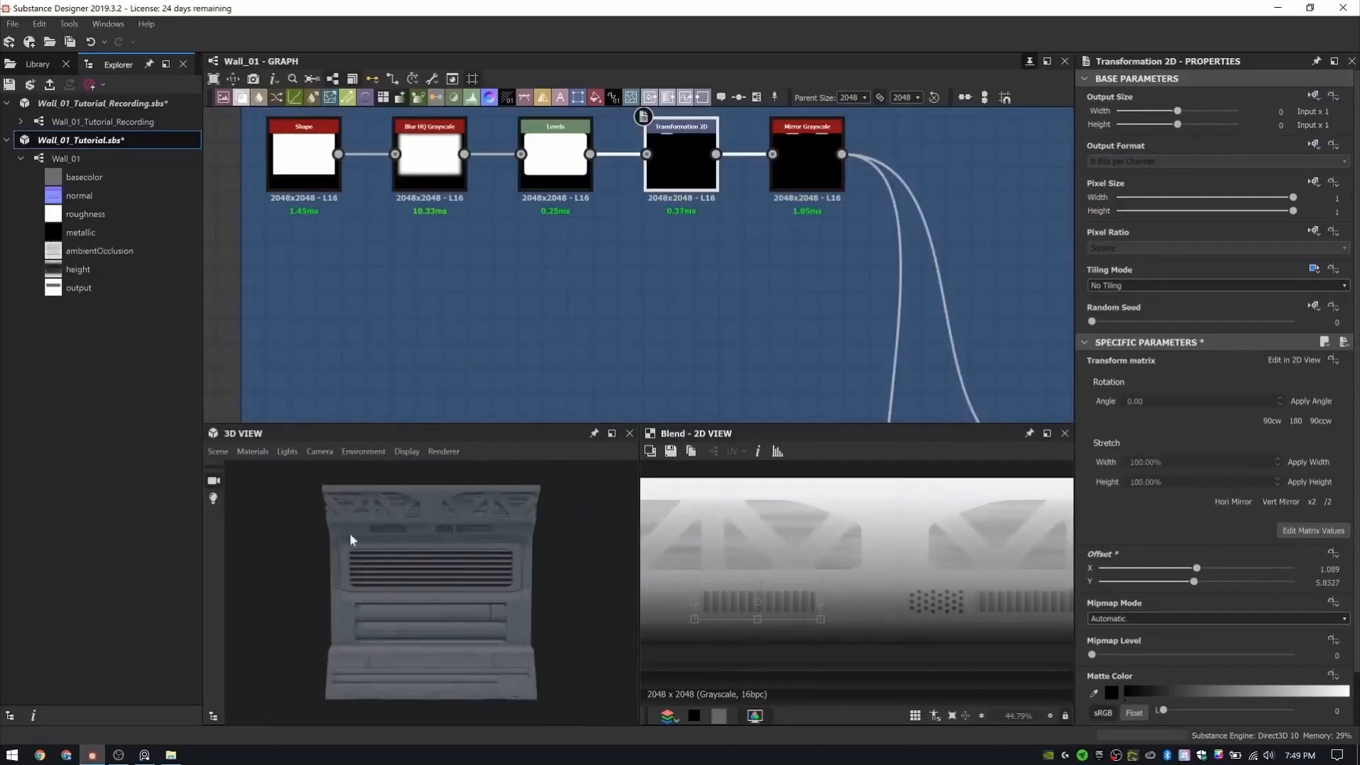
# - Add another Tile Sampler in the empty area beyond the Airflow Holes frame
pyautogui.scroll(-6, 780, 235)
pyautogui.moveTo(780, 235); pyautogui.dragTo(327, 208, button='middle')
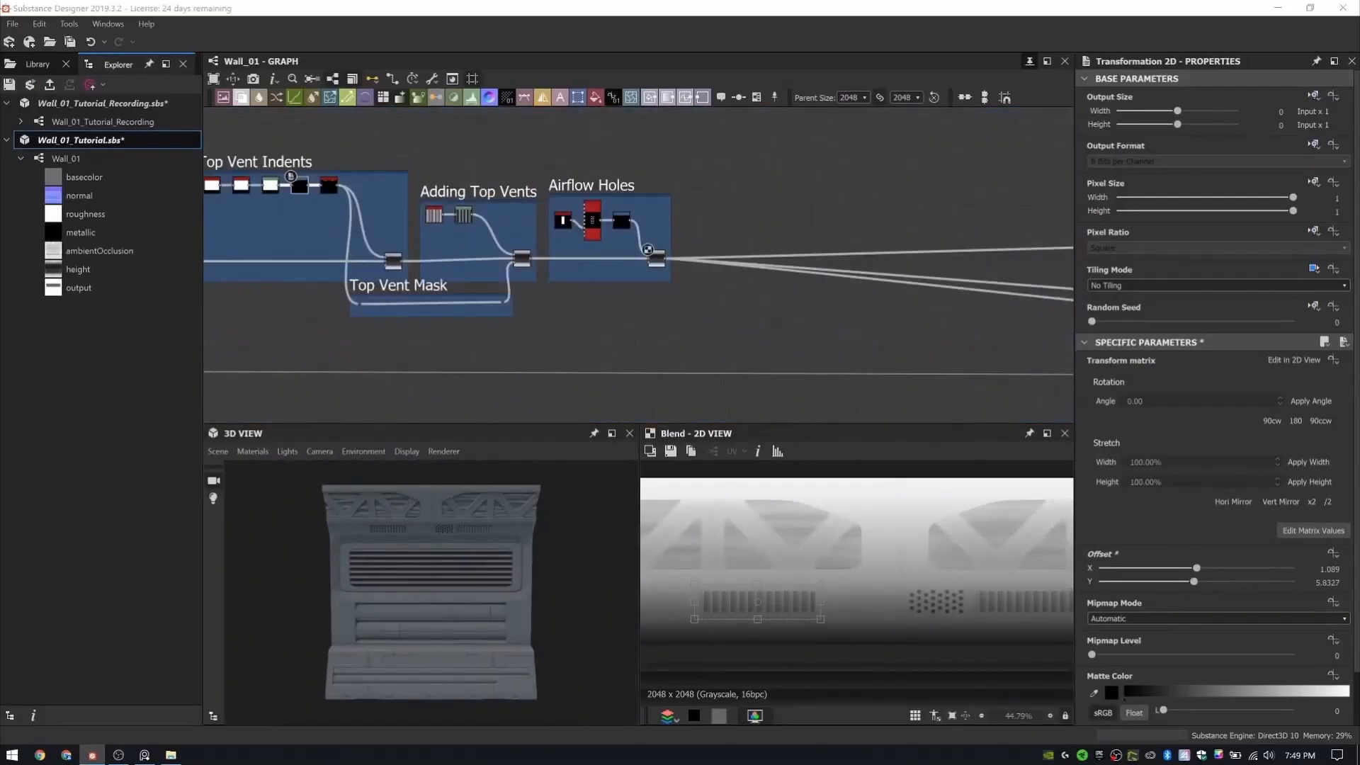
pyautogui.scroll(3, 648, 249)
pyautogui.moveTo(647, 249); pyautogui.dragTo(455, 350, button='middle')
pyautogui.scroll(2, 517, 330)
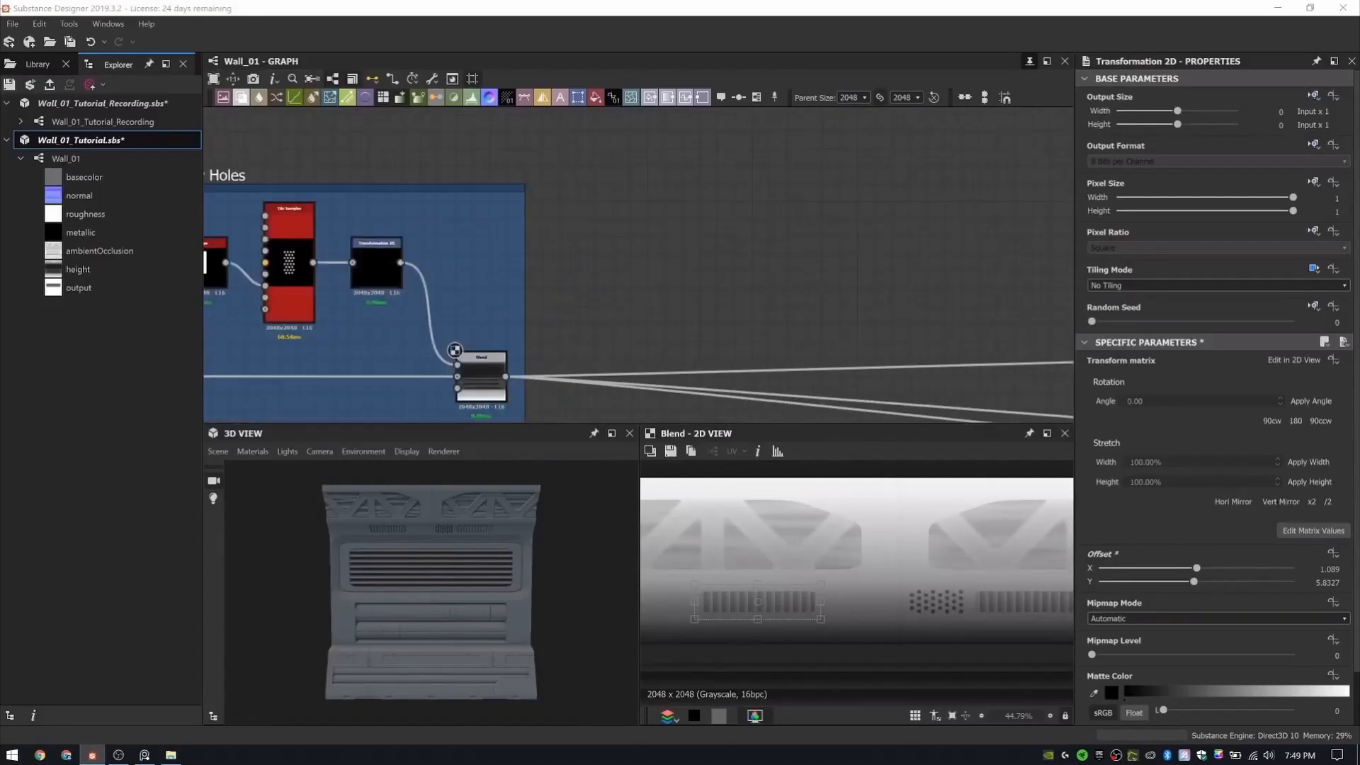
pyautogui.moveTo(724, 221); pyautogui.dragTo(737, 186, button='middle')
pyautogui.press('space')
pyautogui.write('tile')
pyautogui.press('Down')
pyautogui.press('Down')
pyautogui.press('Down')
pyautogui.press('Down')
pyautogui.press('Down')
pyautogui.press('Down')
pyautogui.press('Down')
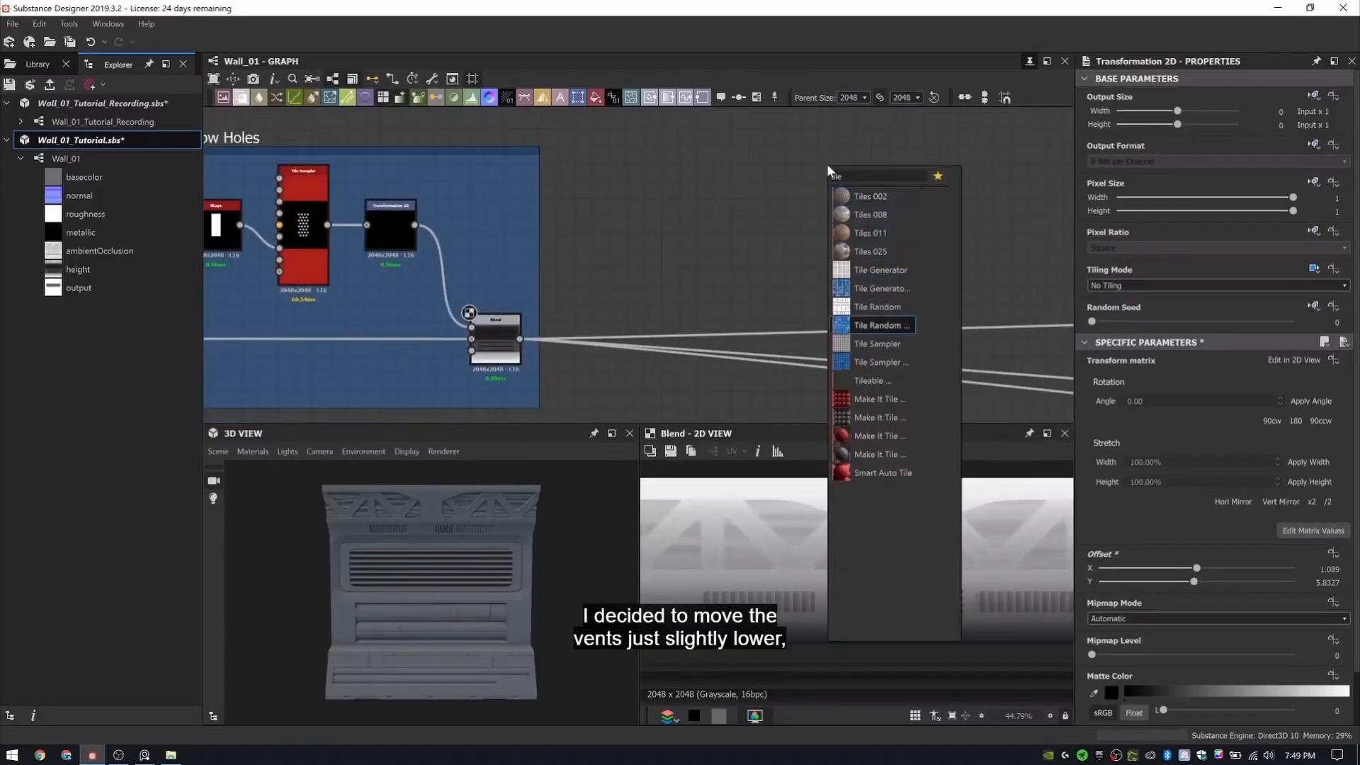
pyautogui.press('Return')
pyautogui.scroll(1, 781, 186)
pyautogui.press('space')
pyautogui.click(862, 308)
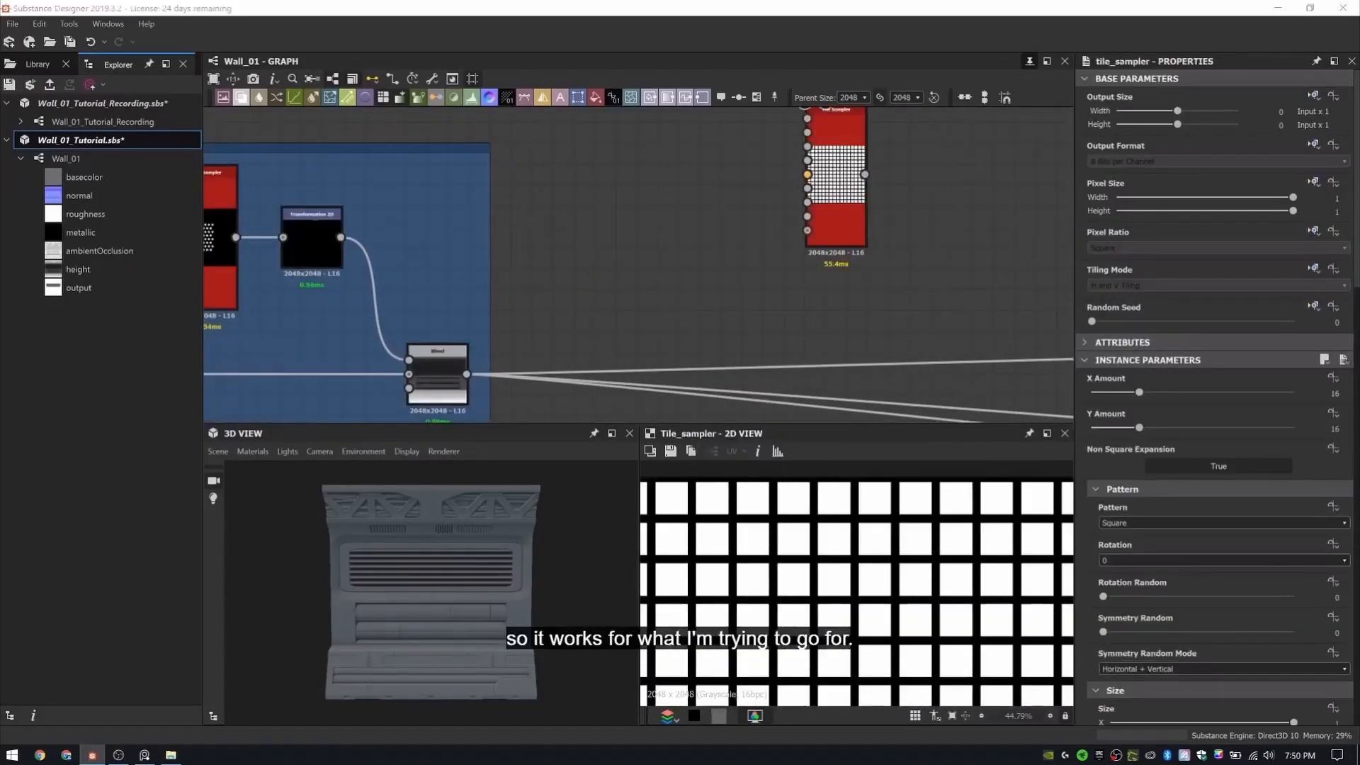
# - Connect the finished cable pattern from the Adding Cables frame to the new Tile Sampler's Pattern Input 1
pyautogui.moveTo(470, 201); pyautogui.dragTo(844, 234, button='middle')
pyautogui.scroll(-4, 638, 213)
pyautogui.scroll(3, 515, 199)
pyautogui.moveTo(281, 192); pyautogui.dragTo(706, 243, button='middle')
pyautogui.scroll(-5, 515, 198)
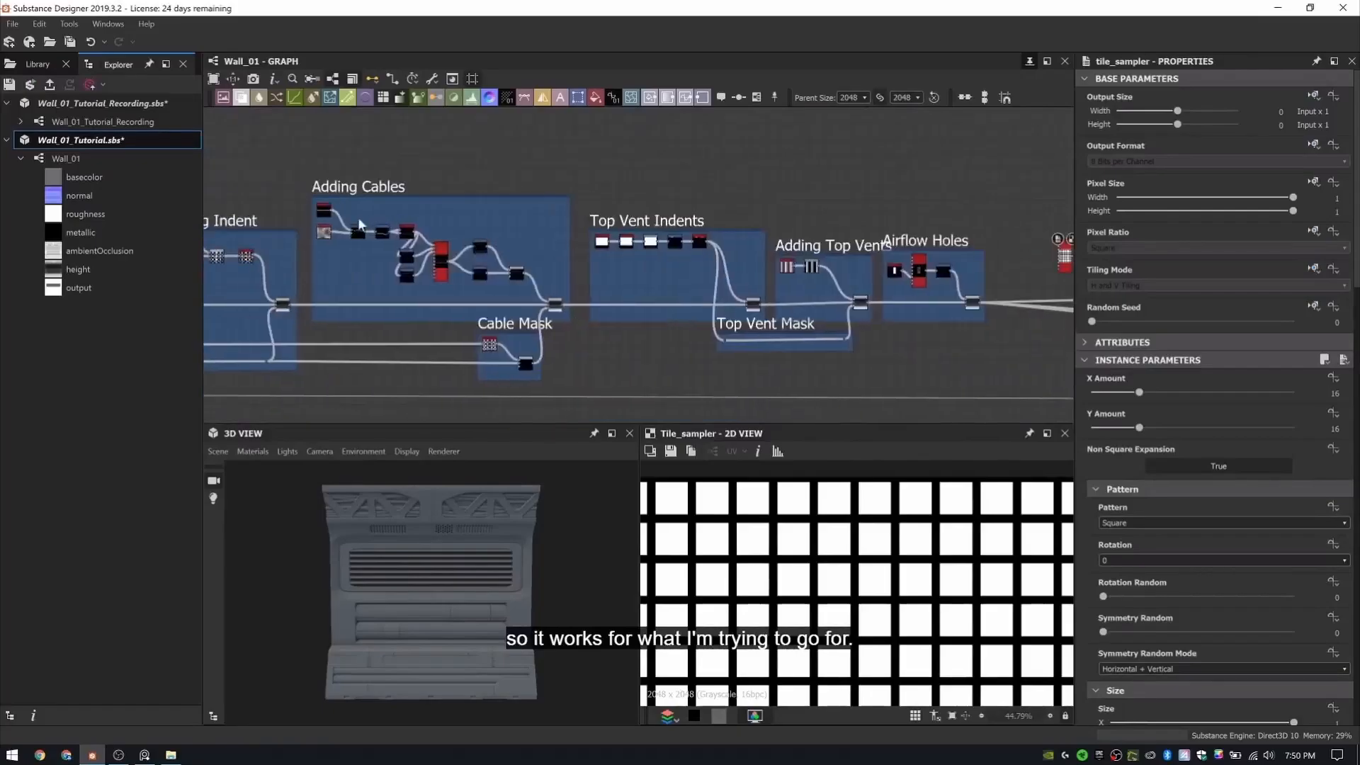
pyautogui.scroll(3, 355, 222)
pyautogui.click(452, 240)
pyautogui.moveTo(887, 210); pyautogui.dragTo(435, 187, button='middle')
pyautogui.scroll(4, 435, 187)
# - Branch the cable connection through a horizontally mirrored Transformation 2D into the Tile Sampler's second input
pyautogui.moveTo(587, 207); pyautogui.dragTo(639, 207)
pyautogui.scroll(4, 666, 223)
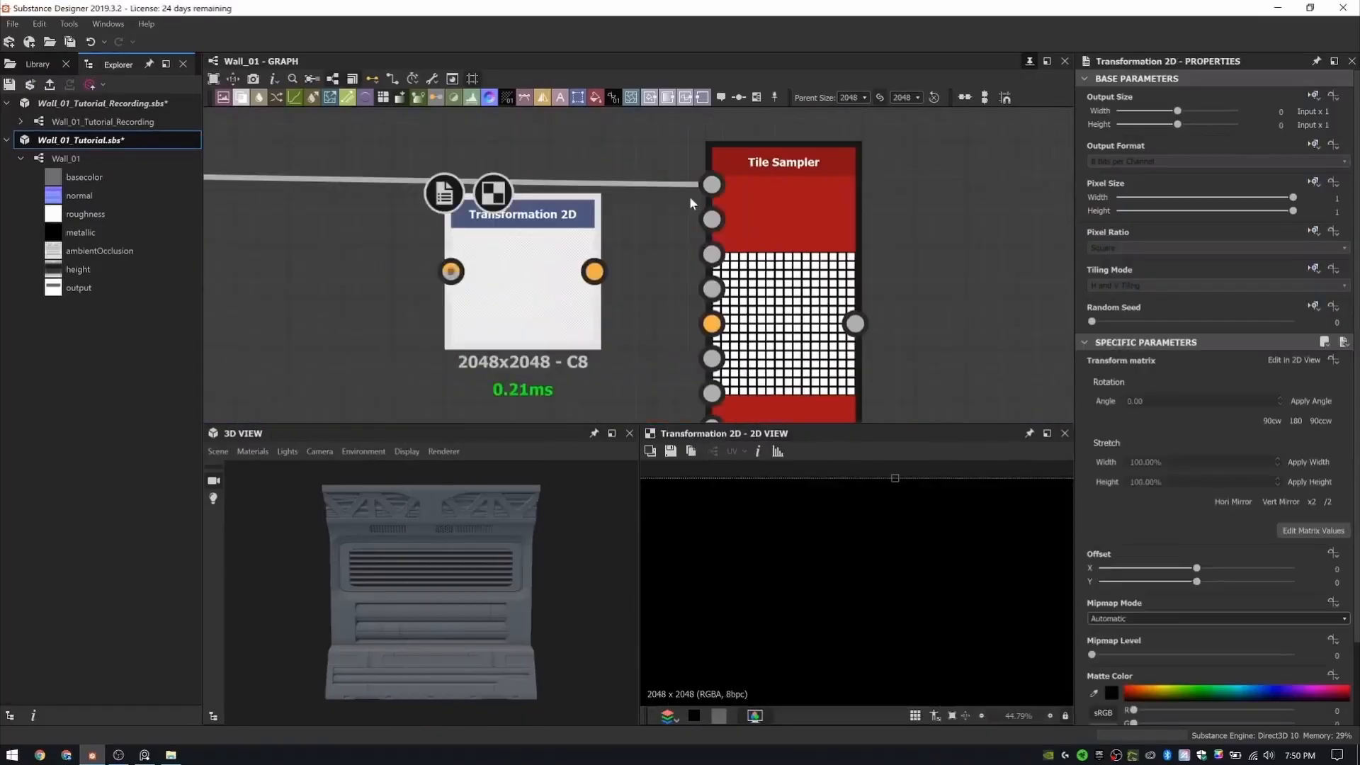
pyautogui.moveTo(367, 176); pyautogui.dragTo(450, 271)
pyautogui.moveTo(595, 271); pyautogui.dragTo(732, 218)
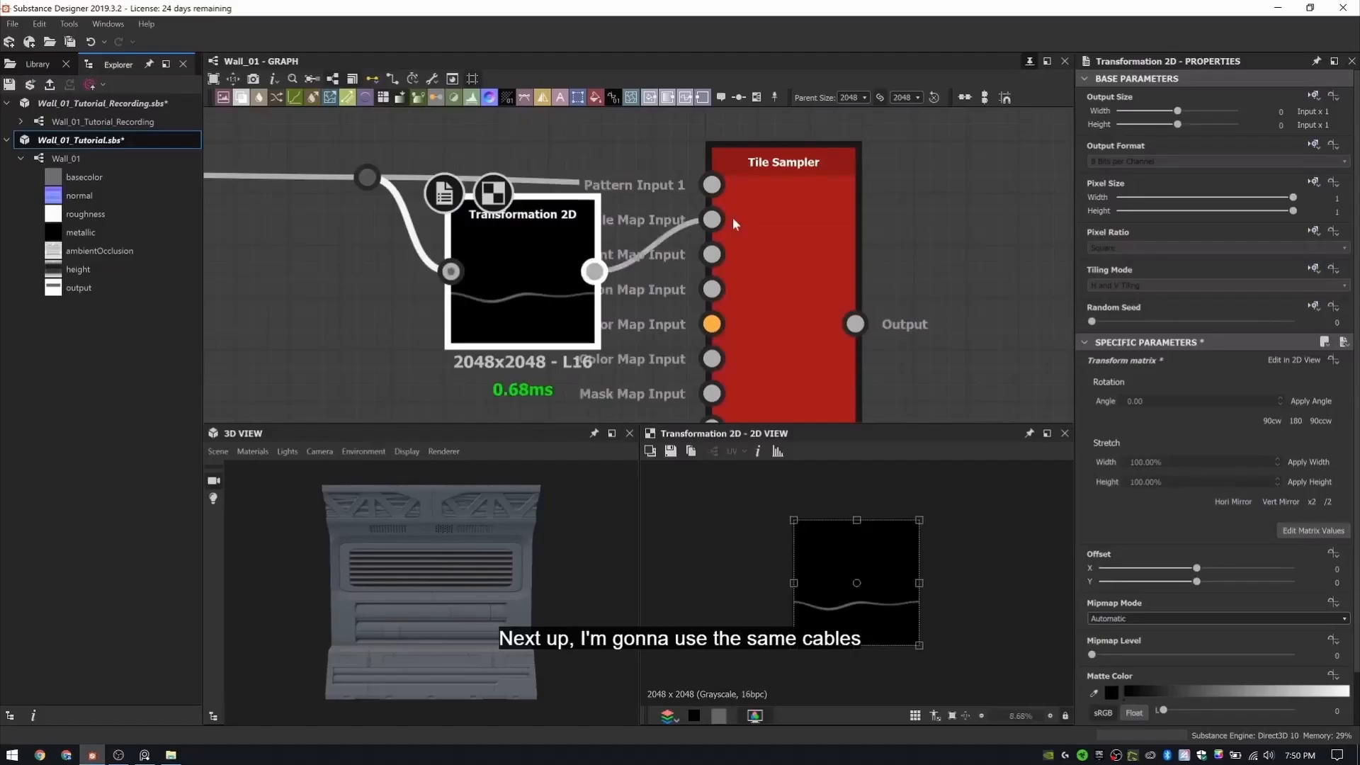
# - Set the Tile Sampler's X Amount and Y Amount to 1 and its Pattern to Pattern Input
pyautogui.moveTo(557, 285); pyautogui.dragTo(442, 194, button='middle')
pyautogui.scroll(-3, 442, 194)
pyautogui.doubleClick(602, 202)
pyautogui.moveTo(1139, 393); pyautogui.dragTo(1092, 428)
pyautogui.click(1146, 524)
pyautogui.click(1145, 537)
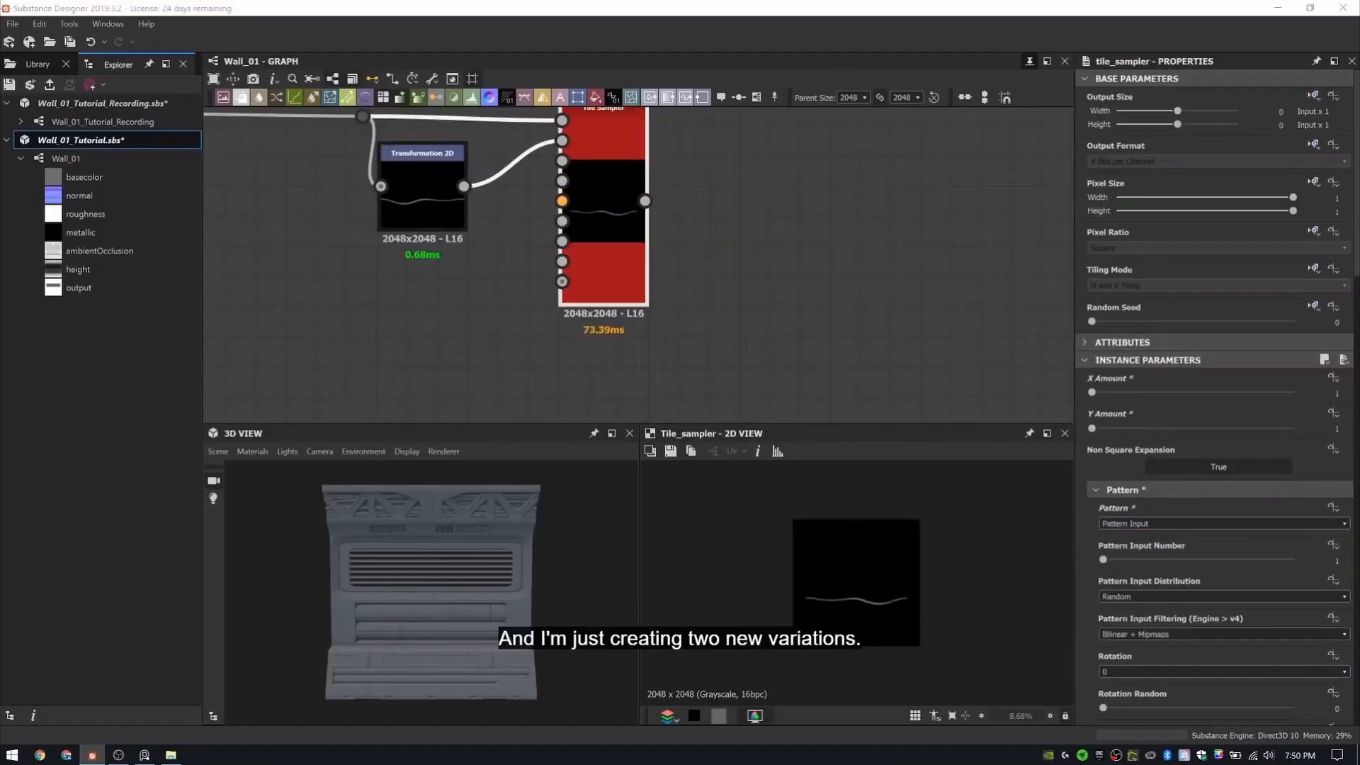
# - Set the Tile Sampler's Symmetry Random to 0.78, Size X to 1.6, Size Y to 0.19 and Scale to 2.52
pyautogui.scroll(-3, 1293, 553)
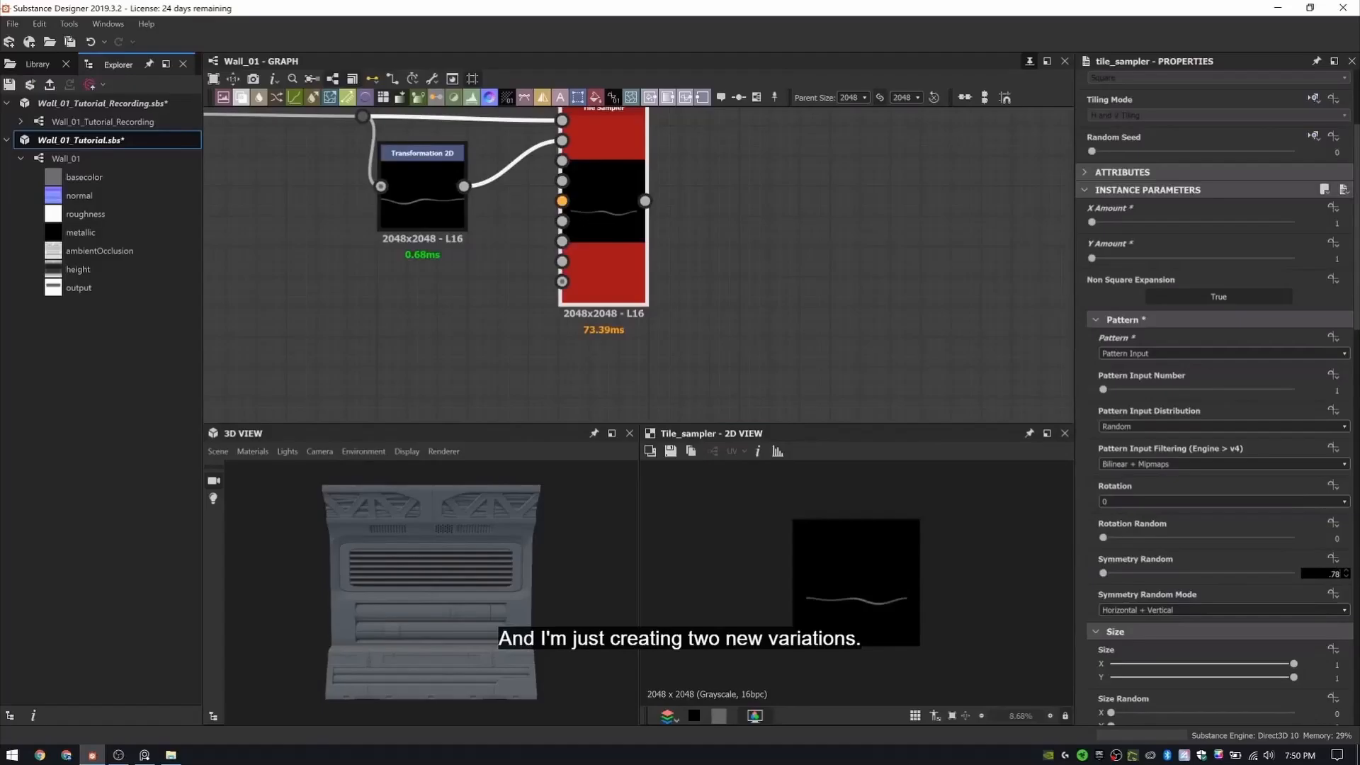
pyautogui.scroll(-3, 1350, 633)
pyautogui.click(1337, 494)
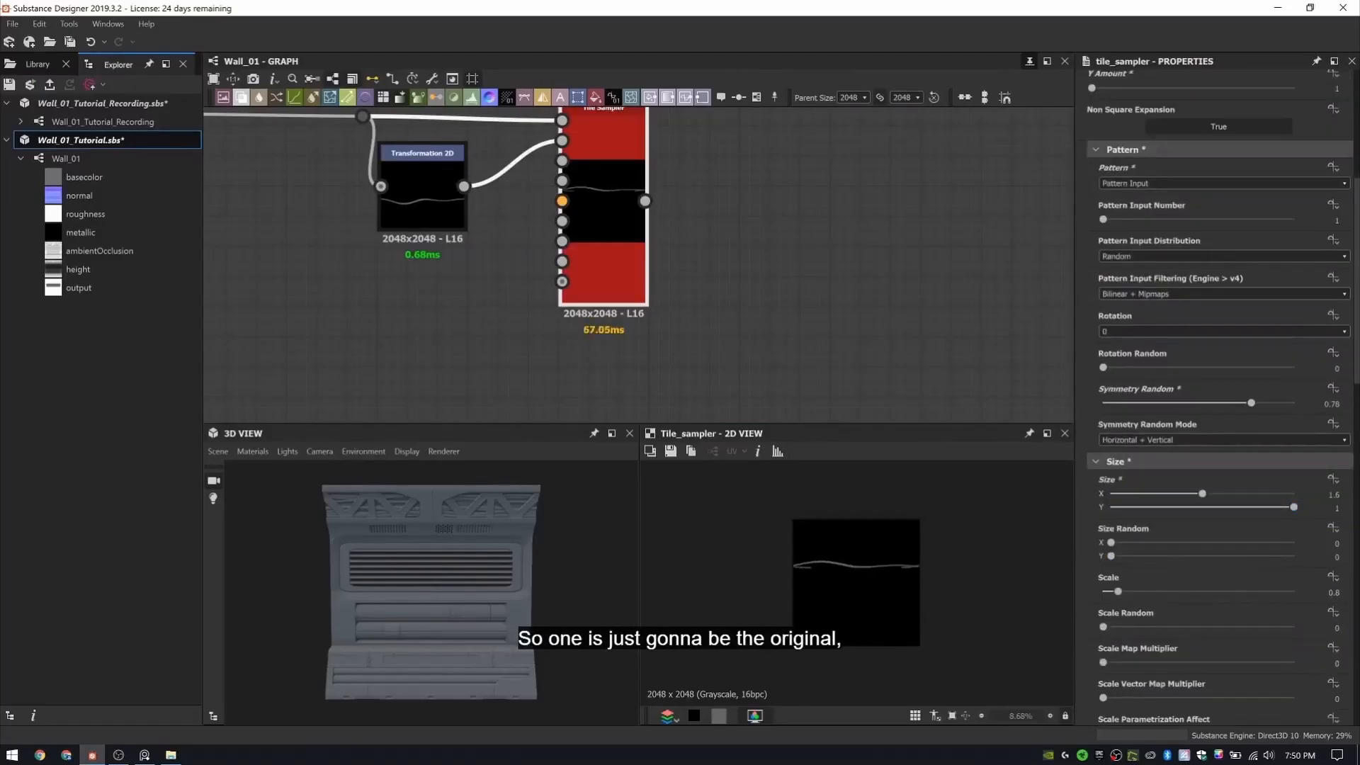
pyautogui.press('Tab')
pyautogui.write('0.1')
pyautogui.scroll(-2, 1231, 635)
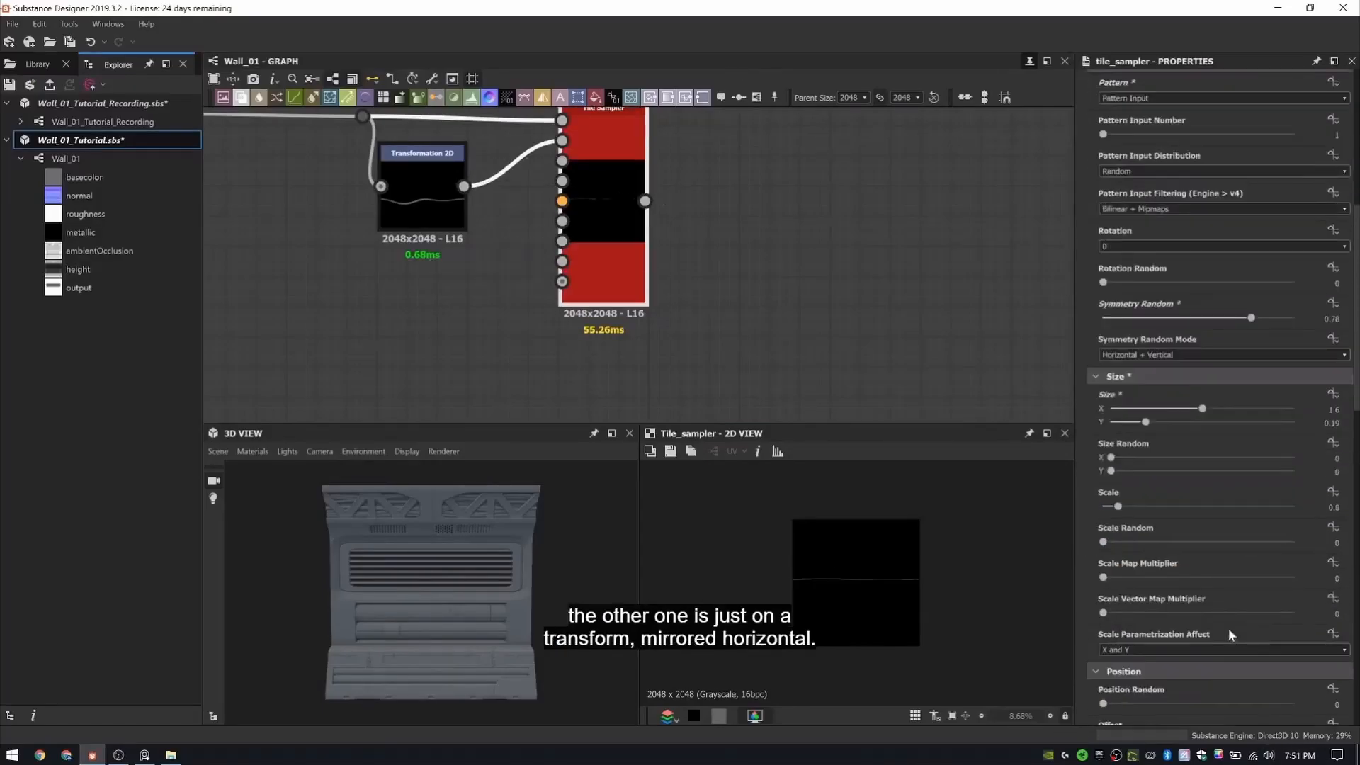
pyautogui.scroll(-2, 605, 199)
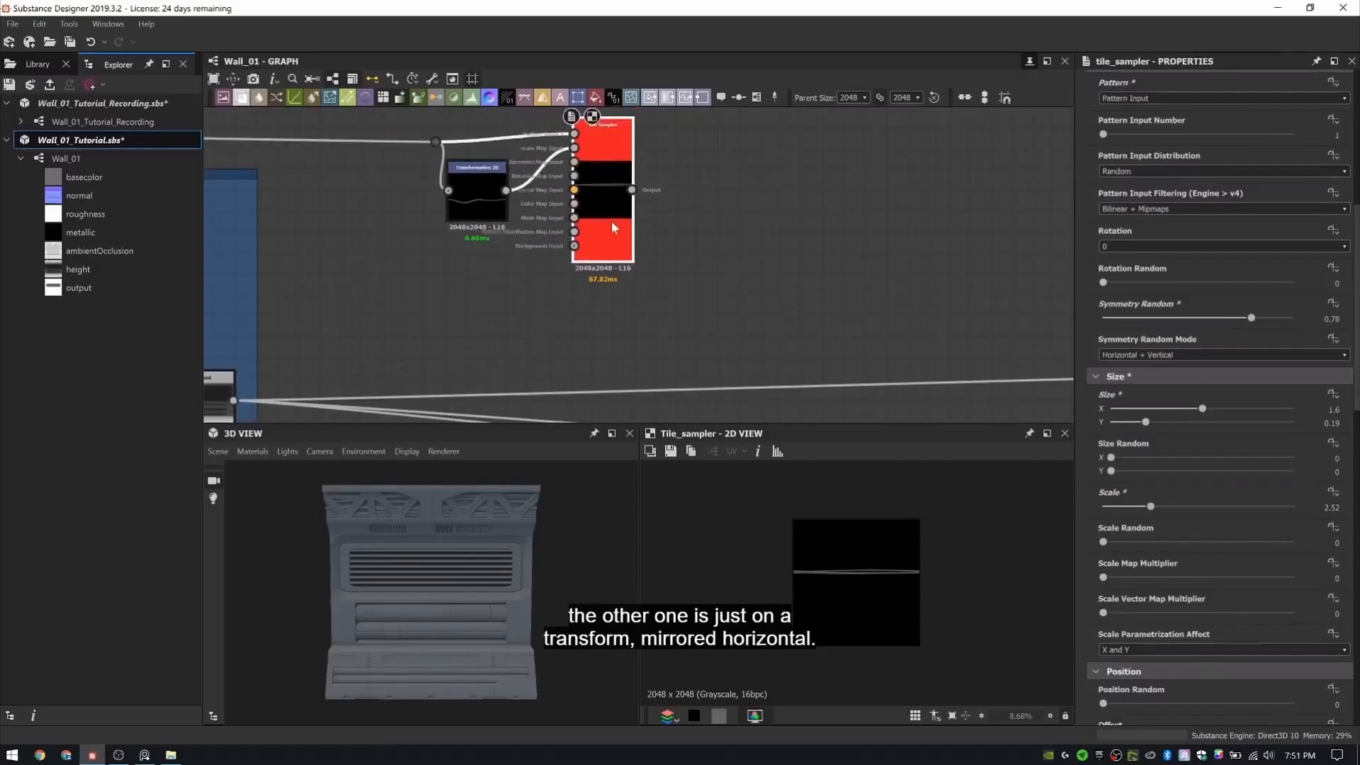
# - Add a Transformation 2D after the cable Tile Sampler and shift the cables up to Offset Y about 0.08
pyautogui.press('space')
pyautogui.write('tr')
pyautogui.press('Return')
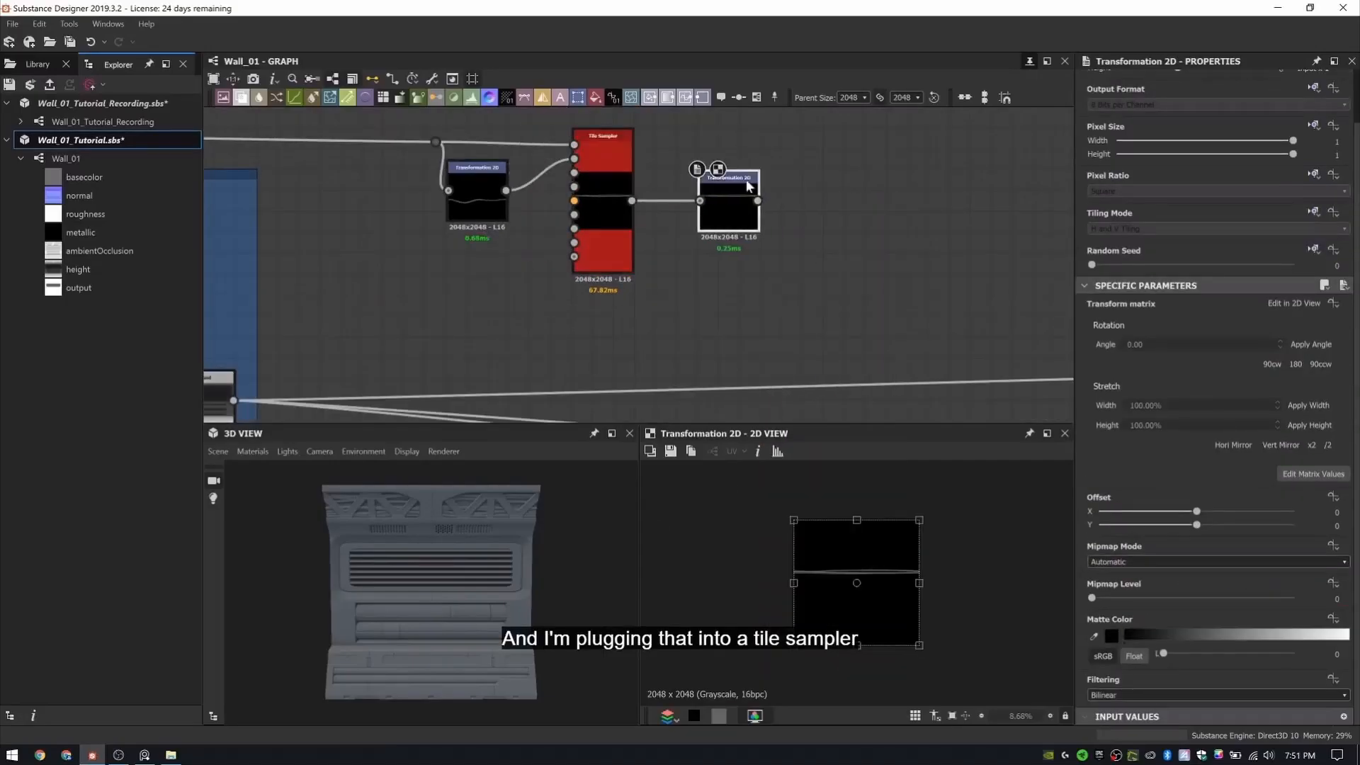
pyautogui.moveTo(746, 180); pyautogui.dragTo(539, 167, button='middle')
pyautogui.moveTo(886, 554); pyautogui.dragTo(885, 544)
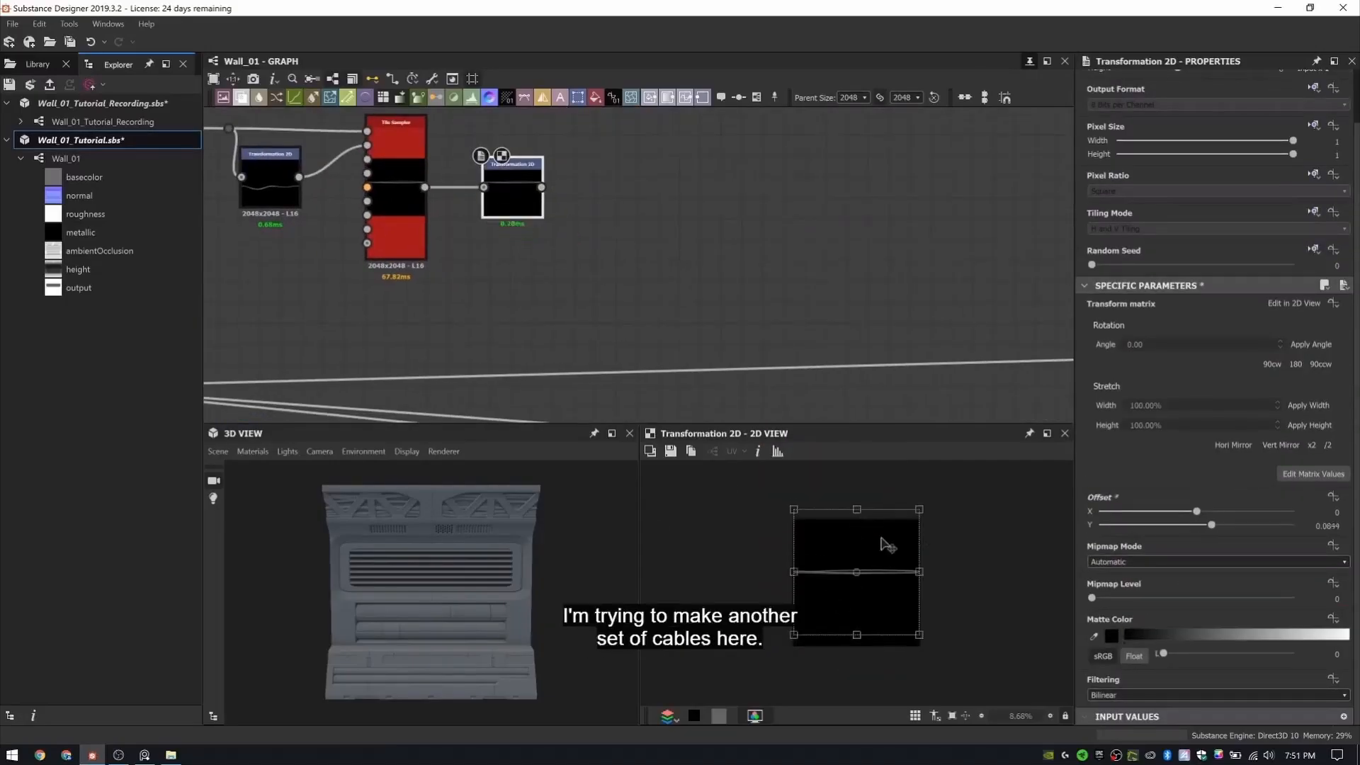
# - Add a Shape node below the Transformation 2D with Tiling 2 and the Paraboloid pattern
pyautogui.scroll(2, 550, 230)
pyautogui.click(489, 290)
pyautogui.press('space')
pyautogui.write('shape')
pyautogui.press('Return')
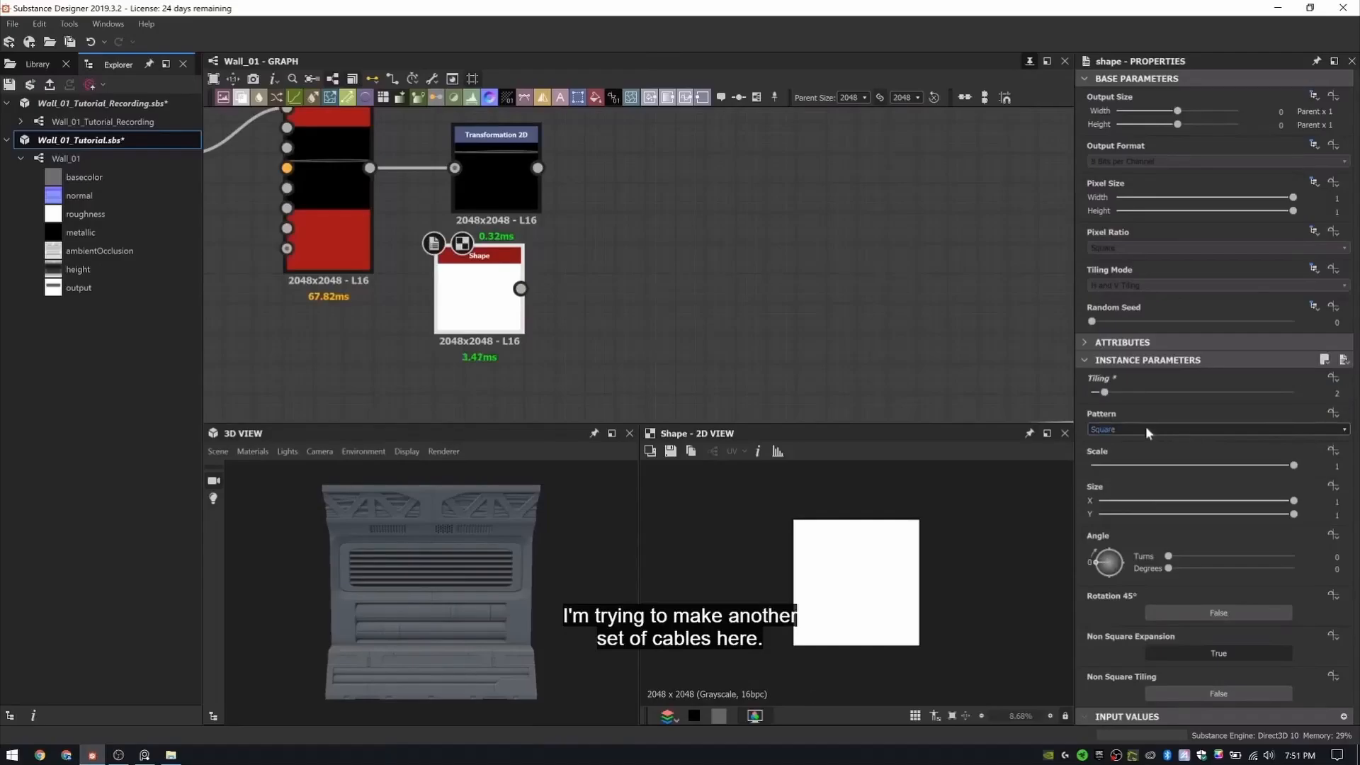
pyautogui.click(1146, 430)
pyautogui.click(1141, 452)
# - Warp the cables with the paraboloid shape using a Directional Warp at Intensity 6.09 and a Warp Angle of -93 degrees
pyautogui.press('space')
pyautogui.write('dir')
pyautogui.press('Down')
pyautogui.press('Return')
pyautogui.moveTo(539, 168); pyautogui.dragTo(619, 218)
pyautogui.moveTo(520, 289); pyautogui.dragTo(649, 278)
pyautogui.click(1334, 375)
pyautogui.write('6.09')
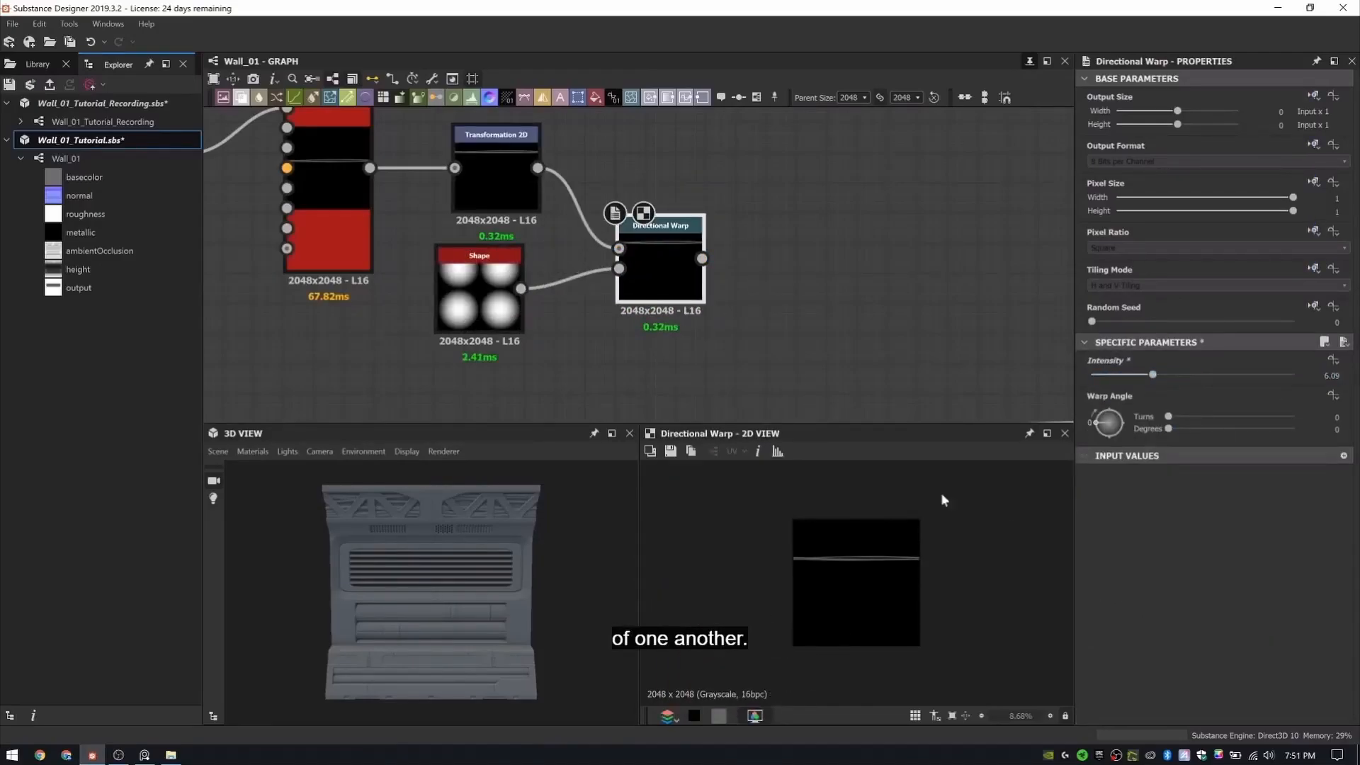
pyautogui.click(1111, 418)
pyautogui.moveTo(641, 268); pyautogui.dragTo(641, 297)
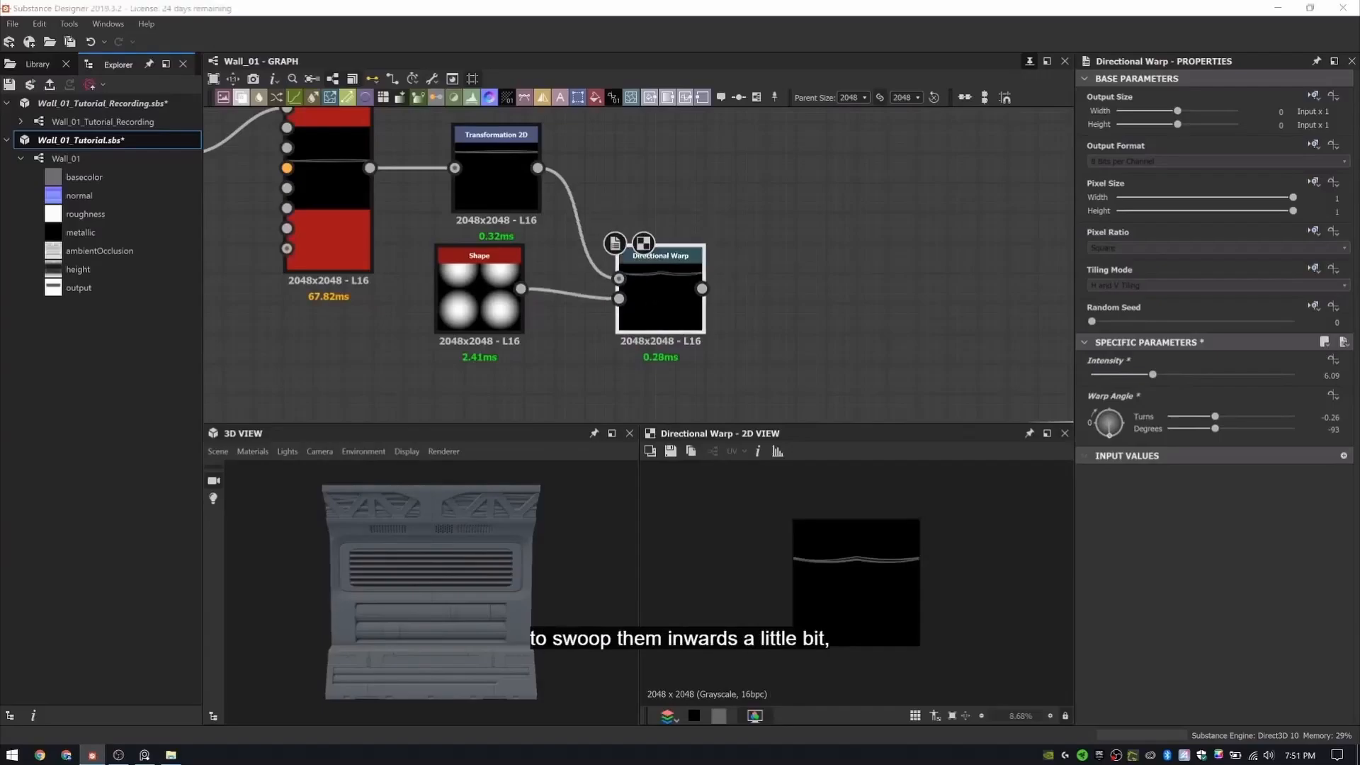
# - Add a Blend node beyond the new cable nodes and feed it the output of the Airflow Holes Blend
pyautogui.scroll(-4, 641, 298)
pyautogui.moveTo(641, 297); pyautogui.dragTo(648, 150, button='middle')
pyautogui.scroll(1, 779, 174)
pyautogui.press('space')
pyautogui.click(796, 206)
pyautogui.moveTo(782, 197); pyautogui.dragTo(834, 266)
pyautogui.scroll(-2, 834, 266)
pyautogui.moveTo(398, 248); pyautogui.dragTo(529, 283, button='middle')
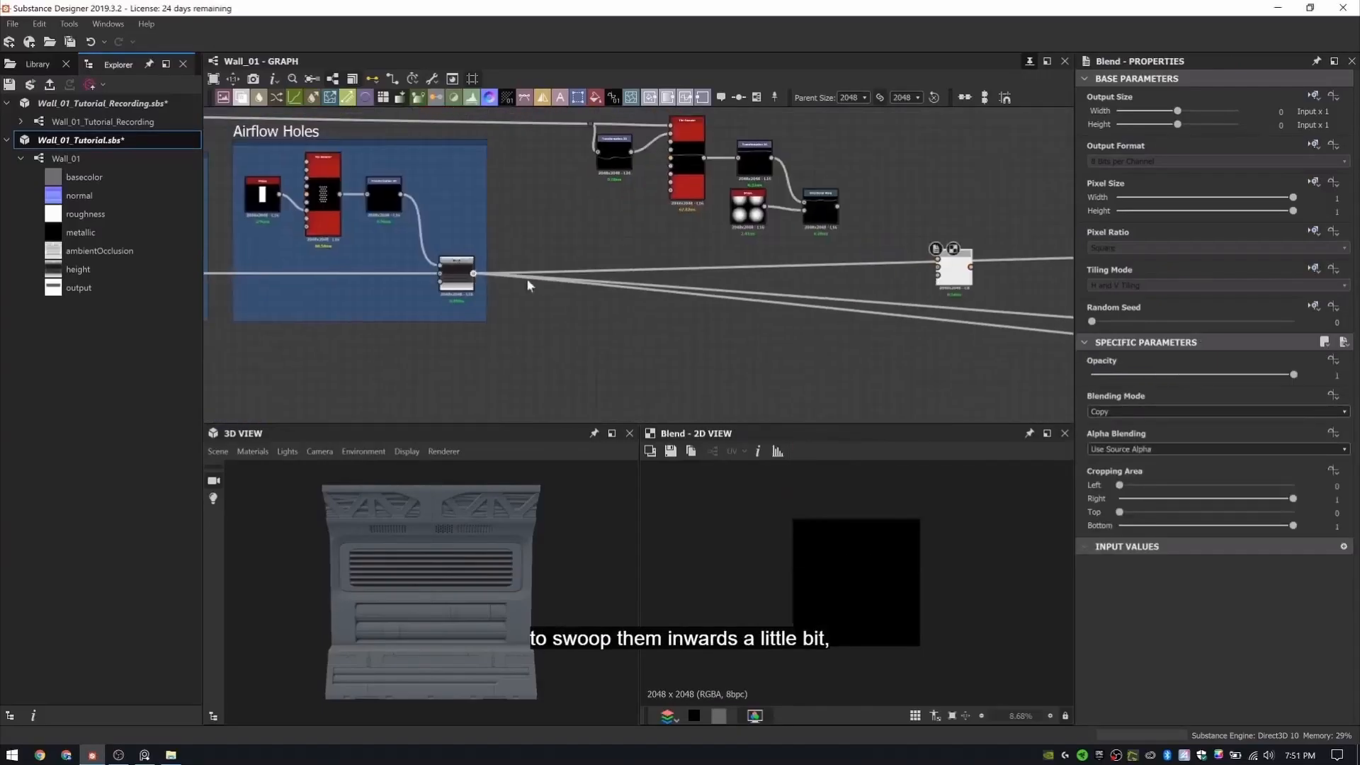
pyautogui.moveTo(474, 274); pyautogui.dragTo(935, 278)
# - Place a routing dot on the connection entering the new Blend and add a Blur HQ node above it
pyautogui.moveTo(695, 246); pyautogui.dragTo(409, 241, button='middle')
pyautogui.scroll(3, 571, 276)
pyautogui.keyDown('alt'); pyautogui.click(573, 273); pyautogui.keyUp('alt')
pyautogui.press('space')
pyautogui.write('blur hq')
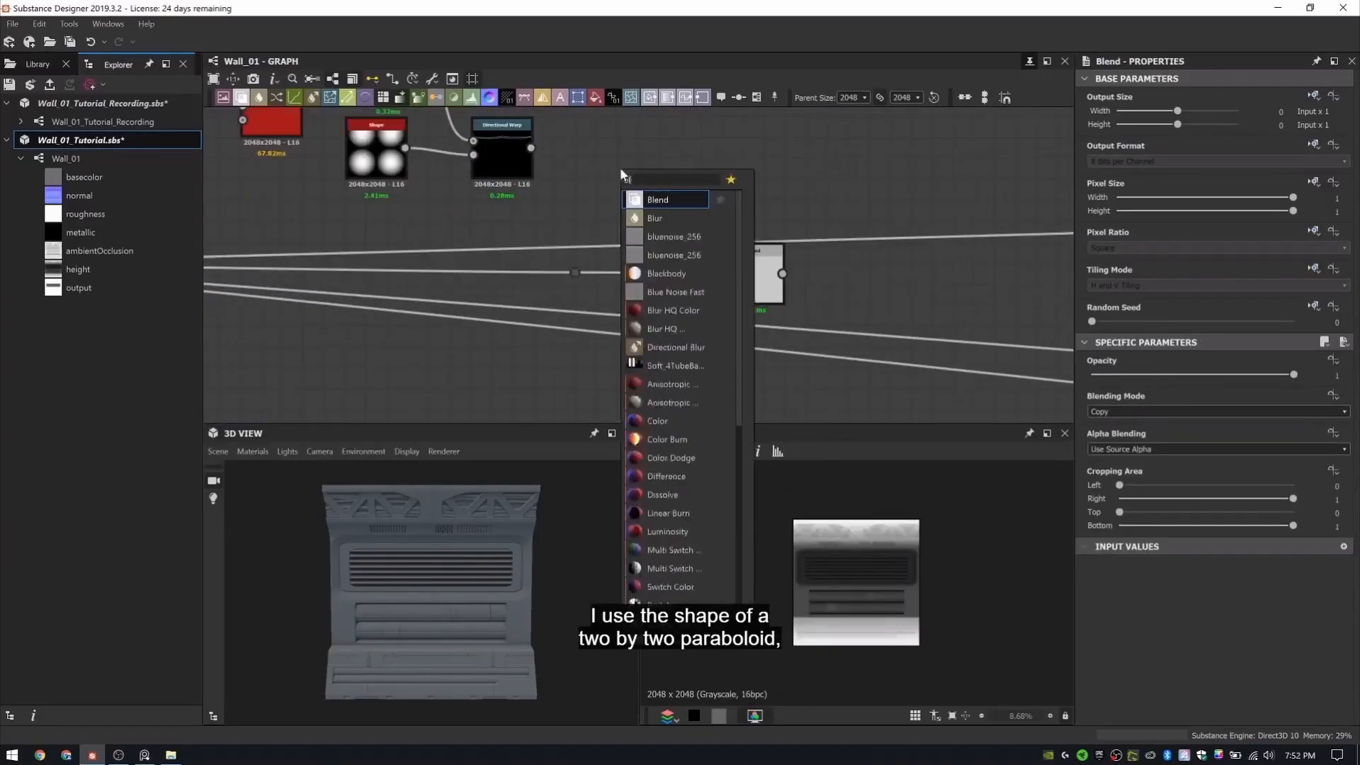
# - Branch a Blur HQ Grayscale node off the main height line and set its Quality to 1
pyautogui.press('Return')
pyautogui.click(1258, 428)
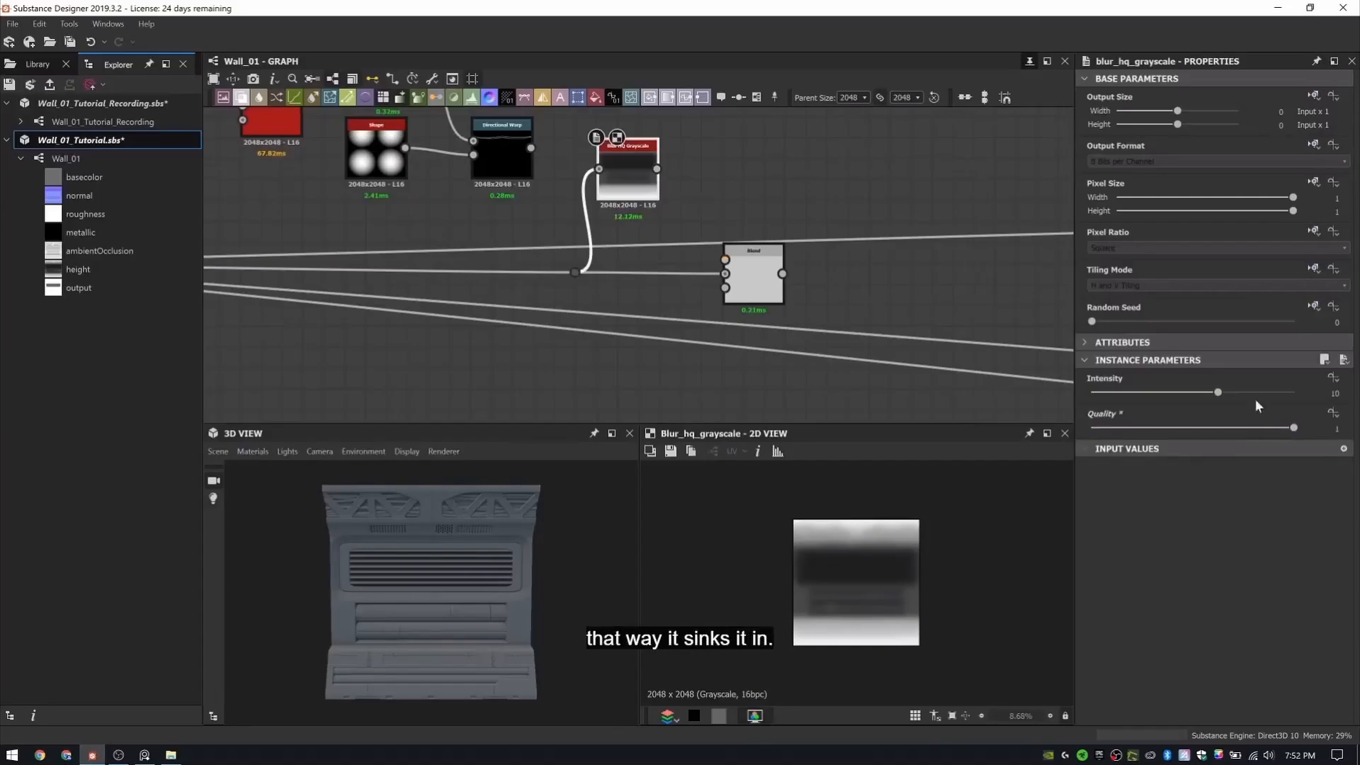
# - Add a Histogram Scan node fed by the Directional Warp and use it as the opacity mask of the new Blend
pyautogui.click(532, 148)
pyautogui.moveTo(546, 411); pyautogui.dragTo(542, 356, button='middle')
pyautogui.click(544, 358)
pyautogui.write('hist')
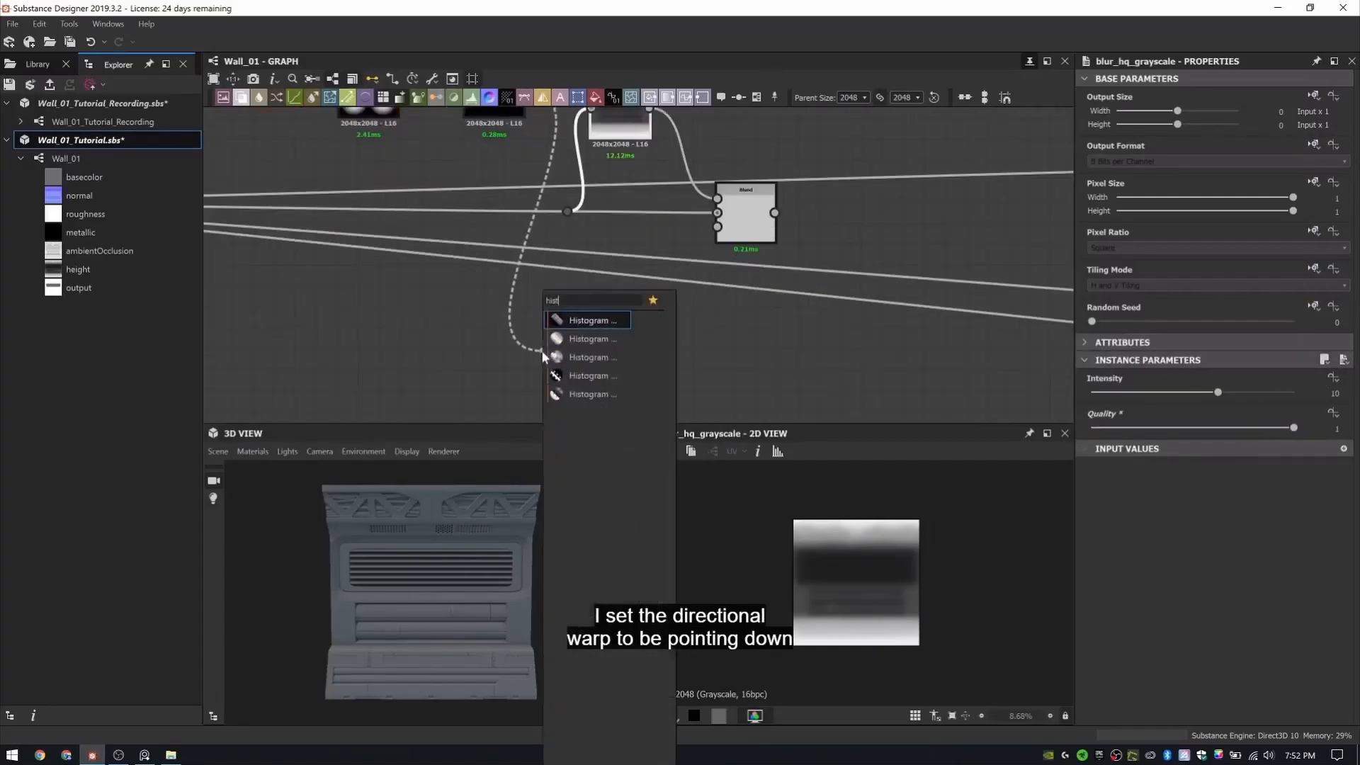
pyautogui.press('Down')
pyautogui.press('Return')
pyautogui.moveTo(727, 237); pyautogui.dragTo(718, 228)
pyautogui.doubleClick(743, 220)
pyautogui.scroll(10, 841, 532)
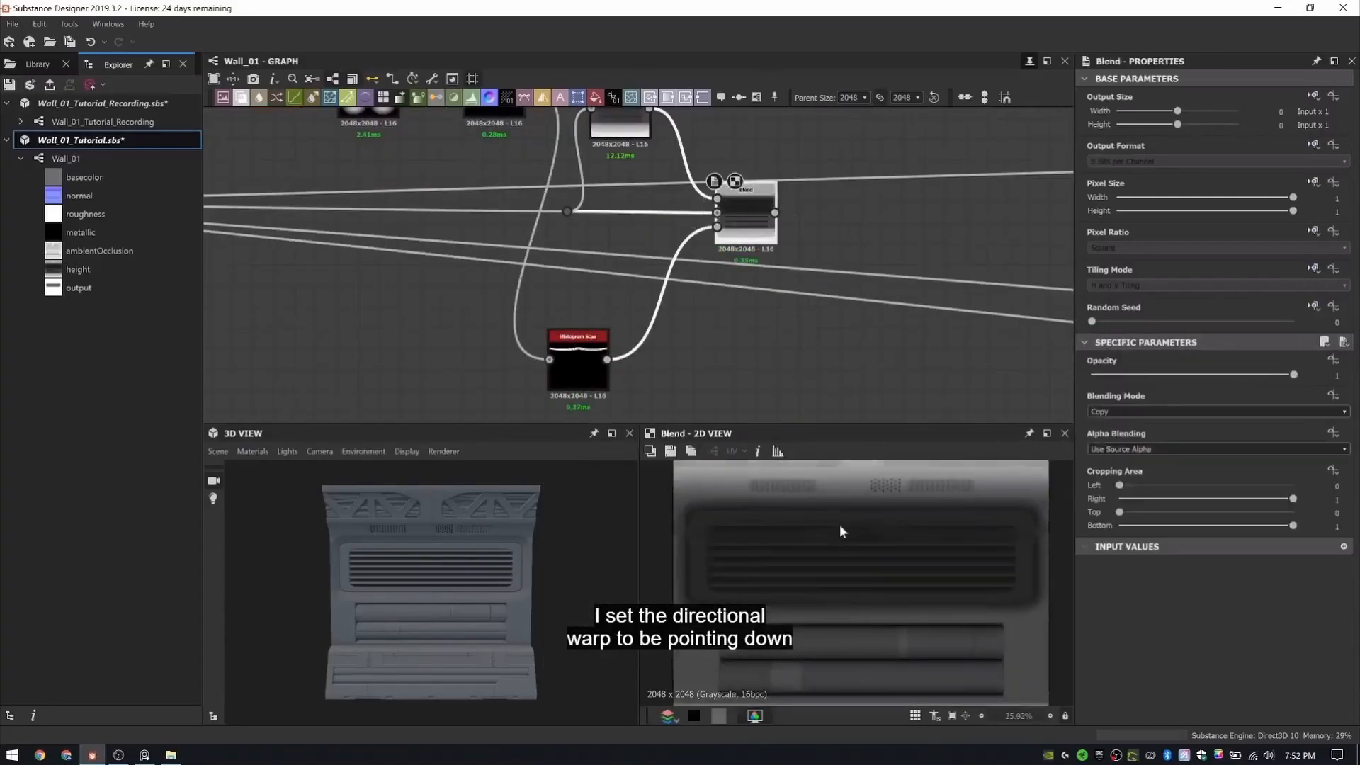
pyautogui.scroll(2, 473, 568)
# - Shift the cable shape vertically in the Transformation 2D feeding the Directional Warp to a Y offset of 0.1697, checking it against the Blend preview
pyautogui.moveTo(749, 227); pyautogui.dragTo(818, 314, button='middle')
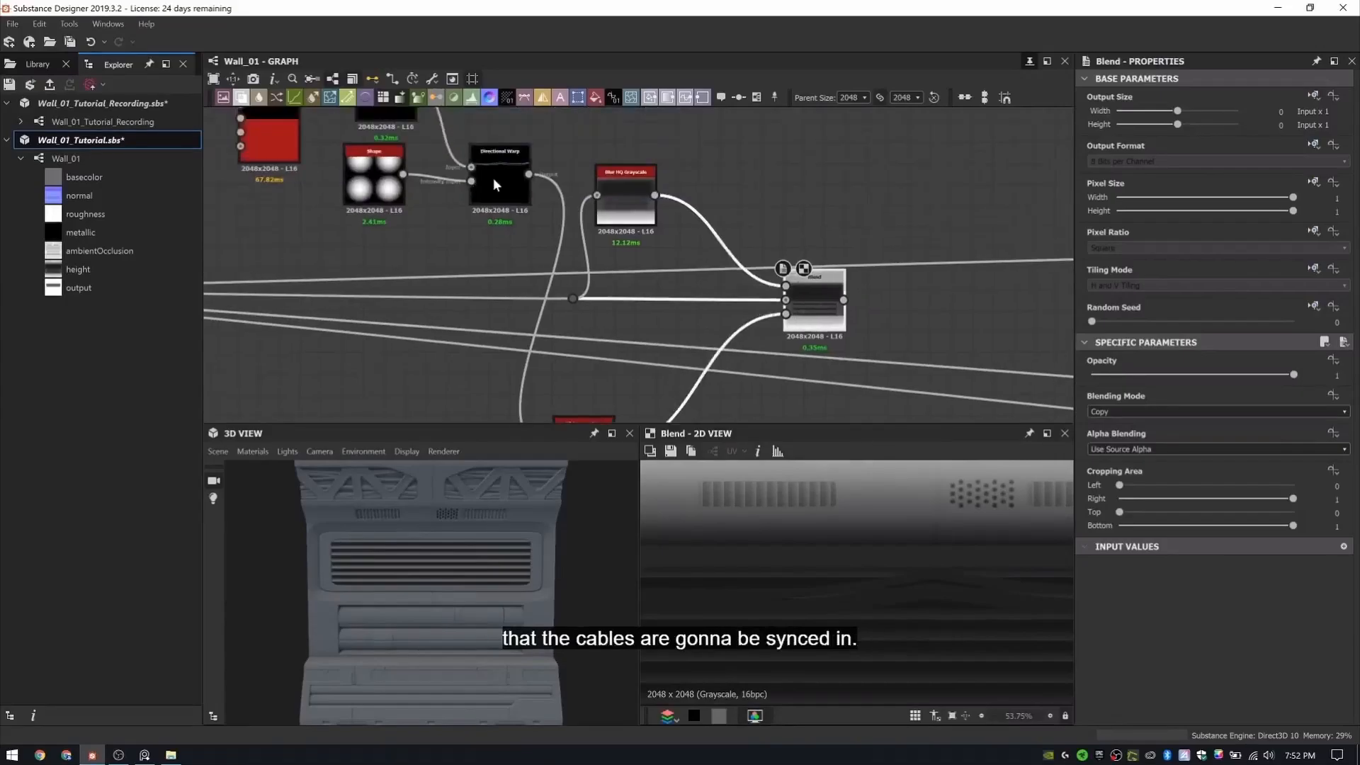
pyautogui.doubleClick(500, 177)
pyautogui.moveTo(499, 178); pyautogui.dragTo(545, 277, button='middle')
pyautogui.click(444, 198)
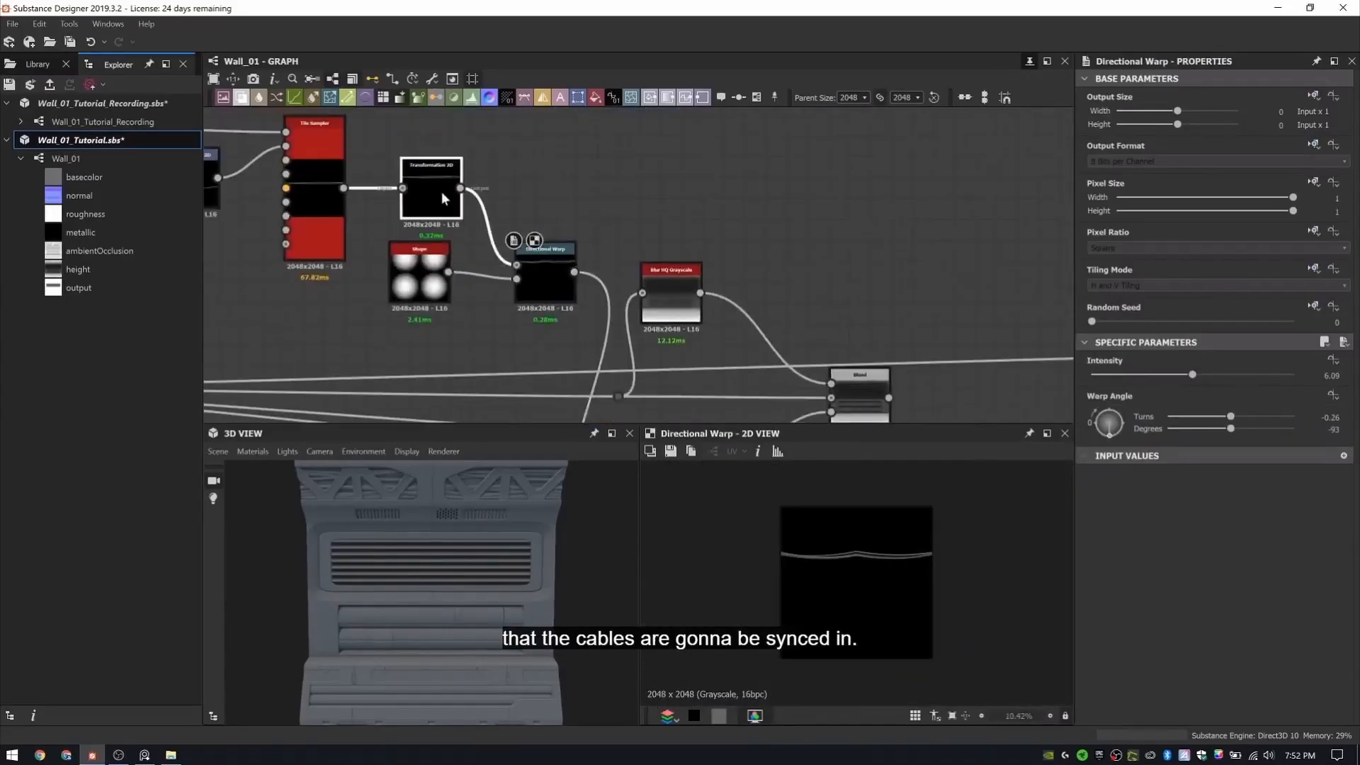
pyautogui.doubleClick(860, 396)
pyautogui.click(440, 194)
pyautogui.scroll(6, 861, 566)
pyautogui.moveTo(883, 513); pyautogui.dragTo(876, 575, button='middle')
# - Rearrange the Histogram Scan, Blur HQ Grayscale and Blend nodes into a separate cluster beyond the cable nodes
pyautogui.moveTo(656, 393); pyautogui.dragTo(638, 274, button='middle')
pyautogui.scroll(-1, 637, 319)
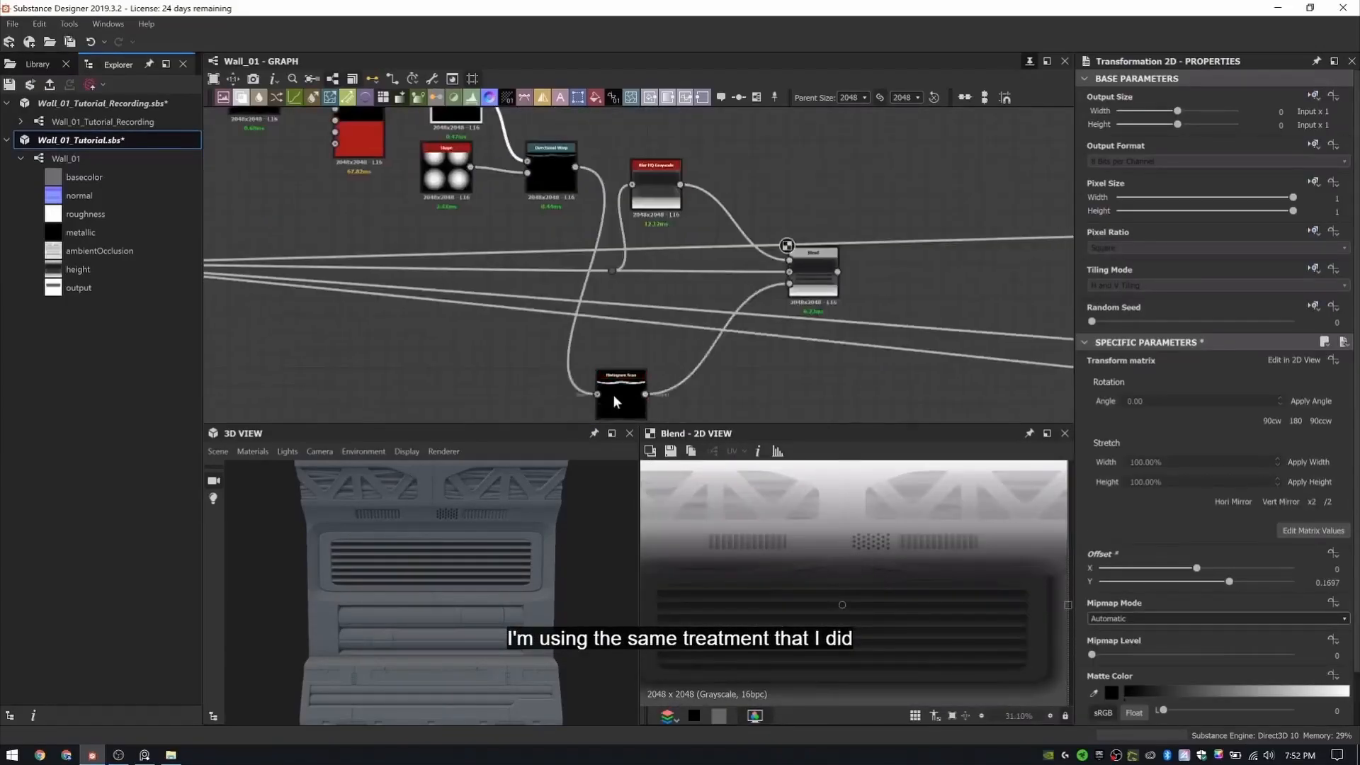
pyautogui.moveTo(615, 394); pyautogui.dragTo(668, 375)
pyautogui.scroll(-2, 620, 248)
pyautogui.moveTo(637, 167); pyautogui.dragTo(790, 404)
pyautogui.moveTo(753, 265); pyautogui.dragTo(838, 267)
pyautogui.click(597, 185)
# - Frame the nodes that build the cable shape and title the frame "Cables Swoops"
pyautogui.scroll(-2, 597, 185)
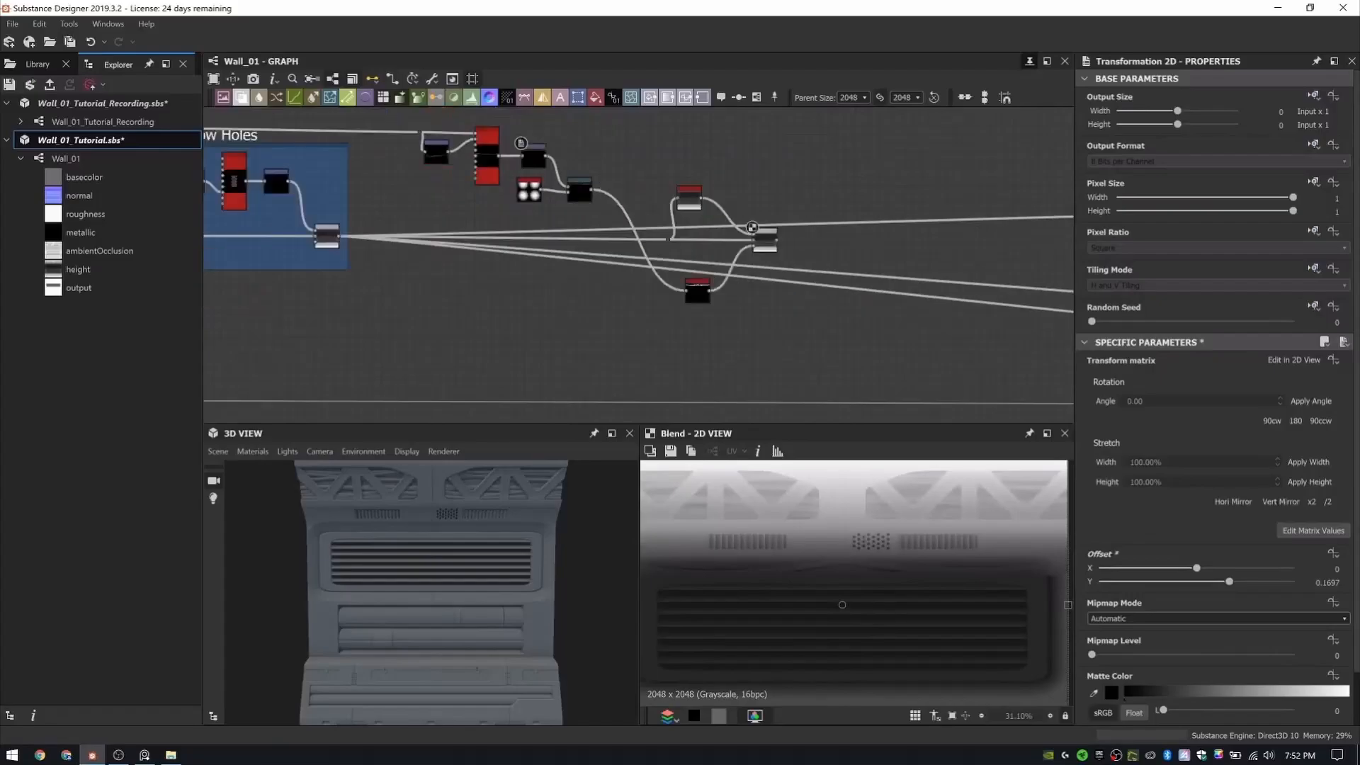
pyautogui.moveTo(596, 185); pyautogui.dragTo(617, 254, button='middle')
pyautogui.moveTo(422, 167); pyautogui.dragTo(650, 276)
pyautogui.rightClick(649, 192)
pyautogui.click(681, 232)
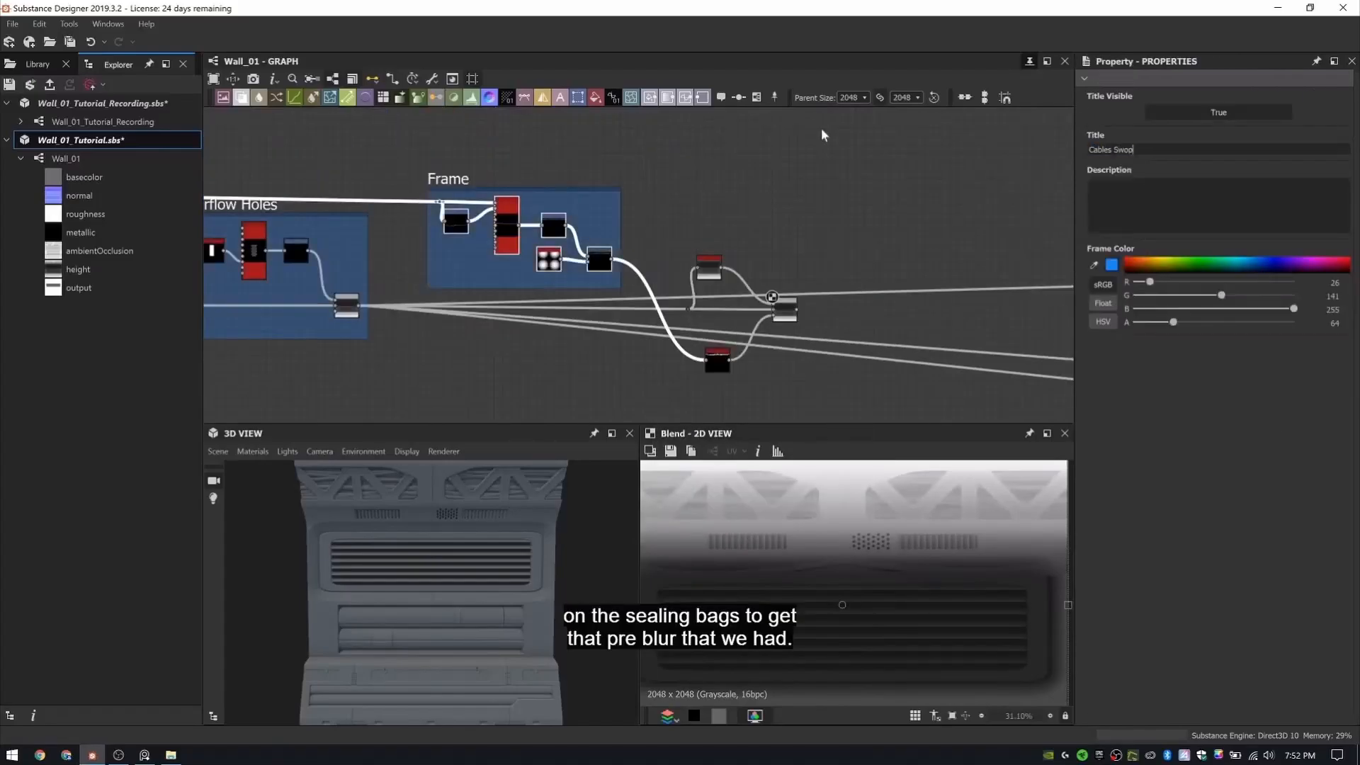
pyautogui.press('Return')
# - Frame the blur, Histogram Scan and Blend nodes and title the frame "Pre Cable Swoops Blur"
pyautogui.scroll(3, 769, 292)
pyautogui.moveTo(769, 292); pyautogui.dragTo(738, 241, button='middle')
pyautogui.moveTo(580, 163); pyautogui.dragTo(810, 392)
pyautogui.rightClick(823, 148)
pyautogui.click(873, 194)
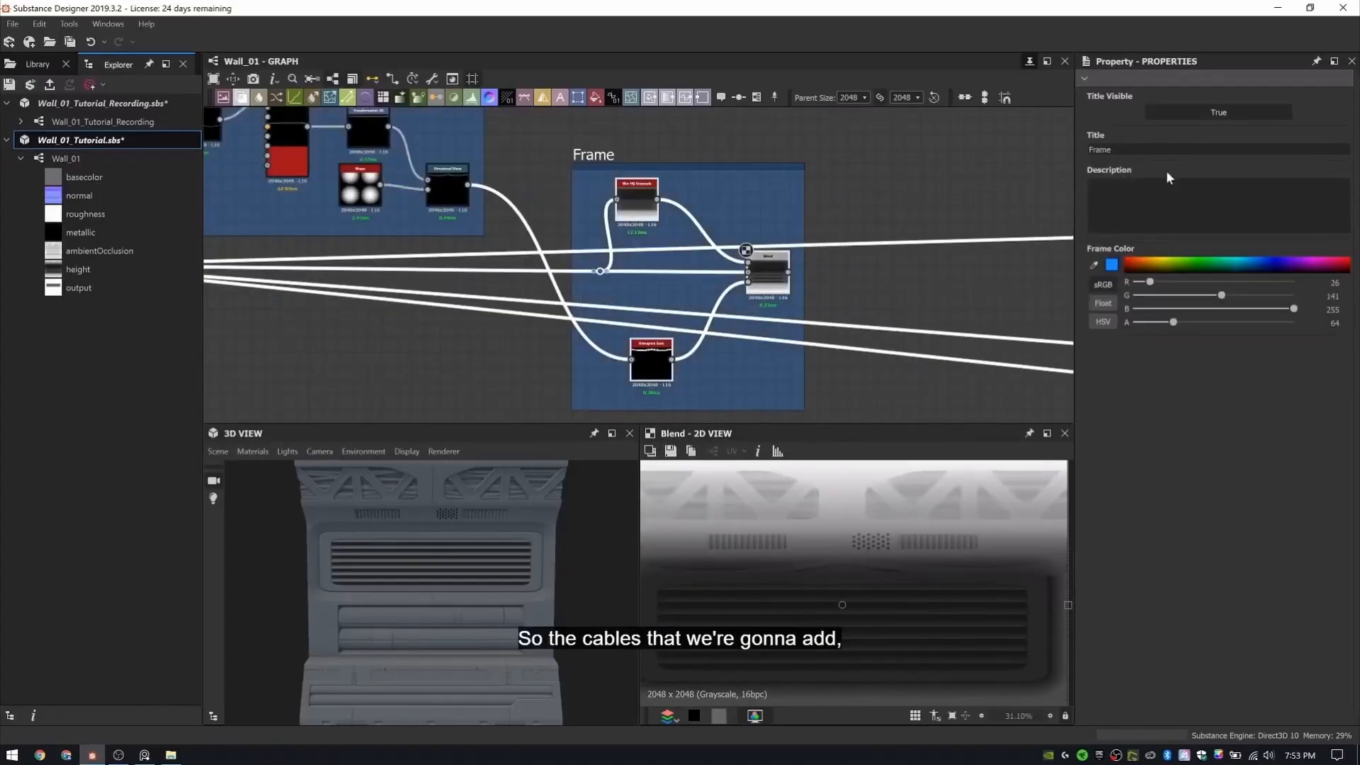
pyautogui.write('Pre Cable Swoops Blur')
pyautogui.press('Return')
# - Move the outgoing links from the airflow holes Blend to the output of the Pre Cable Swoops Blur Blend
pyautogui.scroll(-3, 877, 292)
pyautogui.moveTo(878, 292); pyautogui.dragTo(750, 223, button='middle')
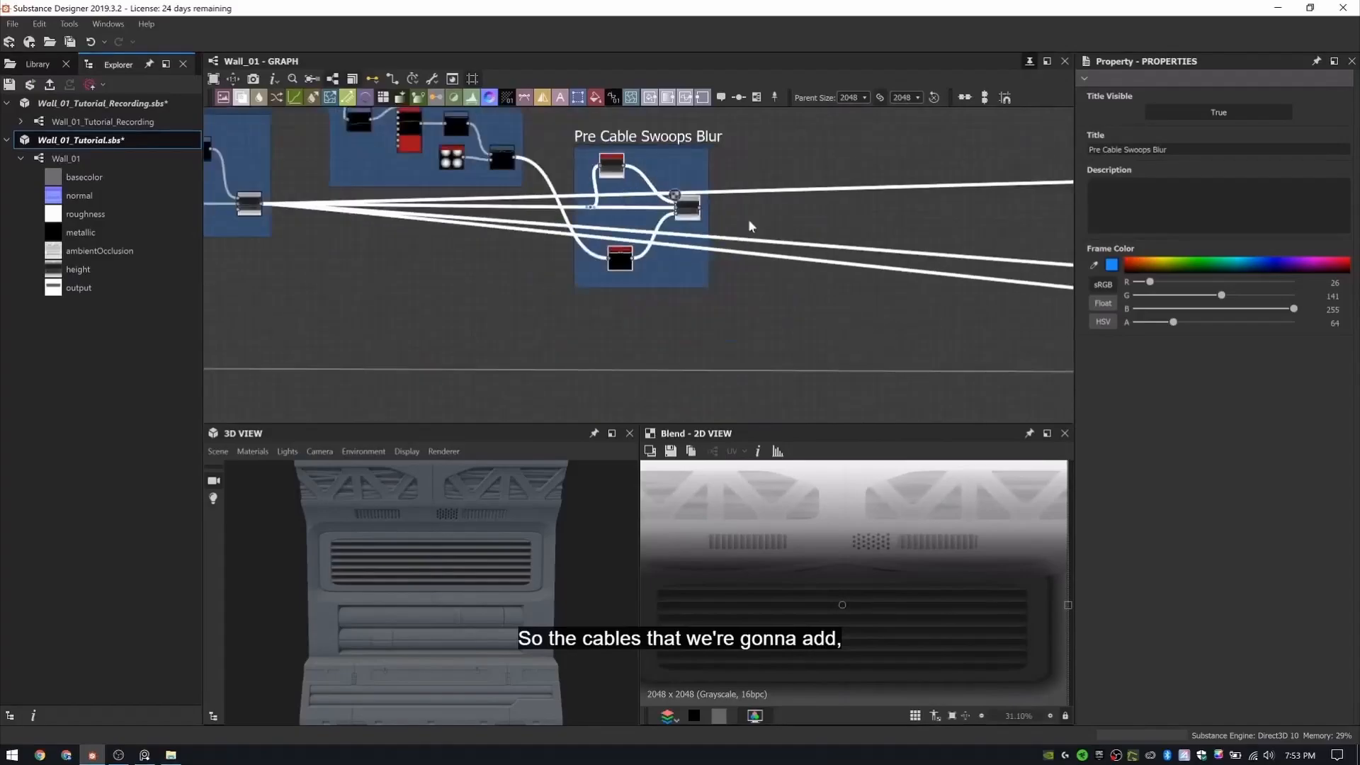
pyautogui.scroll(2, 394, 216)
pyautogui.moveTo(394, 216); pyautogui.dragTo(569, 244, button='middle')
pyautogui.keyDown('shift'); pyautogui.moveTo(375, 224); pyautogui.dragTo(1008, 230); pyautogui.keyUp('shift')
pyautogui.scroll(5, 461, 534)
pyautogui.moveTo(462, 534); pyautogui.dragTo(453, 623, button='middle')
pyautogui.moveTo(453, 567); pyautogui.dragTo(367, 563)
# - Add a Blend node after the Pre Cable Swoops Blur frame and connect the blurred height to its background
pyautogui.scroll(-3, 367, 563)
pyautogui.moveTo(992, 205); pyautogui.dragTo(625, 270, button='middle')
pyautogui.press('space')
pyautogui.click(804, 299)
pyautogui.scroll(3, 686, 265)
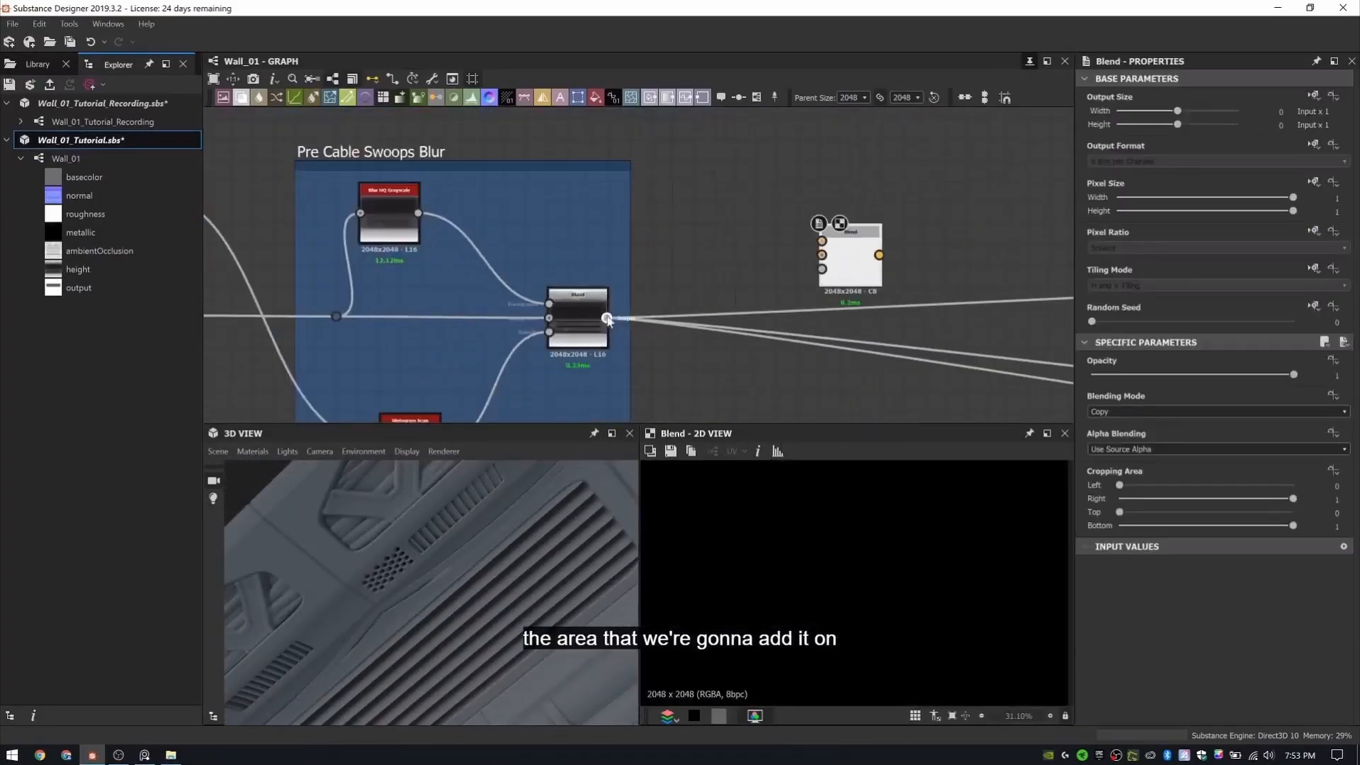
pyautogui.moveTo(605, 316); pyautogui.dragTo(821, 254)
# - Connect the Directional Warp output of the Cables Swoops frame to the new Blend's foreground
pyautogui.moveTo(753, 221); pyautogui.dragTo(946, 233, button='middle')
pyautogui.click(639, 273)
pyautogui.moveTo(639, 281); pyautogui.dragTo(659, 310)
pyautogui.moveTo(338, 202); pyautogui.dragTo(1014, 250)
pyautogui.scroll(-5, 693, 197)
pyautogui.doubleClick(542, 200)
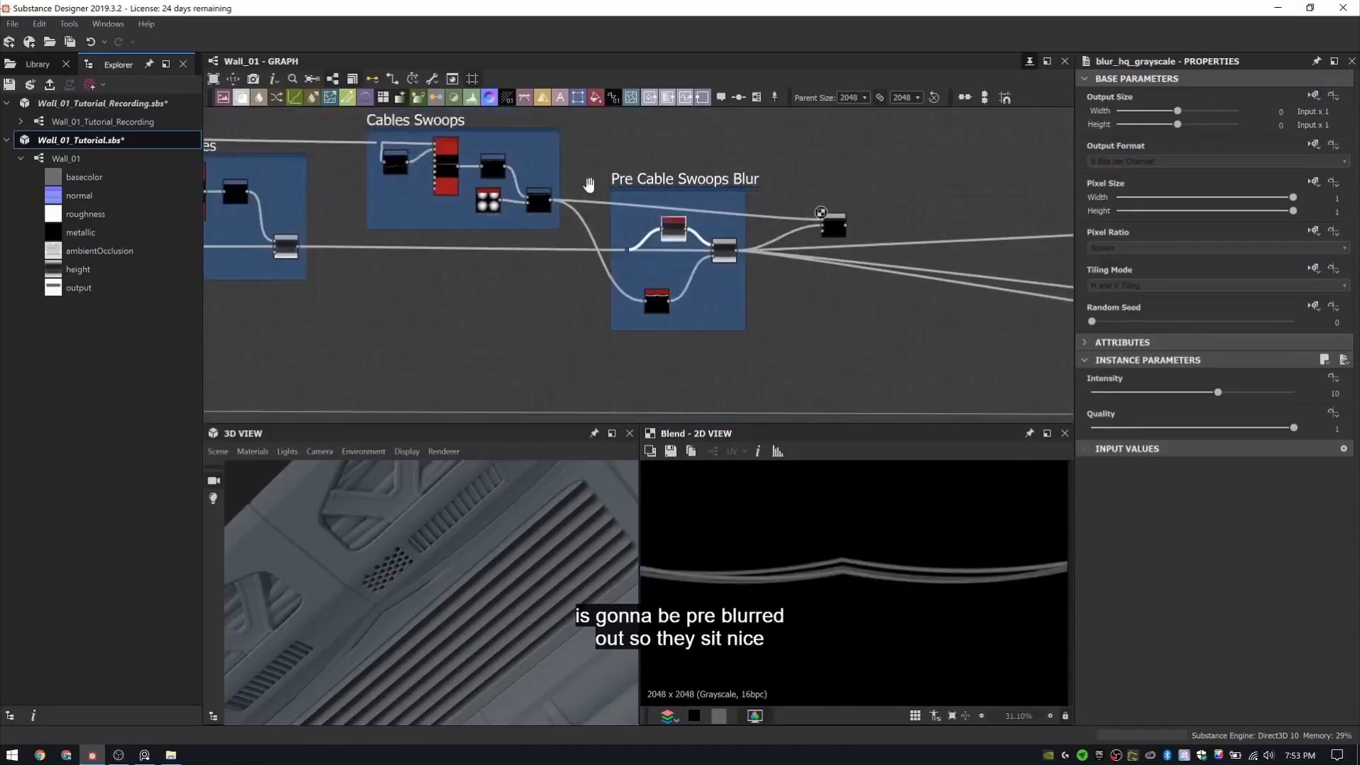
# - Route the cable link around the blur frame with a dot node and preview the new Blend
pyautogui.moveTo(527, 135); pyautogui.dragTo(531, 118)
pyautogui.keyDown('alt'); pyautogui.moveTo(704, 208); pyautogui.dragTo(818, 177); pyautogui.keyUp('alt')
pyautogui.scroll(6, 829, 244)
pyautogui.doubleClick(856, 167)
pyautogui.press('f')
pyautogui.scroll(-2, 859, 168)
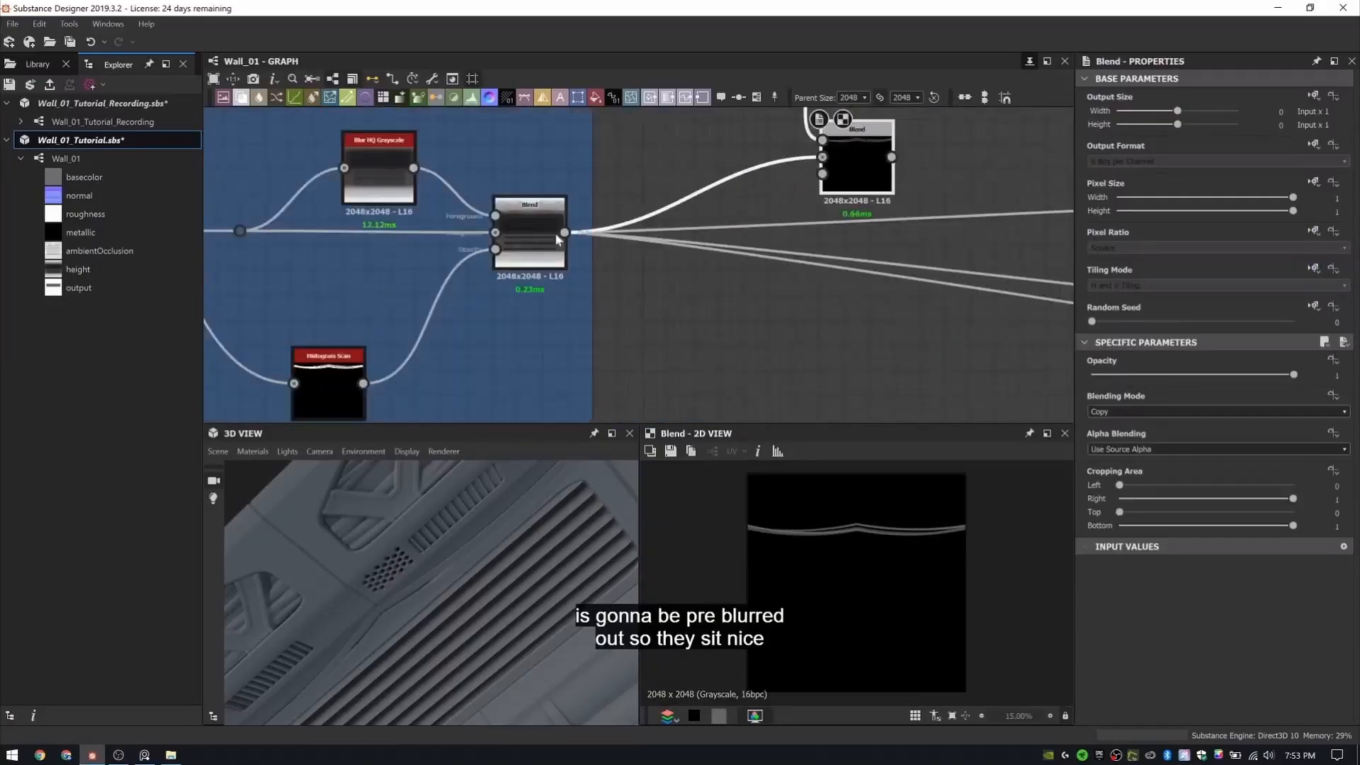
# - Set the Blend to Add (Linear Dodge) with 0.16 opacity and move the outgoing height links onto its output
pyautogui.click(1189, 412)
pyautogui.click(1179, 434)
pyautogui.keyDown('shift'); pyautogui.moveTo(564, 232); pyautogui.dragTo(858, 244); pyautogui.keyUp('shift')
pyautogui.scroll(-5, 484, 584)
pyautogui.moveTo(485, 585); pyautogui.dragTo(544, 567)
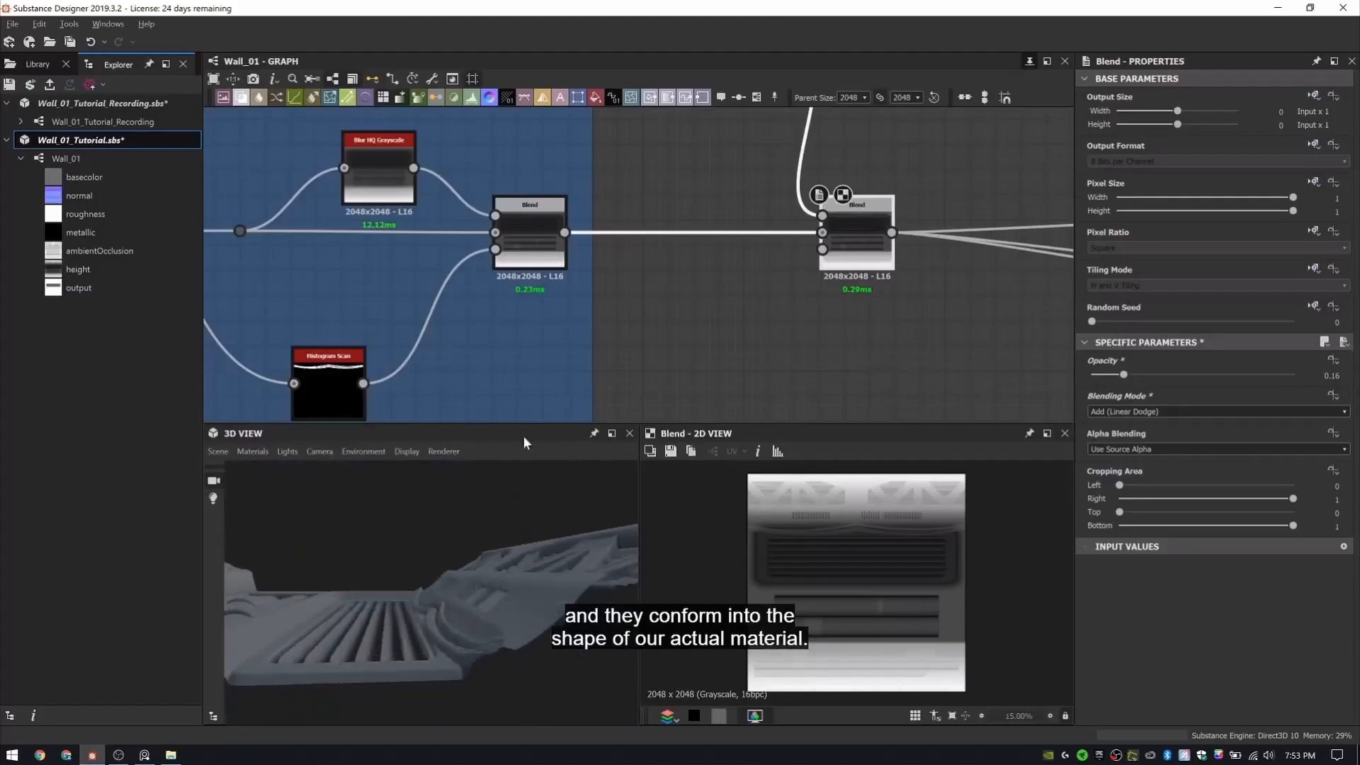
# - Examine the cable swoops on the wall in 3D and the node chain that builds them
pyautogui.scroll(-6, 658, 233)
pyautogui.scroll(4, 470, 152)
pyautogui.scroll(5, 365, 151)
pyautogui.moveTo(365, 151); pyautogui.dragTo(499, 245, button='middle')
pyautogui.moveTo(460, 670); pyautogui.dragTo(426, 605)
pyautogui.scroll(-1, 728, 237)
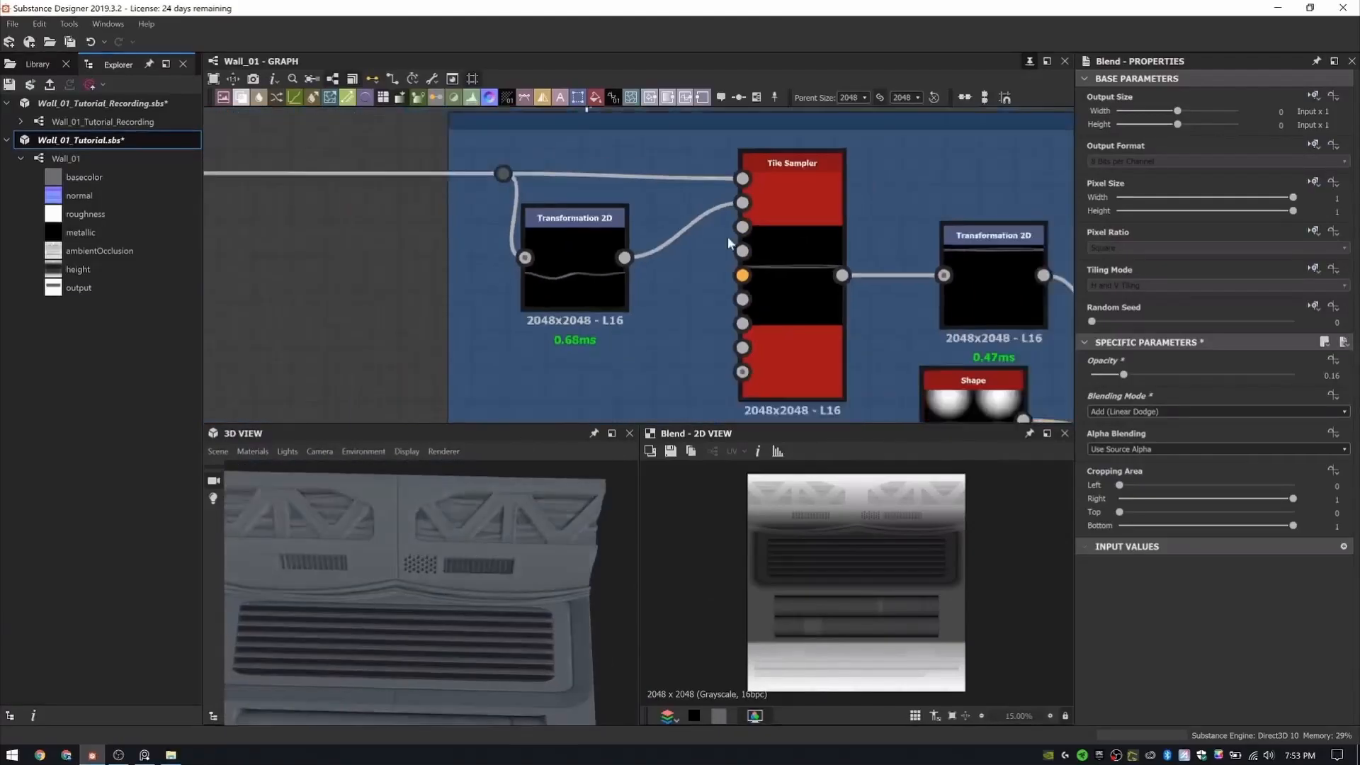
pyautogui.scroll(-2, 728, 237)
pyautogui.moveTo(728, 237); pyautogui.dragTo(402, 198, button='middle')
pyautogui.scroll(3, 374, 592)
pyautogui.scroll(-1, 785, 287)
pyautogui.scroll(-1, 785, 287)
pyautogui.moveTo(1049, 325); pyautogui.dragTo(355, 126, button='middle')
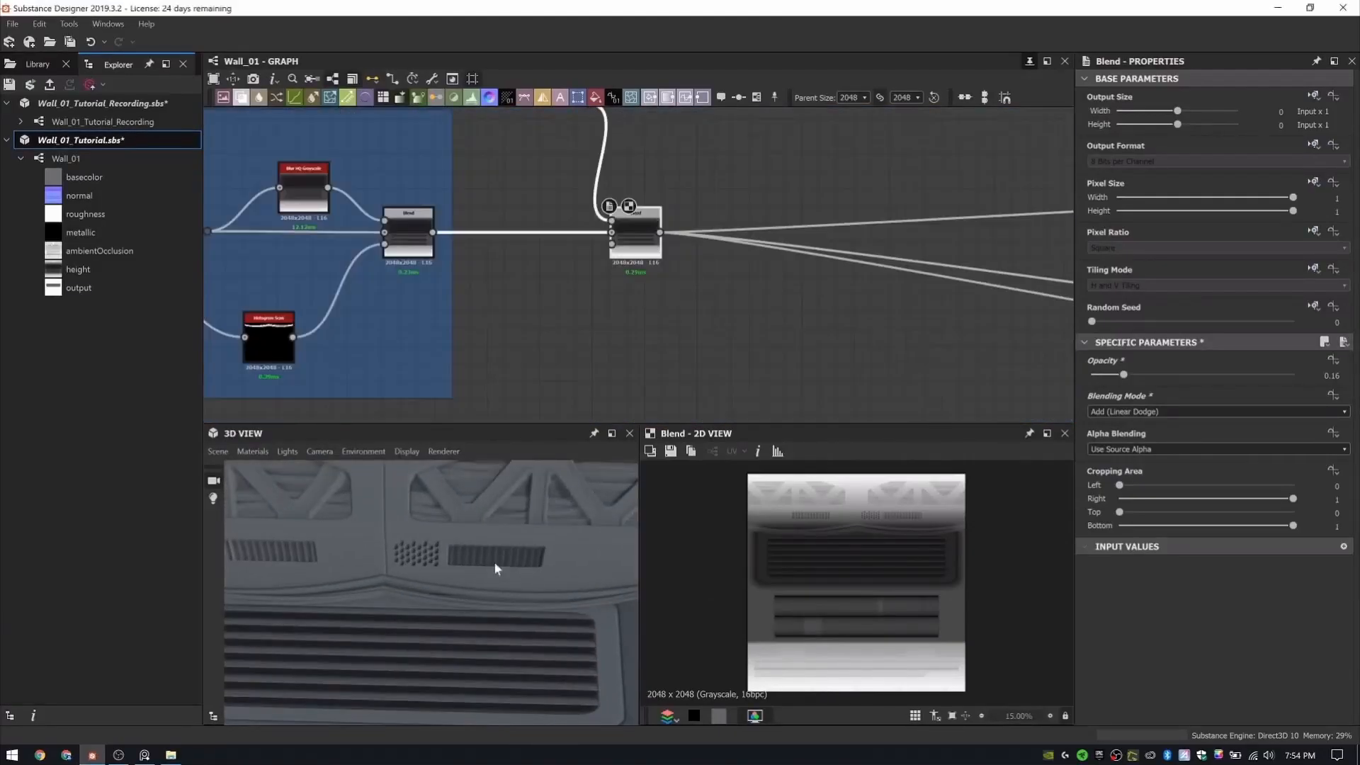
pyautogui.scroll(-3, 495, 568)
pyautogui.moveTo(495, 567); pyautogui.dragTo(542, 606)
# - Frame the Add (Linear Dodge) Blend and title the frame "Adding Cable Swoops"
pyautogui.moveTo(821, 148); pyautogui.dragTo(678, 215, button='middle')
pyautogui.rightClick(580, 267)
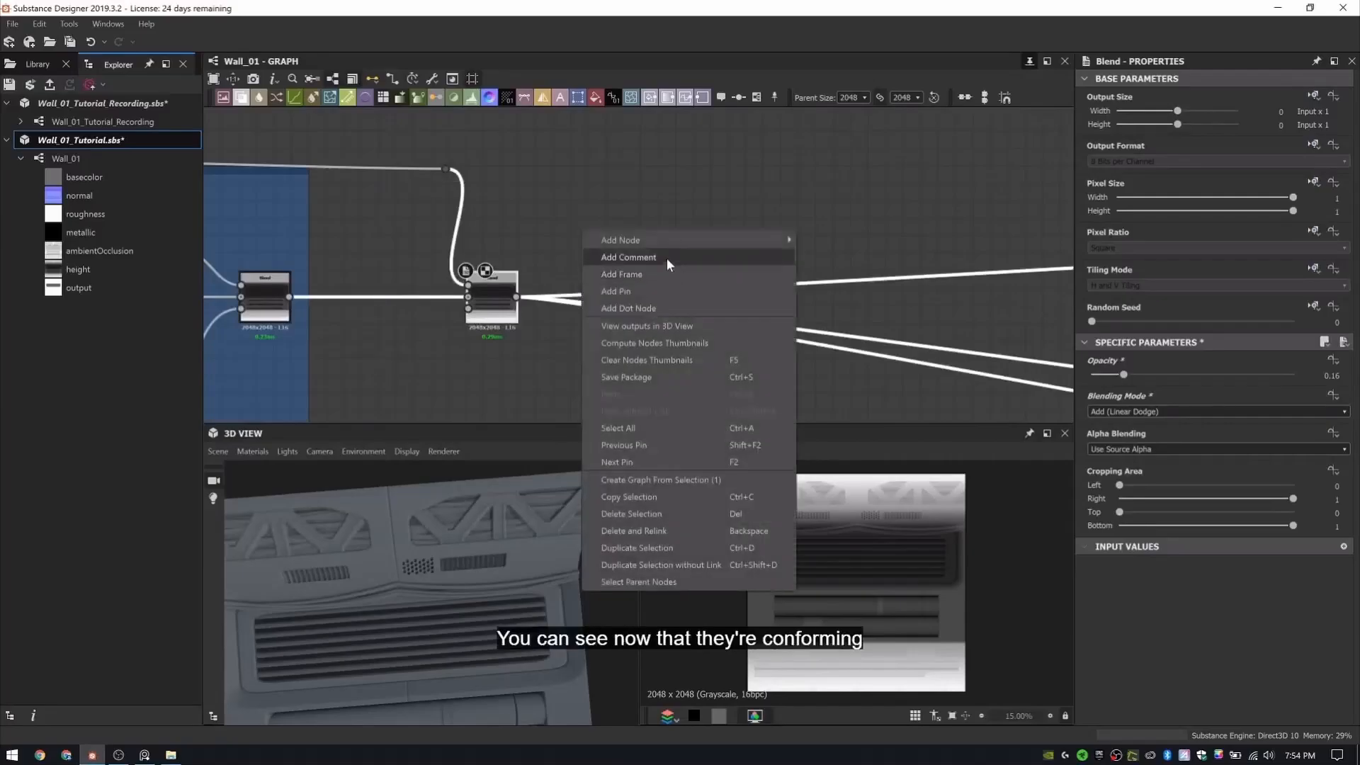
pyautogui.click(666, 273)
pyautogui.write('Adding Cable Swoops')
pyautogui.press('Return')
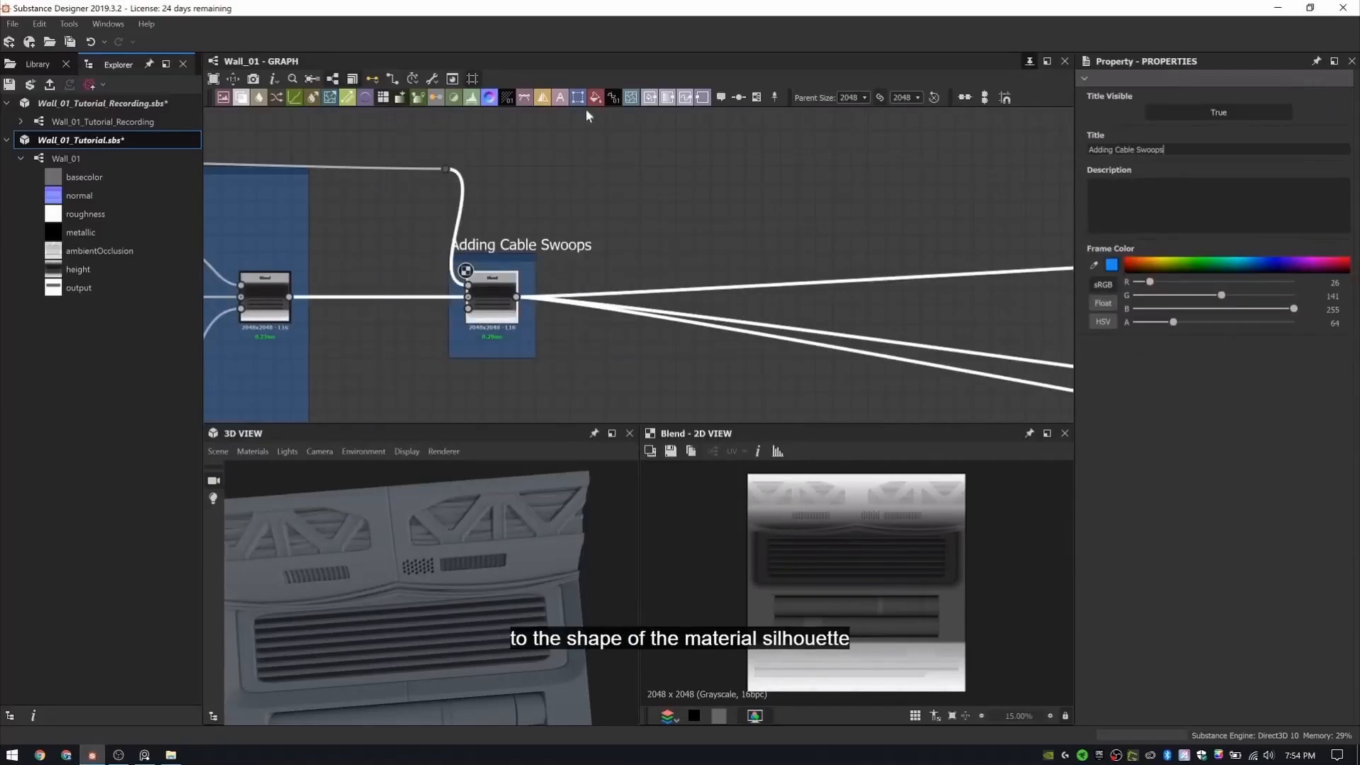
# - Add a Gradient Linear 2 node in the empty space after the Adding Cable Swoops frame
pyautogui.moveTo(668, 214); pyautogui.dragTo(537, 181, button='middle')
pyautogui.press('space')
pyautogui.write('grad')
pyautogui.click(588, 325)
pyautogui.scroll(3, 627, 211)
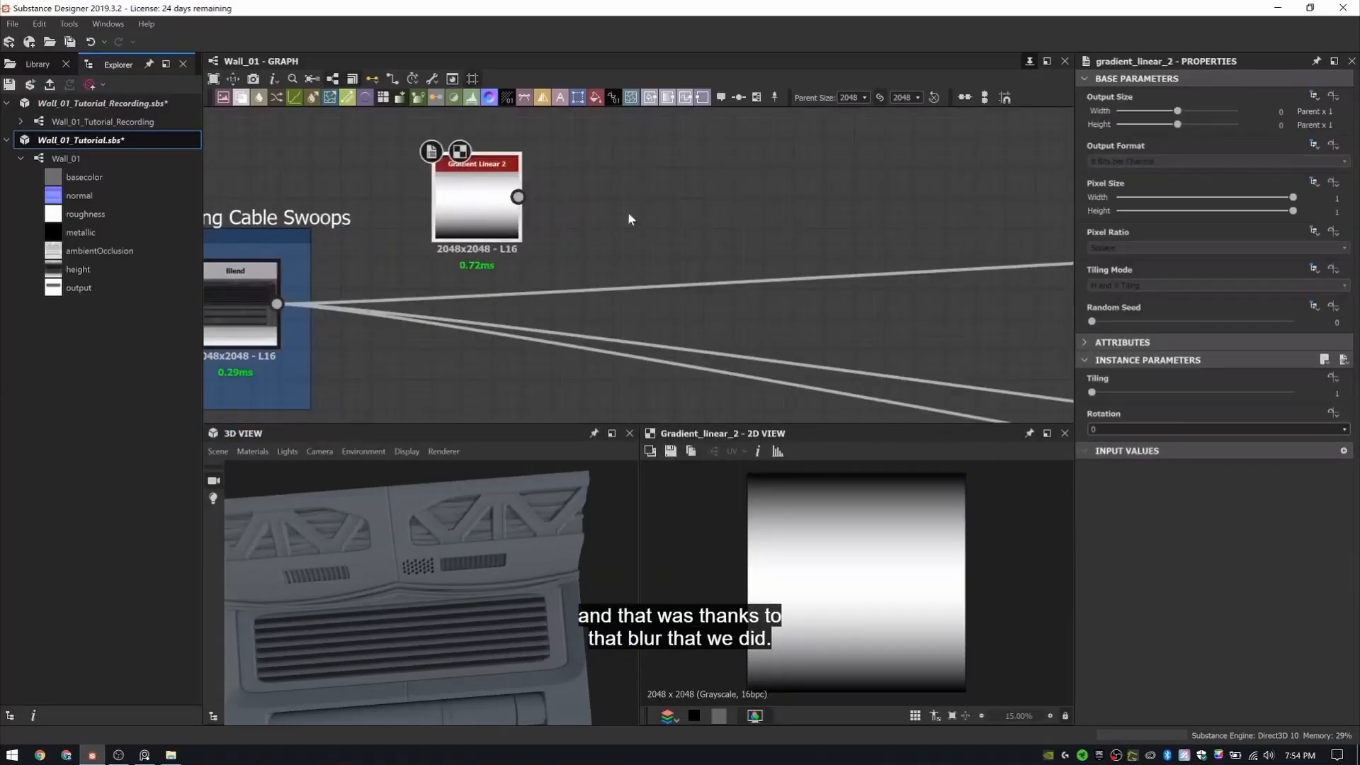
# - Add a Levels node after the gradient and shift its midtones to brighten the falloff
pyautogui.press('space')
pyautogui.write('levels')
pyautogui.press('Return')
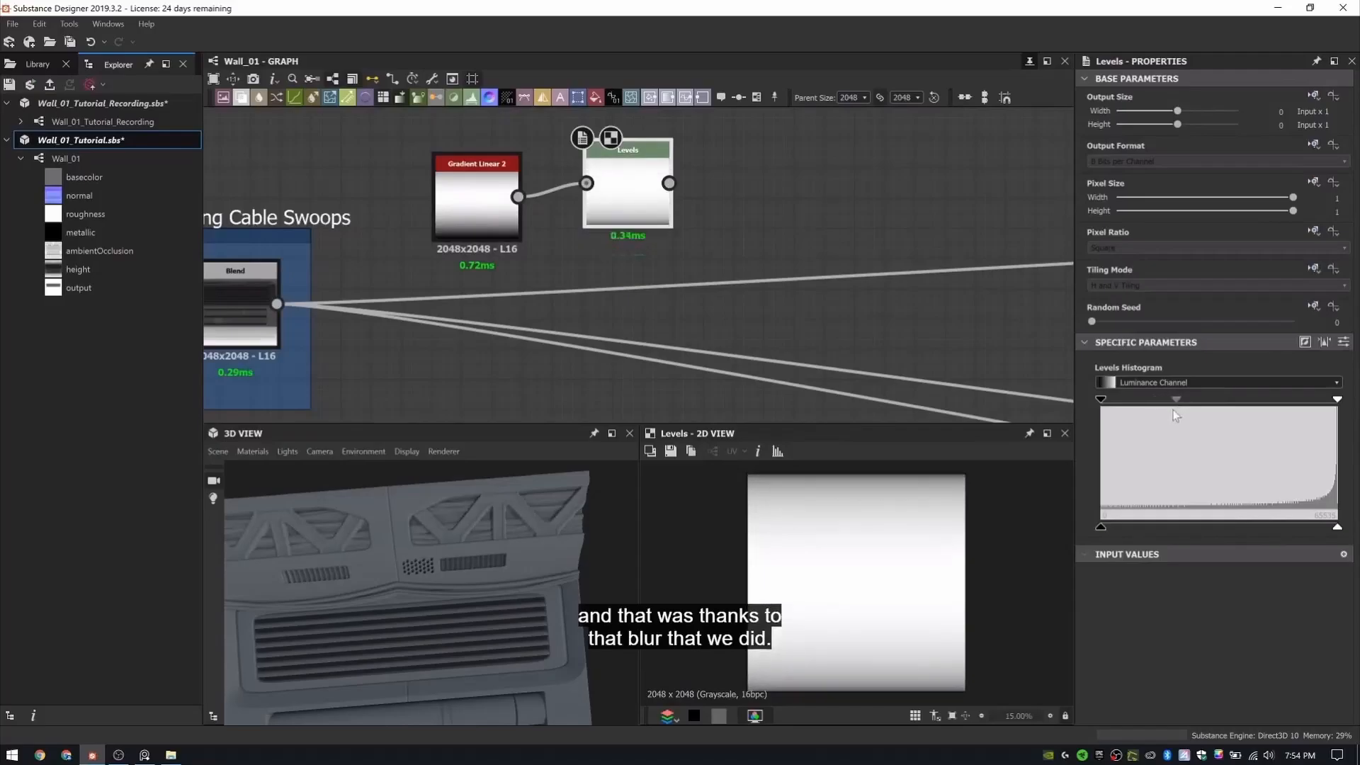
pyautogui.moveTo(1219, 399); pyautogui.dragTo(1165, 401)
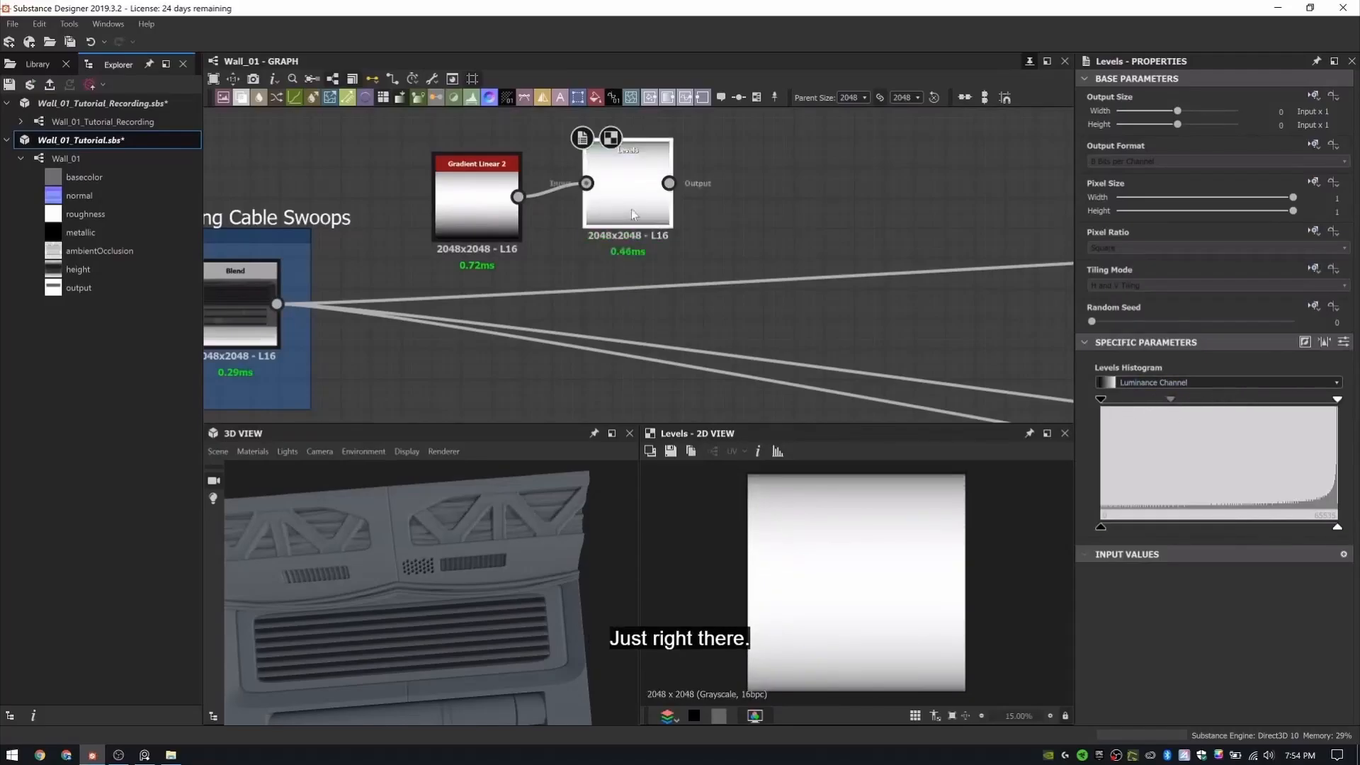
# - Append a Transformation 2D with No Tiling and shrink the gradient to a narrow vertical bar in the canvas's upper-left area
pyautogui.press('space')
pyautogui.write('transform')
pyautogui.press('Return')
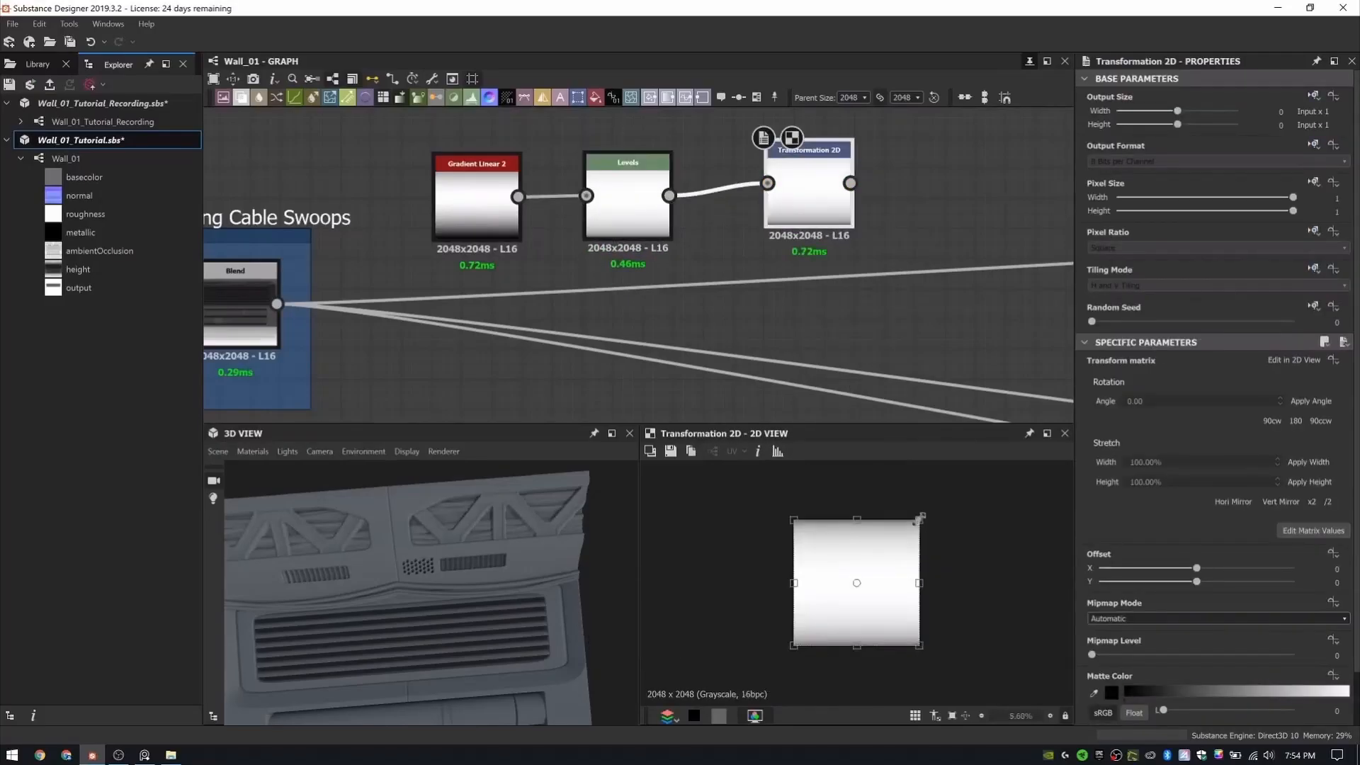
pyautogui.moveTo(919, 520); pyautogui.dragTo(861, 576)
pyautogui.click(1314, 269)
pyautogui.click(1290, 286)
pyautogui.click(1119, 286)
pyautogui.click(1115, 296)
pyautogui.scroll(4, 863, 588)
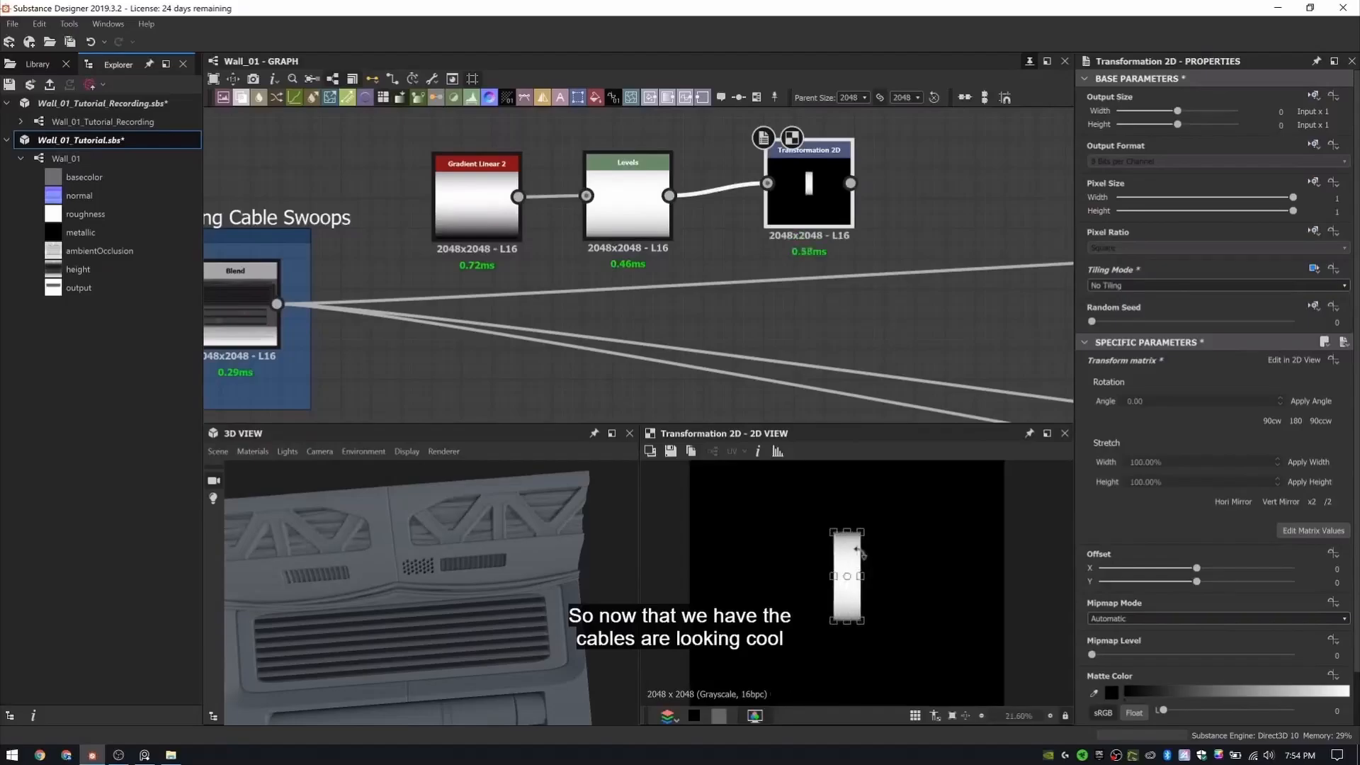
pyautogui.scroll(-2, 877, 505)
pyautogui.moveTo(817, 197); pyautogui.dragTo(707, 226, button='middle')
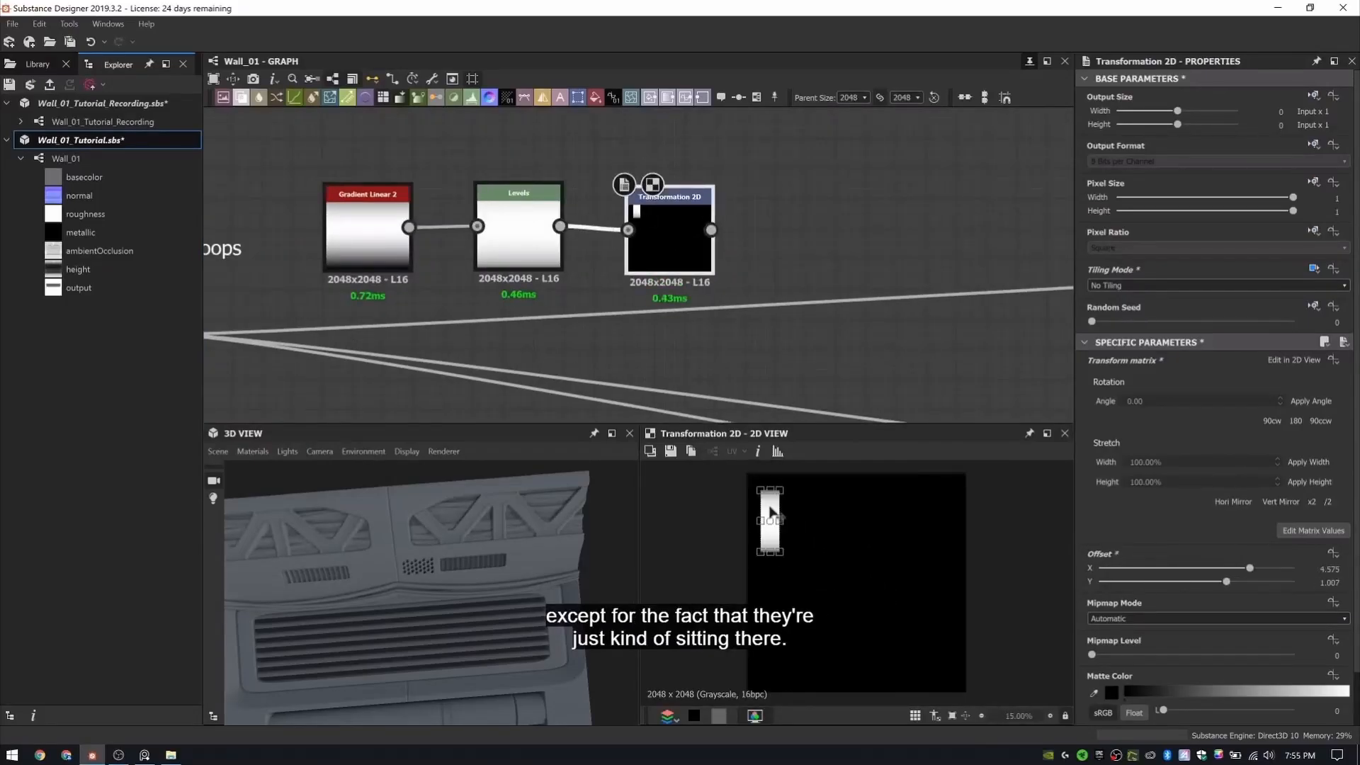
# - Add a Mirror Grayscale node after the Transformation 2D, plus a separate Blend node for combining the bars
pyautogui.moveTo(711, 230); pyautogui.dragTo(854, 236)
pyautogui.click(815, 248)
pyautogui.moveTo(871, 284); pyautogui.dragTo(690, 198, button='middle')
pyautogui.press('space')
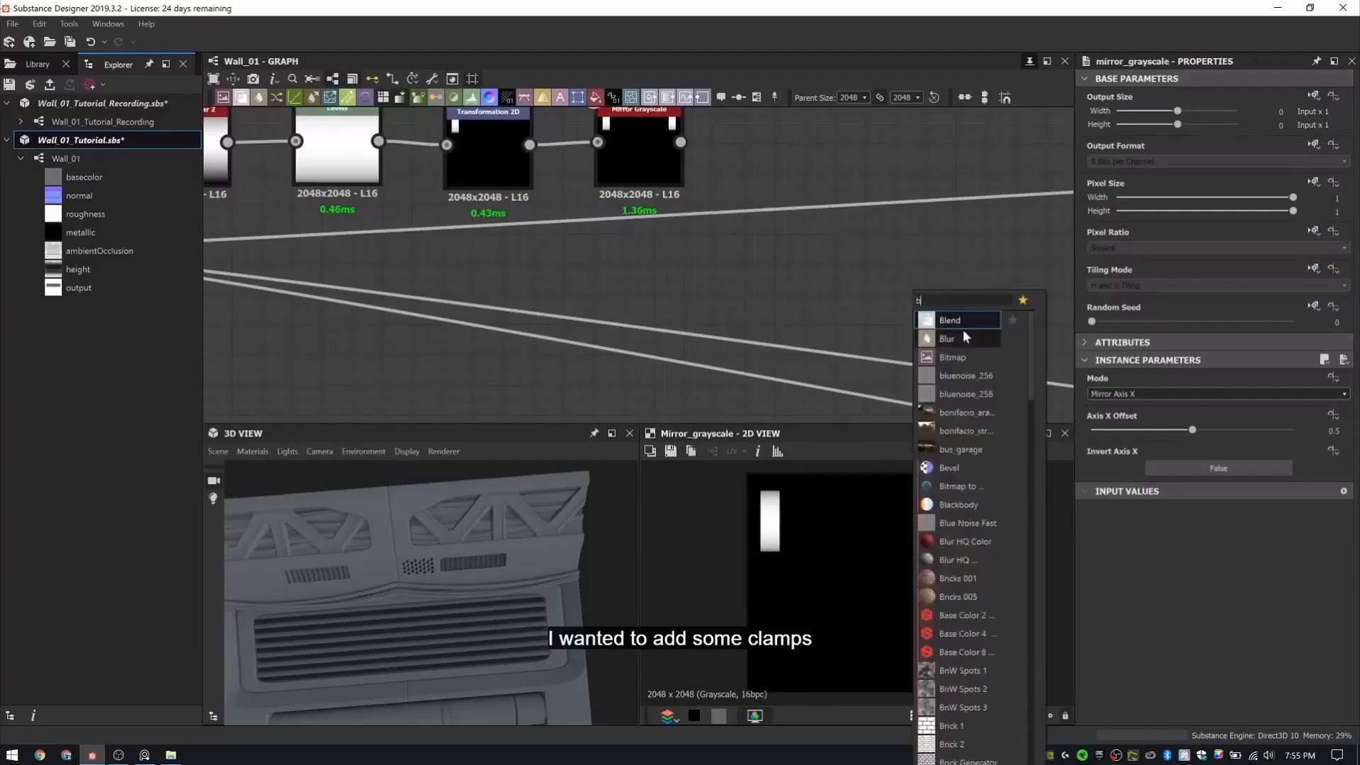
pyautogui.click(962, 326)
# - Duplicate the Transformation 2D with its Levels input and move the copy's bar to the middle of the canvas
pyautogui.click(471, 146)
pyautogui.hotkey('ctrl', 'c')
pyautogui.hotkey('ctrl', 'v')
pyautogui.moveTo(598, 268); pyautogui.dragTo(507, 346)
pyautogui.doubleClick(507, 345)
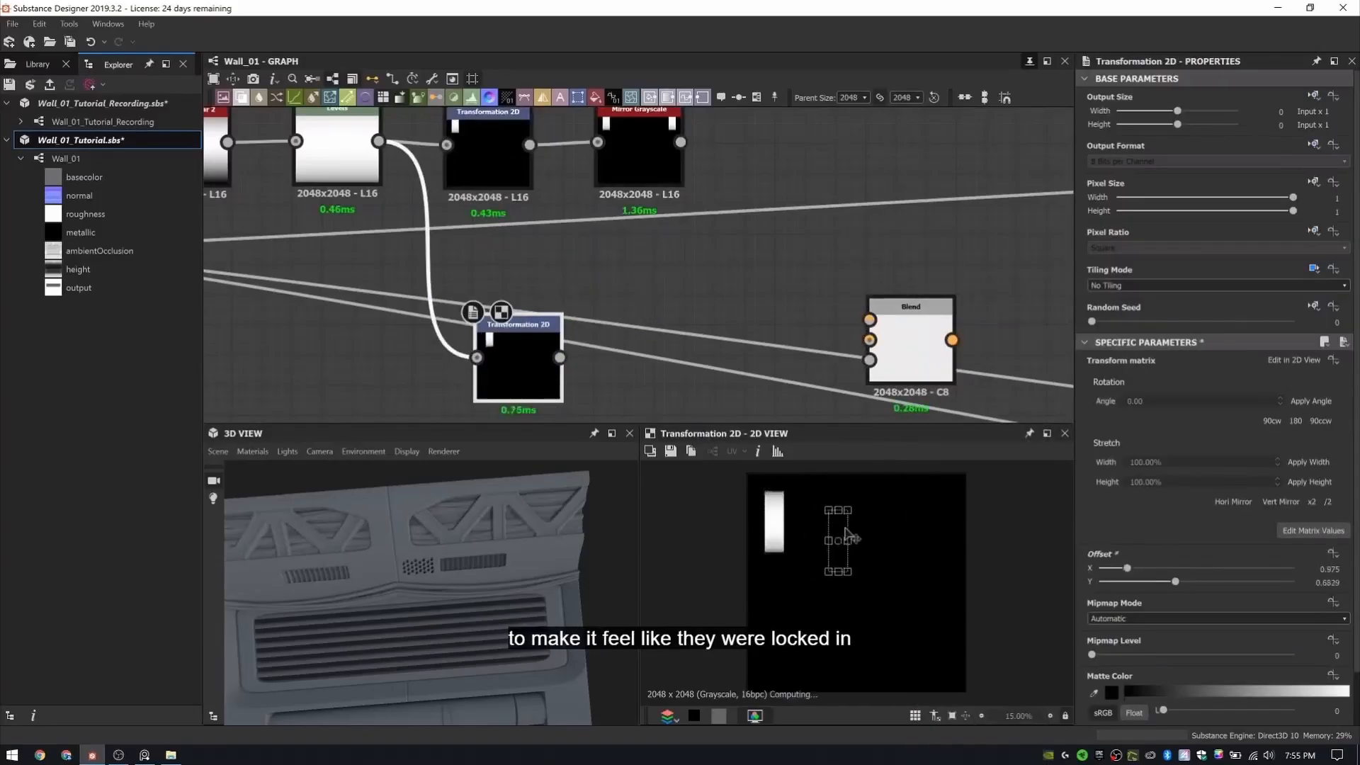
pyautogui.moveTo(845, 529); pyautogui.dragTo(863, 558)
# - Connect the mirrored bars and the centre bar to the Blend and change its blending mode to combine them
pyautogui.moveTo(560, 358); pyautogui.dragTo(869, 340)
pyautogui.moveTo(681, 142); pyautogui.dragTo(869, 320)
pyautogui.click(1131, 285)
pyautogui.doubleClick(911, 347)
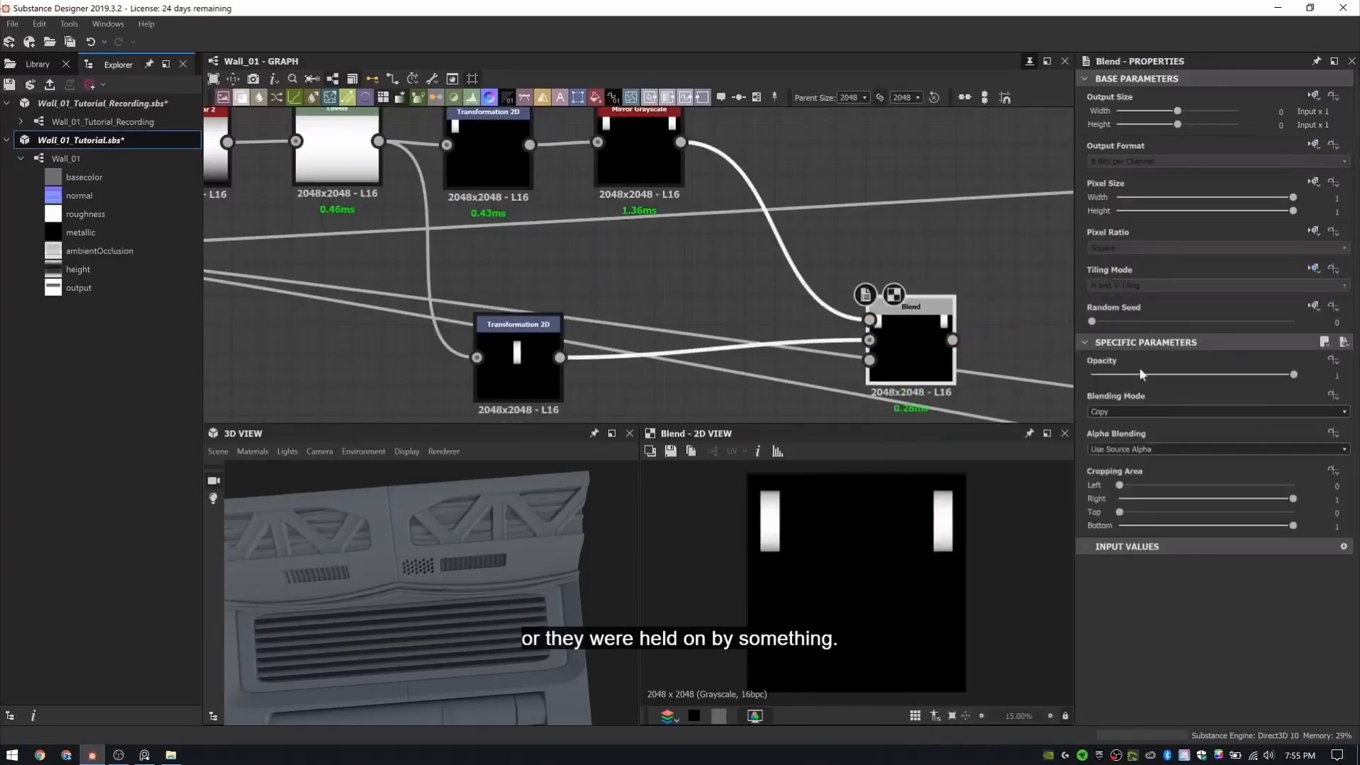
pyautogui.click(1137, 411)
pyautogui.click(1135, 421)
# - Add a Height Blend node fed by the combined clamp bars
pyautogui.scroll(-3, 921, 328)
pyautogui.moveTo(921, 328); pyautogui.dragTo(751, 286, button='middle')
pyautogui.press('space')
pyautogui.write('height')
pyautogui.press('Return')
pyautogui.doubleClick(887, 270)
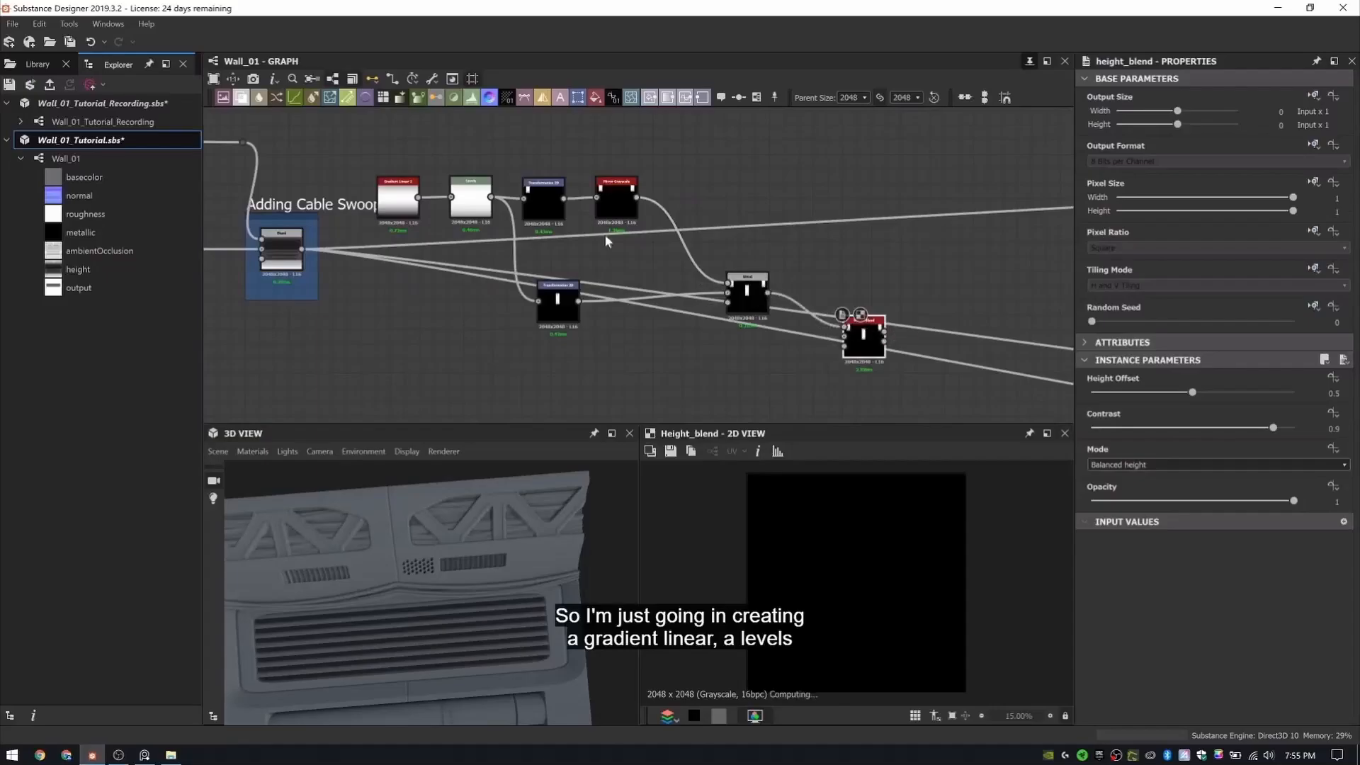
# - Move the clamp nodes above the main height links and place the Height Blend node on the main line
pyautogui.moveTo(354, 152); pyautogui.dragTo(910, 382)
pyautogui.moveTo(863, 342); pyautogui.dragTo(849, 194)
pyautogui.moveTo(860, 213); pyautogui.dragTo(849, 316, button='middle')
pyautogui.click(879, 241)
pyautogui.moveTo(837, 296); pyautogui.dragTo(851, 384)
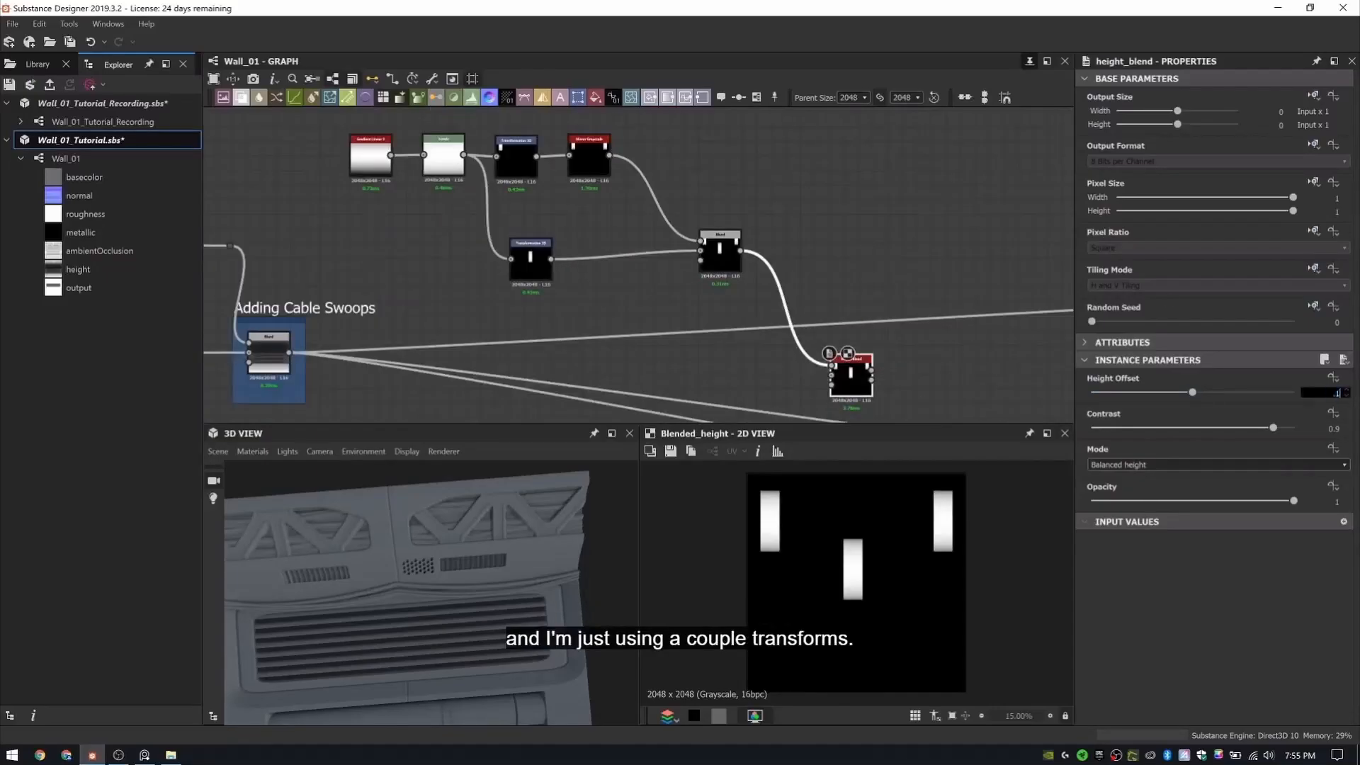
# - Raise the Height Blend's Contrast to its maximum and connect the Adding Cable Swoops result to its second height input
pyautogui.moveTo(1273, 428); pyautogui.dragTo(1311, 427)
pyautogui.moveTo(397, 304); pyautogui.dragTo(380, 284, button='middle')
pyautogui.moveTo(273, 333); pyautogui.dragTo(834, 338)
pyautogui.hotkey('ctrl', 'z')
# - Shrink the mirrored side clamp in its Transformation 2D and position it over the cables at the wall's edge
pyautogui.doubleClick(500, 138)
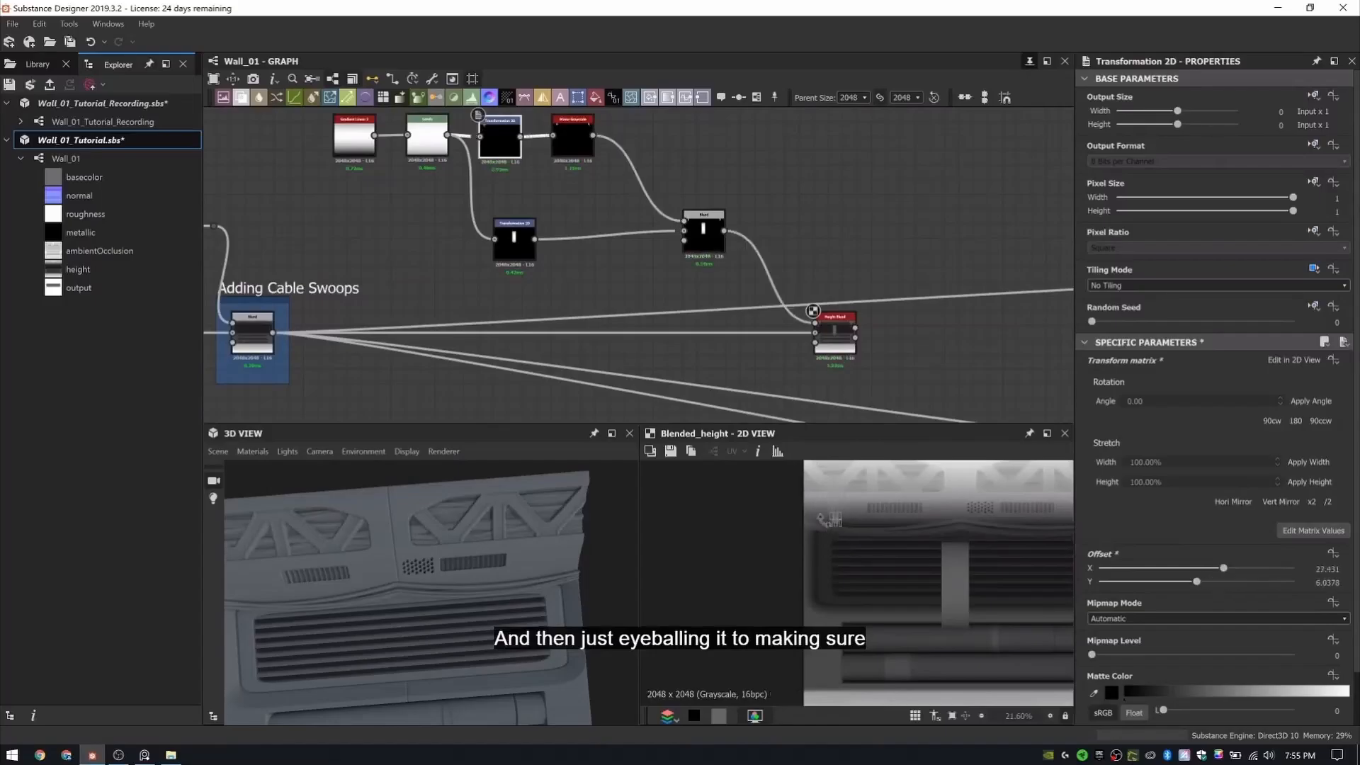
pyautogui.scroll(9, 833, 522)
pyautogui.moveTo(848, 514); pyautogui.dragTo(837, 562)
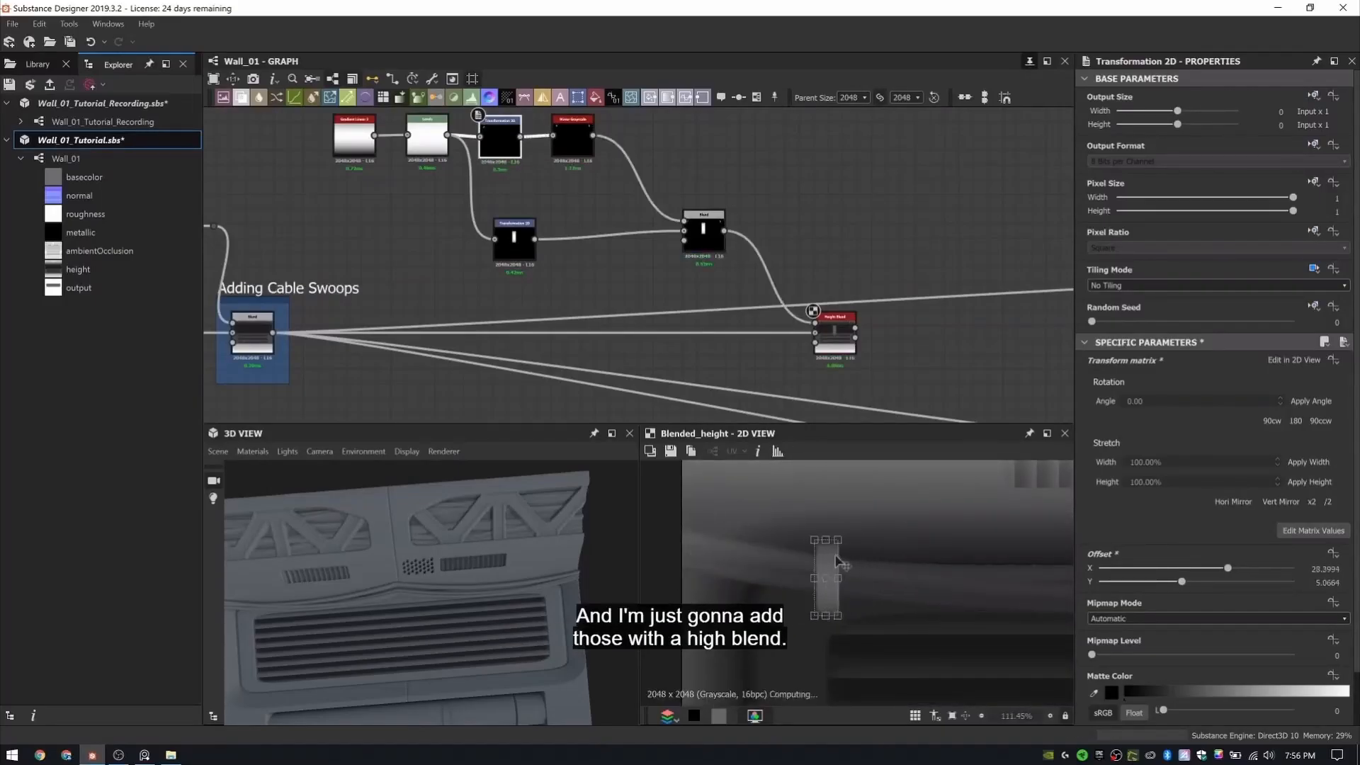
pyautogui.scroll(-9, 829, 579)
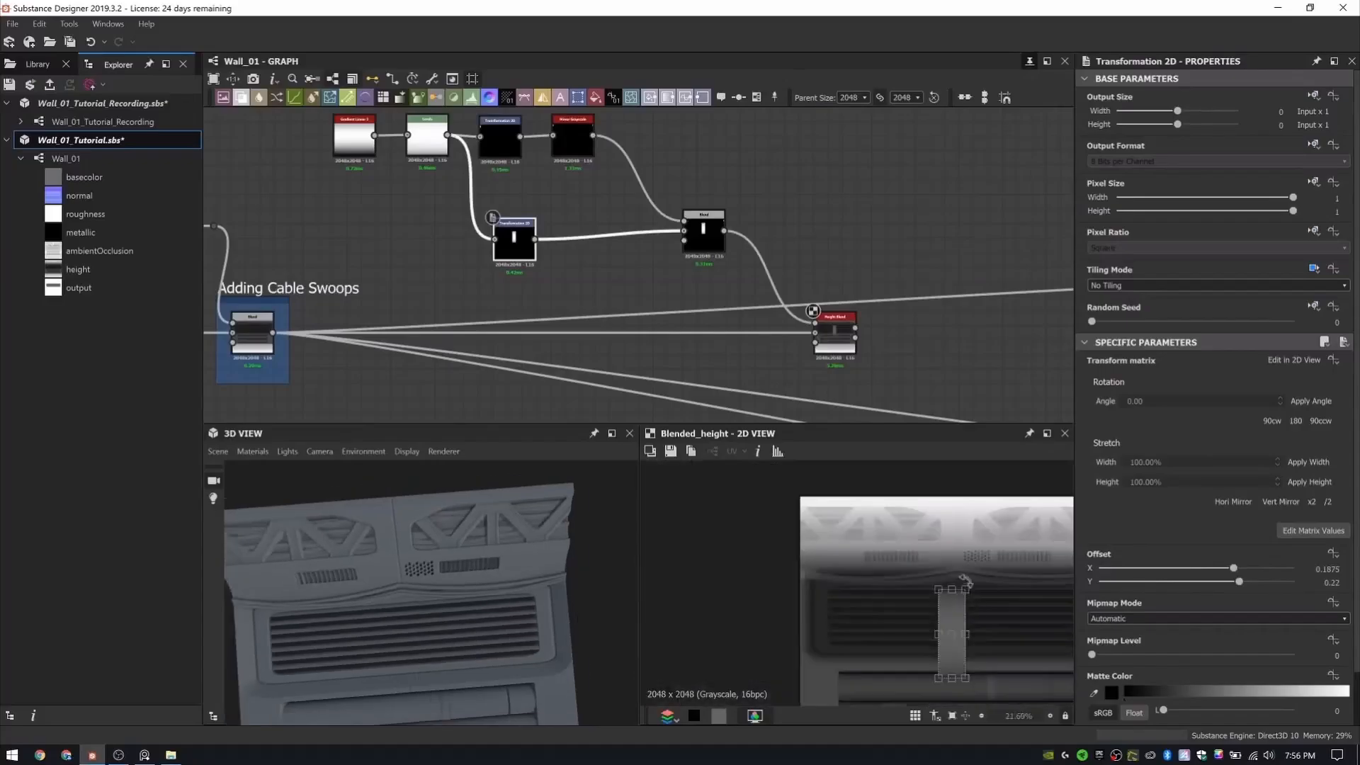
# - Shrink the centre clamp in its Transformation 2D and position it over the middle peak of the cables
pyautogui.scroll(4, 885, 578)
pyautogui.moveTo(1019, 677); pyautogui.dragTo(961, 563)
pyautogui.scroll(3, 961, 565)
pyautogui.moveTo(961, 564); pyautogui.dragTo(776, 570, button='middle')
pyautogui.moveTo(776, 570); pyautogui.dragTo(889, 557)
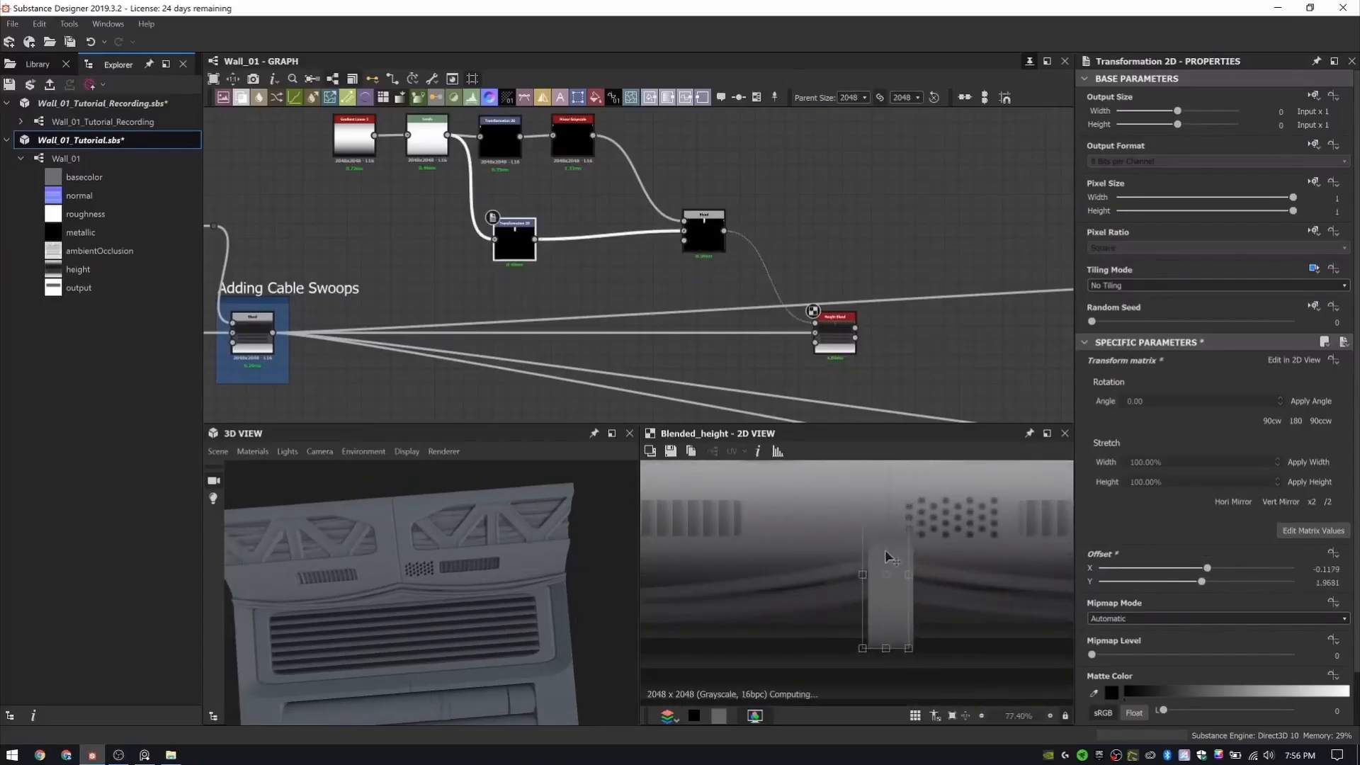
pyautogui.scroll(3, 919, 639)
pyautogui.moveTo(869, 496); pyautogui.dragTo(867, 500)
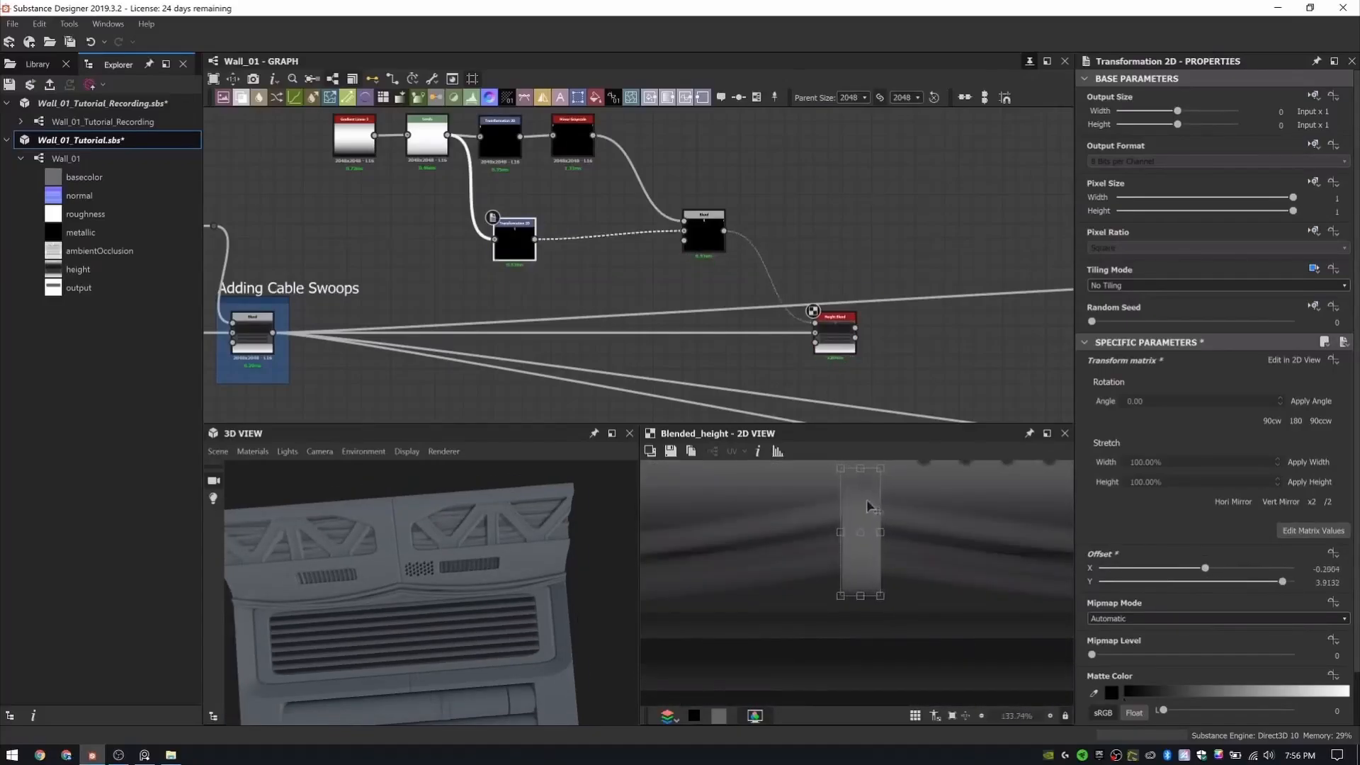
# - Move the outgoing links from the Adding Cable Swoops Blend to the Height Blend output and inspect the clamps in 3D
pyautogui.keyDown('shift'); pyautogui.moveTo(273, 333); pyautogui.dragTo(855, 328); pyautogui.keyUp('shift')
pyautogui.moveTo(452, 595); pyautogui.dragTo(521, 560)
pyautogui.click(832, 330)
# - Lower the maximum output level of the clamp gradient's Levels node to reduce the clamps' height
pyautogui.click(427, 136)
pyautogui.moveTo(1166, 402)
pyautogui.mouseDown()
pyautogui.moveTo(1143, 402)
pyautogui.moveTo(1236, 409)
pyautogui.moveTo(1170, 404)
pyautogui.mouseUp()
pyautogui.moveTo(1101, 528)
pyautogui.mouseDown()
pyautogui.moveTo(1234, 533)
pyautogui.moveTo(1101, 532)
pyautogui.mouseUp()
pyautogui.moveTo(1335, 529); pyautogui.dragTo(1298, 534)
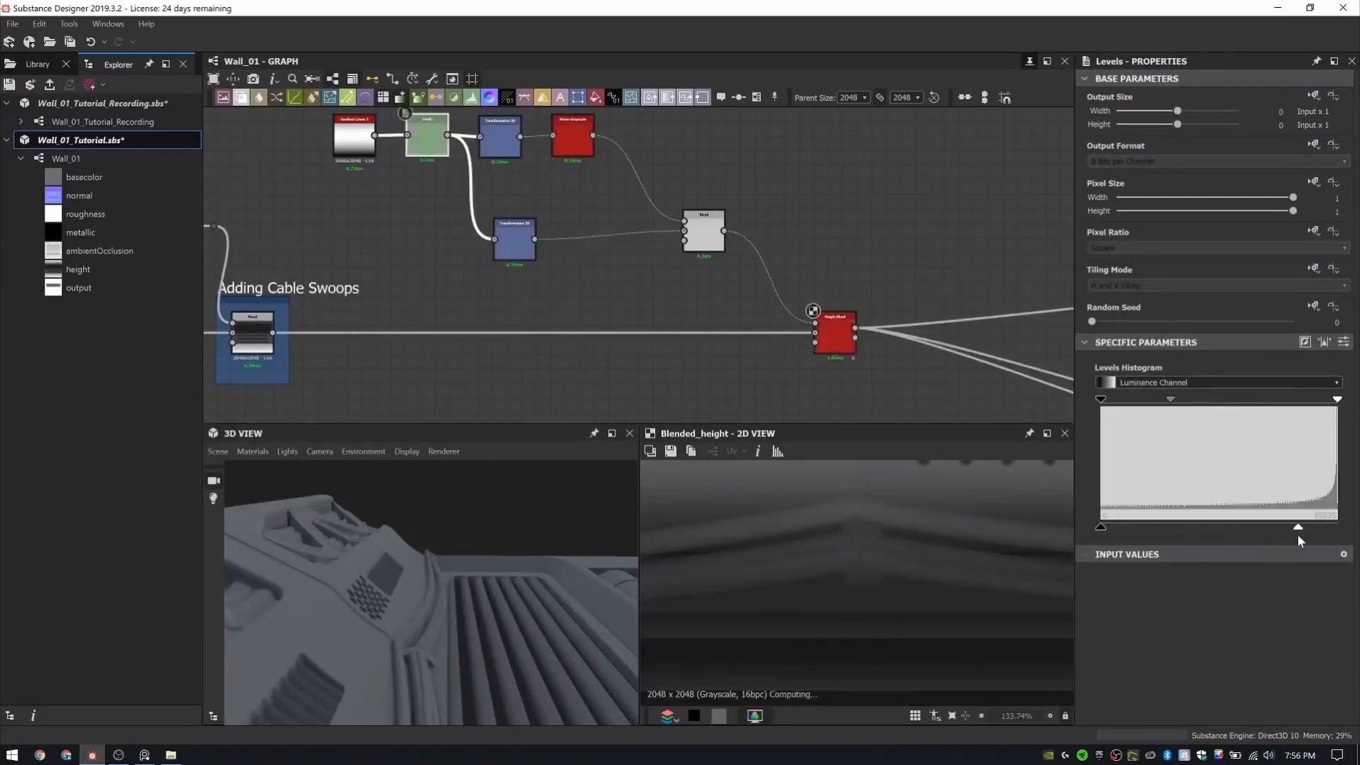
# - Readjust the maximum output level of the clamp gradient's Levels node to slightly below full white
pyautogui.moveTo(454, 581); pyautogui.dragTo(435, 609)
pyautogui.scroll(4, 825, 330)
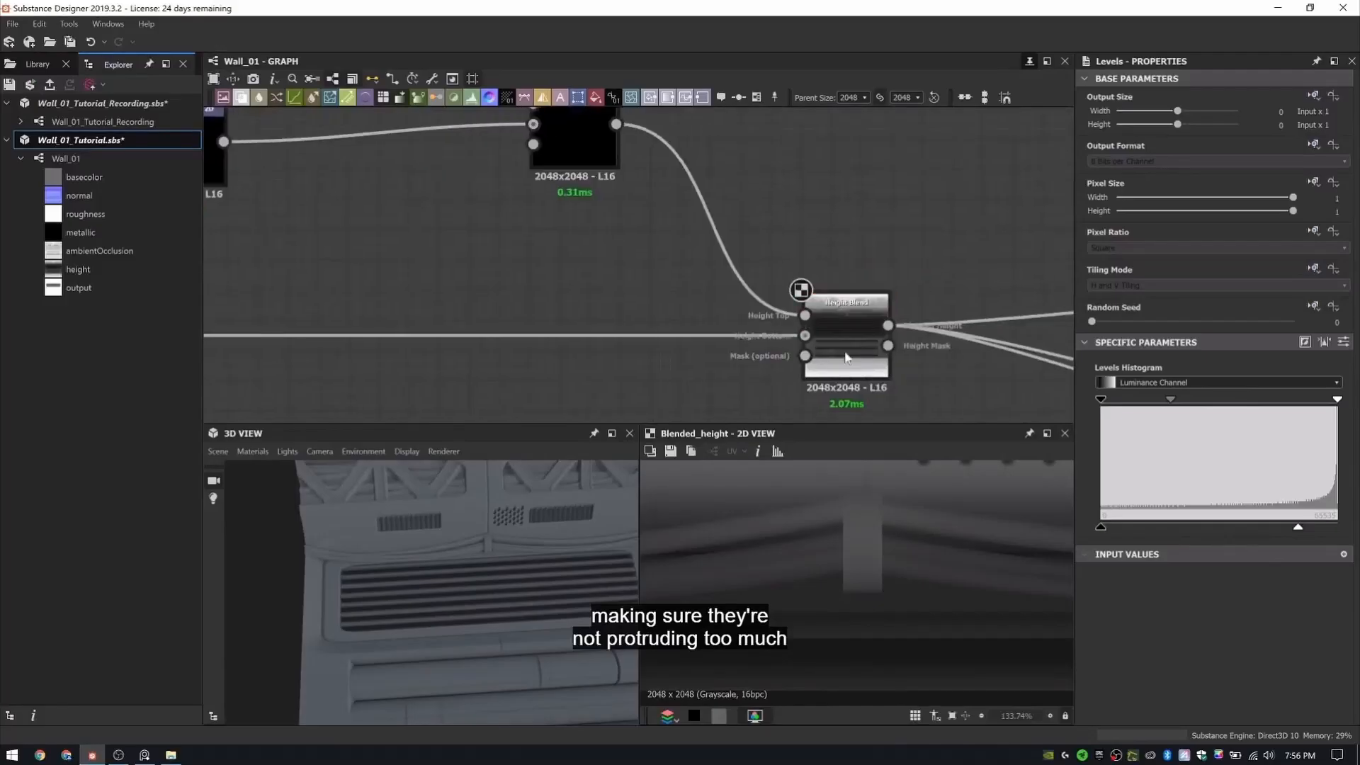
pyautogui.click(847, 354)
pyautogui.press('f')
pyautogui.scroll(10, 734, 591)
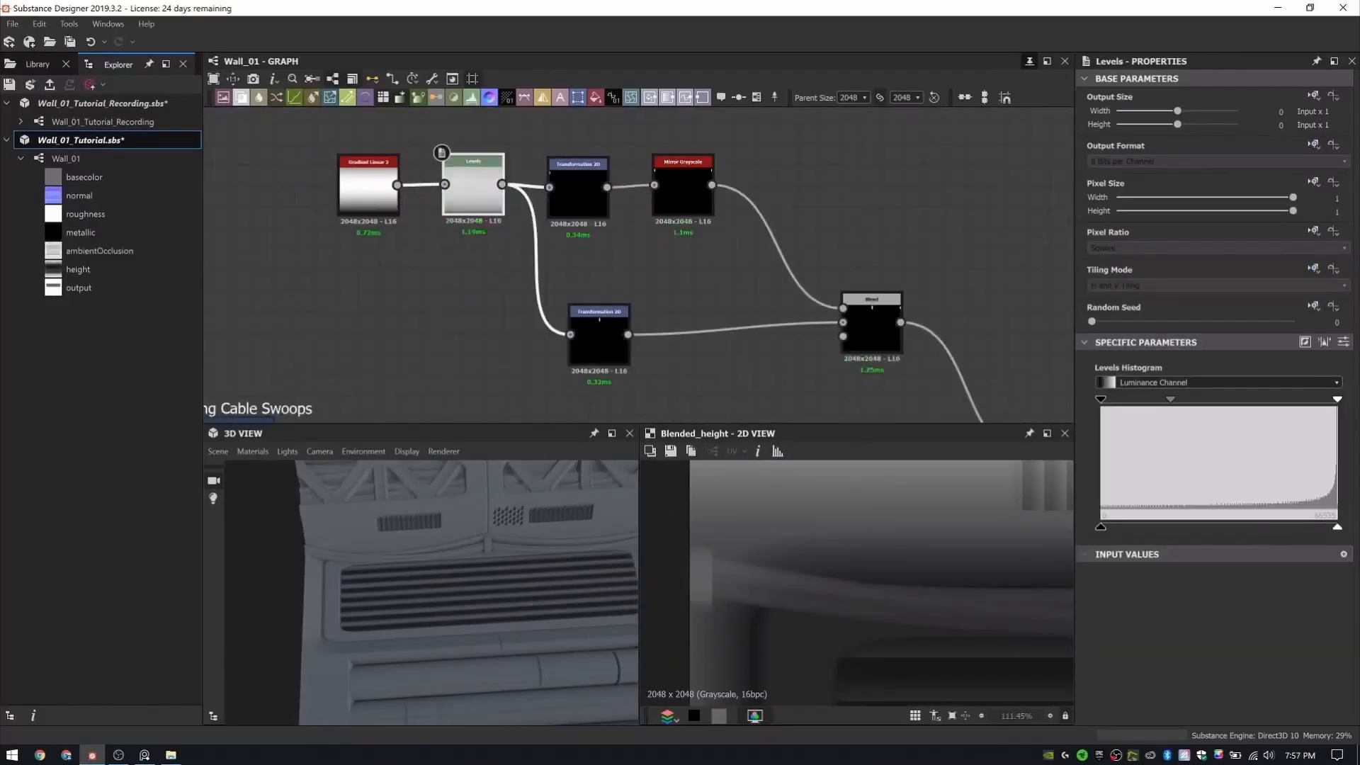
pyautogui.moveTo(1337, 528); pyautogui.dragTo(1331, 532)
# - Reposition the side clamp over the cables at the wall's edge in its Transformation 2D
pyautogui.scroll(-4, 411, 592)
pyautogui.moveTo(411, 593); pyautogui.dragTo(427, 634)
pyautogui.scroll(2, 774, 277)
pyautogui.click(500, 150)
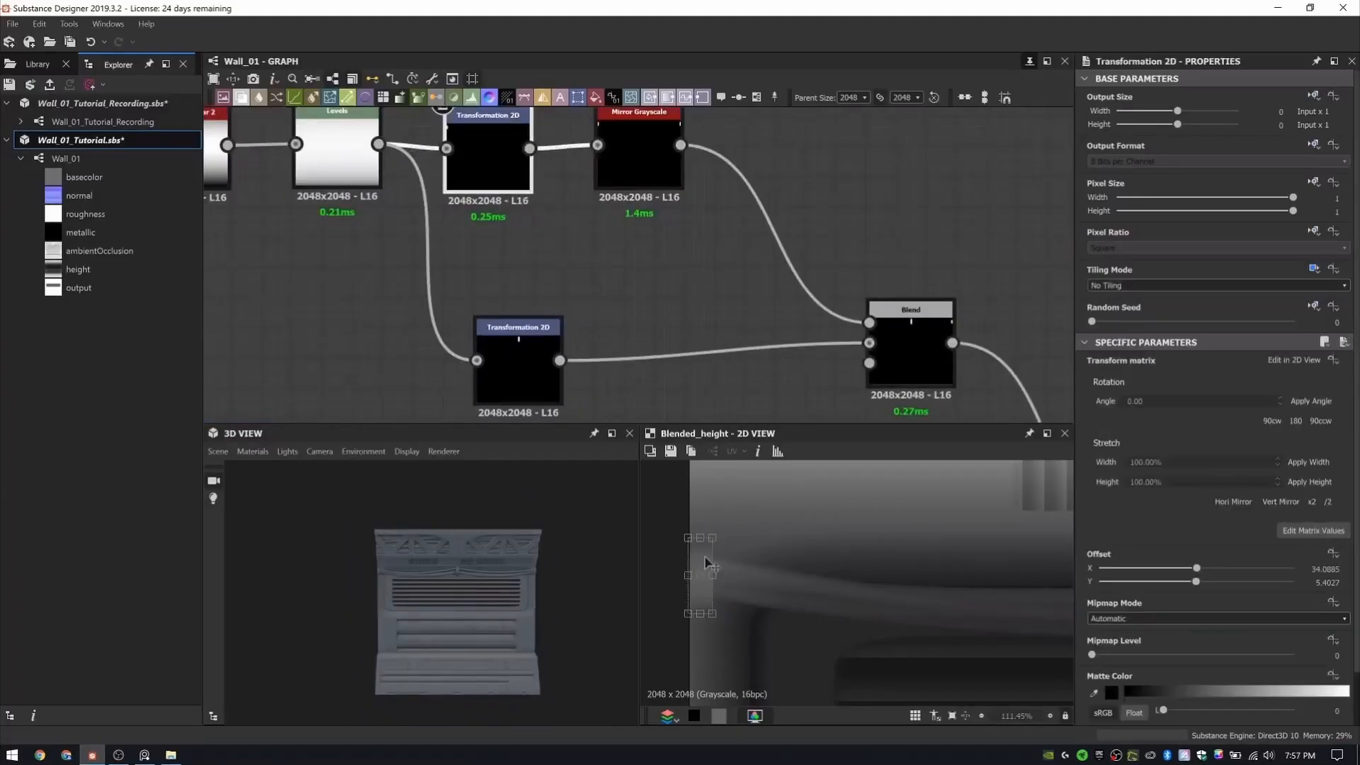
pyautogui.moveTo(706, 558)
pyautogui.mouseDown()
pyautogui.moveTo(898, 597)
pyautogui.moveTo(840, 572)
pyautogui.moveTo(700, 563)
pyautogui.mouseUp()
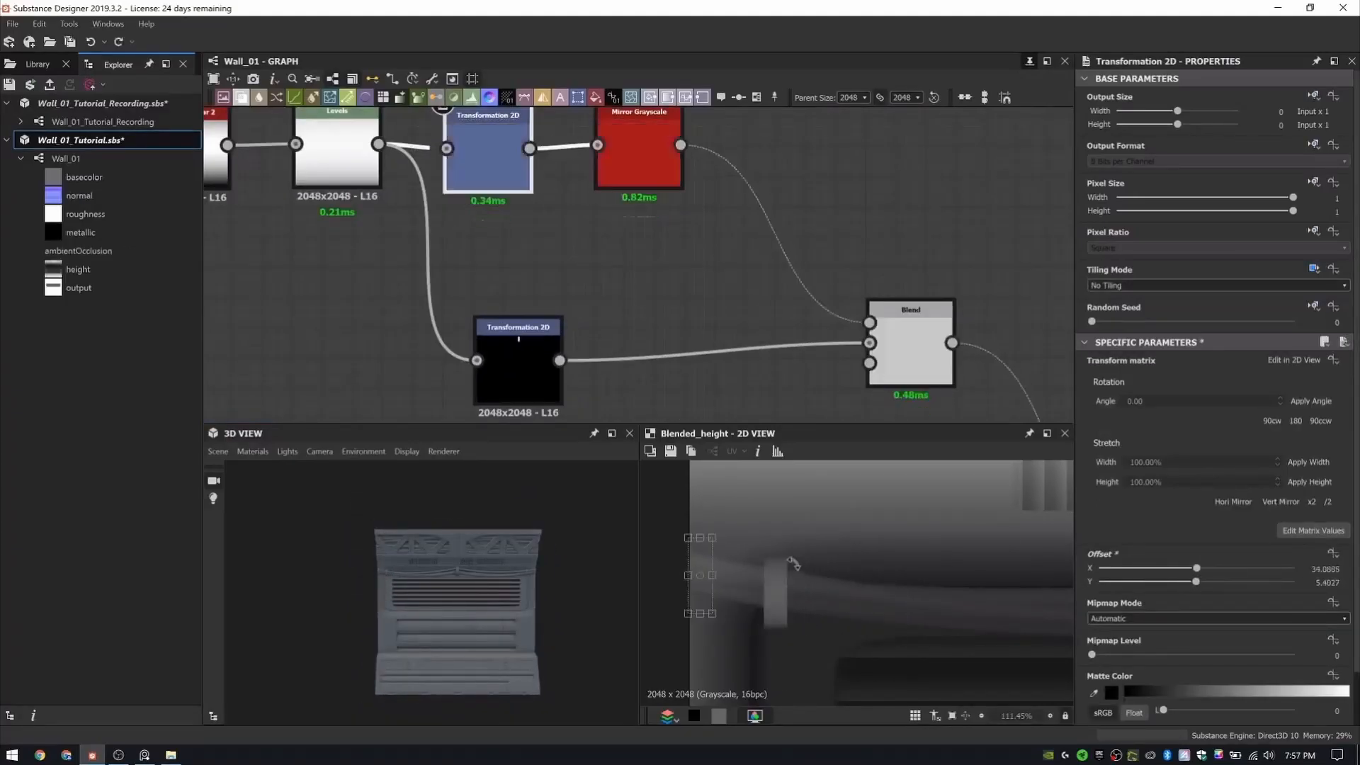
pyautogui.moveTo(342, 623); pyautogui.dragTo(337, 601)
# - Frame the clamp nodes and their Height Blend with the title "Cable Swoop Clamps"
pyautogui.scroll(-5, 576, 143)
pyautogui.moveTo(589, 212); pyautogui.dragTo(854, 344)
pyautogui.rightClick(838, 211)
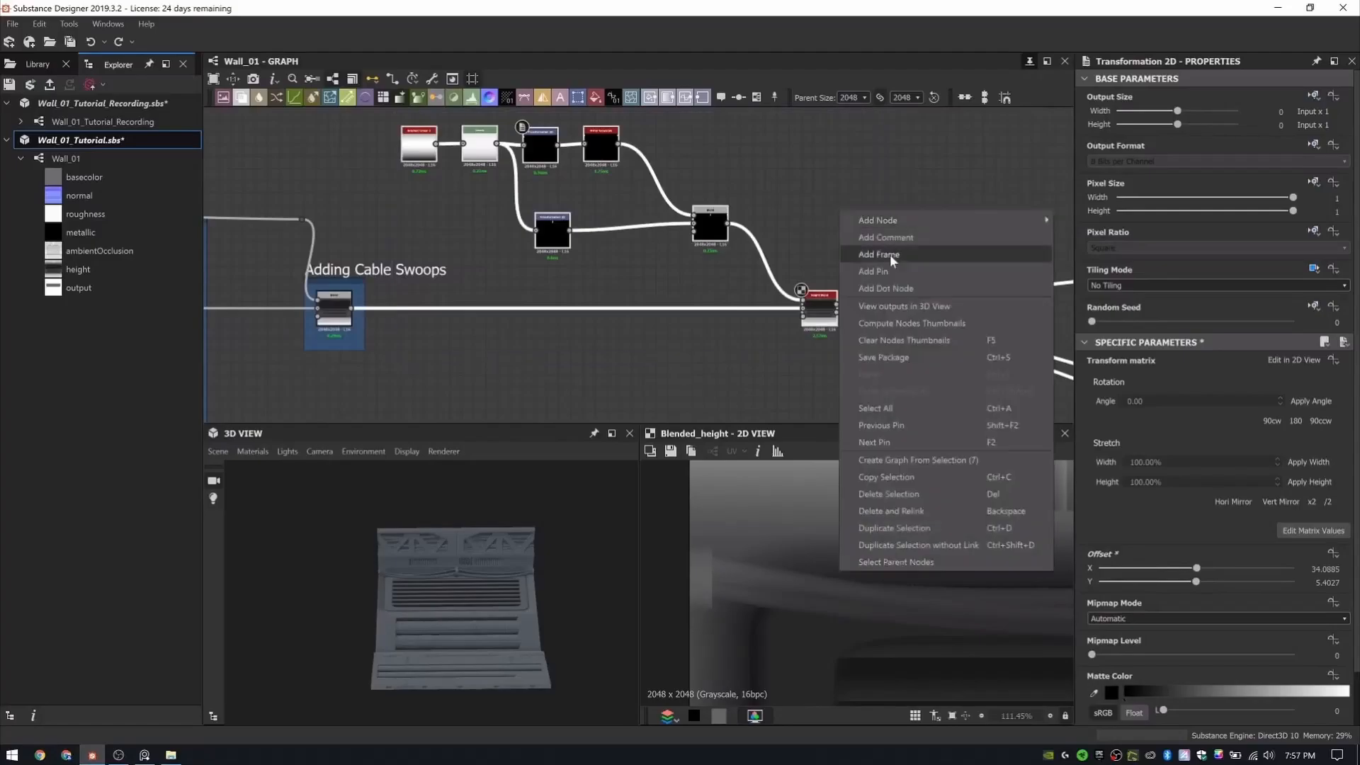
pyautogui.click(888, 255)
pyautogui.write('Cable Swoop Clamps')
pyautogui.scroll(-1, 664, 199)
pyautogui.moveTo(664, 199); pyautogui.dragTo(504, 282, button='middle')
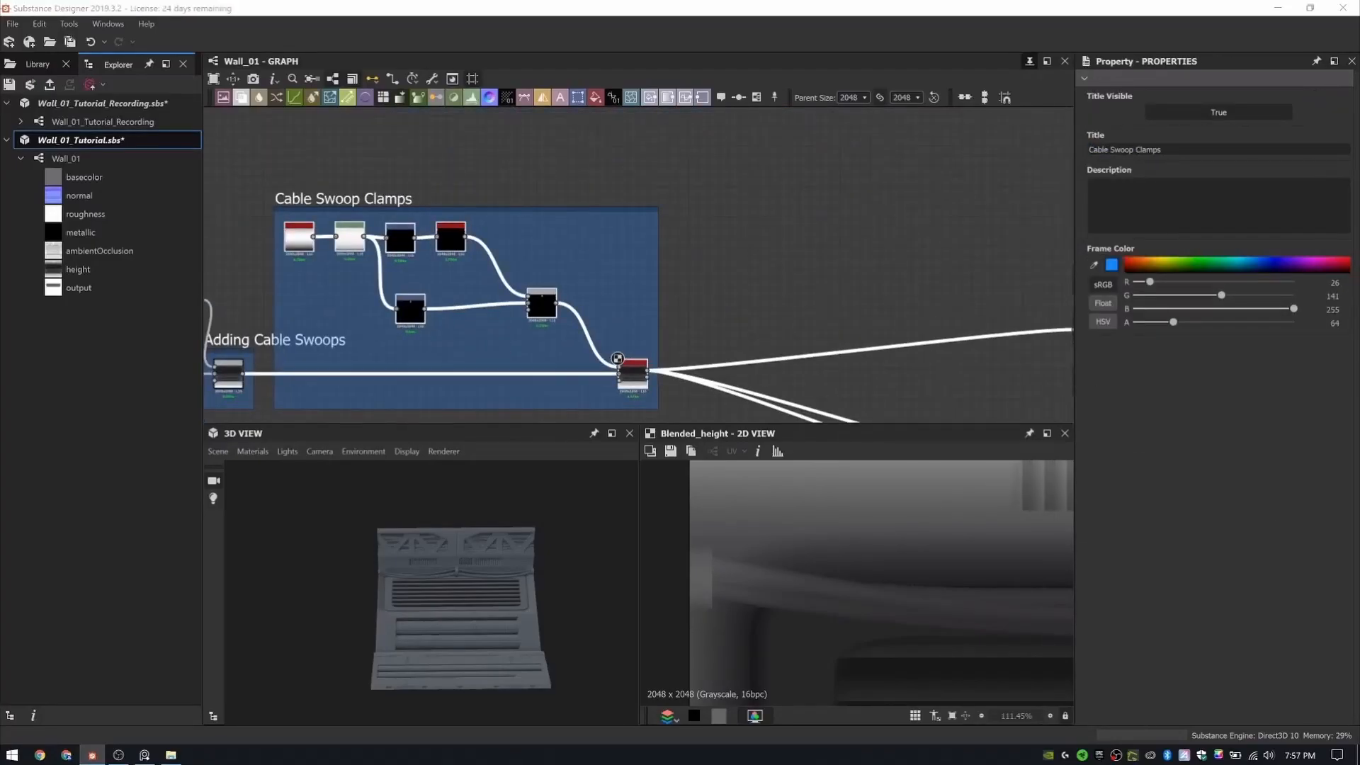
# - Move the downstream output nodes farther from the Cable Swoop Clamps frame to make room in the graph
pyautogui.moveTo(776, 308); pyautogui.dragTo(433, 248, button='middle')
pyautogui.scroll(-3, 504, 229)
pyautogui.moveTo(711, 210); pyautogui.dragTo(602, 414)
pyautogui.moveTo(649, 235); pyautogui.dragTo(883, 227)
pyautogui.moveTo(865, 208); pyautogui.dragTo(706, 138, button='middle')
pyautogui.moveTo(726, 157); pyautogui.dragTo(931, 175)
pyautogui.moveTo(967, 177); pyautogui.dragTo(694, 159, button='middle')
pyautogui.moveTo(657, 159); pyautogui.dragTo(933, 166)
pyautogui.moveTo(501, 167); pyautogui.dragTo(674, 182, button='middle')
pyautogui.moveTo(540, 304); pyautogui.dragTo(824, 311, button='middle')
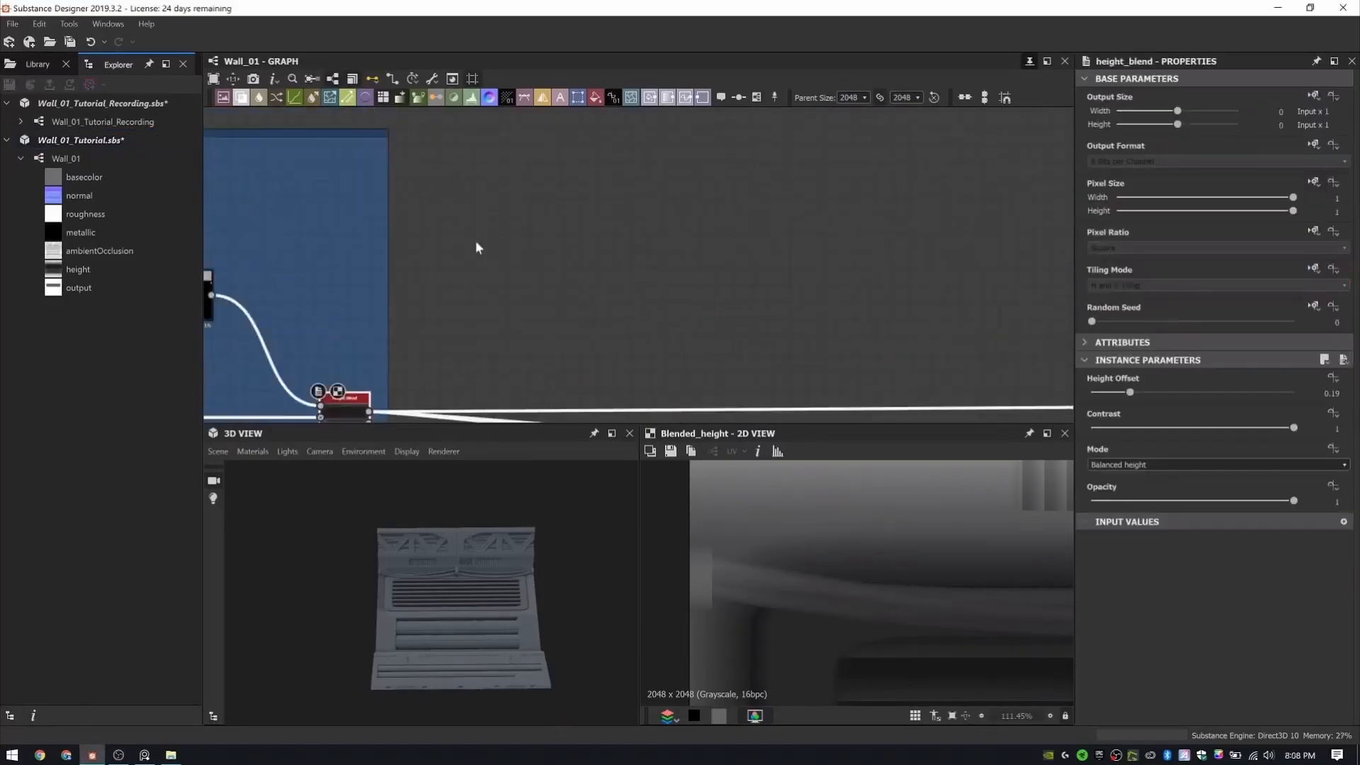
# - Add a square Shape node beyond the Cable Swoop Clamps frame and set its X size to 0.12
pyautogui.press('space')
pyautogui.write('sha')
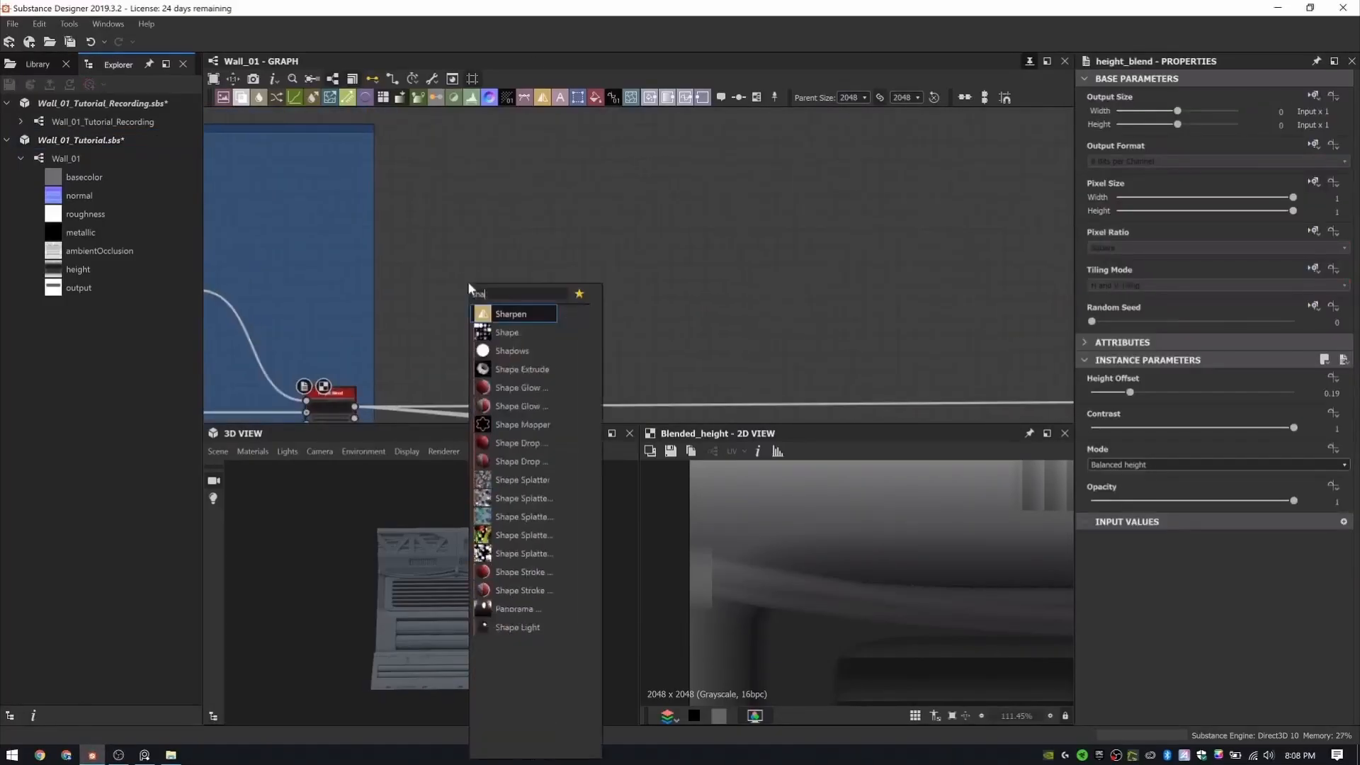
pyautogui.write('pe')
pyautogui.press('Return')
pyautogui.press('Tab')
pyautogui.write('45')
pyautogui.press('Return')
pyautogui.hotkey('ctrl', 'z')
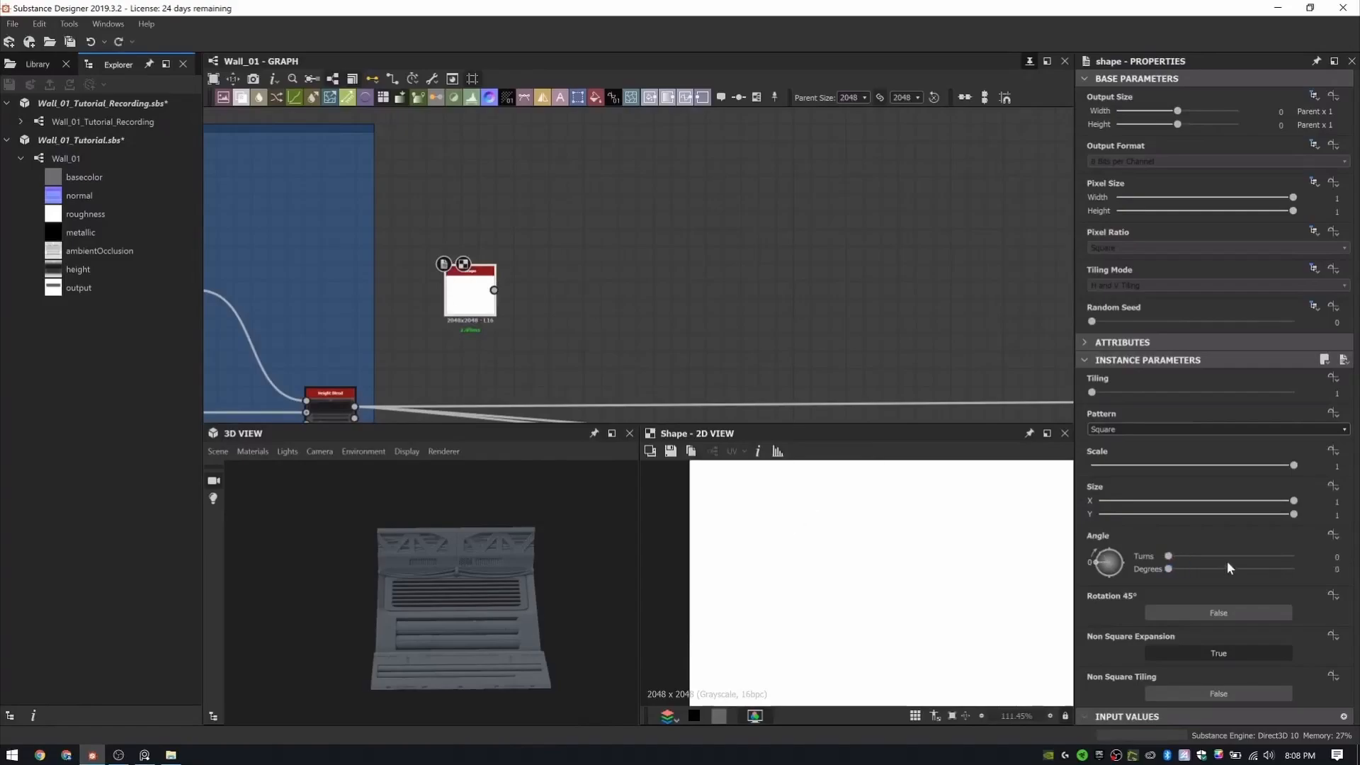
pyautogui.press('Tab')
# - Add a Bevel node fed by the Shape and set its distance to 0.12
pyautogui.press('space')
pyautogui.write('be')
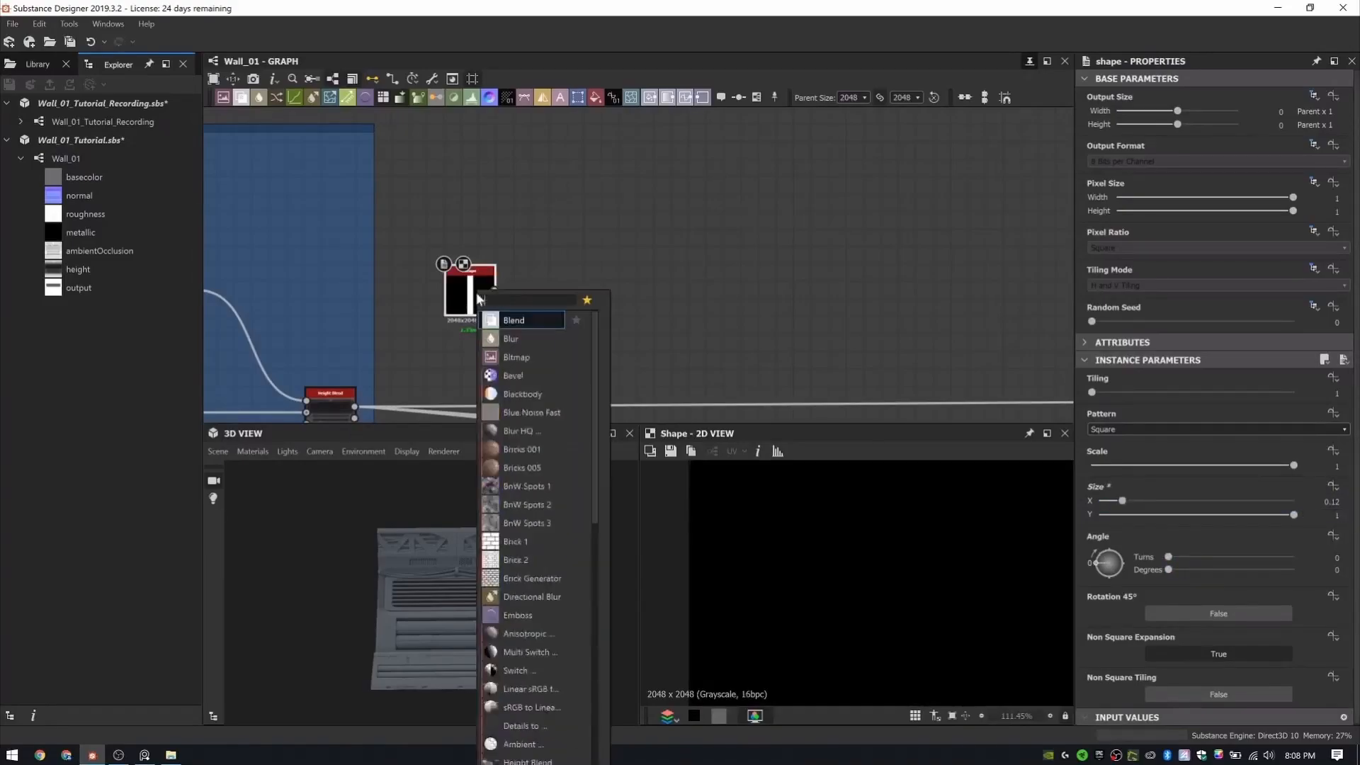
pyautogui.press('Return')
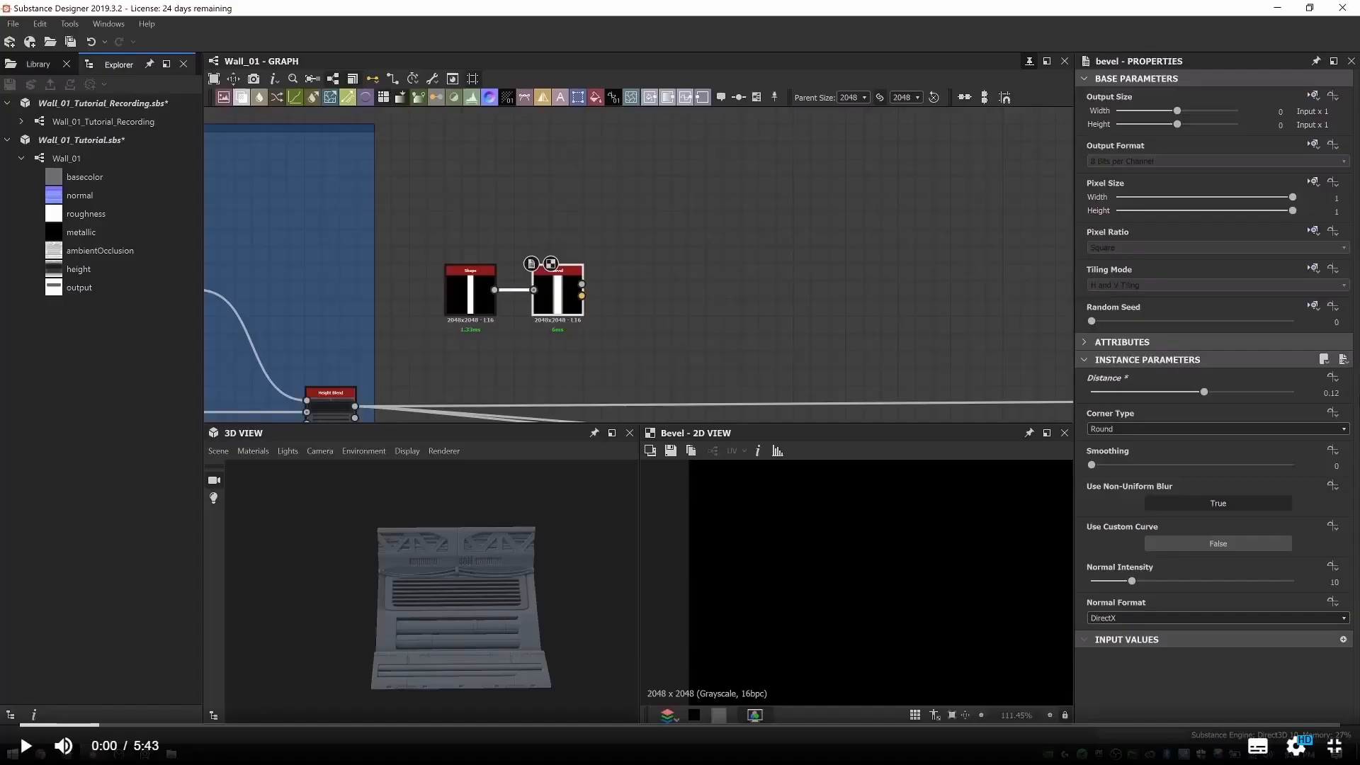
pyautogui.scroll(6, 562, 303)
pyautogui.scroll(-4, 562, 304)
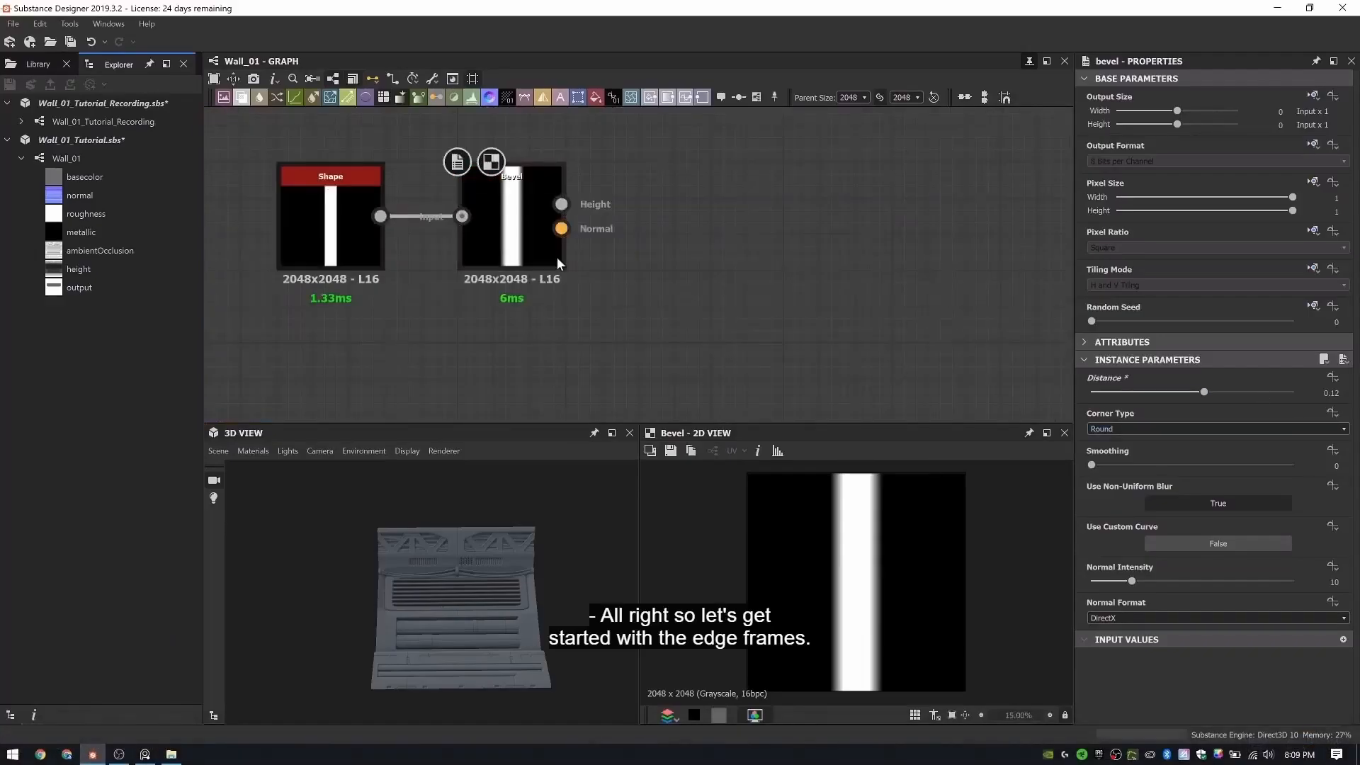
# - Set the Bevel's distance to 0.03 for a tighter edge on the vertical strip
pyautogui.moveTo(1204, 392)
pyautogui.mouseDown()
pyautogui.moveTo(1182, 391)
pyautogui.moveTo(1196, 393)
pyautogui.mouseUp()
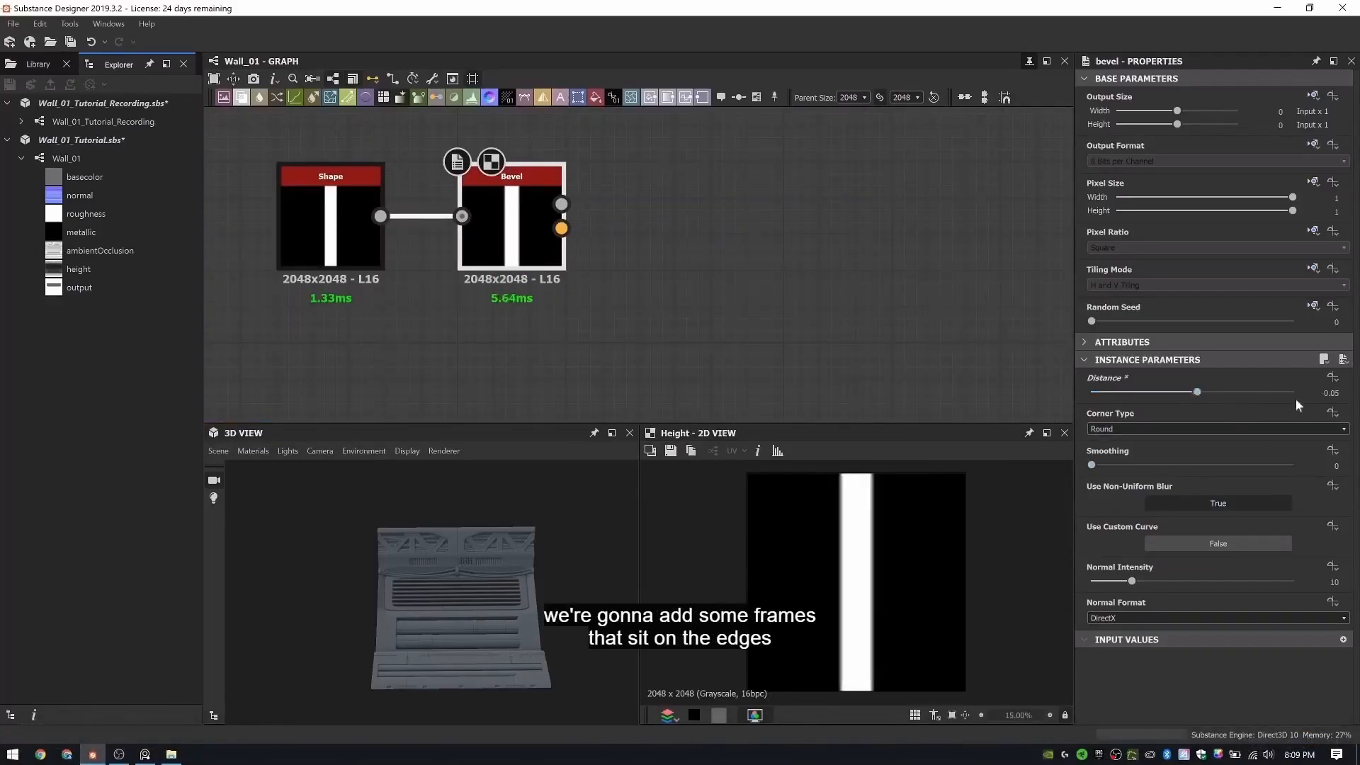
pyautogui.click(1332, 393)
pyautogui.write('0.12')
pyautogui.press('Return')
pyautogui.click(711, 124)
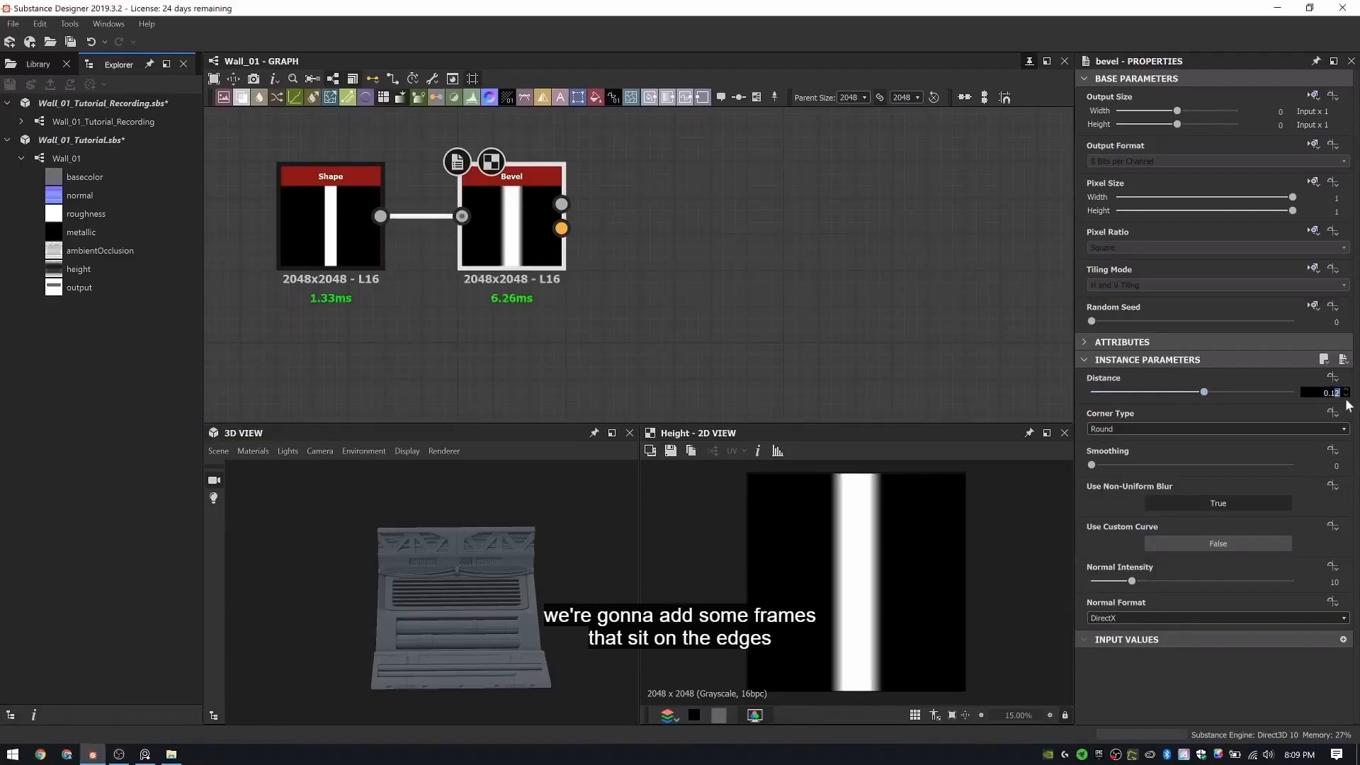
pyautogui.press('BackSpace')
pyautogui.press('BackSpace')
pyautogui.write('03')
pyautogui.press('Return')
# - Add a Transformation 2D after the Bevel and offset the strip by 0.5 in X onto the tile's side edges
pyautogui.press('space')
pyautogui.click(593, 265)
pyautogui.keyDown('shift'); pyautogui.moveTo(886, 544); pyautogui.dragTo(784, 549); pyautogui.keyUp('shift')
pyautogui.scroll(-4, 721, 134)
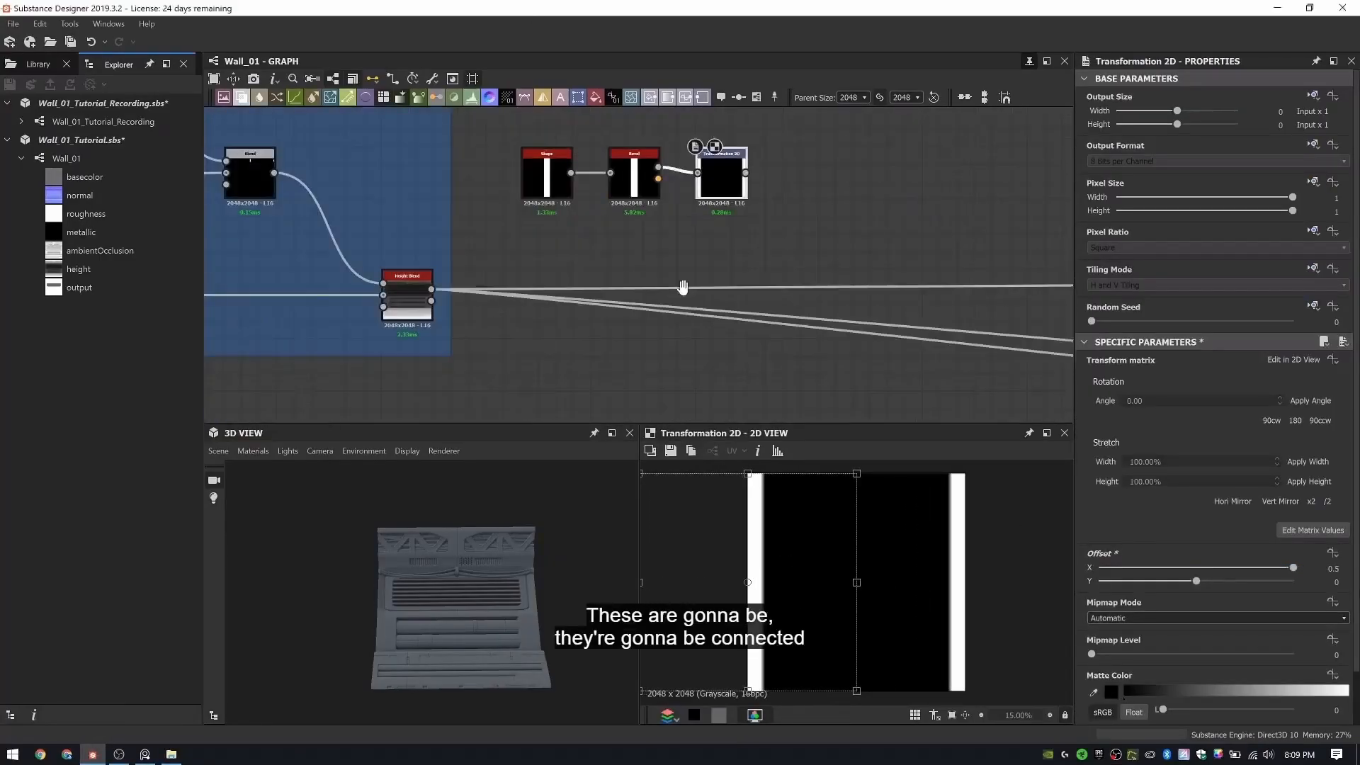
pyautogui.moveTo(721, 135); pyautogui.dragTo(609, 232, button='middle')
# - Add a Gradient Linear 1 node above the Transformation 2D and connect a Curve node to its output
pyautogui.press('space')
pyautogui.write('grad')
pyautogui.click(698, 320)
pyautogui.scroll(4, 637, 215)
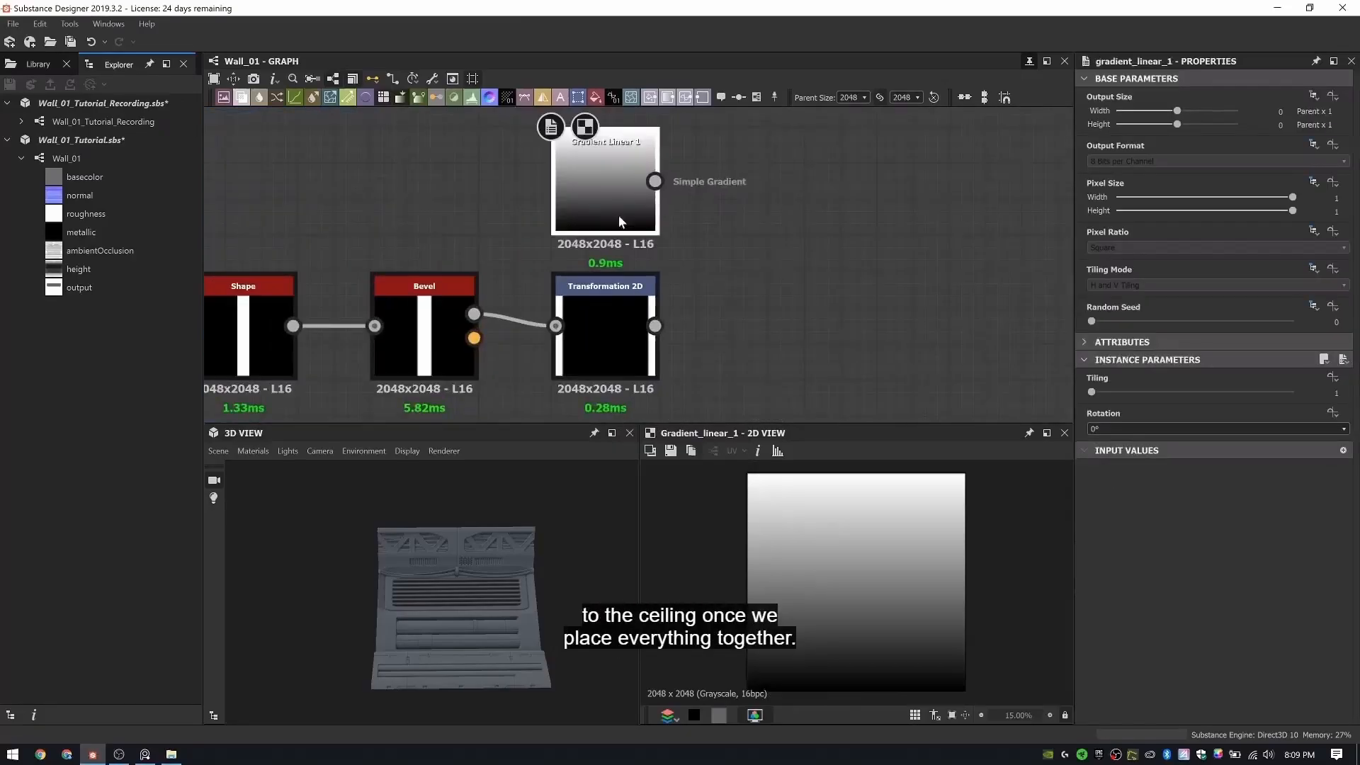
pyautogui.press('space')
pyautogui.write('cur')
pyautogui.press('Return')
pyautogui.scroll(4, 814, 212)
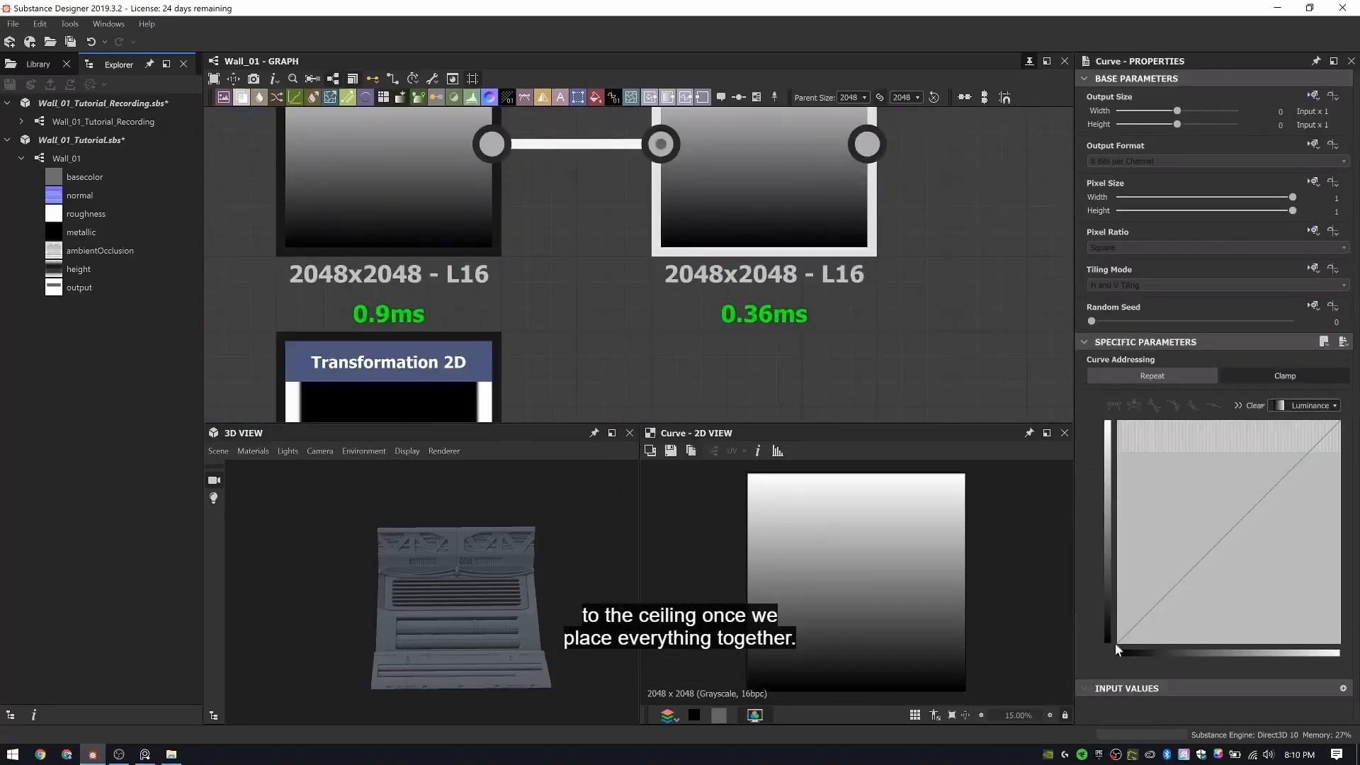
# - Shape the Curve to start at about 0.85, run flat at about 0.52, and rise to about 0.81 near the end
pyautogui.doubleClick(1178, 579)
pyautogui.moveTo(1119, 644); pyautogui.dragTo(1067, 455)
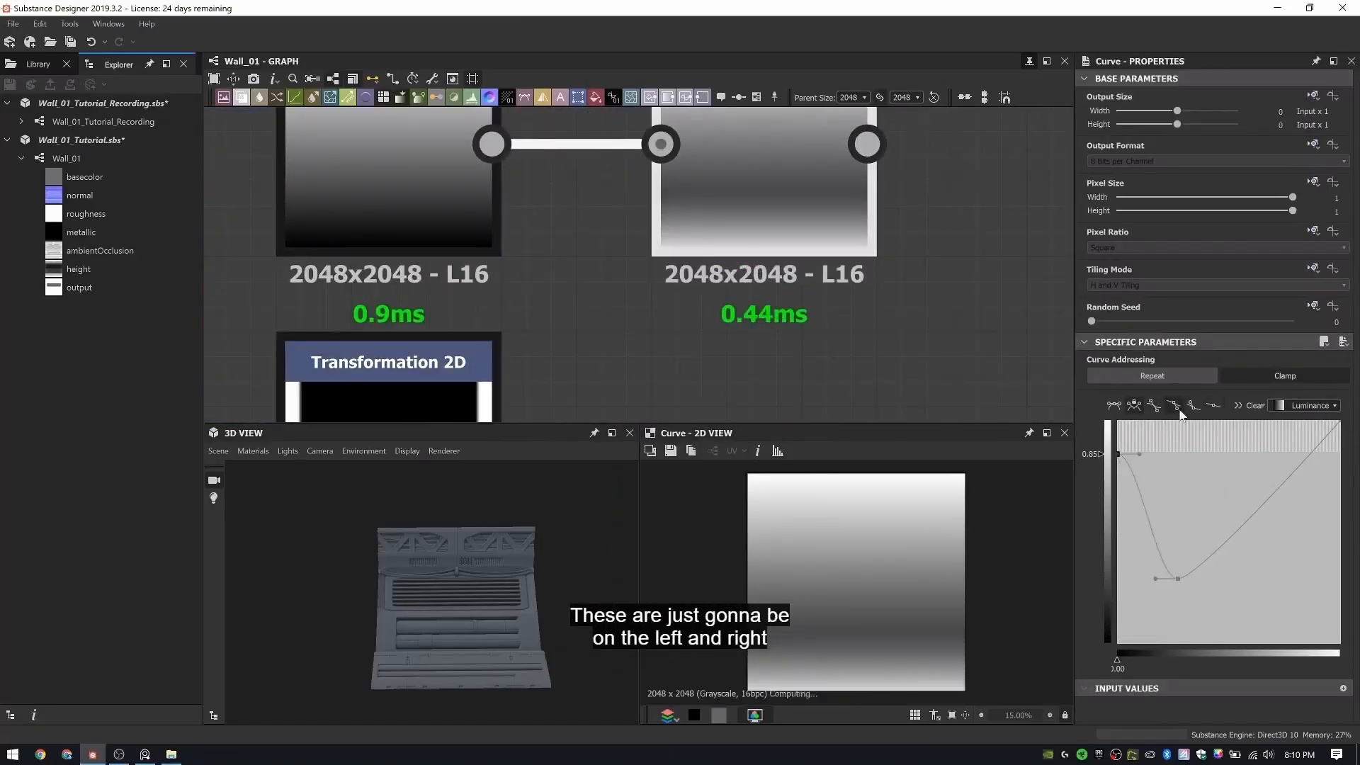
pyautogui.click(1178, 579)
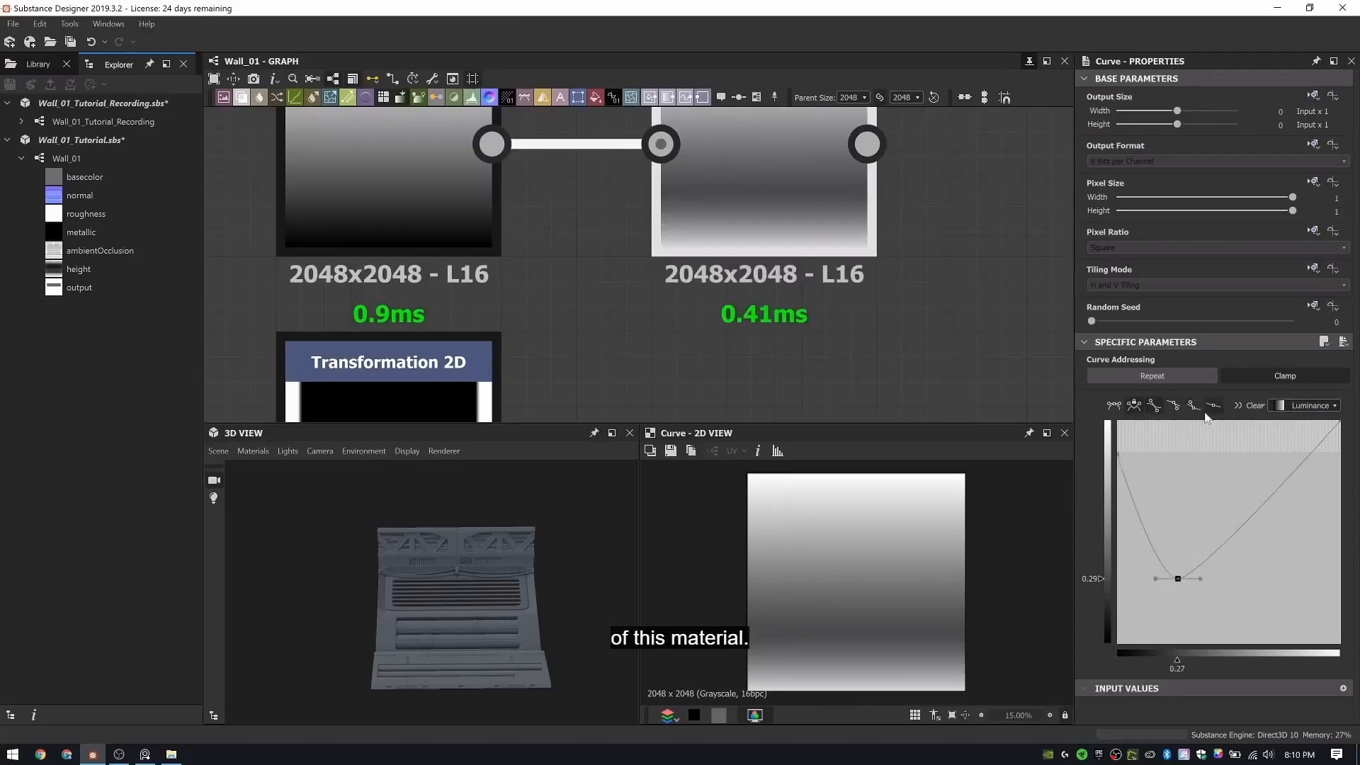
pyautogui.moveTo(1178, 578); pyautogui.dragTo(1155, 521)
pyautogui.moveTo(1248, 481); pyautogui.dragTo(1273, 535)
pyautogui.moveTo(1317, 485); pyautogui.dragTo(1315, 529)
pyautogui.click(1194, 405)
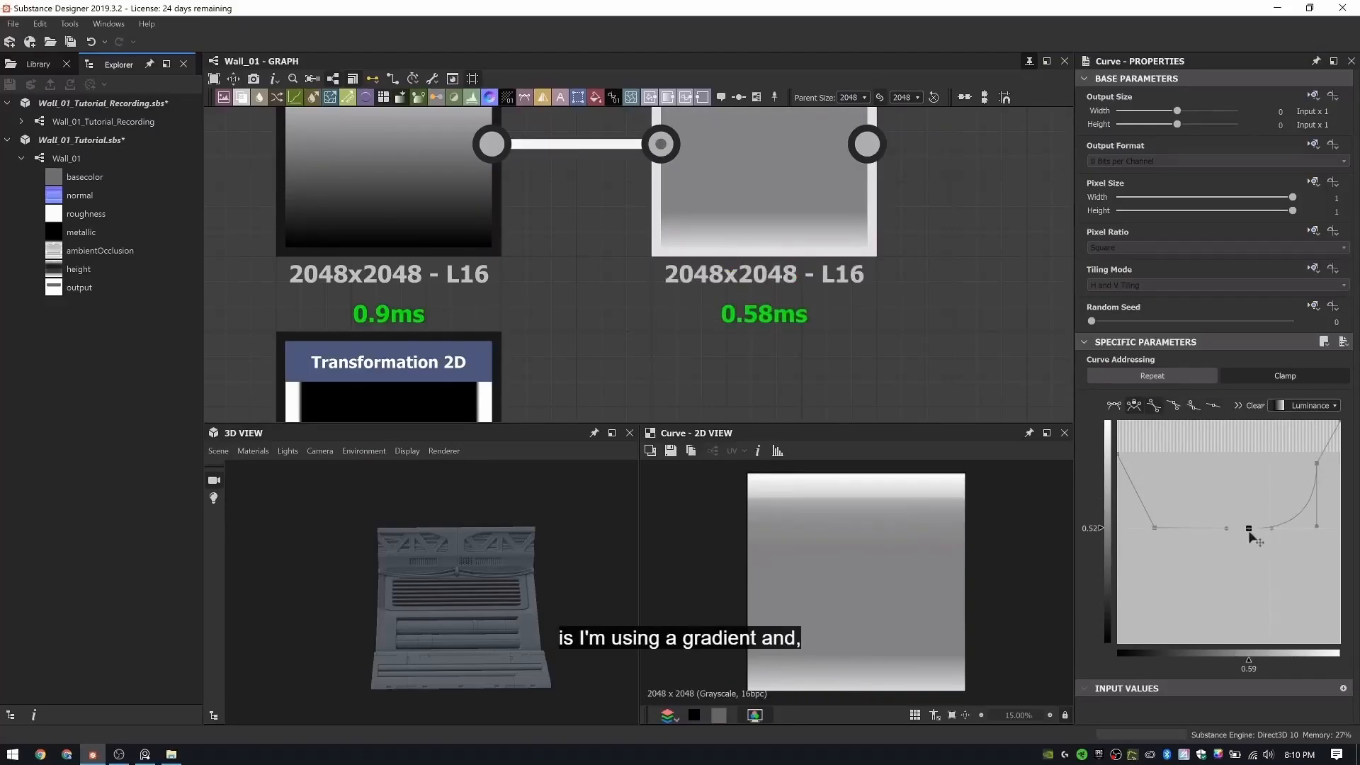
pyautogui.moveTo(1308, 464); pyautogui.dragTo(1307, 464)
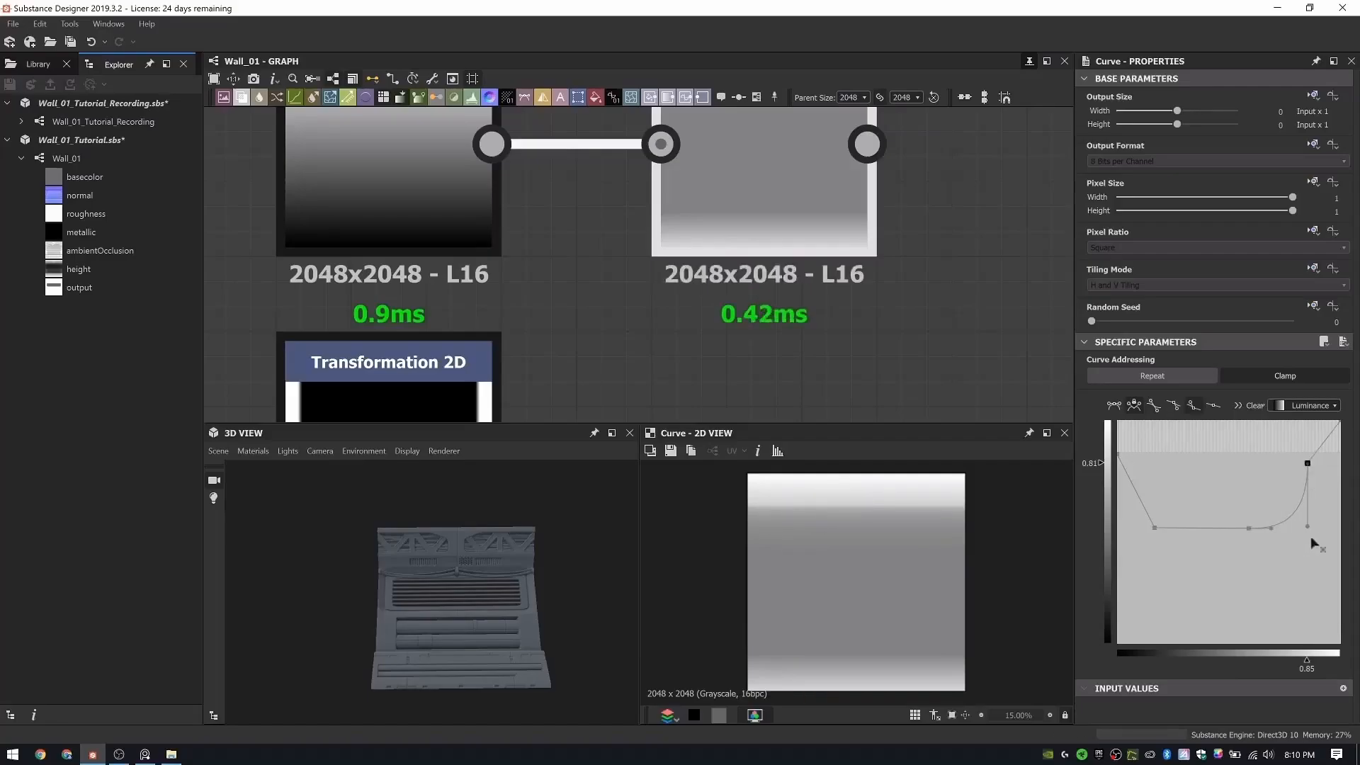
pyautogui.moveTo(1308, 528); pyautogui.dragTo(1315, 512)
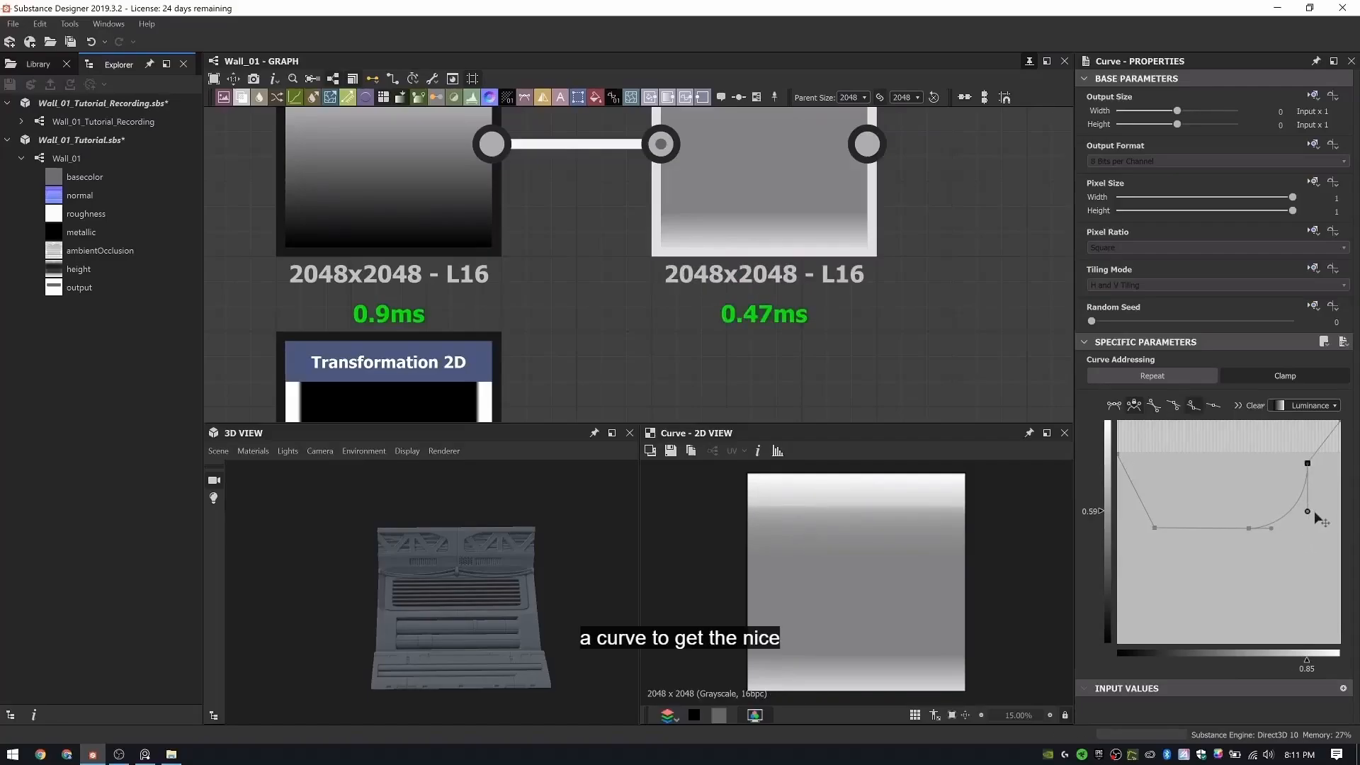
# - Add a Blend node combining the Curve over the Transformation 2D strips and set its blending mode to Multiply
pyautogui.scroll(-5, 771, 299)
pyautogui.press('b')
pyautogui.moveTo(545, 335); pyautogui.dragTo(762, 307)
pyautogui.moveTo(831, 328); pyautogui.dragTo(864, 357)
pyautogui.moveTo(697, 214); pyautogui.dragTo(795, 316)
pyautogui.click(1170, 411)
pyautogui.click(1141, 451)
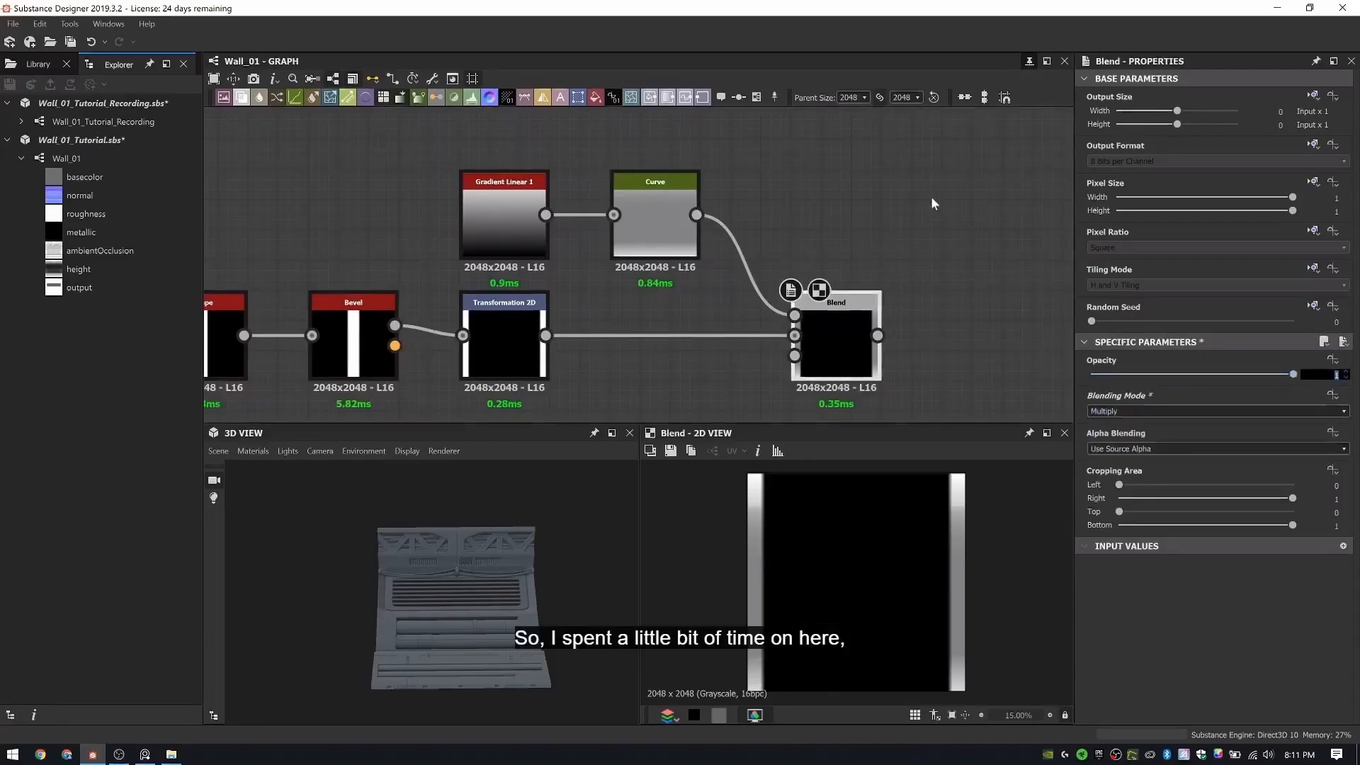
# - Add a Height Blend joining the Multiply Blend with the clamps' Height Blend, and move the outgoing links to its output
pyautogui.scroll(-3, 931, 205)
pyautogui.moveTo(1027, 329); pyautogui.dragTo(932, 289, button='middle')
pyautogui.press('space')
pyautogui.write('height')
pyautogui.press('Return')
pyautogui.moveTo(792, 255); pyautogui.dragTo(902, 283)
pyautogui.scroll(-2, 878, 294)
pyautogui.moveTo(399, 361); pyautogui.dragTo(329, 287, button='middle')
pyautogui.moveTo(328, 285); pyautogui.dragTo(880, 256)
# - Set the new Height Blend's height offset to 0.59 and contrast to 0.9, and inspect the wall edge in 3D
pyautogui.write('0.59')
pyautogui.press('Tab')
pyautogui.moveTo(519, 617); pyautogui.dragTo(795, 79, button='right')
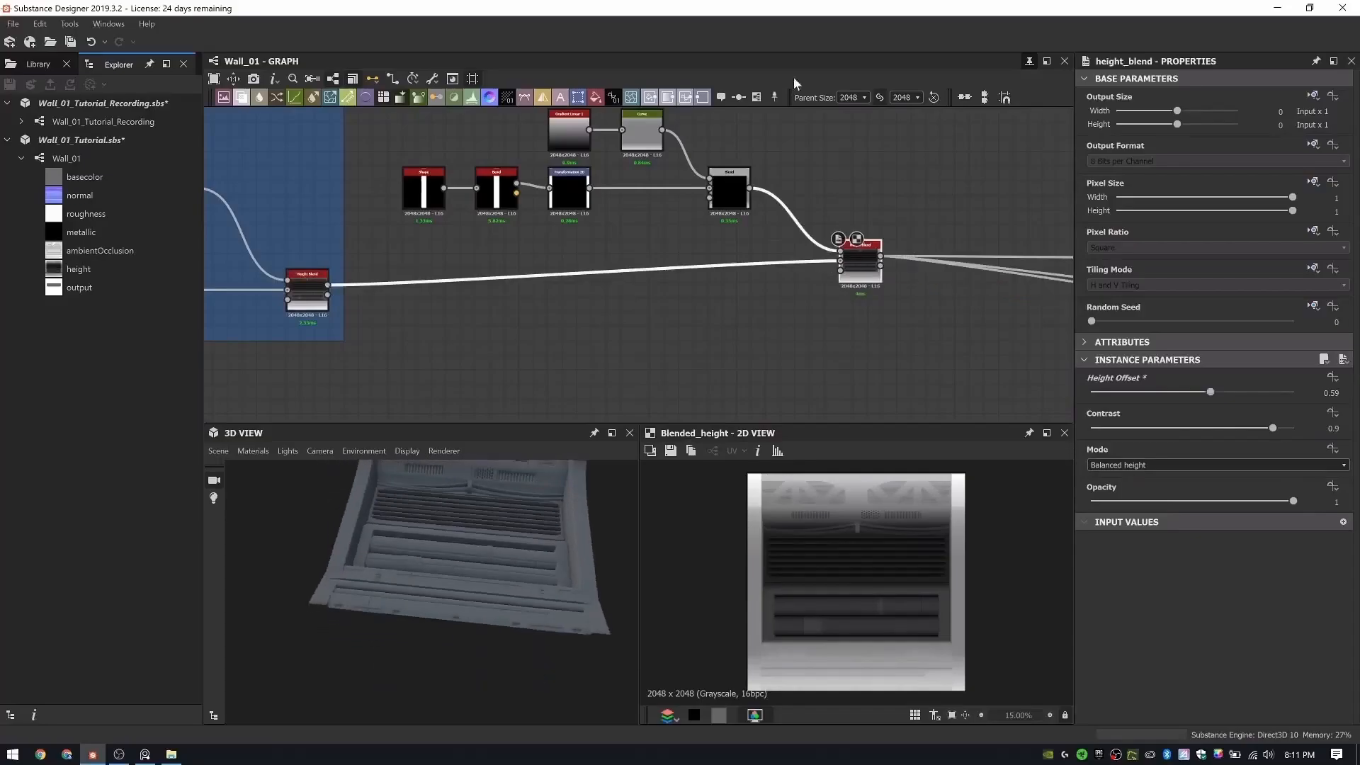
pyautogui.moveTo(589, 571); pyautogui.dragTo(433, 552)
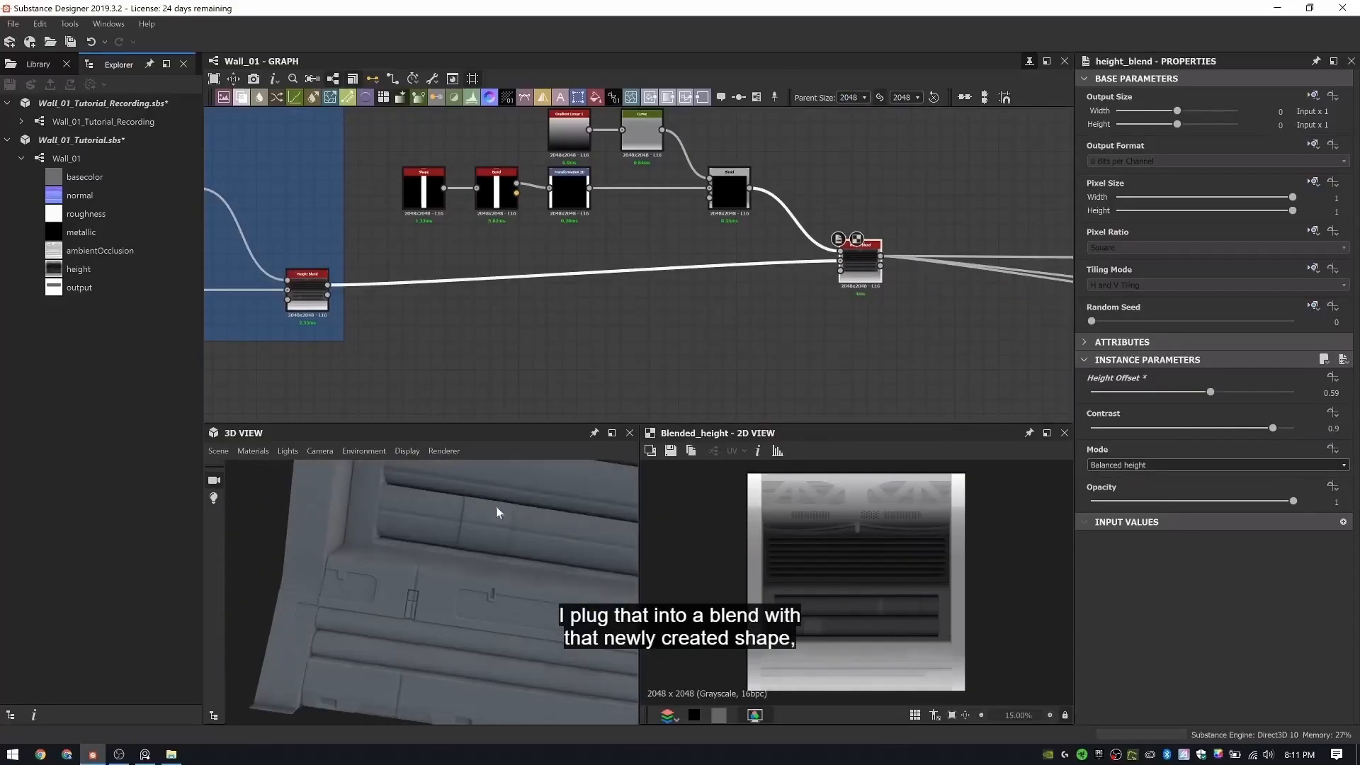
# - Line up the new Height Blend with the clamps' Height Blend and compare the outputs of the frame nodes
pyautogui.moveTo(866, 277); pyautogui.dragTo(867, 320)
pyautogui.doubleClick(730, 207)
pyautogui.moveTo(730, 273); pyautogui.dragTo(771, 297, button='middle')
pyautogui.moveTo(666, 266); pyautogui.dragTo(461, 209)
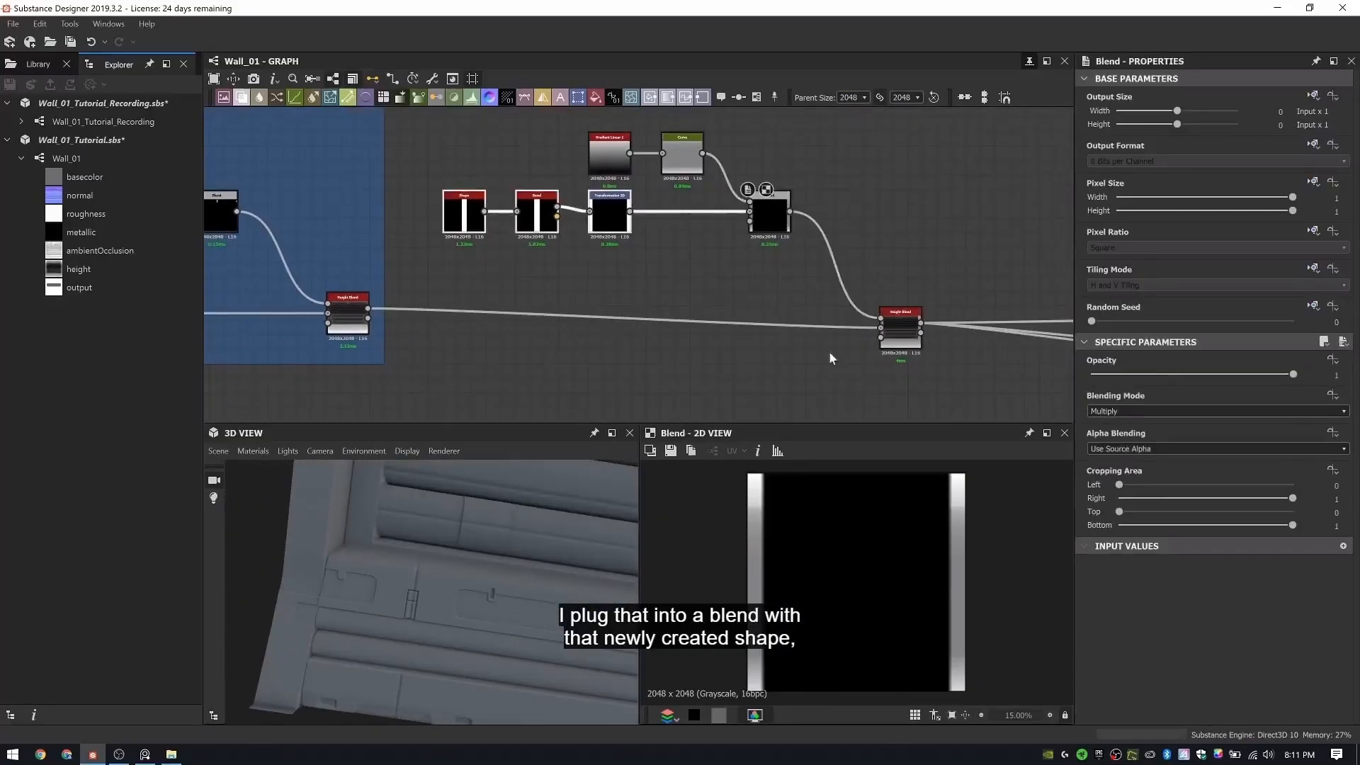
pyautogui.moveTo(900, 329); pyautogui.dragTo(900, 314)
pyautogui.doubleClick(897, 326)
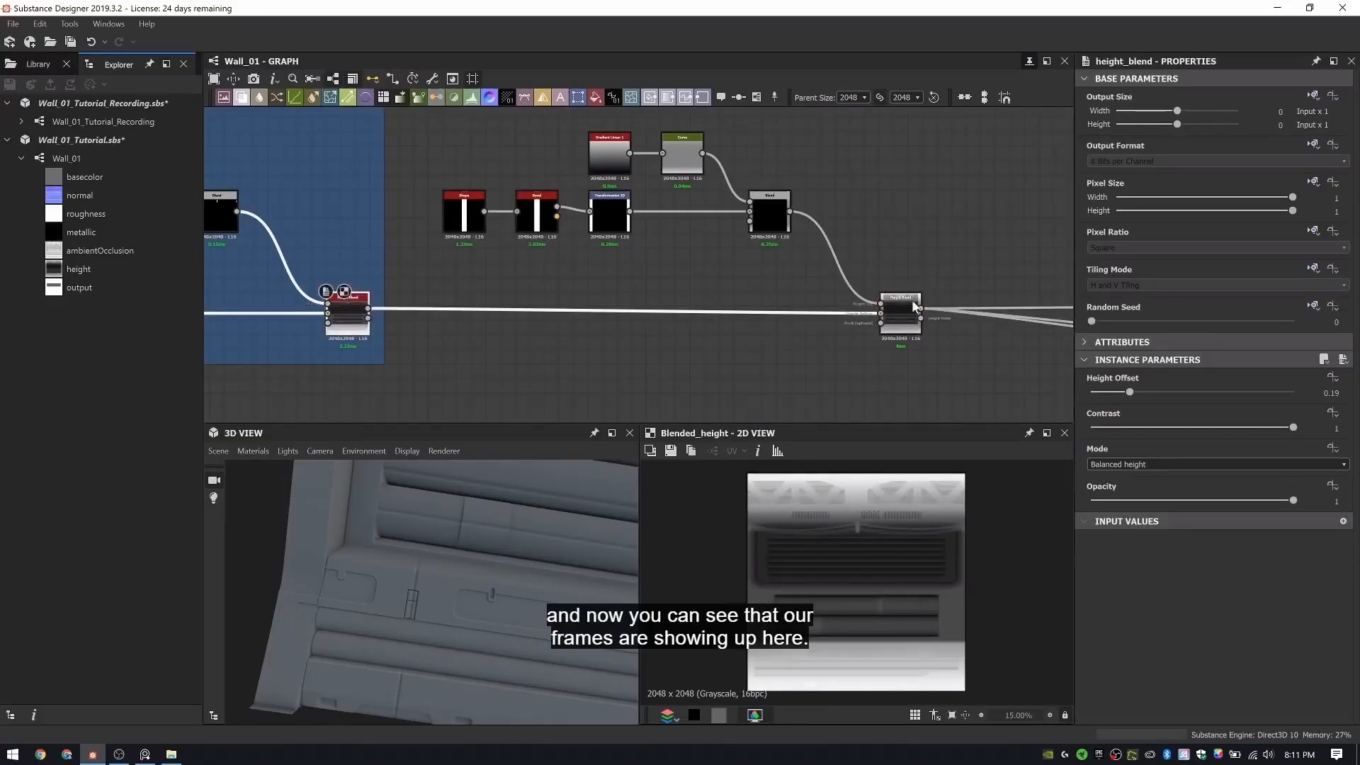
pyautogui.moveTo(896, 330); pyautogui.dragTo(863, 402, button='middle')
pyautogui.doubleClick(649, 228)
pyautogui.doubleClick(874, 389)
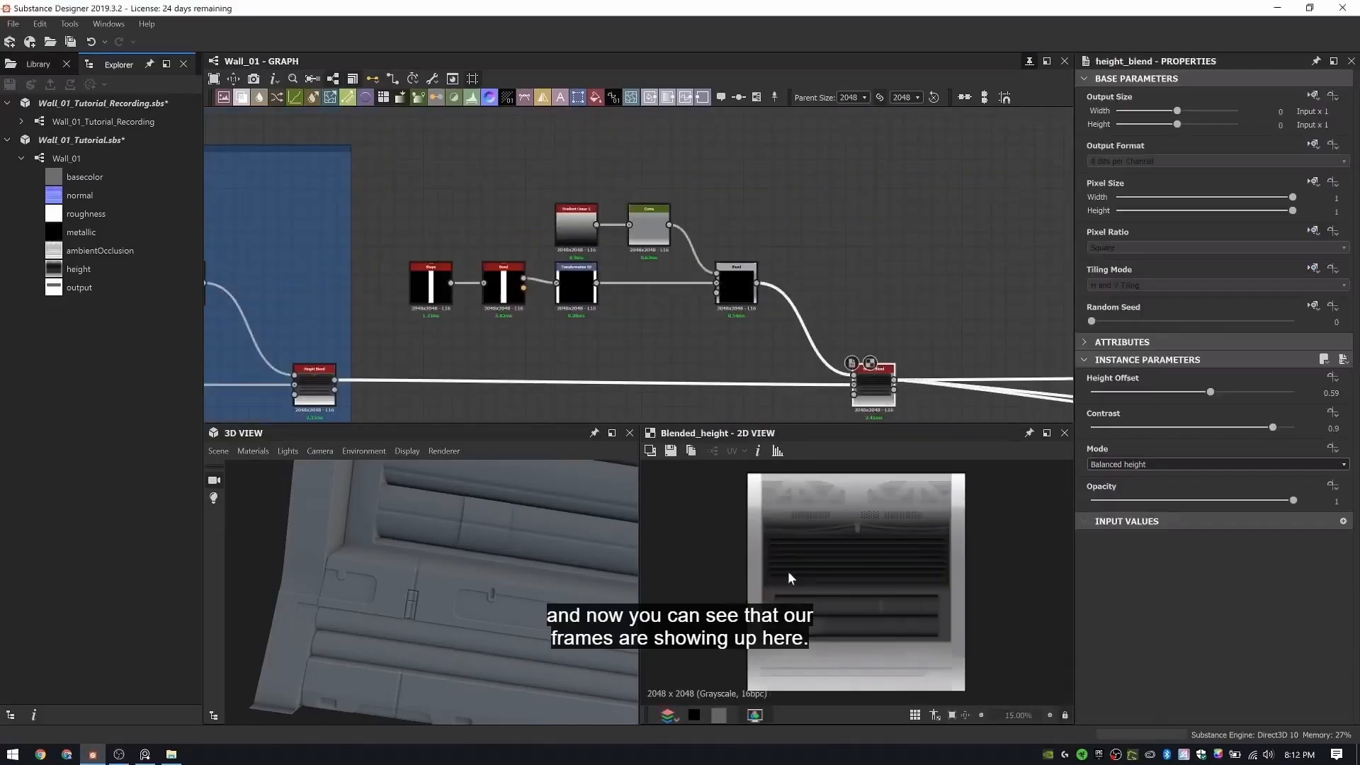
# - Shift the Curve's first inner point to about 0.21 and check the frame against the lower panels
pyautogui.doubleClick(650, 228)
pyautogui.moveTo(1155, 528); pyautogui.dragTo(1160, 529)
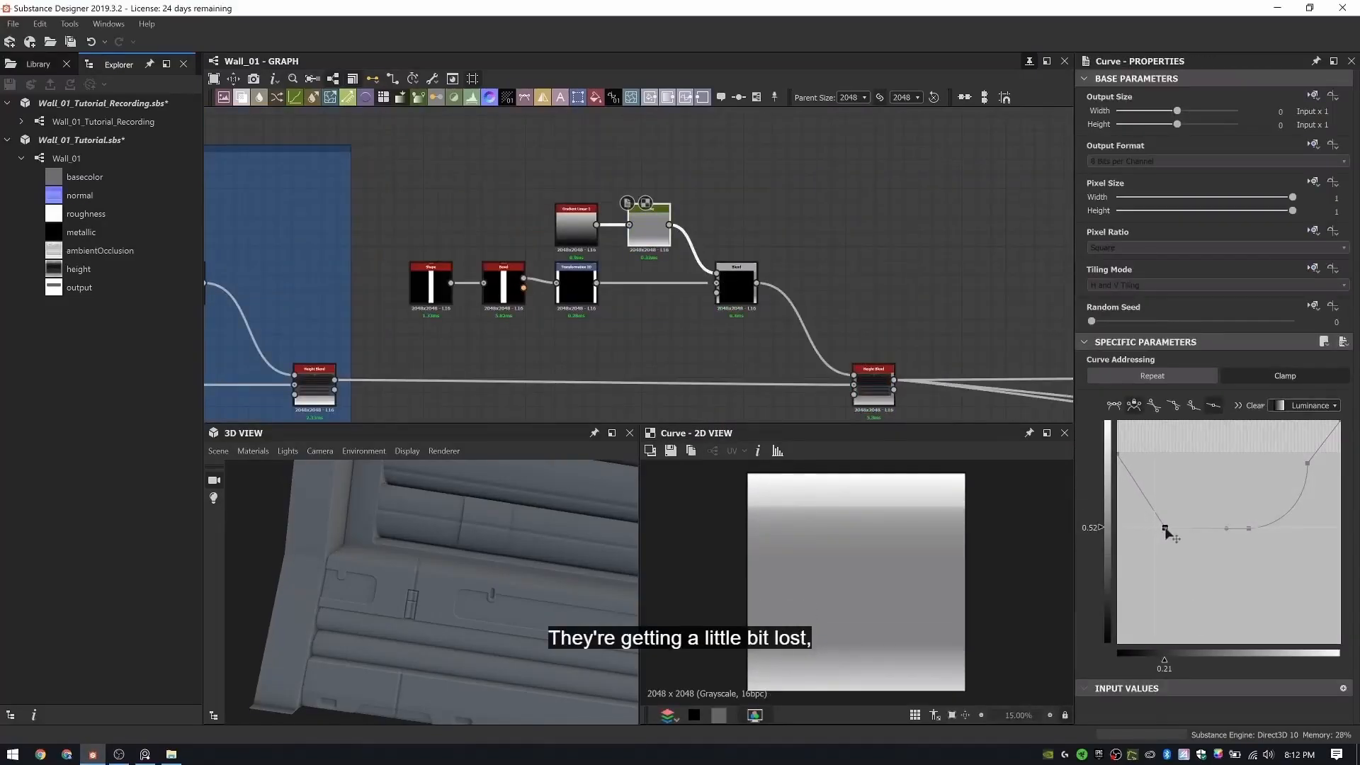
pyautogui.moveTo(334, 571)
pyautogui.mouseDown()
pyautogui.moveTo(441, 407)
pyautogui.moveTo(347, 551)
pyautogui.mouseUp()
pyautogui.doubleClick(874, 382)
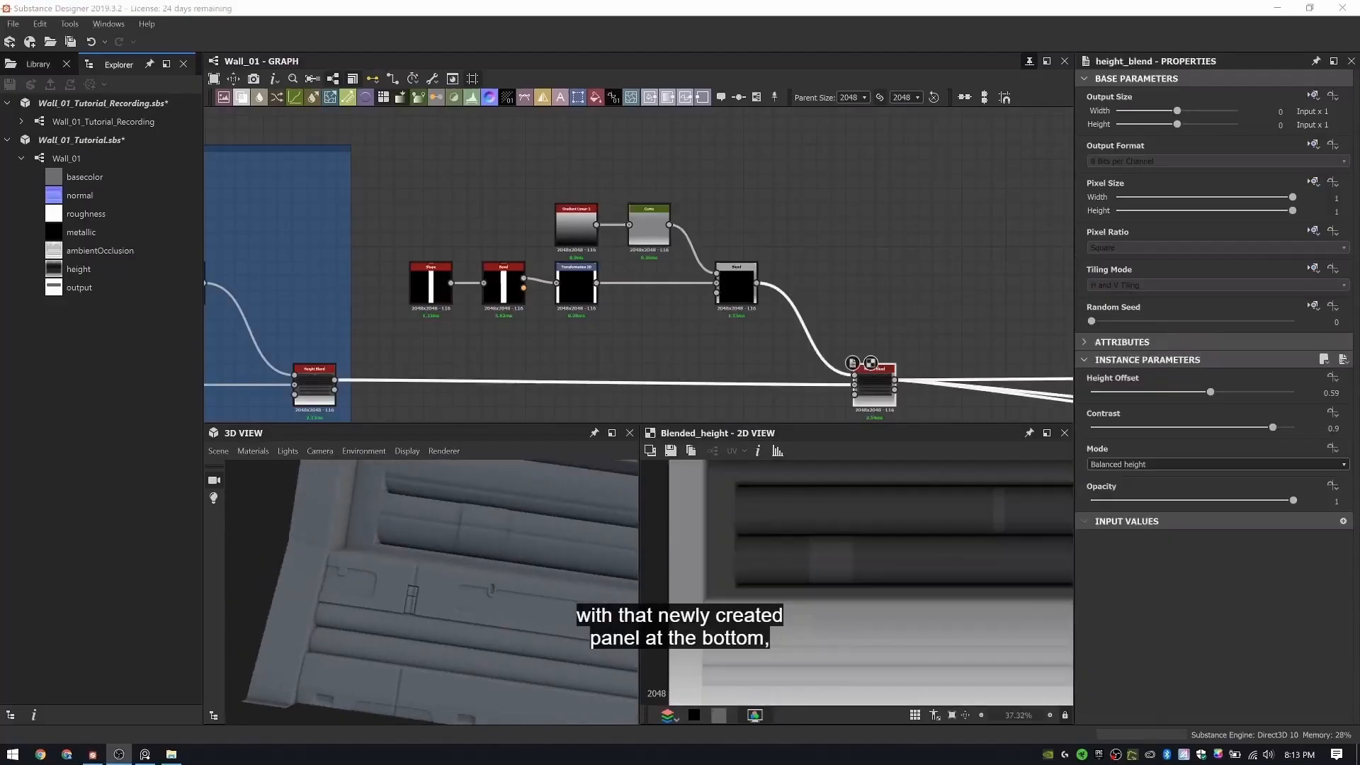
# - Frame the edge strip nodes and their Height Blend with the title "Edge Frames" and inspect the whole wall
pyautogui.scroll(-3, 646, 246)
pyautogui.moveTo(471, 172); pyautogui.dragTo(797, 348)
pyautogui.rightClick(802, 159)
pyautogui.click(894, 205)
pyautogui.write('Edge Frame')
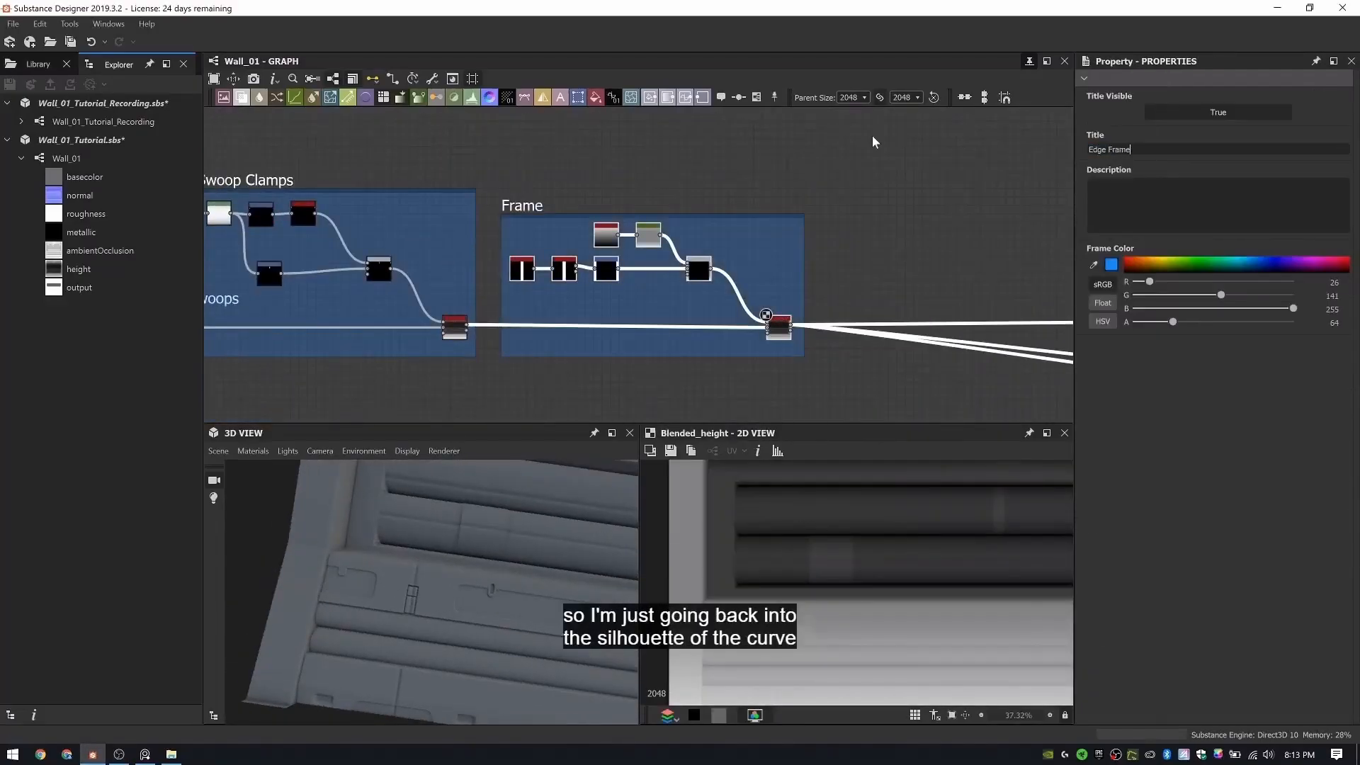
pyautogui.write('s')
pyautogui.press('Return')
pyautogui.moveTo(368, 567); pyautogui.dragTo(420, 586)
pyautogui.doubleClick(779, 323)
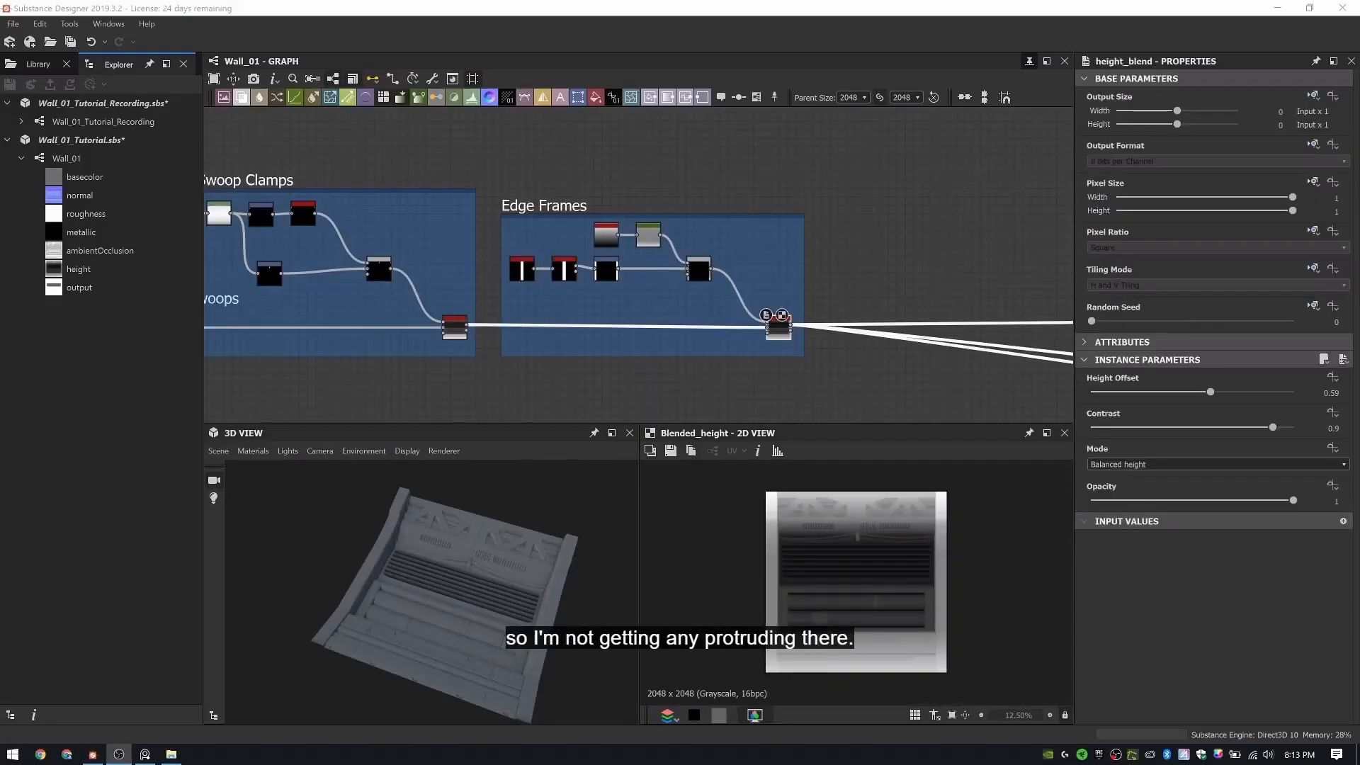
# - Add a square Shape node beyond the Edge Frames frame and set its X size to 0.08
pyautogui.moveTo(633, 355); pyautogui.dragTo(371, 341, button='middle')
pyautogui.scroll(5, 529, 299)
pyautogui.press('space')
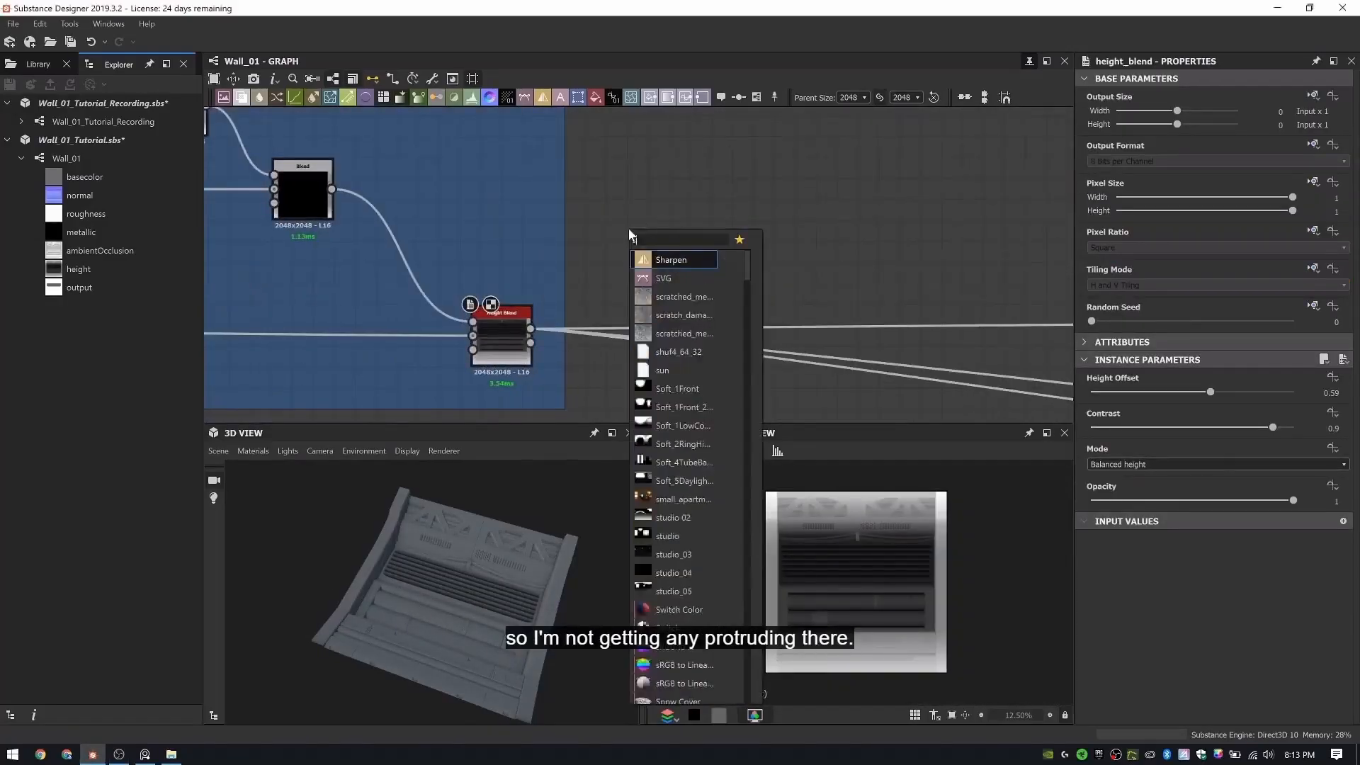
pyautogui.write('shape')
pyautogui.press('Return')
pyautogui.write('0.08')
pyautogui.press('Return')
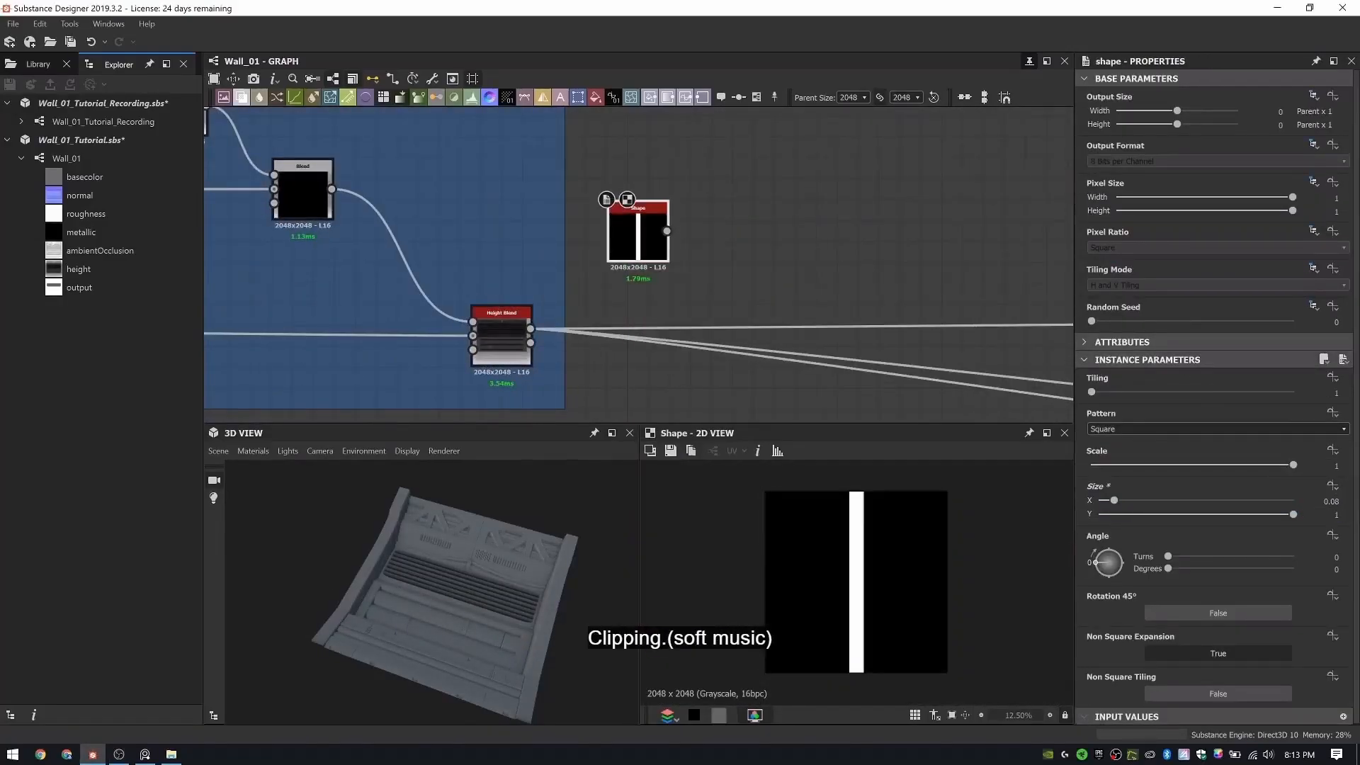
# - Add a Bevel node after the narrow Shape and set its distance to -0.01
pyautogui.press('space')
pyautogui.write('bevel')
pyautogui.press('Return')
pyautogui.click(1329, 392)
pyautogui.write('-')
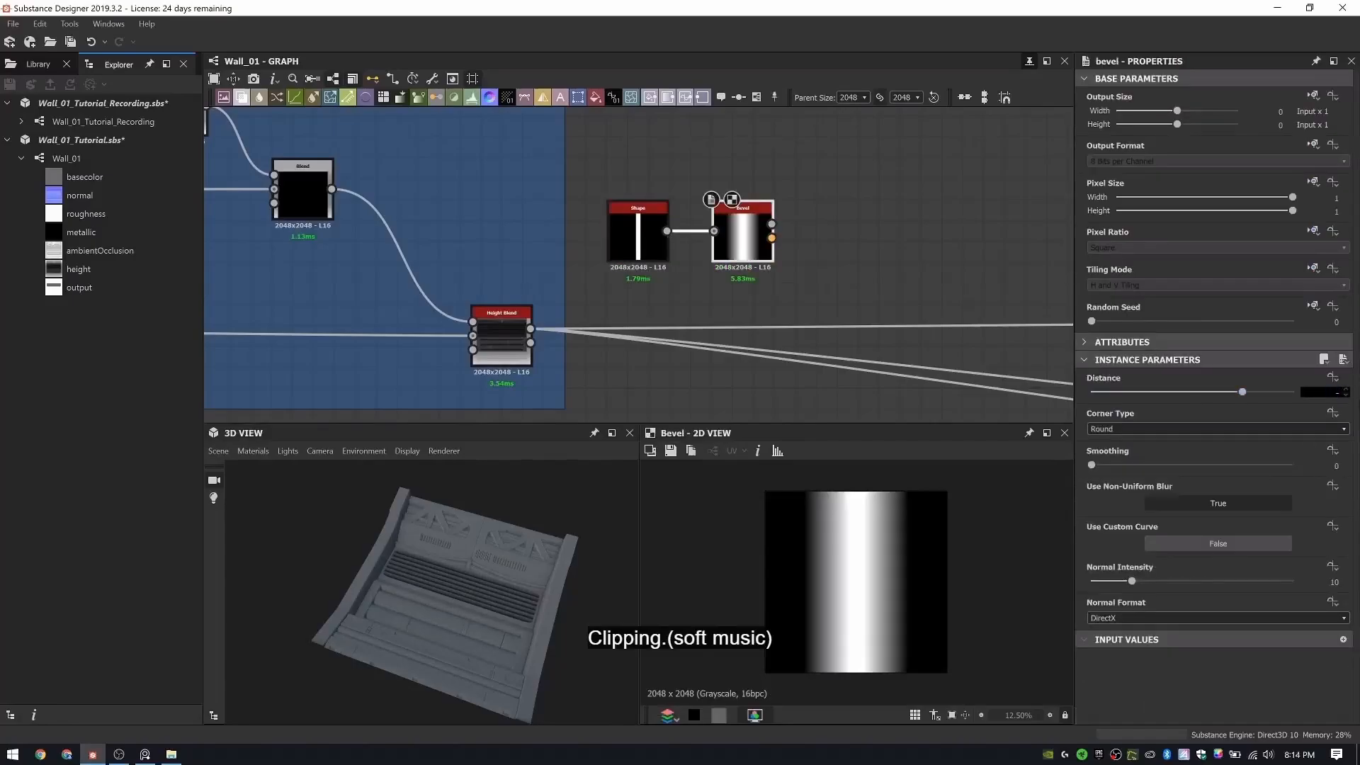
pyautogui.write('0.01')
pyautogui.press('Return')
# - Add a Transformation 2D after the Bevel and set its X offset to 0.5
pyautogui.press('space')
pyautogui.write('trans')
pyautogui.press('Return')
pyautogui.click(1330, 568)
pyautogui.write('0.5')
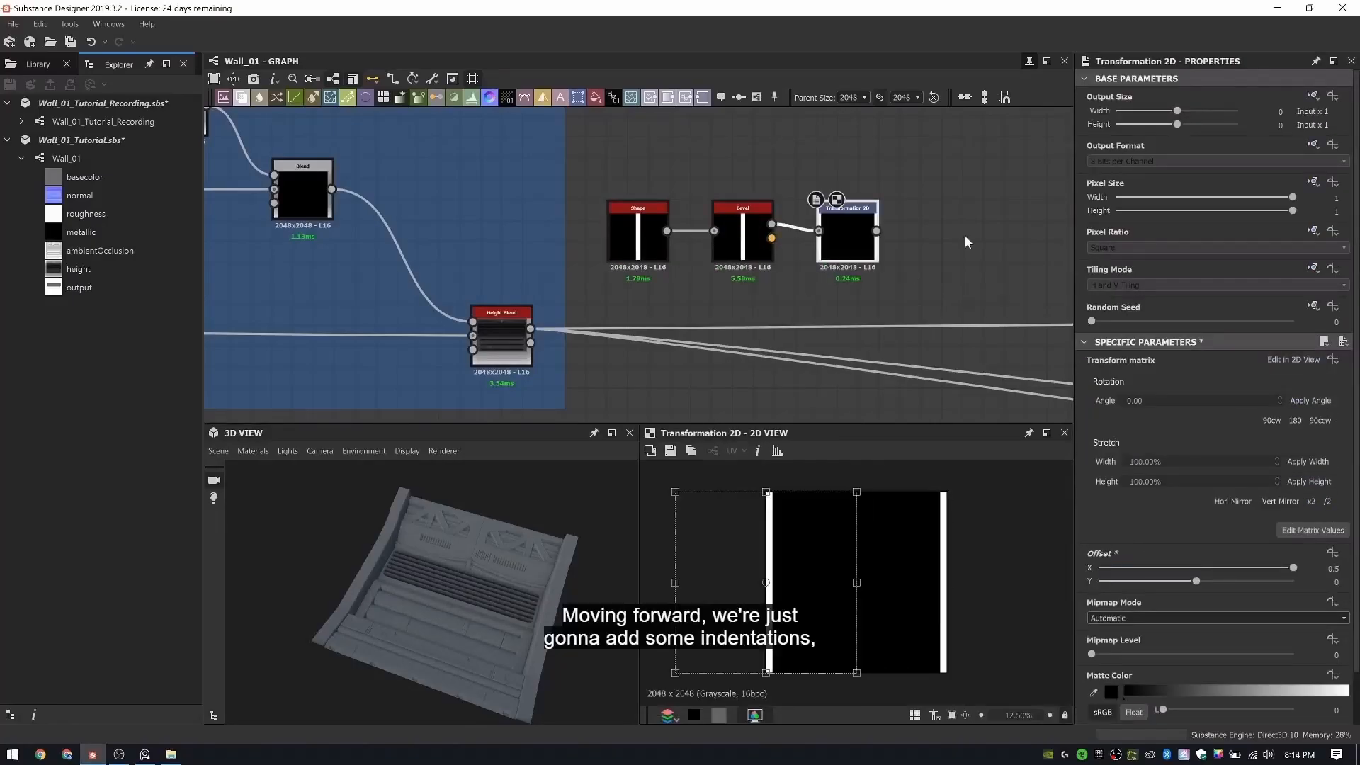
# - Subtract the shifted strips from the Edge Frames Height Blend with a new Blend node, and move the material links onto its output
pyautogui.press('space')
pyautogui.write('blend')
pyautogui.press('Return')
pyautogui.moveTo(866, 216); pyautogui.dragTo(726, 154, button='middle')
pyautogui.moveTo(391, 268); pyautogui.dragTo(843, 267)
pyautogui.click(1133, 411)
pyautogui.click(1126, 441)
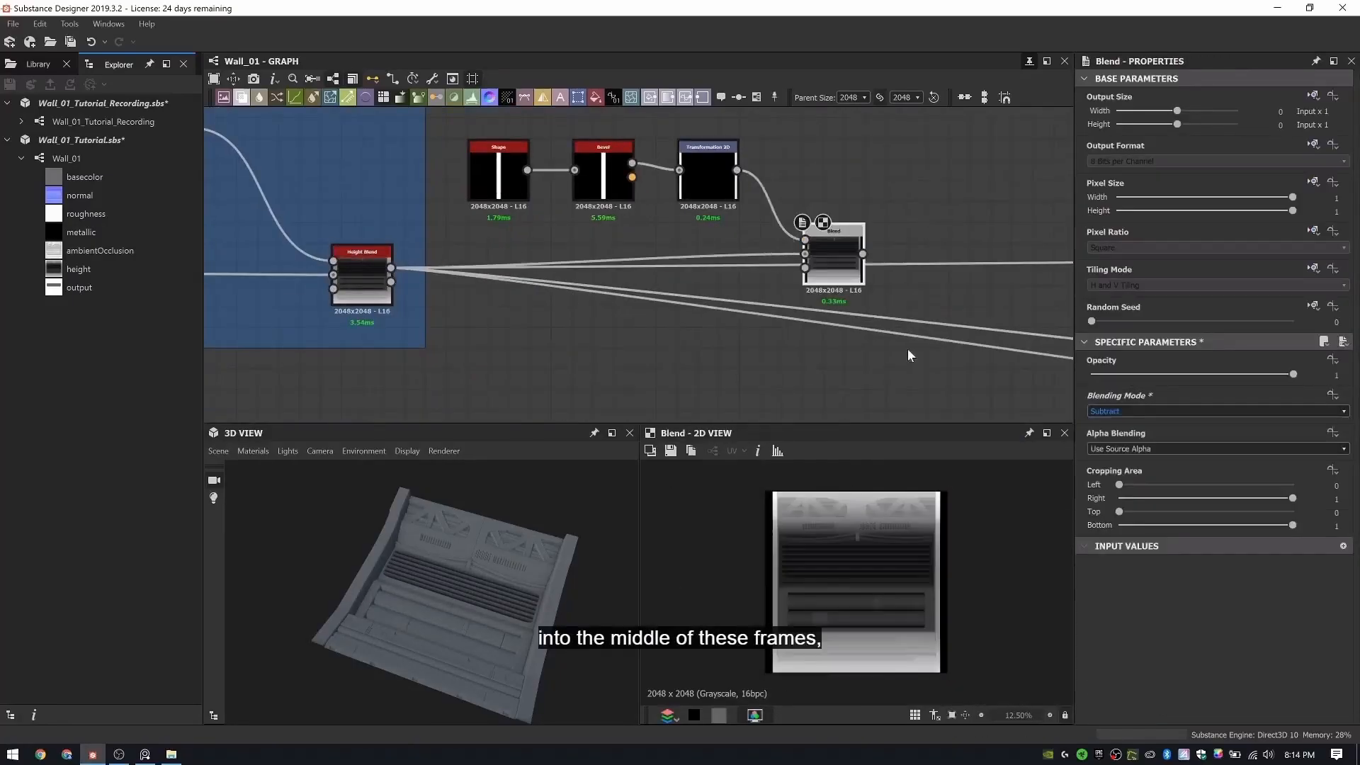
pyautogui.keyDown('shift'); pyautogui.moveTo(391, 268); pyautogui.dragTo(821, 280); pyautogui.keyUp('shift')
pyautogui.moveTo(418, 602); pyautogui.dragTo(459, 610)
# - Frame the strip nodes and their Blend with the title "Edge Frame Indents"
pyautogui.moveTo(456, 115); pyautogui.dragTo(887, 318)
pyautogui.rightClick(914, 179)
pyautogui.click(967, 221)
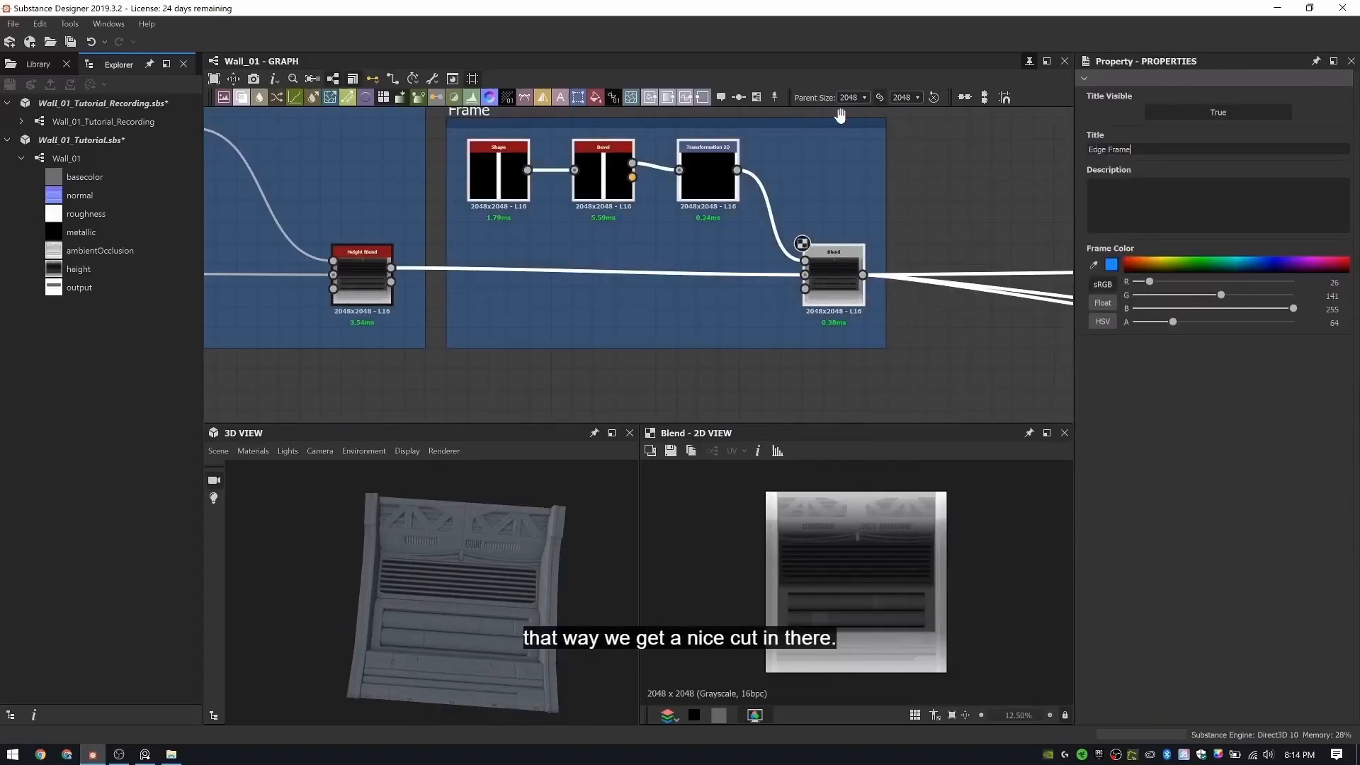
pyautogui.moveTo(999, 215); pyautogui.dragTo(600, 184, button='middle')
pyautogui.click(600, 185)
# - Copy the node chain from Shape through Levels in the Emissive Lights frame
pyautogui.moveTo(528, 113); pyautogui.dragTo(469, 209, button='middle')
pyautogui.scroll(-14, 538, 198)
pyautogui.scroll(-2, 524, 205)
pyautogui.moveTo(678, 228); pyautogui.dragTo(795, 239, button='middle')
pyautogui.scroll(10, 669, 207)
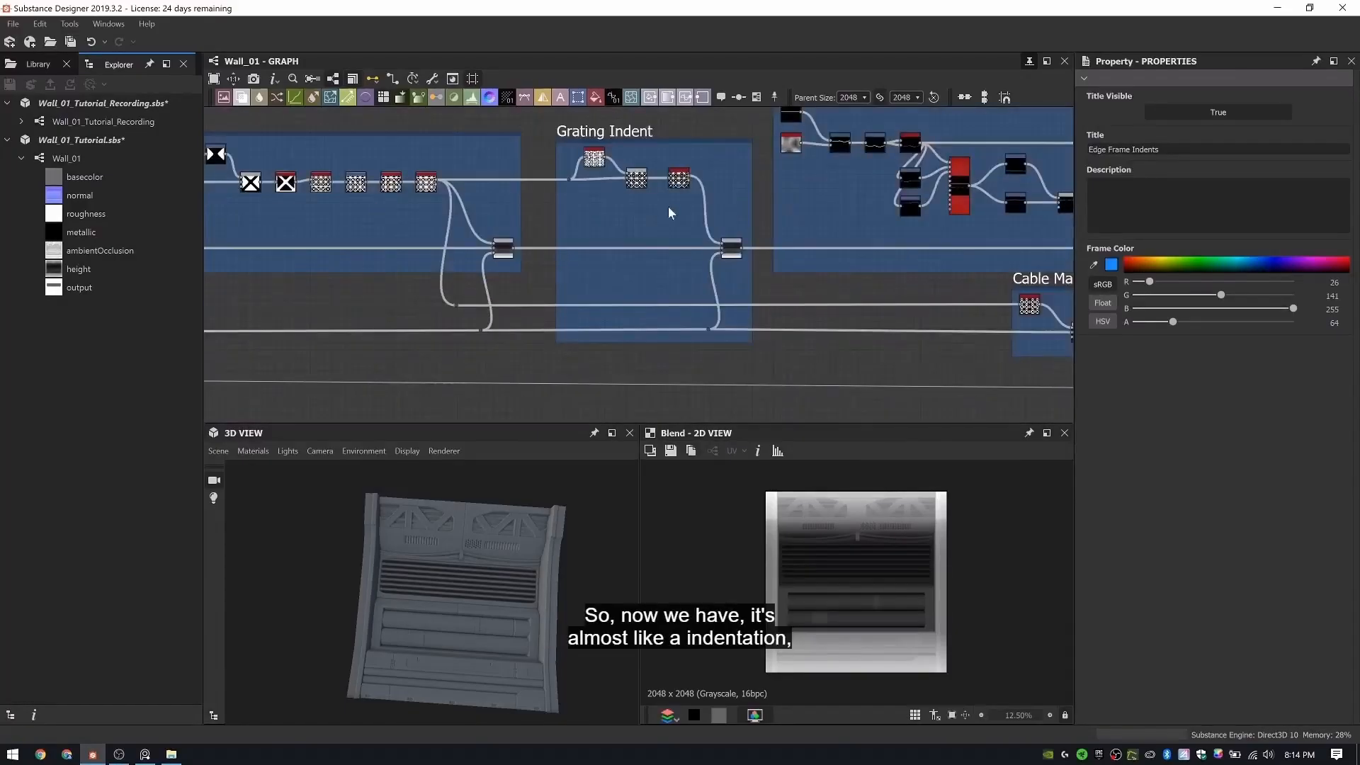
pyautogui.scroll(-4, 668, 206)
pyautogui.moveTo(425, 262); pyautogui.dragTo(779, 270, button='middle')
pyautogui.scroll(4, 624, 266)
pyautogui.scroll(-1, 624, 266)
pyautogui.moveTo(624, 265); pyautogui.dragTo(355, 257, button='middle')
pyautogui.moveTo(978, 241); pyautogui.dragTo(552, 233, button='middle')
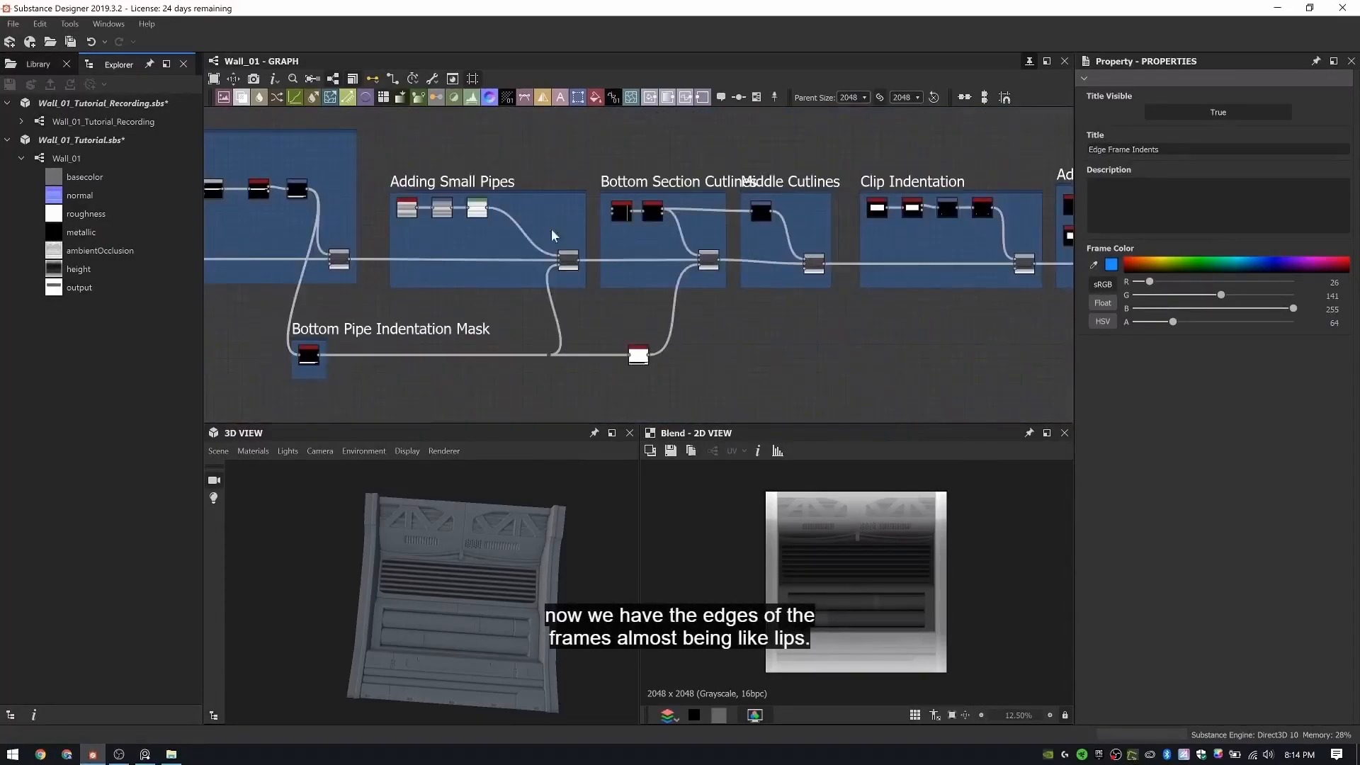
pyautogui.moveTo(824, 221); pyautogui.dragTo(183, 191, button='middle')
pyautogui.scroll(3, 781, 210)
pyautogui.moveTo(781, 210); pyautogui.dragTo(370, 234, button='middle')
pyautogui.moveTo(921, 234); pyautogui.dragTo(213, 223, button='middle')
pyautogui.scroll(-4, 829, 230)
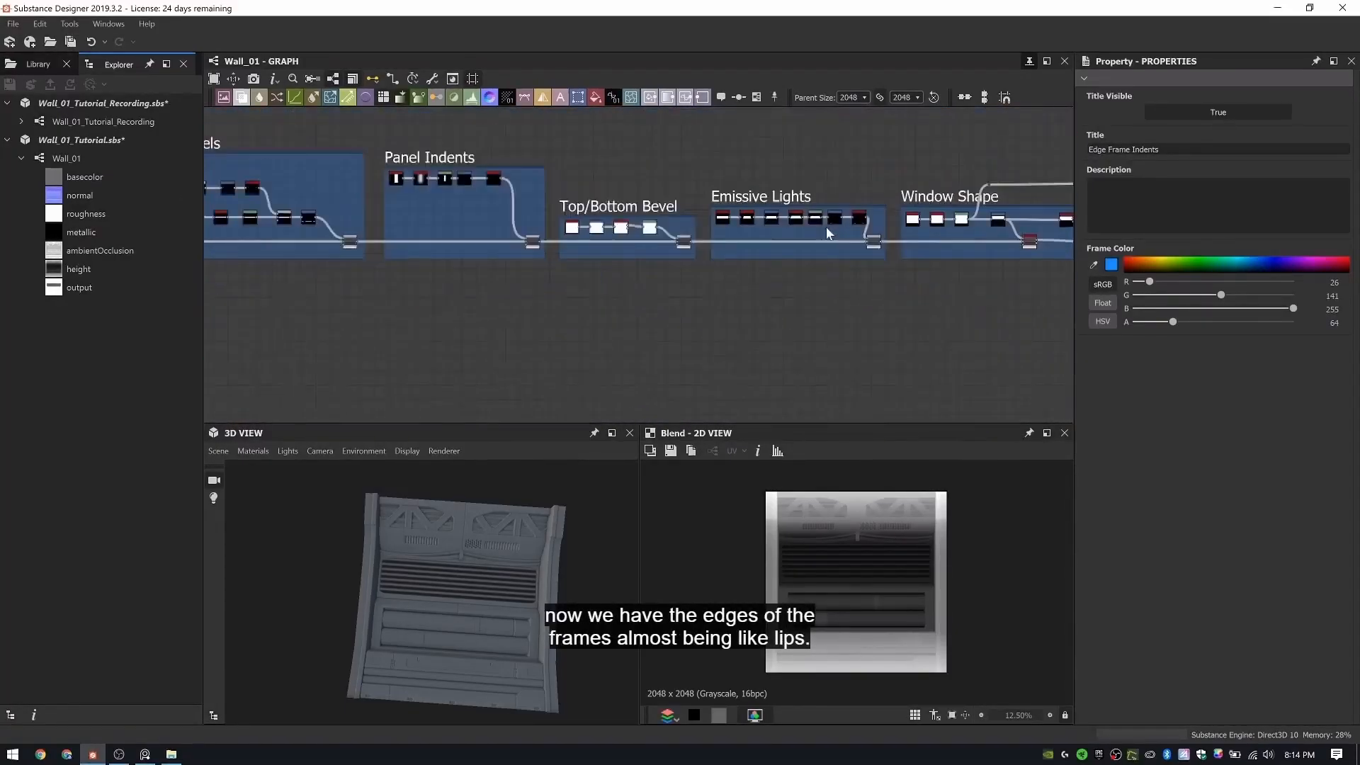
pyautogui.scroll(9, 815, 228)
pyautogui.moveTo(932, 273); pyautogui.dragTo(450, 202)
# - Paste the copied nodes beyond the Edge Frame Indents frame, place them above the connections and preview their Levels output
pyautogui.scroll(-6, 637, 206)
pyautogui.scroll(-3, 676, 217)
pyautogui.moveTo(921, 244); pyautogui.dragTo(283, 237, button='middle')
pyautogui.moveTo(737, 261); pyautogui.dragTo(283, 276, button='middle')
pyautogui.hotkey('ctrl', 'v')
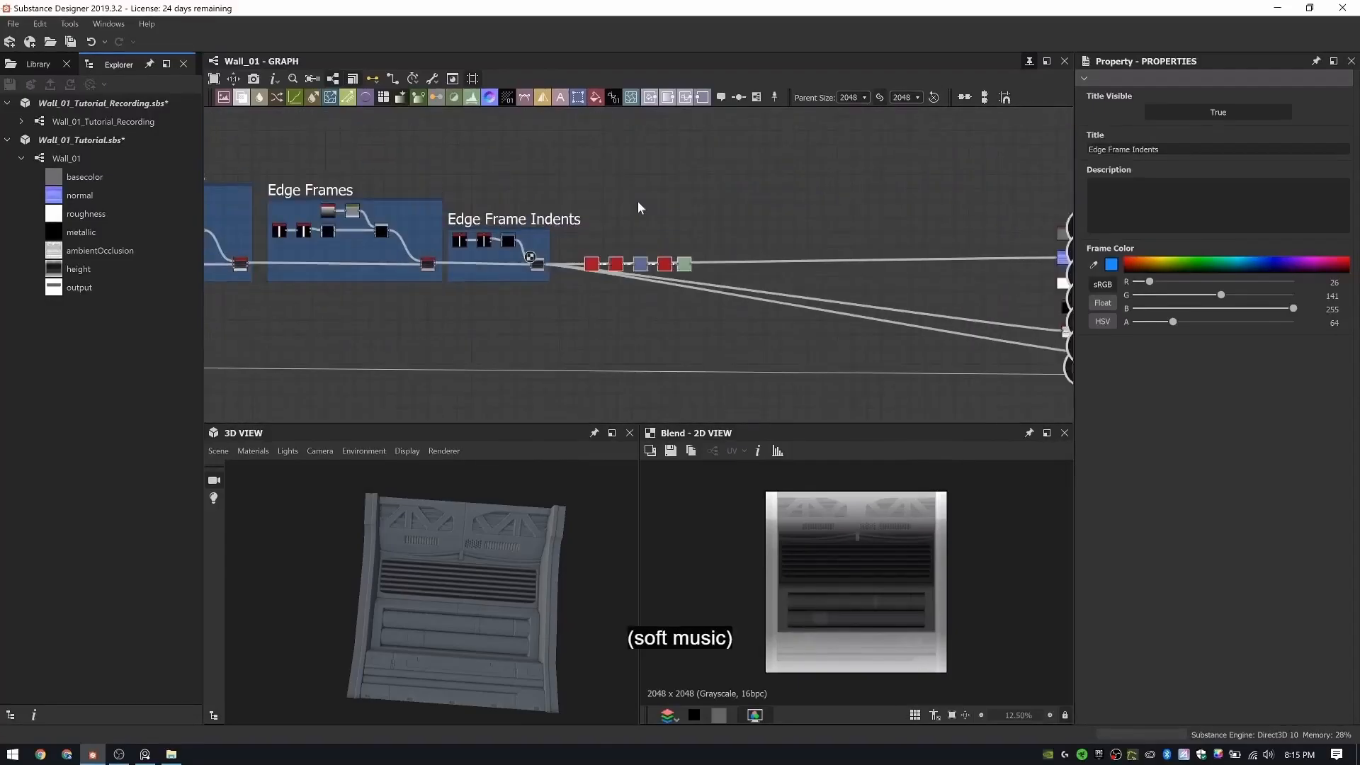
pyautogui.scroll(6, 636, 216)
pyautogui.moveTo(648, 348); pyautogui.dragTo(590, 204)
pyautogui.doubleClick(527, 210)
pyautogui.scroll(5, 722, 217)
pyautogui.doubleClick(707, 216)
pyautogui.scroll(-2, 708, 250)
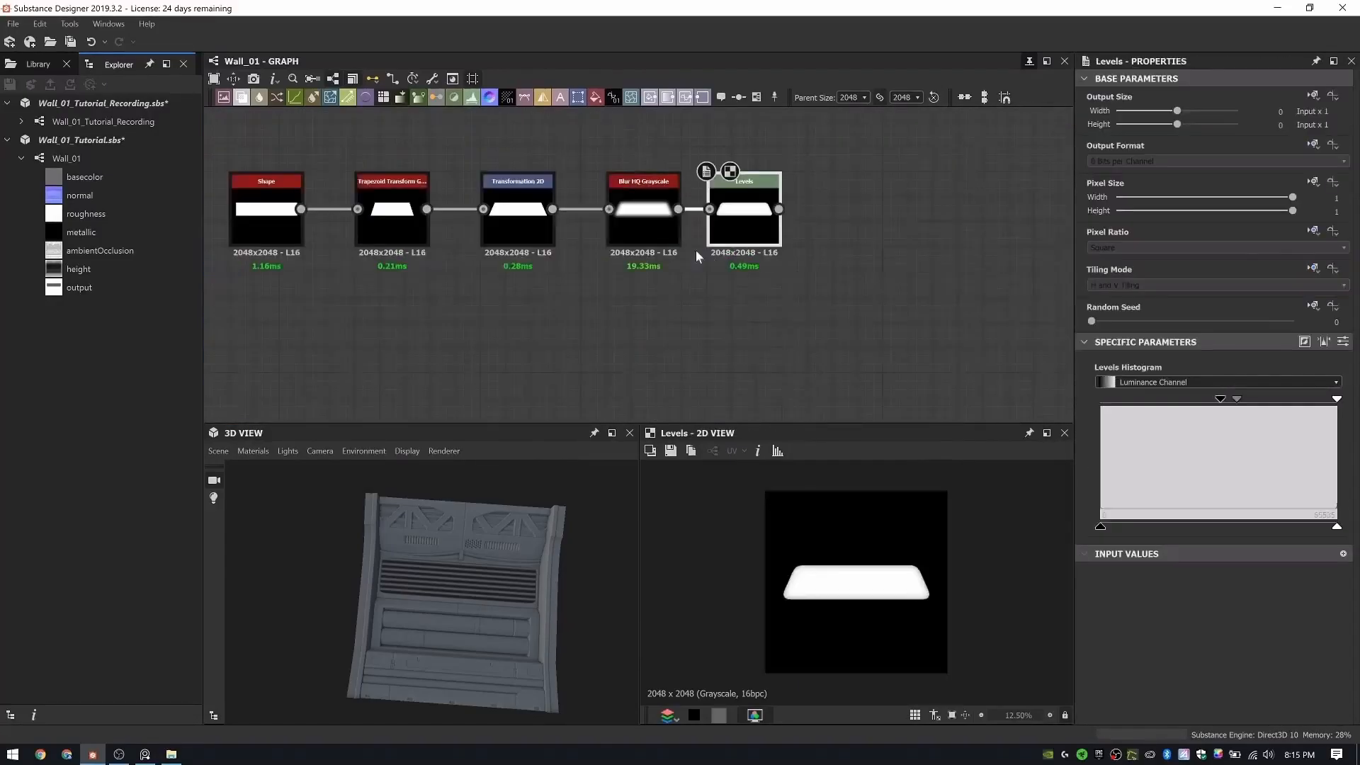
# - Add a Tile Generator fed by the pasted Levels node
pyautogui.scroll(-1, 696, 249)
pyautogui.moveTo(695, 249); pyautogui.dragTo(549, 241, button='middle')
pyautogui.press('space')
pyautogui.write('tile')
pyautogui.press('Down')
pyautogui.press('Down')
pyautogui.press('Down')
pyautogui.press('Down')
pyautogui.press('Down')
pyautogui.press('Return')
pyautogui.scroll(1, 642, 218)
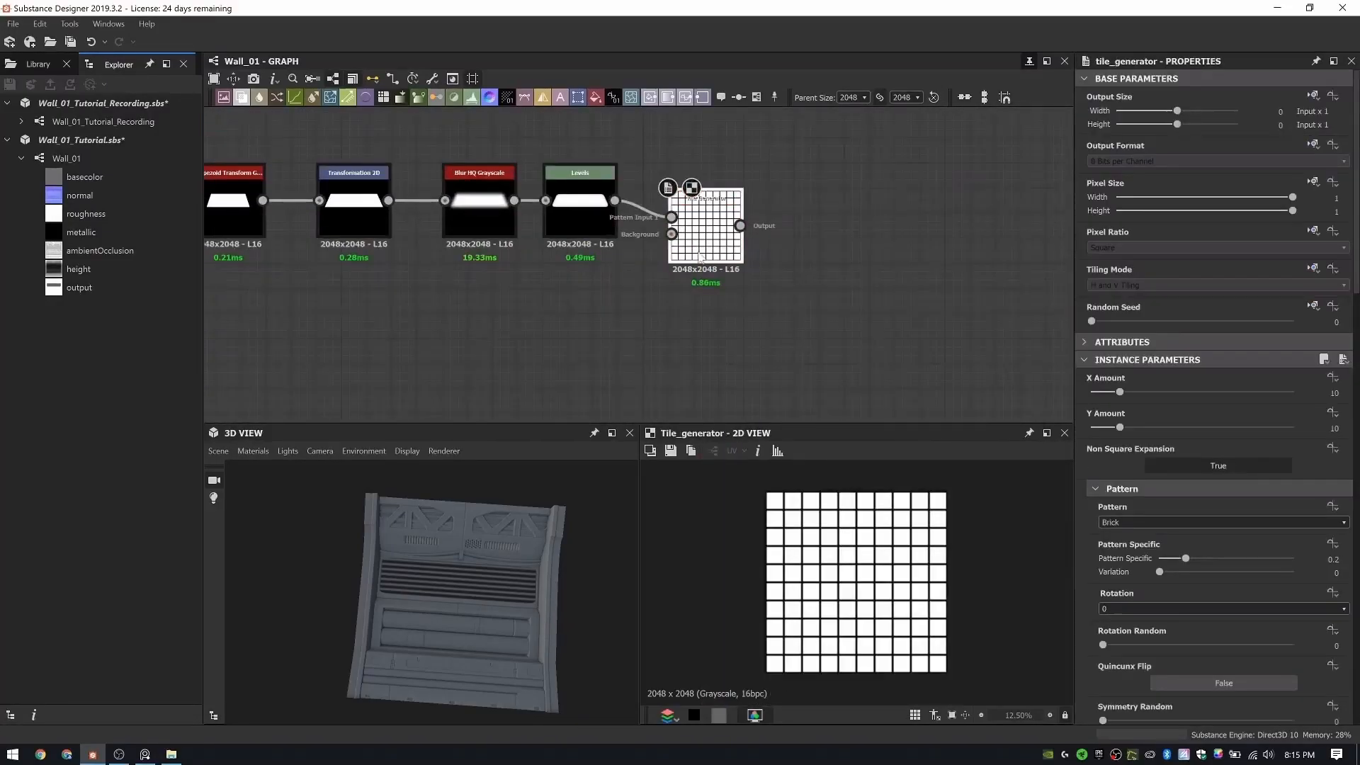
# - Set the Tile Generator's Y Amount to 11, Interstice X to 0.09, Scale to 0.64 and Global Offset X to 0.498
pyautogui.scroll(-10, 1243, 530)
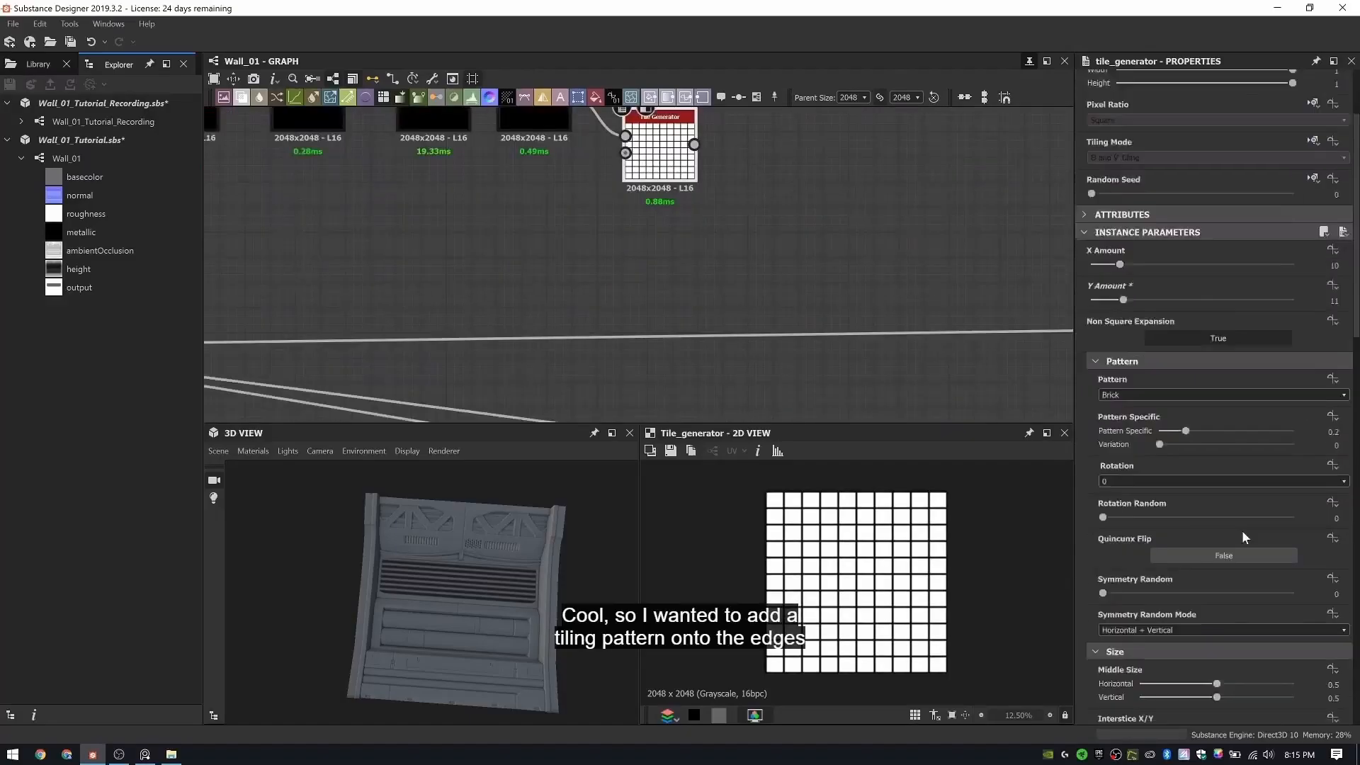
pyautogui.click(1324, 435)
pyautogui.write('0.09')
pyautogui.press('Return')
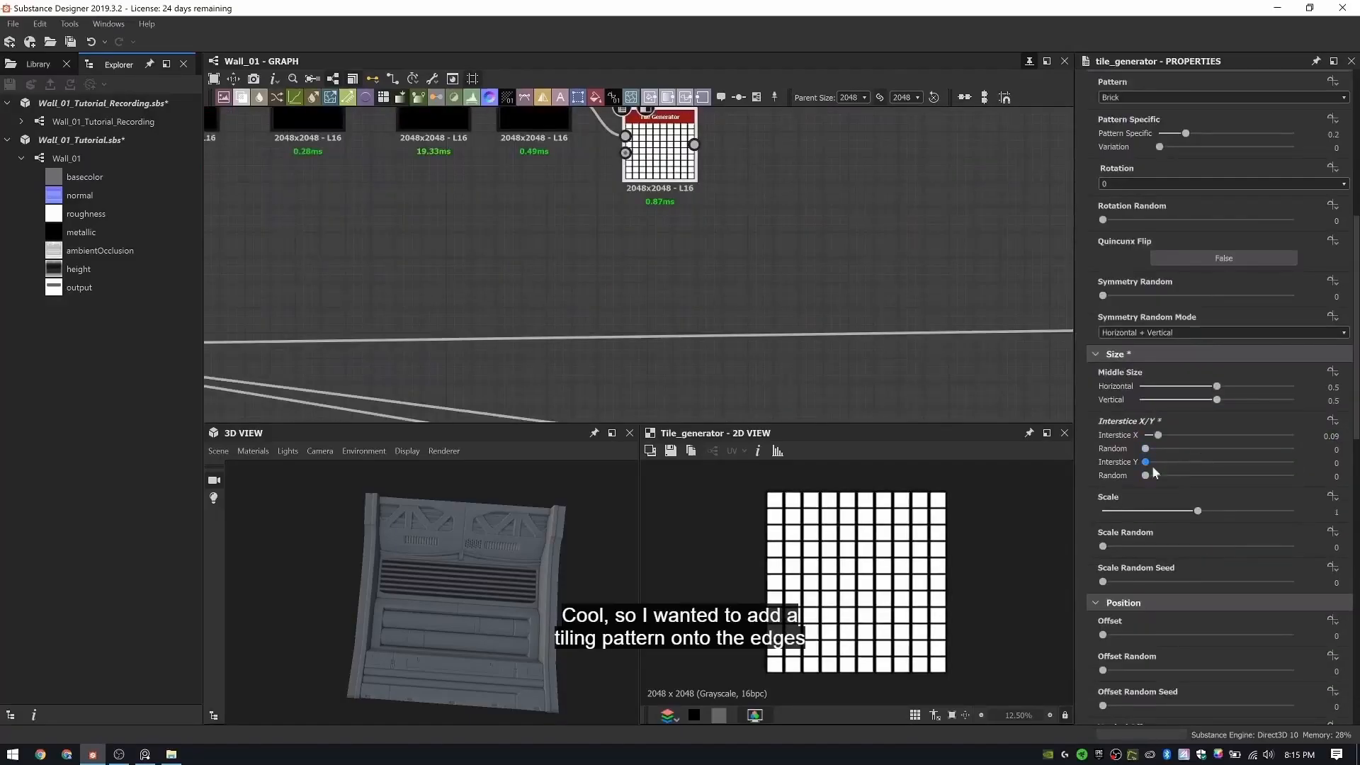
pyautogui.write('.64')
pyautogui.press('Return')
pyautogui.scroll(-3, 1166, 584)
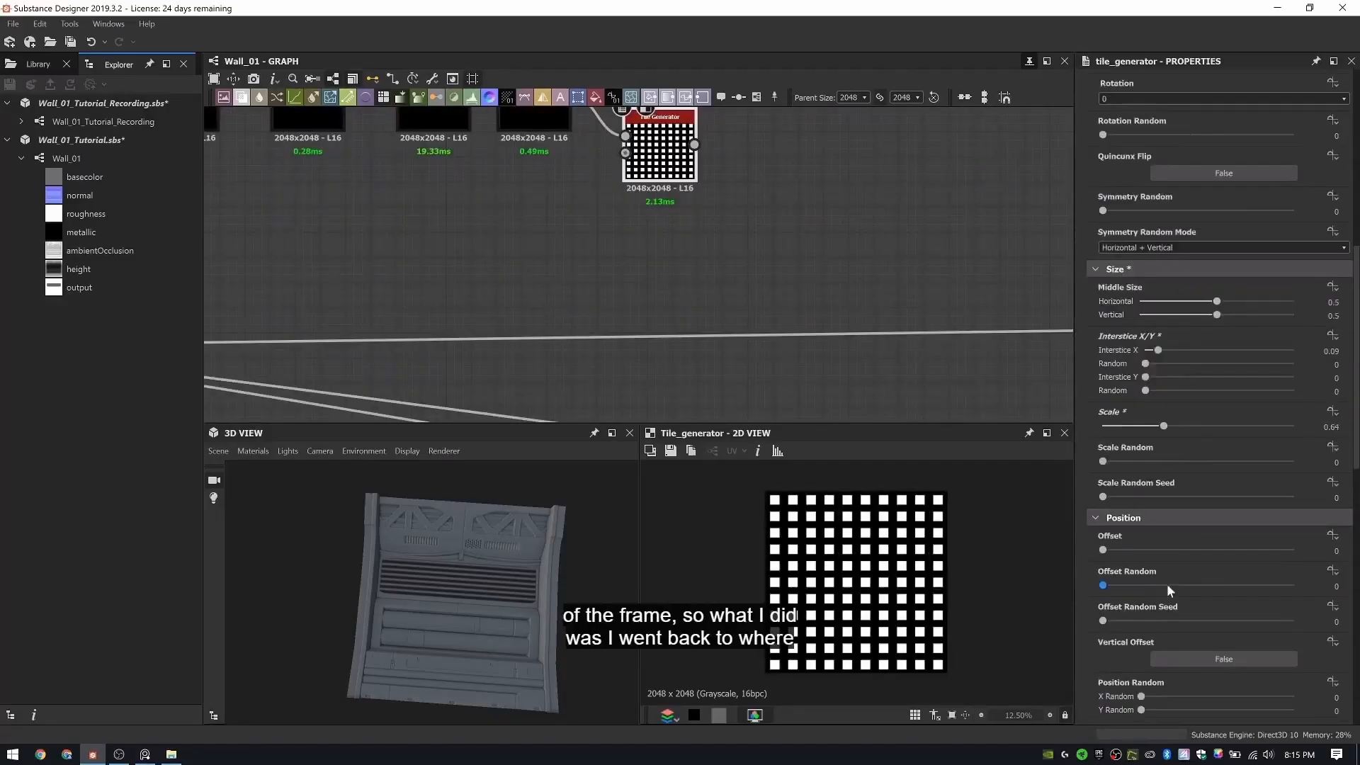
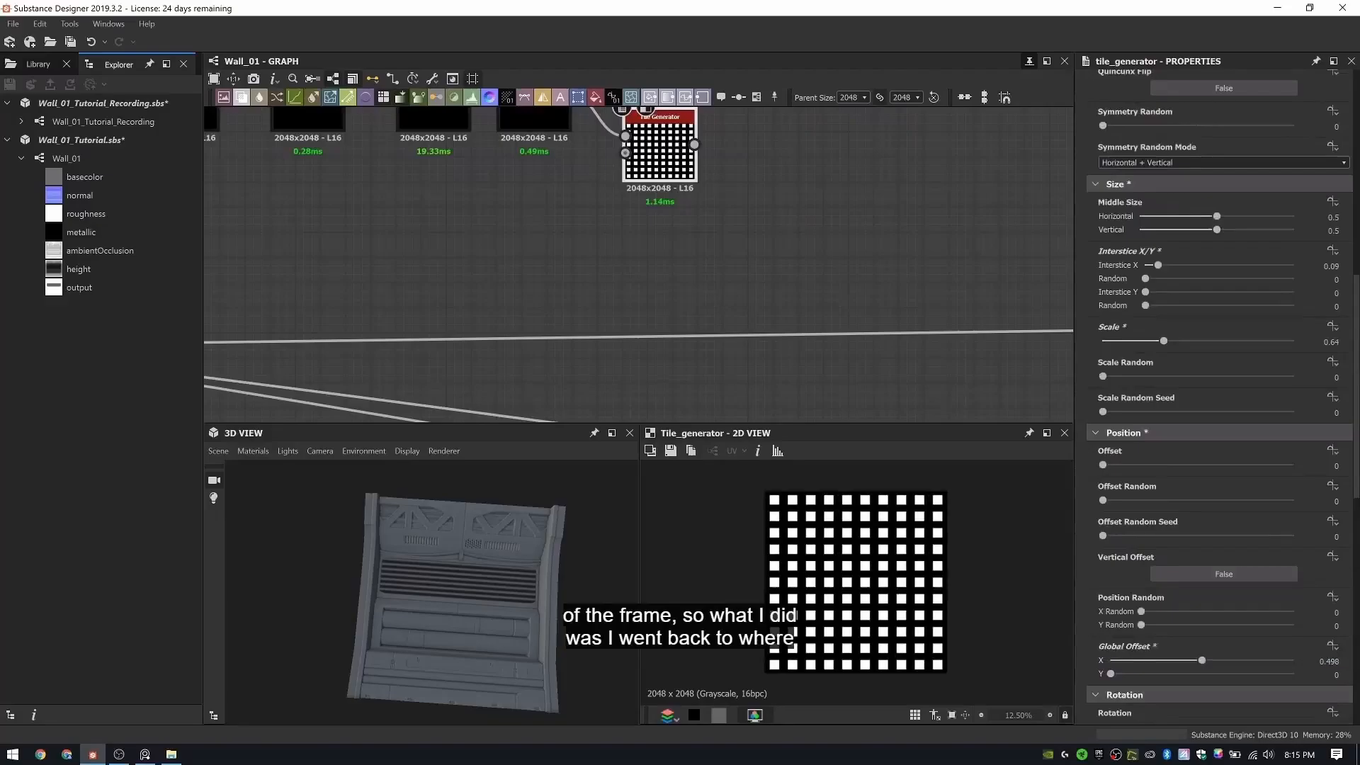
# - Set the Tile Generator's rotation to 0.75 turns and turn on its Horizontal Mask
pyautogui.scroll(-9, 1138, 424)
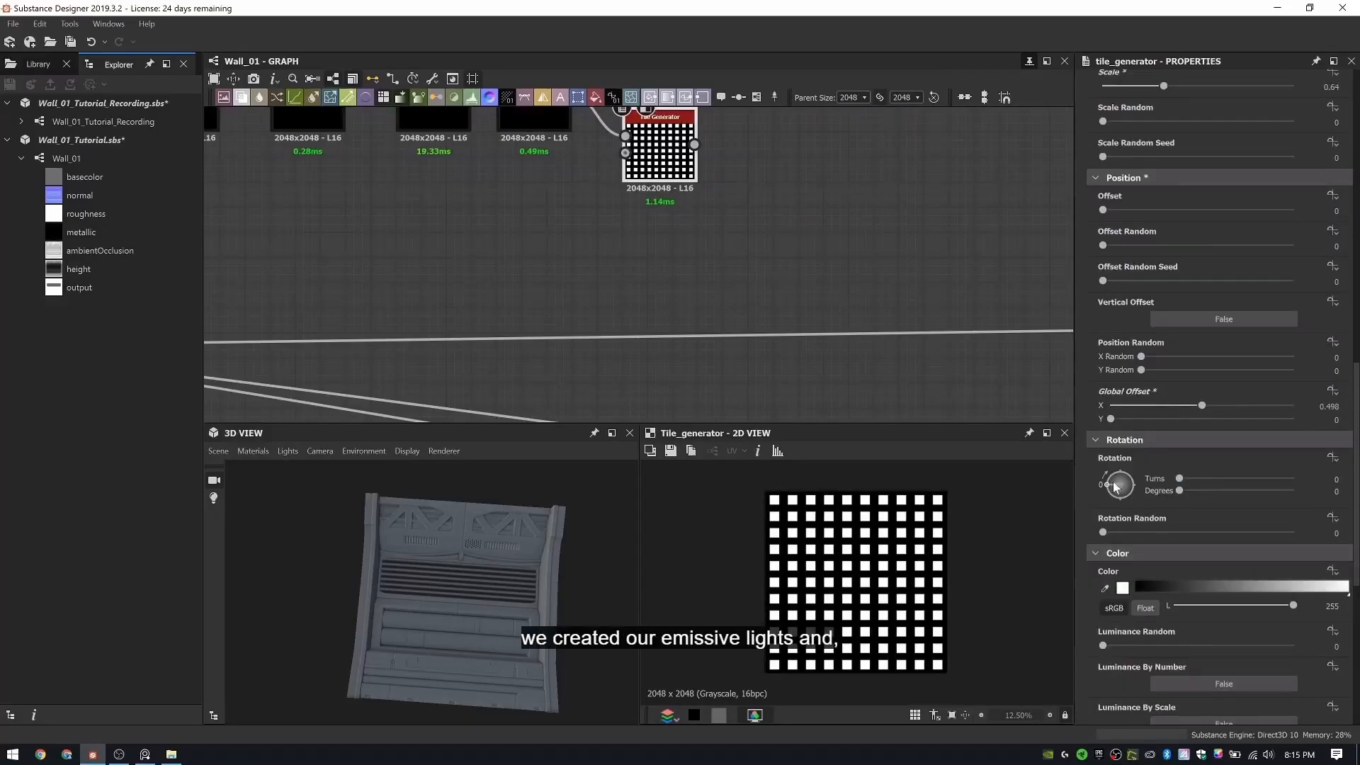
pyautogui.moveTo(1180, 478); pyautogui.dragTo(1201, 479)
pyautogui.click(1333, 480)
pyautogui.write('.75')
pyautogui.press('Return')
pyautogui.scroll(7, 1176, 298)
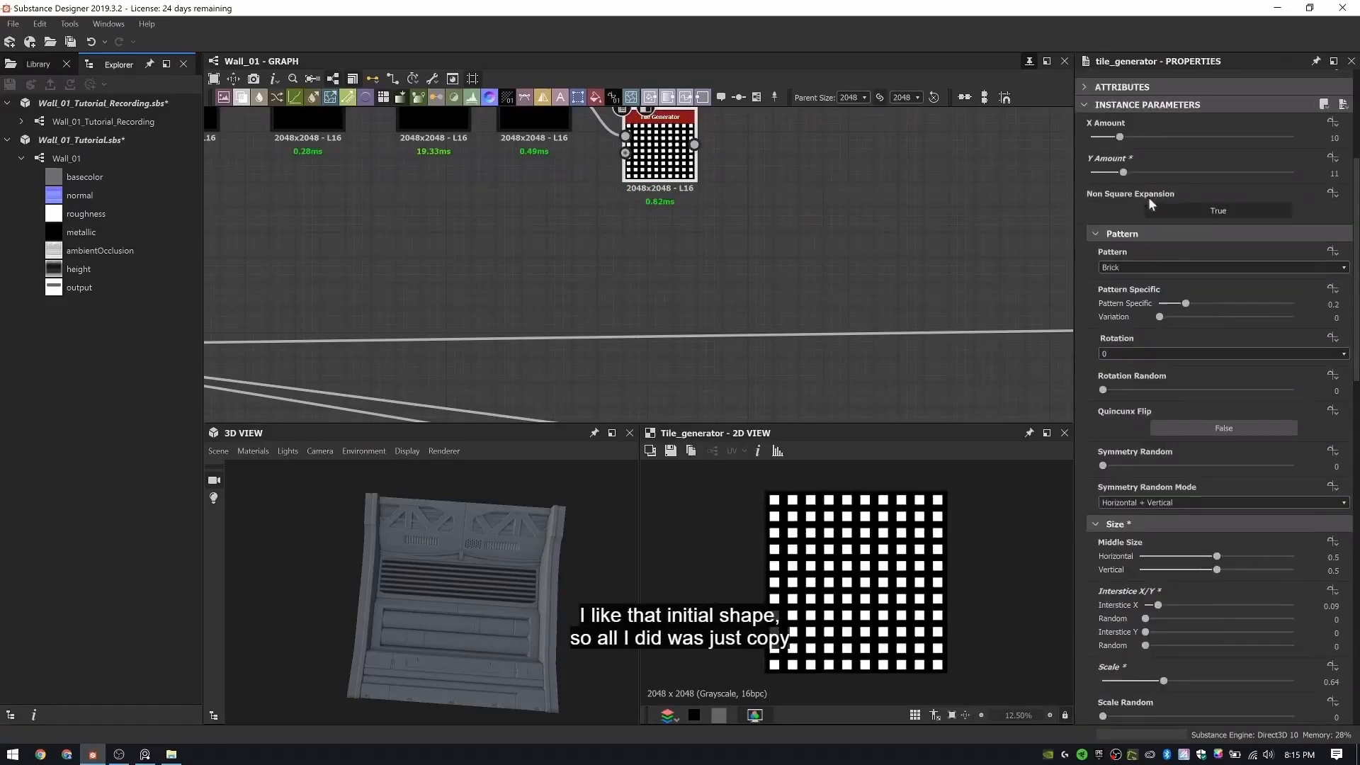
pyautogui.scroll(-10, 1149, 197)
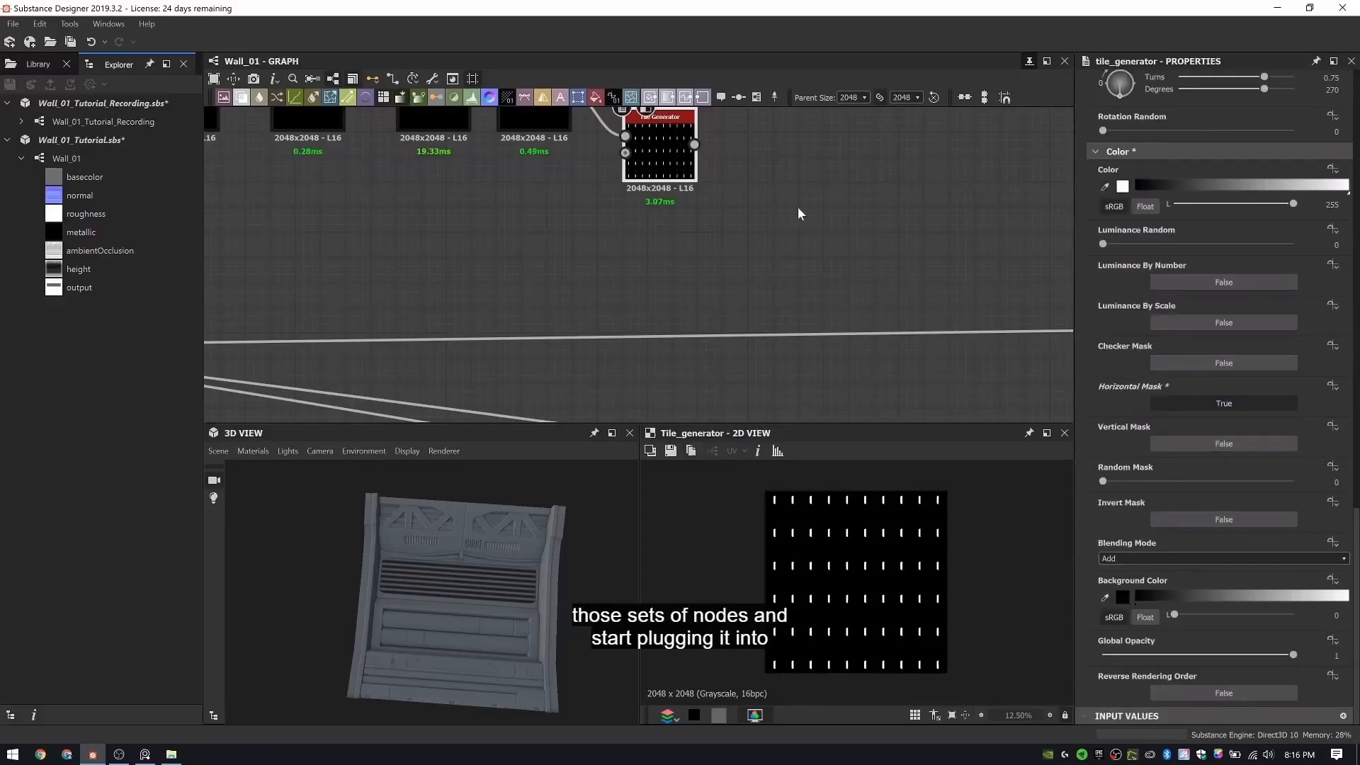
# - Add a Mirror Grayscale after the Tile Generator and line up both nodes with the chain
pyautogui.press('space')
pyautogui.write('mirror')
pyautogui.press('Return')
pyautogui.moveTo(650, 157); pyautogui.dragTo(639, 292, button='middle')
pyautogui.moveTo(639, 292); pyautogui.dragTo(639, 266)
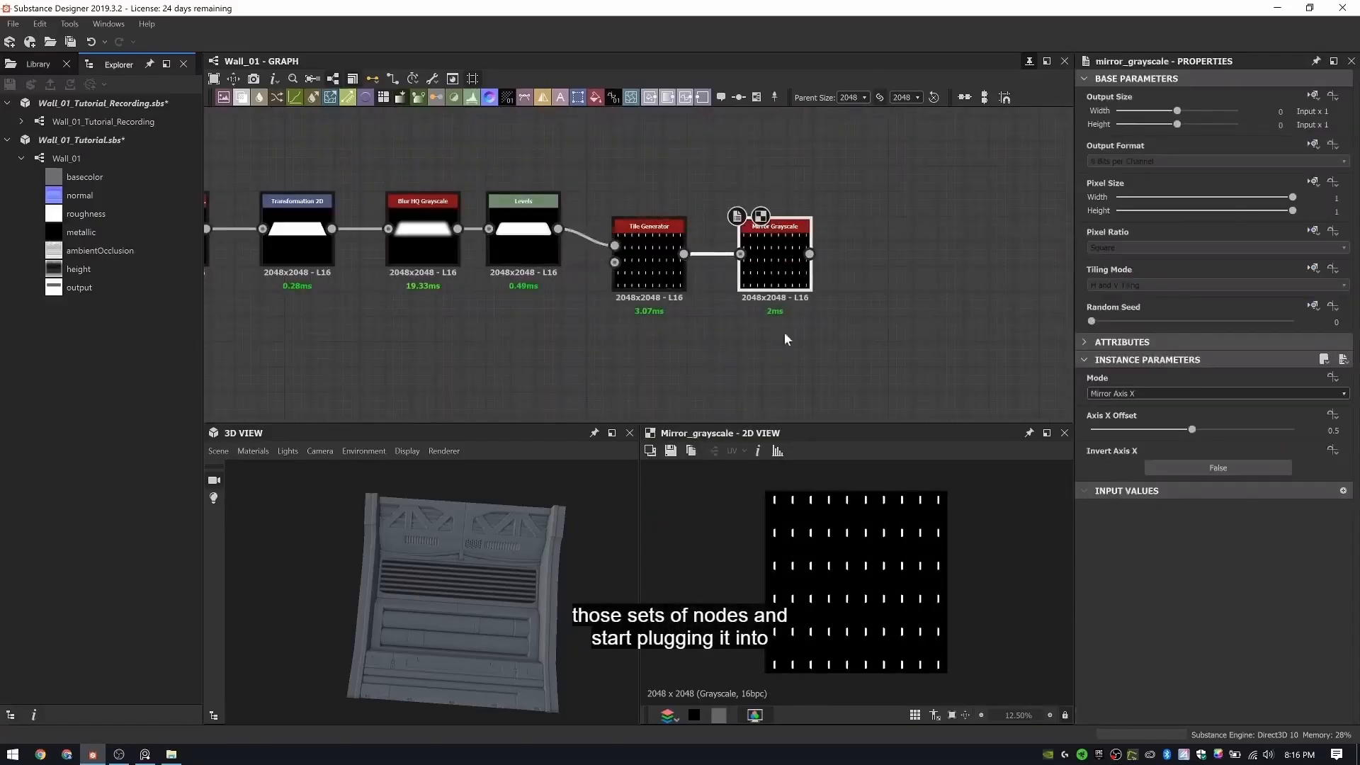
pyautogui.moveTo(776, 264); pyautogui.dragTo(776, 238)
# - Add a Blend node with the mirrored tile pattern as its foreground
pyautogui.click(778, 238)
pyautogui.press('b')
pyautogui.scroll(-4, 770, 371)
pyautogui.moveTo(769, 371); pyautogui.dragTo(762, 205, button='middle')
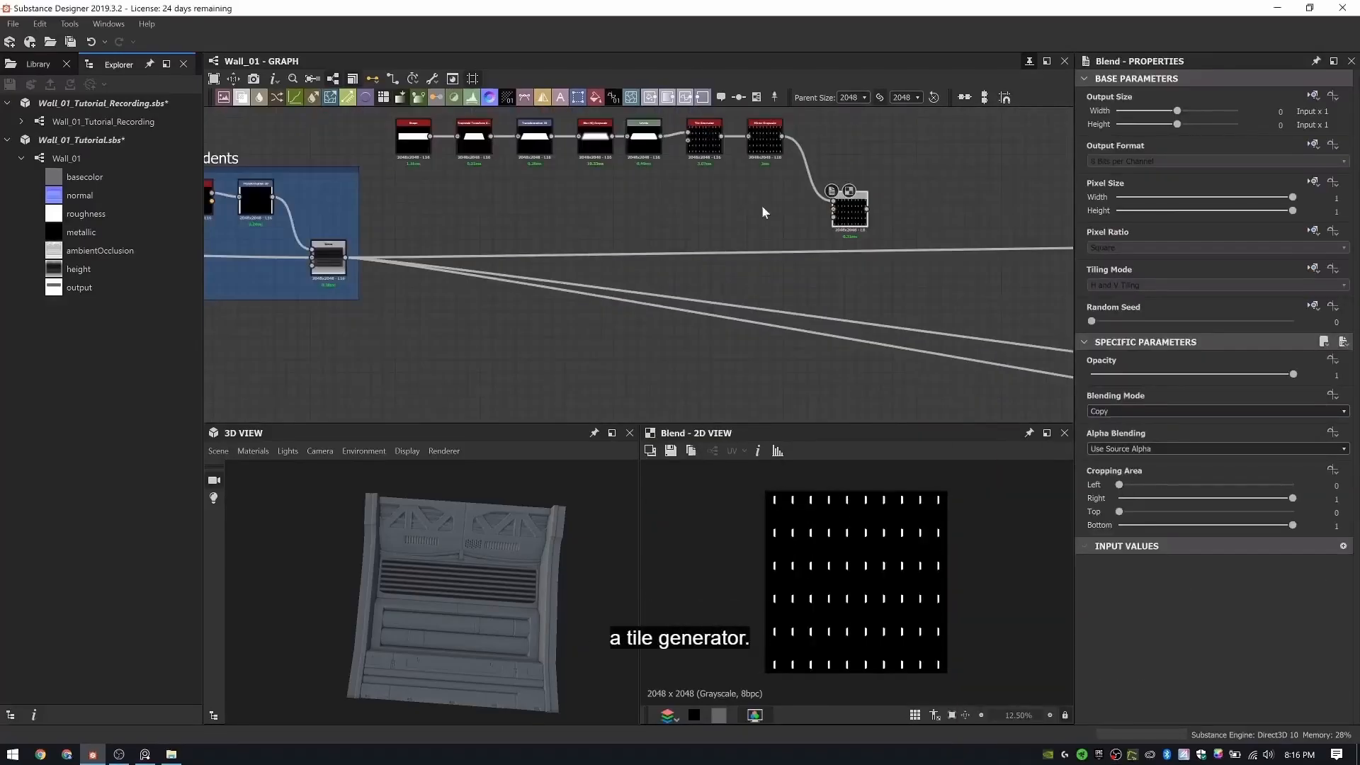
# - Route the Edge Frames strip through dot nodes into the new Blend's opacity, with the Edge Frame Indents result as background
pyautogui.scroll(-1, 514, 206)
pyautogui.moveTo(514, 206); pyautogui.dragTo(1073, 222, button='middle')
pyautogui.moveTo(498, 249); pyautogui.dragTo(495, 161, button='middle')
pyautogui.click(510, 111)
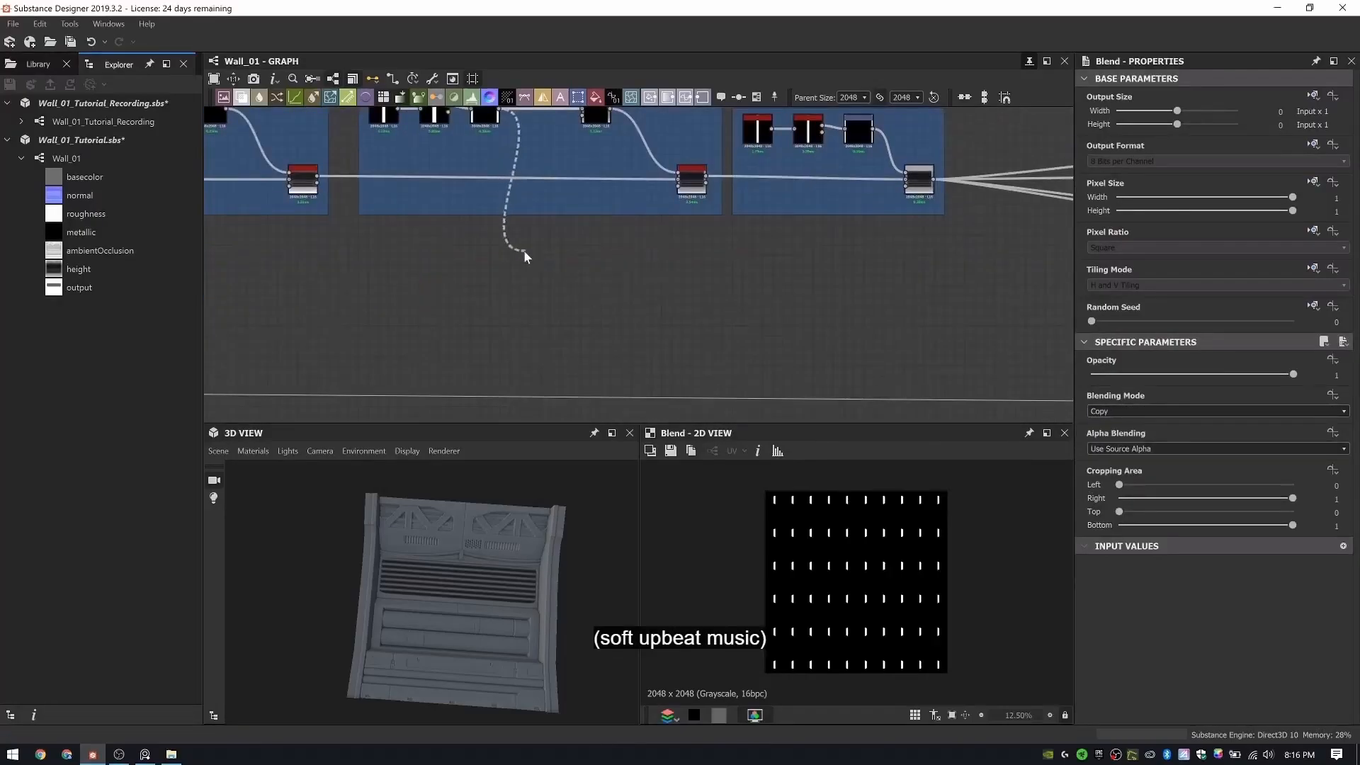
pyautogui.keyDown('alt'); pyautogui.click(525, 251); pyautogui.keyUp('alt')
pyautogui.moveTo(896, 273); pyautogui.dragTo(347, 280, button='middle')
pyautogui.keyDown('alt'); pyautogui.click(783, 270); pyautogui.keyUp('alt')
pyautogui.click(796, 154)
pyautogui.doubleClick(811, 147)
pyautogui.scroll(3, 924, 578)
pyautogui.moveTo(806, 145); pyautogui.dragTo(806, 165)
pyautogui.scroll(5, 802, 163)
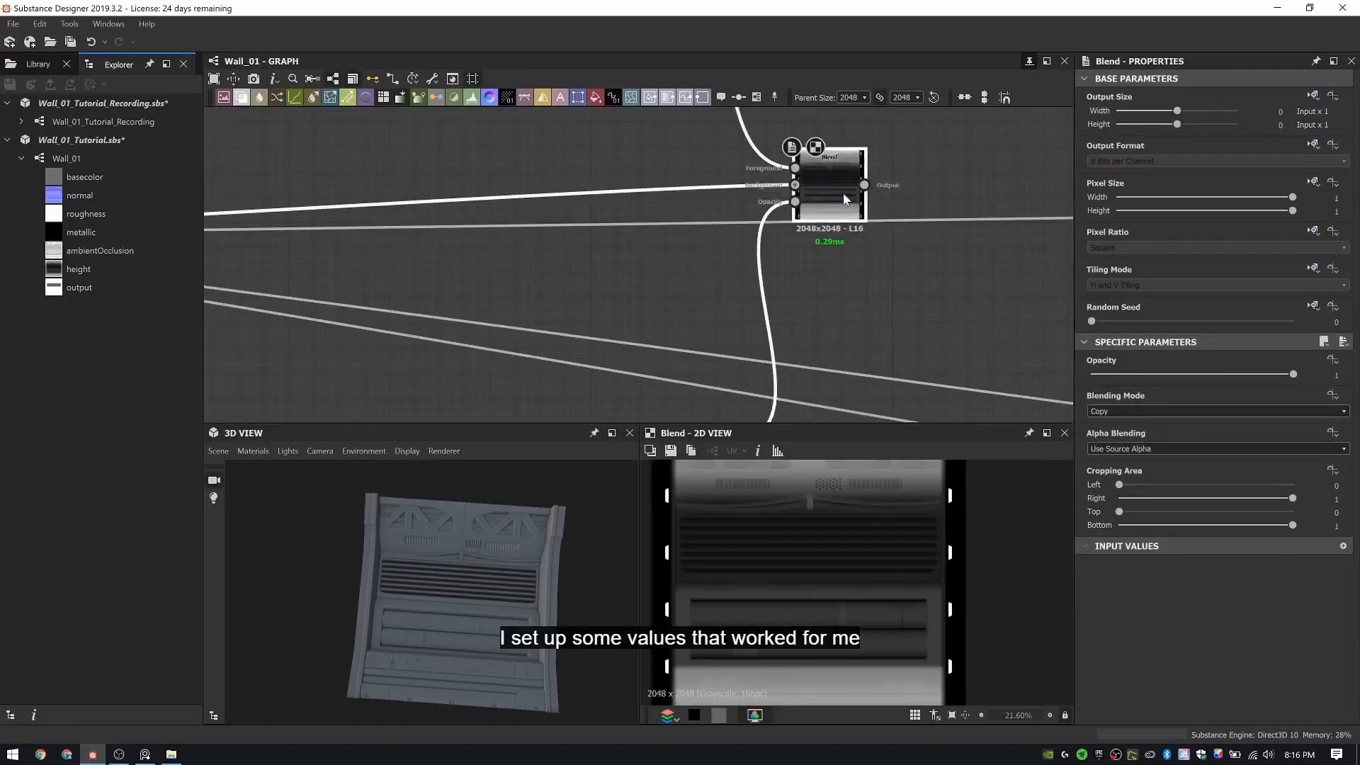
# - Set the pattern Blend to Subtract with an opacity of 0.04 and move the material links onto its output
pyautogui.click(1162, 410)
pyautogui.click(1162, 431)
pyautogui.click(1336, 375)
pyautogui.write('.04')
pyautogui.press('Return')
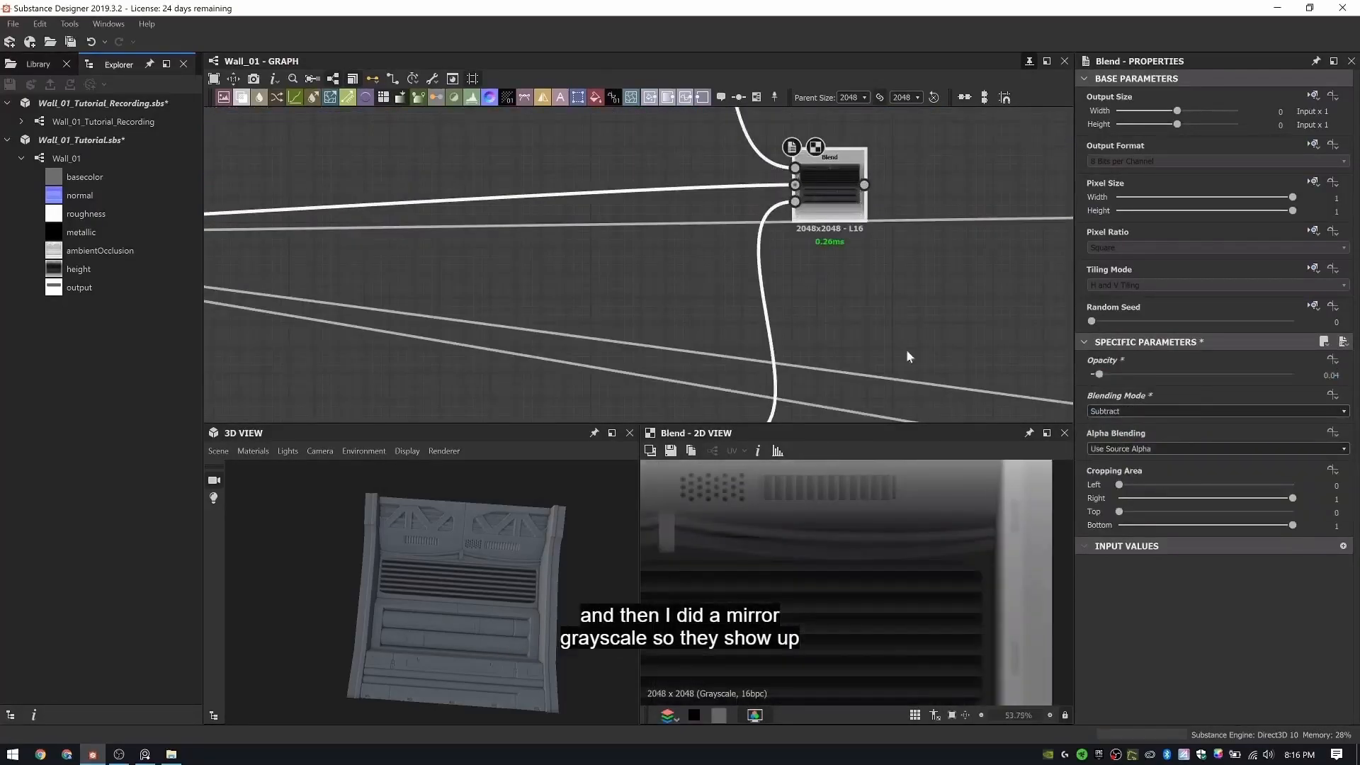
pyautogui.scroll(-3, 907, 350)
pyautogui.scroll(-1, 741, 269)
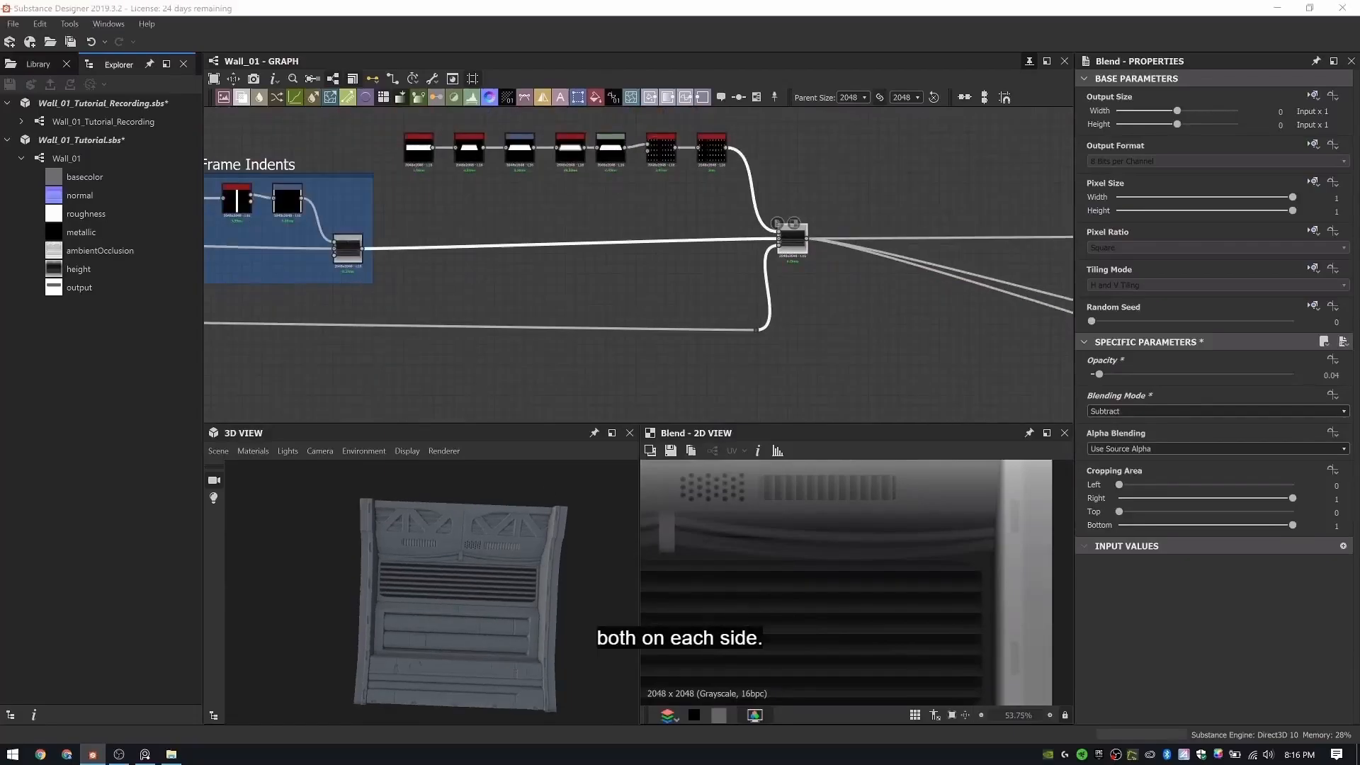
# - Align the pattern Blend and frame its nodes with the title "Edge Frame Pattern"
pyautogui.moveTo(792, 243); pyautogui.dragTo(792, 258)
pyautogui.moveTo(388, 115); pyautogui.dragTo(854, 394)
pyautogui.rightClick(881, 181)
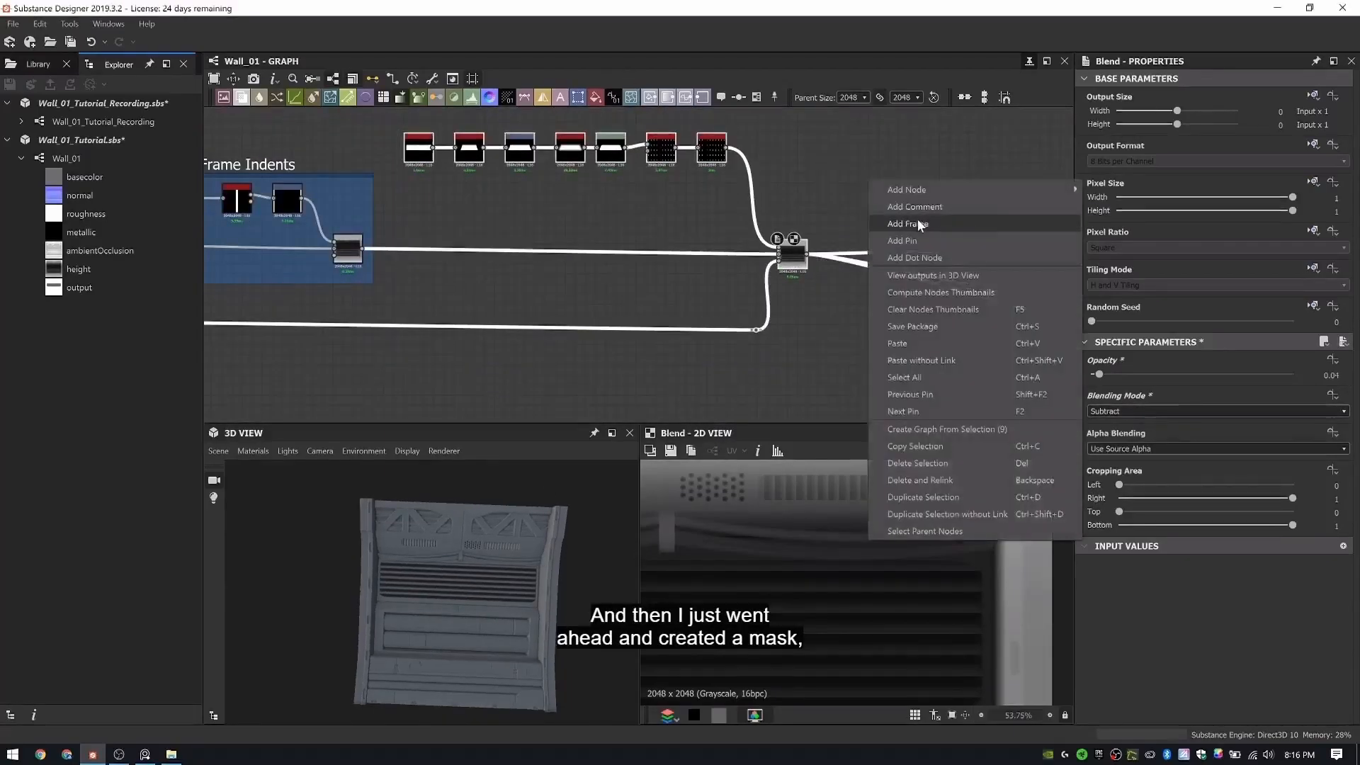
pyautogui.click(918, 222)
pyautogui.write('Edge Frame Patte')
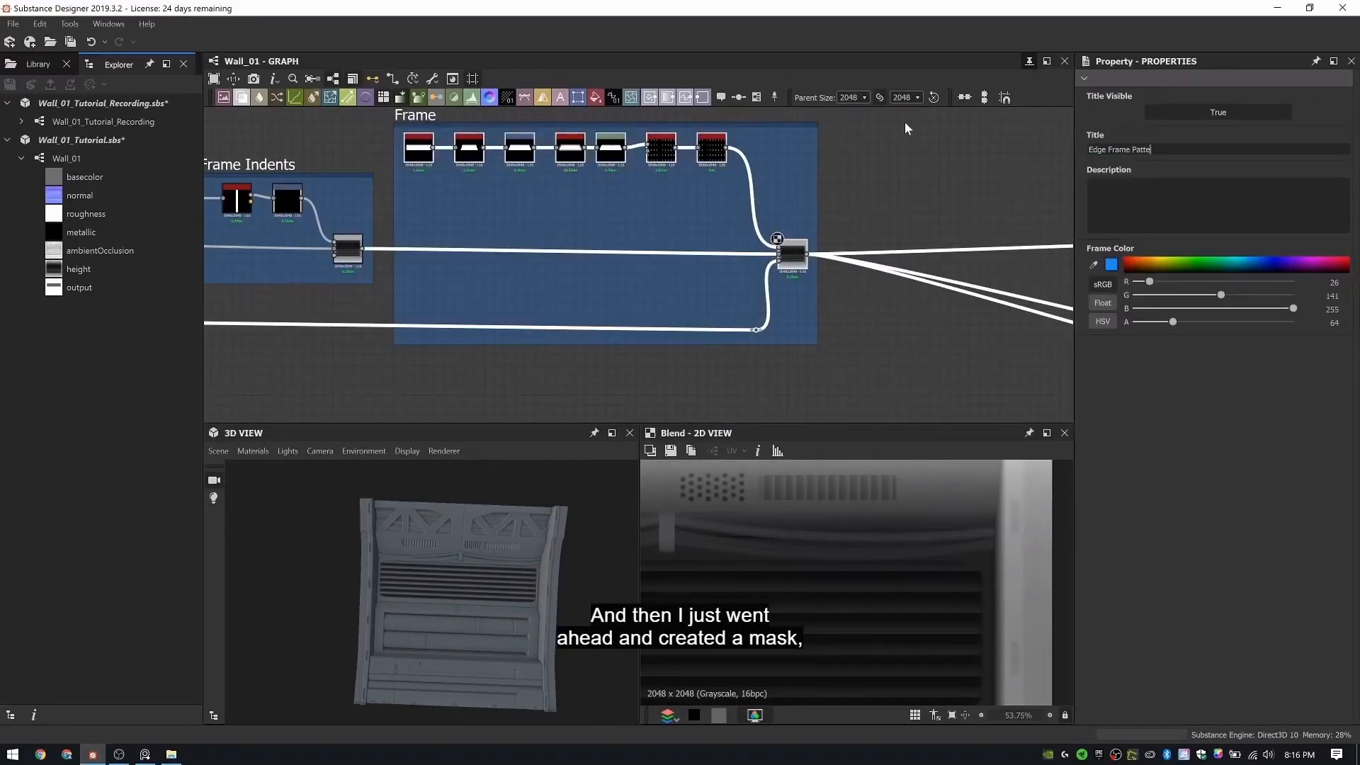
pyautogui.write('rn')
pyautogui.press('Return')
# - Add a square Shape beyond the Edge Frame Pattern frame and set its size to X 0.21 and Y 0.47
pyautogui.scroll(-5, 823, 286)
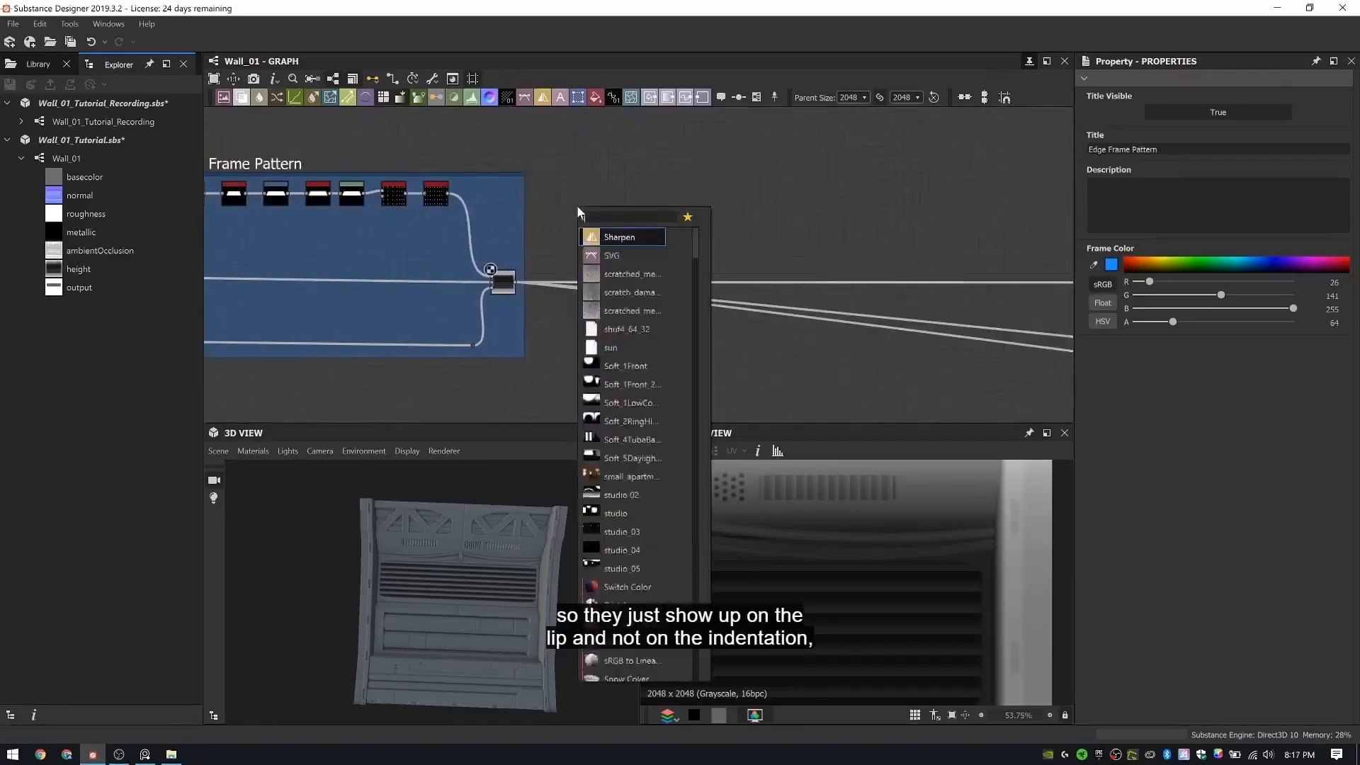
pyautogui.click(623, 255)
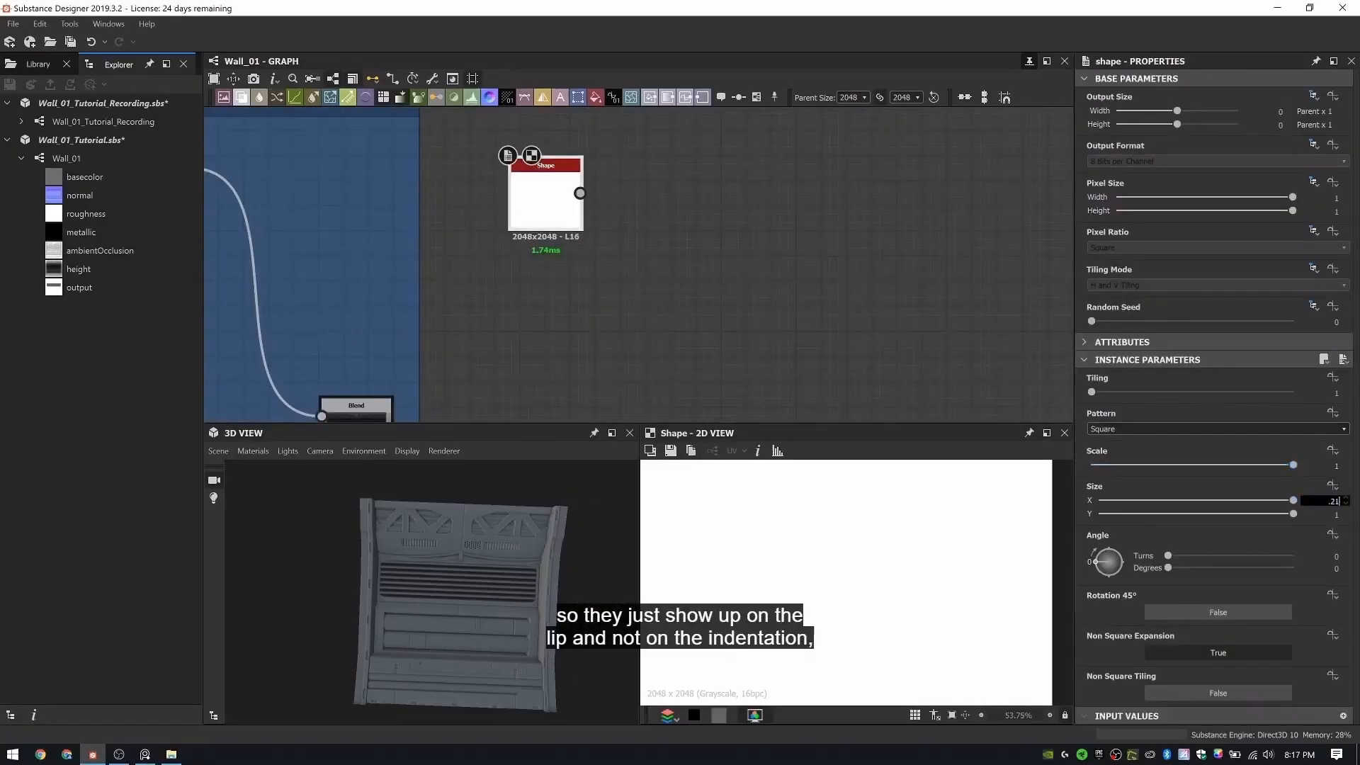
pyautogui.press('Tab')
pyautogui.write('.47')
pyautogui.press('Return')
pyautogui.moveTo(550, 220); pyautogui.dragTo(536, 219)
# - Add a Transformation 2D after the Shape with offset X 0.5706, Y -0.548 and tiling mode No Tiling
pyautogui.press('space')
pyautogui.write('tr')
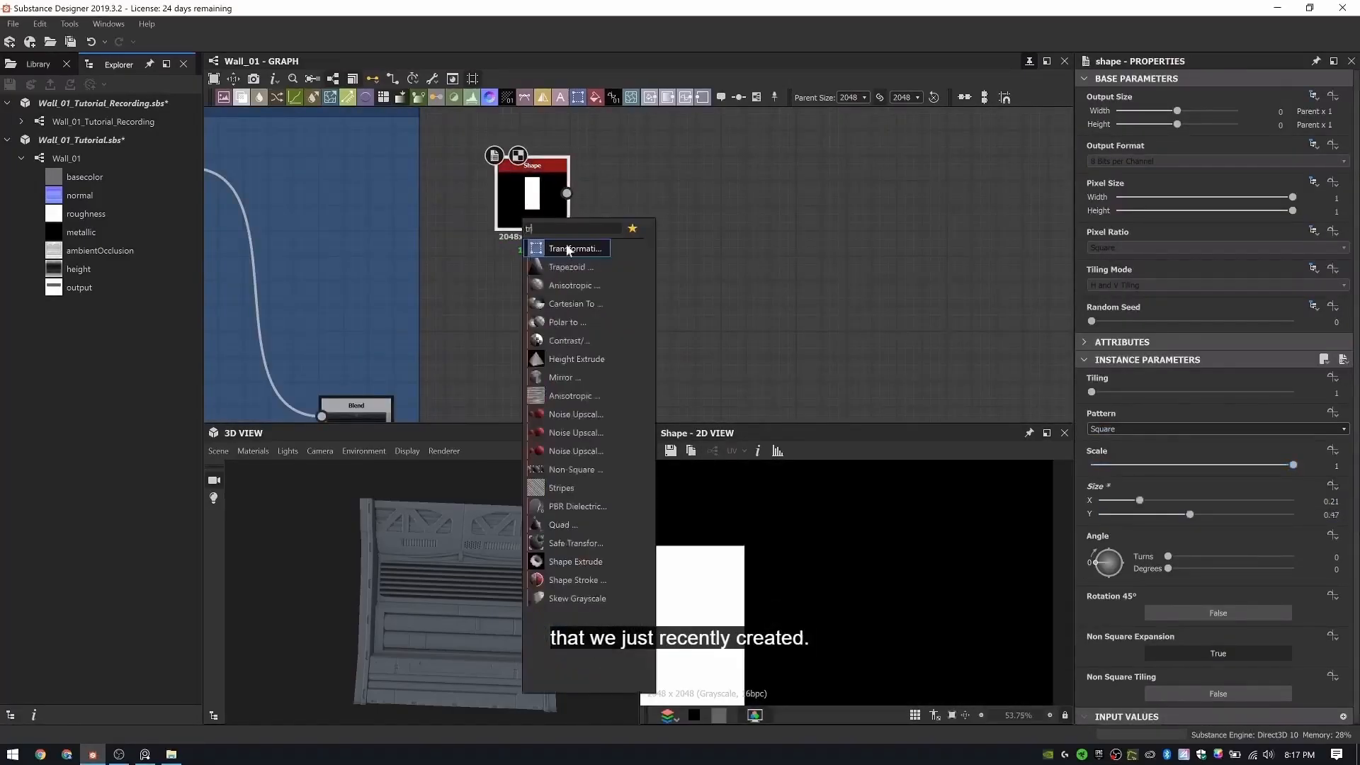
pyautogui.click(568, 248)
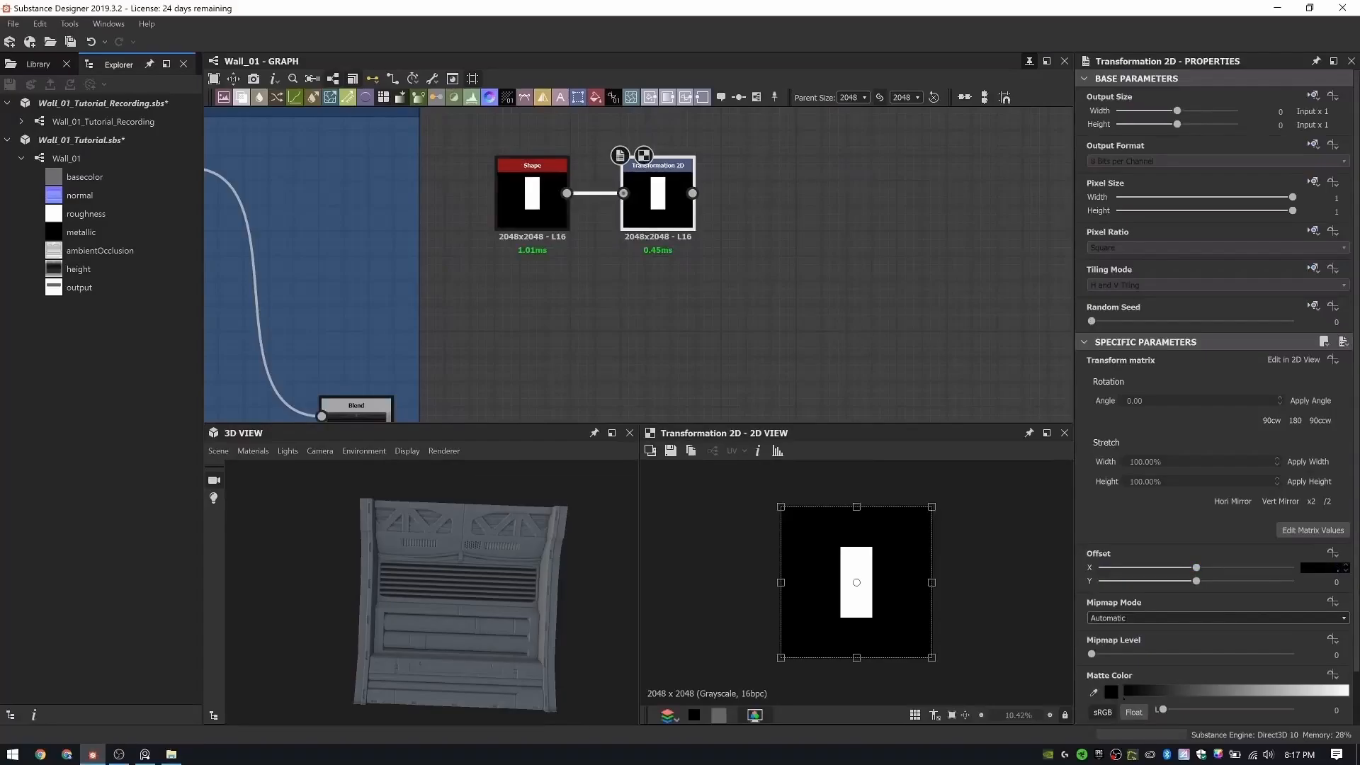
pyautogui.press('Return')
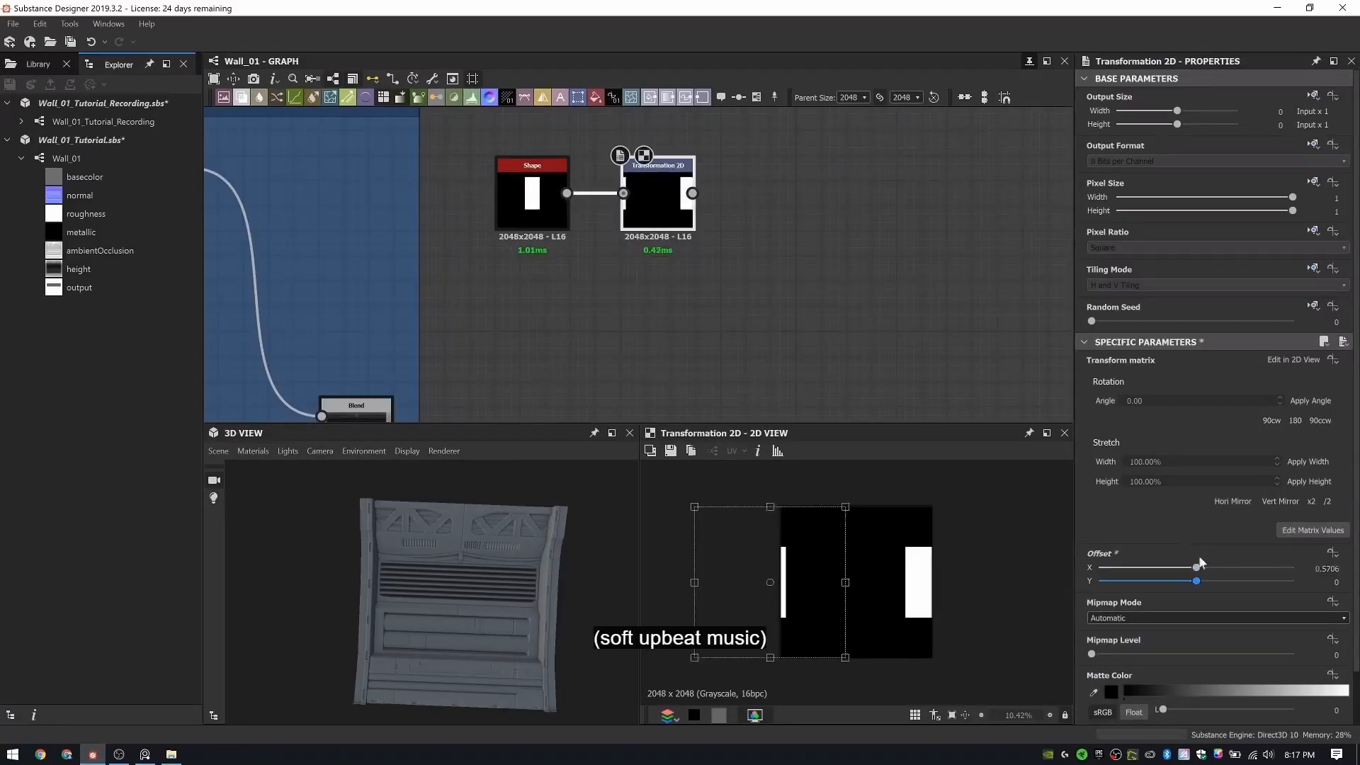
pyautogui.moveTo(1117, 580); pyautogui.dragTo(1116, 581)
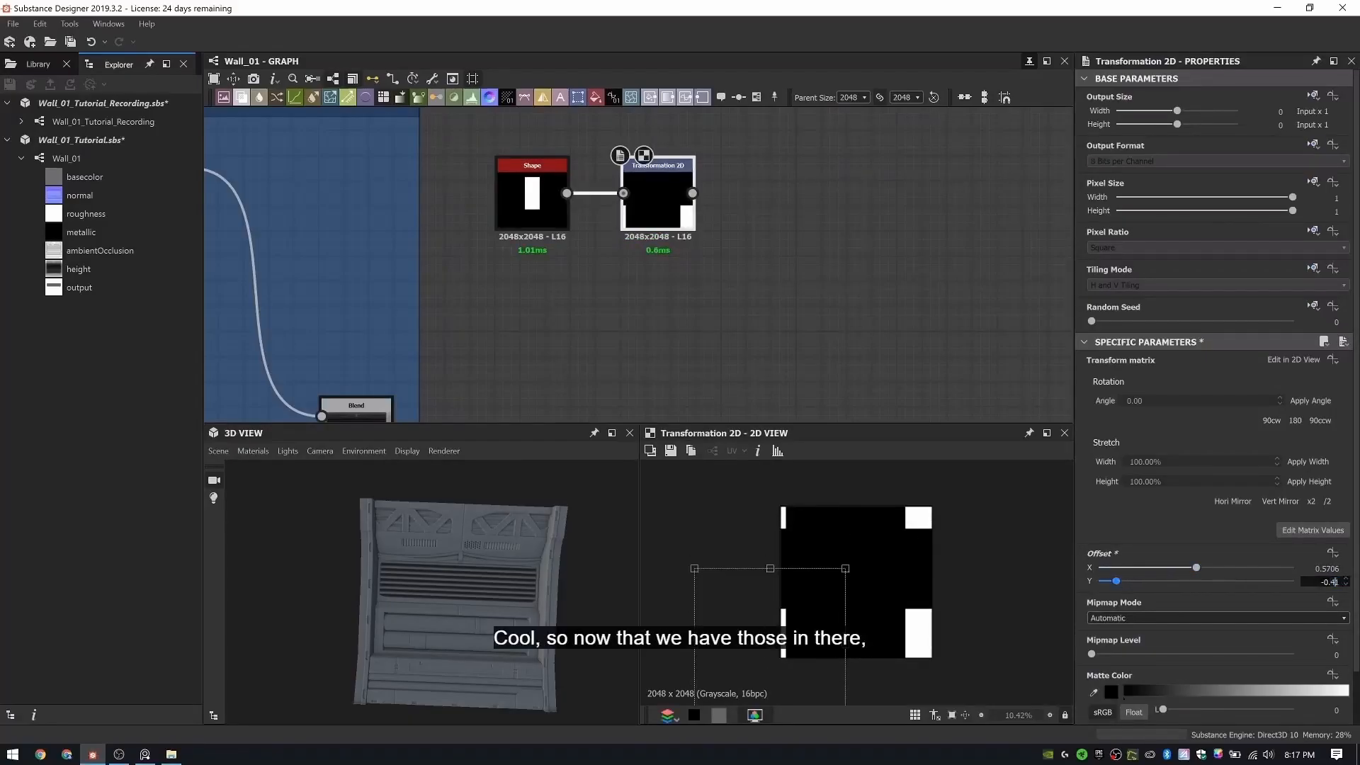
pyautogui.click(1299, 301)
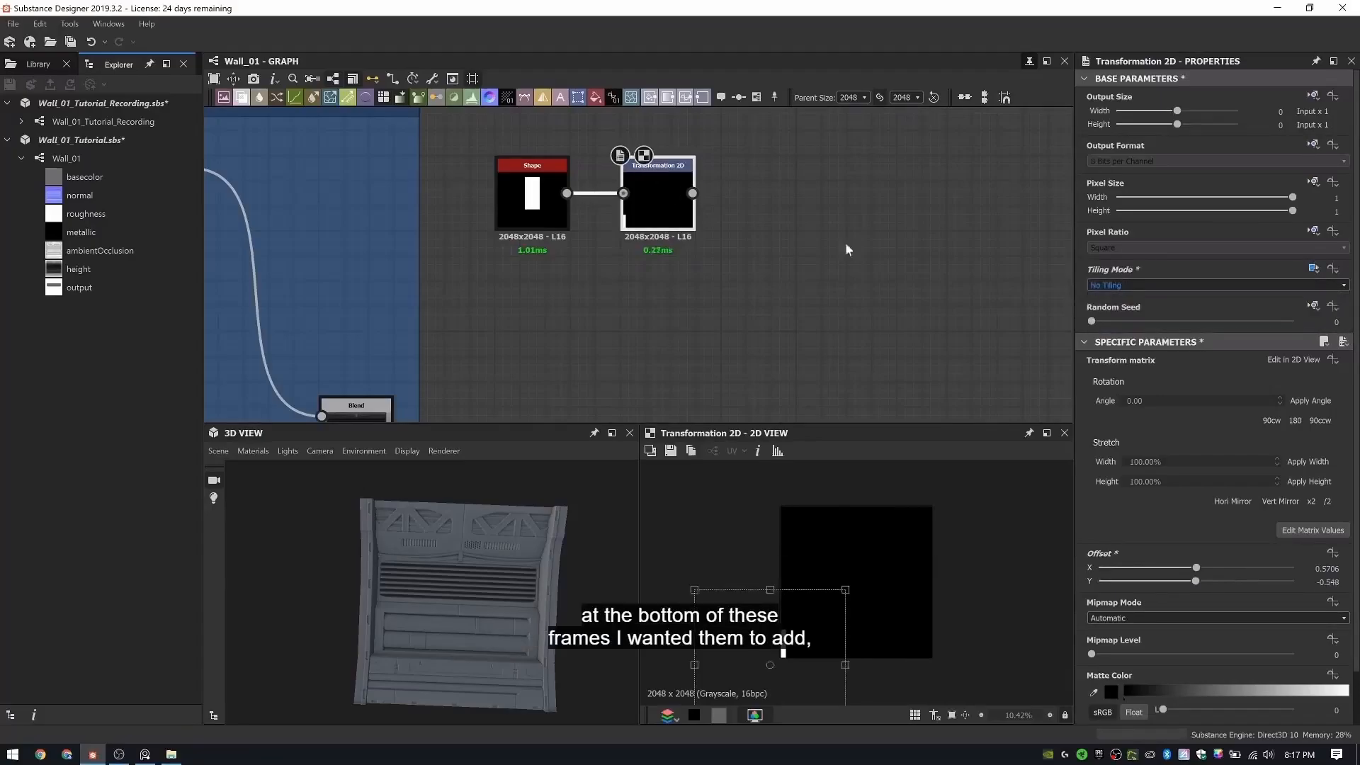
# - Add a Mirror Grayscale and a Bevel after the Transformation 2D, with the Bevel distance set to -0.03
pyautogui.press('space')
pyautogui.click(623, 298)
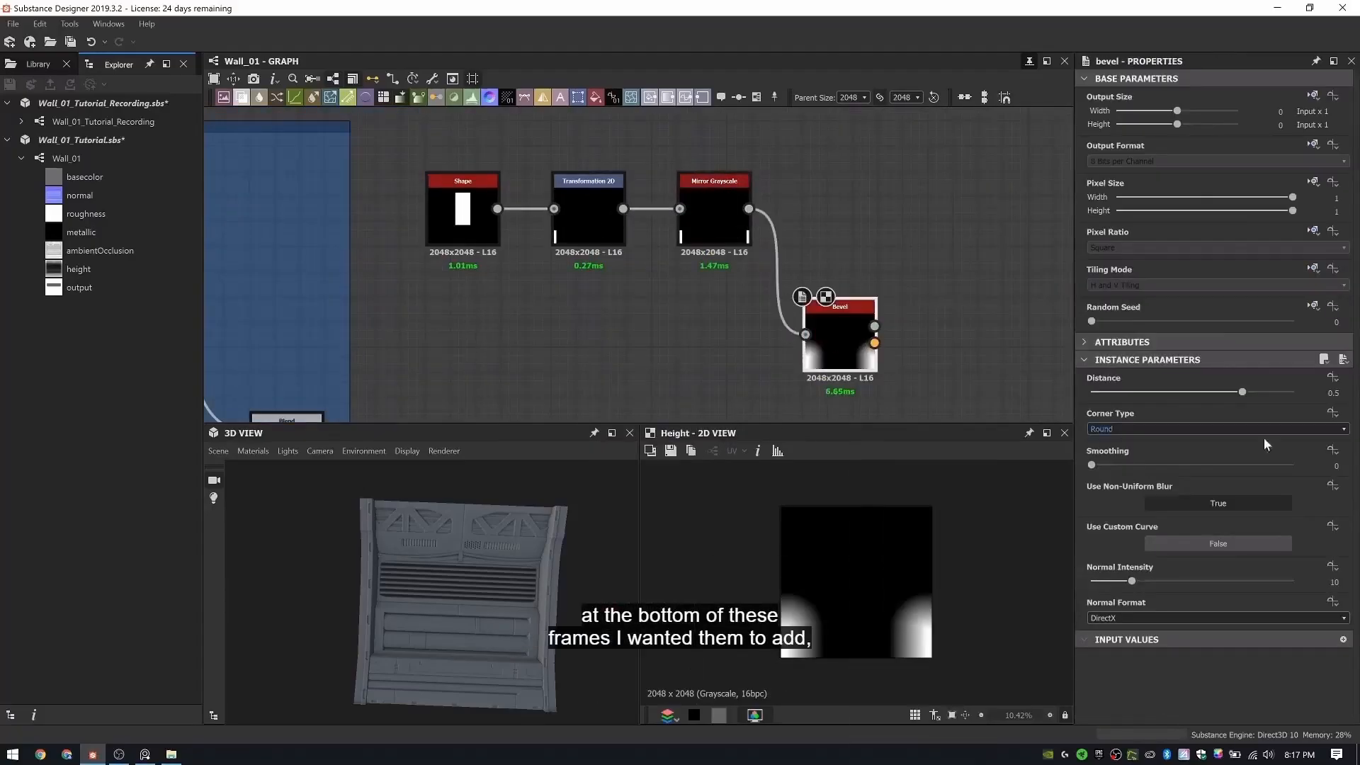
pyautogui.press('Return')
pyautogui.scroll(-2, 992, 358)
pyautogui.moveTo(992, 358); pyautogui.dragTo(836, 261, button='middle')
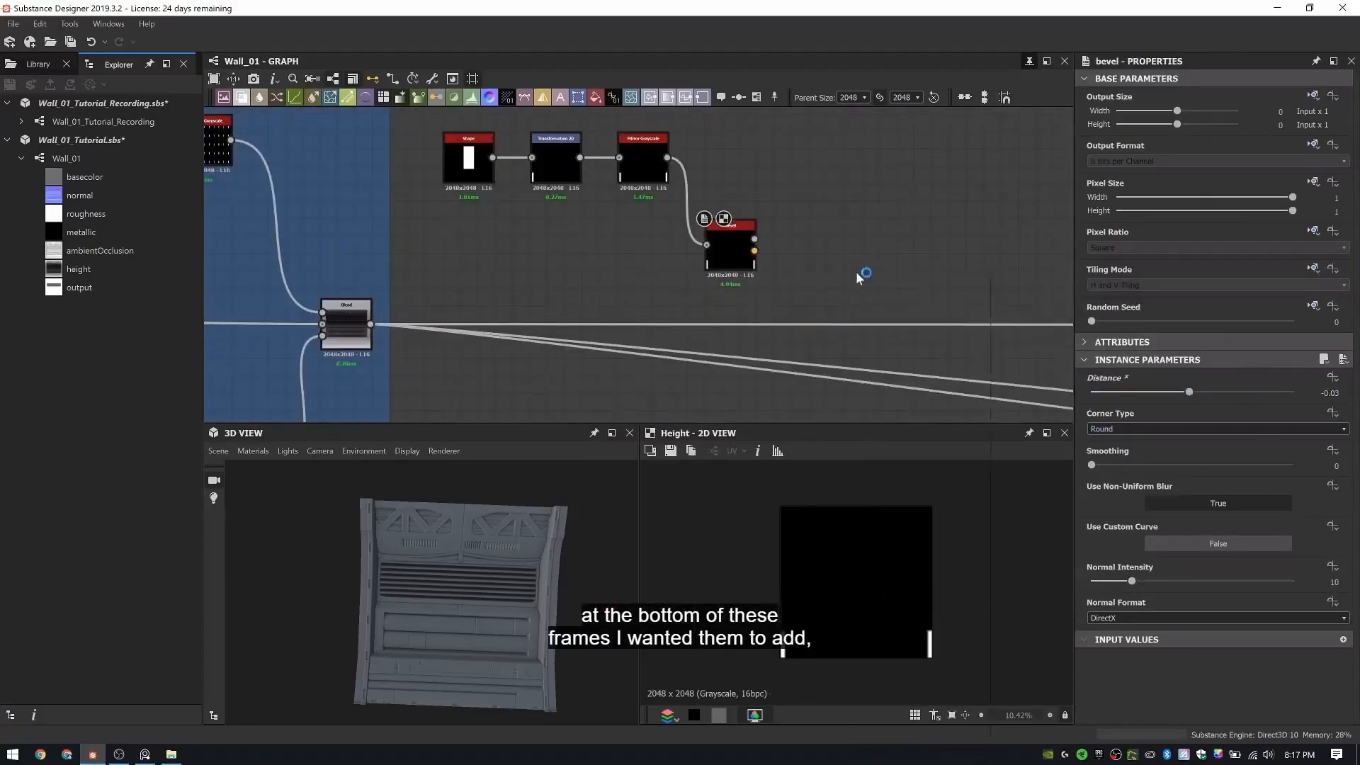
# - Combine the Bevel with the main height chain in an Add (Linear Dodge) Blend and route the downstream links through it
pyautogui.press('space')
pyautogui.click(882, 308)
pyautogui.moveTo(370, 325); pyautogui.dragTo(691, 308)
pyautogui.moveTo(838, 266); pyautogui.dragTo(838, 283)
pyautogui.moveTo(754, 239); pyautogui.dragTo(828, 285)
pyautogui.click(1129, 412)
pyautogui.click(1129, 423)
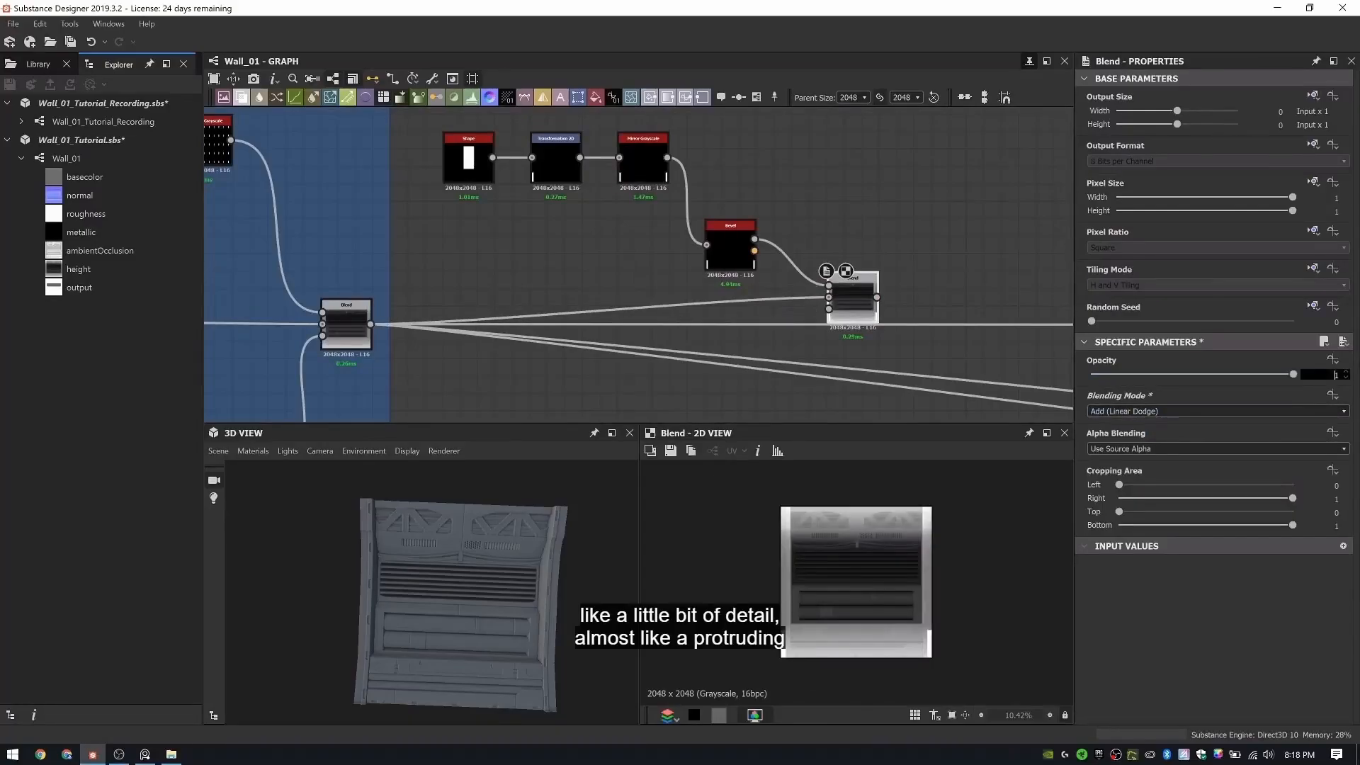
pyautogui.scroll(9, 917, 645)
pyautogui.moveTo(970, 648); pyautogui.dragTo(843, 593, button='middle')
pyautogui.keyDown('shift'); pyautogui.moveTo(371, 325); pyautogui.dragTo(877, 297); pyautogui.keyUp('shift')
# - Frame the Shape-to-Blend nodes and title the frame "Frame Extrustions"
pyautogui.moveTo(424, 123); pyautogui.dragTo(913, 358)
pyautogui.moveTo(853, 305); pyautogui.dragTo(861, 329)
pyautogui.click(756, 97)
pyautogui.doubleClick(879, 133)
pyautogui.write('Frame Extrustions')
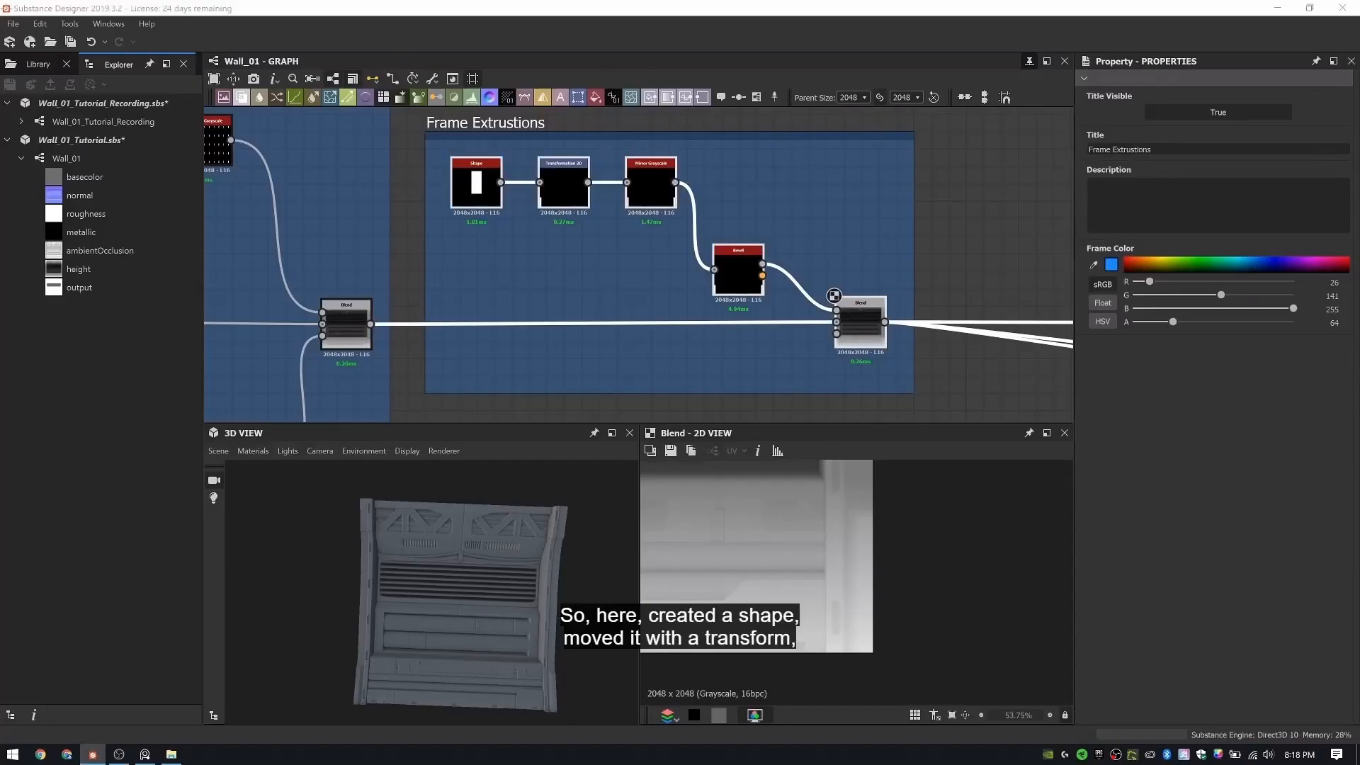
# - Add a Blend on the main height line and feed it from a second Blend connected to the Mirror Grayscale
pyautogui.scroll(-3, 649, 249)
pyautogui.press('space')
pyautogui.click(728, 224)
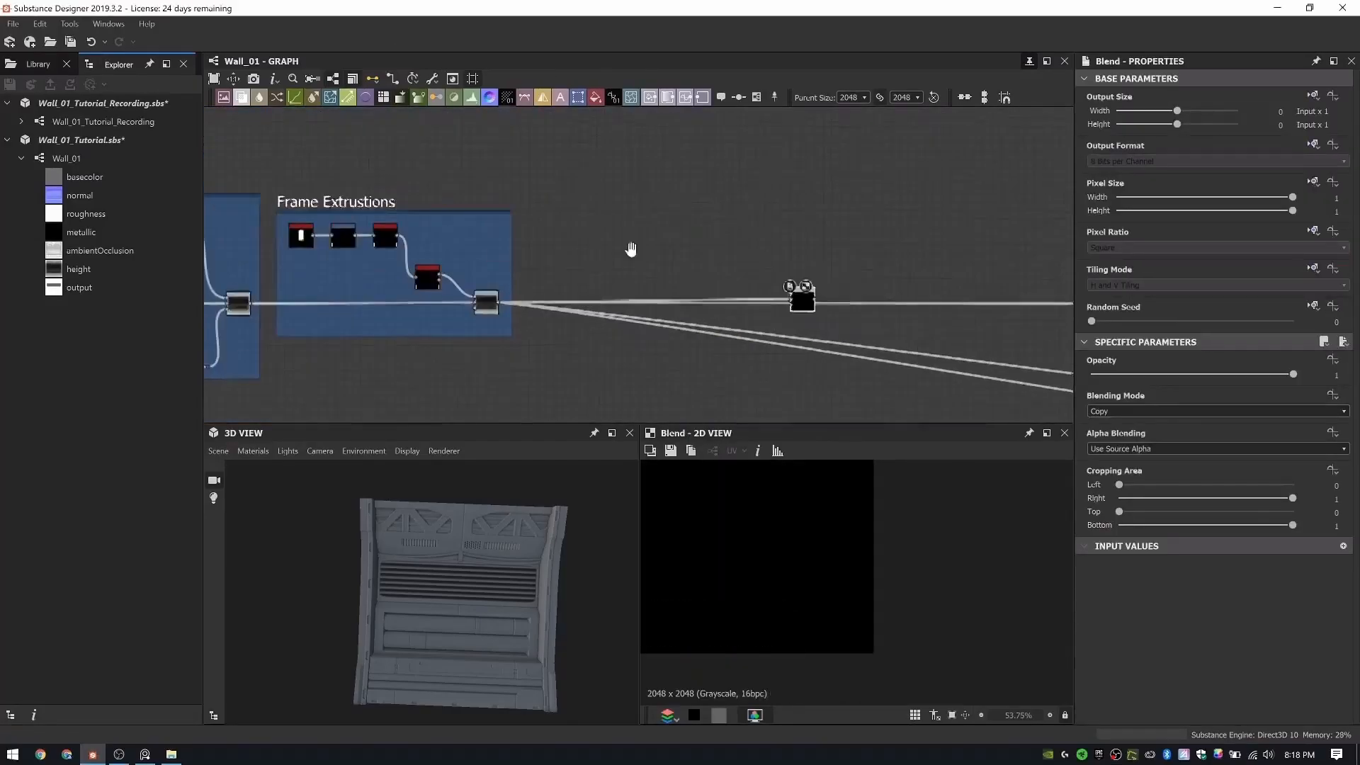
pyautogui.moveTo(632, 249); pyautogui.dragTo(752, 253, button='middle')
pyautogui.moveTo(798, 239); pyautogui.dragTo(798, 236)
pyautogui.click(819, 260)
pyautogui.scroll(4, 818, 259)
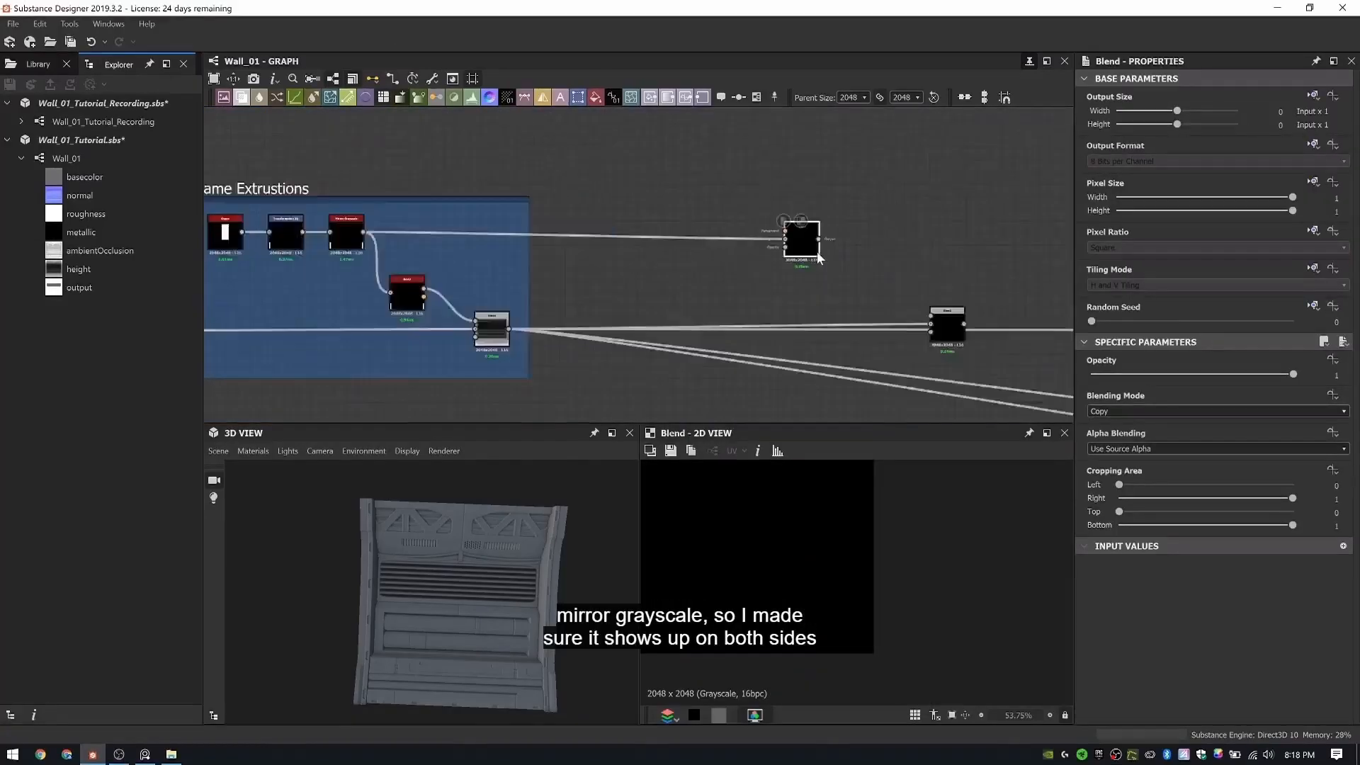
pyautogui.moveTo(818, 258); pyautogui.dragTo(673, 176, button='middle')
pyautogui.moveTo(677, 146); pyautogui.dragTo(843, 257)
pyautogui.moveTo(865, 261); pyautogui.dragTo(903, 340, button='middle')
# - Insert an Edge Detect ahead of the second Blend with edge width 6.6, edge roundness 0 and Invert set to True
pyautogui.press('space')
pyautogui.write('ed')
pyautogui.press('Return')
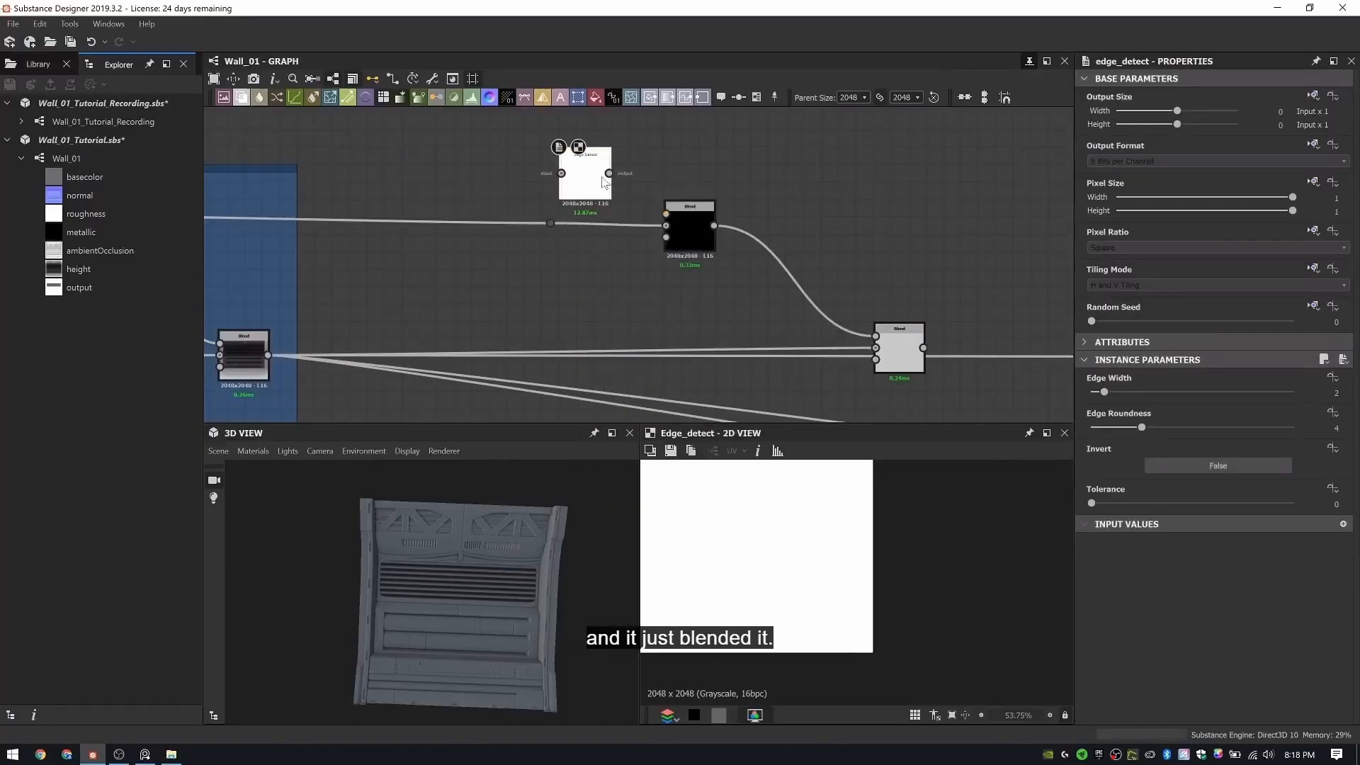
pyautogui.moveTo(597, 183); pyautogui.dragTo(614, 183)
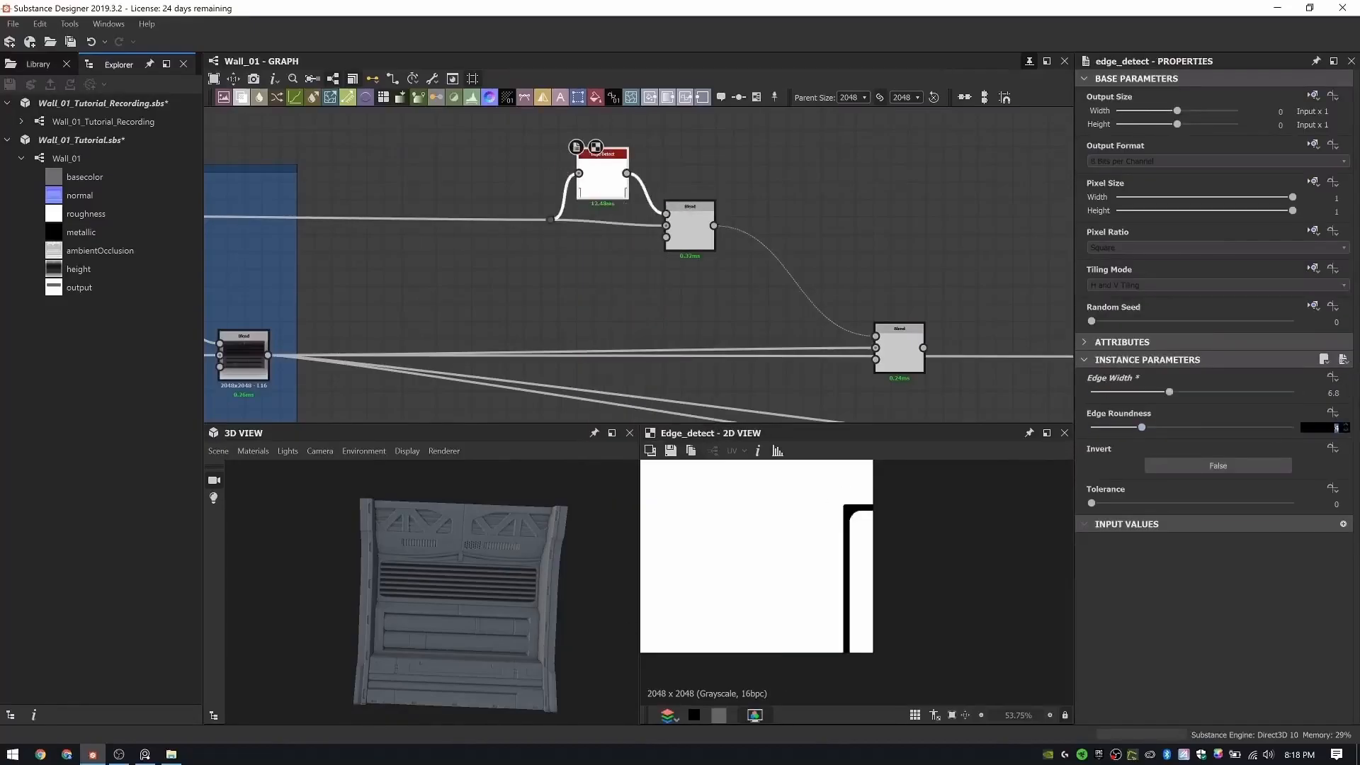
pyautogui.moveTo(1142, 427); pyautogui.dragTo(1092, 427)
pyautogui.scroll(4, 605, 176)
pyautogui.click(1218, 466)
# - Change the blending mode of the Blend fed by Edge Detect so only the inner bar remains
pyautogui.click(817, 308)
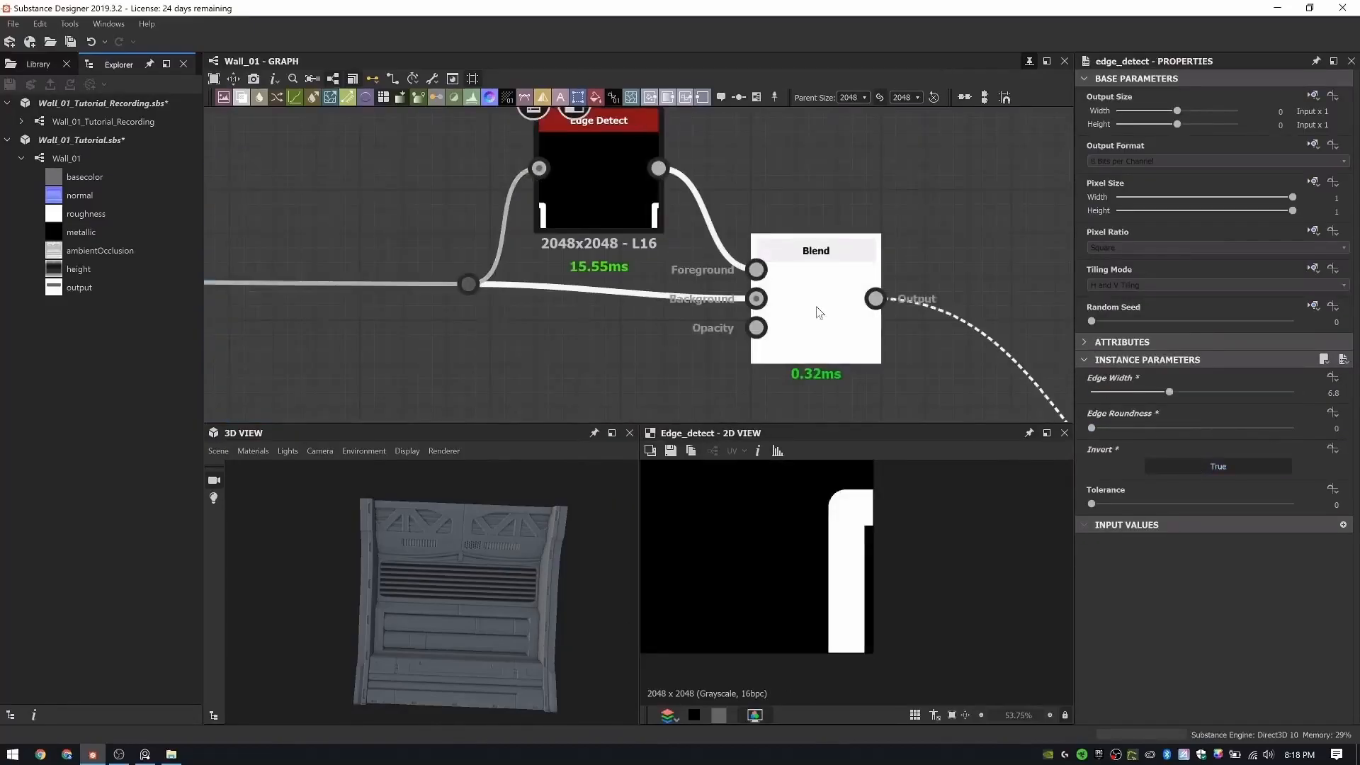
pyautogui.click(1111, 408)
pyautogui.click(1119, 414)
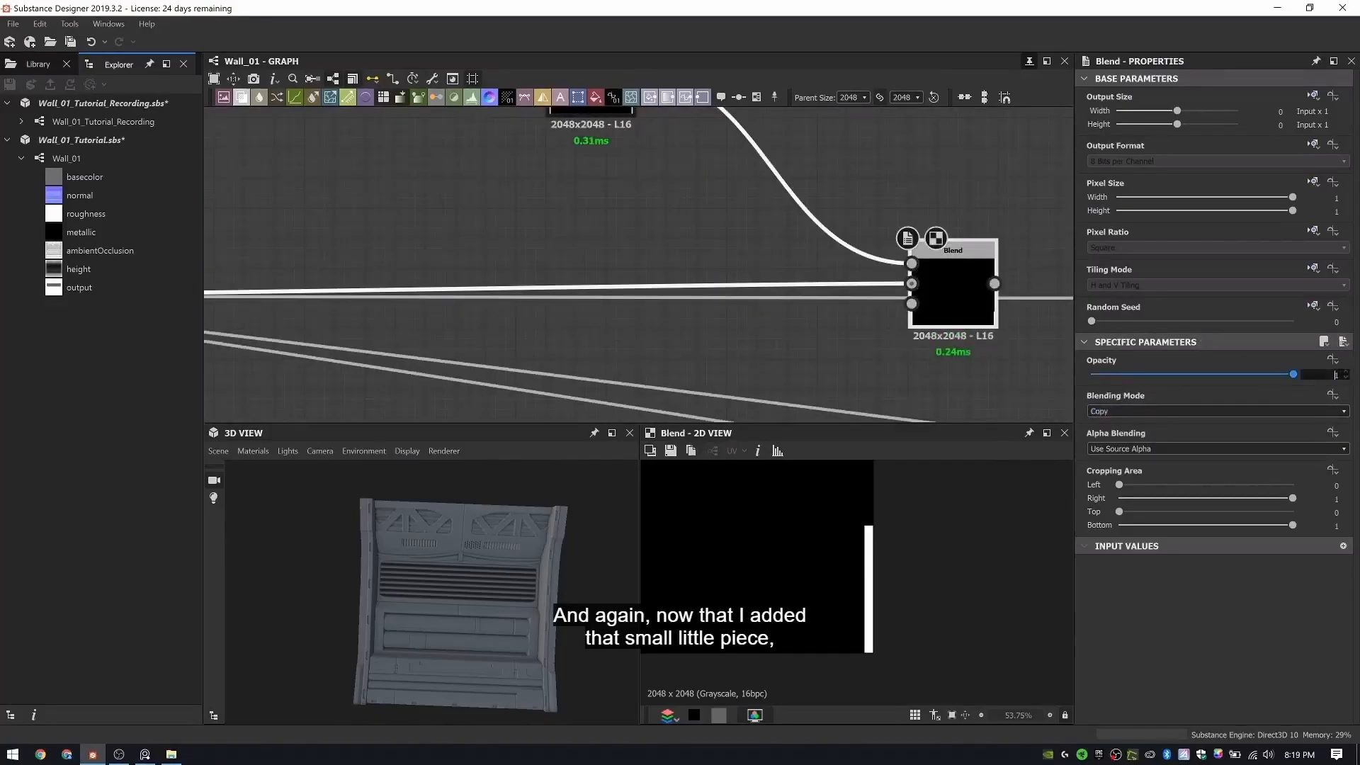
# - Set the main-line Blend to Subtract with opacity 0.1 and move the downstream links onto its output
pyautogui.click(1181, 411)
pyautogui.scroll(-1, 1180, 486)
pyautogui.click(1133, 444)
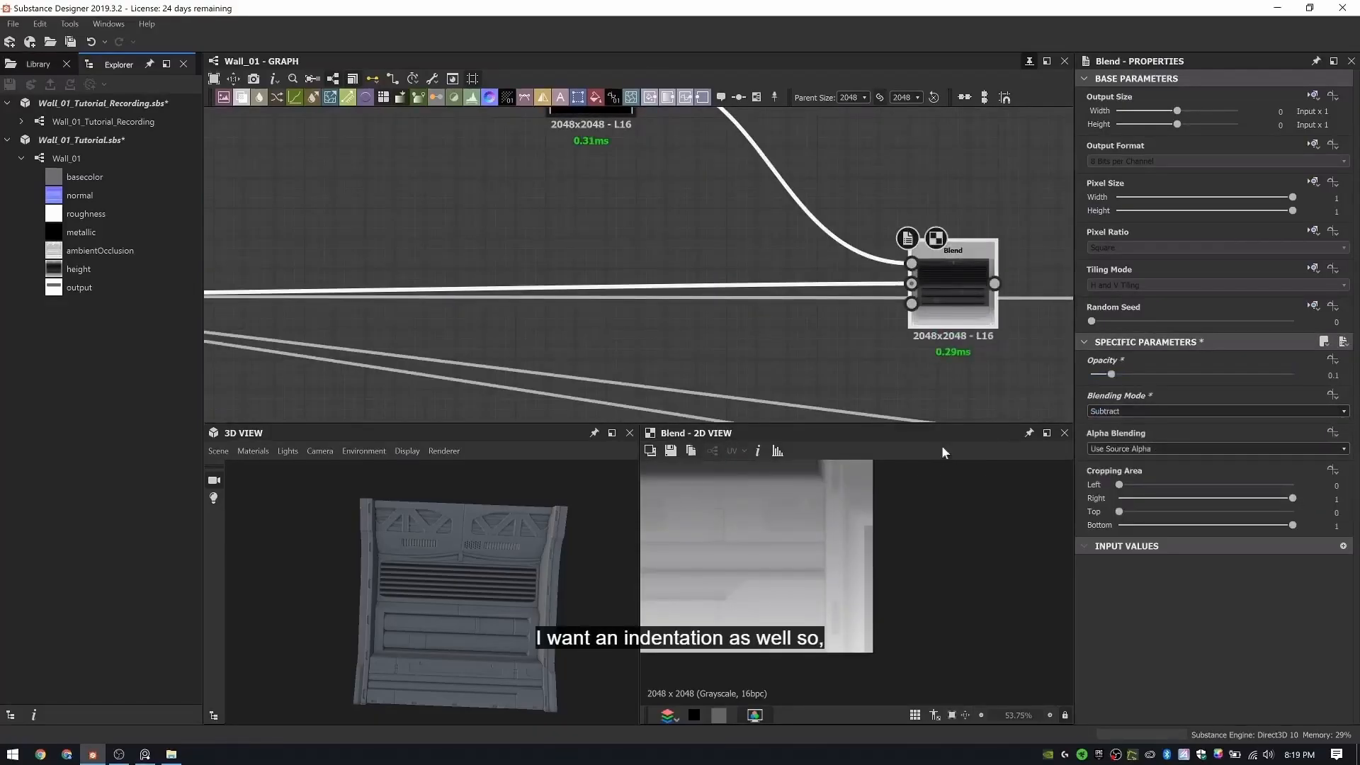
pyautogui.scroll(-4, 807, 275)
pyautogui.keyDown('shift'); pyautogui.moveTo(351, 284); pyautogui.dragTo(897, 279); pyautogui.keyUp('shift')
# - Lower the end point of the edge frame's silhouette Curve to about 0.84 and check the wall's shape
pyautogui.moveTo(439, 496); pyautogui.dragTo(453, 567)
pyautogui.scroll(-3, 552, 255)
pyautogui.moveTo(552, 255); pyautogui.dragTo(1125, 272, button='middle')
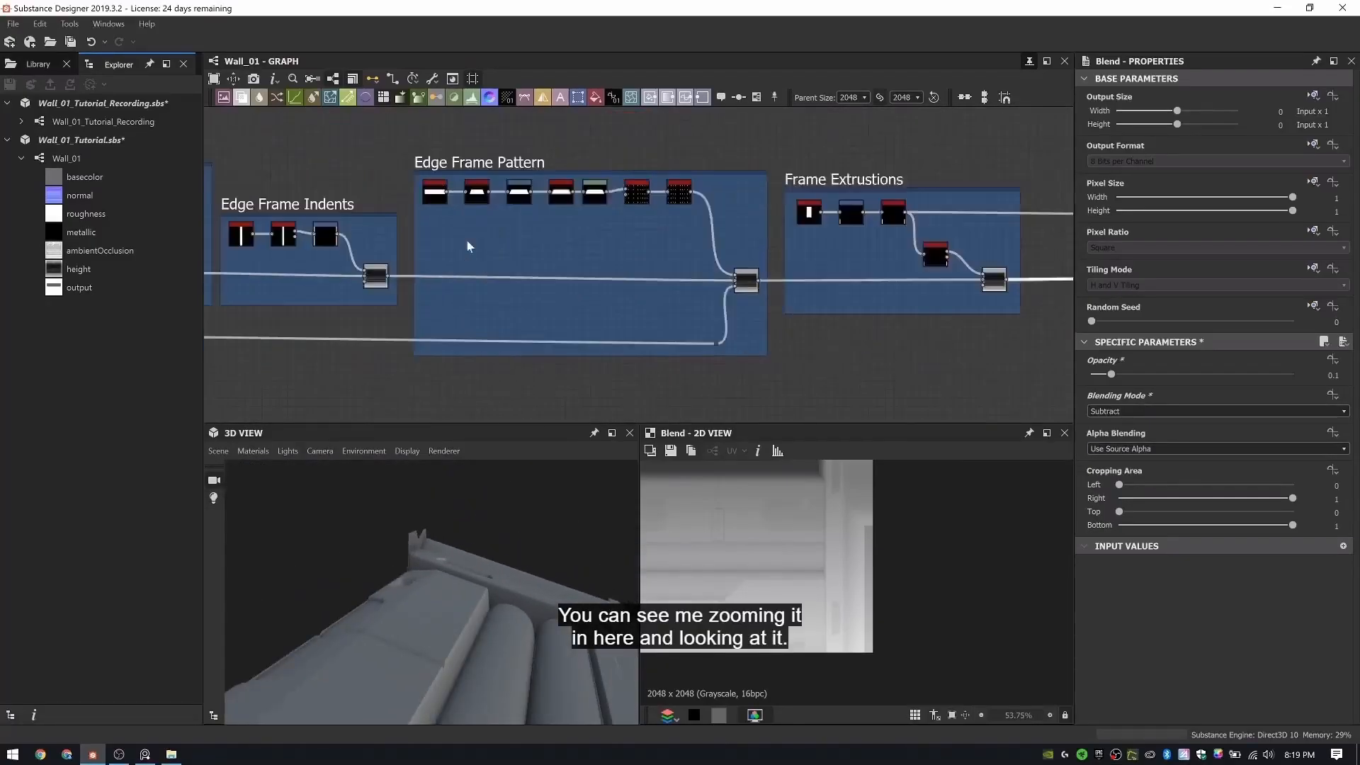
pyautogui.scroll(3, 466, 240)
pyautogui.moveTo(466, 240); pyautogui.dragTo(869, 267, button='middle')
pyautogui.moveTo(298, 226); pyautogui.dragTo(807, 262, button='middle')
pyautogui.scroll(4, 715, 234)
pyautogui.doubleClick(721, 147)
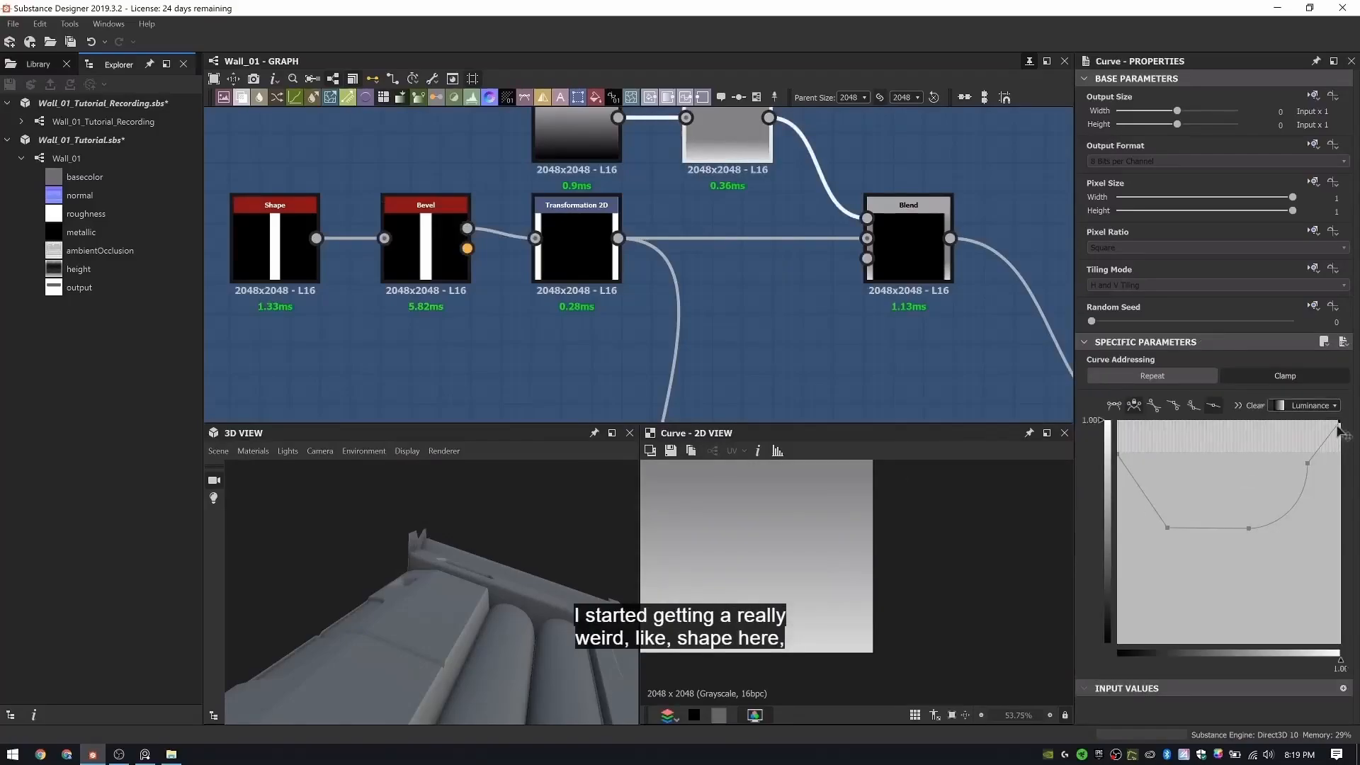
pyautogui.moveTo(1340, 421); pyautogui.dragTo(1358, 456)
pyautogui.moveTo(461, 567); pyautogui.dragTo(418, 573)
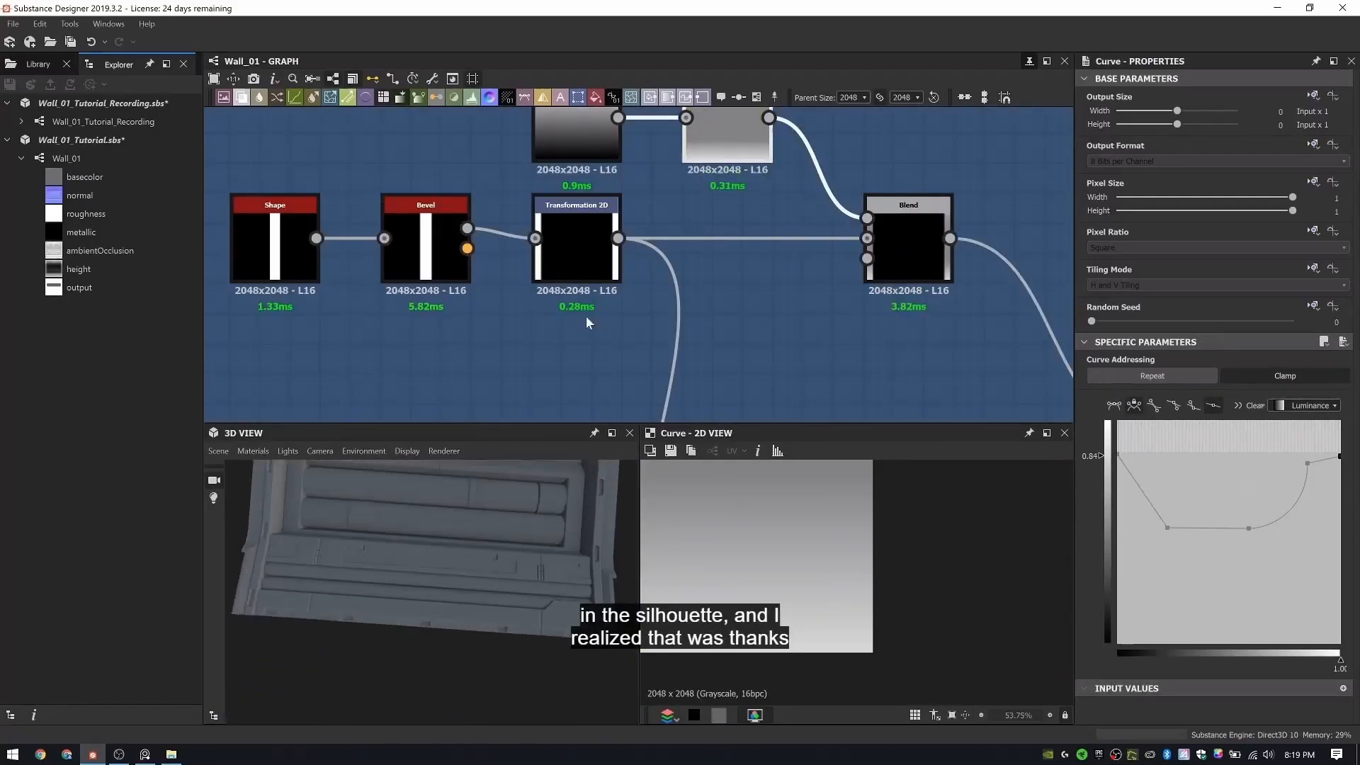
# - Frame the Edge Detect and Blend nodes with the title "Extustion Indents" and place the frame beside Frame Extrustions
pyautogui.scroll(-5, 587, 318)
pyautogui.moveTo(743, 270); pyautogui.dragTo(350, 252, button='middle')
pyautogui.moveTo(907, 252); pyautogui.dragTo(396, 248, button='middle')
pyautogui.scroll(2, 638, 255)
pyautogui.scroll(-3, 651, 354)
pyautogui.moveTo(473, 184); pyautogui.dragTo(701, 333)
pyautogui.rightClick(703, 189)
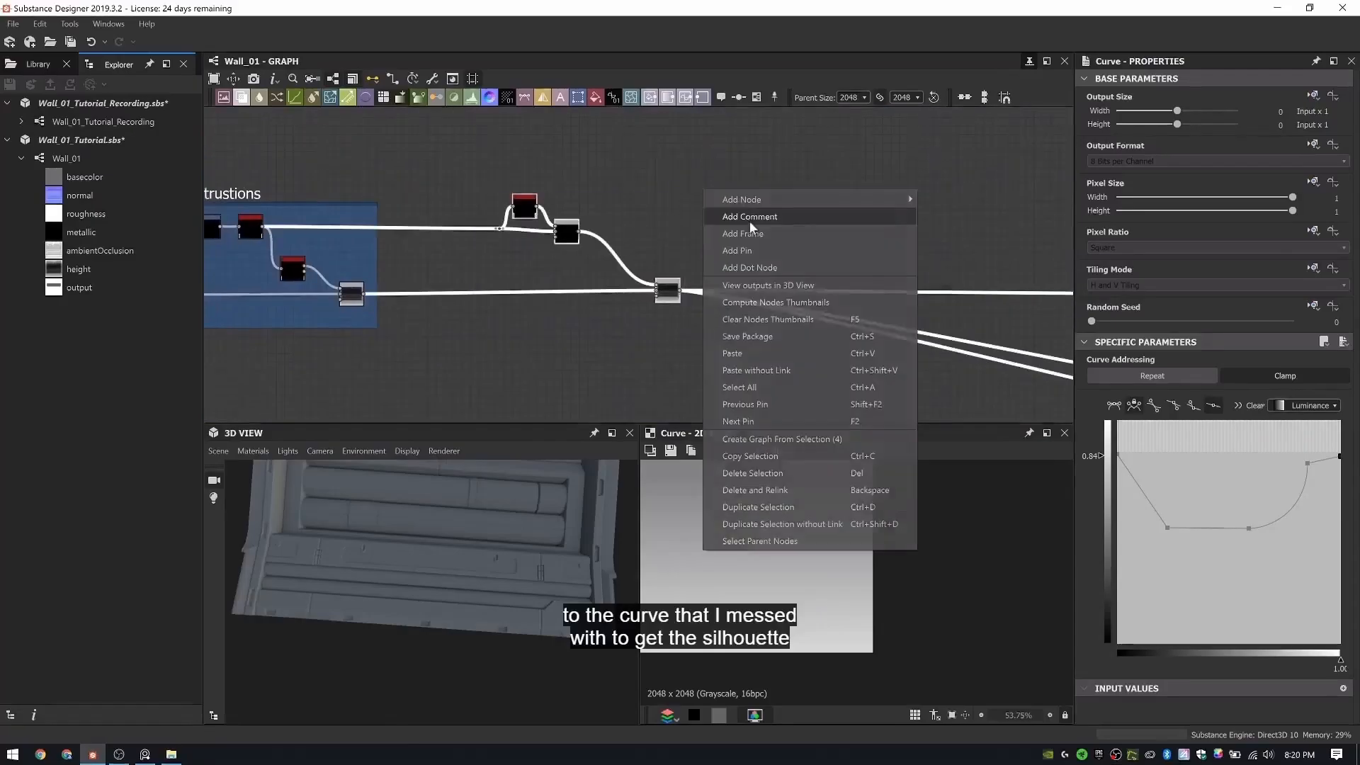
pyautogui.click(750, 233)
pyautogui.write('Extustion Ine')
pyautogui.press('BackSpace')
pyautogui.write('dents')
pyautogui.press('Return')
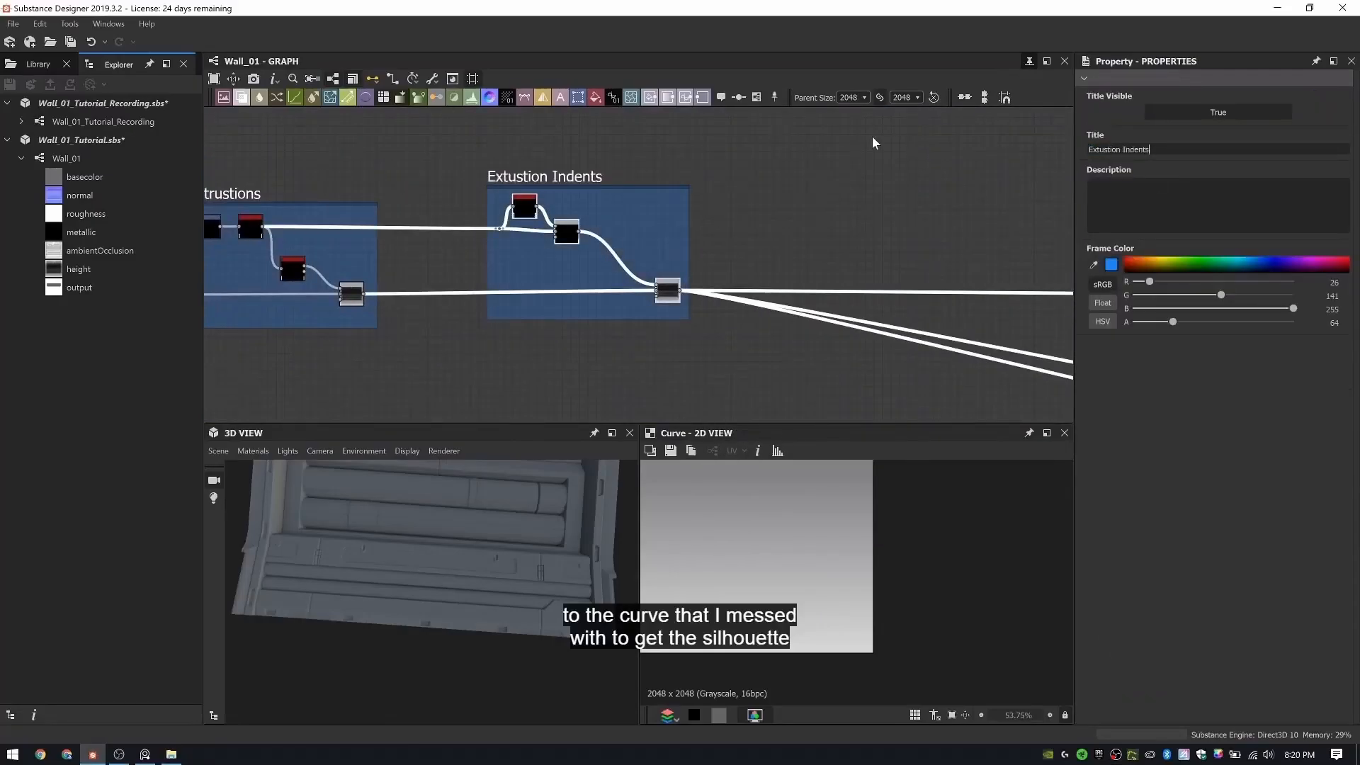
pyautogui.moveTo(545, 180); pyautogui.dragTo(447, 180)
# - Add a Blur HQ Grayscale after the Edge Detect Blend with intensity 0.5 and quality 1
pyautogui.scroll(4, 501, 282)
pyautogui.scroll(-2, 425, 248)
pyautogui.moveTo(425, 248); pyautogui.dragTo(554, 238, button='middle')
pyautogui.scroll(6, 560, 186)
pyautogui.doubleClick(608, 259)
pyautogui.press('space')
pyautogui.write('blu')
pyautogui.press('Down')
pyautogui.press('Down')
pyautogui.press('Return')
pyautogui.doubleClick(809, 249)
pyautogui.moveTo(1092, 427); pyautogui.dragTo(1293, 428)
pyautogui.moveTo(1220, 391); pyautogui.dragTo(1097, 398)
# - Examine the blurred indents at the wall's lower corner and their nodes in the graph
pyautogui.scroll(9, 871, 574)
pyautogui.scroll(-1, 868, 278)
pyautogui.scroll(-5, 869, 284)
pyautogui.scroll(6, 928, 351)
pyautogui.moveTo(602, 624); pyautogui.dragTo(519, 601, button='middle')
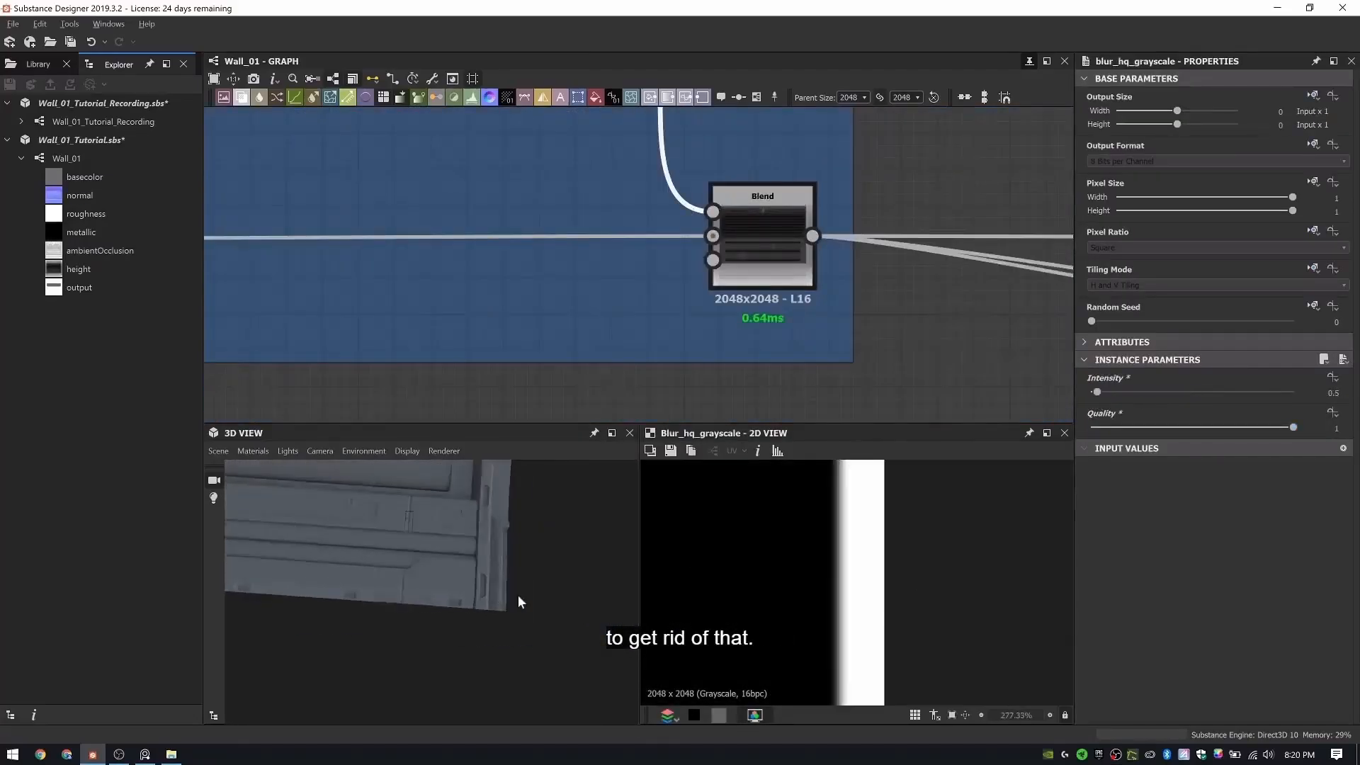
pyautogui.moveTo(519, 602); pyautogui.dragTo(444, 552)
pyautogui.scroll(3, 443, 553)
pyautogui.scroll(-3, 822, 207)
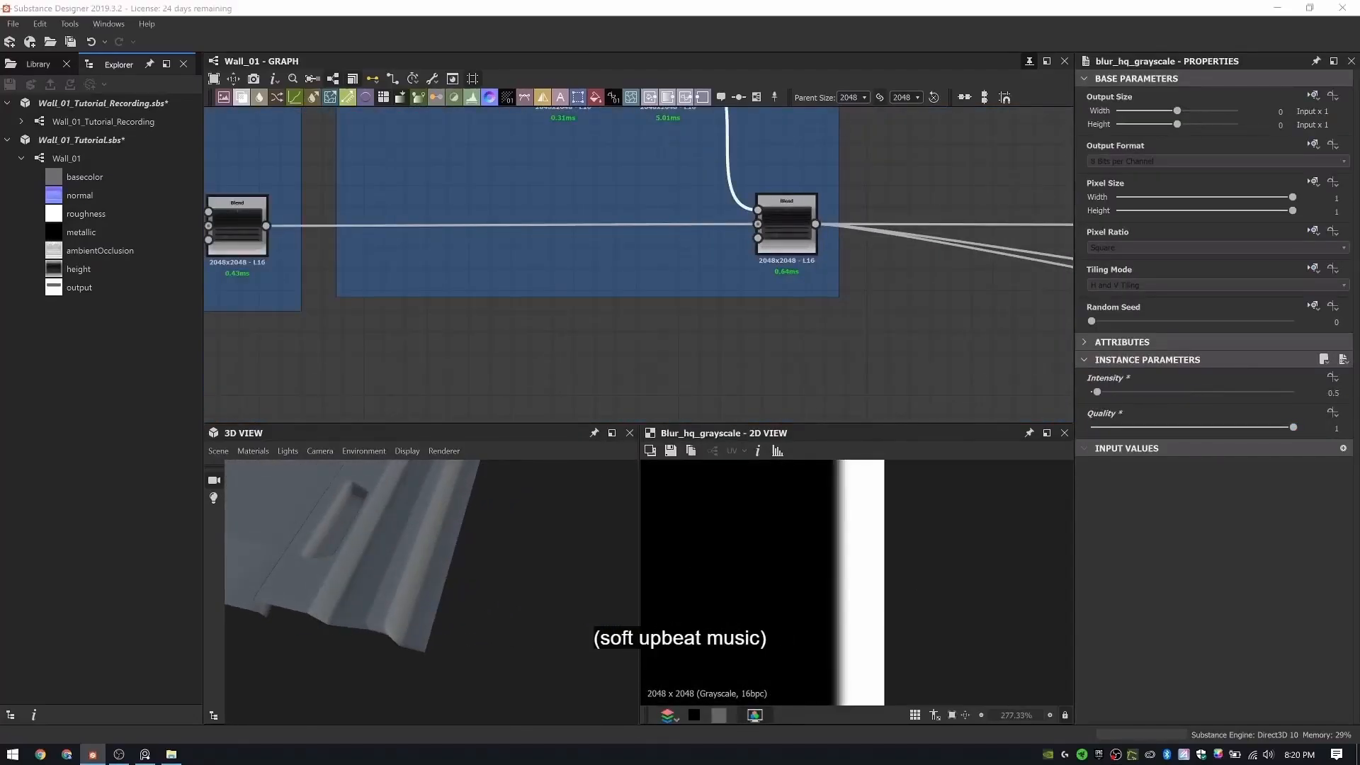
pyautogui.scroll(-3, 751, 266)
pyautogui.moveTo(751, 266); pyautogui.dragTo(544, 335, button='middle')
pyautogui.scroll(2, 561, 218)
pyautogui.moveTo(560, 217); pyautogui.dragTo(703, 227, button='middle')
pyautogui.scroll(-1, 691, 264)
pyautogui.click(464, 201)
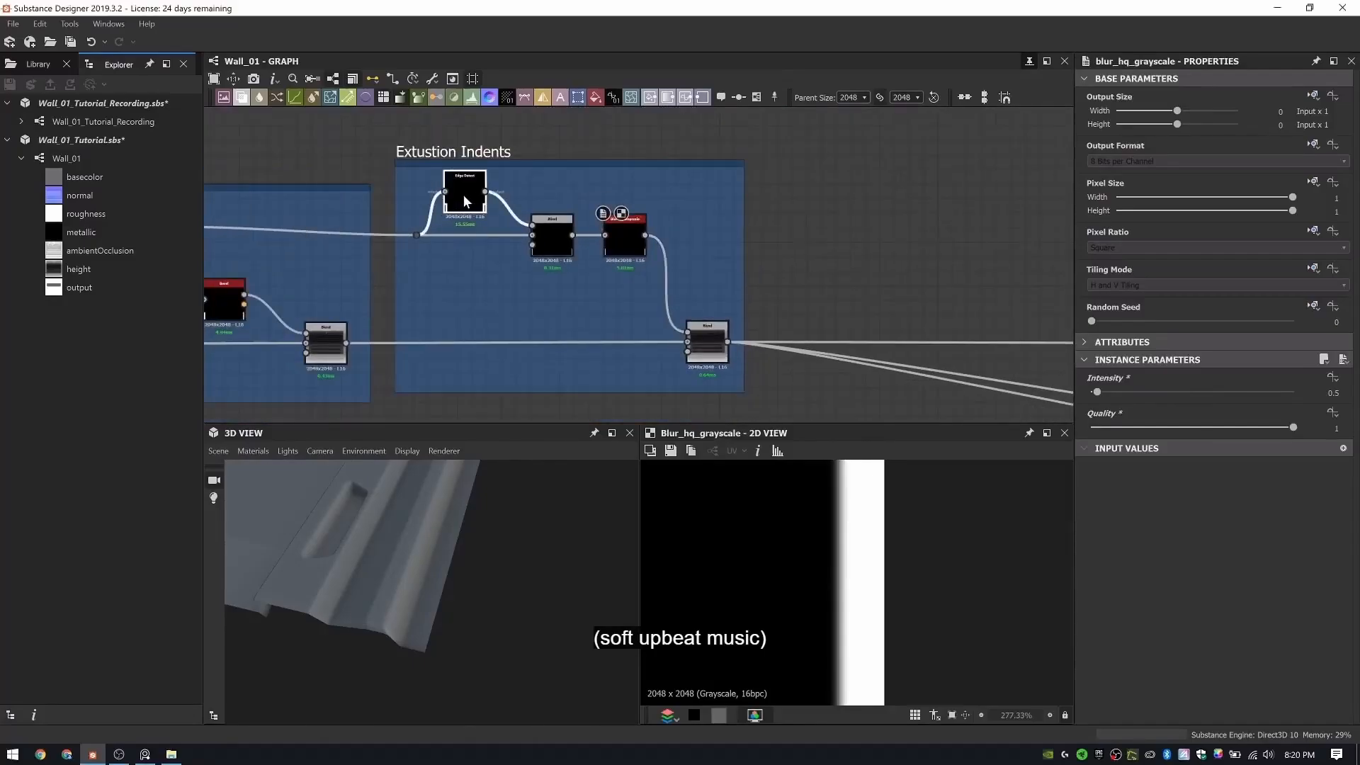
pyautogui.click(7, 103)
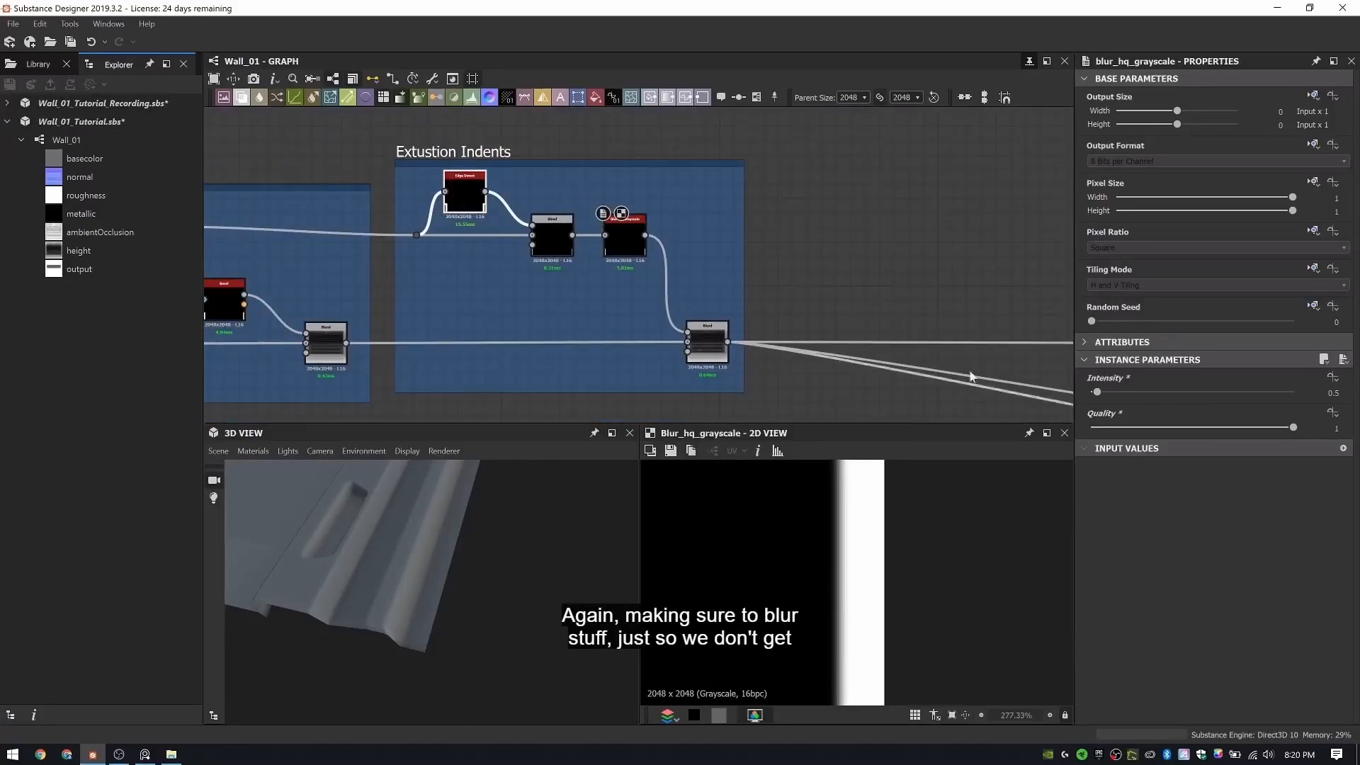
# - Add a Polygon 1 beyond the Extustion Indents frame with 3 sides, rotation 0.25 turns and scale 0.85
pyautogui.moveTo(847, 185); pyautogui.dragTo(714, 189, button='middle')
pyautogui.click(712, 188)
pyautogui.press('space')
pyautogui.write('poly')
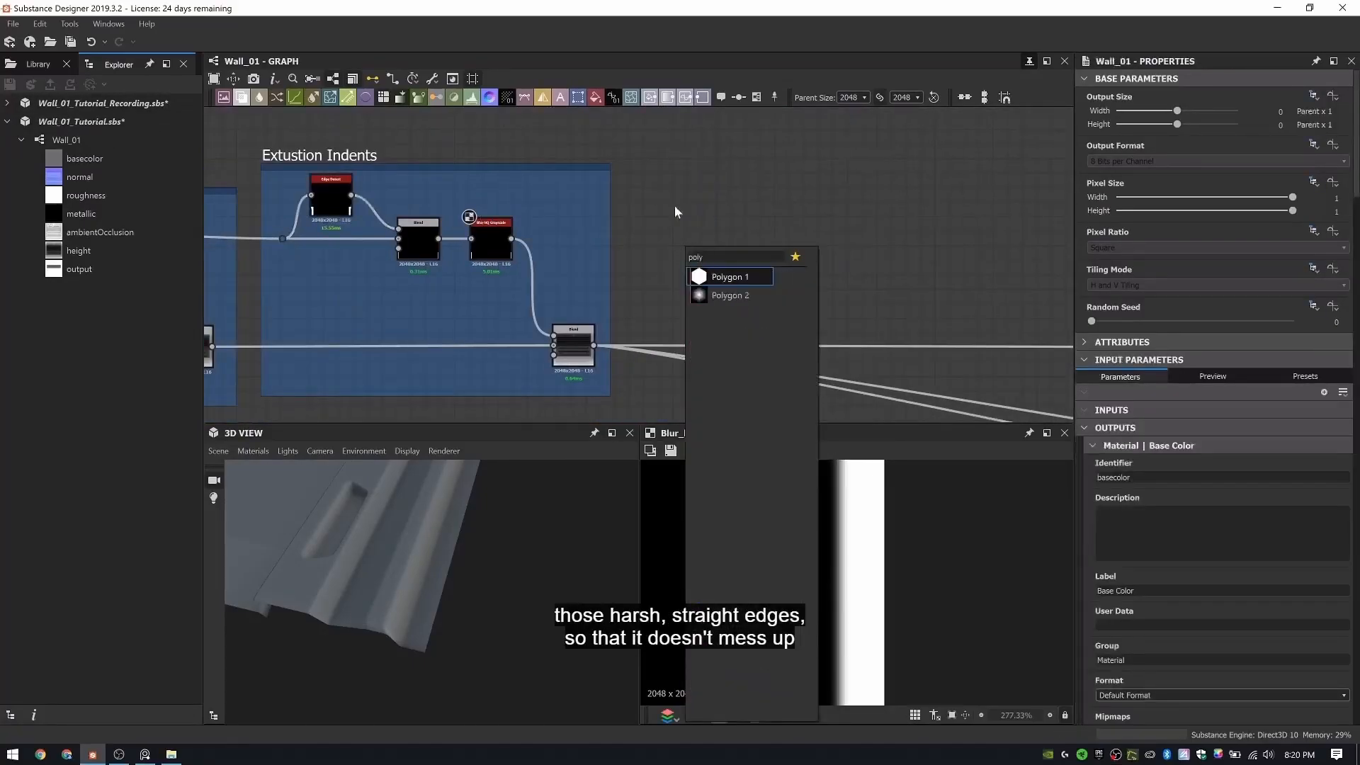
pyautogui.press('Return')
pyautogui.scroll(-10, 791, 562)
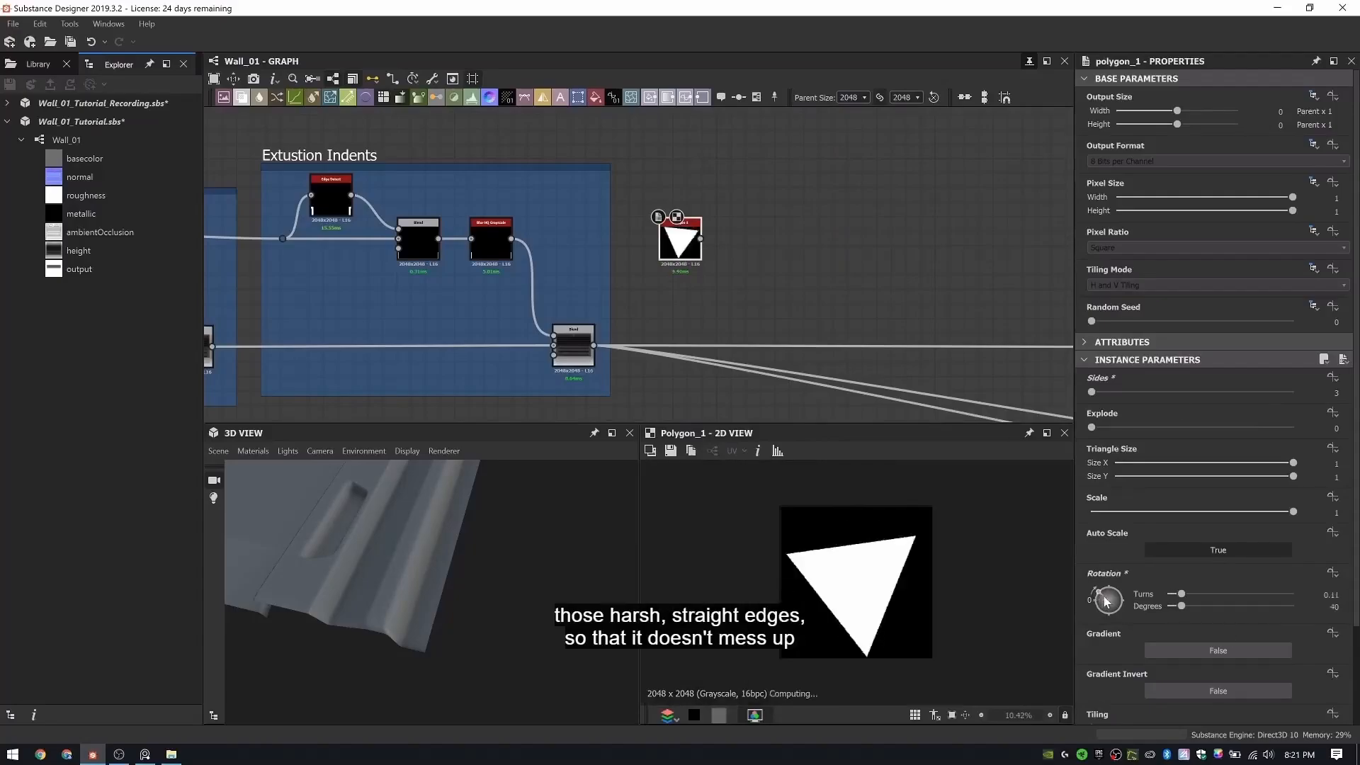
pyautogui.moveTo(1107, 600); pyautogui.dragTo(1357, 601)
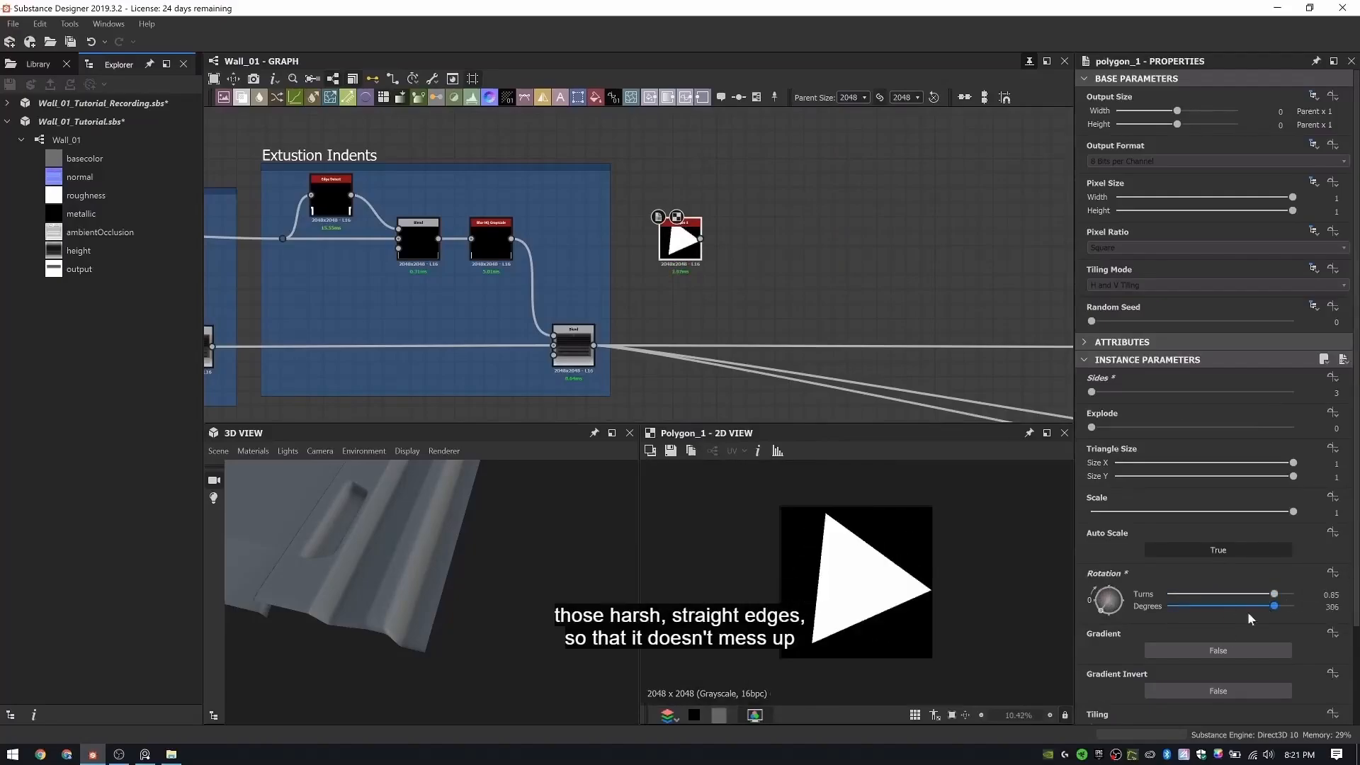
pyautogui.moveTo(1274, 595); pyautogui.dragTo(1200, 594)
pyautogui.scroll(3, 792, 303)
# - Reuse the original triangle's nodes from earlier in the graph beyond the Extustion Indents frame and delete the surplus
pyautogui.scroll(-8, 567, 298)
pyautogui.moveTo(552, 296); pyautogui.dragTo(1049, 284, button='middle')
pyautogui.scroll(3, 380, 273)
pyautogui.scroll(3, 380, 273)
pyautogui.moveTo(380, 274); pyautogui.dragTo(538, 270, button='middle')
pyautogui.scroll(-4, 542, 270)
pyautogui.scroll(-3, 512, 278)
pyautogui.moveTo(771, 271); pyautogui.dragTo(763, 274, button='middle')
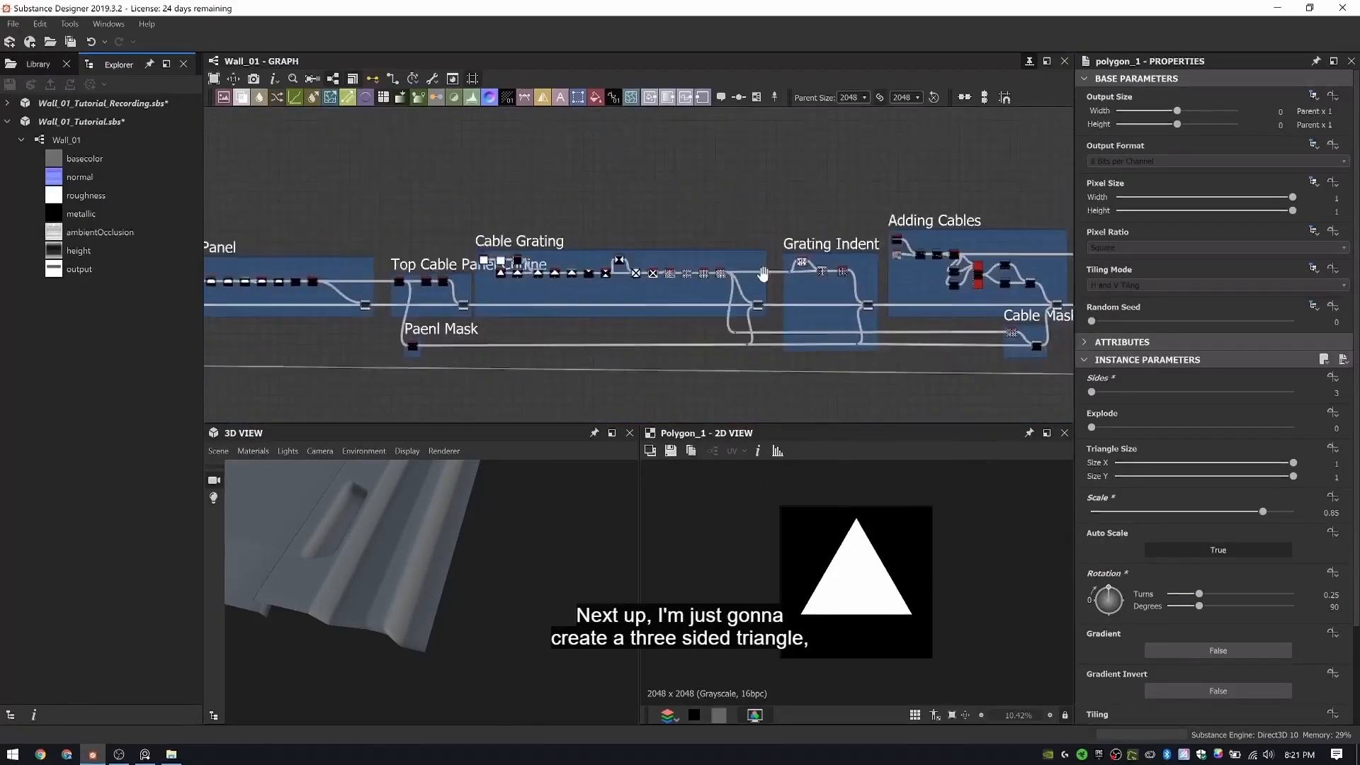
pyautogui.scroll(7, 550, 280)
pyautogui.moveTo(550, 279); pyautogui.dragTo(783, 293, button='middle')
pyautogui.scroll(-6, 581, 304)
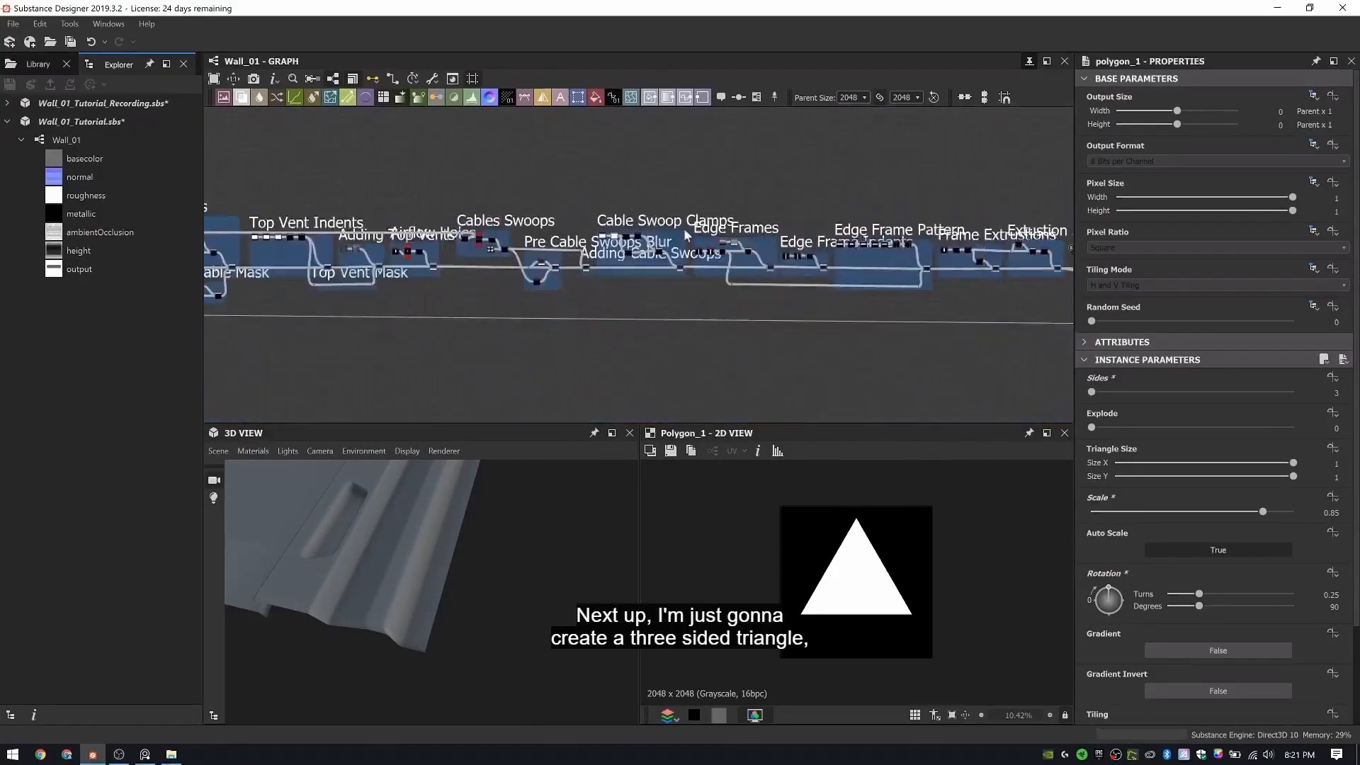
pyautogui.scroll(5, 880, 372)
pyautogui.press('Delete')
pyautogui.moveTo(713, 255)
pyautogui.mouseDown(button='middle')
pyautogui.moveTo(701, 233)
pyautogui.moveTo(695, 260)
pyautogui.mouseUp(button='middle')
pyautogui.scroll(3, 702, 212)
# - Add a Blur HQ Grayscale after the triangle's Transformation 2D with intensity 30.7 and quality 1
pyautogui.doubleClick(707, 152)
pyautogui.press('space')
pyautogui.write('blur hq')
pyautogui.press('Return')
pyautogui.click(1292, 427)
pyautogui.write('30.')
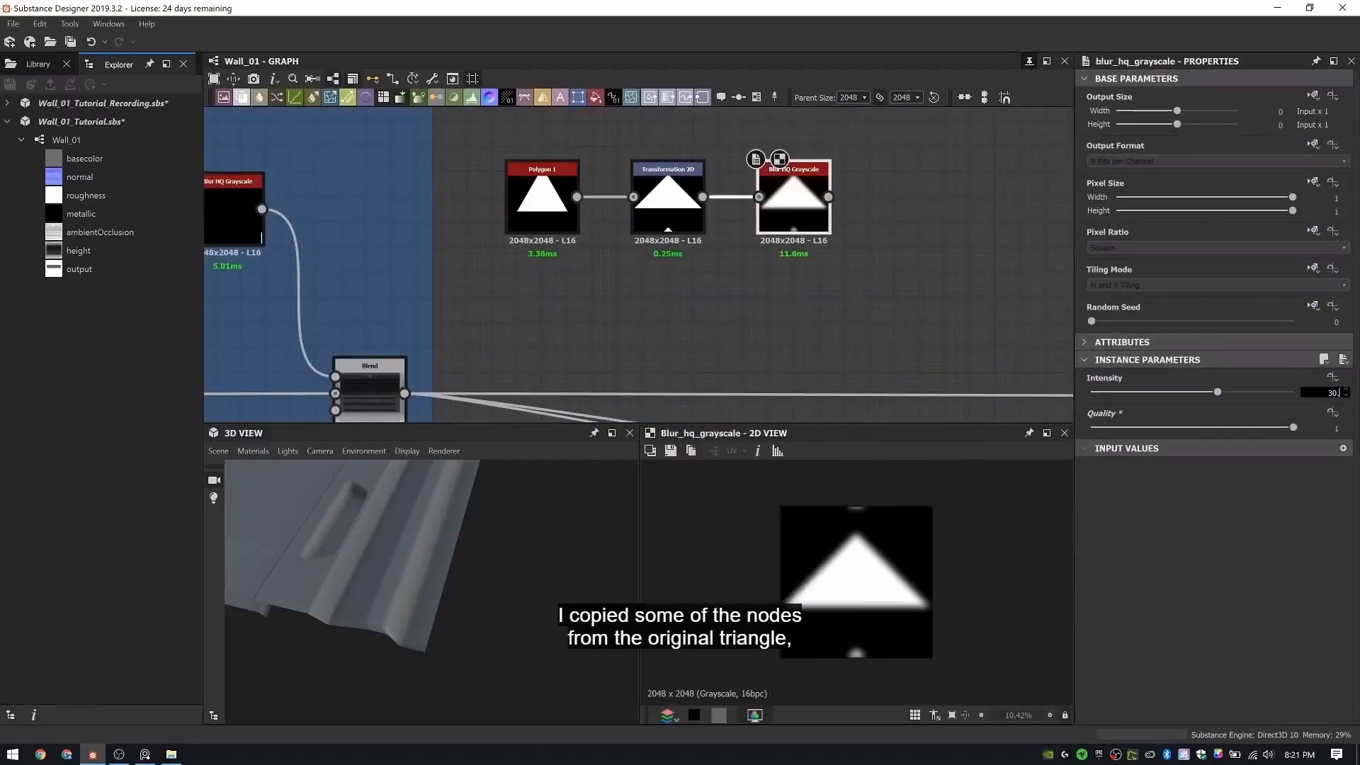
pyautogui.write('7')
pyautogui.press('Return')
# - Add Levels after the blur and bring the black and white input points together to give the triangle crisp, rounded corners
pyautogui.moveTo(684, 329); pyautogui.dragTo(577, 338, button='middle')
pyautogui.press('space')
pyautogui.write('levels')
pyautogui.press('Return')
pyautogui.moveTo(1100, 399); pyautogui.dragTo(1232, 398)
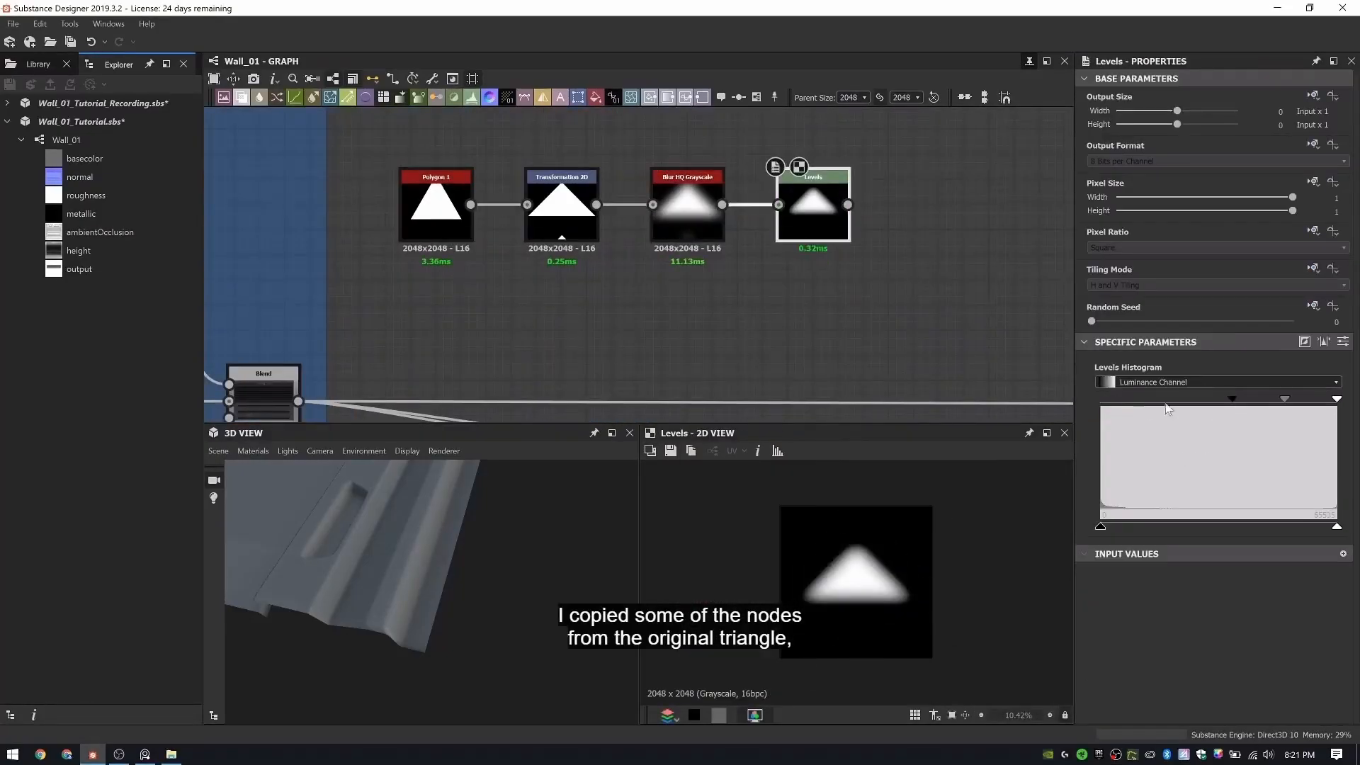
pyautogui.moveTo(1337, 399); pyautogui.dragTo(1206, 400)
pyautogui.scroll(-2, 776, 250)
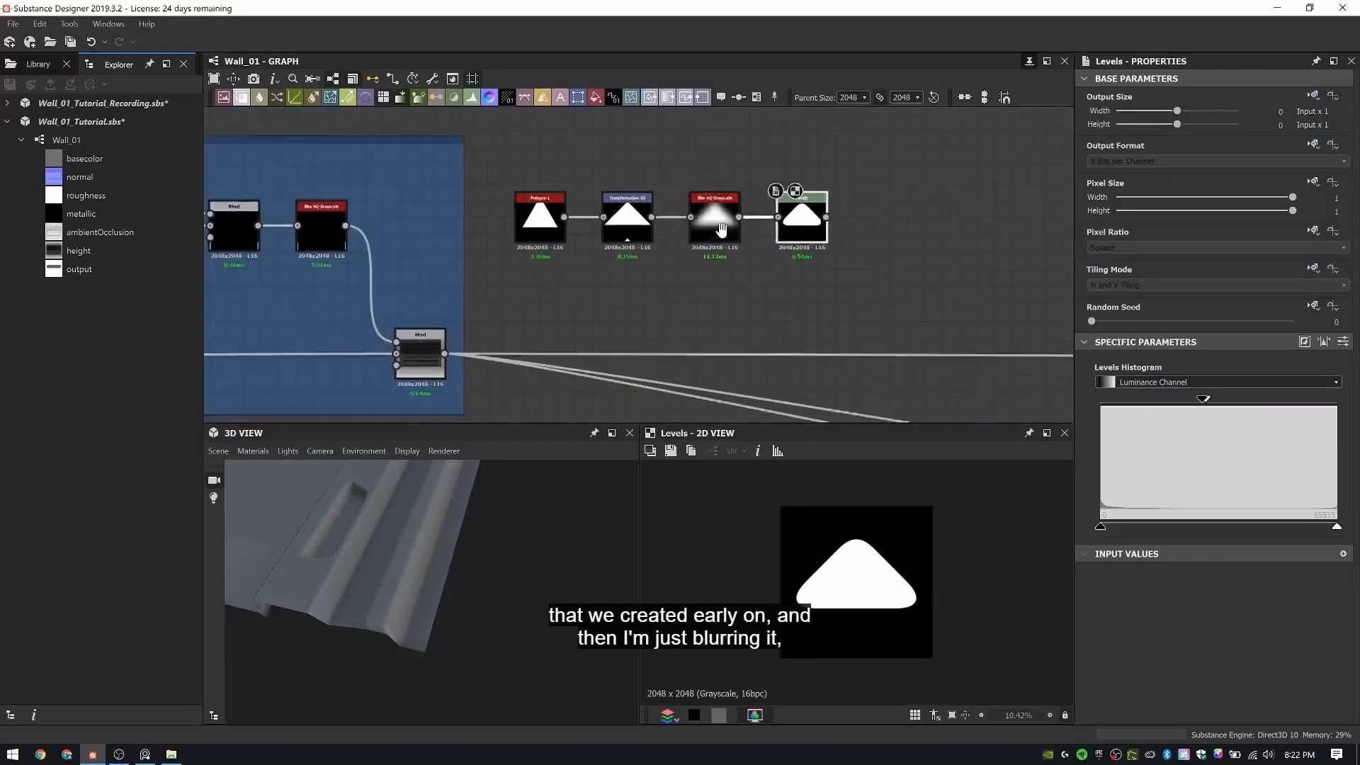
# - Add a Transformation 2D after the Levels and rotate the triangle a quarter turn so it points left
pyautogui.moveTo(880, 221); pyautogui.dragTo(795, 197, button='middle')
pyautogui.press('space')
pyautogui.write('trans')
pyautogui.press('Return')
pyautogui.keyDown('shift'); pyautogui.moveTo(936, 504); pyautogui.dragTo(780, 504); pyautogui.keyUp('shift')
# - Duplicate the Transformation 2D, mirror the copy horizontally and place it below the original
pyautogui.hotkey('ctrl', 'd')
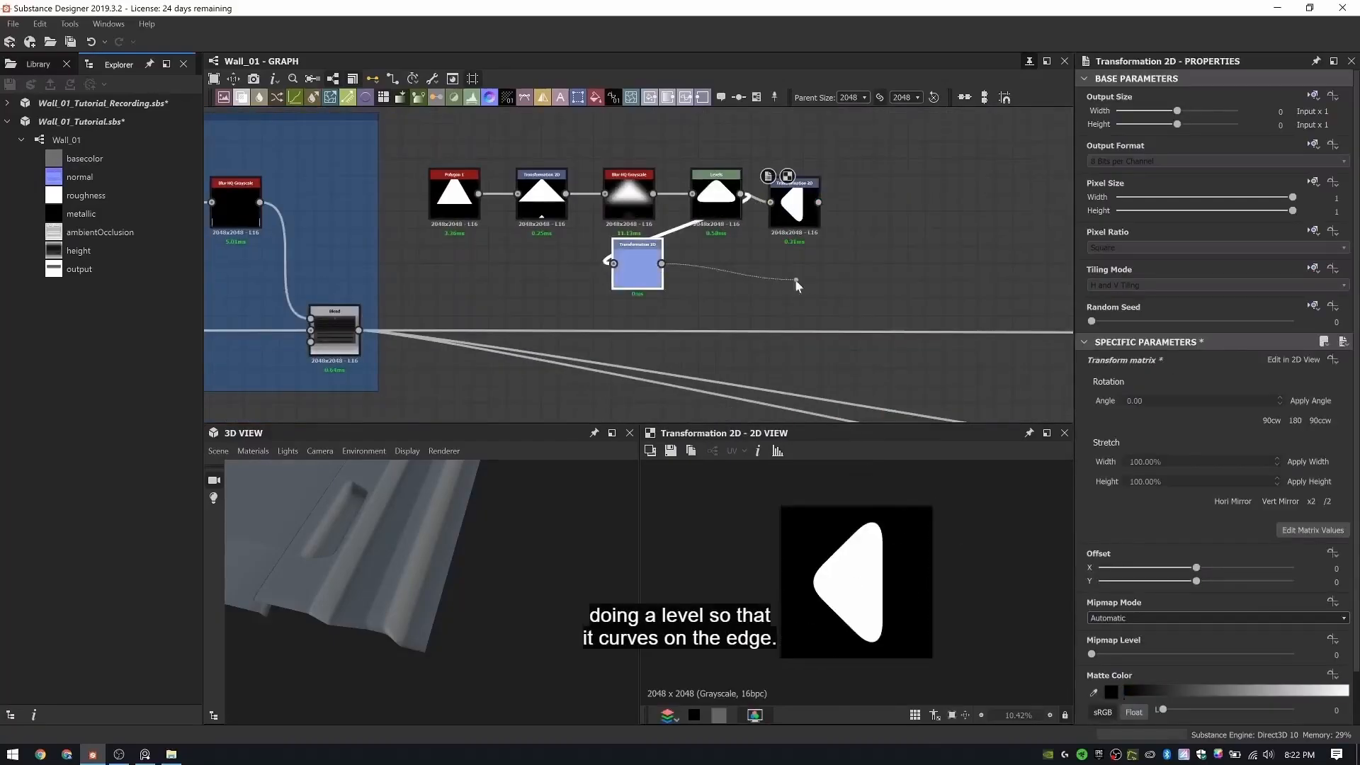
pyautogui.moveTo(642, 273); pyautogui.dragTo(781, 273)
pyautogui.doubleClick(781, 273)
pyautogui.click(1233, 501)
pyautogui.moveTo(753, 300); pyautogui.dragTo(721, 238, button='middle')
pyautogui.moveTo(747, 212); pyautogui.dragTo(762, 221)
# - Add a square Shape below the triangle transforms and set its size to X 0.07 and Y 0.61
pyautogui.click(760, 303)
pyautogui.press('space')
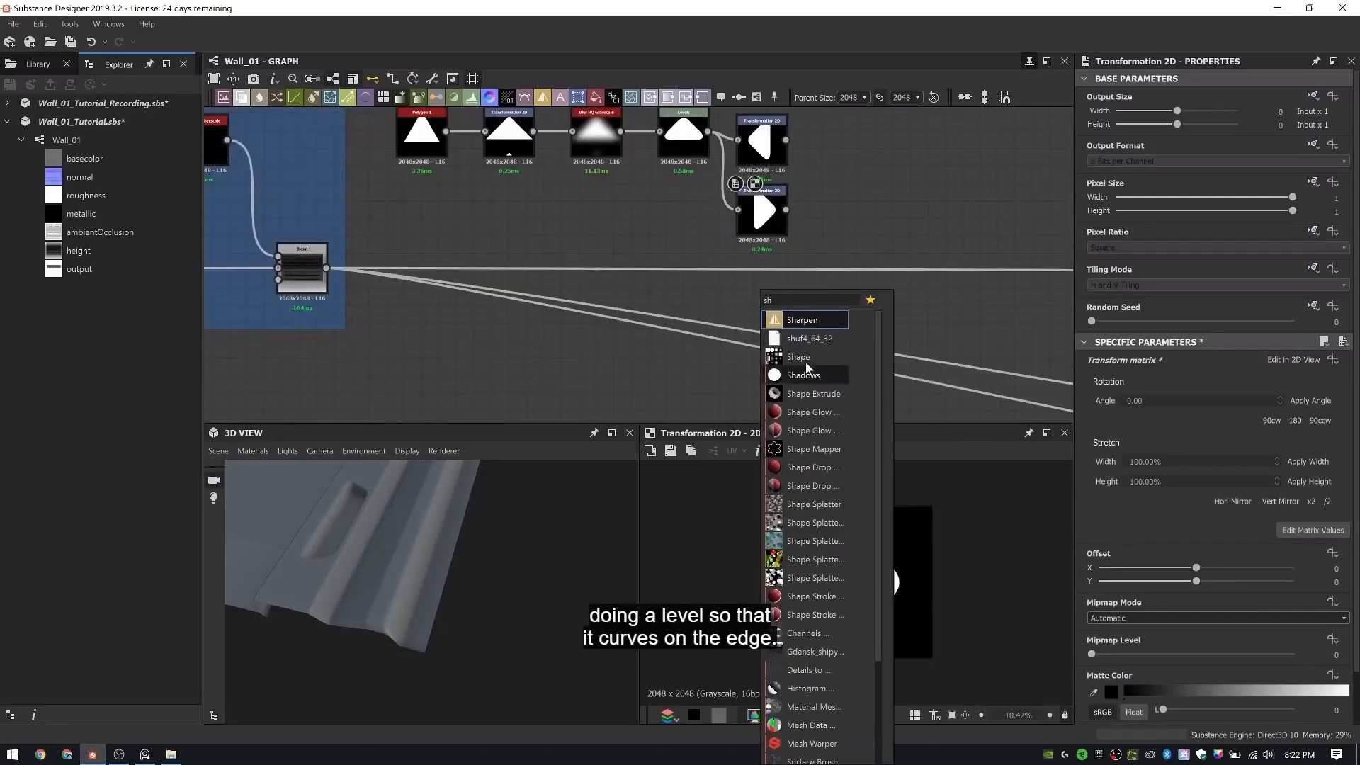
pyautogui.write('shape')
pyautogui.press('Return')
pyautogui.press('f')
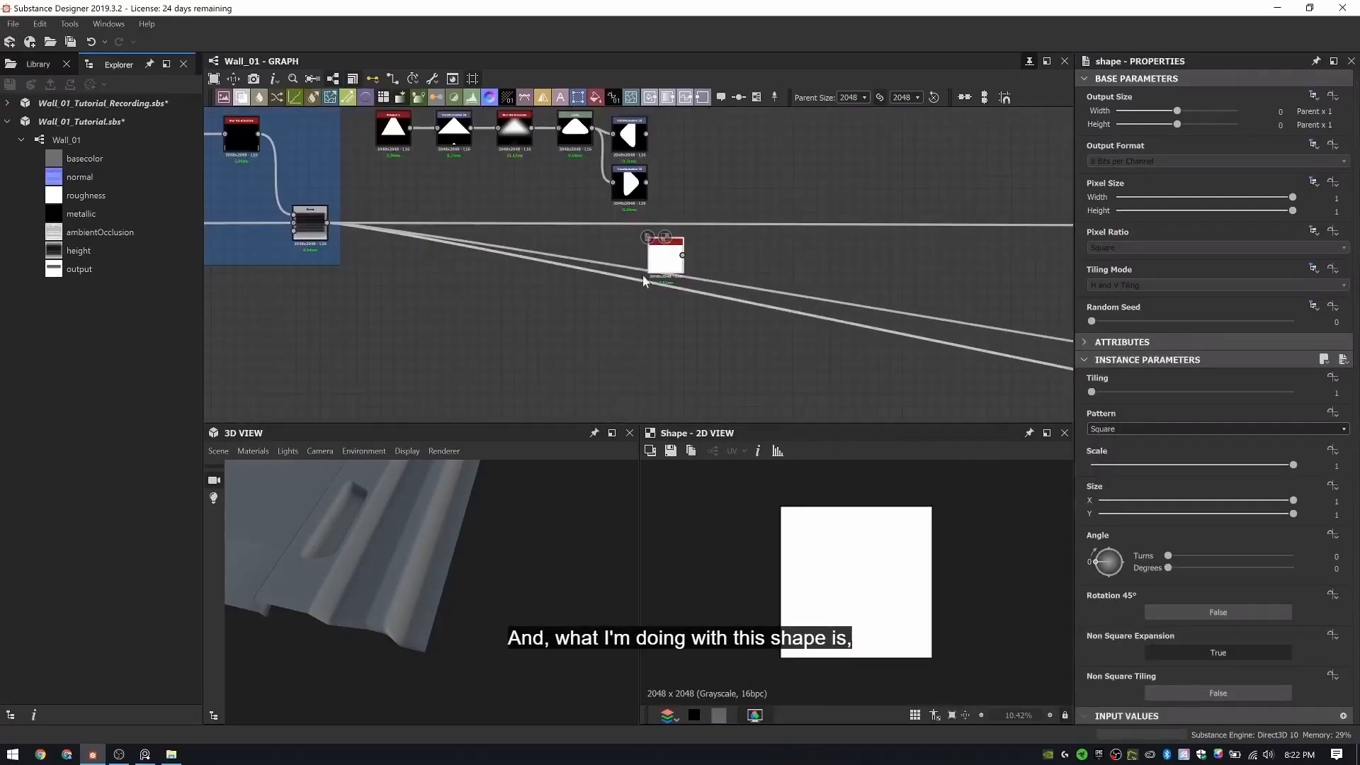
pyautogui.doubleClick(1336, 501)
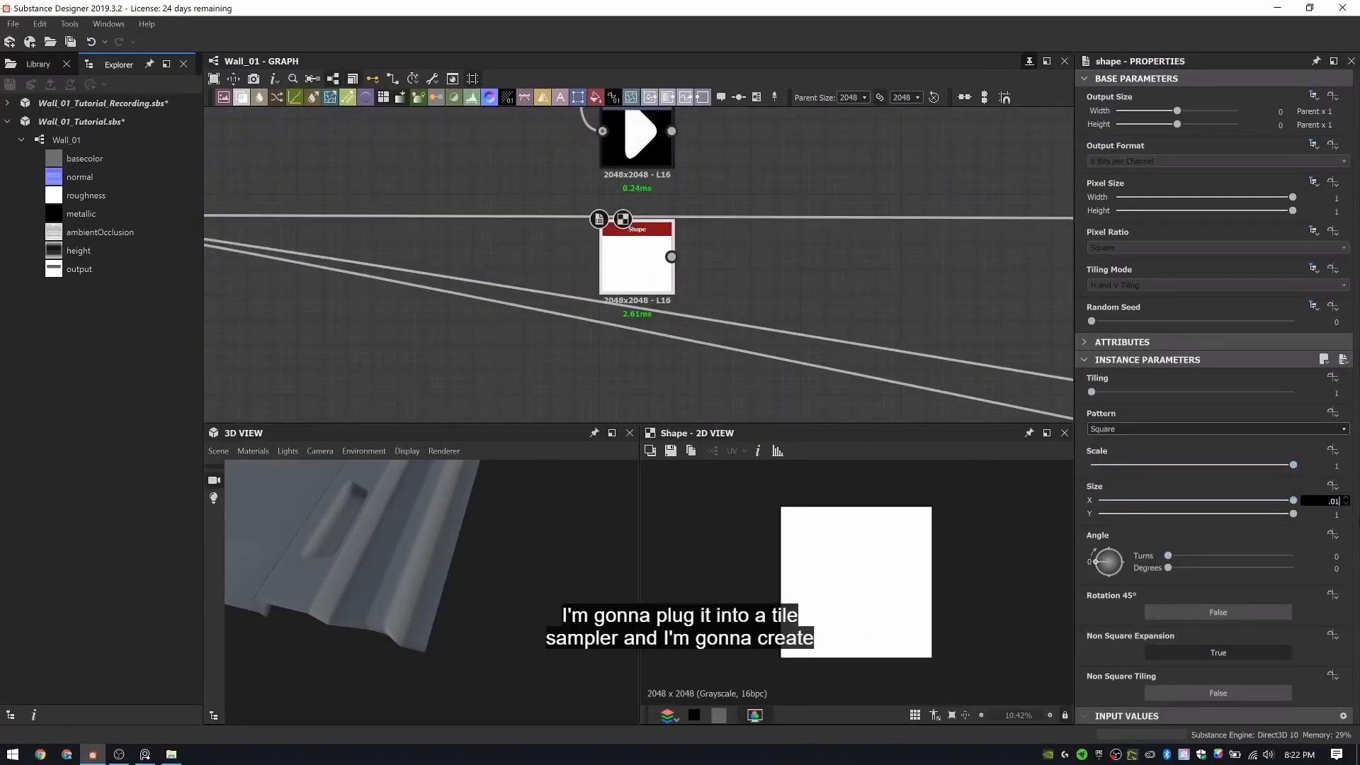
pyautogui.write('.07')
pyautogui.press('Return')
# - Add a Tile Sampler to the graph beside the two triangle transforms and the bar Shape
pyautogui.moveTo(830, 114); pyautogui.dragTo(792, 235, button='middle')
pyautogui.press('space')
pyautogui.write('tile')
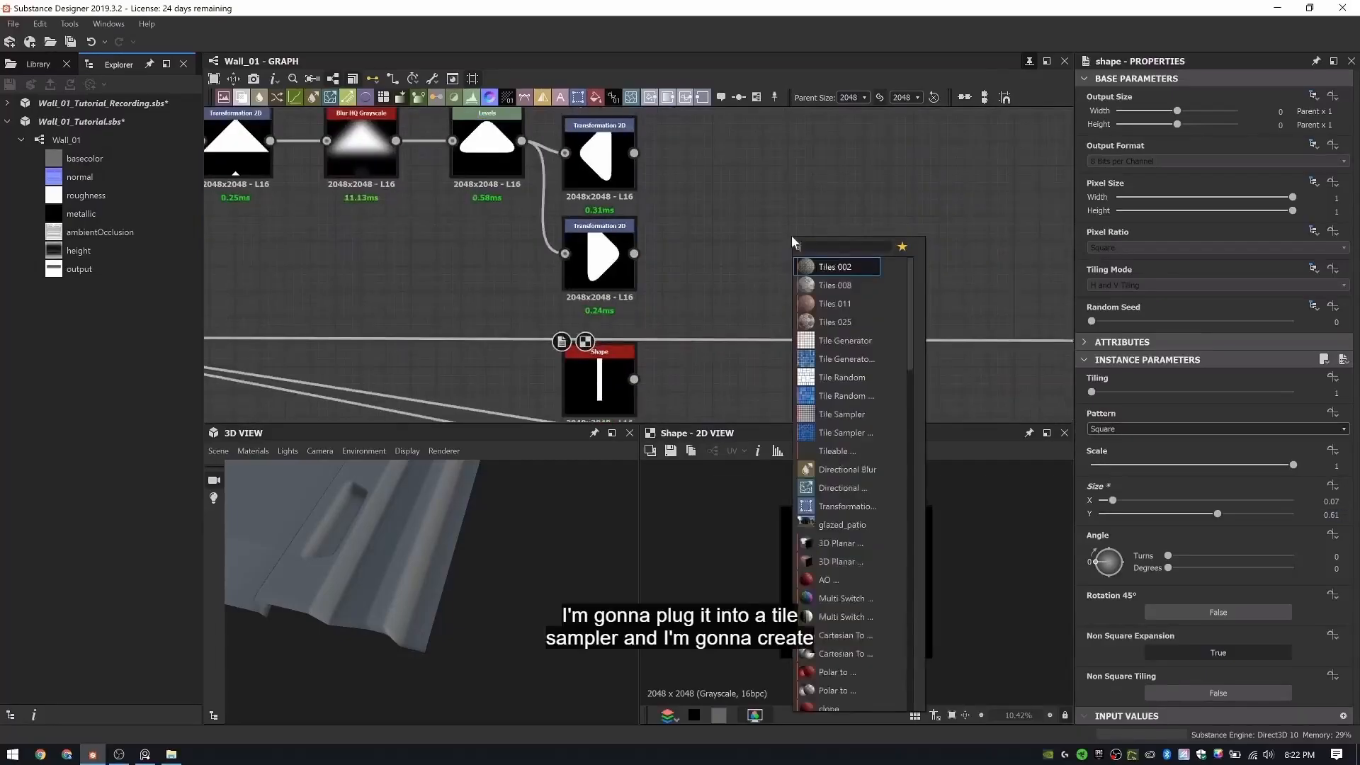
pyautogui.press('Down')
pyautogui.press('Down')
pyautogui.press('Down')
pyautogui.press('Down')
pyautogui.press('Down')
pyautogui.press('Down')
pyautogui.press('Down')
pyautogui.press('Down')
pyautogui.press('Return')
# - Connect the triangle transform to the Tile Sampler's pattern input and the bar Shape to its mask input, with Pattern set to Pattern Input
pyautogui.scroll(-2, 791, 235)
pyautogui.scroll(1, 736, 227)
pyautogui.moveTo(663, 172); pyautogui.dragTo(783, 264)
pyautogui.moveTo(783, 263); pyautogui.dragTo(766, 197, button='middle')
pyautogui.moveTo(646, 295); pyautogui.dragTo(756, 259)
pyautogui.click(1146, 523)
pyautogui.click(1146, 535)
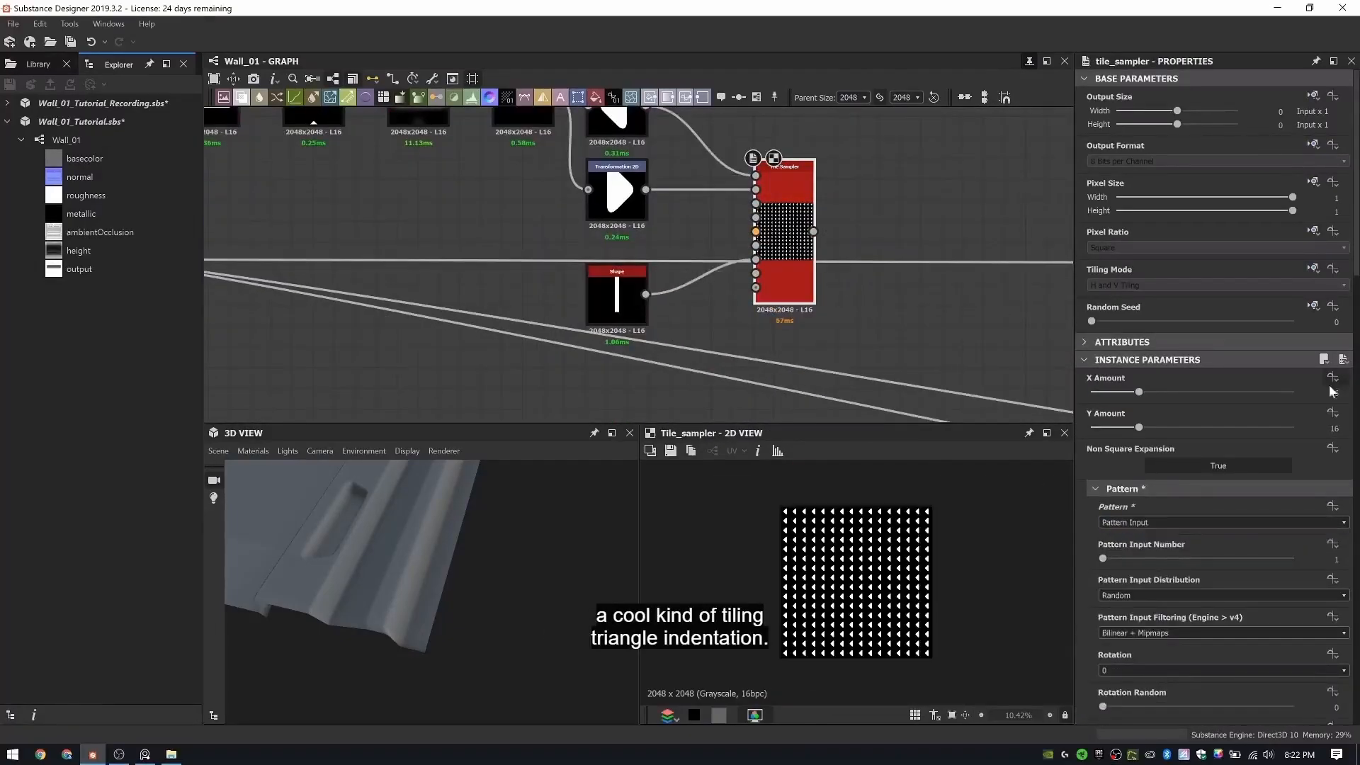
# - Set the Tile Sampler's X Amount to 36, Y Amount to 7 and Pattern Input Number to 2
pyautogui.press('Tab')
pyautogui.write('7')
pyautogui.press('Return')
pyautogui.scroll(-1, 1307, 527)
pyautogui.click(1308, 518)
pyautogui.write('2')
pyautogui.press('Return')
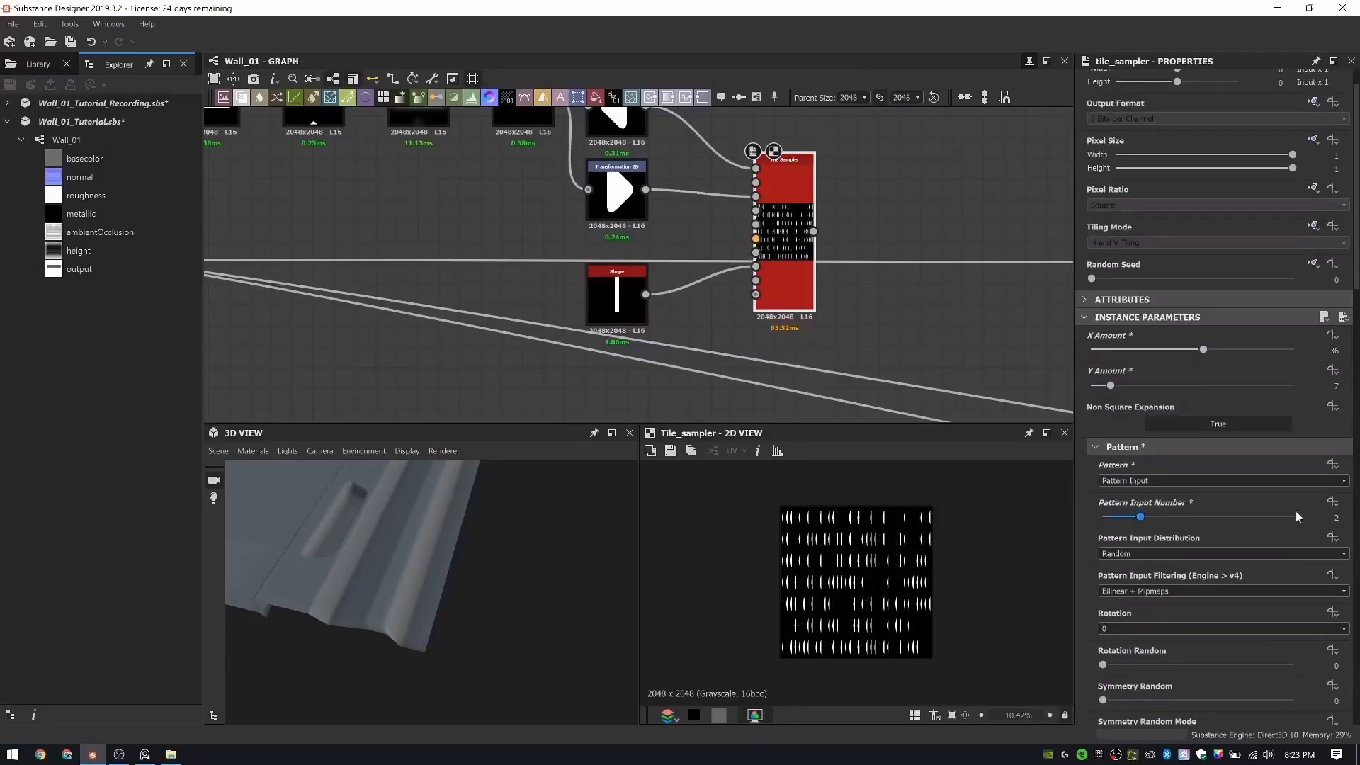
# - Enlarge the tiled triangles with Size X 5.34 and Scale 0.81, keeping Size Y at 1
pyautogui.scroll(-8, 1298, 513)
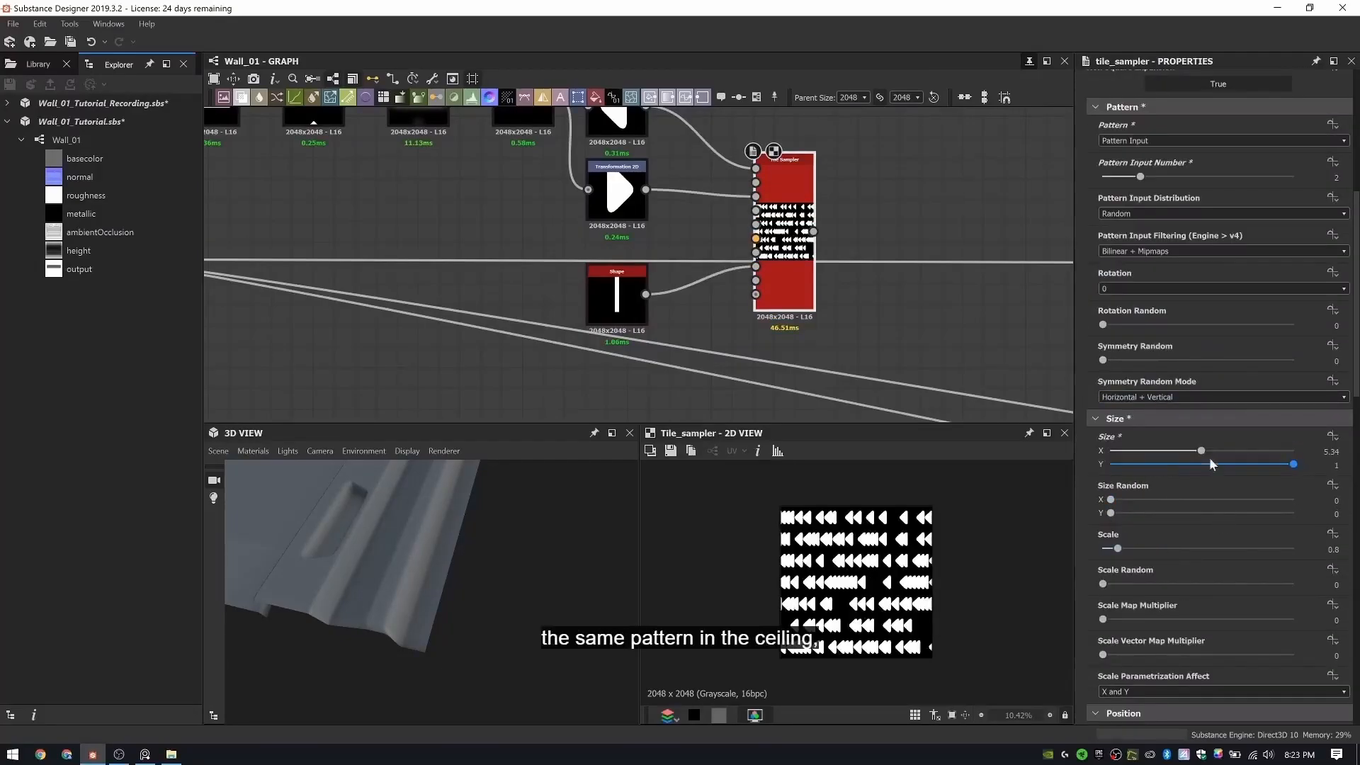
pyautogui.scroll(-3, 1180, 518)
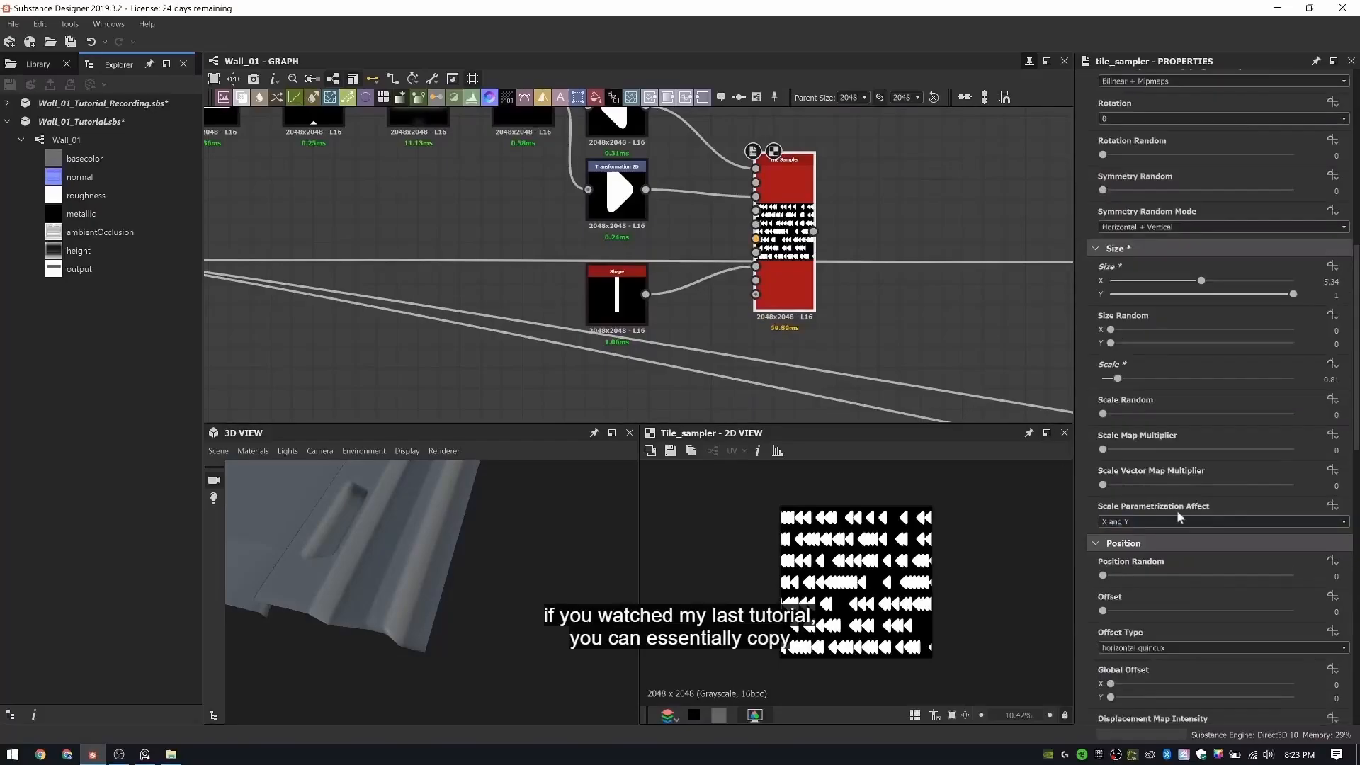
pyautogui.moveTo(779, 161); pyautogui.dragTo(791, 189)
pyautogui.scroll(7, 1309, 253)
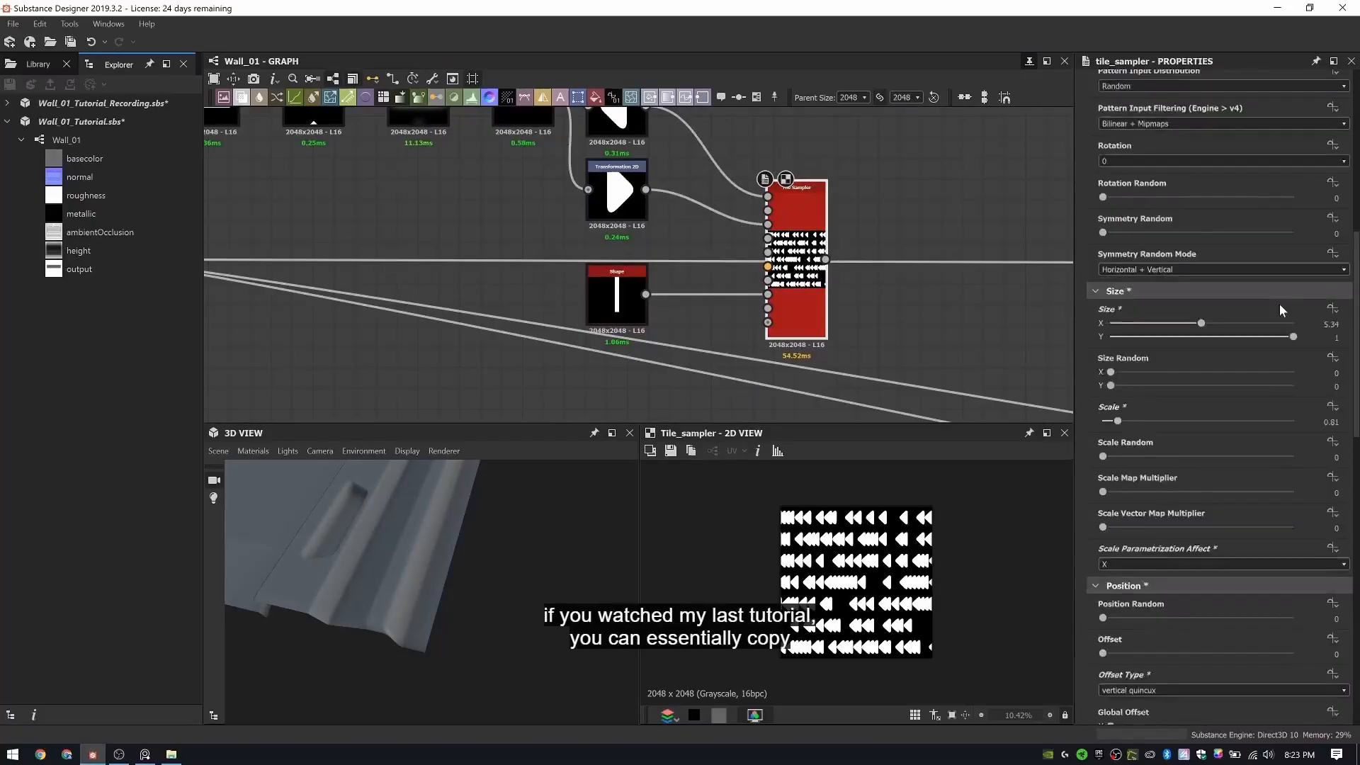
# - Raise the Mask Map Threshold to 1 so the bar limits the triangles to one central column
pyautogui.scroll(-15, 1233, 453)
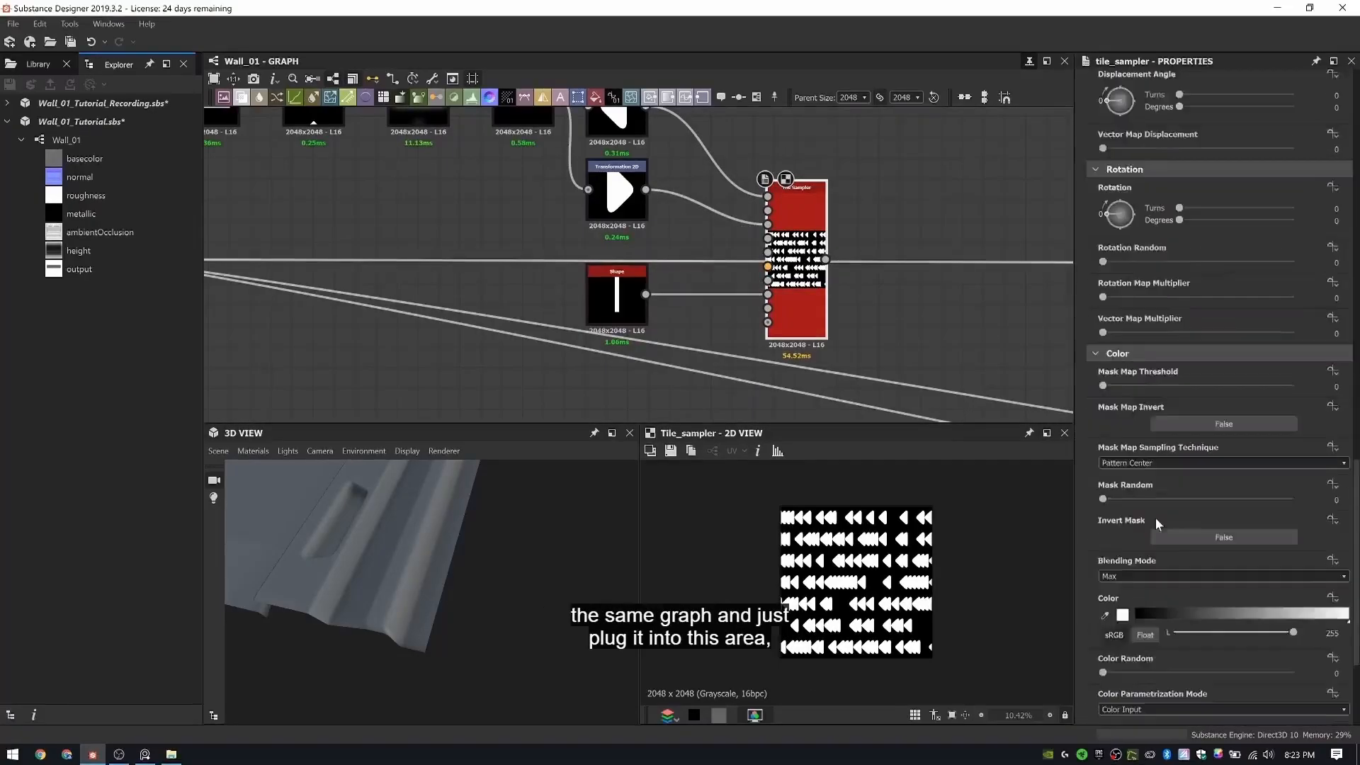
pyautogui.moveTo(1121, 199); pyautogui.dragTo(1272, 207)
pyautogui.scroll(10, 1204, 354)
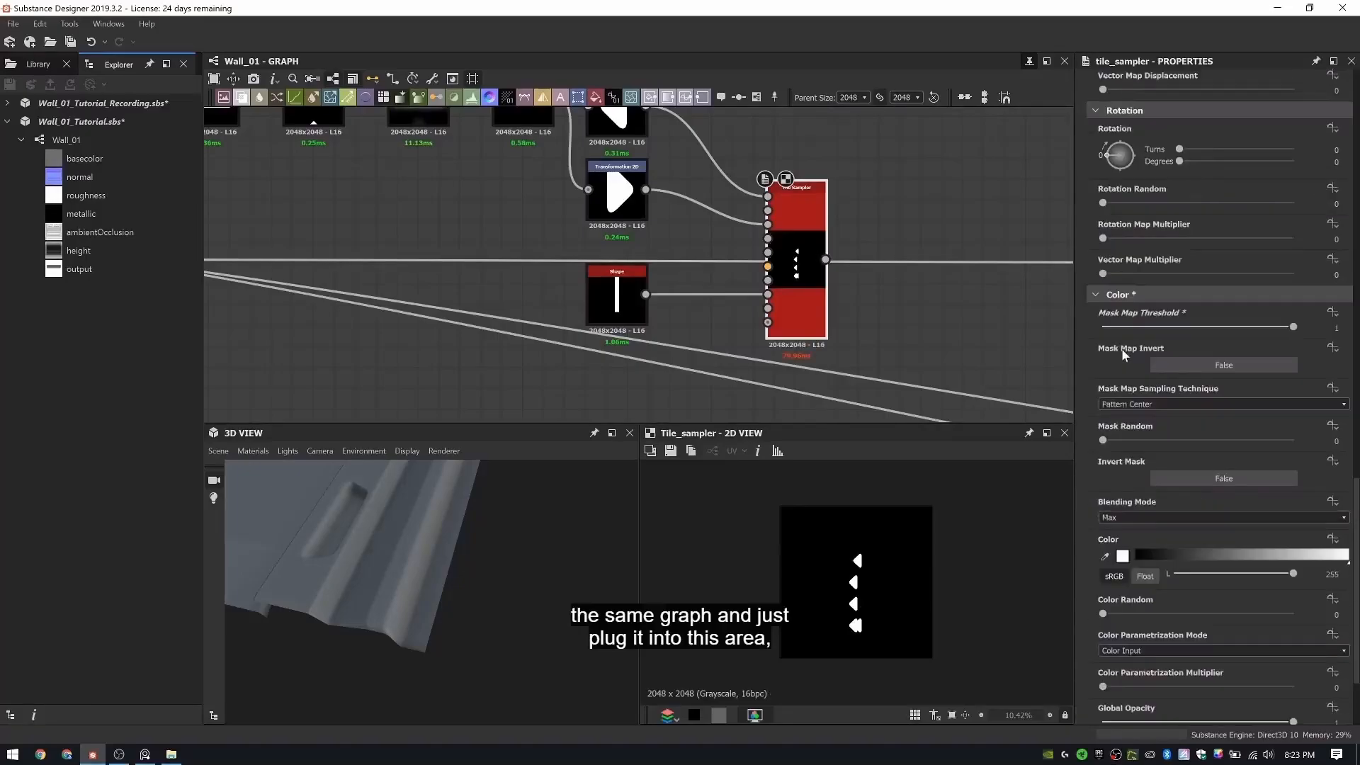
# - Try shifting the triangle column with the Offset and a Global Offset X of 1
pyautogui.scroll(-5, 1148, 474)
pyautogui.scroll(6, 1151, 489)
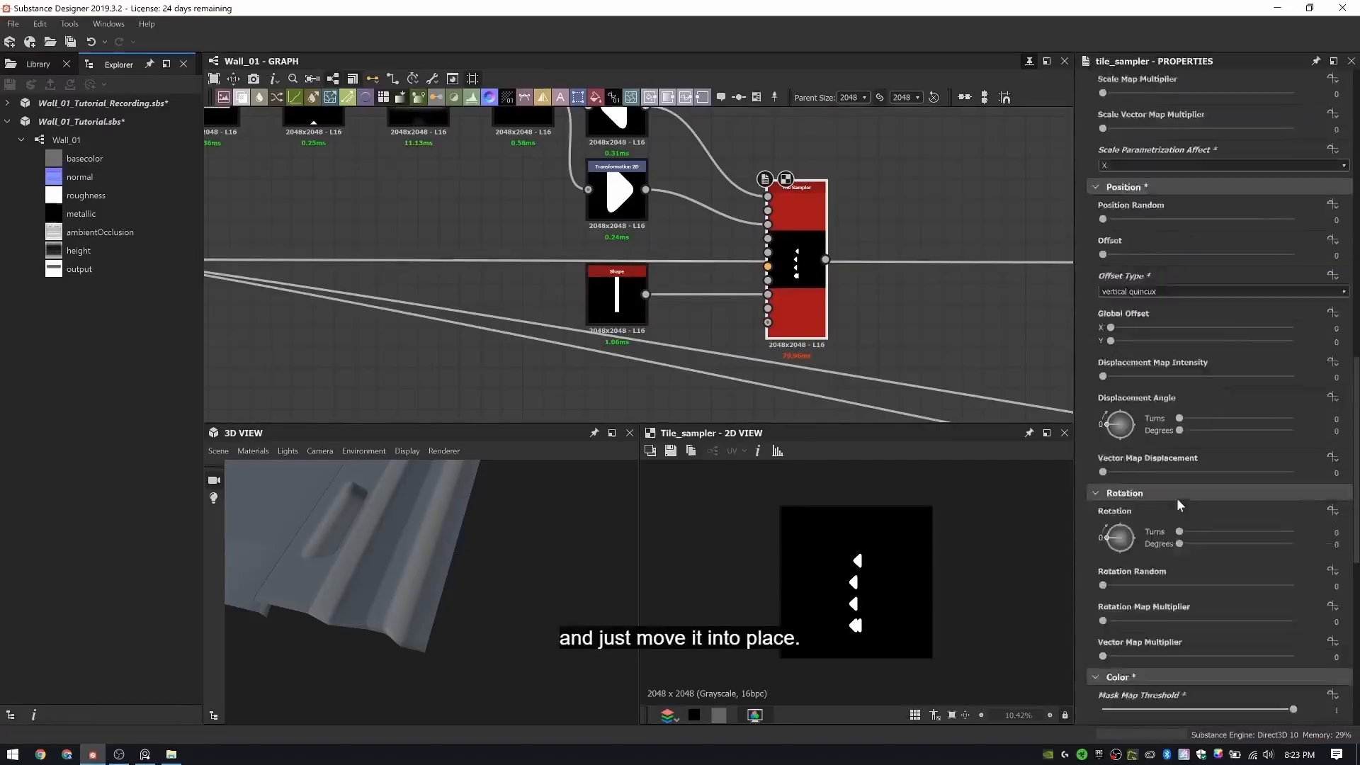
pyautogui.moveTo(1170, 467); pyautogui.dragTo(1103, 468)
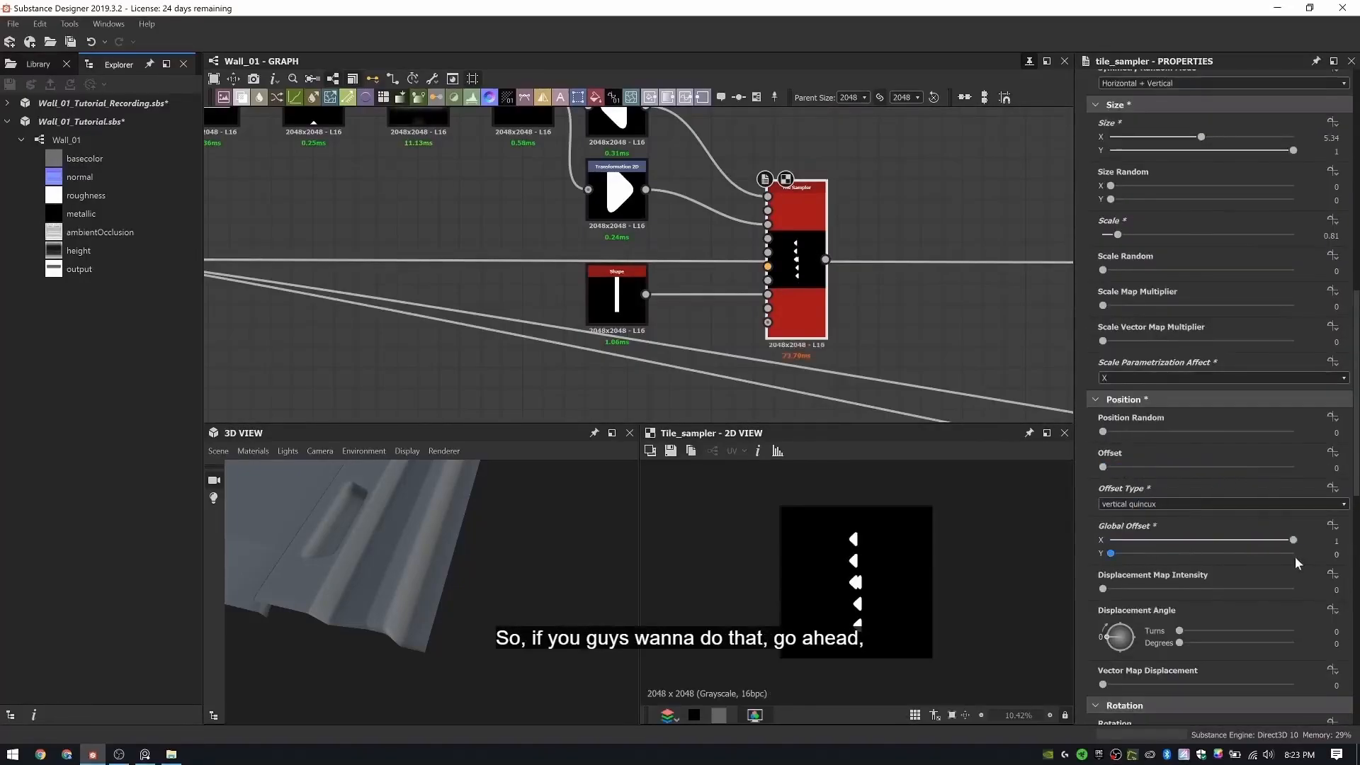
pyautogui.scroll(8, 1161, 425)
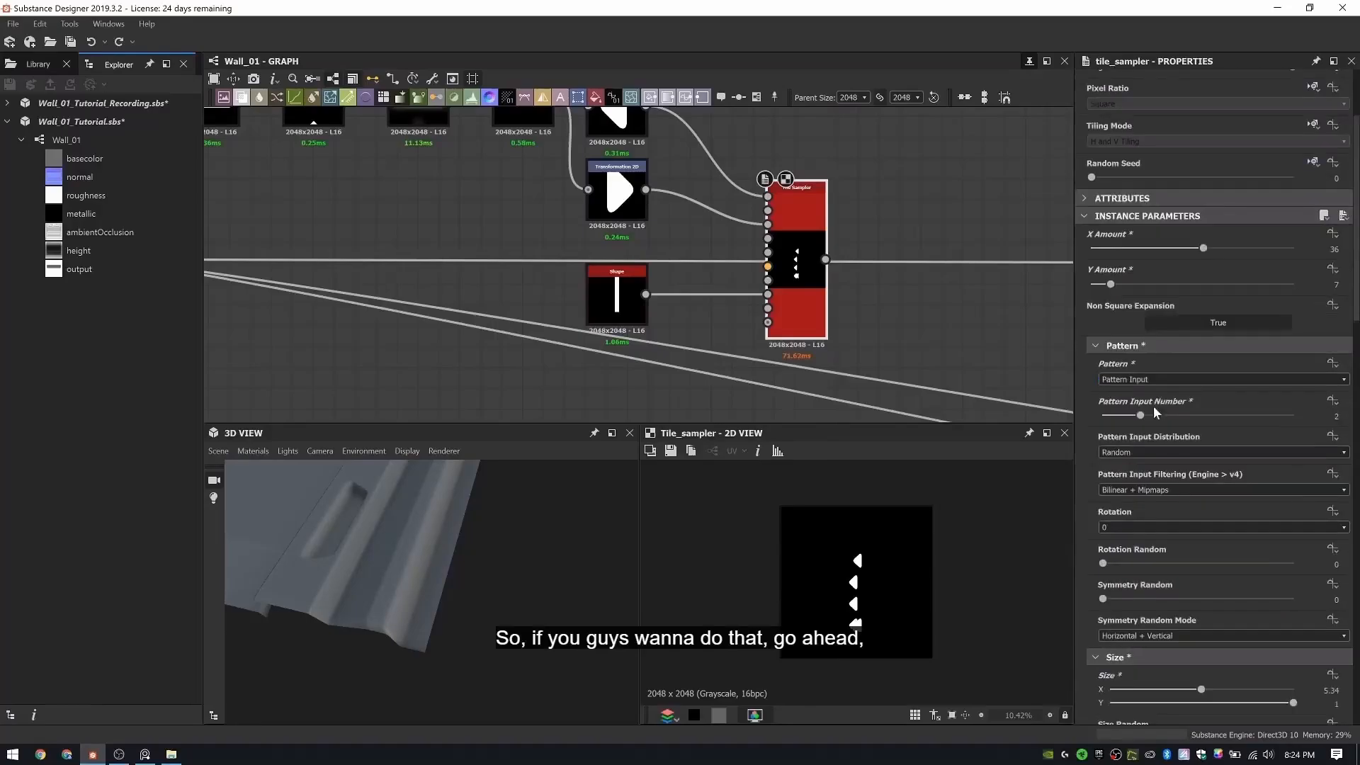
pyautogui.scroll(-3, 1153, 406)
pyautogui.scroll(-12, 1153, 406)
# - Rewire the mirrored triangle transform to the Tile Sampler's second pattern input and remove its wrong connection
pyautogui.moveTo(659, 228); pyautogui.dragTo(646, 295, button='middle')
pyautogui.scroll(2, 647, 295)
pyautogui.moveTo(631, 248); pyautogui.dragTo(777, 273)
pyautogui.click(756, 289)
pyautogui.press('Delete')
pyautogui.click(804, 282)
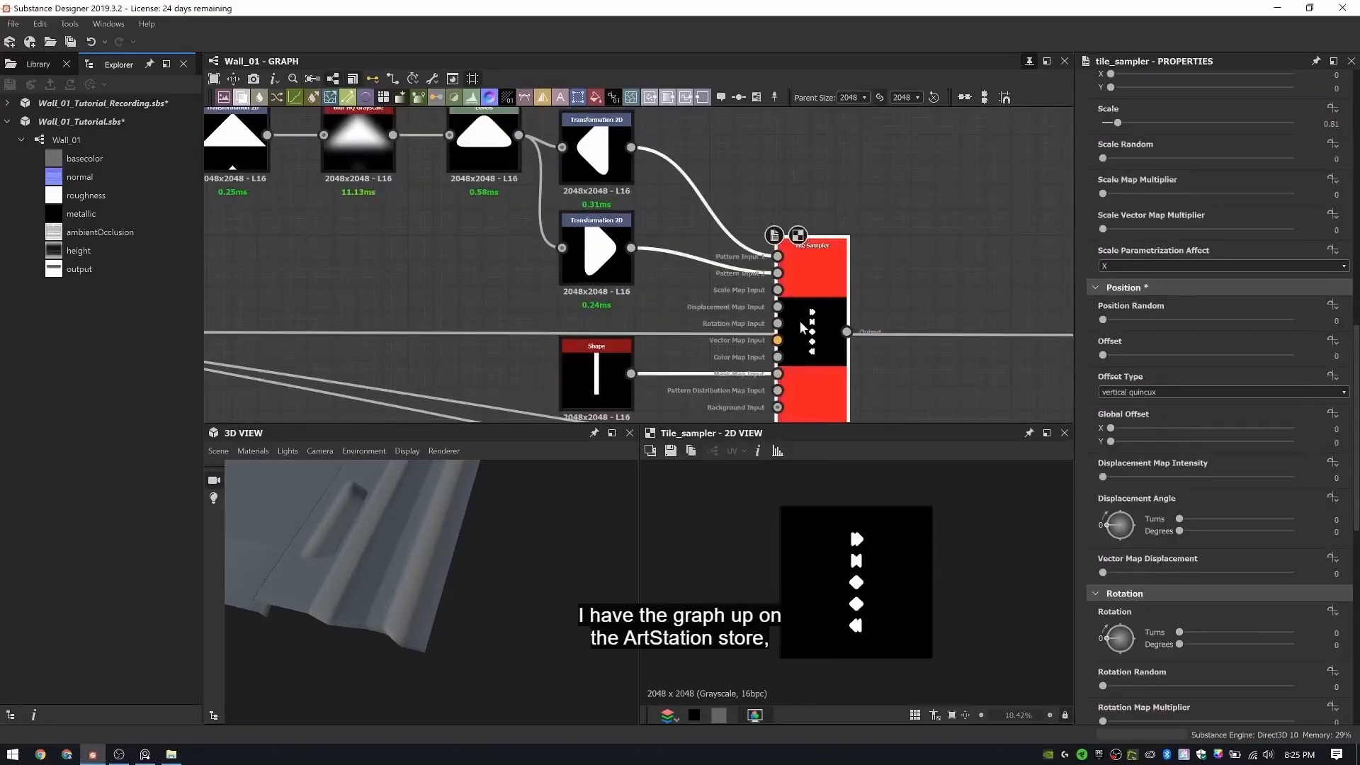
# - Set the Tile Sampler's Offset to 0.5 to stagger the triangles
pyautogui.scroll(-10, 1169, 532)
pyautogui.scroll(5, 1170, 532)
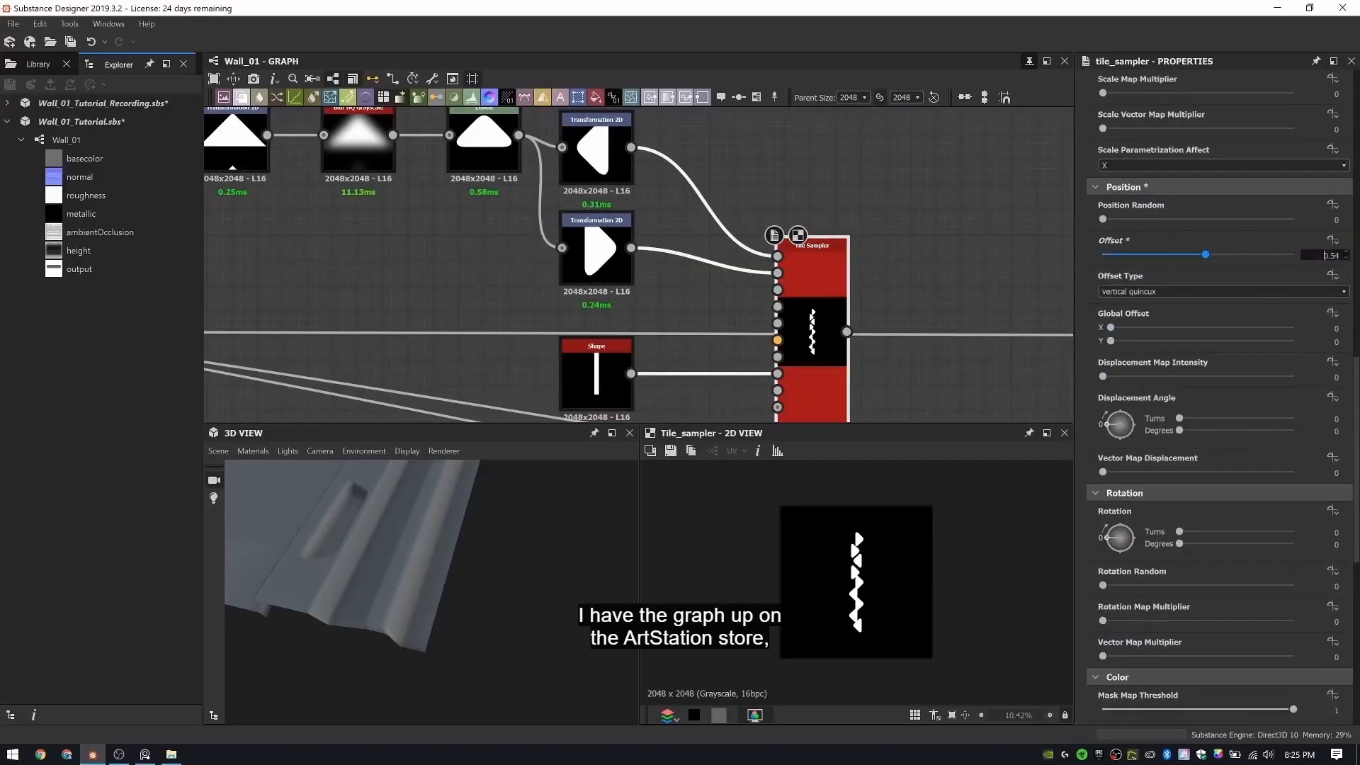
pyautogui.scroll(-5, 1254, 347)
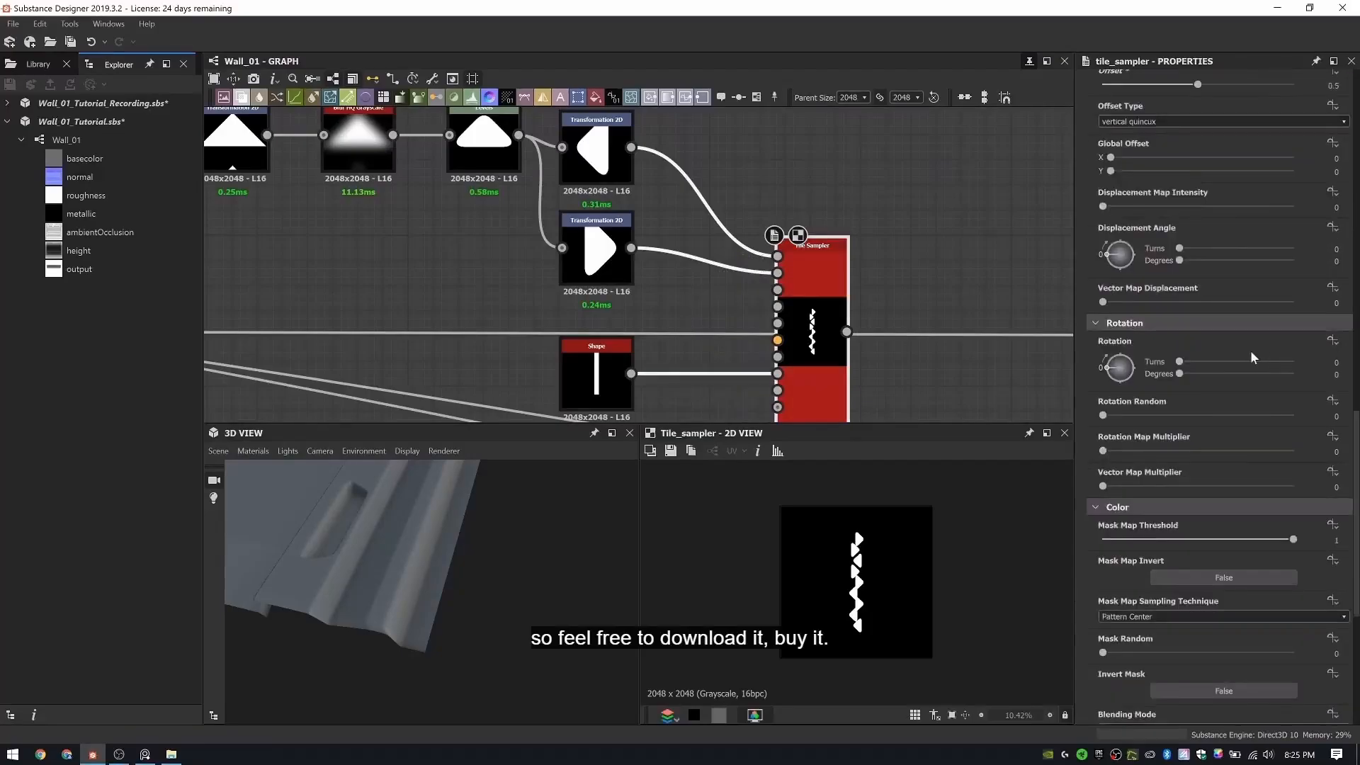
pyautogui.scroll(6, 1232, 401)
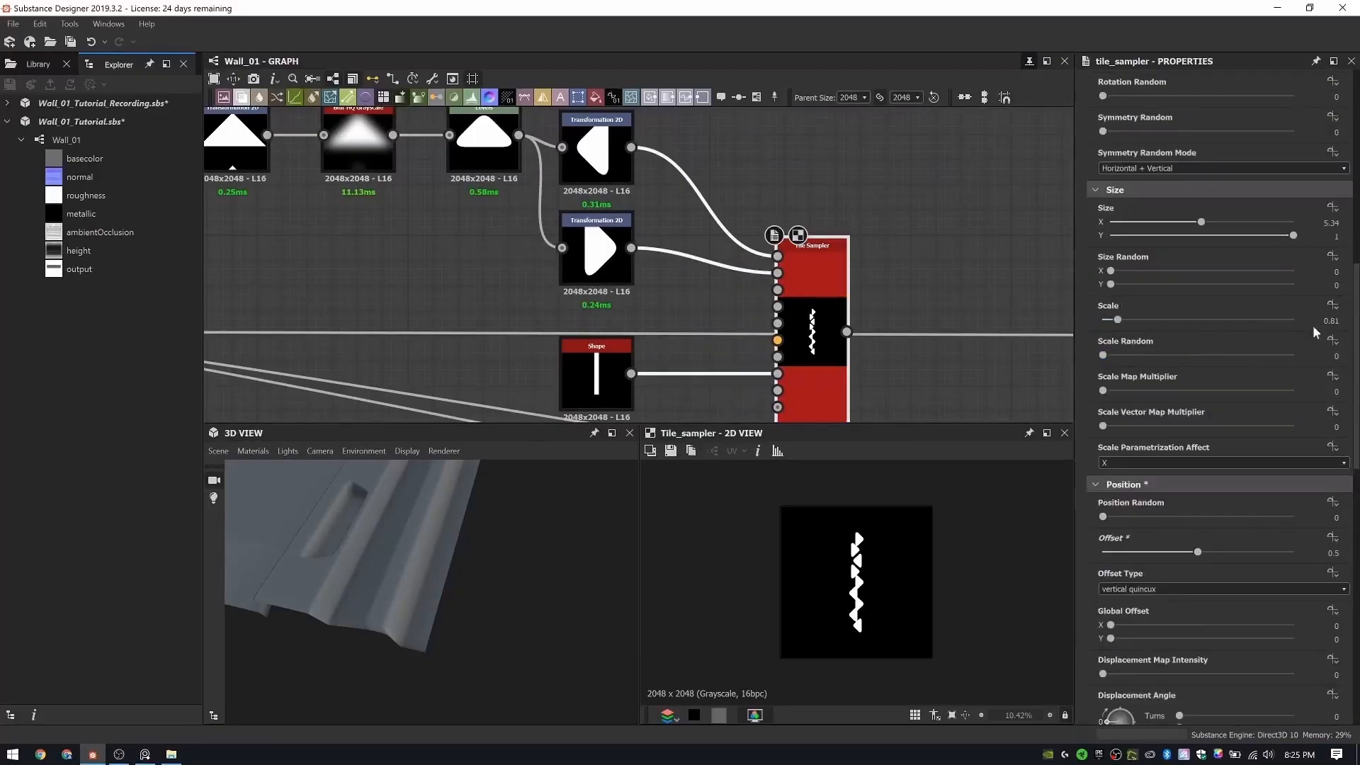
# - Try an Offset of 0.51 for the staggered triangles and undo it
pyautogui.scroll(-3, 1177, 462)
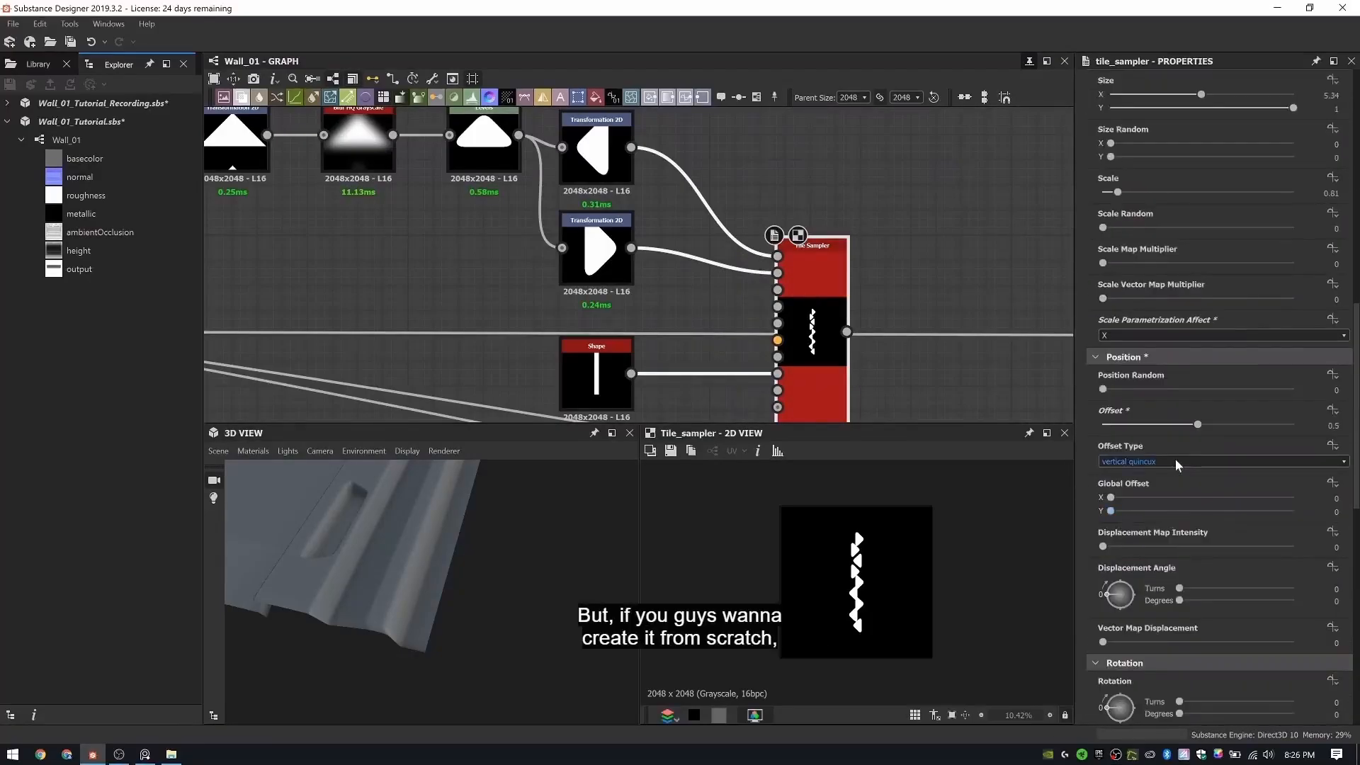
pyautogui.scroll(-1, 1176, 462)
pyautogui.scroll(1, 1177, 462)
pyautogui.moveTo(1198, 425)
pyautogui.mouseDown()
pyautogui.moveTo(1251, 427)
pyautogui.moveTo(1214, 438)
pyautogui.mouseUp()
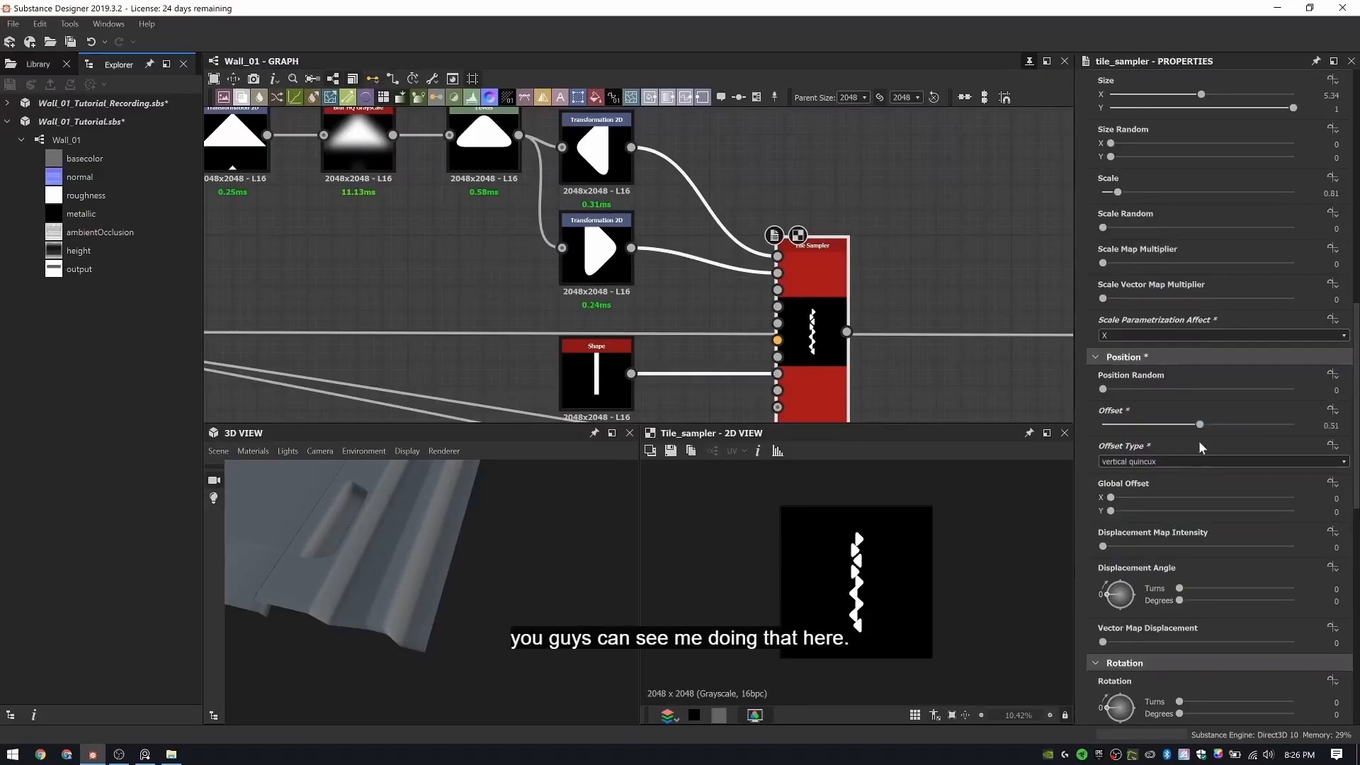
pyautogui.hotkey('ctrl', 'z')
# - Try a pattern Rotation of 180 on the Tile Sampler and undo the change
pyautogui.scroll(-3, 1197, 467)
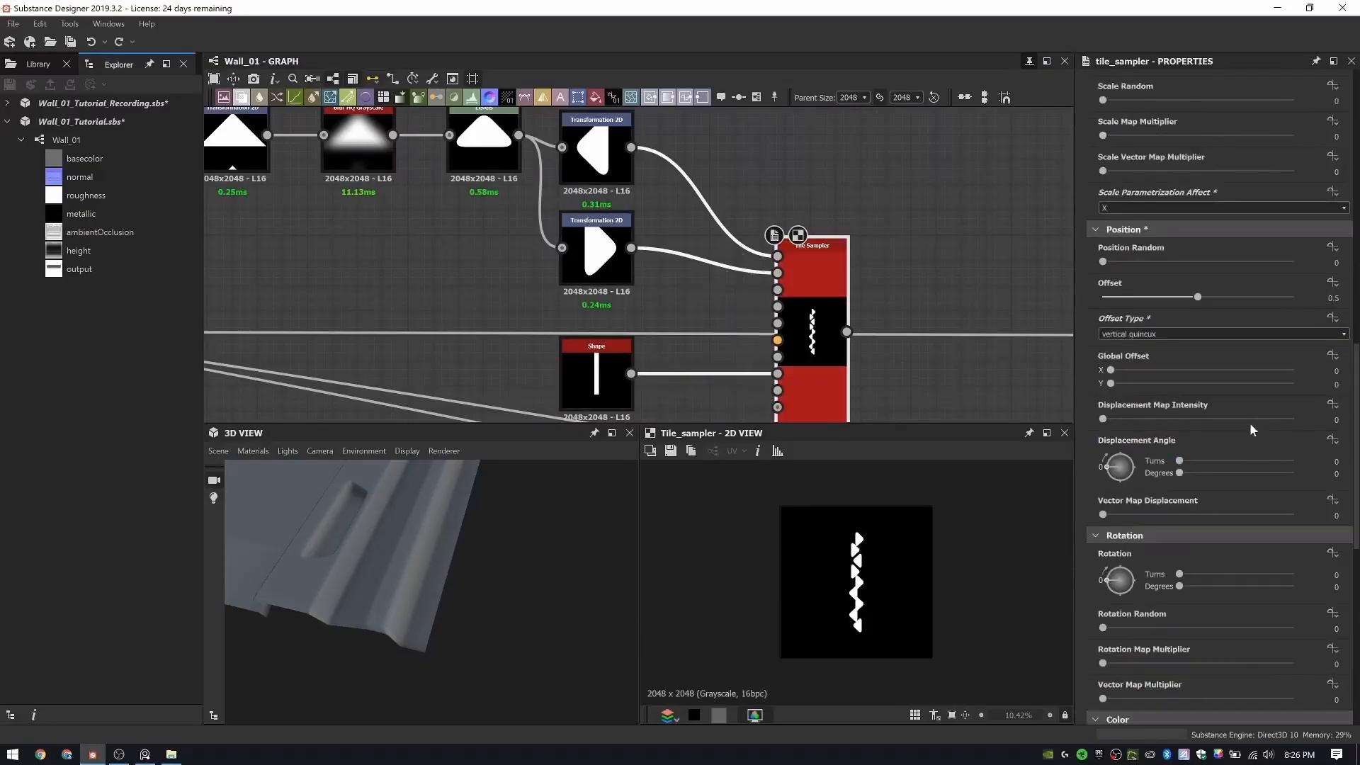
pyautogui.scroll(10, 1179, 433)
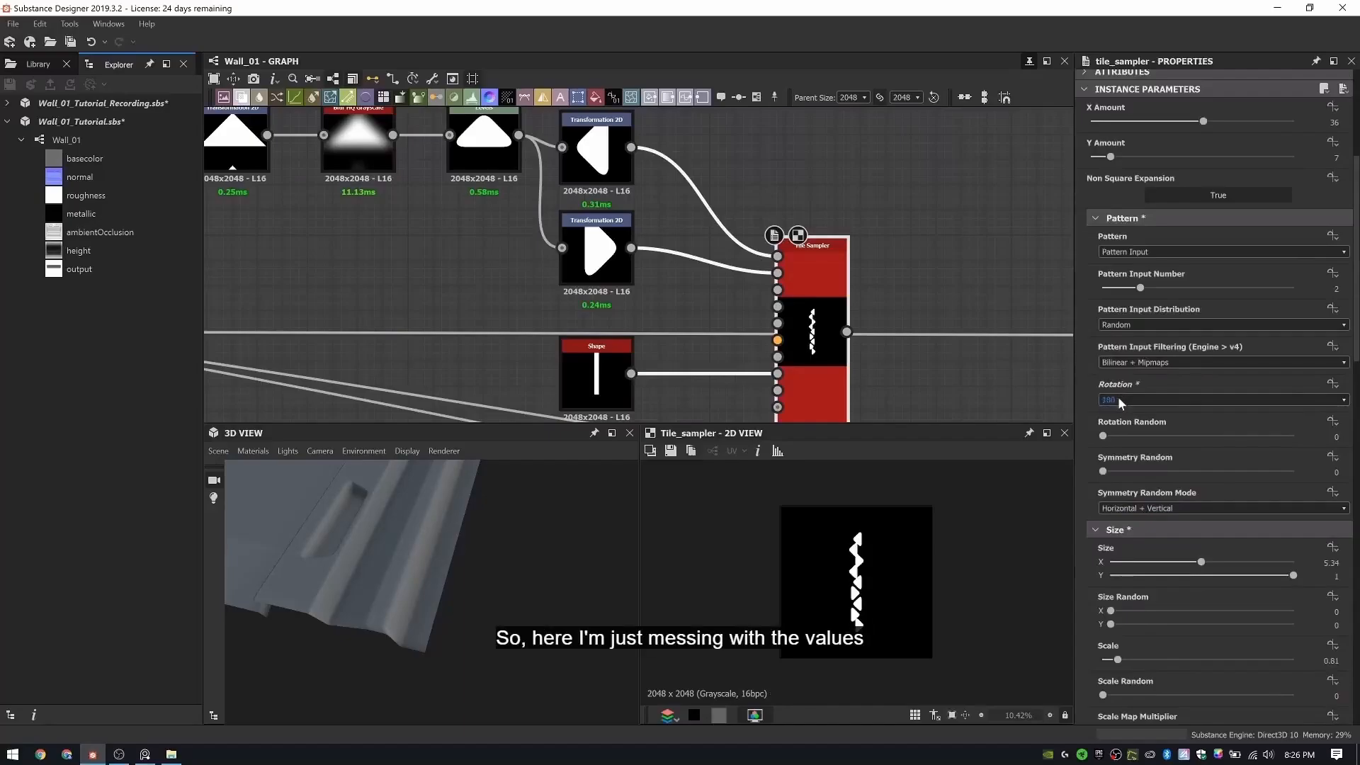
pyautogui.scroll(-1, 1119, 401)
pyautogui.hotkey('ctrl', 'z')
pyautogui.hotkey('ctrl', 'z')
pyautogui.hotkey('ctrl', 'z')
# - Change the Tile Sampler's Pattern Input Distribution from Random so the two triangle directions alternate regularly
pyautogui.scroll(-5, 1146, 479)
pyautogui.scroll(5, 1146, 479)
pyautogui.scroll(6, 1168, 526)
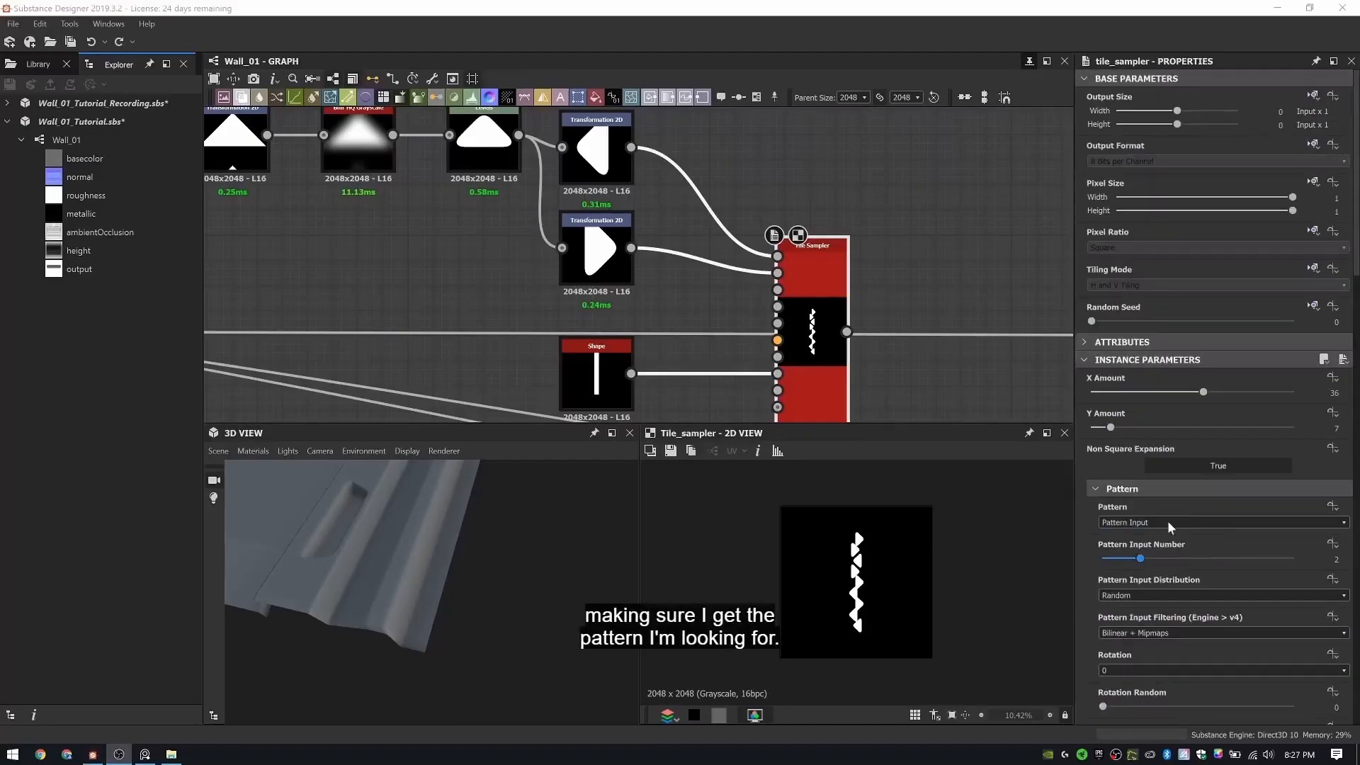
pyautogui.click(1188, 595)
# - Add a Transformation 2D after the Tile Sampler
pyautogui.moveTo(814, 332); pyautogui.dragTo(676, 304, button='middle')
pyautogui.scroll(2, 675, 305)
pyautogui.press('space')
pyautogui.write('trans')
pyautogui.press('Return')
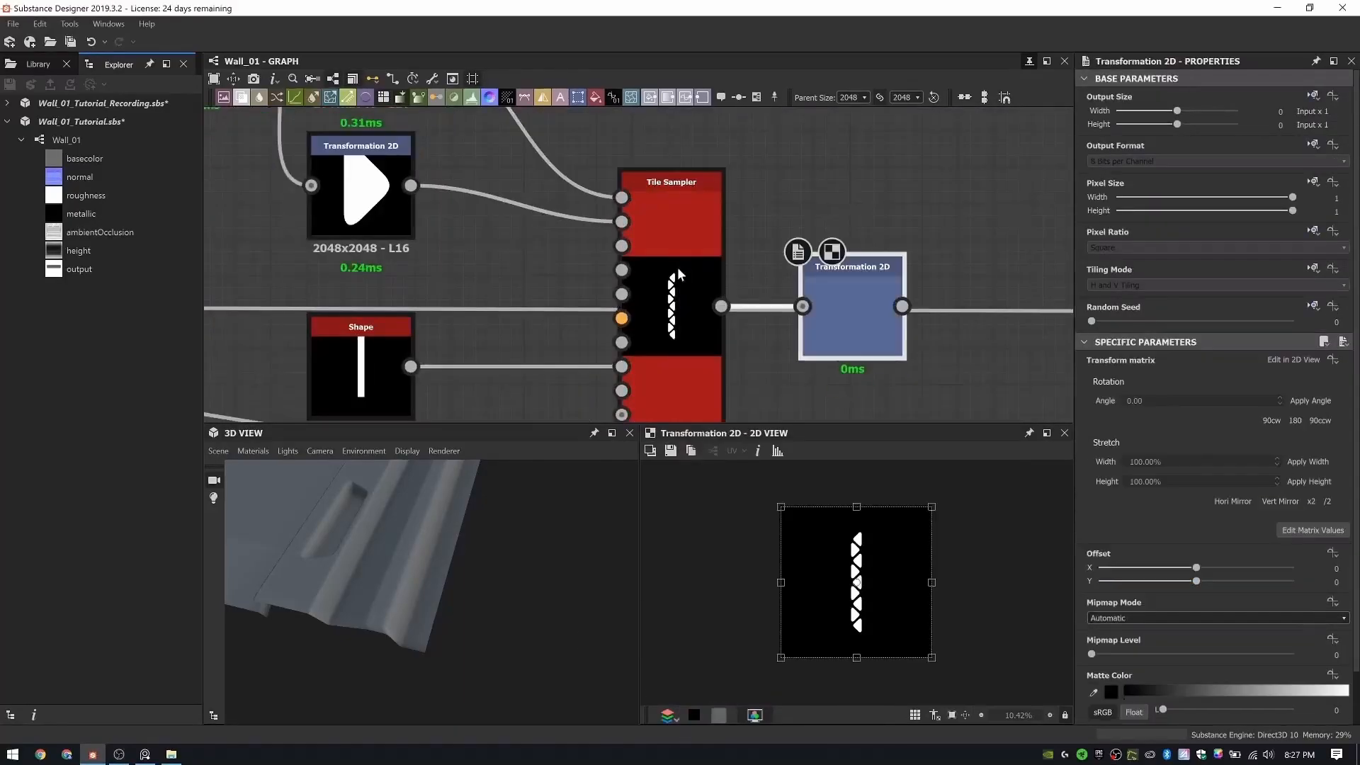
# - Branch the Transformation 2D into two further Transformation 2D nodes and combine both in a Blend
pyautogui.moveTo(928, 354); pyautogui.dragTo(827, 293, button='middle')
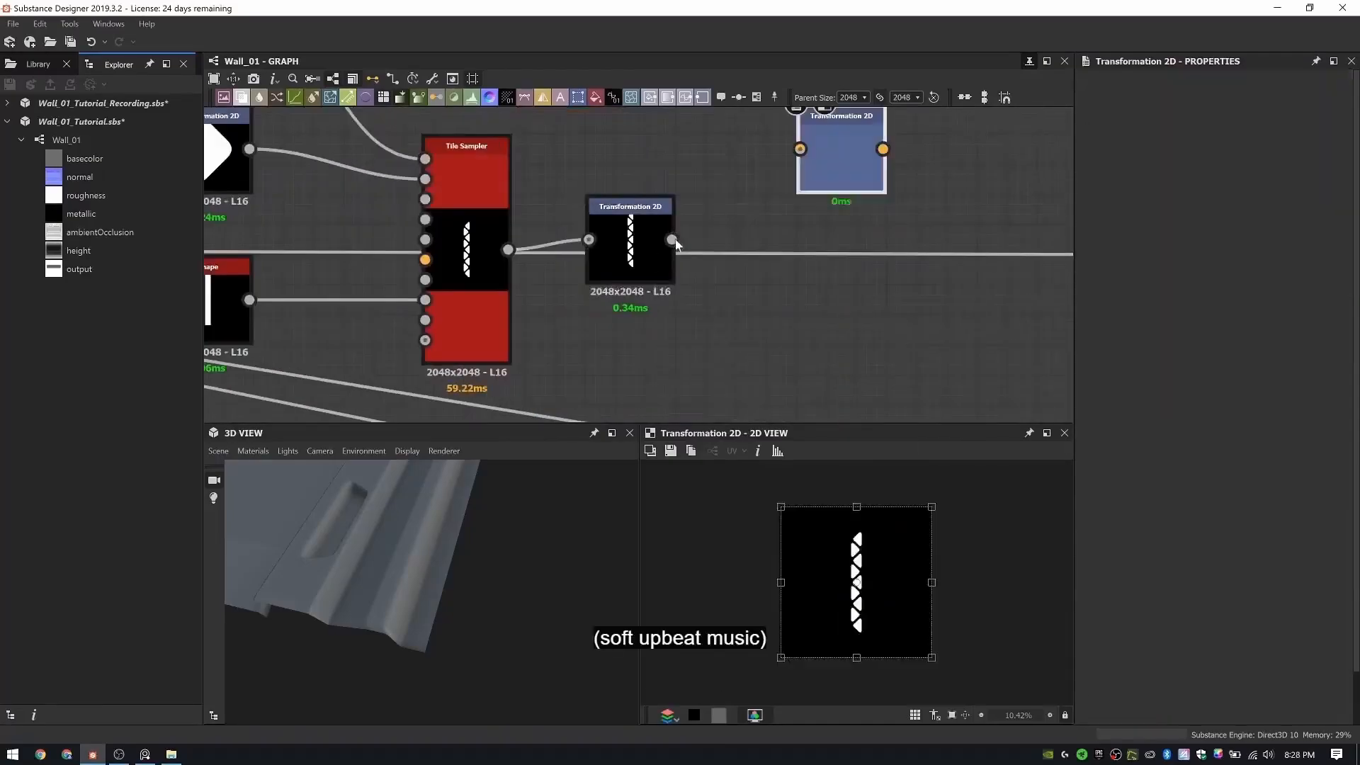
pyautogui.hotkey('ctrl', 'd')
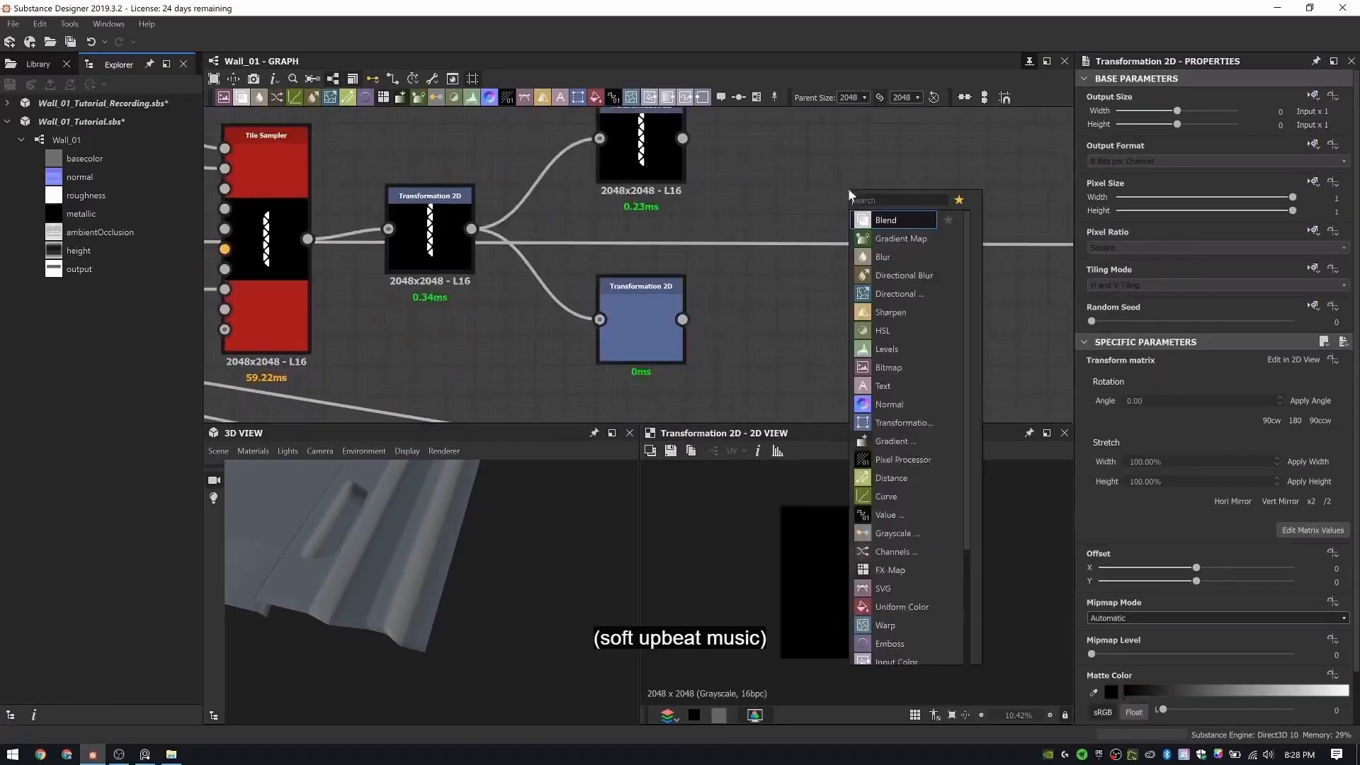
pyautogui.click(878, 213)
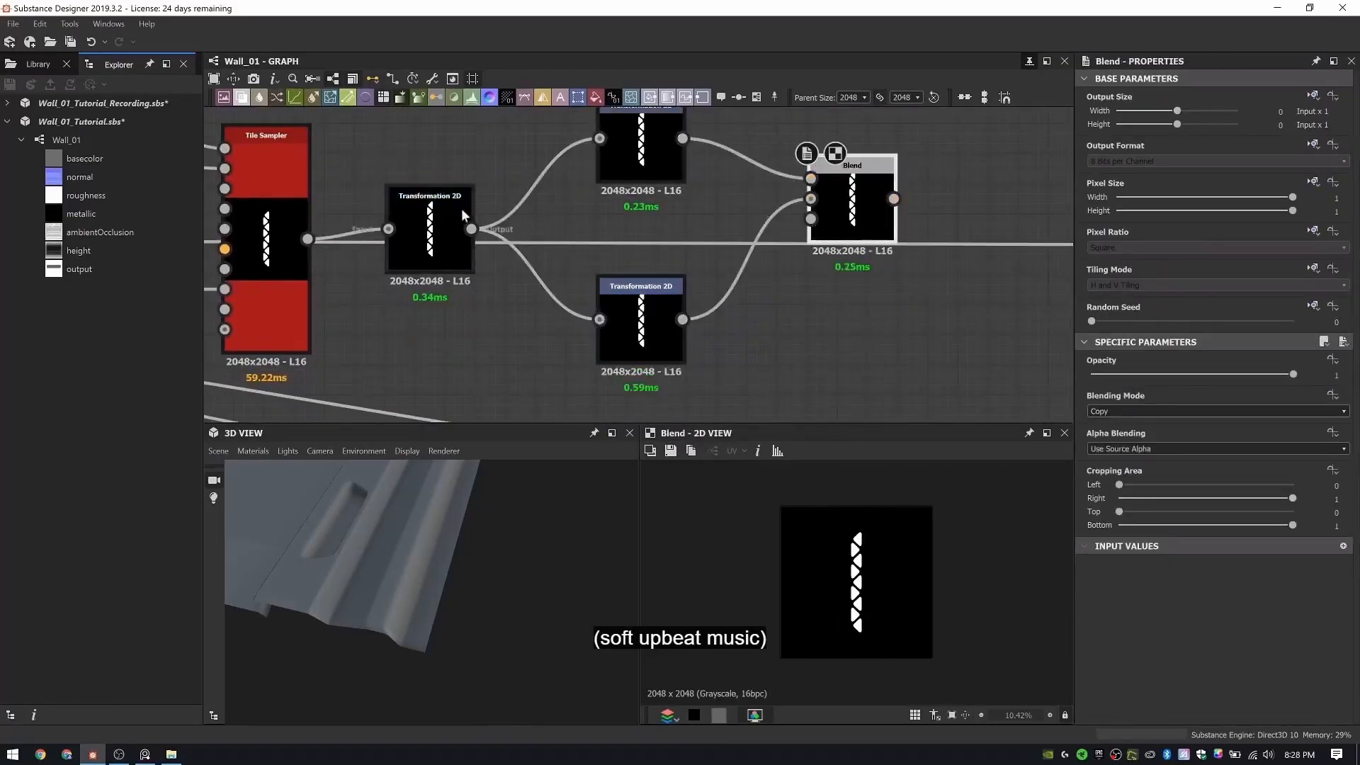
# - Squash the triangle column slightly along X in the first Transformation 2D and align the Blend with it
pyautogui.click(430, 240)
pyautogui.keyDown('ctrl'); pyautogui.moveTo(932, 583); pyautogui.dragTo(916, 583); pyautogui.keyUp('ctrl')
pyautogui.moveTo(849, 177); pyautogui.dragTo(848, 208)
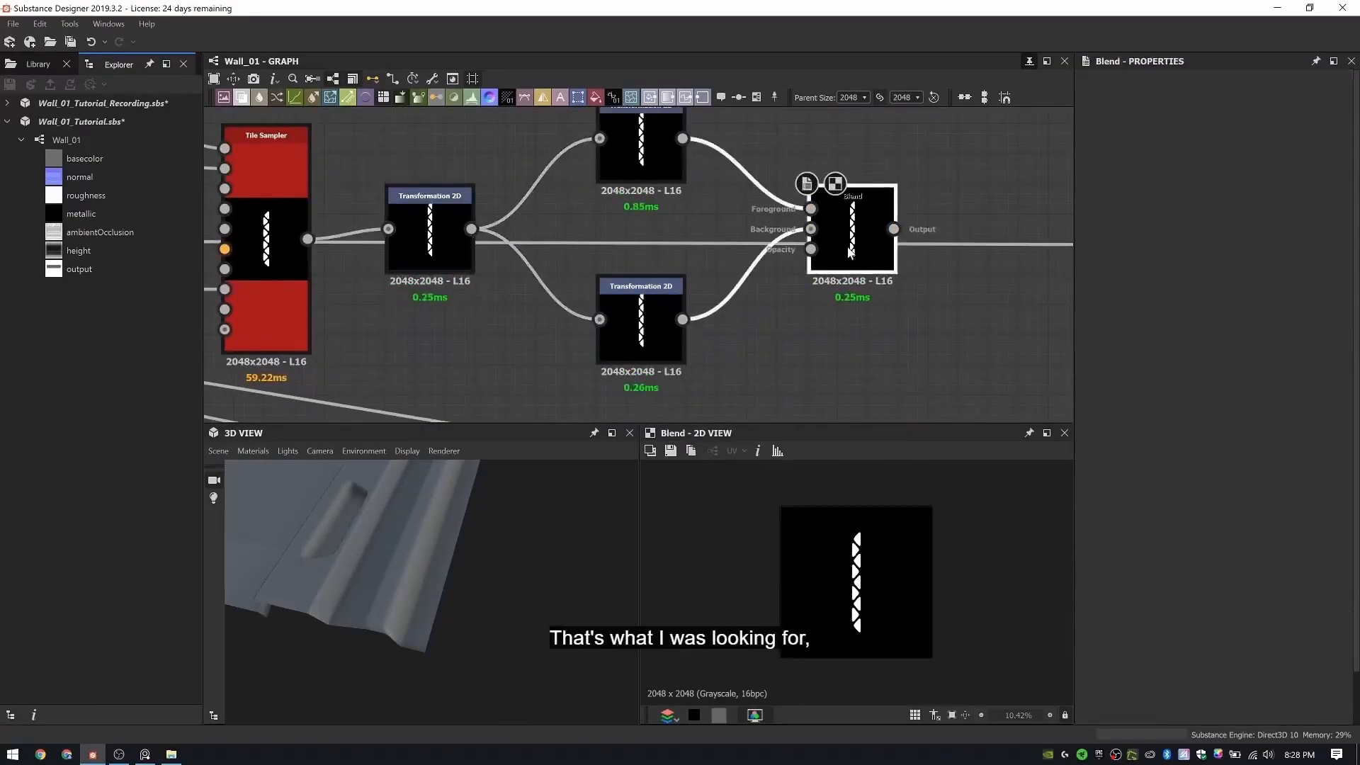
# - Offset the two branched transforms along X to opposite edges, the upper one by -0.499, and blend them with Add (Linear Dodge)
pyautogui.moveTo(793, 305); pyautogui.dragTo(694, 265, button='middle')
pyautogui.click(544, 281)
pyautogui.press('Return')
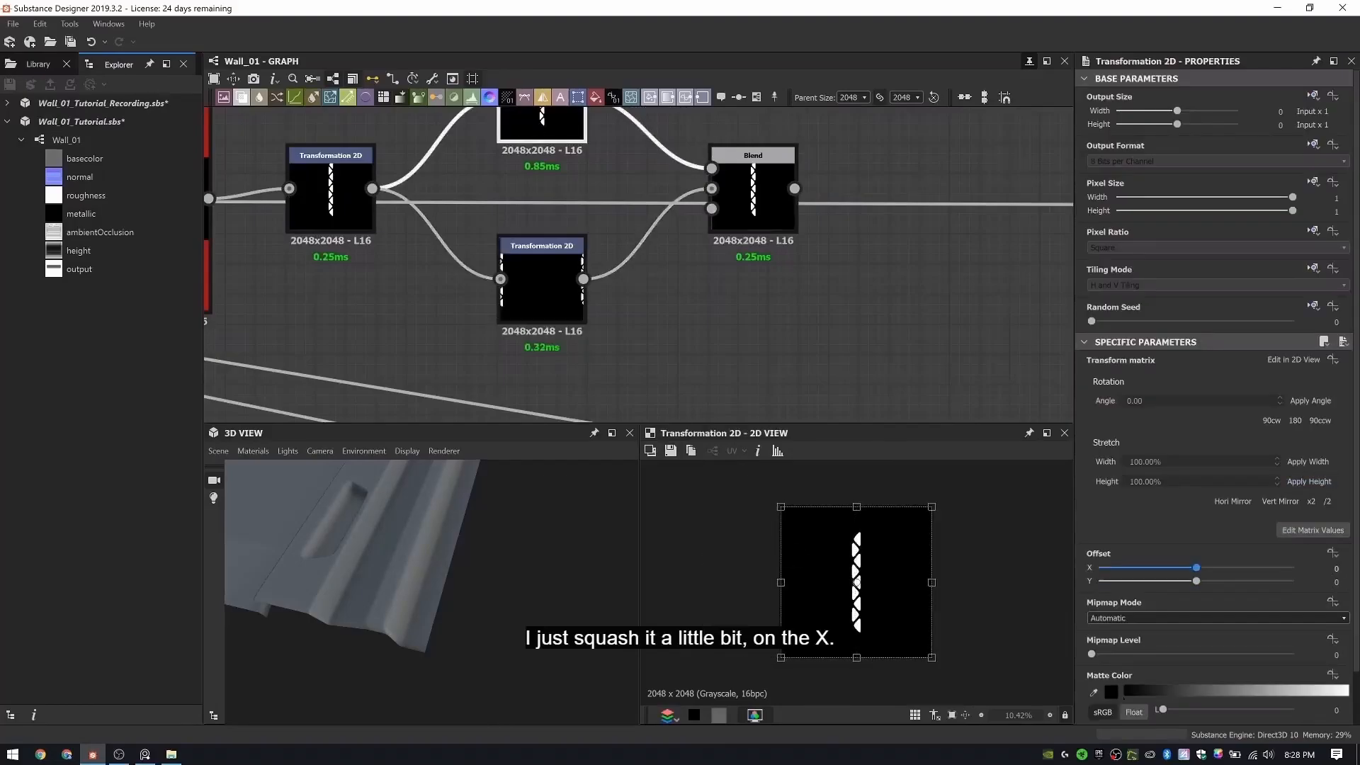
pyautogui.click(753, 205)
pyautogui.click(542, 126)
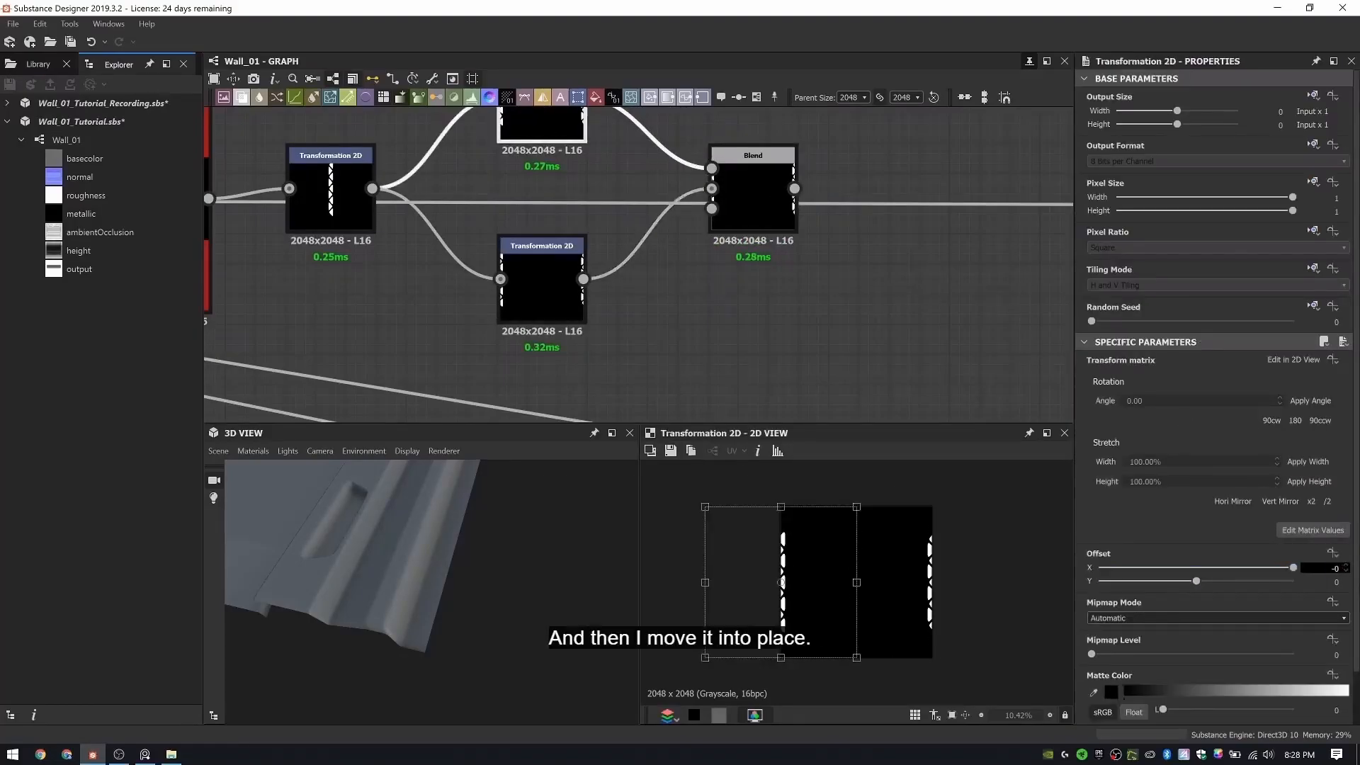
pyautogui.write('-0.499')
pyautogui.press('Return')
pyautogui.doubleClick(754, 198)
pyautogui.scroll(-2, 835, 312)
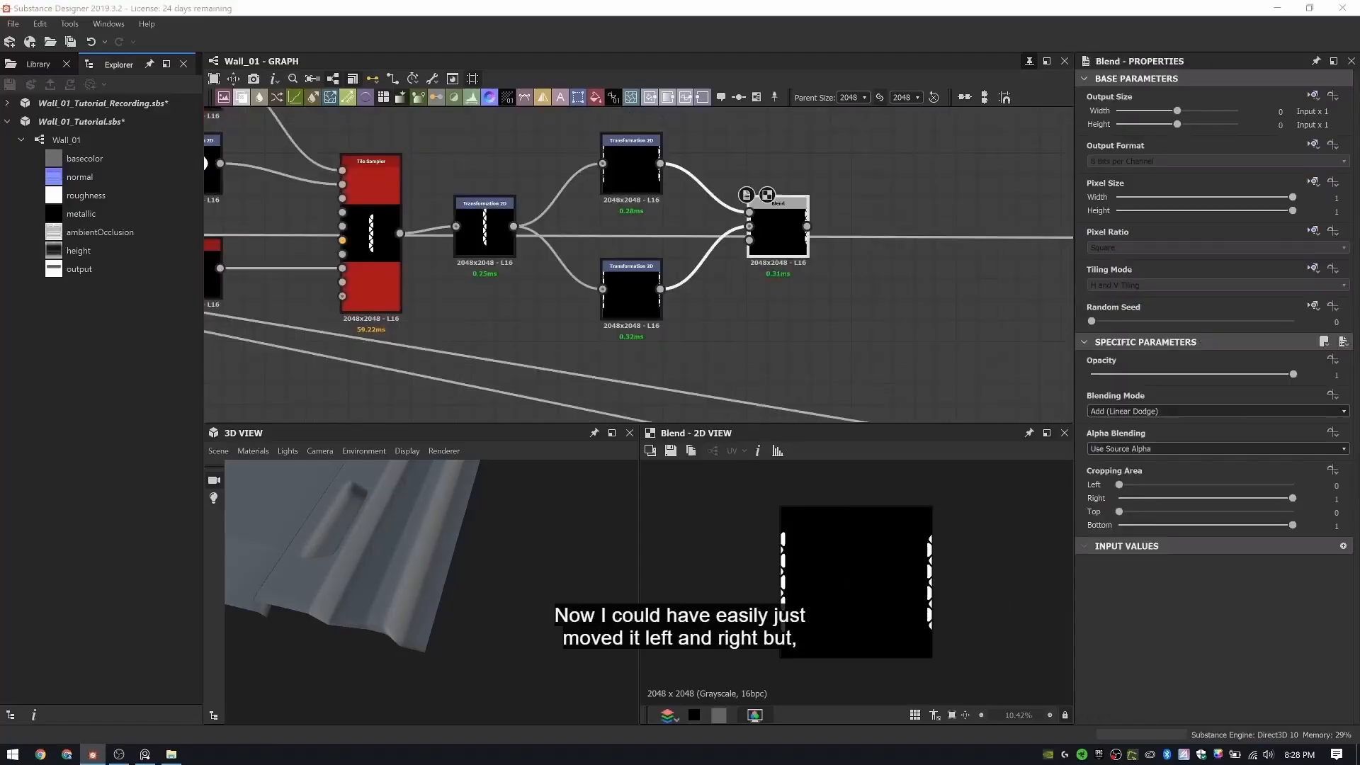
# - Add a Blur HQ Grayscale after the Blend with Quality 1 and Intensity 0.96
pyautogui.press('space')
pyautogui.write('blur')
pyautogui.press('Down')
pyautogui.press('Down')
pyautogui.press('Up')
pyautogui.press('Return')
pyautogui.scroll(2, 832, 231)
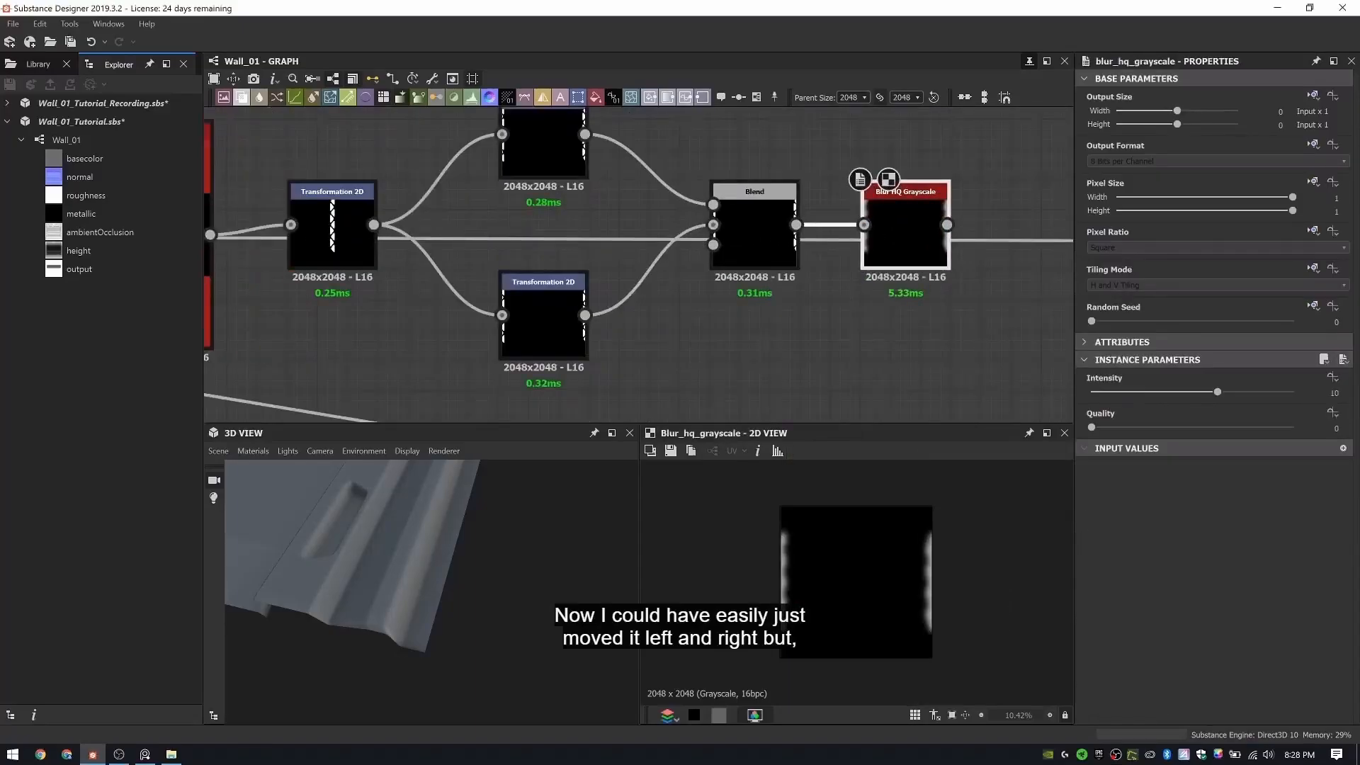
pyautogui.write('0.96')
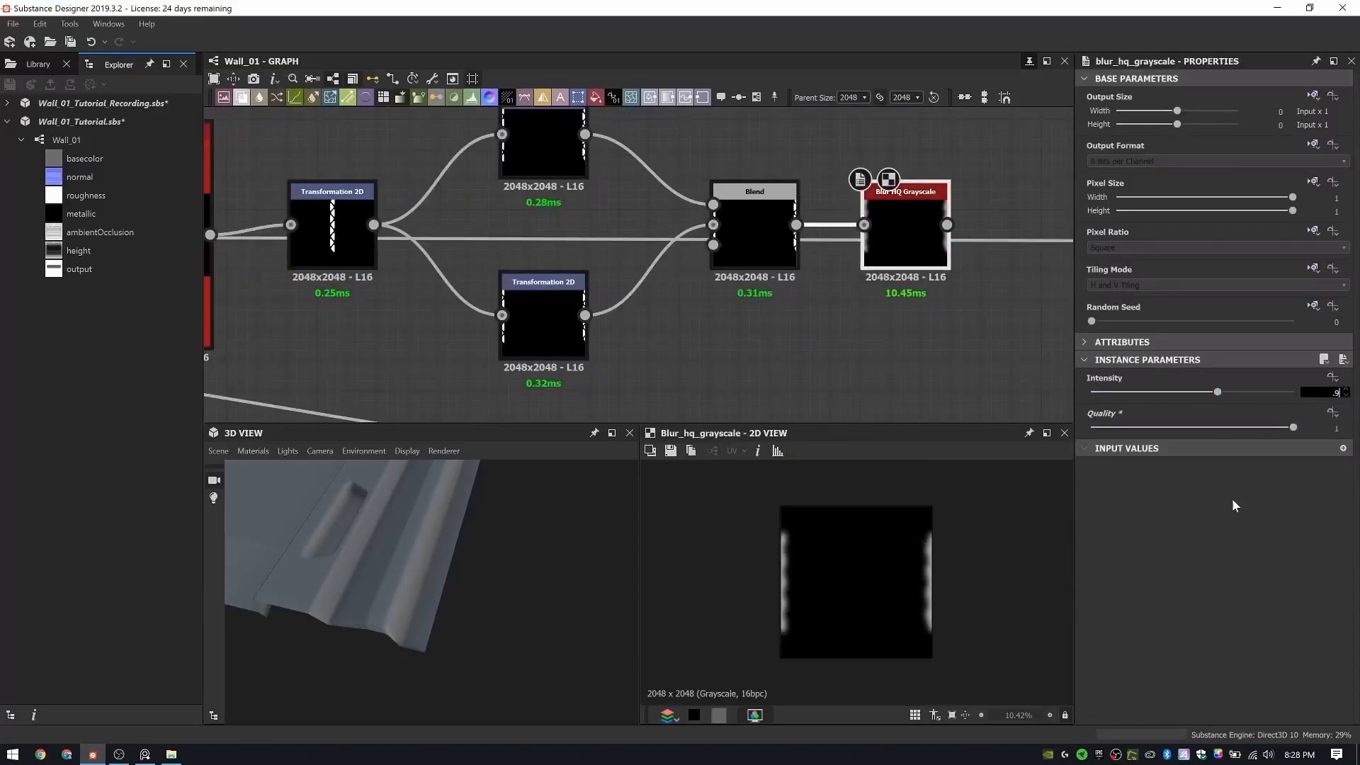
pyautogui.press('Return')
# - Add a Bevel after the blur and set its Distance to -0.01
pyautogui.scroll(11, 916, 574)
pyautogui.scroll(-5, 864, 283)
pyautogui.press('space')
pyautogui.click(672, 231)
pyautogui.press('space')
pyautogui.write('bev')
pyautogui.press('Return')
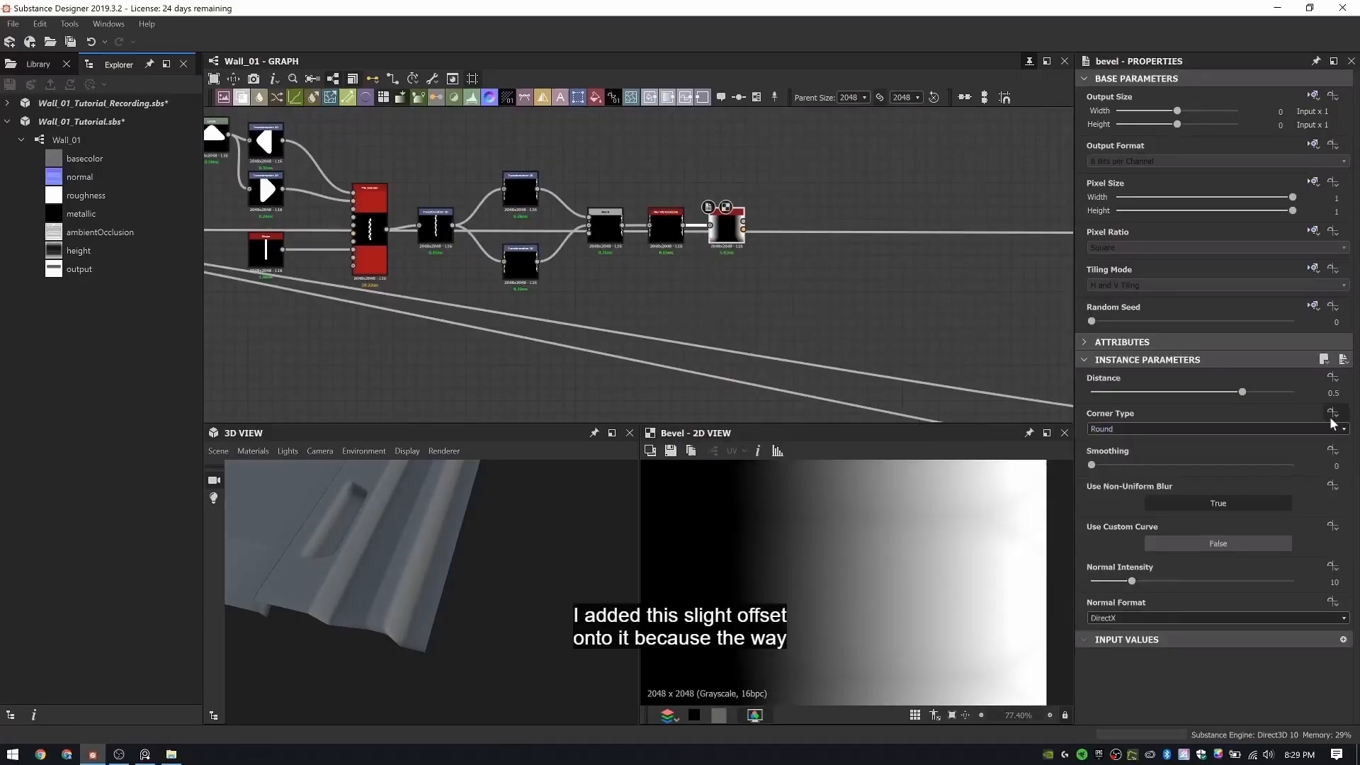
pyautogui.write('-0.01')
pyautogui.press('Return')
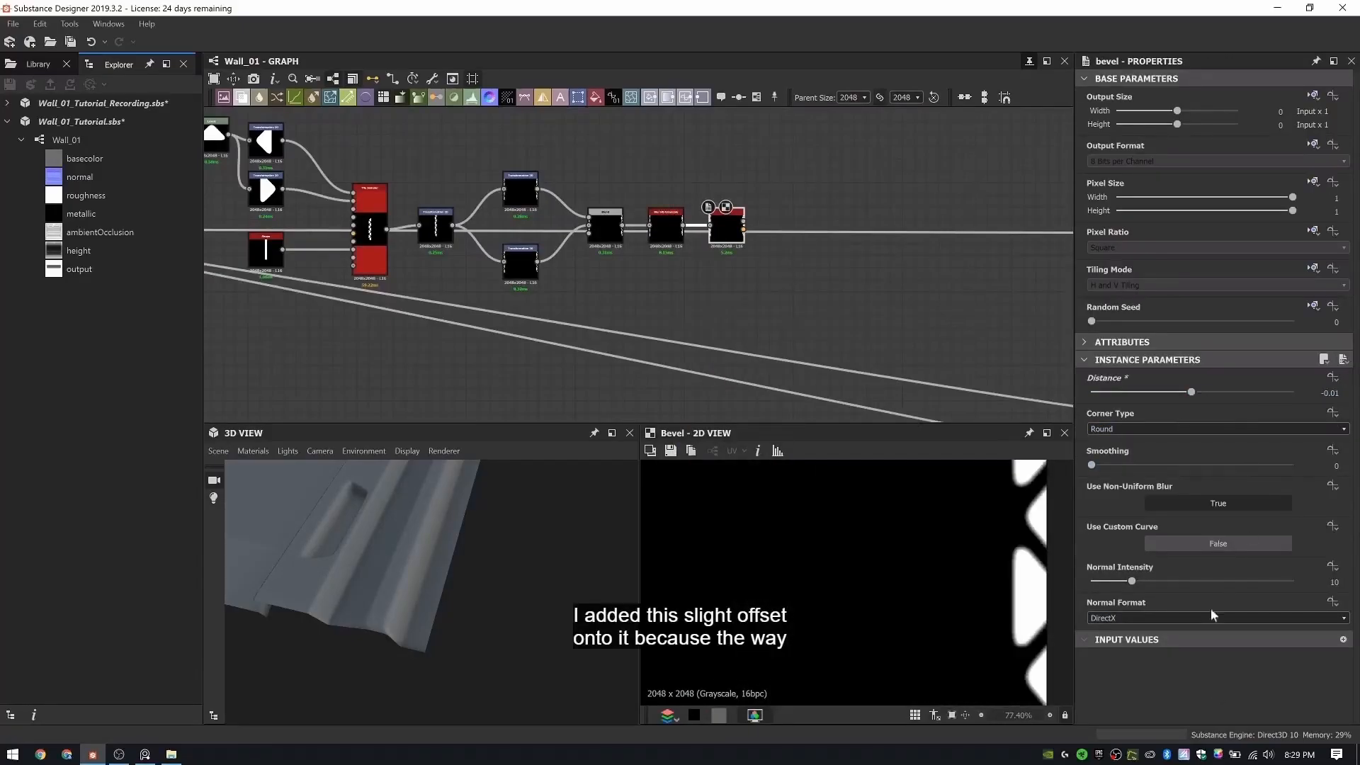
# - Add a Blend past the Bevel and move the whole triangle pattern chain above the main height connection
pyautogui.press('space')
pyautogui.write('blend')
pyautogui.press('Return')
pyautogui.scroll(-3, 885, 301)
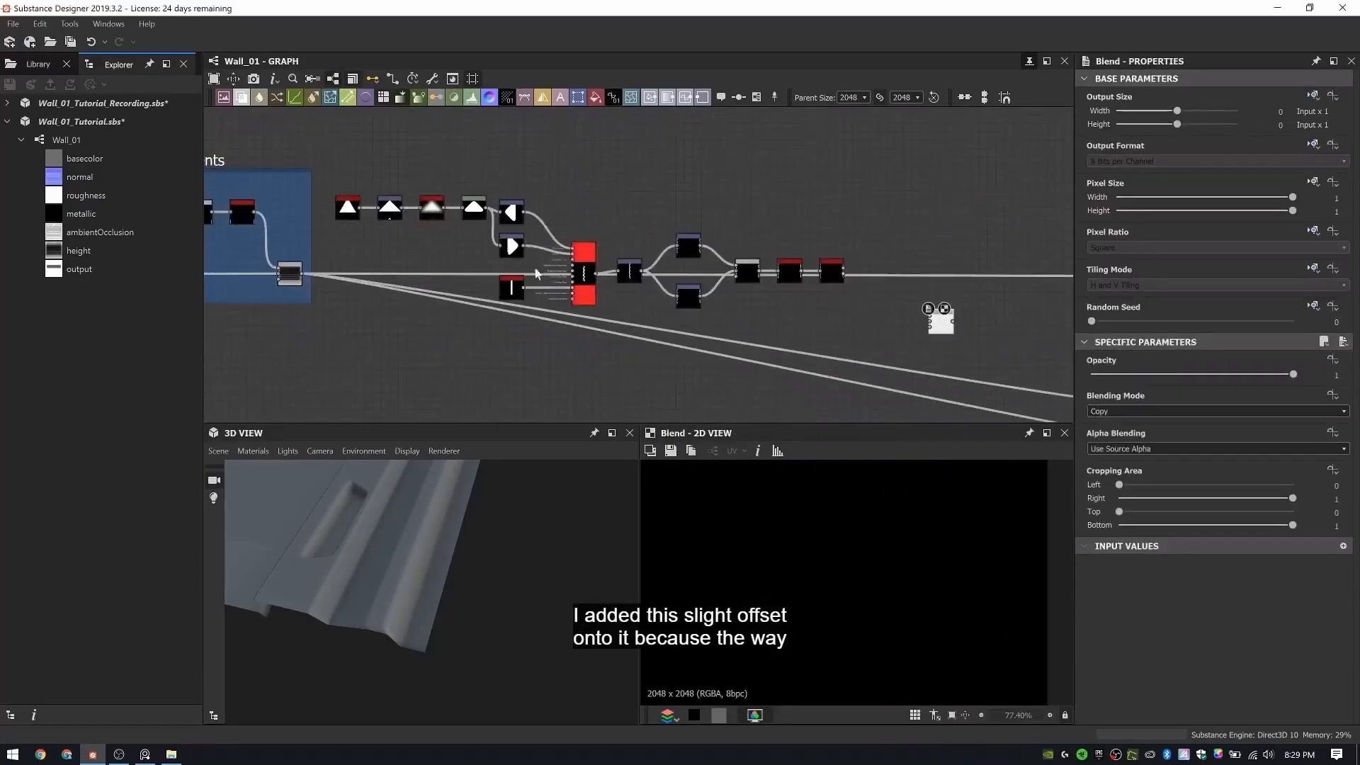
pyautogui.moveTo(865, 326); pyautogui.dragTo(323, 177)
pyautogui.moveTo(831, 275); pyautogui.dragTo(823, 187)
pyautogui.moveTo(945, 327); pyautogui.dragTo(928, 294)
# - Feed the wall height and the beveled triangle pattern into the new Blend and set its Blending Mode to Add (Linear Dodge)
pyautogui.moveTo(302, 274); pyautogui.dragTo(914, 288)
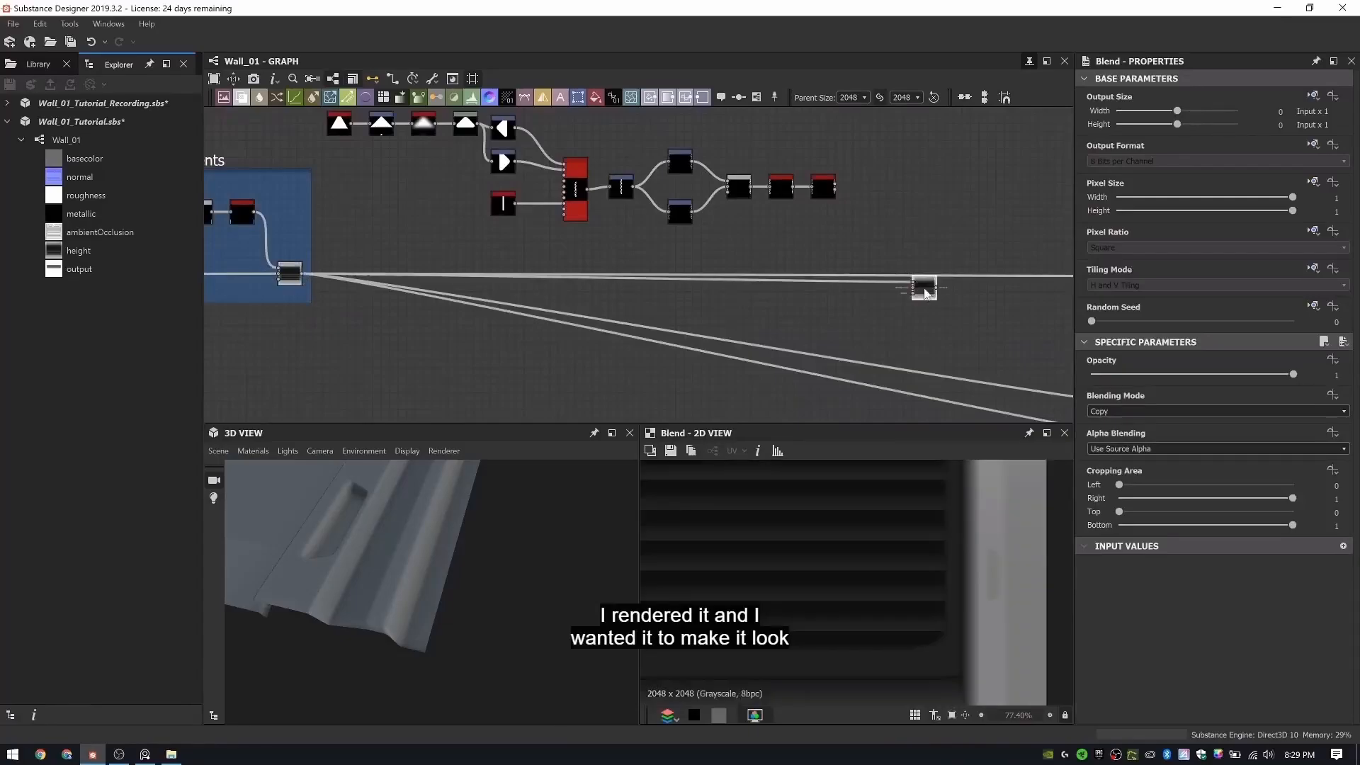
pyautogui.scroll(1, 906, 289)
pyautogui.moveTo(821, 164); pyautogui.dragTo(915, 282)
pyautogui.moveTo(931, 289); pyautogui.dragTo(921, 244)
pyautogui.click(1121, 411)
pyautogui.press('s')
pyautogui.press('Return')
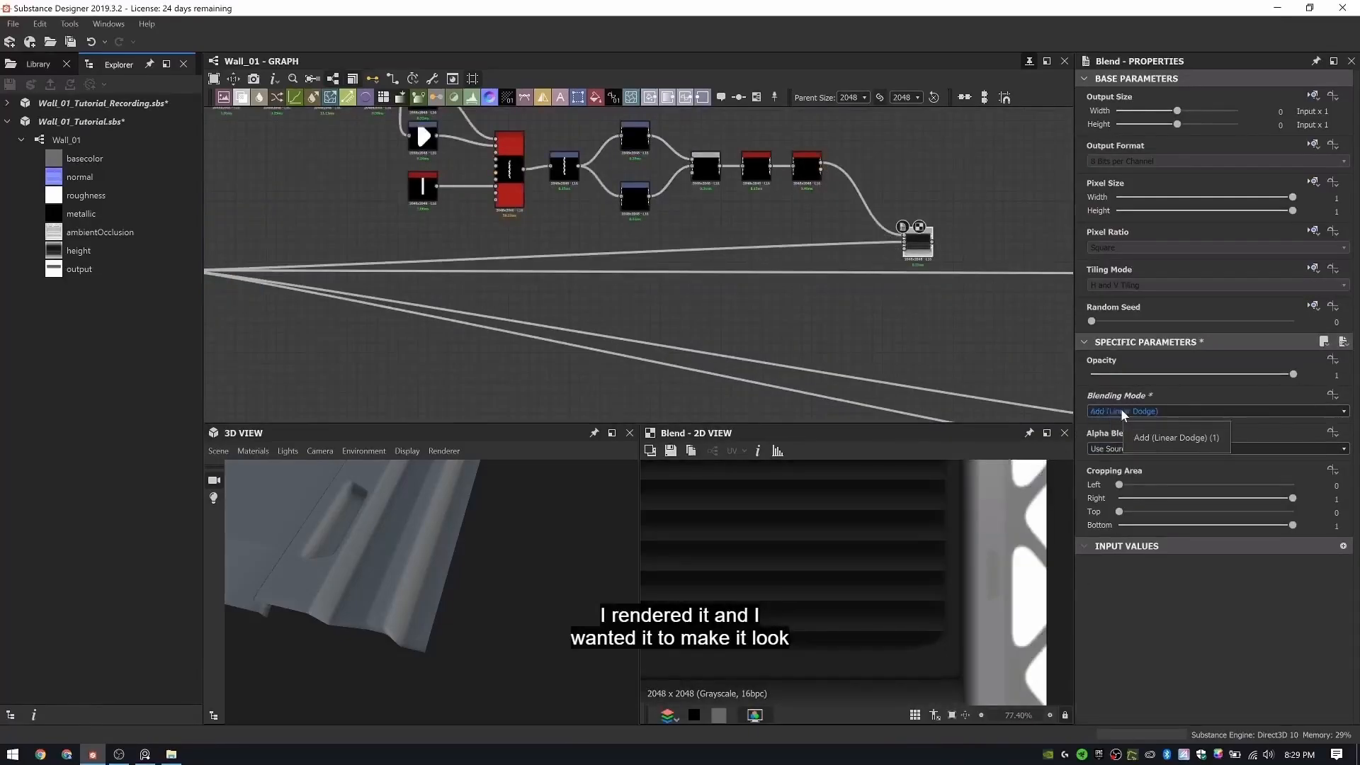
# - Set the triangle pattern Blend to Subtract with Opacity 0.051 and reroute the main height connections through its output
pyautogui.click(1336, 375)
pyautogui.write('0.05')
pyautogui.press('Return')
pyautogui.scroll(-3, 616, 283)
pyautogui.keyDown('shift'); pyautogui.moveTo(361, 275); pyautogui.dragTo(796, 259); pyautogui.keyUp('shift')
pyautogui.keyDown('alt'); pyautogui.moveTo(453, 595); pyautogui.dragTo(485, 528); pyautogui.keyUp('alt')
pyautogui.scroll(-4, 334, 586)
pyautogui.scroll(3, 473, 583)
pyautogui.scroll(4, 709, 170)
pyautogui.scroll(-5, 754, 191)
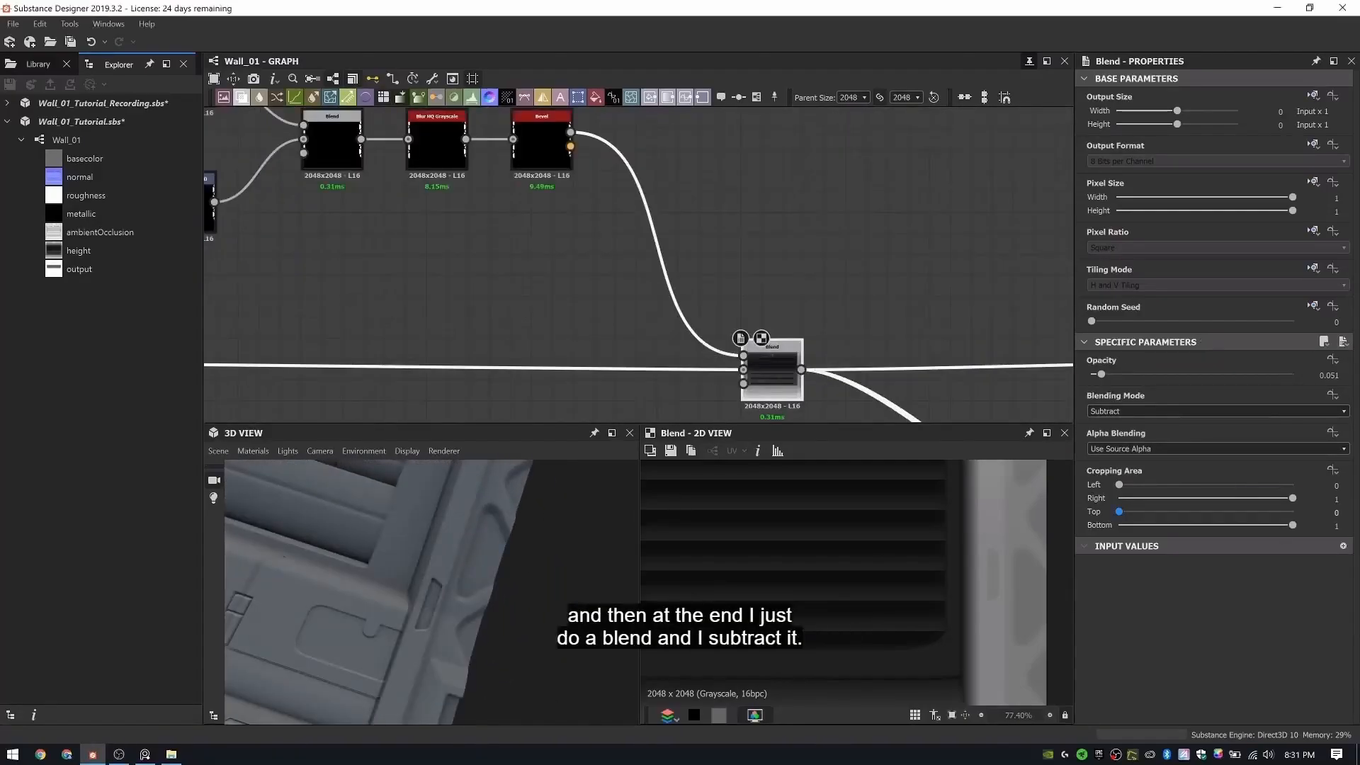
# - Crop the triangle pattern Blend vertically with Top 0.16 and Bottom 0.76
pyautogui.scroll(-4, 428, 552)
pyautogui.moveTo(428, 553); pyautogui.dragTo(382, 645, button='middle')
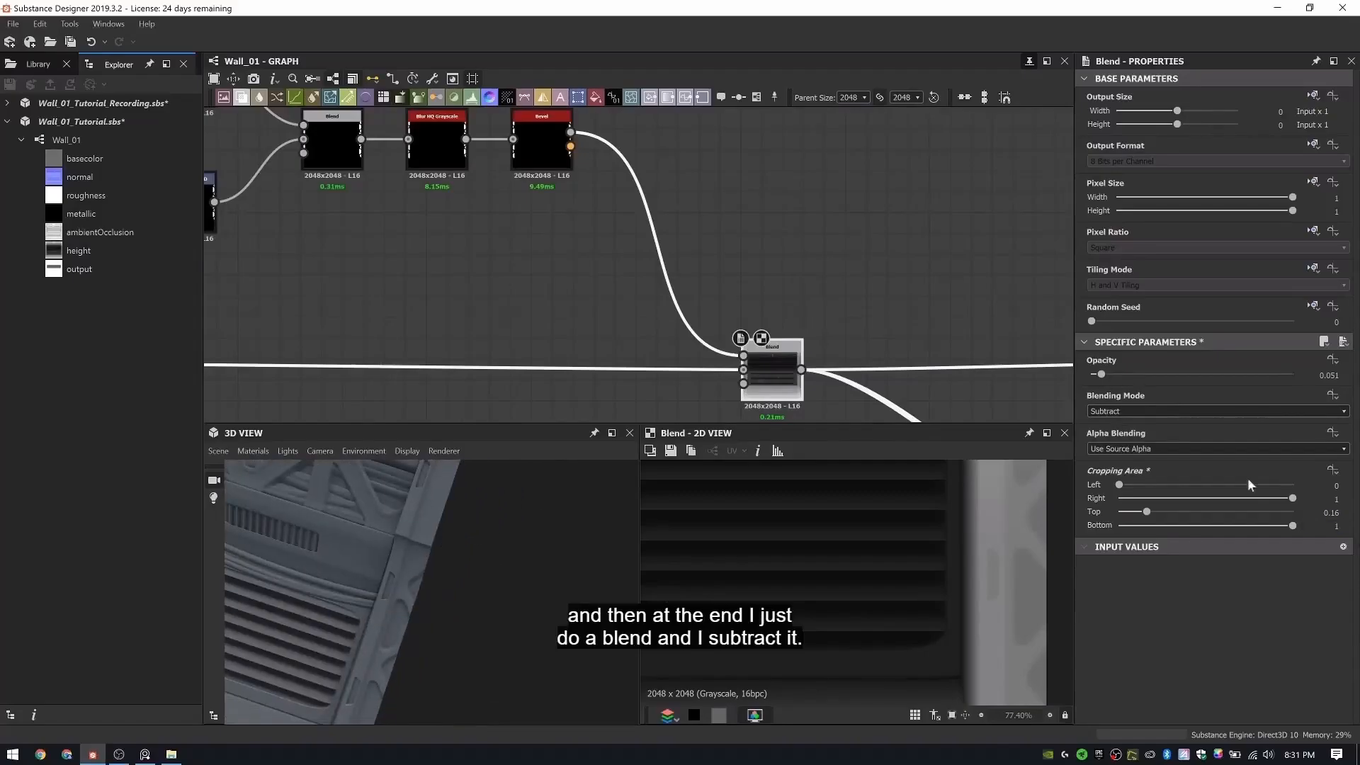
pyautogui.click(1331, 526)
pyautogui.write('0.76')
pyautogui.press('Return')
pyautogui.moveTo(415, 522); pyautogui.dragTo(453, 538)
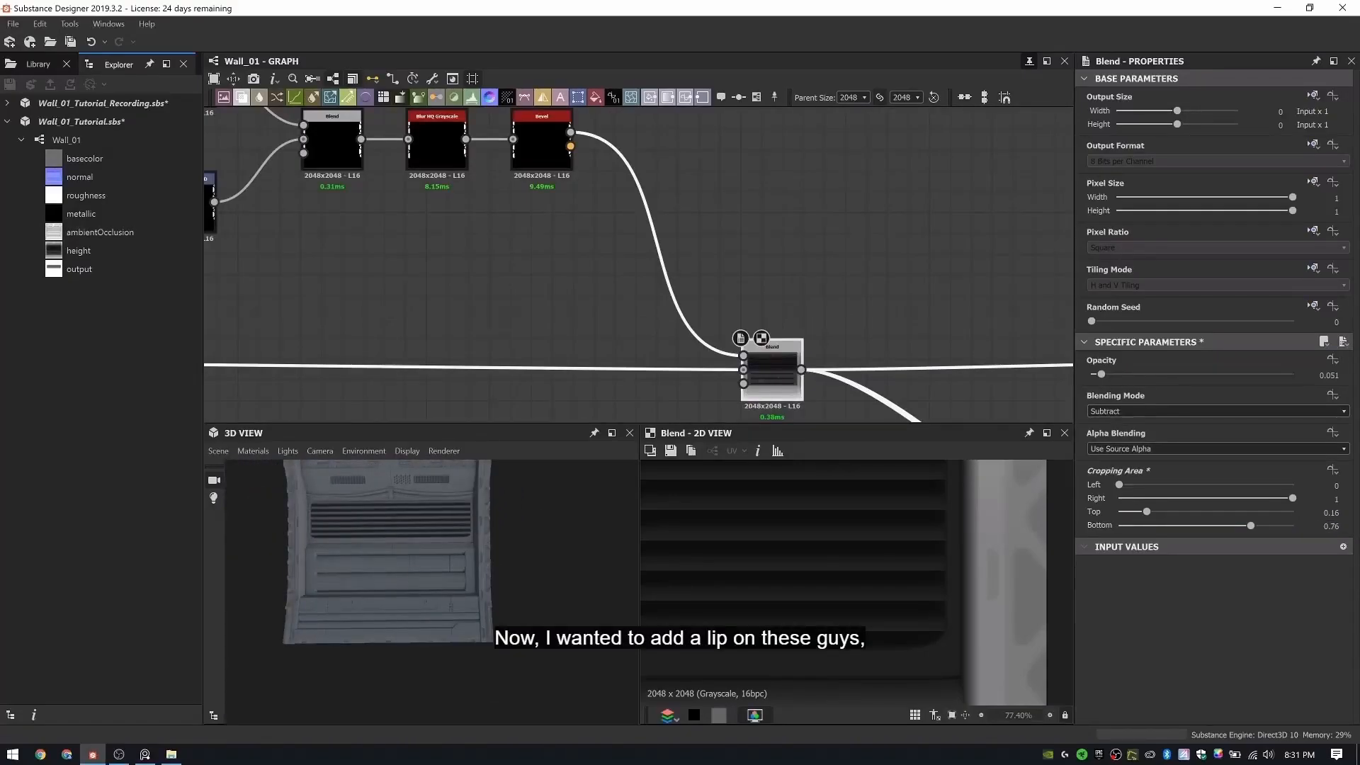
pyautogui.scroll(-5, 808, 237)
# - Add a new Blend and an Edge Detect, both fed from the triangle pattern's Bevel
pyautogui.scroll(6, 706, 253)
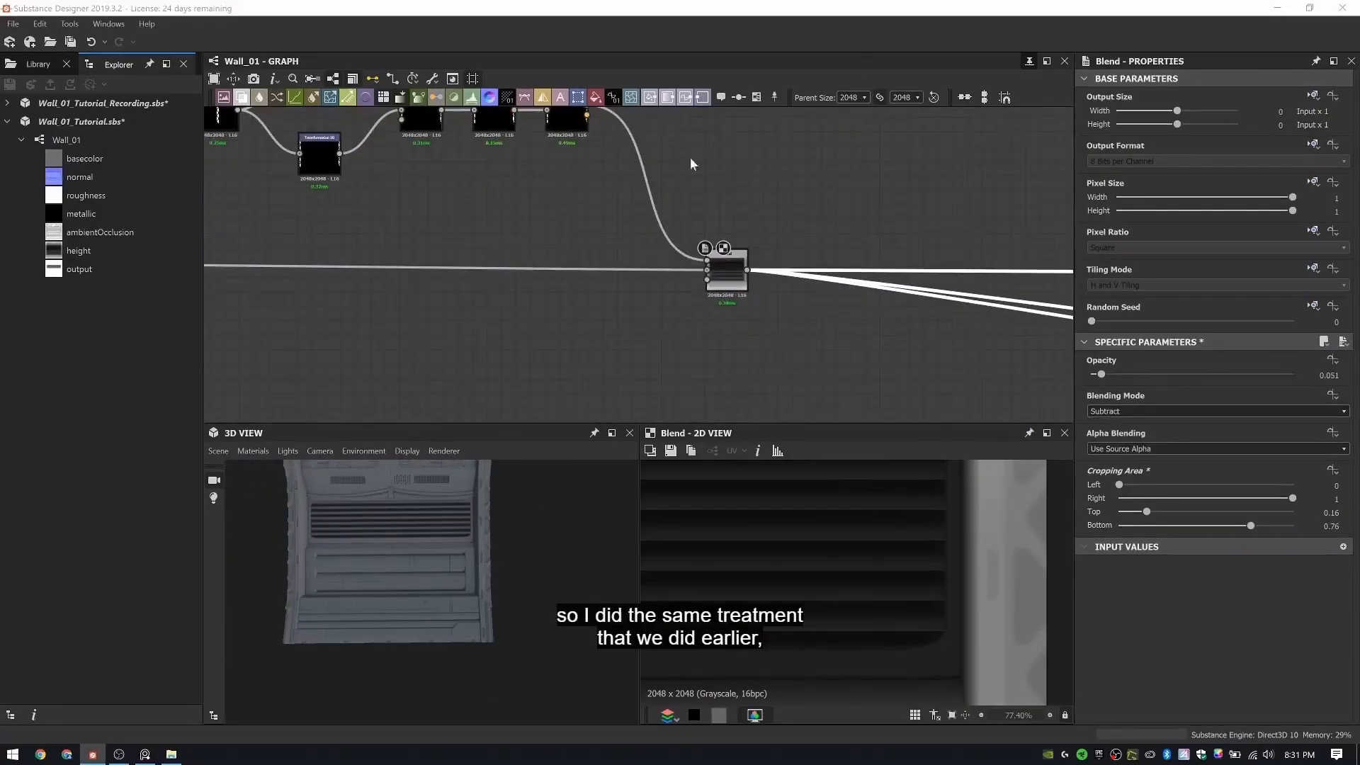
pyautogui.moveTo(692, 161); pyautogui.dragTo(524, 216, button='middle')
pyautogui.click(714, 209)
pyautogui.press('space')
pyautogui.write('blend')
pyautogui.press('Return')
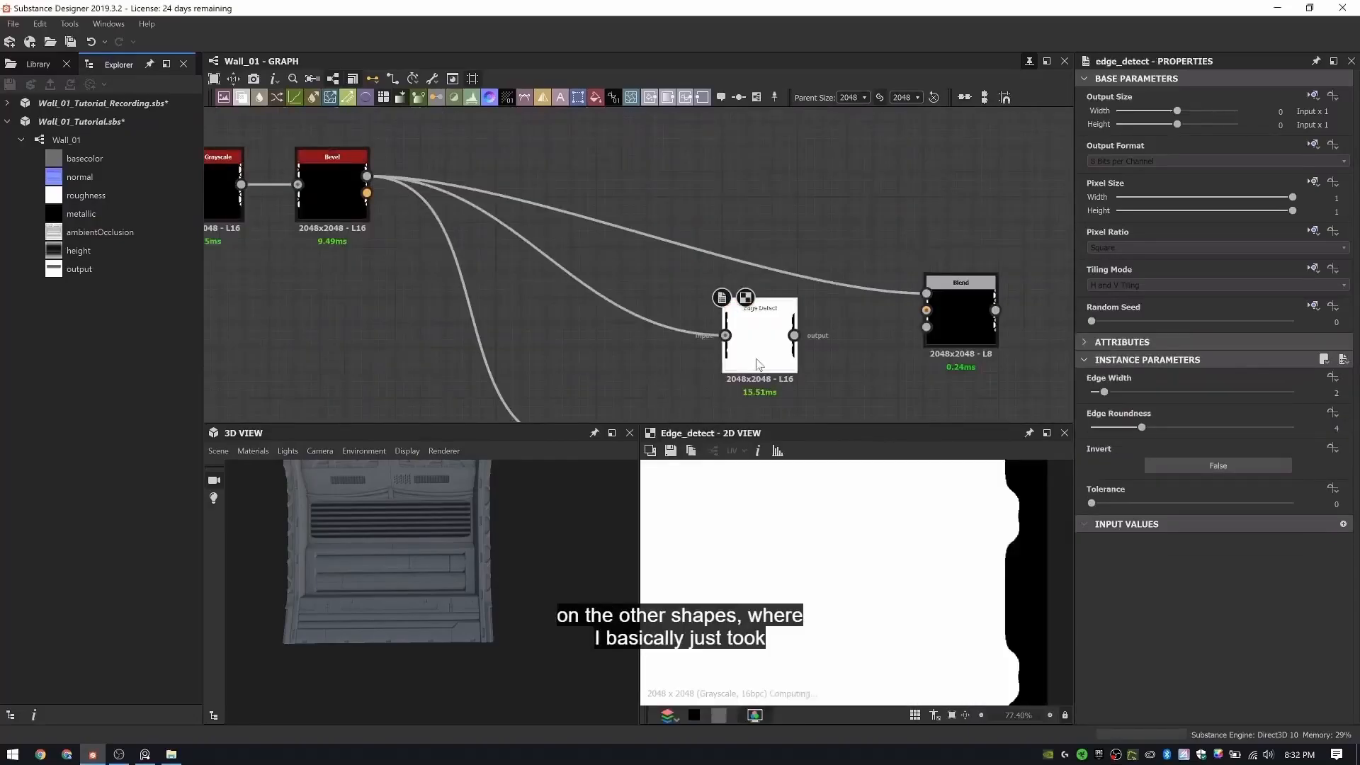
# - Set the Edge Detect to Edge Width 1.77 and Edge Roundness 0, and feed it into the new Blend in Subtract mode
pyautogui.moveTo(757, 365); pyautogui.dragTo(675, 297, button='middle')
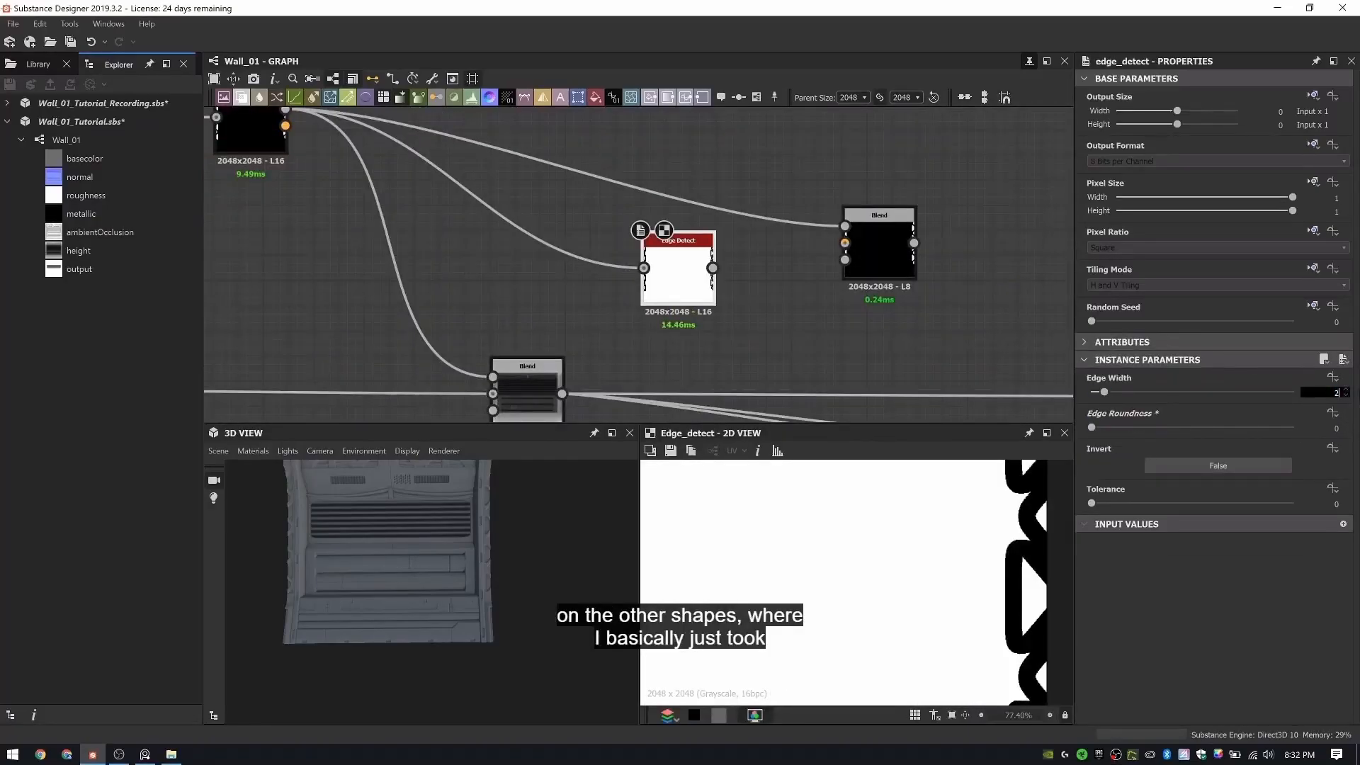
pyautogui.moveTo(1104, 391); pyautogui.dragTo(1115, 392)
pyautogui.click(1331, 393)
pyautogui.write('1.77')
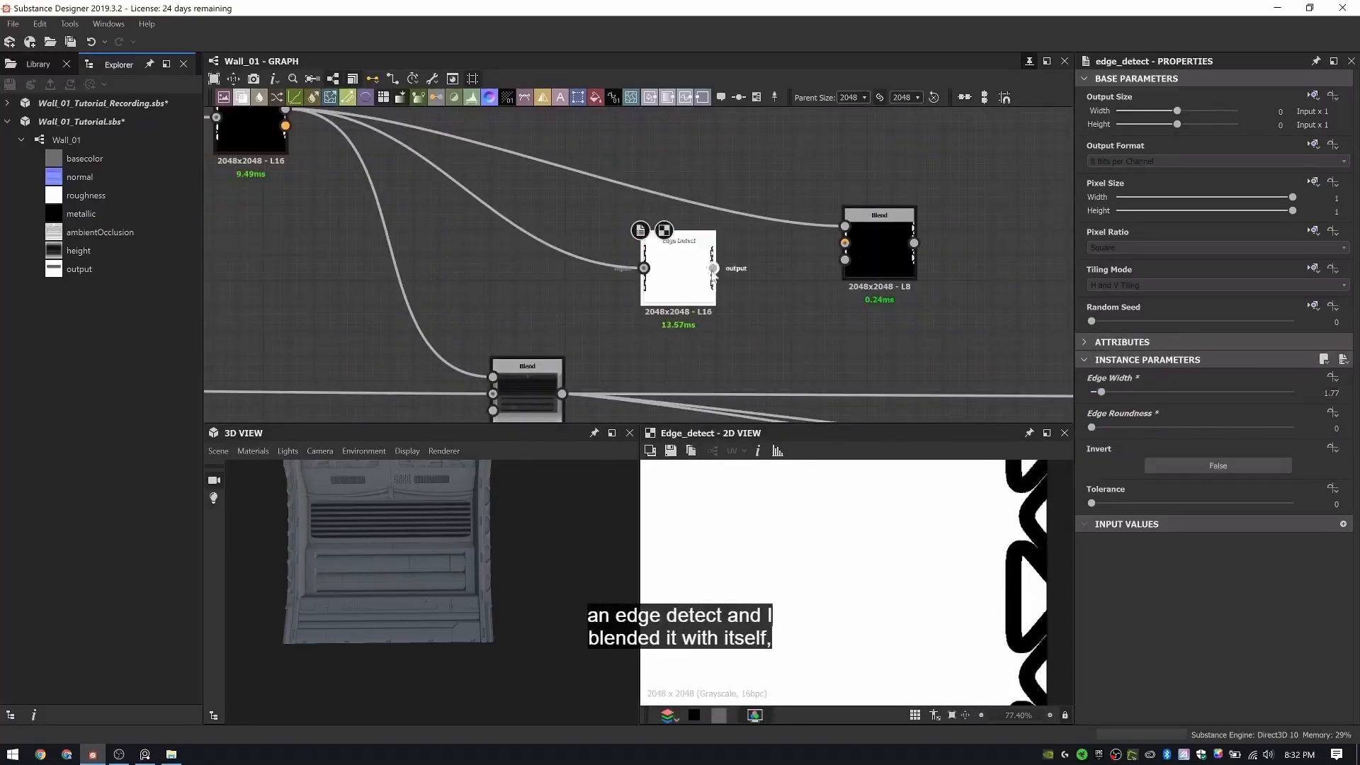
pyautogui.moveTo(713, 269); pyautogui.dragTo(845, 243)
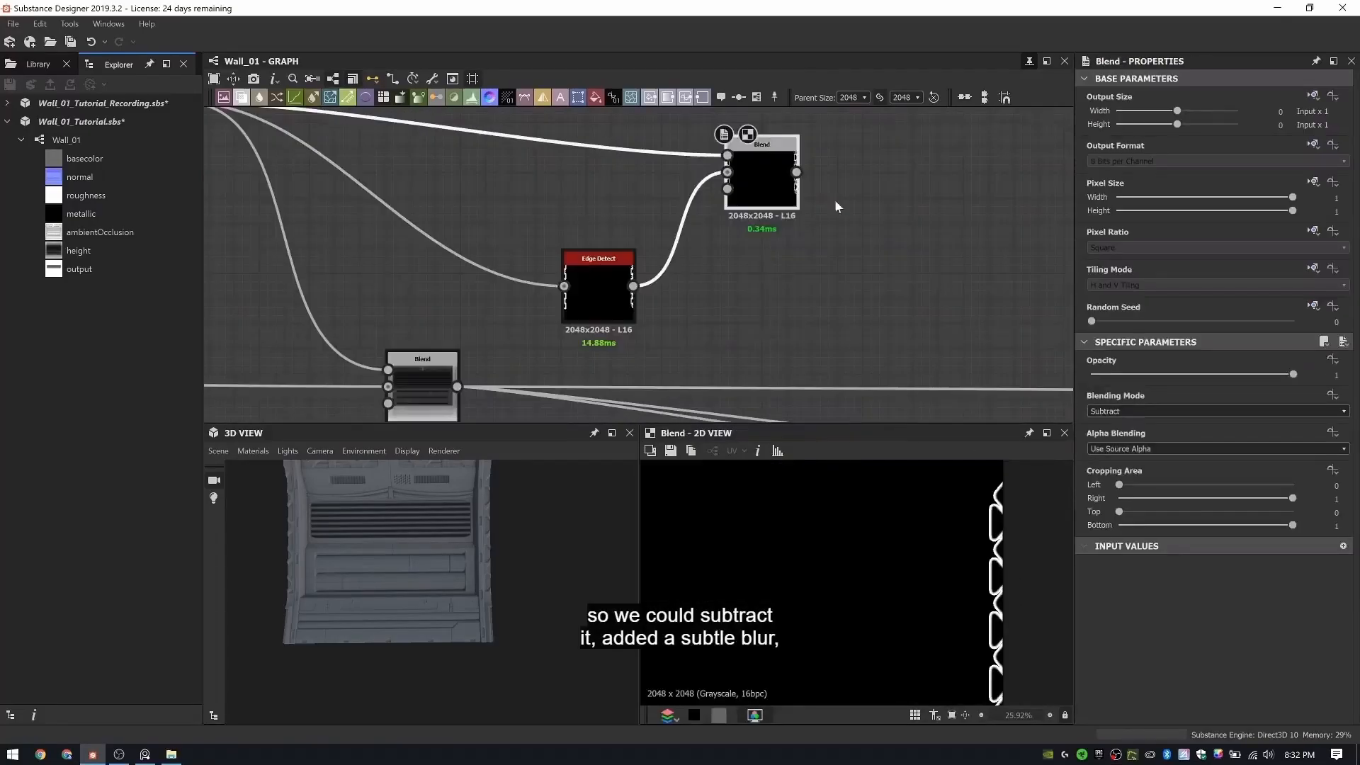
# - Add a Blur HQ Grayscale after the edge Blend with Intensity 0.33 and Quality 1, and tidy the node positions
pyautogui.press('space')
pyautogui.write('blur')
pyautogui.click(806, 229)
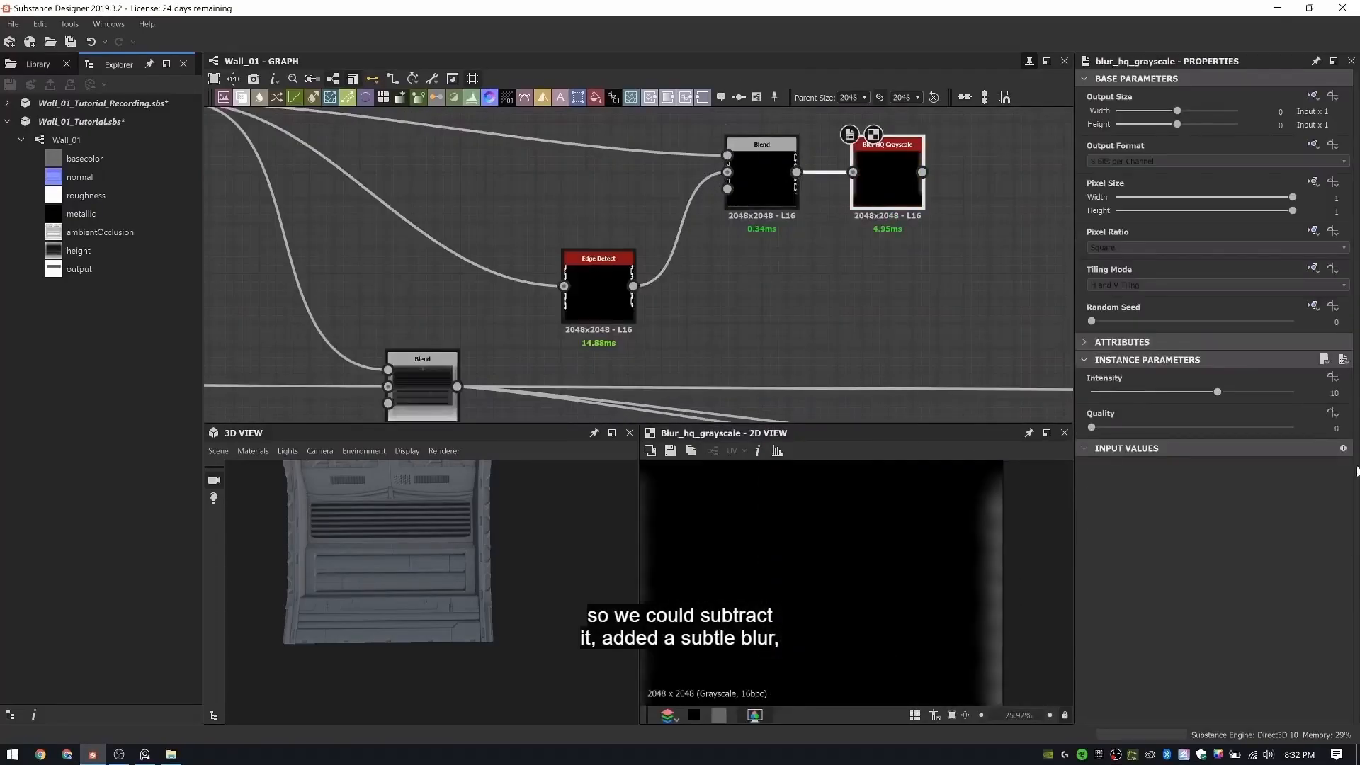
pyautogui.moveTo(1092, 427); pyautogui.dragTo(1338, 425)
pyautogui.scroll(-4, 840, 325)
pyautogui.moveTo(769, 221); pyautogui.dragTo(869, 231)
pyautogui.moveTo(733, 316); pyautogui.dragTo(709, 280)
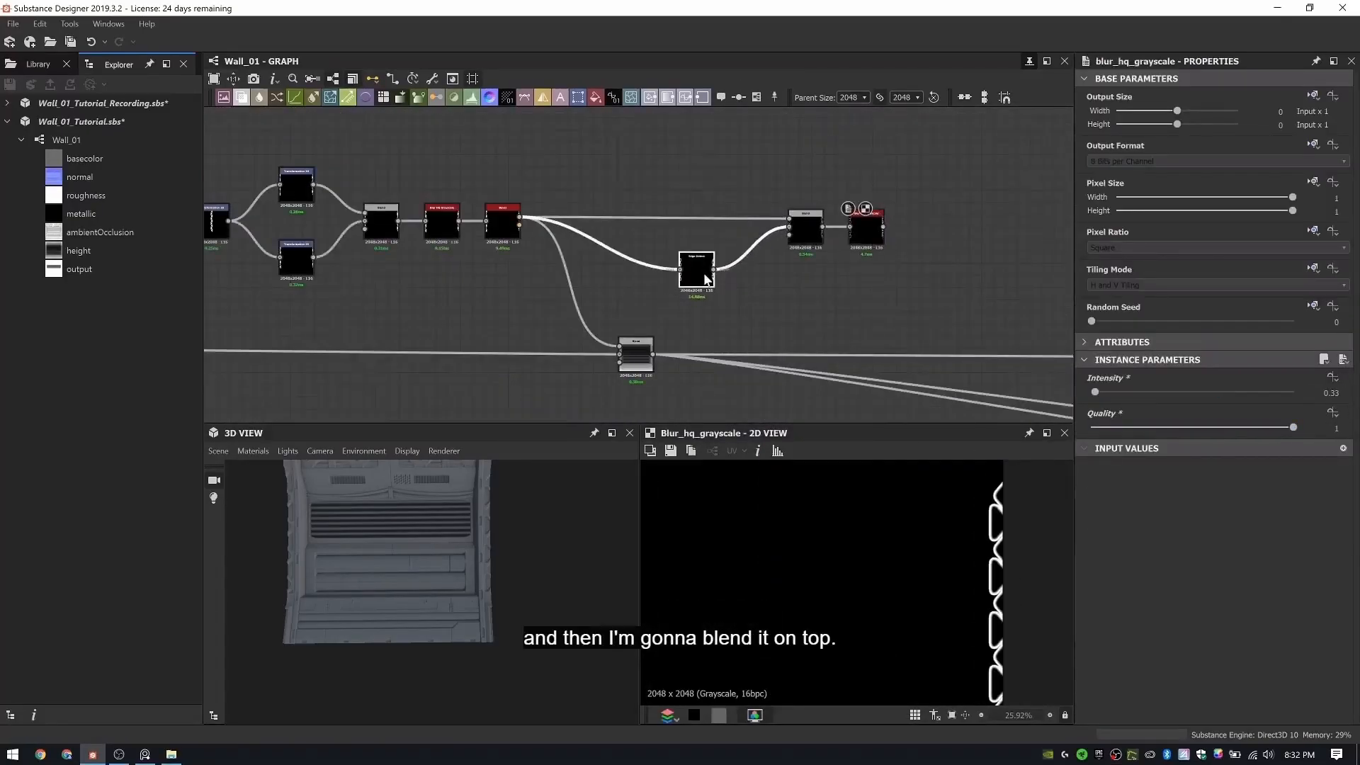
# - Blend the blurred edge outline over the main height at Opacity 0.02 and route the height outputs through this Blend
pyautogui.moveTo(709, 333); pyautogui.dragTo(581, 296, button='middle')
pyautogui.moveTo(527, 317); pyautogui.dragTo(837, 260)
pyautogui.write('blend')
pyautogui.press('Return')
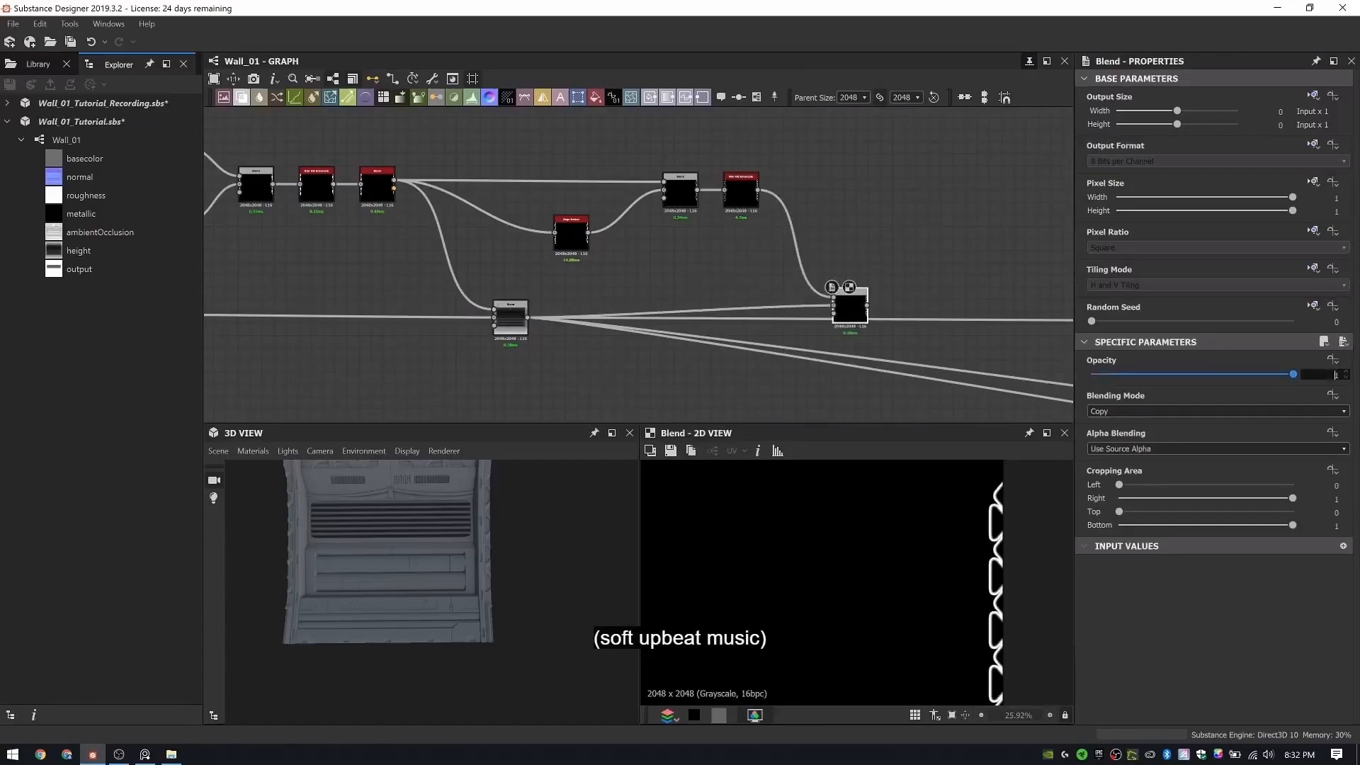
pyautogui.write('0.02')
pyautogui.press('Return')
pyautogui.moveTo(481, 604); pyautogui.dragTo(380, 516)
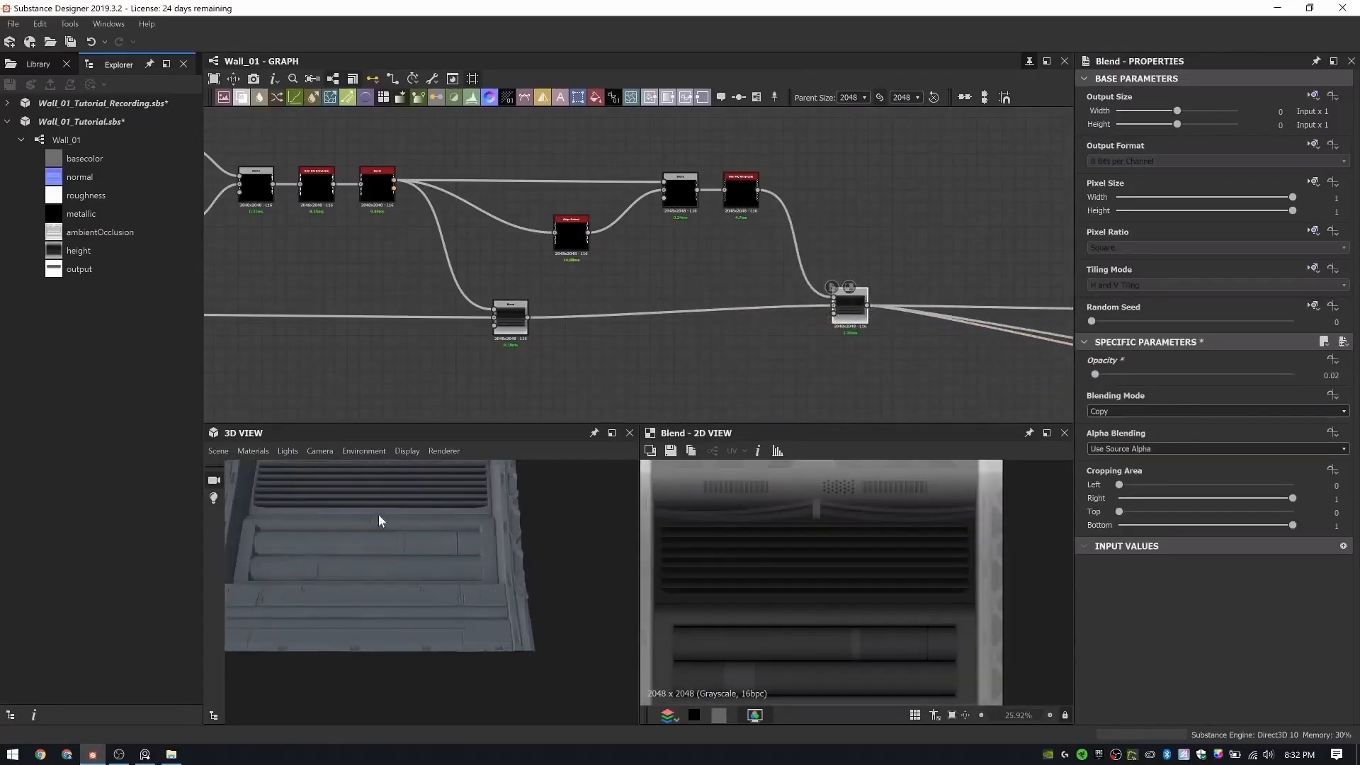
# - Group the triangle pattern nodes in a frame titled Frame Indent Pattern
pyautogui.scroll(-2, 673, 333)
pyautogui.scroll(-2, 564, 289)
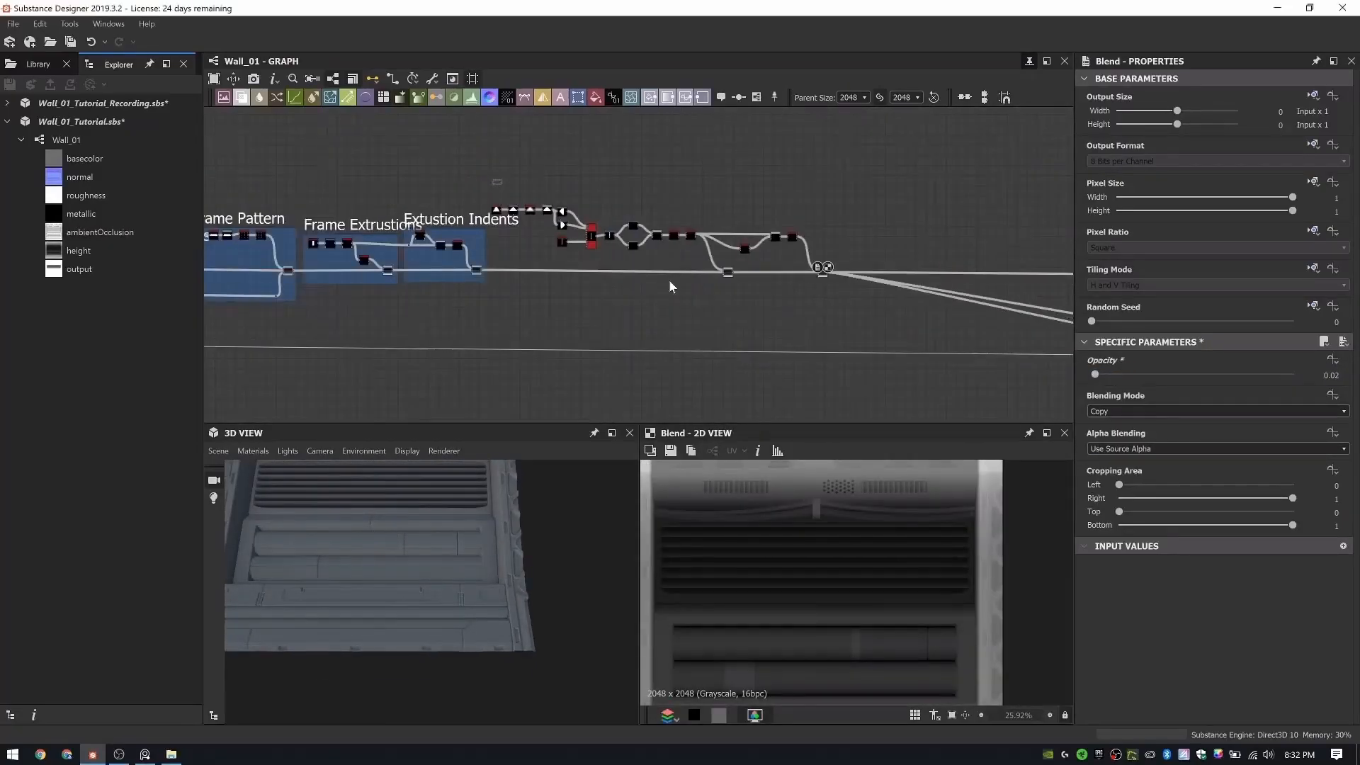
pyautogui.moveTo(449, 157); pyautogui.dragTo(701, 292)
pyautogui.scroll(2, 539, 213)
pyautogui.hotkey('ctrl', 'f')
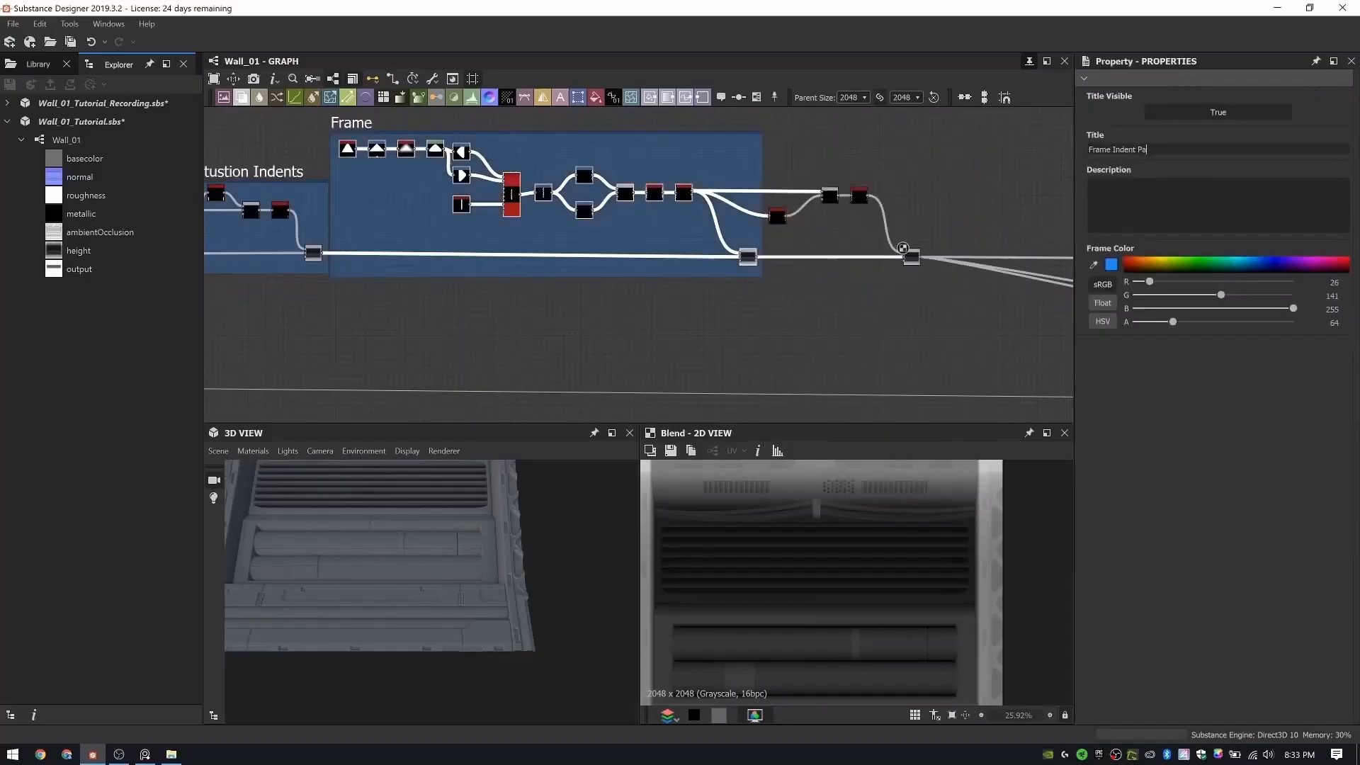
# - Group the edge outline nodes in a frame titled Frame Indent Pattern Lip
pyautogui.click(780, 152)
pyautogui.hotkey('ctrl', 'f')
pyautogui.moveTo(780, 152); pyautogui.dragTo(816, 164)
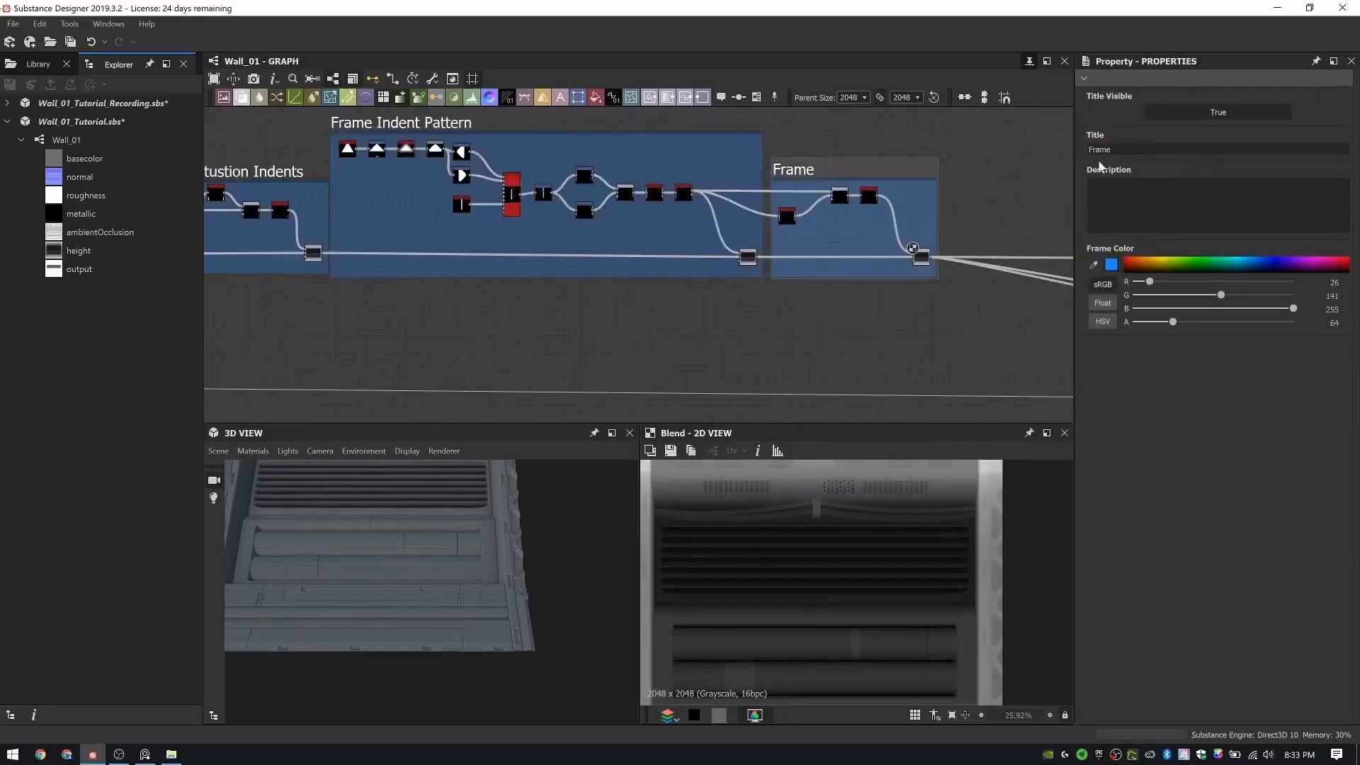
pyautogui.doubleClick(1099, 150)
pyautogui.write('Frame Indent Pattern')
pyautogui.moveTo(912, 248); pyautogui.dragTo(764, 237, button='middle')
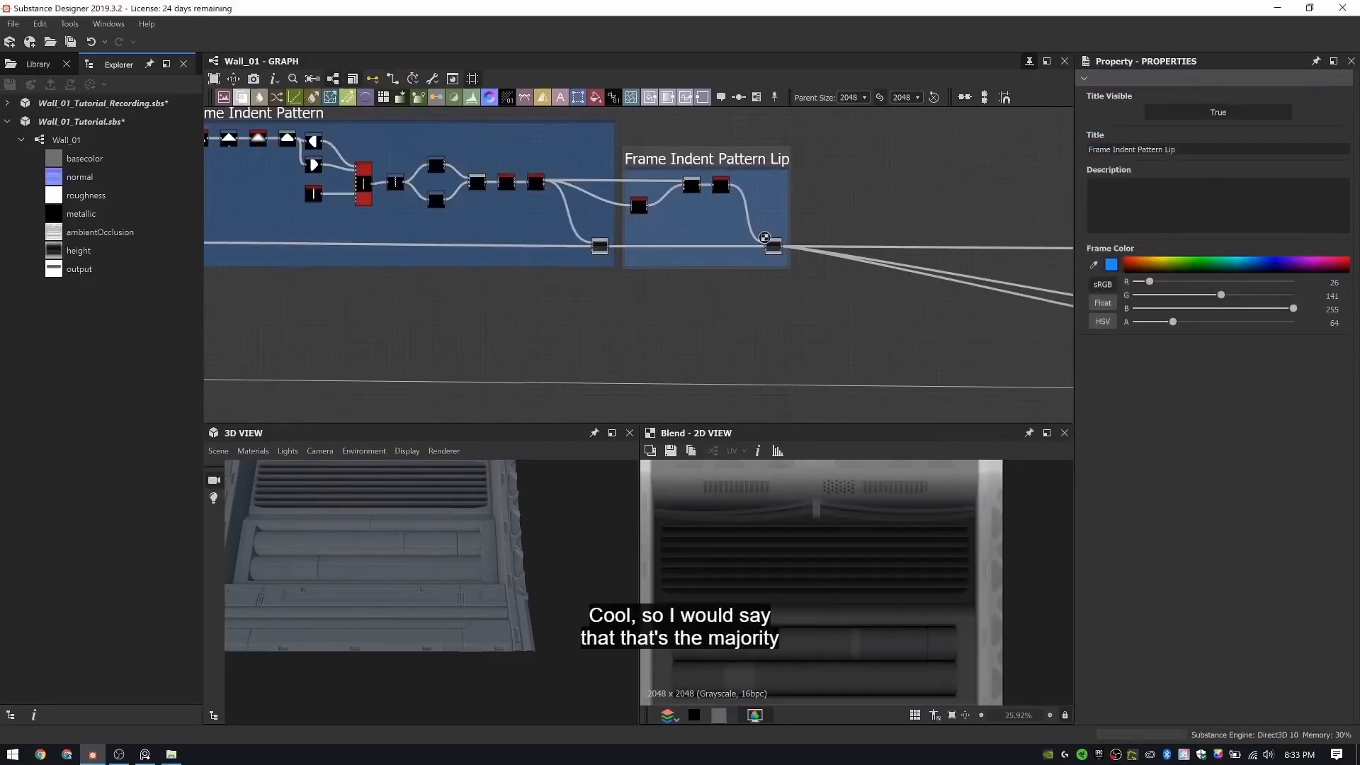
pyautogui.click(92, 121)
pyautogui.scroll(-2, 860, 403)
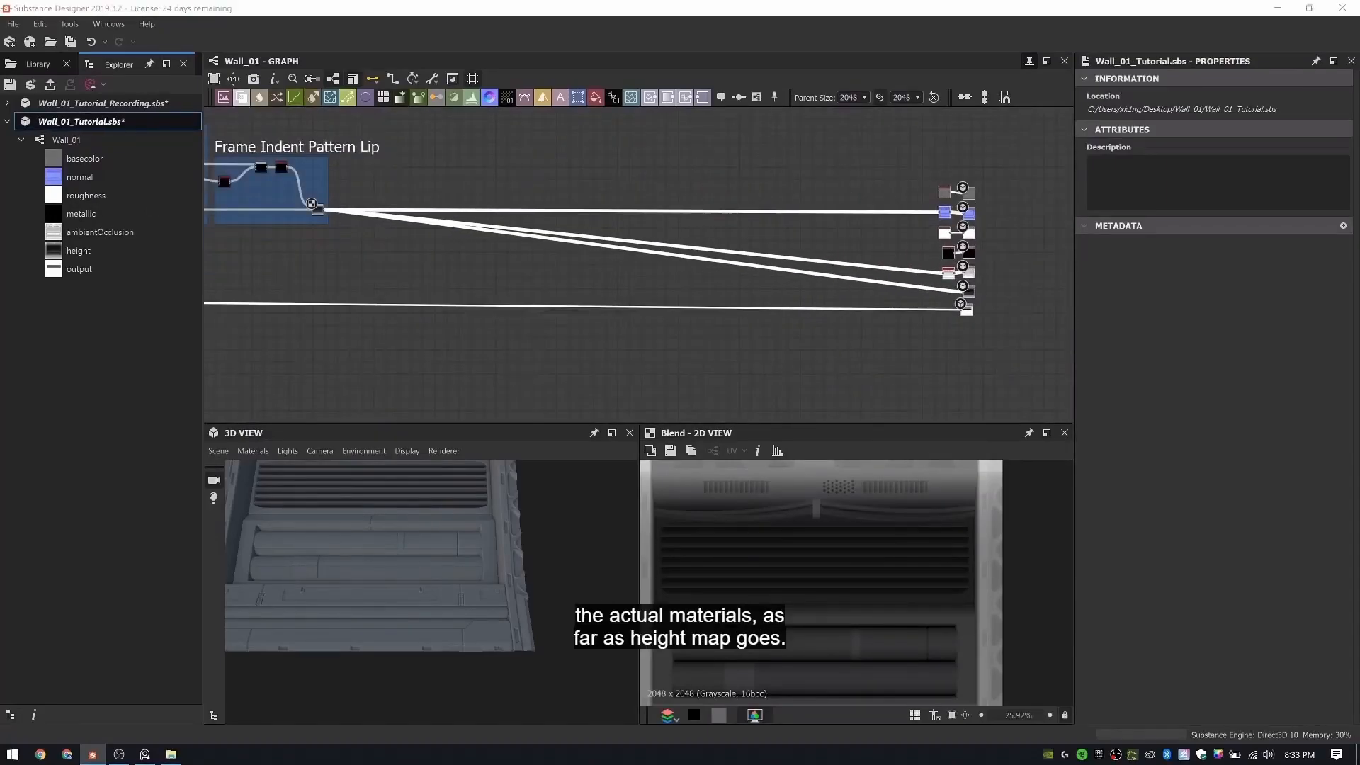
pyautogui.scroll(3, 575, 268)
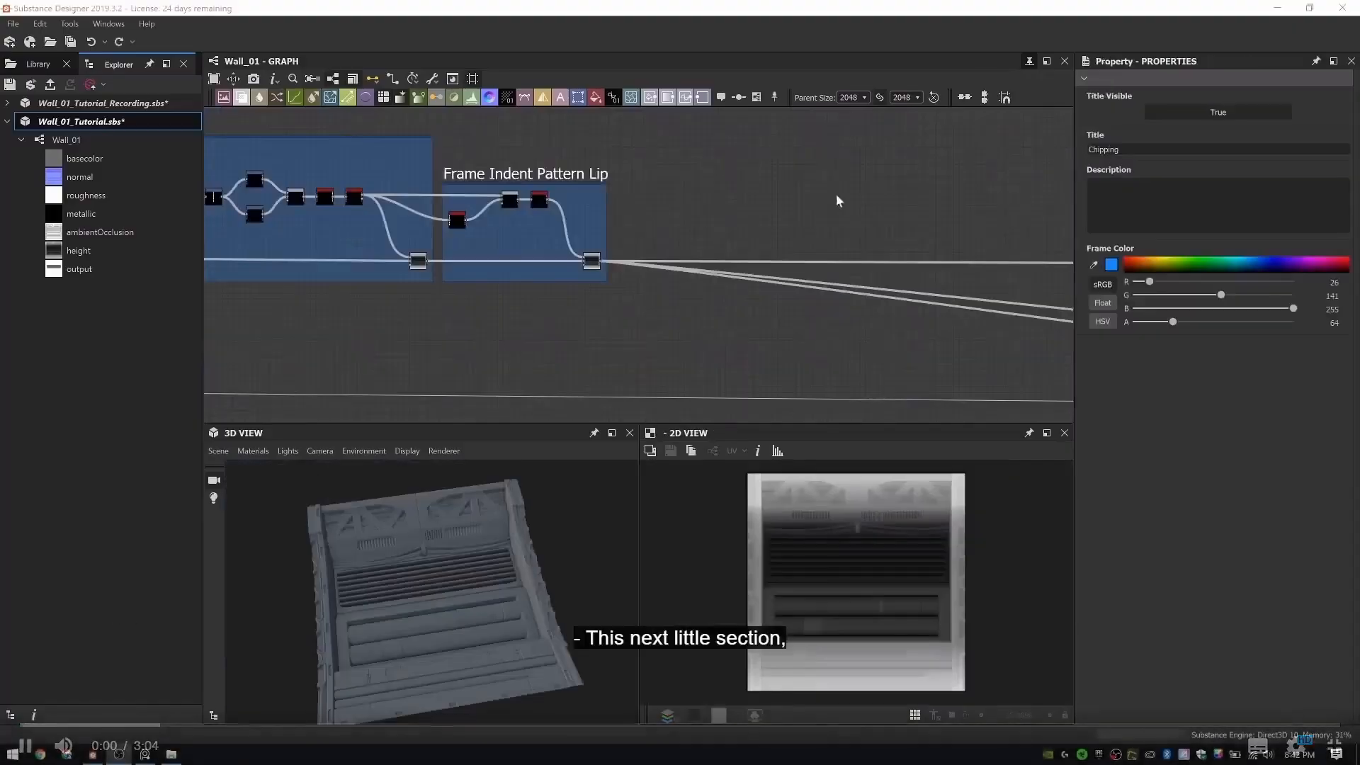
# - Add a Moisture Noise with Disorder 1, Pattern Angle 180 degrees and Pattern Angle Random 0.92, feeding a Quantize Grayscale set to 17
pyautogui.scroll(3, 504, 221)
pyautogui.press('space')
pyautogui.press('Return')
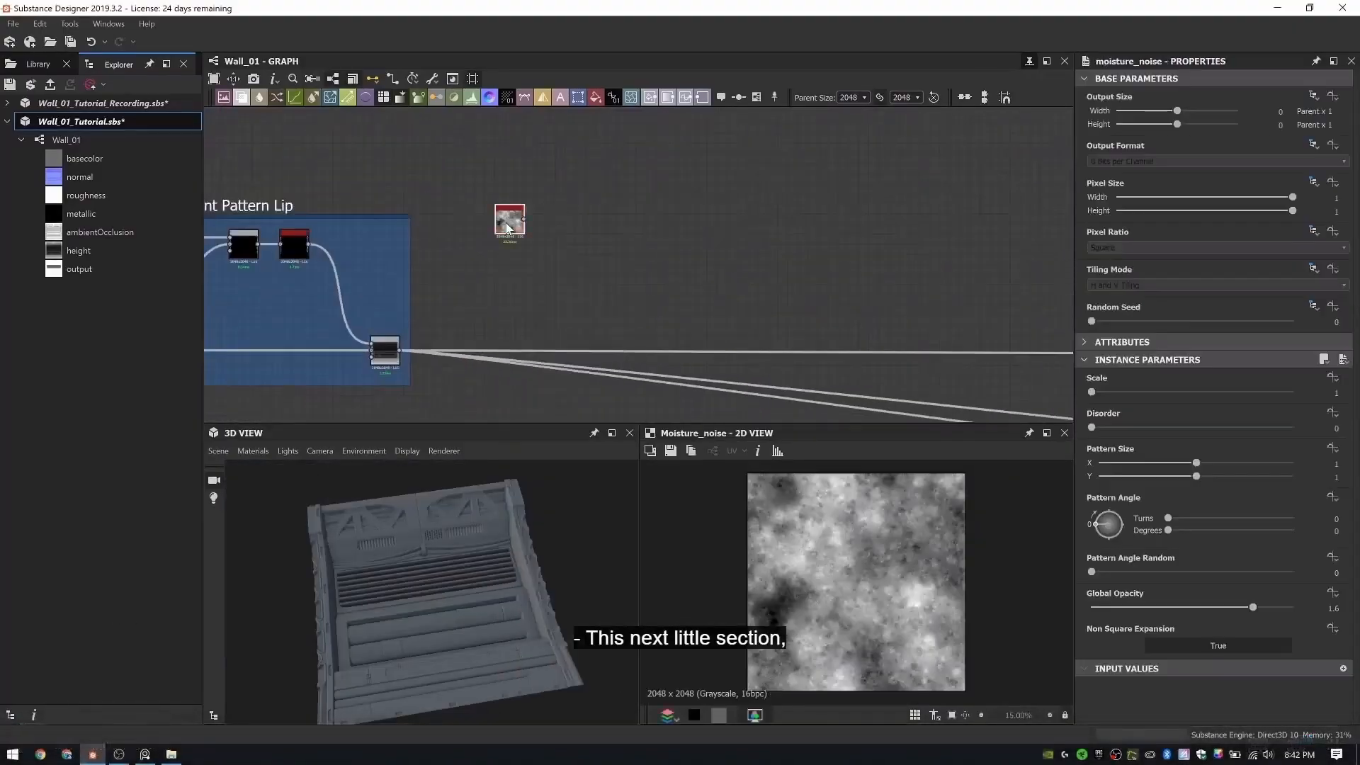
pyautogui.scroll(2, 507, 228)
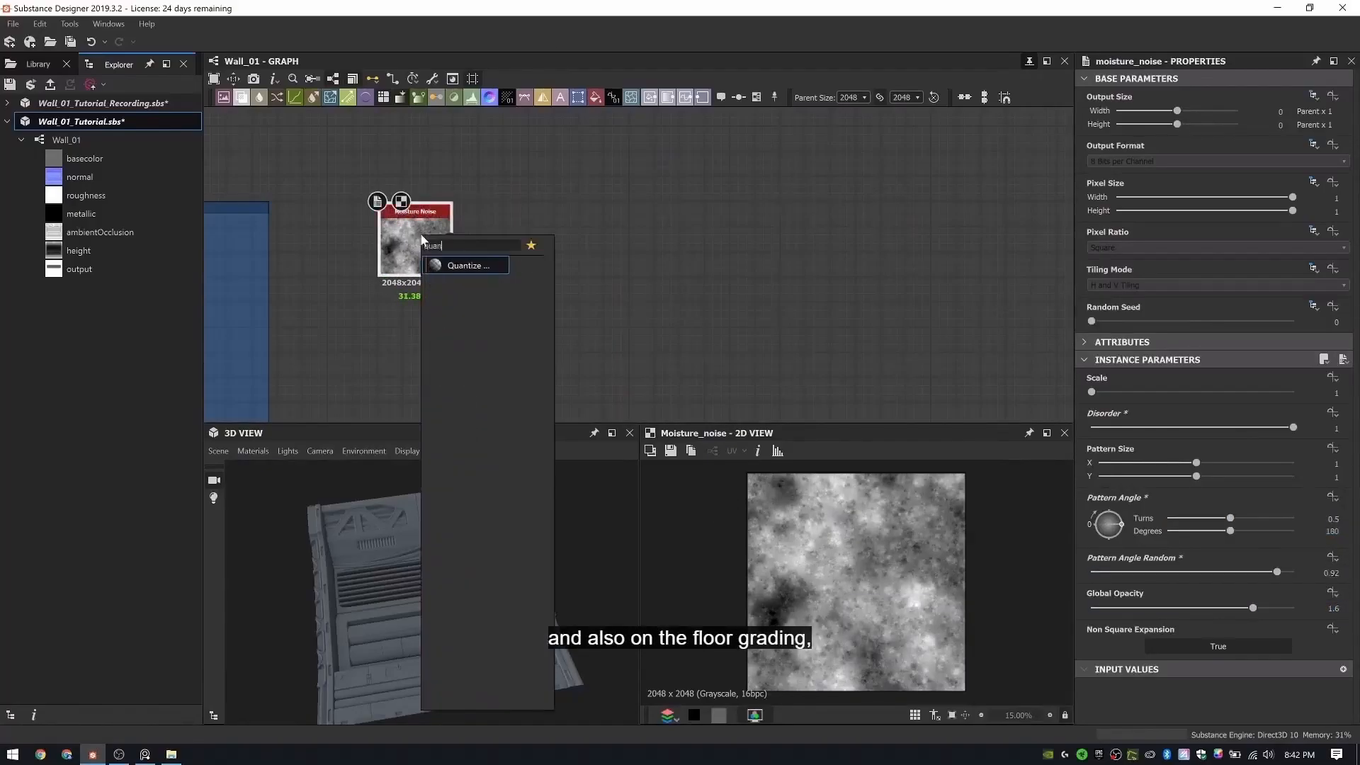
pyautogui.click(455, 264)
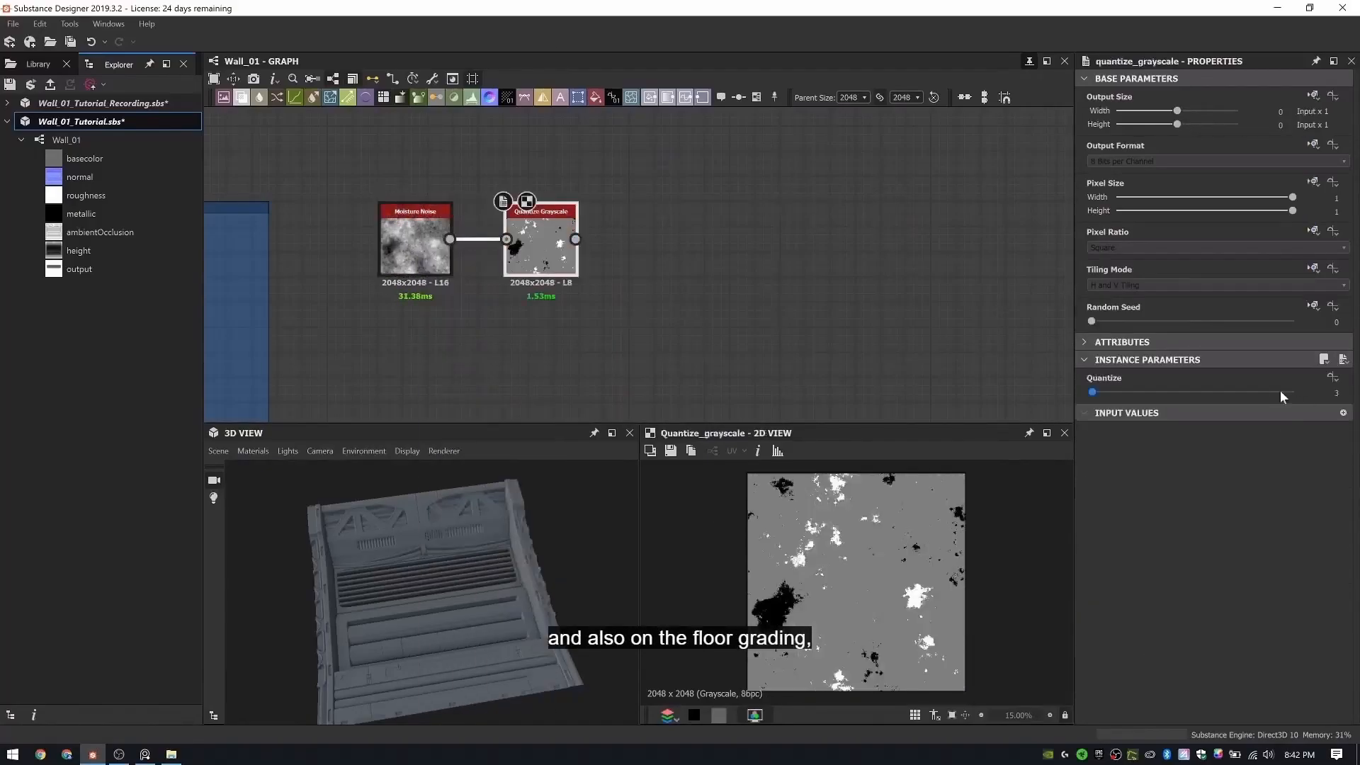
pyautogui.moveTo(1281, 392); pyautogui.dragTo(1294, 392)
pyautogui.click(522, 240)
pyautogui.press('space')
pyautogui.write('non')
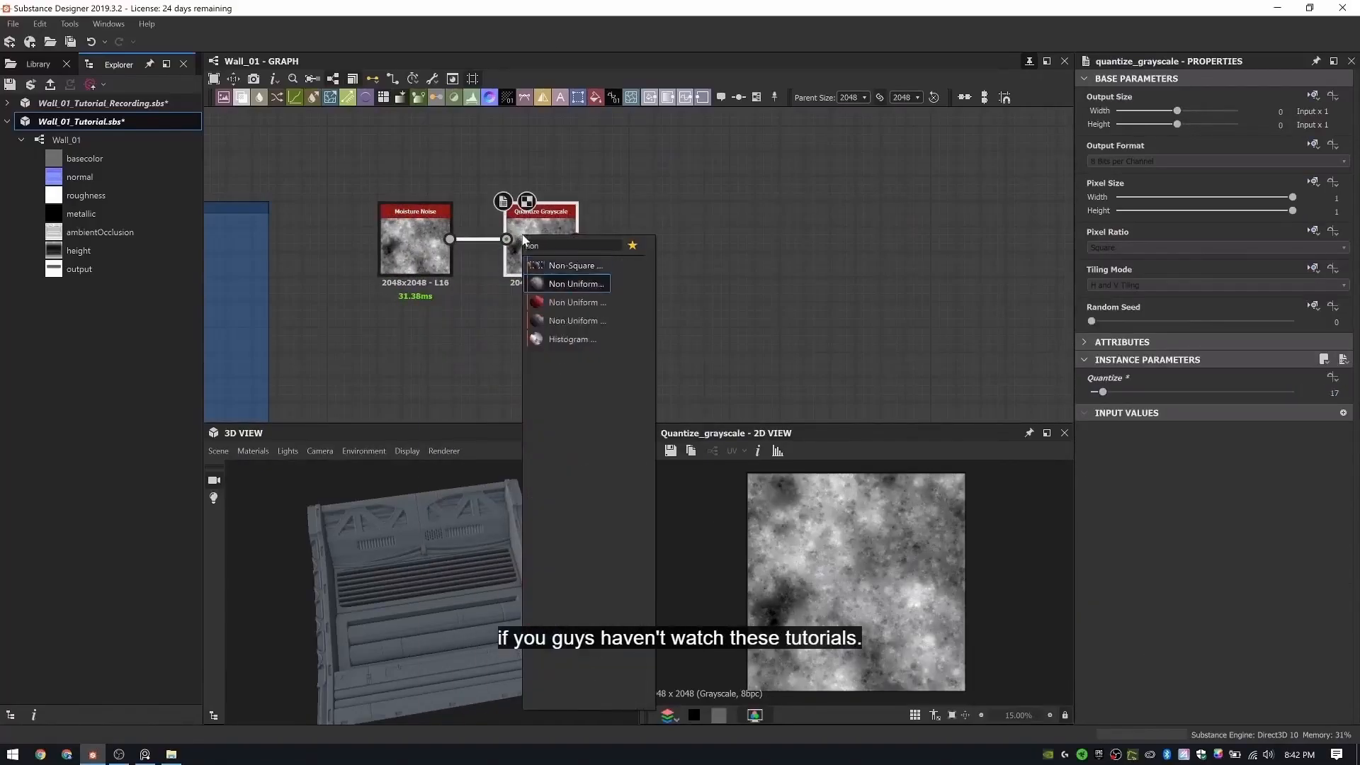
pyautogui.press('Return')
pyautogui.hotkey('ctrl', 'z')
pyautogui.scroll(4, 619, 242)
pyautogui.doubleClick(485, 240)
pyautogui.press('space')
pyautogui.write('non')
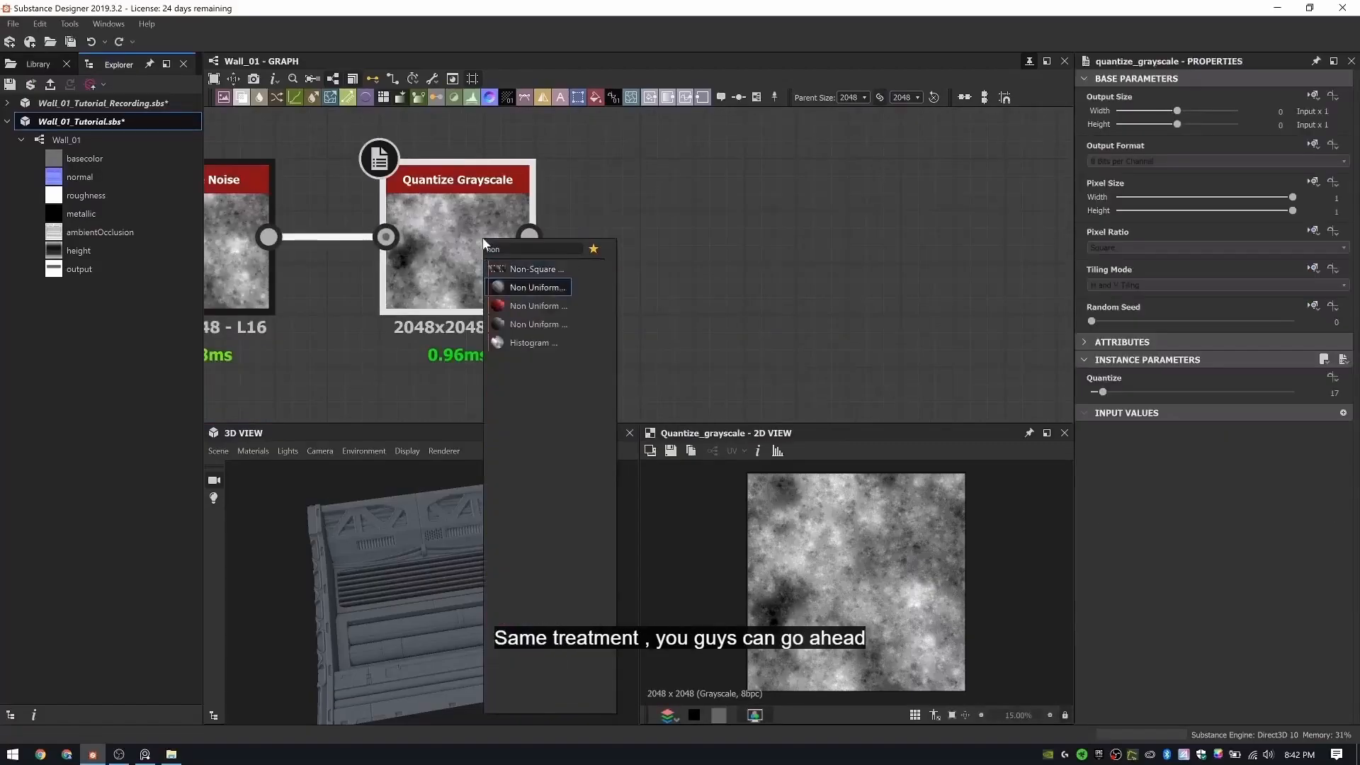
pyautogui.press('Escape')
# - Add a Non Uniform Directional Warp Grayscale fed by the Quantize on all inputs and set its Intensity to 100
pyautogui.press('space')
pyautogui.write('direc')
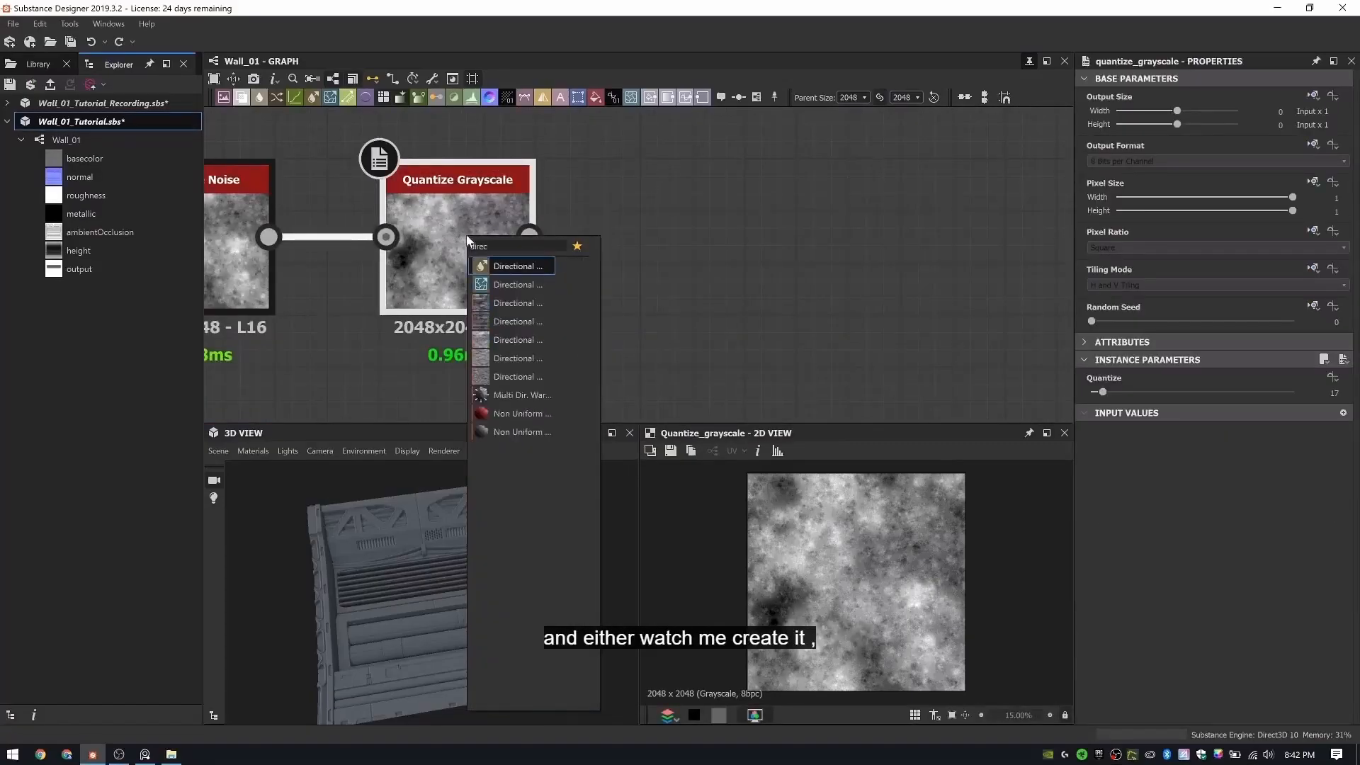
pyautogui.click(517, 431)
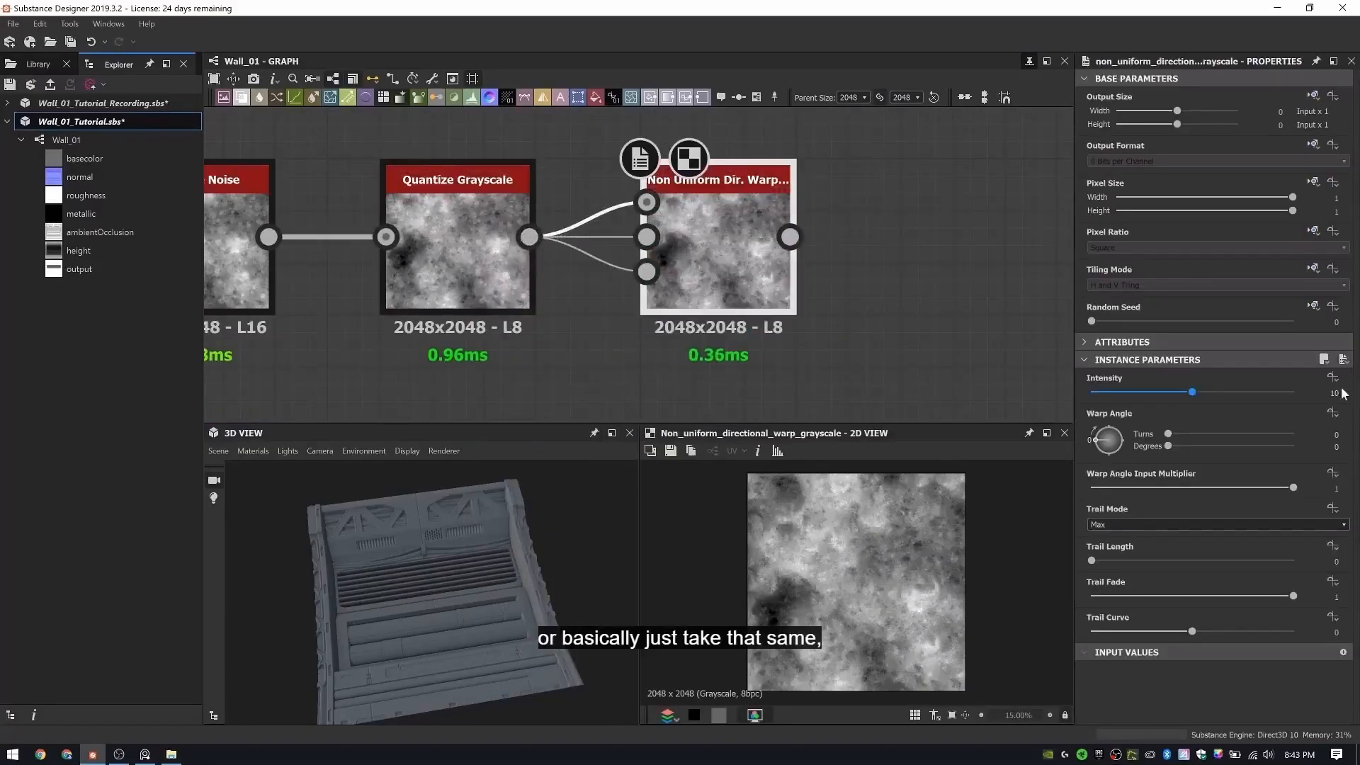
pyautogui.write('100')
pyautogui.press('Tab')
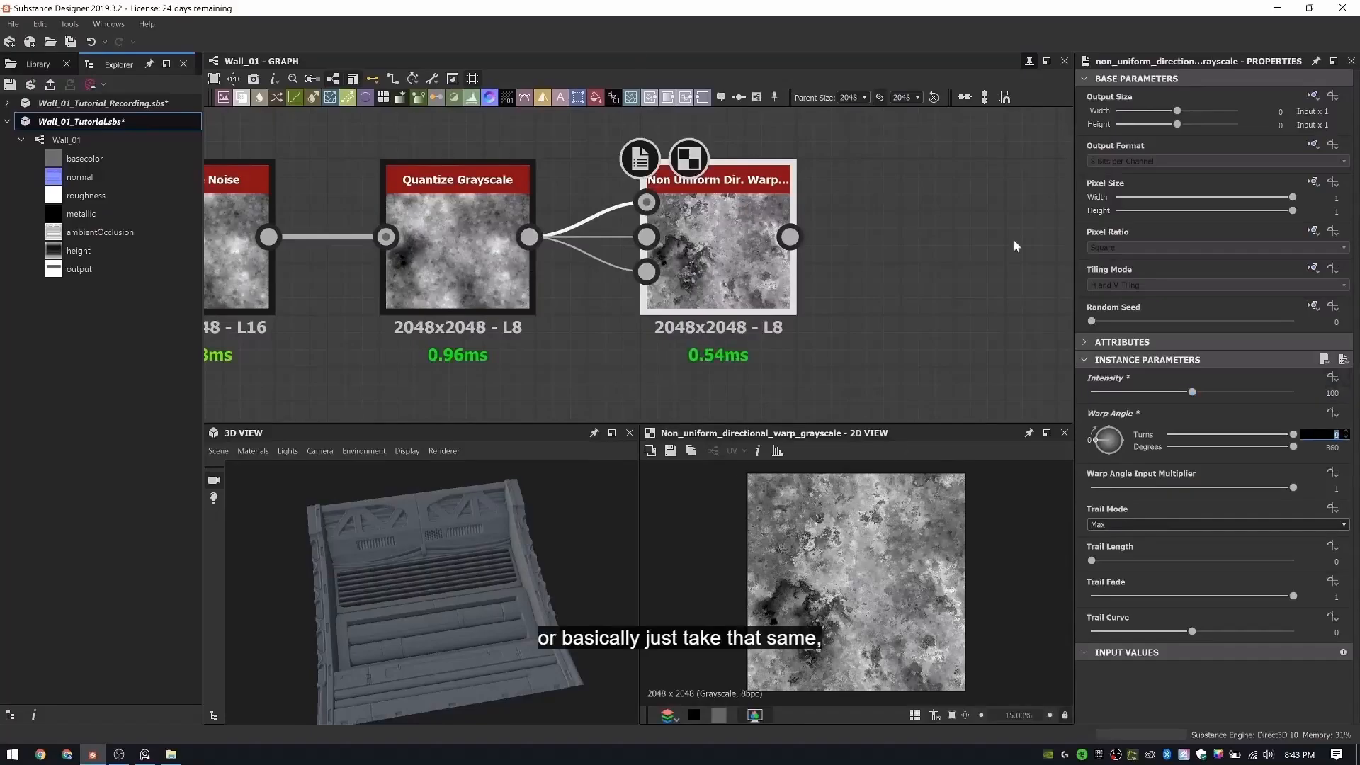
# - Set the warp's Trail Curve to 1 and Trail Length to 0.39
pyautogui.click(1336, 632)
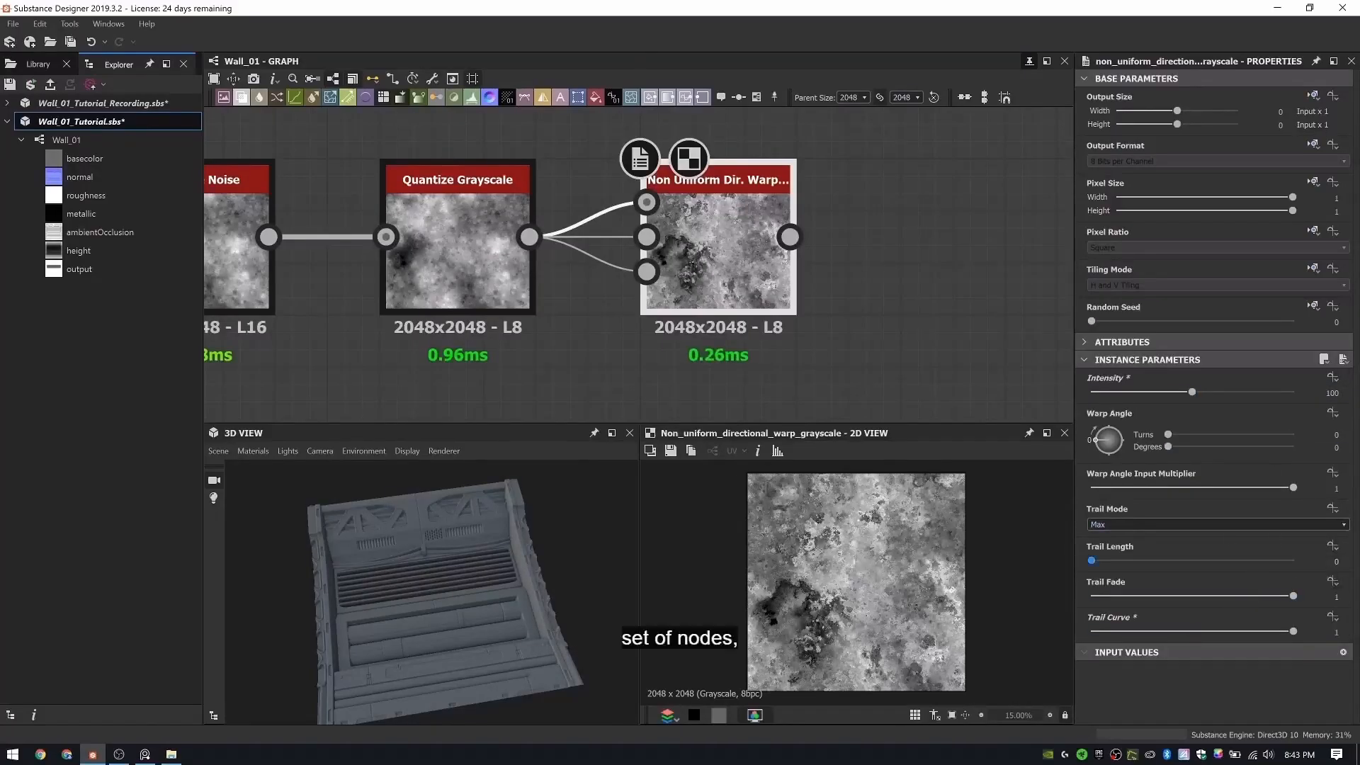
pyautogui.write('.39')
pyautogui.press('Return')
pyautogui.scroll(6, 883, 533)
pyautogui.moveTo(758, 286); pyautogui.dragTo(761, 288)
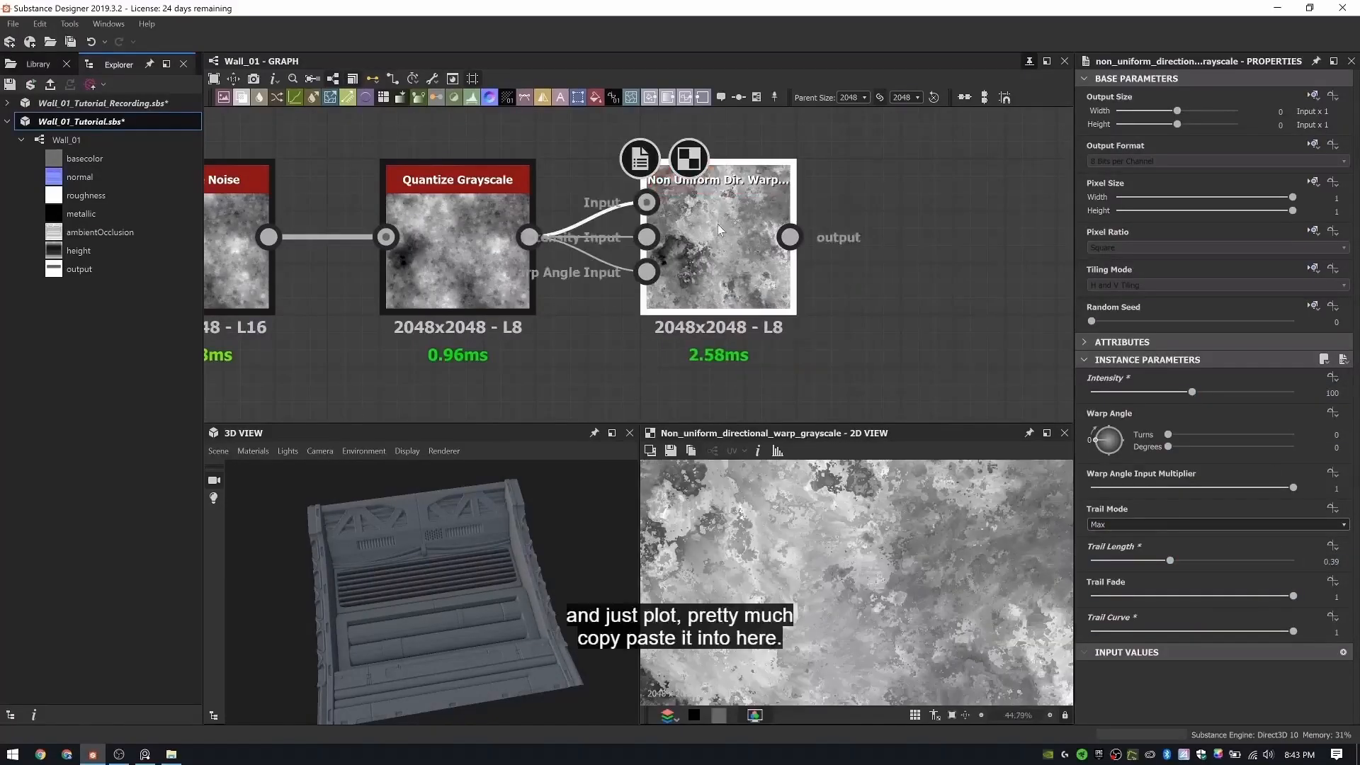
# - Add a Histogram Scan after the warp with Position 0.5 and Contrast 0.48, and move the noise chain above the main height connection
pyautogui.scroll(-3, 763, 288)
pyautogui.moveTo(785, 310); pyautogui.dragTo(737, 311, button='middle')
pyautogui.scroll(5, 683, 295)
pyautogui.press('space')
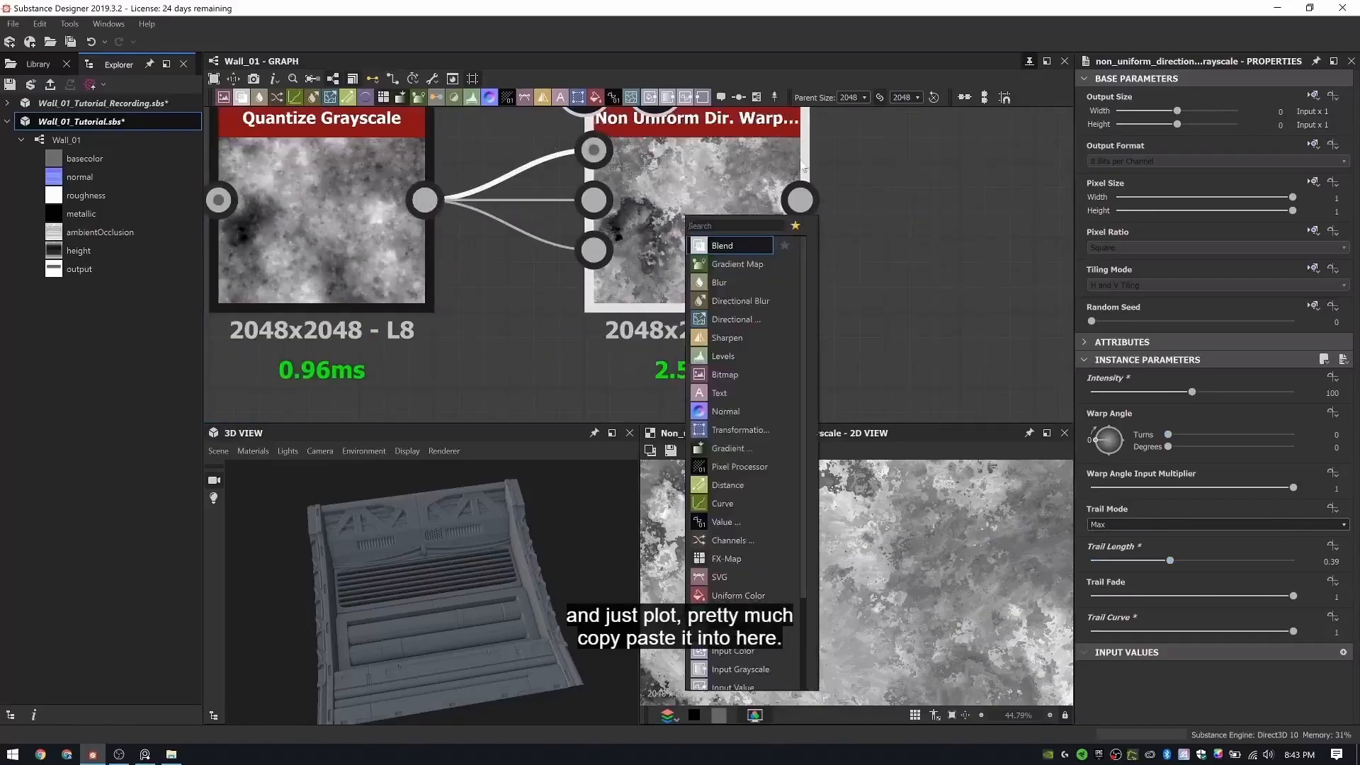
pyautogui.press('Return')
pyautogui.scroll(-2, 690, 283)
pyautogui.doubleClick(962, 254)
pyautogui.moveTo(962, 253); pyautogui.dragTo(775, 215, button='middle')
pyautogui.click(1313, 397)
pyautogui.write('.5')
pyautogui.press('Tab')
pyautogui.write('.48')
pyautogui.press('Return')
pyautogui.scroll(-6, 764, 190)
pyautogui.moveTo(774, 215); pyautogui.dragTo(542, 150)
# - Feed the final height Blend into an Invert Grayscale followed by an Ambient Occlusion (HBAO)
pyautogui.press('space')
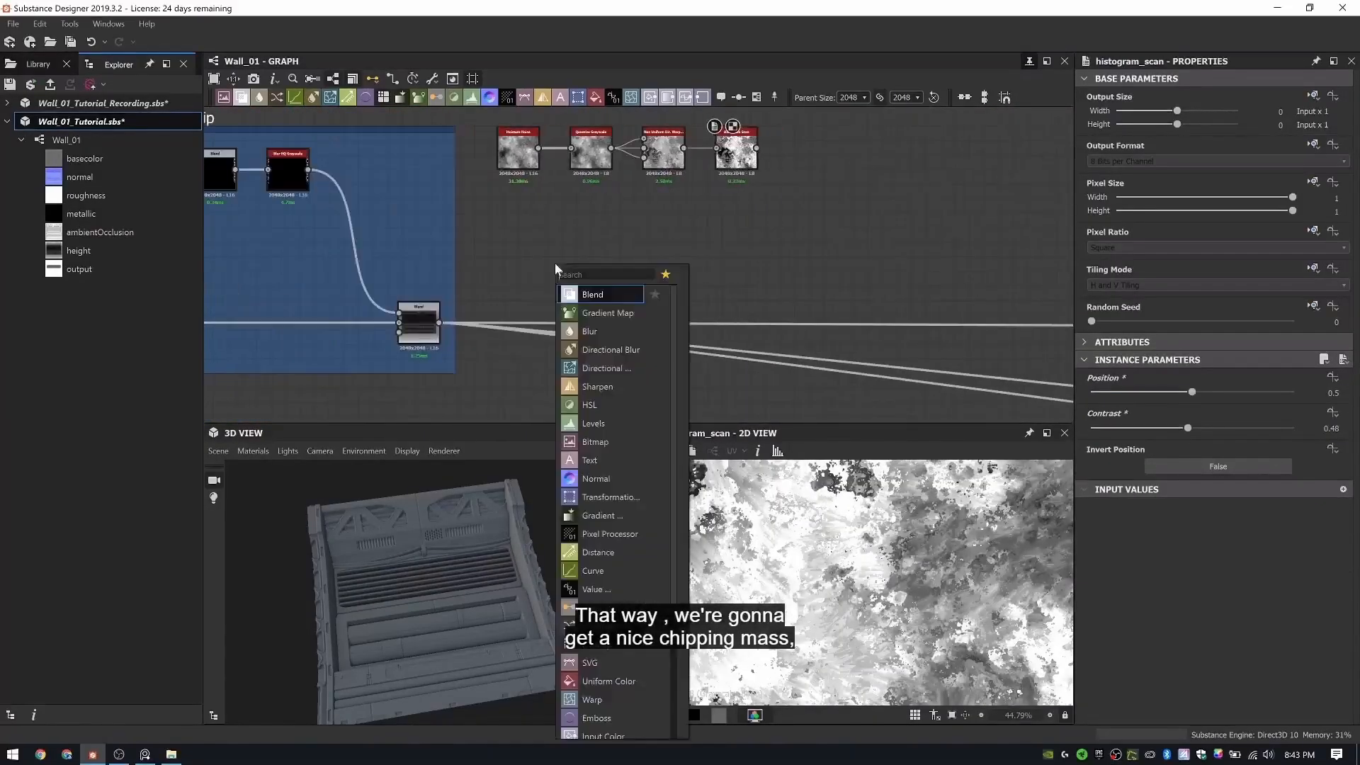
pyautogui.write('inv')
pyautogui.press('Return')
pyautogui.moveTo(439, 323); pyautogui.dragTo(555, 274)
pyautogui.press('space')
pyautogui.write('hbao')
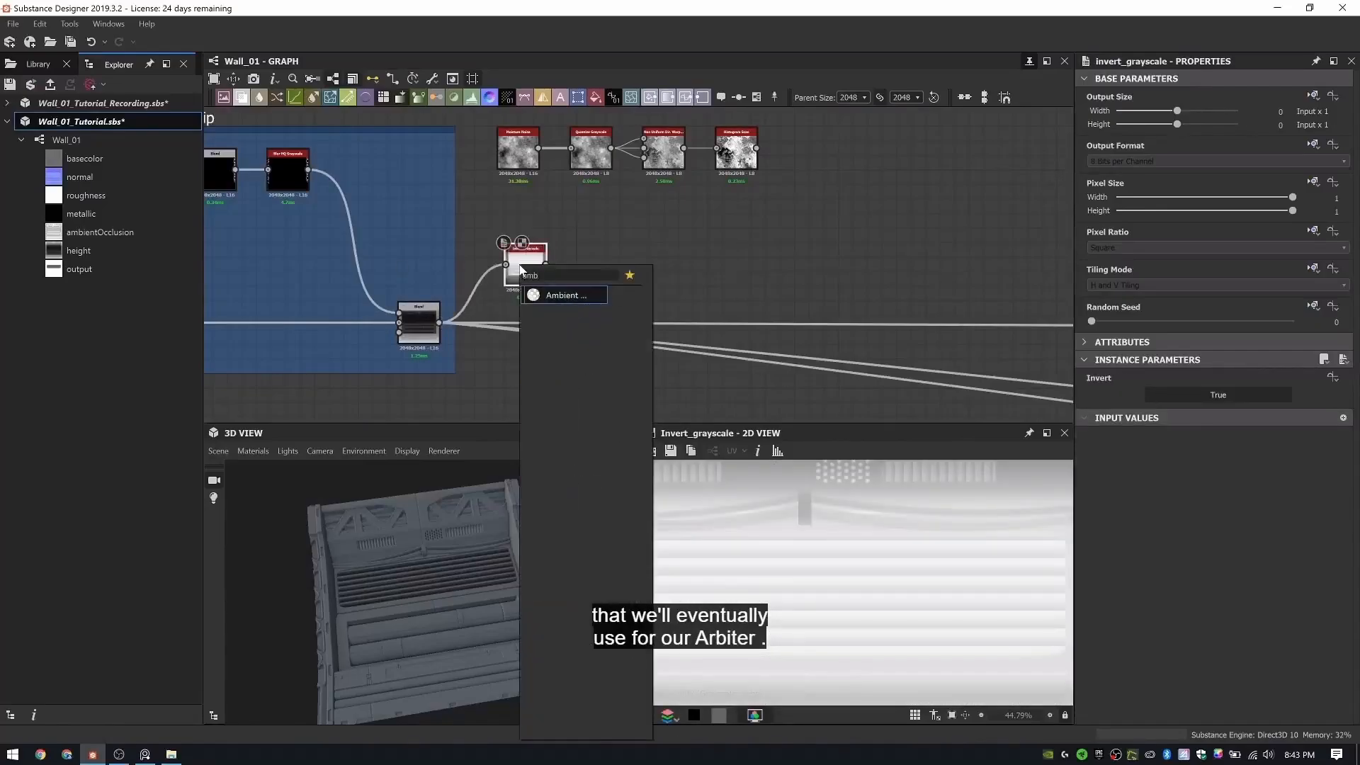
pyautogui.press('Return')
pyautogui.scroll(4, 565, 265)
pyautogui.doubleClick(634, 269)
pyautogui.press('space')
pyautogui.write('rtao')
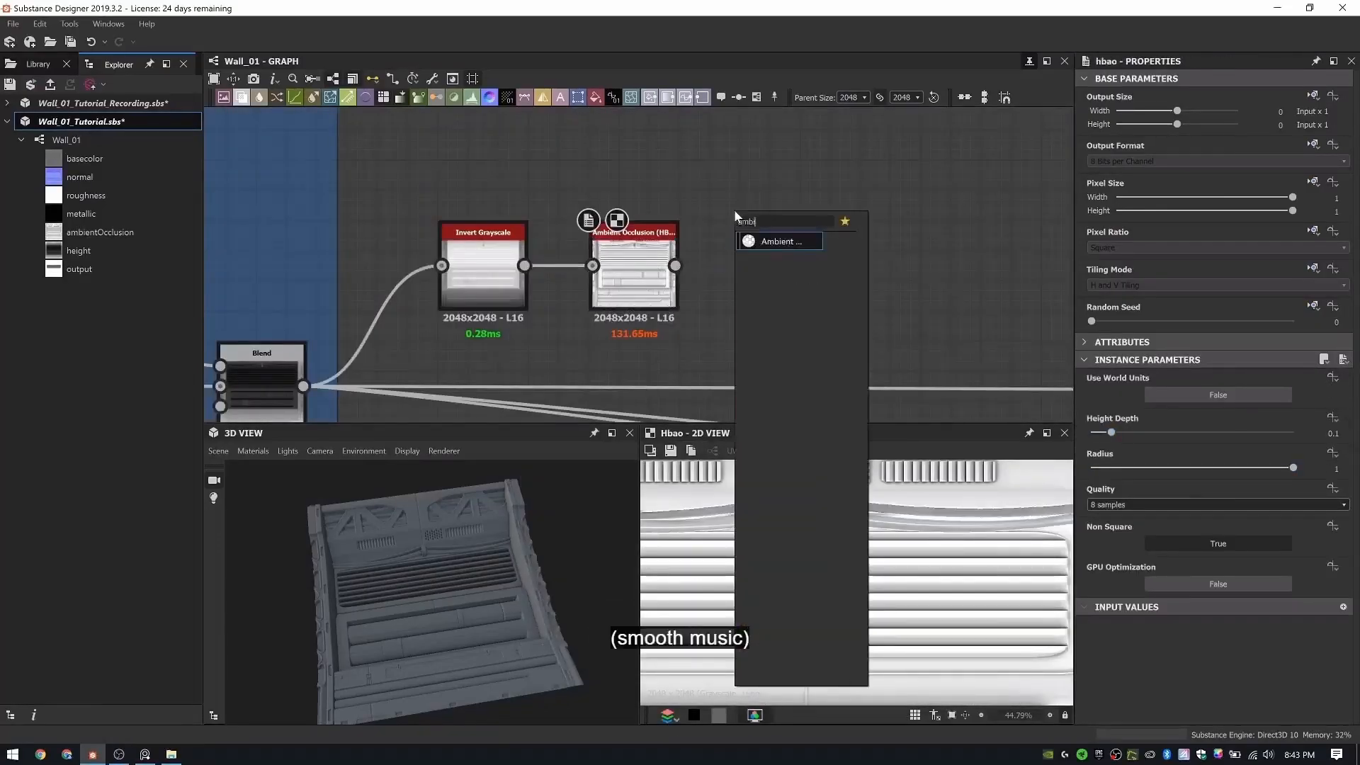
pyautogui.press('BackSpace')
pyautogui.press('BackSpace')
pyautogui.press('Escape')
# - Enable world units on the ambient occlusion and set Surface Size 200, Height Scale 41.96 cm and Radius 0.005
pyautogui.scroll(5, 590, 266)
pyautogui.doubleClick(1333, 433)
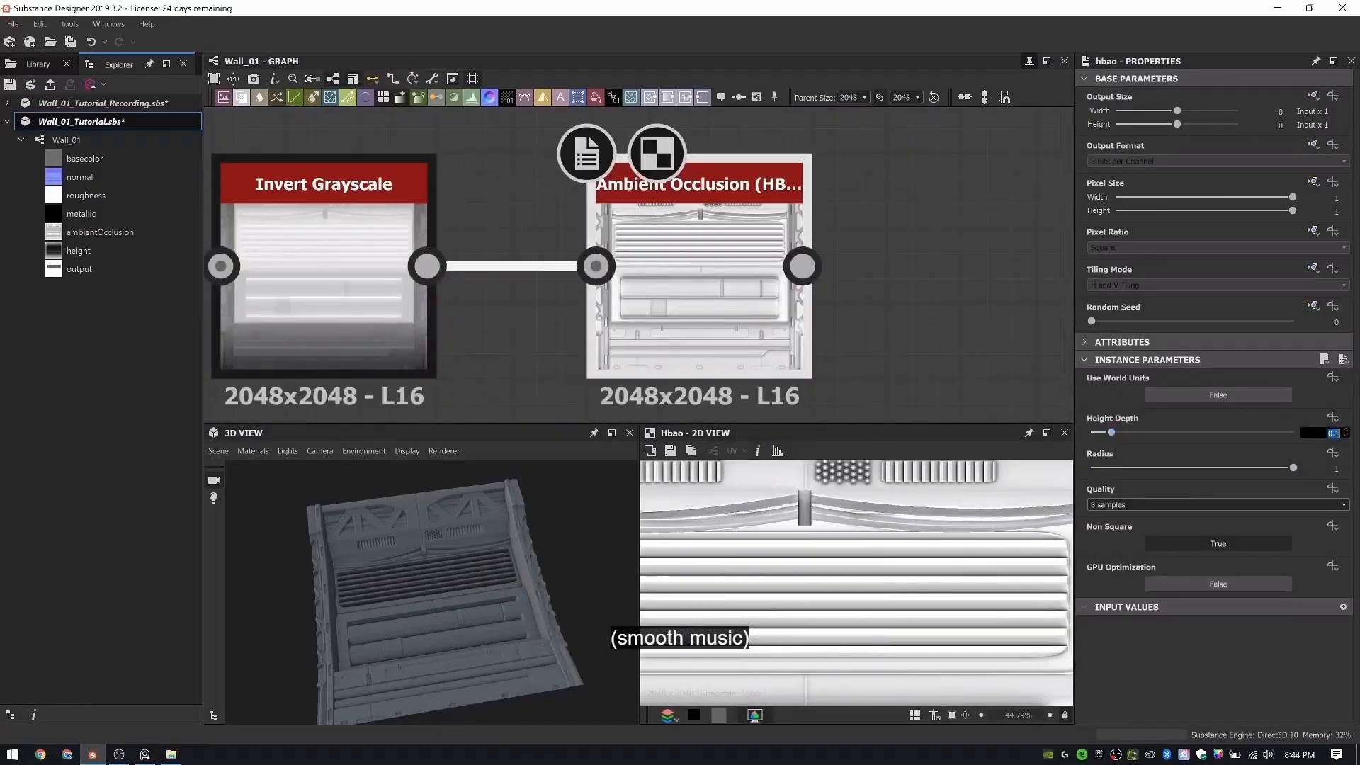
pyautogui.click(1250, 395)
pyautogui.doubleClick(1333, 433)
pyautogui.write('200')
pyautogui.press('Tab')
pyautogui.write('41.')
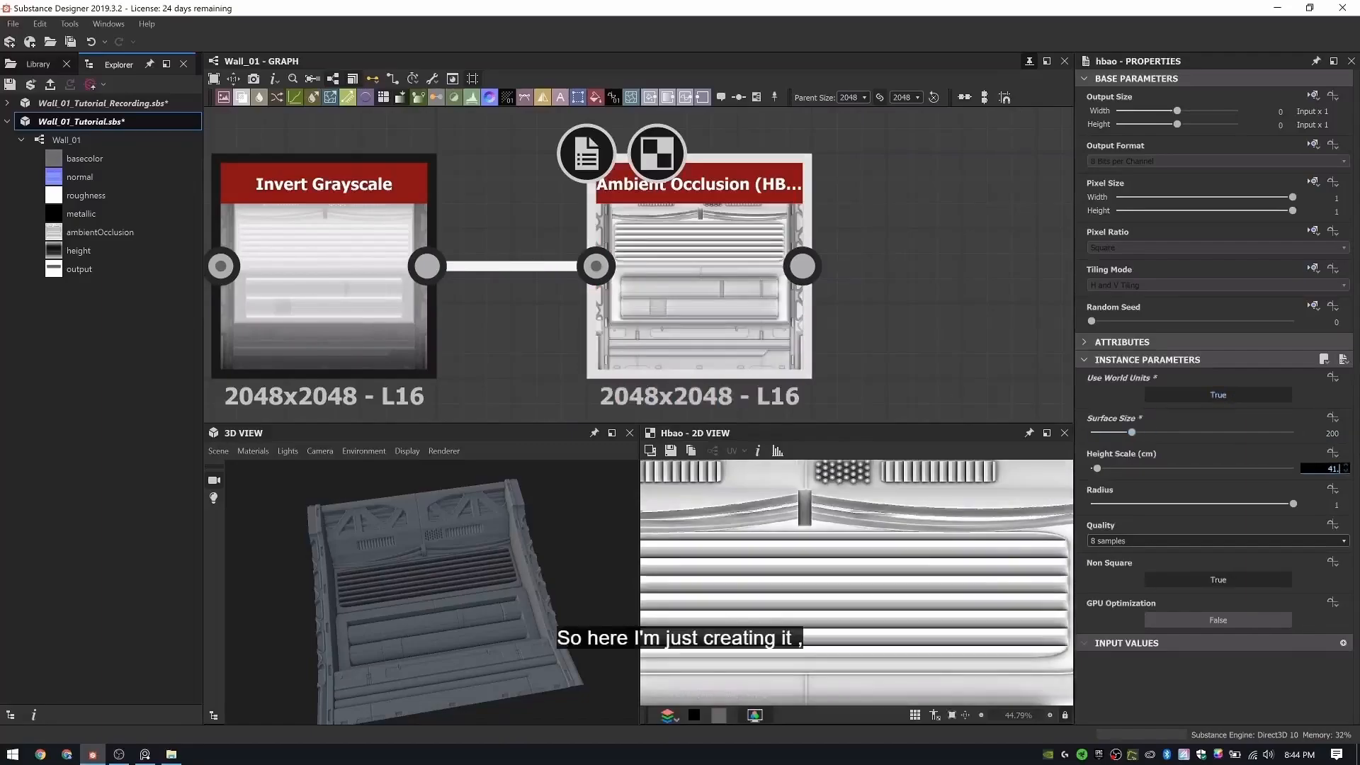
pyautogui.write('96')
pyautogui.press('Return')
pyautogui.write('0.005')
pyautogui.press('Return')
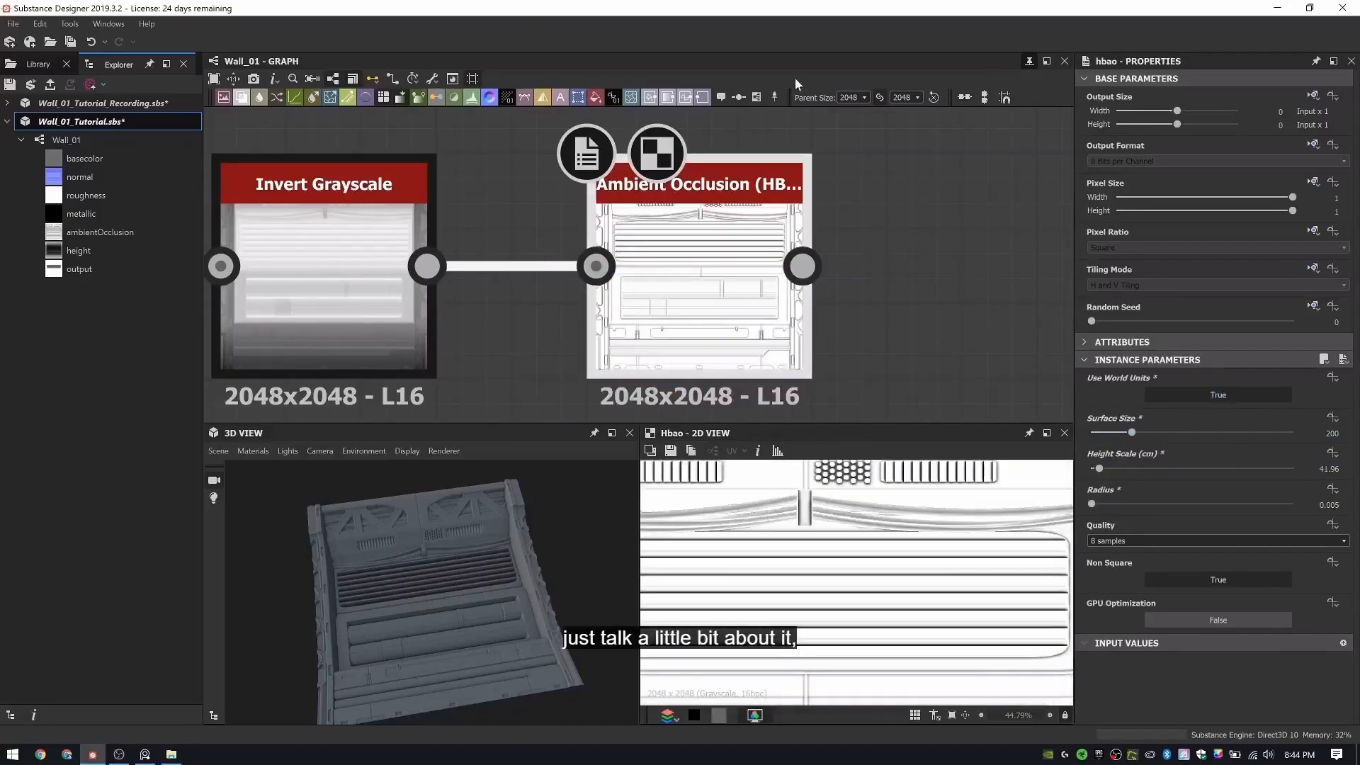
# - Add a Blend with the ambient occlusion as background and the noise chain's Histogram Scan as foreground
pyautogui.scroll(-8, 408, 293)
pyautogui.press('space')
pyautogui.click(750, 308)
pyautogui.moveTo(500, 287); pyautogui.dragTo(696, 275)
pyautogui.moveTo(715, 277); pyautogui.dragTo(776, 286)
pyautogui.moveTo(666, 147); pyautogui.dragTo(756, 276)
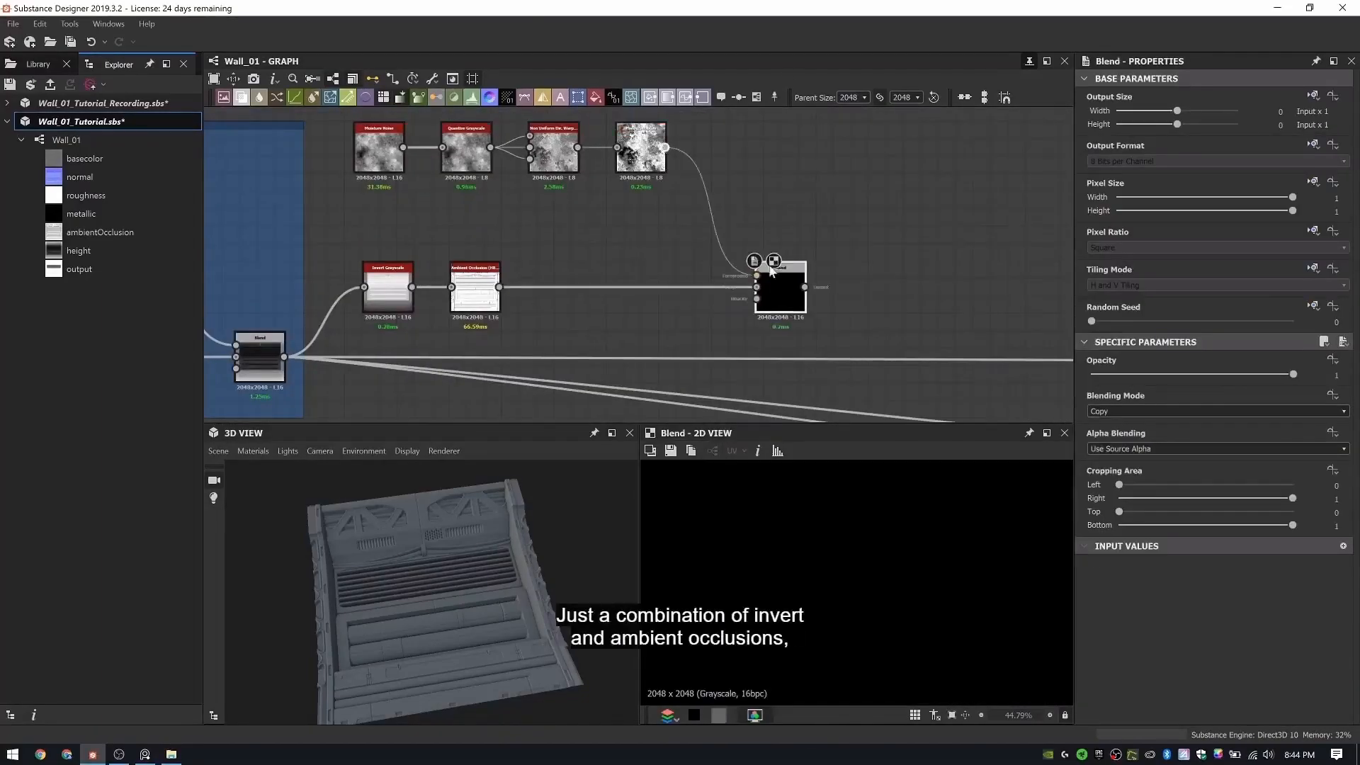
# - Set the Blend's mode to Add (Linear Dodge) and its Opacity to 0.21
pyautogui.click(1176, 411)
pyautogui.click(1147, 431)
pyautogui.doubleClick(1334, 375)
pyautogui.write('0.21')
pyautogui.press('Return')
# - Add a second Blend that lays the Histogram Scan noise over the first Blend at Opacity 0.12
pyautogui.moveTo(752, 152); pyautogui.dragTo(590, 191, button='middle')
pyautogui.press('space')
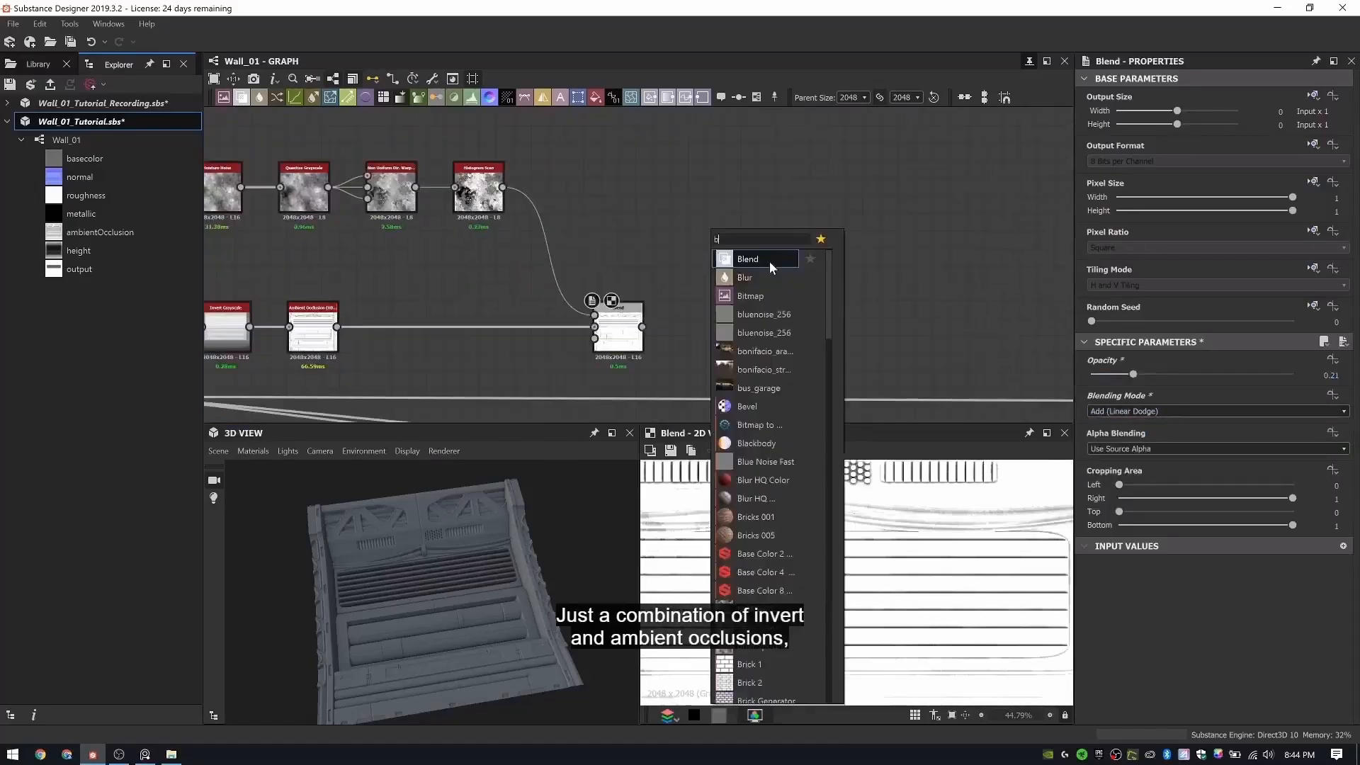
pyautogui.click(769, 261)
pyautogui.moveTo(723, 249)
pyautogui.mouseDown()
pyautogui.moveTo(731, 266)
pyautogui.moveTo(709, 253)
pyautogui.mouseUp()
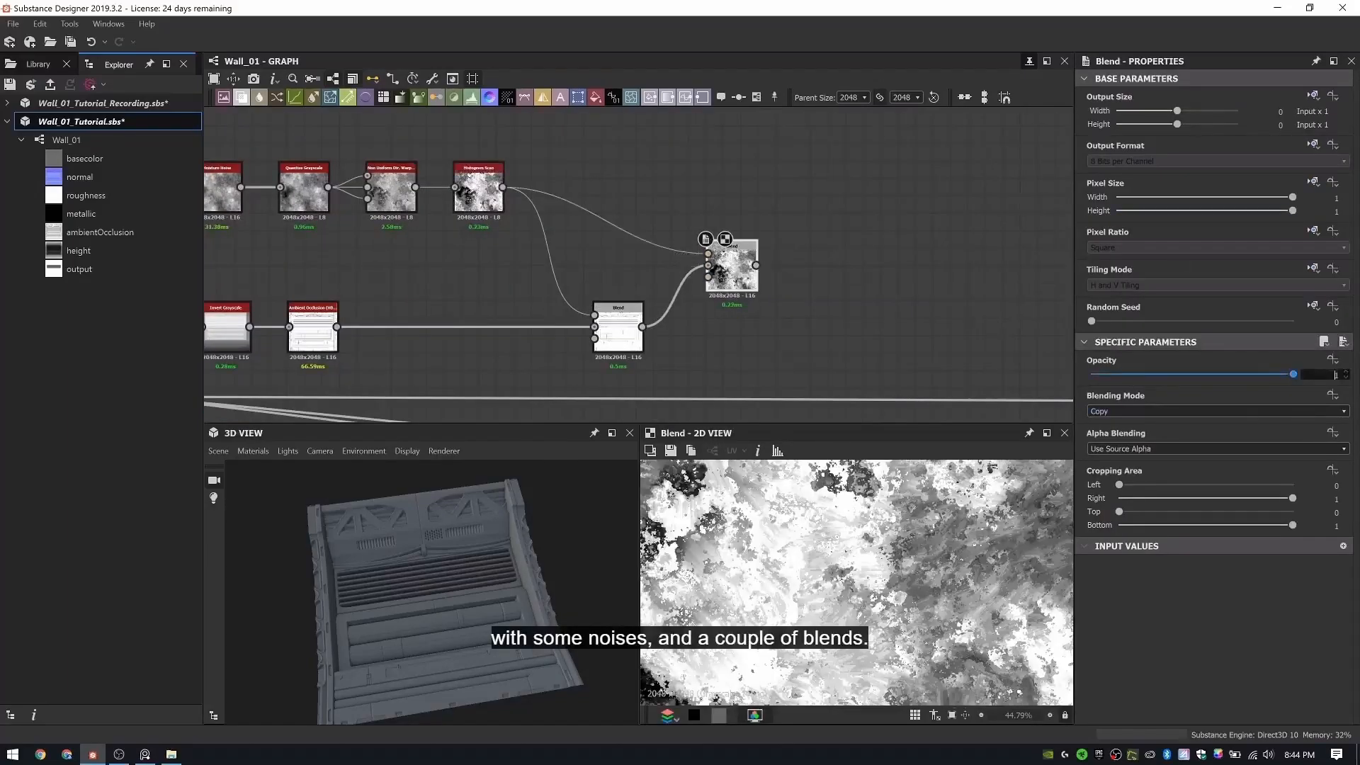
pyautogui.write('0.12')
pyautogui.press('Return')
# - Add an Invert Grayscale followed by a Levels node after the second Blend
pyautogui.scroll(-10, 829, 524)
pyautogui.scroll(5, 810, 392)
pyautogui.scroll(-4, 648, 198)
pyautogui.moveTo(641, 146); pyautogui.dragTo(625, 220, button='middle')
pyautogui.press('space')
pyautogui.write('inver')
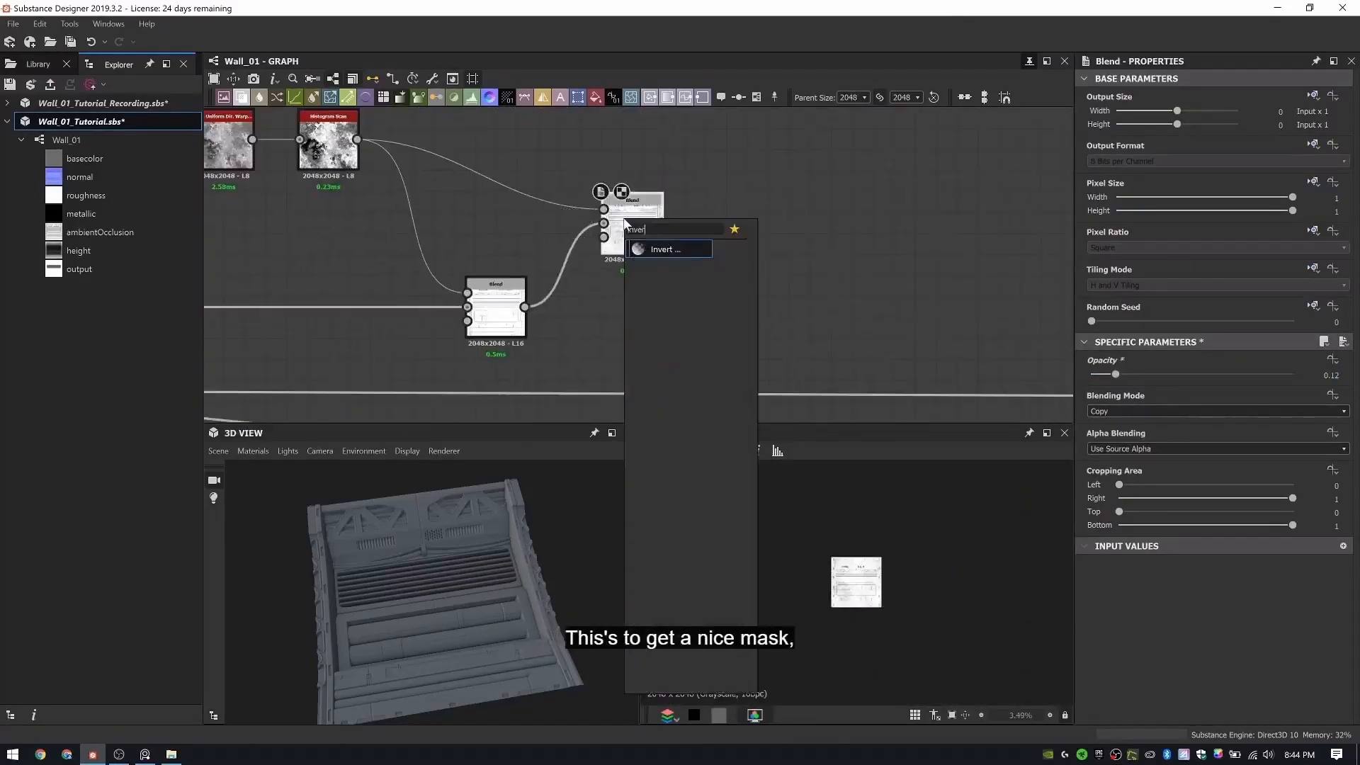
pyautogui.press('Return')
pyautogui.press('space')
pyautogui.write('lev')
pyautogui.press('Return')
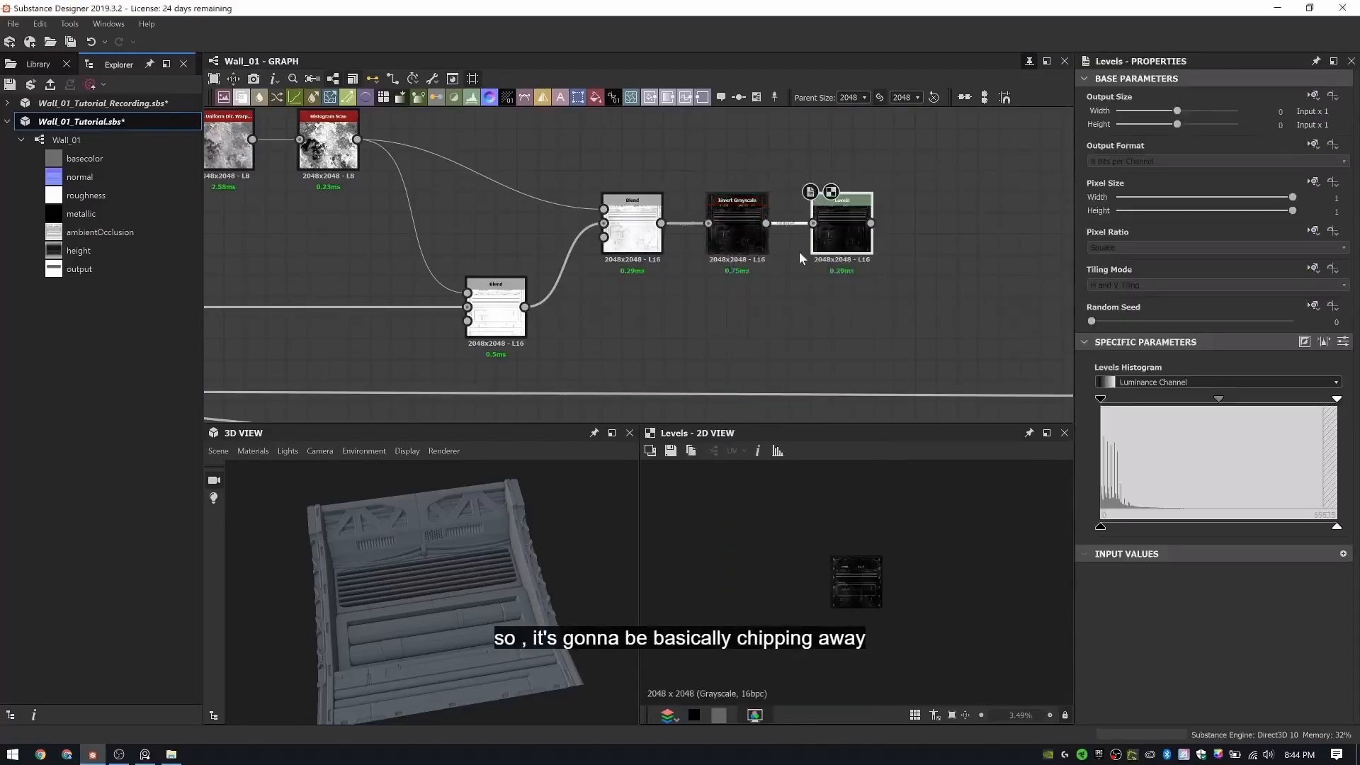
# - Brighten the chipping mask in the Levels by lowering the input white point and shifting the midtone toward black
pyautogui.scroll(5, 808, 255)
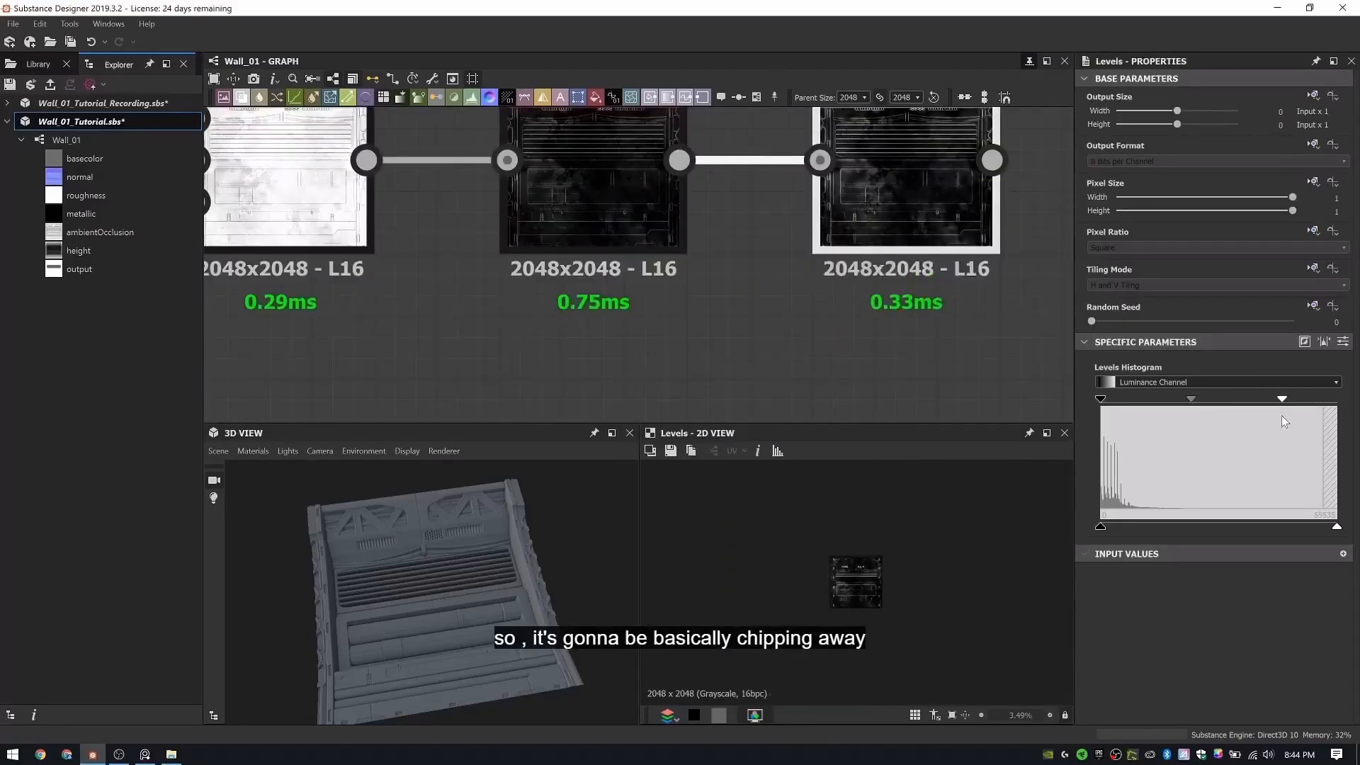
pyautogui.scroll(-3, 850, 319)
pyautogui.scroll(3, 860, 347)
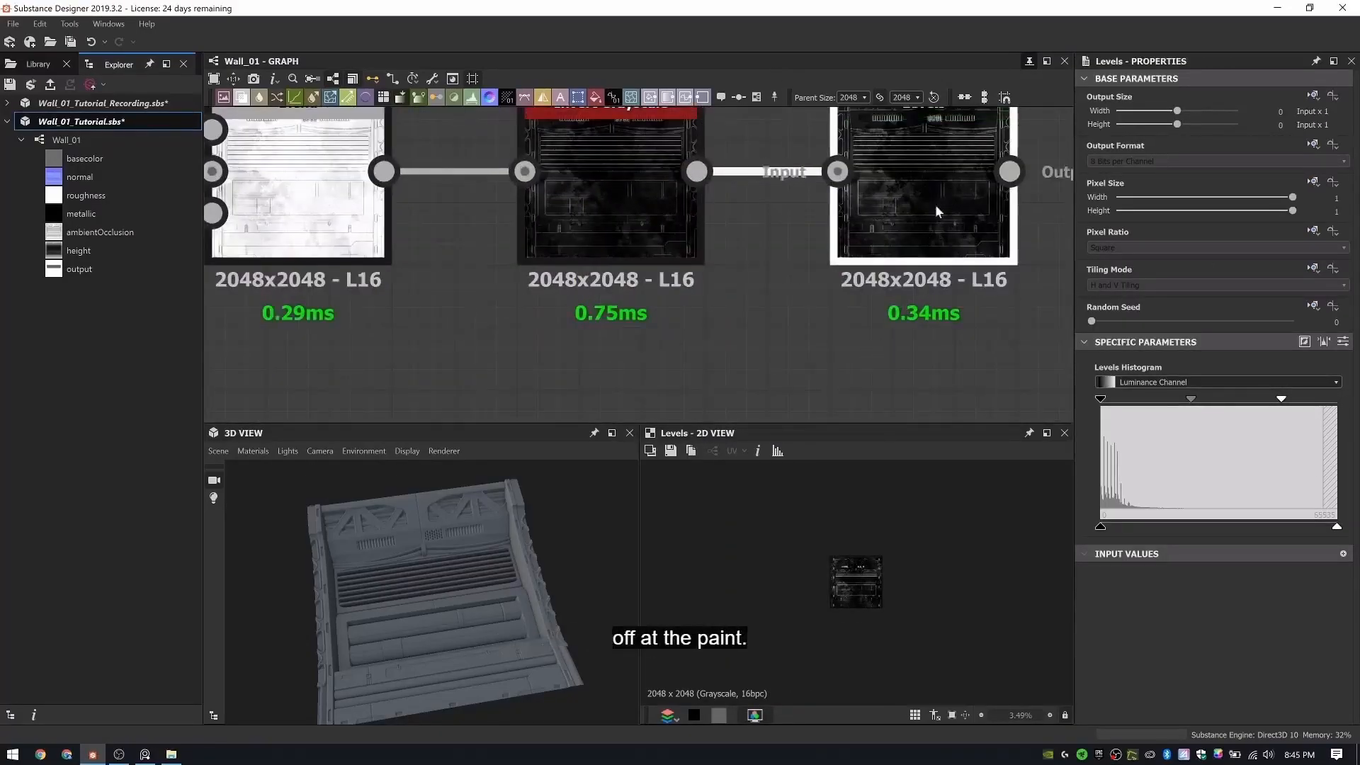
pyautogui.moveTo(1209, 402); pyautogui.dragTo(1169, 401)
pyautogui.hotkey('ctrl', 'z')
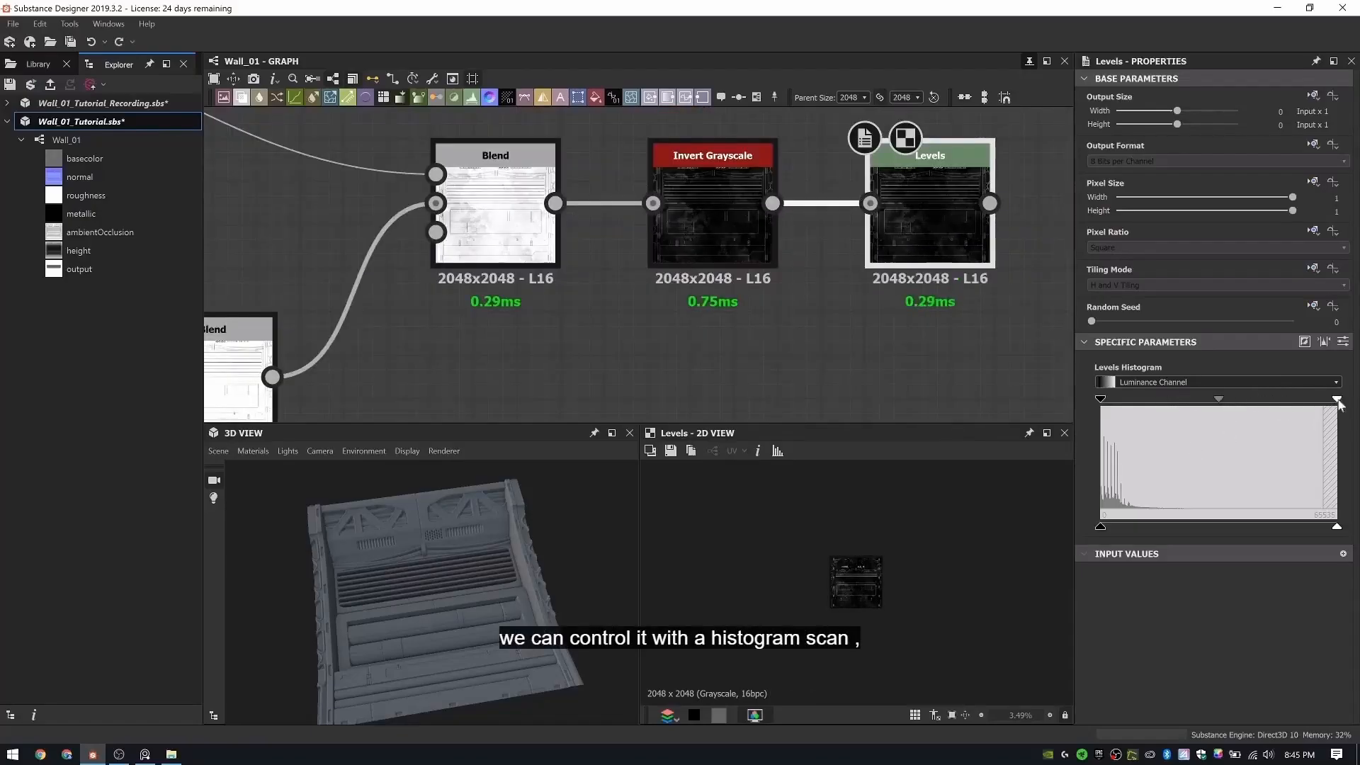
pyautogui.moveTo(1185, 400); pyautogui.dragTo(1174, 401)
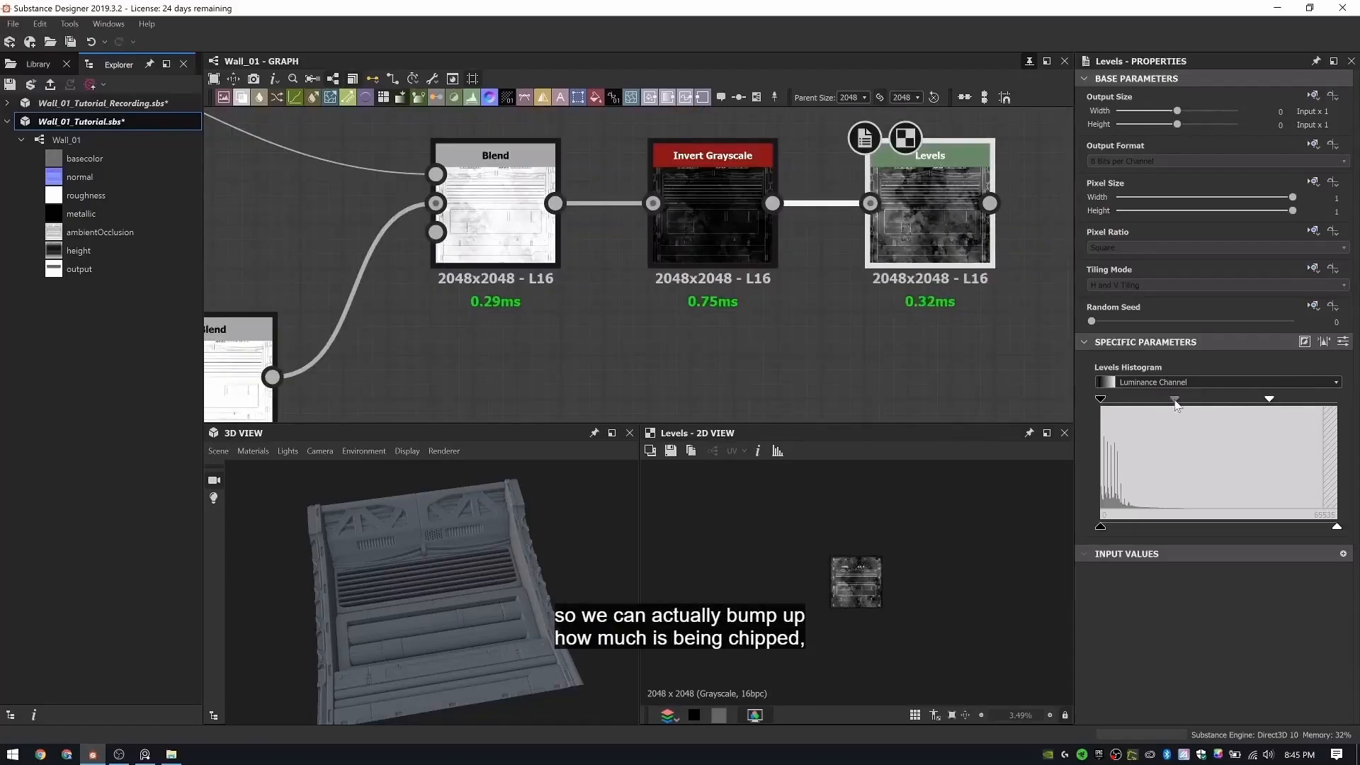
# - Add a Blend after the Levels with the brightened mask as its background
pyautogui.moveTo(899, 304); pyautogui.dragTo(741, 191, button='middle')
pyautogui.scroll(-4, 742, 192)
pyautogui.press('space')
pyautogui.click(922, 306)
pyautogui.scroll(-2, 928, 283)
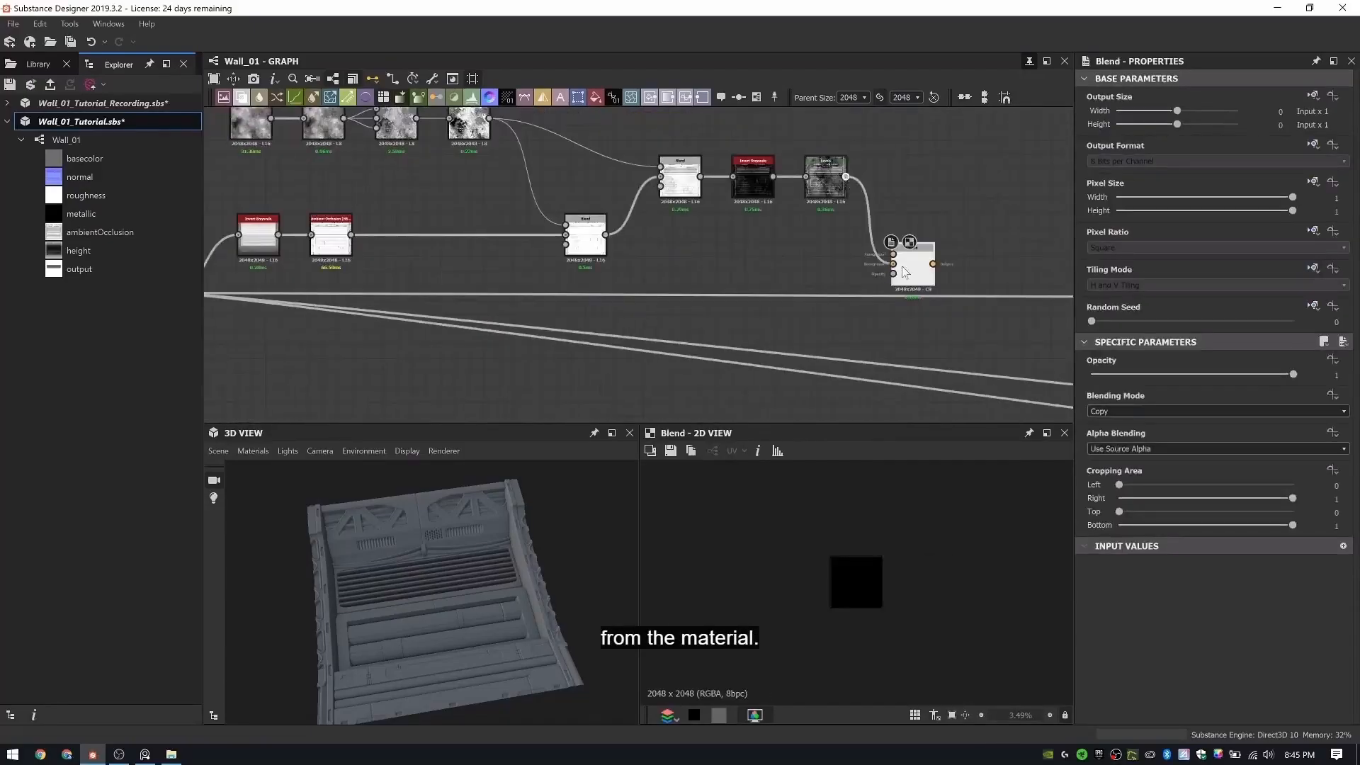
pyautogui.moveTo(903, 267); pyautogui.dragTo(900, 267)
# - Move the chipping mask nodes further above the main height connection
pyautogui.moveTo(631, 270); pyautogui.dragTo(791, 235, button='middle')
pyautogui.scroll(-2, 791, 235)
pyautogui.moveTo(489, 146); pyautogui.dragTo(992, 182)
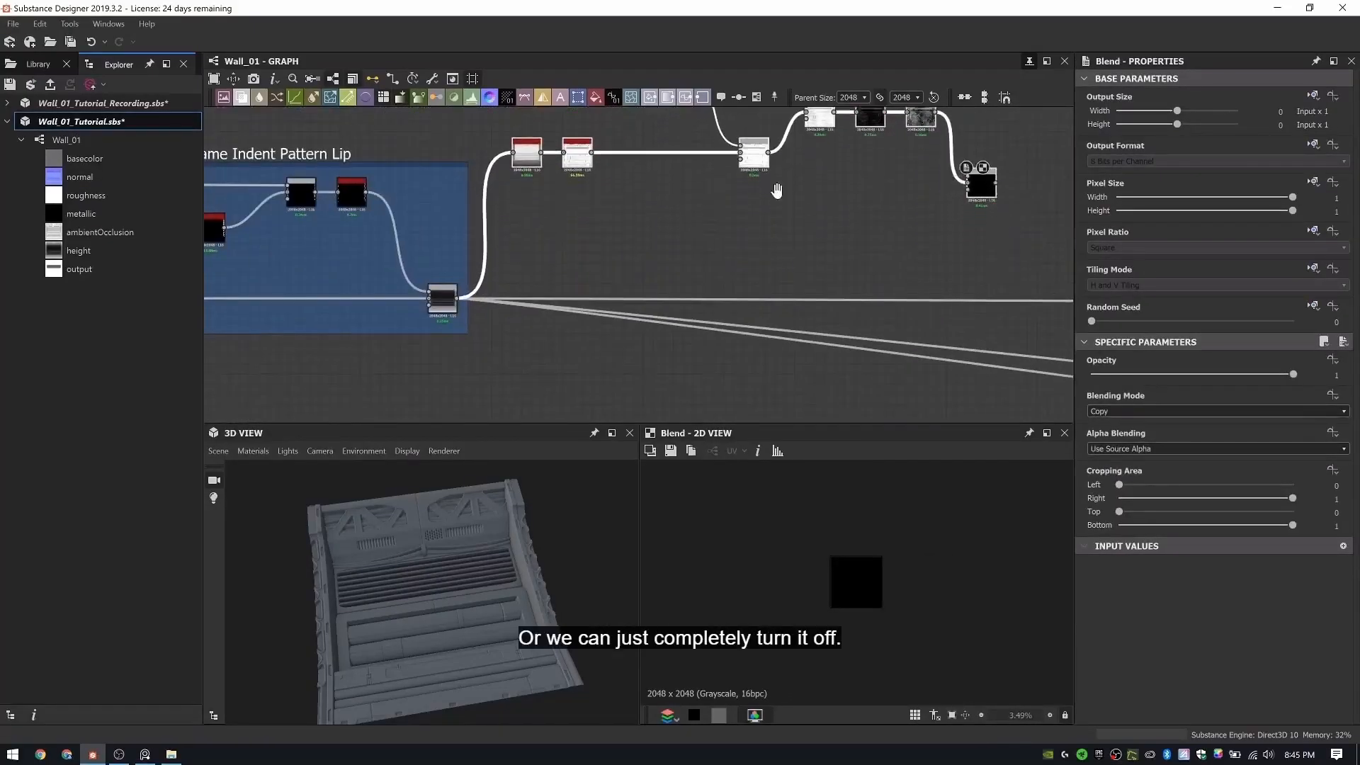
pyautogui.moveTo(777, 191); pyautogui.dragTo(771, 199, button='middle')
pyautogui.click(865, 216)
# - Add another Ambient Occlusion (HBAO) below the chain and insert a Dot on the main height connection
pyautogui.click(582, 159)
pyautogui.press('space')
pyautogui.write('ambient')
pyautogui.press('Return')
pyautogui.scroll(4, 809, 256)
pyautogui.keyDown('alt'); pyautogui.click(716, 366); pyautogui.keyUp('alt')
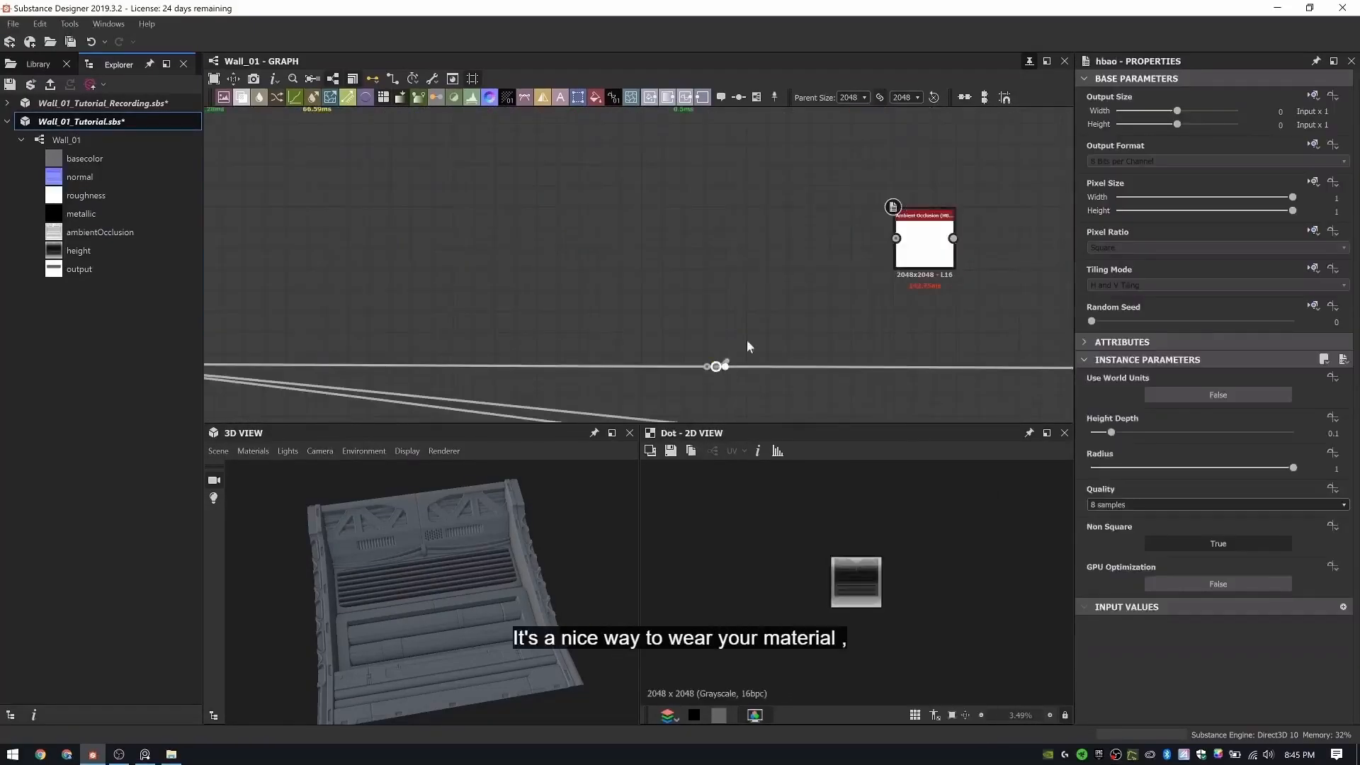
# - Feed the height Dot into the new ambient occlusion and set Height Depth 0.03 and Radius 0.05
pyautogui.click(1338, 432)
pyautogui.write('0.03')
pyautogui.press('Tab')
pyautogui.write('0.05')
pyautogui.press('Return')
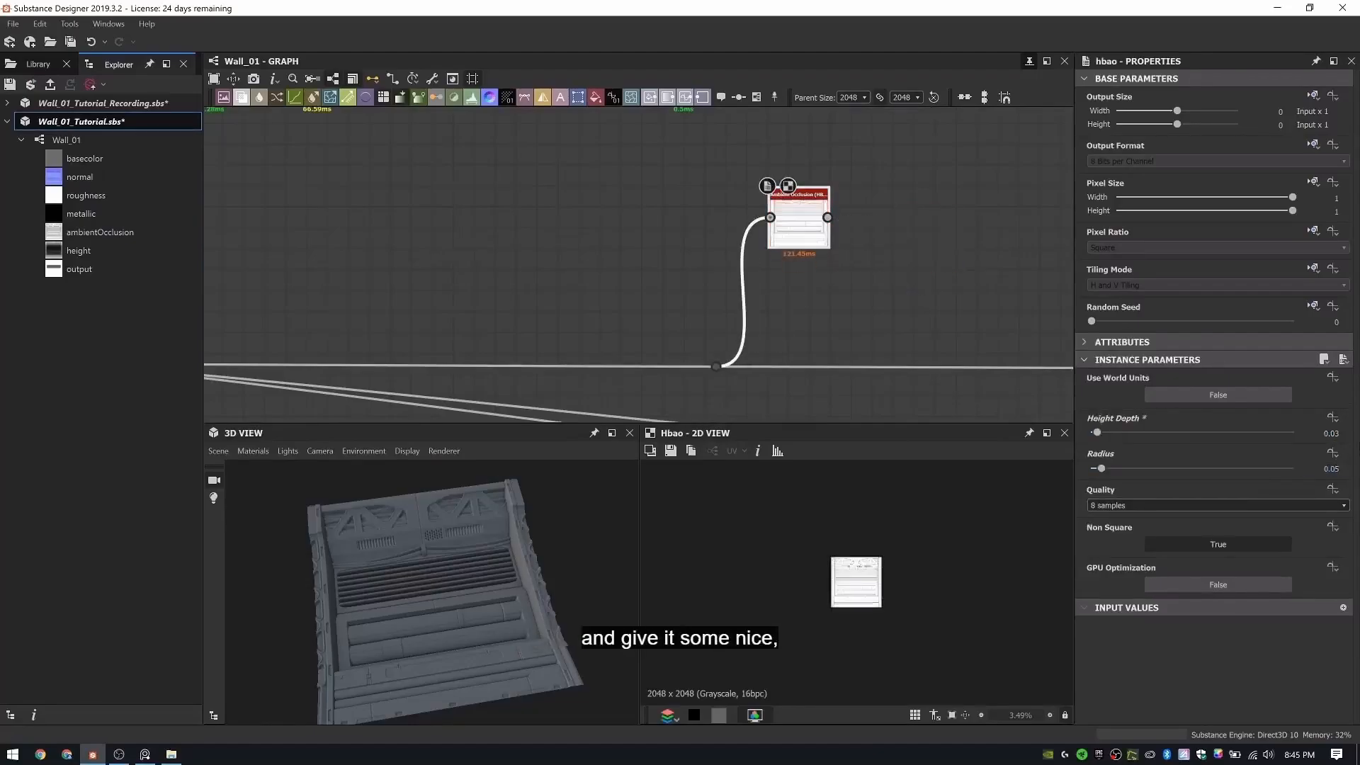
# - Add a Levels after the new ambient occlusion, raising its input black point and inverting its output range
pyautogui.moveTo(963, 183); pyautogui.dragTo(610, 278, button='middle')
pyautogui.press('space')
pyautogui.write('levels')
pyautogui.press('Return')
pyautogui.moveTo(474, 313); pyautogui.dragTo(582, 274)
pyautogui.moveTo(610, 277)
pyautogui.mouseDown()
pyautogui.moveTo(592, 314)
pyautogui.moveTo(551, 313)
pyautogui.mouseUp()
pyautogui.moveTo(1338, 526); pyautogui.dragTo(1233, 526)
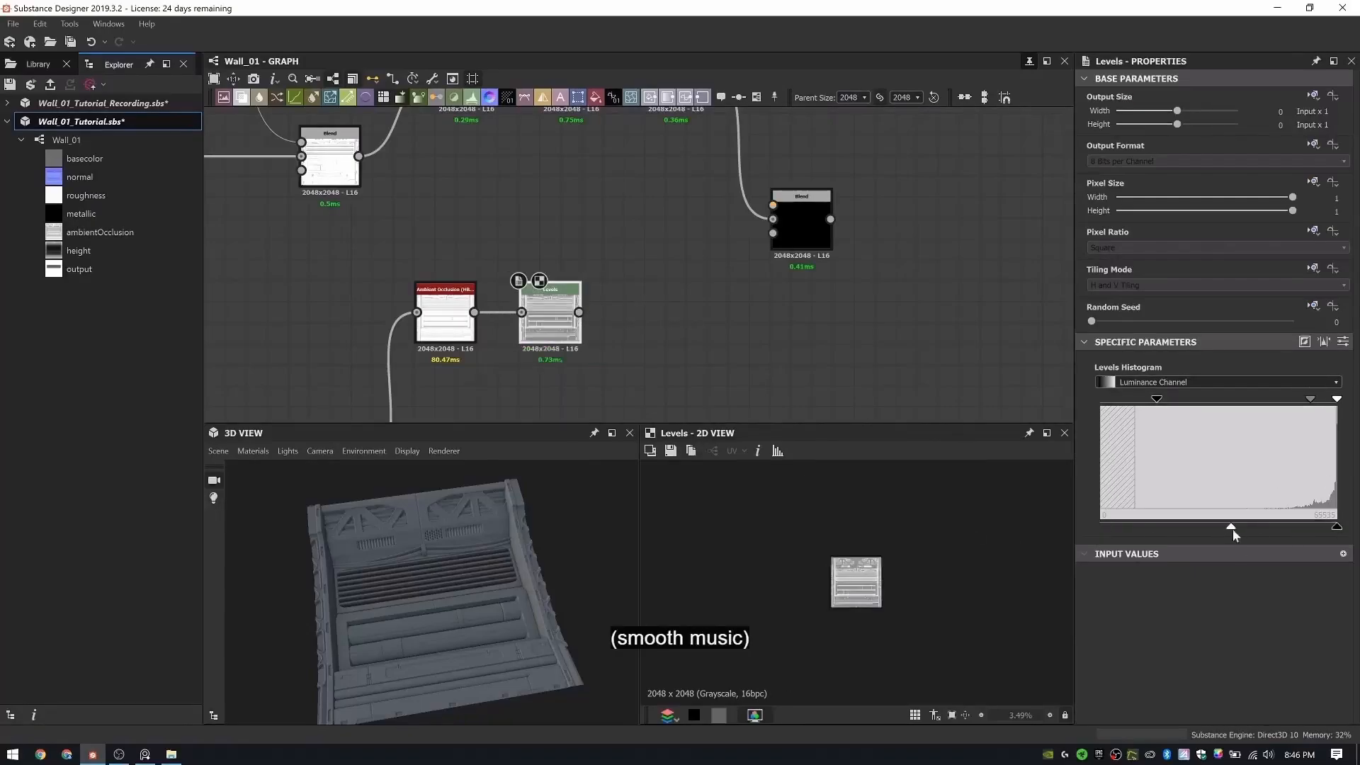
# - Blend the inverted occlusion Levels over the chipping mask at Opacity 0.21 and move the Blend down in line with them
pyautogui.doubleClick(793, 210)
pyautogui.click(1330, 375)
pyautogui.write('0.21')
pyautogui.press('Return')
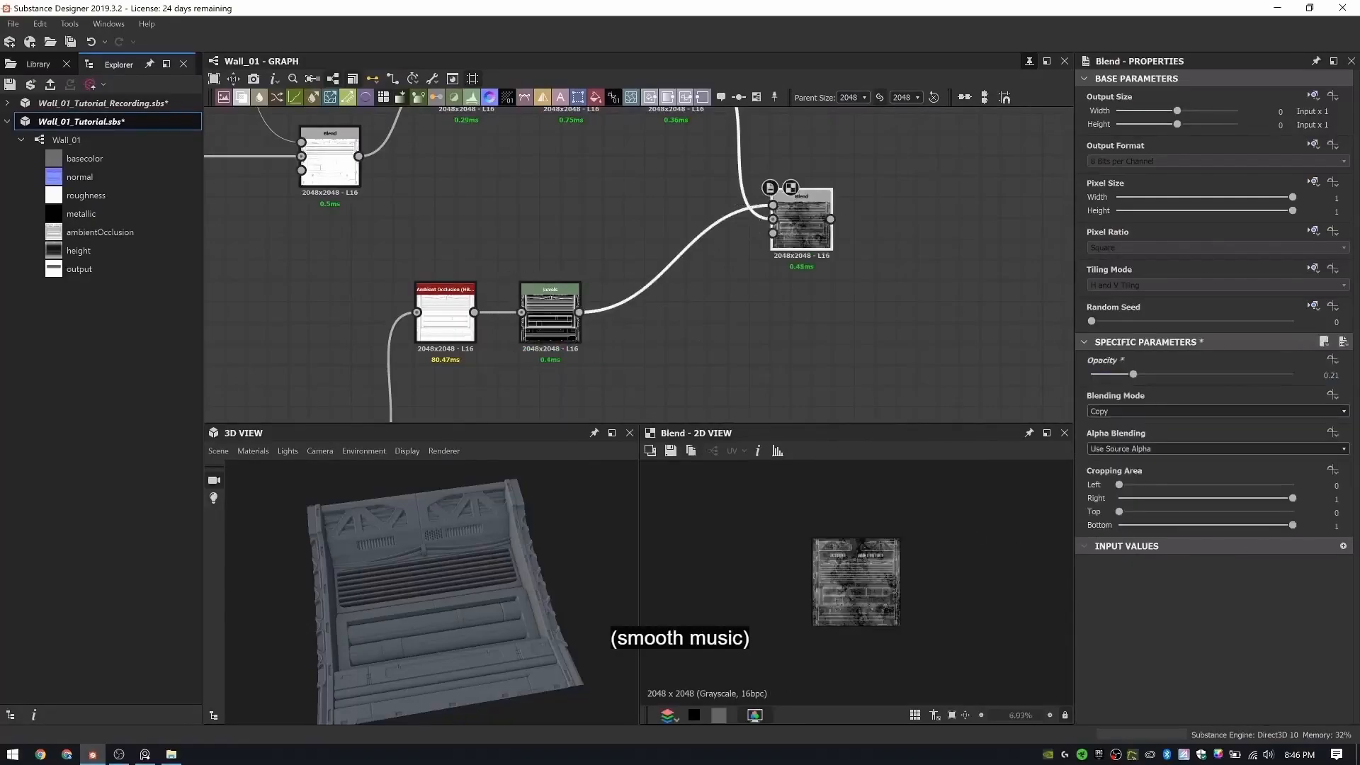
pyautogui.moveTo(807, 231); pyautogui.dragTo(807, 324)
pyautogui.moveTo(808, 324); pyautogui.dragTo(504, 344, button='middle')
# - Add another Blend after the occlusion Blend, using that result as its background
pyautogui.scroll(-4, 504, 344)
pyautogui.click(644, 291)
pyautogui.press('space')
pyautogui.write('ble')
pyautogui.press('Return')
pyautogui.scroll(1, 616, 283)
pyautogui.moveTo(612, 280); pyautogui.dragTo(652, 202, button='middle')
pyautogui.moveTo(535, 271); pyautogui.dragTo(682, 219)
pyautogui.moveTo(654, 206); pyautogui.dragTo(597, 296, button='middle')
pyautogui.scroll(-1, 596, 296)
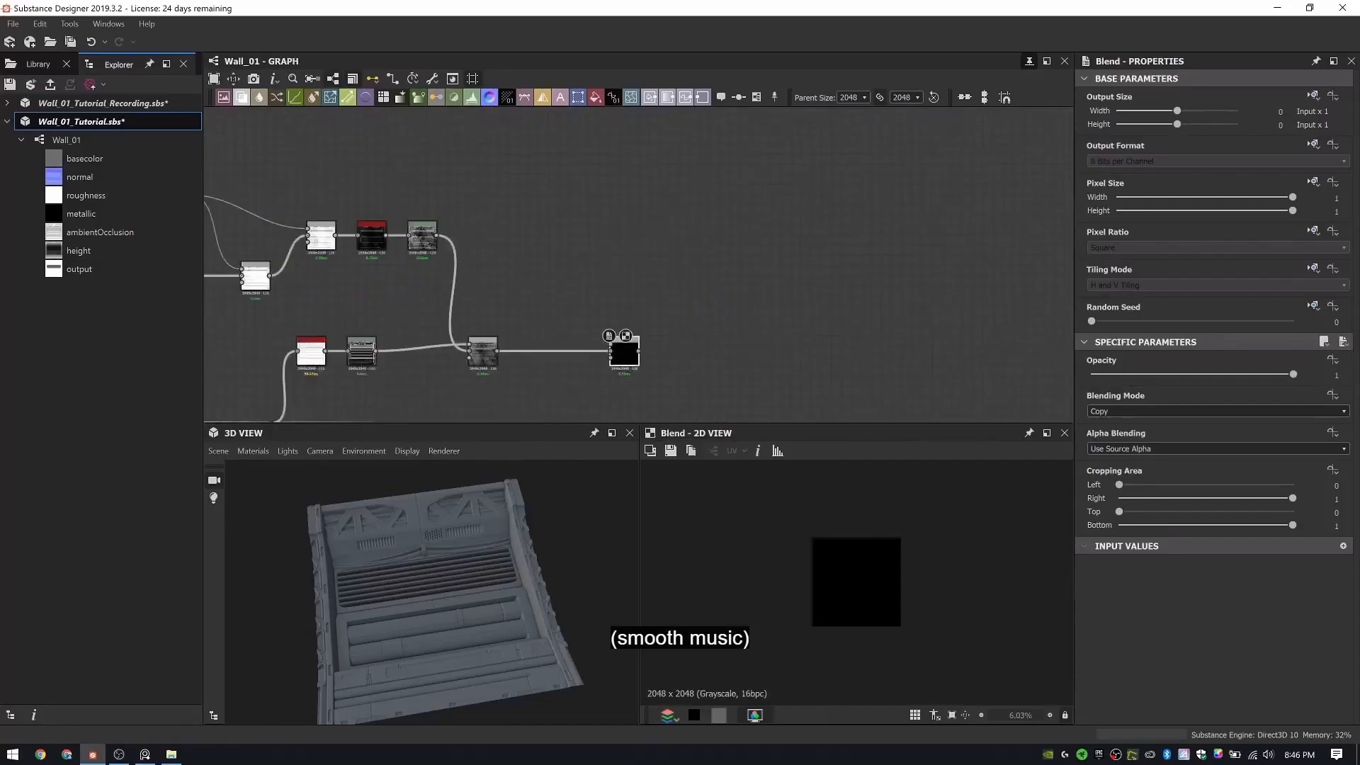
# - Add a Scratches Generator node above the new Blend
pyautogui.scroll(1, 563, 248)
pyautogui.press('space')
pyautogui.write('scra')
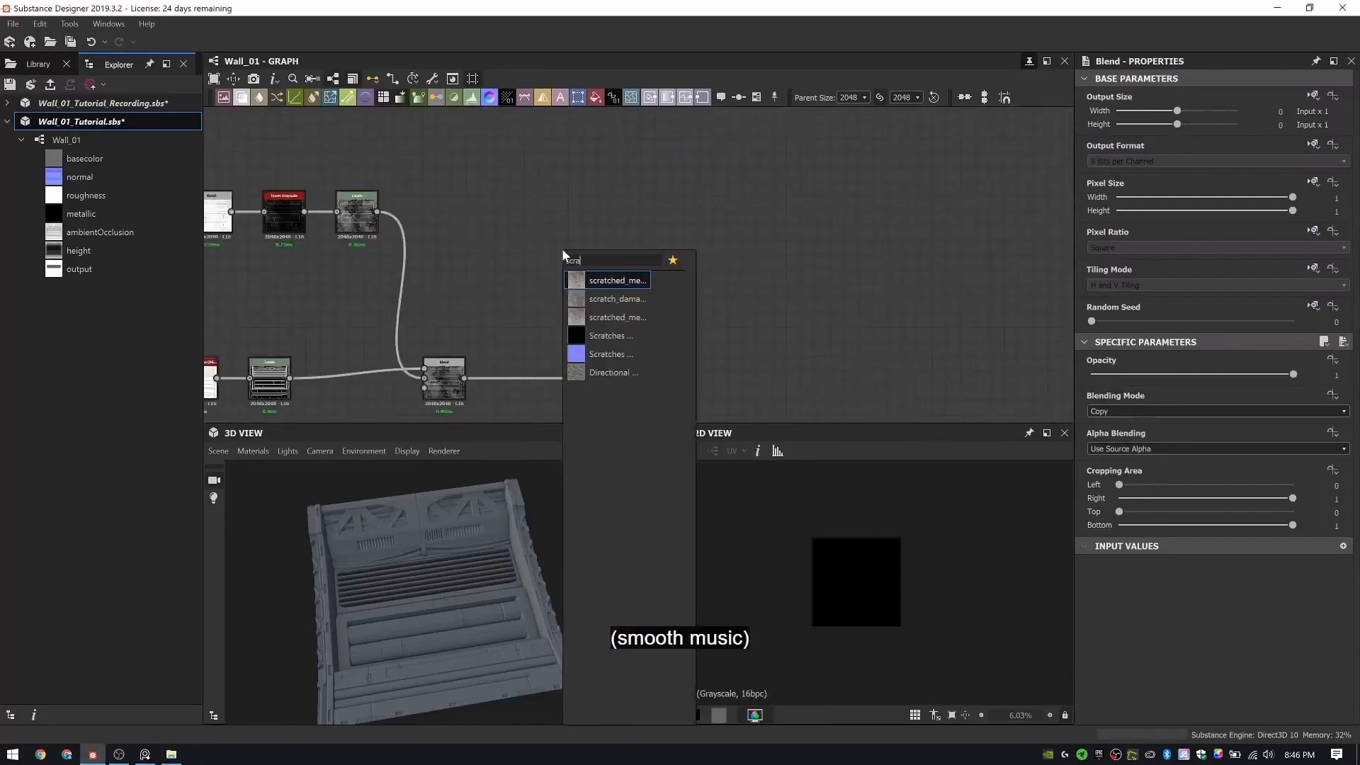
pyautogui.press('Down')
pyautogui.press('Down')
pyautogui.press('Down')
pyautogui.press('Down')
pyautogui.press('Up')
pyautogui.press('Return')
pyautogui.scroll(5, 562, 266)
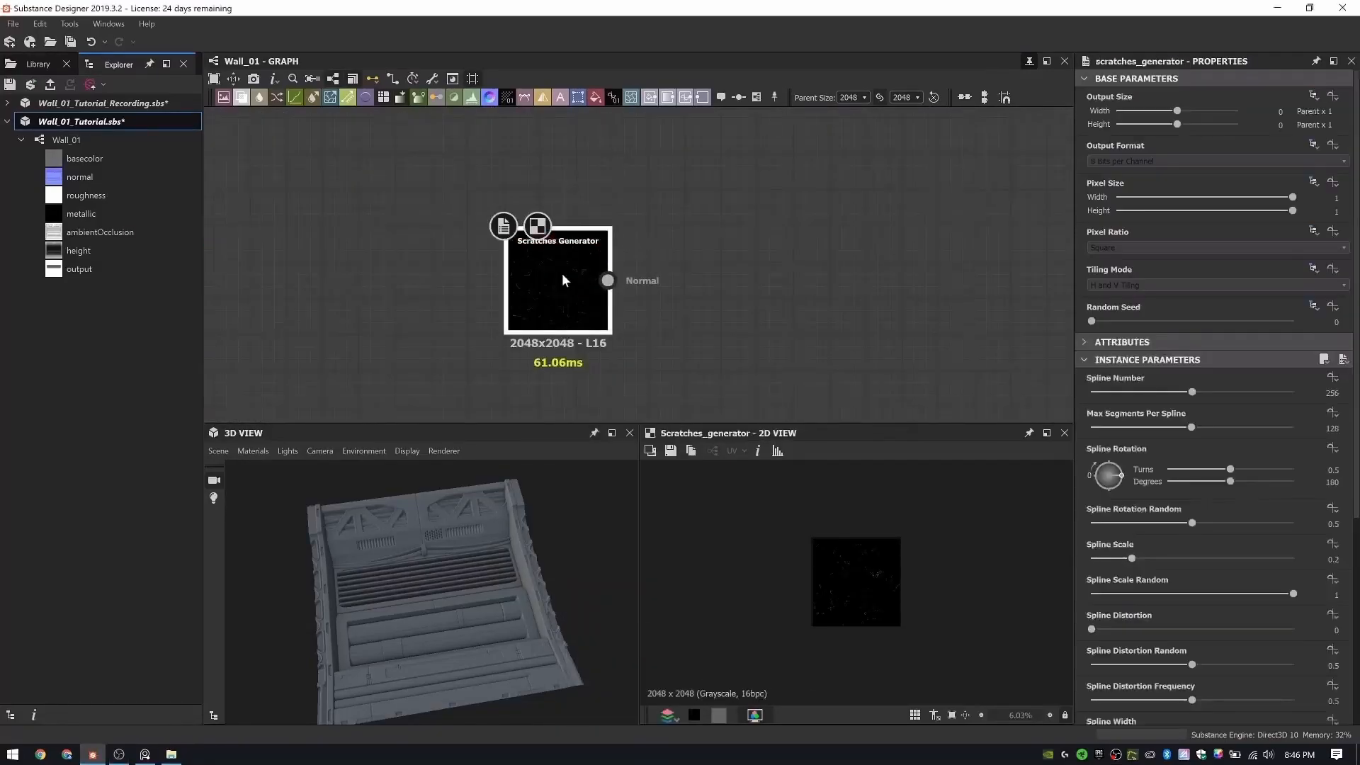
pyautogui.moveTo(562, 273); pyautogui.dragTo(522, 162, button='middle')
pyautogui.scroll(-2, 510, 242)
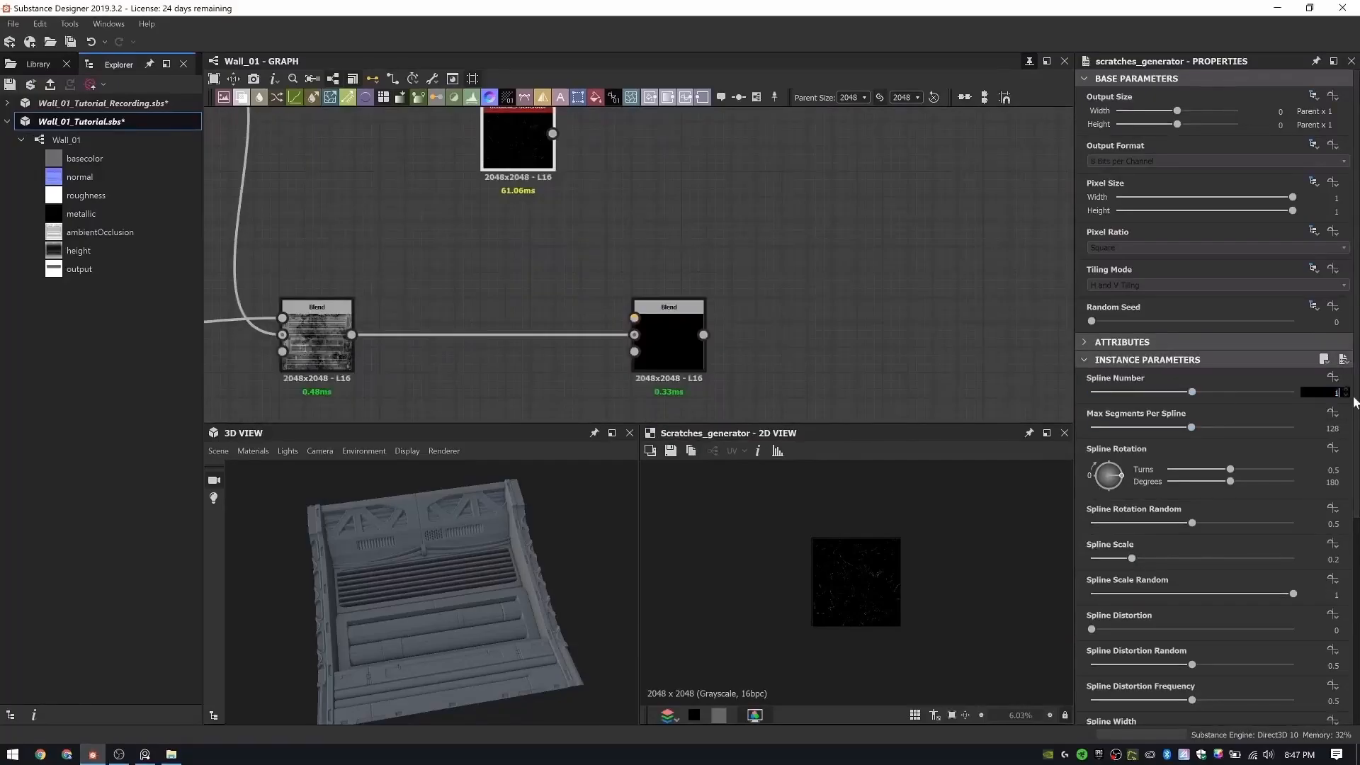
# - Set the scratches' Spline Number to 1751, Max Segments Per Spline to 256, Spline Distortion to 0.26 and Distortion Frequency to 0.08
pyautogui.moveTo(520, 141); pyautogui.dragTo(521, 192)
pyautogui.press('Return')
pyautogui.scroll(-3, 1146, 385)
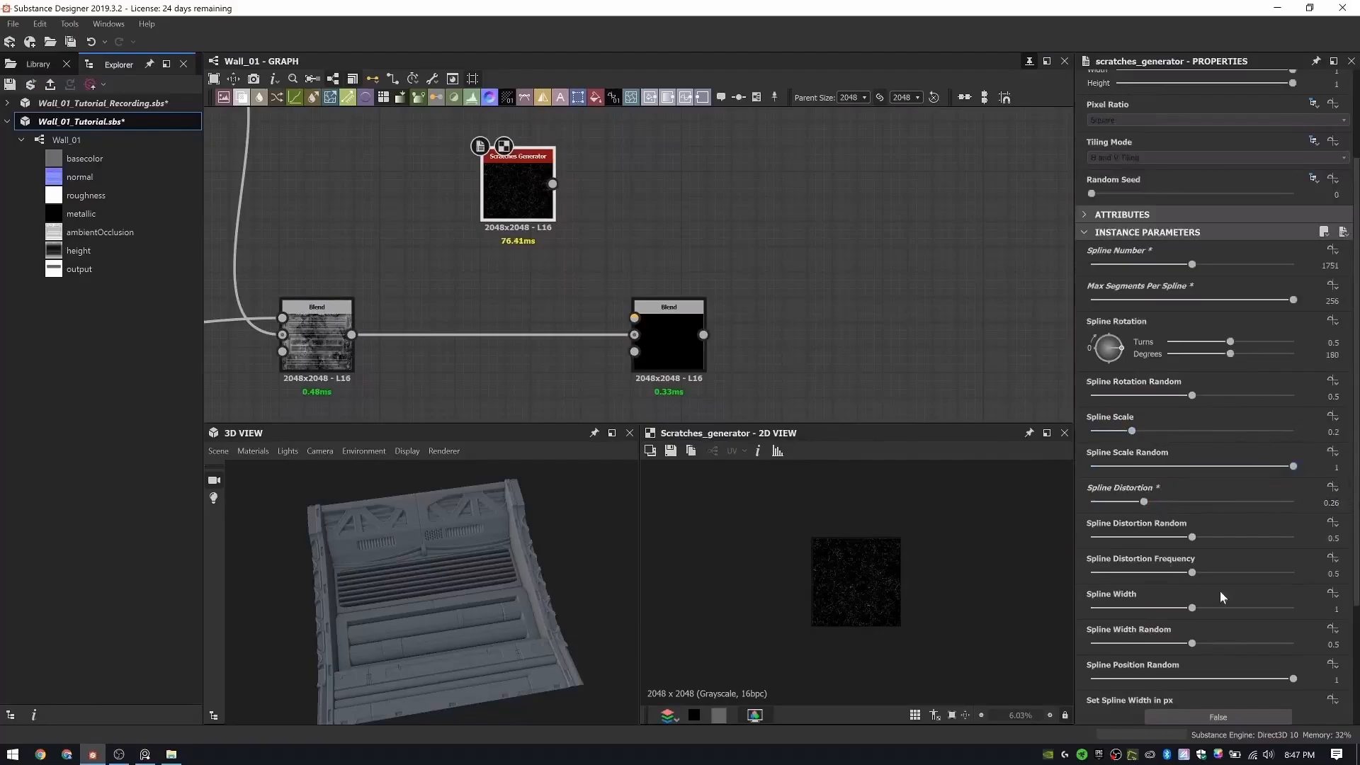
pyautogui.scroll(5, 845, 576)
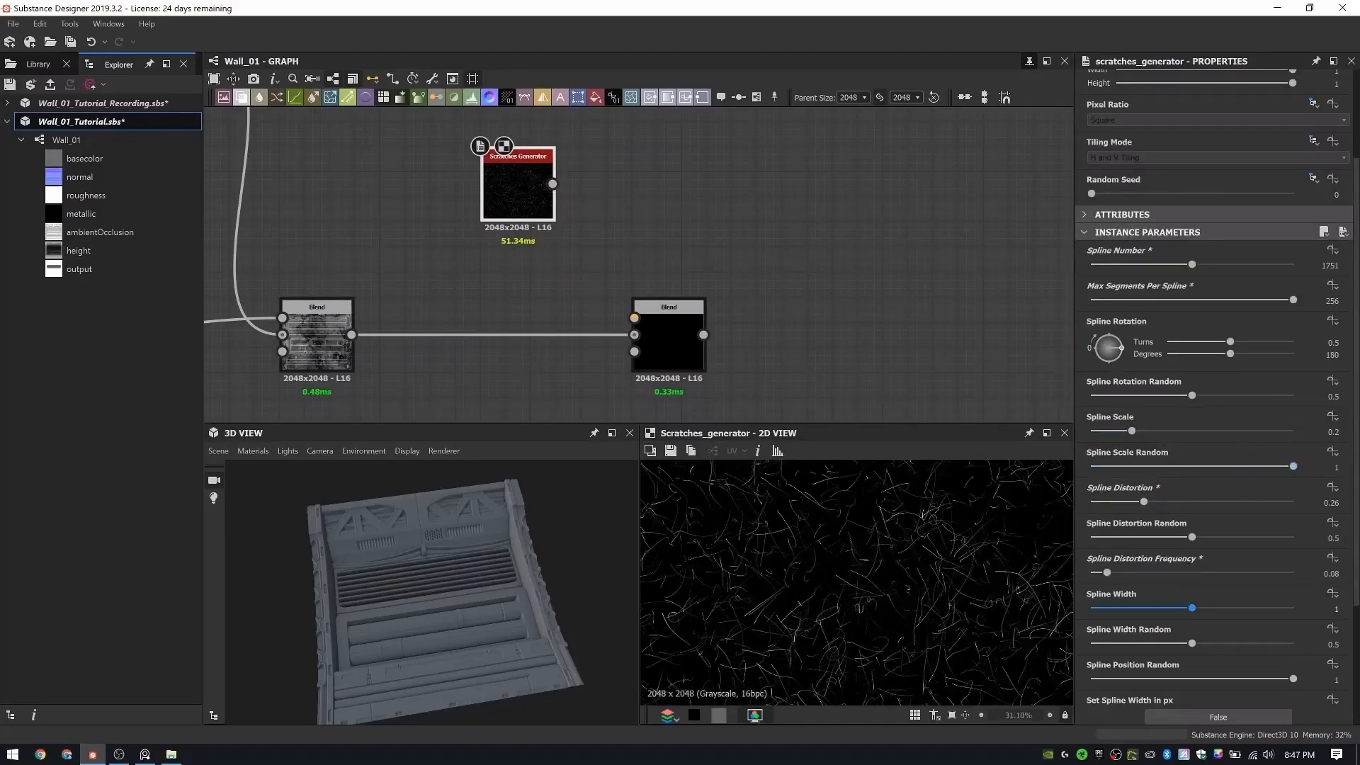
# - Set the scratches' Spline Width to 0.21 and Spline Scale to 1
pyautogui.doubleClick(1335, 609)
pyautogui.write('0.21')
pyautogui.press('Return')
pyautogui.scroll(4, 877, 608)
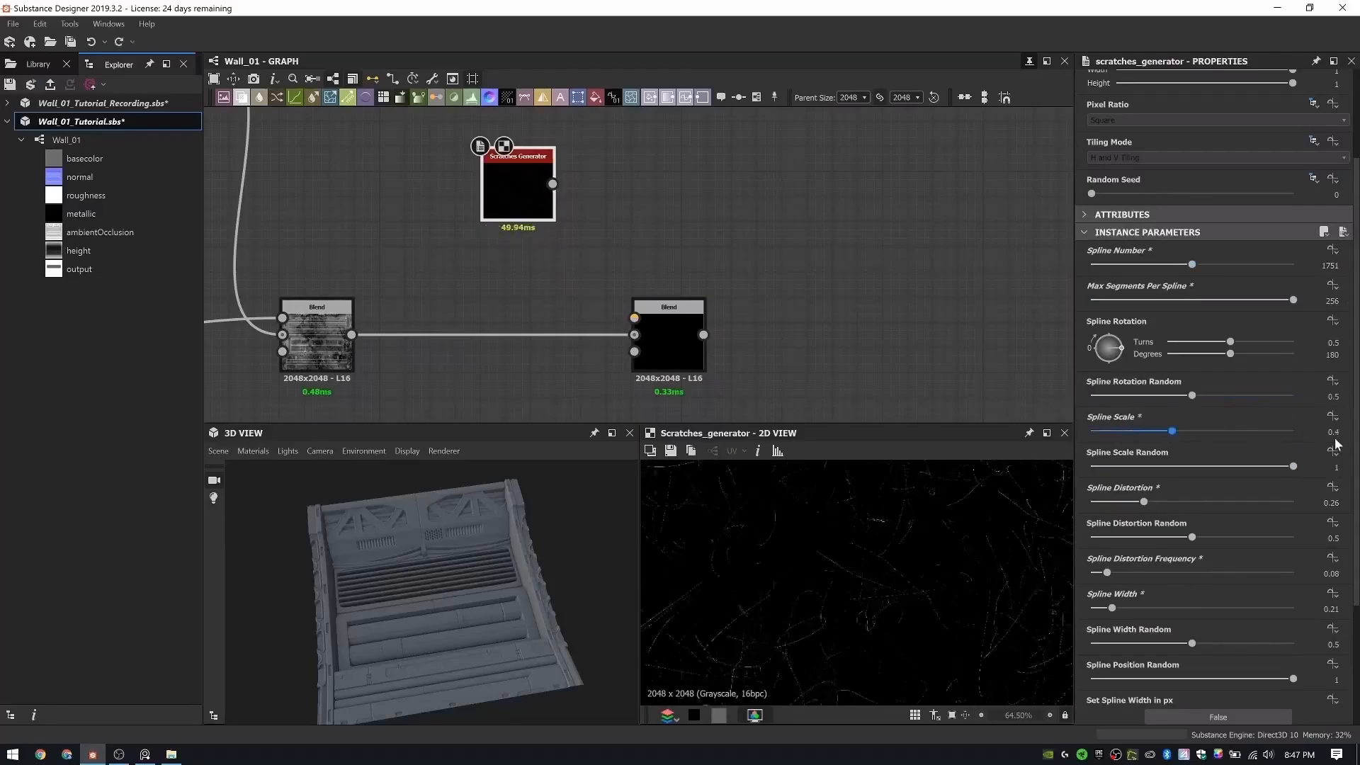
pyautogui.click(1333, 417)
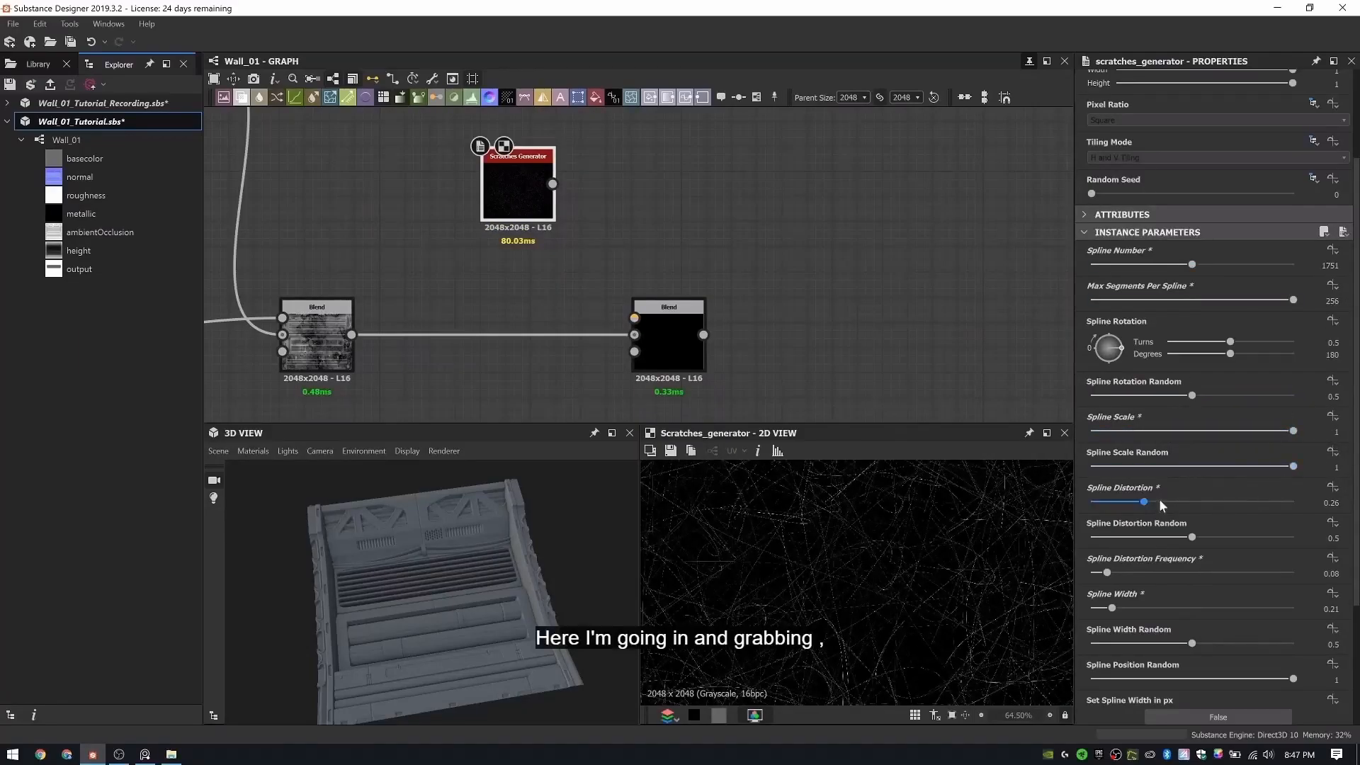
# - Try a higher Spline Distortion on the scratches, revert it, and set Spline Distortion Random to 0
pyautogui.moveTo(1146, 503); pyautogui.dragTo(1281, 513)
pyautogui.hotkey('ctrl', 'z')
pyautogui.moveTo(1192, 537); pyautogui.dragTo(990, 549)
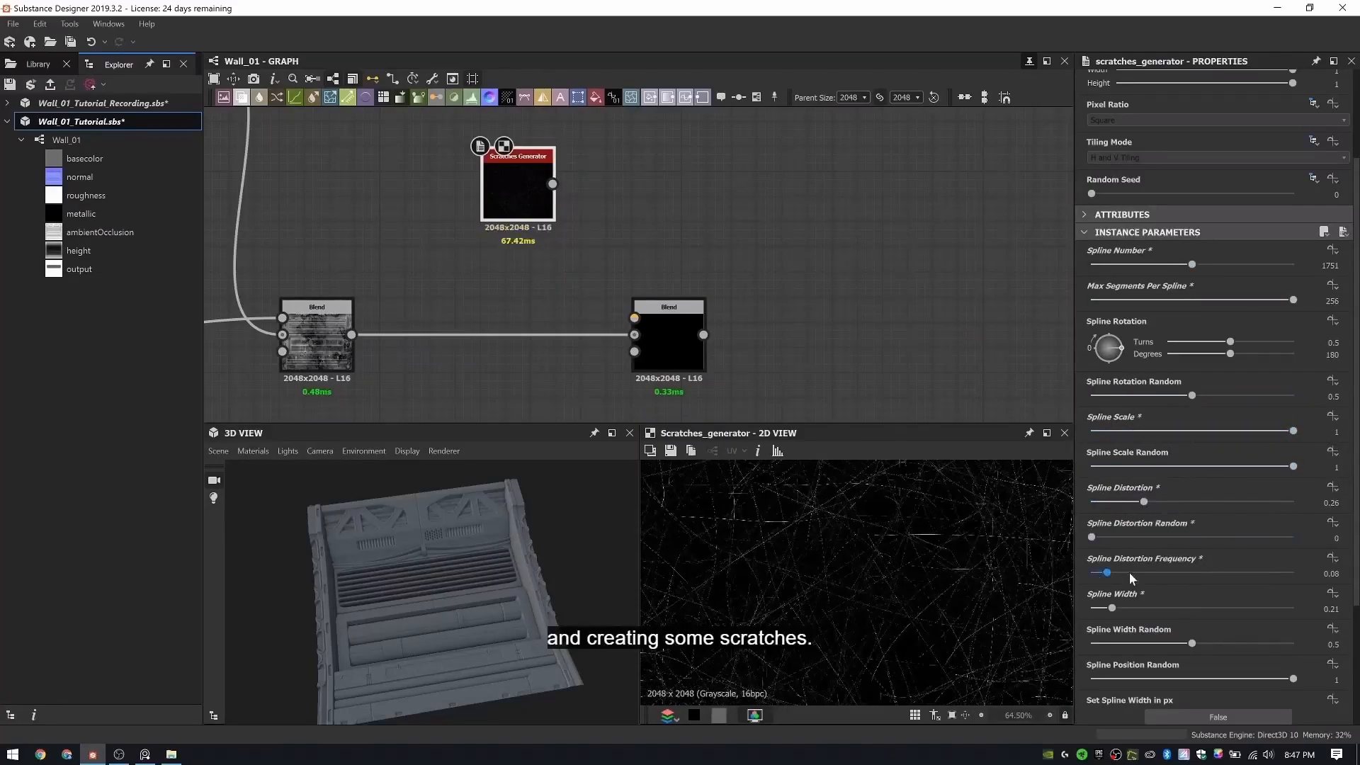
# - Try a lower Spline Distortion Frequency and a larger Spline Width, undoing each, and inspect the scratches
pyautogui.moveTo(1129, 572); pyautogui.dragTo(920, 570)
pyautogui.hotkey('ctrl', 'z')
pyautogui.moveTo(1112, 608); pyautogui.dragTo(1268, 605)
pyautogui.hotkey('ctrl', 'z')
pyautogui.press('f')
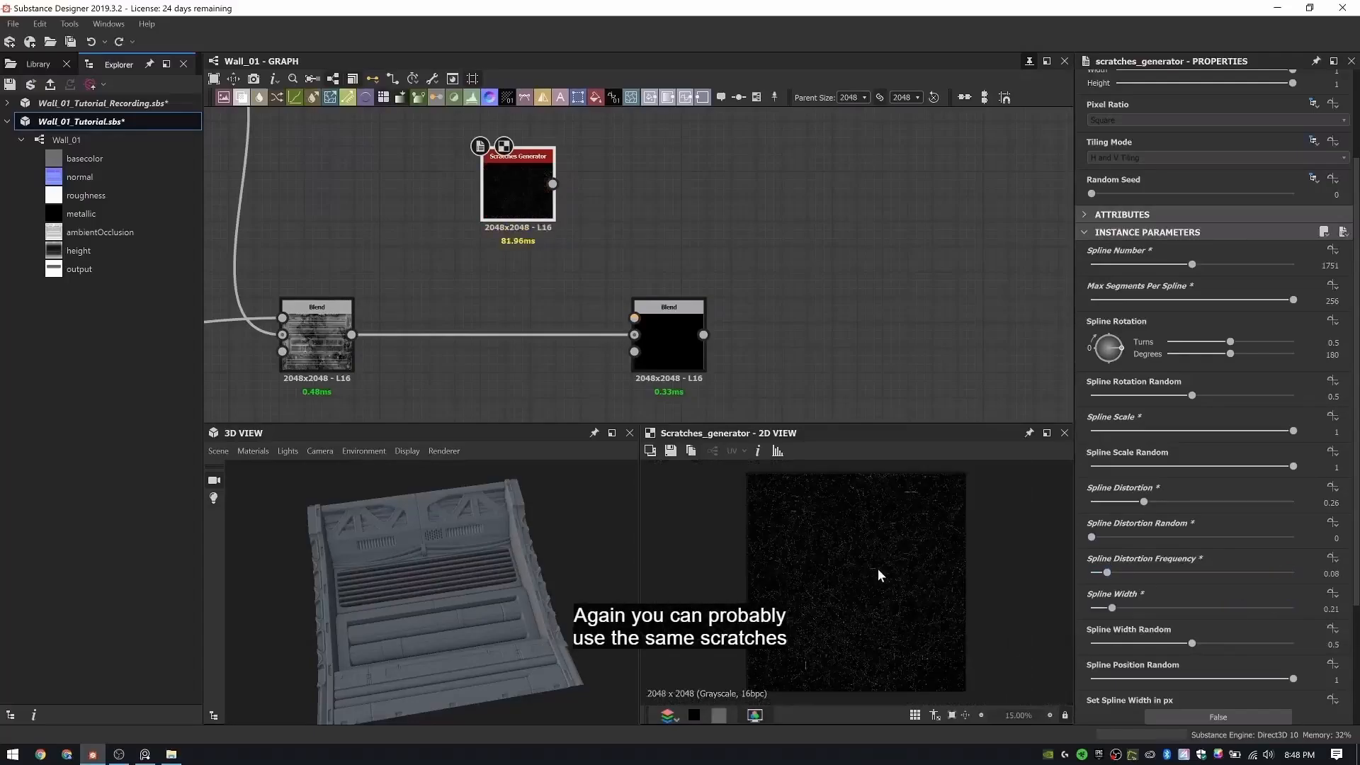
pyautogui.scroll(3, 878, 575)
pyautogui.scroll(-3, 680, 135)
# - Connect the Scratches Generator to the last Blend's foreground, set its Opacity to 0.03 and move the Blend closer
pyautogui.moveTo(611, 164); pyautogui.dragTo(656, 241)
pyautogui.scroll(2, 668, 252)
pyautogui.moveTo(667, 252); pyautogui.dragTo(730, 347, button='middle')
pyautogui.doubleClick(731, 350)
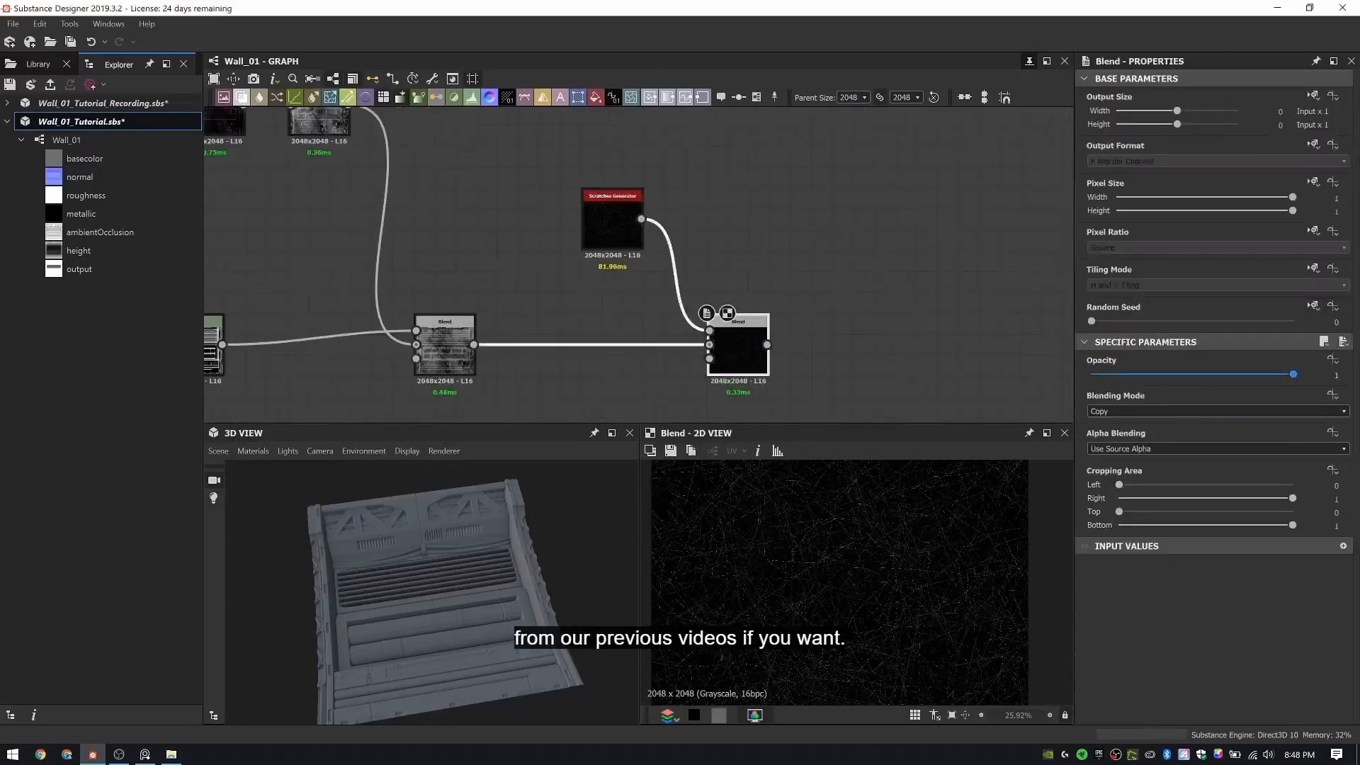
pyautogui.press('Return')
pyautogui.moveTo(535, 168); pyautogui.dragTo(731, 402)
pyautogui.moveTo(738, 355); pyautogui.dragTo(634, 365)
pyautogui.click(767, 317)
pyautogui.scroll(1, 731, 342)
pyautogui.moveTo(731, 342); pyautogui.dragTo(715, 276, button='middle')
# - Add a Histogram Scan after the scratches Blend and line it up beside it
pyautogui.press('space')
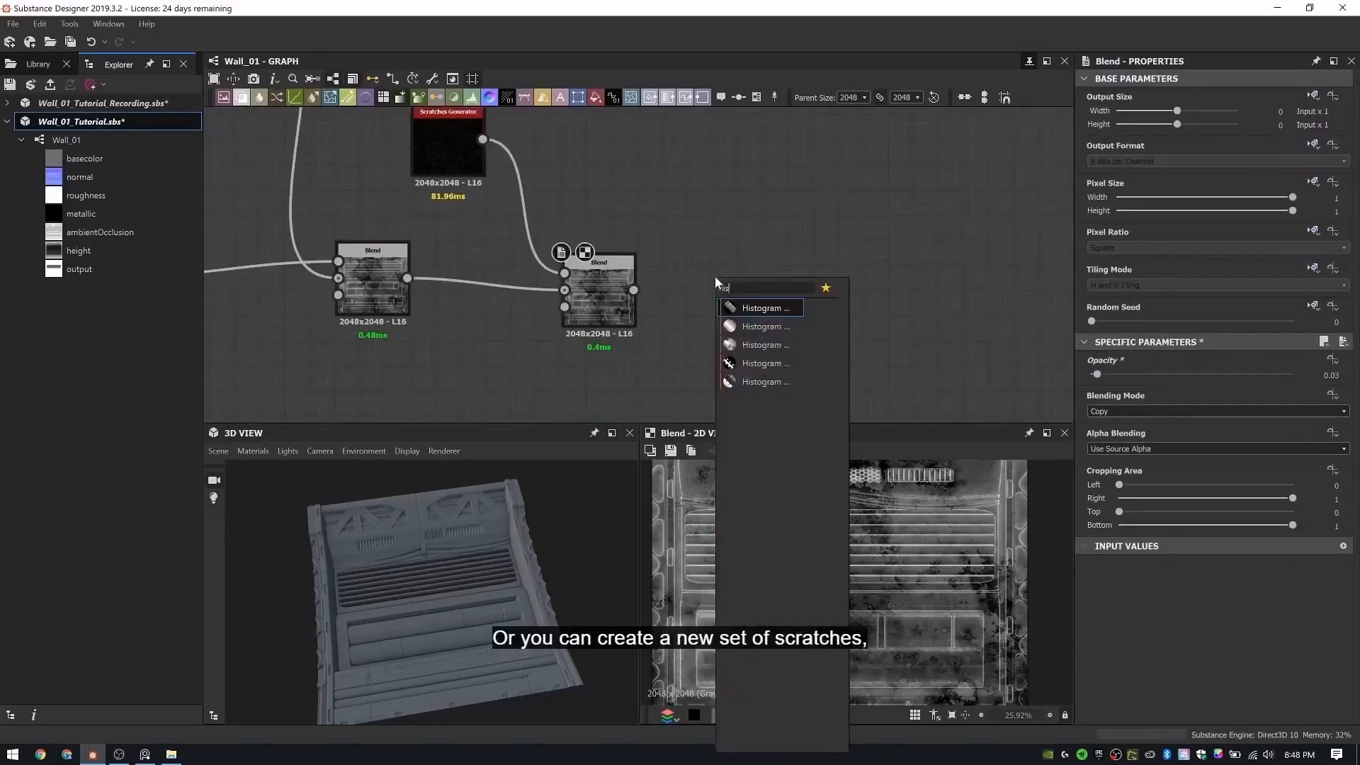
pyautogui.press('Return')
pyautogui.scroll(3, 715, 277)
pyautogui.moveTo(574, 303); pyautogui.dragTo(671, 326)
pyautogui.moveTo(716, 326); pyautogui.dragTo(715, 306)
# - Set the new Histogram Scan's Position to 0.47 and Contrast to 1
pyautogui.write('0.')
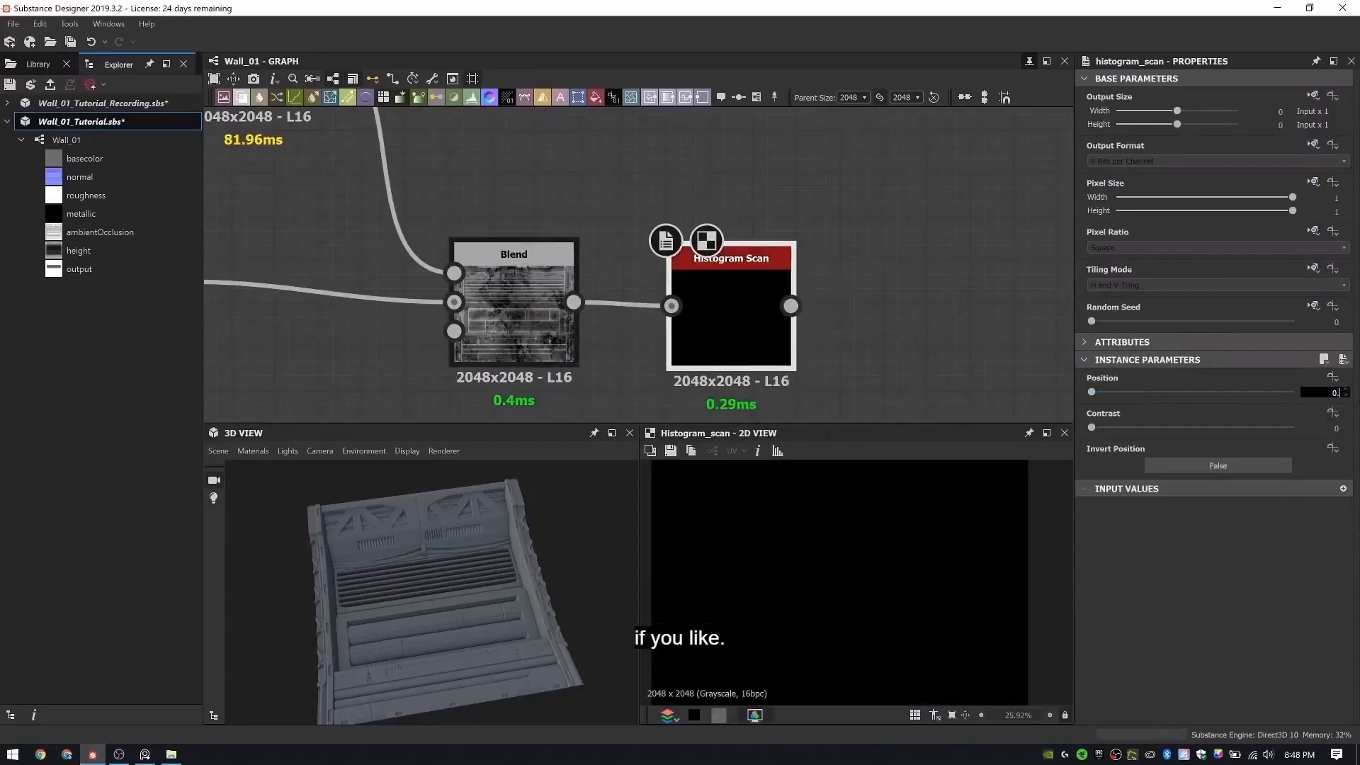
pyautogui.write('72')
pyautogui.press('Tab')
pyautogui.write('1')
pyautogui.press('Return')
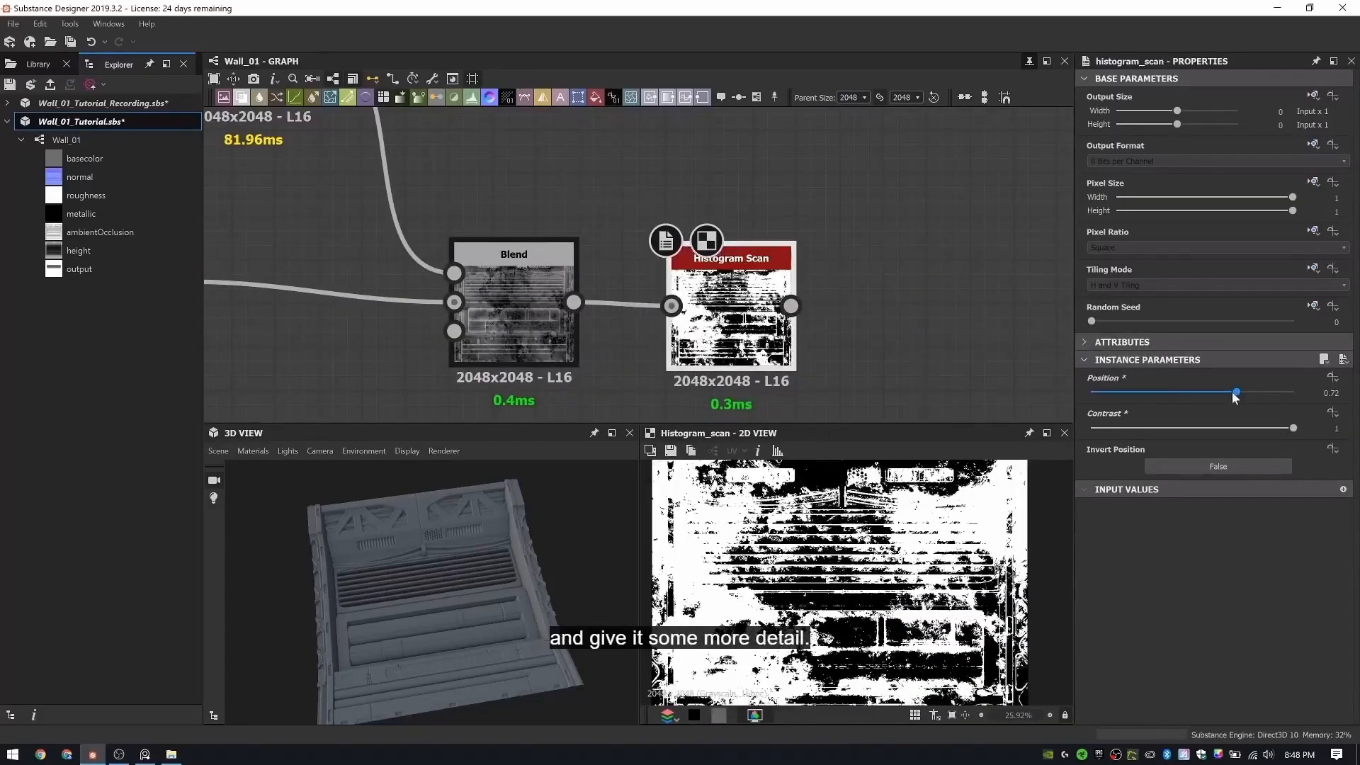
pyautogui.moveTo(1236, 392); pyautogui.dragTo(1184, 394)
# - Add a Blend after the Histogram Scan with the chipping mask as its background
pyautogui.scroll(-6, 771, 193)
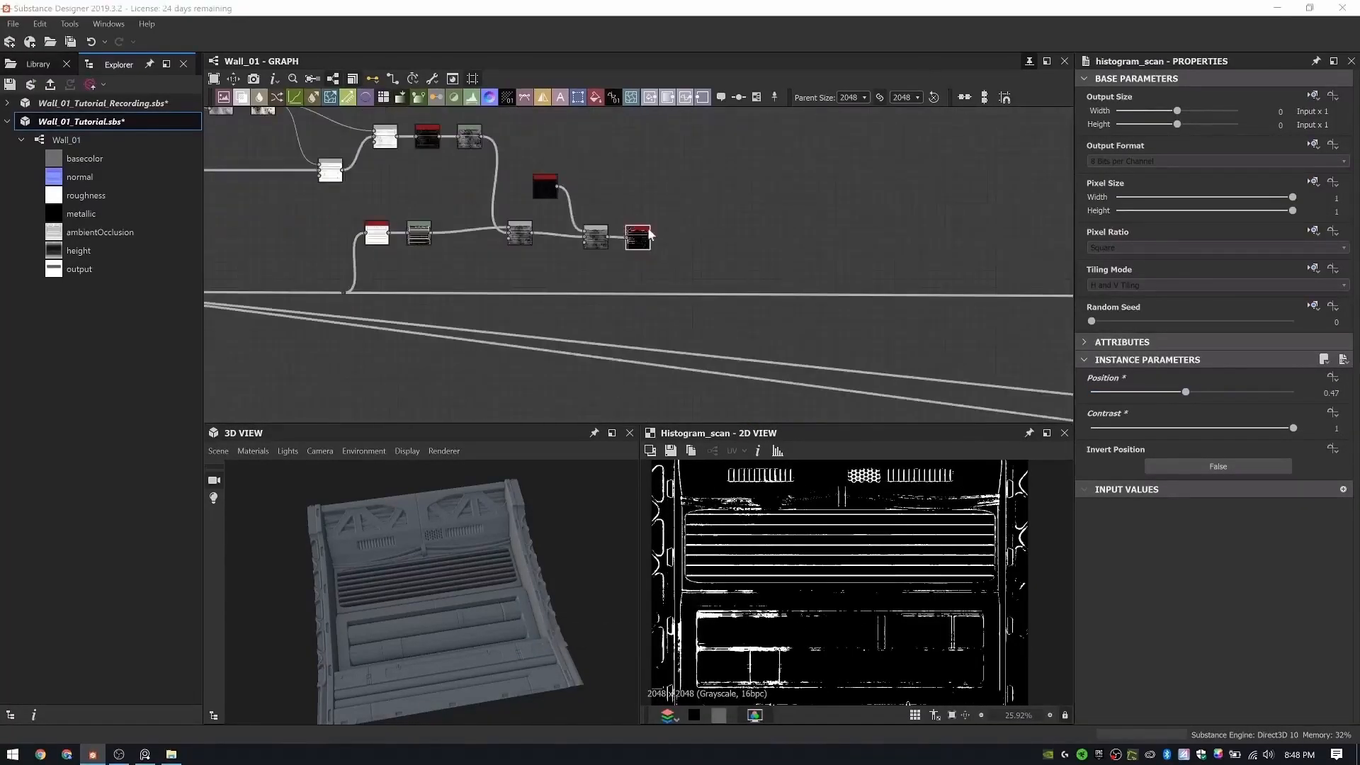
pyautogui.scroll(4, 603, 270)
pyautogui.press('b')
pyautogui.scroll(3, 738, 259)
pyautogui.moveTo(738, 252); pyautogui.dragTo(896, 253)
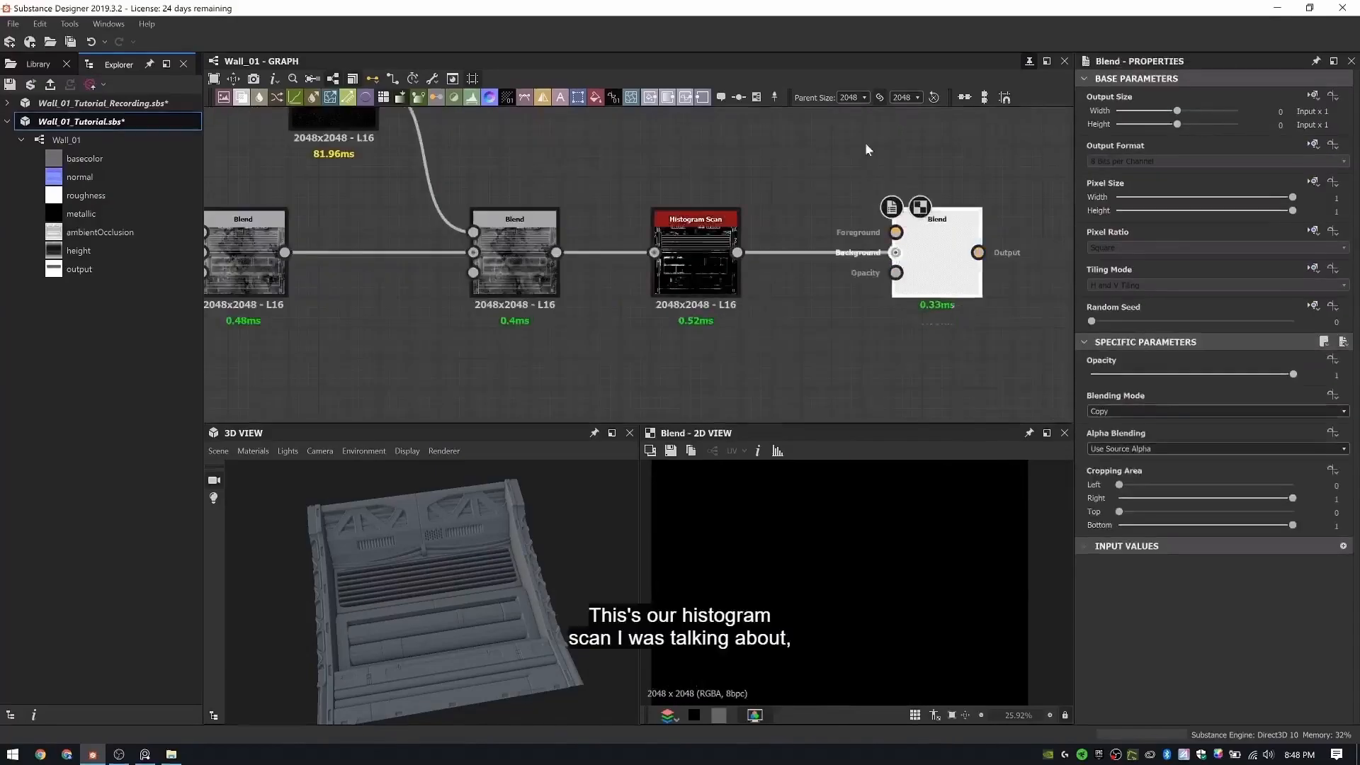
pyautogui.scroll(-2, 822, 296)
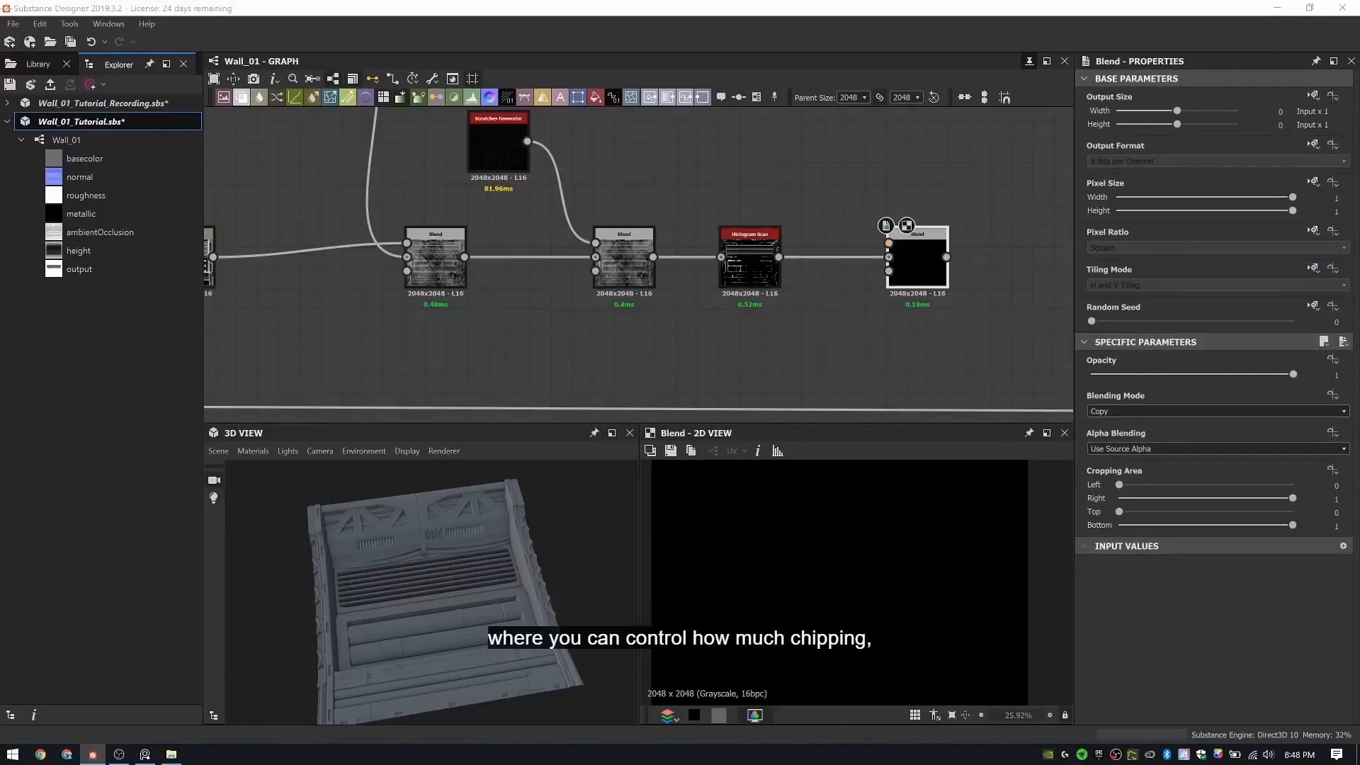
# - Connect the rubber side mask from earlier in the graph to the final Blend's foreground and set the mode to Subtract
pyautogui.scroll(-4, 754, 288)
pyautogui.moveTo(675, 300); pyautogui.dragTo(605, 316, button='middle')
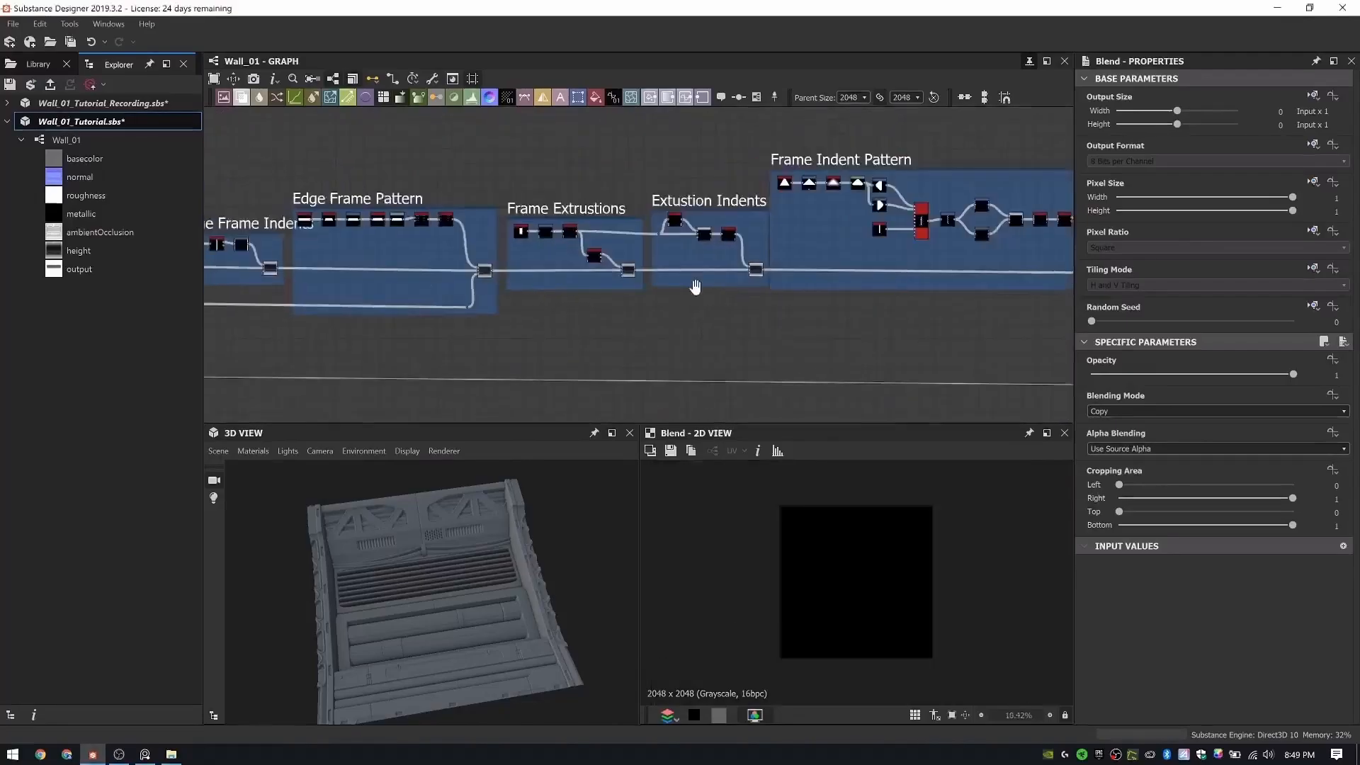
pyautogui.moveTo(696, 287); pyautogui.dragTo(1048, 291, button='middle')
pyautogui.scroll(1, 553, 264)
pyautogui.moveTo(552, 264); pyautogui.dragTo(405, 224, button='middle')
pyautogui.scroll(-1, 405, 225)
pyautogui.scroll(4, 850, 270)
pyautogui.scroll(-3, 812, 283)
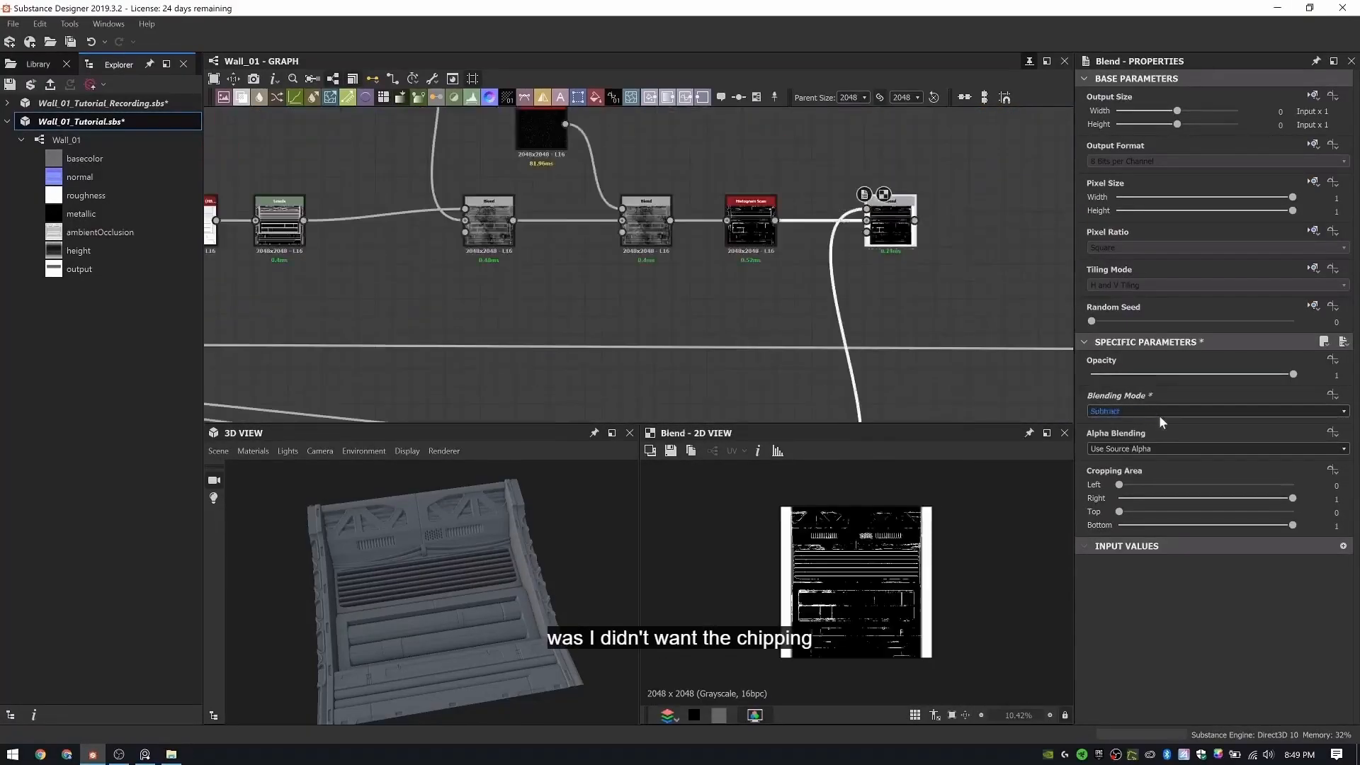
pyautogui.scroll(-2, 865, 265)
pyautogui.moveTo(864, 265); pyautogui.dragTo(848, 172, button='middle')
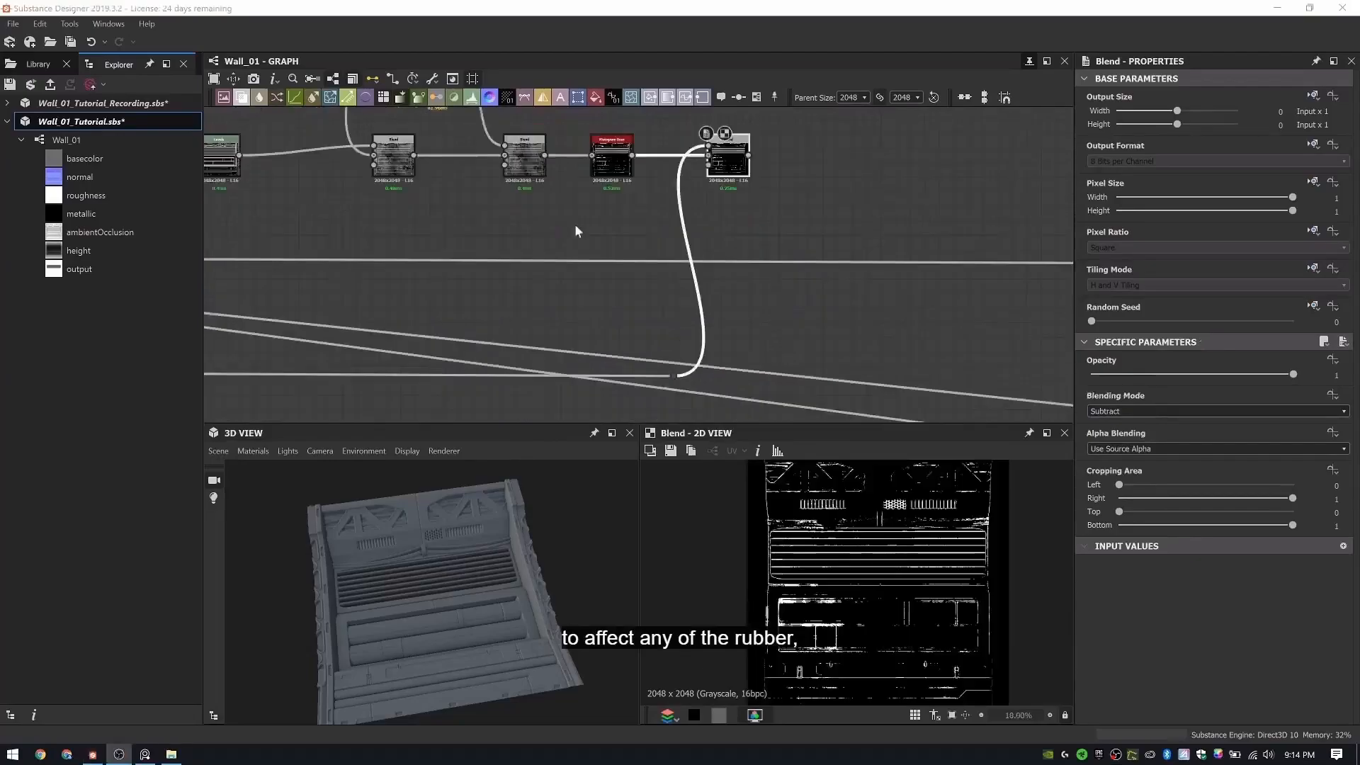
# - Add another Blend after the last chipping mask Blend, feed it the mask as background, and place it further along
pyautogui.moveTo(577, 232); pyautogui.dragTo(542, 296, button='middle')
pyautogui.scroll(3, 576, 223)
pyautogui.doubleClick(579, 221)
pyautogui.doubleClick(785, 245)
pyautogui.scroll(-5, 736, 198)
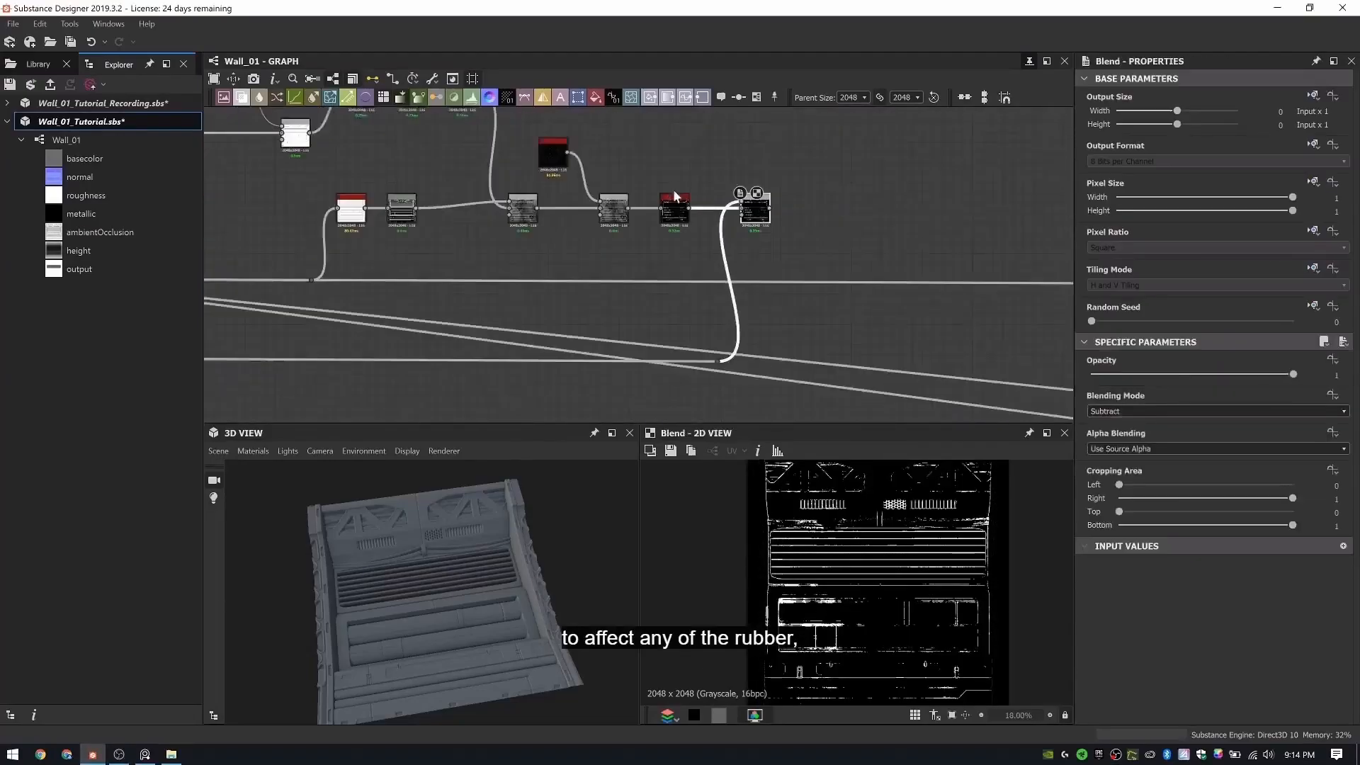
pyautogui.moveTo(737, 198); pyautogui.dragTo(604, 181, button='middle')
pyautogui.press('space')
pyautogui.click(814, 204)
pyautogui.scroll(3, 630, 188)
pyautogui.moveTo(638, 188); pyautogui.dragTo(880, 196)
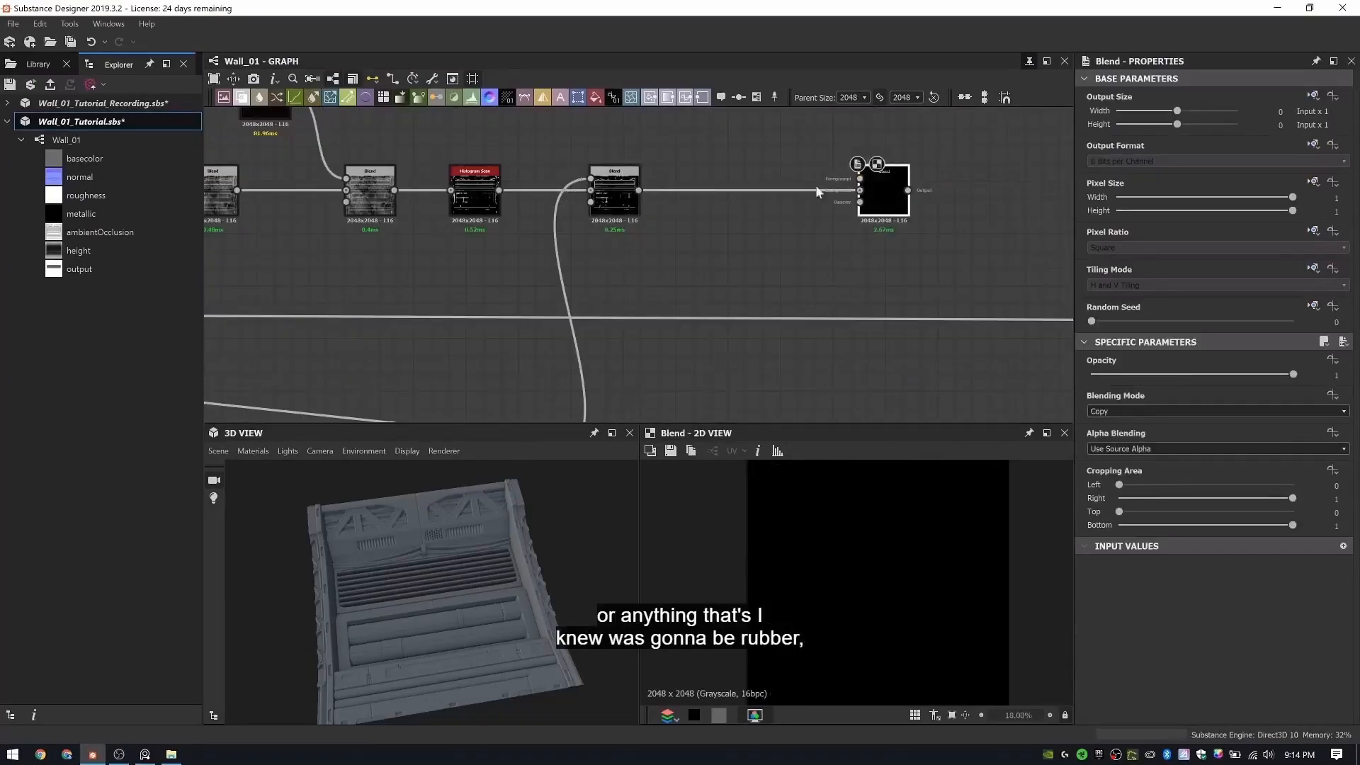
# - Add a Blend fed by the Histogram Scan in the Pre Cable Swoops Blur frame and place it just below the frame
pyautogui.scroll(-5, 785, 186)
pyautogui.press('space')
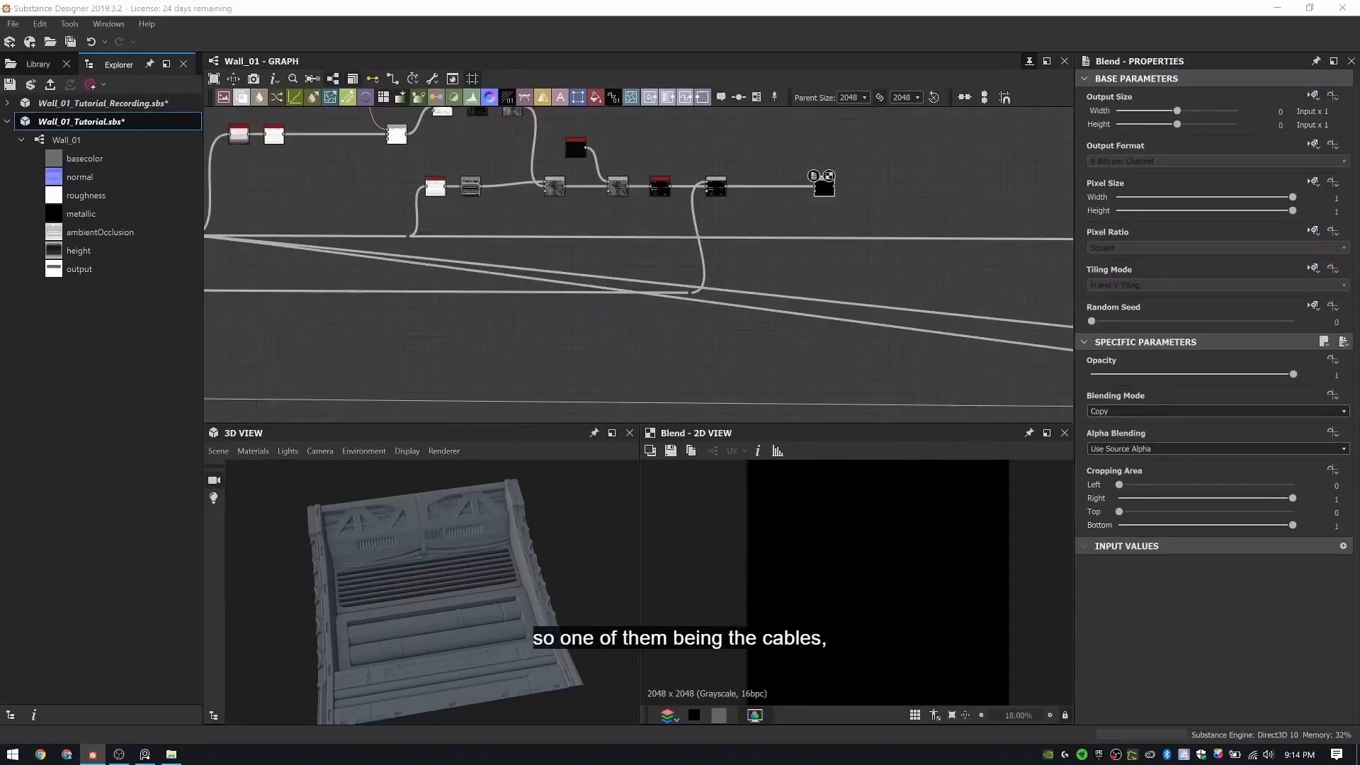
pyautogui.scroll(-3, 609, 241)
pyautogui.moveTo(609, 241); pyautogui.dragTo(921, 260, button='middle')
pyautogui.moveTo(340, 311); pyautogui.dragTo(798, 275, button='middle')
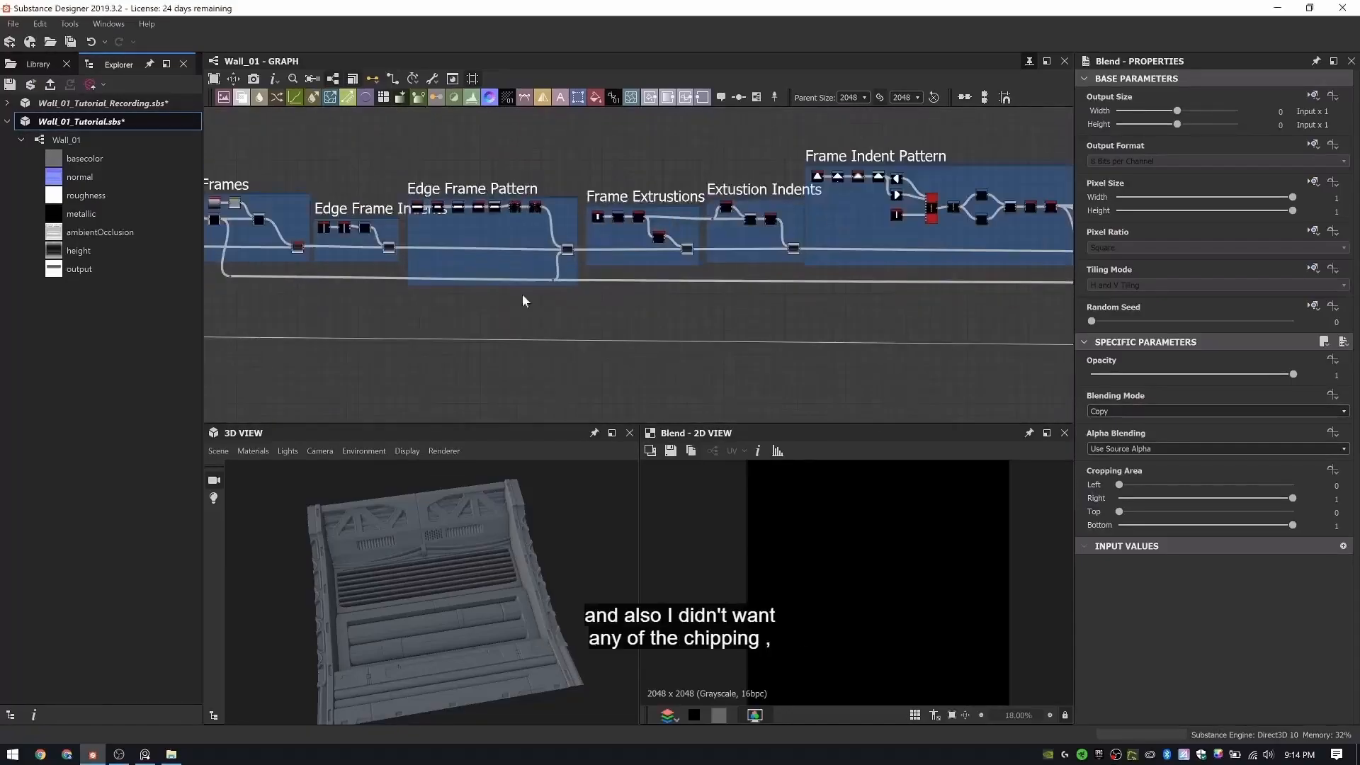
pyautogui.scroll(4, 883, 255)
pyautogui.moveTo(883, 255); pyautogui.dragTo(872, 297, button='middle')
pyautogui.moveTo(502, 290); pyautogui.dragTo(942, 298, button='middle')
pyautogui.moveTo(453, 301); pyautogui.dragTo(692, 305, button='middle')
pyautogui.scroll(4, 693, 326)
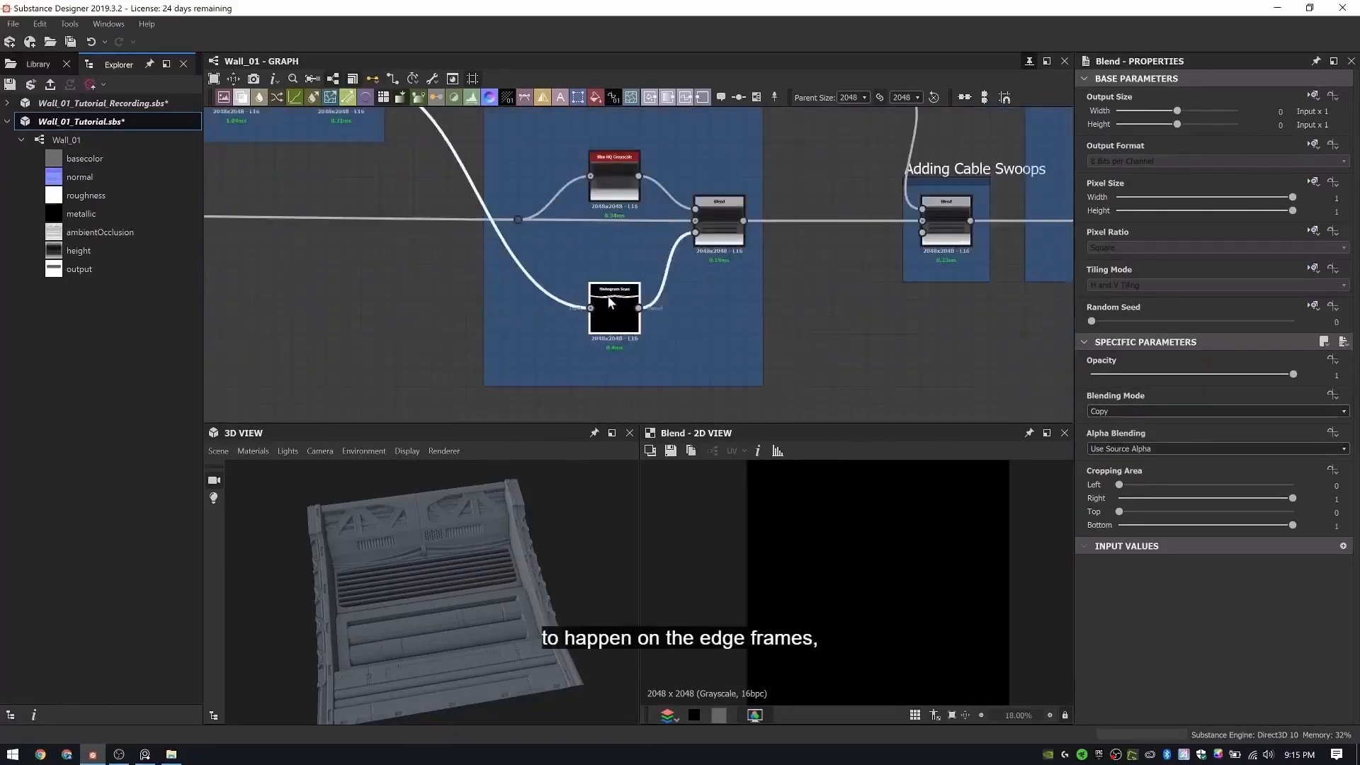
pyautogui.scroll(-2, 607, 305)
pyautogui.moveTo(608, 304); pyautogui.dragTo(608, 160, button='middle')
pyautogui.press('space')
pyautogui.press('Return')
pyautogui.moveTo(613, 156); pyautogui.dragTo(653, 257)
pyautogui.scroll(-5, 768, 279)
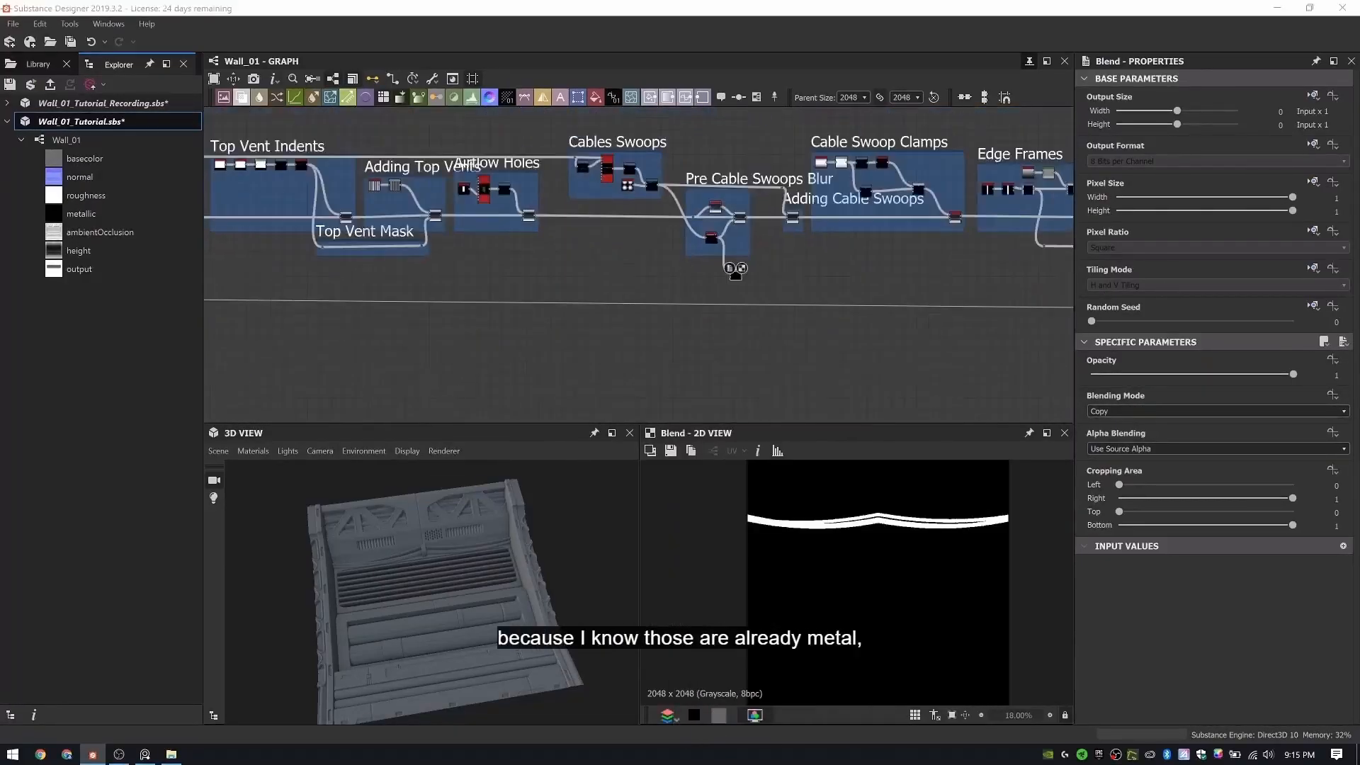
# - Add a Blend after the Cable Mask frame with the cable mask as its background, and place it beside the frame
pyautogui.scroll(4, 327, 230)
pyautogui.moveTo(326, 231); pyautogui.dragTo(779, 248, button='middle')
pyautogui.scroll(4, 595, 325)
pyautogui.press('space')
pyautogui.press('Escape')
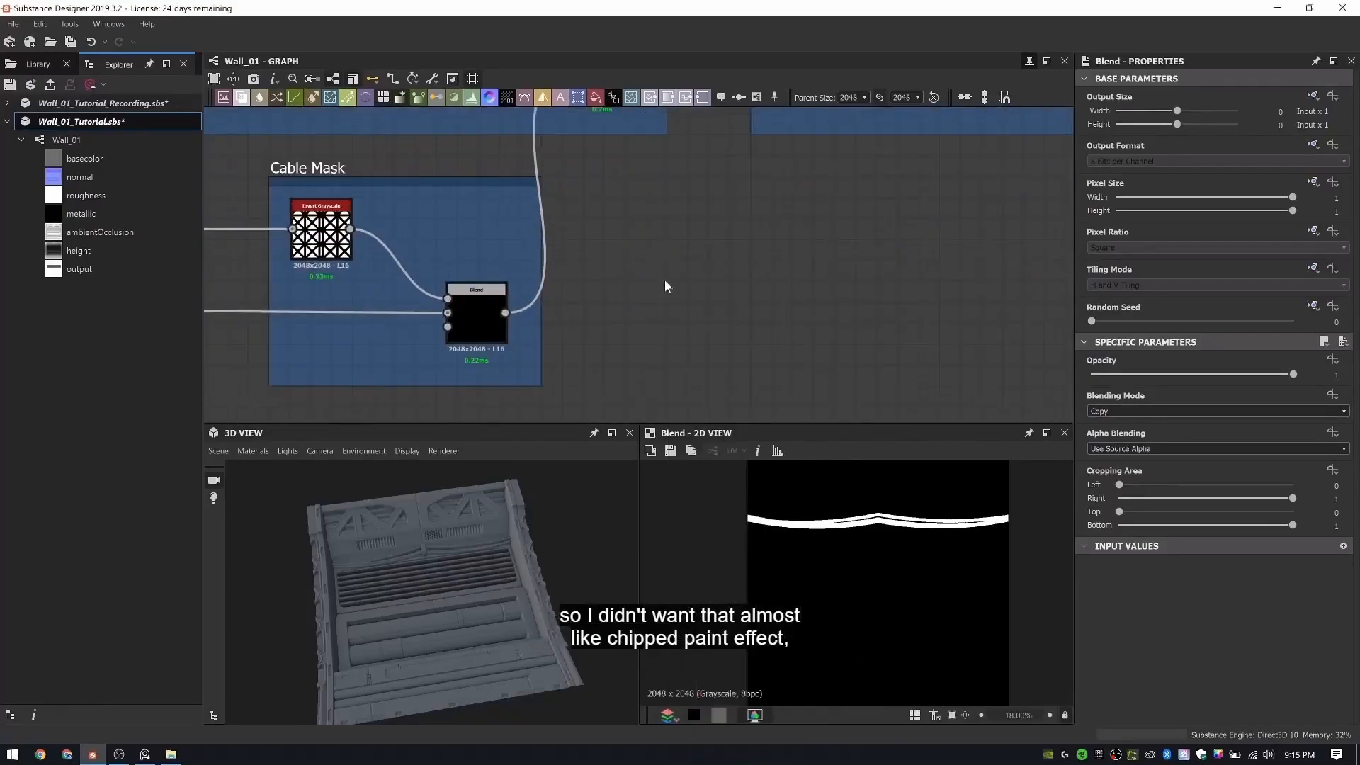
pyautogui.doubleClick(477, 314)
pyautogui.press('b')
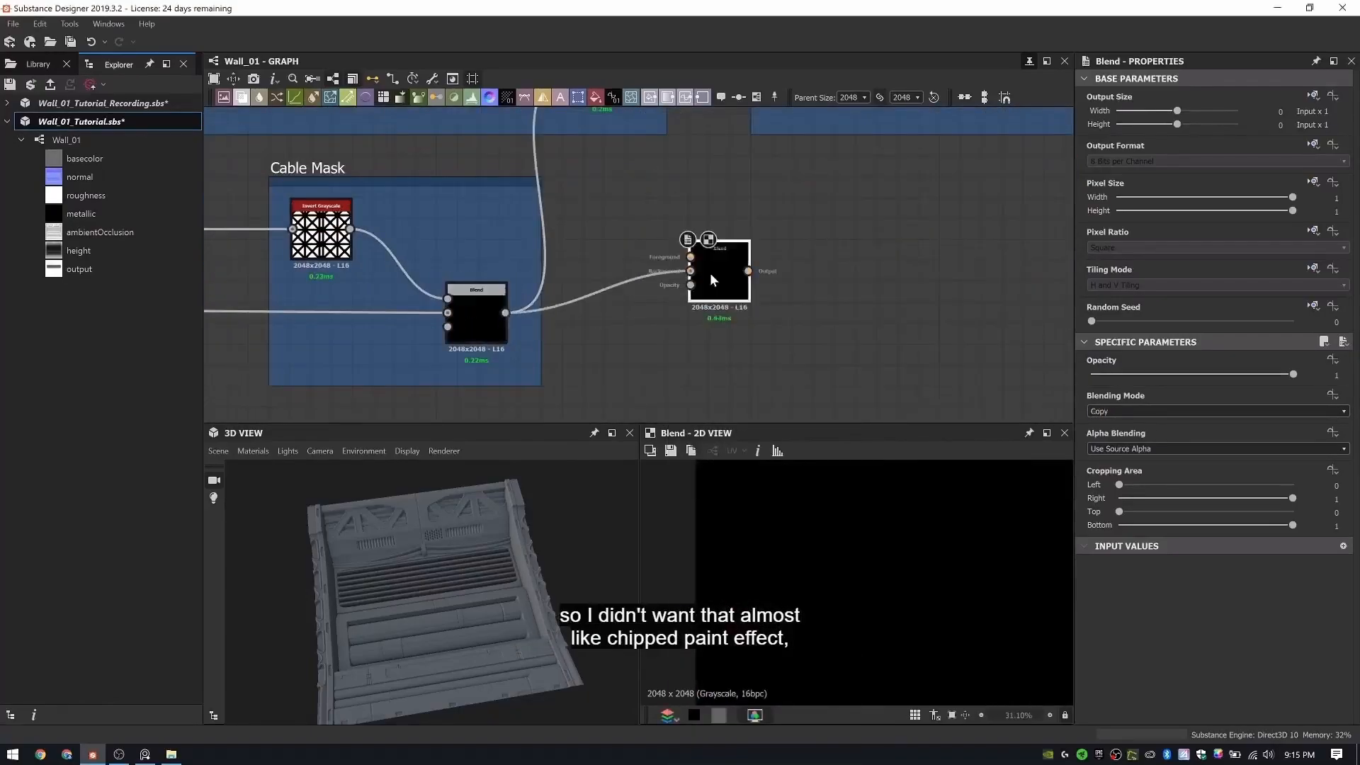
pyautogui.moveTo(711, 280); pyautogui.dragTo(753, 321)
pyautogui.scroll(-1, 645, 343)
# - Add a Histogram Scan fed from the node above the Cable Mask frame, with Contrast 1 and a raised Position
pyautogui.moveTo(645, 343); pyautogui.dragTo(647, 446, button='middle')
pyautogui.moveTo(613, 186); pyautogui.dragTo(631, 292, button='middle')
pyautogui.click(517, 188)
pyautogui.moveTo(660, 418); pyautogui.dragTo(643, 220, button='middle')
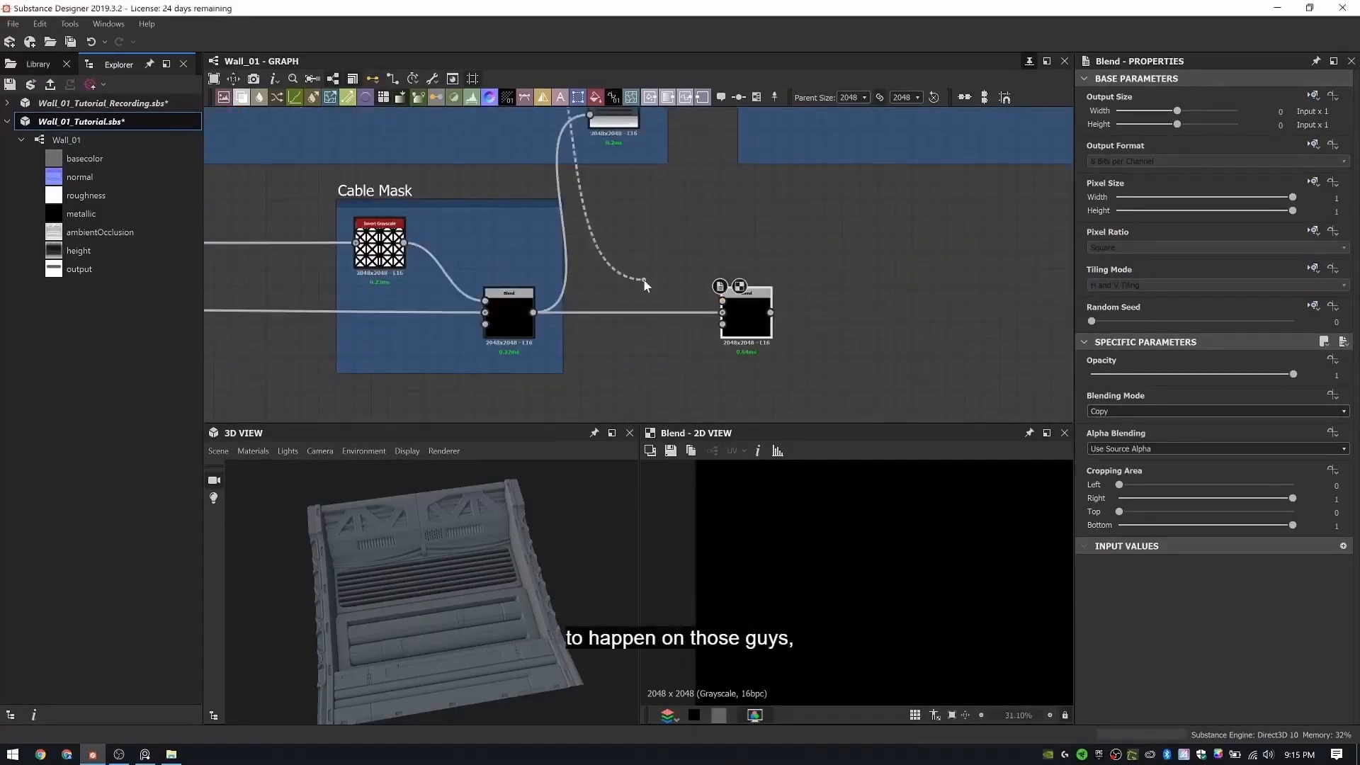
pyautogui.moveTo(645, 284); pyautogui.dragTo(646, 285)
pyautogui.write('hist')
pyautogui.press('Return')
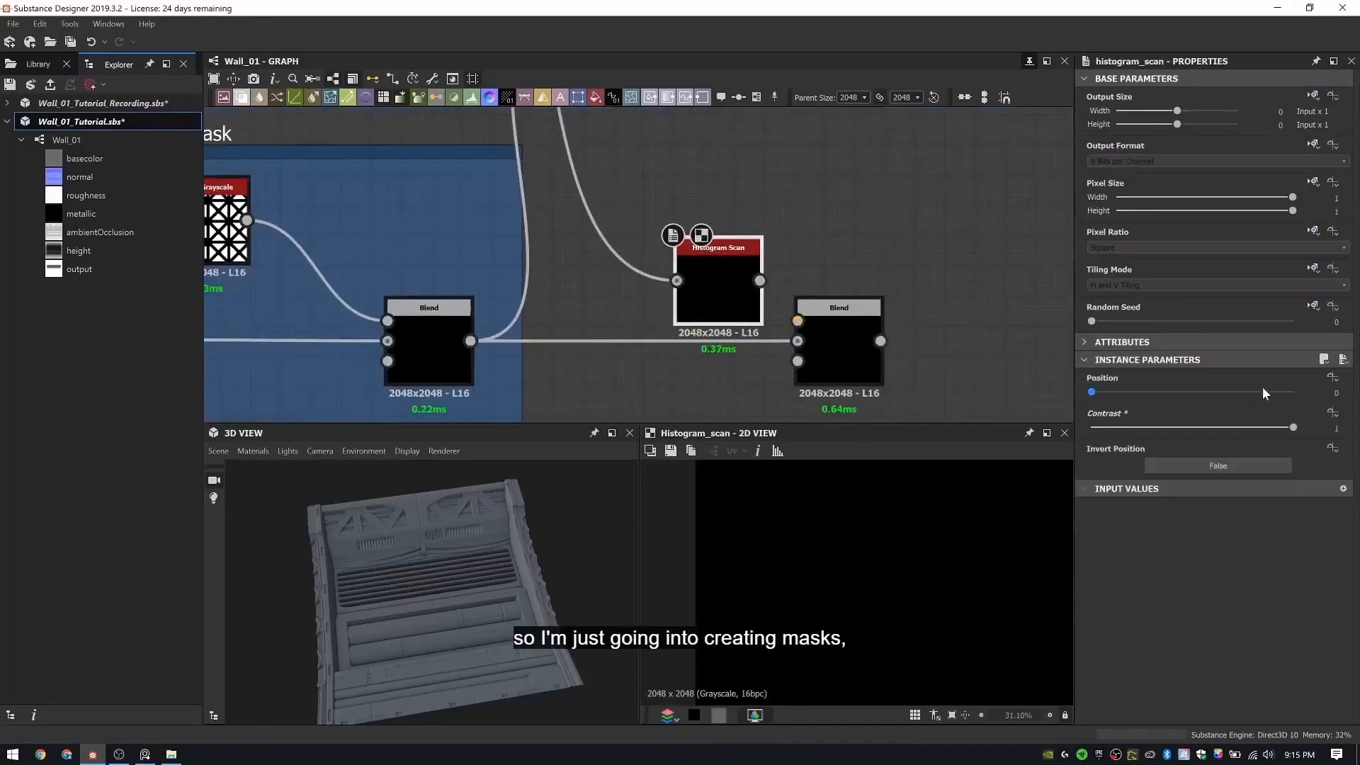
pyautogui.moveTo(1263, 391); pyautogui.dragTo(1254, 392)
# - Connect the Histogram Scan to the foreground of the Blend beside the Cable Mask and set its mode to Subtract
pyautogui.moveTo(760, 281); pyautogui.dragTo(798, 321)
pyautogui.doubleClick(836, 340)
pyautogui.scroll(-3, 1143, 414)
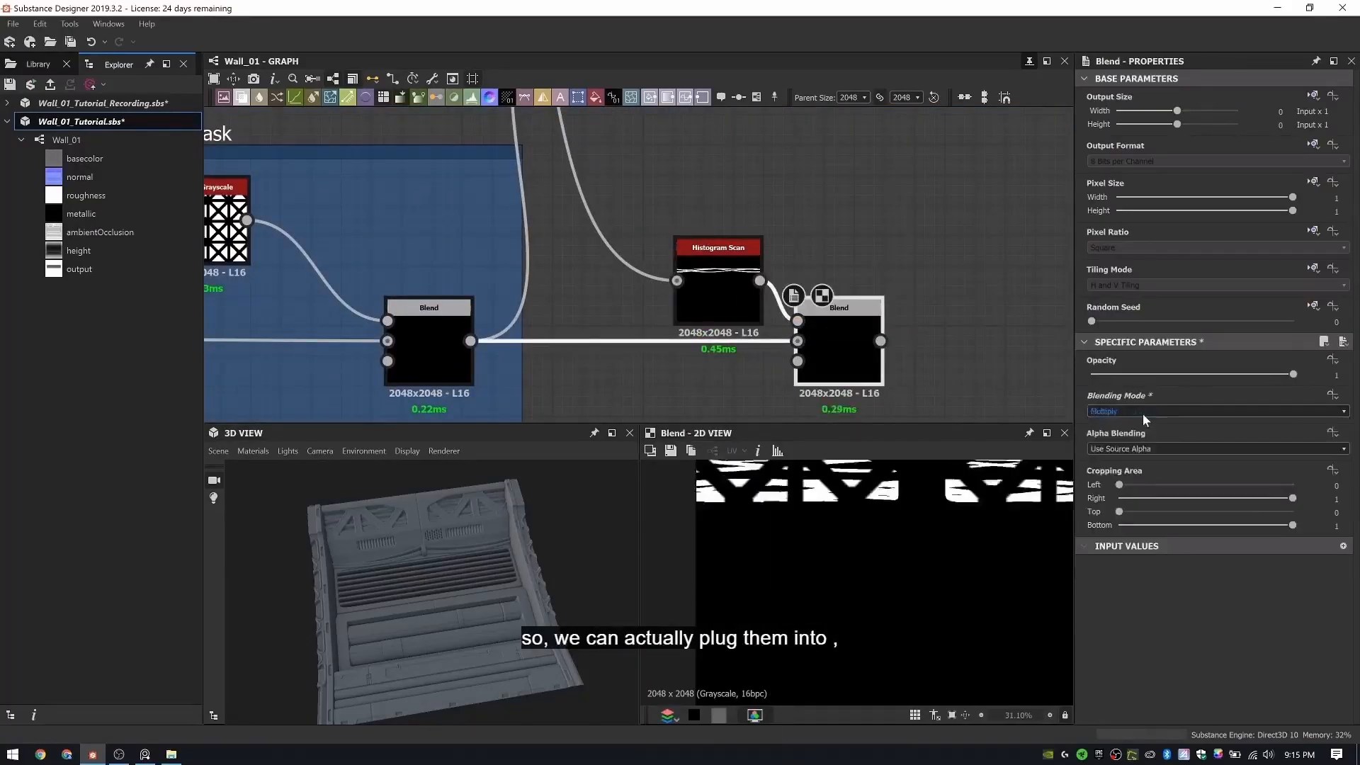
# - Feed the cable mask into the Blend below Pre Cable Swoops Blur and set its mode to Add (Linear Dodge)
pyautogui.scroll(1, 1142, 414)
pyautogui.scroll(-3, 904, 337)
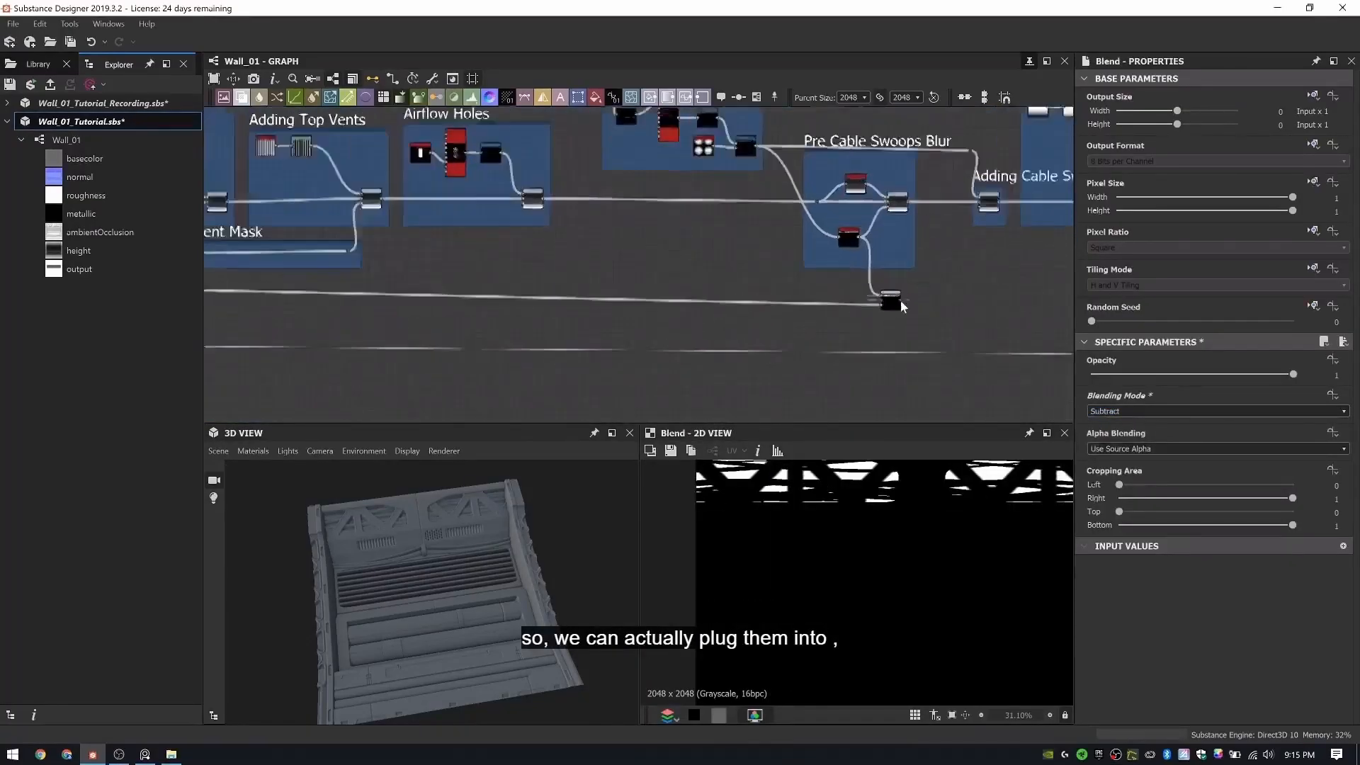
pyautogui.scroll(4, 901, 306)
pyautogui.doubleClick(894, 284)
pyautogui.scroll(-1, 1150, 408)
# - Route the combined cable mask through a Dot to the last chipping Blend's foreground, with mode Subtract and Opacity 1
pyautogui.click(926, 271)
pyautogui.scroll(-3, 928, 269)
pyautogui.moveTo(928, 269); pyautogui.dragTo(368, 262, button='middle')
pyautogui.scroll(-3, 817, 234)
pyautogui.moveTo(817, 234); pyautogui.dragTo(335, 255, button='middle')
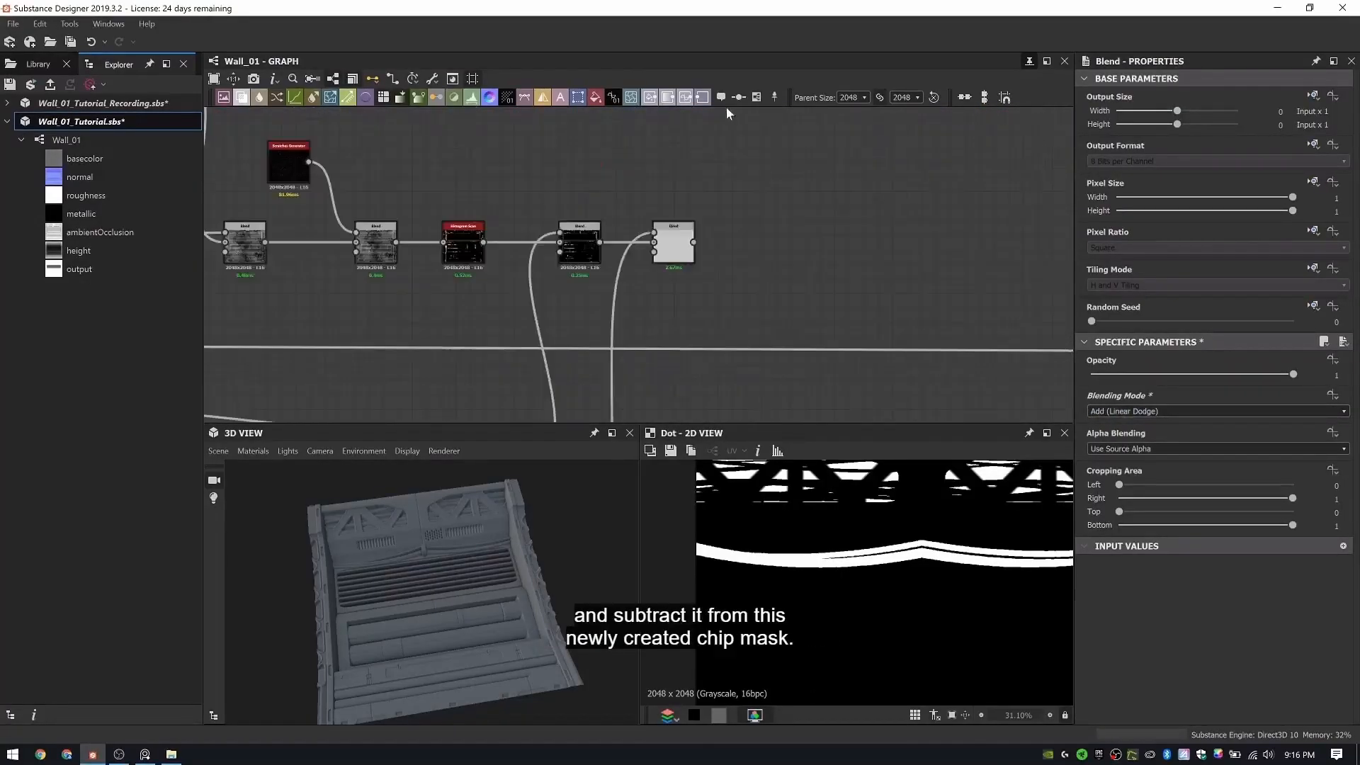
pyautogui.scroll(-1, 1102, 414)
pyautogui.scroll(-3, 908, 535)
pyautogui.click(1093, 374)
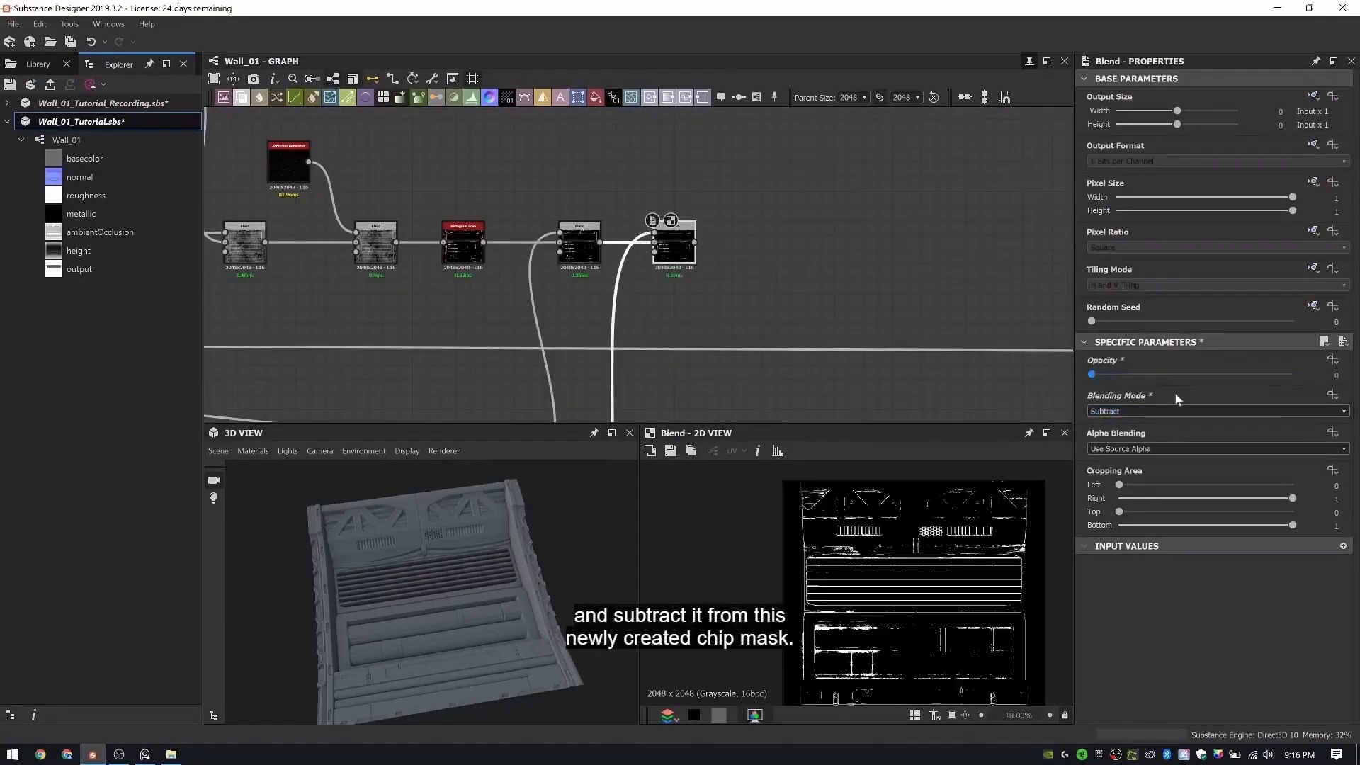
pyautogui.scroll(6, 831, 536)
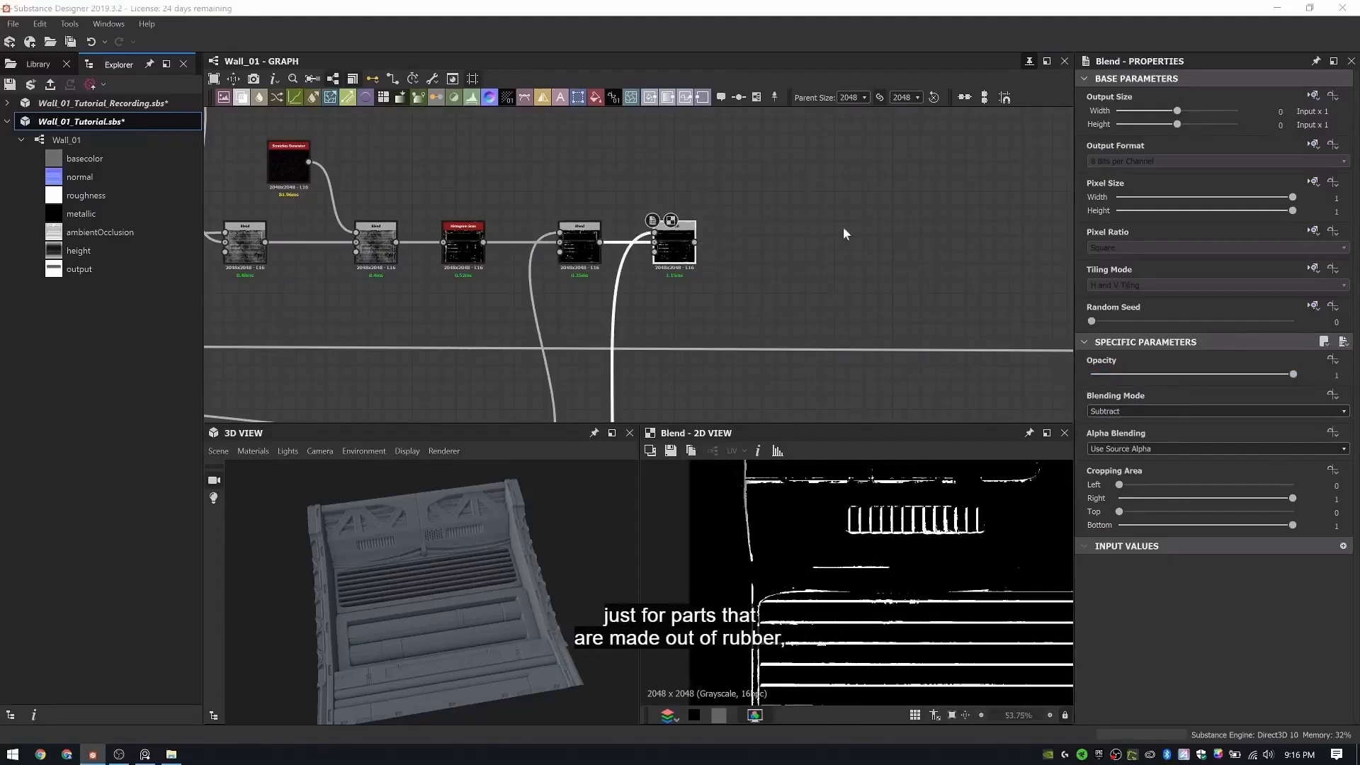
# - Frame all the chipping nodes and title the frame "Chipping Mask"
pyautogui.scroll(-3, 845, 233)
pyautogui.moveTo(637, 225); pyautogui.dragTo(907, 245, button='middle')
pyautogui.scroll(-1, 494, 154)
pyautogui.moveTo(442, 118); pyautogui.dragTo(1015, 275)
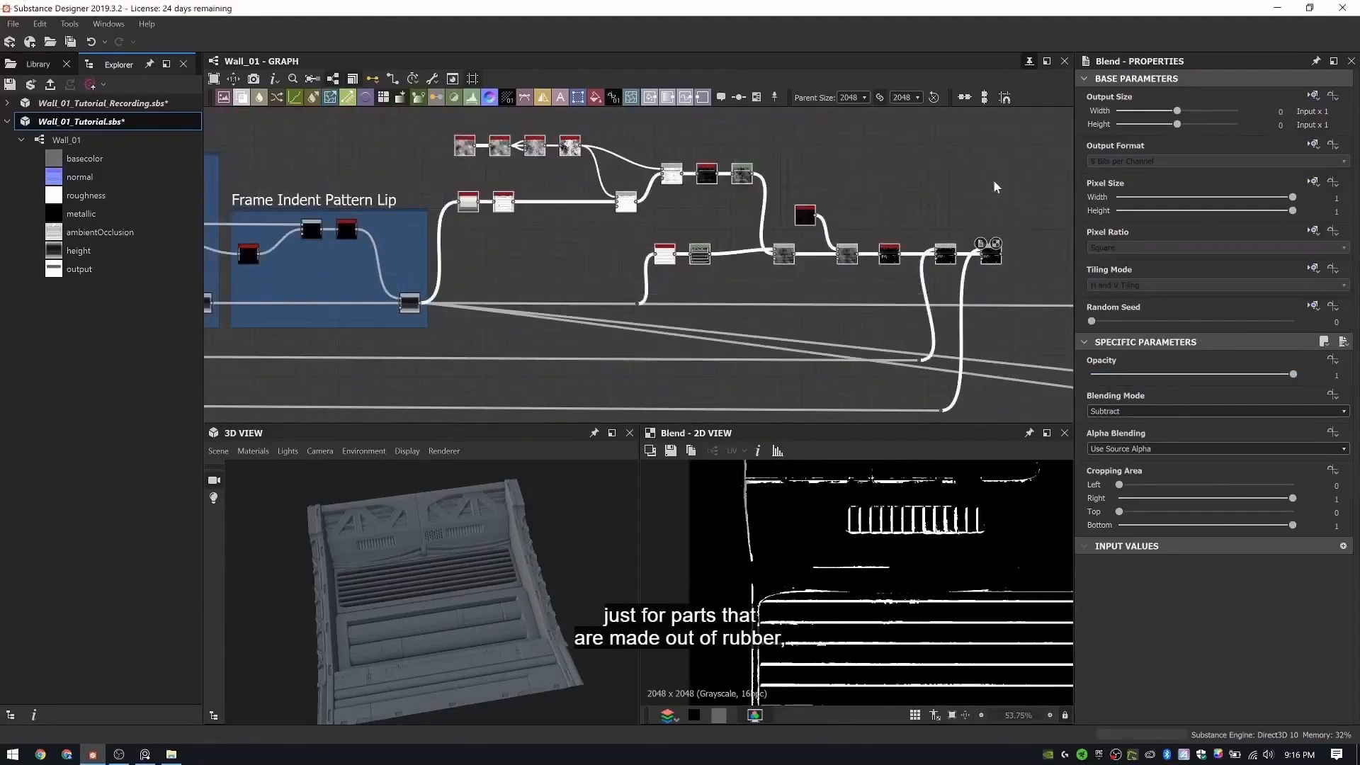
pyautogui.click(757, 97)
pyautogui.doubleClick(1103, 150)
pyautogui.write('Chipping Mask')
pyautogui.press('Return')
pyautogui.scroll(-2, 656, 177)
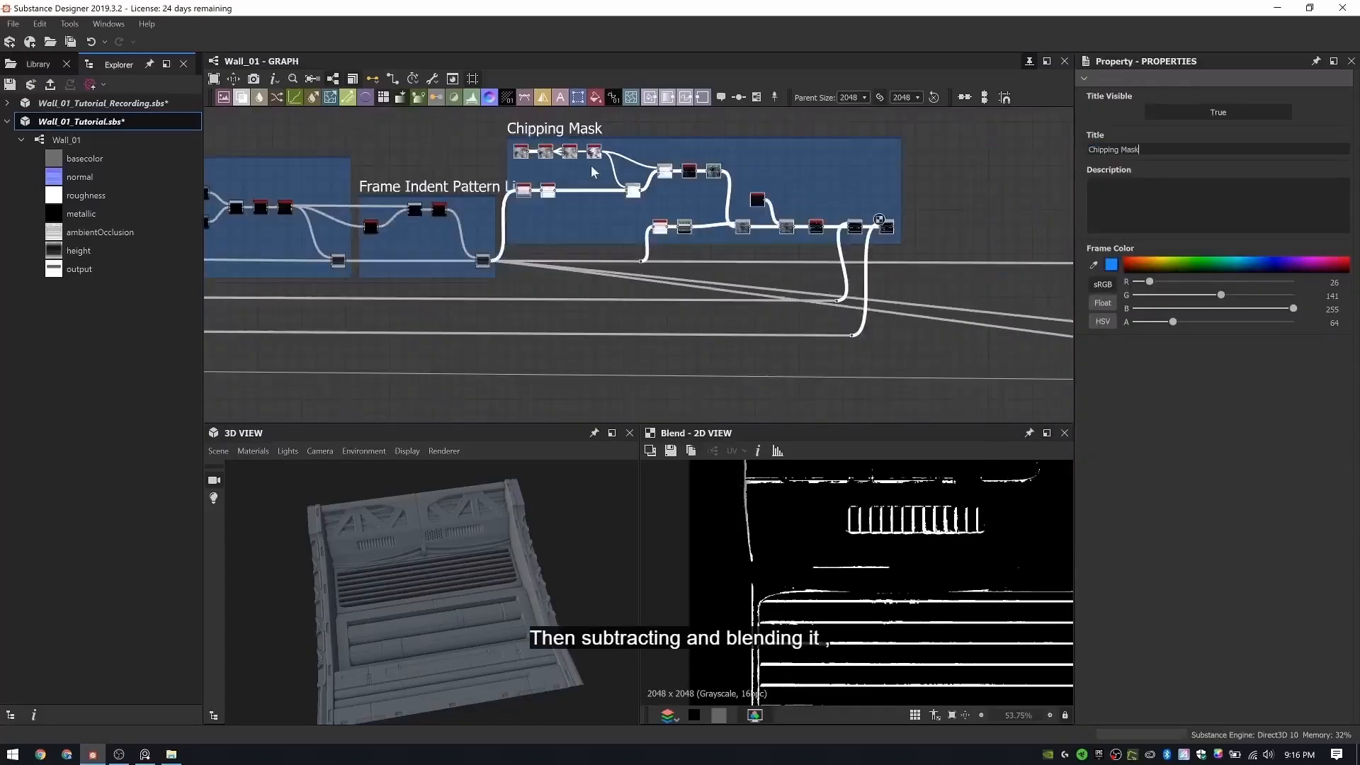
# - Move the graph's output nodes and their attached nodes farther away from the Chipping Mask frame
pyautogui.click(597, 170)
pyautogui.moveTo(638, 173); pyautogui.dragTo(448, 179, button='middle')
pyautogui.scroll(2, 663, 217)
pyautogui.scroll(-4, 665, 198)
pyautogui.moveTo(791, 173); pyautogui.dragTo(943, 377)
pyautogui.scroll(1, 871, 236)
pyautogui.moveTo(872, 236); pyautogui.dragTo(665, 236, button='middle')
pyautogui.moveTo(665, 235); pyautogui.dragTo(1054, 244)
pyautogui.scroll(-1, 847, 250)
pyautogui.moveTo(1038, 254); pyautogui.dragTo(866, 182, button='middle')
pyautogui.scroll(6, 866, 182)
# - Rearrange the outputs so the normal sits below ambient occlusion, followed by height and the mask output
pyautogui.moveTo(834, 170); pyautogui.dragTo(834, 420)
pyautogui.moveTo(835, 419); pyautogui.dragTo(798, 312, button='middle')
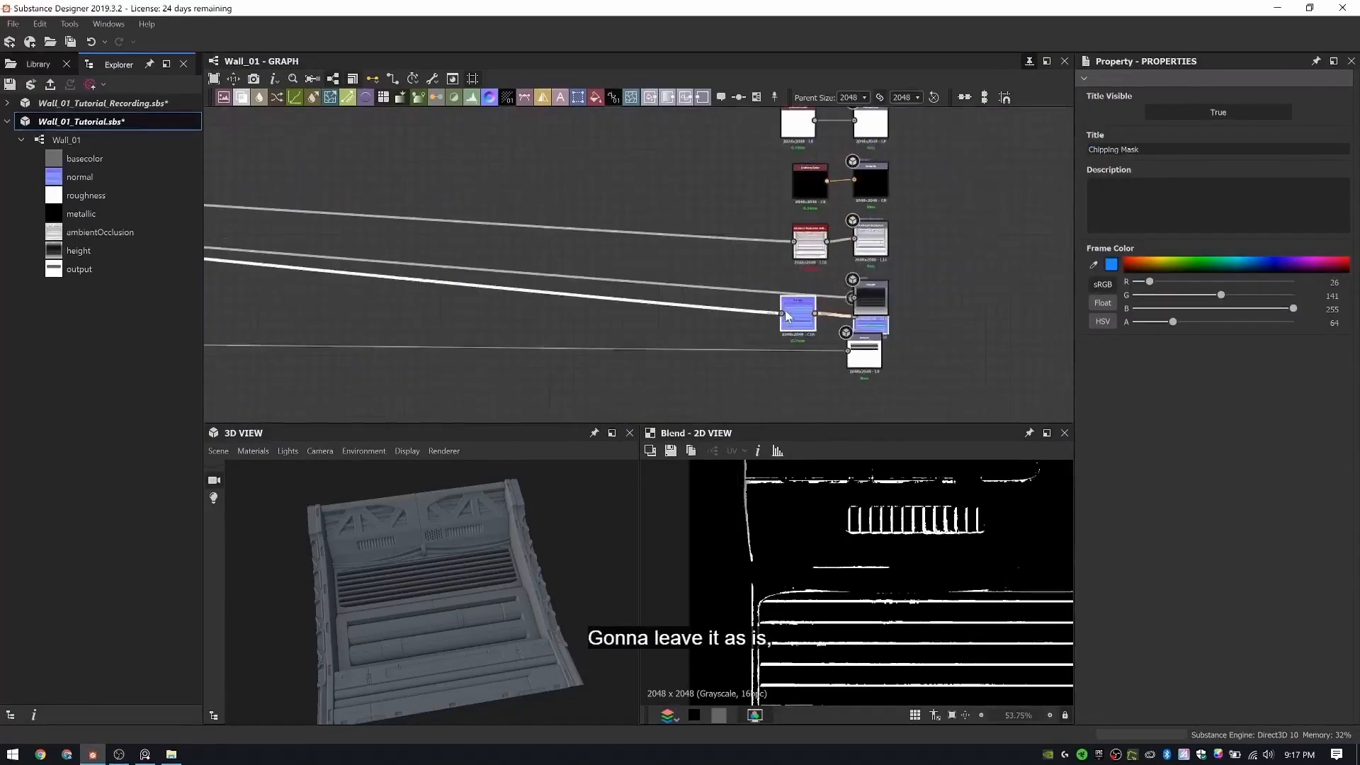
pyautogui.moveTo(798, 311); pyautogui.dragTo(798, 265)
pyautogui.moveTo(865, 354); pyautogui.dragTo(858, 387)
pyautogui.moveTo(871, 299); pyautogui.dragTo(852, 346)
pyautogui.moveTo(871, 266); pyautogui.dragTo(865, 291)
pyautogui.moveTo(853, 346); pyautogui.dragTo(870, 346)
pyautogui.hotkey('ctrl', 'z')
pyautogui.moveTo(798, 278); pyautogui.dragTo(774, 302)
pyautogui.scroll(-2, 840, 354)
pyautogui.moveTo(778, 246); pyautogui.dragTo(856, 274)
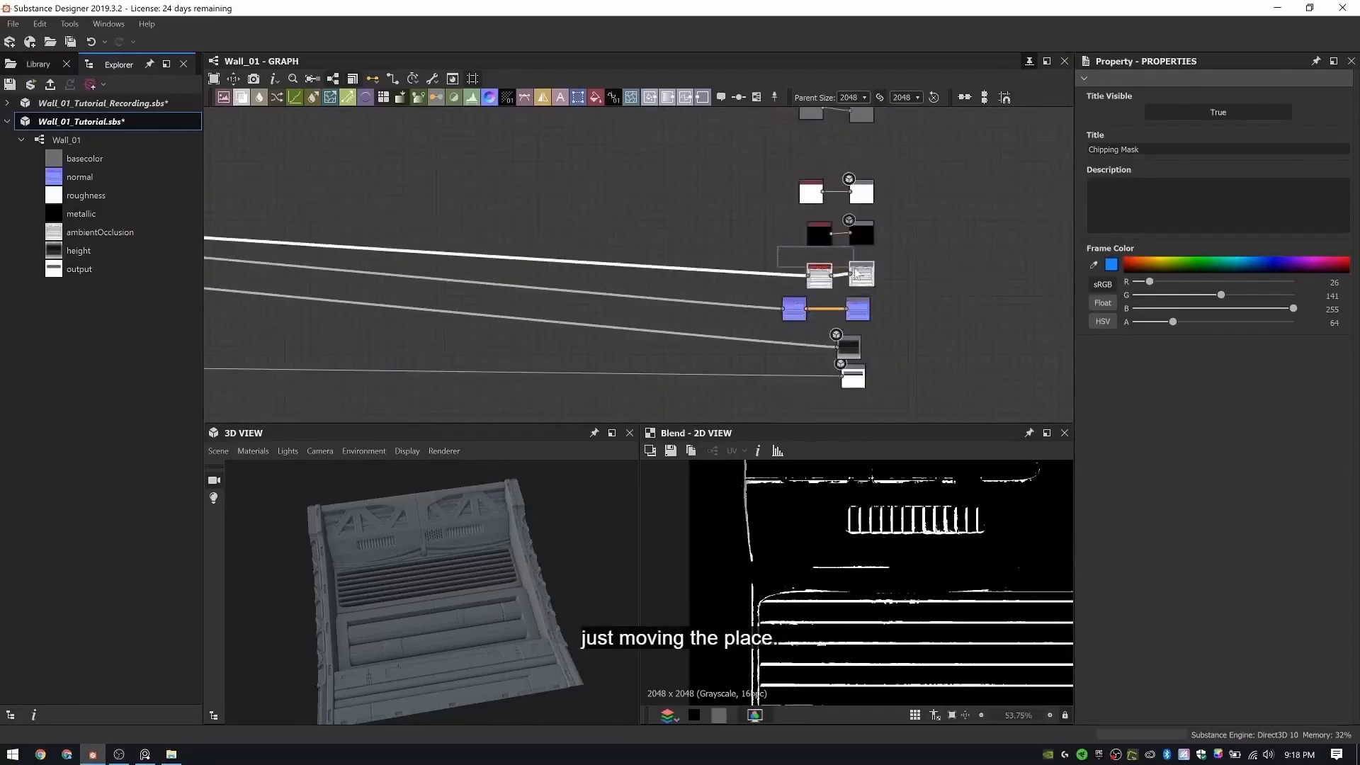
# - Move the base color, roughness and metallic Uniform Color nodes away from their outputs, back toward the Chipping Mask frame
pyautogui.moveTo(811, 196); pyautogui.dragTo(802, 196)
pyautogui.moveTo(802, 197); pyautogui.dragTo(805, 262, button='middle')
pyautogui.moveTo(774, 140); pyautogui.dragTo(821, 310)
pyautogui.scroll(-2, 809, 297)
pyautogui.moveTo(809, 297); pyautogui.dragTo(328, 231)
pyautogui.moveTo(620, 231); pyautogui.dragTo(875, 267, button='middle')
pyautogui.scroll(-6, 811, 261)
pyautogui.hotkey('ctrl', 'z')
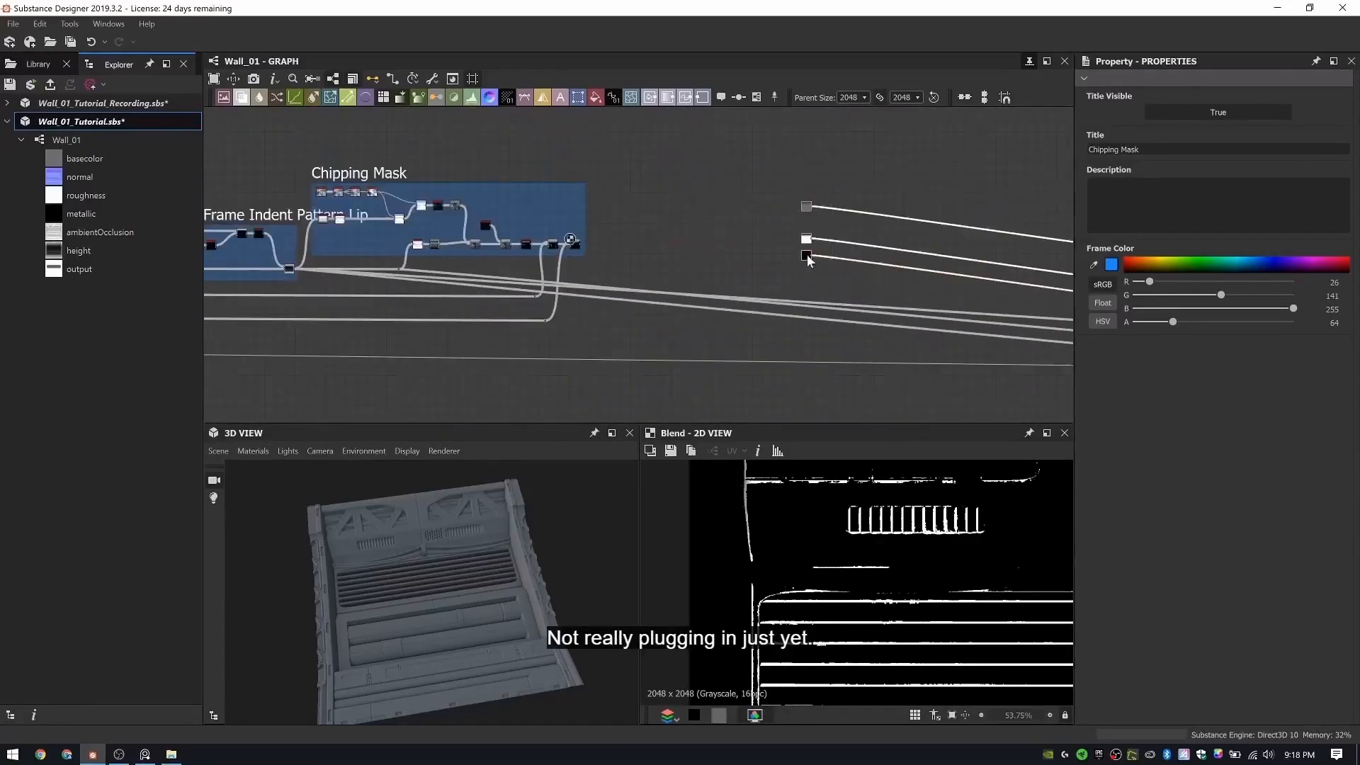
pyautogui.scroll(5, 658, 262)
pyautogui.moveTo(652, 250); pyautogui.dragTo(469, 234)
pyautogui.scroll(-2, 469, 234)
pyautogui.moveTo(469, 233); pyautogui.dragTo(371, 225, button='middle')
# - Line up the base color, roughness and metallic outputs with their Uniform Colors and adjust the Uniform Colors beside the Chipping Mask
pyautogui.moveTo(777, 186); pyautogui.dragTo(835, 224)
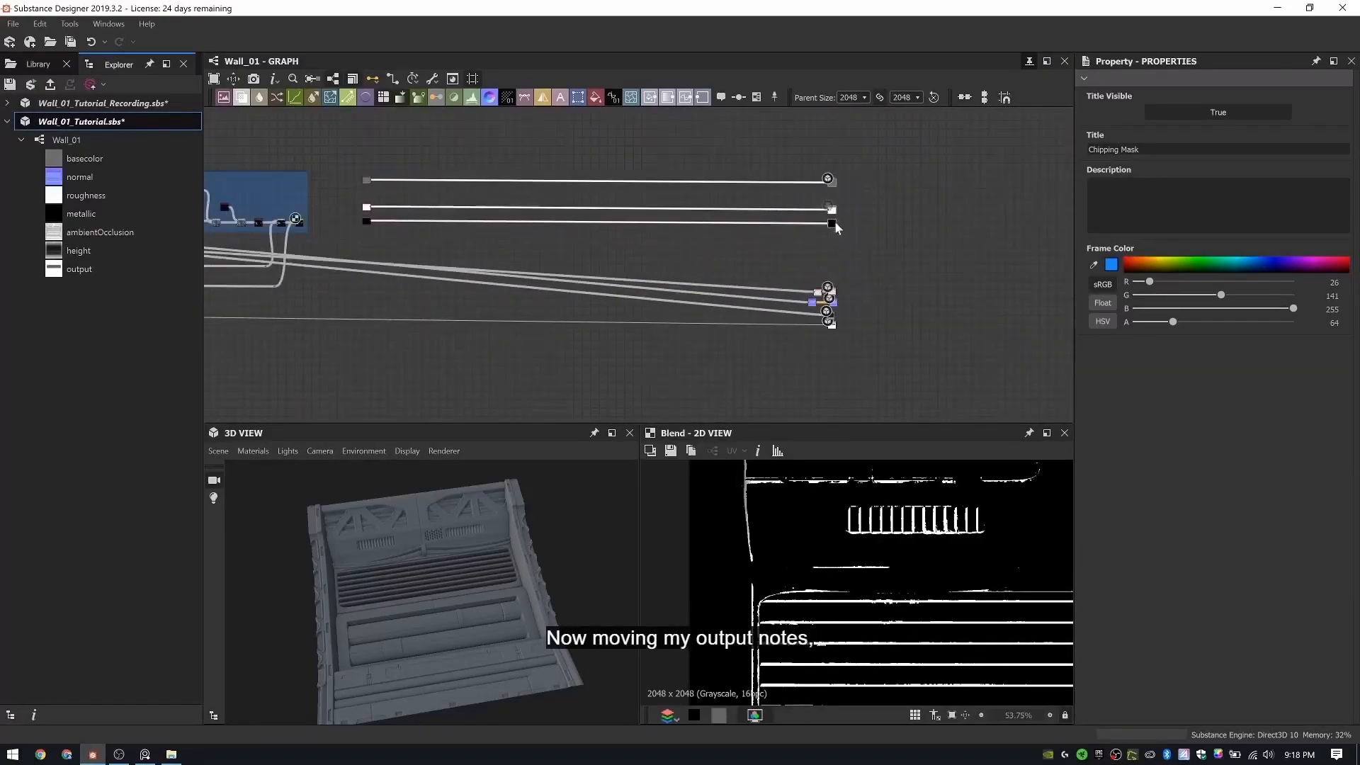
pyautogui.moveTo(340, 173); pyautogui.dragTo(668, 163, button='middle')
pyautogui.scroll(7, 668, 162)
pyautogui.moveTo(668, 162); pyautogui.dragTo(807, 347)
pyautogui.moveTo(763, 331); pyautogui.dragTo(692, 331)
# - Switch the 3D preview mesh to a cube and frame the model in the view
pyautogui.moveTo(432, 595); pyautogui.dragTo(232, 453)
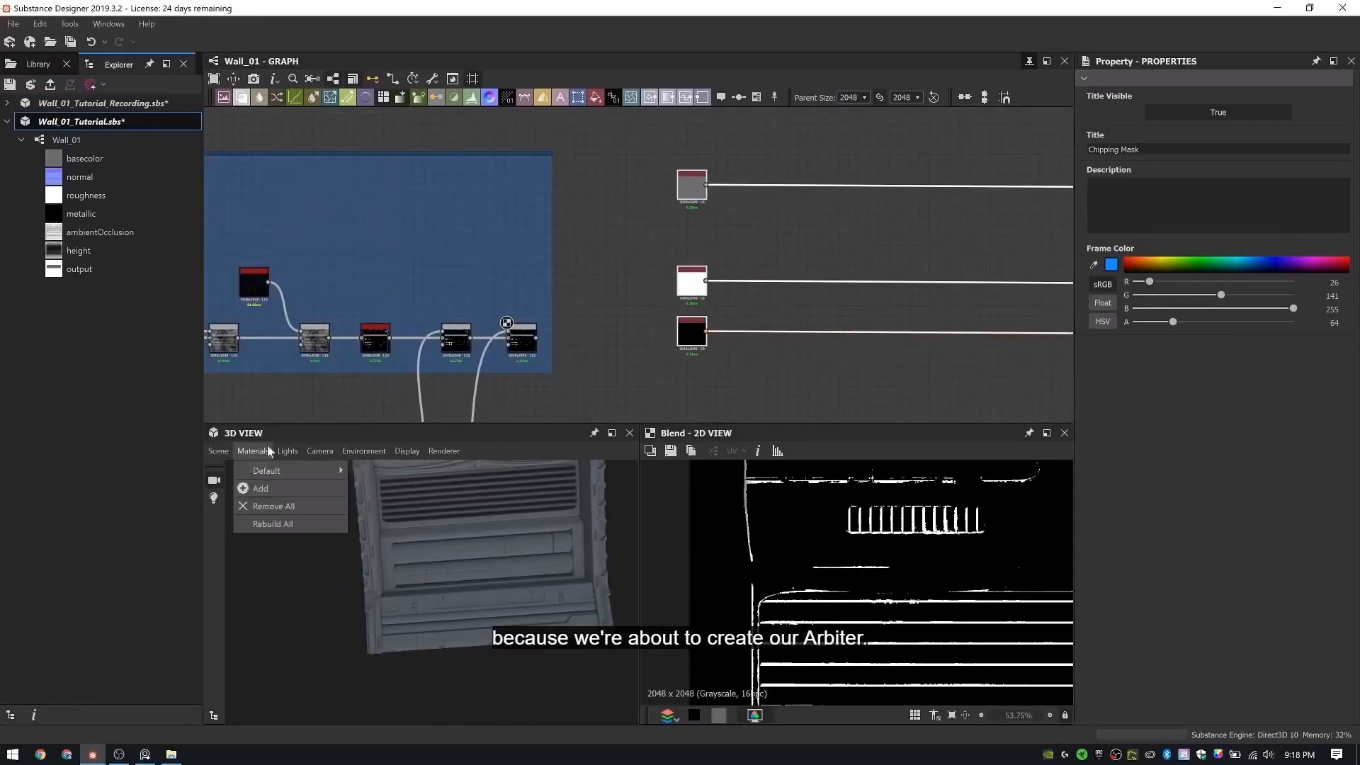
pyautogui.moveTo(221, 450)
pyautogui.click(263, 277)
pyautogui.moveTo(443, 545); pyautogui.dragTo(419, 613)
pyautogui.scroll(3, 567, 641)
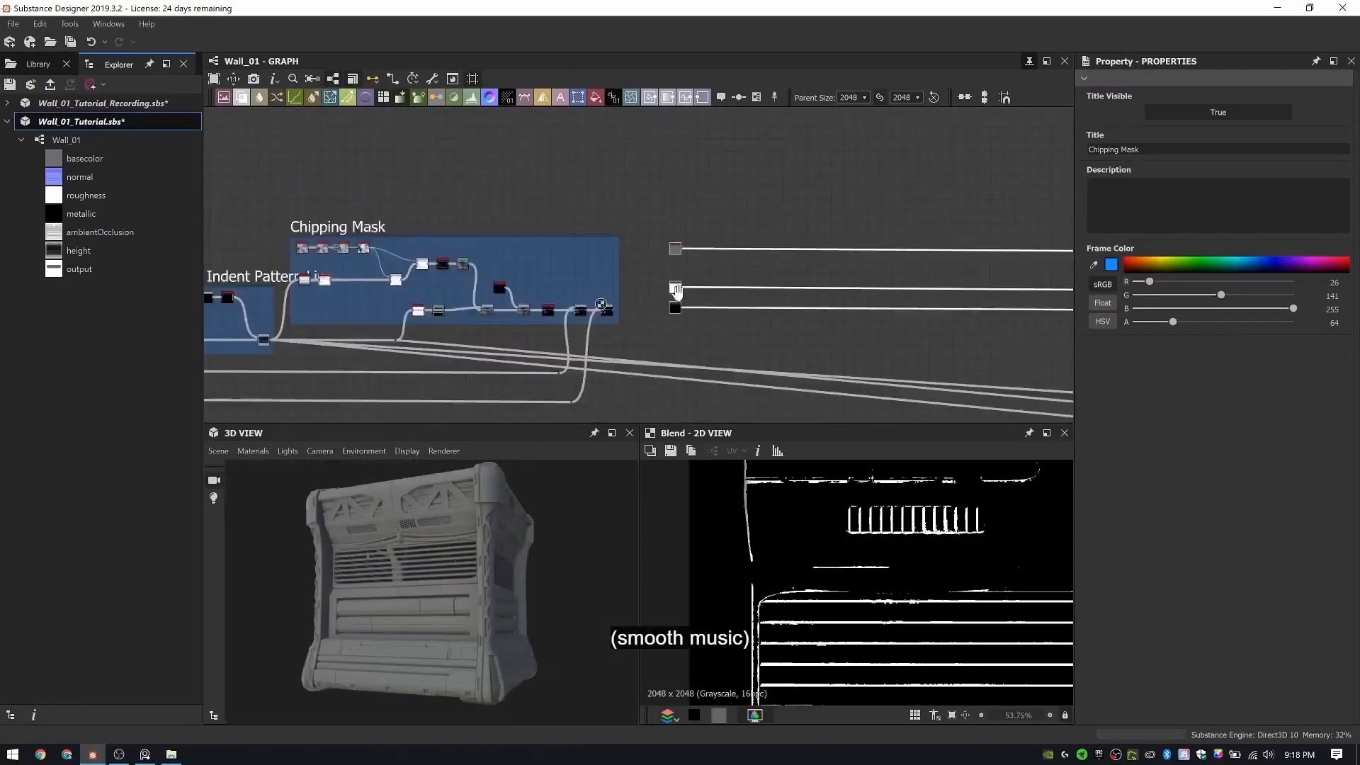
# - Set the roughness Uniform Color to a mid grey and check the surface on the 3D preview
pyautogui.scroll(3, 675, 290)
pyautogui.doubleClick(569, 291)
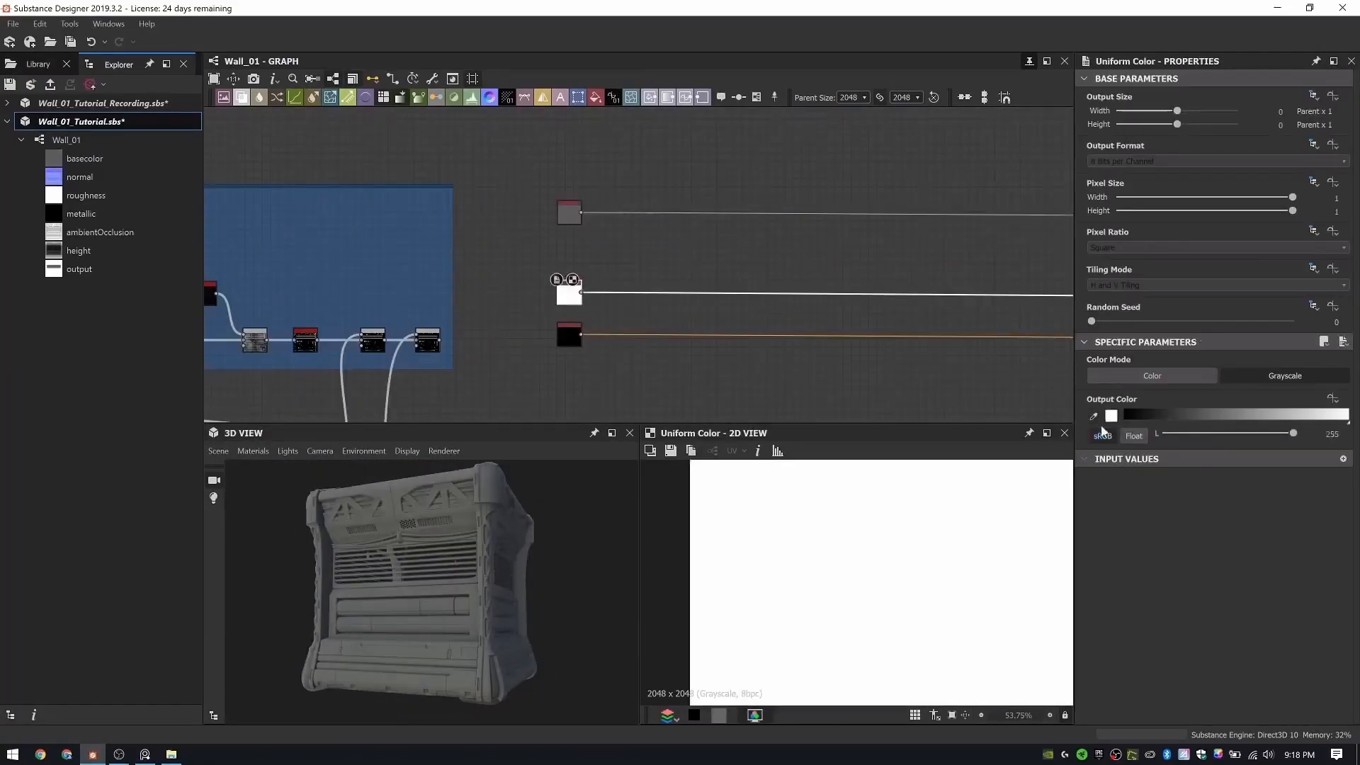
pyautogui.doubleClick(569, 335)
pyautogui.moveTo(510, 609); pyautogui.dragTo(616, 652)
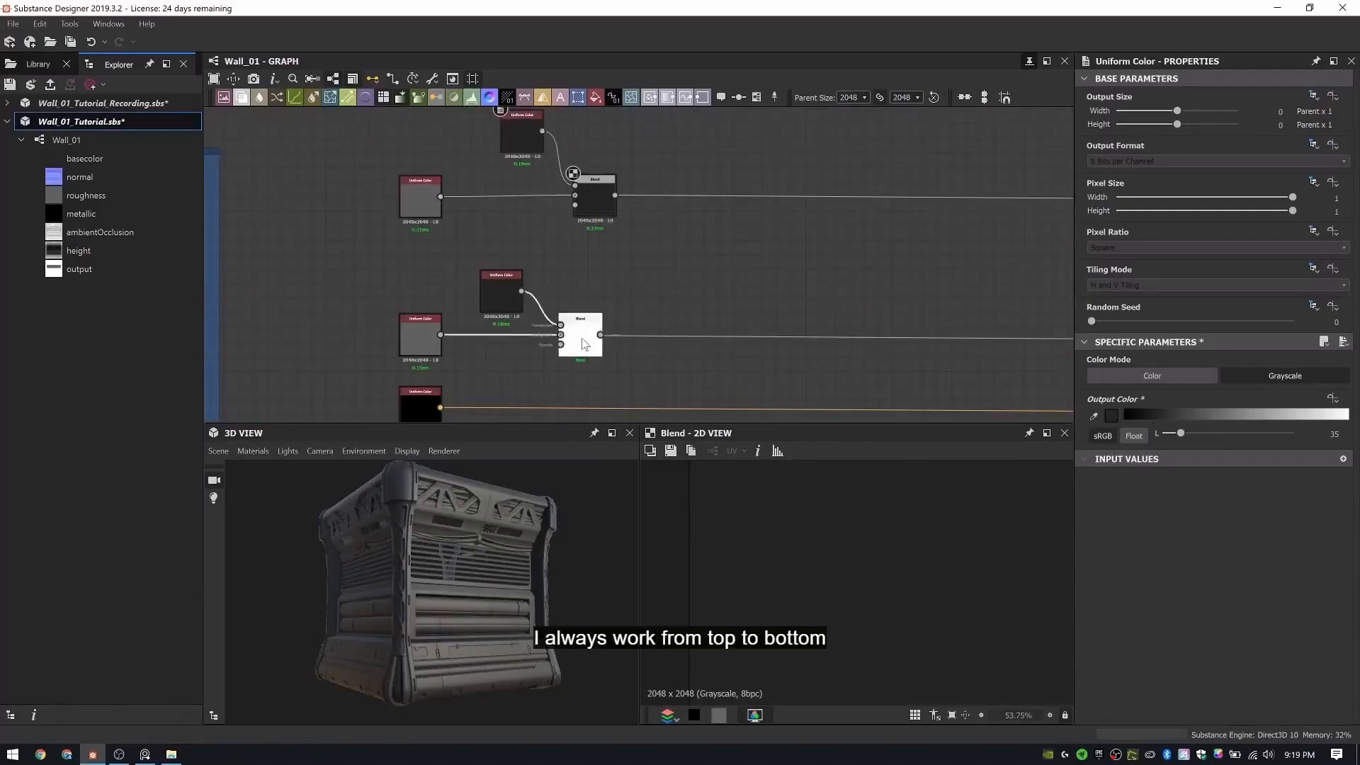
# - Duplicate the roughness Uniform Color and Blend for the metallic channel, and reconnect the roughness output to its own Blend
pyautogui.scroll(-5, 559, 262)
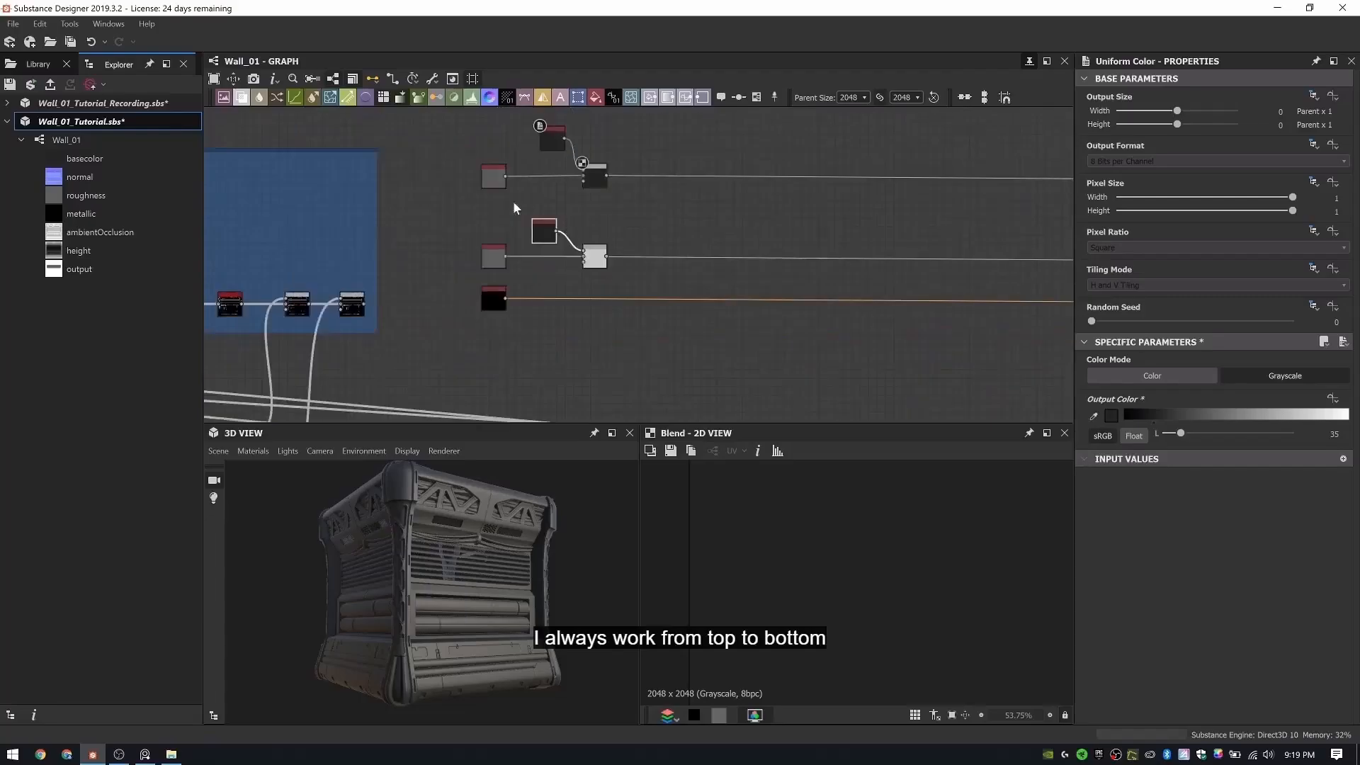
pyautogui.scroll(2, 573, 225)
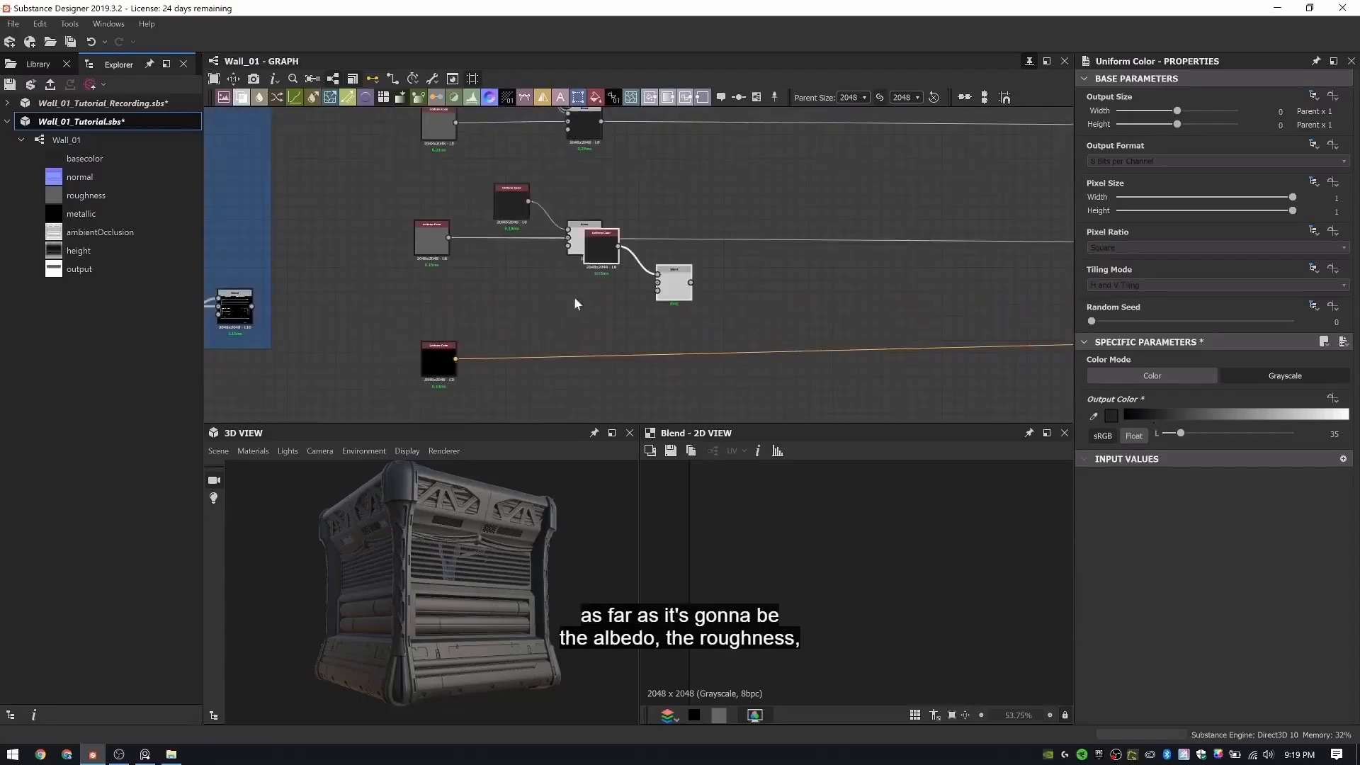
pyautogui.moveTo(611, 247); pyautogui.dragTo(598, 240)
pyautogui.keyDown('shift'); pyautogui.moveTo(449, 238); pyautogui.dragTo(602, 238); pyautogui.keyUp('shift')
pyautogui.doubleClick(523, 304)
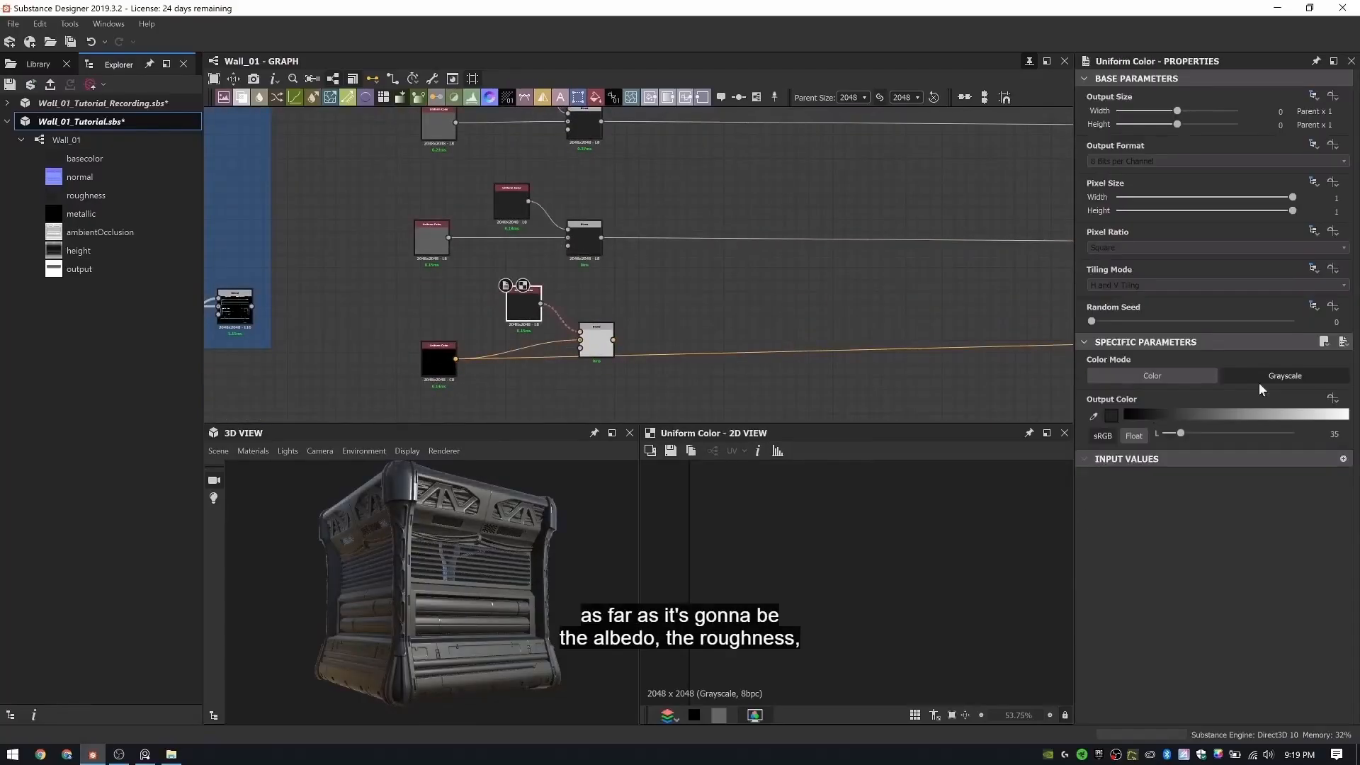
# - Switch the metallic Uniform Color to Grayscale and route the metallic output through the new Blend
pyautogui.doubleClick(440, 360)
pyautogui.click(1260, 379)
pyautogui.keyDown('shift'); pyautogui.moveTo(456, 359); pyautogui.dragTo(594, 345); pyautogui.keyUp('shift')
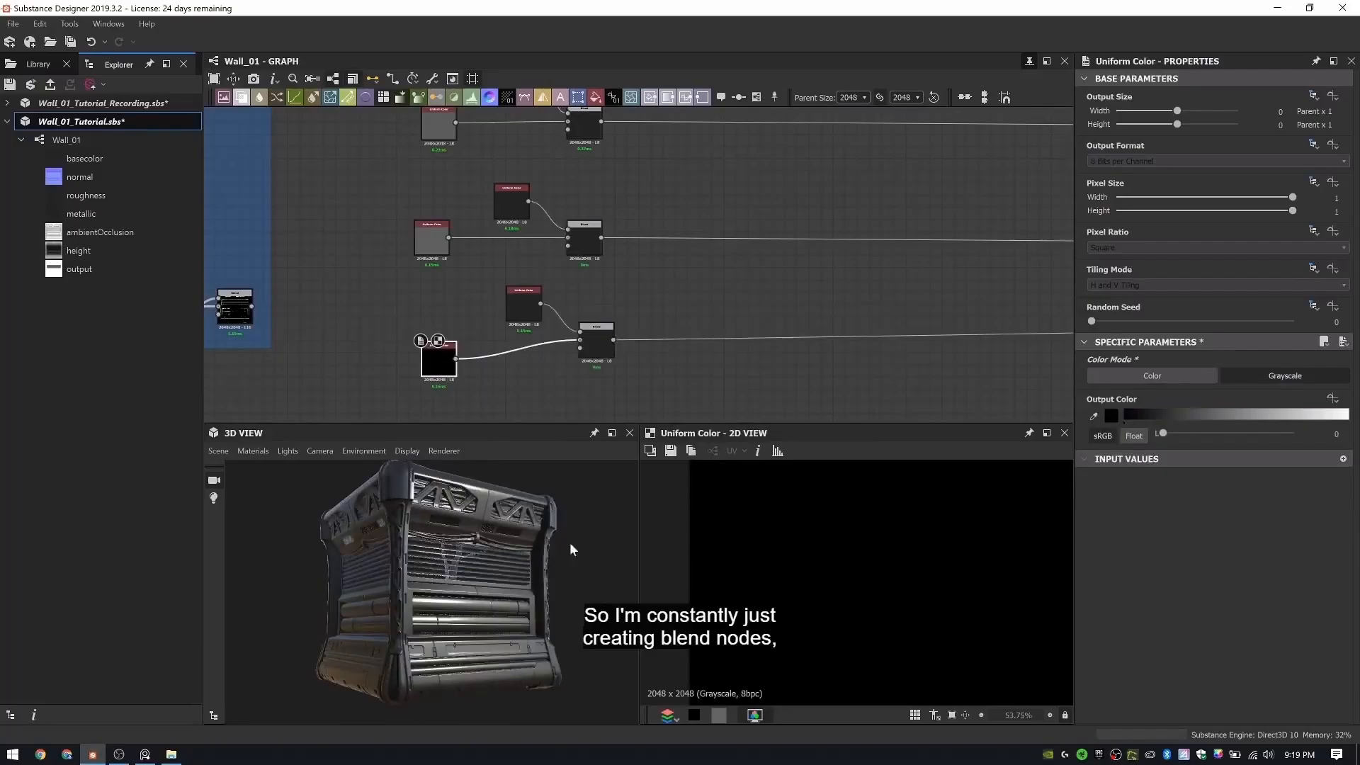
# - Set the metallic Blend's foreground Uniform Color to black and the roughness Blend's foreground Uniform Color to 109
pyautogui.doubleClick(525, 304)
pyautogui.moveTo(1180, 433); pyautogui.dragTo(1094, 435)
pyautogui.scroll(-1, 572, 253)
pyautogui.scroll(4, 562, 223)
pyautogui.click(486, 202)
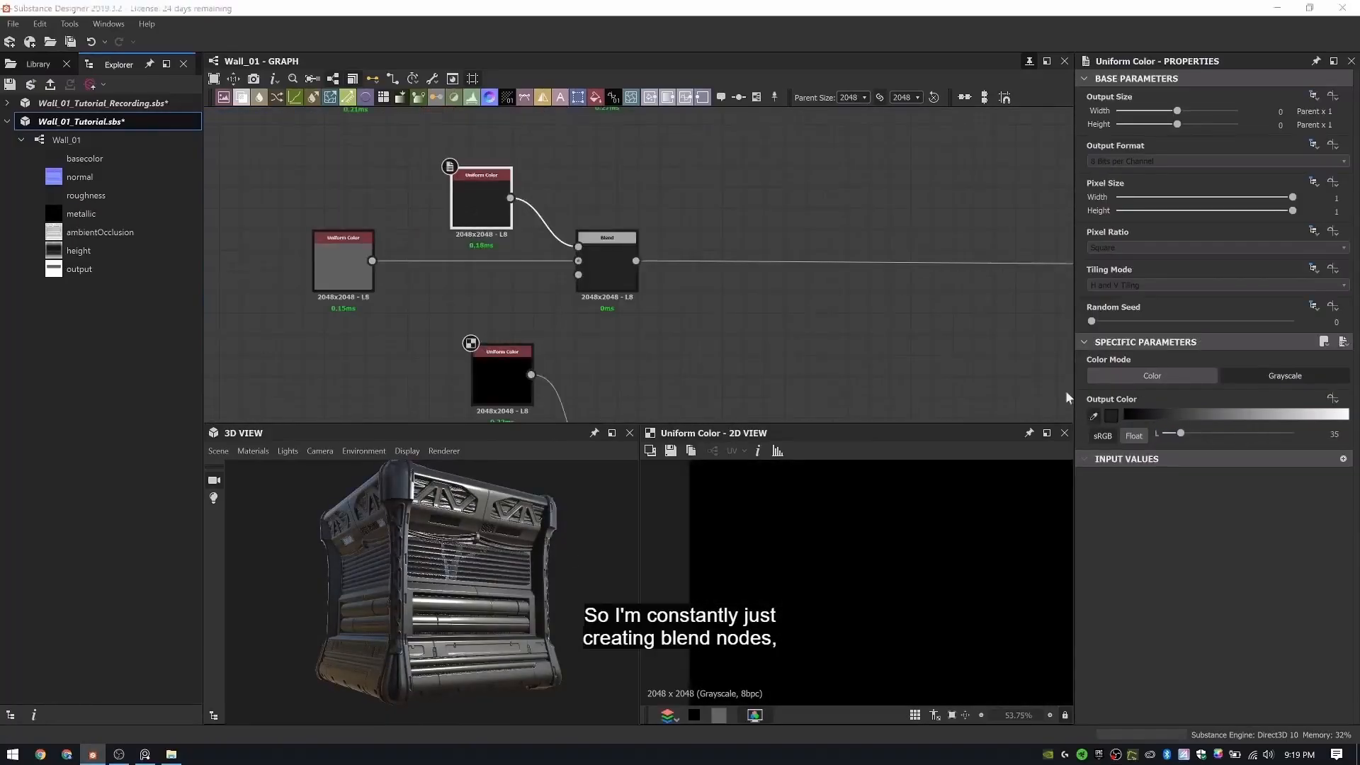
pyautogui.moveTo(1181, 433); pyautogui.dragTo(1218, 433)
pyautogui.moveTo(595, 340); pyautogui.dragTo(571, 273, button='middle')
pyautogui.moveTo(510, 528); pyautogui.dragTo(479, 568)
pyautogui.scroll(-1, 479, 567)
pyautogui.scroll(-5, 544, 291)
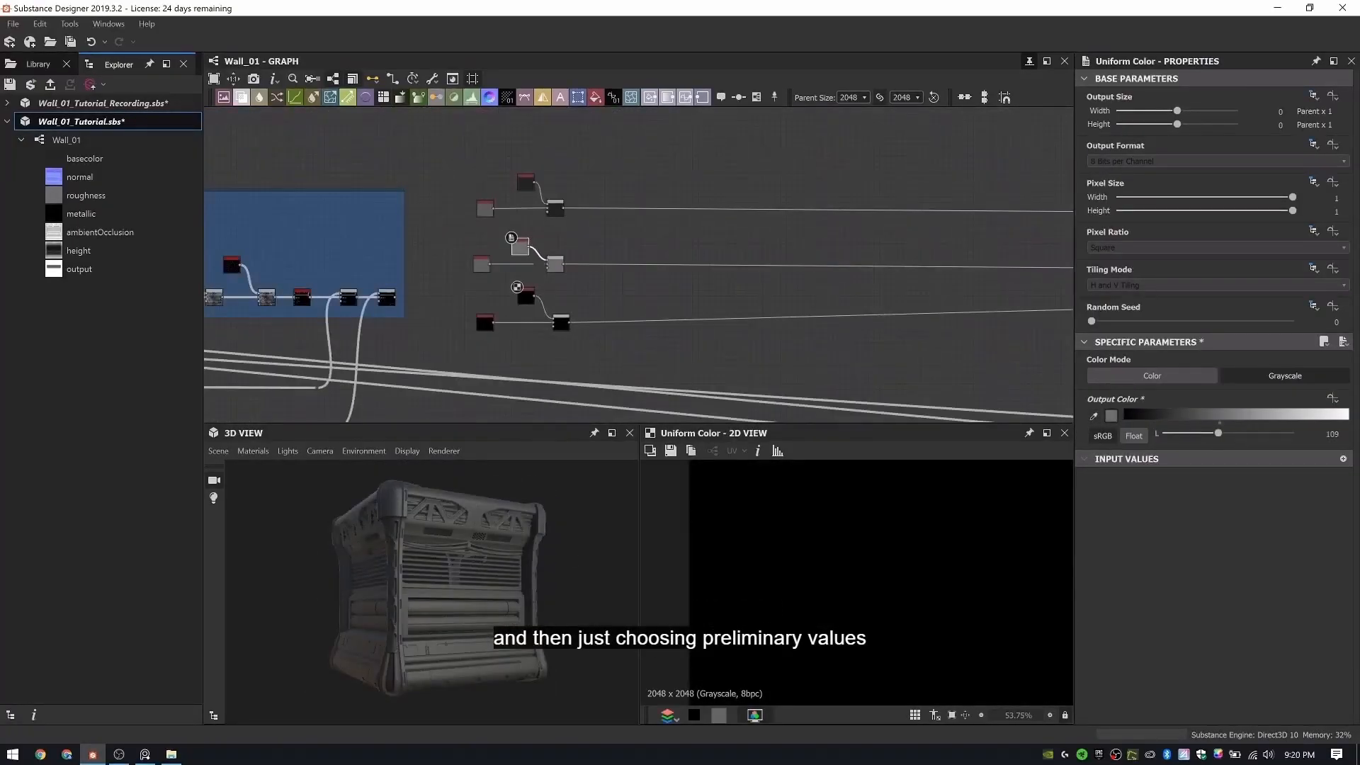
# - Add a Histogram Scan below the Sillouette frame and feed it from the frame's last node
pyautogui.scroll(-5, 566, 265)
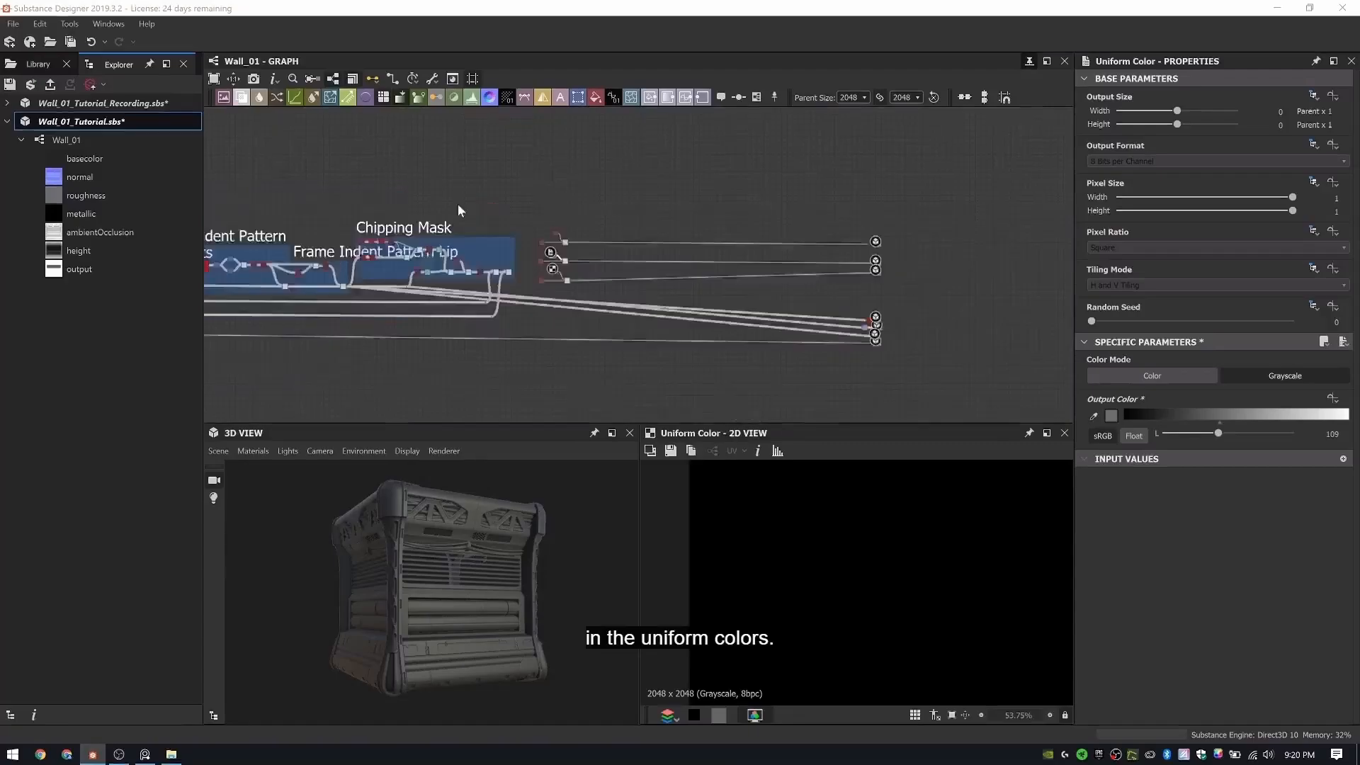
pyautogui.moveTo(458, 209); pyautogui.dragTo(956, 241, button='middle')
pyautogui.moveTo(347, 255); pyautogui.dragTo(744, 272, button='middle')
pyautogui.scroll(5, 567, 279)
pyautogui.moveTo(567, 282); pyautogui.dragTo(565, 236, button='middle')
pyautogui.press('space')
pyautogui.write('his')
pyautogui.click(647, 321)
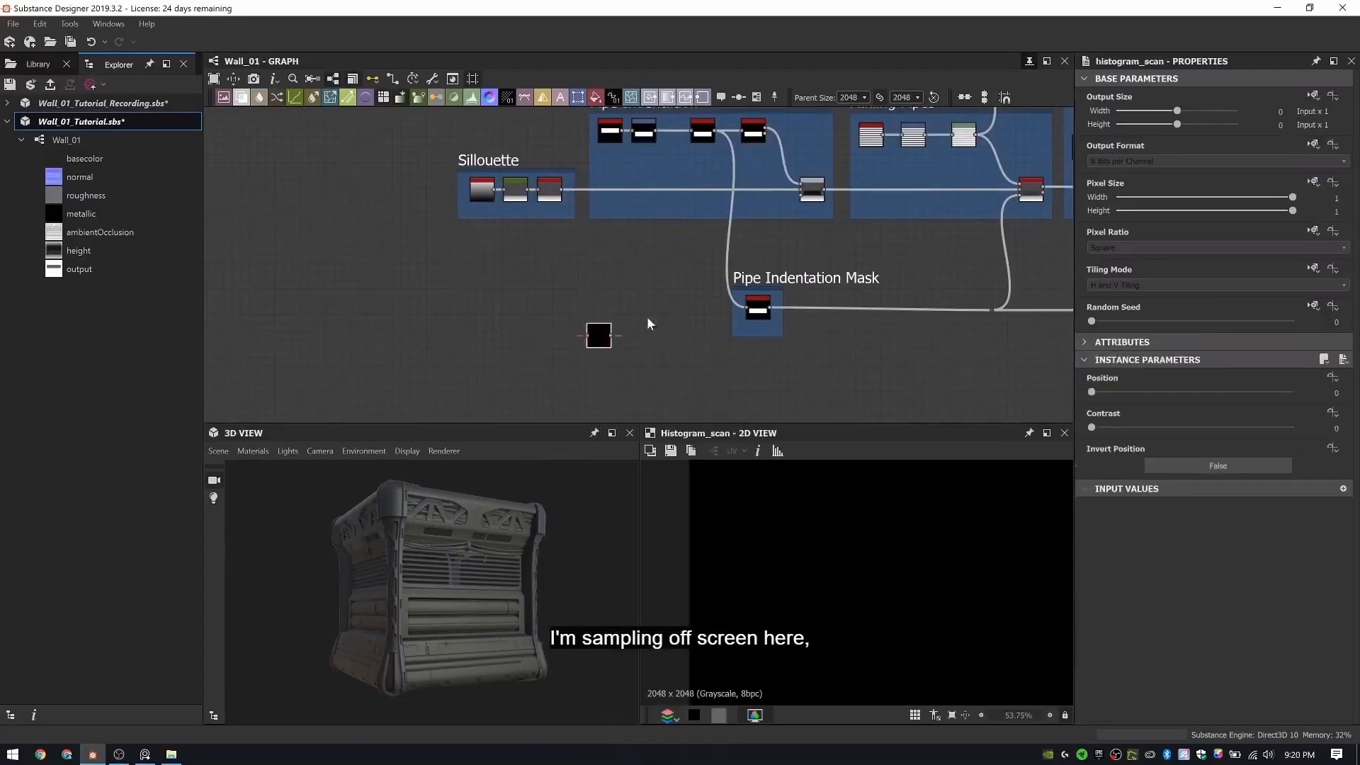
pyautogui.moveTo(563, 190); pyautogui.dragTo(598, 335)
# - Set the new Histogram Scan's Position to 0.68 and Contrast to 1
pyautogui.moveTo(1268, 391); pyautogui.dragTo(1294, 392)
pyautogui.scroll(-6, 911, 560)
pyautogui.moveTo(1294, 391); pyautogui.dragTo(1228, 405)
pyautogui.moveTo(658, 381); pyautogui.dragTo(821, 383, button='middle')
pyautogui.scroll(1, 821, 383)
# - Route the new Histogram Scan mask through dot nodes to the opacity inputs of the base color, roughness and metallic Blends
pyautogui.click(736, 358)
pyautogui.scroll(-4, 815, 333)
pyautogui.moveTo(921, 326); pyautogui.dragTo(496, 319, button='middle')
pyautogui.scroll(-3, 779, 315)
pyautogui.moveTo(632, 346); pyautogui.dragTo(262, 337, button='middle')
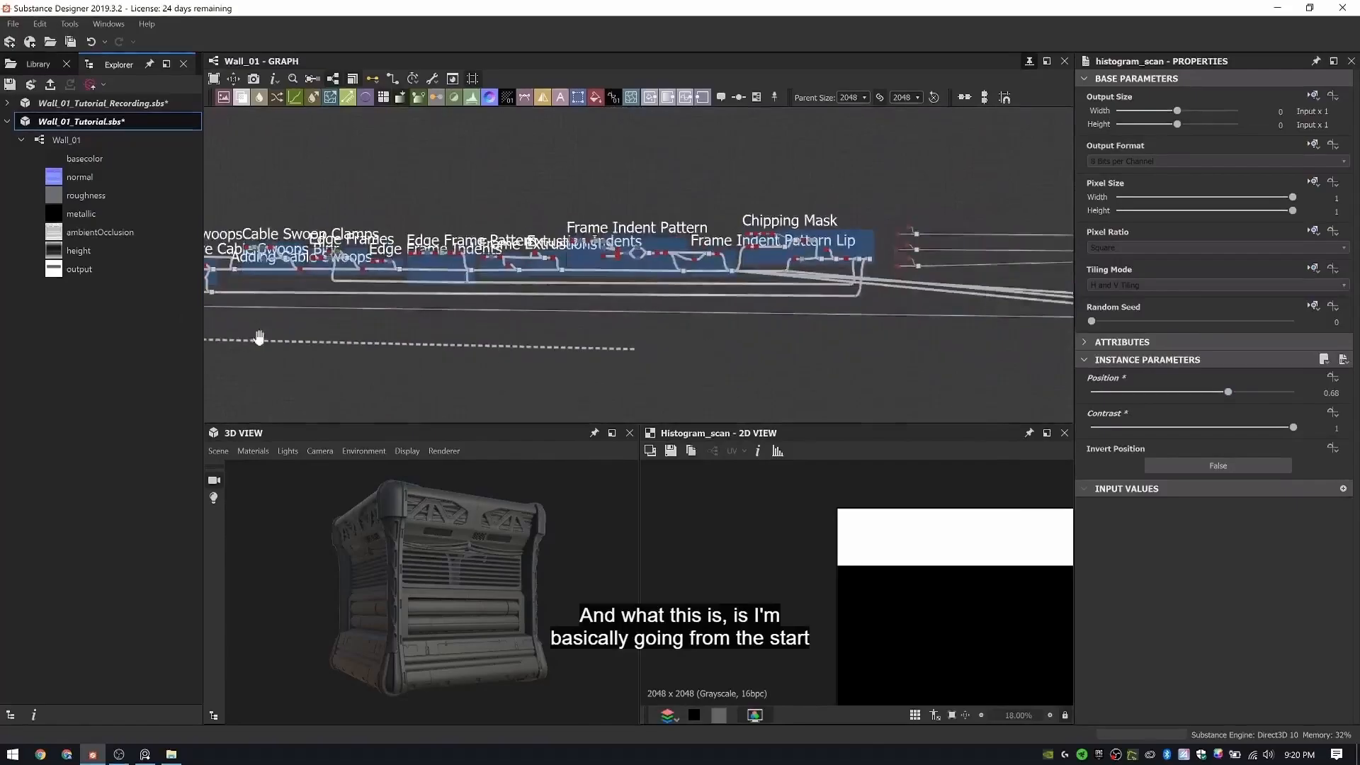
pyautogui.keyDown('alt'); pyautogui.click(512, 318); pyautogui.keyUp('alt')
pyautogui.scroll(7, 515, 232)
pyautogui.click(606, 236)
pyautogui.click(608, 238)
pyautogui.click(606, 375)
pyautogui.scroll(-1, 599, 297)
pyautogui.moveTo(601, 305); pyautogui.dragTo(598, 154, button='middle')
# - Examine the wall's lower section in 3D and the height Blend at the end of the Frame Indent Pattern Lip frame
pyautogui.moveTo(489, 591); pyautogui.dragTo(522, 632)
pyautogui.scroll(6, 482, 641)
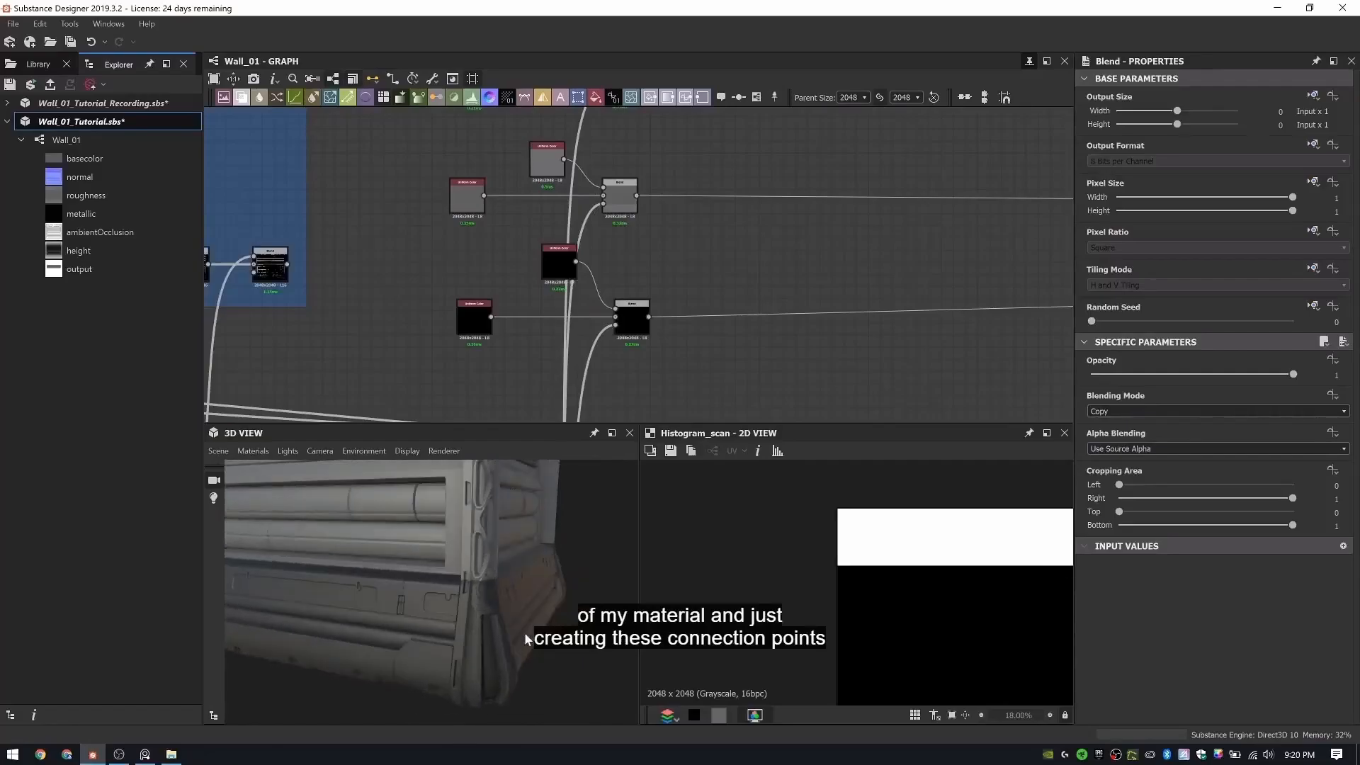
pyautogui.scroll(-5, 453, 319)
pyautogui.moveTo(425, 319); pyautogui.dragTo(950, 279, button='middle')
pyautogui.scroll(6, 638, 283)
pyautogui.doubleClick(775, 294)
pyautogui.moveTo(775, 465); pyautogui.dragTo(743, 461, button='middle')
pyautogui.scroll(6, 866, 601)
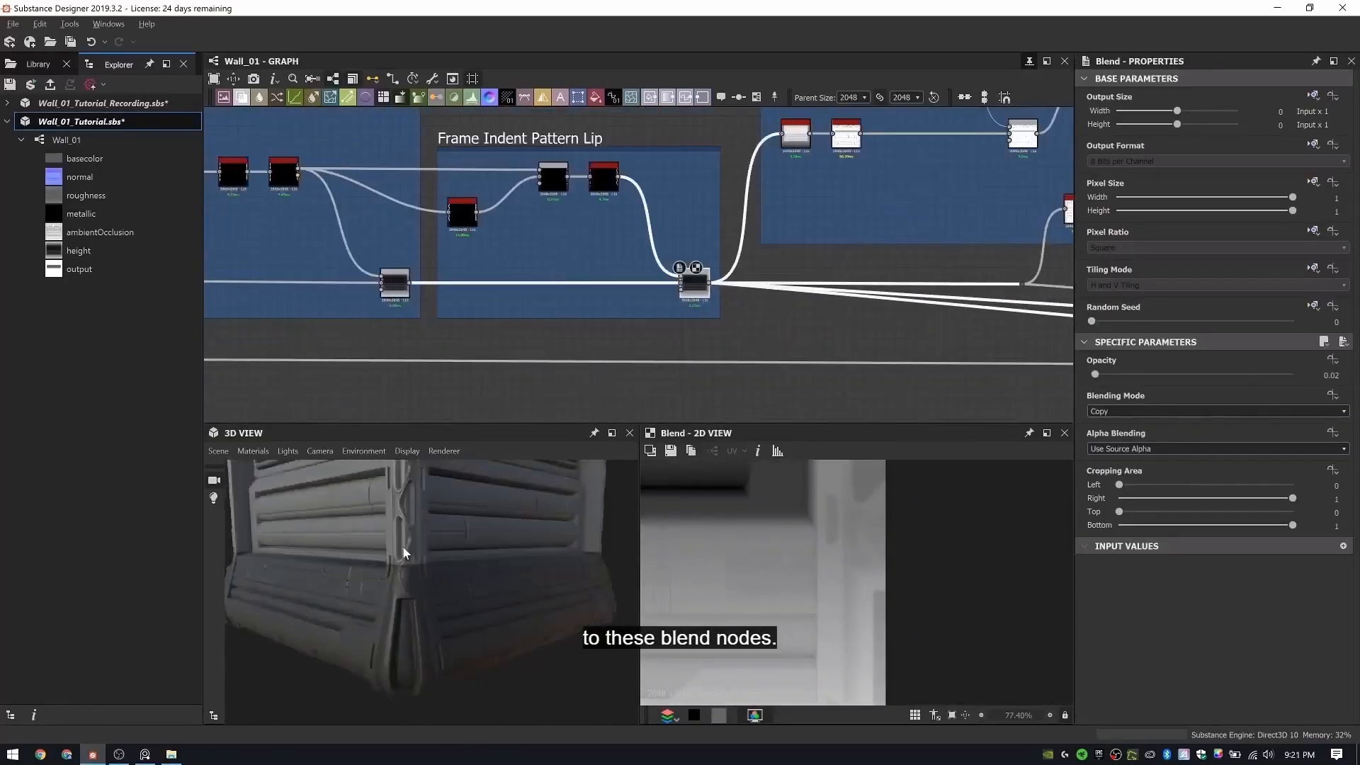
pyautogui.moveTo(510, 570); pyautogui.dragTo(453, 559)
pyautogui.keyDown('ctrl'); pyautogui.keyDown('shift'); pyautogui.moveTo(552, 577); pyautogui.dragTo(467, 575, button='right'); pyautogui.keyUp('shift'); pyautogui.keyUp('ctrl')
pyautogui.scroll(-5, 708, 276)
pyautogui.moveTo(921, 269); pyautogui.dragTo(638, 270, button='middle')
pyautogui.scroll(-2, 283, 258)
pyautogui.moveTo(606, 661); pyautogui.dragTo(282, 547)
pyautogui.scroll(3, 652, 316)
pyautogui.scroll(7, 653, 326)
# - Set the Cropping Area's Top value to 0.5 on the base color, roughness and metallic Blends
pyautogui.click(516, 205)
pyautogui.scroll(-11, 900, 531)
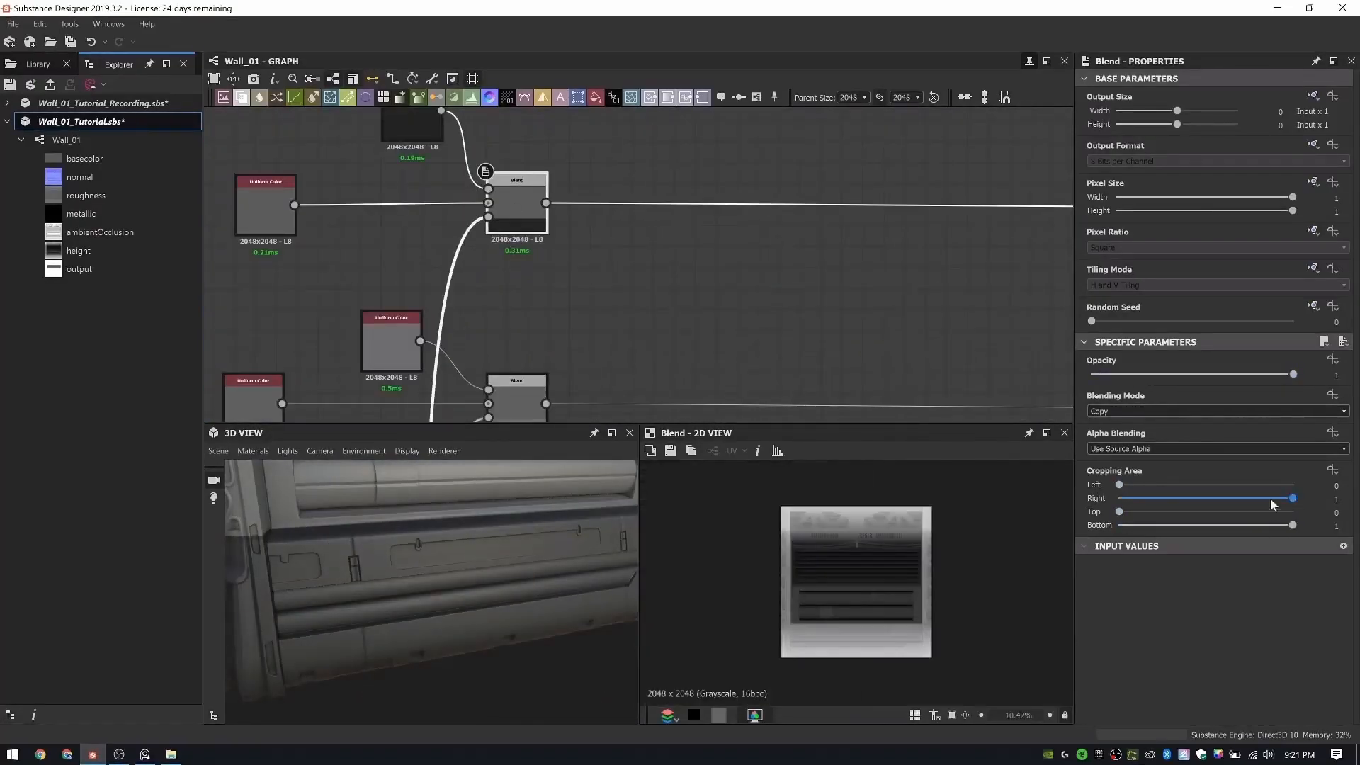
pyautogui.moveTo(1132, 511); pyautogui.dragTo(1203, 521)
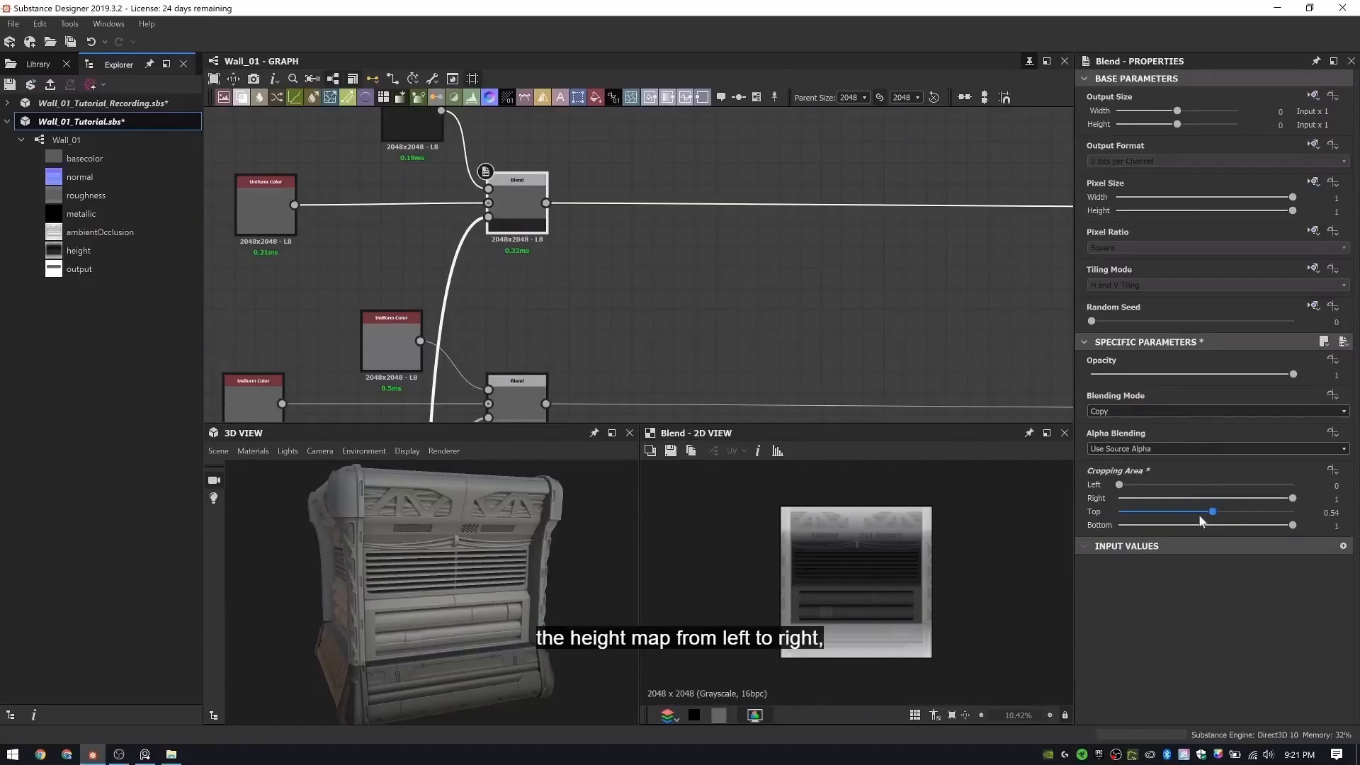
pyautogui.doubleClick(521, 390)
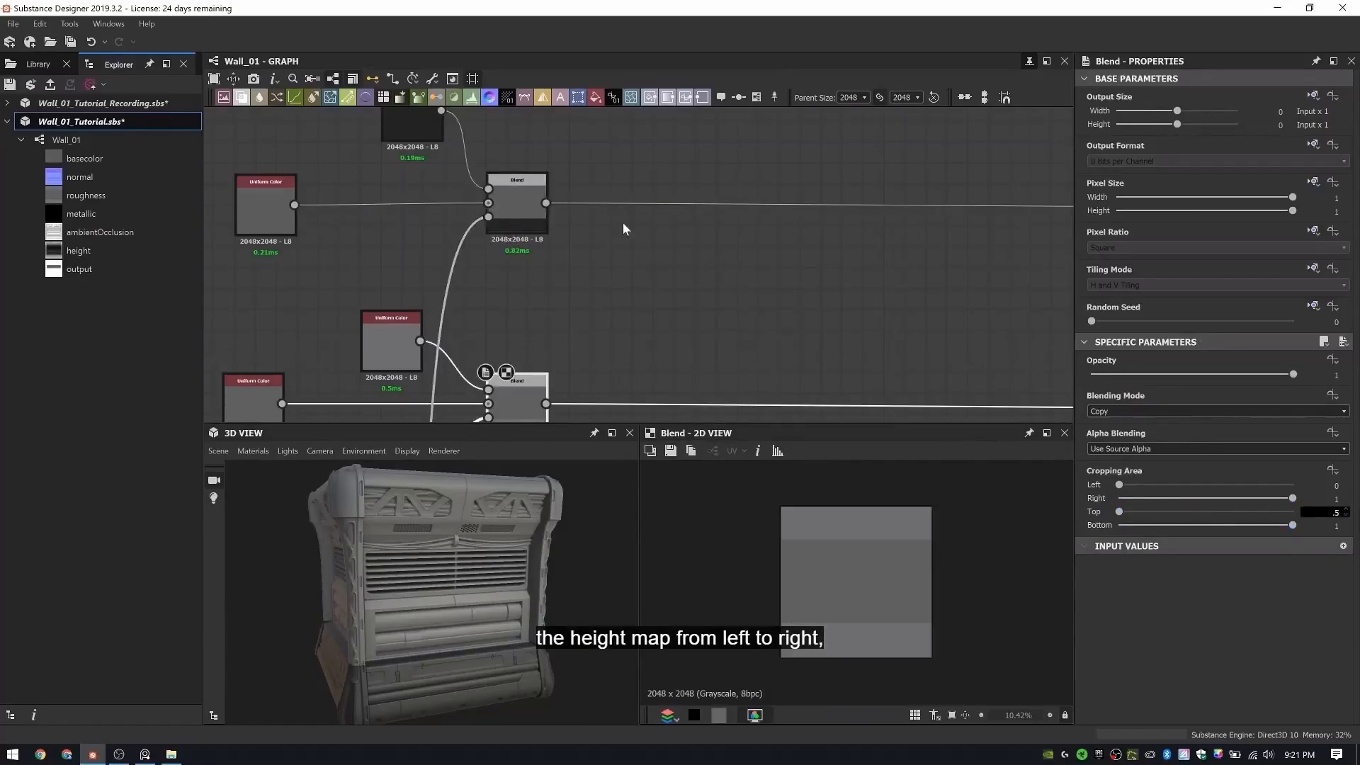
pyautogui.scroll(-3, 623, 229)
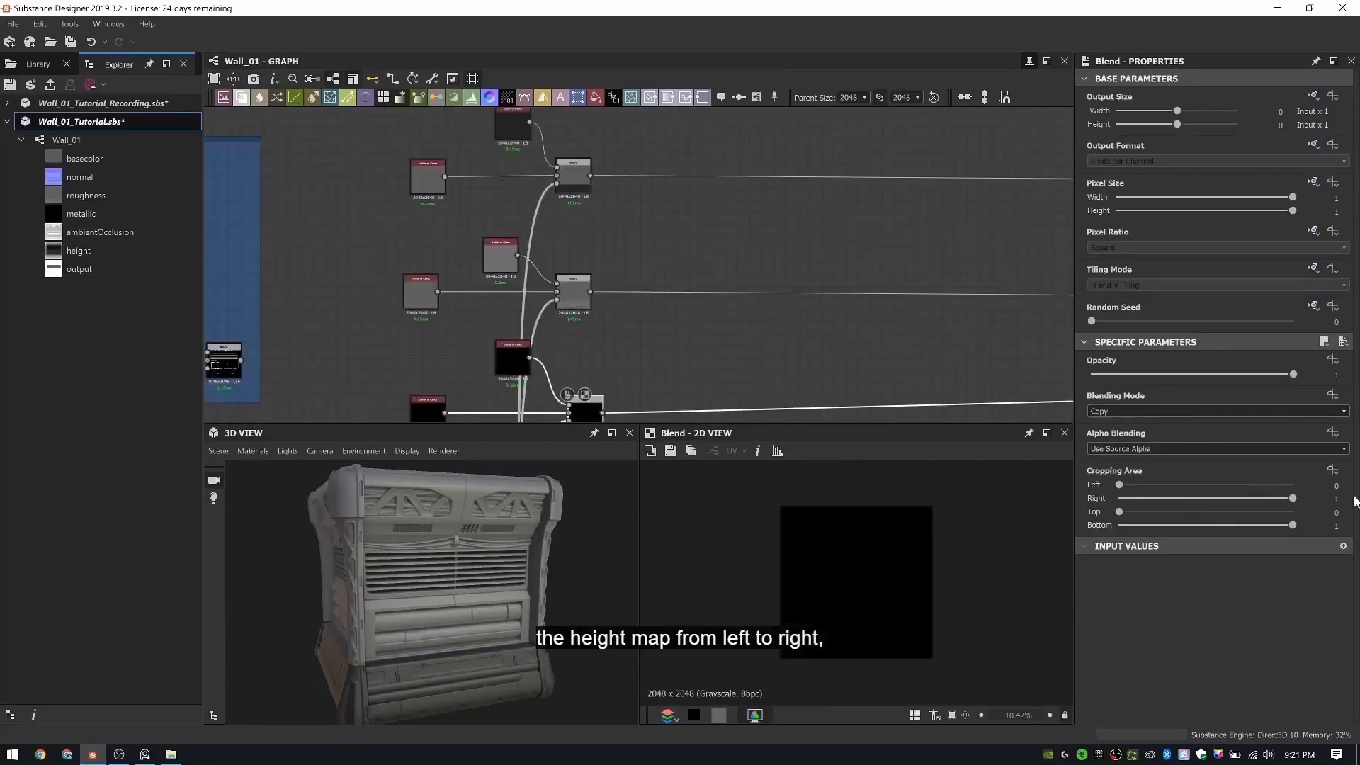
# - Duplicate the dark base color Uniform Color and its Blend and chain the copy after the first base color Blend
pyautogui.doubleClick(577, 186)
pyautogui.scroll(1, 521, 206)
pyautogui.scroll(-8, 690, 236)
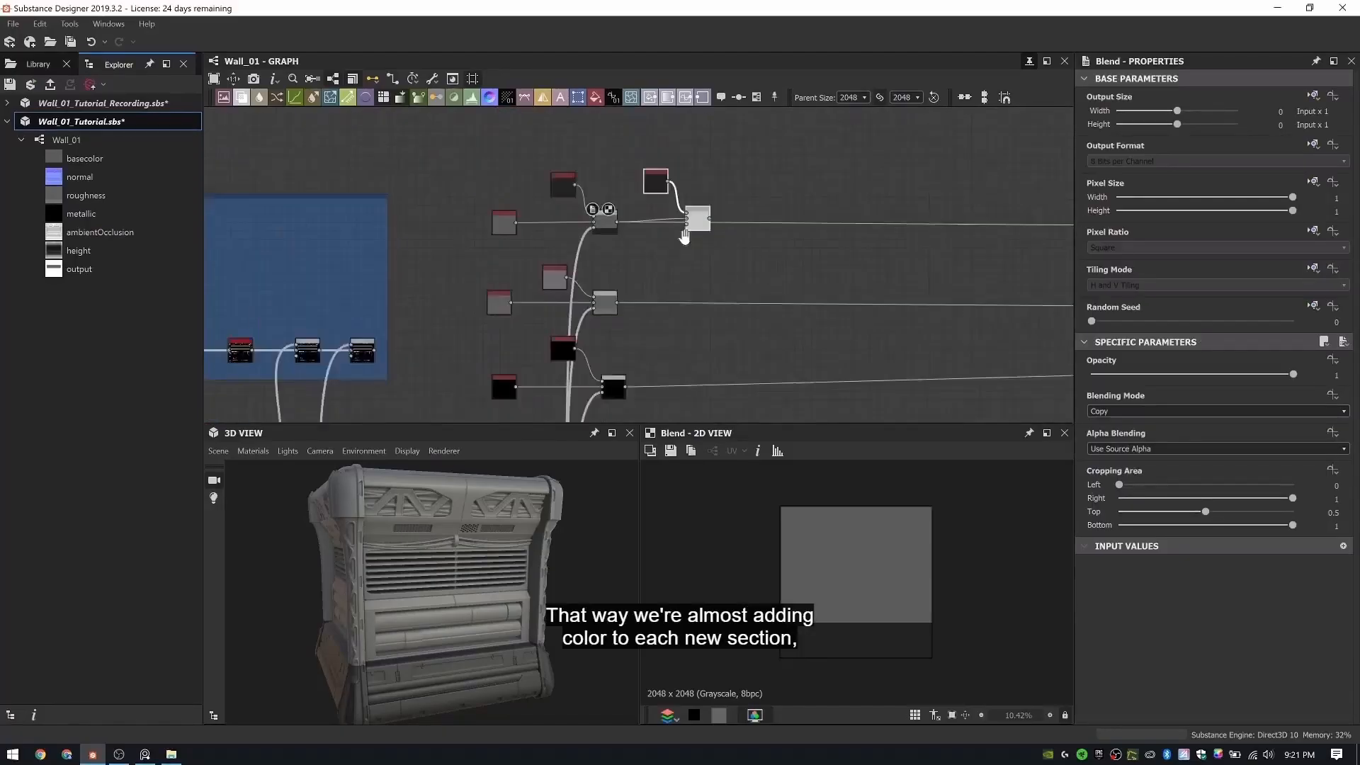
# - Route the Pipe Indentation Mask through dot nodes to the opacity input of the second base color Blend
pyautogui.moveTo(577, 212); pyautogui.dragTo(991, 265, button='middle')
pyautogui.moveTo(371, 289); pyautogui.dragTo(886, 257, button='middle')
pyautogui.scroll(6, 887, 255)
pyautogui.moveTo(875, 368); pyautogui.dragTo(806, 138, button='middle')
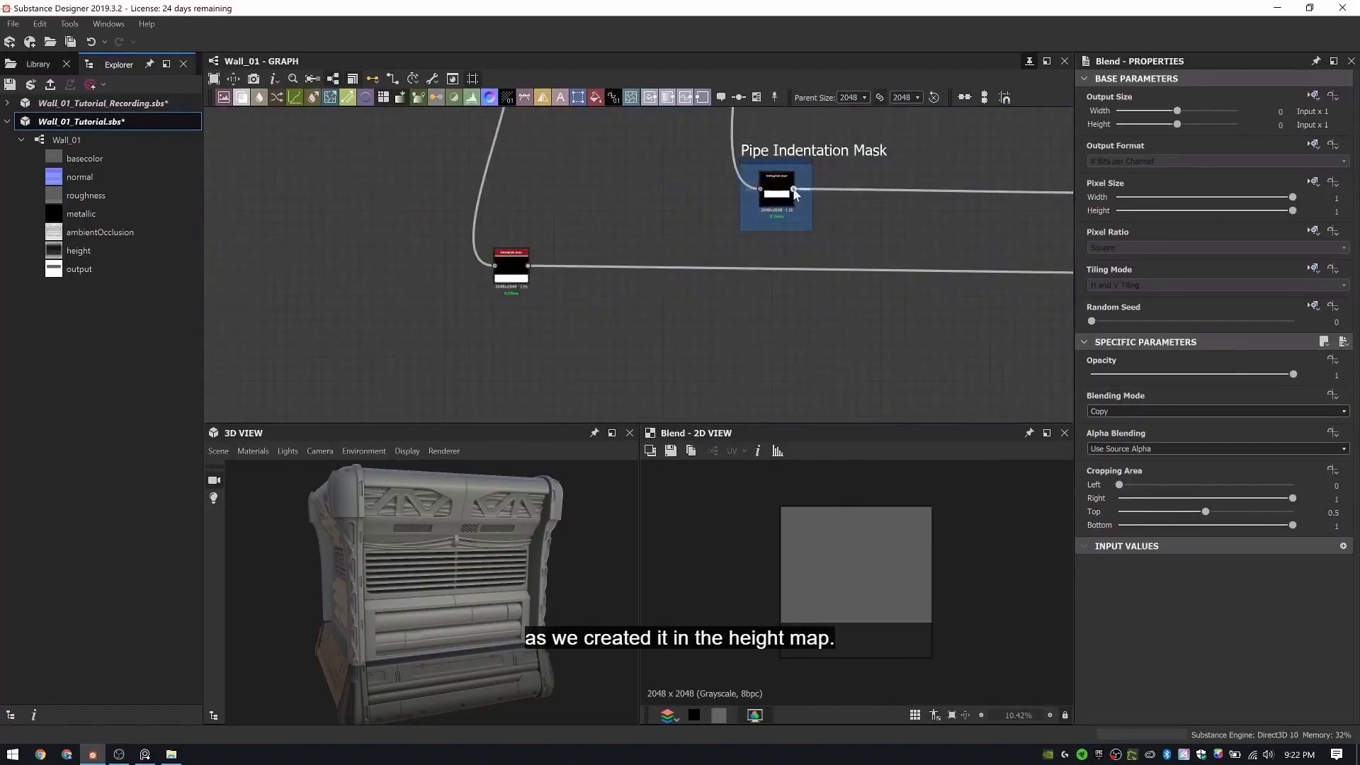
pyautogui.click(790, 189)
pyautogui.keyDown('alt'); pyautogui.click(801, 393); pyautogui.keyUp('alt')
pyautogui.scroll(-6, 815, 368)
pyautogui.moveTo(780, 325); pyautogui.dragTo(283, 312, button='middle')
pyautogui.moveTo(852, 369); pyautogui.dragTo(283, 347, button='middle')
pyautogui.keyDown('alt'); pyautogui.click(462, 323); pyautogui.keyUp('alt')
pyautogui.scroll(6, 464, 122)
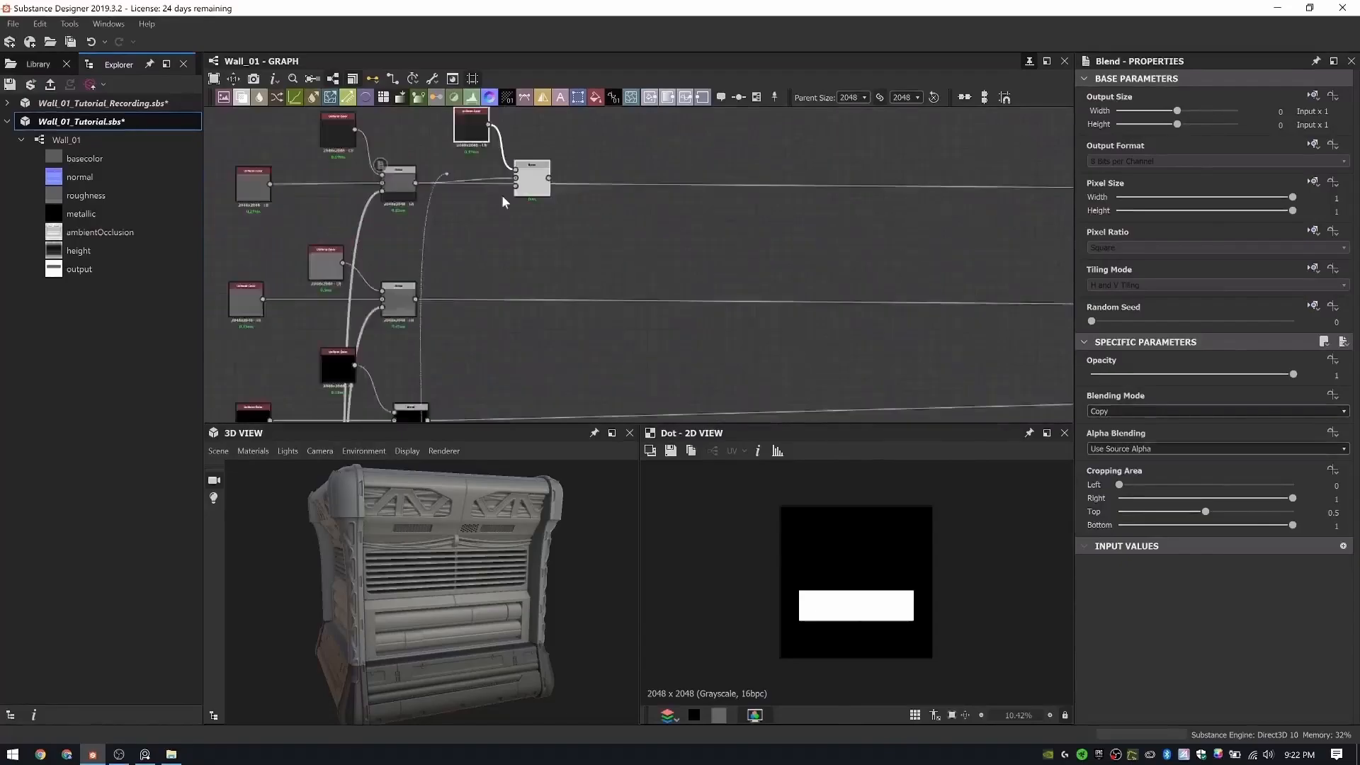
pyautogui.scroll(3, 501, 196)
pyautogui.click(525, 182)
pyautogui.doubleClick(556, 185)
pyautogui.scroll(-4, 571, 211)
pyautogui.moveTo(567, 218); pyautogui.dragTo(599, 210, button='middle')
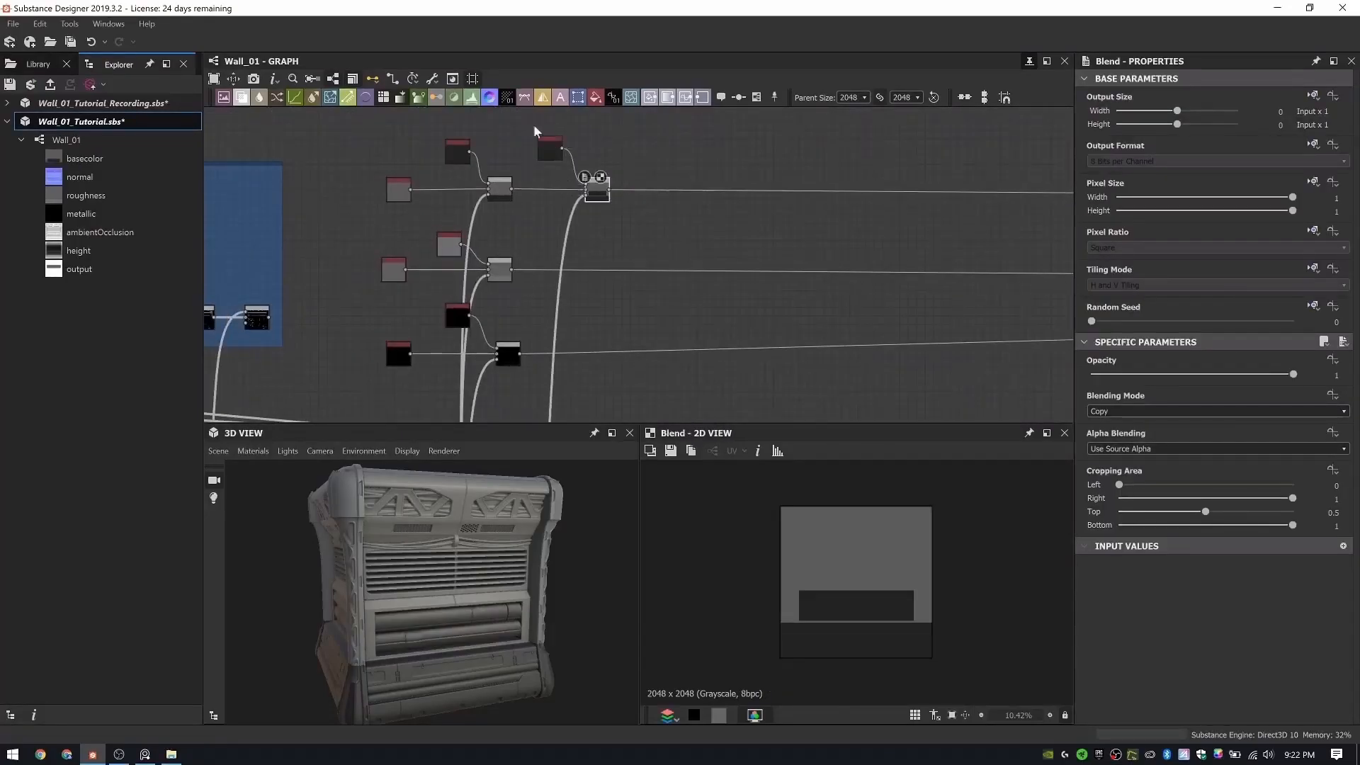
# - Add masked roughness and metallic Blends for the pipe indentation, with foreground Uniform Colors of 255 for roughness and 0 for metallic
pyautogui.click(542, 227)
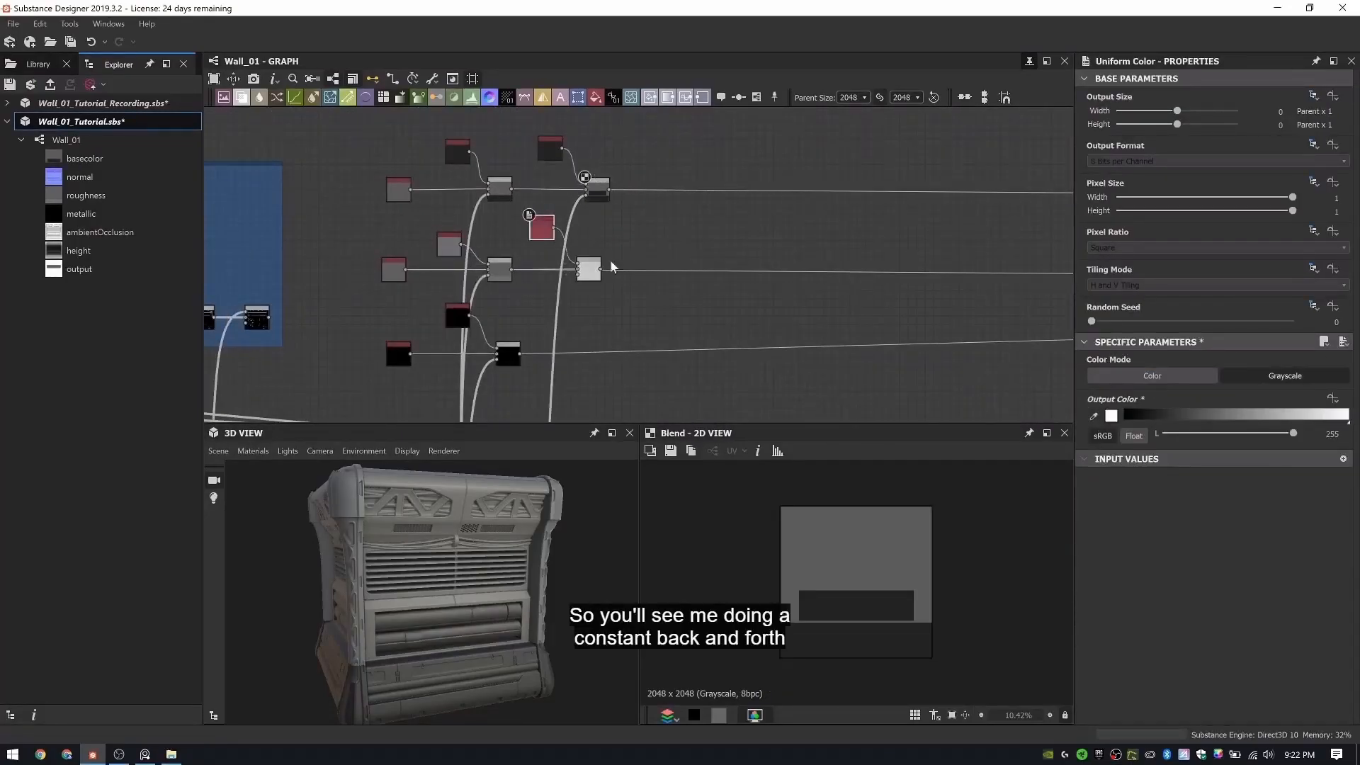
pyautogui.click(590, 270)
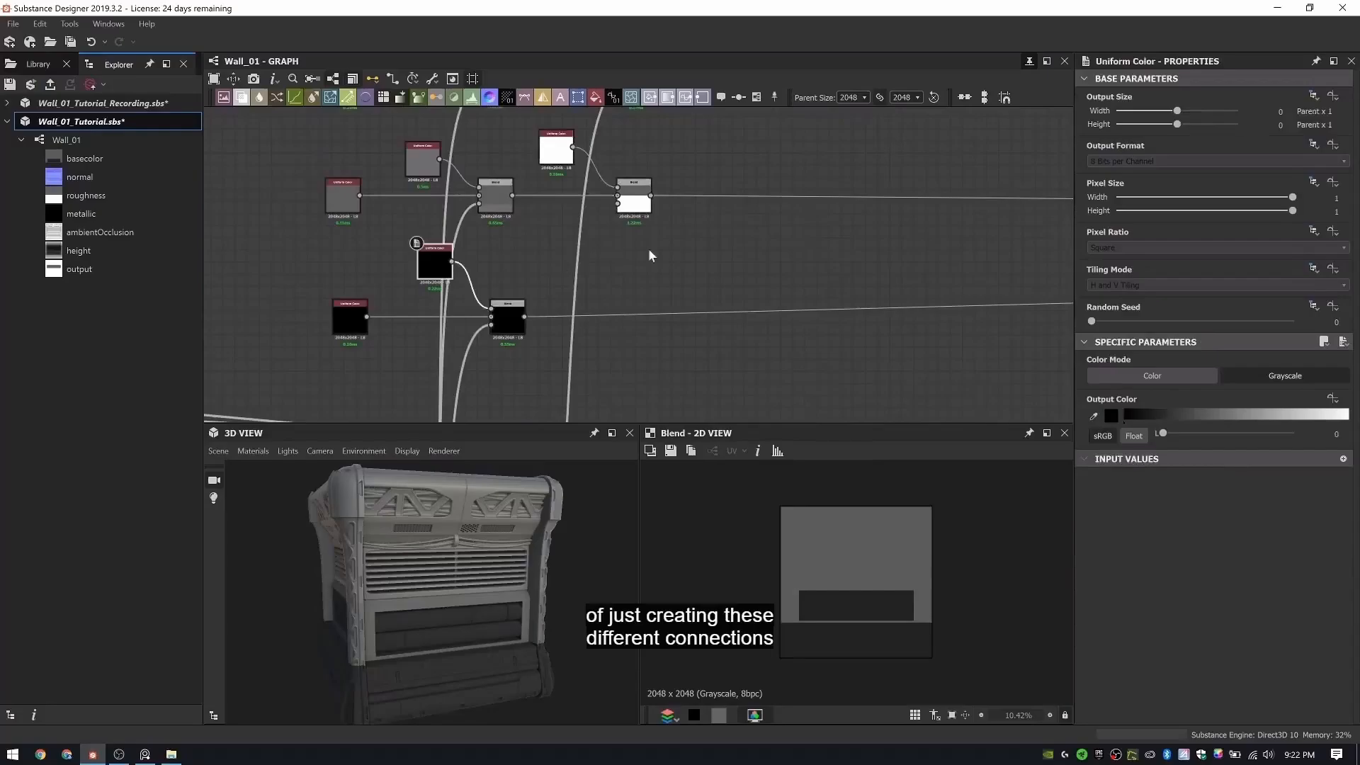
pyautogui.click(517, 322)
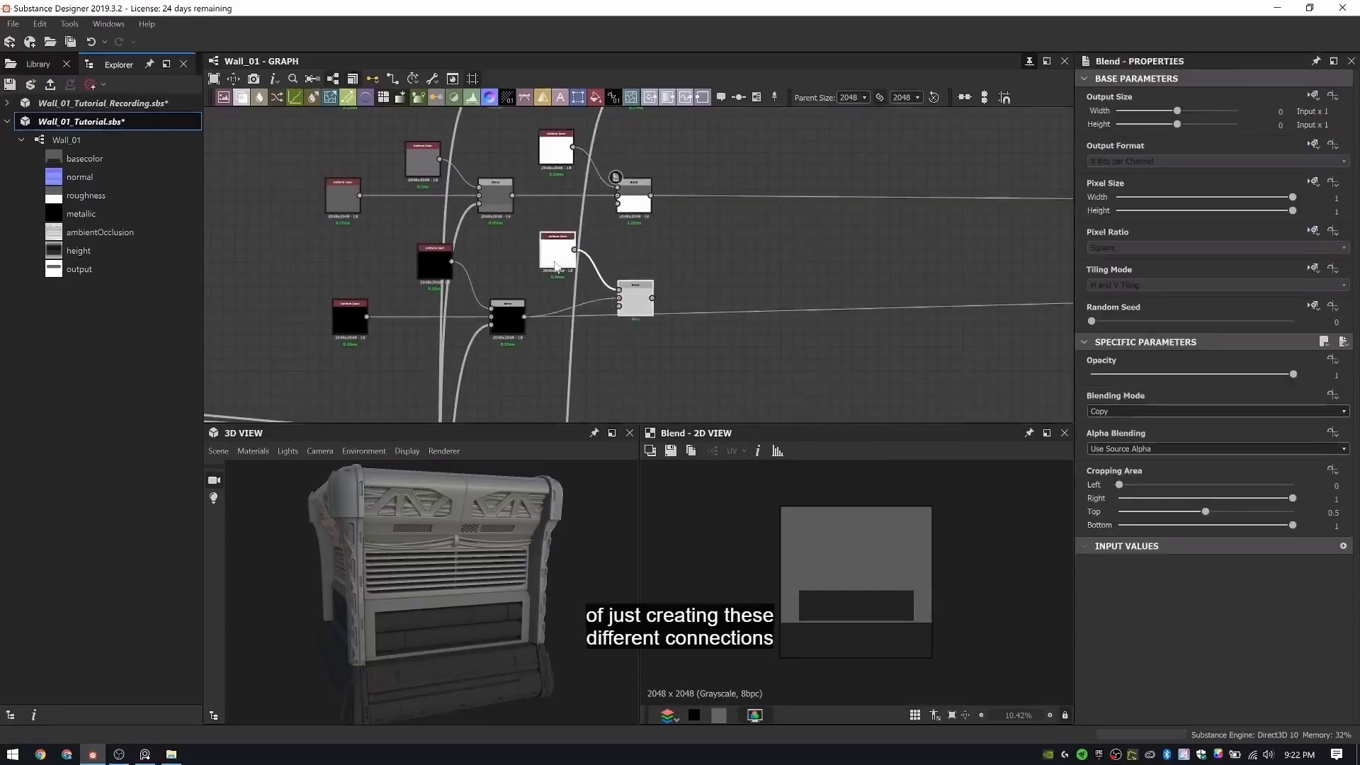
pyautogui.click(556, 266)
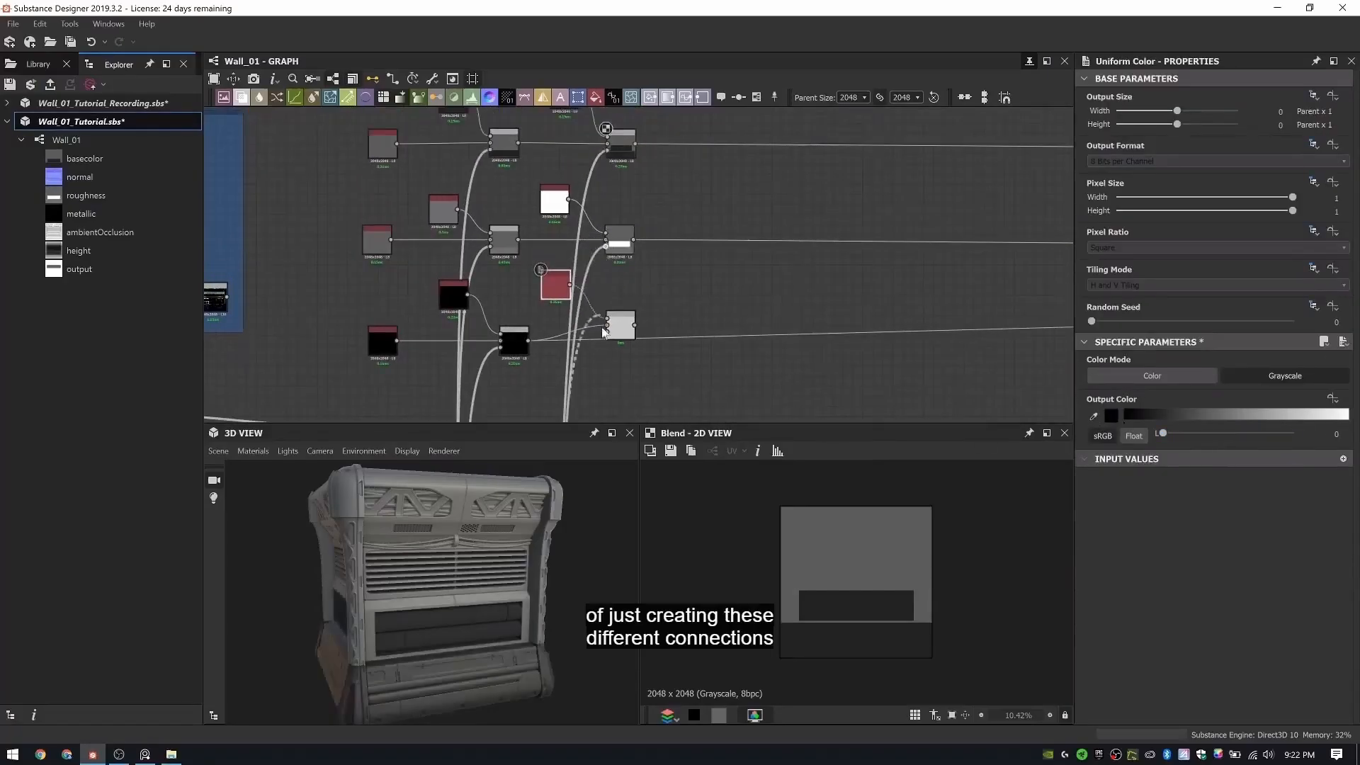
pyautogui.click(606, 328)
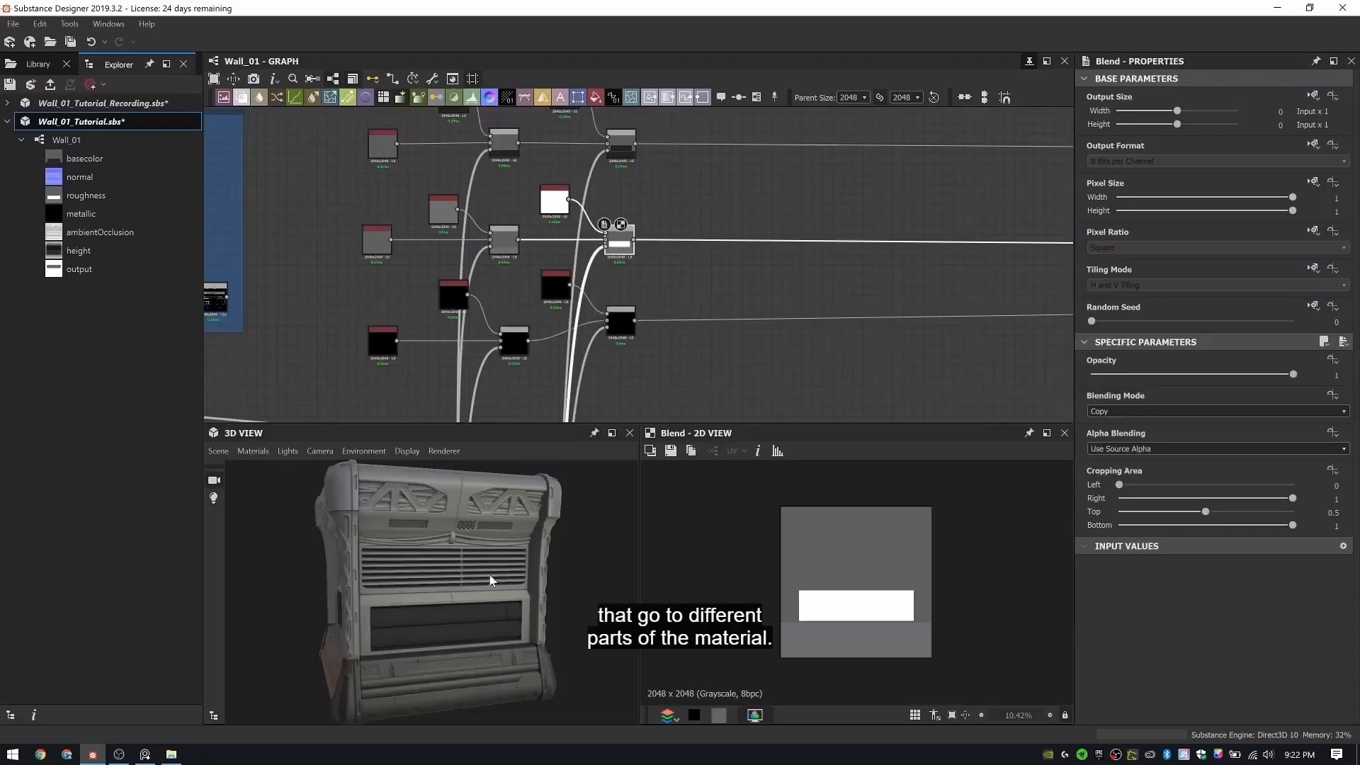
pyautogui.moveTo(491, 580); pyautogui.dragTo(538, 578)
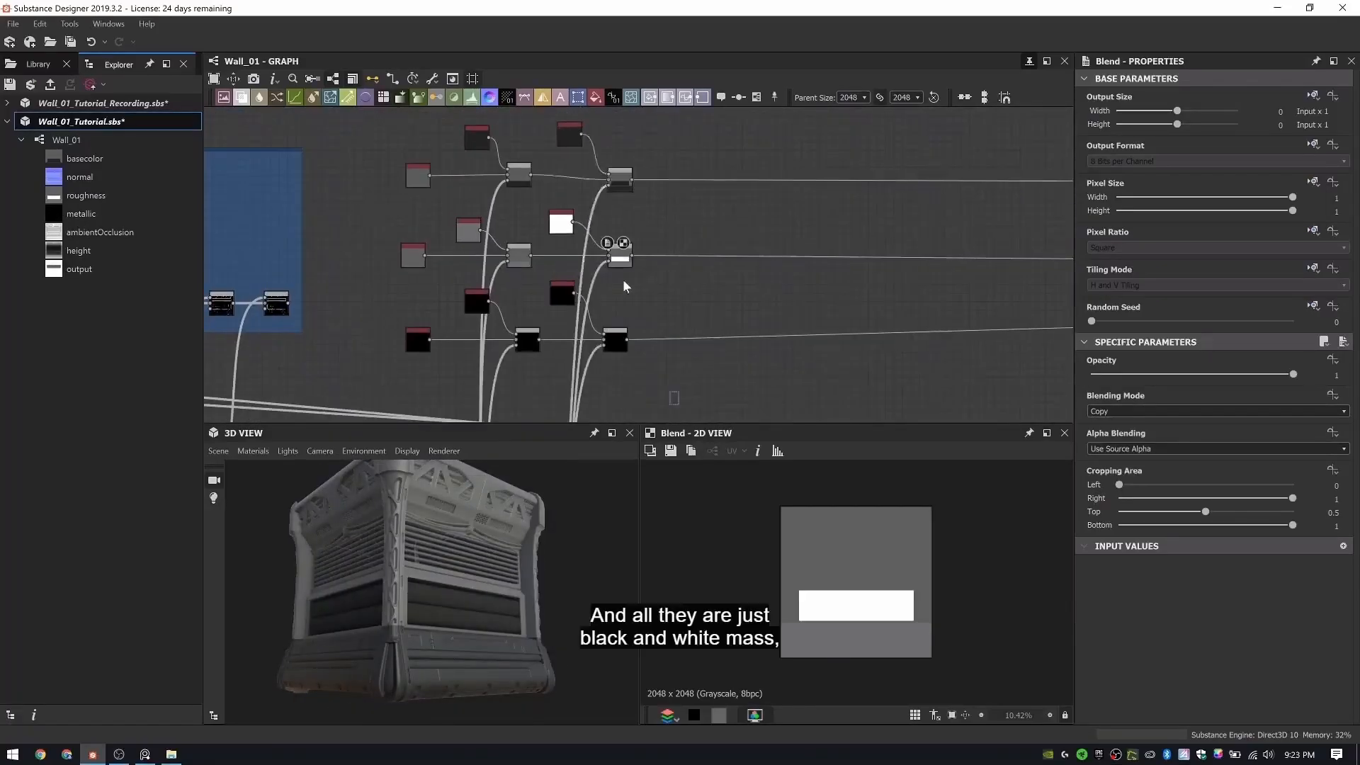
# - Group the newest base color, roughness and metallic pairs in a frame titled Pipe Indentation
pyautogui.moveTo(679, 404); pyautogui.dragTo(554, 130)
pyautogui.moveTo(570, 133); pyautogui.dragTo(595, 134)
pyautogui.rightClick(670, 132)
pyautogui.click(730, 178)
pyautogui.write('Pipe Inde')
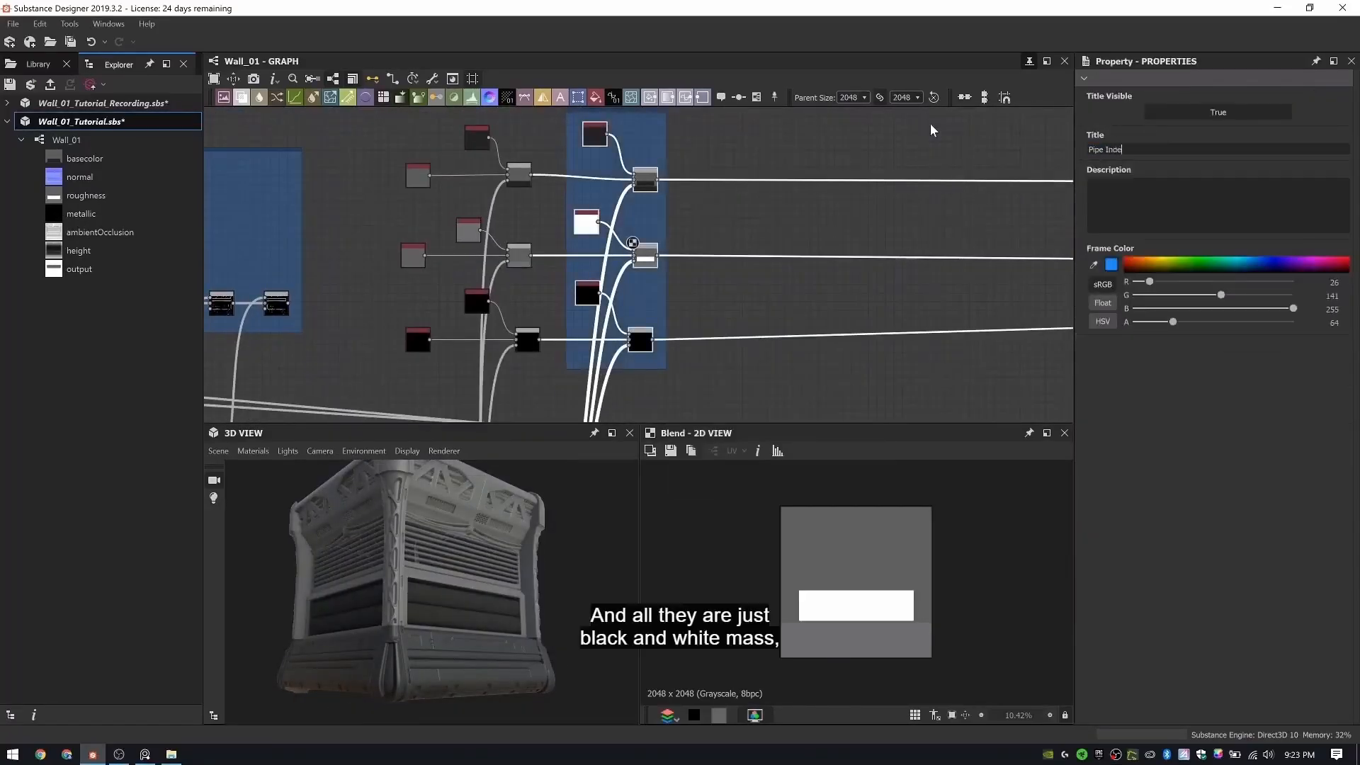
pyautogui.write('ntation')
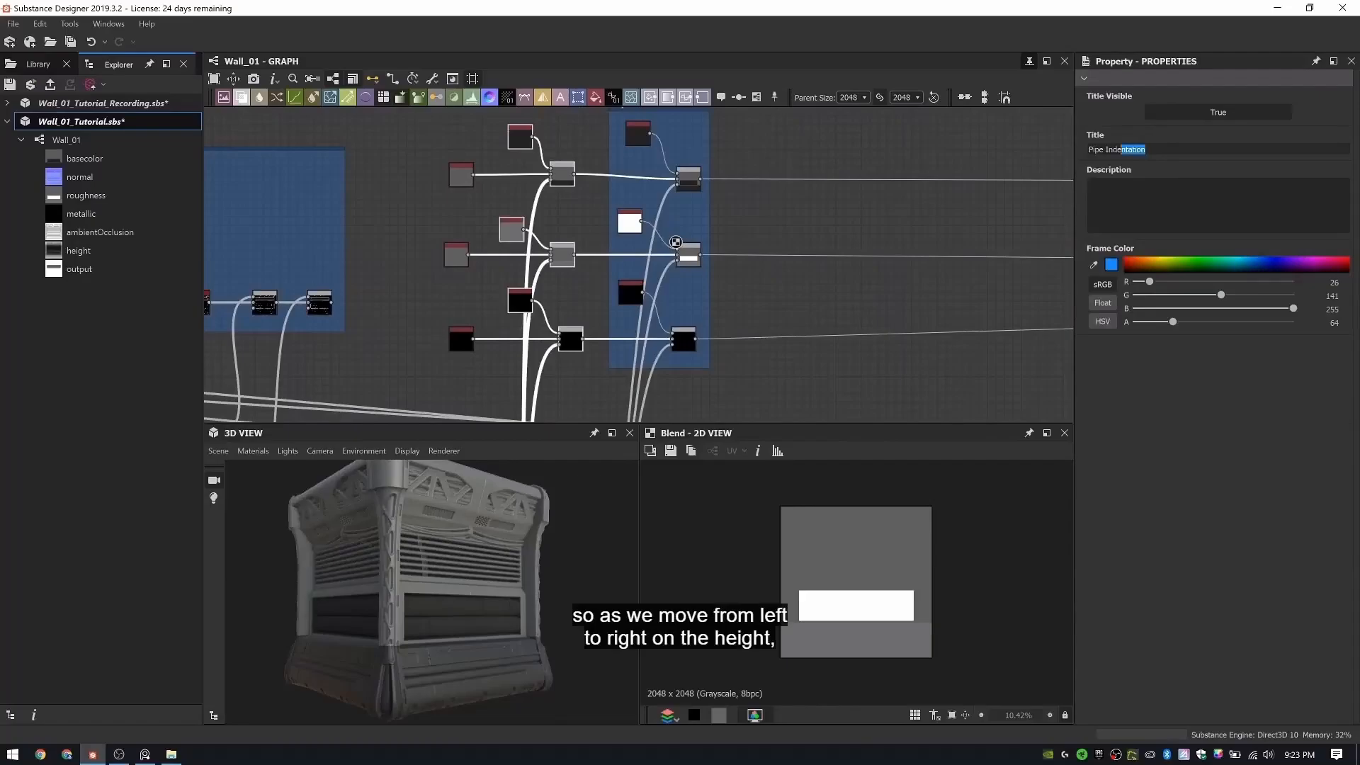
# - Frame the first set of Blend pairs as Dark Paint and the three starting Uniform Colors as Paint
pyautogui.rightClick(592, 367)
pyautogui.click(656, 409)
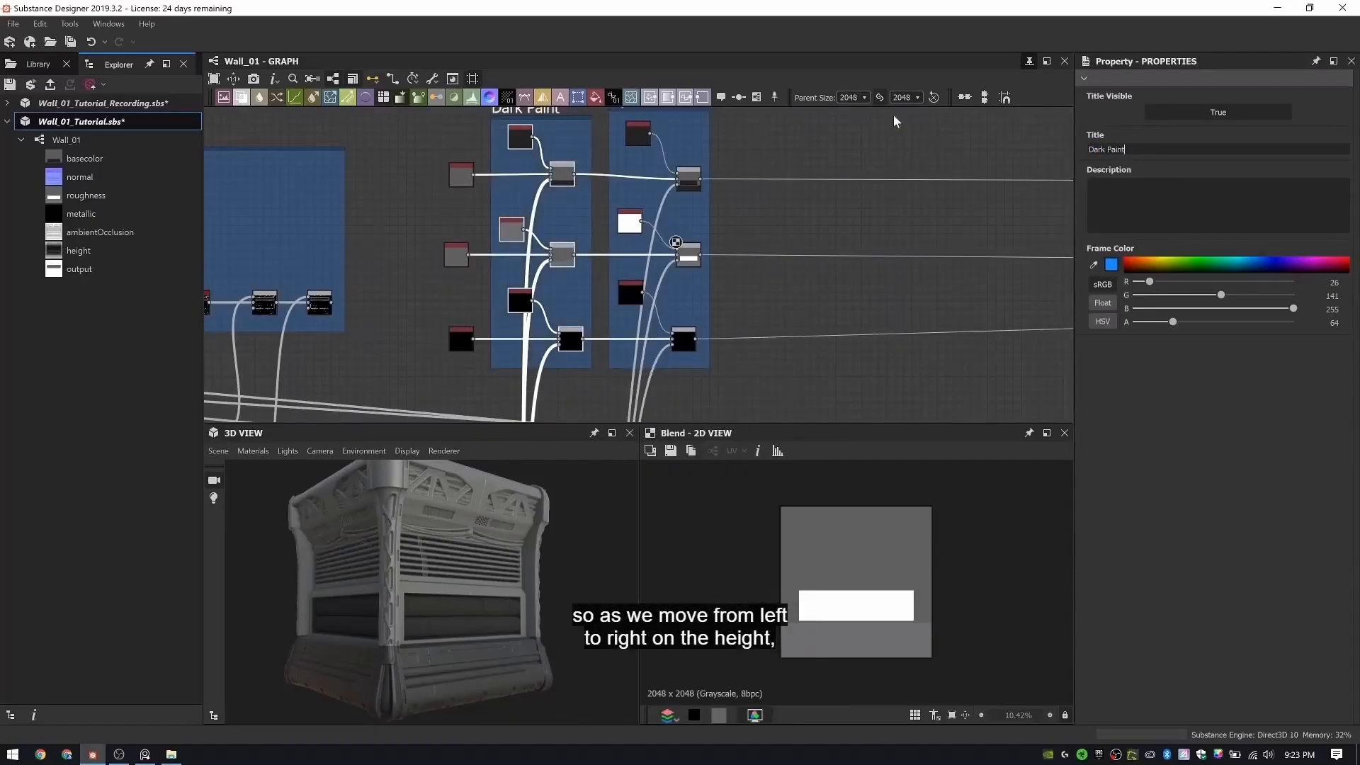
pyautogui.moveTo(414, 149); pyautogui.dragTo(470, 312)
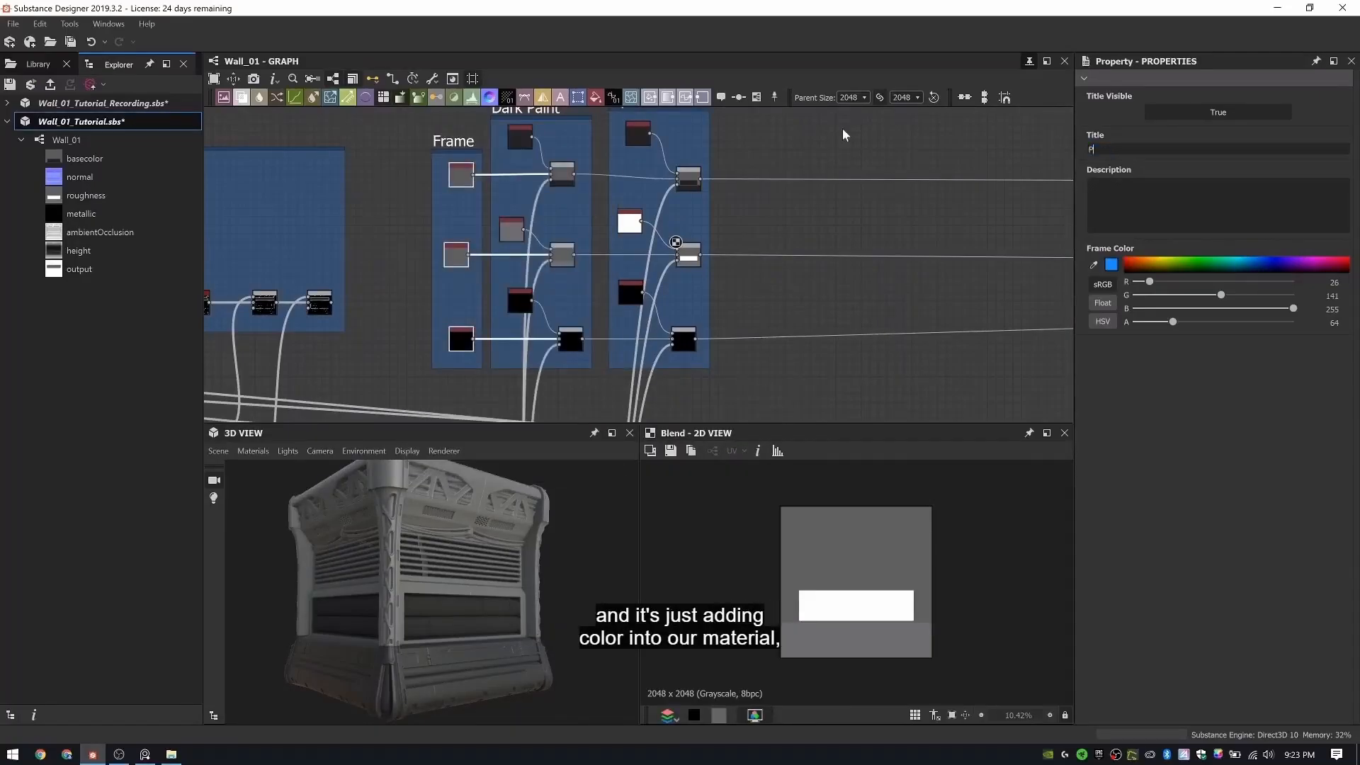
pyautogui.moveTo(447, 153); pyautogui.dragTo(435, 153)
pyautogui.moveTo(348, 649); pyautogui.dragTo(418, 670)
pyautogui.scroll(-3, 623, 290)
pyautogui.moveTo(634, 291); pyautogui.dragTo(590, 301, button='middle')
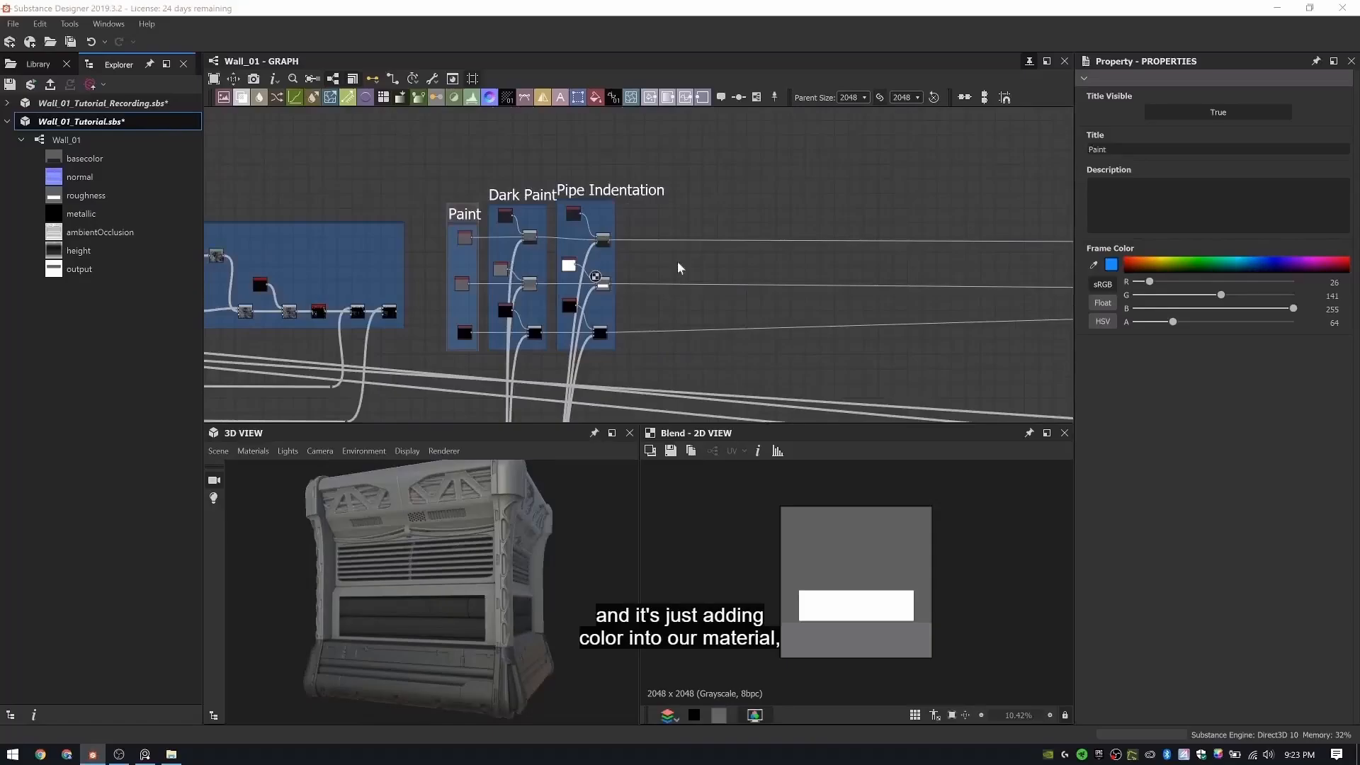
# - Add masked Blends for the pipes' color, using dark blue (15, 52, 72) for base color and 81 for roughness
pyautogui.scroll(3, 676, 264)
pyautogui.hotkey('ctrl', 'v')
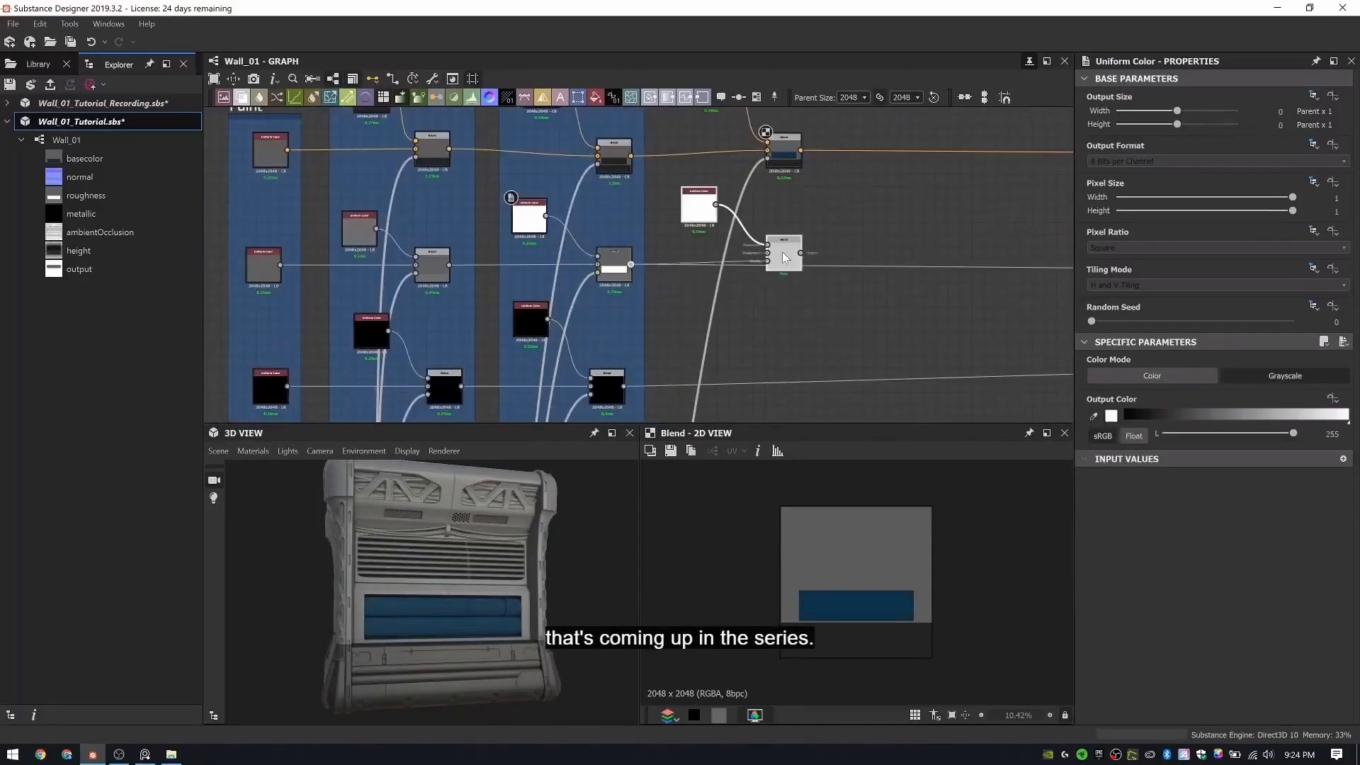
pyautogui.doubleClick(782, 256)
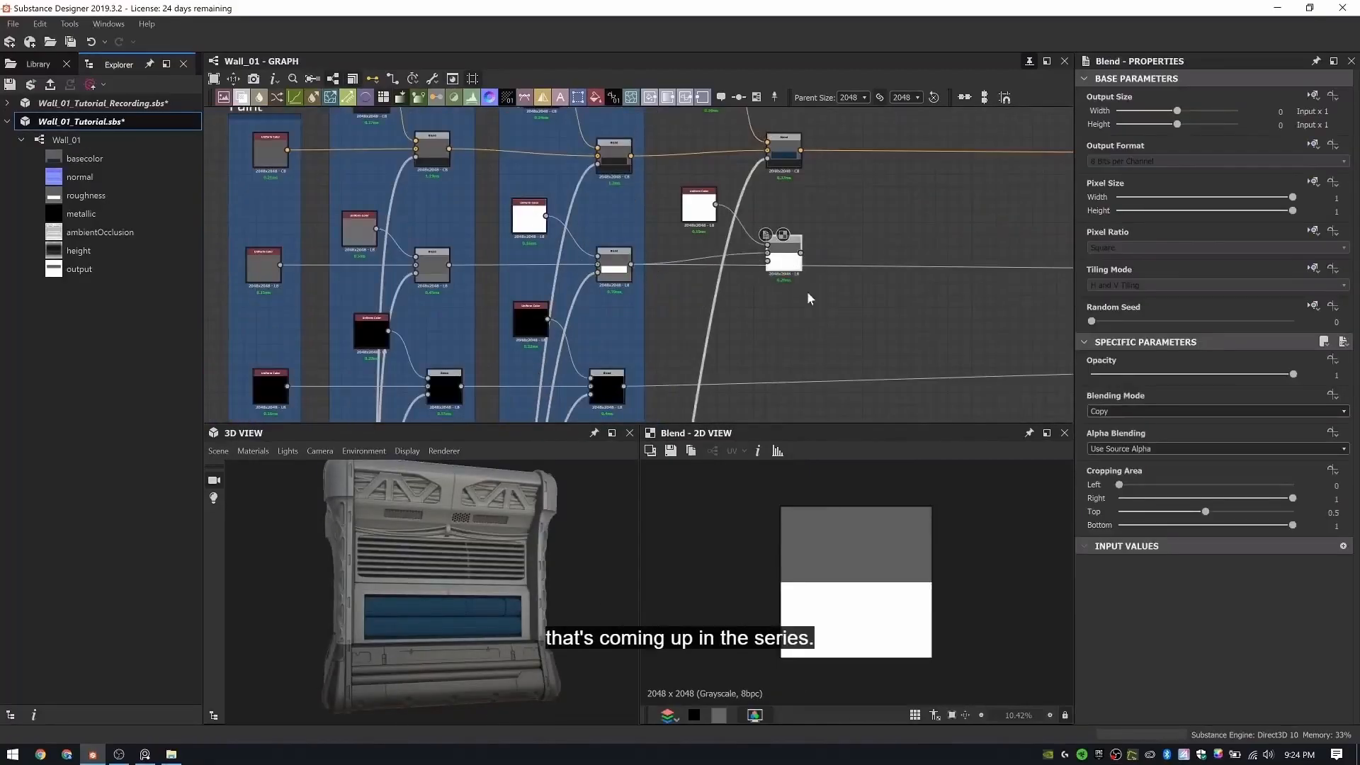
pyautogui.scroll(-3, 746, 296)
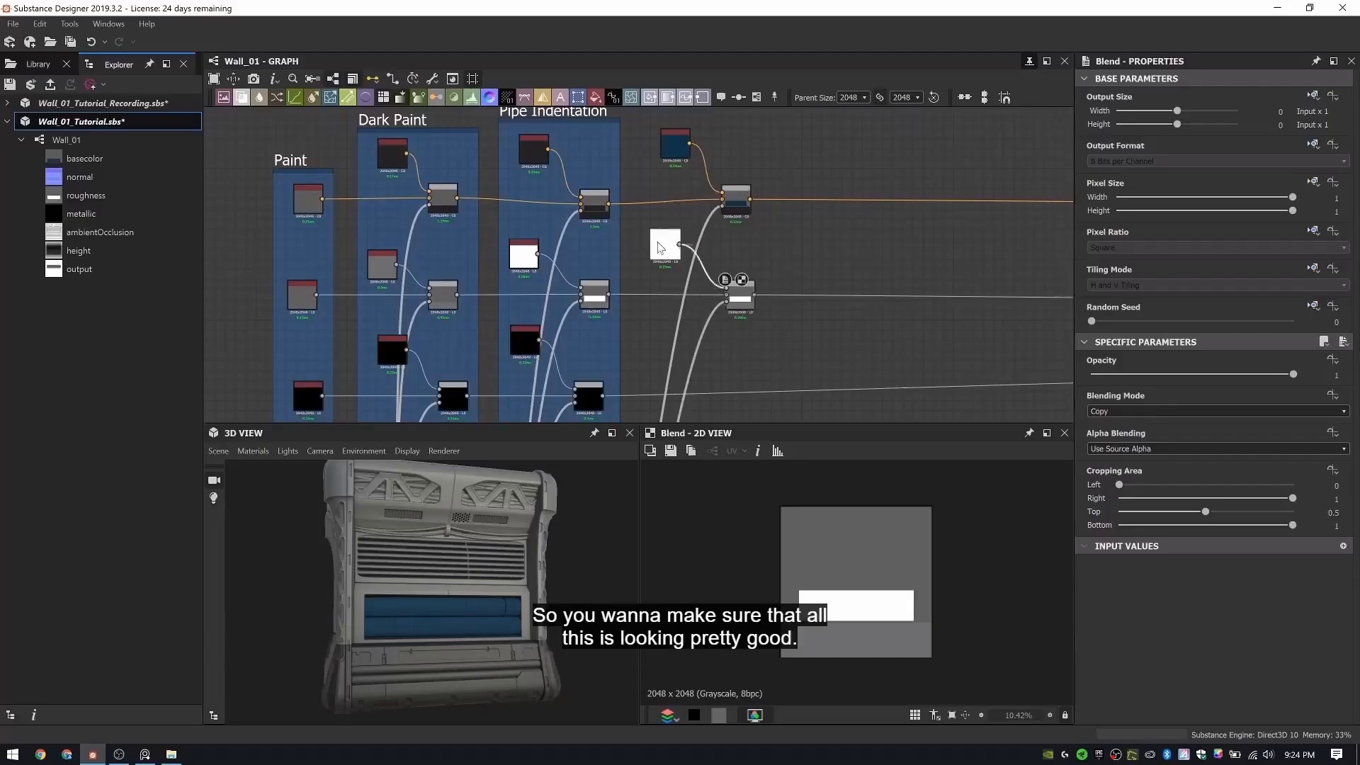
pyautogui.doubleClick(665, 244)
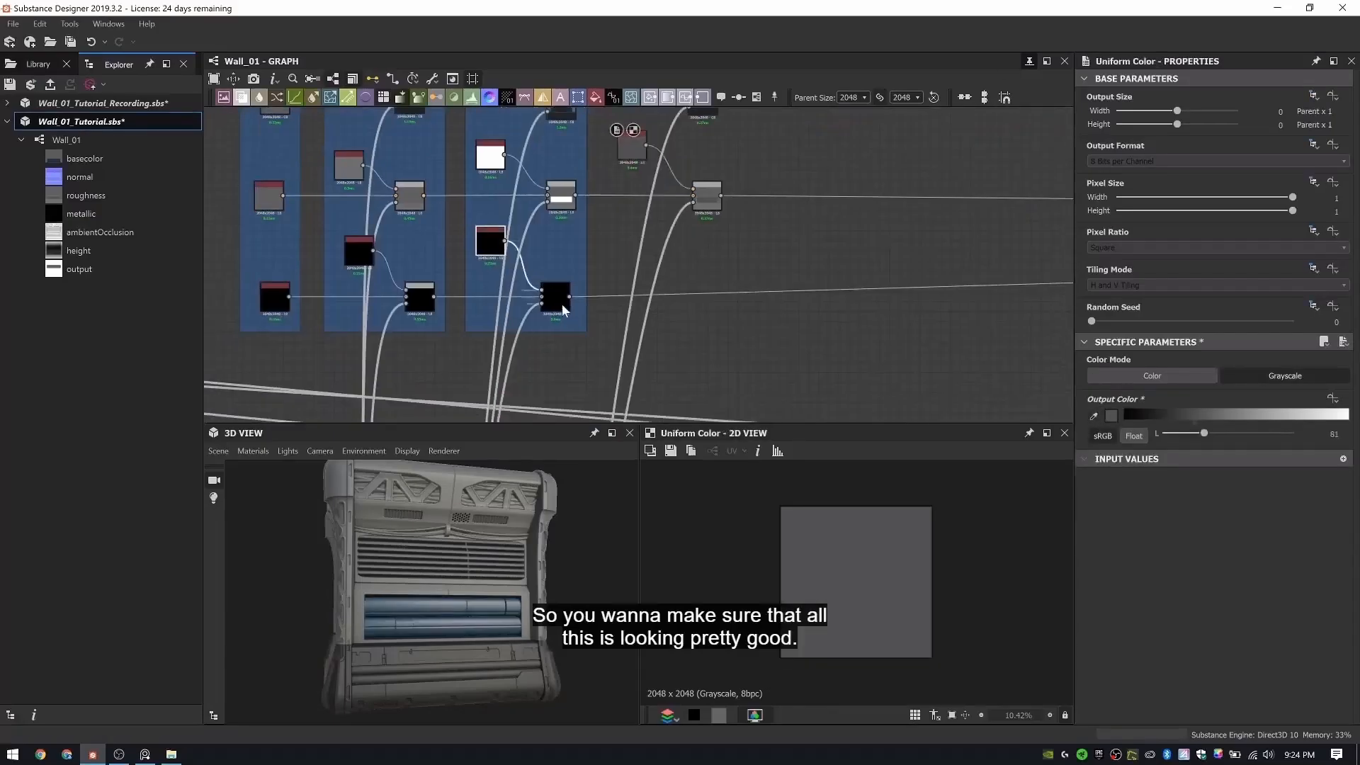
# - Duplicate the black metallic Uniform Color and Blend for the pipes and connect the copy into the metallic chain with its mask
pyautogui.hotkey('ctrl', 'd')
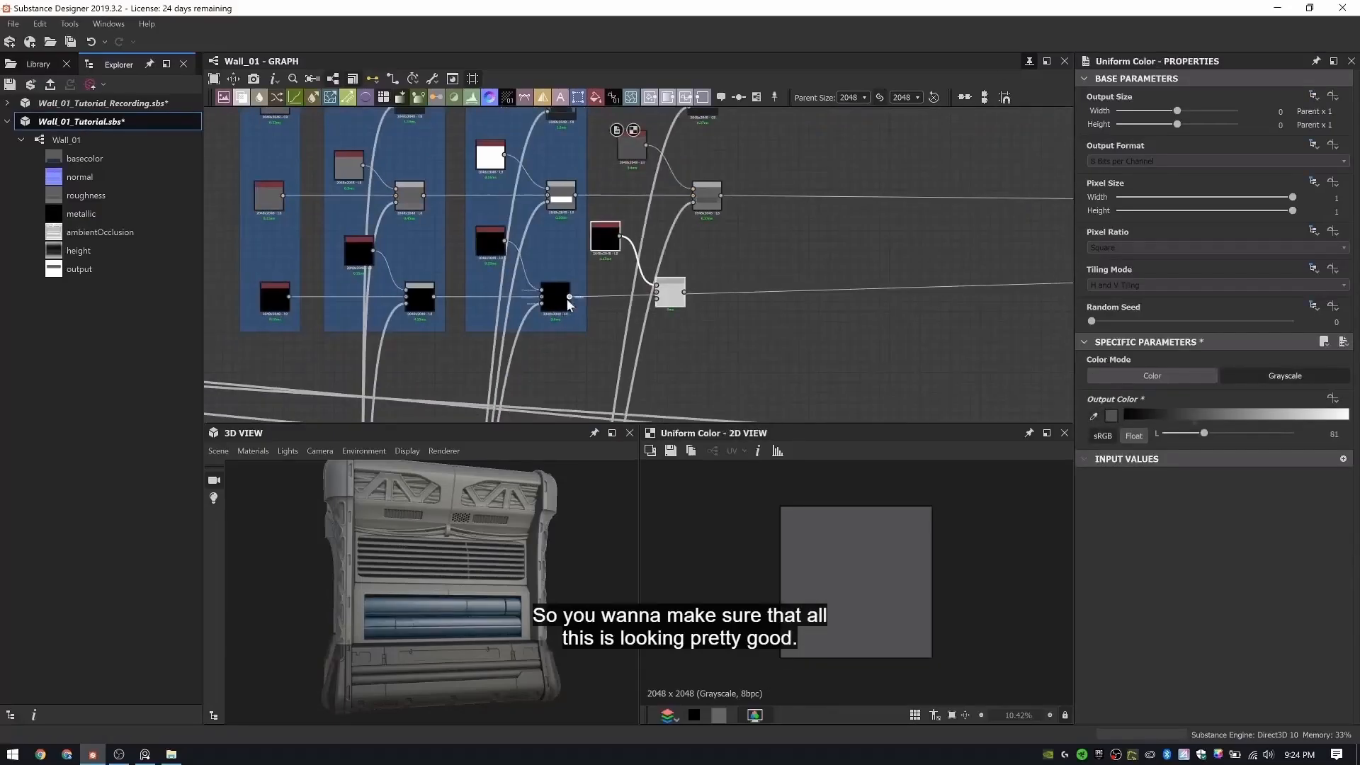
pyautogui.moveTo(570, 297); pyautogui.dragTo(669, 297)
pyautogui.doubleClick(713, 301)
pyautogui.keyDown('shift'); pyautogui.moveTo(570, 297); pyautogui.dragTo(728, 297); pyautogui.keyUp('shift')
pyautogui.click(714, 299)
pyautogui.moveTo(439, 584); pyautogui.dragTo(368, 588)
# - Group the pipes' base color, roughness and metallic pairs in a frame titled Pipes Color
pyautogui.scroll(-3, 735, 385)
pyautogui.moveTo(749, 365); pyautogui.dragTo(663, 172)
pyautogui.rightClick(750, 174)
pyautogui.click(789, 218)
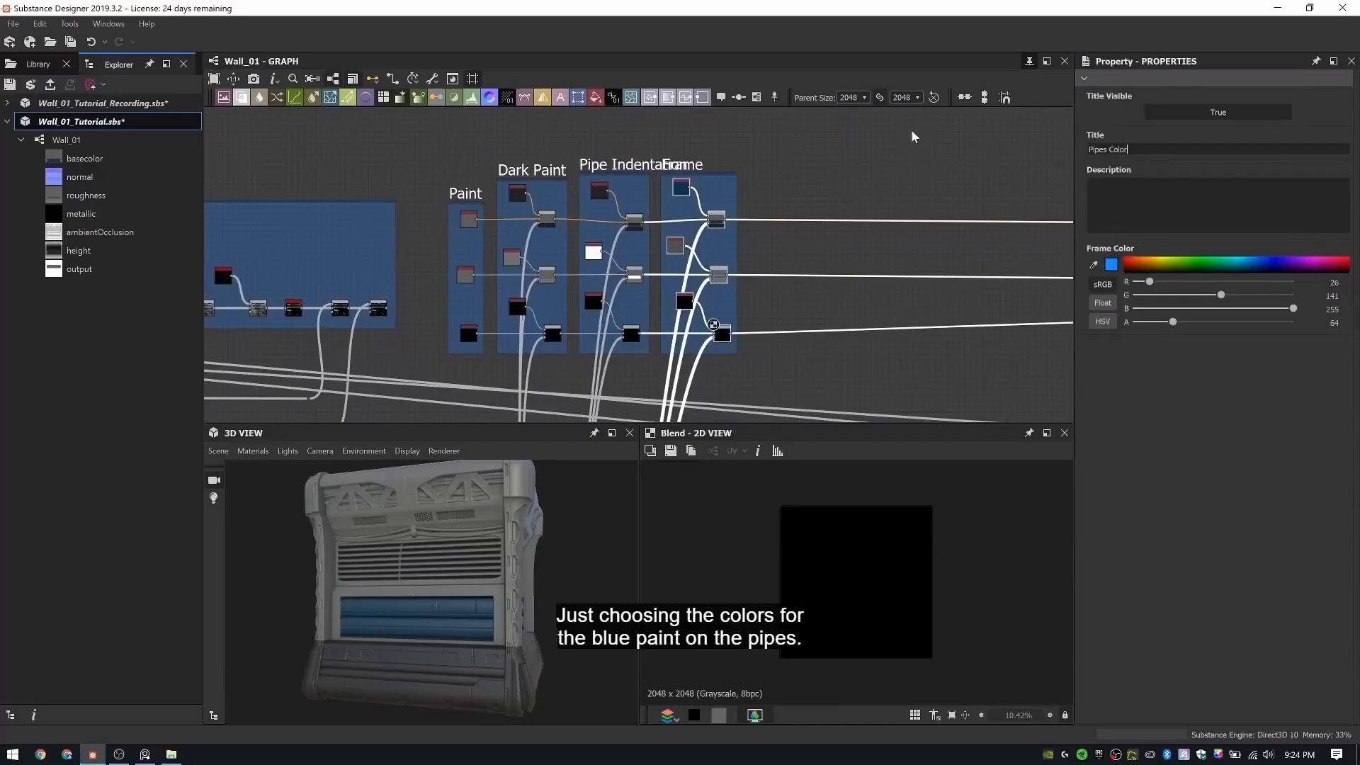
# - Duplicate the Pipes Color base color pair, chain the copy after it, and set its Uniform Color to RGB 57, 57, 57
pyautogui.scroll(-1, 708, 400)
pyautogui.moveTo(707, 400)
pyautogui.mouseDown(button='middle')
pyautogui.moveTo(614, 279)
pyautogui.moveTo(648, 128)
pyautogui.mouseUp(button='middle')
pyautogui.click(593, 331)
pyautogui.scroll(-1, 594, 333)
pyautogui.moveTo(594, 334)
pyautogui.mouseDown(button='middle')
pyautogui.moveTo(601, 322)
pyautogui.moveTo(584, 411)
pyautogui.mouseUp(button='middle')
pyautogui.scroll(4, 587, 244)
pyautogui.scroll(1, 587, 241)
pyautogui.moveTo(587, 242); pyautogui.dragTo(520, 297, button='middle')
pyautogui.click(526, 191)
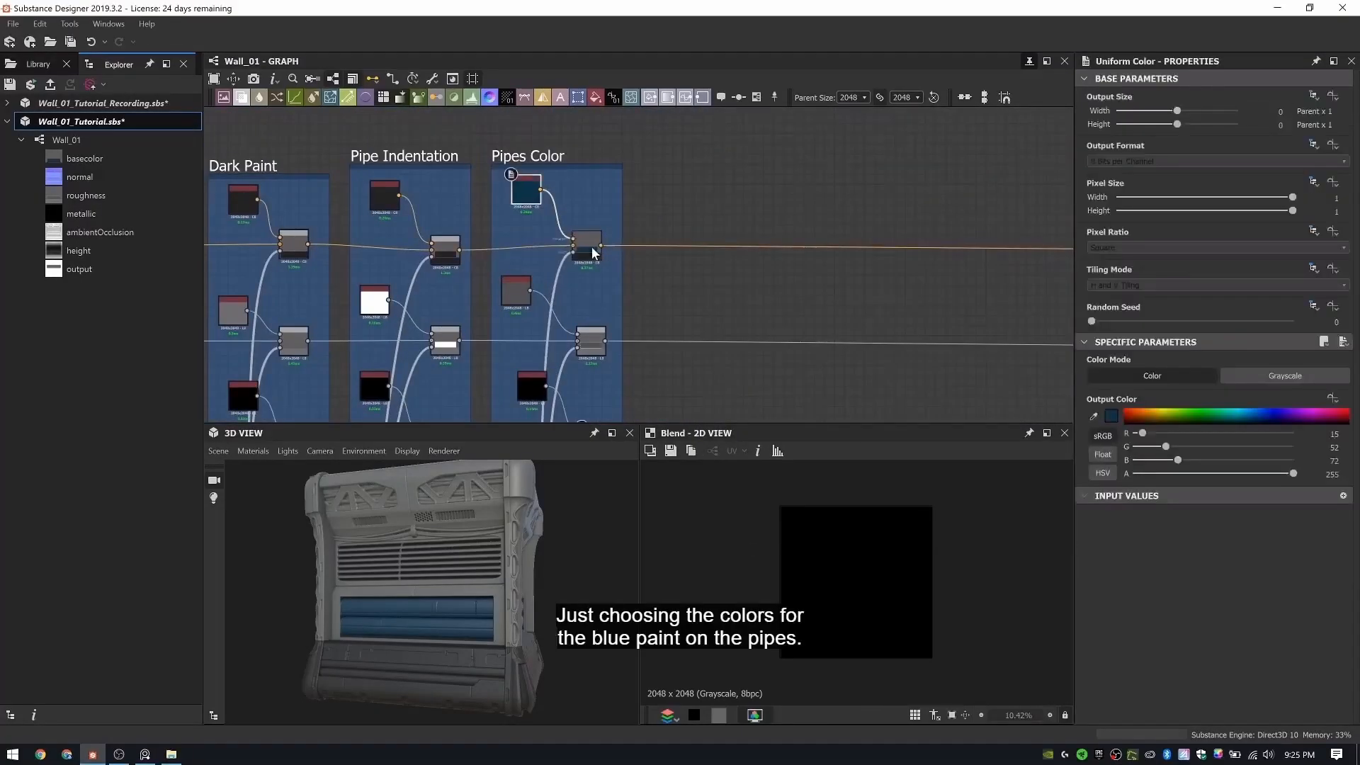
pyautogui.scroll(2, 601, 256)
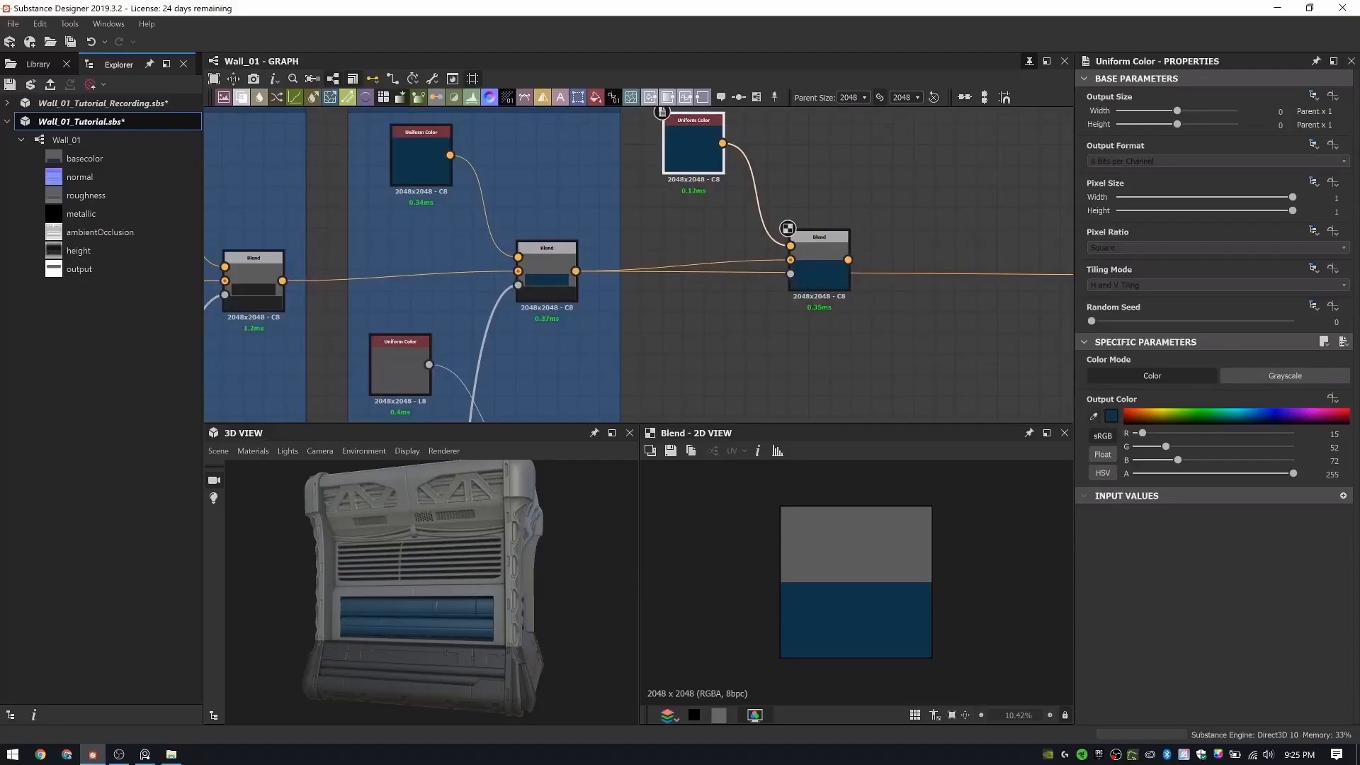
pyautogui.click(680, 298)
# - Route the Bottom Pipe Indentation Mask through dot nodes to the opacity input of the newest base color Blend
pyautogui.scroll(-6, 584, 268)
pyautogui.moveTo(584, 268); pyautogui.dragTo(694, 228, button='middle')
pyautogui.scroll(6, 694, 227)
pyautogui.moveTo(780, 355); pyautogui.dragTo(631, 250, button='middle')
pyautogui.scroll(2, 631, 250)
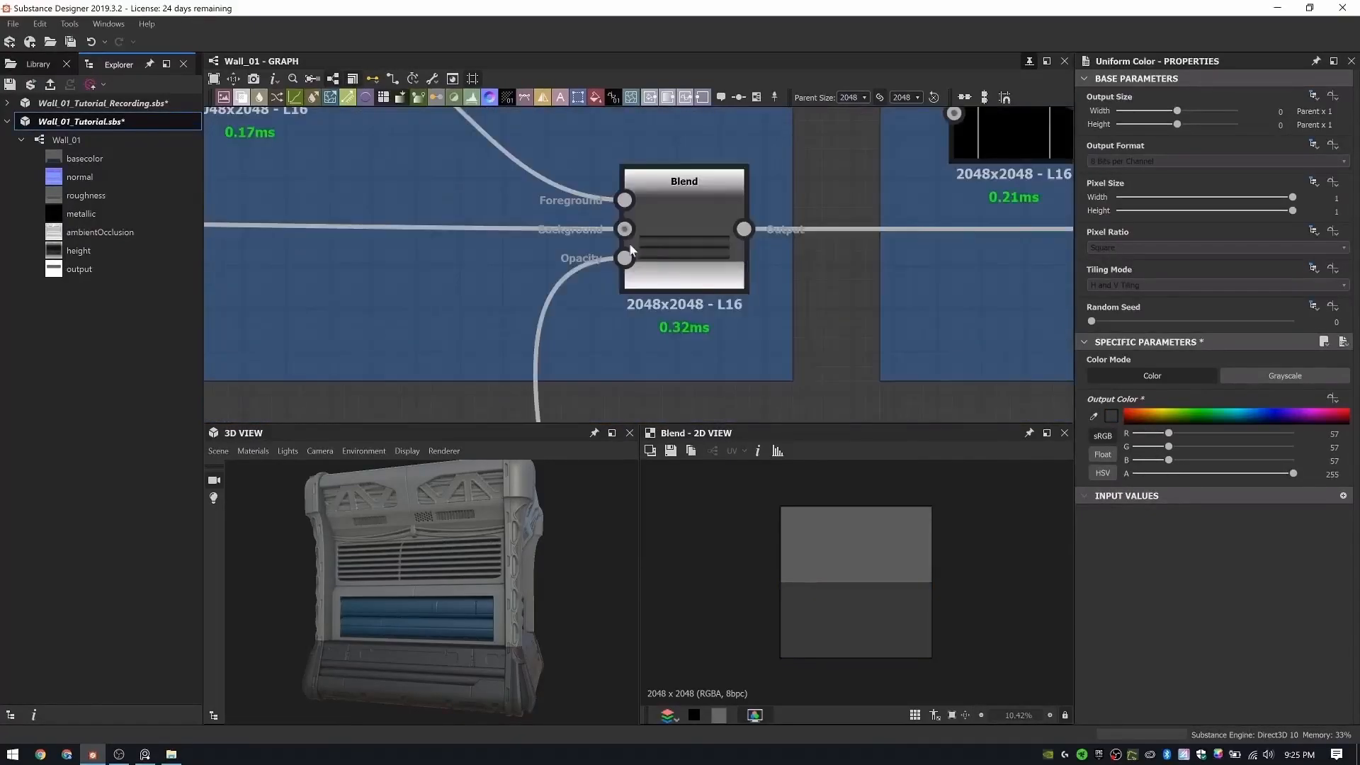
pyautogui.scroll(-4, 631, 250)
pyautogui.moveTo(515, 249); pyautogui.dragTo(234, 262, button='middle')
pyautogui.scroll(-4, 234, 262)
pyautogui.scroll(4, 810, 254)
pyautogui.moveTo(792, 412); pyautogui.dragTo(717, 253, button='middle')
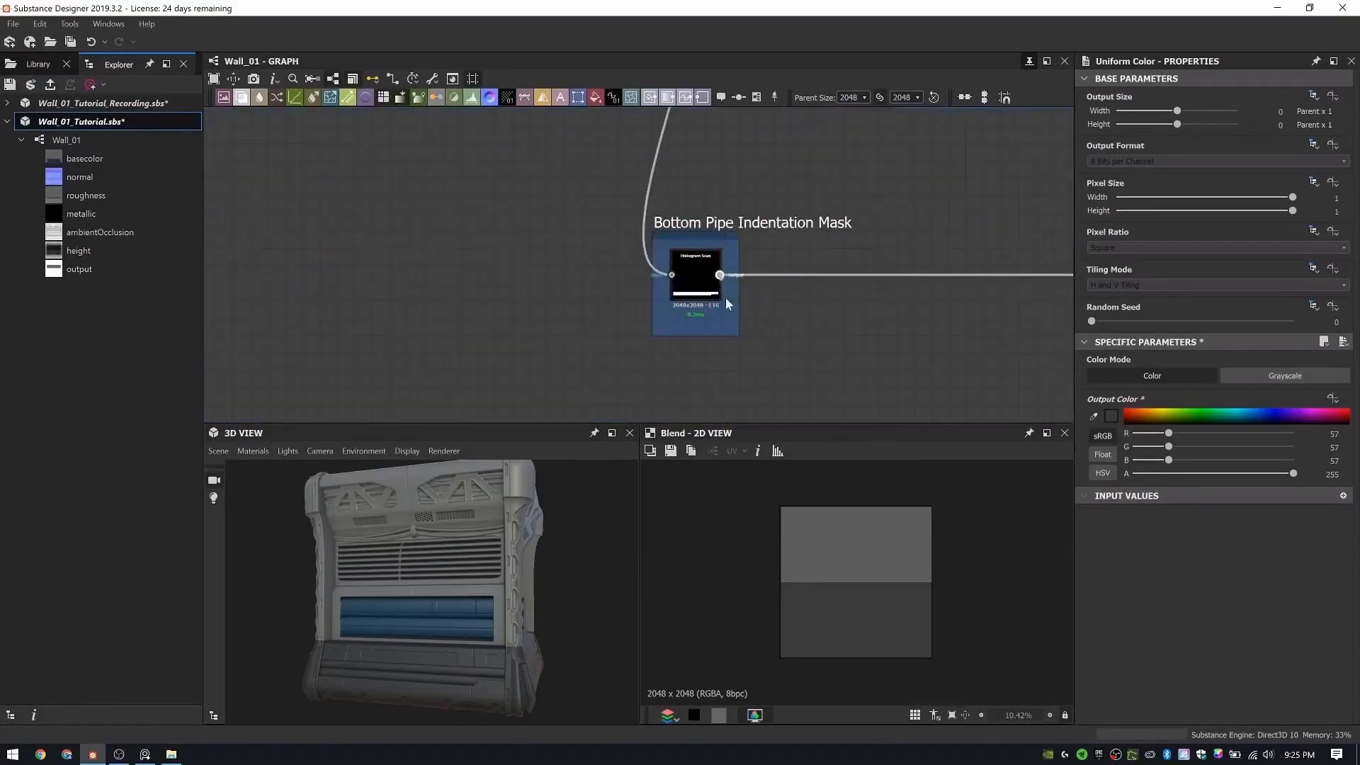
pyautogui.click(719, 275)
pyautogui.scroll(-5, 723, 298)
pyautogui.moveTo(708, 404); pyautogui.dragTo(639, 297, button='middle')
pyautogui.keyDown('alt'); pyautogui.click(639, 313); pyautogui.keyUp('alt')
pyautogui.moveTo(886, 297); pyautogui.dragTo(425, 255, button='middle')
pyautogui.moveTo(888, 261); pyautogui.dragTo(815, 291, button='middle')
pyautogui.keyDown('alt'); pyautogui.click(830, 295); pyautogui.keyUp('alt')
pyautogui.moveTo(861, 131); pyautogui.dragTo(782, 312, button='middle')
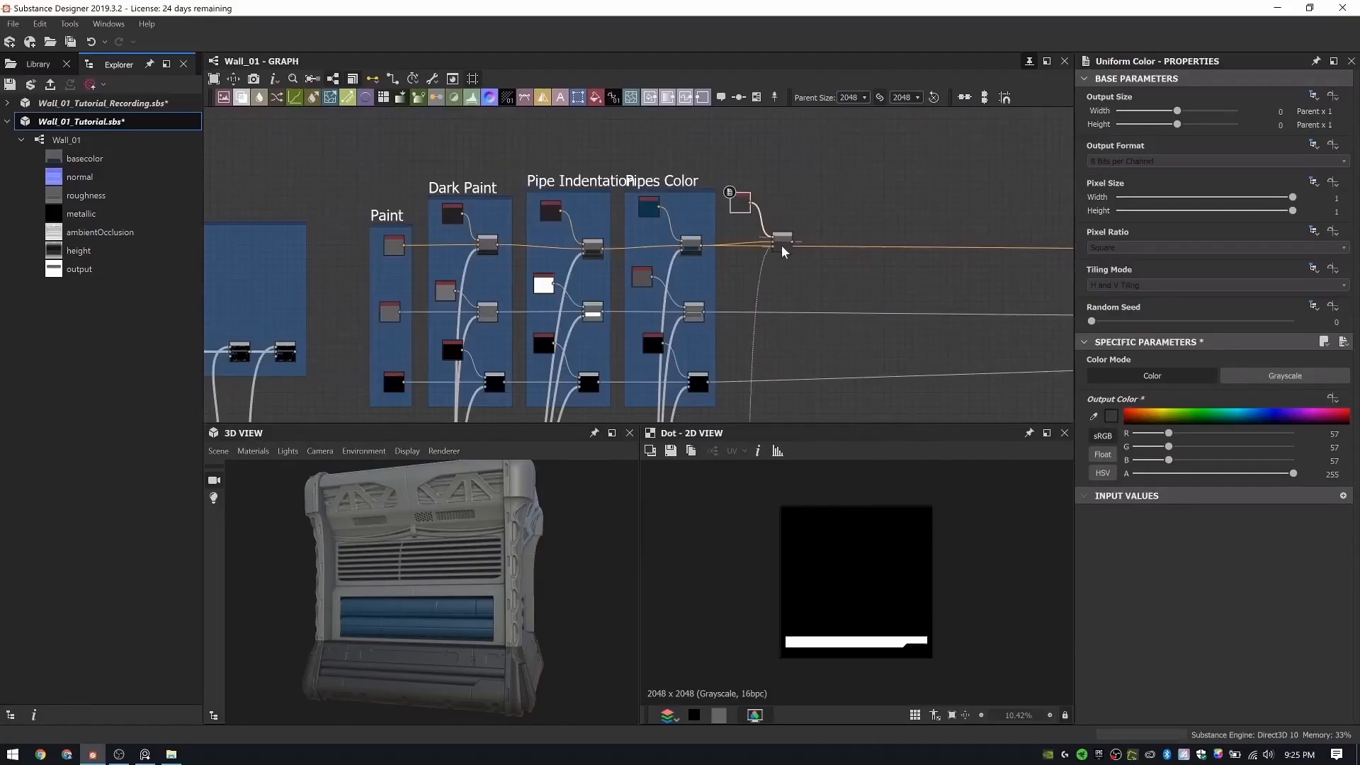
pyautogui.click(782, 246)
# - Duplicate the Pipes Color roughness and metallic Uniform Color and Blend pairs and chain each copy after its original
pyautogui.scroll(3, 772, 297)
pyautogui.scroll(-3, 666, 245)
pyautogui.scroll(3, 694, 283)
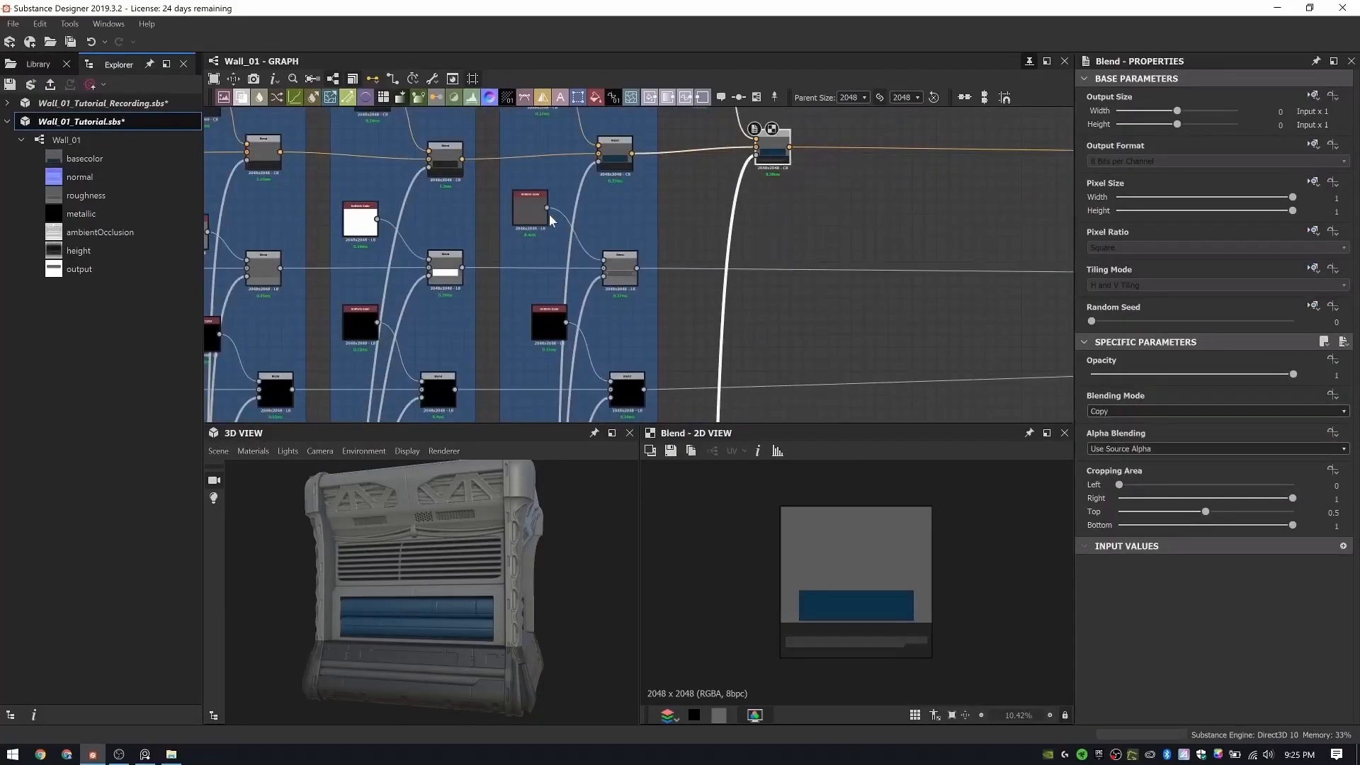
pyautogui.click(531, 210)
pyautogui.keyDown('ctrl'); pyautogui.click(620, 269); pyautogui.keyUp('ctrl')
pyautogui.hotkey('ctrl', 'c')
pyautogui.hotkey('ctrl', 'v')
pyautogui.moveTo(681, 293); pyautogui.dragTo(783, 268)
pyautogui.scroll(2, 680, 282)
pyautogui.moveTo(619, 262); pyautogui.dragTo(694, 277)
pyautogui.doubleClick(693, 153)
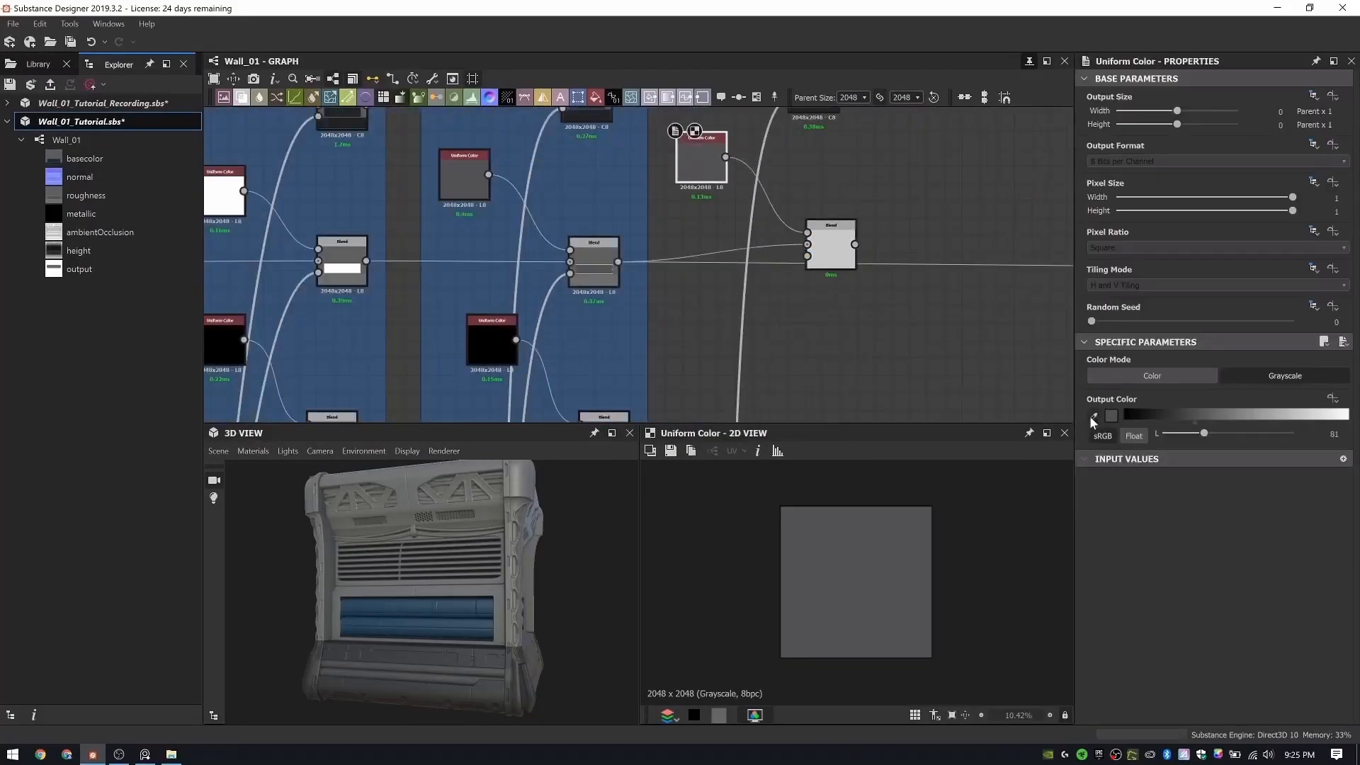
pyautogui.scroll(-3, 779, 223)
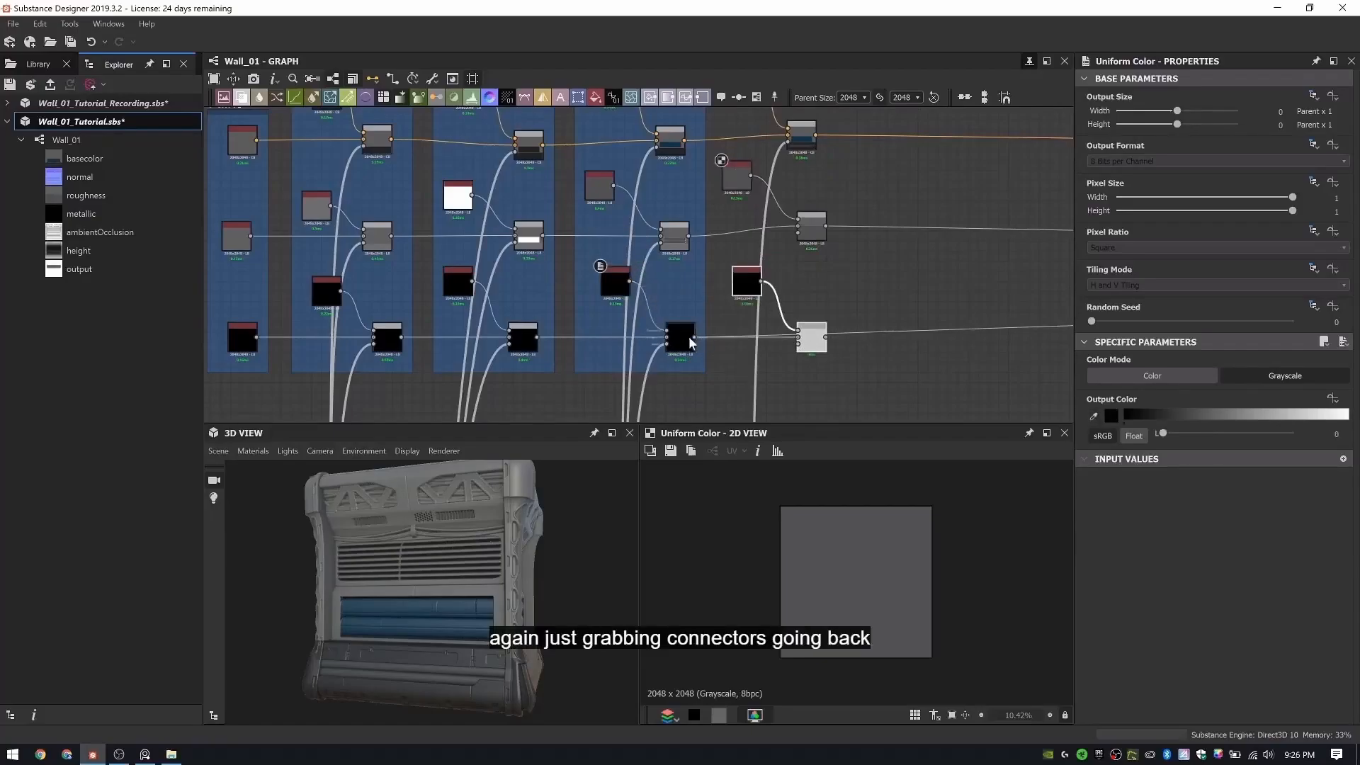
# - Align the newest base color, roughness and metallic pairs and group them in a frame titled Lower Pipes
pyautogui.moveTo(738, 178); pyautogui.dragTo(747, 188)
pyautogui.moveTo(769, 191); pyautogui.dragTo(698, 288, button='middle')
pyautogui.doubleClick(731, 231)
pyautogui.moveTo(731, 231); pyautogui.dragTo(741, 232)
pyautogui.moveTo(672, 174); pyautogui.dragTo(748, 386)
pyautogui.scroll(-2, 694, 213)
pyautogui.rightClick(786, 195)
pyautogui.click(813, 239)
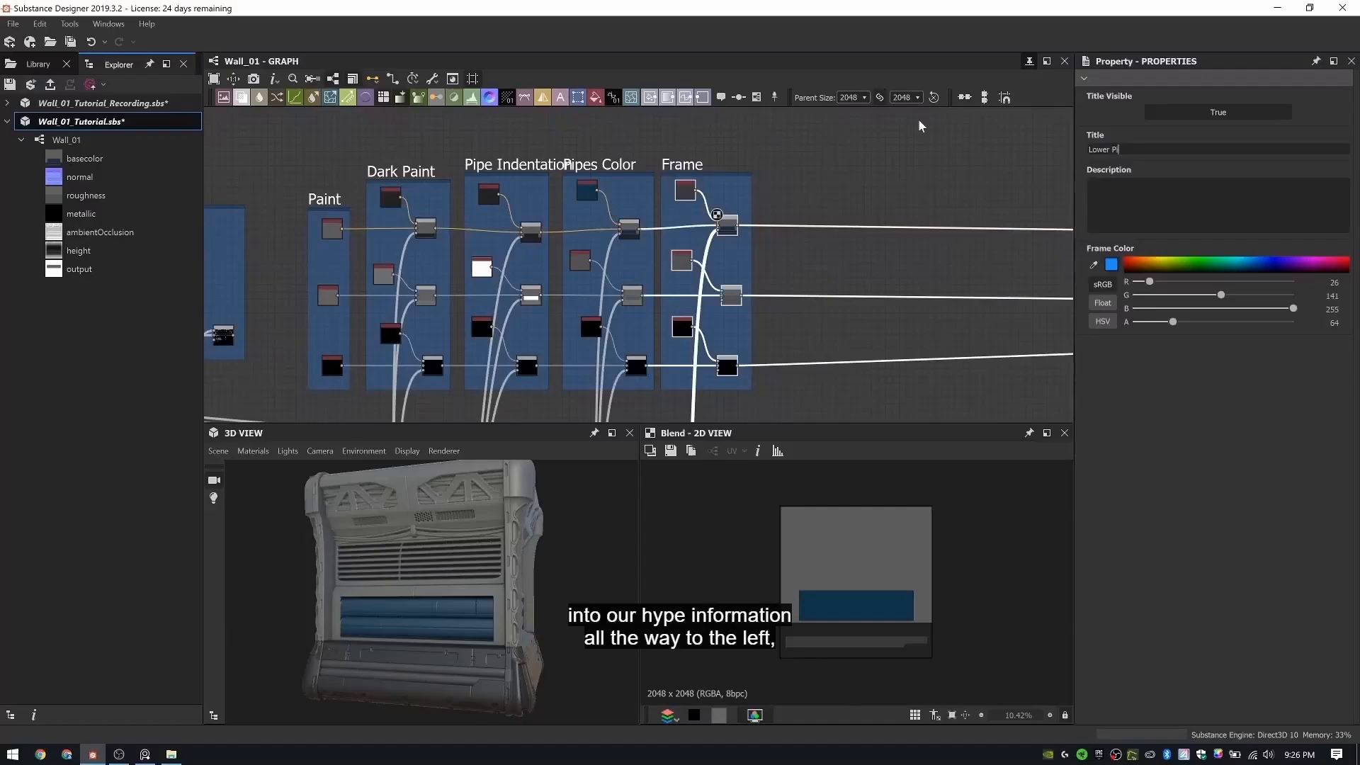
pyautogui.moveTo(430, 641); pyautogui.dragTo(510, 652)
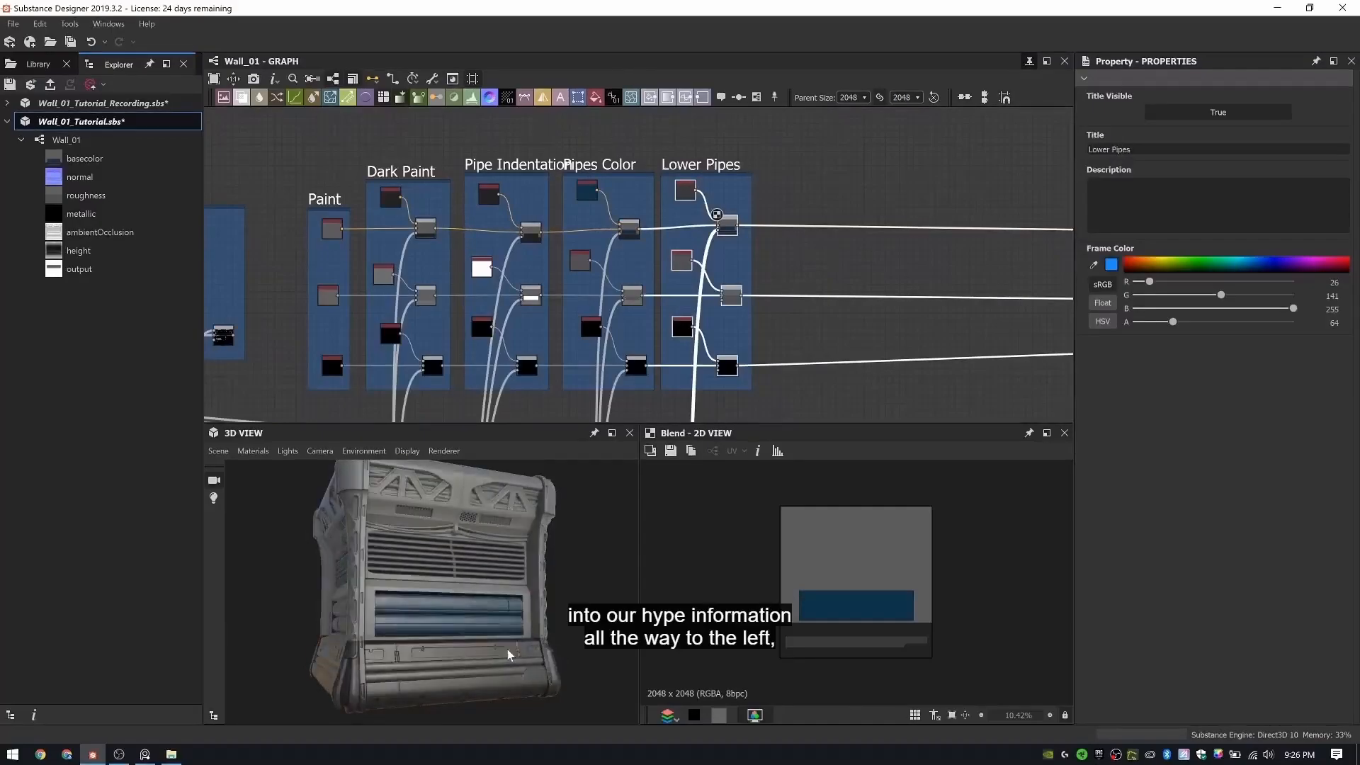
# - Duplicate the Lower Pipes base color Uniform Color and Blend and feed the Lower Pipes base color into the copy
pyautogui.moveTo(707, 257); pyautogui.dragTo(507, 270, button='middle')
pyautogui.moveTo(468, 190); pyautogui.dragTo(523, 246)
pyautogui.hotkey('ctrl', 'c')
pyautogui.hotkey('ctrl', 'v')
pyautogui.moveTo(619, 250); pyautogui.dragTo(574, 208)
pyautogui.scroll(3, 574, 208)
pyautogui.moveTo(507, 265); pyautogui.dragTo(676, 276)
# - Set the copied base color Uniform Color to light gray RGB 161, 161, 161 by sampling a color from the screen
pyautogui.doubleClick(599, 181)
pyautogui.click(1094, 416)
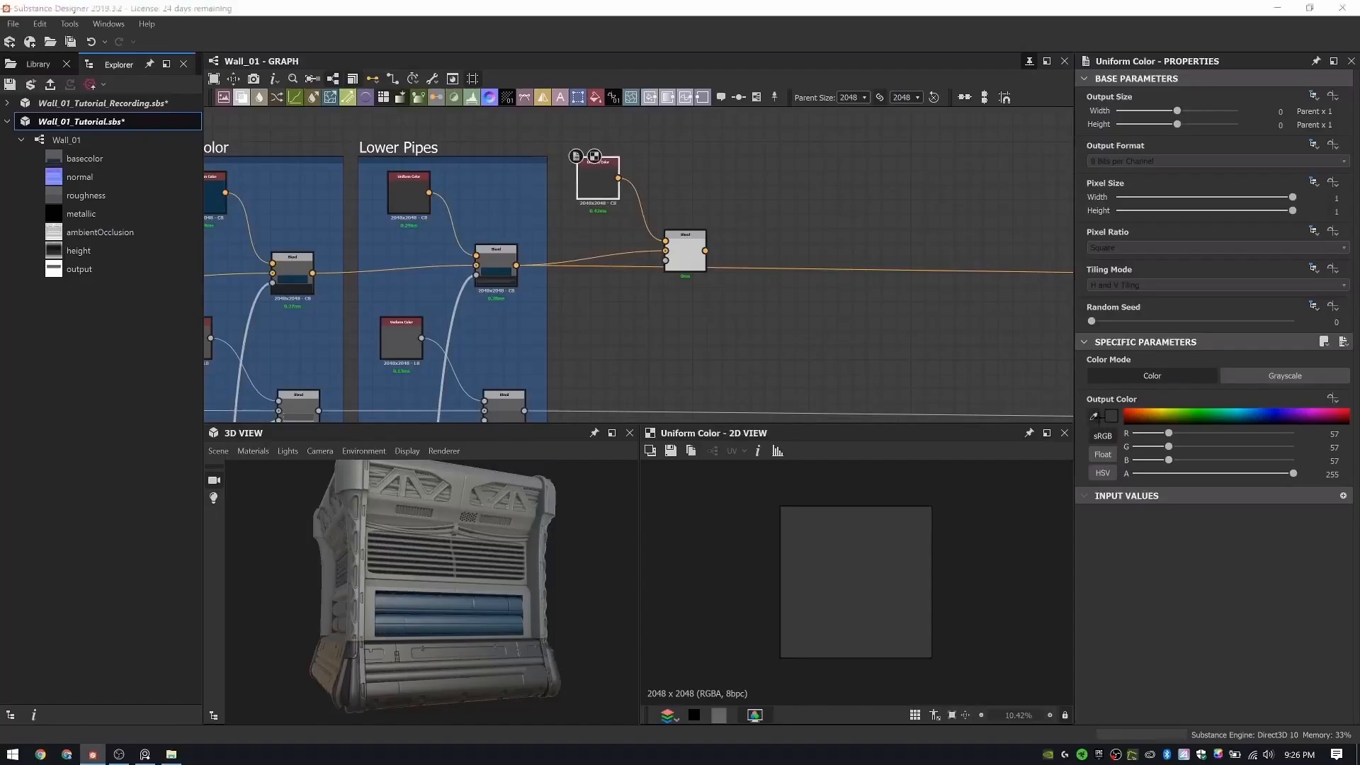
pyautogui.click(668, 97)
pyautogui.doubleClick(684, 256)
pyautogui.click(599, 181)
pyautogui.click(685, 252)
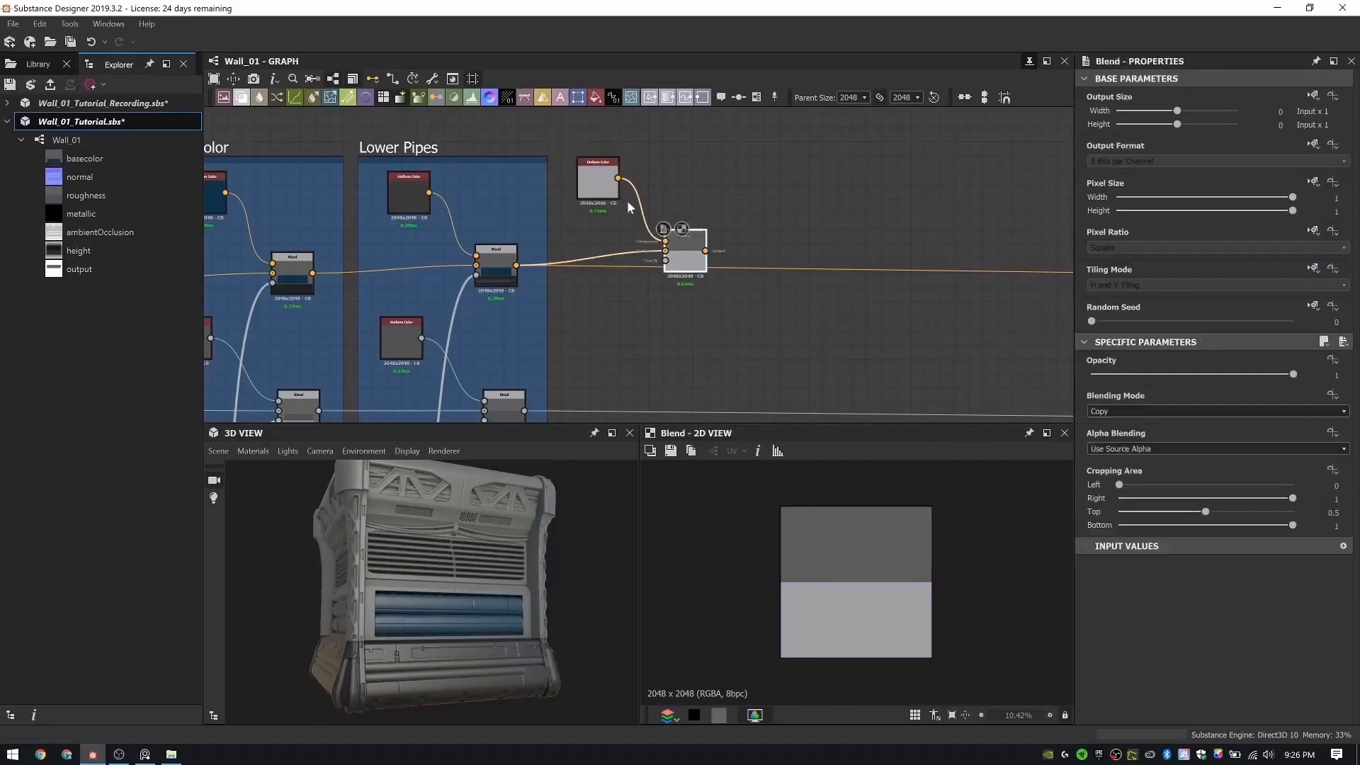
# - Look through the height graph's window and vent frames for a mask that isolates the window vent area
pyautogui.scroll(-8, 628, 207)
pyautogui.moveTo(305, 269); pyautogui.dragTo(495, 264, button='middle')
pyautogui.scroll(6, 602, 219)
pyautogui.scroll(5, 374, 252)
pyautogui.scroll(-5, 373, 252)
pyautogui.scroll(-3, 495, 264)
pyautogui.scroll(3, 741, 286)
pyautogui.scroll(-4, 741, 285)
pyautogui.moveTo(850, 291); pyautogui.dragTo(555, 302, button='middle')
pyautogui.scroll(-5, 556, 302)
pyautogui.moveTo(760, 312); pyautogui.dragTo(410, 279, button='middle')
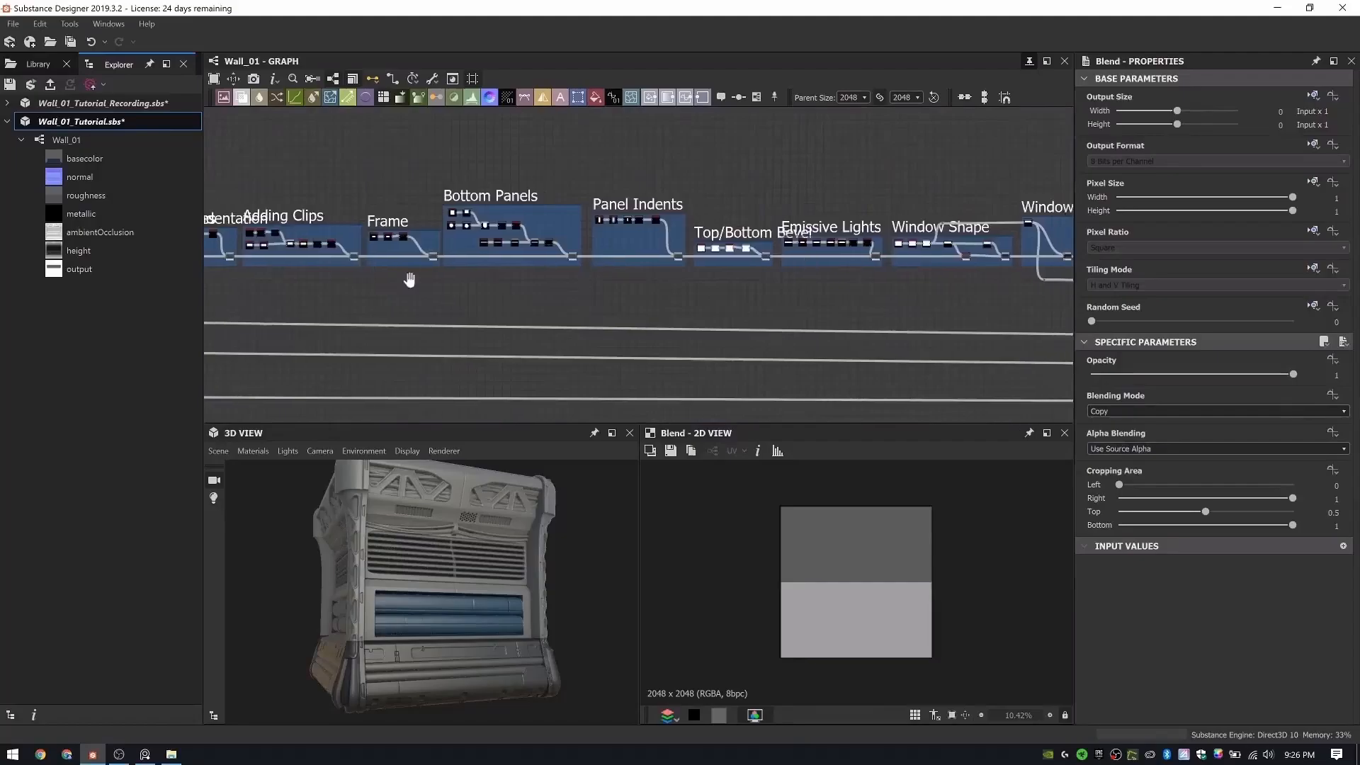
pyautogui.scroll(4, 546, 252)
pyautogui.moveTo(793, 277); pyautogui.dragTo(884, 263, button='middle')
pyautogui.scroll(5, 432, 269)
pyautogui.moveTo(505, 297); pyautogui.dragTo(1083, 276, button='middle')
pyautogui.scroll(-4, 1049, 276)
pyautogui.scroll(6, 691, 280)
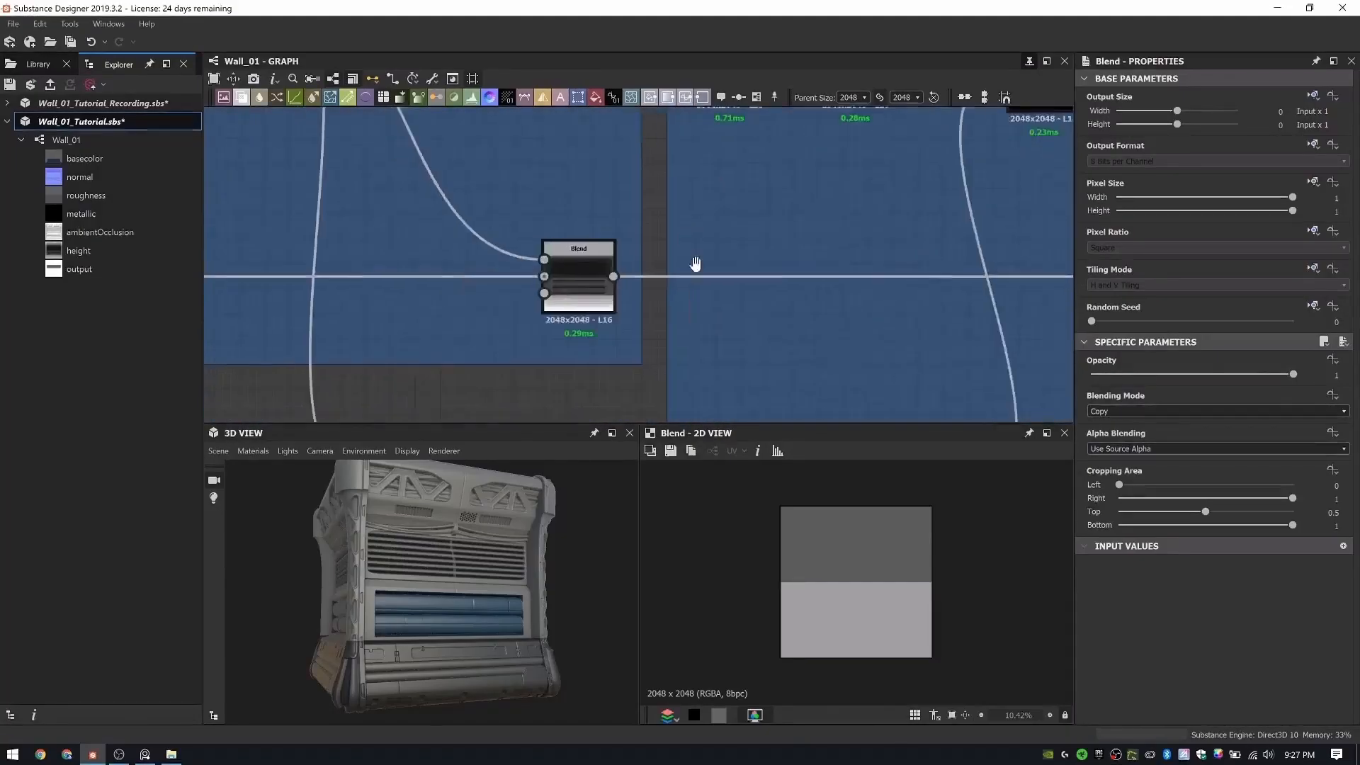
pyautogui.scroll(-6, 695, 264)
pyautogui.scroll(6, 935, 271)
pyautogui.scroll(-4, 891, 272)
pyautogui.scroll(-4, 517, 170)
pyautogui.scroll(3, 502, 181)
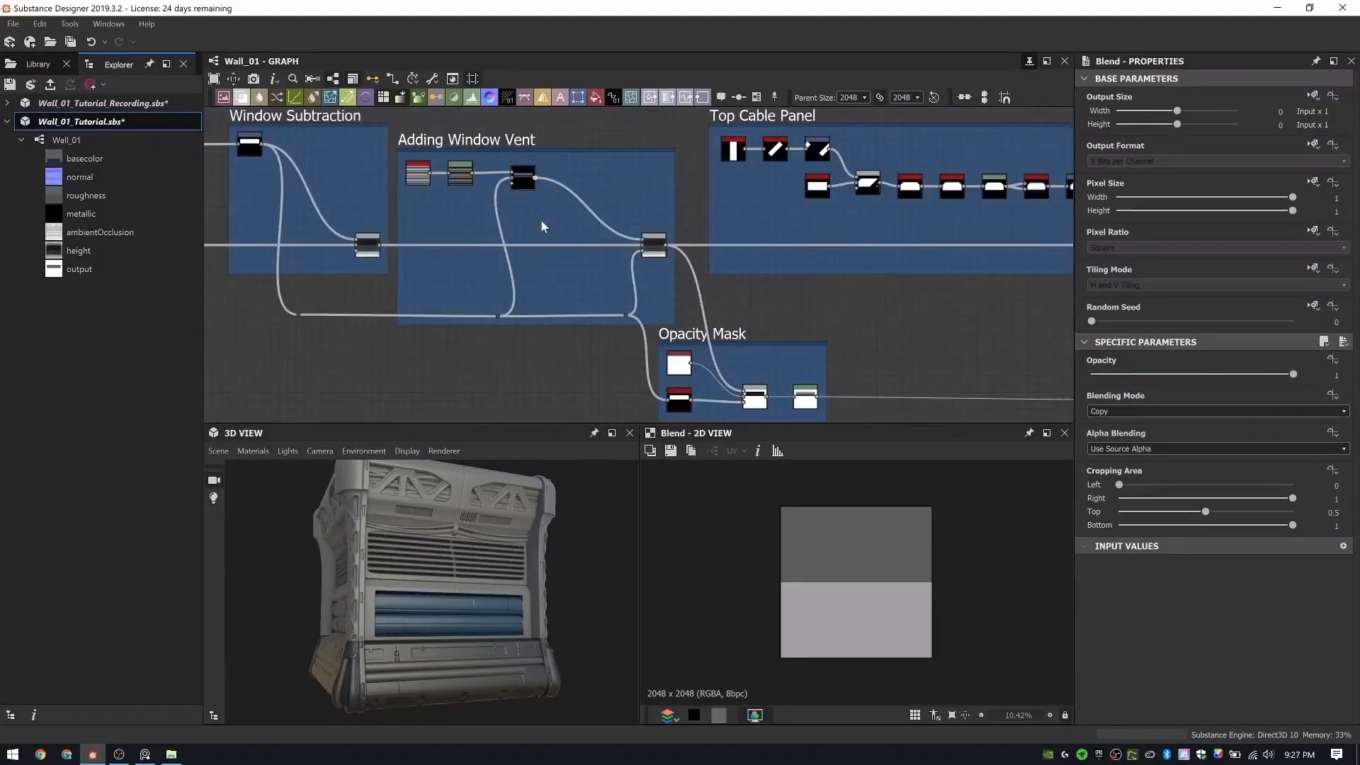
pyautogui.scroll(4, 614, 267)
pyautogui.scroll(-5, 898, 279)
pyautogui.scroll(5, 562, 209)
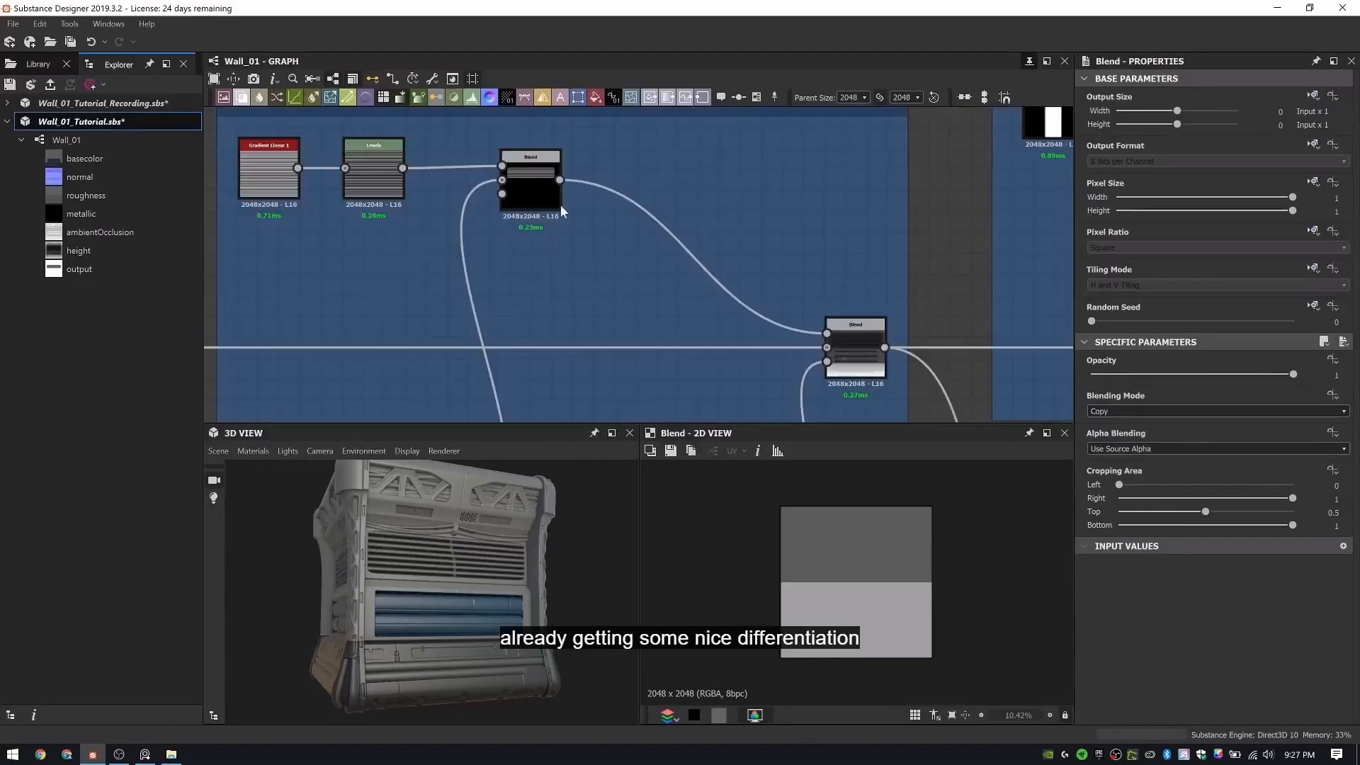
pyautogui.scroll(-5, 562, 210)
pyautogui.scroll(3, 540, 301)
pyautogui.scroll(-4, 555, 301)
# - Route the window vent mask through dot nodes to the opacity input of the newest base color Blend
pyautogui.moveTo(567, 369); pyautogui.dragTo(550, 219, button='middle')
pyautogui.doubleClick(550, 219)
pyautogui.scroll(-3, 550, 219)
pyautogui.moveTo(911, 355); pyautogui.dragTo(450, 319, button='middle')
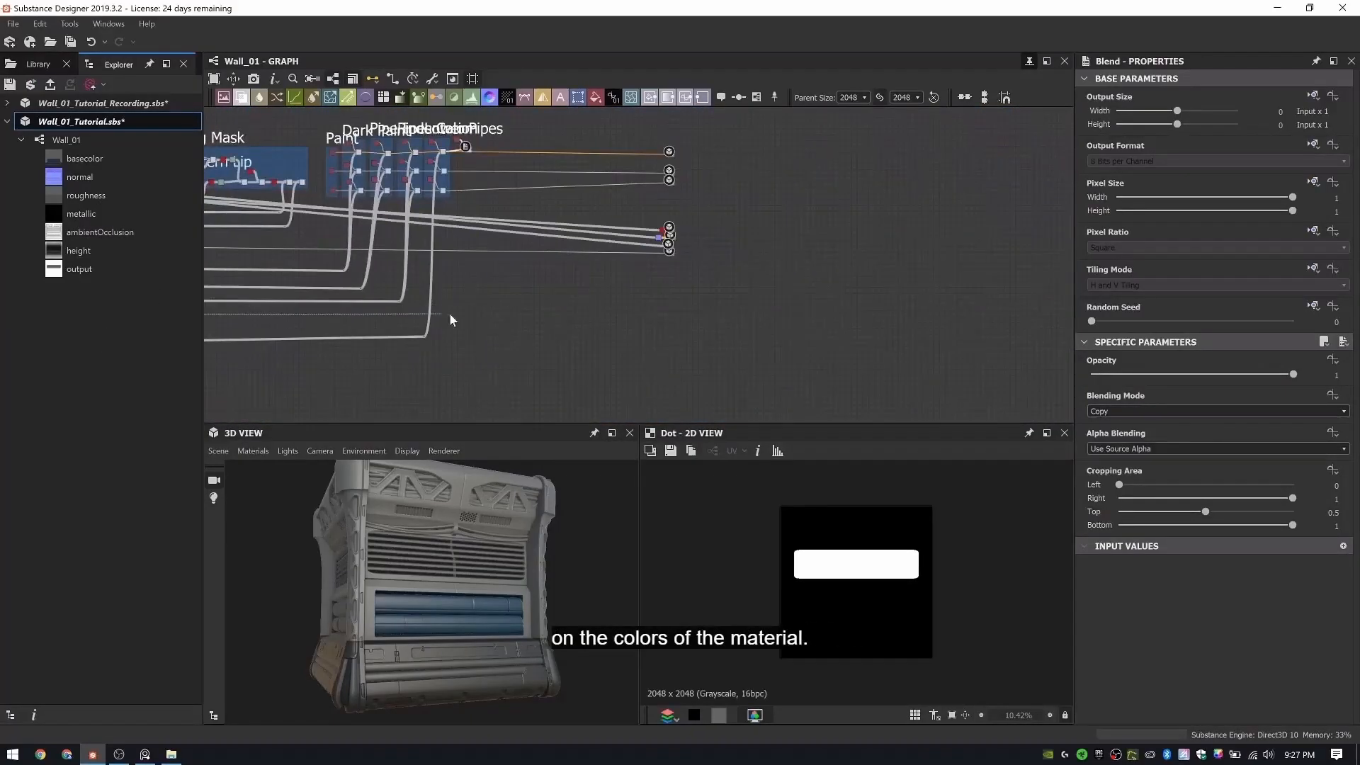
pyautogui.scroll(5, 467, 142)
pyautogui.click(460, 150)
pyautogui.moveTo(492, 542); pyautogui.dragTo(435, 568)
pyautogui.doubleClick(477, 143)
pyautogui.moveTo(385, 172); pyautogui.dragTo(532, 323, button='middle')
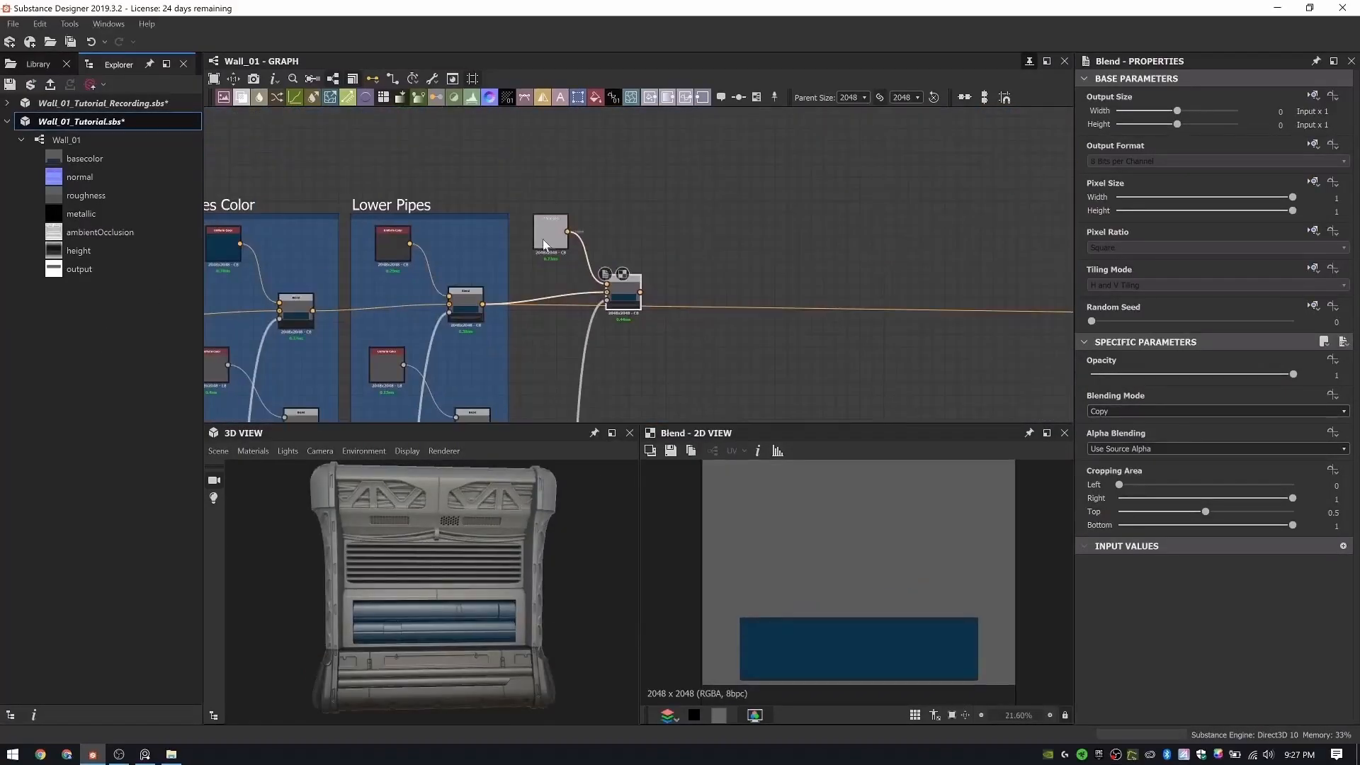
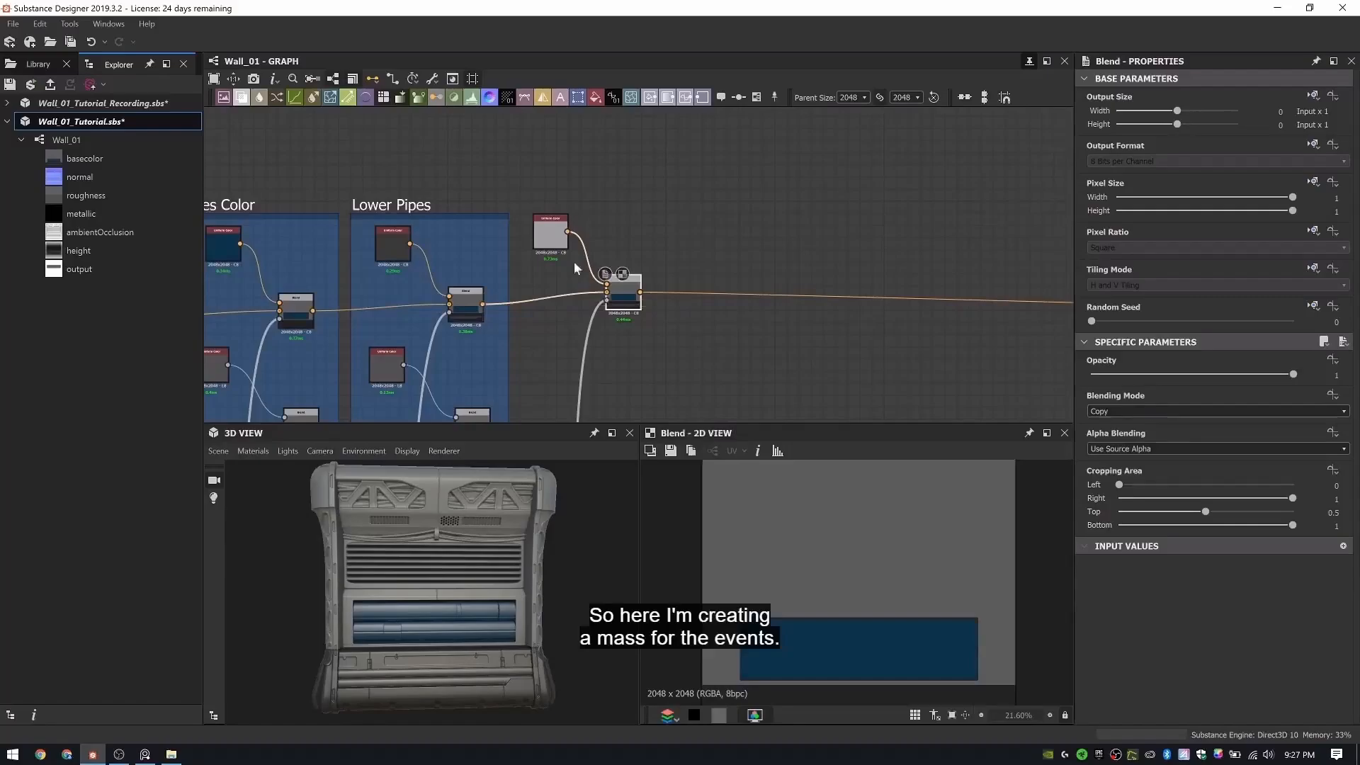
# - Compare the light gray Uniform Color with the newest Blend's output and the wall's vents in the 3D preview
pyautogui.doubleClick(550, 233)
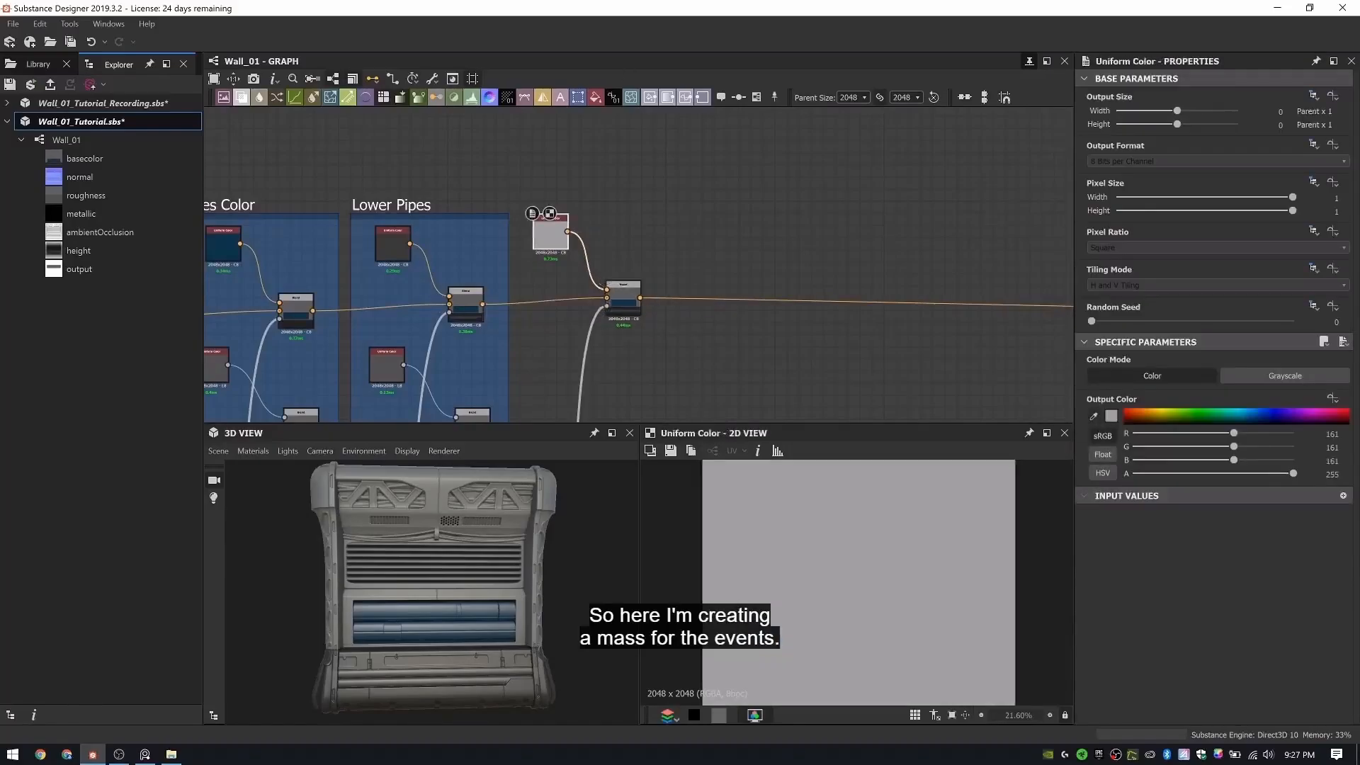
pyautogui.doubleClick(627, 301)
pyautogui.moveTo(489, 557); pyautogui.dragTo(553, 552)
pyautogui.scroll(1, 596, 171)
pyautogui.click(542, 245)
pyautogui.click(1110, 416)
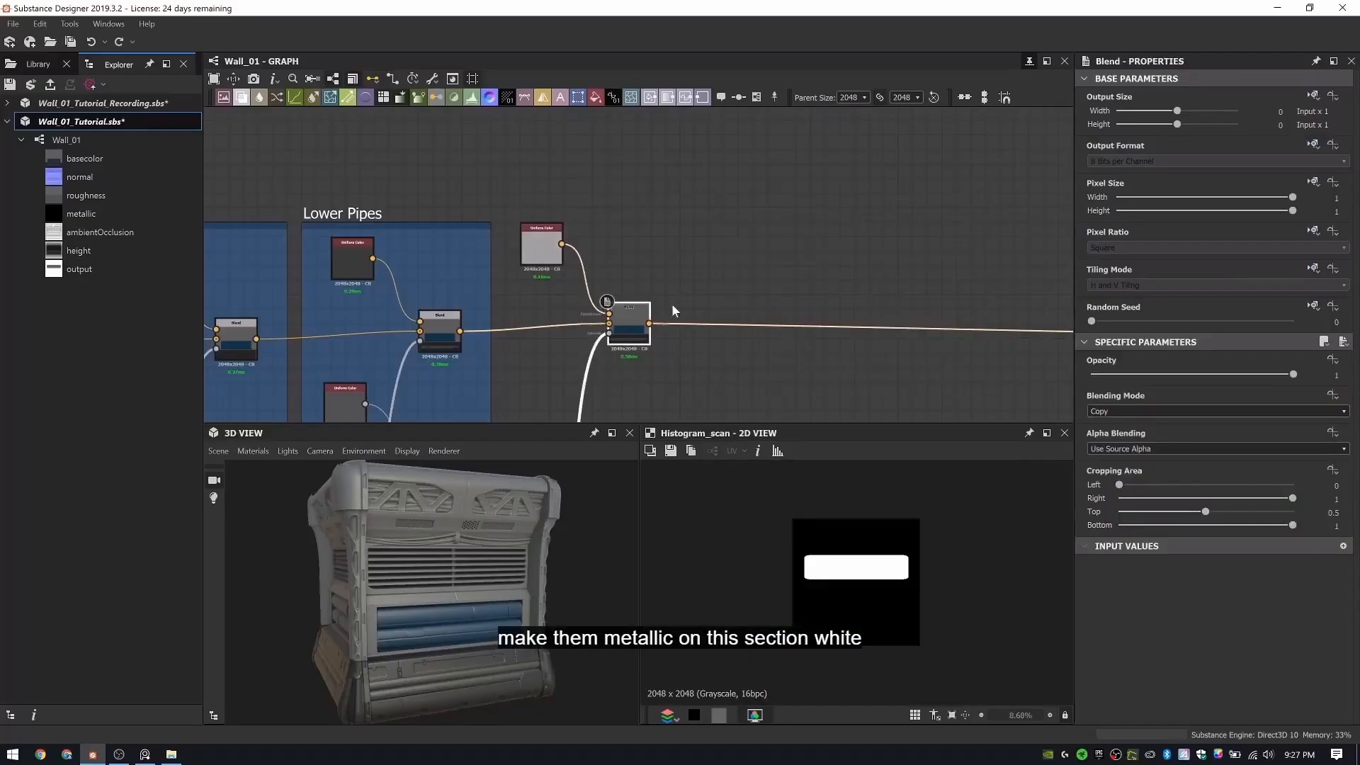
# - Inspect the foreground, background and opacity inputs of the newest base color Blend against the Lower Pipes Blend
pyautogui.scroll(3, 477, 546)
pyautogui.scroll(3, 701, 372)
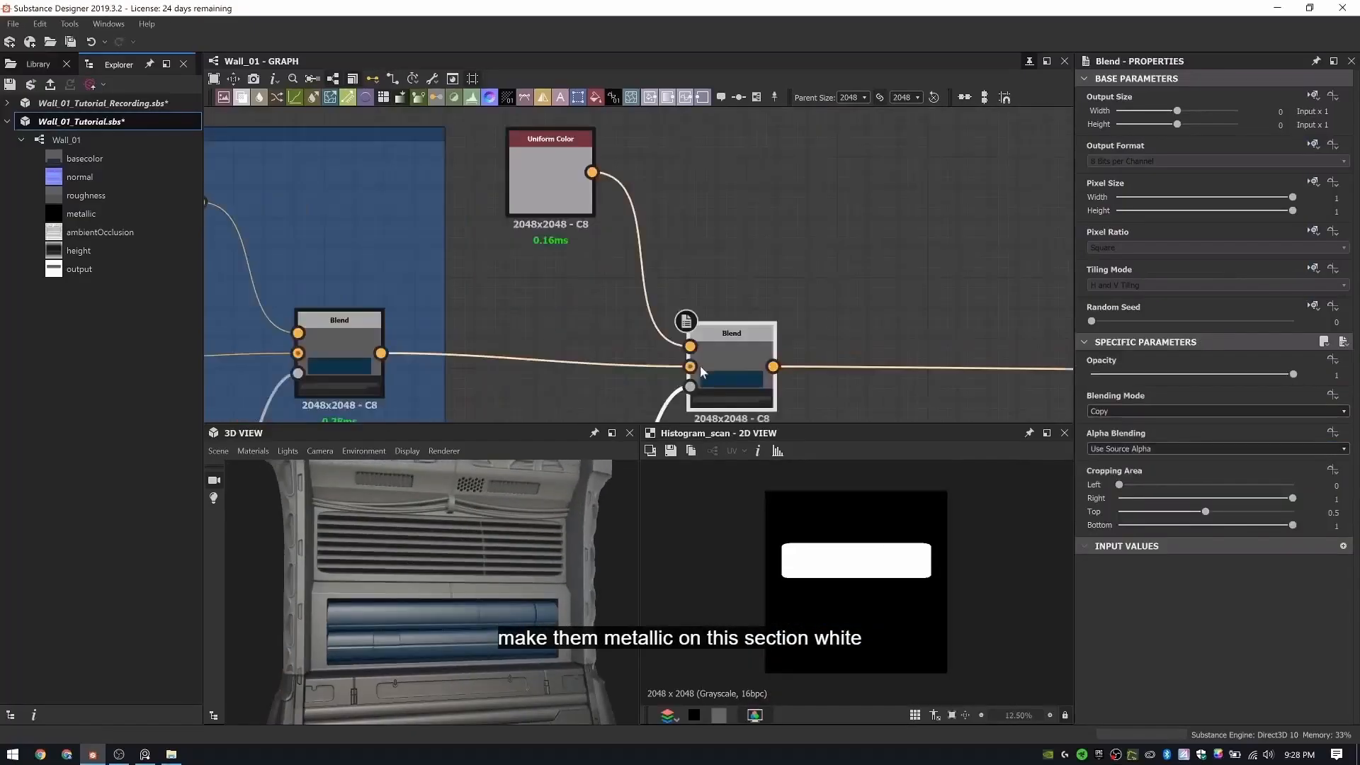
pyautogui.doubleClick(716, 365)
pyautogui.scroll(-3, 726, 354)
pyautogui.moveTo(698, 298); pyautogui.dragTo(638, 189, button='middle')
pyautogui.moveTo(667, 248); pyautogui.dragTo(668, 242)
pyautogui.doubleClick(646, 251)
pyautogui.scroll(4, 644, 252)
pyautogui.doubleClick(648, 223)
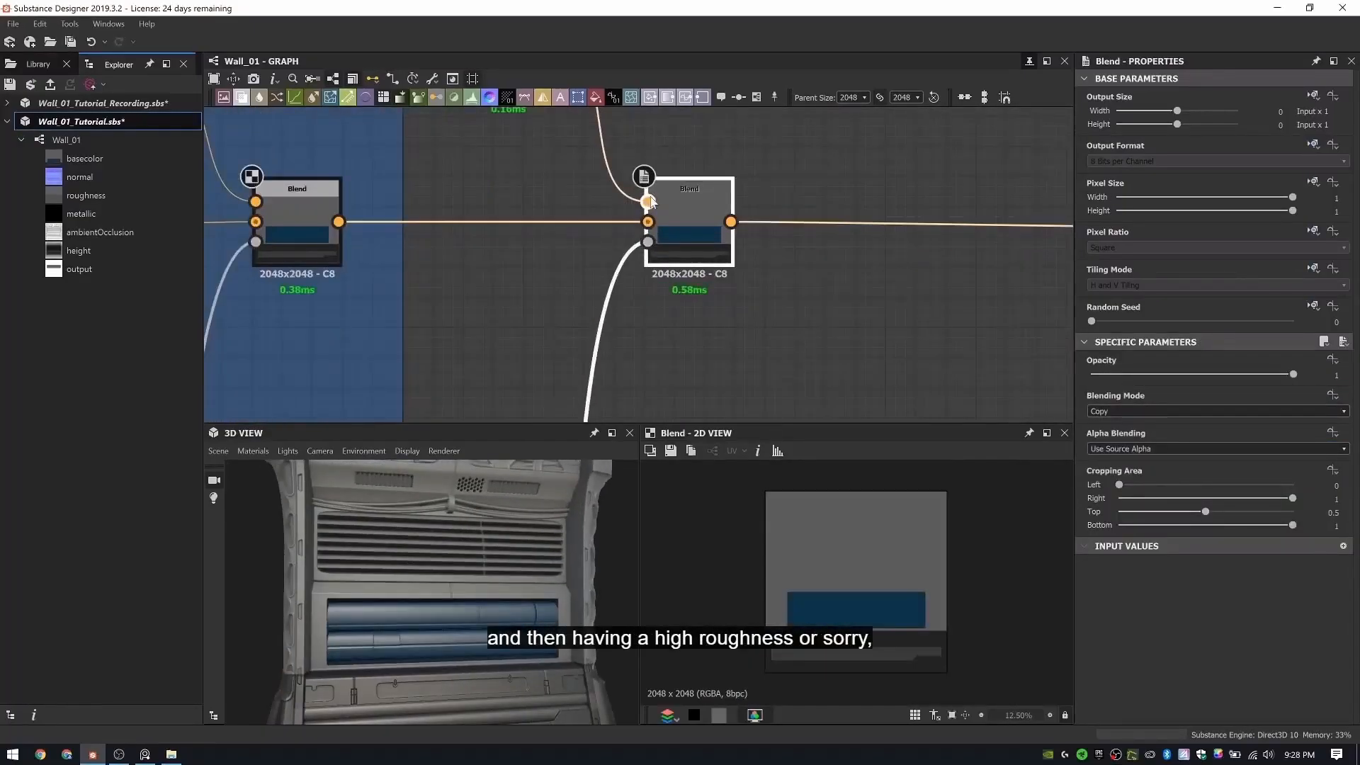
pyautogui.doubleClick(648, 202)
# - Add a replacement Blend fed by the light gray foreground, the Lower Pipes base color background and the vent mask opacity
pyautogui.press('space')
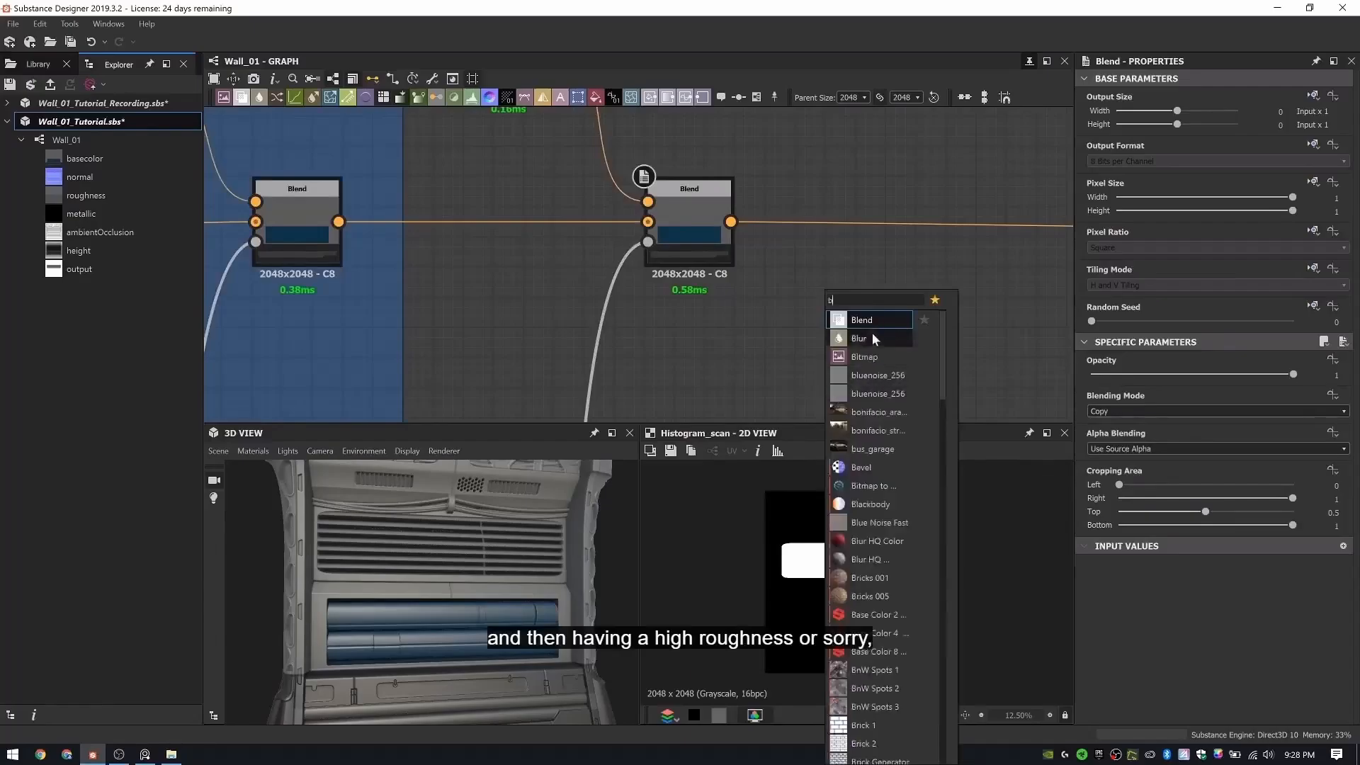
pyautogui.click(873, 321)
pyautogui.moveTo(339, 222); pyautogui.dragTo(807, 225)
pyautogui.keyDown('ctrl'); pyautogui.moveTo(648, 202); pyautogui.dragTo(769, 202); pyautogui.keyUp('ctrl')
pyautogui.keyDown('ctrl'); pyautogui.moveTo(648, 242); pyautogui.dragTo(769, 243); pyautogui.keyUp('ctrl')
pyautogui.click(668, 228)
pyautogui.scroll(-6, 638, 213)
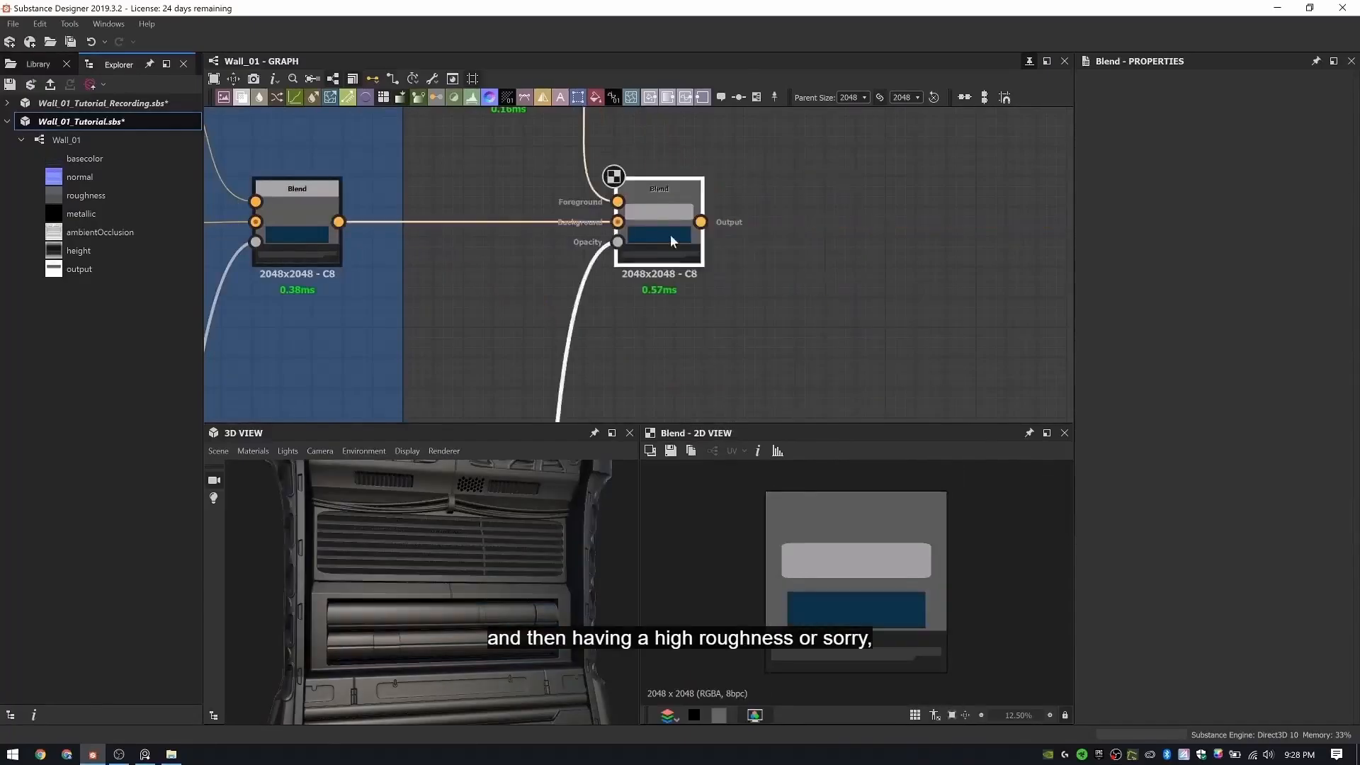
# - Connect the replacement Blend to the base color output and delete the old Blend
pyautogui.click(601, 180)
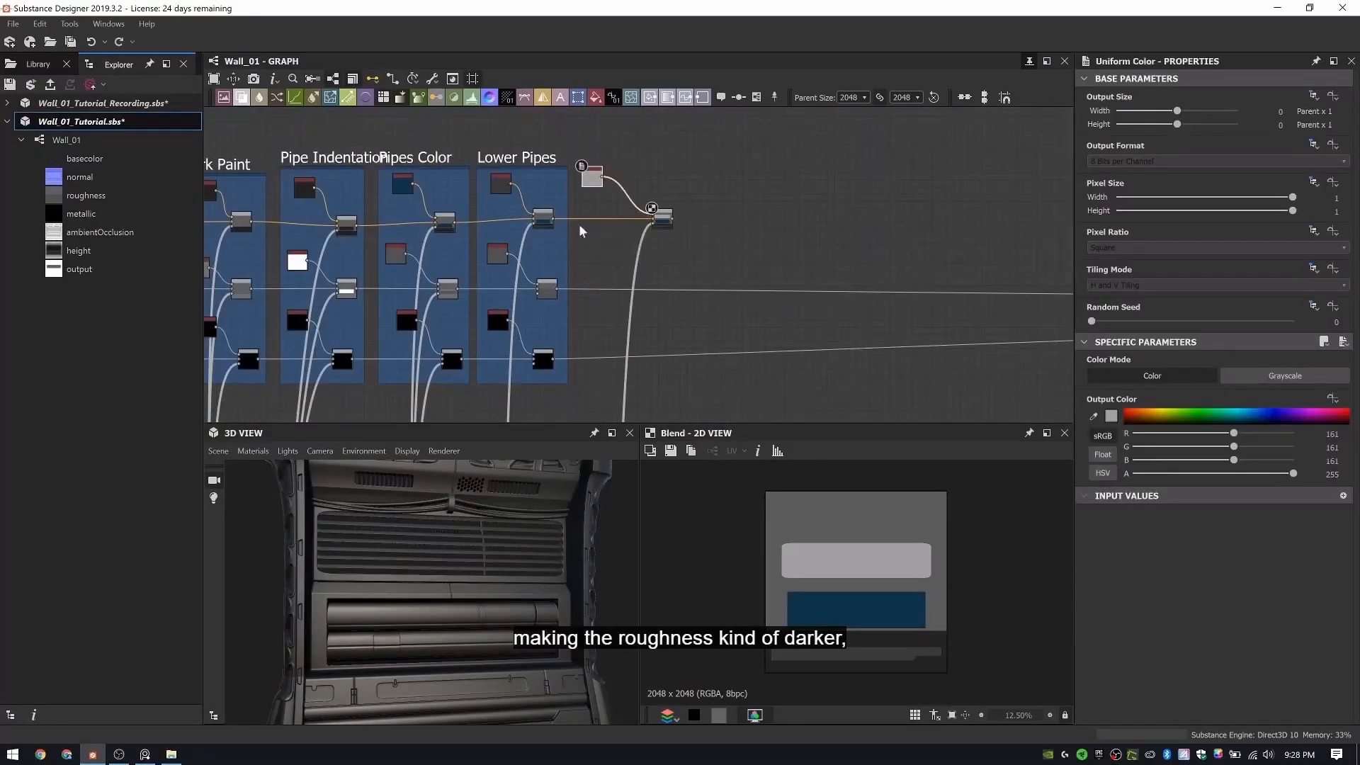
pyautogui.scroll(5, 603, 185)
pyautogui.click(589, 277)
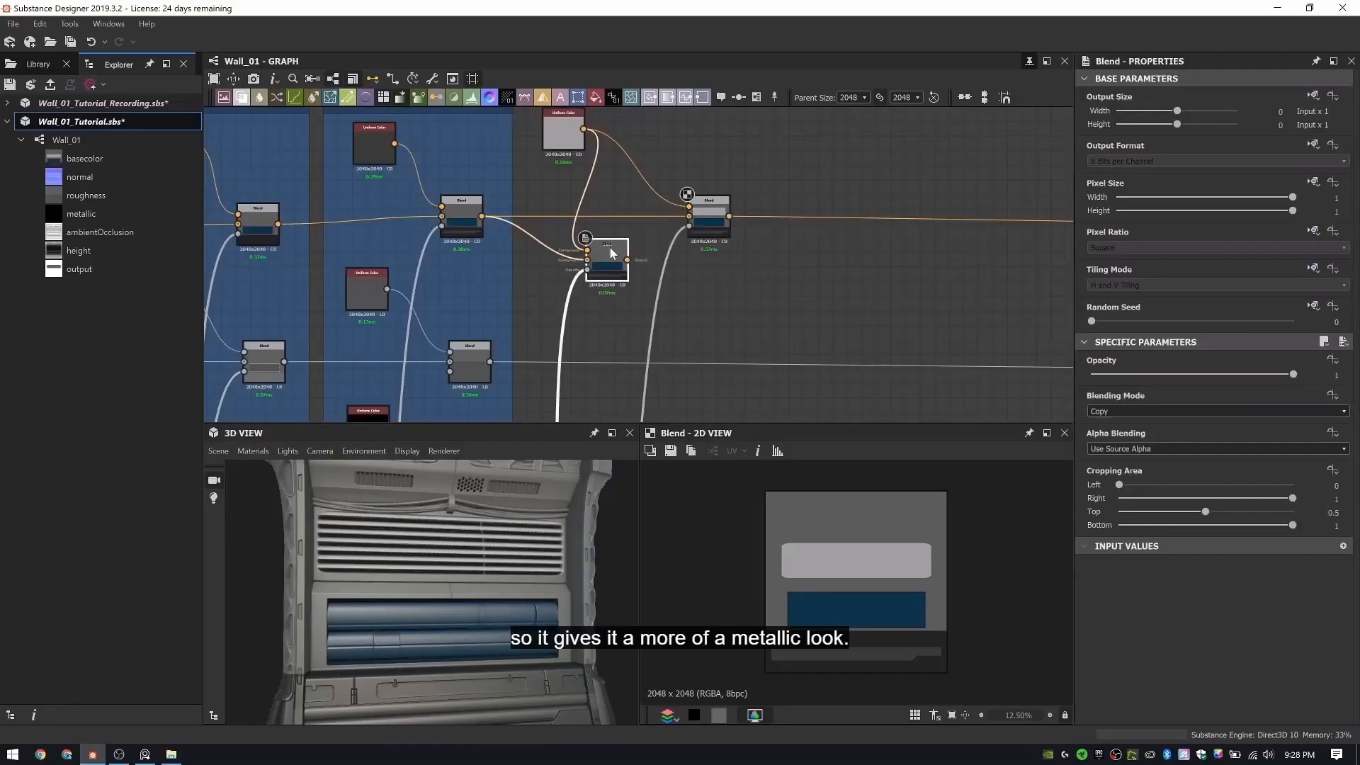
pyautogui.press('Delete')
# - Duplicate the vent pair into the roughness chain, switch its Uniform Color to grayscale 50, and connect the vent mask
pyautogui.scroll(-1, 536, 138)
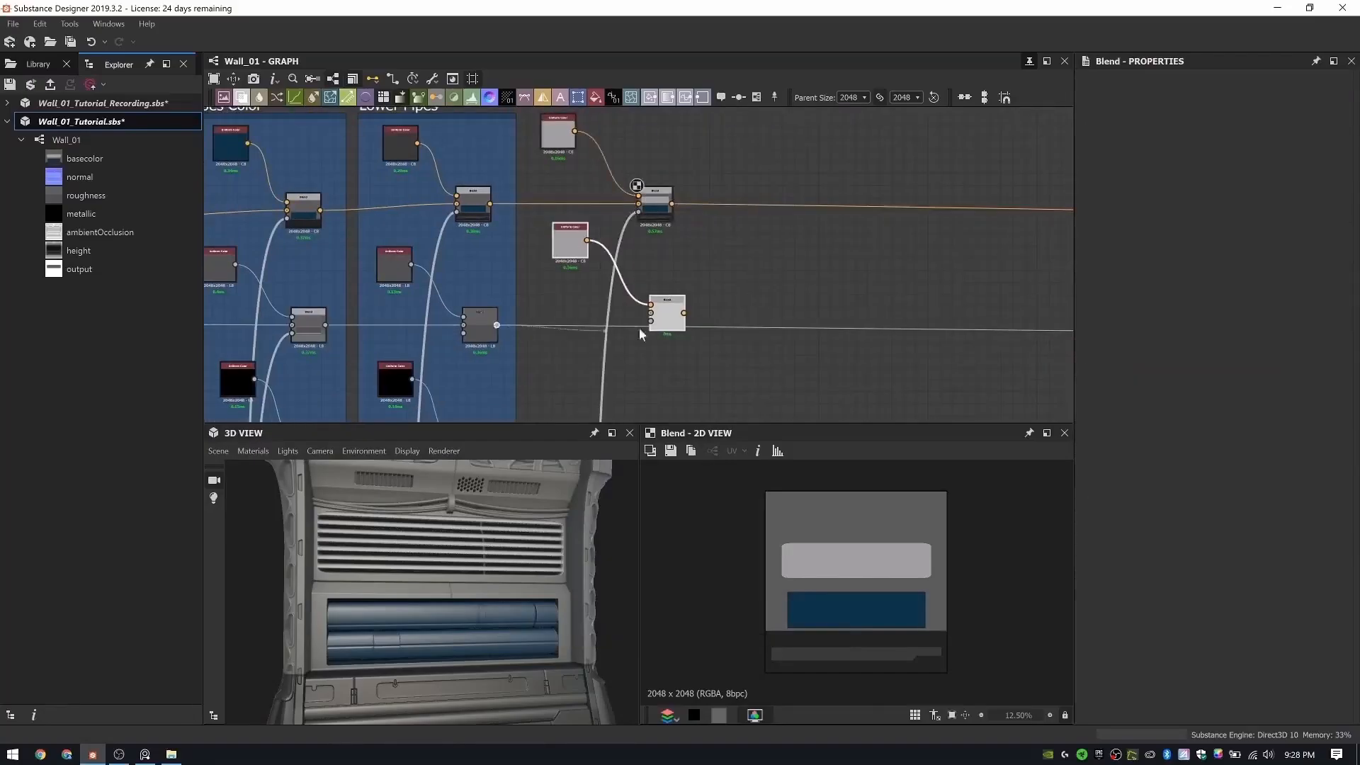
pyautogui.keyDown('shift'); pyautogui.moveTo(497, 326); pyautogui.dragTo(668, 325); pyautogui.keyUp('shift')
pyautogui.doubleClick(570, 242)
pyautogui.click(1285, 376)
pyautogui.click(570, 242)
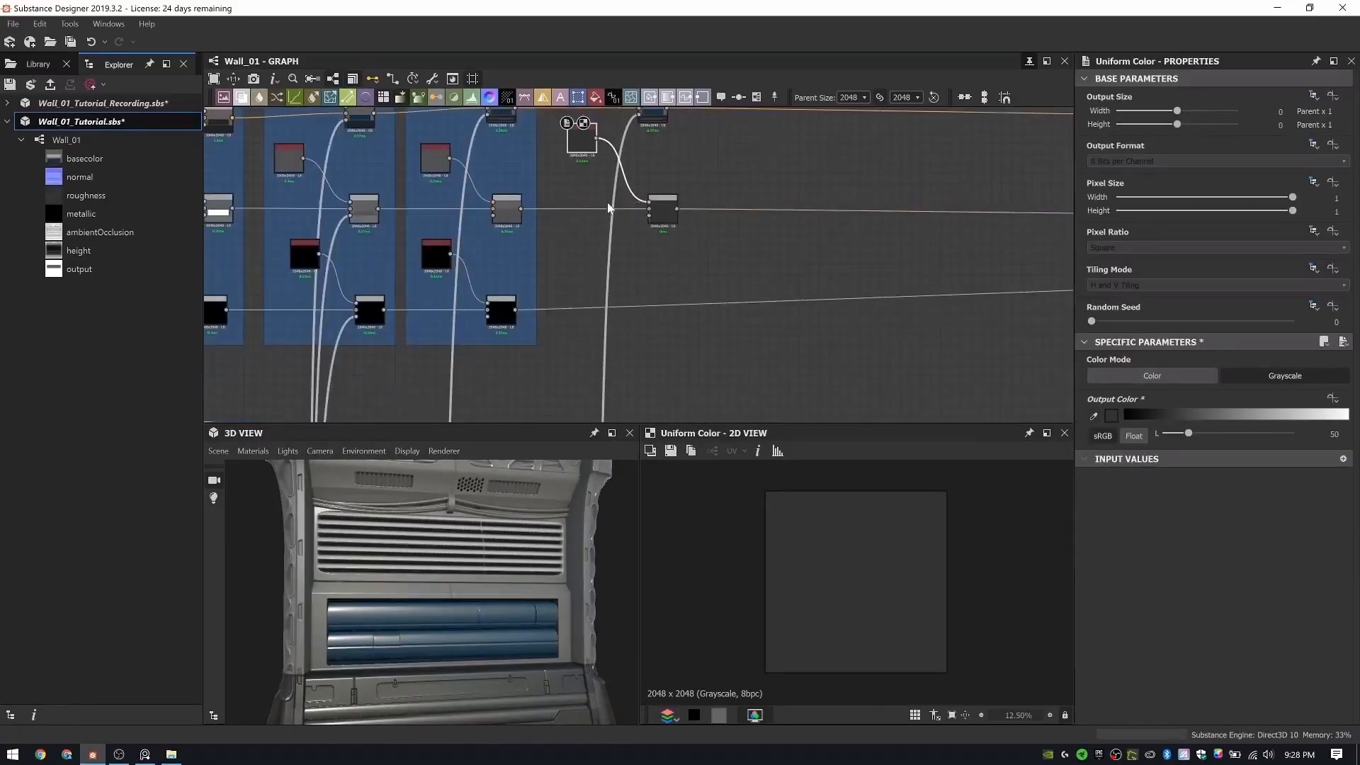
pyautogui.scroll(2, 666, 230)
pyautogui.scroll(-2, 667, 231)
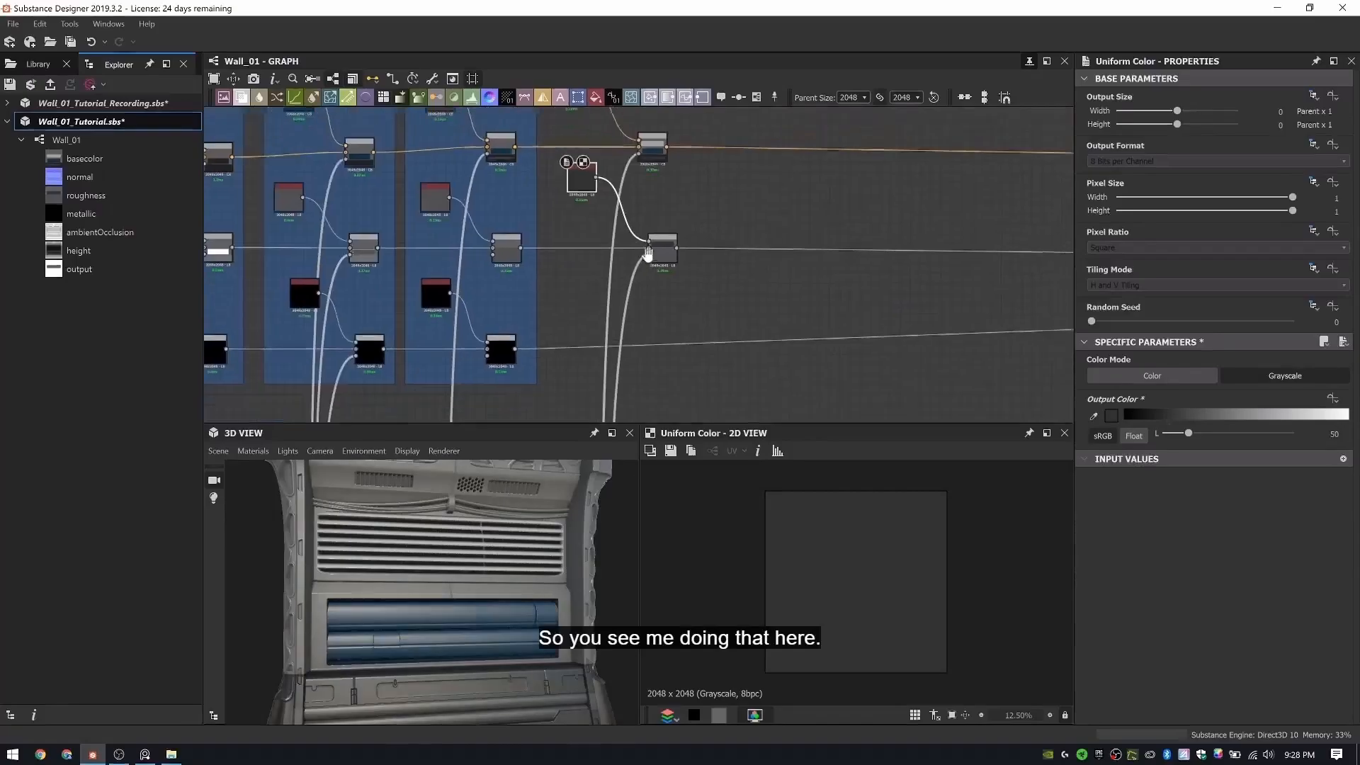
# - Add a Uniform Color and Blend copy to the metallic chain with grayscale 255 and the vent mask
pyautogui.moveTo(1247, 415); pyautogui.dragTo(1349, 415)
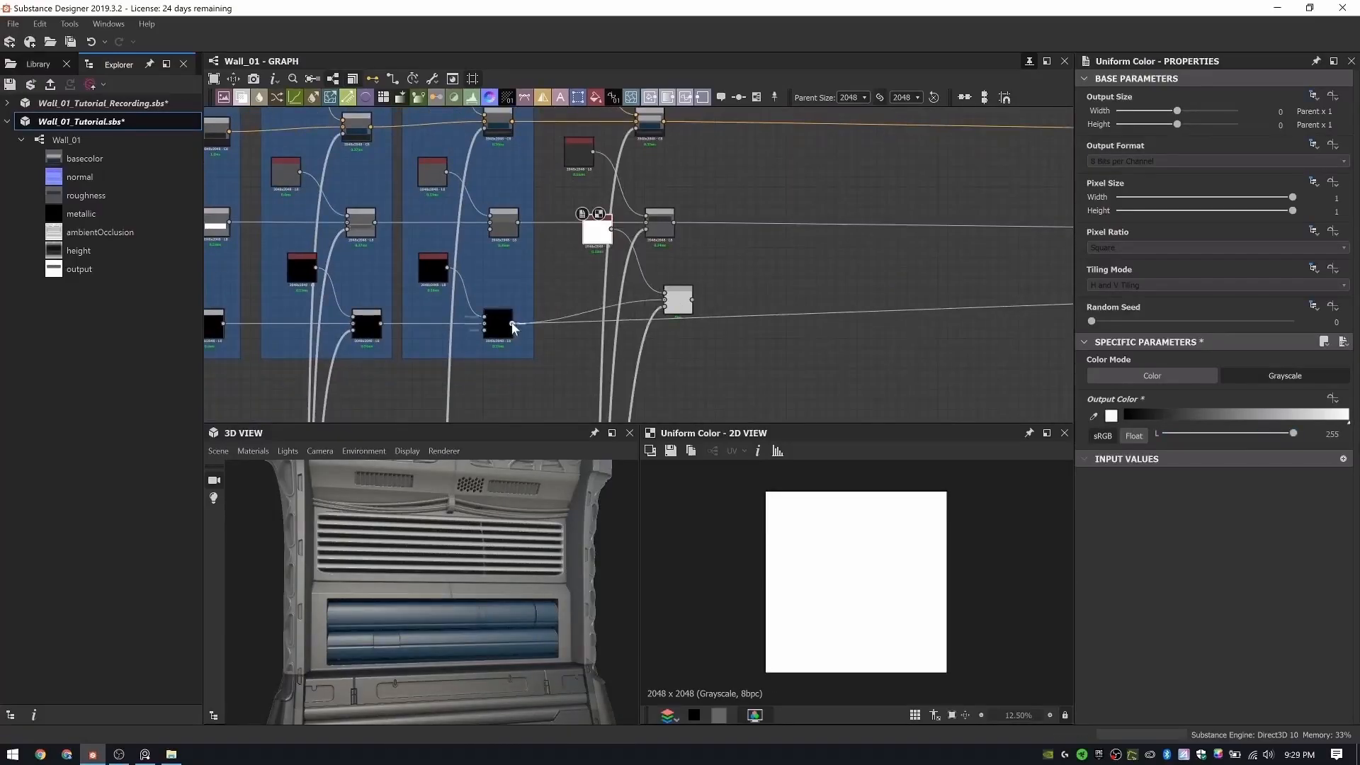
pyautogui.scroll(-3, 495, 565)
pyautogui.moveTo(495, 565); pyautogui.dragTo(539, 559)
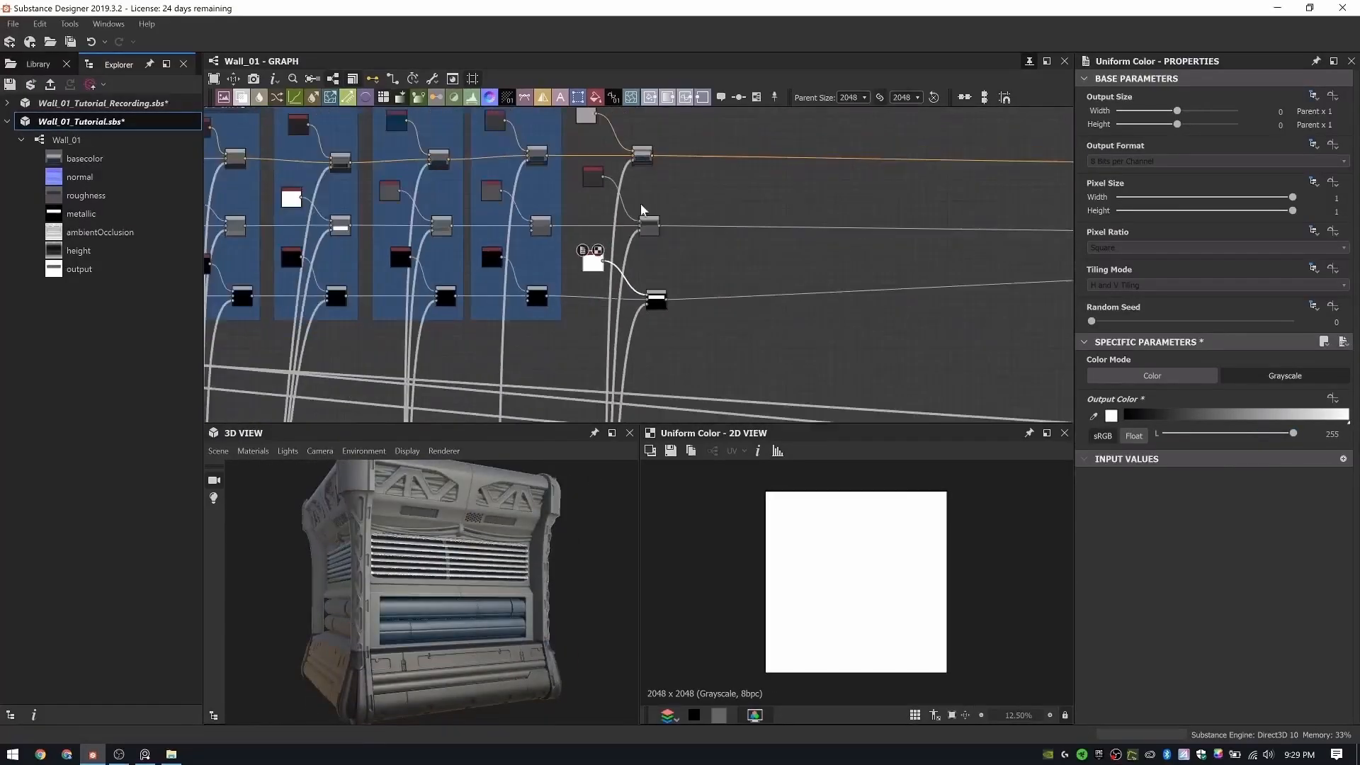
# - Group the vent's base color, roughness and metallic pairs in a frame titled Window Vent
pyautogui.moveTo(685, 318); pyautogui.dragTo(686, 319)
pyautogui.rightClick(641, 168)
pyautogui.click(680, 213)
pyautogui.moveTo(666, 241); pyautogui.dragTo(656, 340, button='middle')
pyautogui.moveTo(1109, 149); pyautogui.dragTo(955, 146)
pyautogui.write('Window Vent')
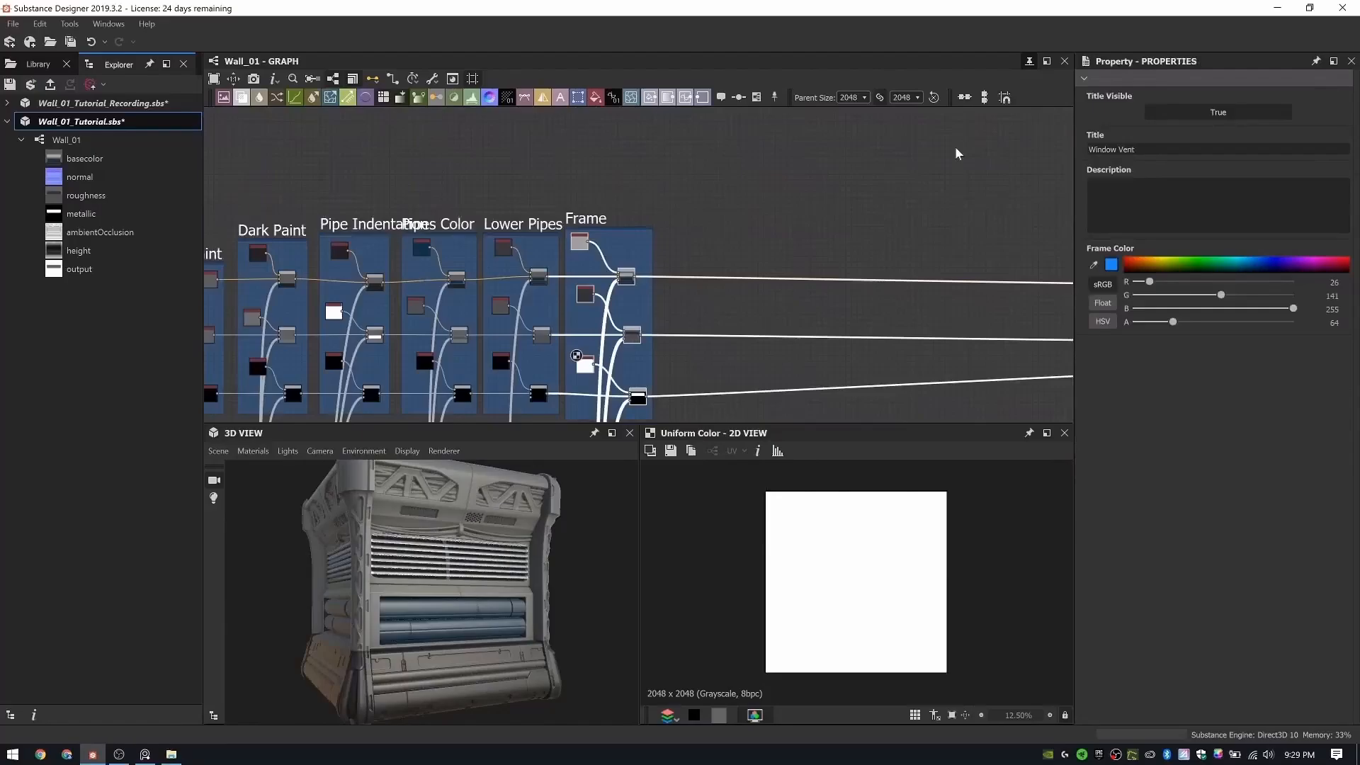
pyautogui.press('Return')
pyautogui.scroll(2, 668, 285)
pyautogui.moveTo(583, 241); pyautogui.dragTo(510, 212, button='middle')
pyautogui.click(536, 159)
pyautogui.moveTo(535, 160); pyautogui.dragTo(531, 176, button='middle')
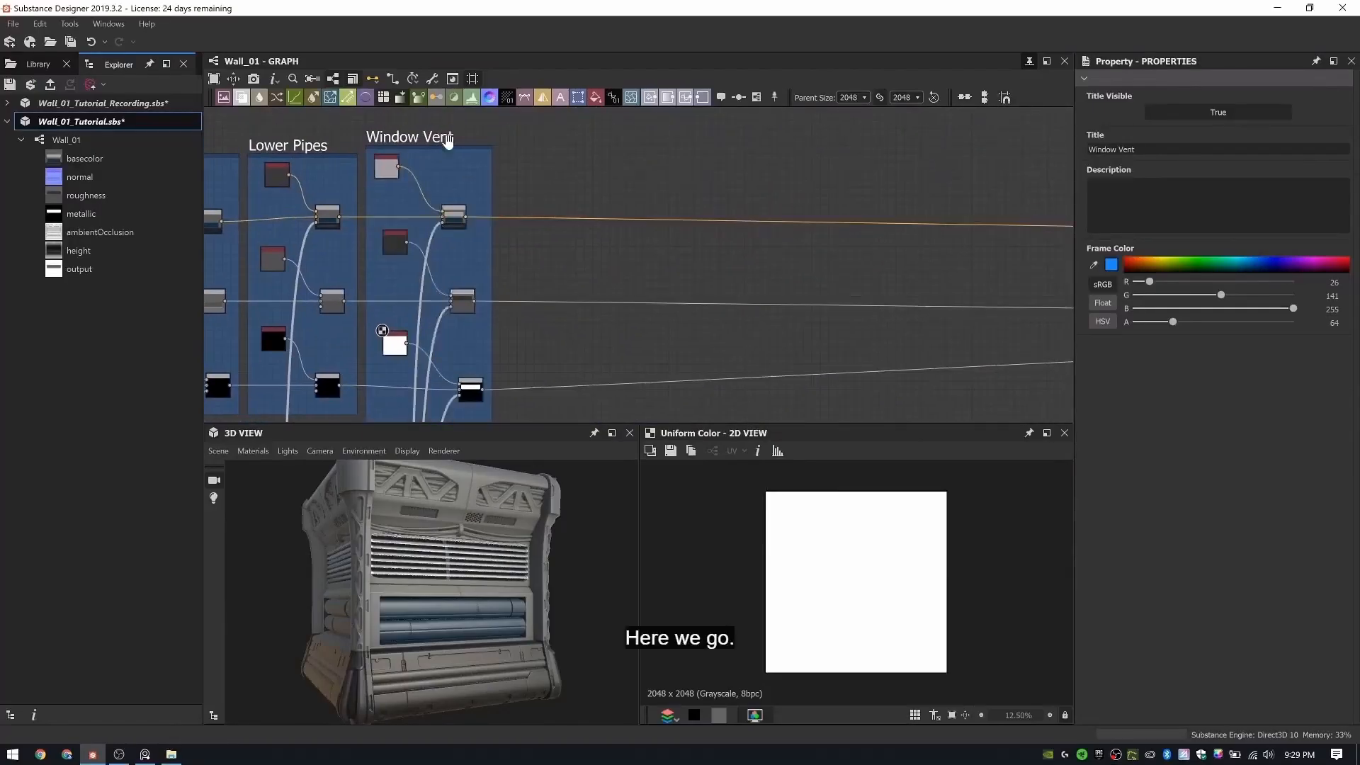
# - Duplicate the Window Vent base color pair, chain the copy after it, and set its Uniform Color to RGB 97, 97, 97
pyautogui.click(387, 168)
pyautogui.keyDown('ctrl'); pyautogui.click(454, 217); pyautogui.keyUp('ctrl')
pyautogui.hotkey('ctrl', 'c')
pyautogui.hotkey('ctrl', 'v')
pyautogui.doubleClick(554, 167)
pyautogui.click(1093, 417)
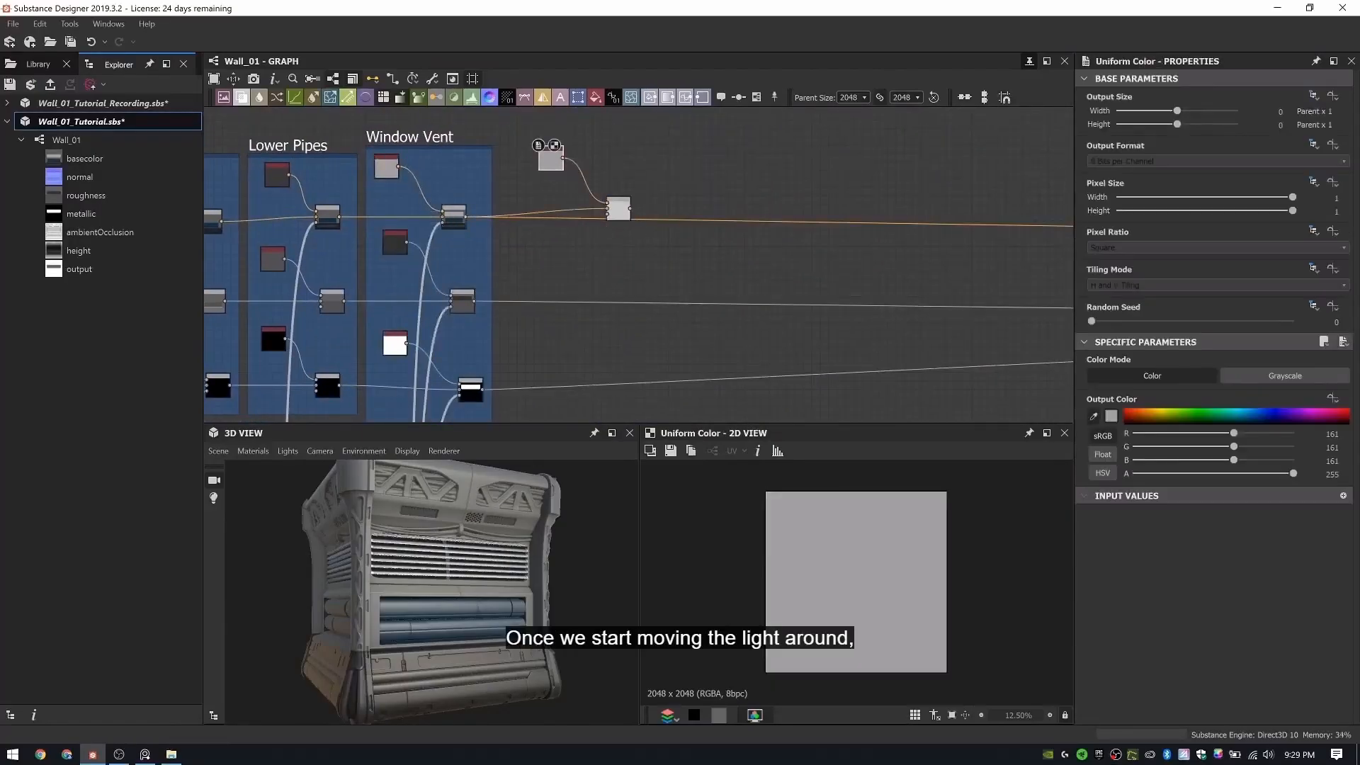
pyautogui.click(454, 214)
pyautogui.scroll(2, 492, 218)
pyautogui.keyDown('shift'); pyautogui.moveTo(454, 216); pyautogui.dragTo(674, 215); pyautogui.keyUp('shift')
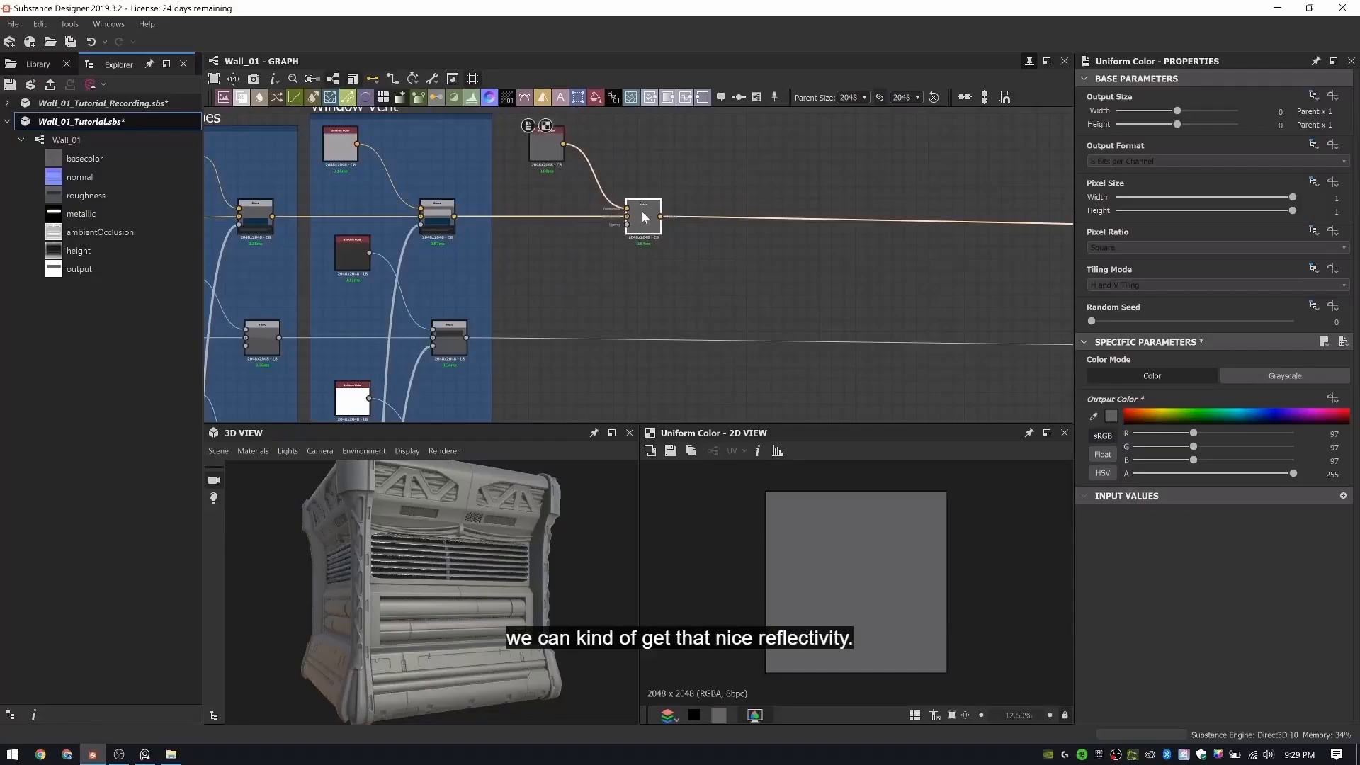
# - Find the pipe clamps mask in the height graph and route it through dot nodes to the newest base color Blend's opacity
pyautogui.scroll(-10, 620, 245)
pyautogui.moveTo(620, 248); pyautogui.dragTo(814, 269, button='middle')
pyautogui.moveTo(474, 297); pyautogui.dragTo(639, 189, button='middle')
pyautogui.scroll(6, 488, 286)
pyautogui.click(750, 292)
pyautogui.scroll(-6, 750, 291)
pyautogui.moveTo(750, 292); pyautogui.dragTo(681, 226, button='middle')
pyautogui.keyDown('alt'); pyautogui.click(686, 360); pyautogui.keyUp('alt')
pyautogui.moveTo(992, 375); pyautogui.dragTo(754, 299, button='middle')
pyautogui.keyDown('alt'); pyautogui.click(885, 300); pyautogui.keyUp('alt')
pyautogui.moveTo(894, 185); pyautogui.dragTo(866, 333, button='middle')
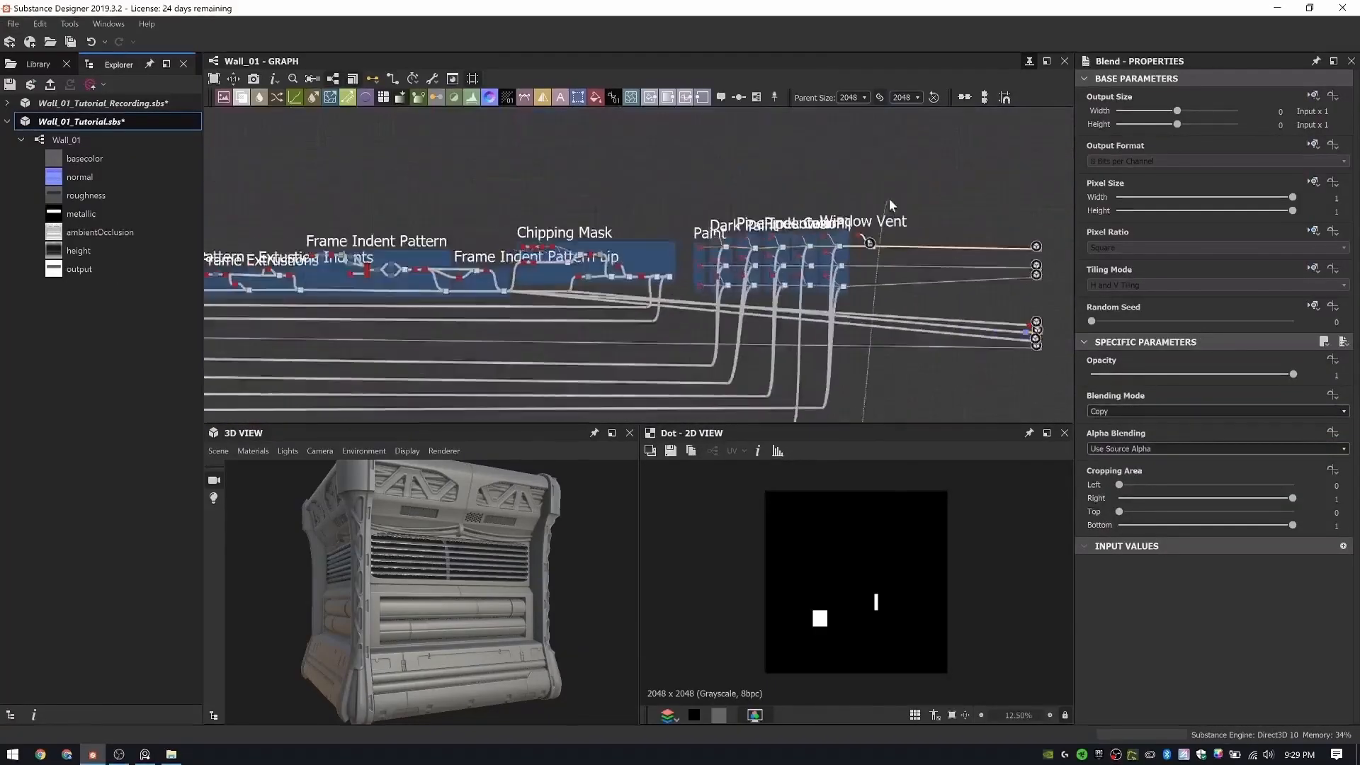
pyautogui.scroll(5, 890, 205)
pyautogui.scroll(3, 668, 140)
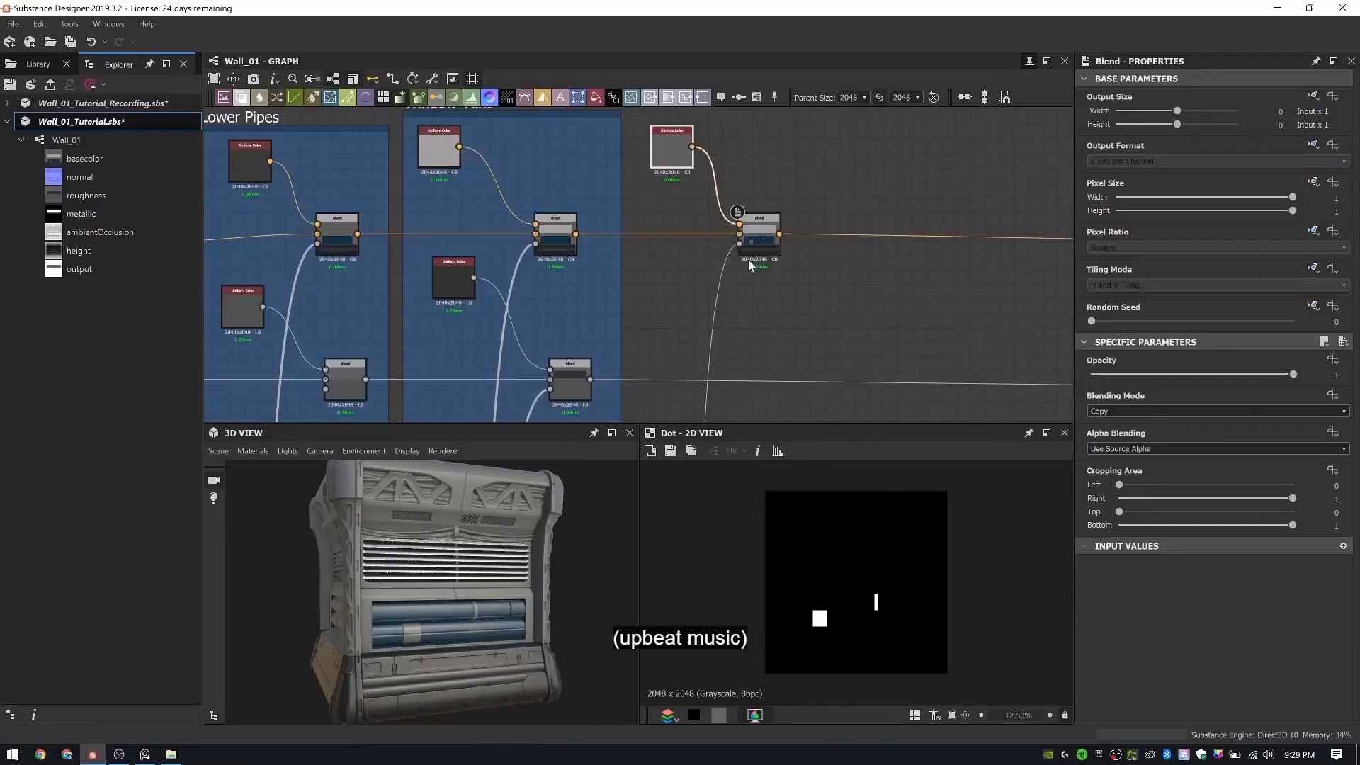
# - Duplicate the Window Vent roughness pair, chain the copy after it, and connect the clamps mask to its opacity
pyautogui.scroll(-1, 748, 259)
pyautogui.moveTo(748, 259); pyautogui.dragTo(756, 204, button='middle')
pyautogui.click(519, 226)
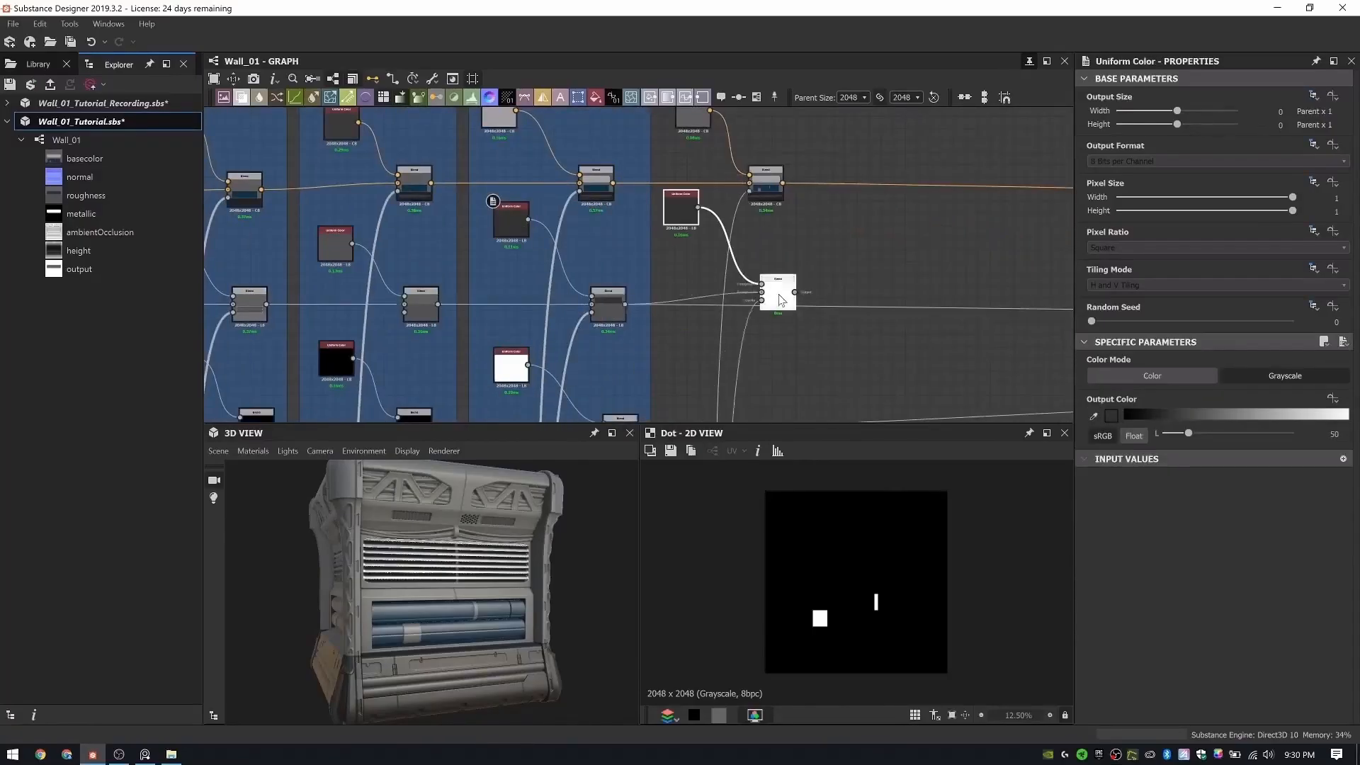
pyautogui.click(779, 298)
pyautogui.scroll(1, 754, 291)
pyautogui.moveTo(489, 590); pyautogui.dragTo(465, 588)
pyautogui.scroll(2, 756, 279)
pyautogui.keyDown('shift'); pyautogui.moveTo(519, 270); pyautogui.dragTo(771, 305); pyautogui.keyUp('shift')
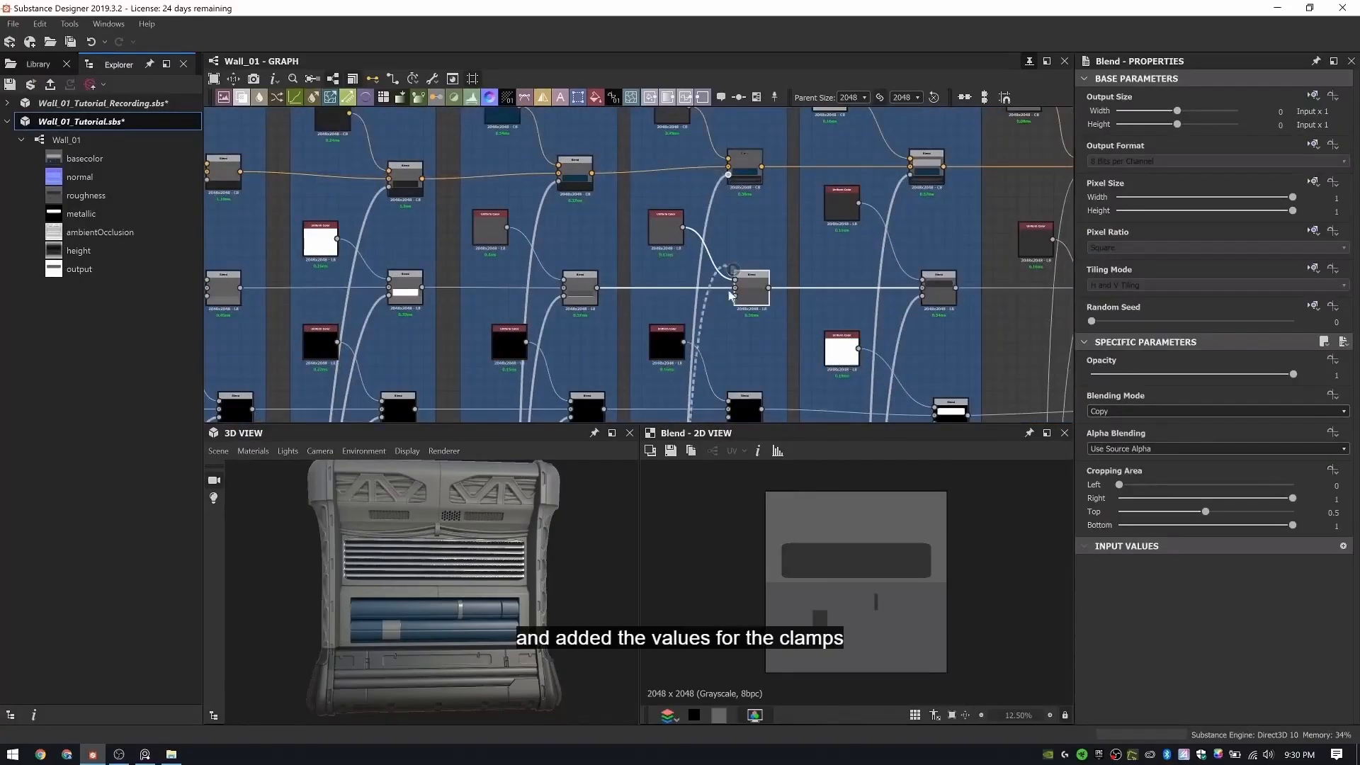
# - Reconnect the lower pipes mask to the opacity of the Lower Pipes roughness and metallic Blends
pyautogui.keyDown('ctrl'); pyautogui.moveTo(729, 292); pyautogui.dragTo(734, 296); pyautogui.keyUp('ctrl')
pyautogui.moveTo(734, 296); pyautogui.dragTo(714, 227, button='middle')
pyautogui.keyDown('ctrl'); pyautogui.moveTo(715, 226); pyautogui.dragTo(710, 347); pyautogui.keyUp('ctrl')
pyautogui.moveTo(447, 602); pyautogui.dragTo(501, 614)
# - Move the clamps roughness Blend slightly closer to its Uniform Color, in line with the base color Blend above
pyautogui.moveTo(1013, 205); pyautogui.dragTo(648, 201, button='middle')
pyautogui.scroll(2, 738, 197)
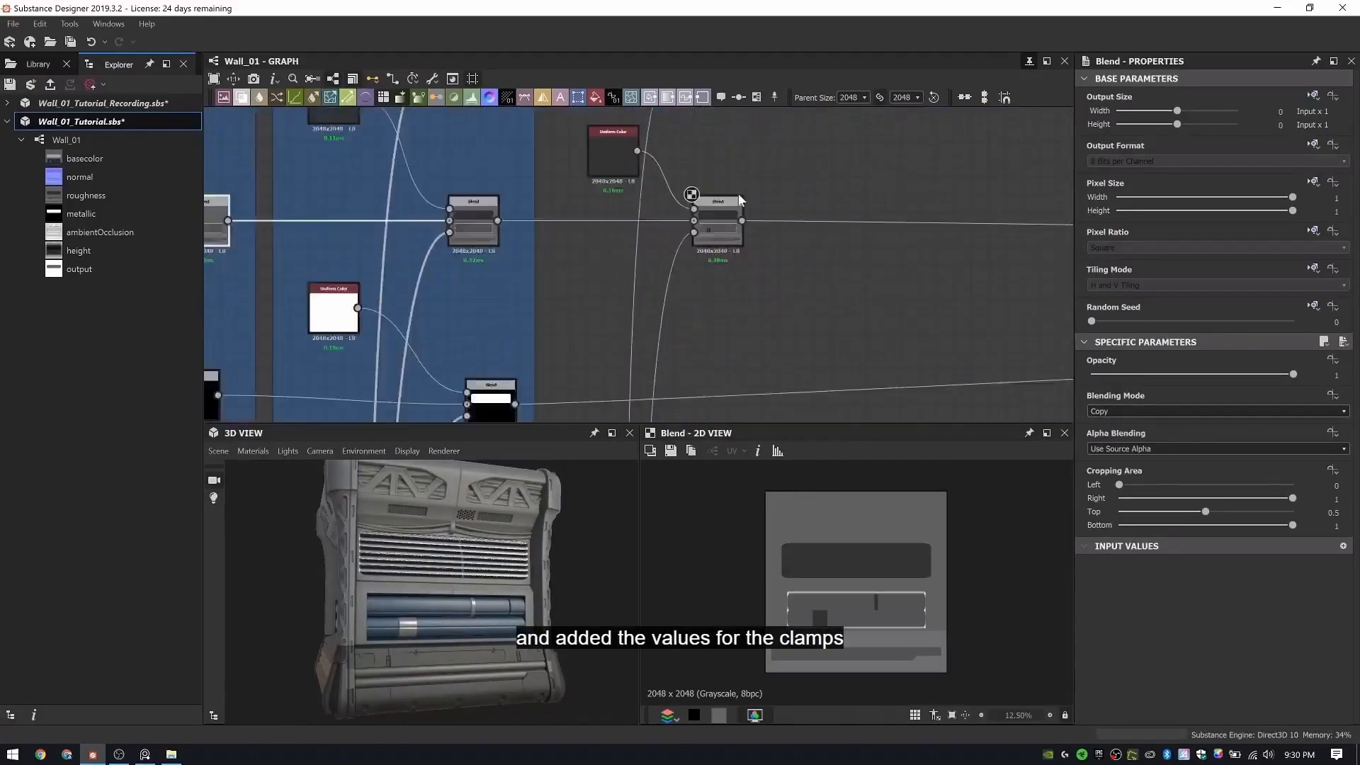
pyautogui.scroll(-1, 738, 198)
pyautogui.moveTo(738, 199); pyautogui.dragTo(714, 280, button='middle')
pyautogui.moveTo(700, 291); pyautogui.dragTo(686, 291)
pyautogui.click(680, 155)
pyautogui.click(669, 291)
pyautogui.moveTo(669, 292); pyautogui.dragTo(676, 236, button='middle')
pyautogui.scroll(-1, 622, 330)
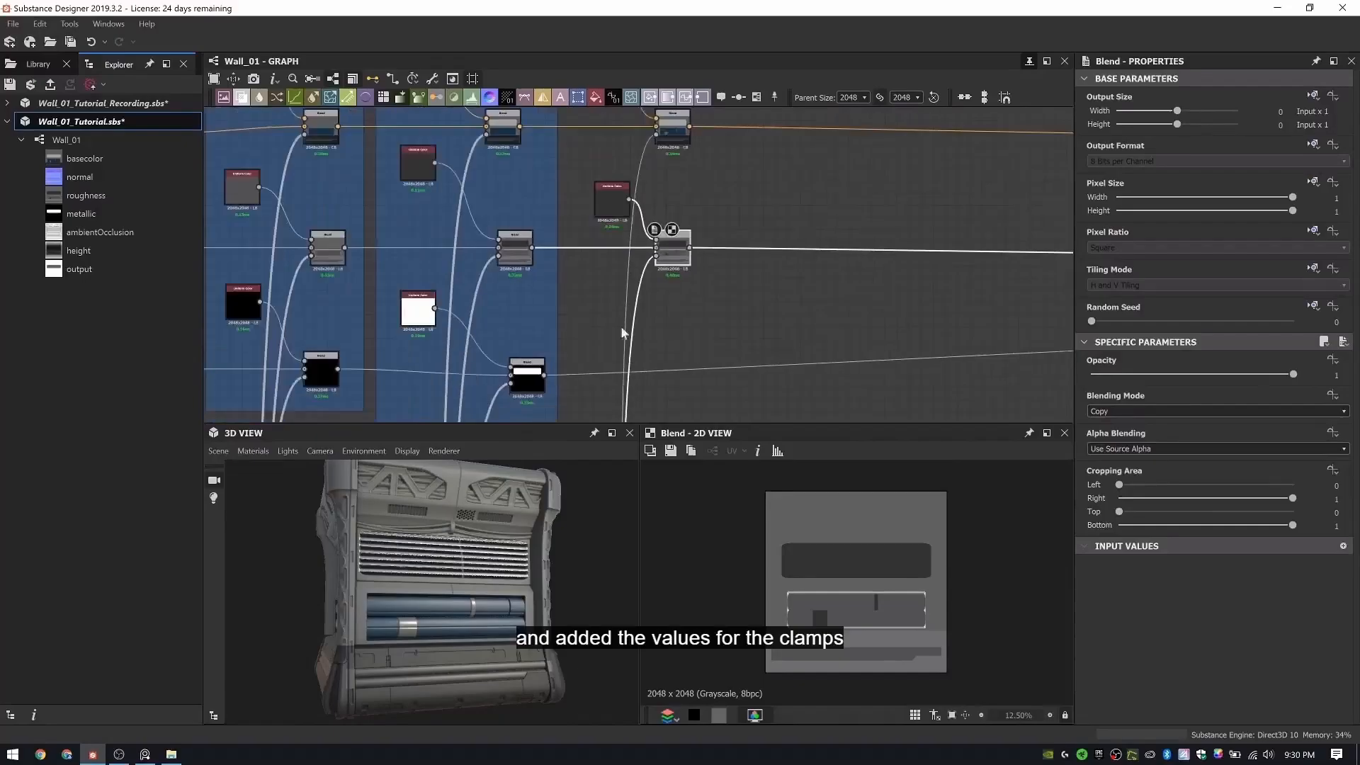
# - Duplicate the Window Vent metallic pair, chain the copy after it, and connect the clamps mask to its opacity
pyautogui.click(418, 312)
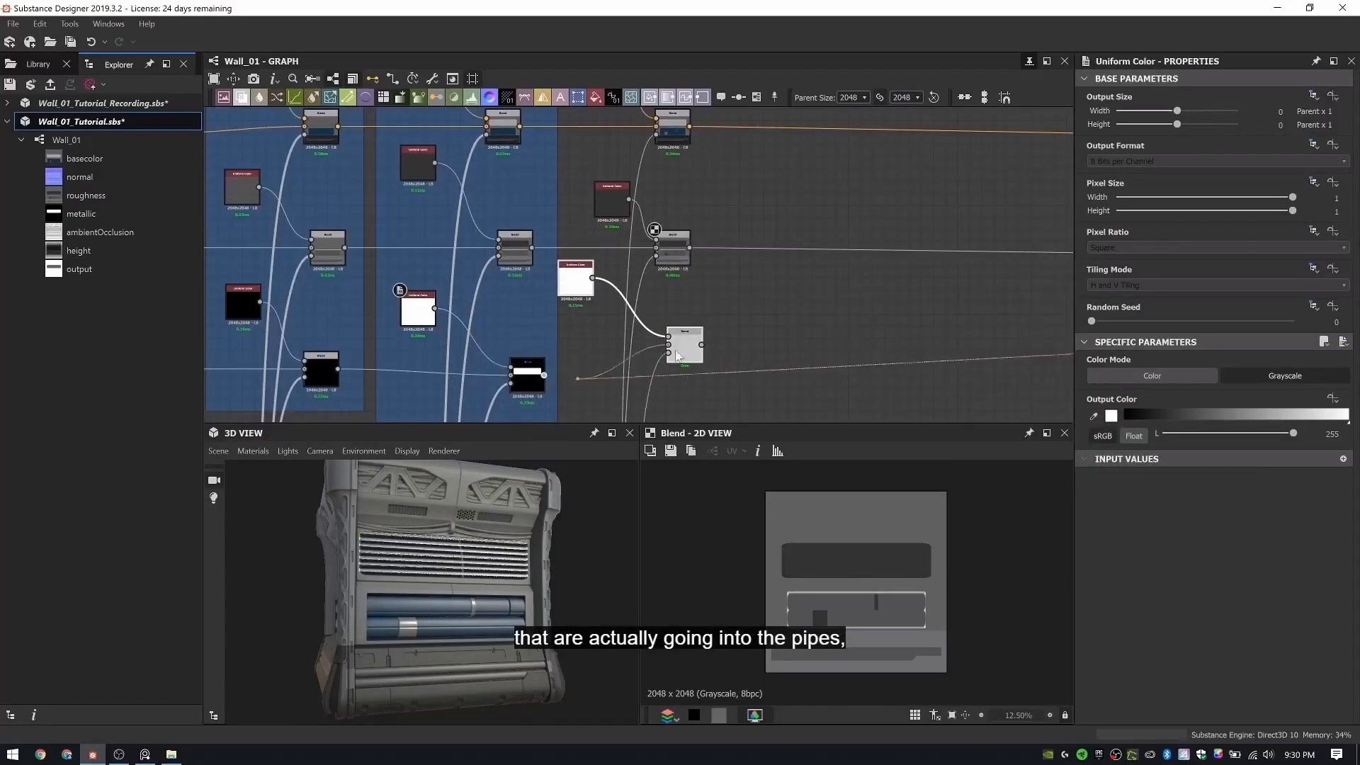
pyautogui.moveTo(677, 352); pyautogui.dragTo(677, 377)
pyautogui.scroll(-3, 682, 182)
pyautogui.moveTo(715, 228); pyautogui.dragTo(709, 252, button='middle')
# - Group the clamps' base color, roughness and metallic pairs in a frame titled Pipe Clamp
pyautogui.moveTo(607, 121); pyautogui.dragTo(694, 349)
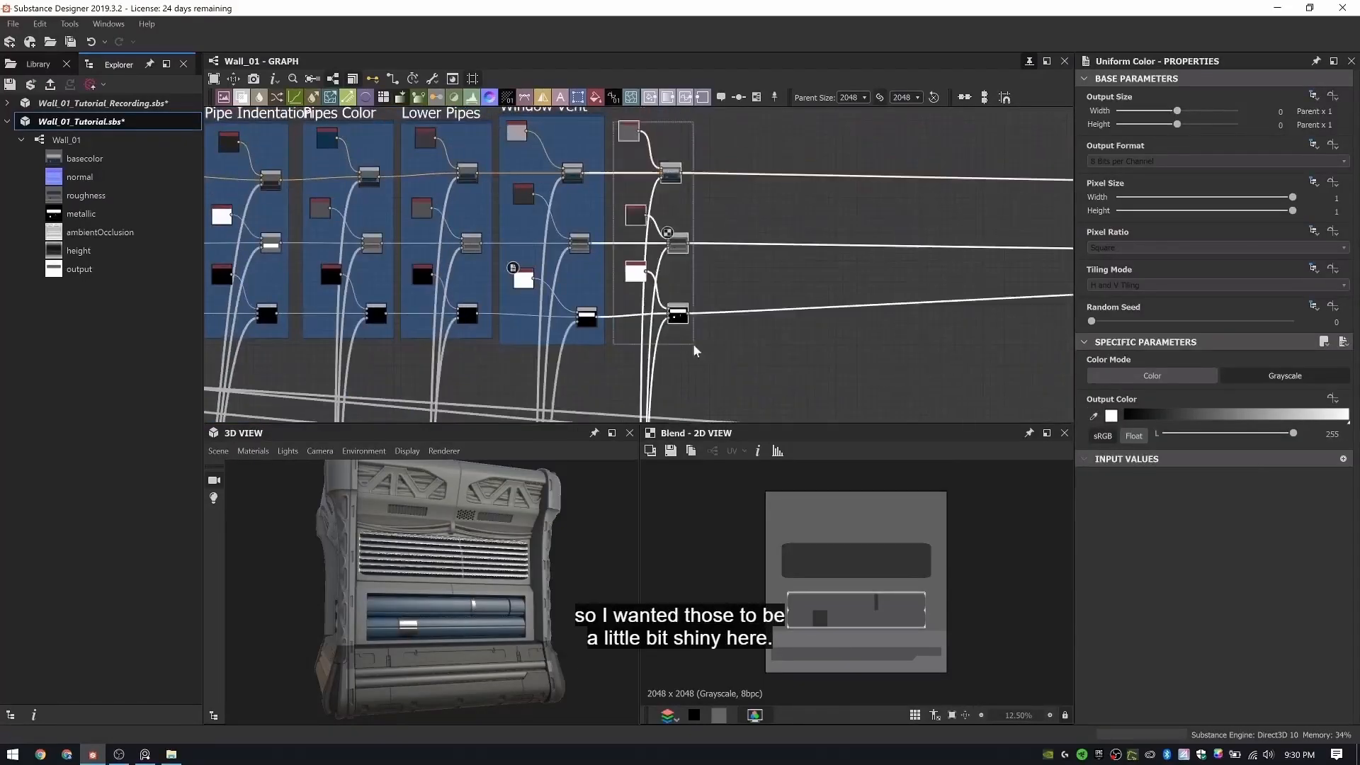
pyautogui.rightClick(765, 193)
pyautogui.click(796, 234)
pyautogui.moveTo(744, 228); pyautogui.dragTo(735, 255, button='middle')
pyautogui.moveTo(1130, 149); pyautogui.dragTo(916, 136)
pyautogui.write('Pipe Clamp')
pyautogui.press('Return')
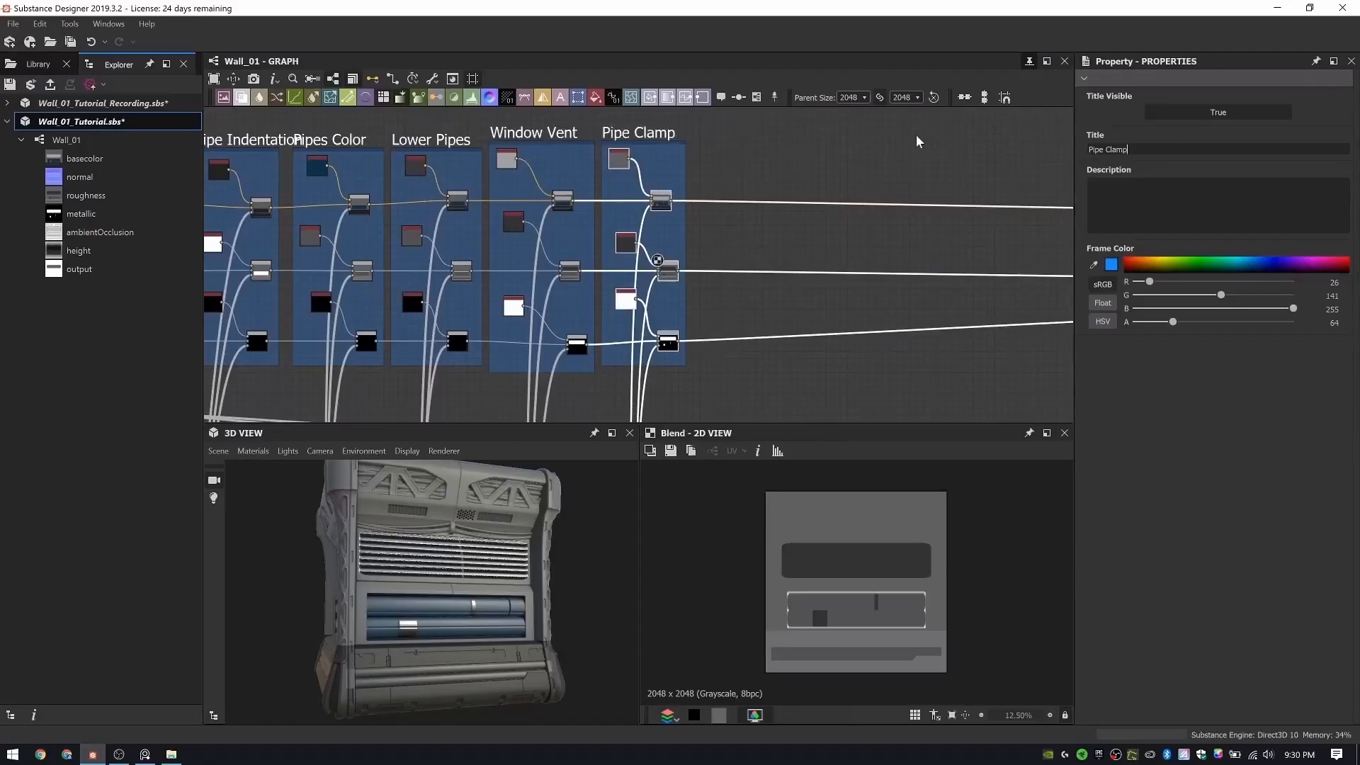
# - Select the Pipe Clamp base color Uniform Color and Blend and duplicate the pair for the clips
pyautogui.scroll(-5, 916, 142)
pyautogui.scroll(3, 330, 252)
pyautogui.moveTo(331, 252)
pyautogui.mouseDown(button='middle')
pyautogui.moveTo(977, 290)
pyautogui.moveTo(546, 248)
pyautogui.moveTo(703, 282)
pyautogui.mouseUp(button='middle')
pyautogui.scroll(2, 978, 291)
pyautogui.scroll(-5, 978, 287)
pyautogui.scroll(4, 538, 245)
pyautogui.scroll(3, 772, 315)
pyautogui.click(672, 349)
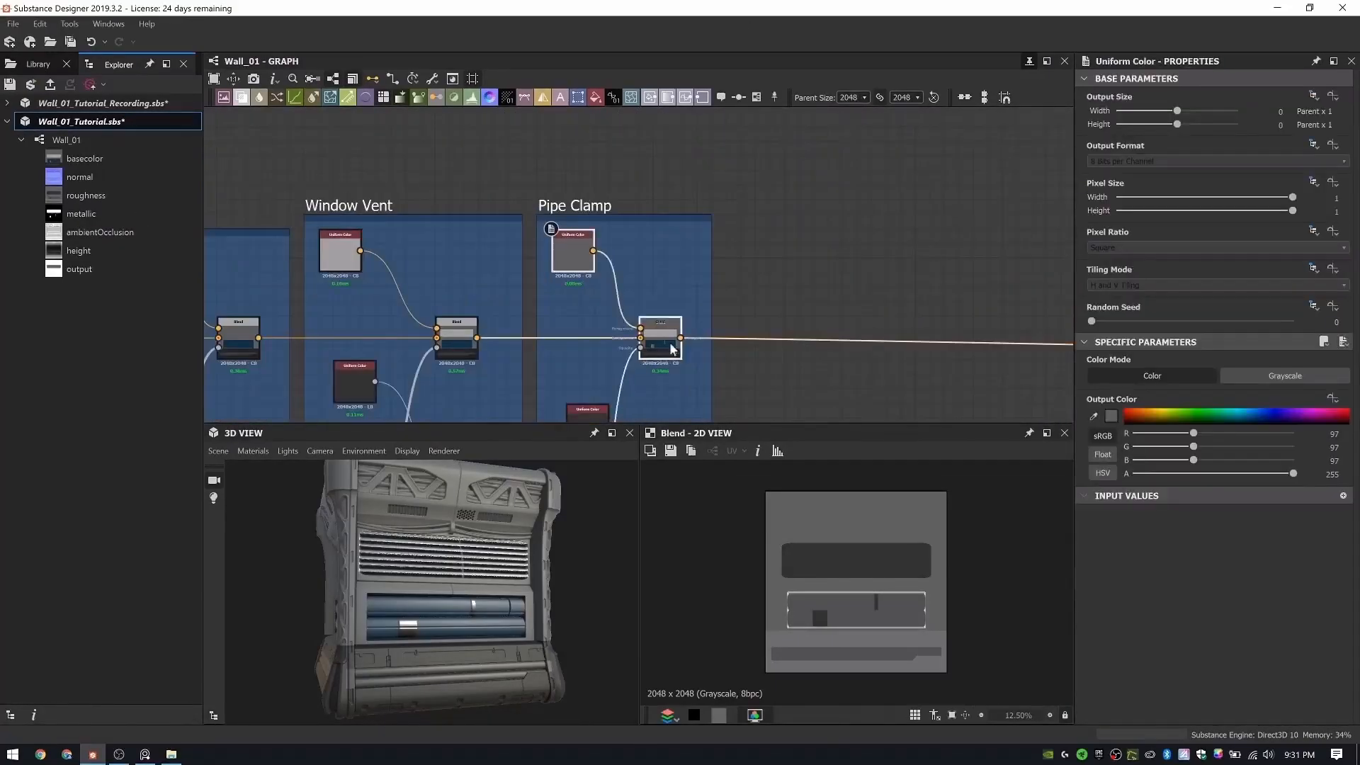
# - Try to route the Adding Clips mask down out of the height graph through a dot node
pyautogui.scroll(-5, 657, 169)
pyautogui.scroll(5, 656, 168)
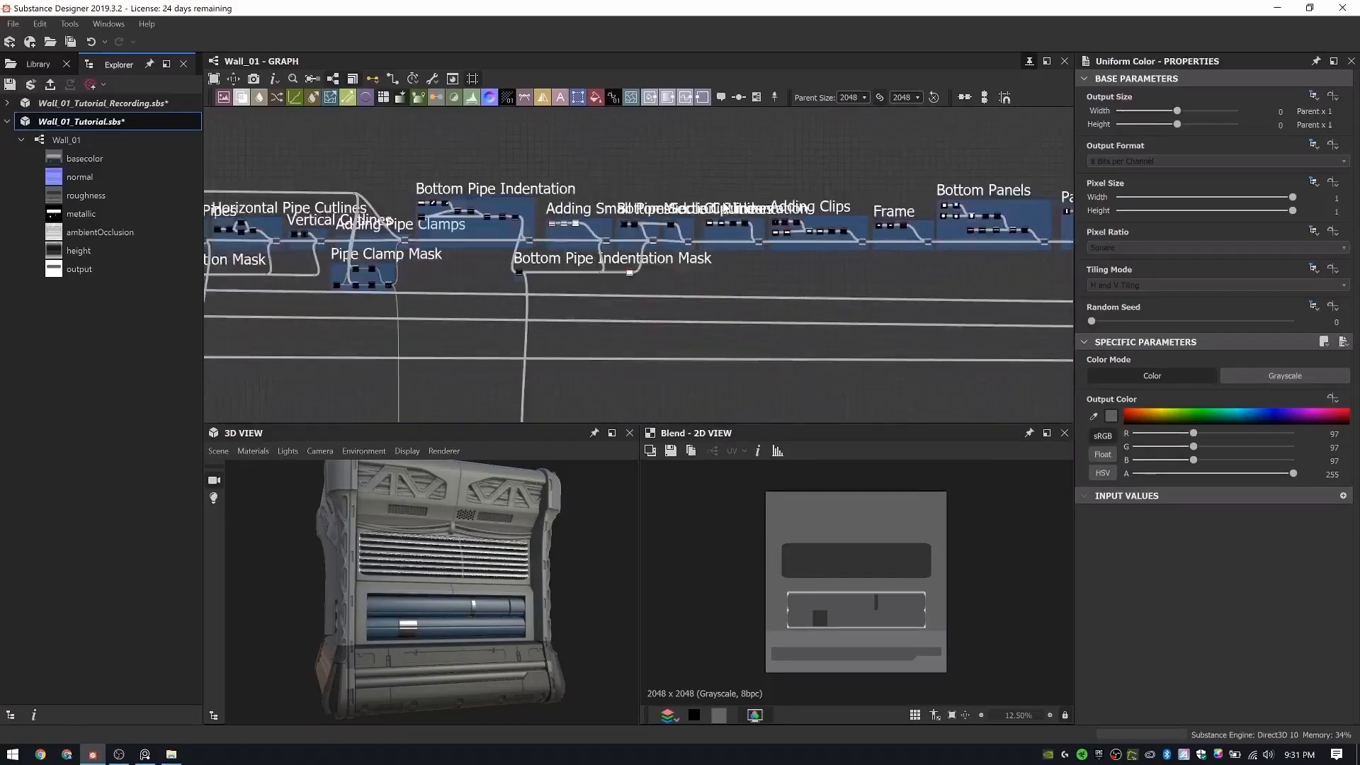
pyautogui.moveTo(656, 169); pyautogui.dragTo(212, 281, button='middle')
pyautogui.scroll(3, 820, 321)
pyautogui.moveTo(820, 321); pyautogui.dragTo(215, 219, button='middle')
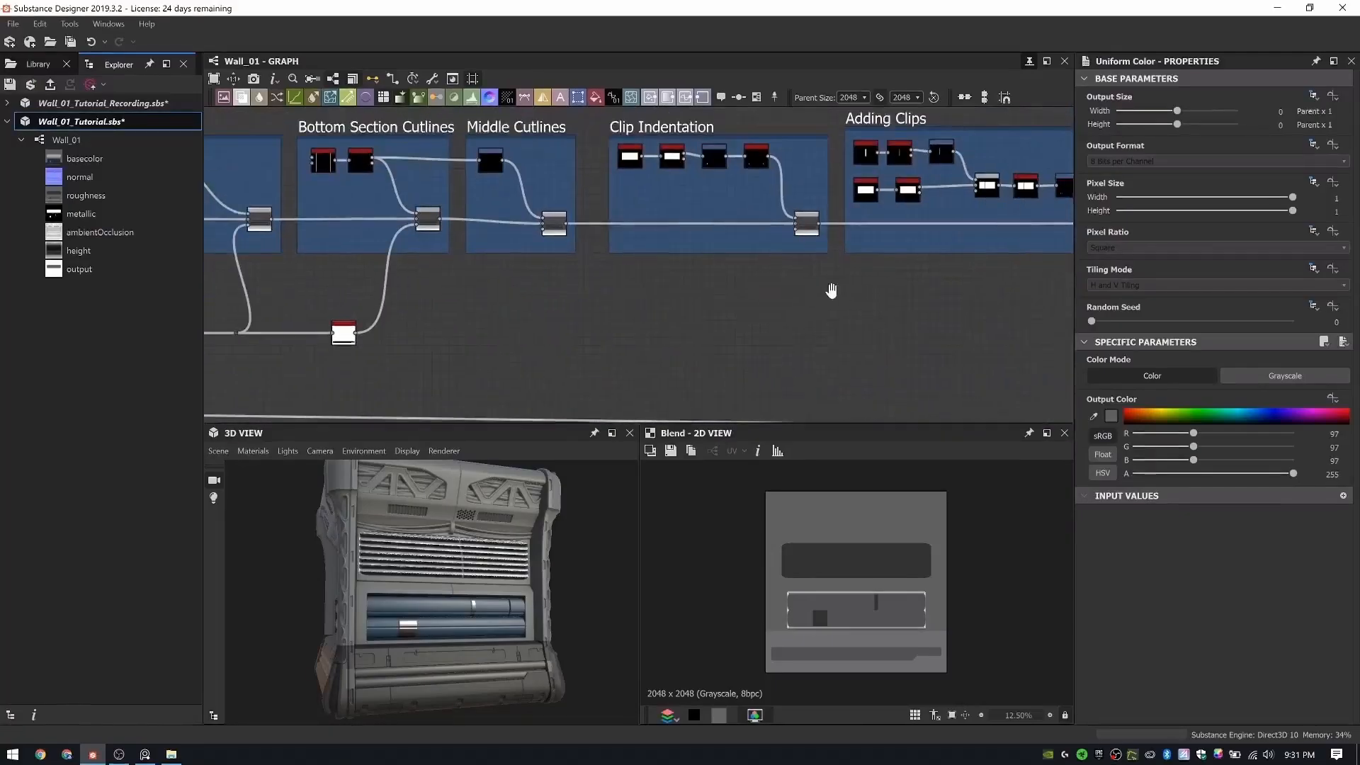
pyautogui.moveTo(833, 292); pyautogui.dragTo(234, 301, button='middle')
pyautogui.scroll(4, 449, 243)
pyautogui.scroll(-5, 470, 352)
pyautogui.keyDown('alt'); pyautogui.moveTo(449, 156); pyautogui.dragTo(465, 380); pyautogui.keyUp('alt')
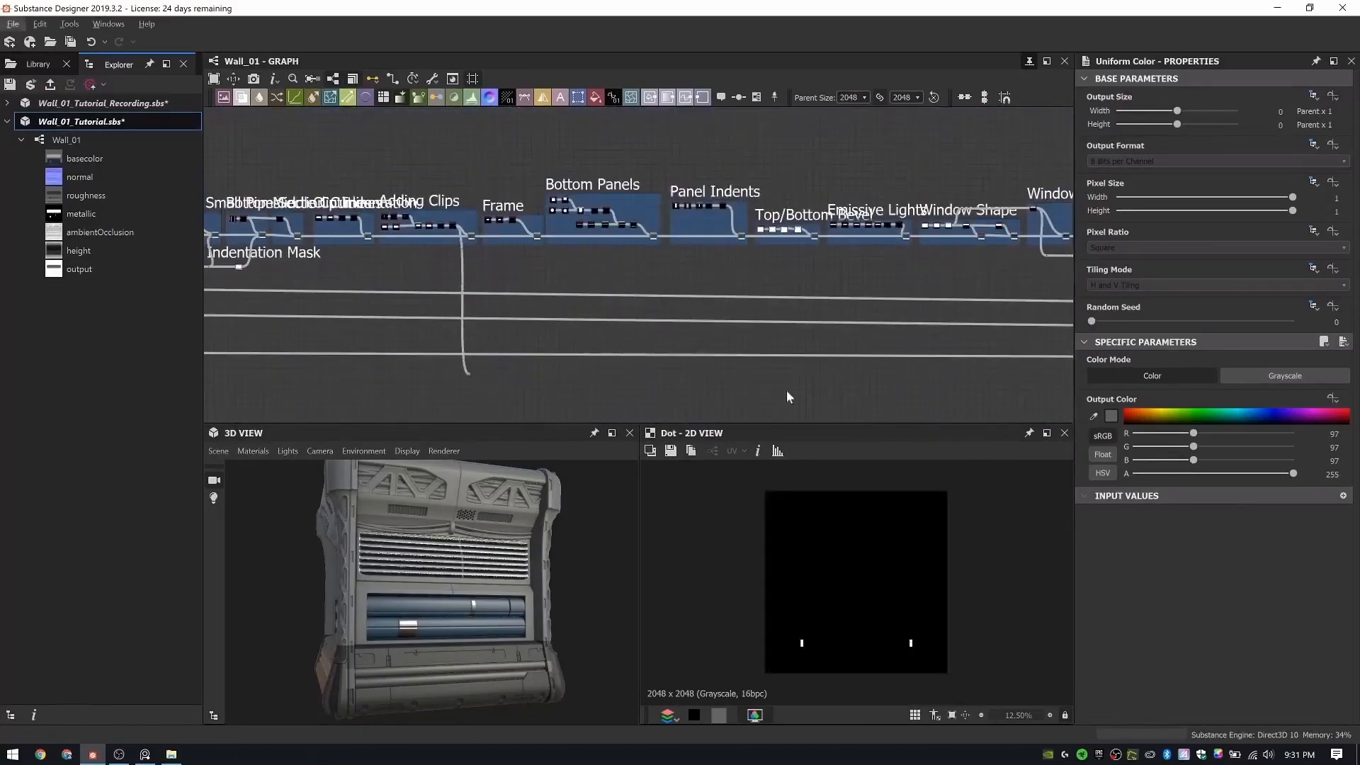
pyautogui.scroll(-3, 786, 394)
pyautogui.moveTo(787, 395); pyautogui.dragTo(454, 326, button='middle')
pyautogui.scroll(5, 291, 227)
pyautogui.moveTo(290, 227); pyautogui.dragTo(455, 265, button='middle')
pyautogui.scroll(3, 454, 266)
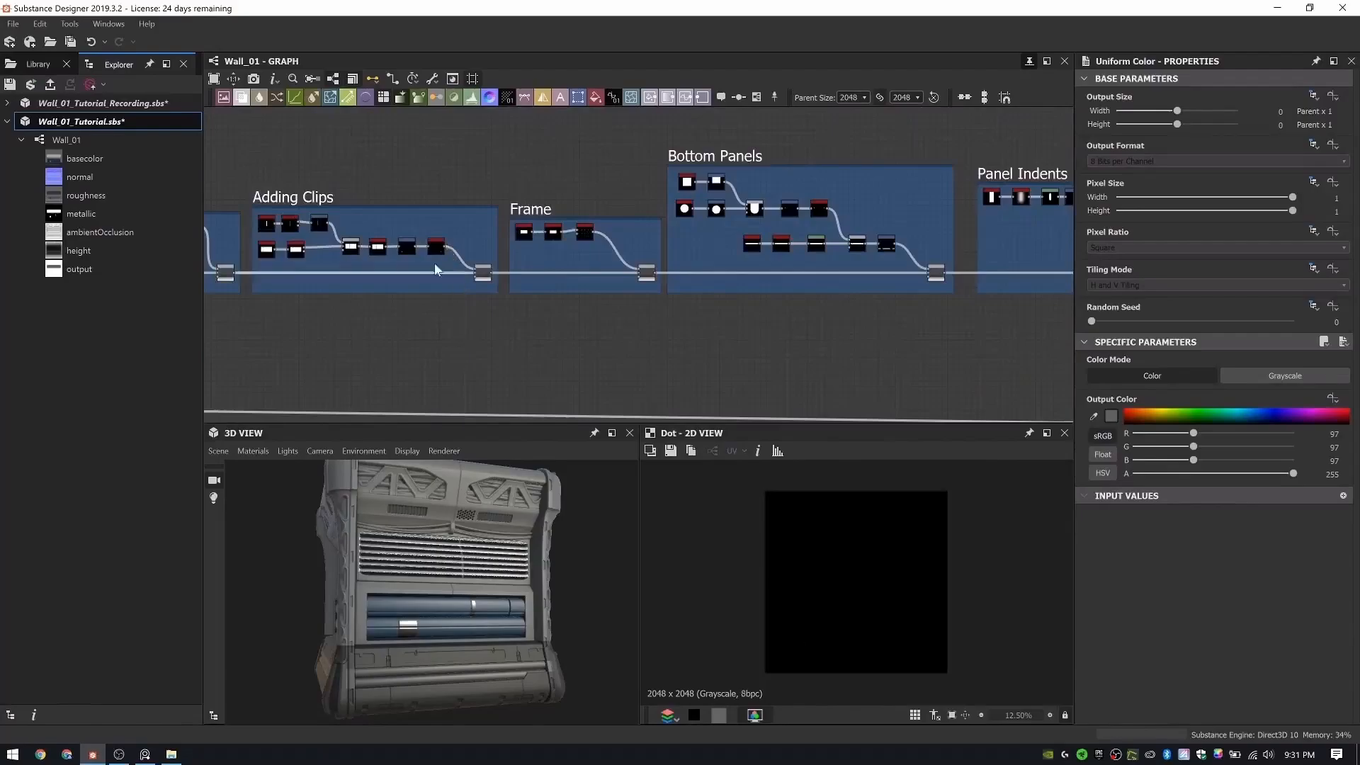
# - Route the Adding Clips mask through dot nodes to the new base color Blend's opacity and preview that Blend
pyautogui.moveTo(437, 267); pyautogui.dragTo(439, 257)
pyautogui.scroll(-6, 439, 266)
pyautogui.scroll(-2, 440, 256)
pyautogui.moveTo(439, 257); pyautogui.dragTo(453, 283, button='middle')
pyautogui.scroll(5, 593, 261)
pyautogui.keyDown('alt'); pyautogui.moveTo(598, 241); pyautogui.dragTo(541, 340); pyautogui.keyUp('alt')
pyautogui.scroll(-5, 540, 340)
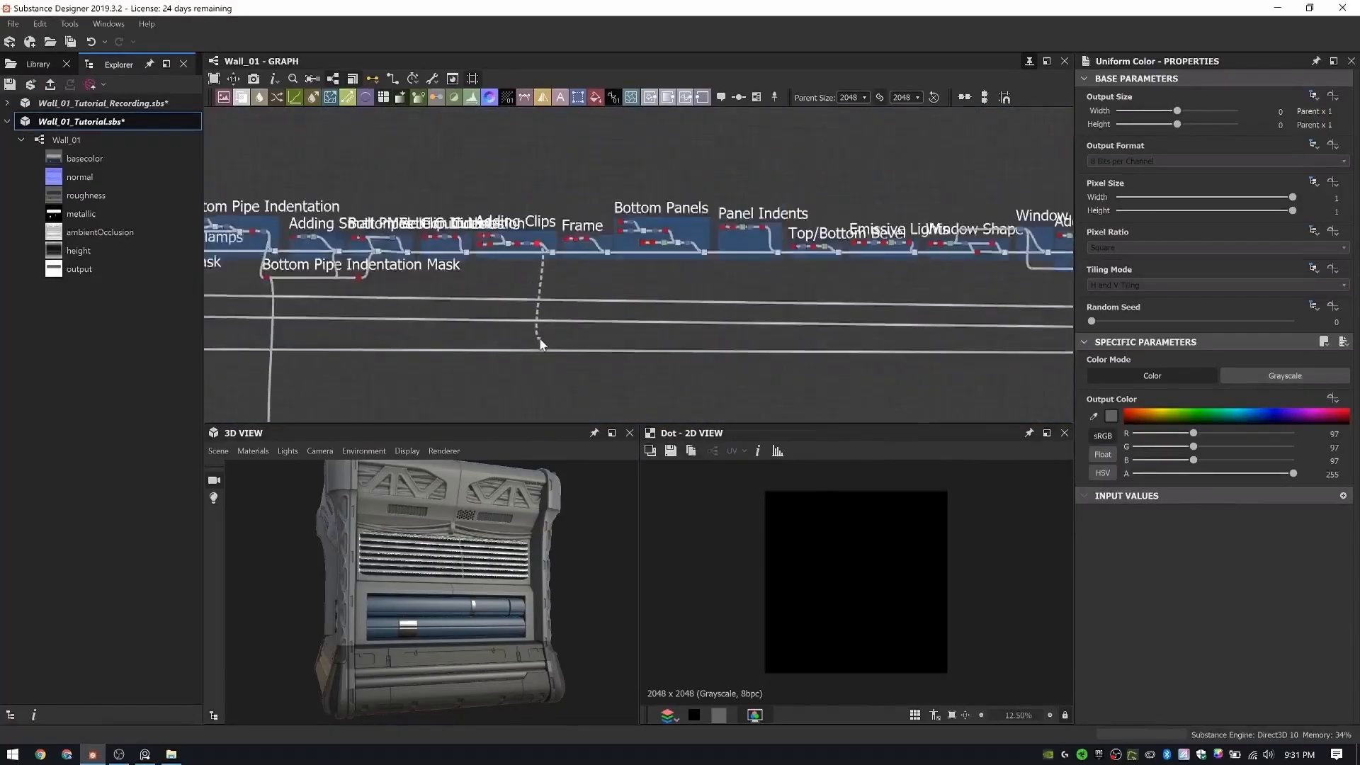
pyautogui.moveTo(850, 355); pyautogui.dragTo(354, 312, button='middle')
pyautogui.moveTo(354, 329); pyautogui.dragTo(949, 322)
pyautogui.moveTo(950, 184); pyautogui.dragTo(939, 298, button='middle')
pyautogui.scroll(5, 938, 284)
pyautogui.click(853, 252)
pyautogui.doubleClick(864, 243)
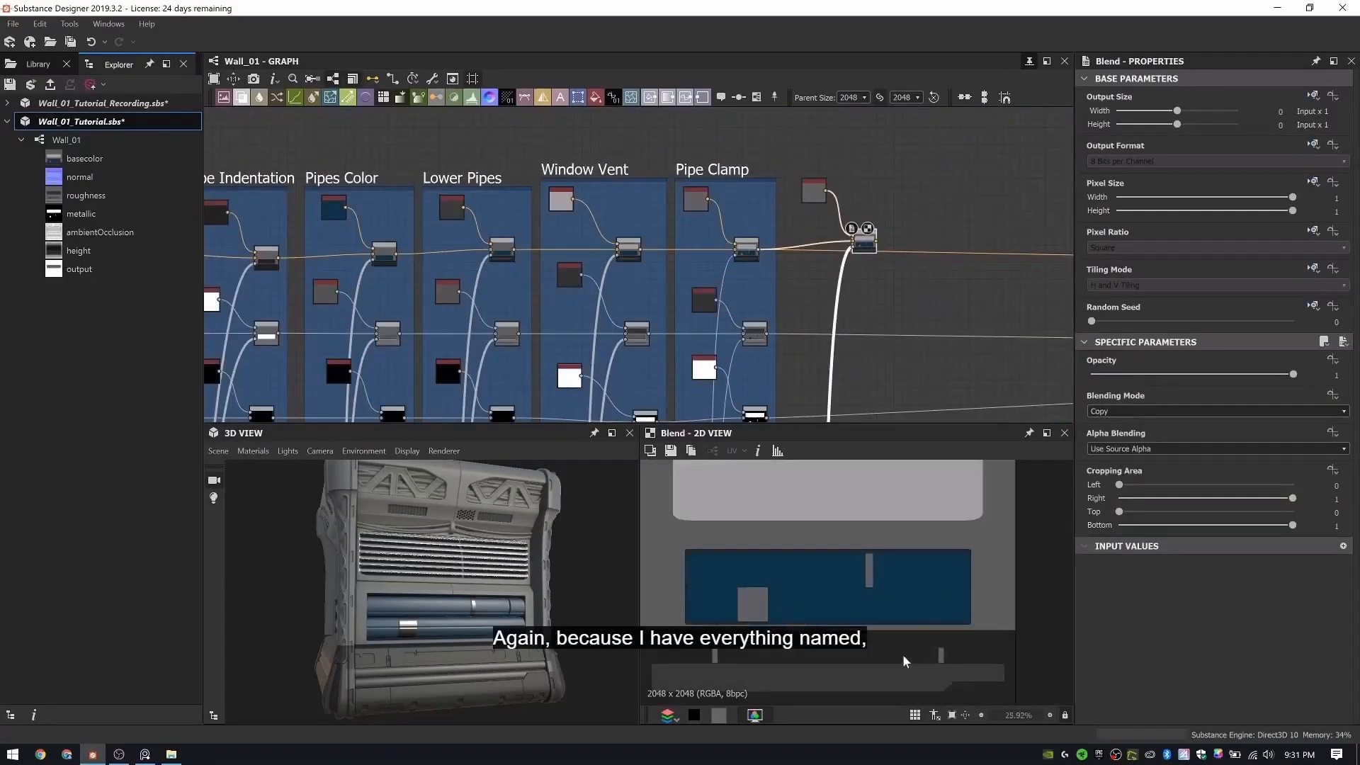
# - Duplicate the Pipe Clamp roughness pair and chain the copy after the Pipe Clamp roughness Blend
pyautogui.scroll(2, 854, 288)
pyautogui.moveTo(853, 288); pyautogui.dragTo(705, 233, button='middle')
pyautogui.scroll(-2, 706, 233)
pyautogui.click(515, 229)
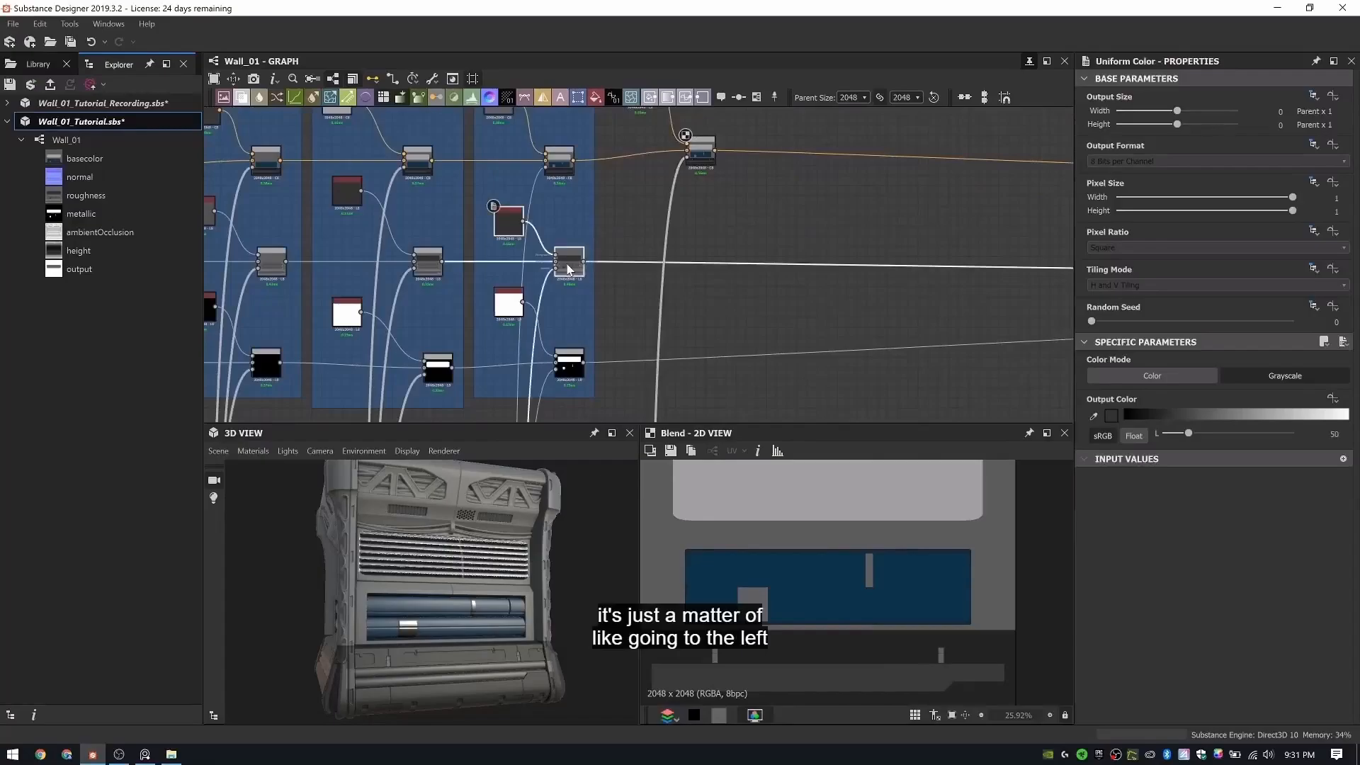
pyautogui.hotkey('ctrl', 'c')
pyautogui.hotkey('ctrl', 'v')
pyautogui.moveTo(670, 265); pyautogui.dragTo(701, 265)
pyautogui.moveTo(583, 262); pyautogui.dragTo(687, 261)
# - Check the Pipe Clamp and new roughness Uniform Colors, then connect the clips mask to the new roughness Blend's opacity
pyautogui.click(629, 215)
pyautogui.moveTo(627, 211); pyautogui.dragTo(733, 279, button='middle')
pyautogui.doubleClick(616, 287)
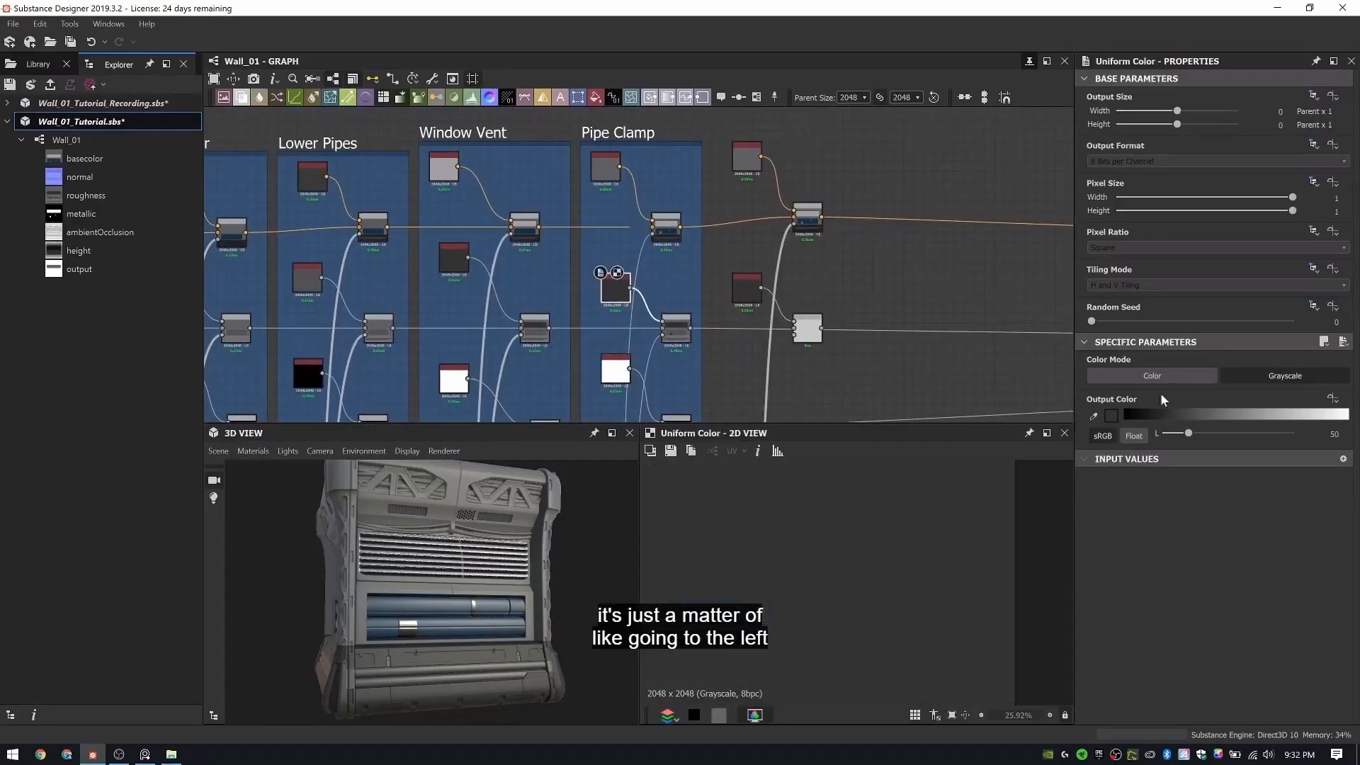
pyautogui.moveTo(678, 335); pyautogui.dragTo(601, 268, button='middle')
pyautogui.click(671, 228)
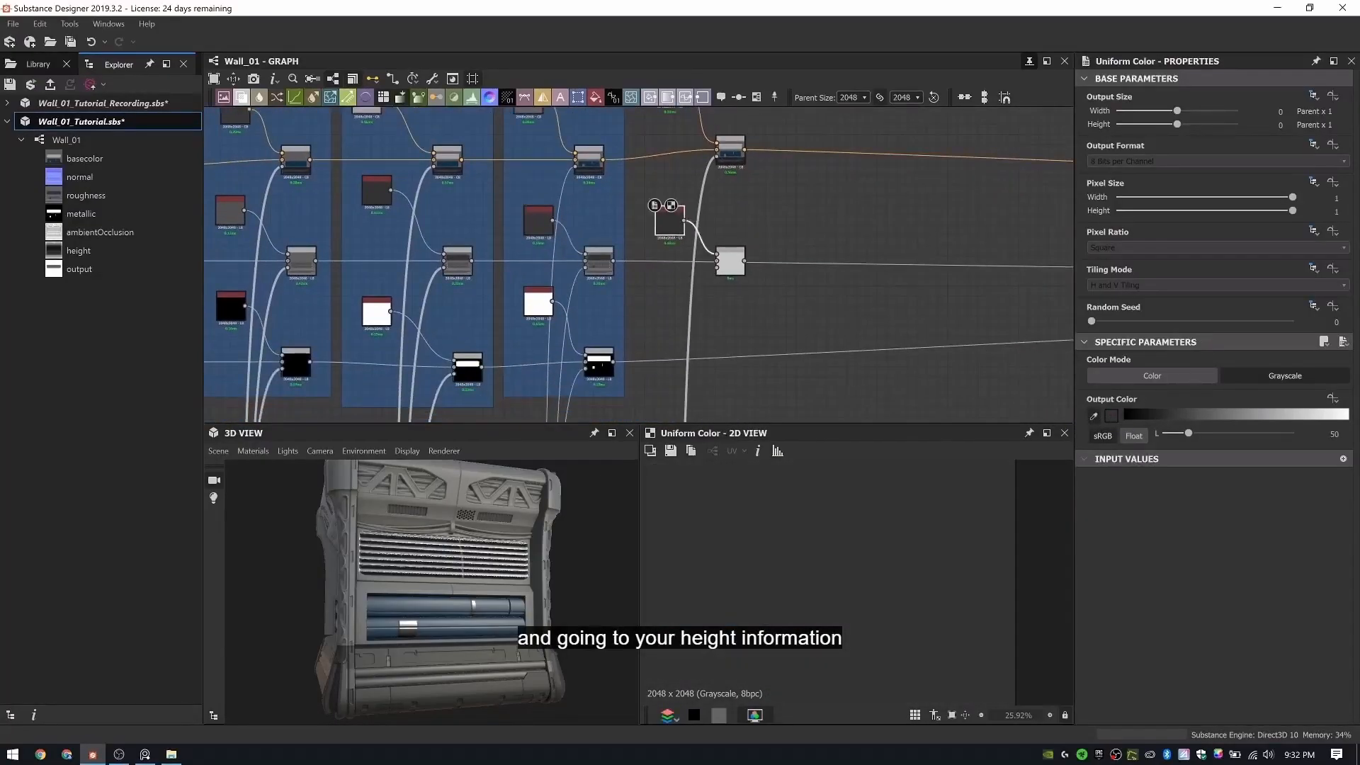
pyautogui.doubleClick(735, 251)
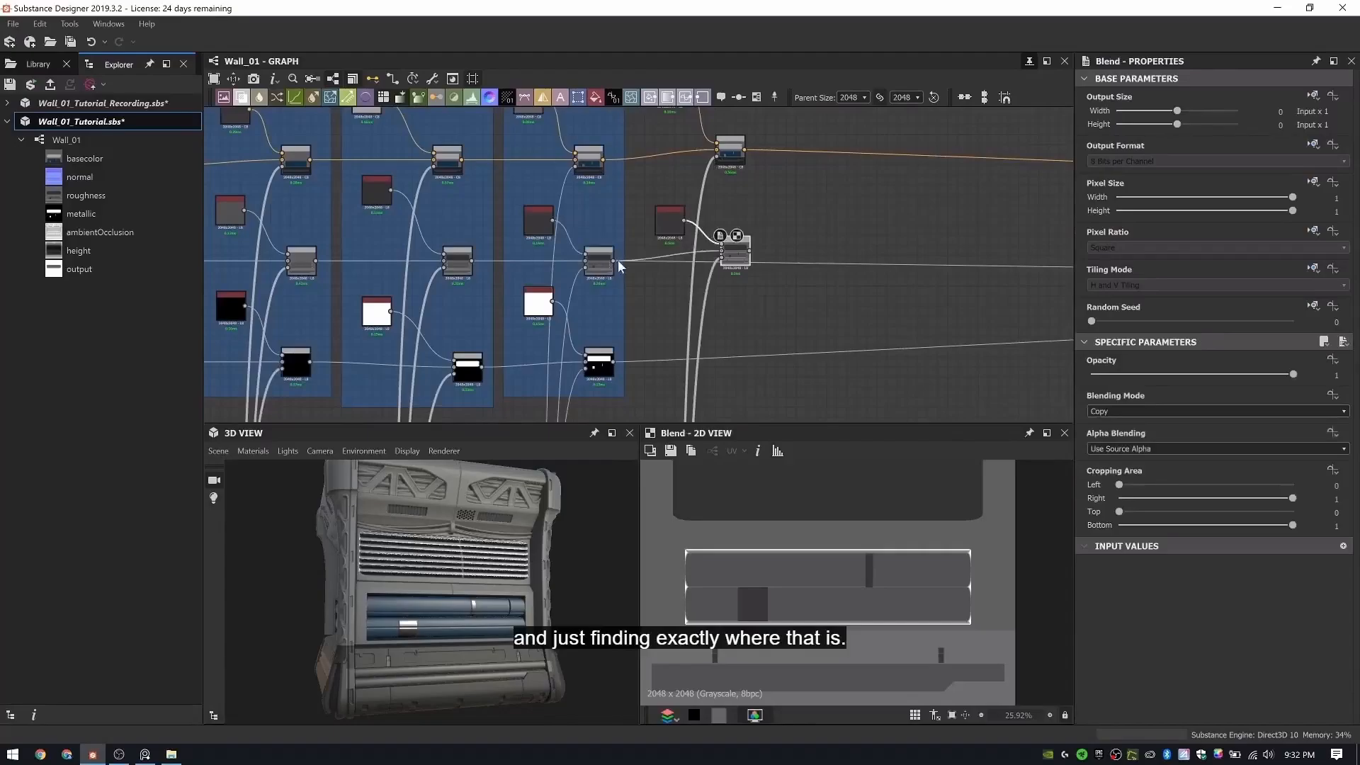
pyautogui.moveTo(738, 258); pyautogui.dragTo(734, 273)
# - Duplicate the Pipe Clamp metallic pair, chain the copy after it, and connect the clips mask to its opacity
pyautogui.moveTo(574, 330); pyautogui.dragTo(538, 250, button='middle')
pyautogui.click(504, 224)
pyautogui.keyDown('ctrl'); pyautogui.click(564, 282); pyautogui.keyUp('ctrl')
pyautogui.hotkey('ctrl', 'c')
pyautogui.hotkey('ctrl', 'v')
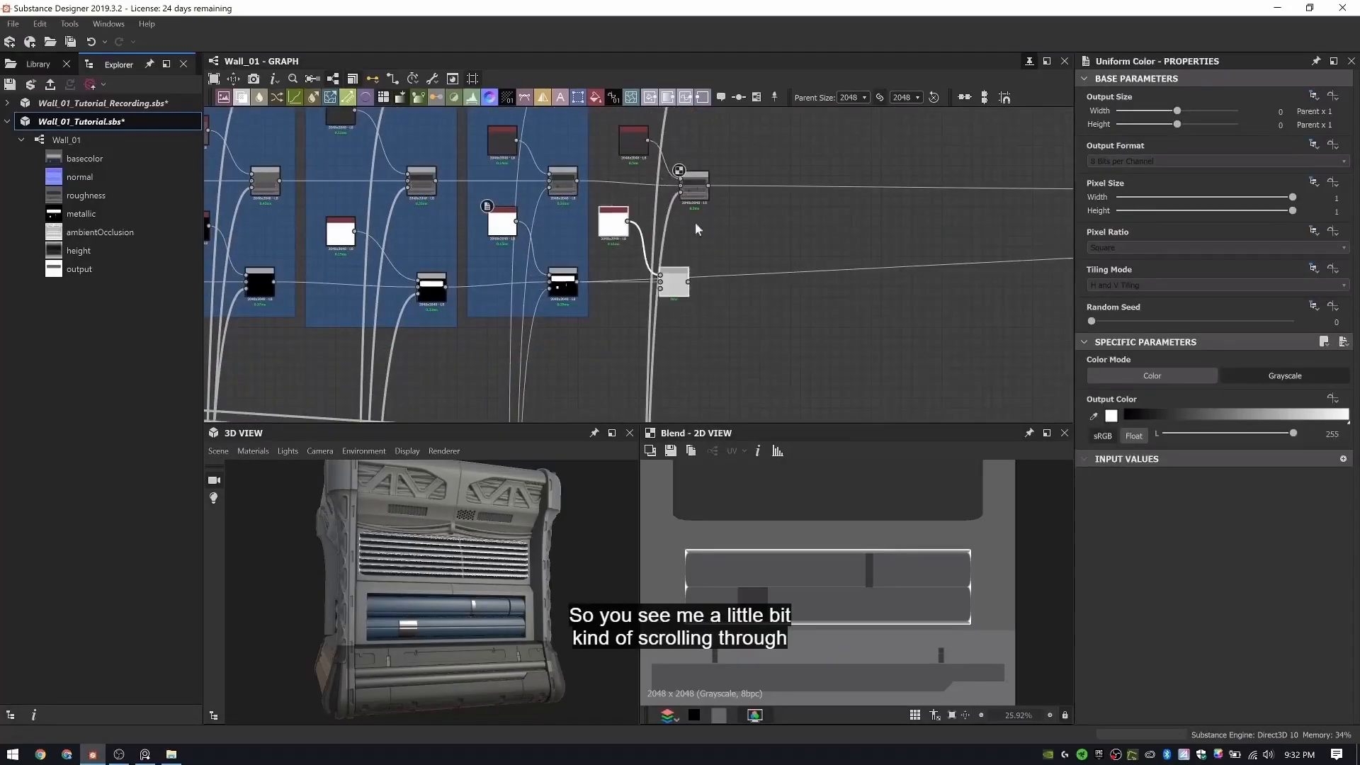
pyautogui.doubleClick(682, 285)
pyautogui.scroll(5, 389, 592)
pyautogui.moveTo(485, 586)
pyautogui.mouseDown()
pyautogui.moveTo(388, 592)
pyautogui.moveTo(465, 577)
pyautogui.mouseUp()
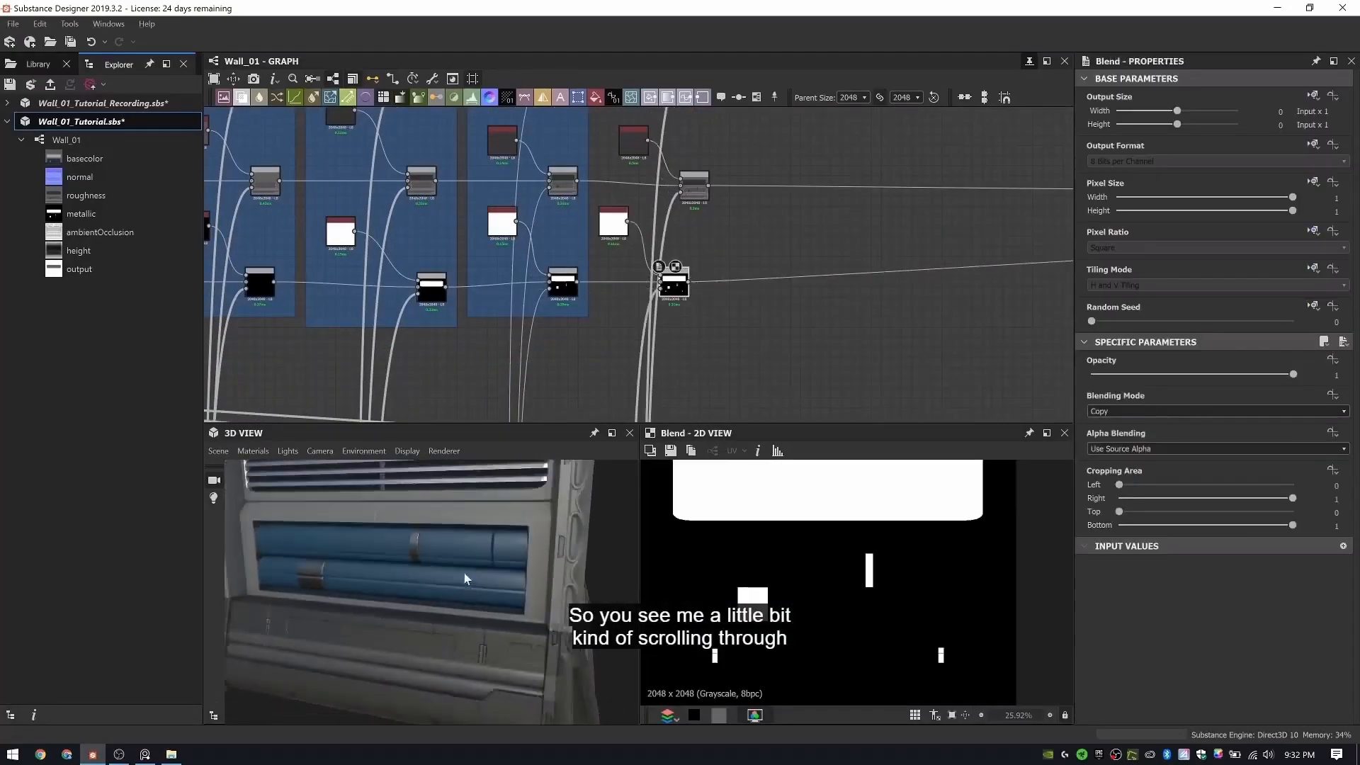
# - Group the clips' base color, roughness and metallic pairs in a frame titled Clips
pyautogui.scroll(-4, 465, 577)
pyautogui.scroll(-2, 652, 265)
pyautogui.moveTo(652, 265); pyautogui.dragTo(612, 321, button='middle')
pyautogui.moveTo(578, 122); pyautogui.dragTo(697, 369)
pyautogui.rightClick(738, 164)
pyautogui.click(801, 212)
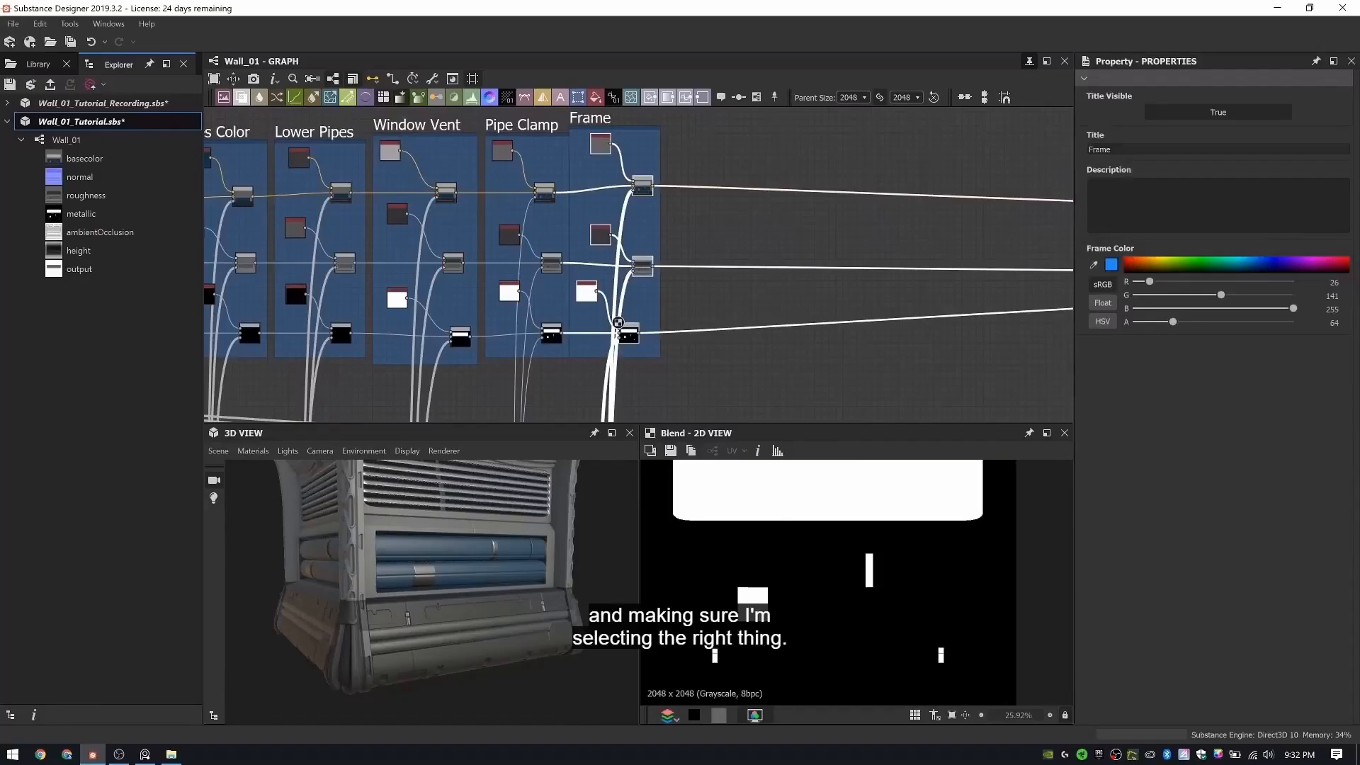
pyautogui.scroll(-6, 708, 202)
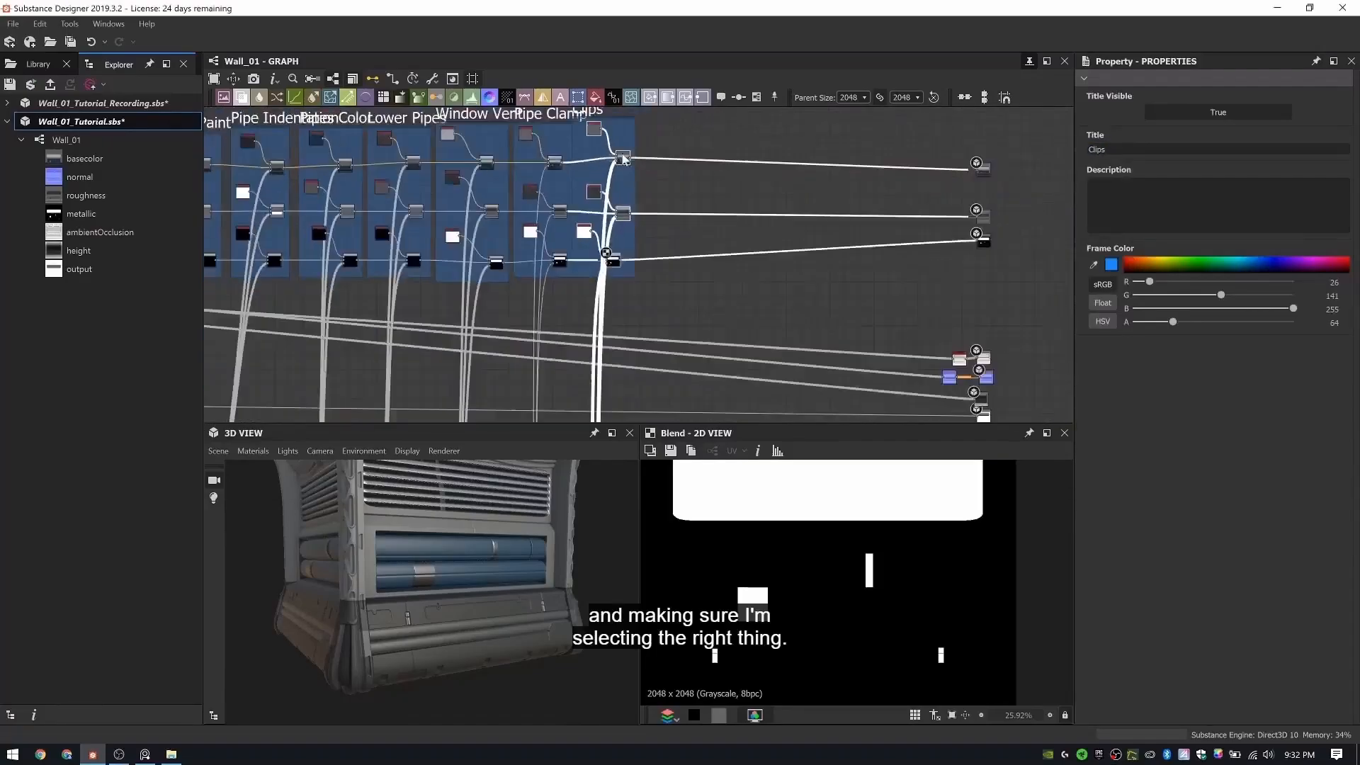
# - Duplicate the Clips base colour Uniform Color node beside its frame with an attached Blend node, and set the colour to RGB 35, 35, 35
pyautogui.scroll(5, 682, 212)
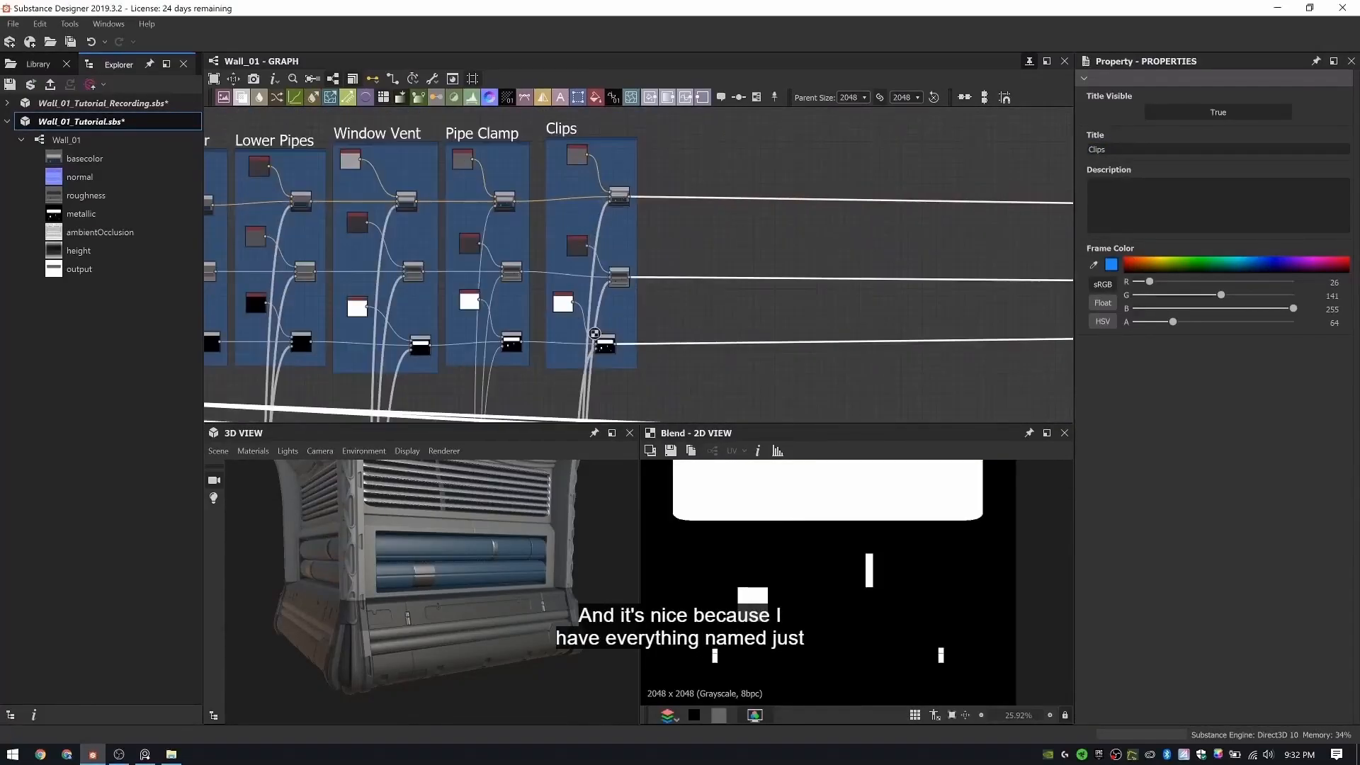
pyautogui.scroll(1, 683, 213)
pyautogui.scroll(4, 618, 190)
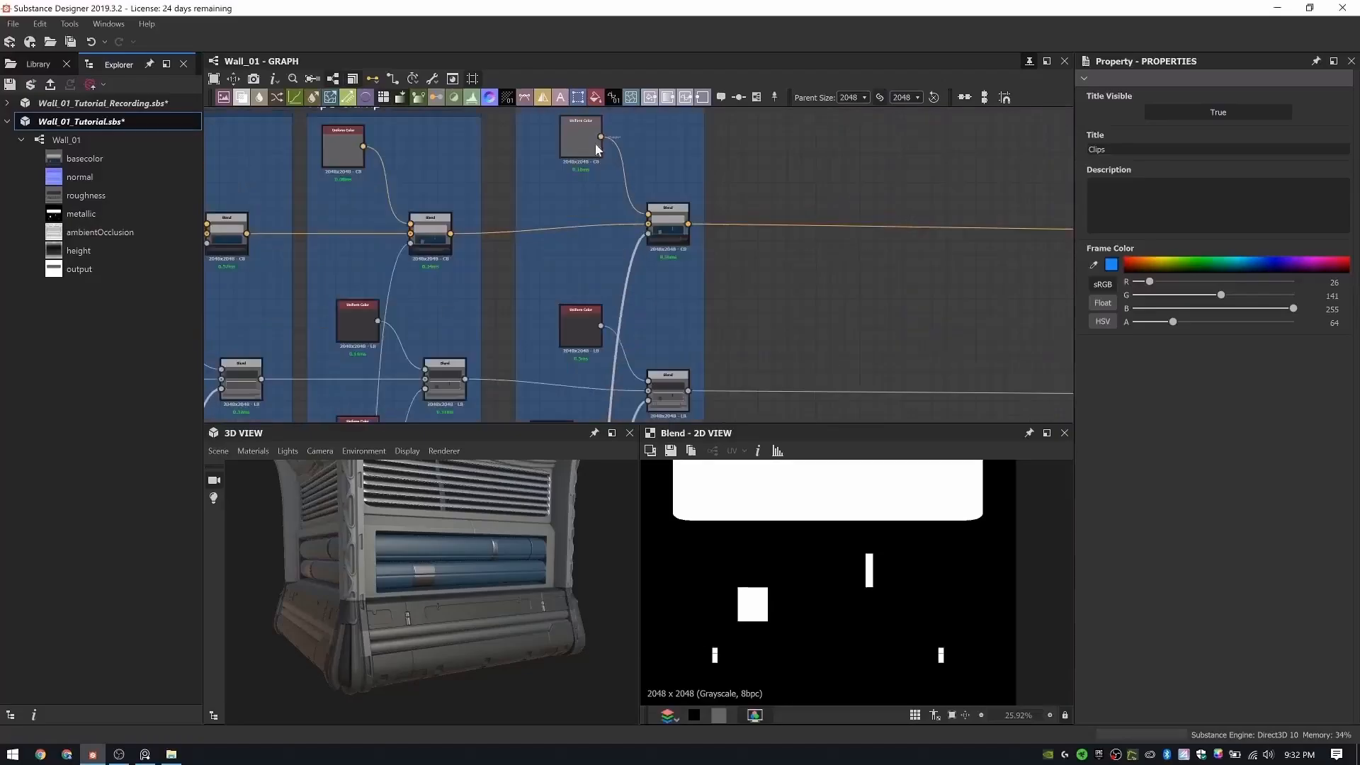
pyautogui.click(596, 143)
pyautogui.hotkey('ctrl', 'c')
pyautogui.hotkey('ctrl', 'v')
pyautogui.press('b')
pyautogui.doubleClick(765, 126)
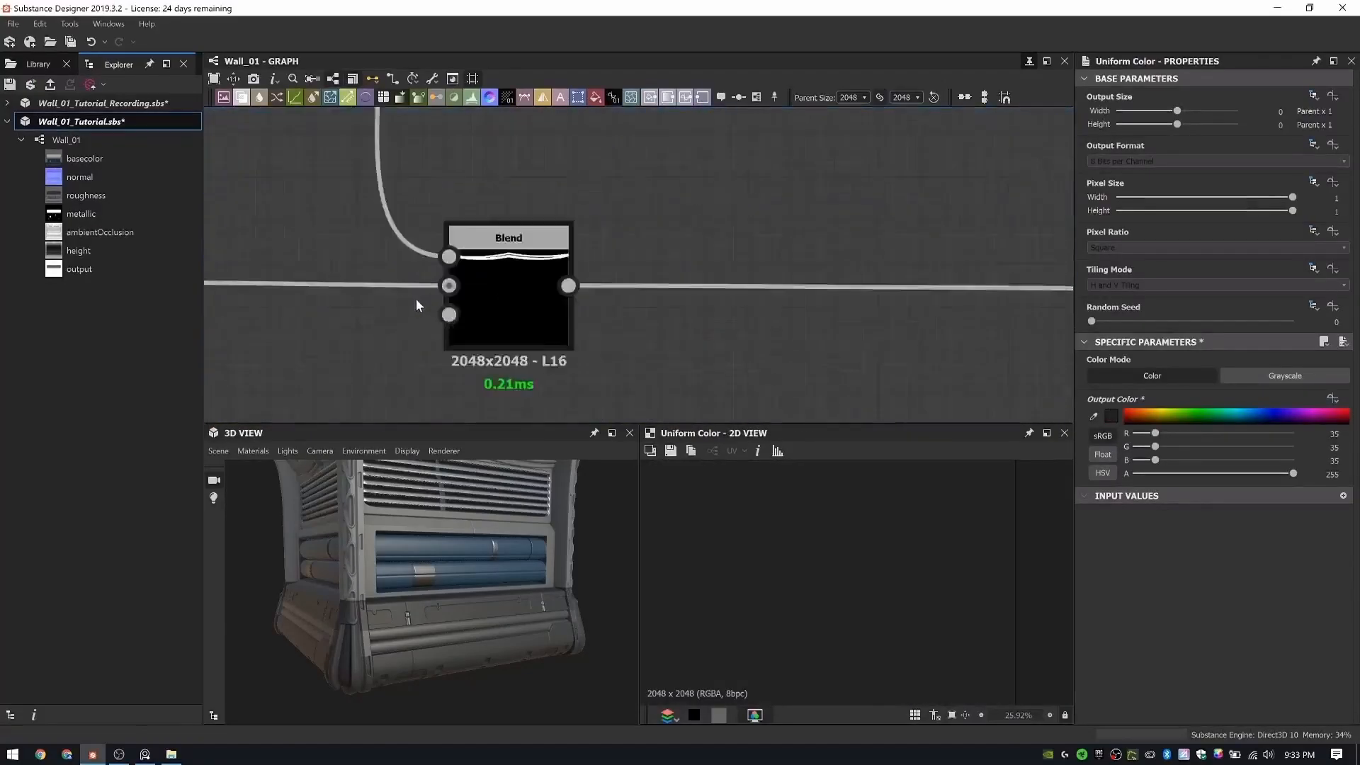
# - Route the cable swoops mask through a Dot node into the new Blend's opacity input, insert the Blend into the base colour chain and preview it
pyautogui.scroll(3, 416, 306)
pyautogui.scroll(-5, 677, 277)
pyautogui.moveTo(677, 276); pyautogui.dragTo(284, 141, button='middle')
pyautogui.scroll(-2, 606, 261)
pyautogui.click(607, 260)
pyautogui.scroll(-12, 608, 263)
pyautogui.doubleClick(916, 286)
pyautogui.moveTo(916, 286); pyautogui.dragTo(663, 333, button='middle')
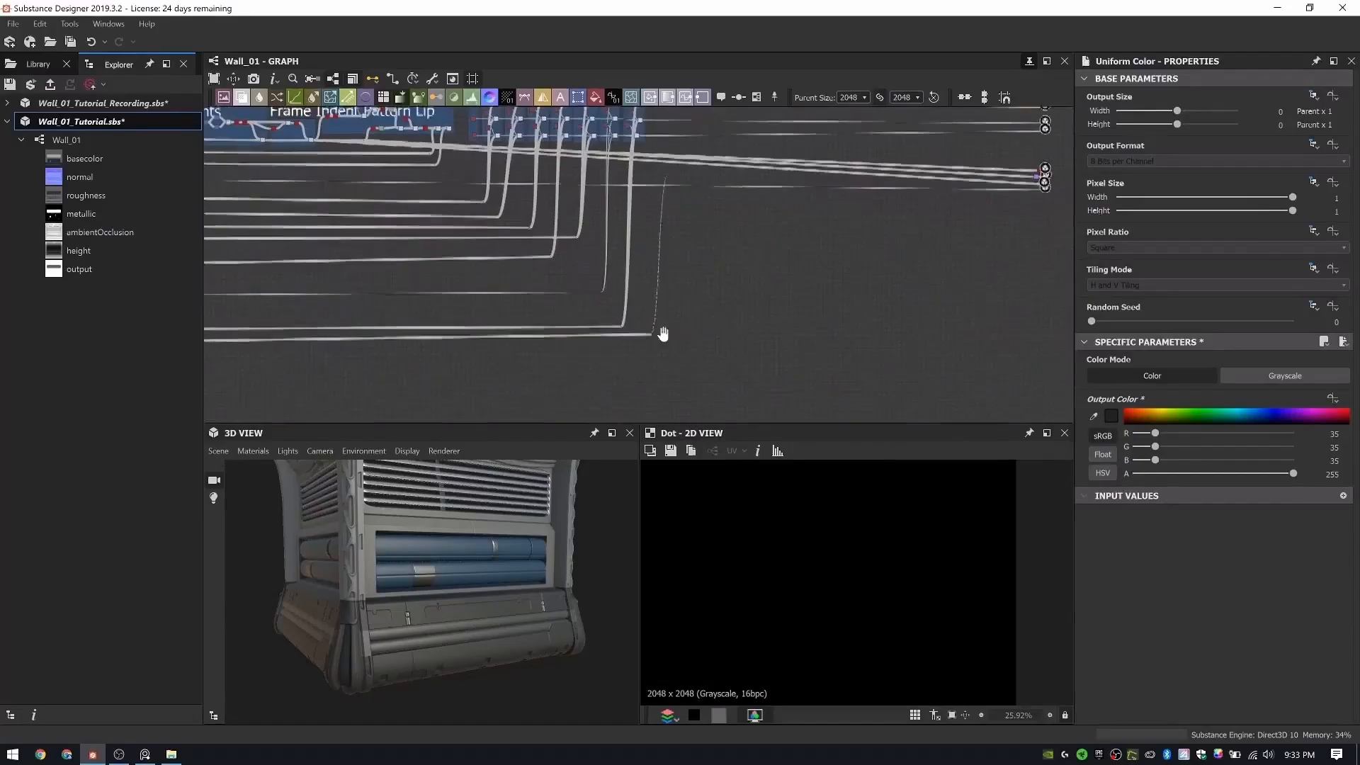
pyautogui.scroll(10, 662, 284)
pyautogui.doubleClick(703, 278)
pyautogui.scroll(-1, 852, 597)
pyautogui.scroll(-1, 852, 598)
pyautogui.scroll(1, 609, 291)
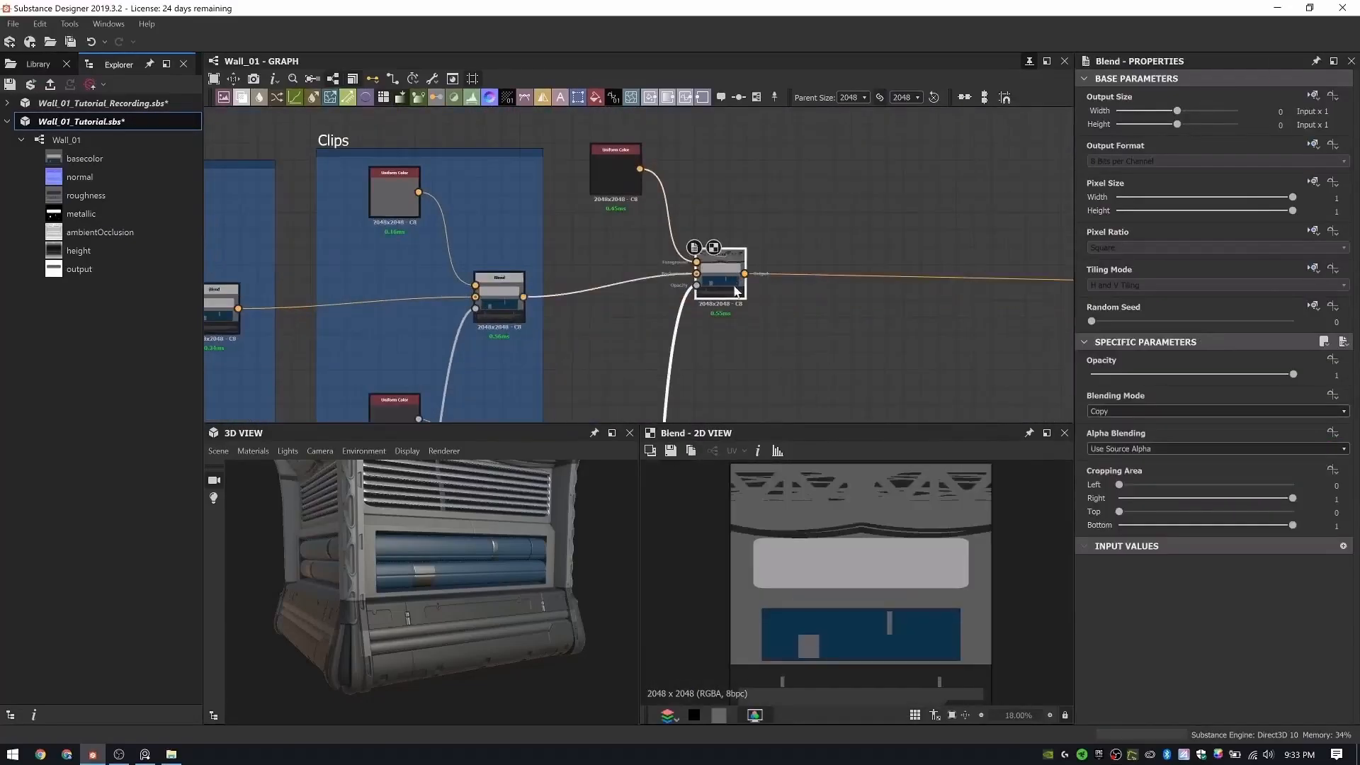
# - Add a Uniform Color and Blend pair to the roughness chain, reuse the cable mask as opacity, and set the grayscale colour to 238
pyautogui.scroll(-3, 737, 290)
pyautogui.keyDown('ctrl'); pyautogui.moveTo(532, 299); pyautogui.dragTo(638, 275); pyautogui.keyUp('ctrl')
pyautogui.scroll(2, 615, 337)
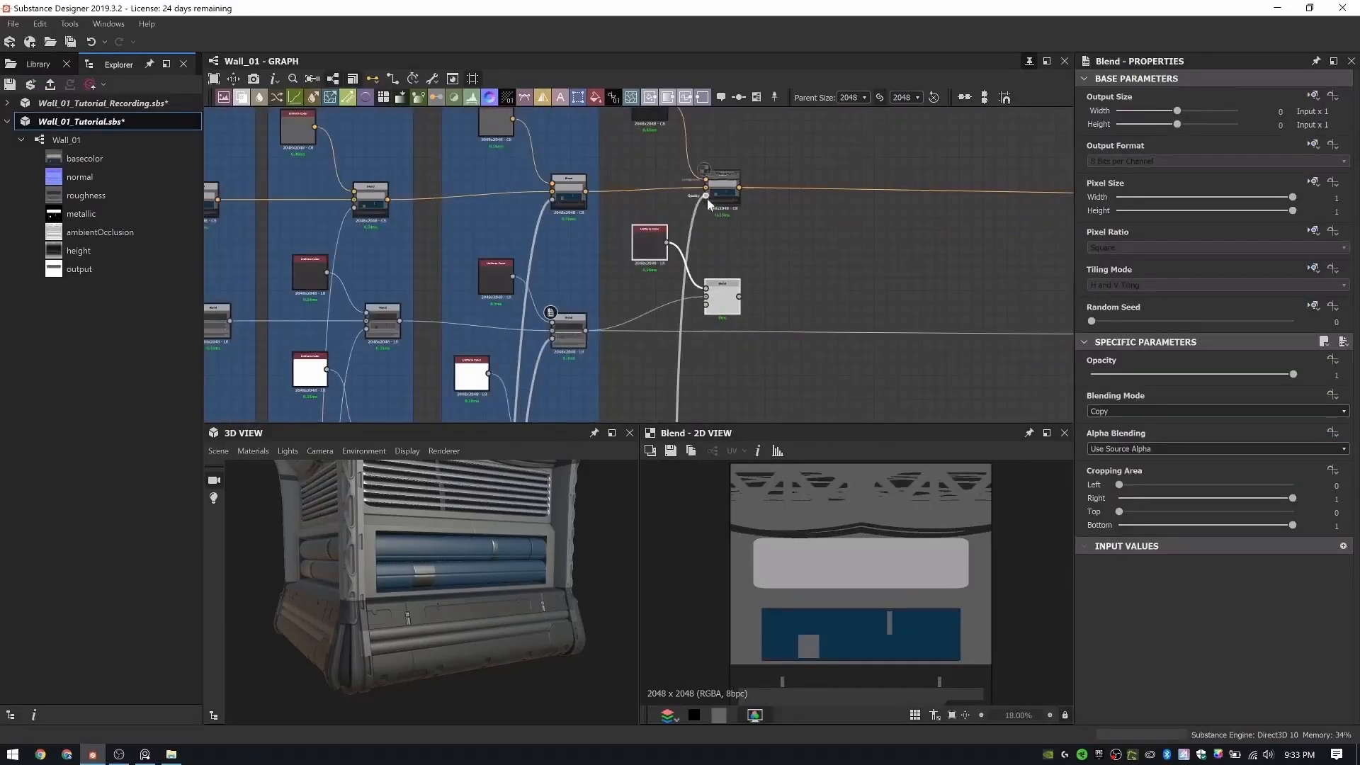
pyautogui.keyDown('ctrl'); pyautogui.moveTo(706, 196); pyautogui.dragTo(706, 305); pyautogui.keyUp('ctrl')
pyautogui.doubleClick(649, 244)
pyautogui.click(1334, 415)
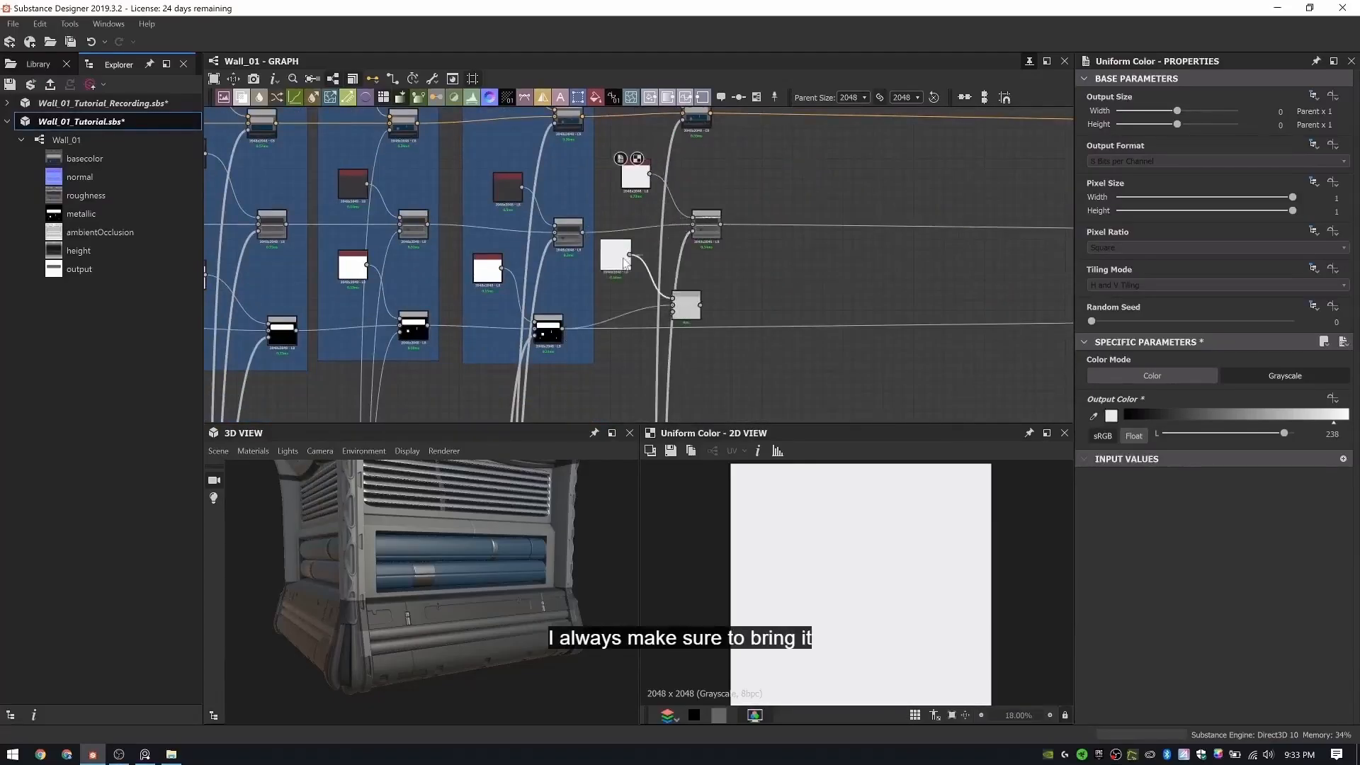
# - Insert a black Uniform Color and Blend pair for the cables into the metallic chain, align the nodes and preview the Blends
pyautogui.keyDown('shift'); pyautogui.moveTo(564, 329); pyautogui.dragTo(710, 315); pyautogui.keyUp('shift')
pyautogui.moveTo(697, 319); pyautogui.dragTo(707, 338)
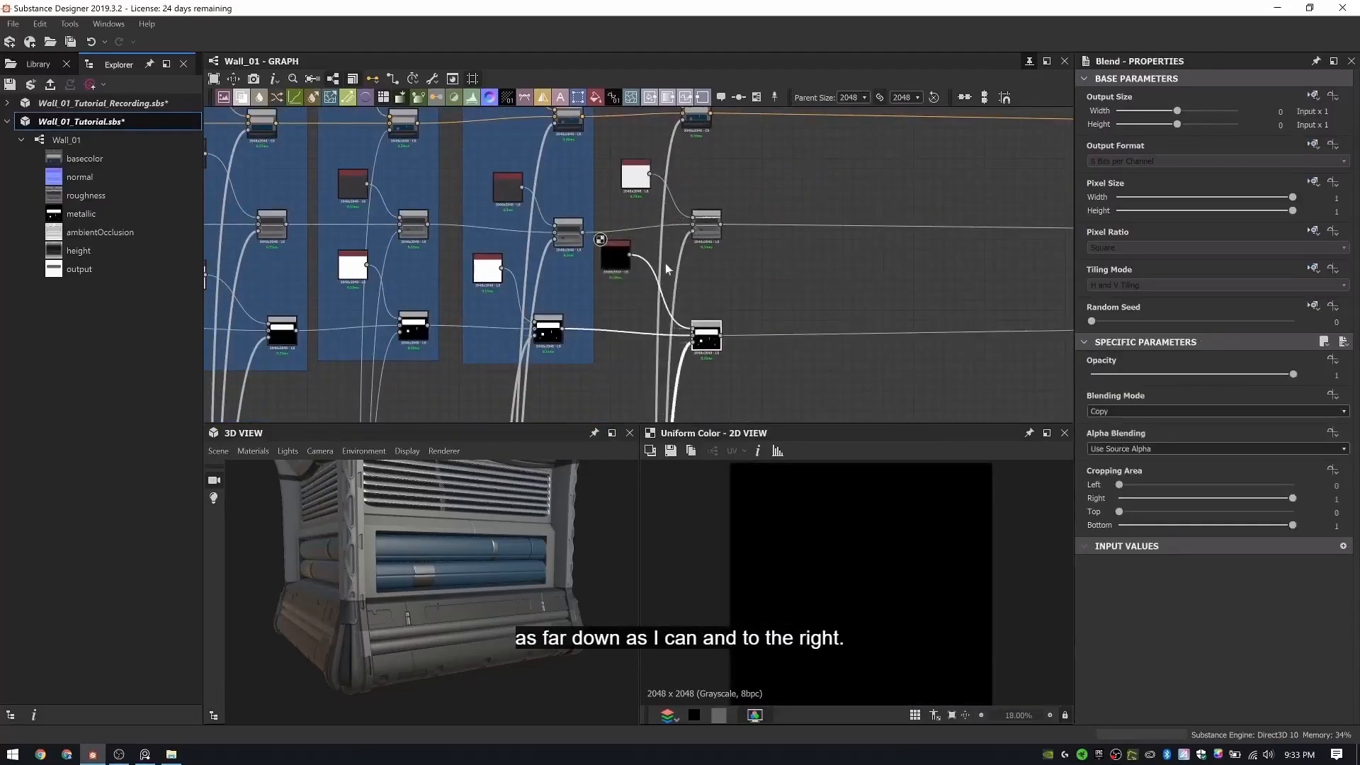
pyautogui.moveTo(616, 258); pyautogui.dragTo(645, 297)
pyautogui.doubleClick(708, 340)
pyautogui.doubleClick(709, 230)
pyautogui.doubleClick(710, 344)
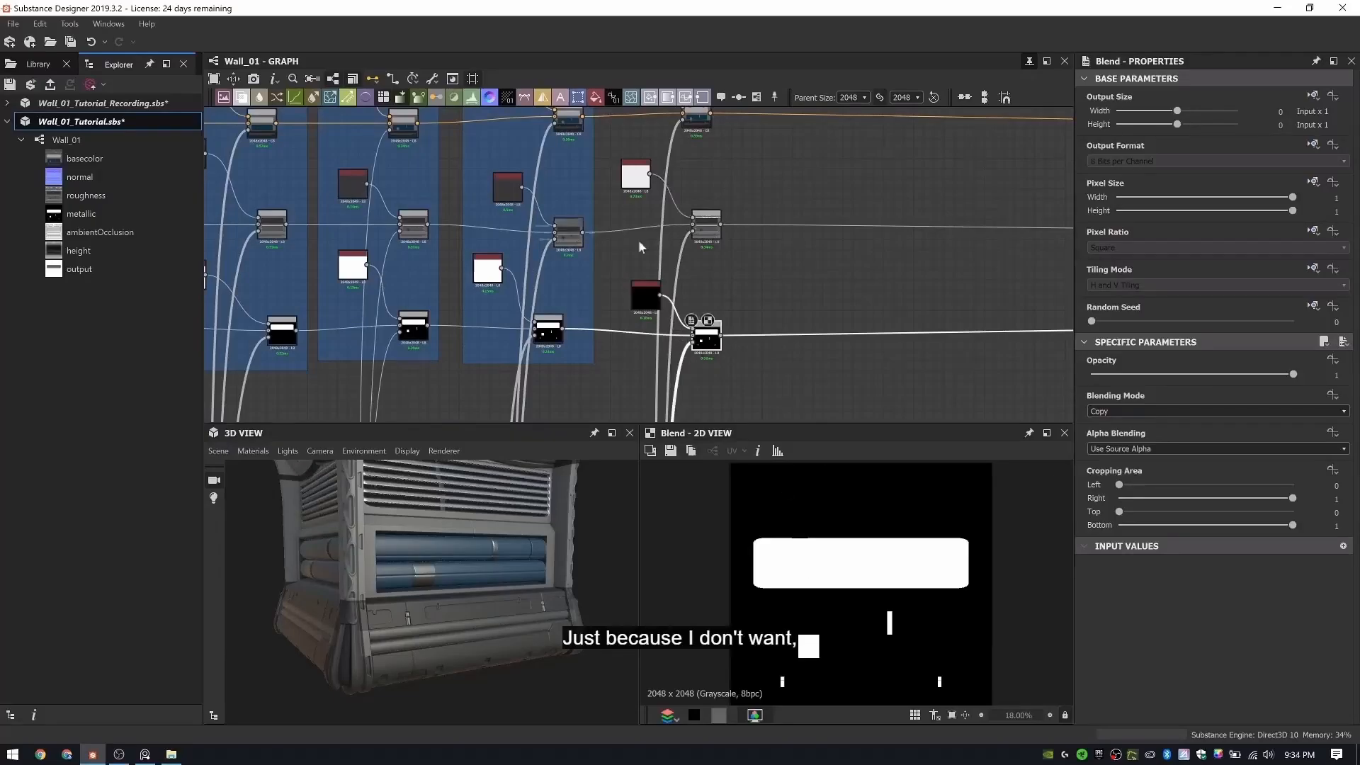
# - Group the three cable Uniform Color and Blend pairs in a frame titled "Rubber Wires"
pyautogui.scroll(-3, 663, 304)
pyautogui.moveTo(715, 343); pyautogui.dragTo(625, 139)
pyautogui.rightClick(760, 161)
pyautogui.click(797, 207)
pyautogui.write('er Wires')
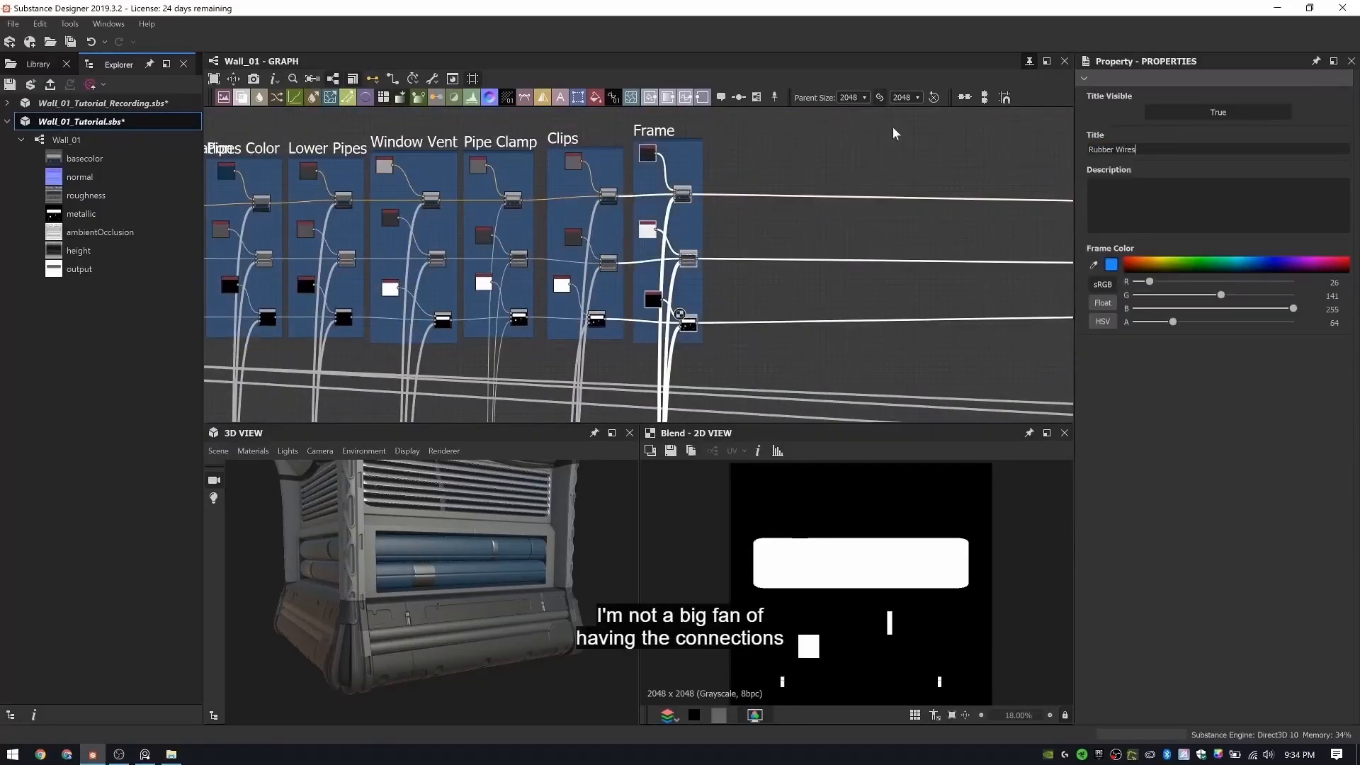
# - Duplicate the Rubber Wires base colour Uniform Color and Blend pair outside the frame and feed the Rubber Wires Blend output into it
pyautogui.scroll(2, 885, 142)
pyautogui.click(550, 161)
pyautogui.keyDown('ctrl'); pyautogui.click(592, 203); pyautogui.keyUp('ctrl')
pyautogui.hotkey('ctrl', 'c')
pyautogui.hotkey('ctrl', 'v')
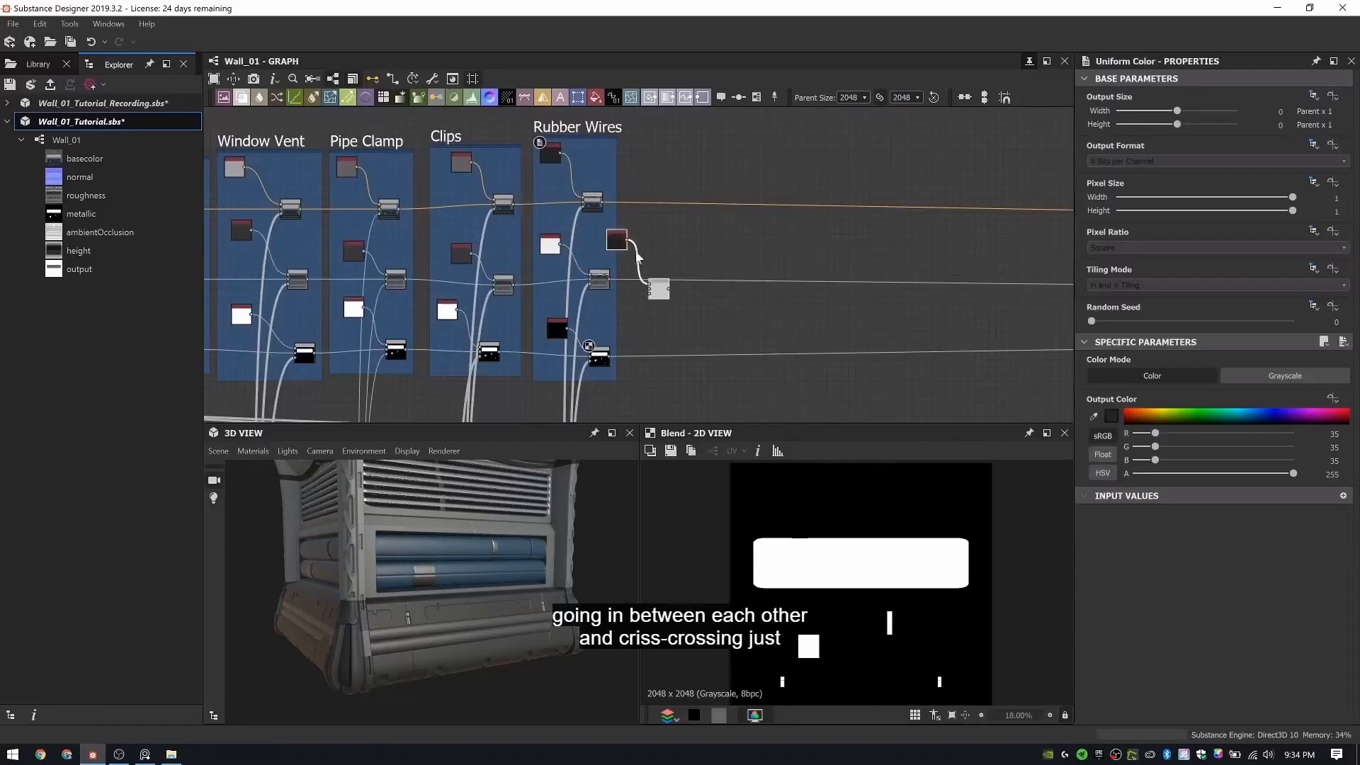
pyautogui.moveTo(616, 240); pyautogui.dragTo(656, 151)
pyautogui.scroll(2, 615, 183)
pyautogui.moveTo(597, 211); pyautogui.dragTo(721, 202)
# - Set the duplicated Uniform Color to the grey sampled from the Clips base colour node, RGB 97, 97, 97
pyautogui.click(671, 137)
pyautogui.doubleClick(672, 137)
pyautogui.click(1094, 417)
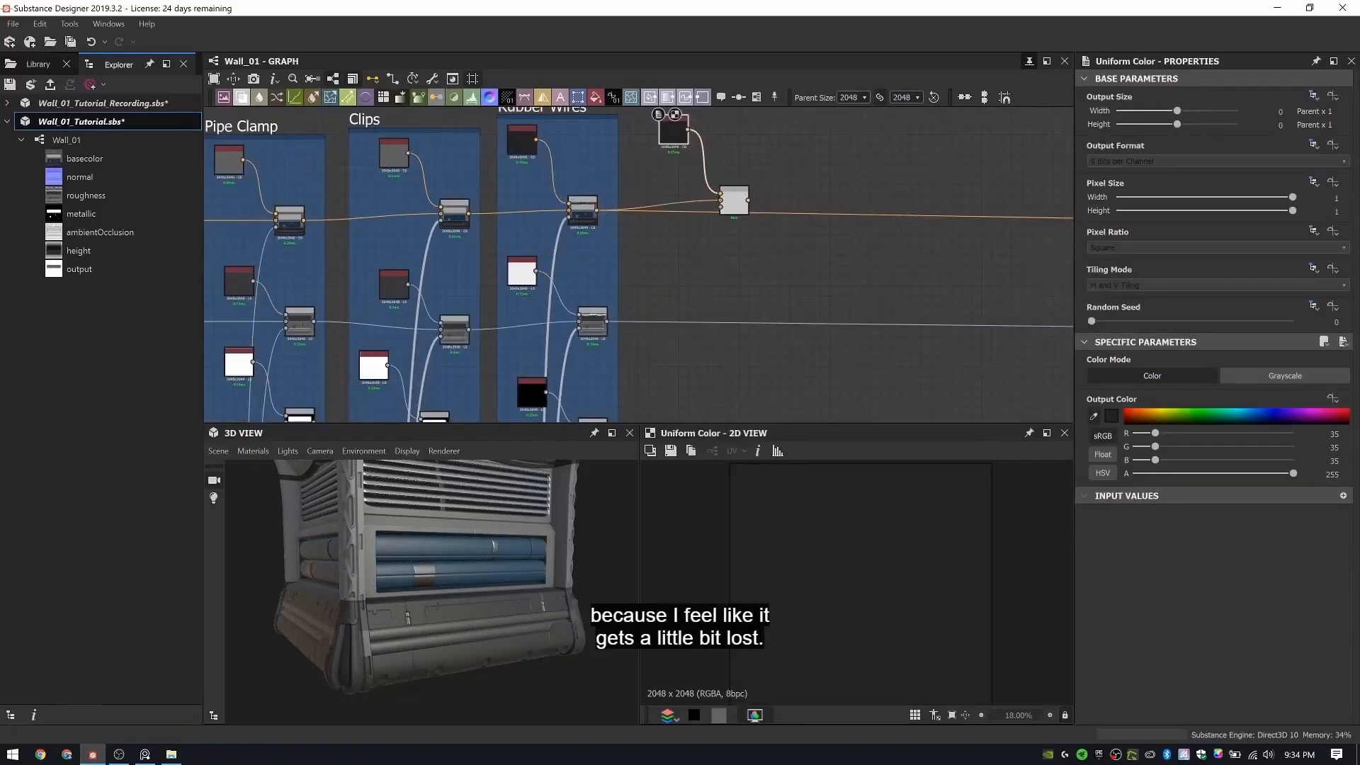
pyautogui.click(394, 155)
# - Connect the Cable Swoop Clamps mask through a Dot node to the new base colour Blend's opacity input and preview the Blend
pyautogui.scroll(-8, 691, 206)
pyautogui.moveTo(692, 209); pyautogui.dragTo(1063, 284, button='middle')
pyautogui.scroll(8, 541, 256)
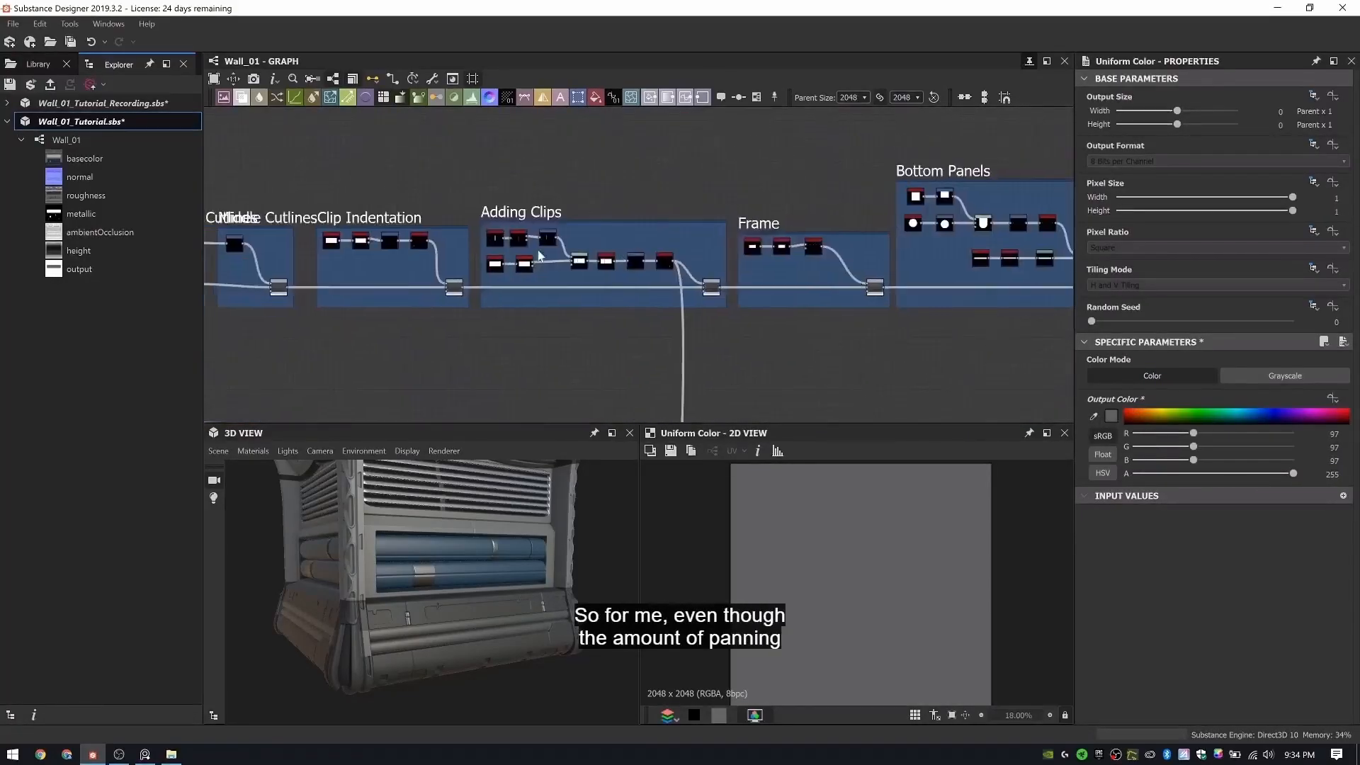
pyautogui.scroll(-4, 740, 272)
pyautogui.moveTo(869, 262); pyautogui.dragTo(383, 252, button='middle')
pyautogui.moveTo(879, 260); pyautogui.dragTo(918, 198, button='middle')
pyautogui.scroll(5, 413, 248)
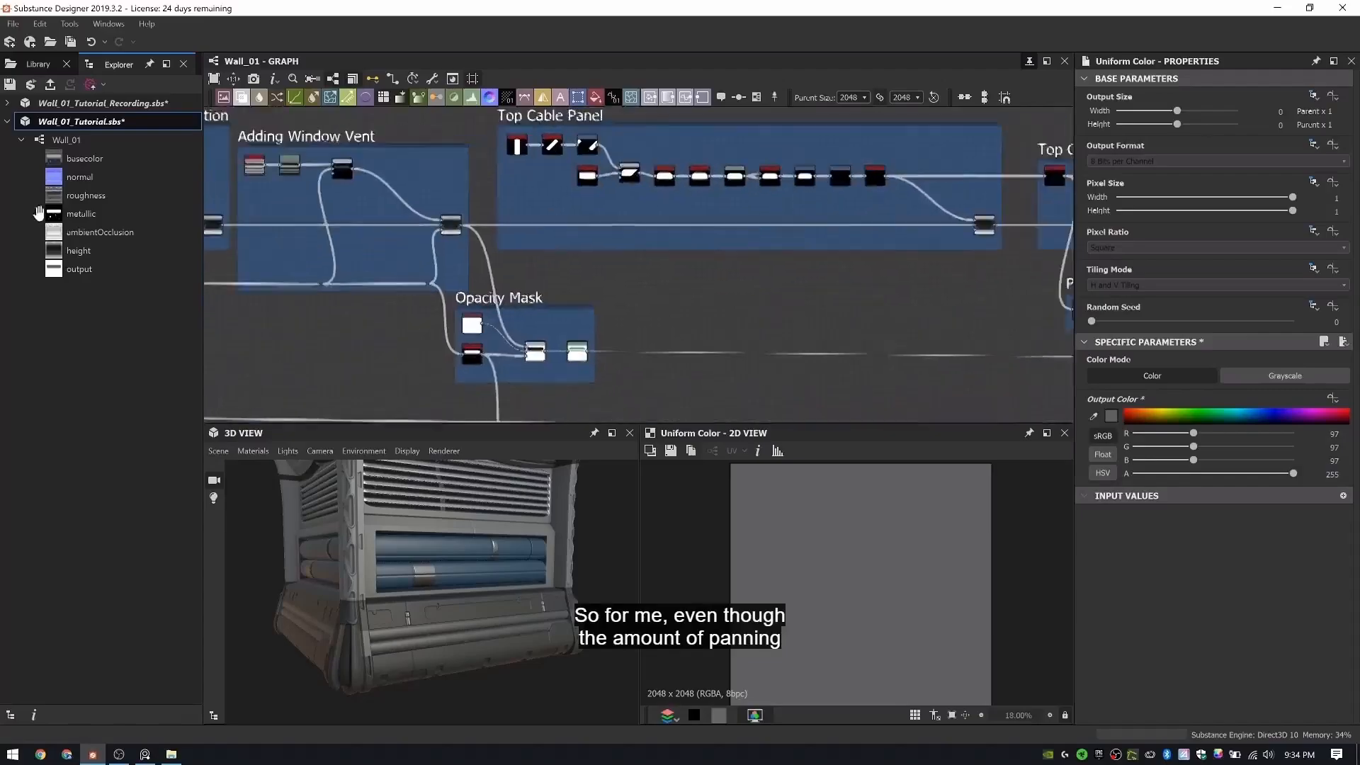
pyautogui.moveTo(234, 212); pyautogui.dragTo(906, 248, button='middle')
pyautogui.moveTo(397, 283); pyautogui.dragTo(978, 322, button='middle')
pyautogui.scroll(4, 478, 298)
pyautogui.moveTo(475, 293); pyautogui.dragTo(206, 368, button='middle')
pyautogui.scroll(-2, 814, 343)
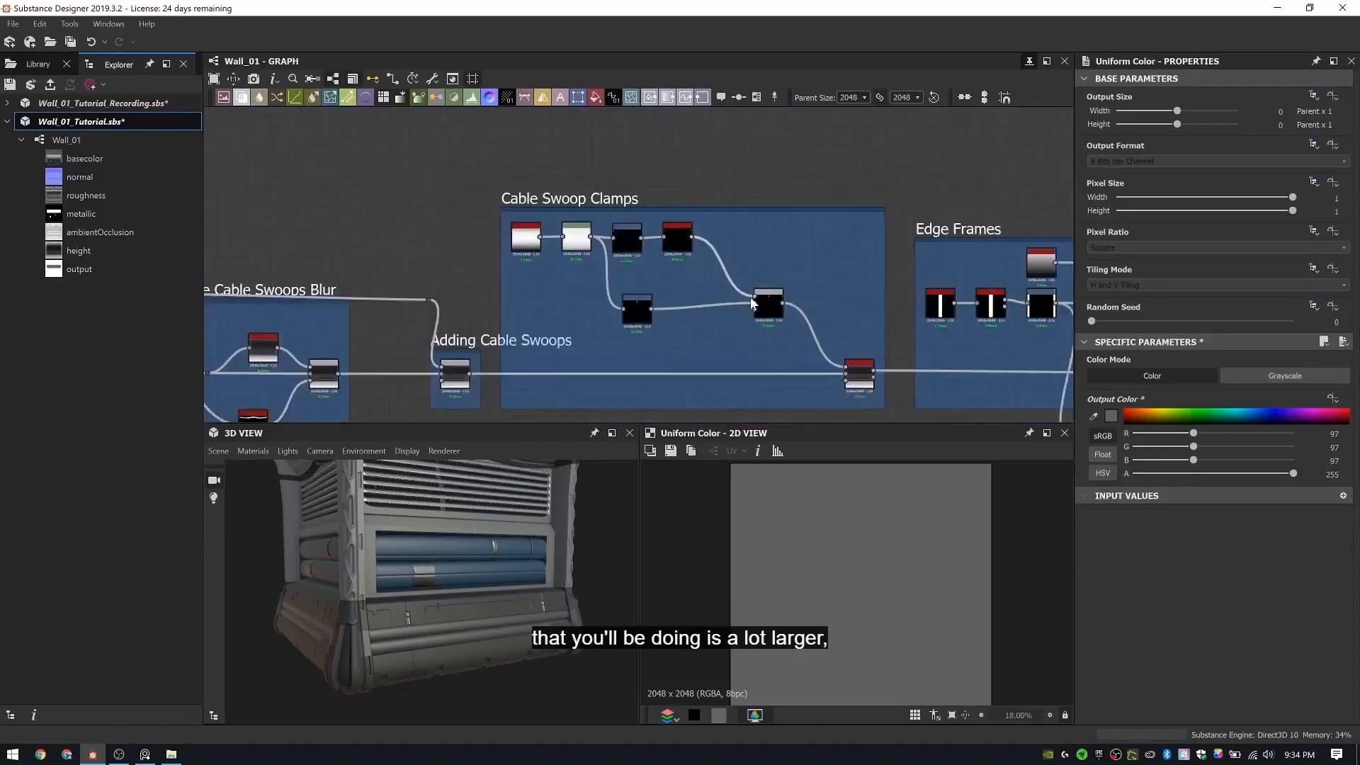
pyautogui.scroll(1, 582, 250)
pyautogui.moveTo(782, 341); pyautogui.dragTo(542, 142, button='middle')
pyautogui.scroll(-10, 583, 250)
pyautogui.moveTo(378, 308); pyautogui.dragTo(256, 341, button='middle')
pyautogui.moveTo(981, 146); pyautogui.dragTo(541, 171, button='middle')
pyautogui.scroll(9, 541, 172)
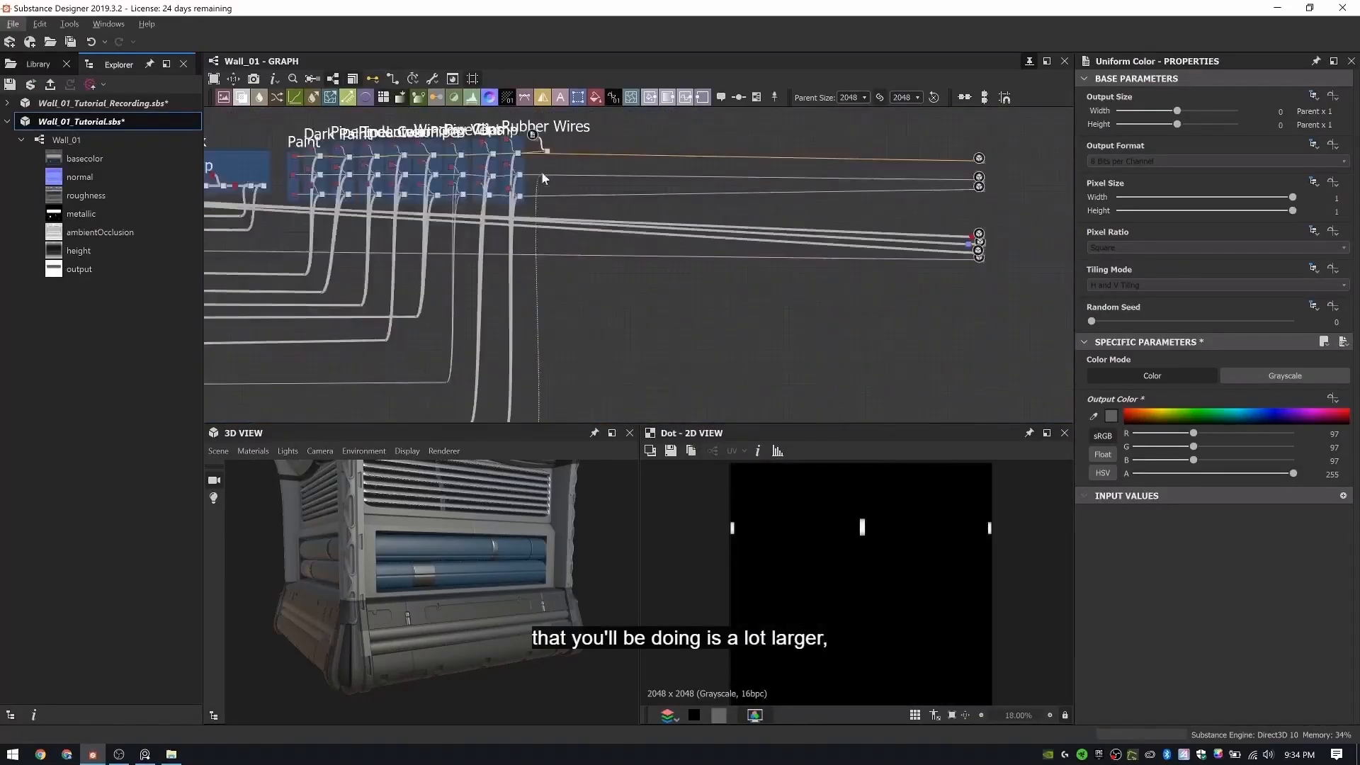
pyautogui.doubleClick(553, 174)
# - Trace the clamp mask link back to the Cable Swoop Clamps frame and source it from the Height Blend node's height mask output instead
pyautogui.scroll(-8, 496, 230)
pyautogui.scroll(5, 843, 512)
pyautogui.scroll(-2, 495, 234)
pyautogui.moveTo(495, 233); pyautogui.dragTo(889, 188, button='middle')
pyautogui.moveTo(446, 268); pyautogui.dragTo(776, 255, button='middle')
pyautogui.scroll(2, 607, 286)
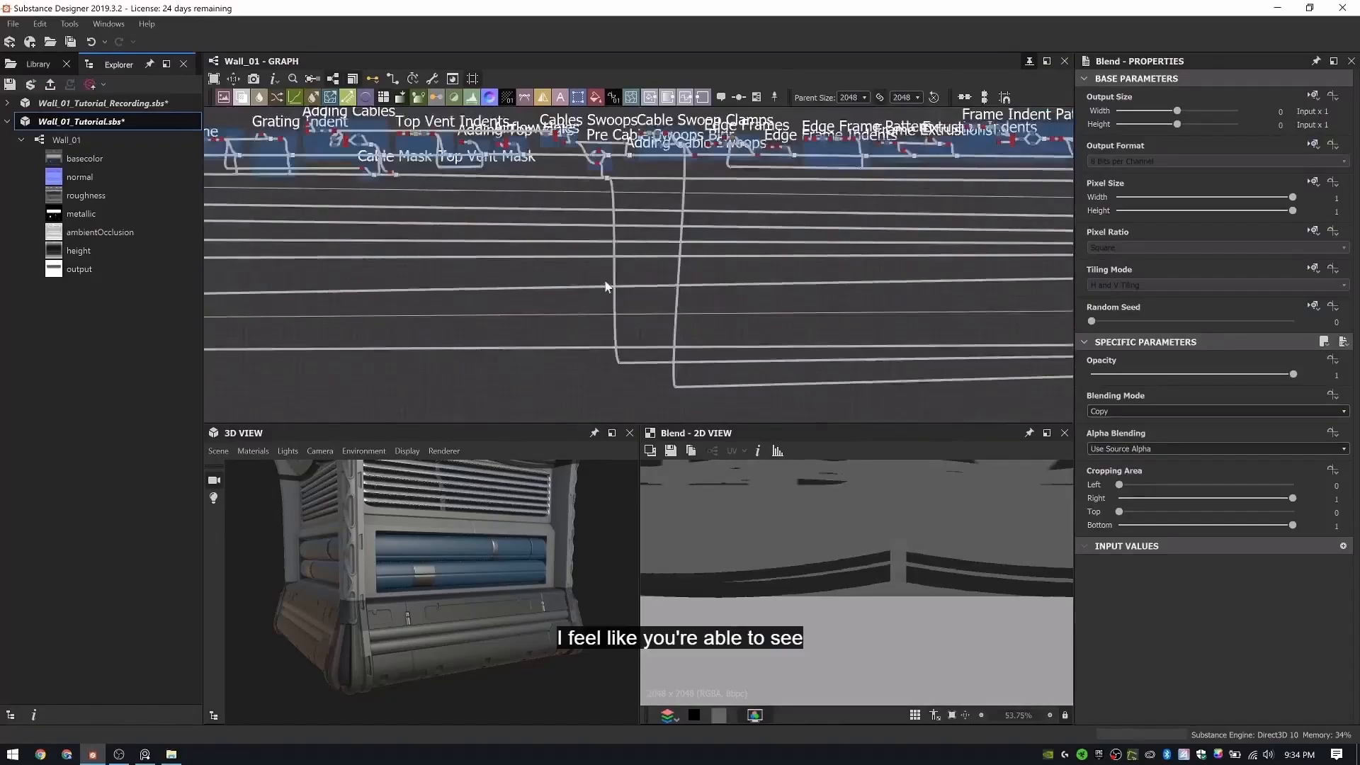
pyautogui.scroll(9, 606, 167)
pyautogui.doubleClick(612, 211)
pyautogui.moveTo(695, 177); pyautogui.dragTo(344, 393, button='middle')
pyautogui.doubleClick(698, 248)
pyautogui.moveTo(846, 345); pyautogui.dragTo(878, 358)
pyautogui.doubleClick(847, 345)
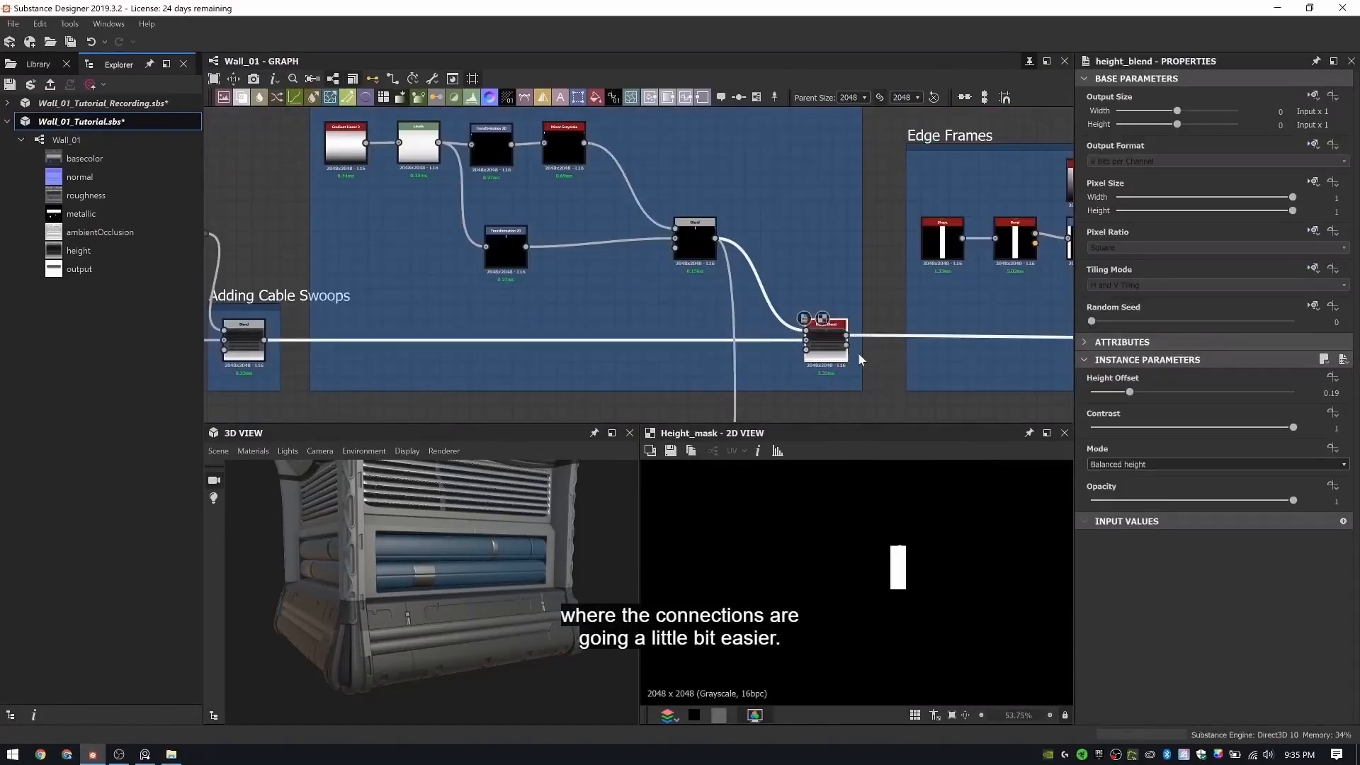
pyautogui.moveTo(859, 358); pyautogui.dragTo(715, 135, button='middle')
pyautogui.moveTo(992, 301); pyautogui.dragTo(815, 397, button='middle')
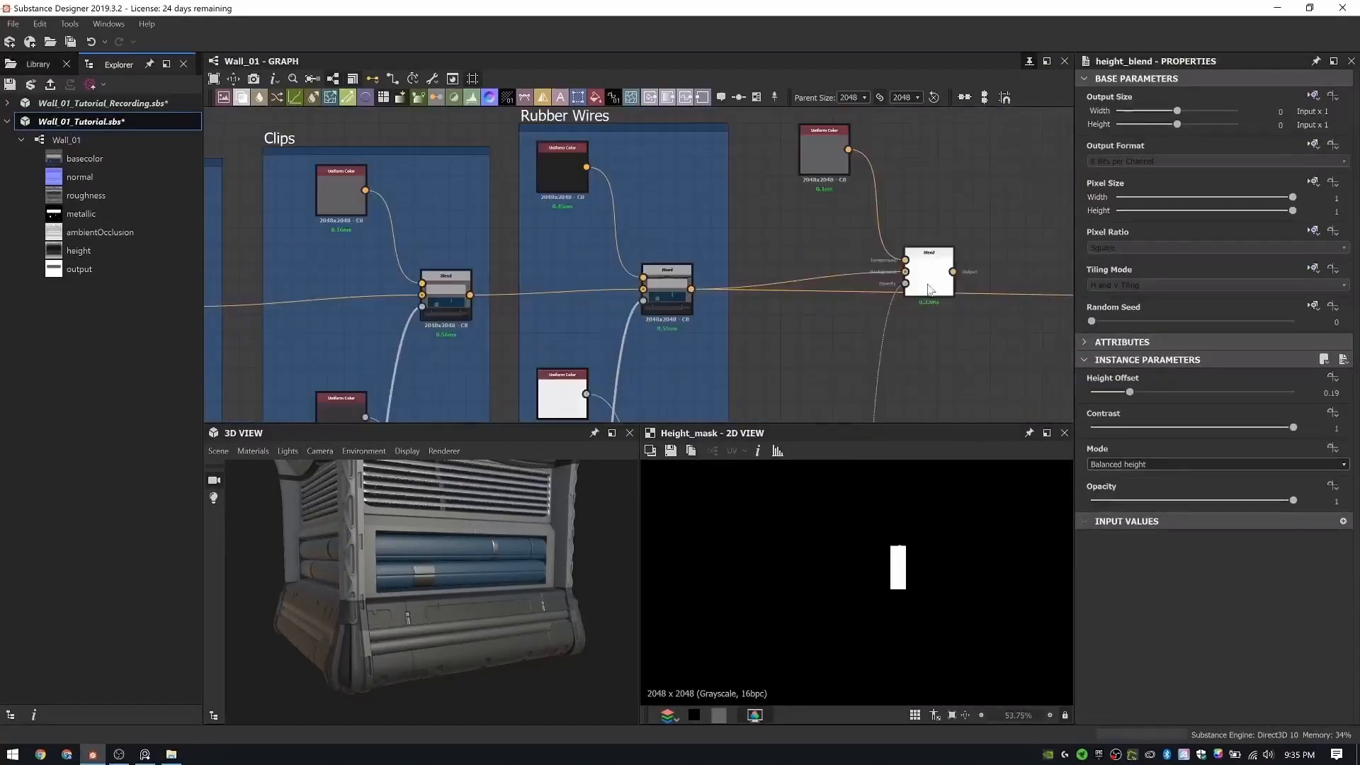
# - Preview the clamps' base colour Blend, check the wall in 3D, and reroute the base colour output through this Blend
pyautogui.doubleClick(929, 273)
pyautogui.moveTo(539, 542); pyautogui.dragTo(607, 515)
pyautogui.scroll(3, 908, 257)
pyautogui.scroll(-3, 901, 531)
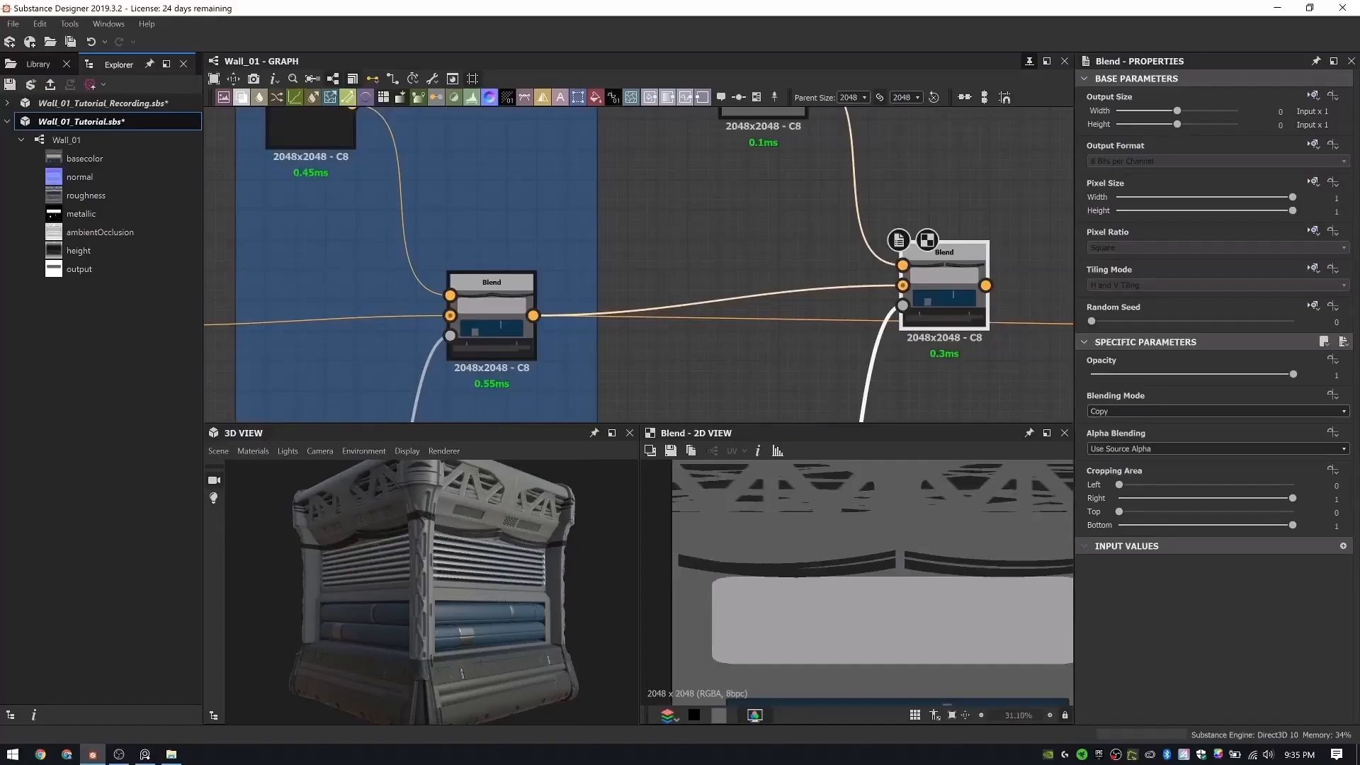
pyautogui.scroll(-4, 641, 222)
pyautogui.moveTo(611, 213); pyautogui.dragTo(550, 203, button='middle')
pyautogui.keyDown('shift'); pyautogui.moveTo(497, 248); pyautogui.dragTo(715, 235); pyautogui.keyUp('shift')
# - Add a masked Uniform Color and Blend pair for the clamps to the roughness chain, preview it and set its colour to dark grey
pyautogui.scroll(-3, 706, 253)
pyautogui.moveTo(705, 252); pyautogui.dragTo(683, 176, button='middle')
pyautogui.click(558, 260)
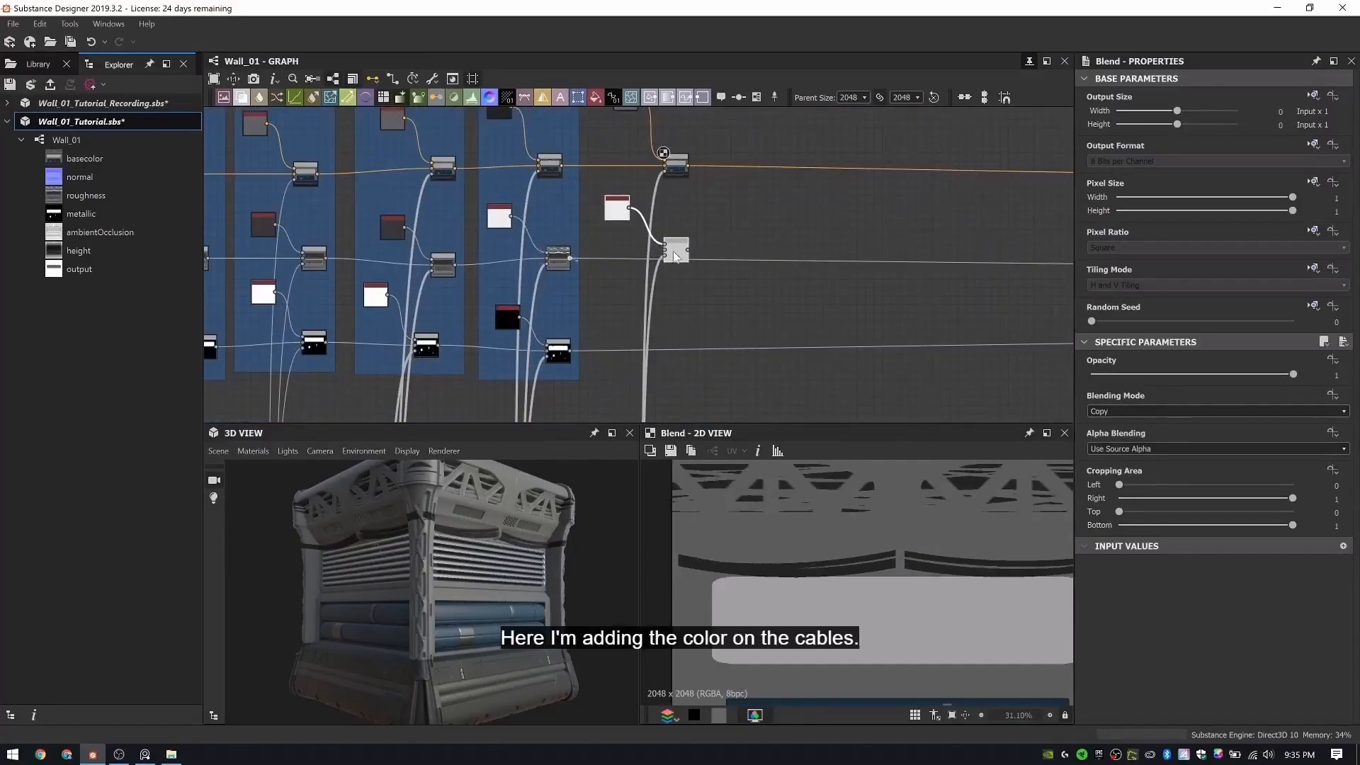
pyautogui.moveTo(674, 252); pyautogui.dragTo(676, 249)
pyautogui.doubleClick(677, 249)
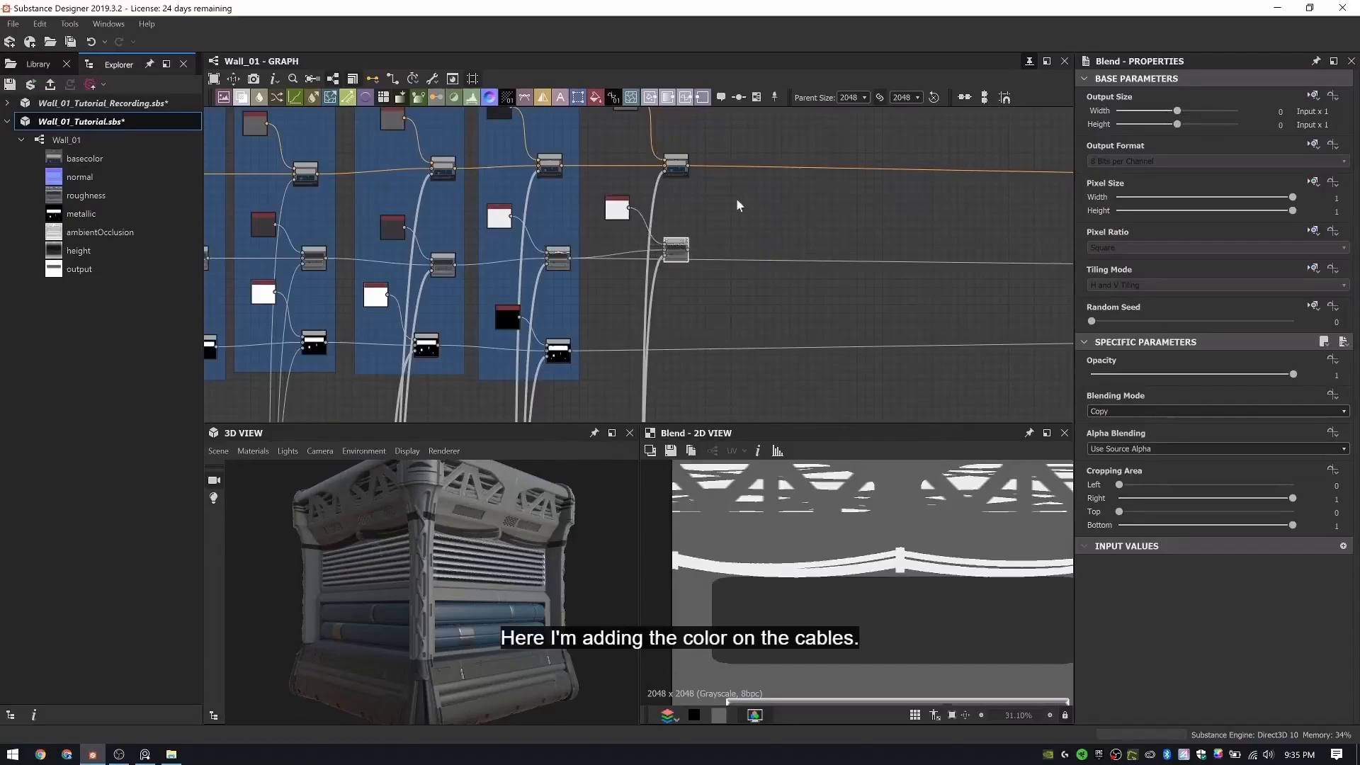
pyautogui.scroll(2, 619, 231)
pyautogui.doubleClick(615, 196)
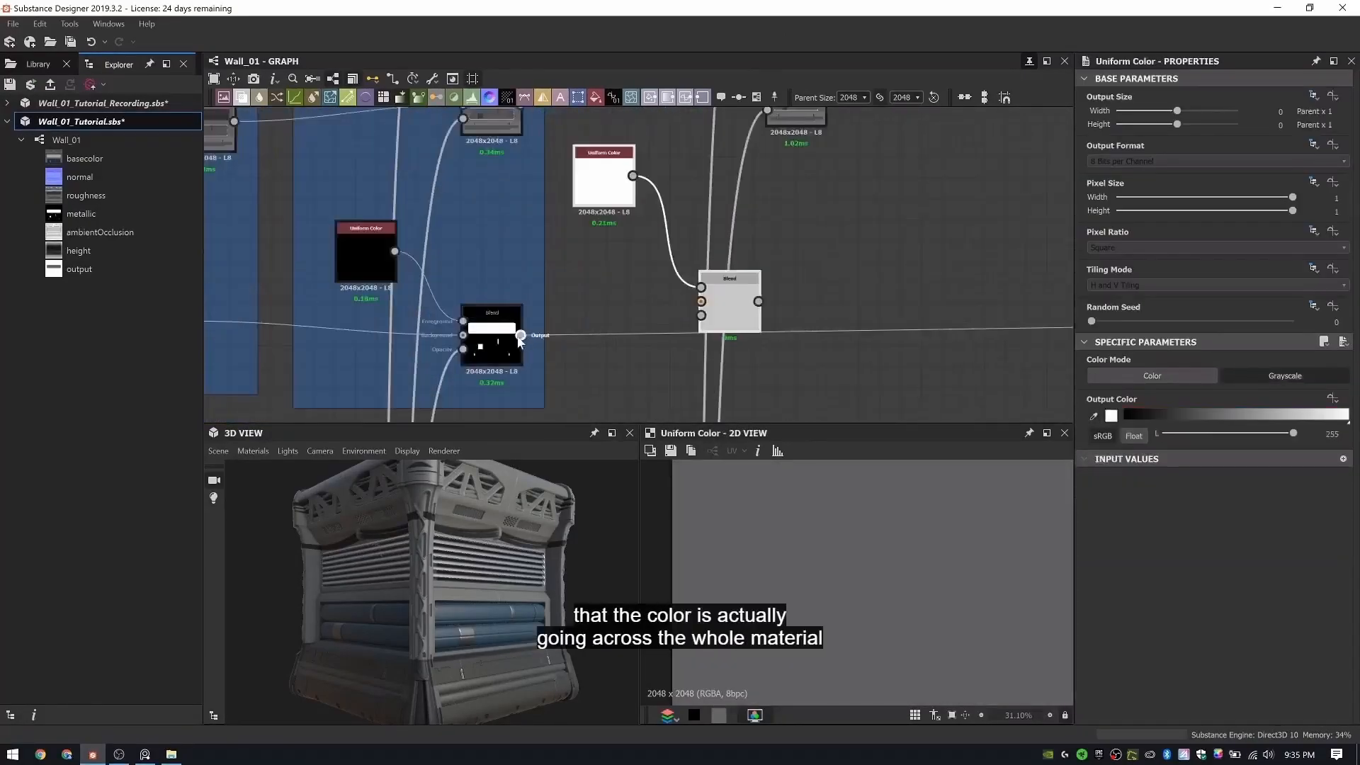
# - Insert a white (255) Uniform Color and Blend pair into the metallic chain, using the clamp mask as its opacity
pyautogui.moveTo(520, 336); pyautogui.dragTo(702, 302)
pyautogui.scroll(-3, 703, 298)
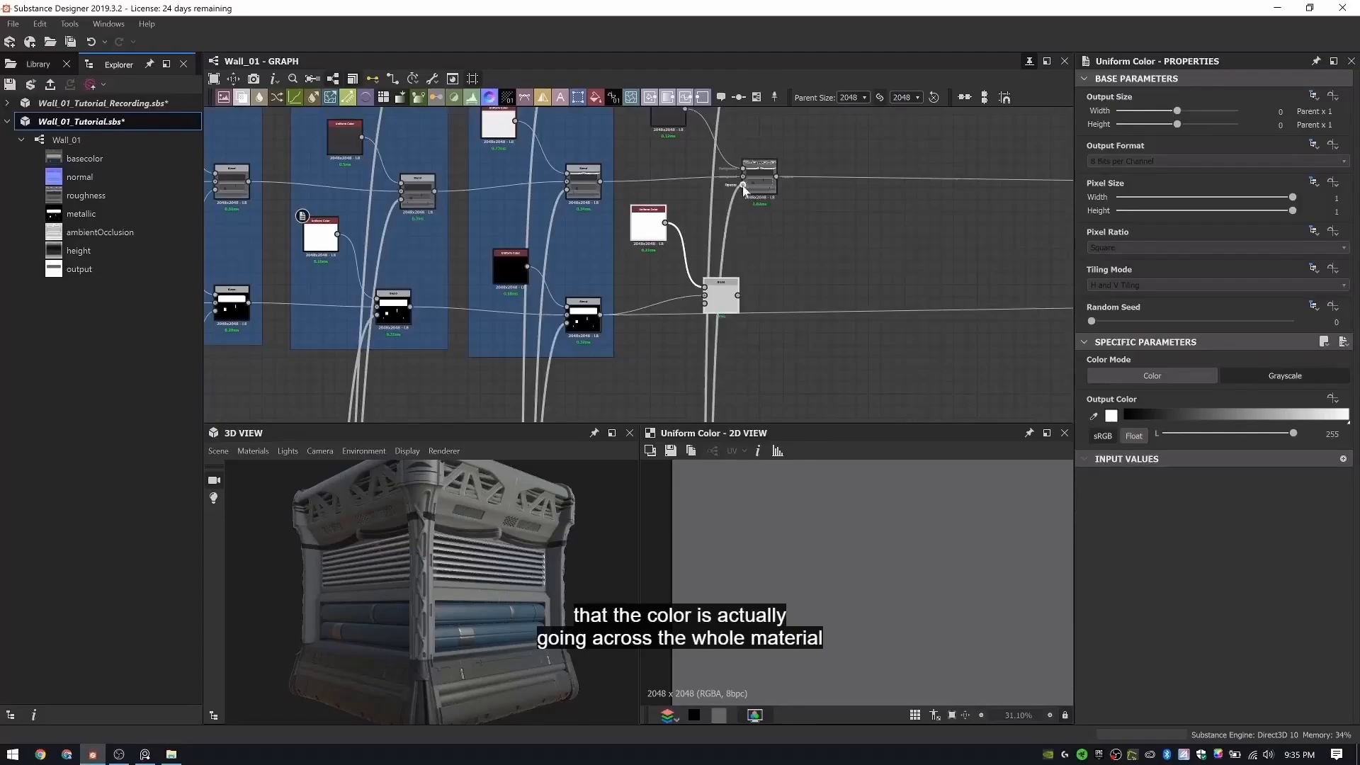
pyautogui.keyDown('ctrl'); pyautogui.moveTo(741, 187); pyautogui.dragTo(703, 306); pyautogui.keyUp('ctrl')
pyautogui.moveTo(720, 299); pyautogui.dragTo(752, 318)
pyautogui.keyDown('shift'); pyautogui.moveTo(600, 314); pyautogui.dragTo(769, 317); pyautogui.keyUp('shift')
pyautogui.scroll(-4, 756, 253)
pyautogui.moveTo(347, 567)
pyautogui.mouseDown()
pyautogui.moveTo(420, 552)
pyautogui.moveTo(534, 558)
pyautogui.moveTo(442, 539)
pyautogui.moveTo(515, 529)
pyautogui.mouseUp()
pyautogui.scroll(4, 534, 558)
# - Move the side clamps closer to the edge frames with the upper Transformation 2D in Cable Swoop Clamps, at offset about X 28.77, Y 5.13
pyautogui.scroll(-4, 671, 240)
pyautogui.scroll(-4, 515, 531)
pyautogui.scroll(-4, 618, 240)
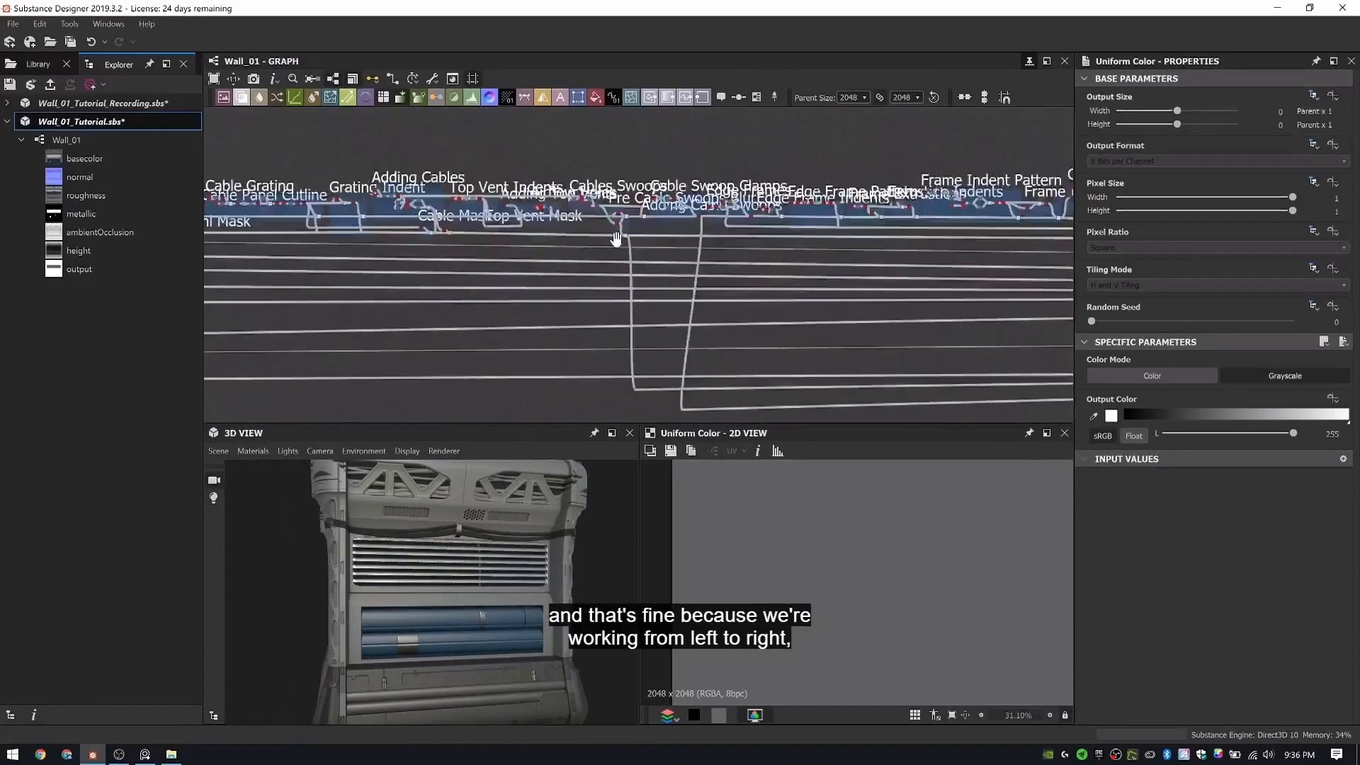
pyautogui.scroll(6, 618, 239)
pyautogui.moveTo(759, 252); pyautogui.dragTo(213, 287, button='middle')
pyautogui.moveTo(875, 285); pyautogui.dragTo(212, 309, button='middle')
pyautogui.moveTo(751, 310); pyautogui.dragTo(196, 313, button='middle')
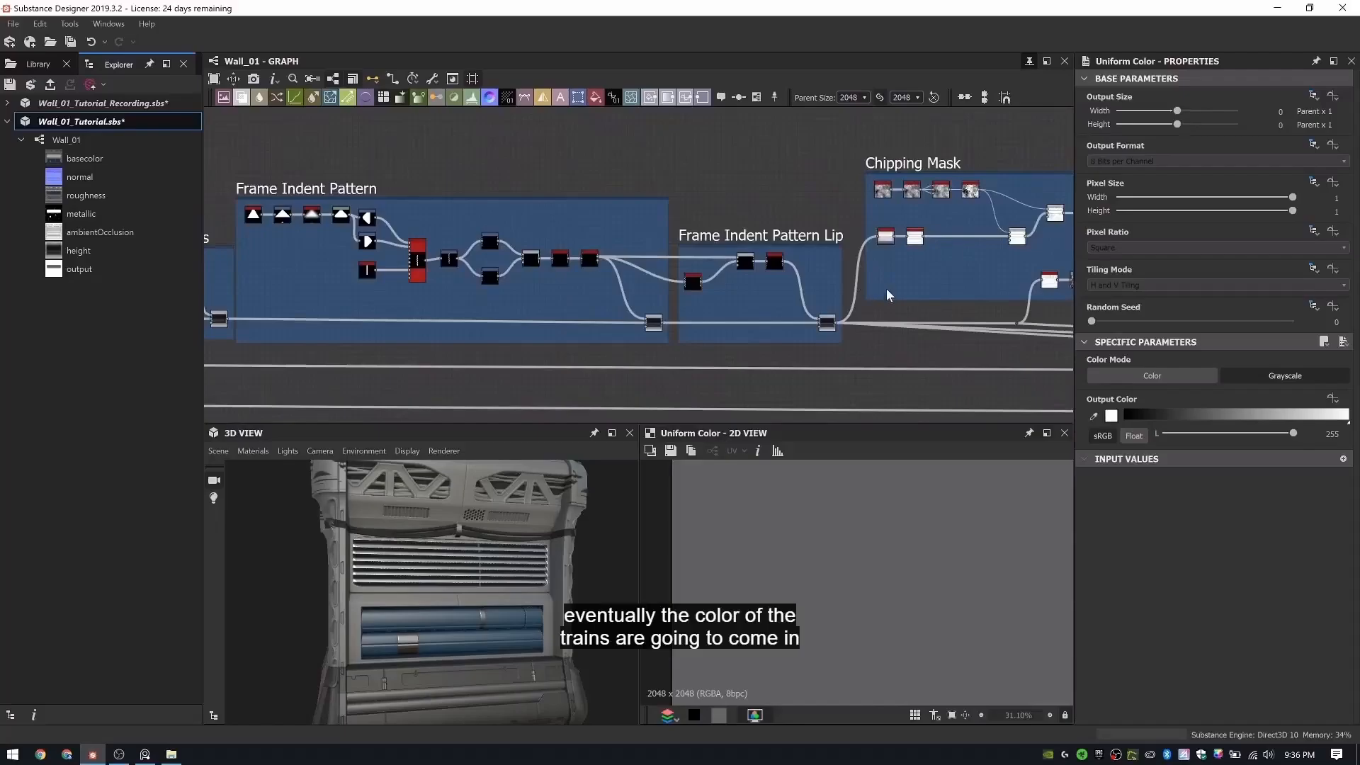
pyautogui.scroll(-5, 886, 289)
pyautogui.scroll(5, 553, 255)
pyautogui.scroll(5, 850, 255)
pyautogui.scroll(-2, 590, 143)
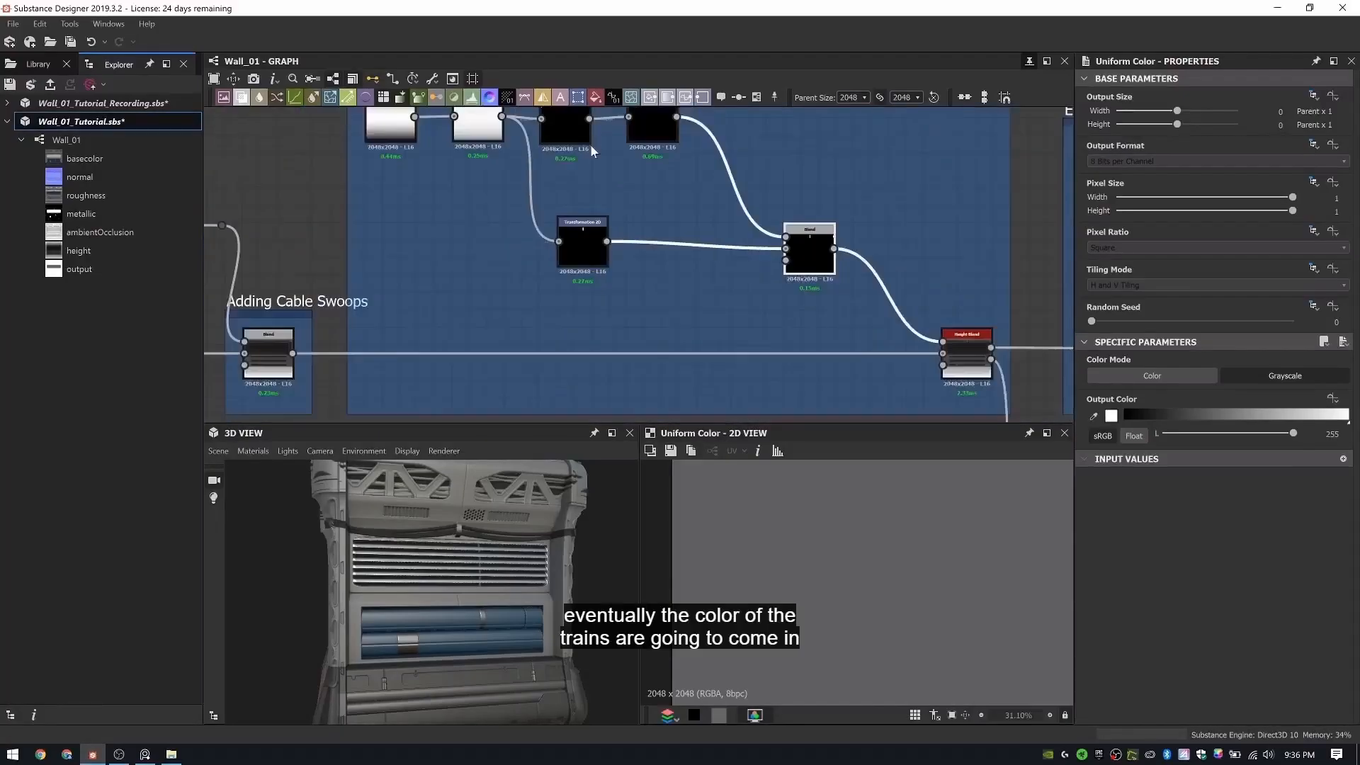
pyautogui.click(577, 160)
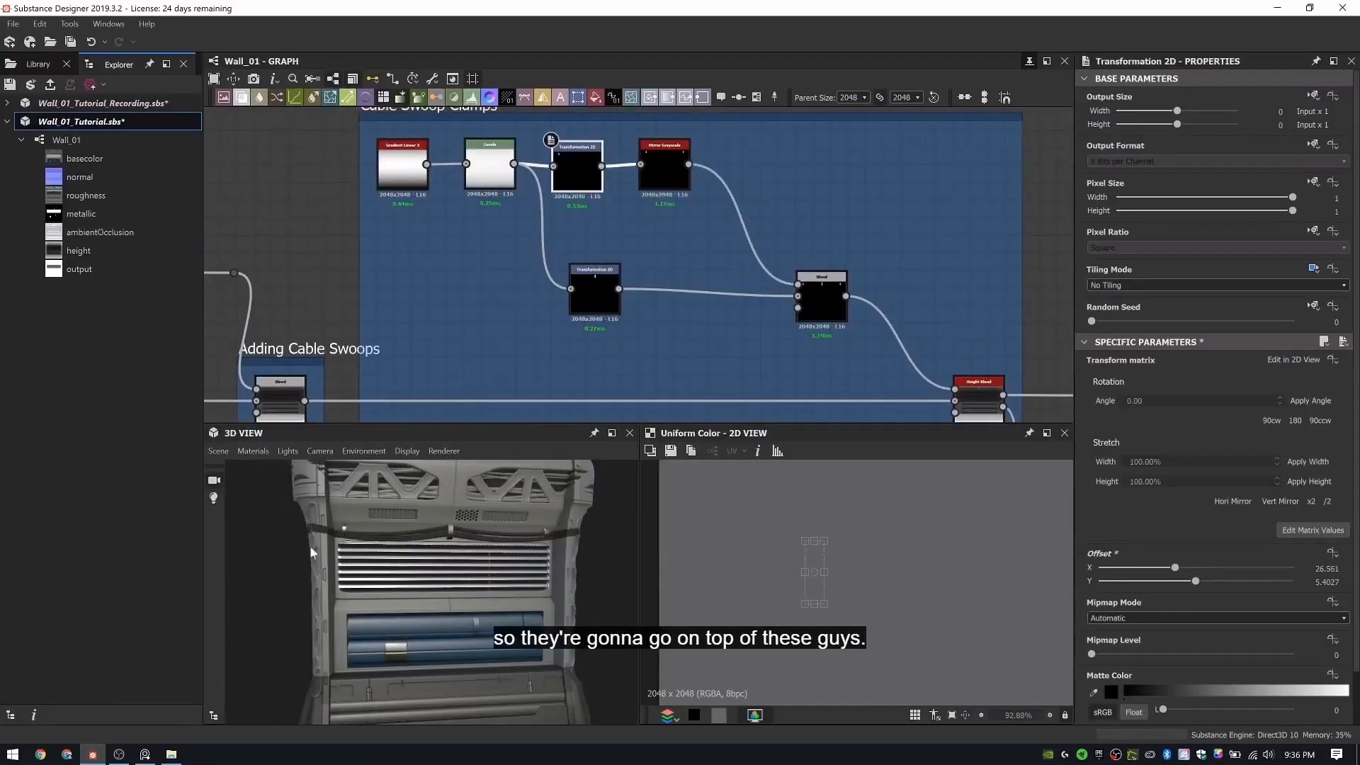
pyautogui.scroll(3, 312, 552)
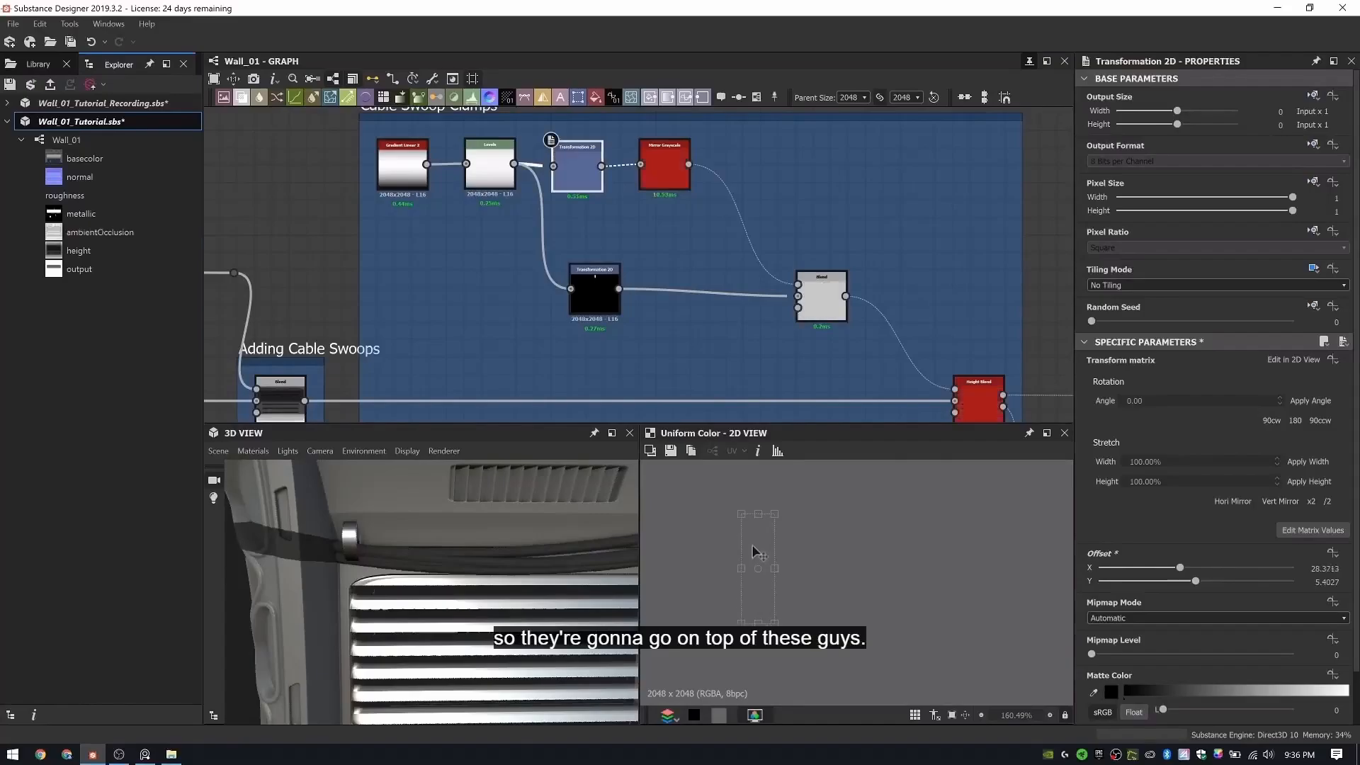
pyautogui.moveTo(389, 594); pyautogui.dragTo(453, 585)
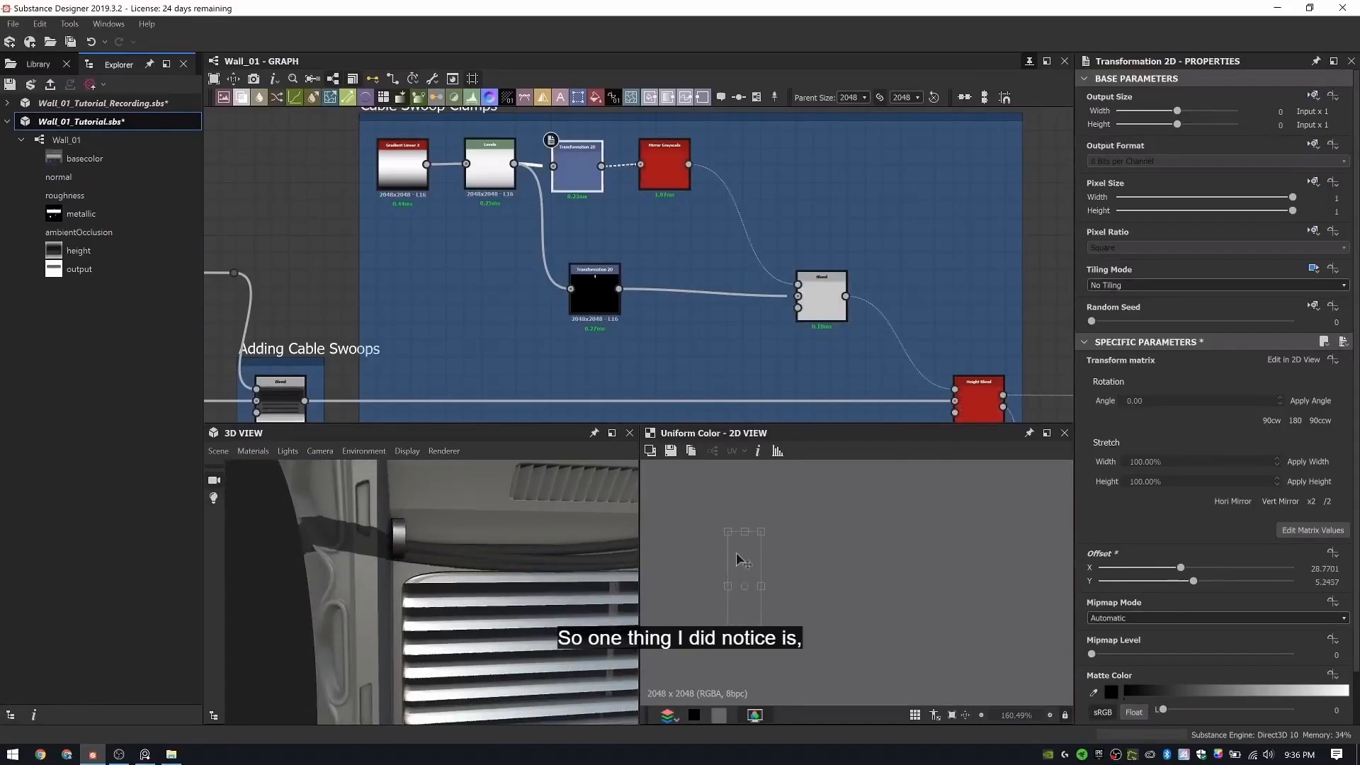
pyautogui.moveTo(737, 560); pyautogui.dragTo(737, 572)
pyautogui.scroll(-5, 468, 577)
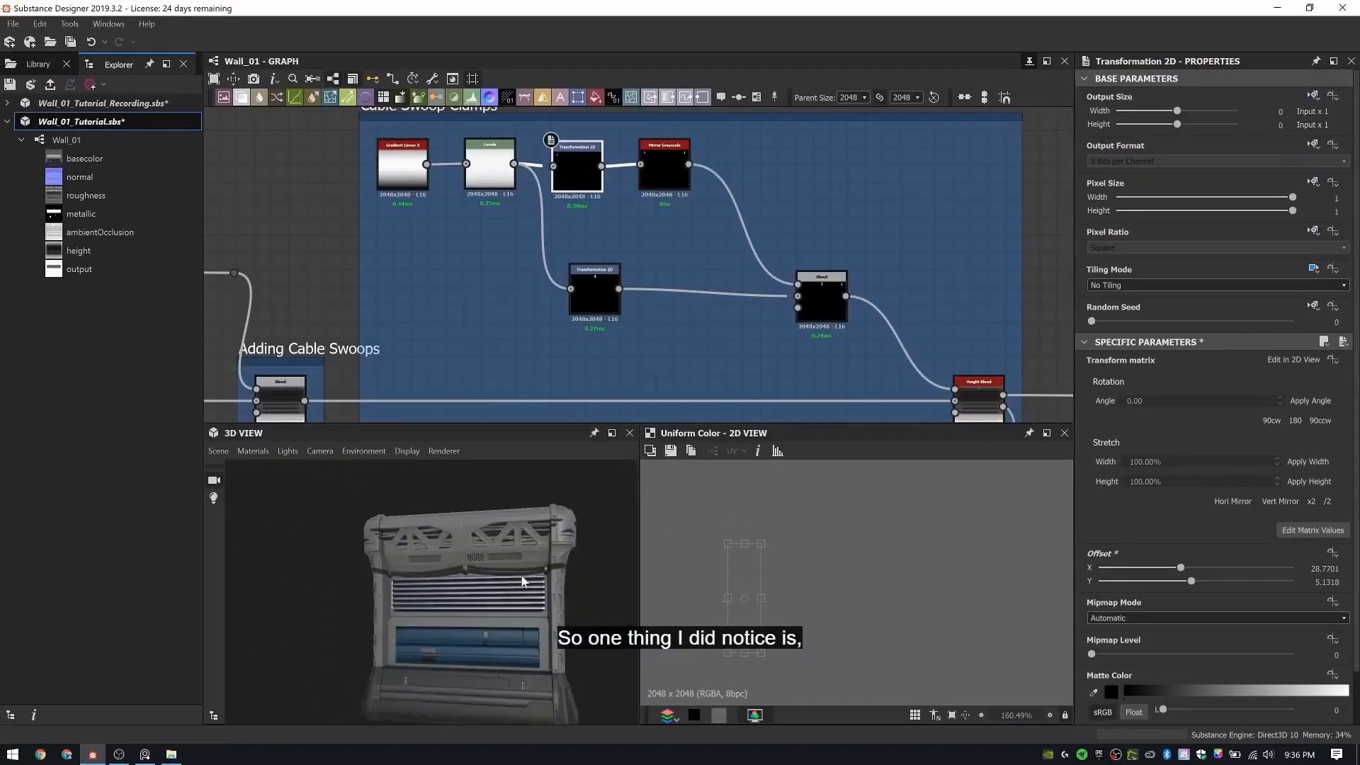
# - Group the three clamp Uniform Color and Blend pairs in a frame titled "Cable Swoop Clamps"
pyautogui.scroll(-5, 850, 201)
pyautogui.moveTo(850, 267); pyautogui.dragTo(808, 273, button='middle')
pyautogui.click(808, 273)
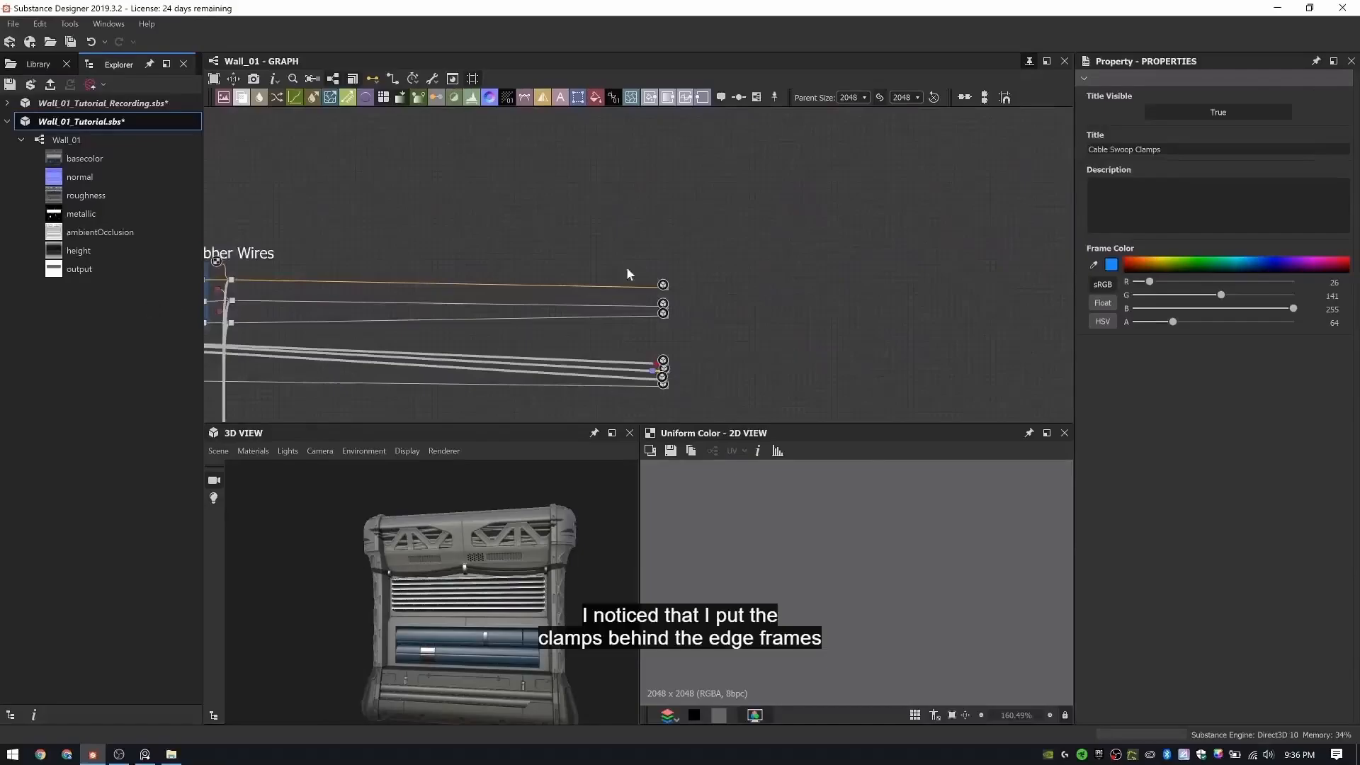
pyautogui.rightClick(776, 177)
pyautogui.click(799, 221)
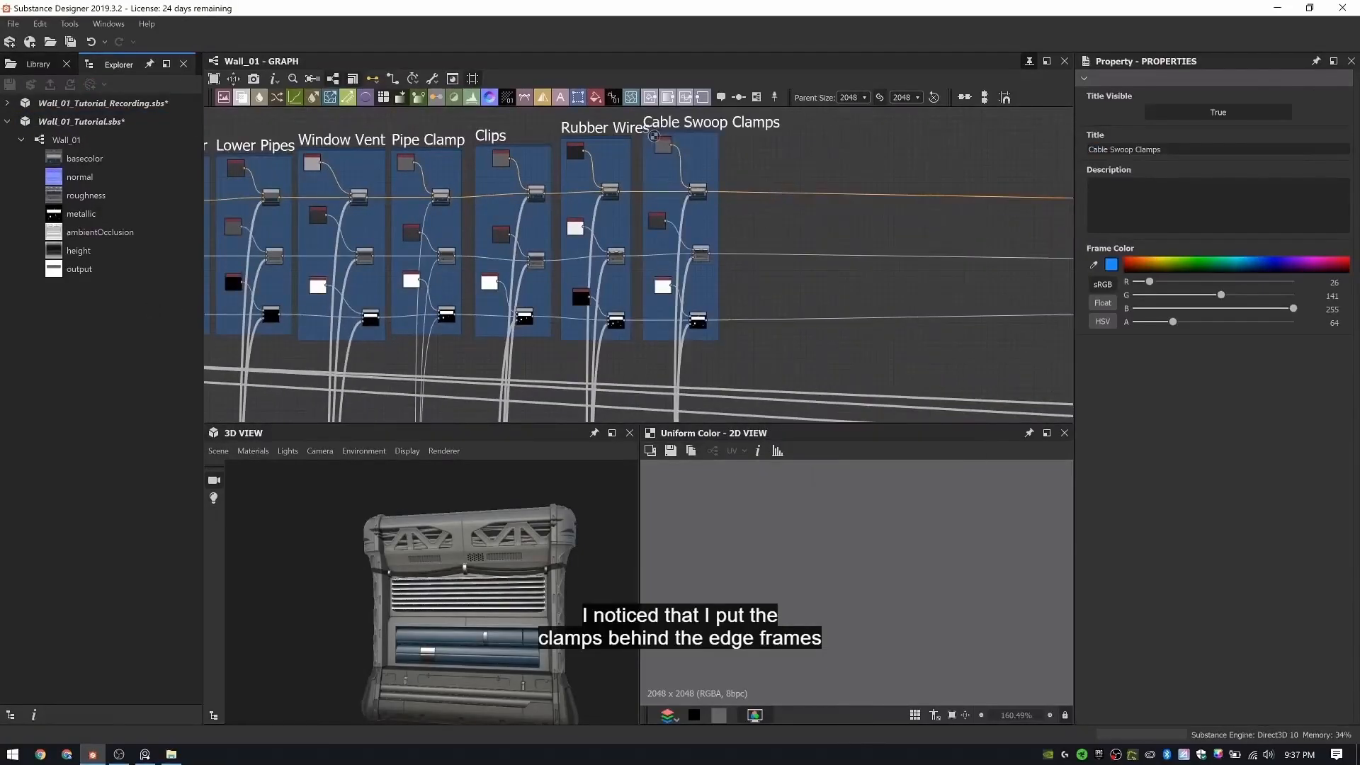
# - Duplicate the Cable Swoop Clamps base colour Uniform Color and Blend pair outside the frame and link the clamps' Blend output into it
pyautogui.scroll(2, 668, 180)
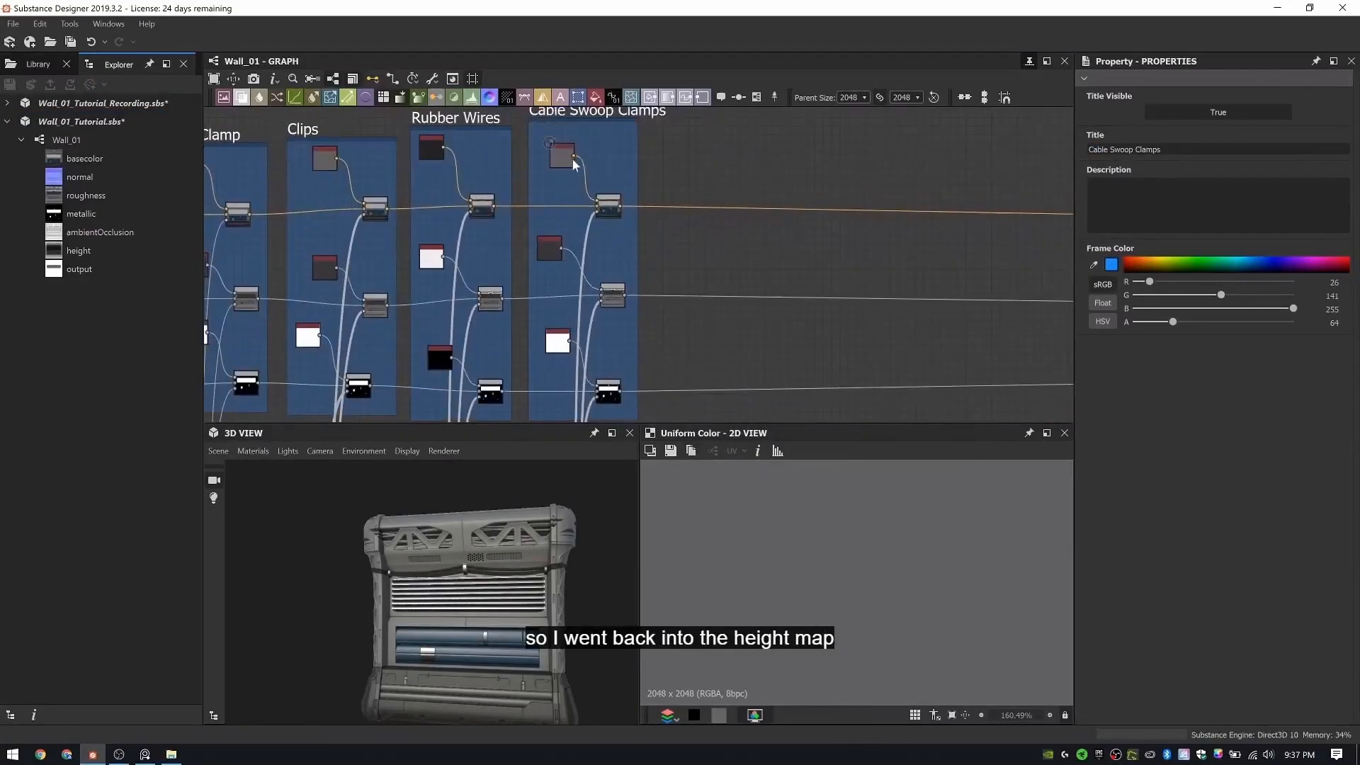
pyautogui.rightClick(567, 160)
pyautogui.click(563, 167)
pyautogui.moveTo(661, 285); pyautogui.dragTo(740, 198)
pyautogui.scroll(4, 672, 202)
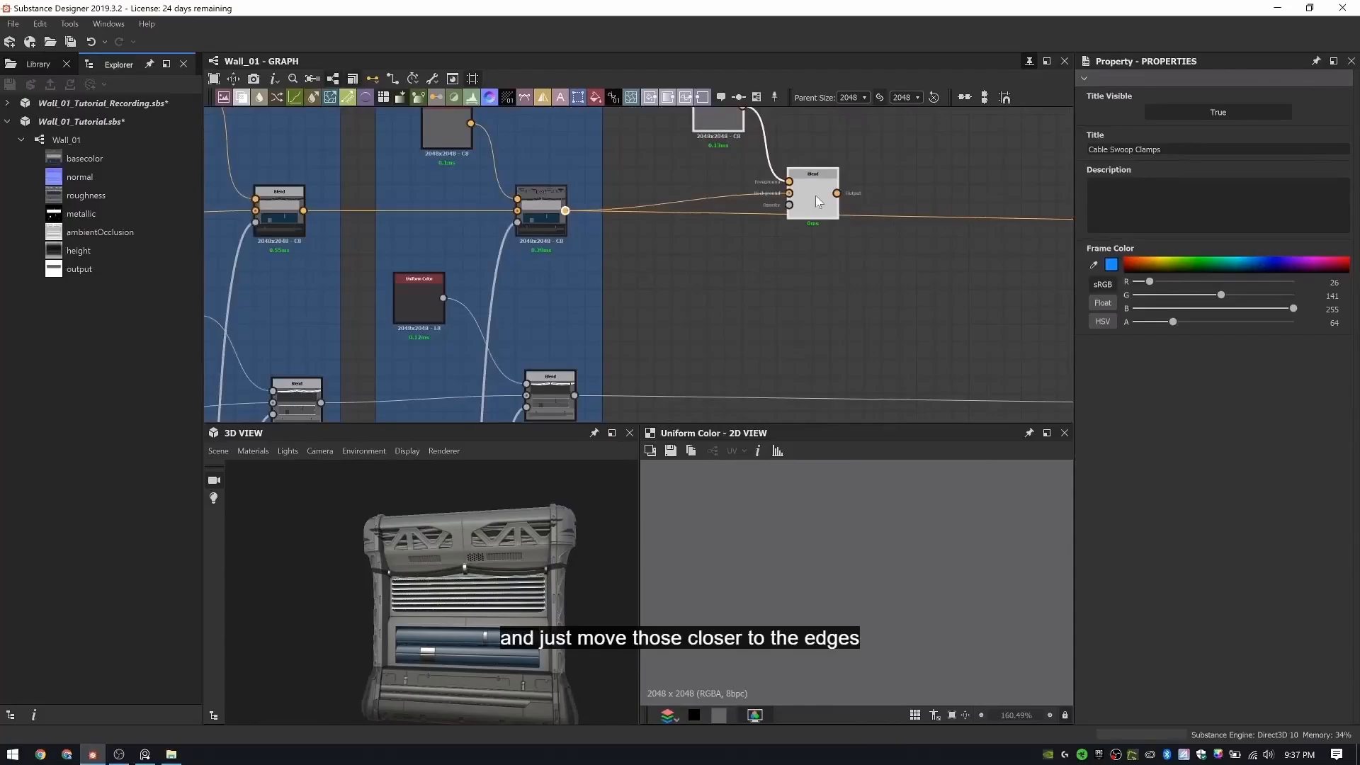
# - Set the duplicated base colour Uniform Color outside the Cable Swoop Clamps frame to grey RGB 87, 86, 86
pyautogui.scroll(-2, 814, 195)
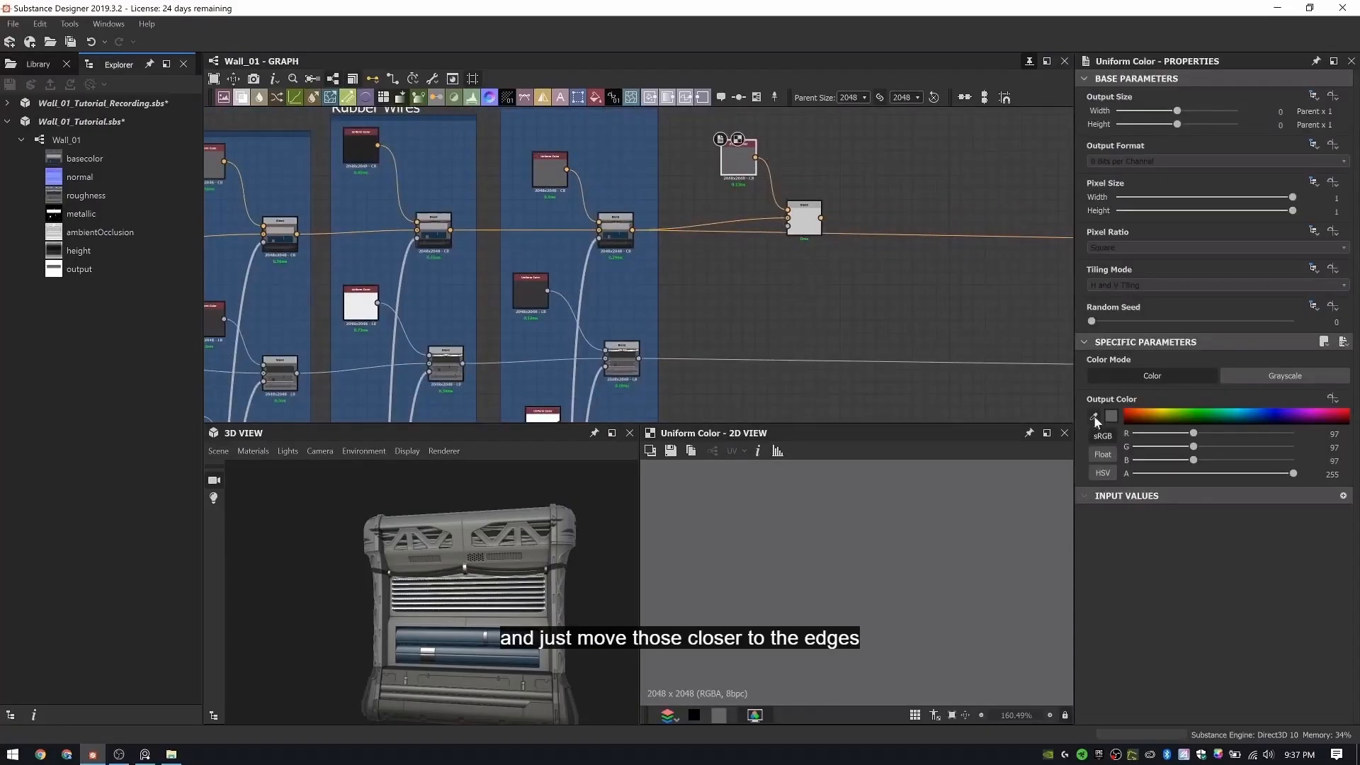
pyautogui.scroll(-6, 812, 225)
pyautogui.moveTo(461, 276); pyautogui.dragTo(659, 245, button='middle')
pyautogui.scroll(3, 949, 177)
# - Examine the Cable Grating, Grating Indent, Adding Cables and Cable Mask frames for a suitable grating mask source
pyautogui.scroll(-3, 659, 245)
pyautogui.moveTo(905, 264); pyautogui.dragTo(577, 283, button='middle')
pyautogui.scroll(-2, 843, 246)
pyautogui.moveTo(844, 246); pyautogui.dragTo(410, 252, button='middle')
pyautogui.scroll(4, 410, 252)
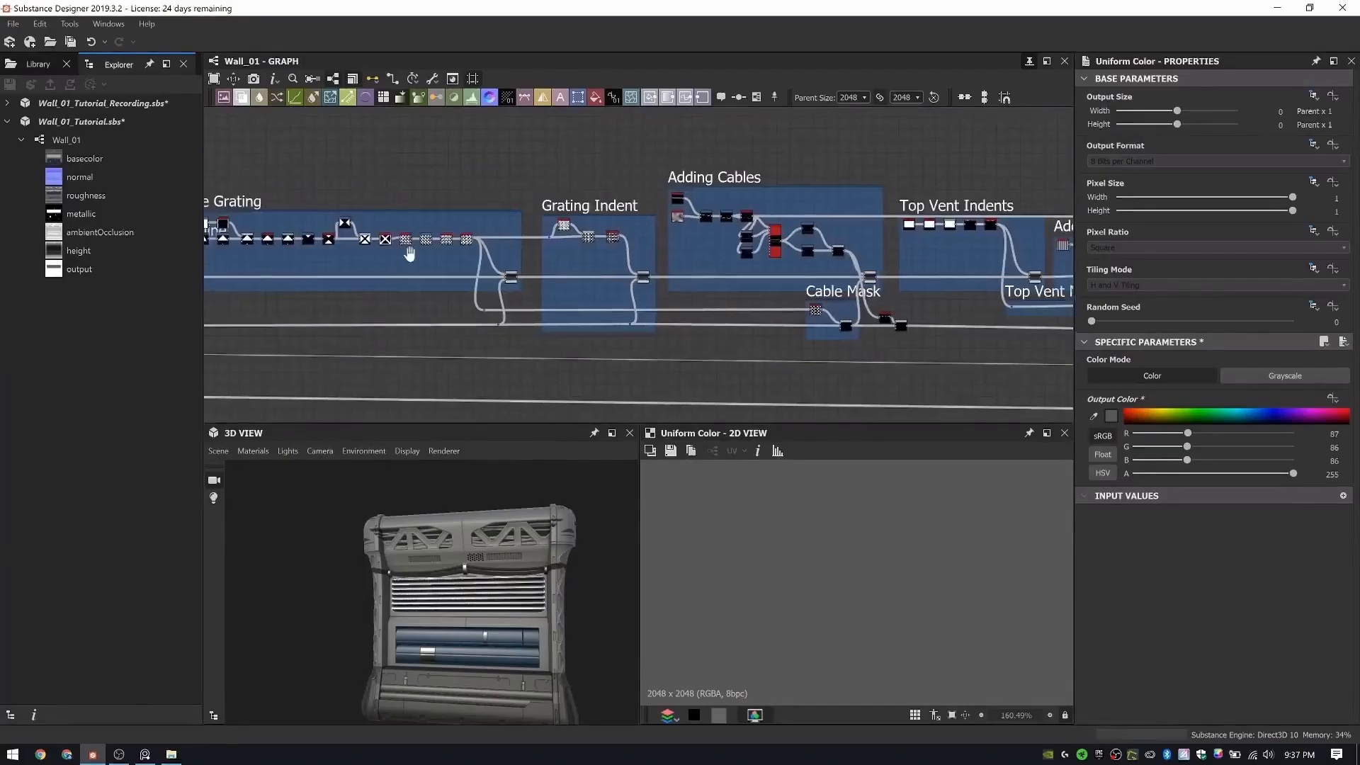
pyautogui.scroll(3, 347, 291)
pyautogui.moveTo(347, 291); pyautogui.dragTo(606, 285, button='middle')
pyautogui.scroll(1, 1051, 292)
pyautogui.moveTo(1051, 291); pyautogui.dragTo(355, 263, button='middle')
pyautogui.scroll(5, 615, 284)
pyautogui.scroll(-8, 615, 286)
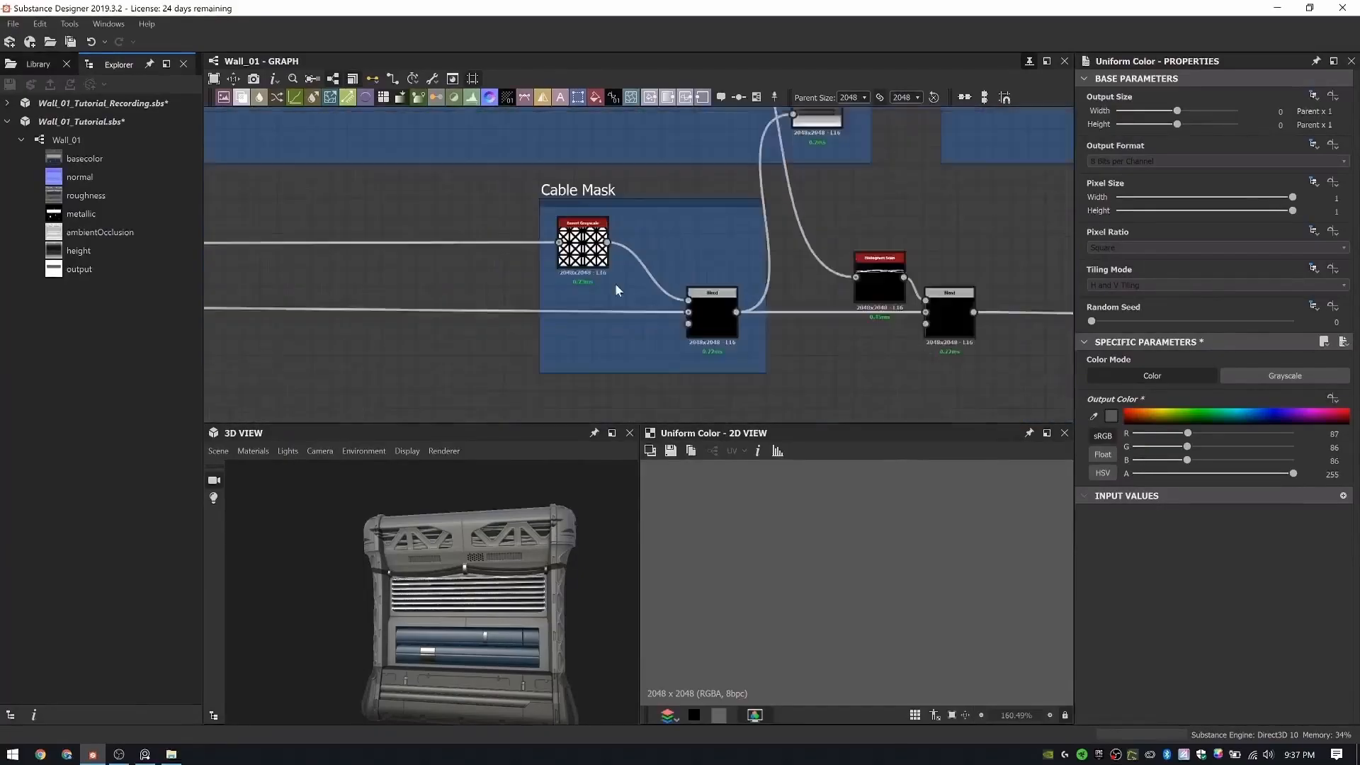
pyautogui.moveTo(542, 241); pyautogui.dragTo(618, 279, button='middle')
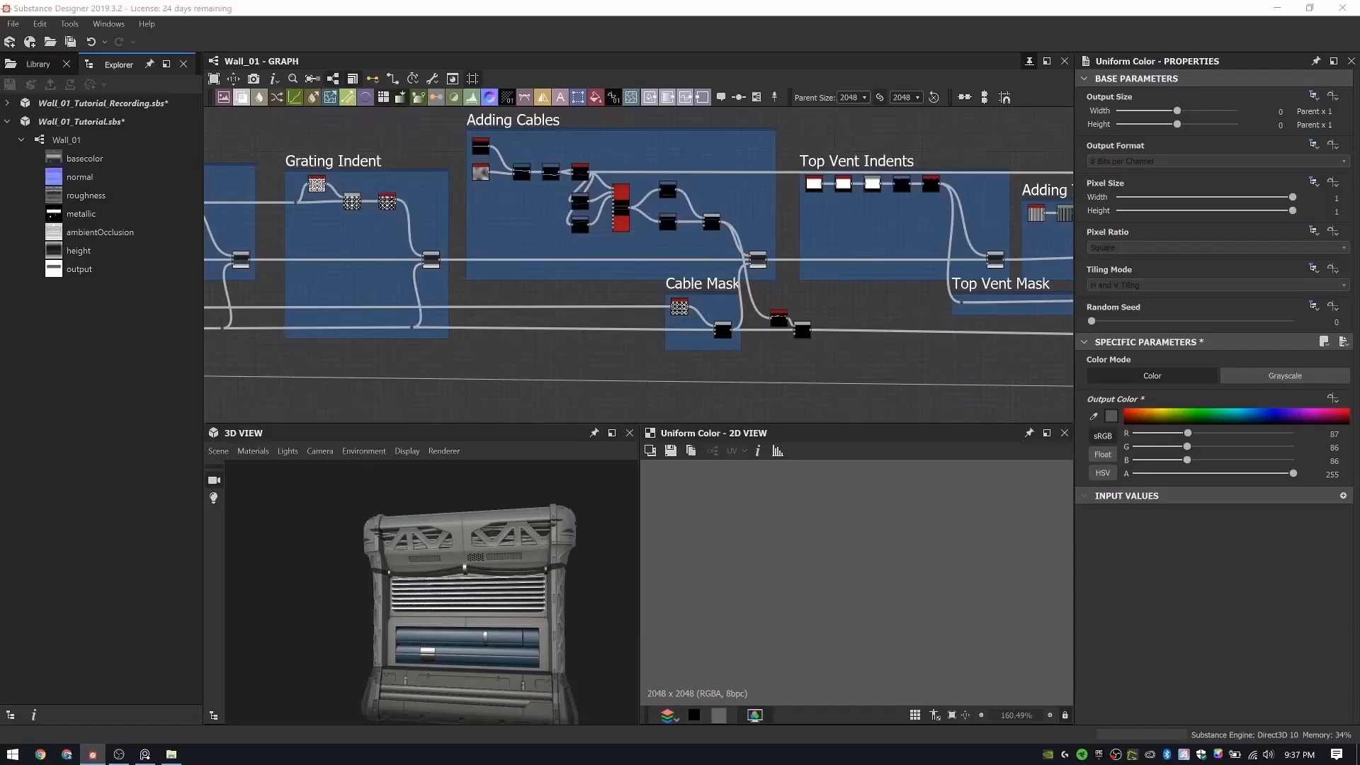
pyautogui.scroll(-5, 644, 164)
pyautogui.moveTo(521, 175); pyautogui.dragTo(561, 240, button='middle')
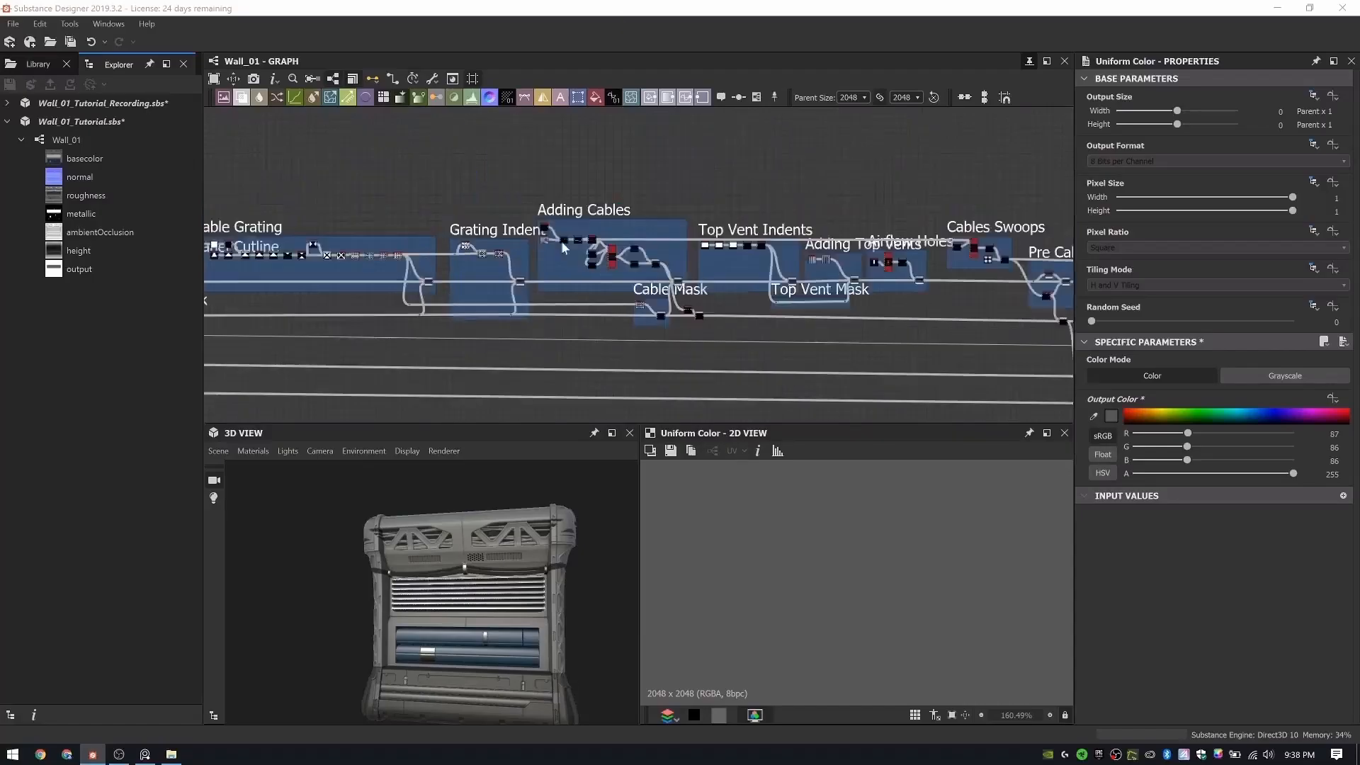
pyautogui.scroll(5, 610, 274)
# - Add a Blend node below the Cable Grating frame that combines the final grating output with the mask line, using Multiply mode
pyautogui.moveTo(567, 298); pyautogui.dragTo(1063, 256, button='middle')
pyautogui.moveTo(735, 341); pyautogui.dragTo(768, 334, button='middle')
pyautogui.scroll(2, 777, 295)
pyautogui.press('space')
pyautogui.write('b')
pyautogui.click(835, 325)
pyautogui.moveTo(765, 184); pyautogui.dragTo(777, 258, button='middle')
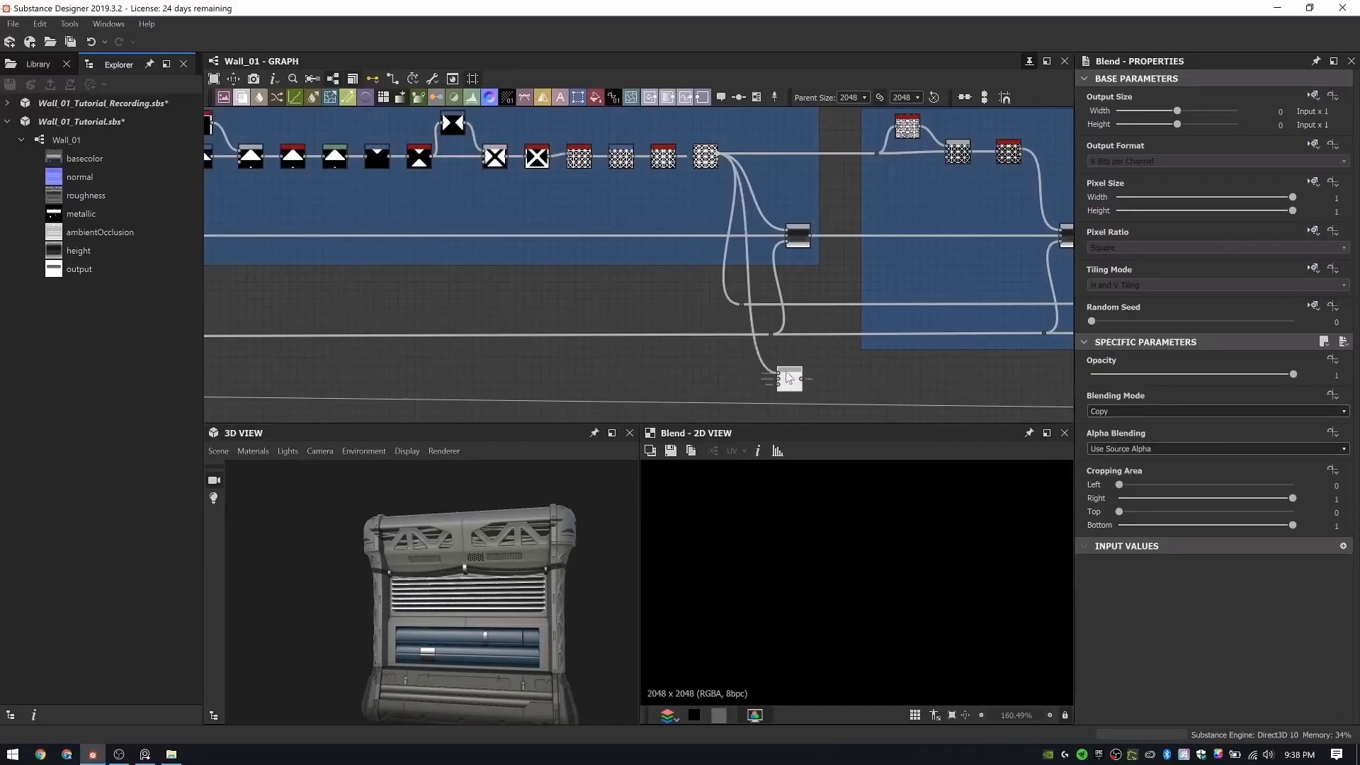
pyautogui.moveTo(790, 377); pyautogui.dragTo(798, 379)
pyautogui.click(1100, 416)
pyautogui.click(1107, 440)
pyautogui.scroll(-11, 944, 533)
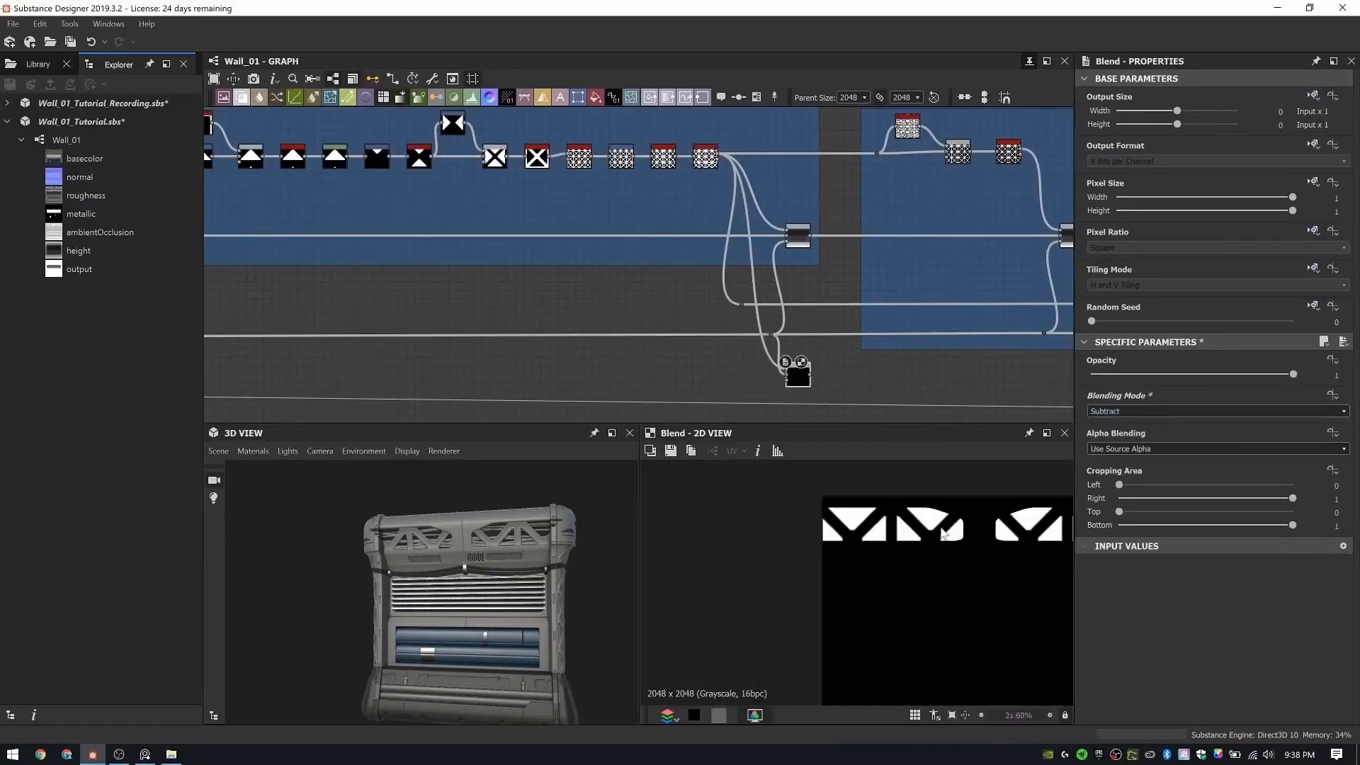
# - Route the multiplied grating mask through dot nodes below the graph into the new base colour Blend's opacity
pyautogui.scroll(-10, 901, 380)
pyautogui.moveTo(901, 380); pyautogui.dragTo(865, 190, button='middle')
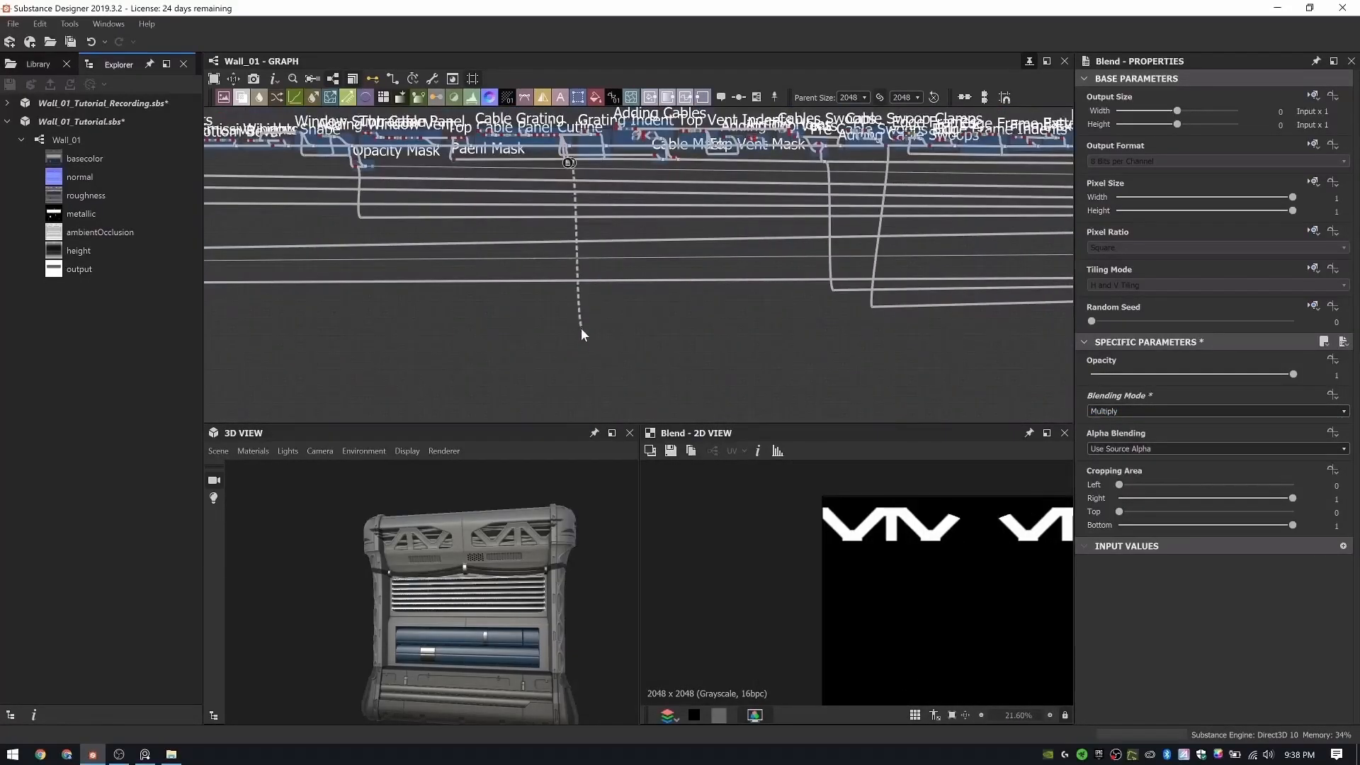
pyautogui.keyDown('alt'); pyautogui.click(581, 329); pyautogui.keyUp('alt')
pyautogui.moveTo(949, 320); pyautogui.dragTo(717, 322, button='middle')
pyautogui.keyDown('alt'); pyautogui.click(723, 318); pyautogui.keyUp('alt')
pyautogui.moveTo(744, 142); pyautogui.dragTo(755, 221, button='middle')
pyautogui.scroll(2, 756, 224)
pyautogui.scroll(8, 757, 226)
pyautogui.click(733, 221)
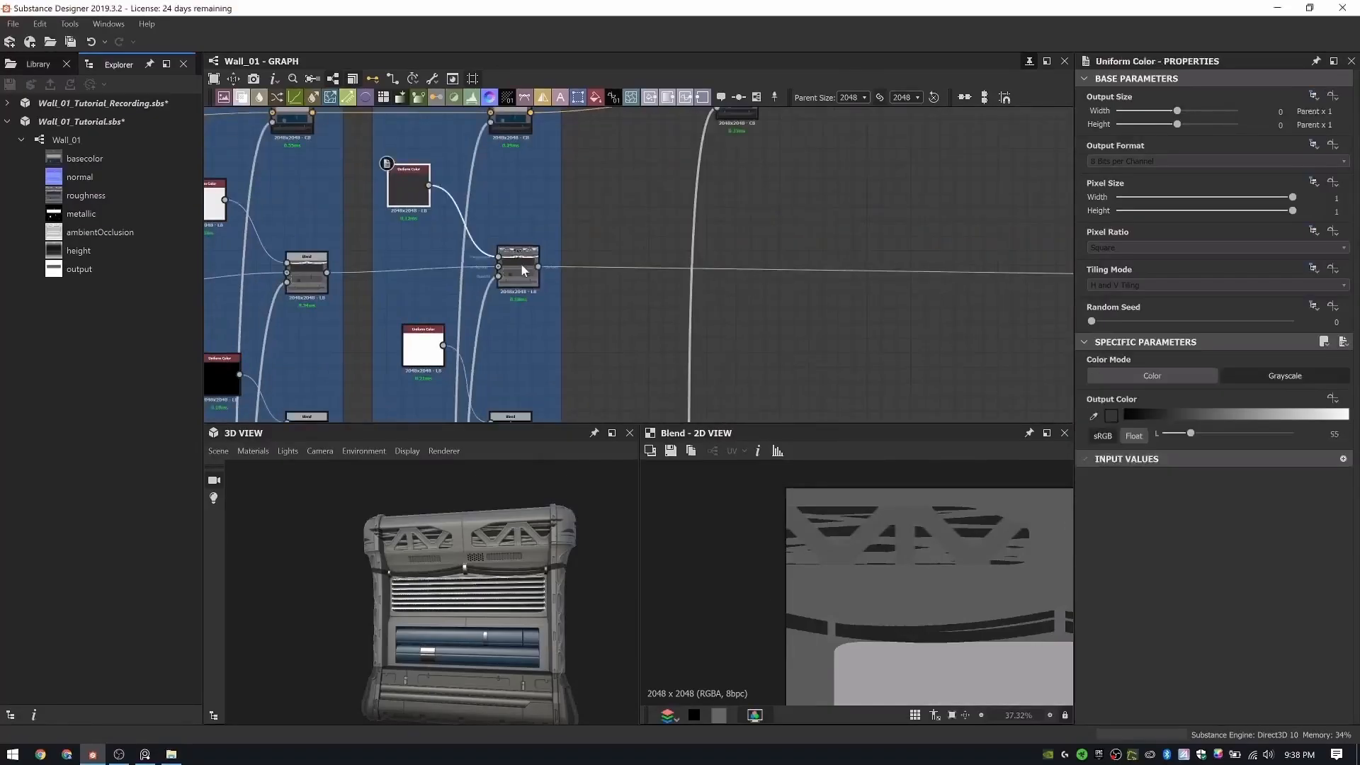
# - Insert duplicated Uniform Color and Blend pairs into the roughness and metallic chains, with white (255) for metallic and the grating mask as opacity
pyautogui.moveTo(720, 278); pyautogui.dragTo(729, 263)
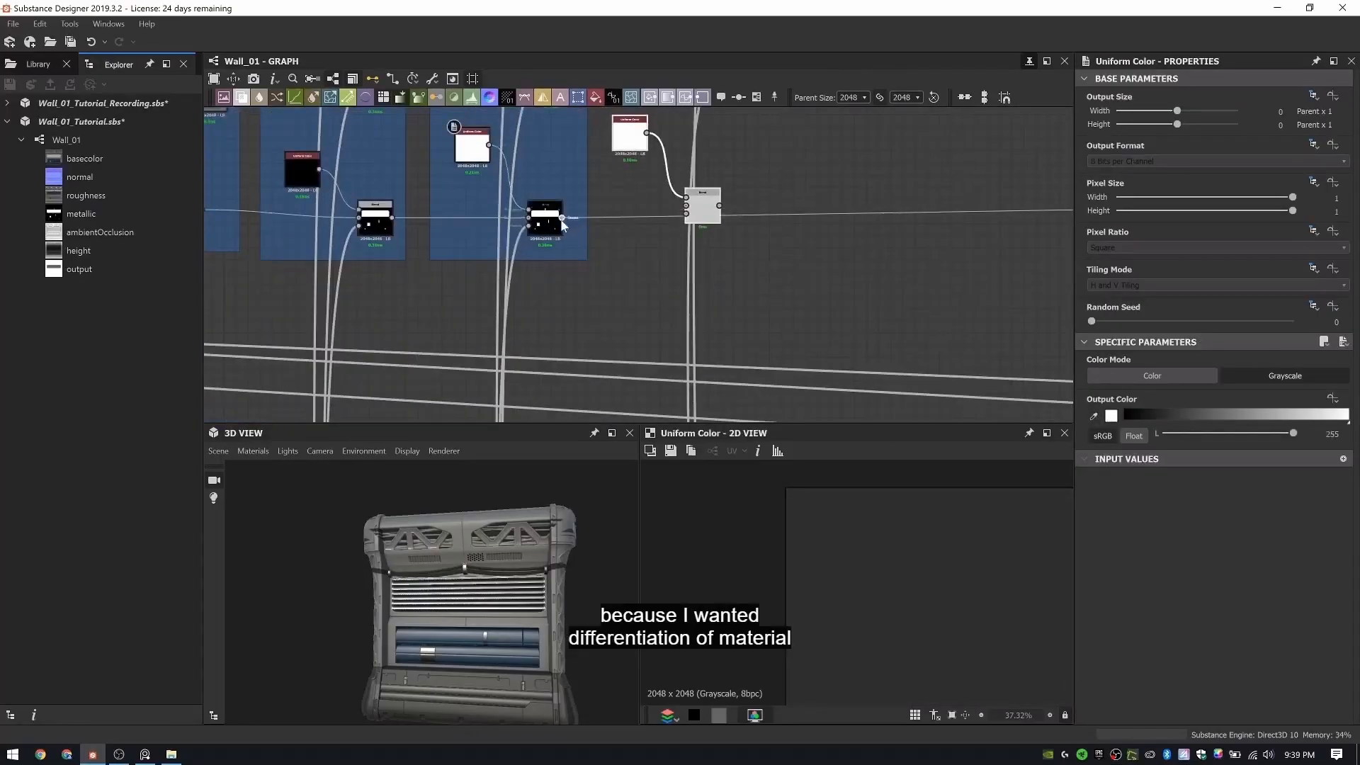
pyautogui.moveTo(562, 218); pyautogui.dragTo(686, 206)
pyautogui.moveTo(689, 213); pyautogui.dragTo(669, 333, button='middle')
pyautogui.keyDown('ctrl'); pyautogui.moveTo(687, 207); pyautogui.dragTo(666, 335); pyautogui.keyUp('ctrl')
pyautogui.doubleClick(684, 327)
pyautogui.scroll(5, 685, 328)
pyautogui.scroll(-1, 634, 234)
pyautogui.moveTo(635, 233); pyautogui.dragTo(741, 253, button='middle')
pyautogui.keyDown('shift'); pyautogui.moveTo(422, 270); pyautogui.dragTo(778, 245); pyautogui.keyUp('shift')
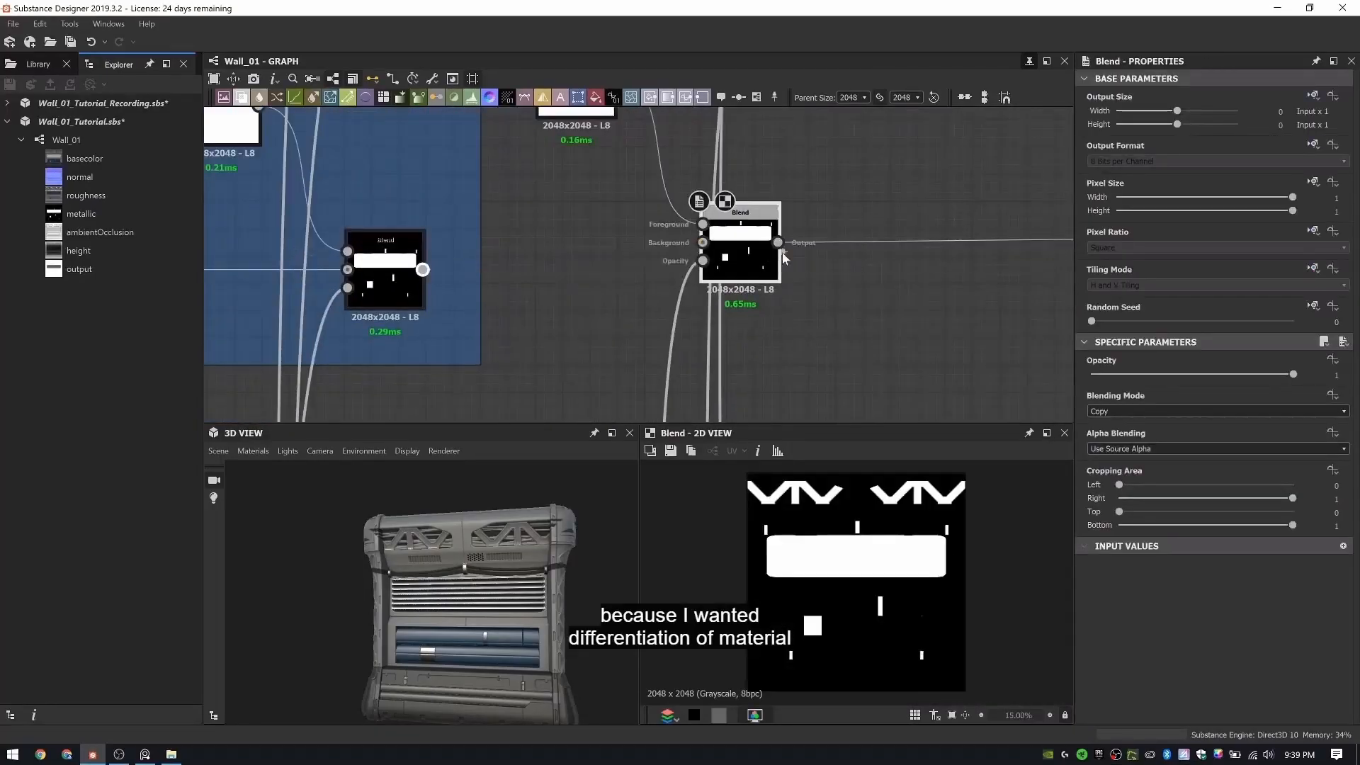
# - Check the grating on the 3D wall and group its three Uniform Color and Blend pairs in a frame titled "Cable Crading Lip"
pyautogui.scroll(5, 450, 562)
pyautogui.moveTo(449, 562); pyautogui.dragTo(512, 557)
pyautogui.scroll(-6, 474, 556)
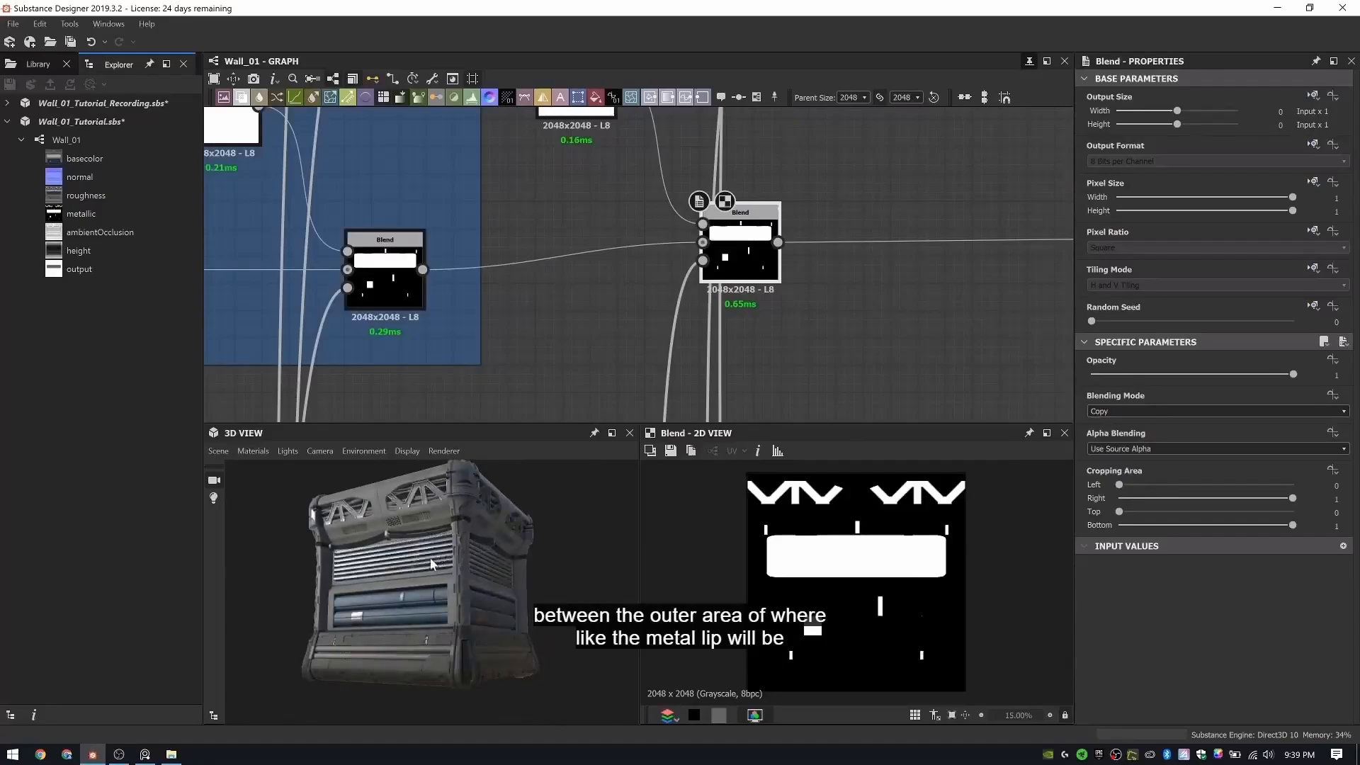
pyautogui.moveTo(431, 565); pyautogui.dragTo(462, 571)
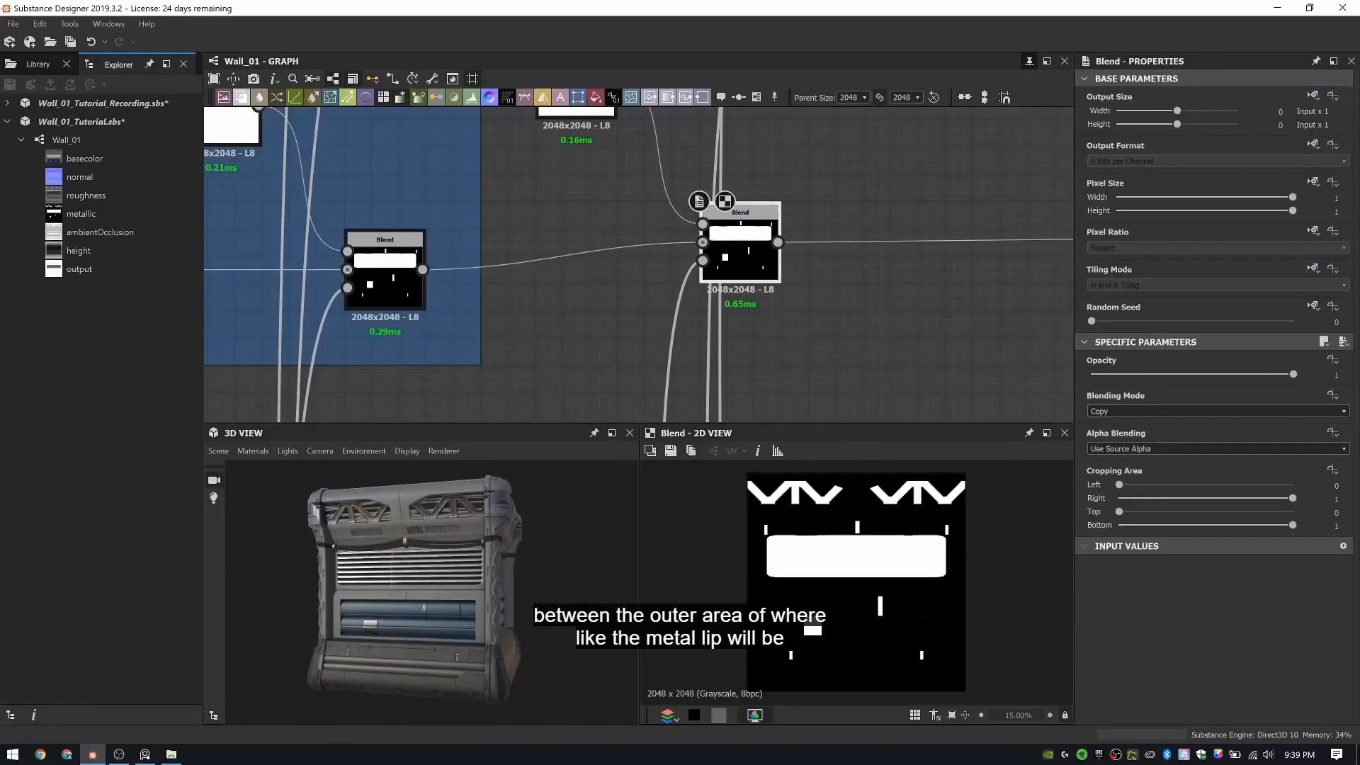
pyautogui.scroll(-4, 764, 345)
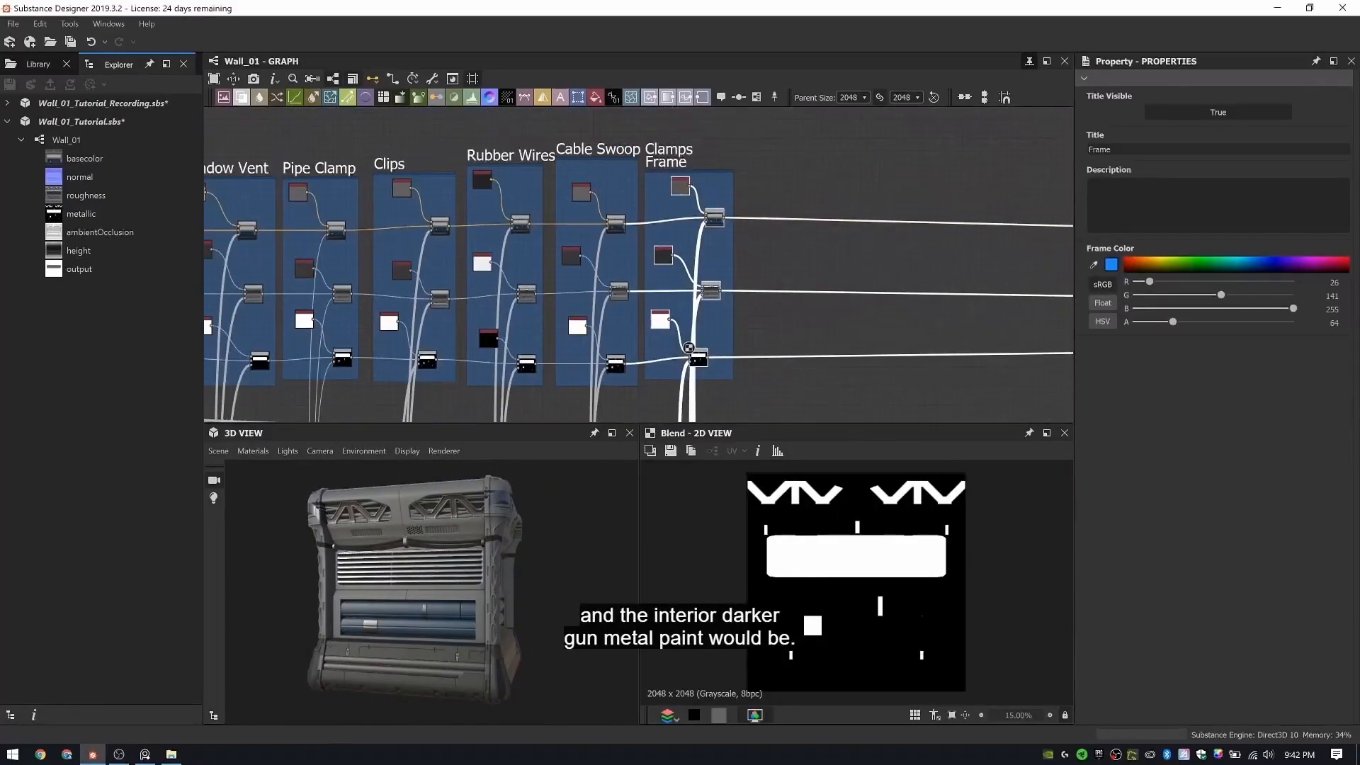
pyautogui.write('Cable Cradl')
pyautogui.write('ng')
pyautogui.press('Return')
pyautogui.scroll(5, 717, 163)
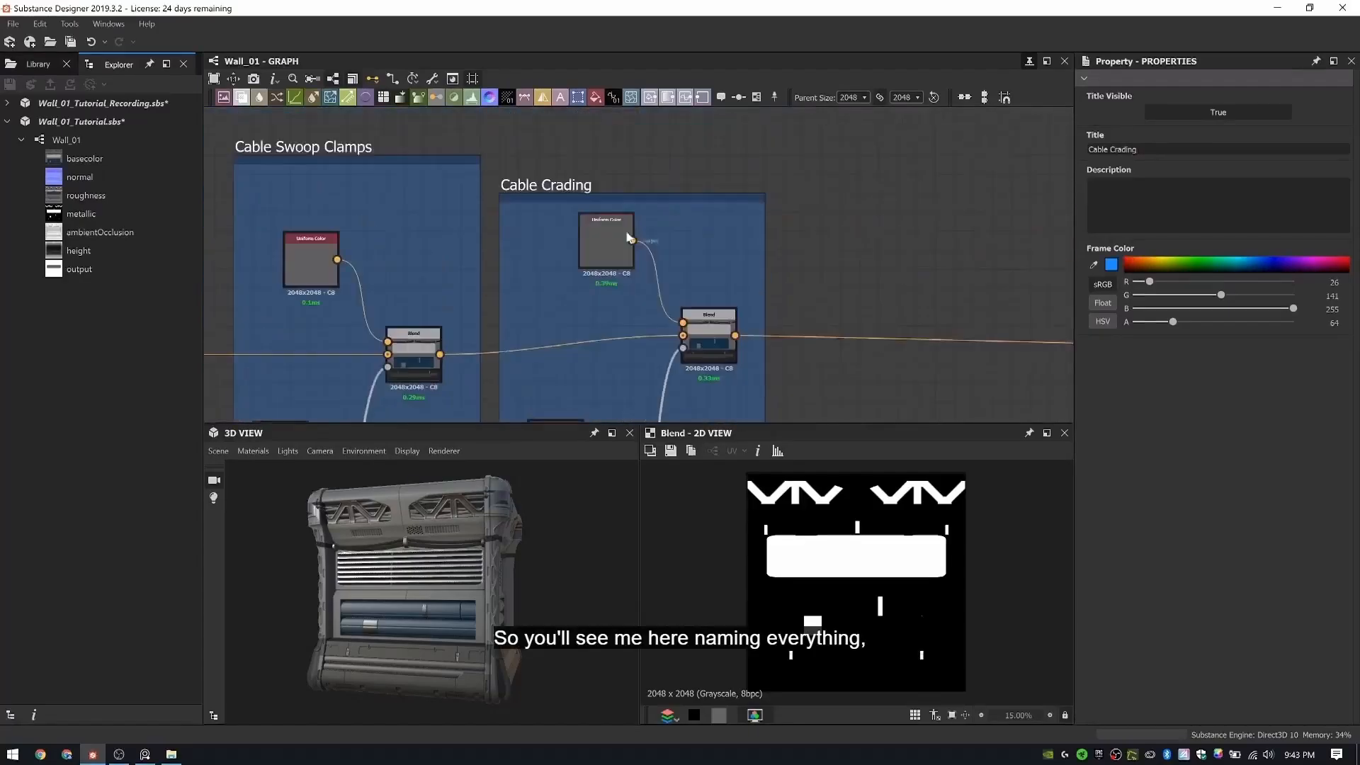
pyautogui.moveTo(629, 238); pyautogui.dragTo(627, 249, button='middle')
pyautogui.write('Lip')
pyautogui.press('Return')
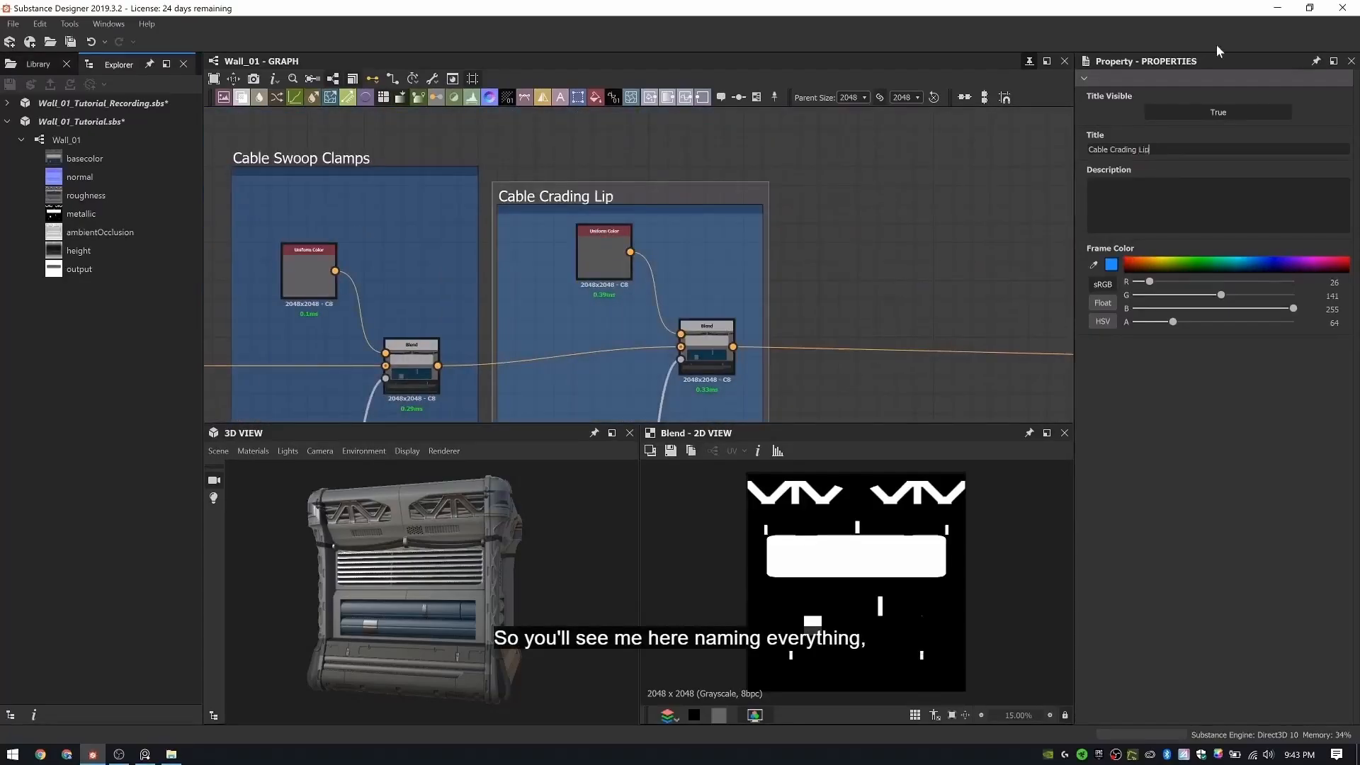
# - Duplicate the Cable Crading Lip base colour Uniform Color and Blend pair outside the frame and link the lip's Blend output into it
pyautogui.scroll(-5, 708, 185)
pyautogui.scroll(5, 535, 153)
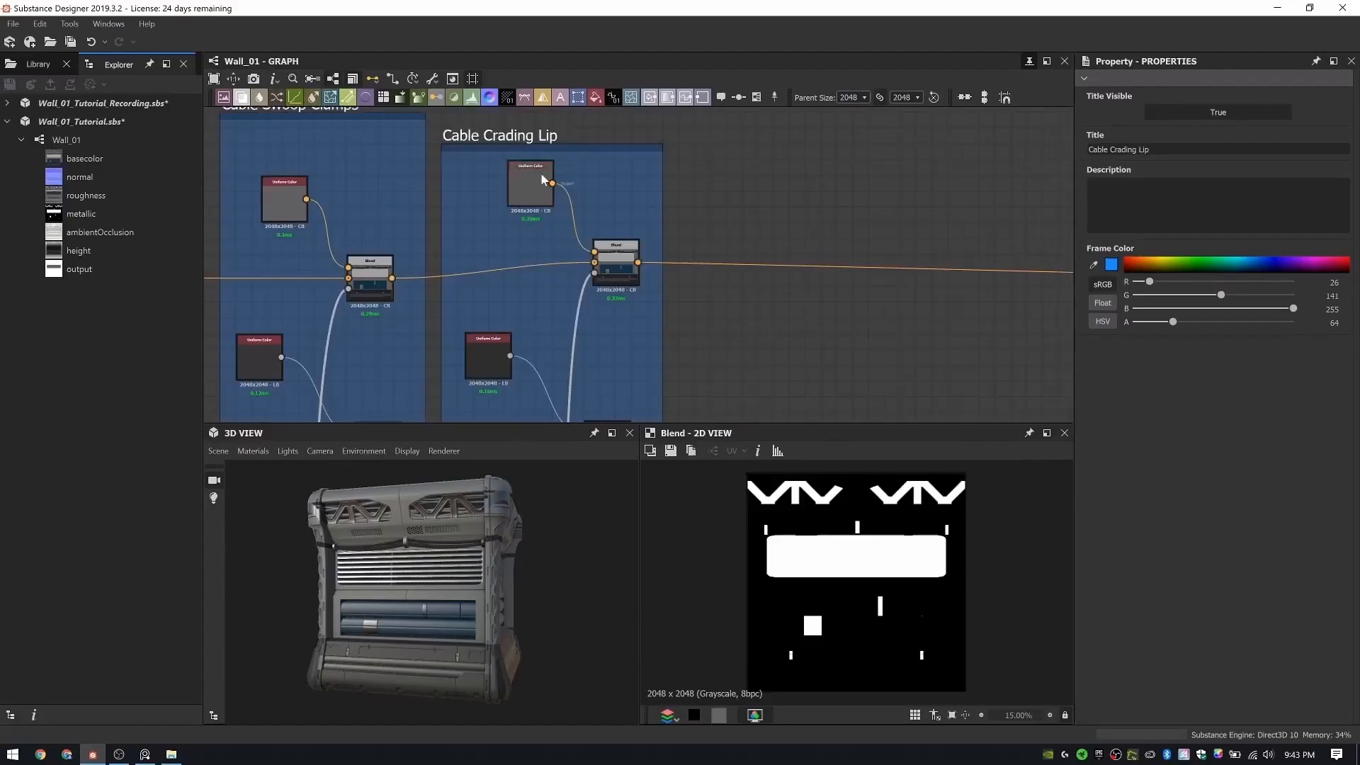
pyautogui.click(541, 178)
pyautogui.keyDown('ctrl'); pyautogui.click(618, 266); pyautogui.keyUp('ctrl')
pyautogui.hotkey('ctrl', 'v')
pyautogui.moveTo(680, 307); pyautogui.dragTo(814, 247)
pyautogui.moveTo(640, 263); pyautogui.dragTo(792, 248)
# - Sample a near-black colour (RGB 25, 25, 25) for the Uniform Color duplicated from Cable Crading Lip
pyautogui.scroll(-4, 725, 248)
pyautogui.click(657, 292)
pyautogui.click(641, 388)
pyautogui.scroll(4, 726, 135)
pyautogui.moveTo(726, 134); pyautogui.dragTo(650, 165, button='middle')
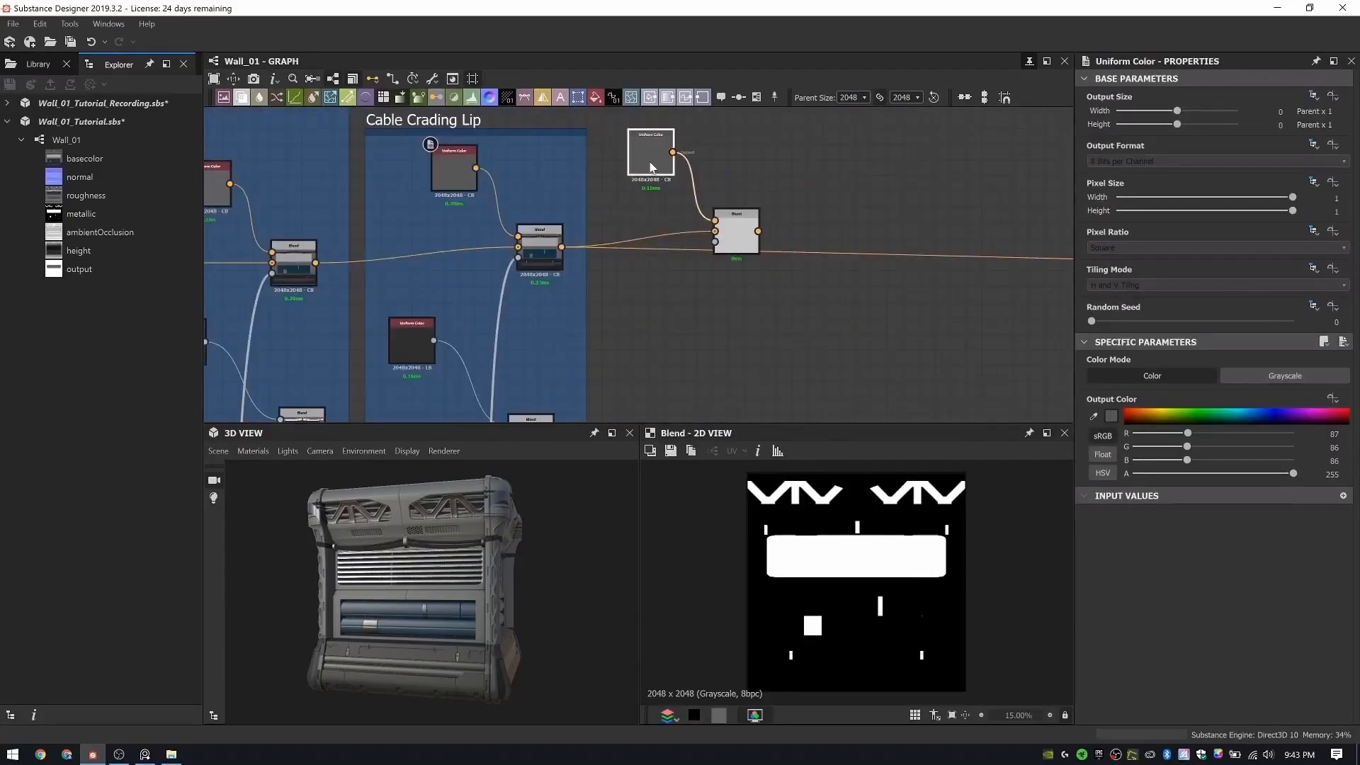
pyautogui.doubleClick(650, 165)
pyautogui.click(1093, 417)
pyautogui.click(556, 247)
pyautogui.click(531, 251)
# - Place a duplicate of the Multiply mask Blend by the Grating Indent frame and feed it the indent's final output and the mask line
pyautogui.scroll(-5, 531, 251)
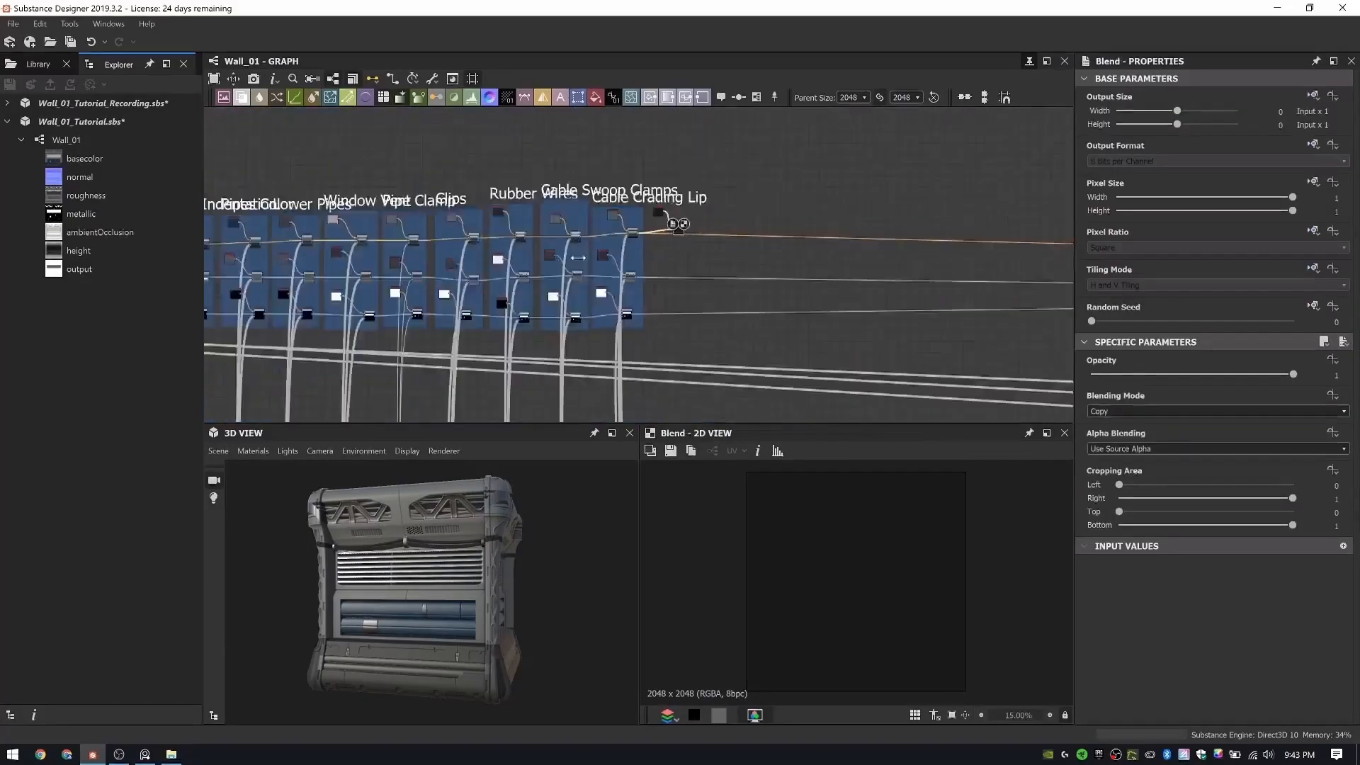
pyautogui.scroll(6, 682, 192)
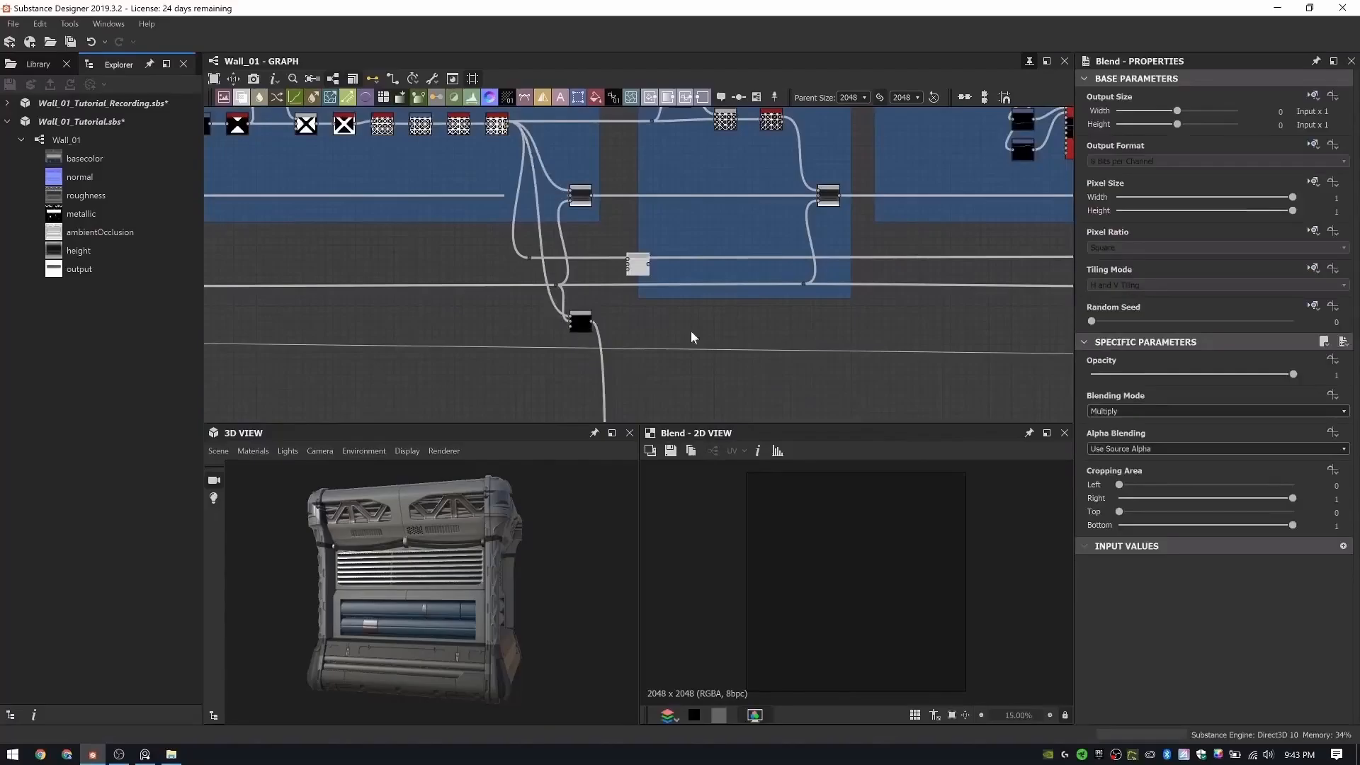
pyautogui.scroll(3, 808, 287)
pyautogui.moveTo(822, 231); pyautogui.dragTo(818, 345, button='middle')
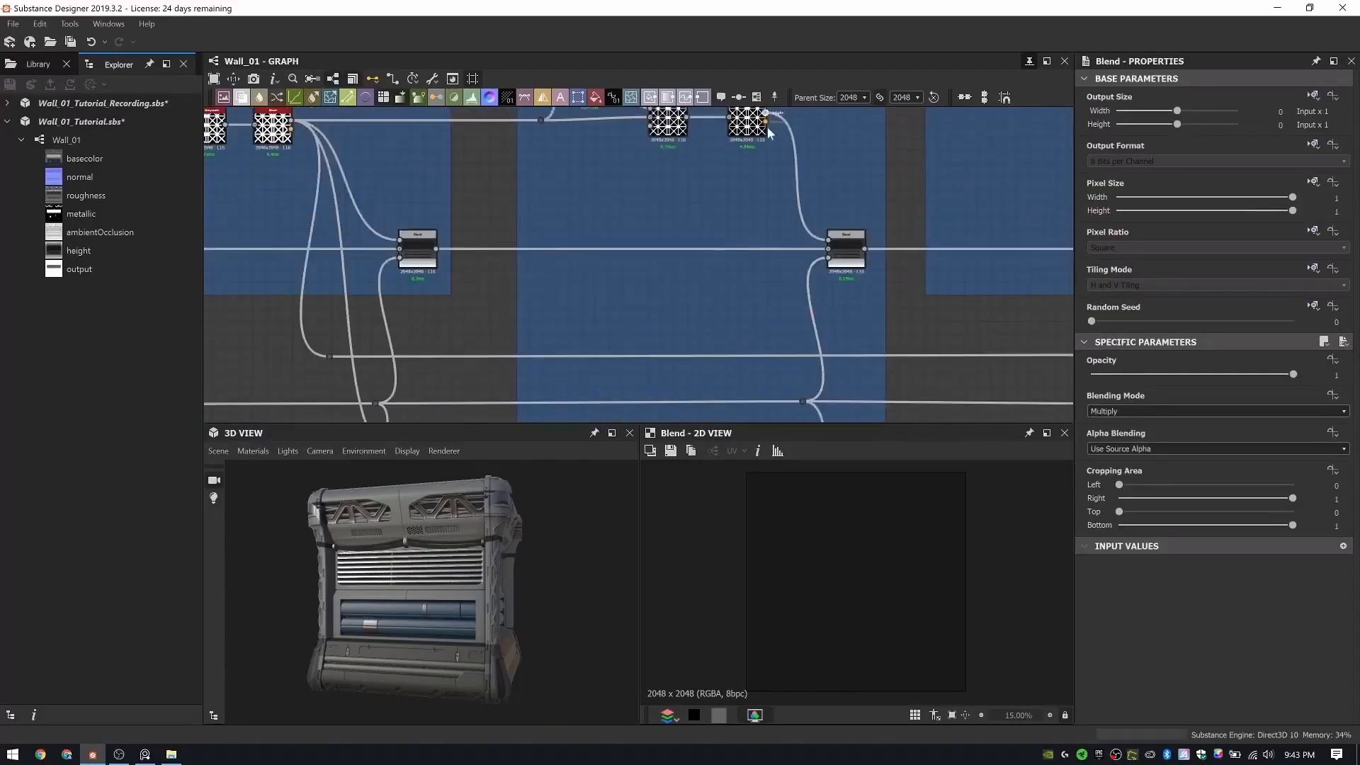
pyautogui.click(767, 121)
pyautogui.moveTo(779, 234); pyautogui.dragTo(773, 157, button='middle')
pyautogui.scroll(-1, 773, 157)
pyautogui.click(825, 343)
pyautogui.click(859, 349)
# - Route the Grating Indent mask through dot nodes below the graph into the near-black base colour Blend's opacity
pyautogui.scroll(-6, 853, 383)
pyautogui.moveTo(853, 418); pyautogui.dragTo(783, 153, button='middle')
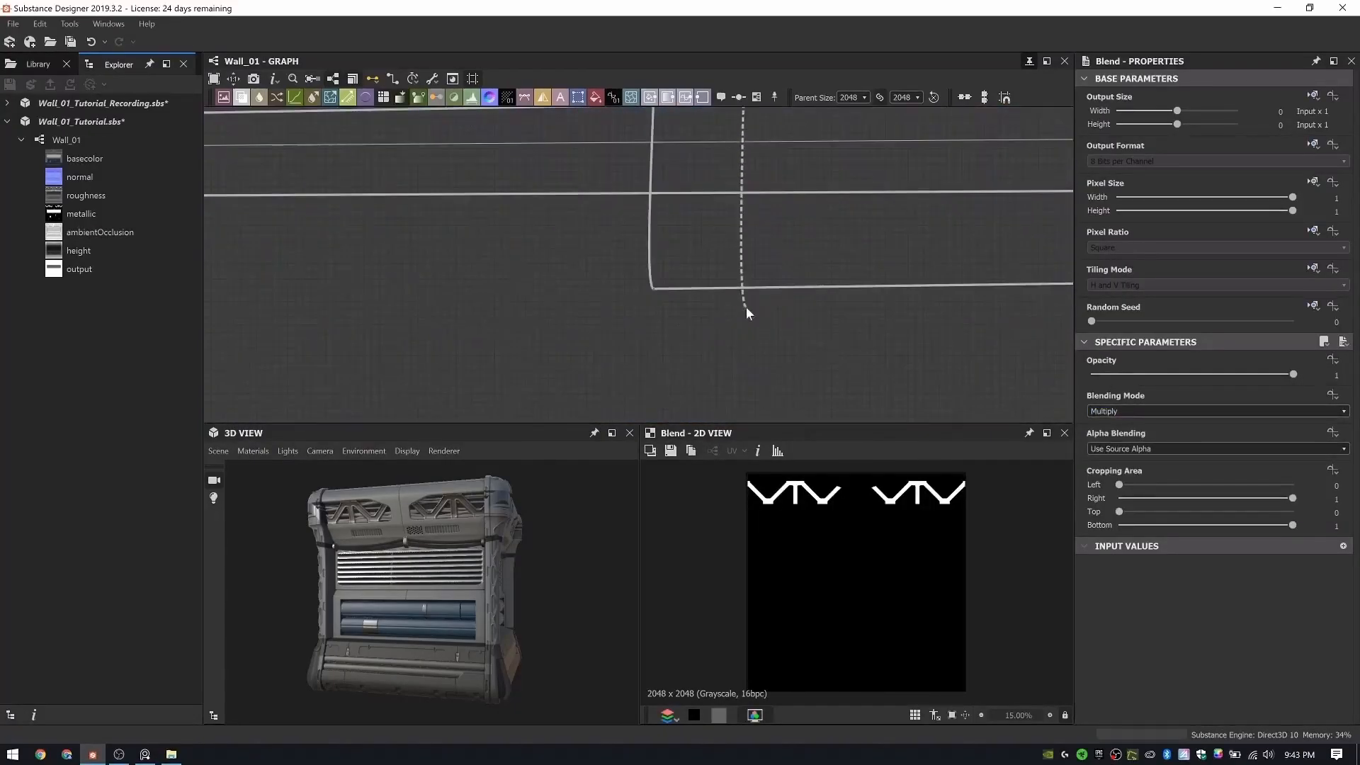
pyautogui.scroll(-3, 746, 307)
pyautogui.moveTo(1020, 304); pyautogui.dragTo(857, 302, button='middle')
pyautogui.moveTo(914, 121); pyautogui.dragTo(904, 206, button='middle')
pyautogui.scroll(6, 904, 238)
pyautogui.click(810, 344)
pyautogui.moveTo(813, 357); pyautogui.dragTo(746, 160, button='middle')
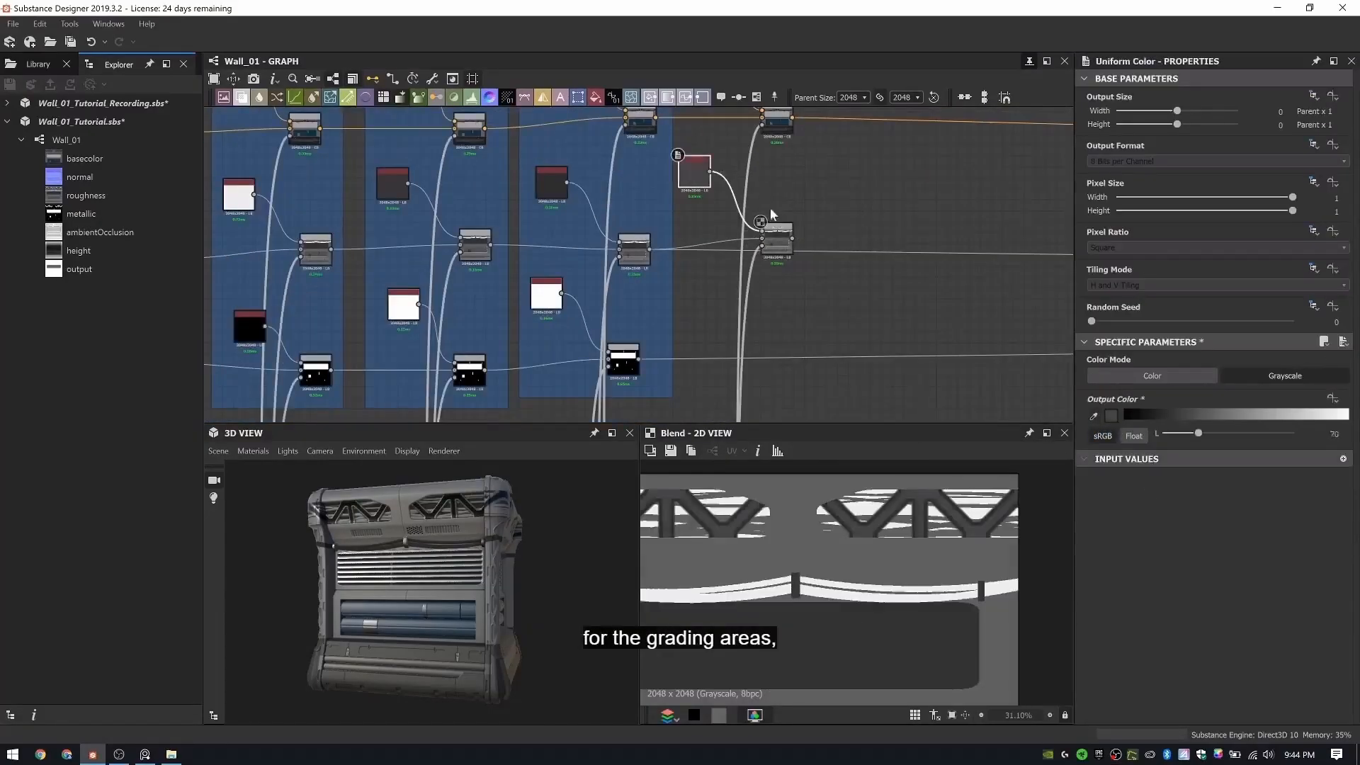
# - Link the roughness Blend with its 70 Uniform Color into its chain and insert a black (0) Uniform Color and Blend pair for metallic
pyautogui.click(778, 239)
pyautogui.keyDown('shift'); pyautogui.moveTo(830, 271); pyautogui.dragTo(793, 239); pyautogui.keyUp('shift')
pyautogui.moveTo(547, 348); pyautogui.dragTo(532, 292, button='middle')
pyautogui.click(535, 241)
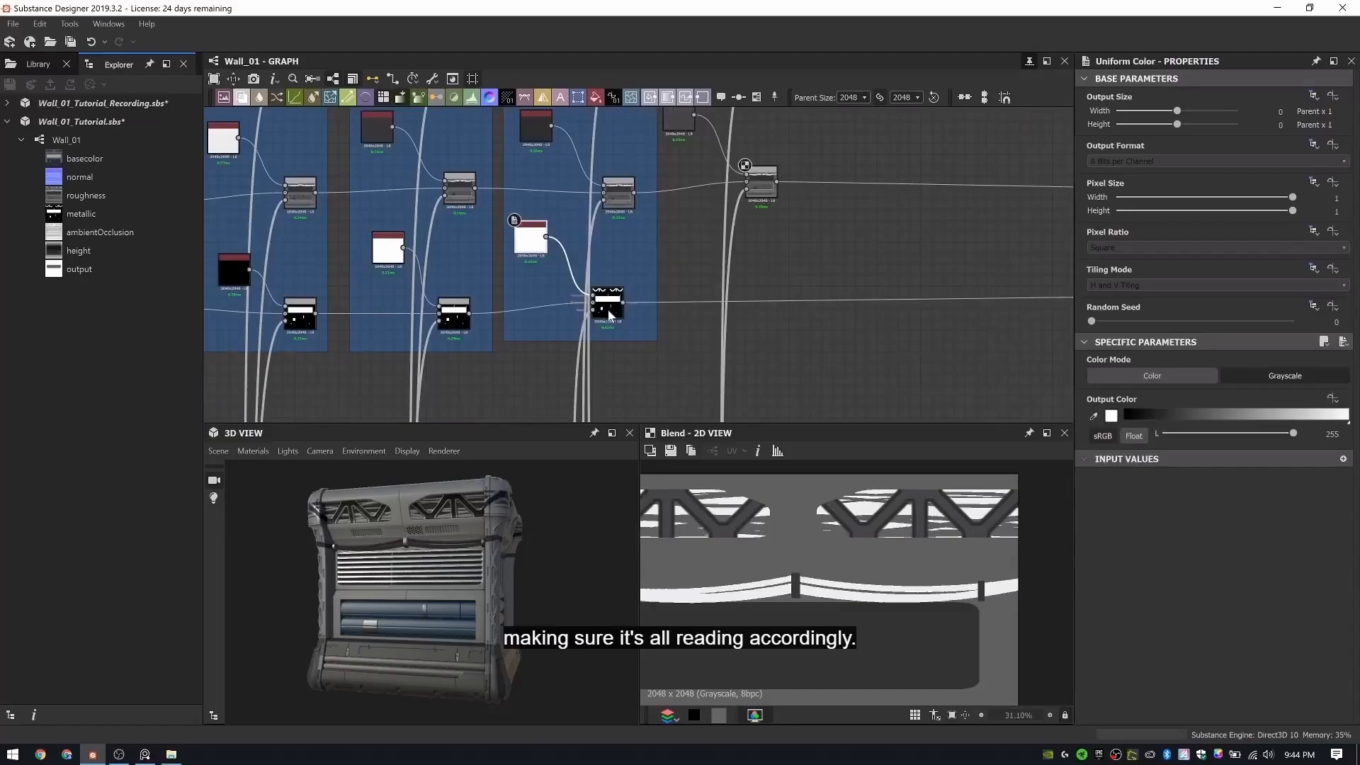
pyautogui.click(607, 303)
pyautogui.moveTo(745, 311)
pyautogui.mouseDown()
pyautogui.moveTo(747, 287)
pyautogui.moveTo(766, 317)
pyautogui.mouseUp()
pyautogui.moveTo(690, 221); pyautogui.dragTo(690, 242)
pyautogui.moveTo(696, 242); pyautogui.dragTo(693, 282, button='middle')
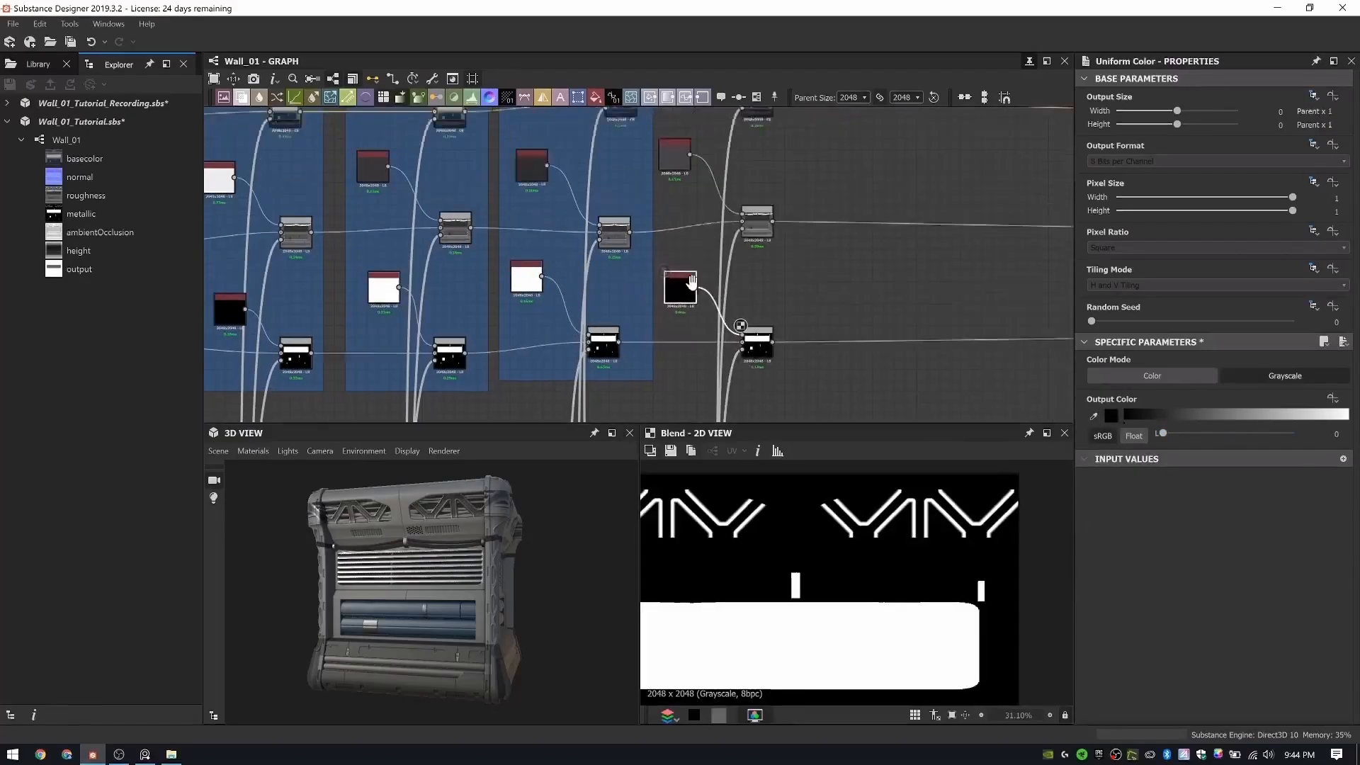
# - Group the three grating indent Uniform Color and Blend pairs in a frame titled "Cable Crading Inner"
pyautogui.scroll(-3, 697, 285)
pyautogui.moveTo(678, 131); pyautogui.dragTo(774, 363)
pyautogui.rightClick(815, 139)
pyautogui.click(859, 184)
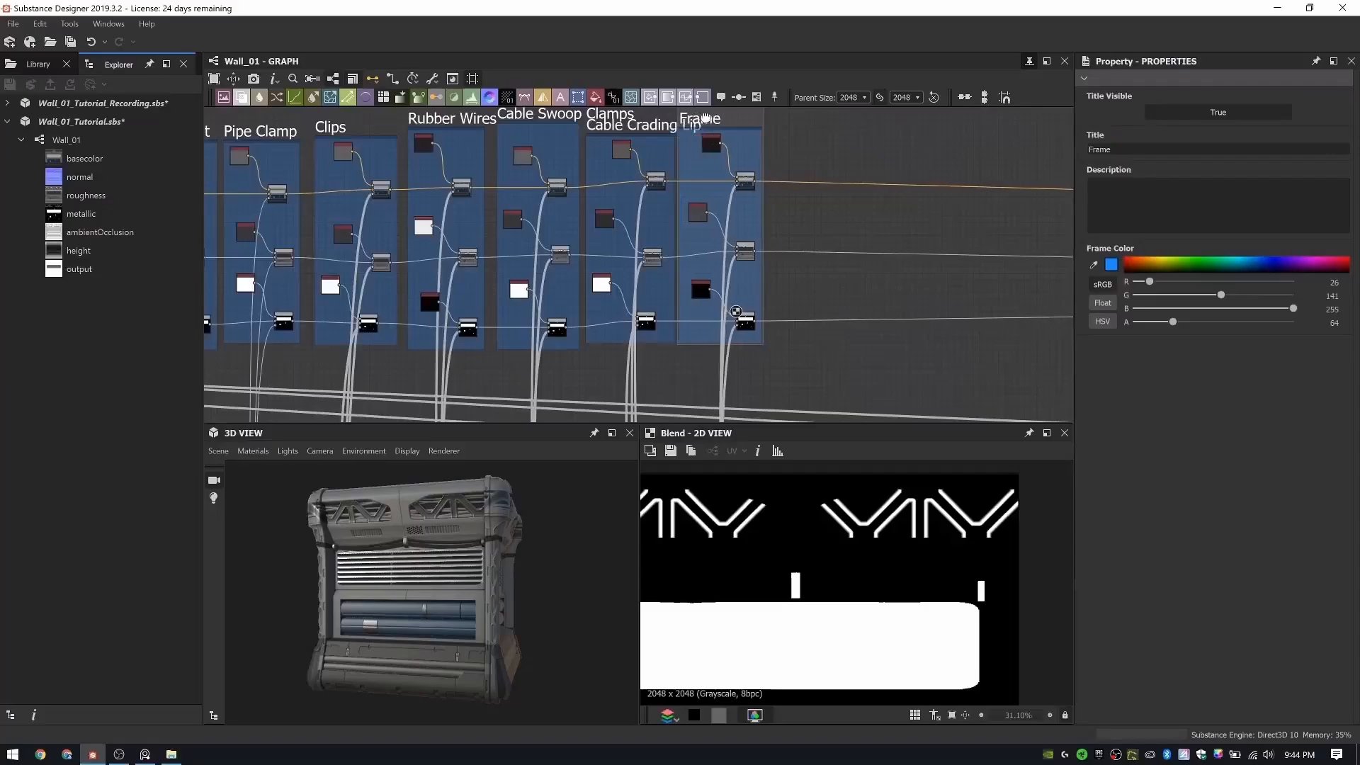
pyautogui.scroll(3, 726, 311)
pyautogui.write('Cable Crading I')
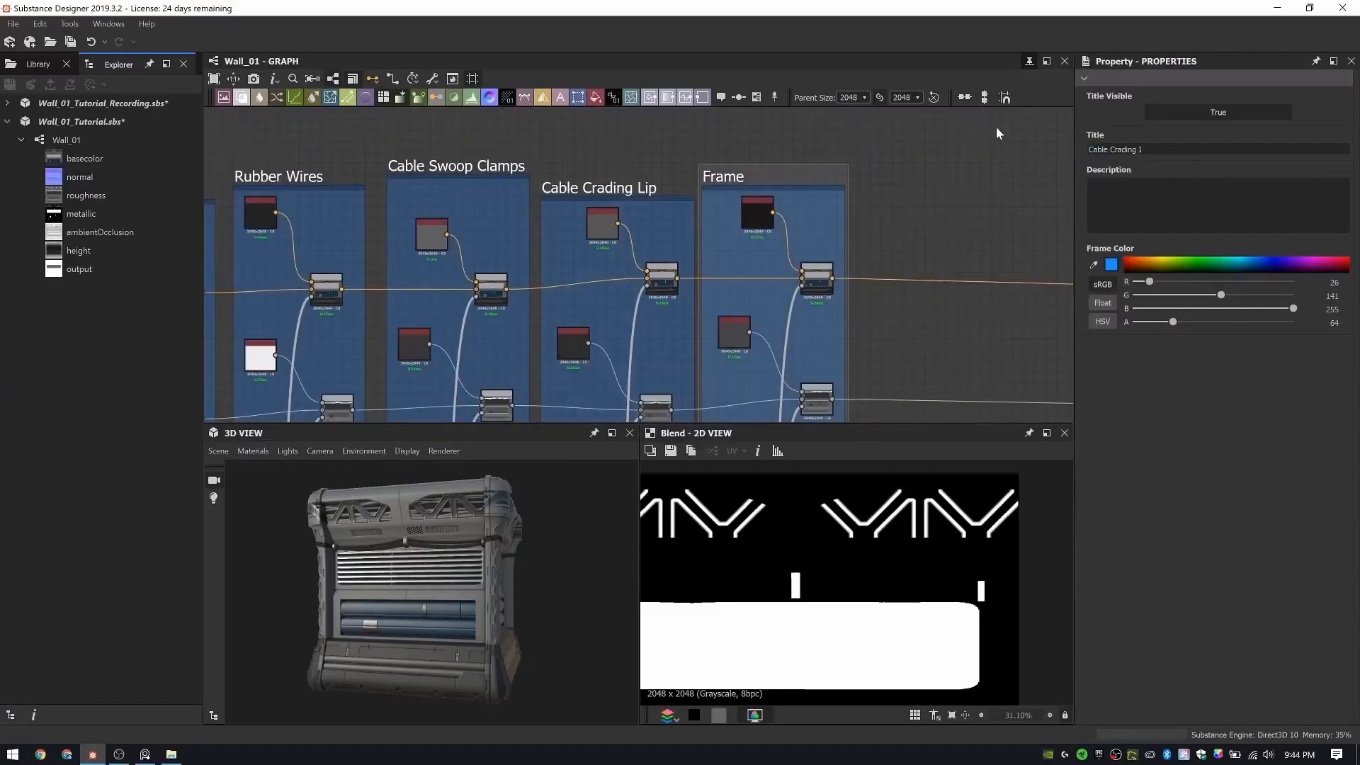
pyautogui.write('nner')
pyautogui.press('Return')
# - Duplicate the Cable Crading Inner base colour Uniform Color and Blend pair outside the frame and link the inner Blend's output into it
pyautogui.scroll(-3, 779, 248)
pyautogui.scroll(4, 688, 185)
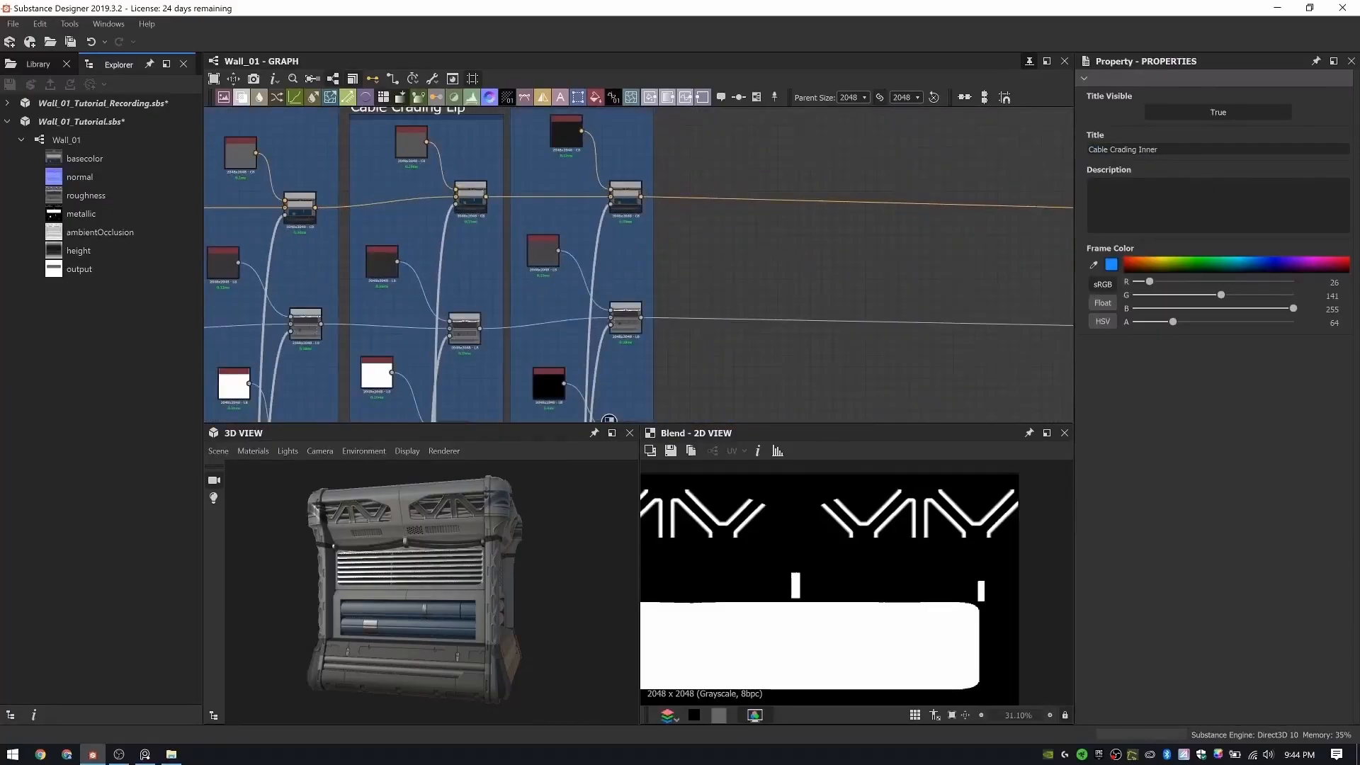
pyautogui.moveTo(627, 209); pyautogui.dragTo(586, 239, button='middle')
pyautogui.click(586, 239)
pyautogui.moveTo(686, 177); pyautogui.dragTo(673, 161)
pyautogui.moveTo(602, 227); pyautogui.dragTo(732, 218)
# - Route the output of the Transformation 2D after the Shape, Blur HQ, Levels and Blend nodes through dot nodes toward the material frames
pyautogui.scroll(-8, 603, 231)
pyautogui.moveTo(467, 249); pyautogui.dragTo(619, 243, button='middle')
pyautogui.scroll(10, 831, 243)
pyautogui.moveTo(831, 243); pyautogui.dragTo(413, 207, button='middle')
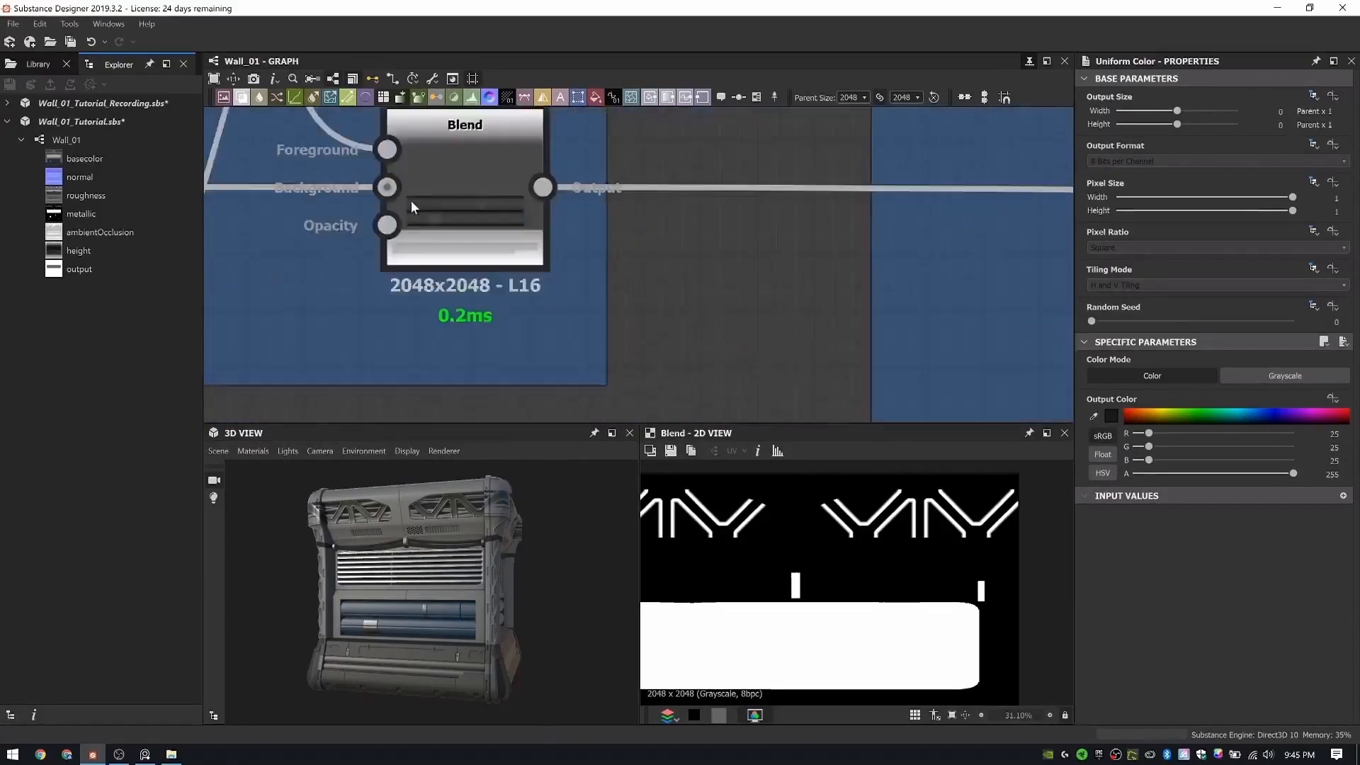
pyautogui.scroll(-7, 383, 216)
pyautogui.scroll(5, 975, 231)
pyautogui.moveTo(974, 231); pyautogui.dragTo(638, 242, button='middle')
pyautogui.scroll(-3, 638, 242)
pyautogui.scroll(3, 921, 175)
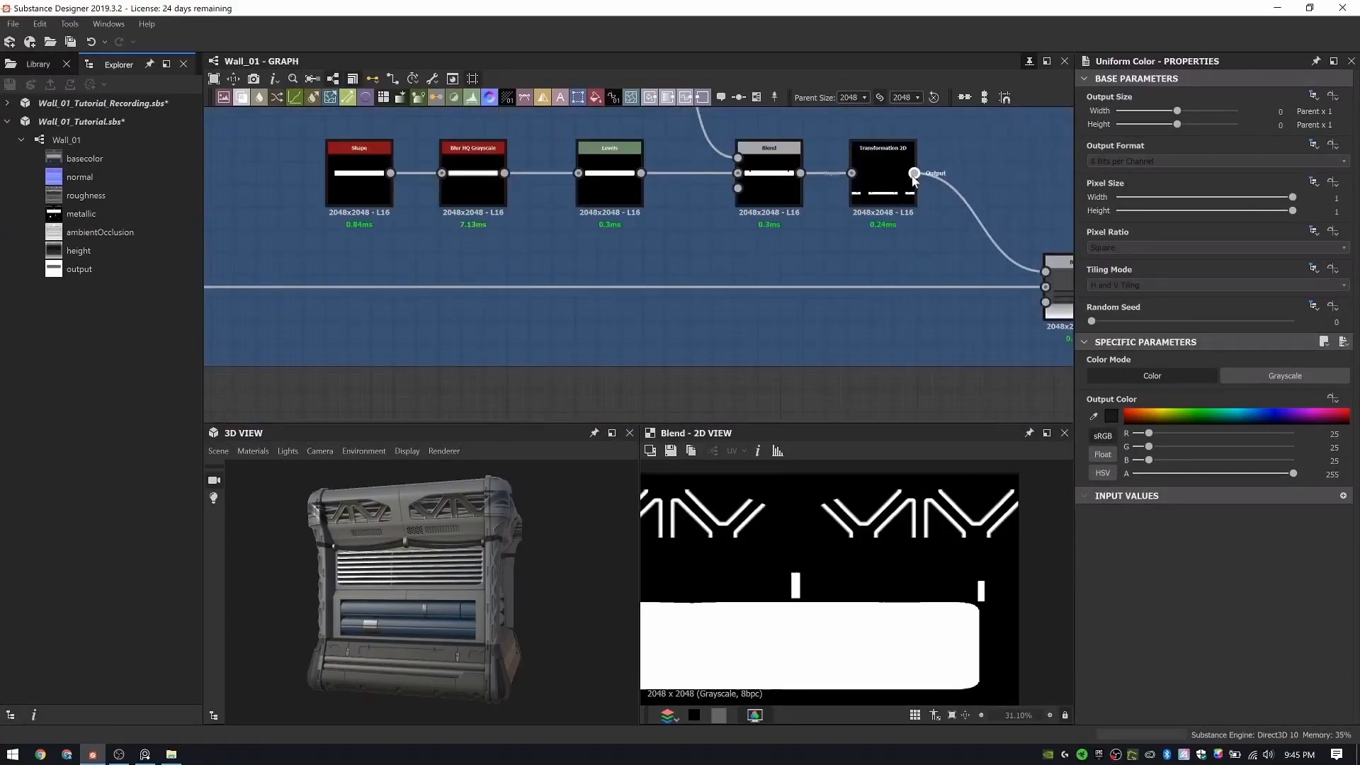
pyautogui.scroll(-10, 914, 176)
pyautogui.moveTo(914, 177); pyautogui.dragTo(674, 291, button='middle')
pyautogui.moveTo(816, 330); pyautogui.dragTo(397, 297, button='middle')
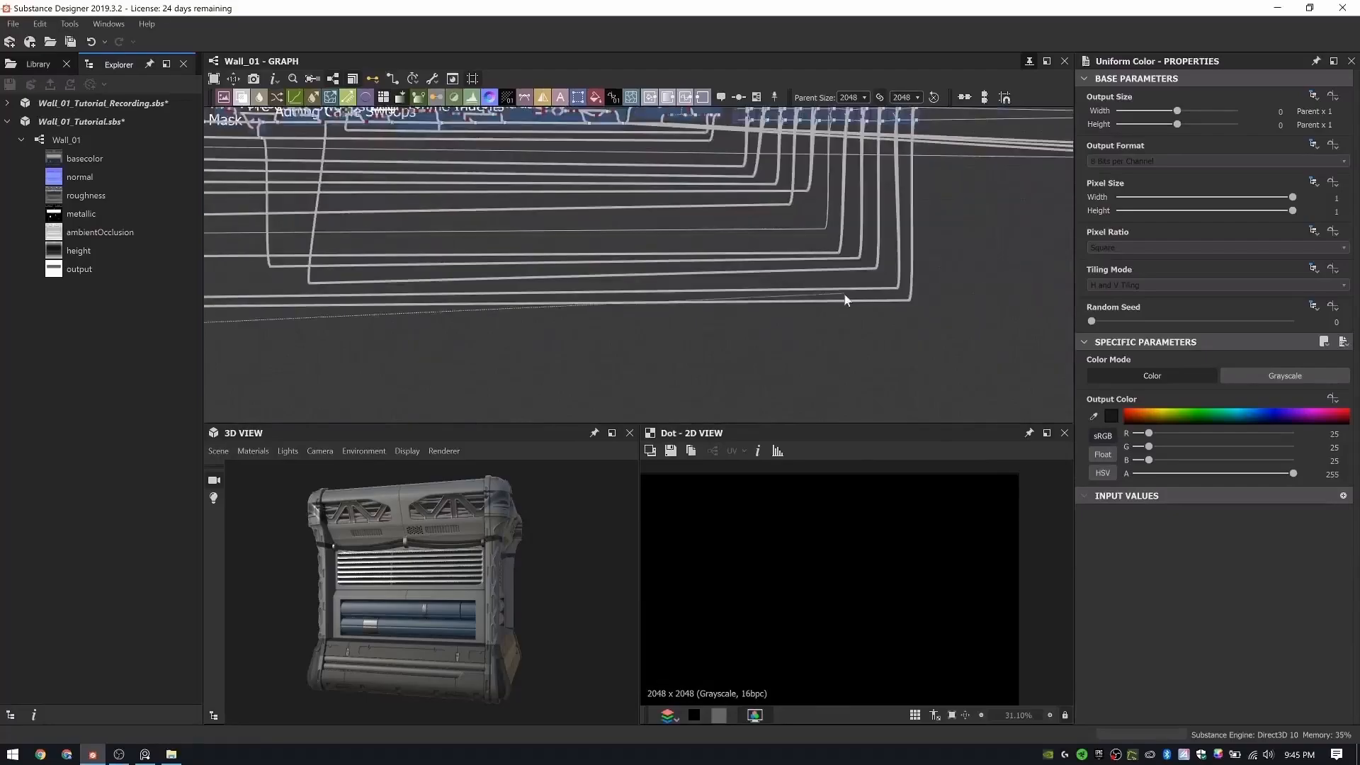
pyautogui.moveTo(844, 298); pyautogui.dragTo(890, 324)
# - Lower the starting dot node of the newly routed mask to straighten its wire beneath the other mask lines
pyautogui.moveTo(891, 213); pyautogui.dragTo(814, 253, button='middle')
pyautogui.scroll(2, 920, 202)
pyautogui.moveTo(537, 303); pyautogui.dragTo(921, 184, button='middle')
pyautogui.moveTo(298, 333); pyautogui.dragTo(637, 272, button='middle')
pyautogui.scroll(3, 354, 227)
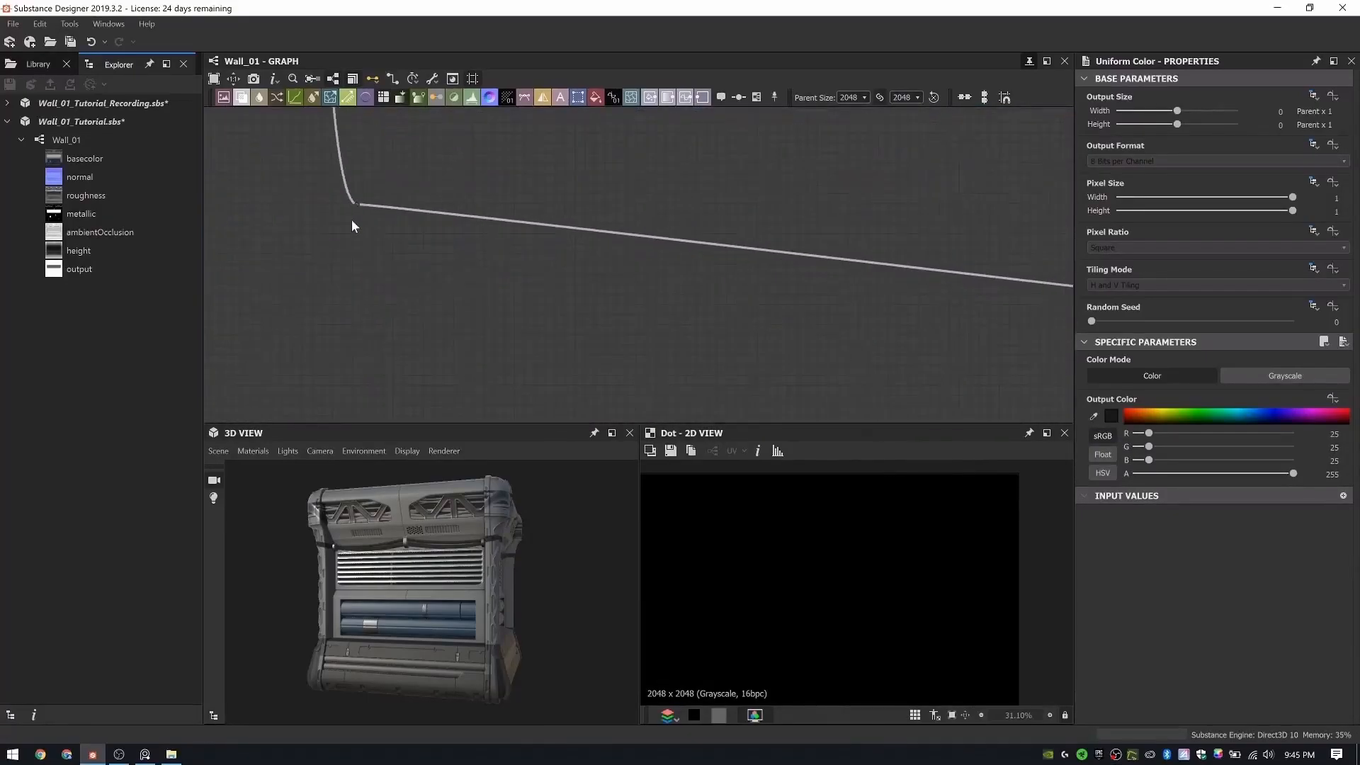
pyautogui.scroll(-4, 287, 236)
pyautogui.moveTo(294, 227); pyautogui.dragTo(297, 303)
# - Preview the new base colour Blend in the 2D view and continue the base colour chain from its output
pyautogui.scroll(4, 903, 215)
pyautogui.moveTo(919, 355); pyautogui.dragTo(806, 323, button='middle')
pyautogui.scroll(-5, 916, 209)
pyautogui.scroll(6, 801, 181)
pyautogui.doubleClick(880, 135)
pyautogui.scroll(-2, 907, 614)
pyautogui.moveTo(907, 614); pyautogui.dragTo(887, 439, button='middle')
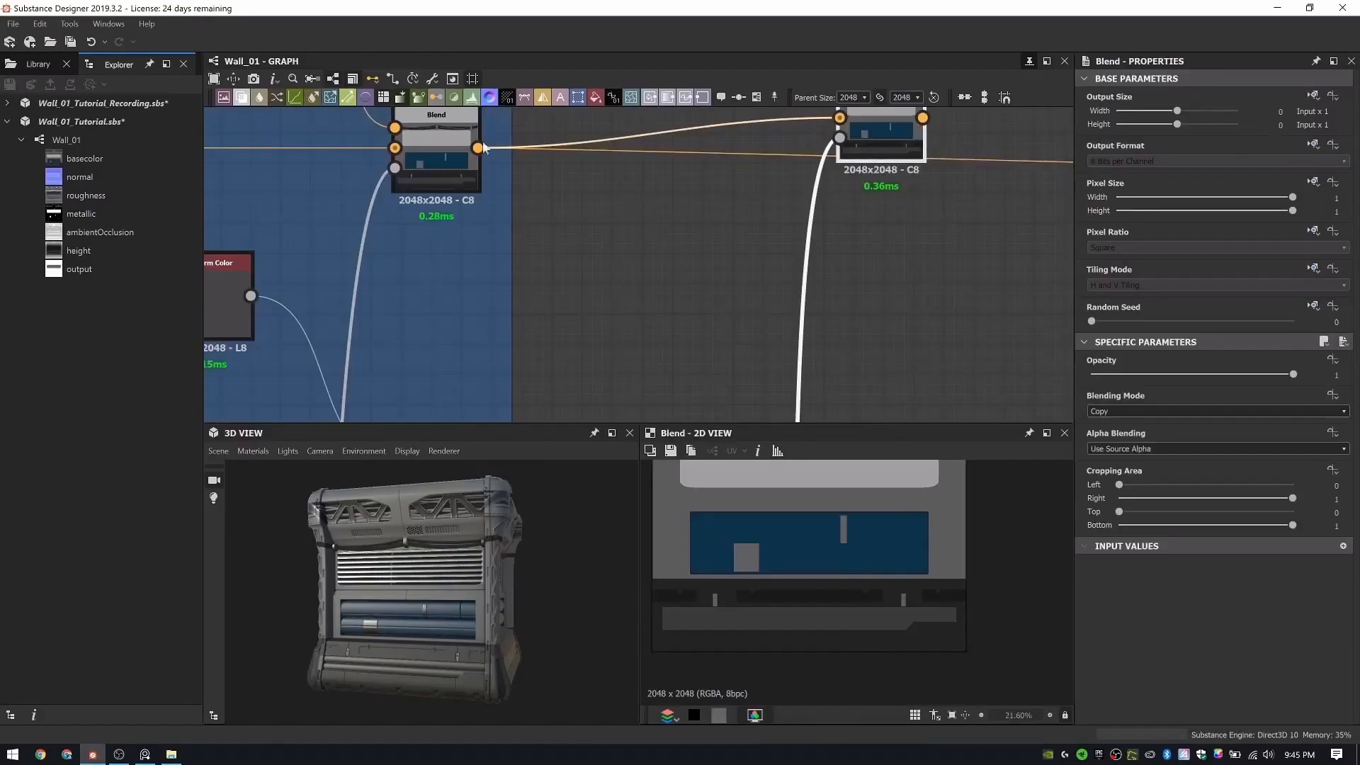
pyautogui.moveTo(884, 145); pyautogui.dragTo(890, 176)
# - Duplicate the Cable Crading Inner roughness Uniform Color and Blend pair and place it beneath the new base colour pair
pyautogui.scroll(-6, 832, 188)
pyautogui.click(627, 190)
pyautogui.keyDown('ctrl'); pyautogui.click(682, 238); pyautogui.keyUp('ctrl')
pyautogui.hotkey('ctrl', 'd')
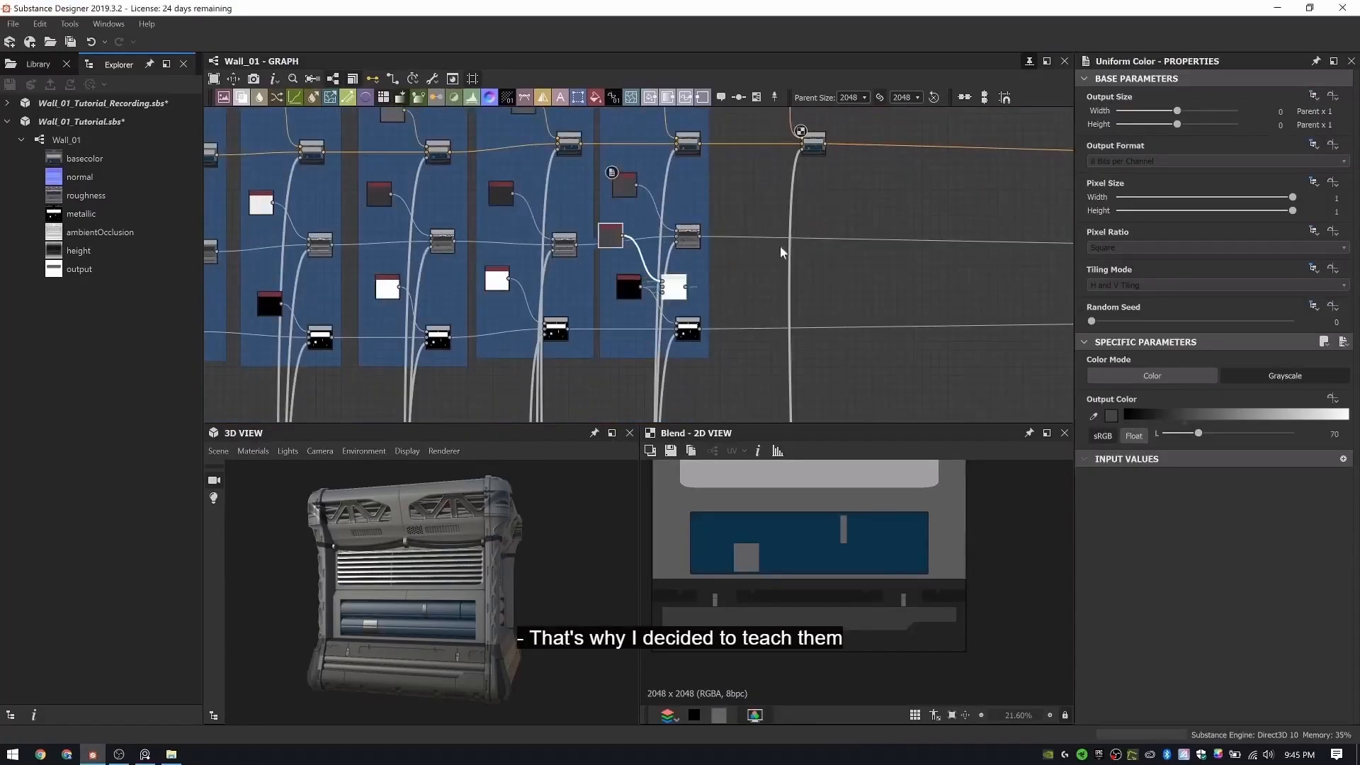
pyautogui.moveTo(673, 288); pyautogui.dragTo(804, 221)
pyautogui.scroll(1, 782, 160)
# - Route the panel mask into the new roughness Blend, set its Uniform Color to 145, and preview the Blend
pyautogui.keyDown('ctrl'); pyautogui.keyDown('shift'); pyautogui.moveTo(801, 140); pyautogui.dragTo(796, 242); pyautogui.keyUp('shift'); pyautogui.keyUp('ctrl')
pyautogui.scroll(2, 686, 103)
pyautogui.doubleClick(865, 291)
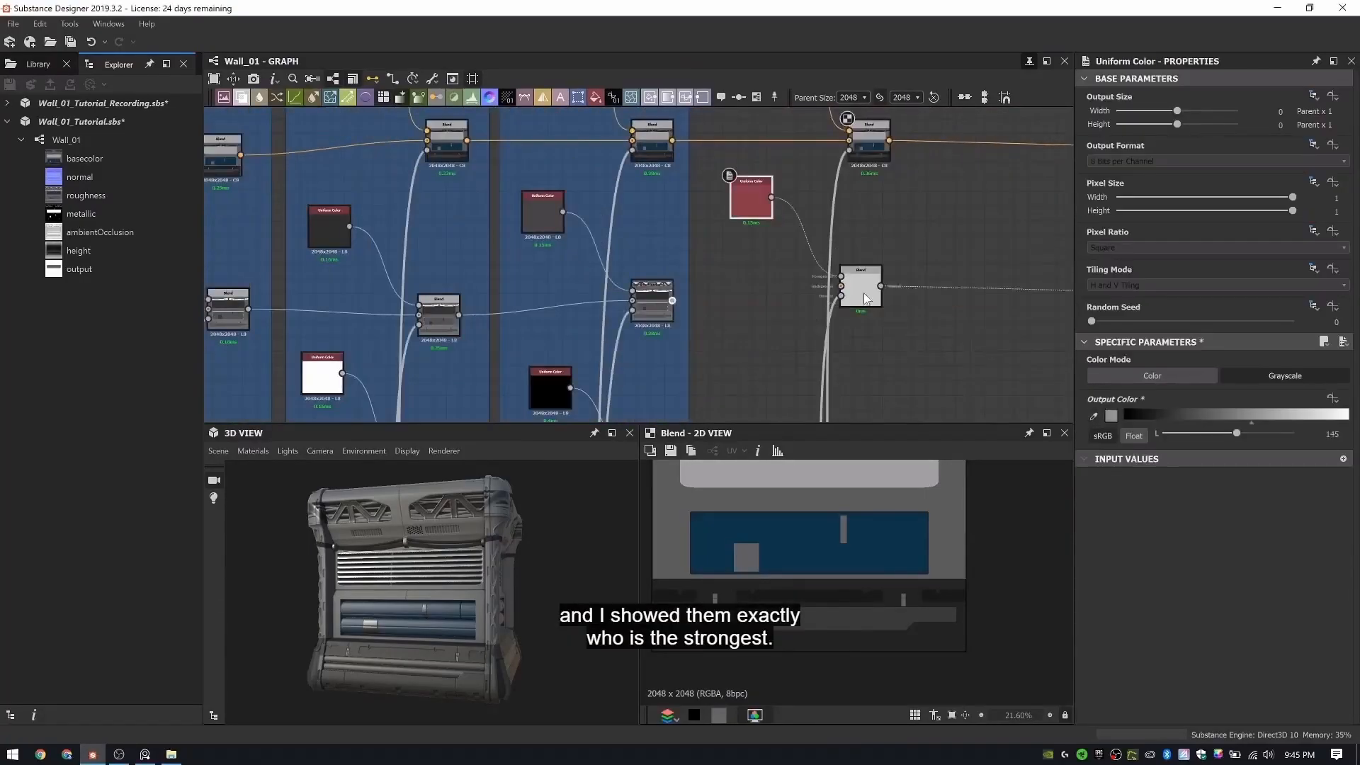
pyautogui.moveTo(857, 305); pyautogui.dragTo(854, 304)
pyautogui.moveTo(416, 634); pyautogui.dragTo(400, 566, button='middle')
pyautogui.scroll(-3, 793, 311)
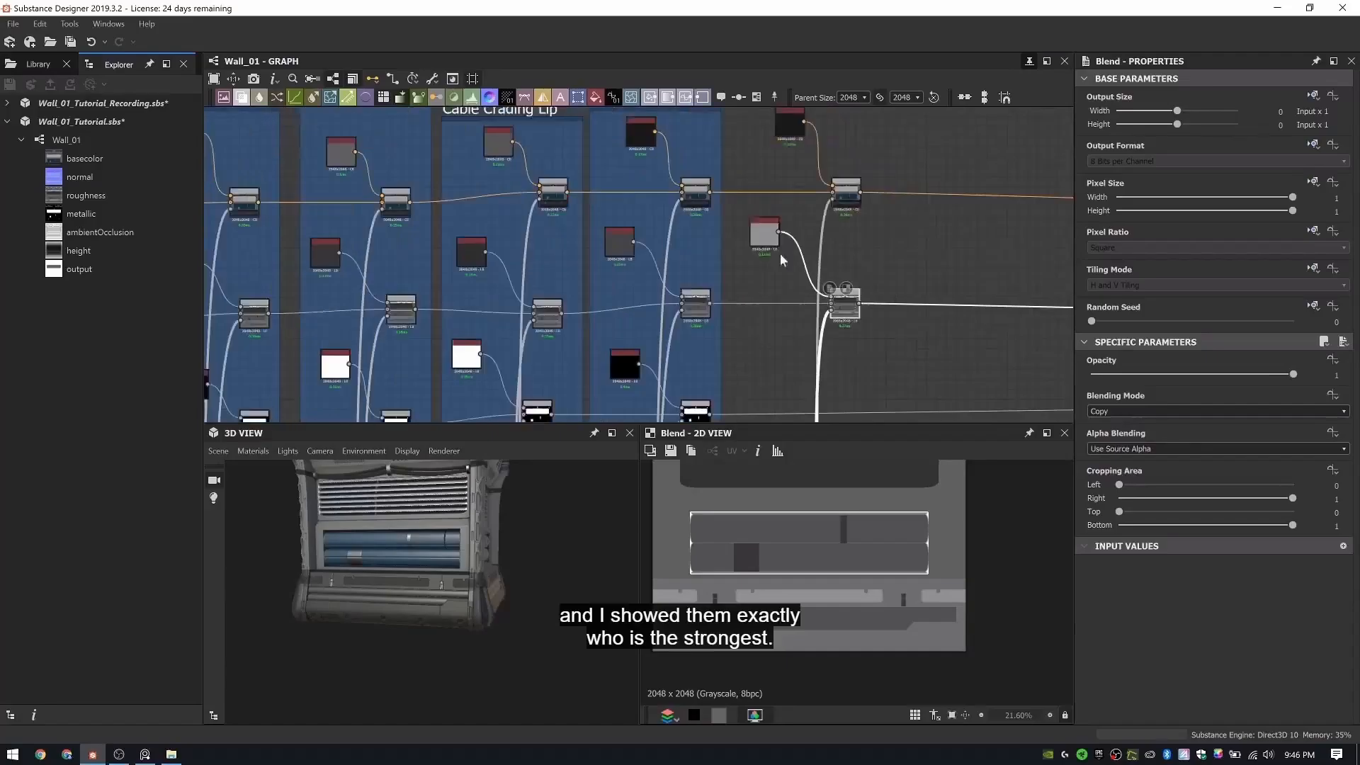
# - Align the new roughness Uniform Color and arrange a duplicated black metallic Uniform Color and Blend pair beneath it on the panel mask
pyautogui.moveTo(768, 239); pyautogui.dragTo(774, 260)
pyautogui.moveTo(774, 261); pyautogui.dragTo(720, 193, button='middle')
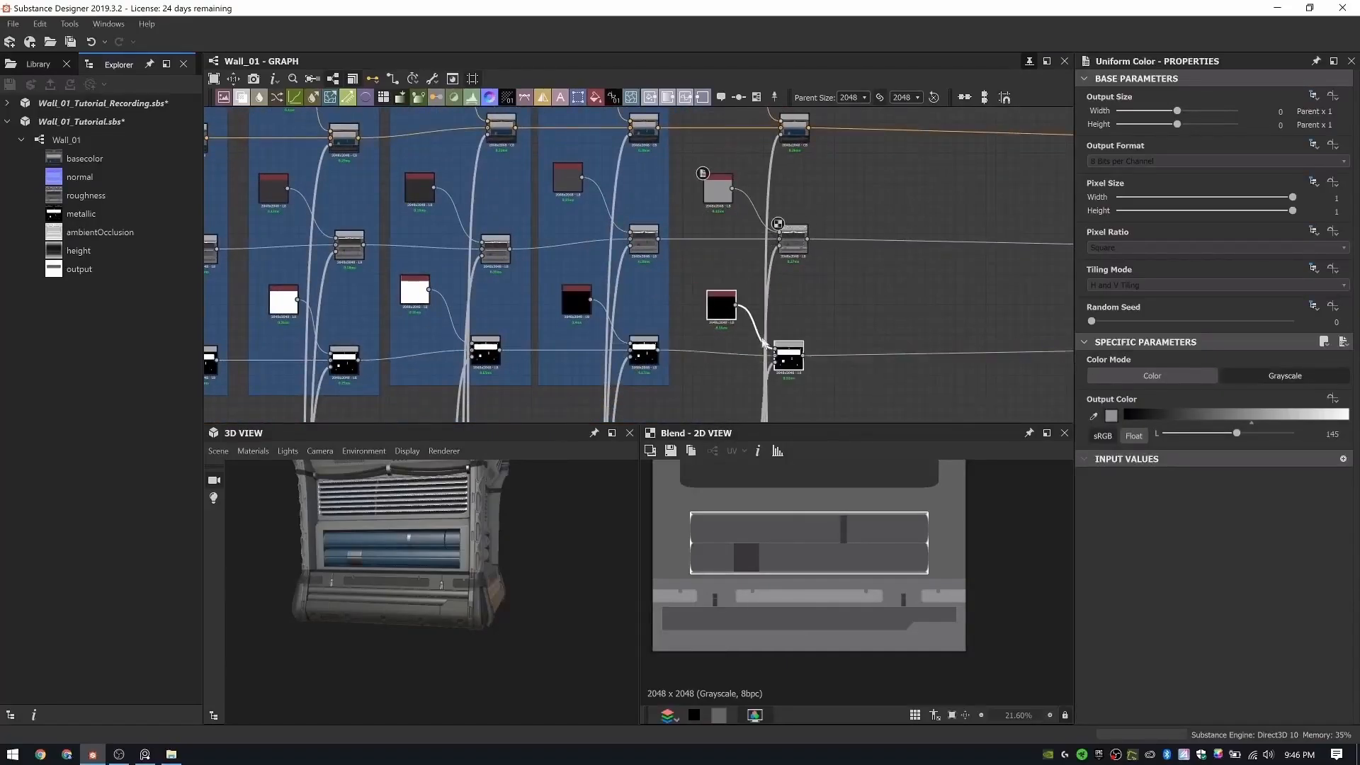
pyautogui.moveTo(763, 341); pyautogui.dragTo(763, 336)
pyautogui.scroll(-2, 752, 262)
pyautogui.moveTo(752, 262); pyautogui.dragTo(732, 314, button='middle')
# - Enclose the new base colour, roughness and metallic pairs in a frame titled "Bottom Panels for decals"
pyautogui.moveTo(686, 403); pyautogui.dragTo(820, 150)
pyautogui.rightClick(834, 185)
pyautogui.click(886, 228)
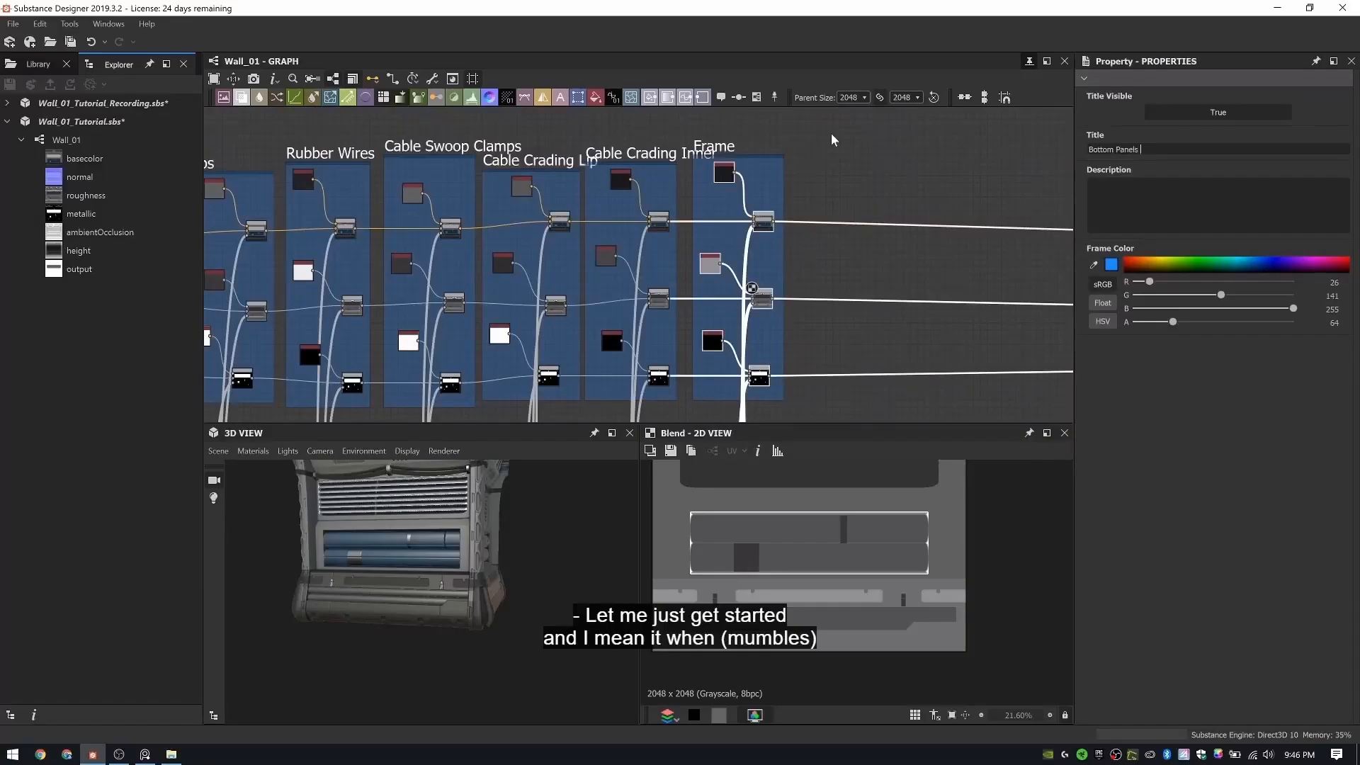
pyautogui.write('cals')
pyautogui.press('Return')
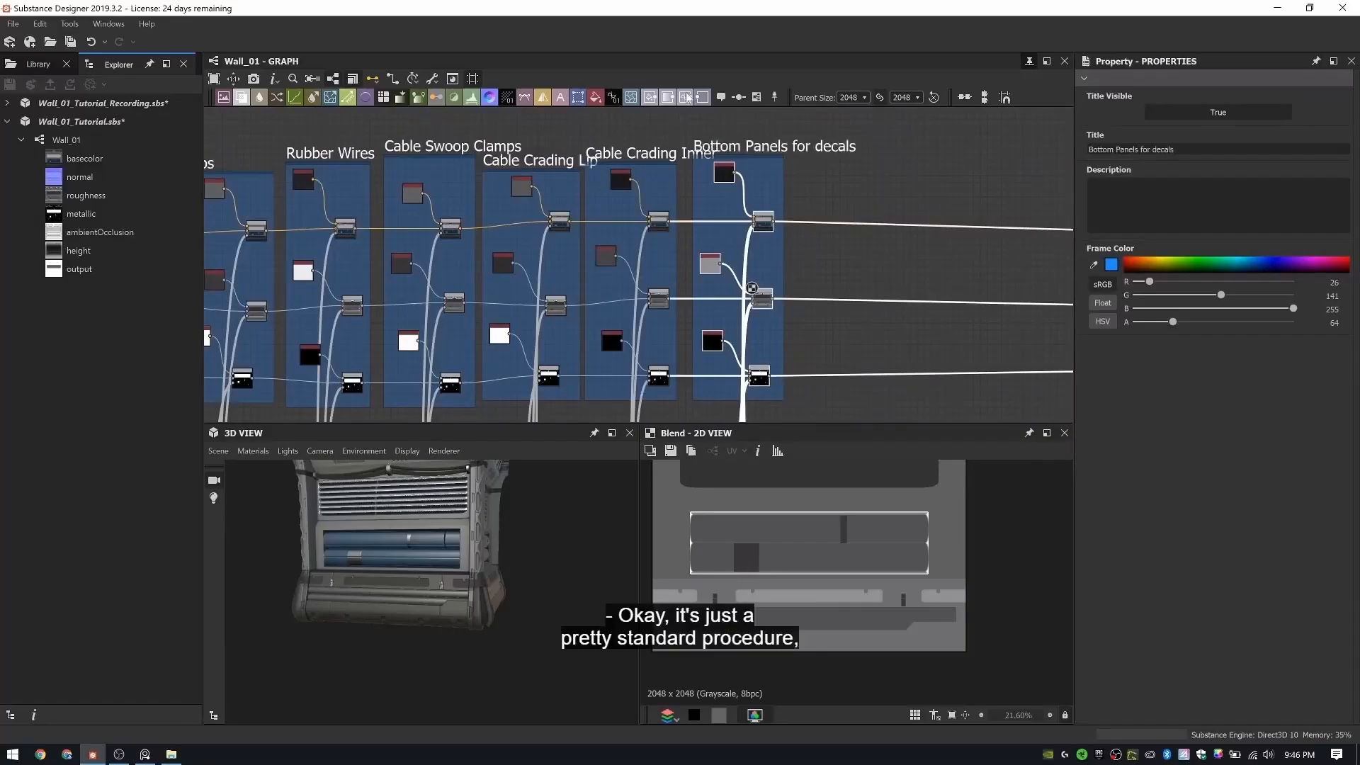
# - Duplicate the Bottom Panels base colour Uniform Color and Blend pair outside the frame and lighten its colour to mid grey
pyautogui.scroll(5, 635, 266)
pyautogui.scroll(-5, 592, 282)
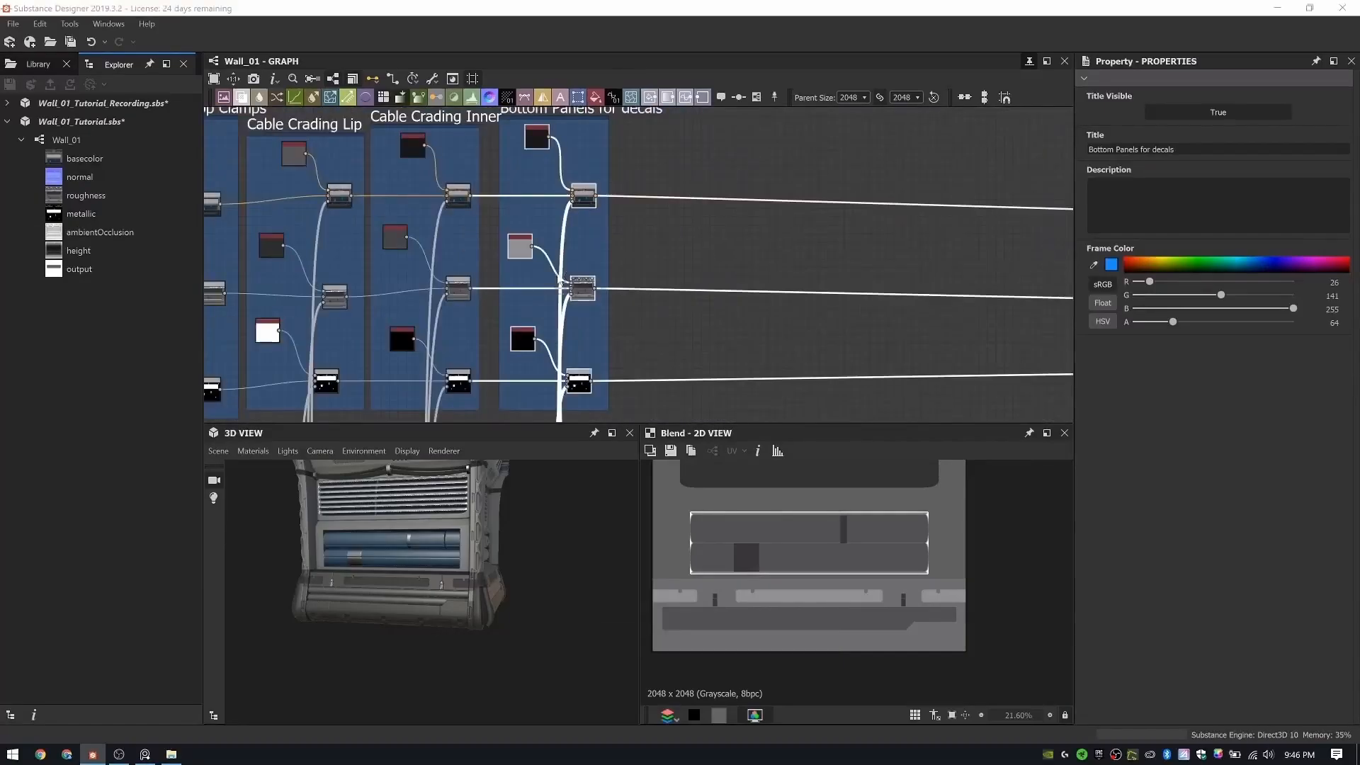
pyautogui.click(584, 196)
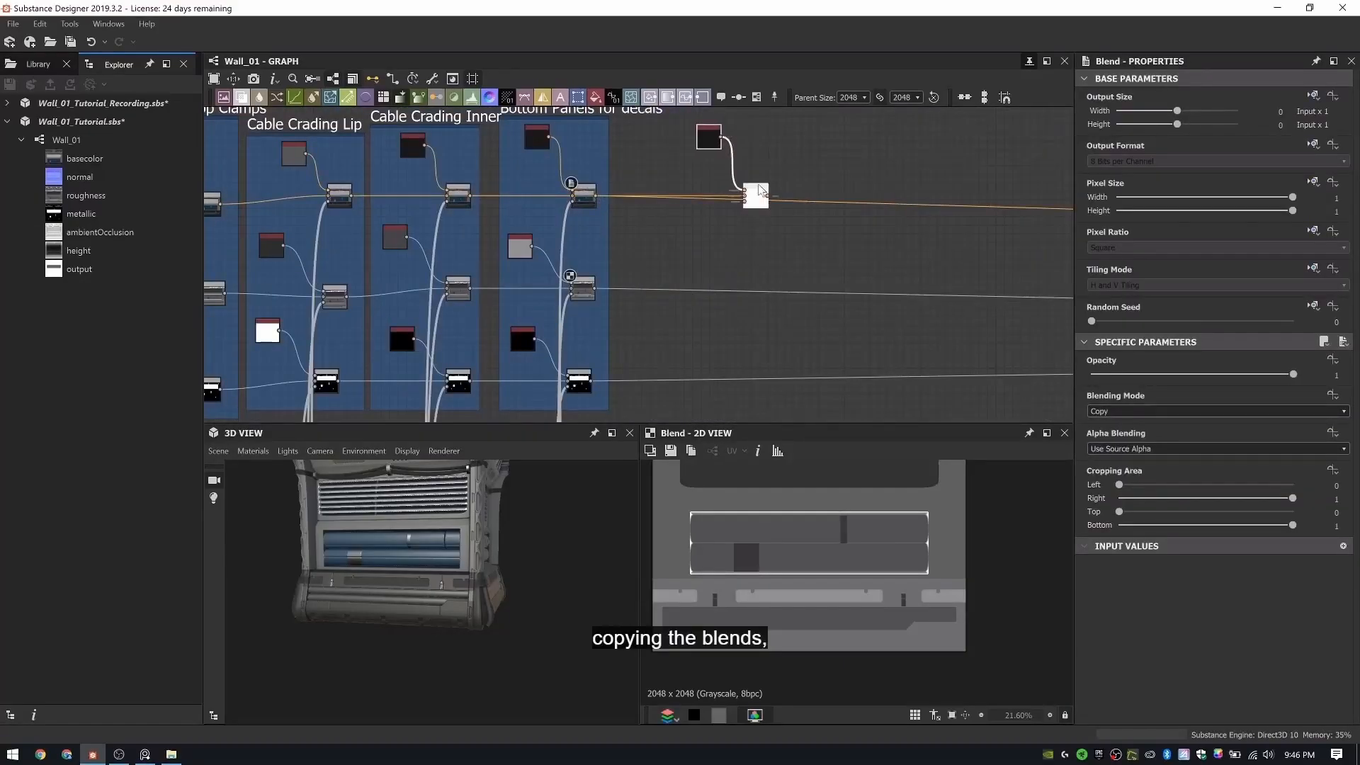
pyautogui.click(708, 137)
pyautogui.click(1176, 434)
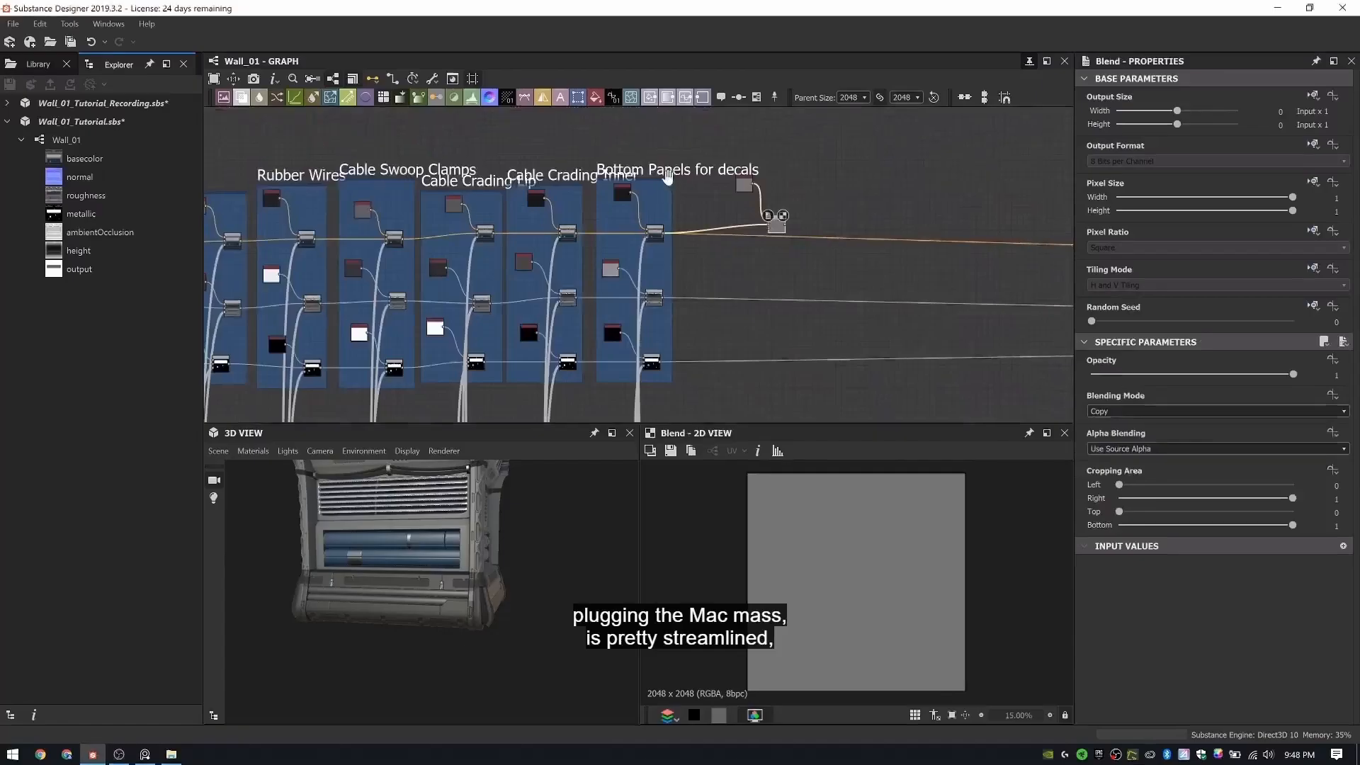
# - Add a Tile Generator in the empty area below the new Blend and set its pattern to Square
pyautogui.scroll(5, 660, 319)
pyautogui.press('space')
pyautogui.write('tile')
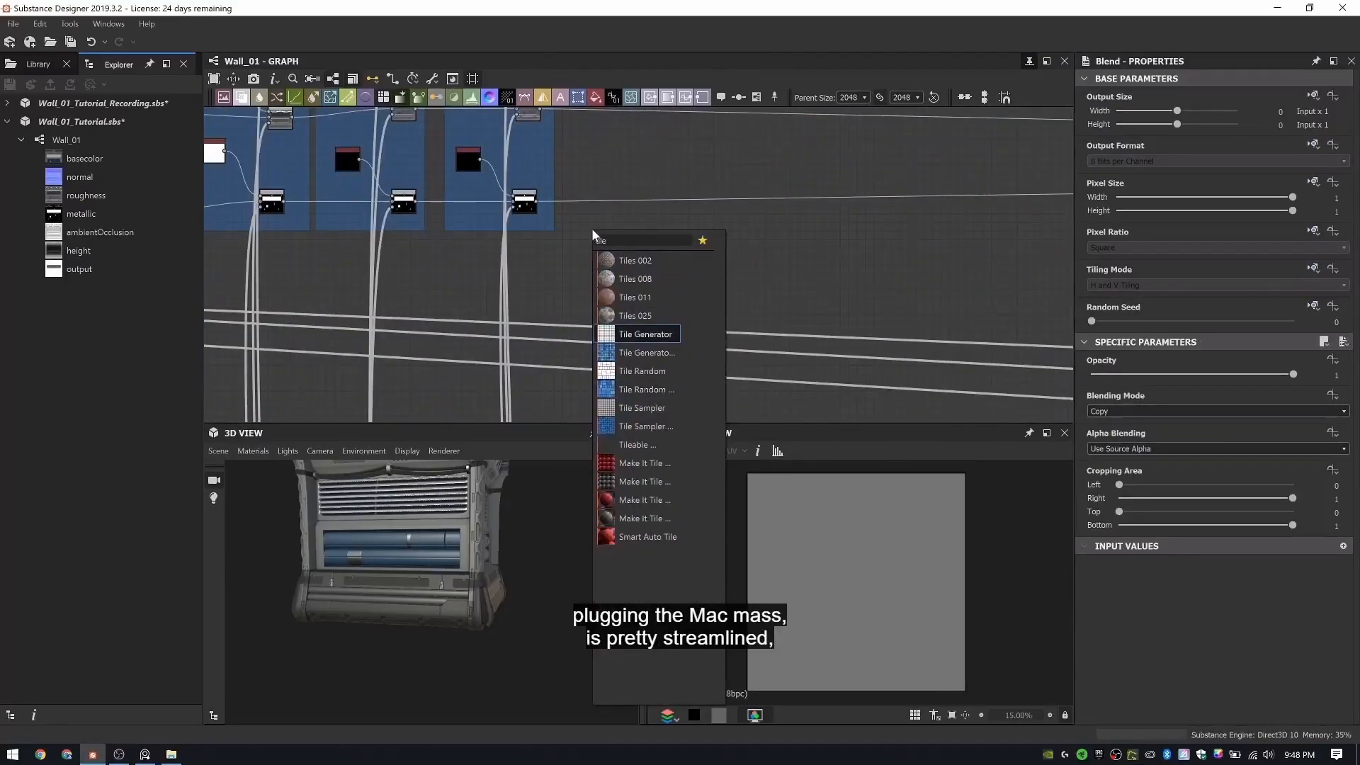
pyautogui.press('Return')
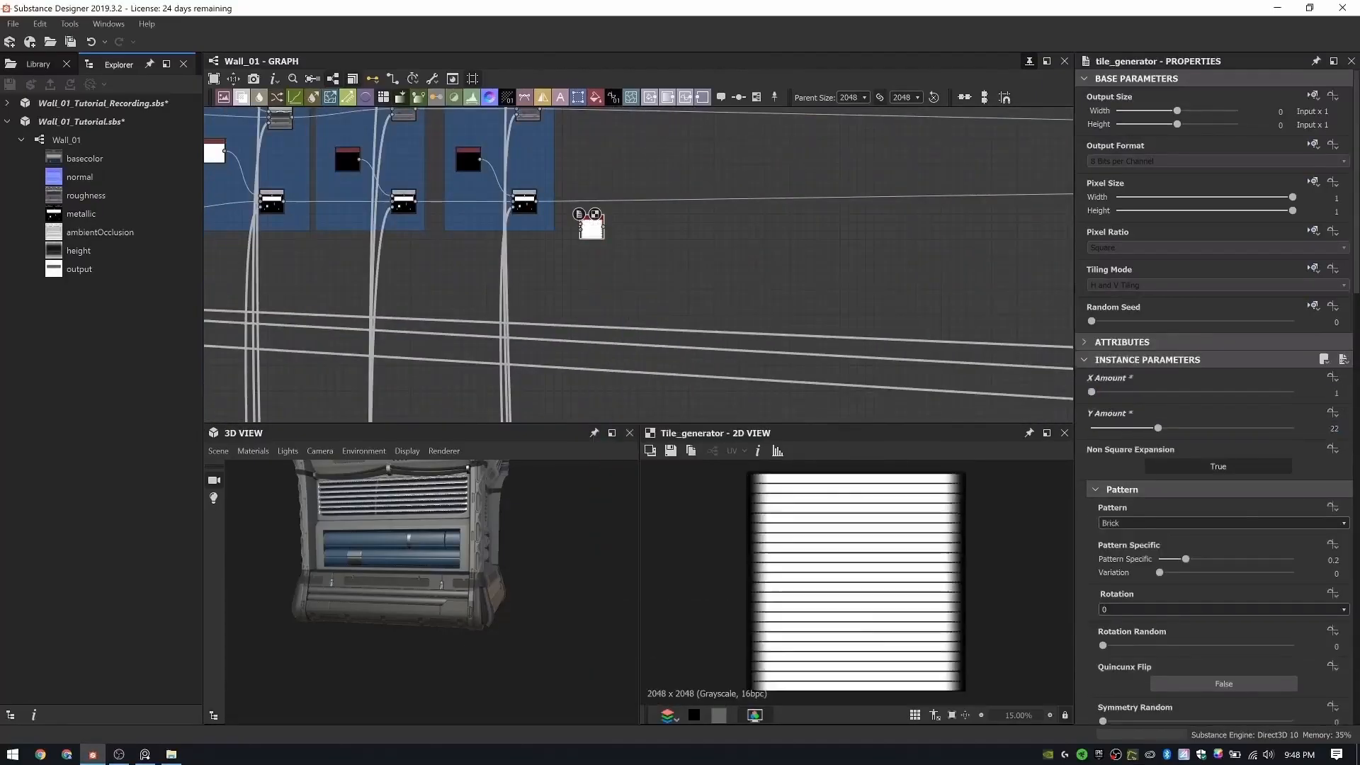
pyautogui.click(1169, 523)
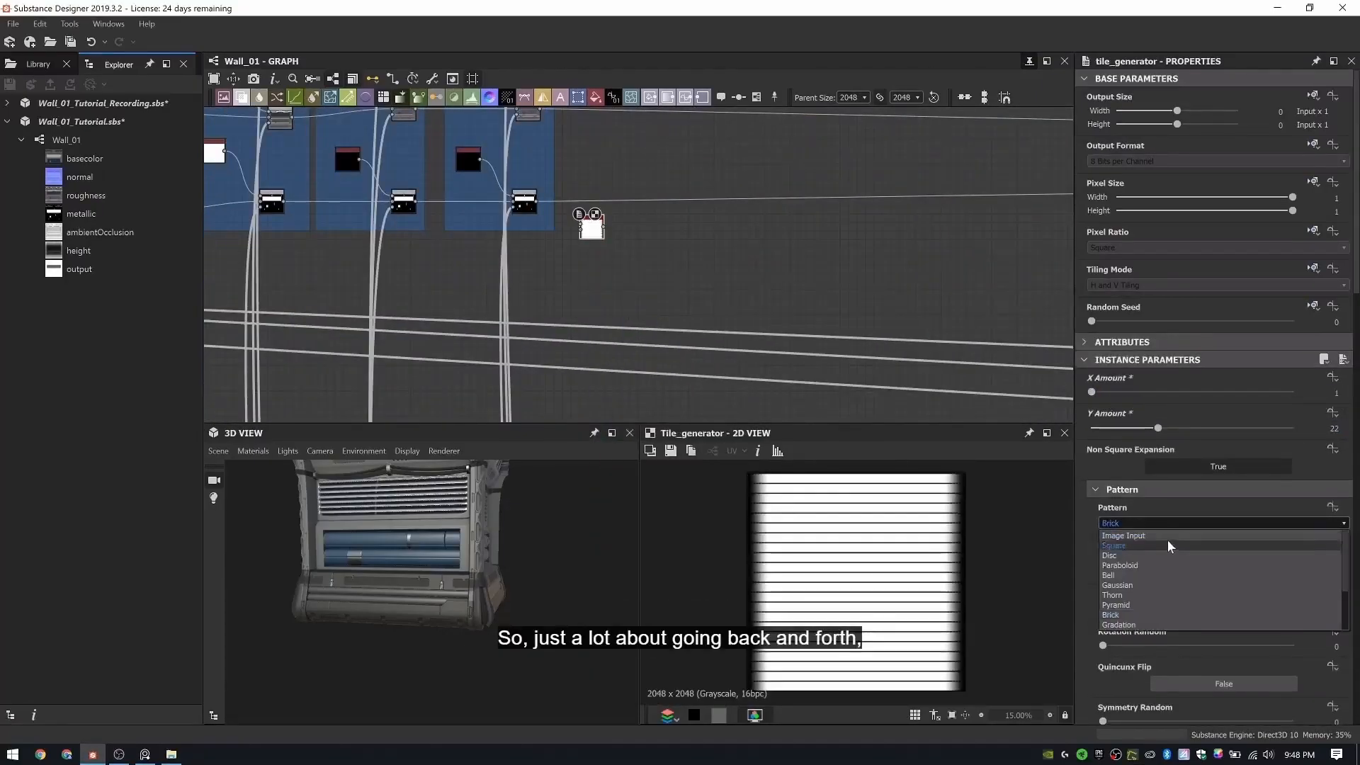
pyautogui.click(1168, 540)
pyautogui.press('Up')
# - Set the Tile Generator's Interstice Y to 0.68 to separate the tiles into thin horizontal stripes
pyautogui.scroll(-5, 1090, 556)
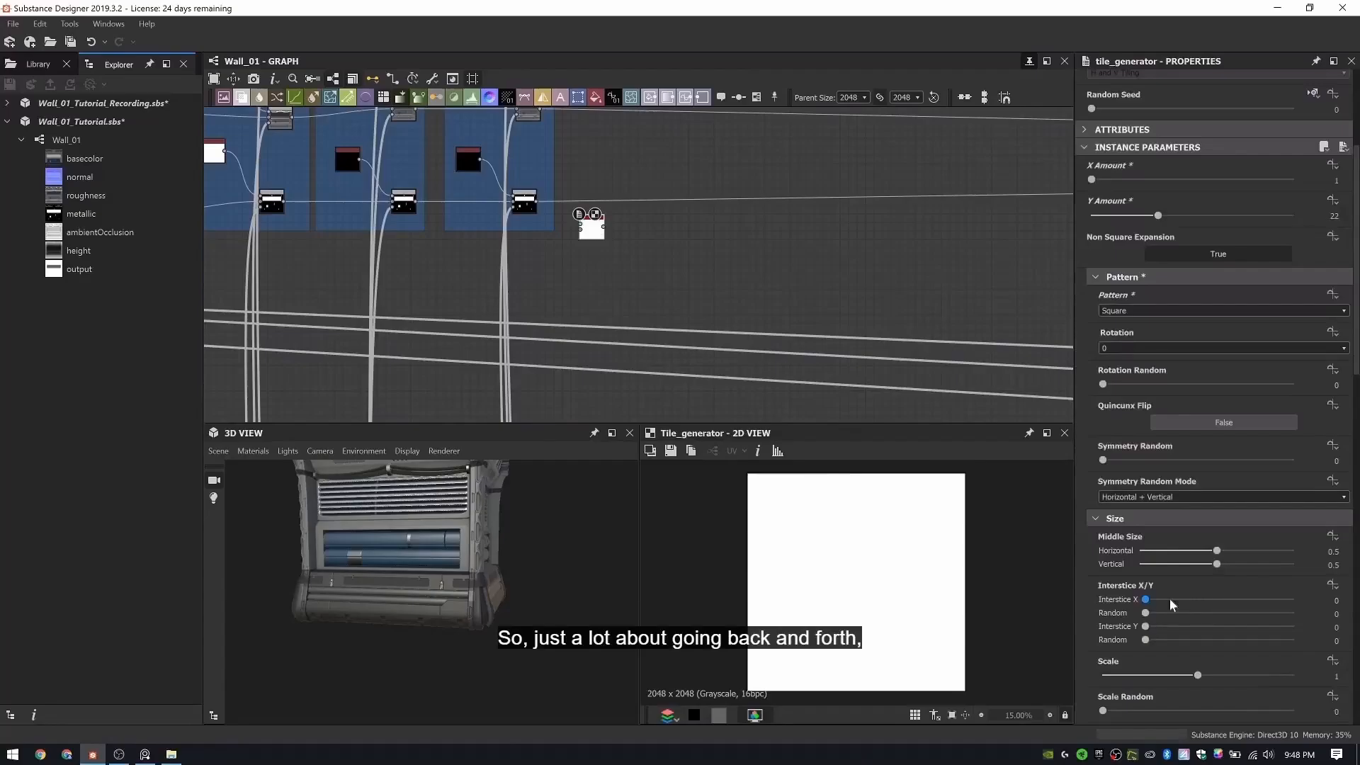
pyautogui.moveTo(1162, 626); pyautogui.dragTo(1194, 626)
pyautogui.click(1333, 628)
pyautogui.write('.68')
pyautogui.press('Return')
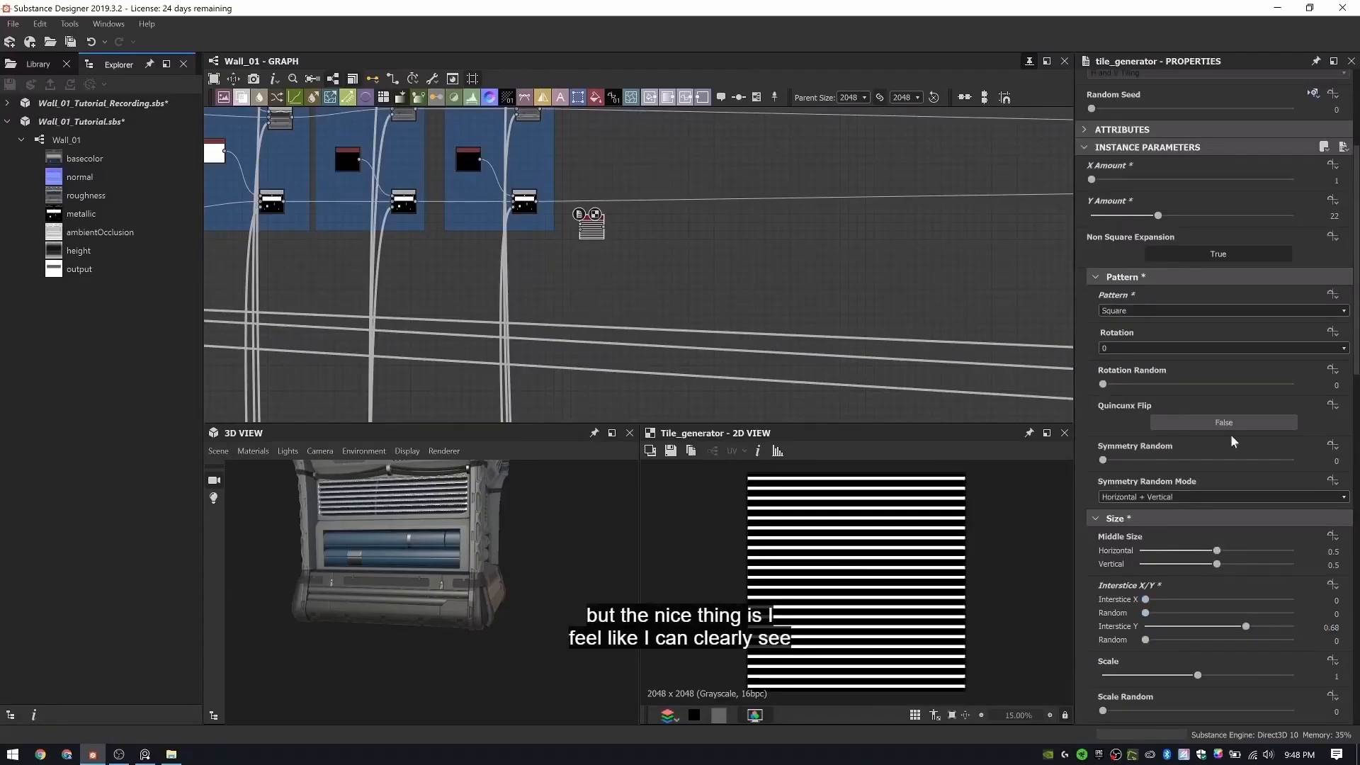
# - Mask out every other stripe of the Tile Generator with its color mask options
pyautogui.scroll(-1, 920, 545)
pyautogui.scroll(-5, 1150, 624)
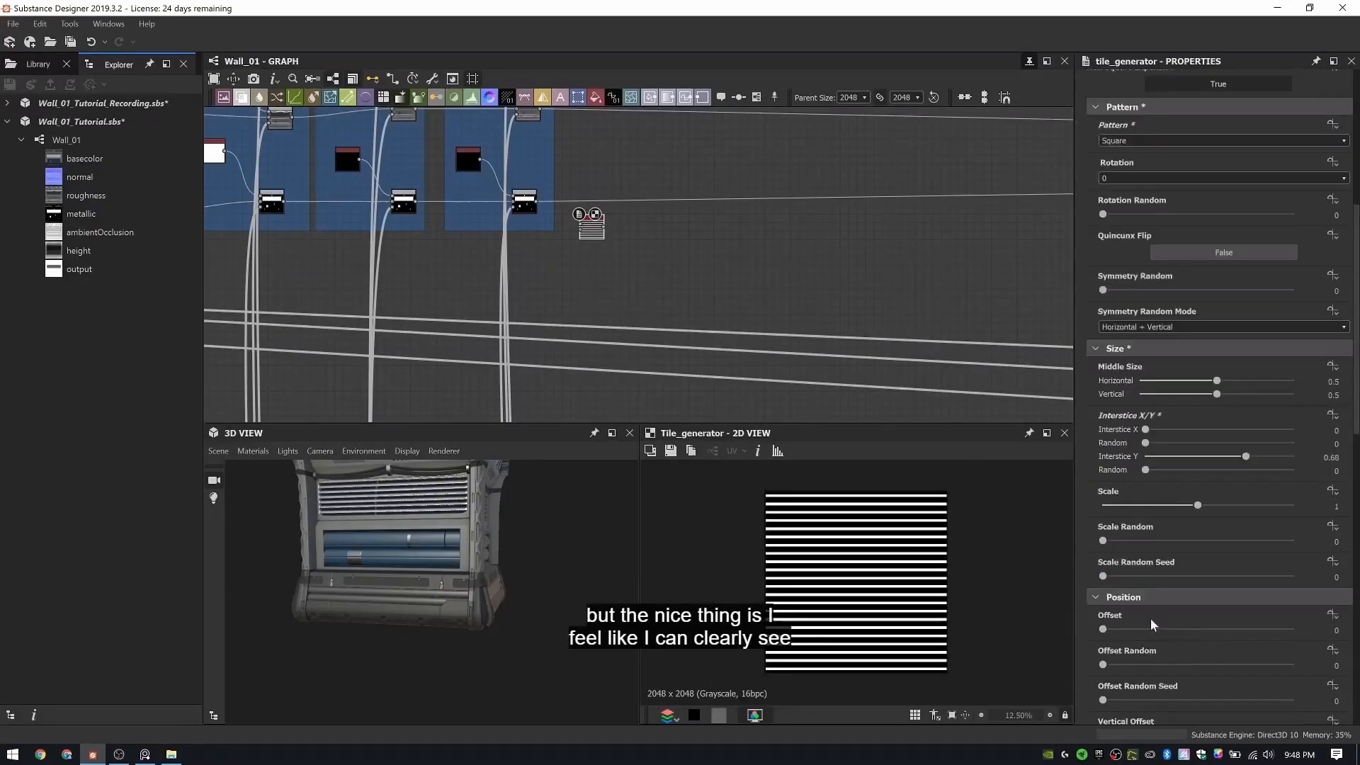
pyautogui.scroll(-20, 1222, 462)
pyautogui.click(1221, 462)
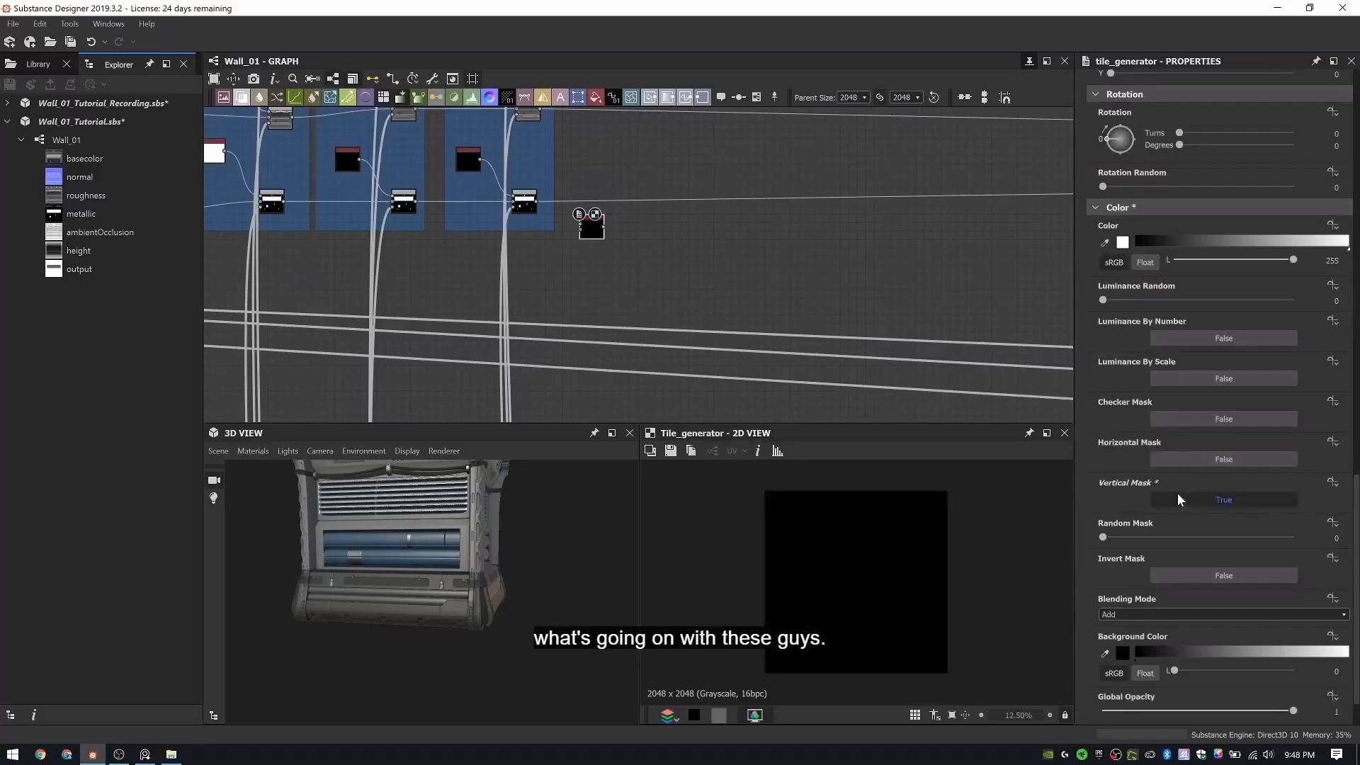
pyautogui.scroll(1, 611, 241)
# - Add a Safe Transform Grayscale after the Tile Generator and rotate the stripes to 85 degrees
pyautogui.moveTo(599, 235); pyautogui.dragTo(593, 266)
pyautogui.scroll(3, 593, 272)
pyautogui.press('space')
pyautogui.write('saf')
pyautogui.press('Return')
pyautogui.doubleClick(680, 269)
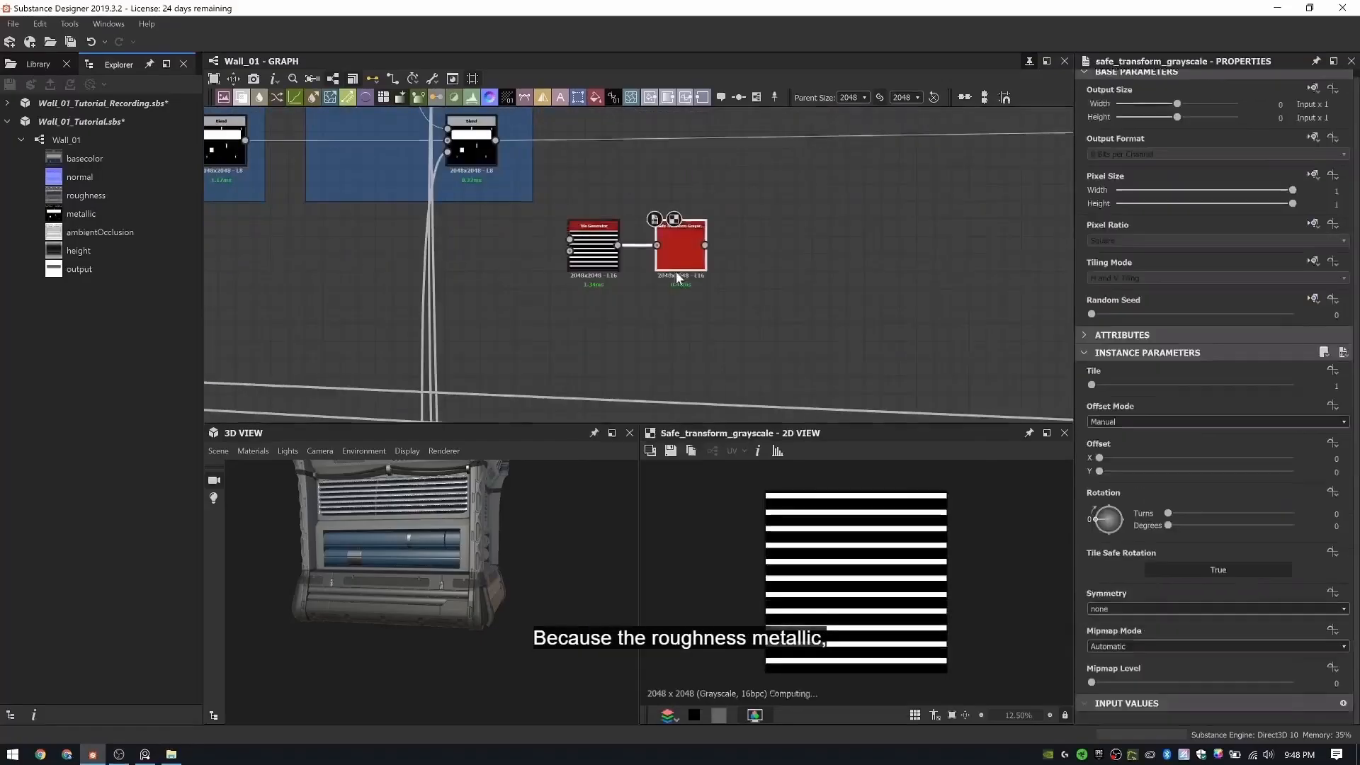
pyautogui.scroll(3, 681, 276)
pyautogui.moveTo(1096, 527); pyautogui.dragTo(1108, 513)
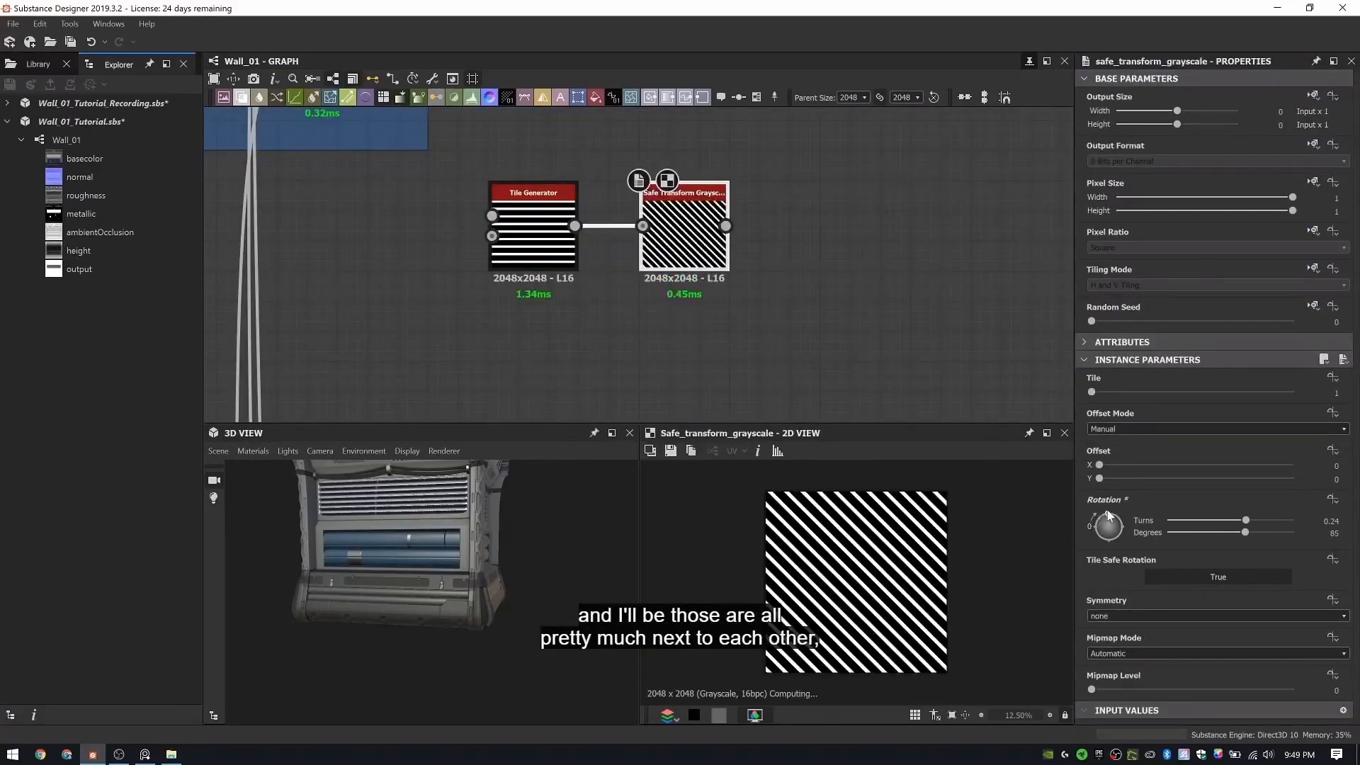
# - Place the Safe Transform Grayscale below the Tile Generator and set its Tile value to 2
pyautogui.moveTo(678, 222); pyautogui.dragTo(677, 373)
pyautogui.scroll(3, 780, 190)
pyautogui.moveTo(767, 301); pyautogui.dragTo(716, 177, button='middle')
pyautogui.scroll(-1, 716, 178)
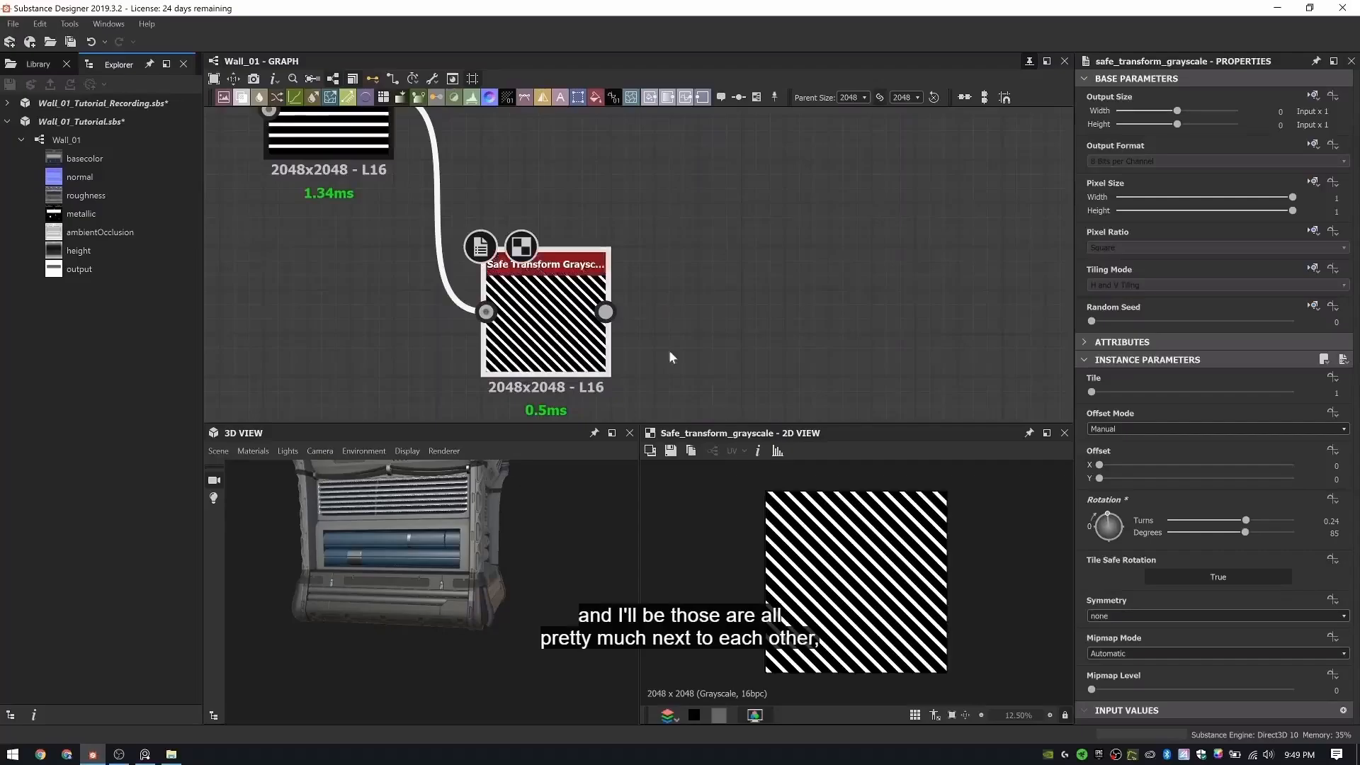
pyautogui.scroll(-2, 783, 307)
pyautogui.scroll(-2, 677, 305)
pyautogui.scroll(3, 689, 297)
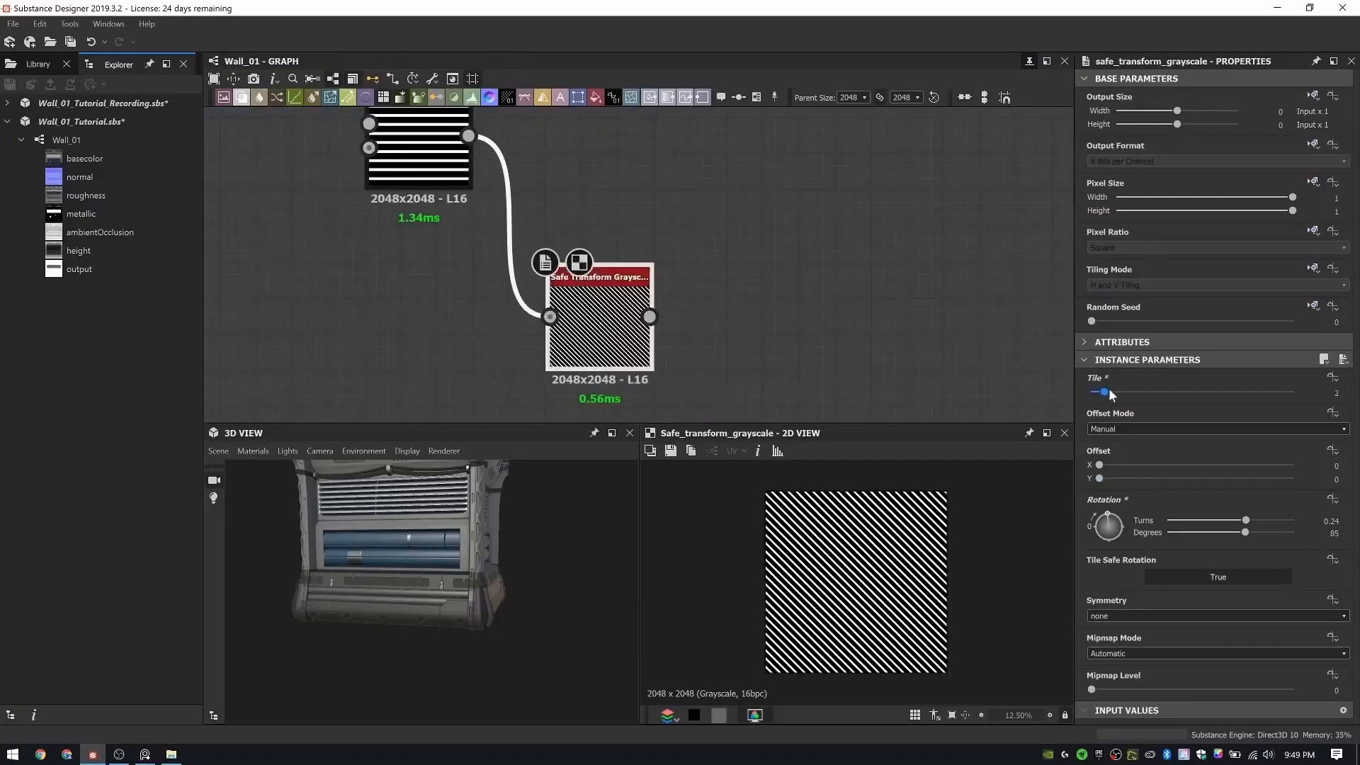
# - Add a Blend after the Safe Transform, feed the Tile Generator into its foreground, and set it to Multiply
pyautogui.moveTo(712, 141); pyautogui.dragTo(685, 206, button='middle')
pyautogui.press('space')
pyautogui.press('Escape')
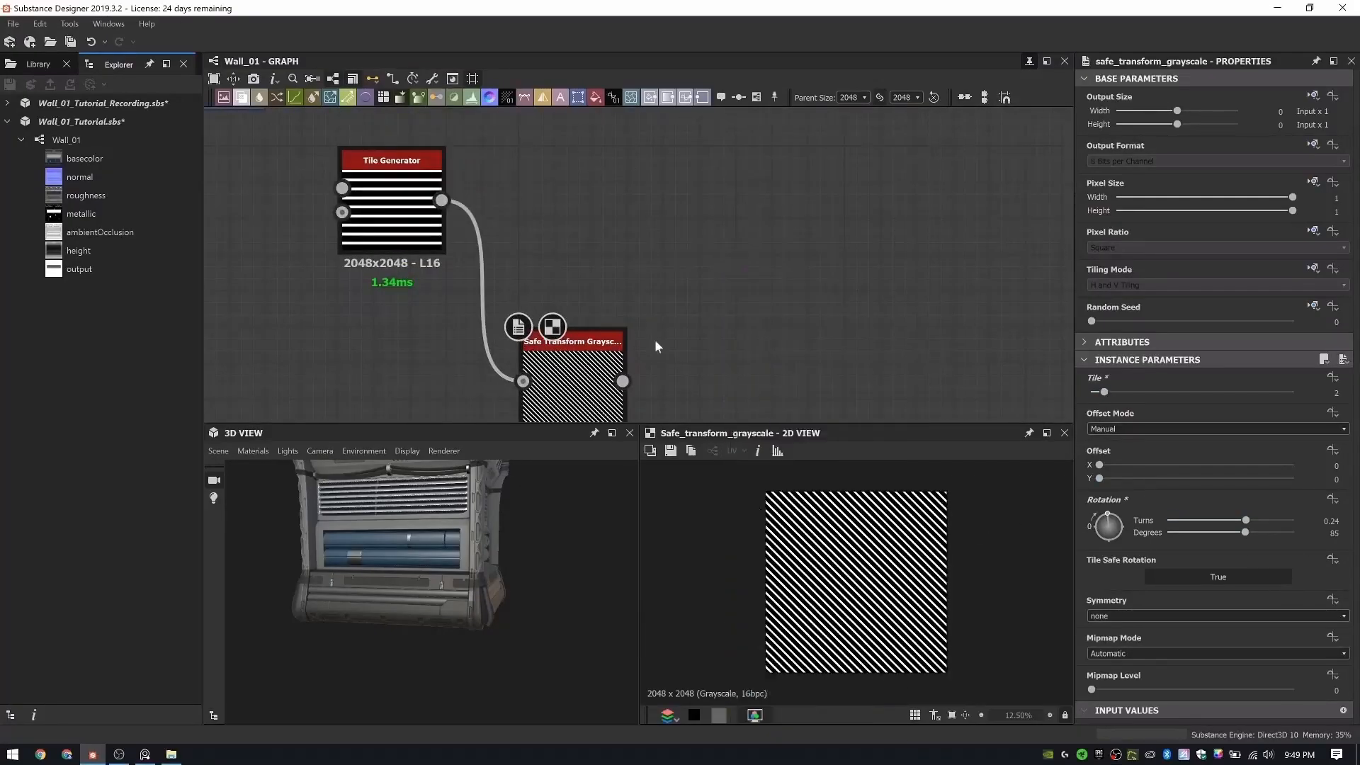
pyautogui.press('space')
pyautogui.write('blend')
pyautogui.press('Return')
pyautogui.moveTo(441, 200); pyautogui.dragTo(704, 285)
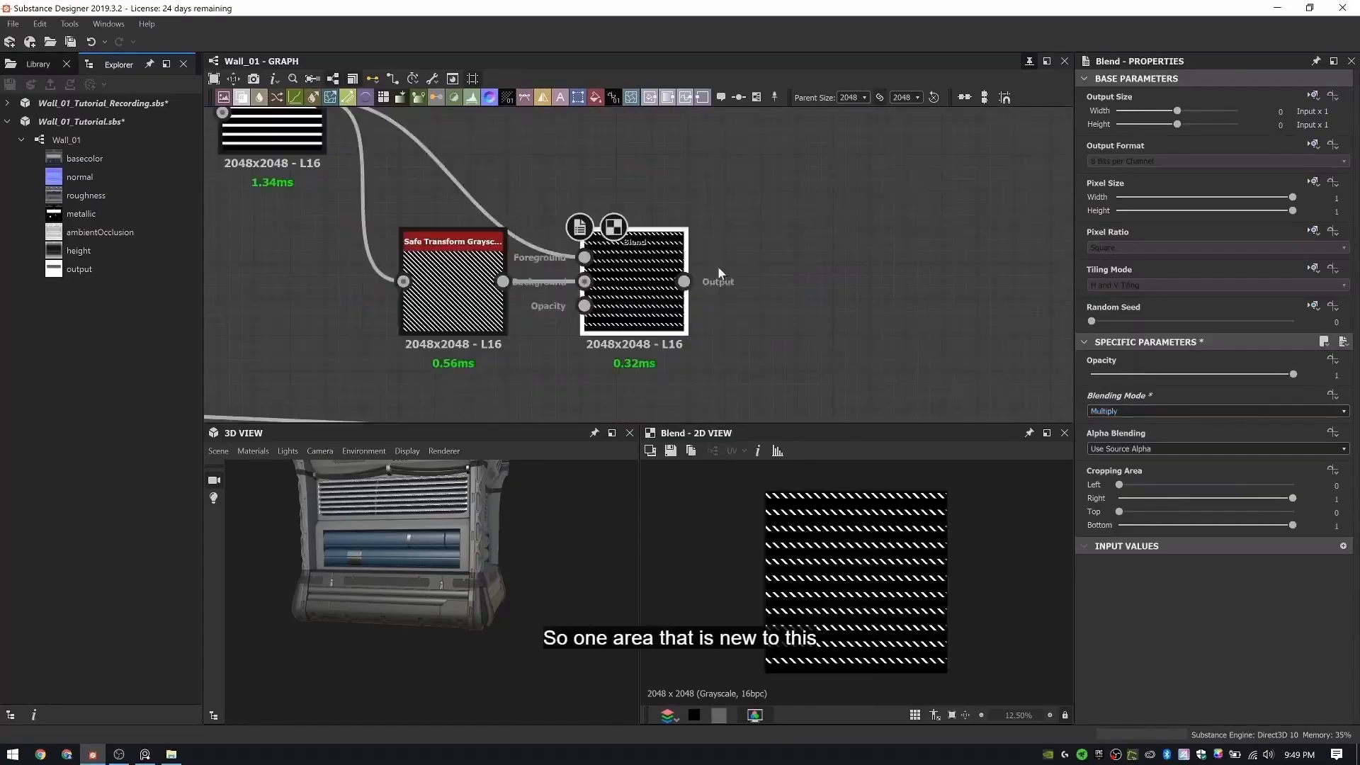
# - Add a second Blend and an inverted Edge Detect on the Tile Generator with edge width 2.1 and roundness 0
pyautogui.press('space')
pyautogui.write('blend')
pyautogui.press('Return')
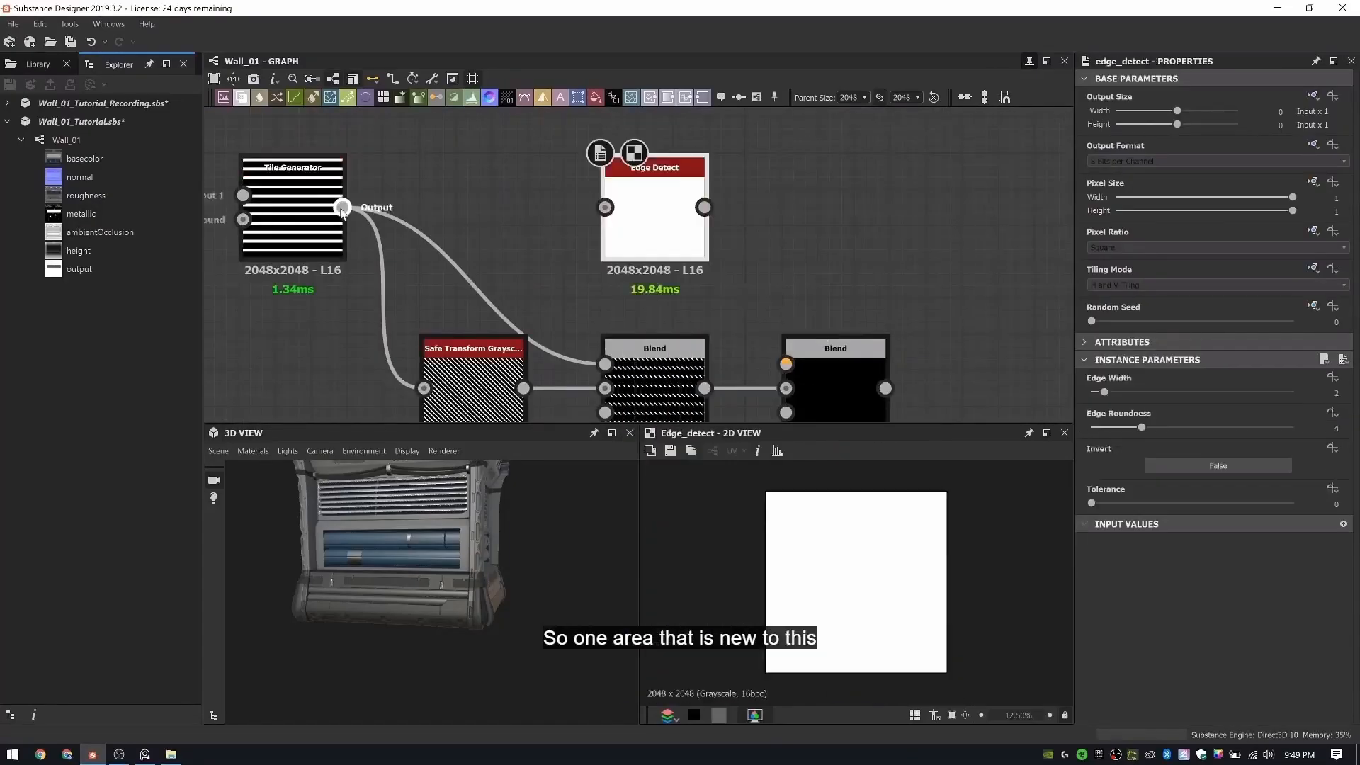
pyautogui.moveTo(1118, 393)
pyautogui.mouseDown()
pyautogui.moveTo(1142, 394)
pyautogui.moveTo(1105, 397)
pyautogui.mouseUp()
pyautogui.click(1217, 465)
# - Link the Edge Detect output into the second Blend's foreground using Add (Linear Dodge) and preview the Blend
pyautogui.moveTo(704, 208); pyautogui.dragTo(785, 365)
pyautogui.doubleClick(836, 386)
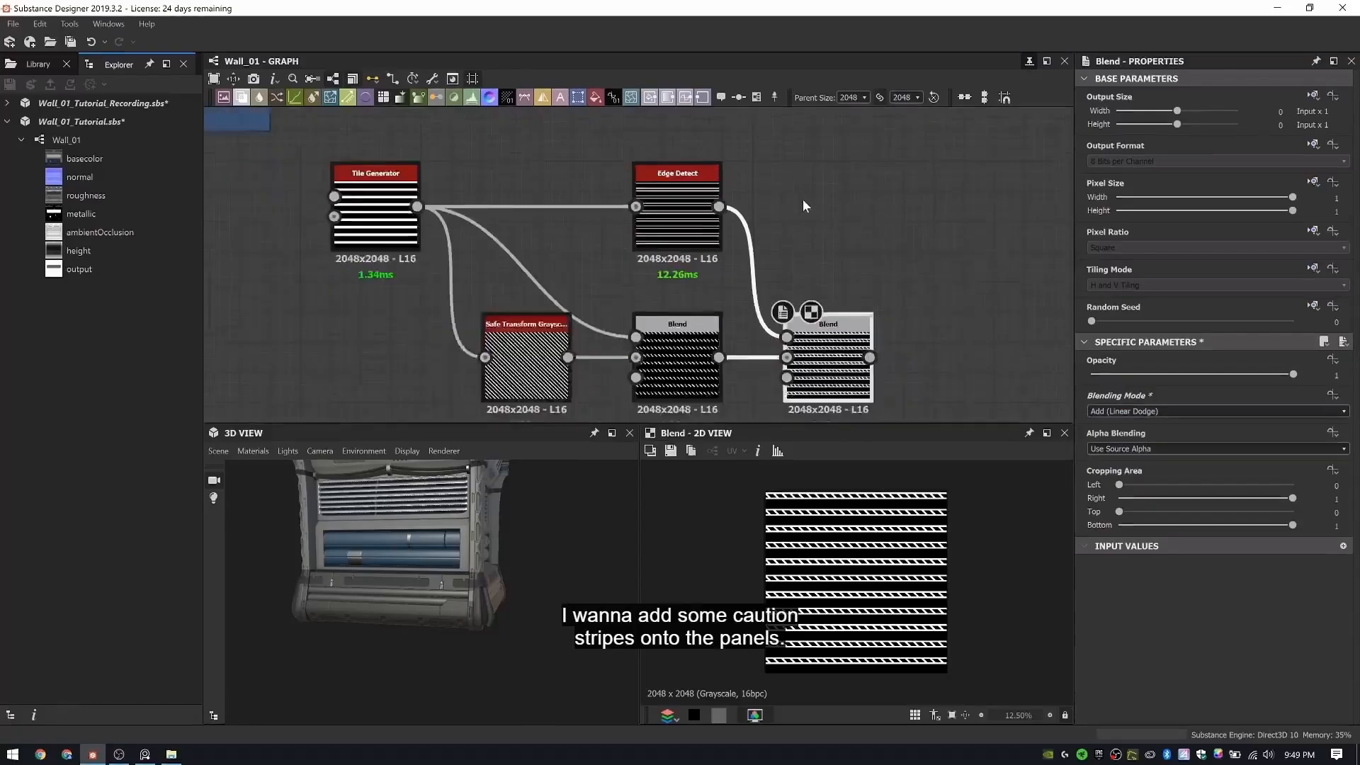
pyautogui.scroll(-2, 598, 281)
pyautogui.scroll(5, 578, 283)
# - Add a third Blend that combines the caution stripes with the bottom panel mask in Multiply mode
pyautogui.moveTo(595, 281); pyautogui.dragTo(589, 272)
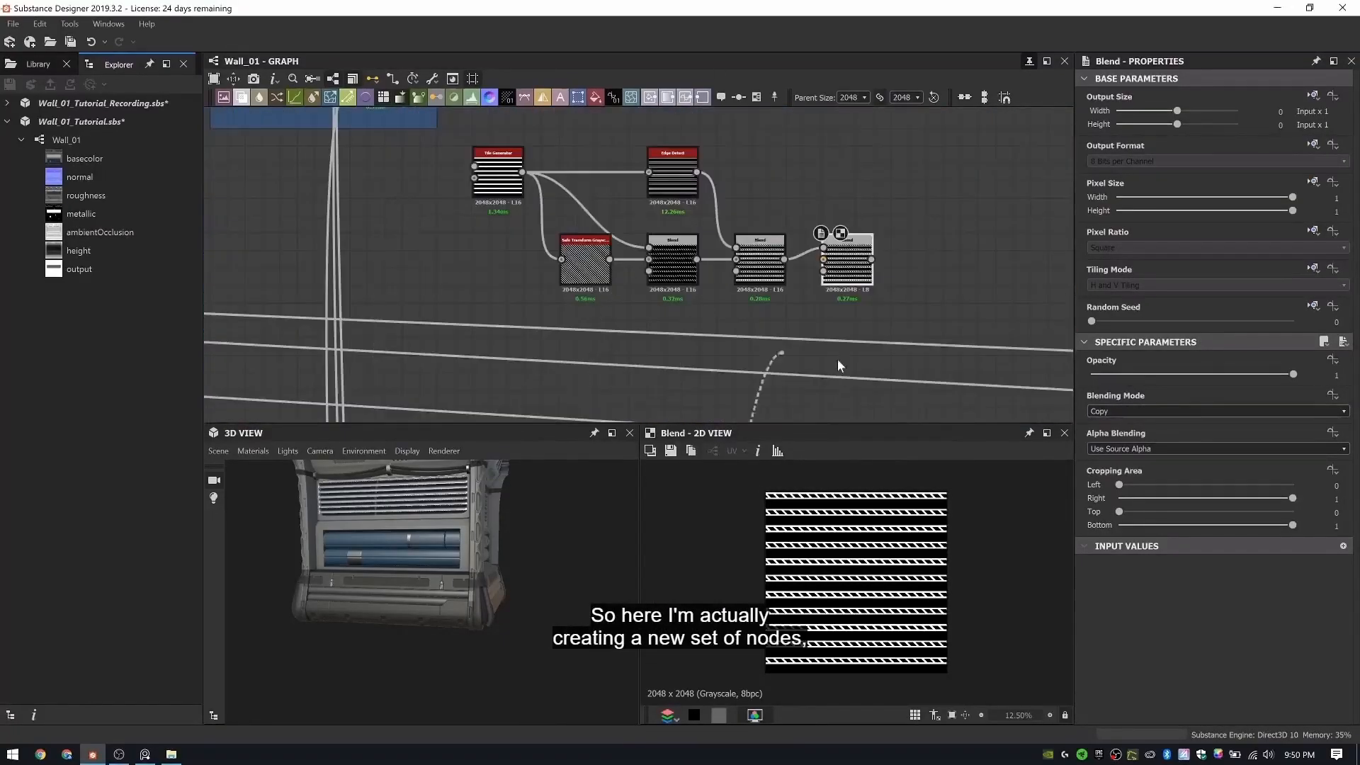
pyautogui.scroll(5, 829, 277)
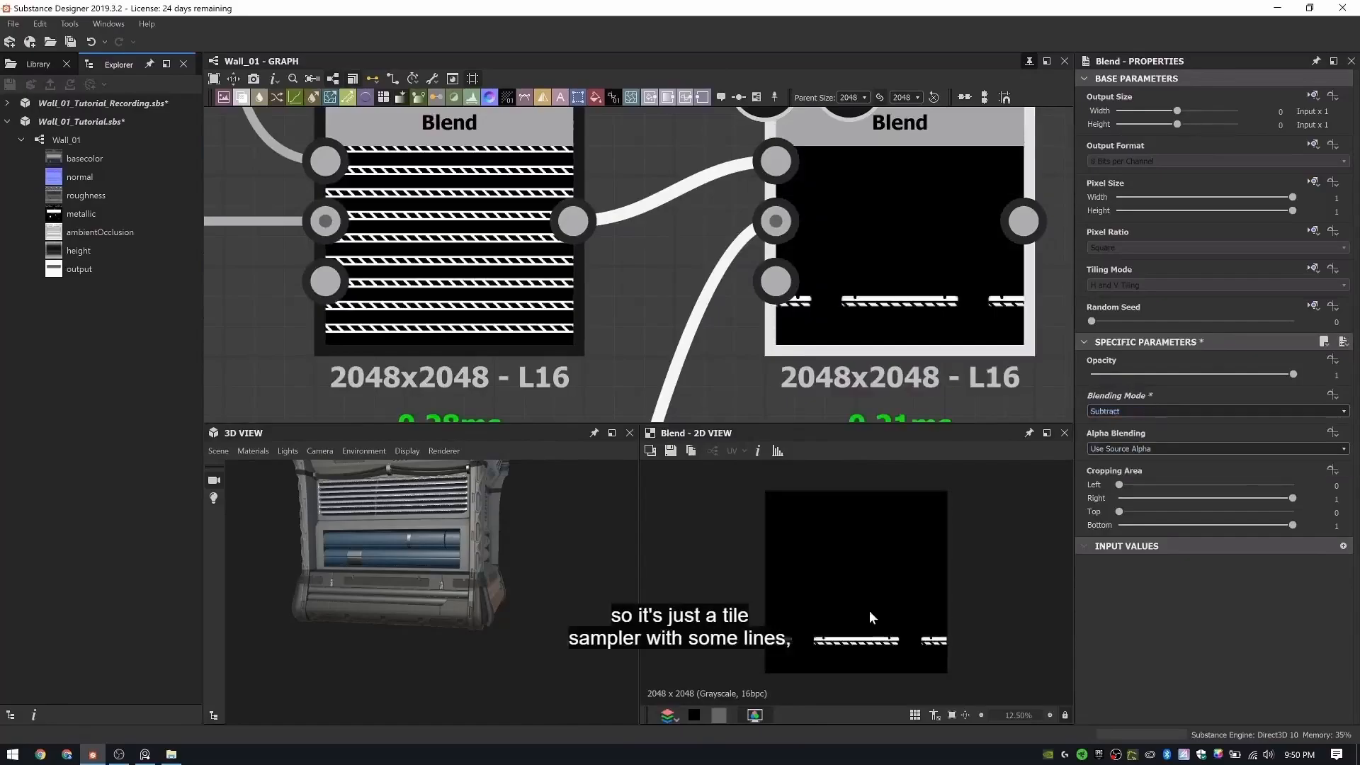
pyautogui.scroll(3, 869, 610)
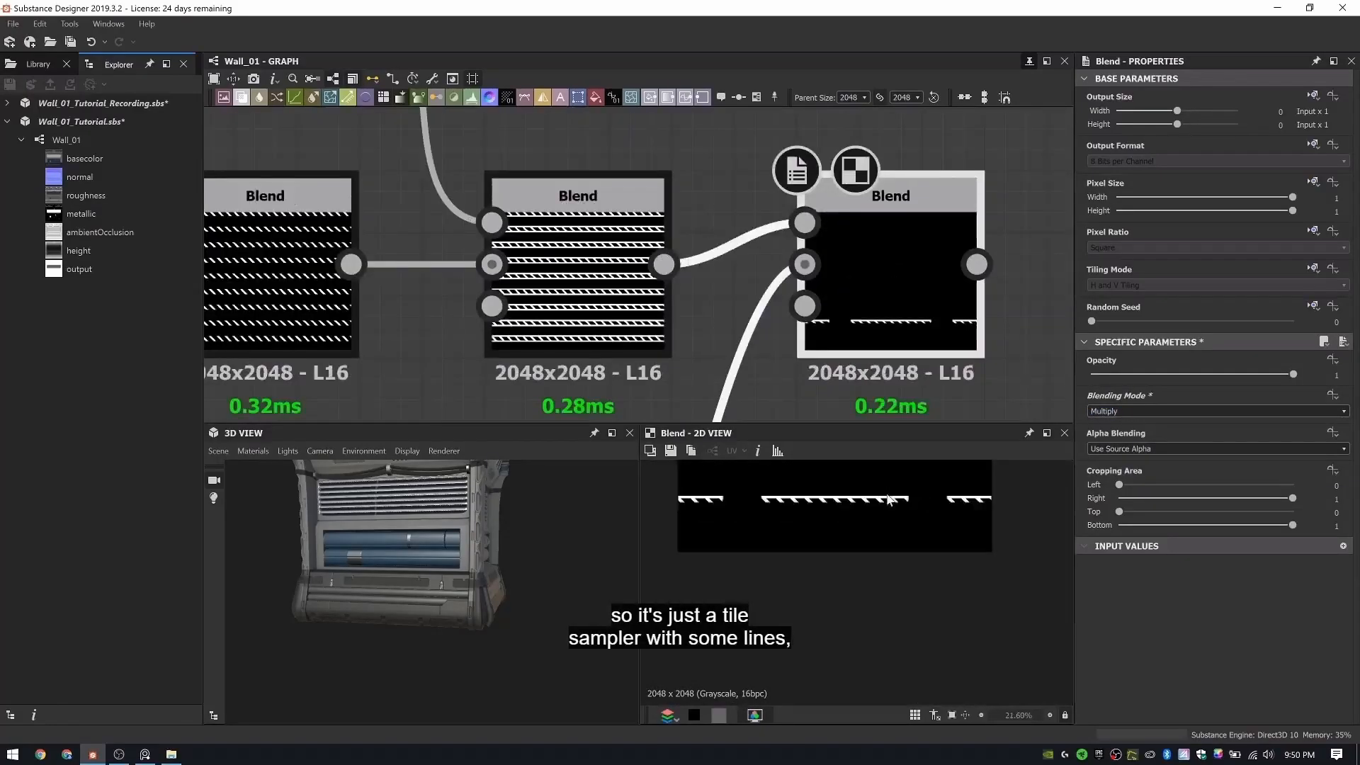
# - Blend the text 69605 onto the stripes through a No Tiling Transformation 2D and position it just above the caution stripe
pyautogui.click(612, 223)
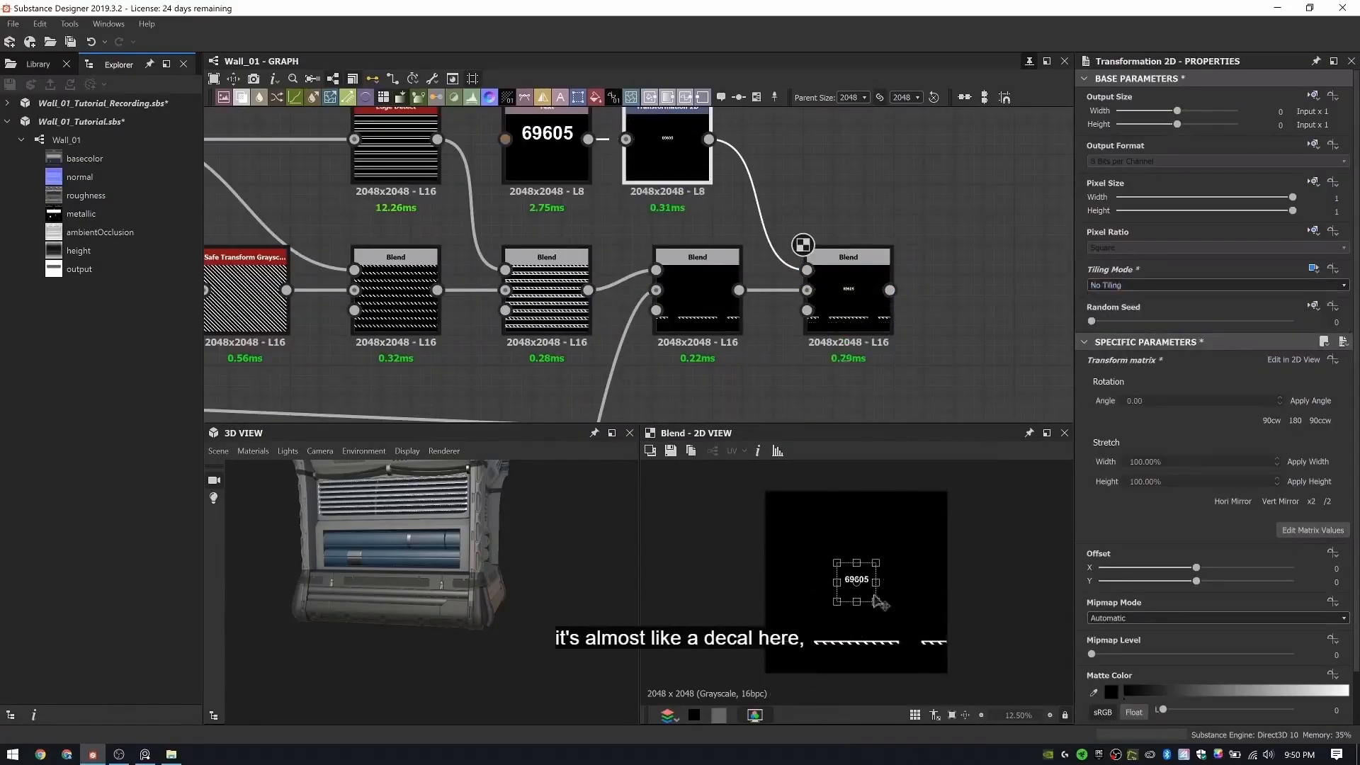
pyautogui.scroll(5, 875, 601)
pyautogui.moveTo(866, 593); pyautogui.dragTo(891, 659)
pyautogui.moveTo(891, 659); pyautogui.dragTo(856, 522, button='middle')
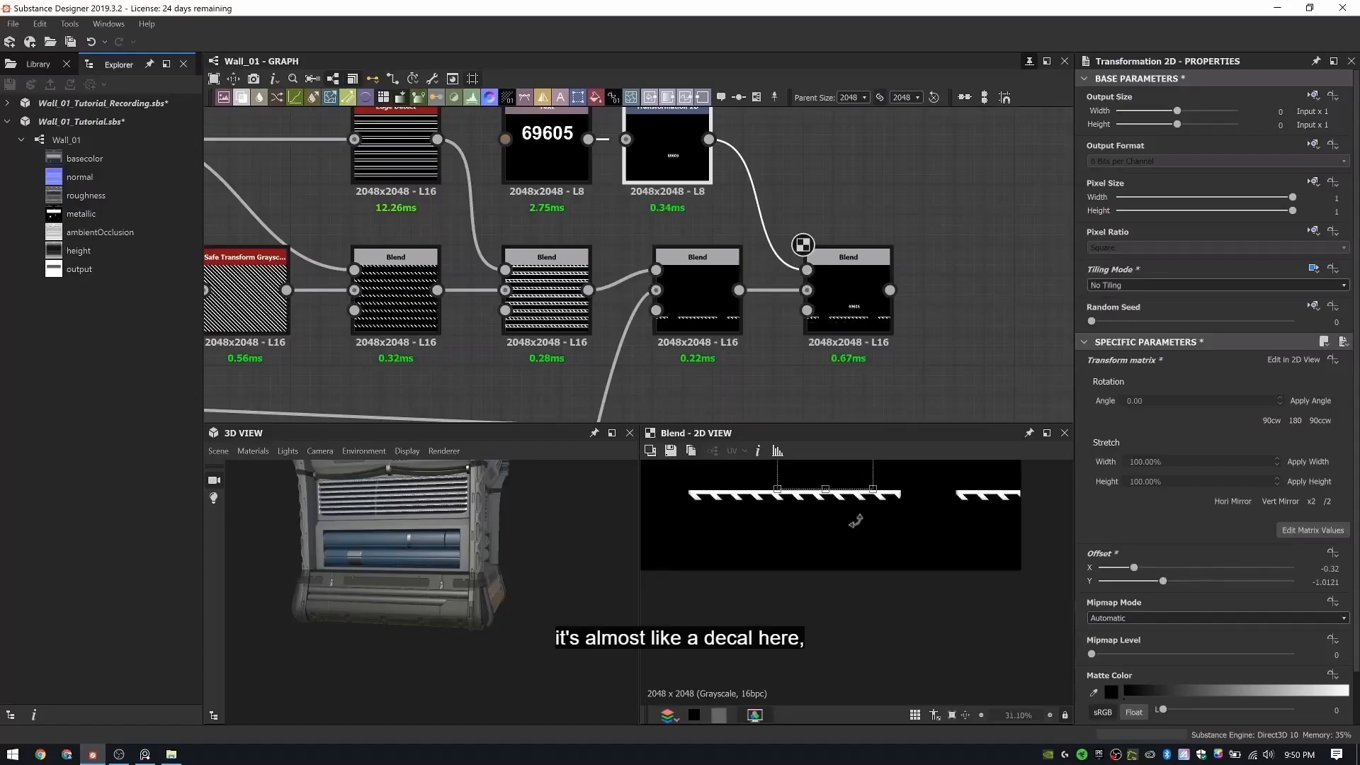
pyautogui.scroll(2, 857, 522)
pyautogui.moveTo(822, 511); pyautogui.dragTo(854, 540)
# - Link the final decal Blend's output into the new base colour Blend's opacity and preview the painted decals
pyautogui.scroll(-5, 843, 244)
pyautogui.scroll(-4, 868, 267)
pyautogui.moveTo(867, 267); pyautogui.dragTo(831, 368, button='middle')
pyautogui.moveTo(826, 365); pyautogui.dragTo(900, 201)
pyautogui.scroll(2, 827, 244)
pyautogui.doubleClick(902, 202)
pyautogui.scroll(2, 890, 576)
pyautogui.moveTo(843, 404); pyautogui.dragTo(831, 259, button='middle')
pyautogui.scroll(3, 774, 351)
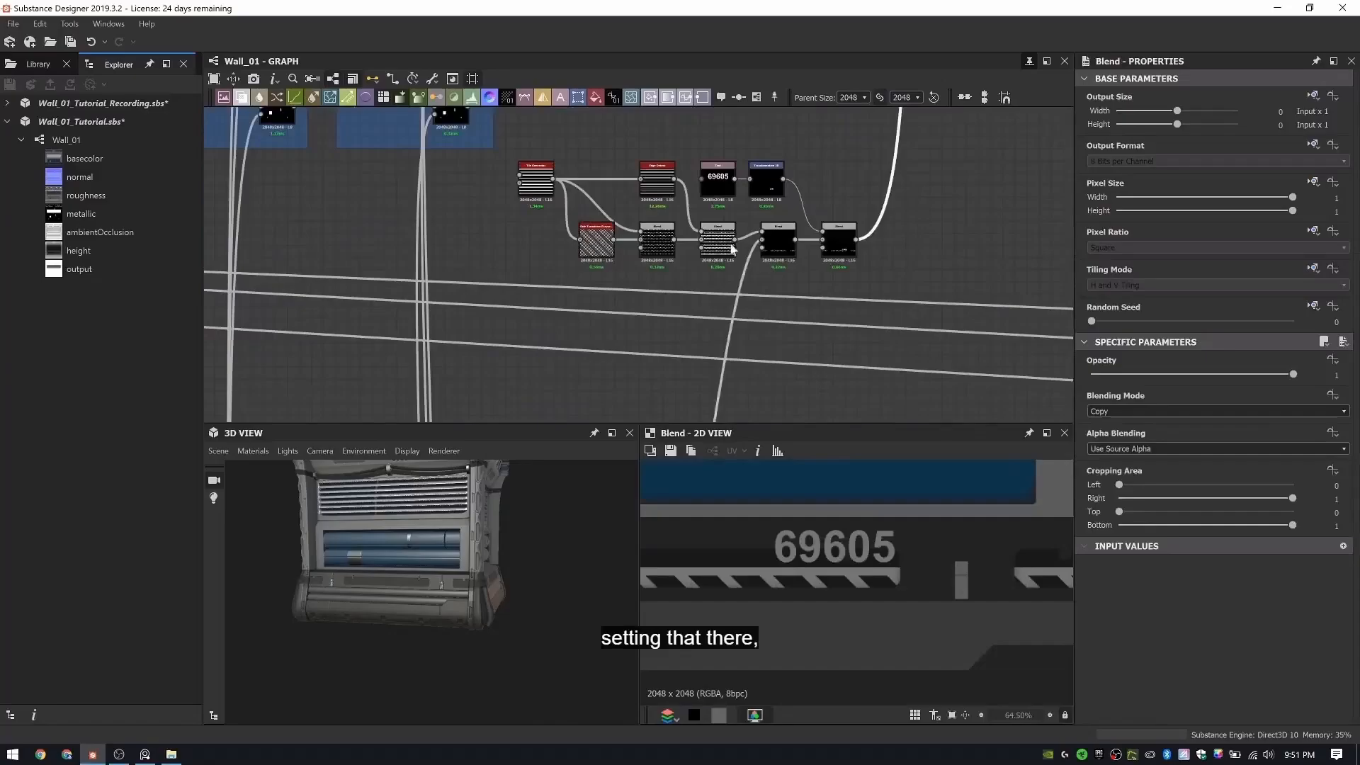
# - Shrink the 69605 text in its Transformation 2D and move it above the end of the caution stripe
pyautogui.scroll(5, 715, 242)
pyautogui.moveTo(714, 242); pyautogui.dragTo(554, 229, button='middle')
pyautogui.moveTo(846, 238); pyautogui.dragTo(852, 308, button='middle')
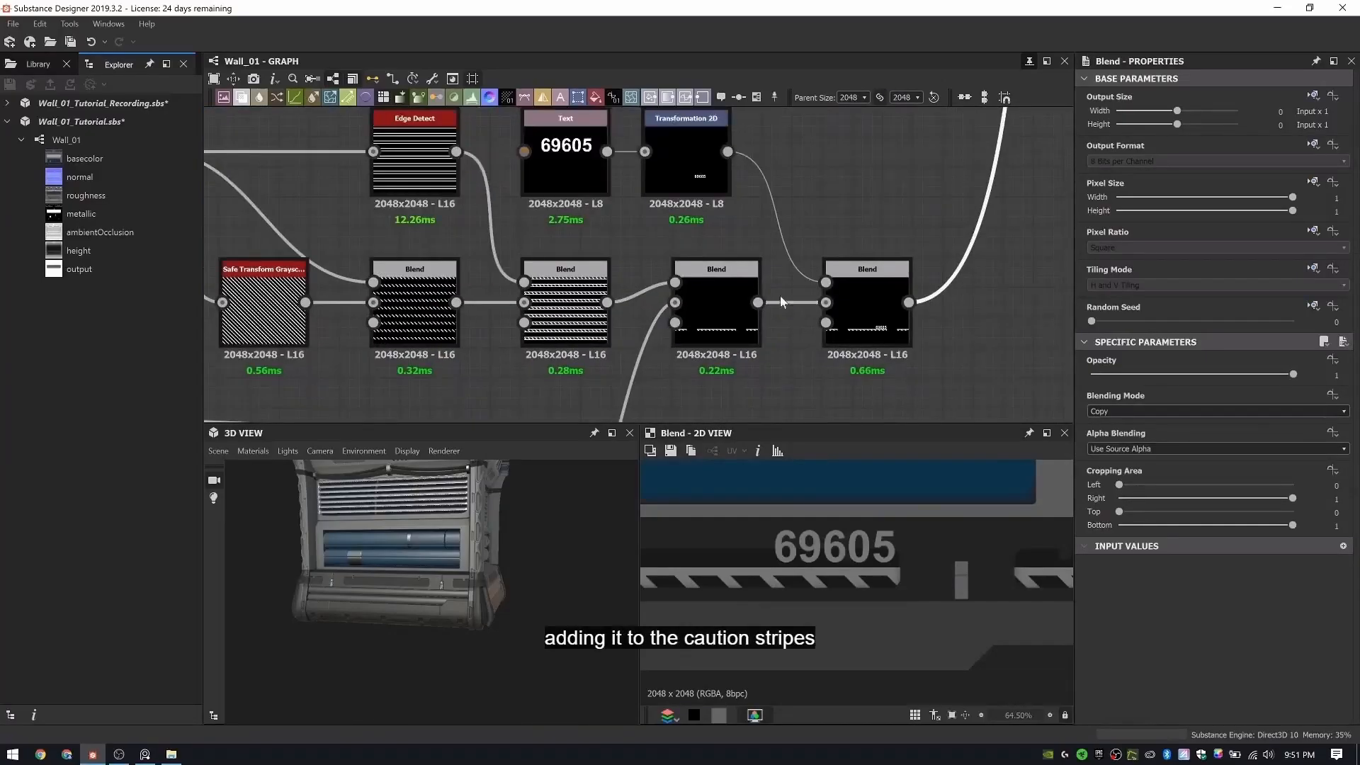
pyautogui.click(697, 165)
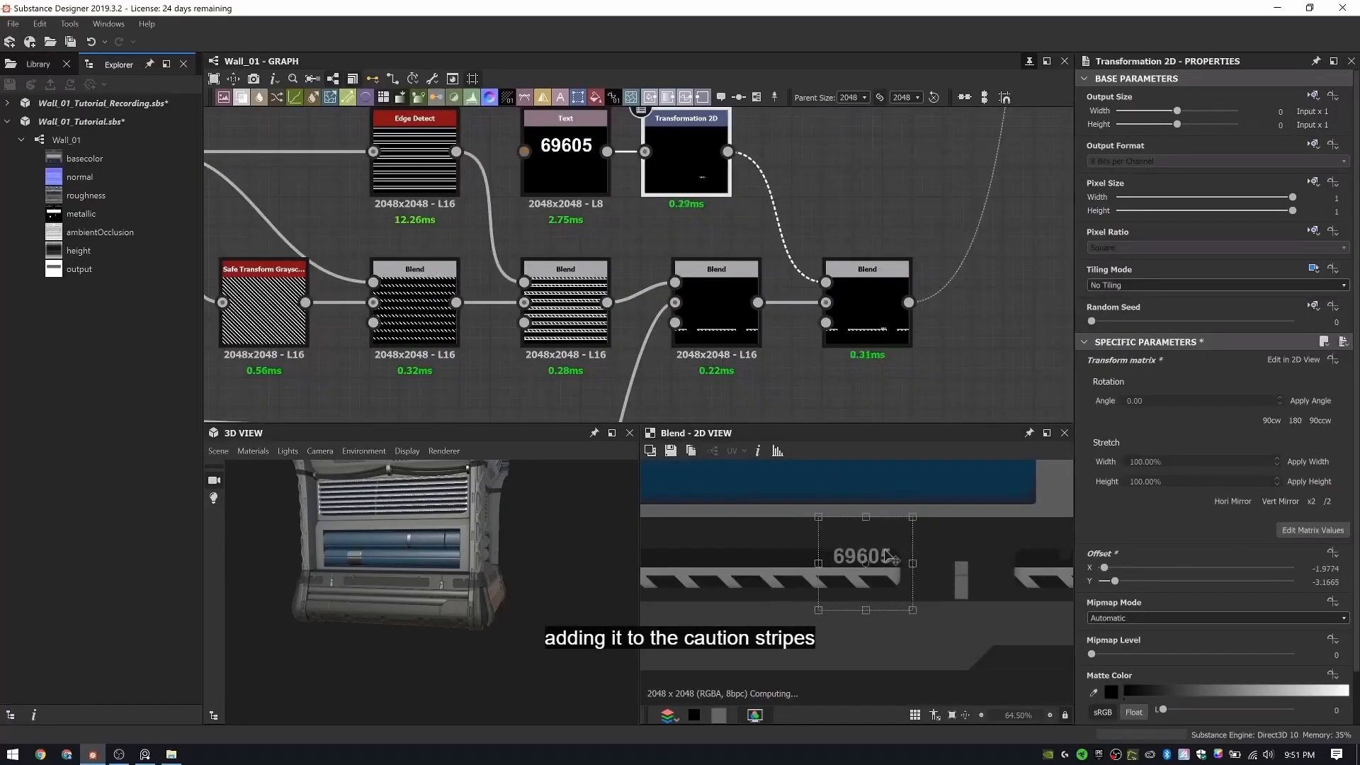
pyautogui.scroll(-5, 858, 183)
pyautogui.moveTo(886, 185); pyautogui.dragTo(930, 289, button='middle')
pyautogui.scroll(8, 933, 291)
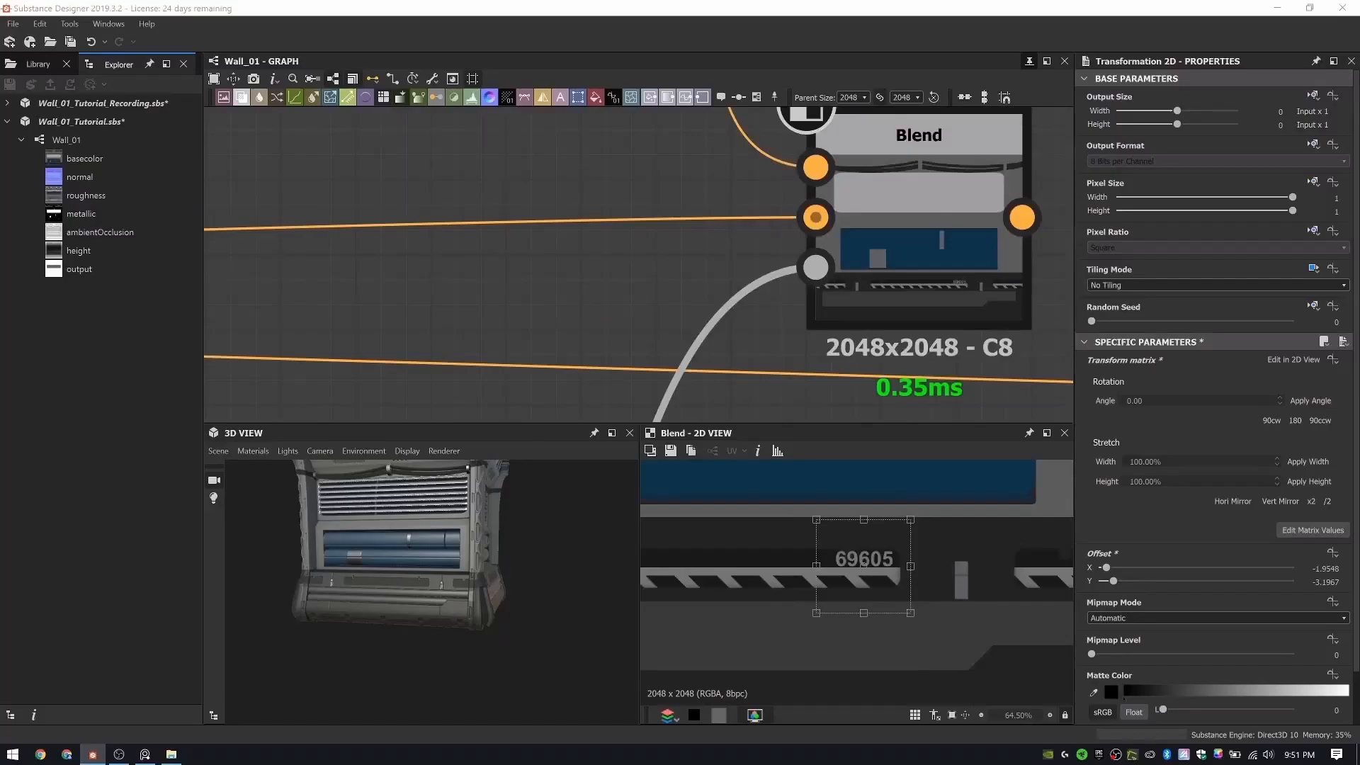
# - Reduce the Edge Detect's edge width to 1.58 to thin the caution stripe outlines
pyautogui.scroll(-8, 827, 356)
pyautogui.moveTo(782, 400); pyautogui.dragTo(850, 128, button='middle')
pyautogui.scroll(5, 595, 350)
pyautogui.click(698, 301)
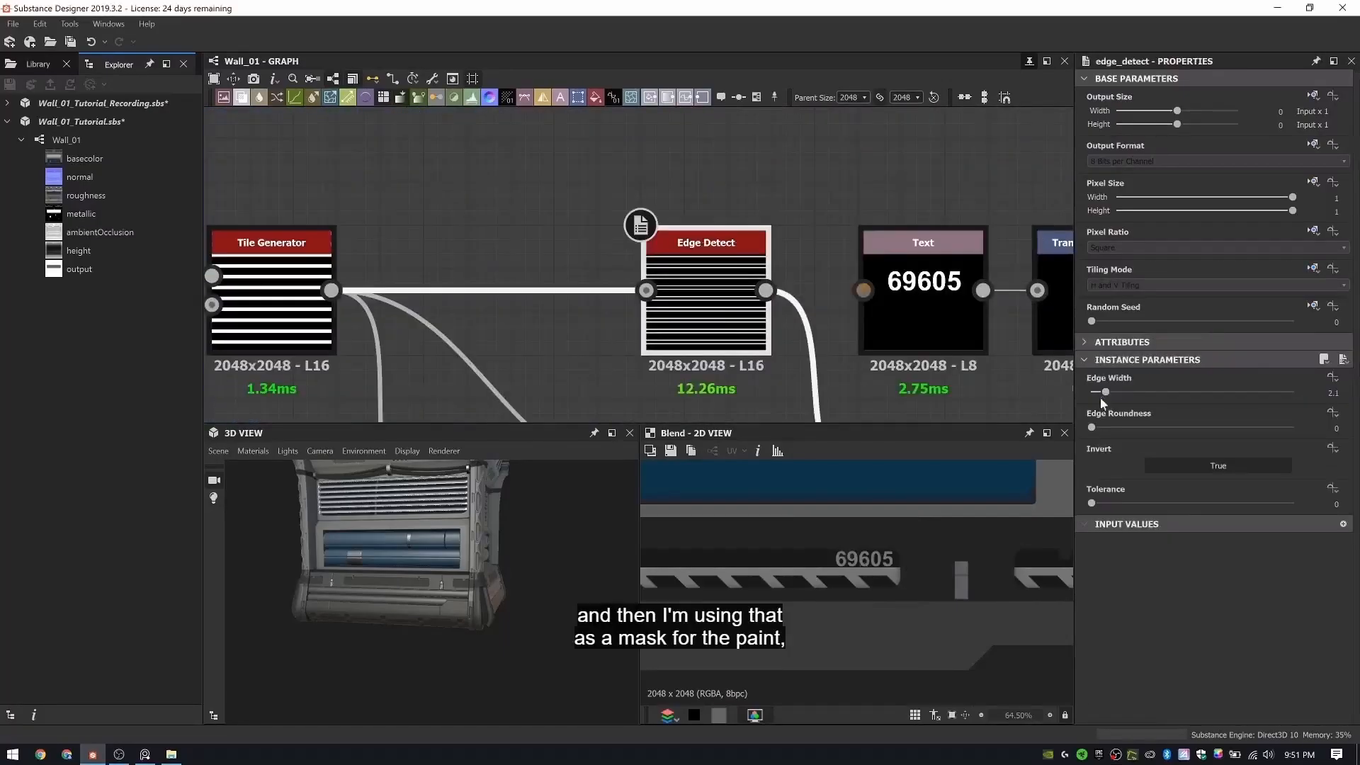
pyautogui.moveTo(1101, 394); pyautogui.dragTo(1098, 393)
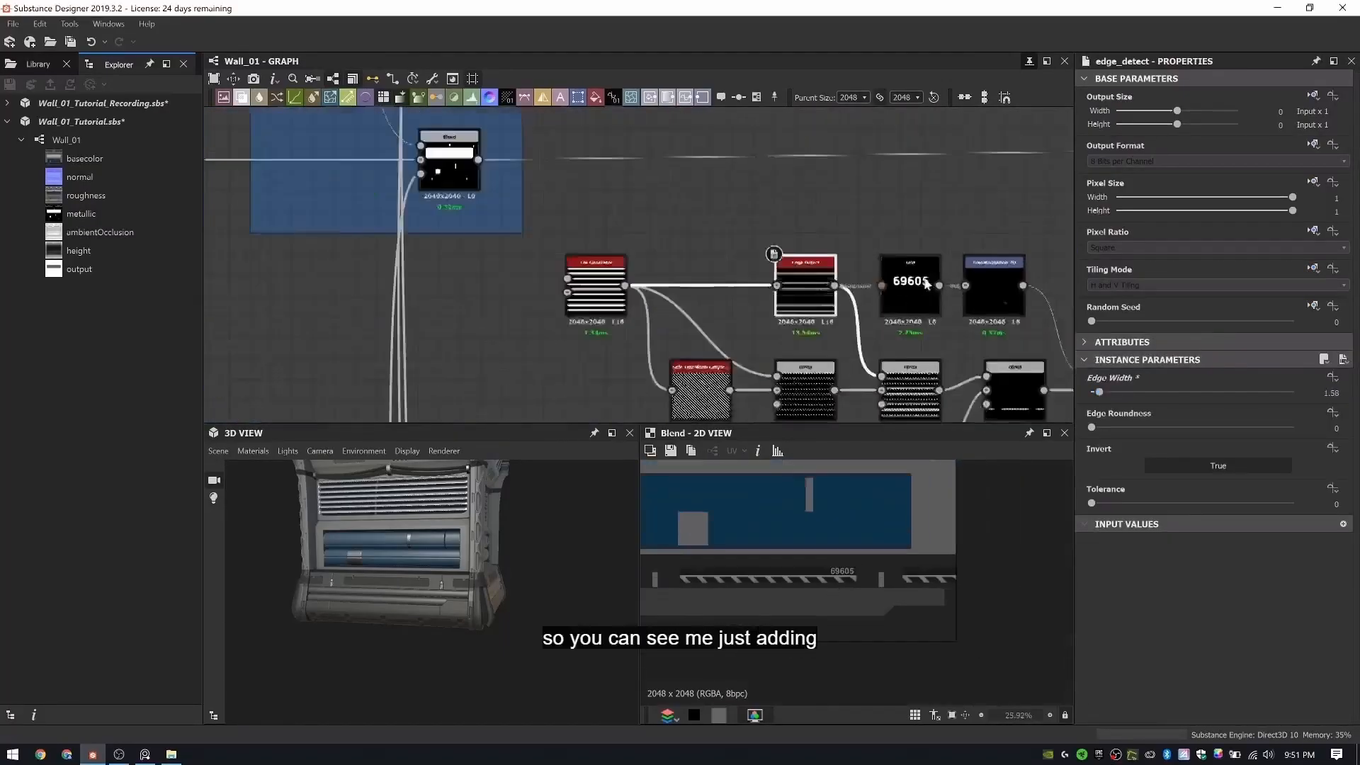
# - Duplicate the Bottom Panels roughness Uniform Color and Blend below the decal base colour pair and feed the decal mask into the copy's opacity
pyautogui.scroll(5, 724, 270)
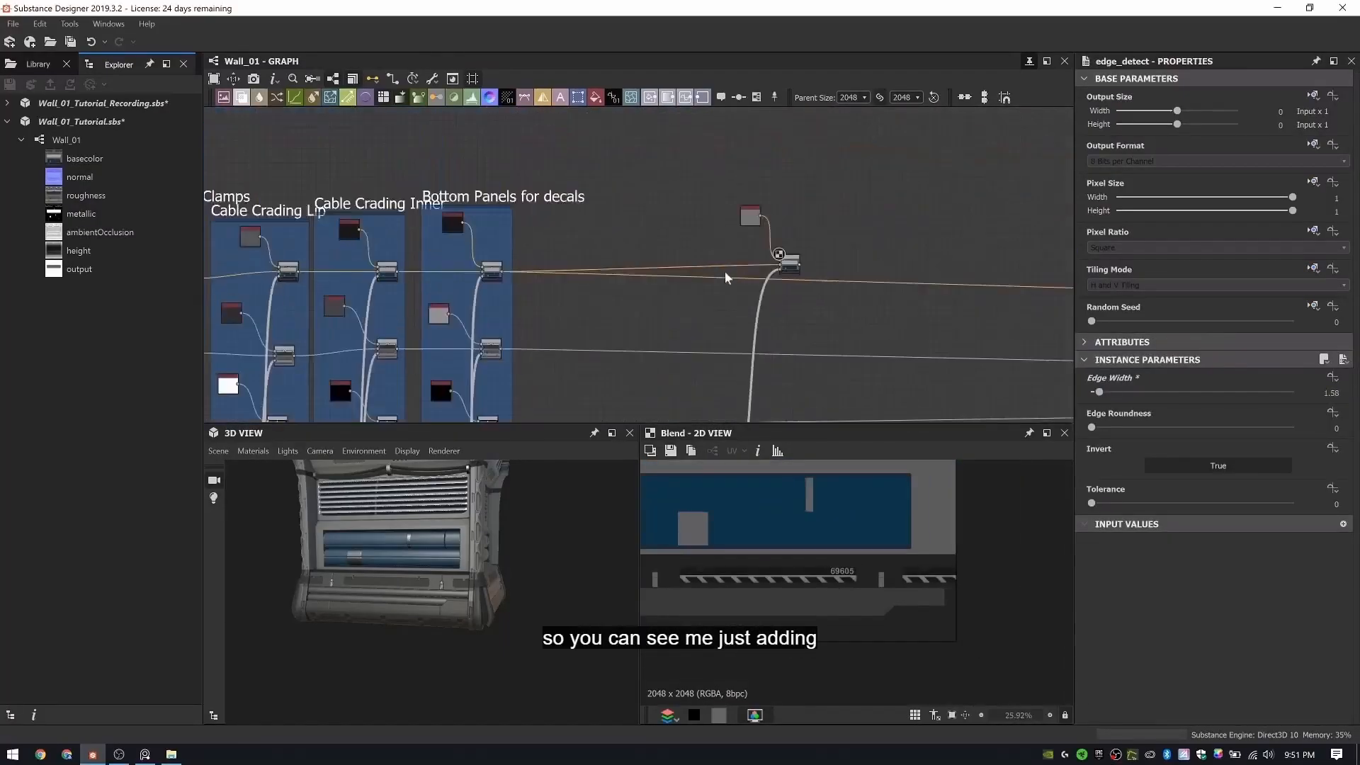
pyautogui.moveTo(704, 275); pyautogui.dragTo(691, 177, button='middle')
pyautogui.click(425, 218)
pyautogui.keyDown('ctrl'); pyautogui.click(477, 254); pyautogui.keyUp('ctrl')
pyautogui.hotkey('ctrl', 'd')
pyautogui.moveTo(481, 261); pyautogui.dragTo(762, 246)
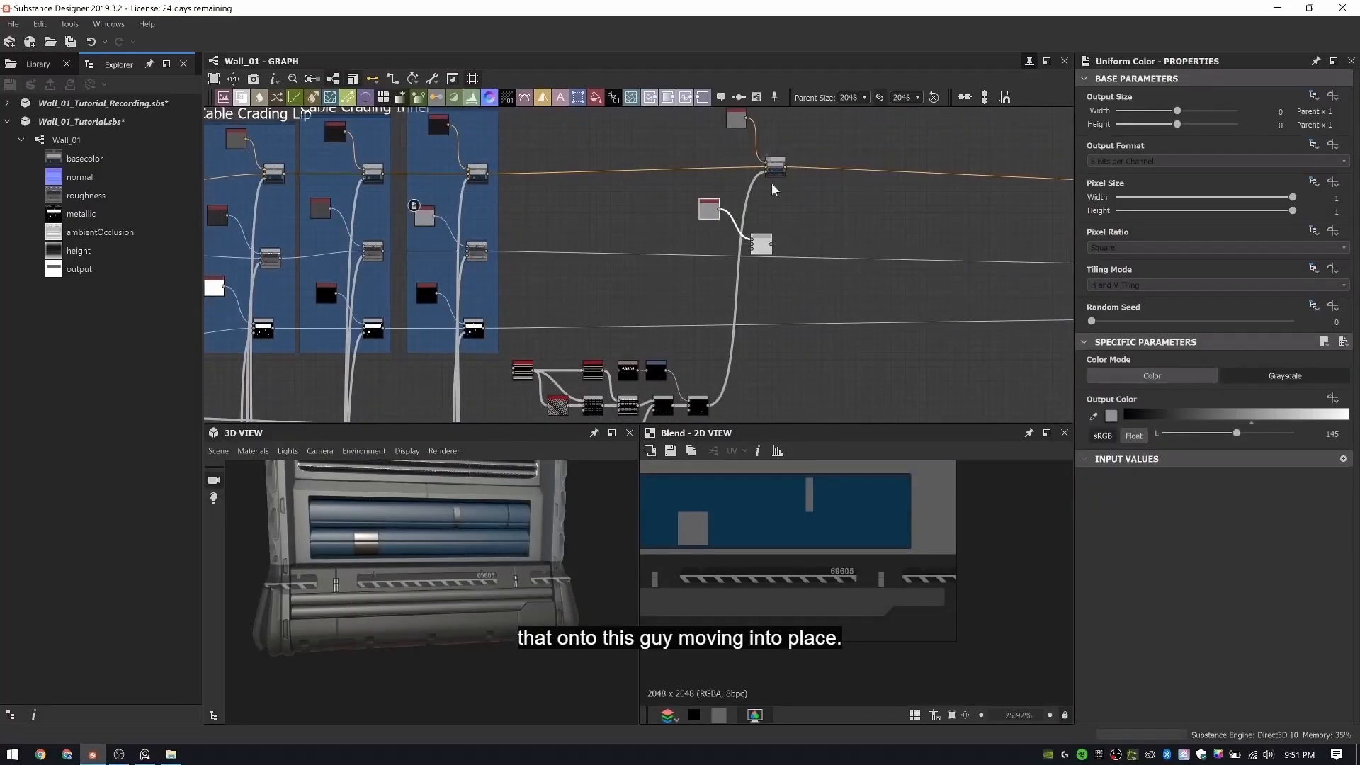
pyautogui.keyDown('ctrl'); pyautogui.moveTo(765, 174); pyautogui.dragTo(753, 250); pyautogui.keyUp('ctrl')
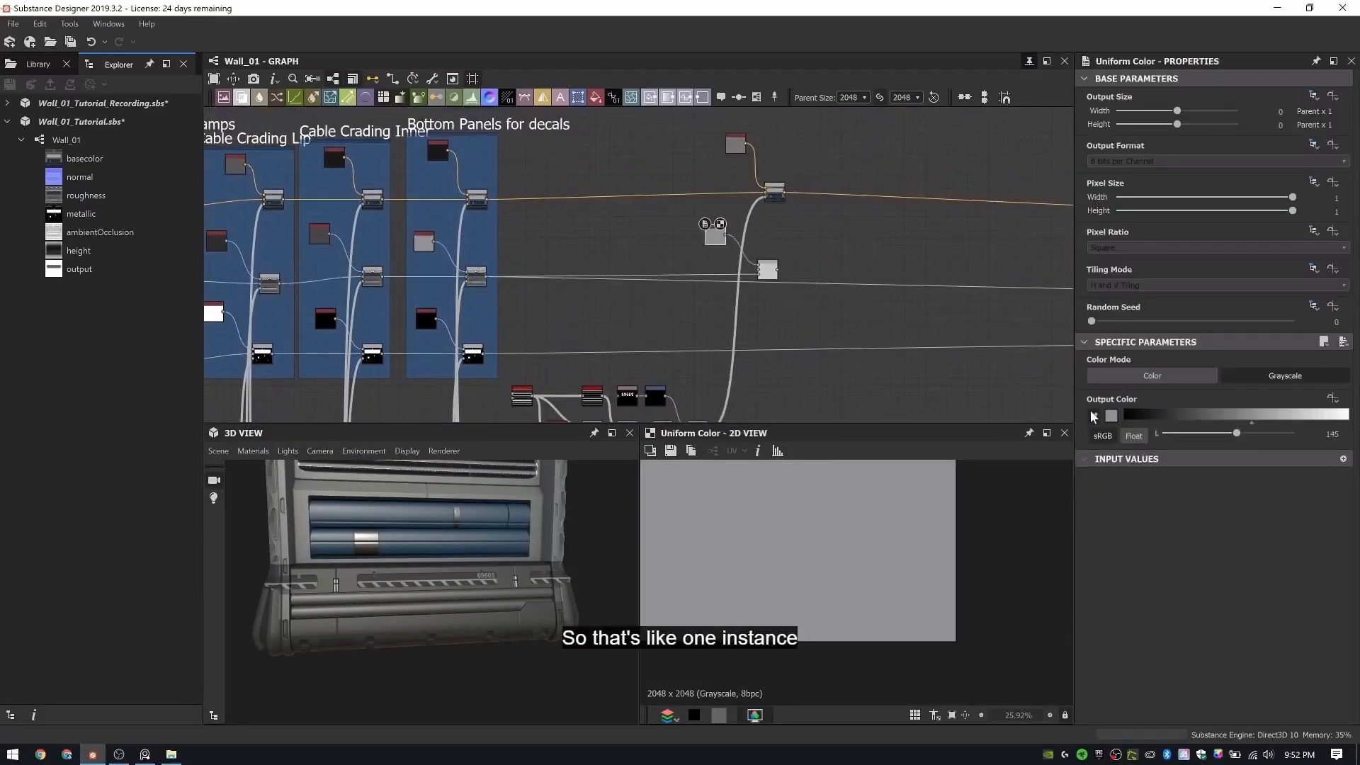
# - Duplicate the Bottom Panels metallic Uniform Color and Blend beside the decal nodes, place the pair by the metallic link and preview it
pyautogui.scroll(2, 540, 236)
pyautogui.click(462, 195)
pyautogui.keyDown('ctrl'); pyautogui.click(529, 246); pyautogui.keyUp('ctrl')
pyautogui.hotkey('ctrl', 'd')
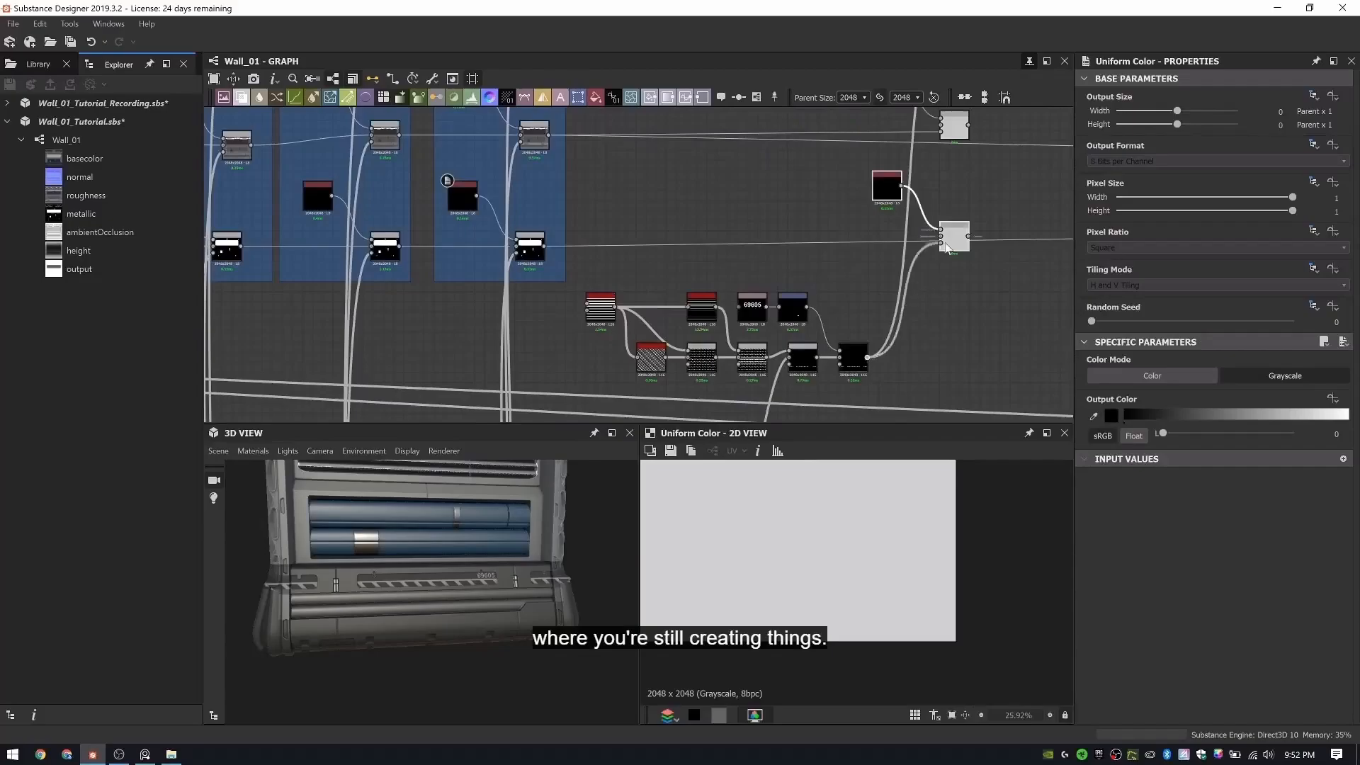
pyautogui.moveTo(622, 266); pyautogui.dragTo(940, 236)
pyautogui.doubleClick(954, 238)
pyautogui.scroll(3, 929, 257)
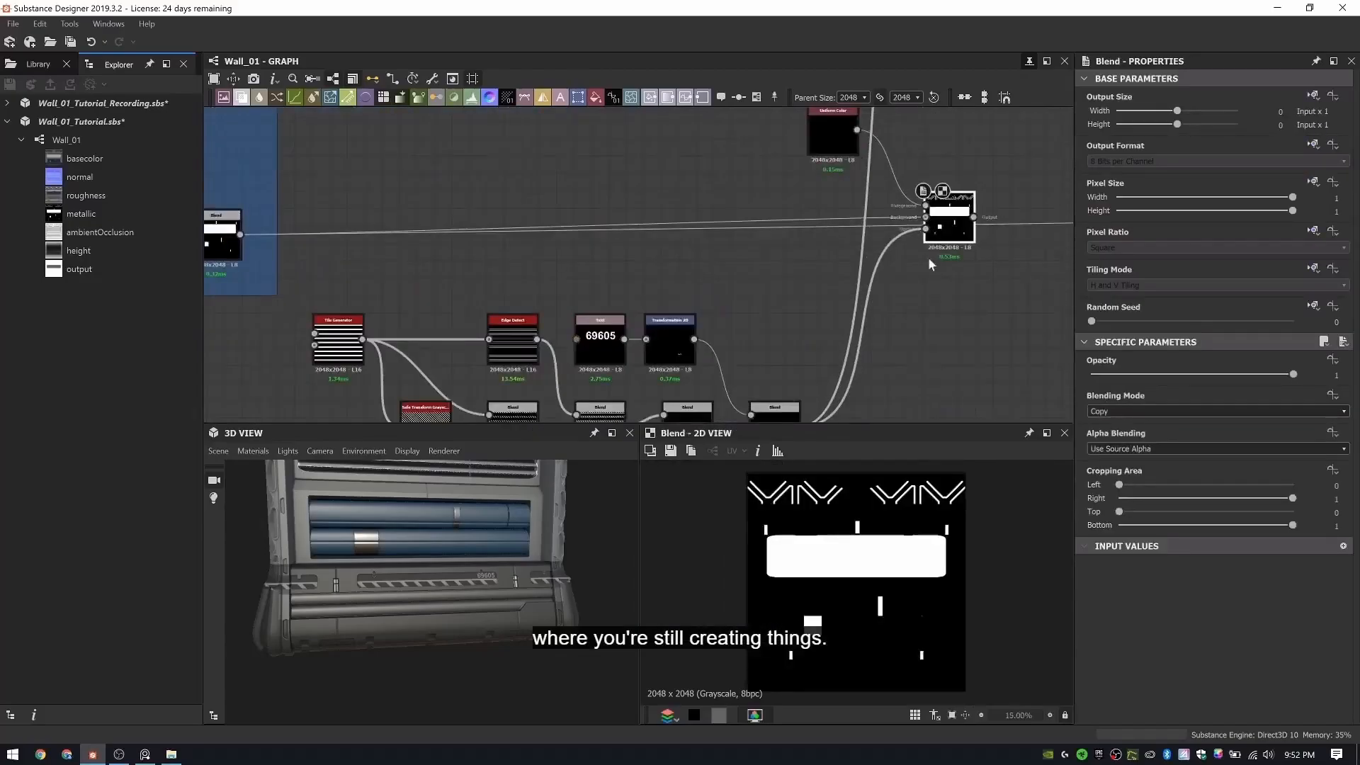
# - Insert the new decal metallic and roughness Blends into their chains by moving the Bottom Panels outputs' onward links onto them
pyautogui.scroll(-1, 928, 255)
pyautogui.keyDown('shift'); pyautogui.moveTo(355, 238); pyautogui.dragTo(985, 248); pyautogui.keyUp('shift')
pyautogui.scroll(-4, 986, 251)
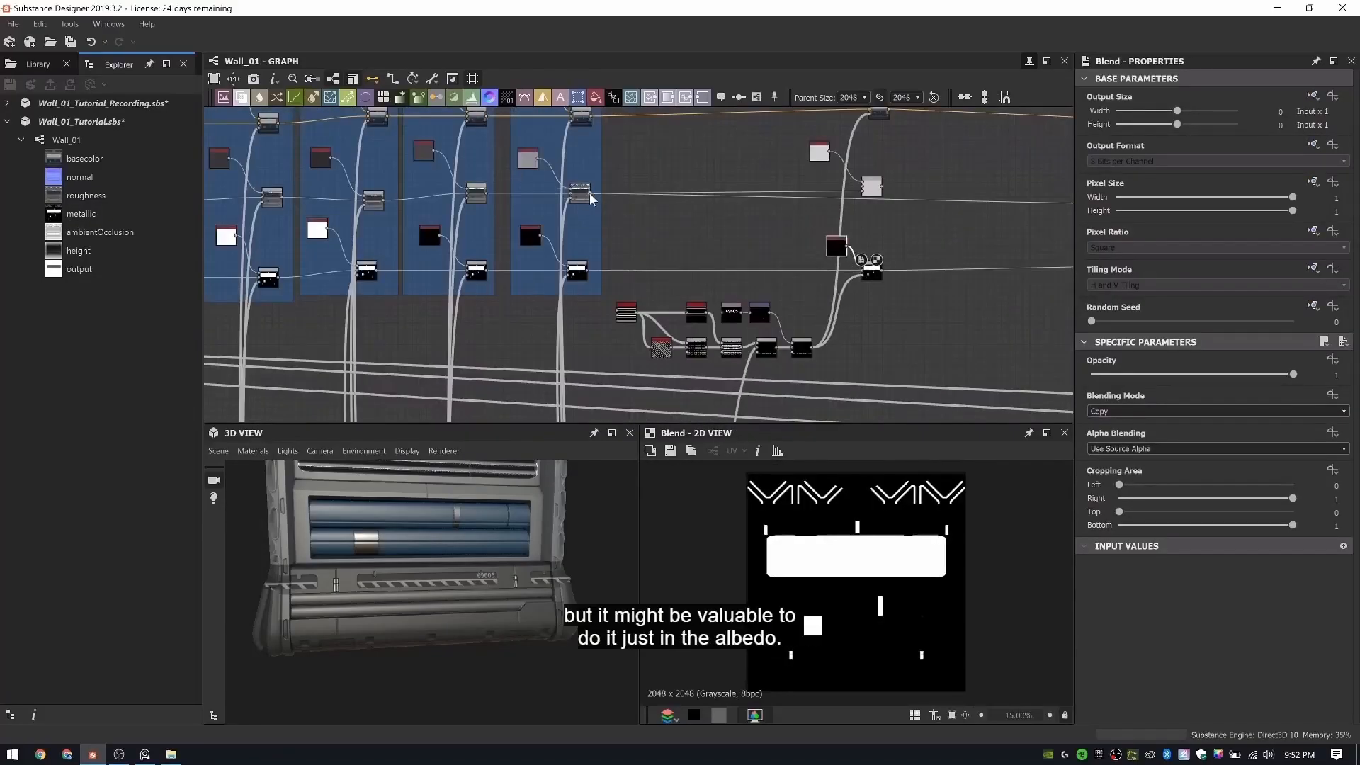
pyautogui.keyDown('shift'); pyautogui.moveTo(590, 193); pyautogui.dragTo(881, 188); pyautogui.keyUp('shift')
# - Align the three decal layer pairs, add a frame titled Decal Stripes around them and extend it over the decal mask nodes
pyautogui.moveTo(870, 124); pyautogui.dragTo(852, 180, button='middle')
pyautogui.click(819, 158)
pyautogui.moveTo(819, 159); pyautogui.dragTo(822, 158)
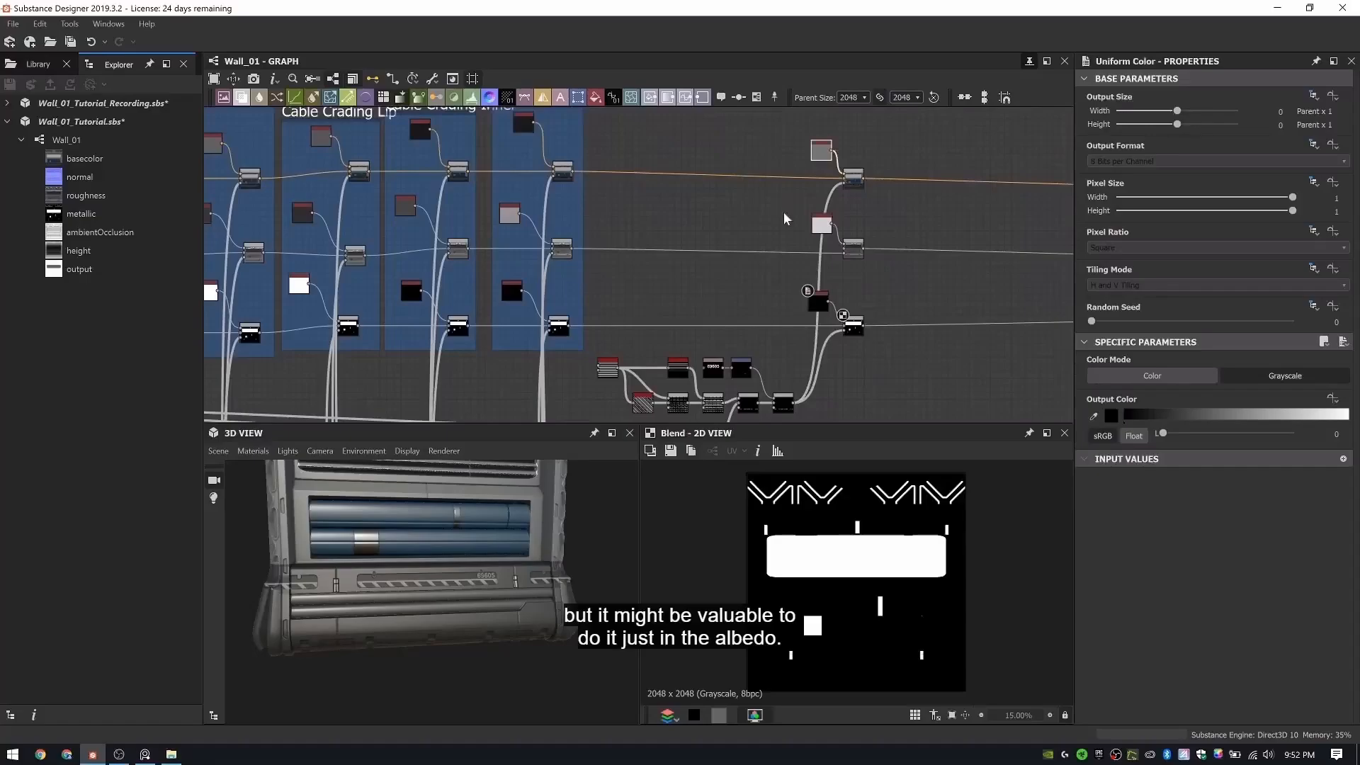
pyautogui.moveTo(769, 352); pyautogui.dragTo(901, 126)
pyautogui.rightClick(933, 218)
pyautogui.click(974, 261)
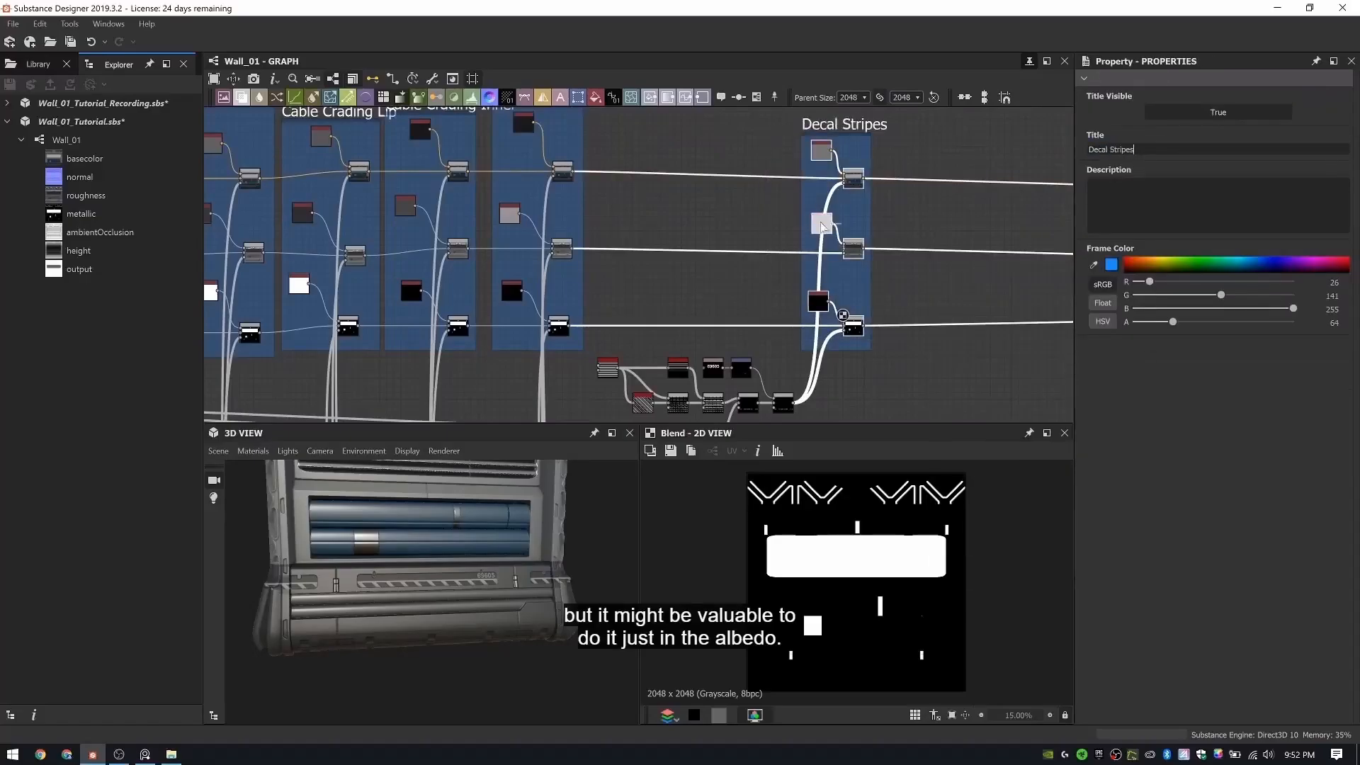
pyautogui.moveTo(802, 206); pyautogui.dragTo(590, 206)
pyautogui.moveTo(732, 374); pyautogui.dragTo(727, 294, button='middle')
pyautogui.moveTo(762, 270); pyautogui.dragTo(764, 343)
# - Duplicate the Decal Stripes base colour Uniform Color and Blend beyond the frame and set the new colour to RGB 92, 92, 92
pyautogui.scroll(-2, 808, 276)
pyautogui.moveTo(882, 136); pyautogui.dragTo(522, 176, button='middle')
pyautogui.scroll(3, 528, 187)
pyautogui.moveTo(491, 155); pyautogui.dragTo(391, 201)
pyautogui.hotkey('ctrl', 'c')
pyautogui.hotkey('ctrl', 'v')
pyautogui.moveTo(626, 260); pyautogui.dragTo(515, 179)
pyautogui.scroll(3, 502, 207)
pyautogui.moveTo(502, 208); pyautogui.dragTo(610, 208, button='middle')
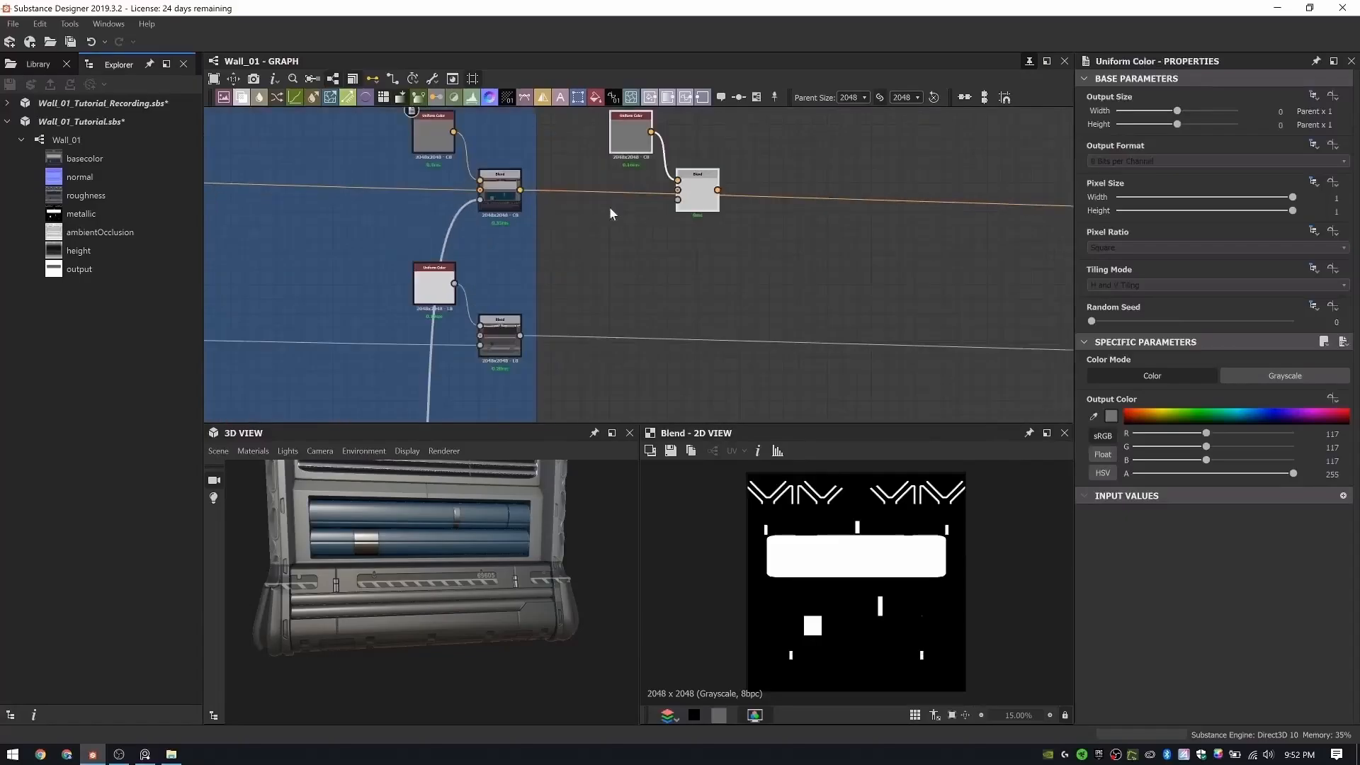
pyautogui.doubleClick(669, 141)
pyautogui.click(1093, 417)
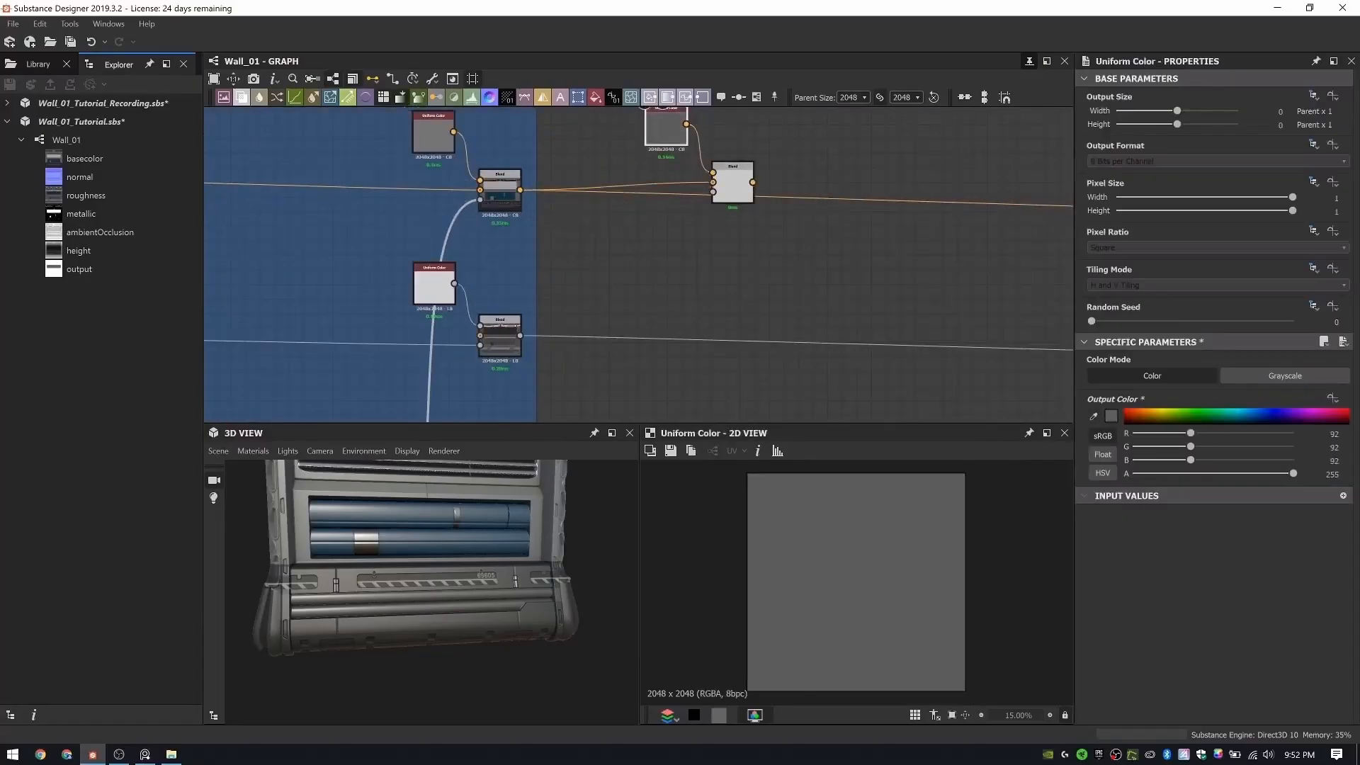
# - Examine the Edge Frame Indents Transformation 2D and the height graph for a mask of the wall's edge frame
pyautogui.scroll(-6, 680, 248)
pyautogui.moveTo(626, 239); pyautogui.dragTo(819, 239, button='middle')
pyautogui.scroll(8, 843, 227)
pyautogui.doubleClick(817, 186)
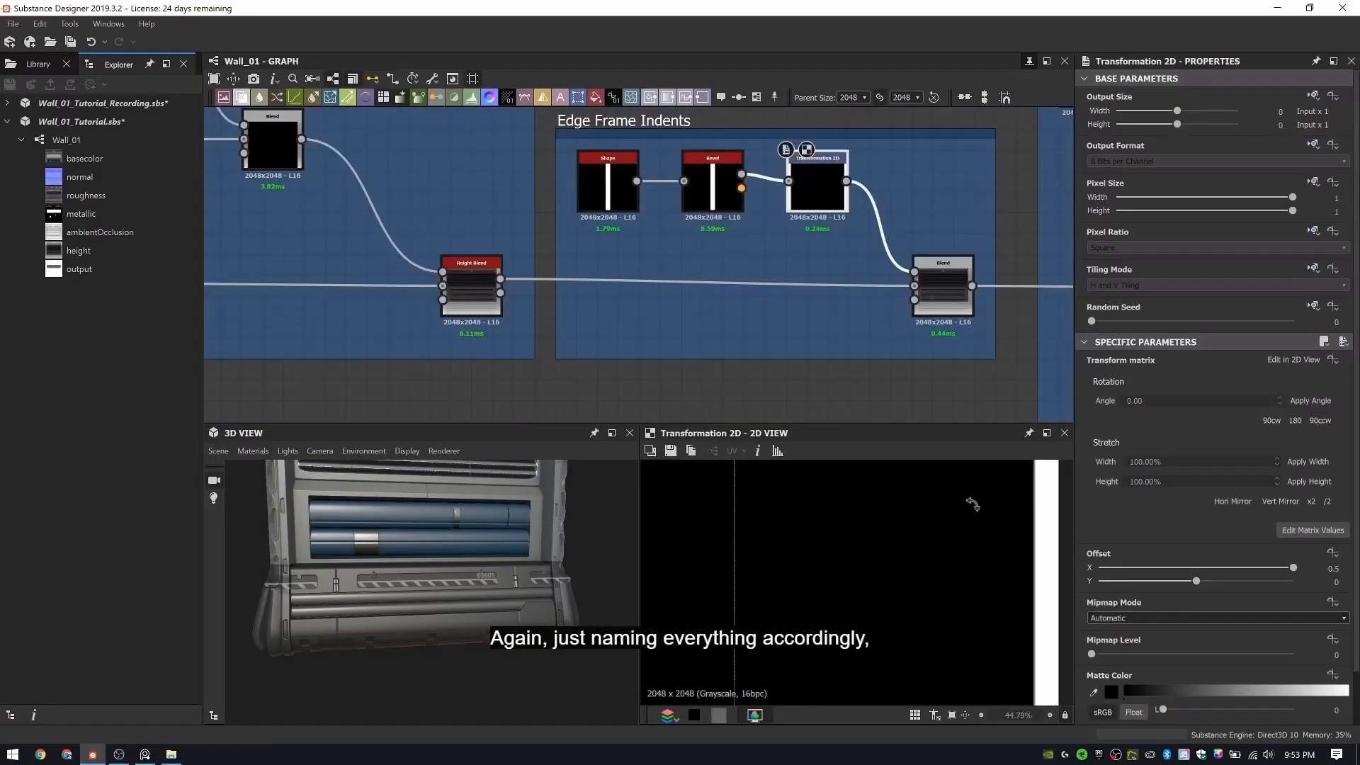
pyautogui.scroll(-3, 591, 244)
pyautogui.moveTo(592, 245); pyautogui.dragTo(870, 299, button='middle')
pyautogui.scroll(-2, 786, 293)
pyautogui.moveTo(786, 293); pyautogui.dragTo(425, 150, button='middle')
pyautogui.moveTo(709, 266); pyautogui.dragTo(284, 268, button='middle')
pyautogui.scroll(2, 617, 129)
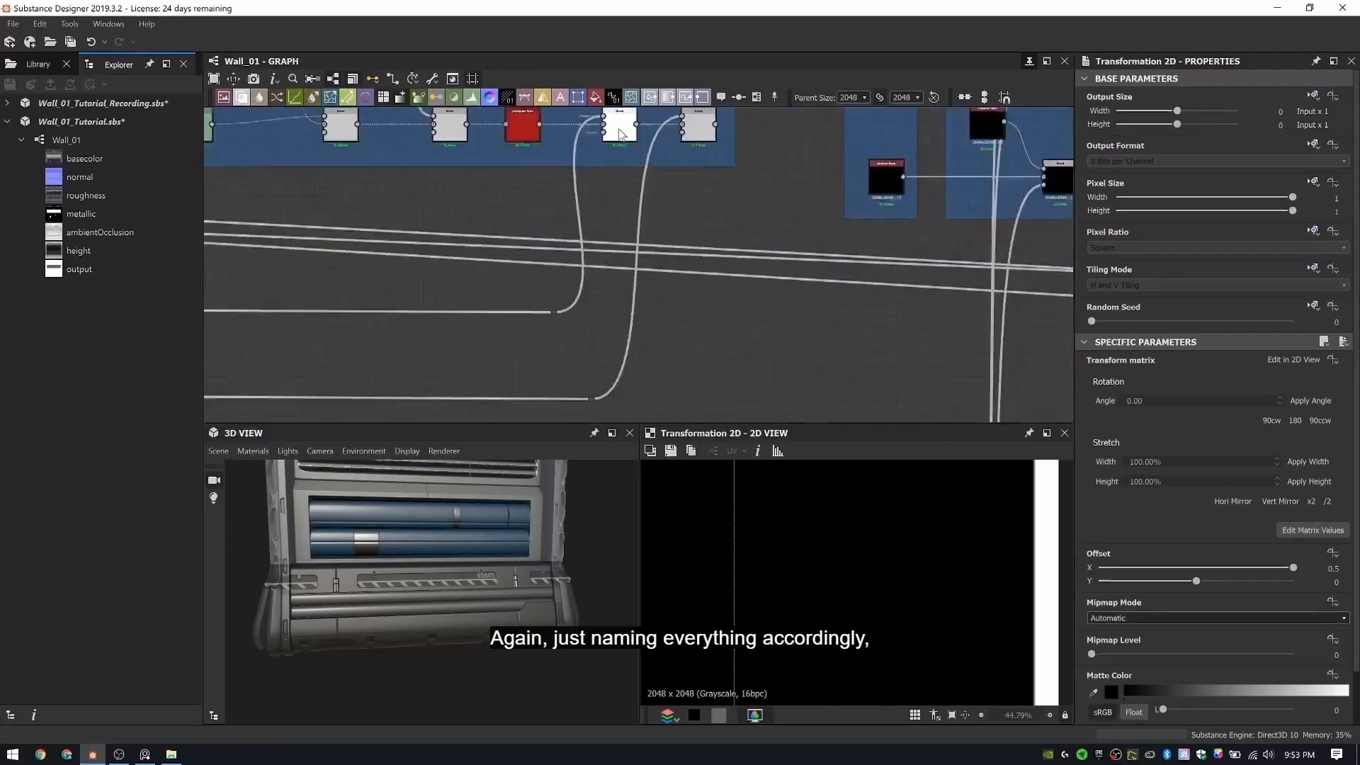
pyautogui.click(616, 129)
# - Route the edge frame mask from its Dot node into the new base colour Blend's opacity and preview the Blend
pyautogui.scroll(-7, 547, 345)
pyautogui.moveTo(547, 345); pyautogui.dragTo(551, 137, button='middle')
pyautogui.moveTo(560, 408); pyautogui.dragTo(588, 121, button='middle')
pyautogui.doubleClick(588, 327)
pyautogui.moveTo(1054, 326); pyautogui.dragTo(927, 342, button='middle')
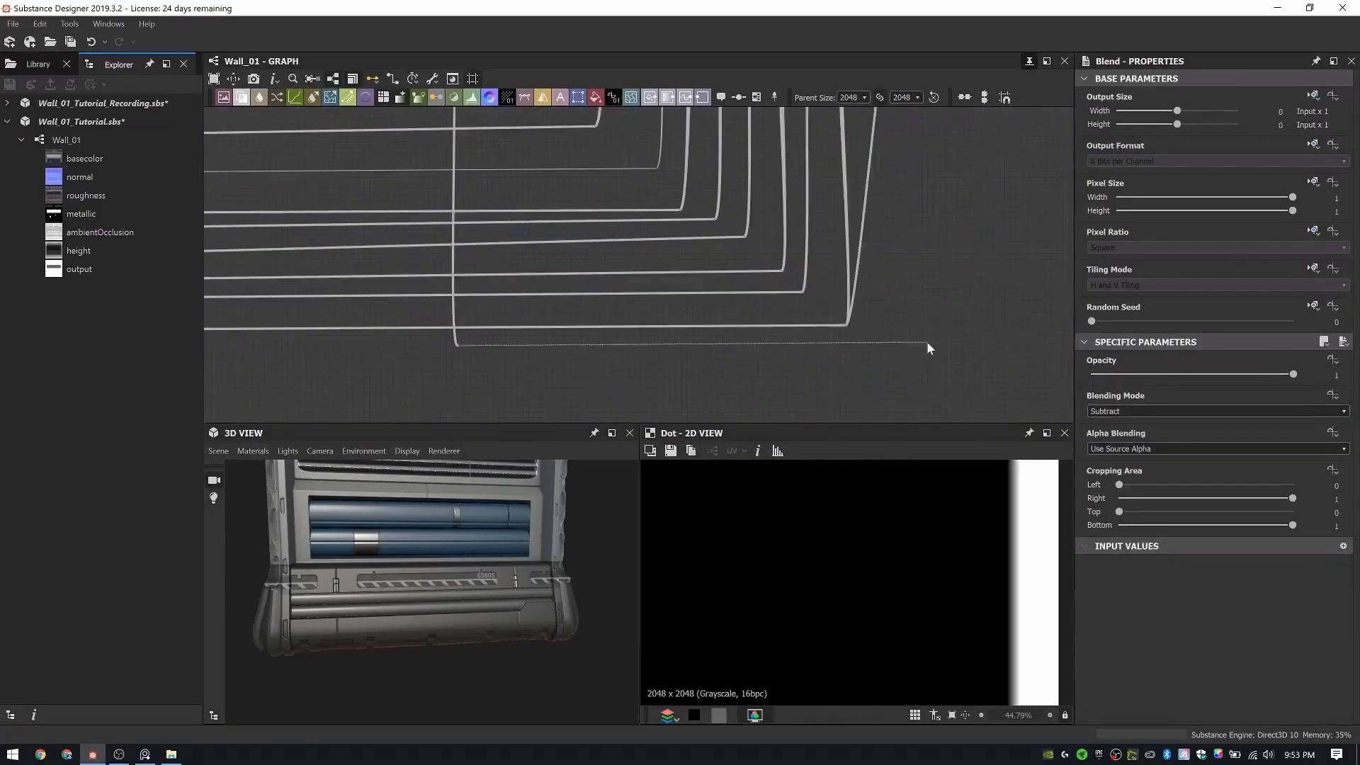
pyautogui.moveTo(927, 135); pyautogui.dragTo(899, 411, button='middle')
pyautogui.scroll(2, 881, 228)
pyautogui.scroll(3, 882, 224)
pyautogui.doubleClick(888, 213)
pyautogui.scroll(-4, 982, 572)
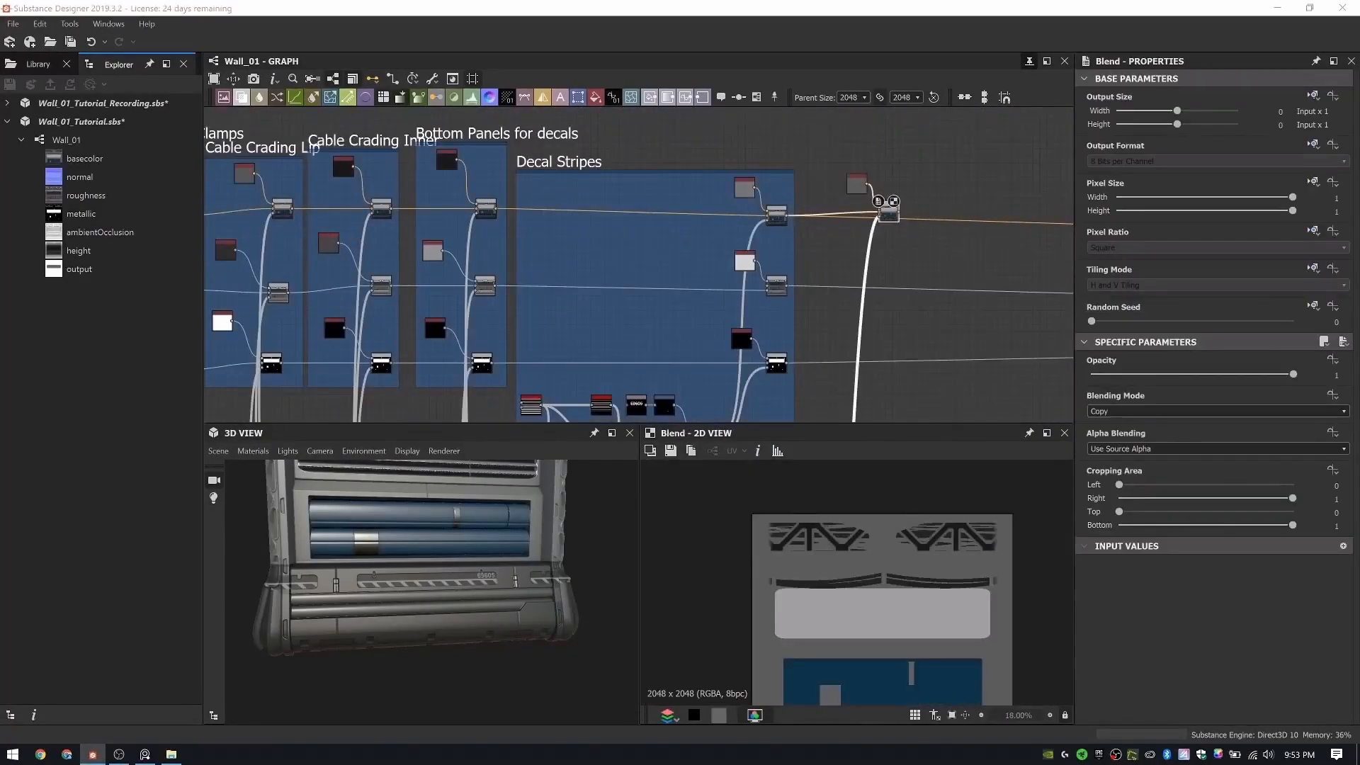
pyautogui.scroll(4, 910, 215)
pyautogui.scroll(4, 1046, 661)
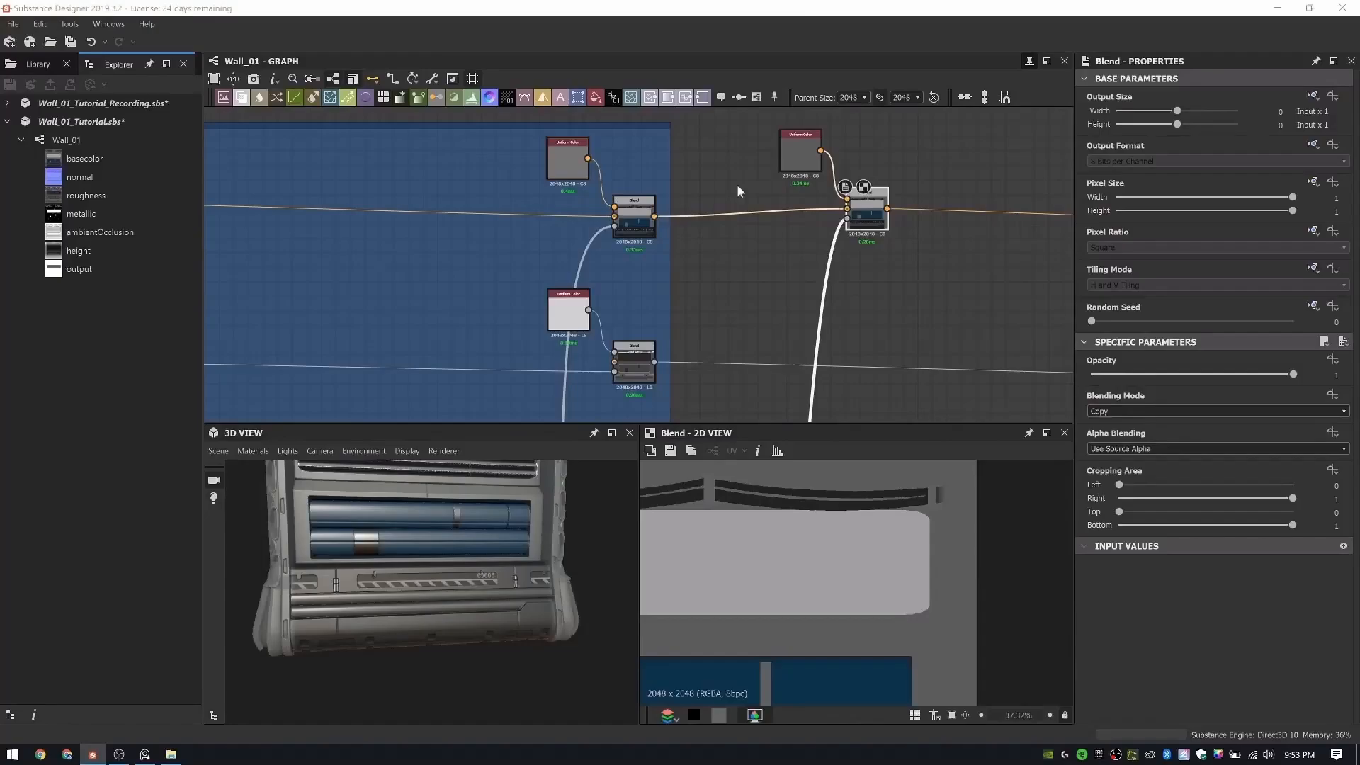
# - Duplicate the Decal Stripes roughness pair for the edge frame, make its colour dark grey and insert the Blend into the roughness chain
pyautogui.keyDown('ctrl'); pyautogui.click(629, 361); pyautogui.keyUp('ctrl')
pyautogui.hotkey('ctrl', 'c')
pyautogui.hotkey('ctrl', 'v')
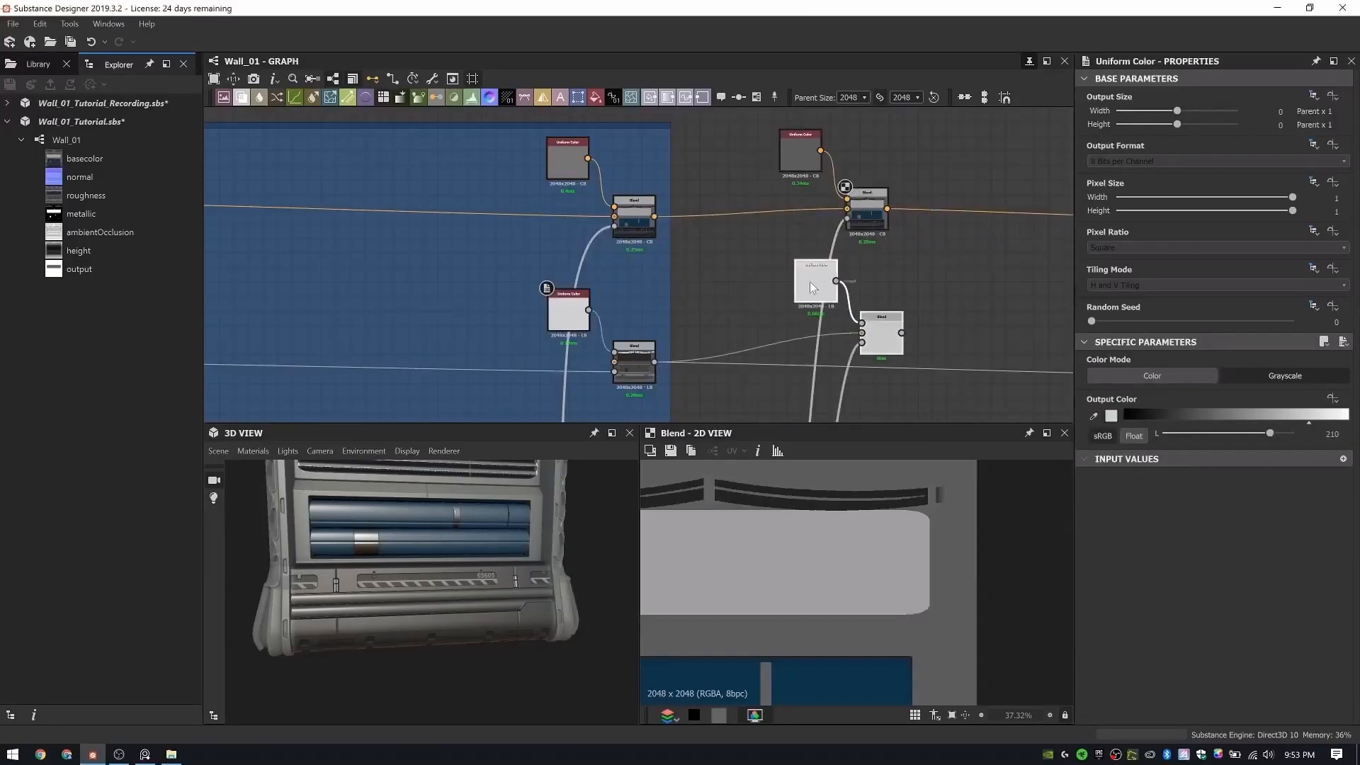
pyautogui.doubleClick(884, 320)
pyautogui.keyDown('shift'); pyautogui.moveTo(590, 253); pyautogui.dragTo(837, 223); pyautogui.keyUp('shift')
pyautogui.scroll(-4, 826, 284)
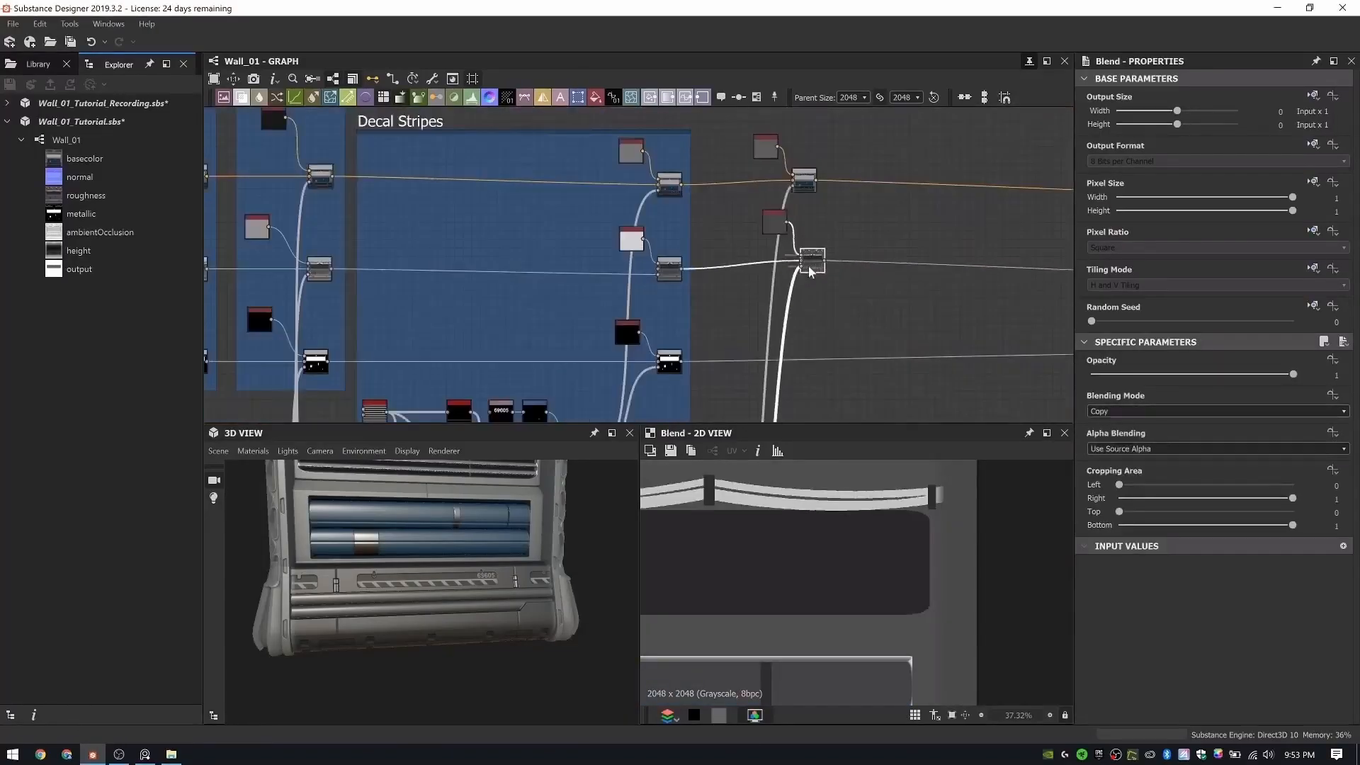
# - Duplicate the Decal Stripes metallic Uniform Color and Blend for the edge frame and set the new colour to white, 255
pyautogui.moveTo(733, 319); pyautogui.dragTo(704, 204, button='middle')
pyautogui.click(641, 202)
pyautogui.keyDown('ctrl'); pyautogui.click(670, 223); pyautogui.keyUp('ctrl')
pyautogui.hotkey('ctrl', 'c')
pyautogui.hotkey('ctrl', 'v')
pyautogui.moveTo(649, 271); pyautogui.dragTo(765, 220)
pyautogui.scroll(4, 762, 211)
pyautogui.doubleClick(716, 197)
pyautogui.moveTo(1164, 433); pyautogui.dragTo(1294, 433)
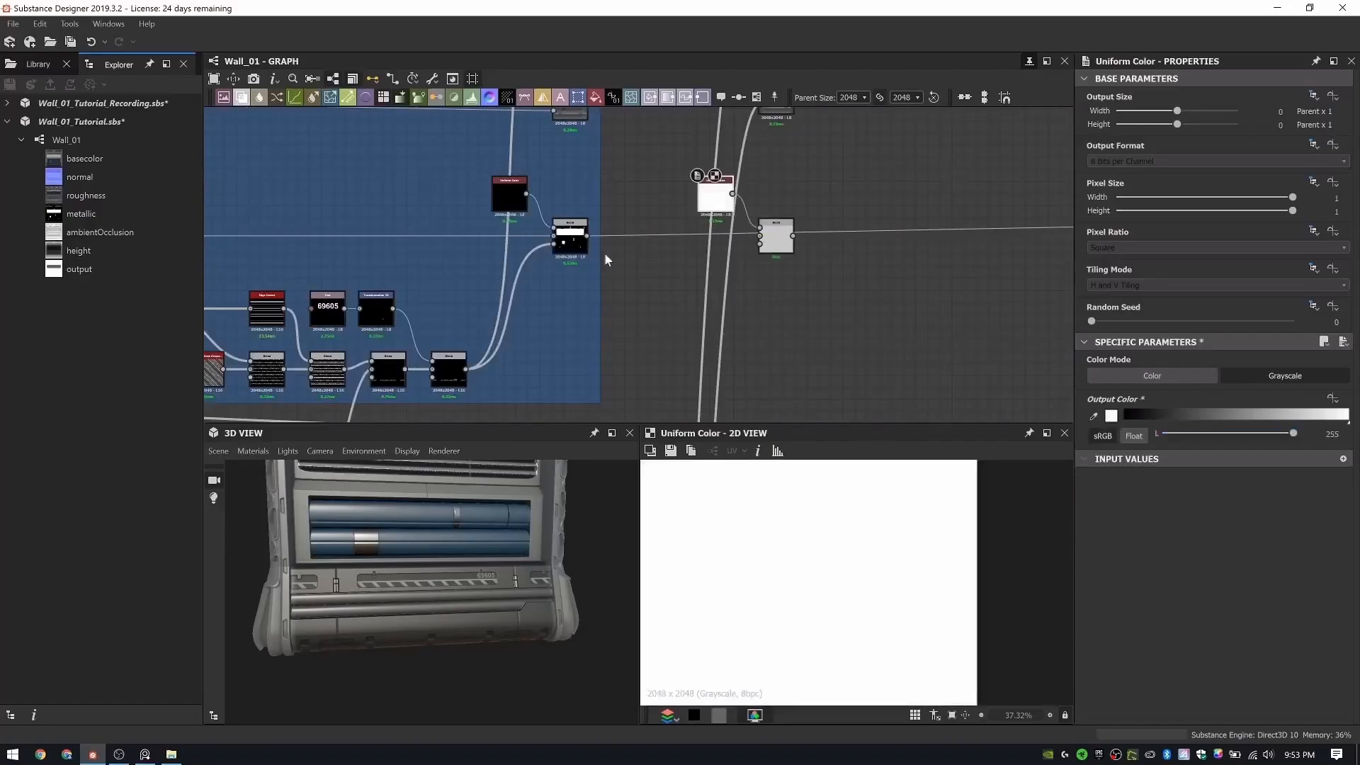
# - Link the edge frame mask into the new metallic Blend's opacity and insert the Blend into the metallic chain
pyautogui.doubleClick(777, 244)
pyautogui.moveTo(777, 245); pyautogui.dragTo(778, 279, button='middle')
pyautogui.keyDown('ctrl'); pyautogui.moveTo(761, 139); pyautogui.dragTo(762, 278); pyautogui.keyUp('ctrl')
pyautogui.keyDown('shift'); pyautogui.moveTo(588, 270); pyautogui.dragTo(795, 269); pyautogui.keyUp('shift')
pyautogui.scroll(-3, 787, 286)
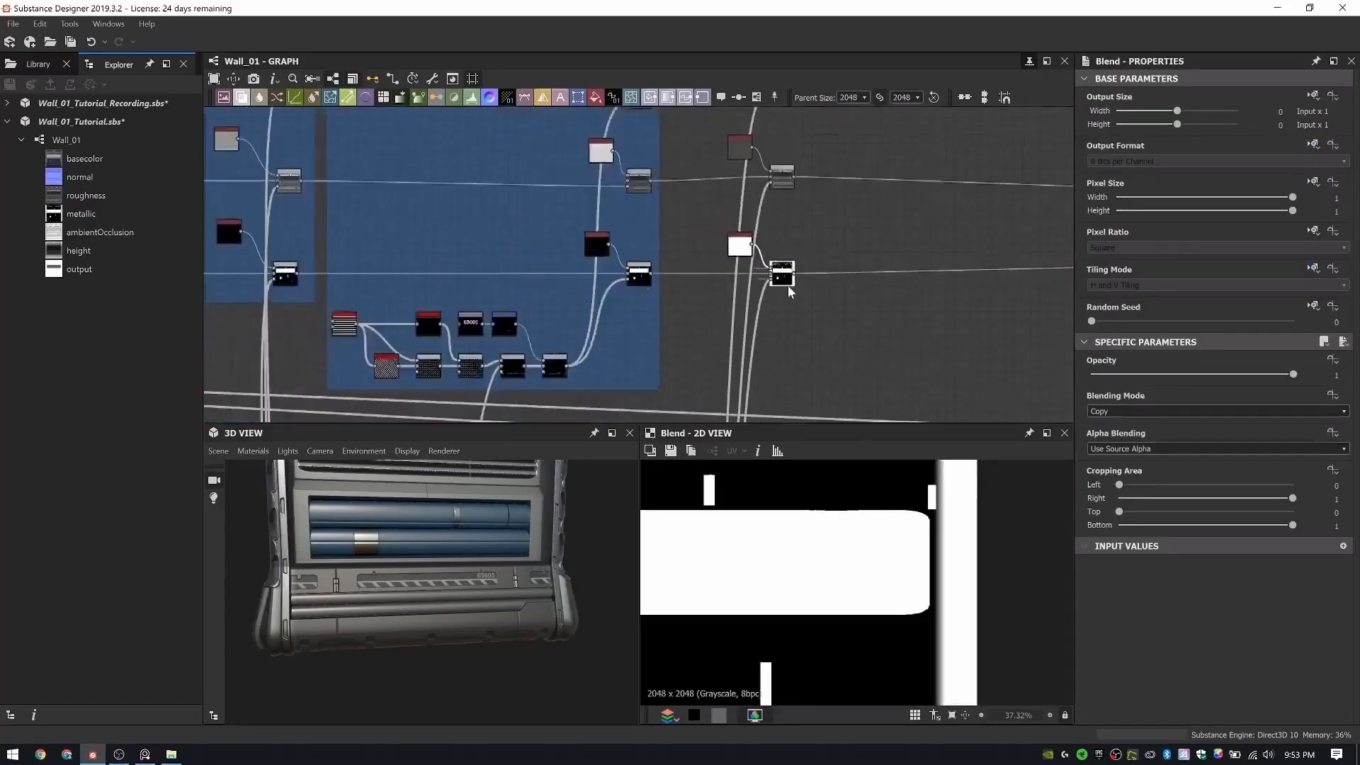
# - Add a Histogram Scan node after the edge frame mask's Dot node and preview it
pyautogui.moveTo(788, 286); pyautogui.dragTo(772, 179, button='middle')
pyautogui.doubleClick(753, 174)
pyautogui.moveTo(740, 382); pyautogui.dragTo(698, 66, button='middle')
pyautogui.scroll(3, 680, 284)
pyautogui.moveTo(681, 224); pyautogui.dragTo(758, 211)
pyautogui.write('histogram scan')
pyautogui.press('Return')
pyautogui.doubleClick(759, 195)
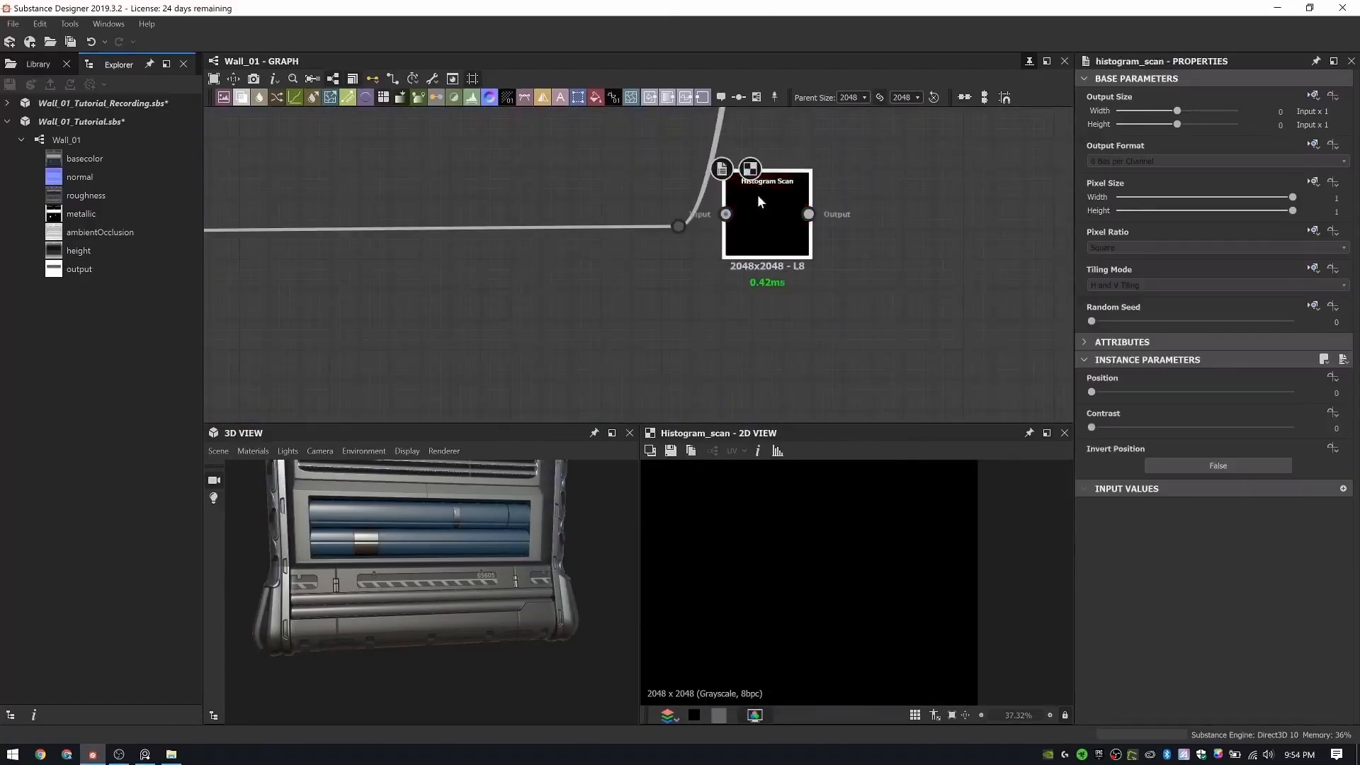
# - Set the Histogram Scan's contrast to 1 and position to 0.58, and move the mask's links onto its output
pyautogui.scroll(3, 767, 194)
pyautogui.moveTo(1091, 427); pyautogui.dragTo(1294, 428)
pyautogui.moveTo(1092, 392); pyautogui.dragTo(1209, 401)
pyautogui.keyDown('shift'); pyautogui.moveTo(593, 256); pyautogui.dragTo(862, 231); pyautogui.keyUp('shift')
pyautogui.scroll(-5, 787, 191)
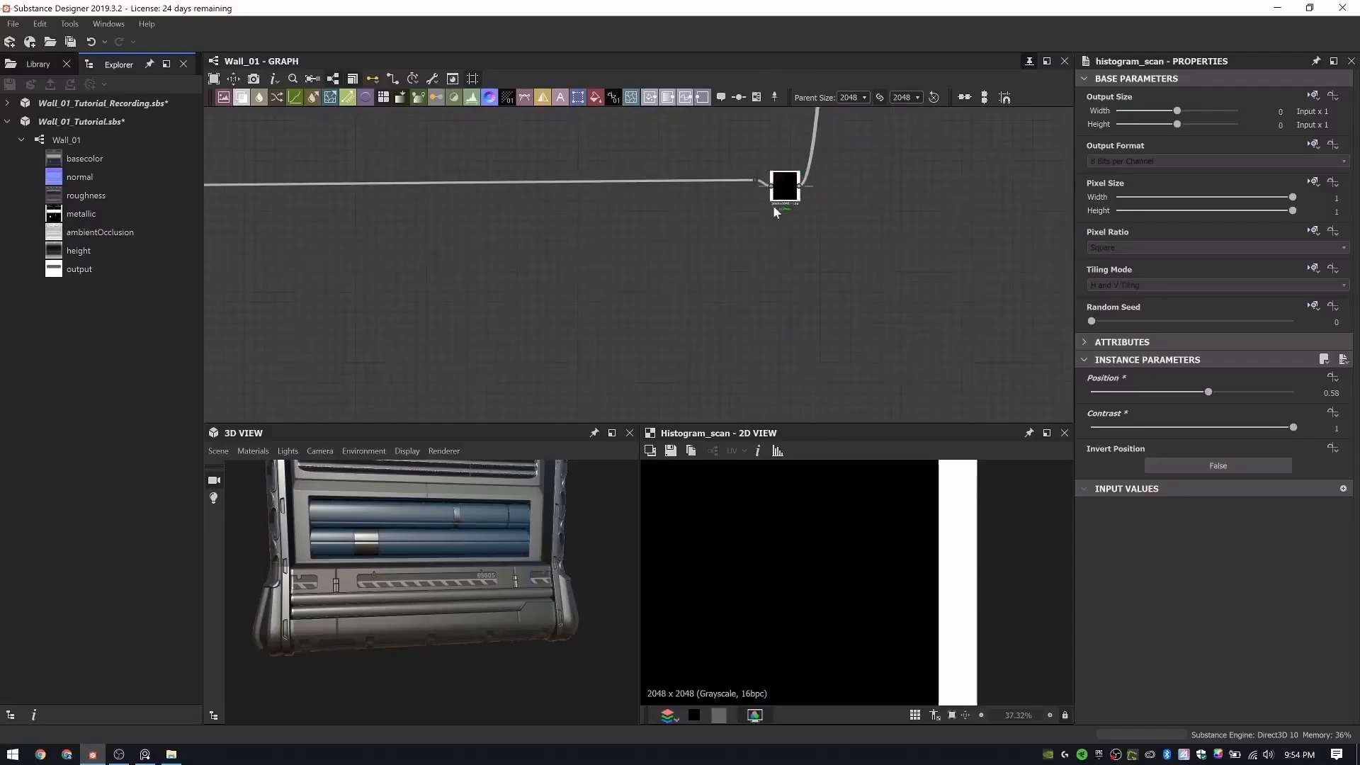
# - View the metal edge frame up close in 3D and set the Histogram Scan's position to 0.61
pyautogui.scroll(4, 496, 552)
pyautogui.keyDown('alt'); pyautogui.moveTo(489, 552); pyautogui.dragTo(453, 553); pyautogui.keyUp('alt')
pyautogui.scroll(3, 453, 553)
pyautogui.keyDown('ctrl'); pyautogui.keyDown('shift'); pyautogui.moveTo(432, 550); pyautogui.dragTo(488, 550, button='right'); pyautogui.keyUp('shift'); pyautogui.keyUp('ctrl')
pyautogui.scroll(5, 785, 173)
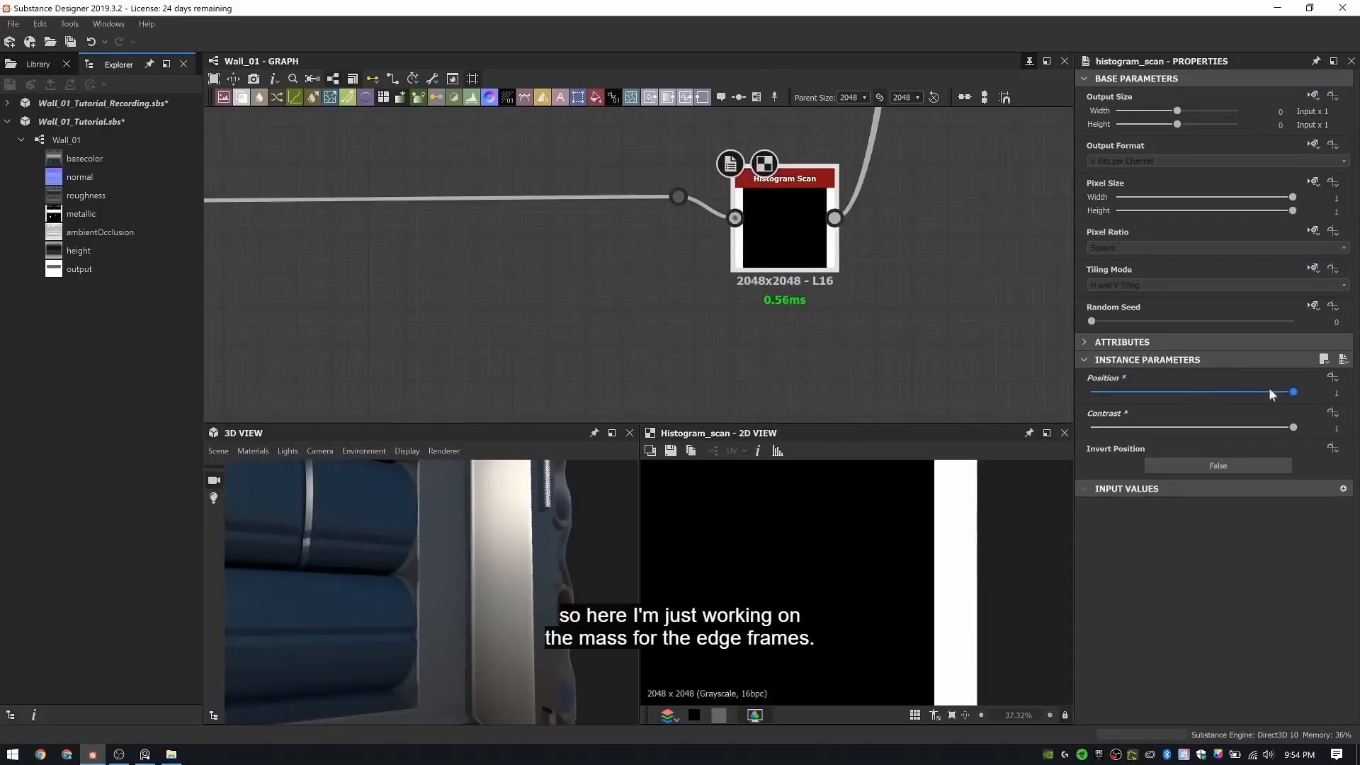
pyautogui.moveTo(1202, 404); pyautogui.dragTo(1213, 398)
pyautogui.scroll(-5, 779, 266)
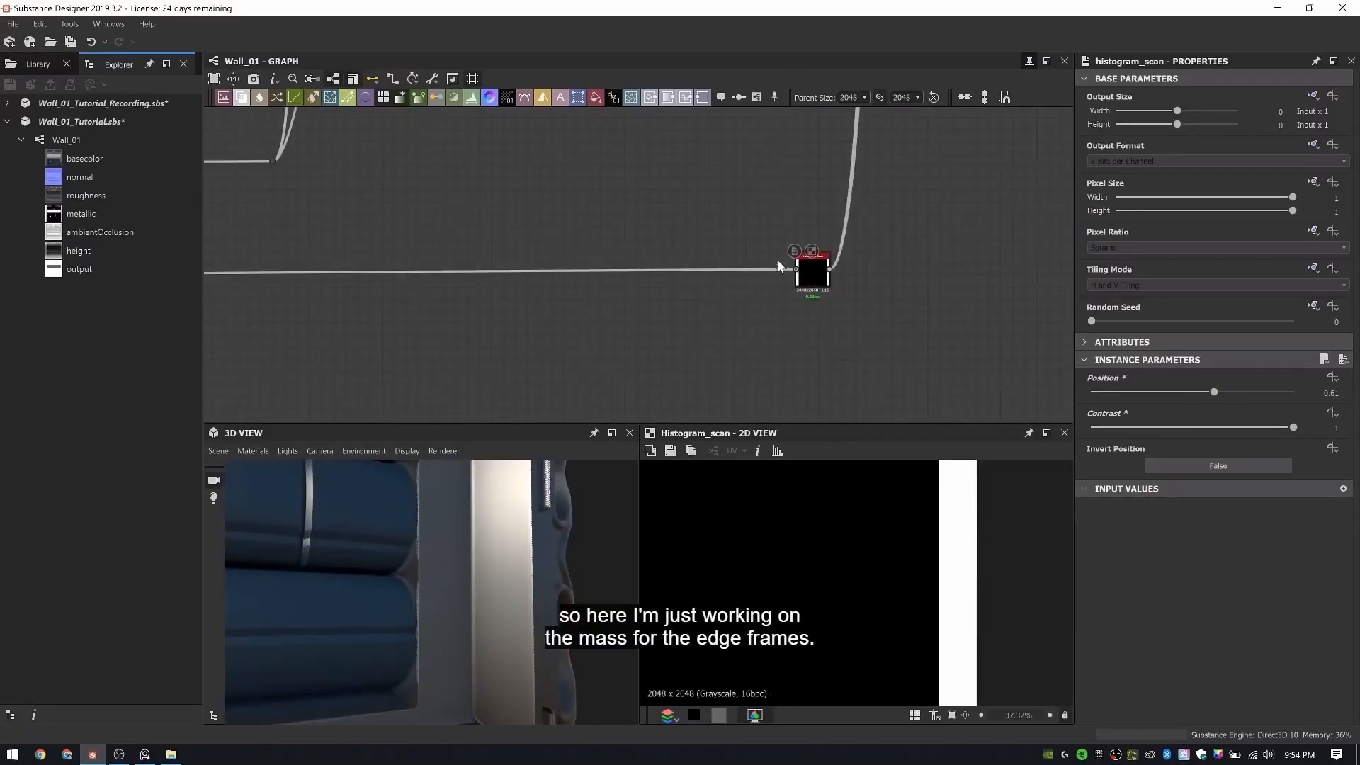
# - Add a frame titled Edge Frame around the edge frame's base colour, roughness and metallic node pairs
pyautogui.moveTo(780, 266); pyautogui.dragTo(680, 413, button='middle')
pyautogui.scroll(-5, 694, 312)
pyautogui.moveTo(760, 377); pyautogui.dragTo(663, 170)
pyautogui.moveTo(747, 224); pyautogui.dragTo(789, 155, button='middle')
pyautogui.rightClick(820, 122)
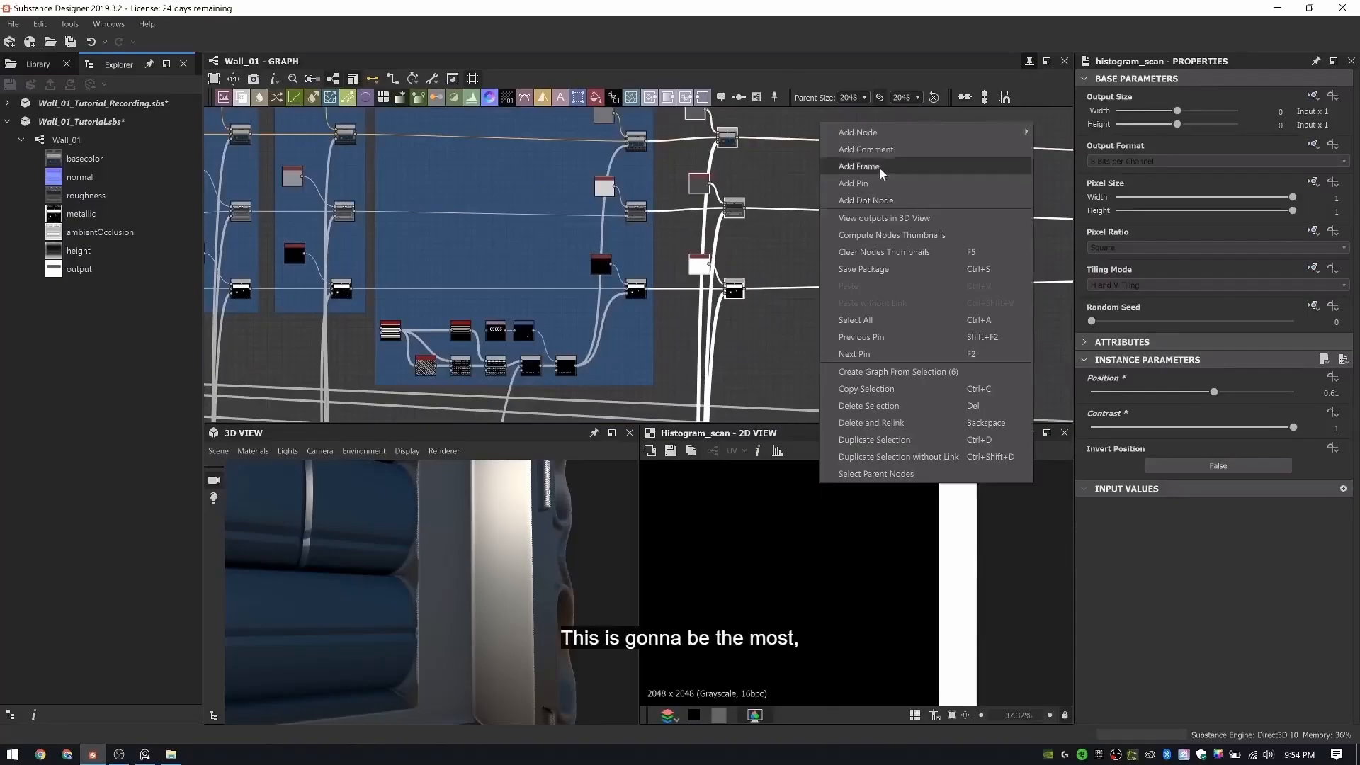
pyautogui.click(881, 167)
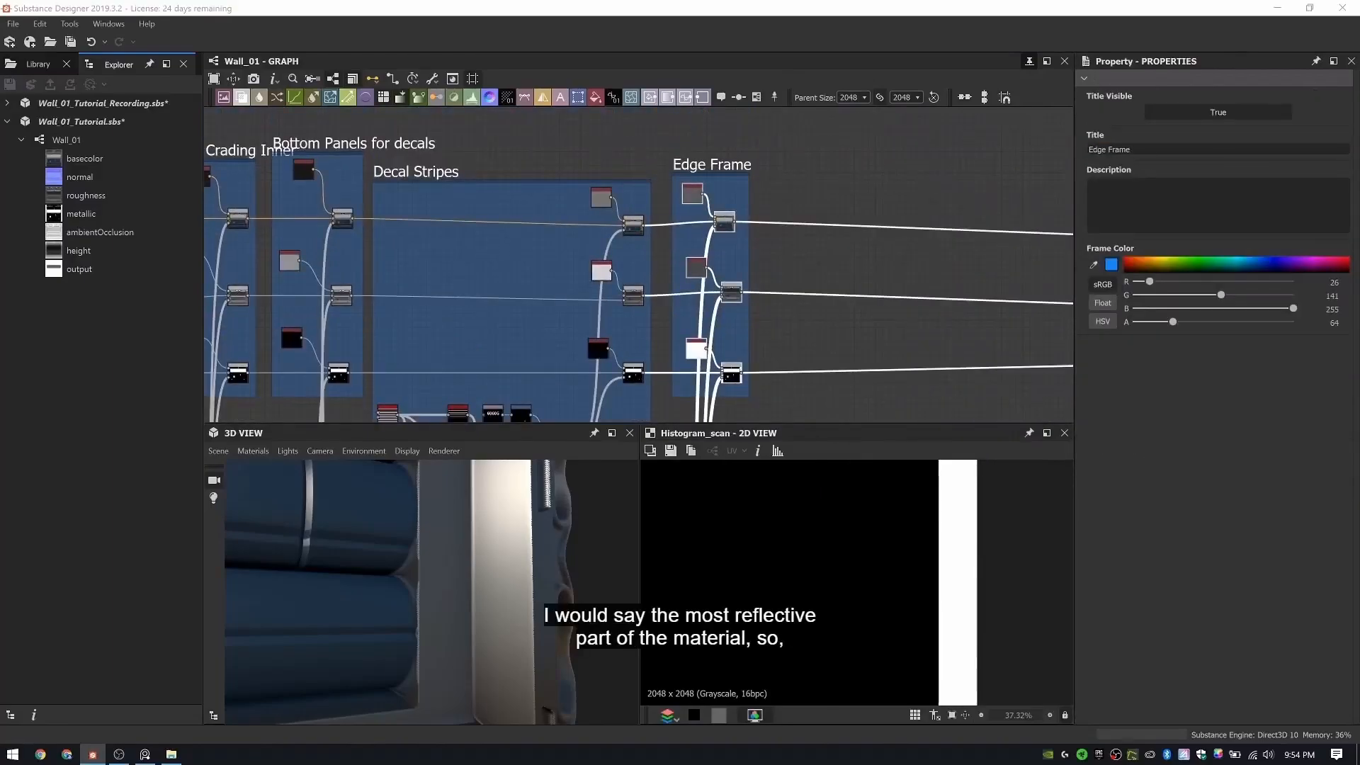
# - Duplicate the Edge Frame base colour Uniform Color and Blend, link the Edge Frame Blend into the copy's background and preview it
pyautogui.moveTo(760, 209); pyautogui.dragTo(617, 204, button='middle')
pyautogui.scroll(6, 613, 201)
pyautogui.click(505, 205)
pyautogui.keyDown('ctrl'); pyautogui.click(592, 292); pyautogui.keyUp('ctrl')
pyautogui.hotkey('ctrl', 'c')
pyautogui.hotkey('ctrl', 'v')
pyautogui.moveTo(680, 305); pyautogui.dragTo(843, 253)
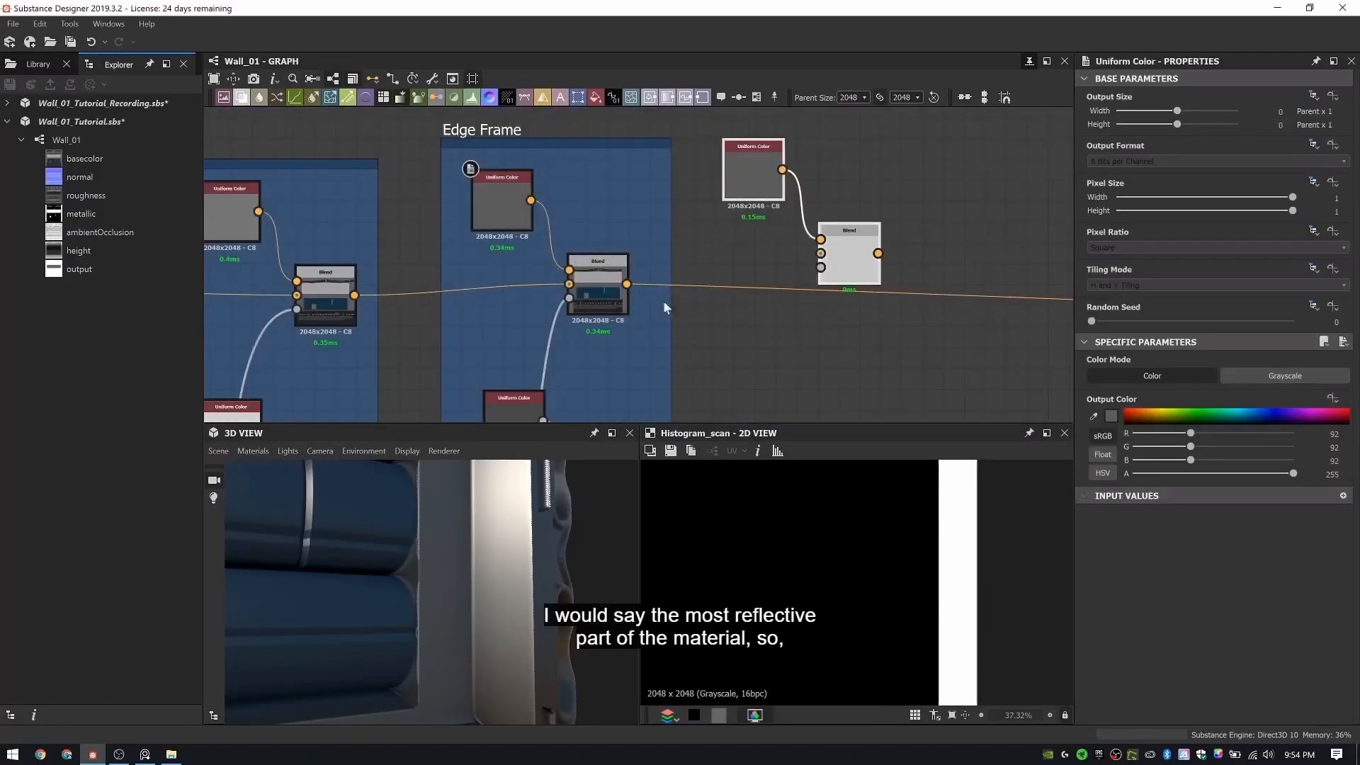
pyautogui.moveTo(627, 284); pyautogui.dragTo(820, 253)
pyautogui.doubleClick(853, 255)
pyautogui.moveTo(592, 314); pyautogui.dragTo(737, 289, button='middle')
pyautogui.scroll(-6, 728, 282)
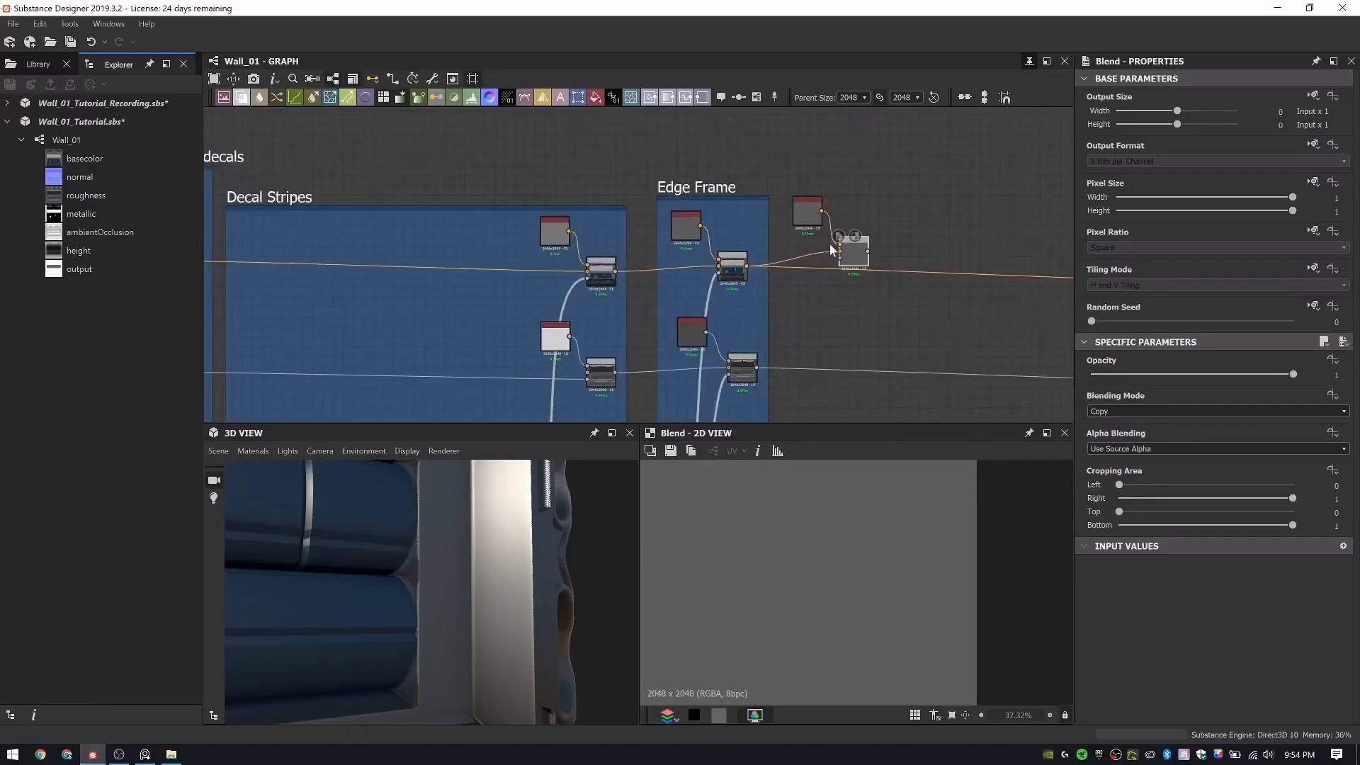
# - Route the existing blue Uniform Color through Dot nodes into the new Blend's foreground and delete the duplicated Uniform Color
pyautogui.moveTo(617, 260); pyautogui.dragTo(886, 236, button='middle')
pyautogui.scroll(2, 610, 214)
pyautogui.click(503, 229)
pyautogui.keyDown('alt'); pyautogui.click(546, 128); pyautogui.keyUp('alt')
pyautogui.moveTo(991, 163); pyautogui.dragTo(227, 195, button='middle')
pyautogui.keyDown('alt'); pyautogui.click(666, 169); pyautogui.keyUp('alt')
pyautogui.moveTo(670, 264); pyautogui.dragTo(673, 292)
pyautogui.scroll(5, 663, 292)
pyautogui.moveTo(652, 300); pyautogui.dragTo(700, 185, button='middle')
pyautogui.doubleClick(765, 195)
pyautogui.click(656, 121)
pyautogui.press('Delete')
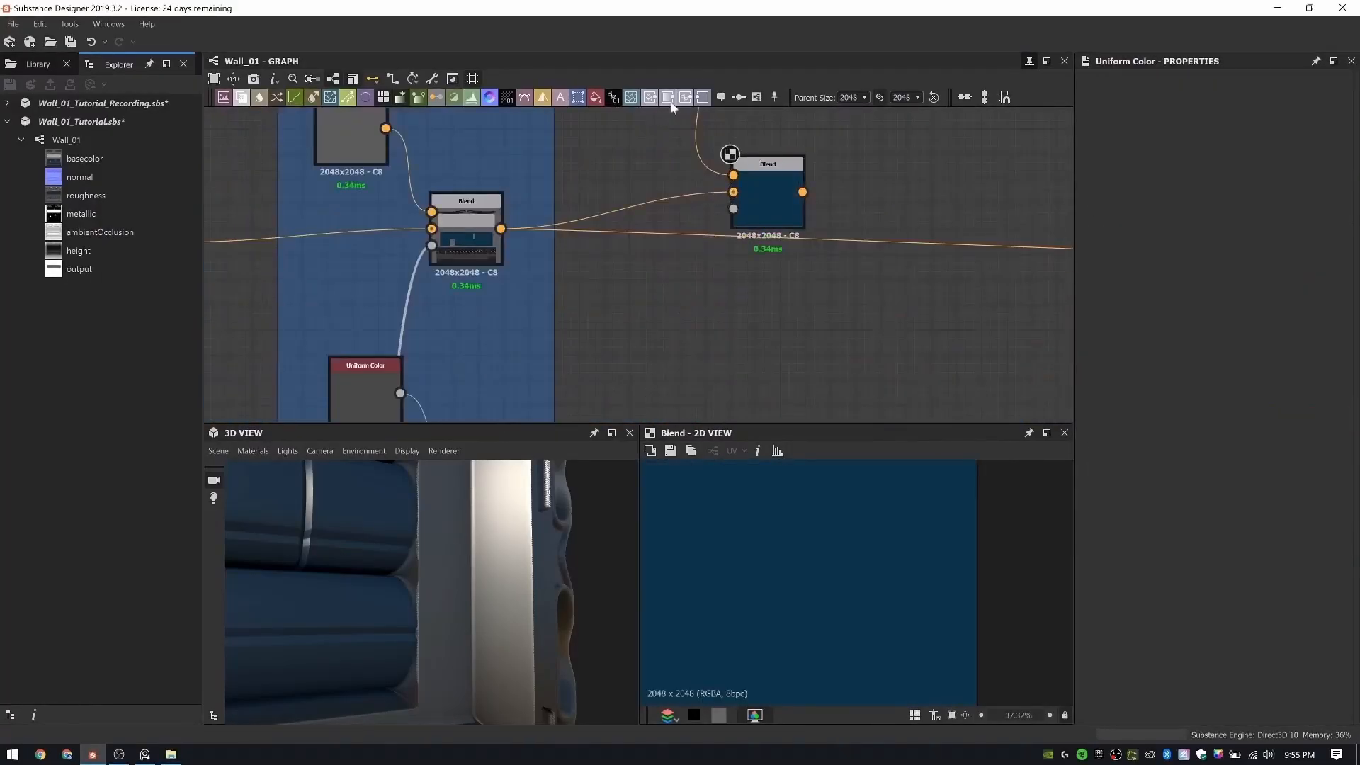
# - Route the Edge Frame Indents Transformation 2D mask through Dot nodes into the blue Blend's opacity and preview the Blend
pyautogui.scroll(-3, 677, 336)
pyautogui.scroll(-7, 698, 301)
pyautogui.moveTo(553, 262); pyautogui.dragTo(628, 203, button='middle')
pyautogui.scroll(3, 658, 248)
pyautogui.moveTo(659, 248); pyautogui.dragTo(439, 266, button='middle')
pyautogui.scroll(3, 439, 265)
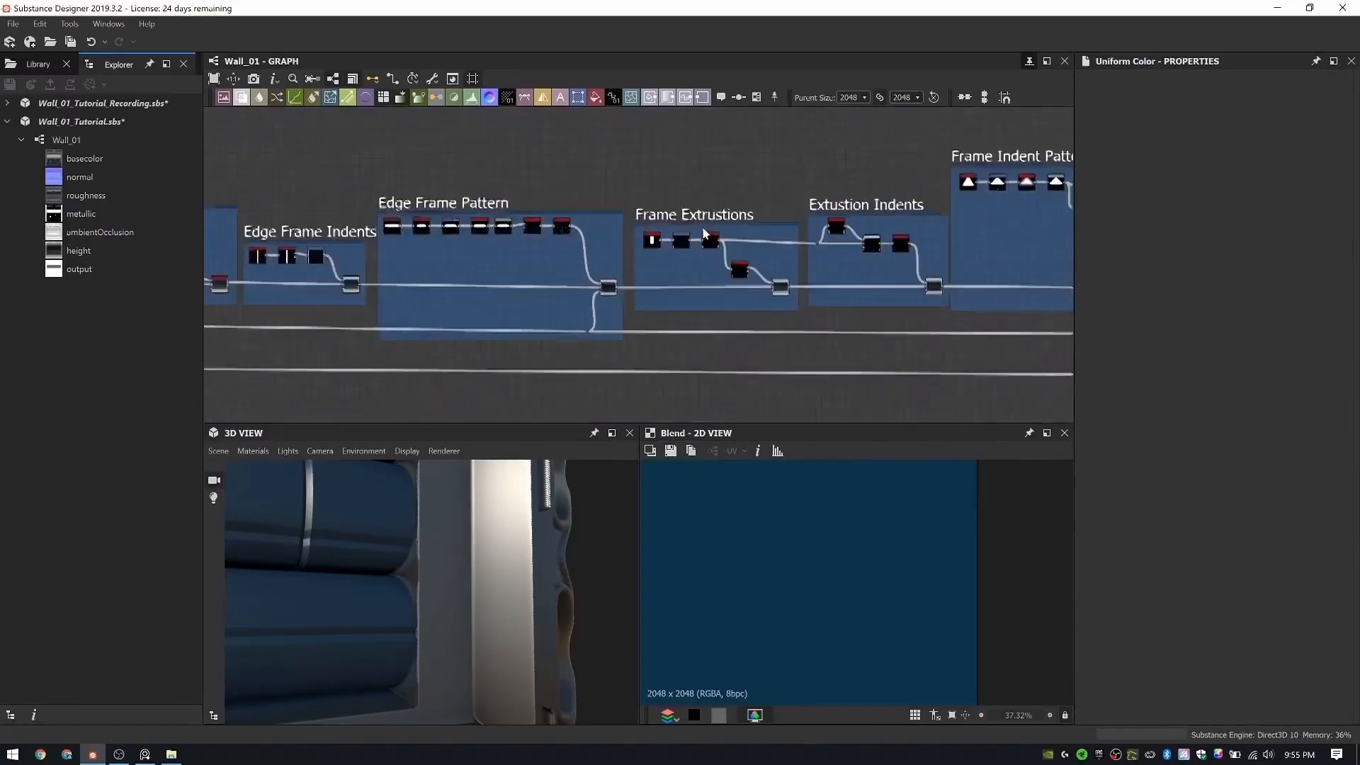
pyautogui.scroll(3, 320, 273)
pyautogui.moveTo(319, 273); pyautogui.dragTo(559, 261, button='middle')
pyautogui.click(569, 233)
pyautogui.scroll(-6, 577, 283)
pyautogui.scroll(2, 586, 236)
pyautogui.moveTo(586, 316); pyautogui.dragTo(593, 264, button='middle')
pyautogui.keyDown('alt'); pyautogui.click(587, 237); pyautogui.keyUp('alt')
pyautogui.keyDown('alt'); pyautogui.click(587, 193); pyautogui.keyUp('alt')
pyautogui.scroll(5, 593, 264)
pyautogui.doubleClick(669, 362)
pyautogui.moveTo(652, 393); pyautogui.dragTo(659, 273, button='middle')
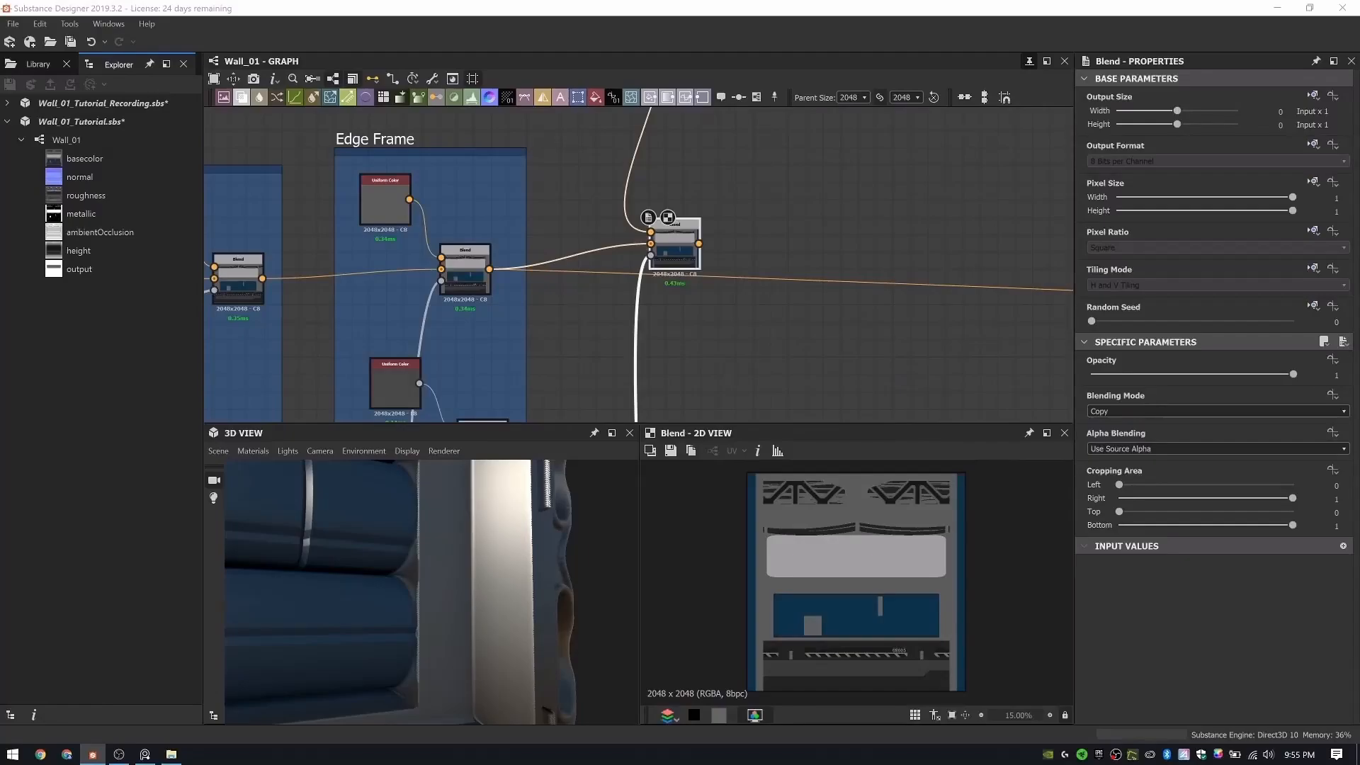
# - Insert the blue indent Blend into the base colour chain and orbit the 3D view to the wall's edge
pyautogui.scroll(2, 386, 282)
pyautogui.keyDown('shift'); pyautogui.moveTo(534, 263); pyautogui.dragTo(815, 274); pyautogui.keyUp('shift')
pyautogui.scroll(-5, 439, 571)
pyautogui.moveTo(439, 570); pyautogui.dragTo(265, 575)
pyautogui.keyDown('ctrl'); pyautogui.keyDown('shift'); pyautogui.moveTo(265, 575); pyautogui.dragTo(525, 418, button='right'); pyautogui.keyUp('shift'); pyautogui.keyUp('ctrl')
# - Compare the Edge Frame and indent Blend previews, and crop the indent Blend to top 0.16 and bottom 0.76
pyautogui.doubleClick(767, 268)
pyautogui.doubleClick(500, 266)
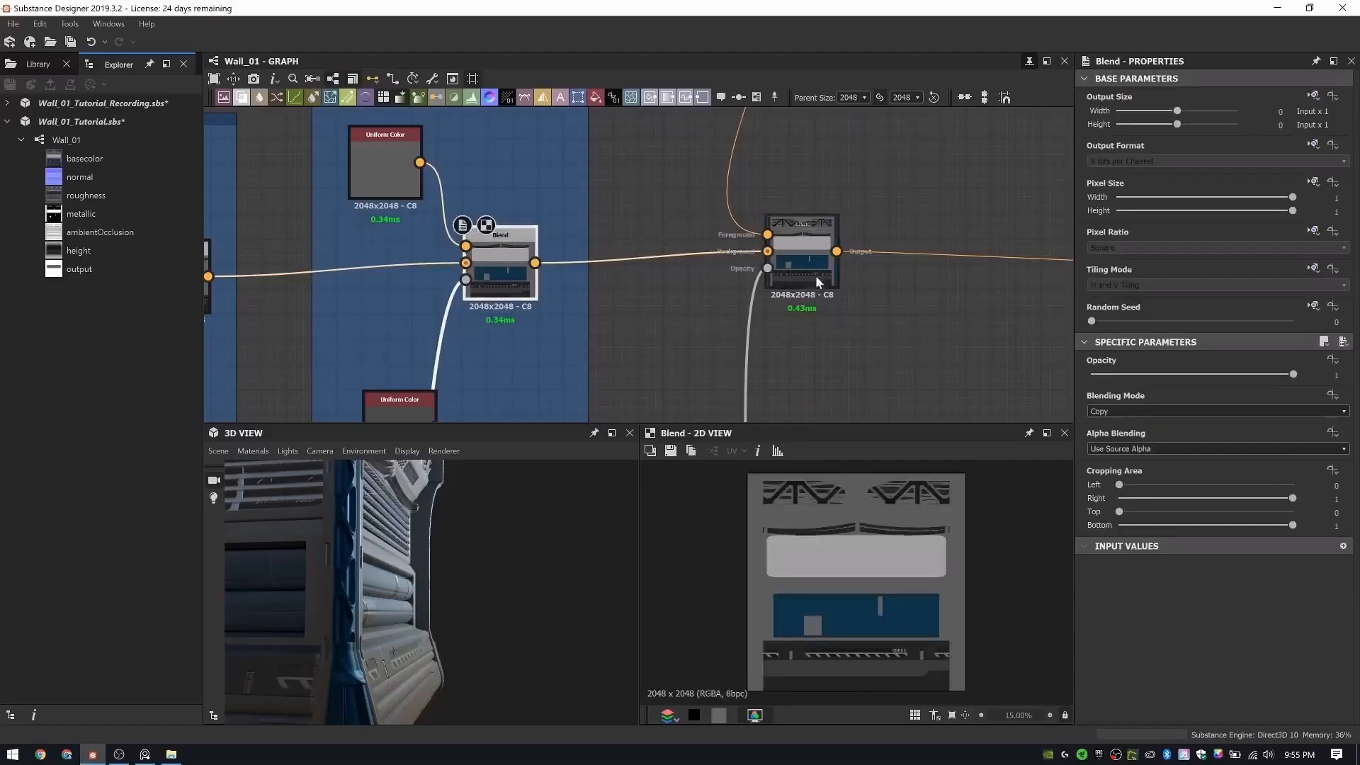
pyautogui.doubleClick(814, 275)
pyautogui.moveTo(361, 517); pyautogui.dragTo(396, 580)
pyautogui.moveTo(800, 268); pyautogui.dragTo(800, 280)
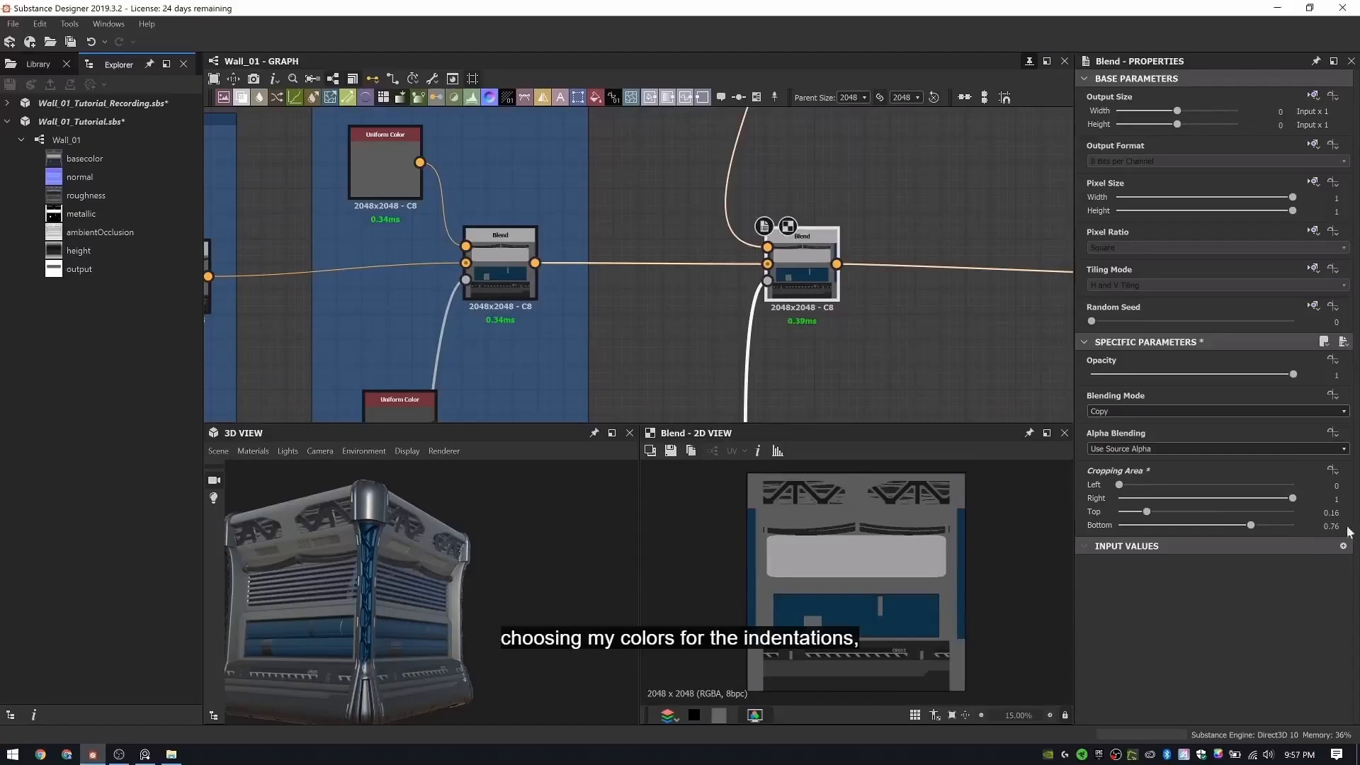
# - Insert a copy of the Edge Frame's roughness Uniform Color and Blend into the roughness chain below the blue indent Blend
pyautogui.scroll(4, 400, 629)
pyautogui.moveTo(404, 613); pyautogui.dragTo(501, 628, button='middle')
pyautogui.scroll(-5, 768, 287)
pyautogui.moveTo(762, 308); pyautogui.dragTo(778, 312)
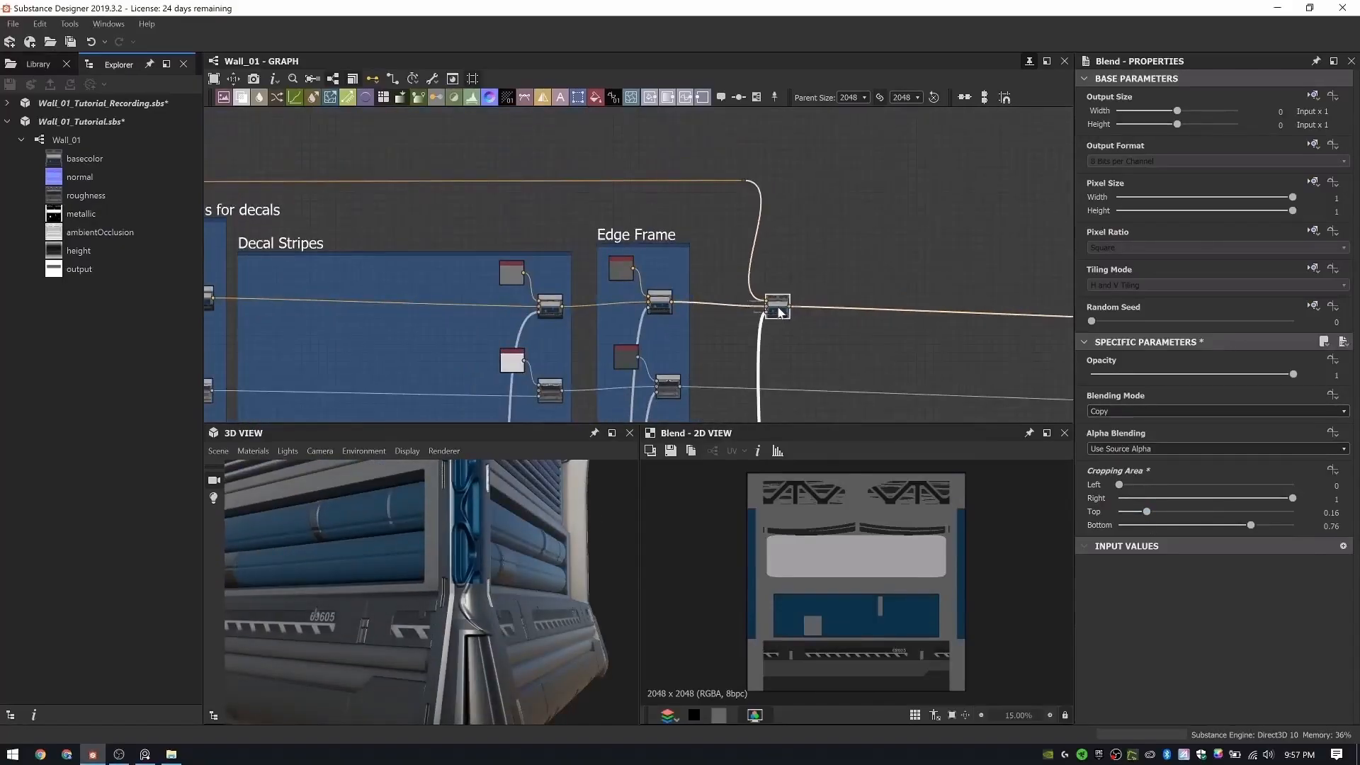
pyautogui.moveTo(753, 218); pyautogui.dragTo(729, 84, button='middle')
pyautogui.scroll(4, 584, 215)
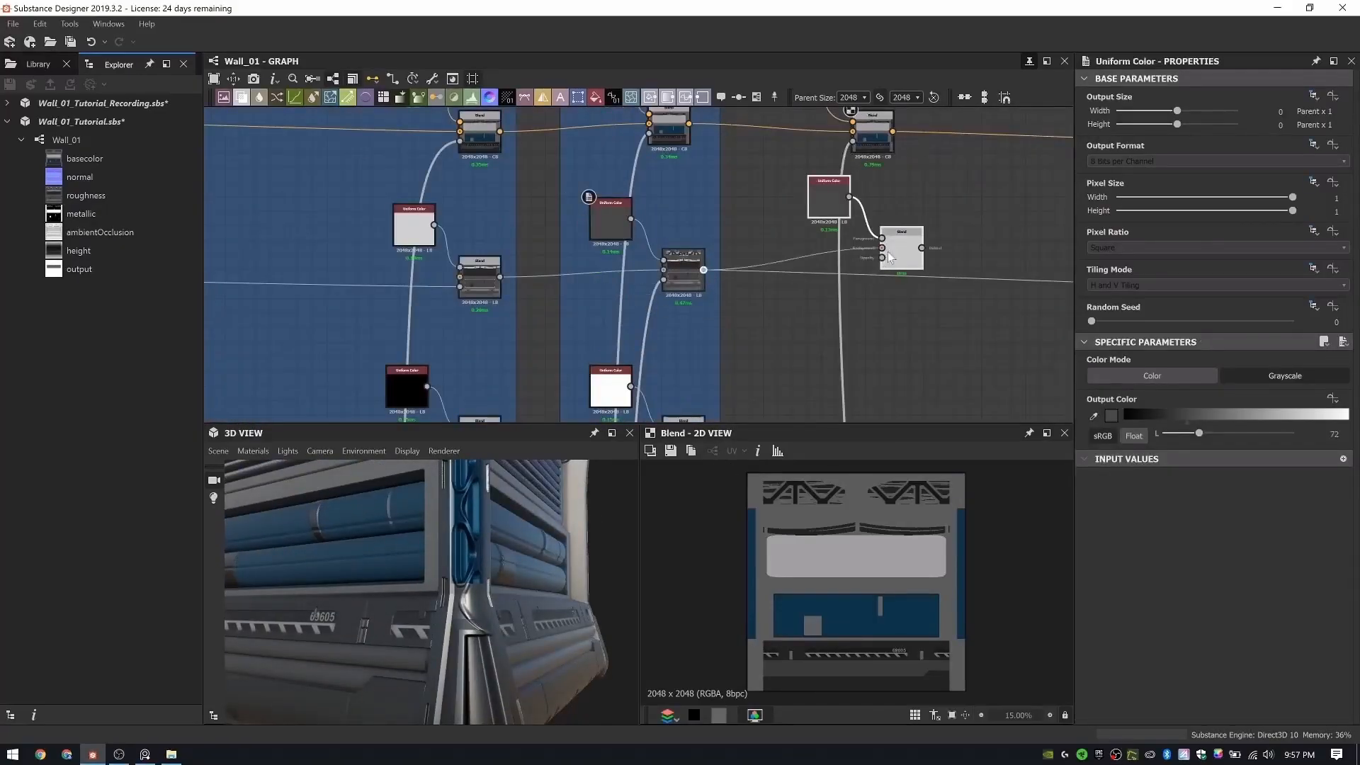
pyautogui.moveTo(902, 274); pyautogui.dragTo(884, 267)
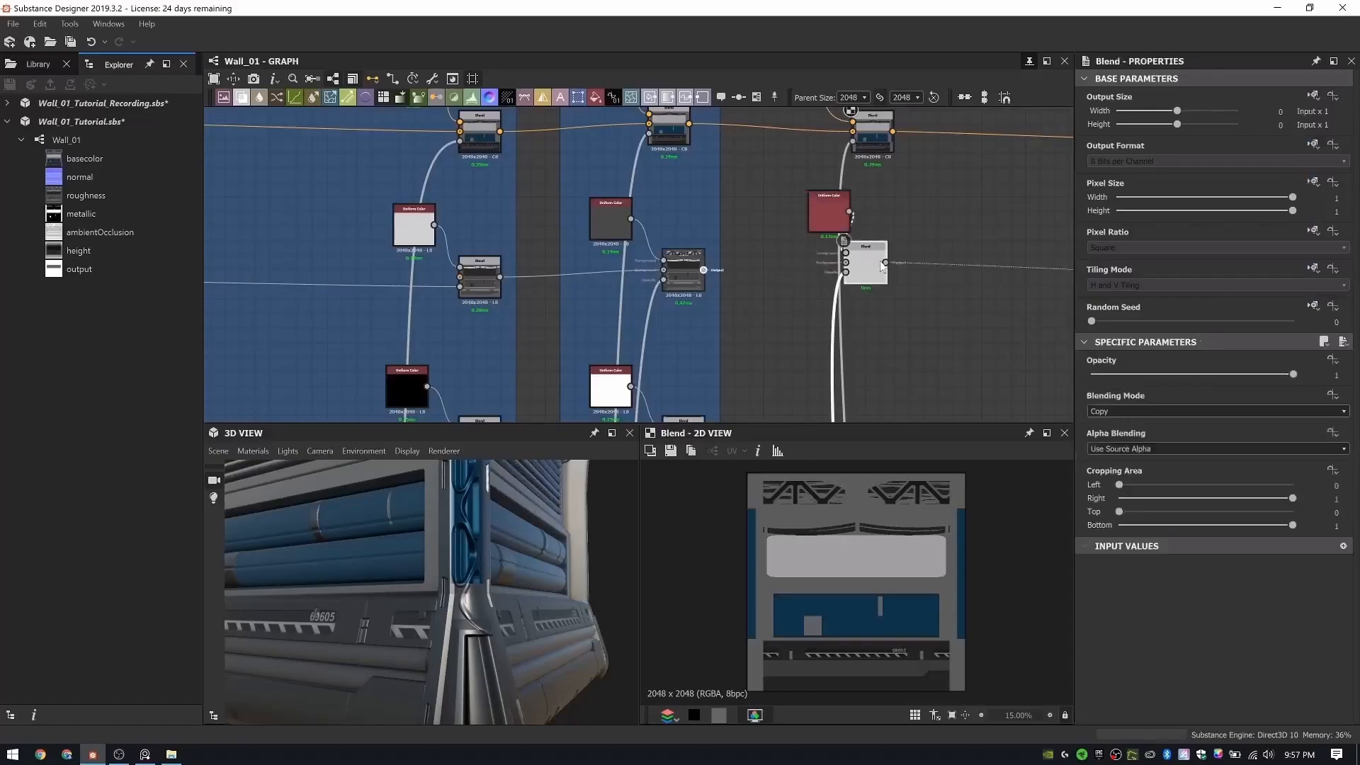
pyautogui.doubleClick(876, 275)
# - Copy the Decal Stripes' black Uniform Color and metallic Blend and insert the pair after the Edge Frame's metallic Blend
pyautogui.moveTo(876, 275); pyautogui.dragTo(812, 210, button='middle')
pyautogui.scroll(-3, 804, 209)
pyautogui.click(539, 276)
pyautogui.keyDown('ctrl'); pyautogui.click(578, 302); pyautogui.keyUp('ctrl')
pyautogui.hotkey('ctrl', 'c')
pyautogui.hotkey('ctrl', 'v')
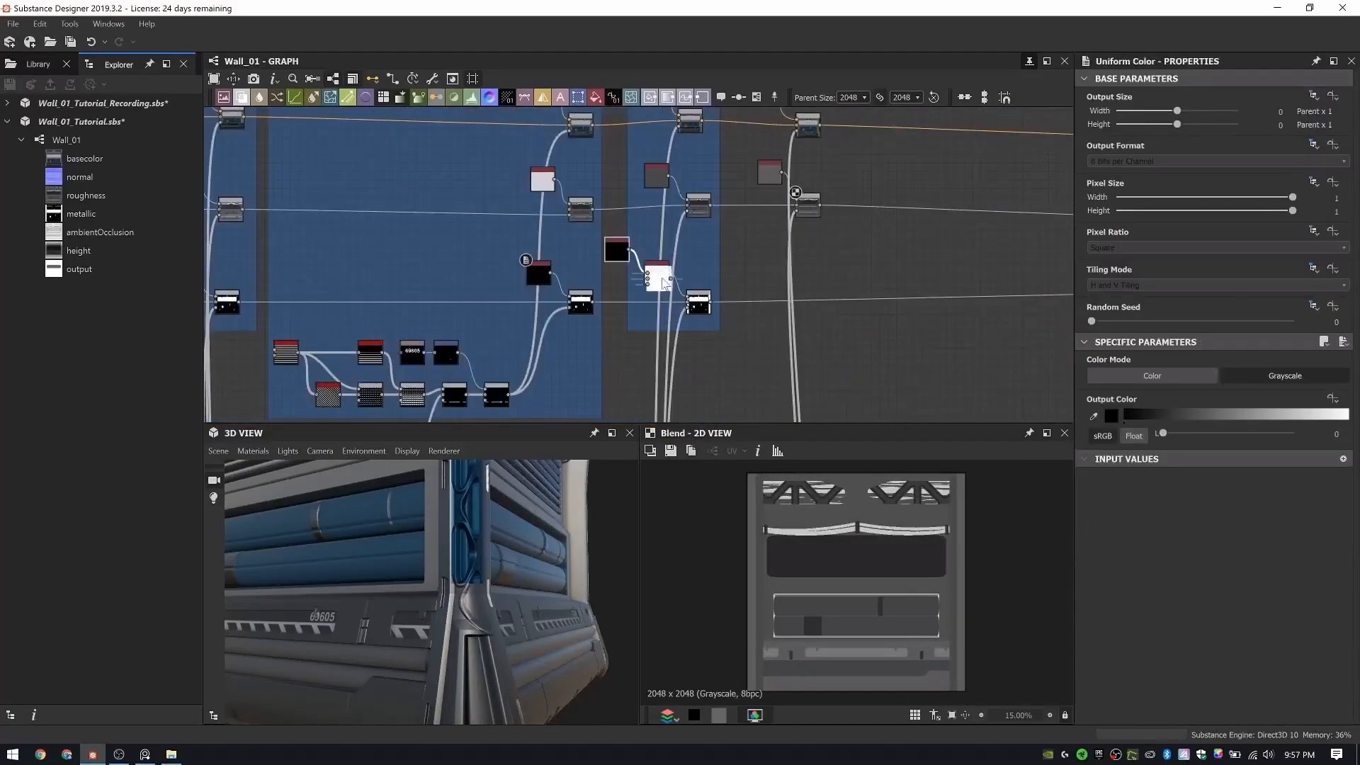
pyautogui.moveTo(647, 273); pyautogui.dragTo(822, 296)
pyautogui.scroll(3, 818, 296)
pyautogui.click(810, 294)
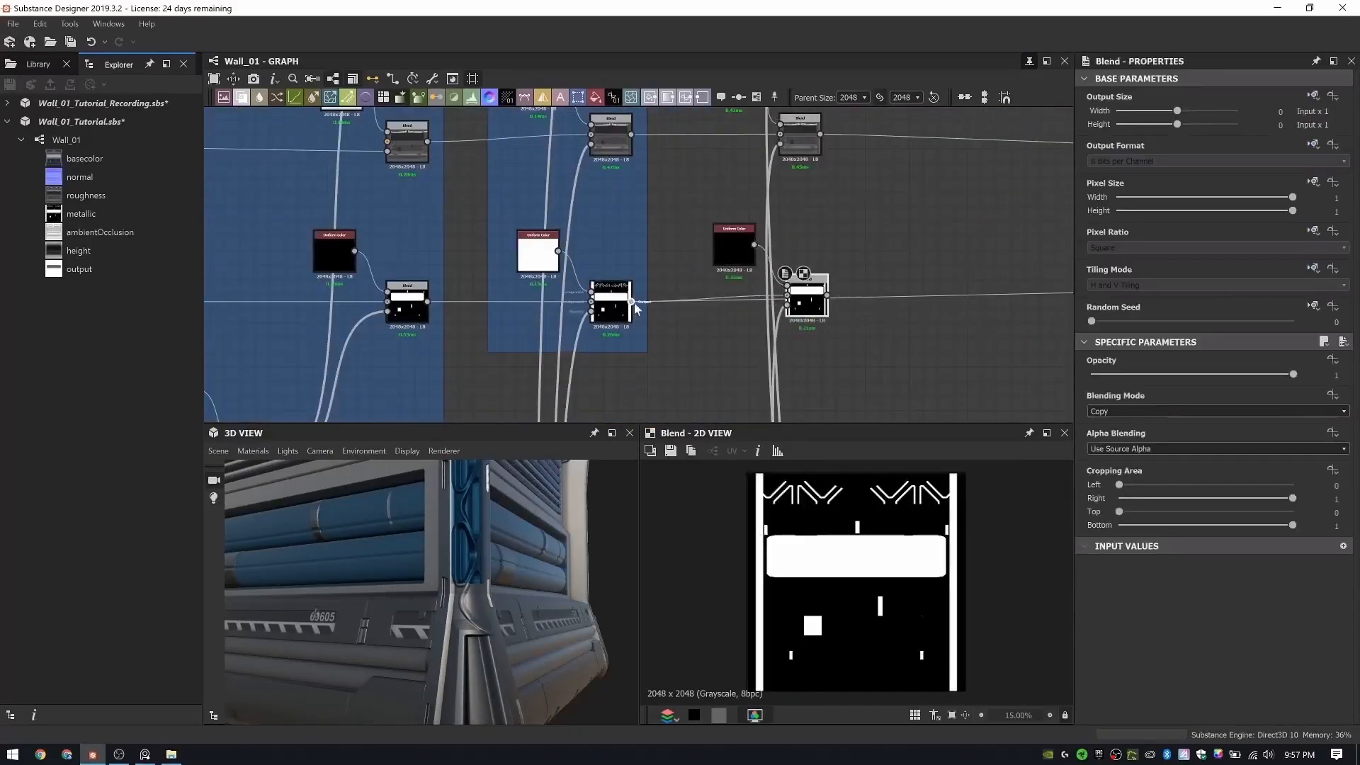
pyautogui.moveTo(488, 570); pyautogui.dragTo(585, 584)
# - Replace the indents' roughness Blend with a copy of the cropped base colour indent Blend
pyautogui.moveTo(815, 113); pyautogui.dragTo(712, 269, button='middle')
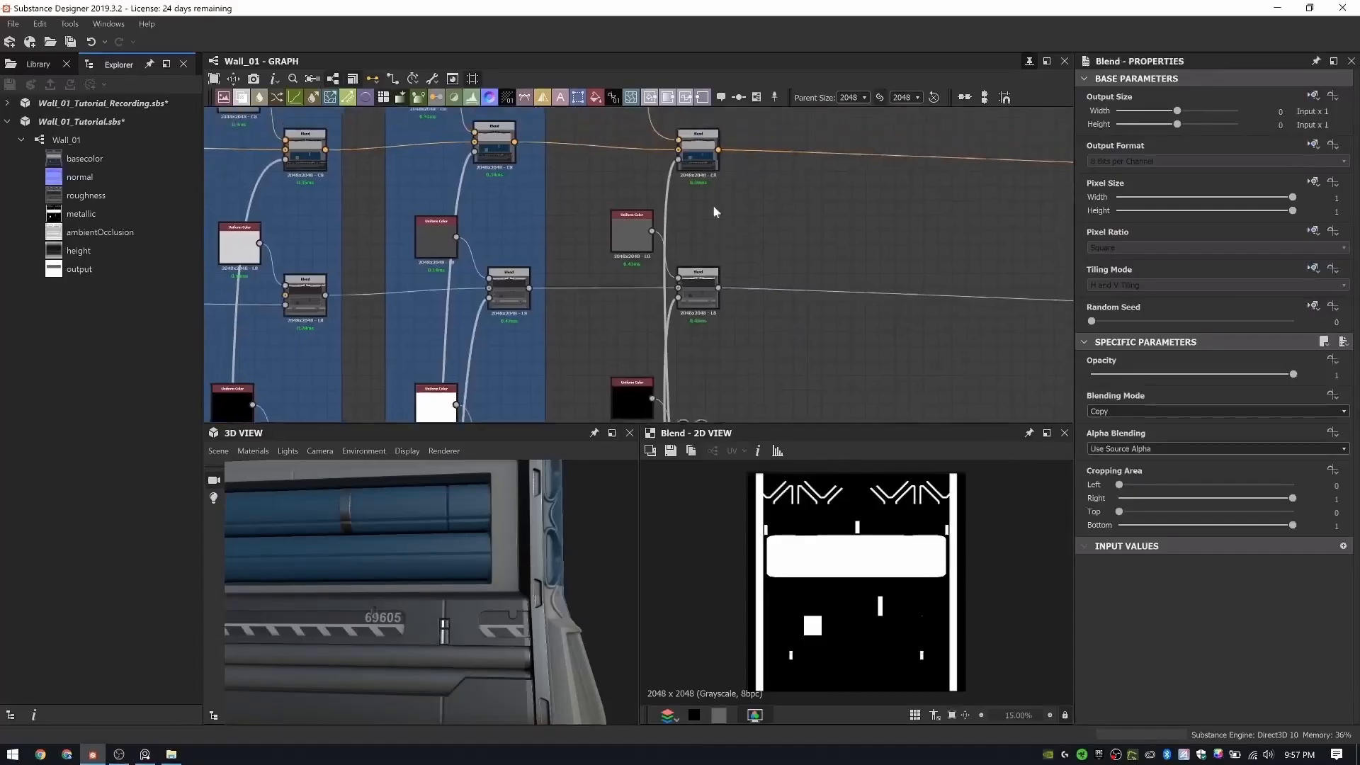
pyautogui.doubleClick(703, 165)
pyautogui.hotkey('ctrl', 'c')
pyautogui.hotkey('ctrl', 'v')
pyautogui.scroll(2, 680, 265)
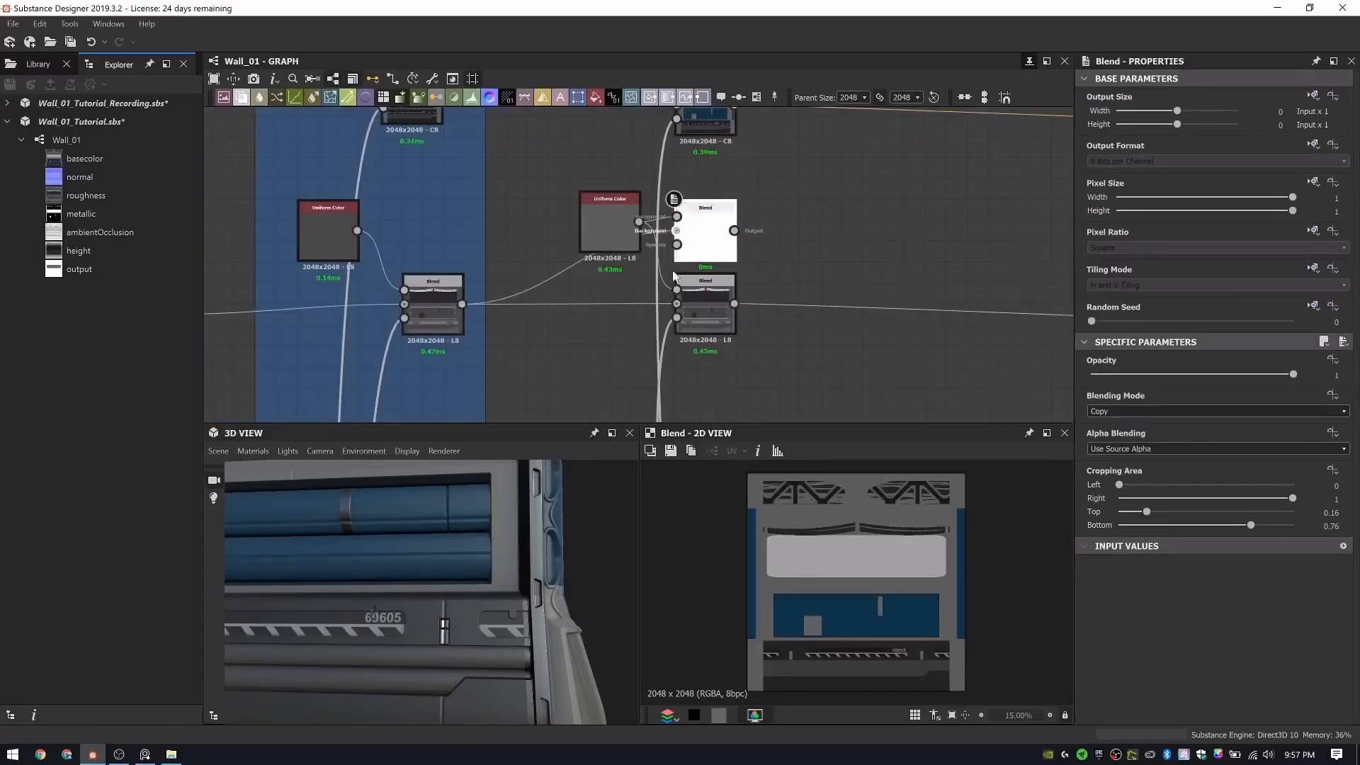
pyautogui.doubleClick(717, 318)
pyautogui.moveTo(736, 303)
pyautogui.keyDown('shift'); pyautogui.mouseDown()
pyautogui.moveTo(734, 231)
pyautogui.moveTo(723, 318)
pyautogui.mouseUp(); pyautogui.keyUp('shift')
pyautogui.press('Delete')
# - Replace the indents' metallic Blend with another copy of the cropped indent Blend
pyautogui.moveTo(723, 318); pyautogui.dragTo(702, 296, button='middle')
pyautogui.doubleClick(695, 162)
pyautogui.doubleClick(726, 370)
pyautogui.scroll(-2, 690, 319)
pyautogui.scroll(2, 686, 390)
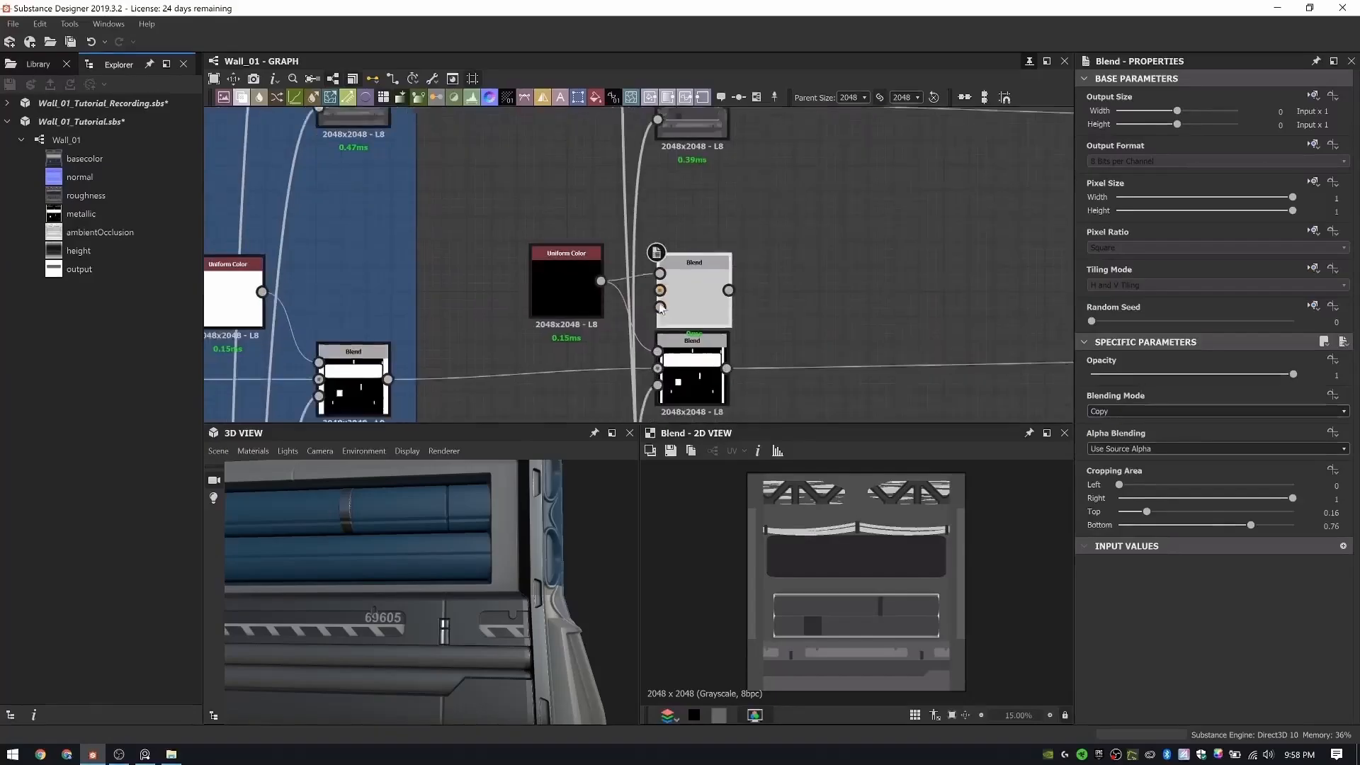
pyautogui.keyDown('shift'); pyautogui.moveTo(739, 357); pyautogui.dragTo(739, 279); pyautogui.keyUp('shift')
pyautogui.press('Delete')
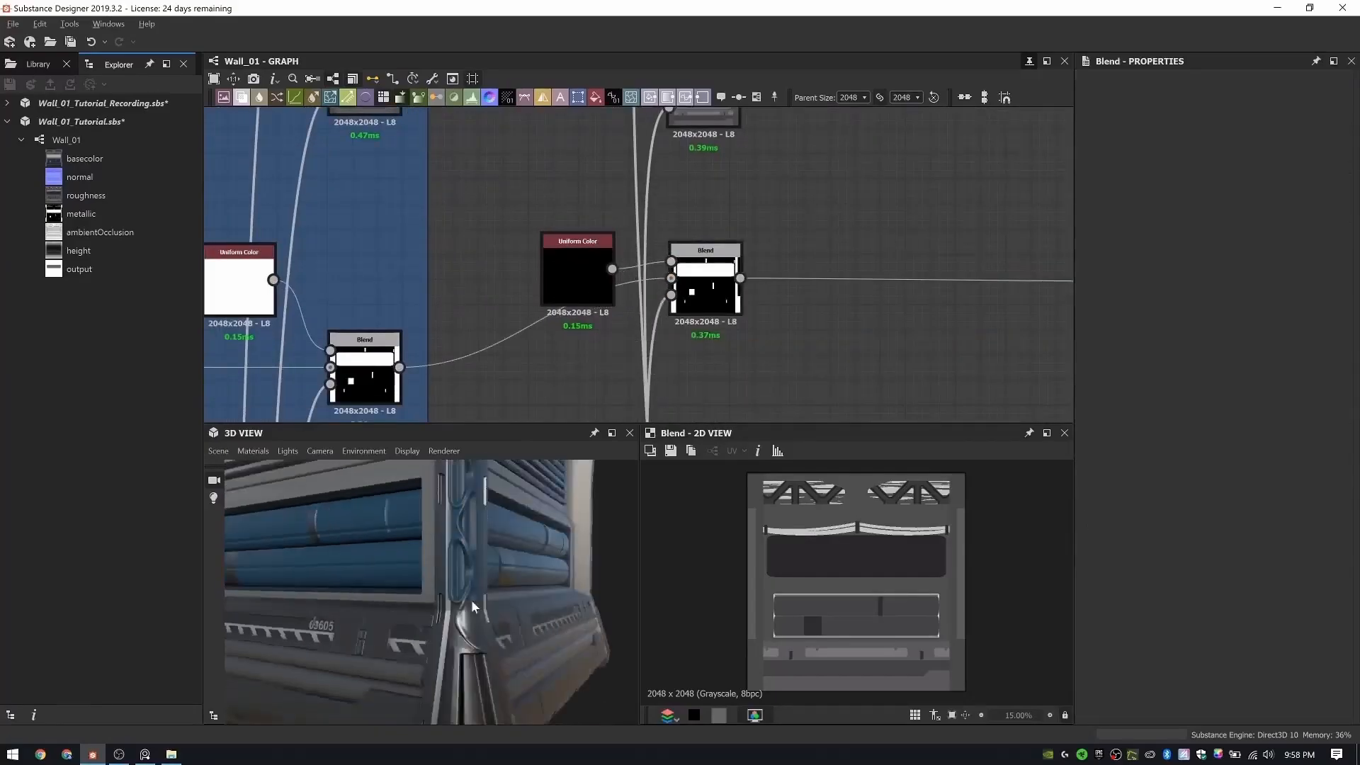
# - Set the bottom crop of the base colour, roughness and metallic indent Blends to 0.775
pyautogui.moveTo(707, 330); pyautogui.dragTo(658, 426, button='middle')
pyautogui.doubleClick(665, 188)
pyautogui.moveTo(489, 630); pyautogui.dragTo(516, 641)
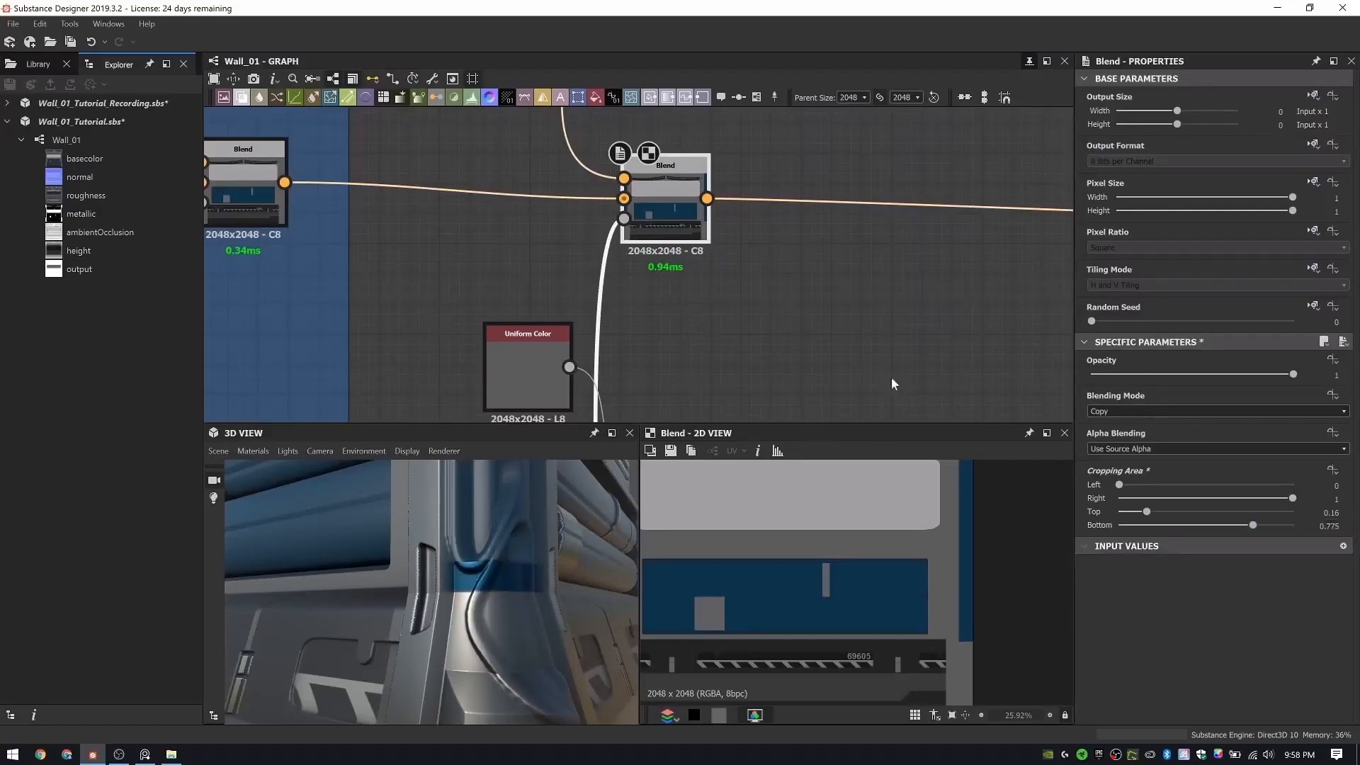
pyautogui.moveTo(670, 382); pyautogui.dragTo(688, 149, button='middle')
pyautogui.doubleClick(695, 269)
pyautogui.doubleClick(1326, 527)
pyautogui.write('0.775')
pyautogui.scroll(-1, 702, 283)
pyautogui.moveTo(702, 283); pyautogui.dragTo(709, 163, button='middle')
pyautogui.moveTo(715, 404); pyautogui.dragTo(705, 262, button='middle')
pyautogui.doubleClick(709, 273)
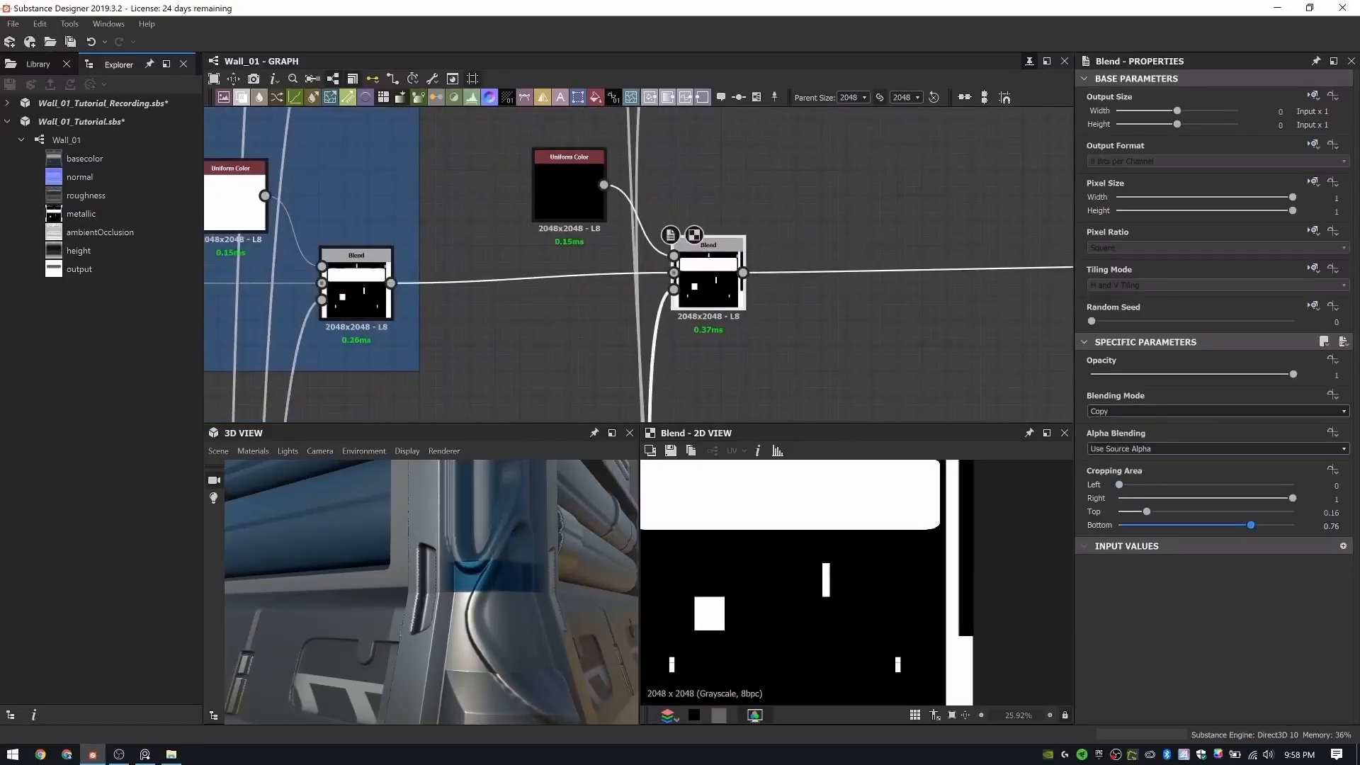
# - Set the top crop of the base colour, roughness and metallic indent Blends to 0.15
pyautogui.moveTo(496, 553); pyautogui.dragTo(382, 556)
pyautogui.moveTo(657, 220); pyautogui.dragTo(652, 418, button='middle')
pyautogui.scroll(3, 659, 294)
pyautogui.doubleClick(658, 294)
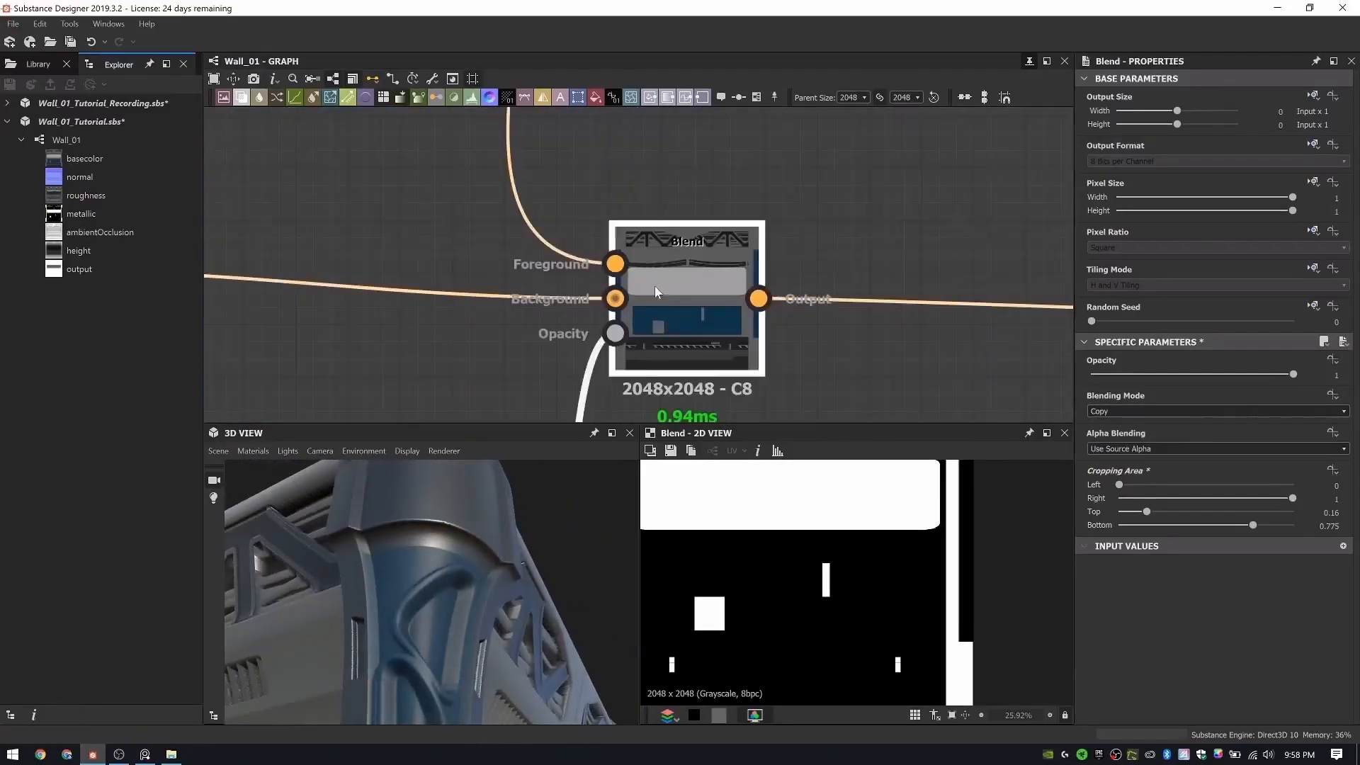
pyautogui.moveTo(1145, 515); pyautogui.dragTo(1147, 516)
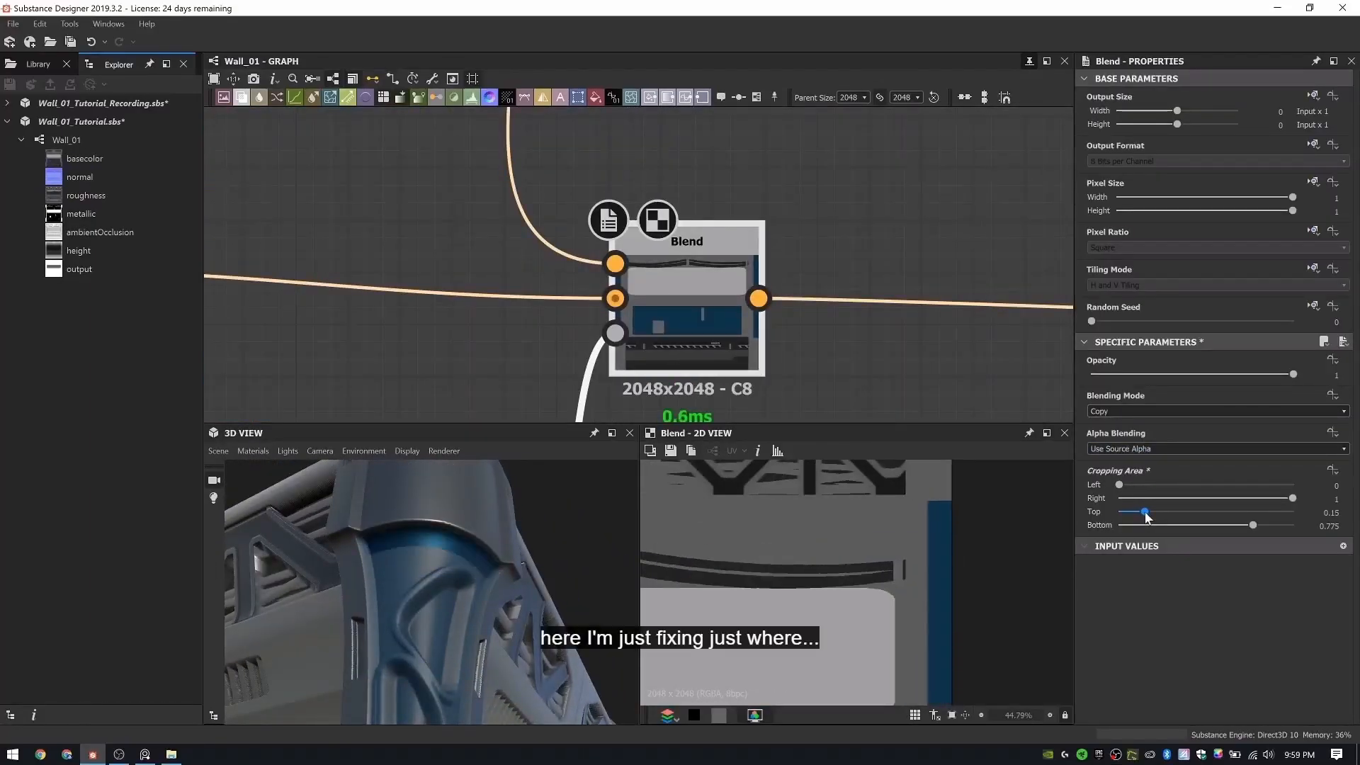
pyautogui.moveTo(786, 382); pyautogui.dragTo(775, 269, button='middle')
pyautogui.doubleClick(774, 269)
pyautogui.click(1346, 511)
pyautogui.moveTo(877, 262); pyautogui.dragTo(822, 170, button='middle')
pyautogui.doubleClick(779, 268)
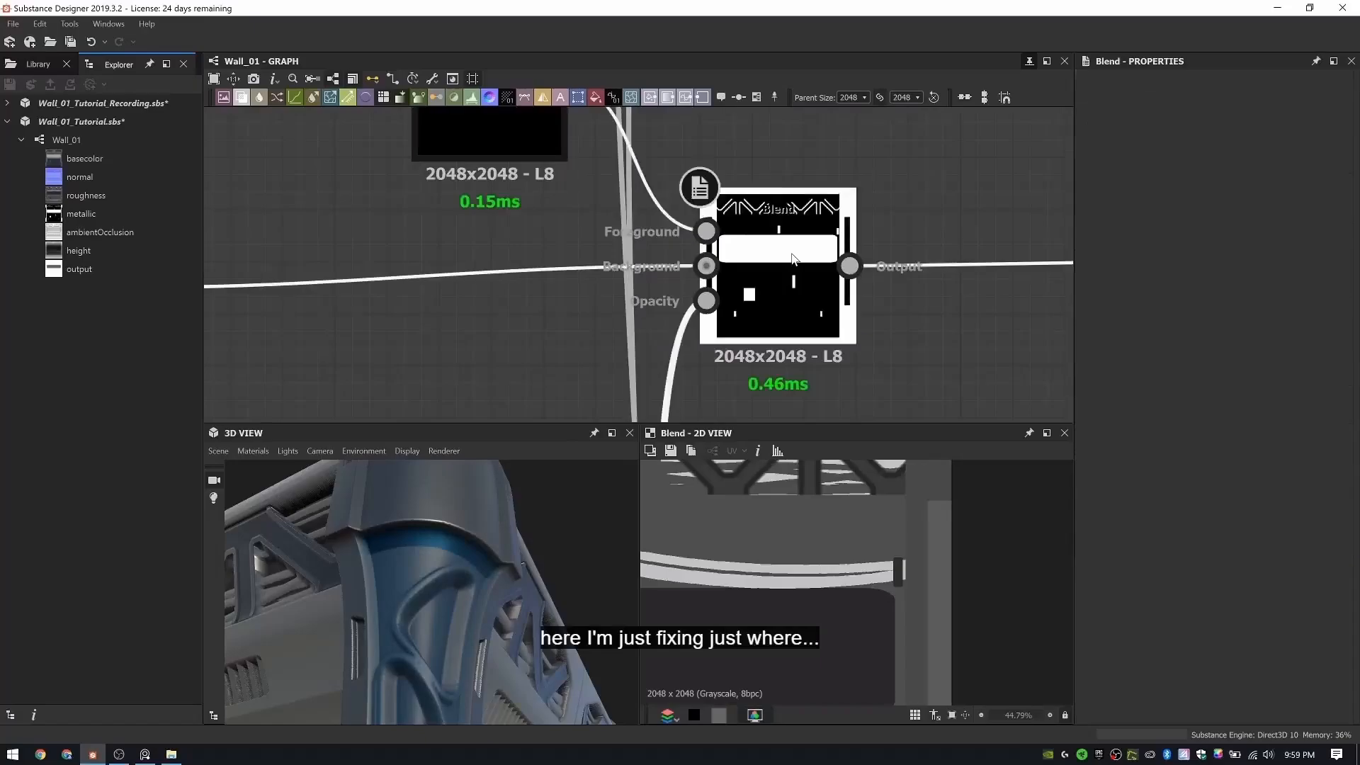
pyautogui.click(1332, 513)
# - Add a frame around the indents' Uniform Color and Blend nodes and title it "Edge Frame Indents"
pyautogui.scroll(-4, 435, 537)
pyautogui.moveTo(435, 537); pyautogui.dragTo(496, 496)
pyautogui.scroll(-4, 633, 264)
pyautogui.moveTo(632, 264); pyautogui.dragTo(645, 307, button='middle')
pyautogui.scroll(-5, 645, 307)
pyautogui.scroll(-1, 646, 238)
pyautogui.moveTo(646, 238); pyautogui.dragTo(643, 312, button='middle')
pyautogui.moveTo(619, 239); pyautogui.dragTo(715, 394)
pyautogui.rightClick(694, 195)
pyautogui.click(730, 234)
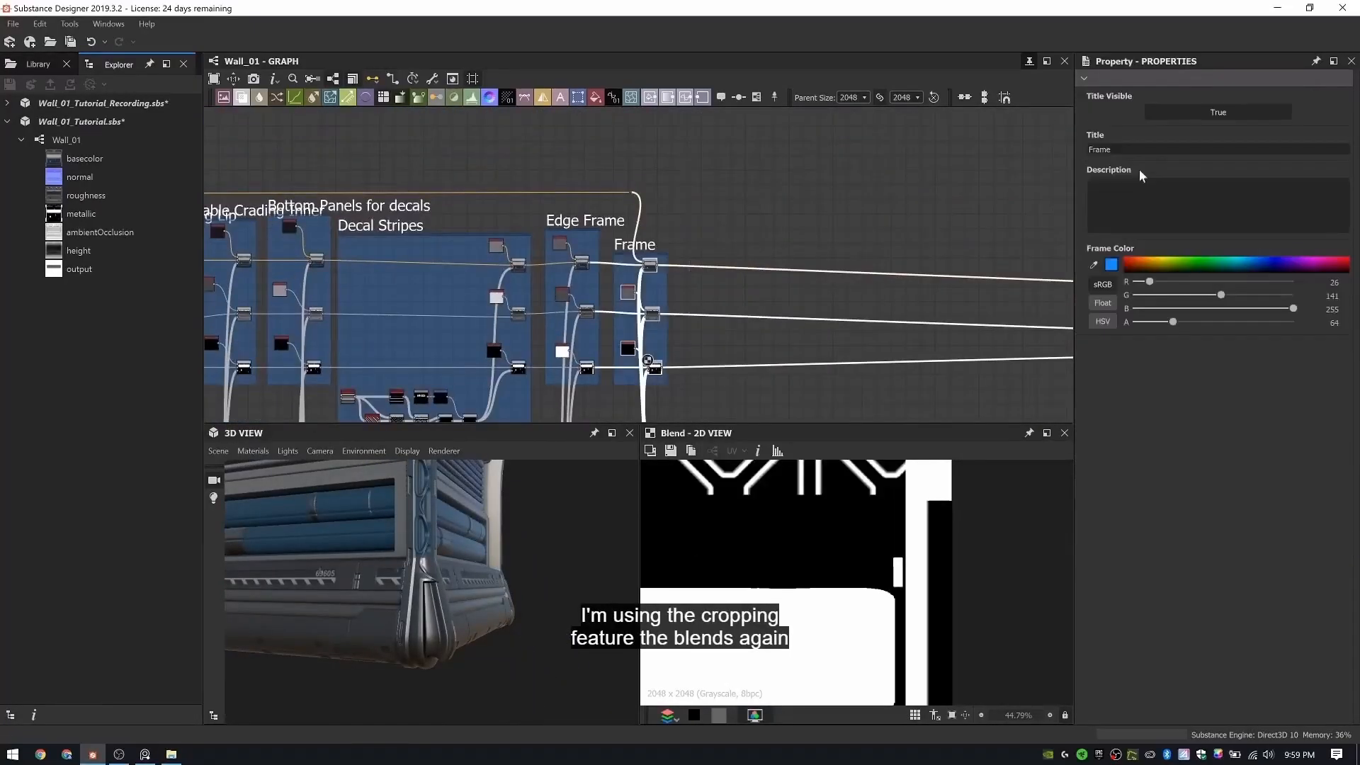
# - Preview the height Blend of the Frame Indent Pattern and examine its cropping area and opacity
pyautogui.scroll(-5, 517, 284)
pyautogui.moveTo(491, 291); pyautogui.dragTo(684, 264, button='middle')
pyautogui.scroll(6, 810, 246)
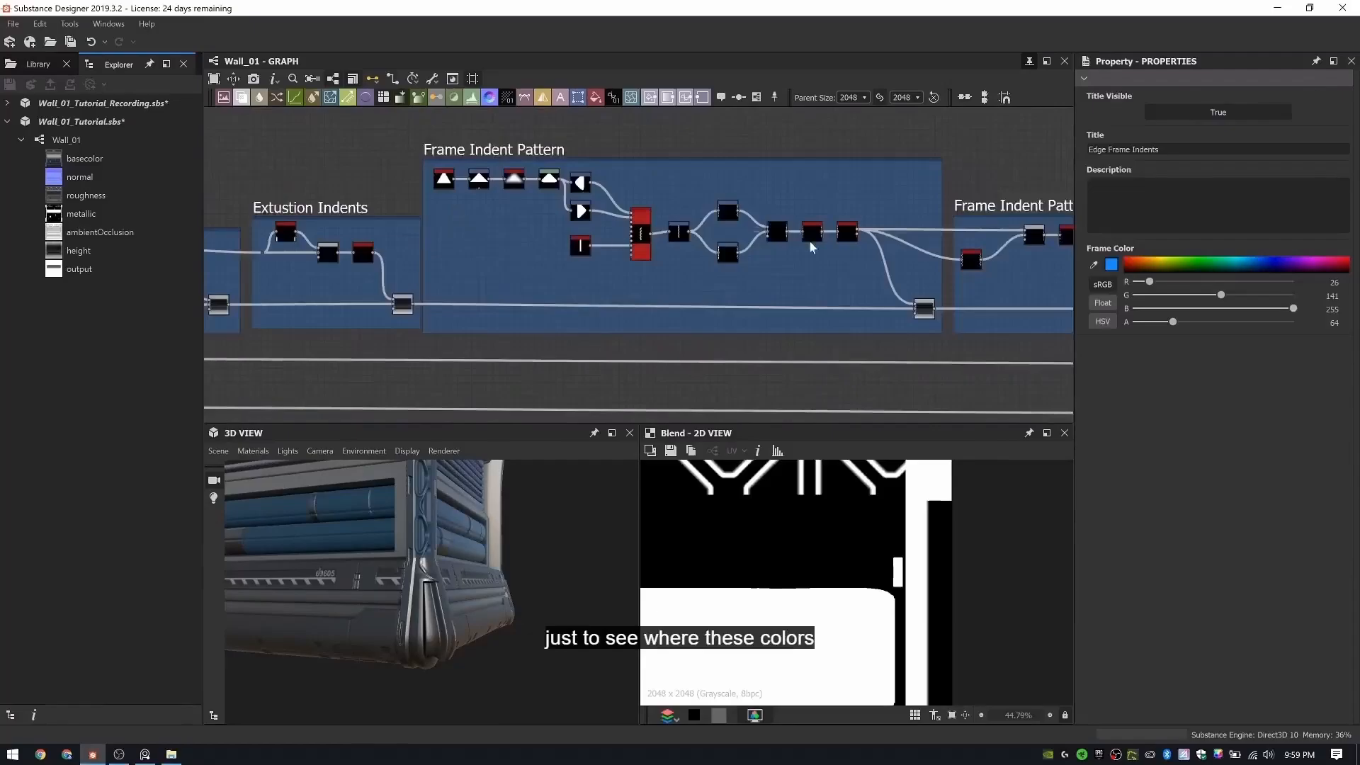
pyautogui.scroll(8, 949, 309)
pyautogui.doubleClick(753, 292)
pyautogui.scroll(-1, 847, 538)
pyautogui.moveTo(919, 524); pyautogui.dragTo(847, 510, button='middle')
pyautogui.scroll(3, 847, 510)
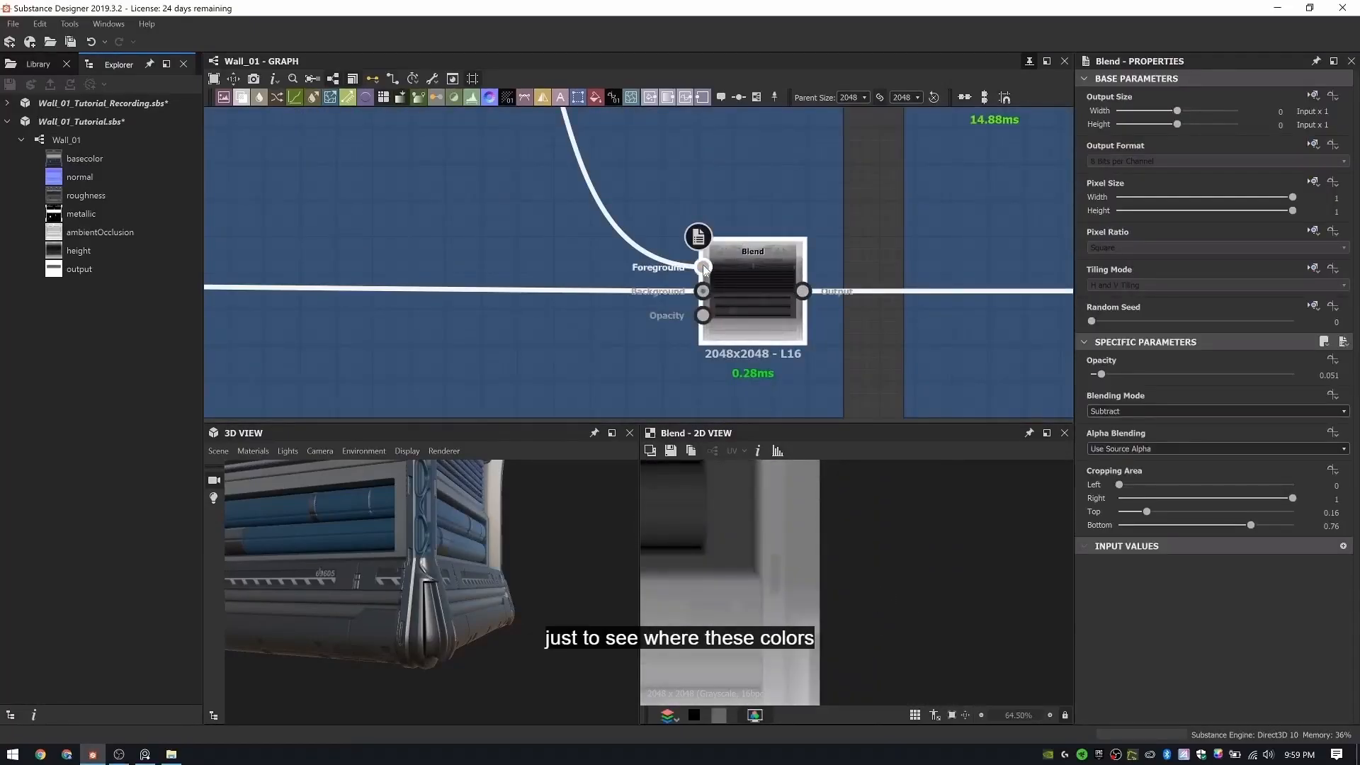
pyautogui.scroll(-4, 680, 312)
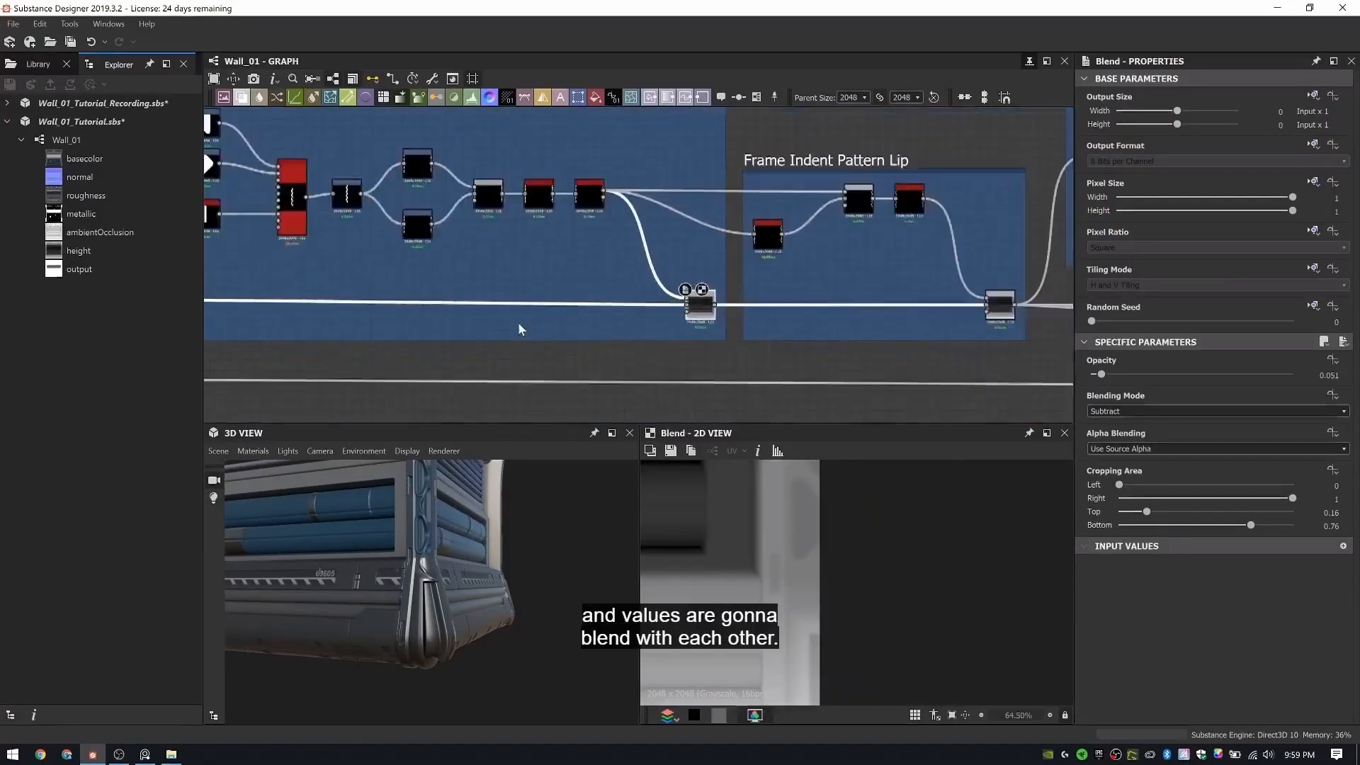
# - Trace the height chain through the Blends next to the Frame Indent Pattern and undo the last change
pyautogui.moveTo(521, 330); pyautogui.dragTo(737, 289, button='middle')
pyautogui.moveTo(454, 284); pyautogui.dragTo(713, 271, button='middle')
pyautogui.scroll(5, 772, 274)
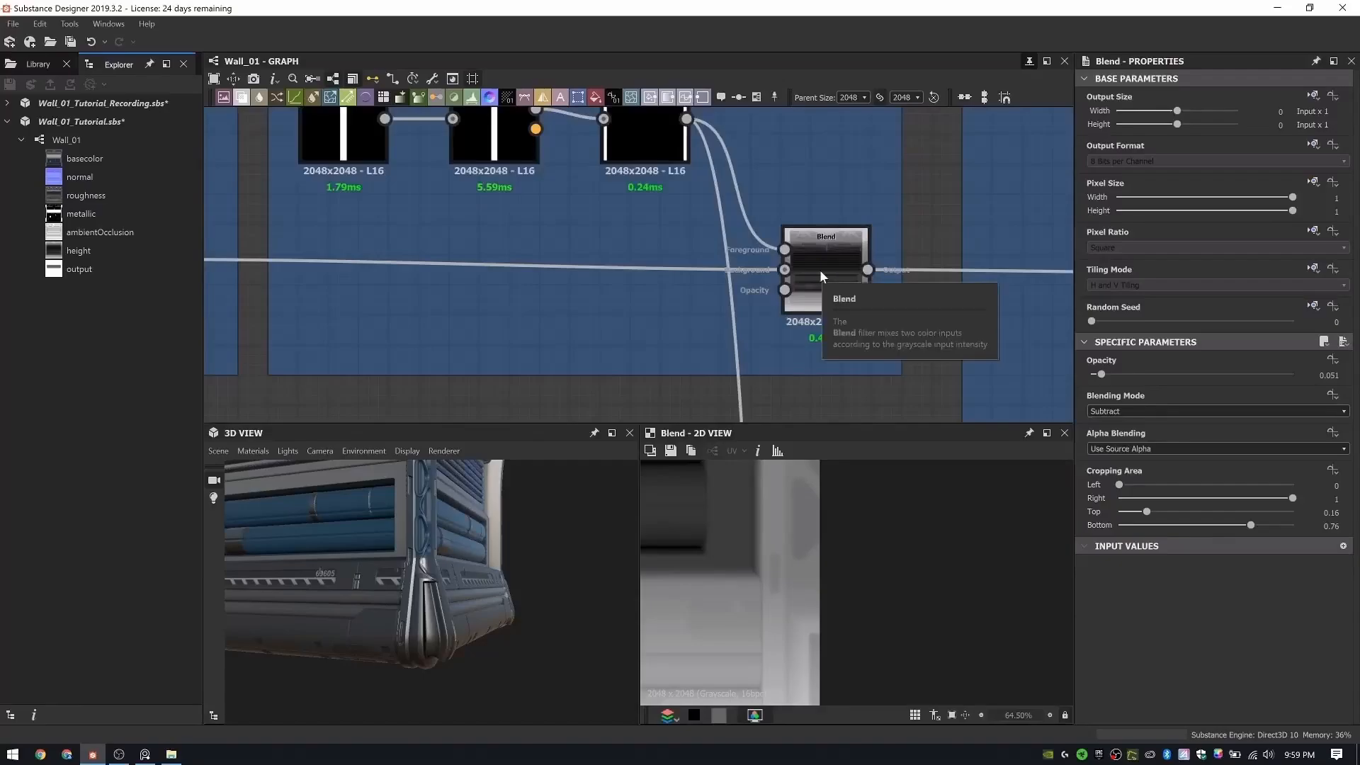
pyautogui.scroll(-4, 821, 273)
pyautogui.moveTo(859, 322); pyautogui.dragTo(241, 283, button='middle')
pyautogui.moveTo(1027, 248); pyautogui.dragTo(733, 327, button='middle')
pyautogui.hotkey('ctrl', 'z')
pyautogui.scroll(-4, 478, 274)
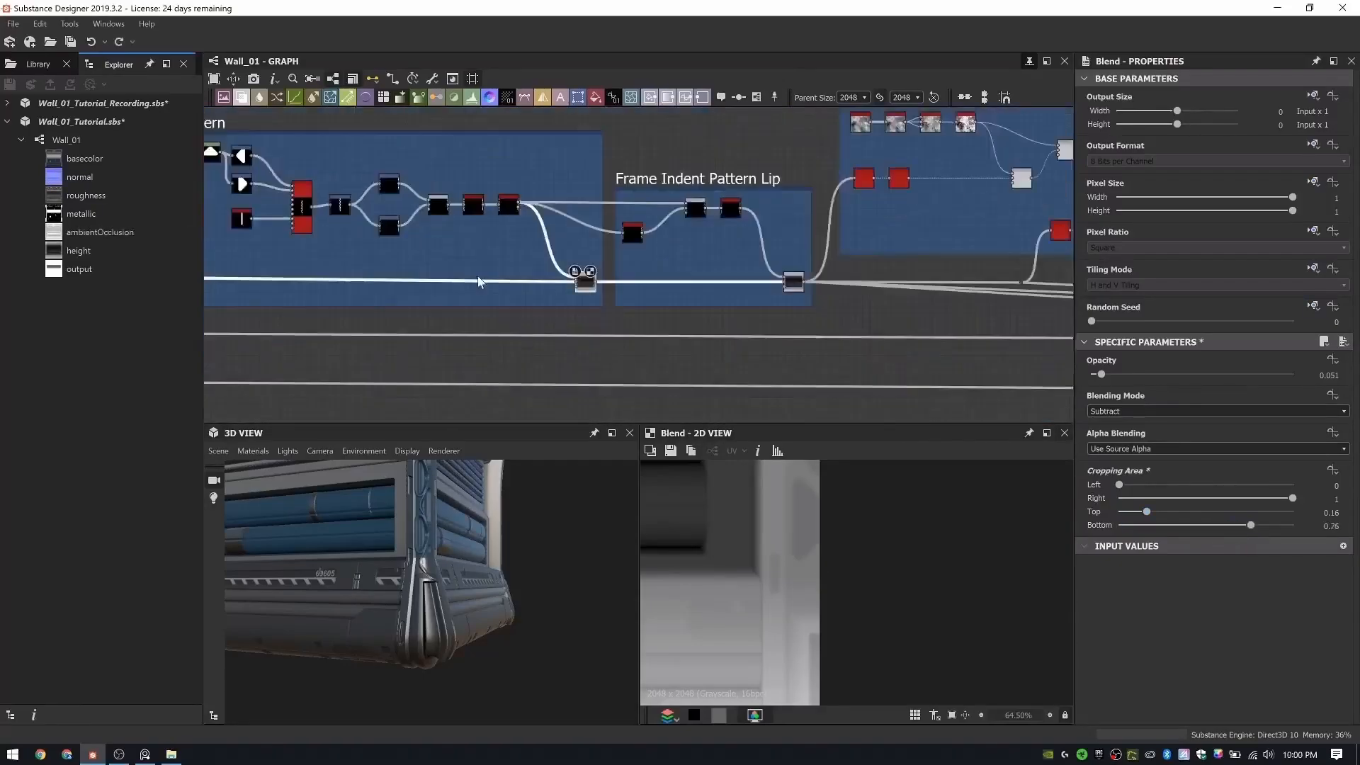
# - Replace the Frame Indent Pattern Lip's height Blend with a copy cropped to top 0.16 and bottom 0.76, at opacity 0.02
pyautogui.moveTo(477, 275); pyautogui.dragTo(744, 301, button='middle')
pyautogui.moveTo(297, 298); pyautogui.dragTo(544, 310, button='middle')
pyautogui.scroll(-2, 579, 317)
pyautogui.scroll(5, 941, 322)
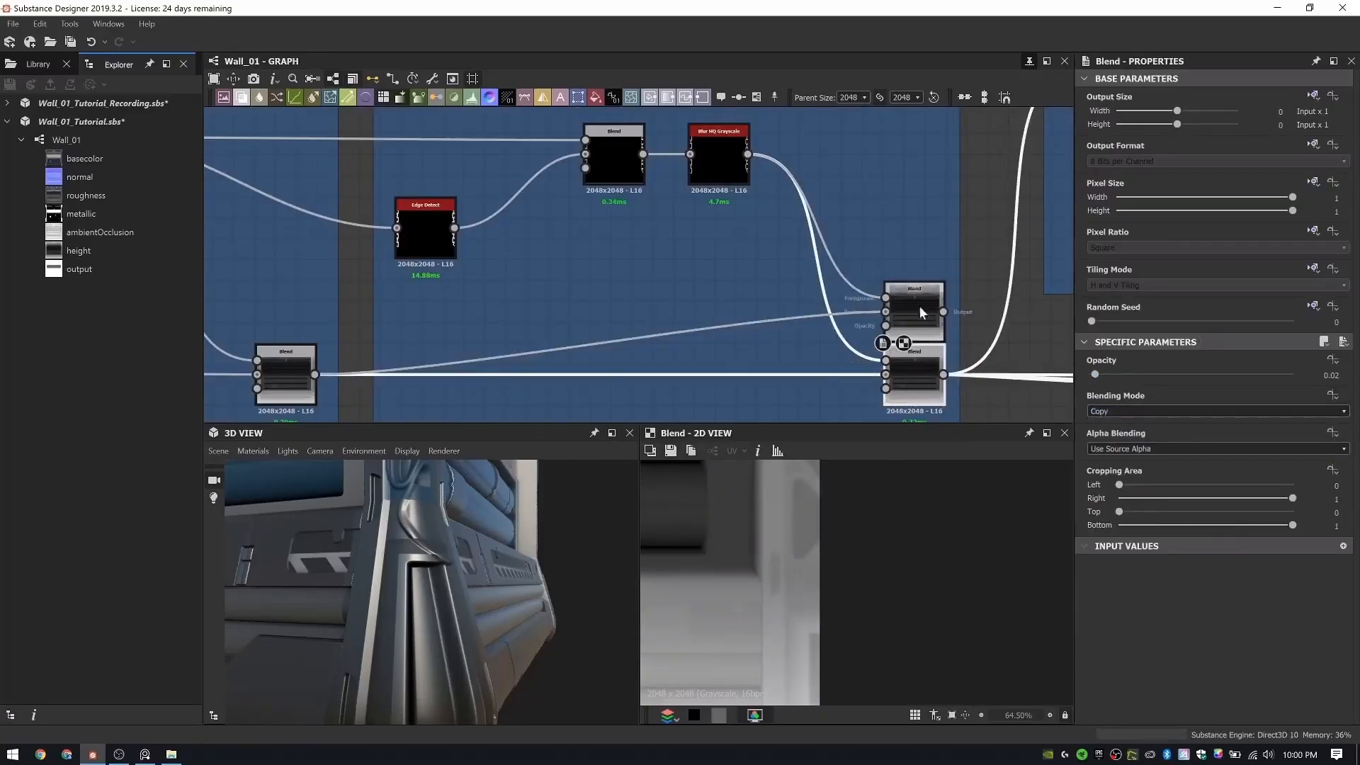
pyautogui.click(1350, 377)
pyautogui.click(903, 316)
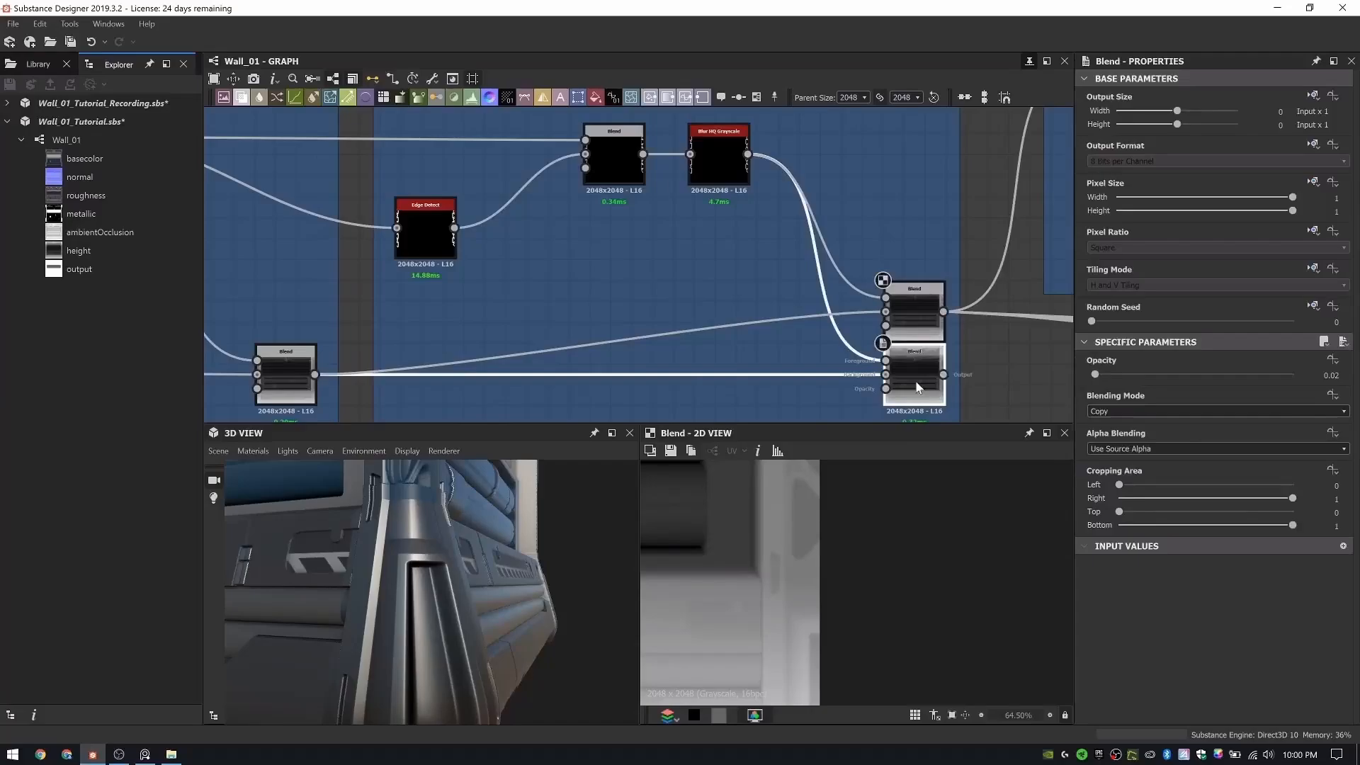
pyautogui.press('Delete')
pyautogui.moveTo(909, 323); pyautogui.dragTo(909, 373)
pyautogui.scroll(2, 901, 401)
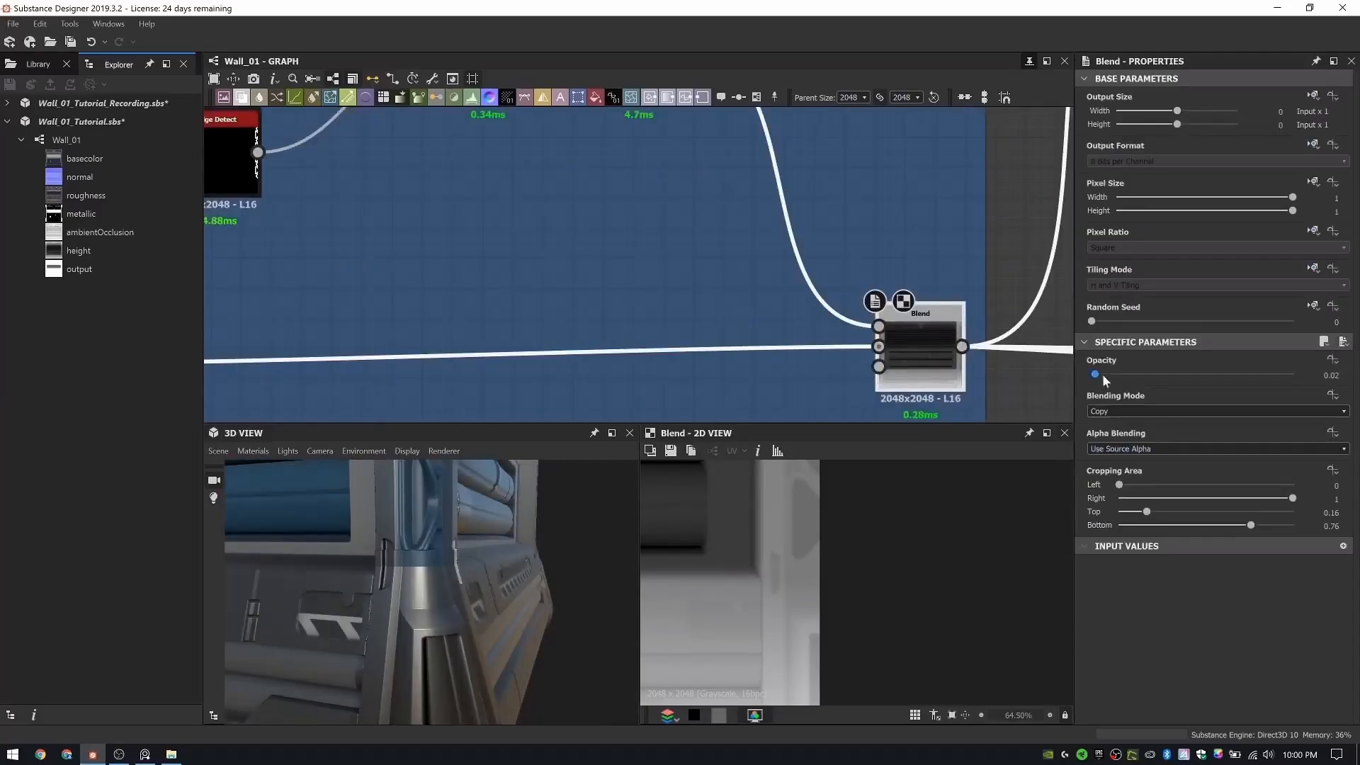
# - Set the Frame Indent Pattern Lip's Blend to Add (Linear Dodge) and its bottom crop to 0.77
pyautogui.moveTo(1258, 530); pyautogui.dragTo(1256, 530)
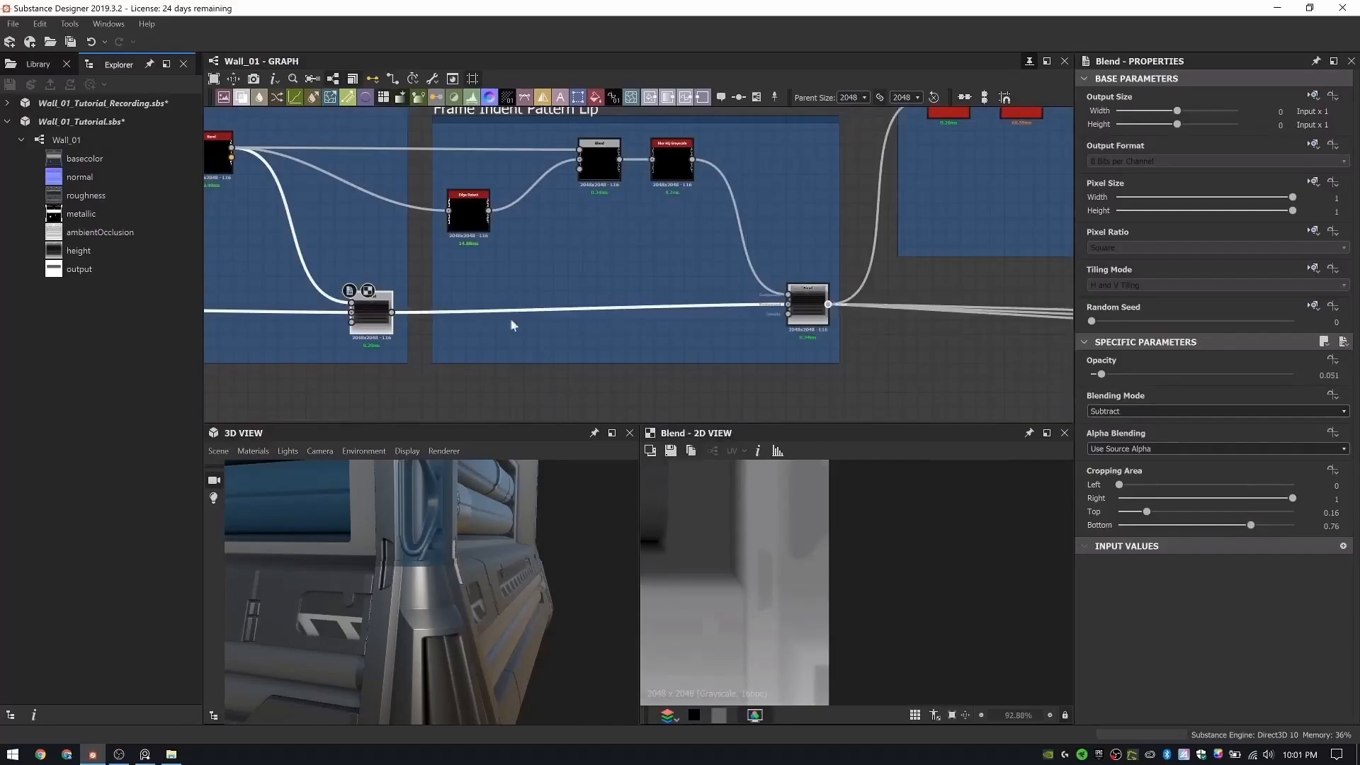
pyautogui.scroll(3, 825, 333)
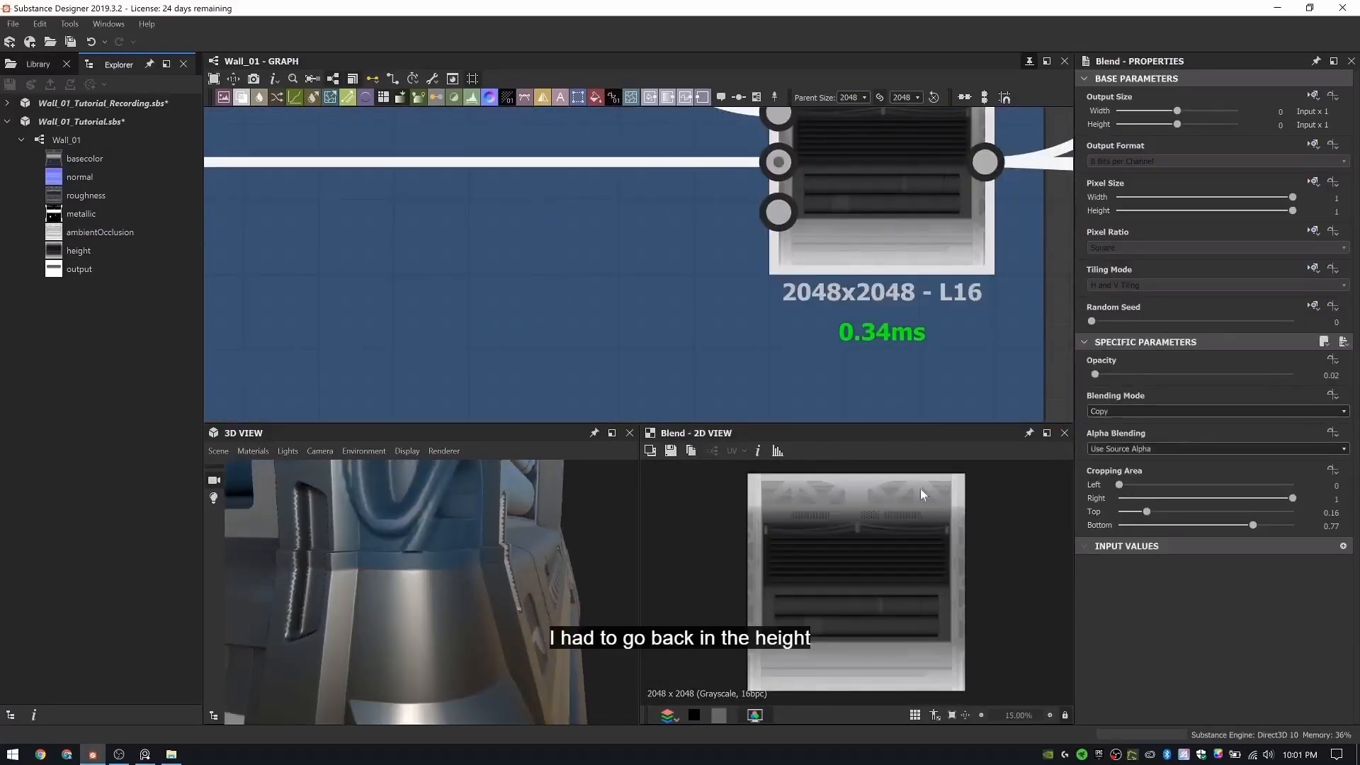
pyautogui.scroll(5, 904, 587)
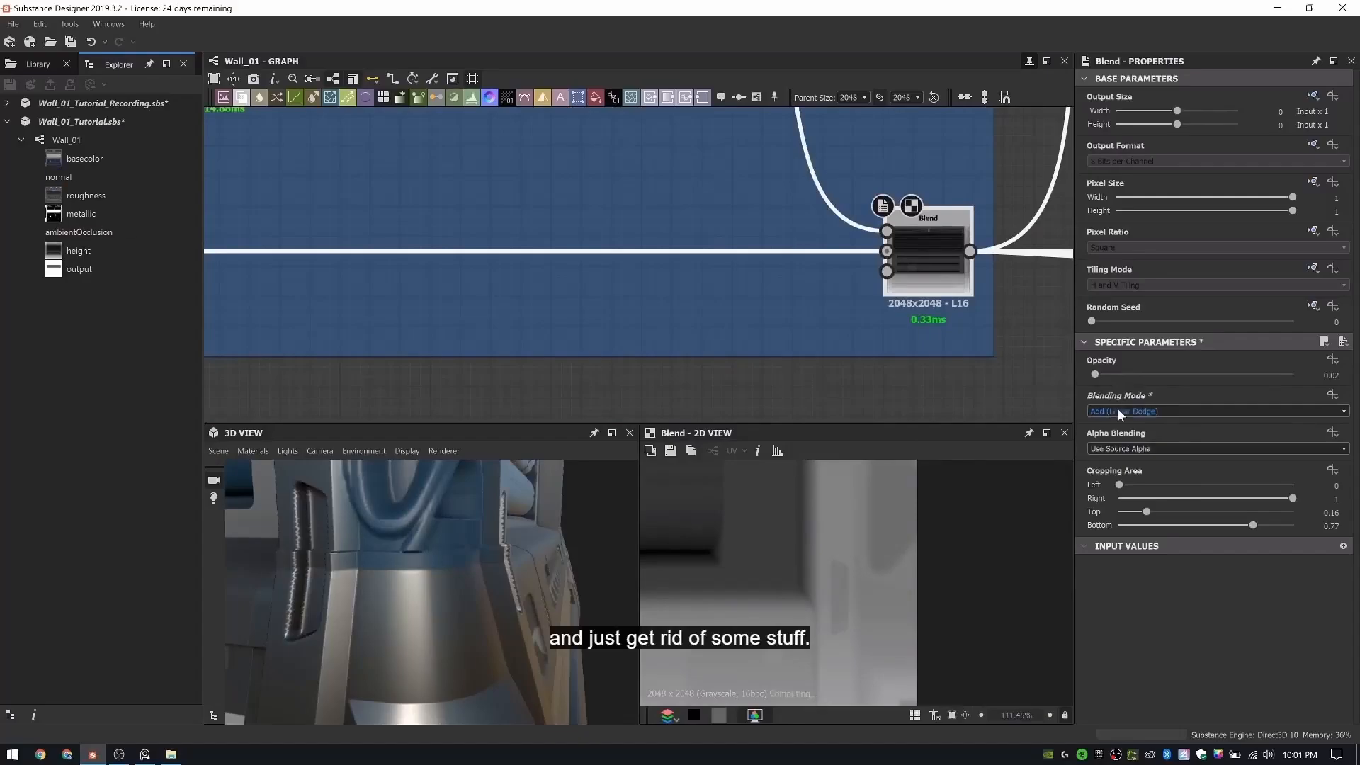
pyautogui.moveTo(1146, 512); pyautogui.dragTo(1149, 514)
pyautogui.moveTo(1251, 525); pyautogui.dragTo(1252, 525)
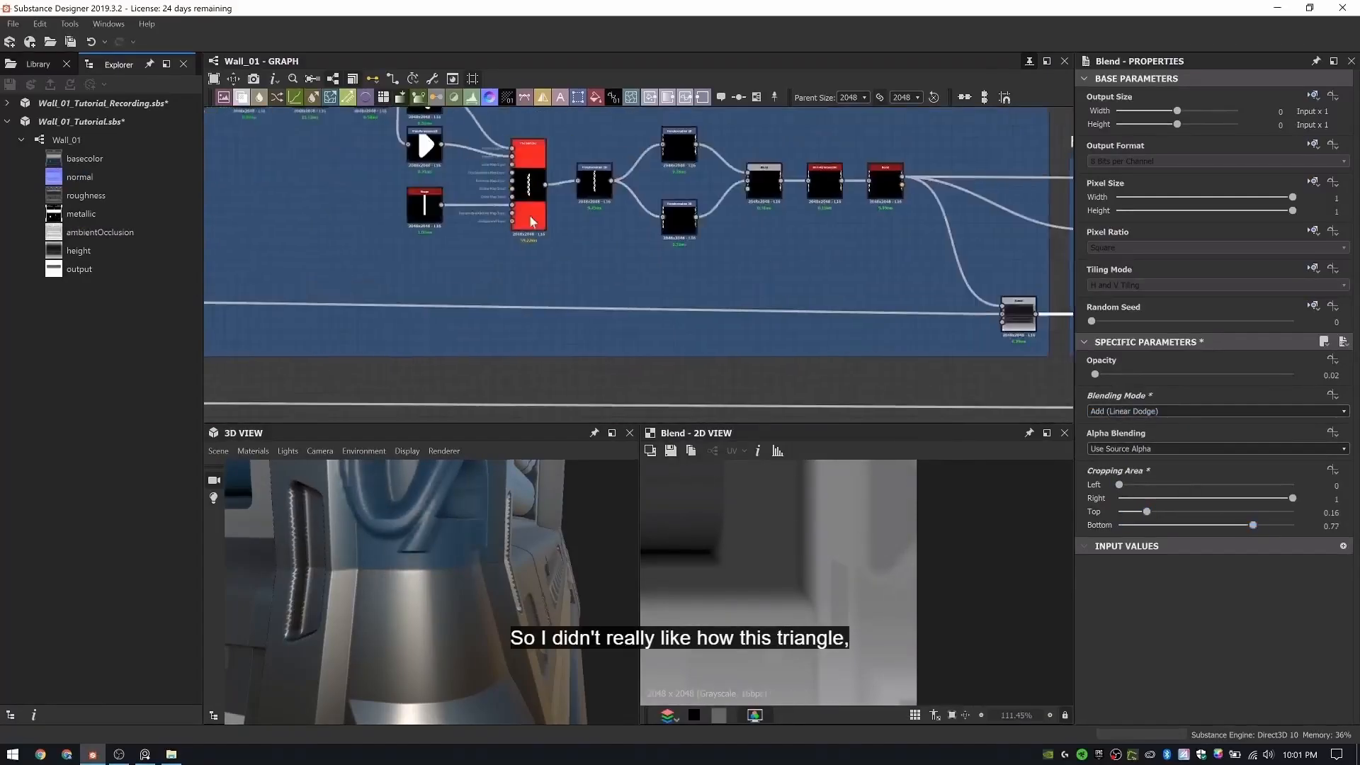
# - Insert a Transformation 2D between the narrow bar Shape and the Tile Sampler in the Frame Indent Pattern
pyautogui.scroll(3, 532, 221)
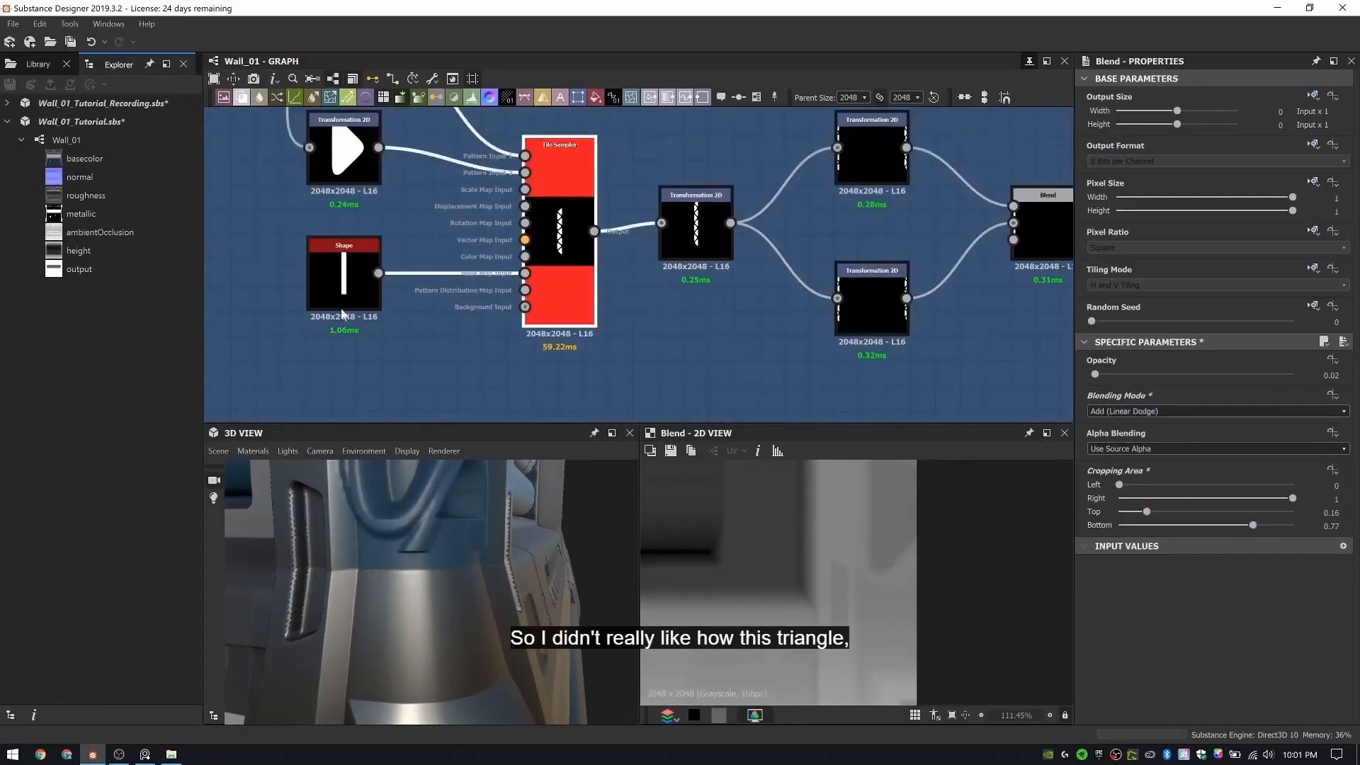
pyautogui.doubleClick(527, 311)
pyautogui.scroll(3, 318, 325)
pyautogui.doubleClick(368, 264)
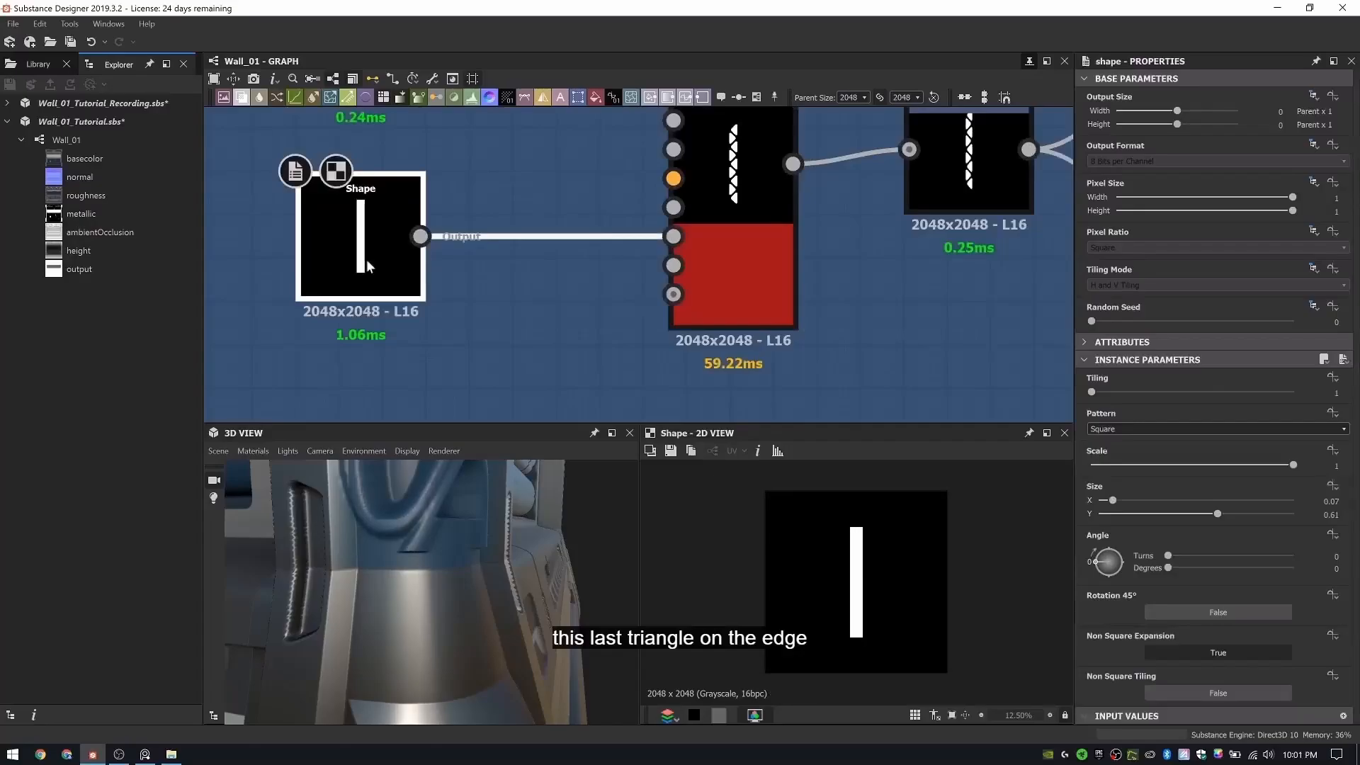
pyautogui.moveTo(368, 264); pyautogui.dragTo(325, 265)
pyautogui.moveTo(425, 304); pyautogui.dragTo(531, 308, button='middle')
pyautogui.press('space')
pyautogui.write('tra')
pyautogui.press('Return')
pyautogui.doubleClick(611, 287)
pyautogui.moveTo(610, 280); pyautogui.dragTo(620, 238)
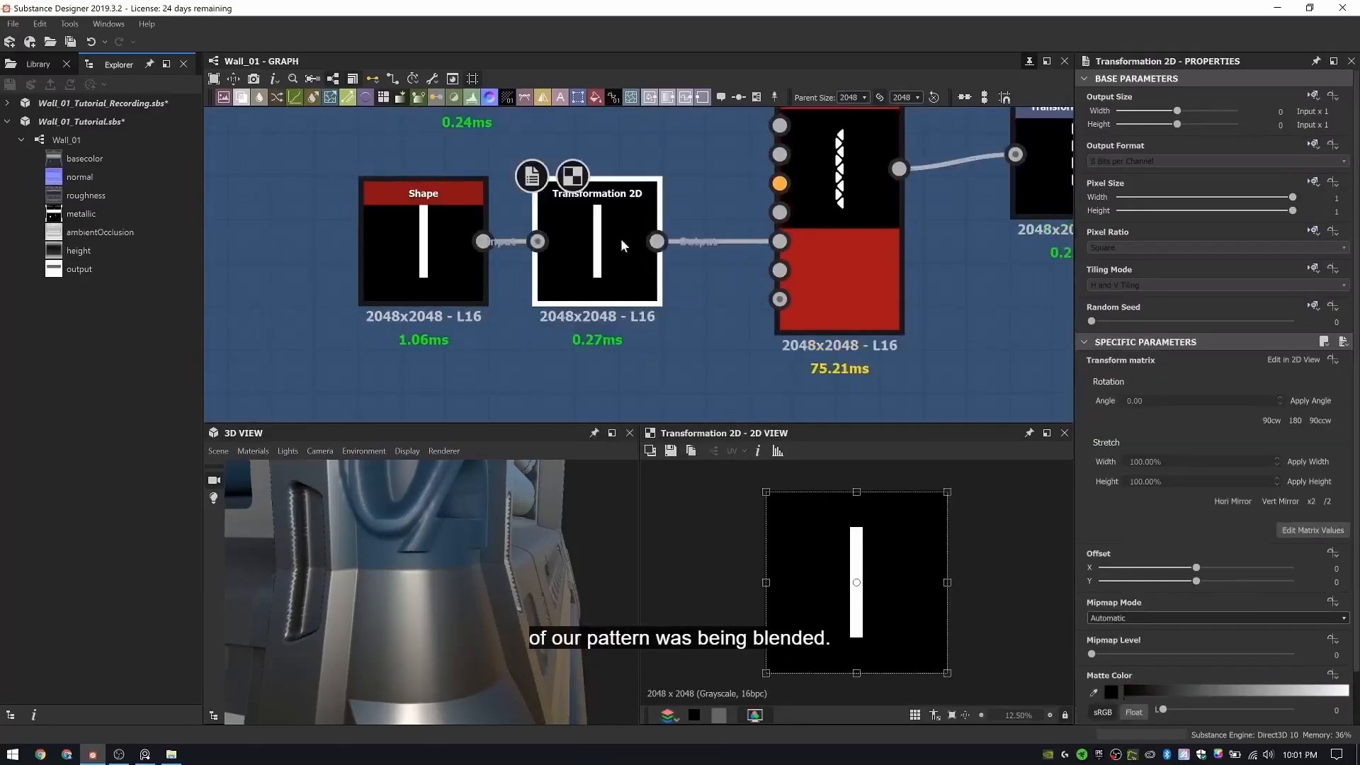
# - Shorten the bar mask slightly from its lower edge, giving a Y offset of 0.0203, and review the wall's edge in 3D
pyautogui.moveTo(857, 668); pyautogui.dragTo(856, 666)
pyautogui.scroll(-5, 420, 584)
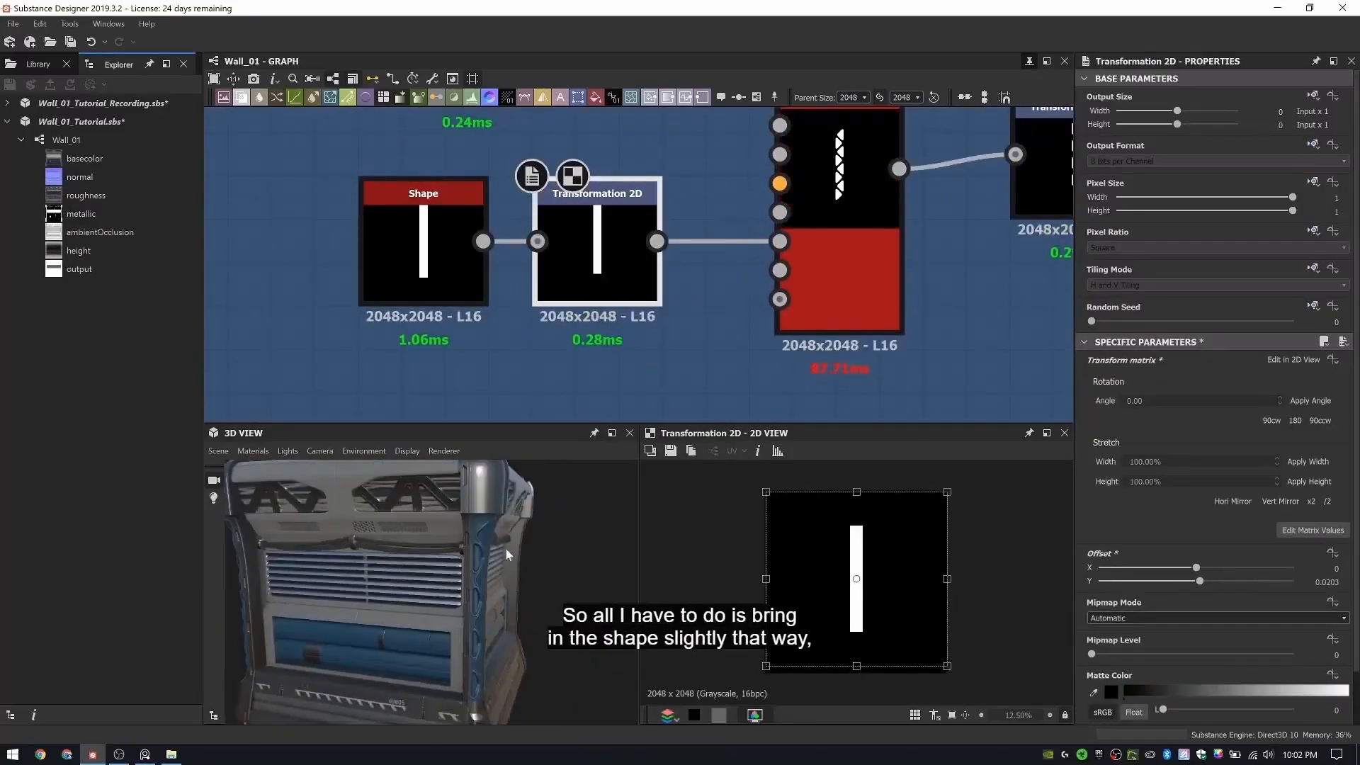
pyautogui.moveTo(505, 547); pyautogui.dragTo(521, 615)
pyautogui.scroll(-8, 719, 345)
pyautogui.moveTo(798, 234); pyautogui.dragTo(614, 306, button='middle')
pyautogui.scroll(5, 617, 170)
pyautogui.moveTo(616, 170); pyautogui.dragTo(630, 379, button='middle')
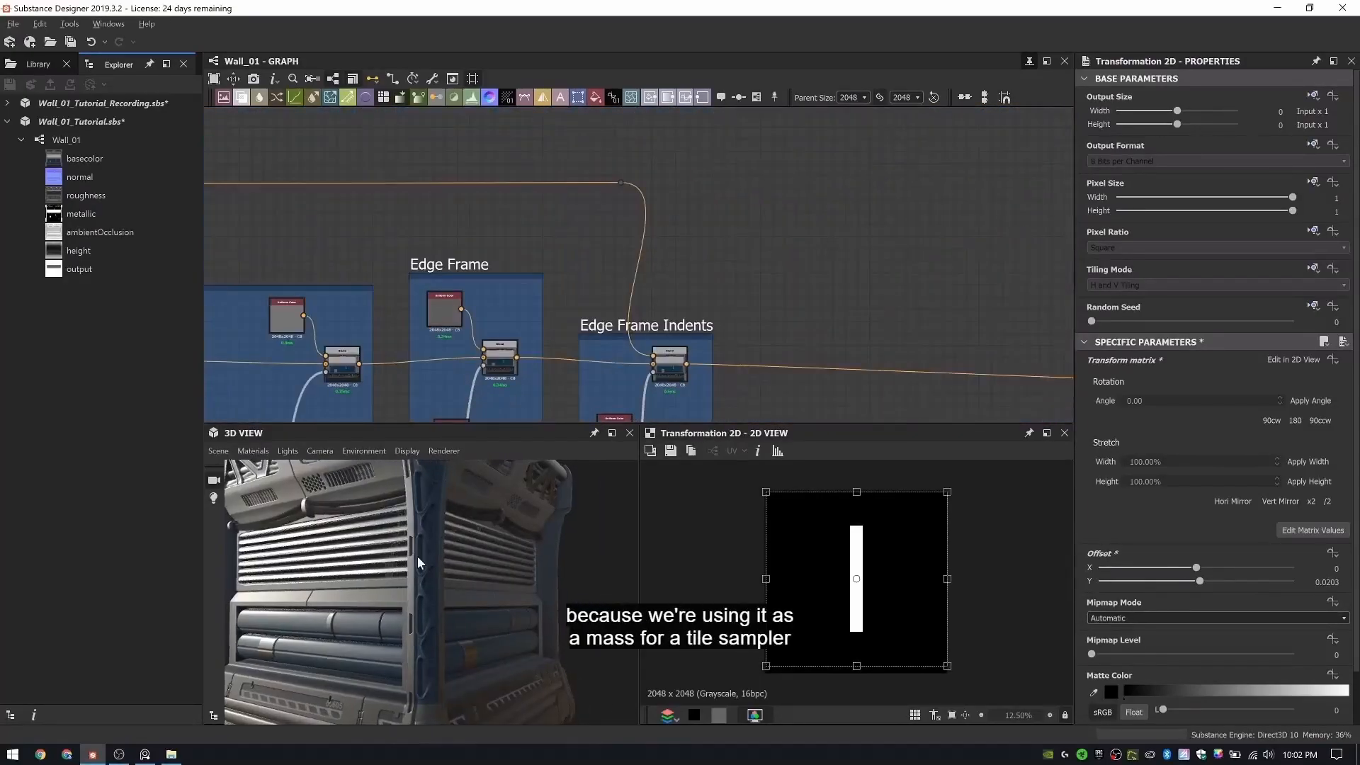
pyautogui.scroll(-3, 418, 562)
pyautogui.moveTo(418, 562); pyautogui.dragTo(488, 590)
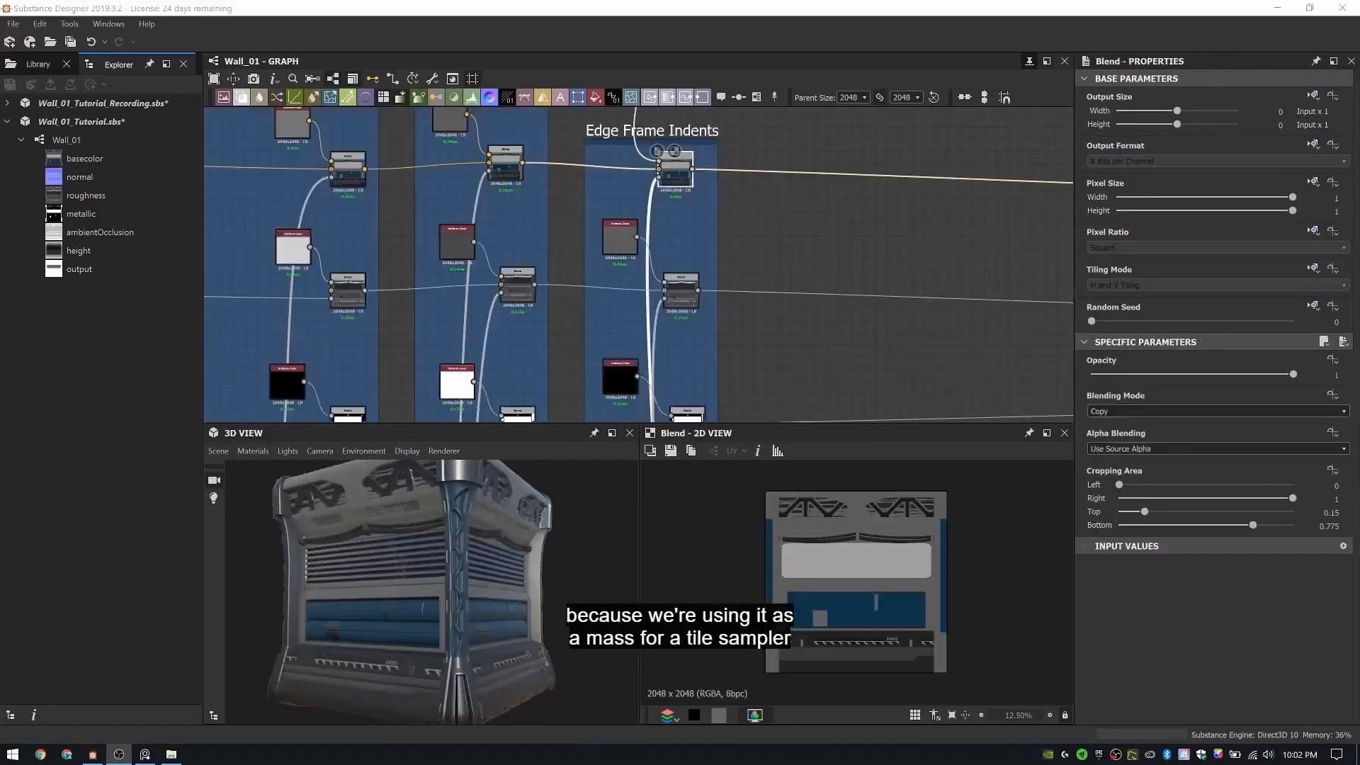
# - Add a new Blend beside the Edge Frame Indents' base colour Blend and duplicate the Edge Frame's grey Uniform Color for it
pyautogui.scroll(-3, 647, 245)
pyautogui.press('space')
pyautogui.click(586, 267)
pyautogui.scroll(3, 587, 268)
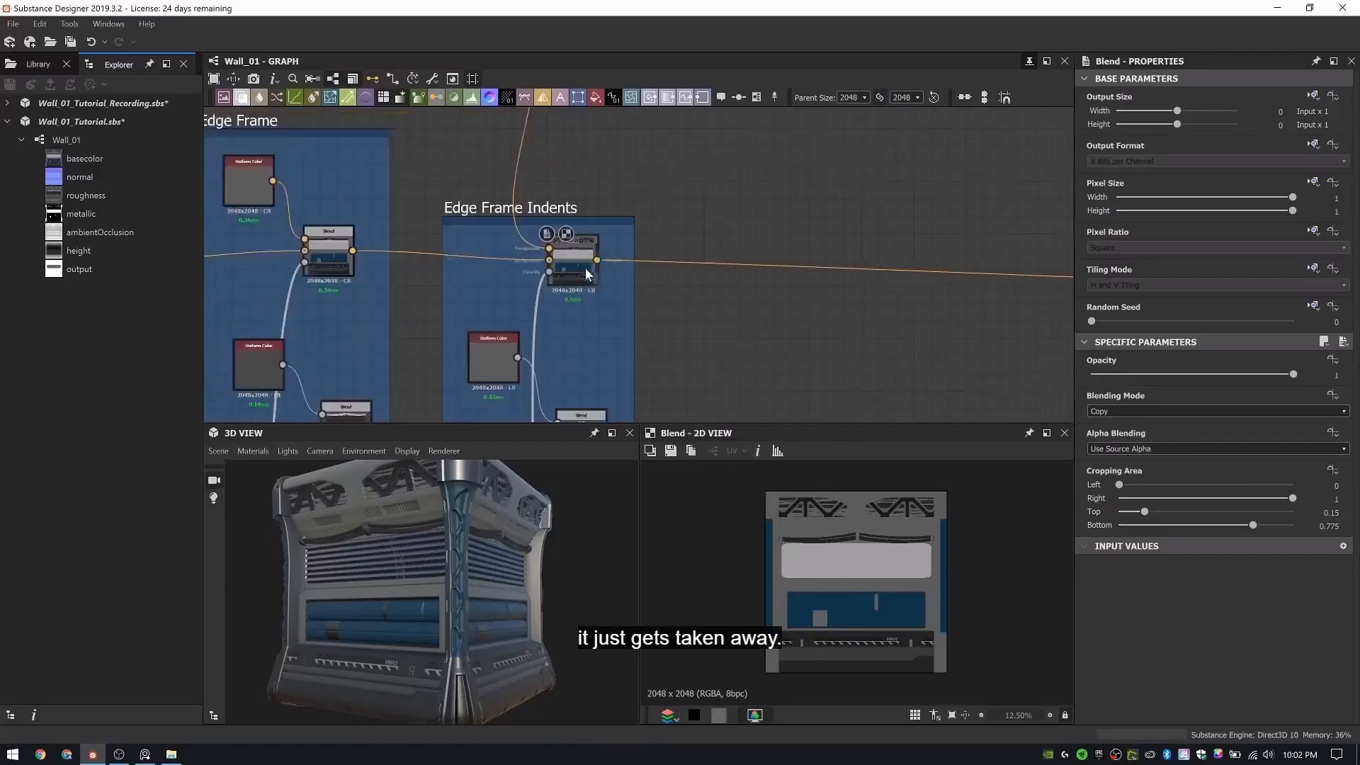
pyautogui.scroll(-2, 580, 259)
pyautogui.click(567, 259)
pyautogui.click(347, 199)
pyautogui.hotkey('ctrl', 'd')
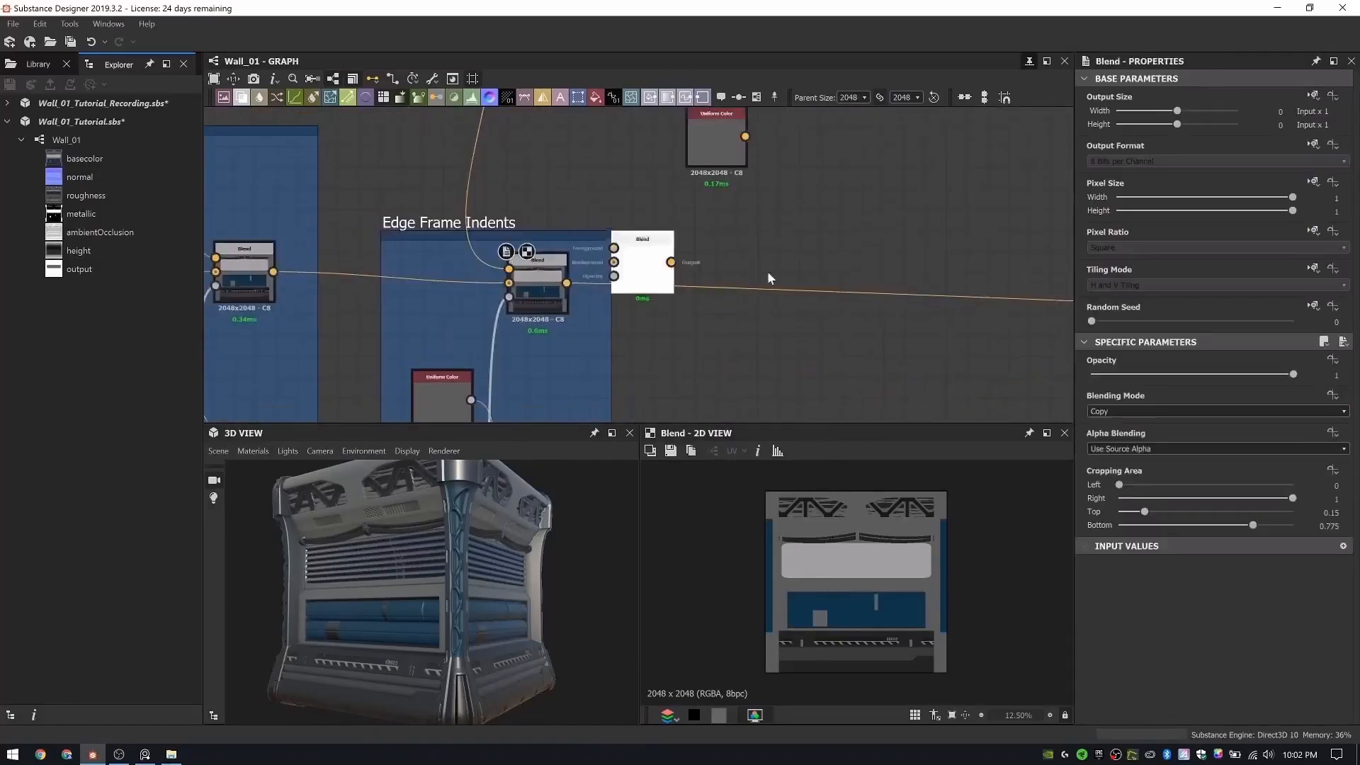
# - Feed the grey colour and Edge Frame Indents result into the new Blend, masked by the Frame Indent Pattern Lip's Blur HQ output
pyautogui.moveTo(644, 264); pyautogui.dragTo(889, 264)
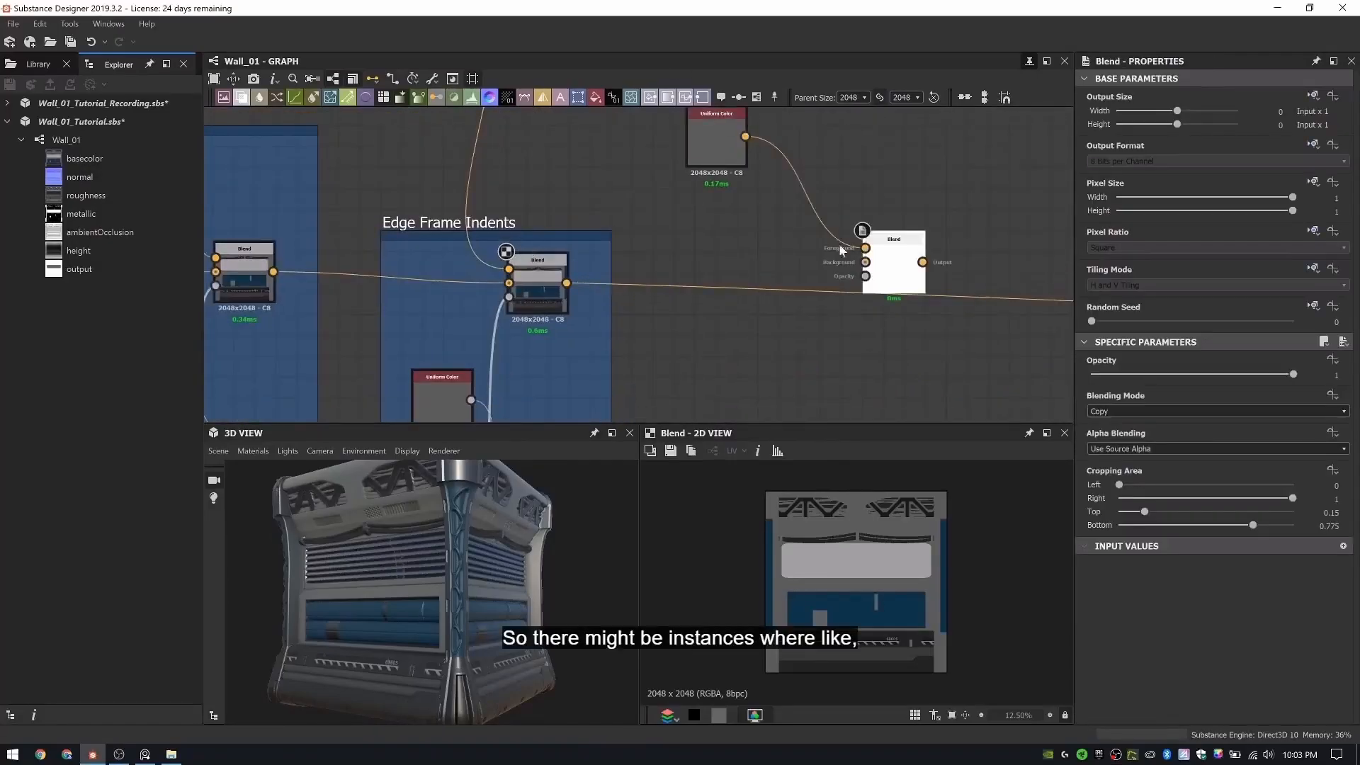
pyautogui.scroll(-8, 577, 233)
pyautogui.moveTo(885, 266); pyautogui.dragTo(743, 245, button='middle')
pyautogui.scroll(8, 580, 233)
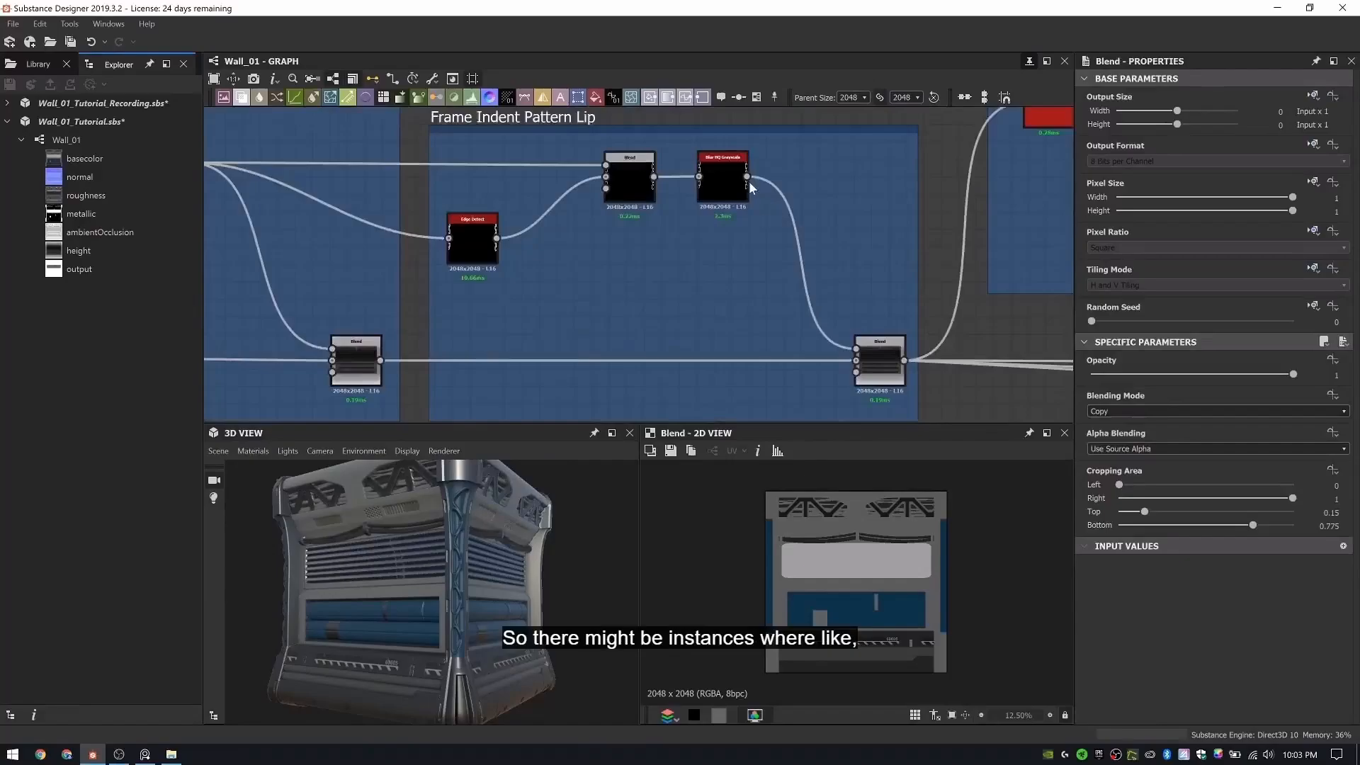
pyautogui.scroll(-8, 749, 188)
pyautogui.moveTo(716, 142); pyautogui.dragTo(632, 111, button='middle')
pyautogui.moveTo(856, 397); pyautogui.dragTo(577, 418, button='middle')
pyautogui.scroll(8, 588, 284)
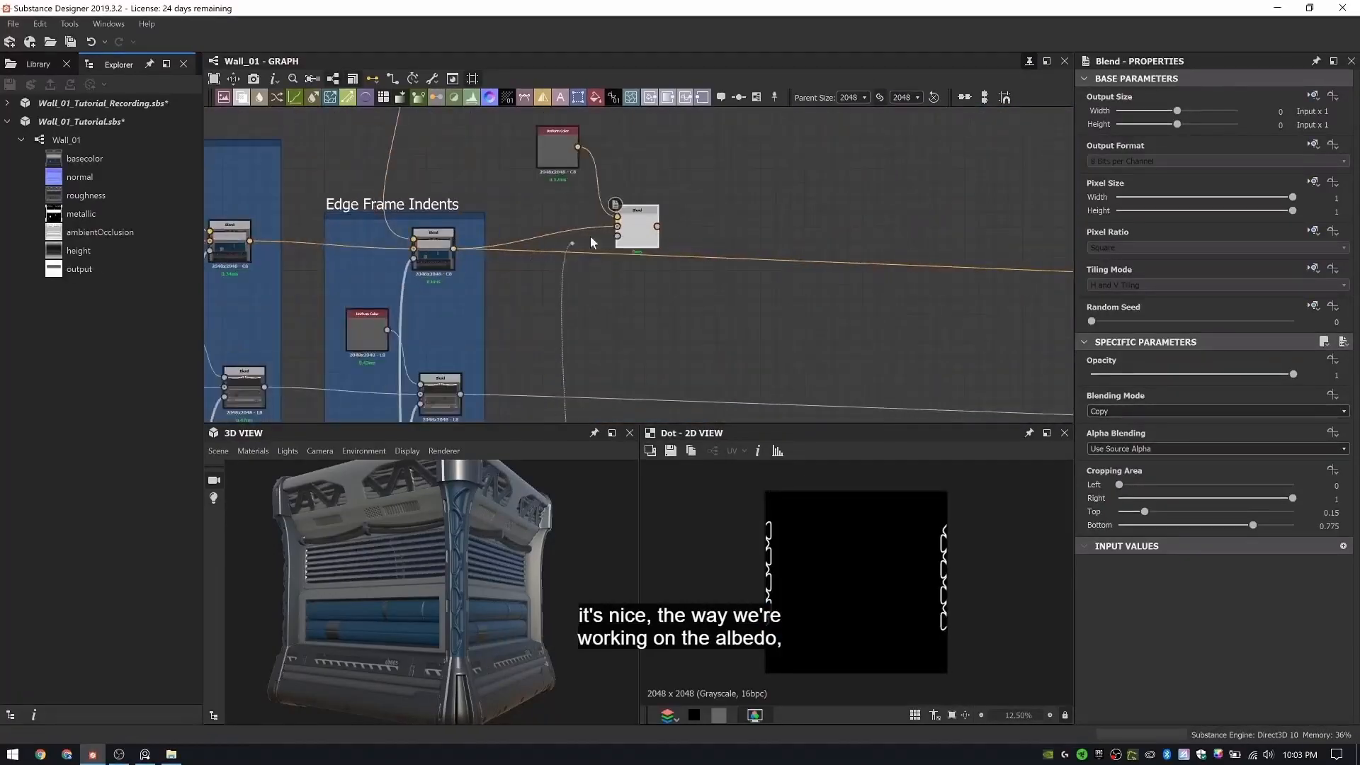
pyautogui.click(617, 238)
# - Tidy the lip's base colour nodes and move the onward base colour link from the Edge Frame Indents Blend to the new Blend
pyautogui.moveTo(639, 228); pyautogui.dragTo(710, 235)
pyautogui.doubleClick(710, 235)
pyautogui.scroll(2, 893, 592)
pyautogui.moveTo(569, 151); pyautogui.dragTo(639, 168)
pyautogui.moveTo(602, 234); pyautogui.dragTo(614, 187, button='middle')
pyautogui.keyDown('shift'); pyautogui.moveTo(465, 202); pyautogui.dragTo(741, 187); pyautogui.keyUp('shift')
pyautogui.scroll(-3, 720, 201)
pyautogui.moveTo(681, 156); pyautogui.dragTo(675, 156)
# - Duplicate the Edge Frame Indents' roughness Uniform Color and Blend beside that group for the lip
pyautogui.click(522, 250)
pyautogui.keyDown('ctrl'); pyautogui.click(565, 291); pyautogui.keyUp('ctrl')
pyautogui.hotkey('ctrl', 'c')
pyautogui.hotkey('ctrl', 'v')
pyautogui.scroll(2, 674, 286)
pyautogui.moveTo(674, 285); pyautogui.dragTo(659, 248, button='middle')
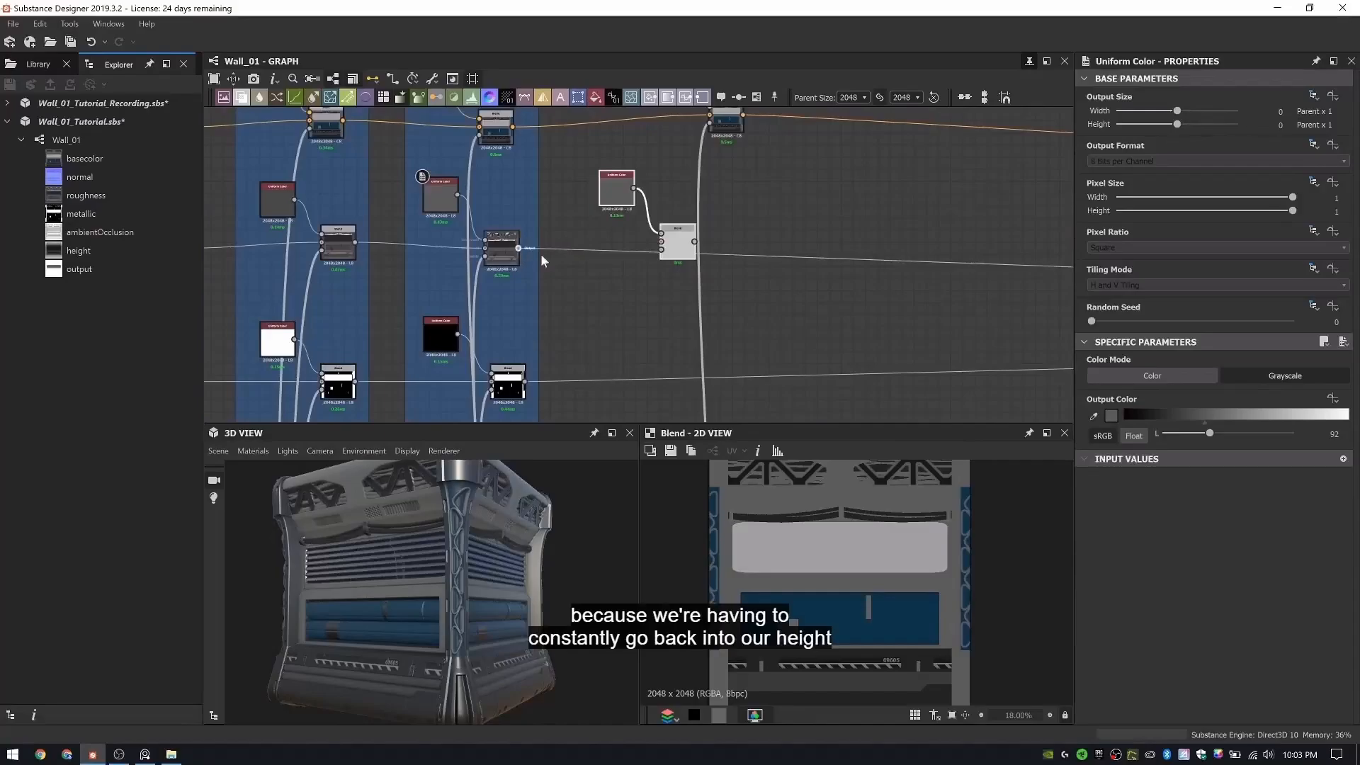
# - Darken the lip's roughness colour to 29 and add its metallic Blend with a duplicate of the Edge Frame's white Uniform Color
pyautogui.doubleClick(653, 183)
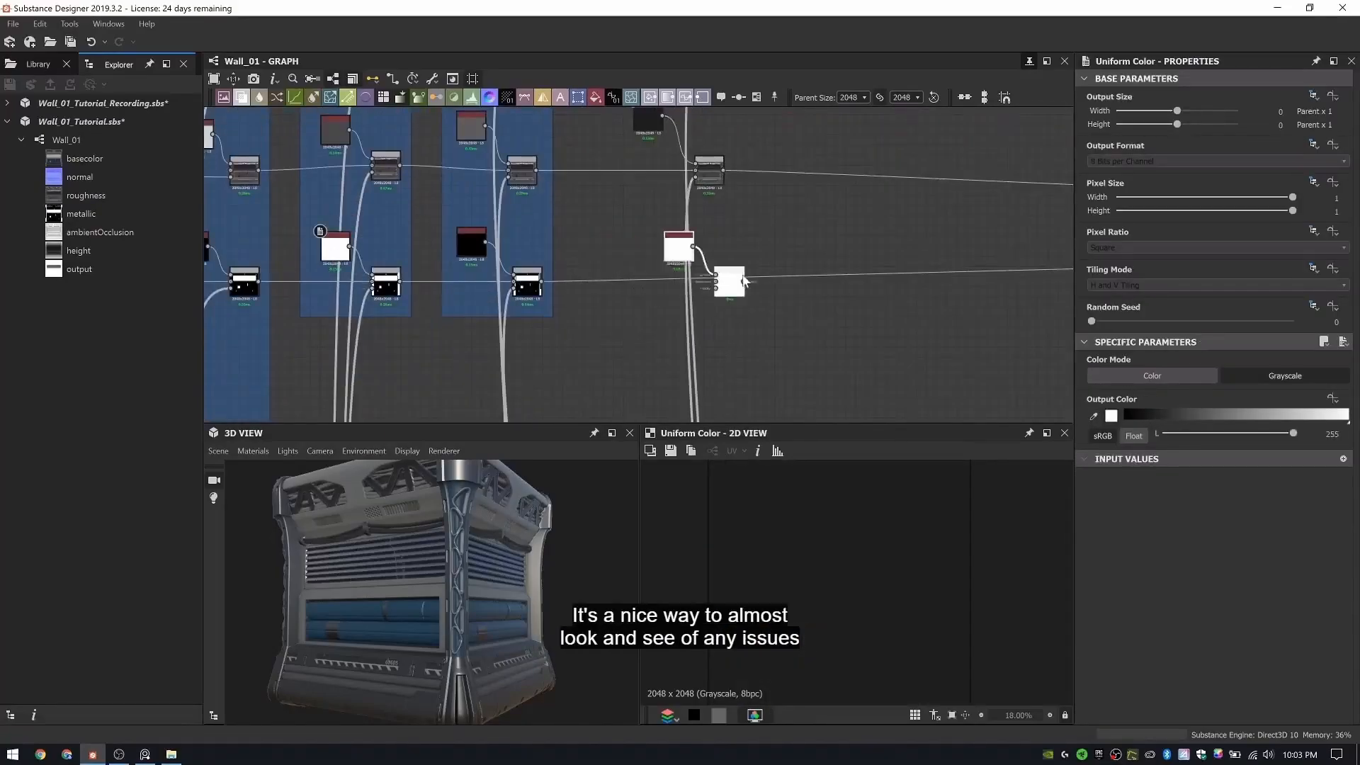
pyautogui.scroll(3, 820, 264)
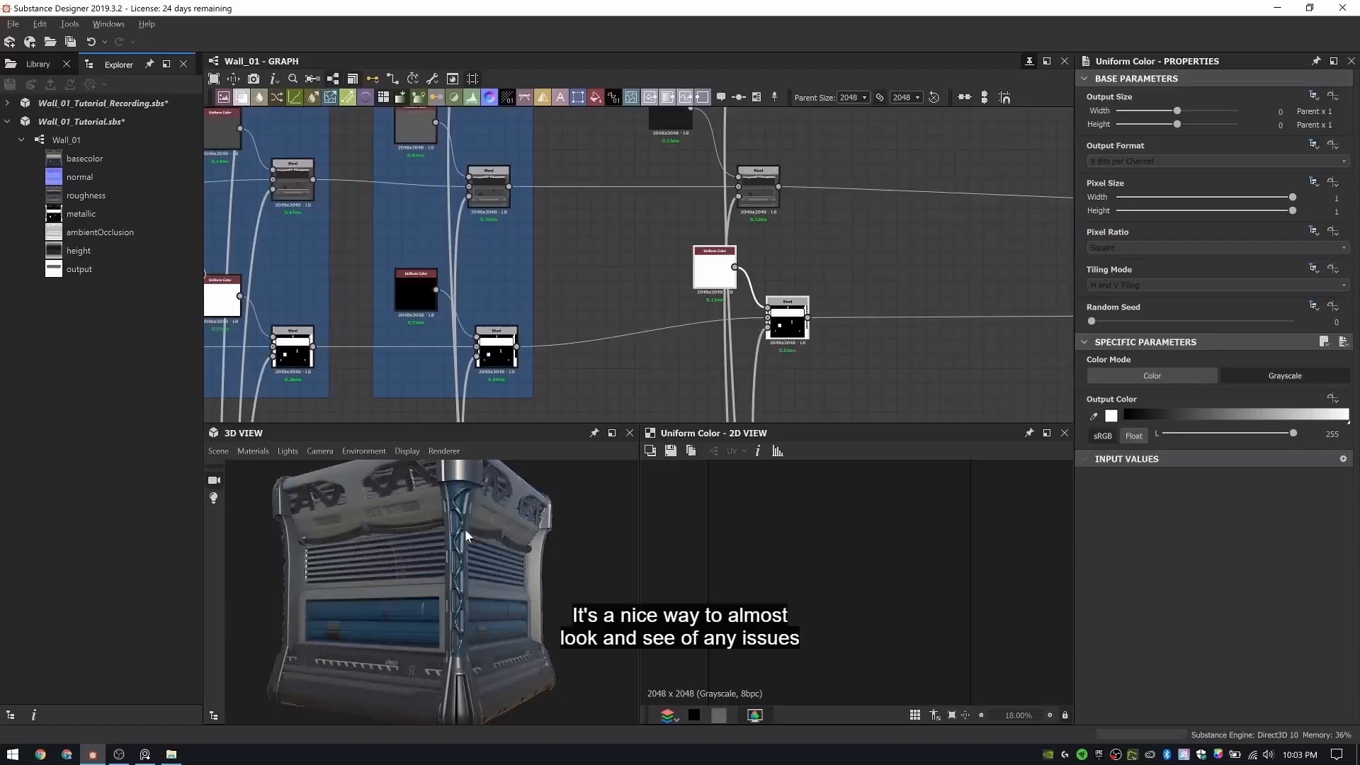
pyautogui.moveTo(439, 549); pyautogui.dragTo(500, 549)
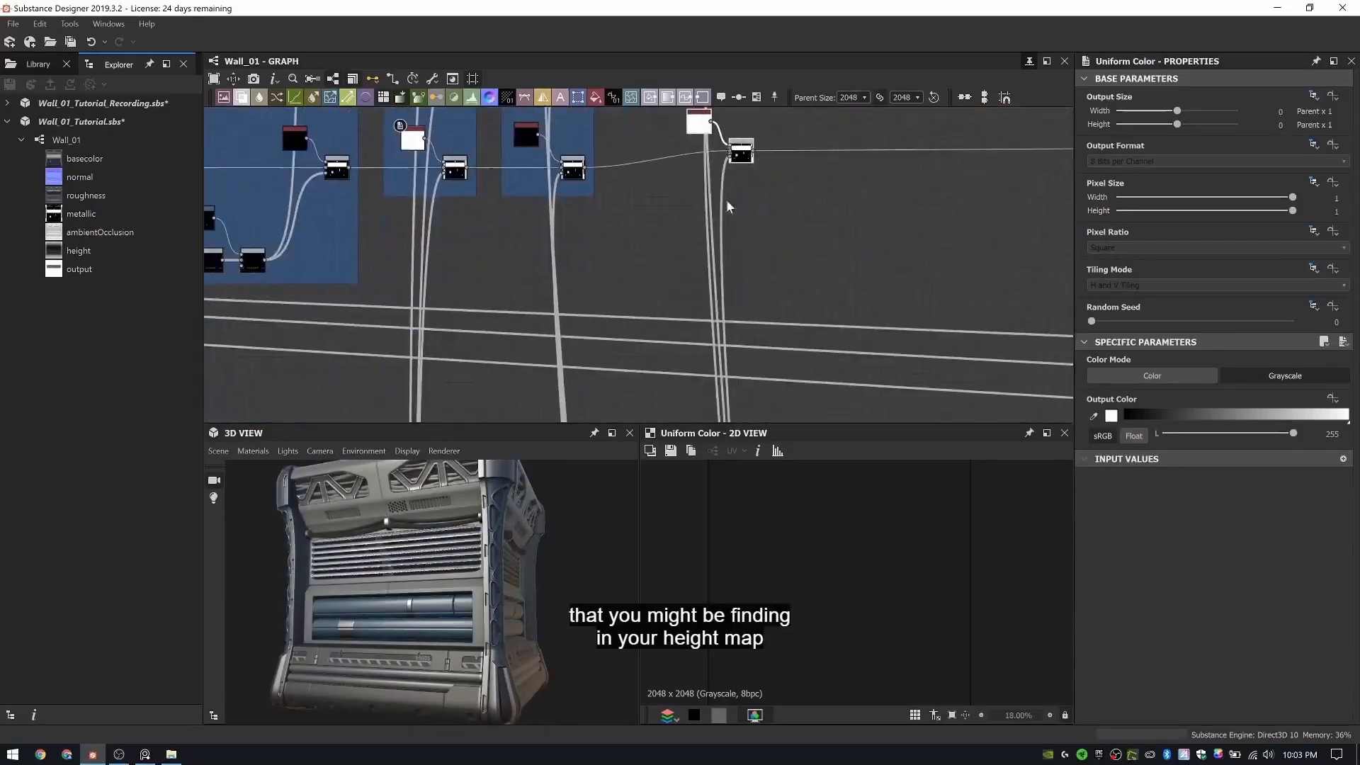
# - Group the lip's base colour, roughness and metallic nodes in a frame titled Edge Frame Indents Lip
pyautogui.moveTo(604, 321); pyautogui.dragTo(602, 407, button='middle')
pyautogui.moveTo(582, 152); pyautogui.dragTo(707, 355)
pyautogui.rightClick(749, 199)
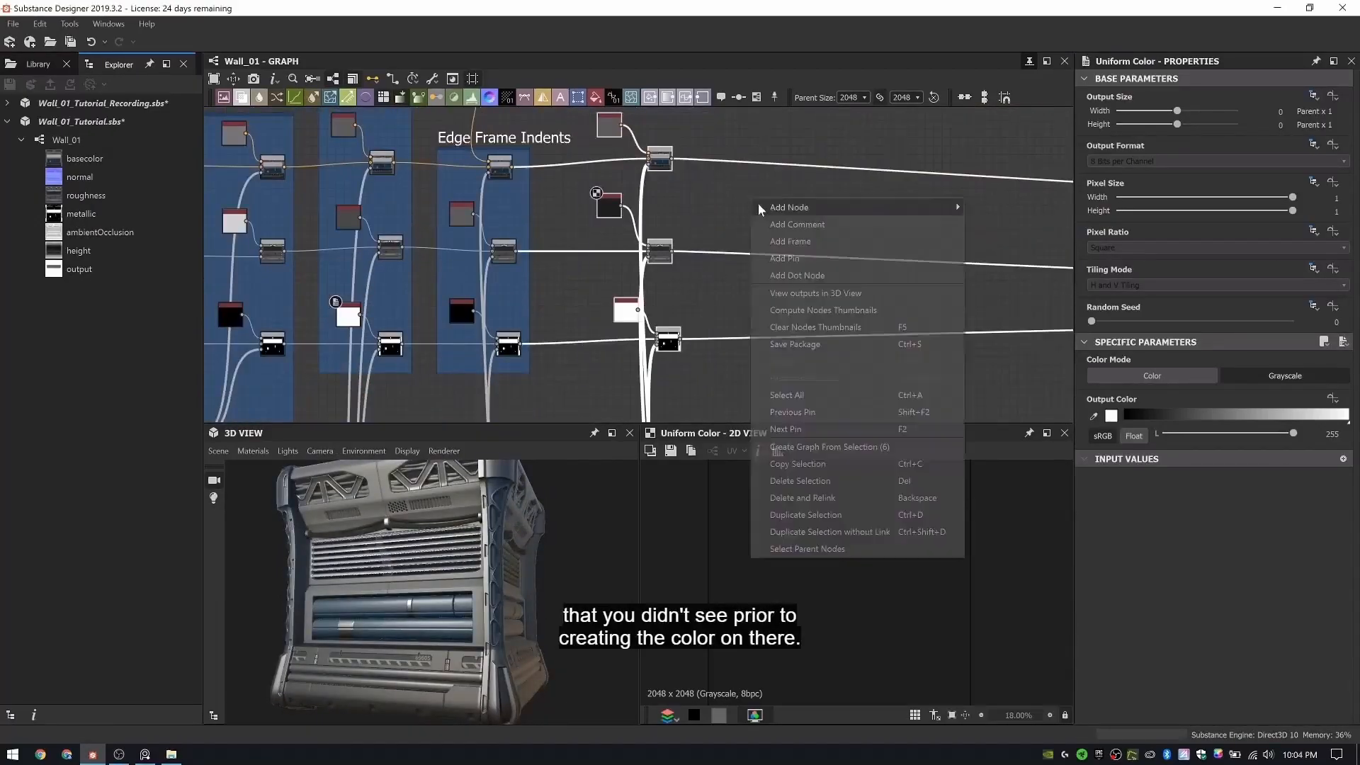
pyautogui.click(783, 241)
pyautogui.click(478, 135)
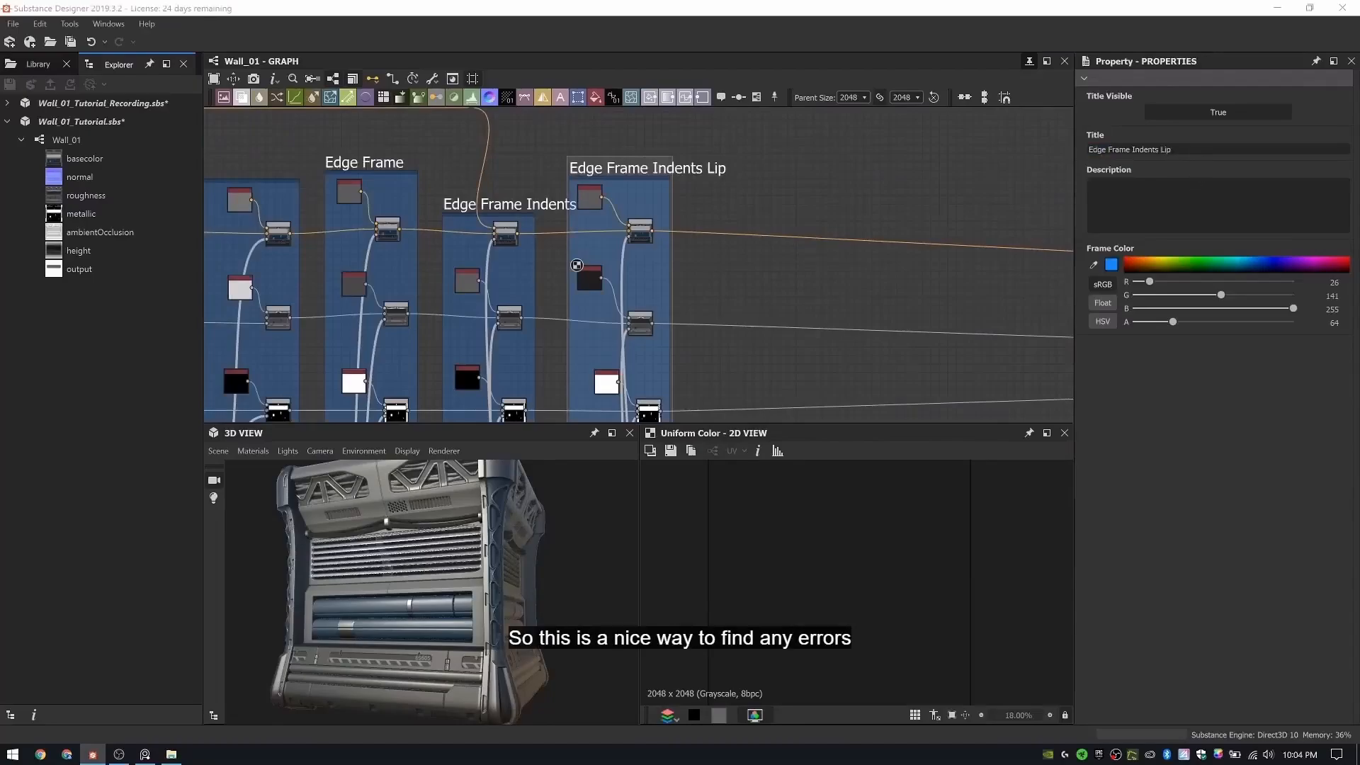
# - Duplicate the lip's base colour Uniform Color and Blend to the next layer and set the copied colour to RGB 35, 35, 35
pyautogui.scroll(-2, 716, 249)
pyautogui.scroll(3, 624, 223)
pyautogui.click(625, 218)
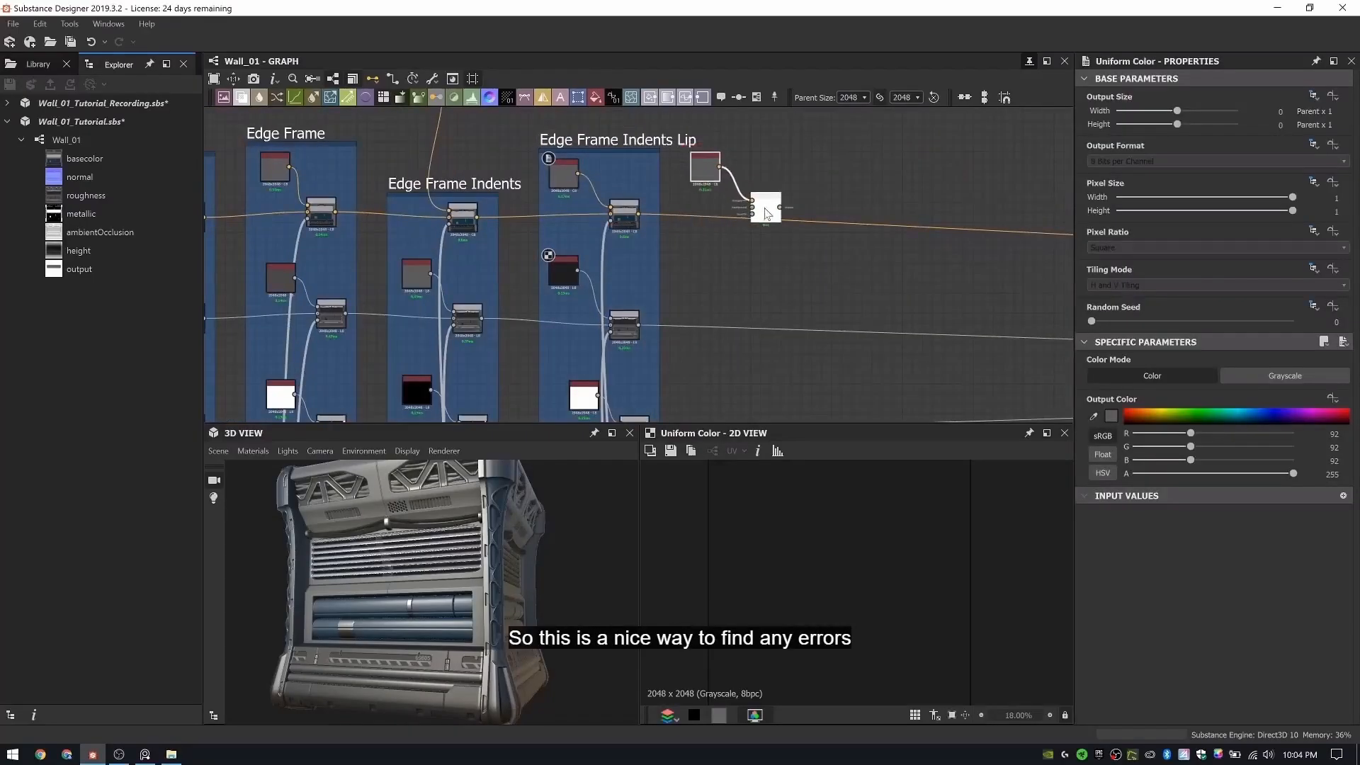
pyautogui.scroll(2, 767, 214)
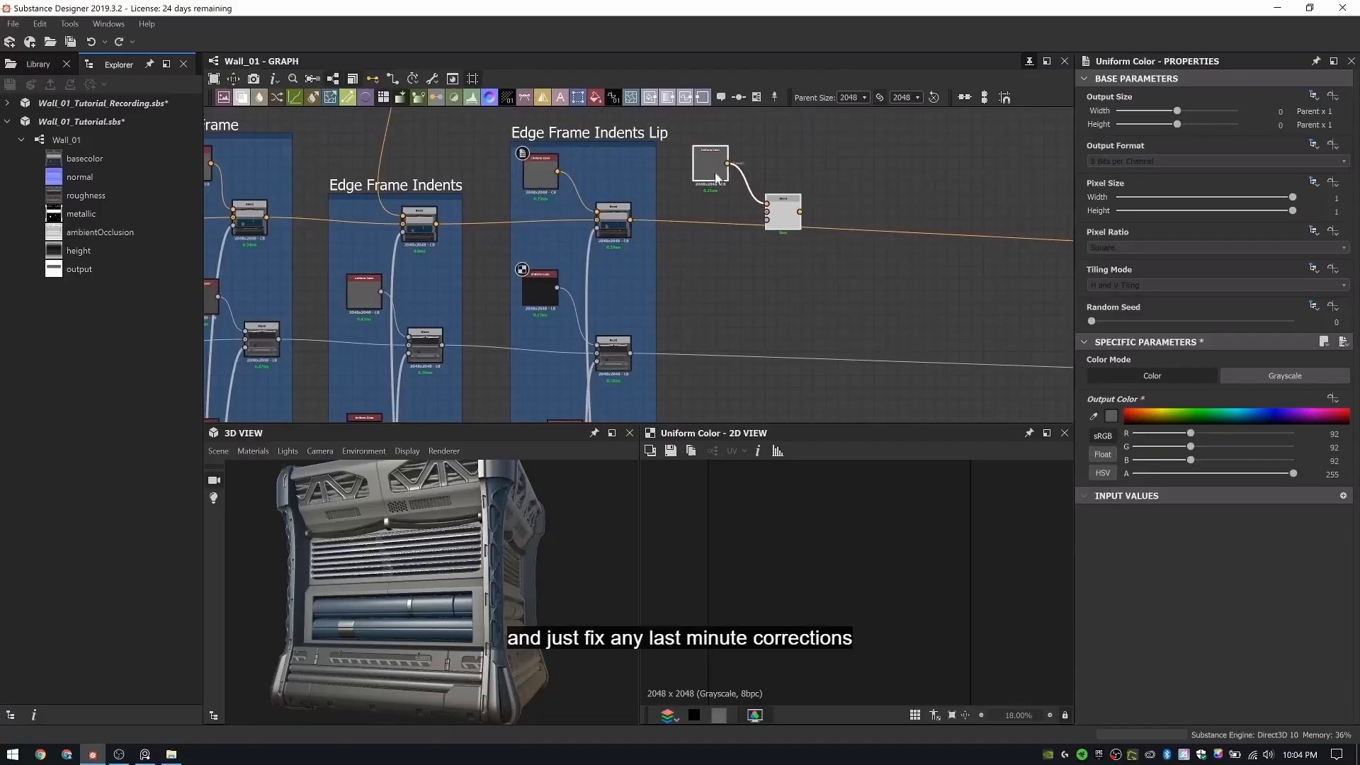
pyautogui.scroll(-3, 717, 178)
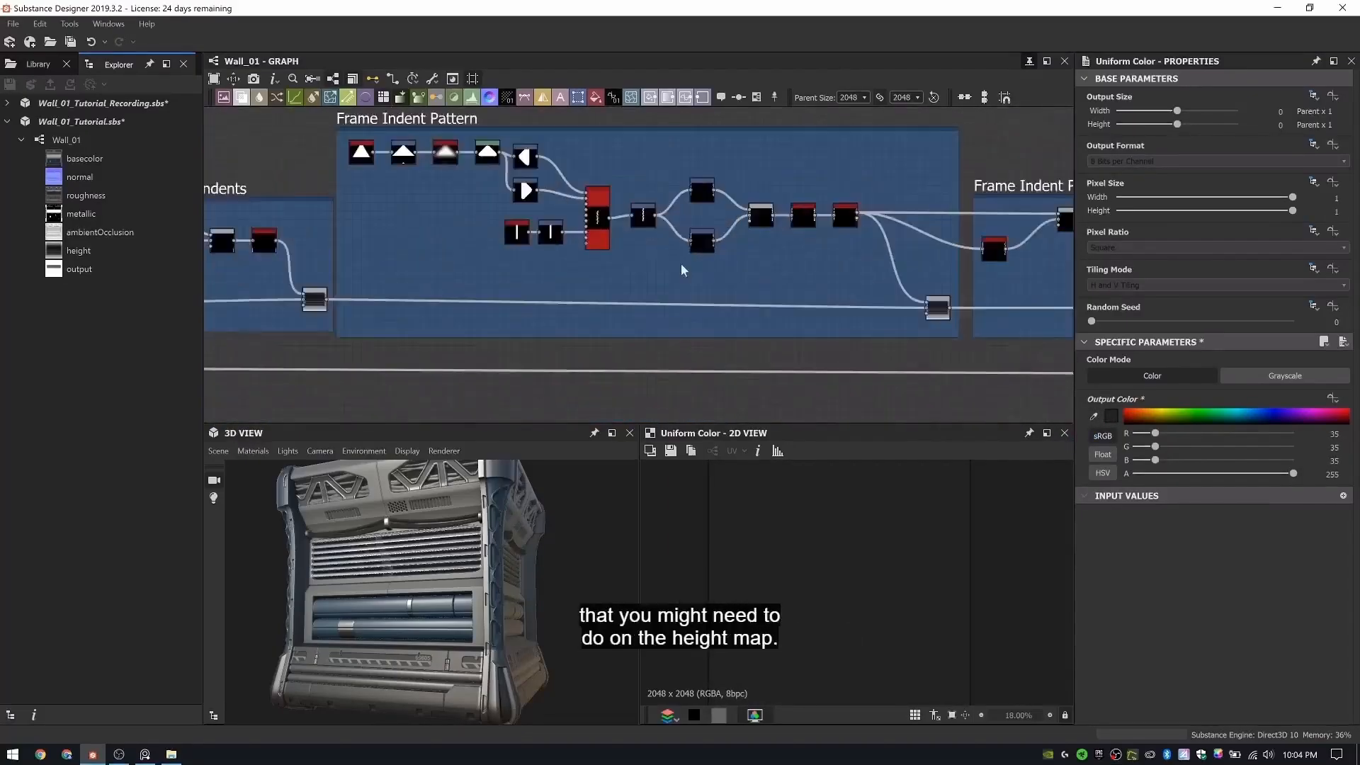
# - Route the Frame Indent Pattern mask through a Dot into the new dark colour Blend's opacity and preview the Blend
pyautogui.scroll(3, 765, 221)
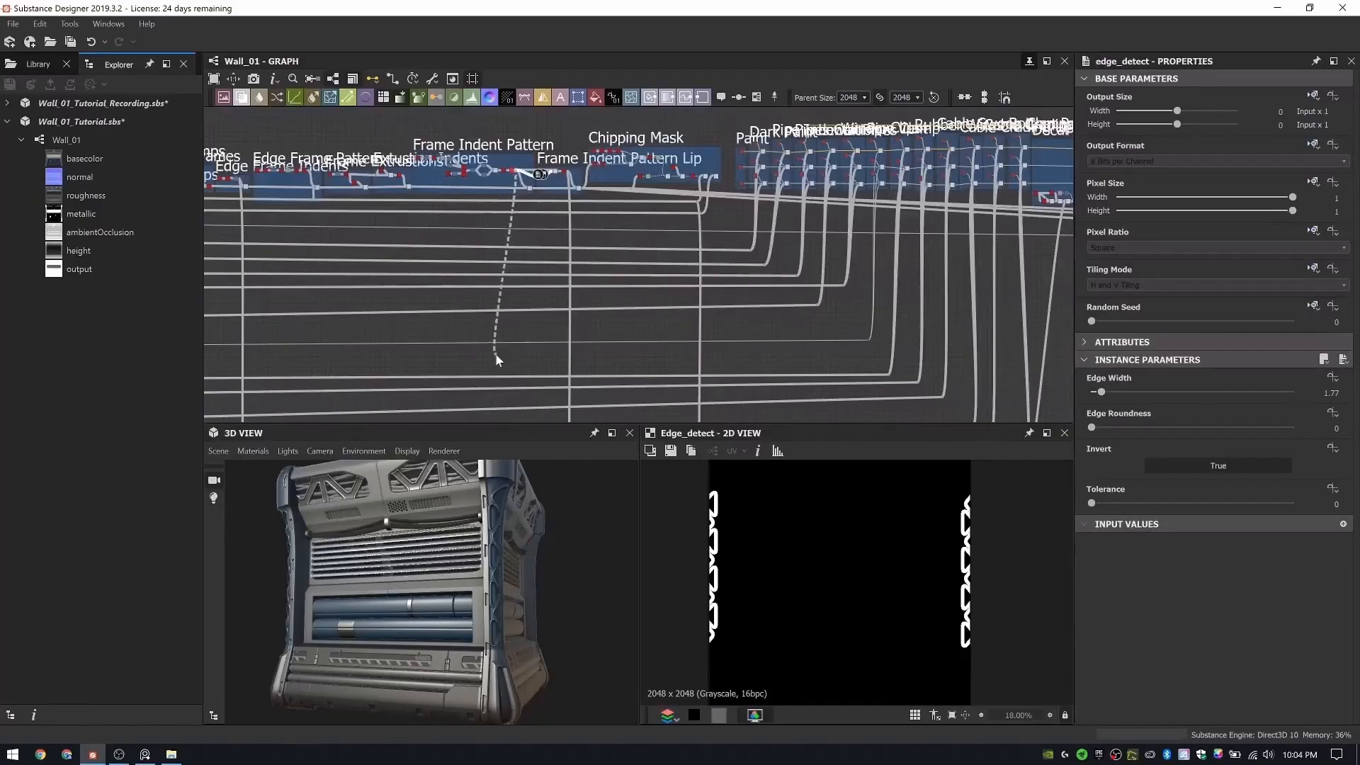
pyautogui.moveTo(496, 360); pyautogui.dragTo(521, 306)
pyautogui.scroll(-1, 510, 333)
pyautogui.scroll(6, 949, 245)
pyautogui.moveTo(984, 405); pyautogui.dragTo(923, 272)
pyautogui.click(952, 254)
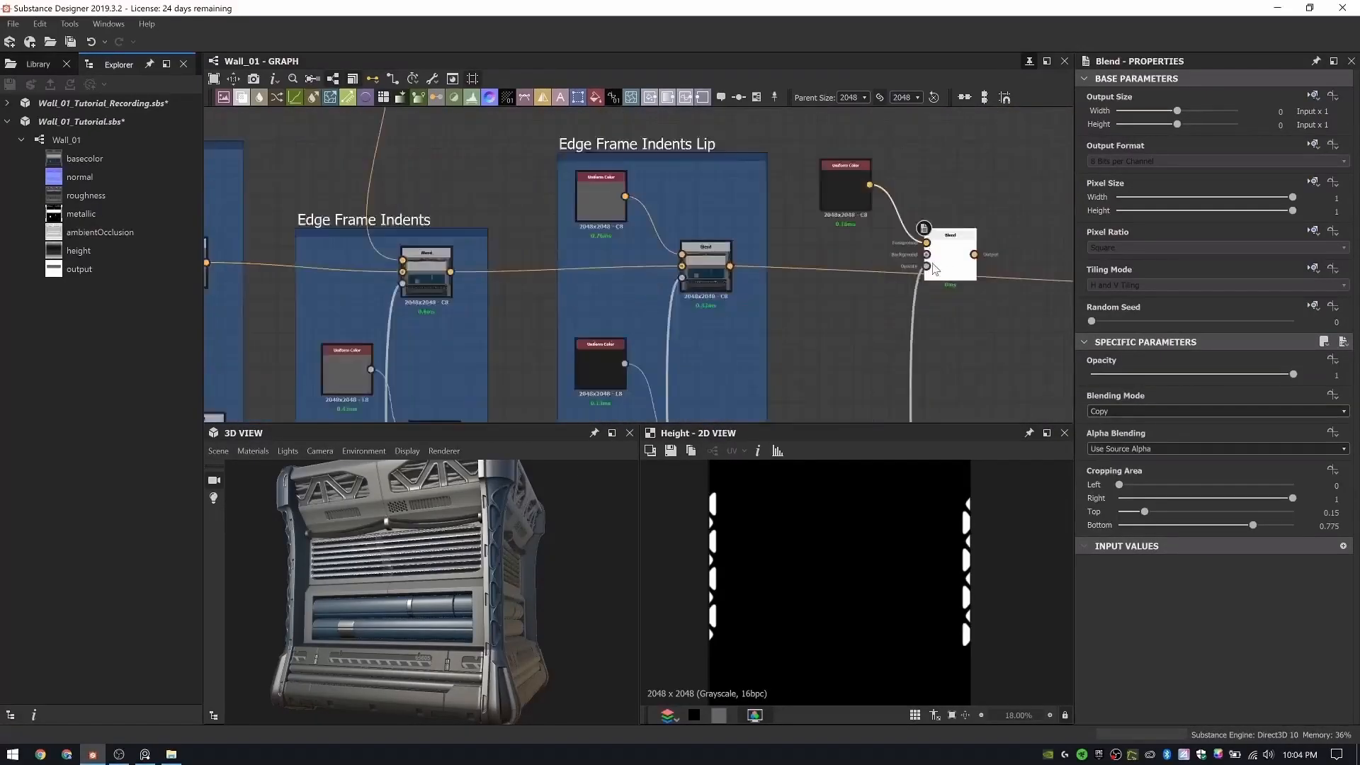
pyautogui.scroll(4, 950, 248)
pyautogui.doubleClick(944, 245)
# - Insert a Histogram Scan into the Frame Indent Pattern mask link near its Dot
pyautogui.scroll(7, 874, 504)
pyautogui.scroll(-5, 878, 252)
pyautogui.moveTo(898, 288); pyautogui.dragTo(750, 120, button='middle')
pyautogui.press('space')
pyautogui.write('hist')
pyautogui.press('Down')
pyautogui.press('Return')
pyautogui.scroll(4, 732, 326)
pyautogui.moveTo(815, 404); pyautogui.dragTo(763, 326, button='middle')
pyautogui.moveTo(776, 342); pyautogui.dragTo(648, 322)
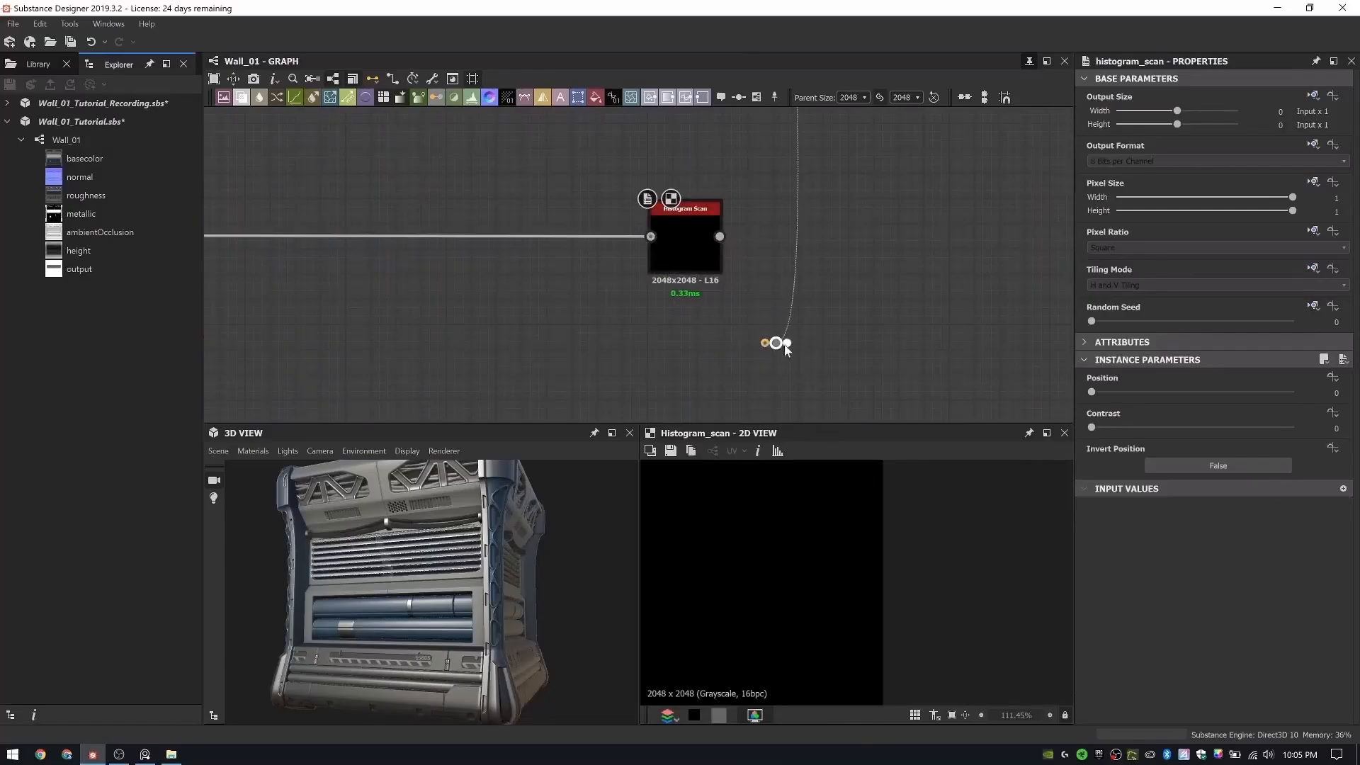
# - Set the Histogram Scan's Contrast to 1 and its Position to 0.74
pyautogui.scroll(6, 697, 240)
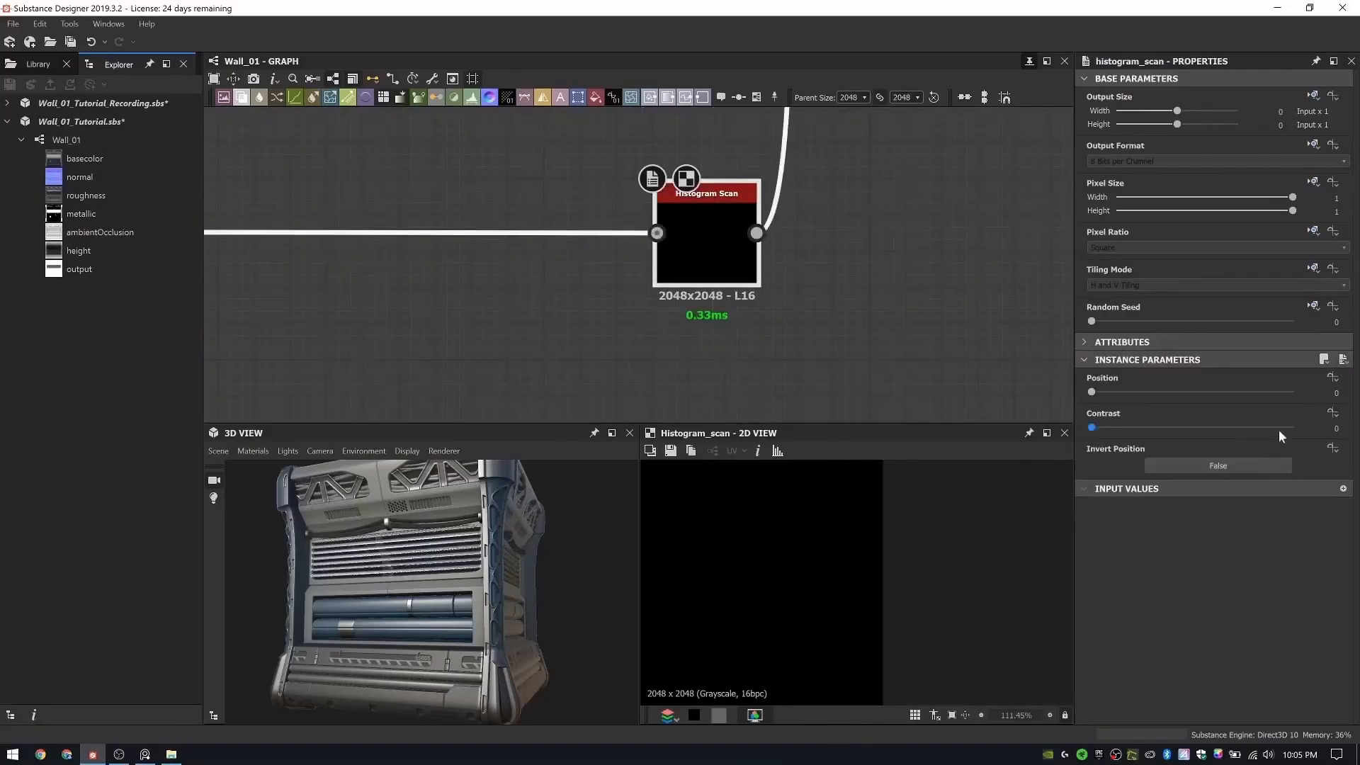
pyautogui.moveTo(1281, 437); pyautogui.dragTo(1304, 433)
pyautogui.scroll(5, 507, 555)
pyautogui.moveTo(507, 555); pyautogui.dragTo(566, 555)
pyautogui.moveTo(1092, 392); pyautogui.dragTo(1246, 408)
pyautogui.scroll(-6, 744, 312)
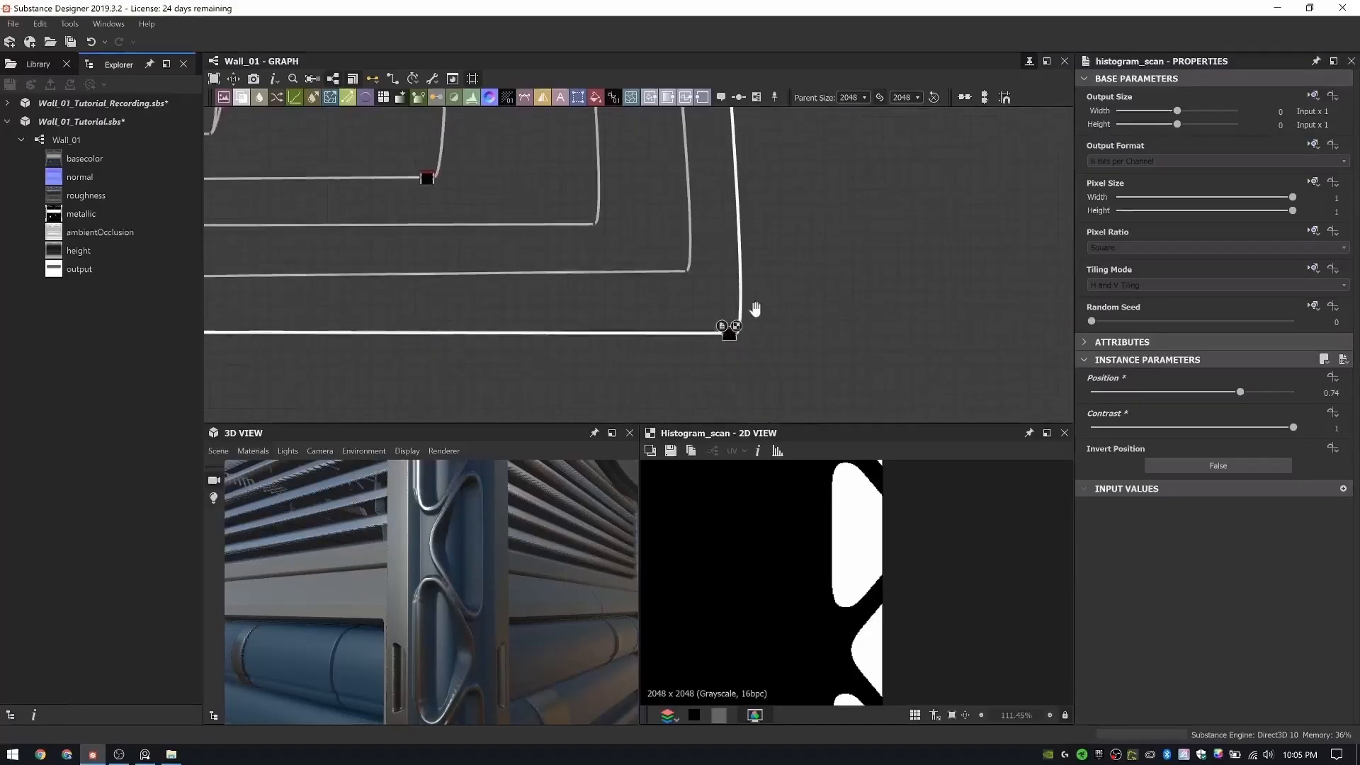
# - Preview the dark indent Blend and lower the Frame Indent Pattern Histogram Scan's Position to about 0.05, checking the edge in 3D
pyautogui.moveTo(753, 310); pyautogui.dragTo(729, 411, button='middle')
pyautogui.scroll(5, 698, 248)
pyautogui.doubleClick(793, 219)
pyautogui.scroll(-5, 791, 220)
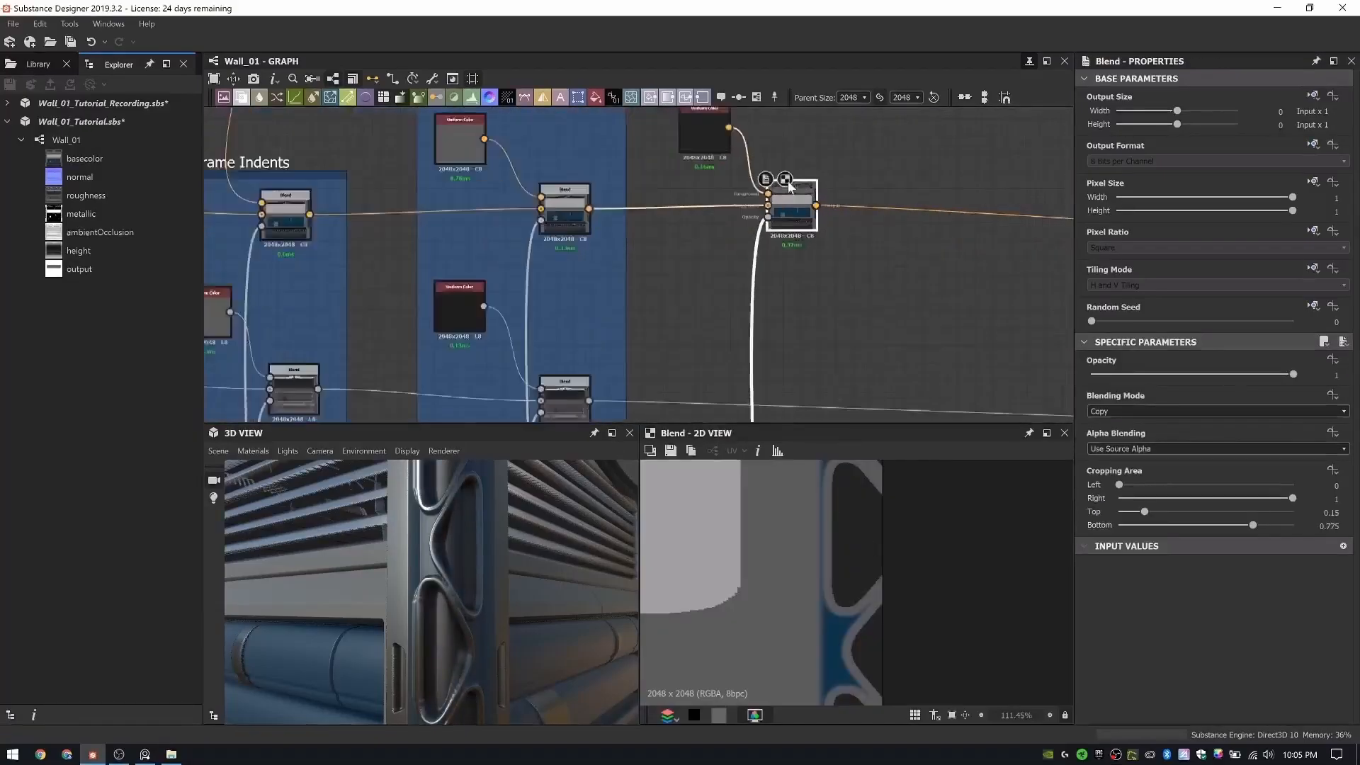
pyautogui.moveTo(489, 563); pyautogui.dragTo(450, 568)
pyautogui.moveTo(785, 411); pyautogui.dragTo(752, 200, button='middle')
pyautogui.scroll(3, 753, 200)
pyautogui.click(755, 224)
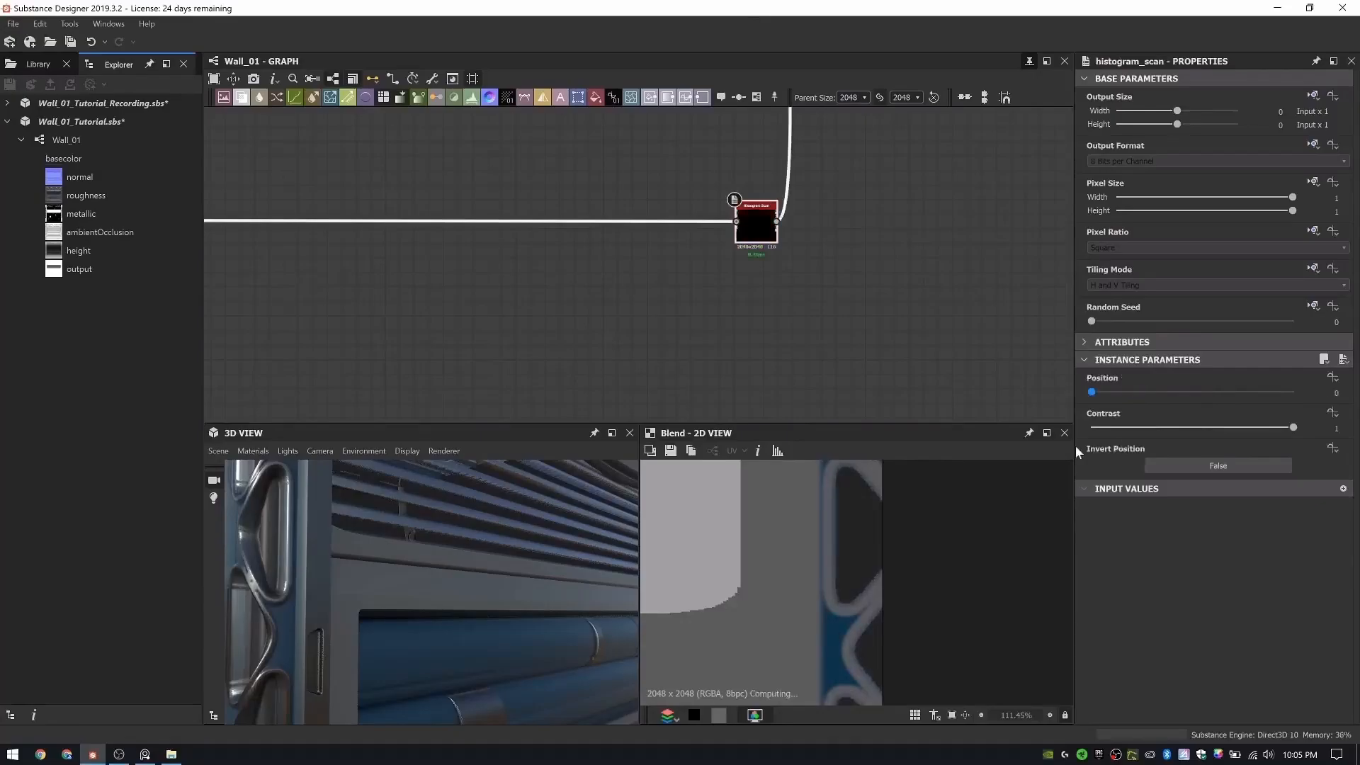
pyautogui.scroll(-5, 673, 388)
pyautogui.moveTo(347, 620); pyautogui.dragTo(443, 616)
# - Insert a copy of the Histogram Scan into the Frame Indent Pattern Lip's mask link
pyautogui.scroll(-3, 715, 272)
pyautogui.moveTo(716, 291); pyautogui.dragTo(687, 415, button='middle')
pyautogui.scroll(5, 702, 267)
pyautogui.click(688, 185)
pyautogui.doubleClick(658, 267)
pyautogui.scroll(-3, 659, 267)
pyautogui.scroll(3, 809, 249)
pyautogui.click(810, 244)
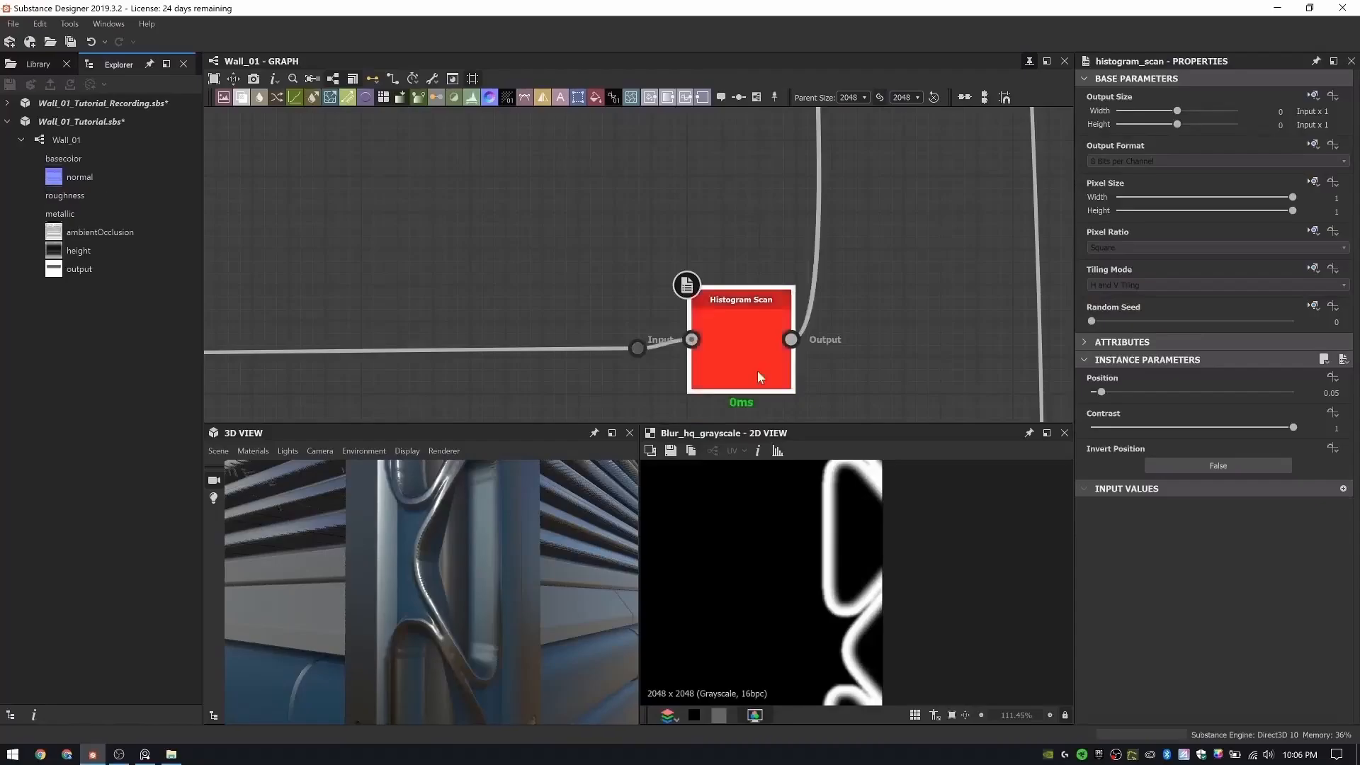
# - Try a Position of 0.9 on the lip mask's Histogram Scan and undo it after checking the edge frame
pyautogui.doubleClick(758, 371)
pyautogui.moveTo(1101, 391); pyautogui.dragTo(1273, 412)
pyautogui.scroll(-5, 468, 575)
pyautogui.moveTo(473, 575); pyautogui.dragTo(508, 578)
pyautogui.scroll(-5, 708, 270)
pyautogui.moveTo(712, 198); pyautogui.dragTo(715, 396, button='middle')
pyautogui.scroll(3, 713, 265)
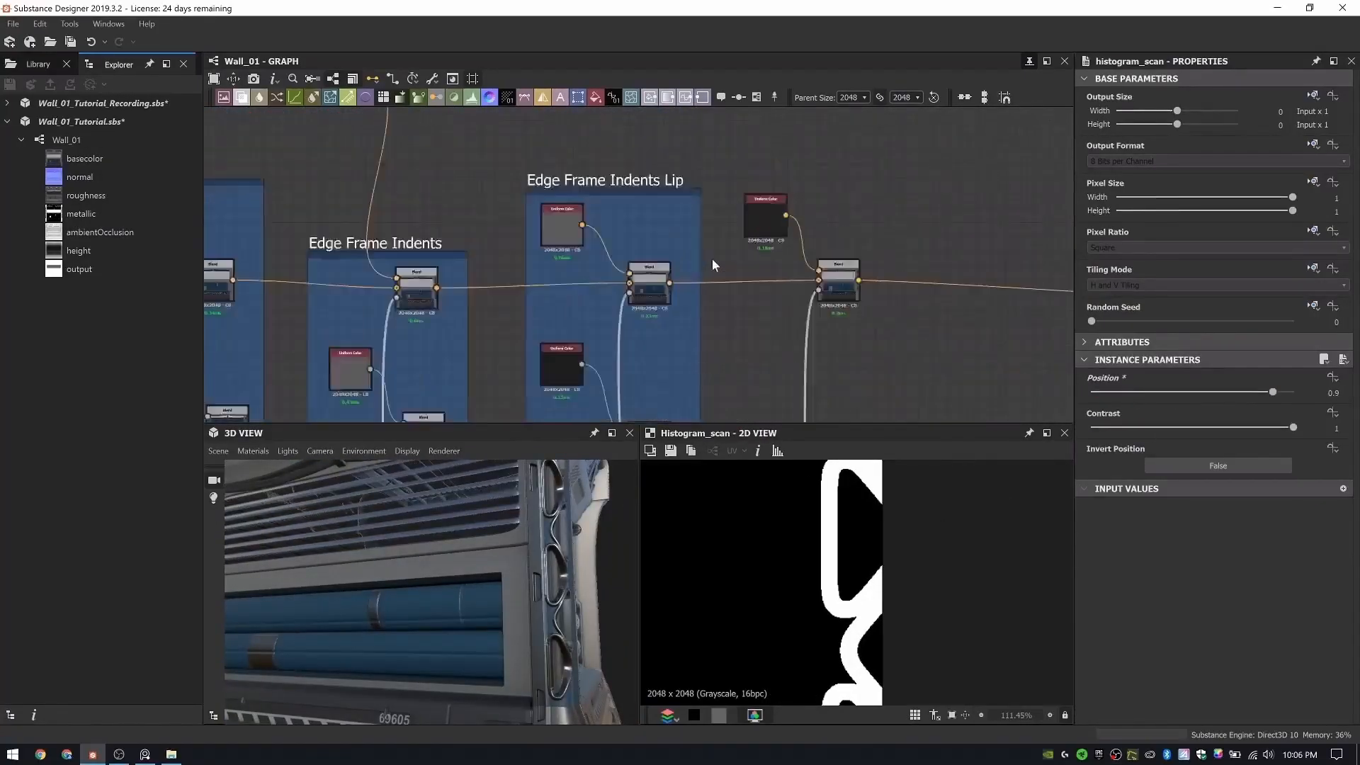
pyautogui.scroll(3, 677, 259)
pyautogui.doubleClick(632, 305)
pyautogui.scroll(-6, 849, 531)
pyautogui.scroll(4, 586, 555)
pyautogui.moveTo(585, 555); pyautogui.dragTo(549, 569)
pyautogui.hotkey('ctrl', 'z')
pyautogui.hotkey('ctrl', 'z')
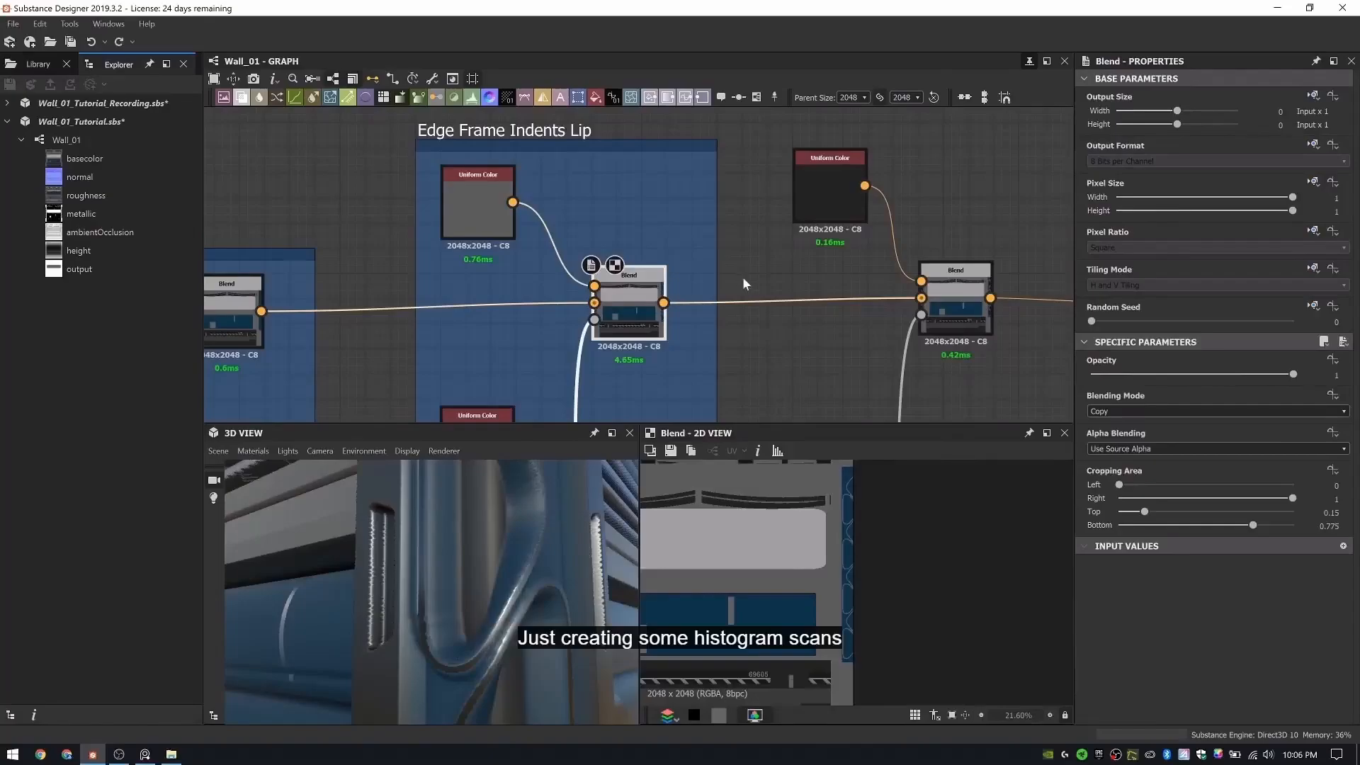
# - Set the lip mask's Histogram Scan Position to 0.86
pyautogui.moveTo(603, 289); pyautogui.dragTo(557, 21, button='middle')
pyautogui.moveTo(624, 369); pyautogui.dragTo(658, 244, button='middle')
pyautogui.scroll(3, 659, 245)
pyautogui.click(660, 237)
pyautogui.moveTo(1101, 392); pyautogui.dragTo(1265, 423)
pyautogui.moveTo(801, 205); pyautogui.dragTo(602, 396, button='middle')
pyautogui.scroll(-8, 441, 599)
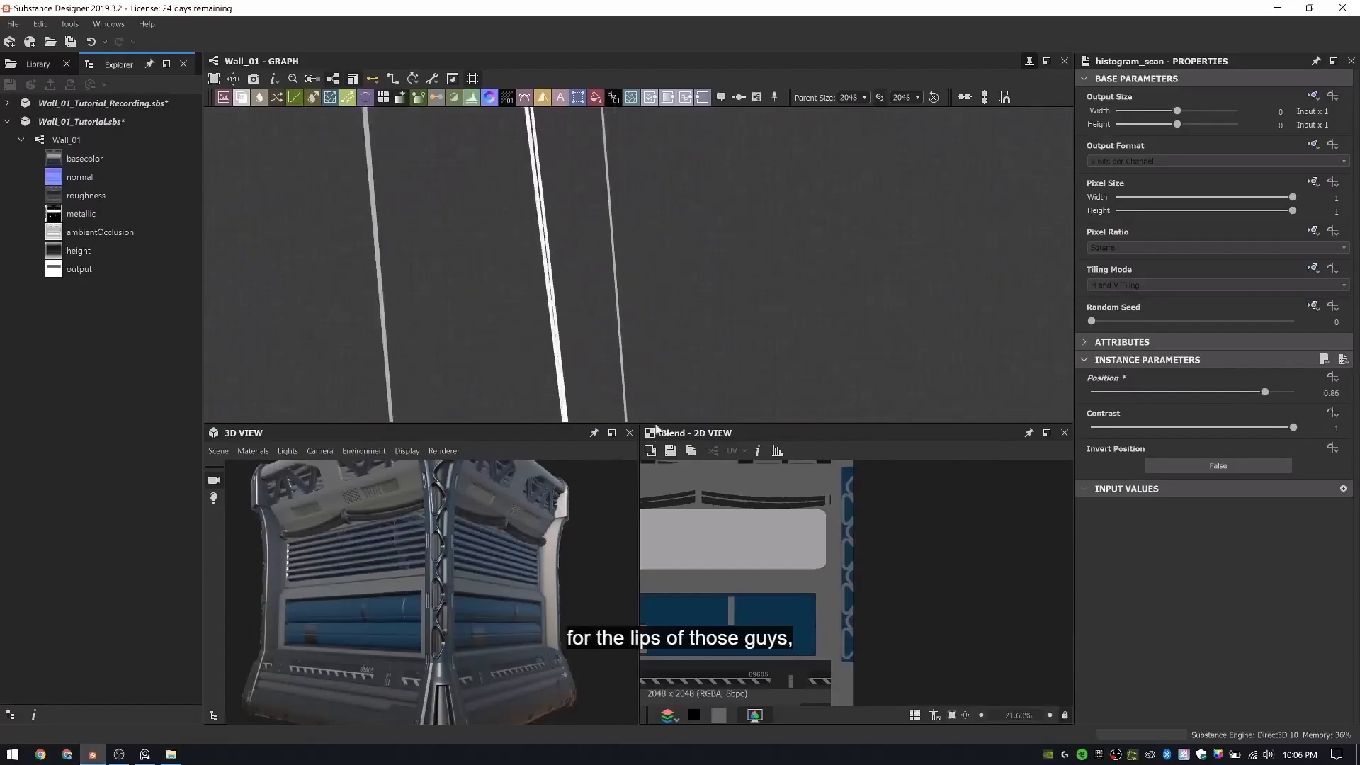
# - Duplicate the Edge Frame Indents Lip's roughness Uniform Color and Blend for the Frame Indent Pattern layer
pyautogui.moveTo(630, 153); pyautogui.dragTo(633, 298, button='middle')
pyautogui.scroll(2, 633, 298)
pyautogui.moveTo(610, 249); pyautogui.dragTo(659, 170, button='middle')
pyautogui.click(474, 248)
pyautogui.keyDown('ctrl'); pyautogui.click(548, 309); pyautogui.keyUp('ctrl')
pyautogui.hotkey('ctrl', 'c')
pyautogui.hotkey('ctrl', 'v')
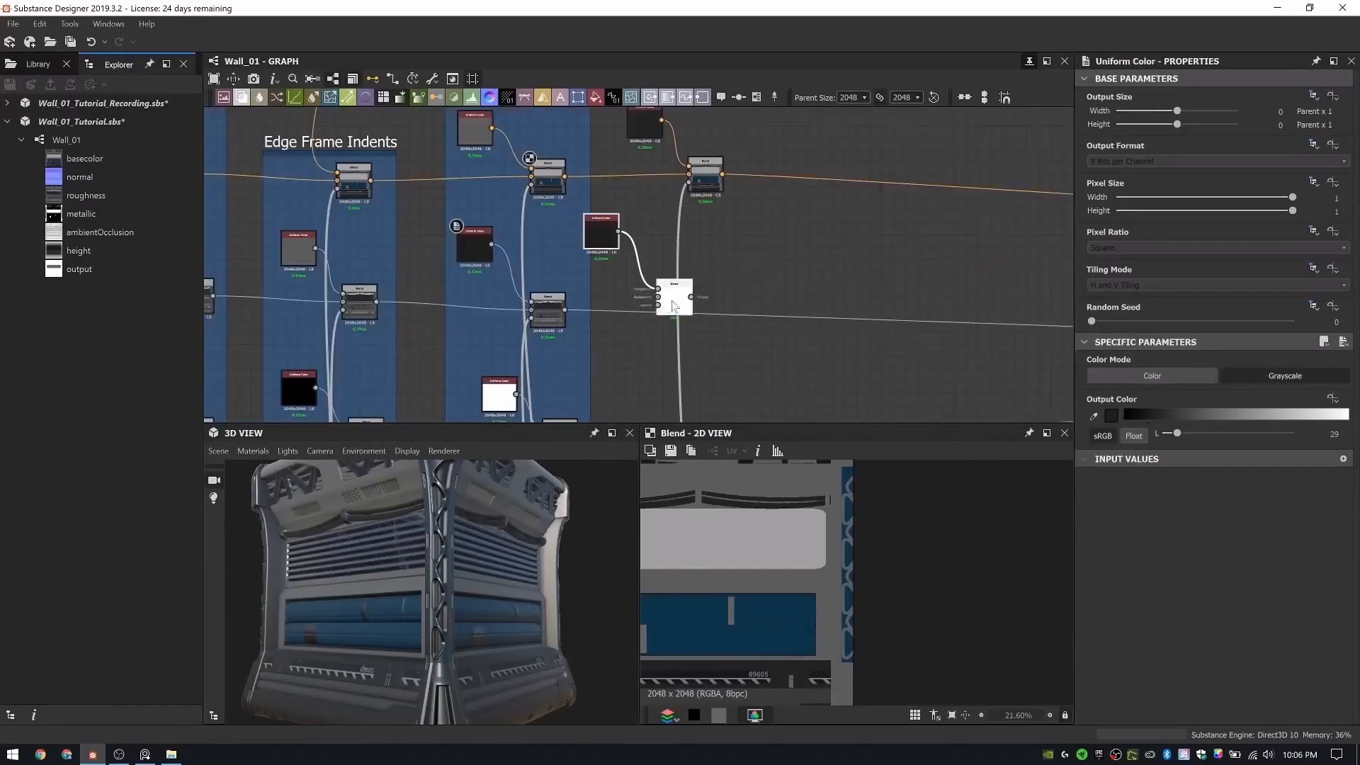
# - Lighten the copied roughness colour and wire its Blend into the roughness chain with the Frame Indent Pattern Histogram Scan as mask
pyautogui.scroll(2, 673, 305)
pyautogui.moveTo(692, 99)
pyautogui.mouseDown(button='middle')
pyautogui.moveTo(716, 197)
pyautogui.moveTo(683, 91)
pyautogui.mouseUp(button='middle')
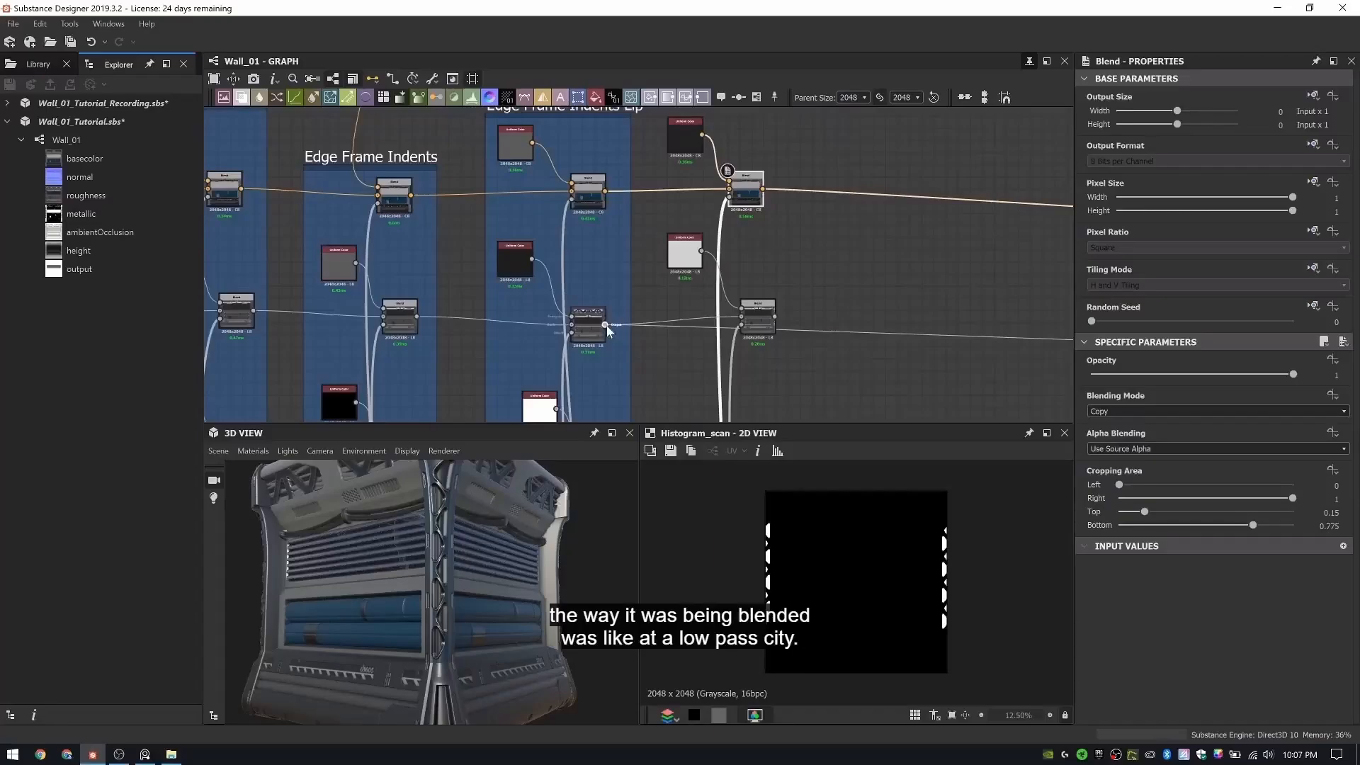
pyautogui.keyDown('shift'); pyautogui.moveTo(604, 325); pyautogui.dragTo(770, 318); pyautogui.keyUp('shift')
# - Add the pattern's metallic Blend with the same mask, using a copied Uniform Color set to black (0), and continue the metallic chain from it
pyautogui.moveTo(741, 392); pyautogui.dragTo(725, 291, button='middle')
pyautogui.moveTo(513, 346); pyautogui.dragTo(511, 269, button='middle')
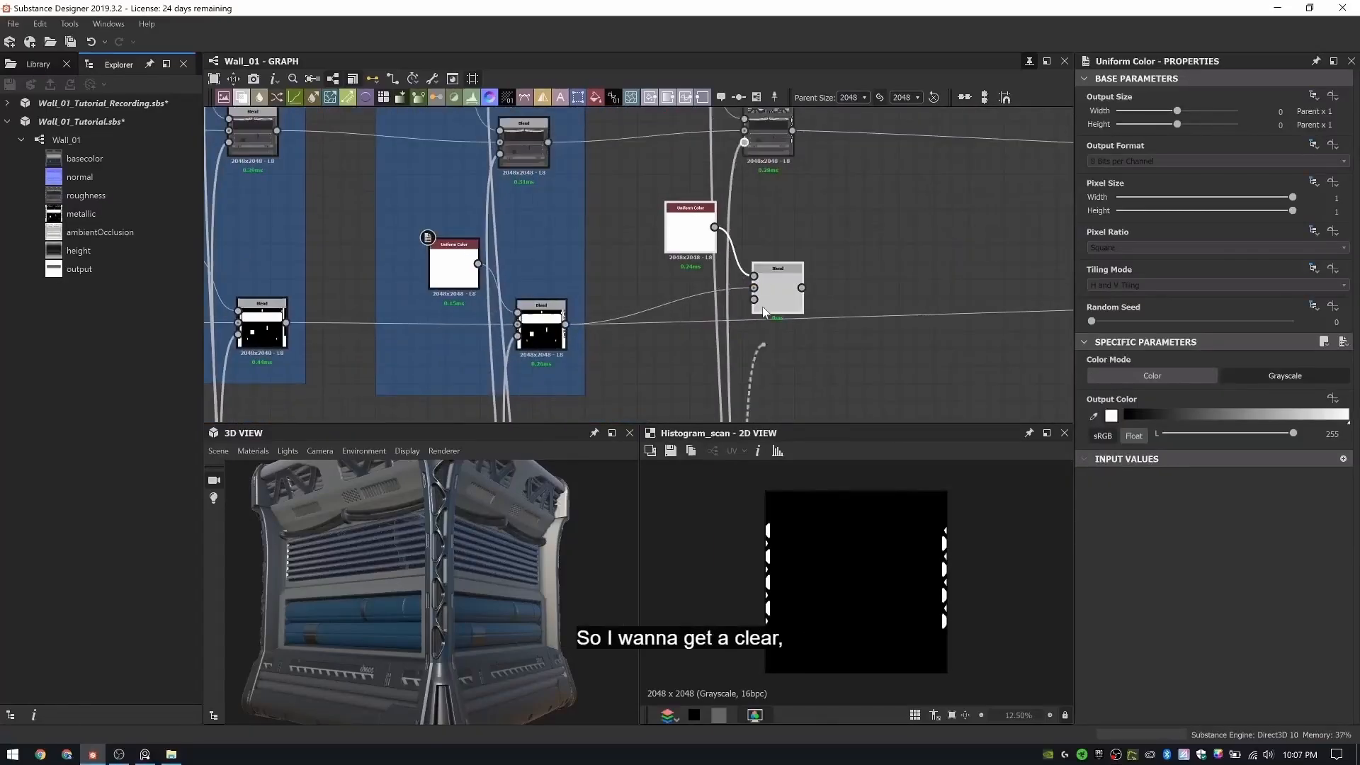
pyautogui.doubleClick(777, 289)
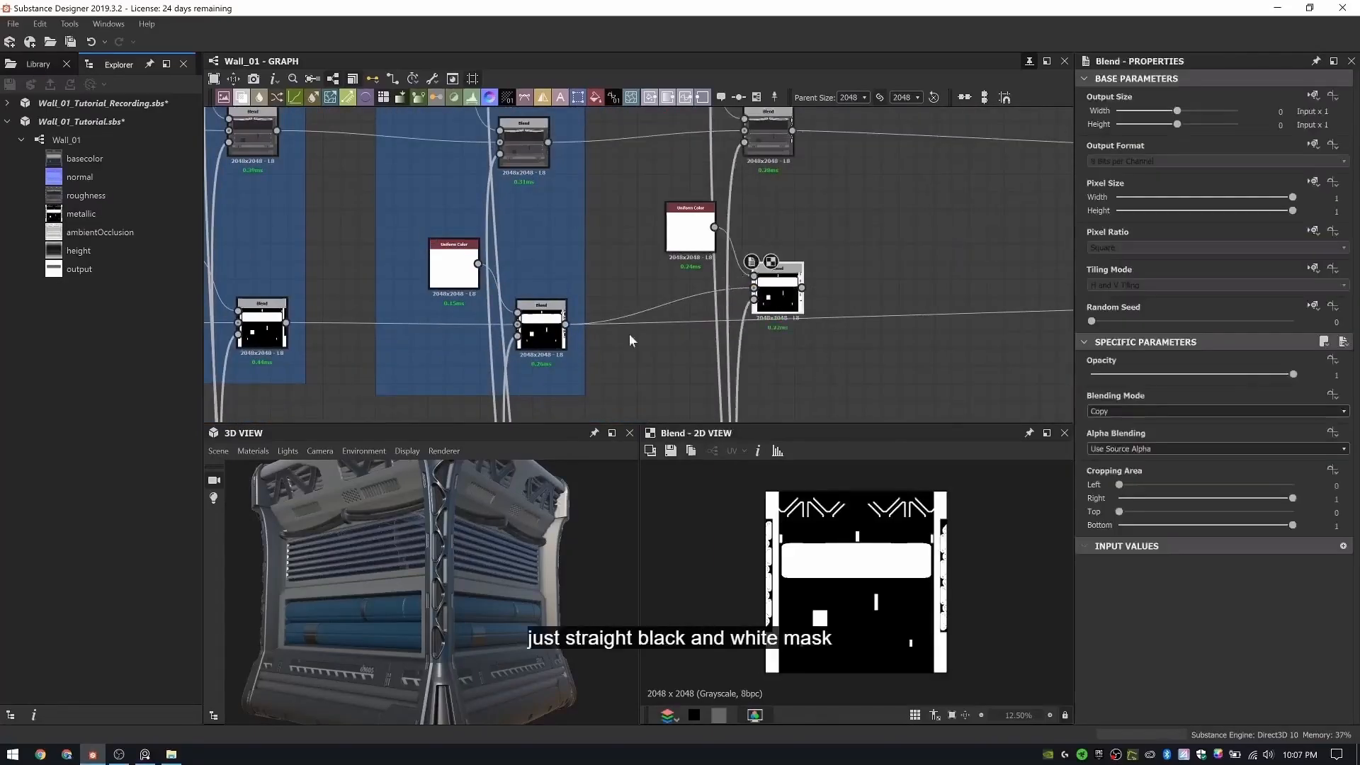
pyautogui.click(694, 249)
pyautogui.moveTo(454, 567)
pyautogui.mouseDown()
pyautogui.moveTo(488, 567)
pyautogui.moveTo(446, 567)
pyautogui.mouseUp()
pyautogui.scroll(-3, 453, 566)
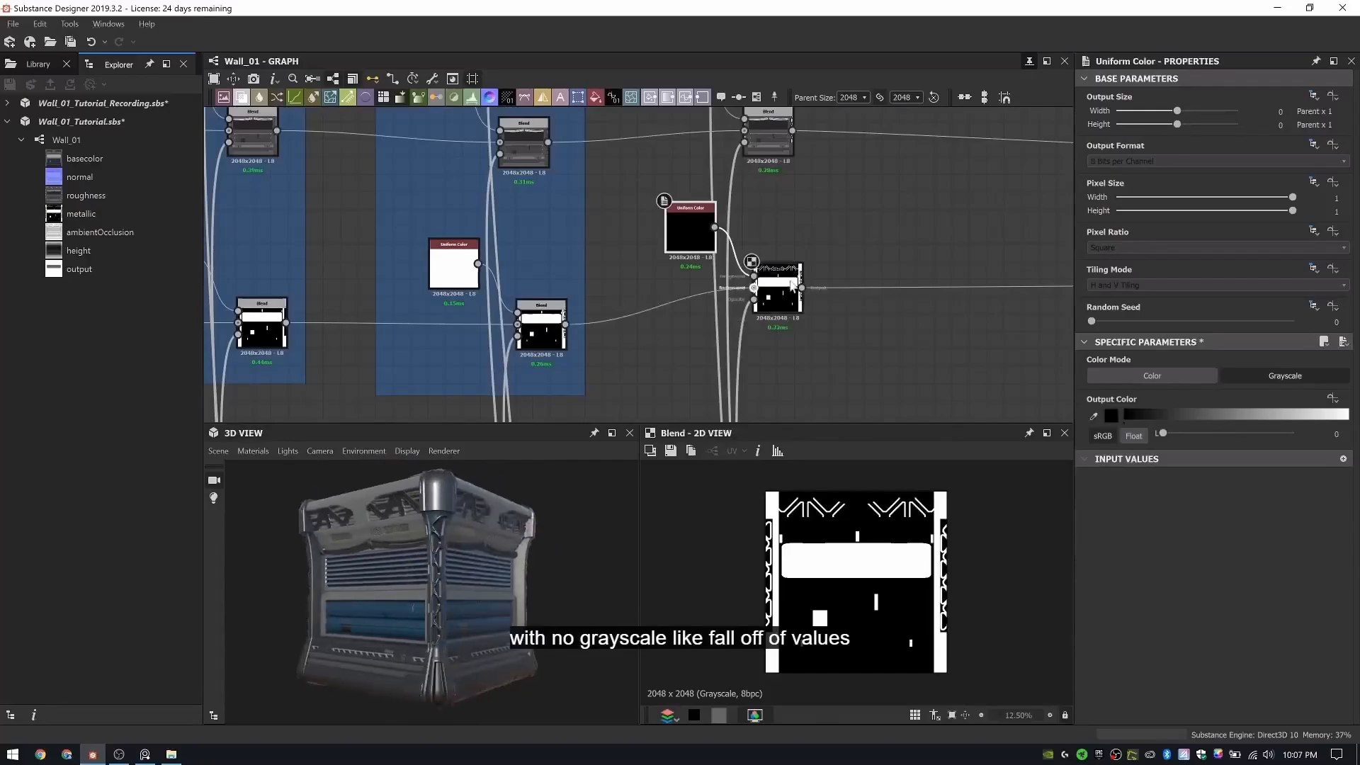
pyautogui.moveTo(778, 288); pyautogui.dragTo(787, 320)
# - Group the new base colour, roughness and metallic nodes in a frame titled Frame Indent Pattern
pyautogui.scroll(-6, 785, 320)
pyautogui.moveTo(744, 222); pyautogui.dragTo(795, 357)
pyautogui.rightClick(829, 256)
pyautogui.click(867, 301)
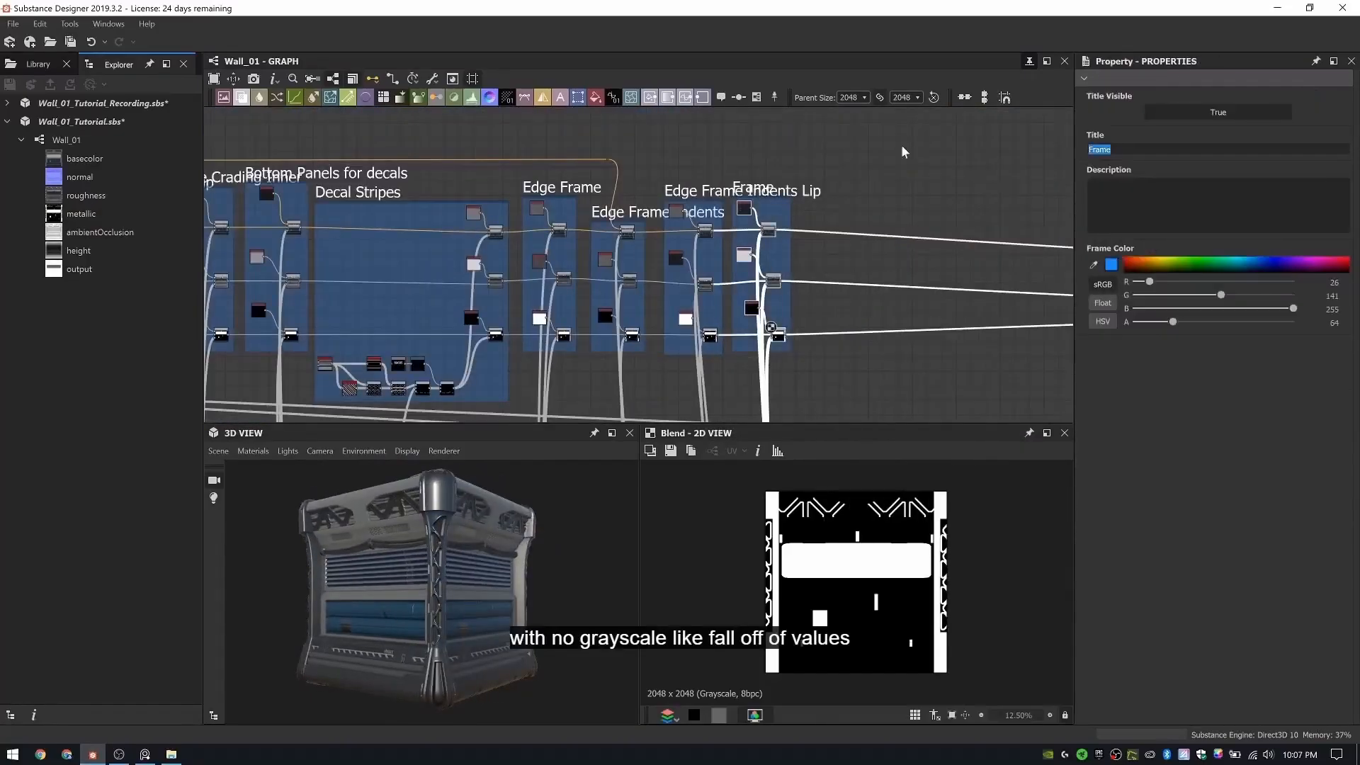
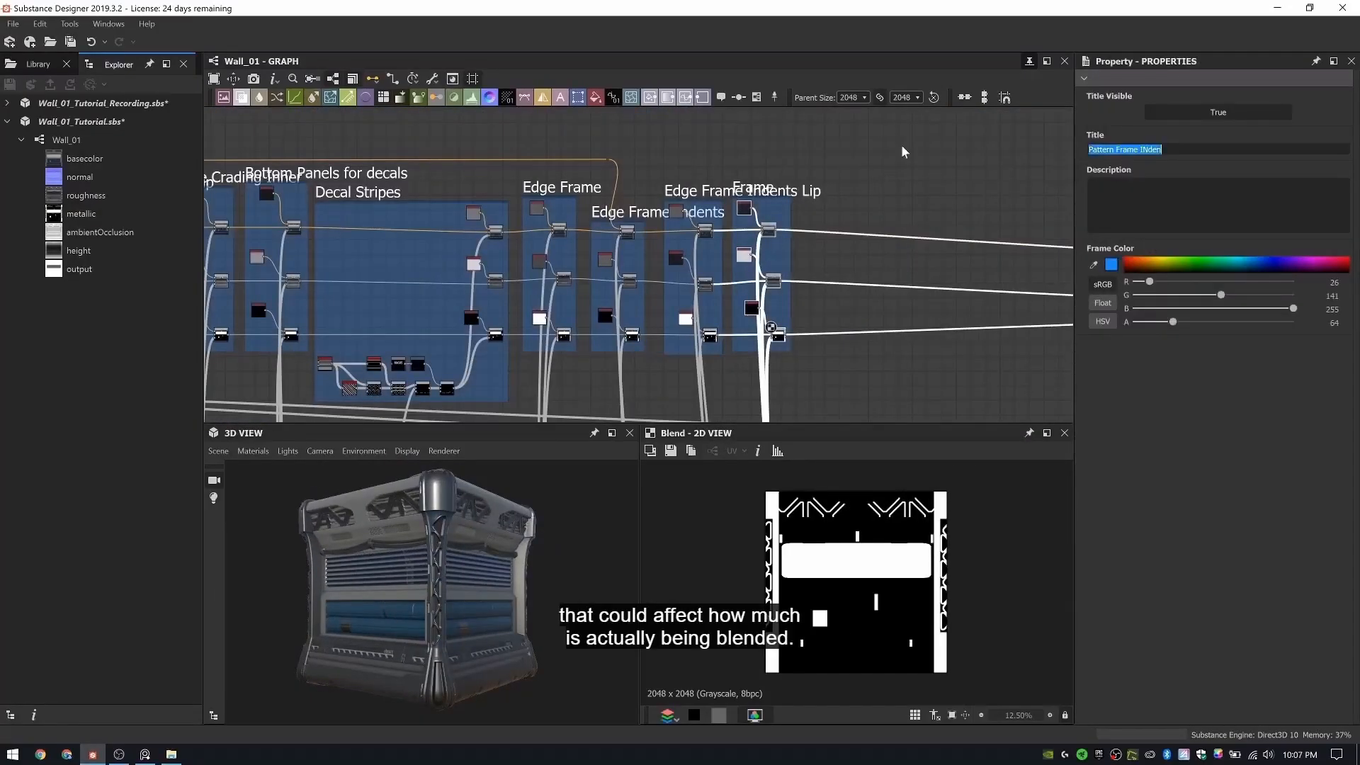
pyautogui.press('Return')
pyautogui.scroll(2, 709, 248)
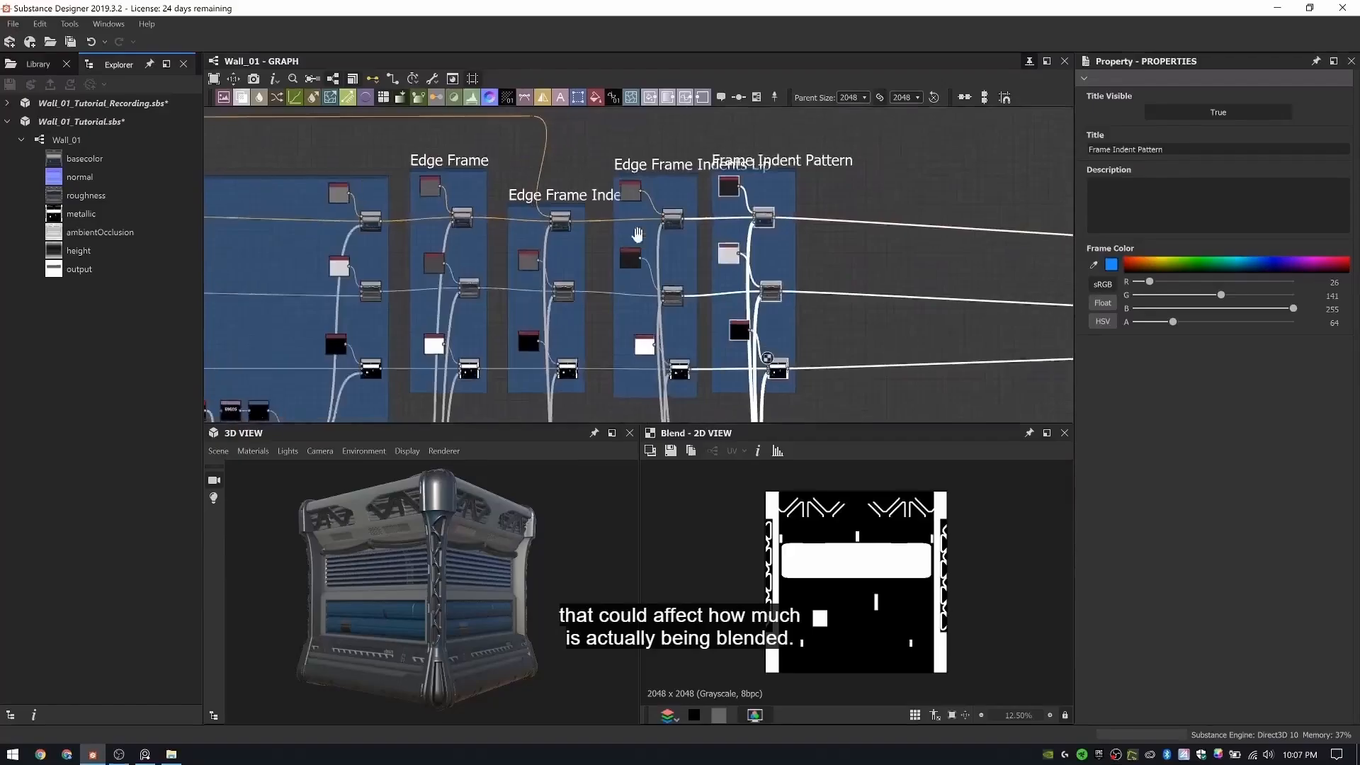
# - Add a Blend after the Frame Indent Pattern's base colour with a duplicated Uniform Color set to RGB 67, 67, 67 as foreground
pyautogui.moveTo(637, 234); pyautogui.dragTo(586, 272, button='middle')
pyautogui.scroll(7, 780, 241)
pyautogui.press('space')
pyautogui.moveTo(508, 273); pyautogui.dragTo(755, 229)
pyautogui.moveTo(797, 230); pyautogui.dragTo(869, 228)
pyautogui.click(326, 142)
pyautogui.hotkey('ctrl', 'd')
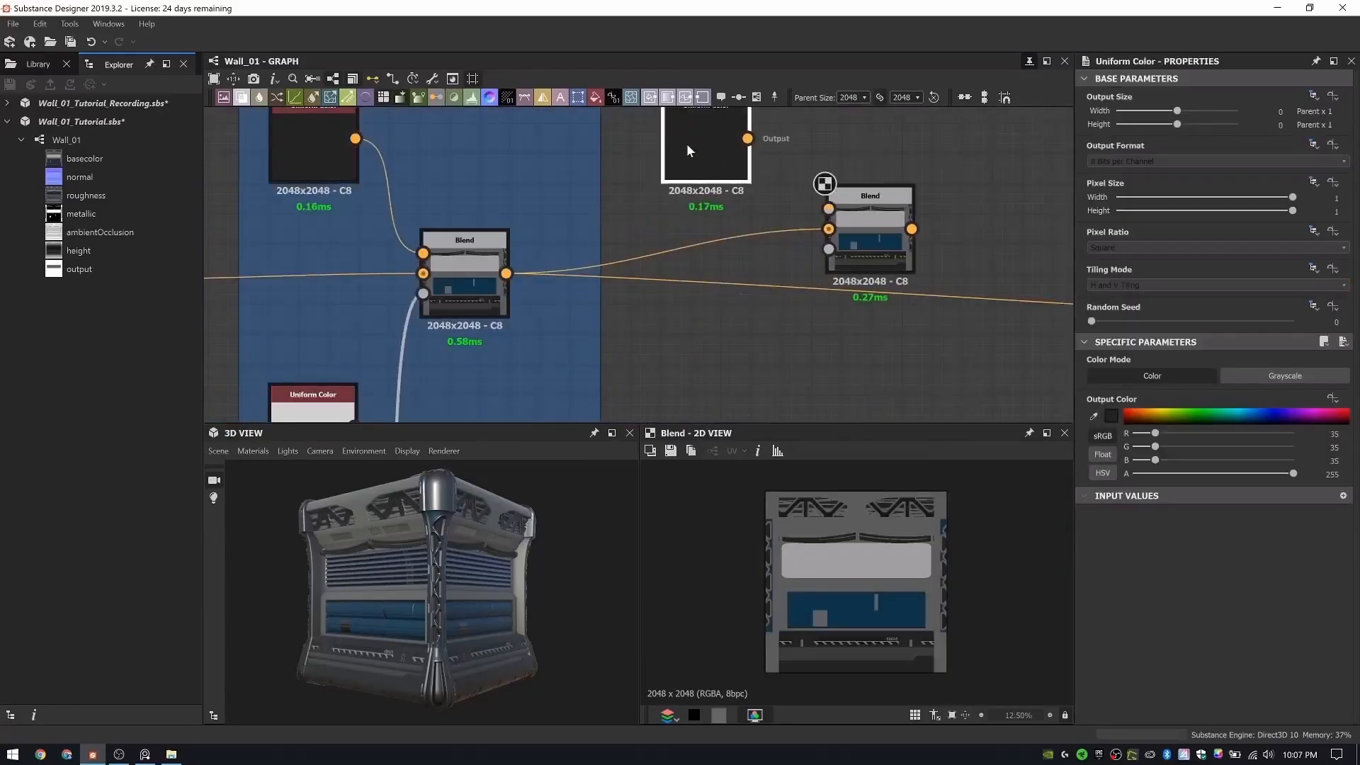
pyautogui.moveTo(824, 183); pyautogui.dragTo(825, 184)
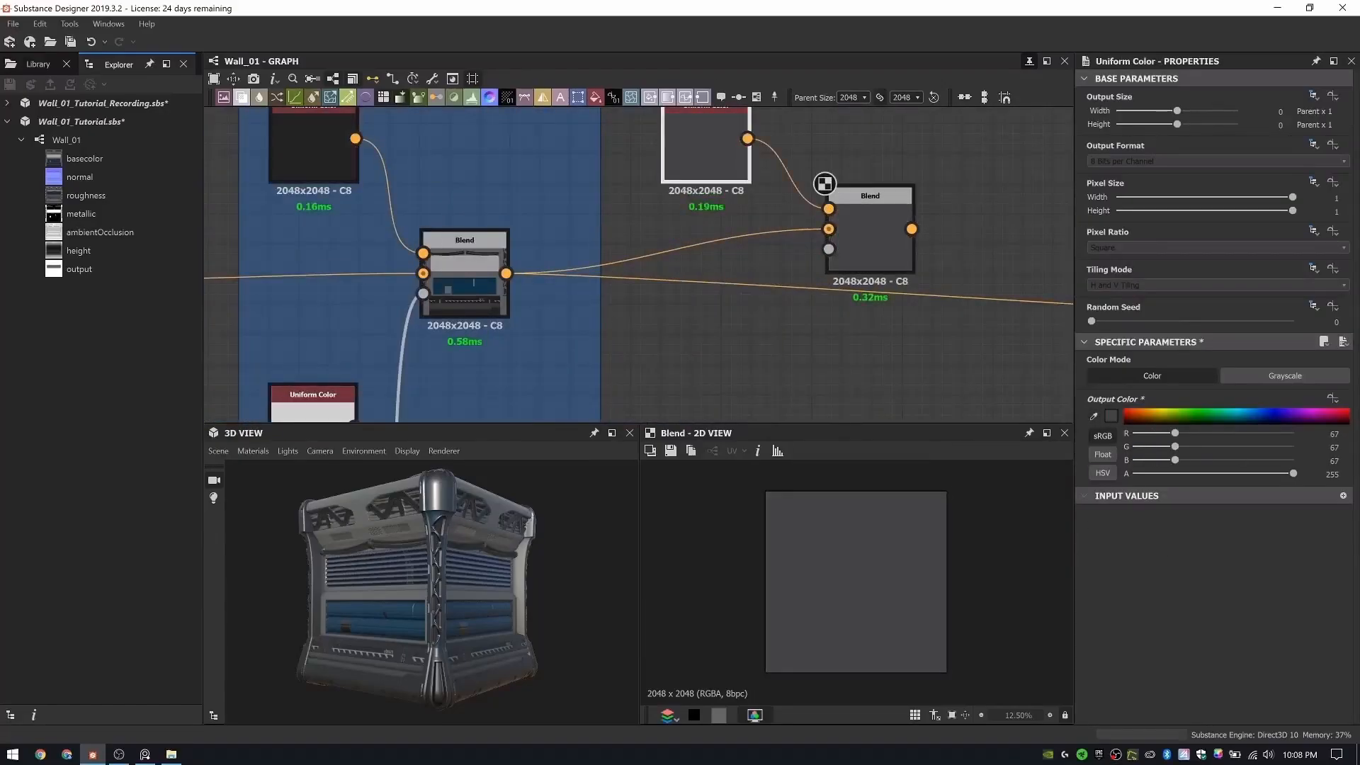
# - Route the Frame Extrusions mask through Dot nodes into the opacity input of the new base-colour Blend and preview the Blend
pyautogui.scroll(-14, 723, 292)
pyautogui.scroll(17, 532, 170)
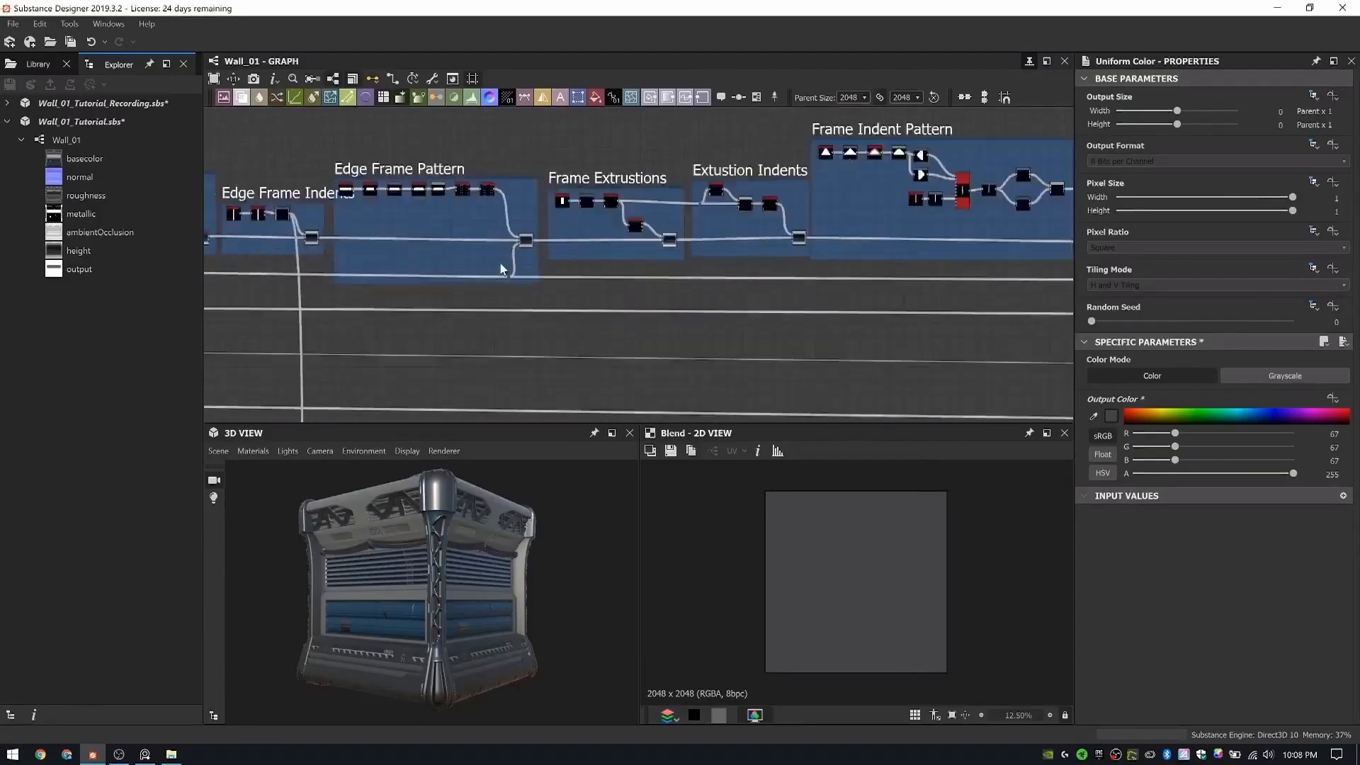
pyautogui.click(548, 113)
pyautogui.scroll(-5, 595, 131)
pyautogui.moveTo(609, 333); pyautogui.dragTo(610, 46, button='middle')
pyautogui.moveTo(588, 404); pyautogui.dragTo(584, 230, button='middle')
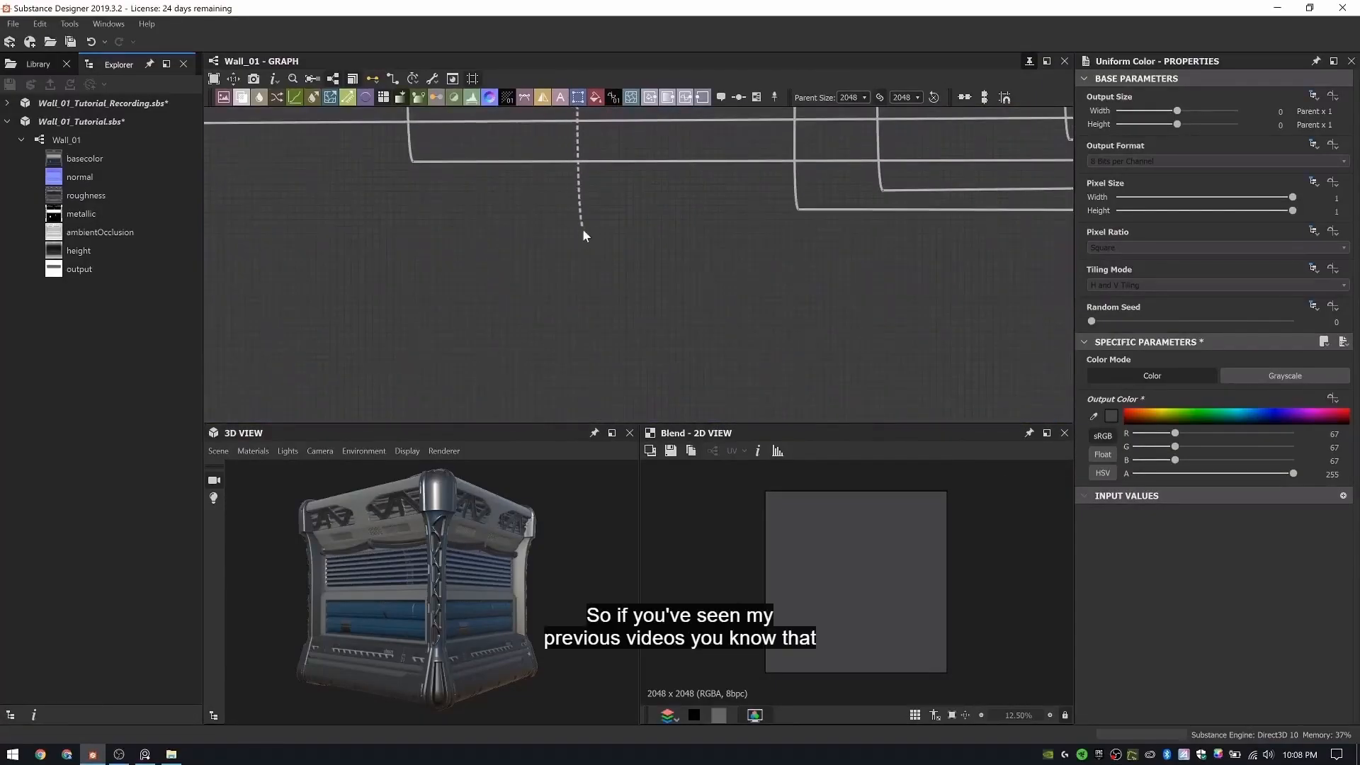
pyautogui.keyDown('alt'); pyautogui.click(584, 230); pyautogui.keyUp('alt')
pyautogui.moveTo(1006, 237); pyautogui.dragTo(607, 411, button='middle')
pyautogui.keyDown('alt'); pyautogui.click(583, 282); pyautogui.keyUp('alt')
pyautogui.scroll(5, 659, 227)
pyautogui.click(664, 239)
pyautogui.doubleClick(685, 222)
pyautogui.scroll(6, 924, 631)
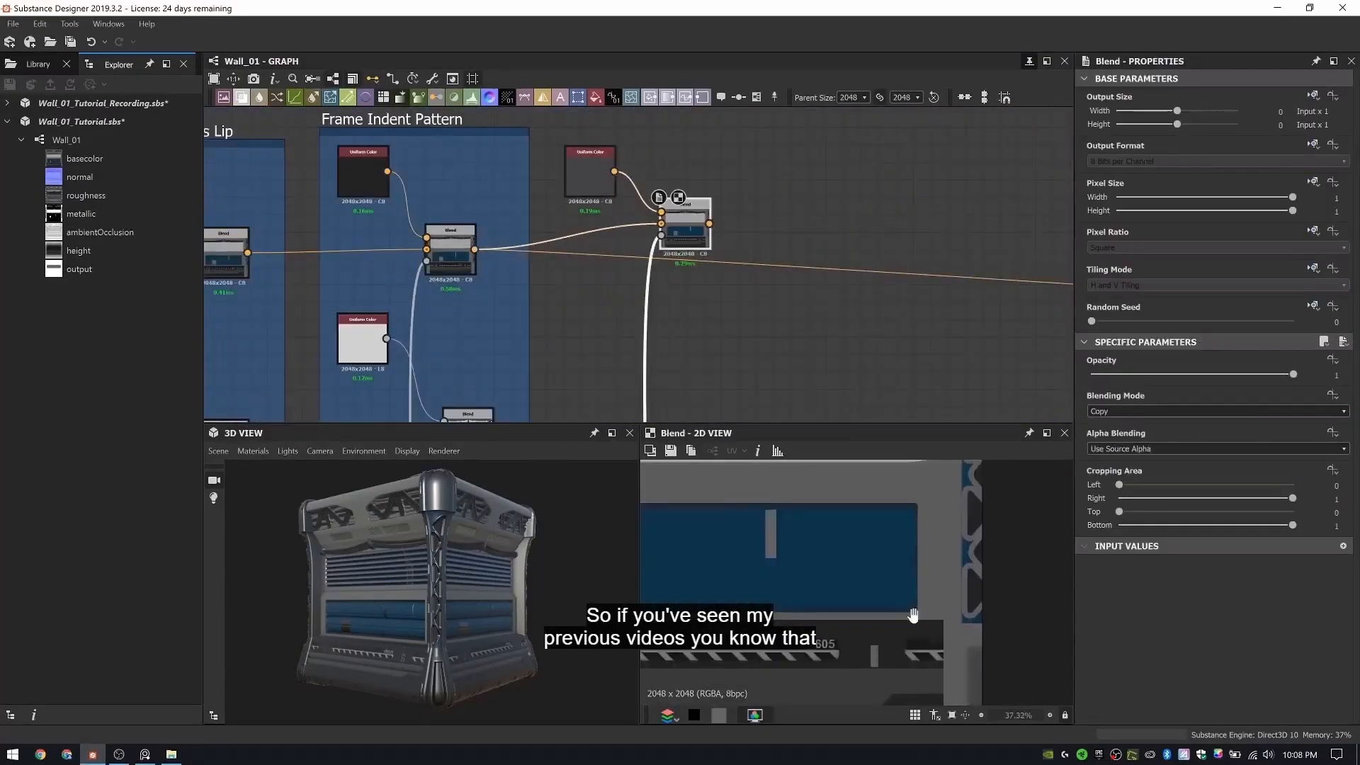
pyautogui.moveTo(914, 616); pyautogui.dragTo(873, 567, button='middle')
# - Insert a Histogram Scan on the extrusion mask's connection, with Position 0.74 and Contrast 1
pyautogui.scroll(-4, 659, 298)
pyautogui.moveTo(631, 339); pyautogui.dragTo(659, 135, button='middle')
pyautogui.moveTo(709, 309); pyautogui.dragTo(636, 288, button='middle')
pyautogui.scroll(4, 636, 286)
pyautogui.press('space')
pyautogui.write('hist')
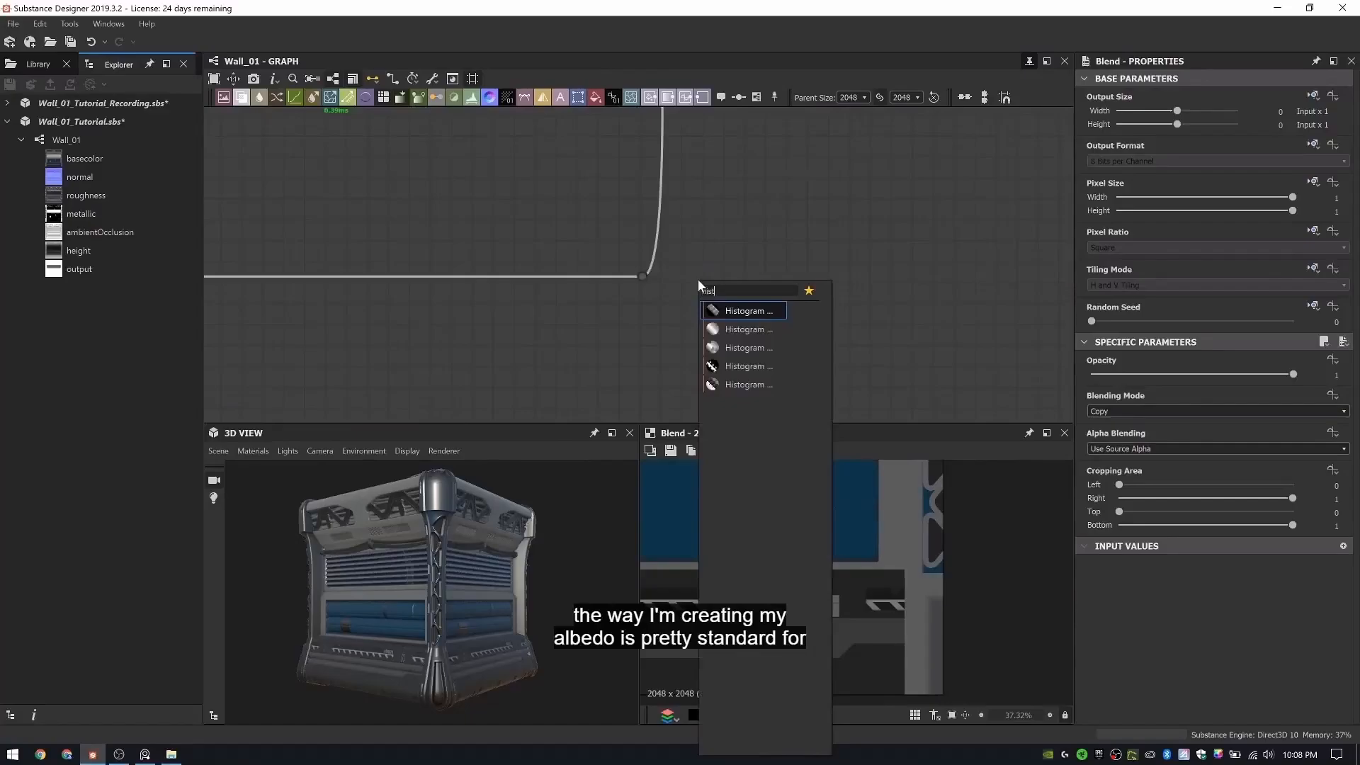
pyautogui.press('Return')
pyautogui.moveTo(631, 275); pyautogui.dragTo(649, 270)
pyautogui.scroll(-9, 901, 620)
pyautogui.moveTo(1092, 427); pyautogui.dragTo(1240, 427)
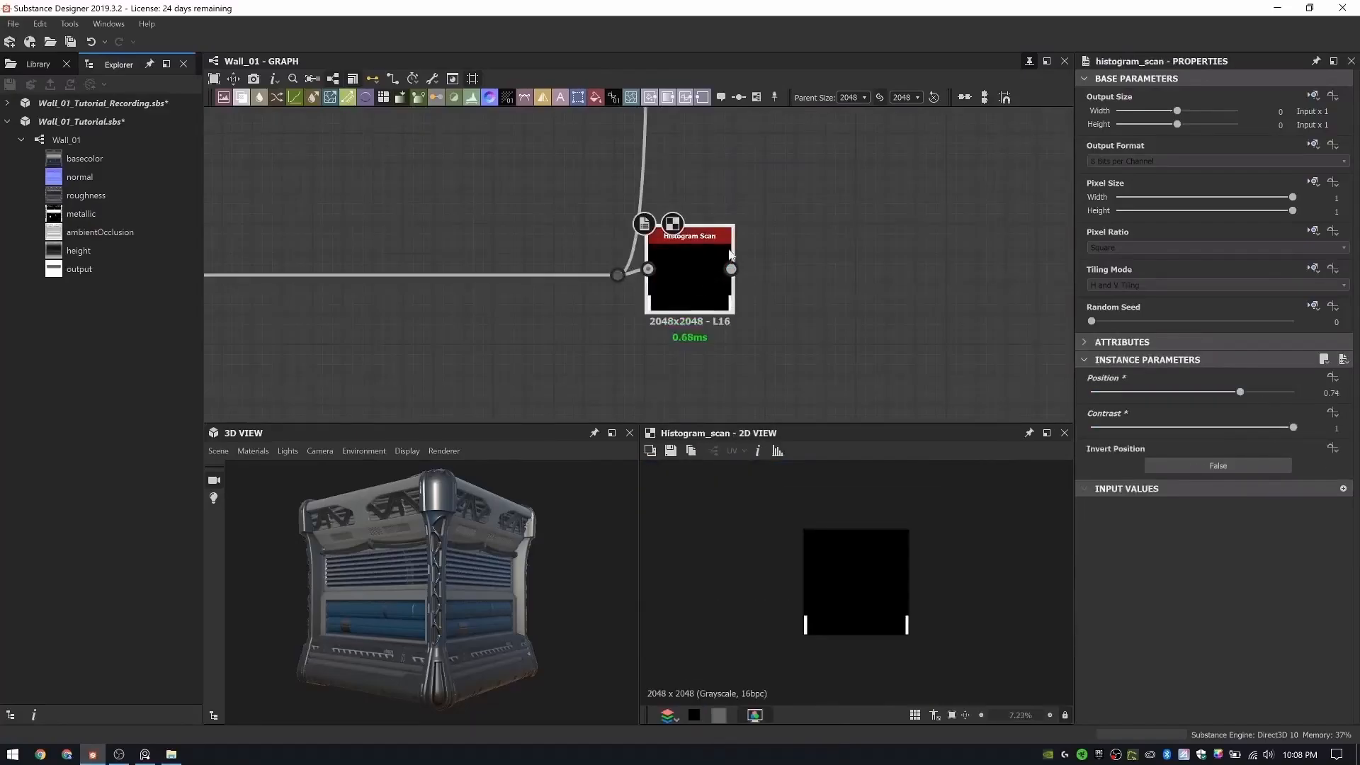
# - Preview the masked base-colour Blend and examine the frame extrusion close up in the 2D view
pyautogui.scroll(-3, 712, 261)
pyautogui.moveTo(673, 148); pyautogui.dragTo(646, 443, button='middle')
pyautogui.scroll(5, 850, 177)
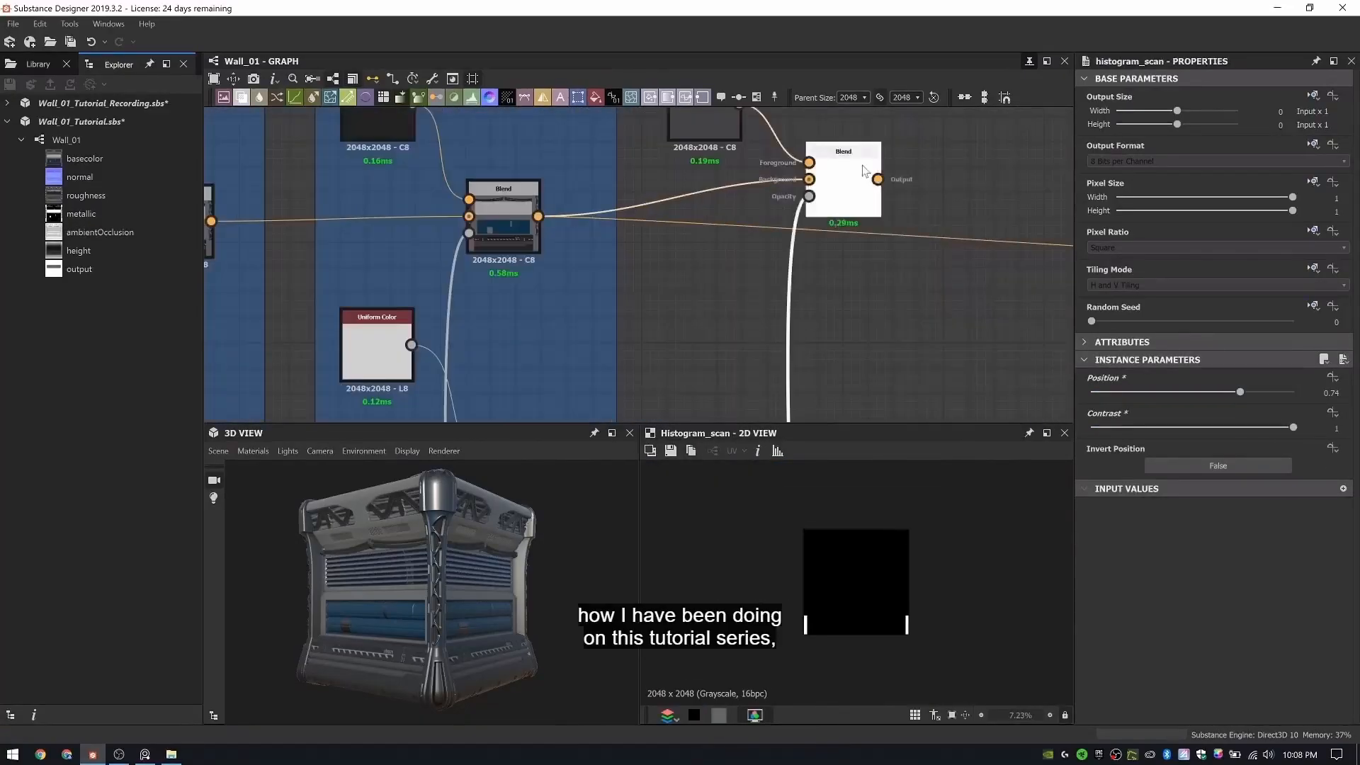
pyautogui.doubleClick(863, 174)
pyautogui.scroll(10, 907, 617)
pyautogui.moveTo(913, 622); pyautogui.dragTo(889, 575, button='middle')
pyautogui.scroll(5, 889, 575)
pyautogui.moveTo(843, 177); pyautogui.dragTo(856, 202)
# - Add the extrusion's roughness Blend with a copied Uniform Color, darken that grey, and use the same mask
pyautogui.scroll(-1, 713, 203)
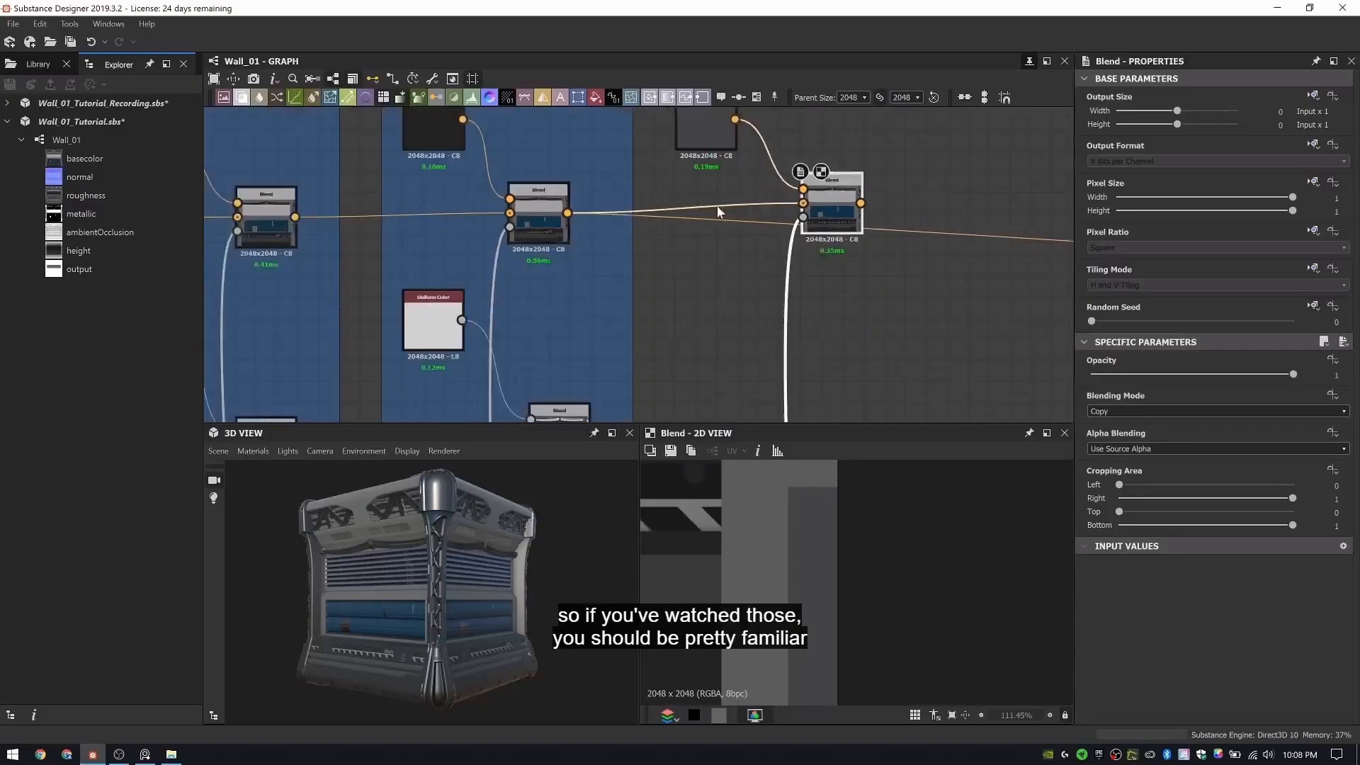
pyautogui.moveTo(713, 203); pyautogui.dragTo(702, 252, button='middle')
pyautogui.click(691, 170)
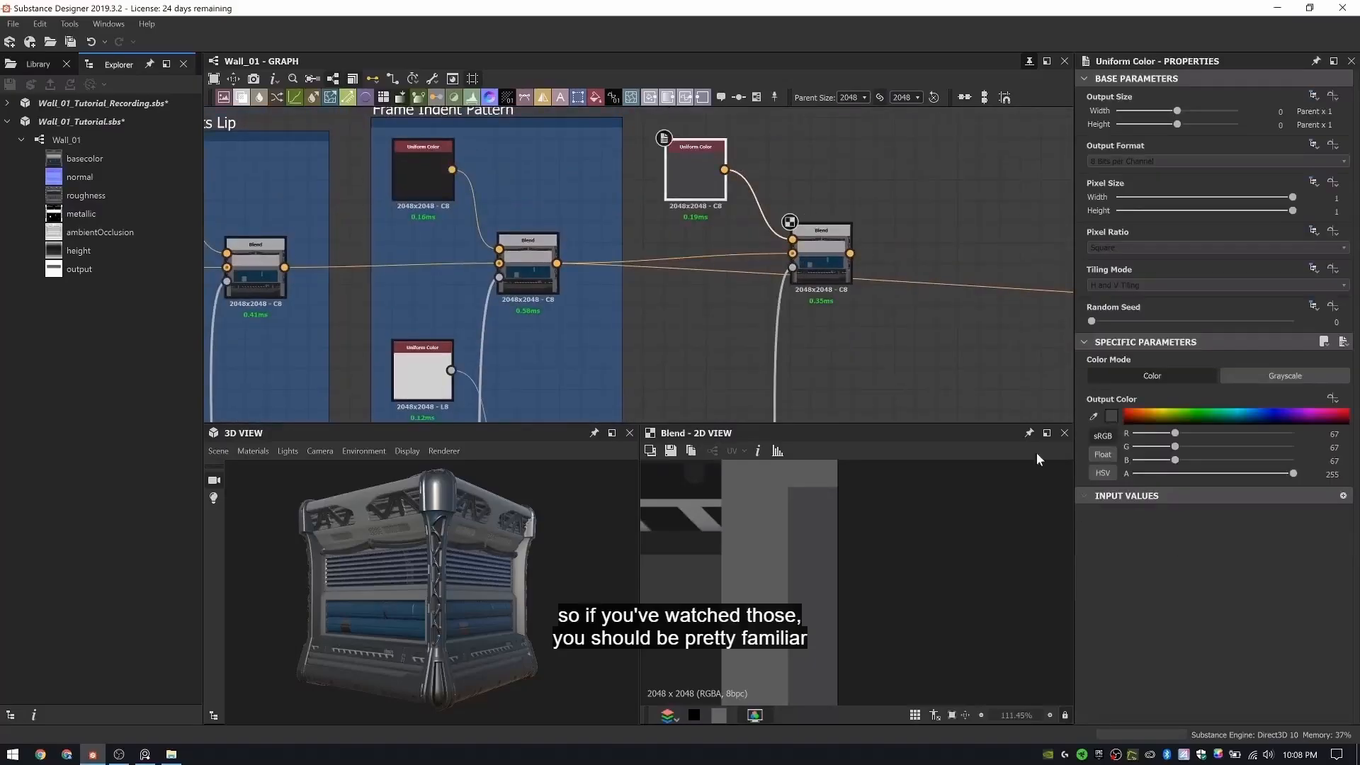
pyautogui.click(799, 277)
pyautogui.scroll(-3, 751, 235)
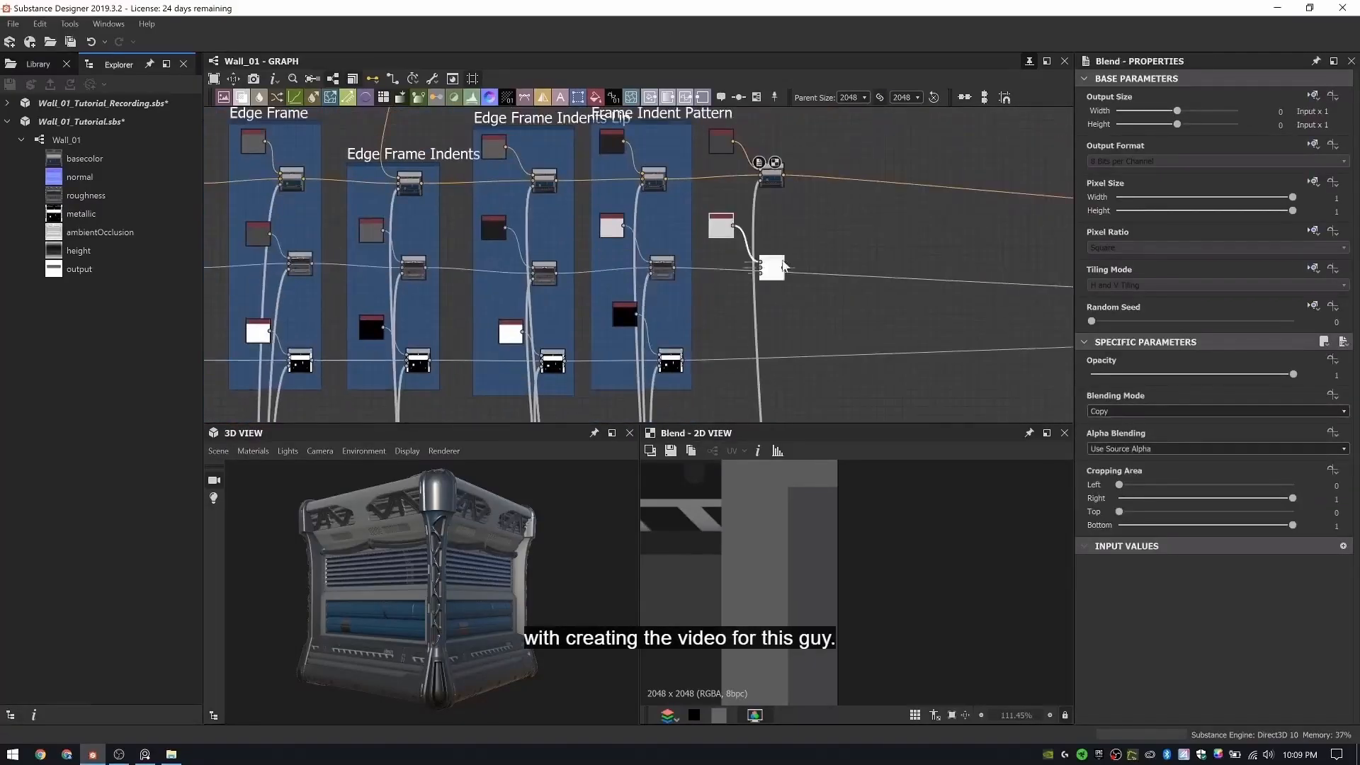
pyautogui.scroll(2, 783, 266)
pyautogui.moveTo(765, 281); pyautogui.dragTo(785, 261)
pyautogui.click(732, 212)
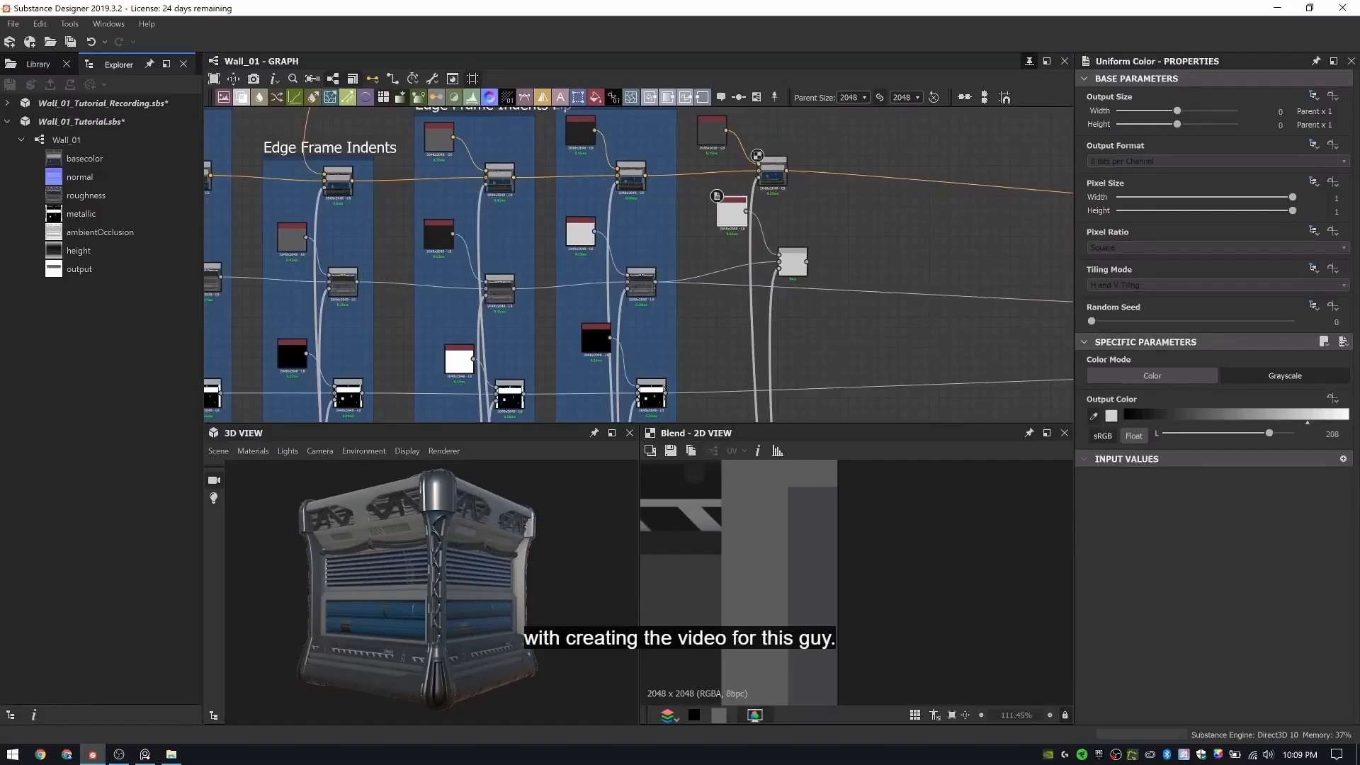
pyautogui.moveTo(1270, 433); pyautogui.dragTo(1199, 433)
# - Add the extrusion's metallic Blend with the same mask, using a copied Uniform Color set to white
pyautogui.moveTo(660, 400); pyautogui.dragTo(668, 320, button='middle')
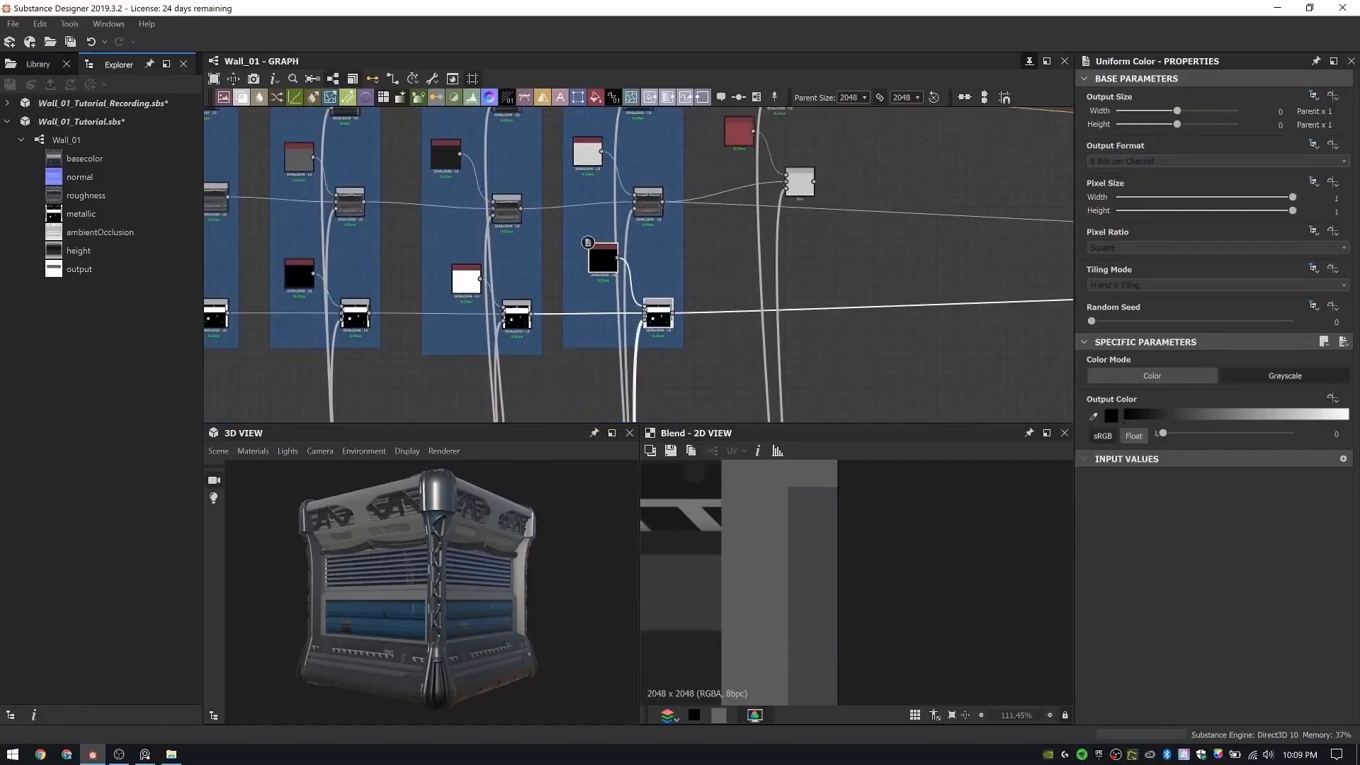
pyautogui.scroll(5, 629, 311)
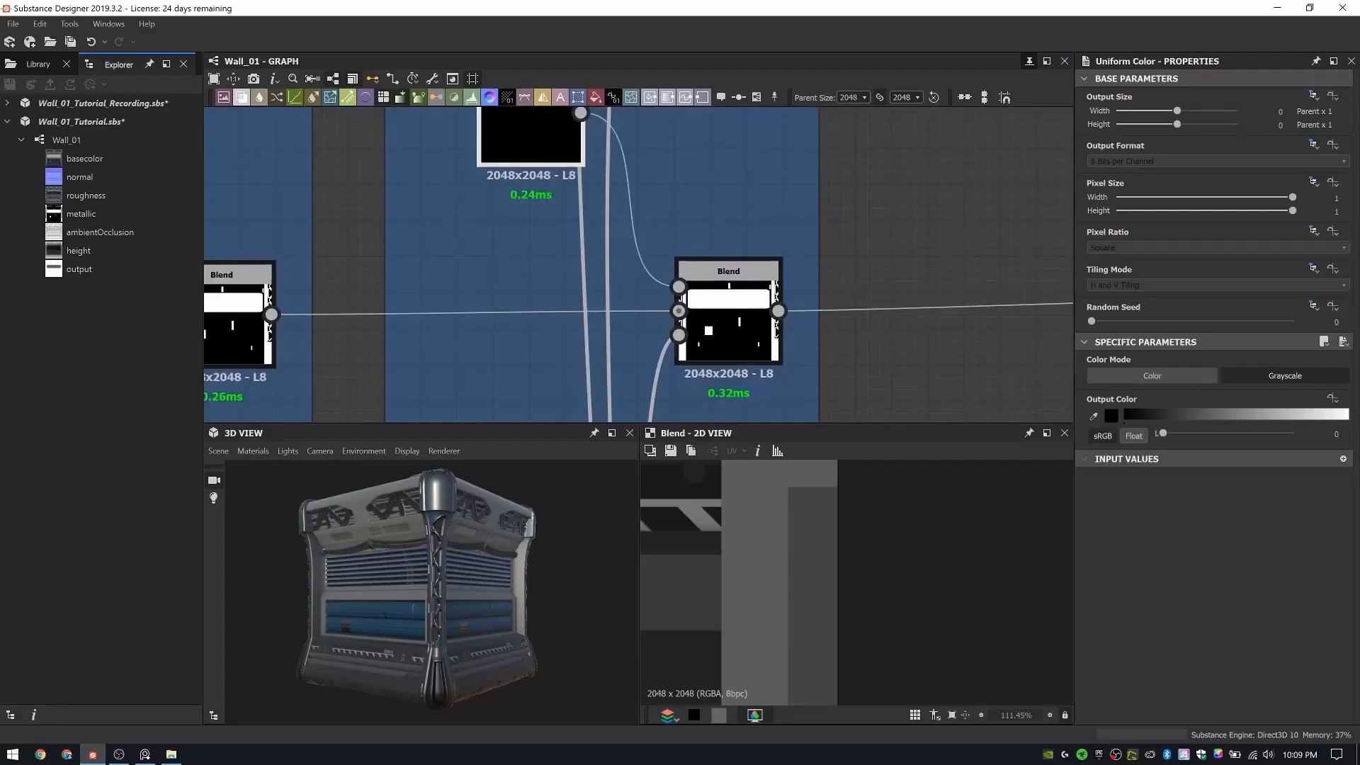
pyautogui.scroll(-6, 808, 227)
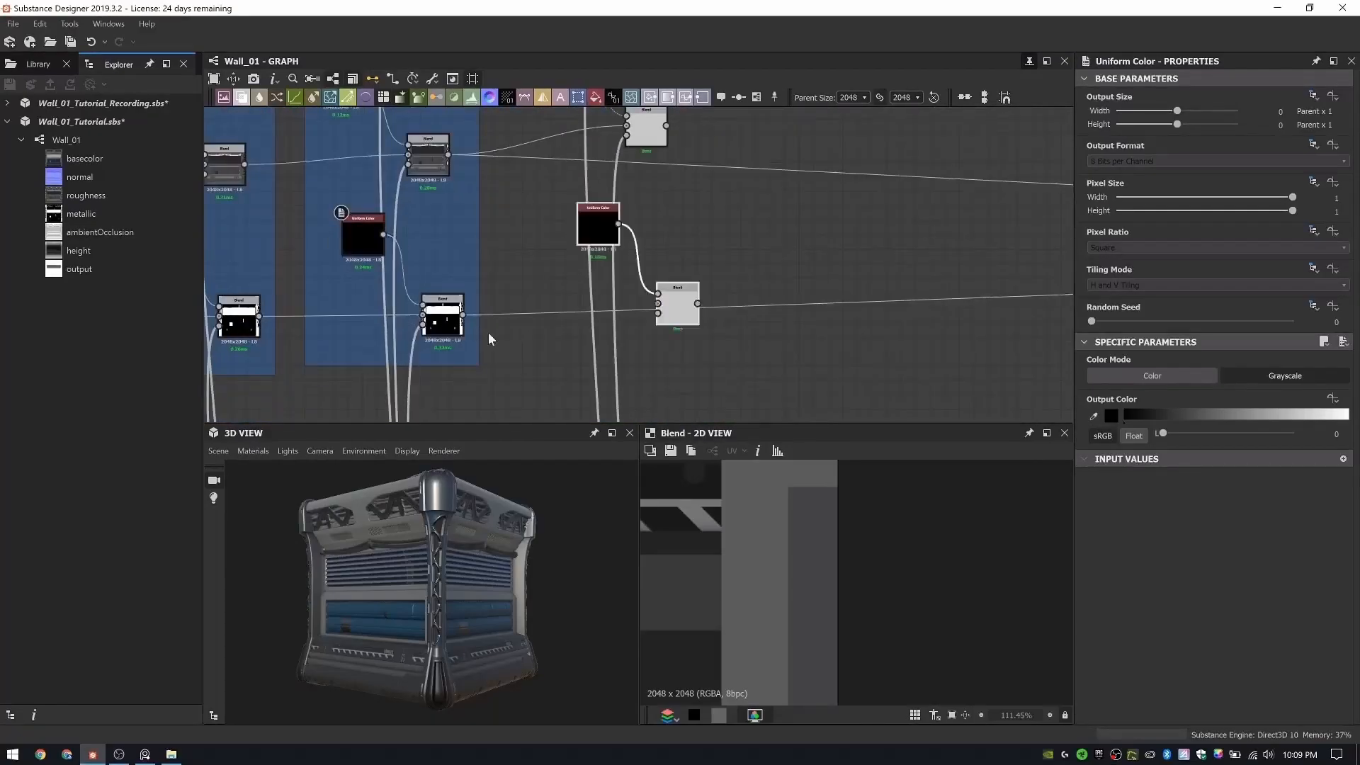
pyautogui.doubleClick(609, 239)
pyautogui.doubleClick(673, 312)
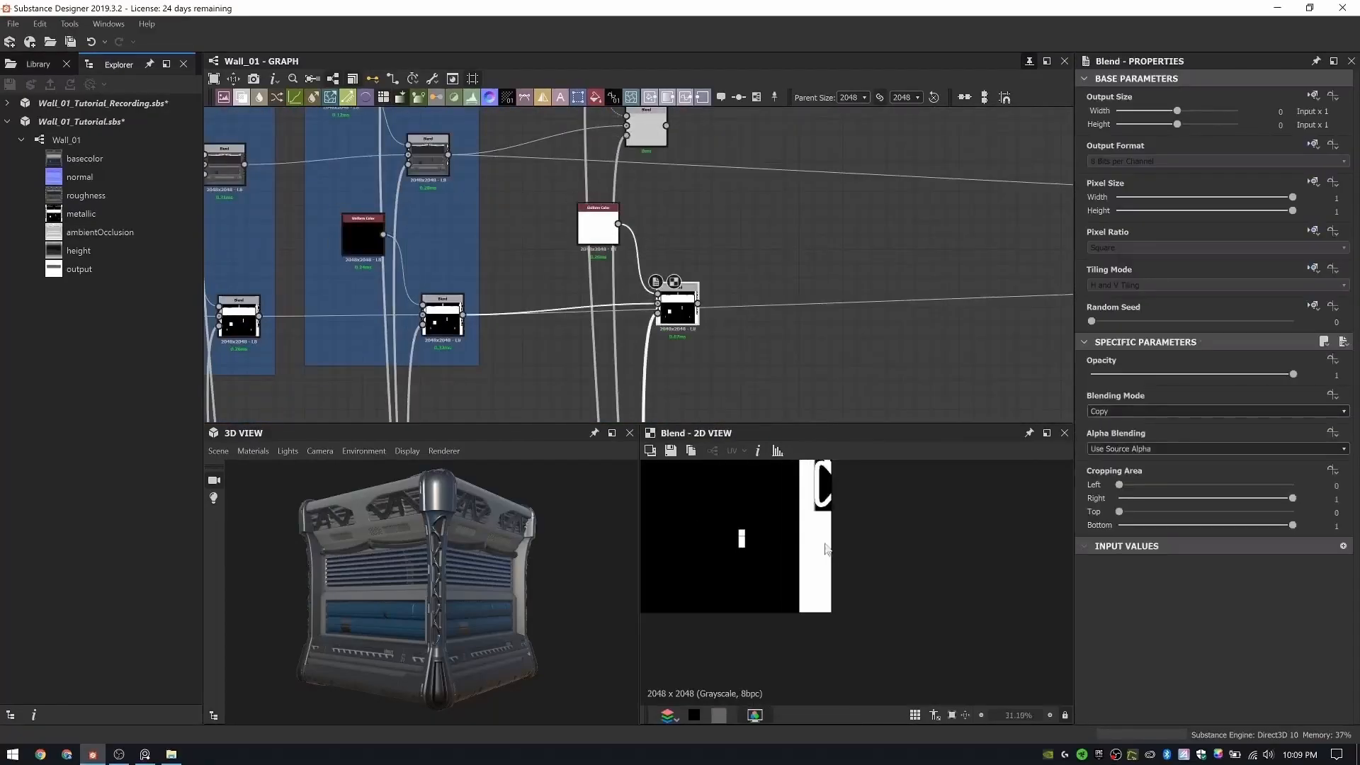
# - Group the extrusion's base colour, roughness and metallic nodes in a frame titled Frame Extrusion
pyautogui.scroll(-3, 477, 325)
pyautogui.click(648, 162)
pyautogui.scroll(1, 620, 150)
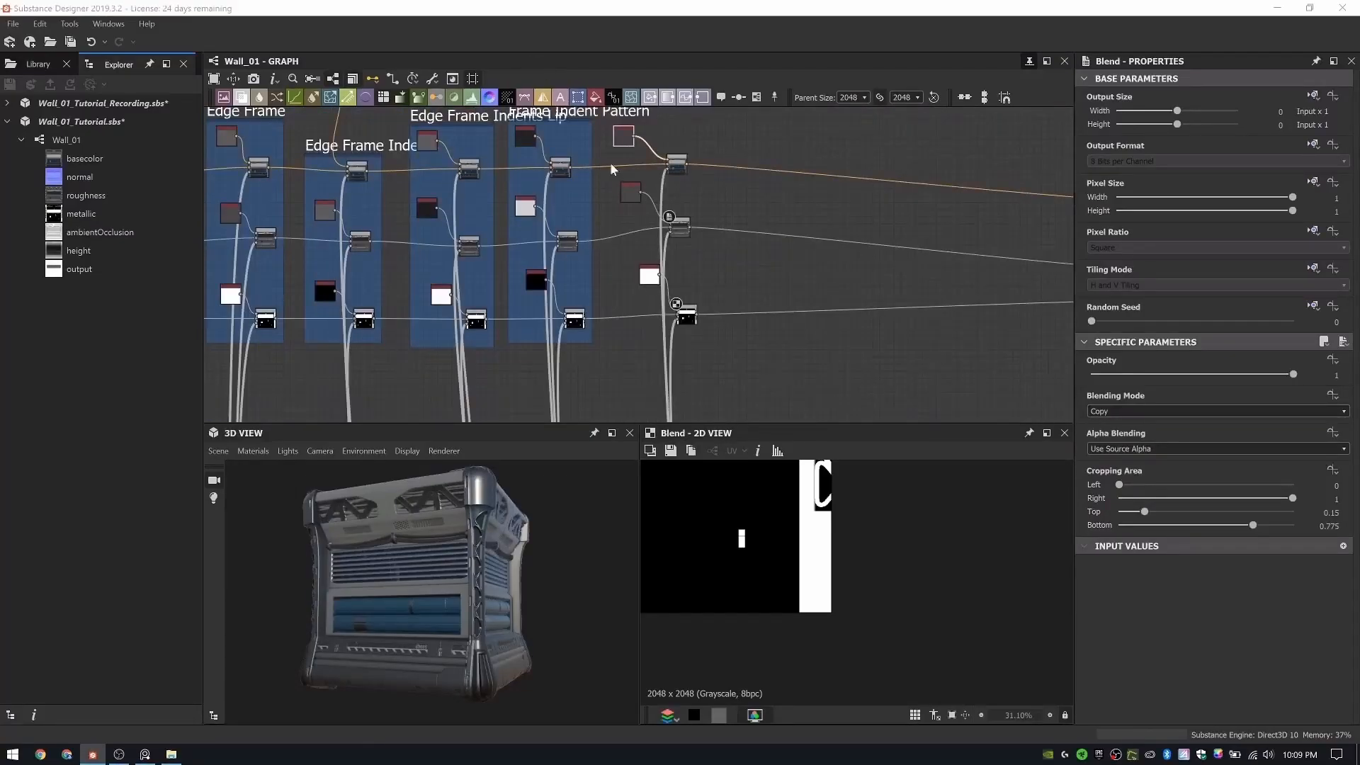
pyautogui.moveTo(603, 123); pyautogui.dragTo(719, 353)
pyautogui.rightClick(766, 199)
pyautogui.click(815, 243)
pyautogui.click(1140, 150)
pyautogui.write('Extrusion')
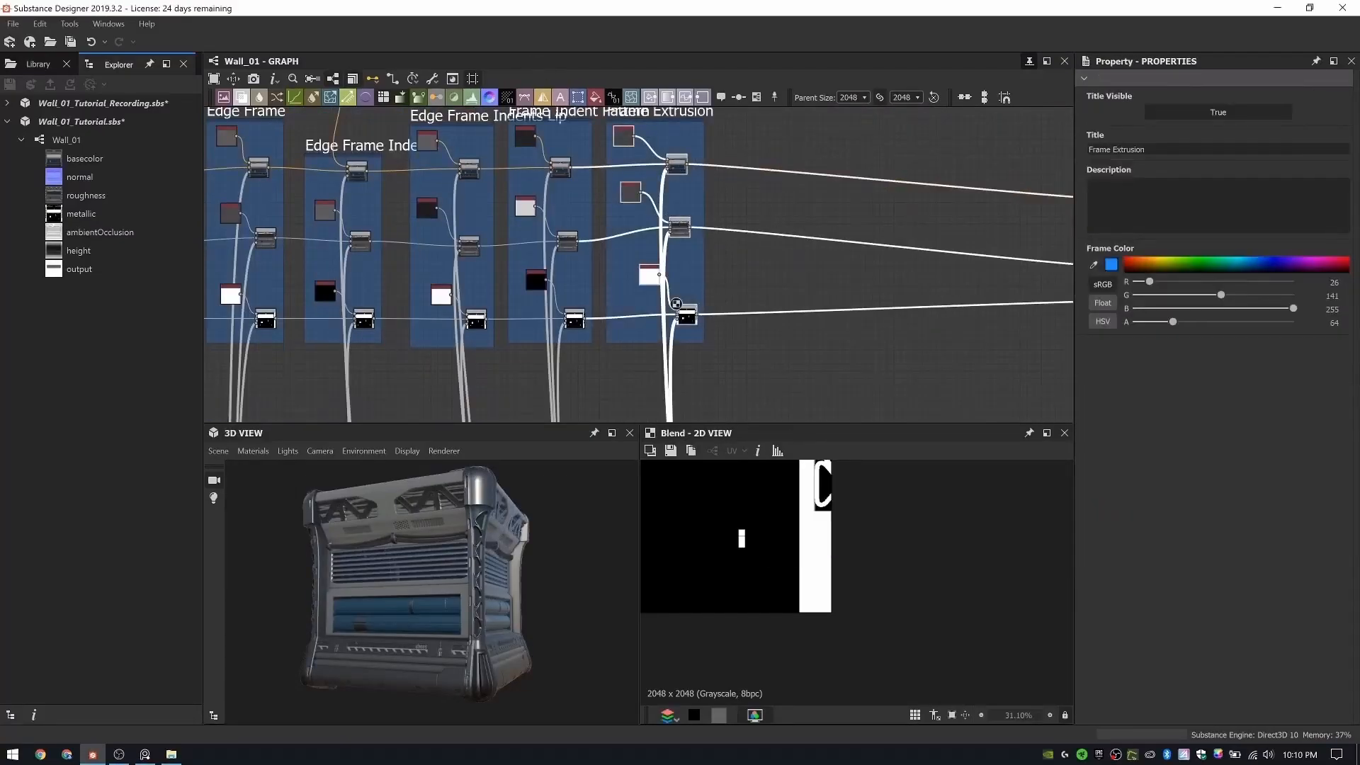
# - Duplicate the Frame Extrusion colours and Blends beside the frame and wire the copies into the base-colour and roughness chains
pyautogui.scroll(2, 647, 185)
pyautogui.scroll(-1, 647, 185)
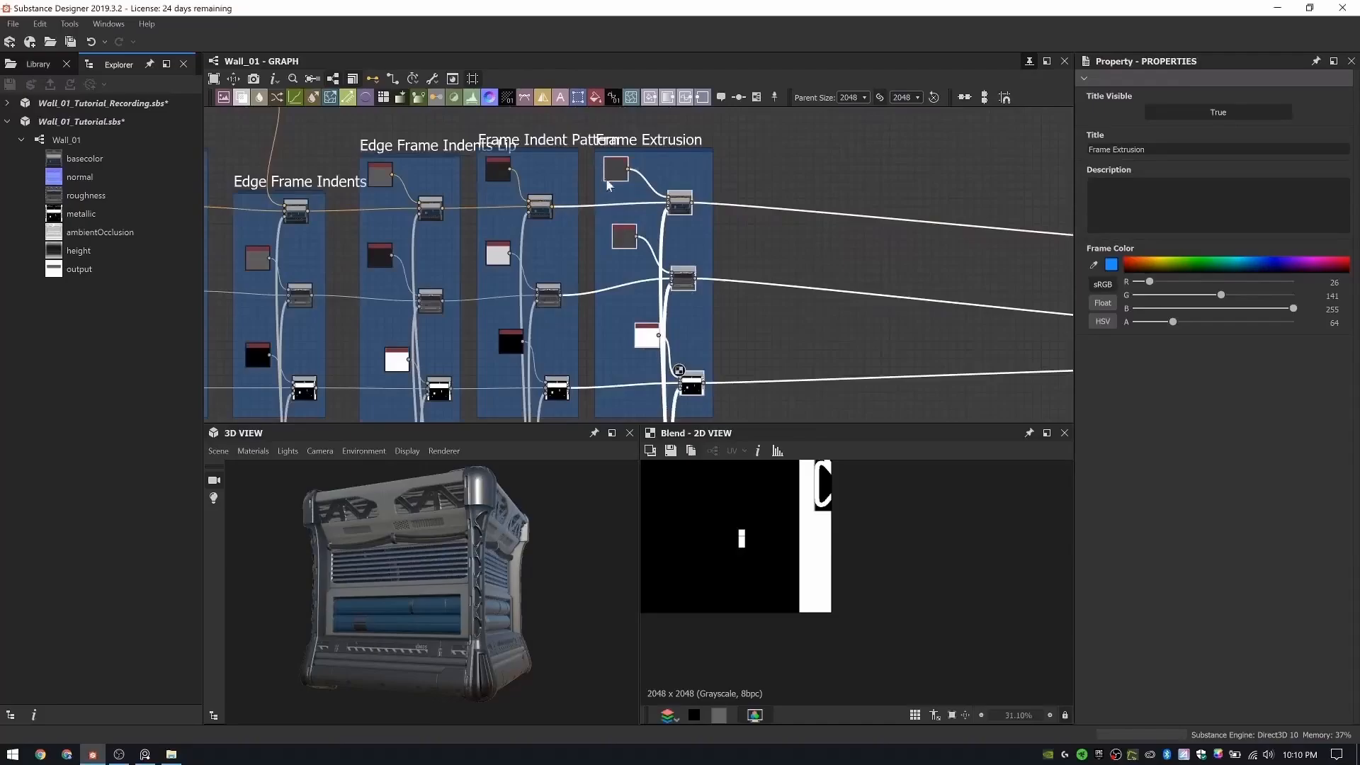
pyautogui.scroll(2, 838, 277)
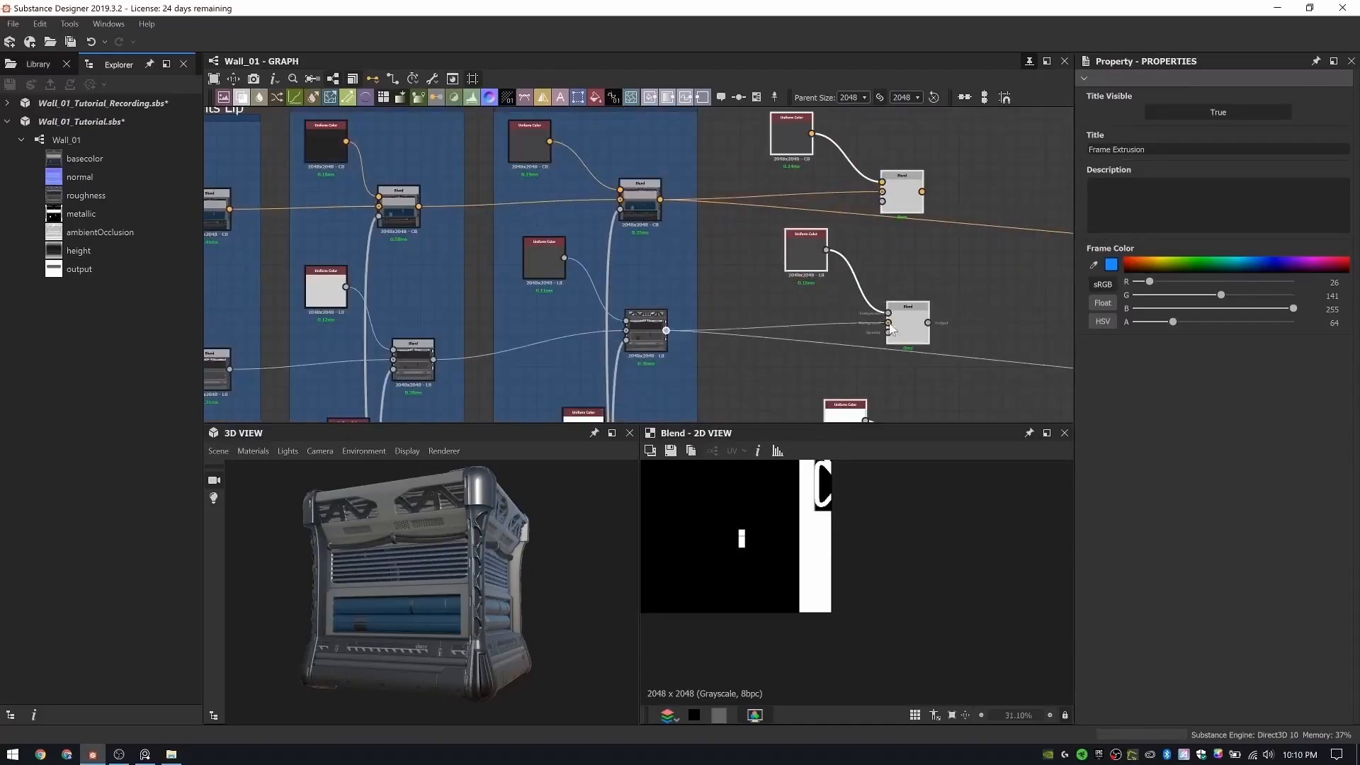
# - Route the extrusion indents mask through Dot nodes into the opacity inputs of the duplicated Blends
pyautogui.scroll(-3, 823, 321)
pyautogui.scroll(5, 676, 204)
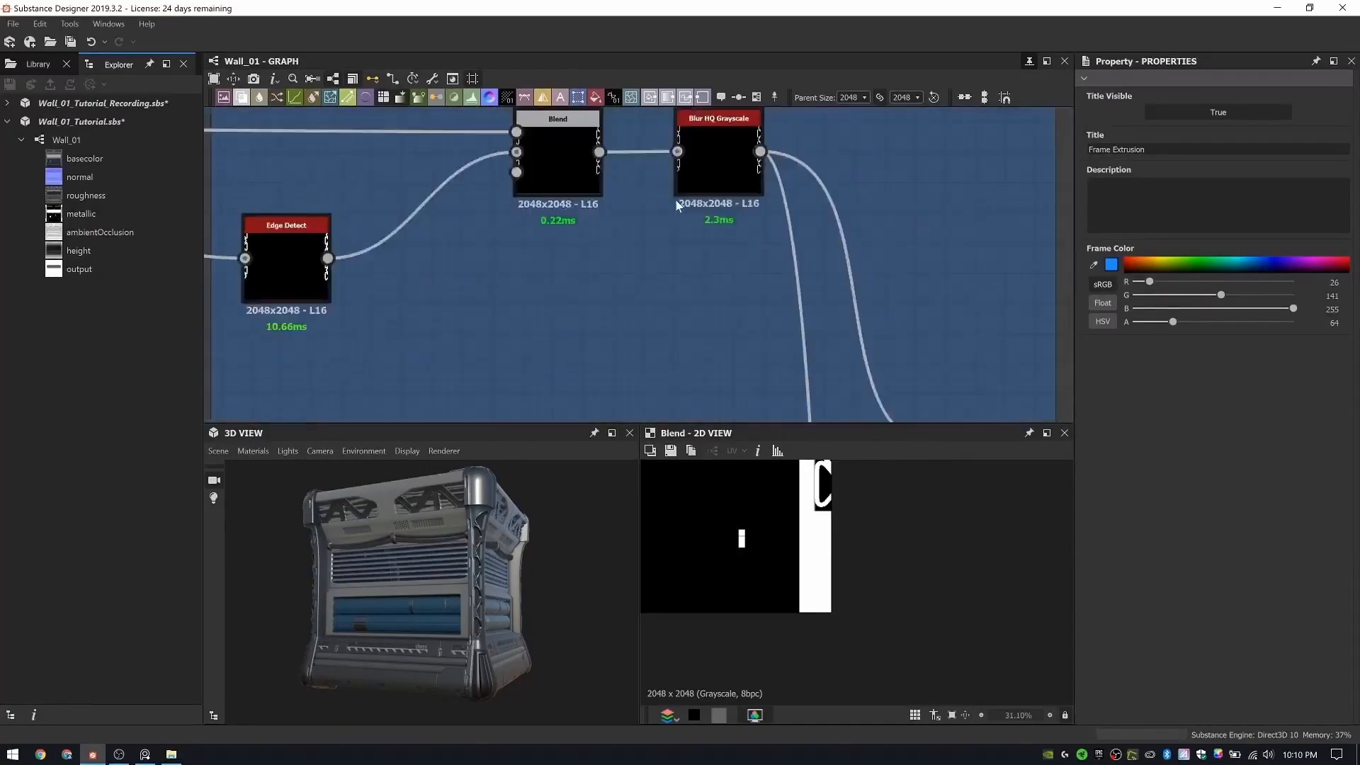
pyautogui.scroll(-3, 676, 201)
pyautogui.scroll(4, 394, 220)
pyautogui.scroll(-6, 395, 221)
pyautogui.scroll(3, 832, 299)
pyautogui.doubleClick(832, 298)
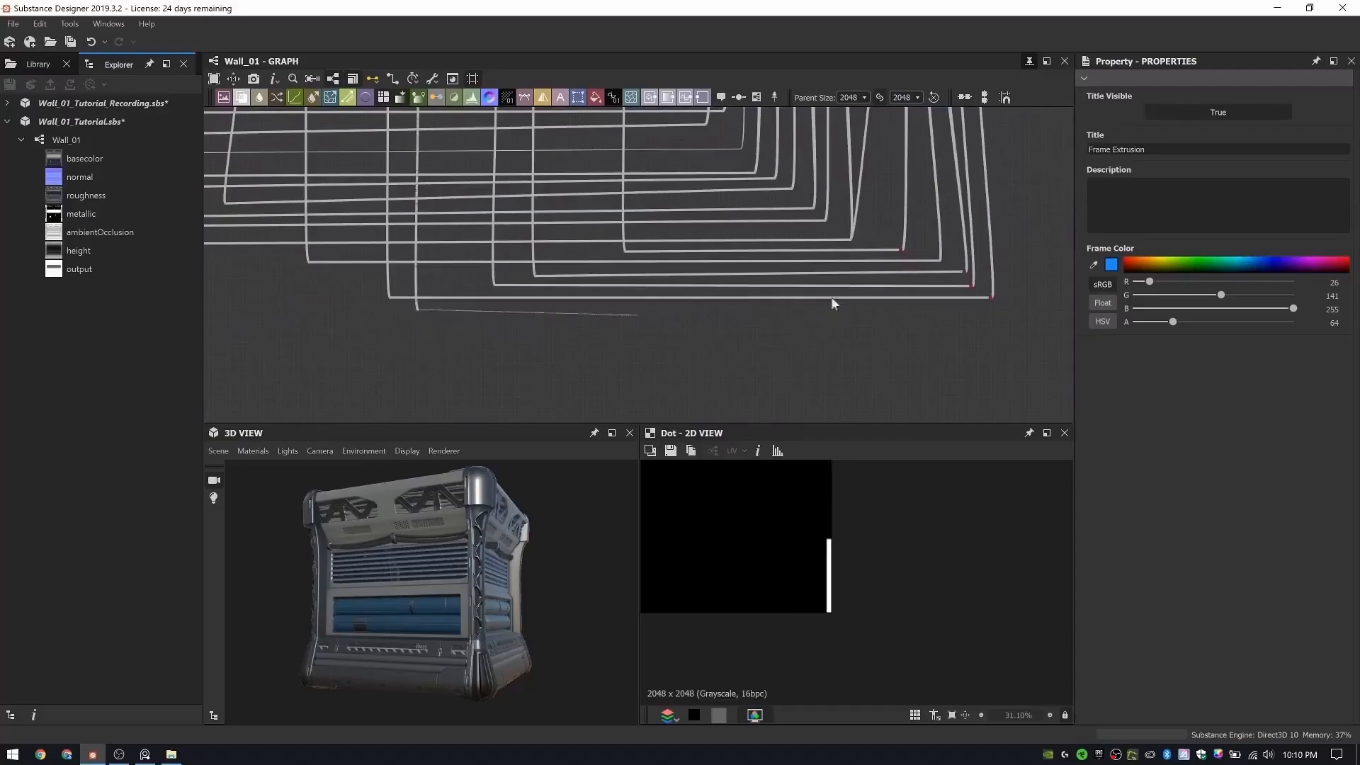
pyautogui.scroll(-4, 833, 303)
pyautogui.scroll(2, 938, 272)
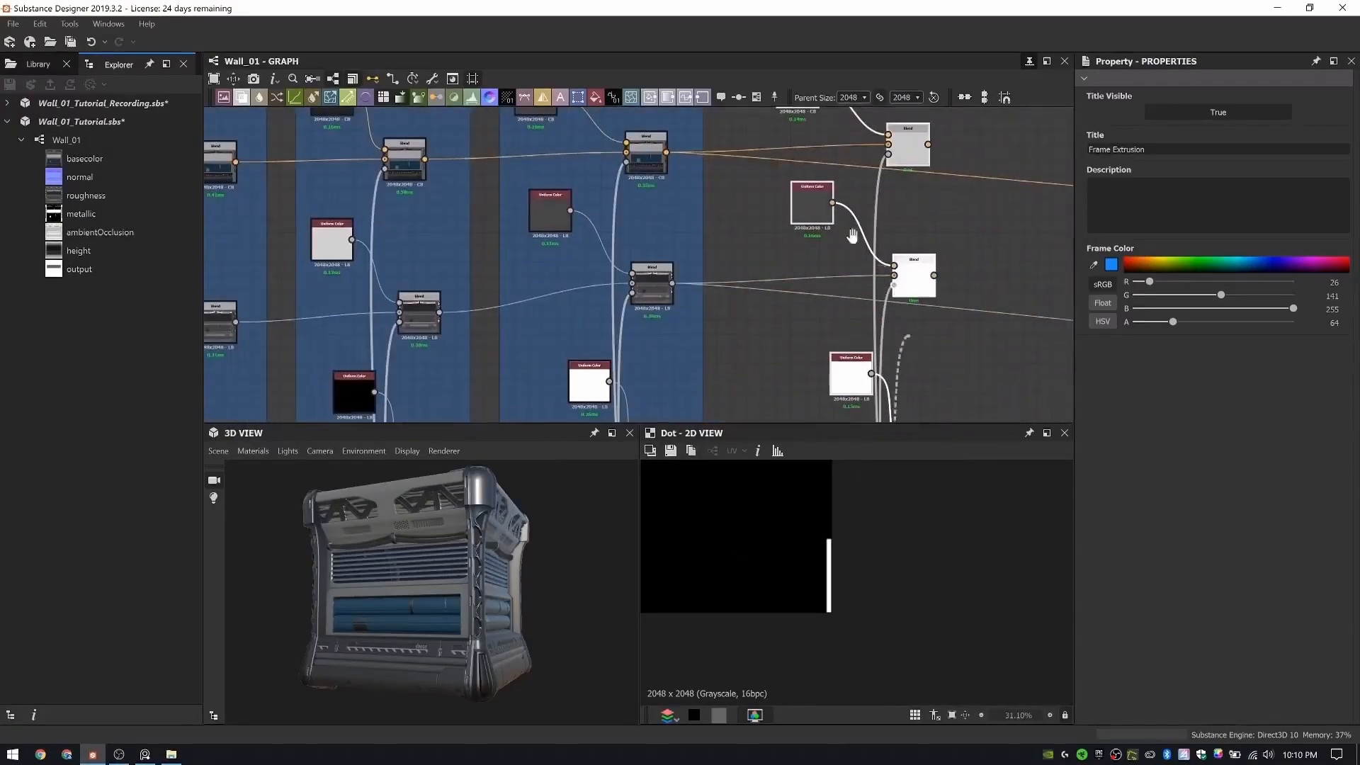
pyautogui.scroll(-2, 852, 236)
# - Darken the duplicated base colour, lighten the roughness colour and set the metallic colour to black (0)
pyautogui.doubleClick(663, 129)
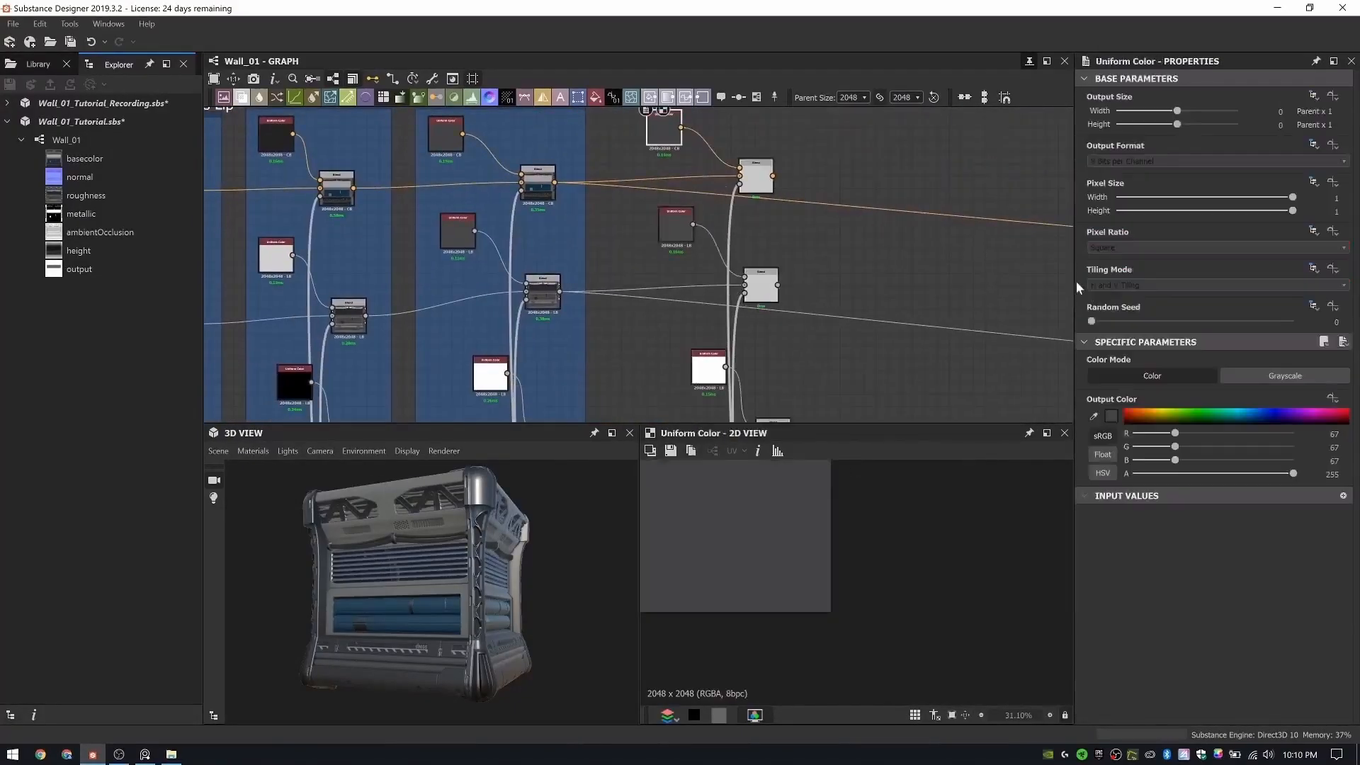
pyautogui.doubleClick(676, 226)
pyautogui.moveTo(1176, 433)
pyautogui.keyDown('shift'); pyautogui.mouseDown()
pyautogui.moveTo(1155, 432)
pyautogui.moveTo(1272, 433)
pyautogui.moveTo(1164, 433)
pyautogui.mouseUp(); pyautogui.keyUp('shift')
pyautogui.doubleClick(708, 368)
pyautogui.moveTo(698, 303); pyautogui.dragTo(673, 190, button='middle')
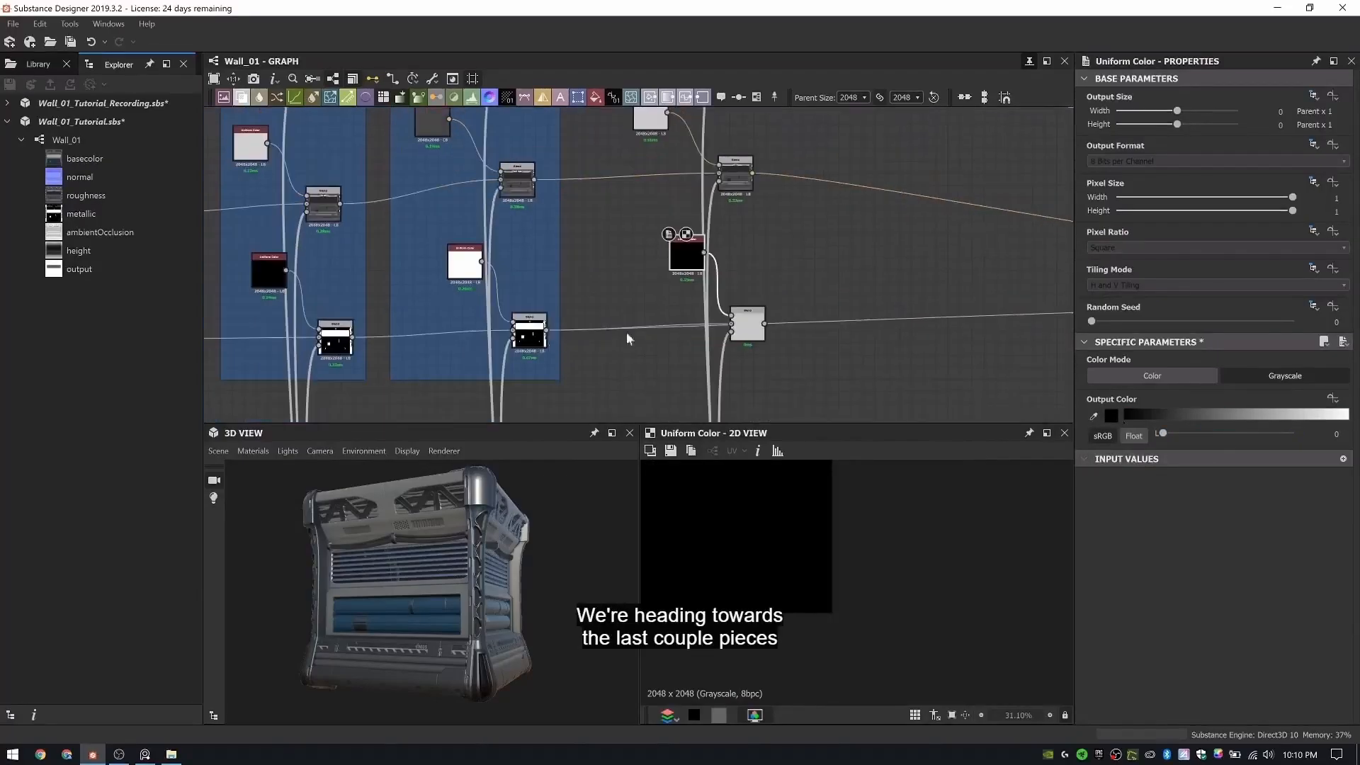
# - Examine the extrusion and its indents at the wall's lower corner in the 3D view
pyautogui.moveTo(521, 591); pyautogui.dragTo(489, 617)
pyautogui.scroll(5, 453, 610)
pyautogui.moveTo(413, 607); pyautogui.dragTo(488, 607, button='middle')
pyautogui.scroll(4, 787, 346)
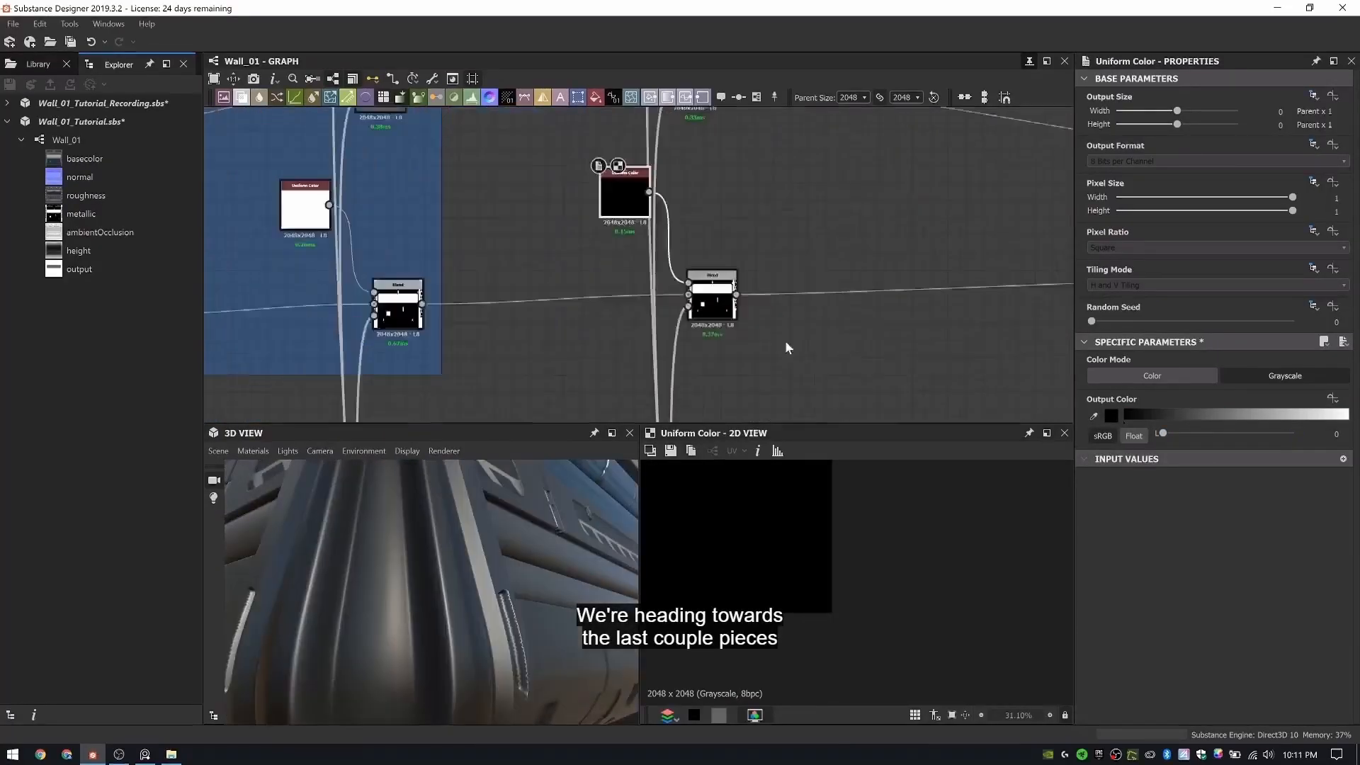
pyautogui.doubleClick(661, 290)
pyautogui.moveTo(496, 566); pyautogui.dragTo(439, 598)
pyautogui.scroll(-2, 666, 340)
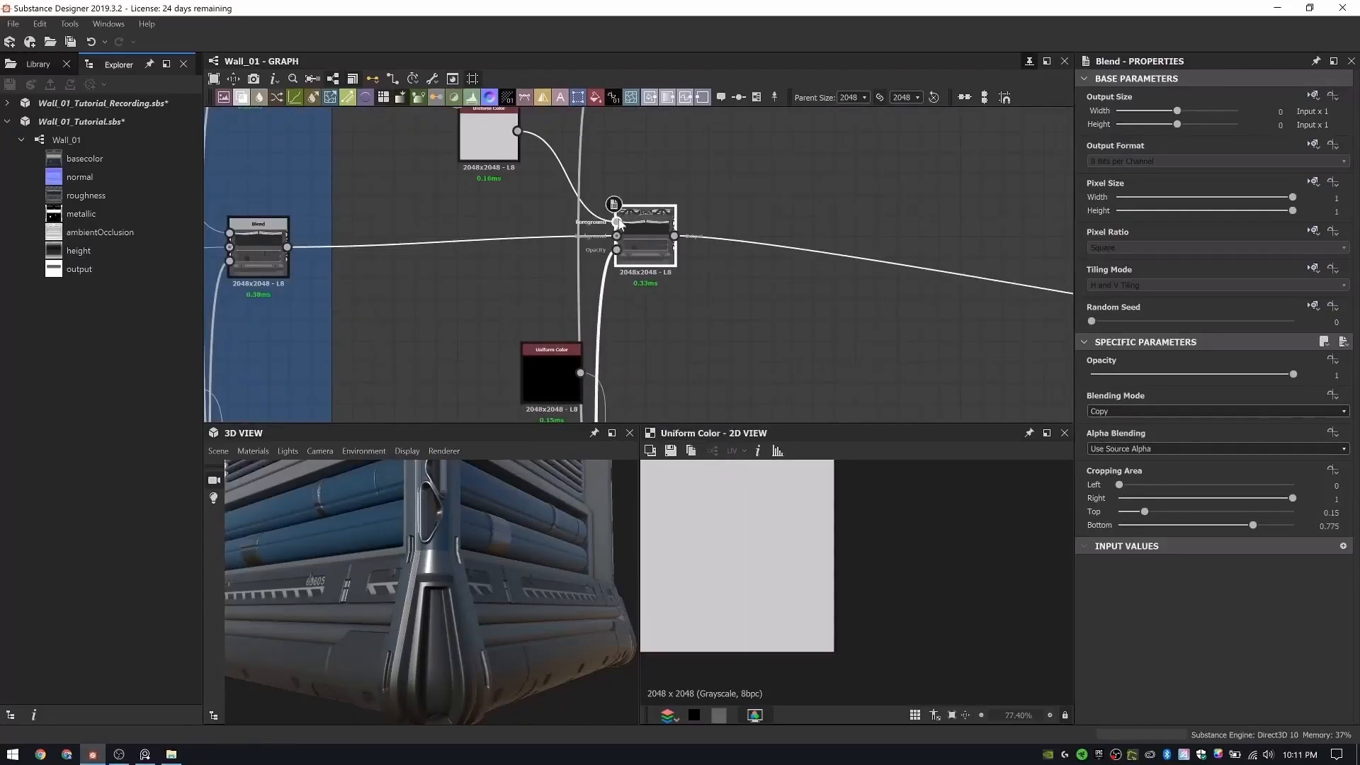
# - Replace the extrusion indents' base-colour Blend with an uncropped copy wired to the same colour, background and mask
pyautogui.scroll(-3, 624, 245)
pyautogui.hotkey('ctrl', 'v')
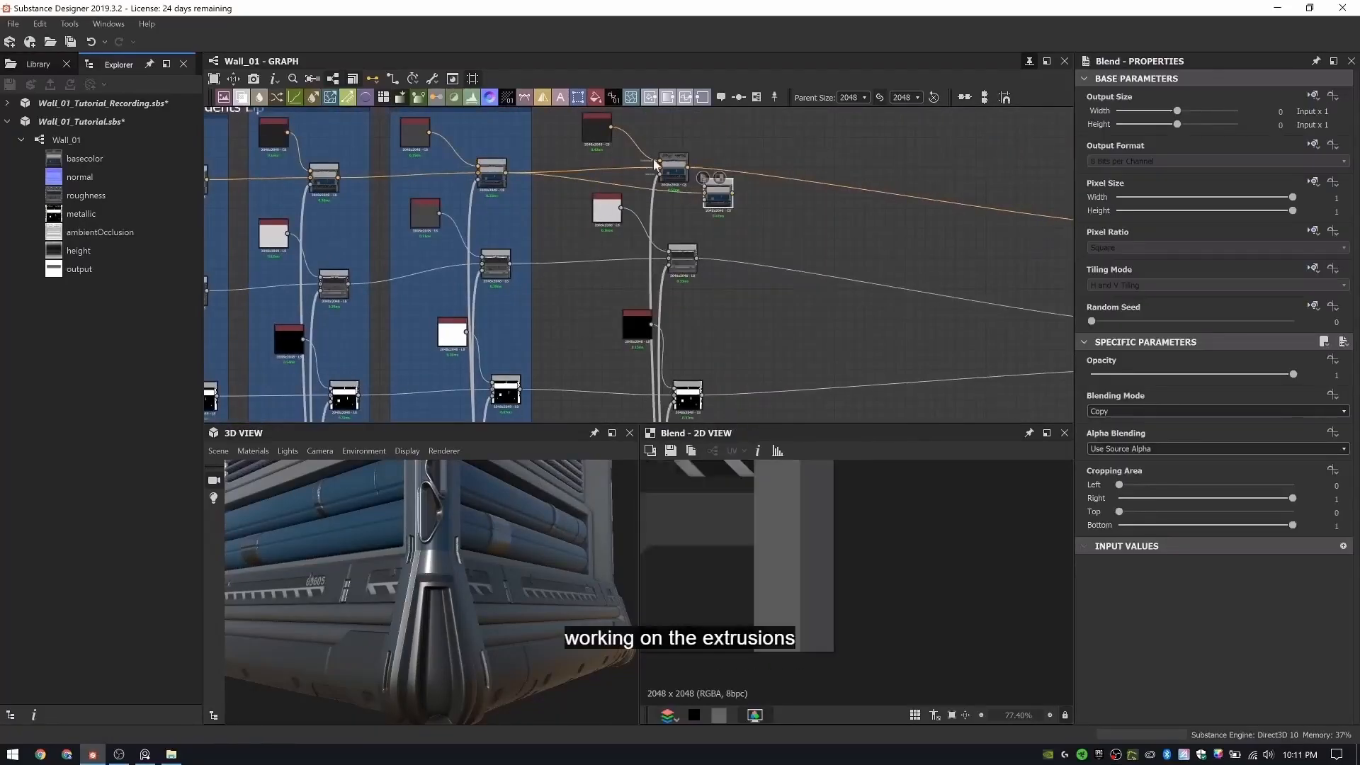
pyautogui.doubleClick(676, 174)
pyautogui.scroll(2, 681, 190)
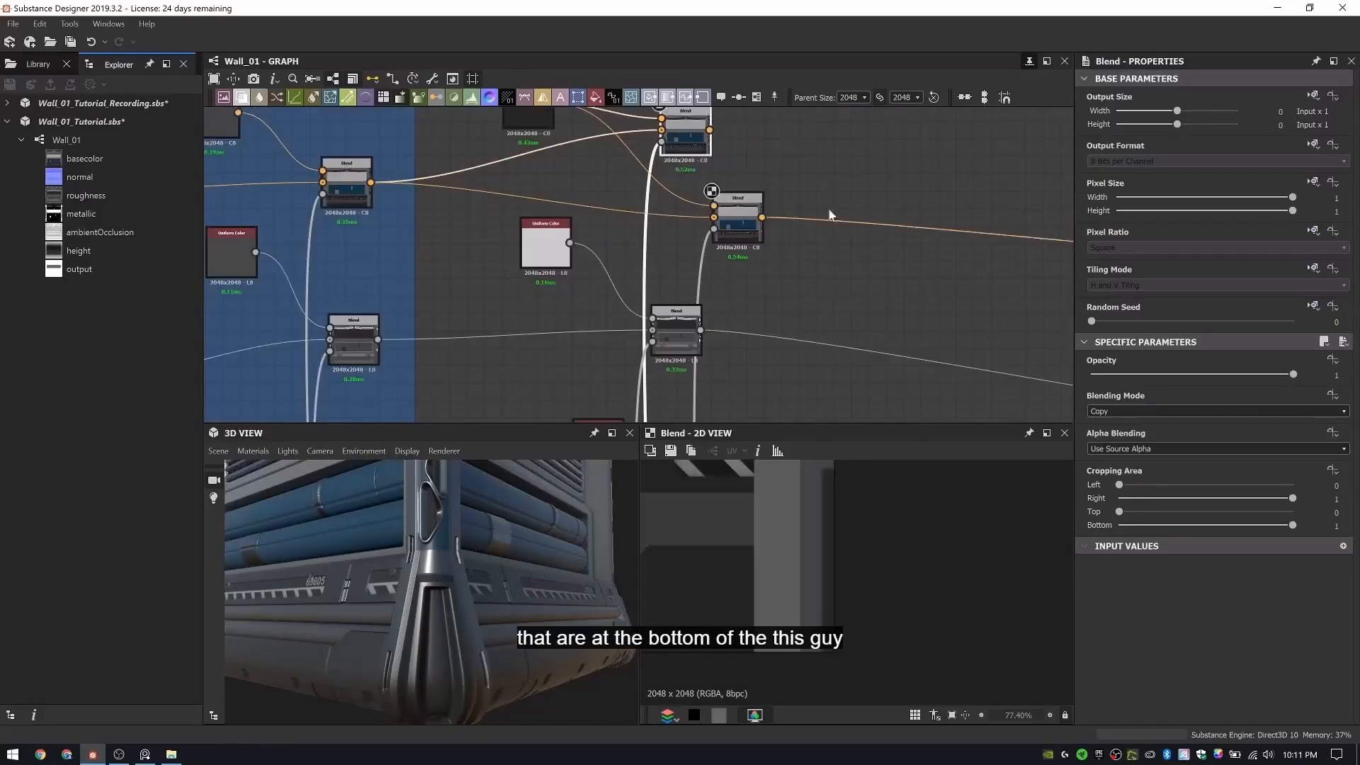
pyautogui.press('Delete')
pyautogui.moveTo(739, 221); pyautogui.dragTo(703, 186)
# - Replace the extrusion indents' roughness Blend with an uncropped one wired to the light grey colour, roughness chain and mask
pyautogui.moveTo(744, 269); pyautogui.dragTo(755, 227, button='middle')
pyautogui.press('b')
pyautogui.moveTo(581, 201); pyautogui.dragTo(760, 234)
pyautogui.keyDown('ctrl'); pyautogui.moveTo(663, 301); pyautogui.dragTo(760, 257); pyautogui.keyUp('ctrl')
pyautogui.keyDown('ctrl'); pyautogui.moveTo(664, 289); pyautogui.dragTo(713, 311); pyautogui.keyUp('ctrl')
pyautogui.click(698, 294)
pyautogui.press('Delete')
pyautogui.scroll(-2, 711, 325)
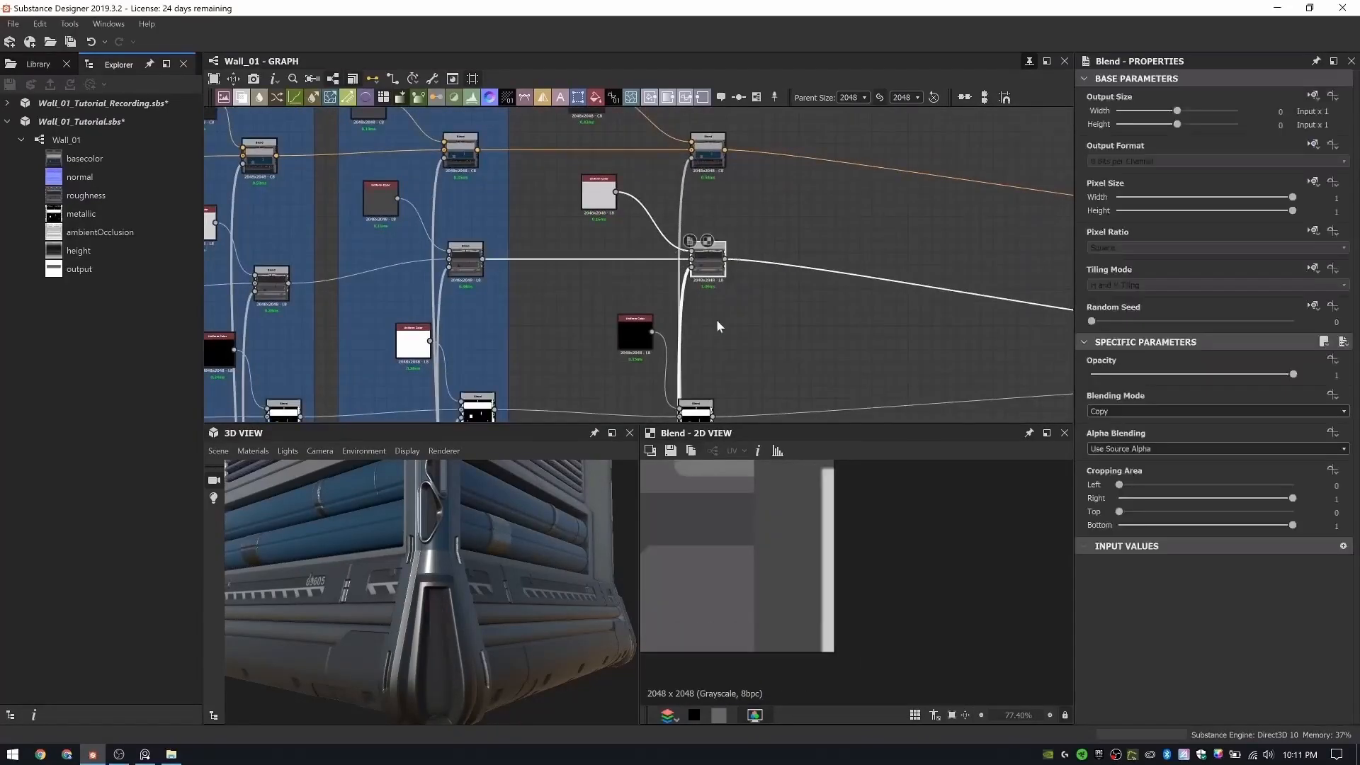
# - Replace the extrusion indents' metallic Blend with an uncropped one wired to the black colour, metallic chain and mask
pyautogui.moveTo(717, 351); pyautogui.dragTo(721, 281, button='middle')
pyautogui.scroll(1, 722, 282)
pyautogui.press('b')
pyautogui.doubleClick(747, 311)
pyautogui.keyDown('shift'); pyautogui.moveTo(723, 348); pyautogui.dragTo(755, 317); pyautogui.keyUp('shift')
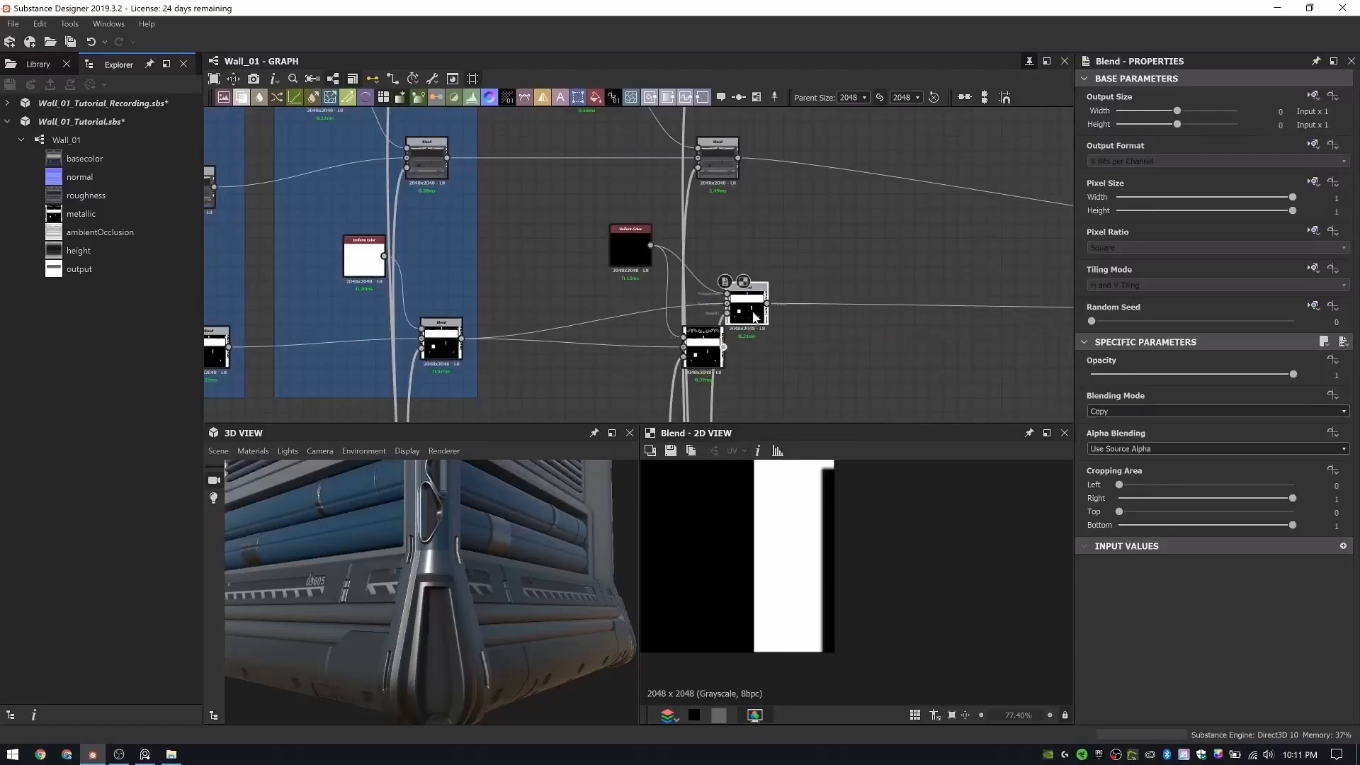
pyautogui.click(779, 359)
# - Group the extrusion indents' base colour, roughness and metallic nodes in a frame titled Frame Extrusion Indents
pyautogui.scroll(-4, 660, 245)
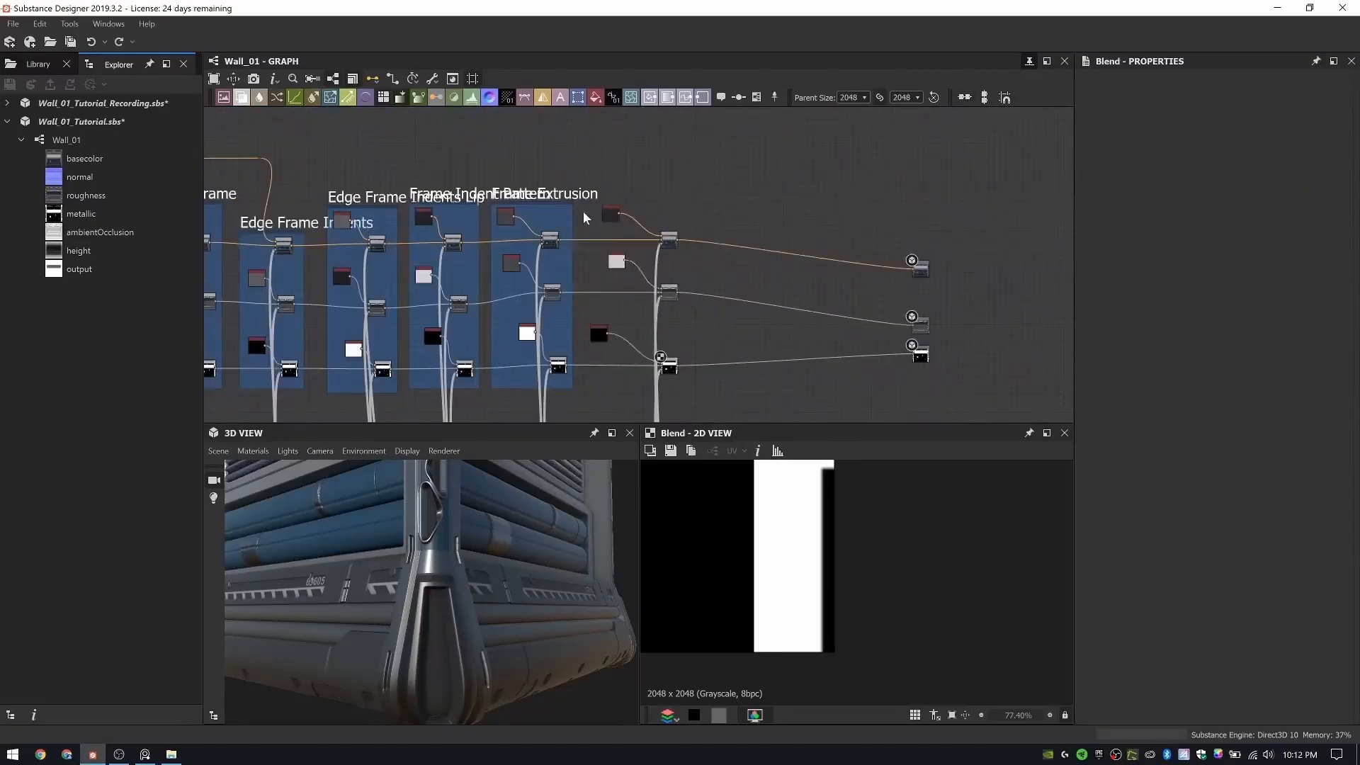
pyautogui.moveTo(623, 269); pyautogui.dragTo(632, 152, button='middle')
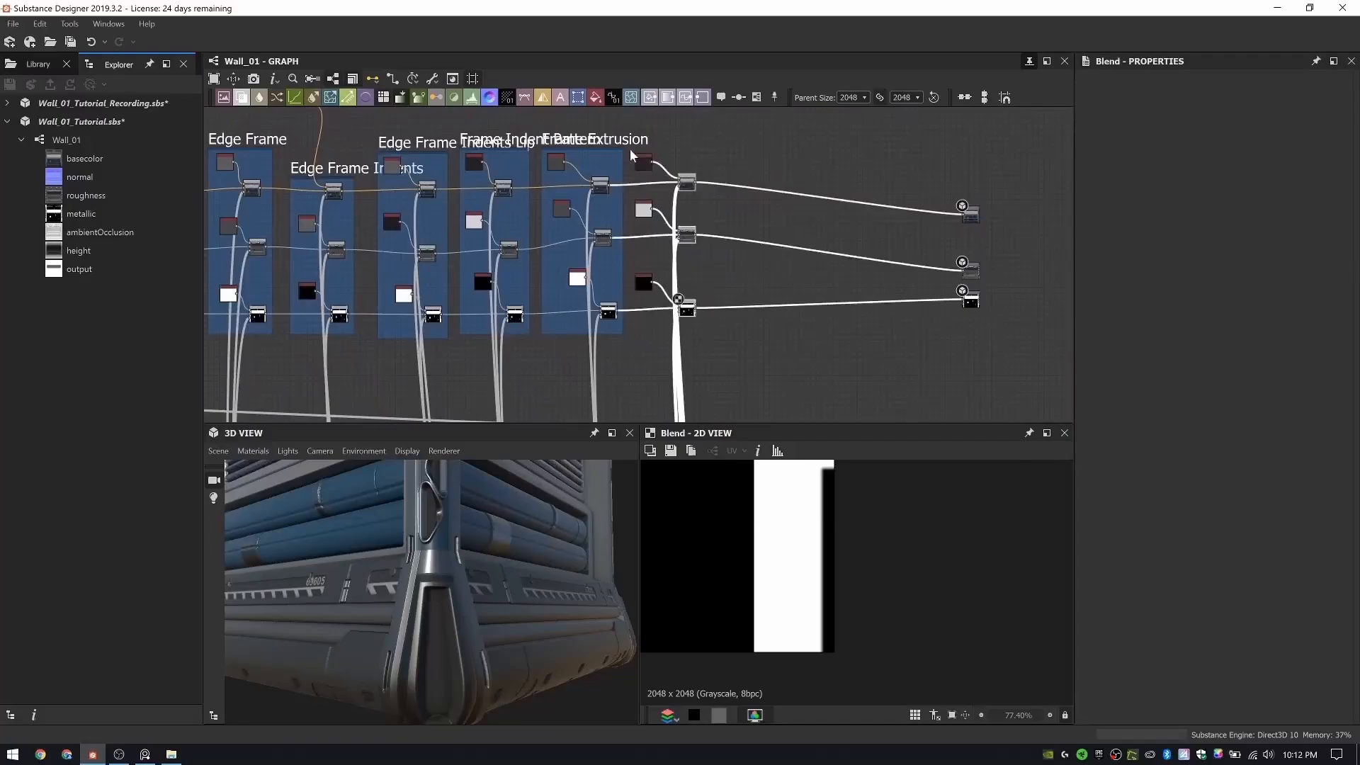
pyautogui.write('Extrustion Indents')
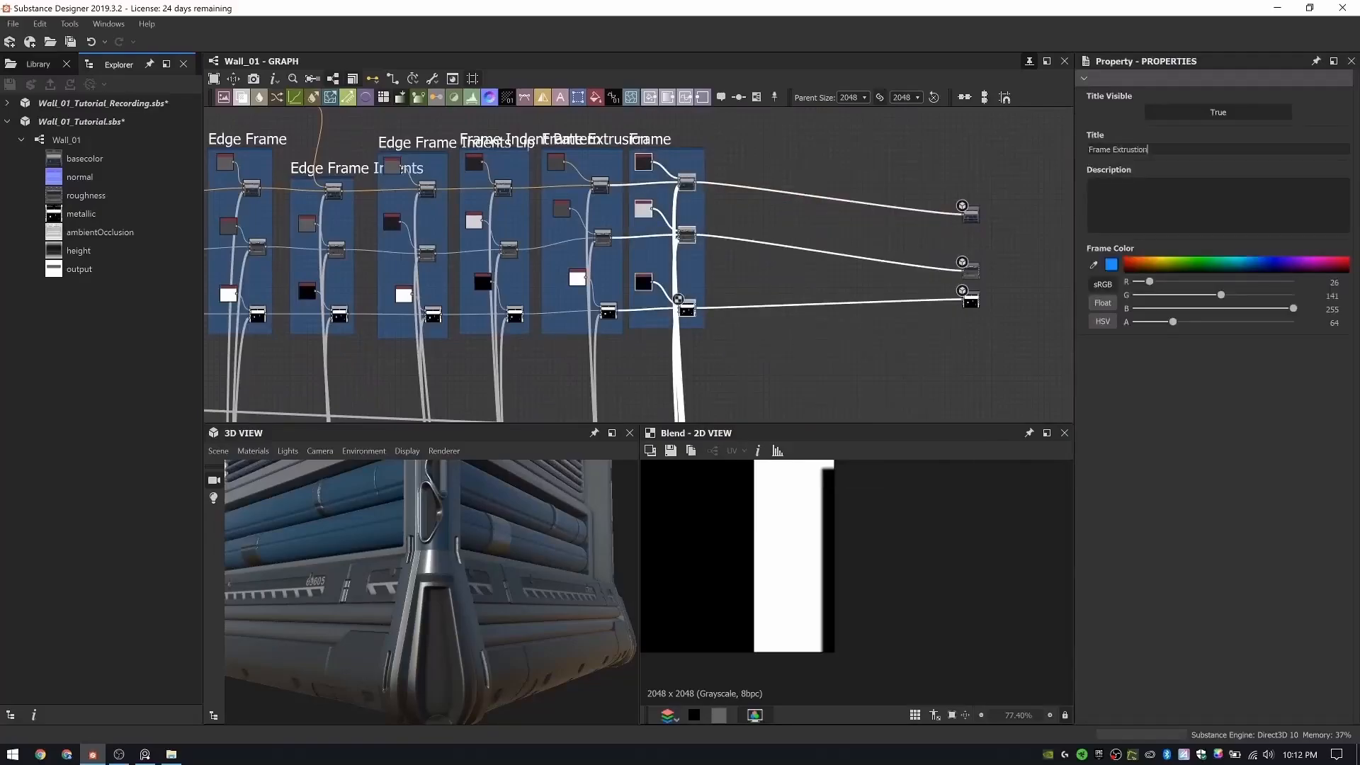
pyautogui.scroll(3, 733, 155)
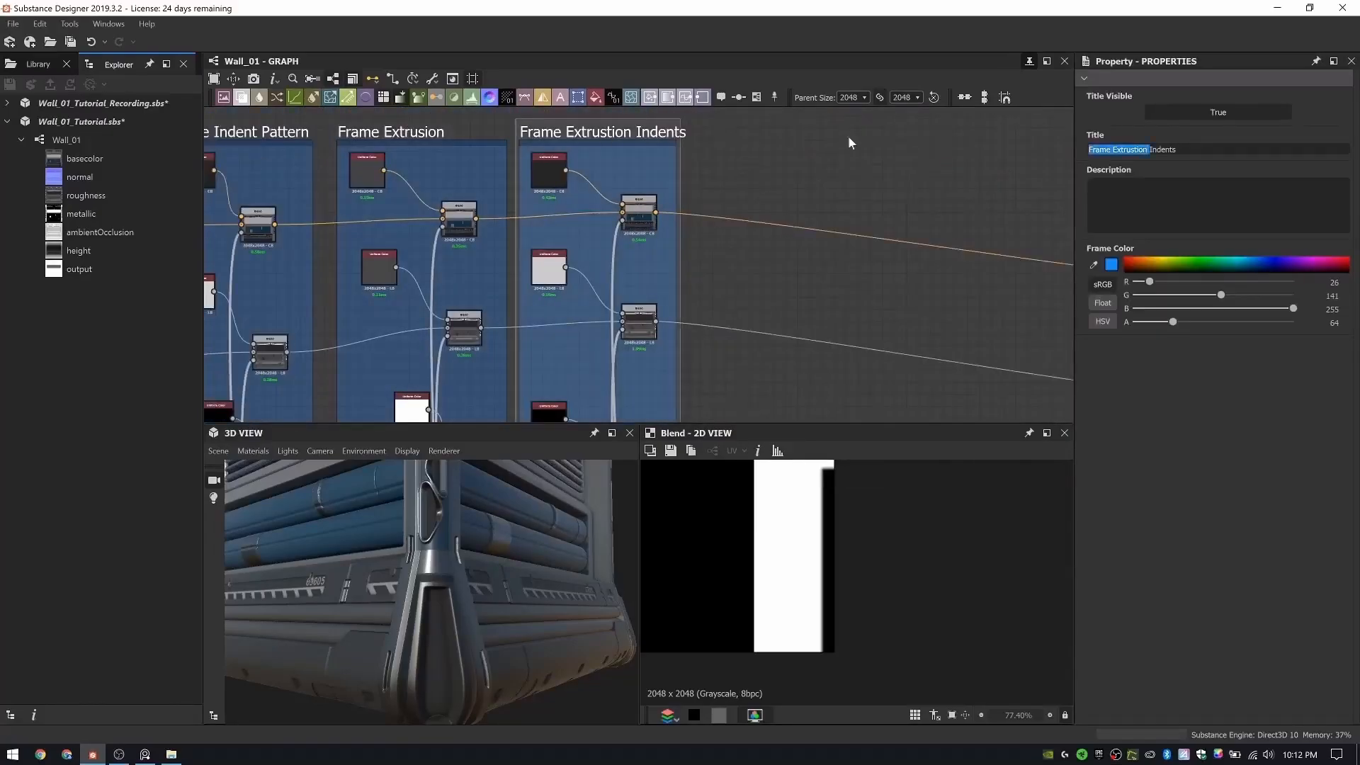
pyautogui.scroll(-5, 466, 205)
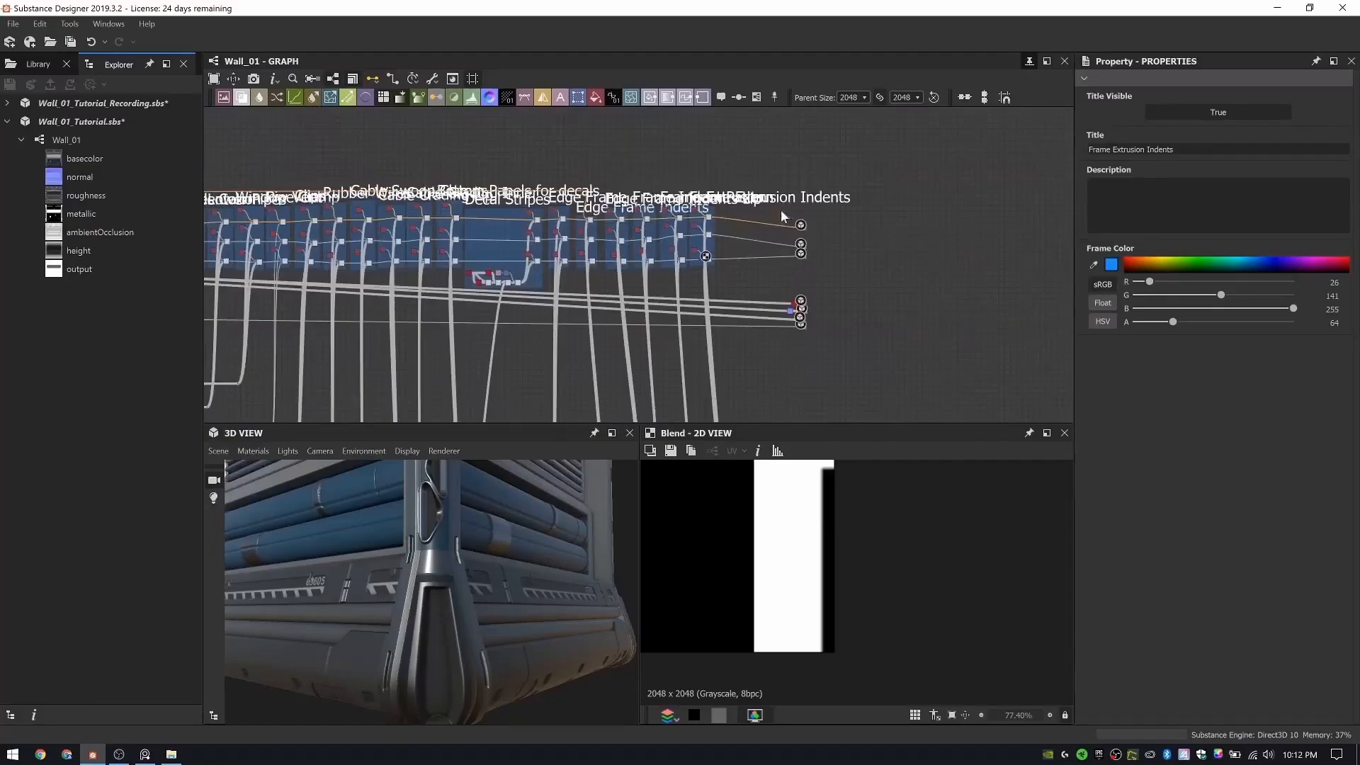
pyautogui.scroll(10, 781, 209)
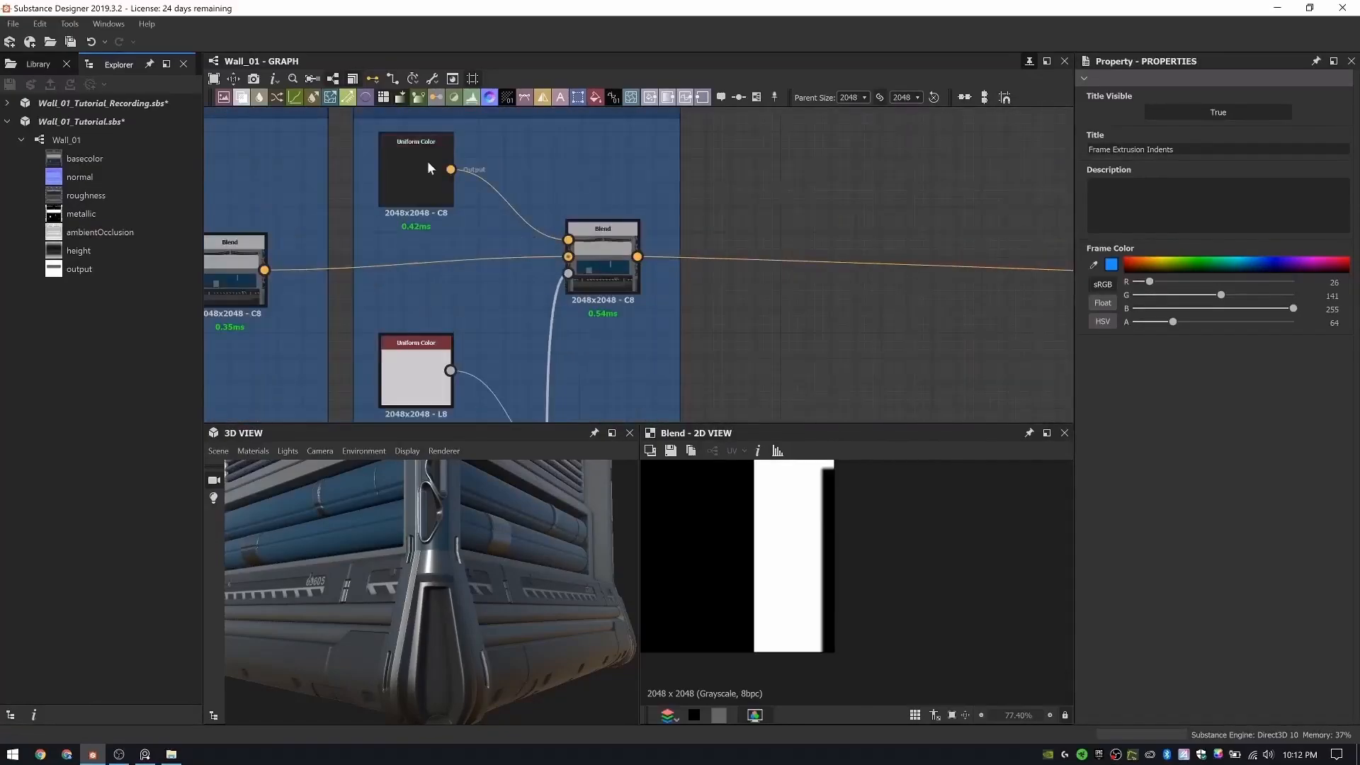
# - Wire the three copied Blends after Frame Extrusion Indents into the base-colour, roughness and metallic chains
pyautogui.scroll(-5, 428, 166)
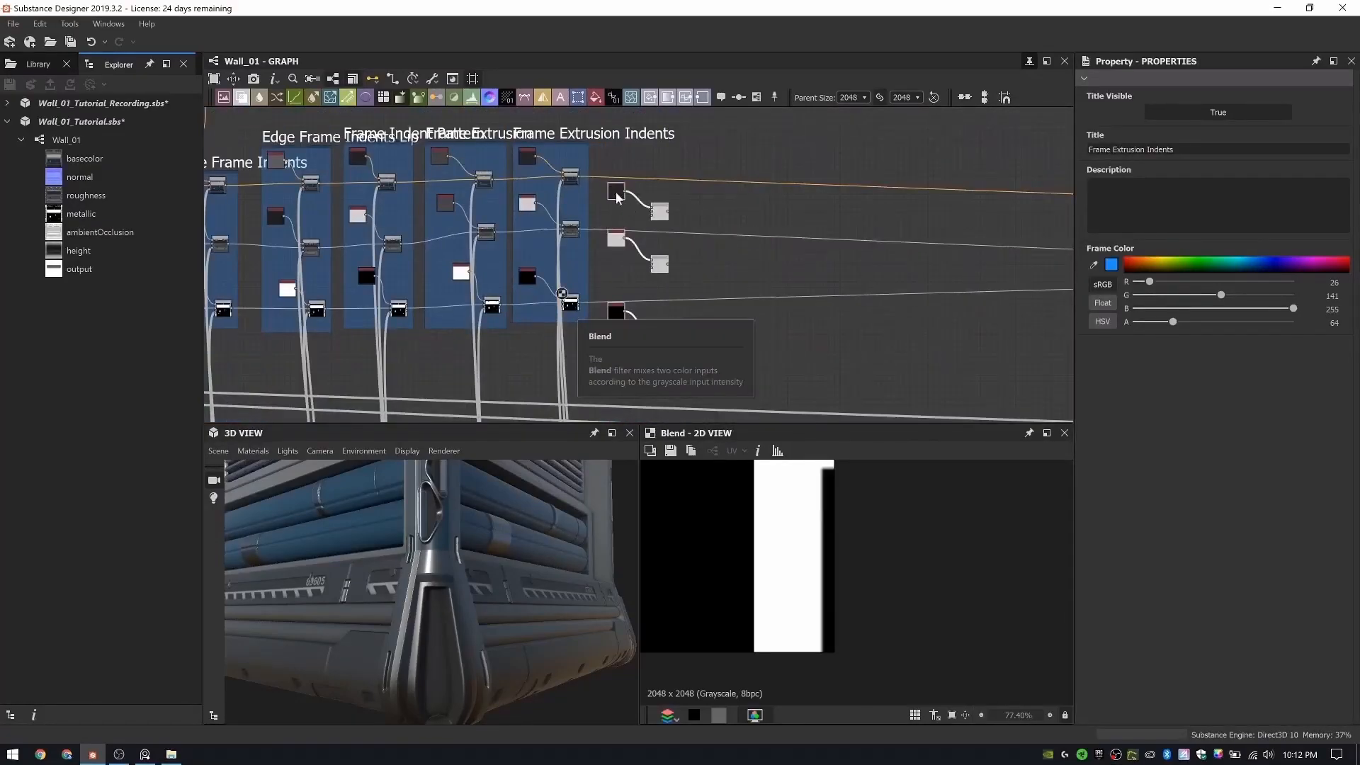
pyautogui.scroll(3, 566, 204)
pyautogui.moveTo(667, 246); pyautogui.dragTo(737, 203)
pyautogui.click(760, 212)
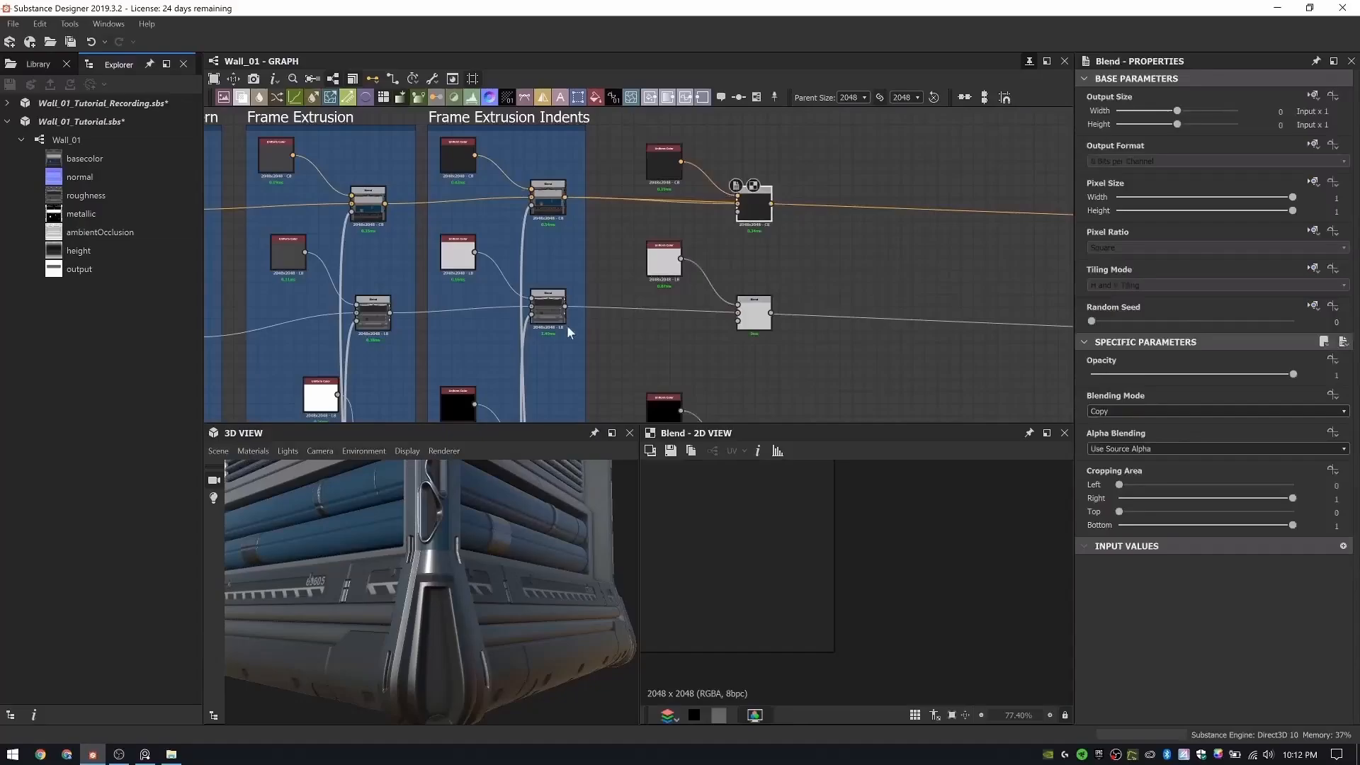
pyautogui.scroll(-2, 567, 325)
pyautogui.scroll(3, 748, 297)
pyautogui.keyDown('shift'); pyautogui.moveTo(547, 292); pyautogui.dragTo(746, 292); pyautogui.keyUp('shift')
pyautogui.scroll(-1, 746, 291)
pyautogui.moveTo(746, 292); pyautogui.dragTo(754, 219, button='middle')
pyautogui.moveTo(587, 371); pyautogui.dragTo(761, 377)
pyautogui.scroll(-3, 785, 377)
pyautogui.moveTo(785, 377); pyautogui.dragTo(727, 291, button='middle')
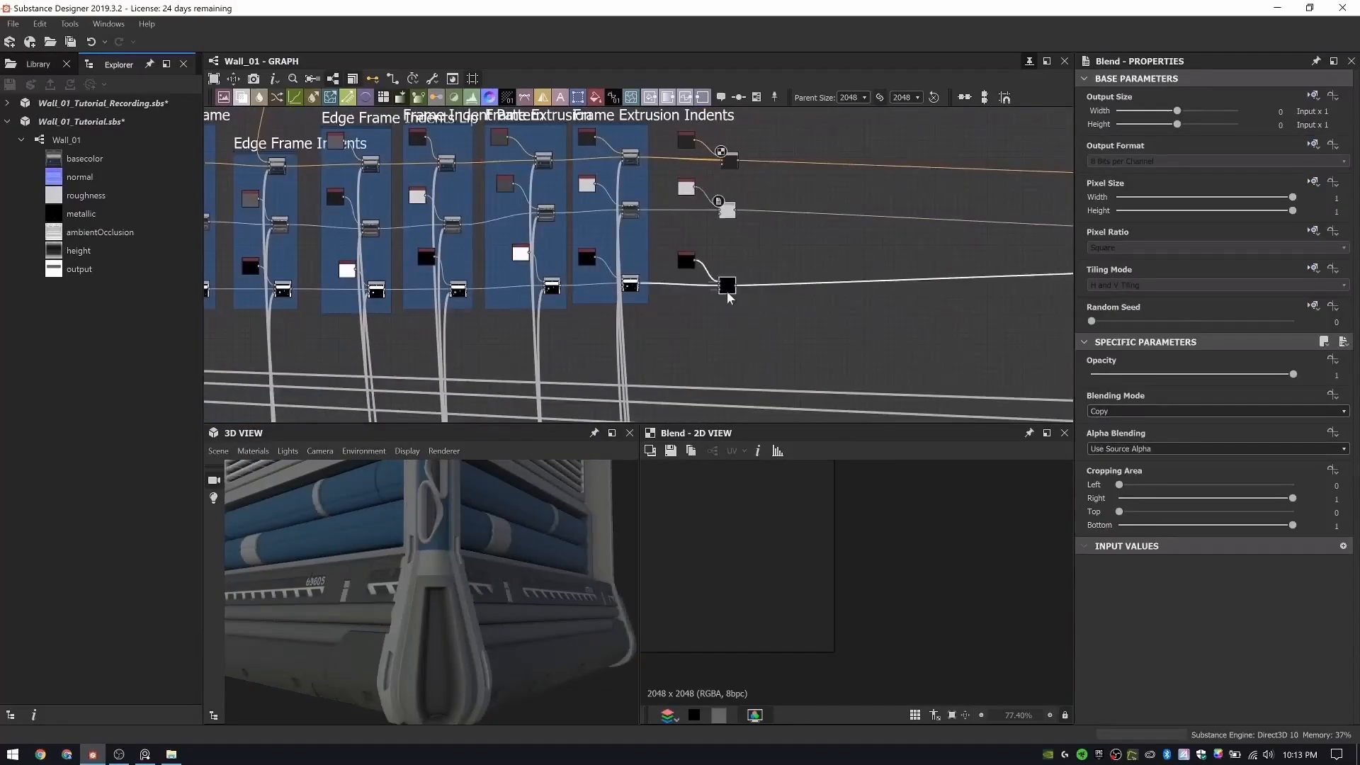
# - Route the mask output of the Top Vent Indents frame through a Dot node across to the newly copied layer
pyautogui.moveTo(666, 200); pyautogui.dragTo(978, 266, button='middle')
pyautogui.scroll(-2, 678, 283)
pyautogui.scroll(3, 474, 279)
pyautogui.scroll(-2, 474, 279)
pyautogui.moveTo(474, 279); pyautogui.dragTo(743, 258, button='middle')
pyautogui.scroll(5, 434, 282)
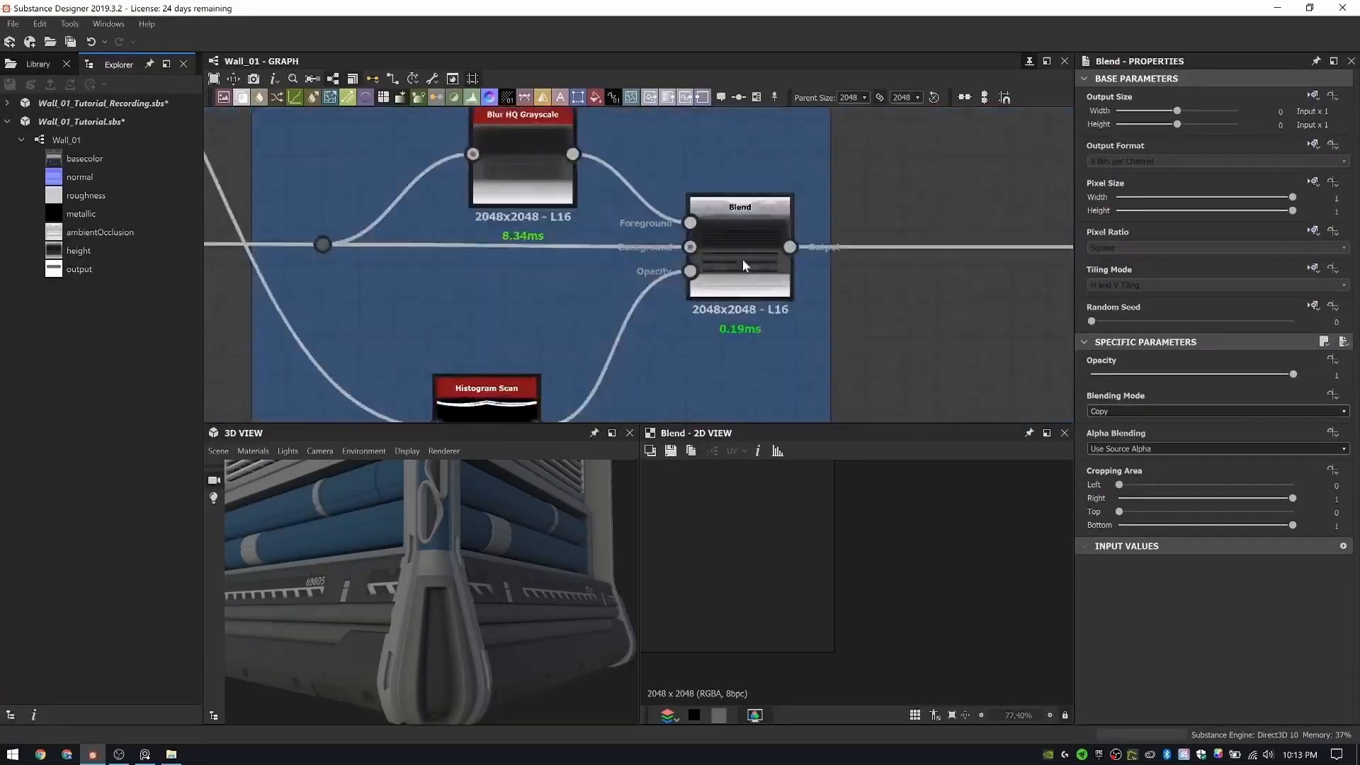
pyautogui.scroll(-3, 742, 258)
pyautogui.moveTo(981, 250); pyautogui.dragTo(454, 245, button='middle')
pyautogui.scroll(-1, 737, 258)
pyautogui.moveTo(690, 238); pyautogui.dragTo(639, 221, button='middle')
pyautogui.scroll(-1, 639, 221)
pyautogui.moveTo(463, 133); pyautogui.dragTo(541, 280, button='middle')
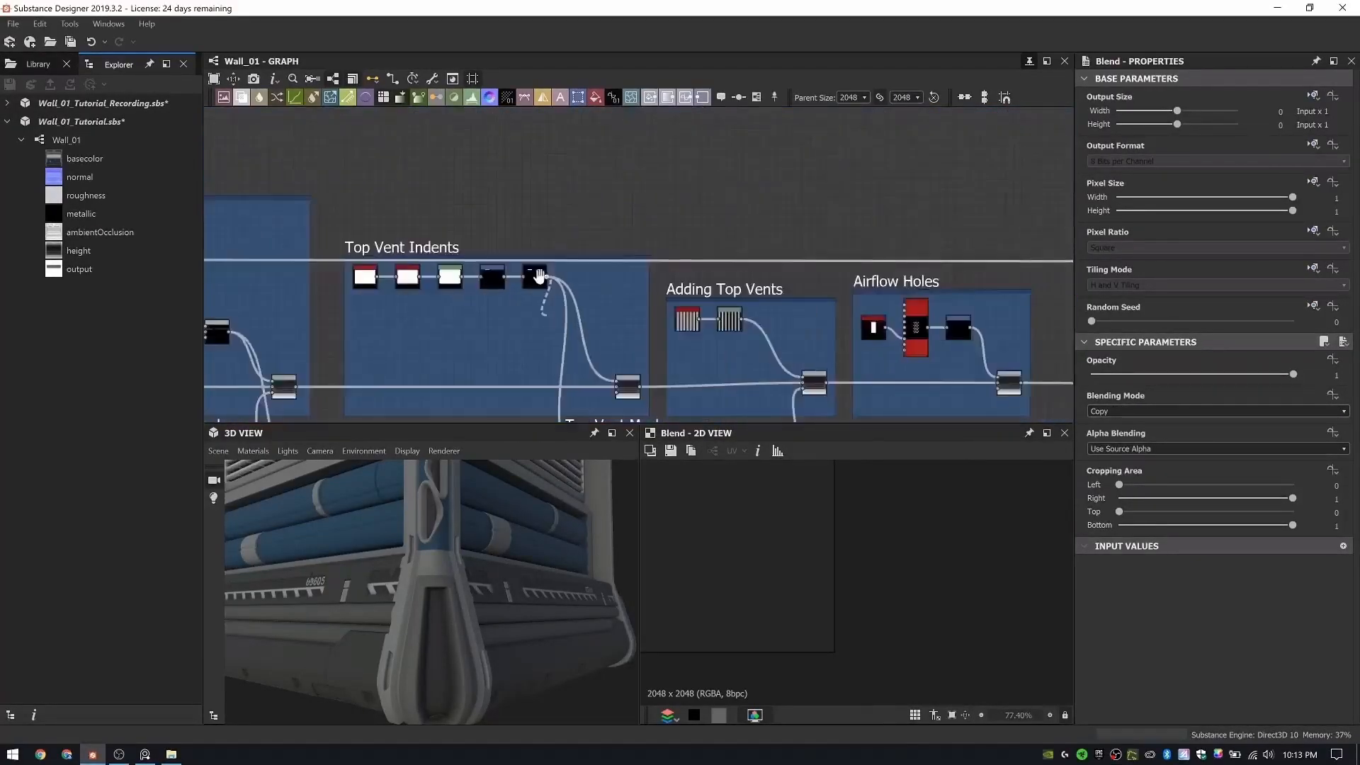
pyautogui.scroll(-6, 584, 330)
pyautogui.moveTo(584, 330); pyautogui.dragTo(567, 142, button='middle')
pyautogui.click(551, 301)
pyautogui.moveTo(946, 301); pyautogui.dragTo(430, 314, button='middle')
pyautogui.moveTo(914, 185); pyautogui.dragTo(894, 355, button='middle')
pyautogui.scroll(2, 894, 213)
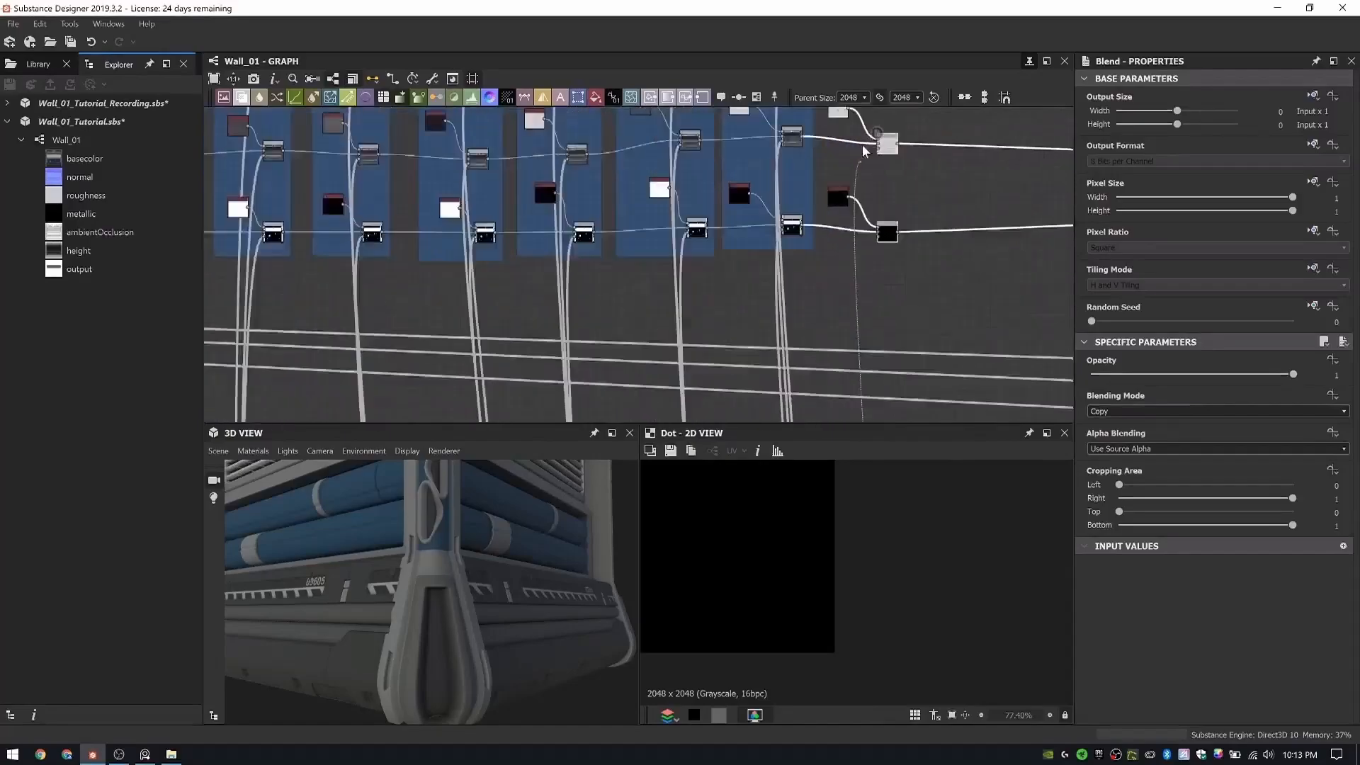
# - Connect the top vent mask to the opacity of the new base-colour, roughness and metallic Blends
pyautogui.moveTo(894, 128); pyautogui.dragTo(846, 272, button='middle')
pyautogui.scroll(2, 846, 273)
pyautogui.click(818, 212)
pyautogui.keyDown('ctrl'); pyautogui.moveTo(818, 212); pyautogui.dragTo(810, 317); pyautogui.keyUp('ctrl')
pyautogui.moveTo(818, 350); pyautogui.dragTo(780, 167, button='middle')
pyautogui.keyDown('ctrl'); pyautogui.moveTo(775, 130); pyautogui.dragTo(774, 282); pyautogui.keyUp('ctrl')
pyautogui.doubleClick(787, 288)
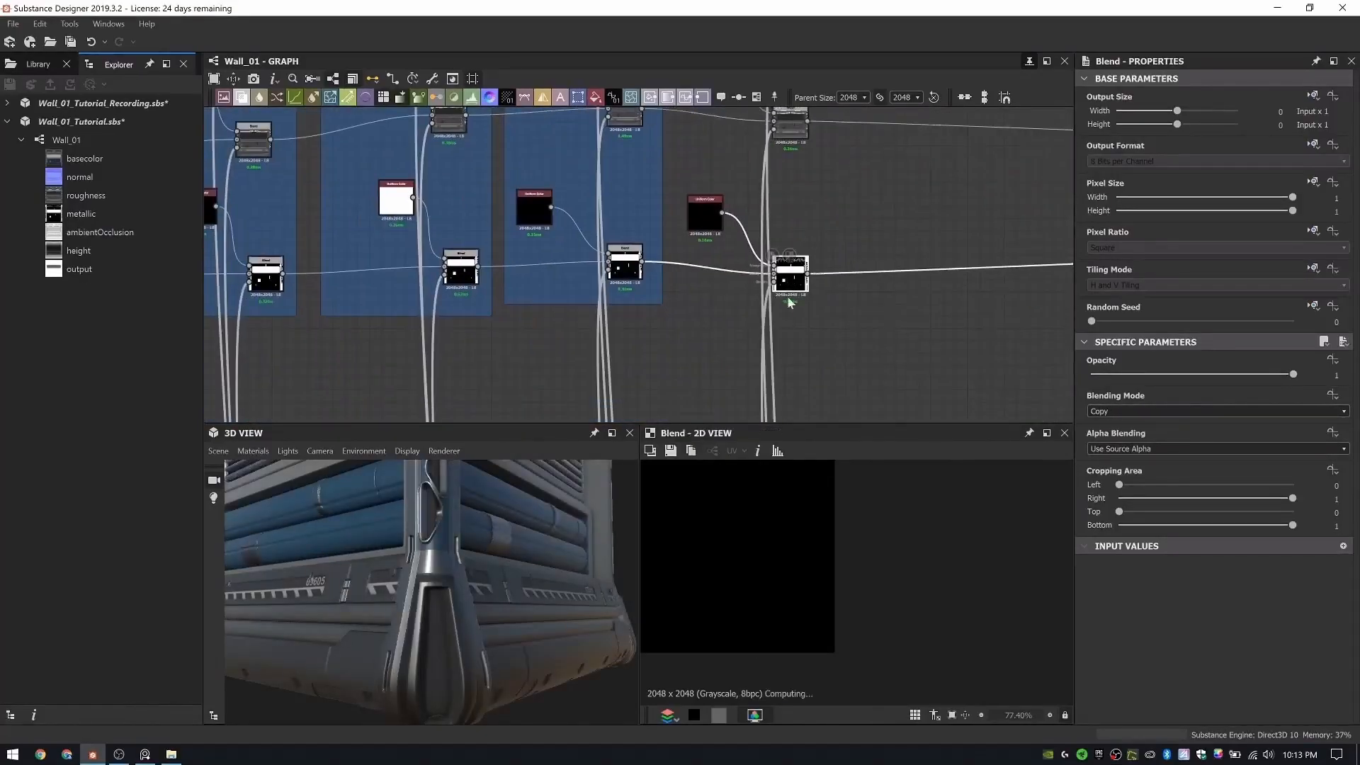
# - Move the top vent layer's three Blends slightly closer to their Uniform Color nodes
pyautogui.moveTo(771, 190); pyautogui.dragTo(758, 316, button='middle')
pyautogui.moveTo(768, 136); pyautogui.dragTo(633, 136)
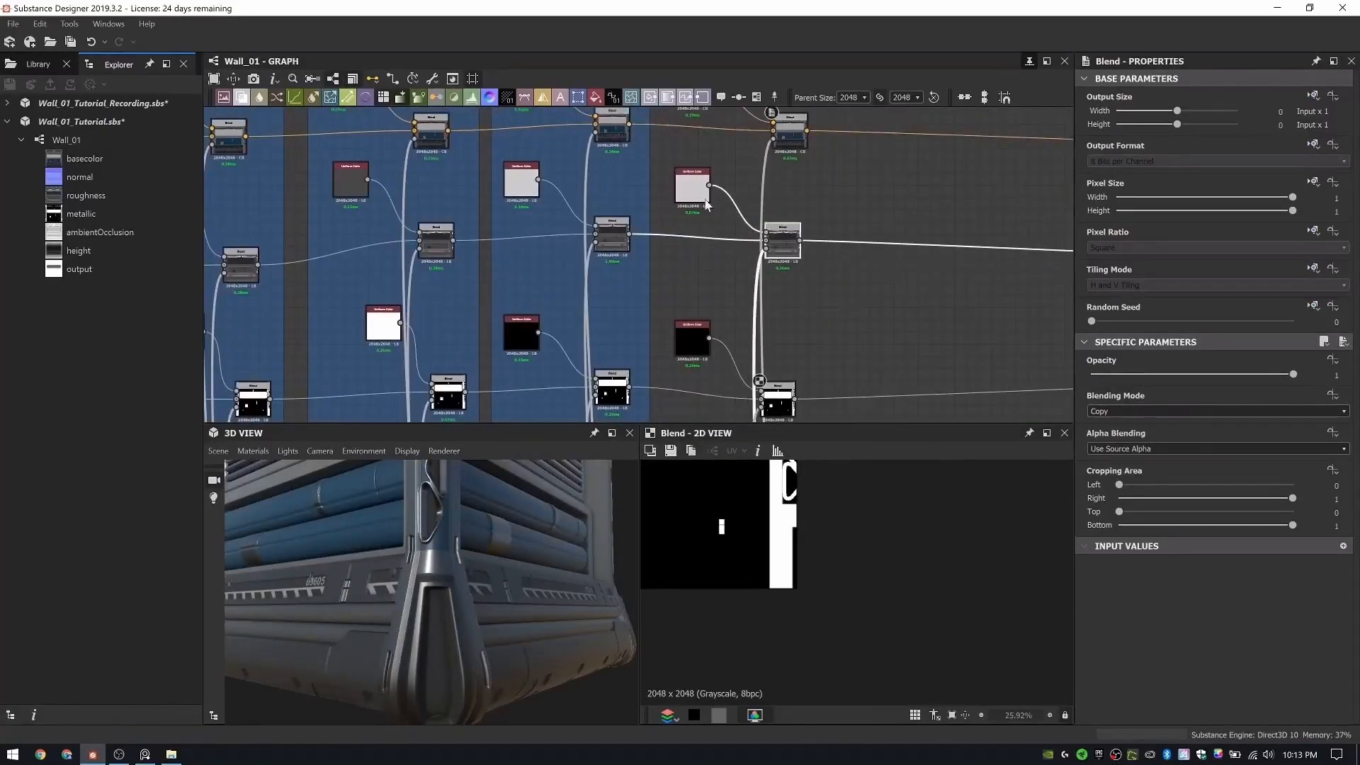
pyautogui.click(778, 399)
pyautogui.scroll(-4, 768, 305)
pyautogui.moveTo(768, 303); pyautogui.dragTo(736, 327, button='middle')
pyautogui.click(720, 275)
pyautogui.moveTo(769, 360); pyautogui.dragTo(754, 354)
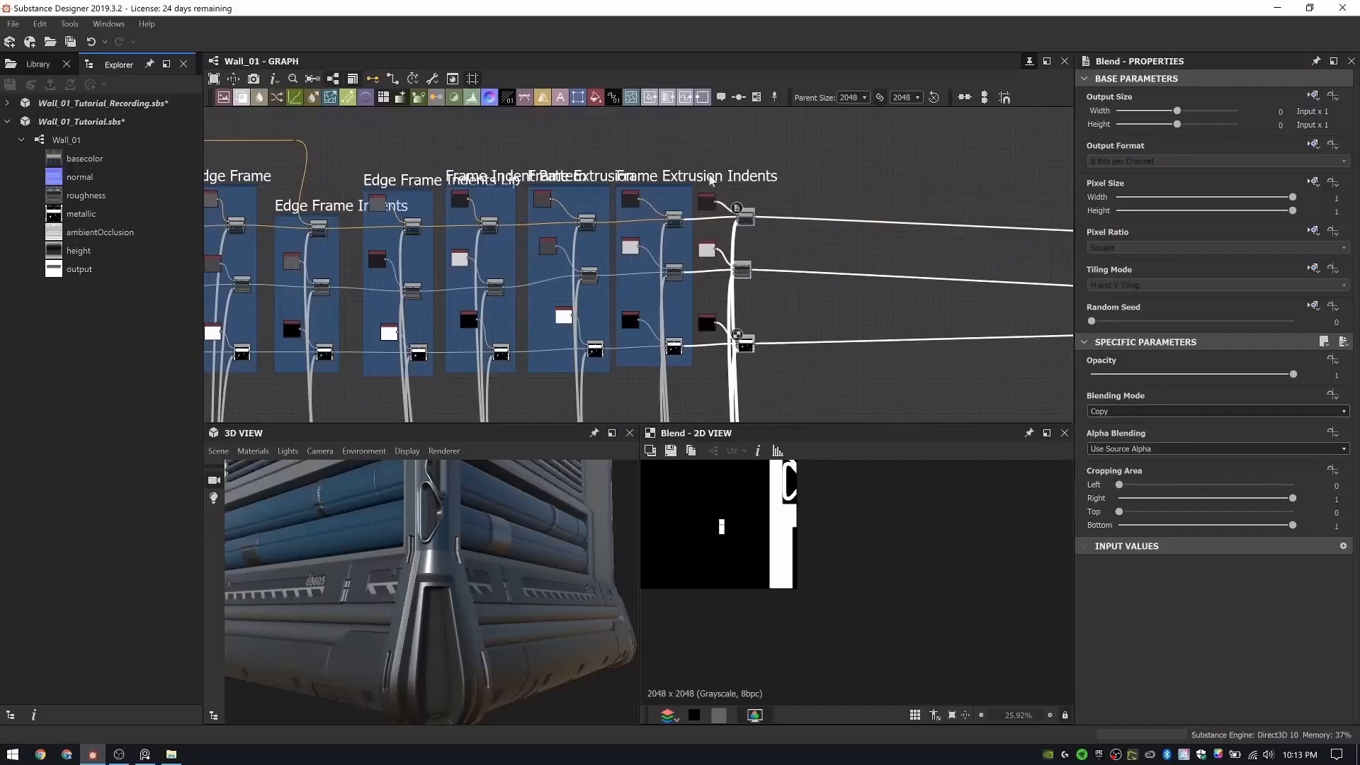
# - Set the top vent layer's base colour to light grey, its roughness colour to 50 and its metallic colour to 255
pyautogui.click(707, 201)
pyautogui.click(707, 249)
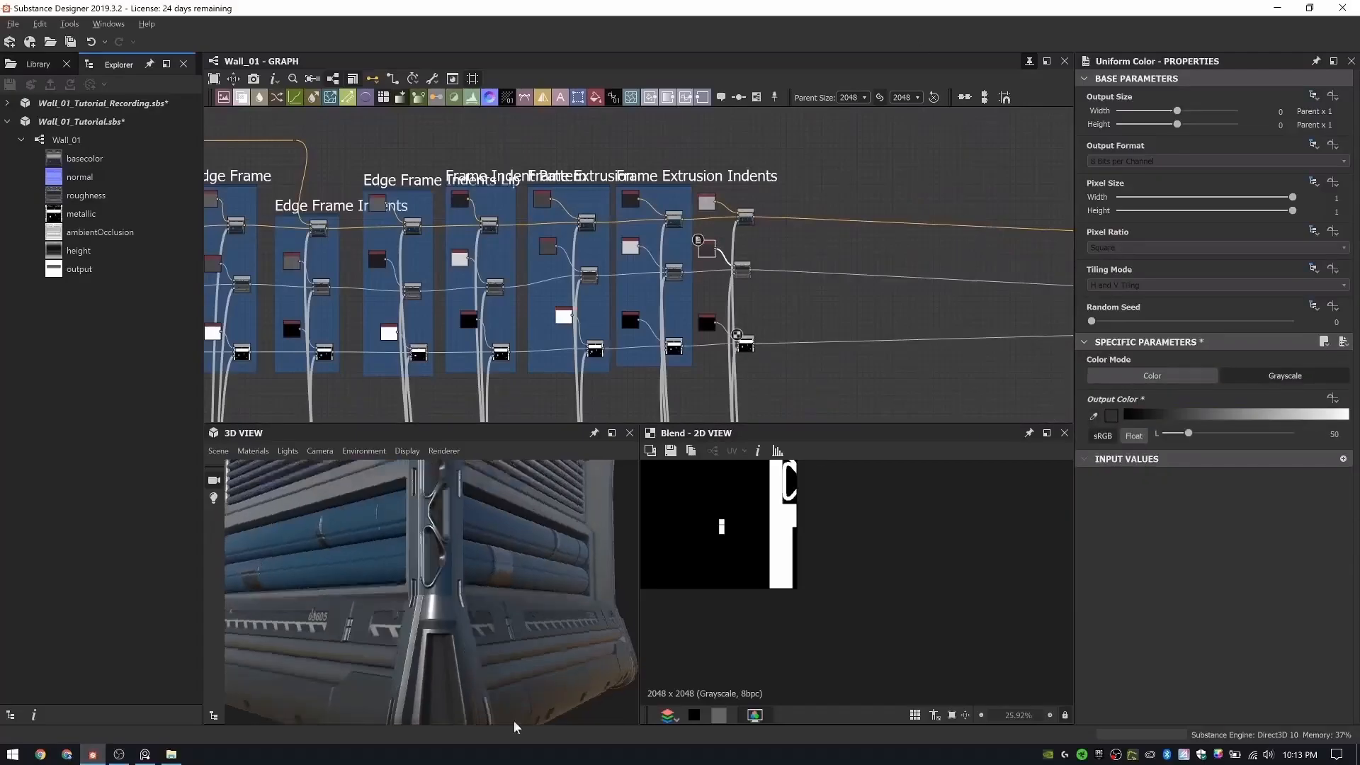
pyautogui.click(711, 323)
pyautogui.scroll(2, 719, 323)
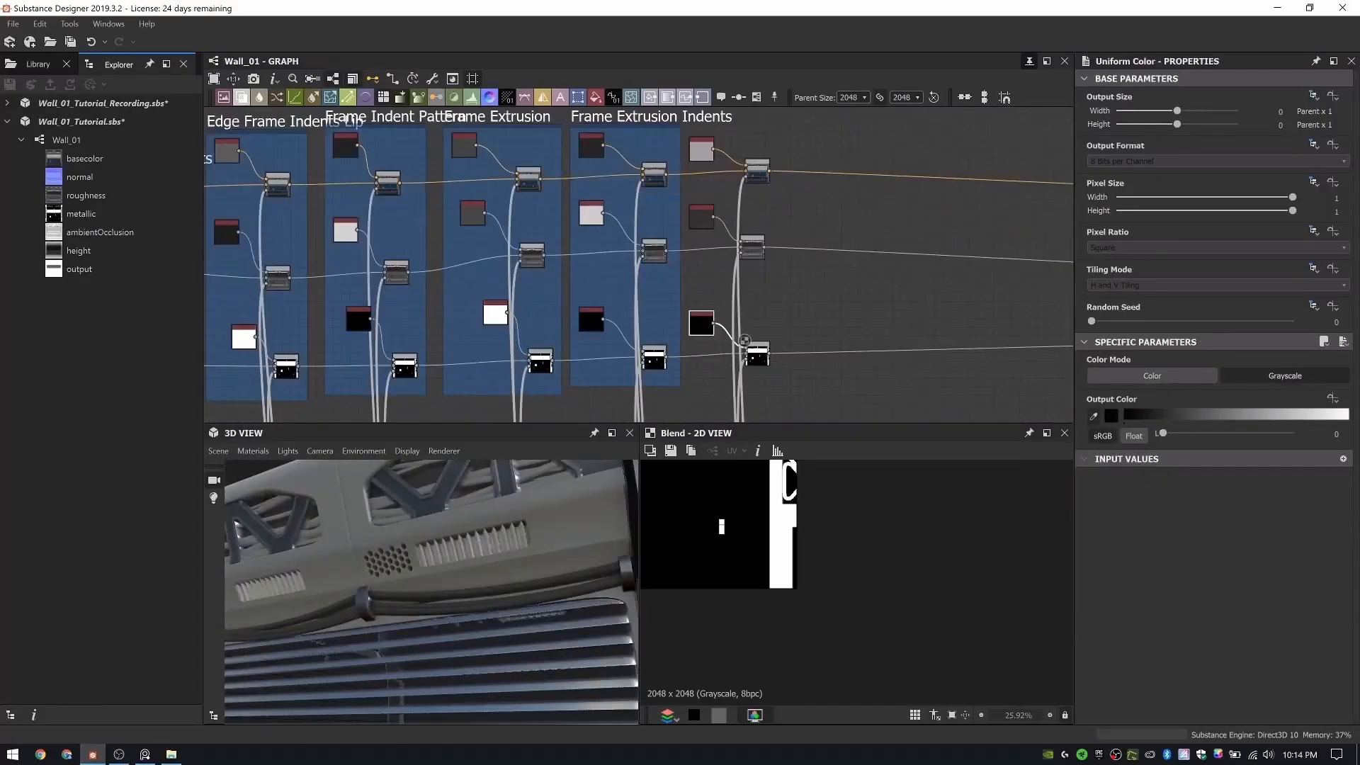
pyautogui.moveTo(1163, 432); pyautogui.dragTo(1294, 433)
pyautogui.moveTo(443, 549); pyautogui.dragTo(511, 555)
pyautogui.scroll(-5, 440, 597)
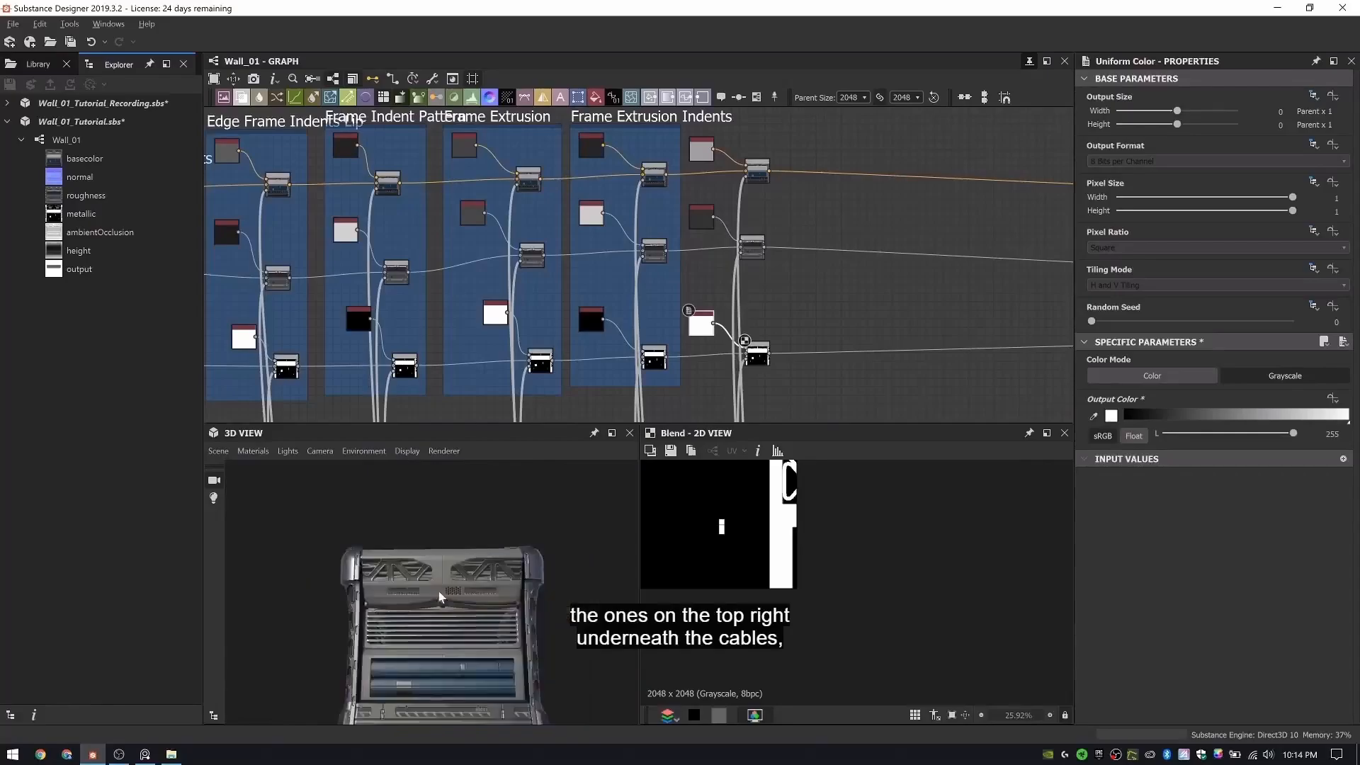
pyautogui.moveTo(439, 597); pyautogui.dragTo(524, 559)
pyautogui.scroll(-1, 757, 192)
# - Group the top vent layer's base colour, roughness and metallic nodes in a frame titled Top Vents
pyautogui.rightClick(838, 132)
pyautogui.moveTo(697, 357); pyautogui.dragTo(768, 134)
pyautogui.click(891, 176)
pyautogui.write('Top Vents')
# - Duplicate the Top Vents colour and Blend nodes and place the copies beside the frame
pyautogui.moveTo(814, 179); pyautogui.dragTo(602, 202, button='middle')
pyautogui.moveTo(598, 169); pyautogui.dragTo(506, 362)
pyautogui.hotkey('ctrl', 'd')
pyautogui.moveTo(664, 200); pyautogui.dragTo(678, 189)
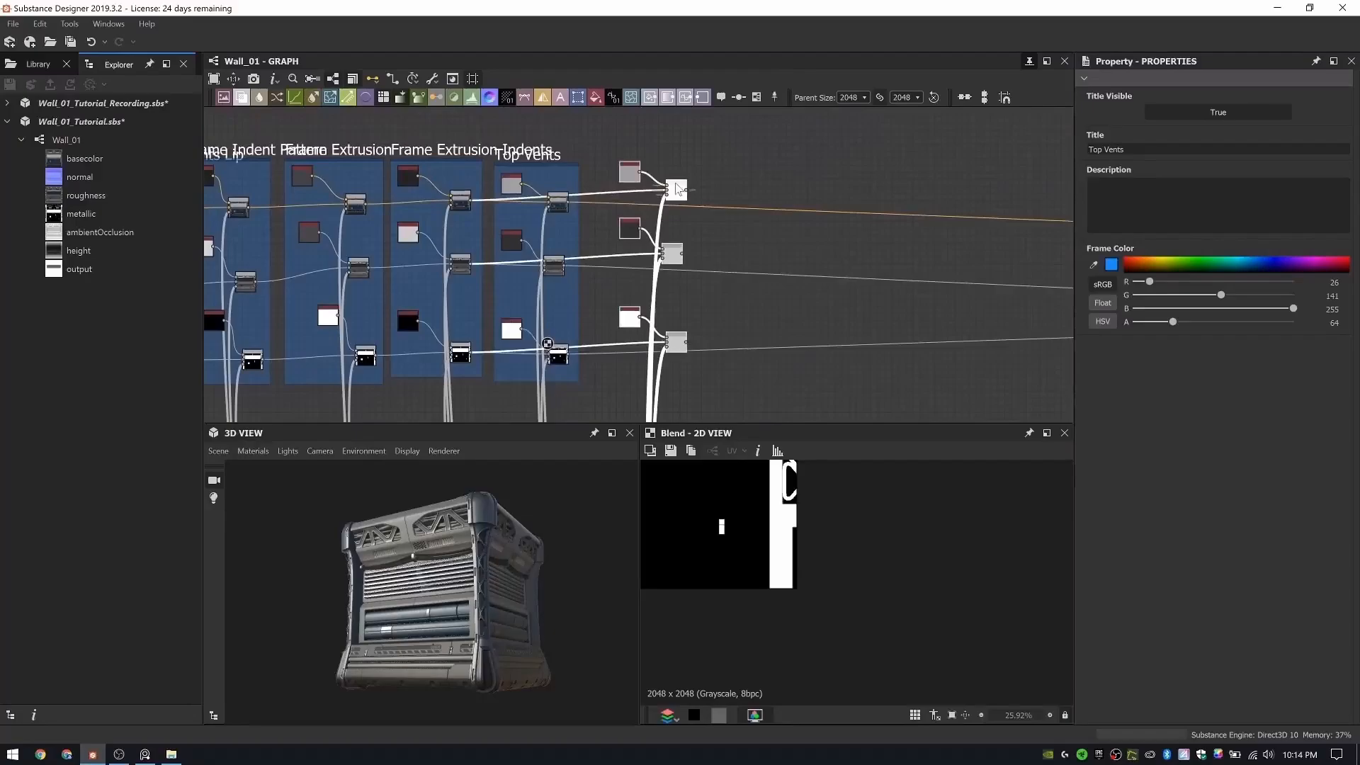
# - Route the Airflow Holes mask from the height section through Dot nodes to the duplicated layer
pyautogui.scroll(-1, 651, 219)
pyautogui.moveTo(651, 219); pyautogui.dragTo(643, 180, button='middle')
pyautogui.scroll(-2, 623, 205)
pyautogui.moveTo(510, 291); pyautogui.dragTo(794, 156, button='middle')
pyautogui.moveTo(638, 404); pyautogui.dragTo(890, 316, button='middle')
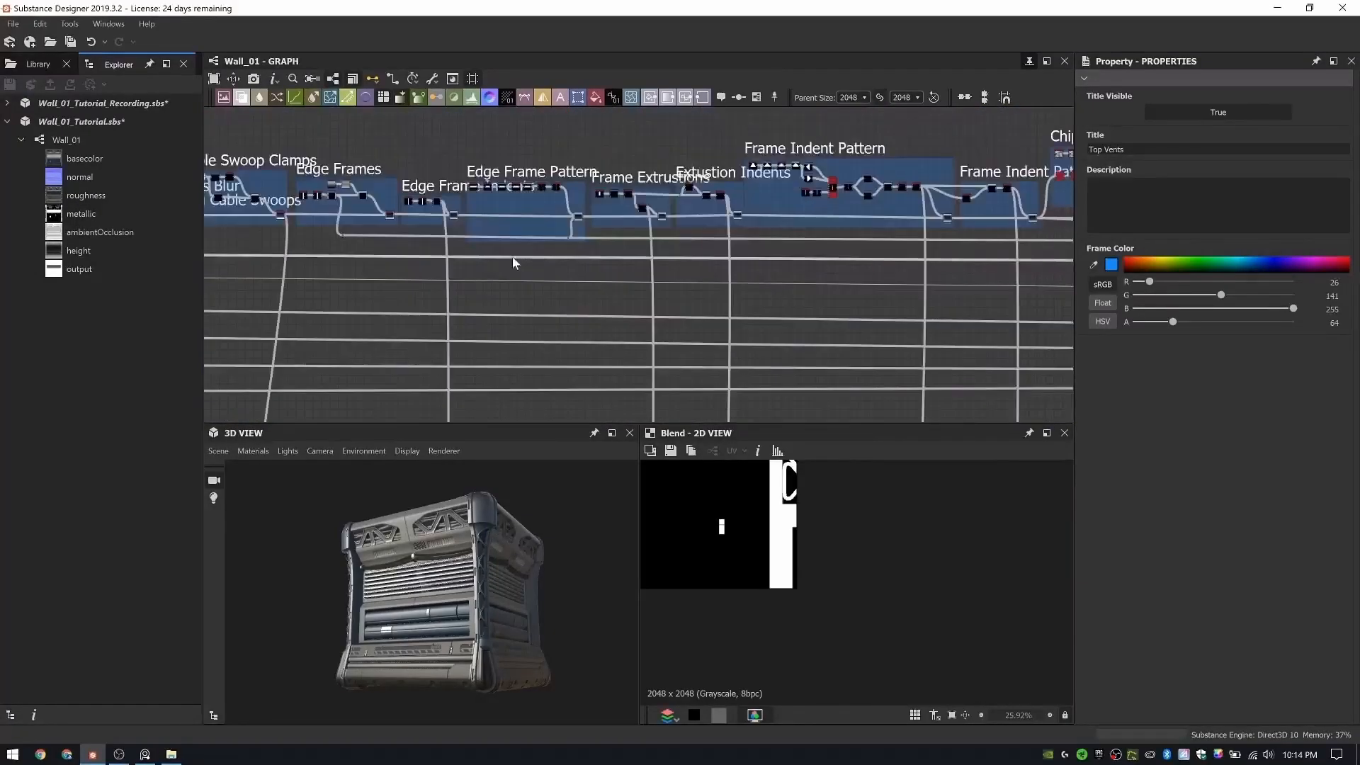
pyautogui.scroll(1, 515, 264)
pyautogui.moveTo(515, 264); pyautogui.dragTo(962, 234, button='middle')
pyautogui.scroll(3, 402, 201)
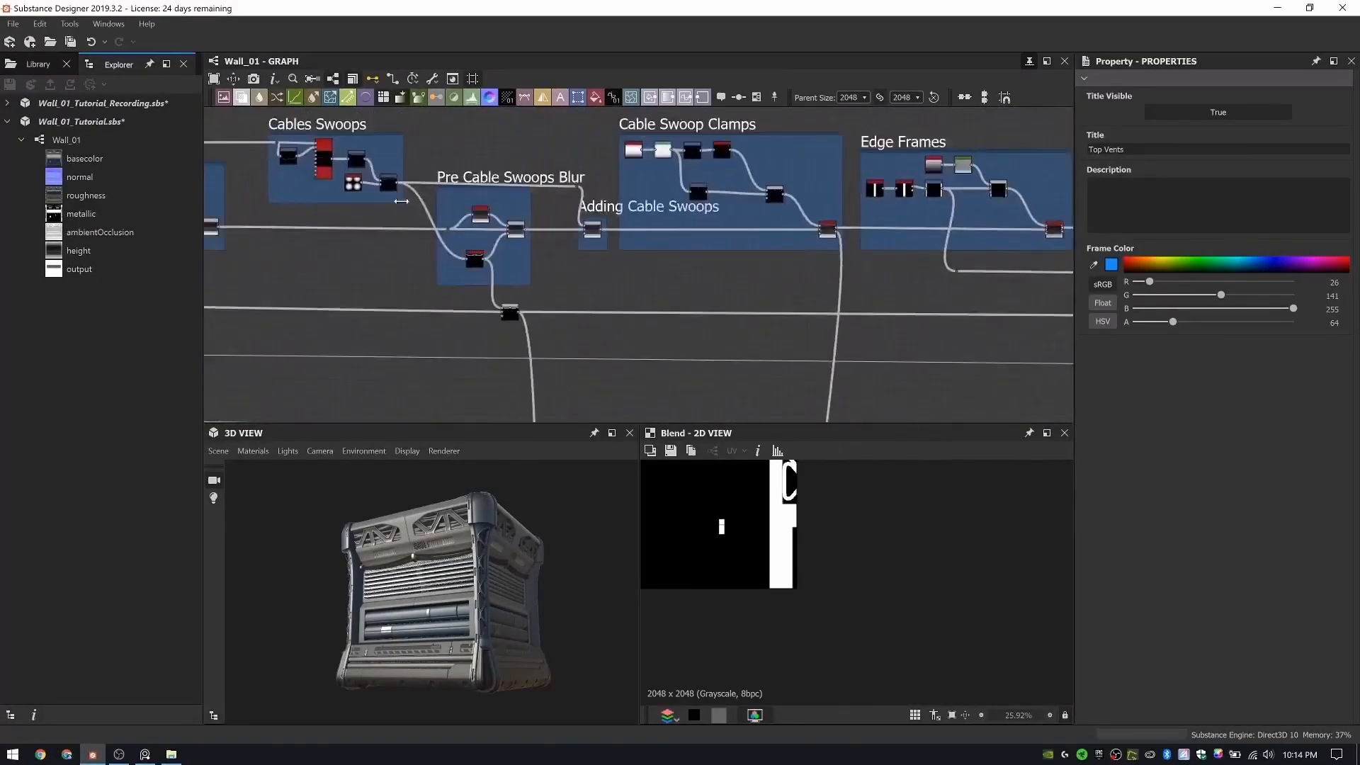
pyautogui.moveTo(401, 201); pyautogui.dragTo(872, 199, button='middle')
pyautogui.scroll(6, 664, 194)
pyautogui.click(641, 180)
pyautogui.scroll(-6, 659, 213)
pyautogui.moveTo(610, 255); pyautogui.dragTo(598, 125, button='middle')
pyautogui.moveTo(616, 382); pyautogui.dragTo(526, 73, button='middle')
pyautogui.scroll(6, 604, 344)
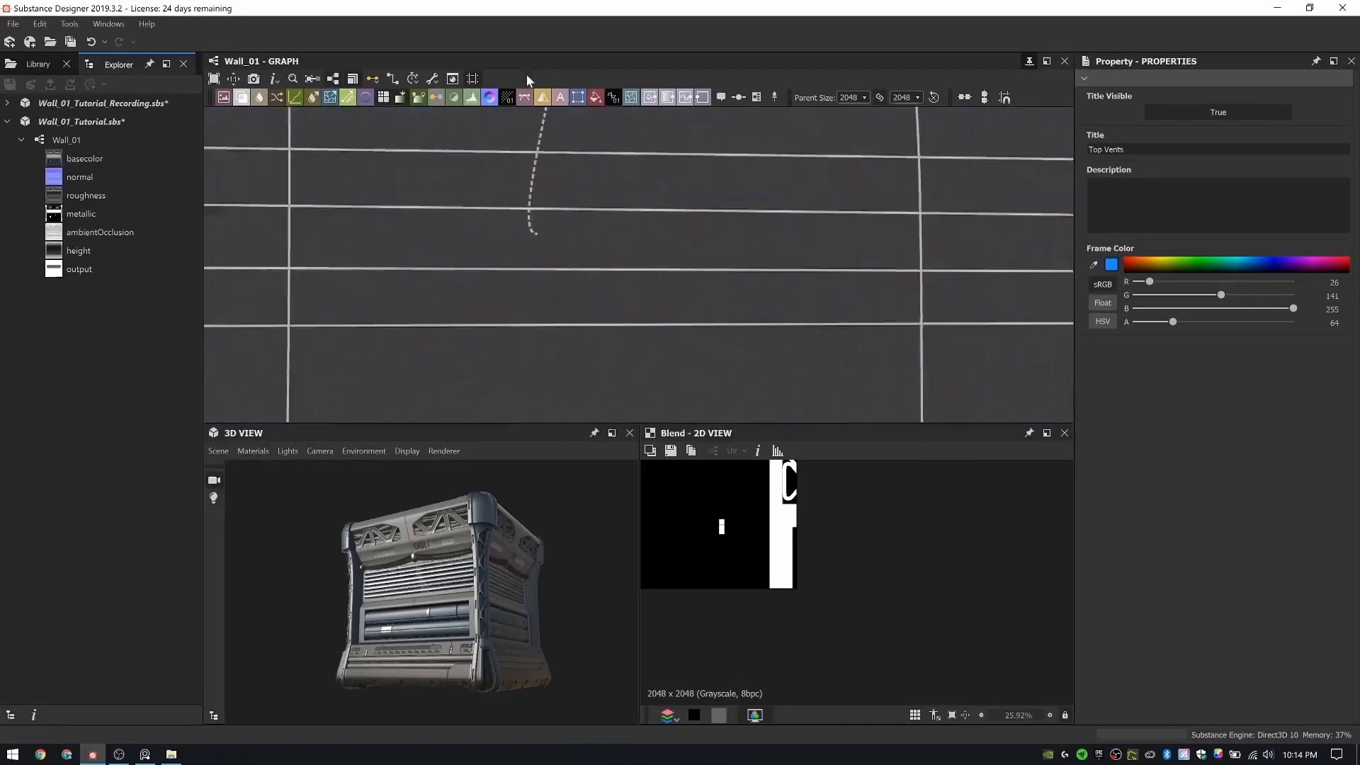
pyautogui.moveTo(521, 383); pyautogui.dragTo(499, 134, button='middle')
pyautogui.keyDown('alt'); pyautogui.click(482, 371); pyautogui.keyUp('alt')
pyautogui.moveTo(482, 371); pyautogui.dragTo(224, 389, button='middle')
pyautogui.moveTo(977, 383); pyautogui.dragTo(512, 377, button='middle')
pyautogui.keyDown('alt'); pyautogui.click(511, 377); pyautogui.keyUp('alt')
pyautogui.moveTo(519, 233); pyautogui.dragTo(561, 411, button='middle')
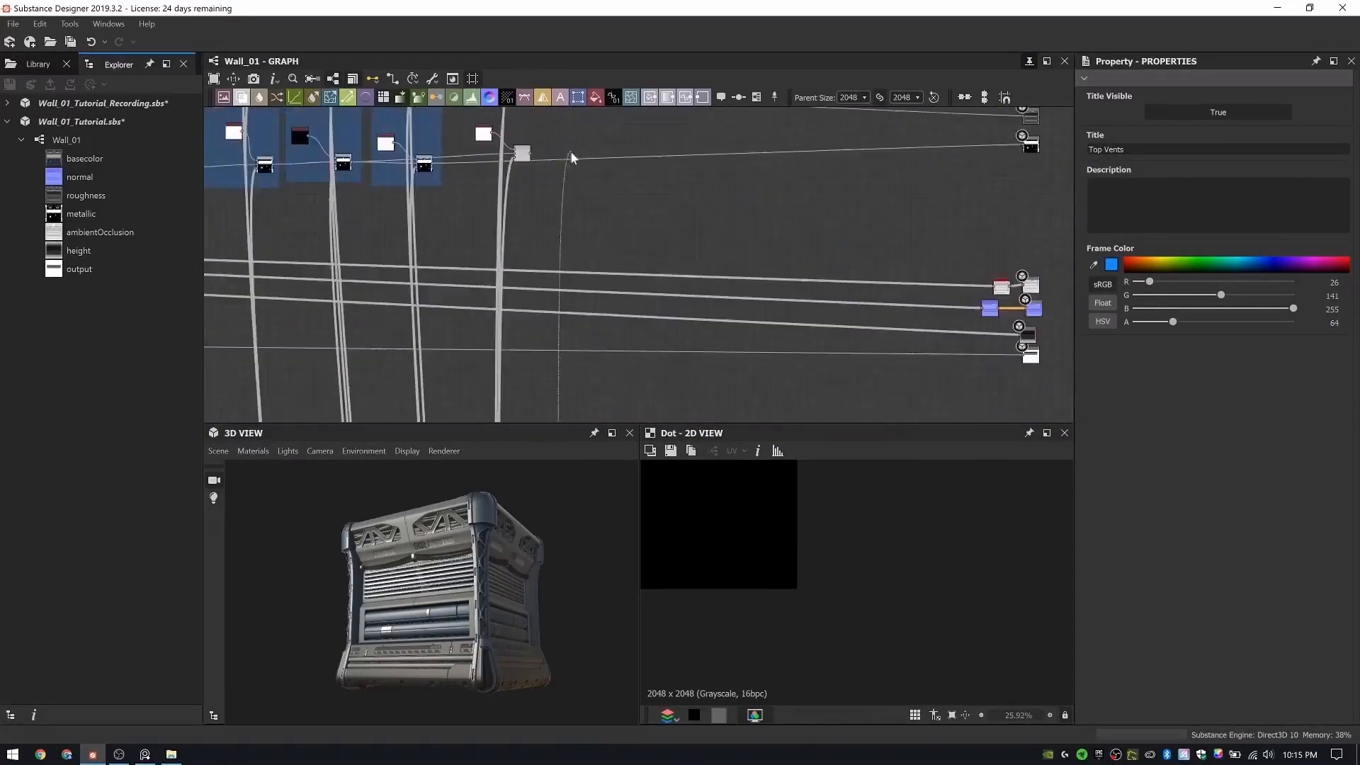
# - Connect the airflow holes mask to the opacity of the duplicated metallic, roughness and base-colour Blends
pyautogui.scroll(4, 572, 157)
pyautogui.click(554, 311)
pyautogui.click(564, 153)
pyautogui.scroll(-2, 559, 152)
pyautogui.moveTo(552, 145); pyautogui.dragTo(584, 262, button='middle')
pyautogui.scroll(2, 575, 254)
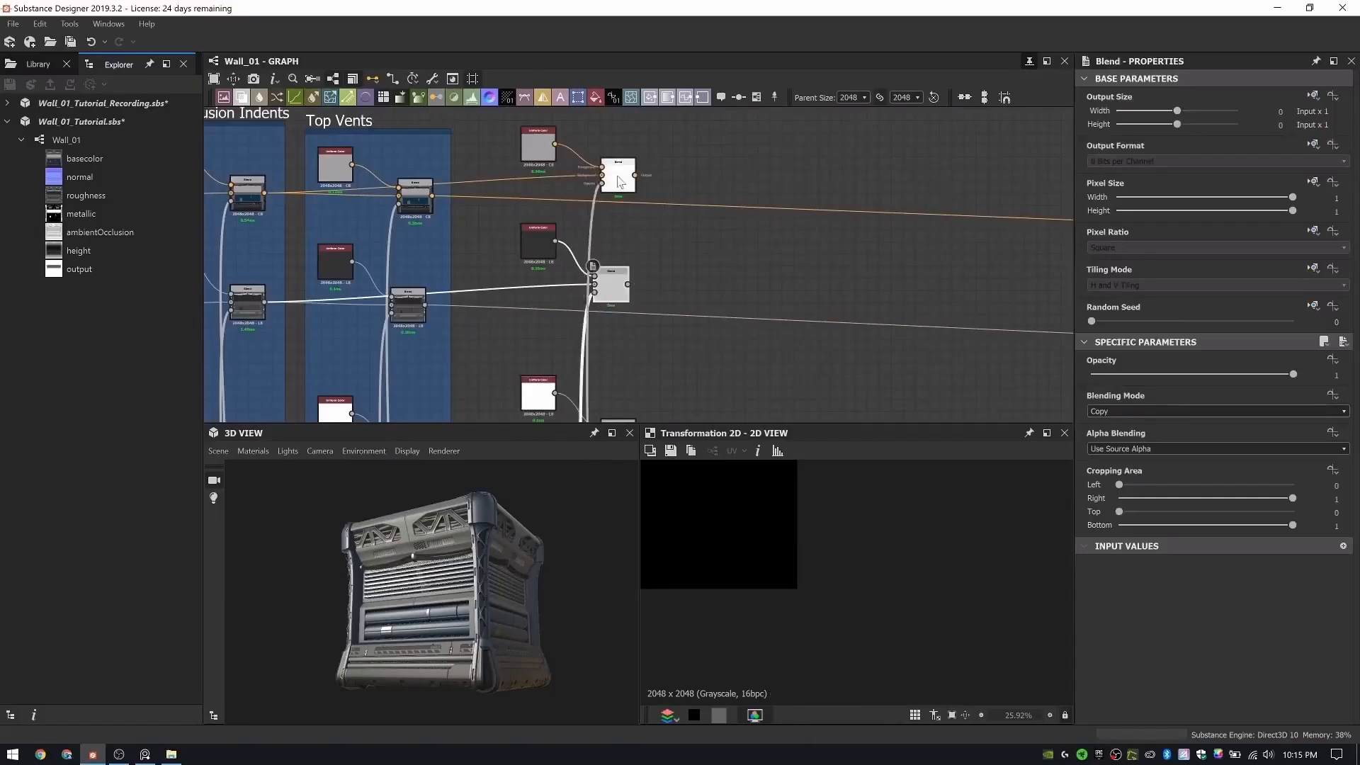
pyautogui.doubleClick(617, 177)
# - Sample dark grey 32 for the airflow holes' base colour, light grey 218 for roughness and black 0 for metallic
pyautogui.moveTo(618, 177); pyautogui.dragTo(652, 170, button='middle')
pyautogui.click(573, 138)
pyautogui.click(1093, 417)
pyautogui.doubleClick(580, 243)
pyautogui.click(1094, 417)
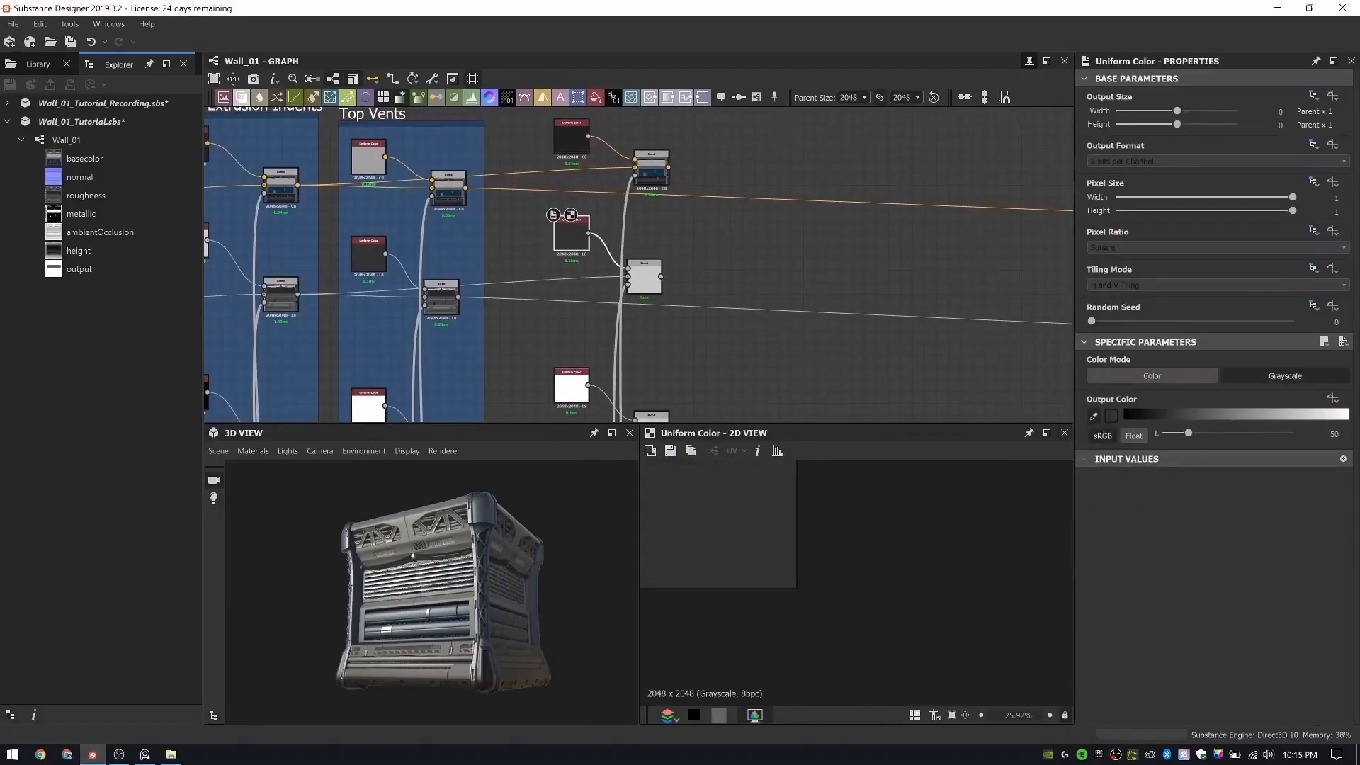
pyautogui.click(641, 285)
pyautogui.scroll(-3, 665, 263)
pyautogui.moveTo(680, 231); pyautogui.dragTo(700, 139, button='middle')
pyautogui.click(1093, 416)
pyautogui.scroll(3, 645, 274)
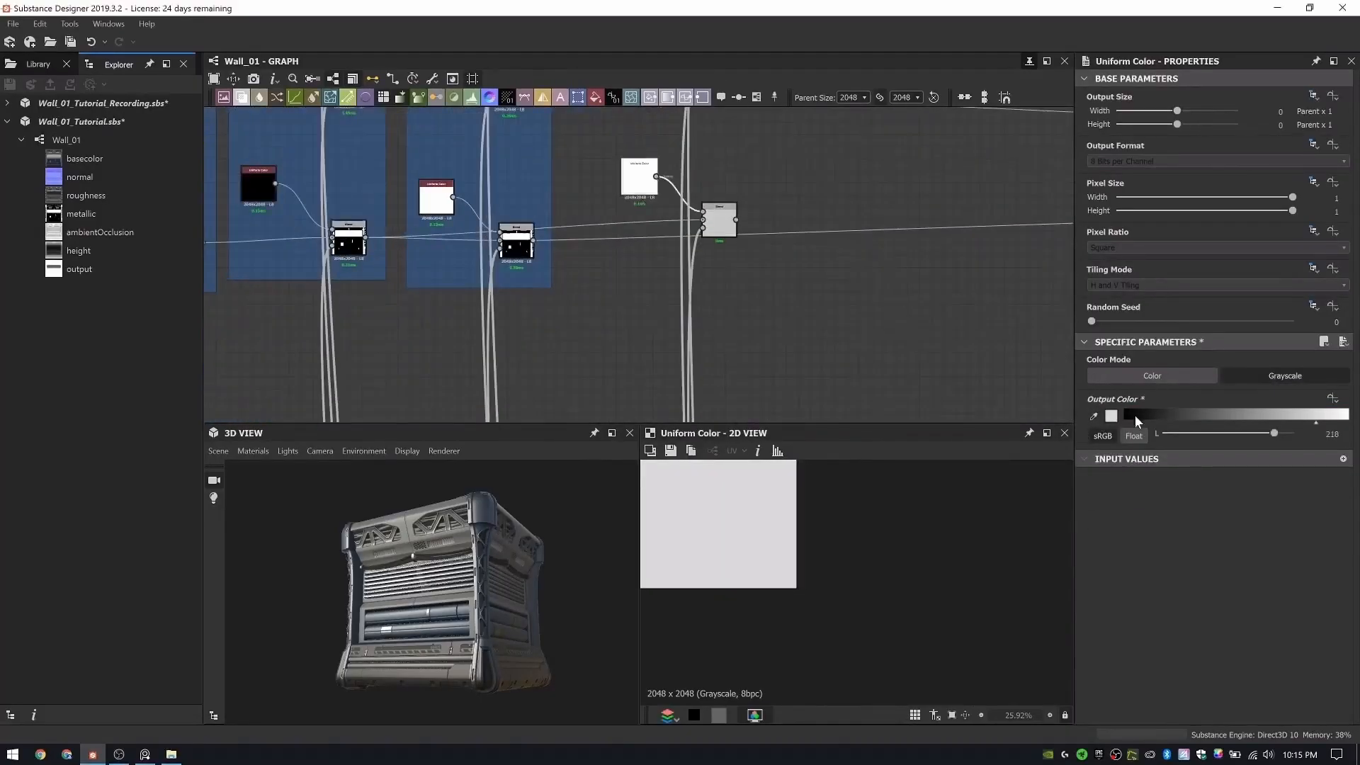
pyautogui.scroll(-2, 691, 257)
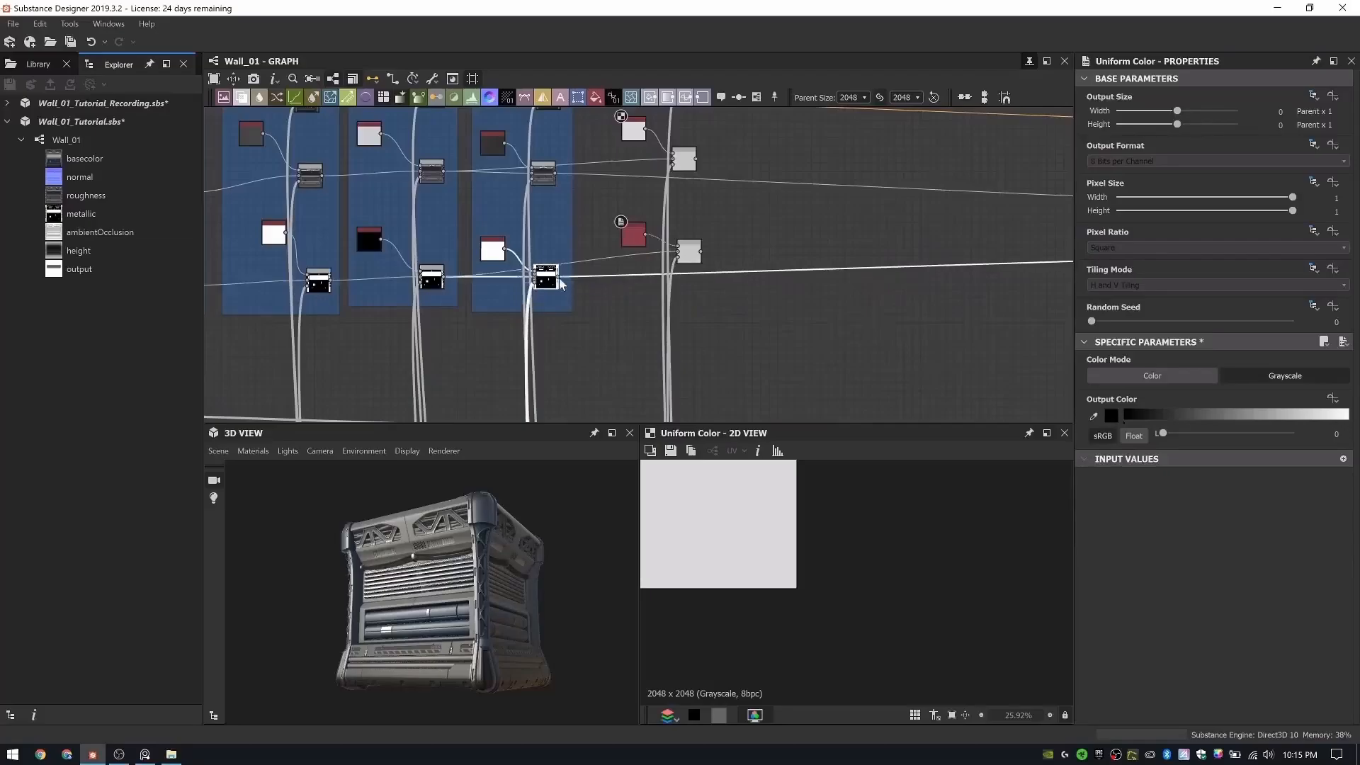
# - Chain the airflow holes' metallic, roughness and base-colour Blends between the Top Vents Blends and the material outputs
pyautogui.scroll(2, 561, 282)
pyautogui.click(795, 245)
pyautogui.moveTo(557, 277); pyautogui.dragTo(763, 232)
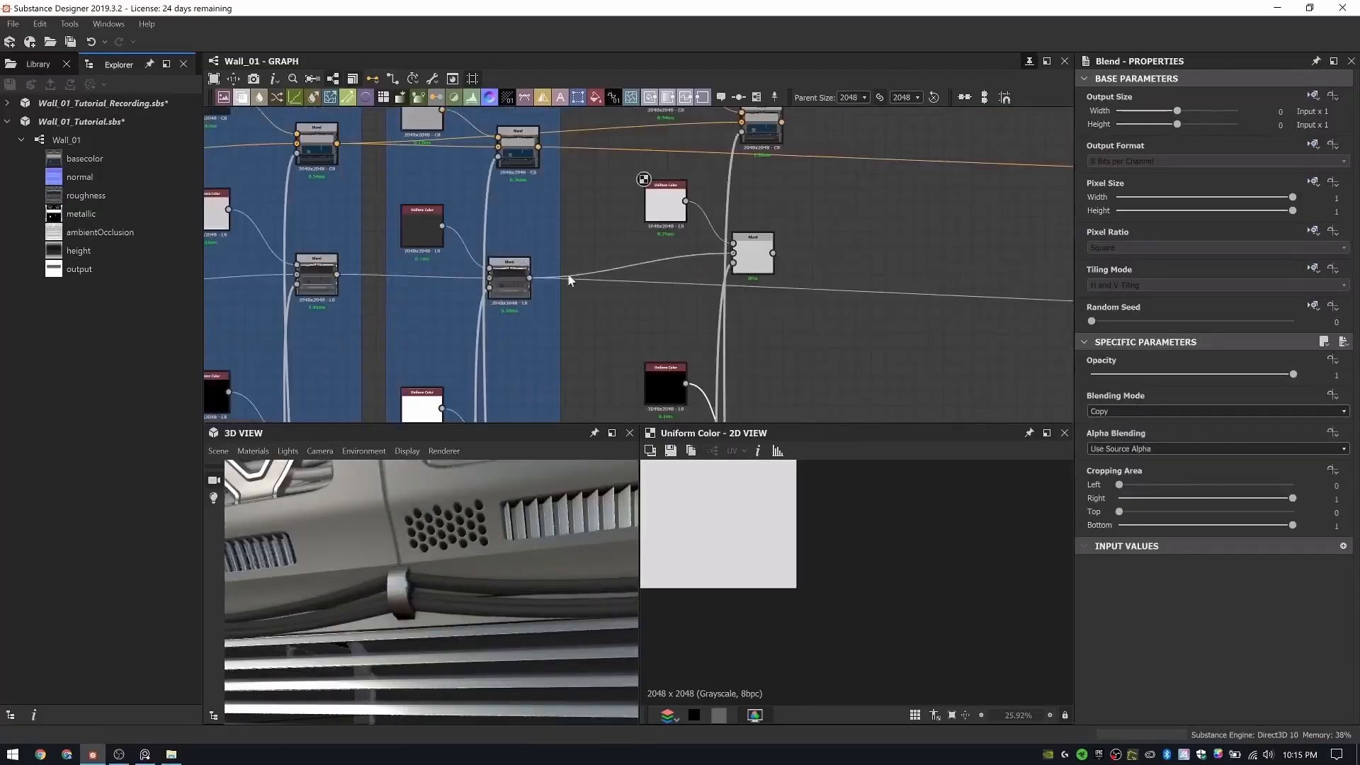
pyautogui.moveTo(569, 280); pyautogui.dragTo(773, 253)
pyautogui.moveTo(731, 207); pyautogui.dragTo(719, 321, button='middle')
pyautogui.moveTo(526, 260); pyautogui.dragTo(728, 239)
pyautogui.scroll(-4, 751, 240)
pyautogui.moveTo(751, 239); pyautogui.dragTo(752, 130, button='middle')
pyautogui.moveTo(709, 255); pyautogui.dragTo(690, 299, button='middle')
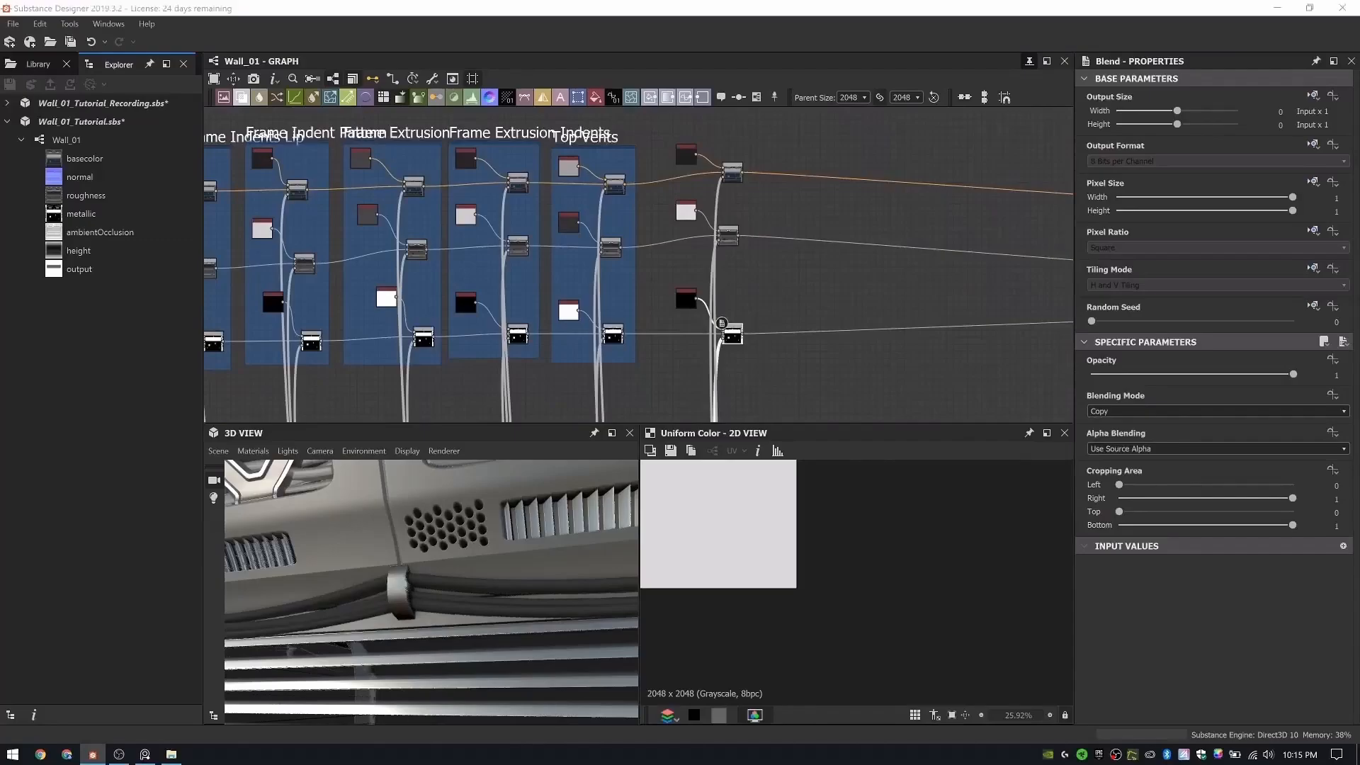
# - Group the airflow holes' nodes in a frame titled Airflow Holes and move it closer to Top Vents
pyautogui.moveTo(656, 134); pyautogui.dragTo(755, 368)
pyautogui.press('space')
pyautogui.write('frame')
pyautogui.press('Return')
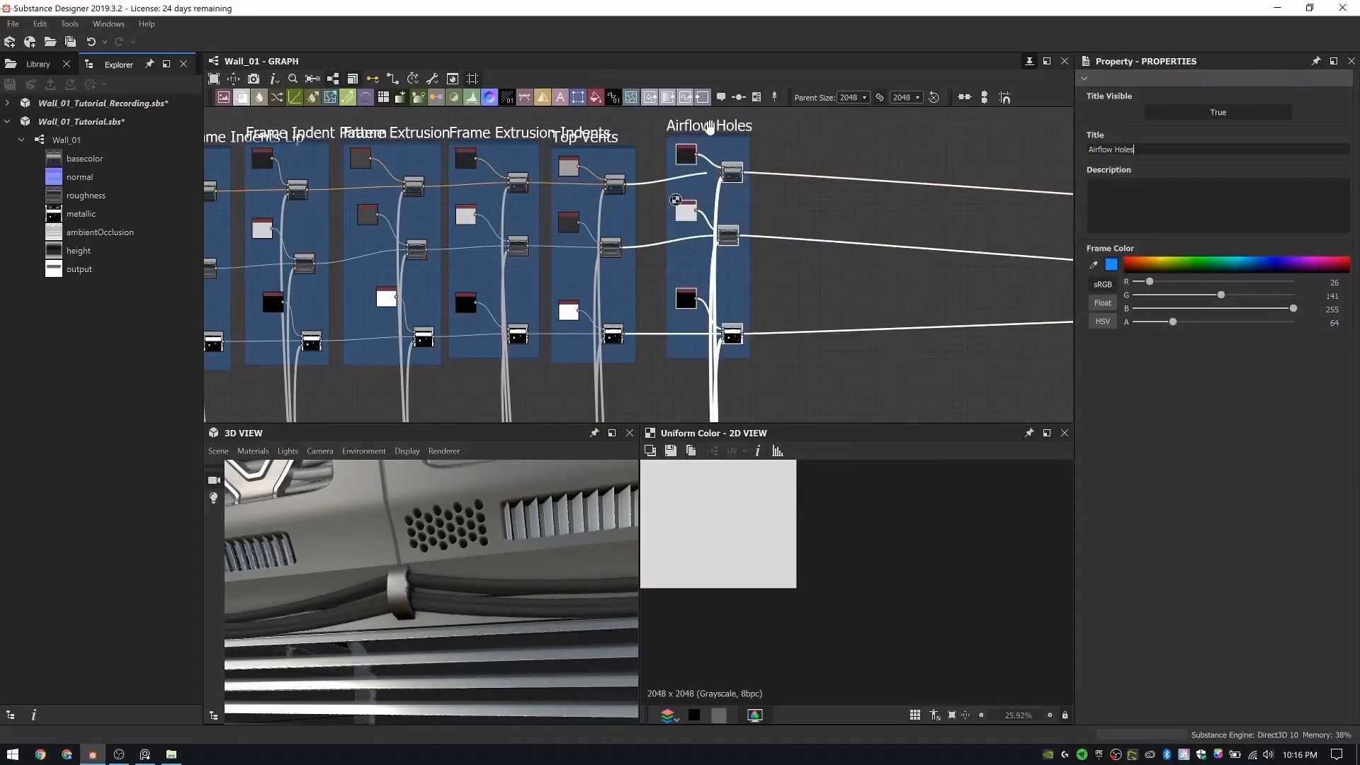
pyautogui.moveTo(708, 131); pyautogui.dragTo(697, 134)
# - Tighten the airflow holes mask with a Histogram Scan at position 0.65 and contrast 1
pyautogui.moveTo(787, 221); pyautogui.dragTo(678, 234, button='middle')
pyautogui.scroll(-3, 666, 269)
pyautogui.moveTo(648, 284); pyautogui.dragTo(613, 48, button='middle')
pyautogui.moveTo(649, 397); pyautogui.dragTo(642, 141, button='middle')
pyautogui.scroll(3, 654, 352)
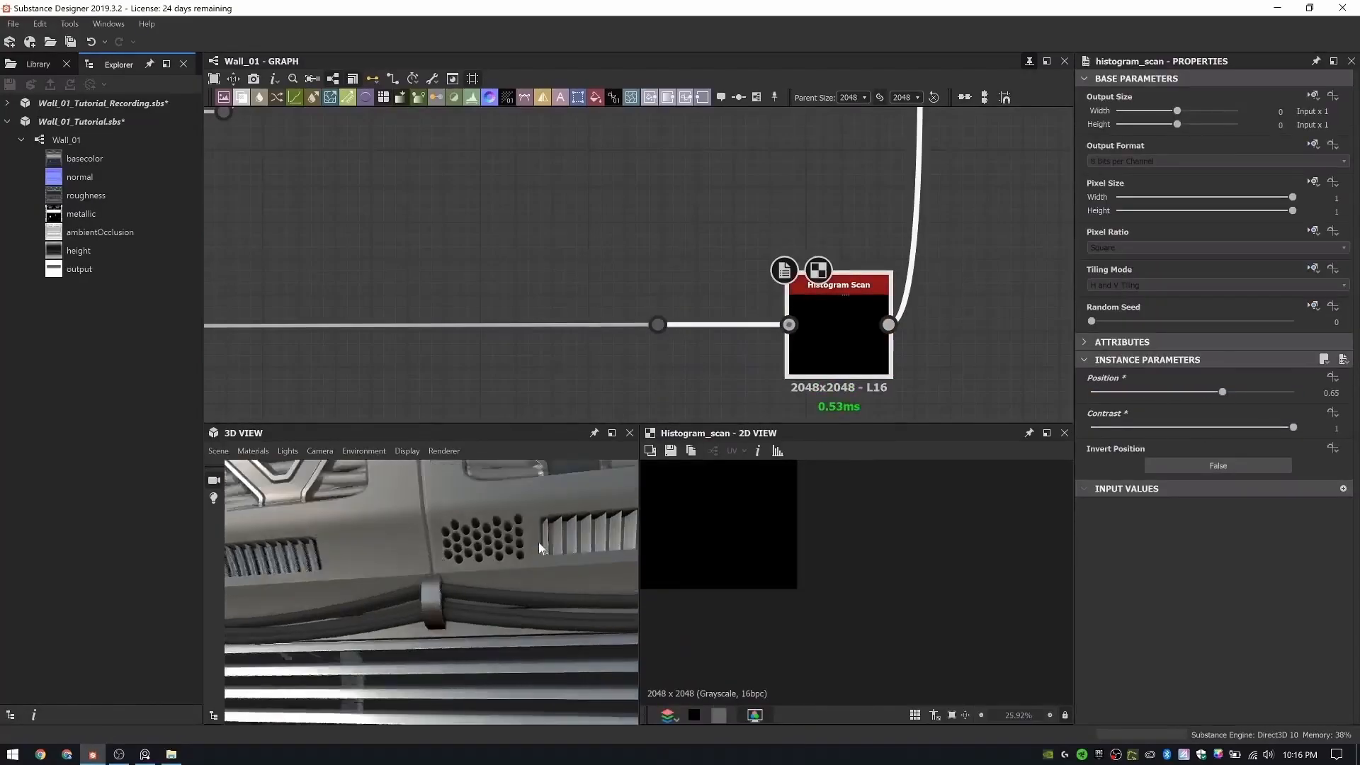
pyautogui.scroll(-5, 577, 273)
pyautogui.scroll(3, 648, 205)
pyautogui.moveTo(604, 236); pyautogui.dragTo(572, 258, button='middle')
pyautogui.scroll(3, 572, 257)
pyautogui.scroll(2, 594, 148)
# - Duplicate the Airflow Holes colour and Blend nodes and wire the Airflow Holes results into the copies' backgrounds
pyautogui.click(498, 174)
pyautogui.scroll(-5, 504, 170)
pyautogui.click(497, 344)
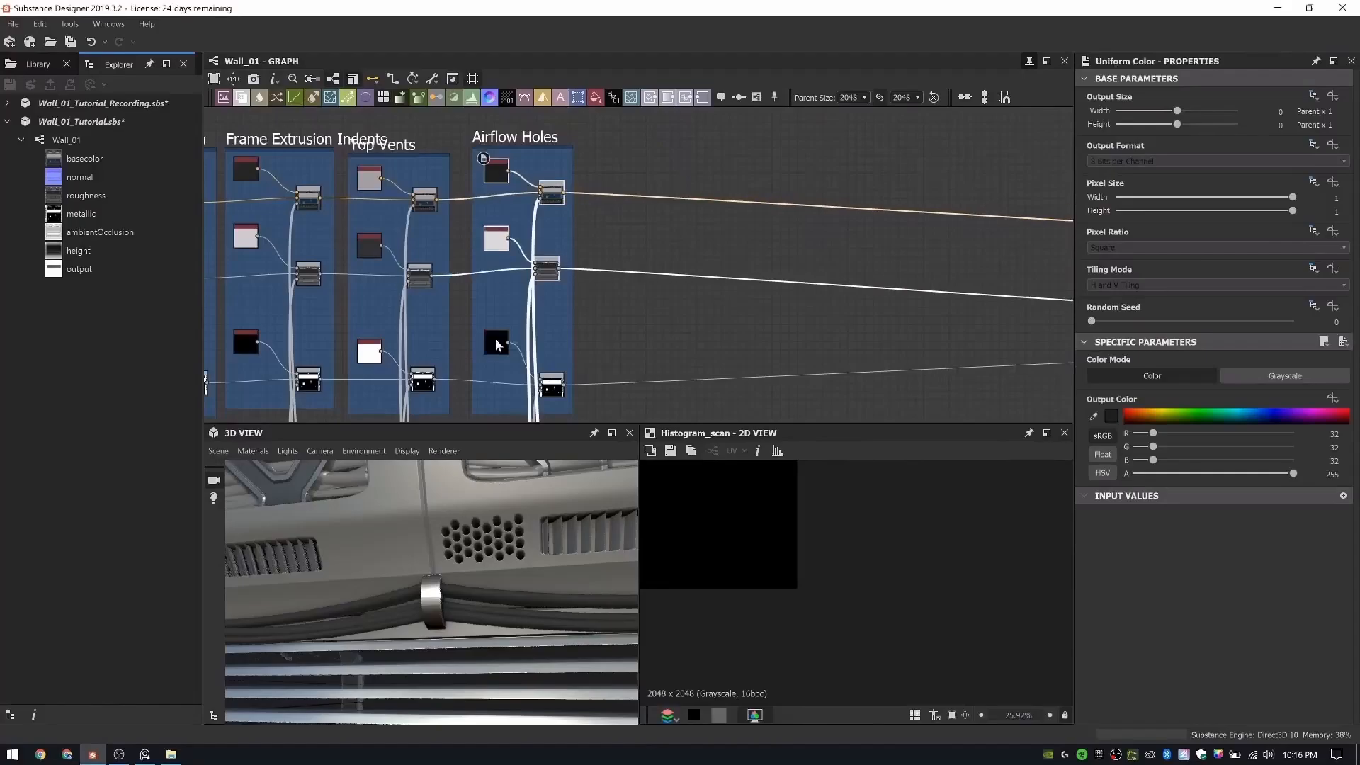
pyautogui.hotkey('ctrl', 'z')
pyautogui.click(557, 392)
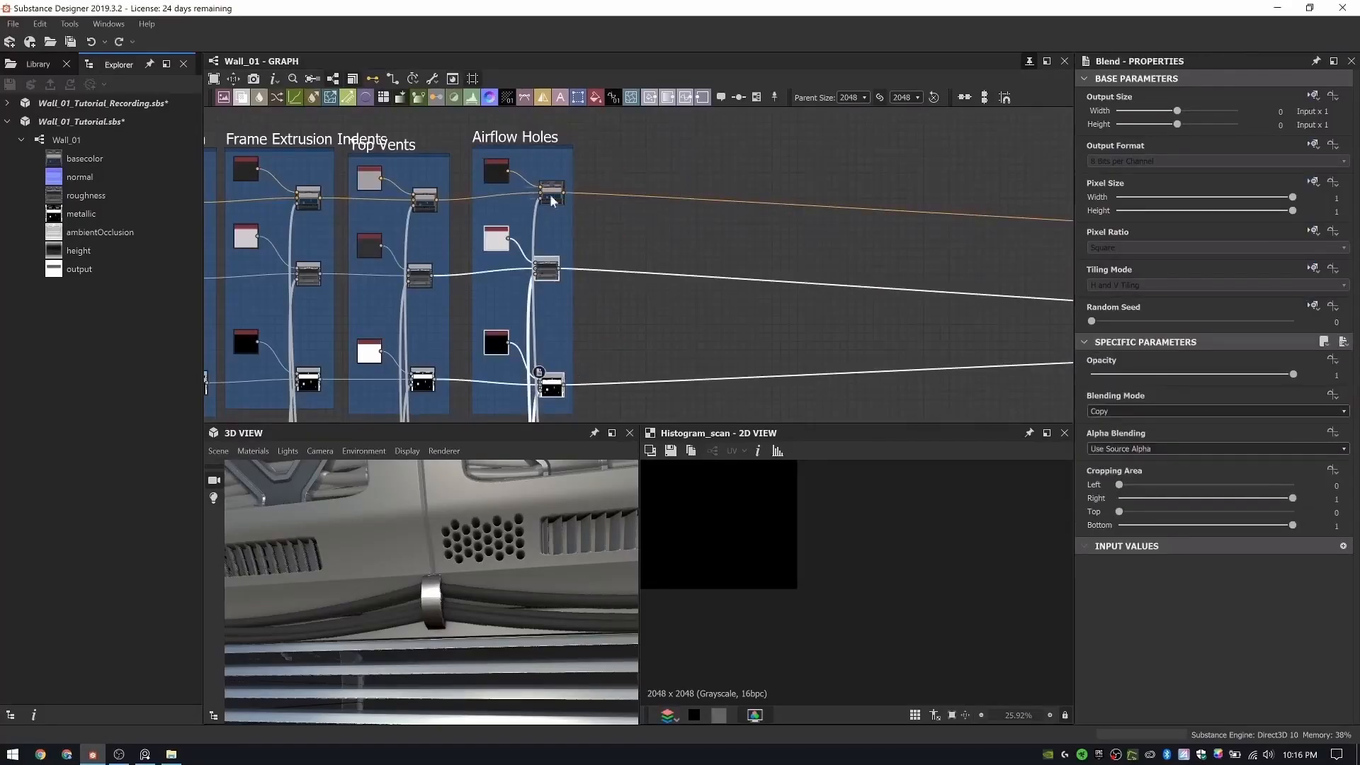
pyautogui.scroll(2, 701, 205)
pyautogui.moveTo(737, 316); pyautogui.dragTo(722, 304)
pyautogui.scroll(-1, 730, 312)
pyautogui.moveTo(730, 312); pyautogui.dragTo(734, 129, button='middle')
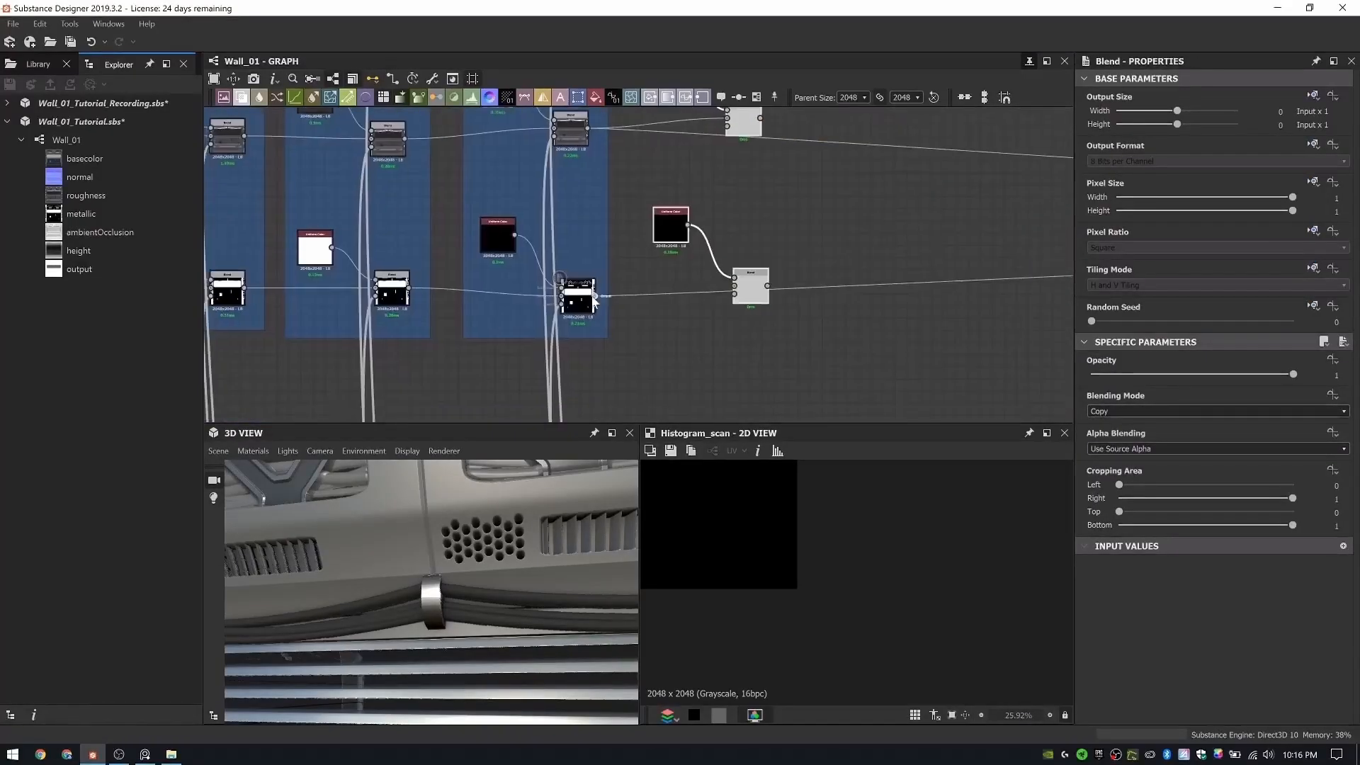
pyautogui.moveTo(595, 296); pyautogui.dragTo(732, 287)
# - Route the chipping mask to the opacity inputs of the newly duplicated metallic, roughness and base-colour Blends
pyautogui.scroll(-8, 624, 244)
pyautogui.moveTo(623, 245); pyautogui.dragTo(991, 220, button='middle')
pyautogui.scroll(7, 843, 206)
pyautogui.scroll(-7, 974, 319)
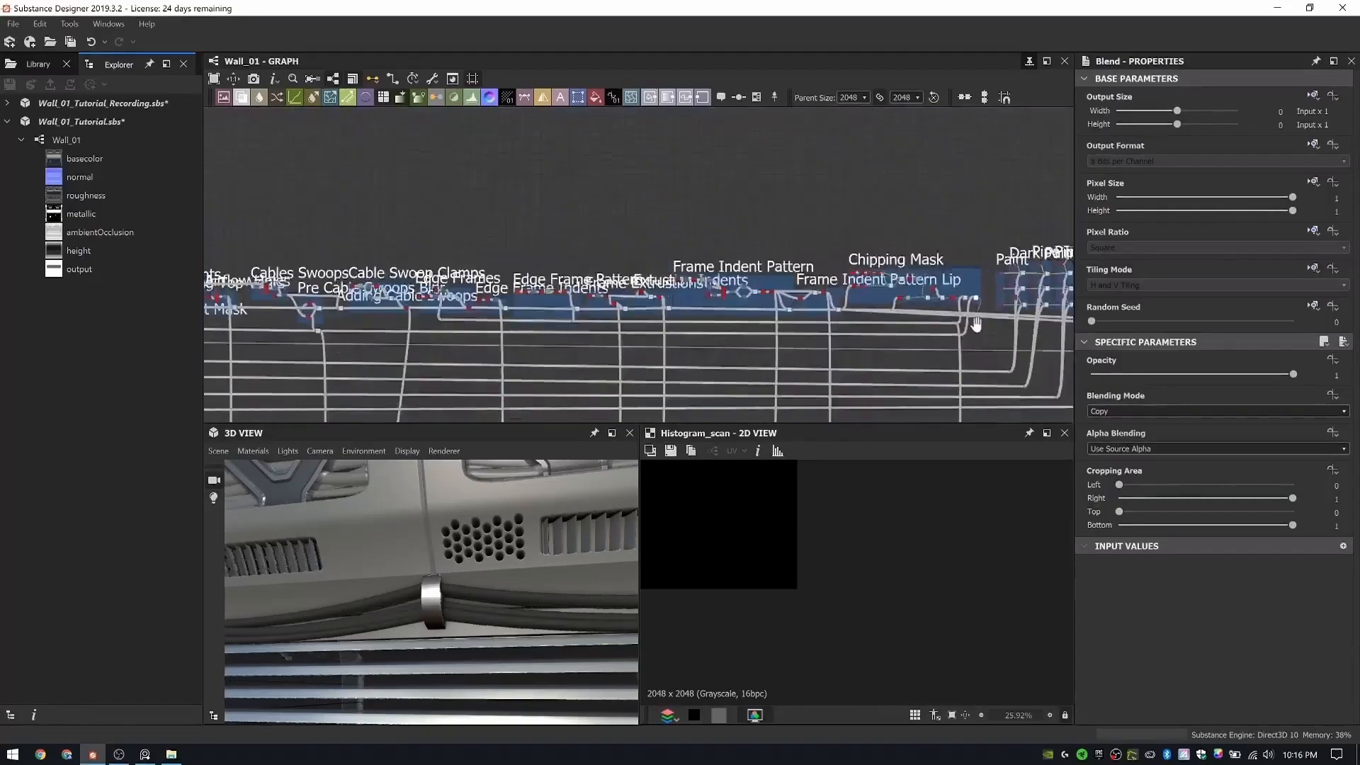
pyautogui.doubleClick(619, 239)
pyautogui.moveTo(975, 324); pyautogui.dragTo(658, 328, button='middle')
pyautogui.scroll(6, 664, 327)
pyautogui.click(660, 332)
pyautogui.moveTo(661, 213); pyautogui.dragTo(688, 357, button='middle')
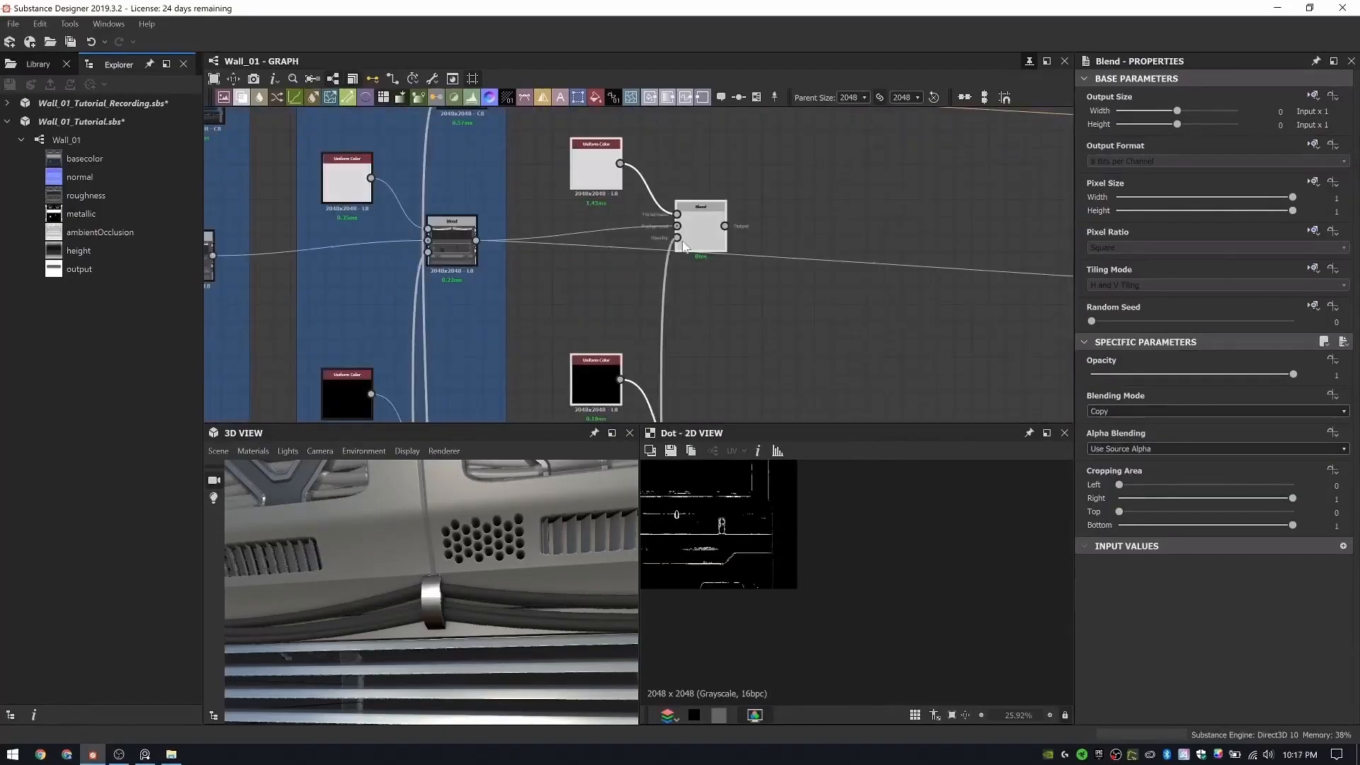
pyautogui.click(680, 239)
pyautogui.moveTo(681, 177); pyautogui.dragTo(691, 407, button='middle')
pyautogui.click(699, 310)
pyautogui.doubleClick(722, 303)
# - Match the chipping layer's base colour and roughness to the Top Vents greys and set its metallic colour to 255
pyautogui.scroll(-4, 709, 337)
pyautogui.moveTo(706, 338); pyautogui.dragTo(685, 235, button='middle')
pyautogui.click(1094, 417)
pyautogui.click(333, 235)
pyautogui.doubleClick(629, 298)
pyautogui.click(1097, 419)
pyautogui.click(333, 315)
pyautogui.doubleClick(621, 328)
pyautogui.moveTo(1163, 433); pyautogui.dragTo(1359, 446)
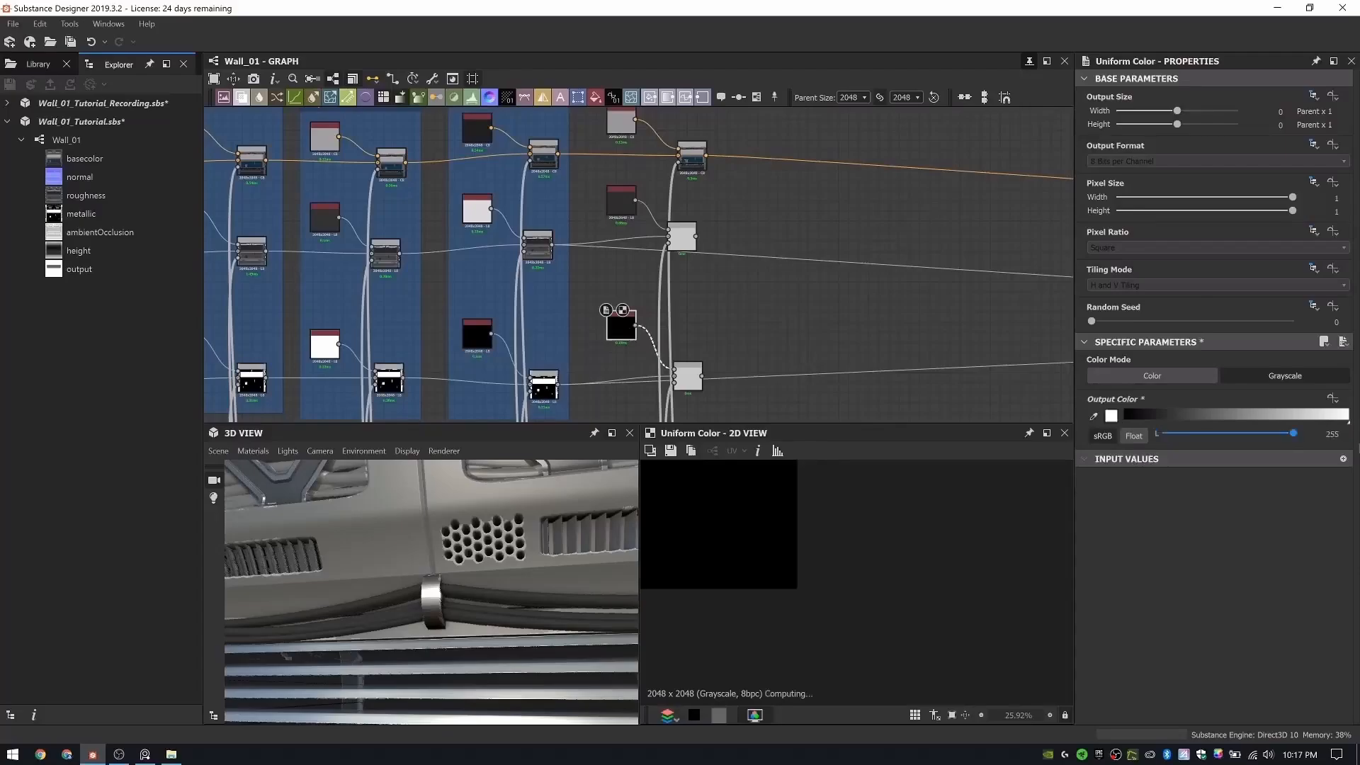
# - Feed the outgoing roughness and metallic links through the chipping layer's Blends and check the result on the model
pyautogui.keyDown('shift'); pyautogui.moveTo(681, 395); pyautogui.dragTo(702, 376); pyautogui.keyUp('shift')
pyautogui.scroll(-5, 531, 546)
pyautogui.moveTo(531, 546); pyautogui.dragTo(533, 488, button='middle')
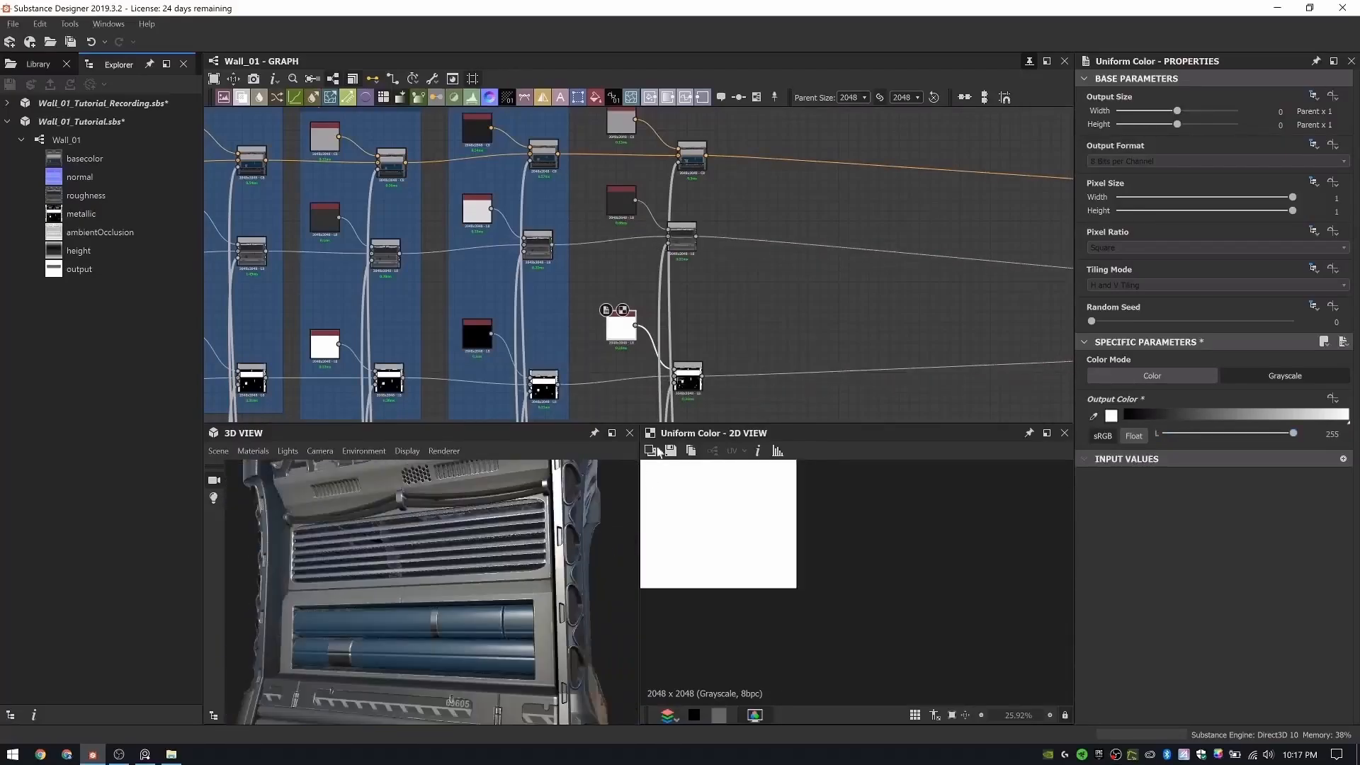
# - Preview the chipping layer's base colour and set the chipping mask's Histogram Scan position to 0.6
pyautogui.scroll(1, 692, 144)
pyautogui.doubleClick(692, 150)
pyautogui.moveTo(511, 601); pyautogui.dragTo(528, 567)
pyautogui.scroll(3, 527, 567)
pyautogui.scroll(-4, 567, 283)
pyautogui.moveTo(368, 304); pyautogui.dragTo(678, 251, button='middle')
pyautogui.scroll(8, 678, 250)
pyautogui.click(682, 228)
pyautogui.moveTo(1185, 392); pyautogui.dragTo(1213, 391)
pyautogui.scroll(-5, 579, 590)
pyautogui.moveTo(579, 591)
pyautogui.mouseDown()
pyautogui.moveTo(567, 607)
pyautogui.moveTo(593, 592)
pyautogui.mouseUp()
pyautogui.scroll(-6, 722, 290)
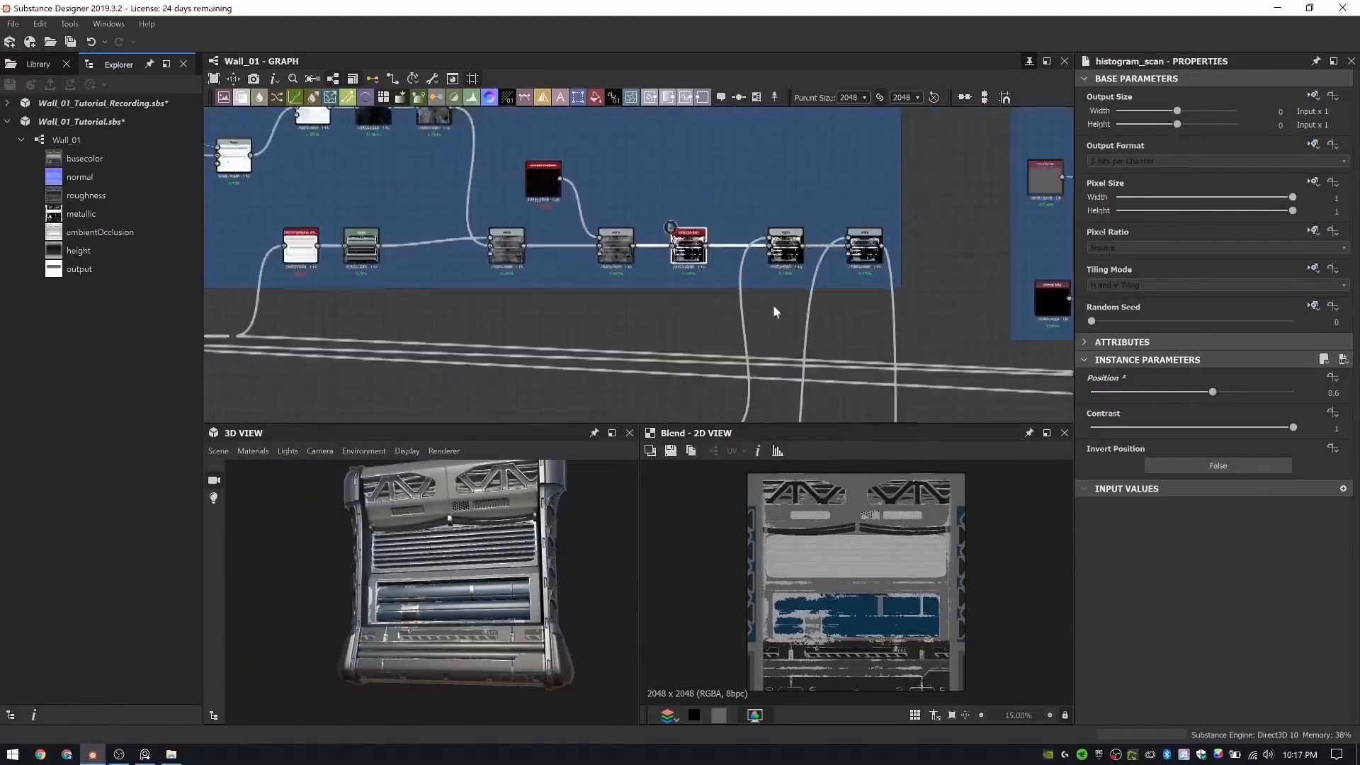
# - Frame the chipping layer's colour and Blend nodes and title the frame Chipping
pyautogui.moveTo(775, 310); pyautogui.dragTo(425, 322, button='middle')
pyautogui.scroll(4, 605, 315)
pyautogui.moveTo(604, 316); pyautogui.dragTo(679, 369)
pyautogui.rightClick(687, 252)
pyautogui.click(738, 294)
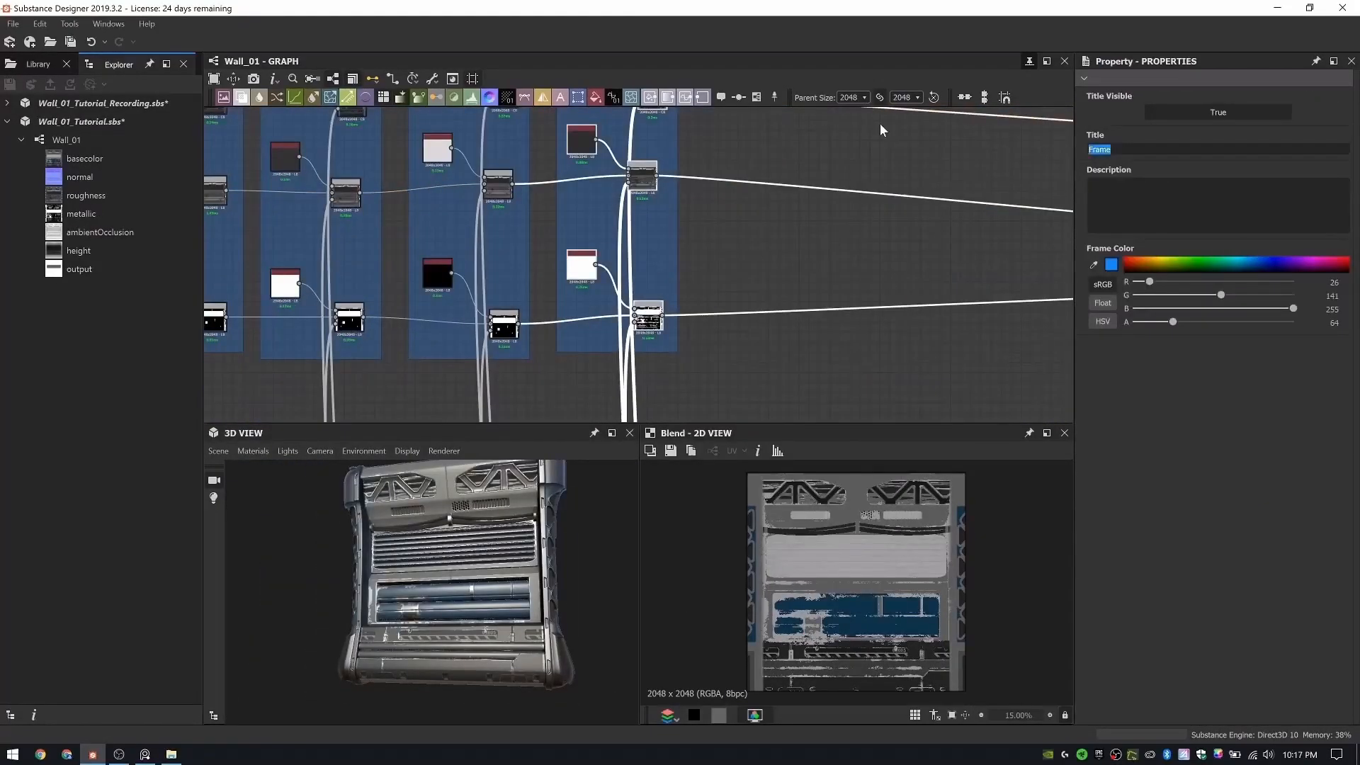
pyautogui.write('Chipping')
pyautogui.press('Return')
pyautogui.scroll(-5, 554, 320)
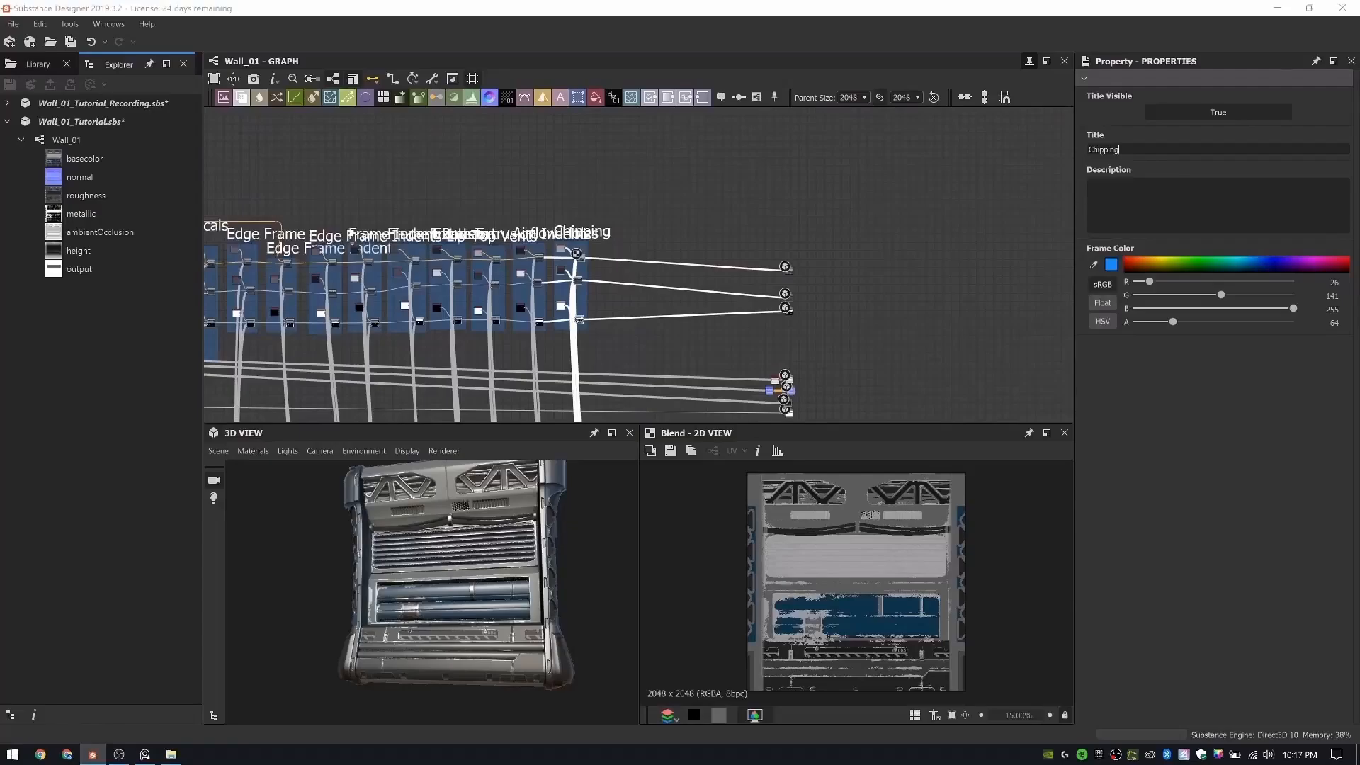
# - Preview the Scratches Generator in the chipping mask network and add a Grunge Map 007 node near it
pyautogui.moveTo(368, 319); pyautogui.dragTo(716, 264, button='middle')
pyautogui.scroll(7, 505, 276)
pyautogui.moveTo(504, 277); pyautogui.dragTo(703, 205, button='middle')
pyautogui.scroll(3, 701, 206)
pyautogui.doubleClick(666, 207)
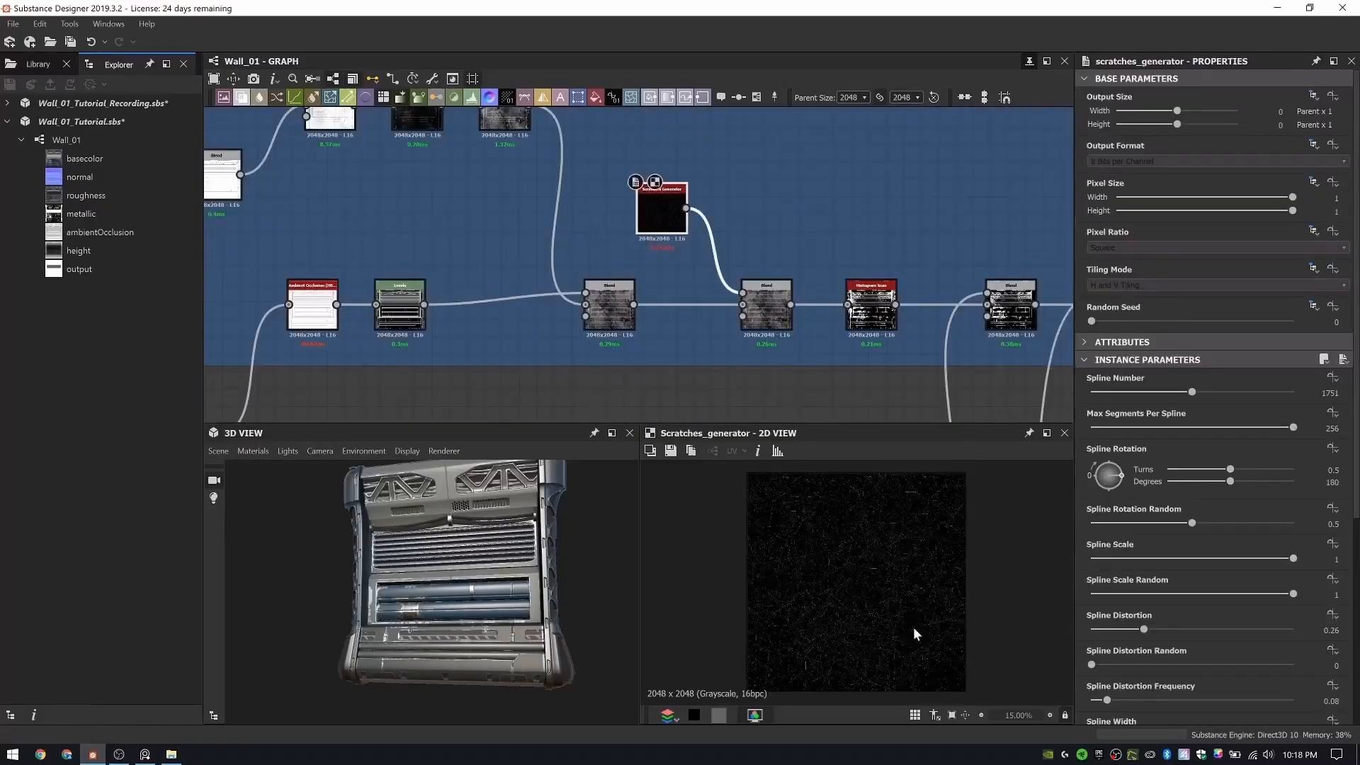
pyautogui.scroll(4, 915, 635)
pyautogui.scroll(3, 800, 220)
pyautogui.moveTo(801, 220); pyautogui.dragTo(751, 351, button='middle')
pyautogui.press('space')
pyautogui.write('gr')
pyautogui.click(809, 420)
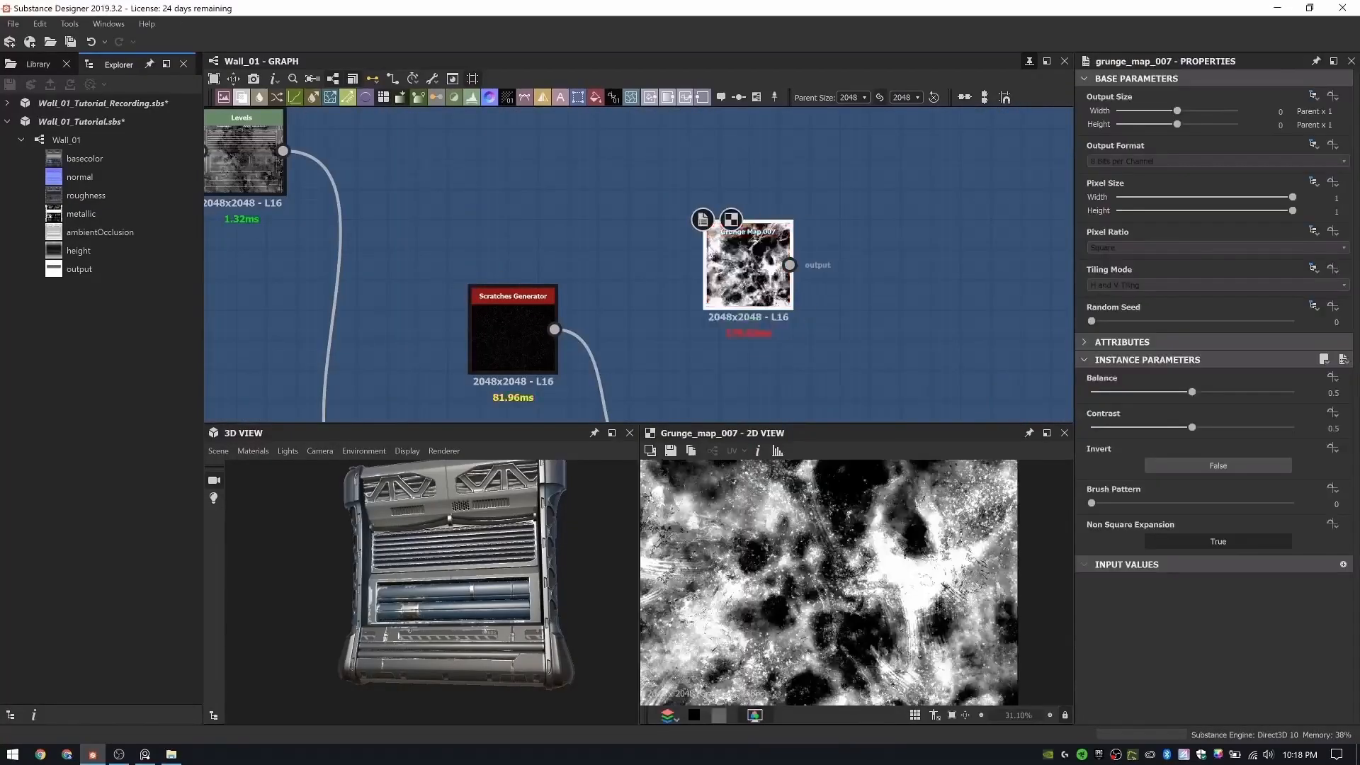
# - Combine the scratches as background and Grunge Map 007 as foreground in a new Blend set to Subtract
pyautogui.moveTo(745, 253); pyautogui.dragTo(683, 175)
pyautogui.press('space')
pyautogui.click(860, 318)
pyautogui.moveTo(555, 329); pyautogui.dragTo(783, 325)
pyautogui.moveTo(822, 329); pyautogui.dragTo(881, 329)
pyautogui.moveTo(728, 188); pyautogui.dragTo(844, 305)
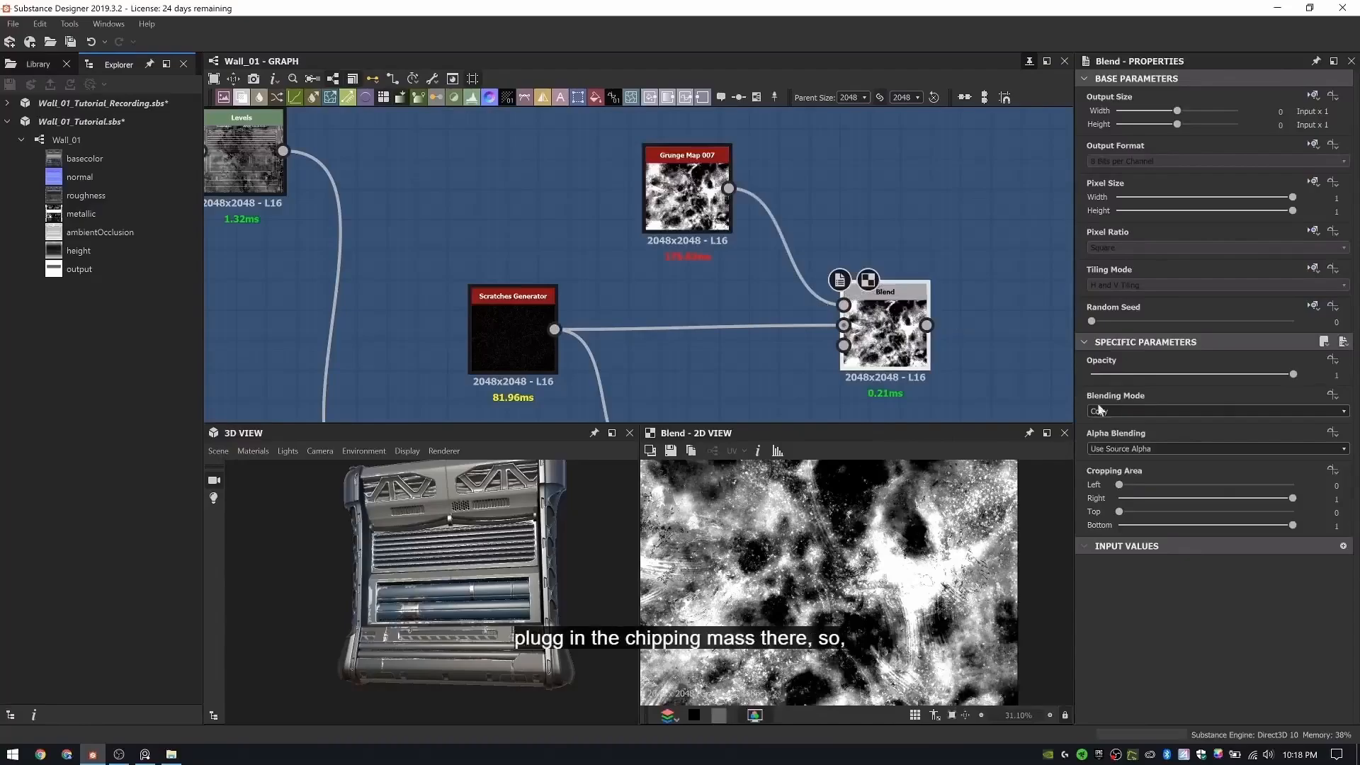
pyautogui.click(1100, 410)
pyautogui.click(1106, 441)
# - Insert a Histogram Range after the grunge map, adjust its position, and lower the Subtract Blend's opacity to about 0.55
pyautogui.moveTo(692, 196); pyautogui.dragTo(602, 183)
pyautogui.press('space')
pyautogui.write('his')
pyautogui.click(635, 234)
pyautogui.click(897, 343)
pyautogui.moveTo(897, 344); pyautogui.dragTo(926, 344)
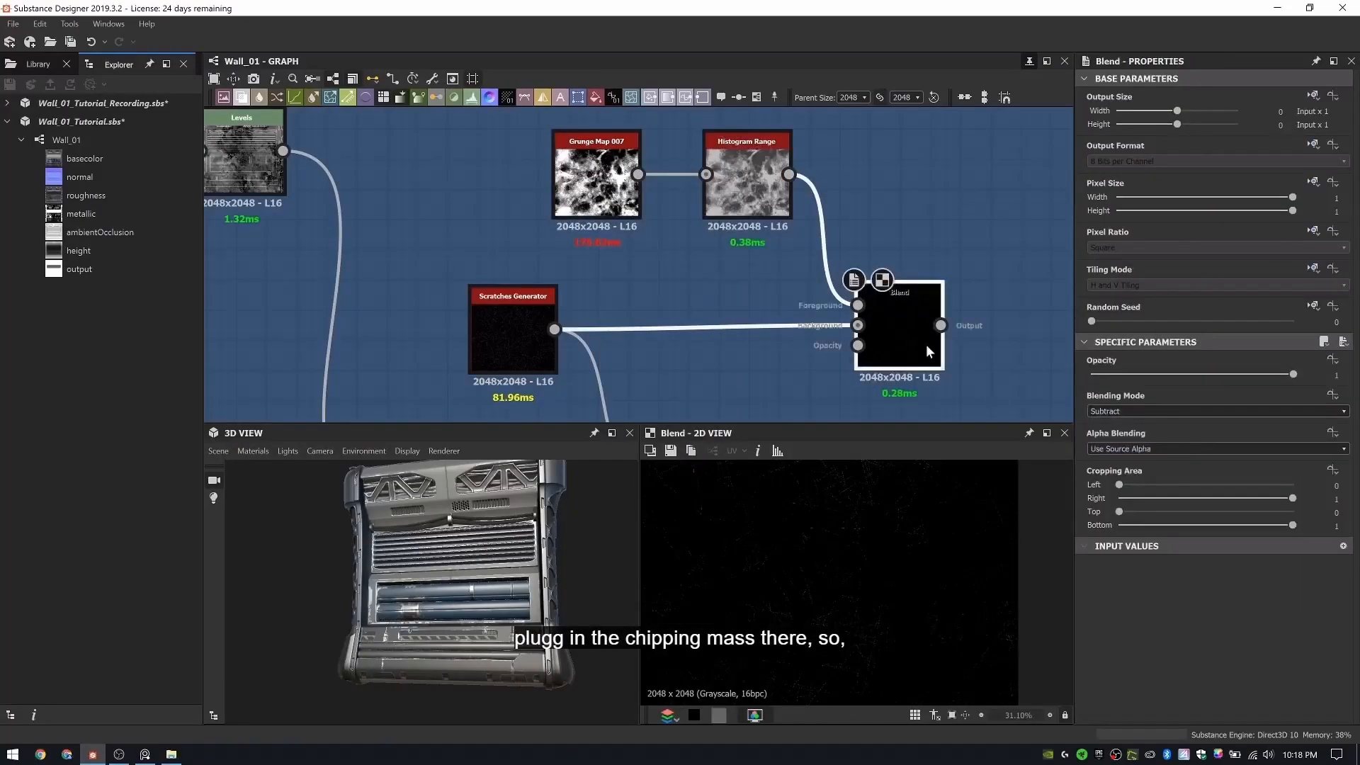
pyautogui.doubleClick(741, 180)
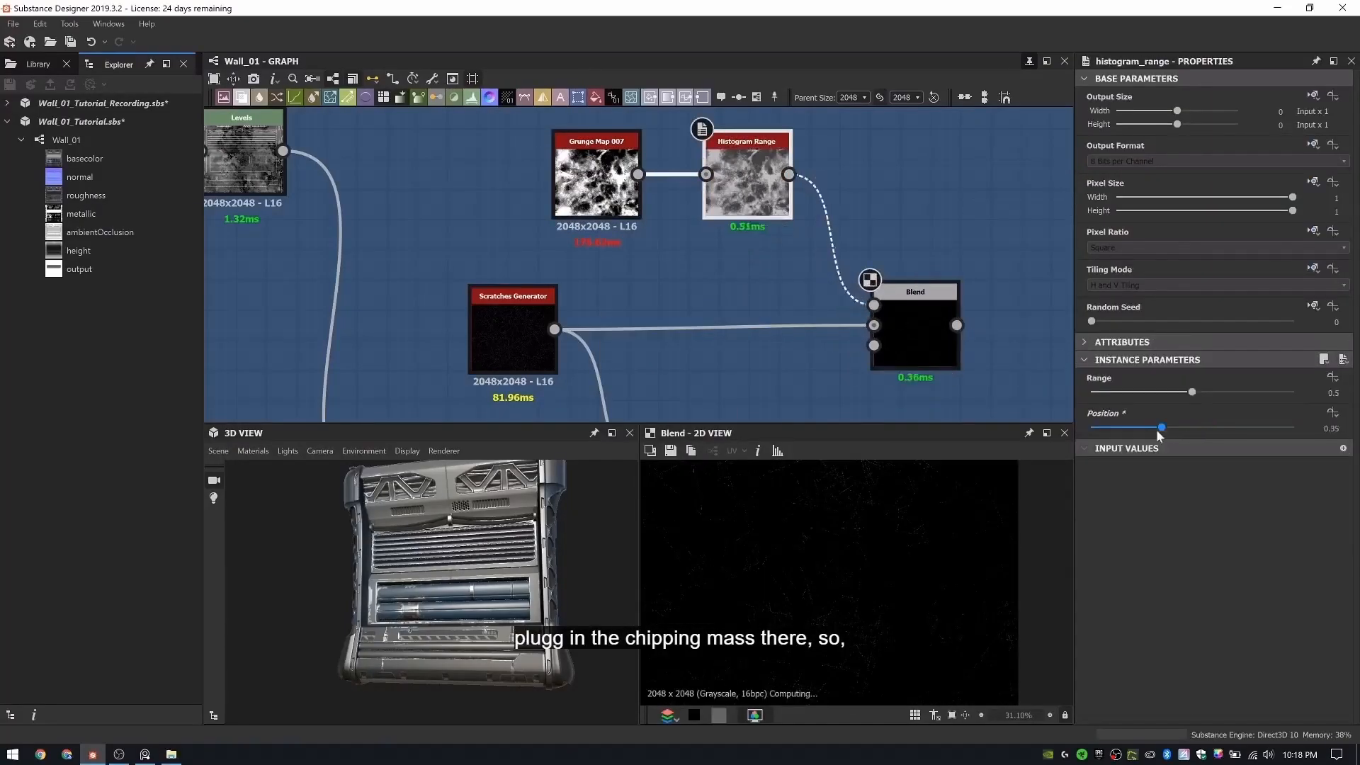
pyautogui.moveTo(1192, 427)
pyautogui.mouseDown()
pyautogui.moveTo(1273, 431)
pyautogui.moveTo(1217, 426)
pyautogui.mouseUp()
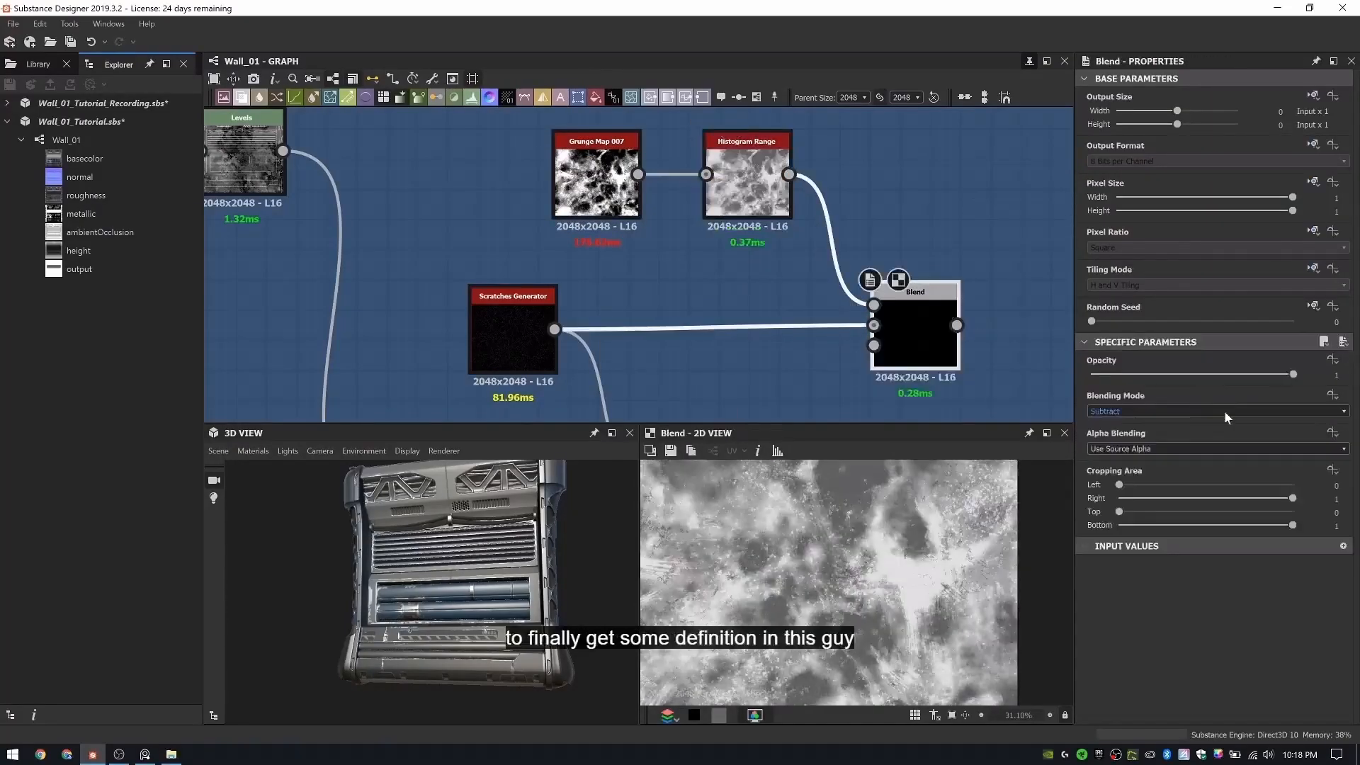
pyautogui.moveTo(1213, 373); pyautogui.dragTo(1205, 373)
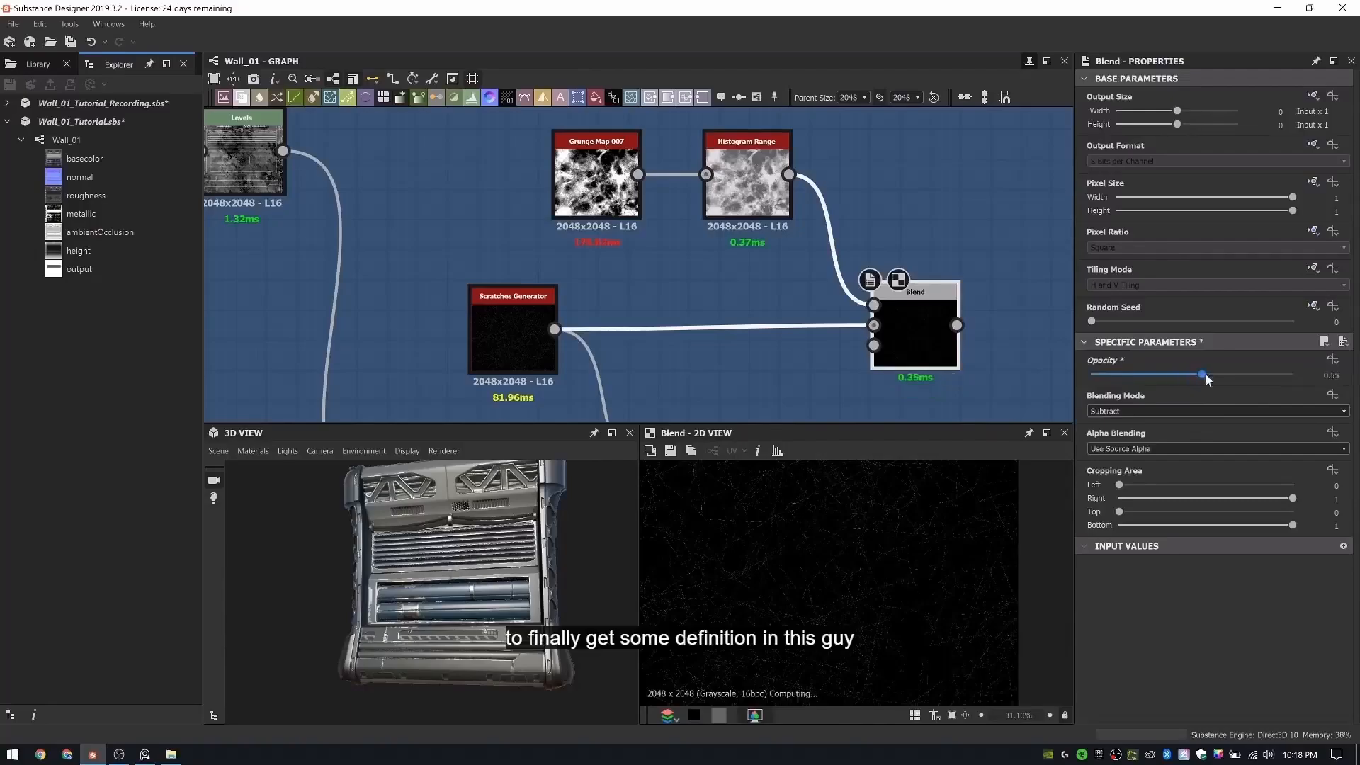
# - Duplicate the final chipping-mask Blend, feeding it the broken-up scratches as background and the original Blend's foreground mask
pyautogui.scroll(-5, 705, 210)
pyautogui.moveTo(949, 343); pyautogui.dragTo(749, 291, button='middle')
pyautogui.click(781, 308)
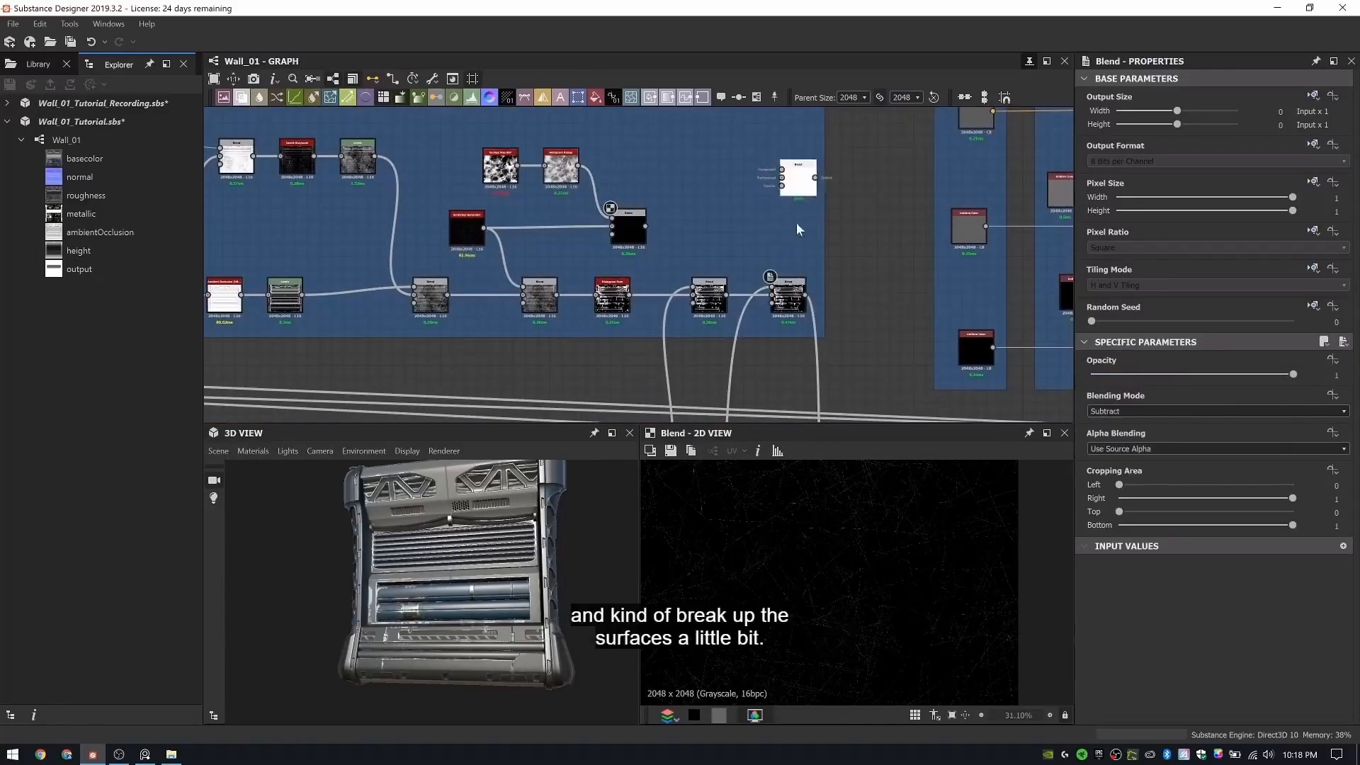
pyautogui.moveTo(796, 224); pyautogui.dragTo(785, 227)
pyautogui.moveTo(645, 226); pyautogui.dragTo(770, 227)
pyautogui.keyDown('ctrl'); pyautogui.moveTo(771, 287); pyautogui.dragTo(770, 218); pyautogui.keyUp('ctrl')
pyautogui.scroll(3, 797, 217)
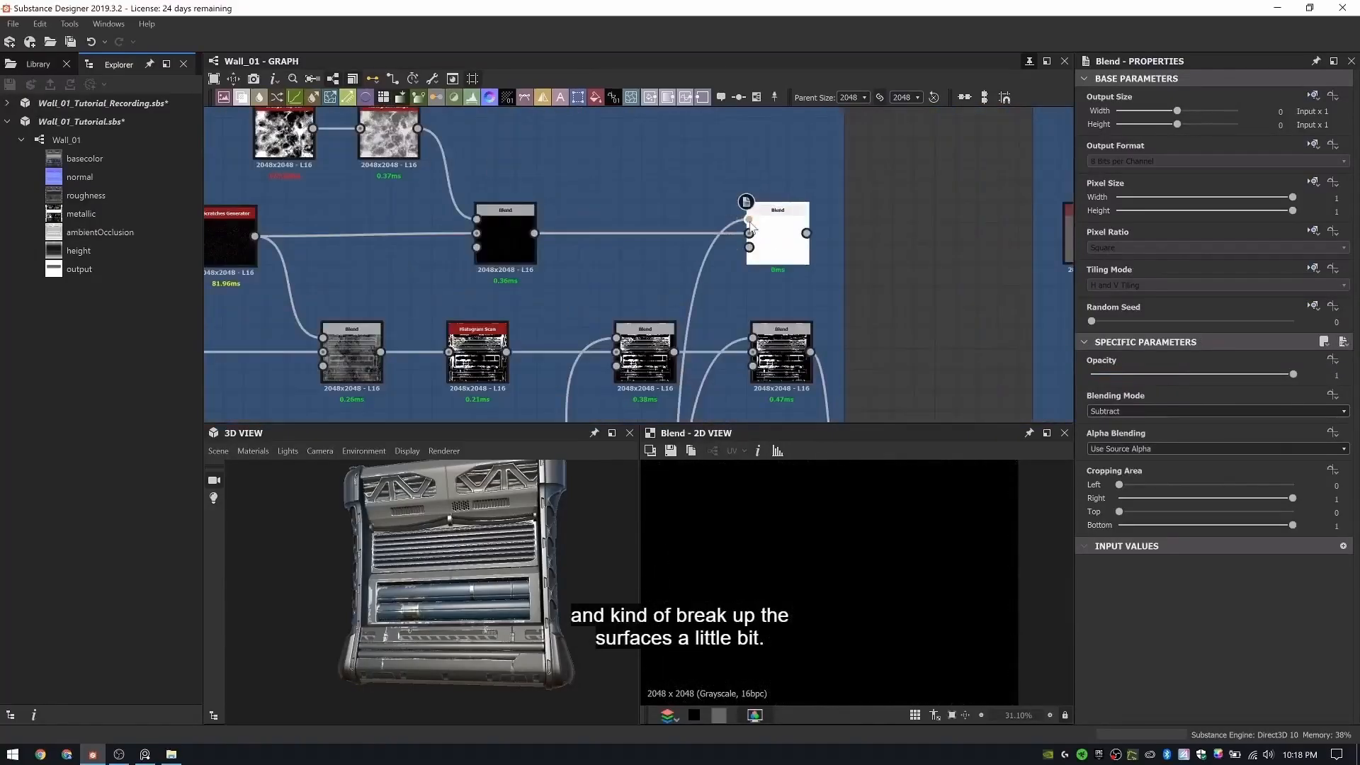
# - Route the masked scratches output through Dot nodes below the graph towards the area beyond the Chipping frame
pyautogui.click(806, 233)
pyautogui.scroll(-5, 863, 153)
pyautogui.keyDown('alt'); pyautogui.click(877, 190); pyautogui.keyUp('alt')
pyautogui.moveTo(868, 340); pyautogui.dragTo(801, 134, button='middle')
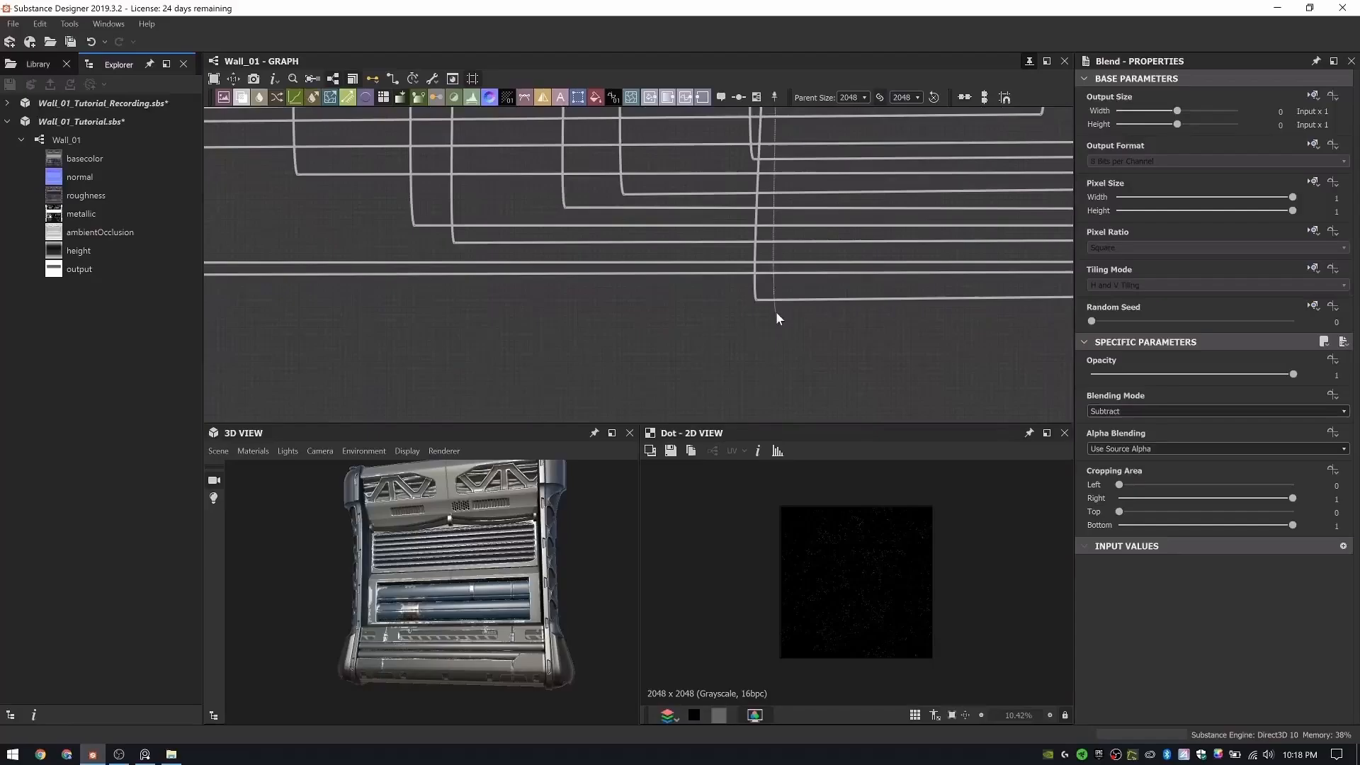
pyautogui.keyDown('alt'); pyautogui.click(776, 312); pyautogui.keyUp('alt')
pyautogui.moveTo(776, 313); pyautogui.dragTo(298, 308, button='middle')
pyautogui.keyDown('alt'); pyautogui.click(708, 306); pyautogui.keyUp('alt')
# - Add a base-colour Blend beyond the Chipping frame with the scratches mask as opacity and the Chipping result as background
pyautogui.moveTo(709, 170); pyautogui.dragTo(775, 291, button='middle')
pyautogui.moveTo(821, 142); pyautogui.dragTo(779, 294, button='middle')
pyautogui.click(779, 295)
pyautogui.click(793, 302)
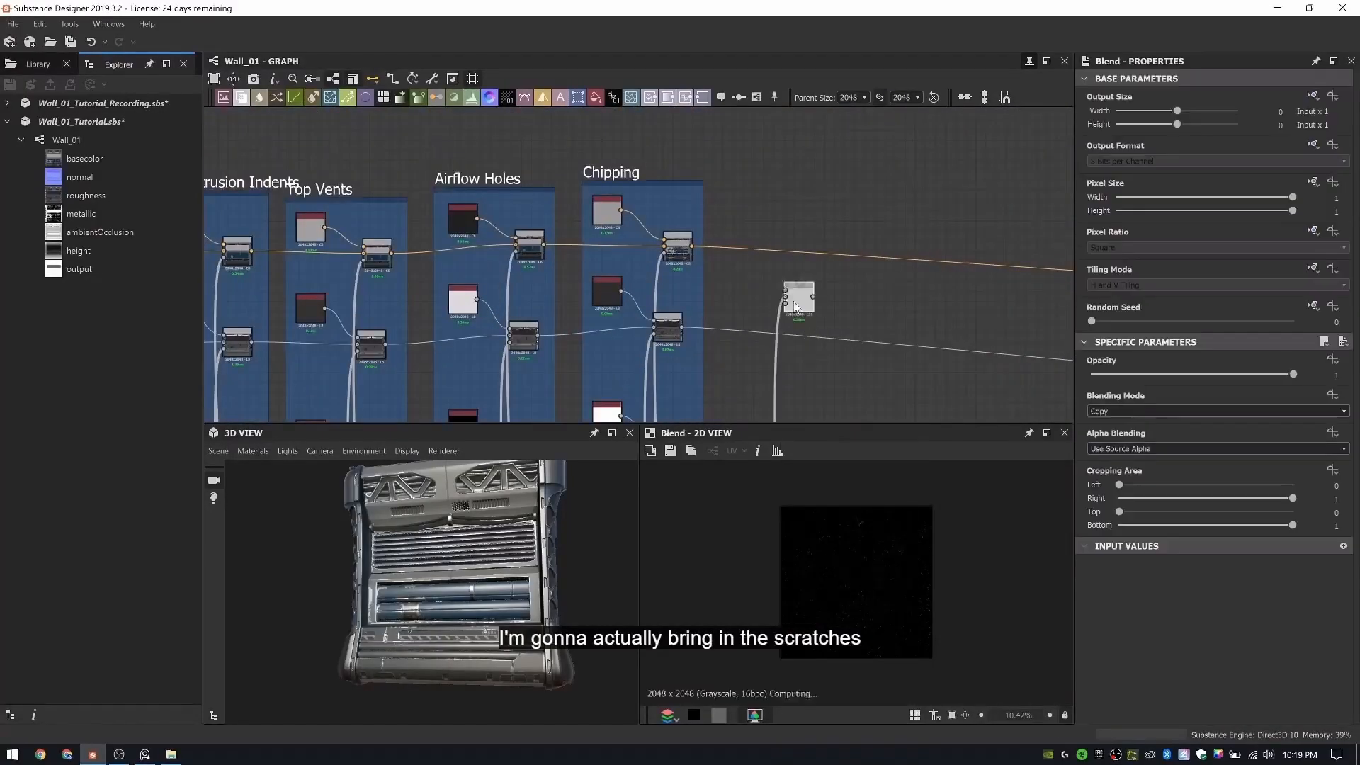
pyautogui.scroll(3, 736, 284)
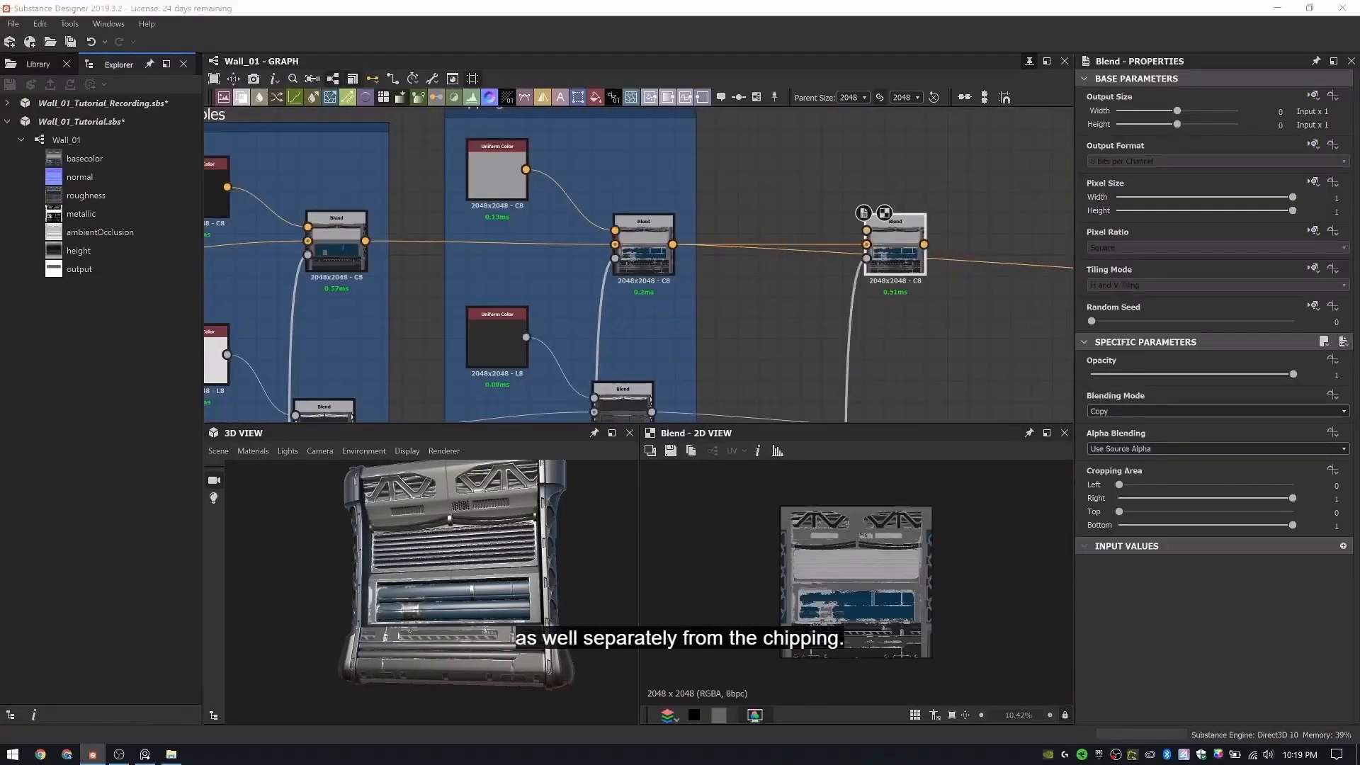
# - Copy the Chipping base-colour node into the scratches Blend's foreground and change its colour to dark brown
pyautogui.scroll(1, 701, 146)
pyautogui.click(437, 161)
pyautogui.hotkey('ctrl', 'c')
pyautogui.hotkey('ctrl', 'v')
pyautogui.moveTo(667, 274); pyautogui.dragTo(740, 181)
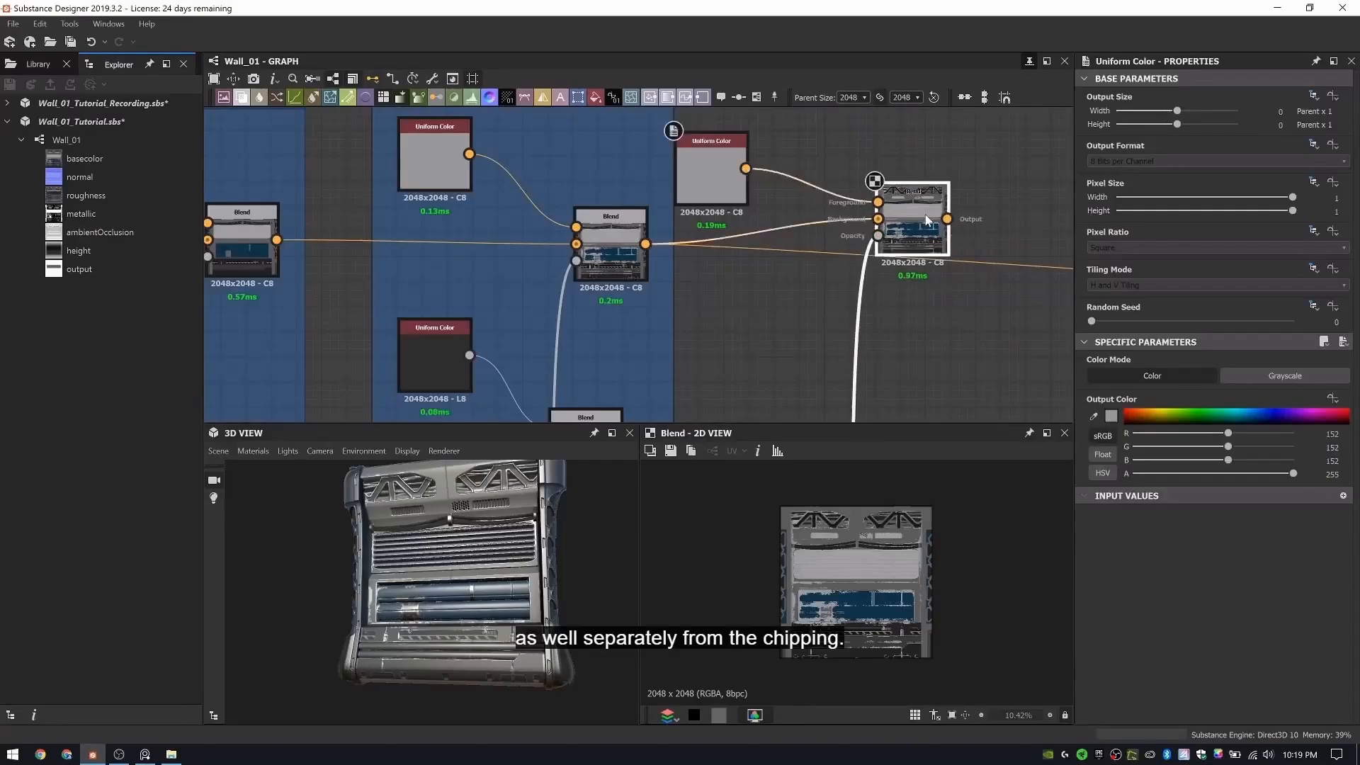
pyautogui.click(927, 220)
pyautogui.scroll(8, 873, 569)
pyautogui.click(715, 177)
pyautogui.scroll(-3, 822, 262)
pyautogui.moveTo(858, 222); pyautogui.dragTo(765, 179, button='middle')
# - Duplicate the Chipping roughness colour and Blend for scratches and wire the roughness chain through the copy with the scratches mask
pyautogui.click(591, 340)
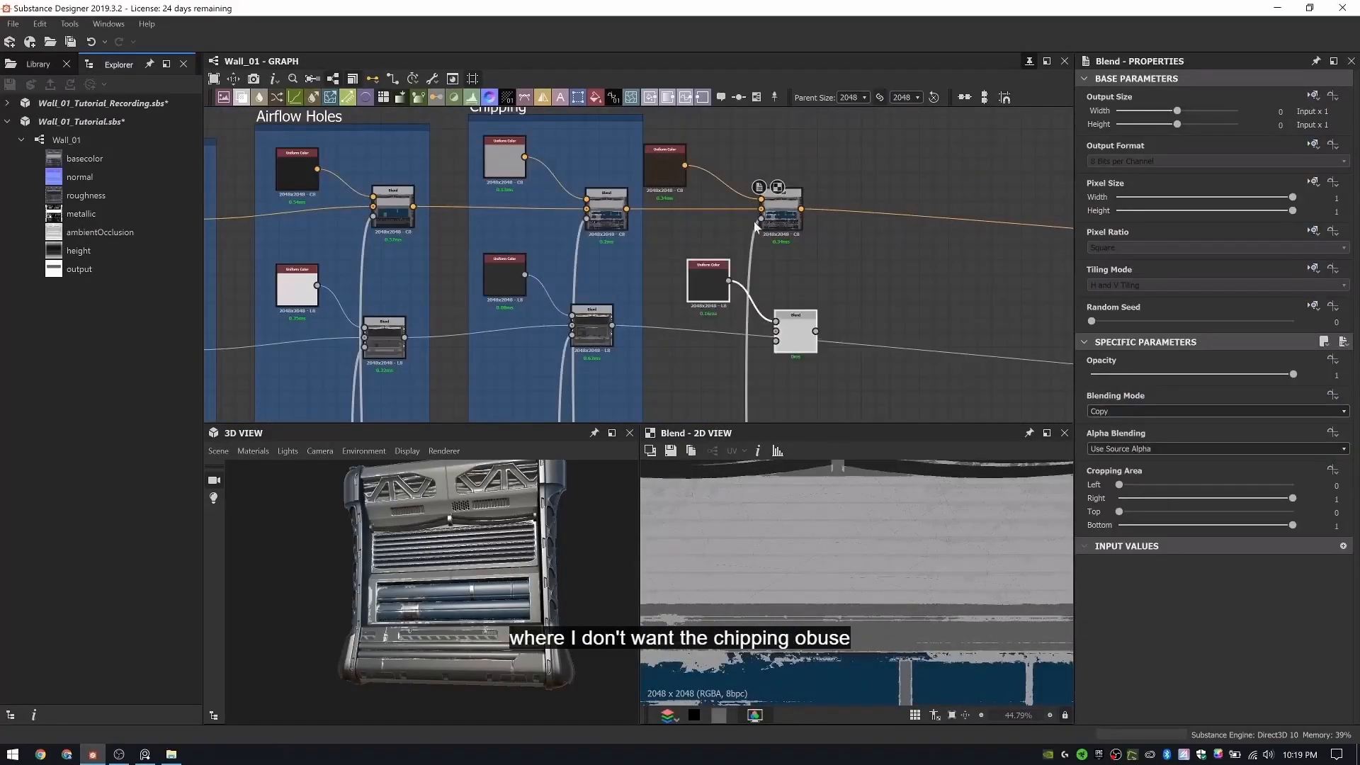
pyautogui.moveTo(794, 320); pyautogui.dragTo(786, 321)
pyautogui.doubleClick(786, 321)
pyautogui.moveTo(612, 326); pyautogui.dragTo(769, 311)
pyautogui.click(717, 269)
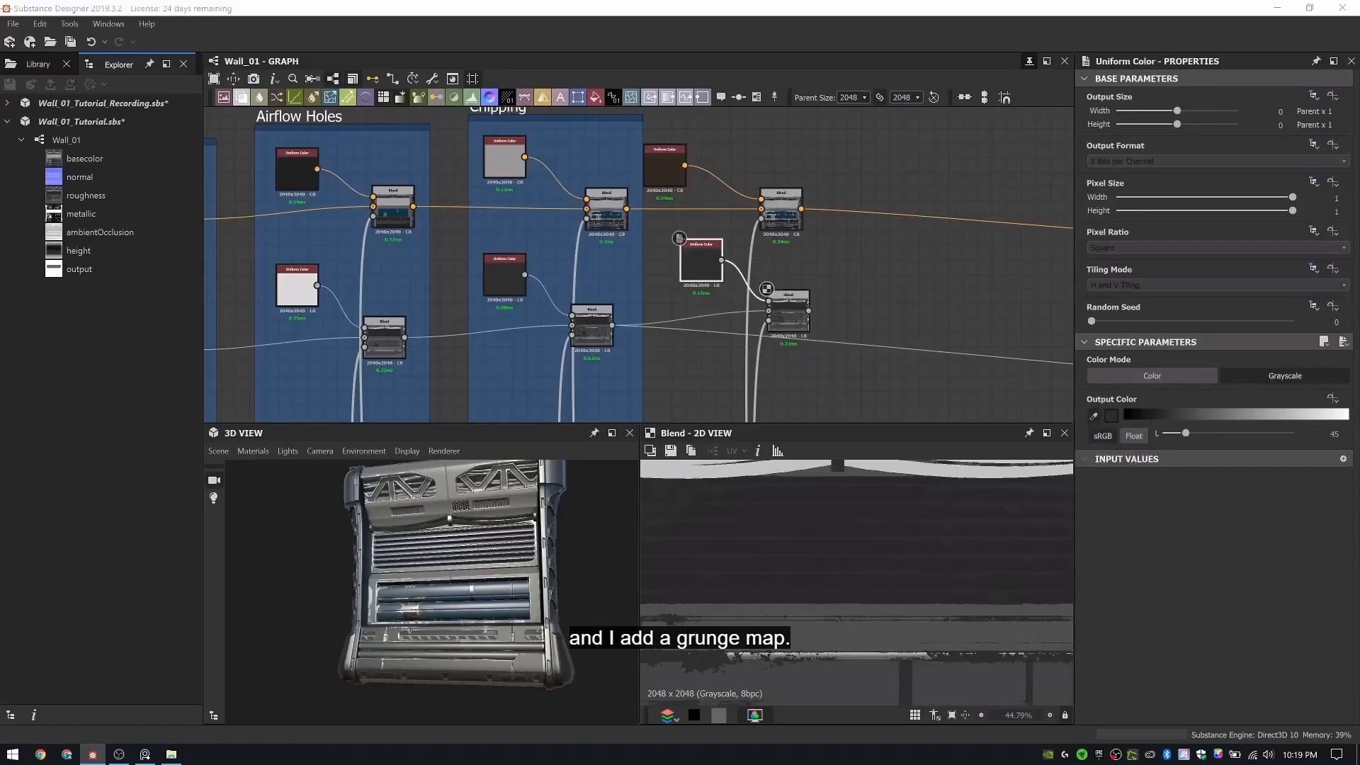
pyautogui.scroll(3, 794, 325)
pyautogui.click(794, 323)
pyautogui.scroll(-2, 750, 301)
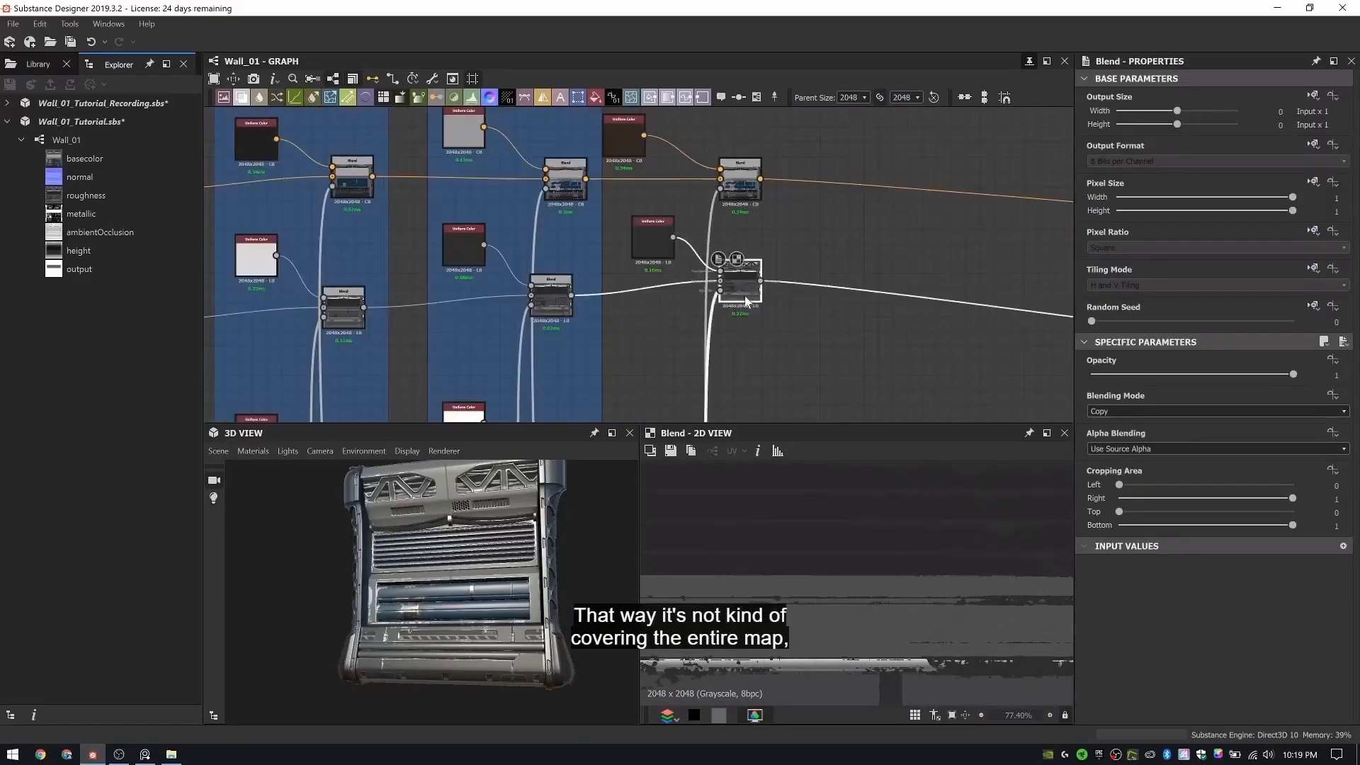
# - Duplicate the scratches roughness colour and Blend and place the copies on the metallic row
pyautogui.moveTo(625, 207); pyautogui.dragTo(748, 306)
pyautogui.scroll(-1, 747, 306)
pyautogui.moveTo(748, 306); pyautogui.dragTo(738, 230, button='middle')
pyautogui.hotkey('ctrl', 'd')
pyautogui.moveTo(732, 230); pyautogui.dragTo(734, 379)
pyautogui.moveTo(733, 379); pyautogui.dragTo(712, 324, button='middle')
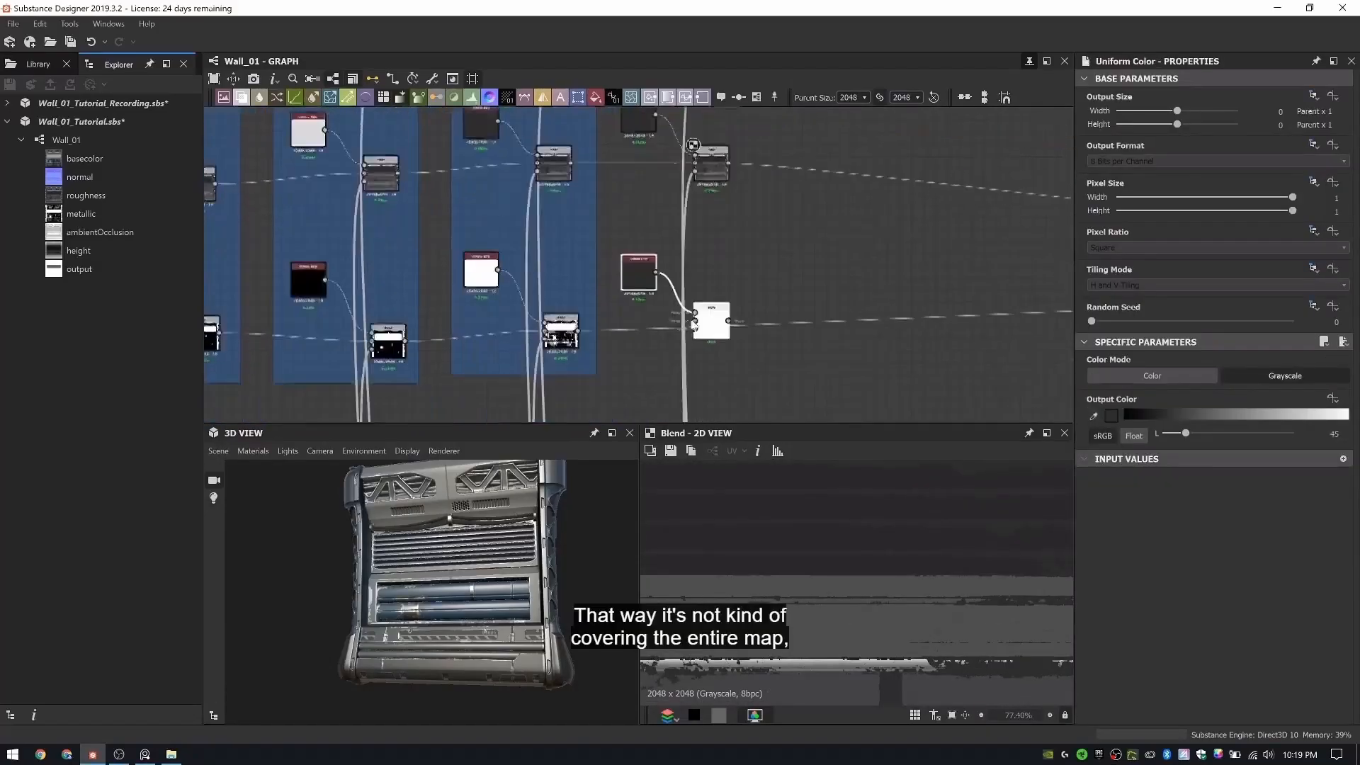
# - Set the scratches metallic colour to 255 and run the Chipping metallic result and its outgoing link through the new Blend
pyautogui.scroll(3, 606, 351)
pyautogui.moveTo(558, 319); pyautogui.dragTo(764, 306)
pyautogui.moveTo(1186, 432); pyautogui.dragTo(1295, 433)
pyautogui.click(788, 308)
pyautogui.keyDown('shift'); pyautogui.moveTo(616, 318); pyautogui.dragTo(818, 303); pyautogui.keyUp('shift')
# - Connect the scratches mask to the metallic Blend's opacity and check the scratches roughness result
pyautogui.scroll(-1, 787, 298)
pyautogui.moveTo(770, 212); pyautogui.dragTo(724, 357, button='middle')
pyautogui.keyDown('ctrl'); pyautogui.moveTo(715, 240); pyautogui.dragTo(698, 324); pyautogui.keyUp('ctrl')
pyautogui.moveTo(733, 383); pyautogui.dragTo(716, 245, button='middle')
pyautogui.scroll(-3, 778, 683)
pyautogui.moveTo(731, 215); pyautogui.dragTo(724, 273, button='middle')
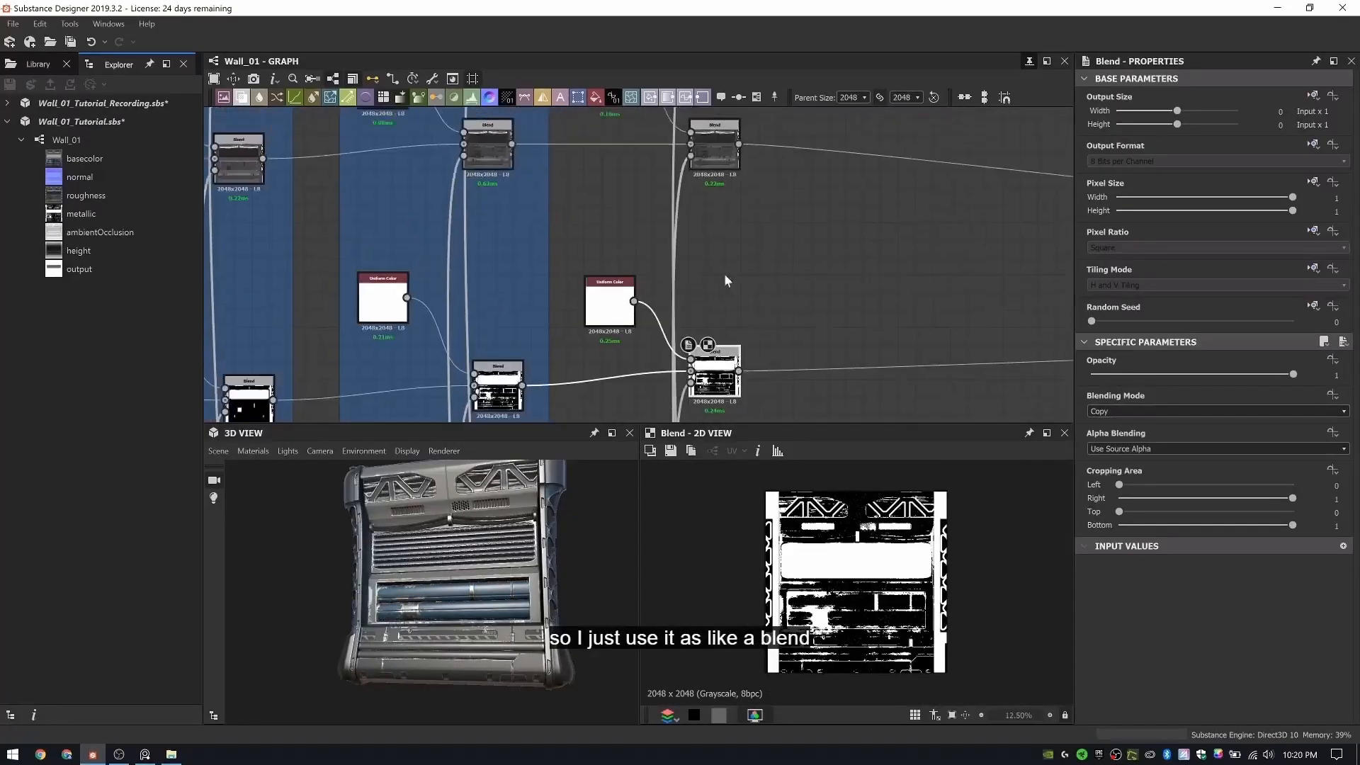
pyautogui.scroll(5, 453, 599)
pyautogui.click(714, 149)
pyautogui.scroll(5, 894, 621)
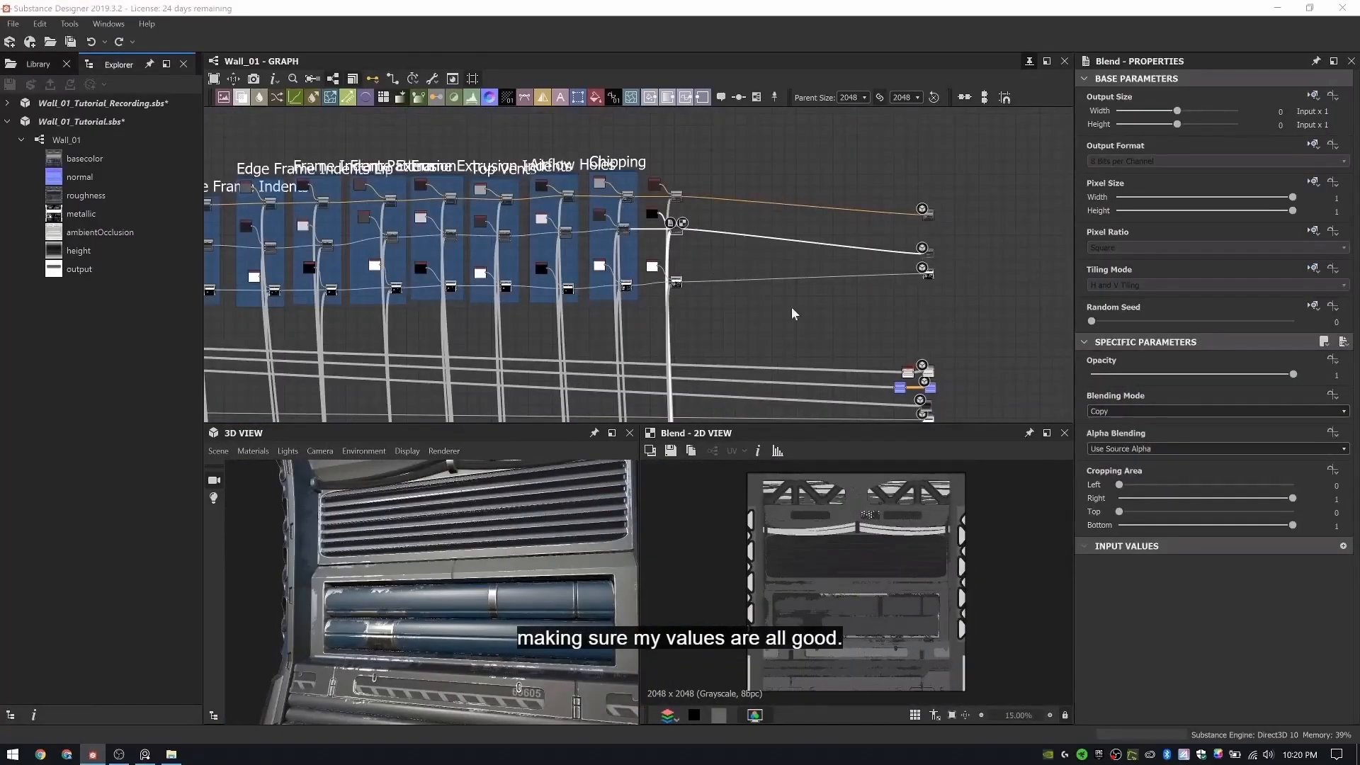
# - Frame the scratches colour and Blend nodes and title the frame Scratches
pyautogui.scroll(-2, 758, 284)
pyautogui.scroll(4, 567, 142)
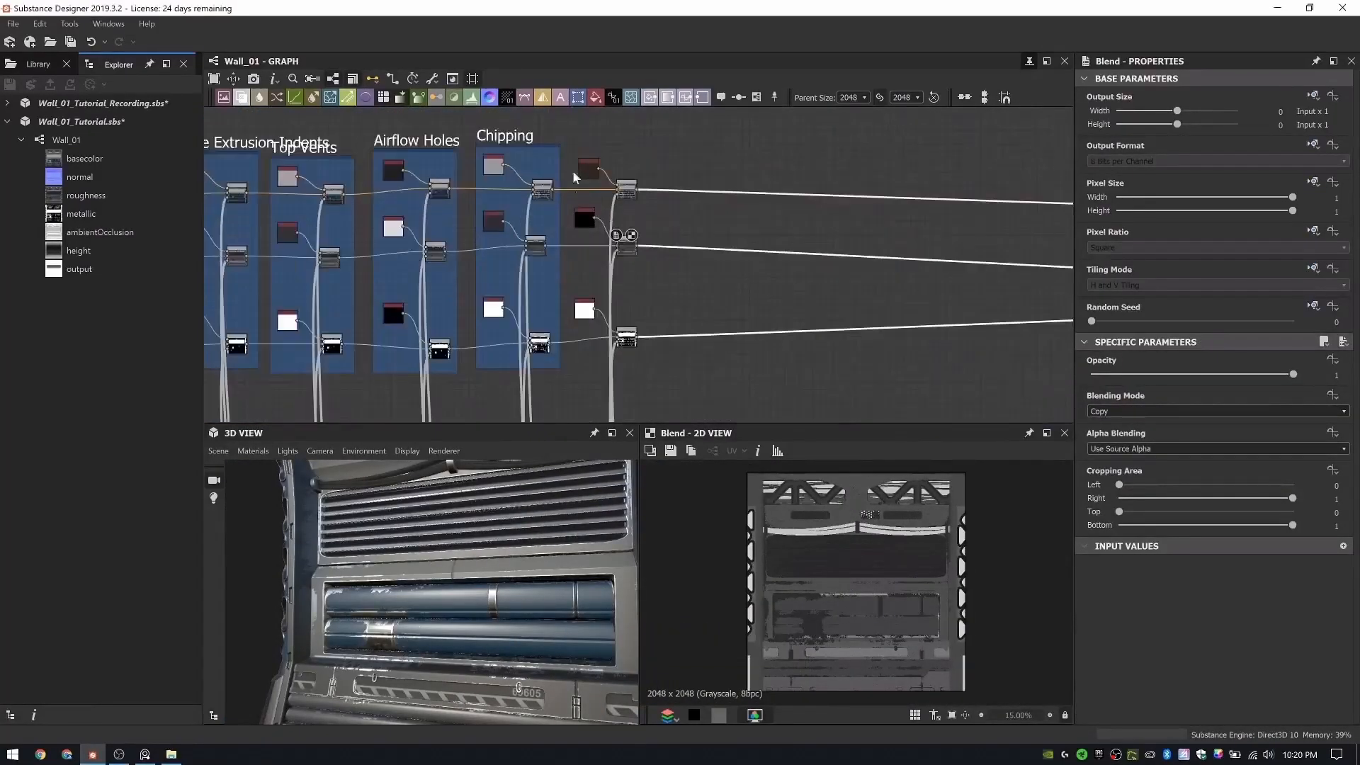
pyautogui.rightClick(712, 177)
pyautogui.click(744, 200)
pyautogui.write('Scratches')
pyautogui.press('Return')
pyautogui.scroll(2, 585, 157)
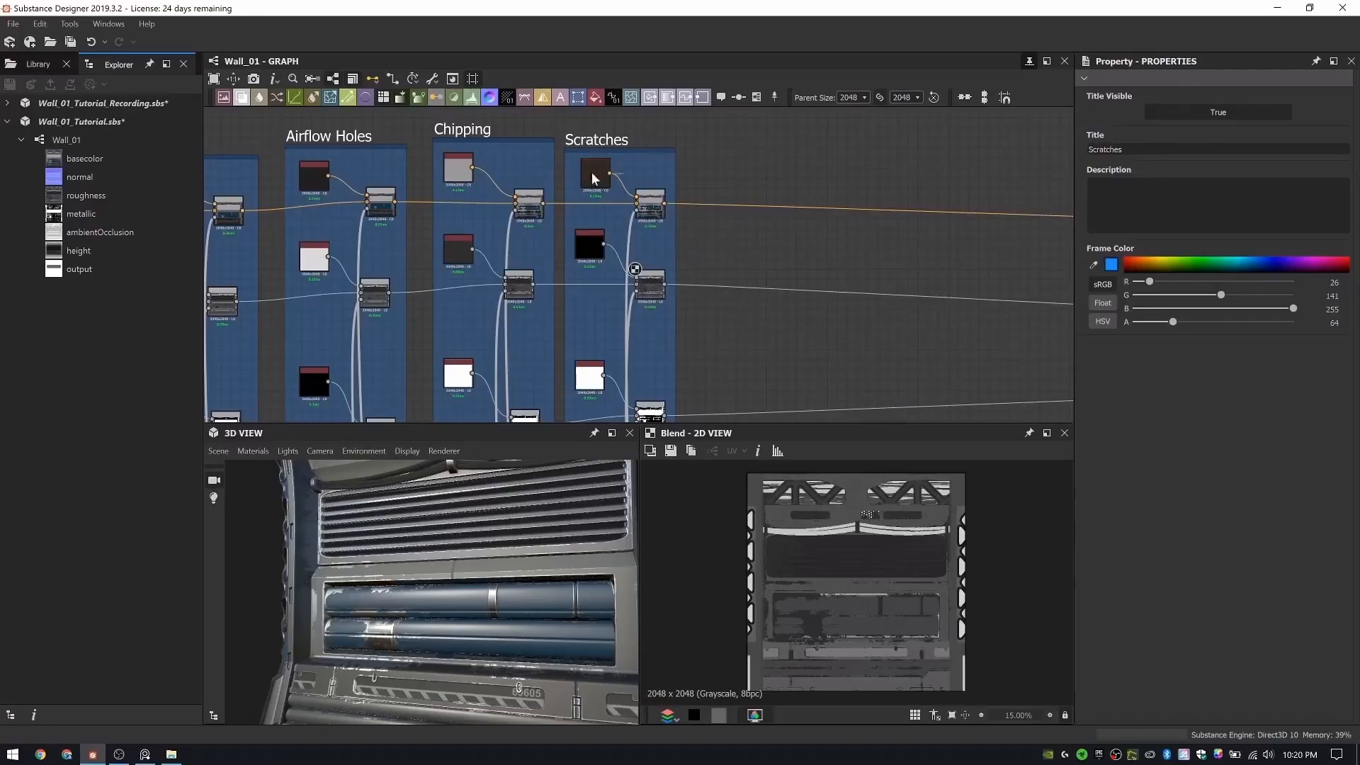
# - Add a Dirt node above the Normal node and feed the Normal output into its world space normal input
pyautogui.click(611, 248)
pyautogui.scroll(-2, 804, 199)
pyautogui.moveTo(634, 393); pyautogui.dragTo(319, 182, button='middle')
pyautogui.moveTo(624, 181); pyautogui.dragTo(373, 179)
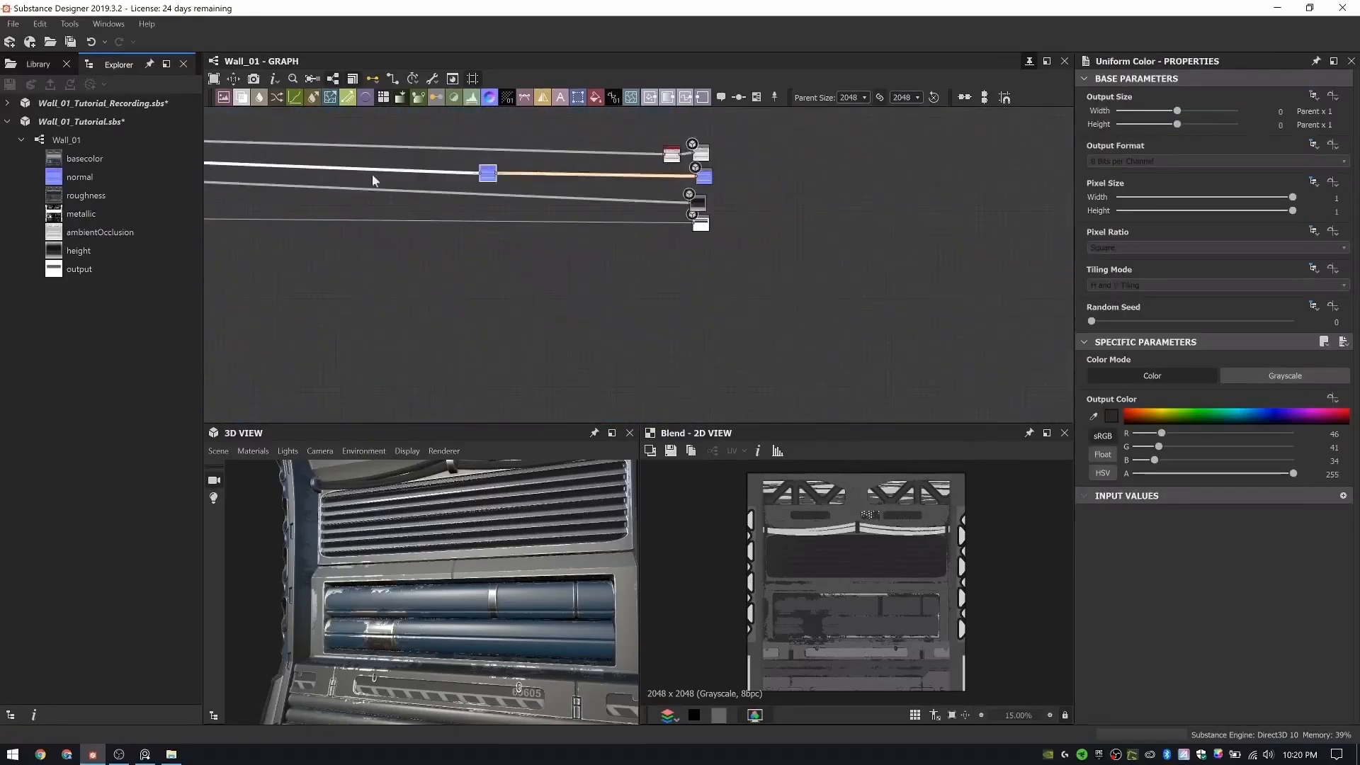
pyautogui.moveTo(374, 179); pyautogui.dragTo(732, 212, button='middle')
pyautogui.moveTo(732, 212); pyautogui.dragTo(537, 207)
pyautogui.moveTo(537, 207); pyautogui.dragTo(532, 268, button='middle')
pyautogui.scroll(3, 531, 241)
pyautogui.press('space')
pyautogui.write('dirt')
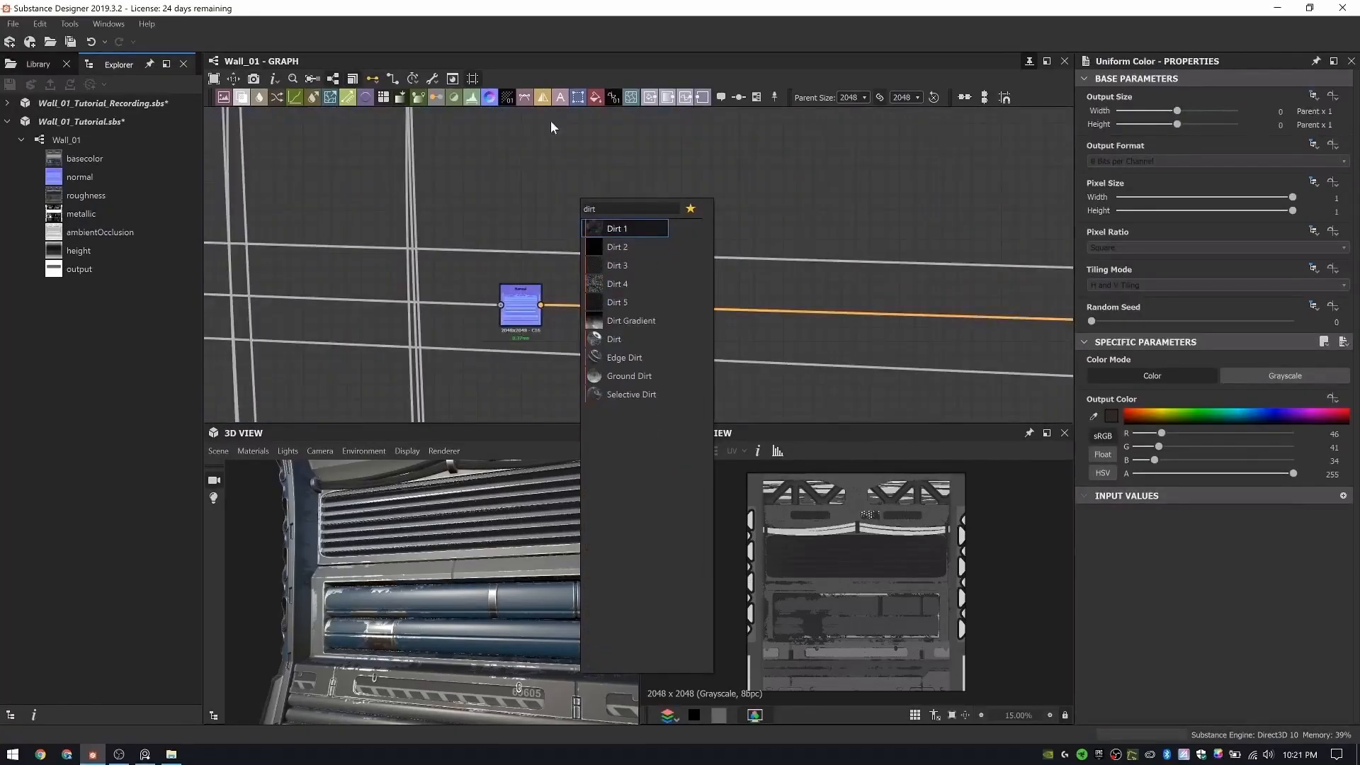
pyautogui.click(613, 339)
pyautogui.scroll(1, 584, 202)
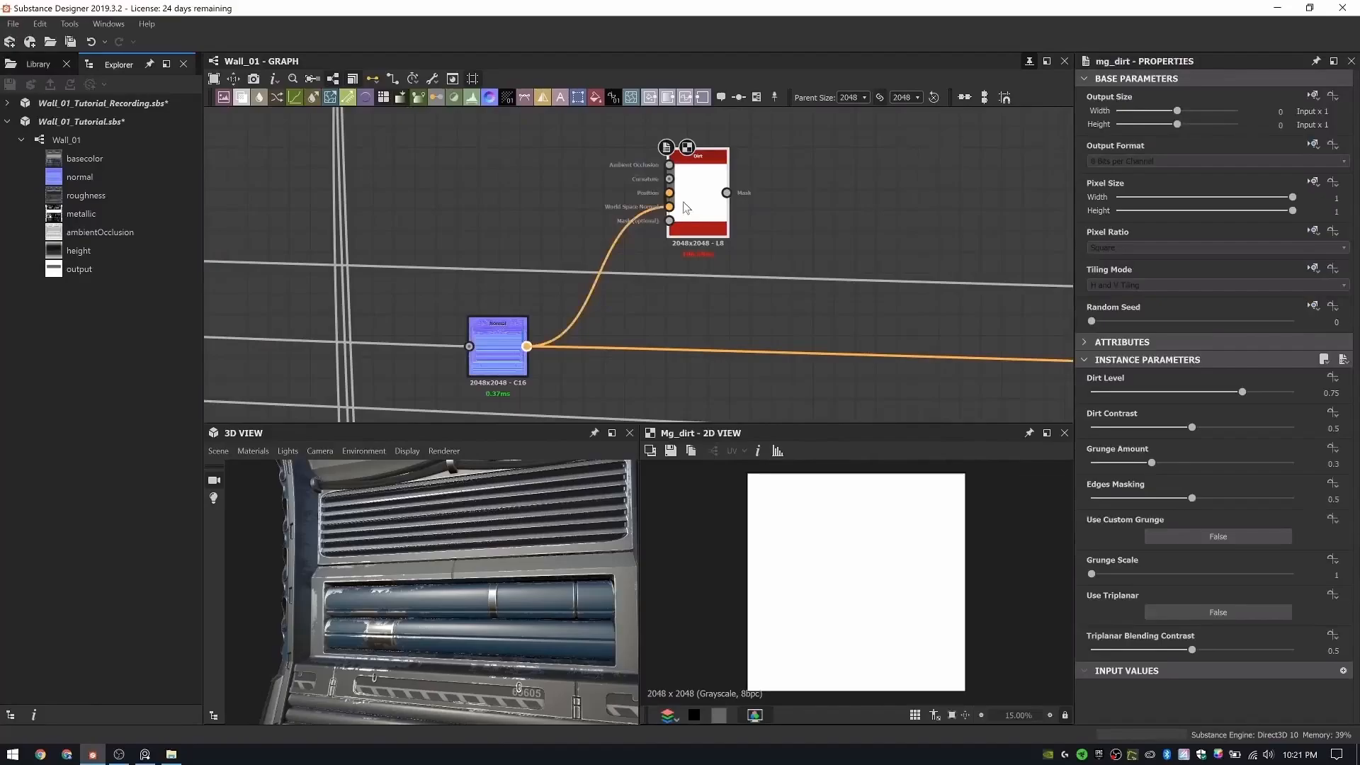
pyautogui.press('space')
pyautogui.write('curv')
pyautogui.press('Down')
pyautogui.press('Return')
pyautogui.press('Delete')
pyautogui.press('space')
pyautogui.write('curva')
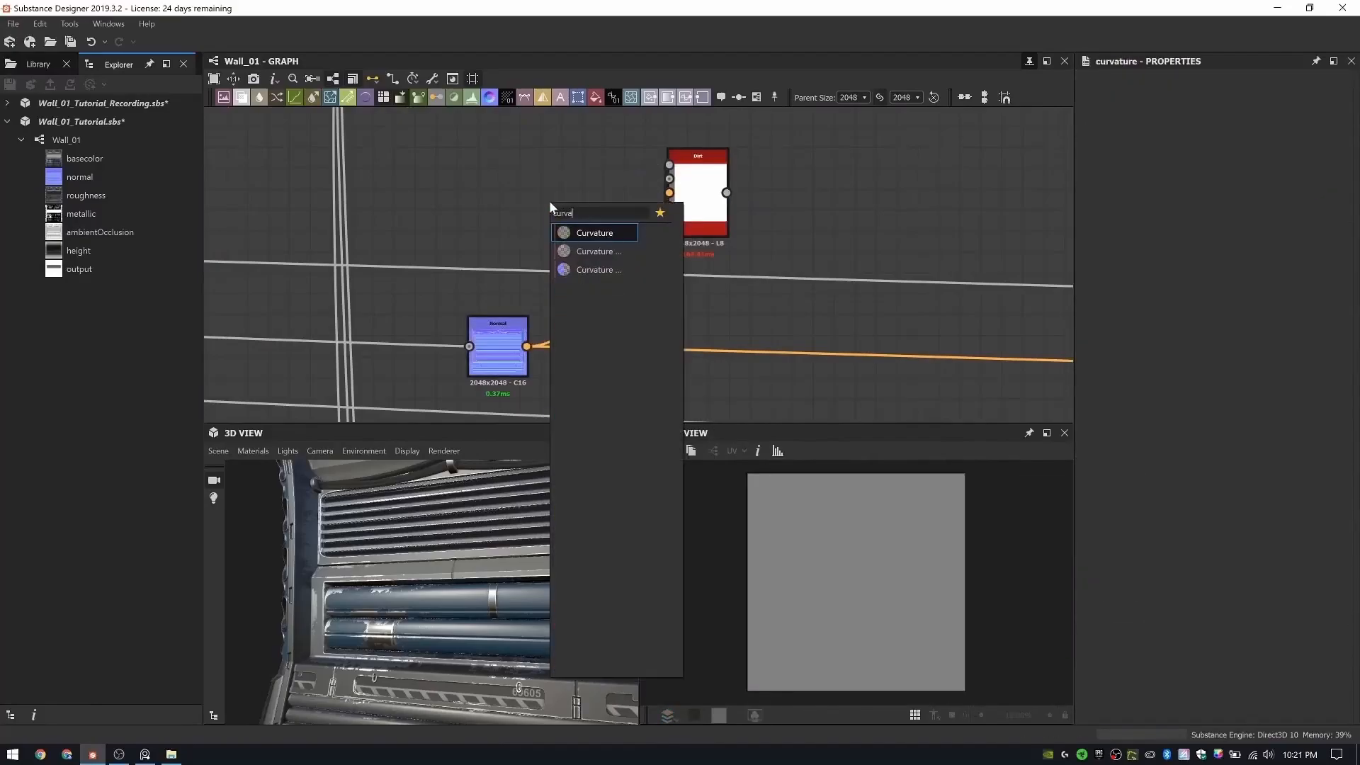
pyautogui.press('Down')
pyautogui.press('Down')
pyautogui.press('Return')
pyautogui.scroll(3, 567, 207)
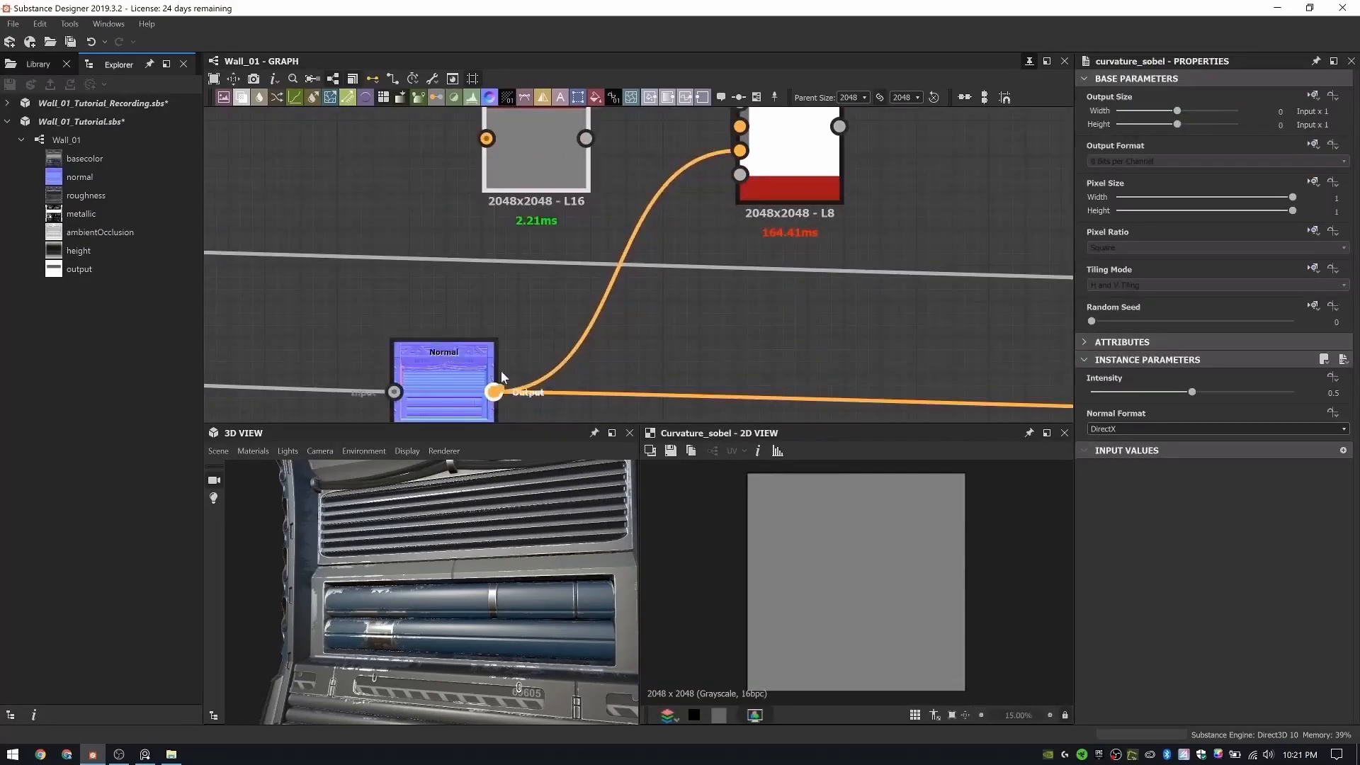
pyautogui.moveTo(494, 392); pyautogui.dragTo(535, 226)
pyautogui.press('Delete')
# - Feed the Normal through a Curvature Smooth node set to OpenGL and connect it and the ambient occlusion to the Dirt node
pyautogui.press('space')
pyautogui.write('curva')
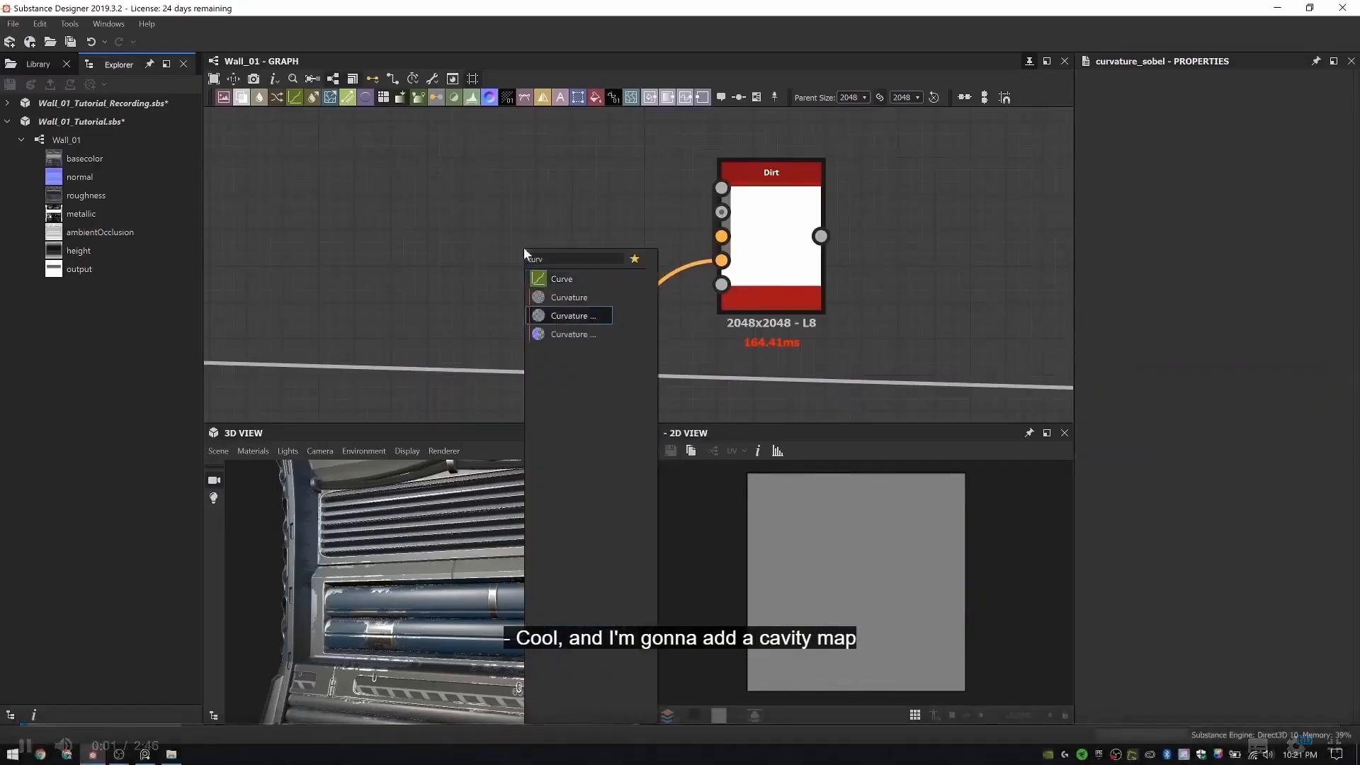
pyautogui.press('Return')
pyautogui.moveTo(467, 363); pyautogui.dragTo(535, 156)
pyautogui.scroll(-1, 1129, 394)
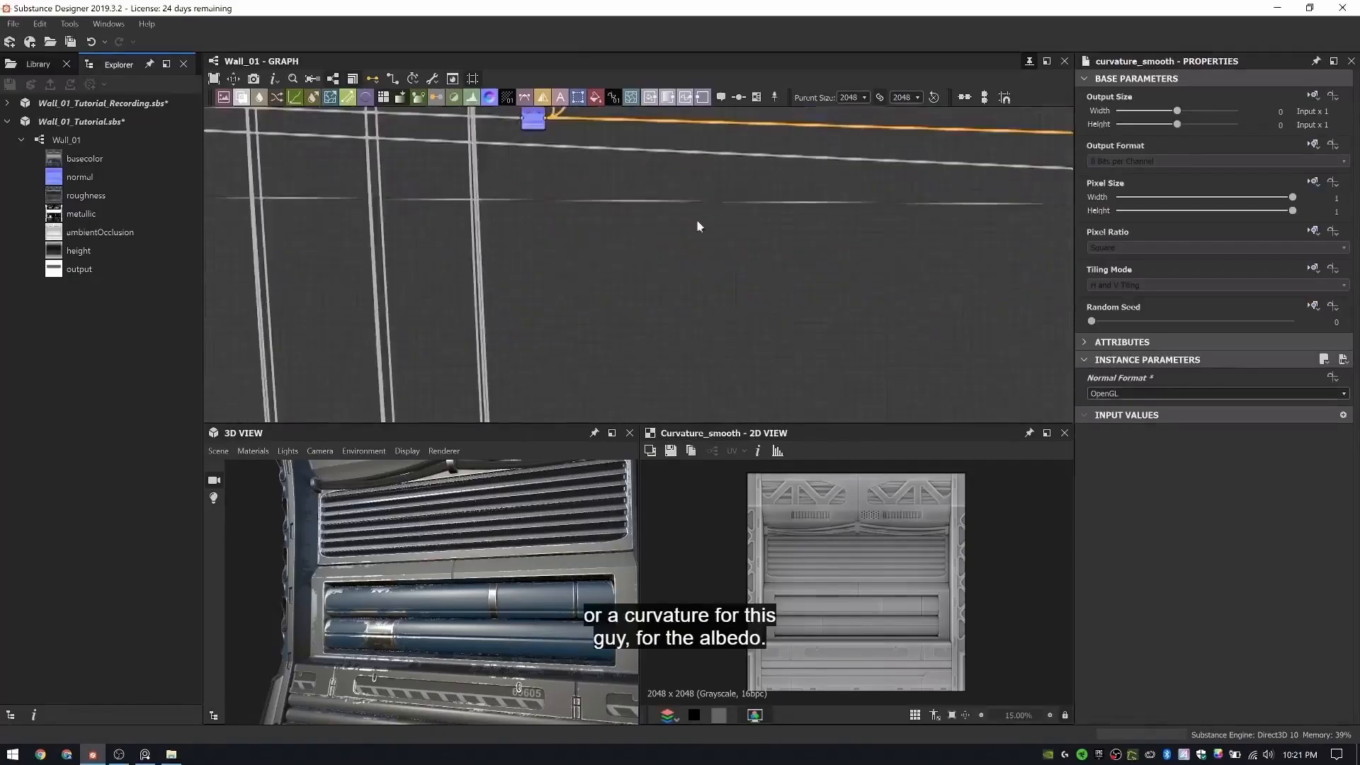
# - Set the Dirt node's level to 0.46, contrast to 0.34, grunge amount to 0.4 and edges masking to 0
pyautogui.click(574, 227)
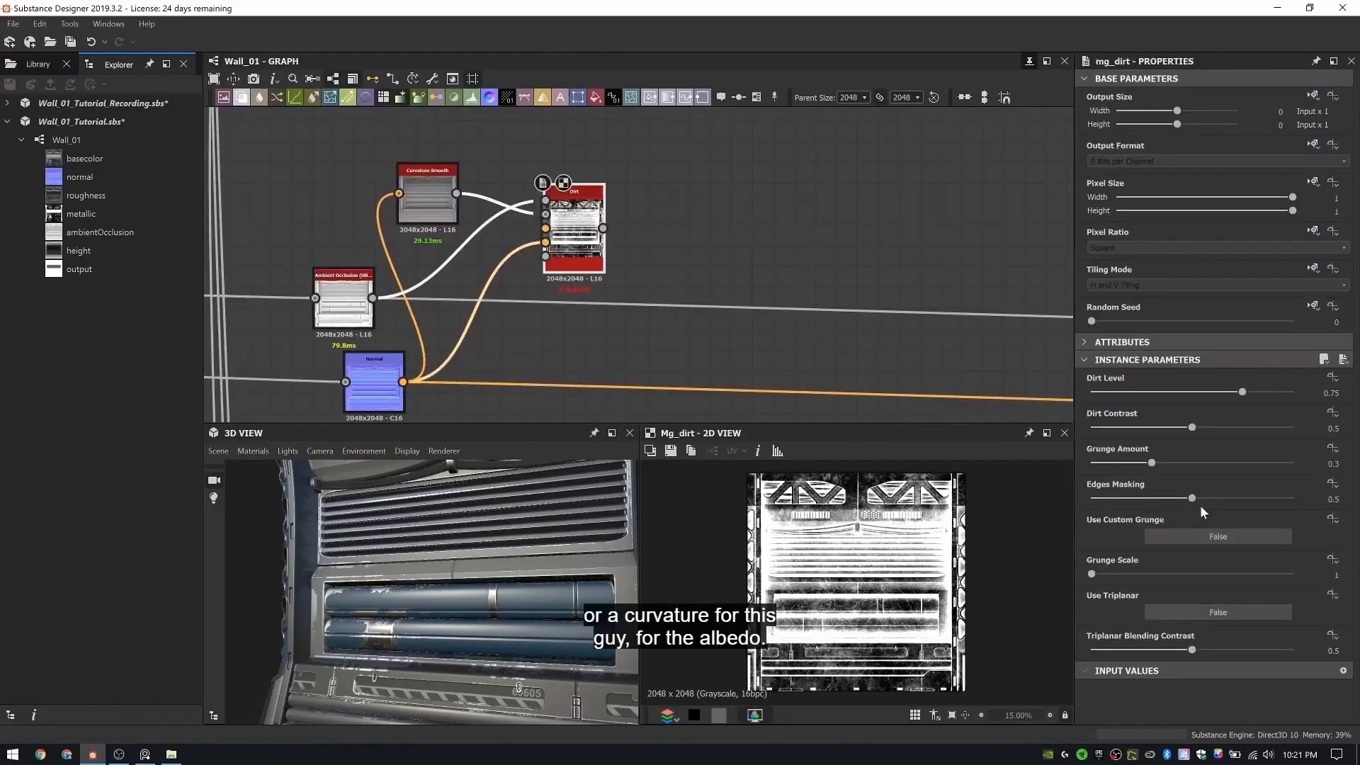
pyautogui.moveTo(1109, 464); pyautogui.dragTo(1172, 462)
pyautogui.moveTo(1263, 427); pyautogui.dragTo(1148, 427)
pyautogui.moveTo(1242, 392); pyautogui.dragTo(1142, 428)
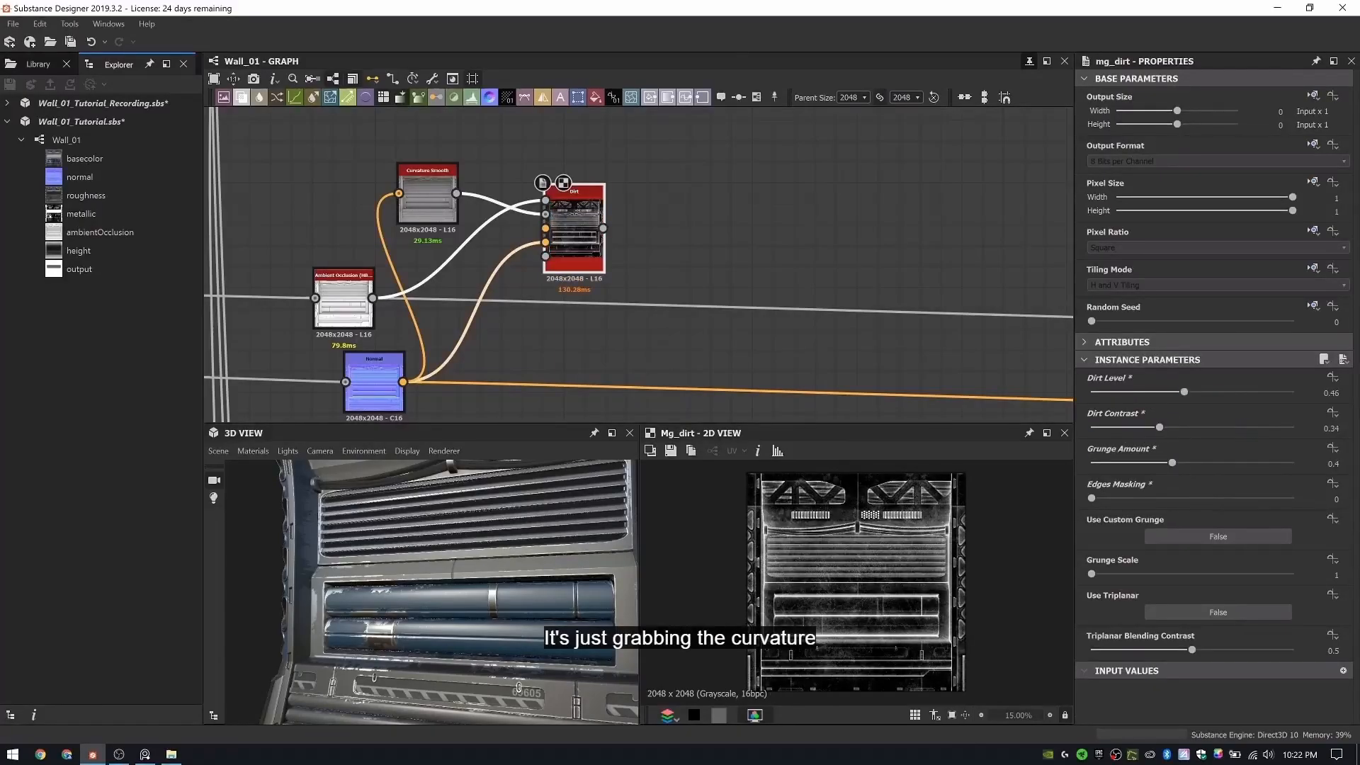
# - Build a brown dirt base-colour Blend beyond the Scratches frame, using the Dirt mask as opacity and the Scratches result as background
pyautogui.click(603, 228)
pyautogui.scroll(-3, 656, 276)
pyautogui.moveTo(656, 276); pyautogui.dragTo(698, 578, button='middle')
pyautogui.click(684, 136)
pyautogui.doubleClick(690, 128)
pyautogui.scroll(4, 859, 573)
pyautogui.scroll(-3, 750, 249)
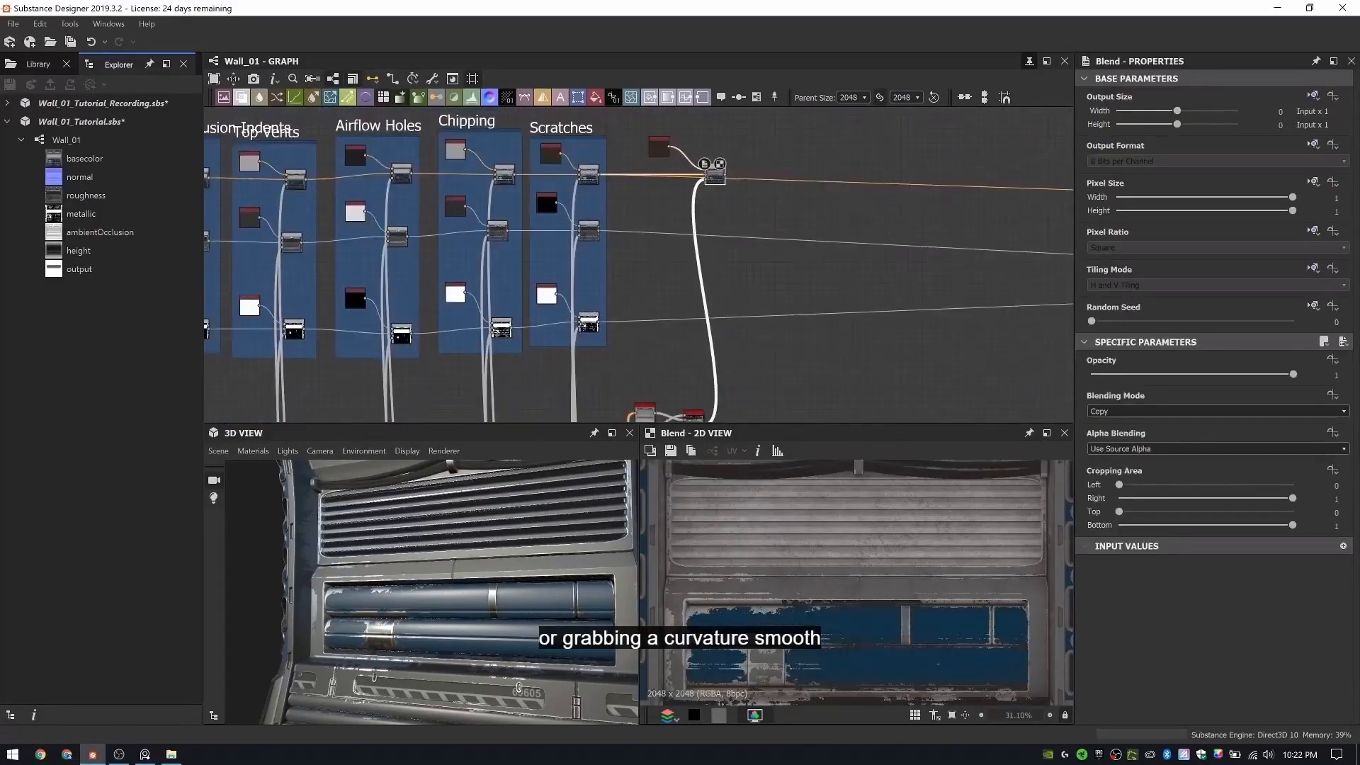
# - Duplicate the Scratches roughness uniform colour and its Blend and place the copies beyond the Scratches frame, under the dirt base-colour Blend
pyautogui.scroll(4, 588, 239)
pyautogui.moveTo(472, 130); pyautogui.dragTo(604, 233)
pyautogui.hotkey('ctrl', 'd')
pyautogui.moveTo(683, 294); pyautogui.dragTo(806, 217)
pyautogui.moveTo(806, 217); pyautogui.dragTo(767, 285, button='middle')
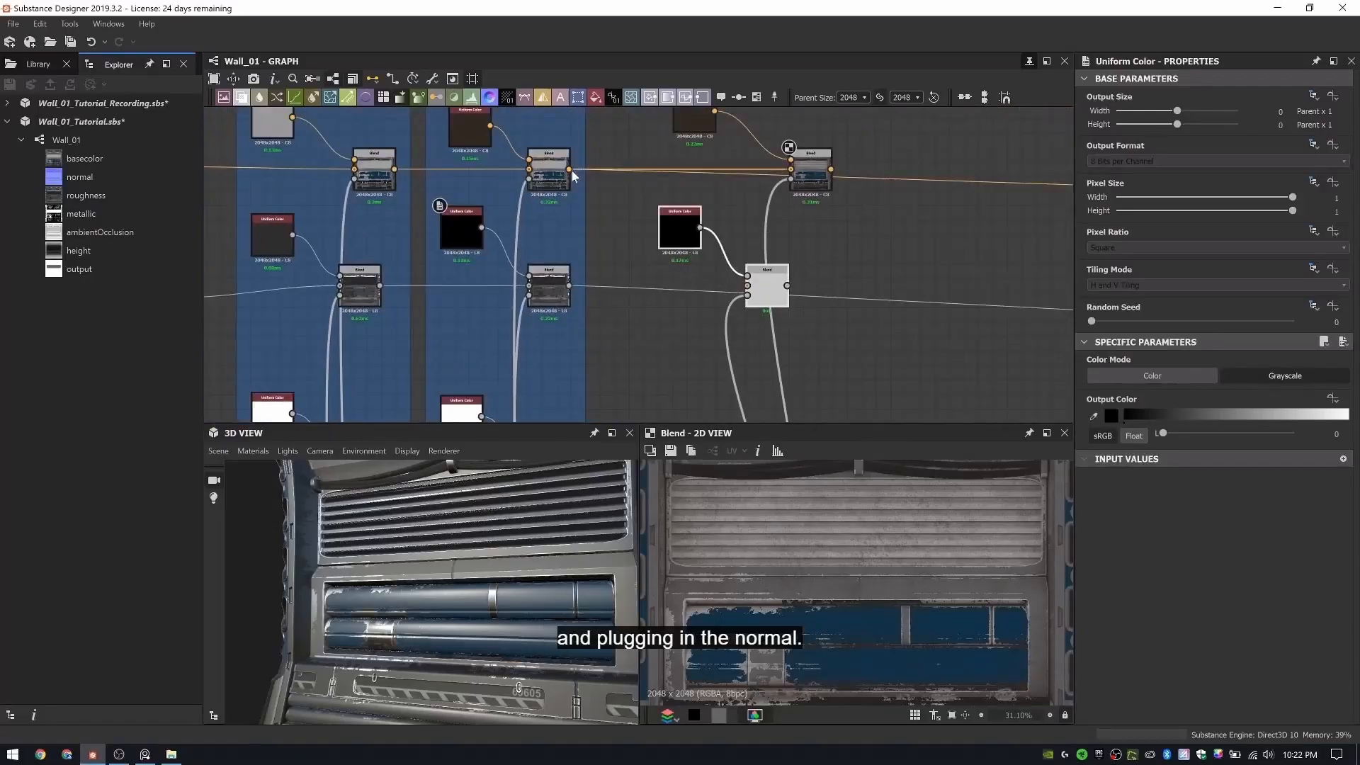
# - Set the copied uniform colour to 233 and route the Scratches roughness result through the new Blend to the roughness output
pyautogui.doubleClick(684, 234)
pyautogui.moveTo(1163, 433); pyautogui.dragTo(1282, 433)
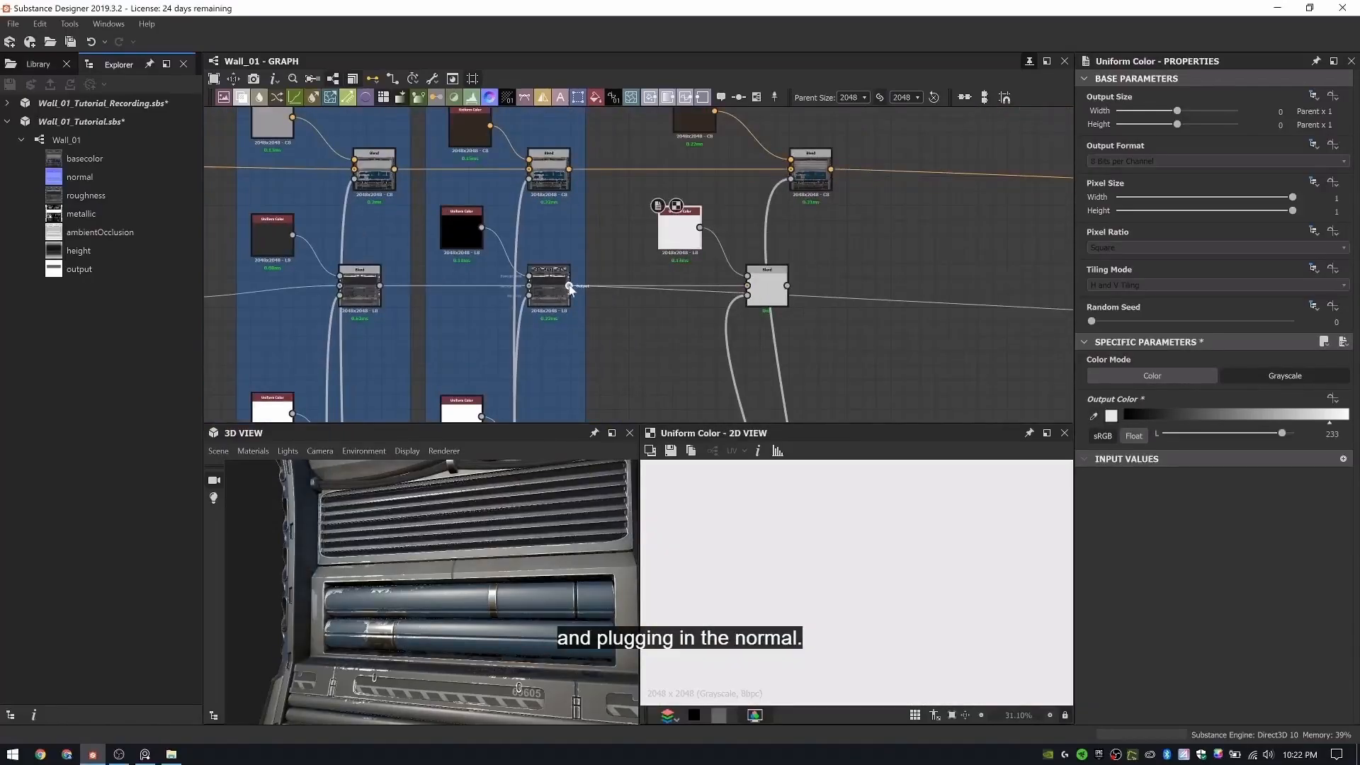
pyautogui.keyDown('shift'); pyautogui.moveTo(568, 287); pyautogui.dragTo(786, 286); pyautogui.keyUp('shift')
pyautogui.scroll(-1, 779, 310)
pyautogui.click(771, 297)
# - Enclose the Dirt mask, Curvature Smooth, ambient occlusion and Normal nodes in a frame titled Dirt
pyautogui.scroll(-2, 771, 299)
pyautogui.moveTo(769, 309); pyautogui.dragTo(714, 78, button='middle')
pyautogui.moveTo(607, 247); pyautogui.dragTo(698, 352)
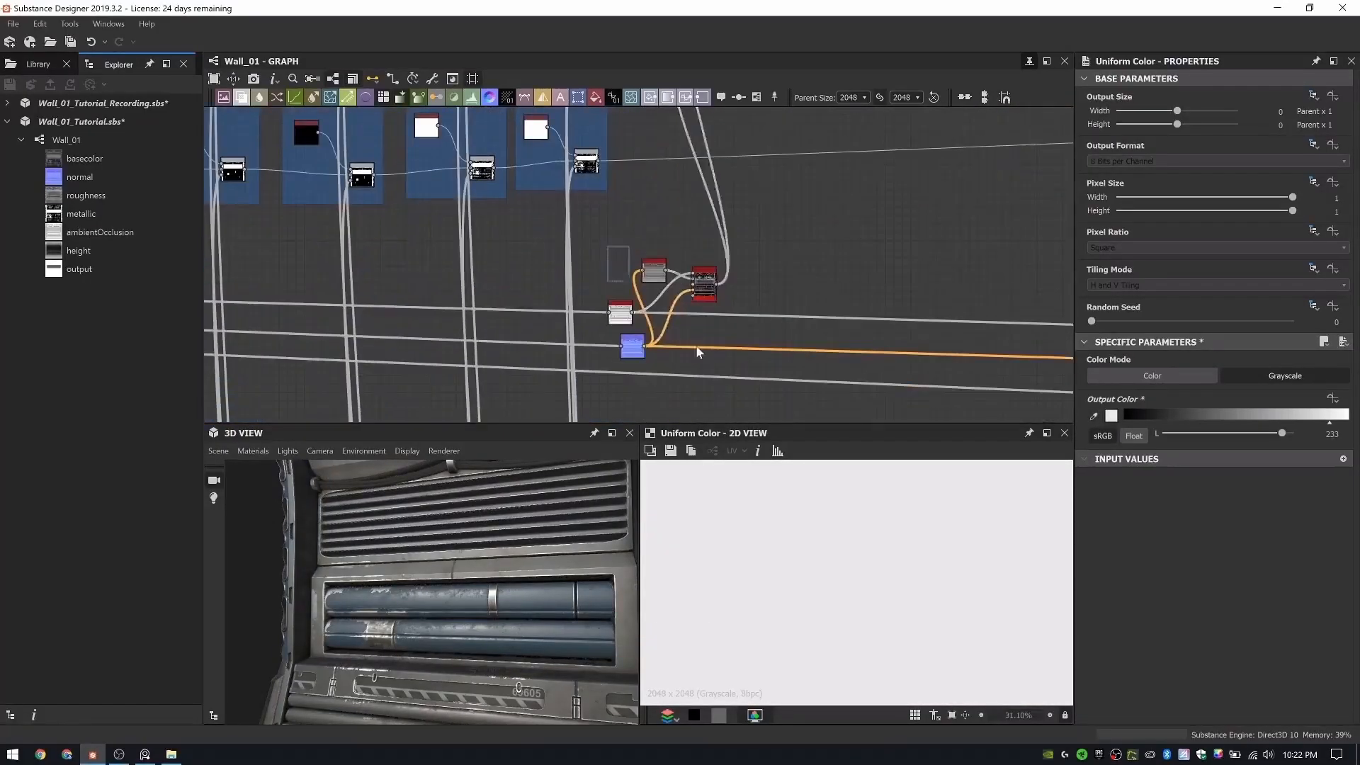
pyautogui.hotkey('ctrl', 'f')
pyautogui.write('Dirt')
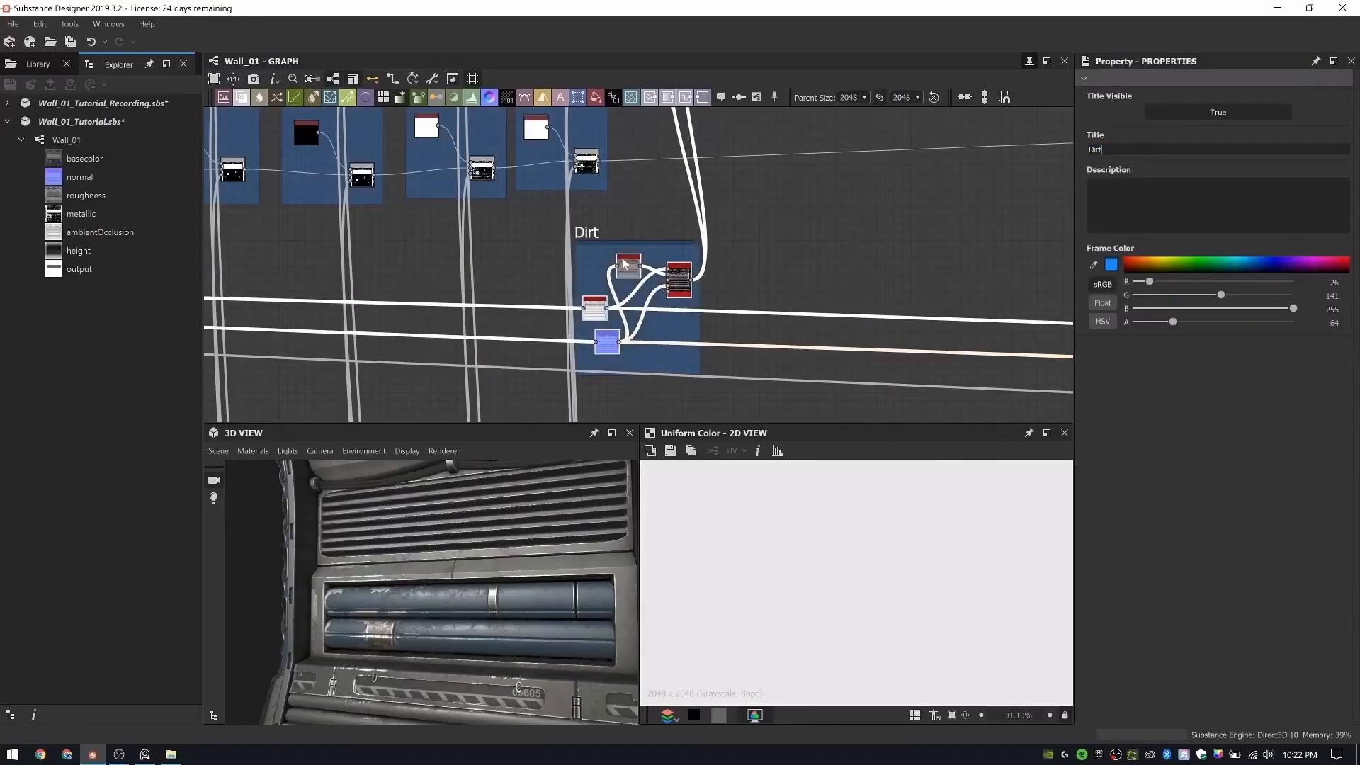
# - Extend the Dirt frame upward and widen it so it also encloses the dirt base-colour and roughness Blends
pyautogui.moveTo(635, 242); pyautogui.dragTo(683, 236)
pyautogui.scroll(3, 692, 231)
pyautogui.scroll(-4, 692, 231)
pyautogui.moveTo(692, 231); pyautogui.dragTo(702, 364, button='middle')
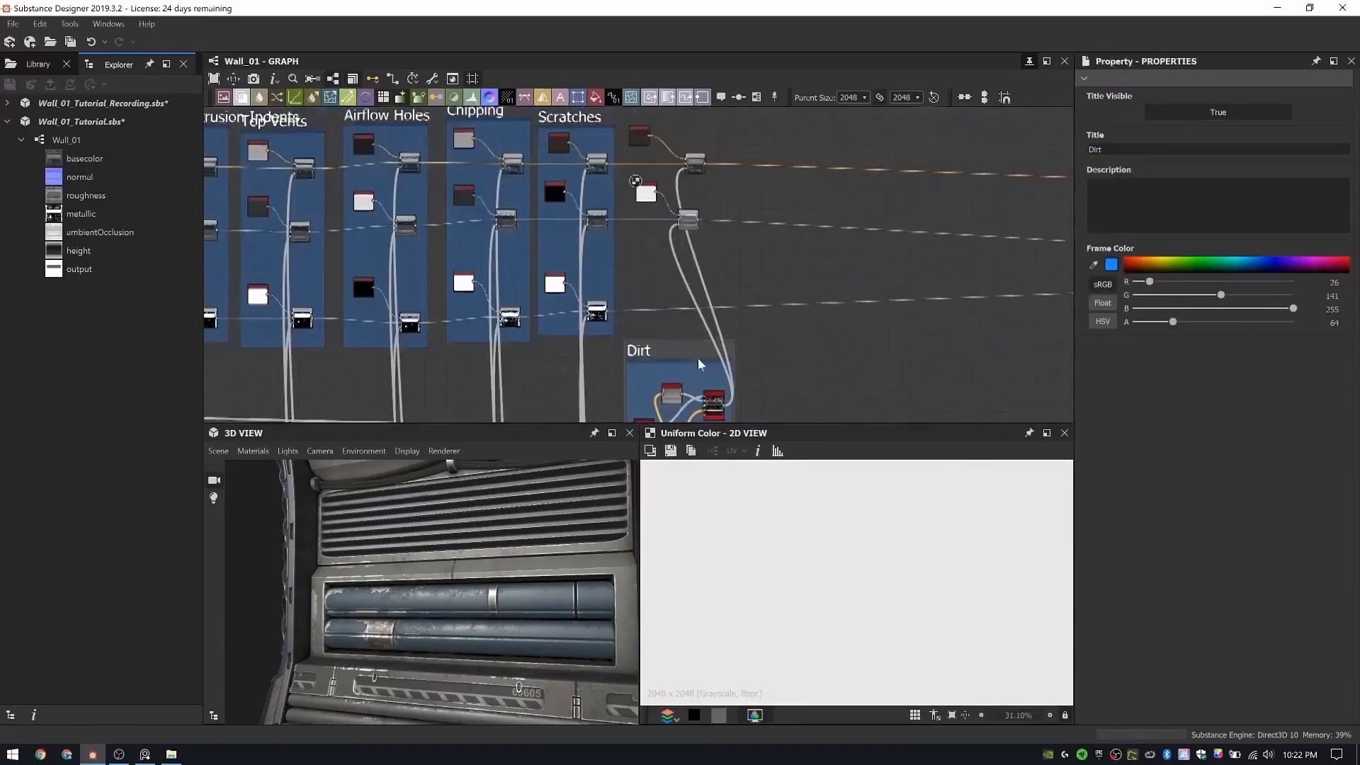
pyautogui.moveTo(701, 363); pyautogui.dragTo(698, 119)
pyautogui.scroll(3, 699, 225)
pyautogui.scroll(-3, 733, 165)
pyautogui.moveTo(767, 176)
pyautogui.mouseDown()
pyautogui.moveTo(814, 177)
pyautogui.moveTo(780, 177)
pyautogui.mouseUp()
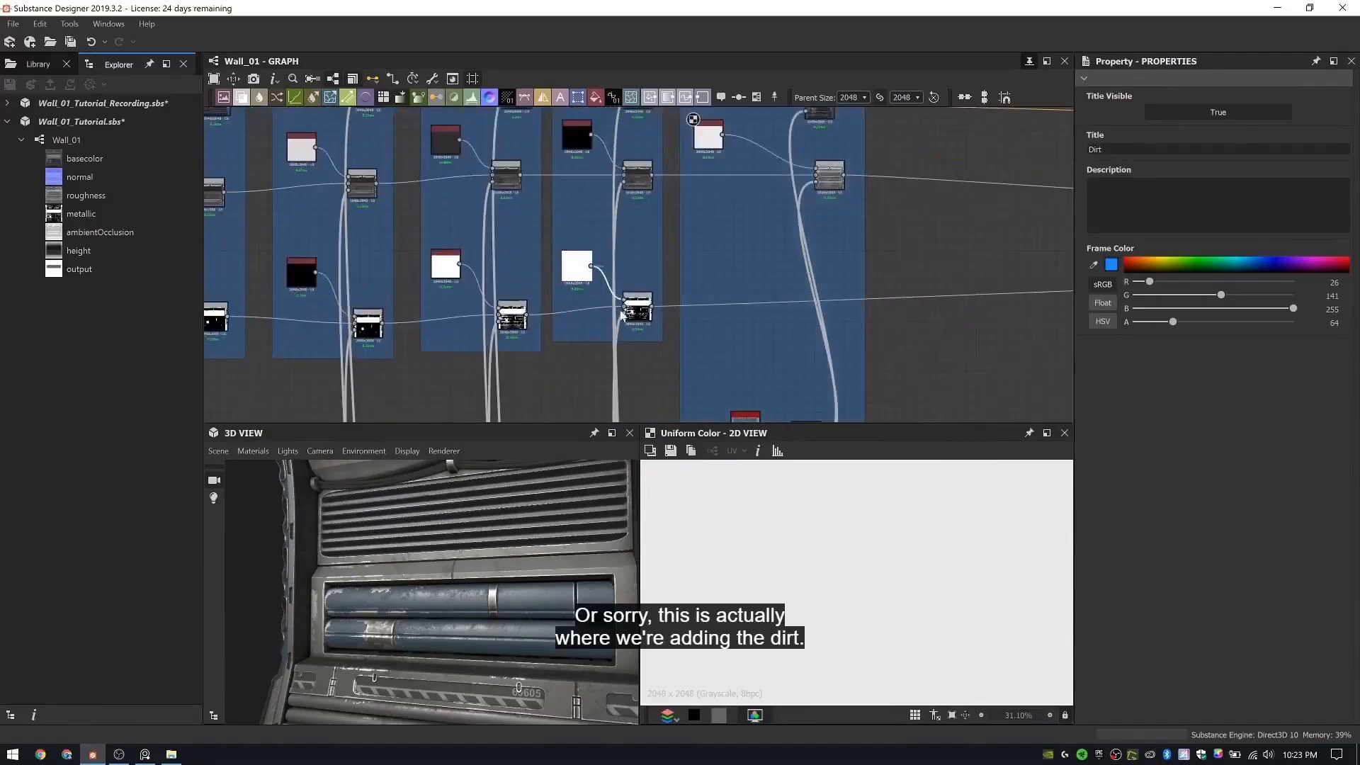
# - Add a metallic Blend with a black uniform colour inside the Dirt frame and set the Blend's opacity to 0
pyautogui.click(818, 304)
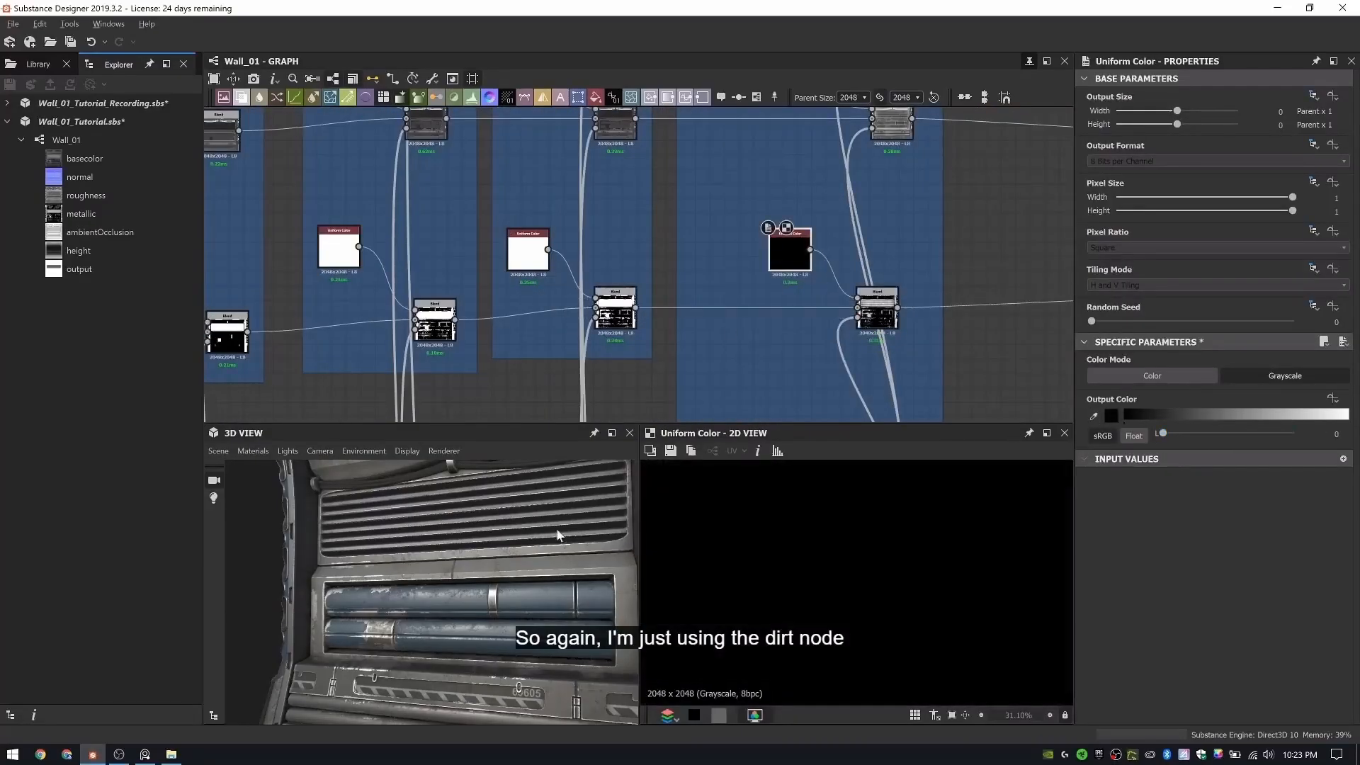
pyautogui.moveTo(559, 537); pyautogui.dragTo(518, 599)
pyautogui.scroll(4, 456, 565)
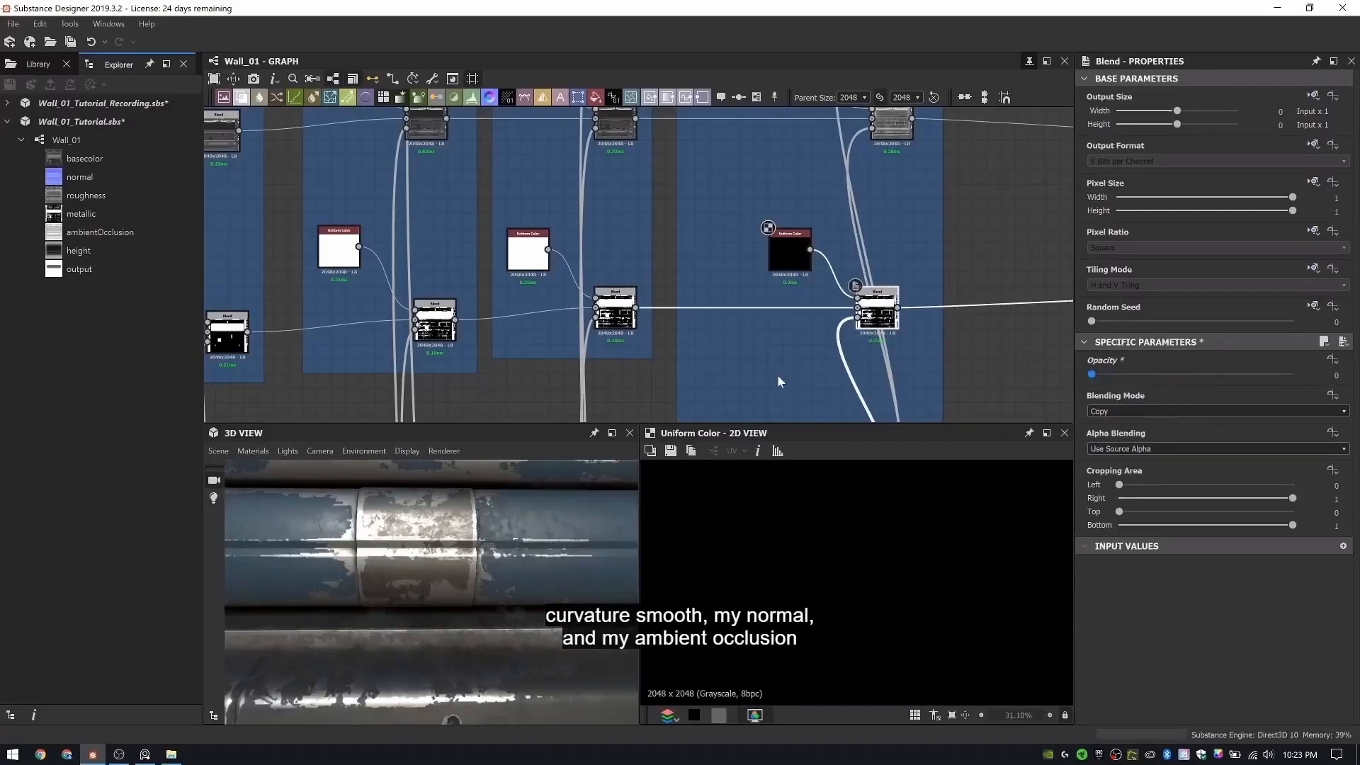
pyautogui.scroll(-5, 482, 589)
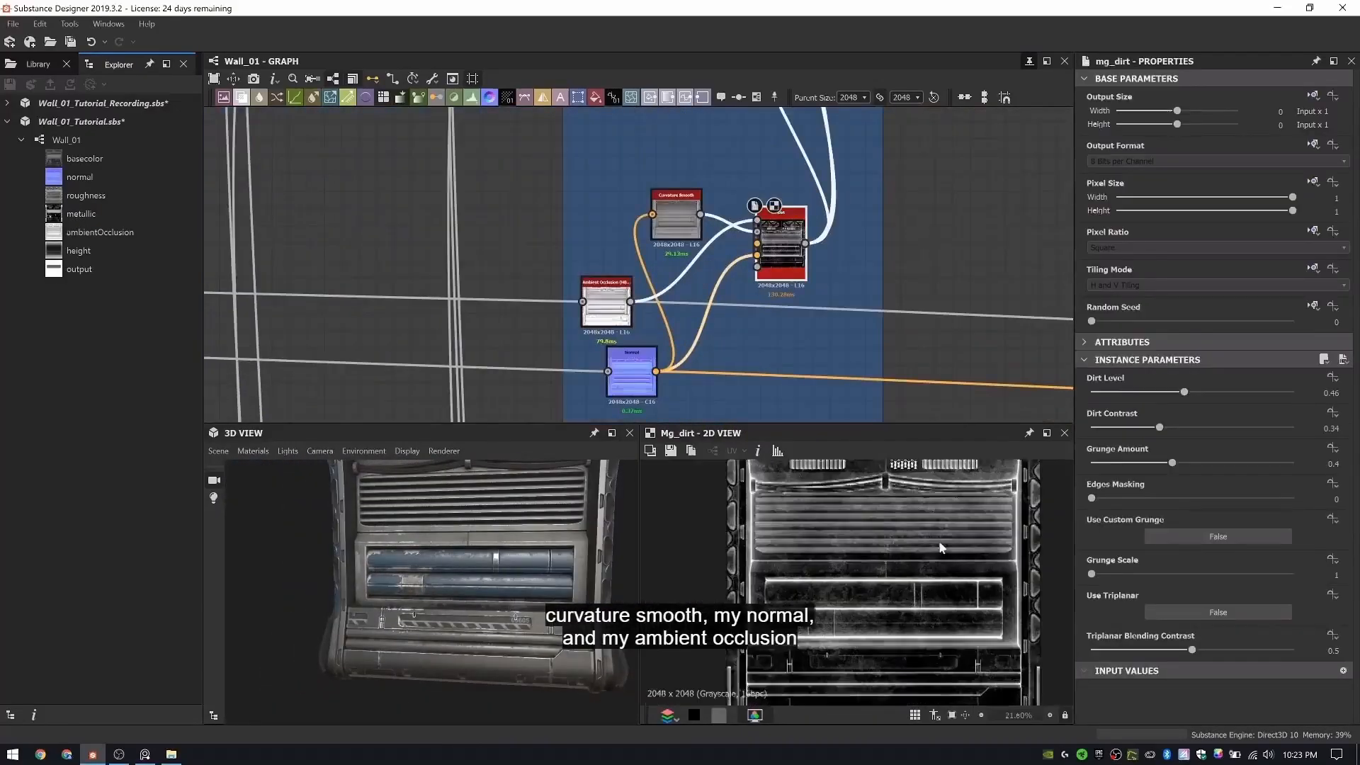
# - Set the Dirt node's level to 0.42 and its contrast to 0.2, checking the effect on the 3D model
pyautogui.moveTo(1165, 397); pyautogui.dragTo(1168, 397)
pyautogui.scroll(4, 552, 594)
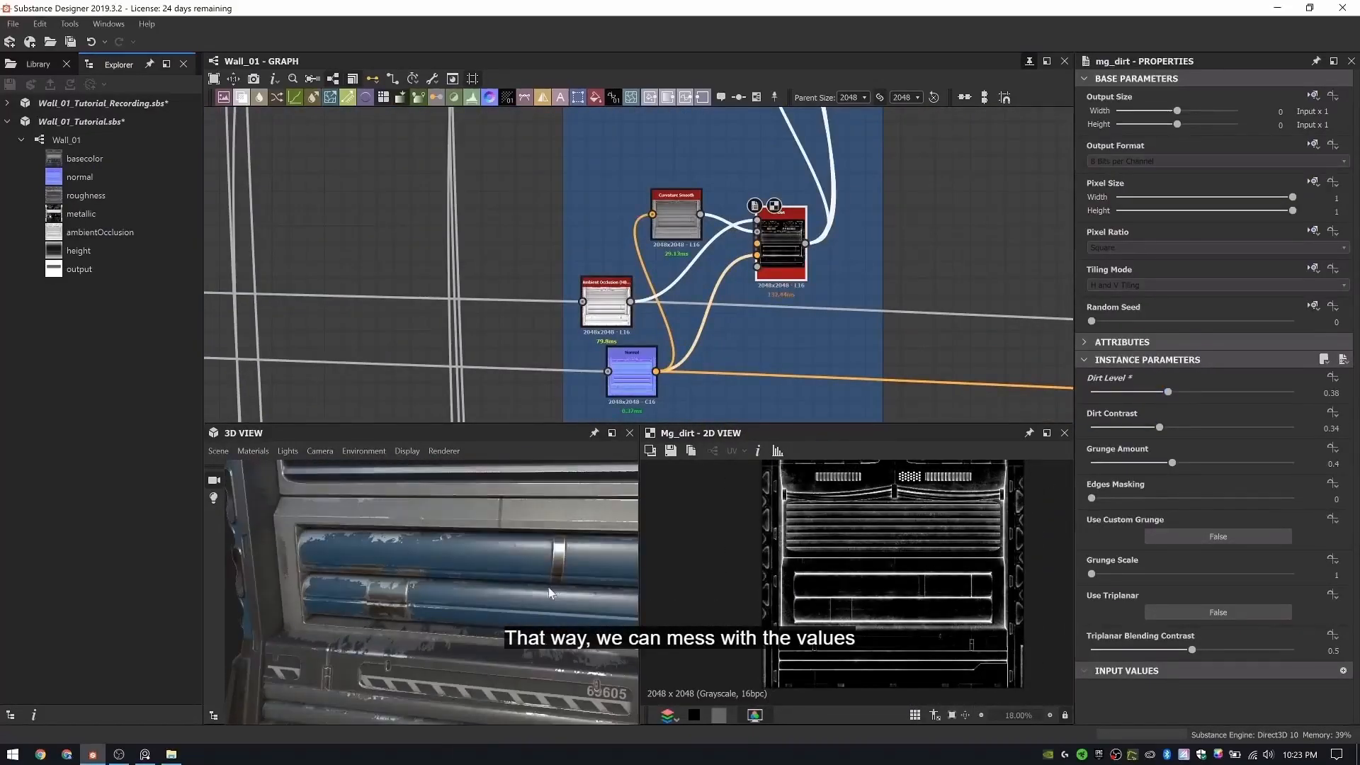
pyautogui.moveTo(1261, 428); pyautogui.dragTo(1174, 396)
pyautogui.moveTo(407, 612)
pyautogui.keyDown('alt'); pyautogui.mouseDown()
pyautogui.moveTo(472, 610)
pyautogui.moveTo(522, 636)
pyautogui.moveTo(421, 615)
pyautogui.mouseUp(); pyautogui.keyUp('alt')
pyautogui.scroll(-6, 702, 258)
# - Add a Curvature Smooth node beyond the Dirt frame and feed the Normal output into it
pyautogui.moveTo(701, 258); pyautogui.dragTo(651, 271, button='middle')
pyautogui.scroll(4, 666, 163)
pyautogui.press('space')
pyautogui.write('c')
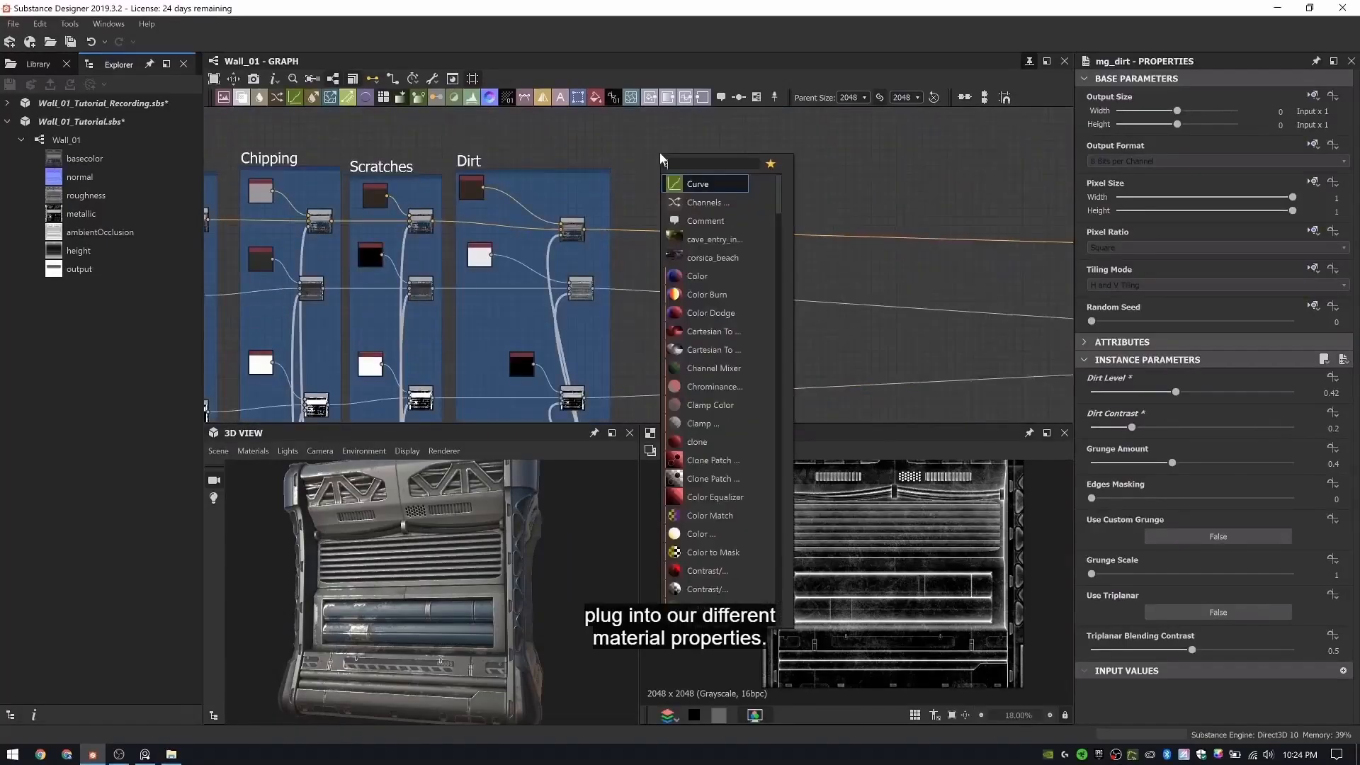
pyautogui.write('urv')
pyautogui.press('Return')
pyautogui.scroll(3, 660, 152)
pyautogui.moveTo(666, 394); pyautogui.dragTo(691, 163, button='middle')
pyautogui.keyDown('alt'); pyautogui.click(682, 386); pyautogui.keyUp('alt')
pyautogui.click(685, 386)
pyautogui.scroll(-2, 719, 213)
pyautogui.moveTo(719, 212); pyautogui.dragTo(691, 542, button='middle')
pyautogui.scroll(1, 716, 212)
# - Preview the new Curvature Smooth node and convert its output to colour with a Gradient Map
pyautogui.doubleClick(716, 202)
pyautogui.scroll(4, 708, 221)
pyautogui.press('space')
pyautogui.write('grad')
pyautogui.press('Return')
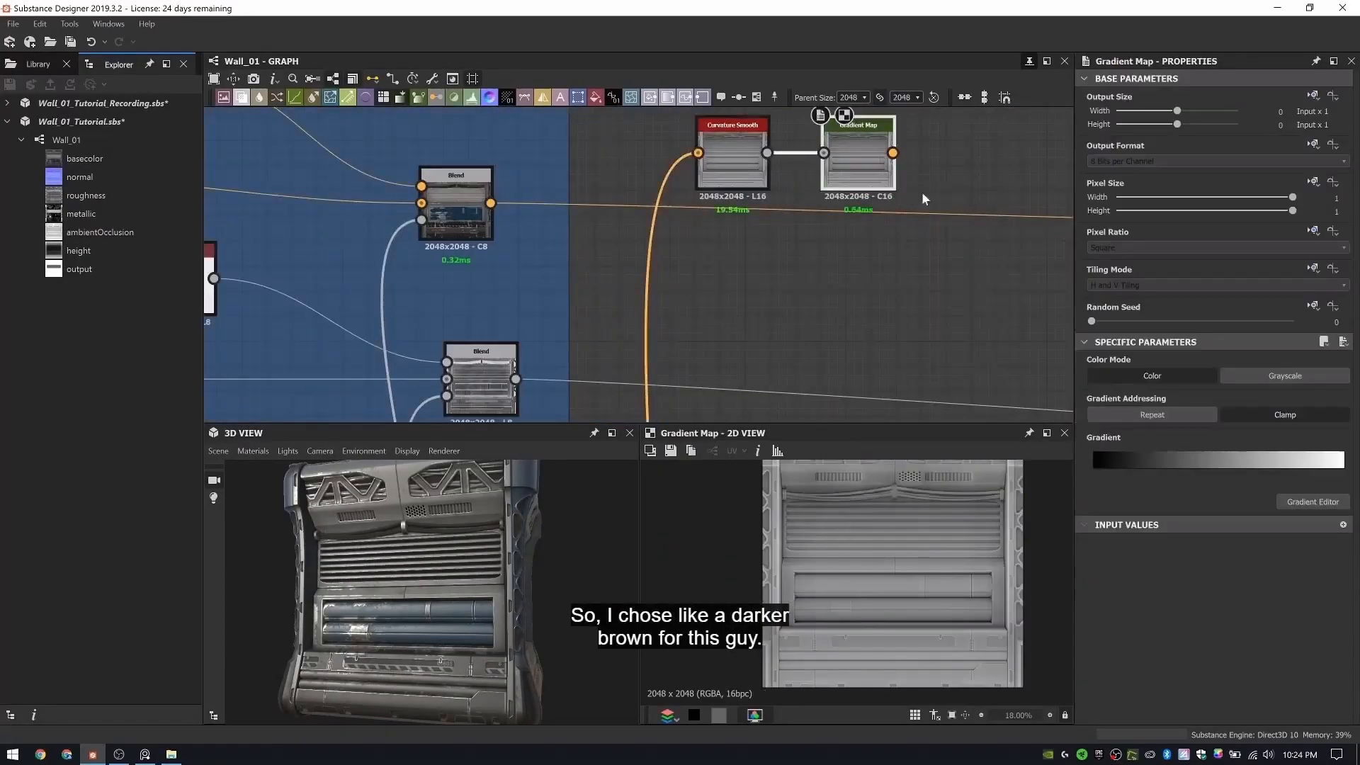
# - Add a Blend with the Gradient Map as foreground and the dirt base-colour result as background
pyautogui.click(953, 182)
pyautogui.press('space')
pyautogui.write('blend')
pyautogui.press('Return')
pyautogui.moveTo(491, 203); pyautogui.dragTo(925, 178)
pyautogui.moveTo(878, 241); pyautogui.dragTo(729, 156)
pyautogui.moveTo(849, 147); pyautogui.dragTo(925, 161)
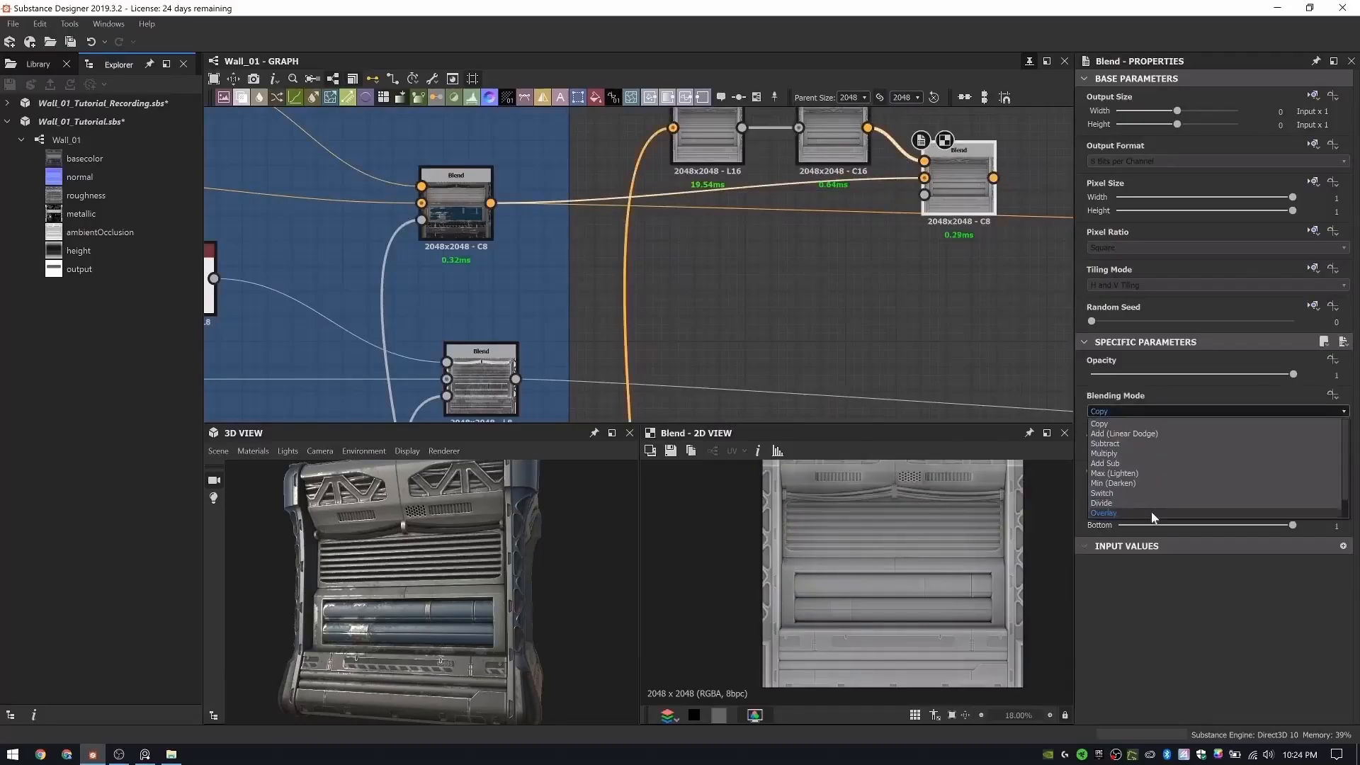
# - Set the curvature Blend to Overlay with 0.17 opacity, feed it into the base colour output and check the 3D model
pyautogui.click(1104, 513)
pyautogui.moveTo(1294, 374); pyautogui.dragTo(1126, 374)
pyautogui.scroll(-5, 623, 251)
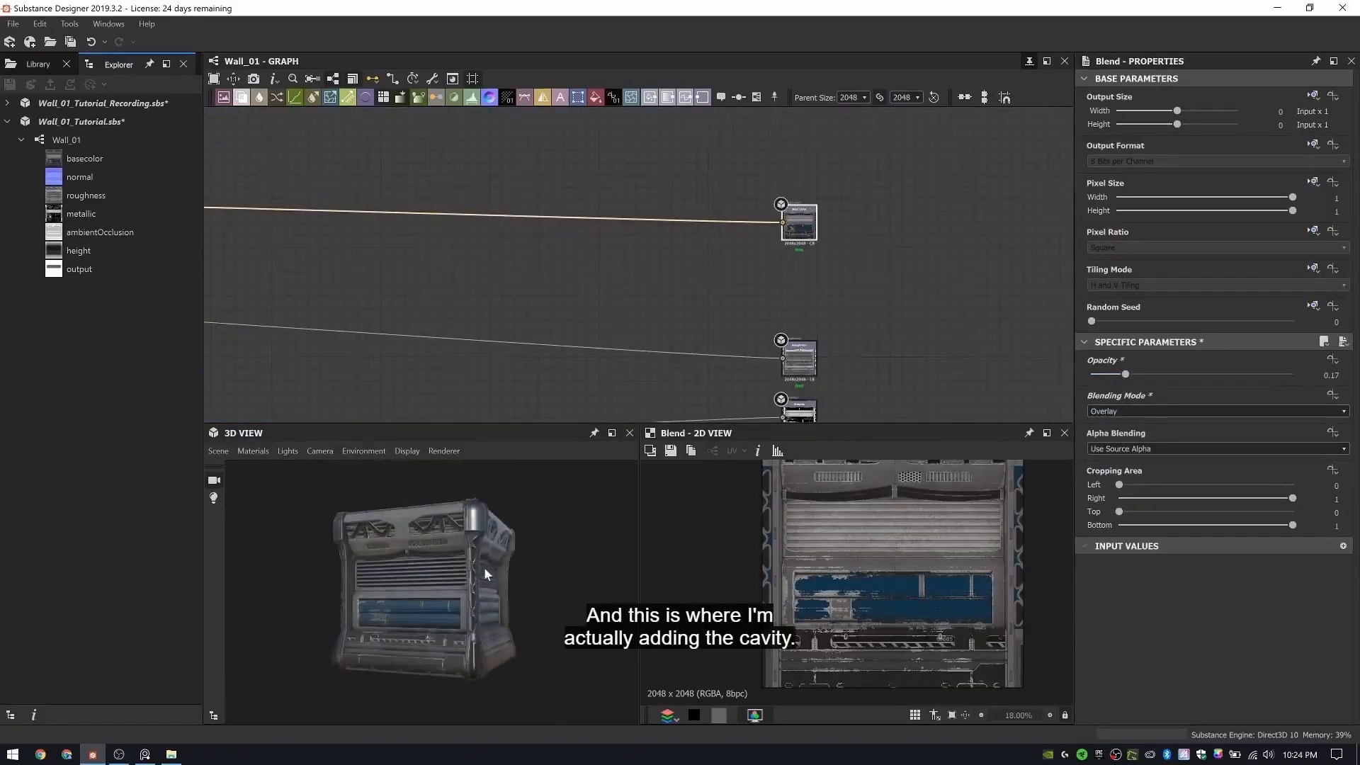
pyautogui.scroll(3, 485, 568)
pyautogui.moveTo(485, 569); pyautogui.dragTo(525, 563)
pyautogui.scroll(-4, 670, 142)
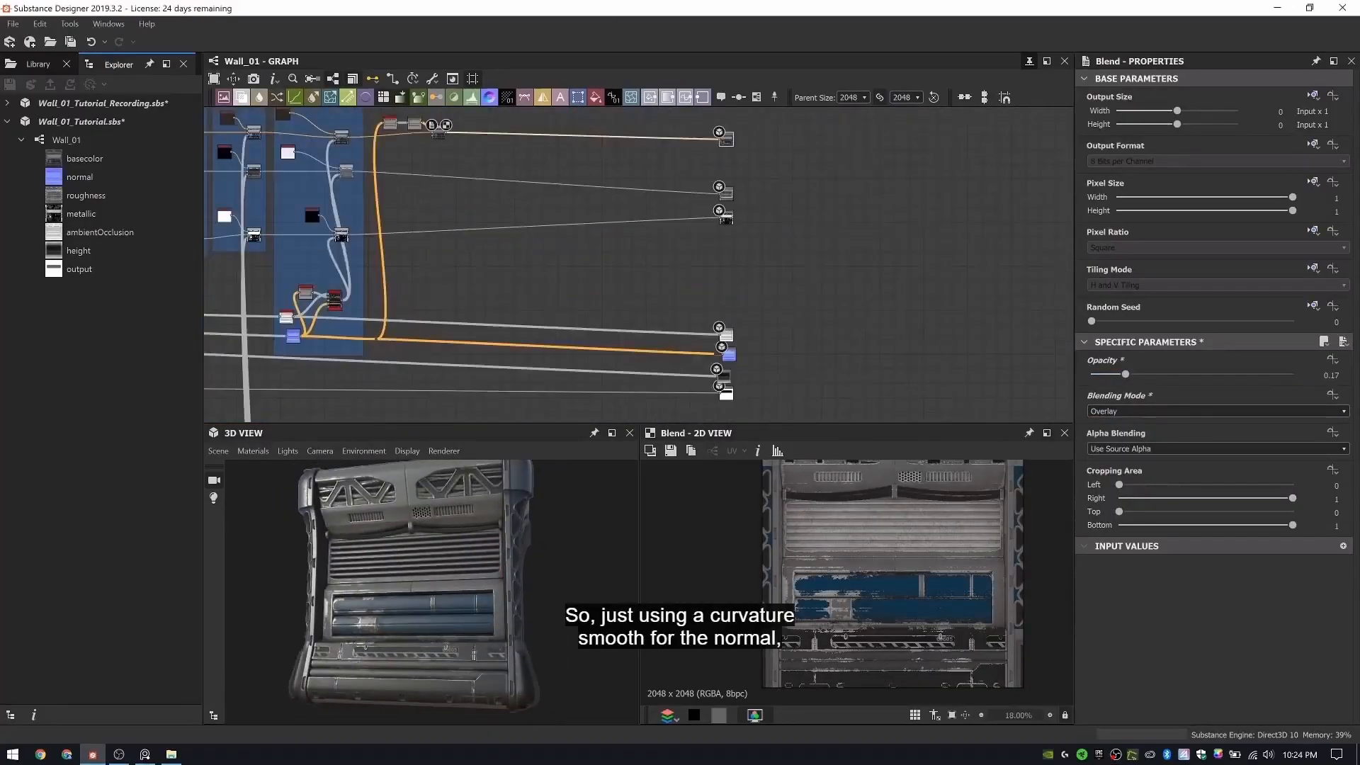
# - Rename the identifier of the unnamed output below the height output to opacity
pyautogui.moveTo(645, 418); pyautogui.dragTo(666, 253, button='middle')
pyautogui.scroll(2, 666, 253)
pyautogui.scroll(5, 799, 239)
pyautogui.doubleClick(792, 197)
pyautogui.scroll(-4, 794, 240)
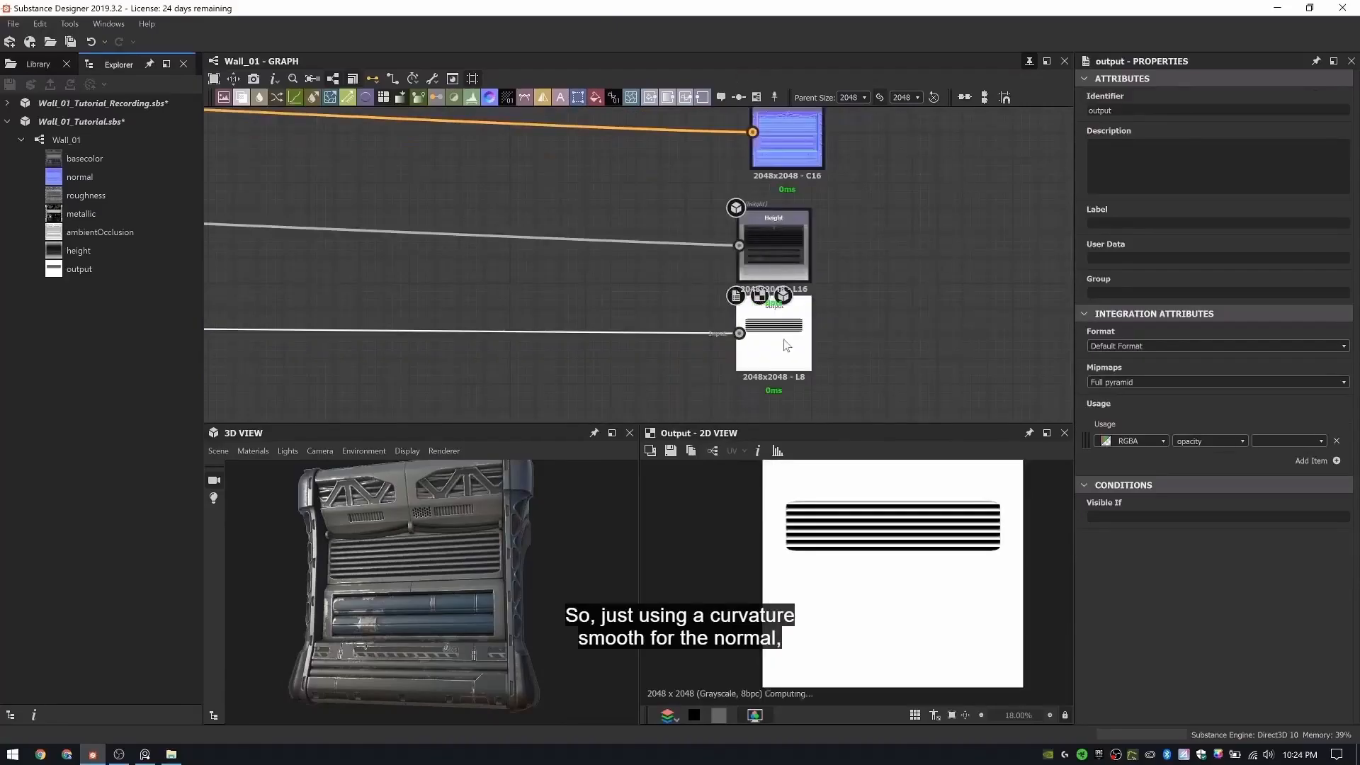
pyautogui.doubleClick(775, 256)
pyautogui.doubleClick(778, 348)
pyautogui.moveTo(1128, 110); pyautogui.dragTo(958, 101)
pyautogui.write('opacity')
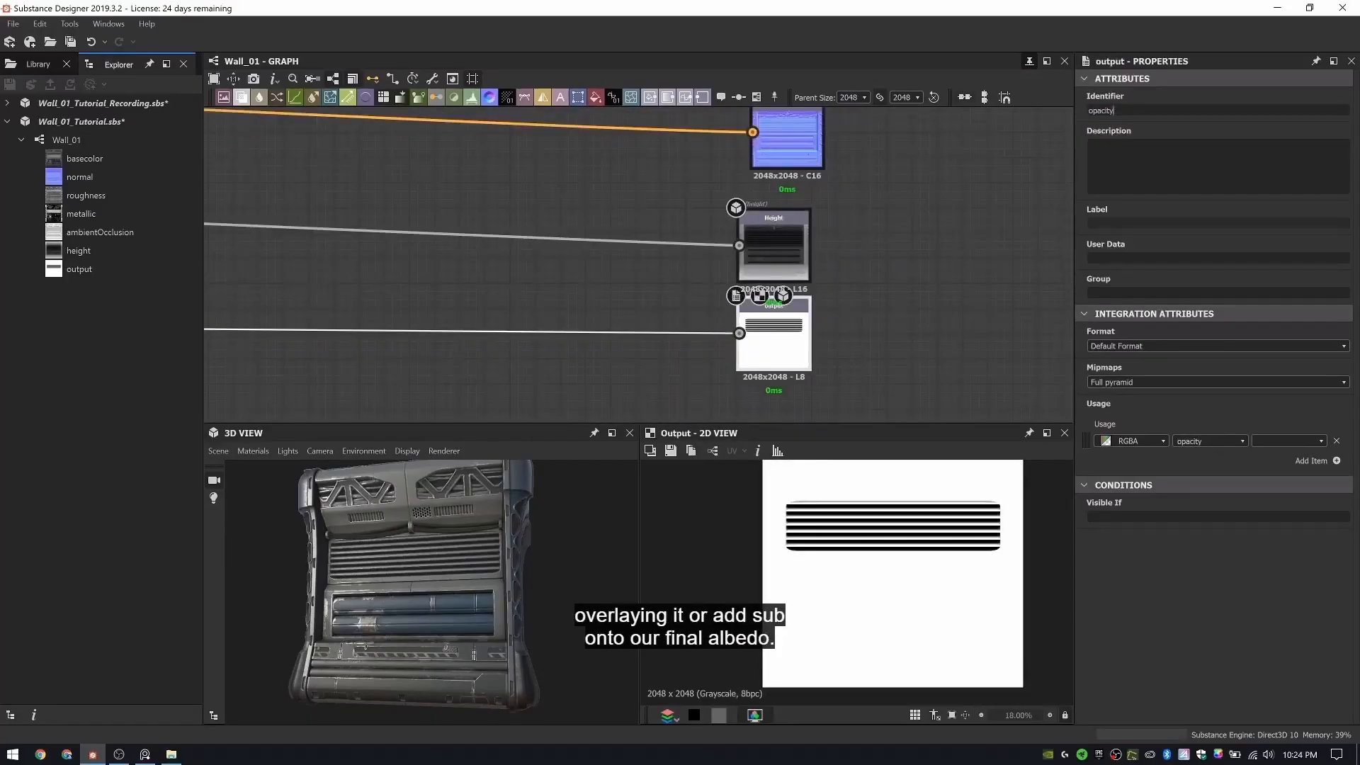
# - Set the opacity output's label to Opacity
pyautogui.click(1105, 223)
pyautogui.write('Opavity')
pyautogui.press('BackSpace')
pyautogui.press('BackSpace')
pyautogui.press('BackSpace')
pyautogui.write('city')
pyautogui.press('Return')
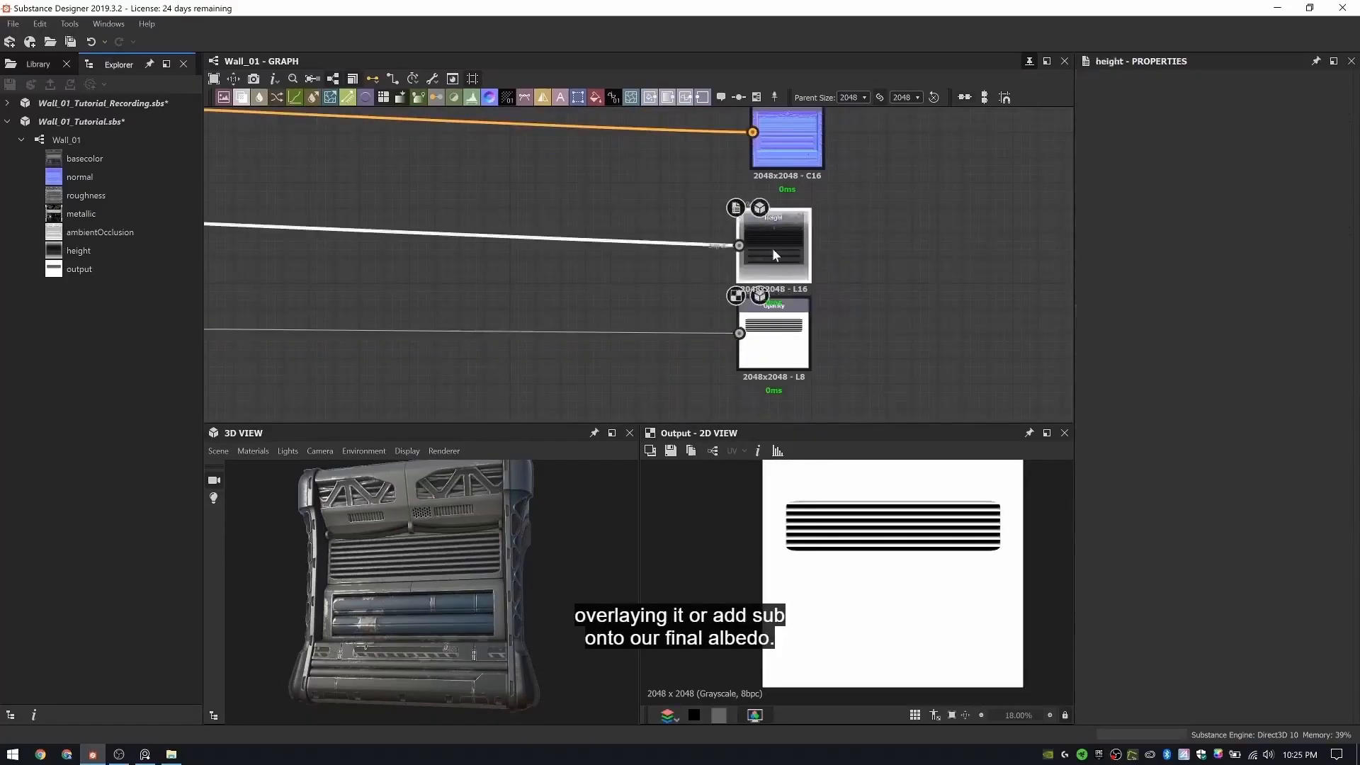
# - Duplicate the Opacity output below itself and turn the copy into an emissive output with emissive usage, identifier and label
pyautogui.moveTo(690, 293); pyautogui.dragTo(652, 204, button='middle')
pyautogui.moveTo(614, 177); pyautogui.dragTo(750, 361)
pyautogui.doubleClick(749, 360)
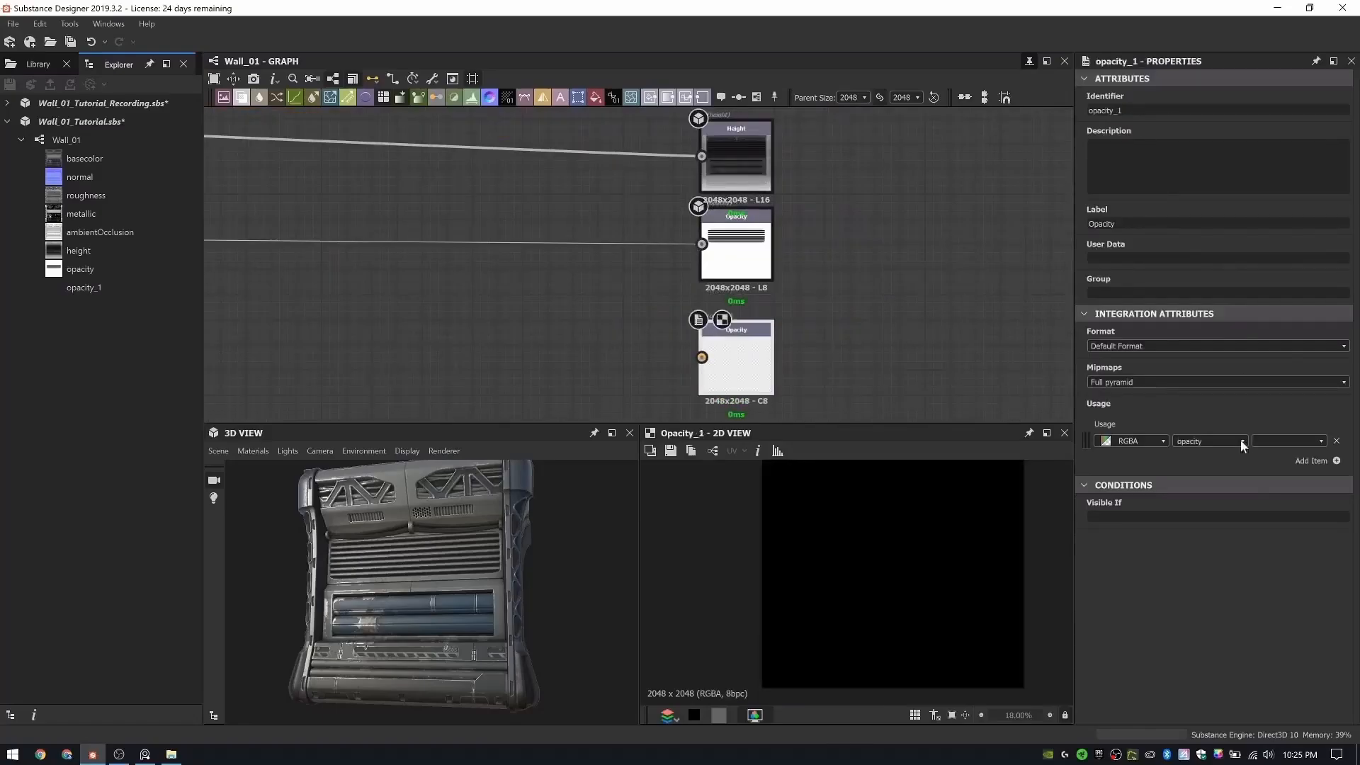
pyautogui.write('emm')
pyautogui.press('BackSpace')
pyautogui.write('issive')
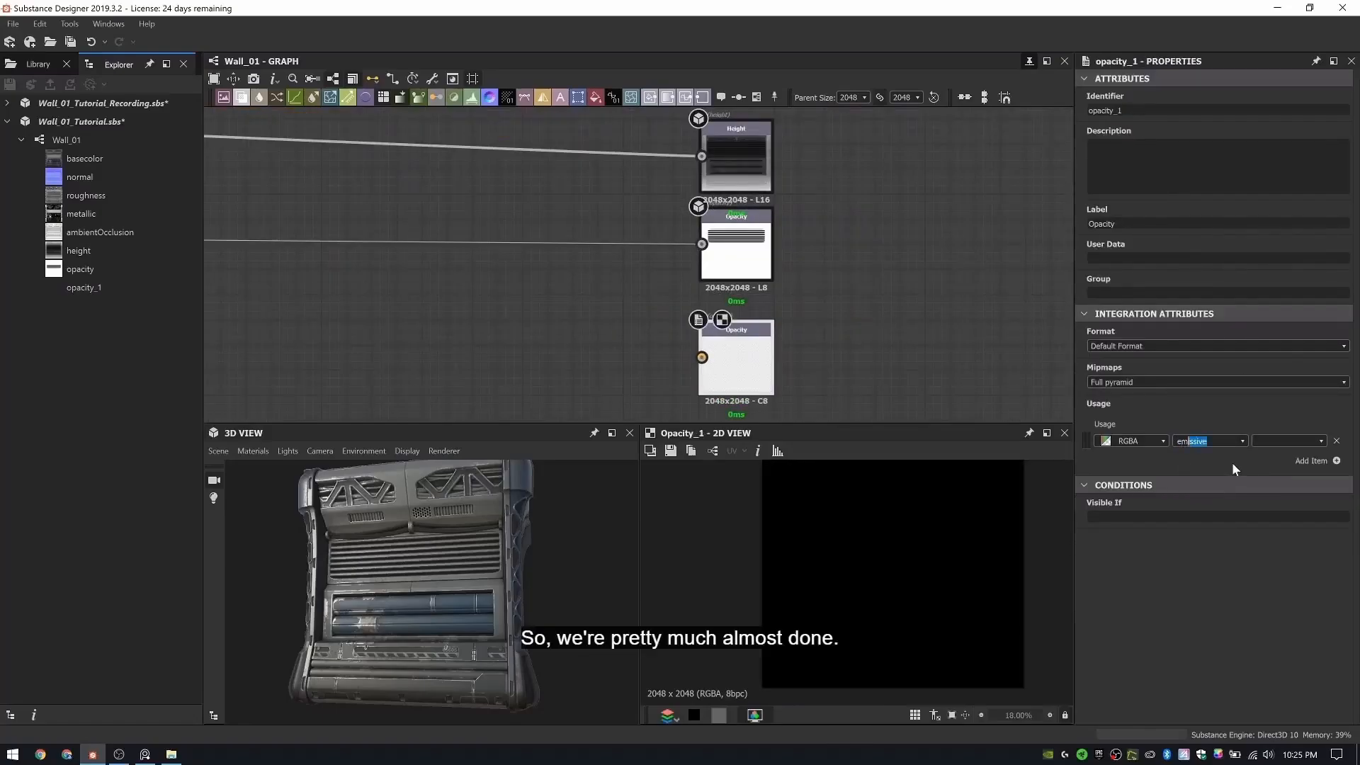
pyautogui.press('Return')
# - Add a black Uniform Color node in grayscale mode below the opacity connection, well before the emissive output
pyautogui.scroll(-5, 896, 259)
pyautogui.moveTo(707, 279); pyautogui.dragTo(841, 260, button='middle')
pyautogui.scroll(-5, 841, 259)
pyautogui.scroll(5, 629, 287)
pyautogui.moveTo(631, 297); pyautogui.dragTo(336, 311, button='middle')
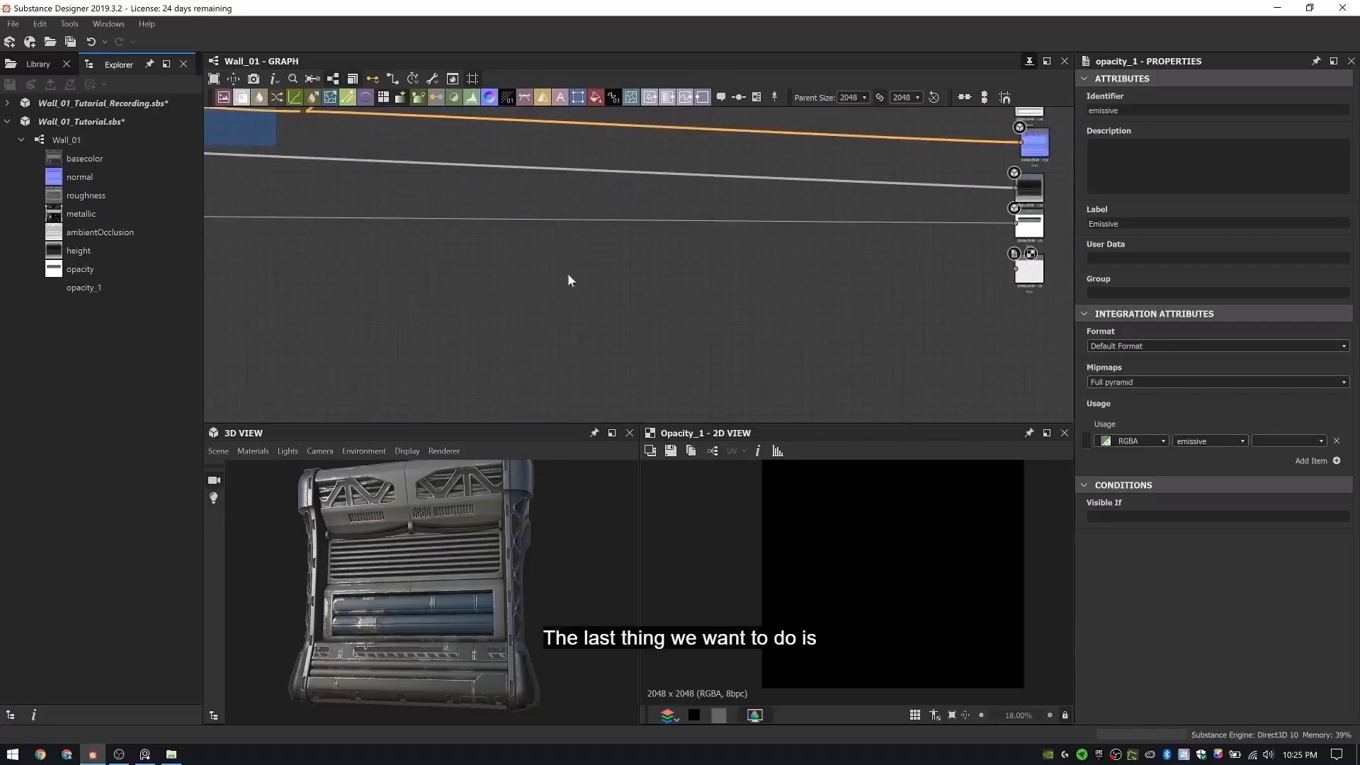
pyautogui.press('space')
pyautogui.write('u')
pyautogui.press('Return')
pyautogui.click(1284, 376)
pyautogui.scroll(-5, 504, 269)
pyautogui.scroll(6, 525, 299)
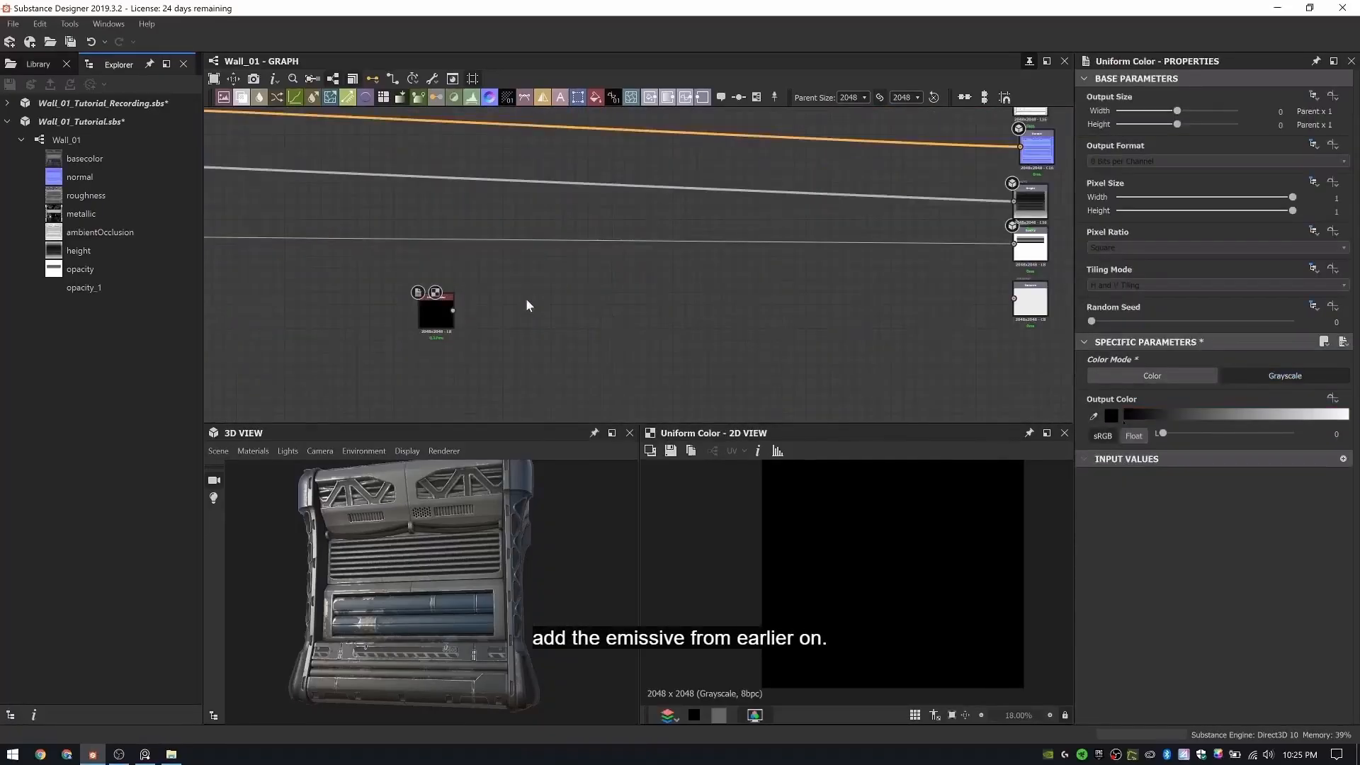
# - Branch the mask from the last node before the Blend in the Emissive Lights frame and route it through a Dot toward the outputs
pyautogui.scroll(-3, 496, 308)
pyautogui.moveTo(496, 308); pyautogui.dragTo(886, 333, button='middle')
pyautogui.scroll(5, 389, 275)
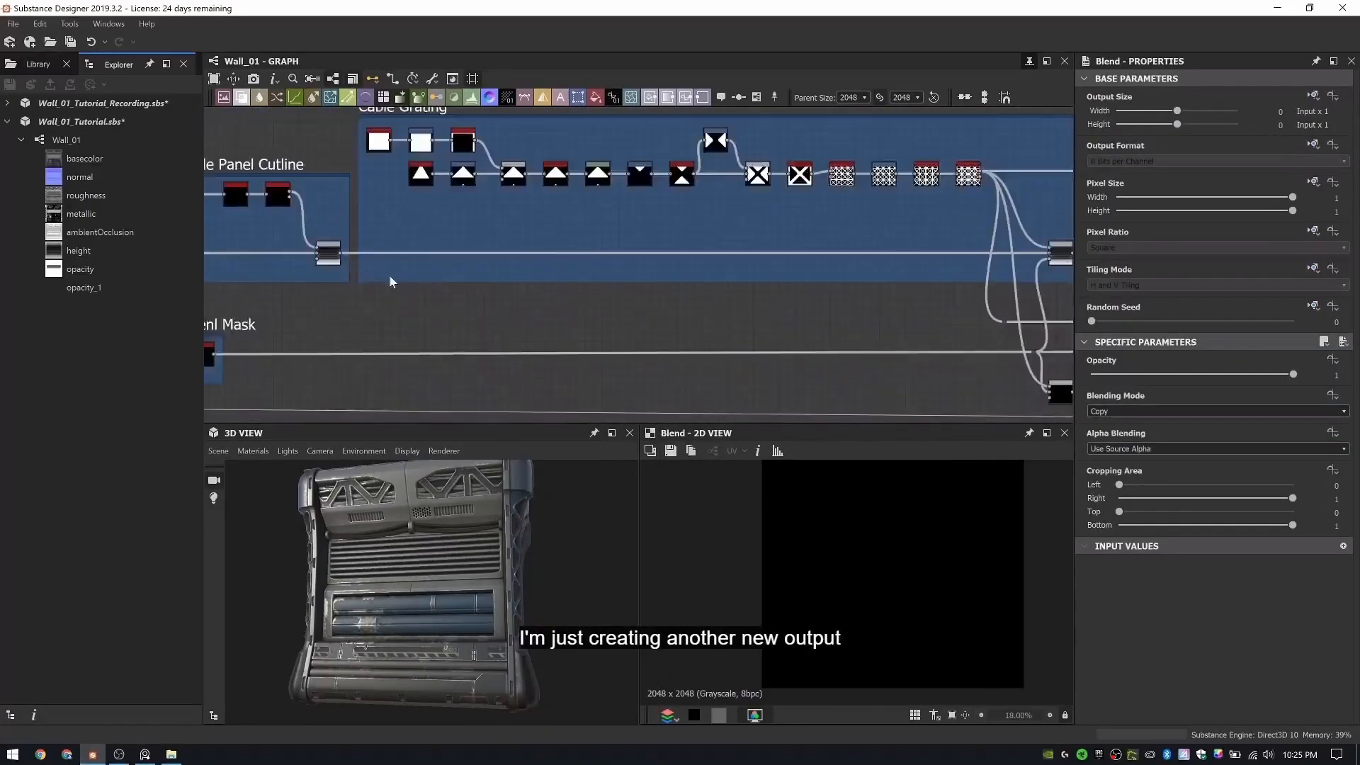
pyautogui.moveTo(330, 264); pyautogui.dragTo(845, 230, button='middle')
pyautogui.scroll(8, 845, 229)
pyautogui.doubleClick(844, 230)
pyautogui.scroll(5, 801, 680)
pyautogui.moveTo(801, 680); pyautogui.dragTo(728, 601, button='middle')
pyautogui.scroll(-10, 804, 270)
pyautogui.scroll(3, 354, 245)
pyautogui.moveTo(354, 244); pyautogui.dragTo(762, 245, button='middle')
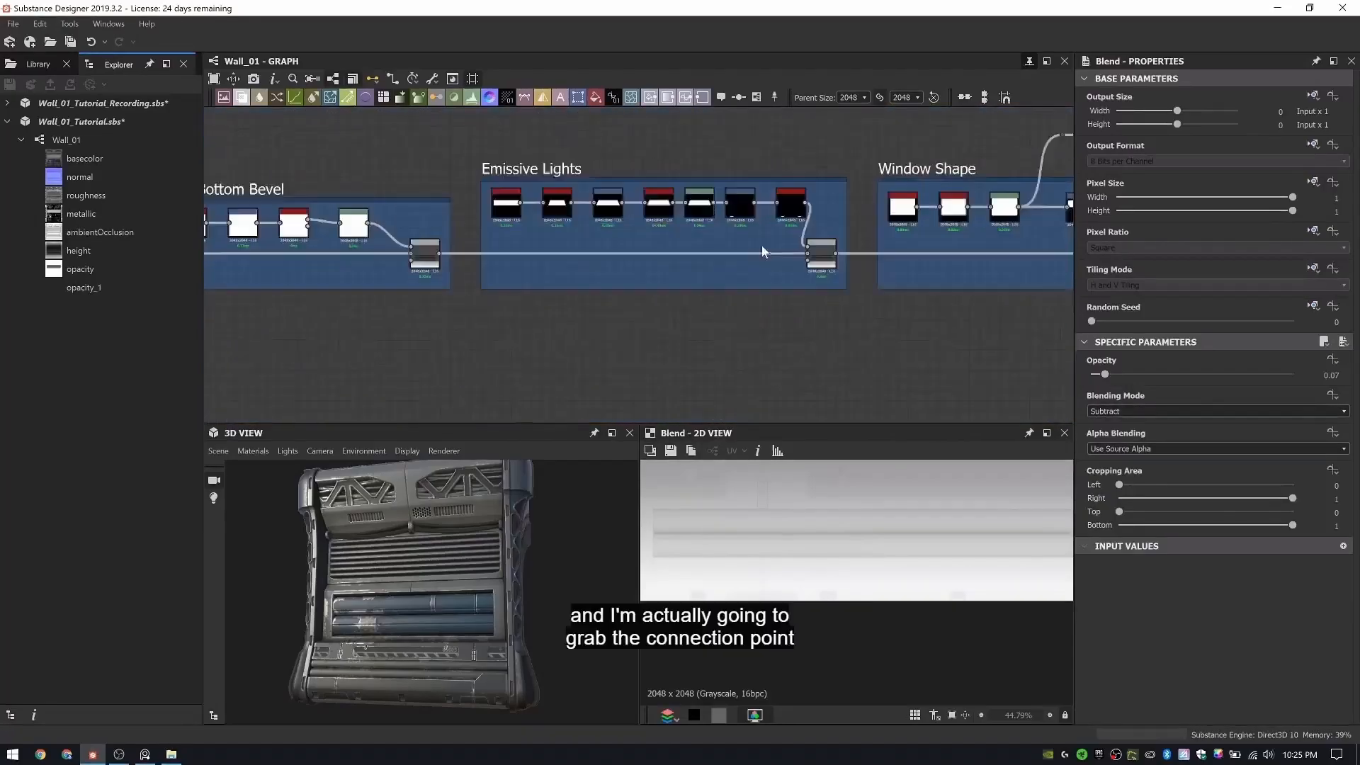
pyautogui.moveTo(810, 203); pyautogui.dragTo(797, 287)
pyautogui.scroll(-6, 798, 283)
pyautogui.scroll(-2, 797, 287)
pyautogui.moveTo(793, 212); pyautogui.dragTo(673, 397, button='middle')
pyautogui.moveTo(977, 149); pyautogui.dragTo(614, 343, button='middle')
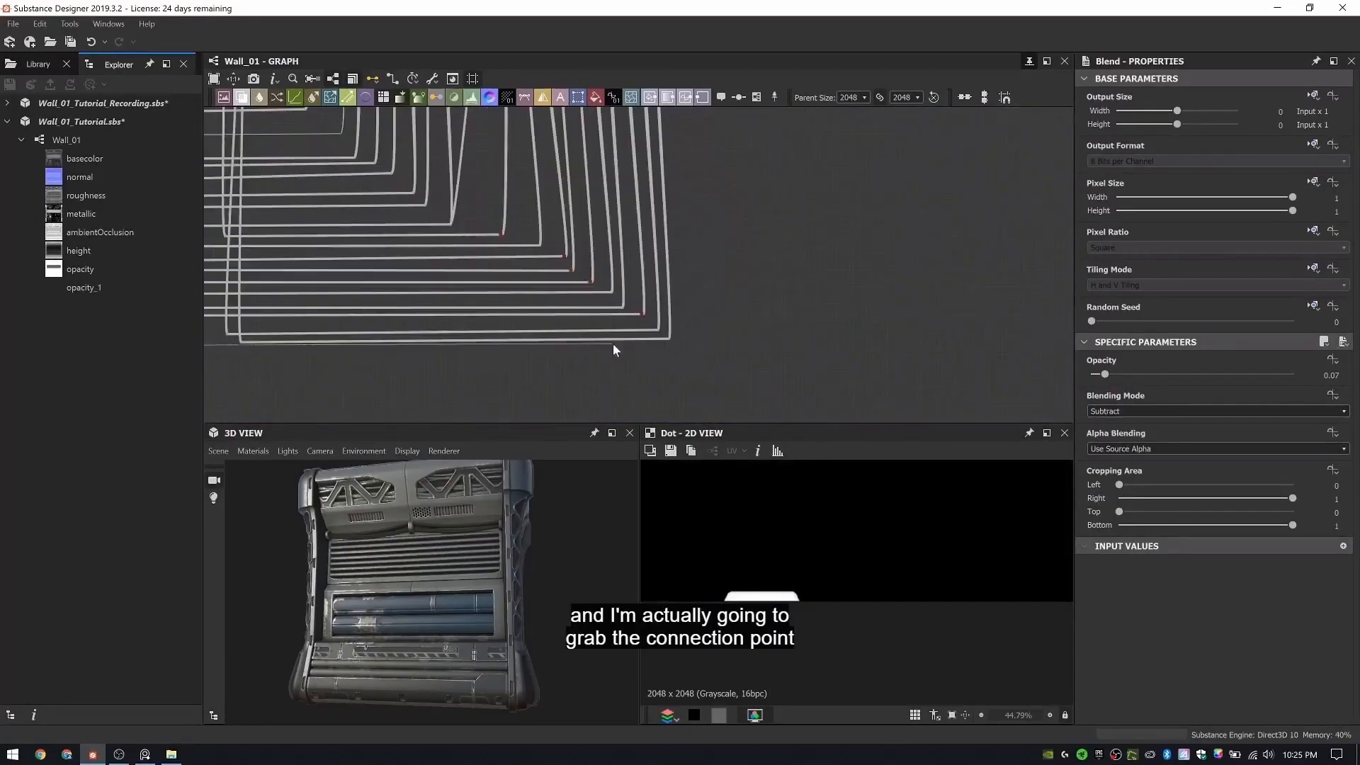
# - Blend the Emissive Lights mask over the black uniform colour and set the Blend's opacity to 0.44
pyautogui.moveTo(744, 142); pyautogui.dragTo(722, 290, button='middle')
pyautogui.scroll(8, 748, 272)
pyautogui.click(765, 170)
pyautogui.doubleClick(794, 178)
pyautogui.scroll(4, 793, 179)
pyautogui.moveTo(1293, 374); pyautogui.dragTo(865, 377)
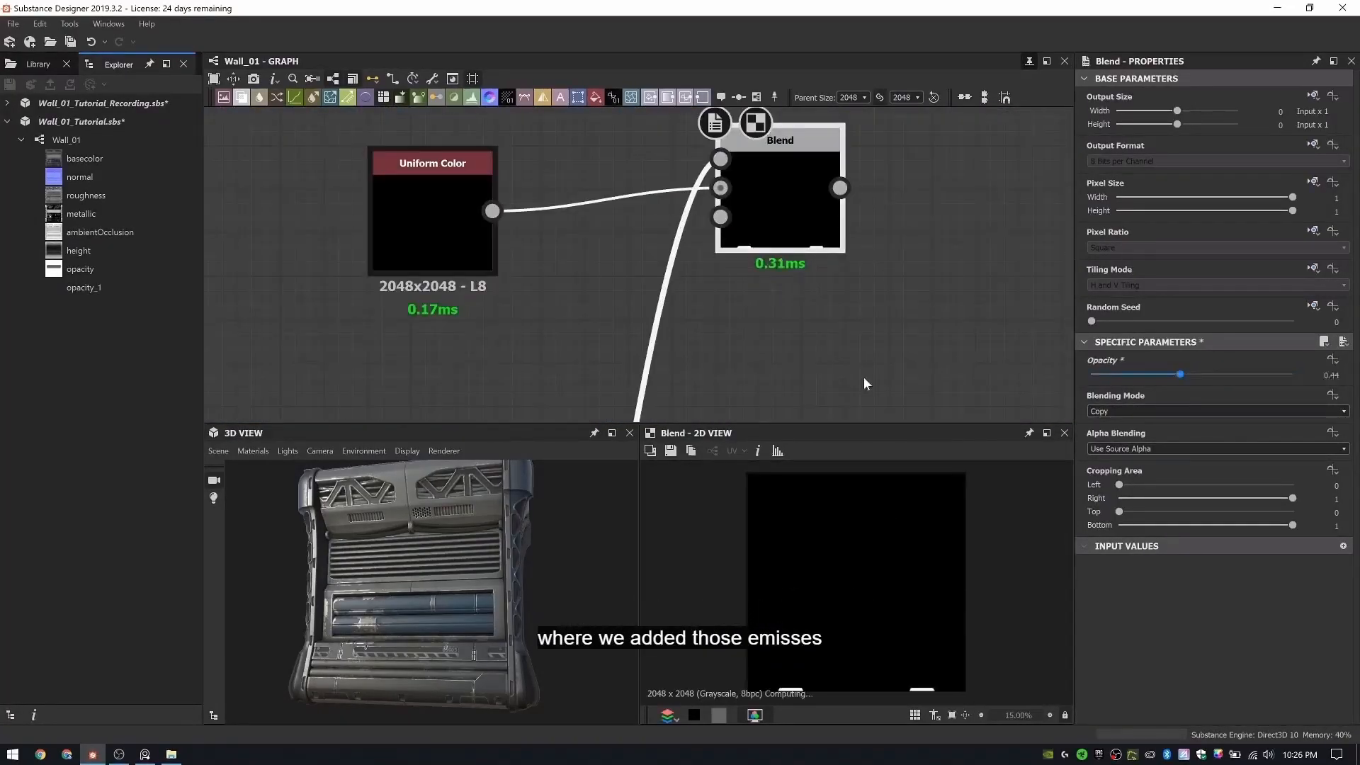
# - Add a second Blend after the emissive mask Blend and use the mask as its background
pyautogui.moveTo(784, 212); pyautogui.dragTo(314, 330, button='middle')
pyautogui.press('space')
pyautogui.write('blend')
pyautogui.press('Return')
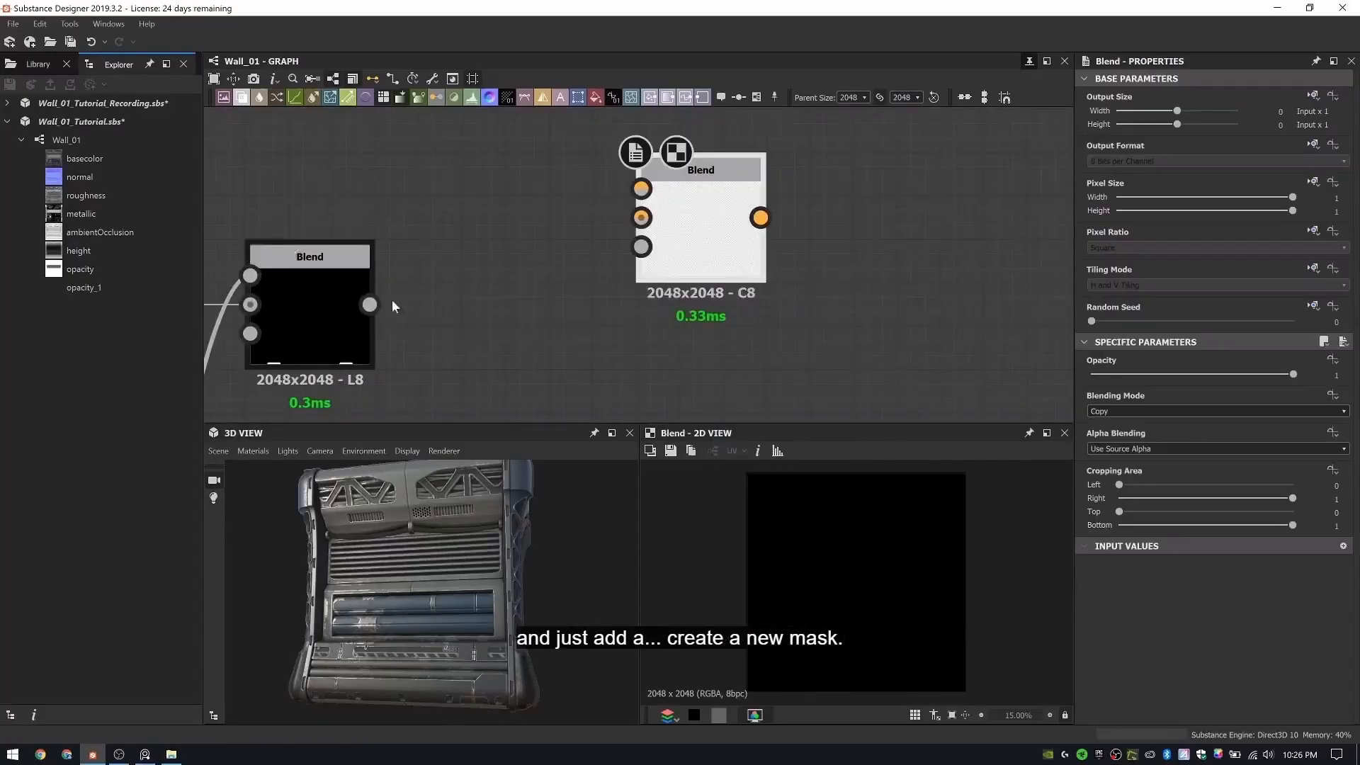
pyautogui.moveTo(370, 304); pyautogui.dragTo(642, 219)
pyautogui.moveTo(662, 215); pyautogui.dragTo(836, 302)
# - Add a Gradient Linear 2 node above the emissive Blends and tile it into many horizontal lines
pyautogui.moveTo(547, 207); pyautogui.dragTo(652, 203, button='middle')
pyautogui.press('space')
pyautogui.write('grad')
pyautogui.click(716, 345)
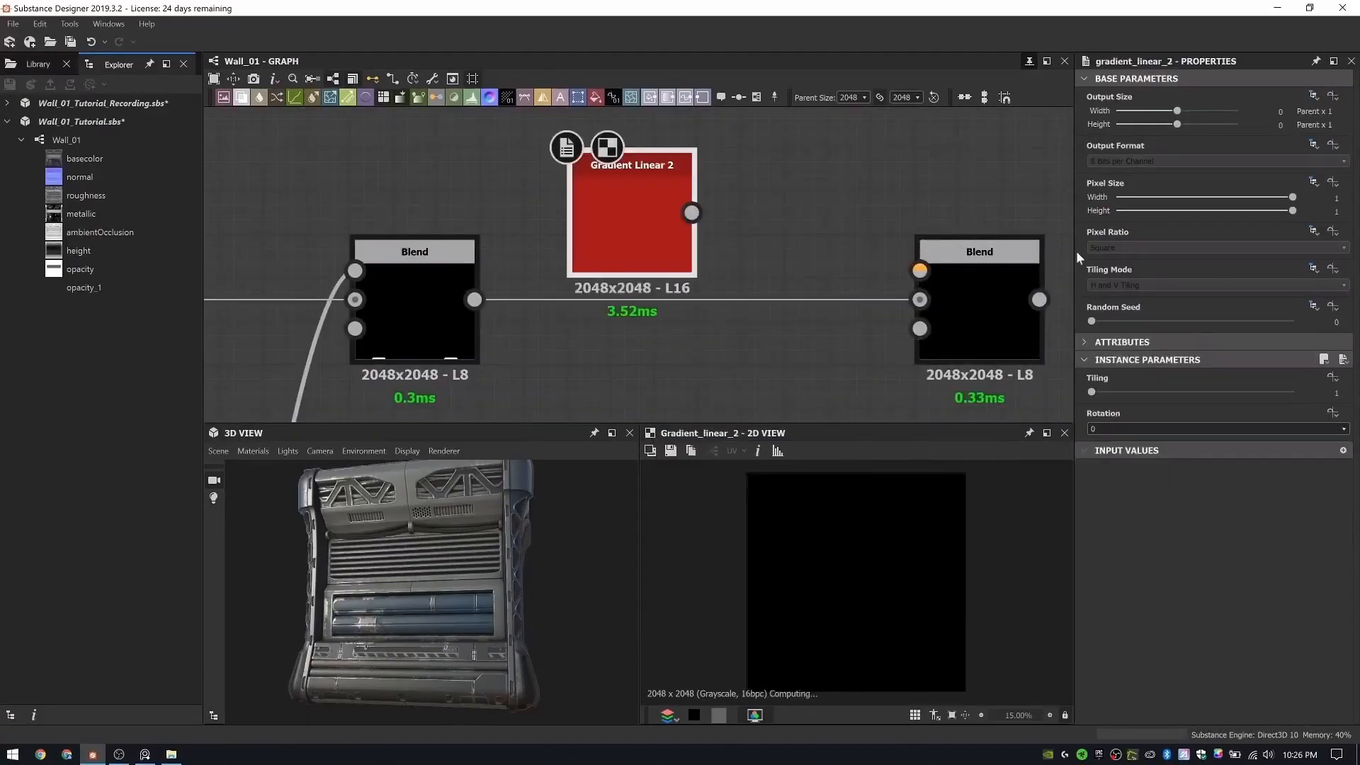
pyautogui.moveTo(637, 219); pyautogui.dragTo(594, 154)
pyautogui.scroll(-5, 545, 248)
pyautogui.click(709, 273)
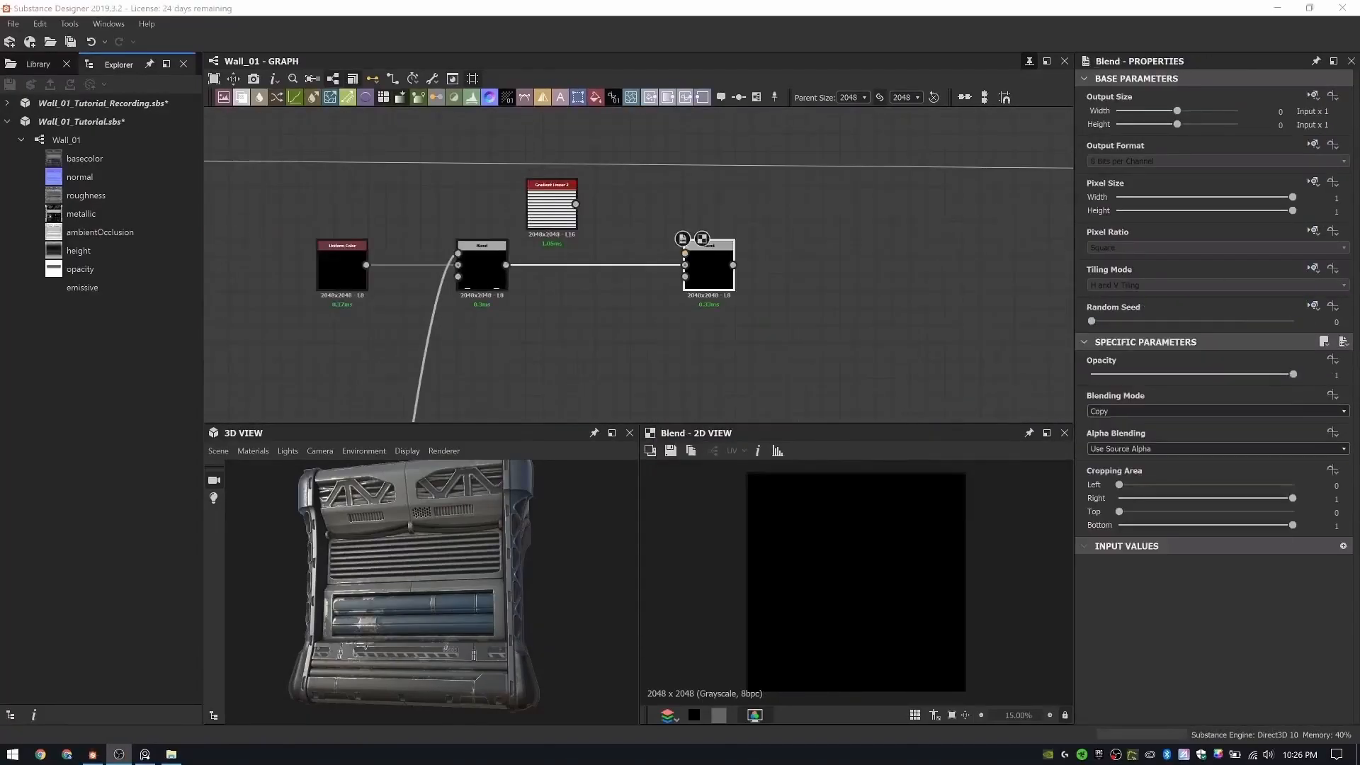
# - Add a Transformation 2D after the tiled gradient, squash it vertically, and move the second Blend further along
pyautogui.doubleClick(553, 214)
pyautogui.press('space')
pyautogui.write('tra')
pyautogui.press('Return')
pyautogui.moveTo(857, 473); pyautogui.dragTo(859, 571)
pyautogui.moveTo(708, 268); pyautogui.dragTo(814, 268)
# - Add a Levels node after the Transformation 2D and lower its output white level
pyautogui.click(711, 211)
pyautogui.press('space')
pyautogui.write('lev')
pyautogui.press('Return')
pyautogui.scroll(3, 712, 211)
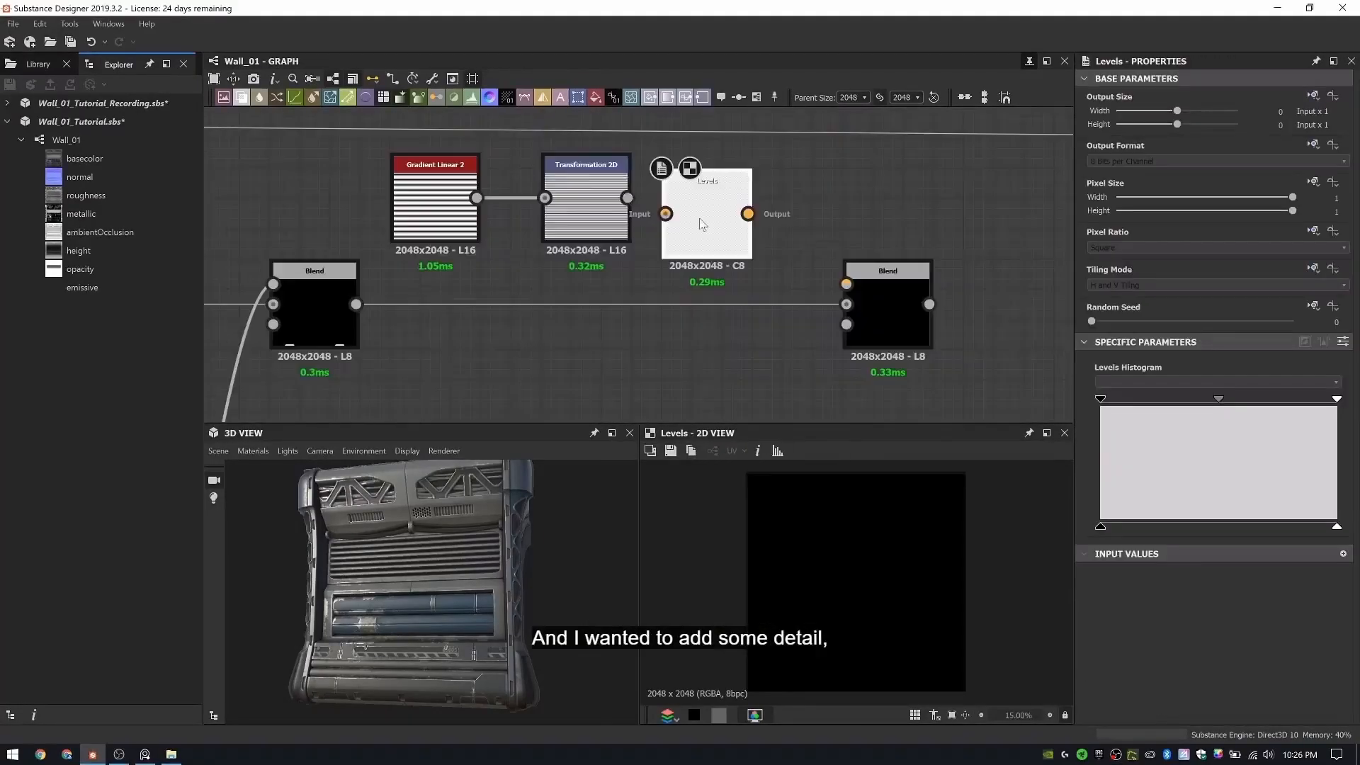
pyautogui.moveTo(699, 219); pyautogui.dragTo(699, 206)
pyautogui.moveTo(628, 197); pyautogui.dragTo(665, 202)
pyautogui.moveTo(1336, 528); pyautogui.dragTo(1230, 530)
# - Stretch the transformed gradient taller and feed the Levels into the second emissive Blend's foreground in Subtract mode
pyautogui.click(586, 206)
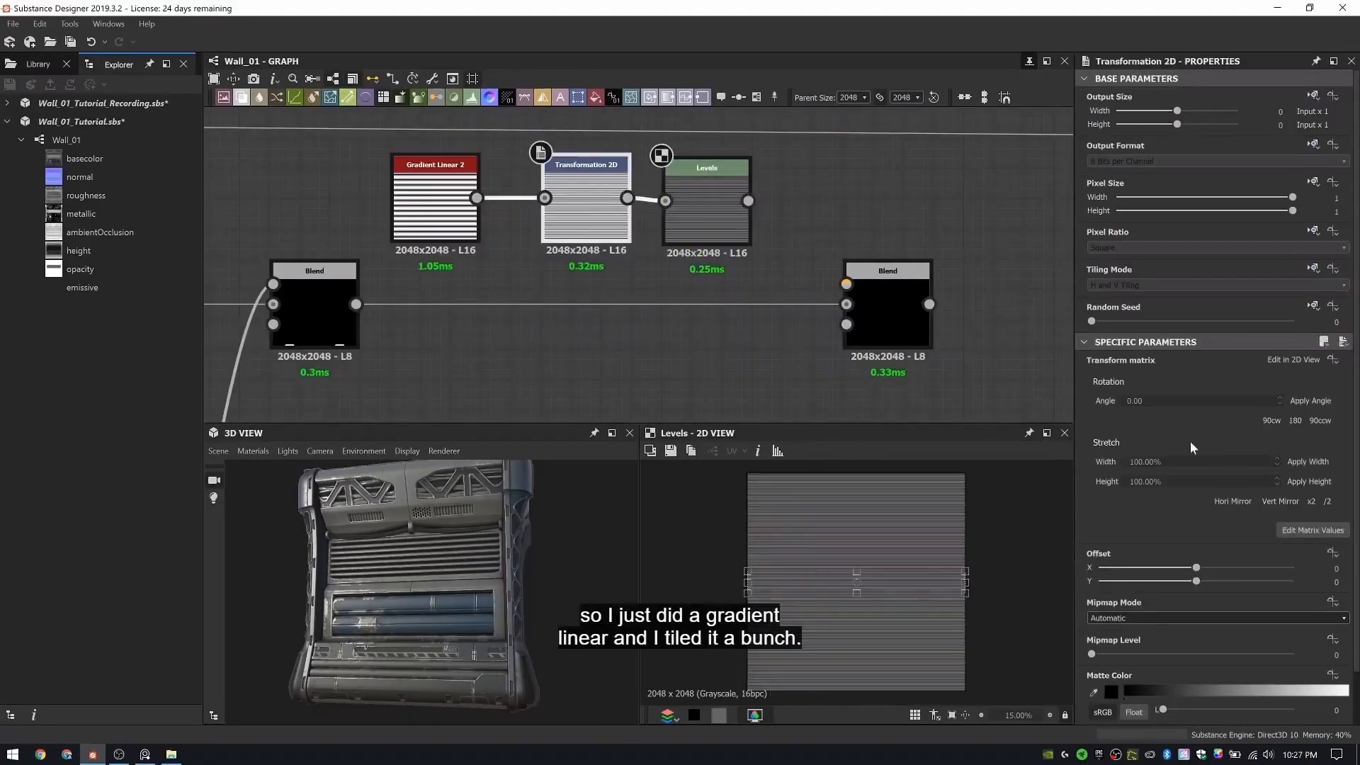
pyautogui.moveTo(854, 569)
pyautogui.mouseDown()
pyautogui.moveTo(854, 520)
pyautogui.moveTo(854, 551)
pyautogui.mouseUp()
pyautogui.moveTo(749, 201); pyautogui.dragTo(847, 284)
pyautogui.doubleClick(887, 308)
pyautogui.scroll(-2, 1122, 405)
pyautogui.scroll(4, 917, 684)
pyautogui.moveTo(918, 684); pyautogui.dragTo(865, 618, button='middle')
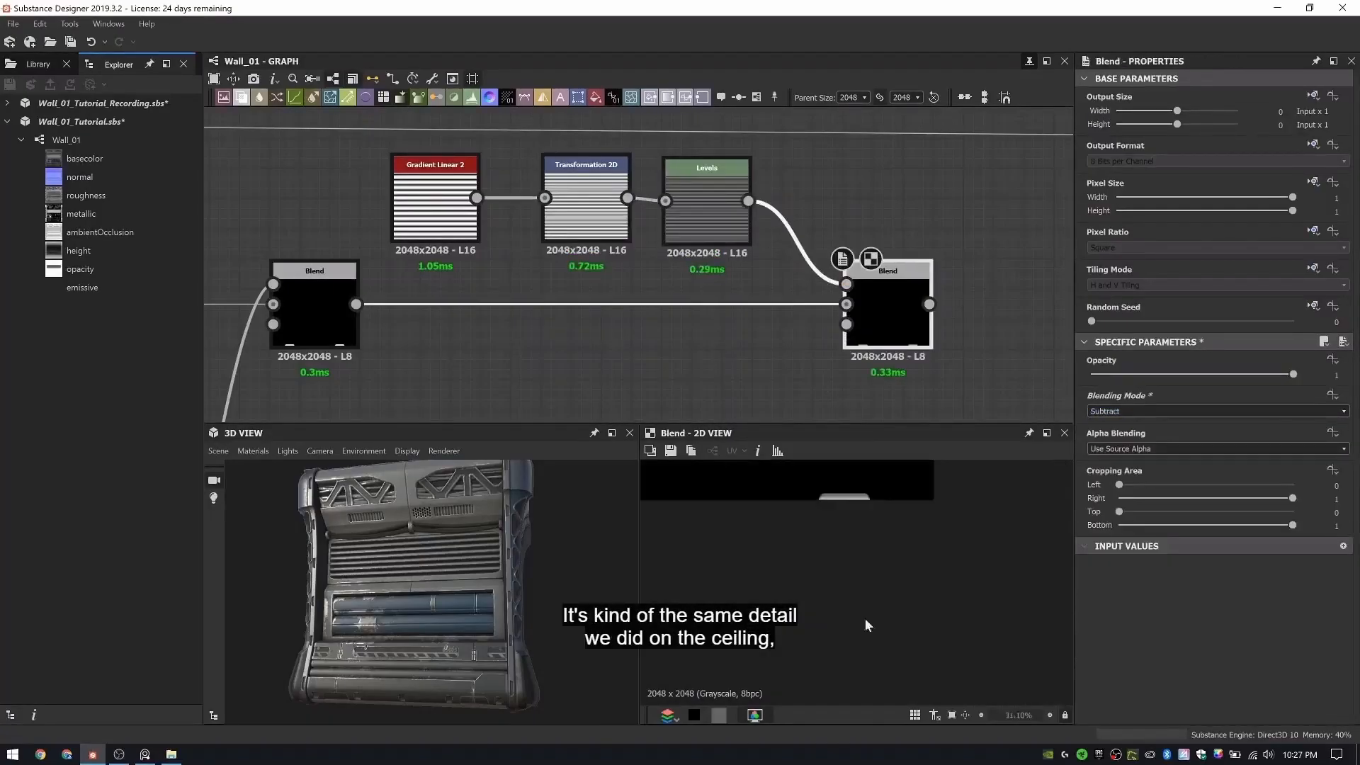
# - Move the gradient's transform down over the emissive lights so its stripes fall across them
pyautogui.scroll(9, 844, 492)
pyautogui.click(592, 211)
pyautogui.scroll(-12, 849, 532)
pyautogui.scroll(4, 849, 533)
pyautogui.moveTo(843, 554); pyautogui.dragTo(891, 646)
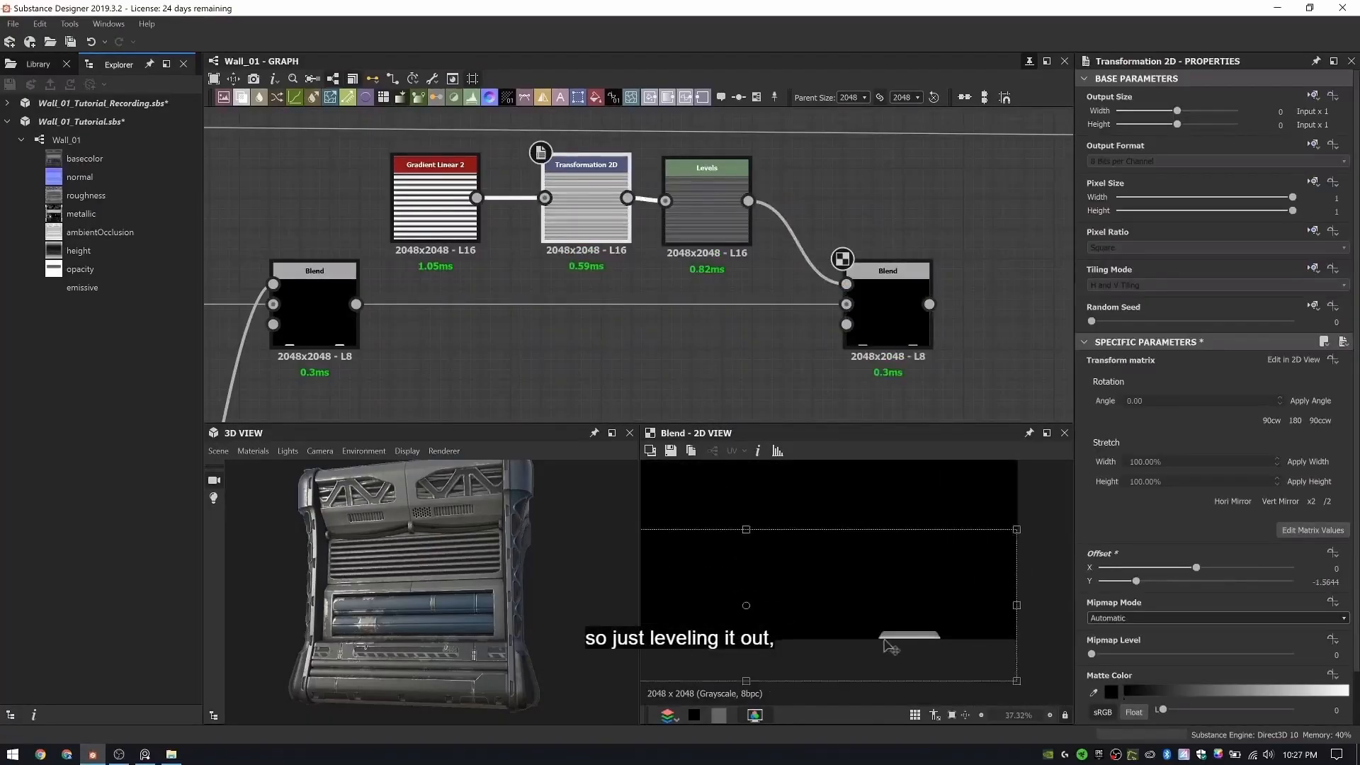
pyautogui.click(859, 328)
pyautogui.scroll(-3, 859, 328)
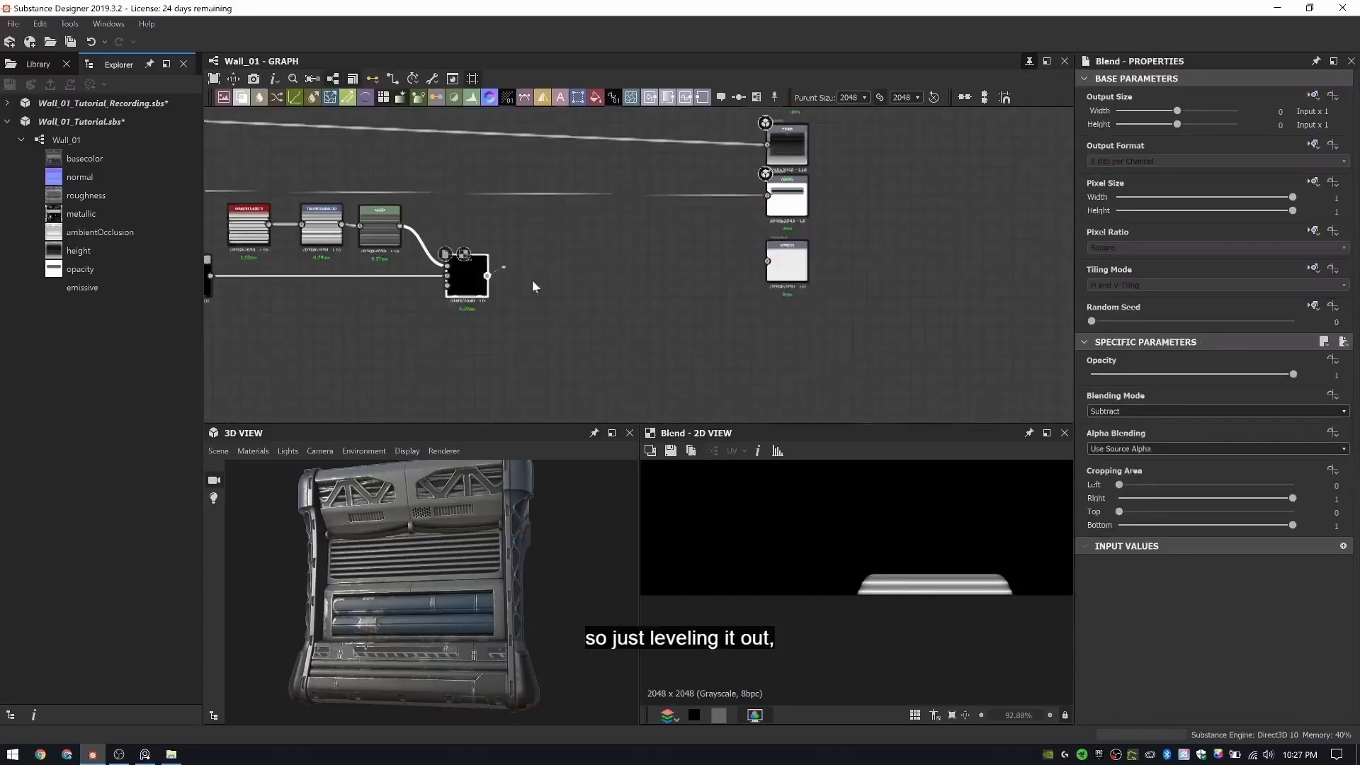
# - Feed the subtracted light-stripe Blend into the emissive output and show the graph's outputs on the 3D model
pyautogui.rightClick(847, 269)
pyautogui.click(924, 363)
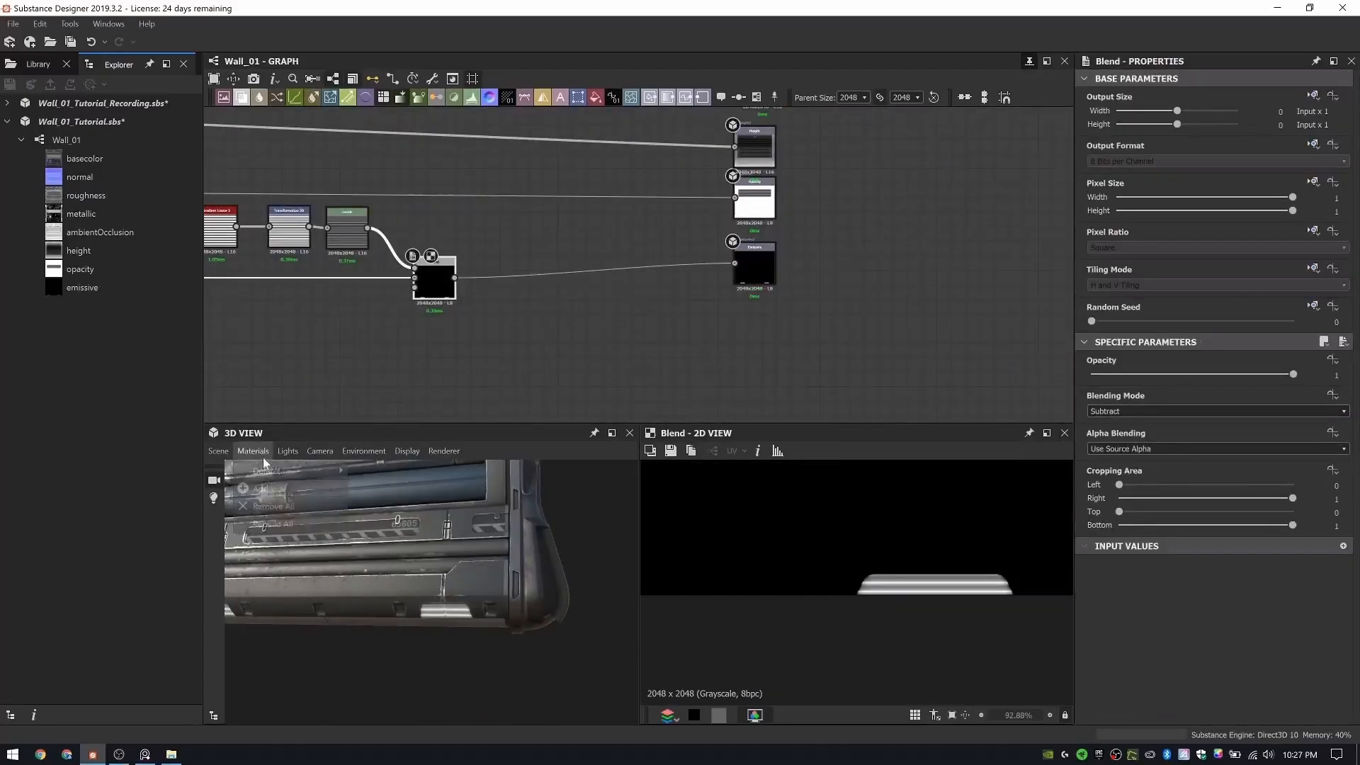
pyautogui.moveTo(278, 470)
pyautogui.click(370, 471)
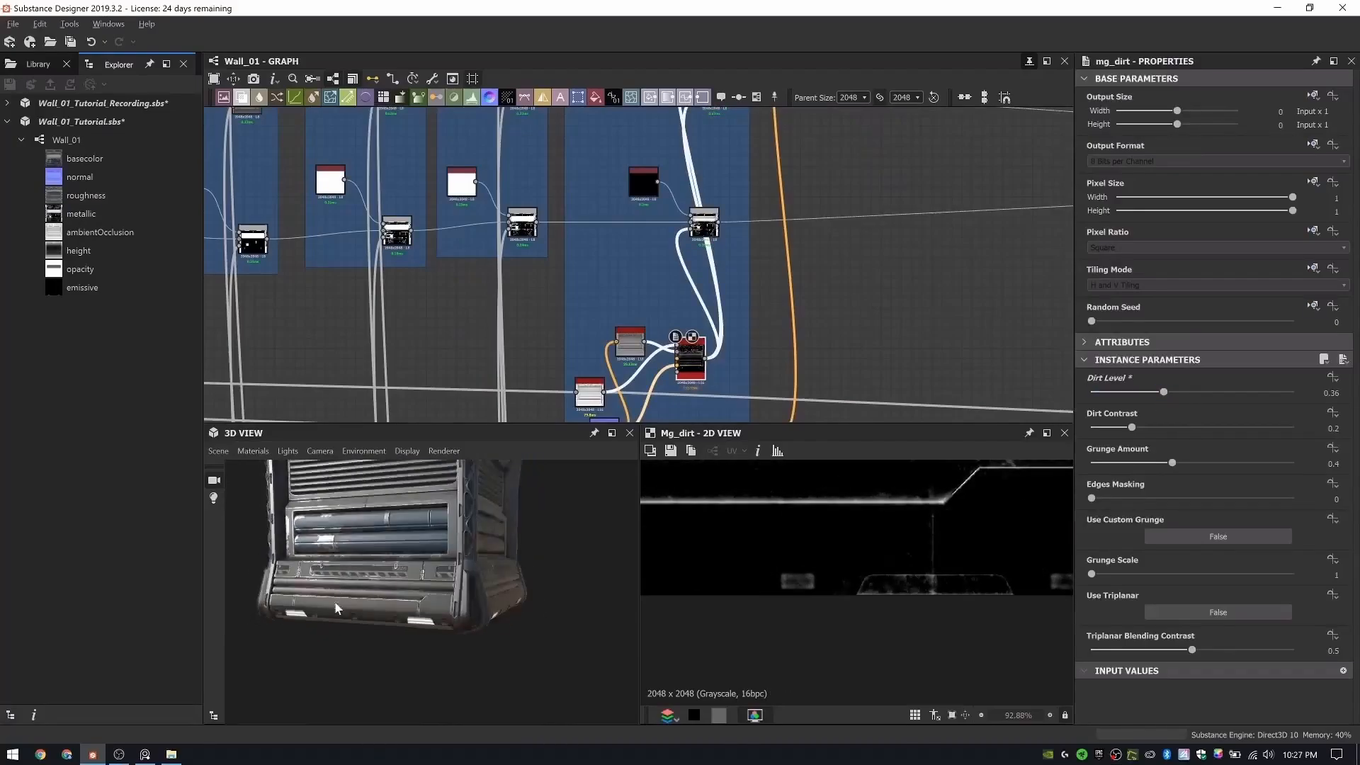
# - Raise the dirt generator's Dirt Level to about 0.42 and its Dirt Contrast to about 0.29
pyautogui.moveTo(334, 608); pyautogui.dragTo(379, 616)
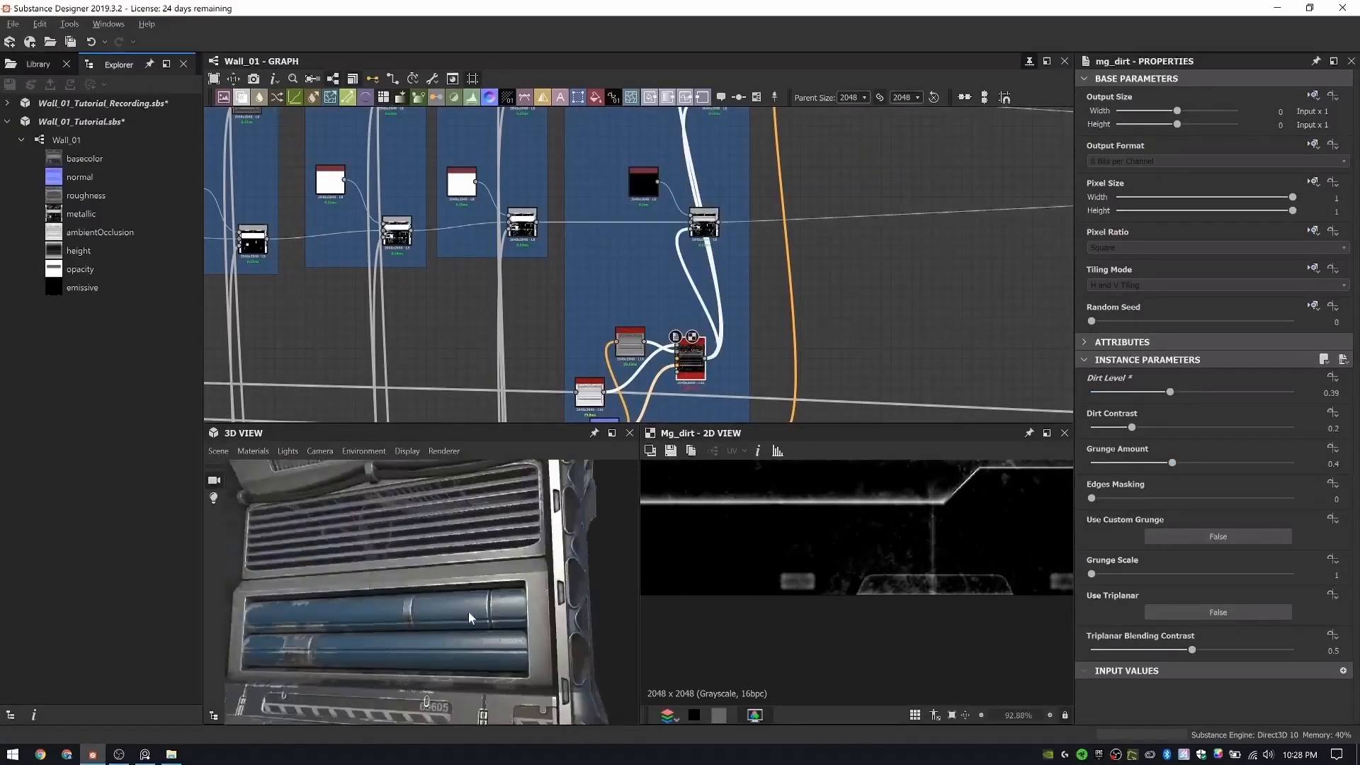
pyautogui.moveTo(1181, 393); pyautogui.dragTo(1149, 428)
pyautogui.hotkey('ctrl', 'z')
pyautogui.scroll(-3, 500, 585)
pyautogui.moveTo(501, 585); pyautogui.dragTo(532, 245)
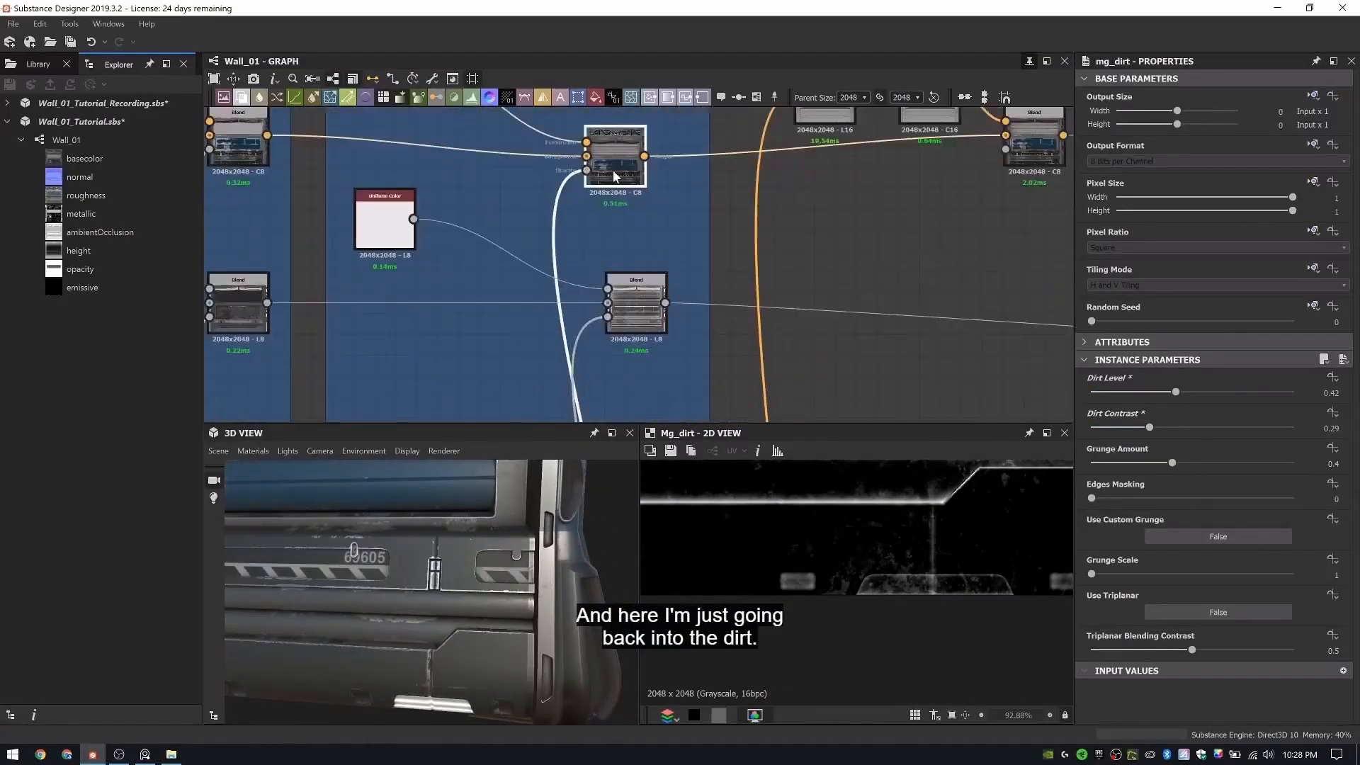
# - Inspect the dirt layer's base color Blend up close in the 2D view across the vents, pipes and lower panel
pyautogui.click(617, 170)
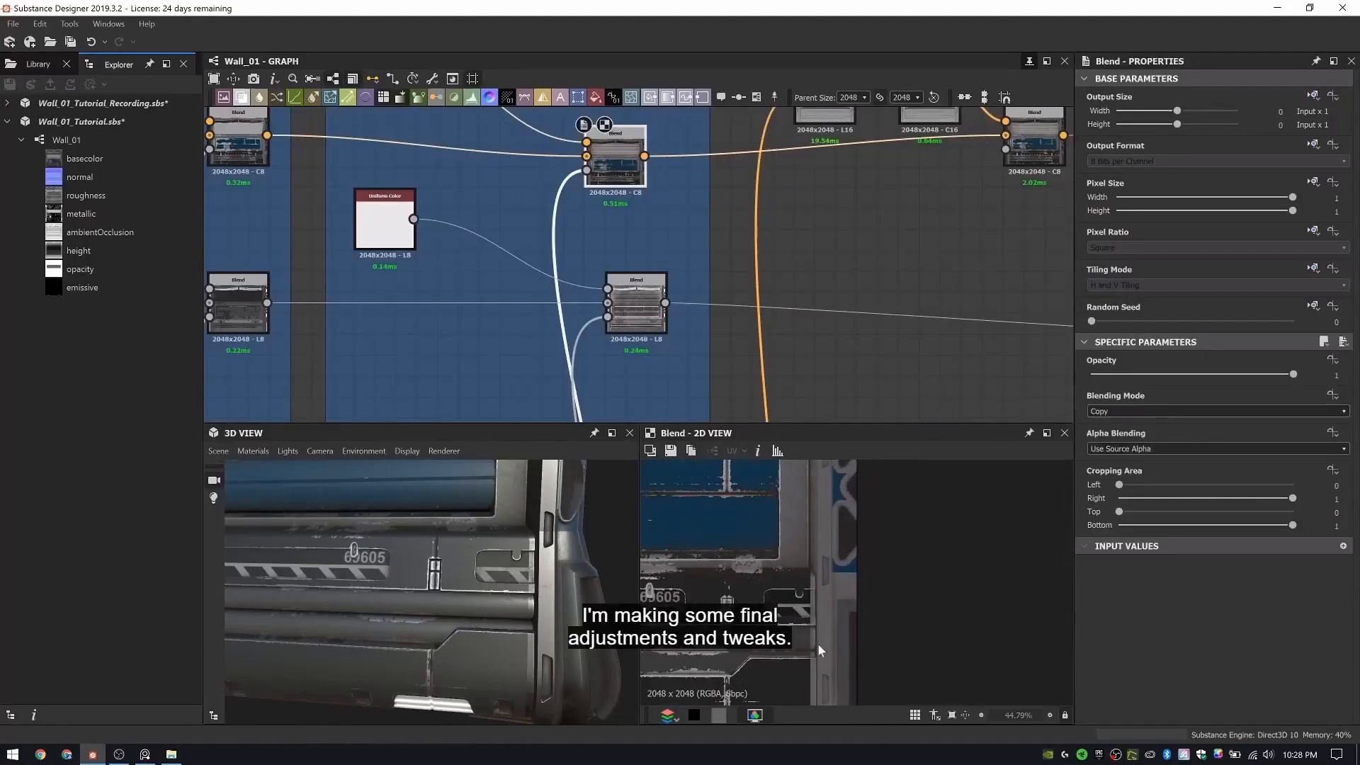
pyautogui.press('f')
pyautogui.scroll(5, 956, 521)
pyautogui.moveTo(956, 521); pyautogui.dragTo(914, 555, button='middle')
pyautogui.moveTo(892, 666); pyautogui.dragTo(865, 446, button='middle')
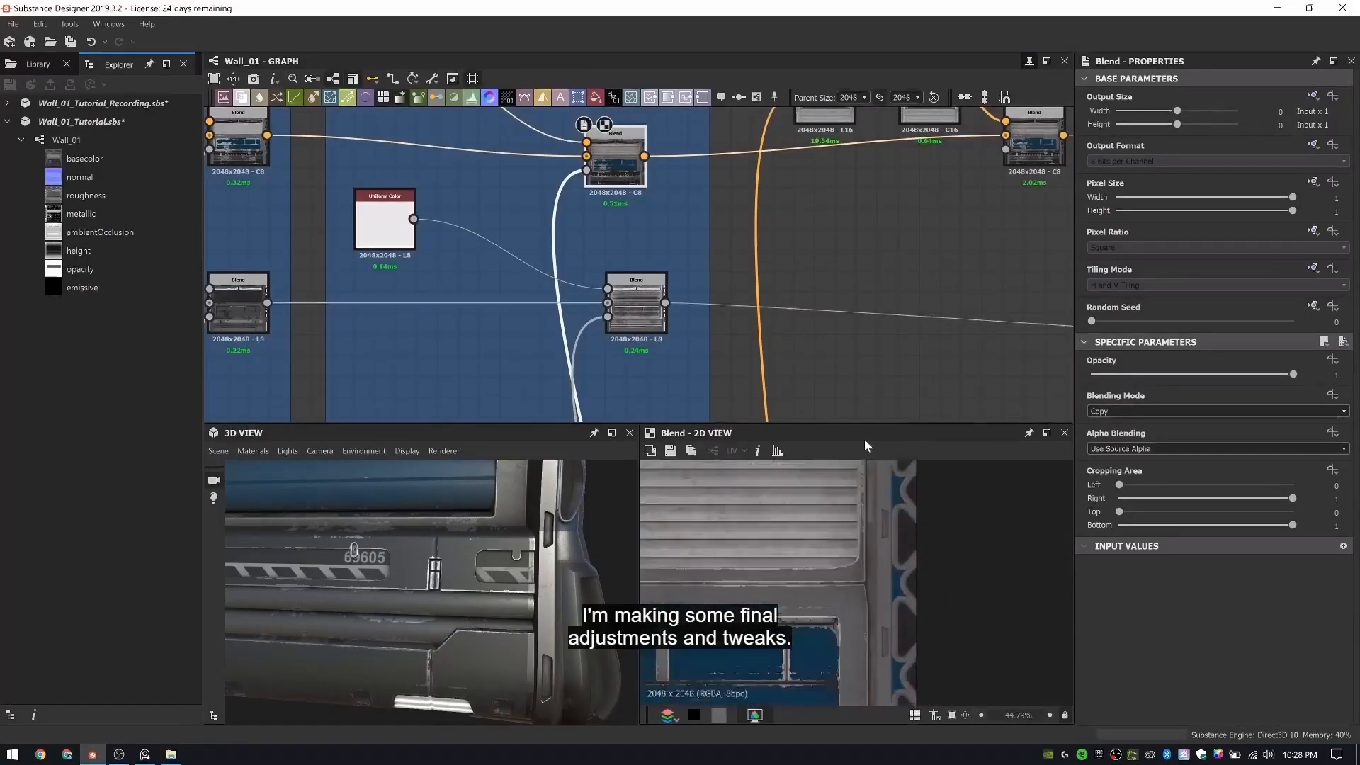
pyautogui.moveTo(864, 618); pyautogui.dragTo(843, 456, button='middle')
# - Trace the height chain around Edge Frame Indents, previewing its Blend, Height Blend and Transformation 2D nodes for the frame edge problem
pyautogui.scroll(-8, 418, 296)
pyautogui.moveTo(418, 296); pyautogui.dragTo(1311, 379, button='middle')
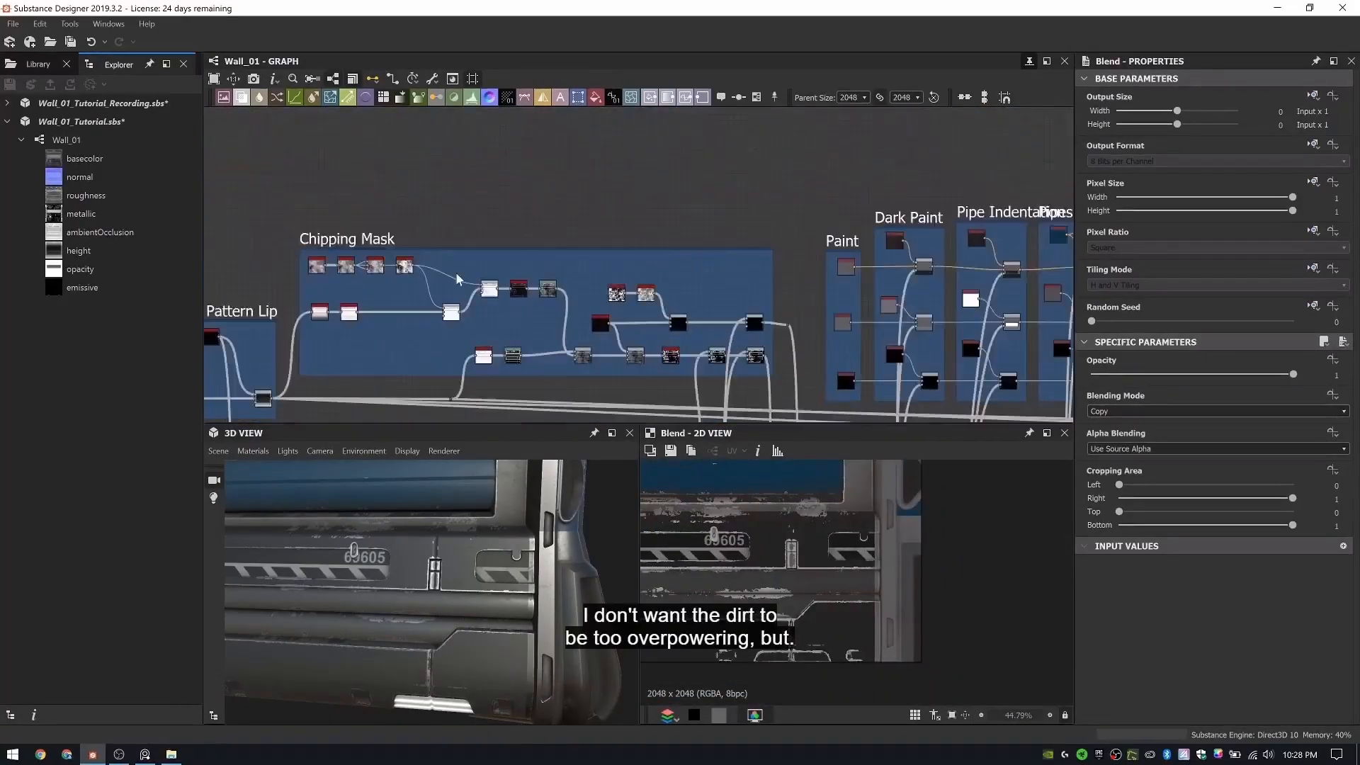
pyautogui.moveTo(283, 375); pyautogui.dragTo(1310, 333, button='middle')
pyautogui.moveTo(516, 329); pyautogui.dragTo(1062, 283, button='middle')
pyautogui.scroll(8, 796, 295)
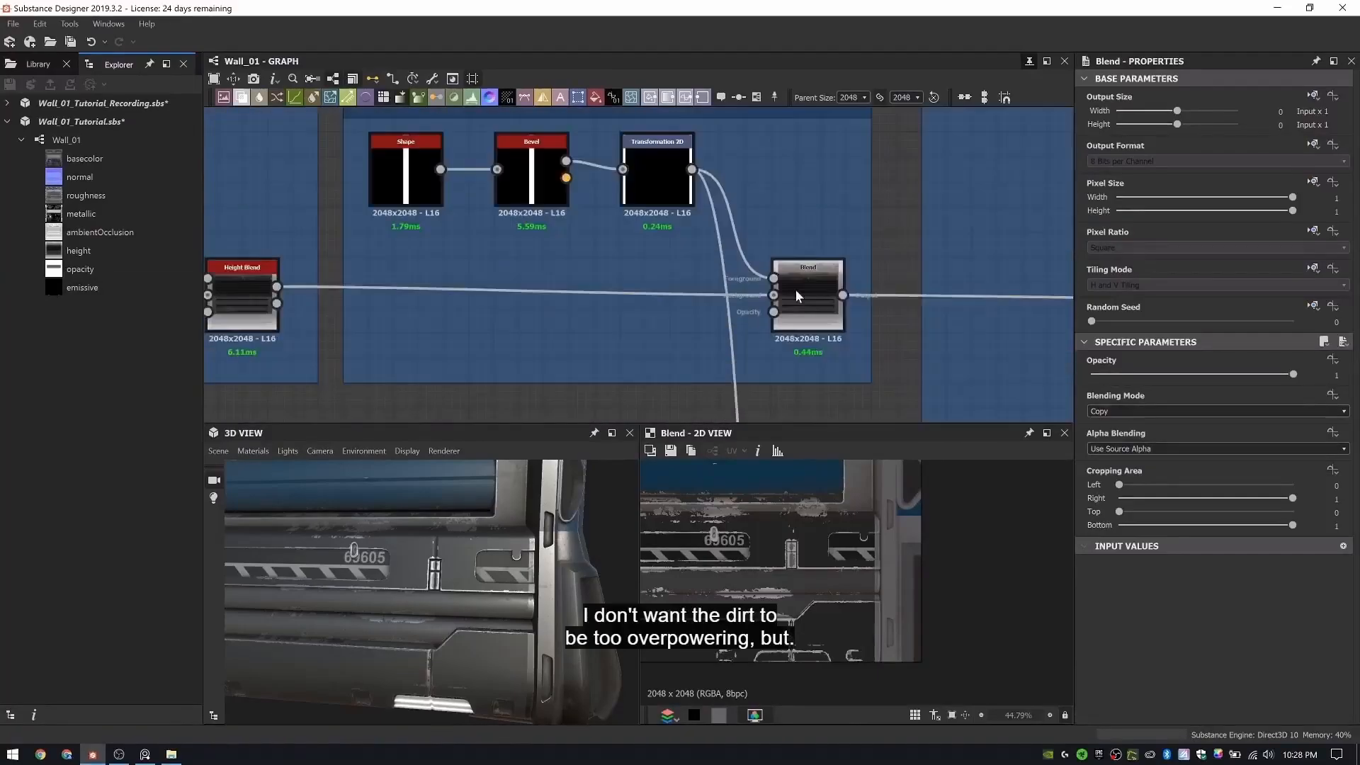
pyautogui.doubleClick(795, 294)
pyautogui.moveTo(288, 334); pyautogui.dragTo(758, 347, button='middle')
pyautogui.scroll(1, 722, 304)
pyautogui.click(721, 303)
pyautogui.doubleClick(721, 303)
pyautogui.scroll(-5, 566, 287)
pyautogui.scroll(-3, 835, 283)
pyautogui.moveTo(834, 283); pyautogui.dragTo(394, 255, button='middle')
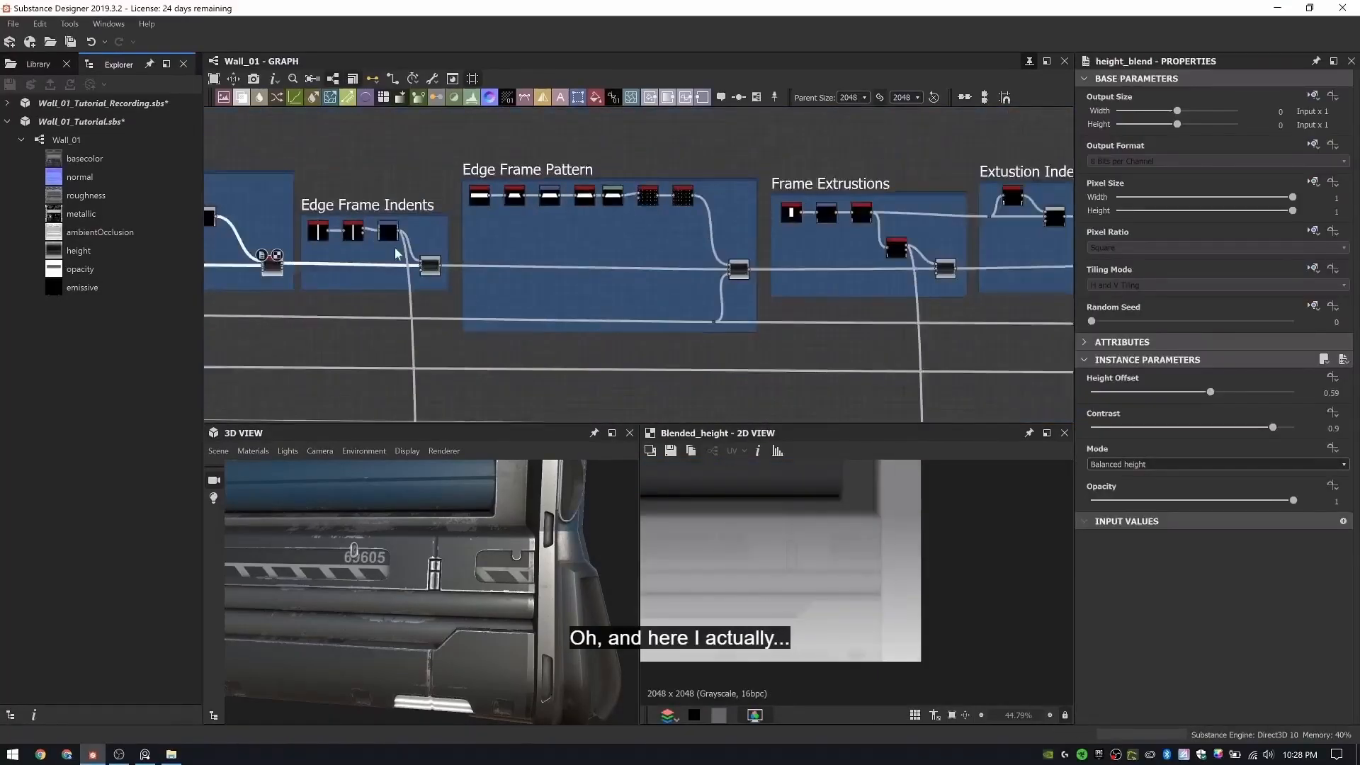
pyautogui.scroll(1, 213, 269)
pyautogui.moveTo(213, 269); pyautogui.dragTo(449, 277, button='middle')
pyautogui.scroll(-3, 921, 284)
pyautogui.moveTo(1027, 284); pyautogui.dragTo(205, 284, button='middle')
pyautogui.doubleClick(820, 285)
pyautogui.scroll(1, 820, 286)
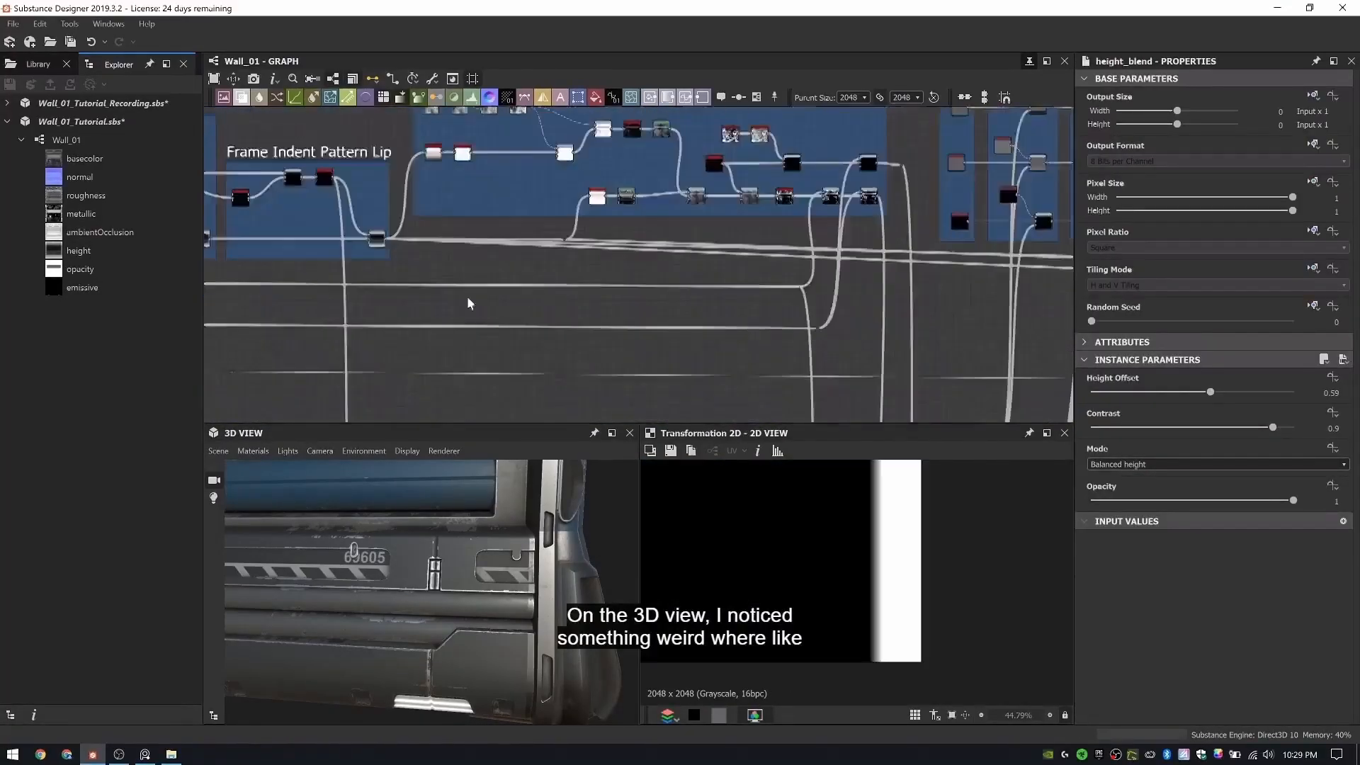
# - Connect the second output of the Height Blend just before Edge Frame Indents to the dot node below it
pyautogui.moveTo(470, 303); pyautogui.dragTo(206, 294, button='middle')
pyautogui.scroll(4, 753, 225)
pyautogui.moveTo(913, 262); pyautogui.dragTo(635, 370)
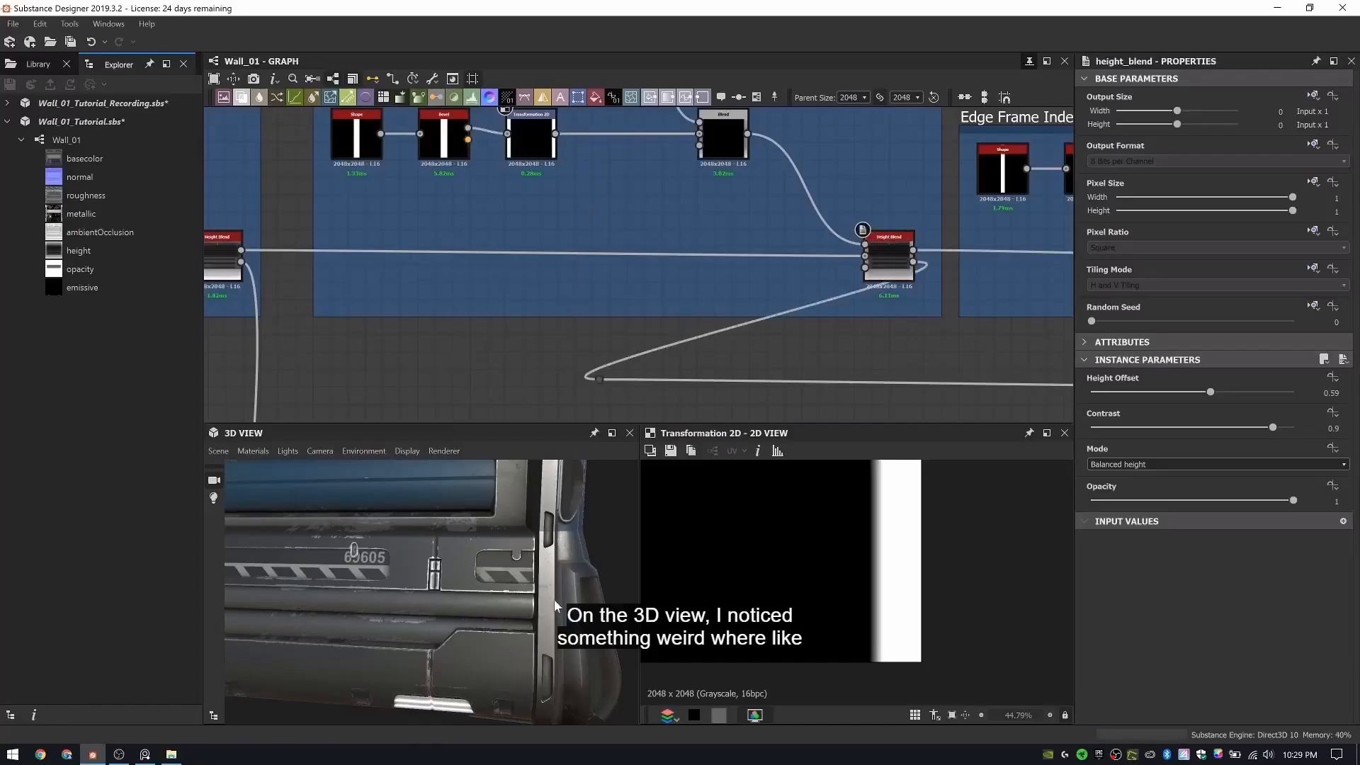
pyautogui.scroll(-8, 554, 607)
pyautogui.scroll(4, 495, 361)
pyautogui.moveTo(947, 358); pyautogui.dragTo(813, 318, button='middle')
pyautogui.scroll(-3, 495, 361)
pyautogui.moveTo(389, 344); pyautogui.dragTo(823, 326)
# - Check the wall model from another angle and save the Wall_01_Tutorial package
pyautogui.moveTo(489, 528); pyautogui.dragTo(397, 582)
pyautogui.rightClick(70, 120)
pyautogui.click(96, 202)
# - Enlarge the 3D view in height and width and fit the whole texture in the 2D view
pyautogui.scroll(-3, 432, 581)
pyautogui.moveTo(649, 424); pyautogui.dragTo(648, 175)
pyautogui.moveTo(396, 464); pyautogui.dragTo(482, 464)
pyautogui.scroll(5, 441, 470)
pyautogui.moveTo(640, 418); pyautogui.dragTo(802, 414)
pyautogui.press('f')
pyautogui.scroll(-3, 602, 453)
# - Add a frame around all the output nodes and title it "Final Outputs"
pyautogui.scroll(-8, 832, 152)
pyautogui.moveTo(832, 152); pyautogui.dragTo(453, 220, button='middle')
pyautogui.moveTo(808, 175); pyautogui.dragTo(779, 333)
pyautogui.scroll(-5, 836, 305)
pyautogui.scroll(8, 861, 263)
pyautogui.doubleClick(756, 235)
pyautogui.scroll(-3, 765, 183)
pyautogui.moveTo(646, 312); pyautogui.dragTo(700, 181)
pyautogui.rightClick(703, 185)
pyautogui.click(737, 228)
pyautogui.scroll(3, 680, 182)
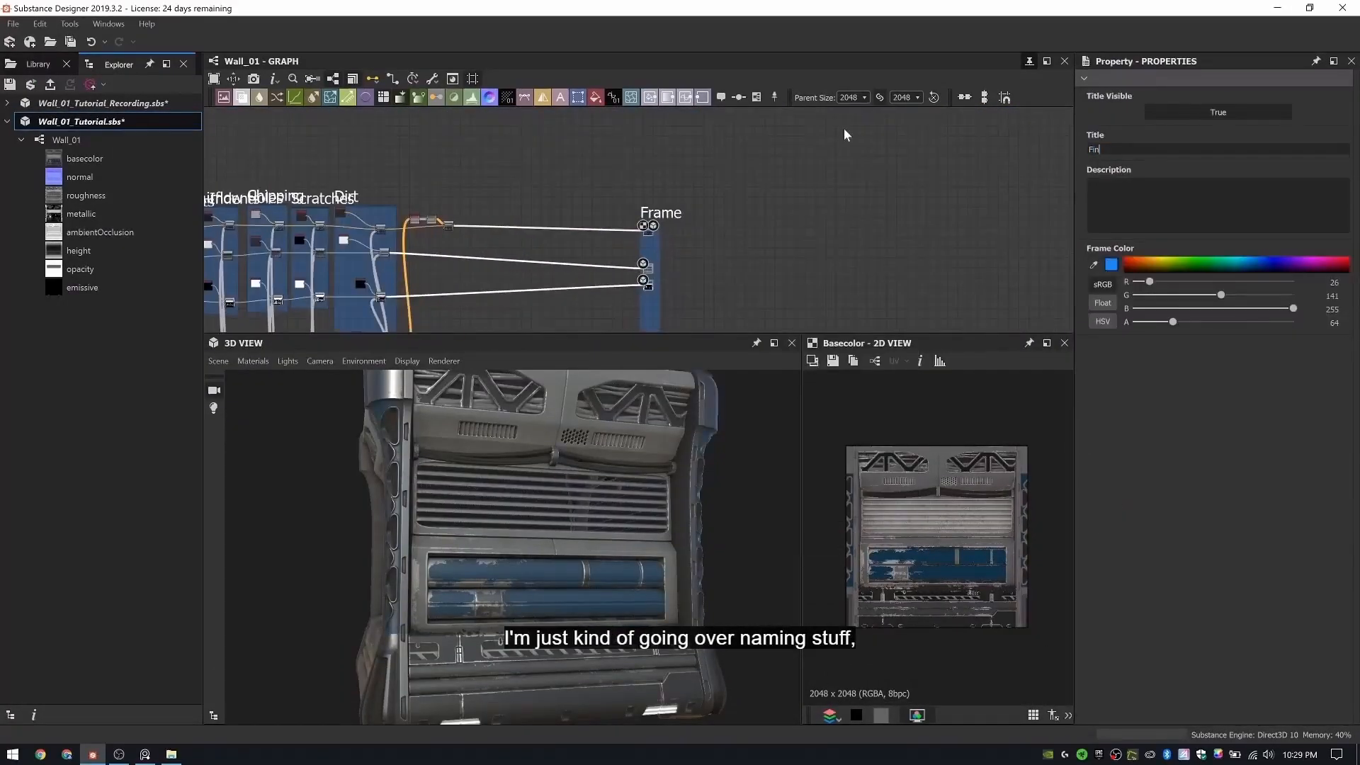
# - Review the whole node graph, from the final outputs back through the framed layers and their mask connections
pyautogui.scroll(-3, 765, 170)
pyautogui.moveTo(669, 322); pyautogui.dragTo(620, 270, button='middle')
pyautogui.scroll(3, 586, 282)
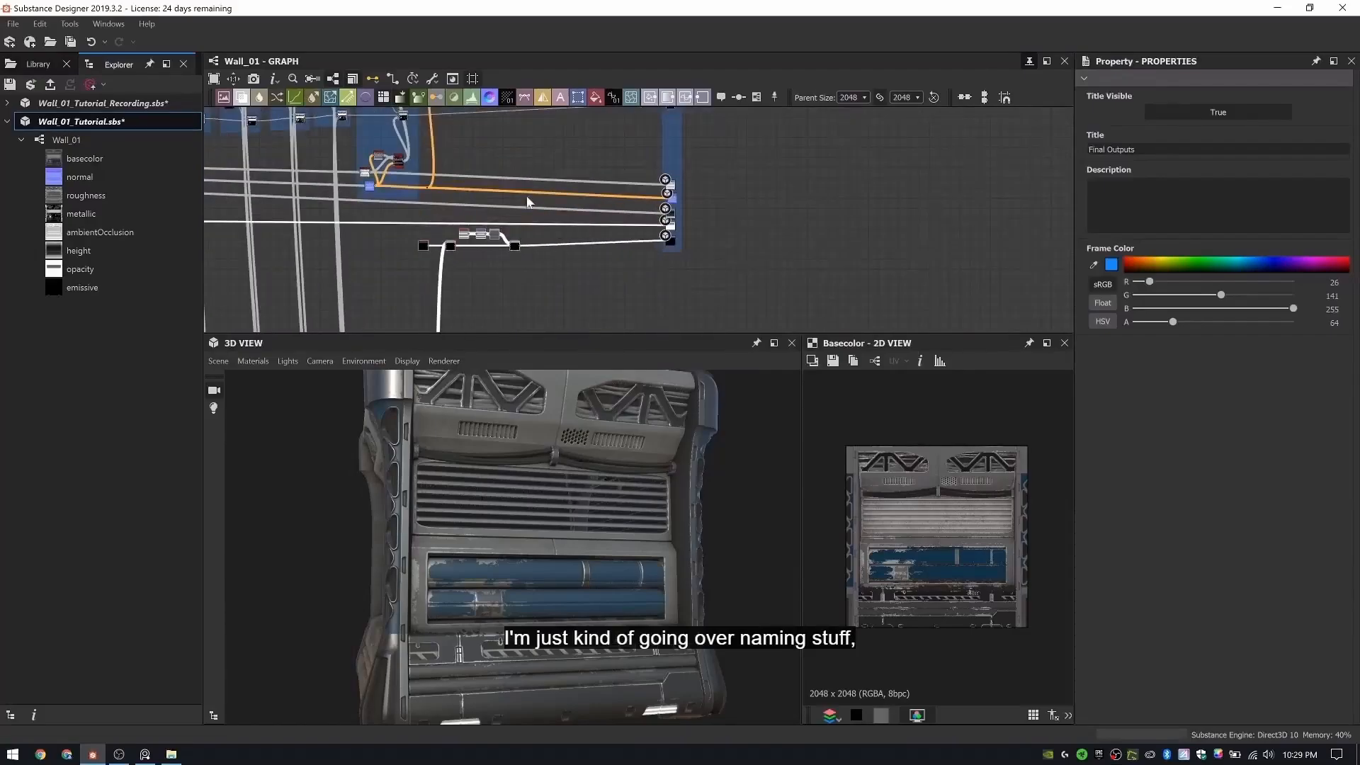
pyautogui.moveTo(527, 202); pyautogui.dragTo(514, 279, button='middle')
pyautogui.scroll(-4, 623, 137)
pyautogui.moveTo(624, 283); pyautogui.dragTo(1275, 262, button='middle')
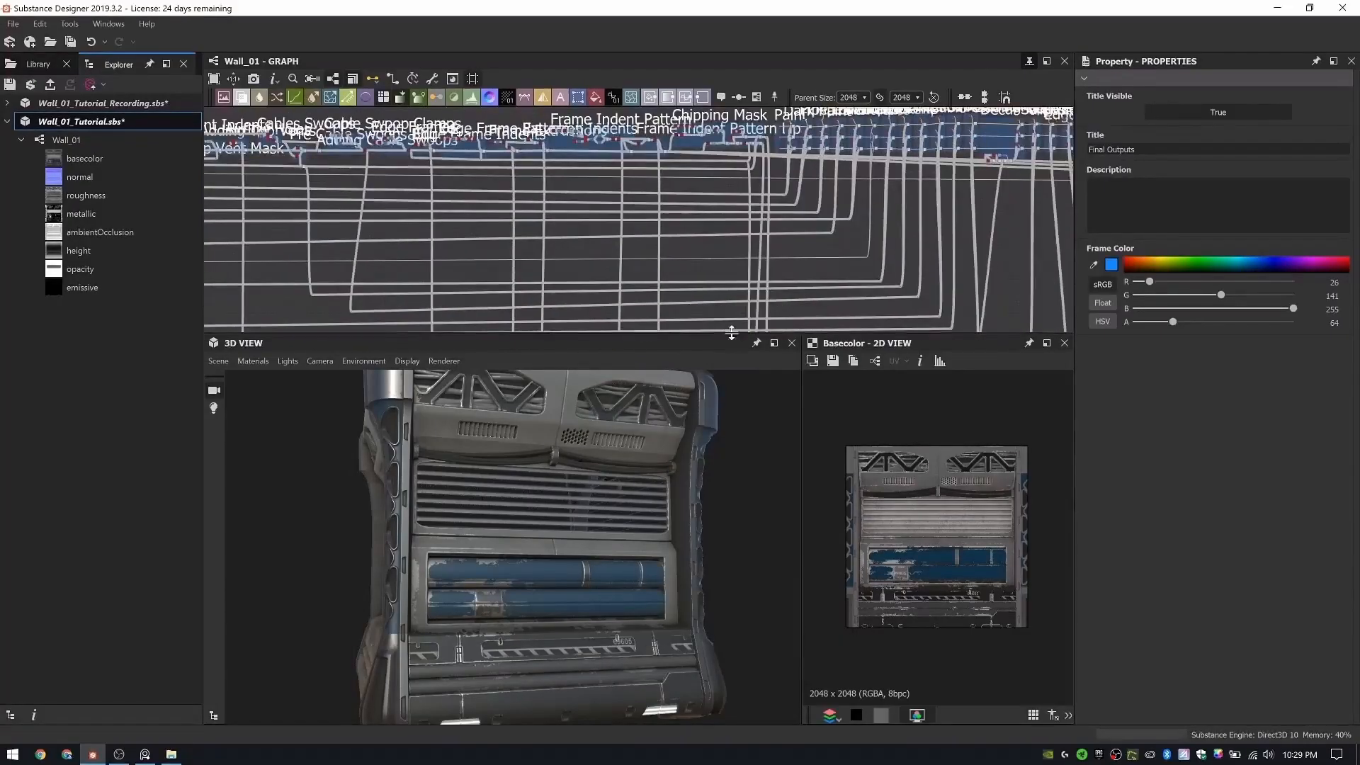
pyautogui.moveTo(732, 332); pyautogui.dragTo(732, 525)
pyautogui.moveTo(219, 261); pyautogui.dragTo(673, 306, button='middle')
pyautogui.moveTo(1027, 346); pyautogui.dragTo(227, 413, button='middle')
pyautogui.moveTo(1084, 413); pyautogui.dragTo(1263, 345, button='middle')
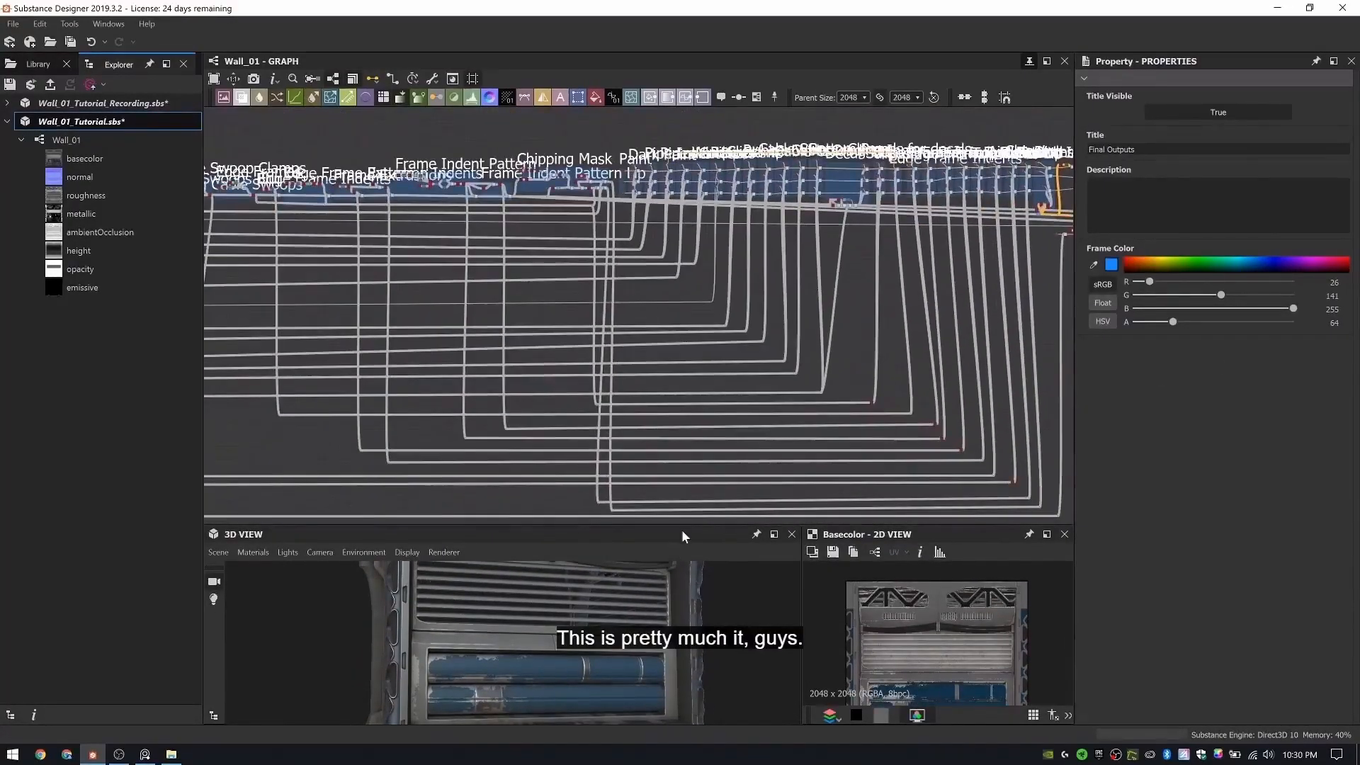
# - Enlarge the 3D view and preview the wall material on the Rounded Cylinder mesh
pyautogui.moveTo(684, 536); pyautogui.dragTo(684, 278)
pyautogui.click(218, 292)
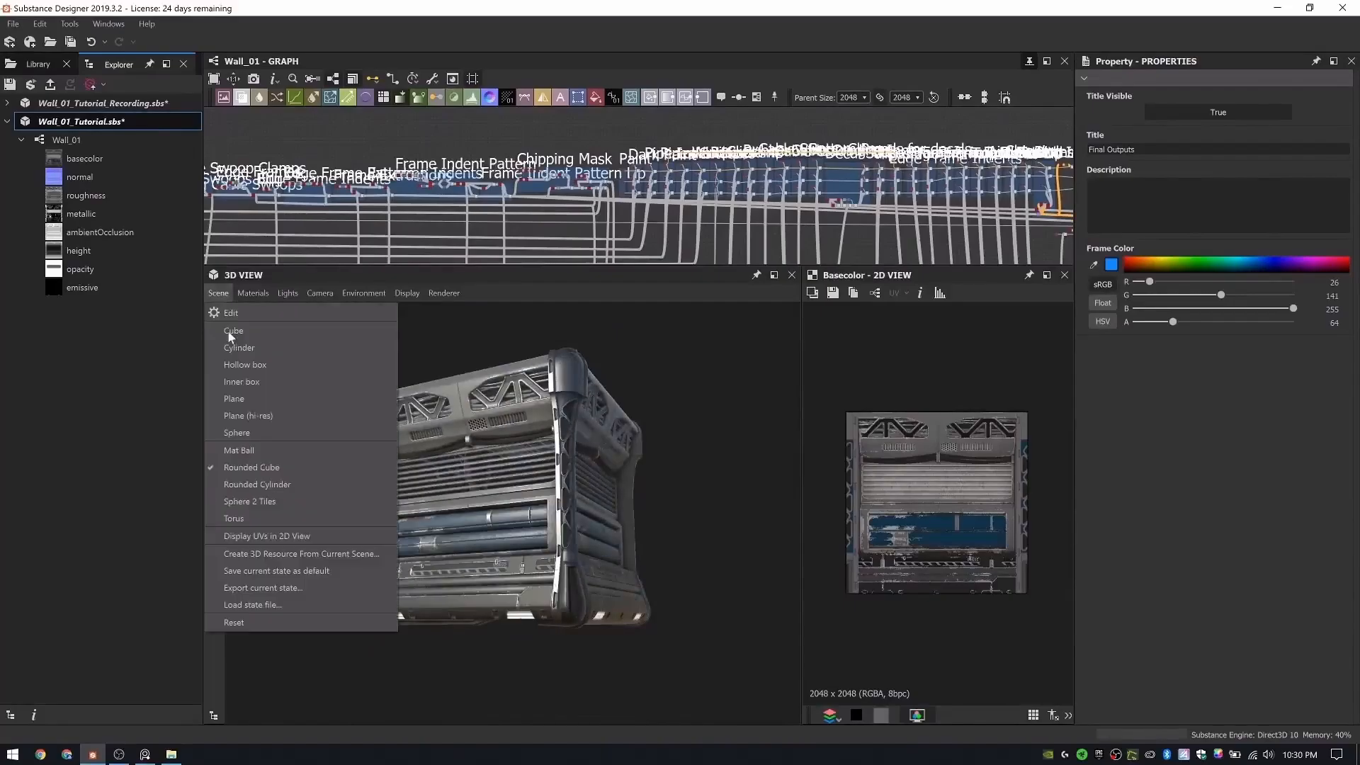
pyautogui.click(252, 489)
pyautogui.moveTo(368, 520); pyautogui.dragTo(699, 491)
pyautogui.scroll(4, 700, 492)
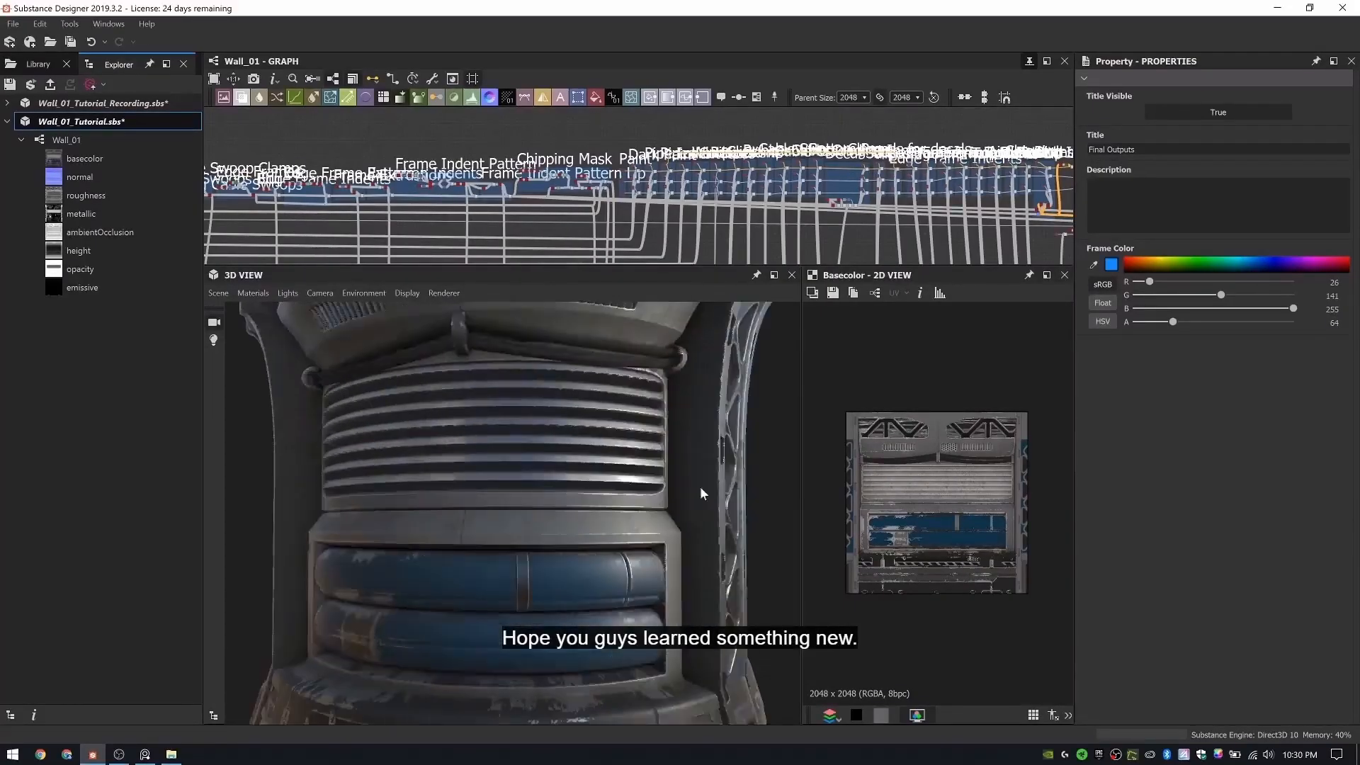
# - Preview the material on the Plane mesh and switch the 3D view back to the Rounded Cube
pyautogui.click(218, 293)
pyautogui.click(265, 396)
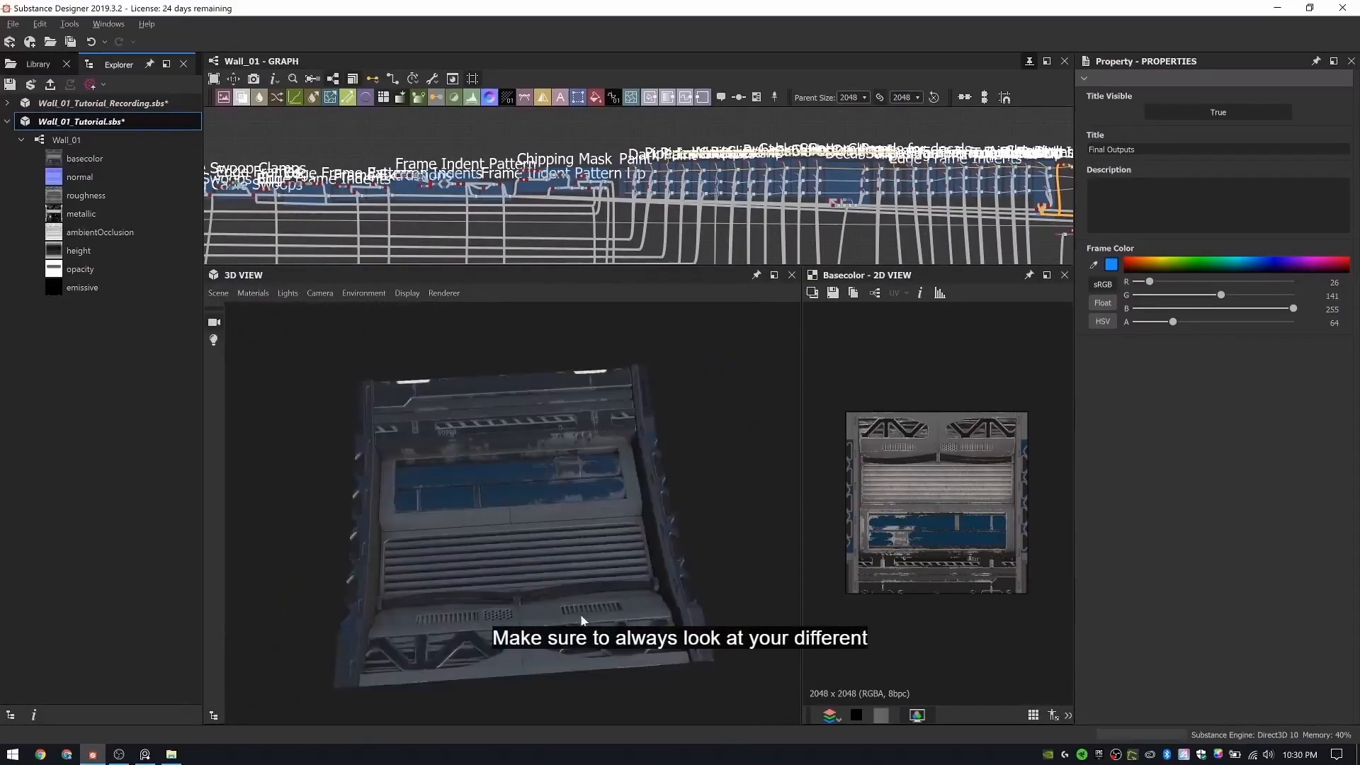
pyautogui.moveTo(317, 599); pyautogui.dragTo(389, 501)
pyautogui.click(218, 293)
pyautogui.click(259, 471)
pyautogui.moveTo(564, 376); pyautogui.dragTo(508, 426)
# - Give the graph more room and save the finished Wall_01_Tutorial package
pyautogui.moveTo(639, 265); pyautogui.dragTo(697, 502)
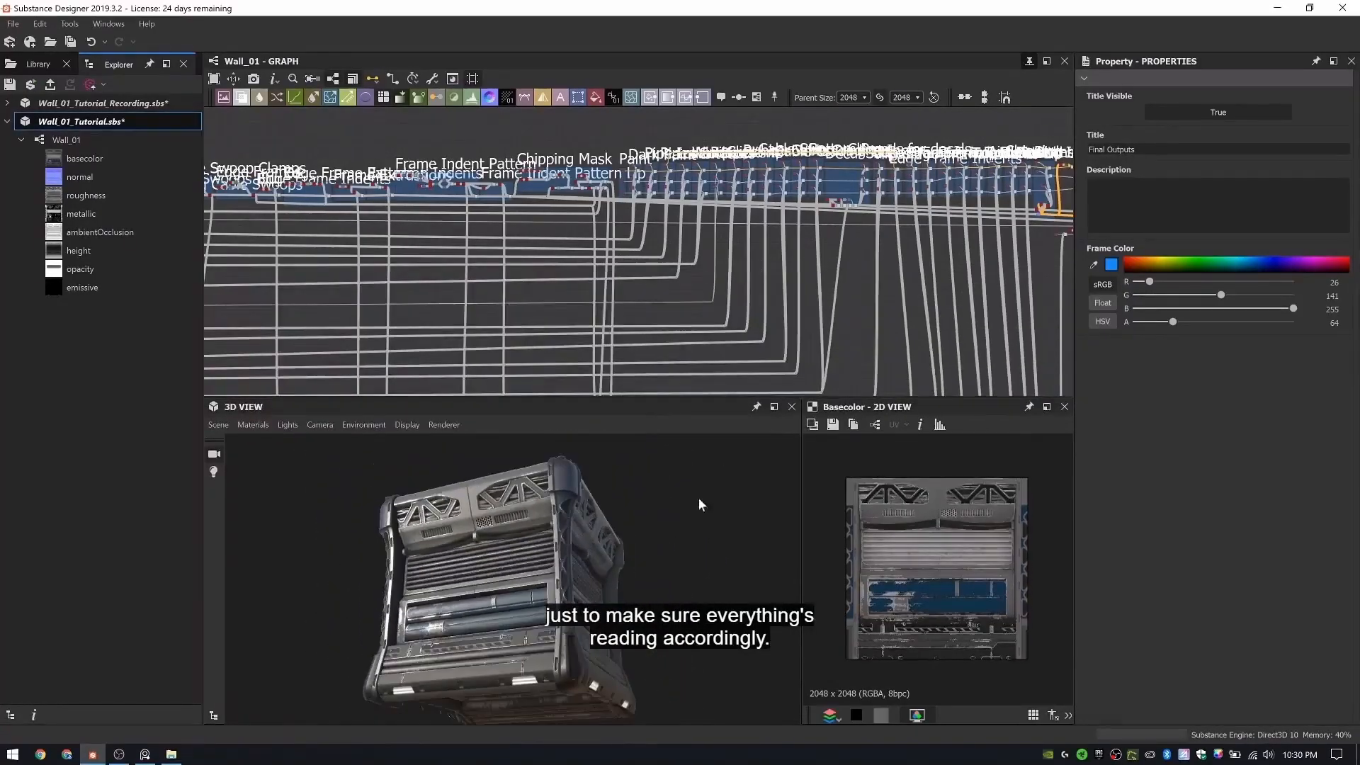
pyautogui.moveTo(772, 231); pyautogui.dragTo(545, 238, button='middle')
pyautogui.rightClick(115, 124)
pyautogui.click(144, 203)
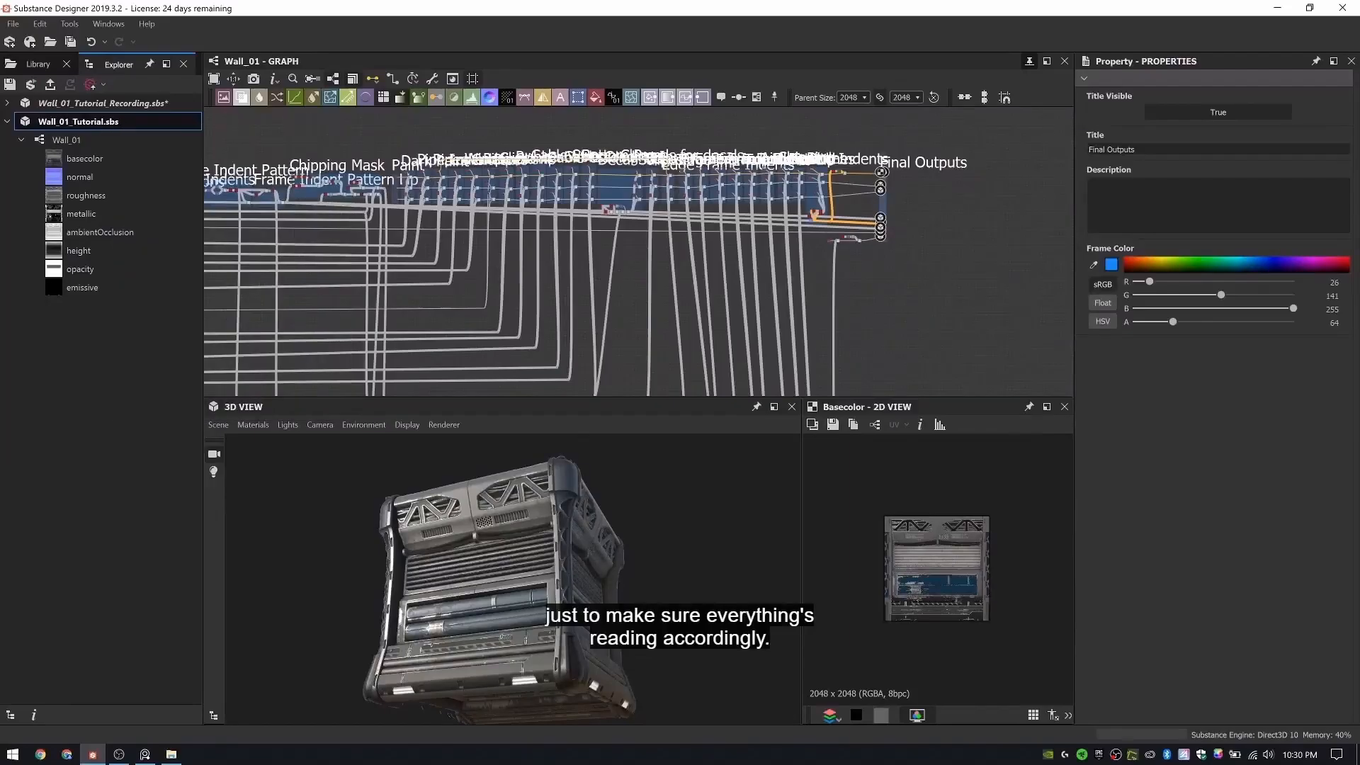